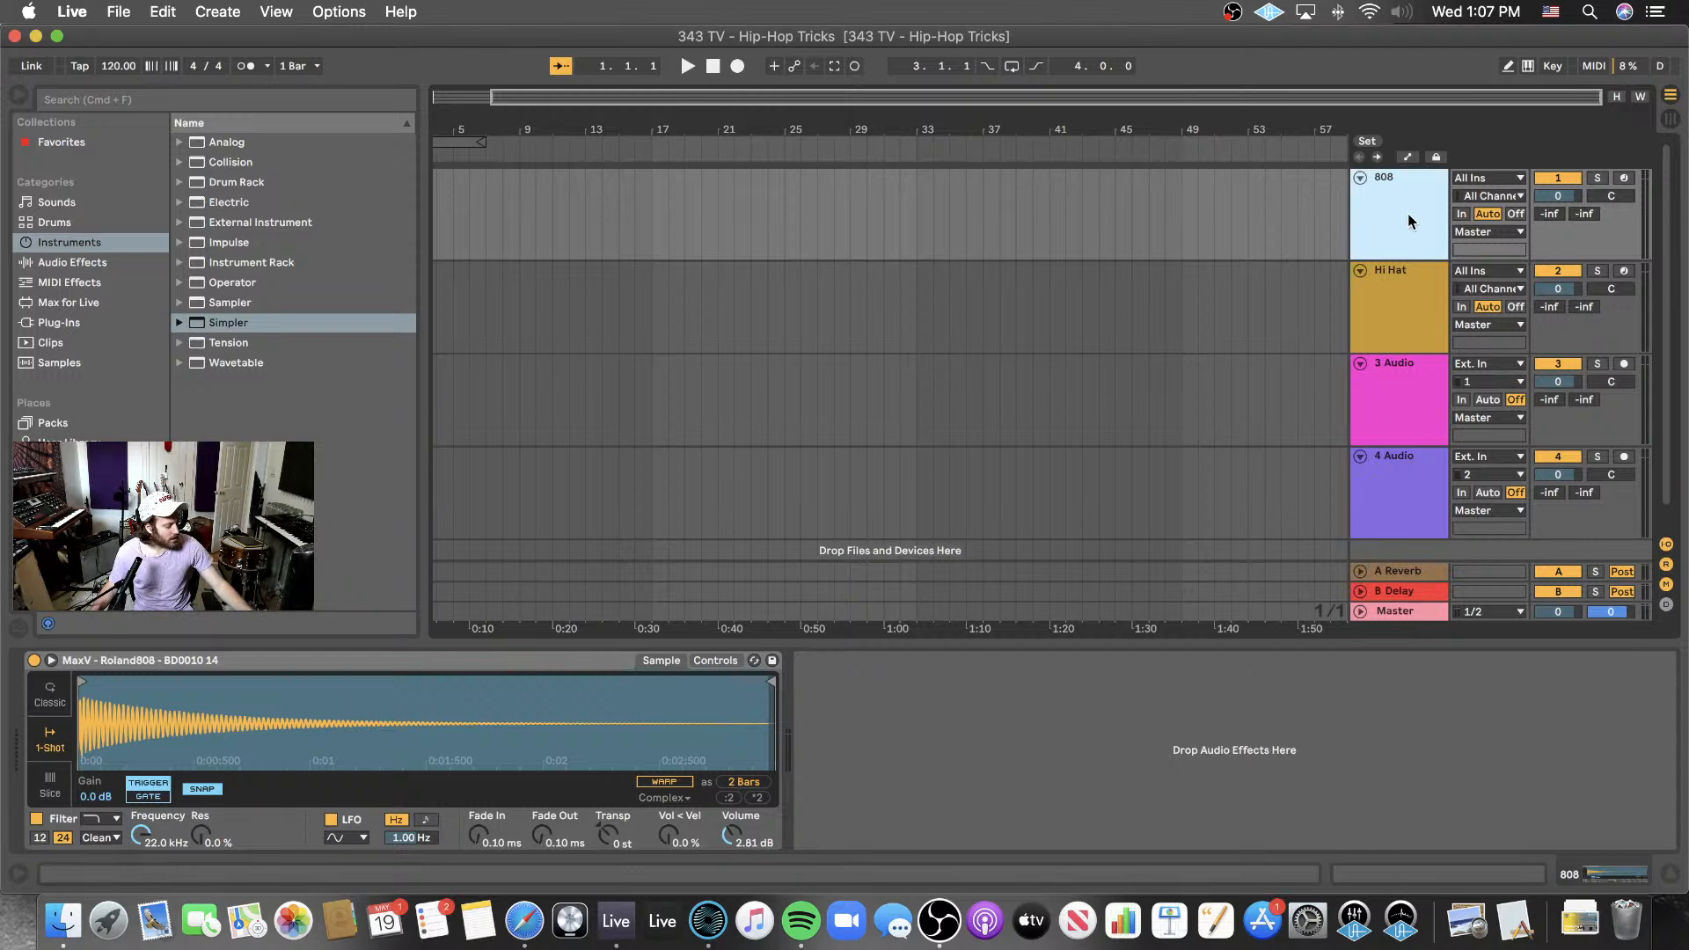
- Compare the samples loaded in the Simpler devices of the 808 and Hi Hat tracks
left_click(1393, 298)
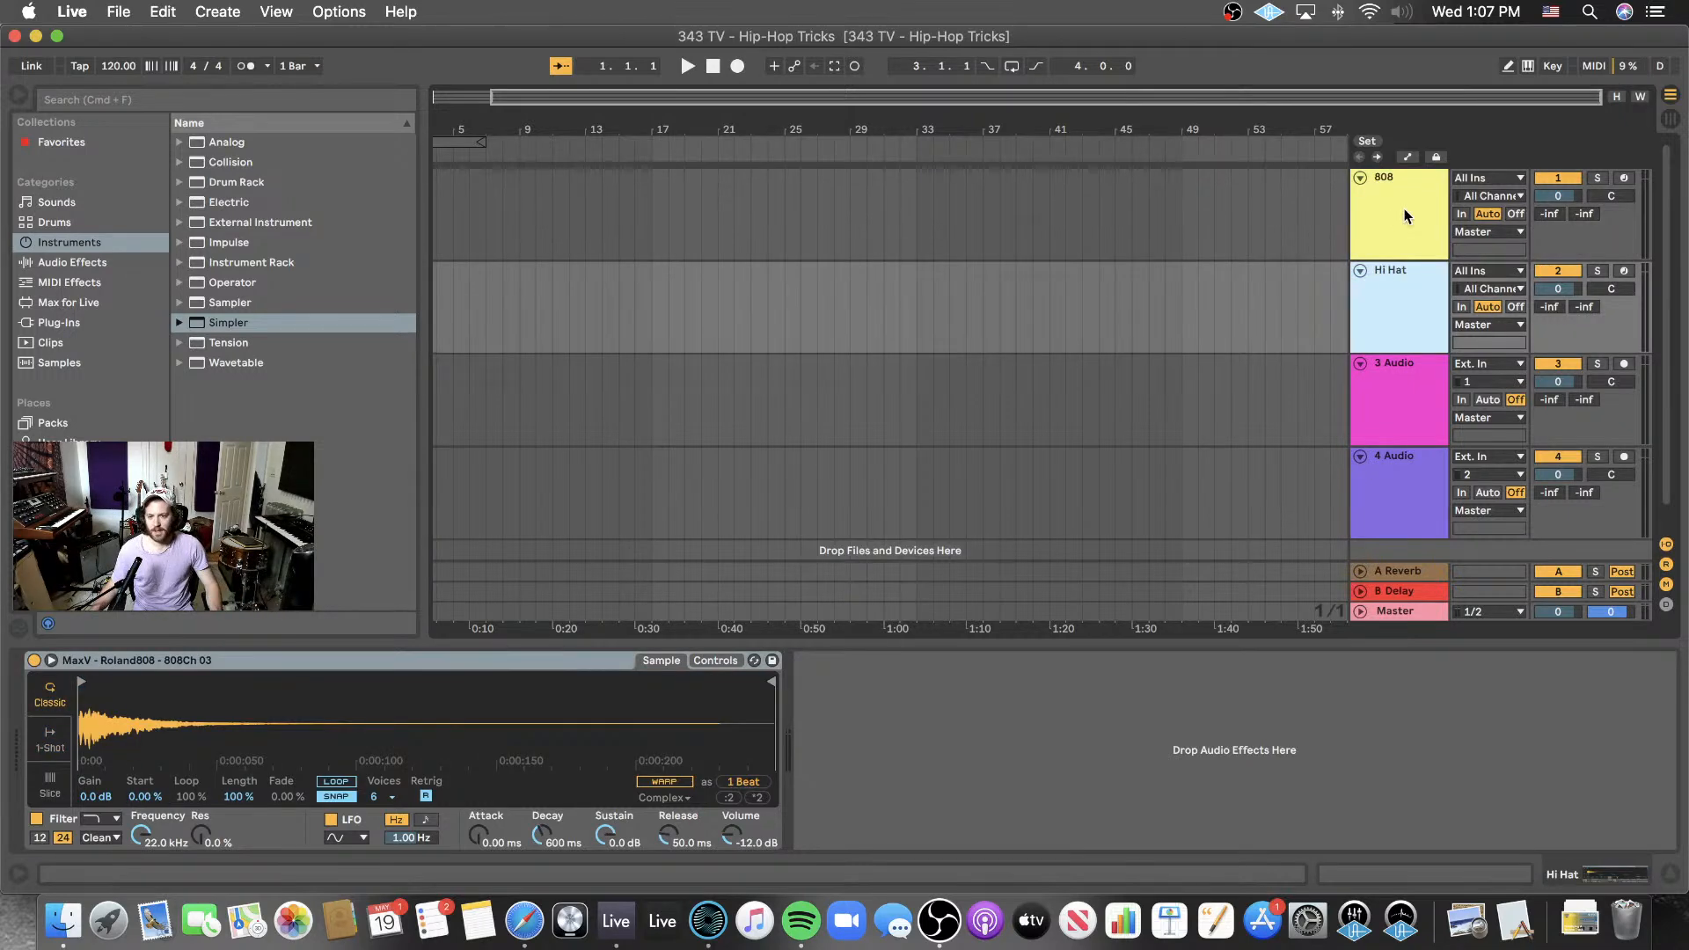
key("Up")
key("Down")
key("Up")
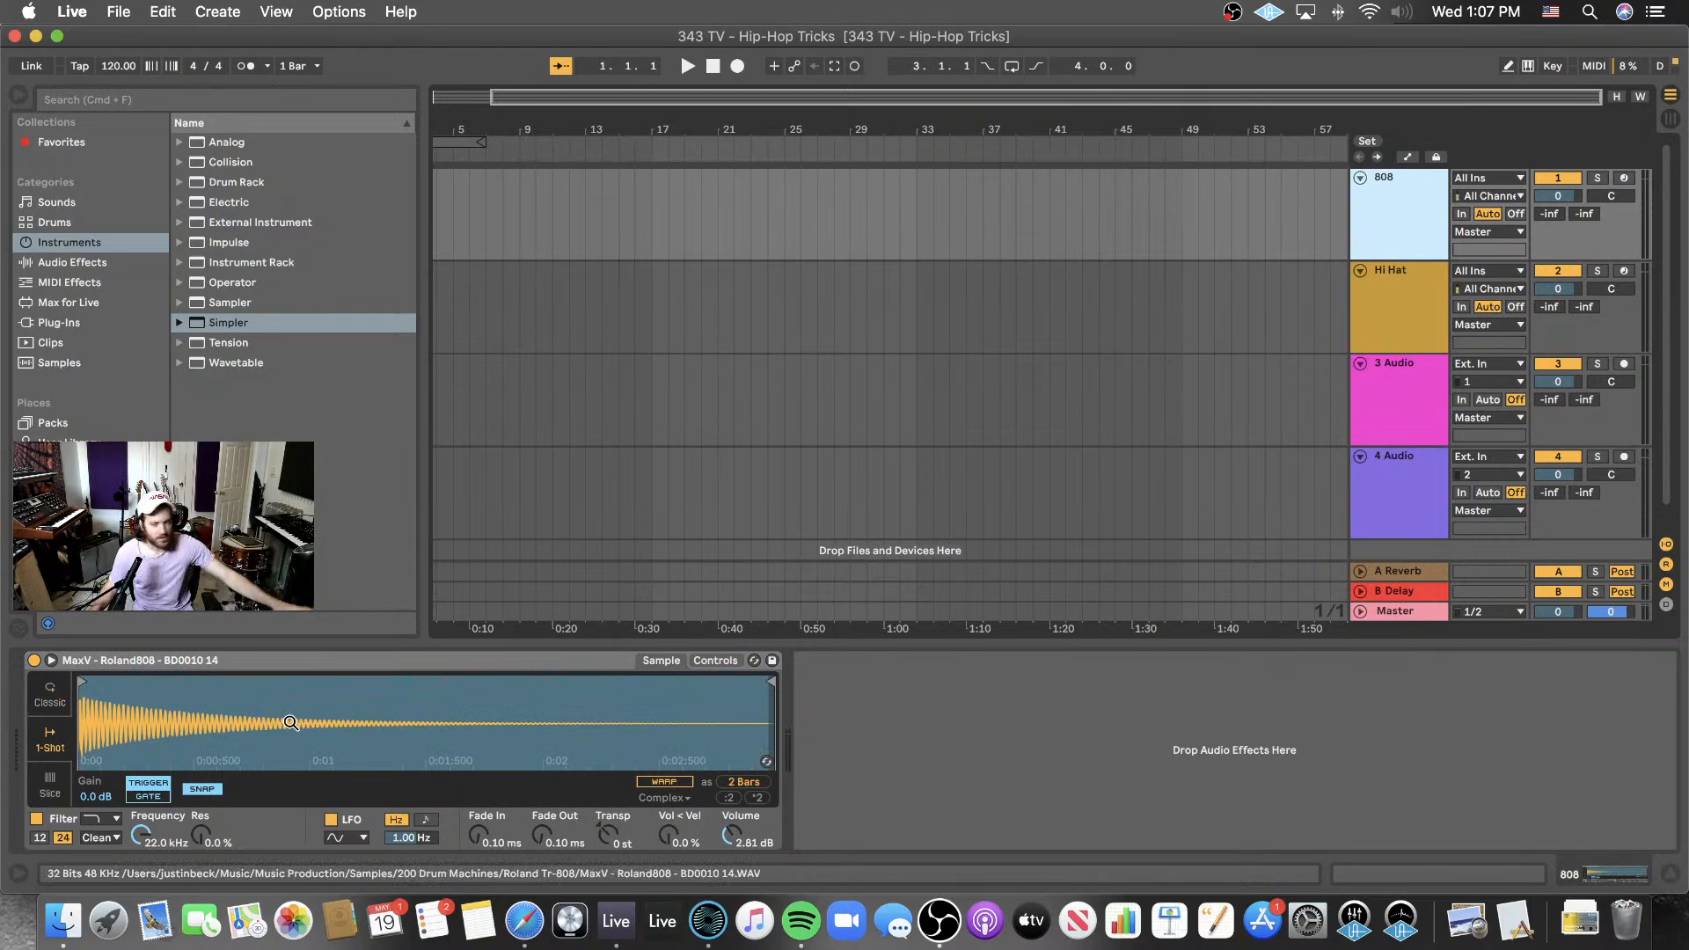
- Record-arm the 808 and Hi Hat tracks in turn to audition their sounds
left_click(1624, 177)
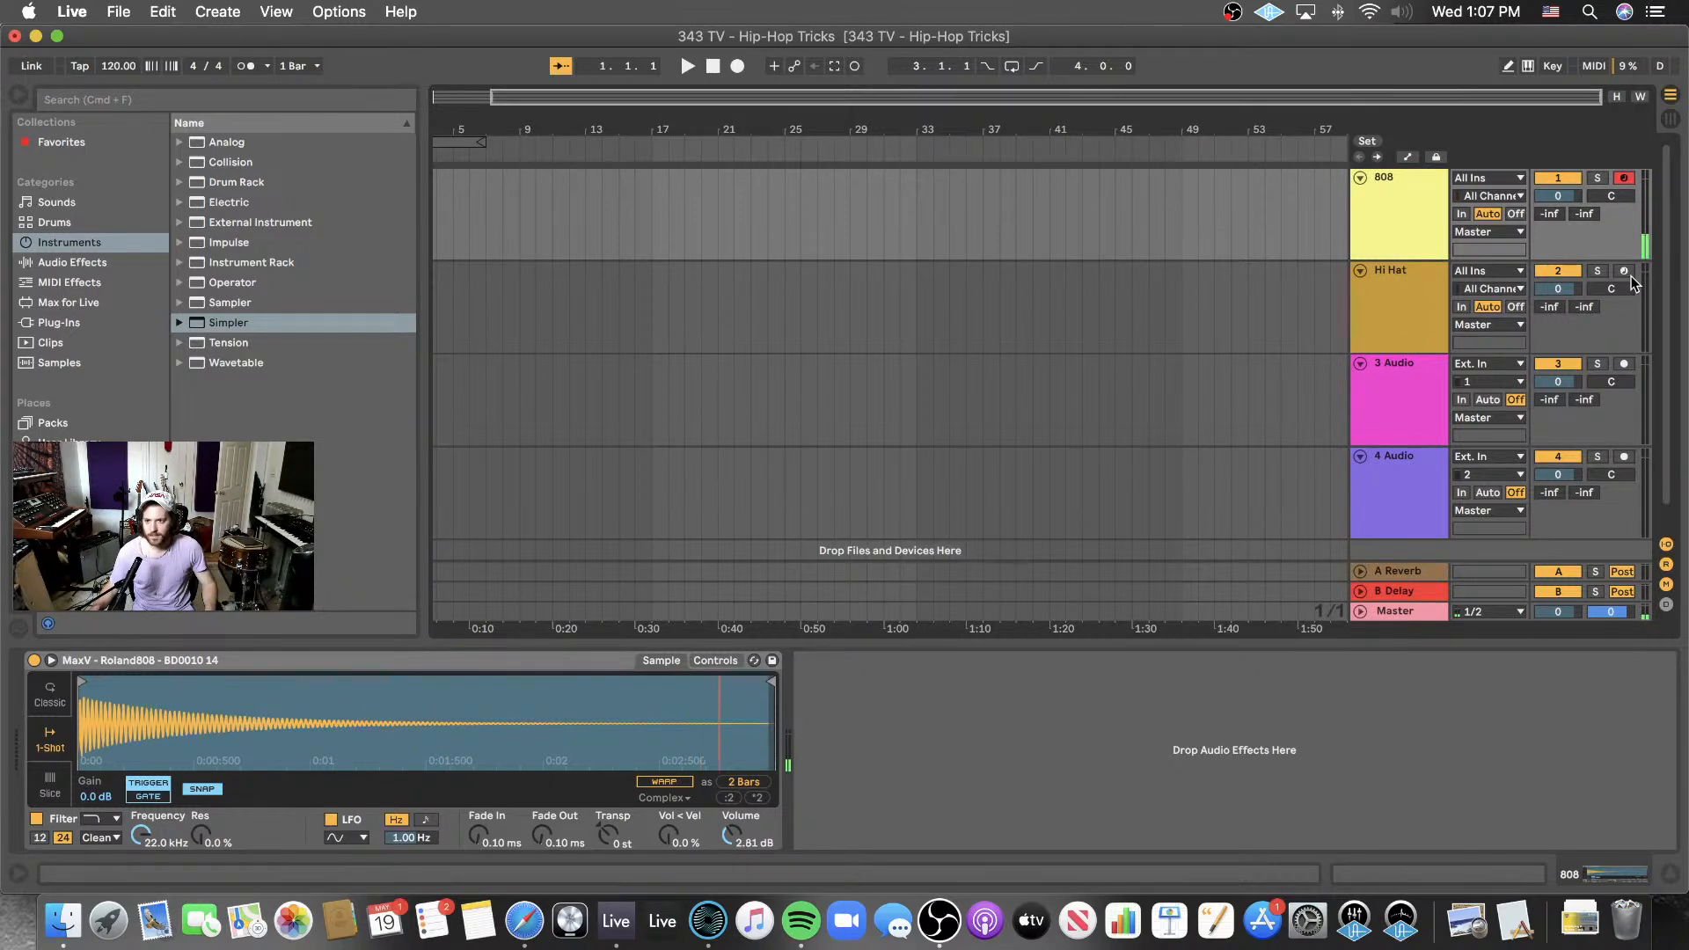
left_click(1395, 290)
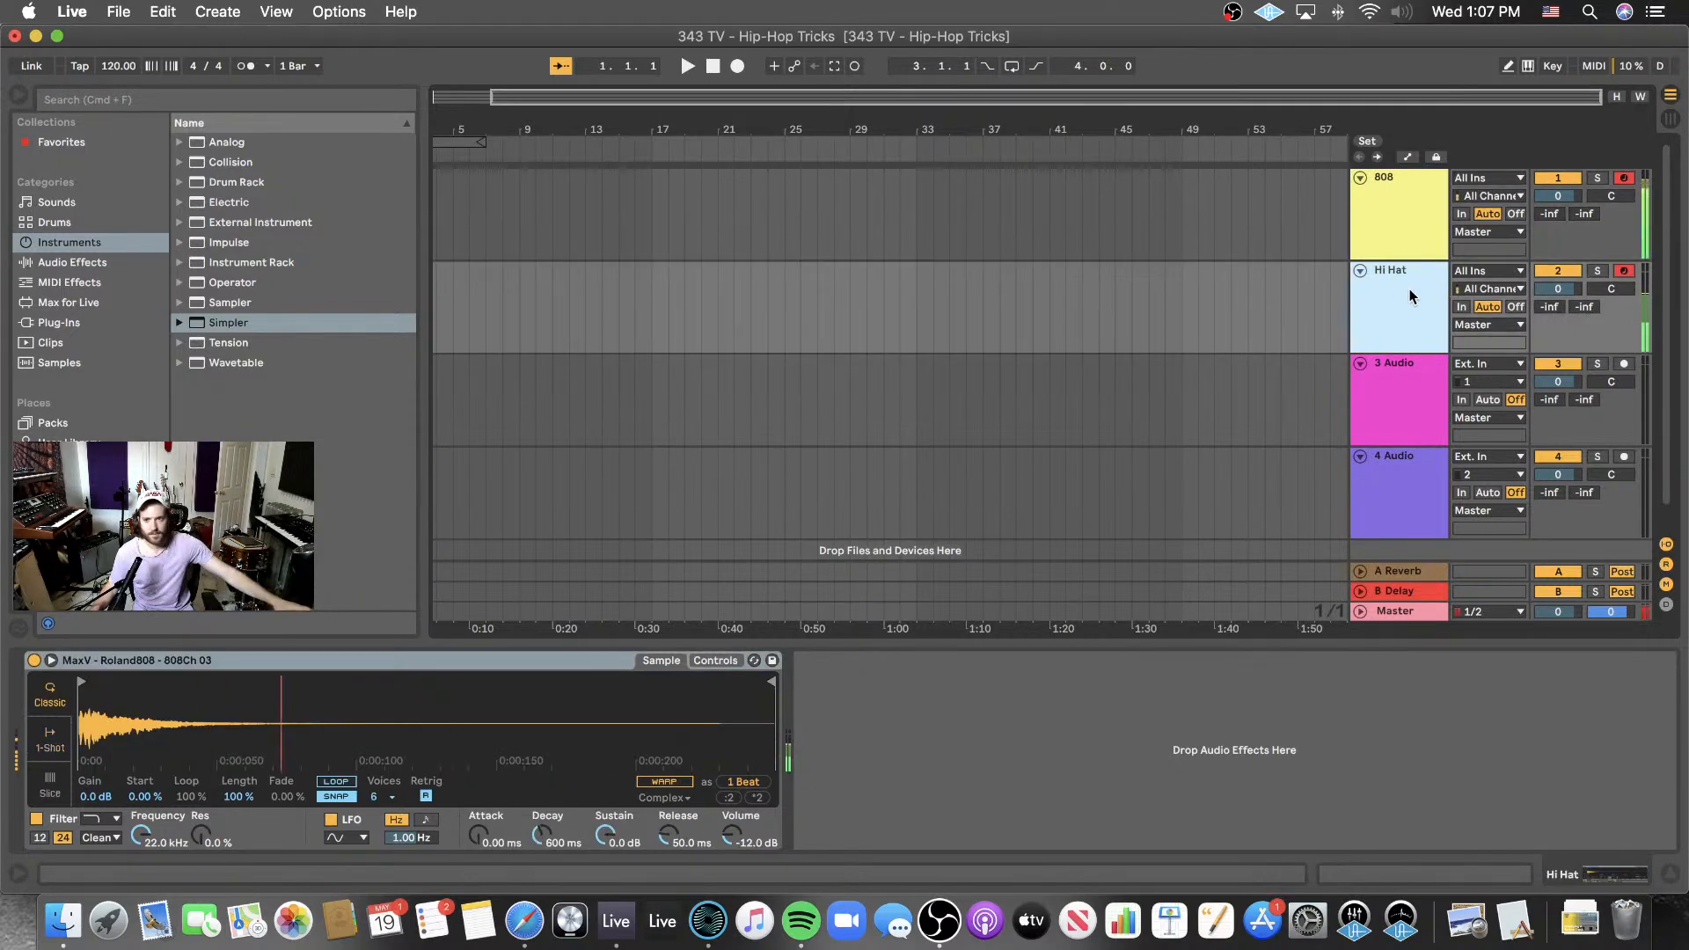
left_click(1052, 262)
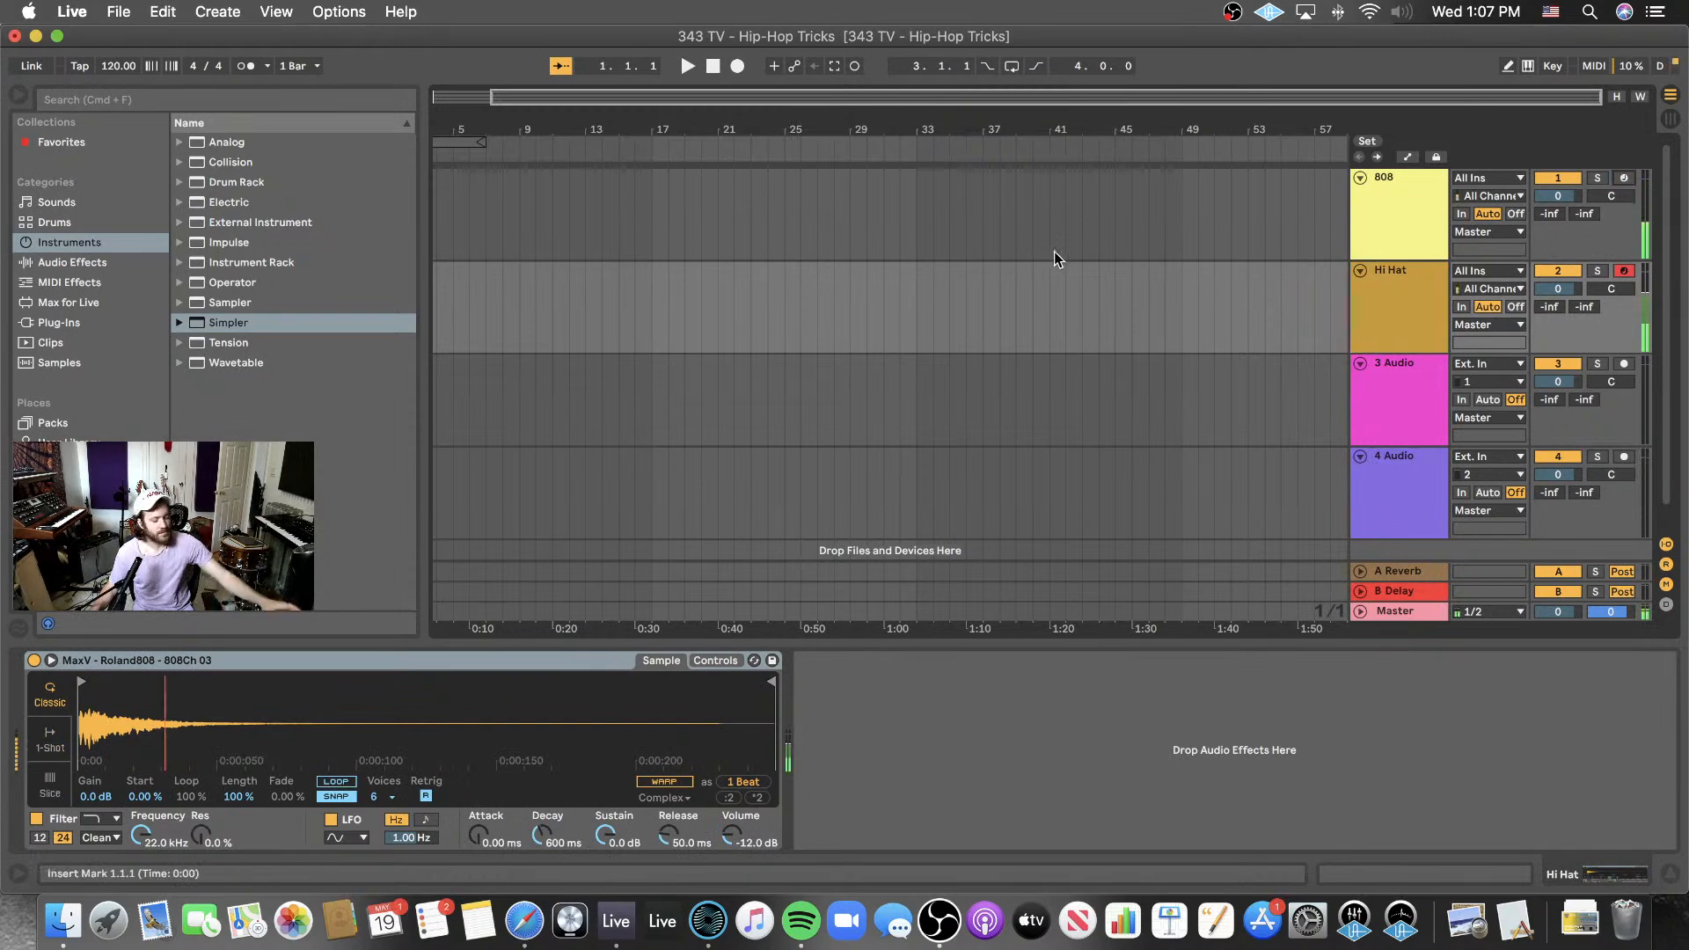
left_click(1398, 239)
left_click(1398, 240)
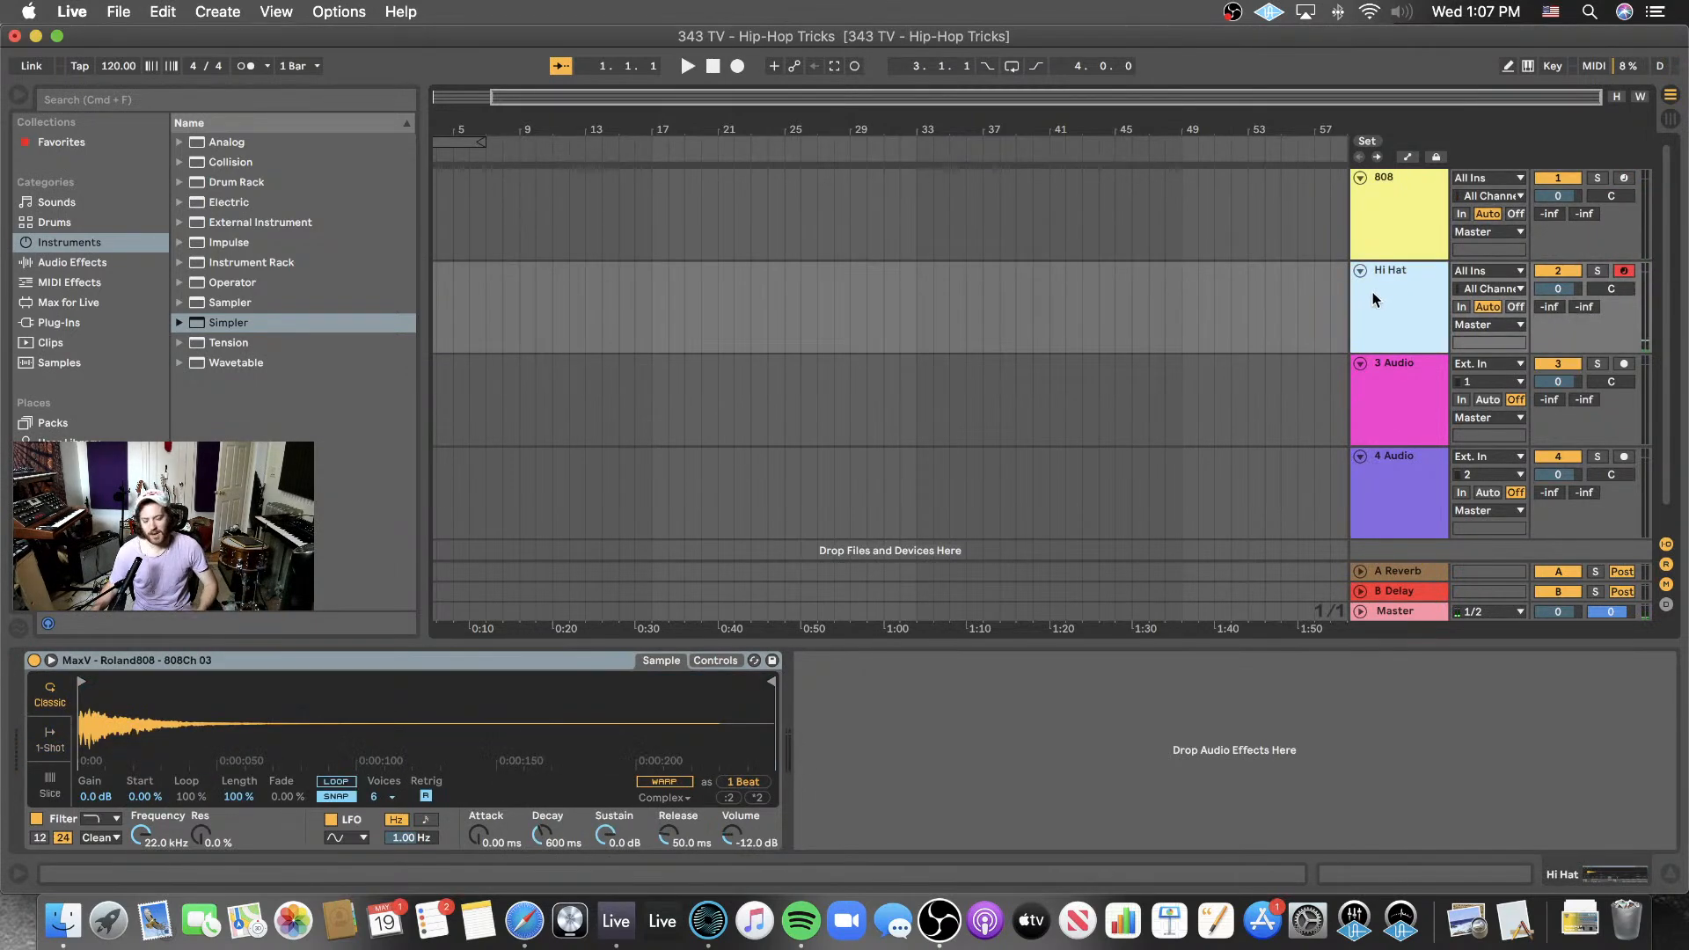
left_click(1626, 180)
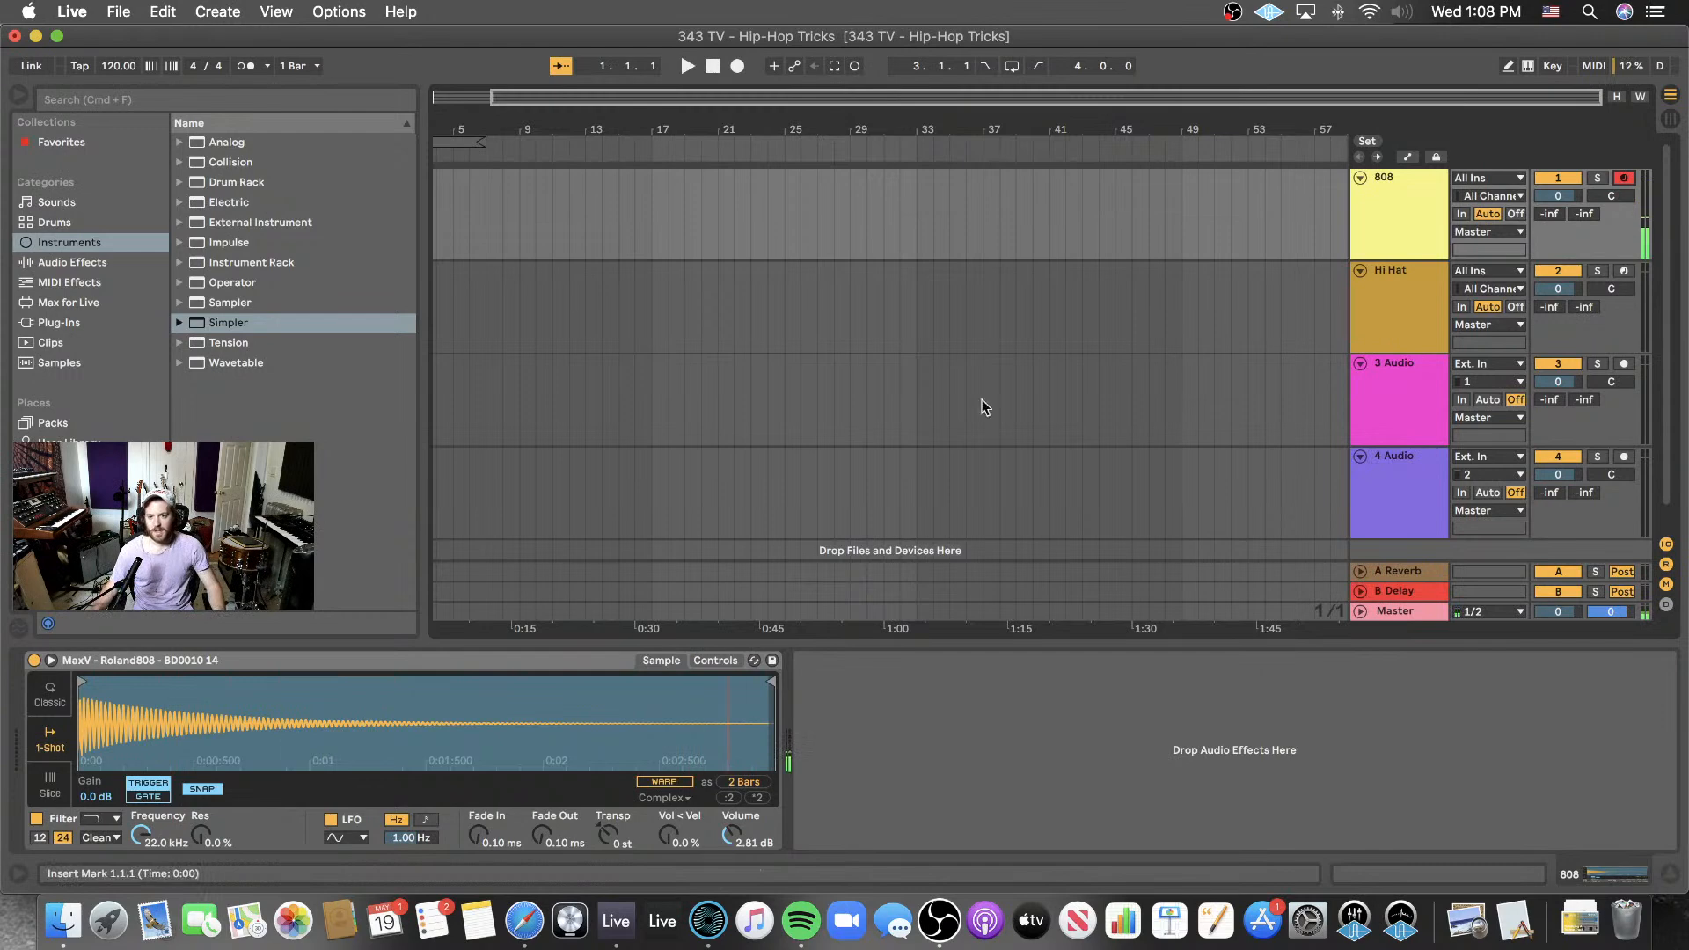
left_click(1359, 291)
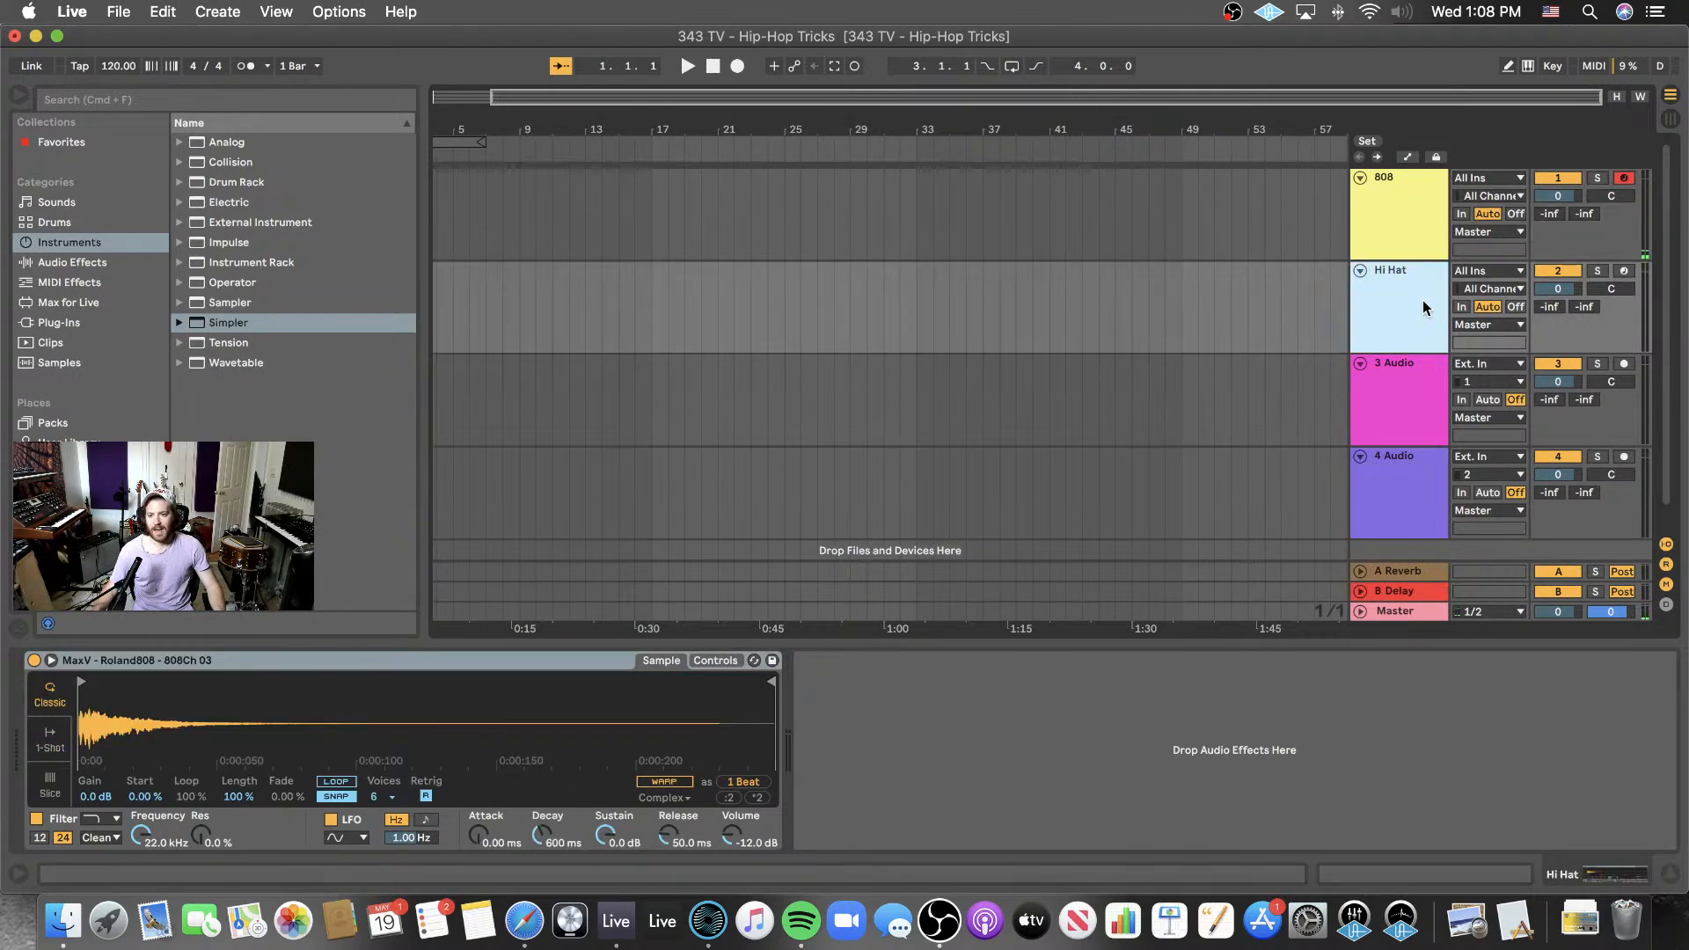
- Arm the Hi Hat track, insert an empty one-bar MIDI clip at bar 1, and set its note grid to 1/16
left_click(1624, 271)
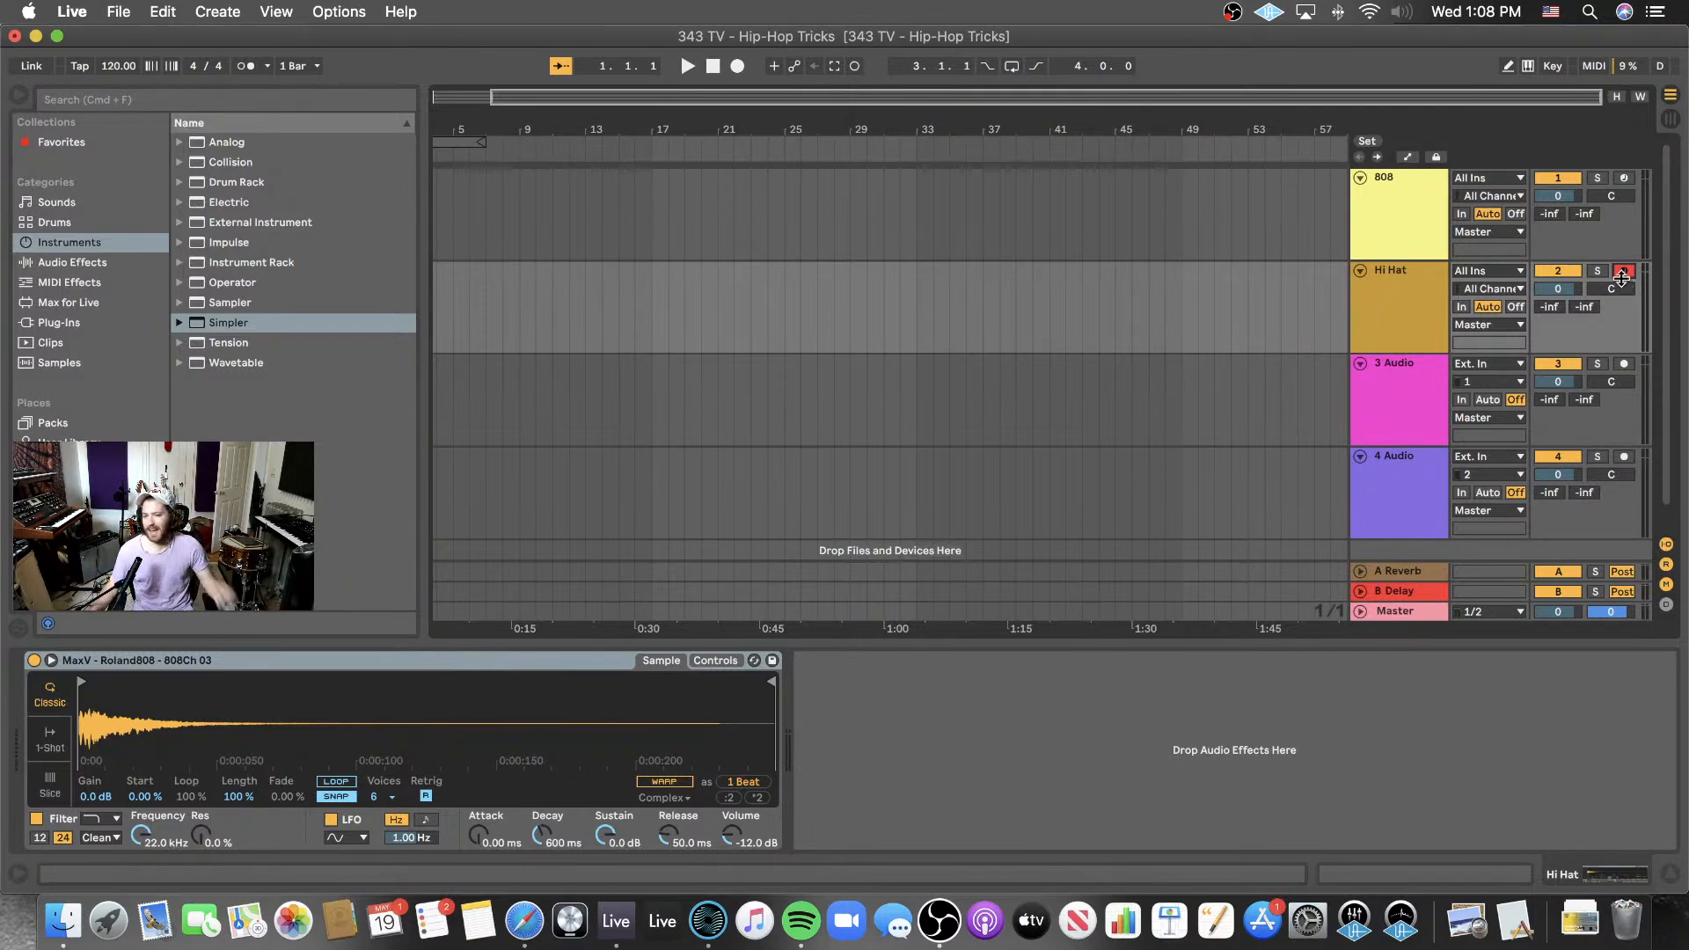
left_click(1386, 294)
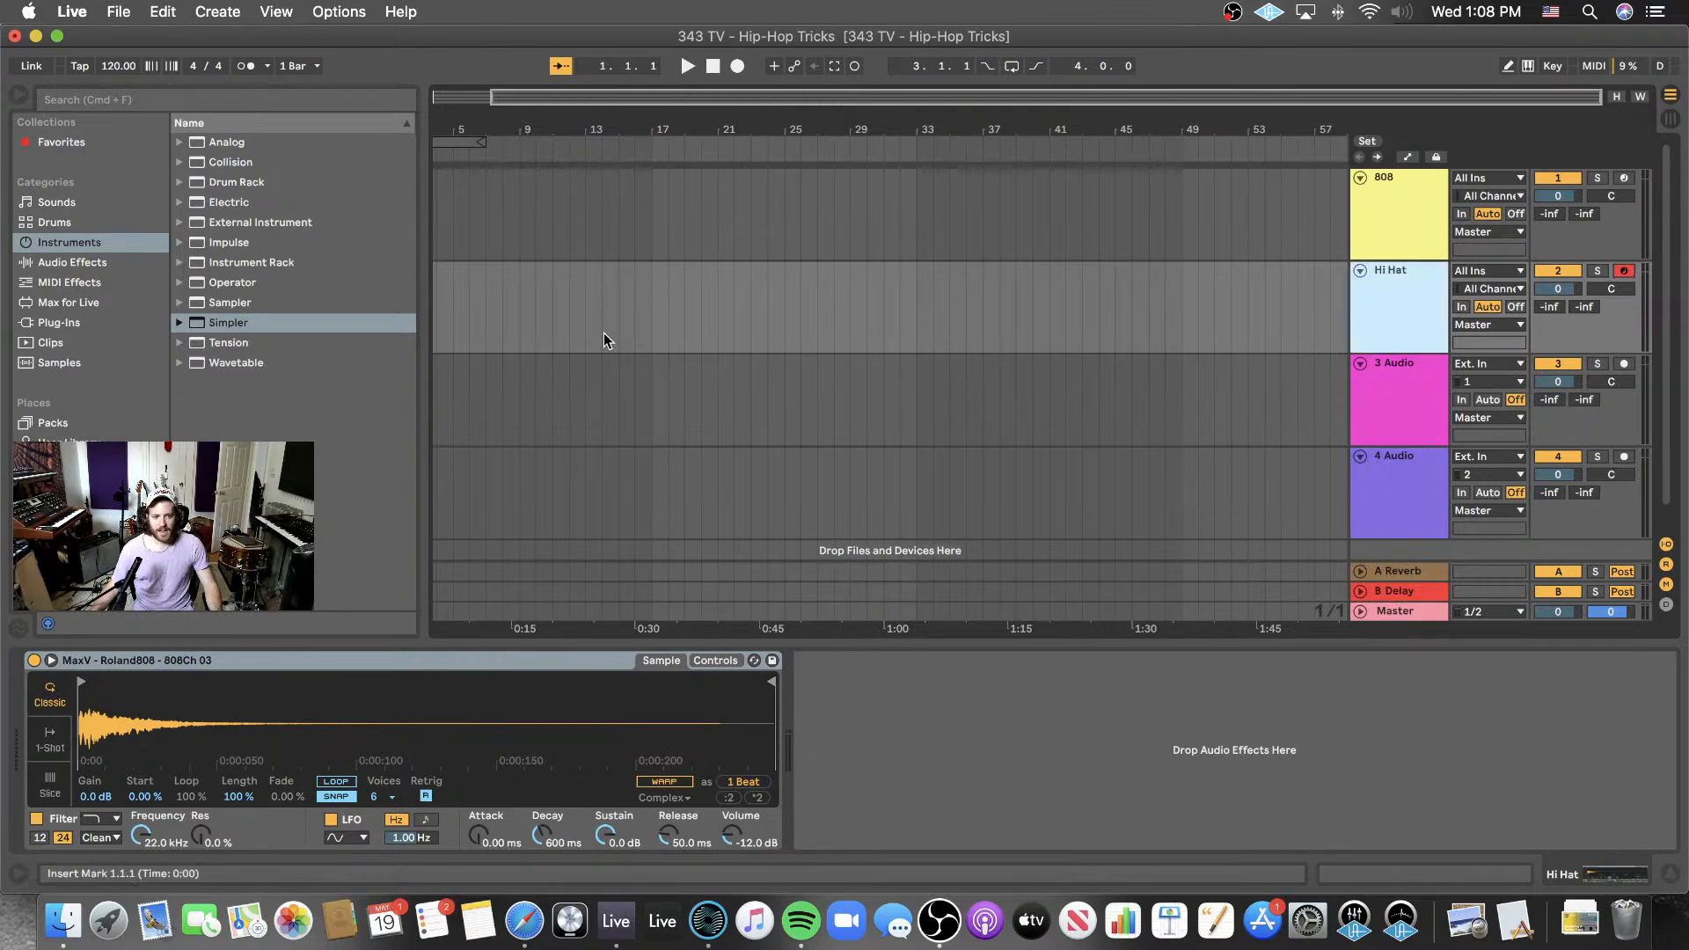
key("Home")
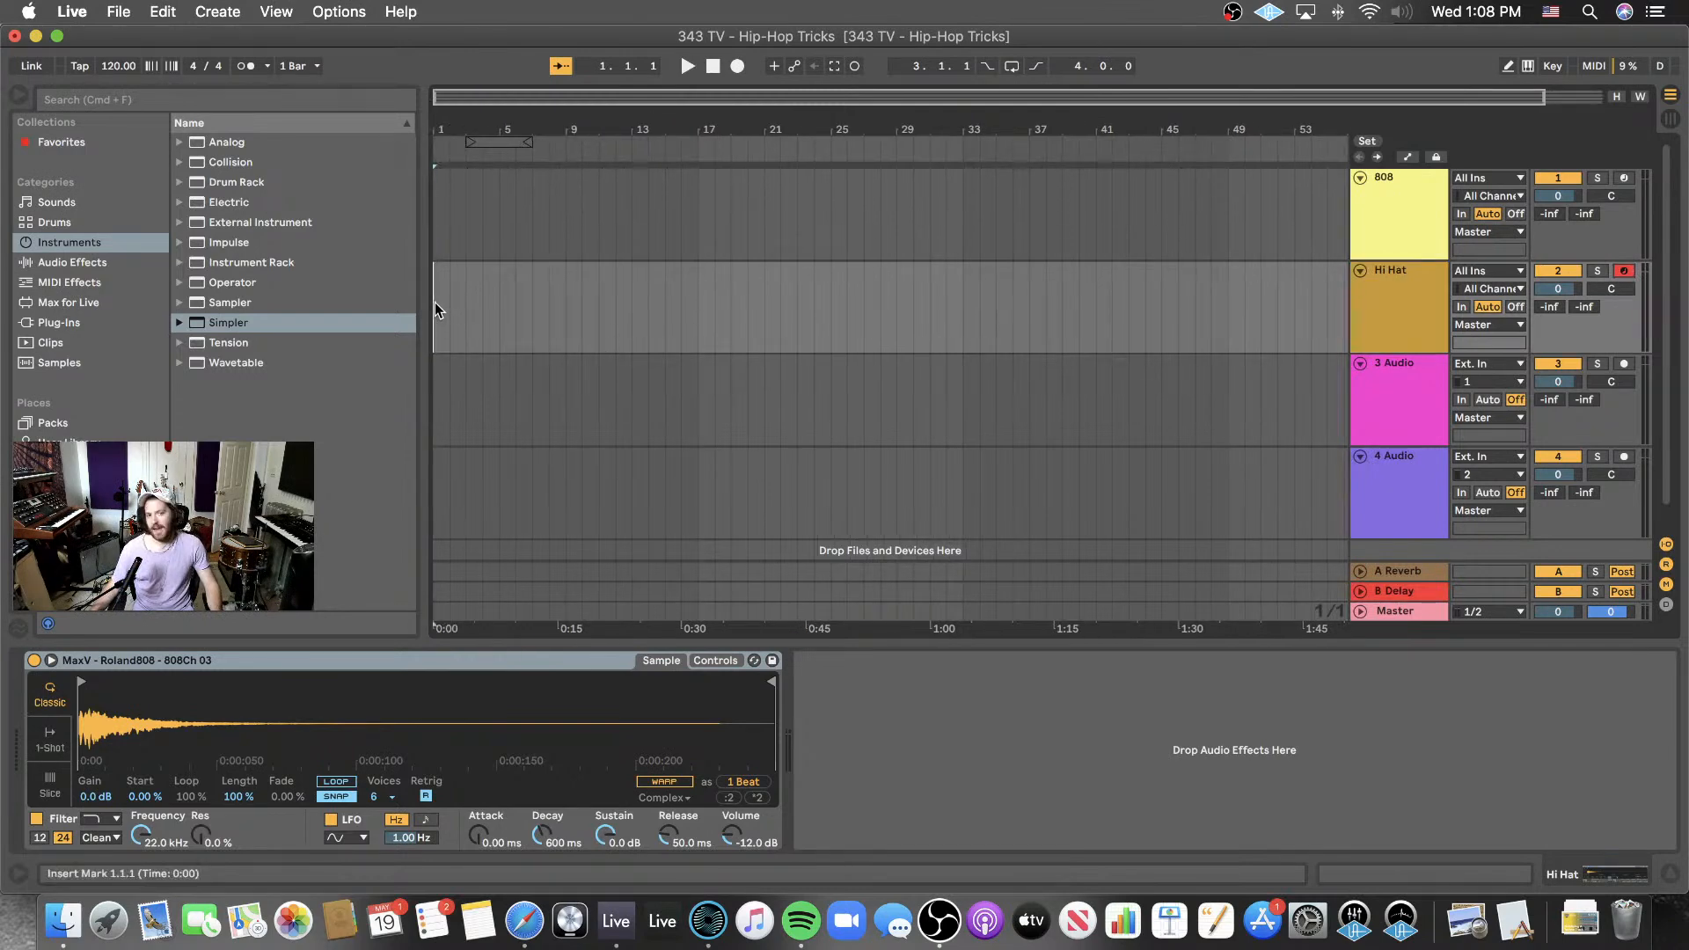
key("super+shift+m")
left_click_drag(489, 280, 502, 405)
right_click(1190, 535)
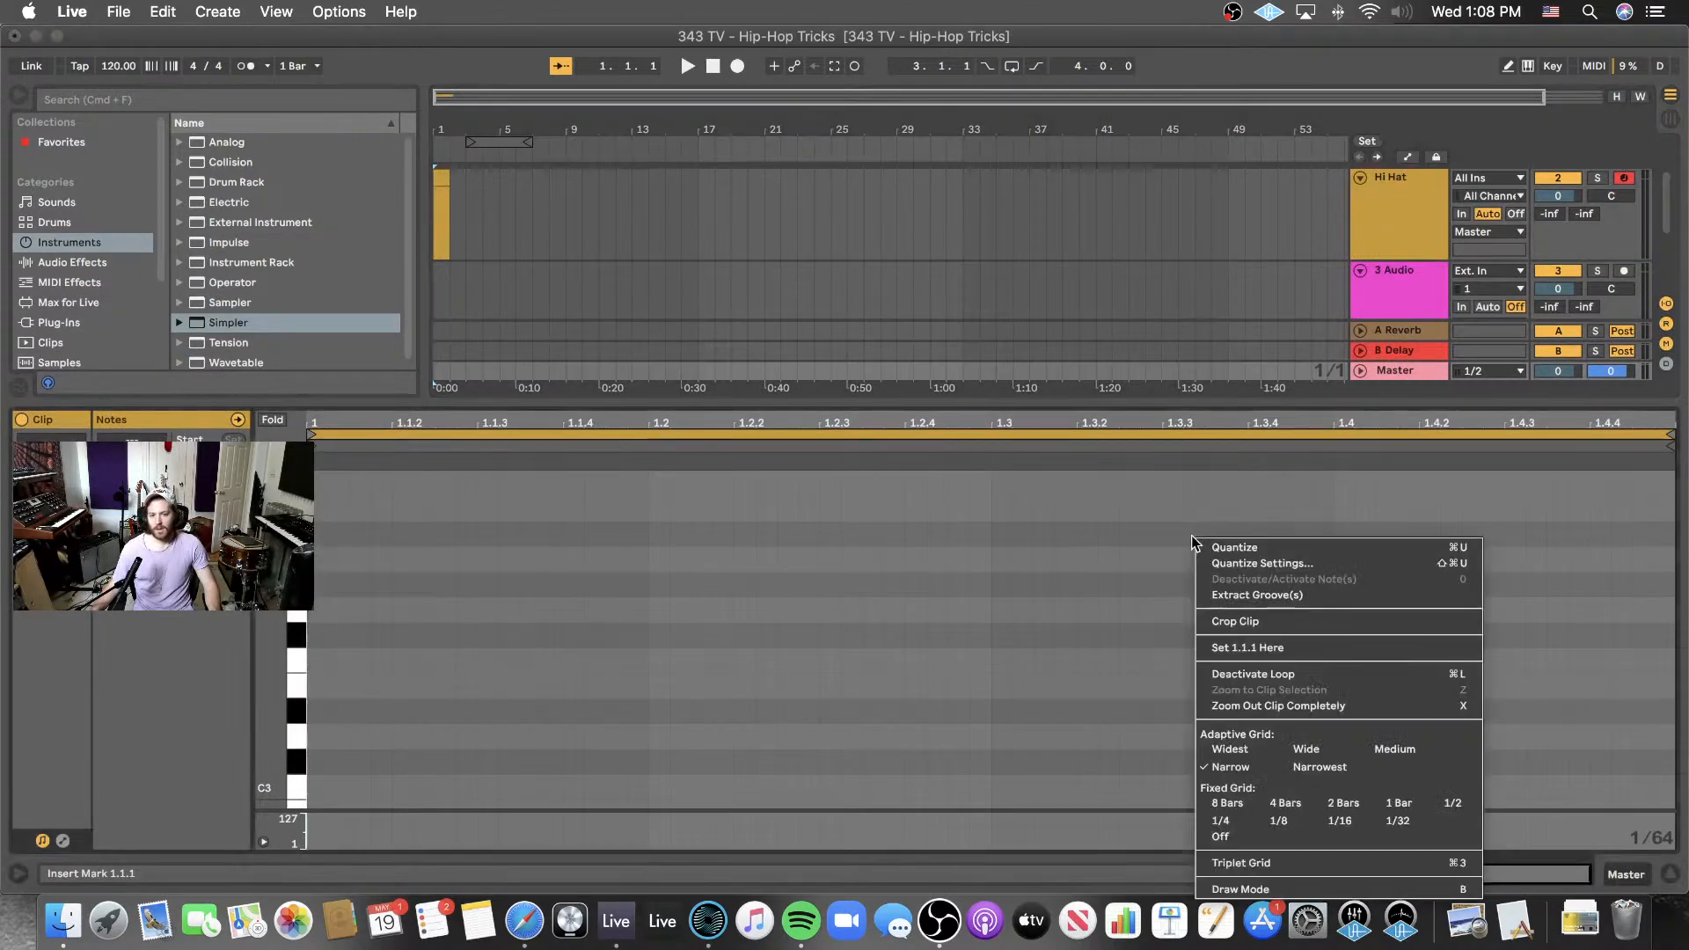
left_click(1339, 820)
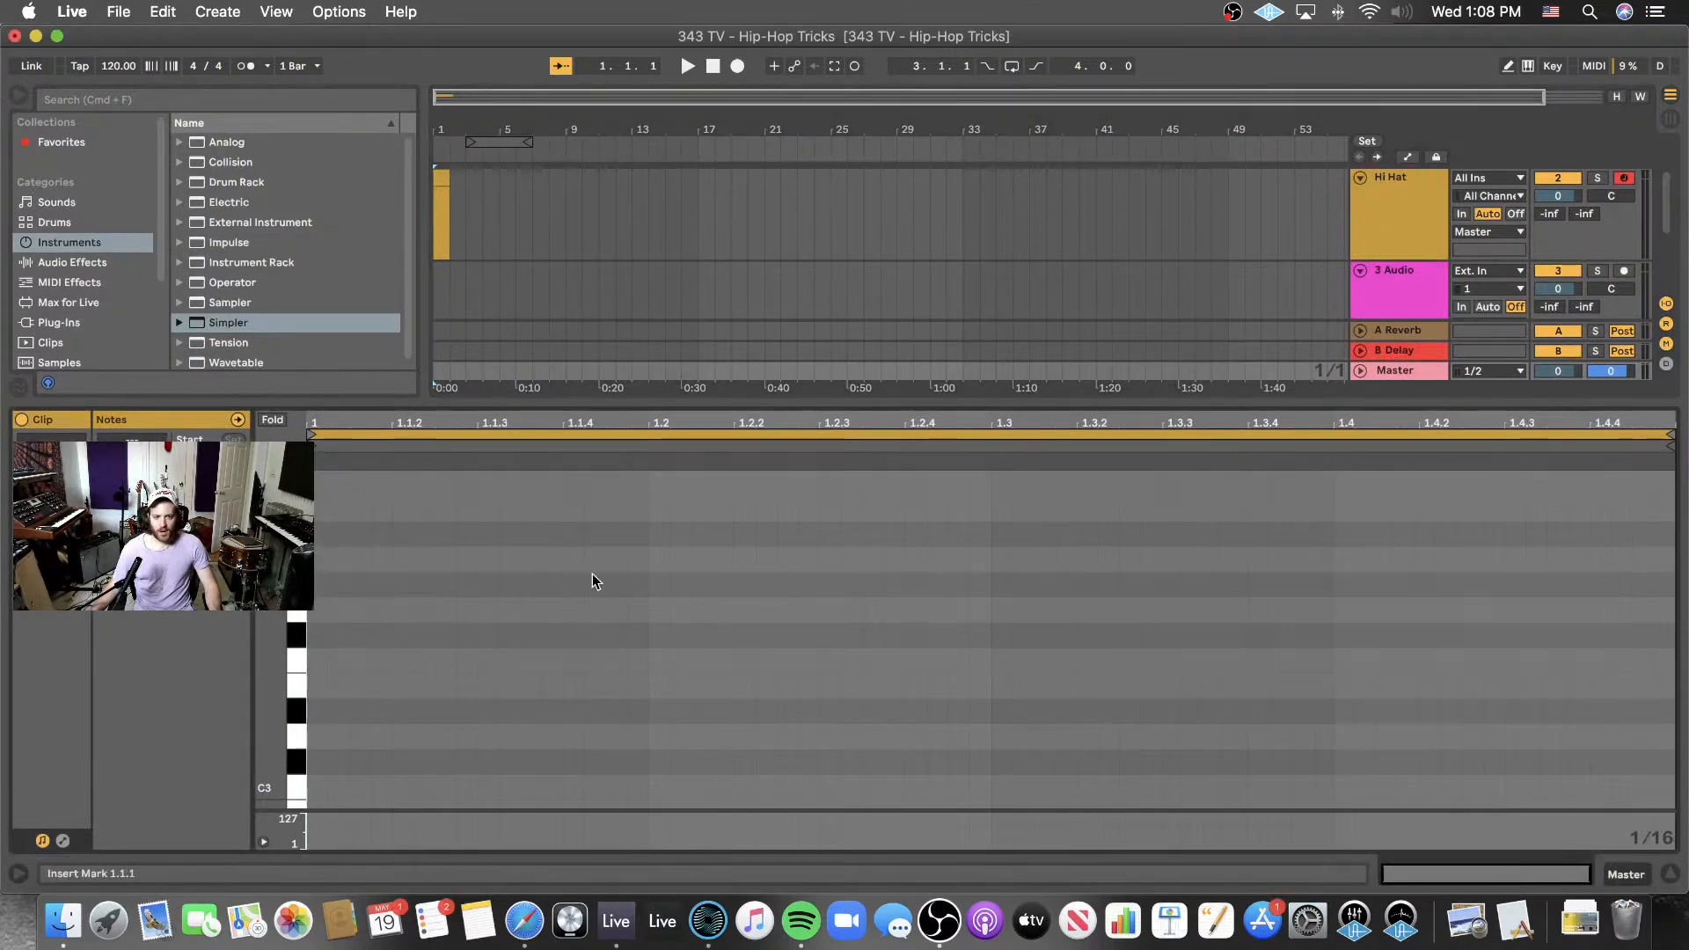
- Draw a full bar of consecutive 1/16 notes on C3 in the Hi Hat clip
key("b")
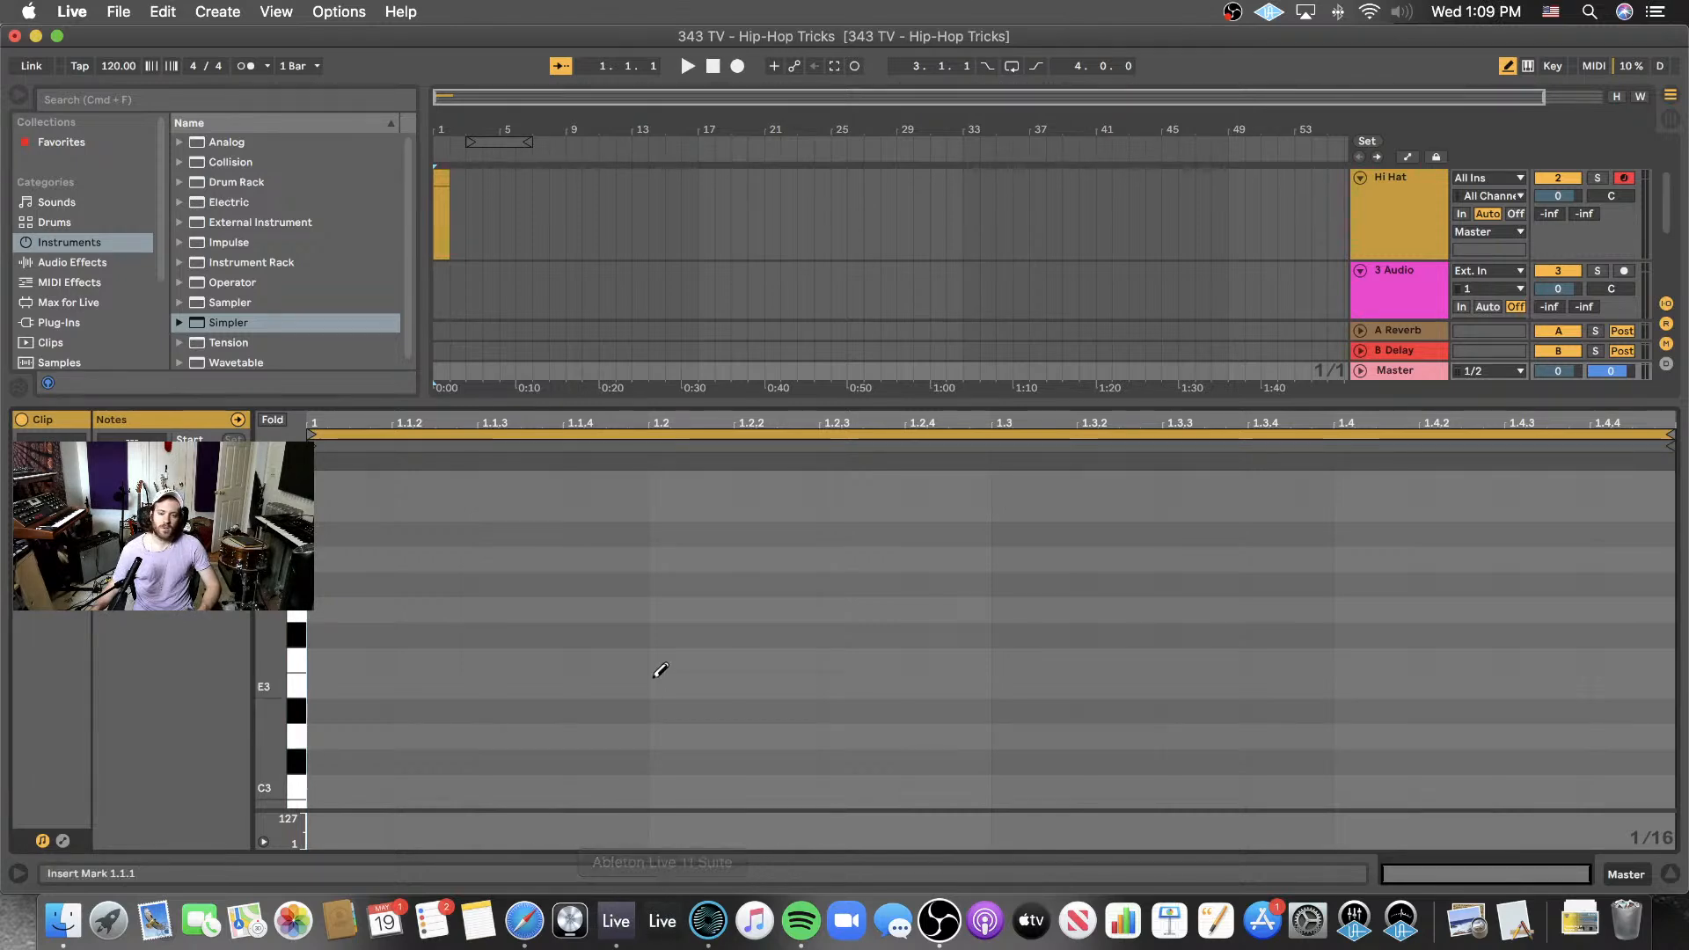
scroll(396, 557, "down", 3)
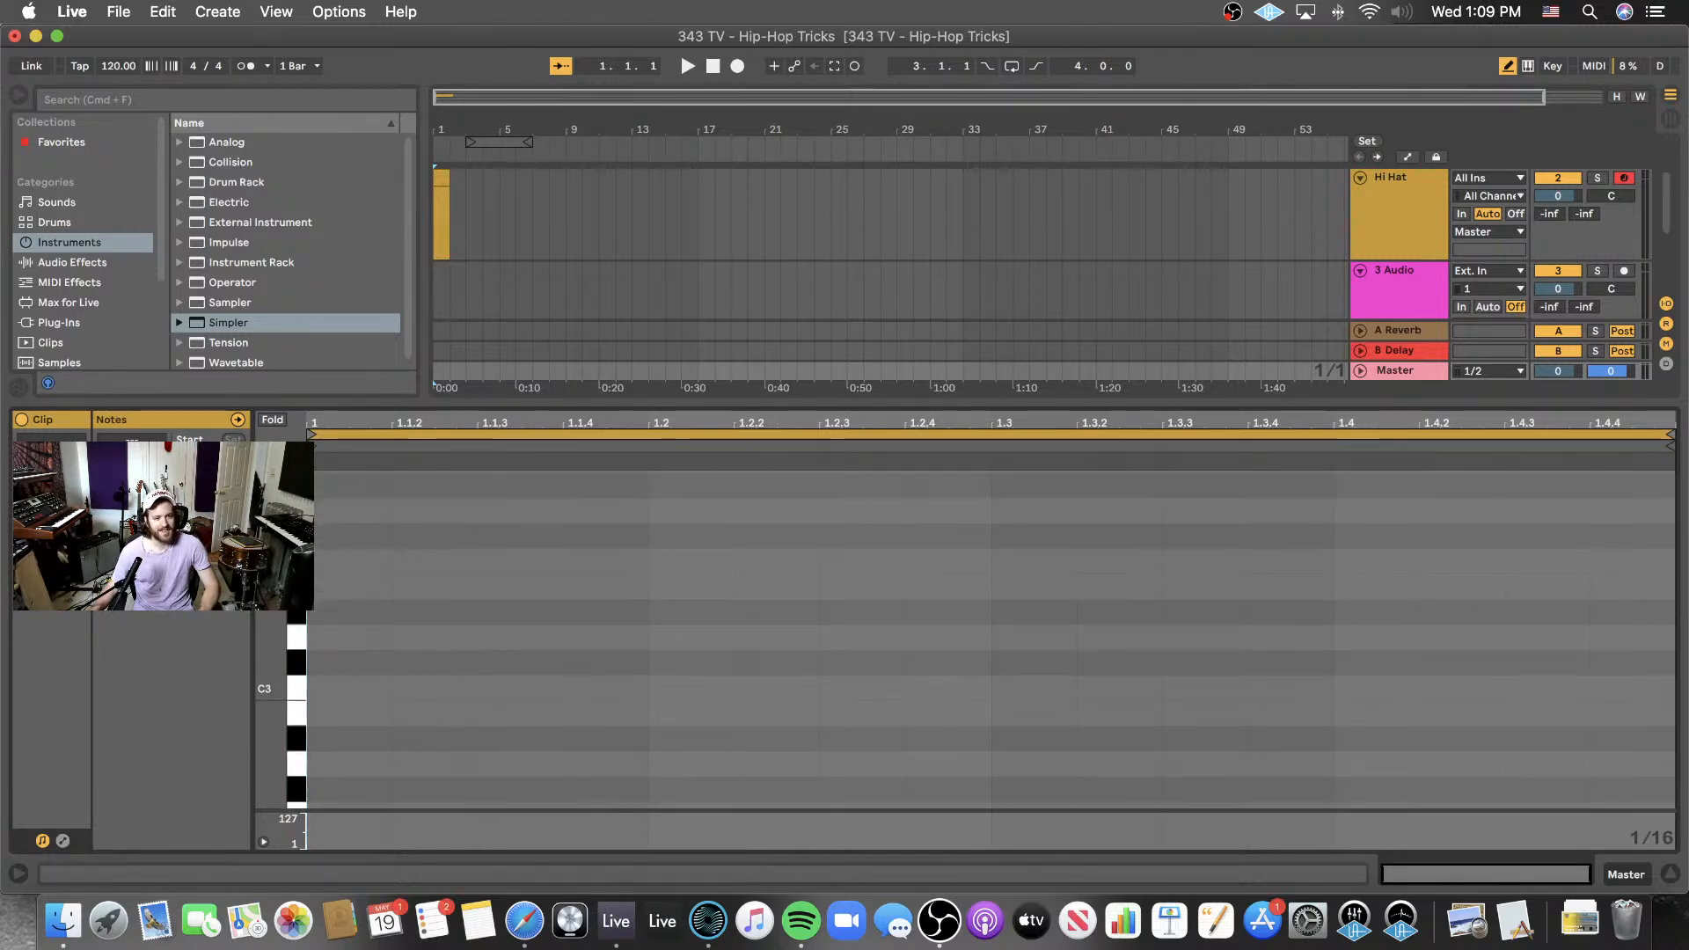
left_click(297, 691)
left_click_drag(338, 689, 1671, 689)
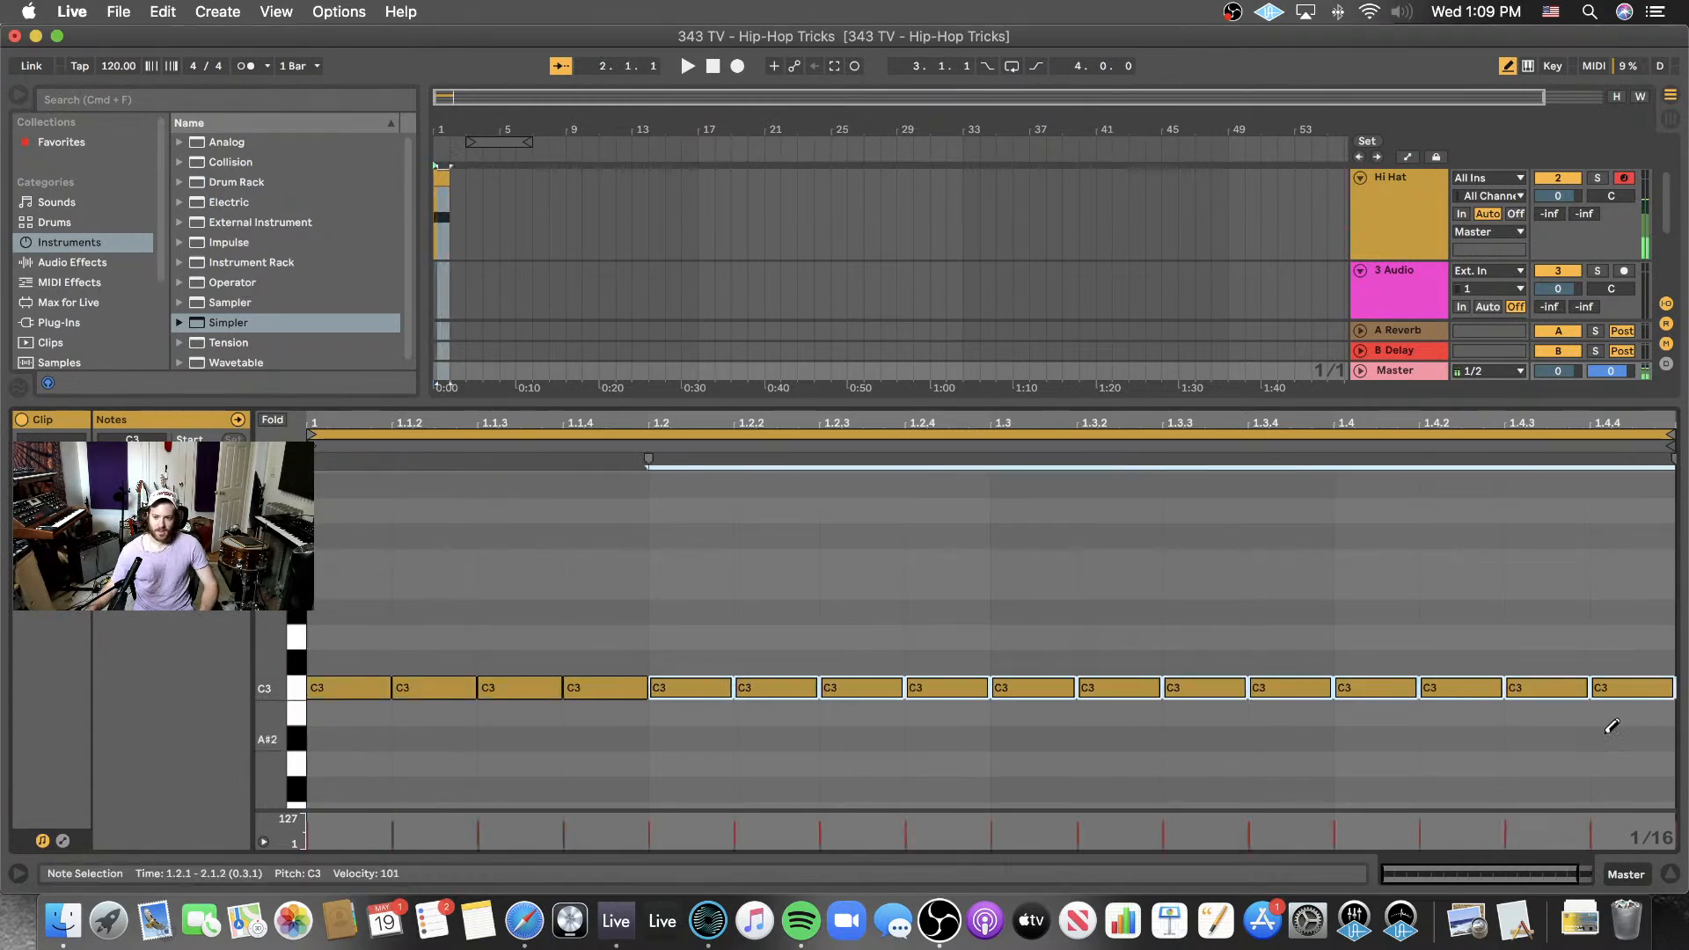
key("b")
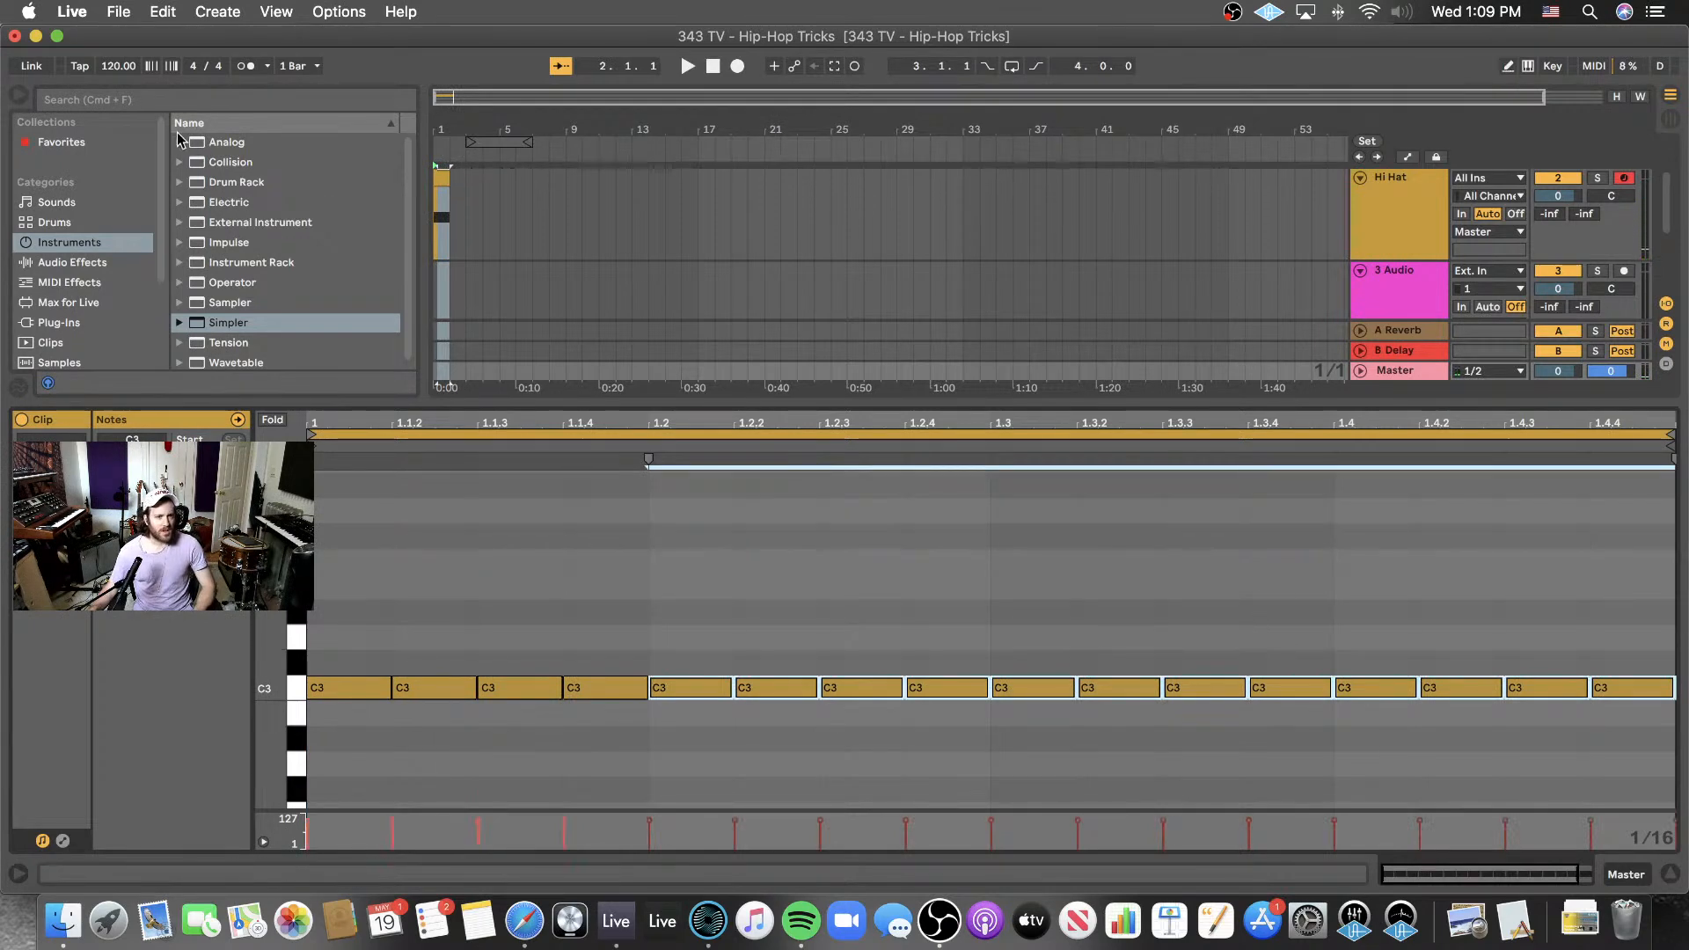
- Set the tempo to 90 BPM and delete all the C3 notes from the Hi Hat clip
left_click_drag(118, 66, 118, 100)
left_click(373, 674)
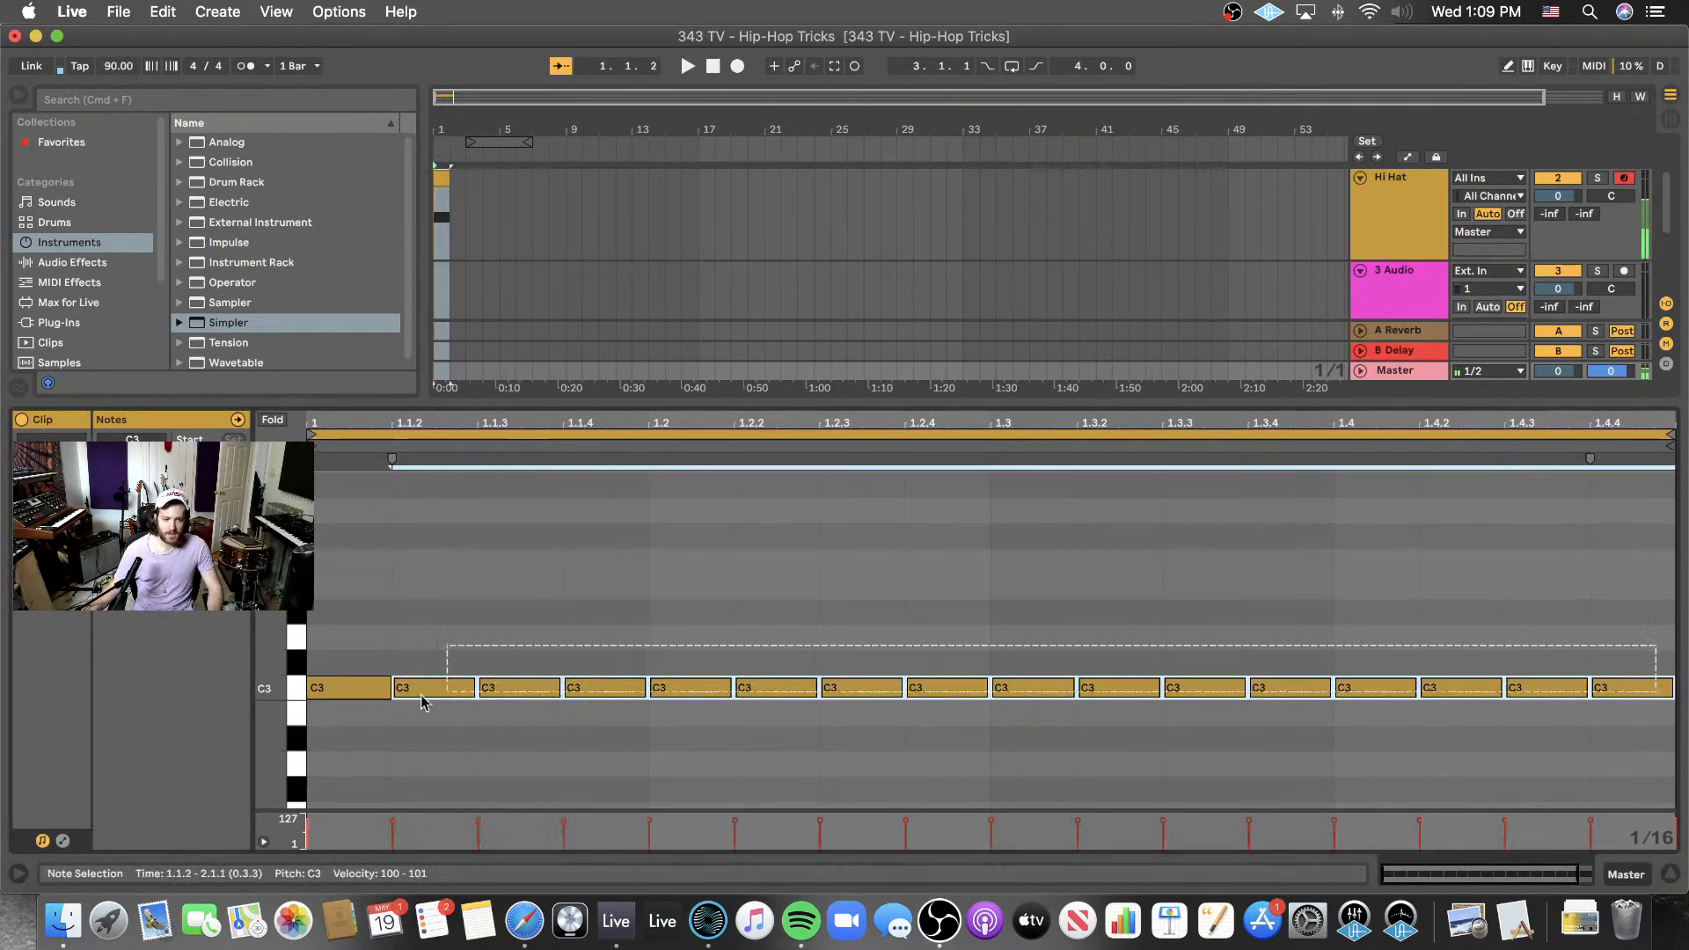
key("super+a")
key("Delete")
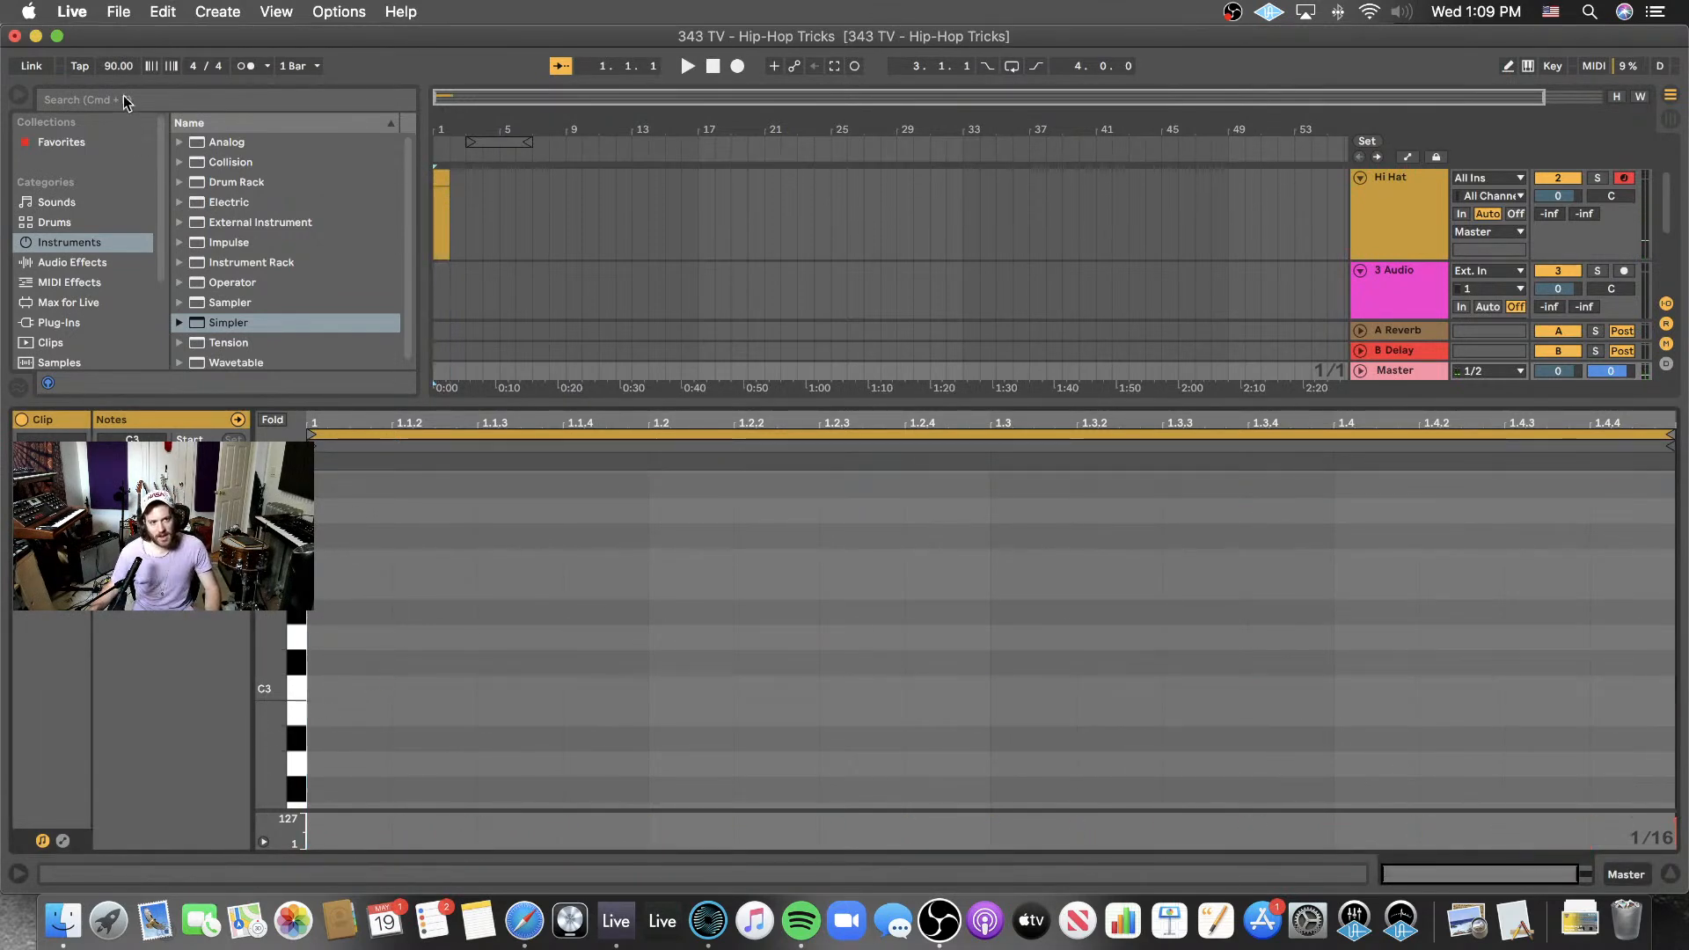
- Set the project tempo to 170 BPM
left_click(116, 68)
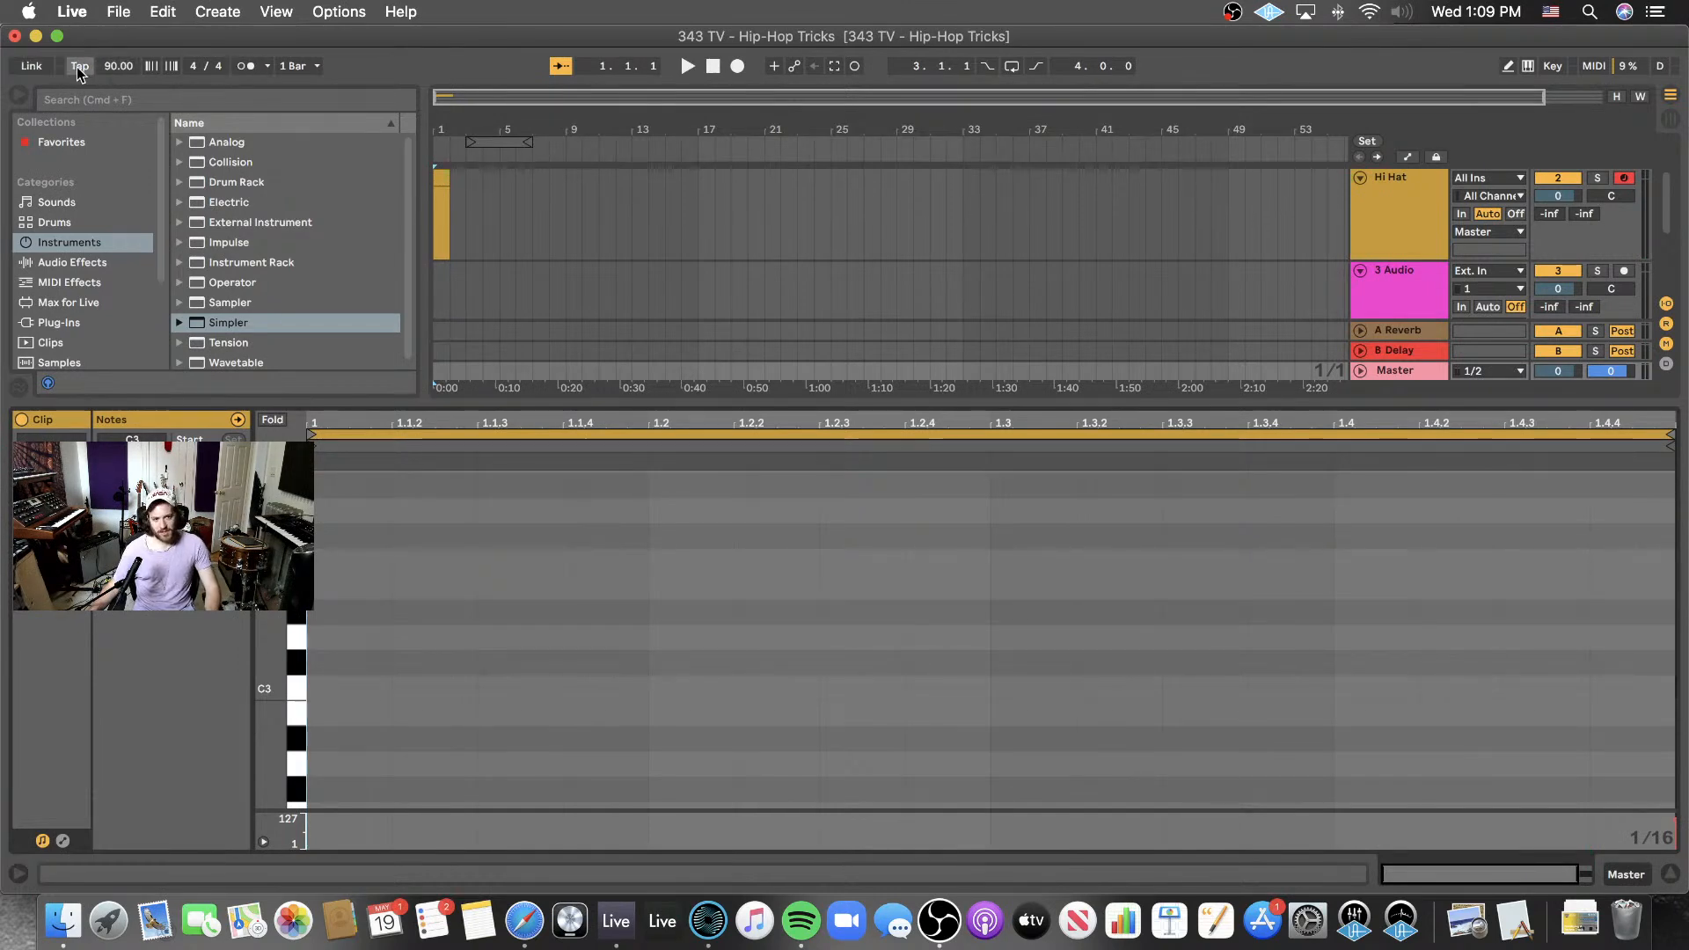
left_click(92, 66)
left_click(106, 64)
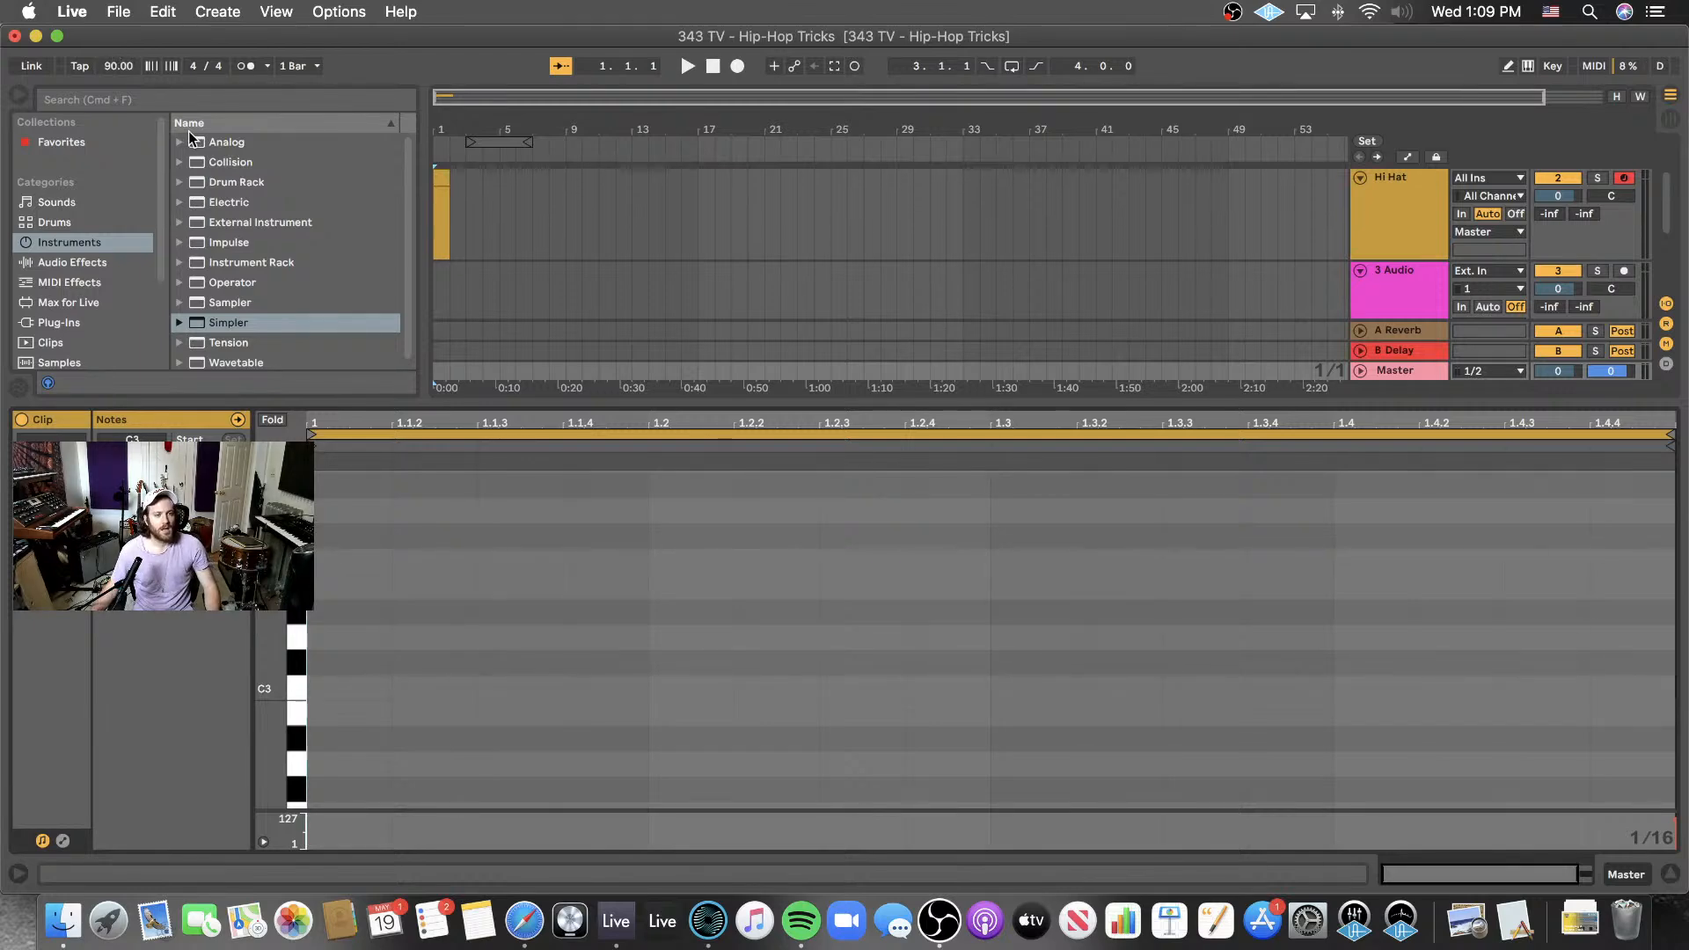
left_click_drag(117, 66, 117, 2)
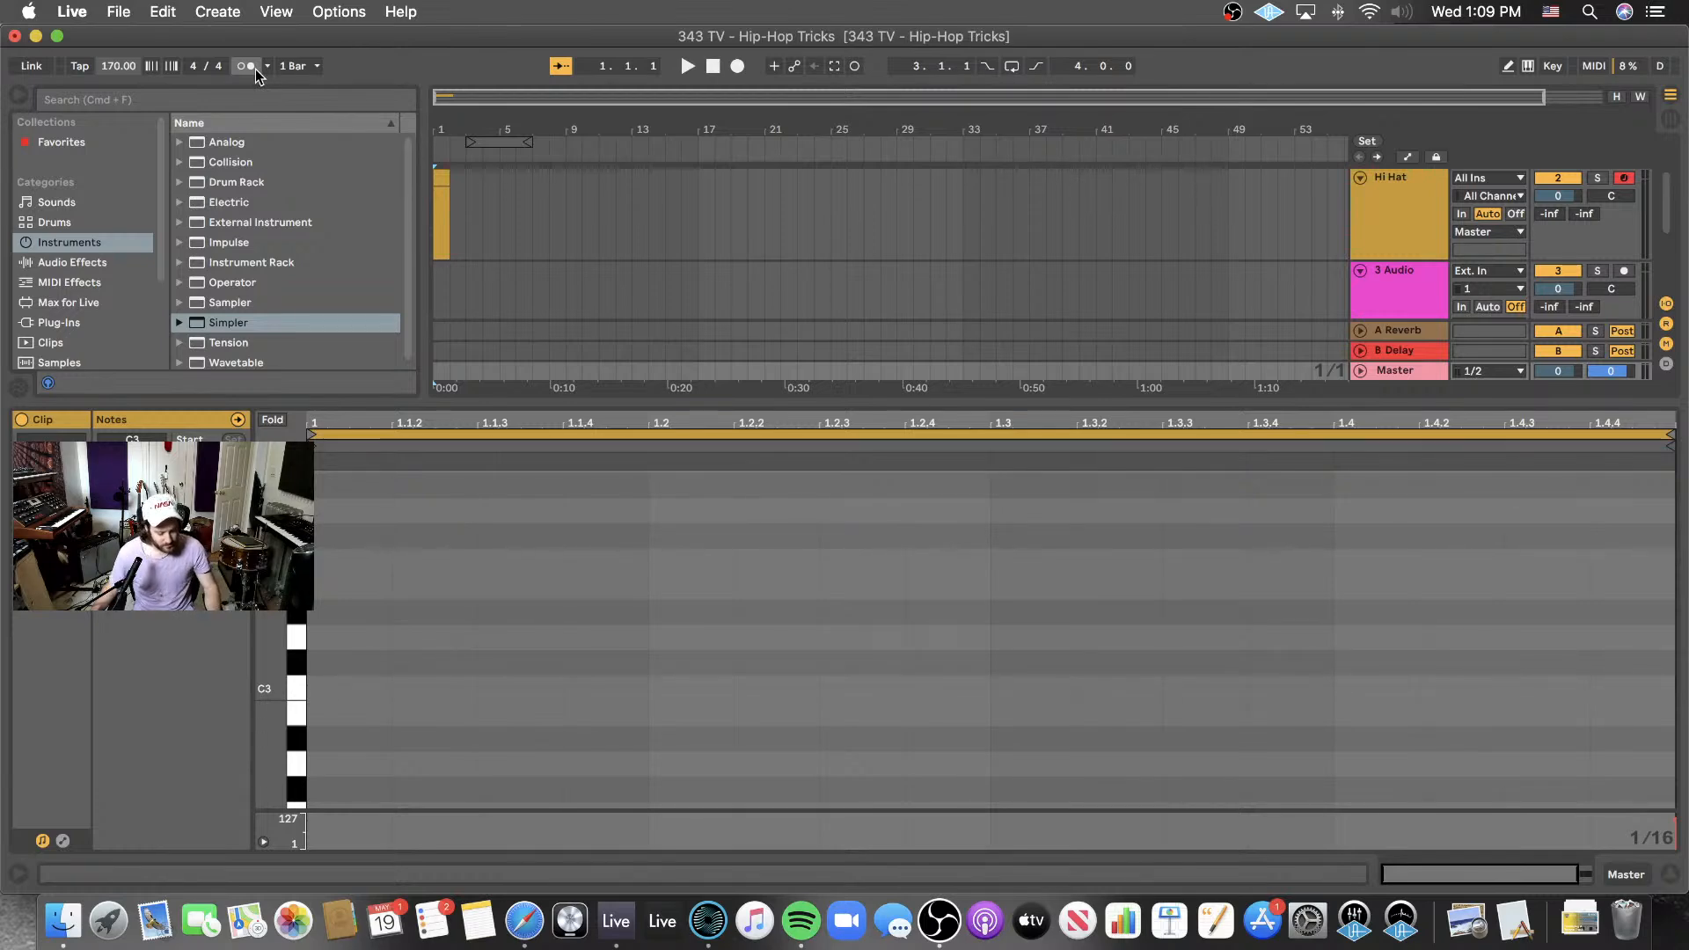
left_click(466, 478)
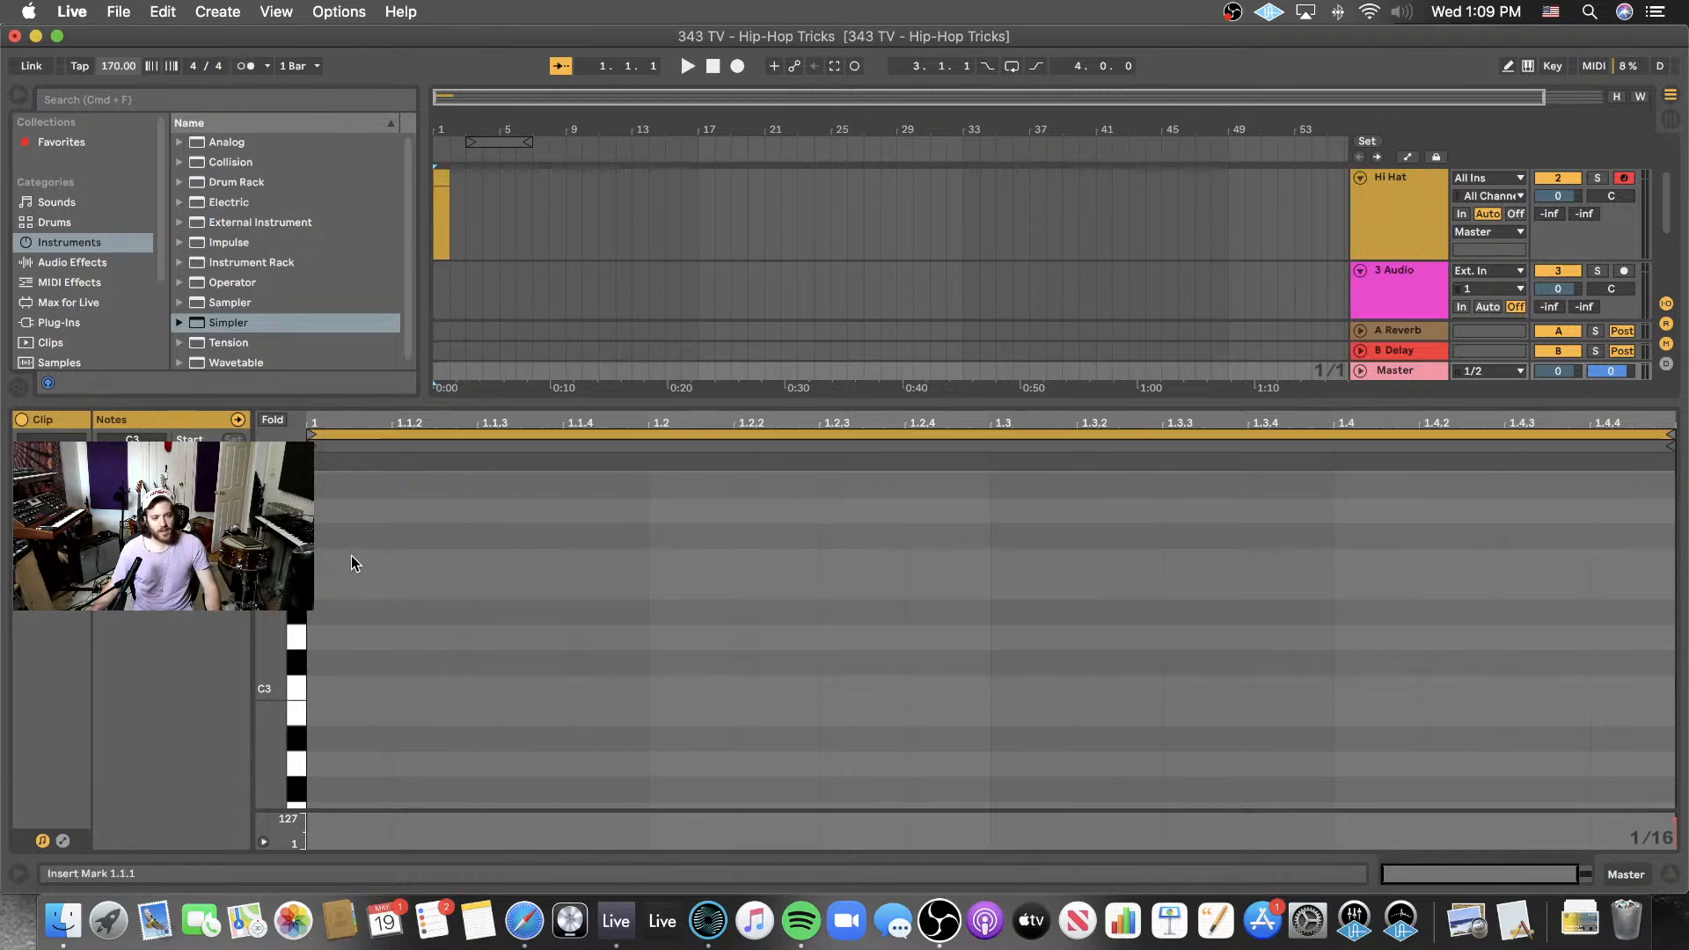
key("b")
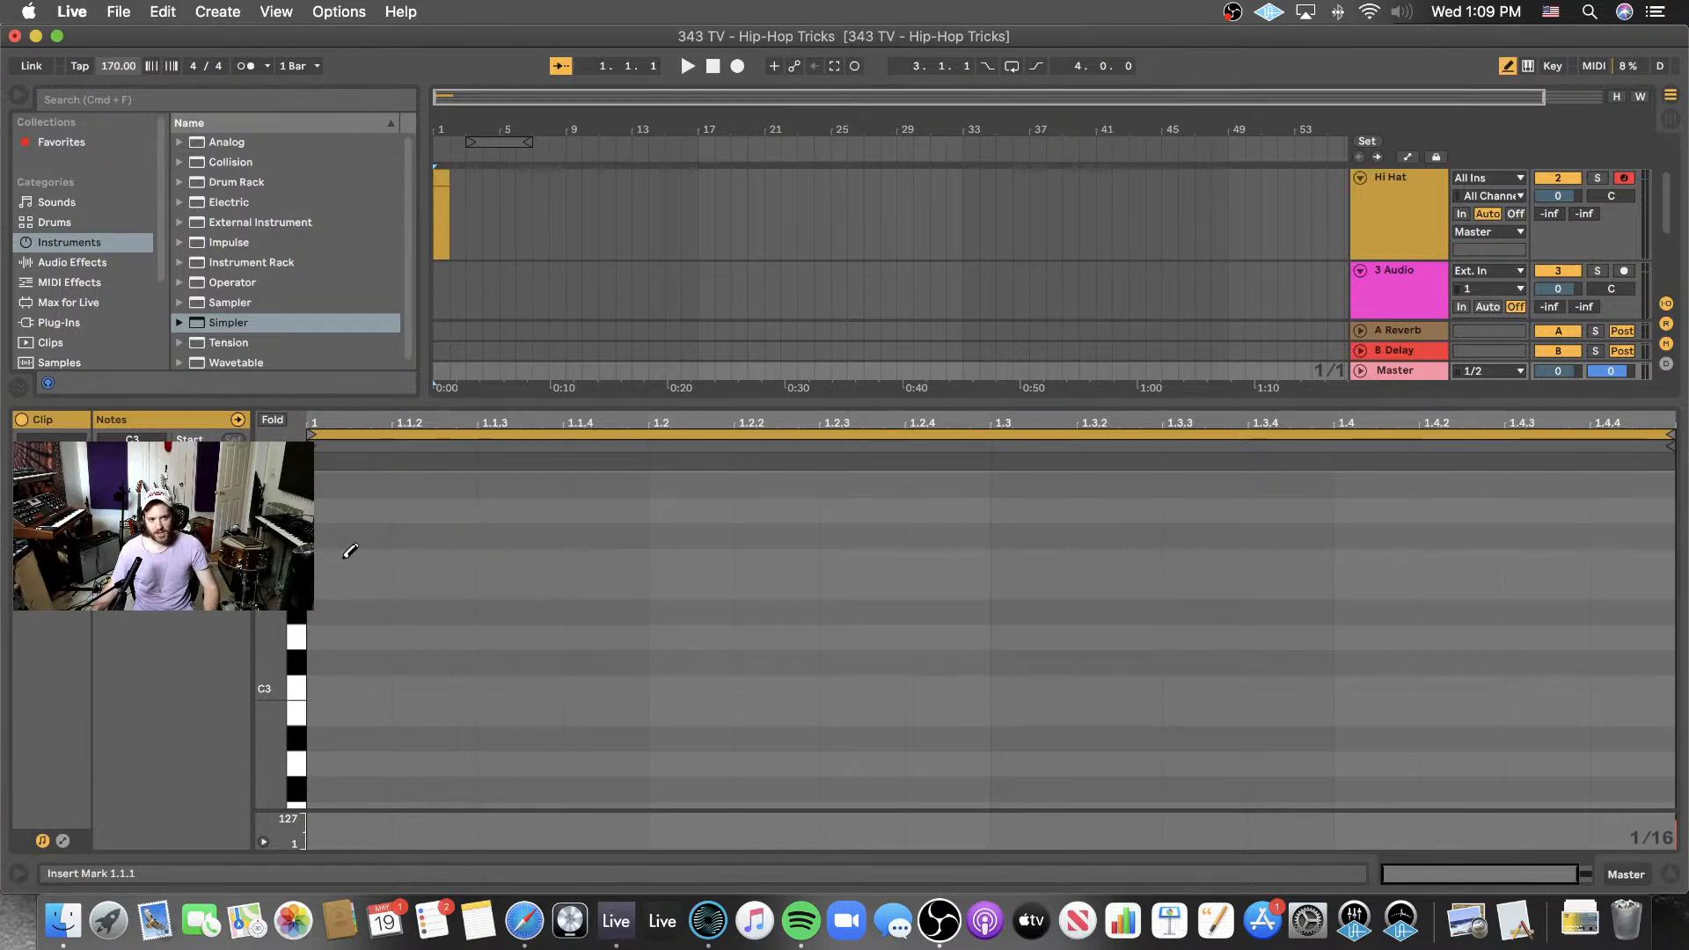
key("b")
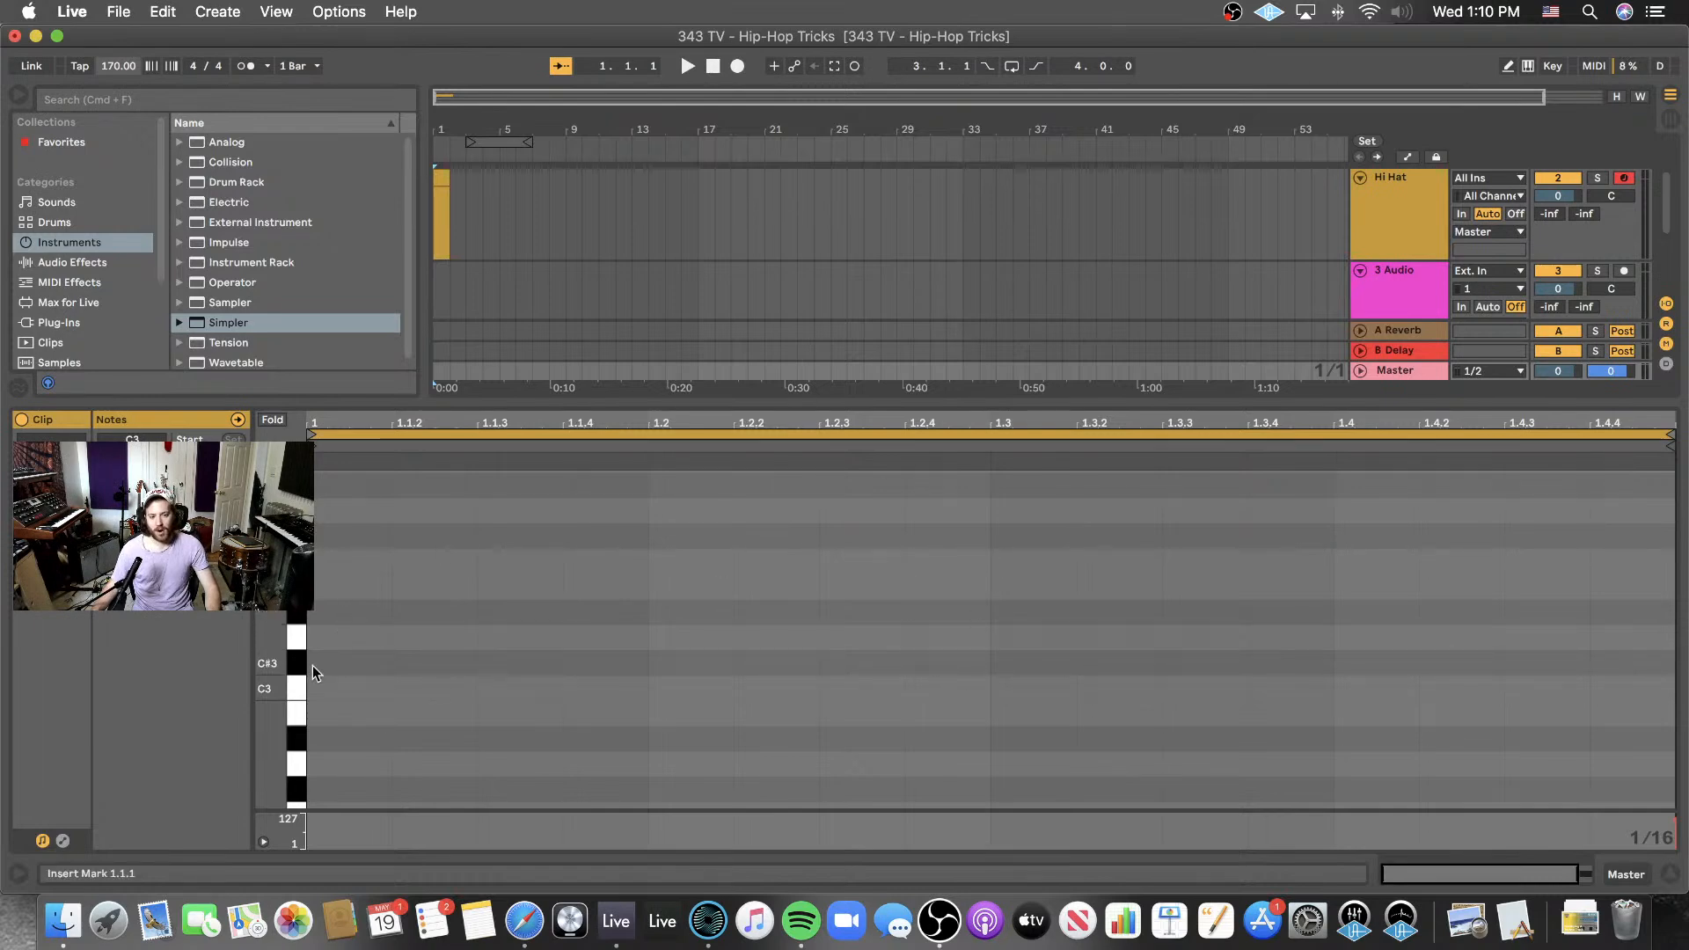
- Duplicate the empty one-bar Hi Hat clip and consolidate both copies into one two-bar clip
left_click_drag(313, 665, 1660, 678)
key("super+a")
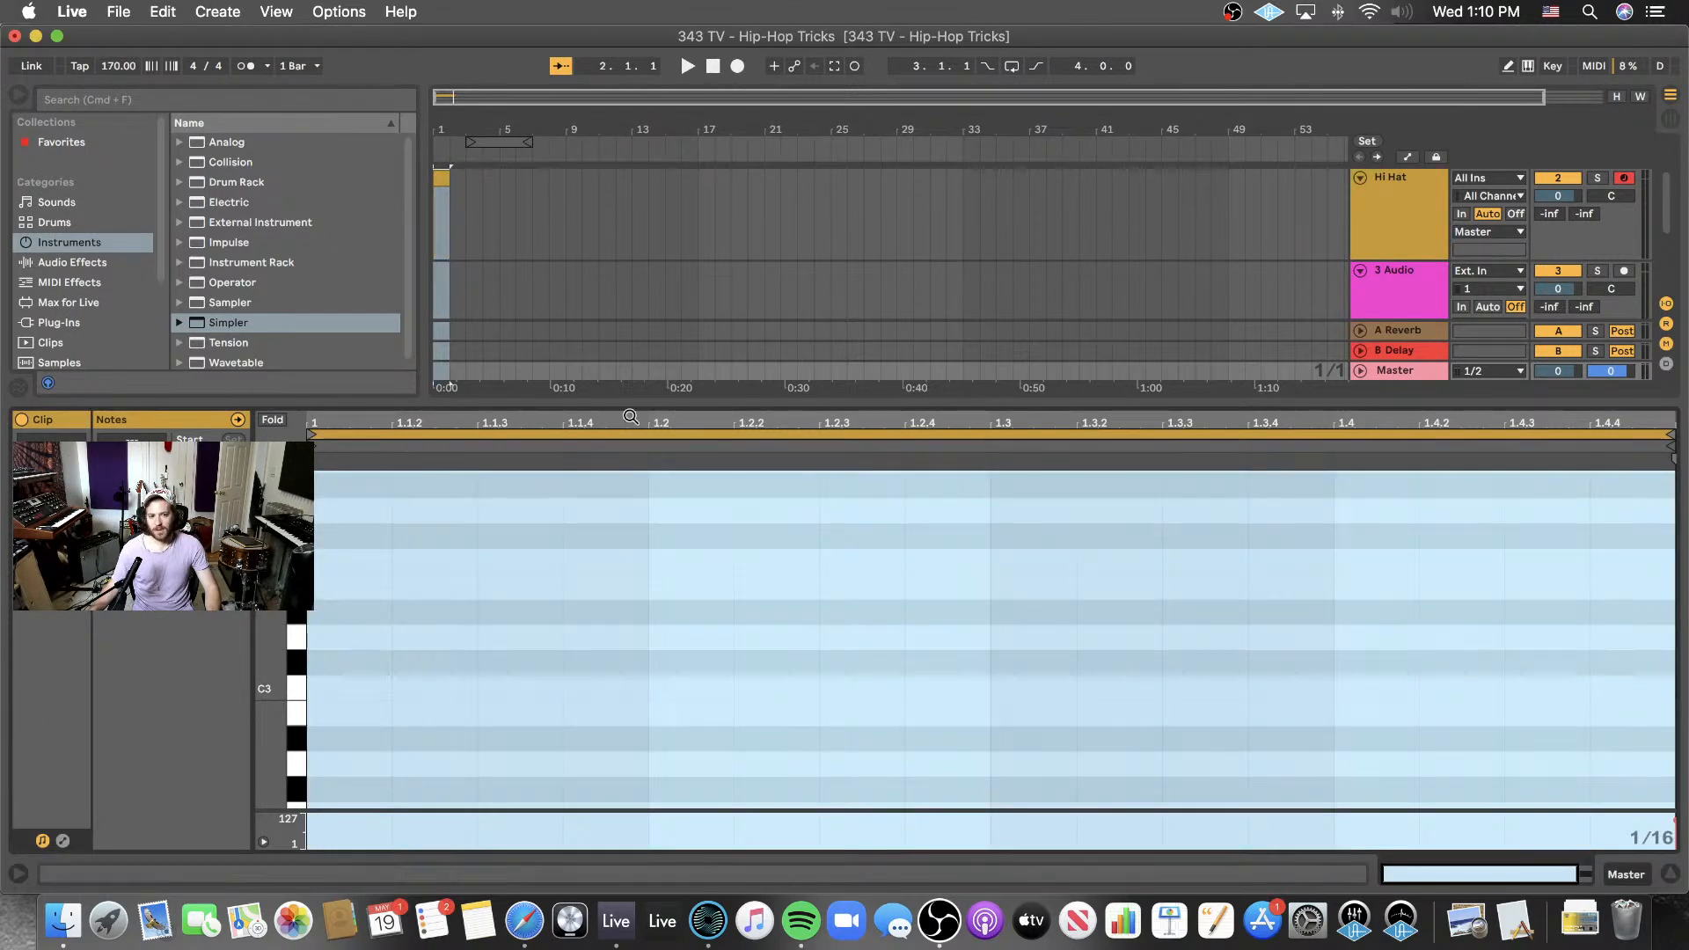
double_click(451, 231)
left_click_drag(465, 209, 424, 217)
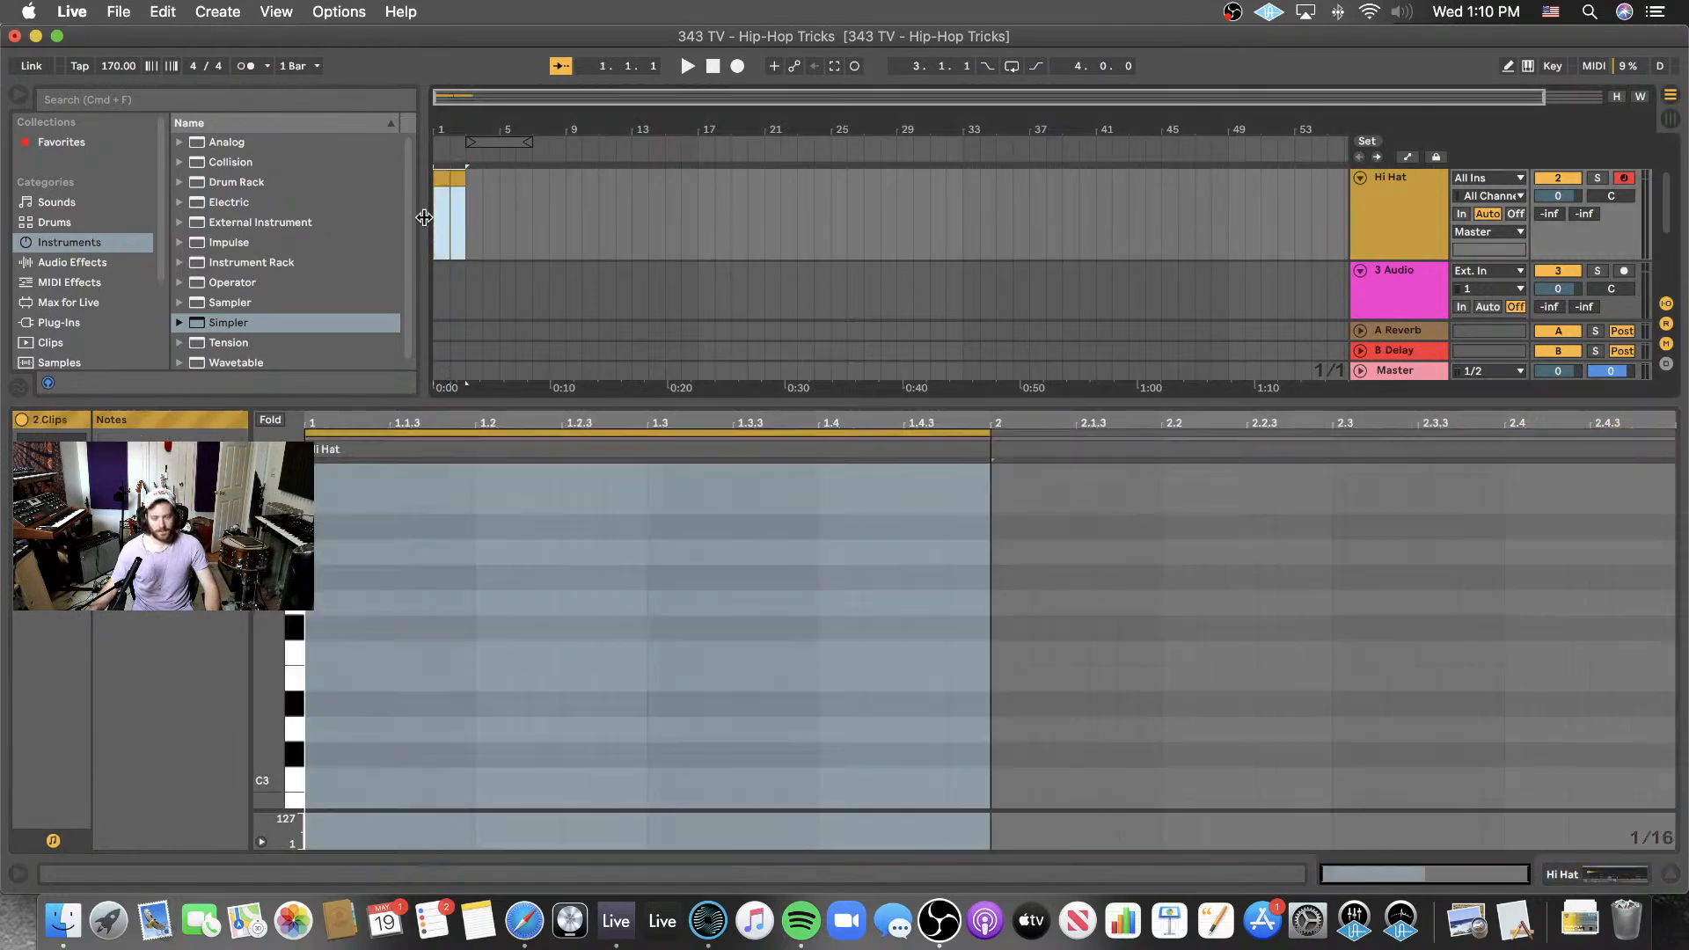
key("super+j")
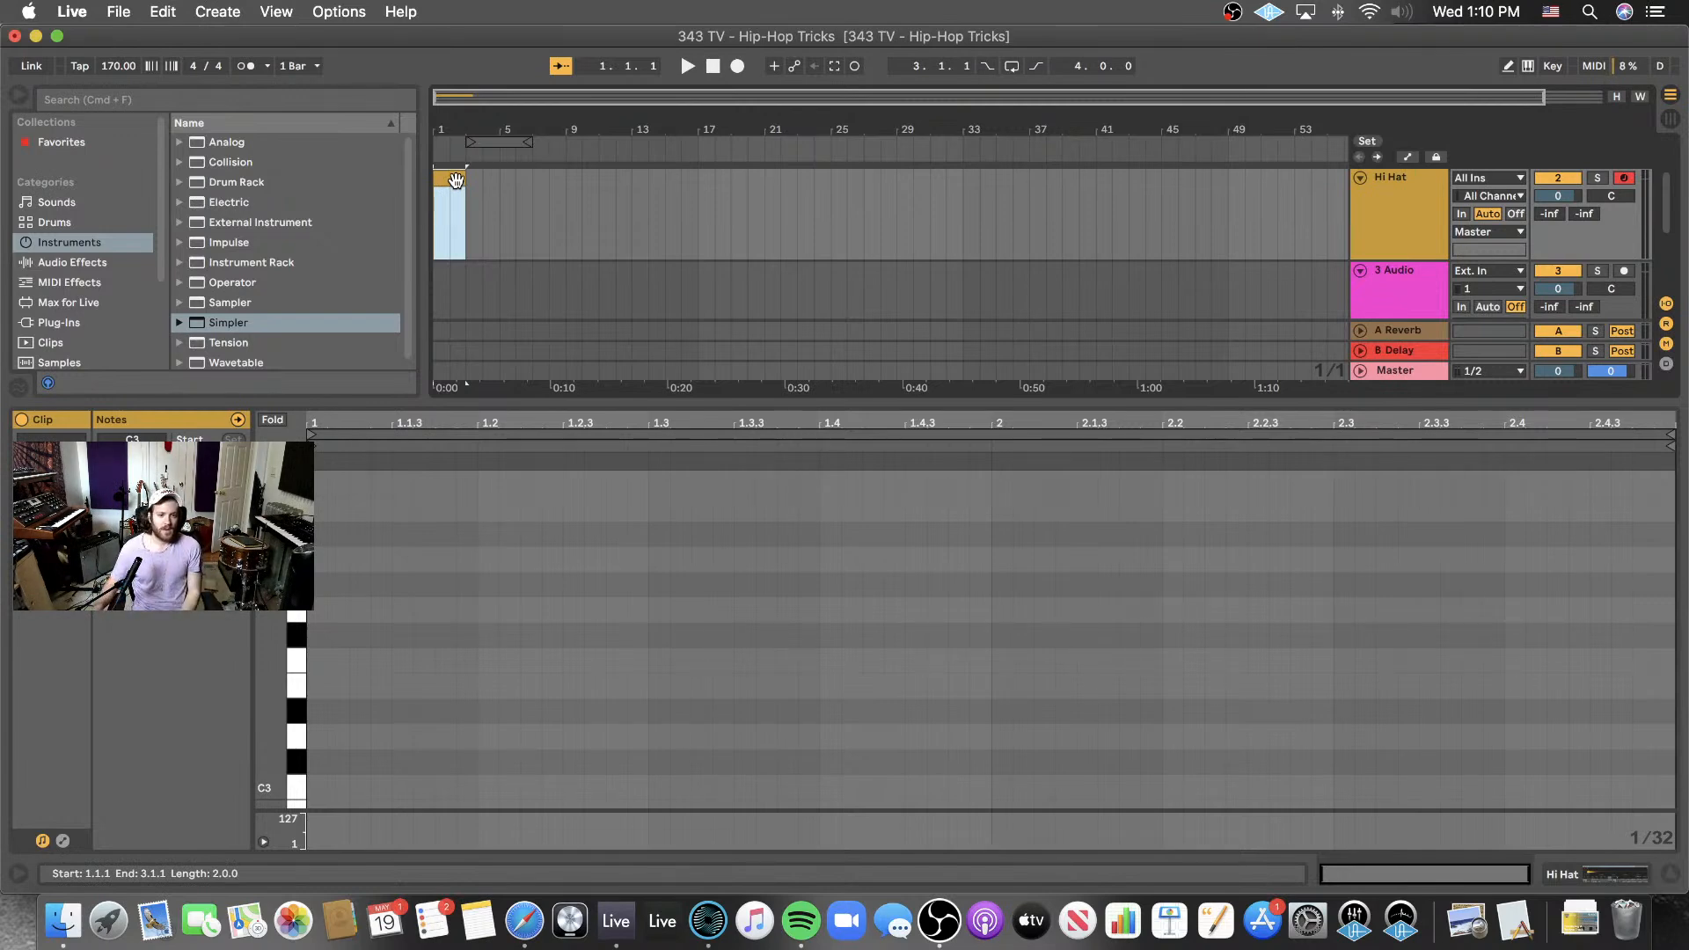
- Set the two-bar clip's note grid to 1/16 and turn on Draw Mode
right_click(519, 605)
left_click(628, 529)
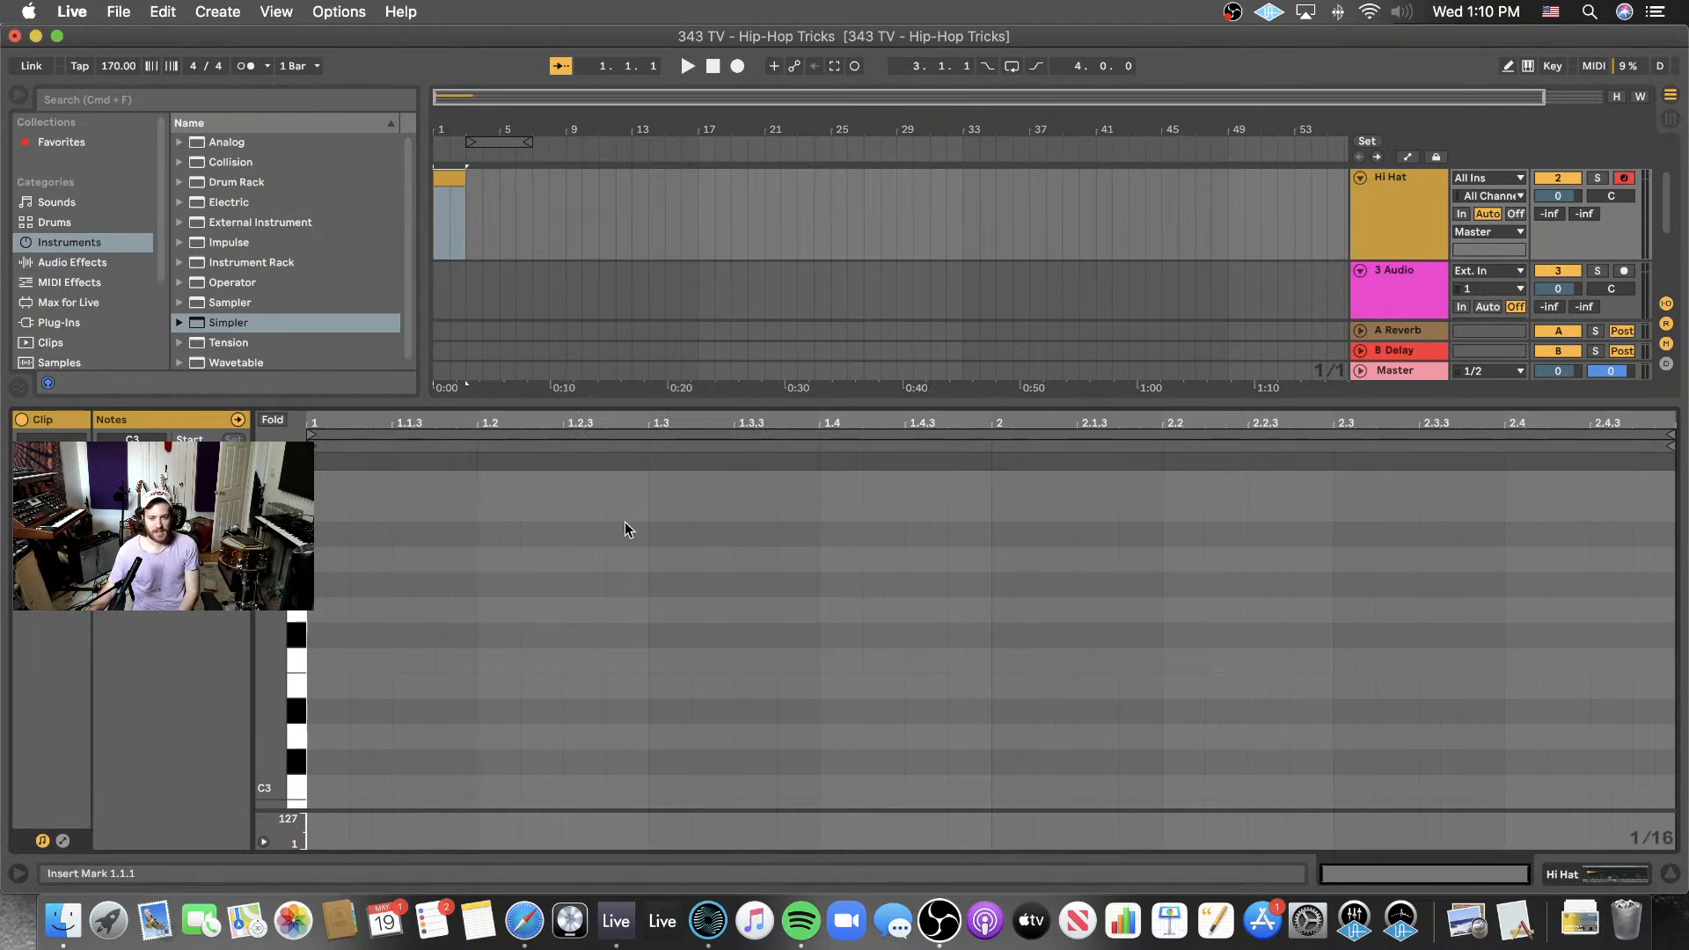
key("b")
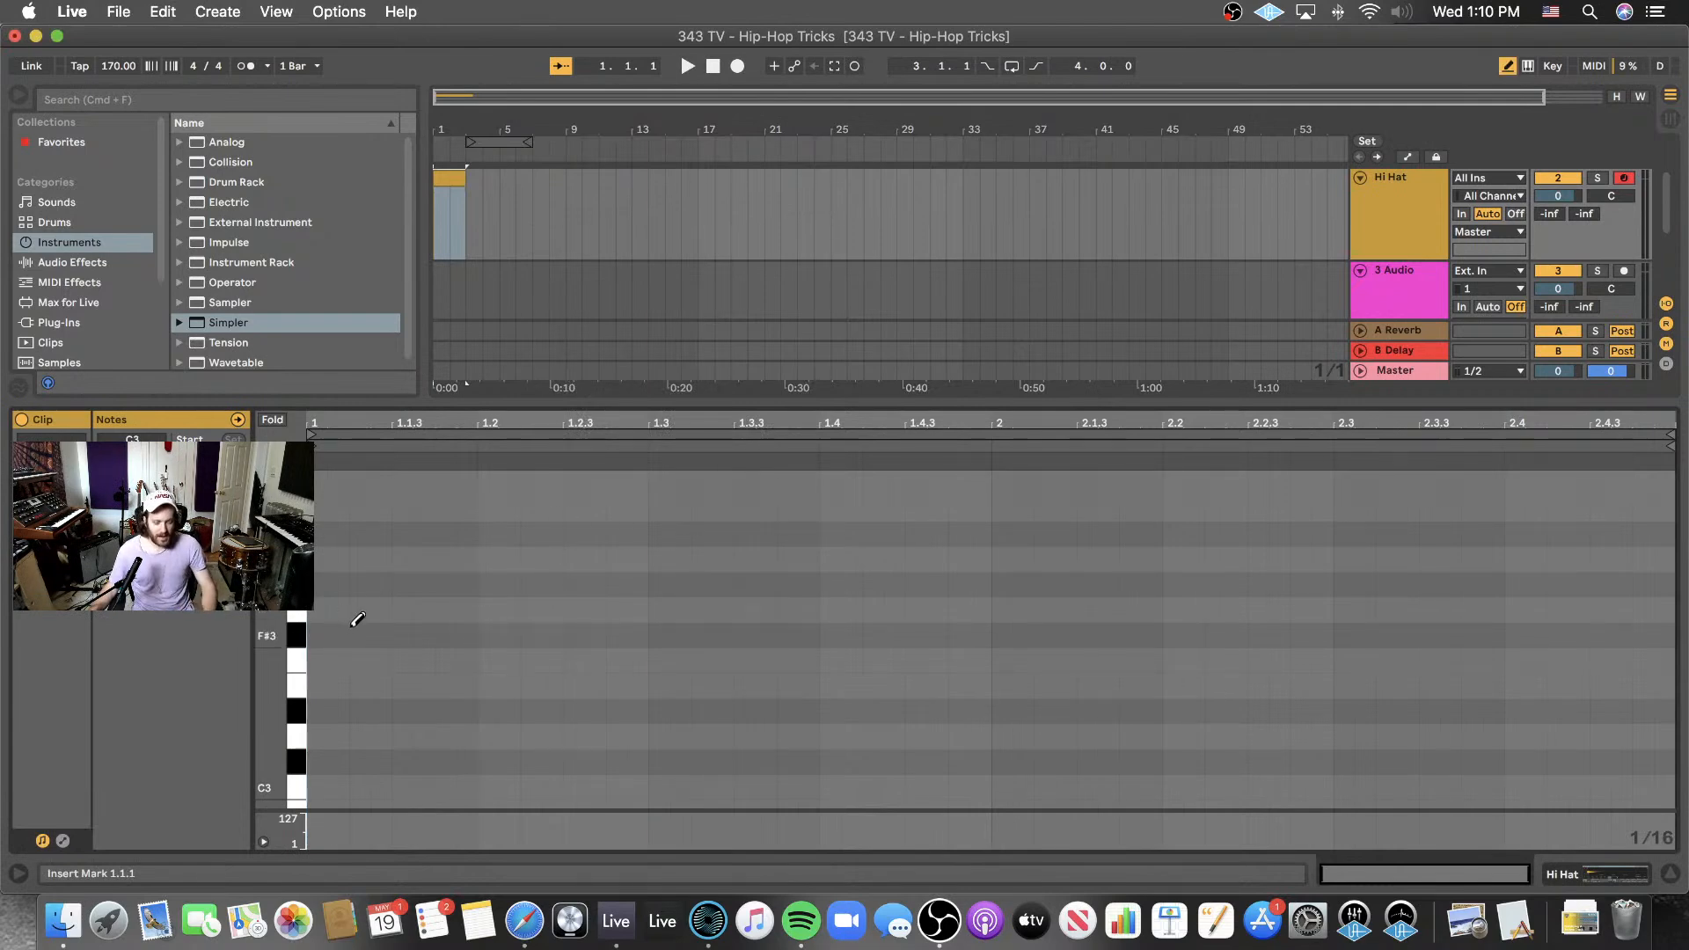
- Switch to Finder and preview the clap sample MaxV - Roland808 - 808Cp 05.wav in the 200 Drum Machines folder
left_click(63, 920)
scroll(1168, 623, "up", 6)
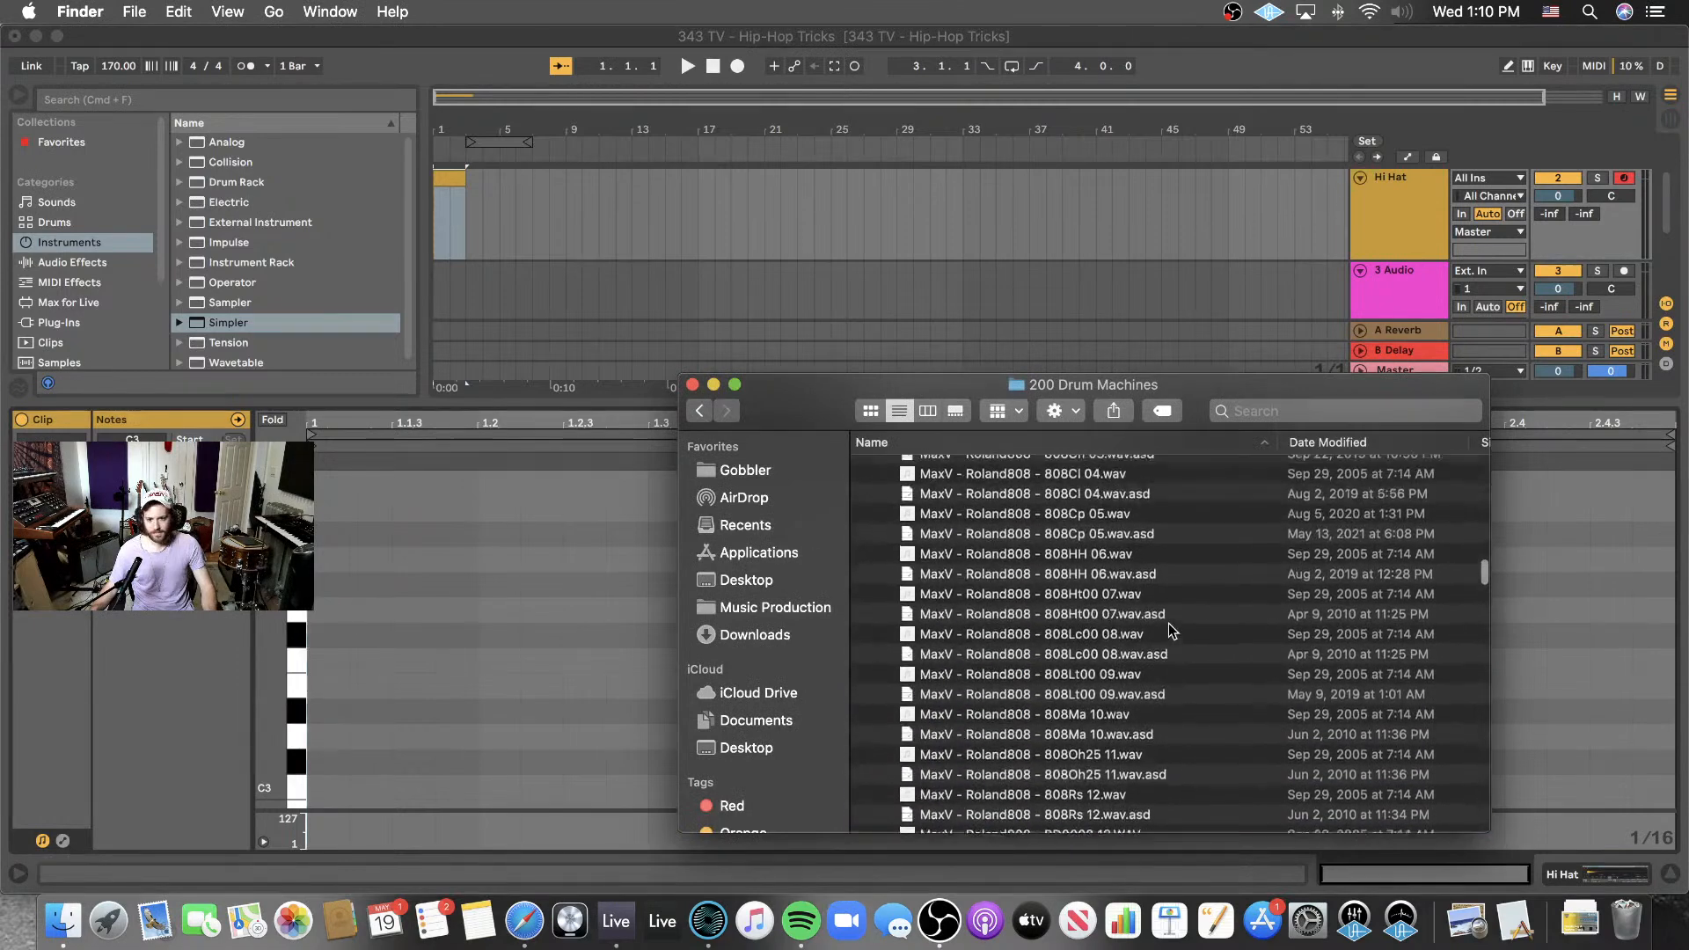
left_click(1158, 570)
key("space")
key("space")
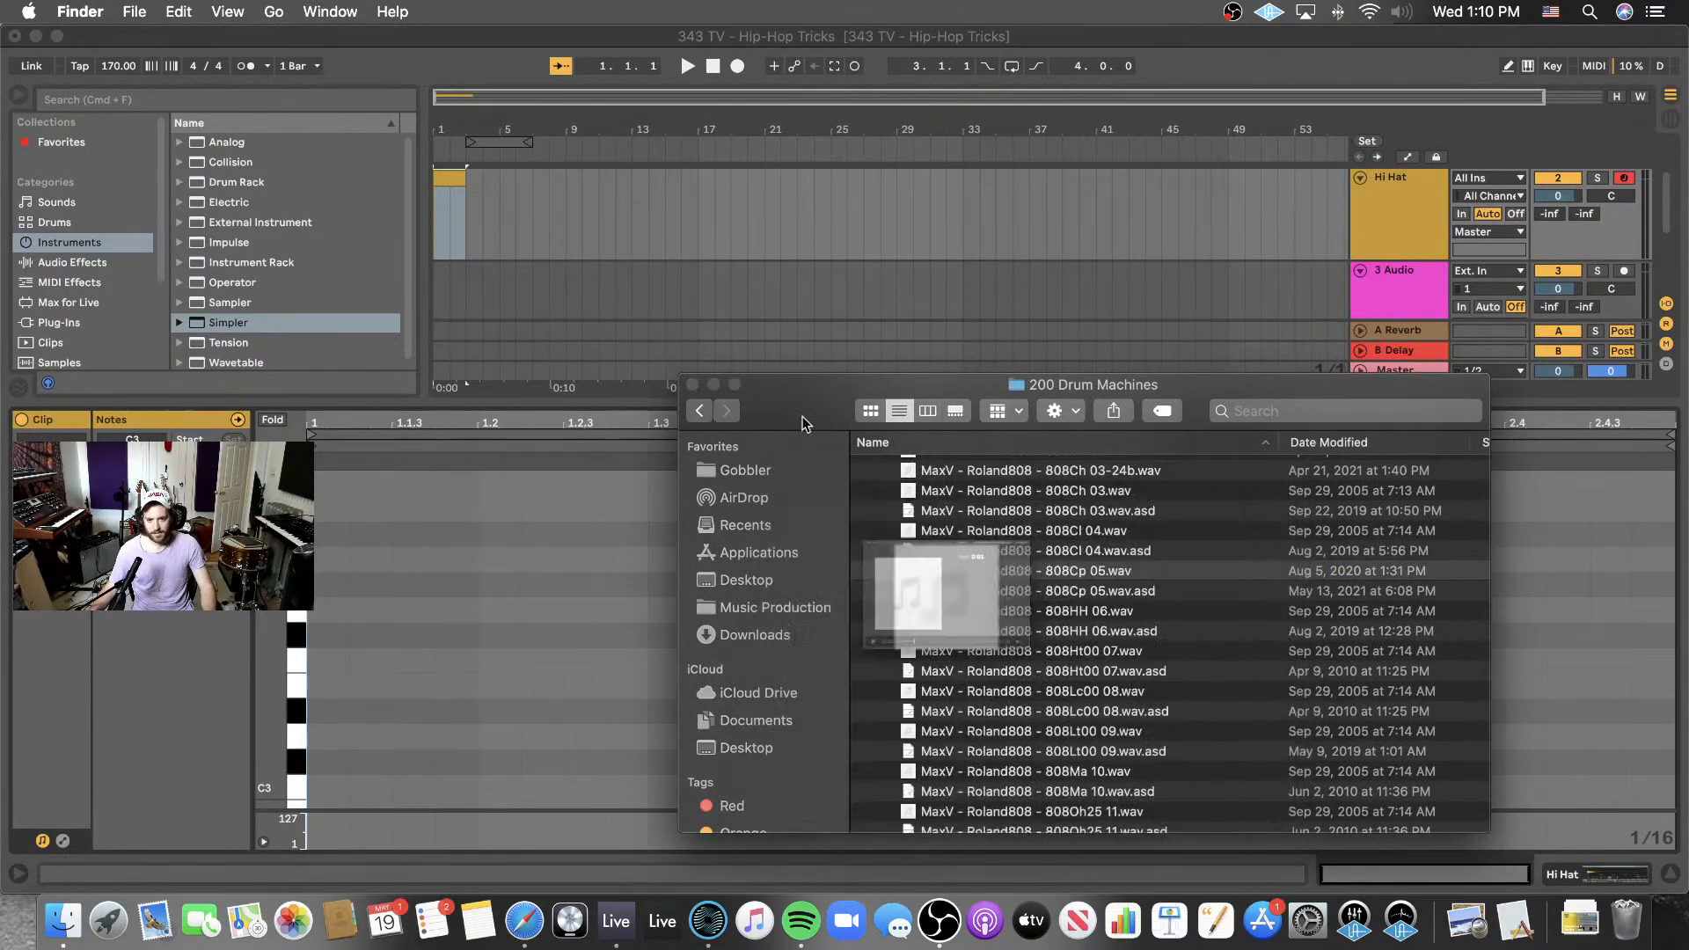
- Add the 808Cp 05 clap sample to the fourth track at bar 3 in Live, and move that track directly below Hi Hat
left_click_drag(791, 413, 1036, 295)
left_click_drag(1346, 464, 457, 299)
left_click(458, 253)
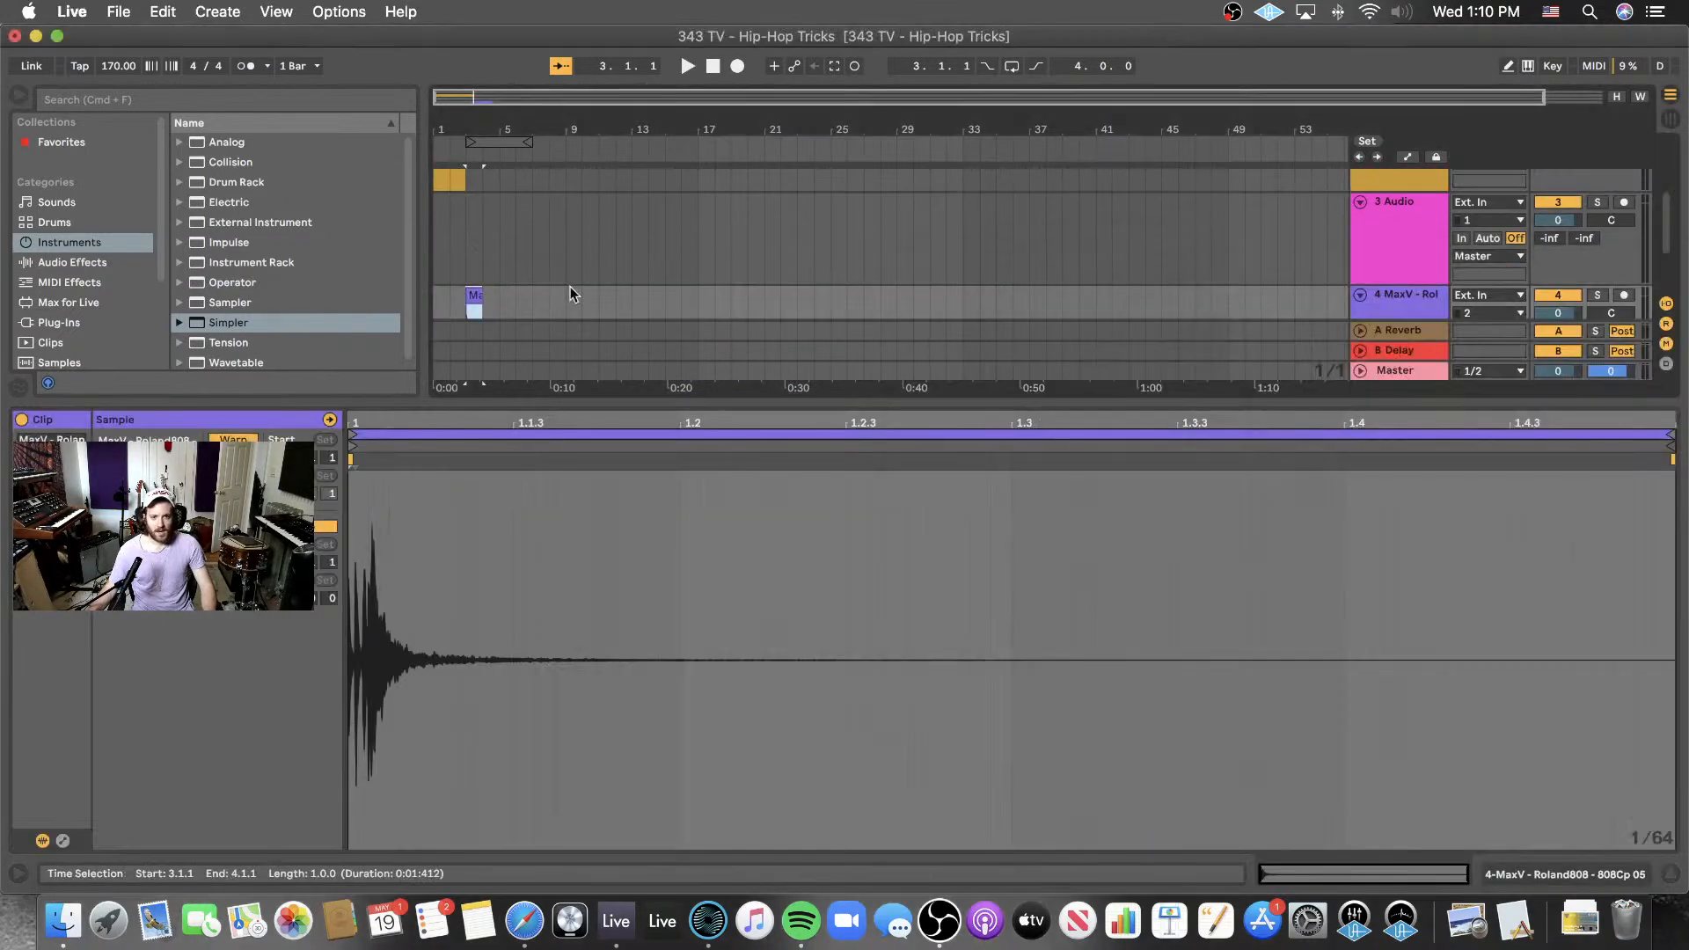
left_click(1396, 216)
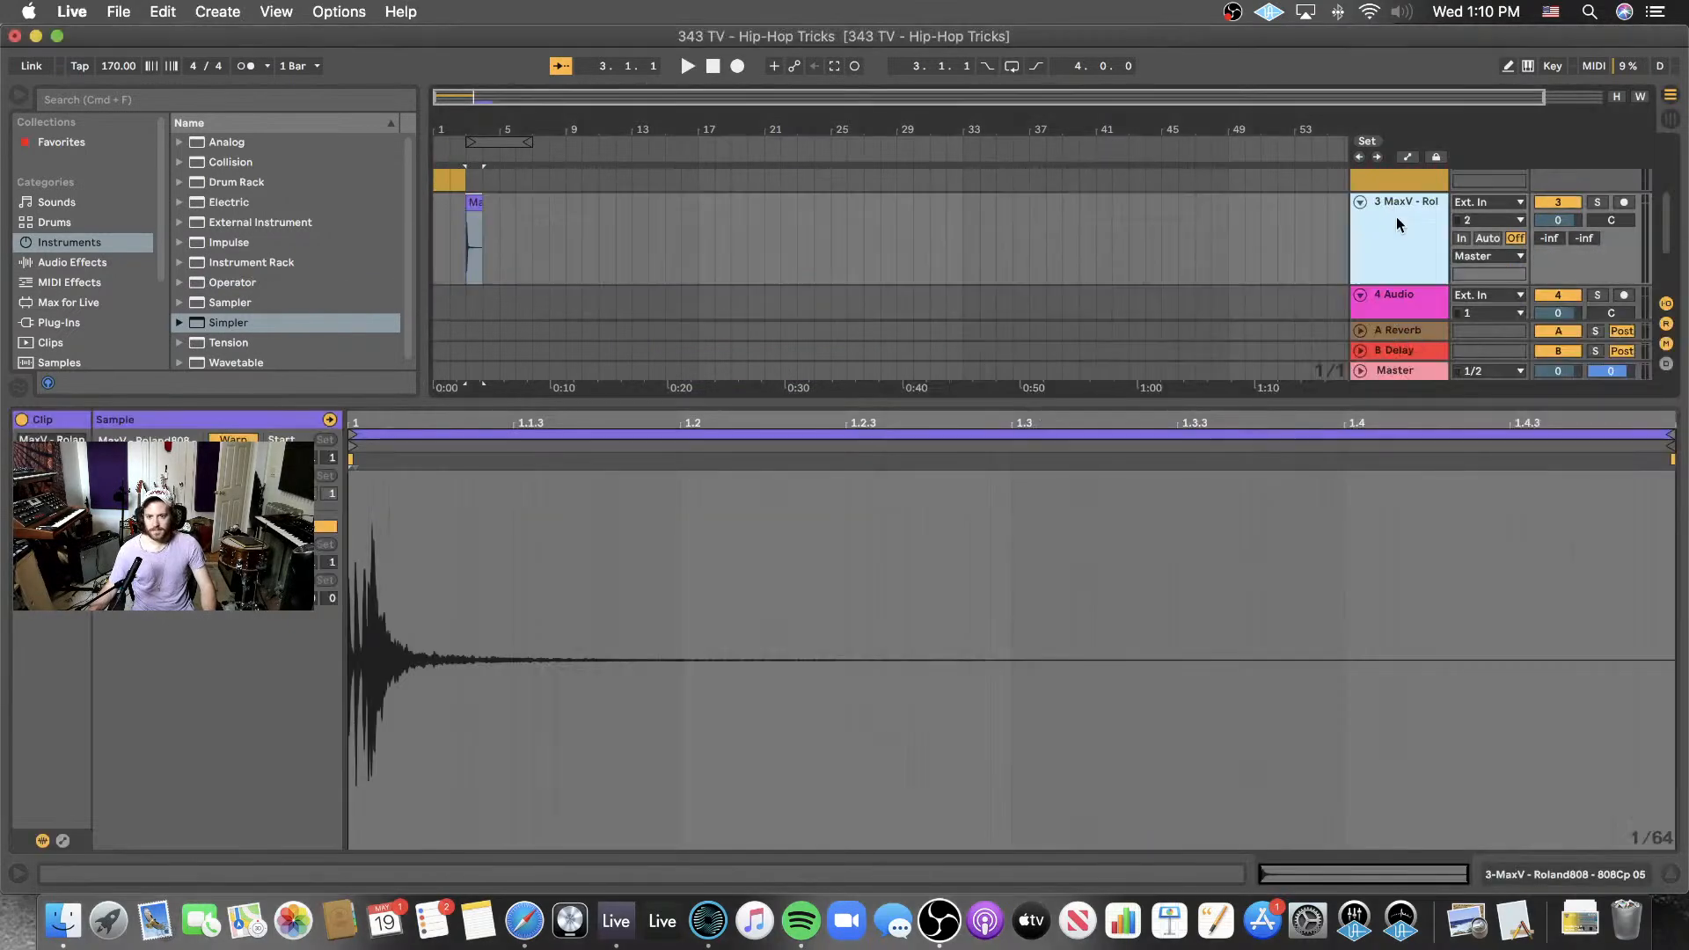
left_click(467, 229)
key("plus")
key("plus")
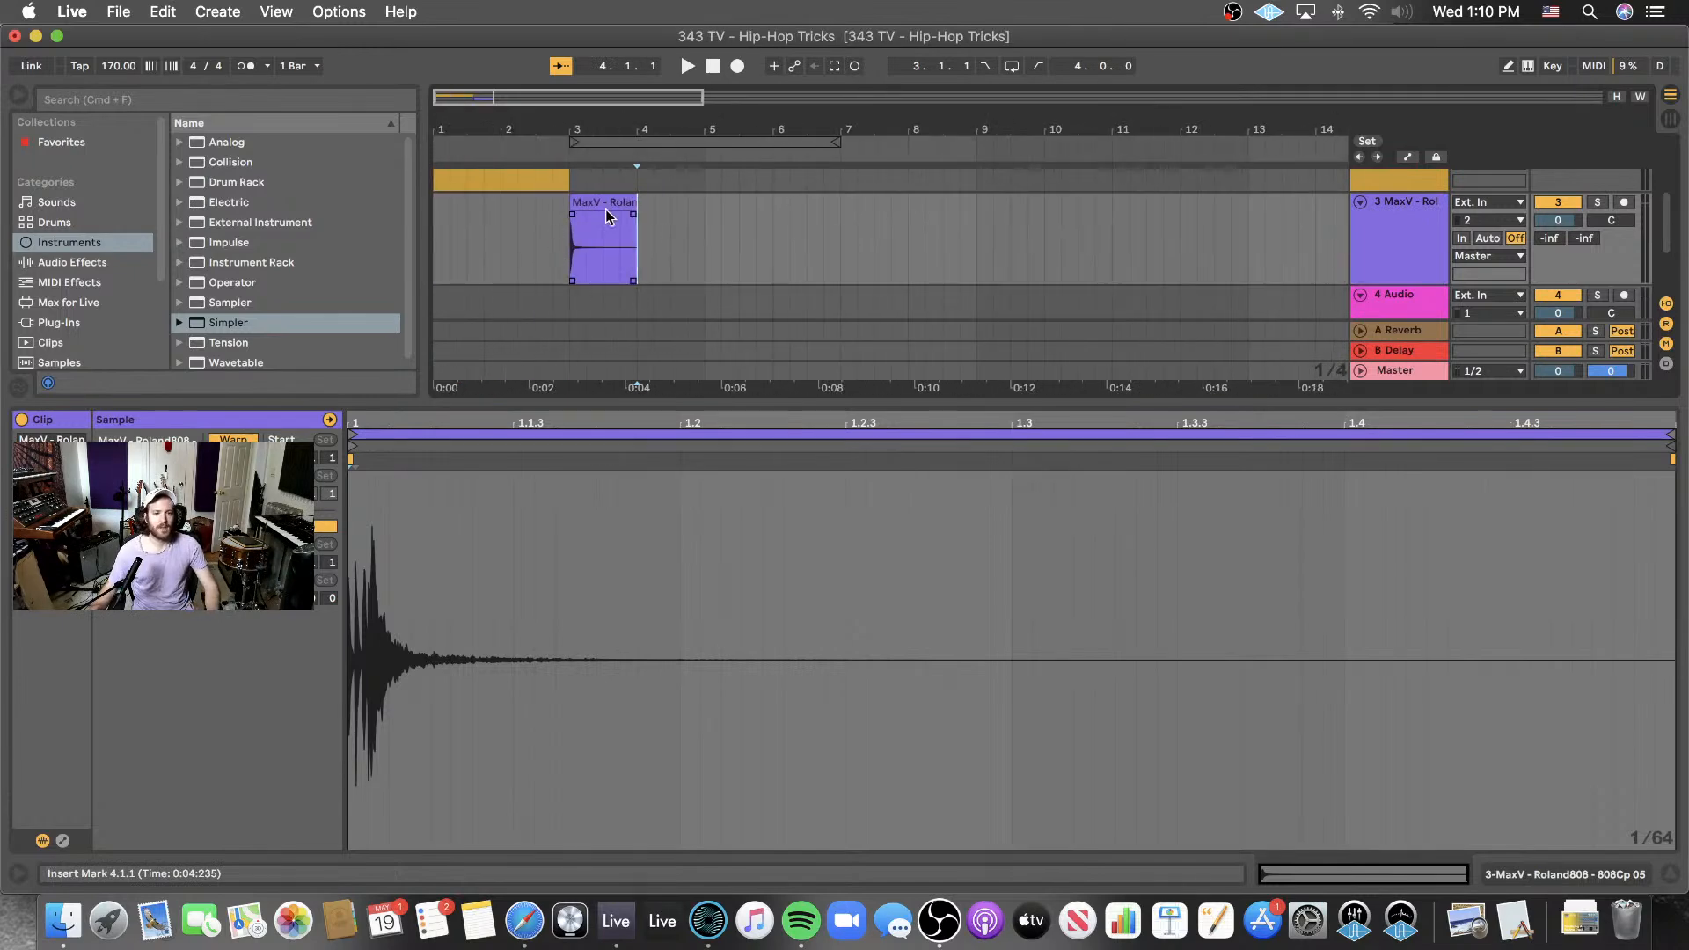
- Move the 808Cp 05 clap clip to 1.3.1 and trim its end to 1.3.3, an eighth note long
left_click_drag(616, 229, 519, 220)
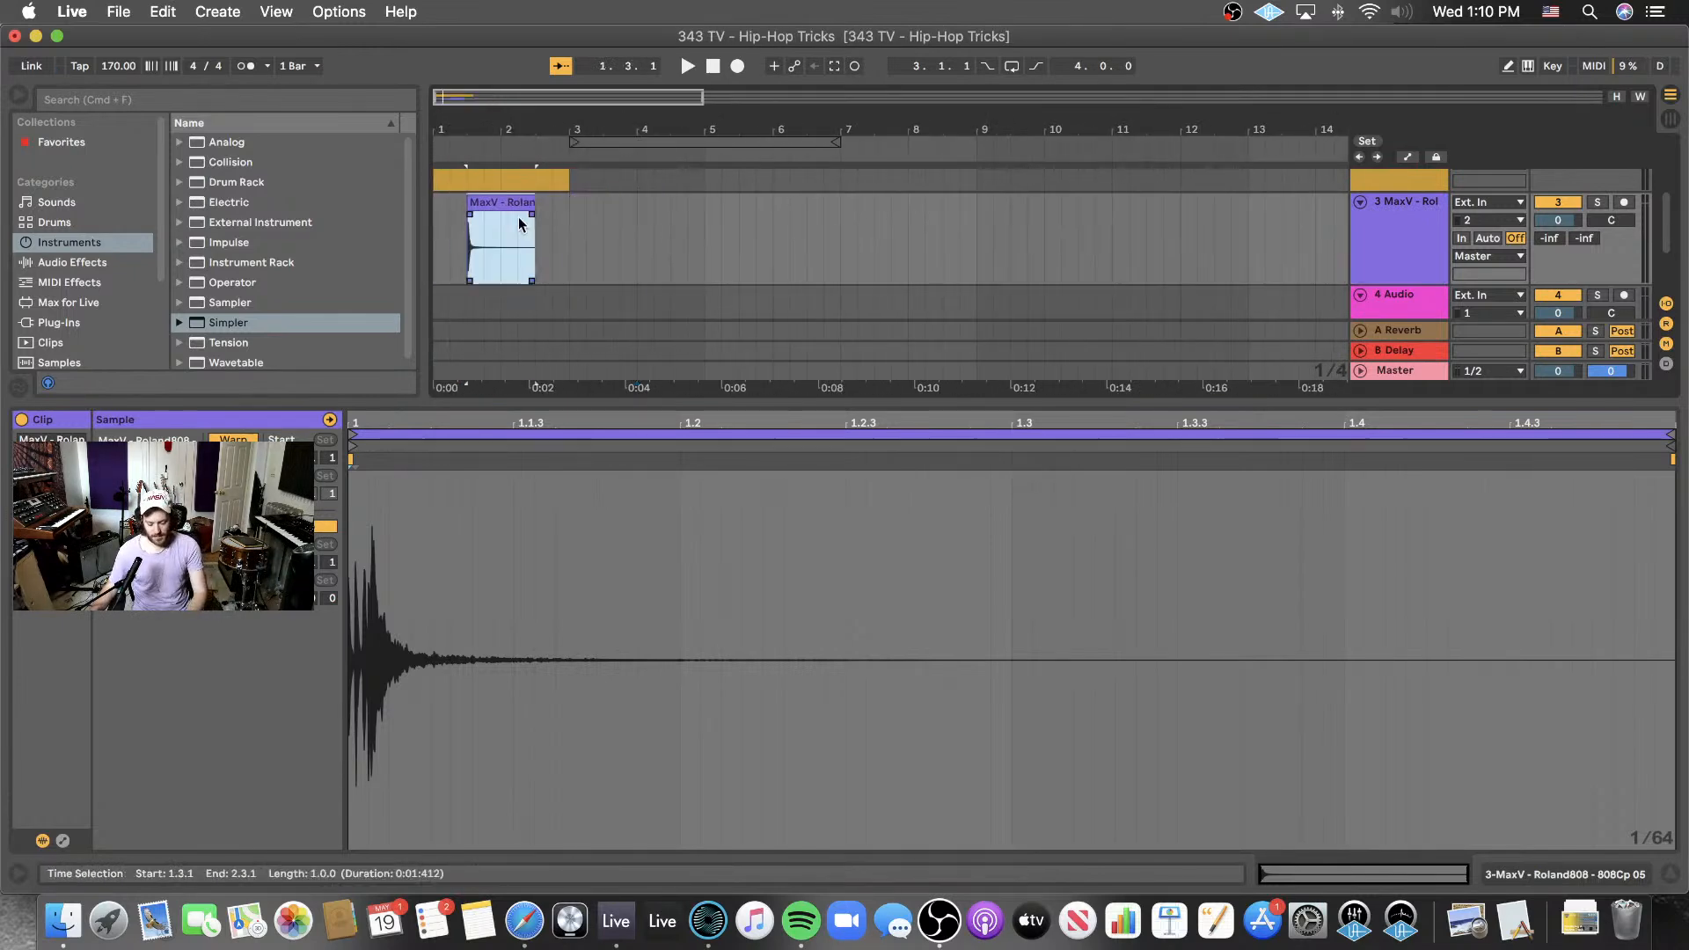
key("plus")
key("plus")
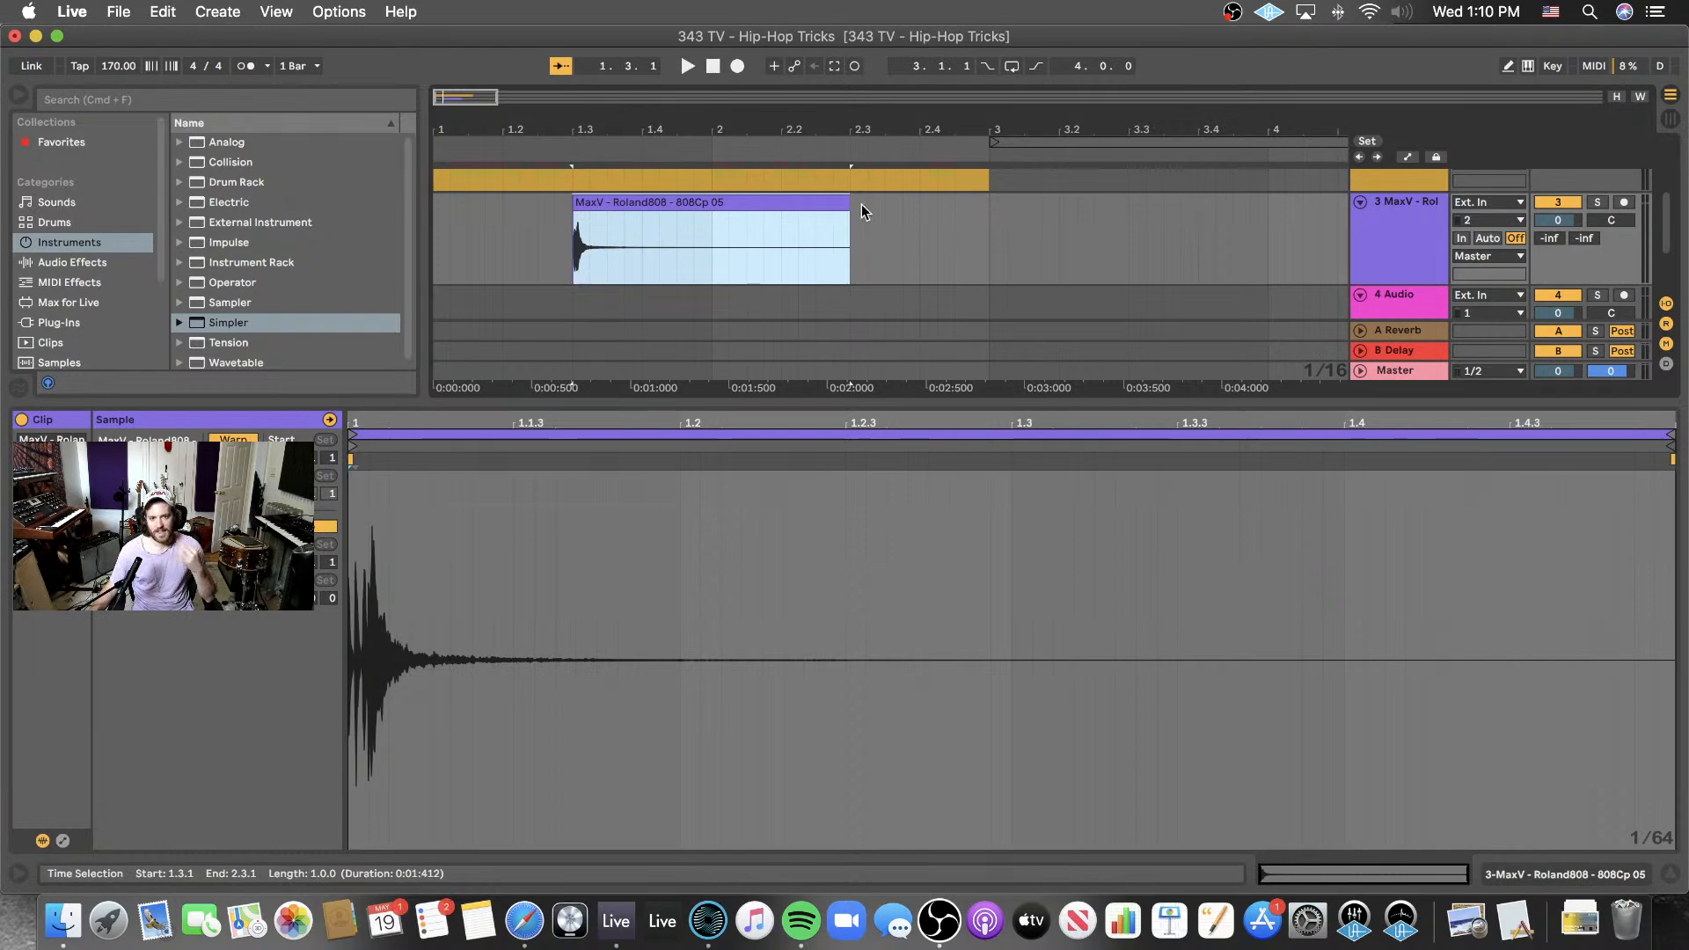
left_click_drag(847, 231, 610, 235)
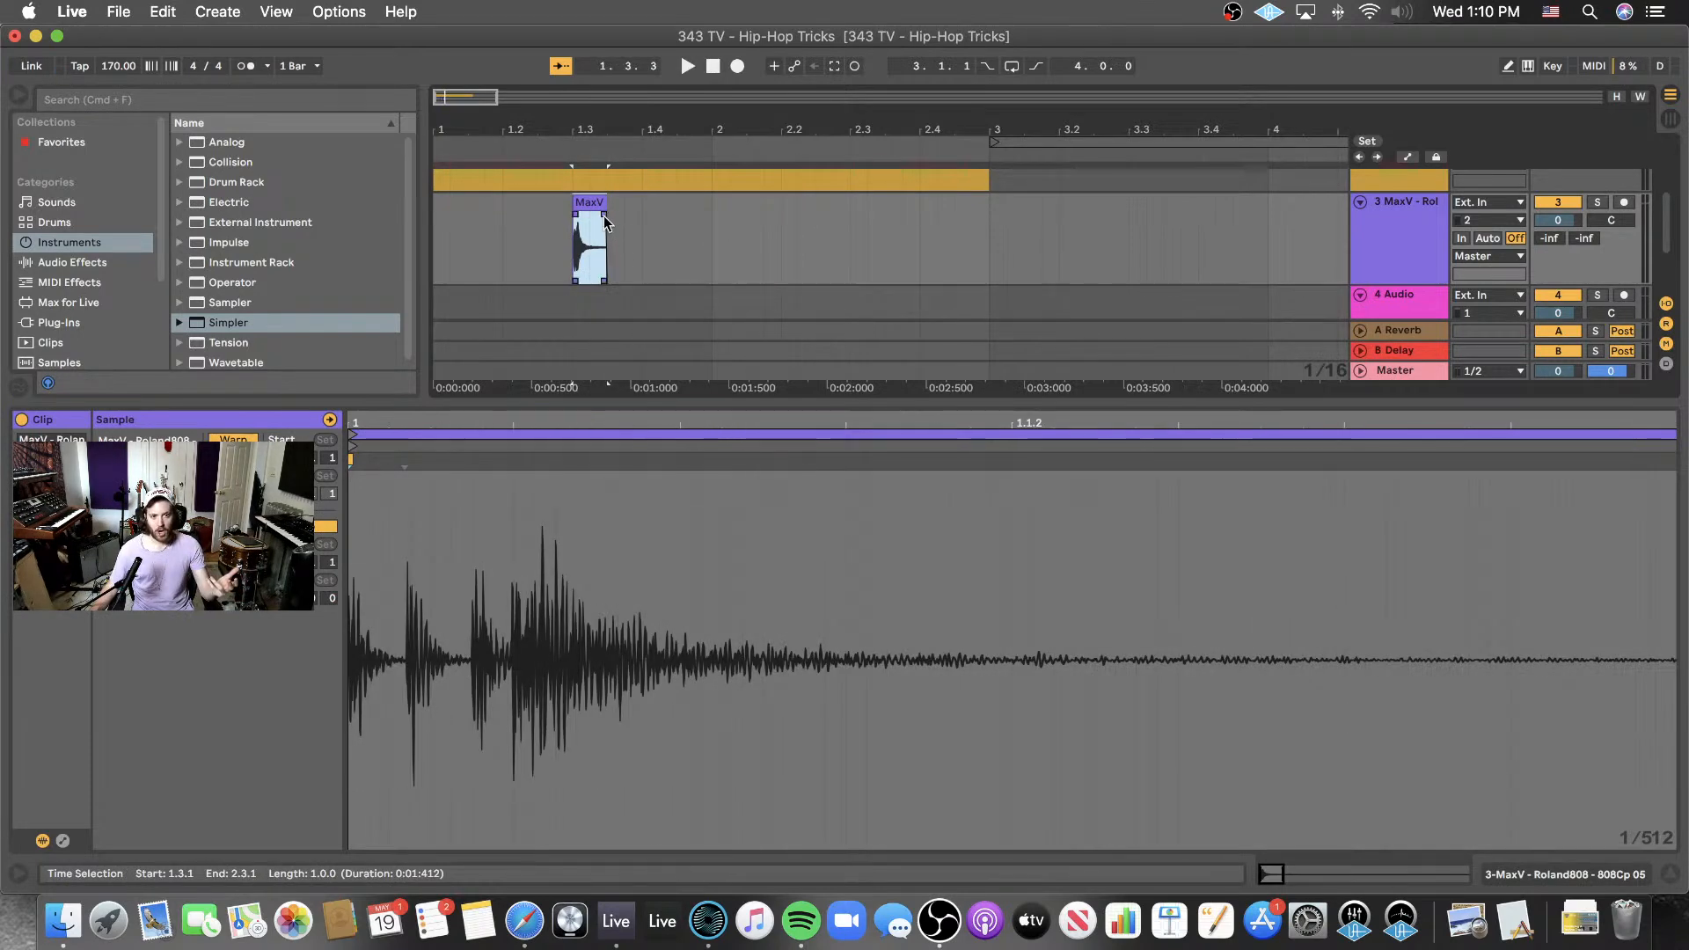
- Copy the shortened clap clip to 2.3.1 and loop the arrangement over the first two bars
left_click(595, 227)
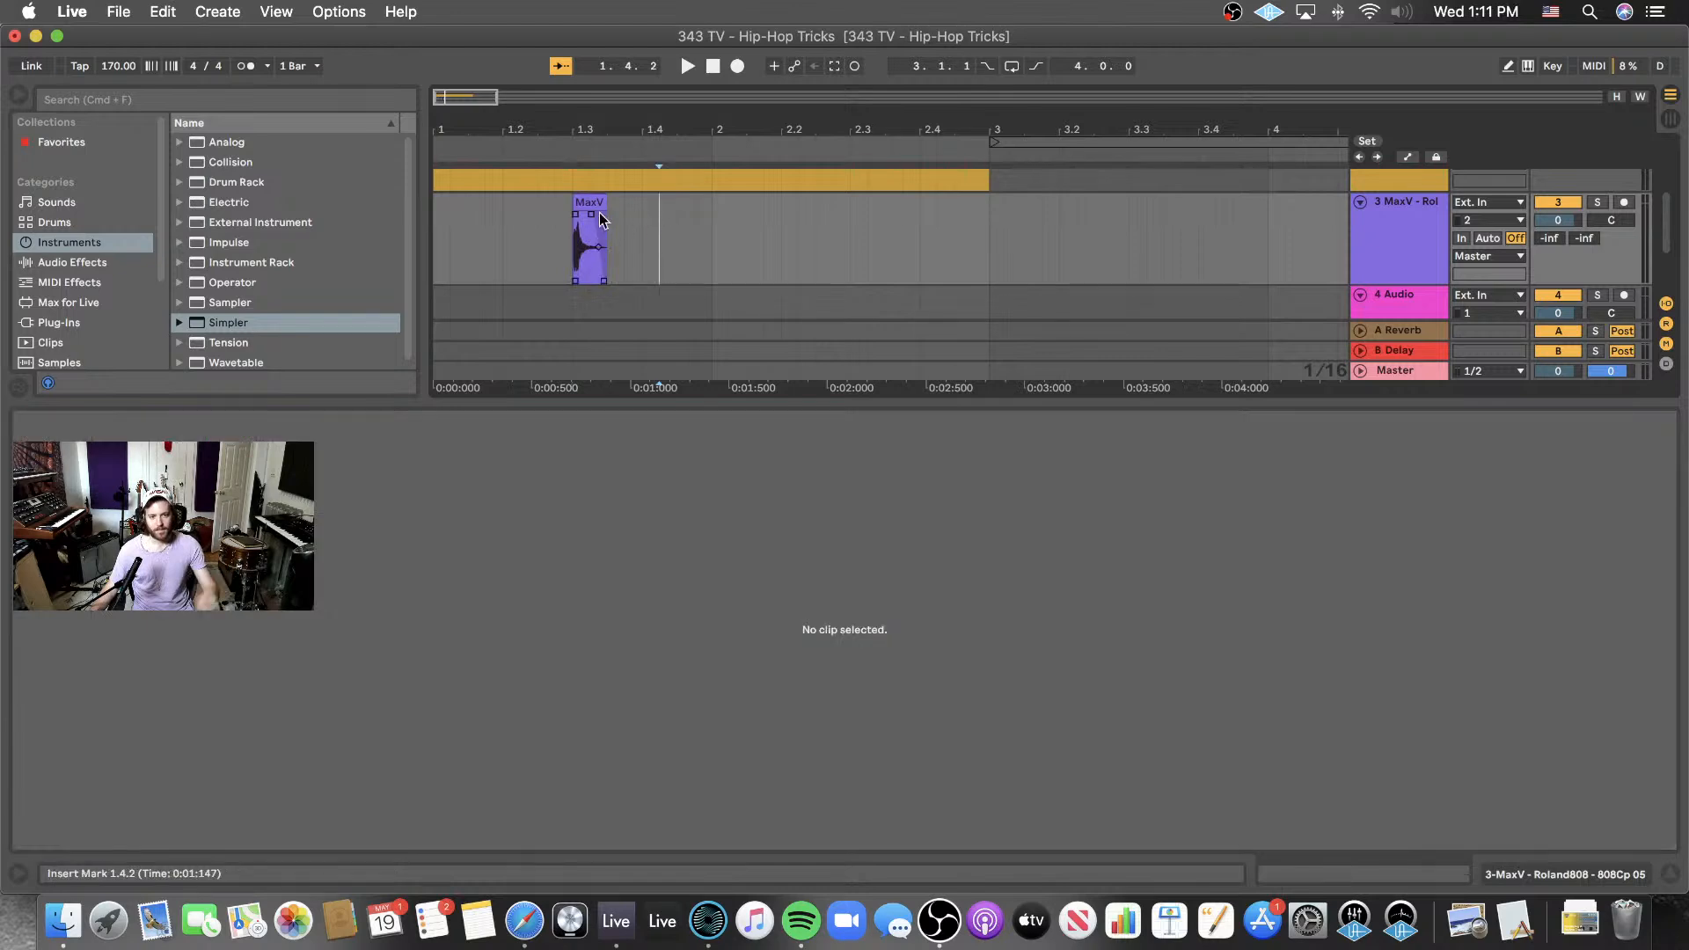
left_click(590, 203)
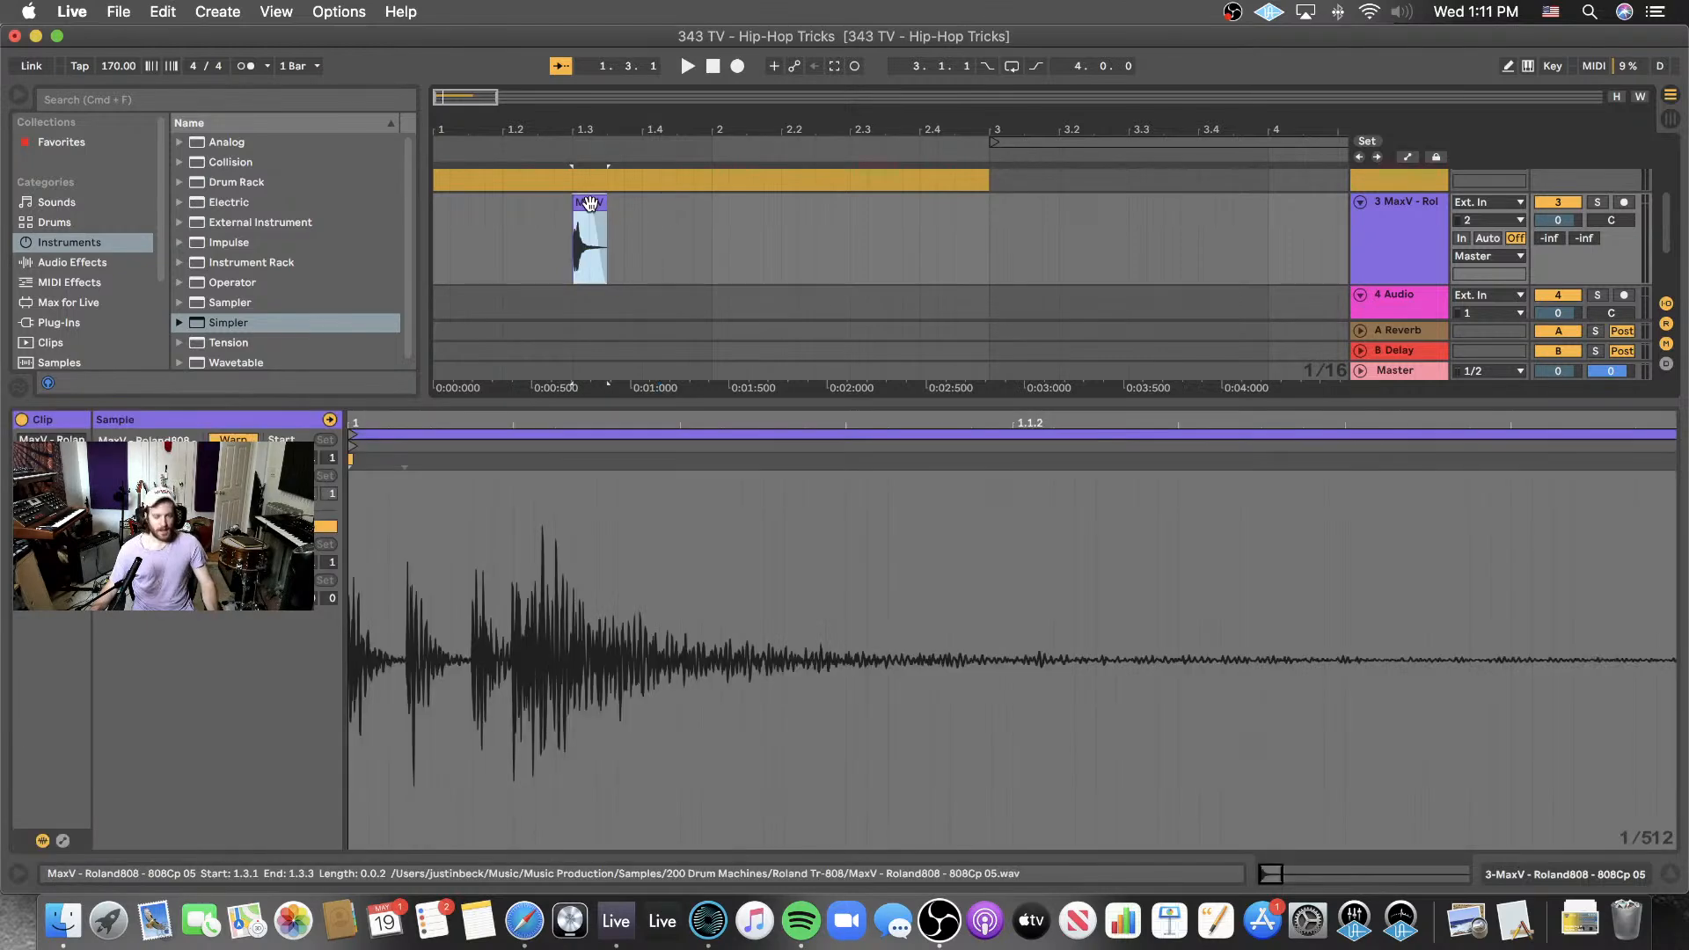
left_click_drag(589, 203, 873, 223)
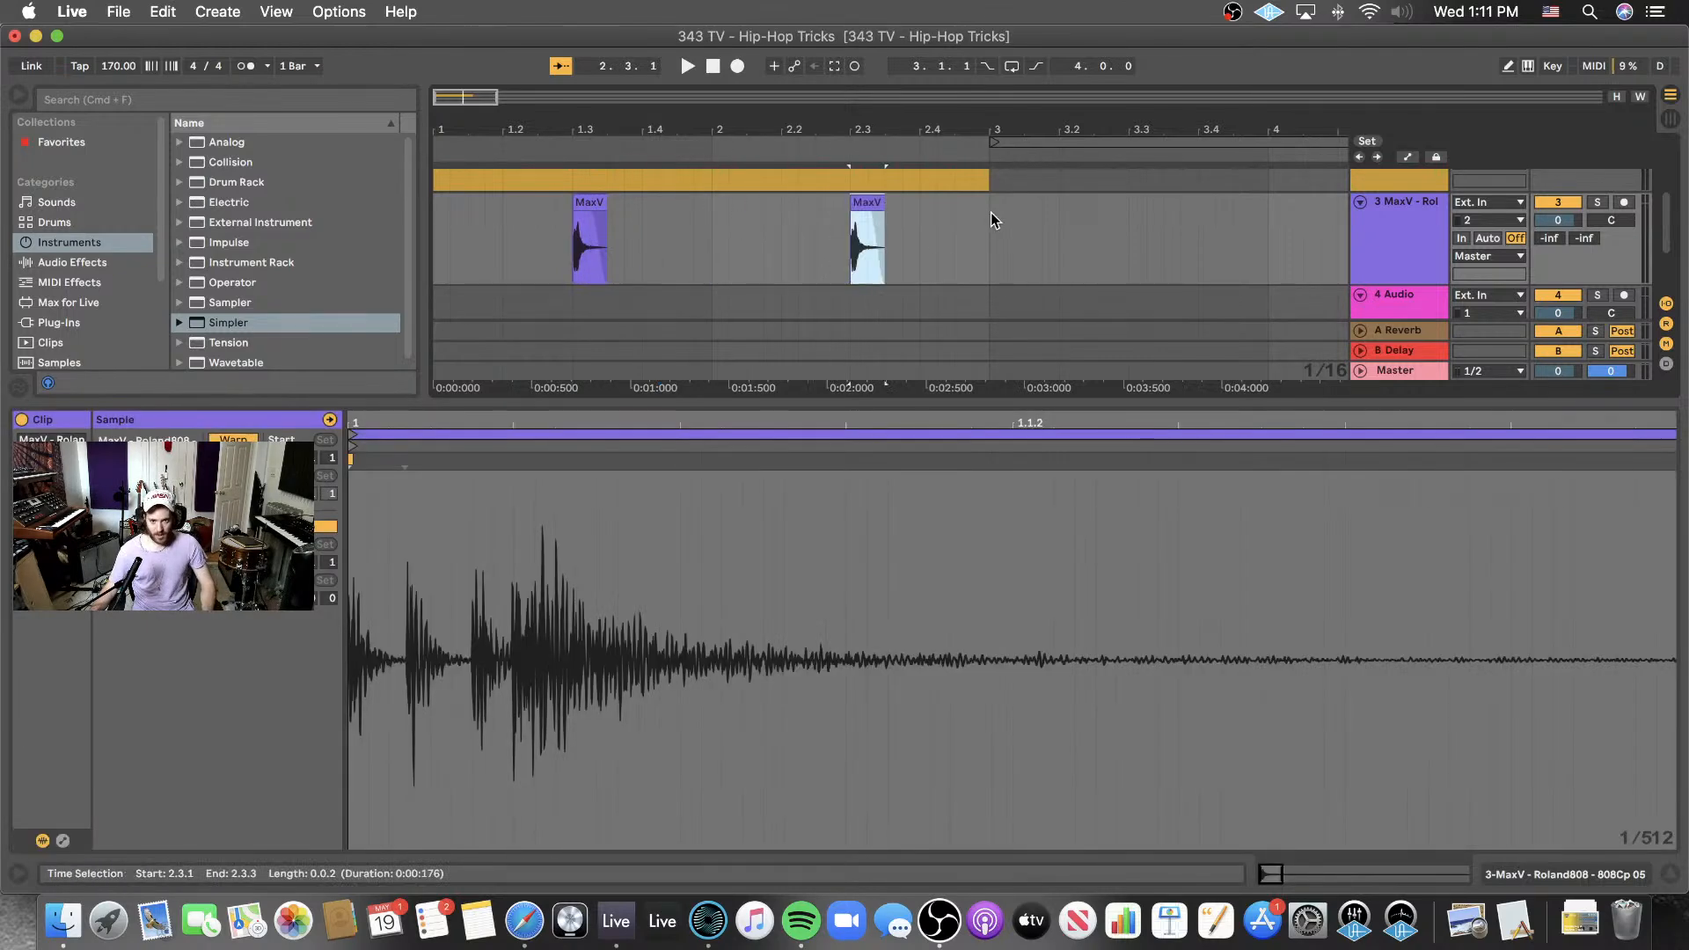
left_click_drag(992, 222, 454, 204)
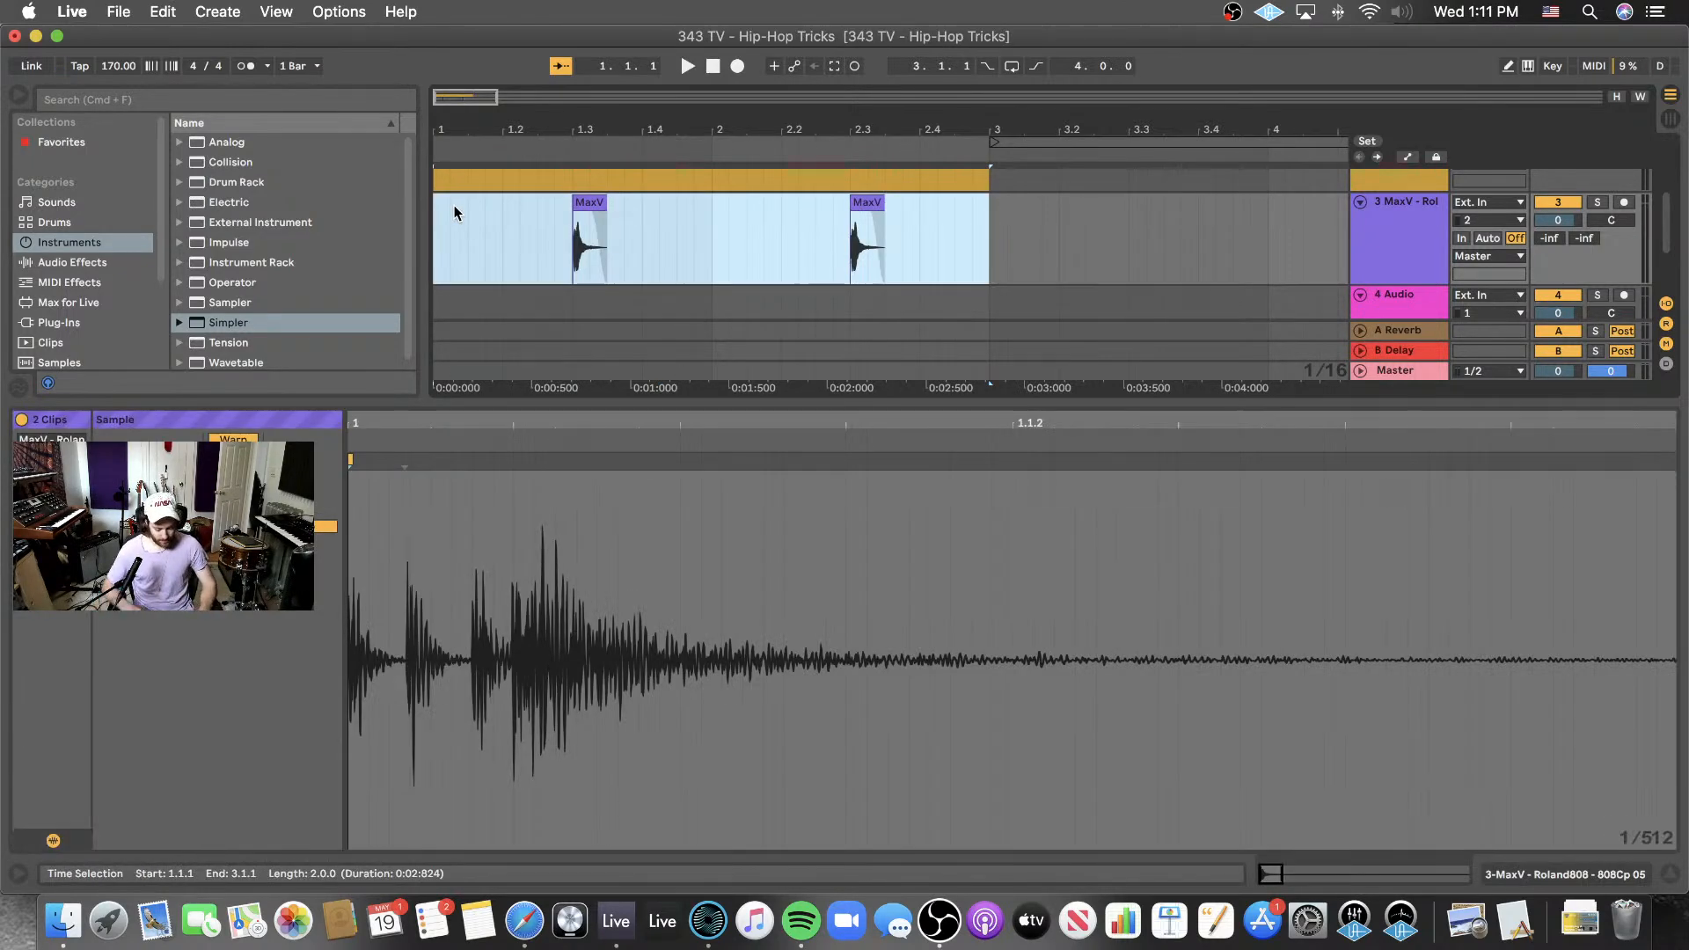
key("super+l")
left_click(651, 226)
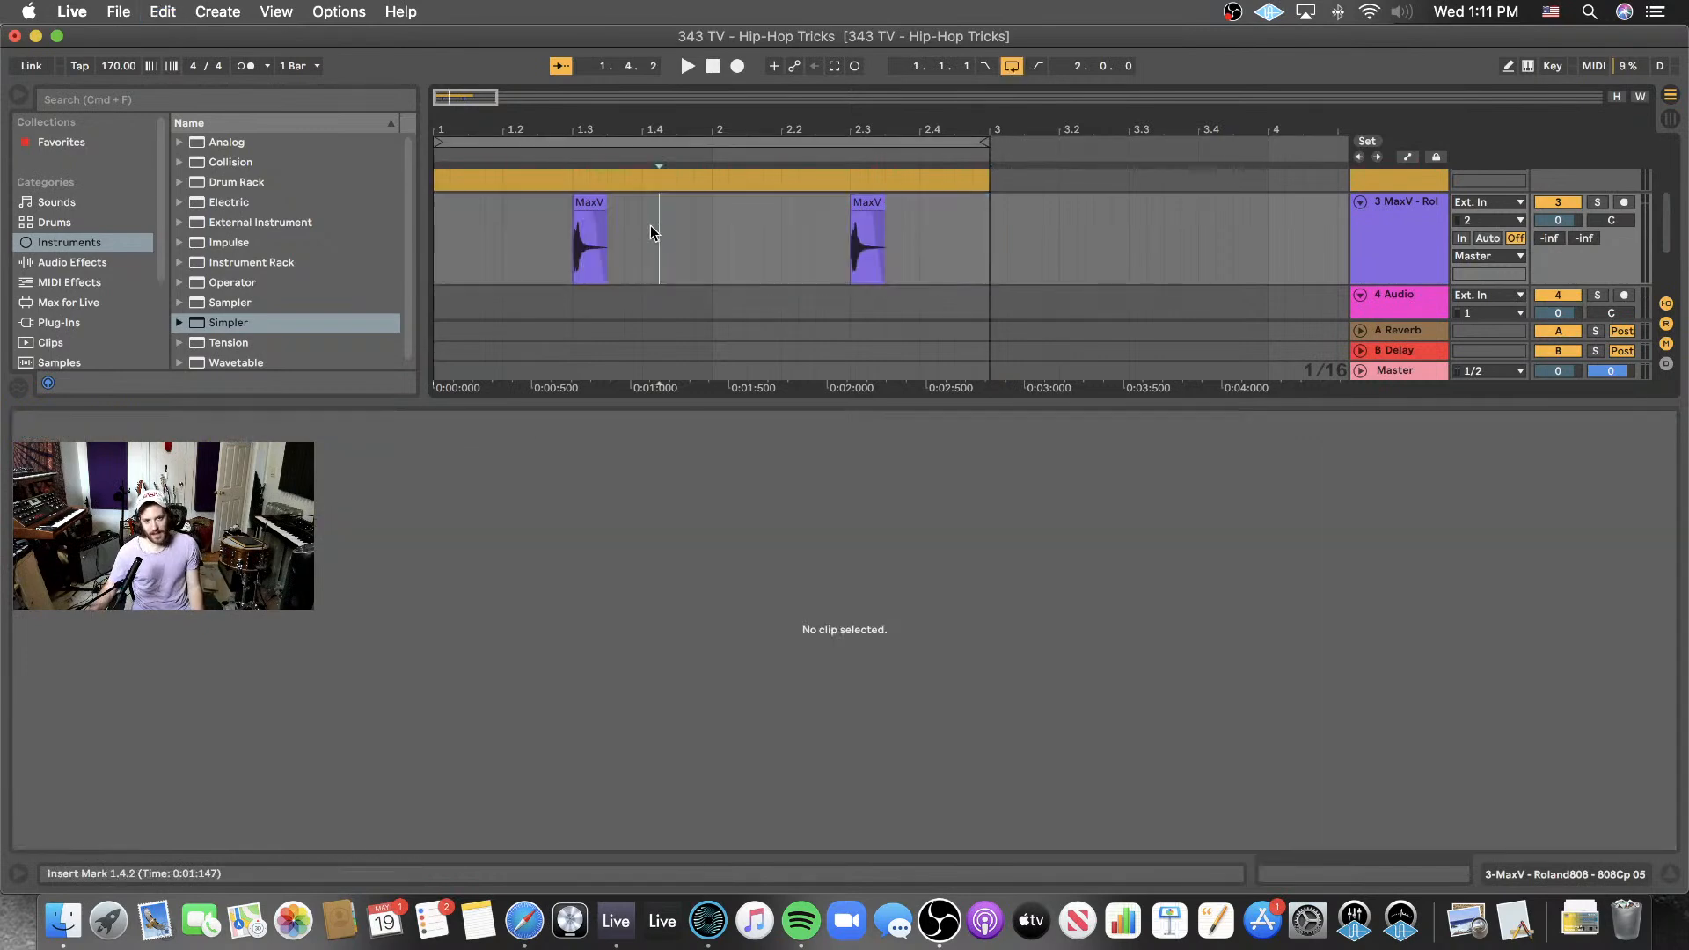
left_click(589, 204)
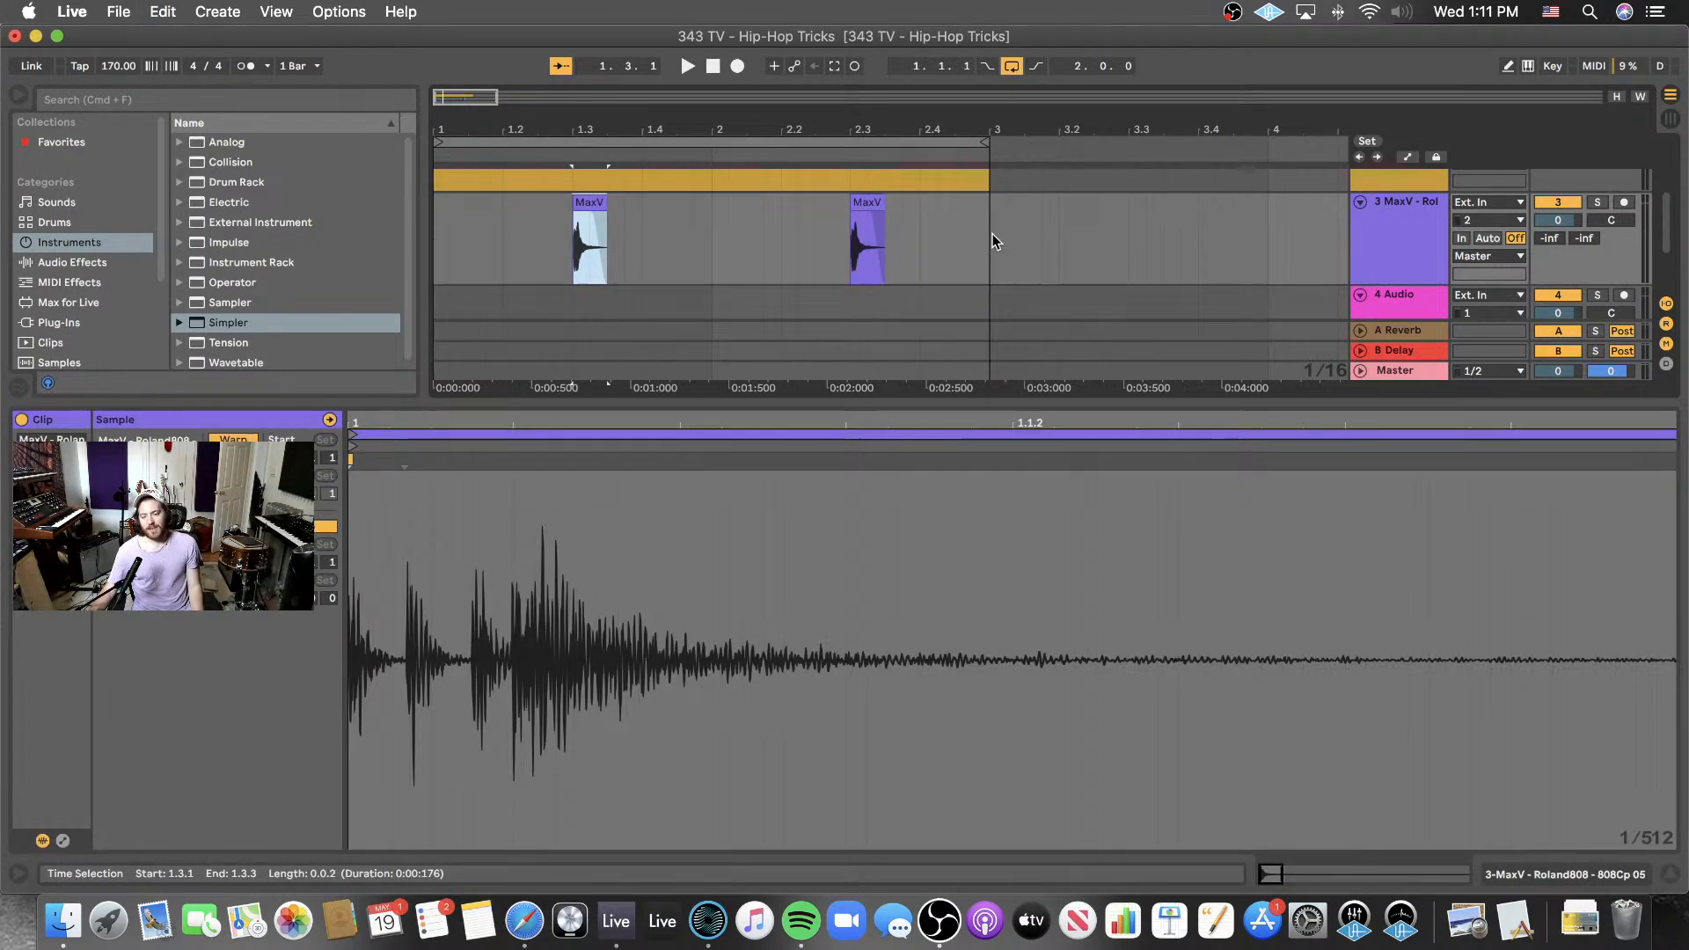
left_click_drag(994, 240, 438, 230)
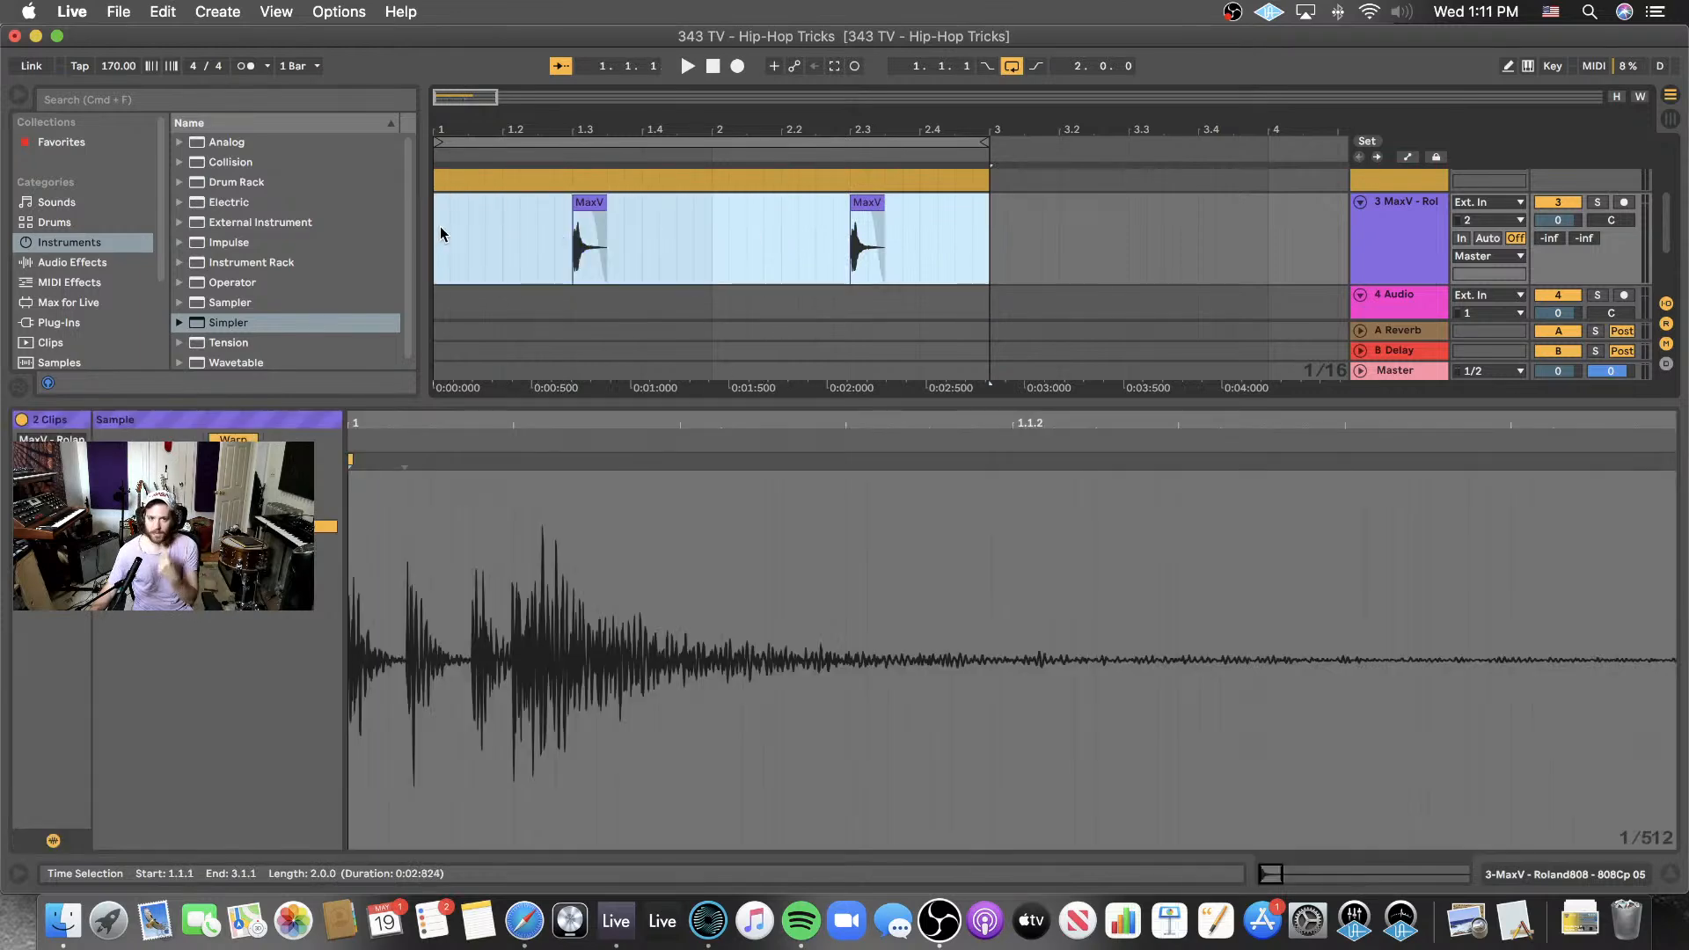
mouse_move(583, 249)
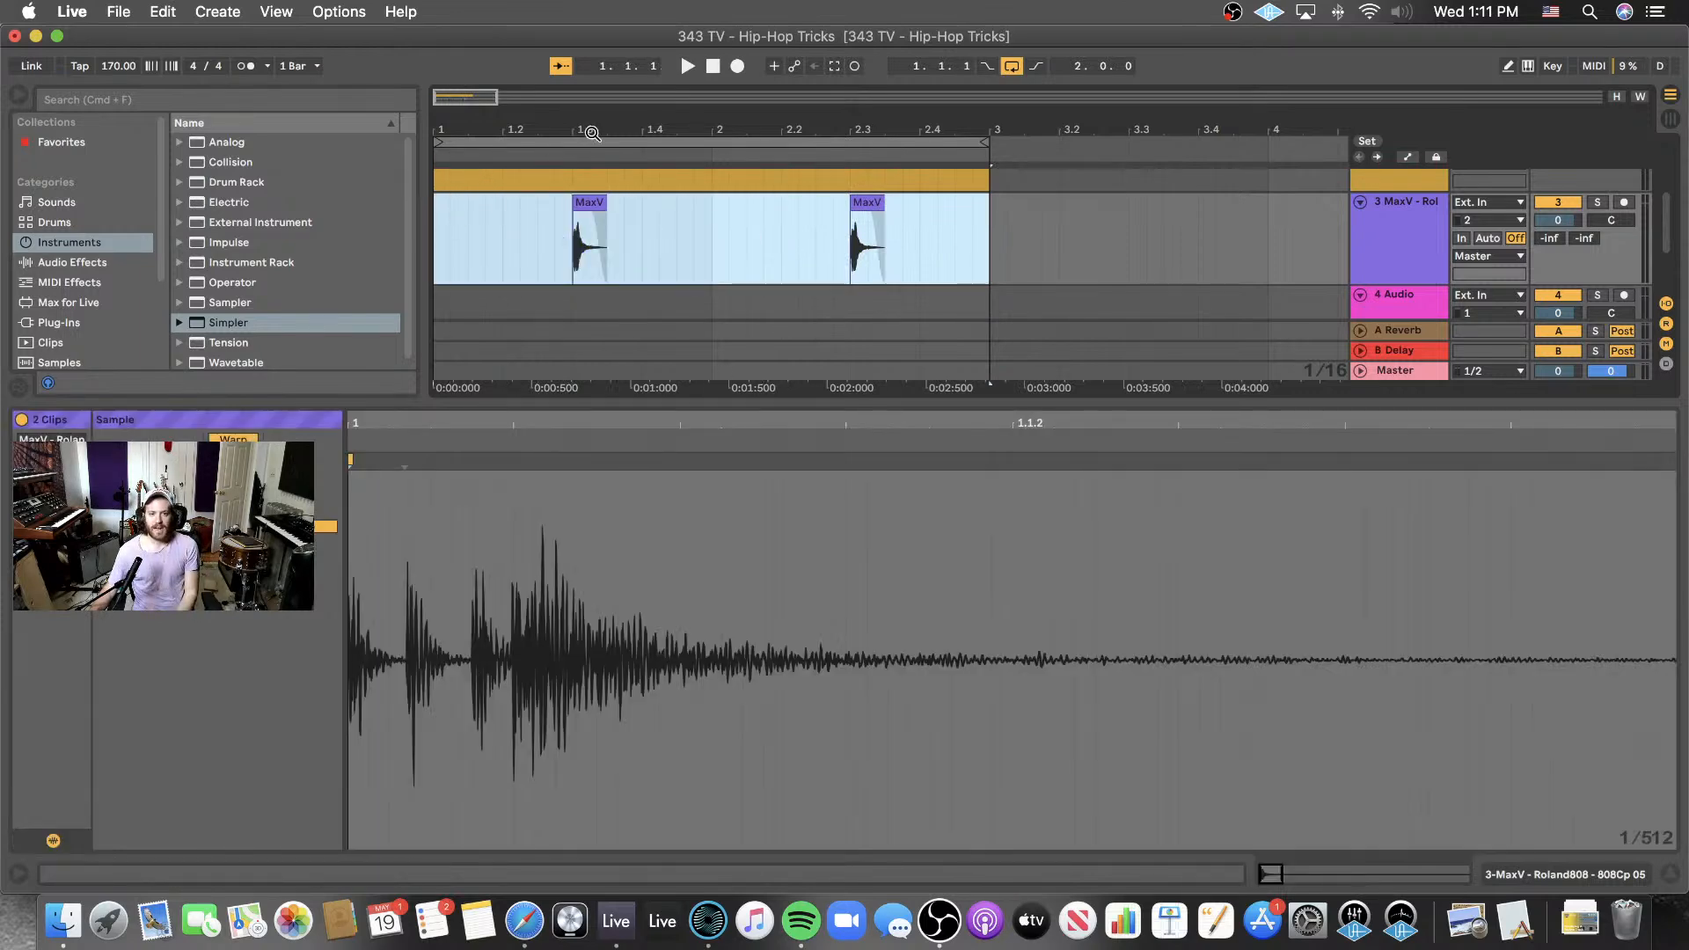
left_click(596, 257)
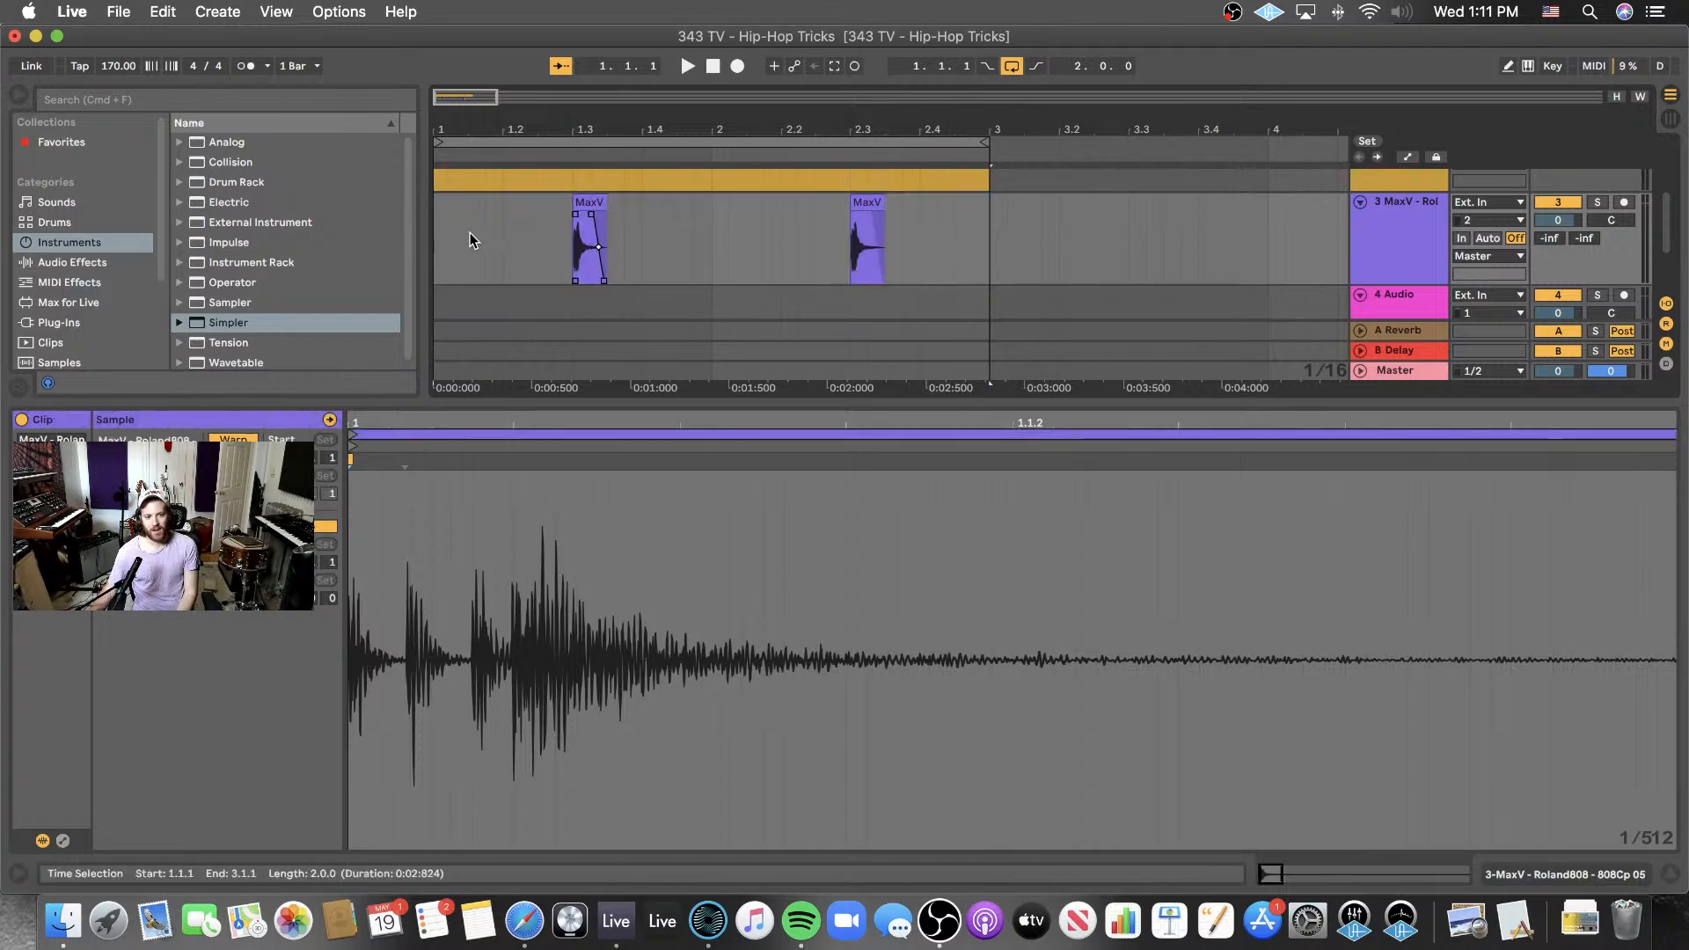
left_click_drag(435, 236, 572, 242)
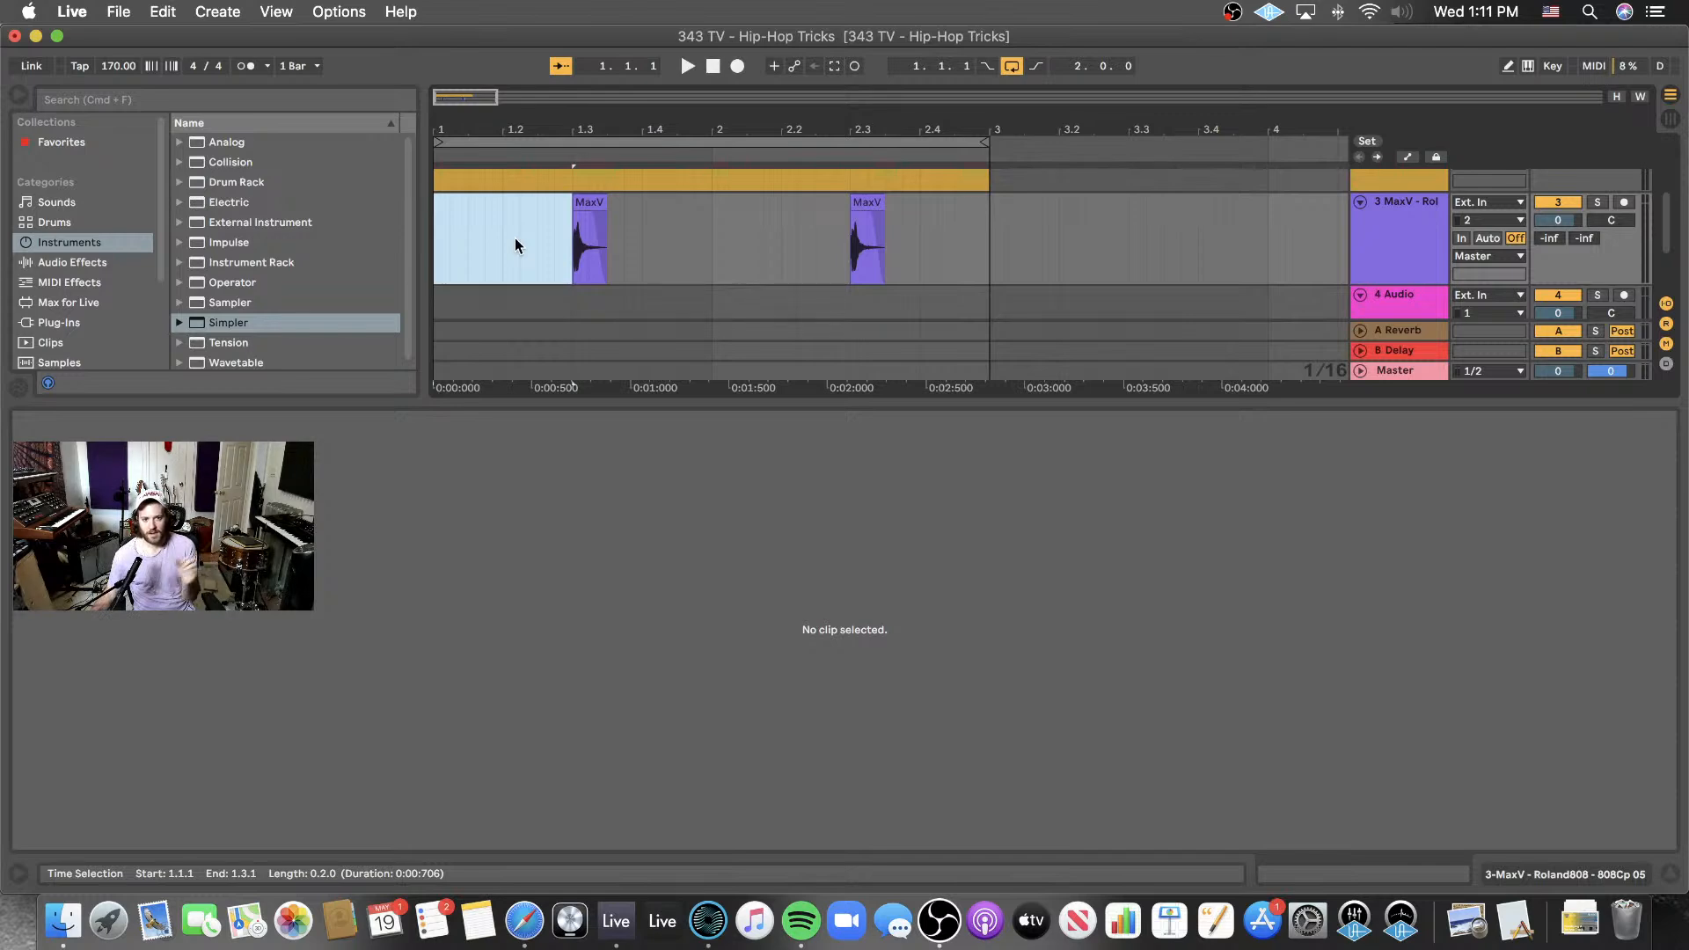
left_click_drag(718, 232, 426, 231)
- Play the two-bar clap loop from 1.1.1 with the metronome turned on
left_click(444, 245)
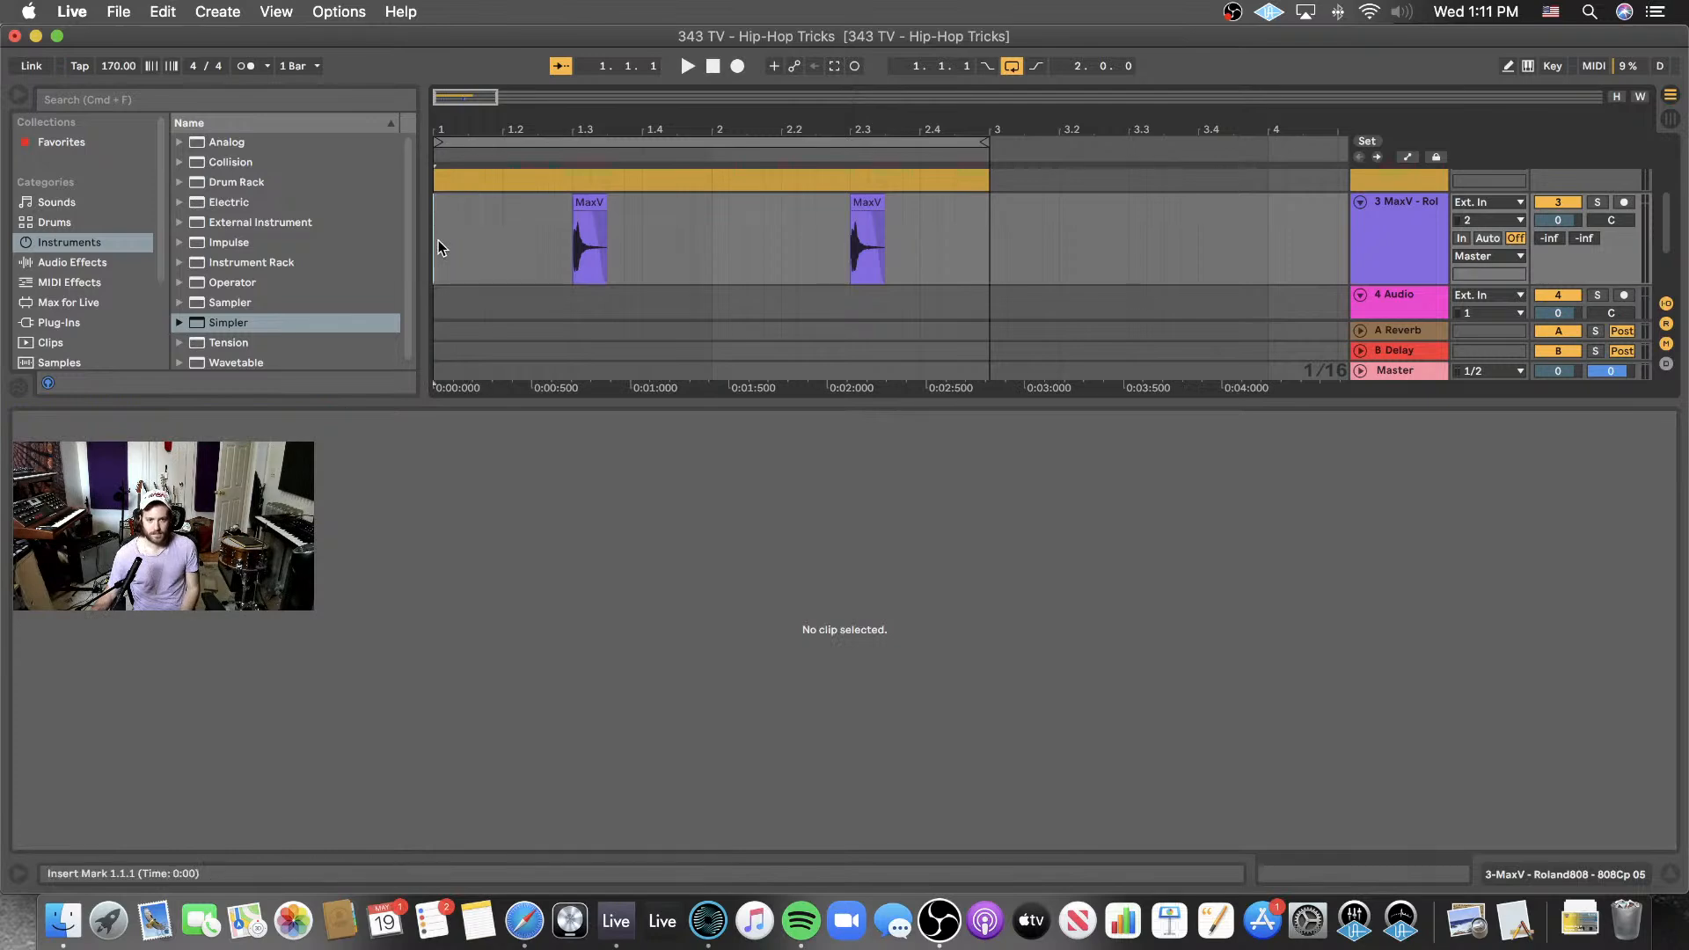
key("space")
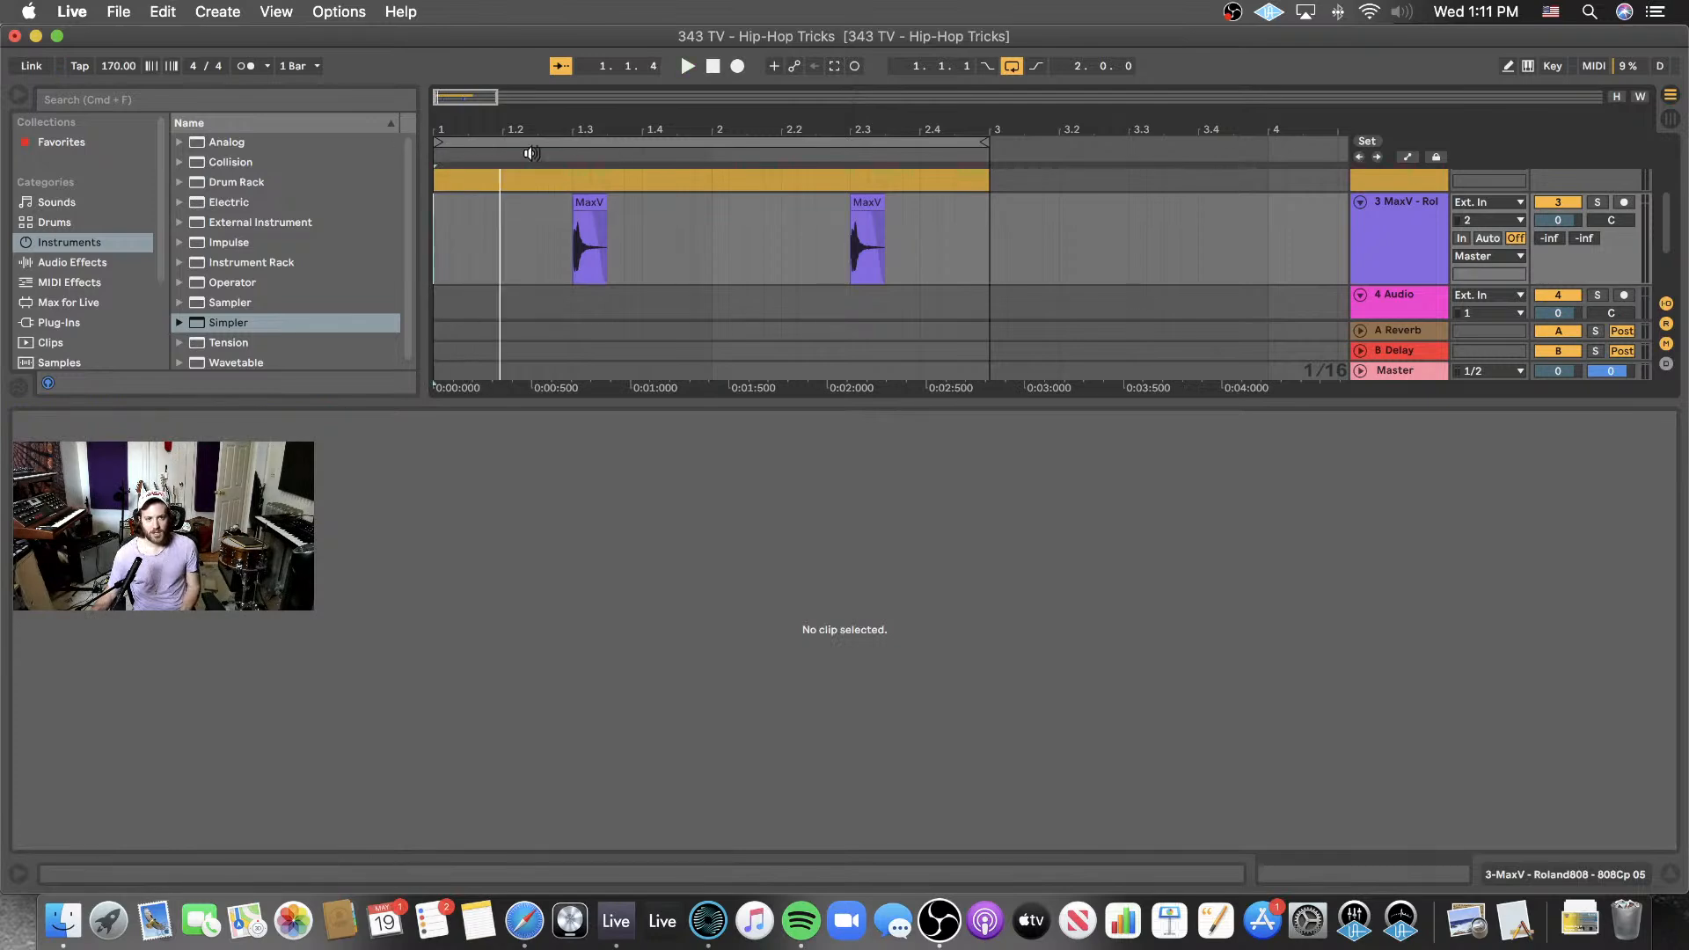
left_click(242, 66)
key("space")
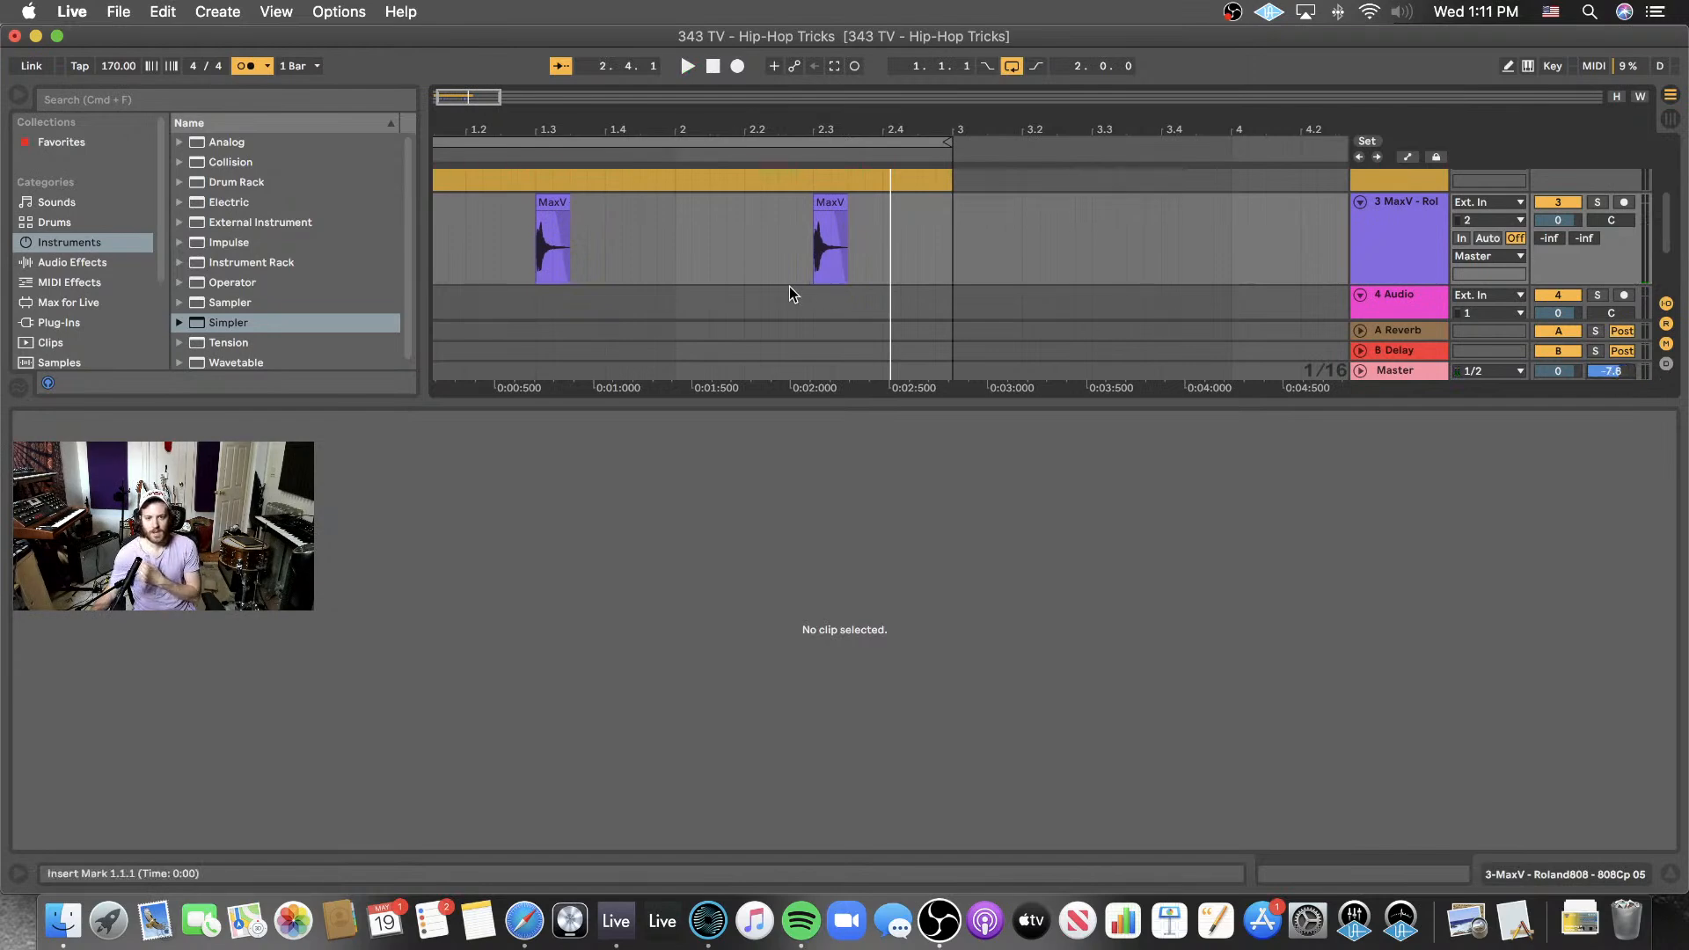
- Try claps on 1.2, 1.4, 2.2 and 2.4 by copying the clip there, with the 1.3 and 2.3 claps deactivated, and listen to the loop
scroll(789, 287, "left", 2)
left_click(582, 204)
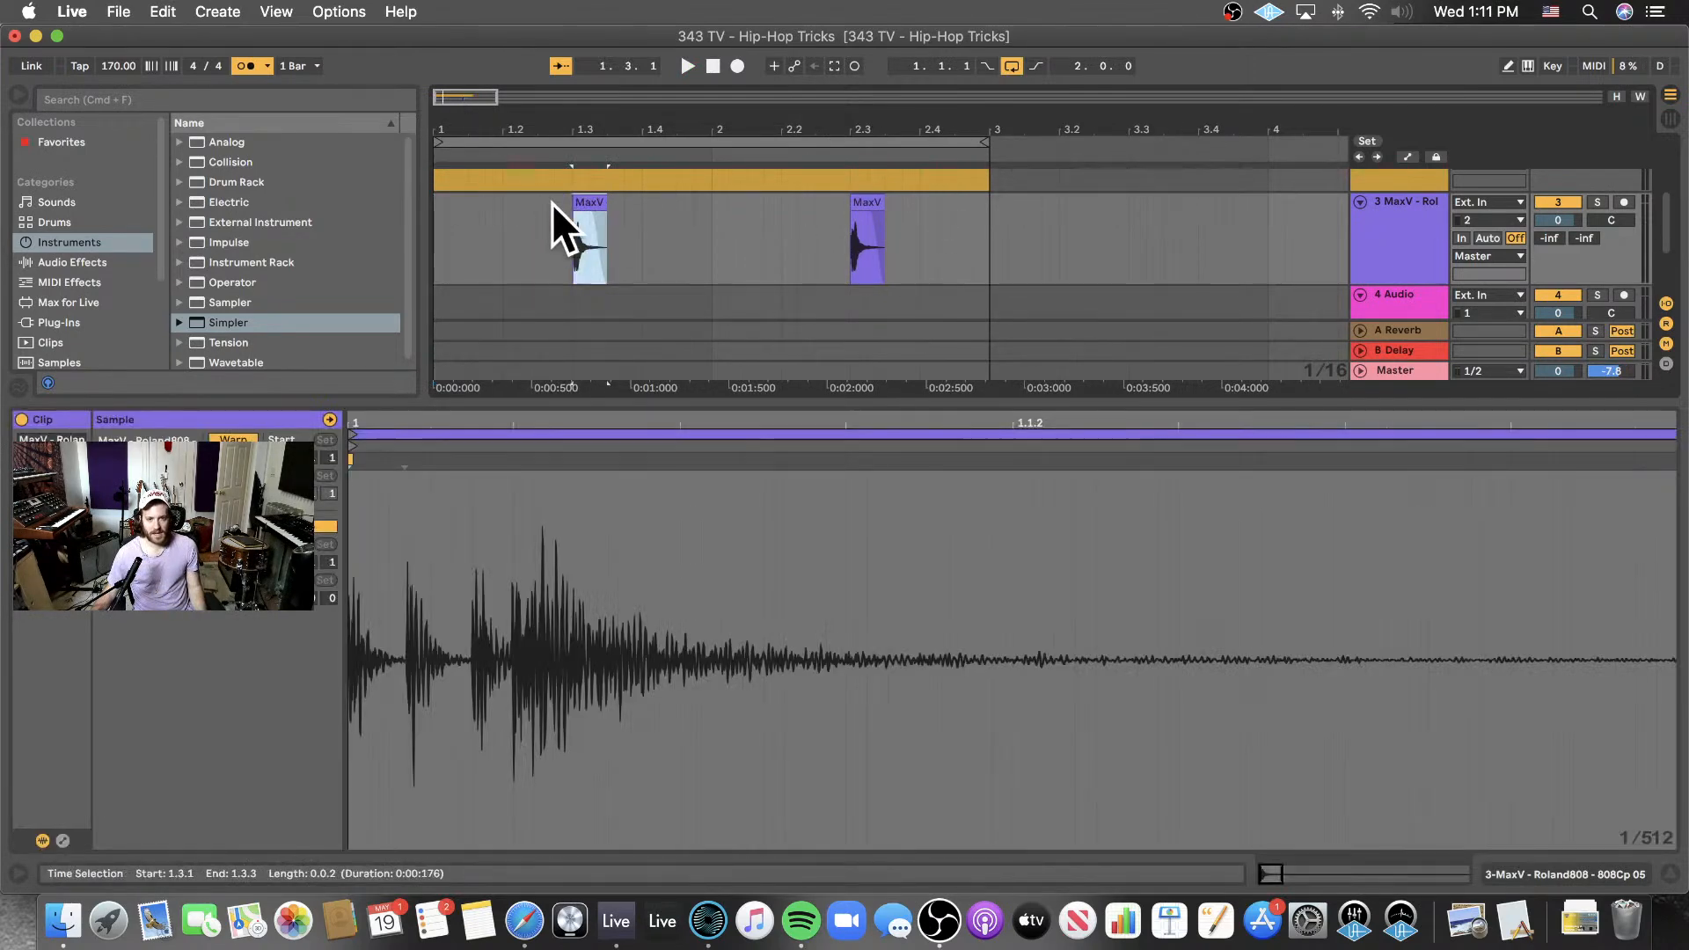
mouse_move(585, 201)
left_mouse_down()
mouse_move(517, 200)
mouse_move(936, 214)
mouse_move(514, 205)
mouse_move(592, 204)
left_mouse_up()
left_click(865, 206)
key("space")
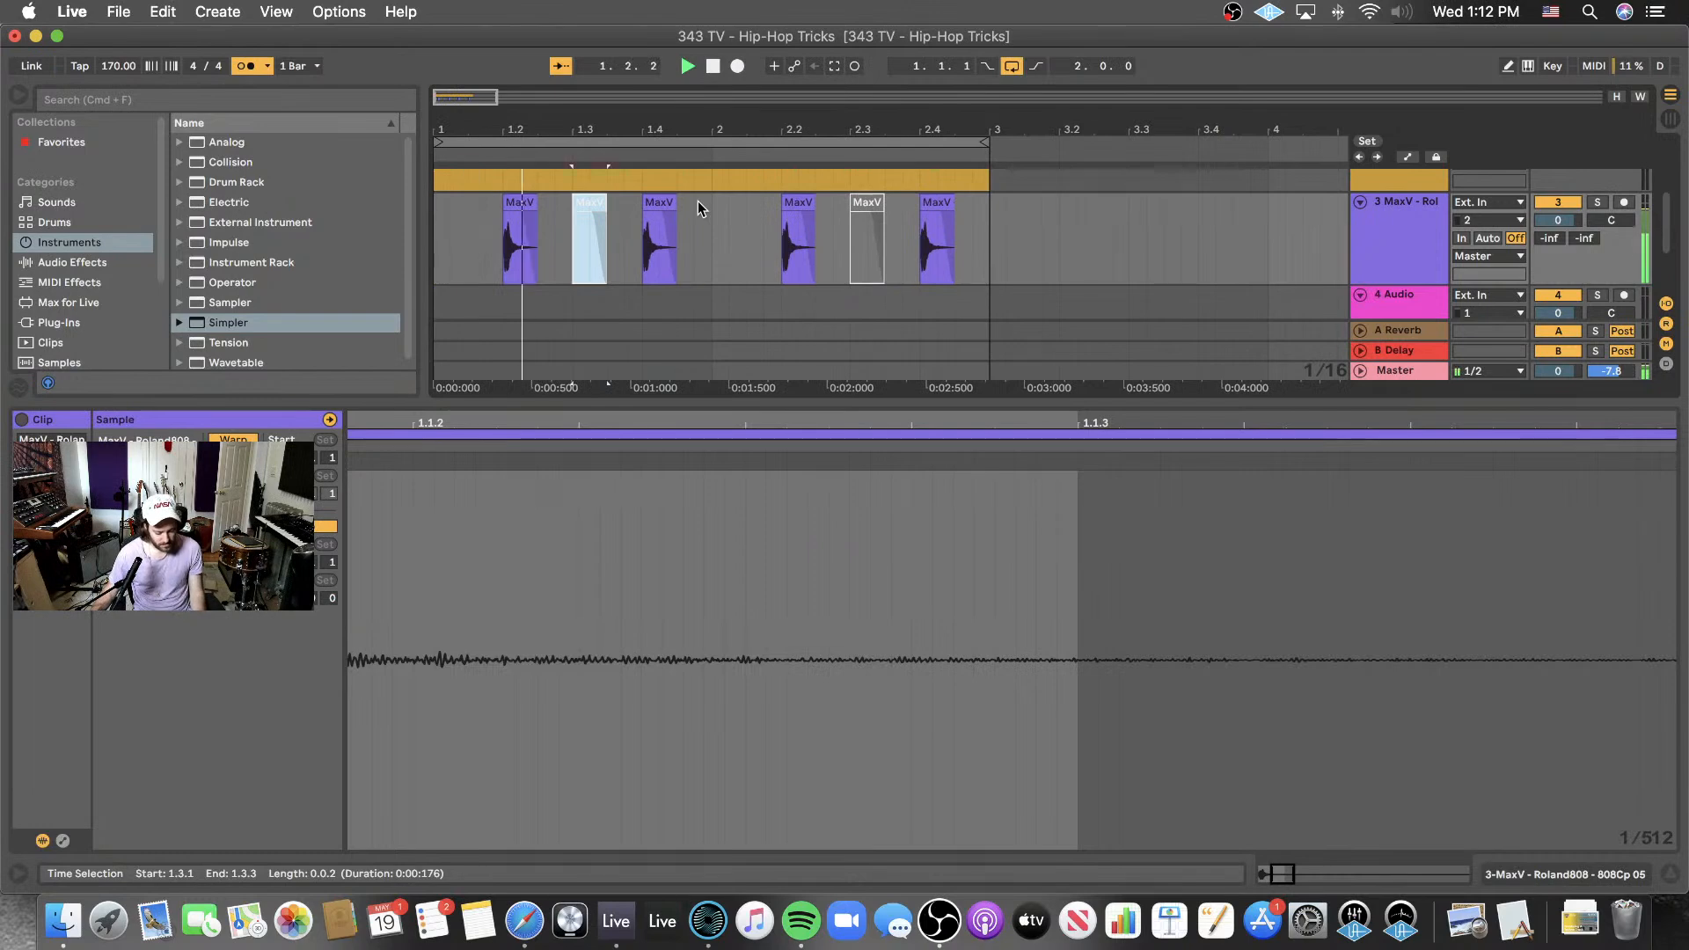
key("space")
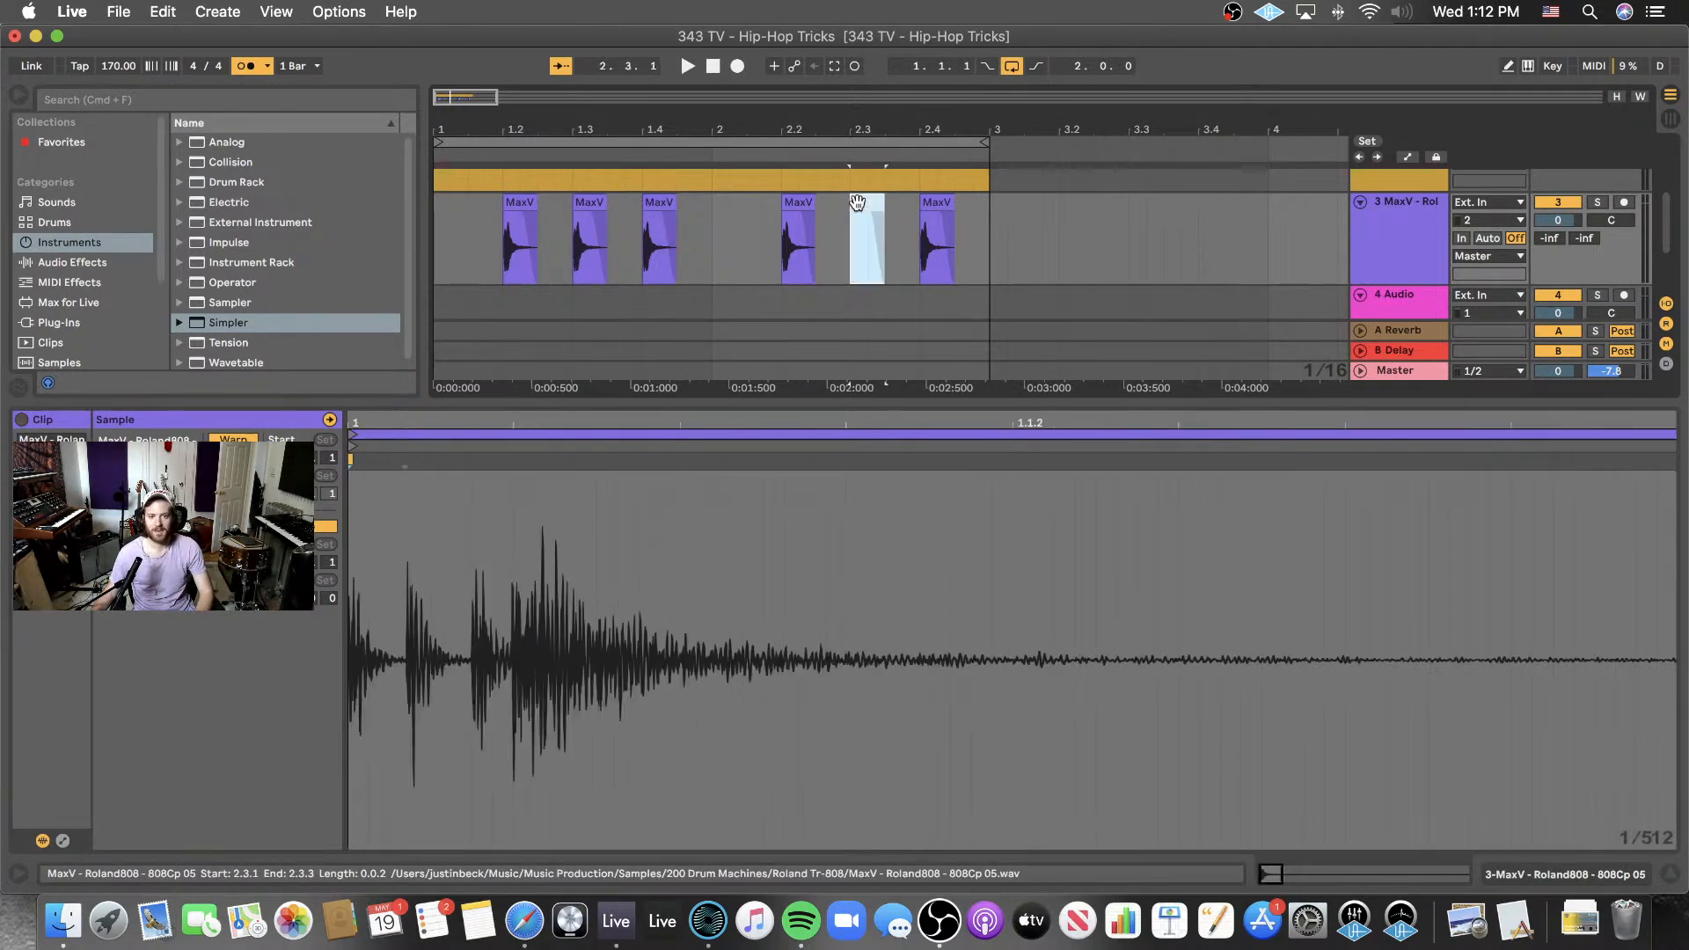
- Deactivate the clap clips at 1.2, 1.4, 2.2 and 2.4, leaving only those at 1.3 and 2.3 active
left_click(927, 204)
key("0")
left_click(659, 233)
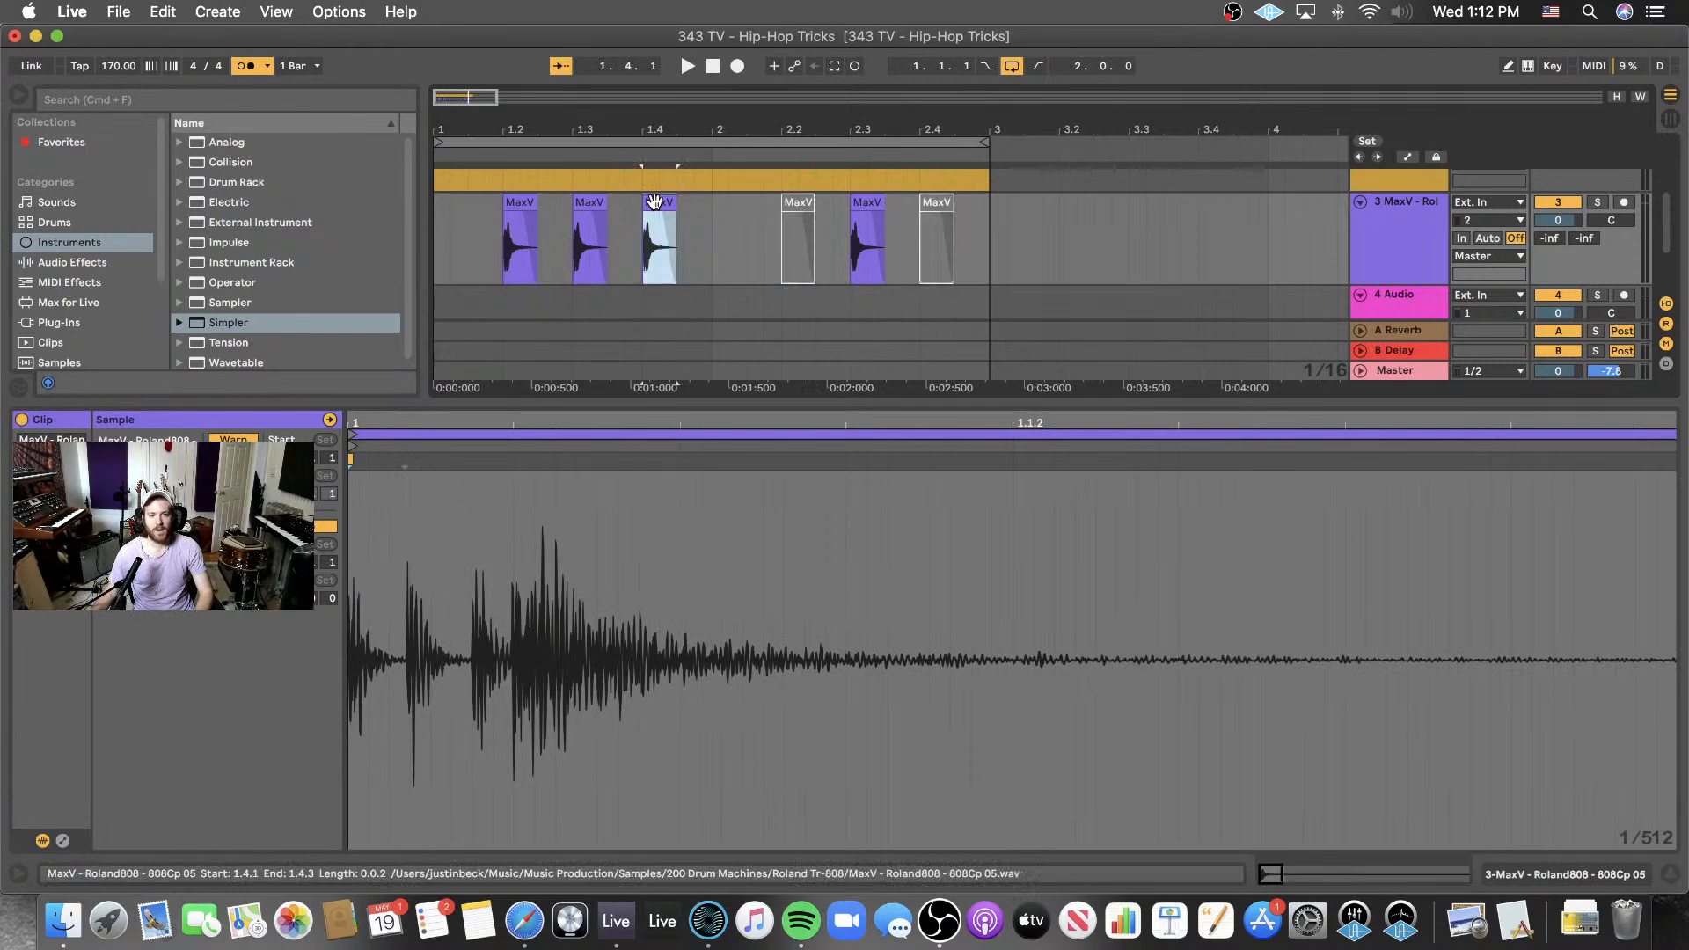
key("0")
left_click(519, 233)
key("0")
- Play the loop from the start with claps on beat 3 of each bar, and turn the metronome off
left_click(712, 67)
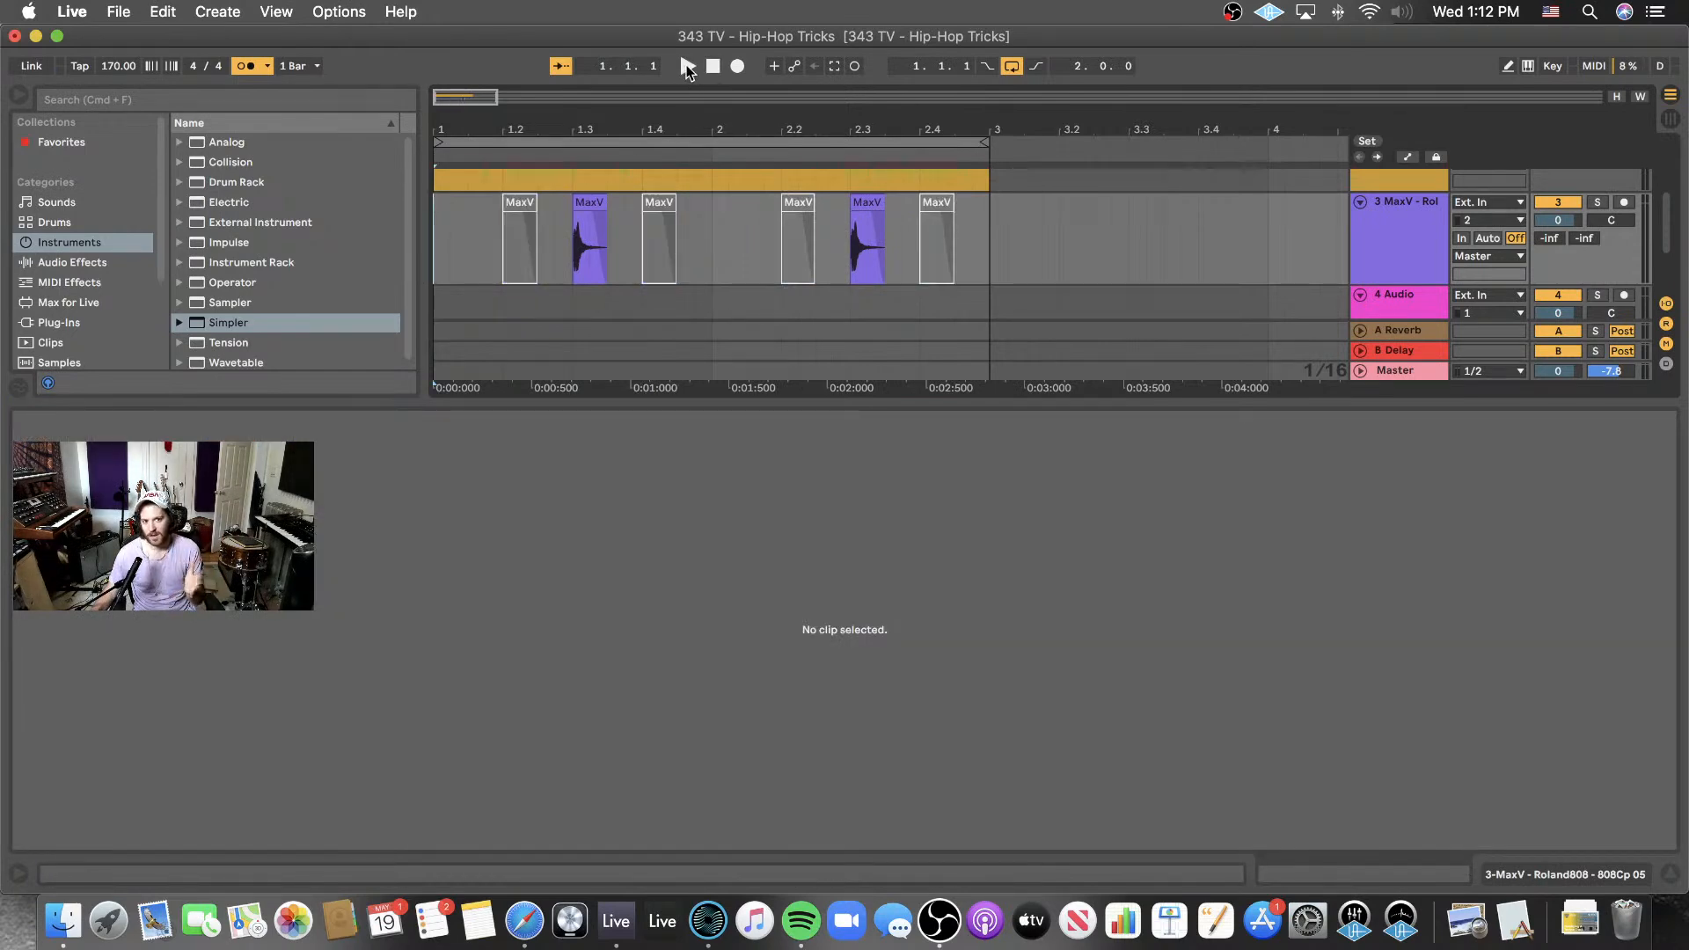
left_click(687, 67)
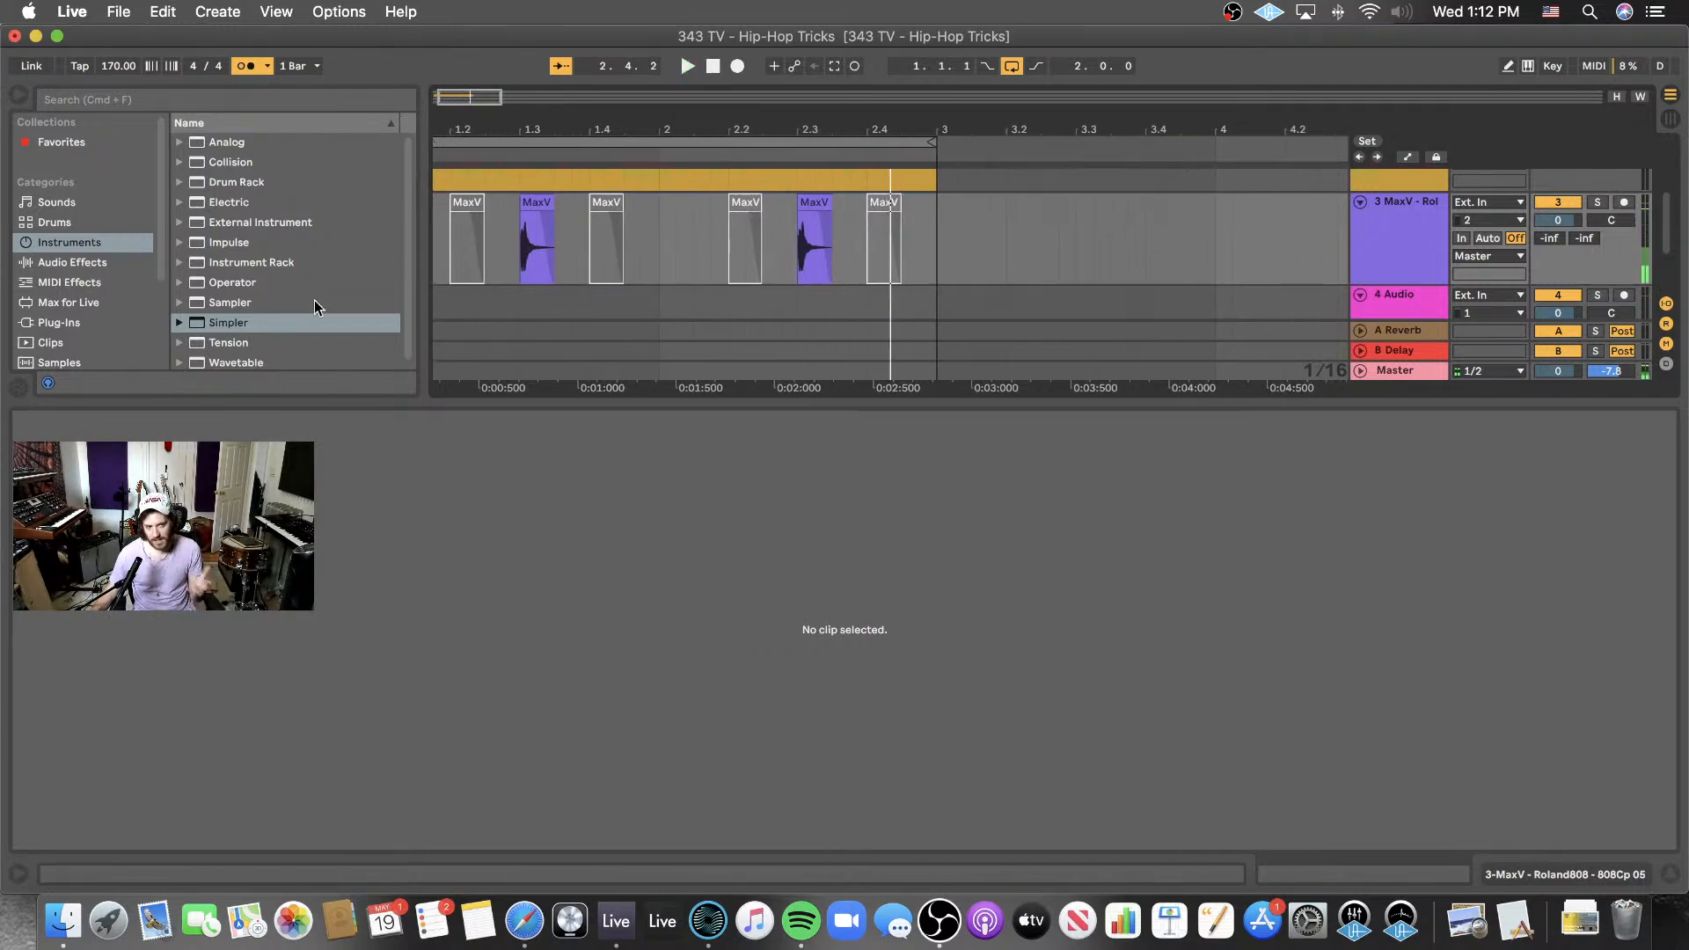
left_click(249, 68)
- Open the two-bar Hi Hat clip in the note editor and audition the hi-hat on C3
scroll(614, 278, "up", 4)
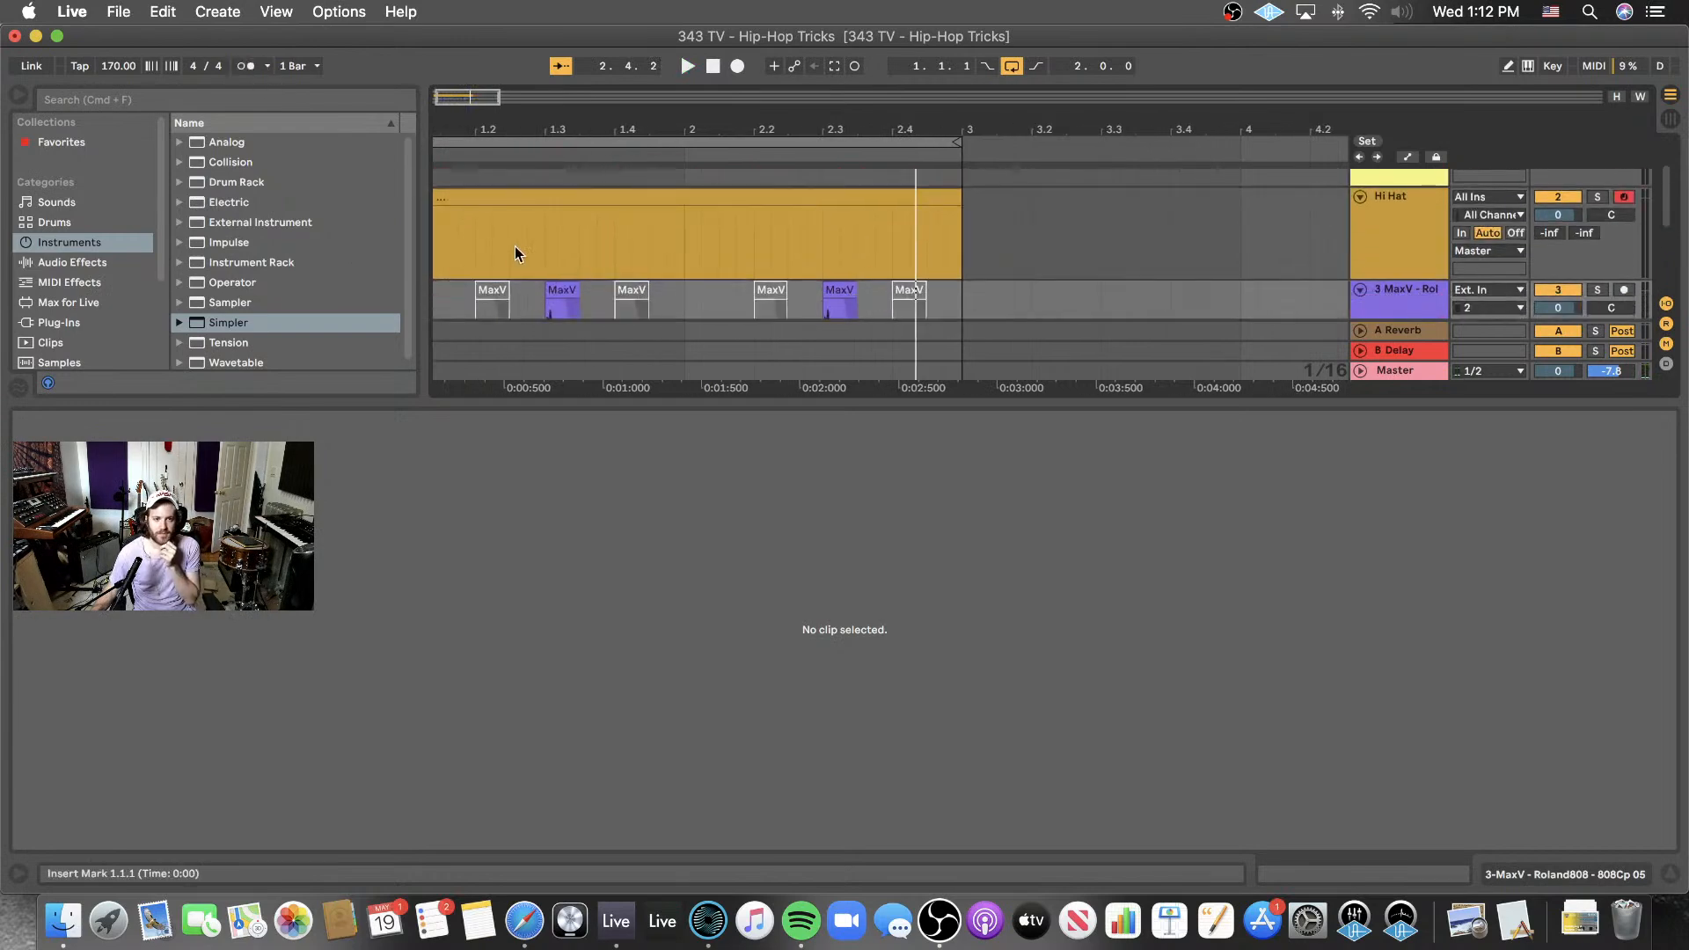
scroll(517, 246, "left", 2)
double_click(497, 405)
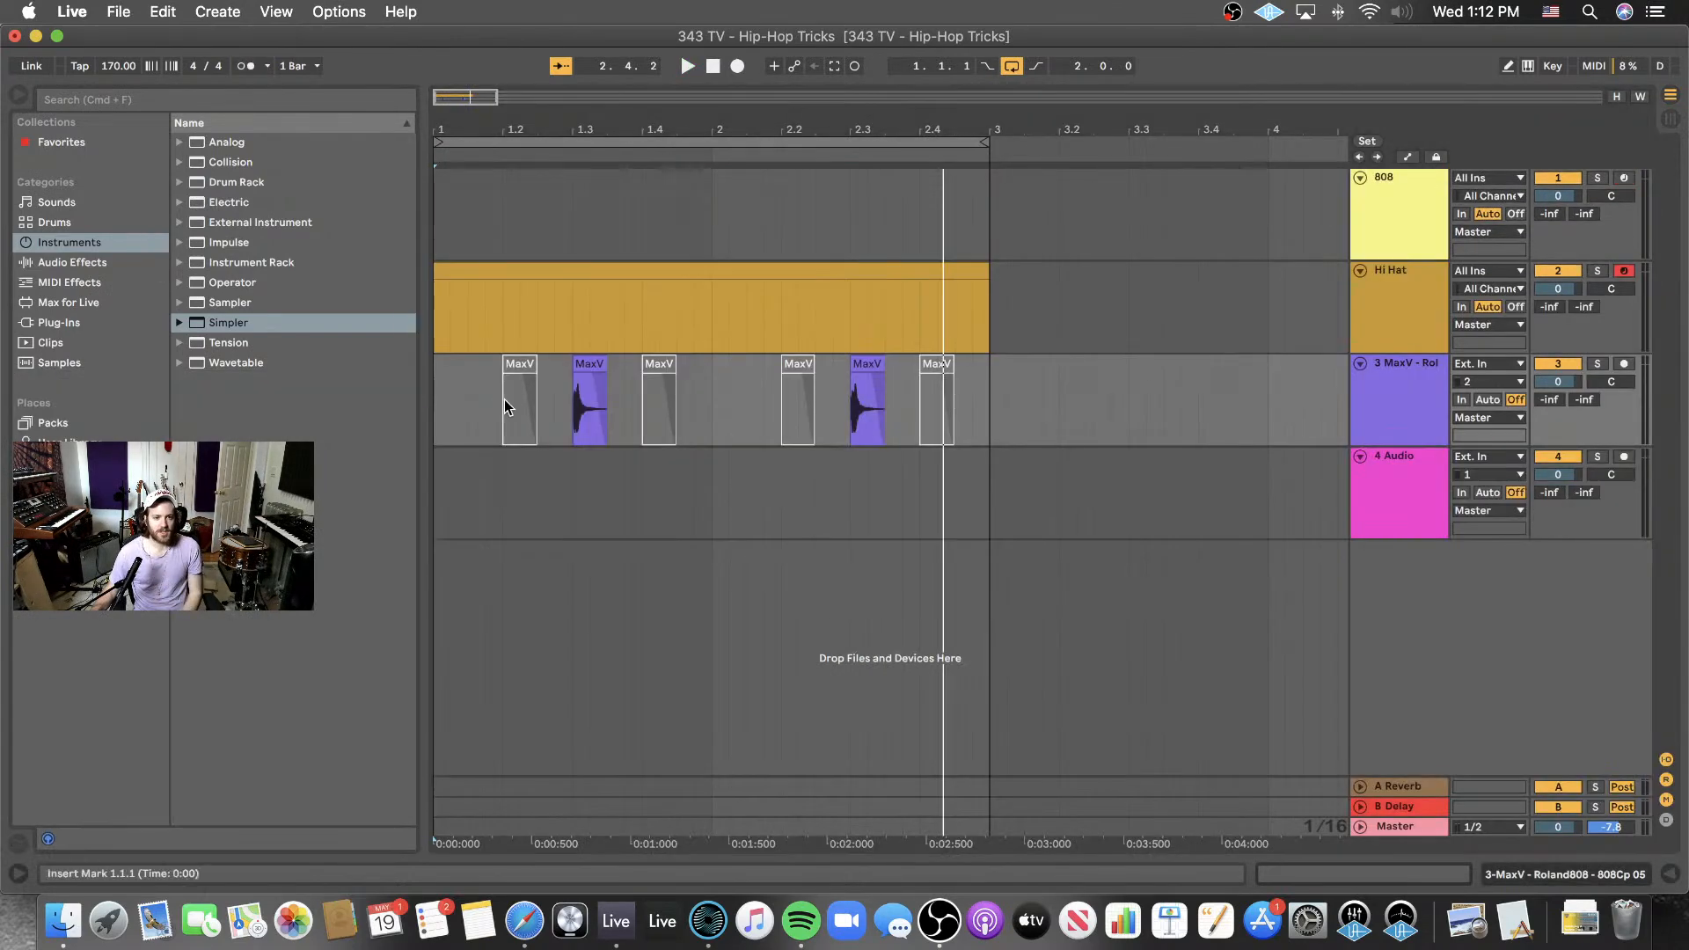
double_click(480, 269)
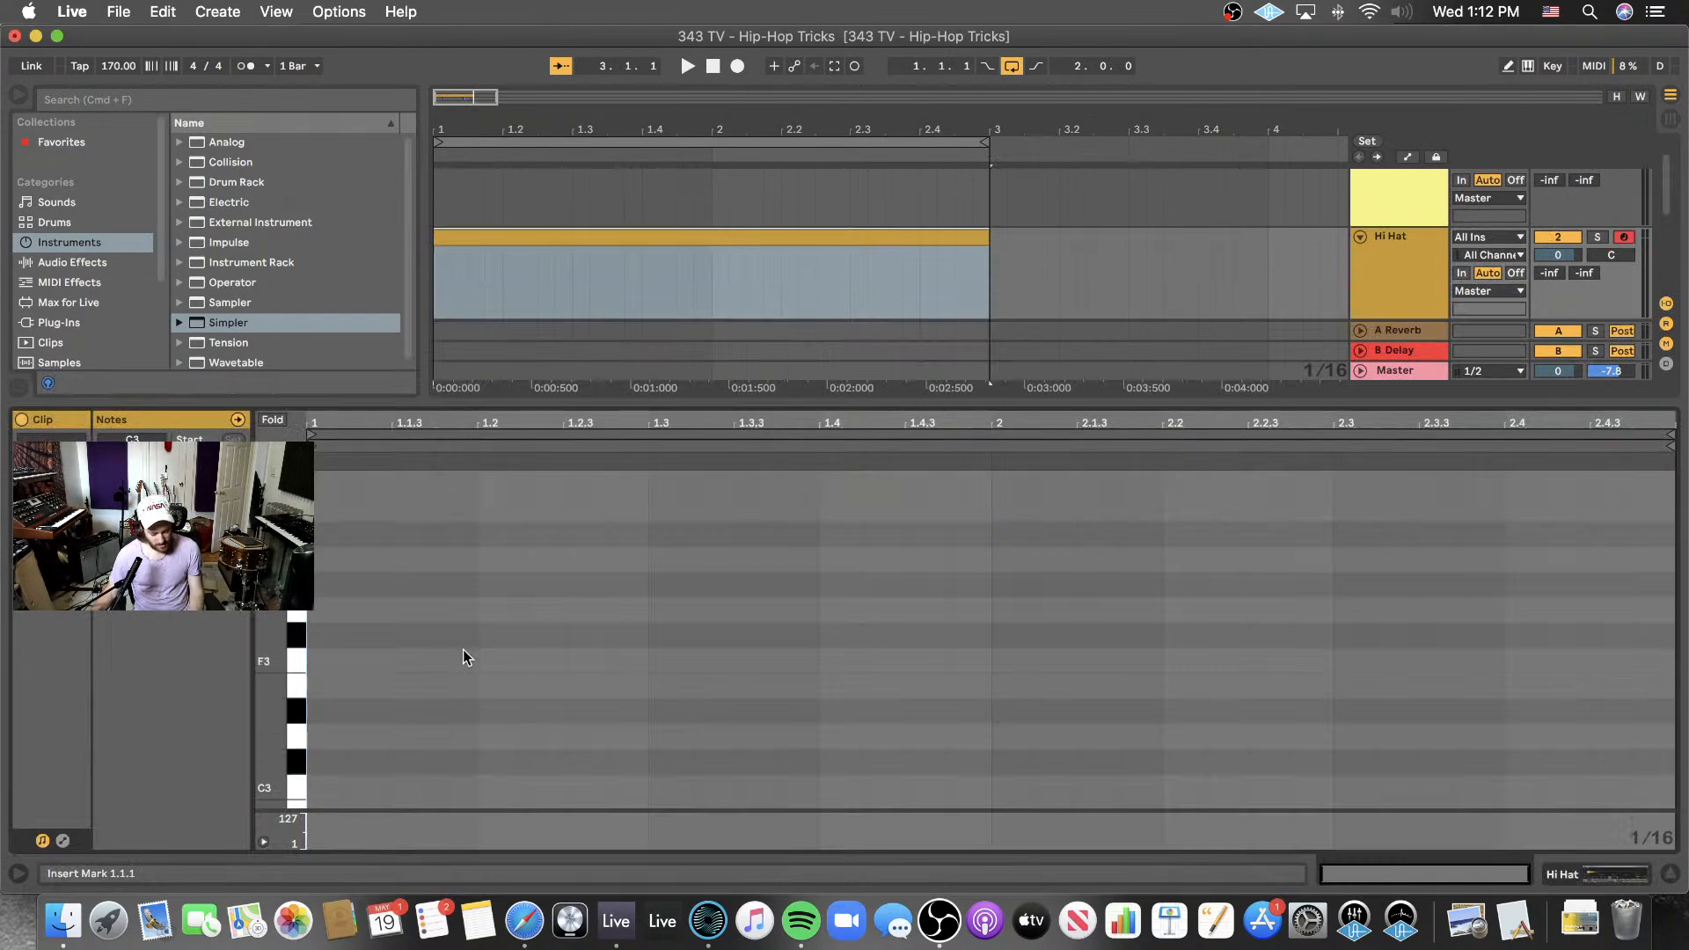
scroll(444, 649, "down", 4)
left_click(295, 692)
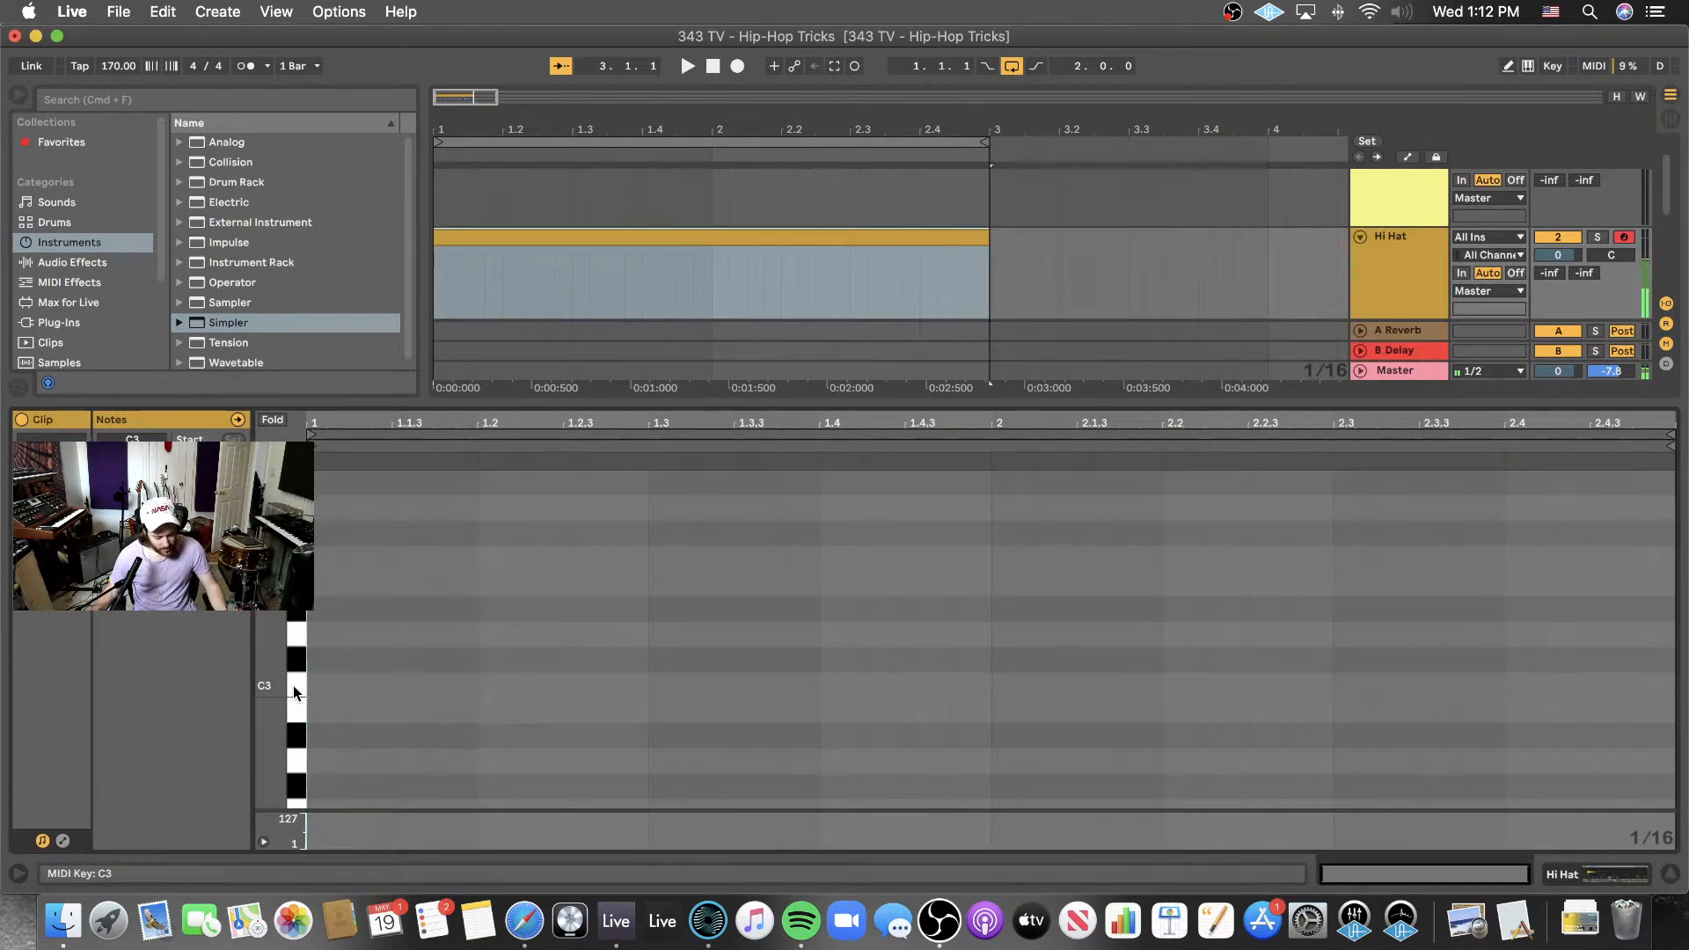
left_click(294, 692)
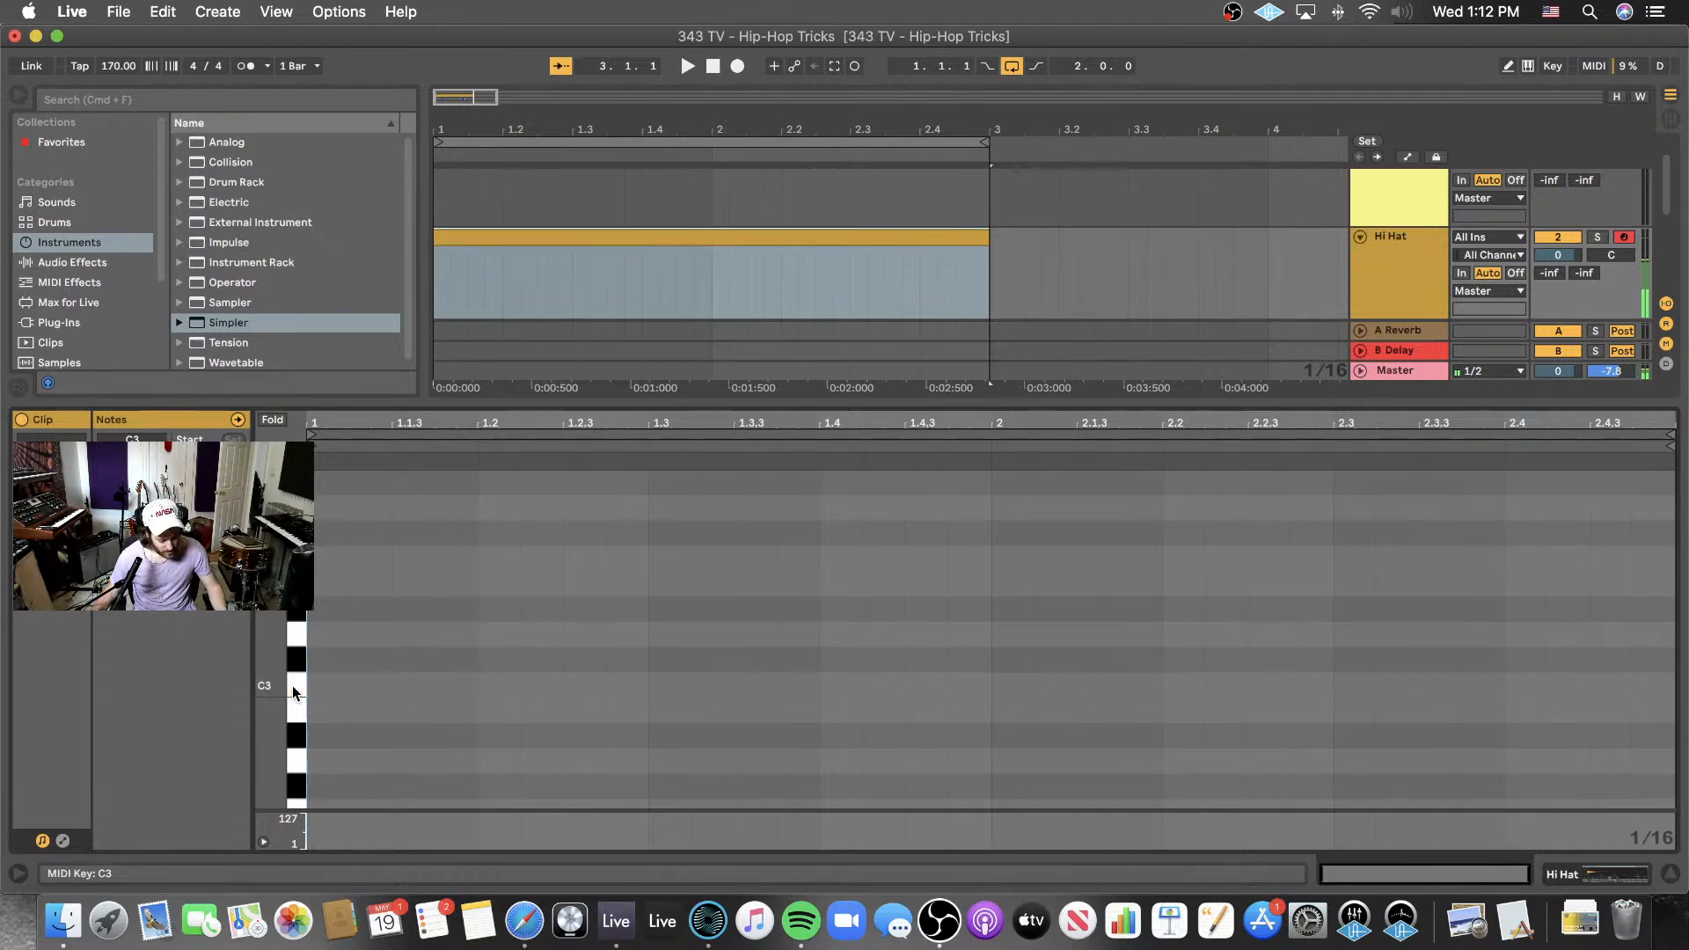
left_click(294, 692)
- Fill both bars of the Hi Hat clip with 1/16 C3 notes in Draw Mode, play them back, and leave Draw Mode
key("b")
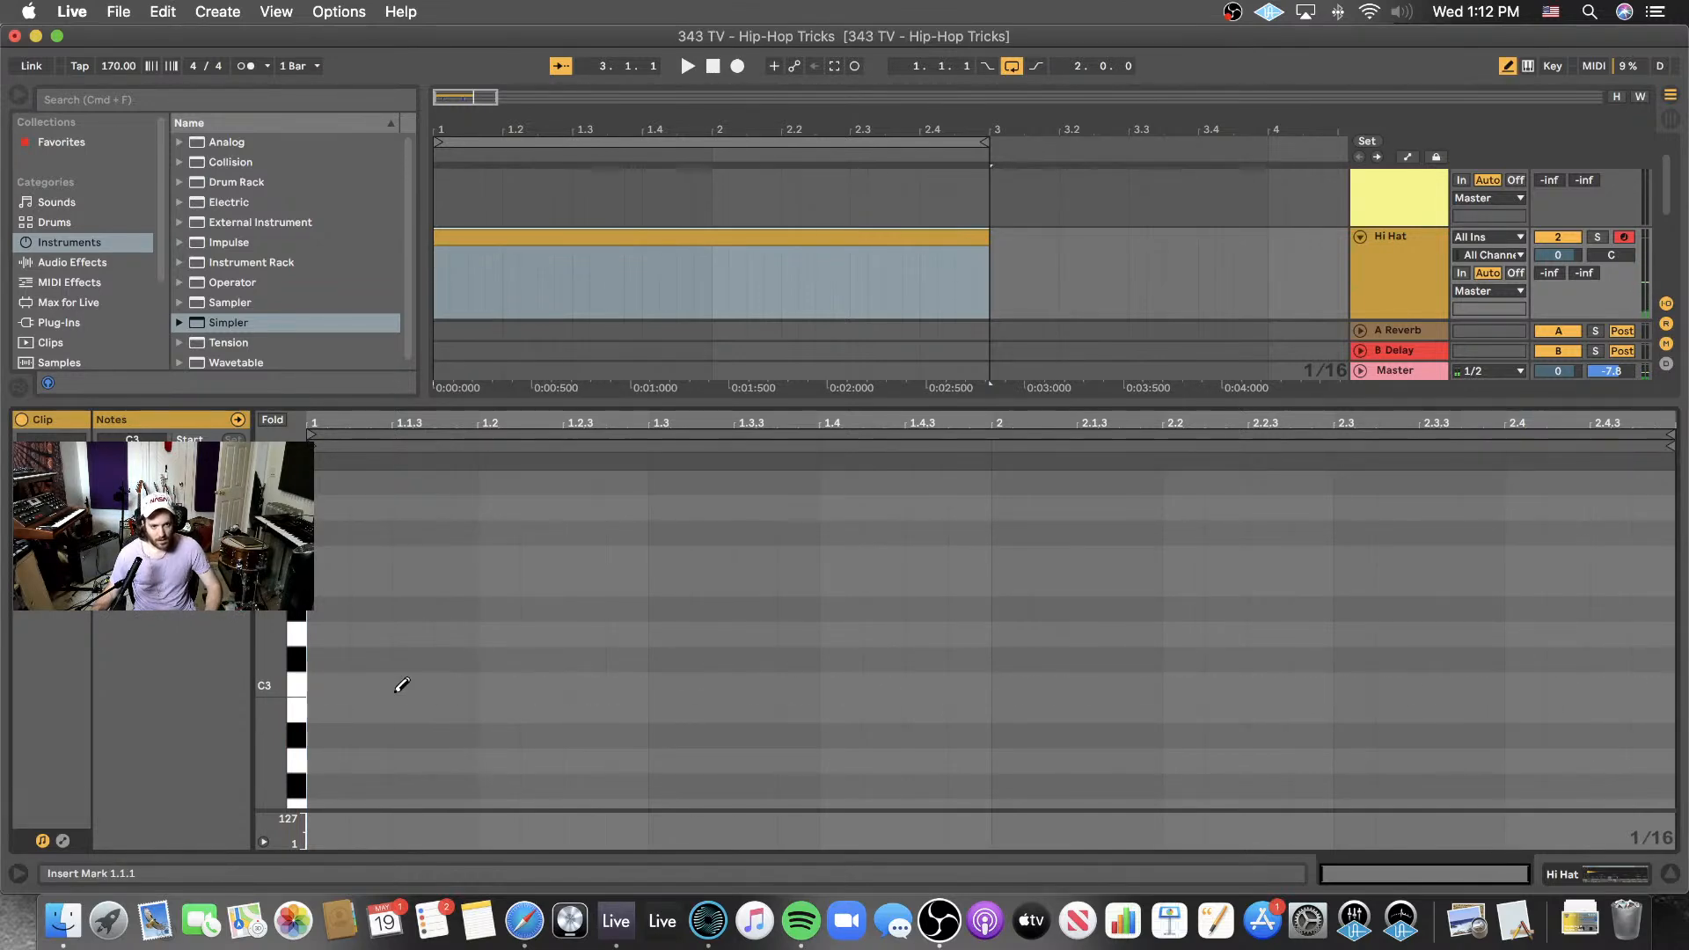
left_click(331, 684)
left_click_drag(362, 684, 1654, 684)
key("space")
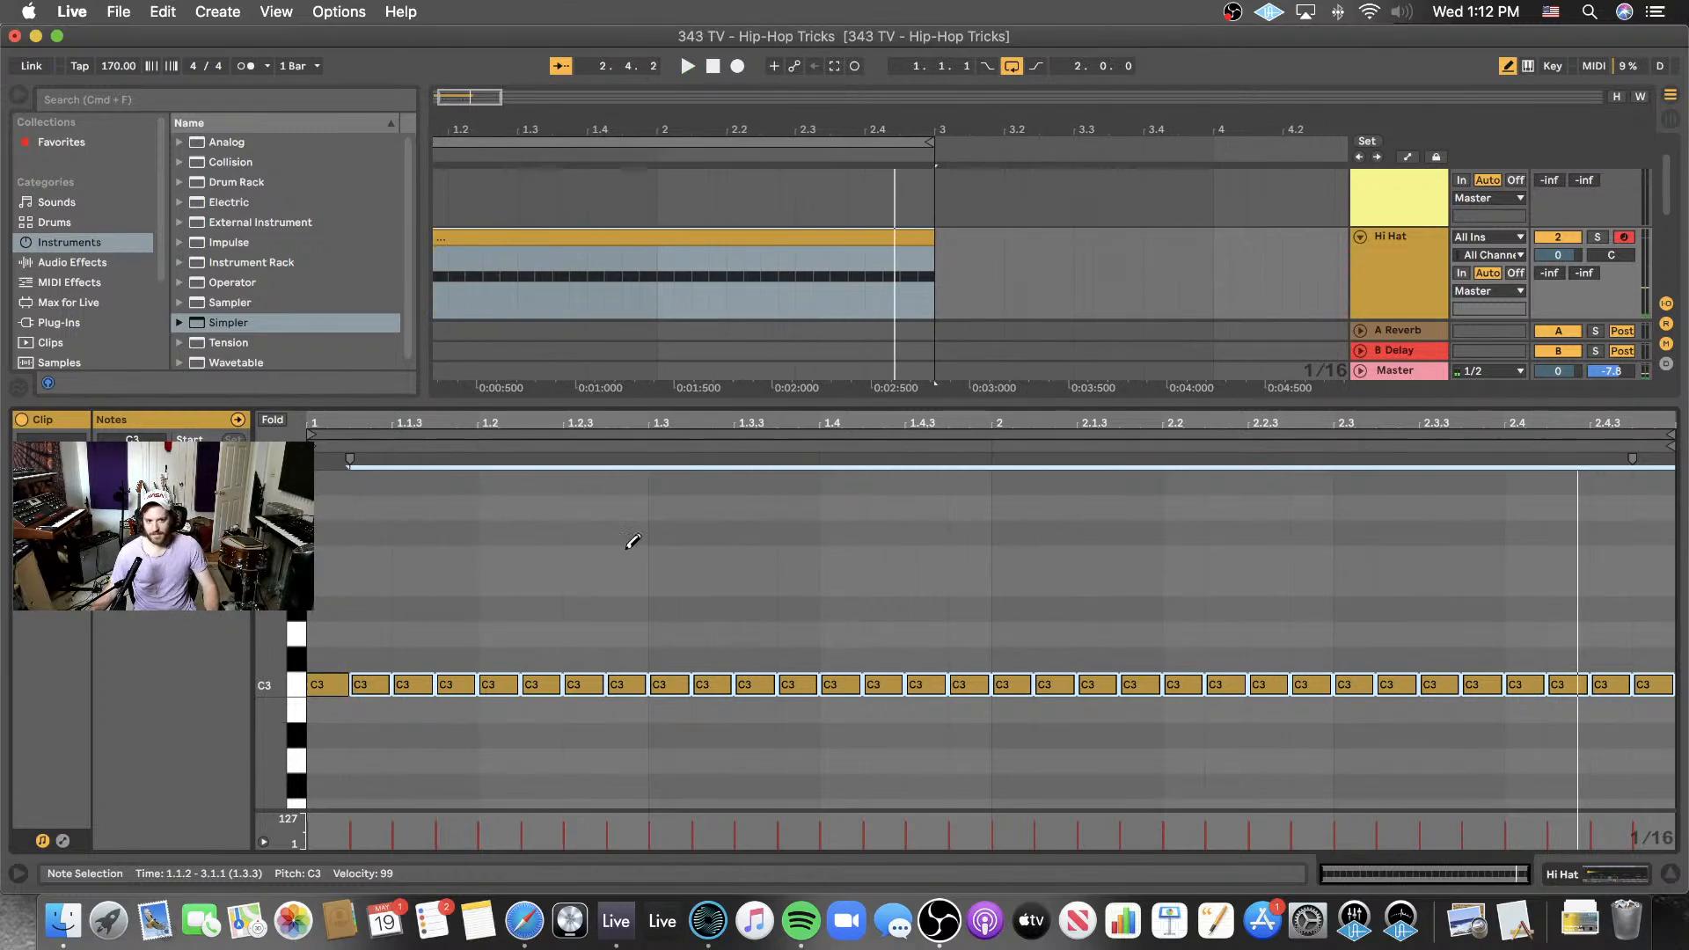
key("b")
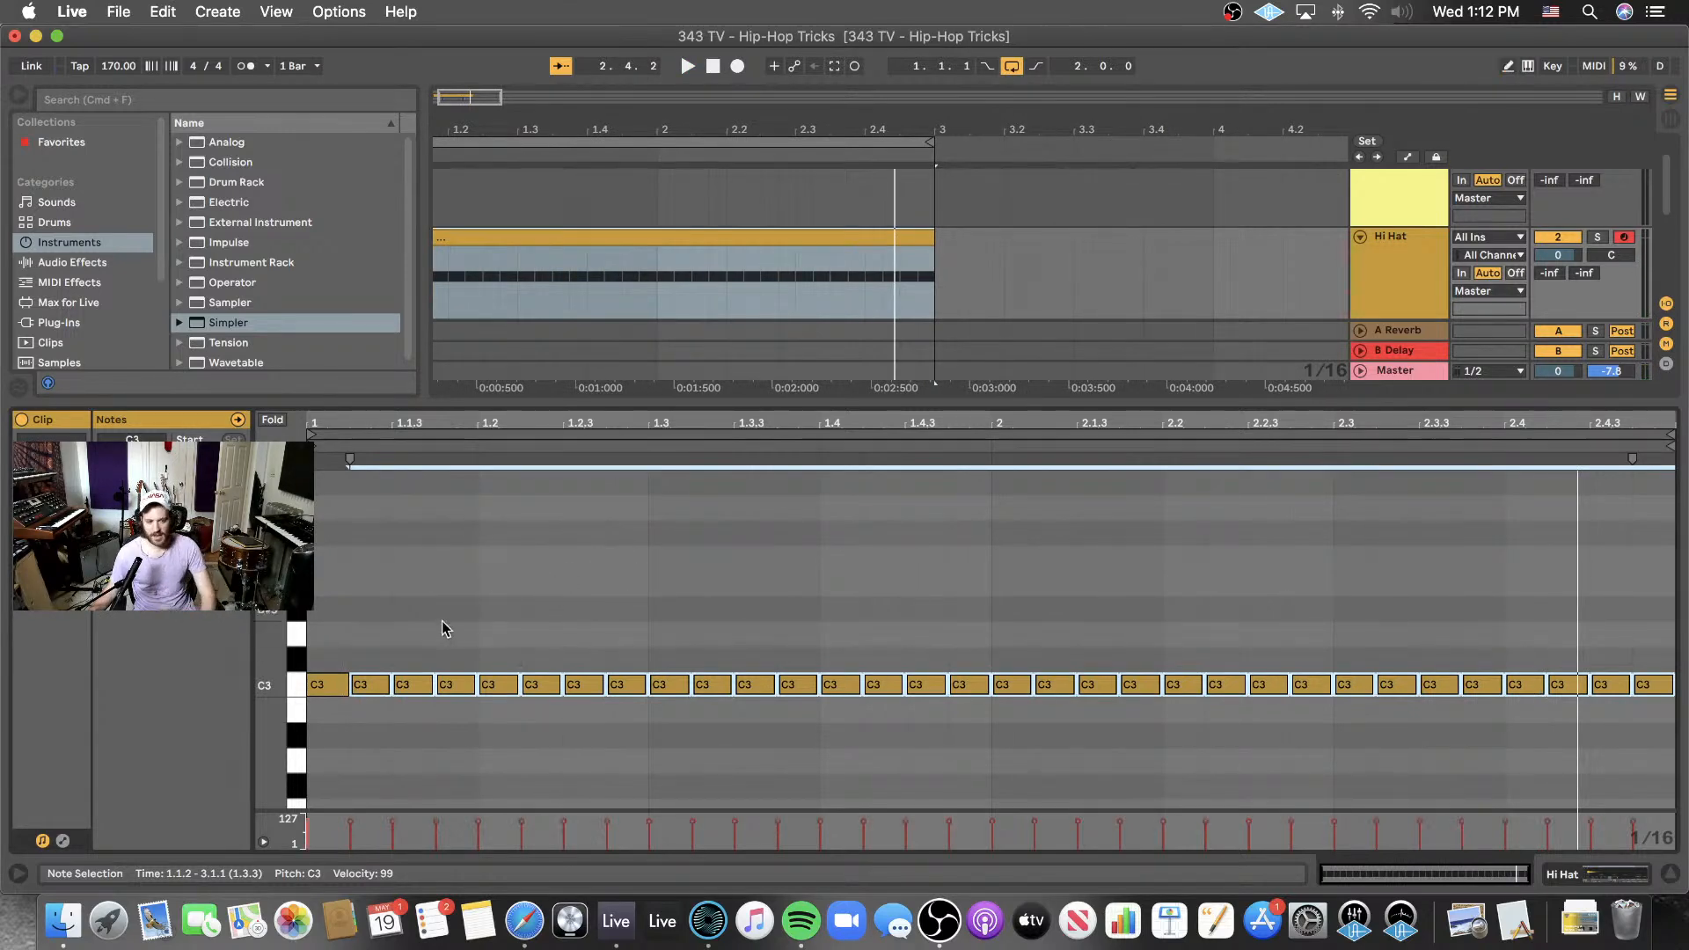
- Delete every C3 note in the Hi Hat clip except the first one at 1.1.1
left_click(317, 644)
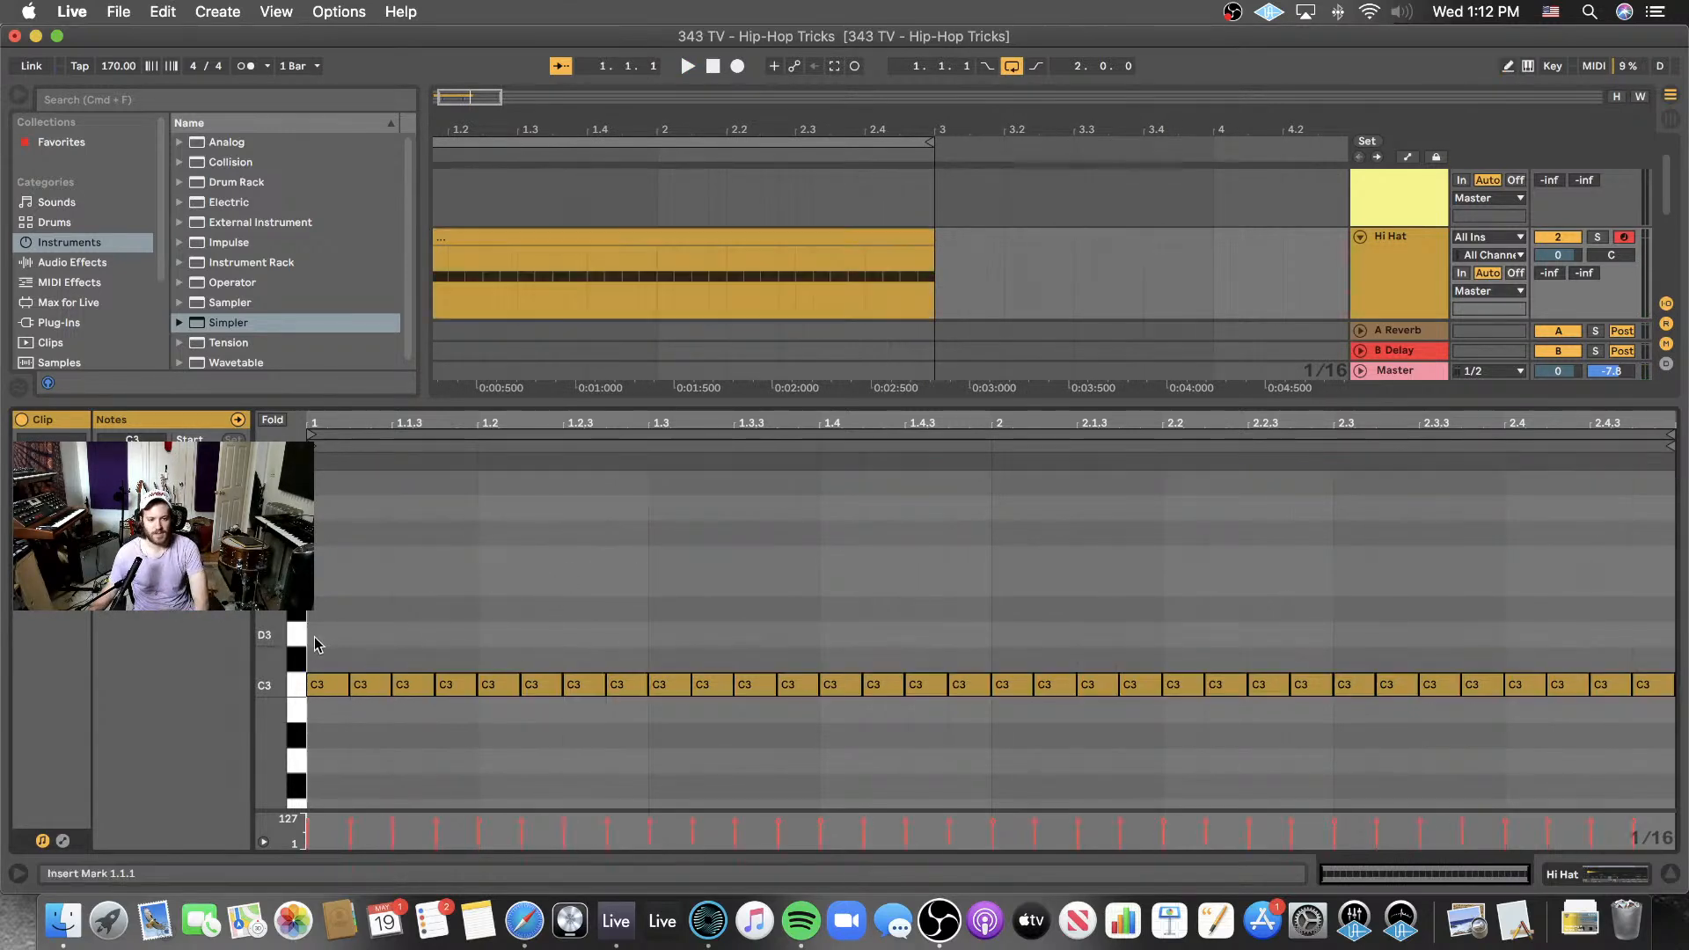
left_click(363, 684)
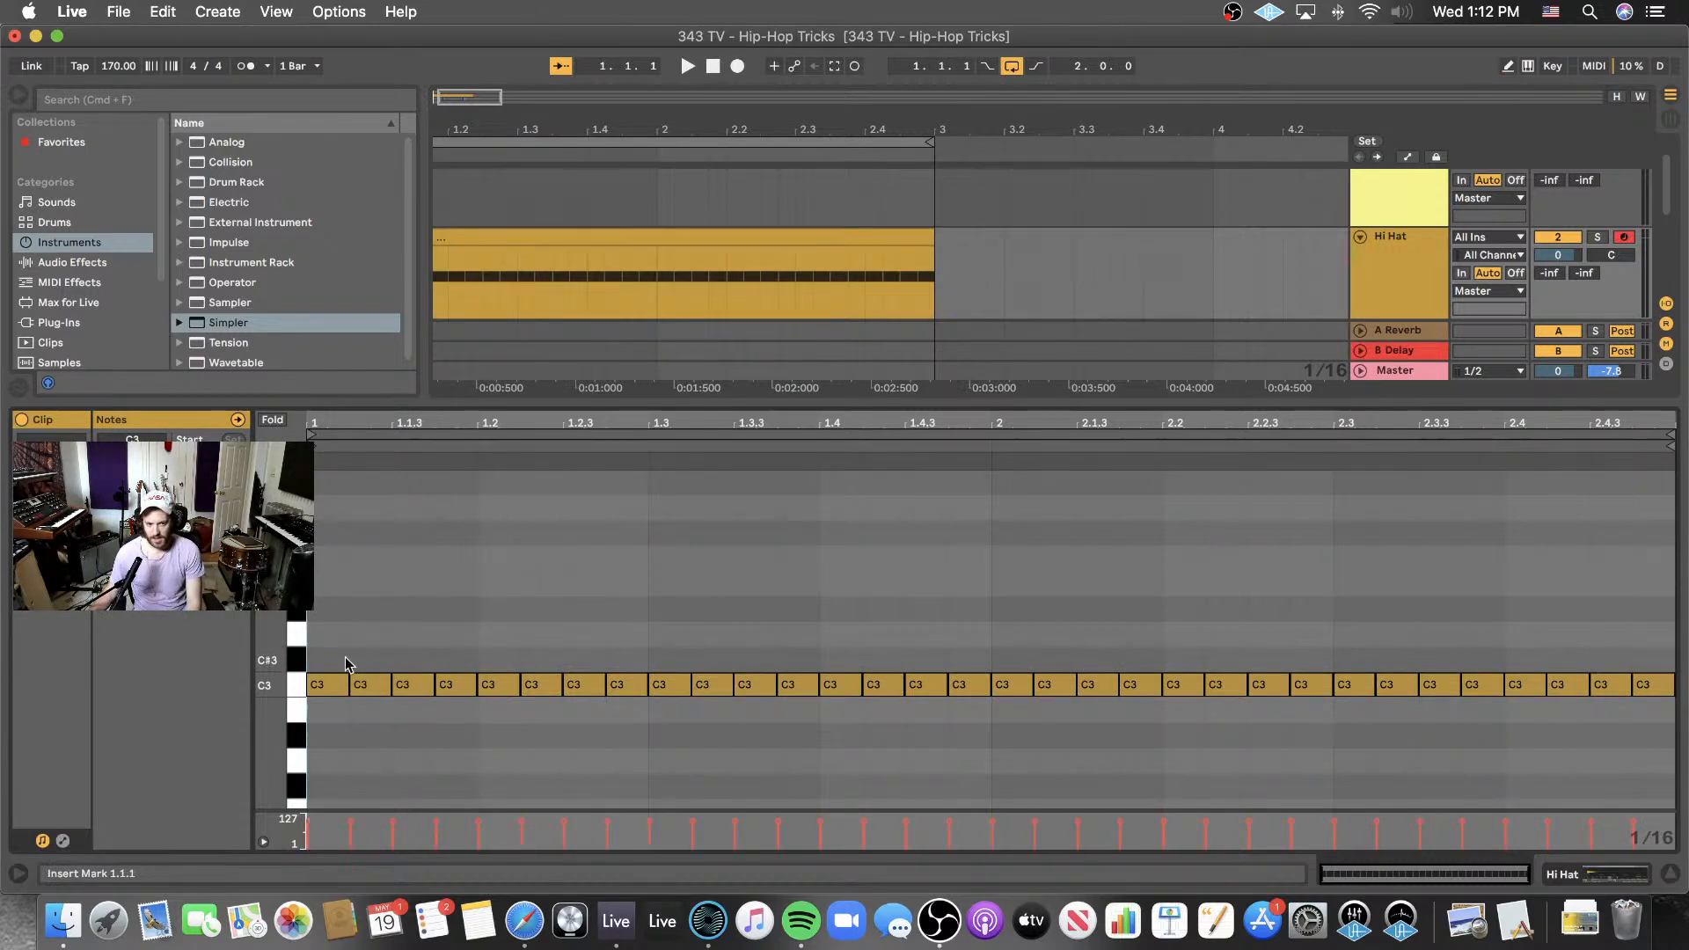
left_click_drag(332, 653, 1684, 712)
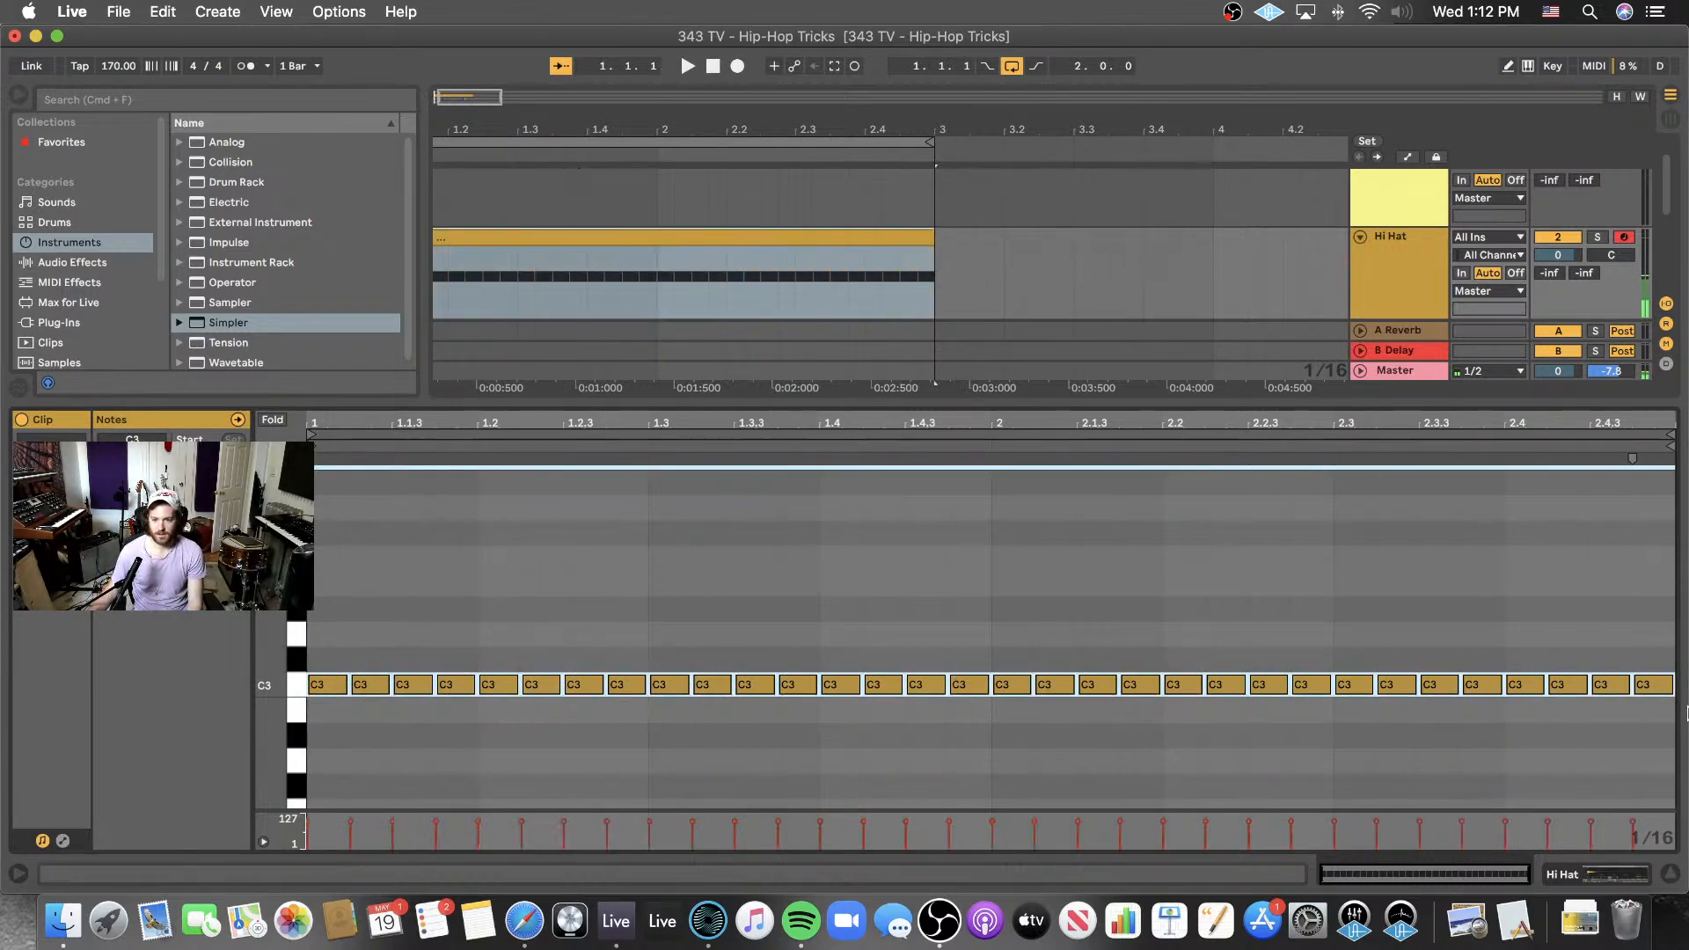
left_click(642, 634)
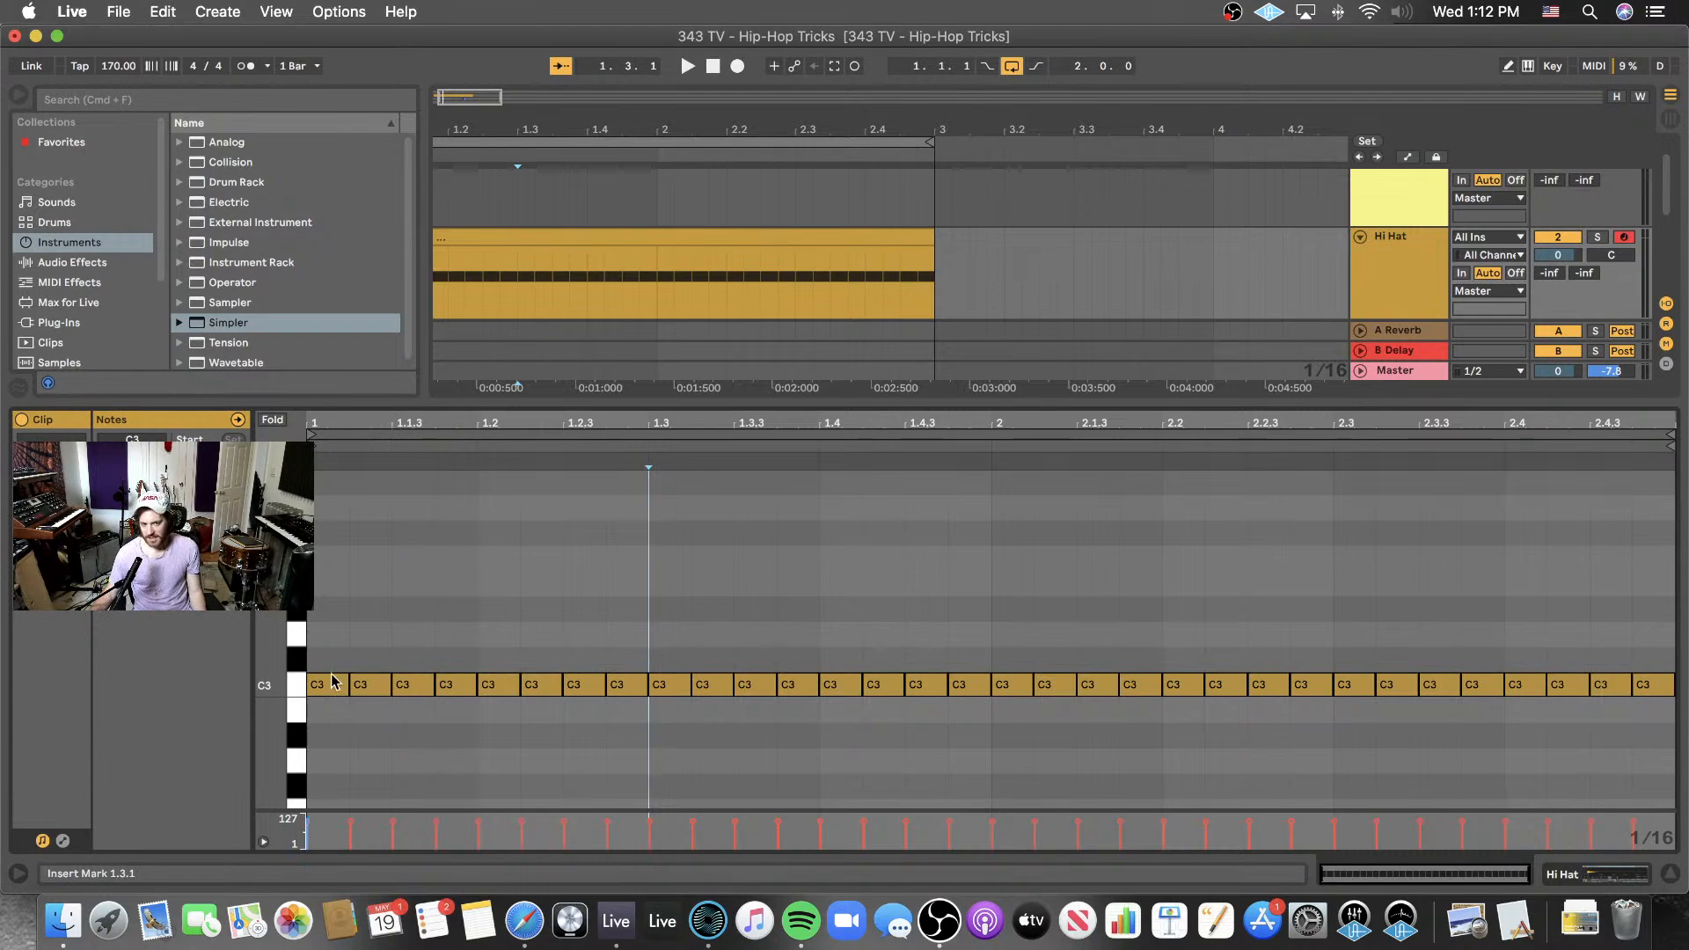
left_click_drag(393, 642, 299, 647)
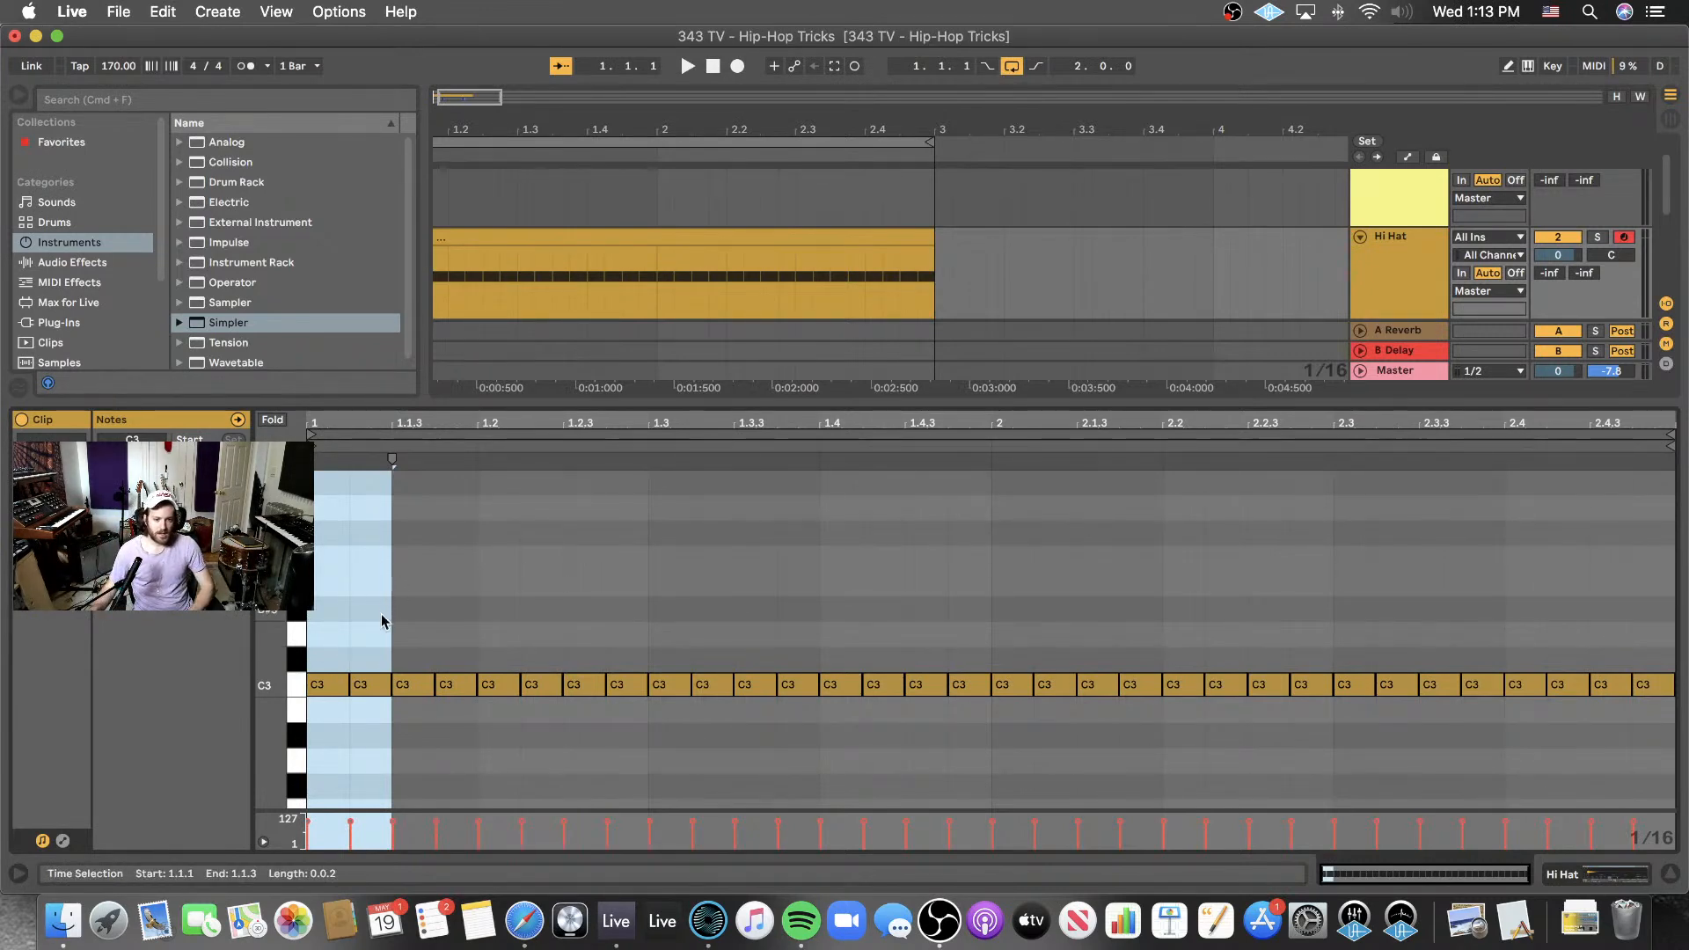
left_click_drag(382, 621, 1671, 621)
key("Delete")
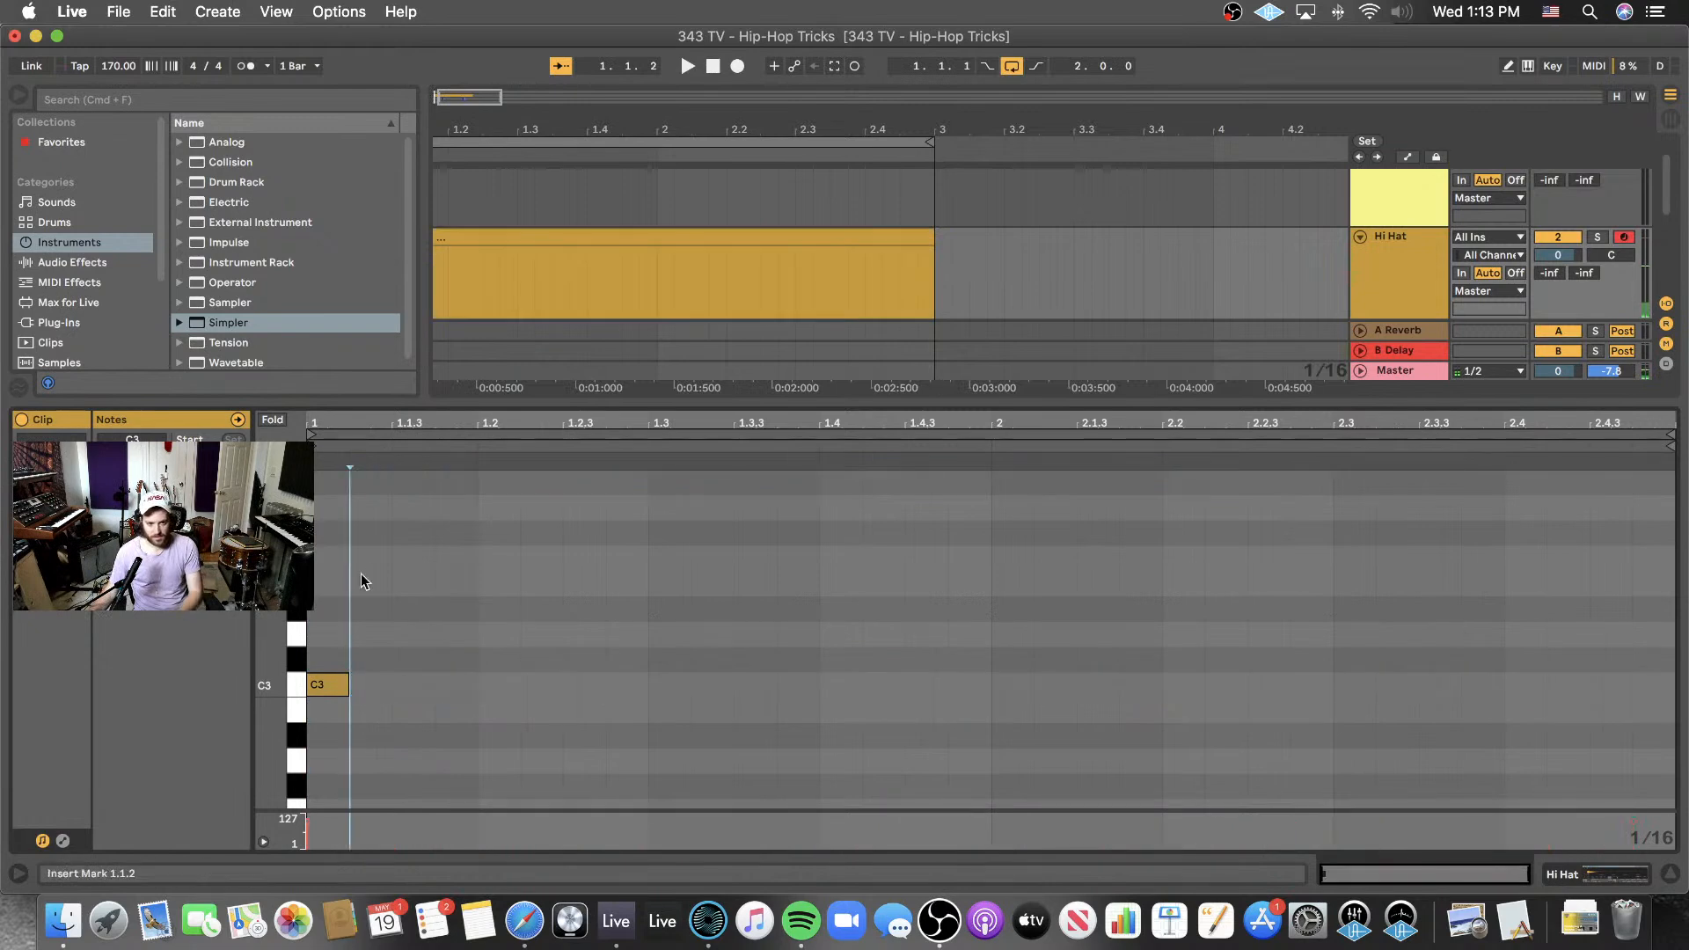
- Duplicate the first C3 note at 1/8 spacing until both bars of the Hi Hat clip are filled, and play it back
left_click(328, 684)
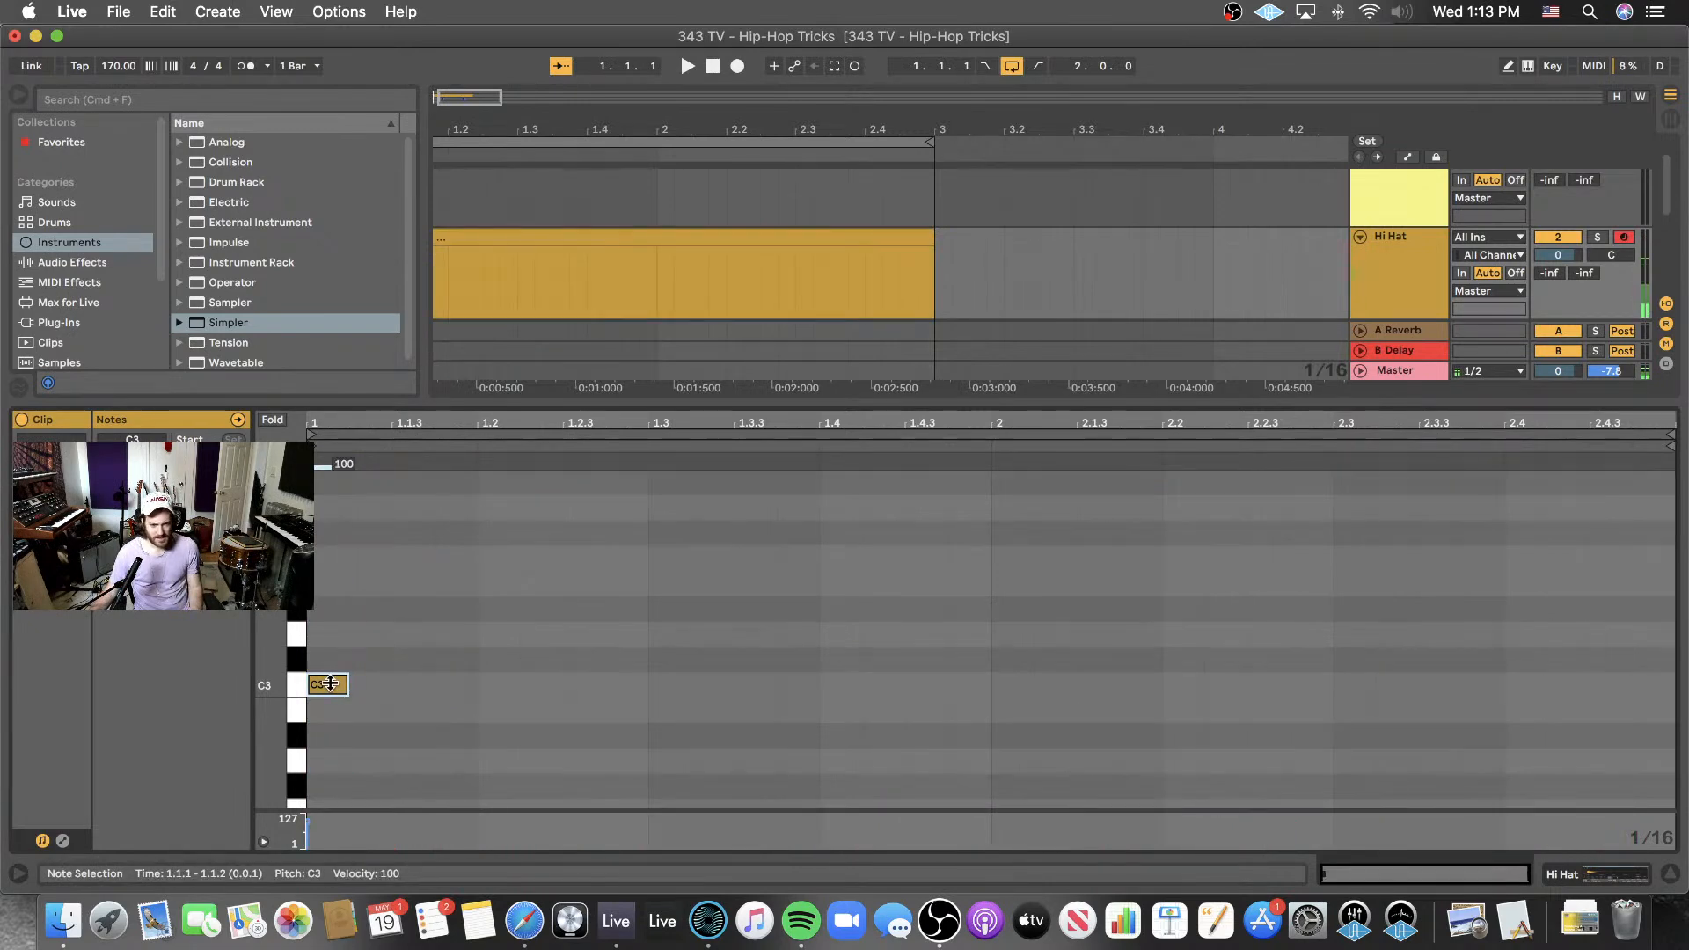
left_click_drag(332, 690, 490, 683)
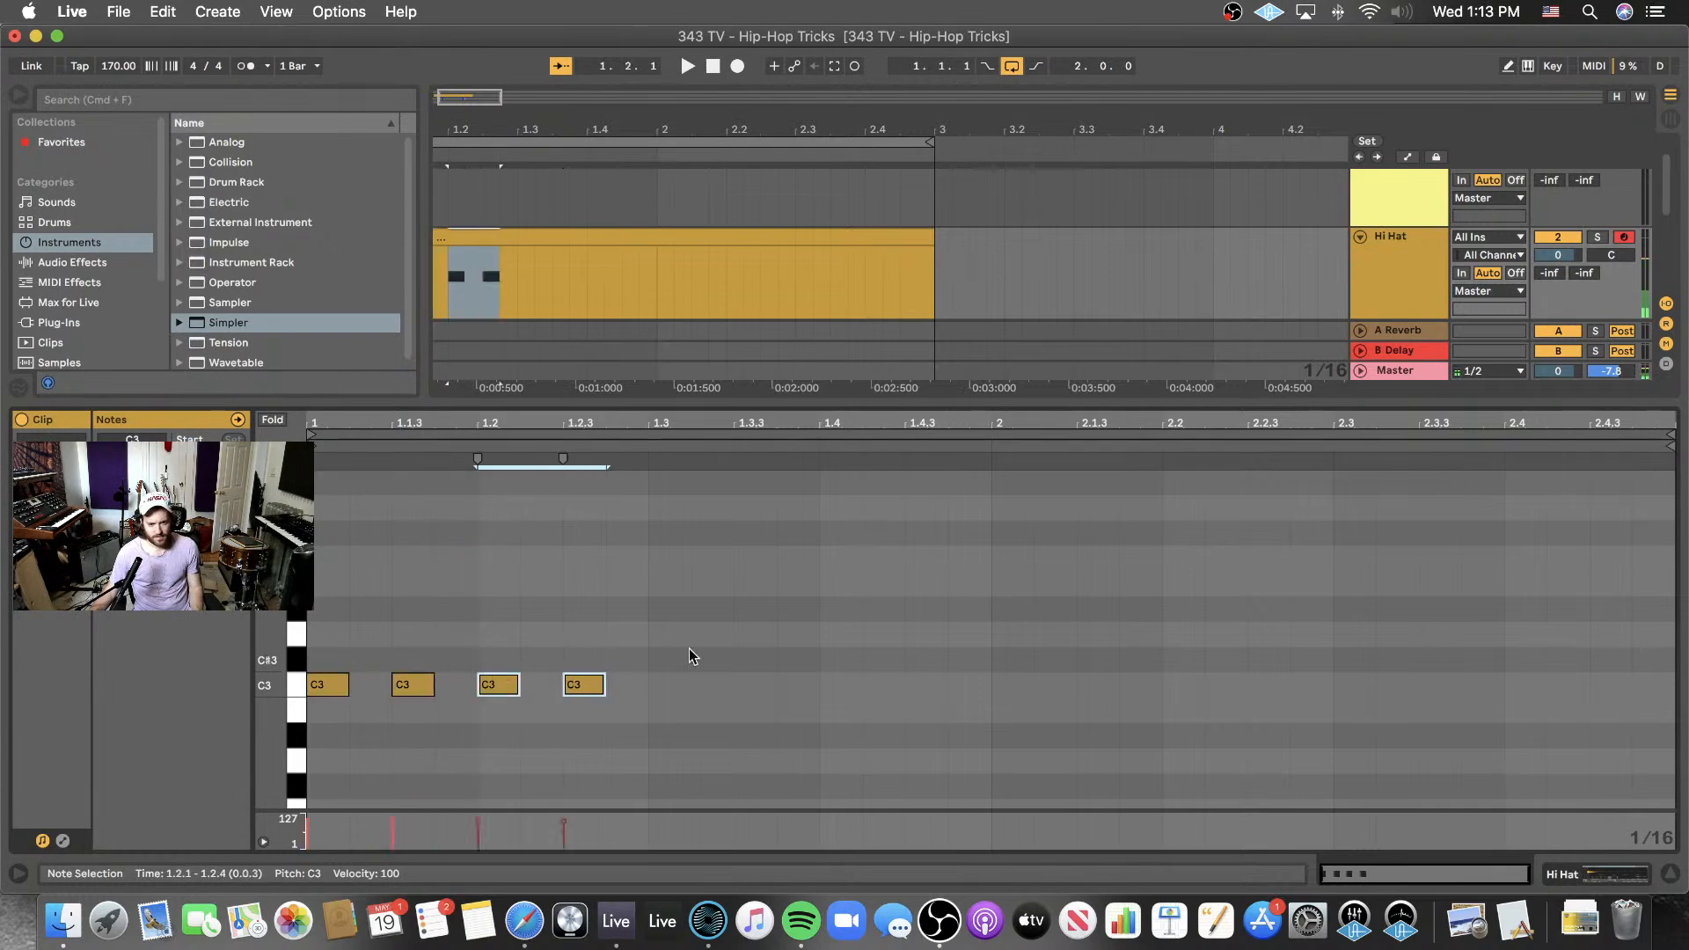
left_click(293, 686)
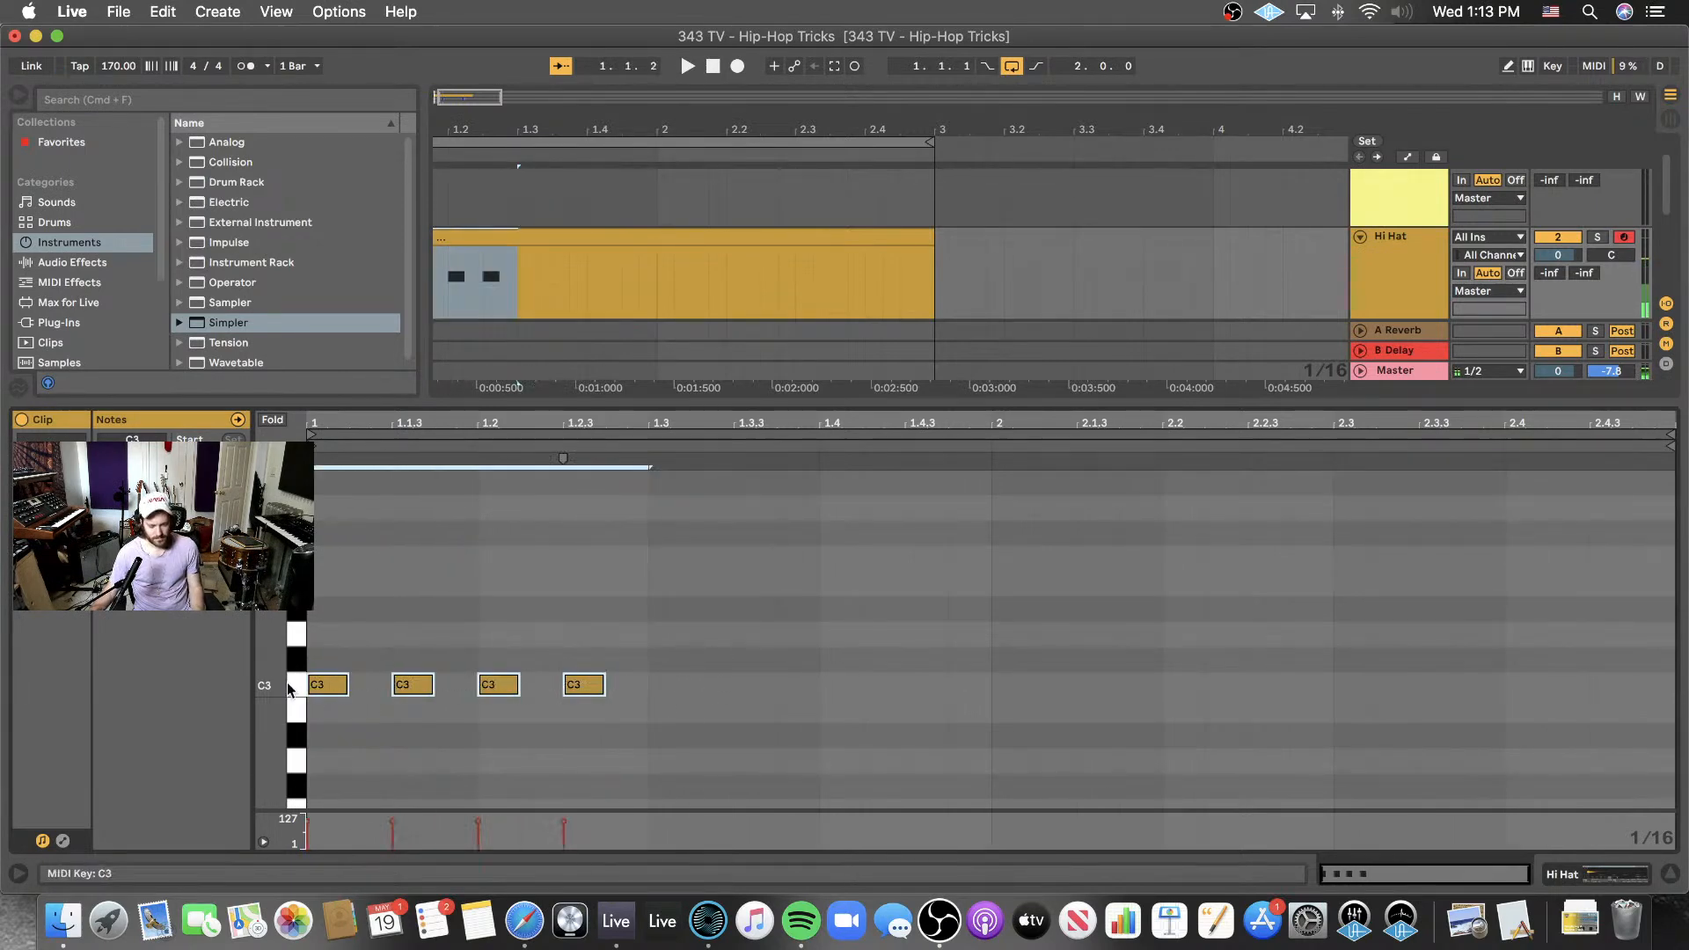
key("super+d")
key("super+d")
key("space")
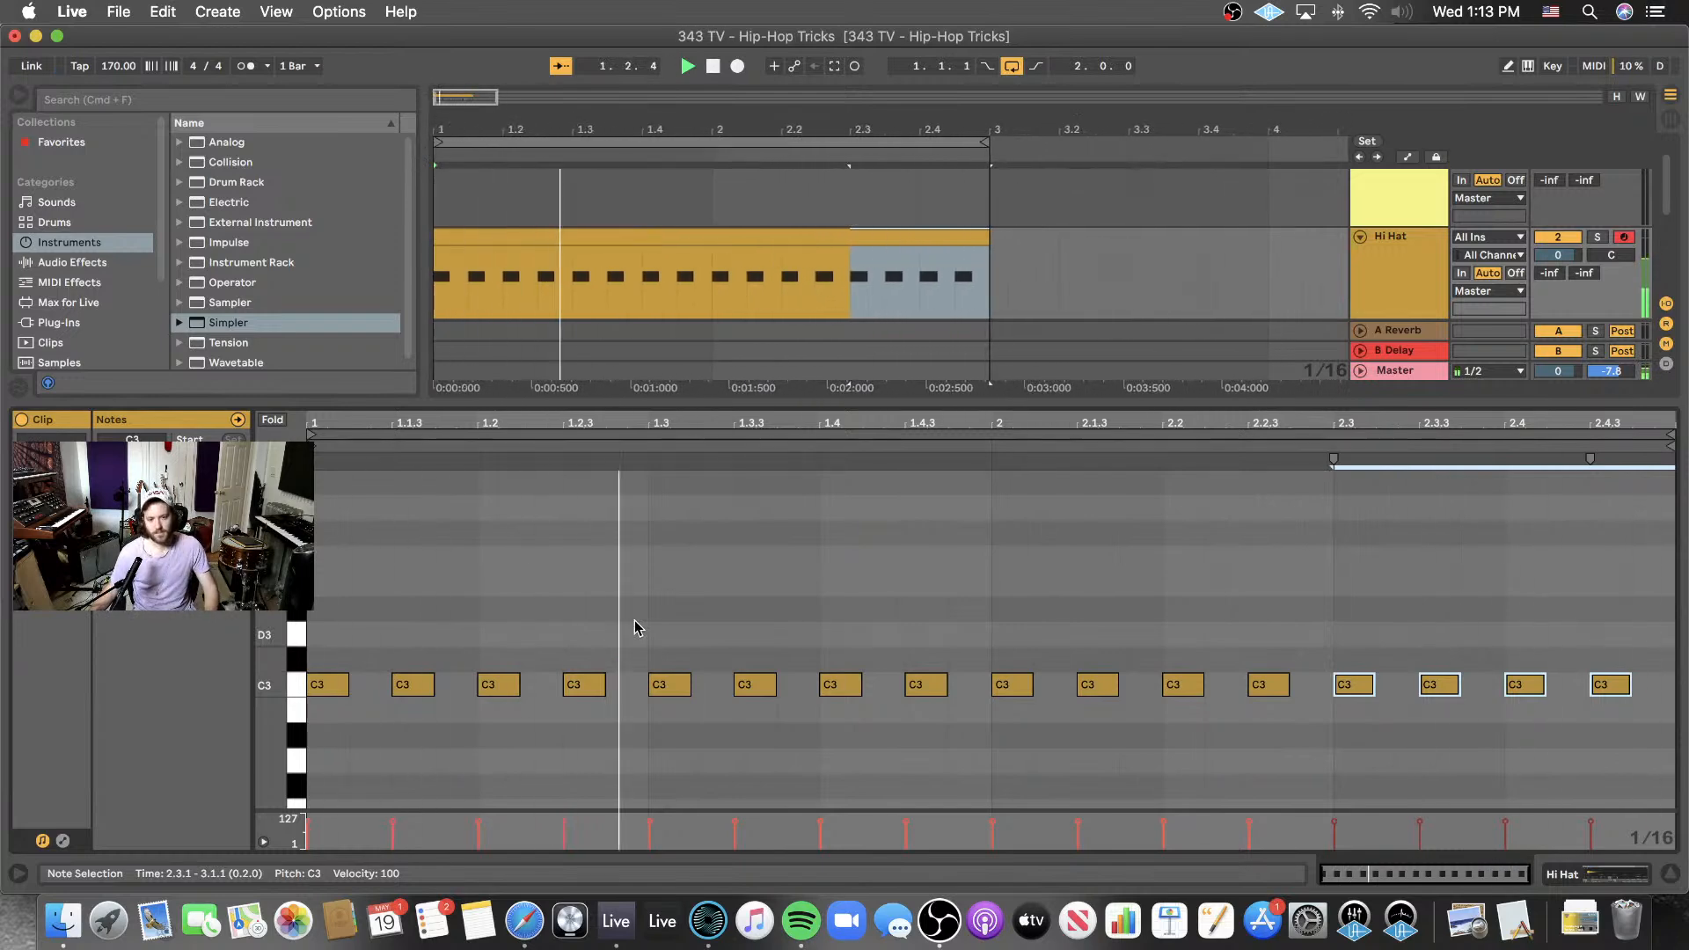
left_click(819, 648)
key("space")
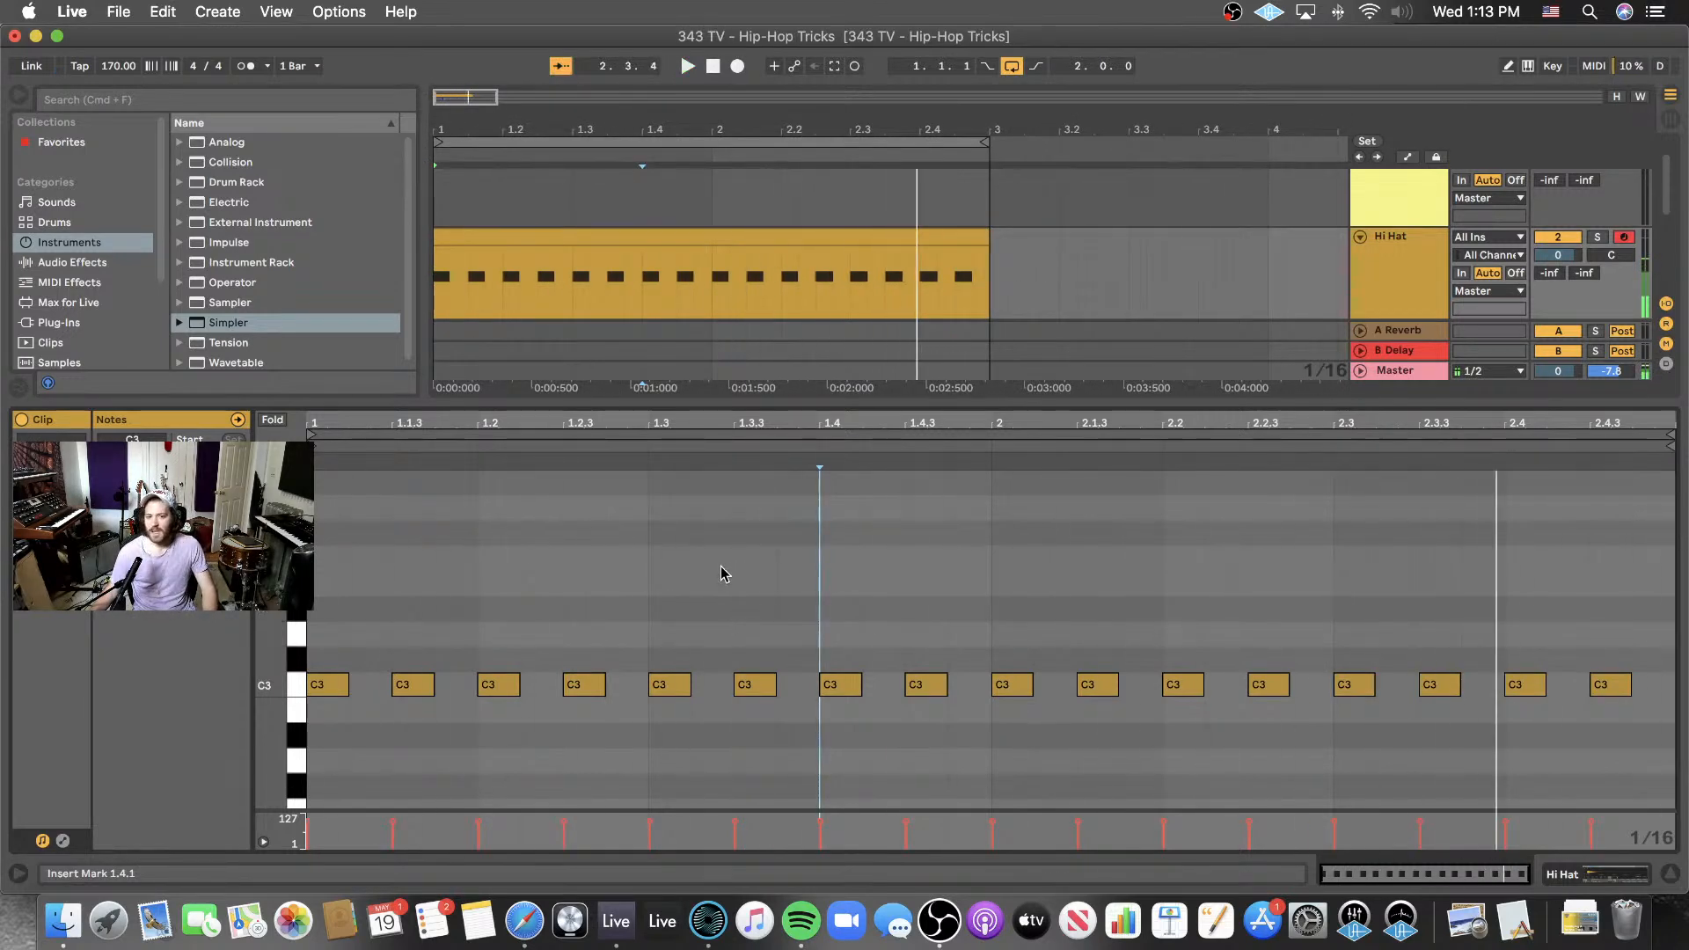
- Add extra 1/16 C3 notes at 1.3.4 and 2.2.2 in Draw Mode, playing the loop with and without them
key("b")
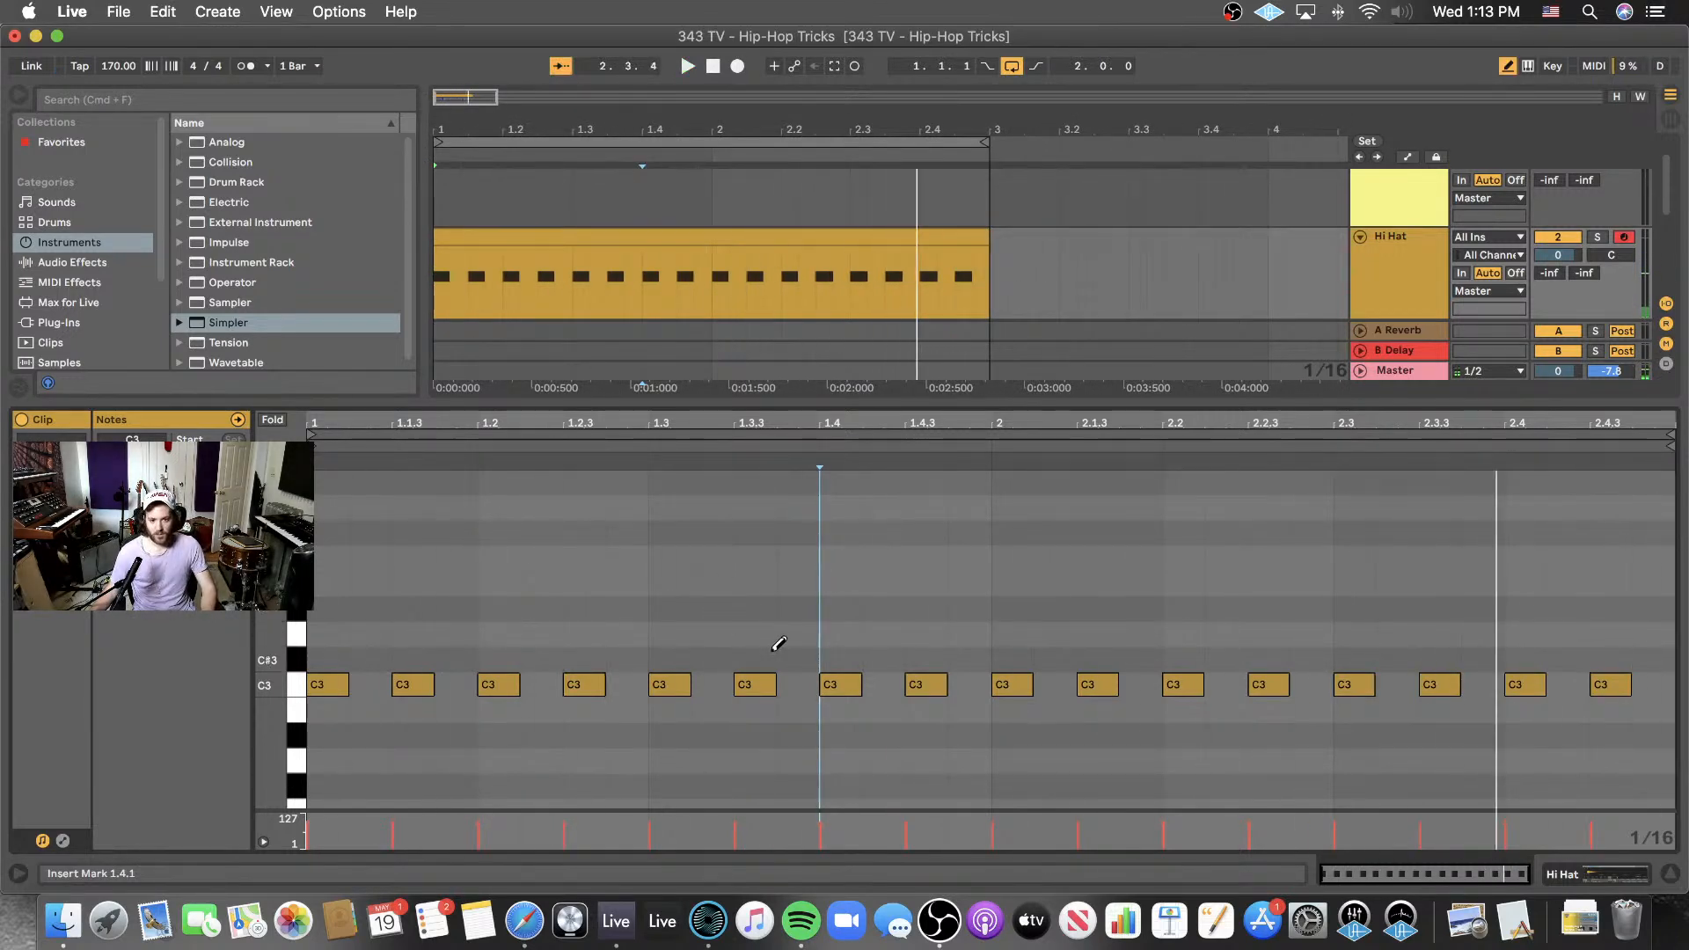
left_click(806, 684)
key("space")
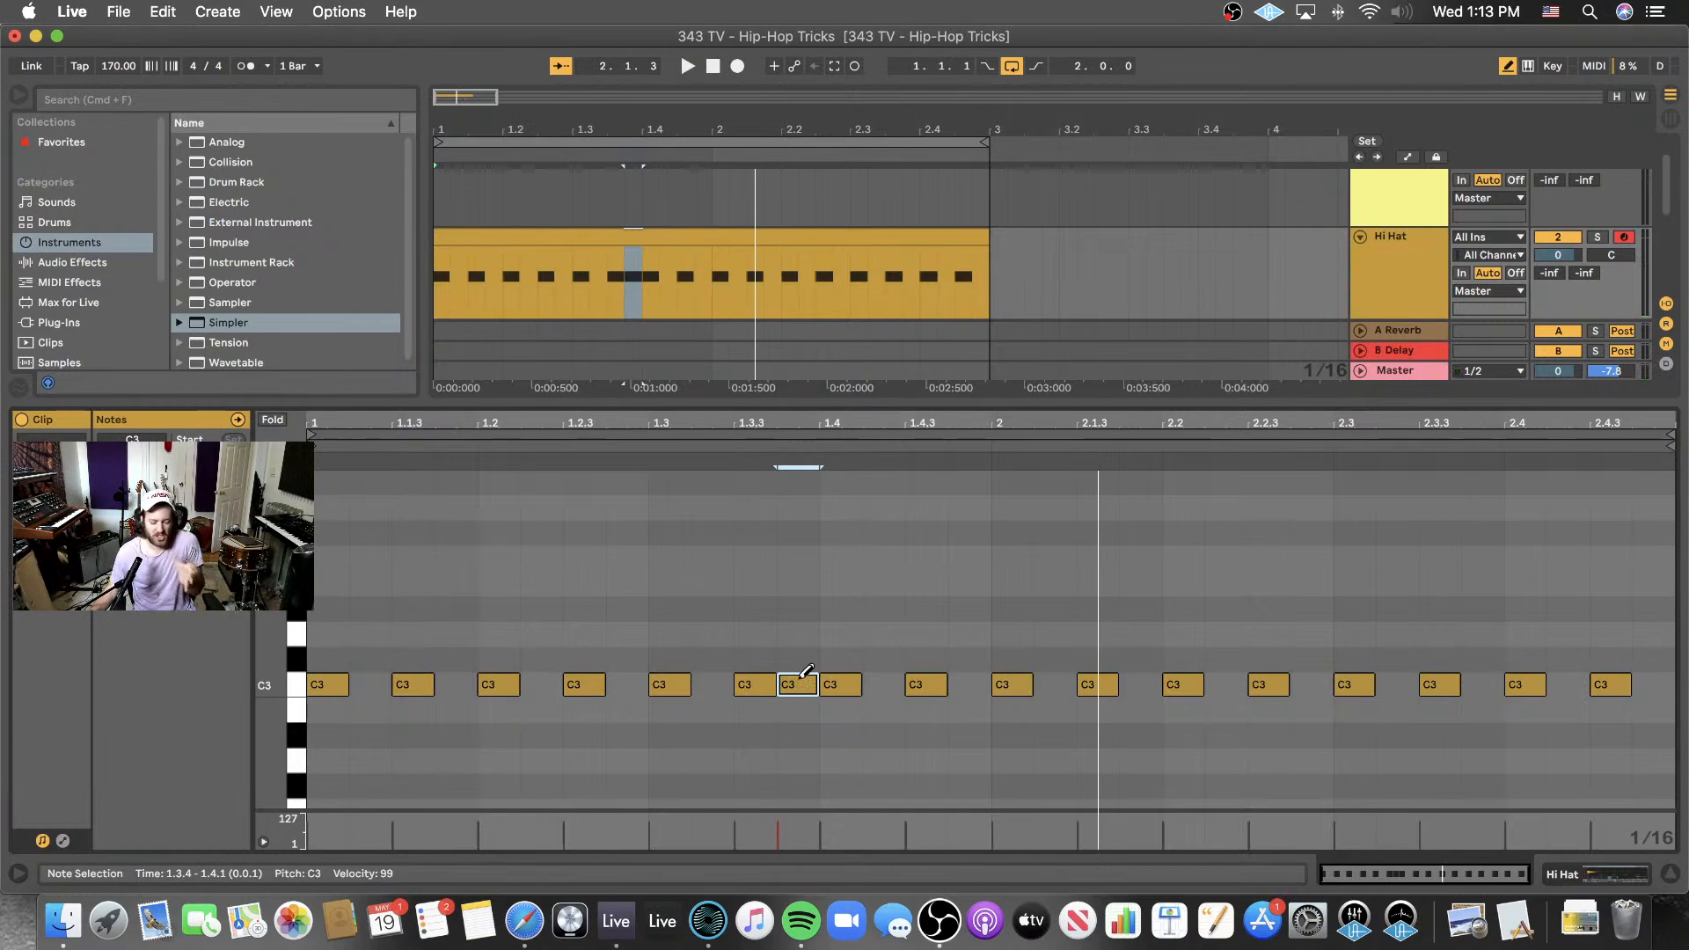
left_click(805, 684)
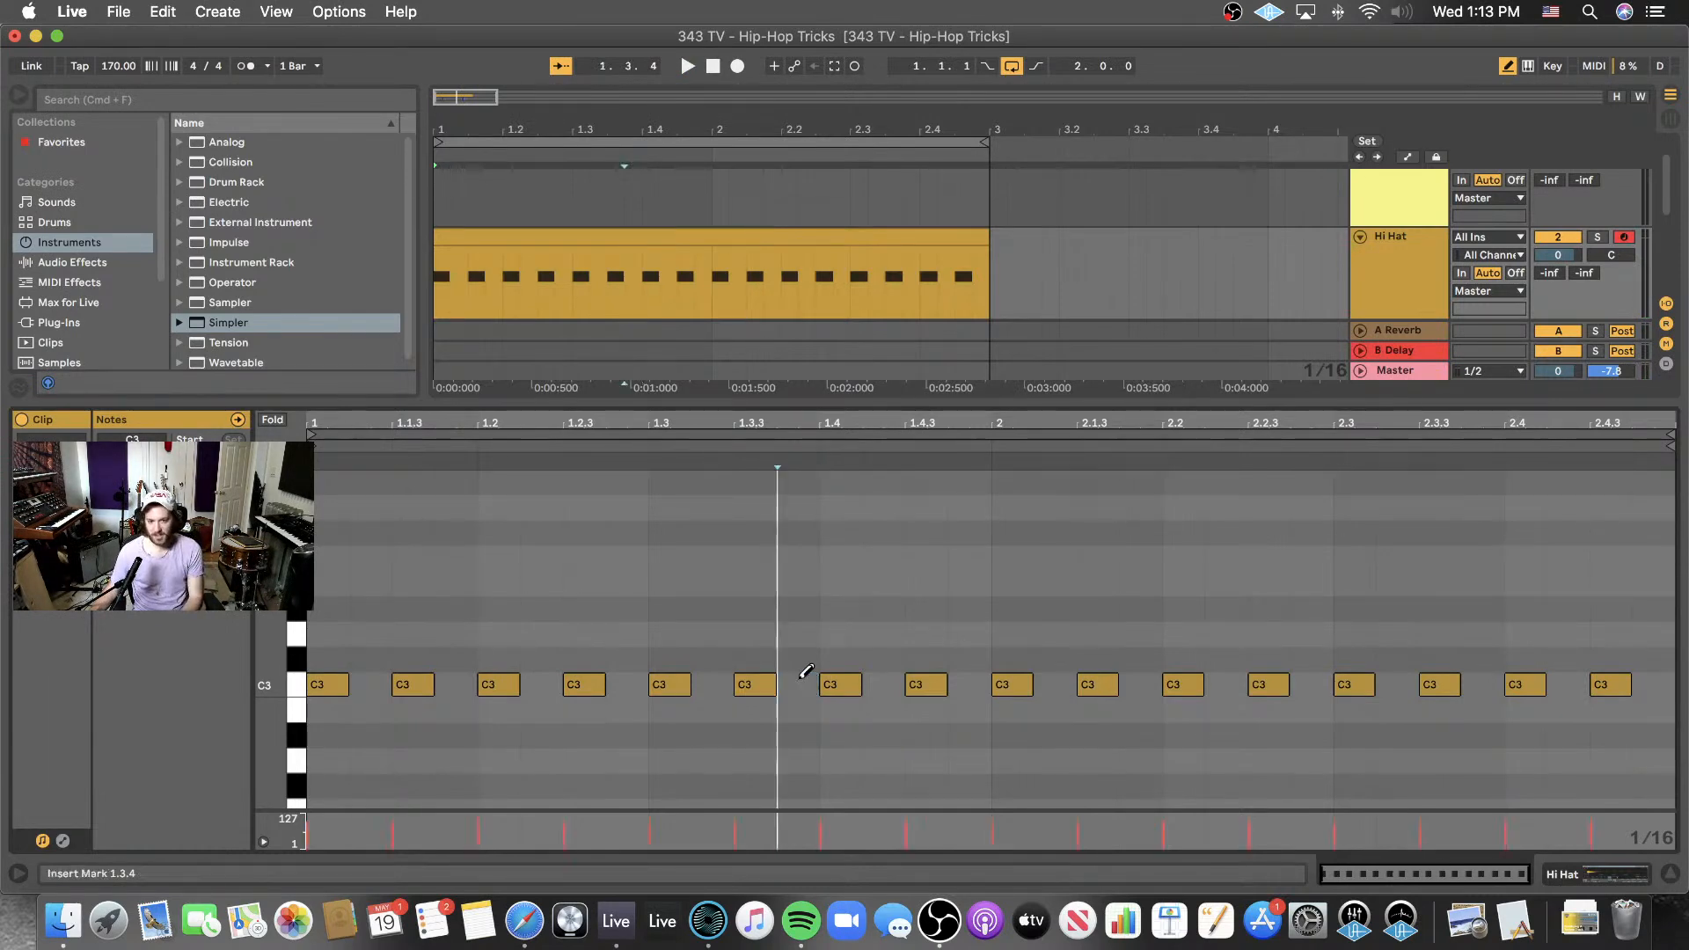
key("space")
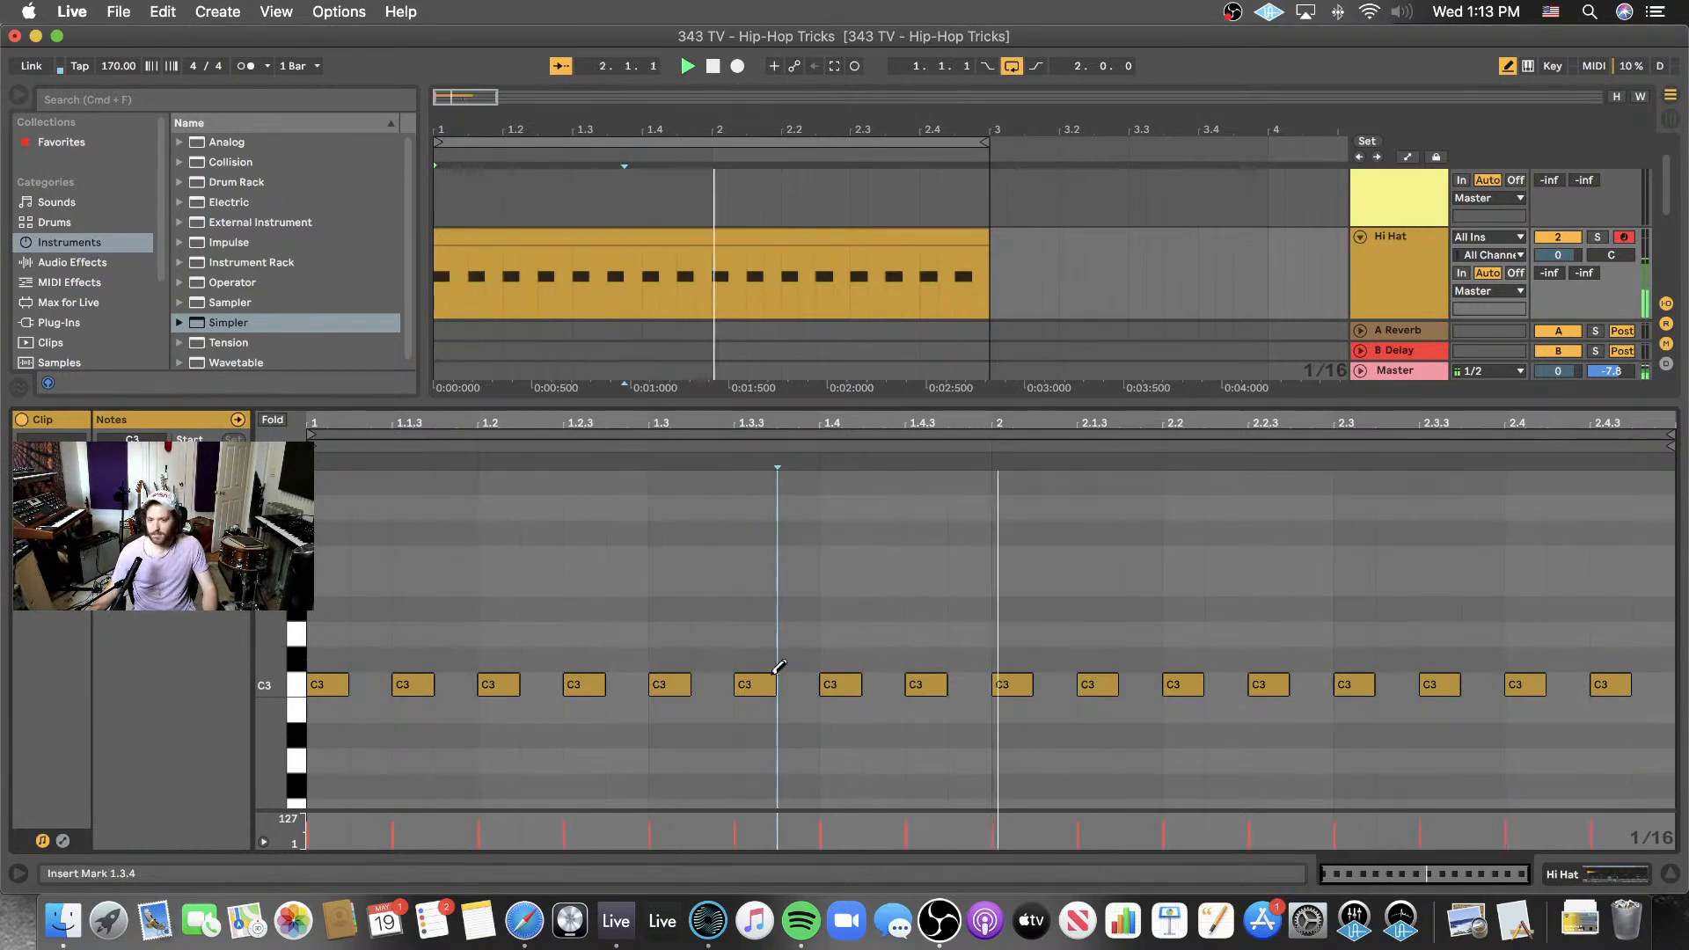
left_click(1216, 683)
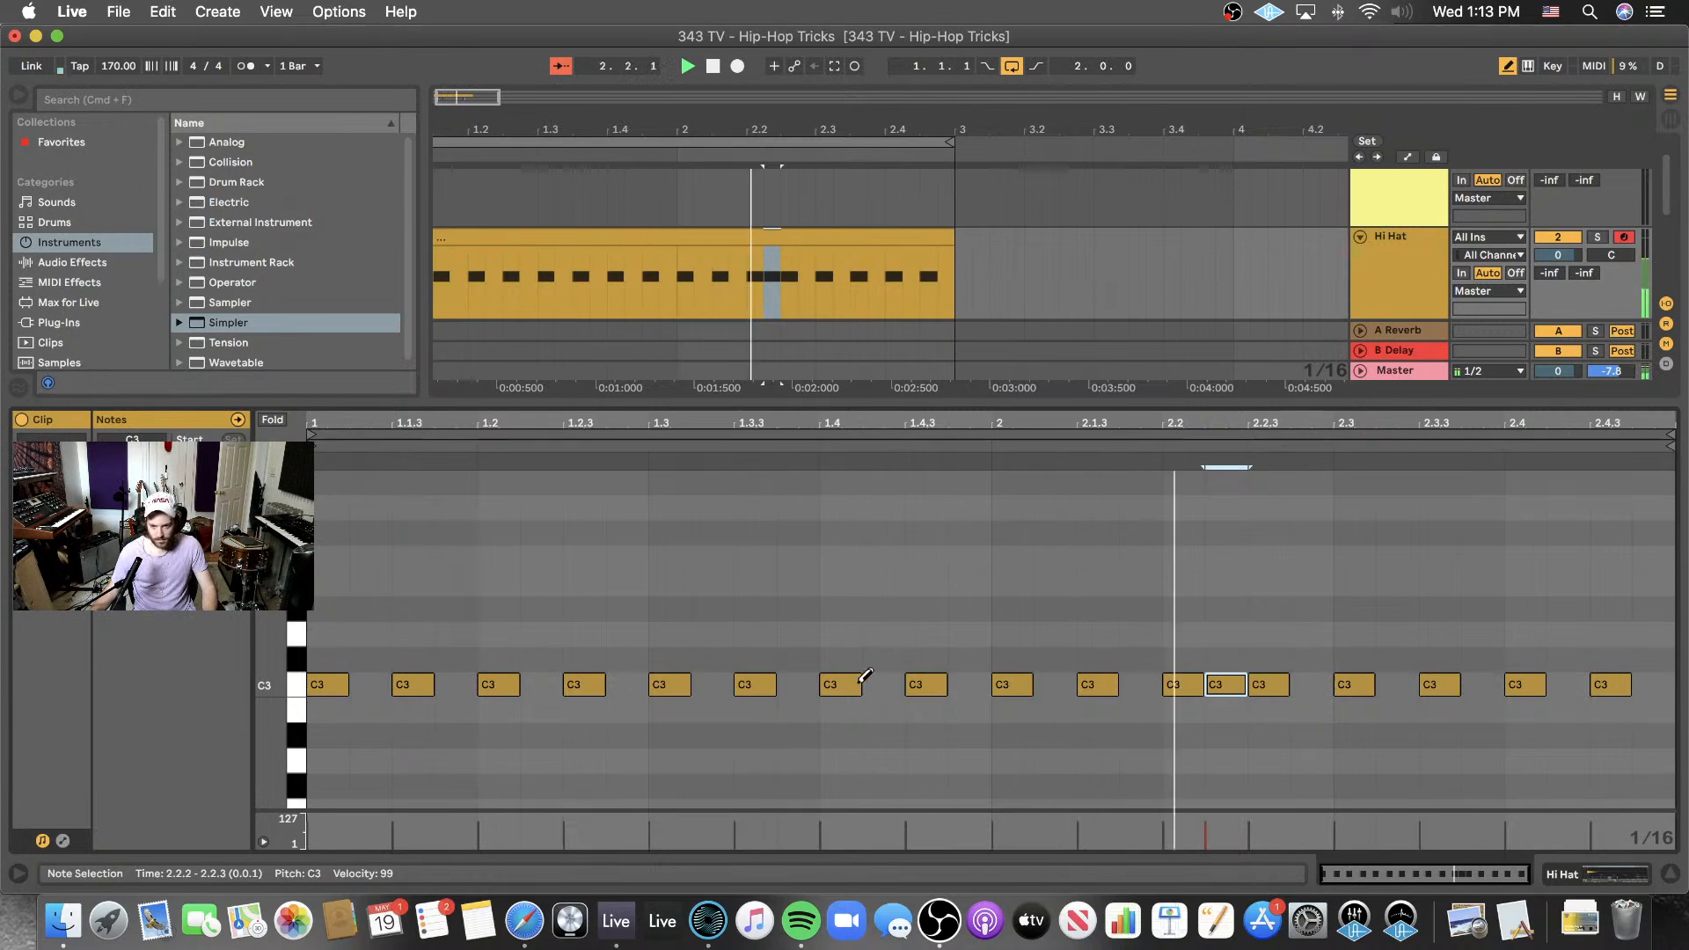
left_click(797, 684)
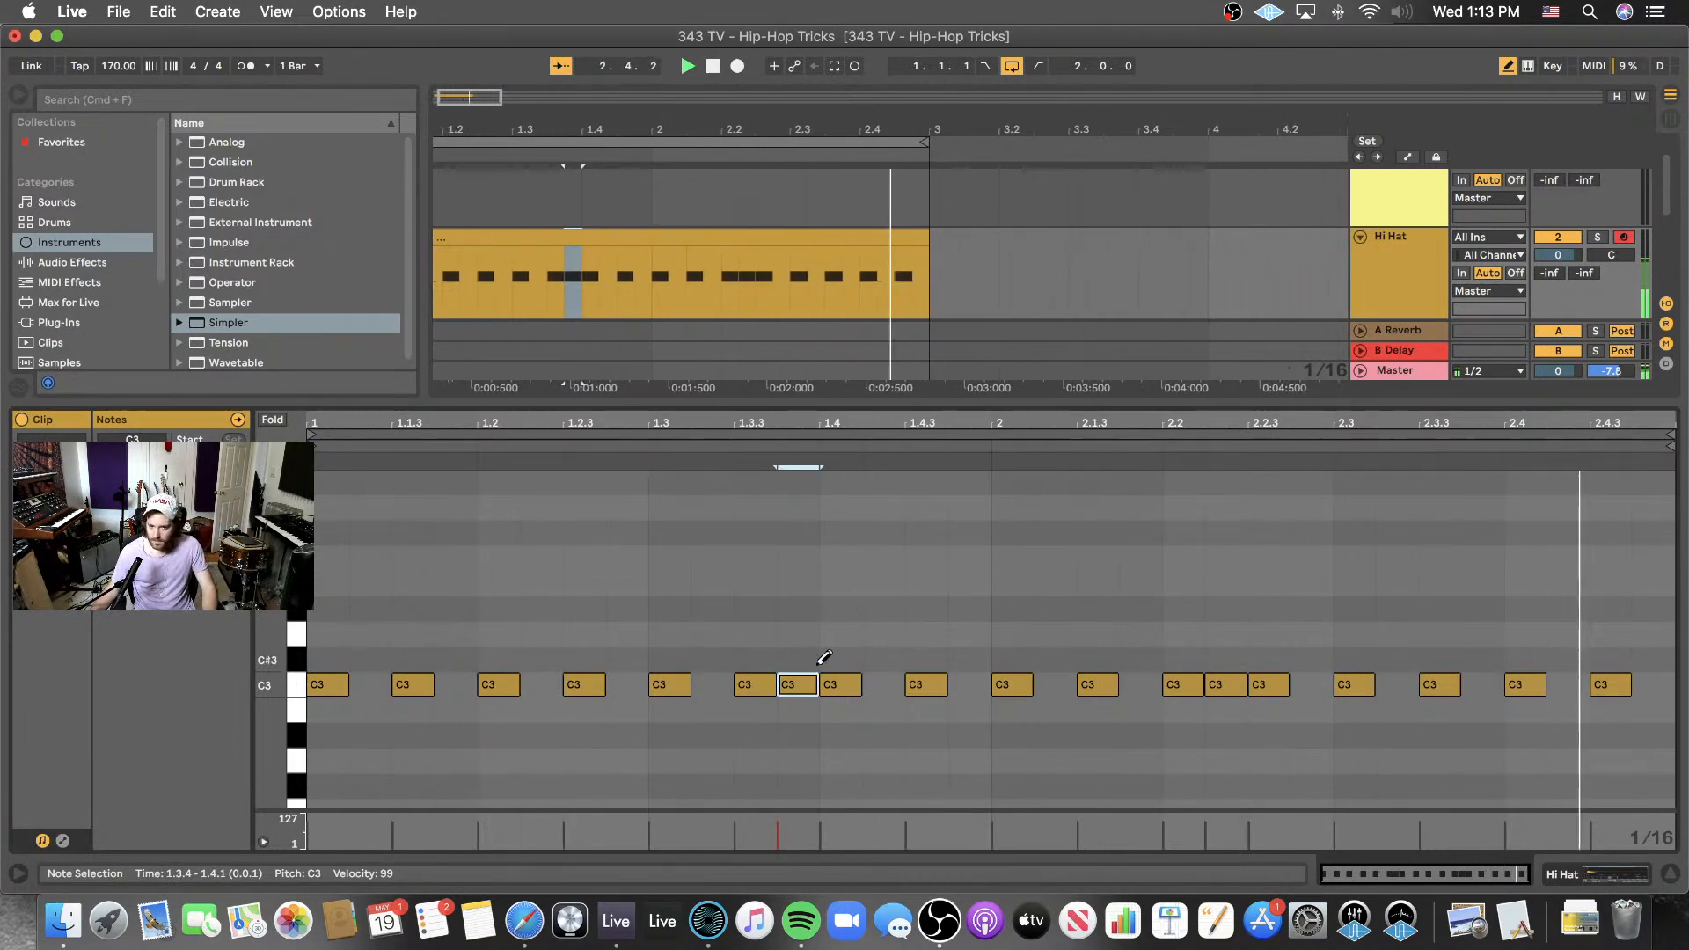
key("space")
- Inspect the active clap clips at 1.3 and 2.3 in the arrangement and play them together with the hi-hat pattern
scroll(1195, 339, "down", 1)
scroll(1424, 279, "down", 5)
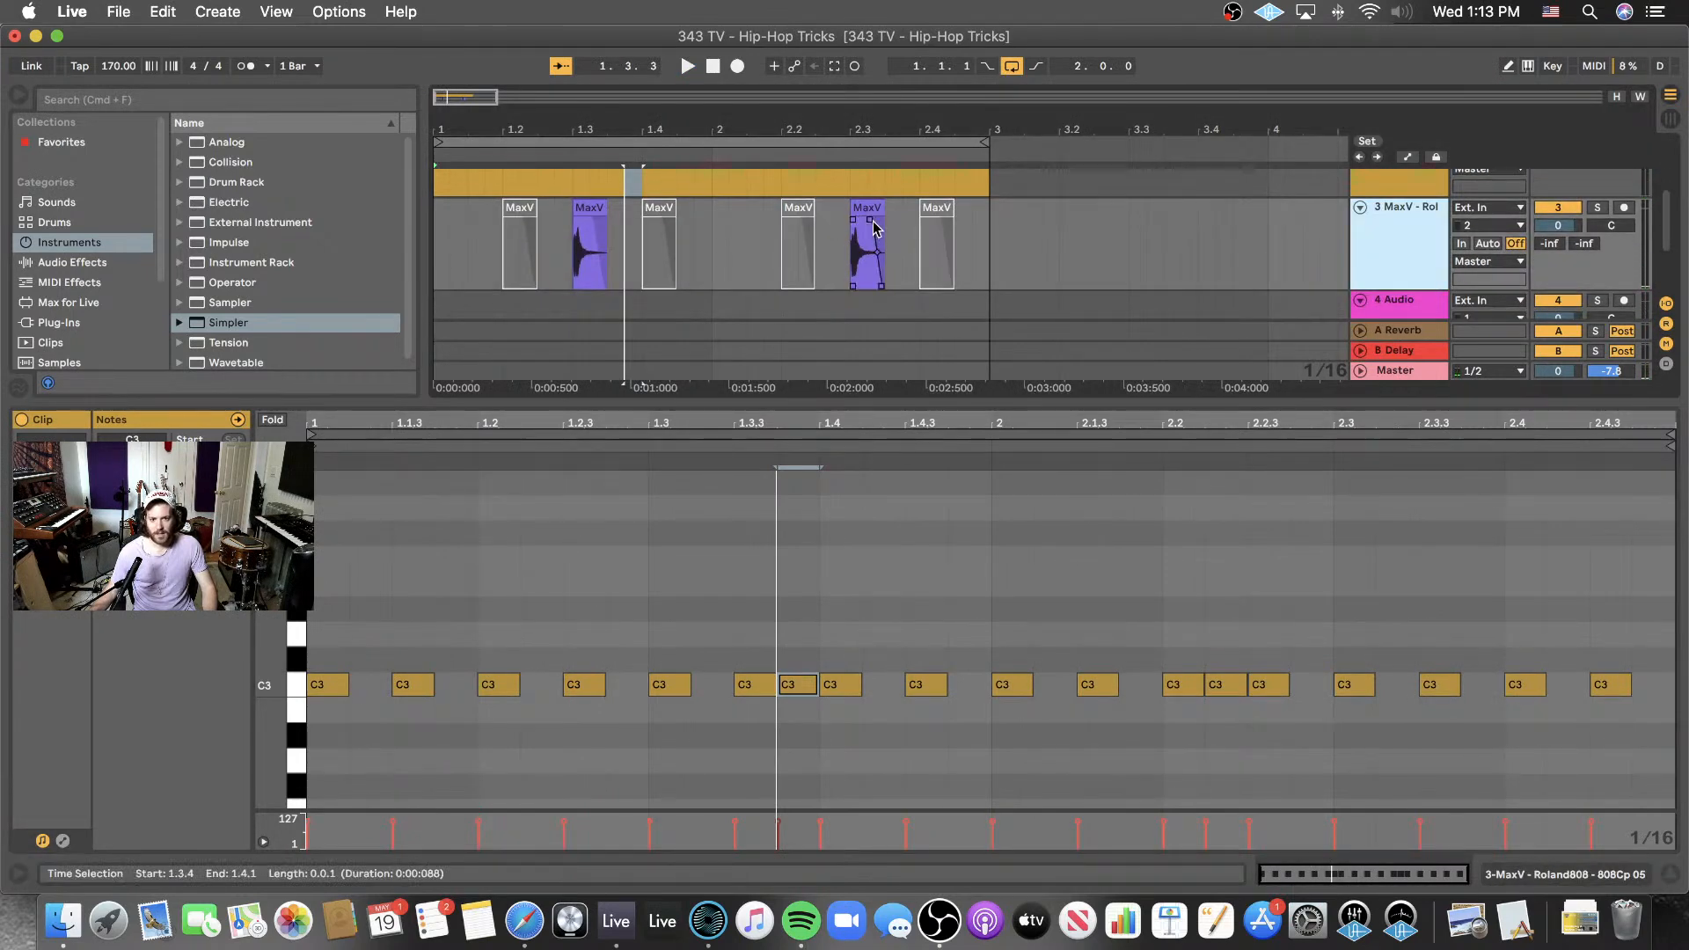
left_click(873, 227)
left_click(592, 223)
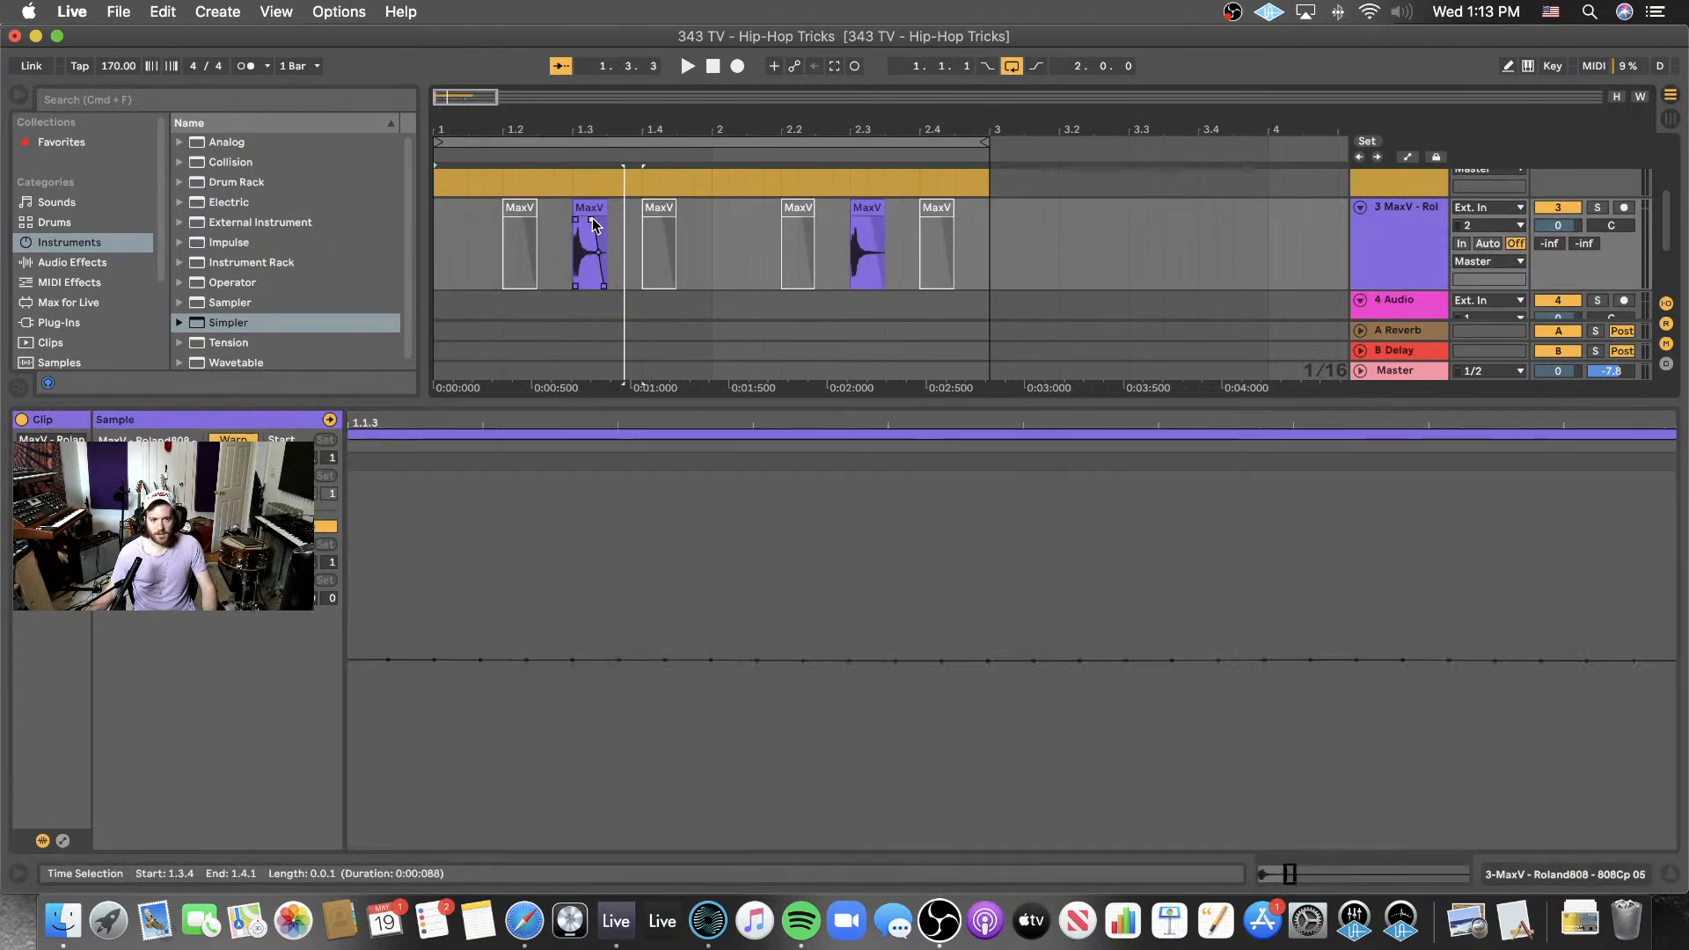
key("space")
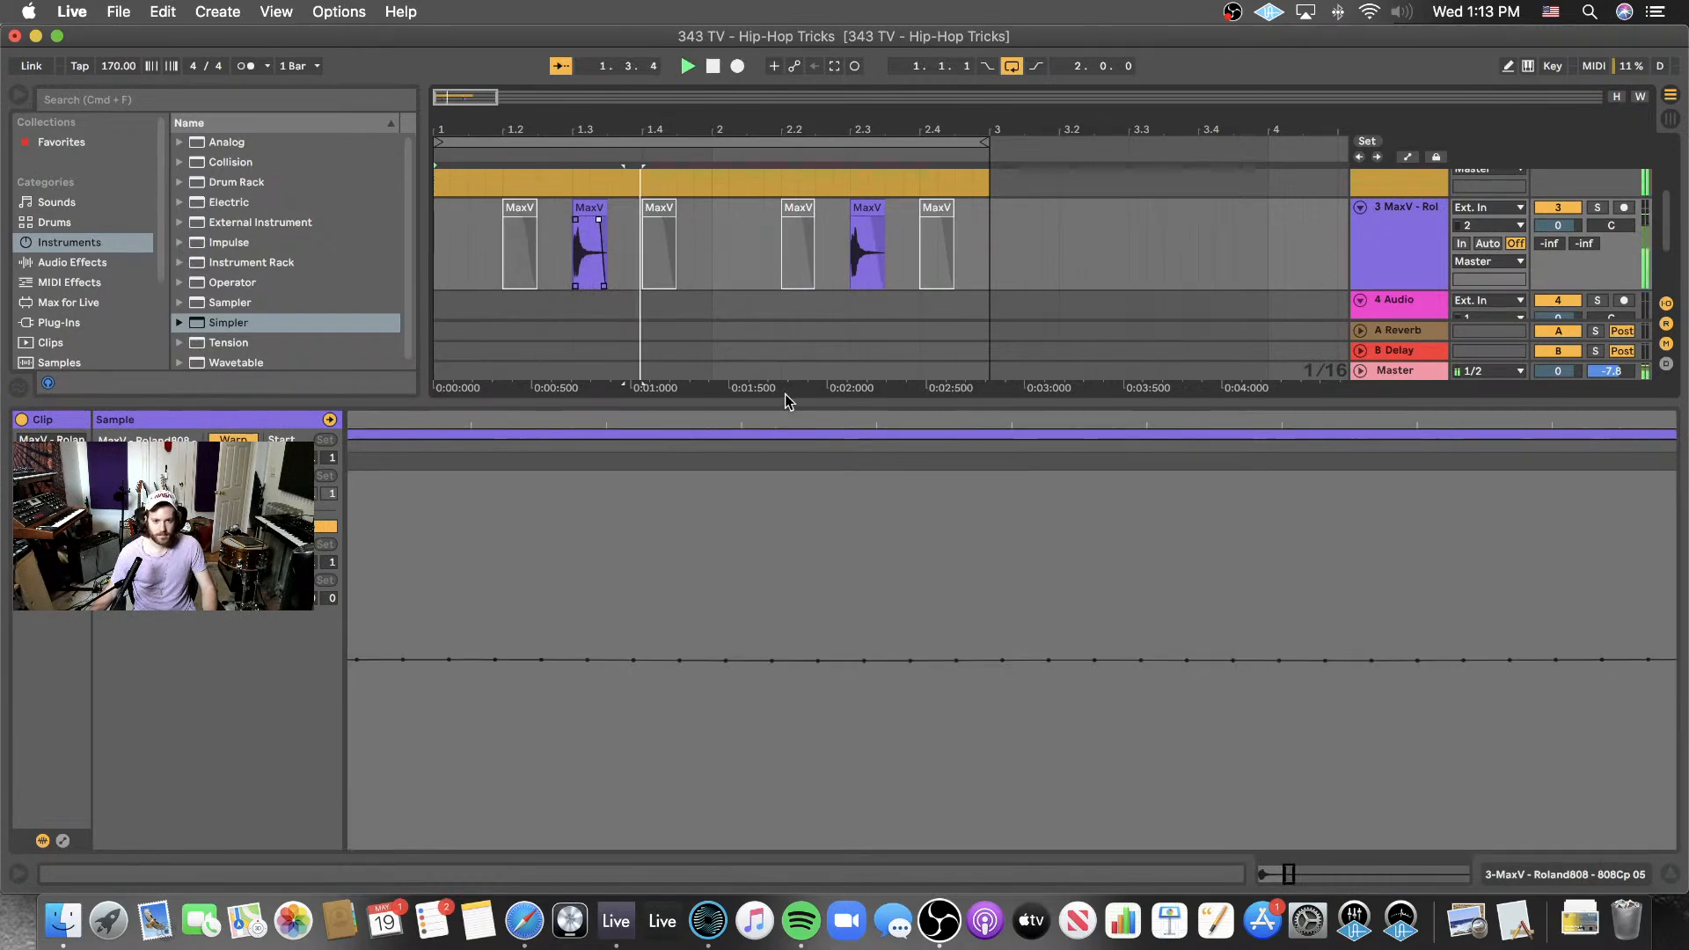
key("super+alt+l")
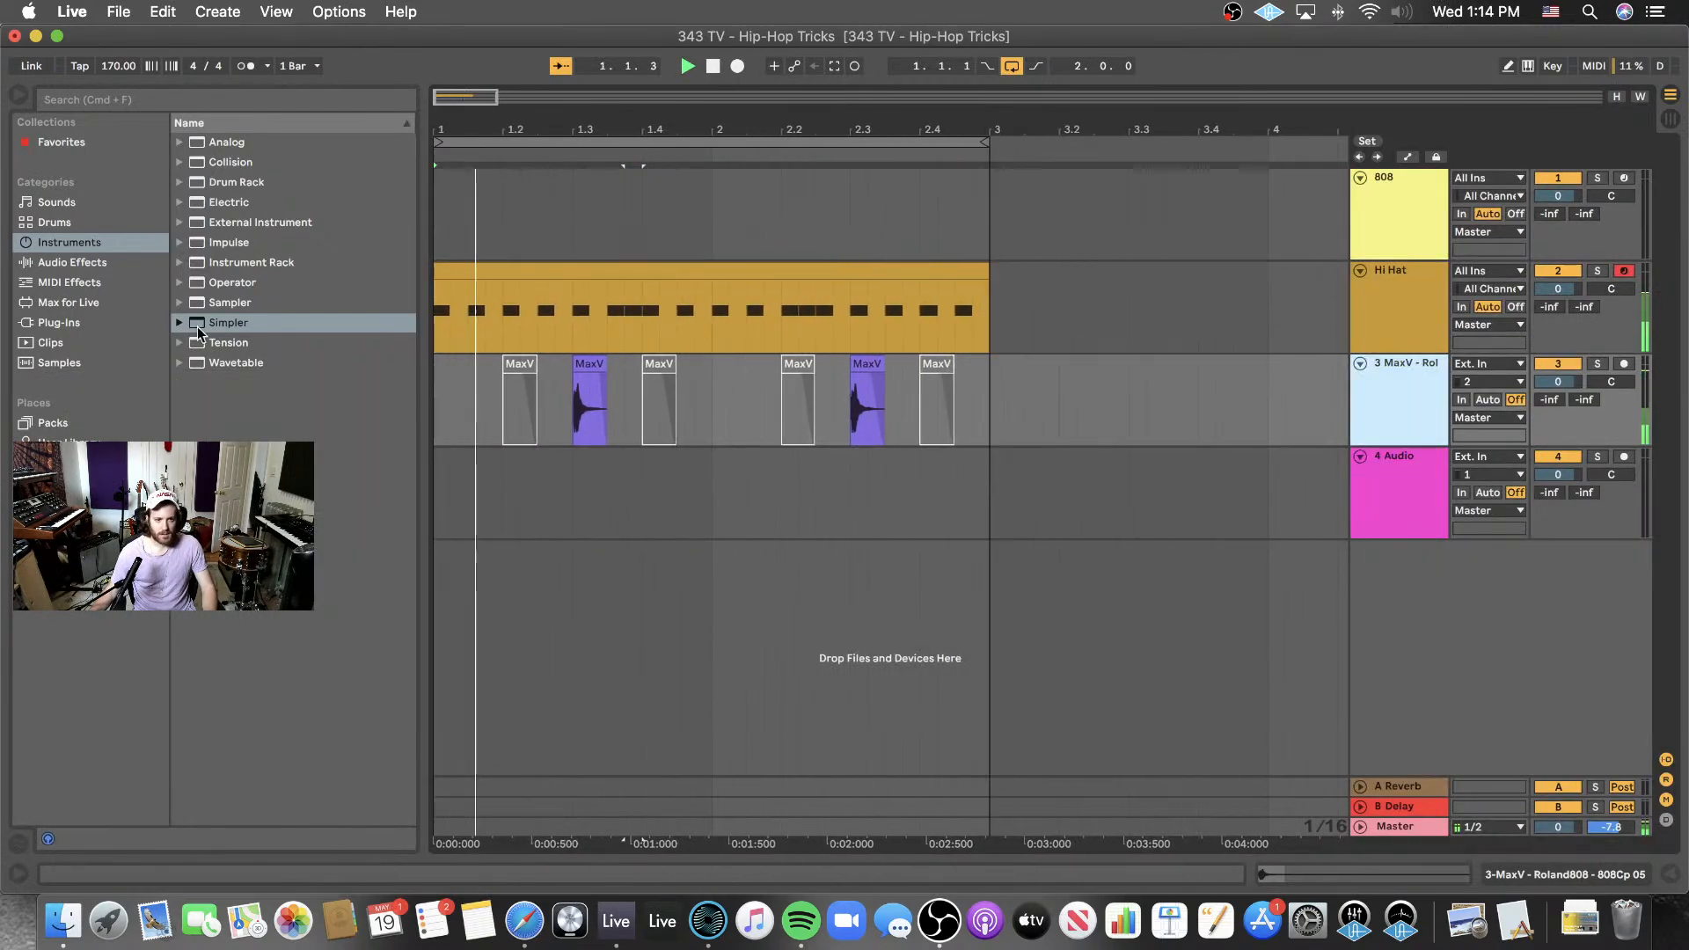
left_click(1375, 294)
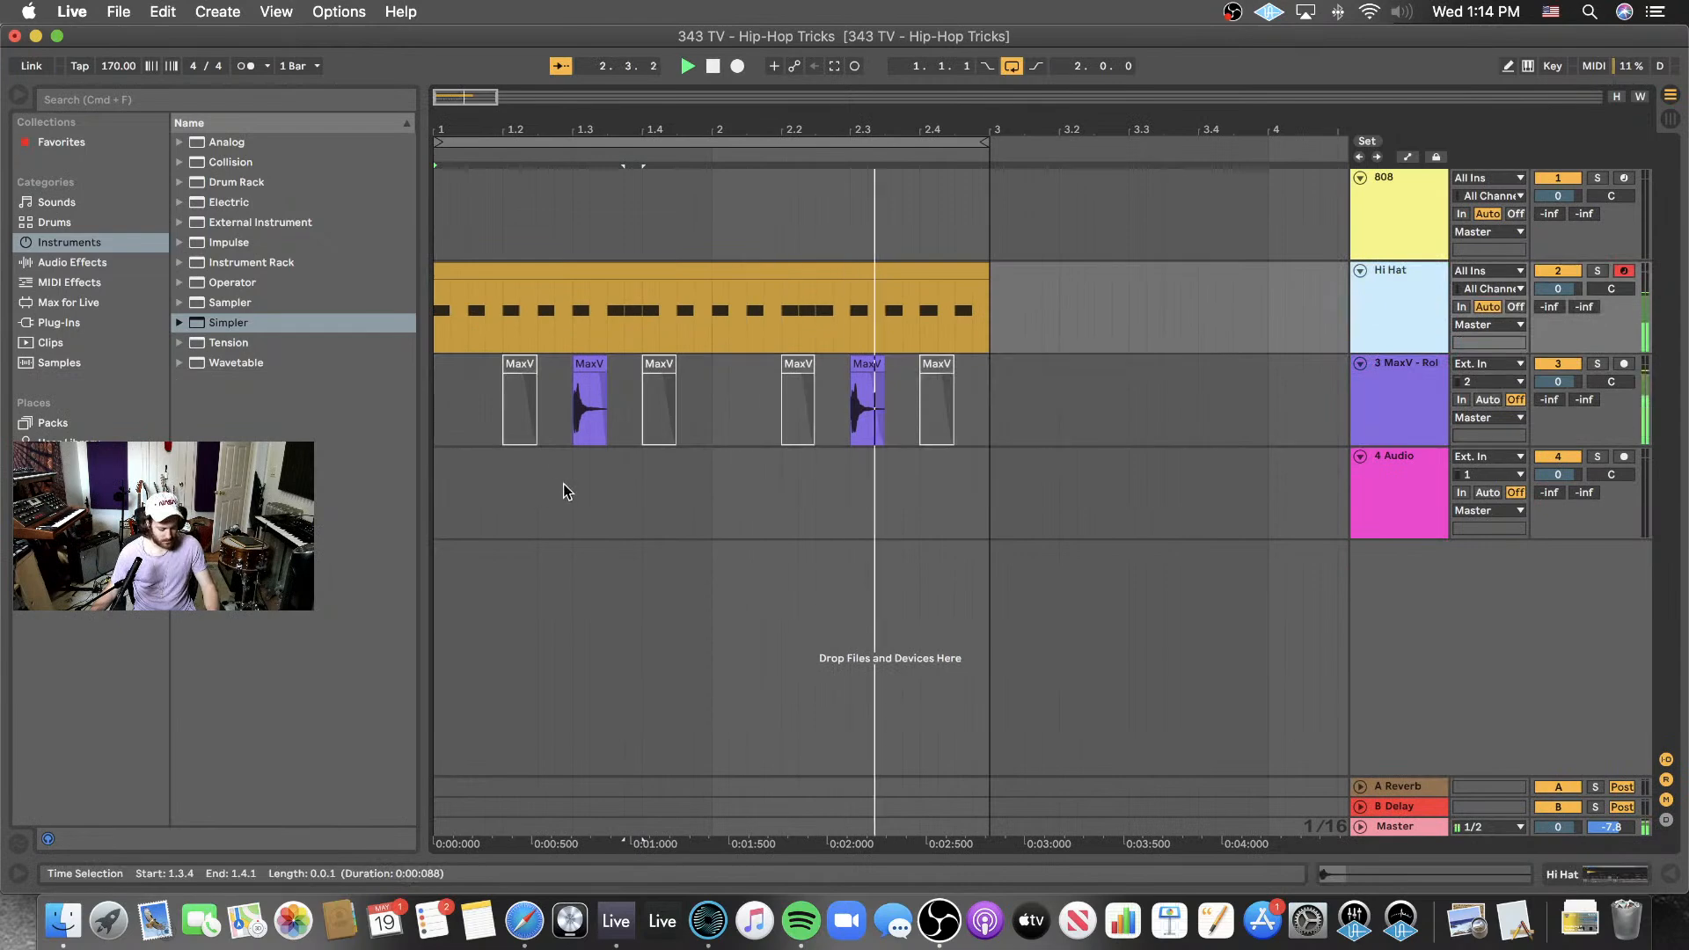
- Reopen the Hi Hat clip in the note editor and set its fixed grid to 1/32
key("super+alt+l")
key("shift+Tab")
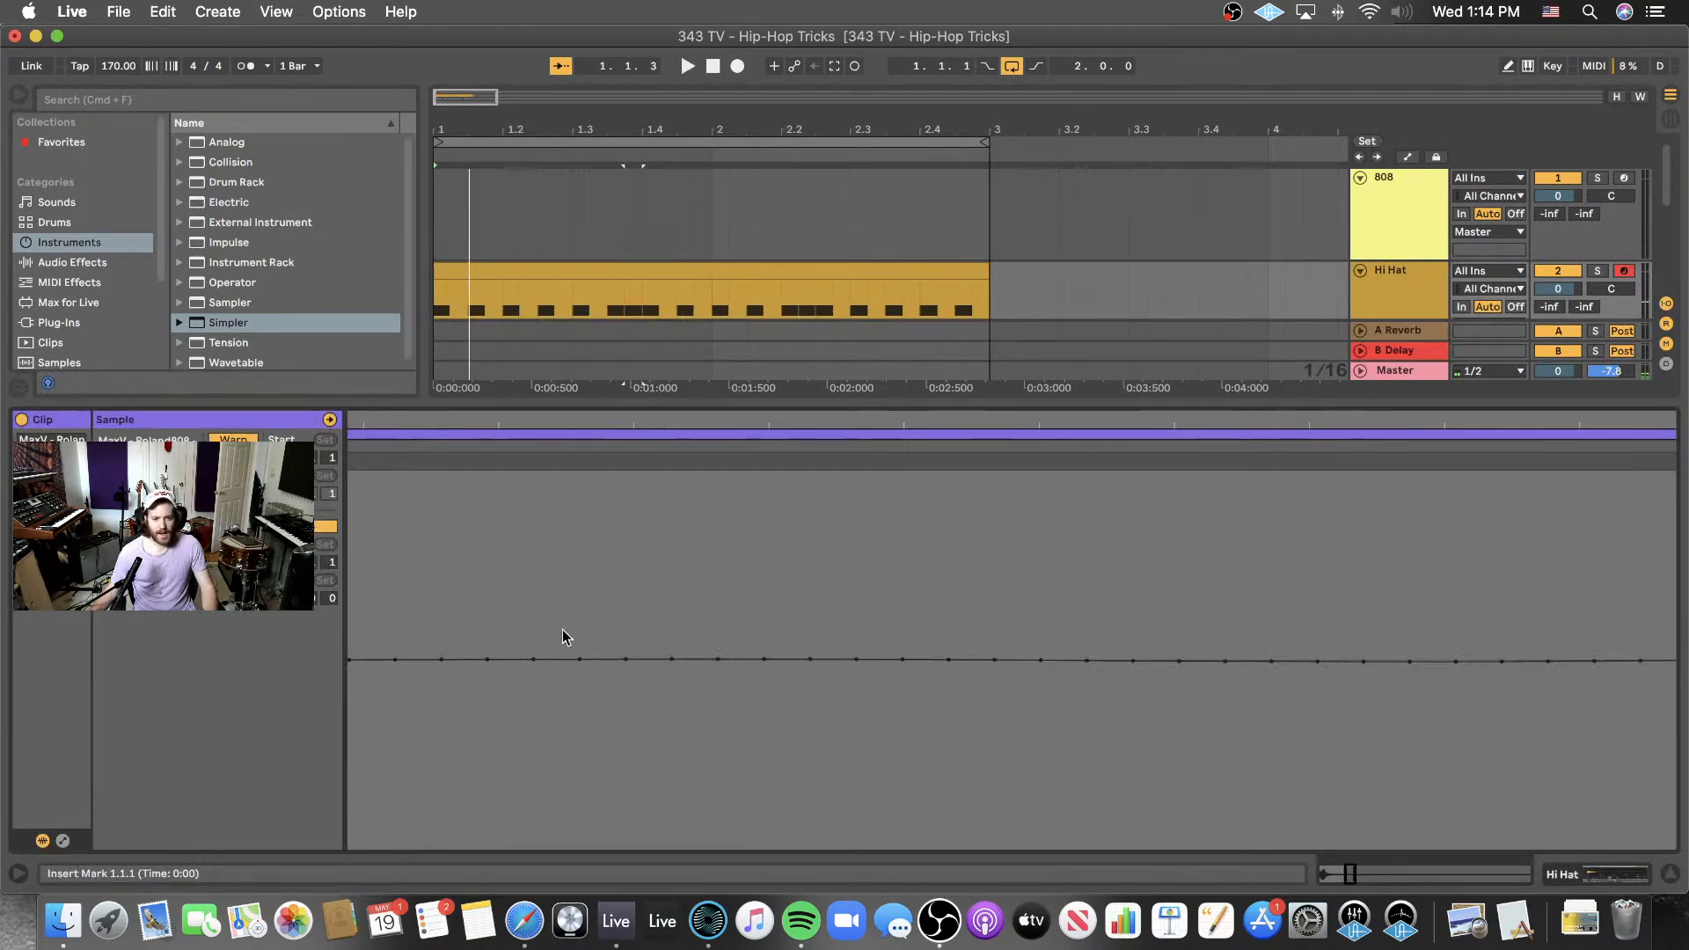
left_click(584, 264)
left_click(748, 559)
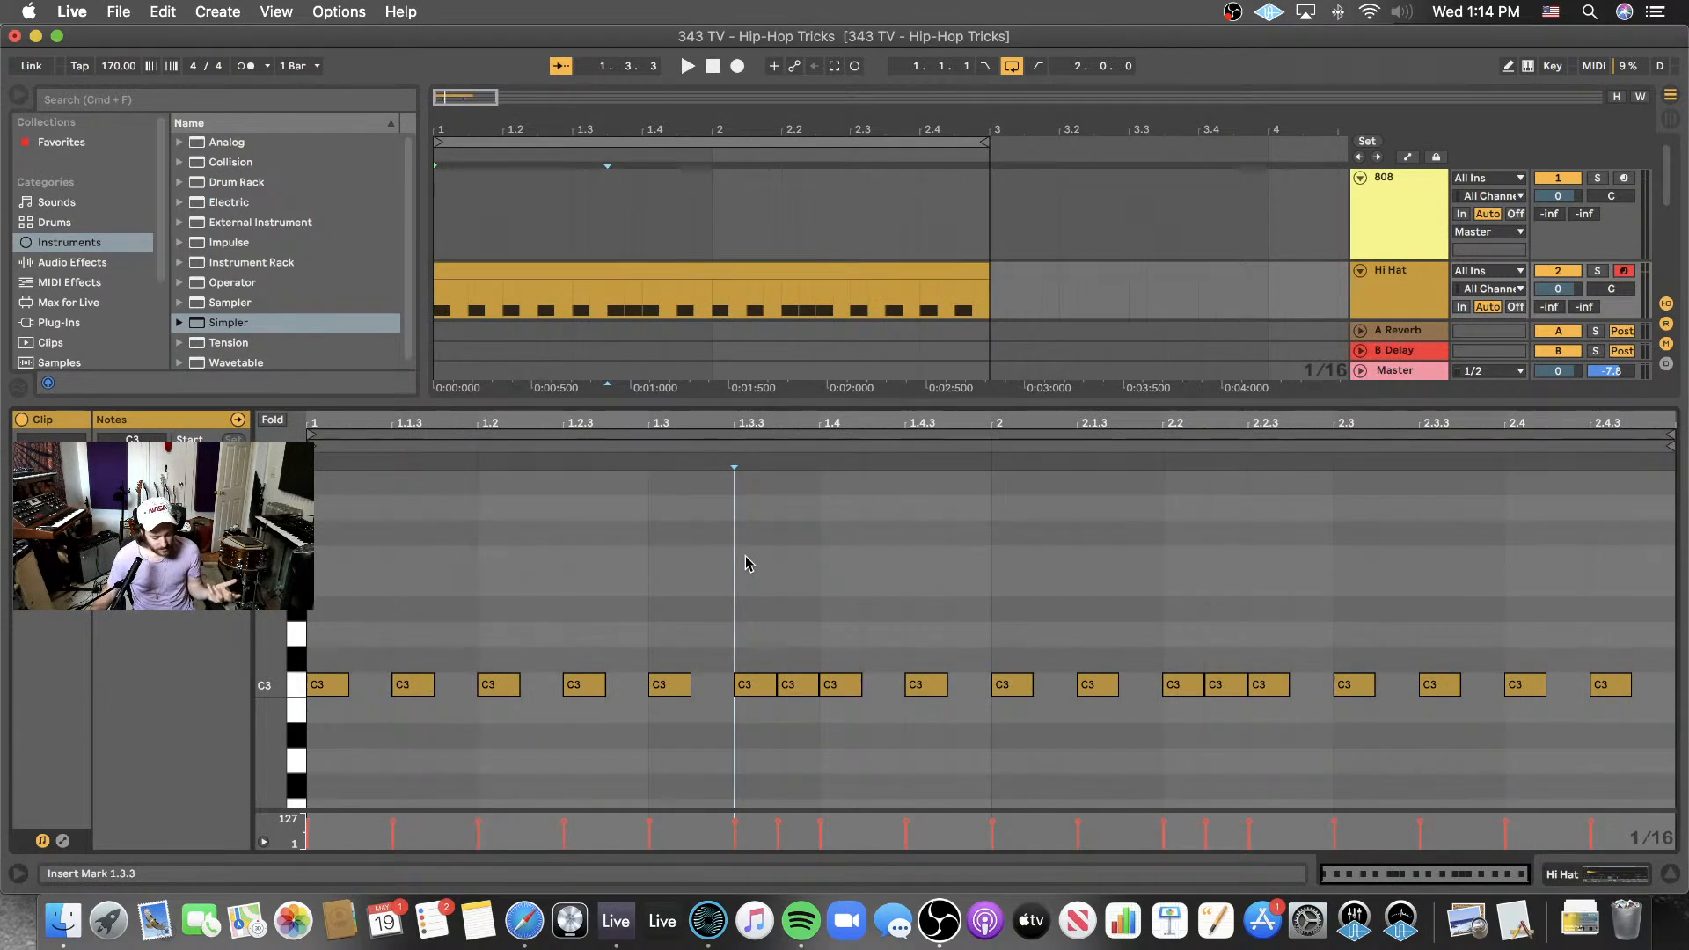
right_click(1649, 847)
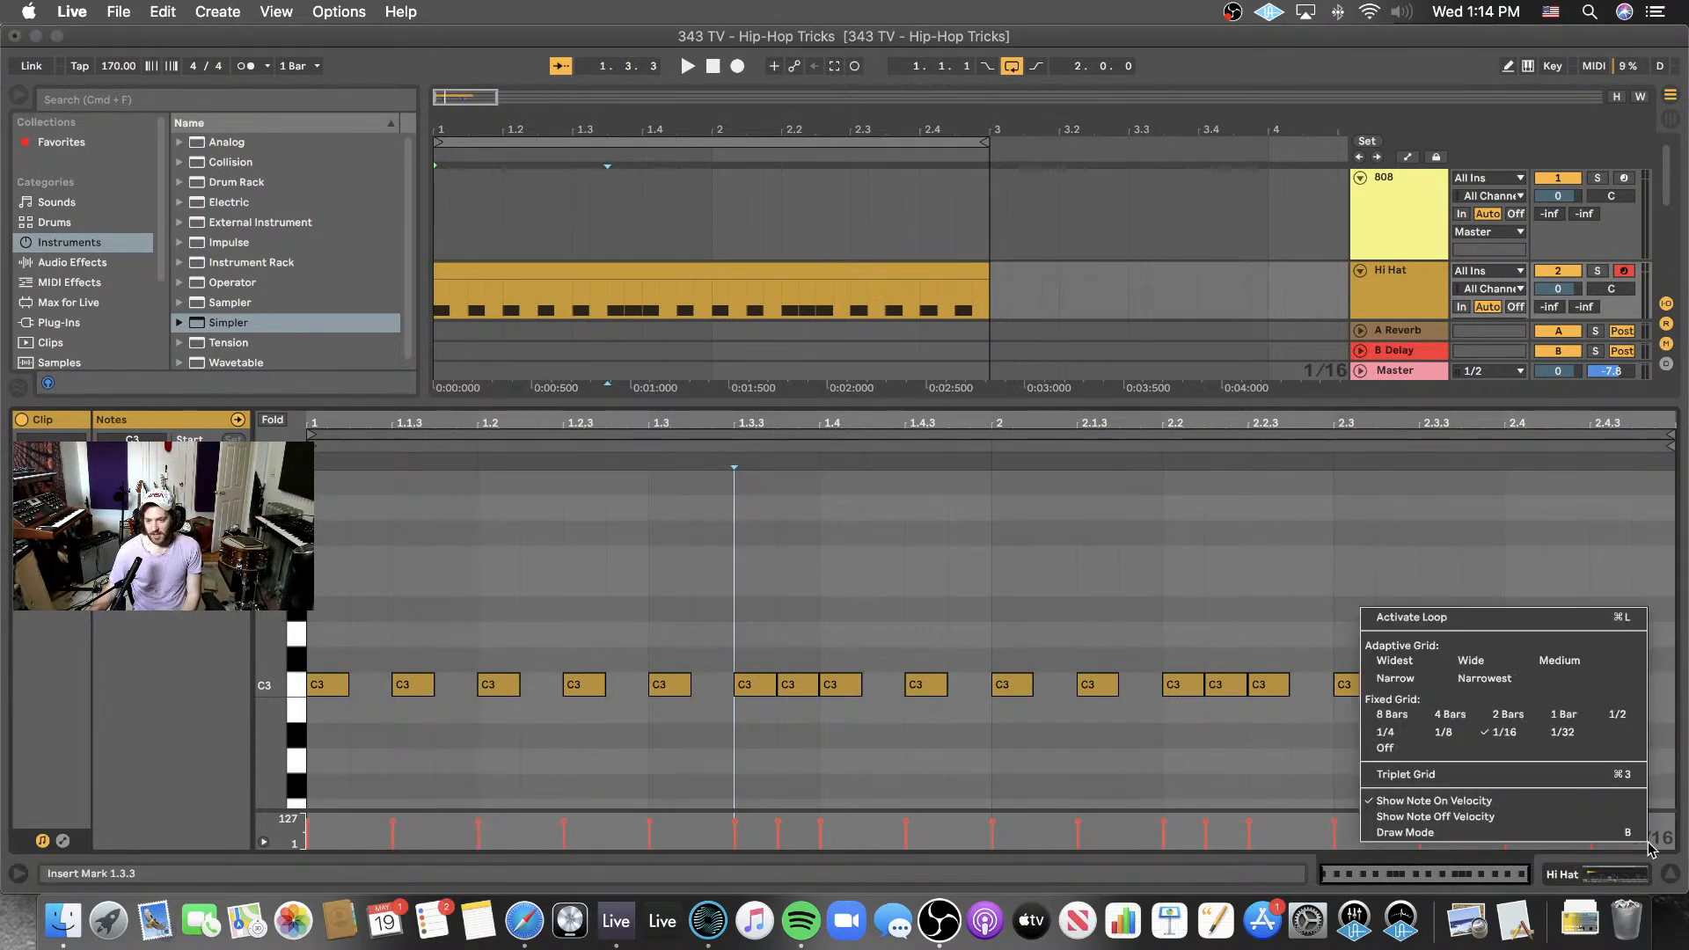
left_click(1561, 731)
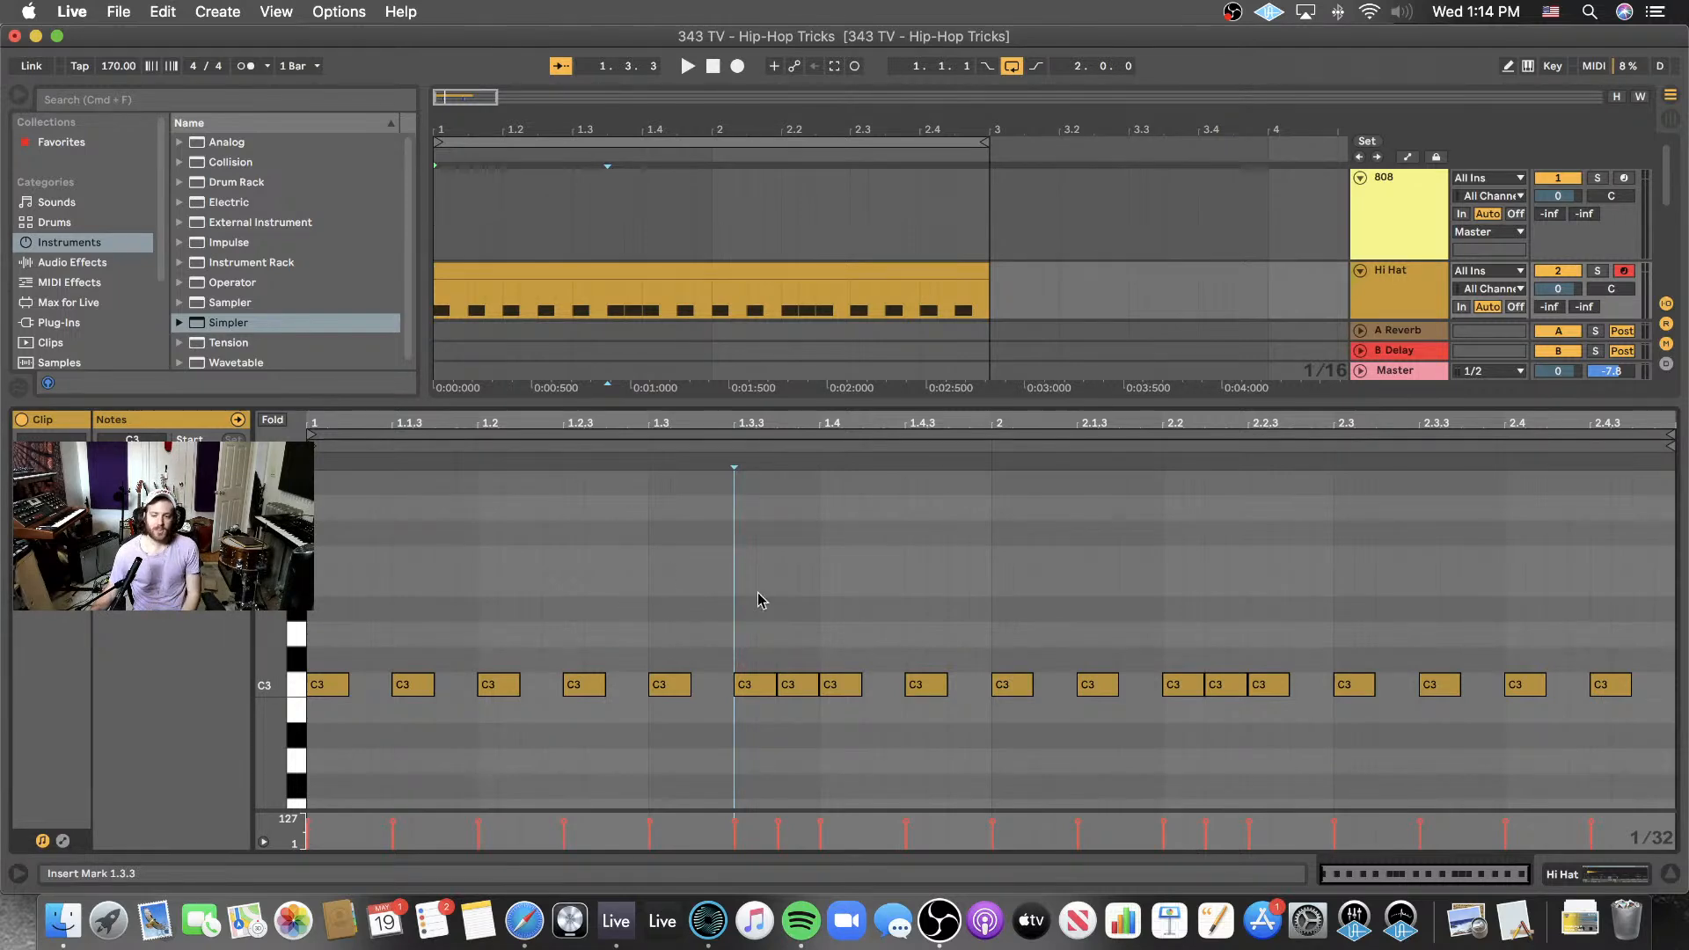
- Shorten the C3 note at 2.2.2 to 1/32, duplicate it to form a quick double hit, and play the loop
left_click(1240, 688)
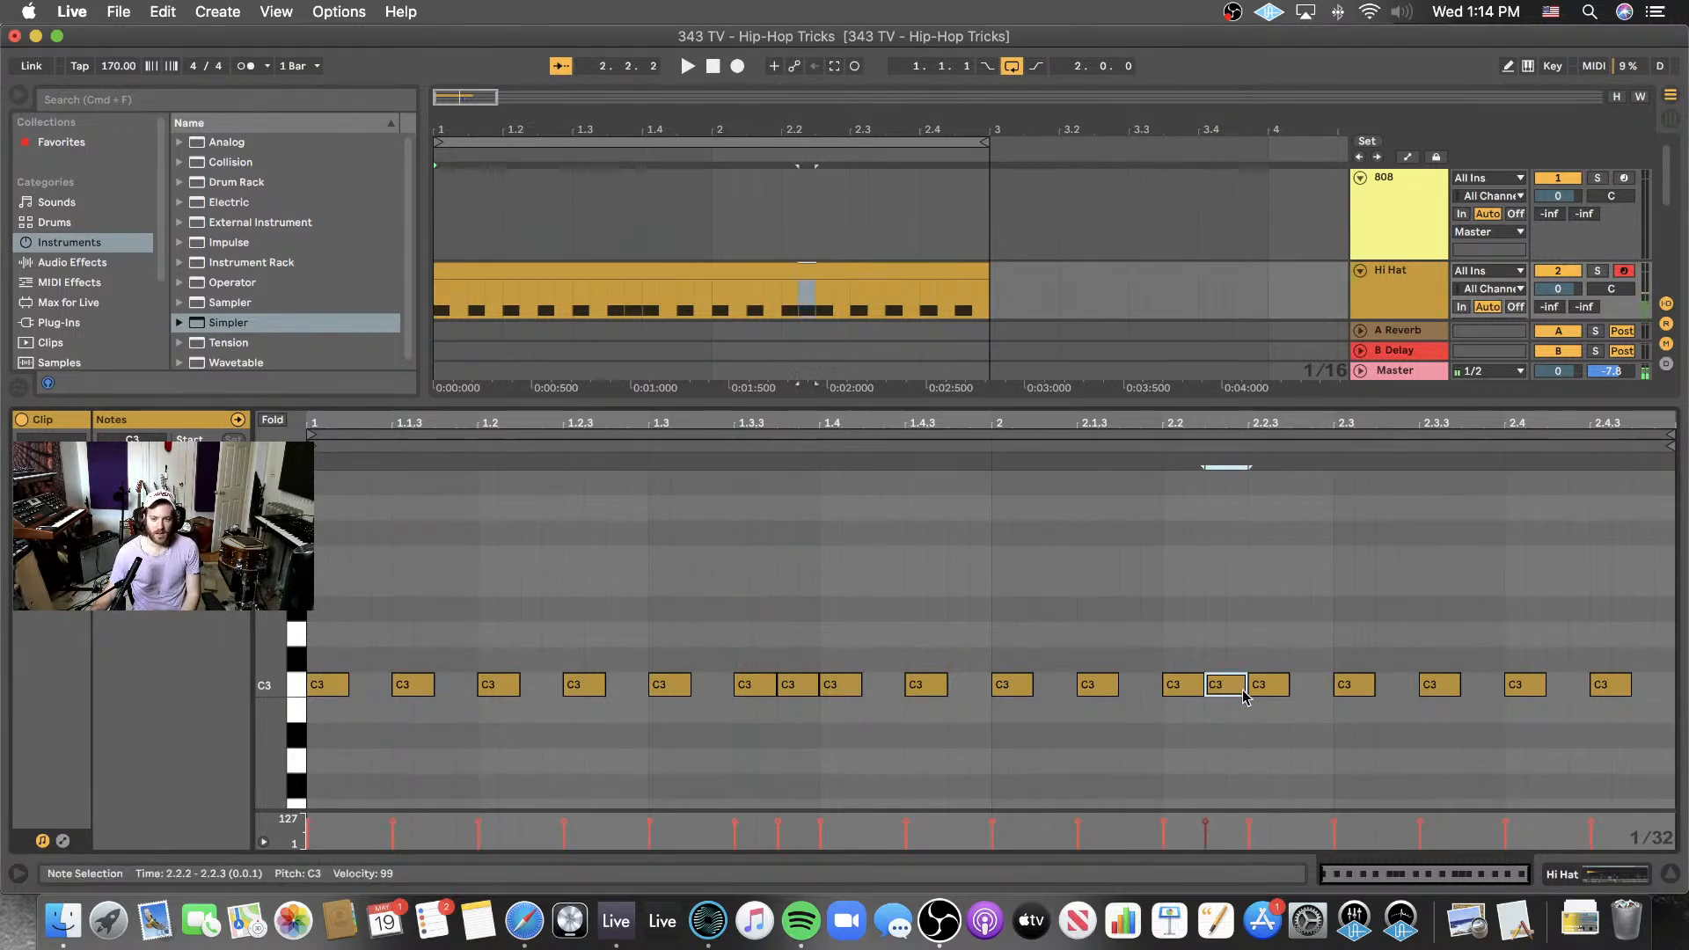
left_click_drag(1240, 688, 1214, 686)
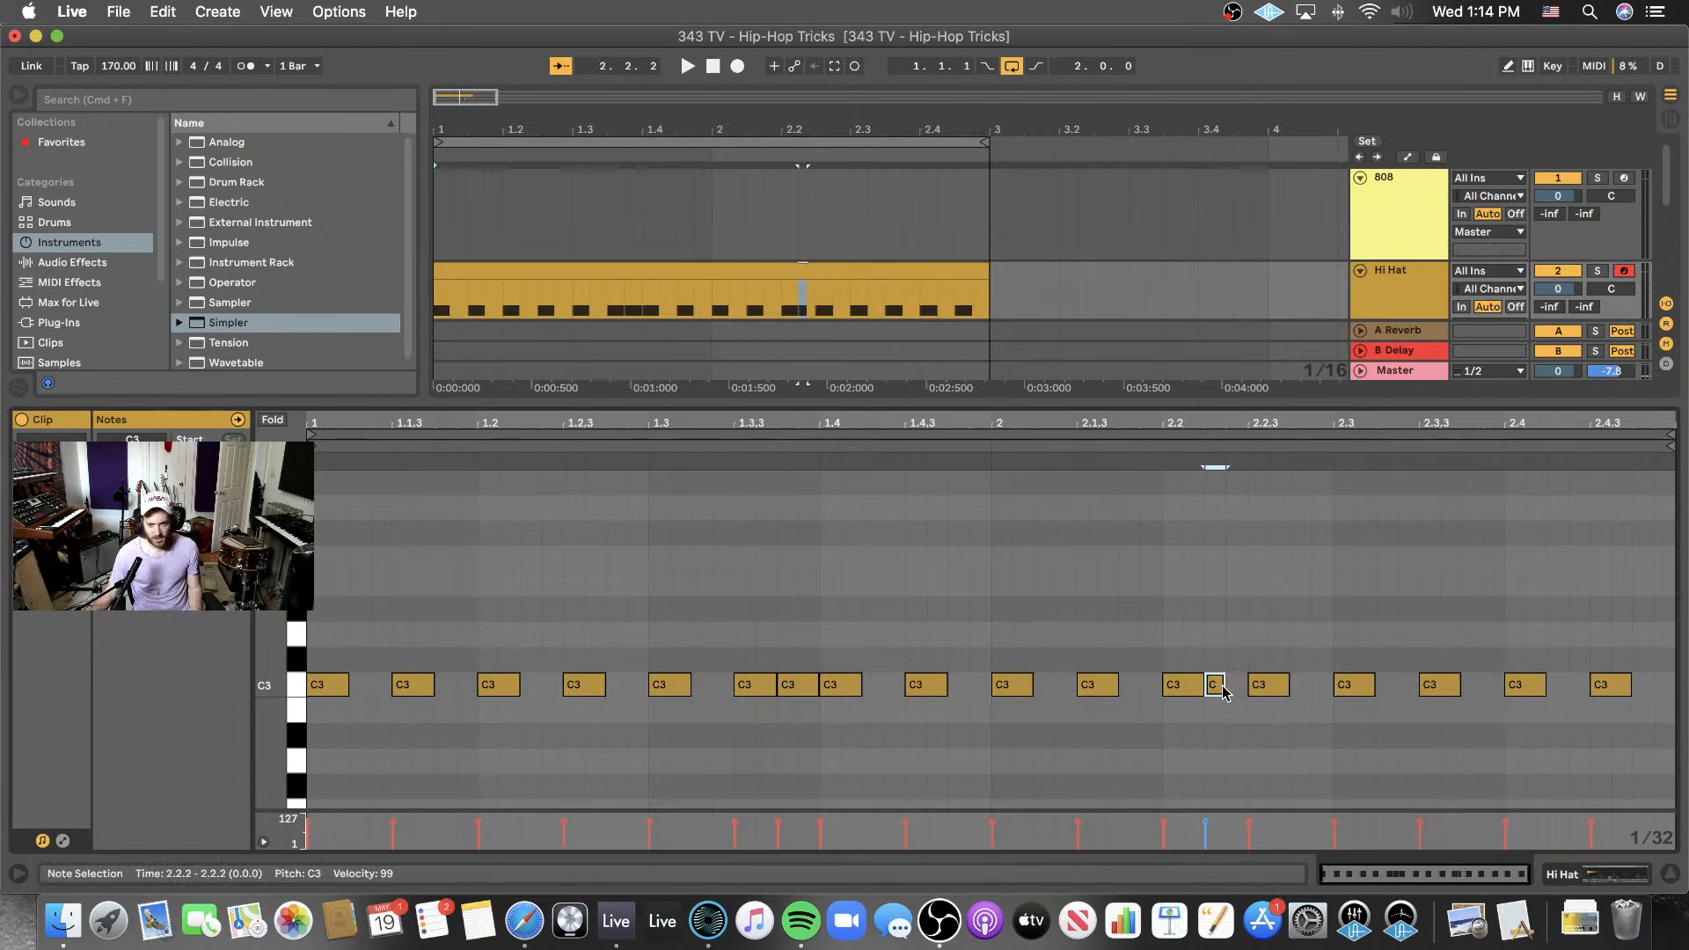
key("super+d")
key("space")
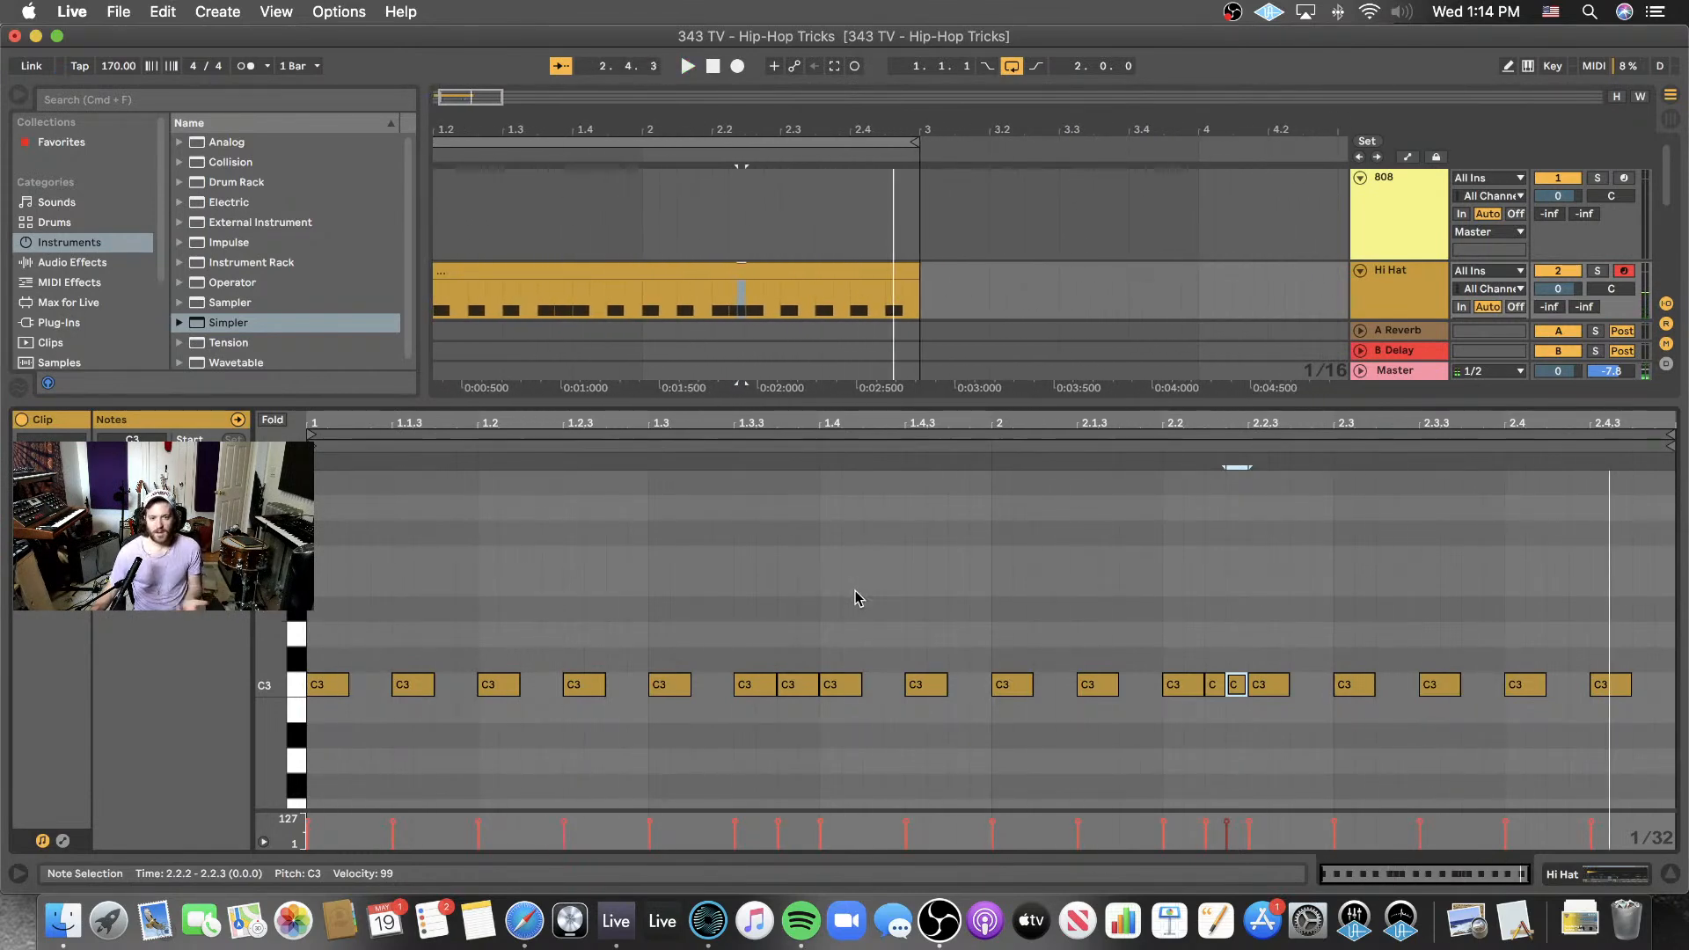
key("space")
left_click(860, 598)
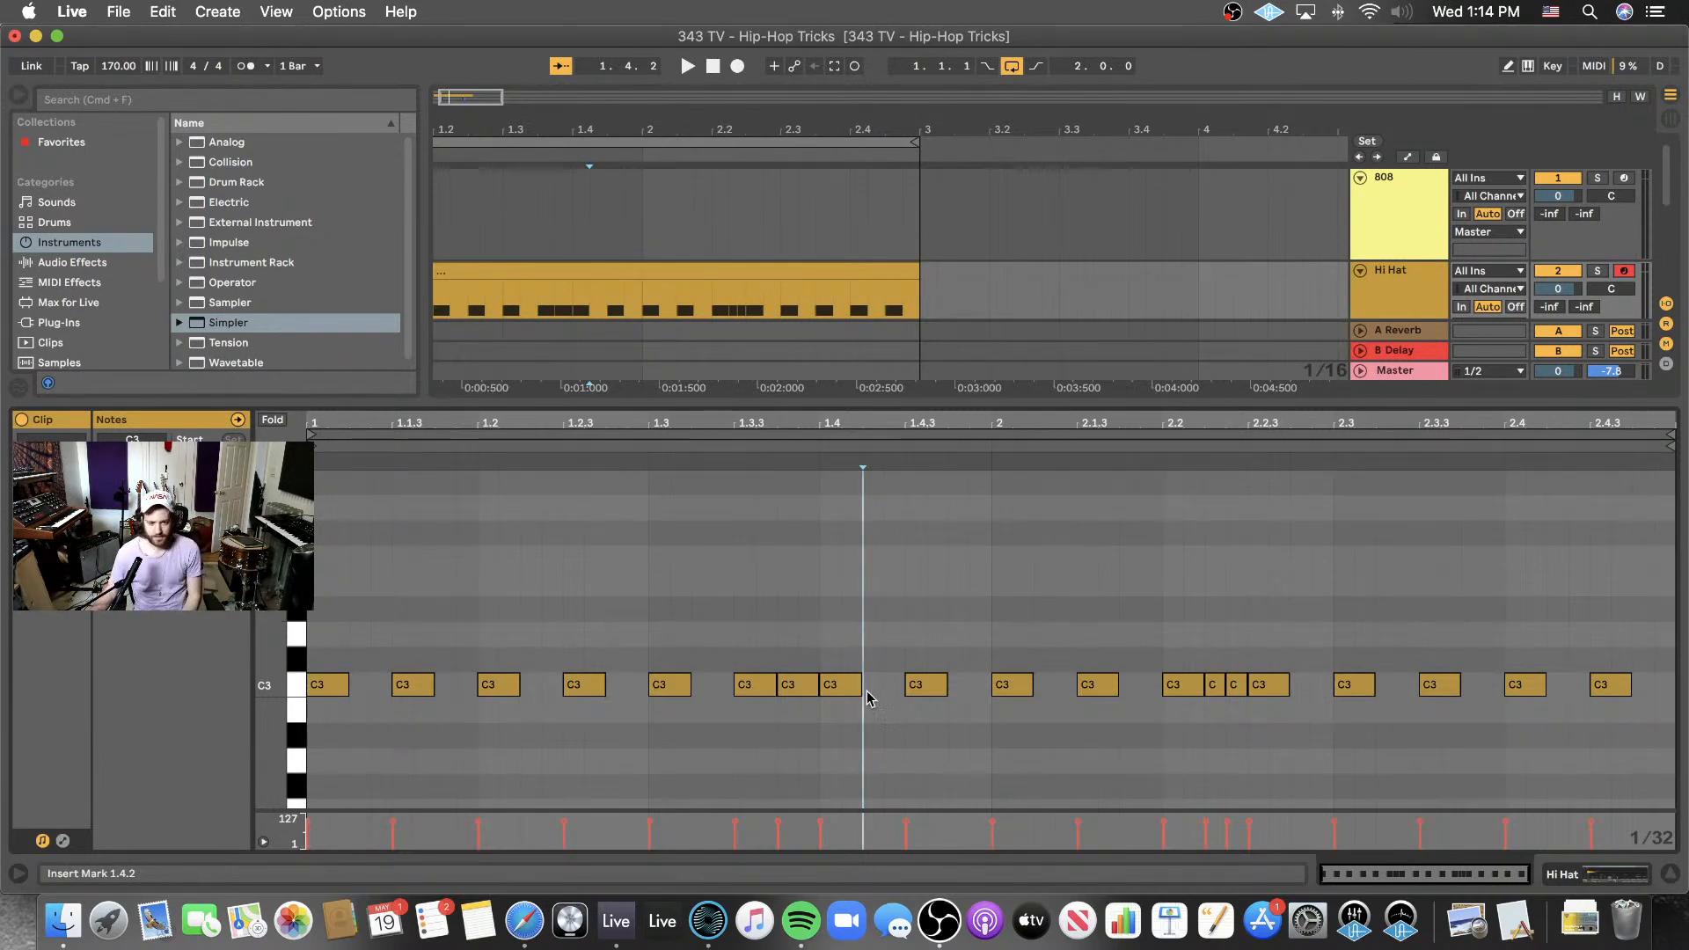
- Set the Hi Hat clip's grid to 1/16, deactivate the C3 note at 1.4.3, and play the pattern
right_click(744, 580)
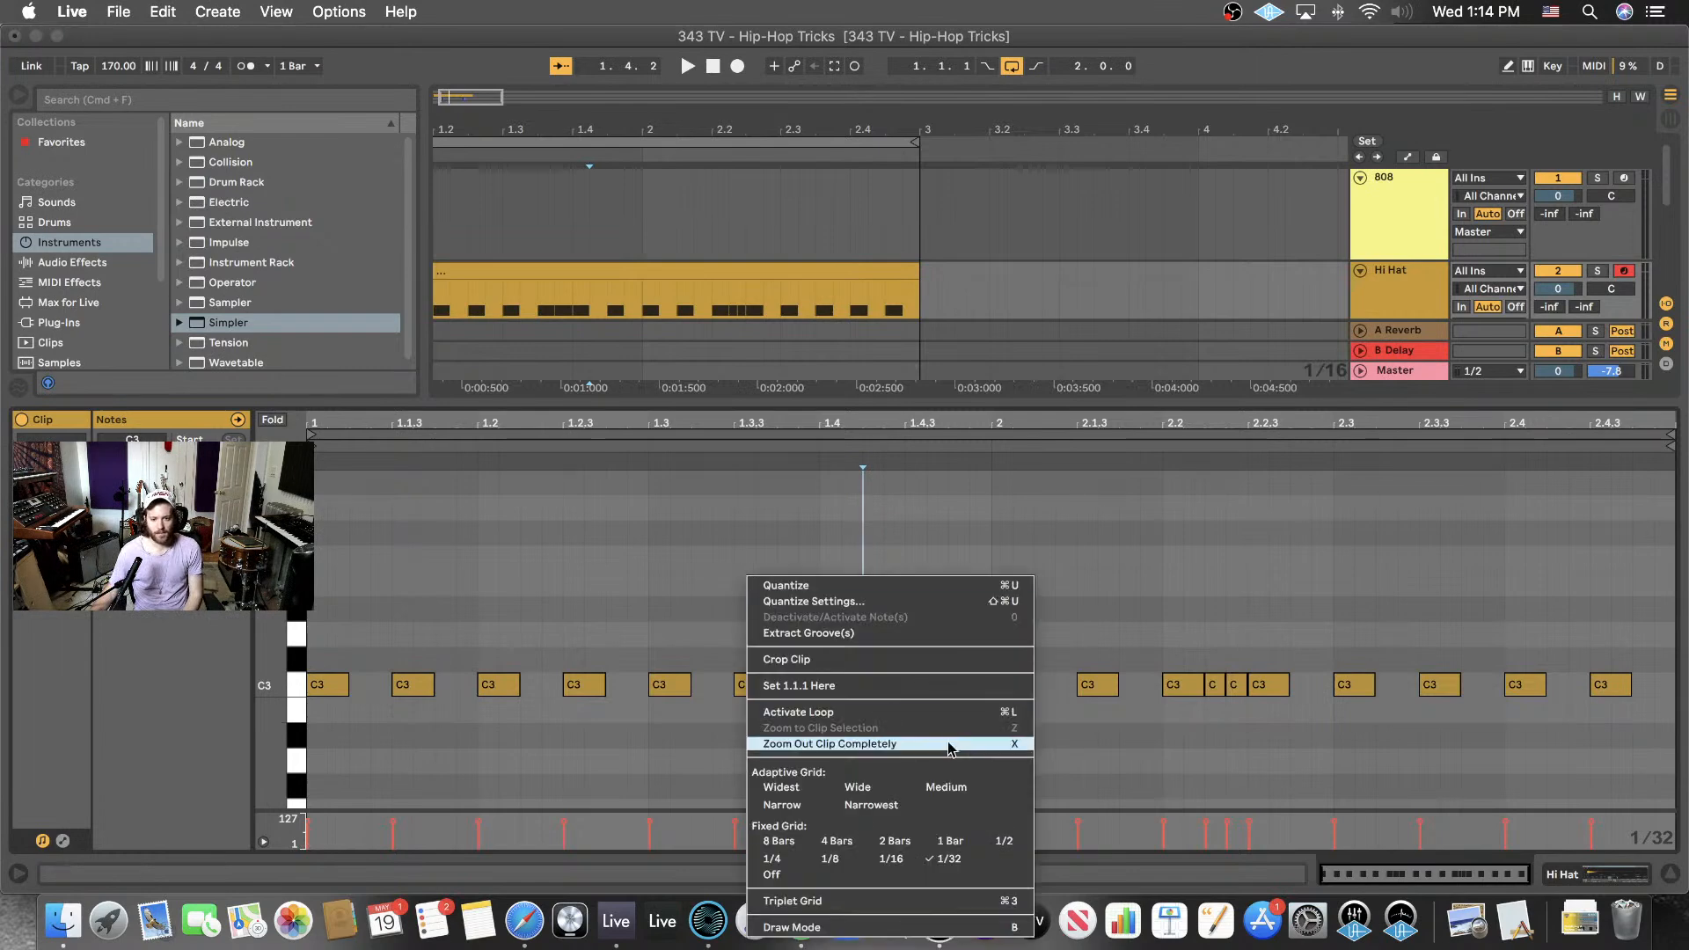
left_click(893, 857)
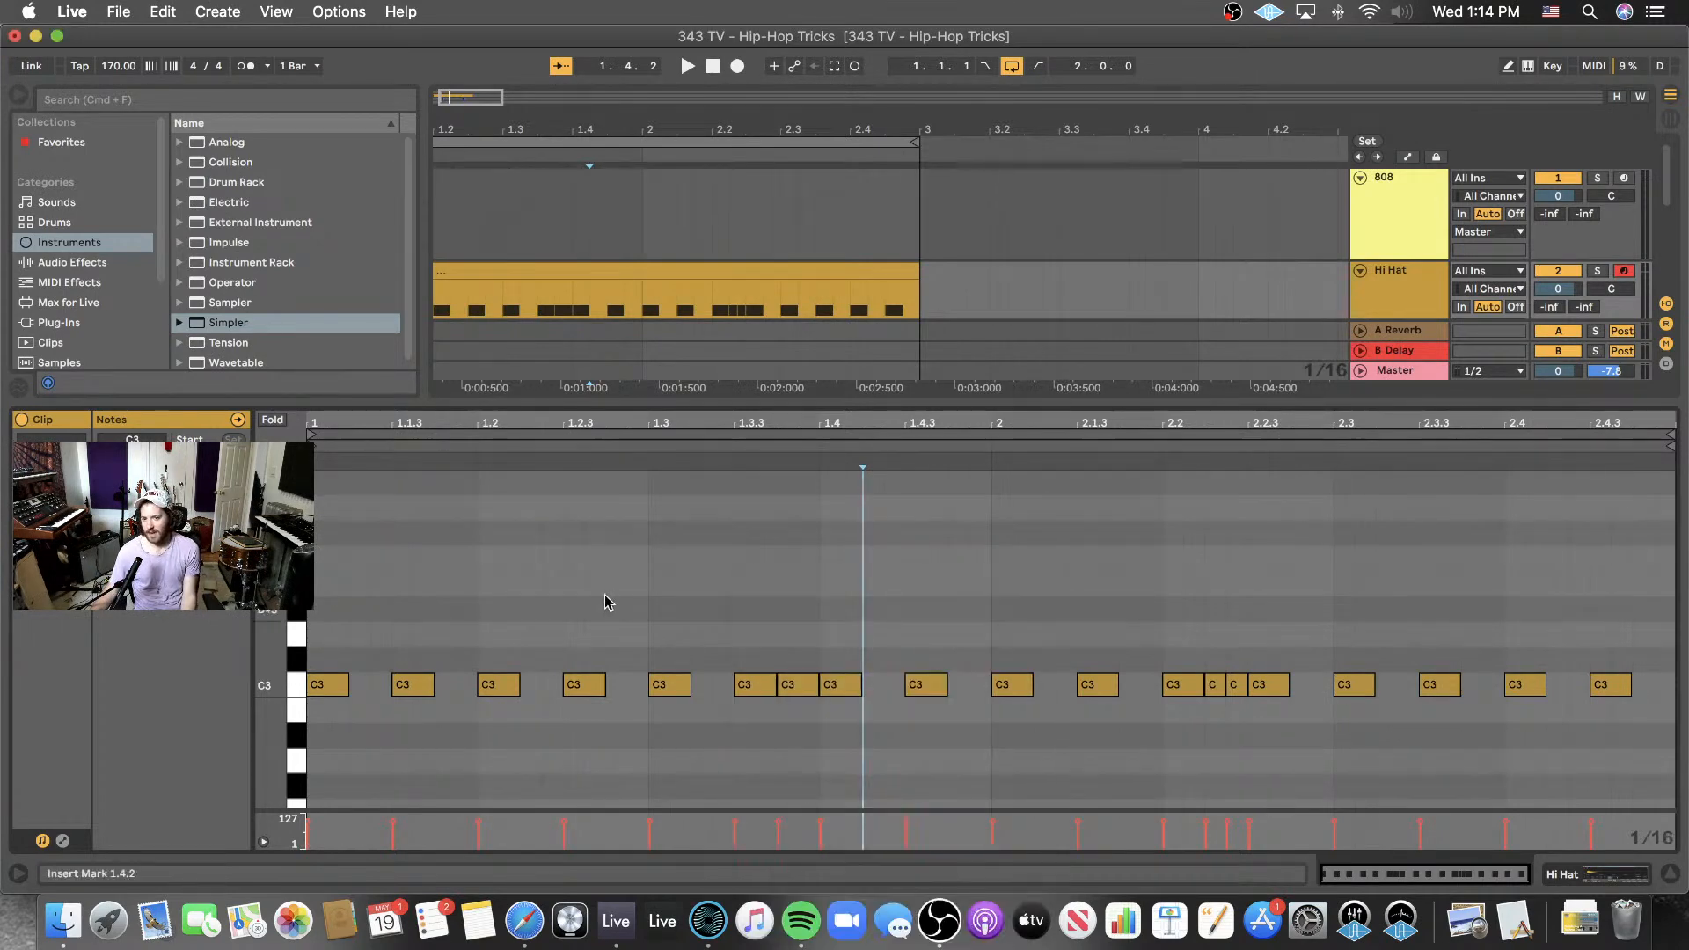
key("space")
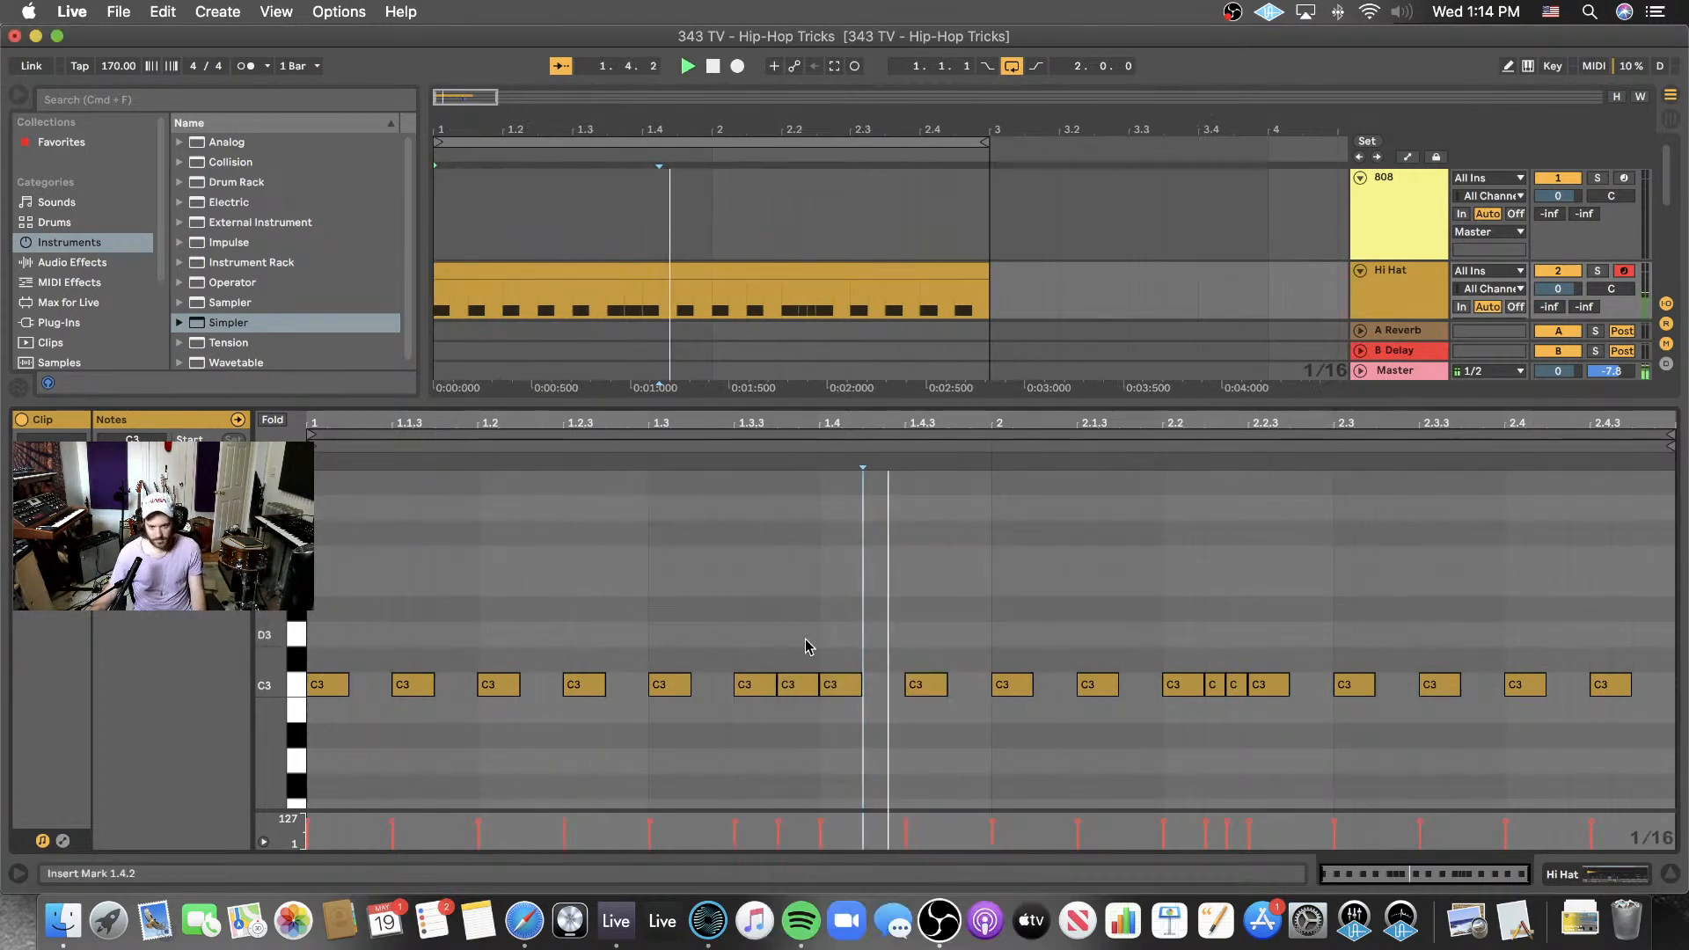
key("space")
left_click(925, 686)
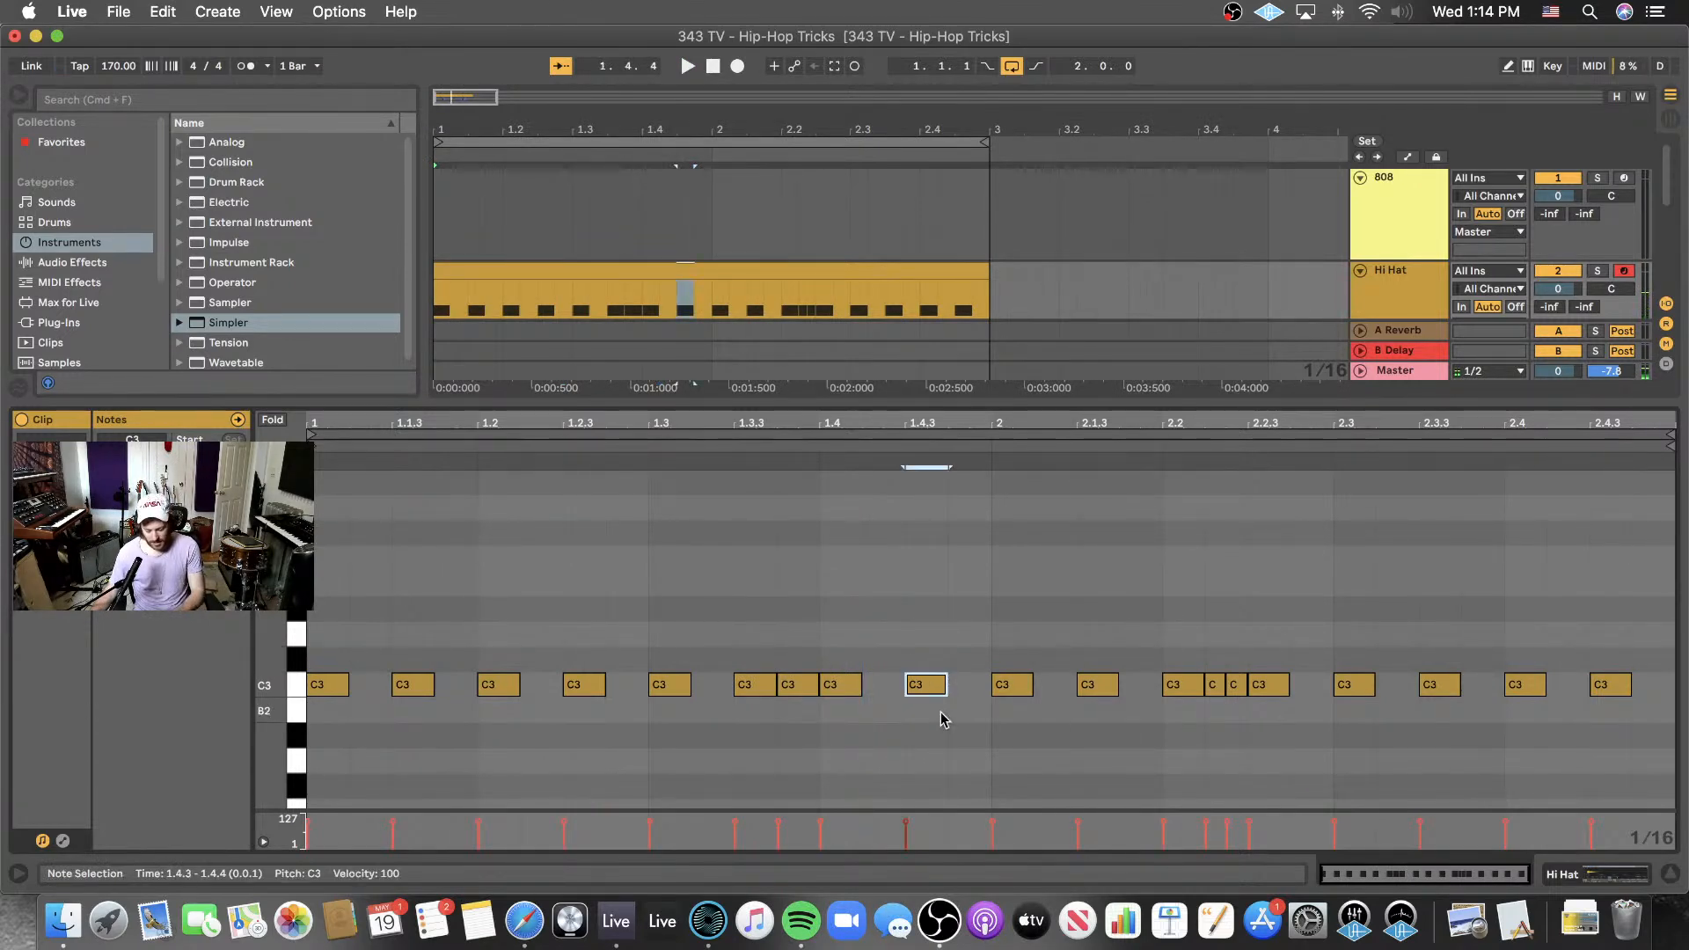
key("0")
key("space")
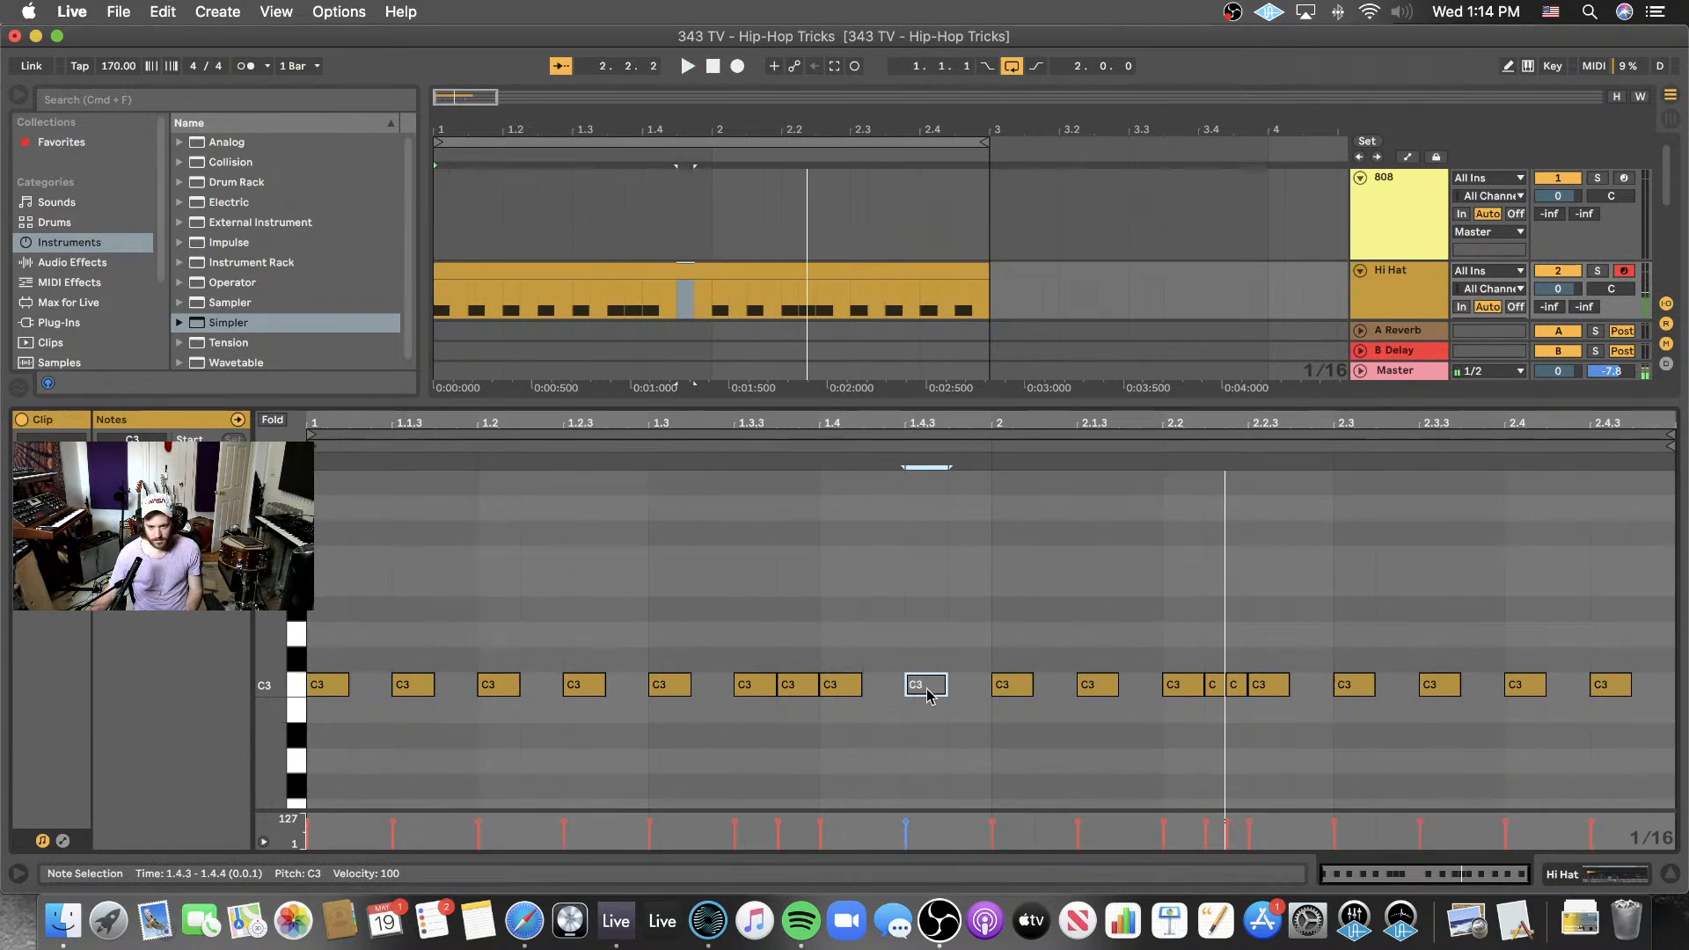
- Reactivate the C3 note at 1.4.3 in the Hi Hat clip and play the pattern together with the claps
key("0")
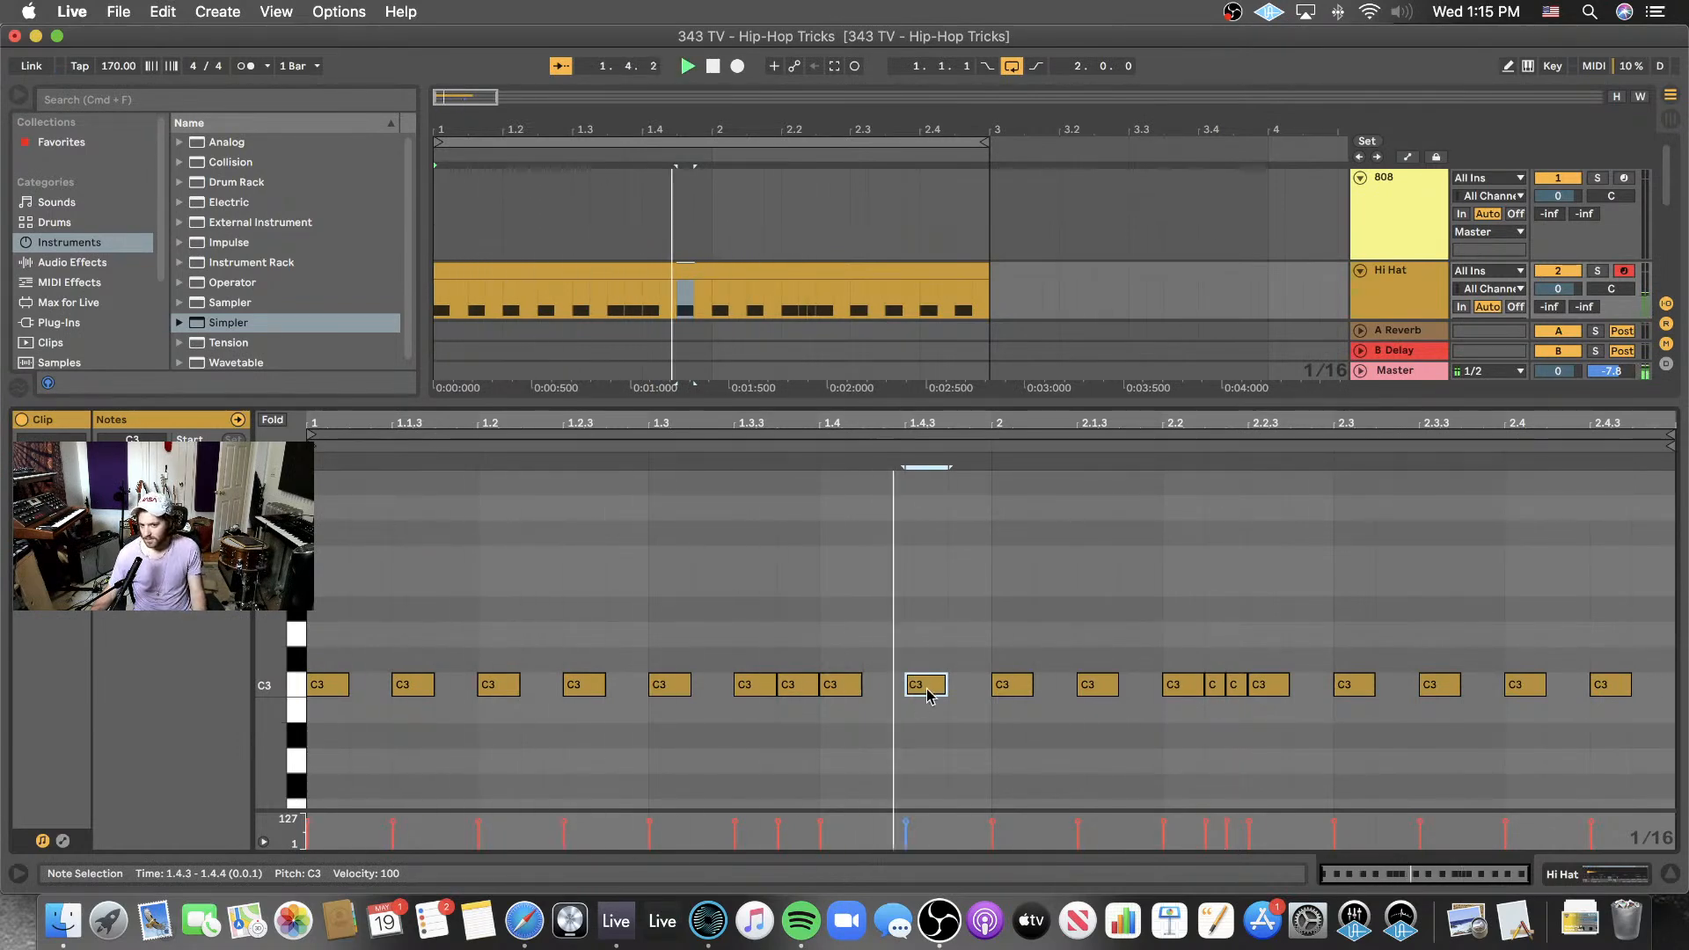
key("space")
left_click(994, 690)
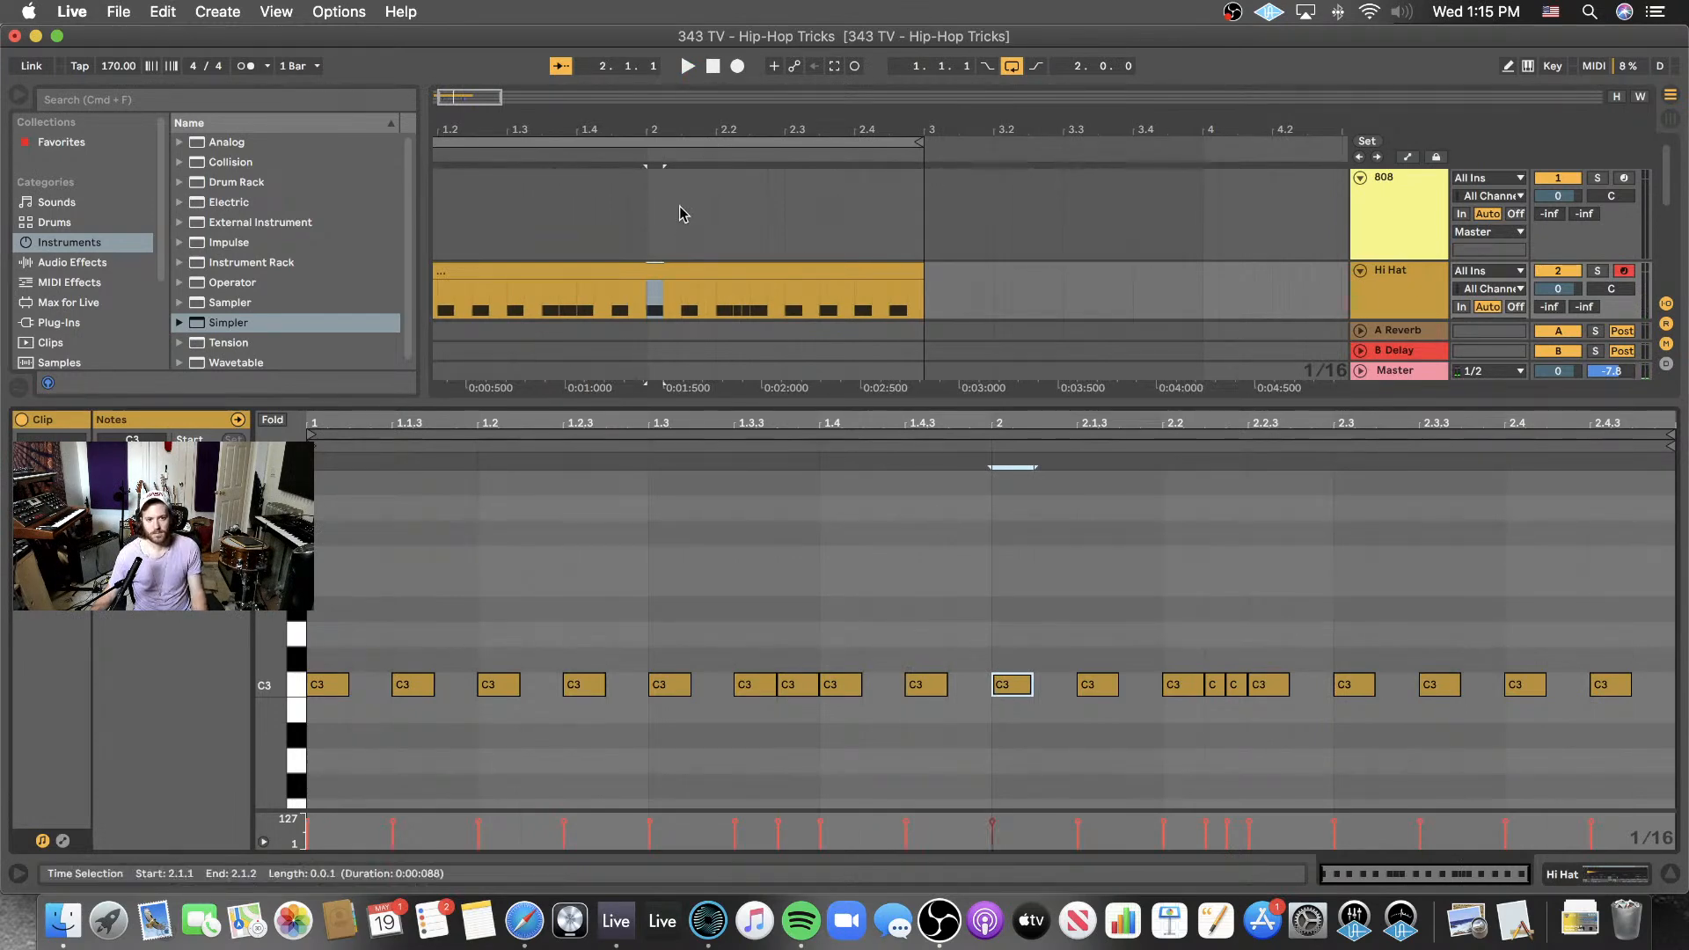
scroll(704, 216, "down", 3)
key("space")
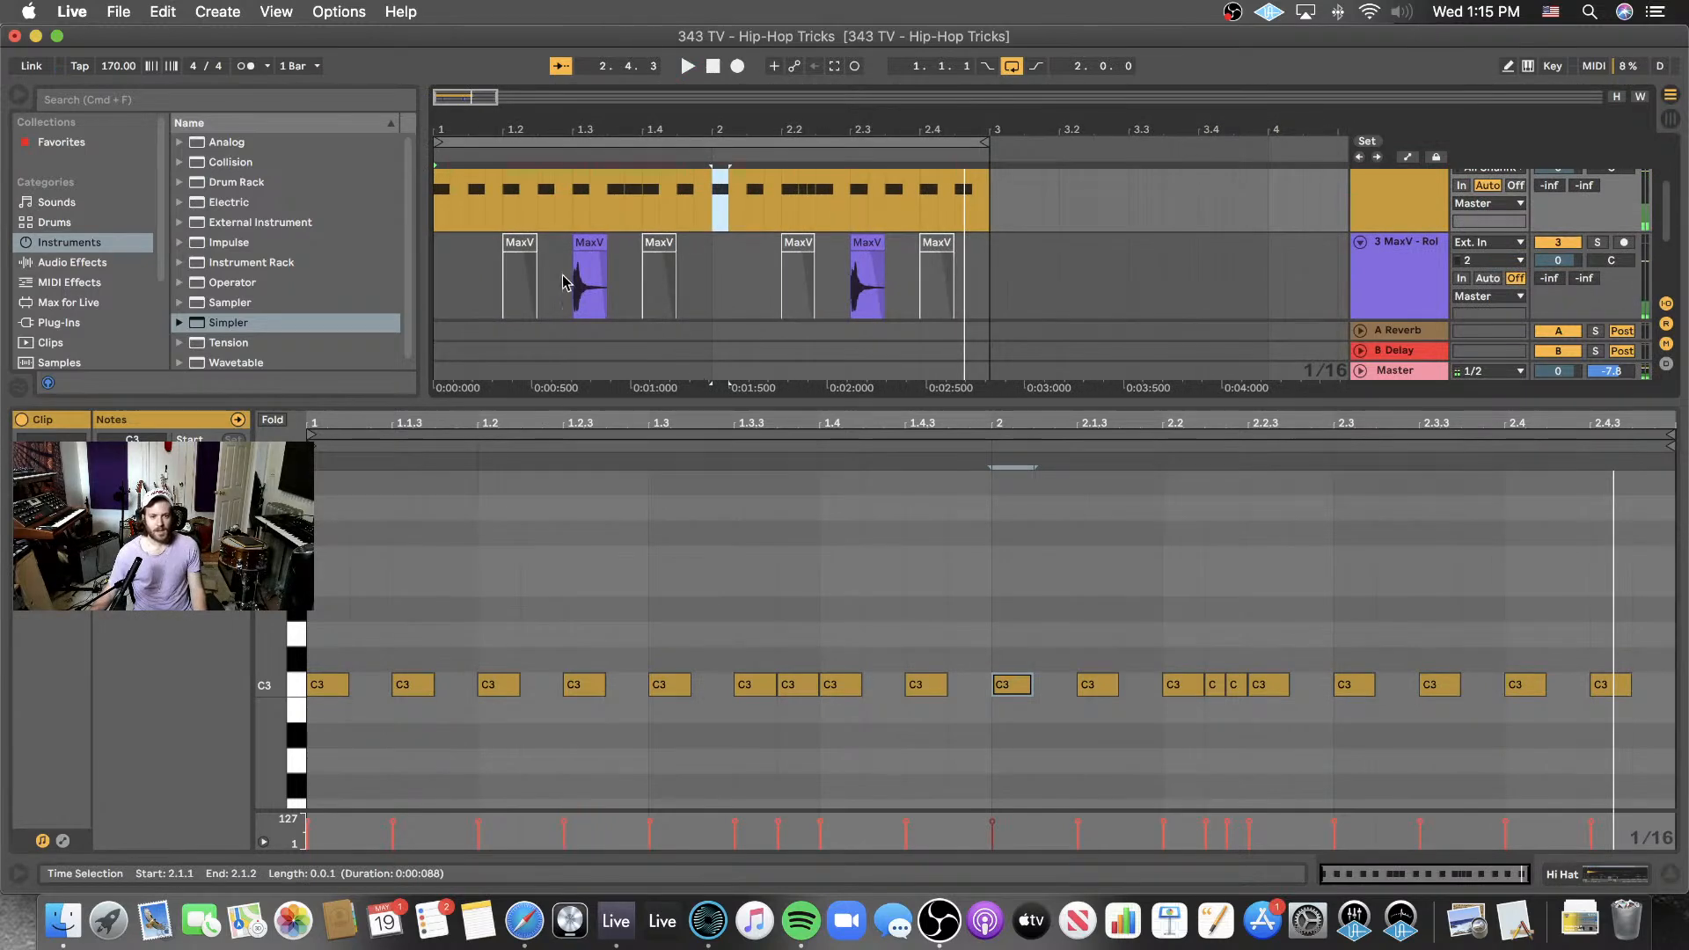
- Copy the clap clip from 1.3 to 1.4.3 and rename its track as Clap
left_click(589, 245)
left_click_drag(589, 244, 689, 247)
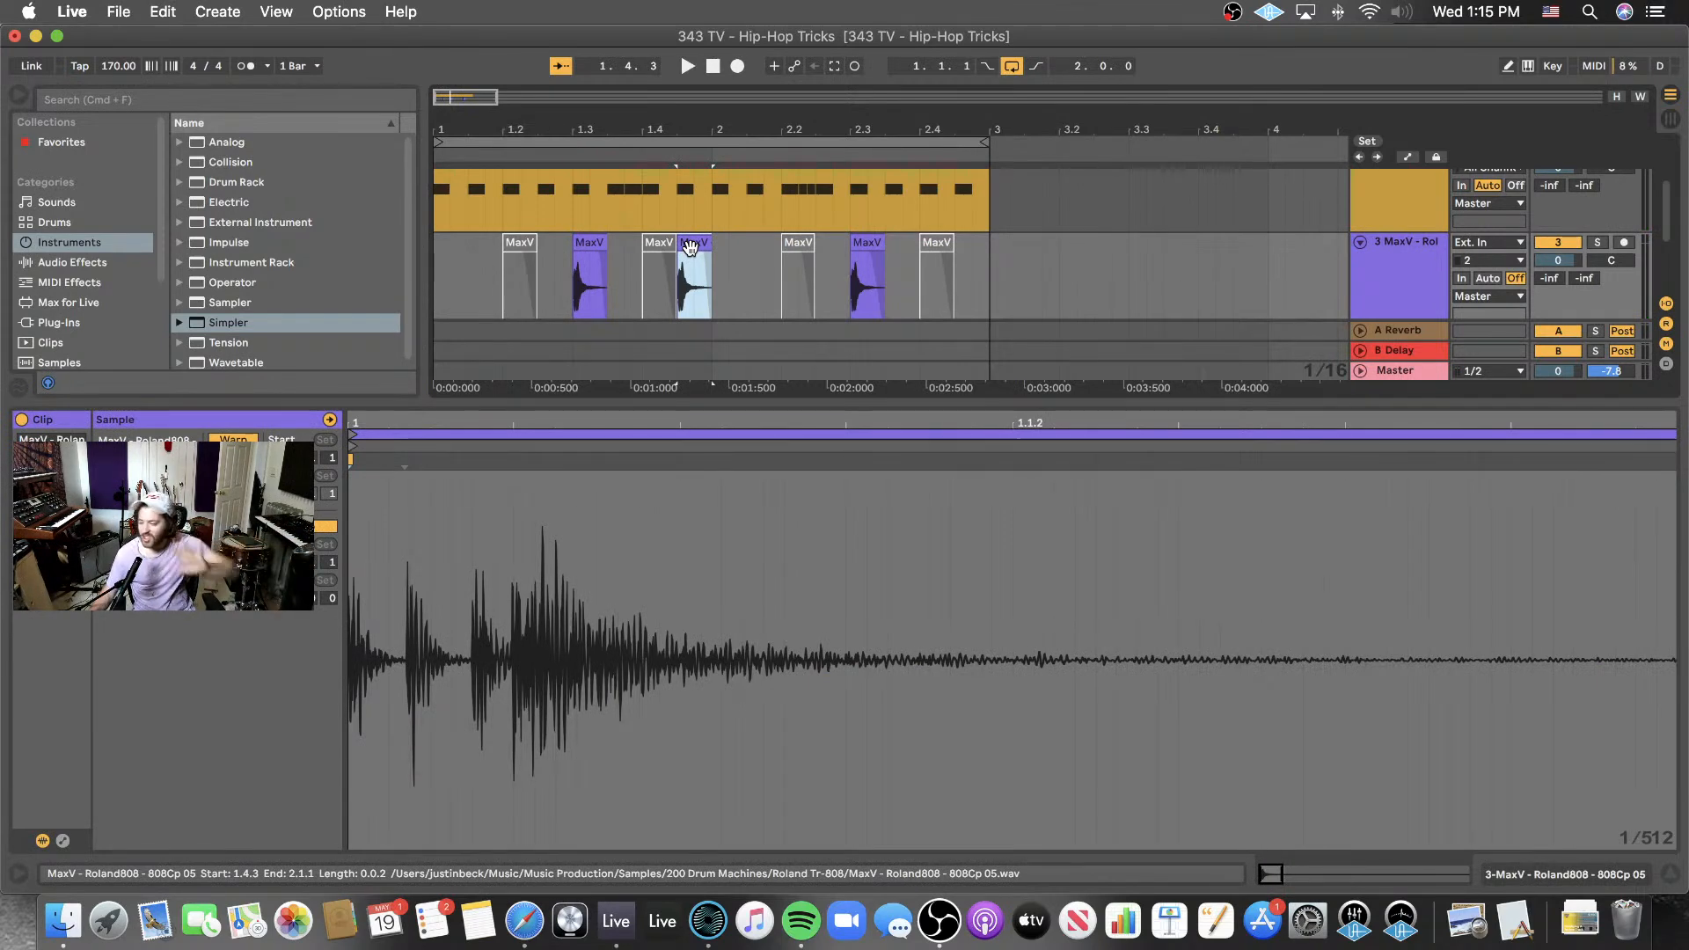
left_click(1442, 294)
key("super+r")
type("Clap")
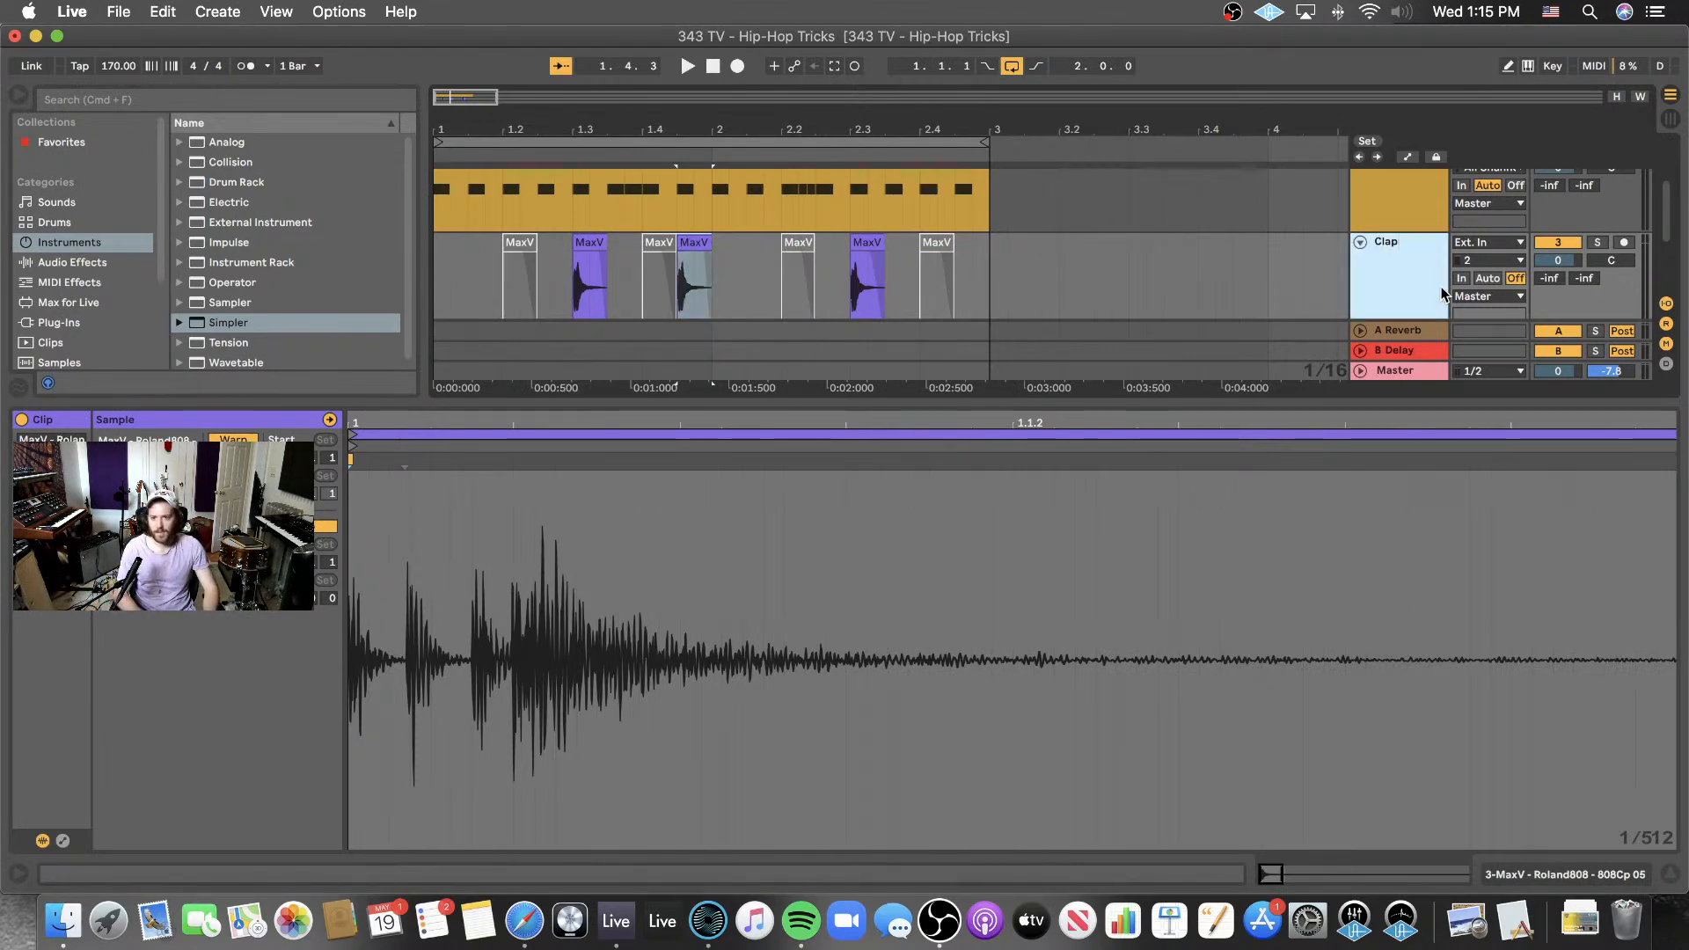
key("Return")
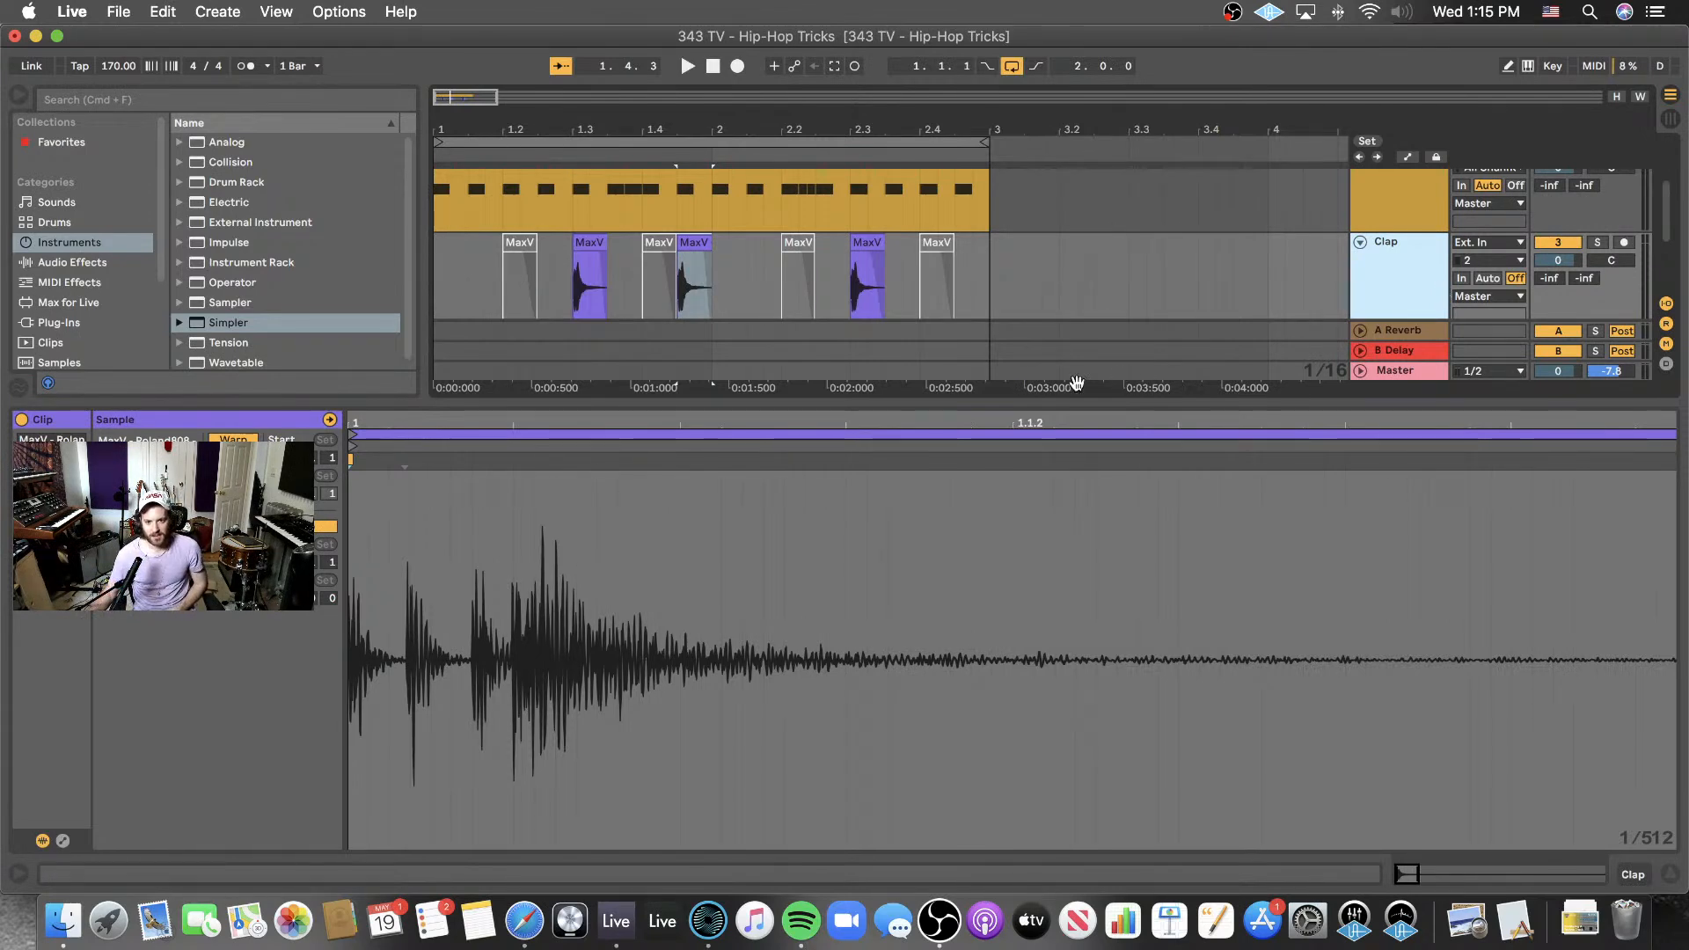
- Enlarge the arrangement area and disarm the Hi Hat track
left_click_drag(1051, 403, 1090, 596)
scroll(1017, 361, "up", 3)
scroll(999, 478, "down", 2)
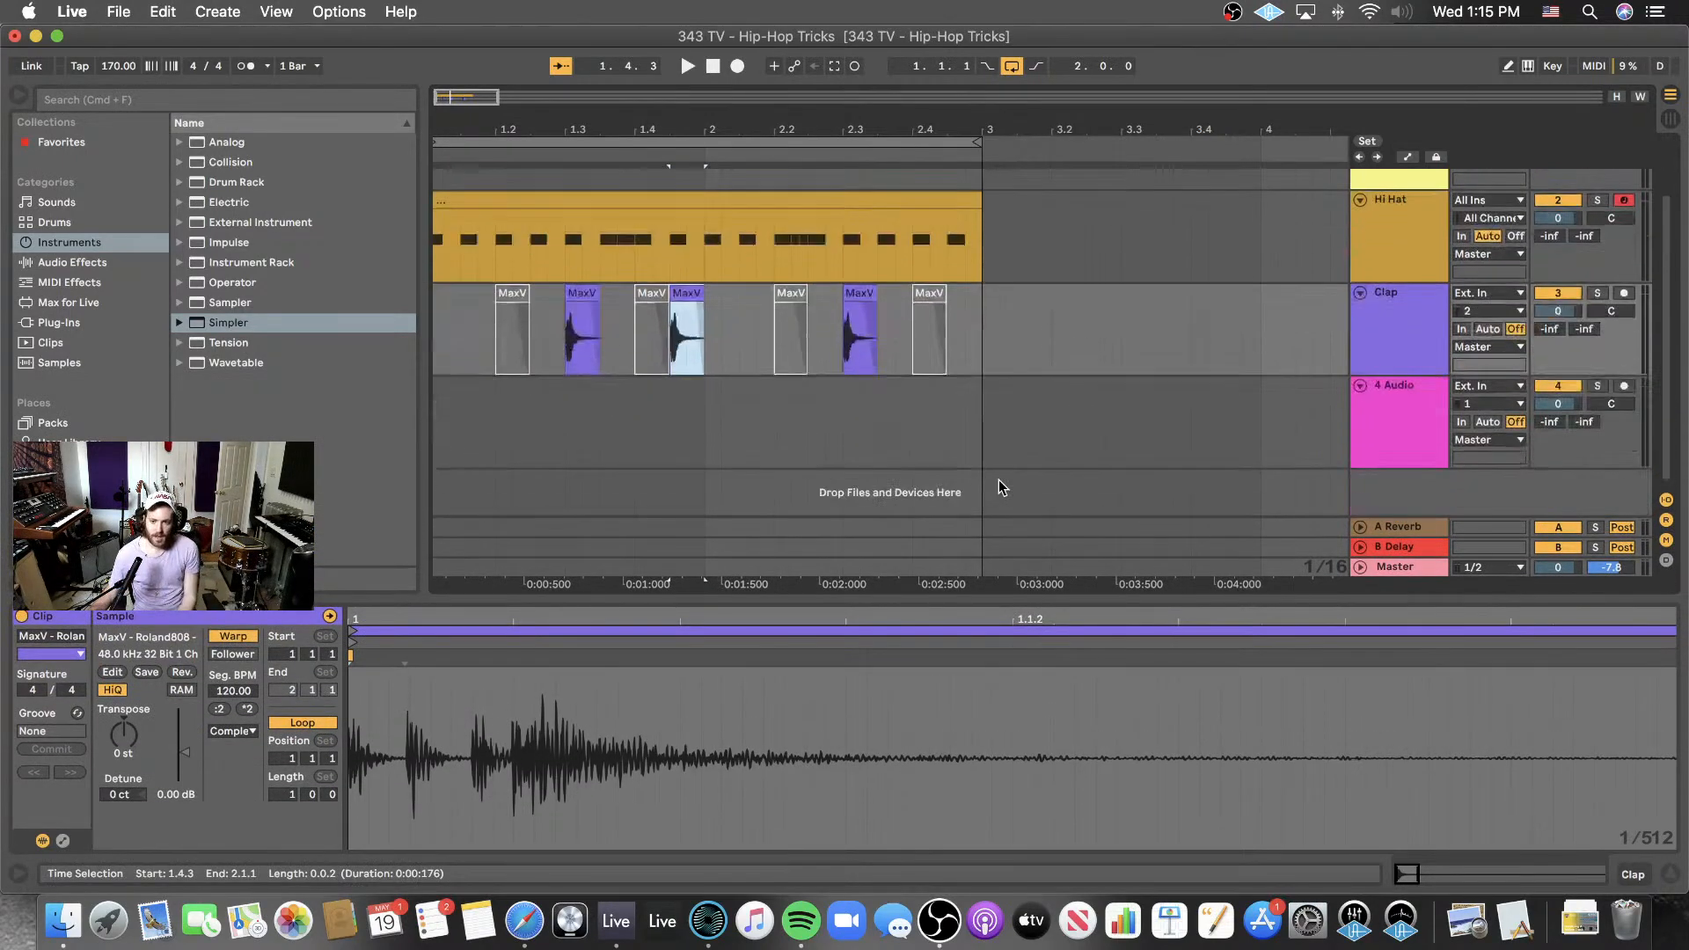
scroll(999, 478, "up", 2)
left_click(1623, 272)
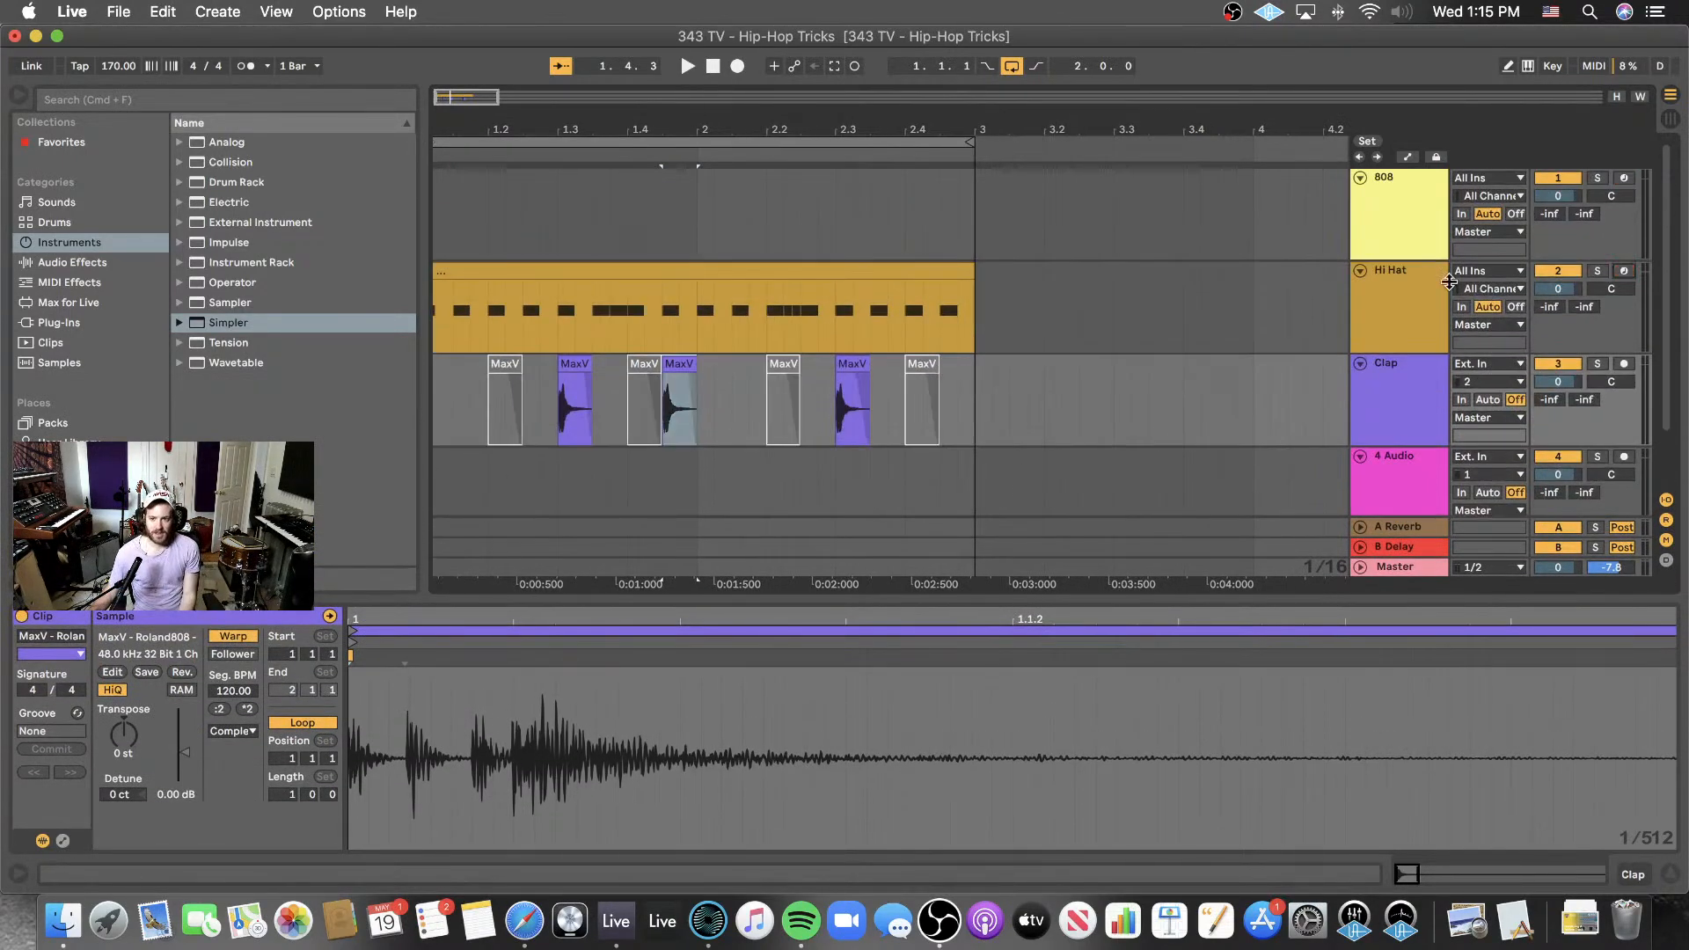
left_click(1379, 297)
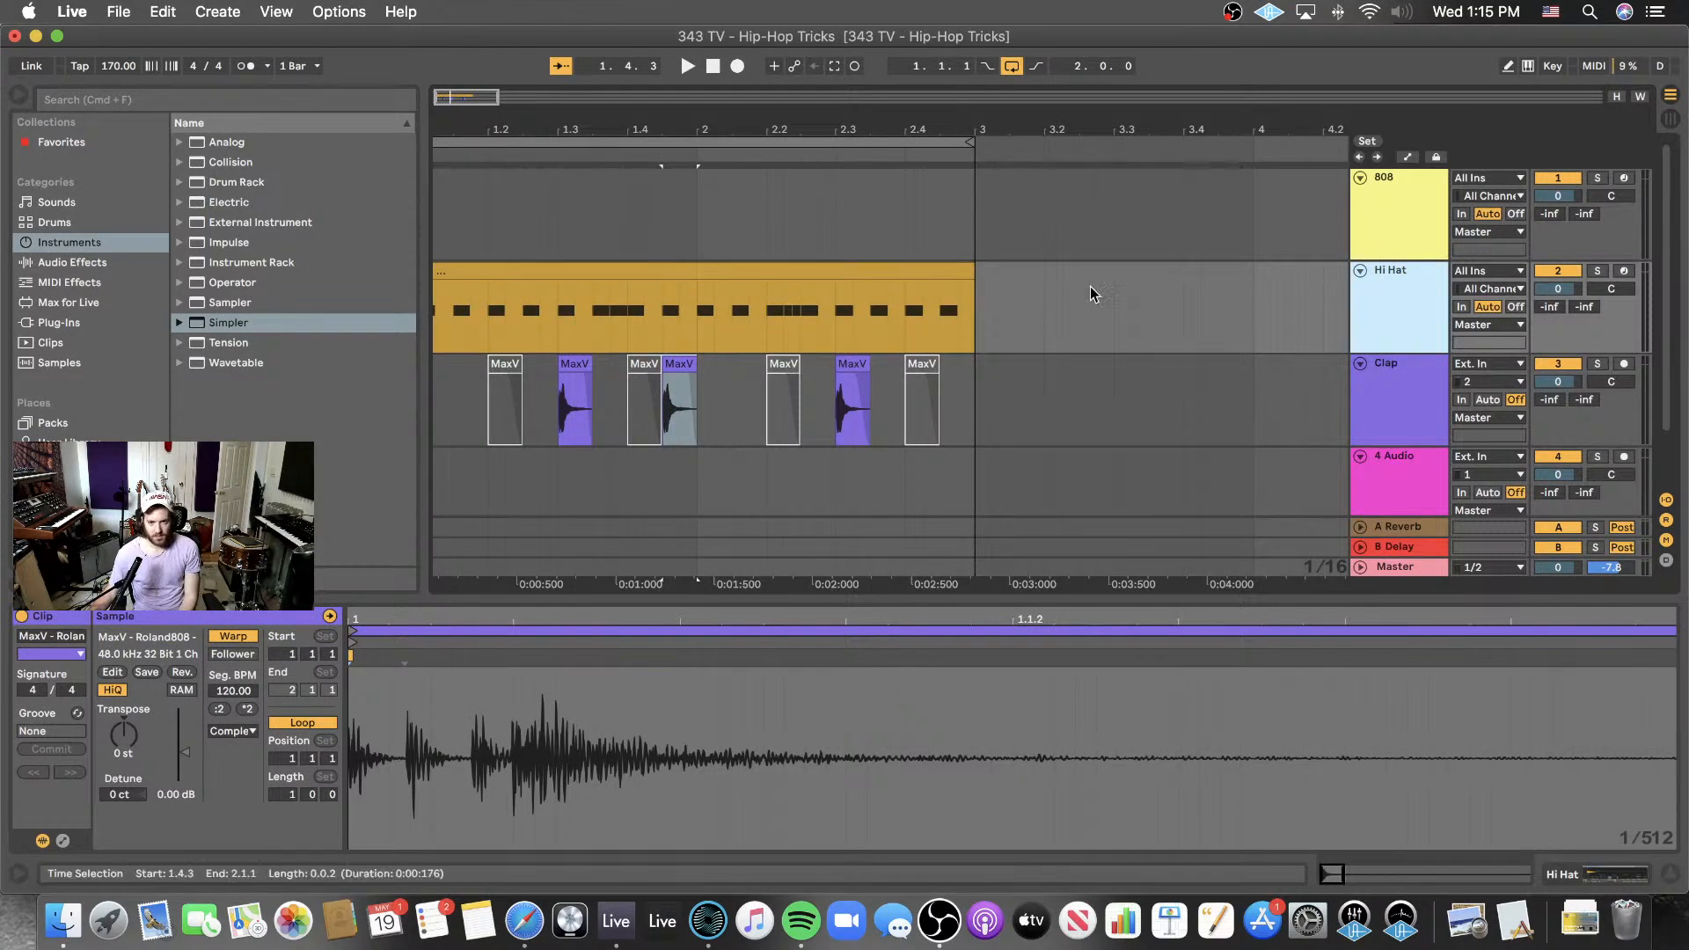
- Duplicate the two bars of Hi Hat and Clap clips and extend the arrangement loop to four bars
left_click_drag(976, 282, 414, 386)
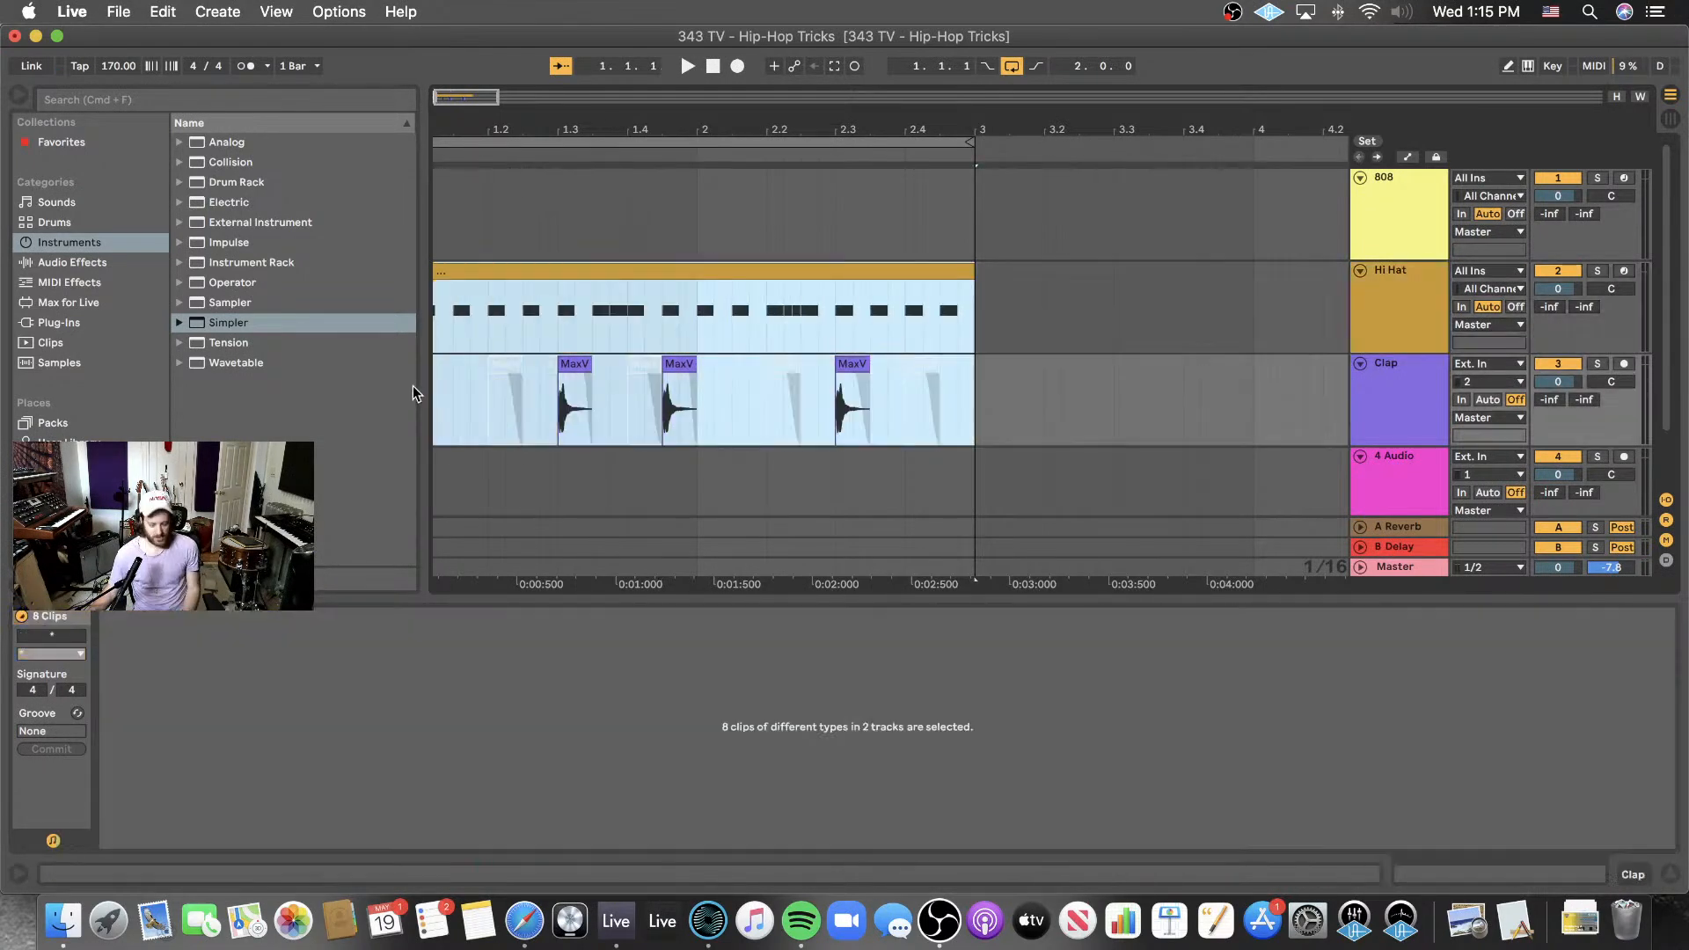
key("super+d")
key("super+a")
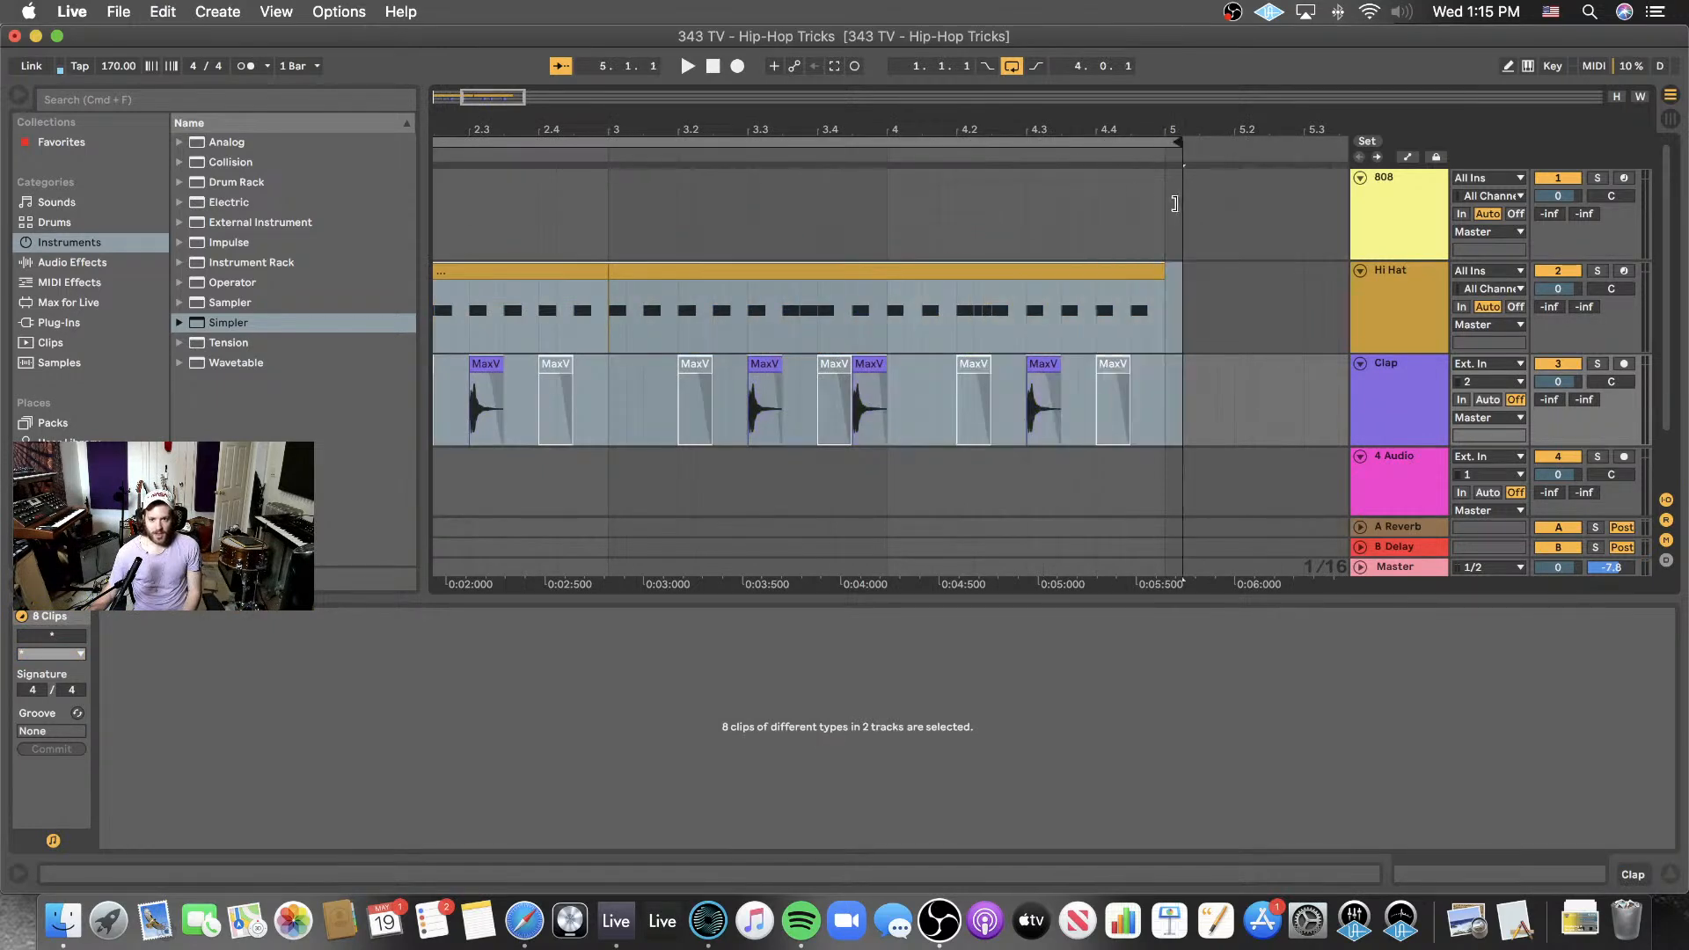
left_click(1159, 320)
key("minus")
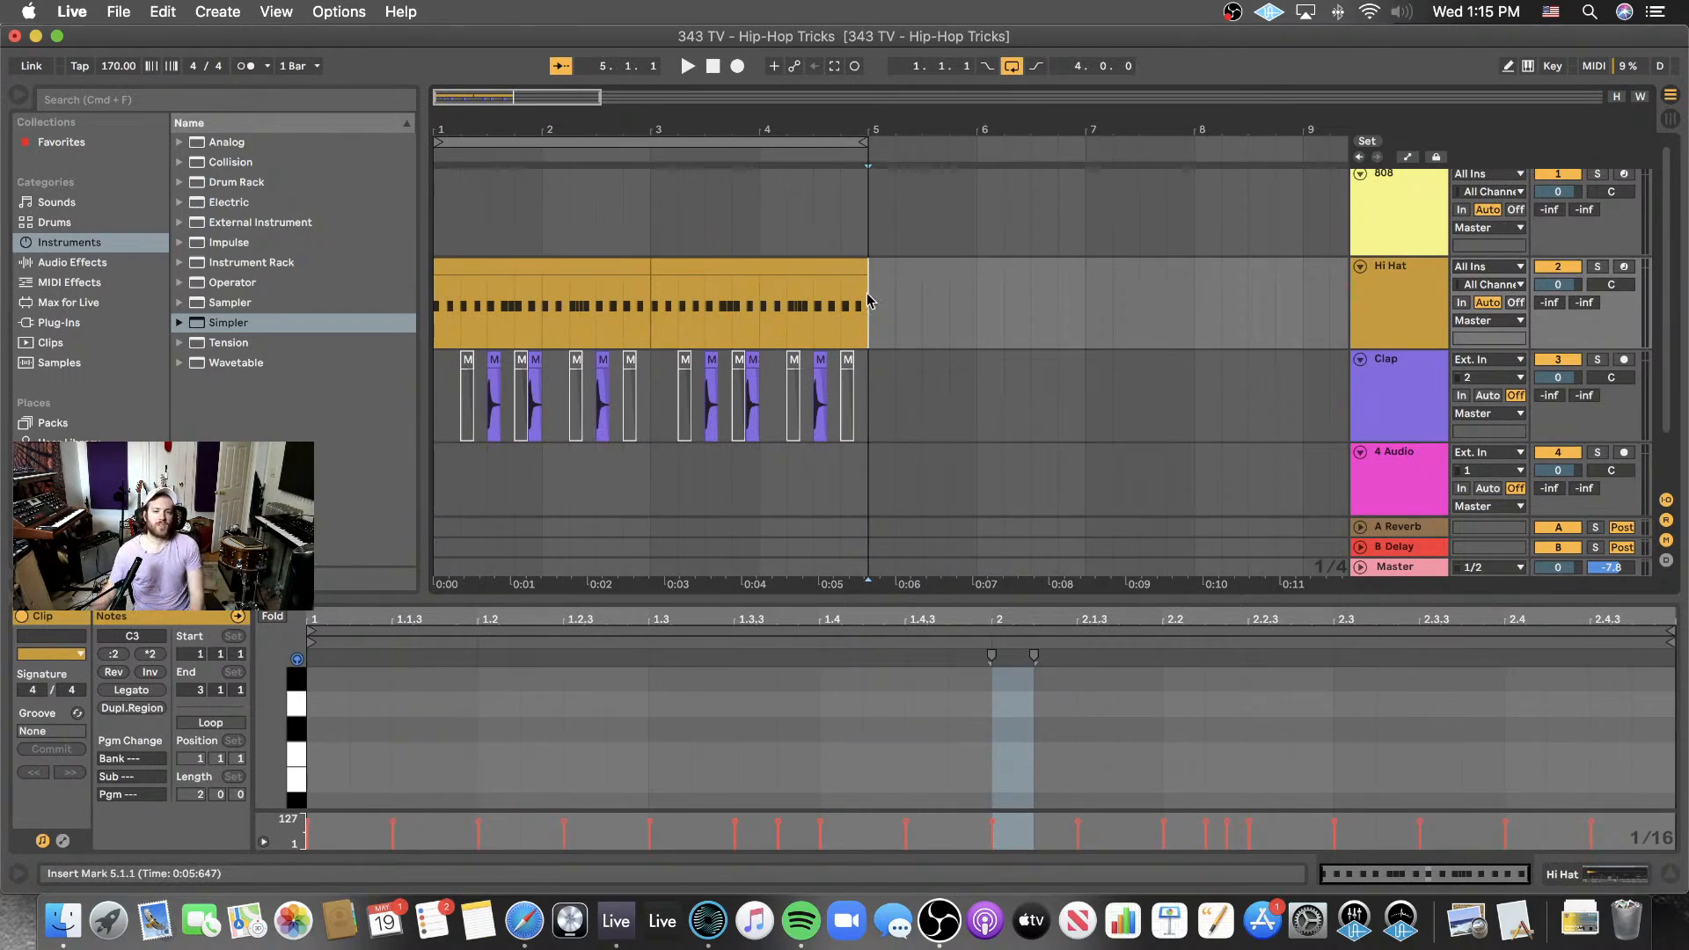
left_click(810, 264)
left_click(921, 299)
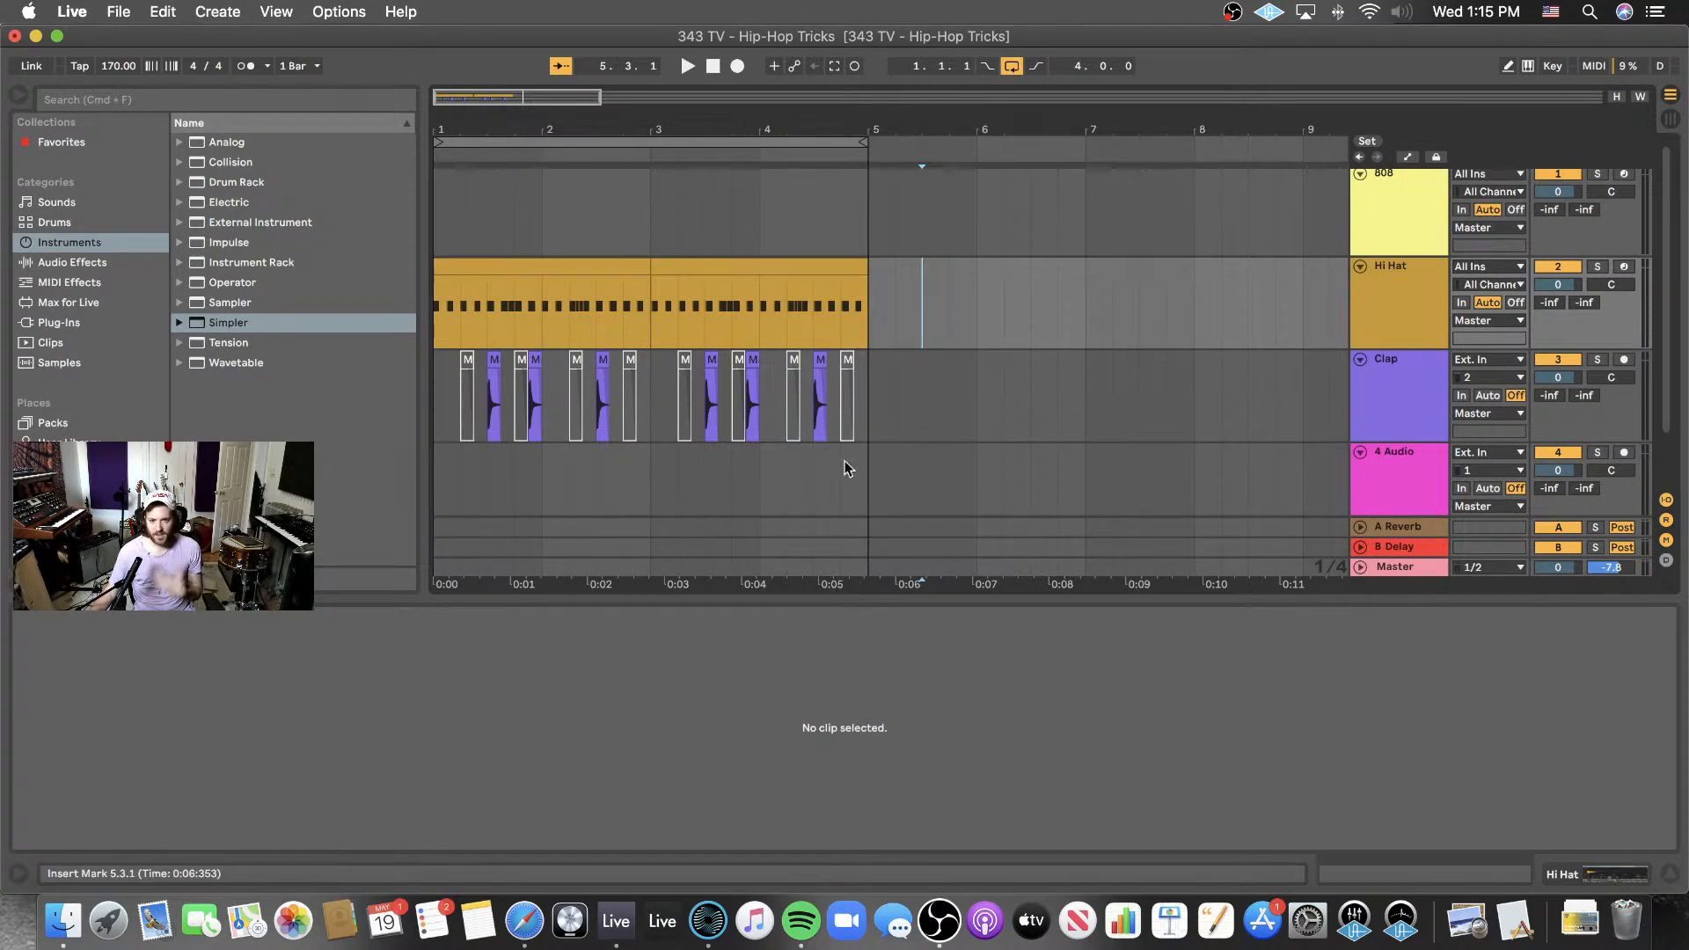
left_click(766, 273)
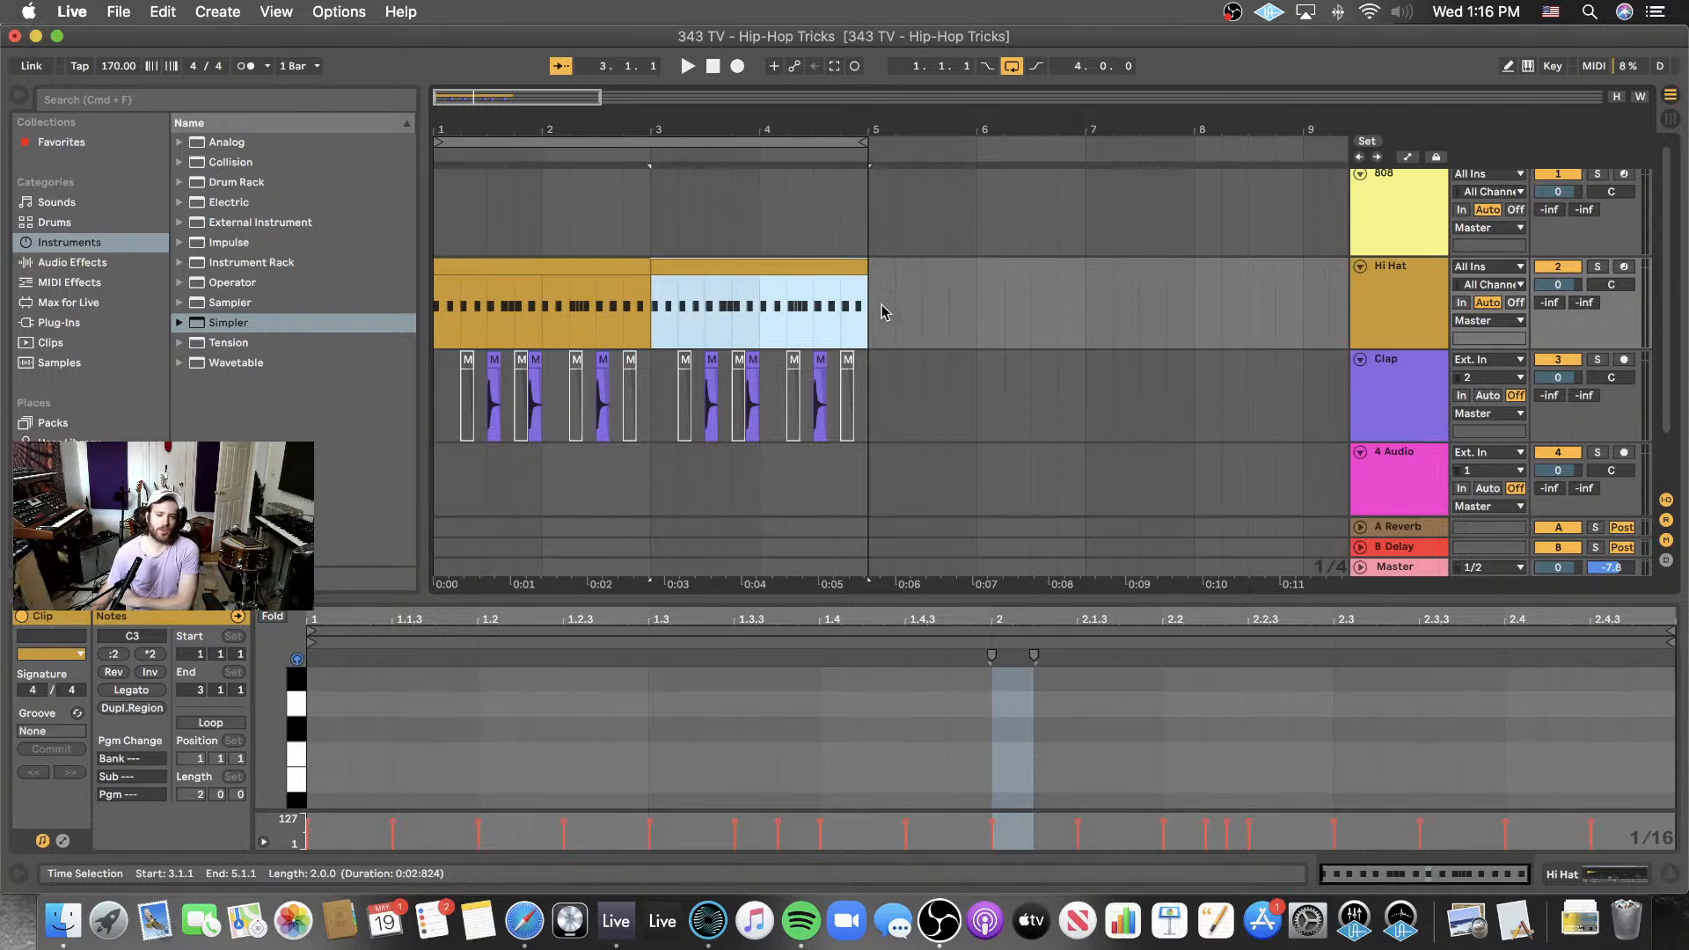
left_click(626, 269)
left_click(695, 265)
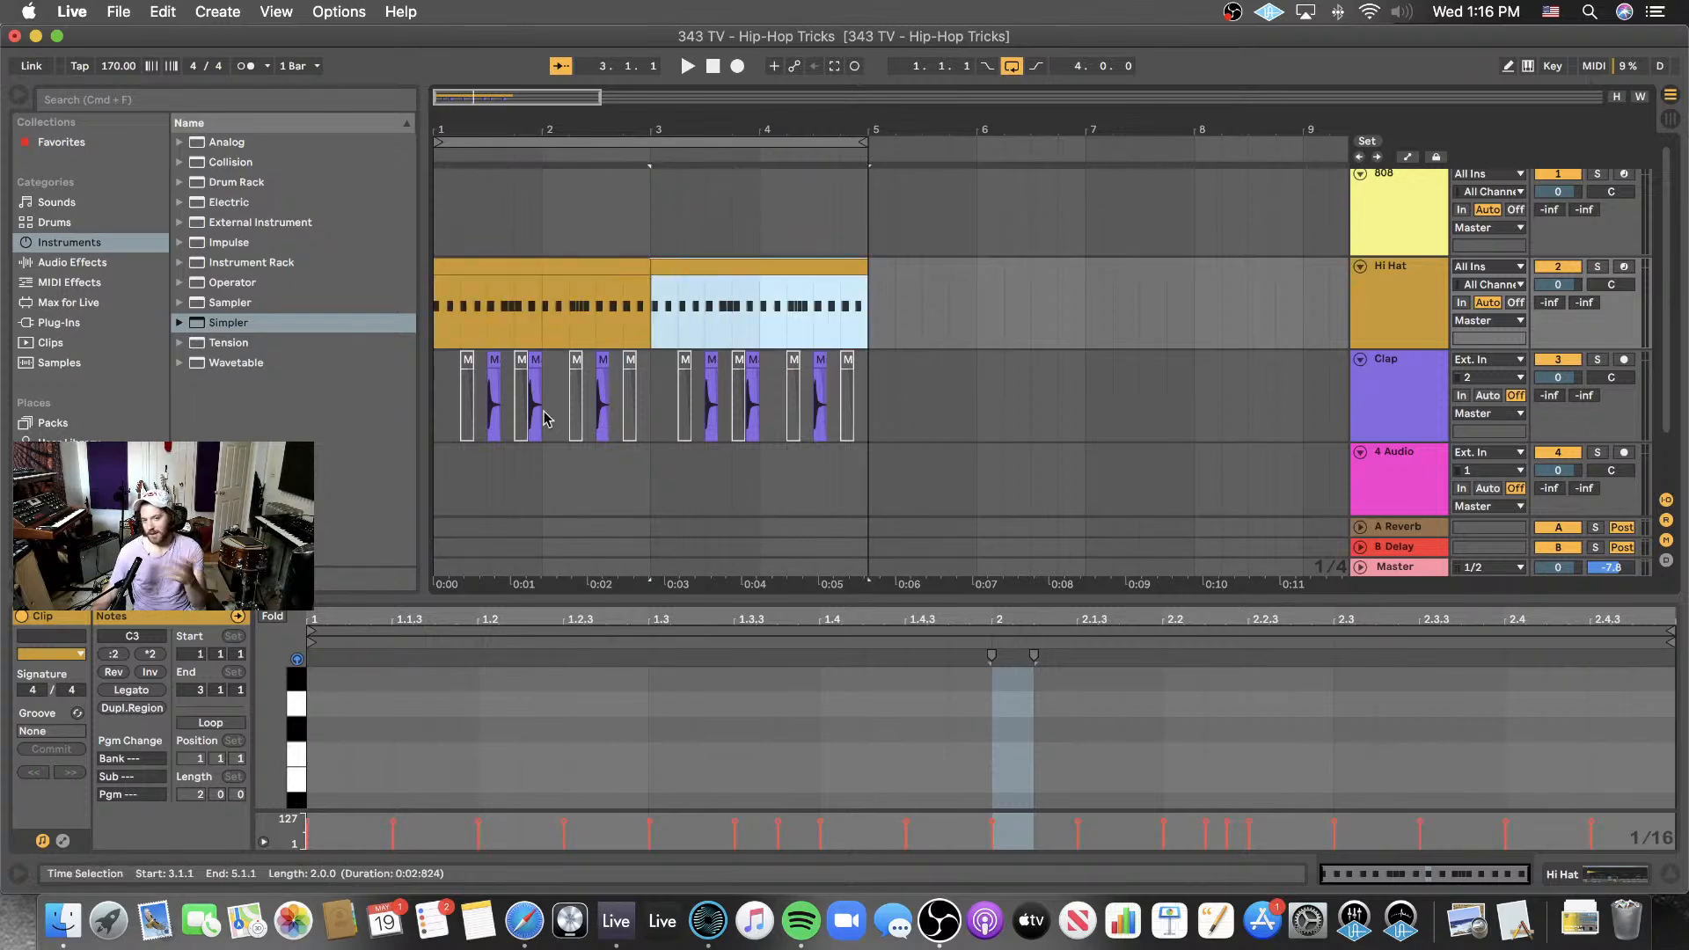
- Delete all deactivated clap clips and the extra claps at 1.4.3 and 3.4.3, keeping only the beat-3 claps across four bars
left_click(468, 354)
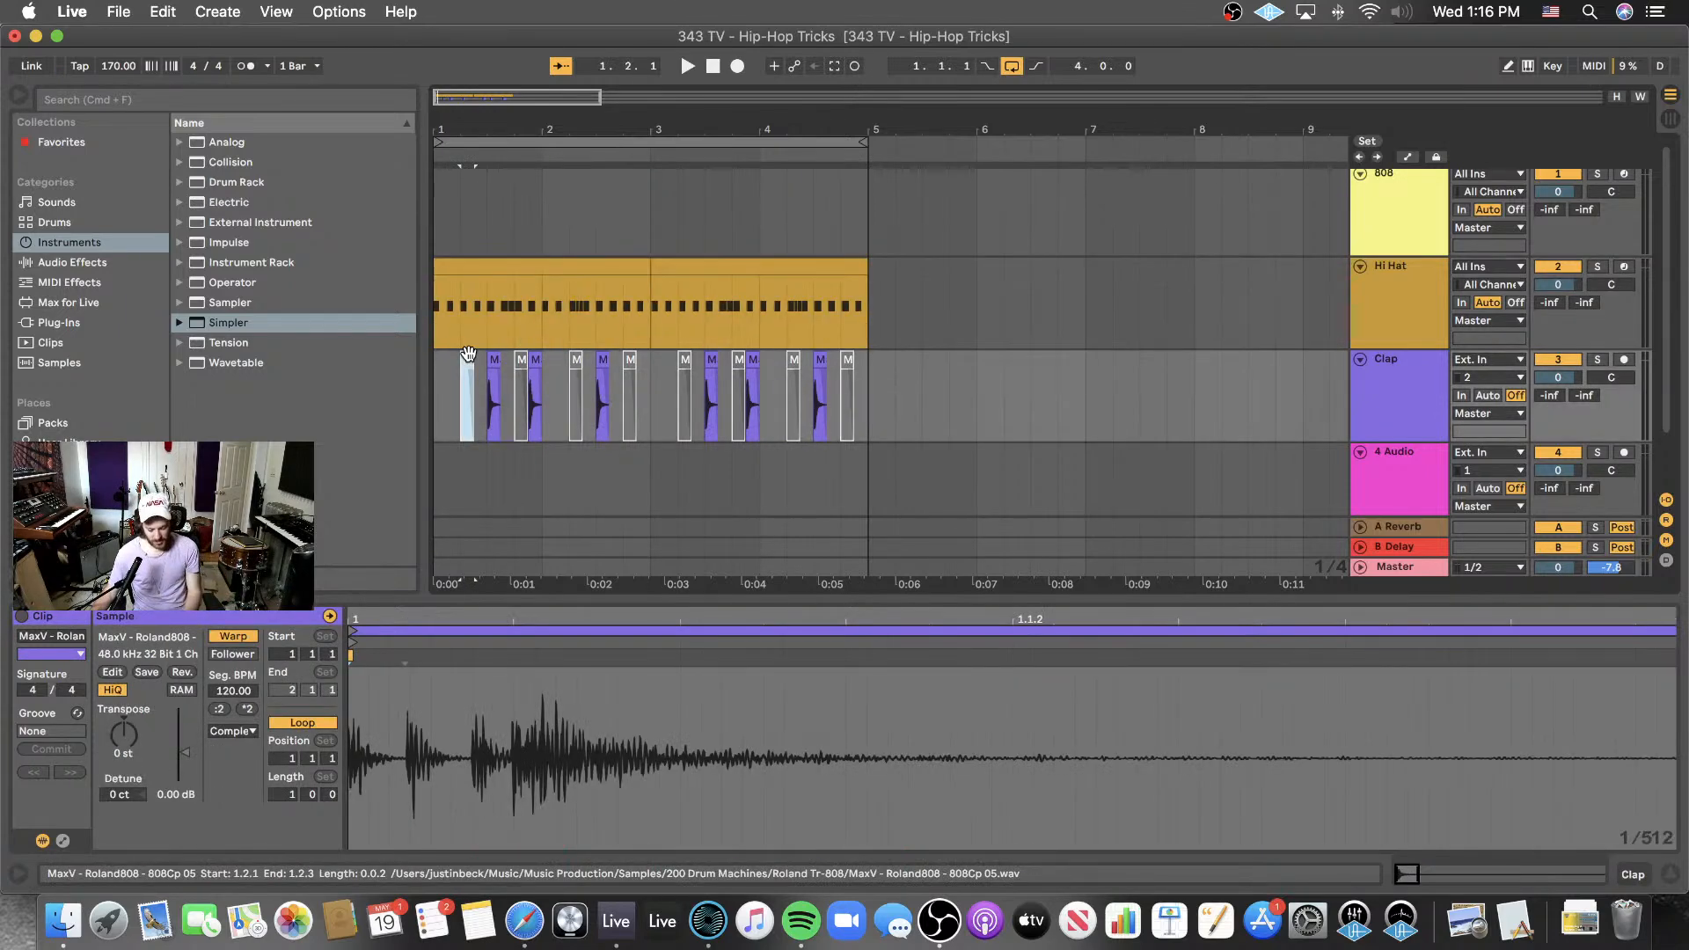
left_click_drag(468, 354, 695, 365)
left_click_drag(529, 376, 906, 389)
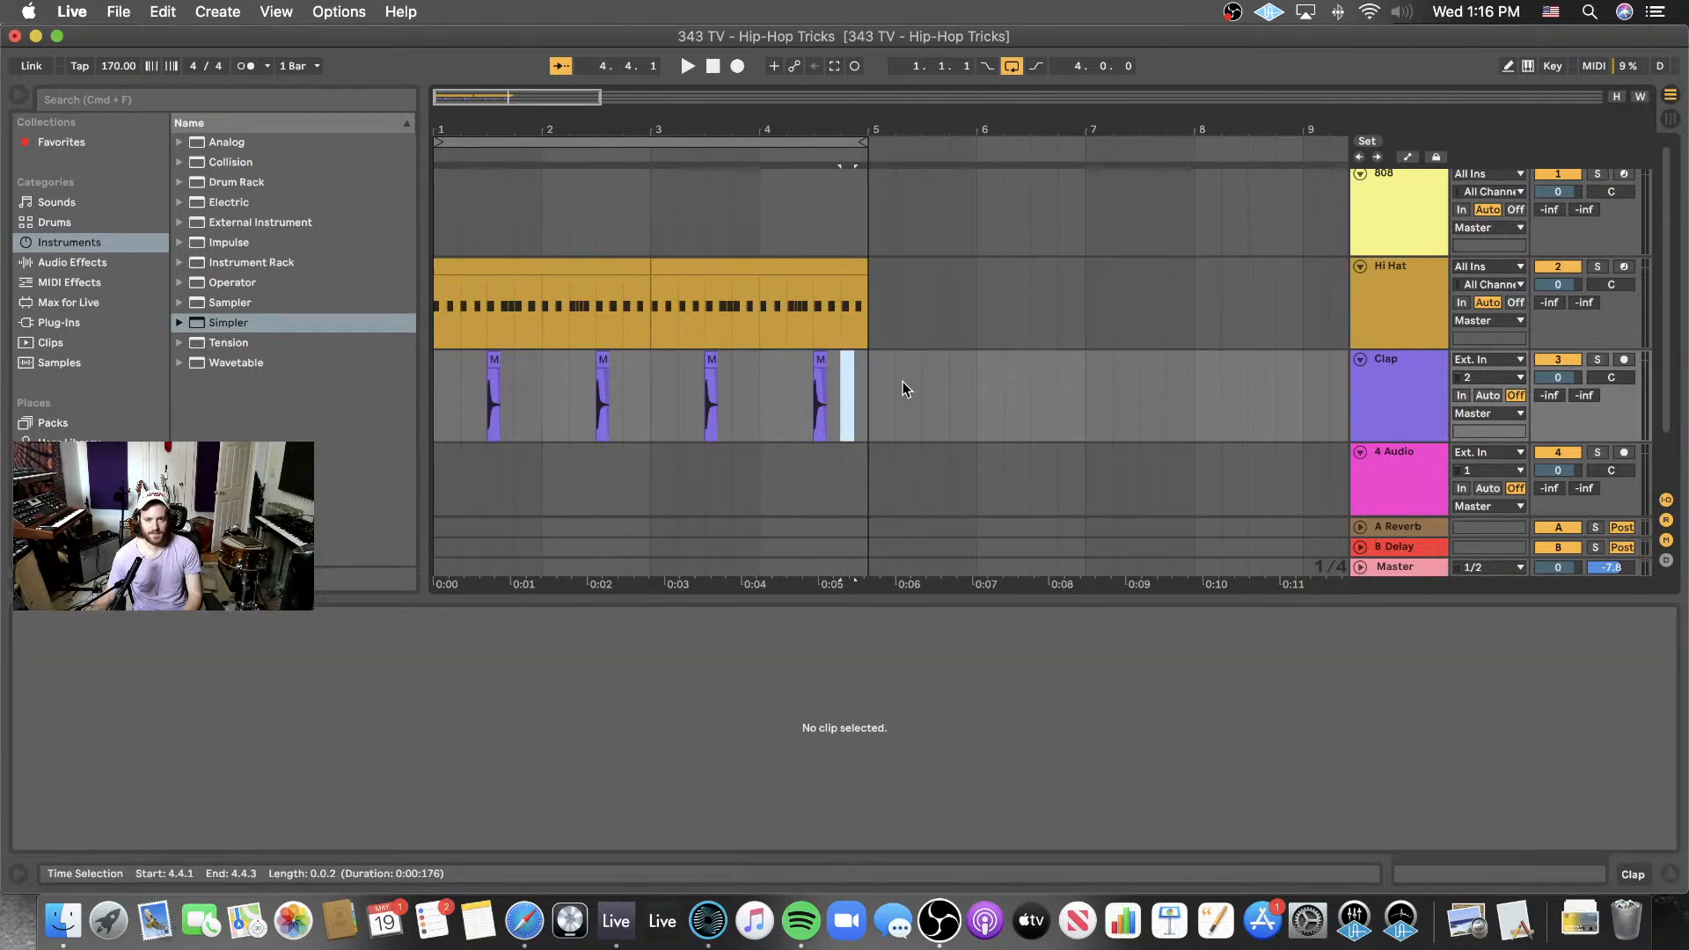
- Open the second Hi Hat clip in an enlarged note editor and audition the hi-hat sample at higher and lower pitches
left_click(690, 268)
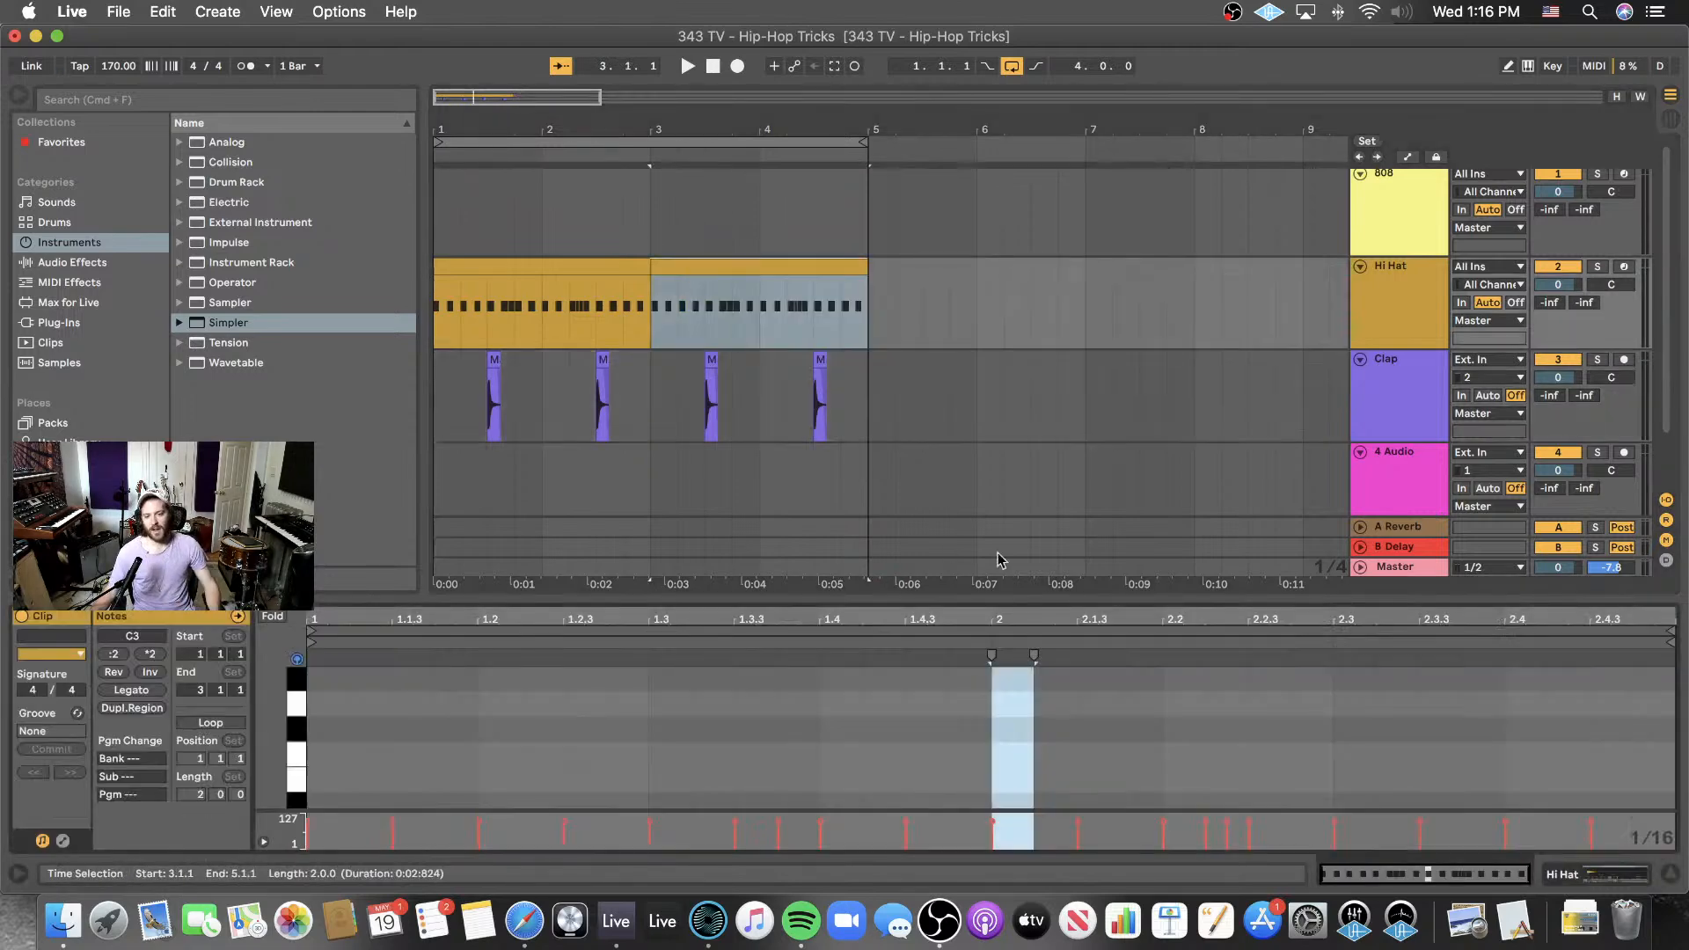
left_click_drag(989, 602, 1067, 425)
scroll(1031, 552, "up", 3)
left_click(1346, 225)
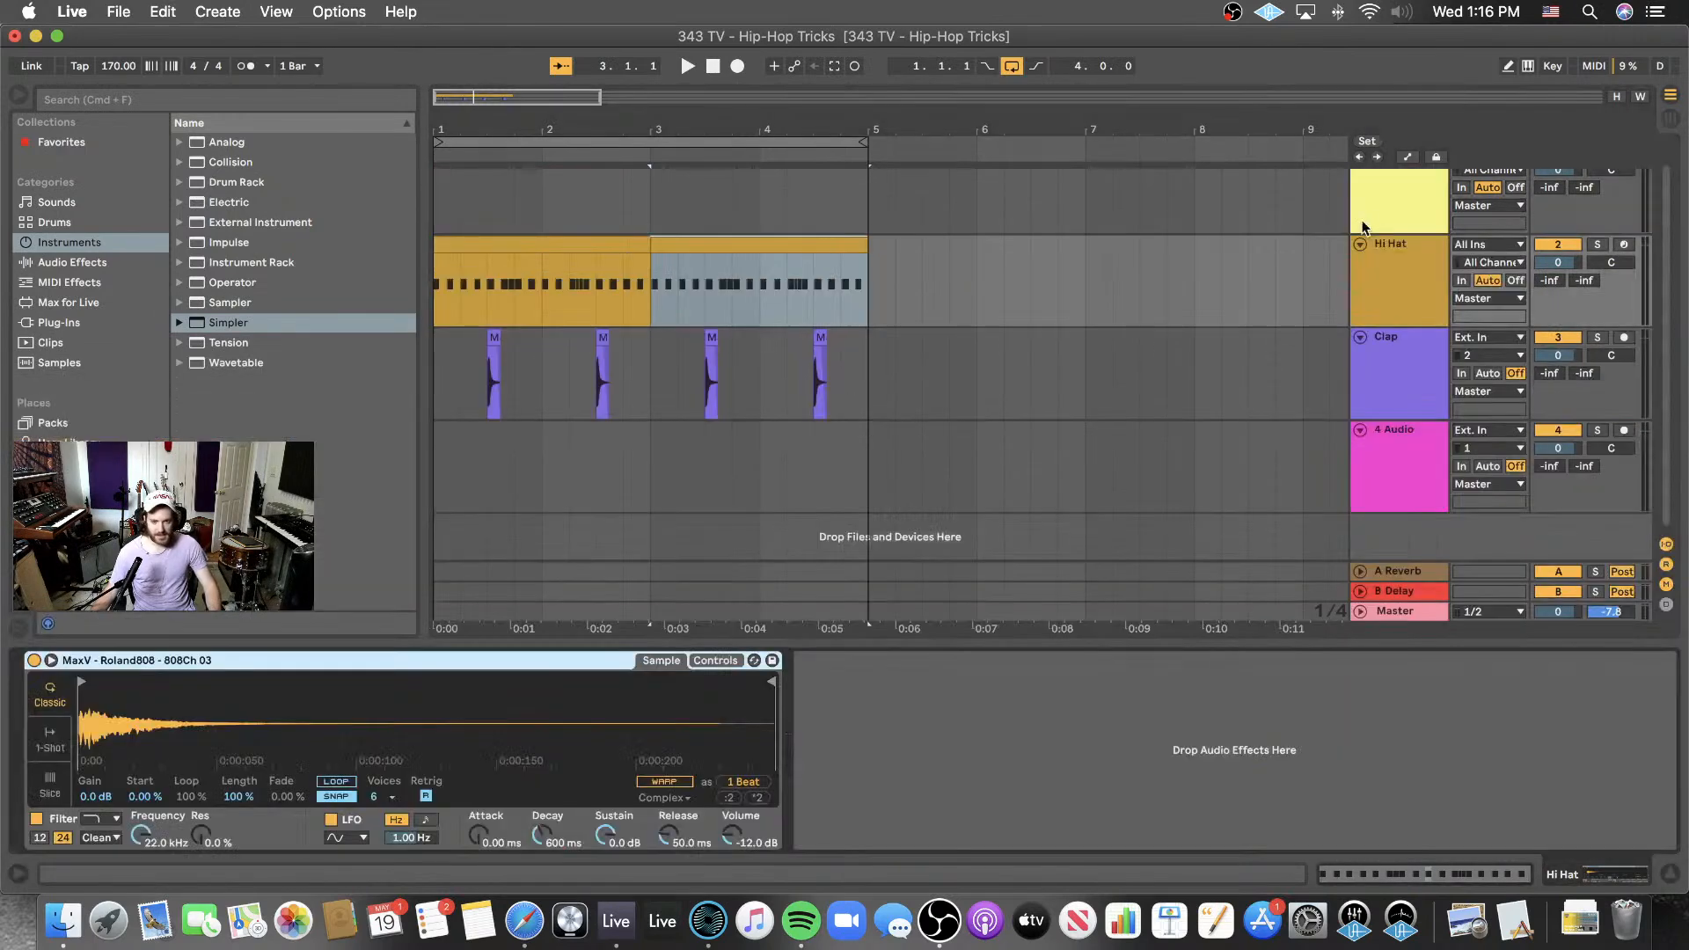
key("shift+Tab")
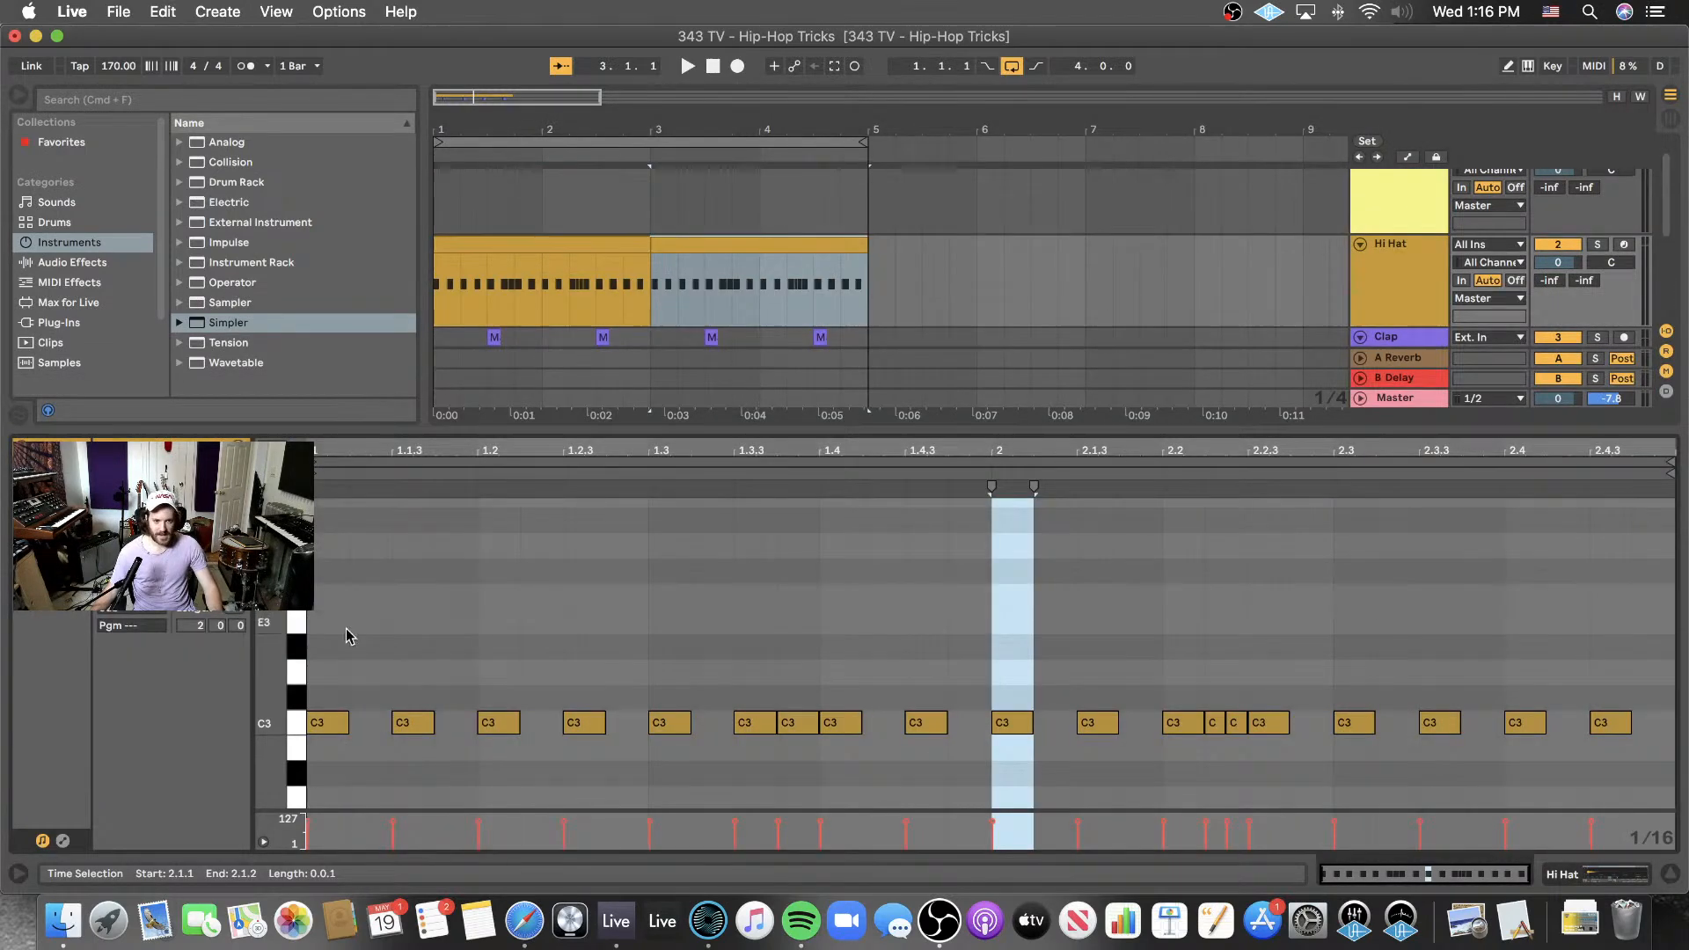
left_click_drag(296, 572, 296, 543)
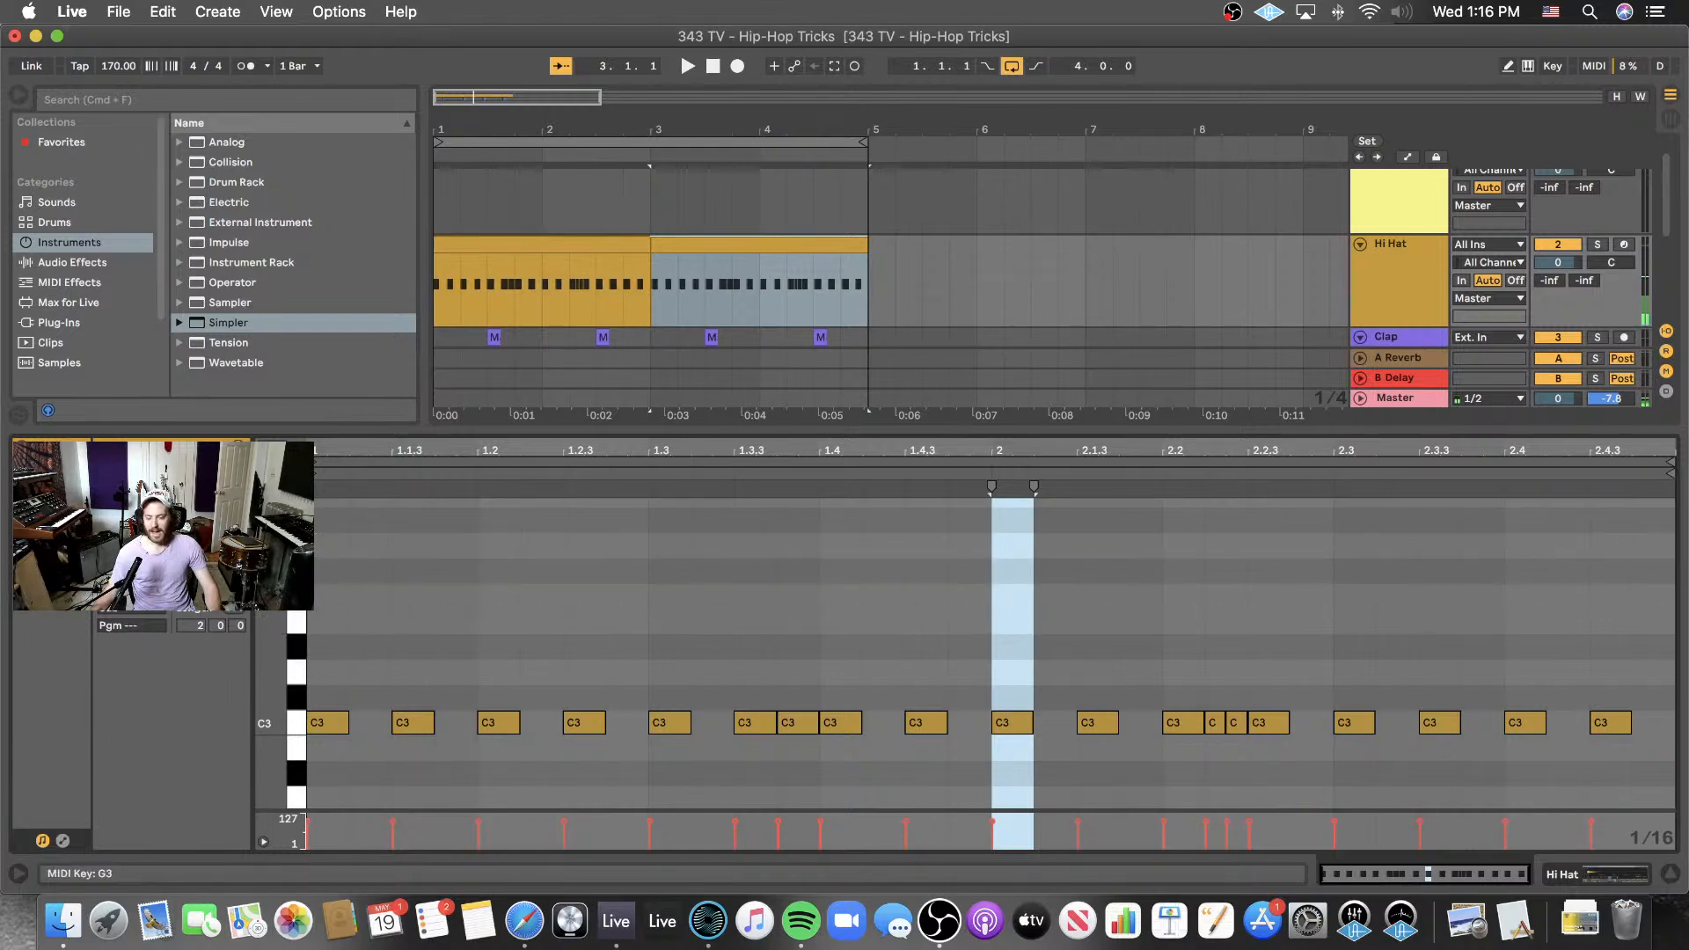
scroll(362, 734, "down", 1)
mouse_move(296, 761)
left_mouse_down()
mouse_move(294, 804)
mouse_move(296, 658)
mouse_move(294, 767)
left_mouse_up()
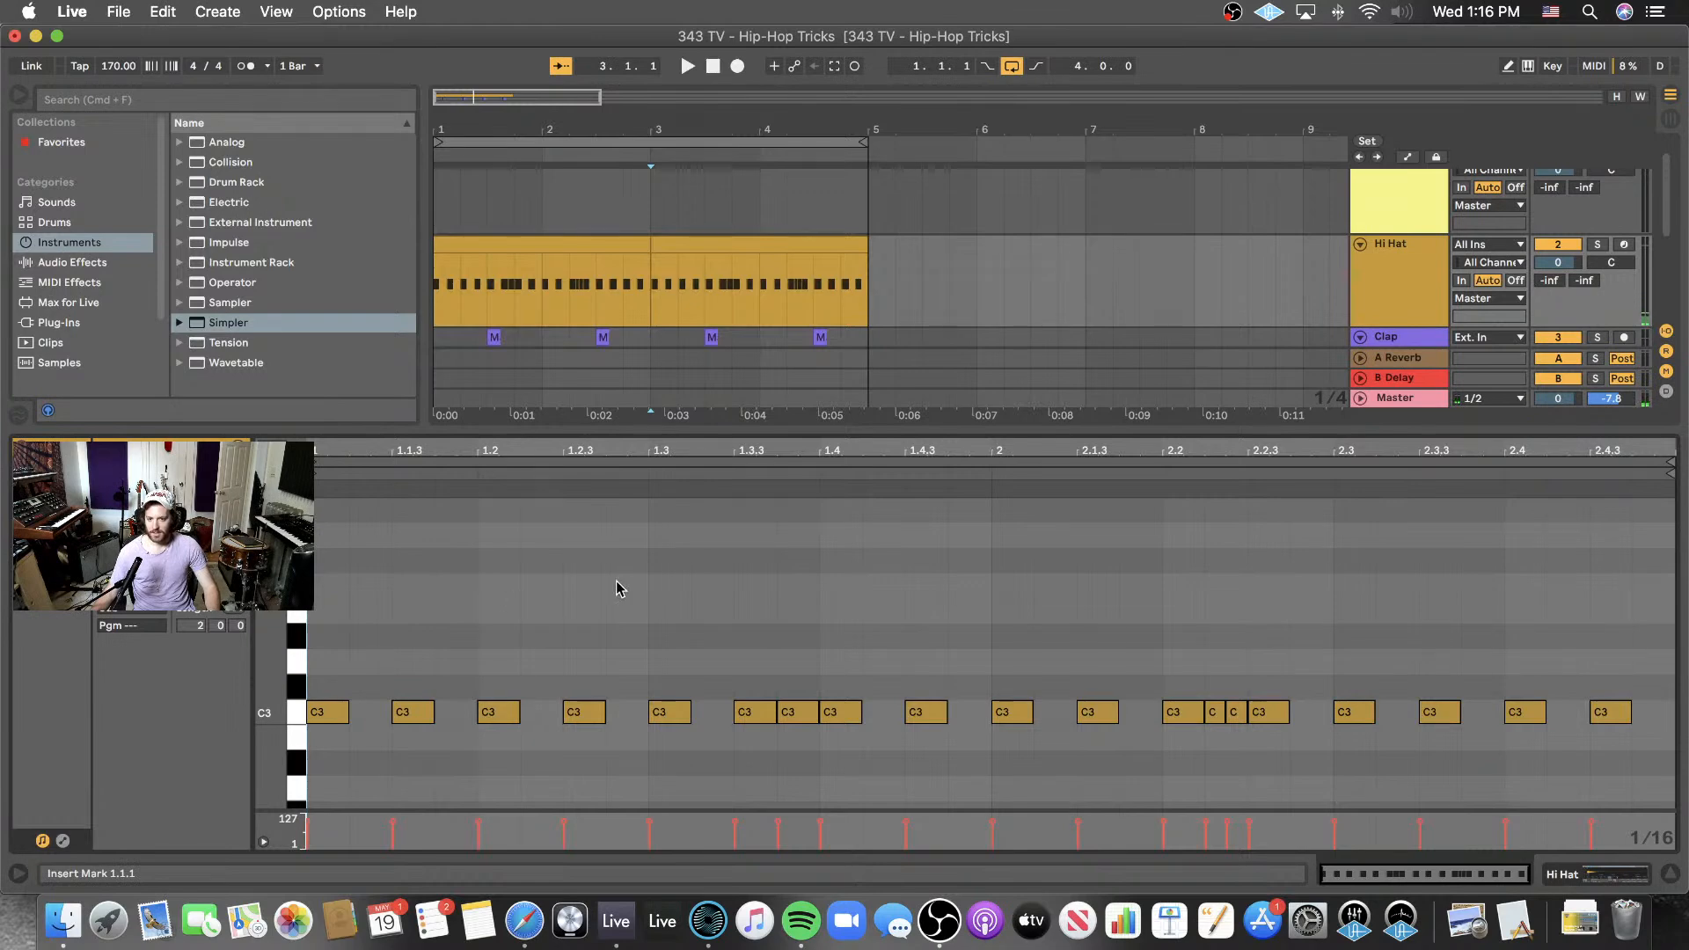
- Consolidate the two Hi Hat clips into one four-bar clip and play it up to the fill at 4.2
key("space")
left_click(593, 264)
key("space")
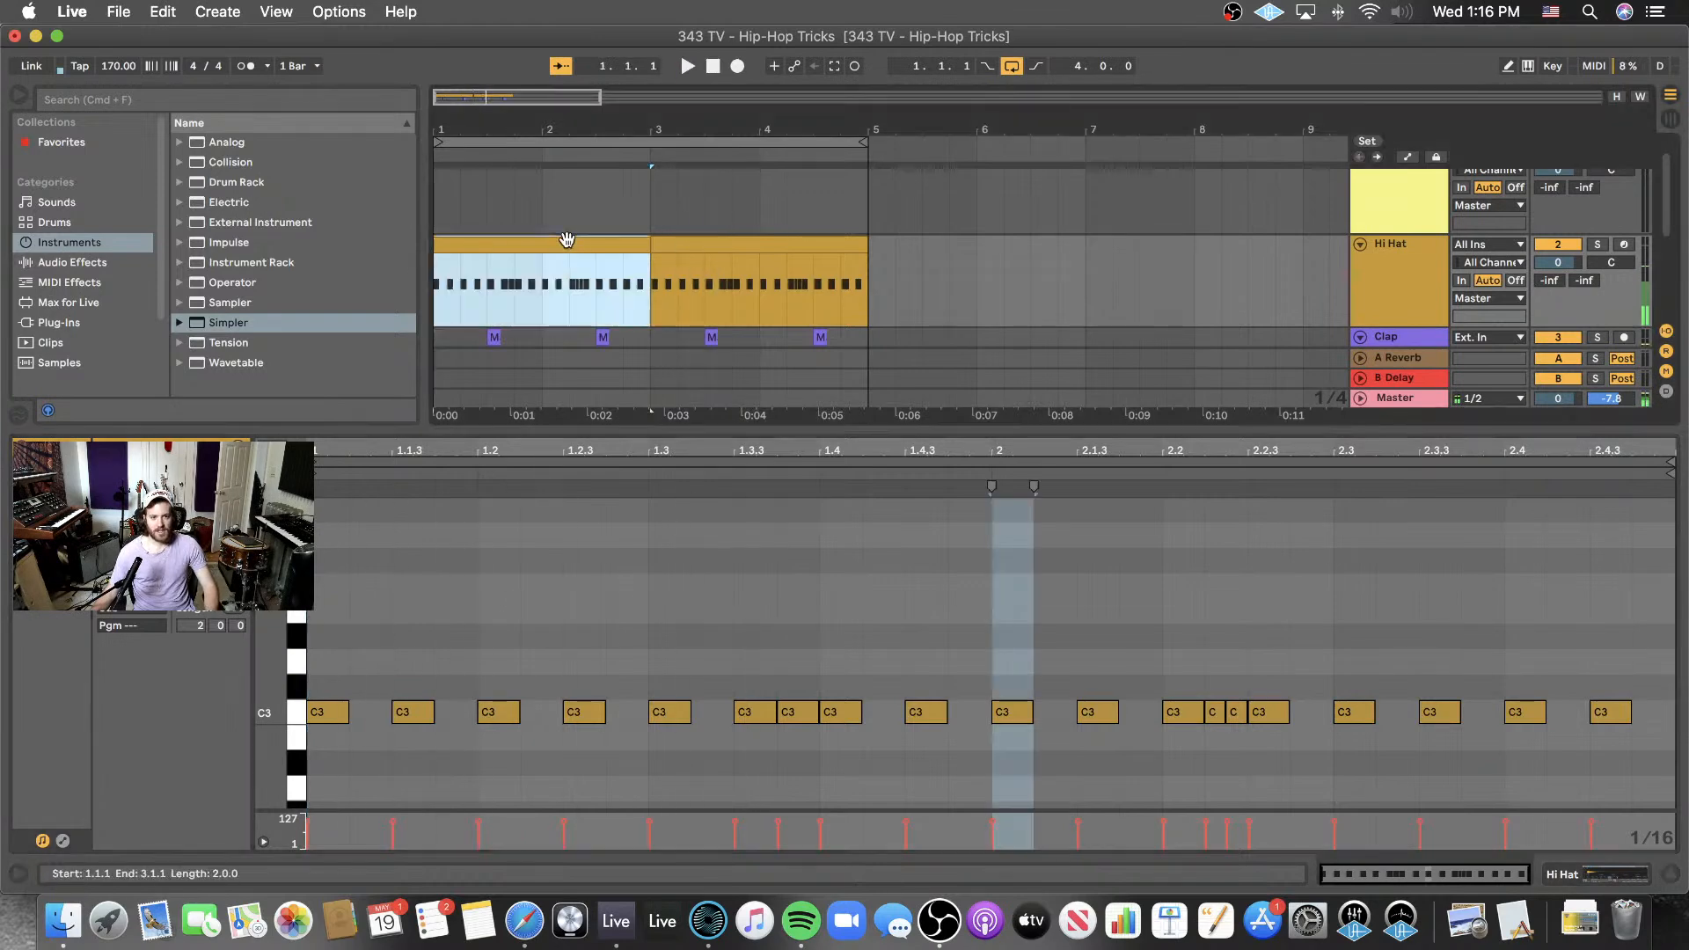
left_click_drag(869, 281, 420, 289)
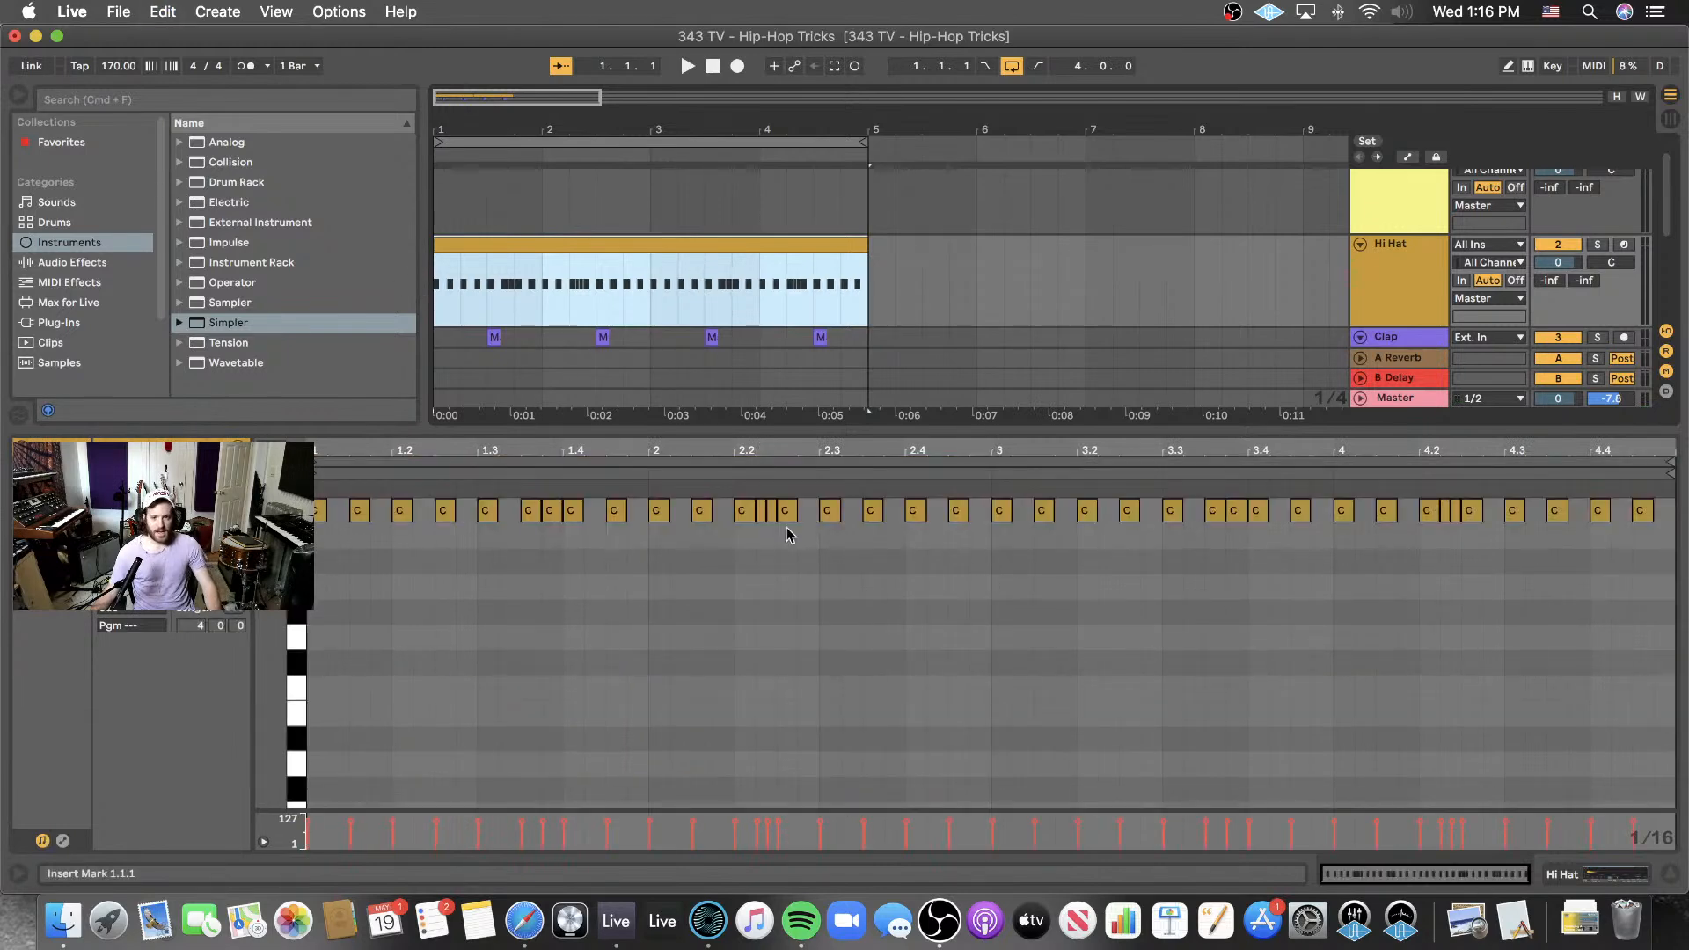
left_click(786, 528)
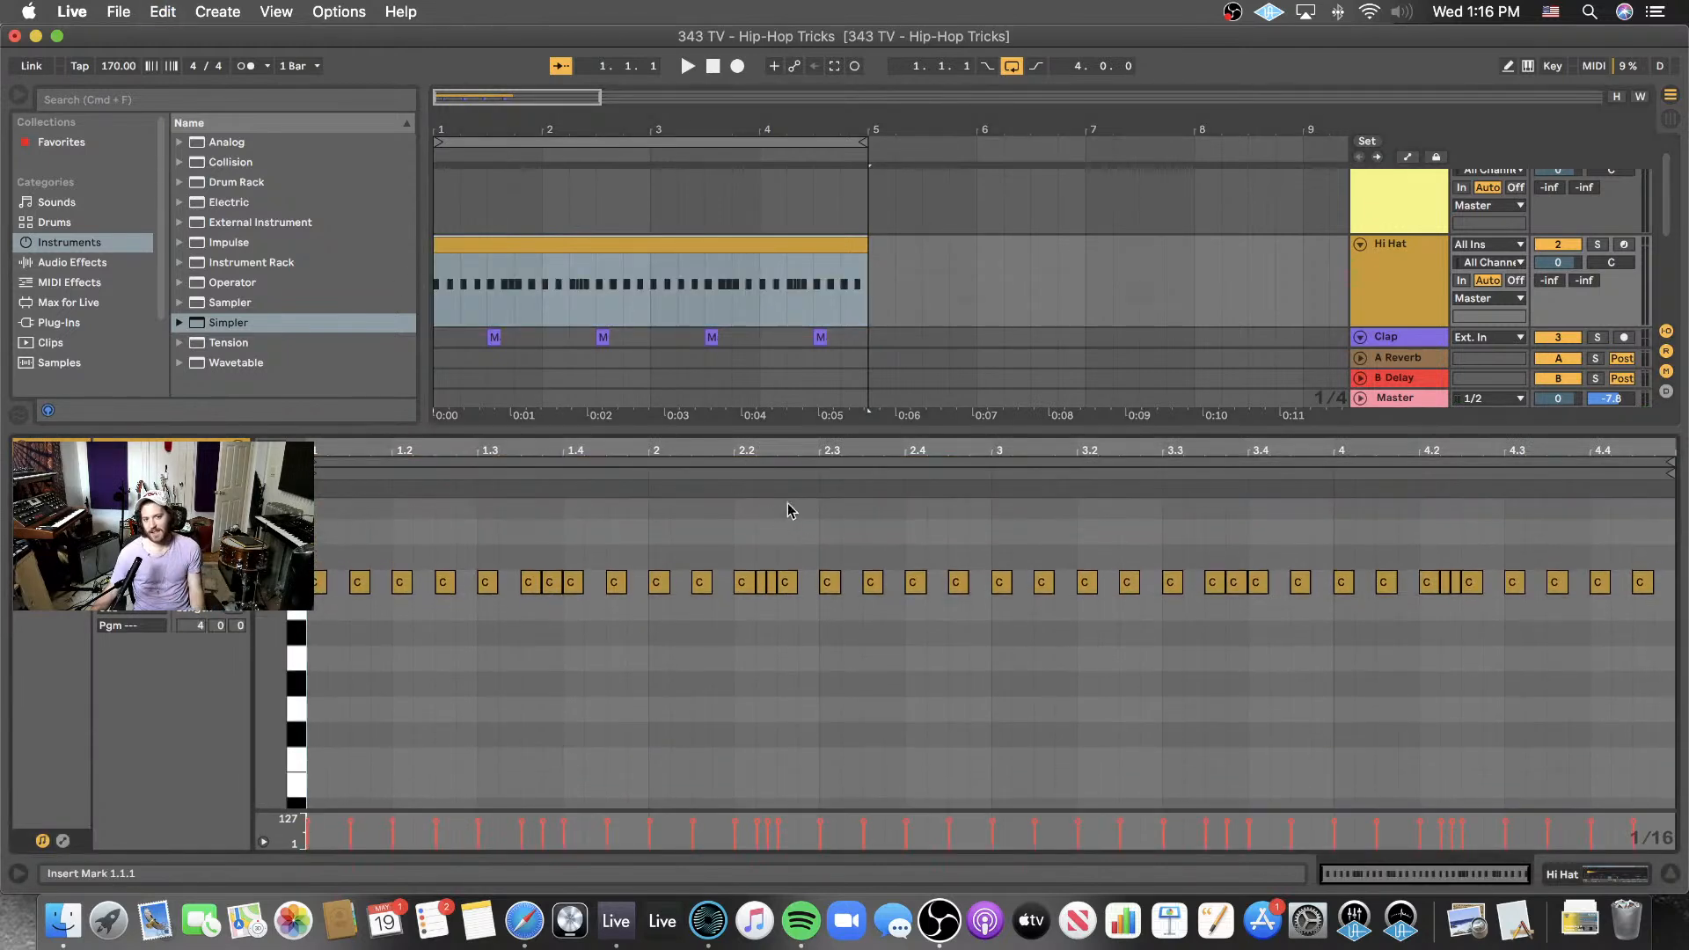
key("space")
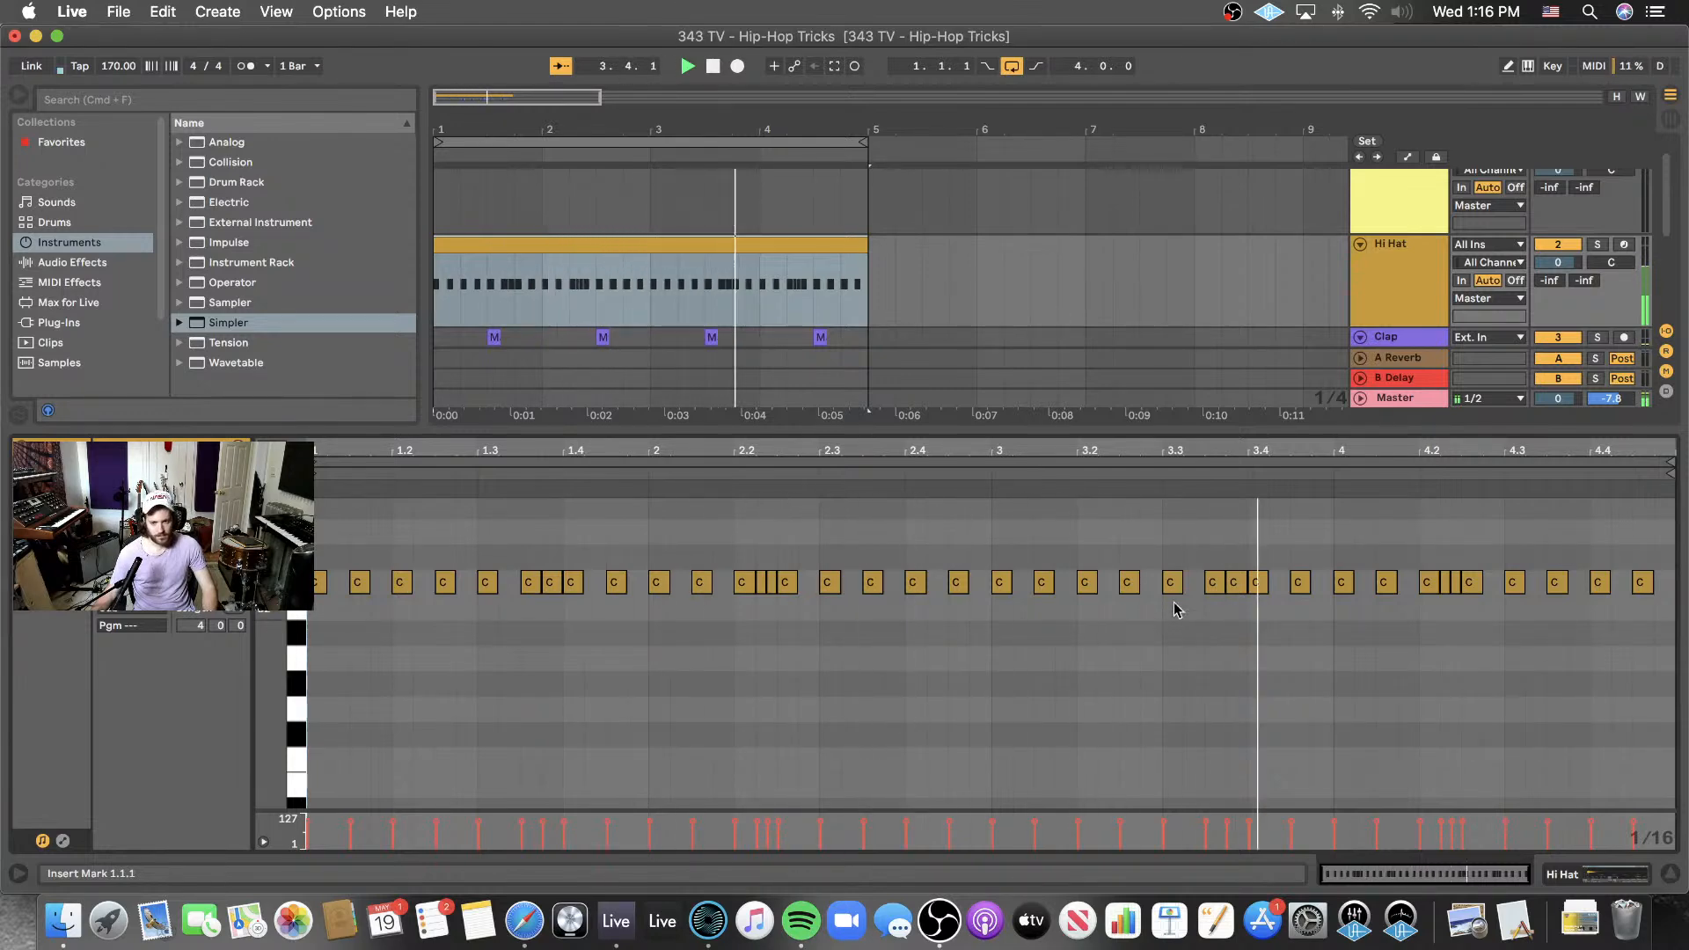
left_click(1461, 563)
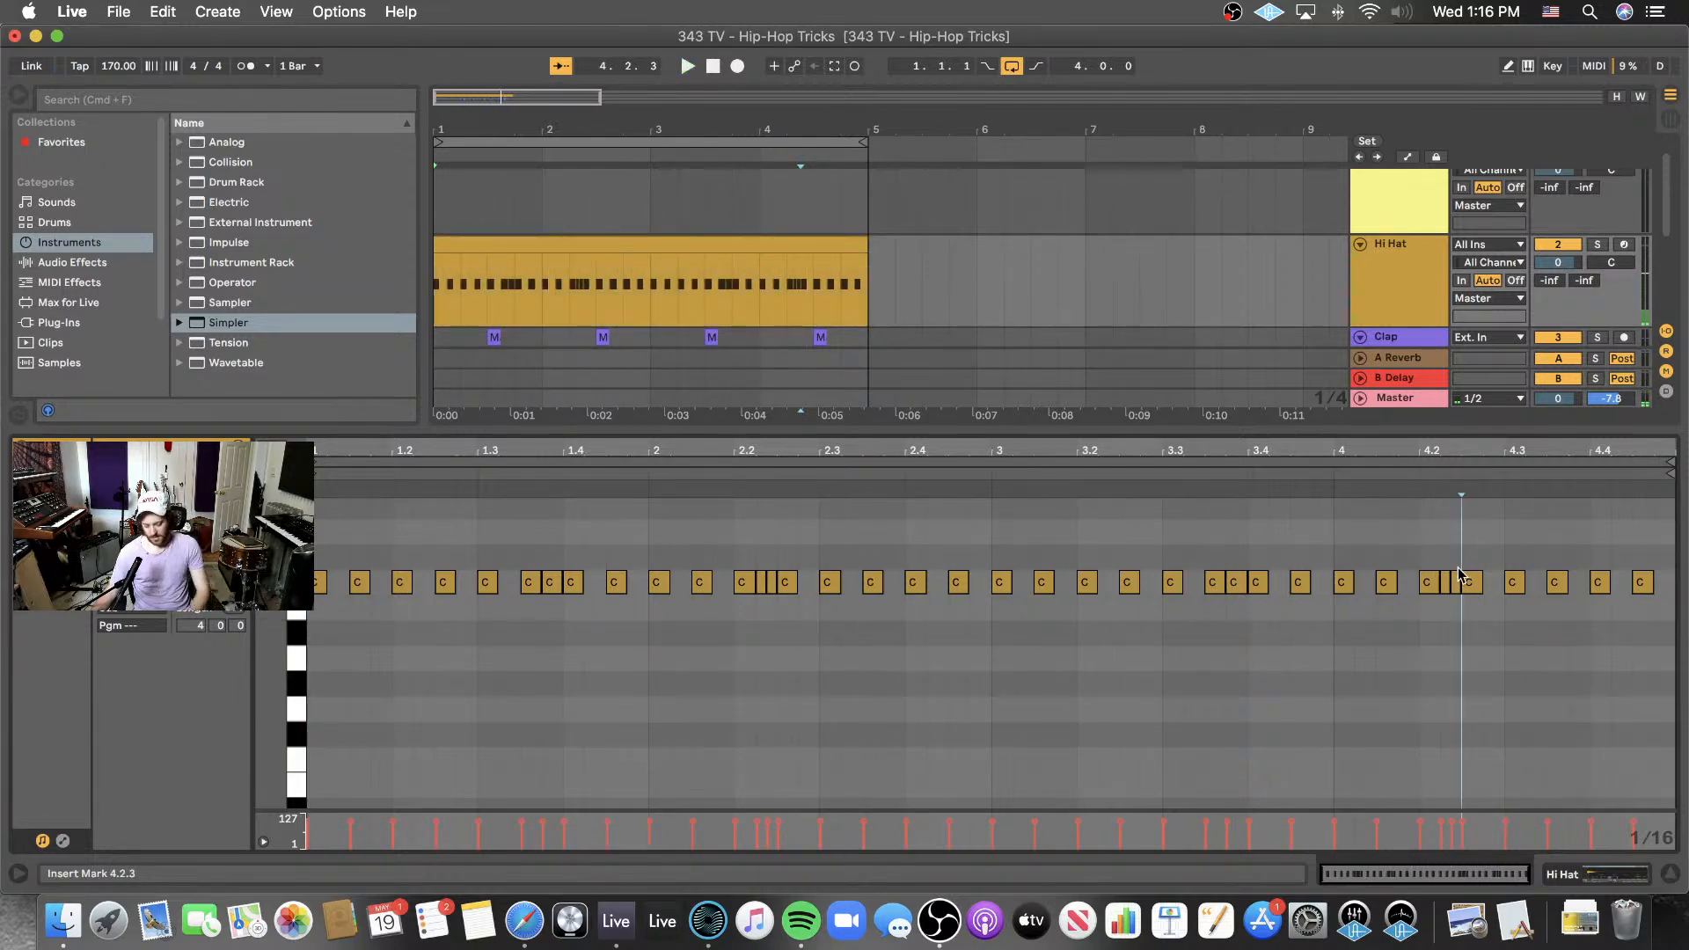
- Transpose the two 1/32 notes from 4.2.2 down to A2 and F#2, and the note at 4.2.3 to E2
key("plus")
left_click_drag(1434, 595, 1437, 655)
mouse_move(1451, 587)
left_mouse_down()
mouse_move(1457, 683)
mouse_move(1435, 746)
mouse_move(1452, 585)
left_mouse_up()
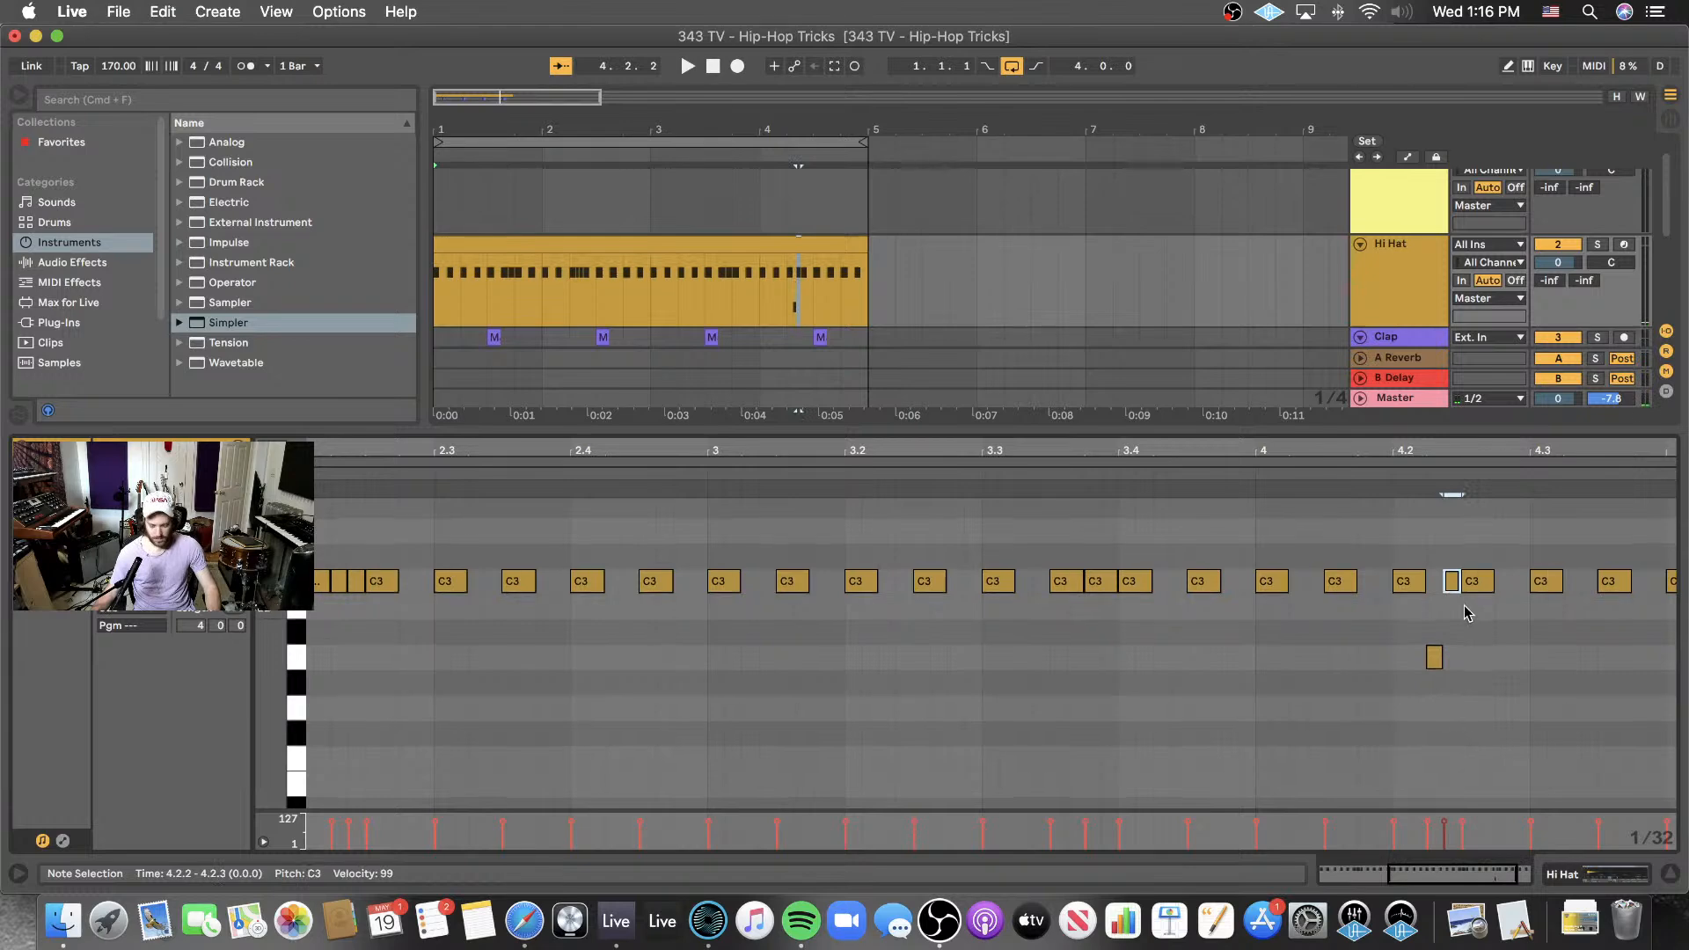
key("Down")
key("Down")
key("Down")
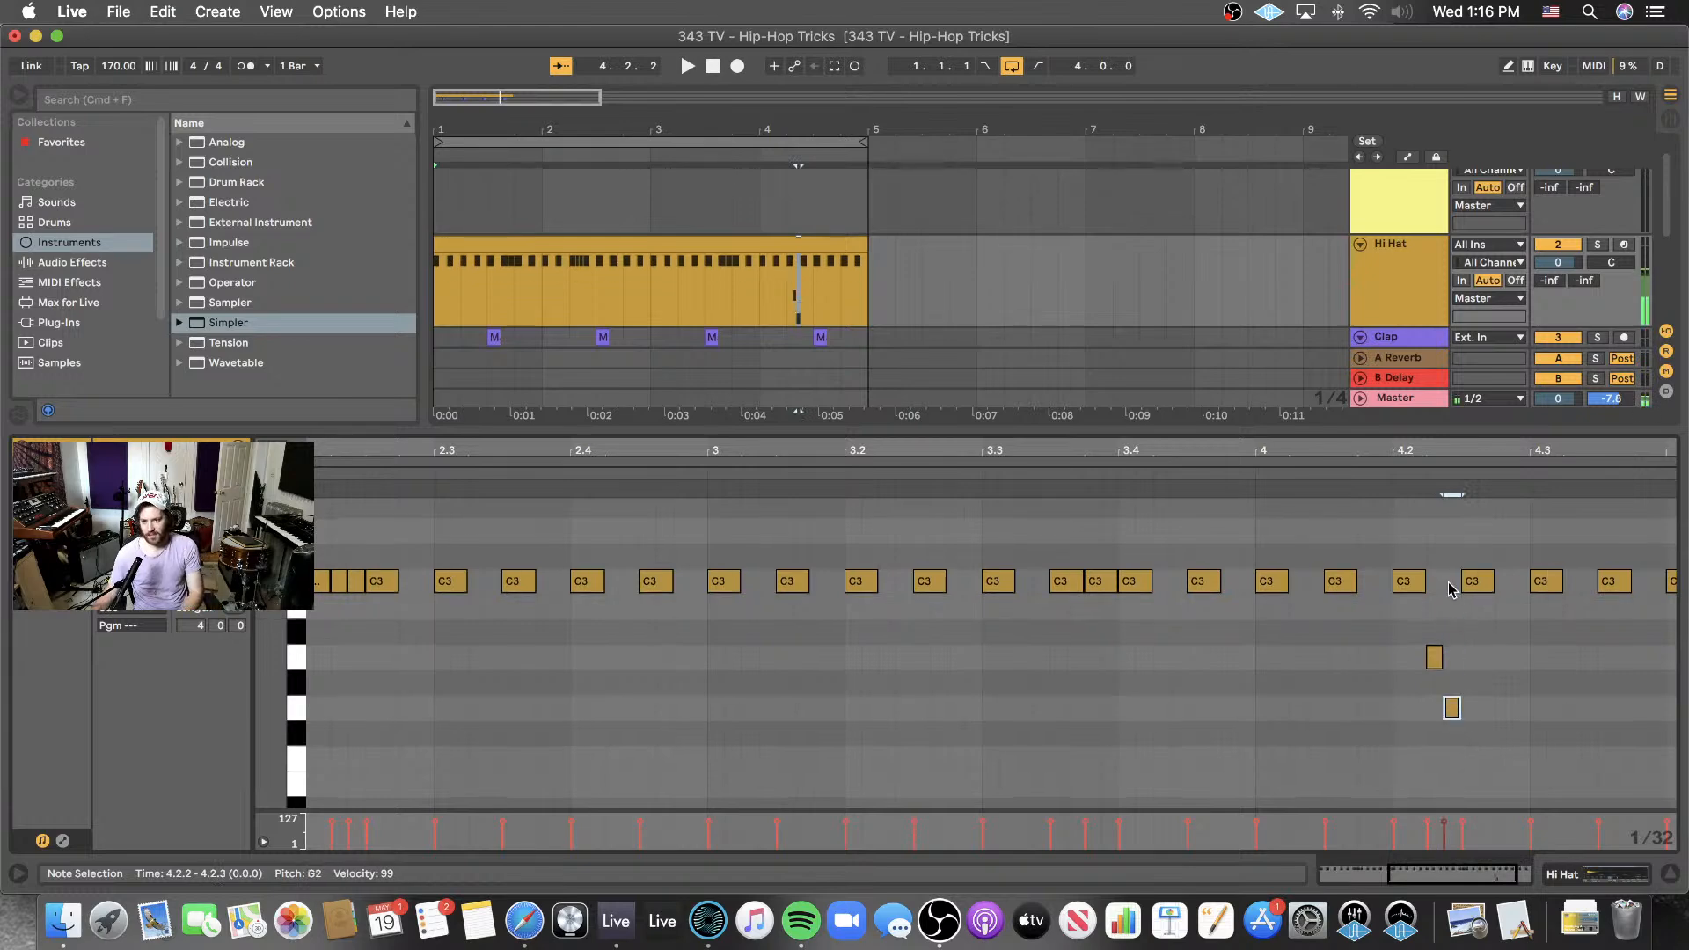
left_click_drag(1470, 581, 1472, 785)
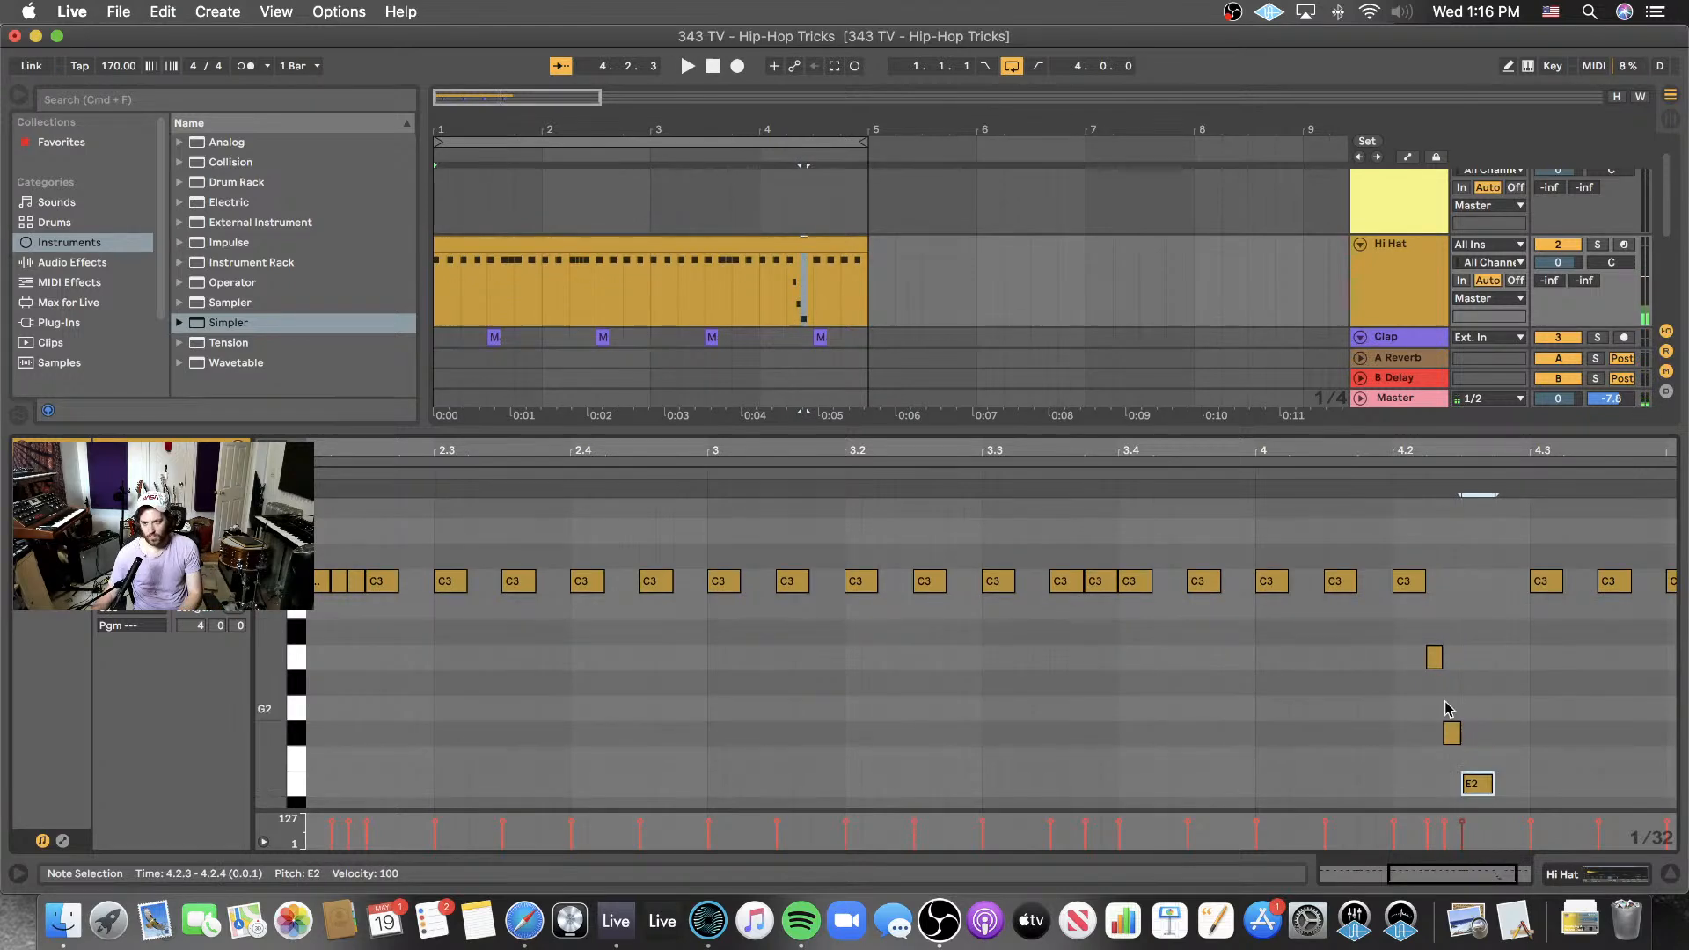
- Play the four-bar beat and bring the full Hi Hat clip with its descending fill back into the note editor
key("space")
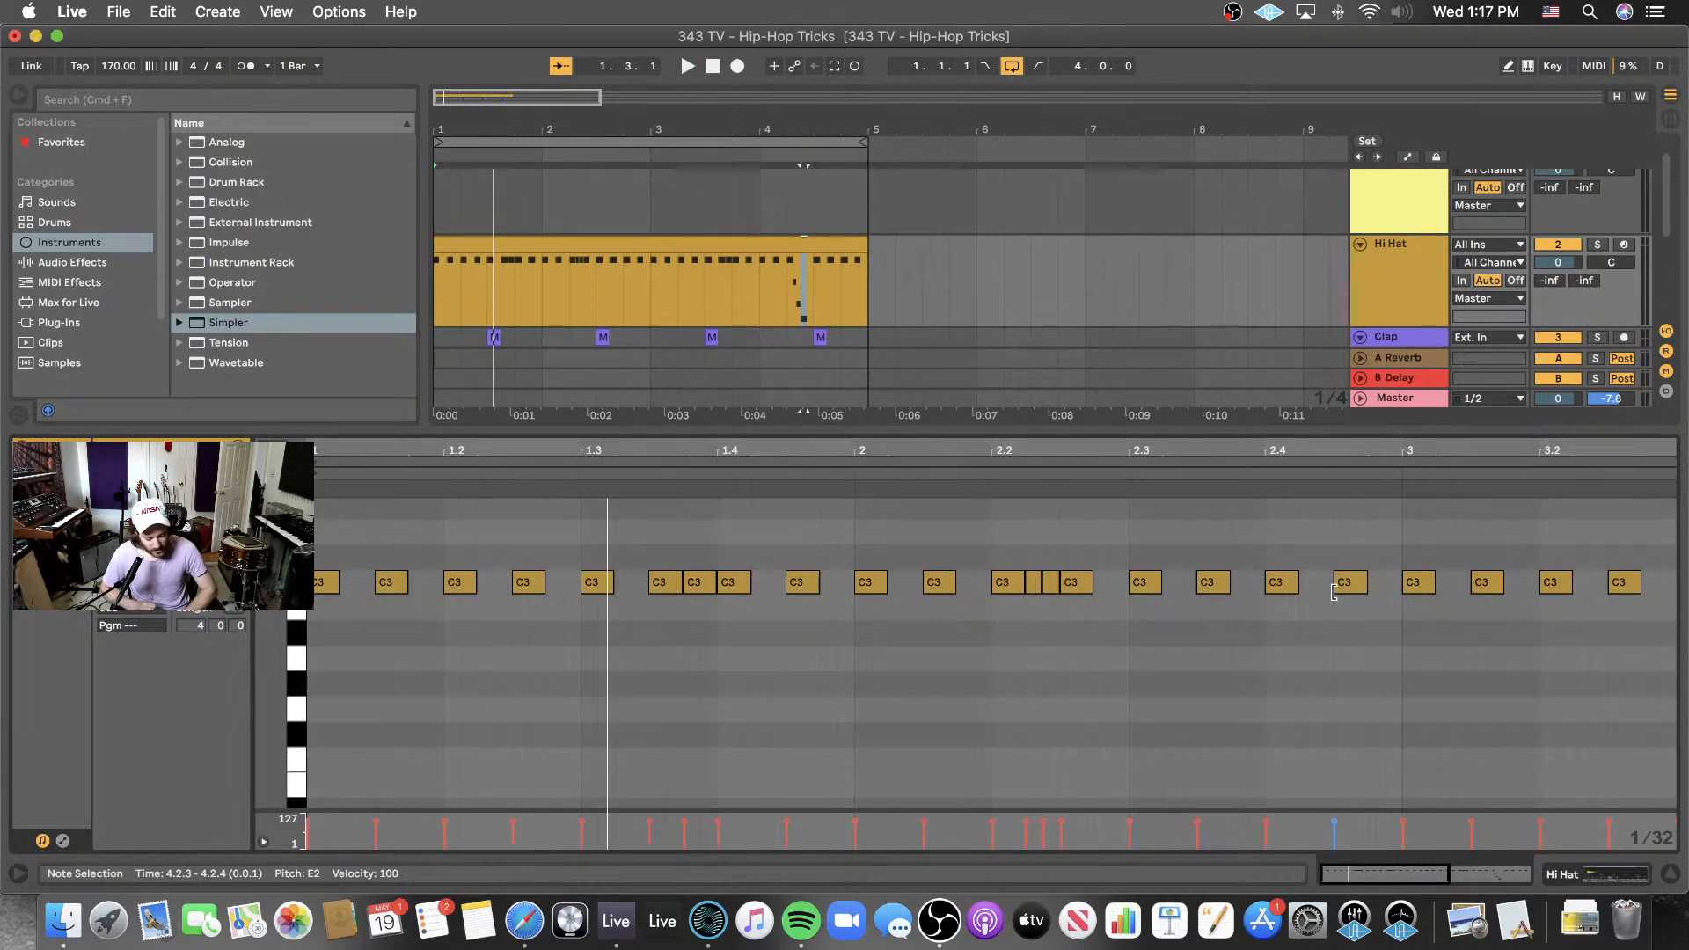
scroll(1333, 591, "down", 3)
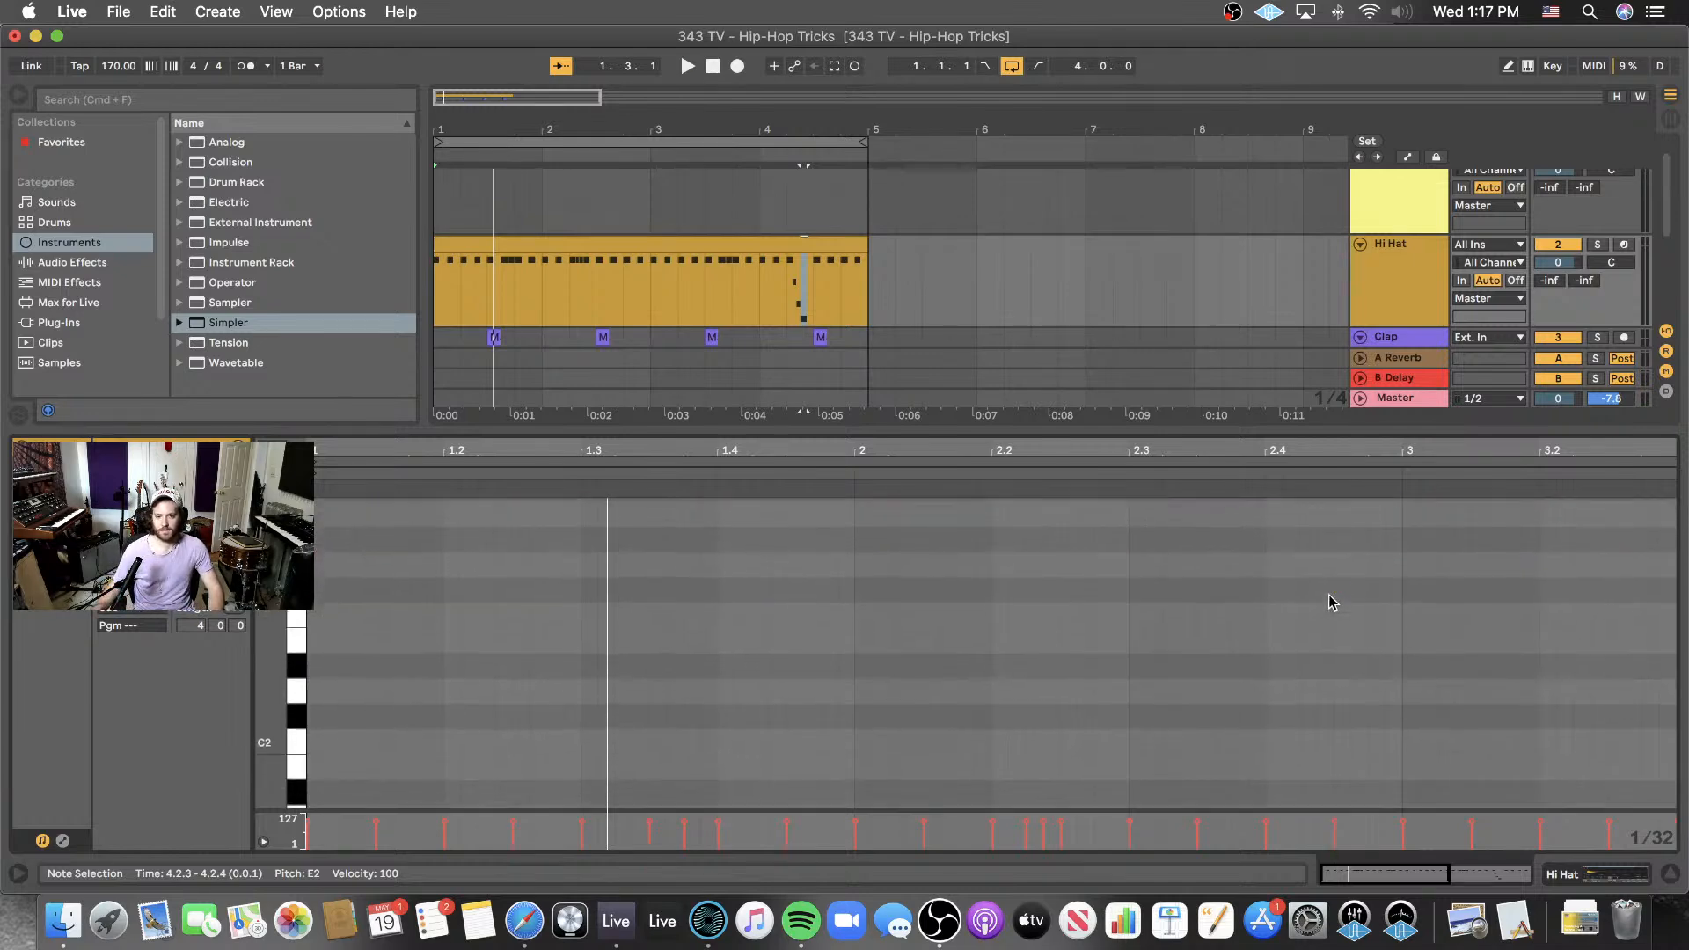
key("space")
scroll(851, 264, "down", 2)
scroll(851, 264, "right", 1)
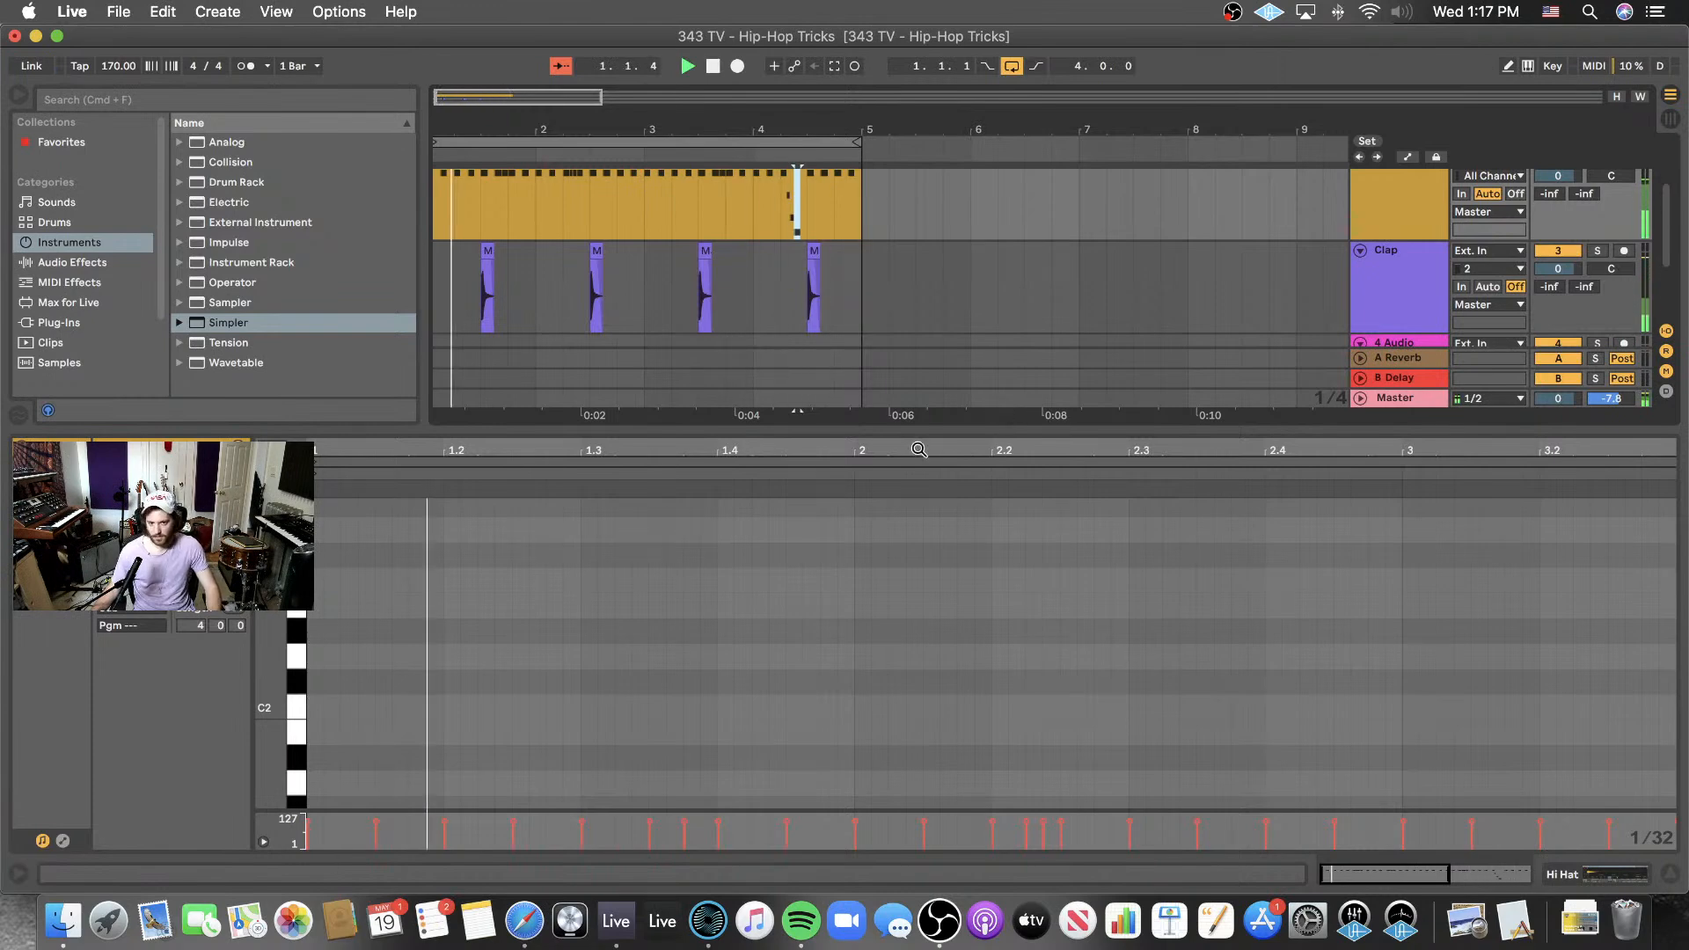
left_click(815, 283)
scroll(800, 280, "up", 1)
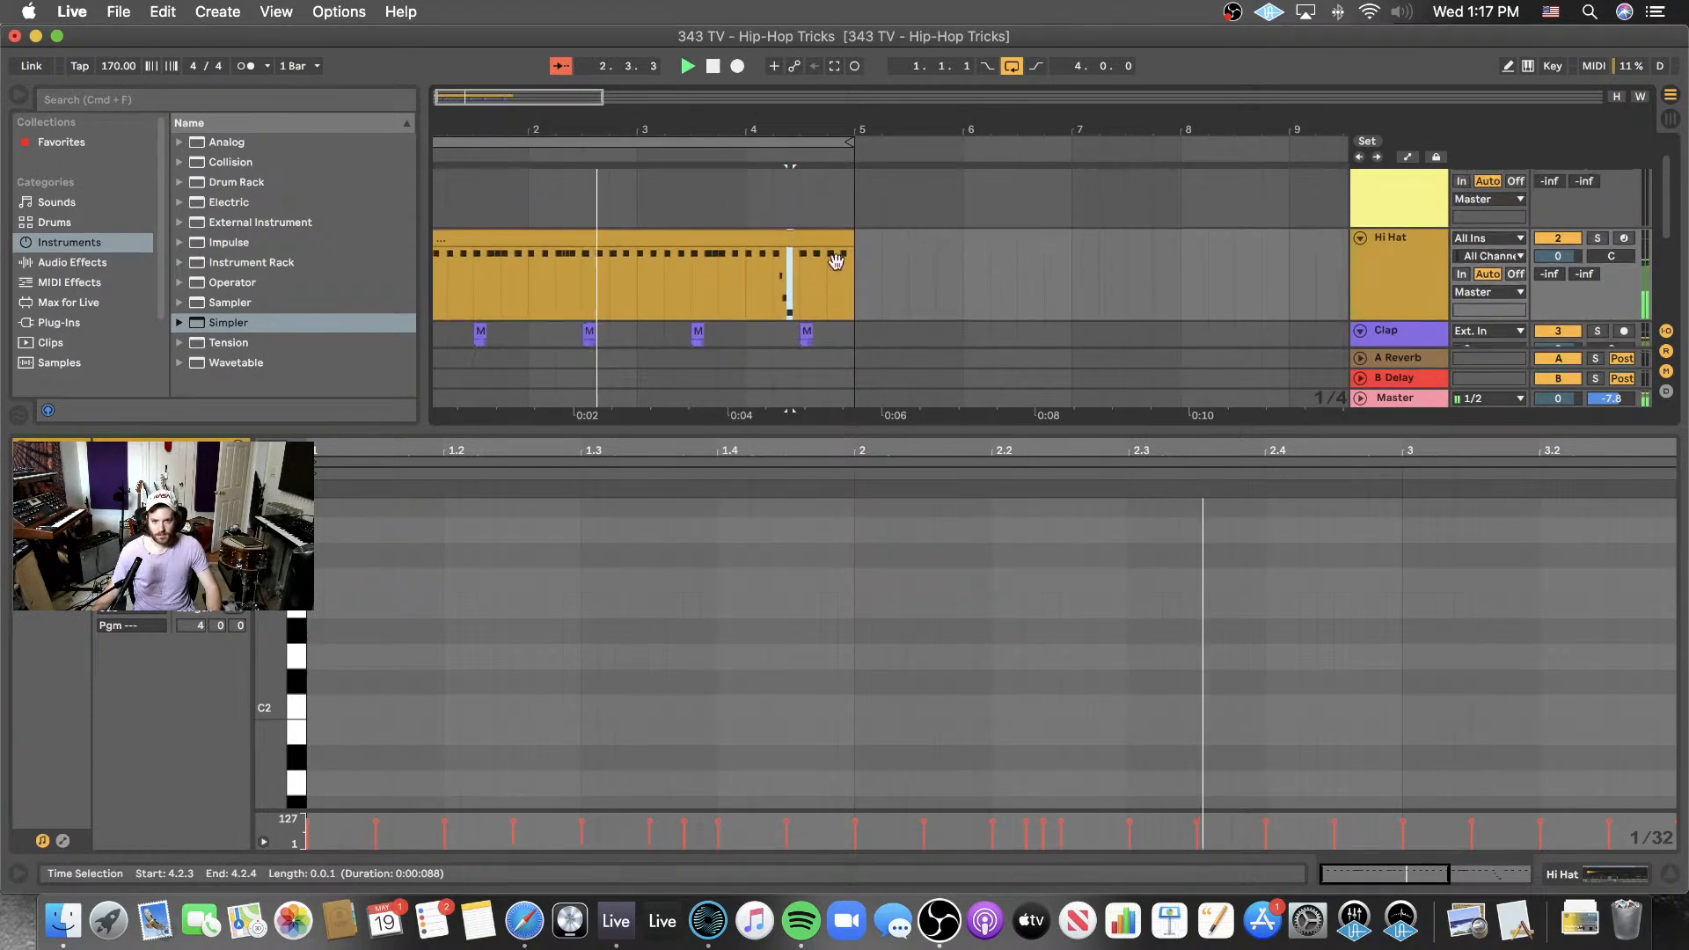
left_click(788, 272)
scroll(1088, 649, "up", 2)
scroll(1088, 649, "up", 2)
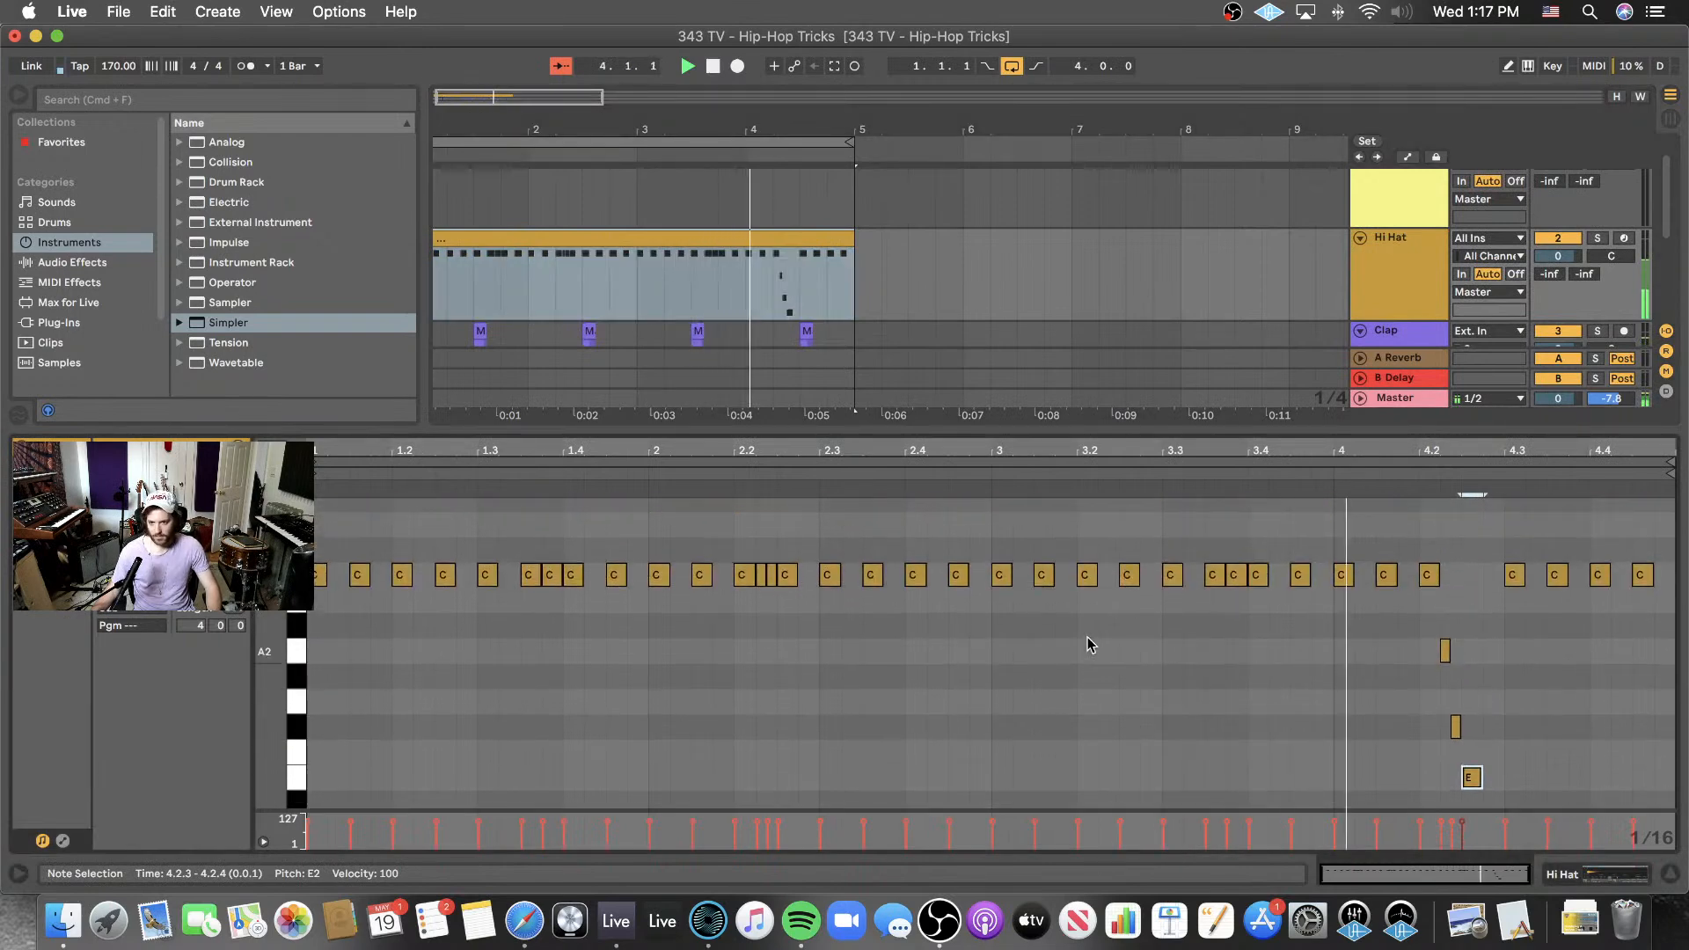
- Transpose the final hi-hat note at 4.4.3 up to F3 with velocity 127 and play the result
key("space")
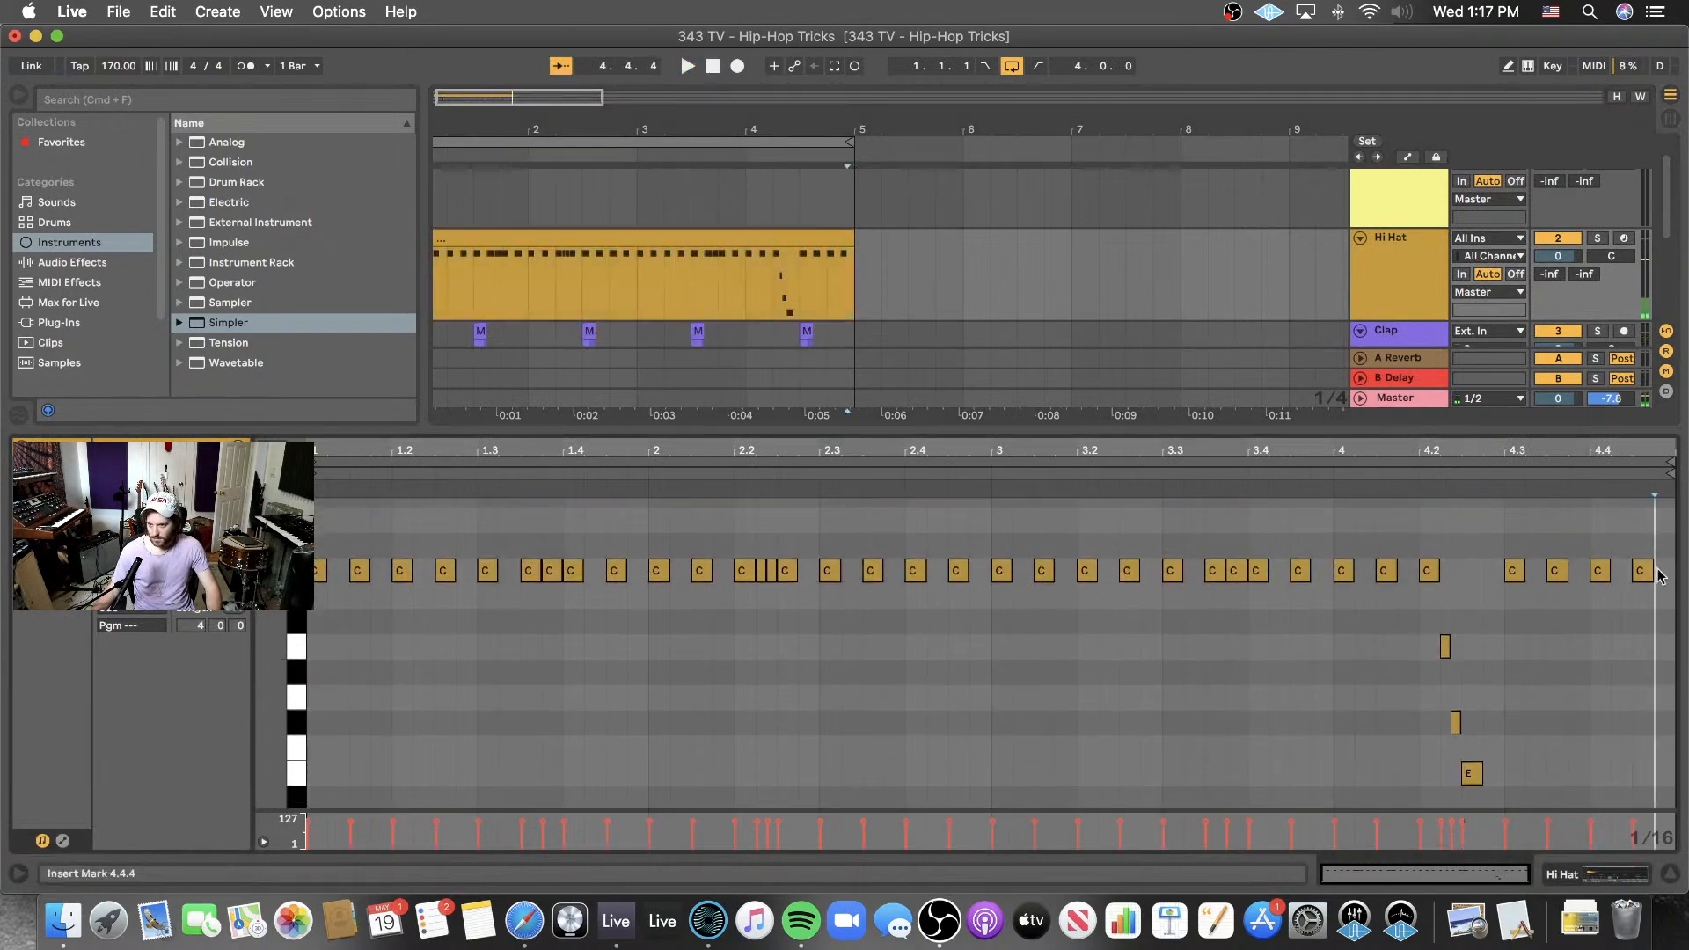
left_click(1642, 571)
key("Up")
key("Up")
key("Up")
key("Up")
scroll(1576, 563, "up", 2)
key("Up")
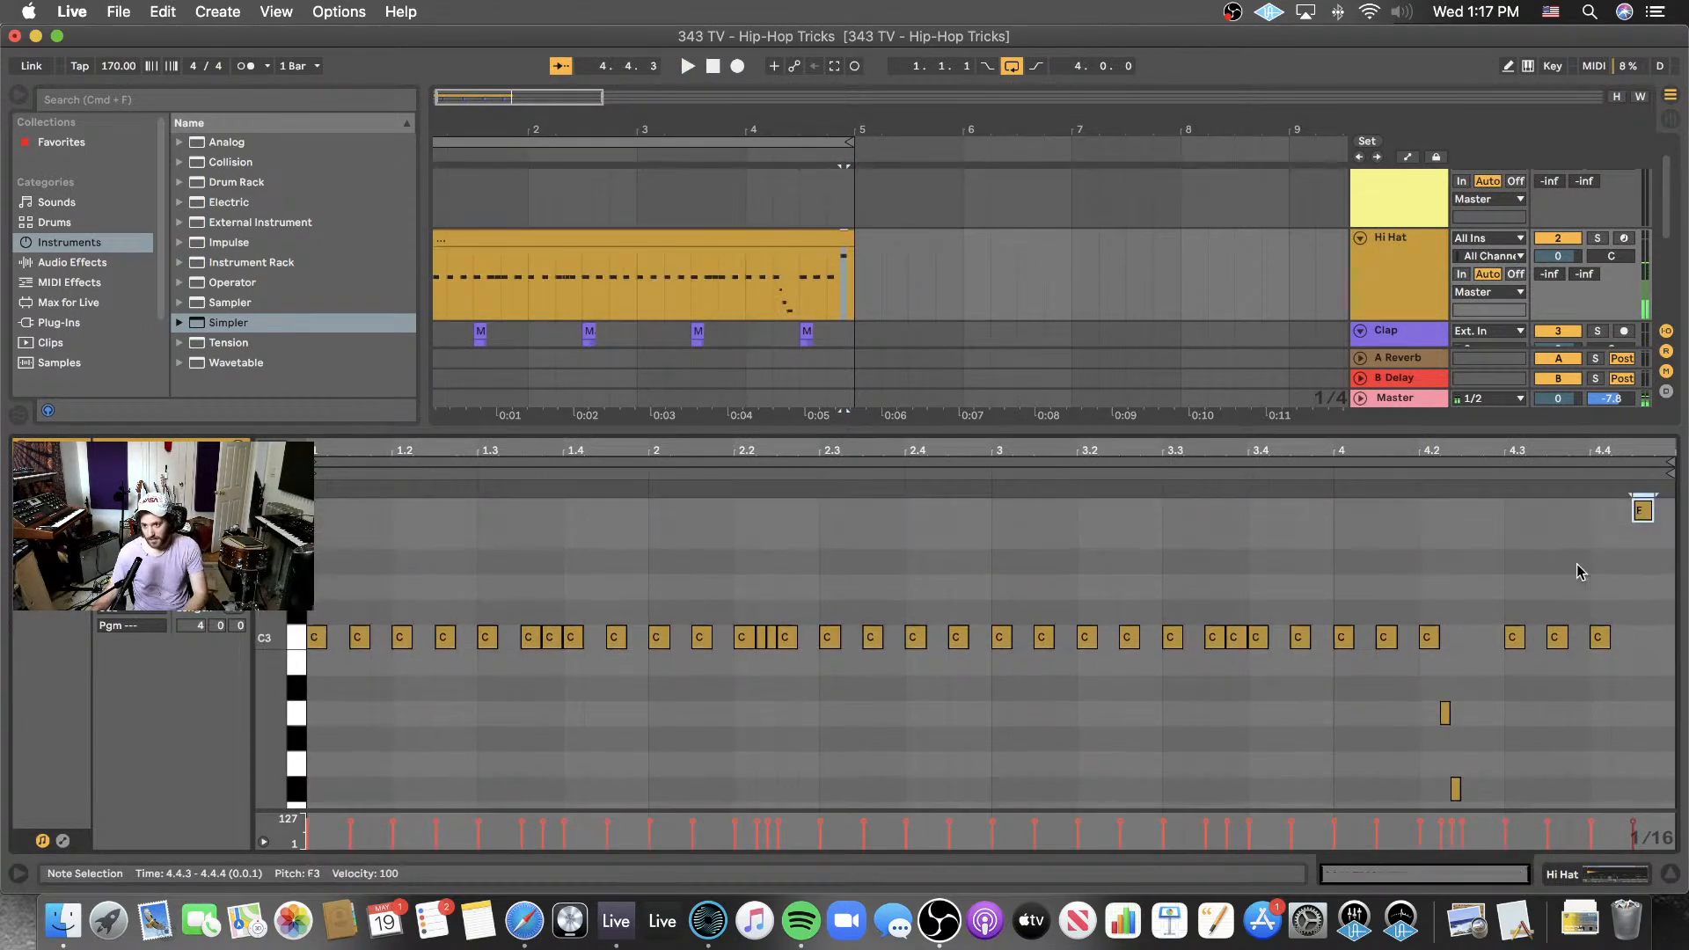
key("space")
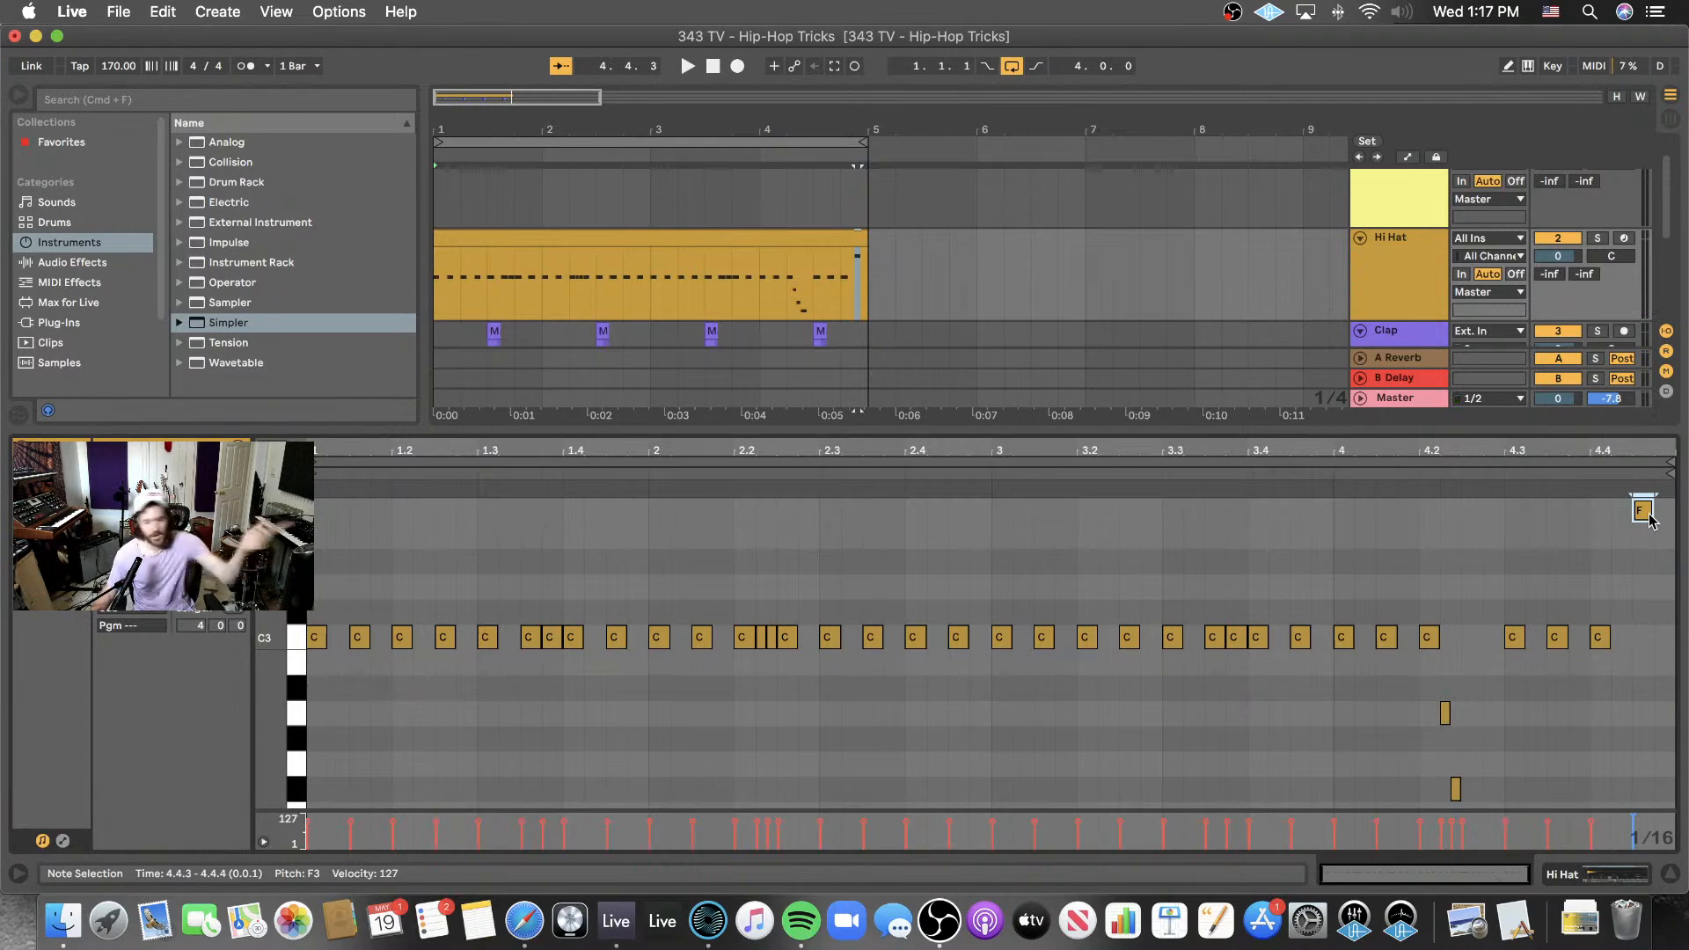
left_click(1549, 537)
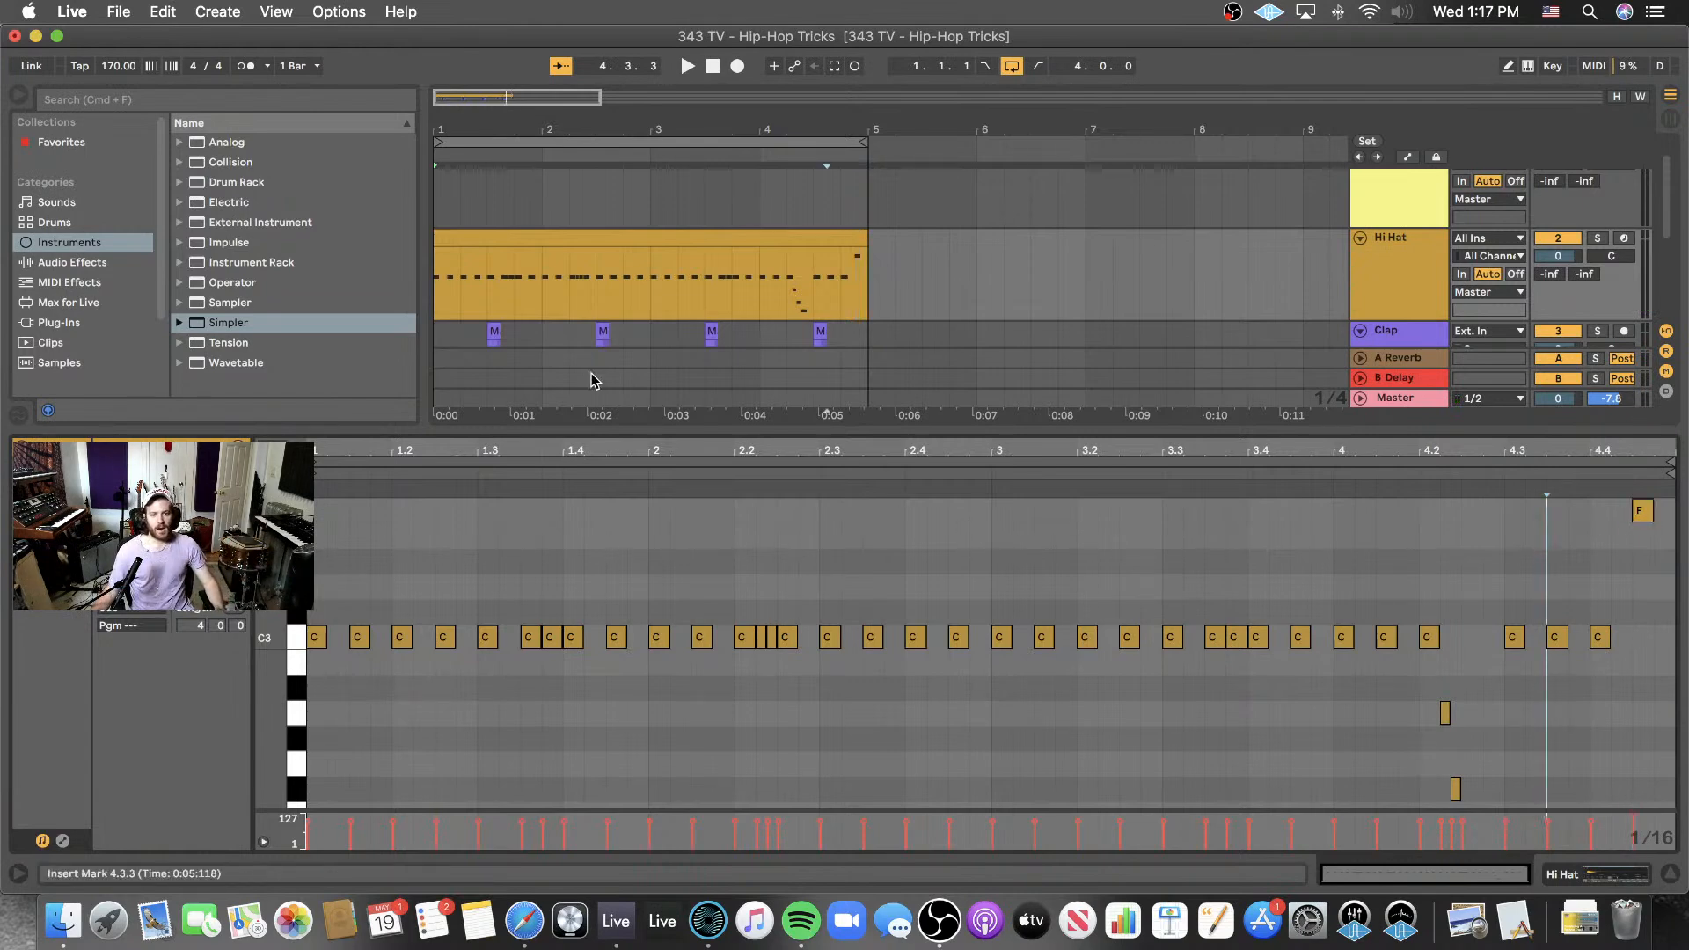
- Close the note editor and add a Saturator audio effect to the Clap track while the beat plays
scroll(661, 270, "down", 3)
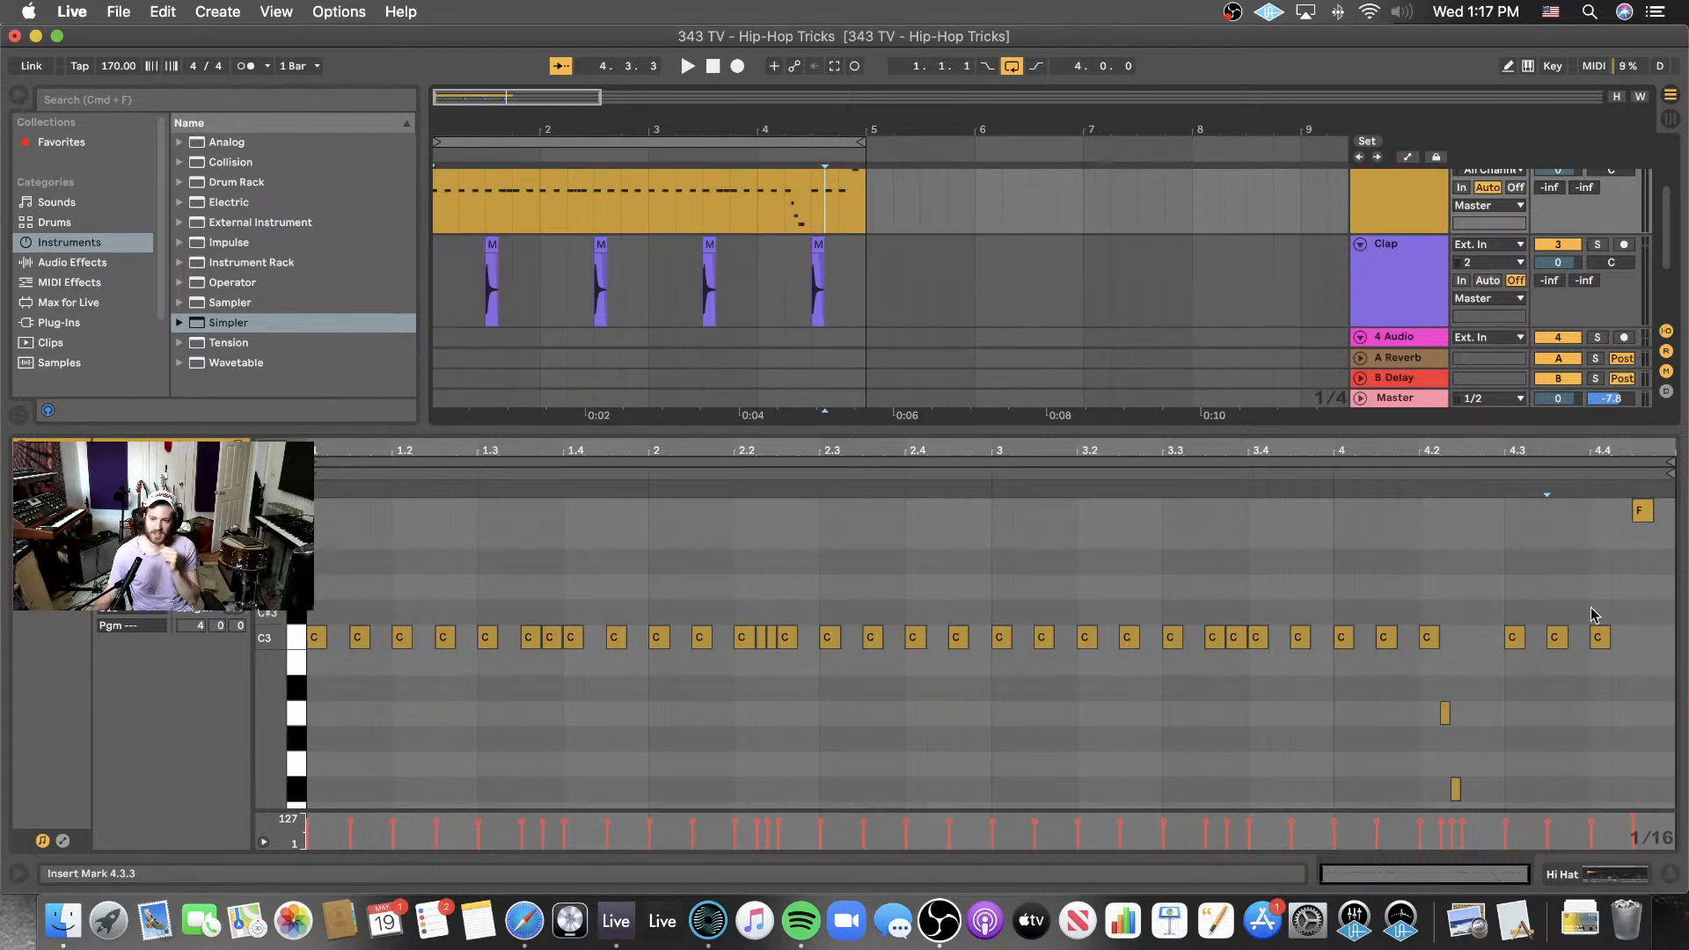
double_click(805, 428)
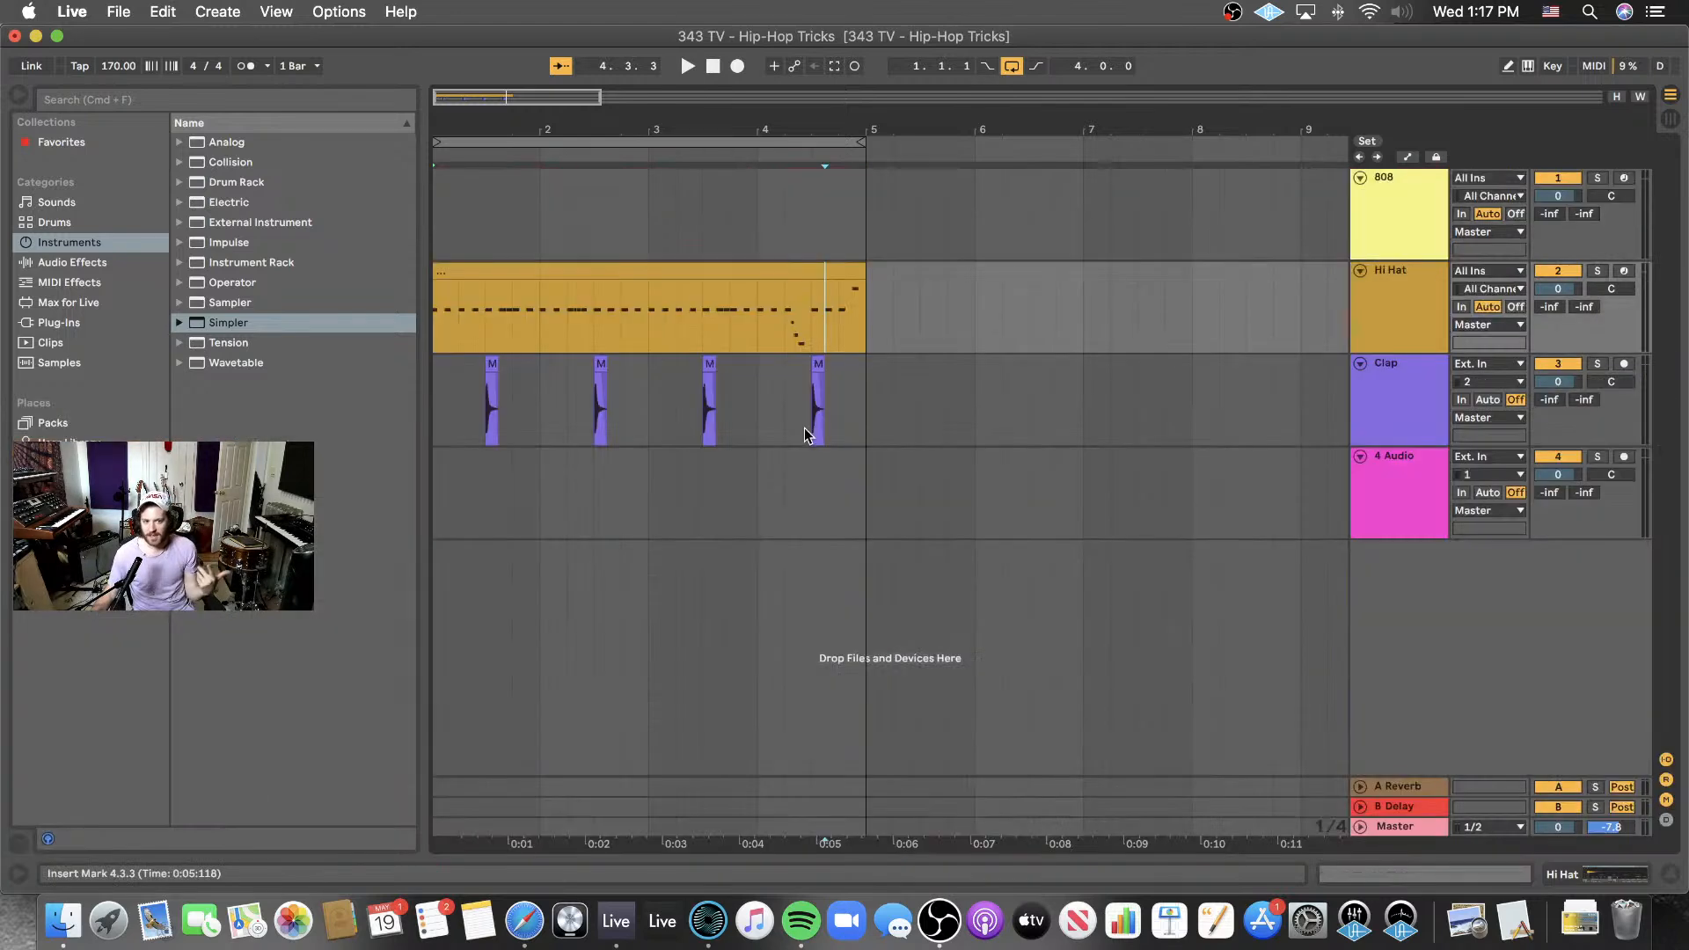
left_click(75, 326)
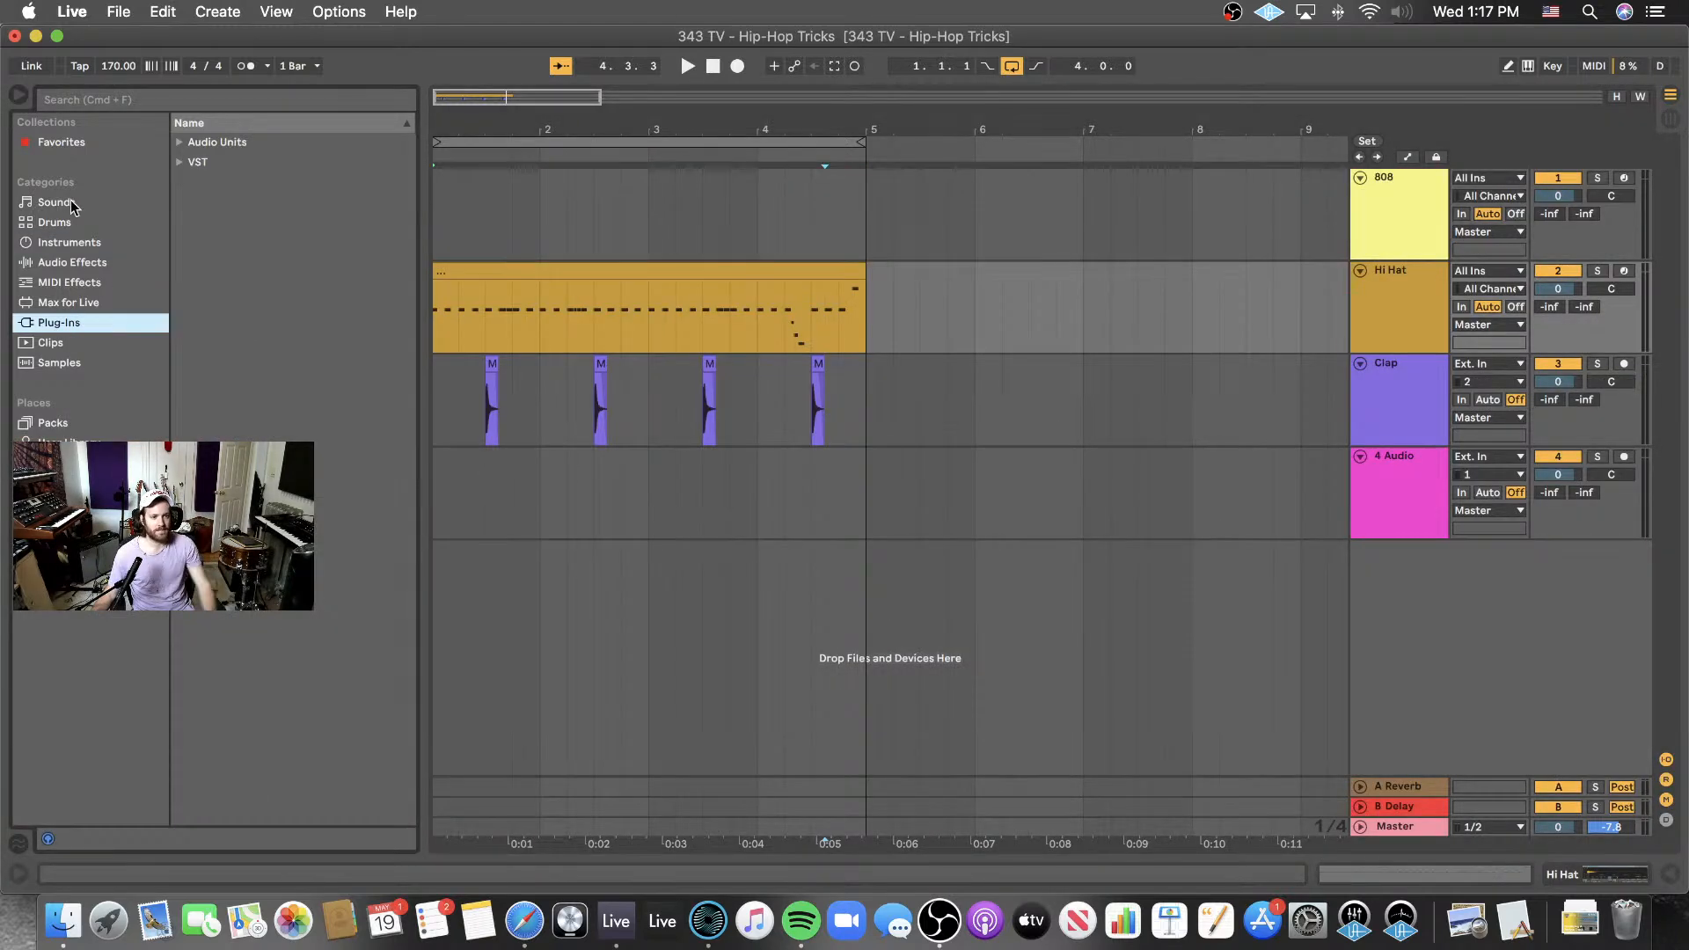
left_click(87, 261)
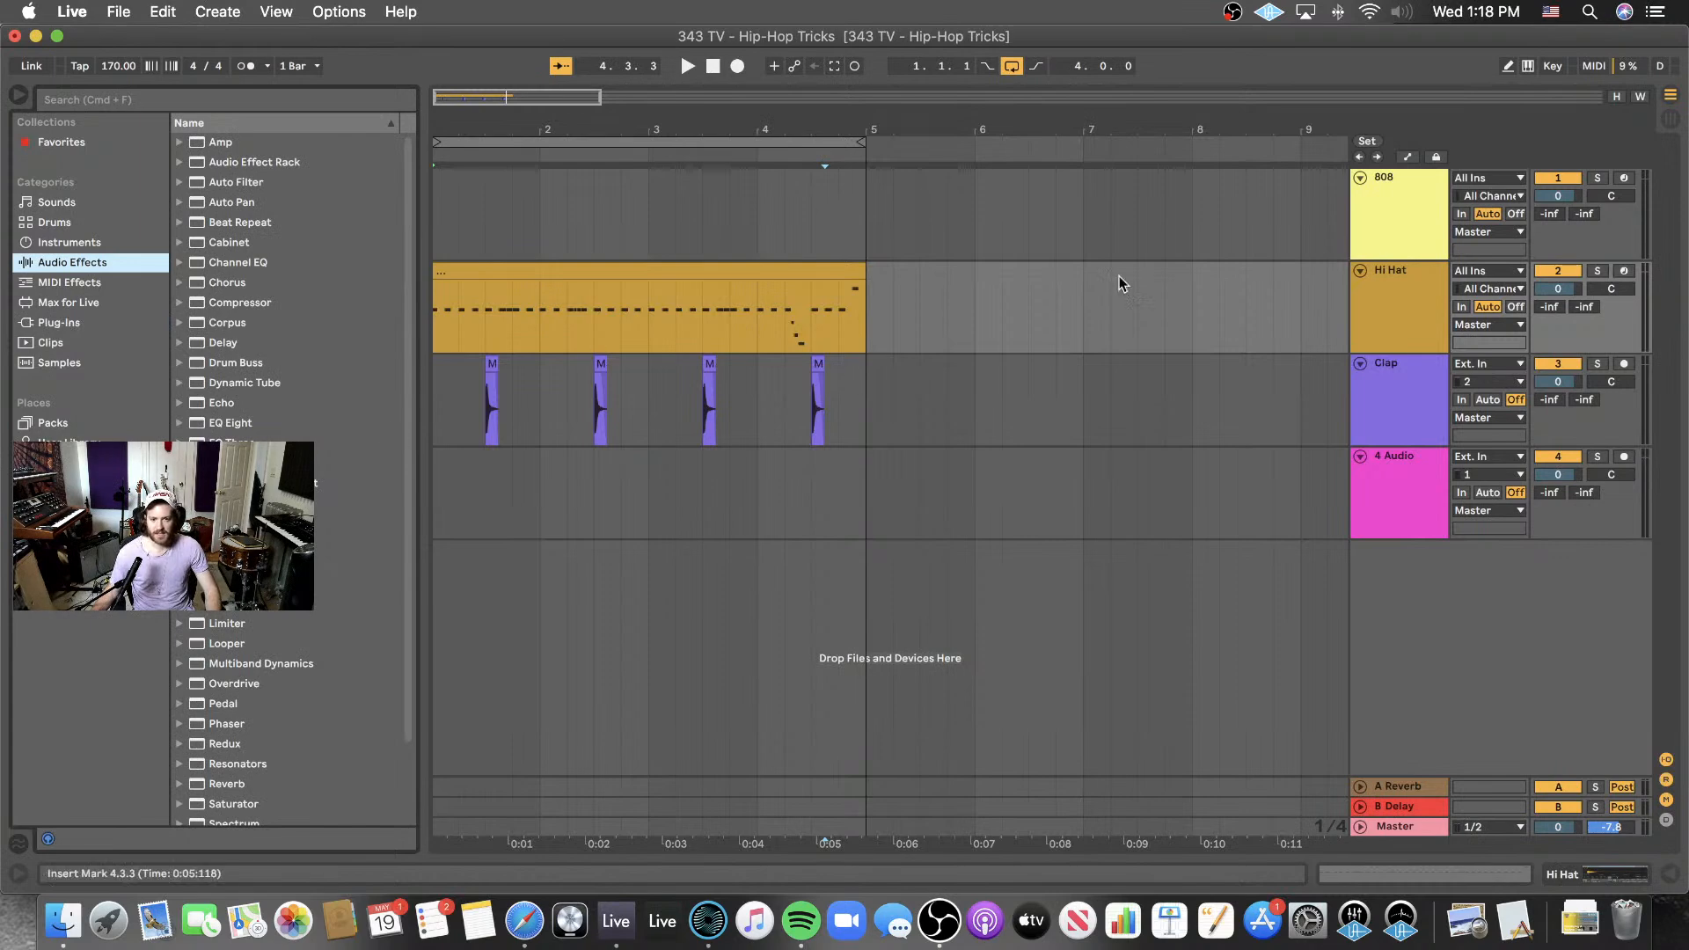
key("space")
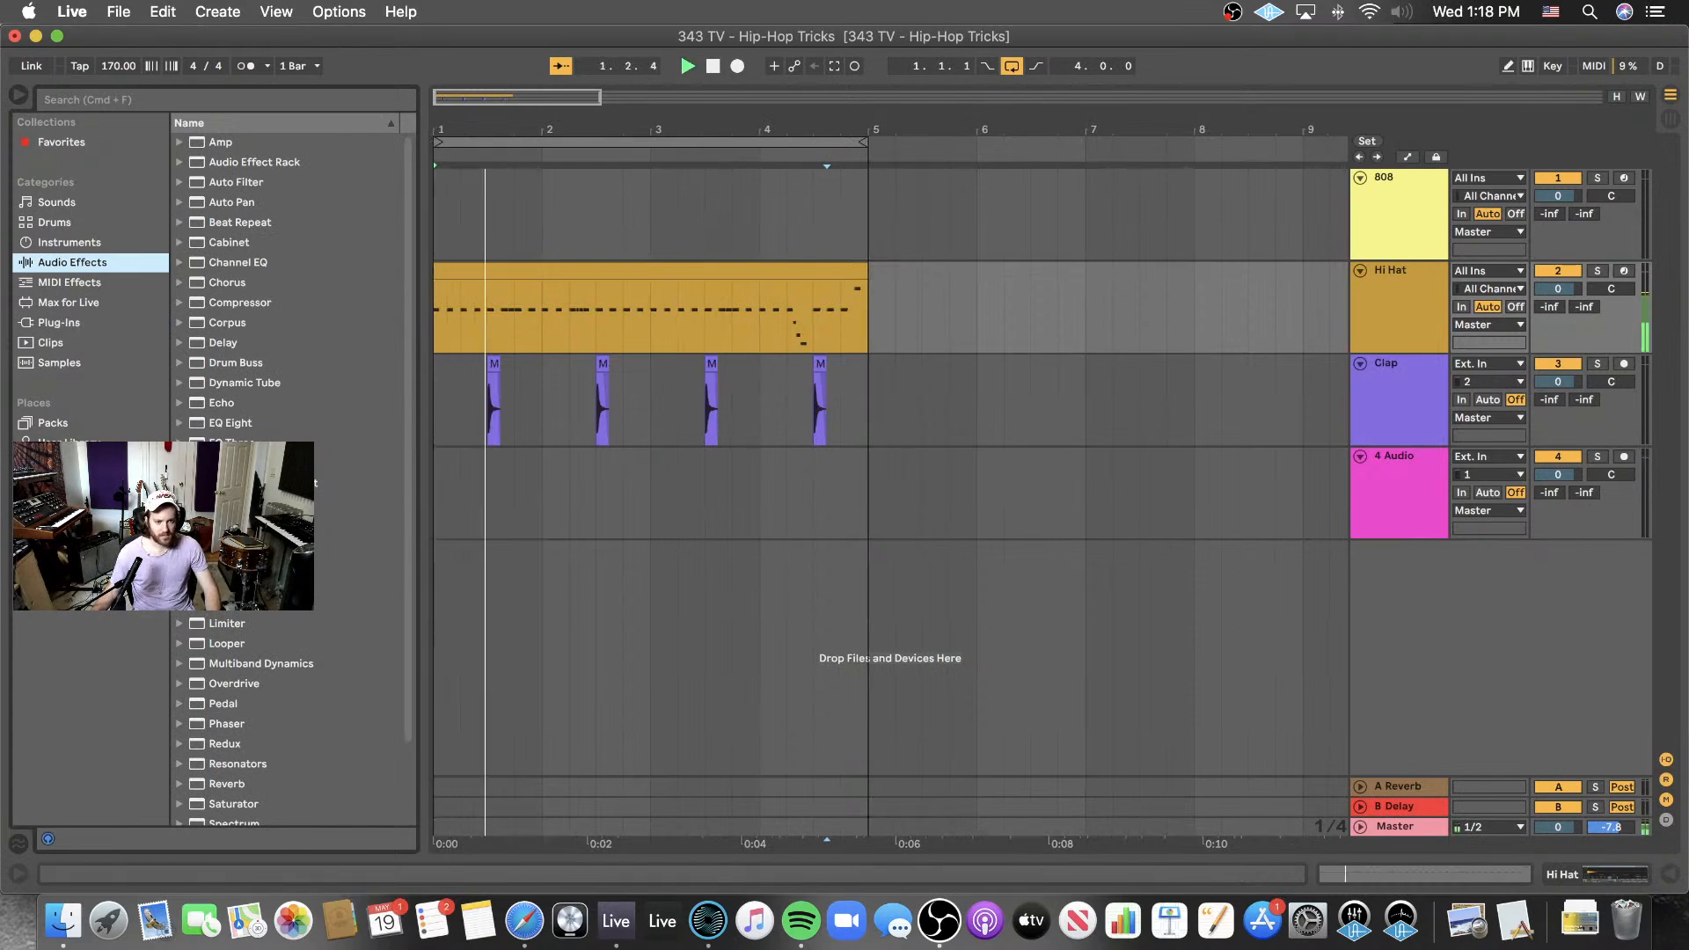
scroll(263, 528, "down", 3)
left_click(233, 714)
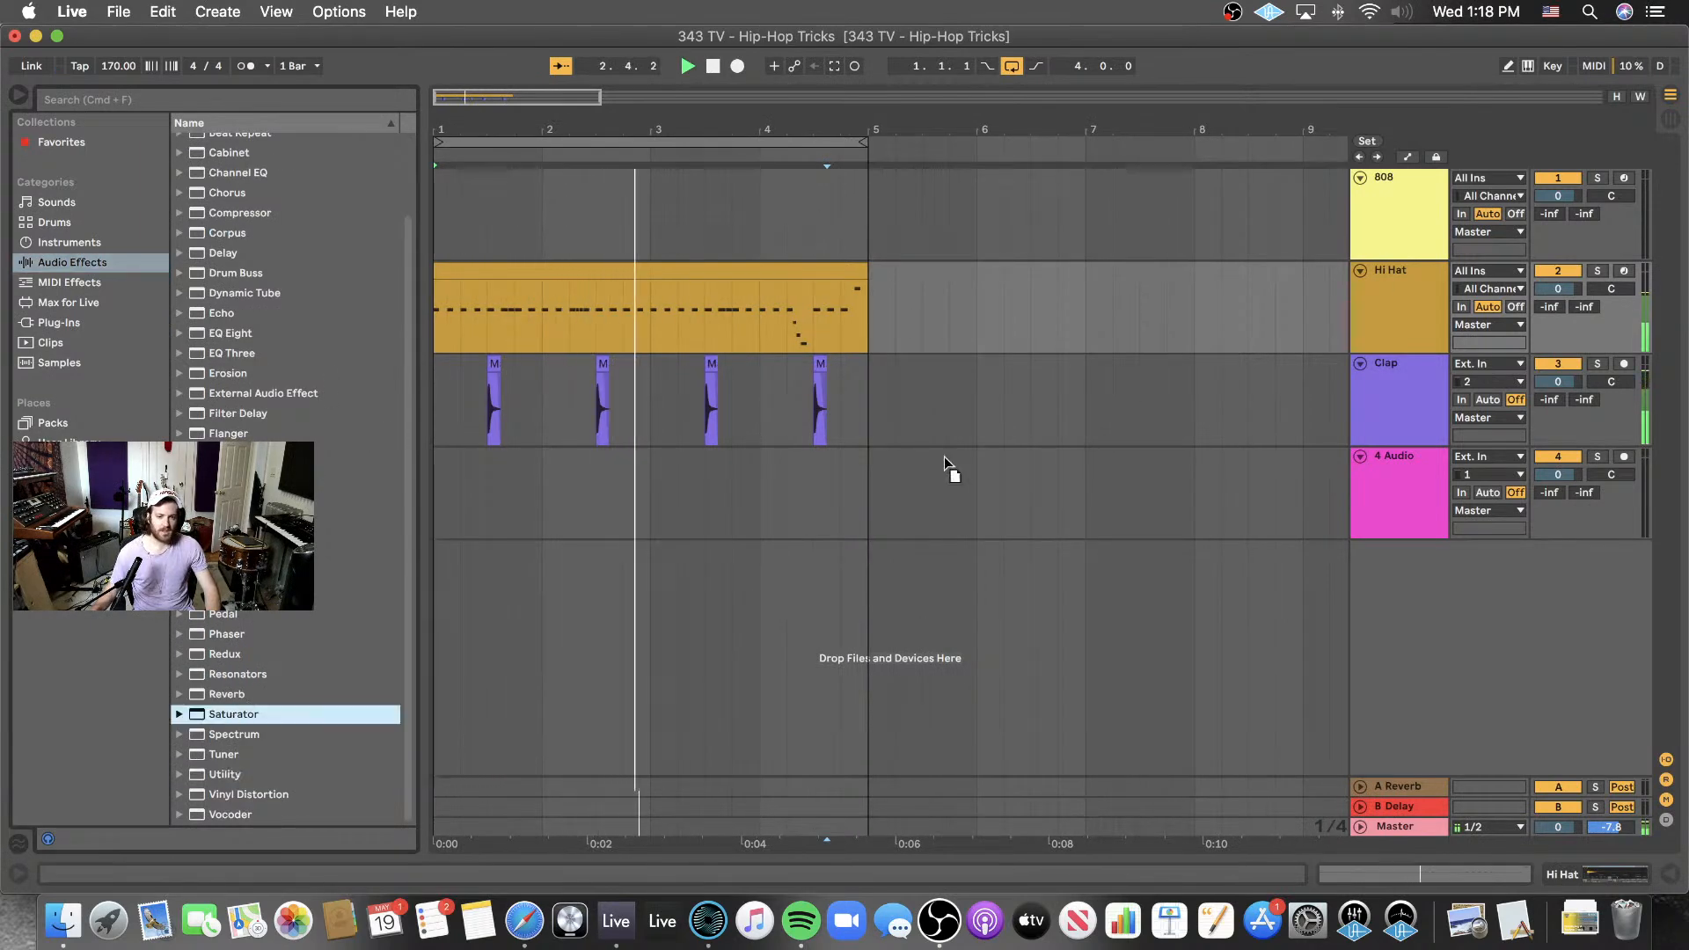
left_click_drag(1411, 400, 1411, 400)
- Set the Clap track's Saturator to Medium Curve with 4.57 dB drive and 50% dry/wet, and listen to the beat
left_click(139, 768)
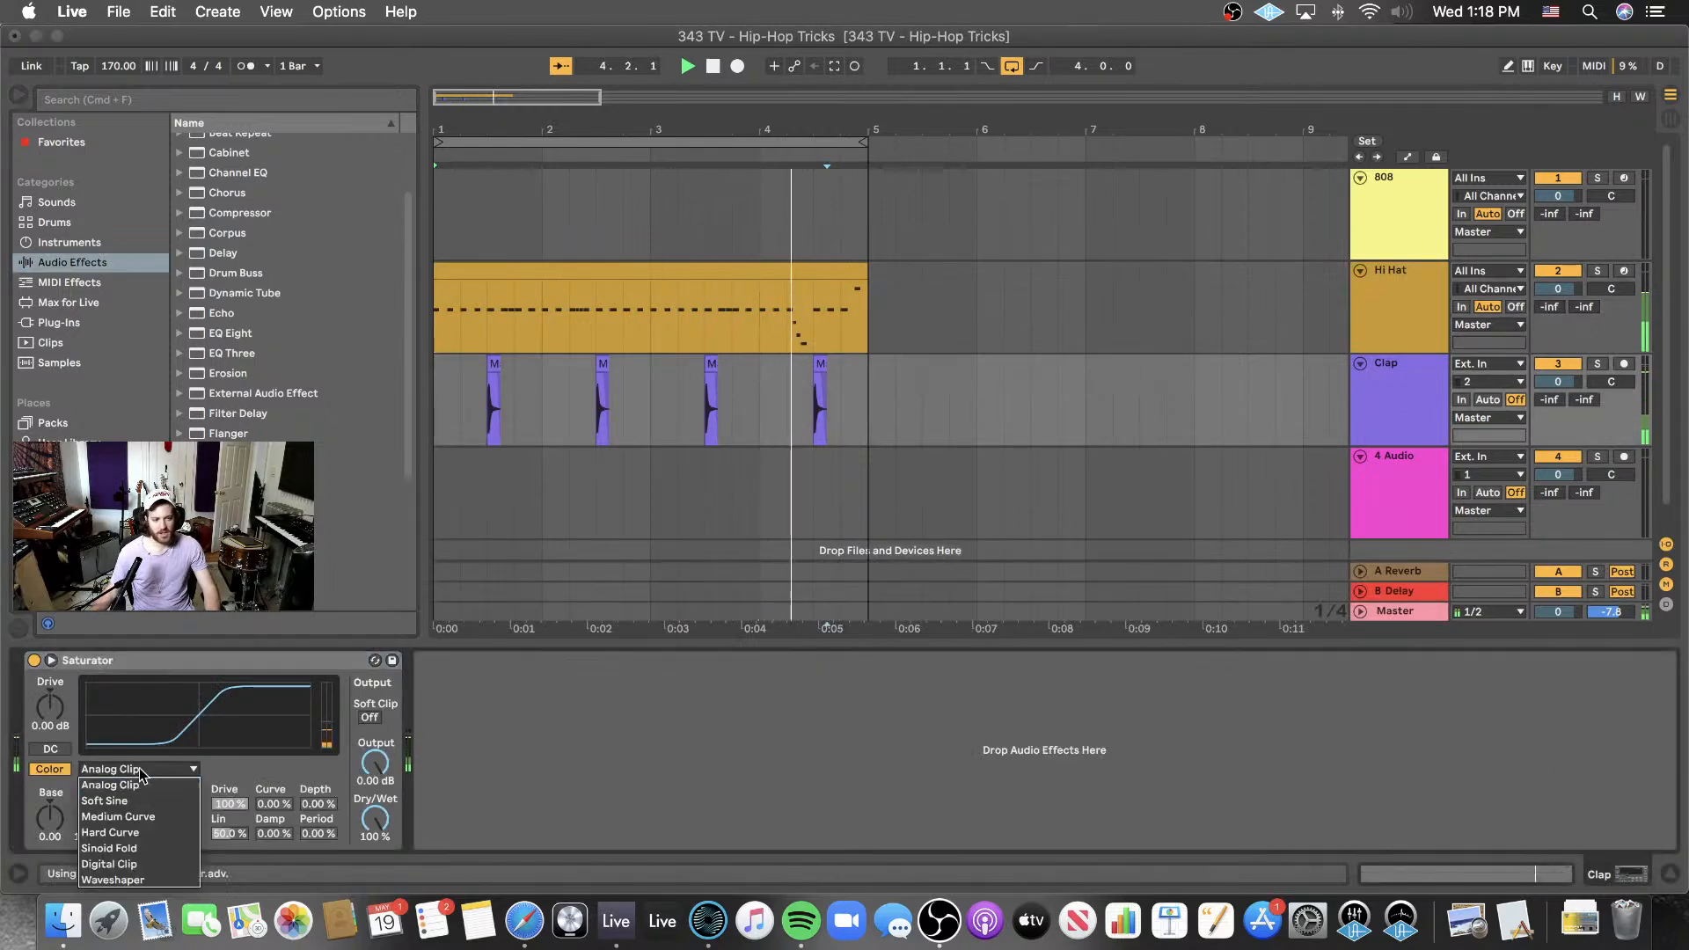
left_click(129, 830)
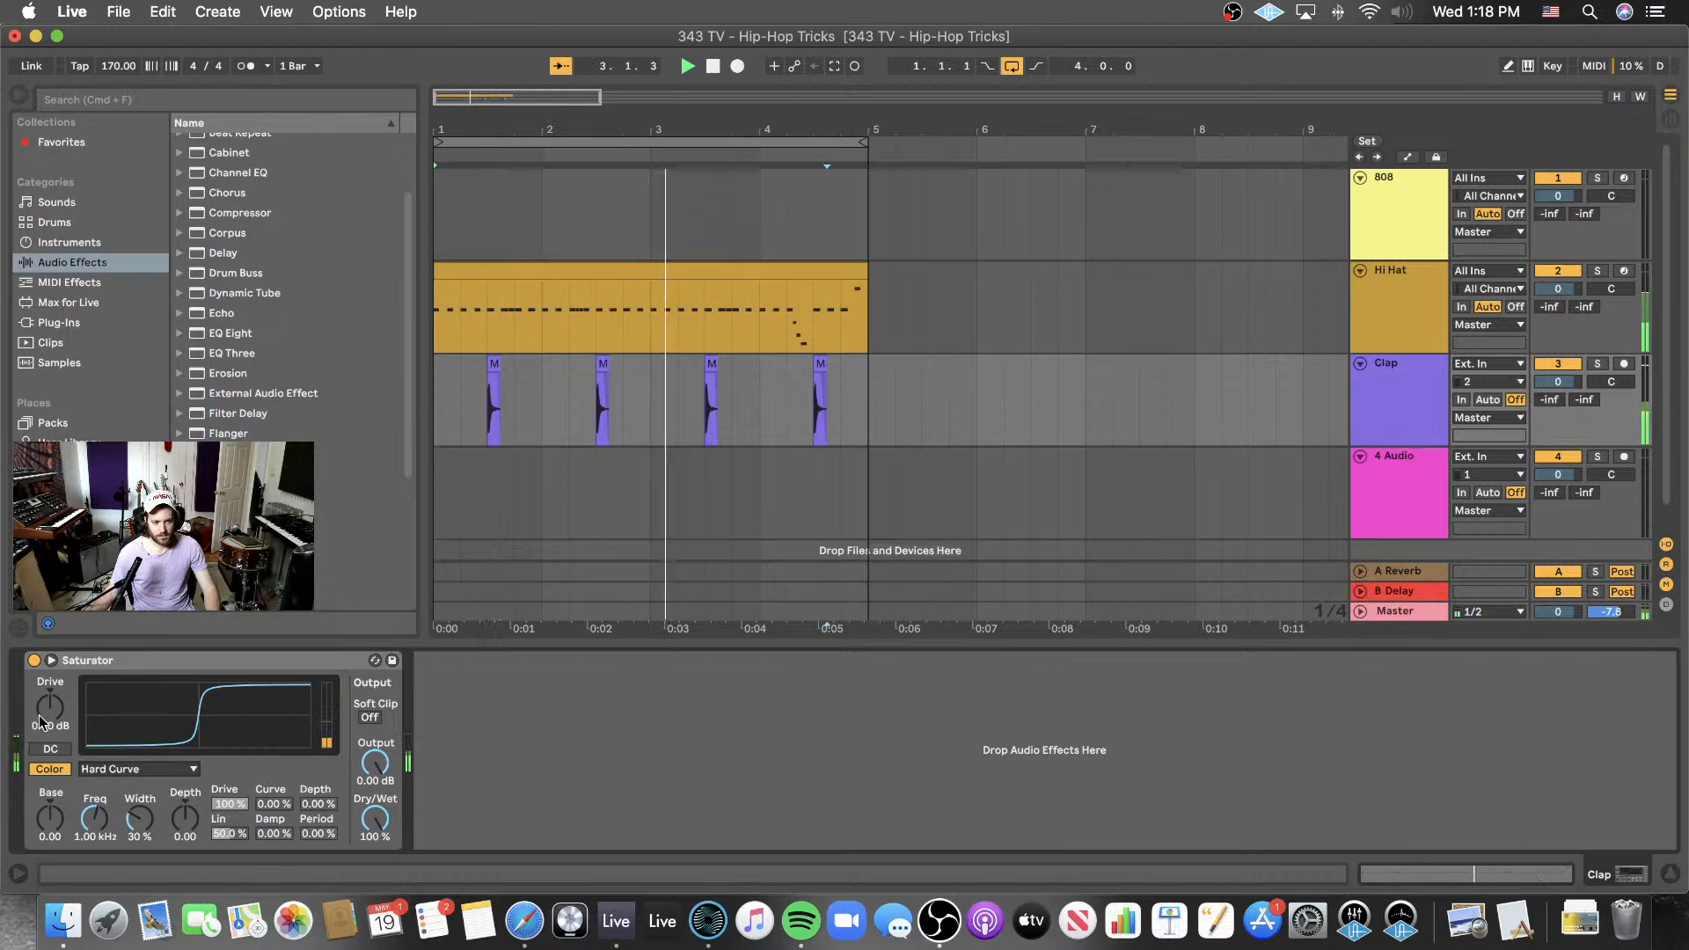
left_click_drag(375, 817, 375, 884)
left_click(141, 769)
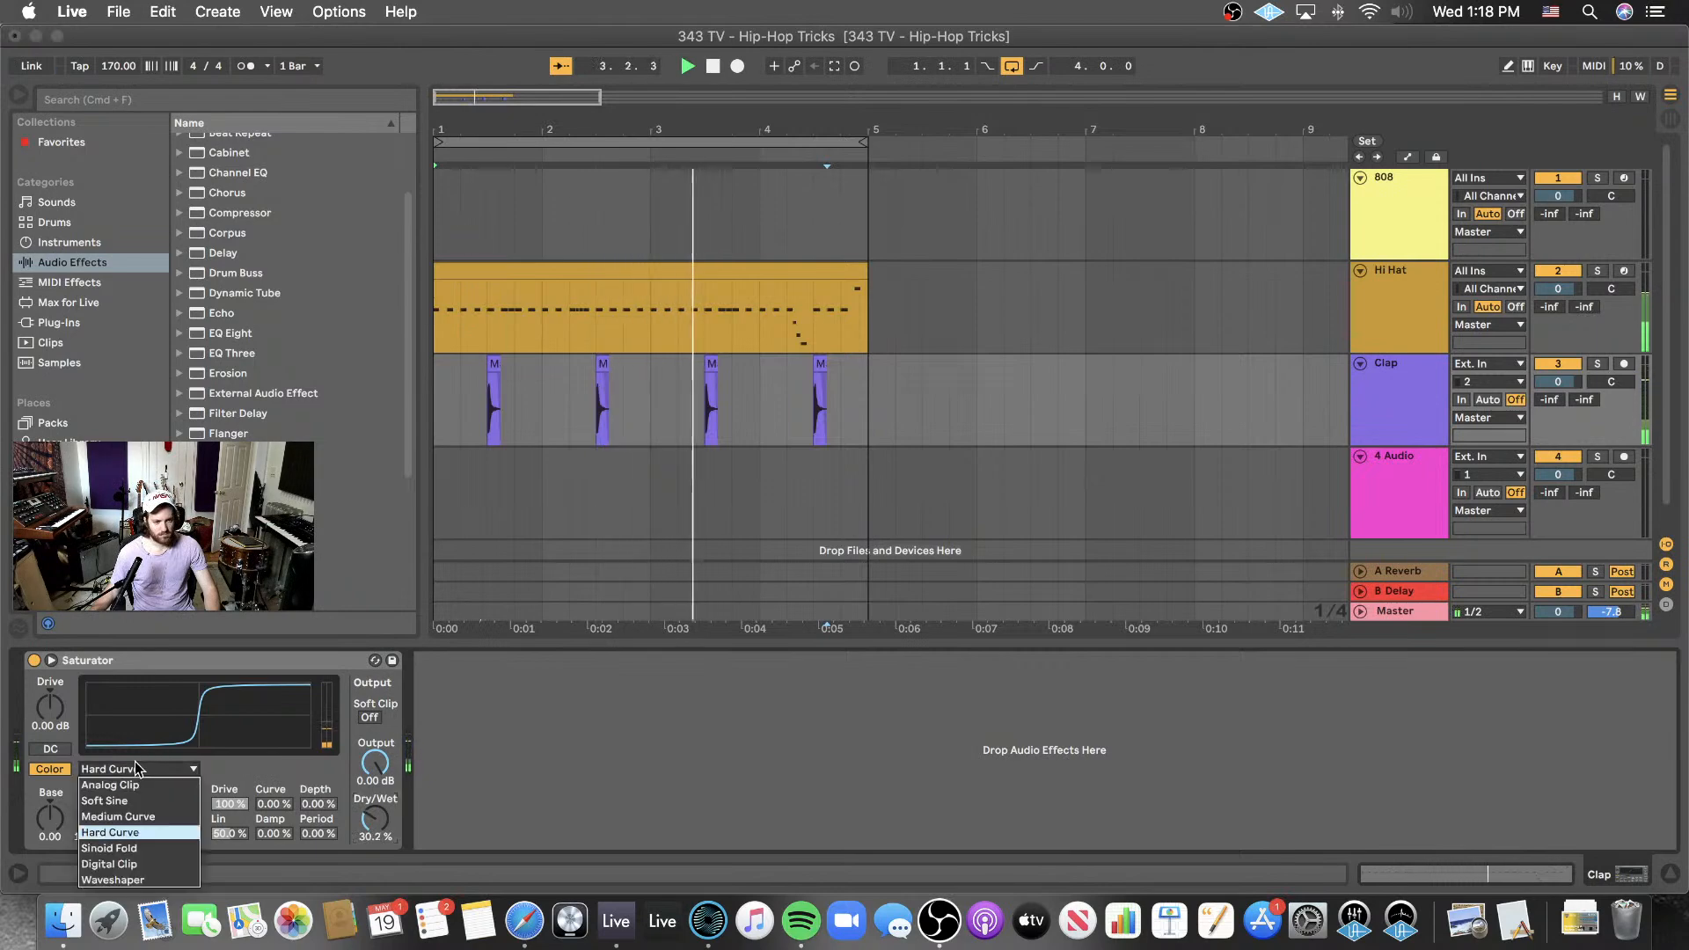
left_click(118, 817)
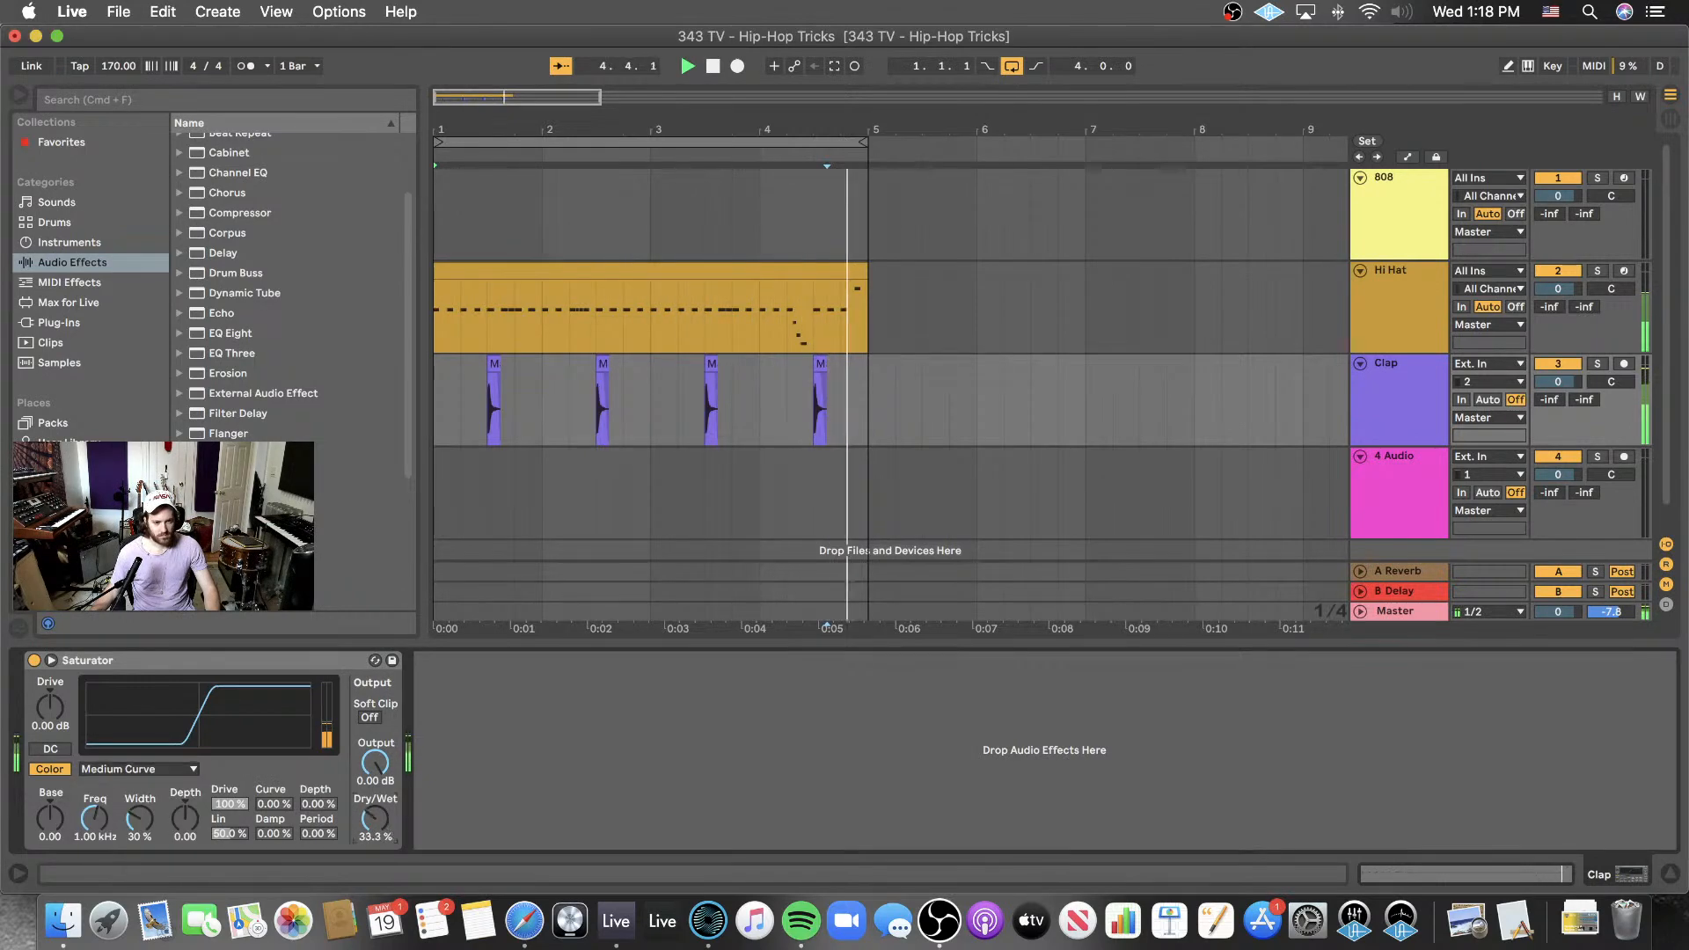
mouse_move(50, 706)
left_mouse_down()
mouse_move(50, 686)
mouse_move(50, 703)
left_mouse_up()
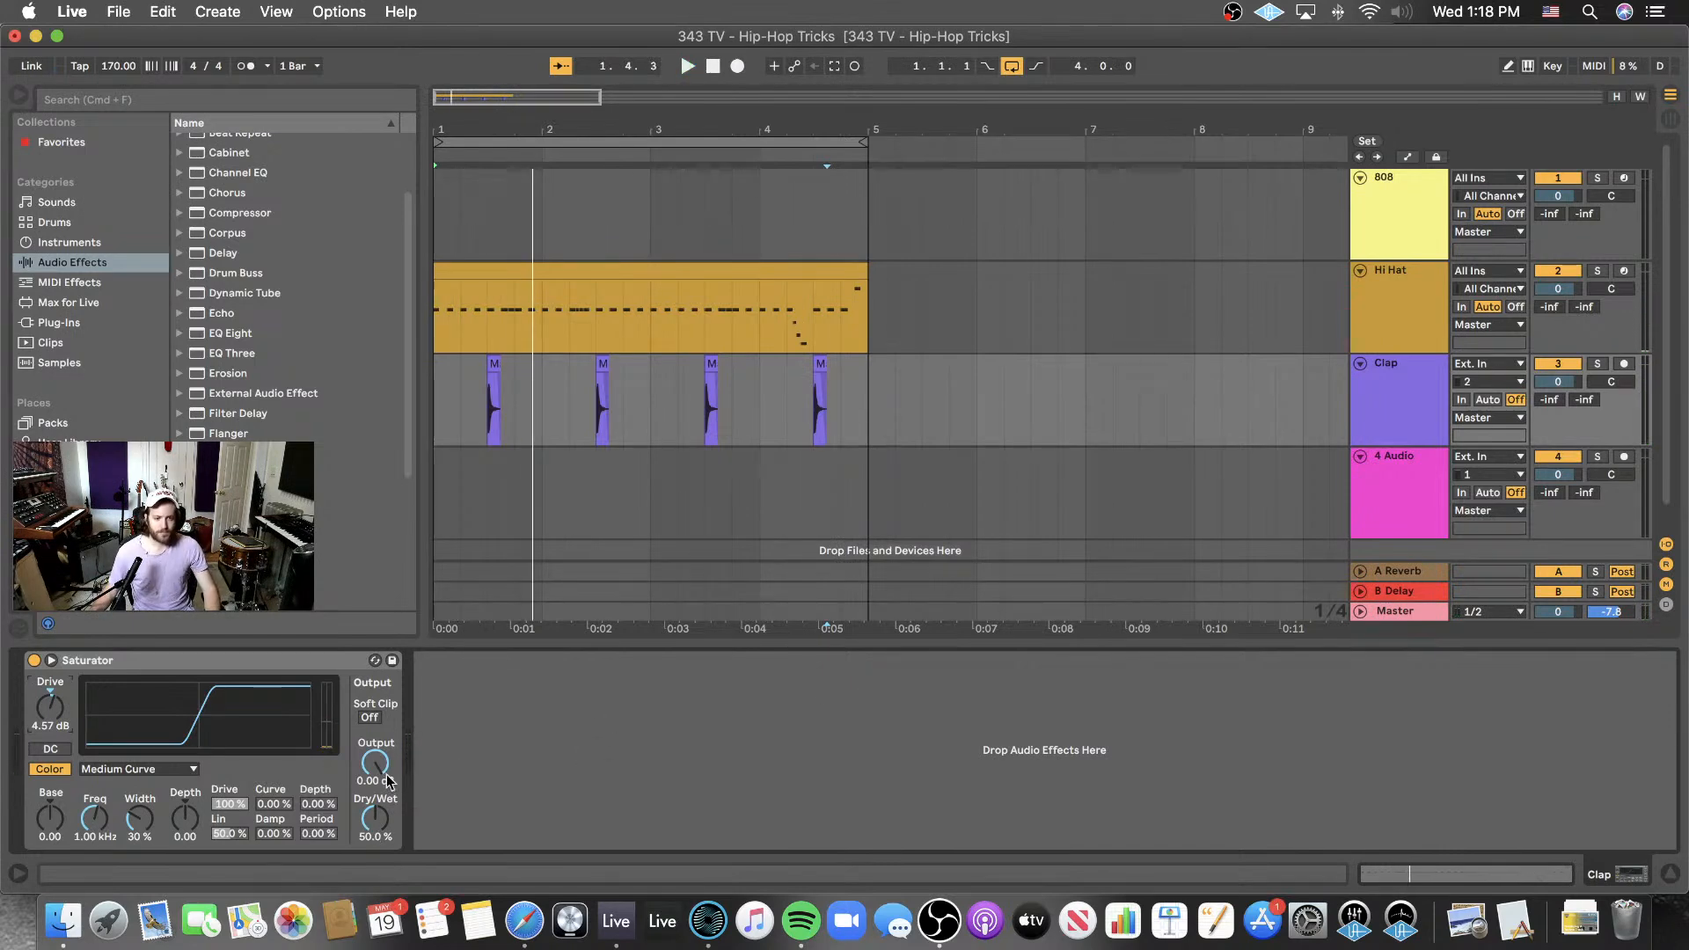
key("space")
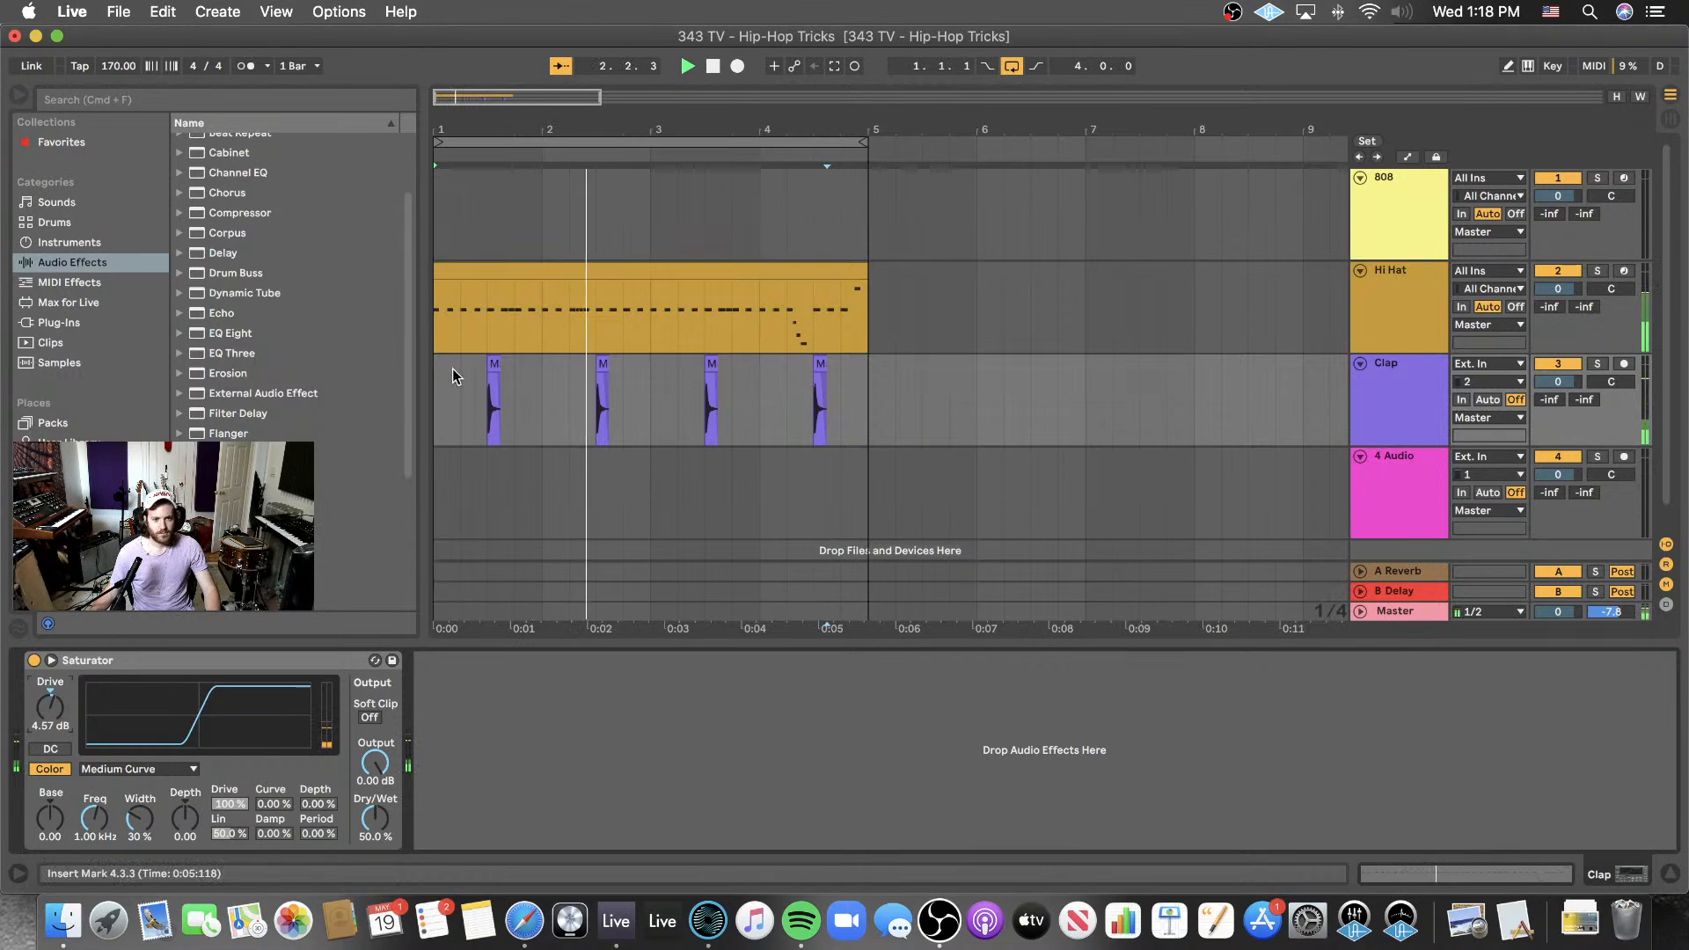
- Add a new MIDI track with an empty Simpler and delete the unused 4 Audio track
left_click(1397, 216)
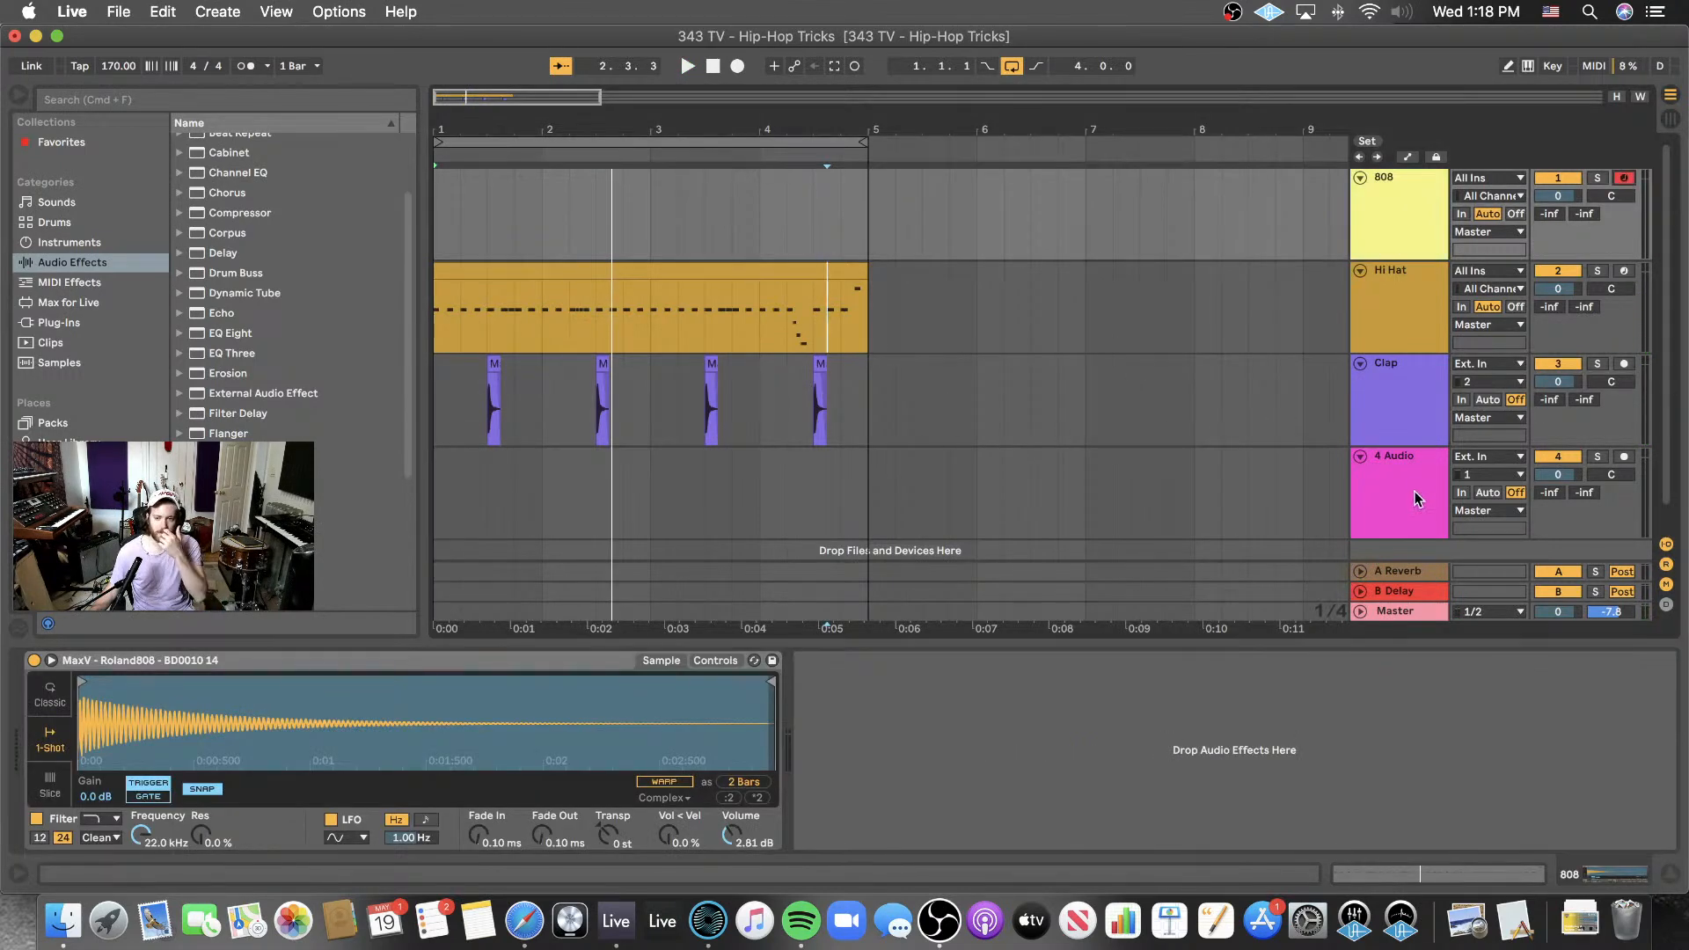
left_click(945, 519)
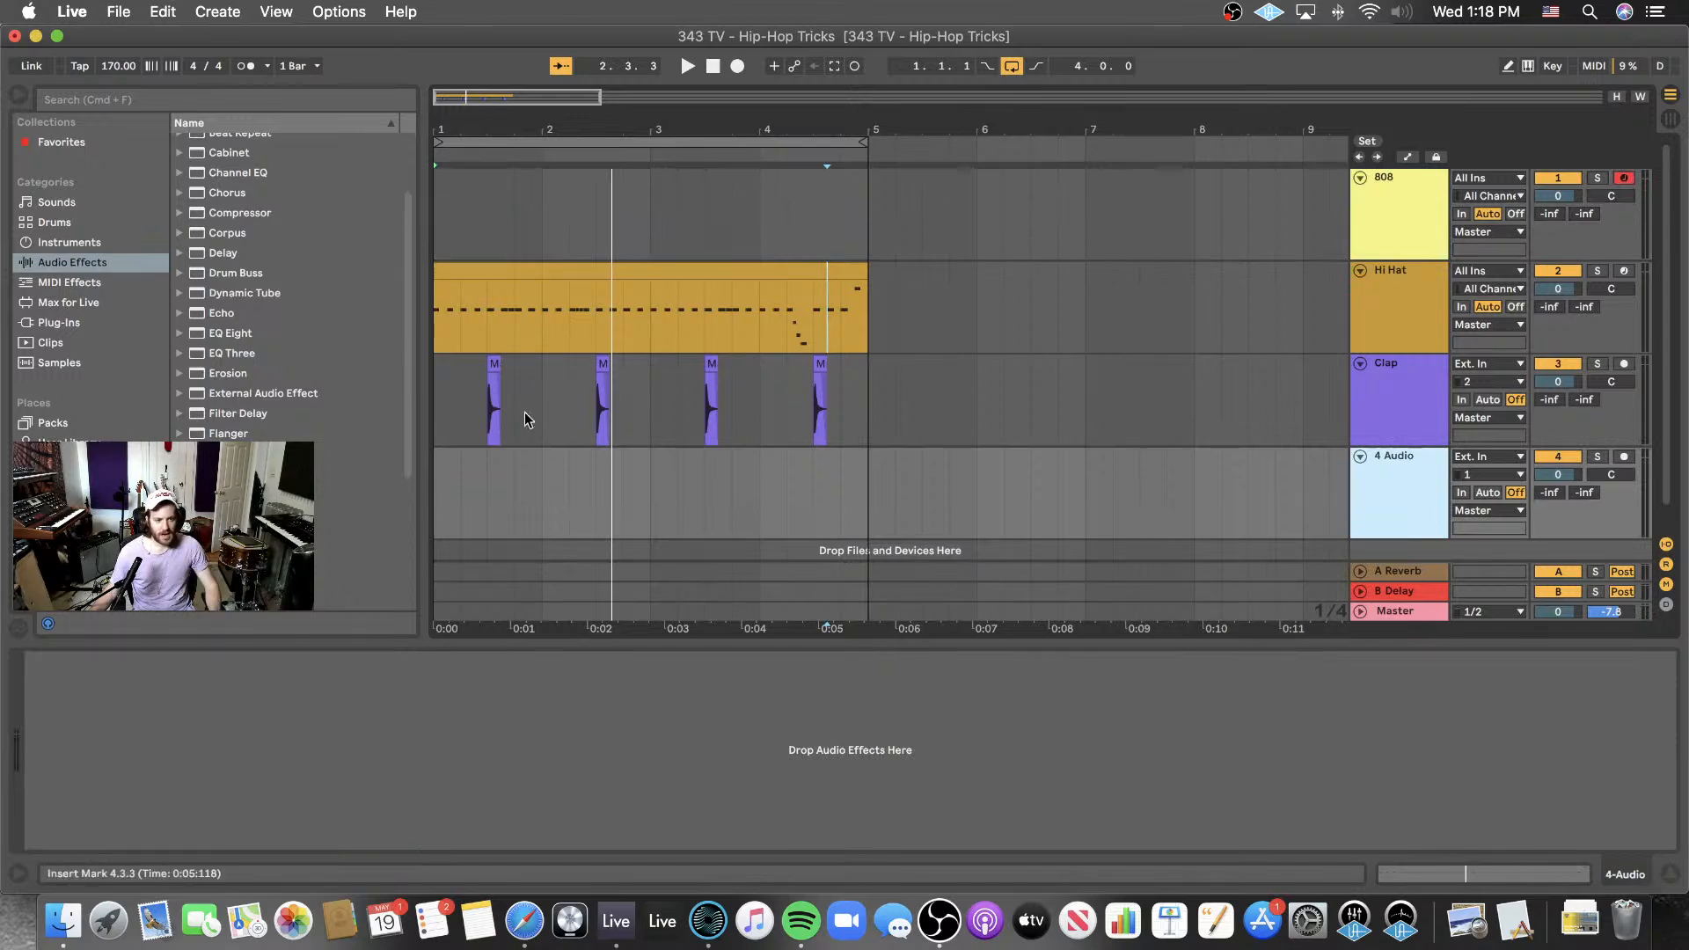
key("super+shift+t")
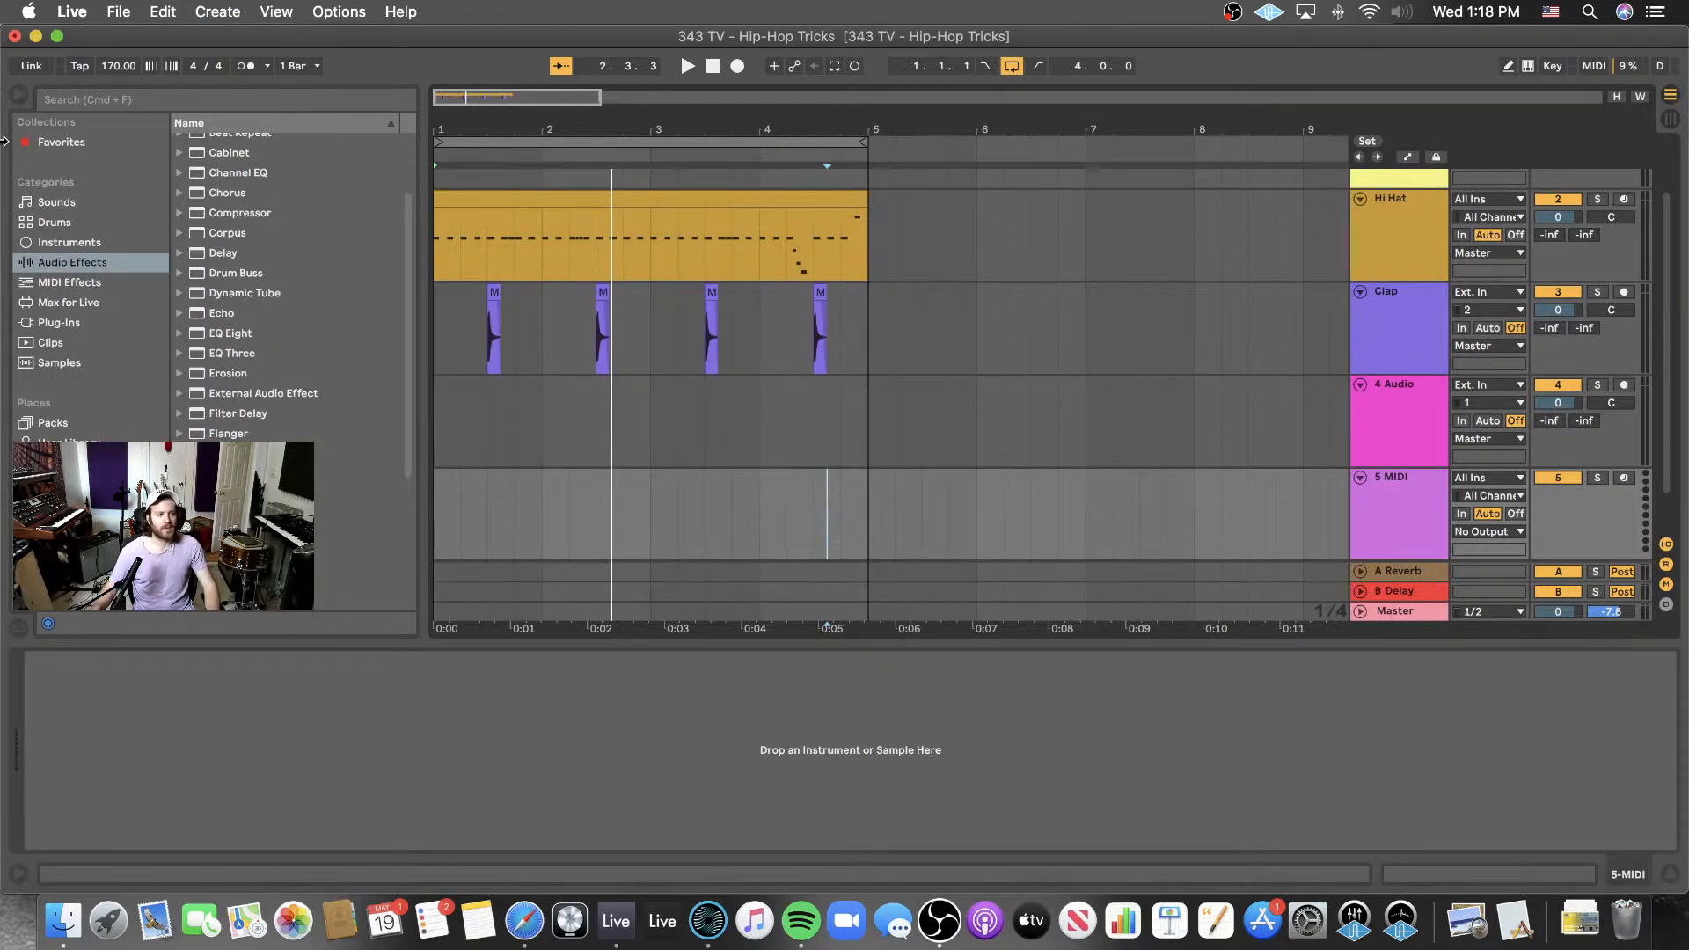
left_click(165, 242)
left_click_drag(228, 322, 1434, 515)
left_click(1411, 415)
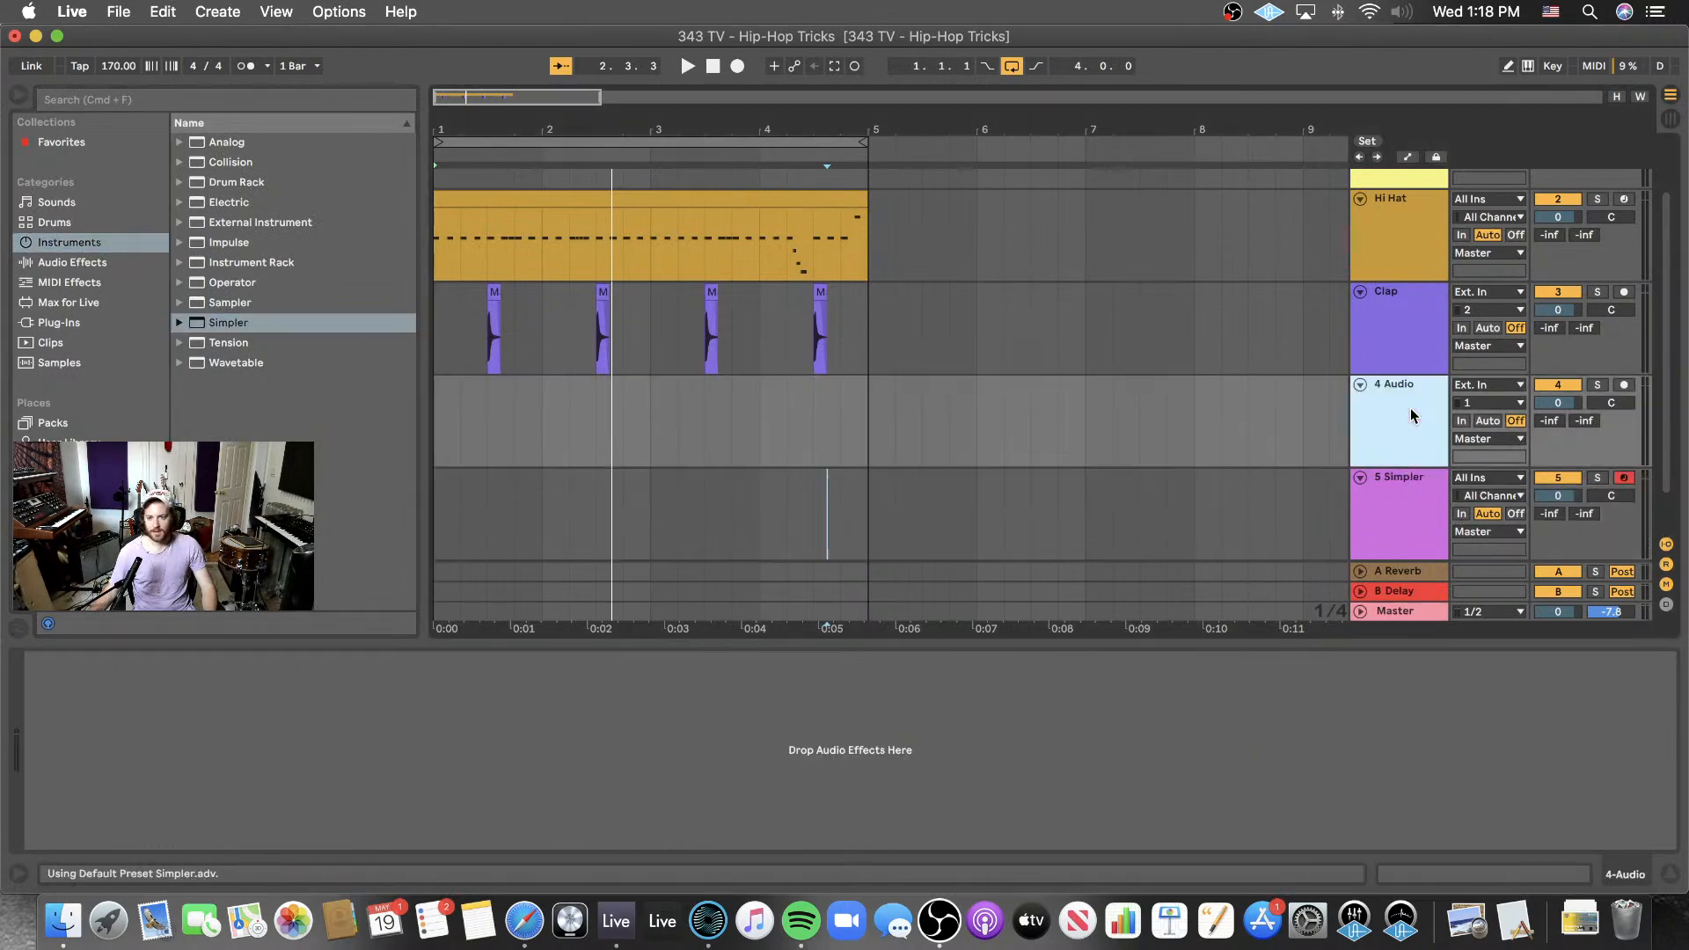
left_click(1398, 514)
- Switch to Finder and browse to the bass drum samples inside the Roland Tr-808 folder of 200 Drum Machines
left_click(63, 921)
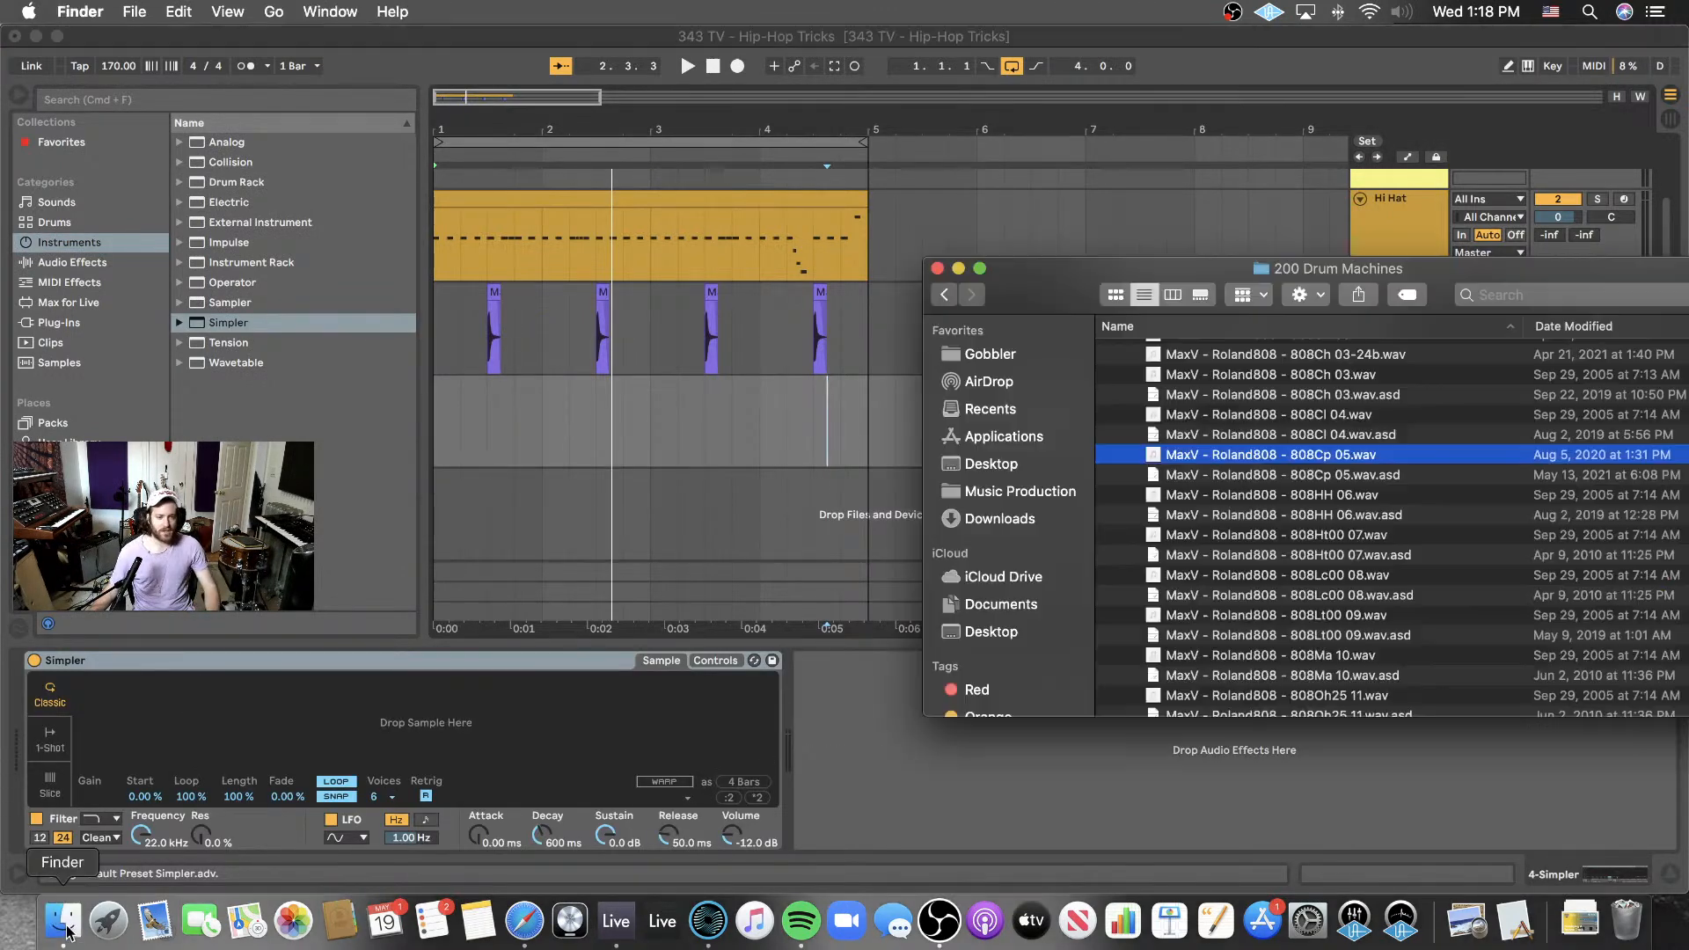
left_click_drag(1029, 293, 903, 278)
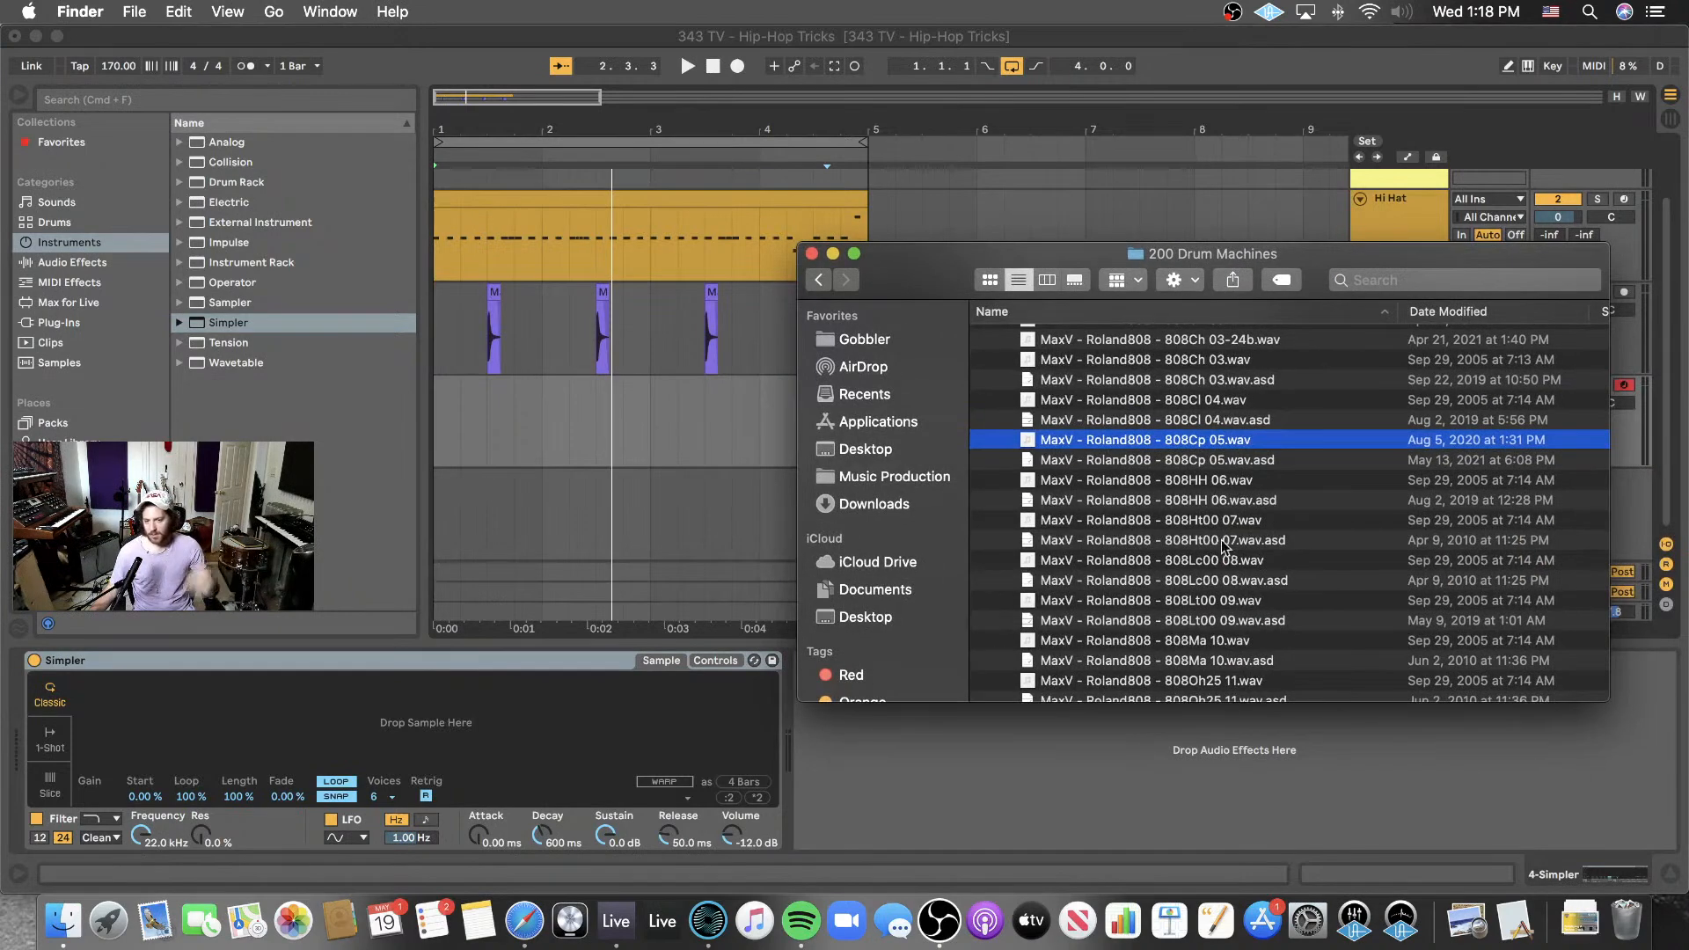
scroll(1264, 552, "down", 2)
scroll(1264, 552, "up", 5)
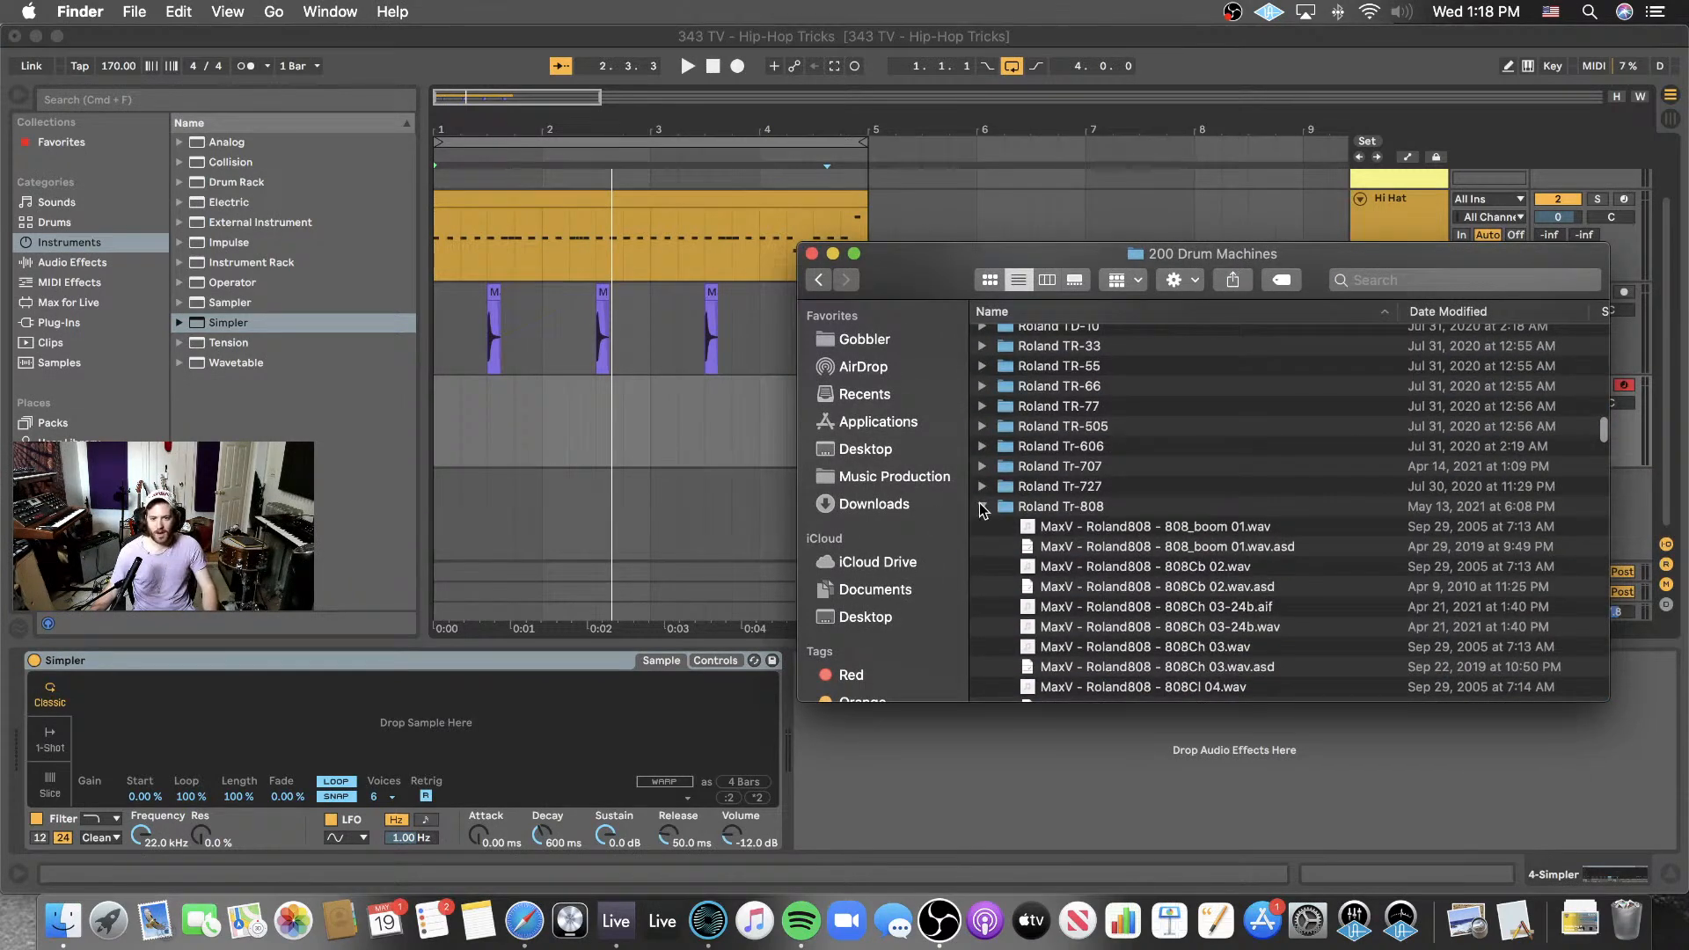
left_click(981, 508)
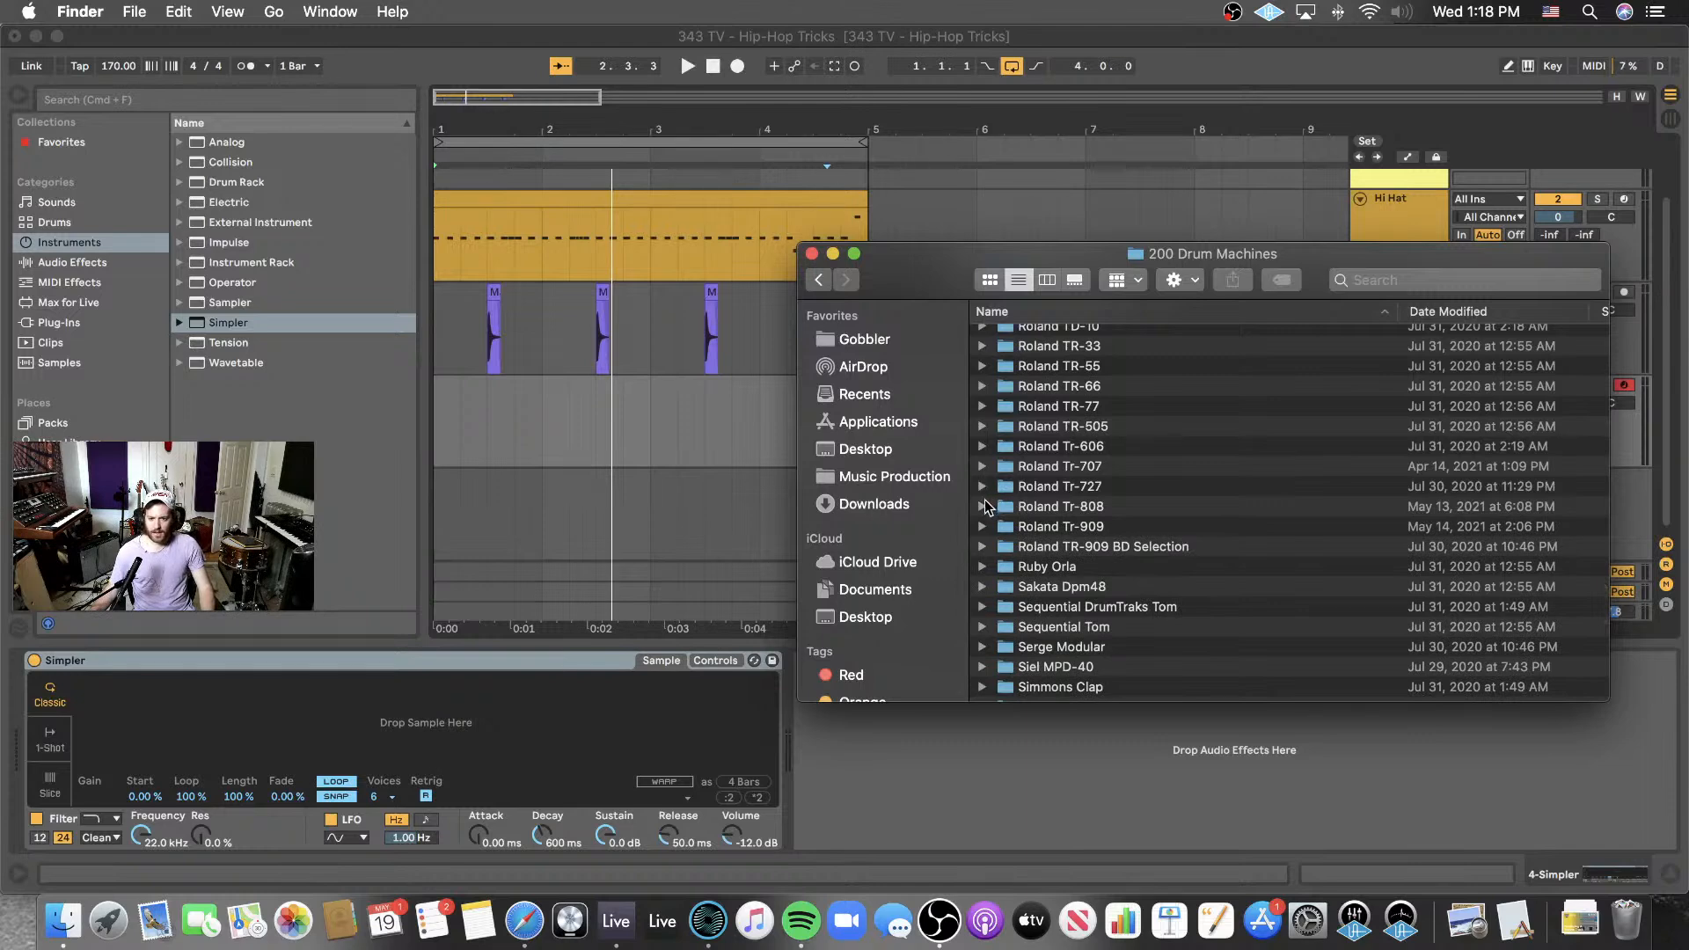
left_click(981, 506)
scroll(1301, 579, "down", 6)
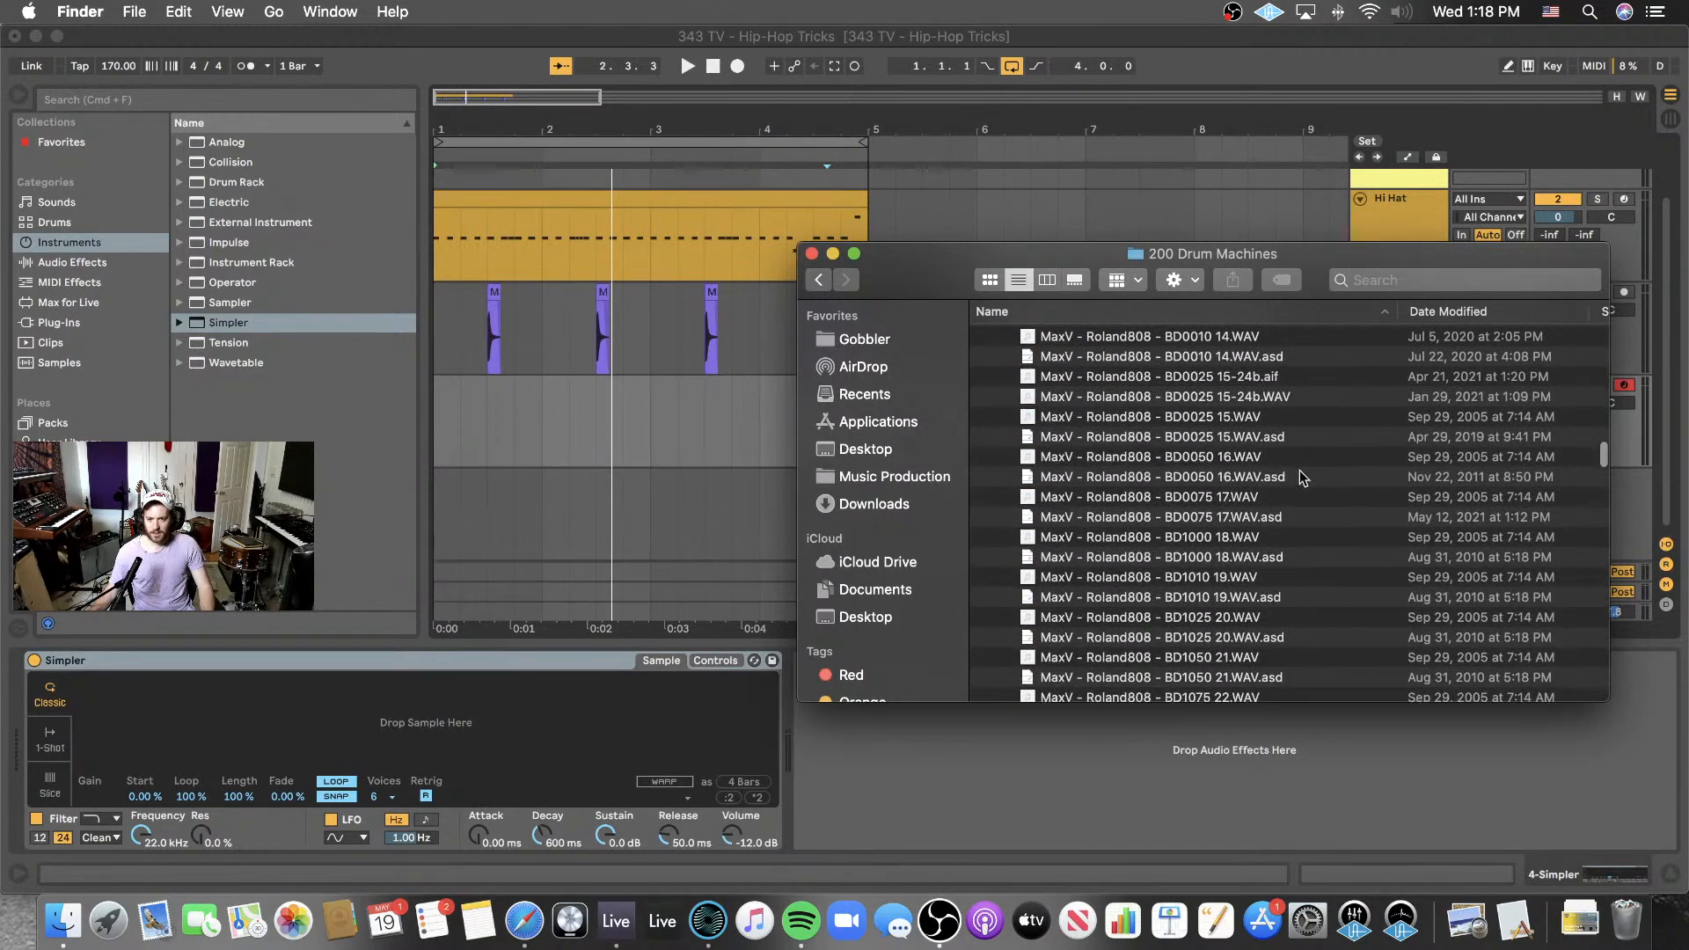
- Preview the Roland808 samples from BD0050 16 back through BD0025, BD0010 14 and BD0000 13 to 808Oh25 11
left_click(1309, 457)
key("space")
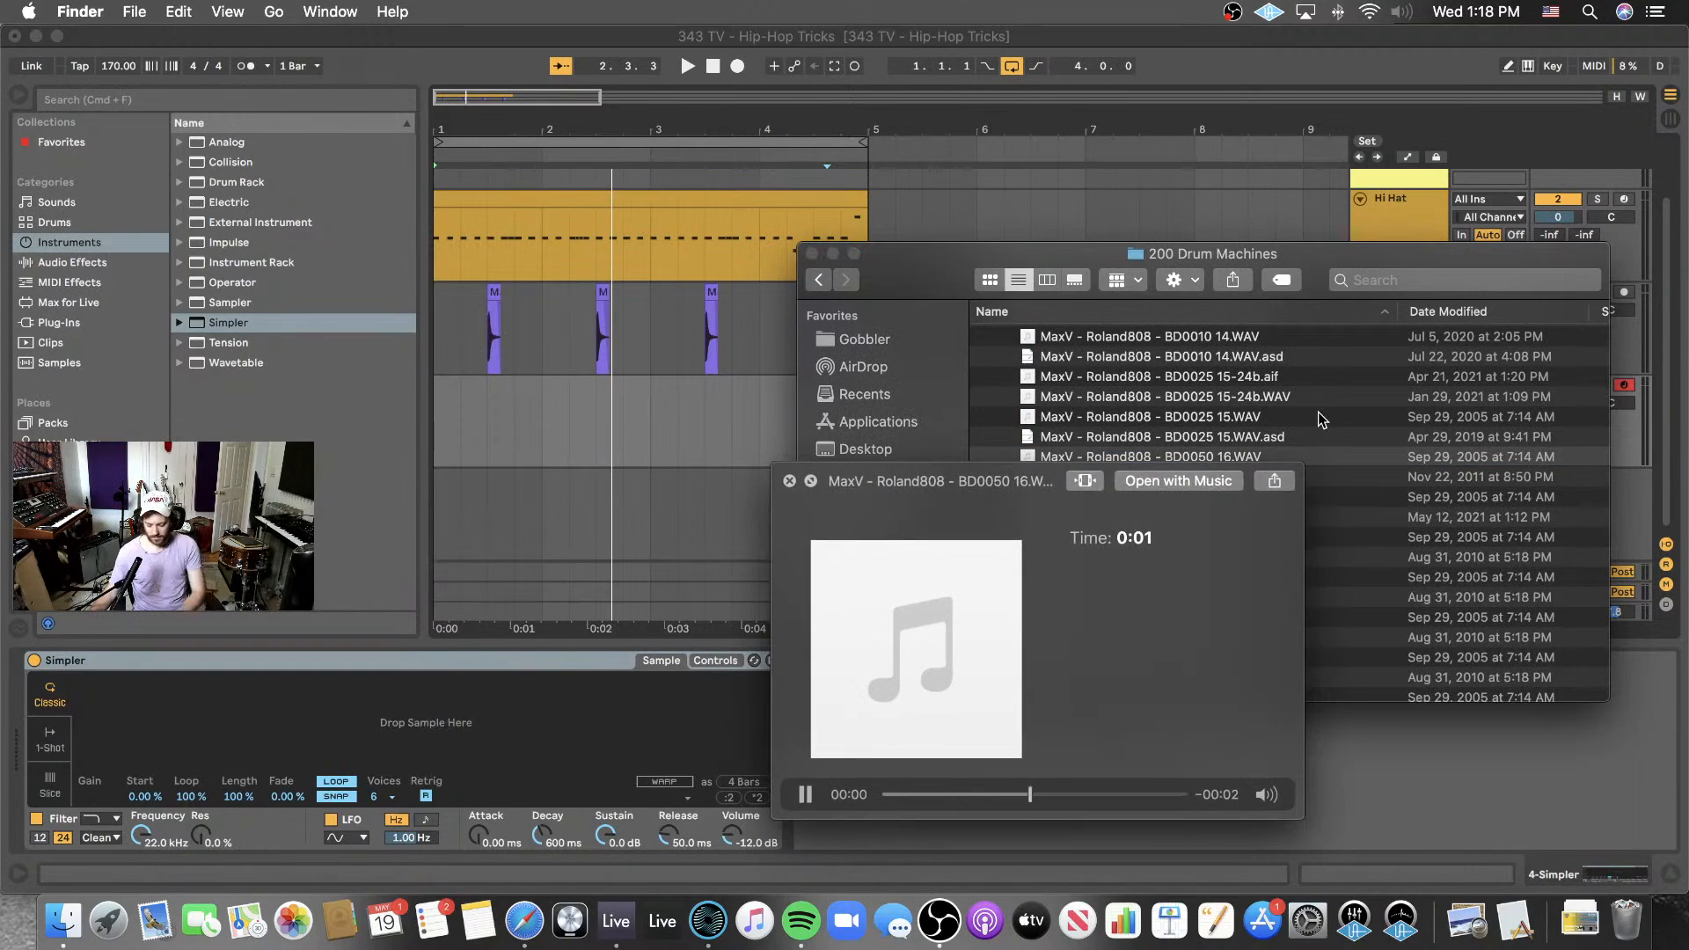
key("Up")
key("Up")
key("Up")
key("Up")
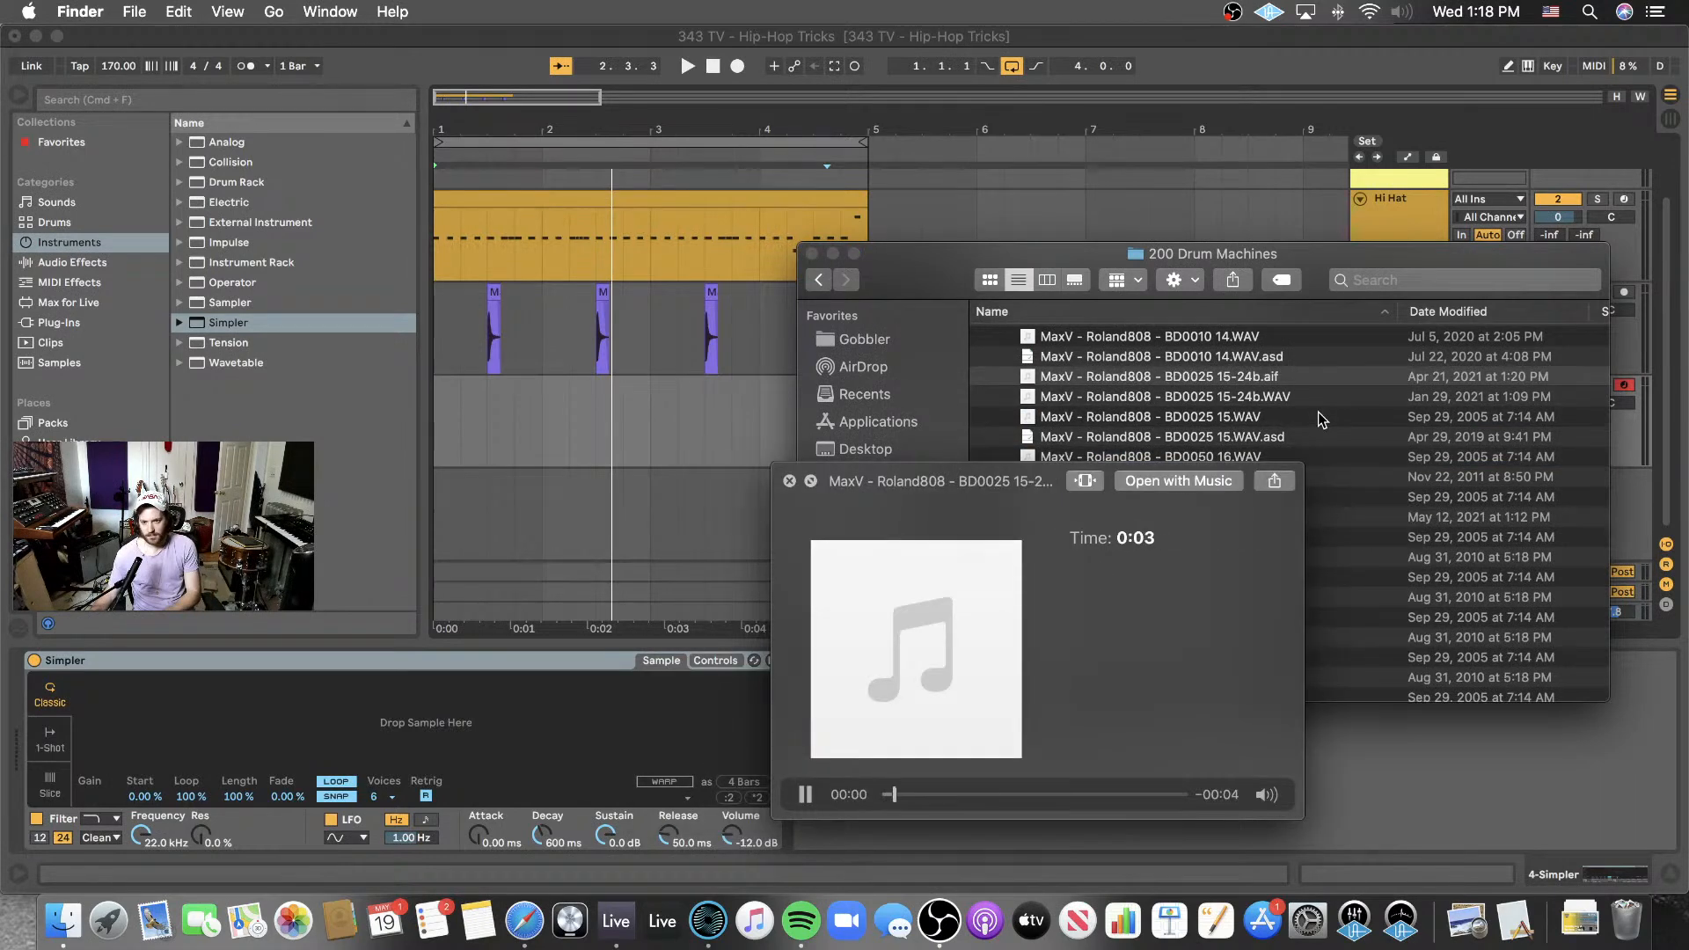
key("Up")
key("Up")
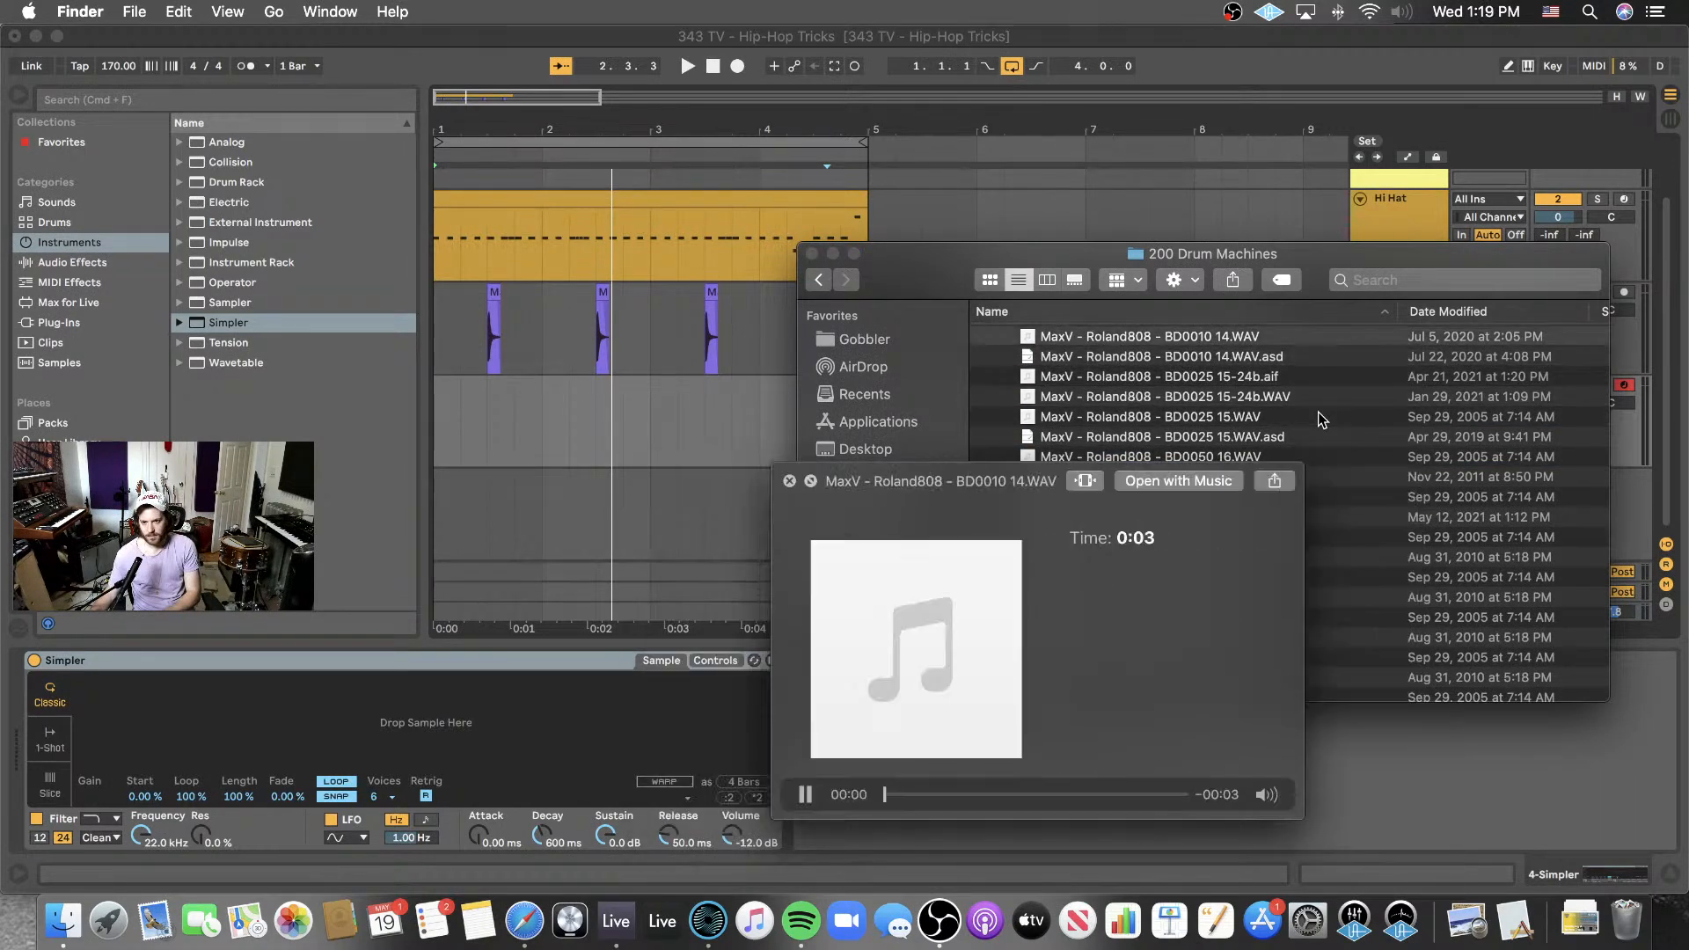
key("Up")
key("Up")
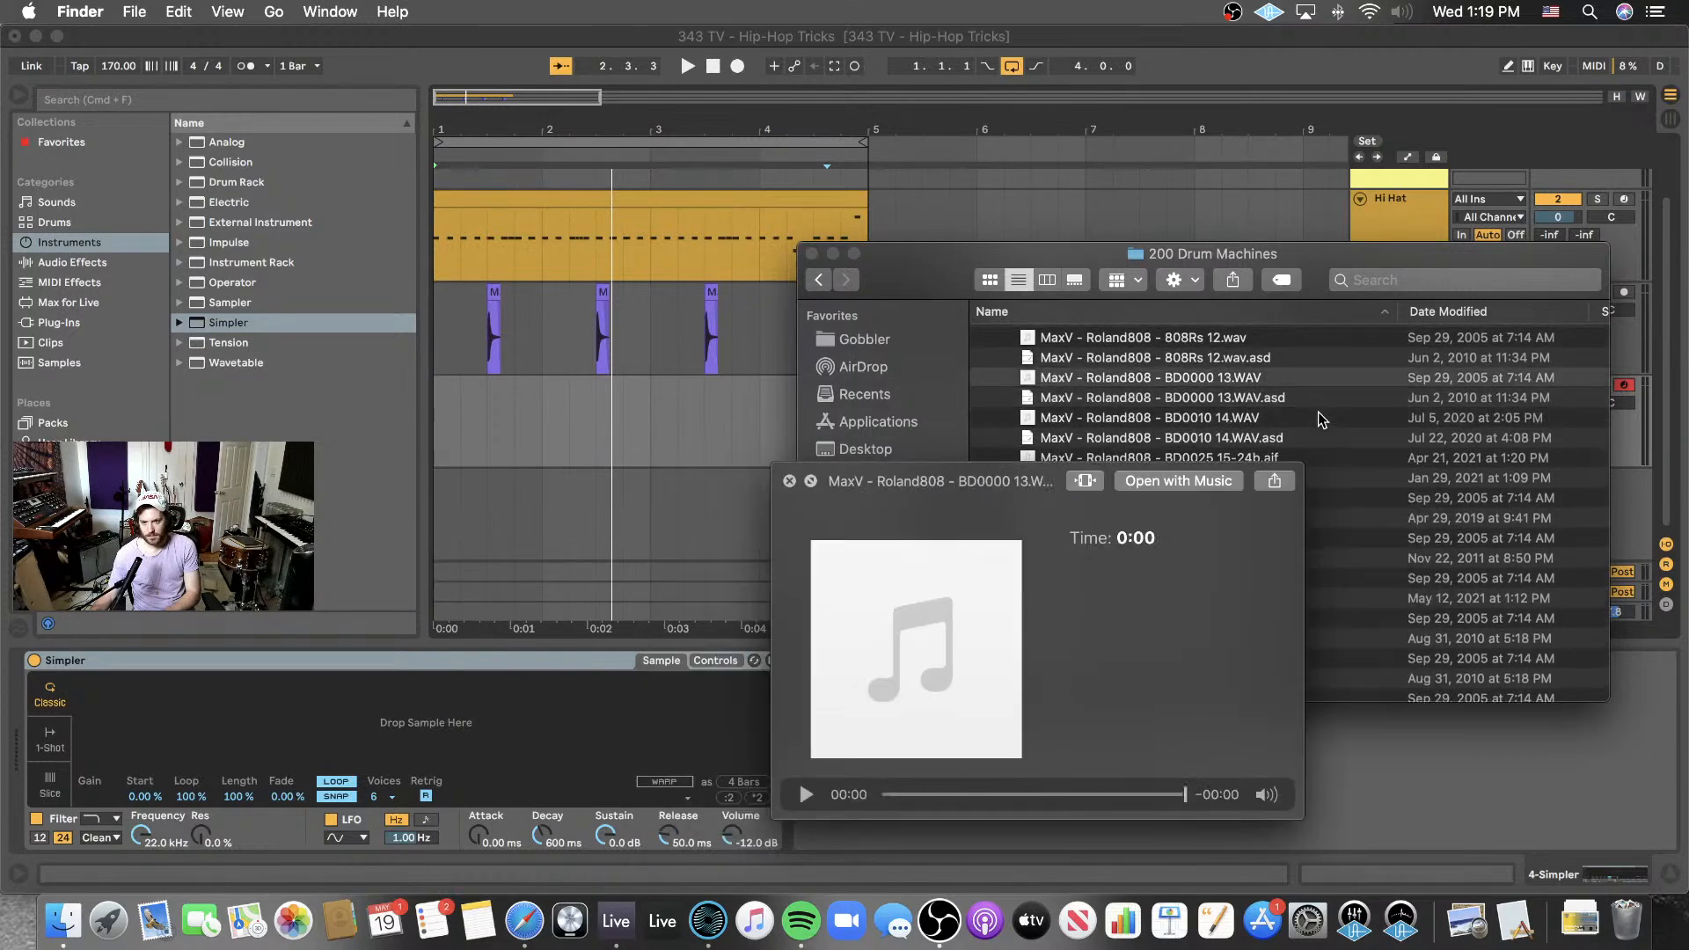
key("Up")
key("Up")
scroll(1317, 417, "up", 2)
key("Up")
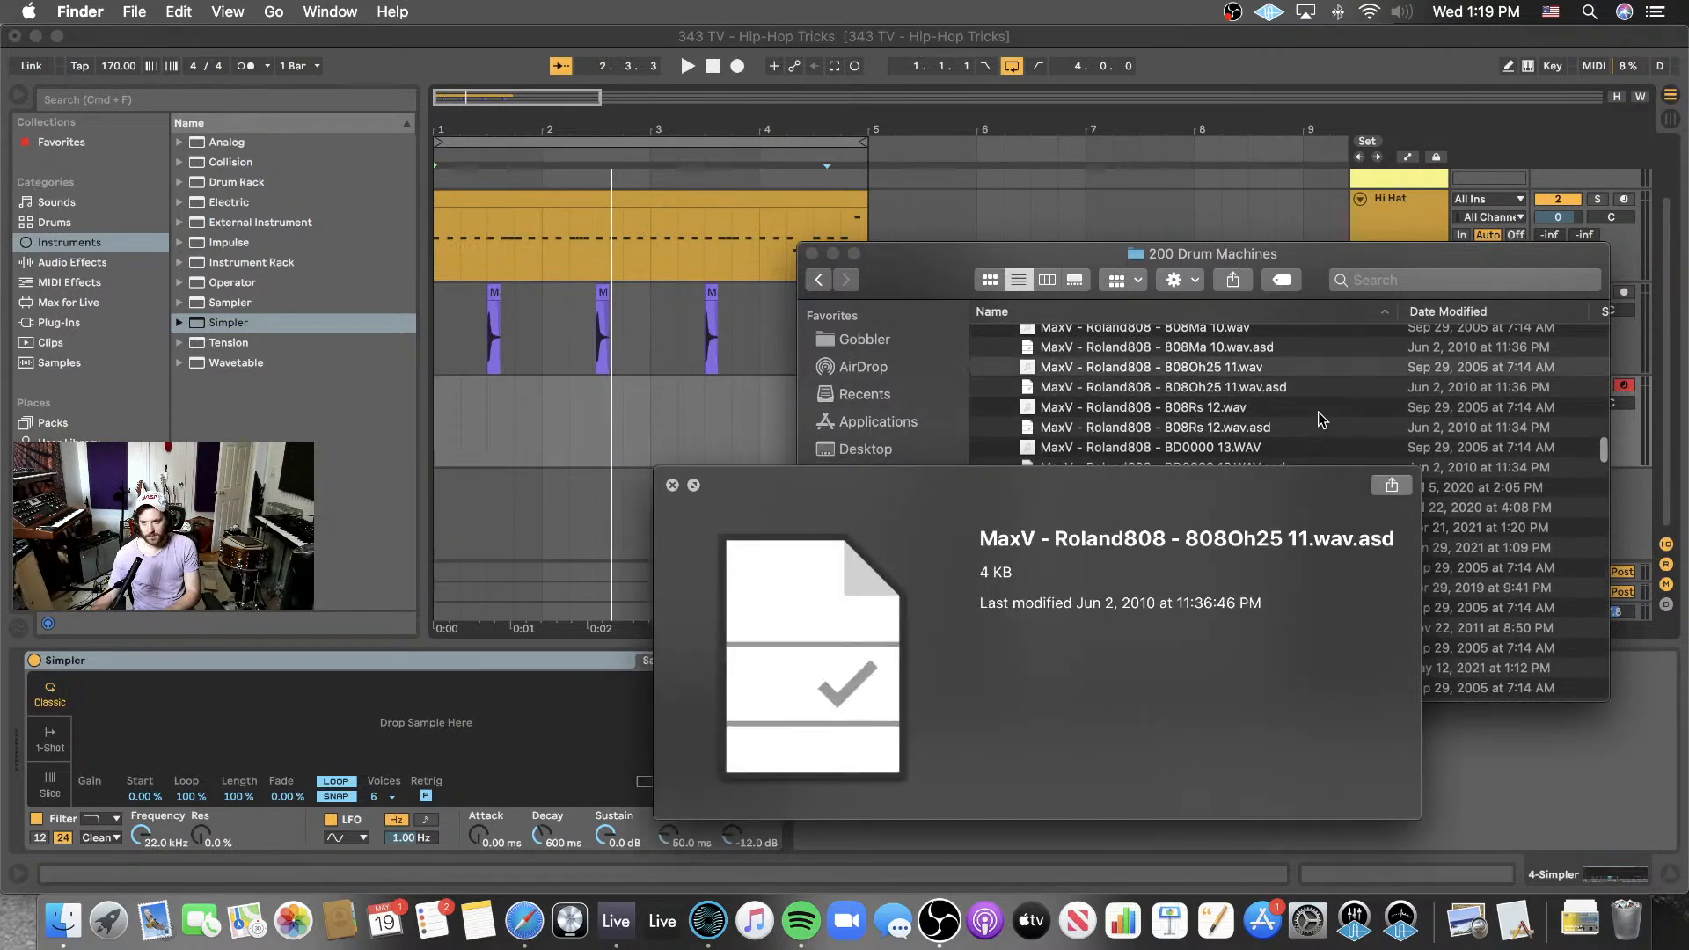
key("Down")
key("Down")
scroll(1317, 414, "down", 5)
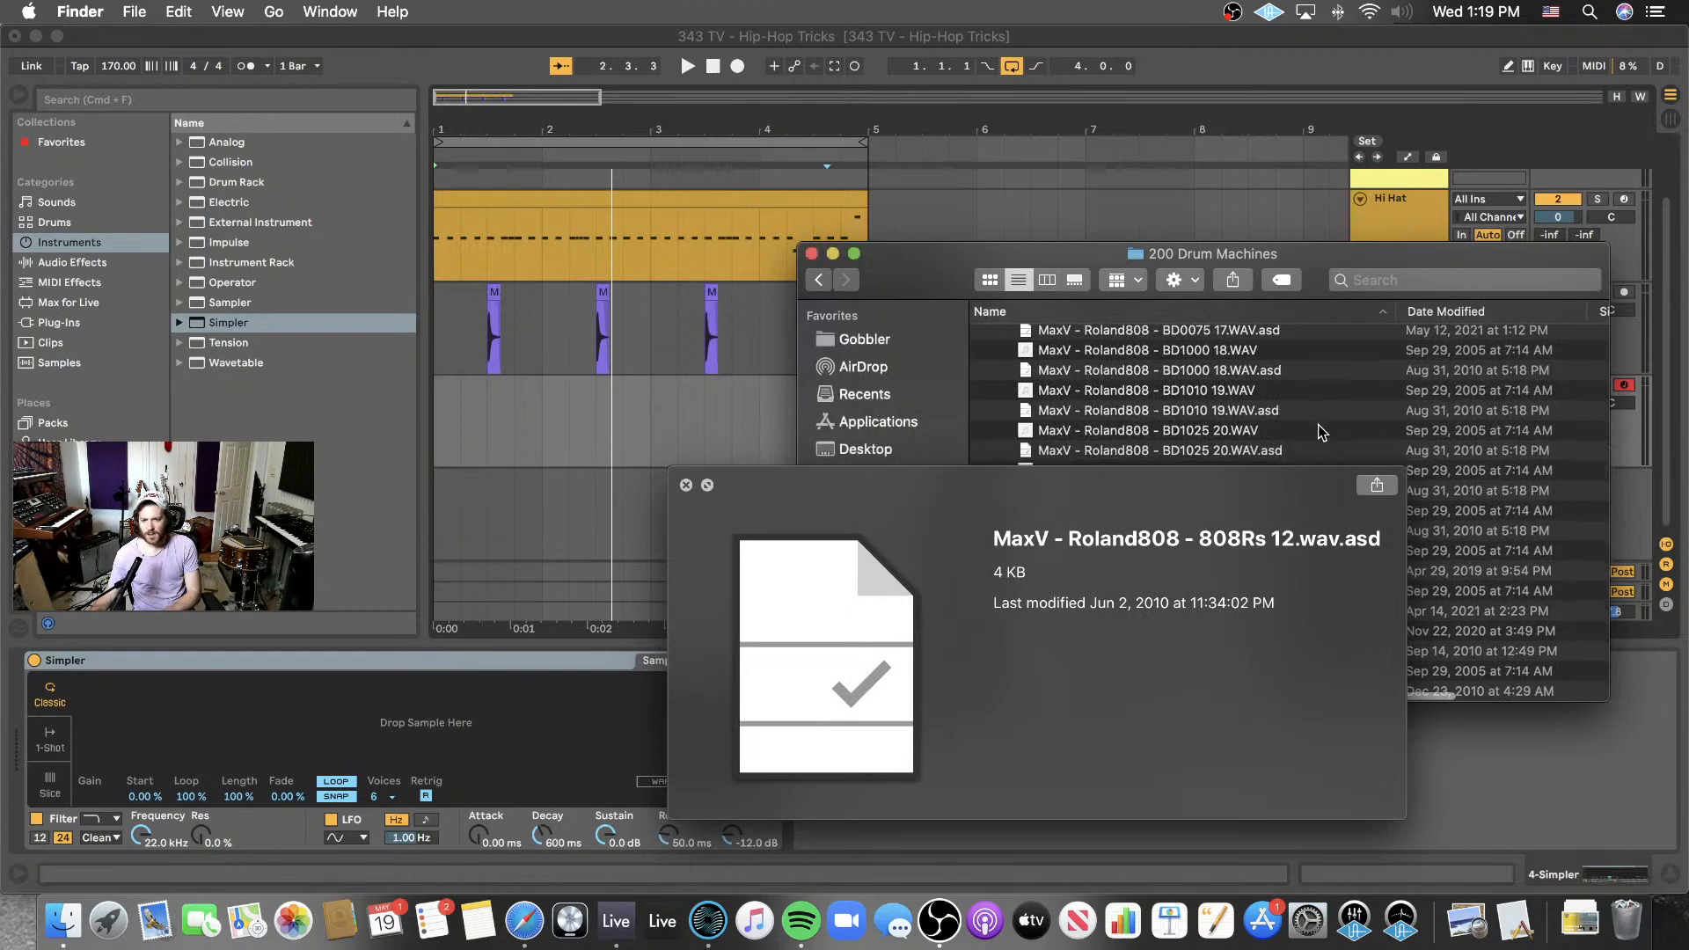
- Preview the Roland808 bass drum samples from BD1010 19 through BD1025 20 and BD1050 21 to BD1075 22
left_click(1319, 431)
key("Up")
key("Up")
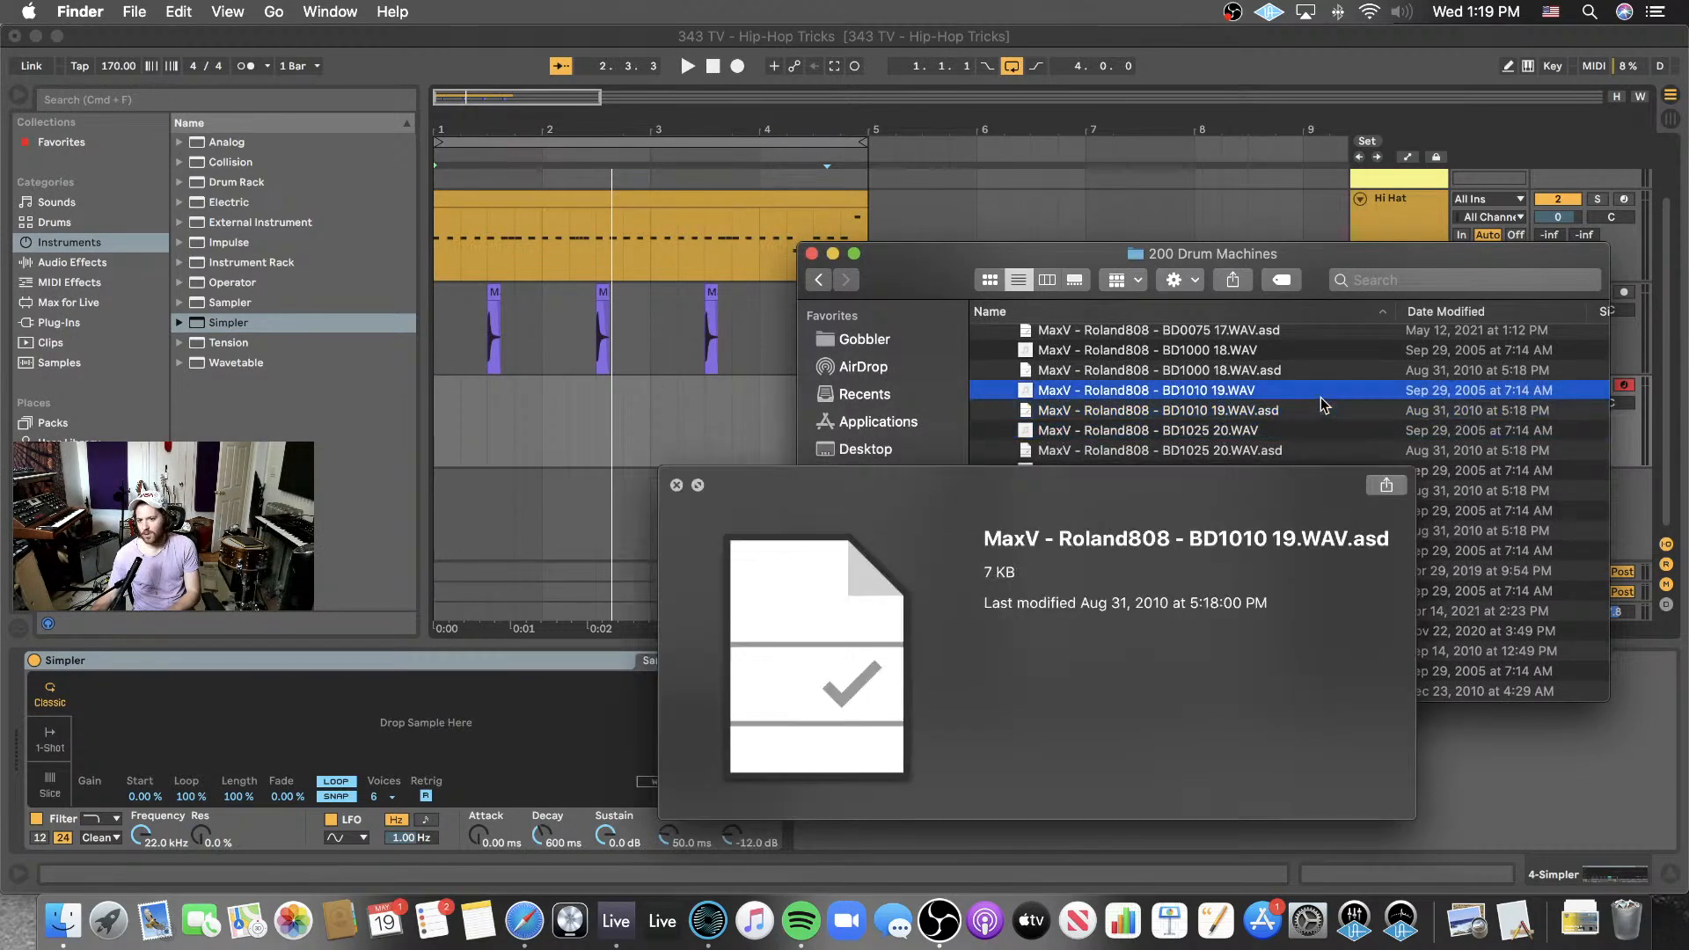
key("Down")
scroll(1320, 413, "down", 2)
key("Down")
key("Down")
key("Down")
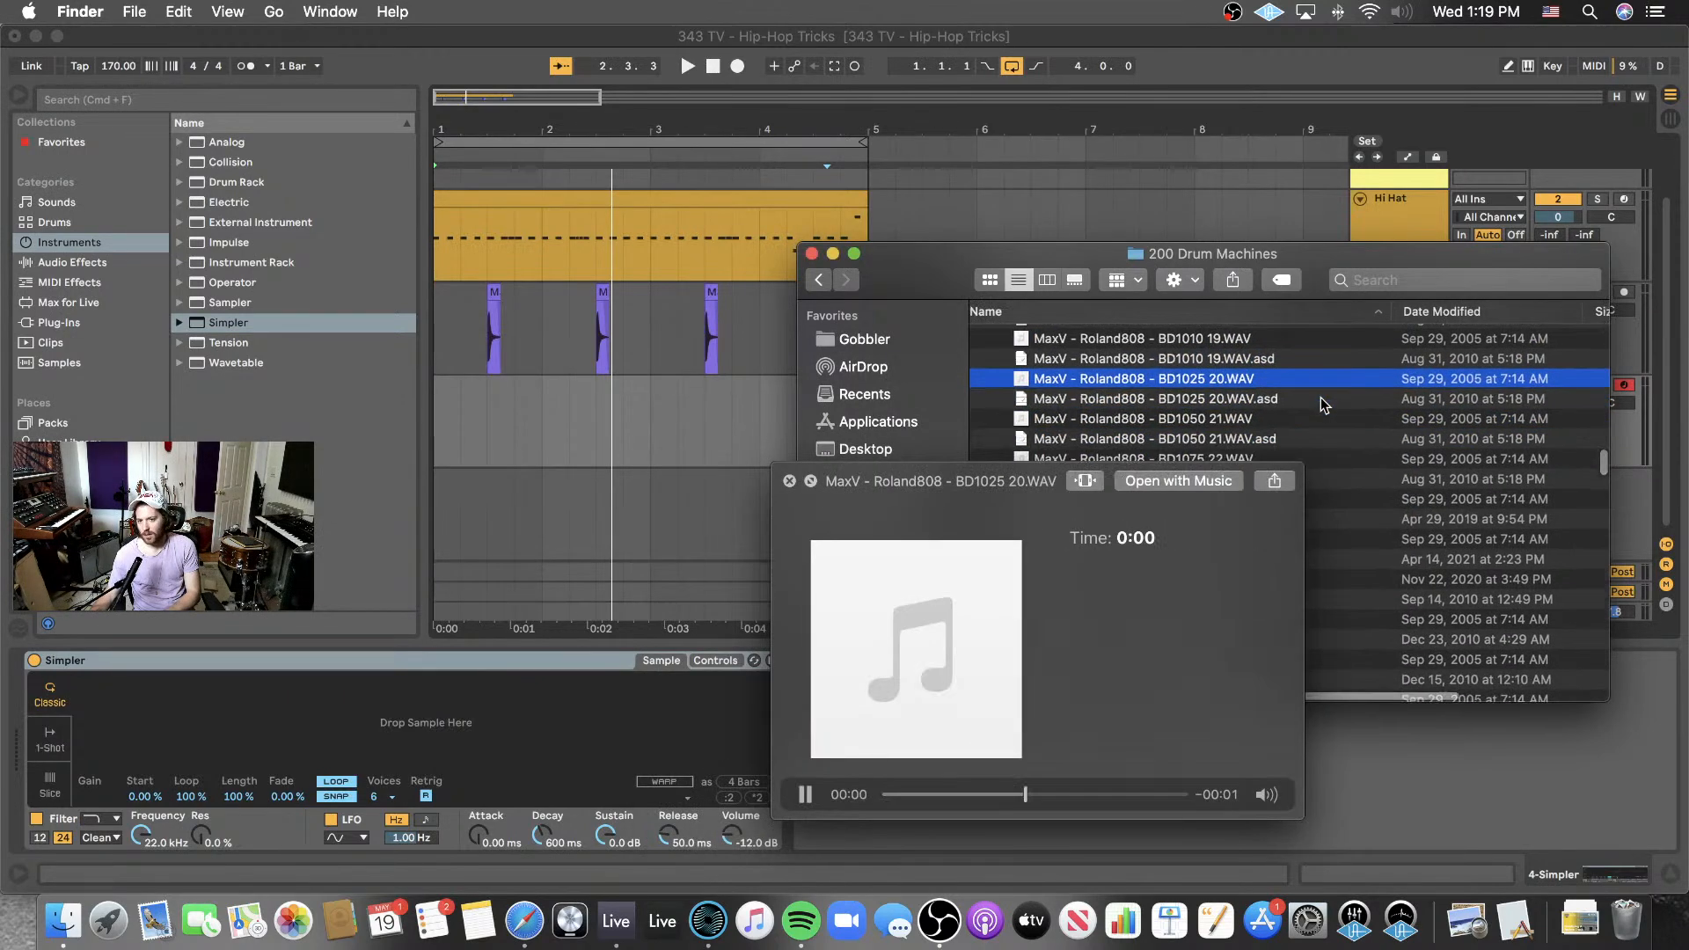
scroll(1312, 415, "down", 2)
key("Down")
key("Down")
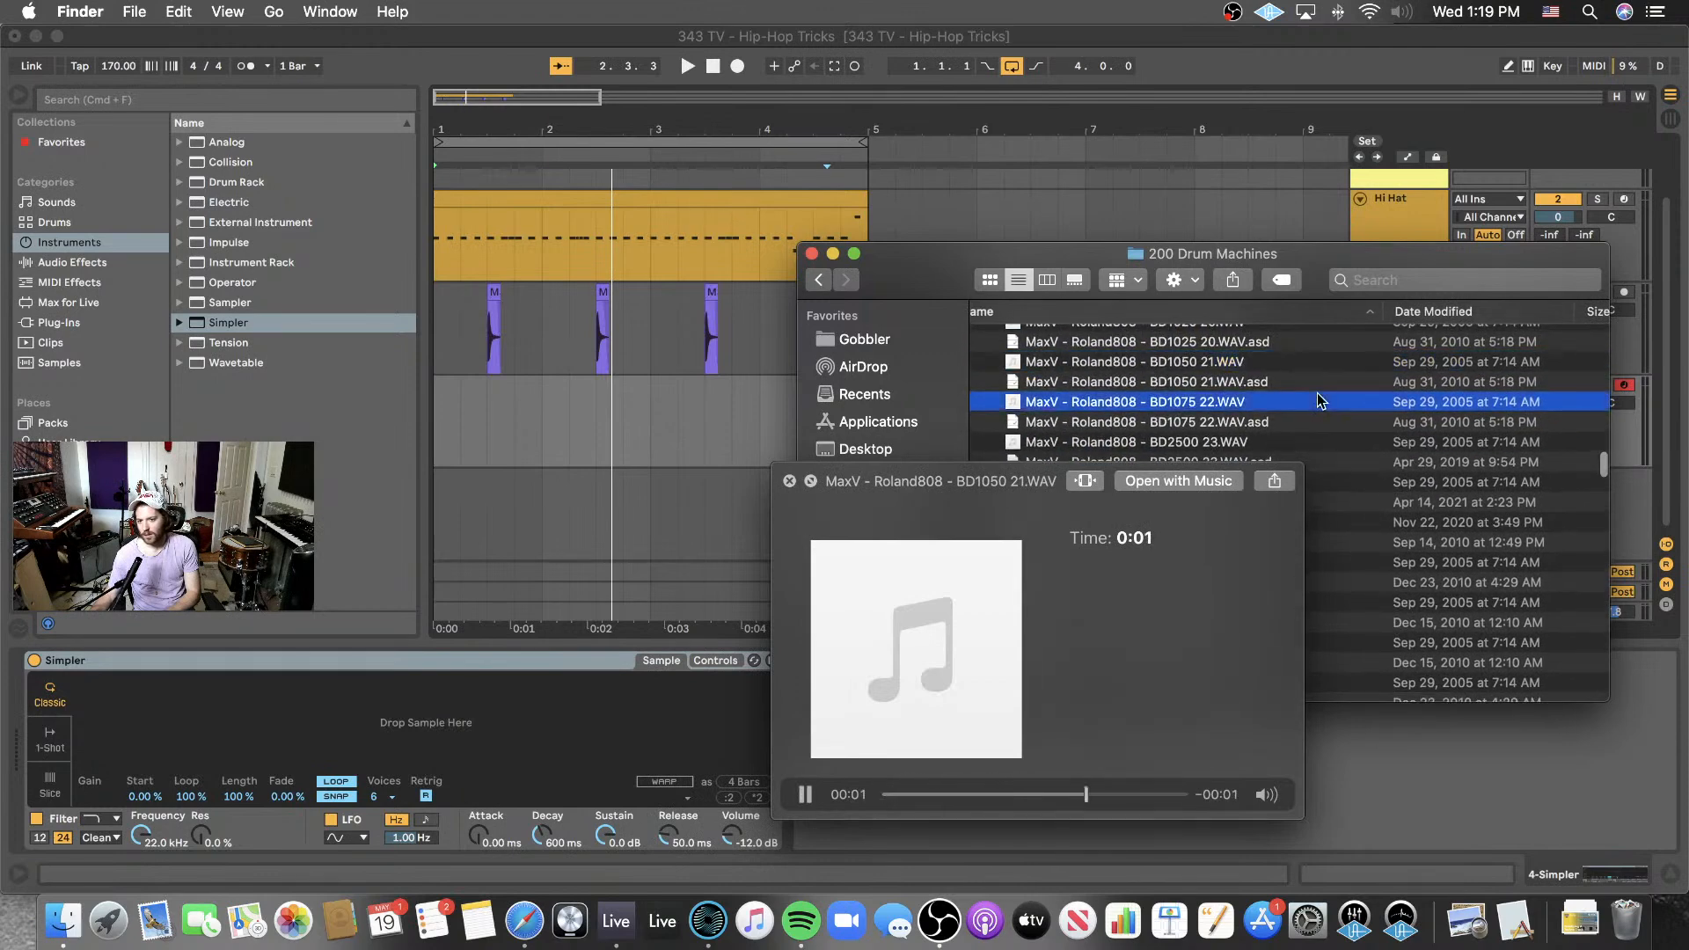
- Preview the Roland808 bass drum samples from BD2500 23 through BD2525 25 and BD2550 26 to BD2575 27
key("Down")
key("Down")
scroll(1308, 445, "down", 3)
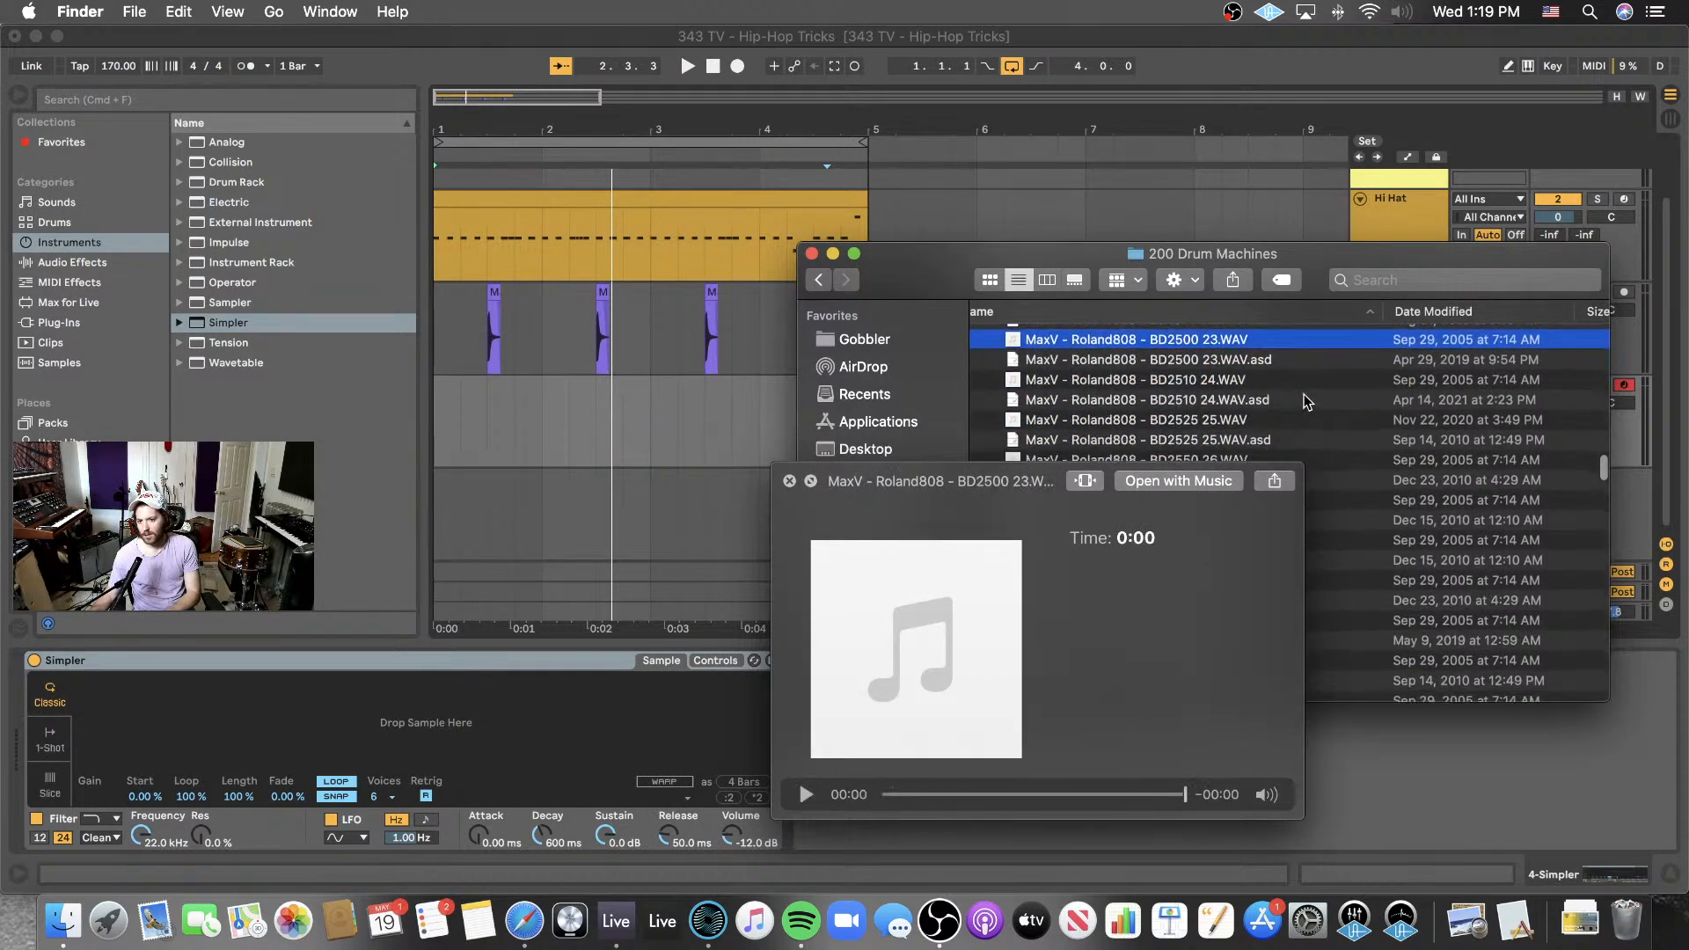
key("Down")
key("Down")
key("Down")
key("Down")
scroll(1300, 420, "down", 3)
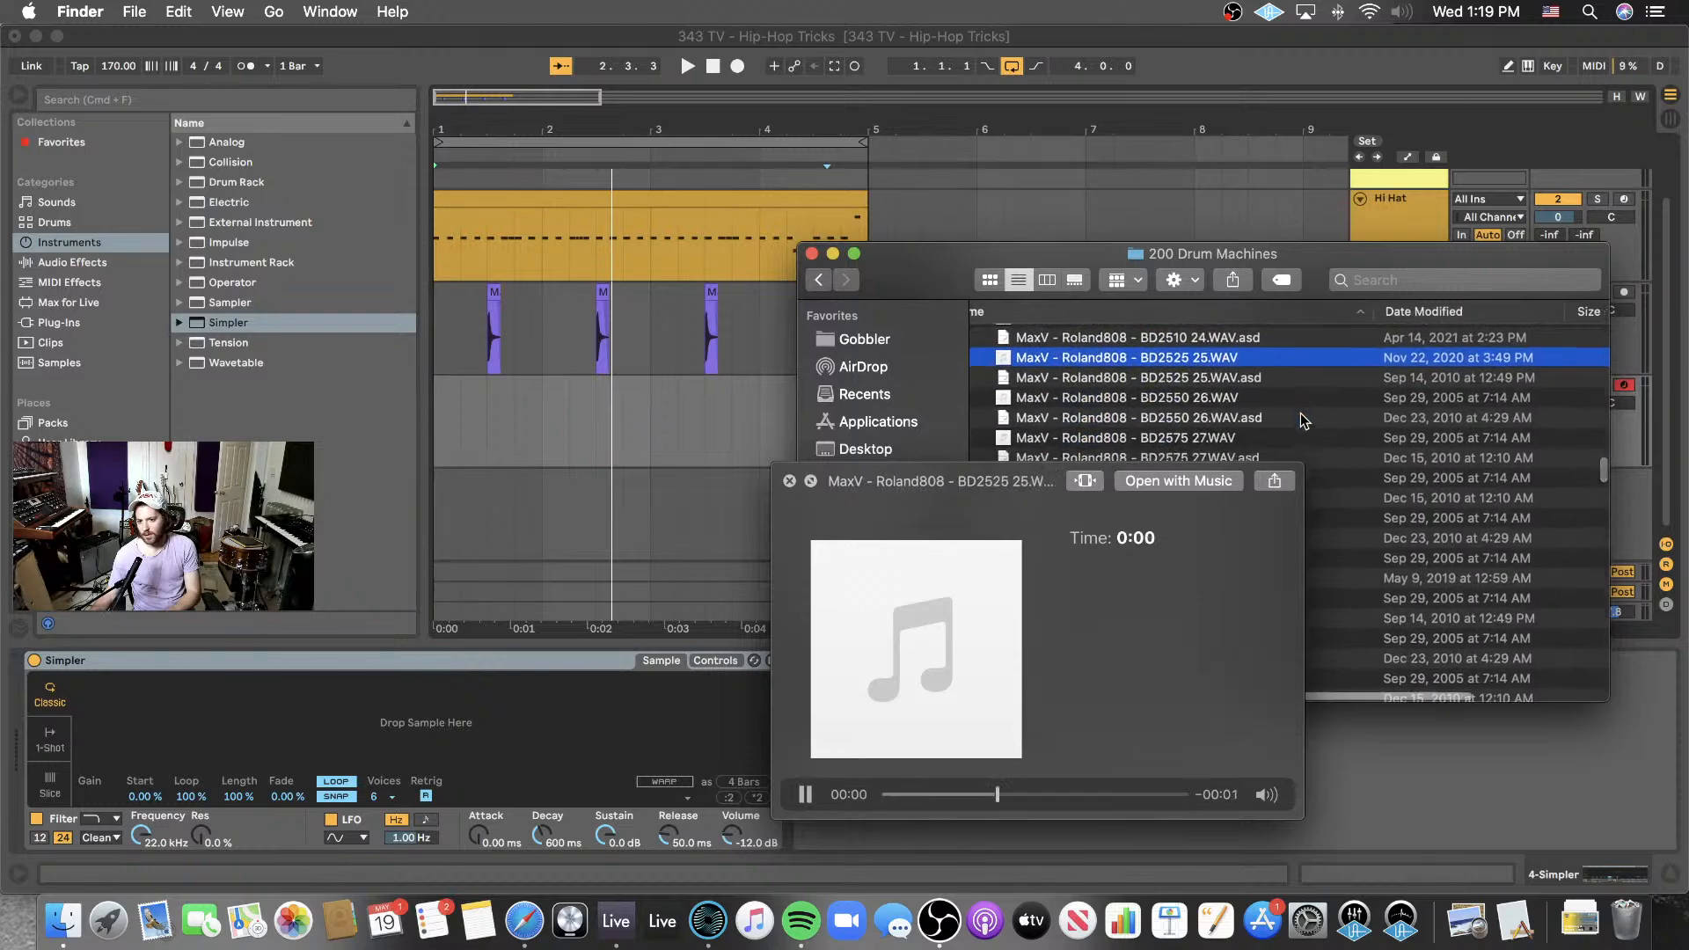
key("Down")
key("Down")
scroll(1297, 413, "down", 2)
key("Down")
key("Down")
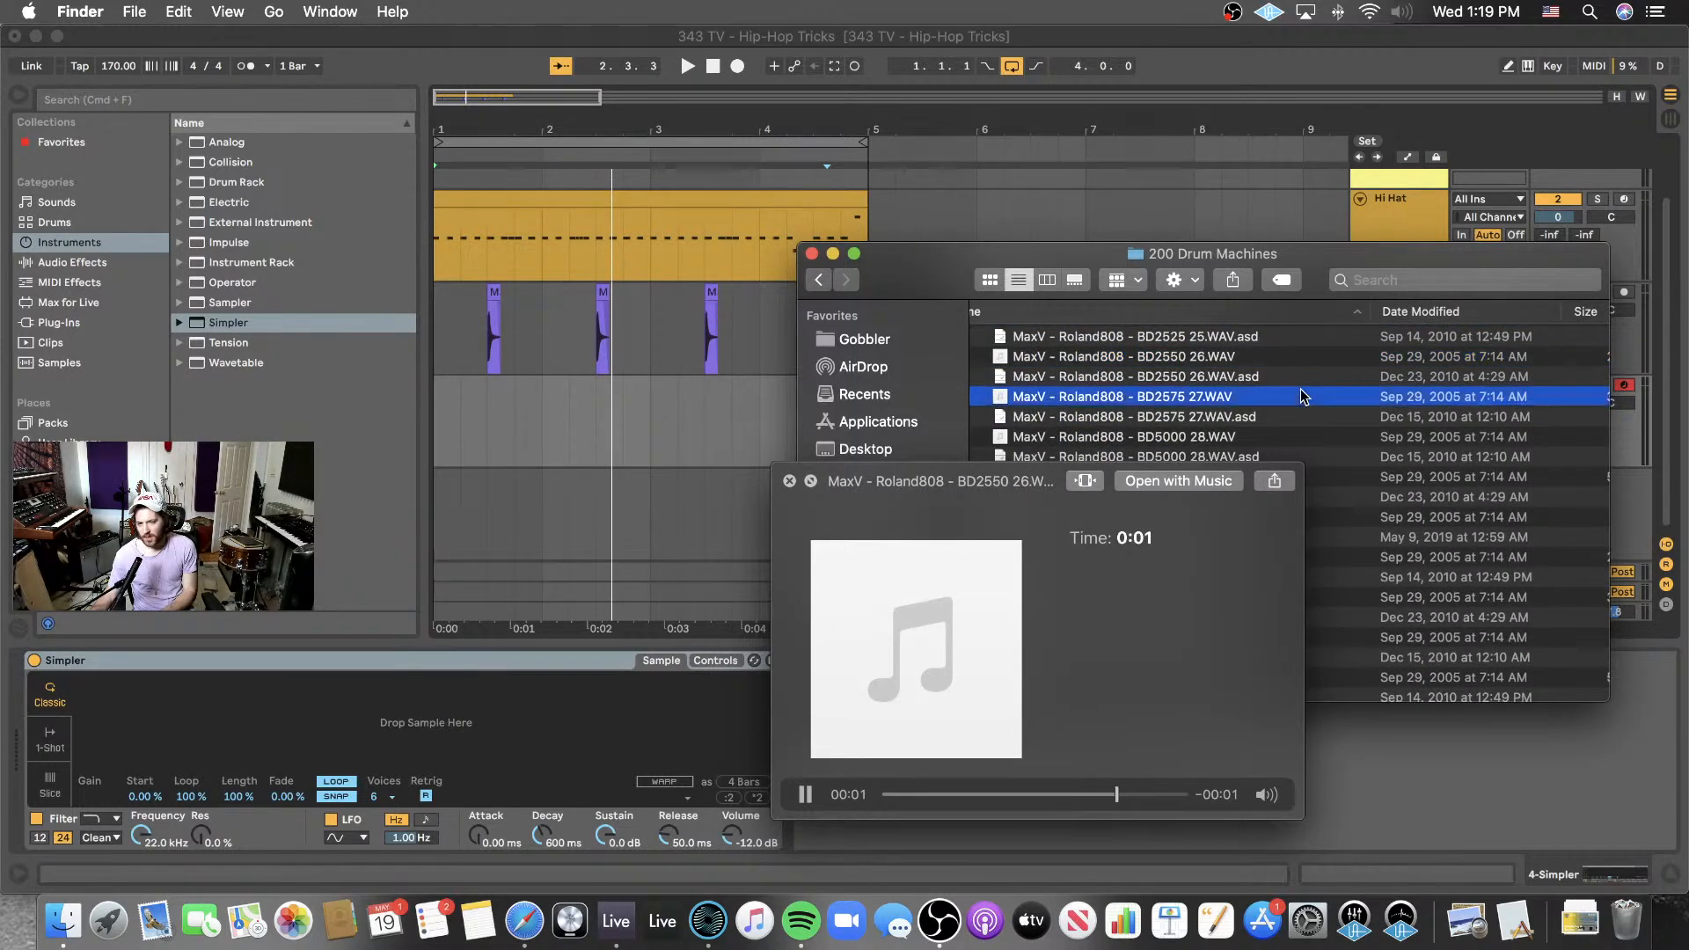
- Preview the Roland808 bass drum samples BD5000 28, BD5010 29 and BD5025 30
key("Down")
key("Down")
scroll(1293, 436, "down", 2)
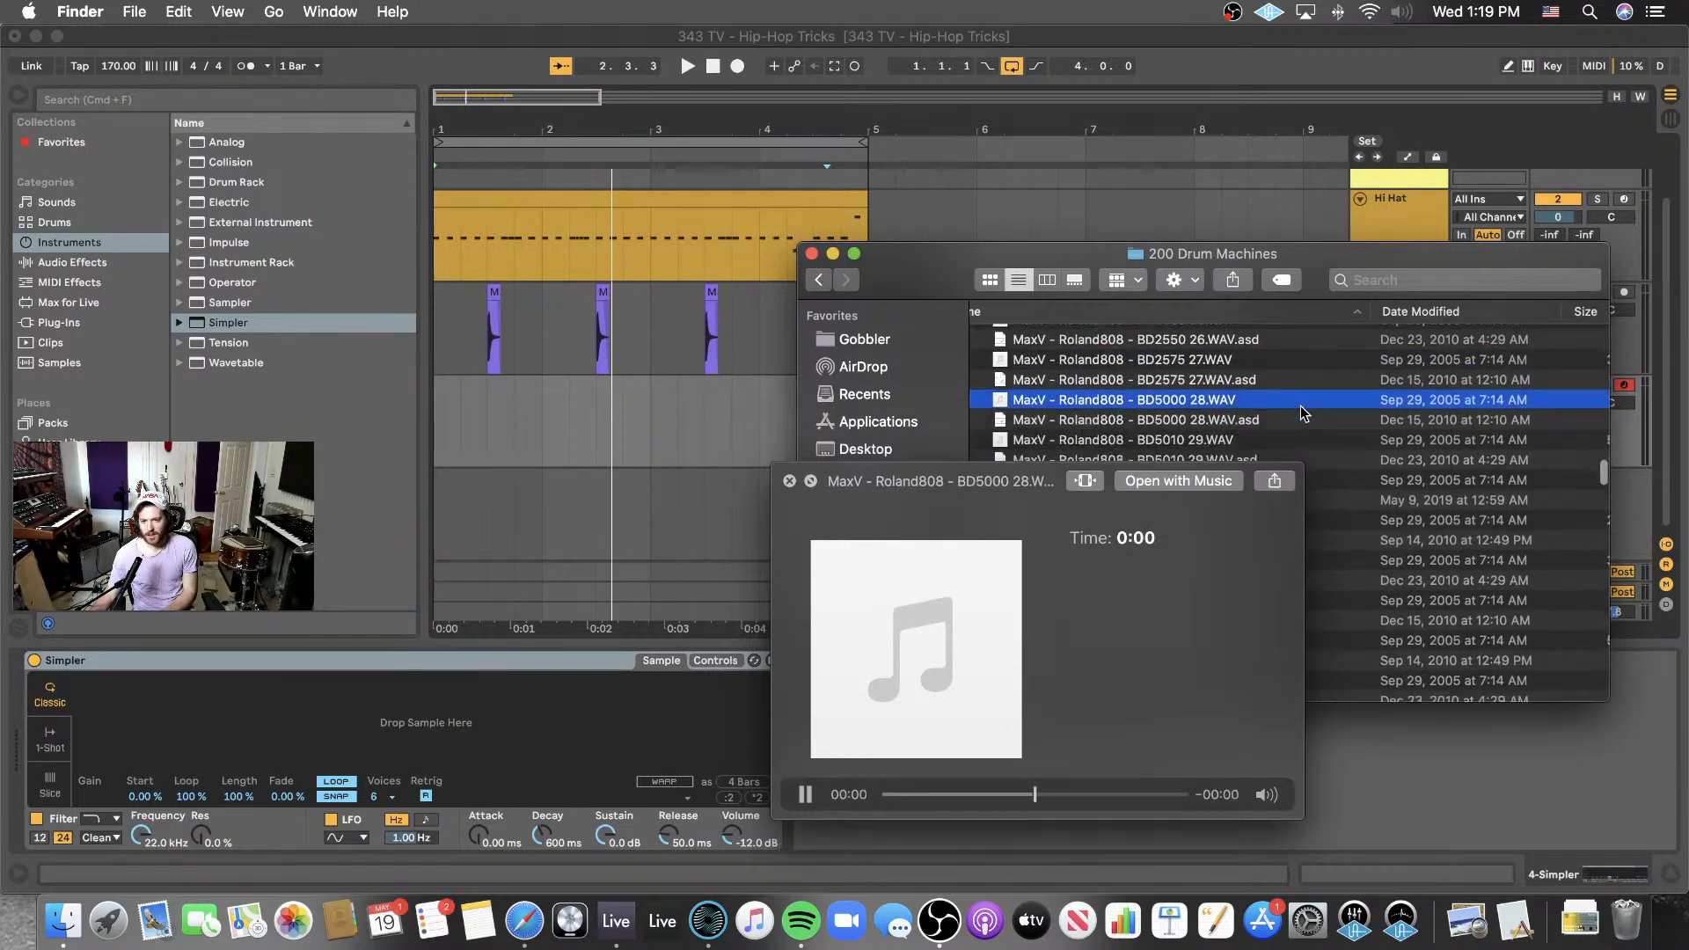
key("Down")
key("Down")
scroll(1302, 422, "down", 4)
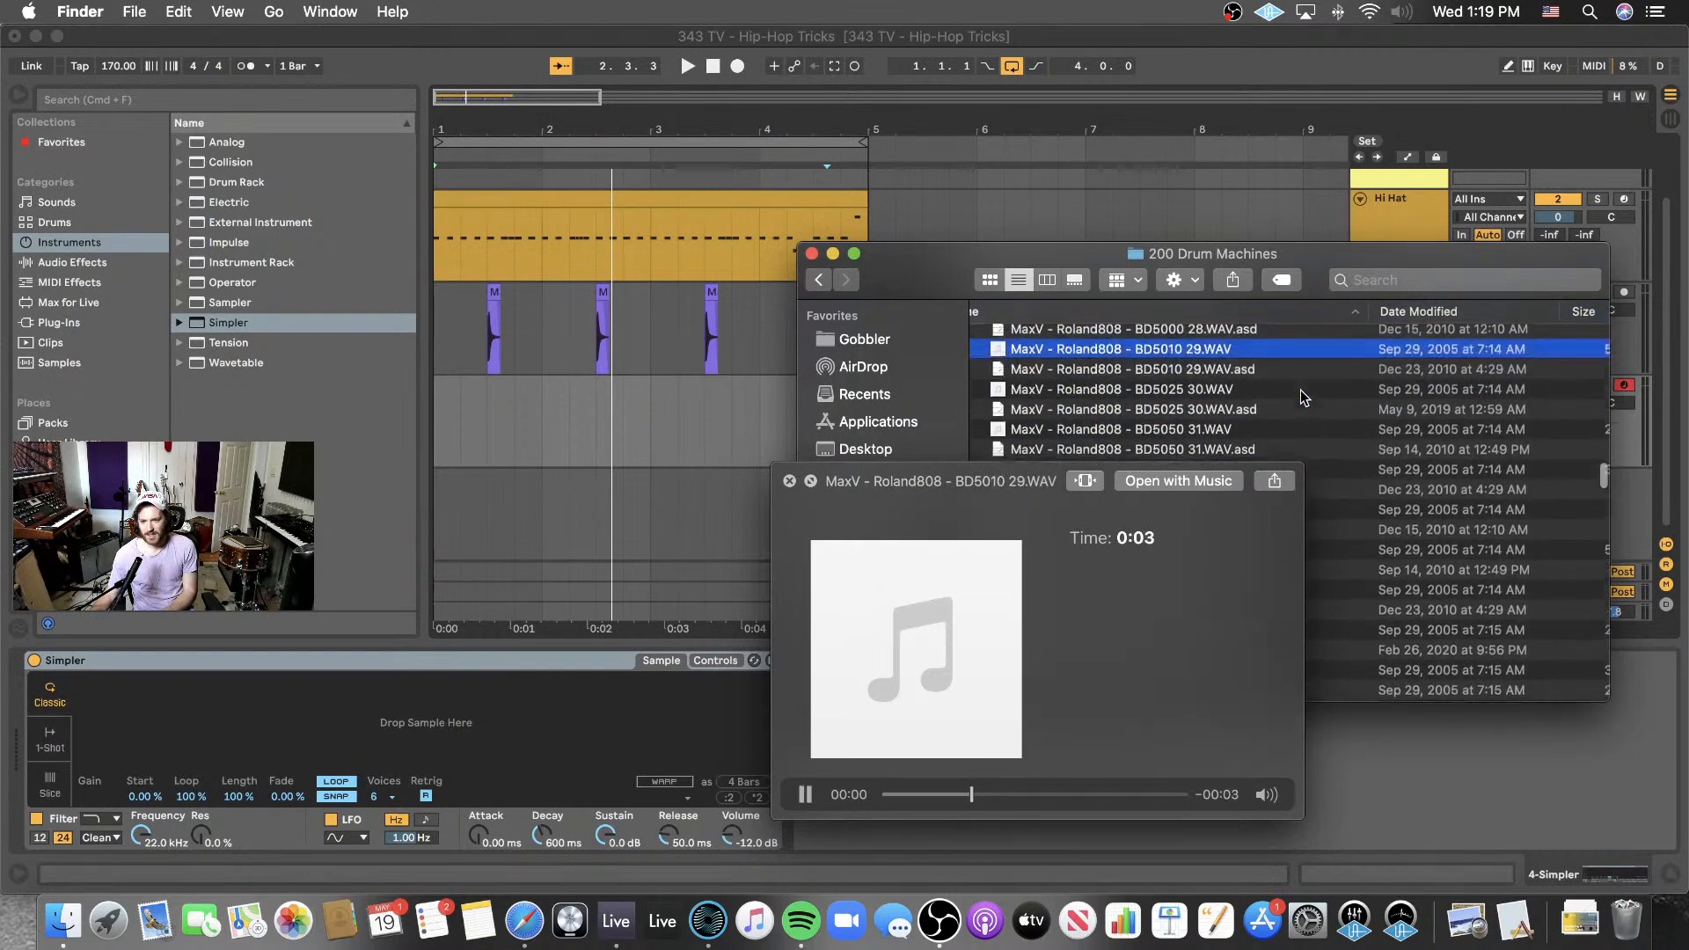
scroll(1306, 414, "left", 1)
key("Down")
key("Down")
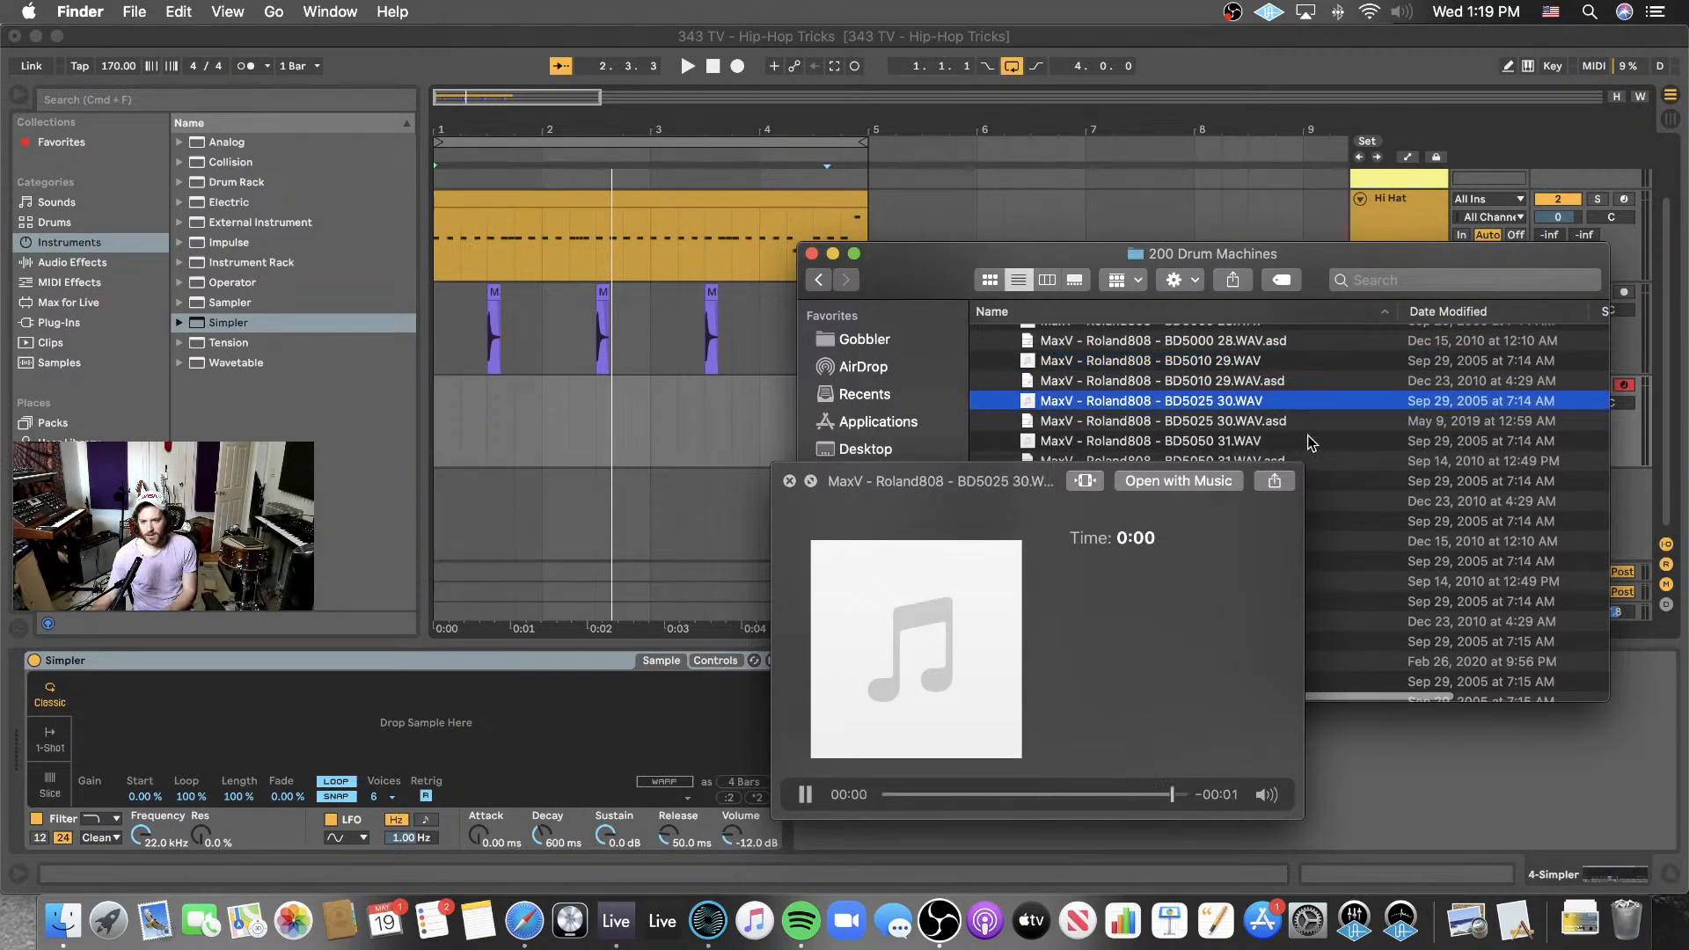
- Load MaxV - Roland808 - BD5025 30.WAV into the empty Simpler in Live and place the insert marker at 1.1.1 on its track
left_click_drag(1219, 407, 188, 730)
left_click(497, 445)
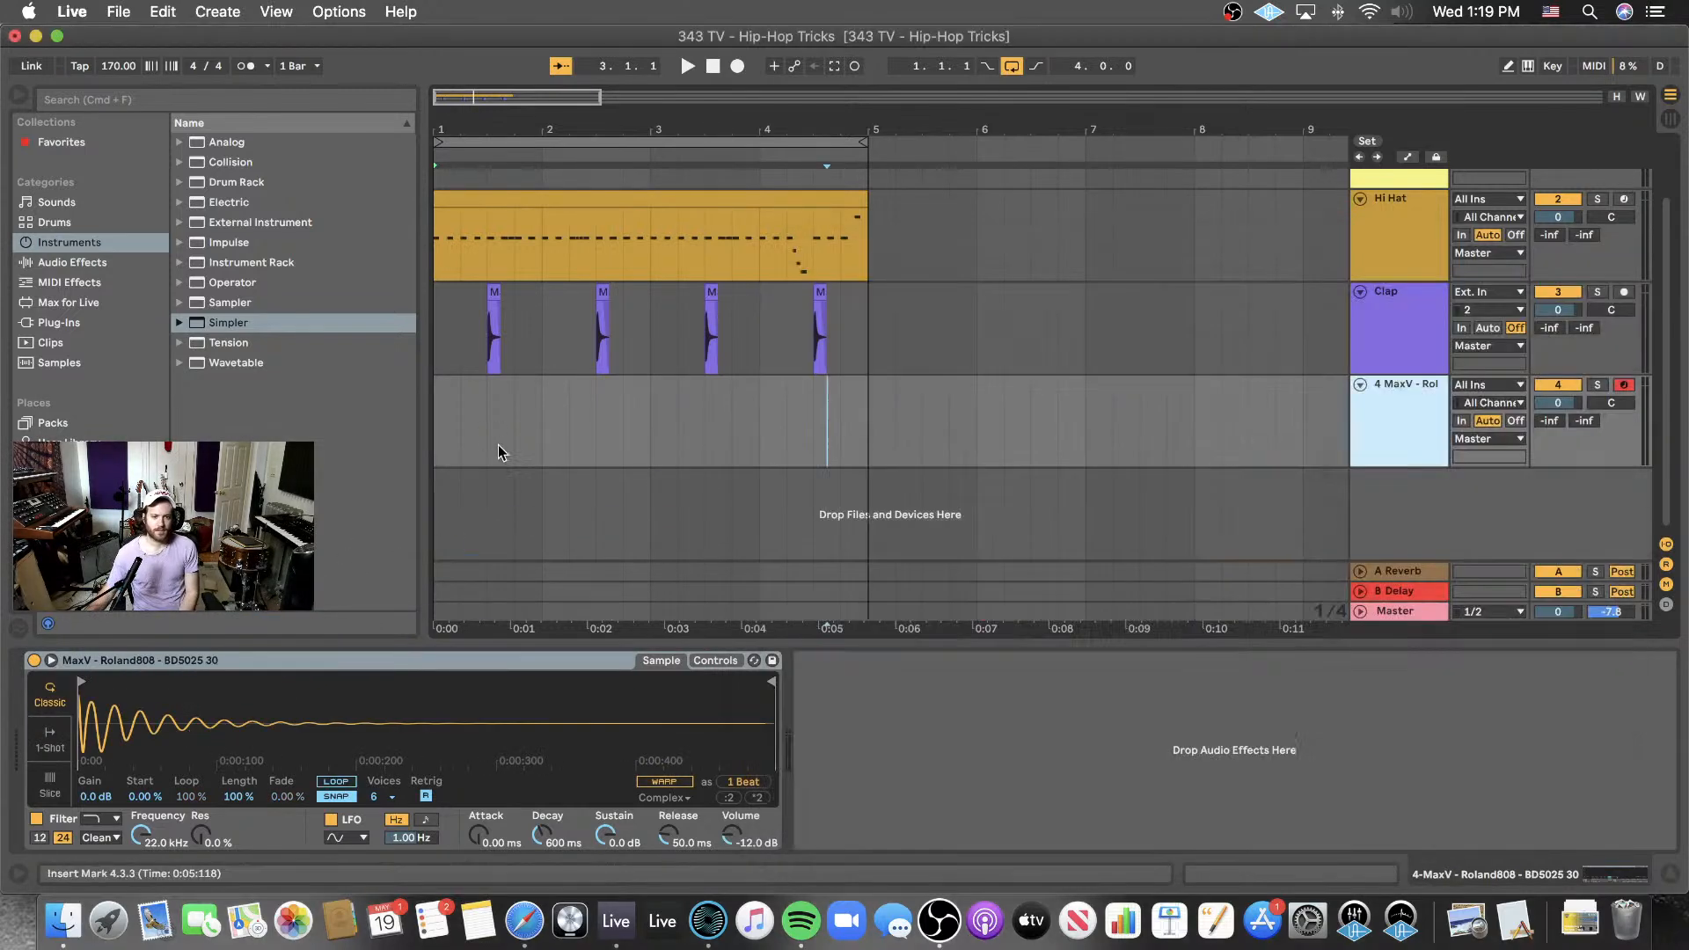
left_click(432, 434)
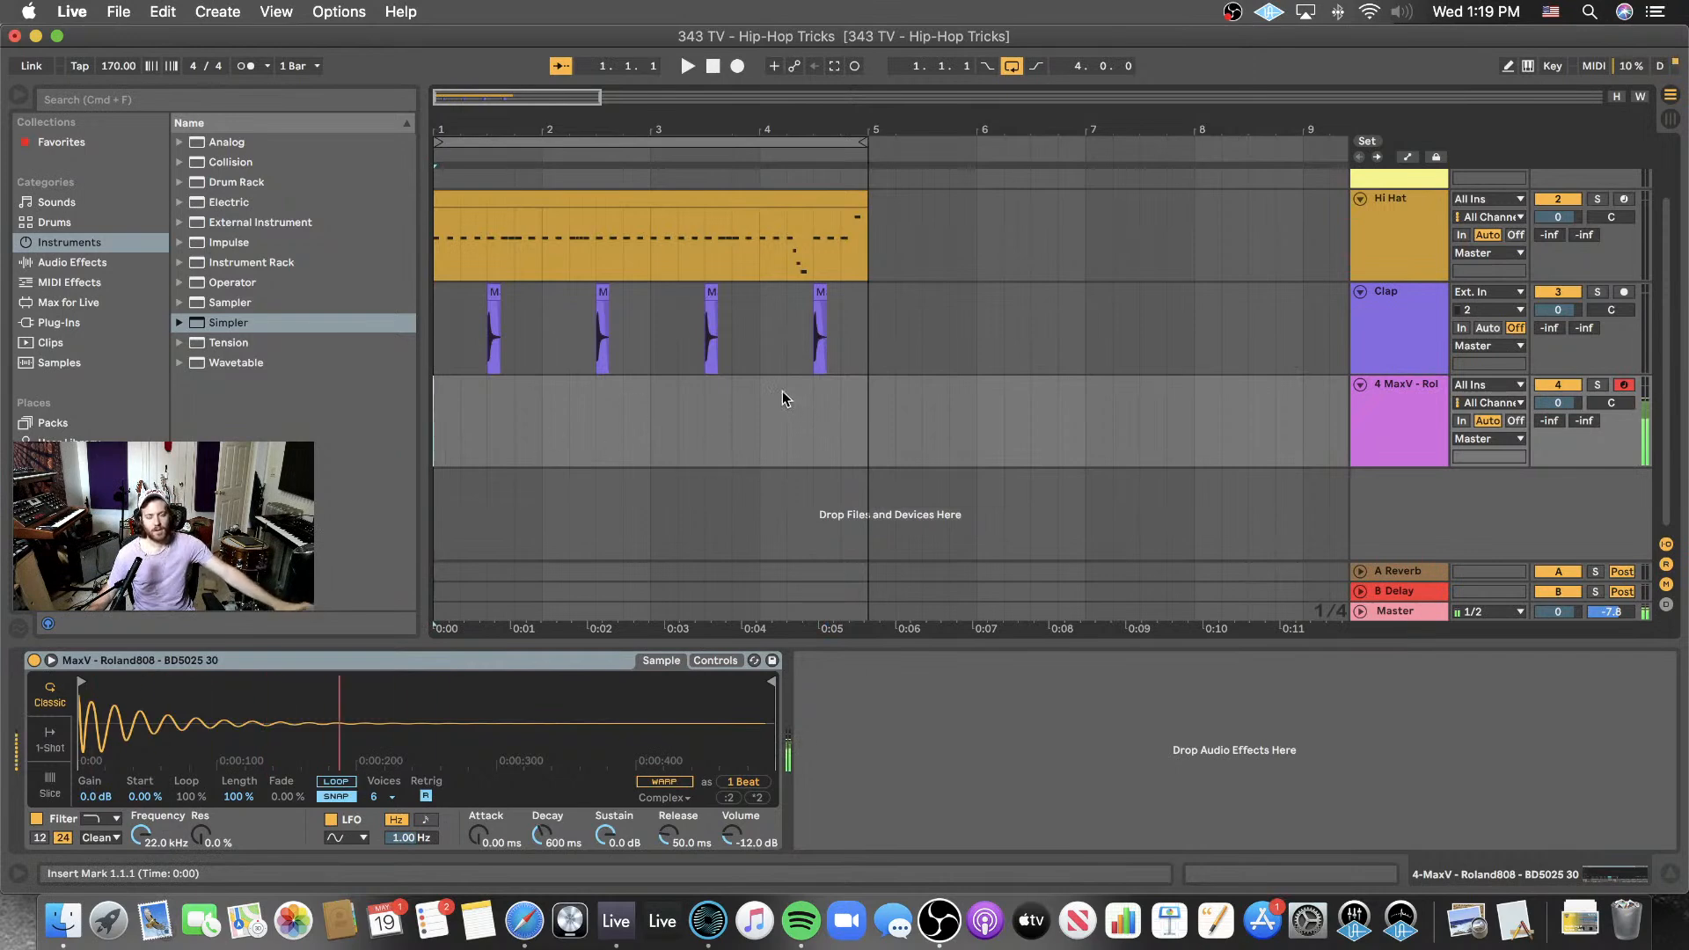
- Create a one-bar MIDI clip from 1.1.1 to 2.1.1 on the BD5025 kick track by consolidating two short clips
double_click(530, 416)
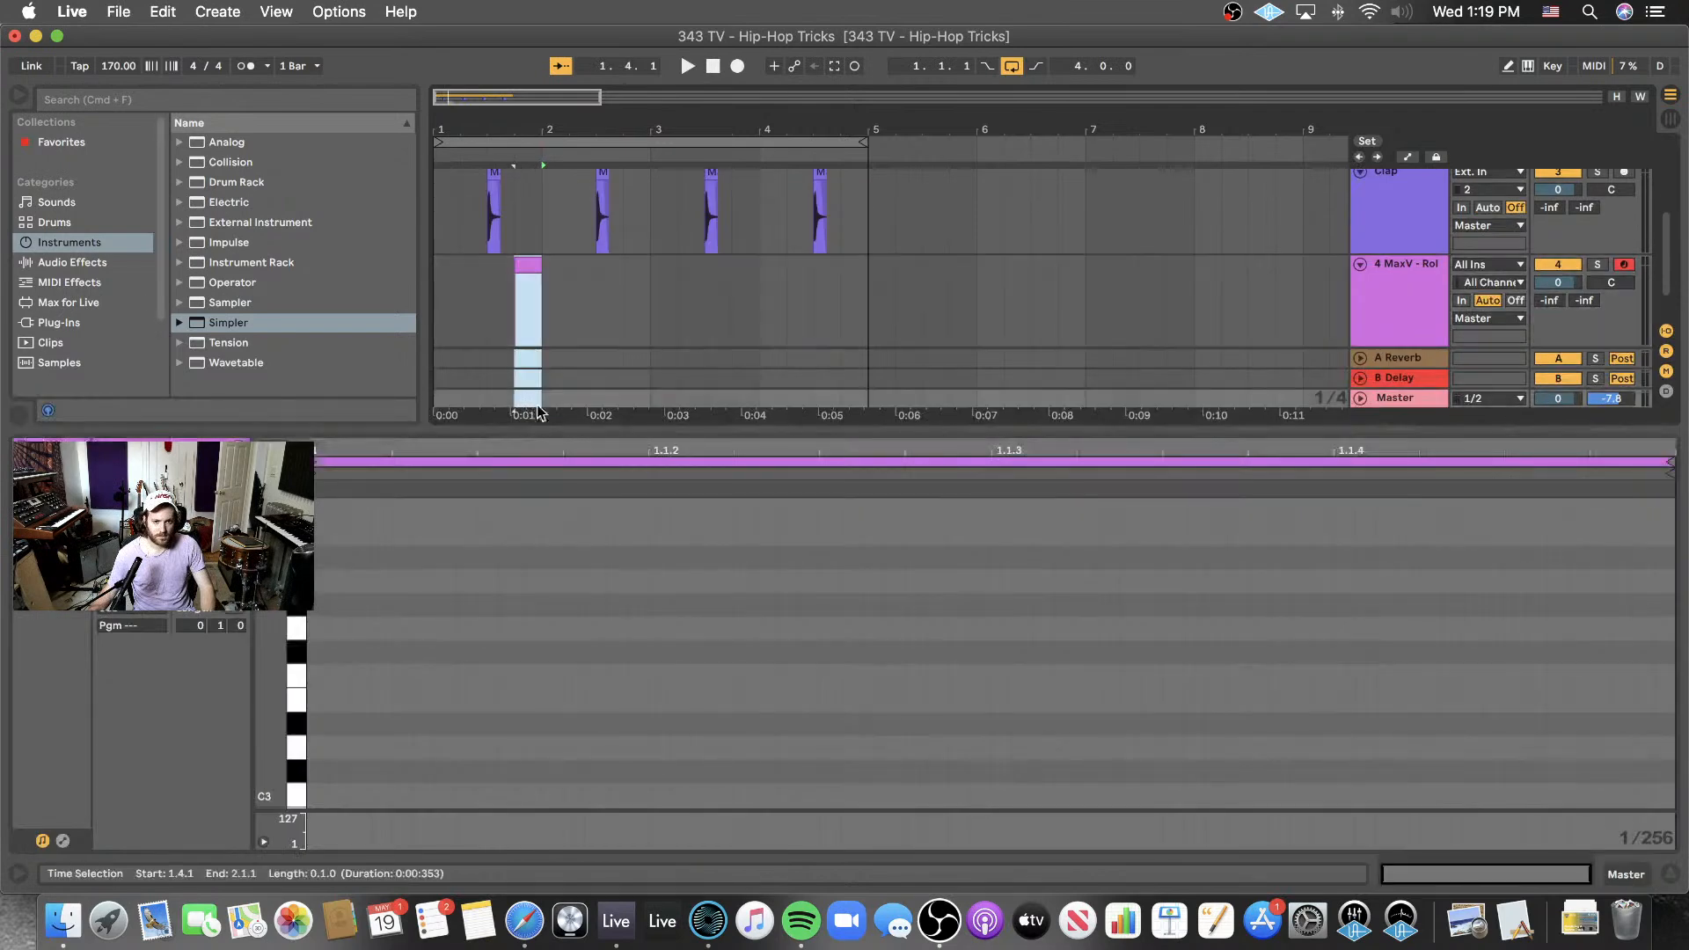
left_click(445, 279)
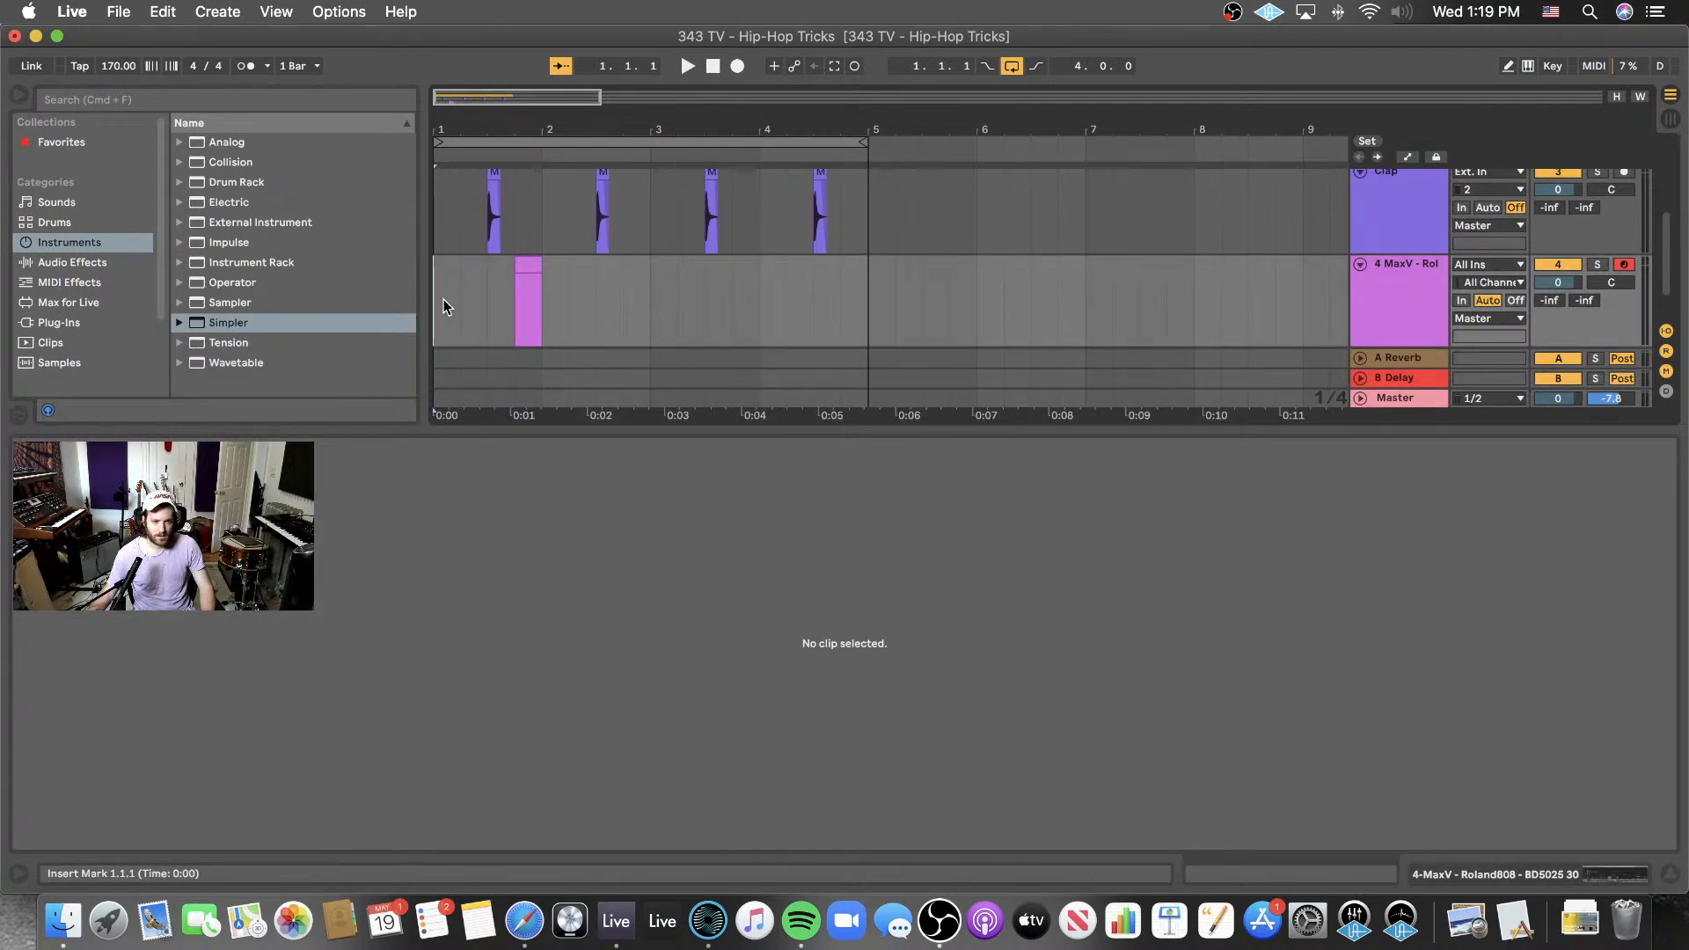
double_click(444, 306)
left_click_drag(546, 282, 441, 298)
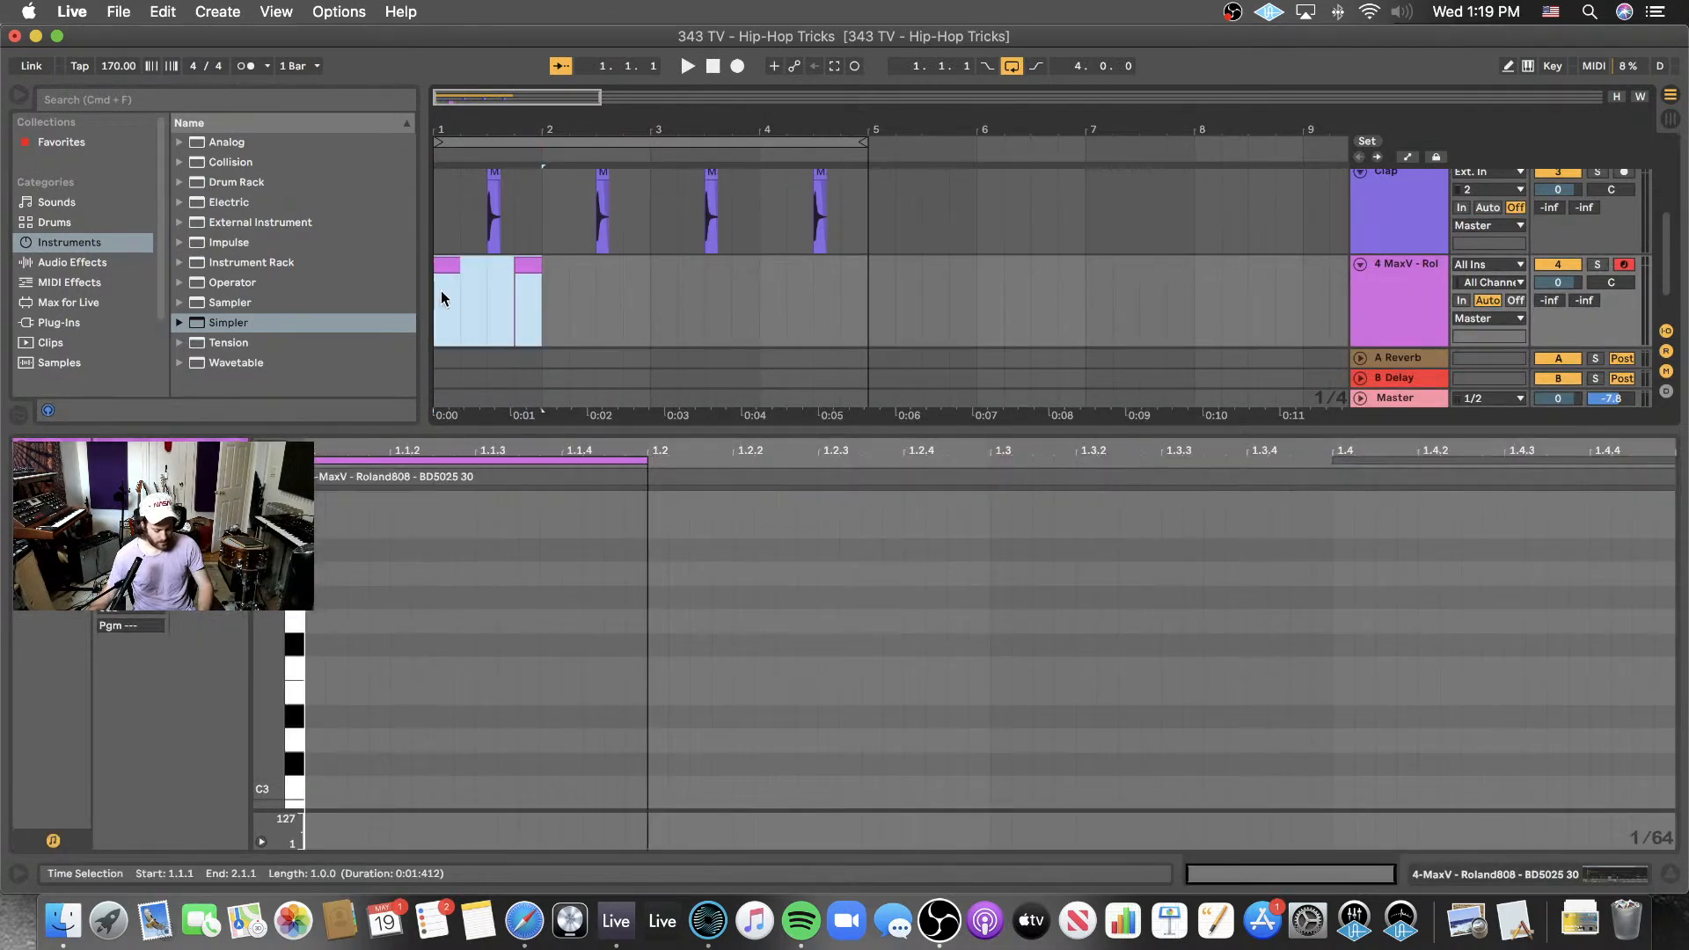
key("super+j")
- Lengthen the kick clip to two bars, 1.1.1 to 3.1.1, by consolidating it with a new clip before 3.1.1
left_click(635, 288)
double_click(641, 287)
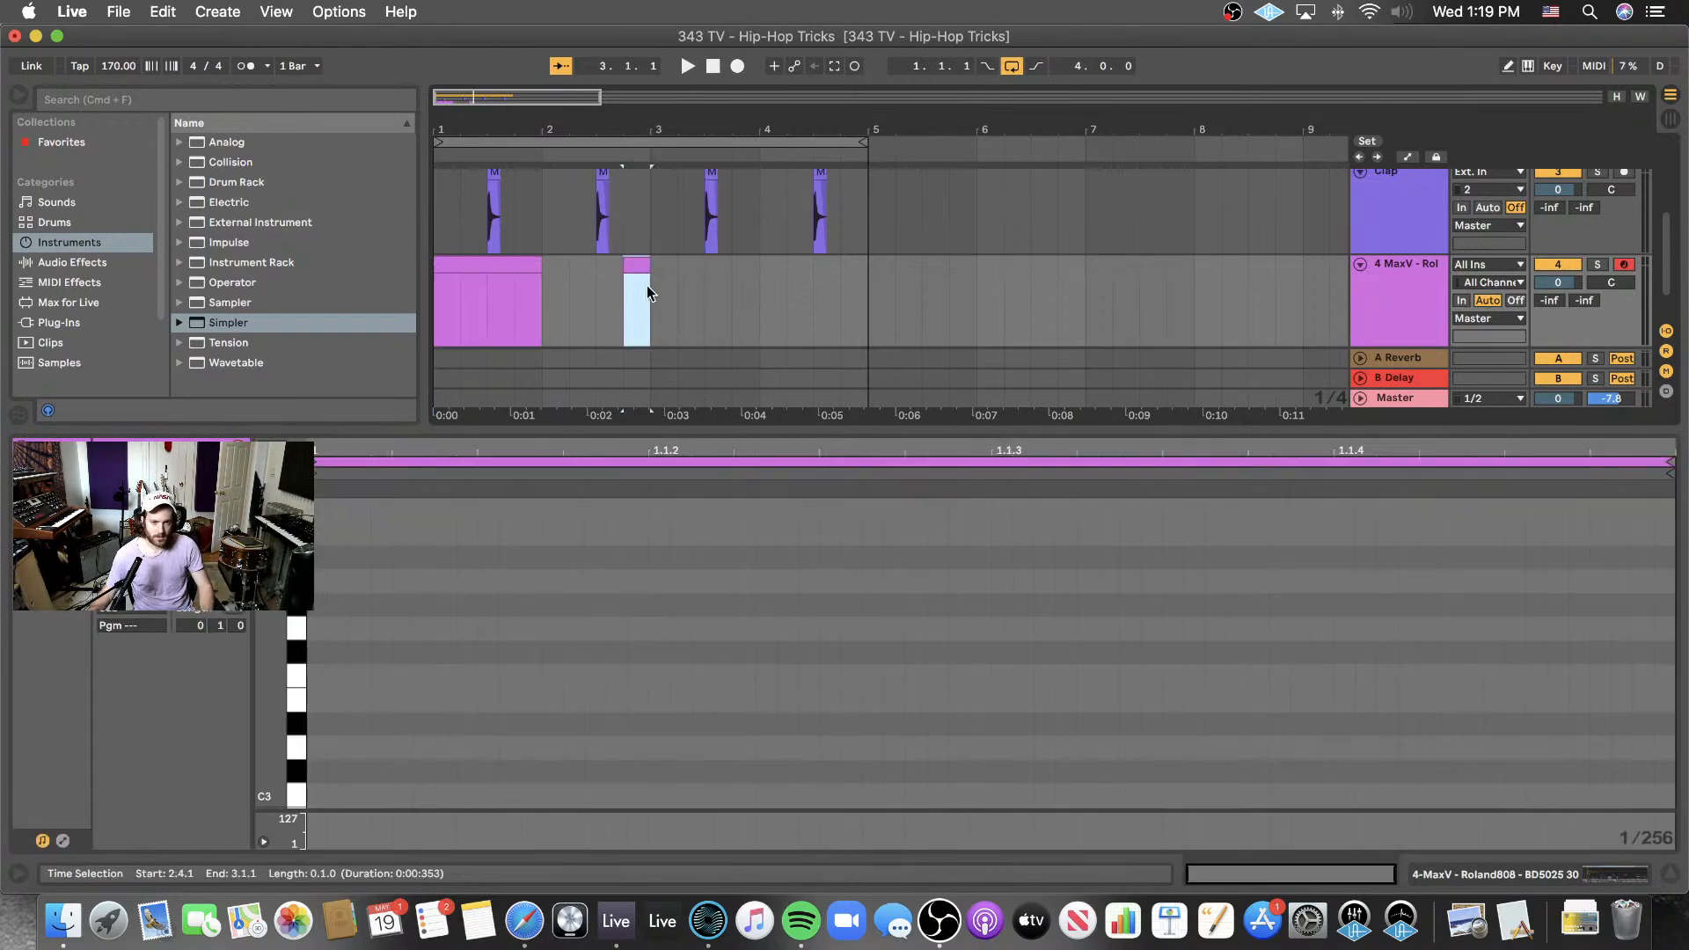
left_click_drag(646, 285, 336, 282)
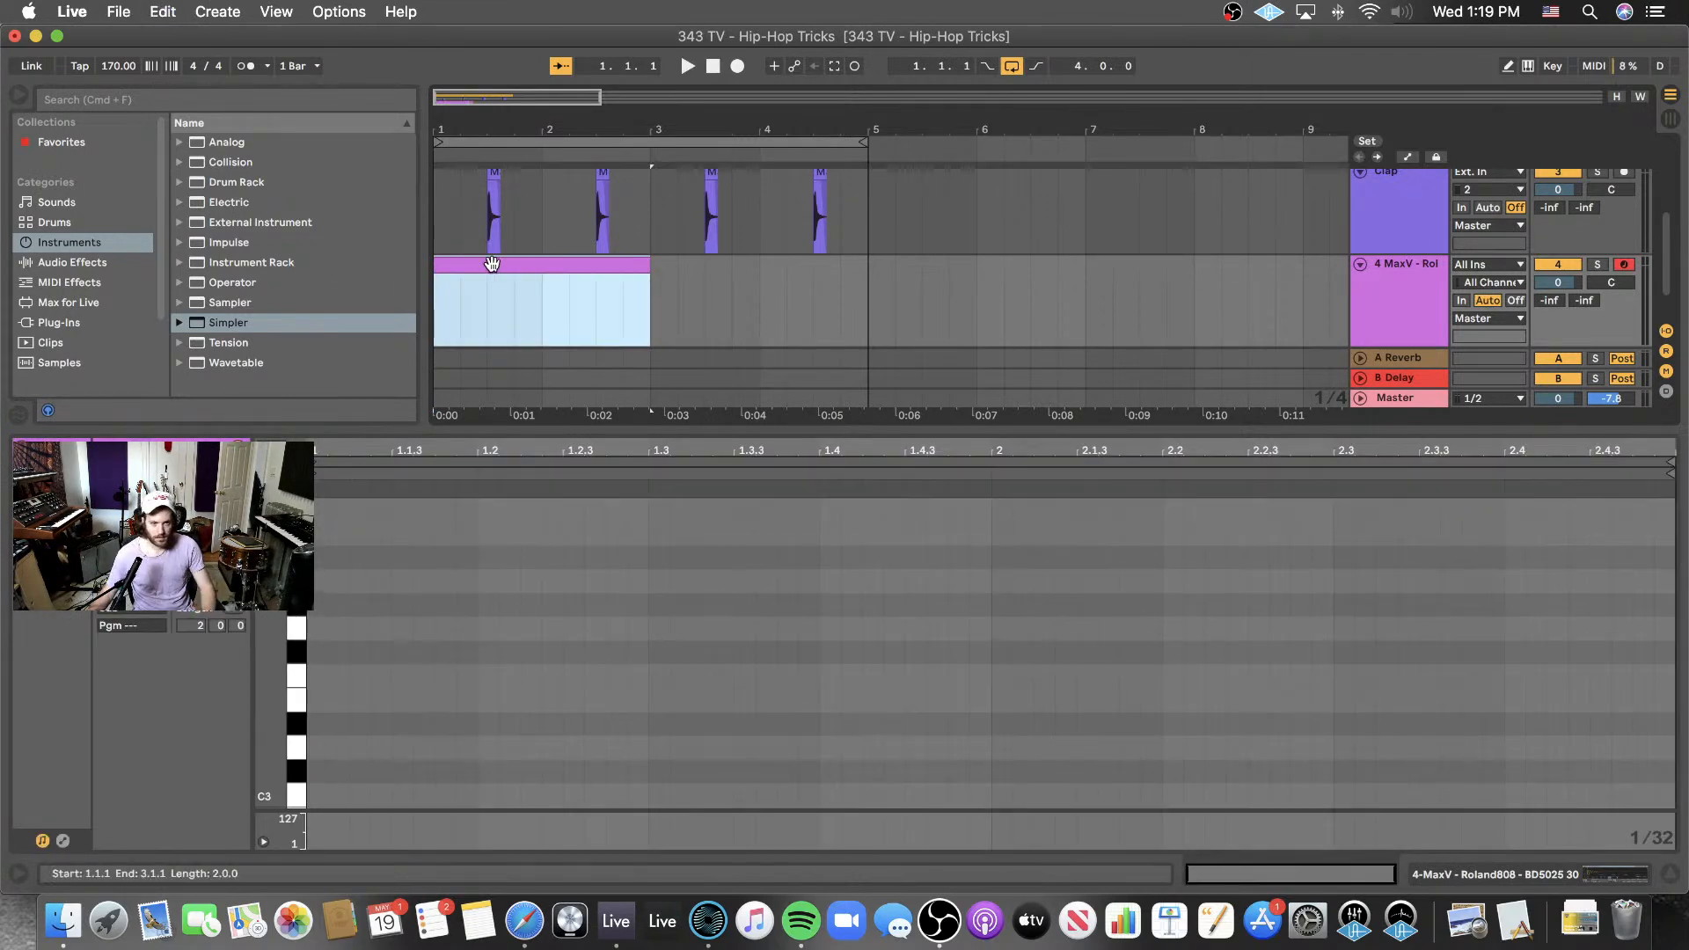
key("super+j")
key("space")
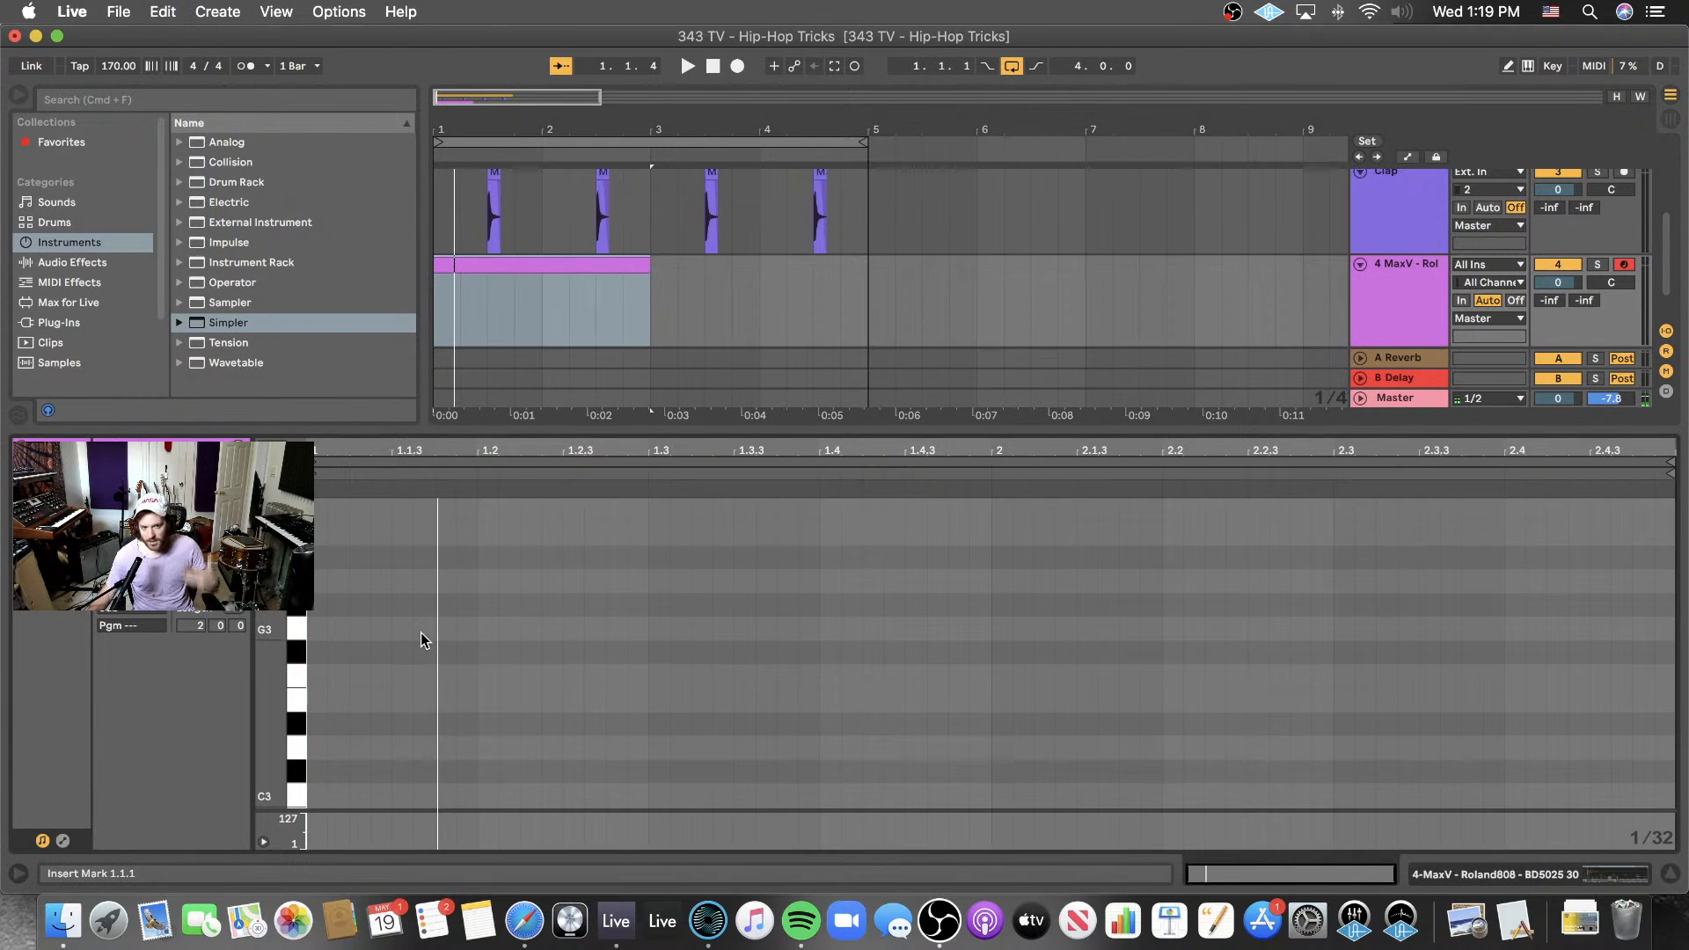
- Audition C3 in the kick clip and draw a 1/32 C3 note at 1.1.1
scroll(420, 632, "up", 2)
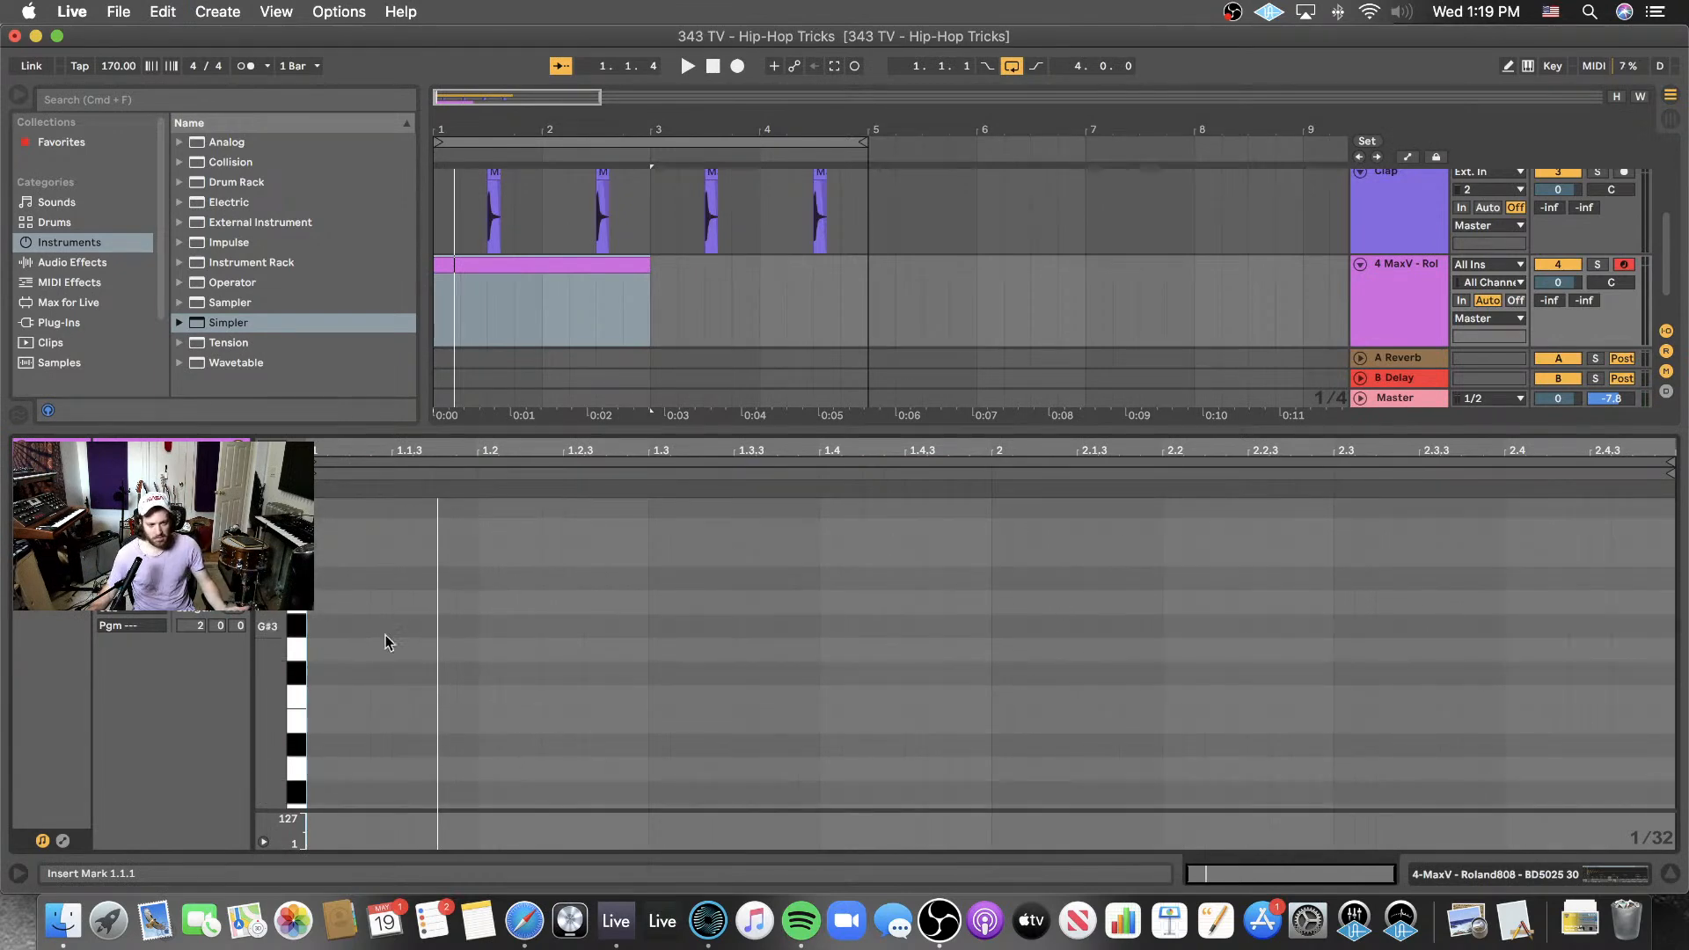
scroll(378, 638, "down", 4)
left_click(287, 712)
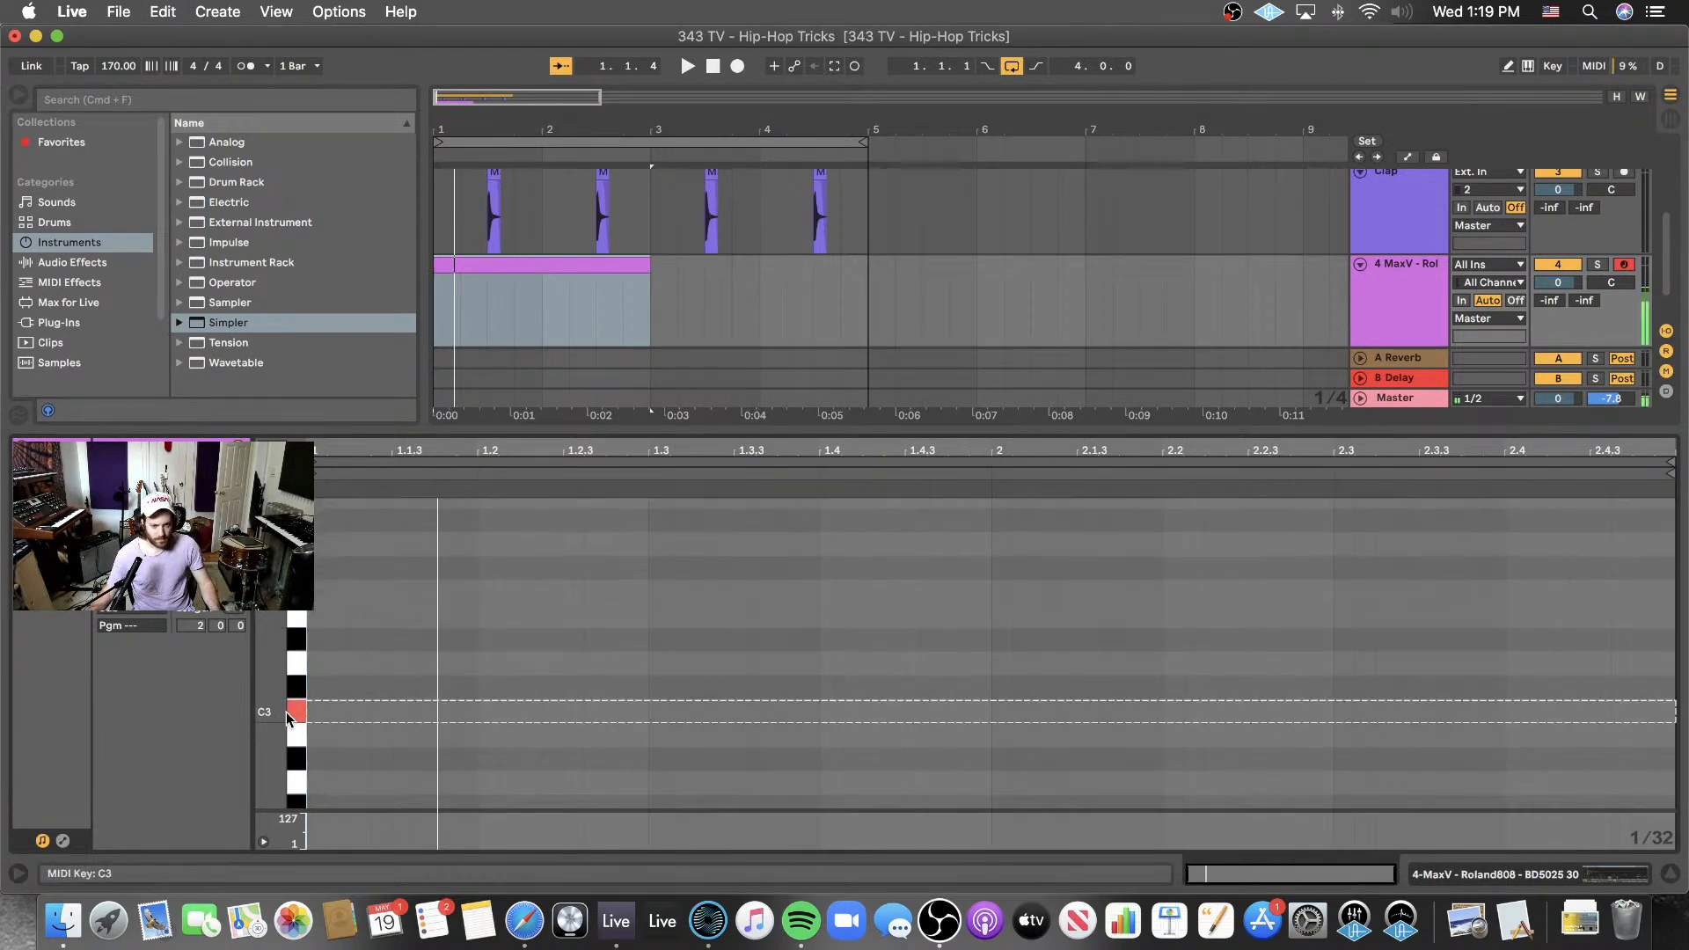
key("b")
left_click(319, 711)
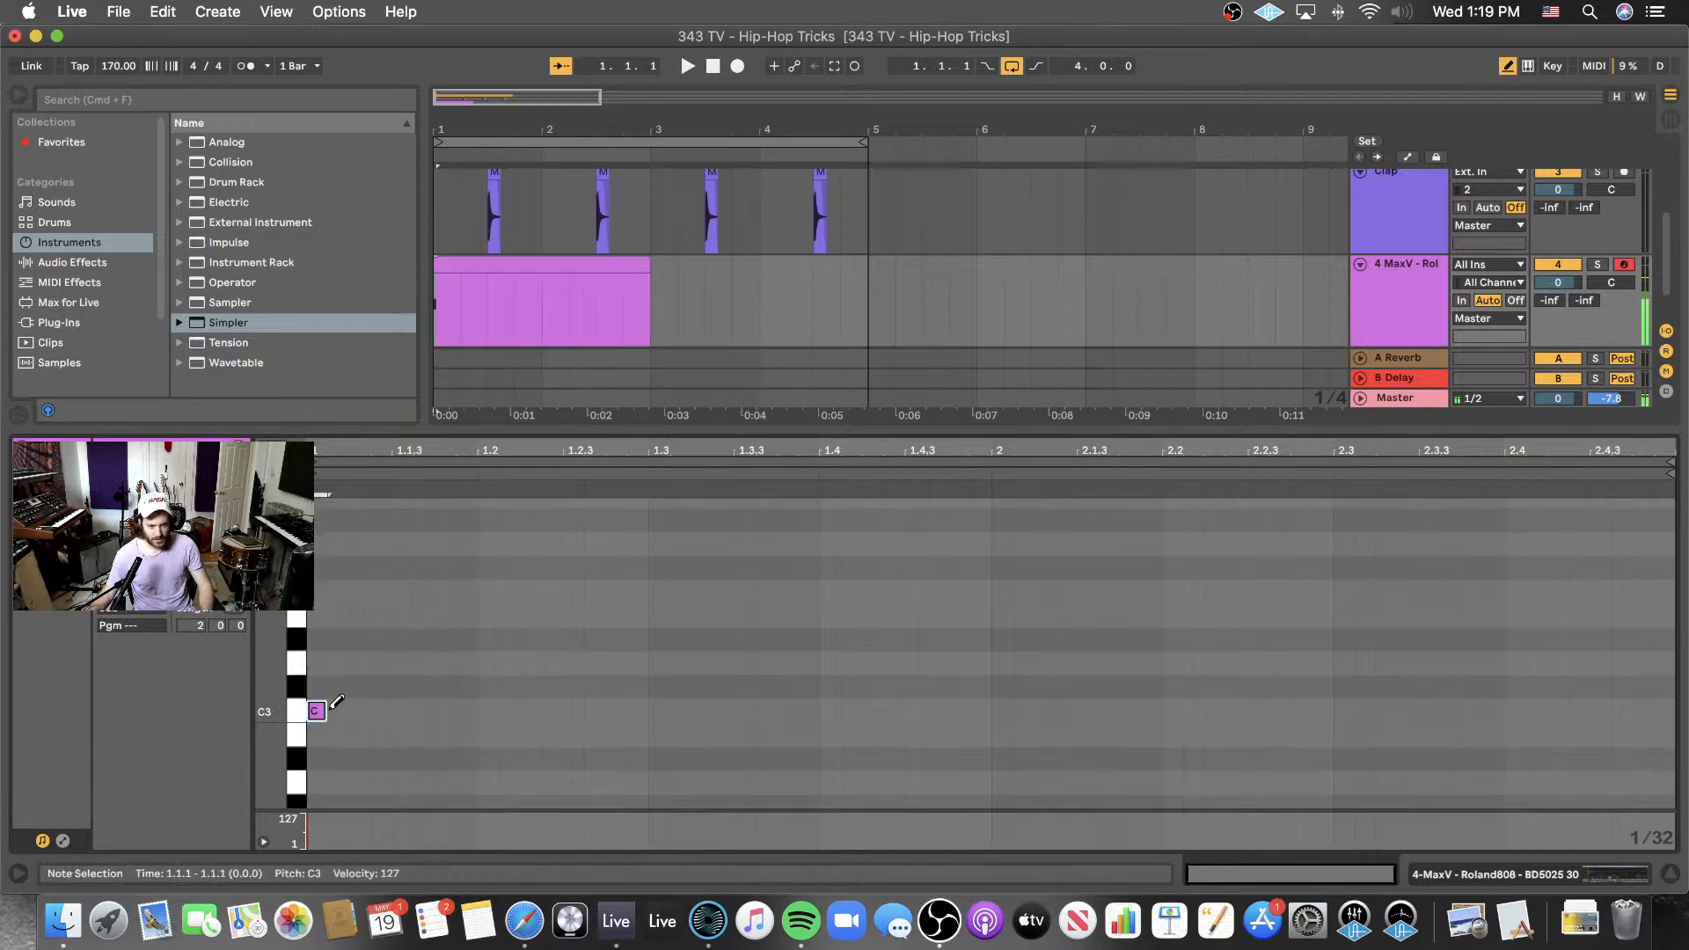
- Raise the kick Simpler's volume to -4.00 dB and play the beat
key("shift+Tab")
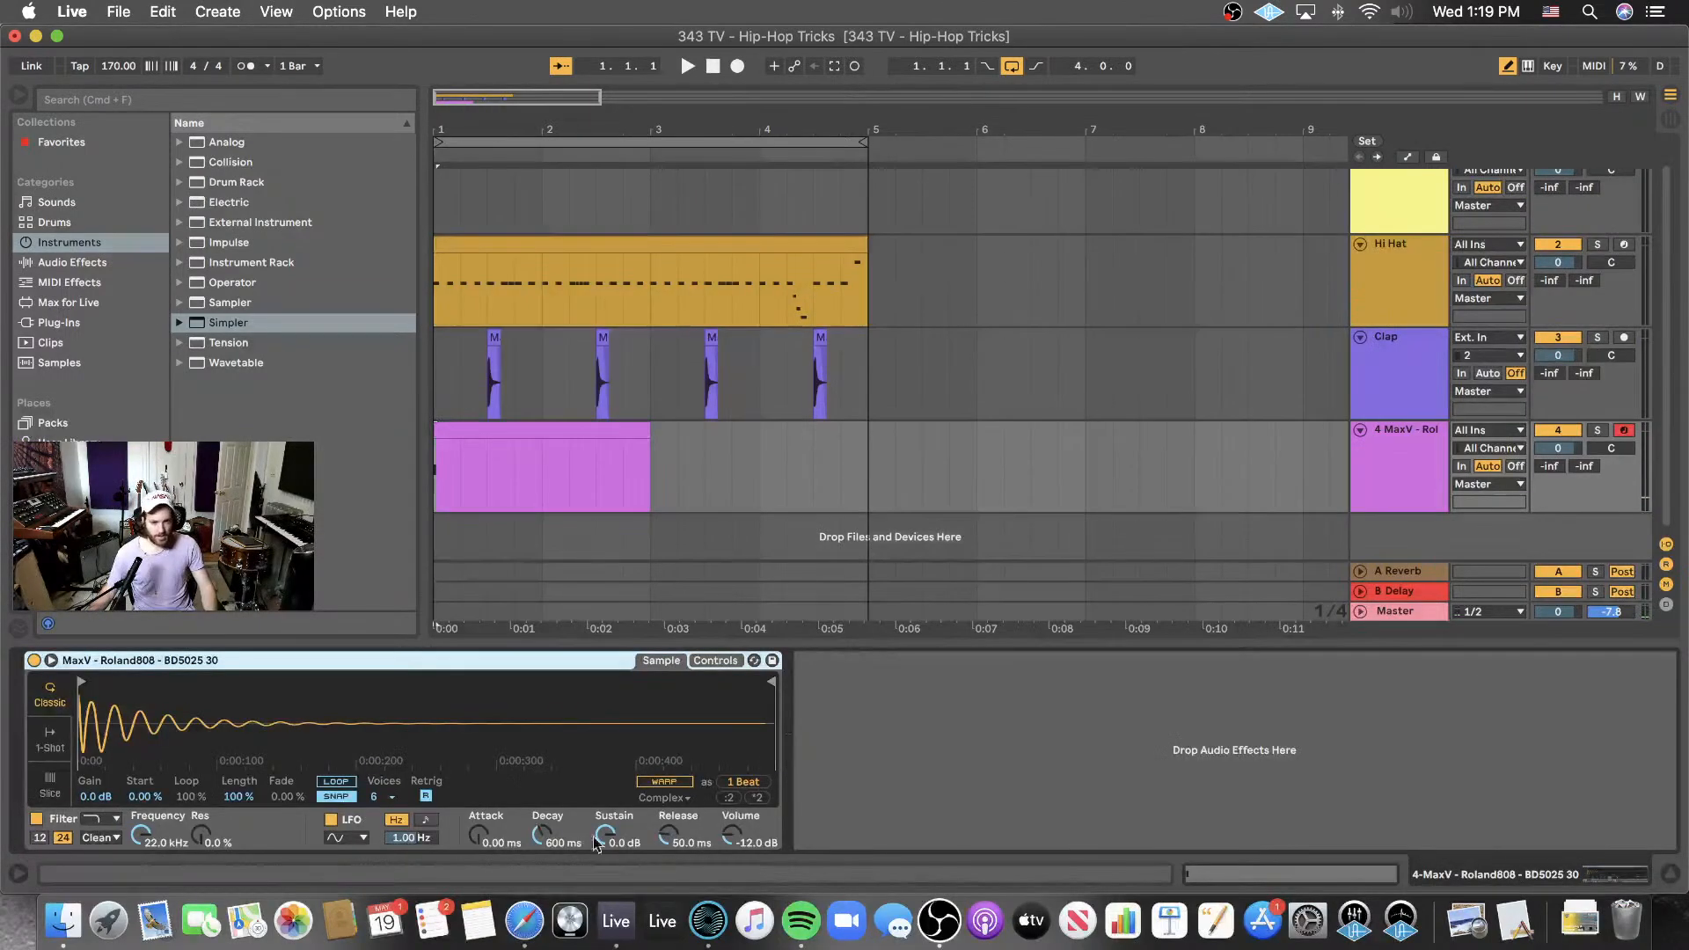
left_click_drag(739, 827, 739, 809)
key("space")
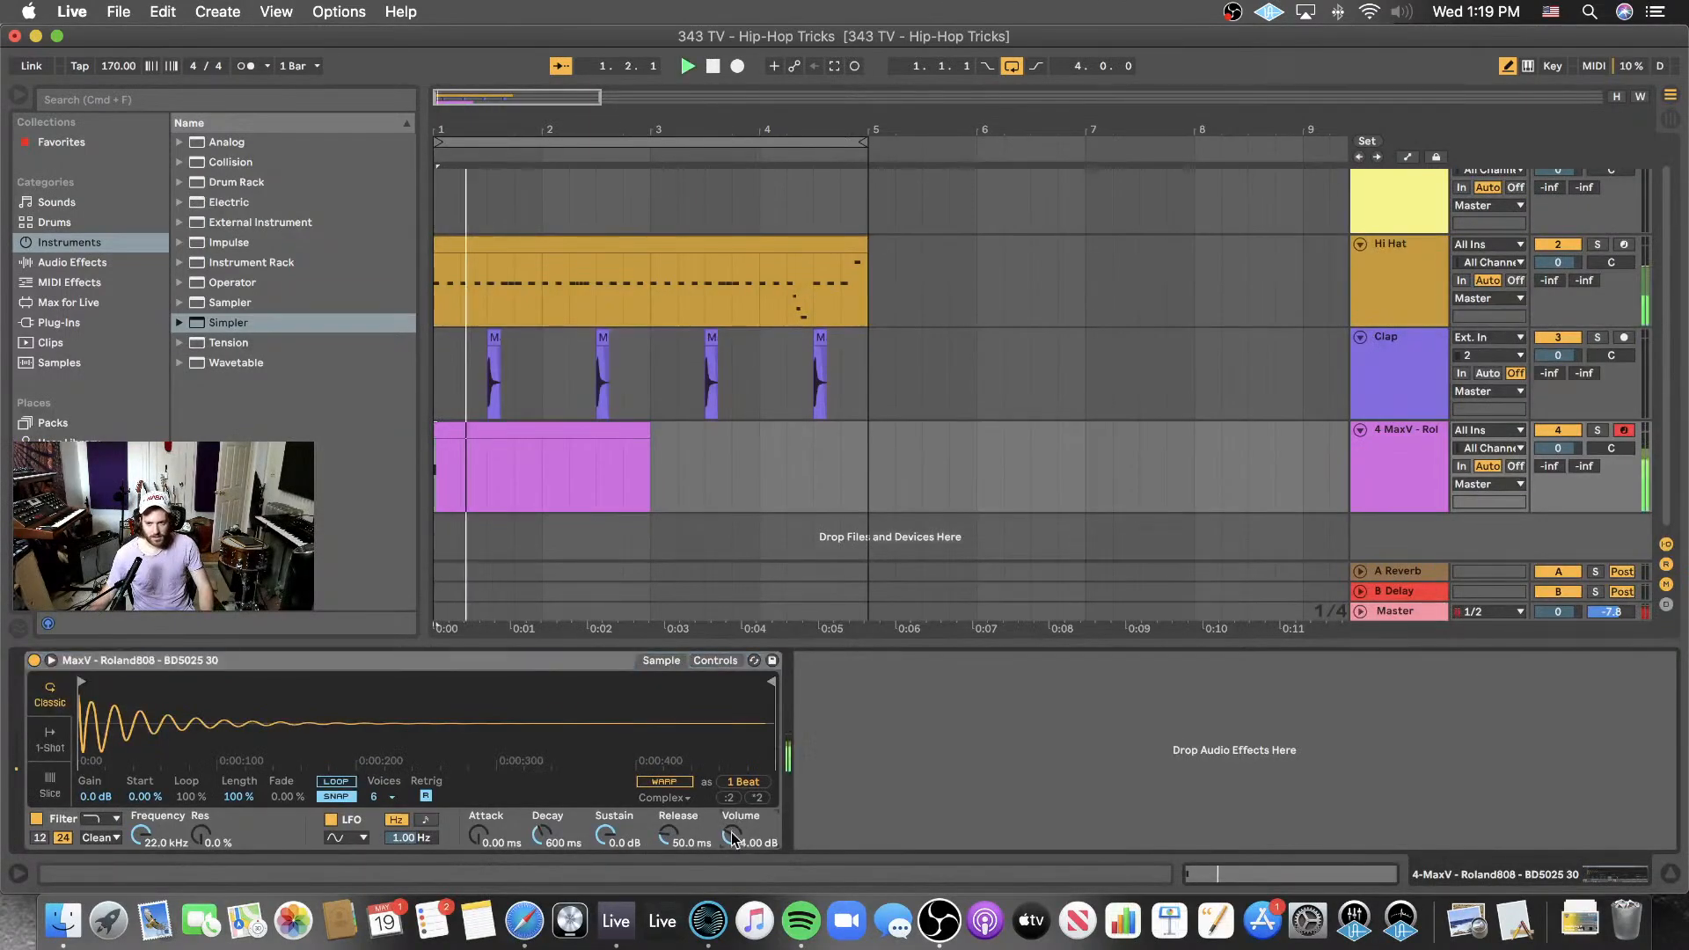
- Set the kick clip's grid to 1/16, draw a C3 note at 2.1.1 and redraw the 1.1.1 note as a sixteenth
left_click(506, 434)
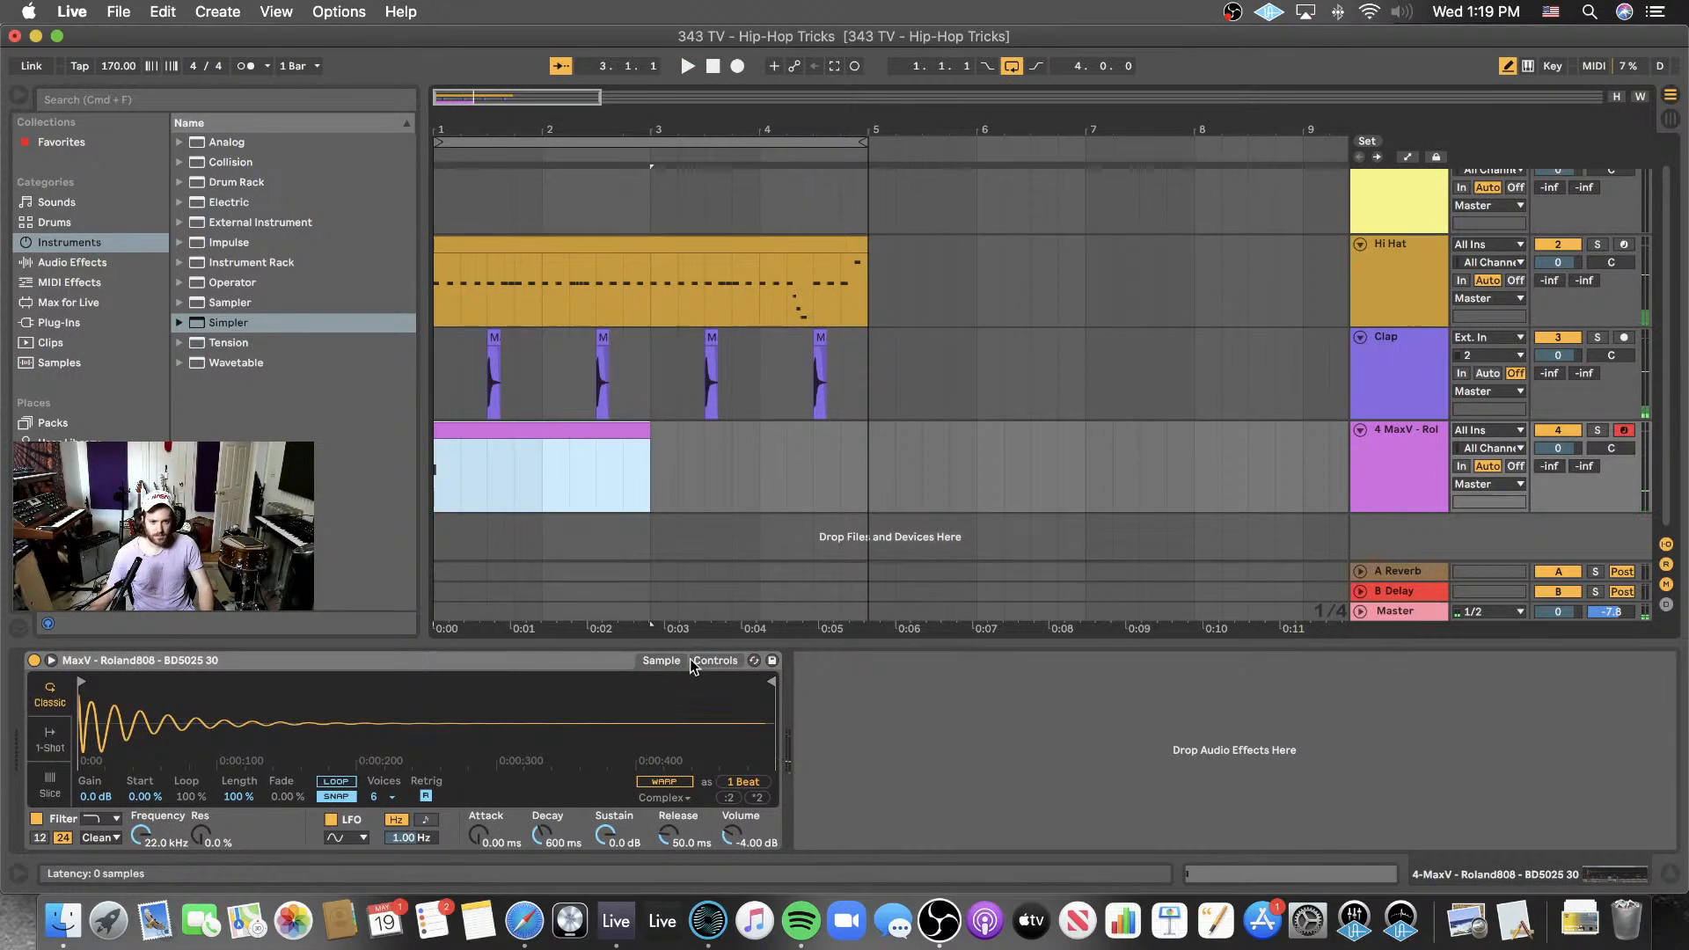
double_click(479, 431)
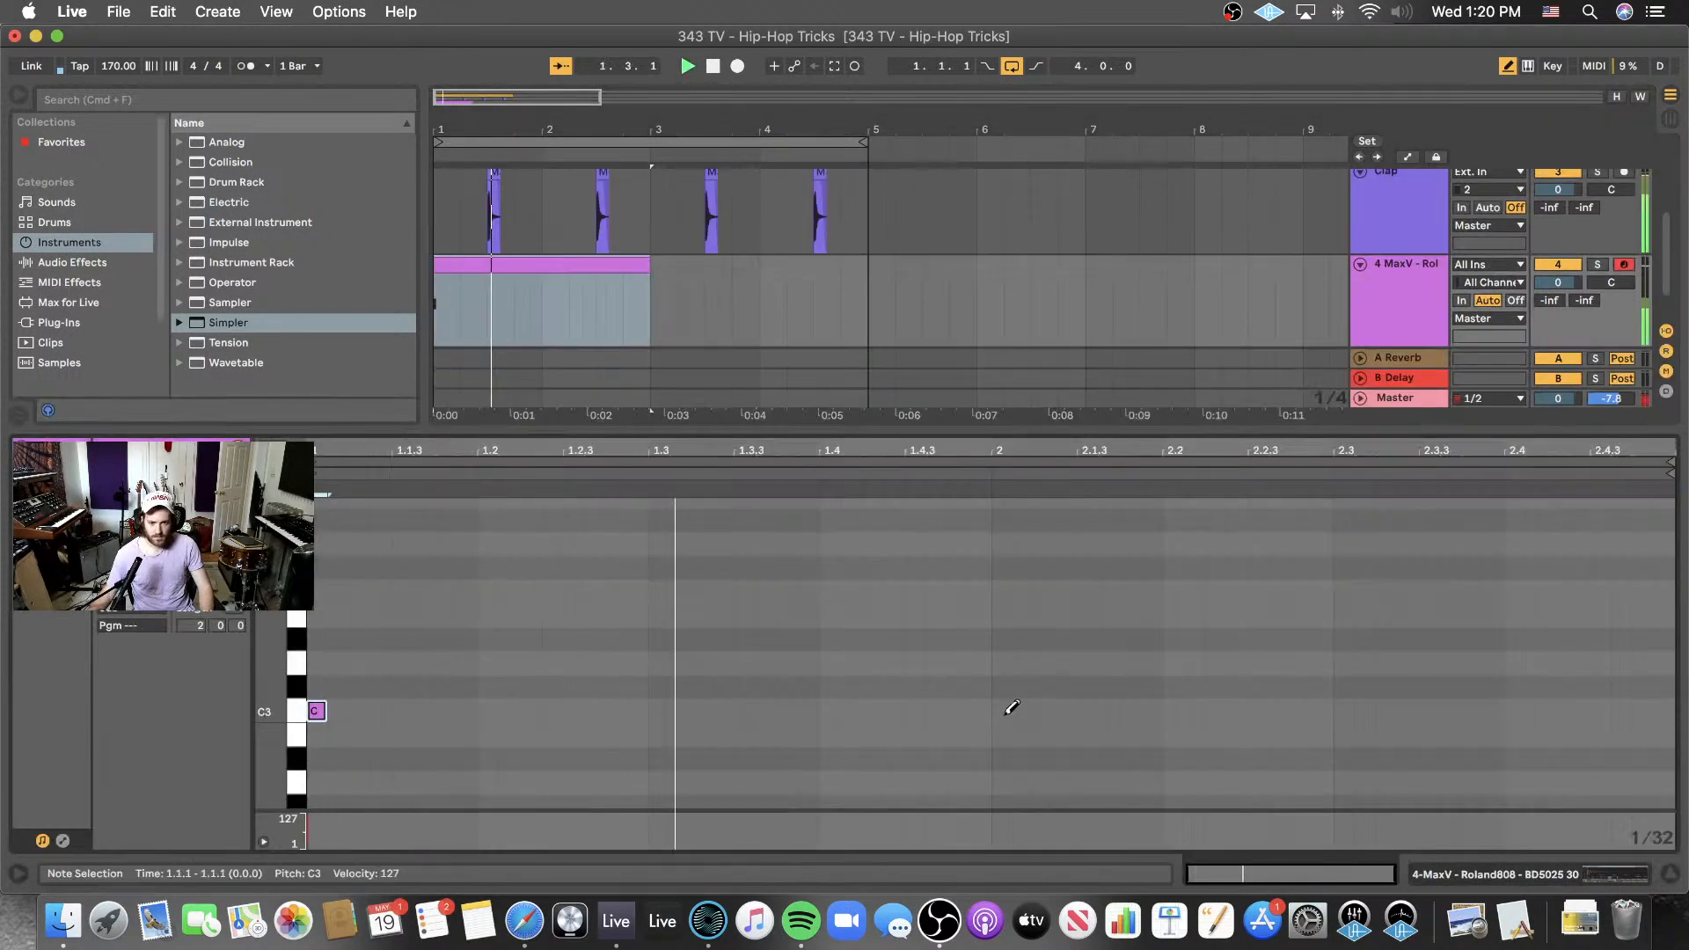
right_click(1419, 732)
left_click(1286, 643)
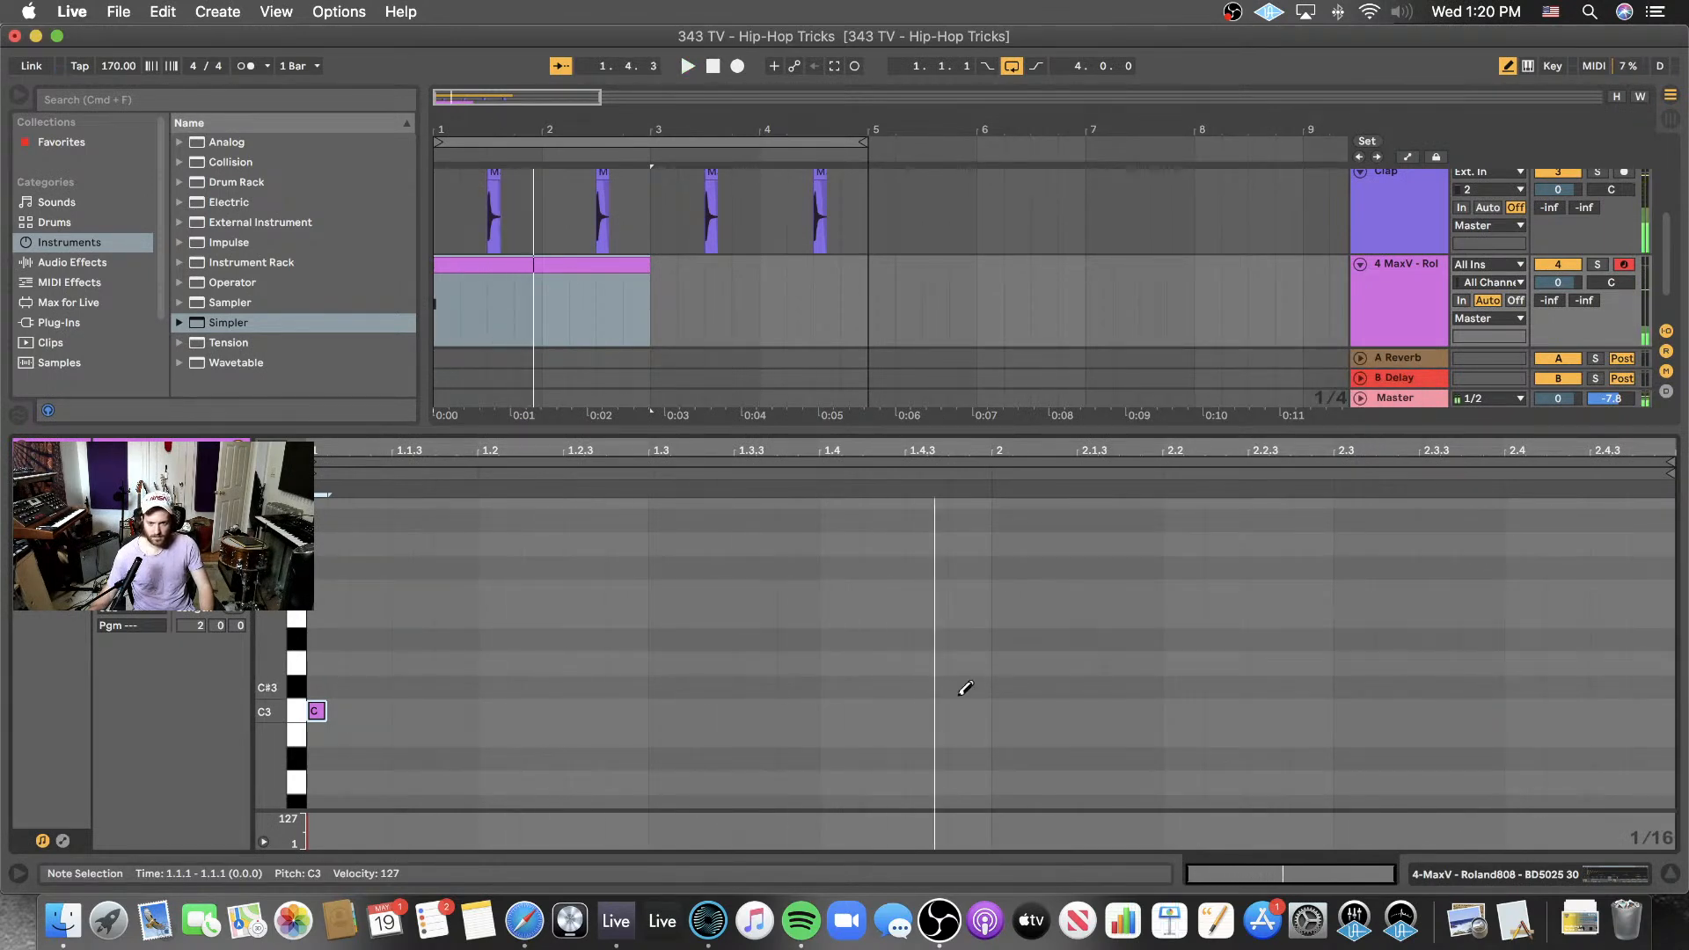
left_click(1009, 711)
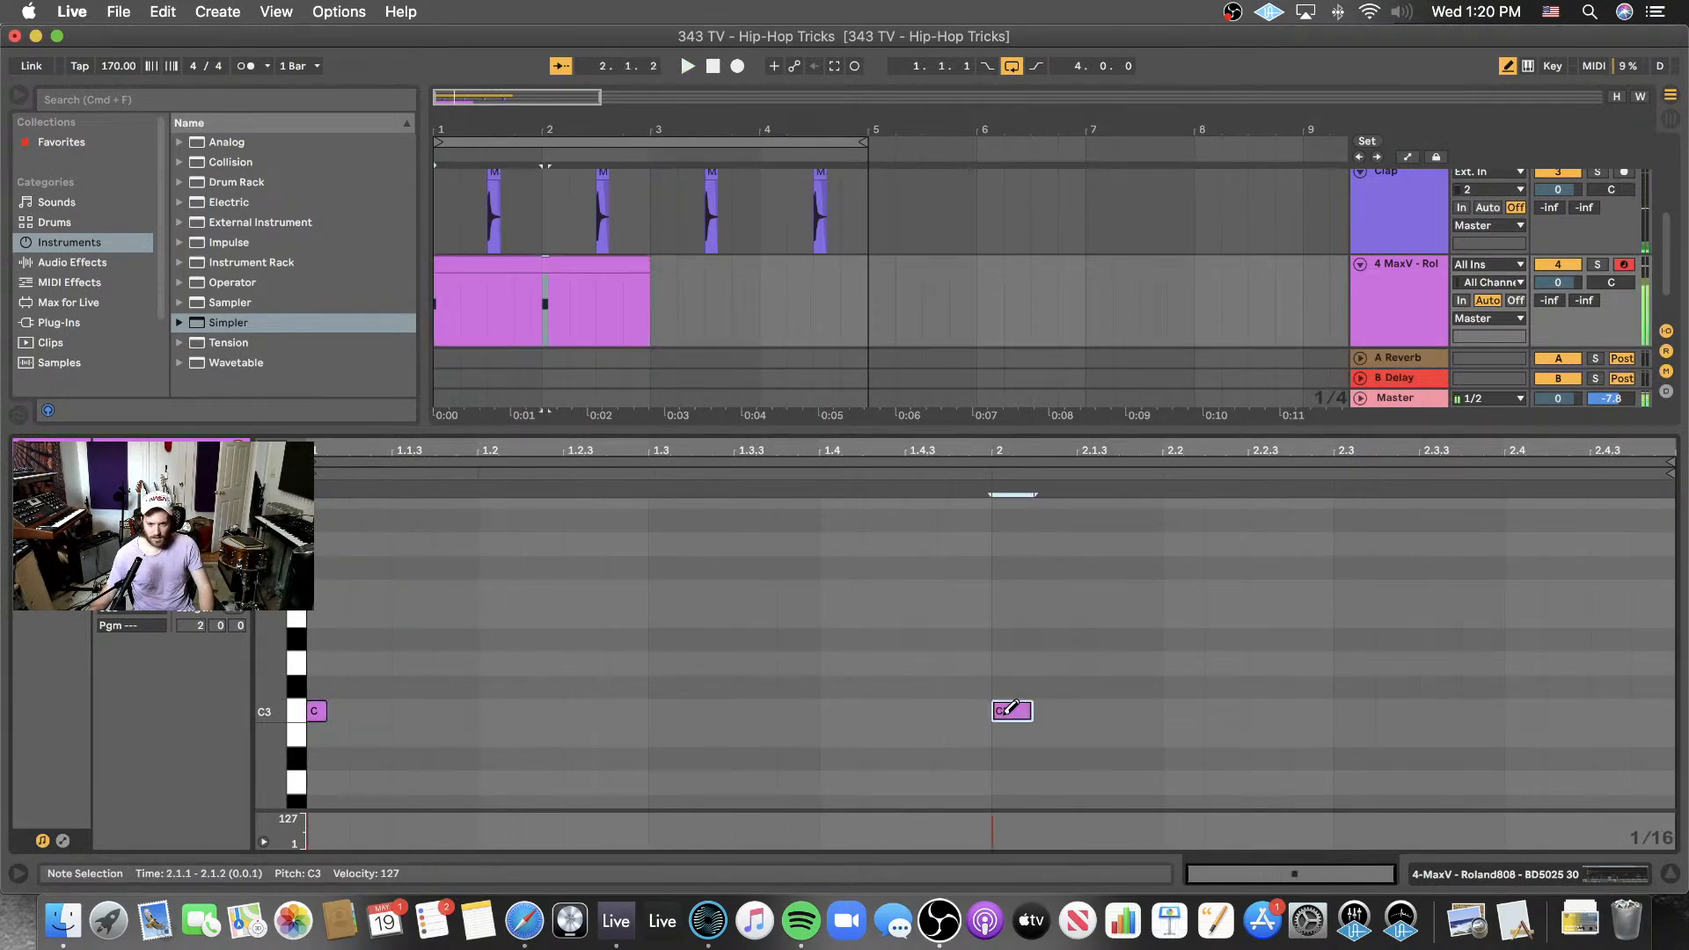
left_click(325, 710)
left_click(320, 709)
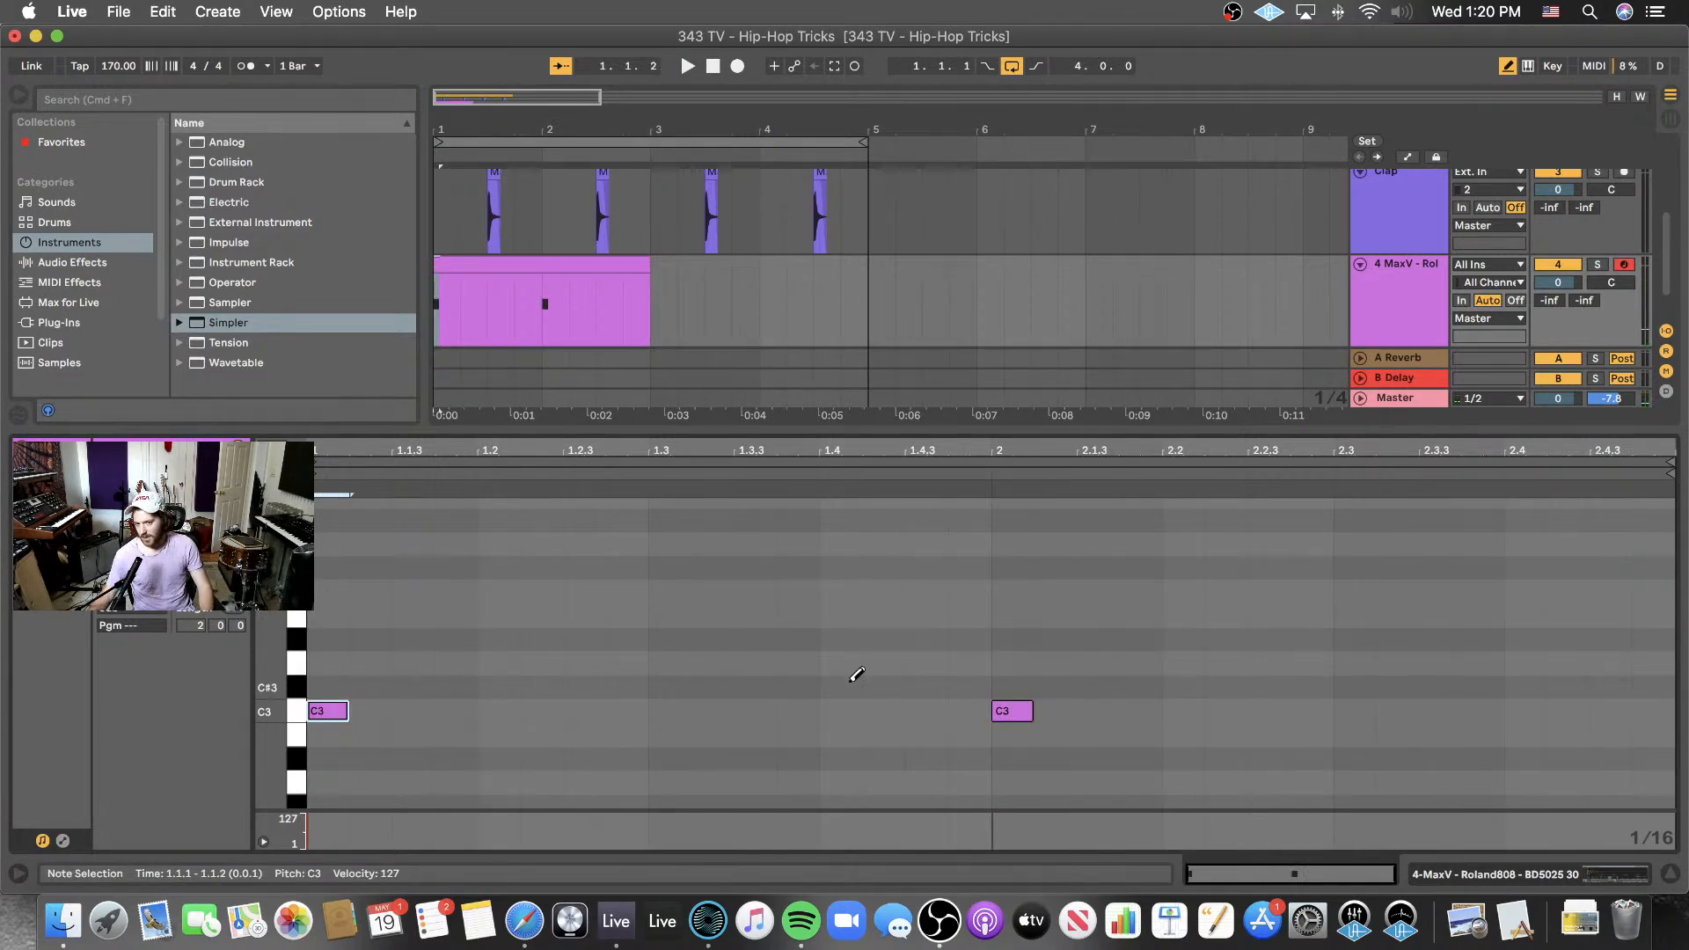
- Draw sixteenth C3 kick notes at 1.4.1 and 1.4.3 while checking them against the playing beat
scroll(884, 678, "down", 1)
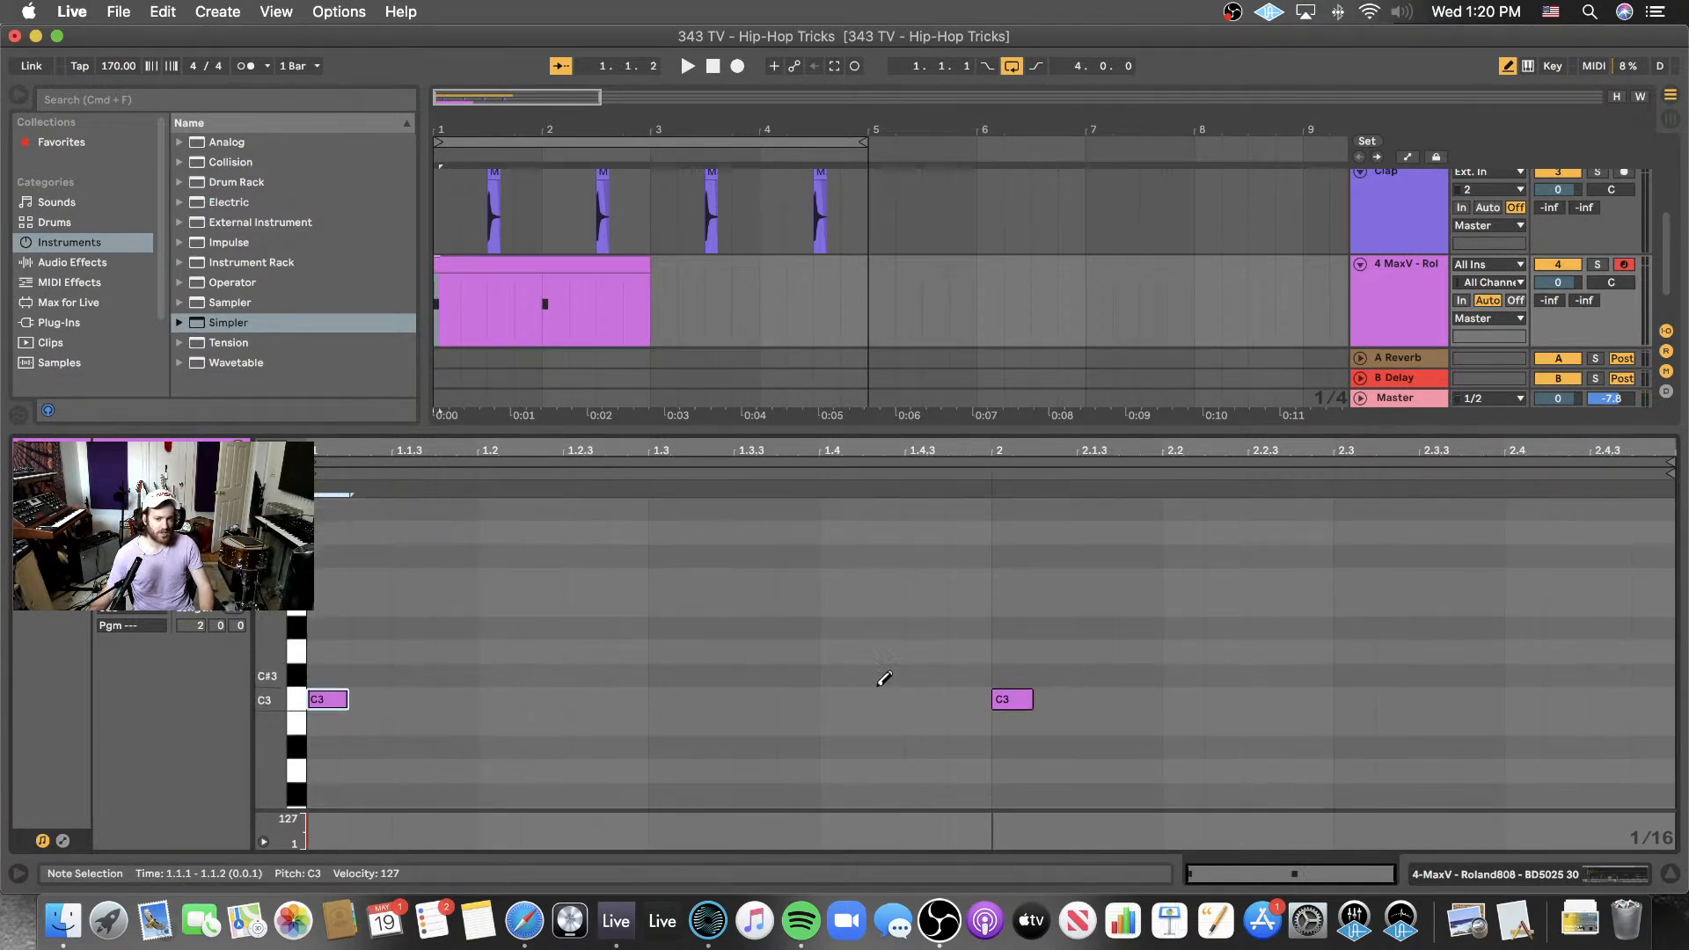
left_click(922, 696)
key("space")
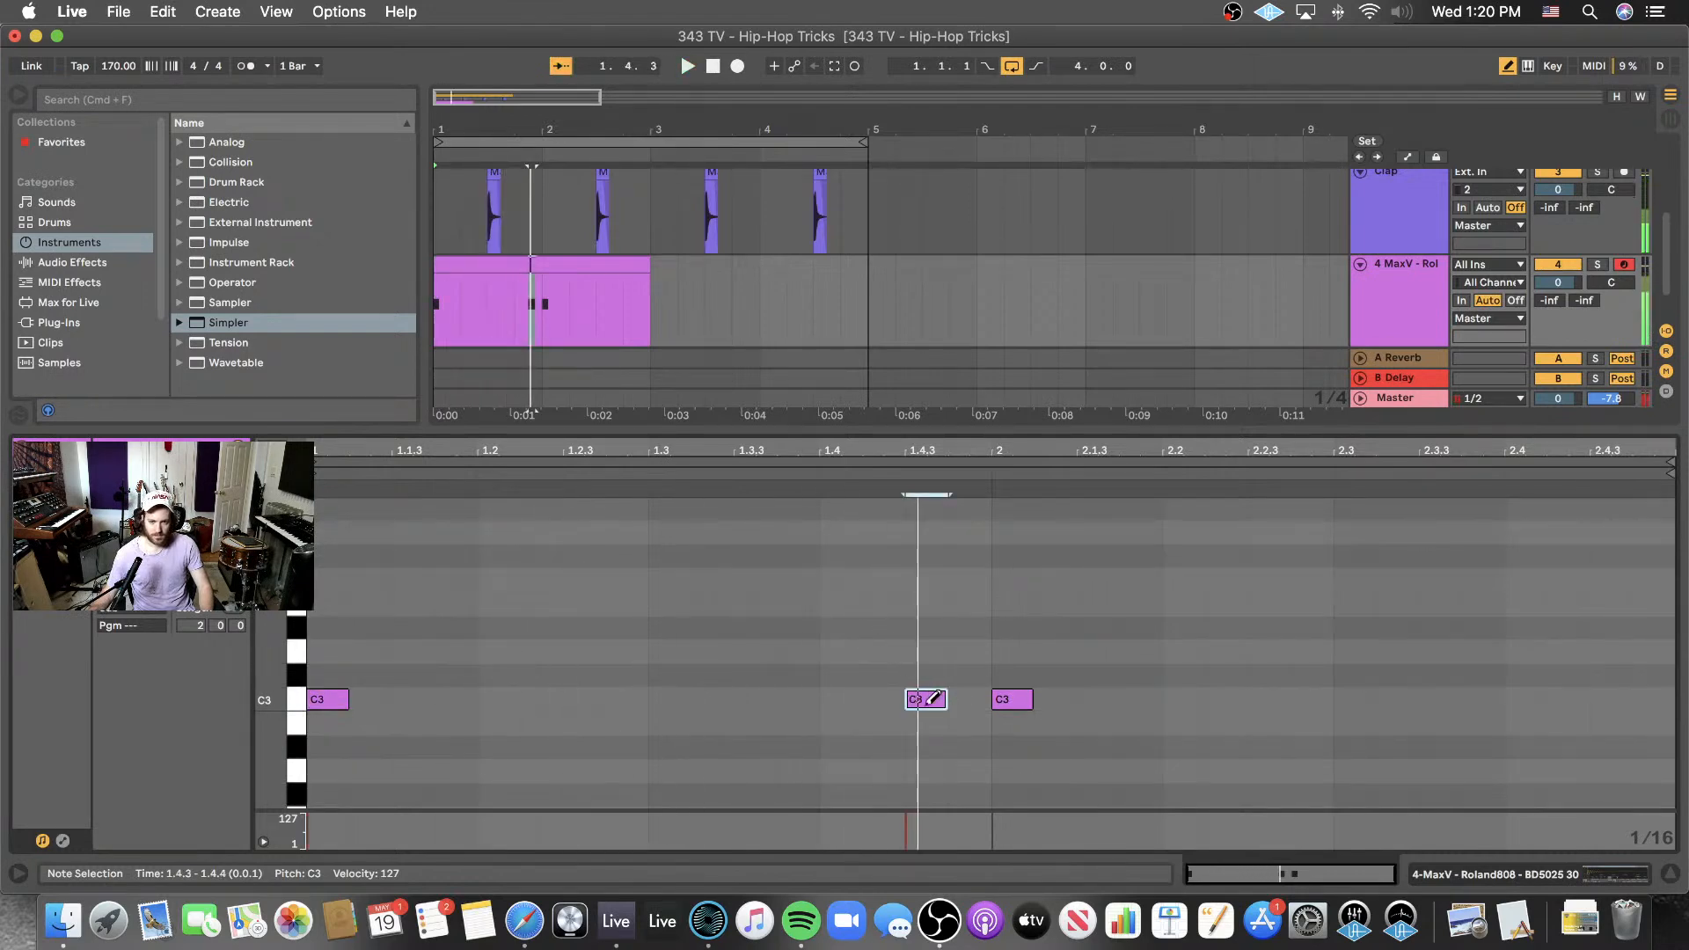
left_click(932, 697)
left_click(852, 699)
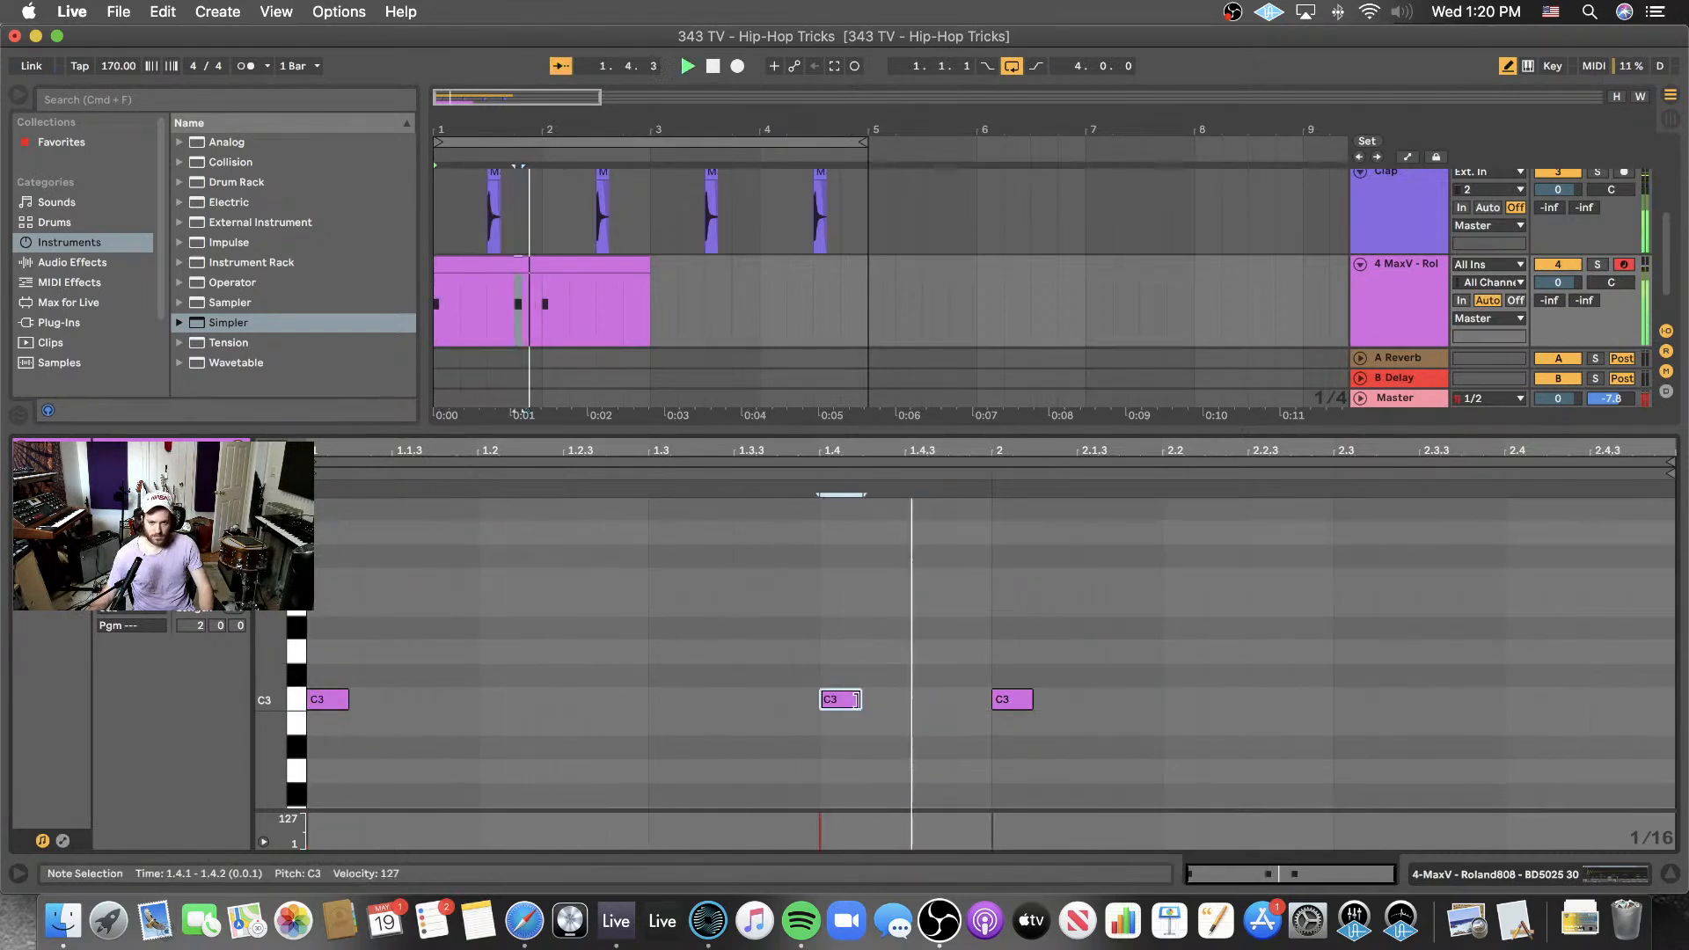
left_click(926, 699)
key("space")
- Erase the C3 kick note at 2.1.1, add one at 2.4.3 and leave draw mode
left_click(1020, 695)
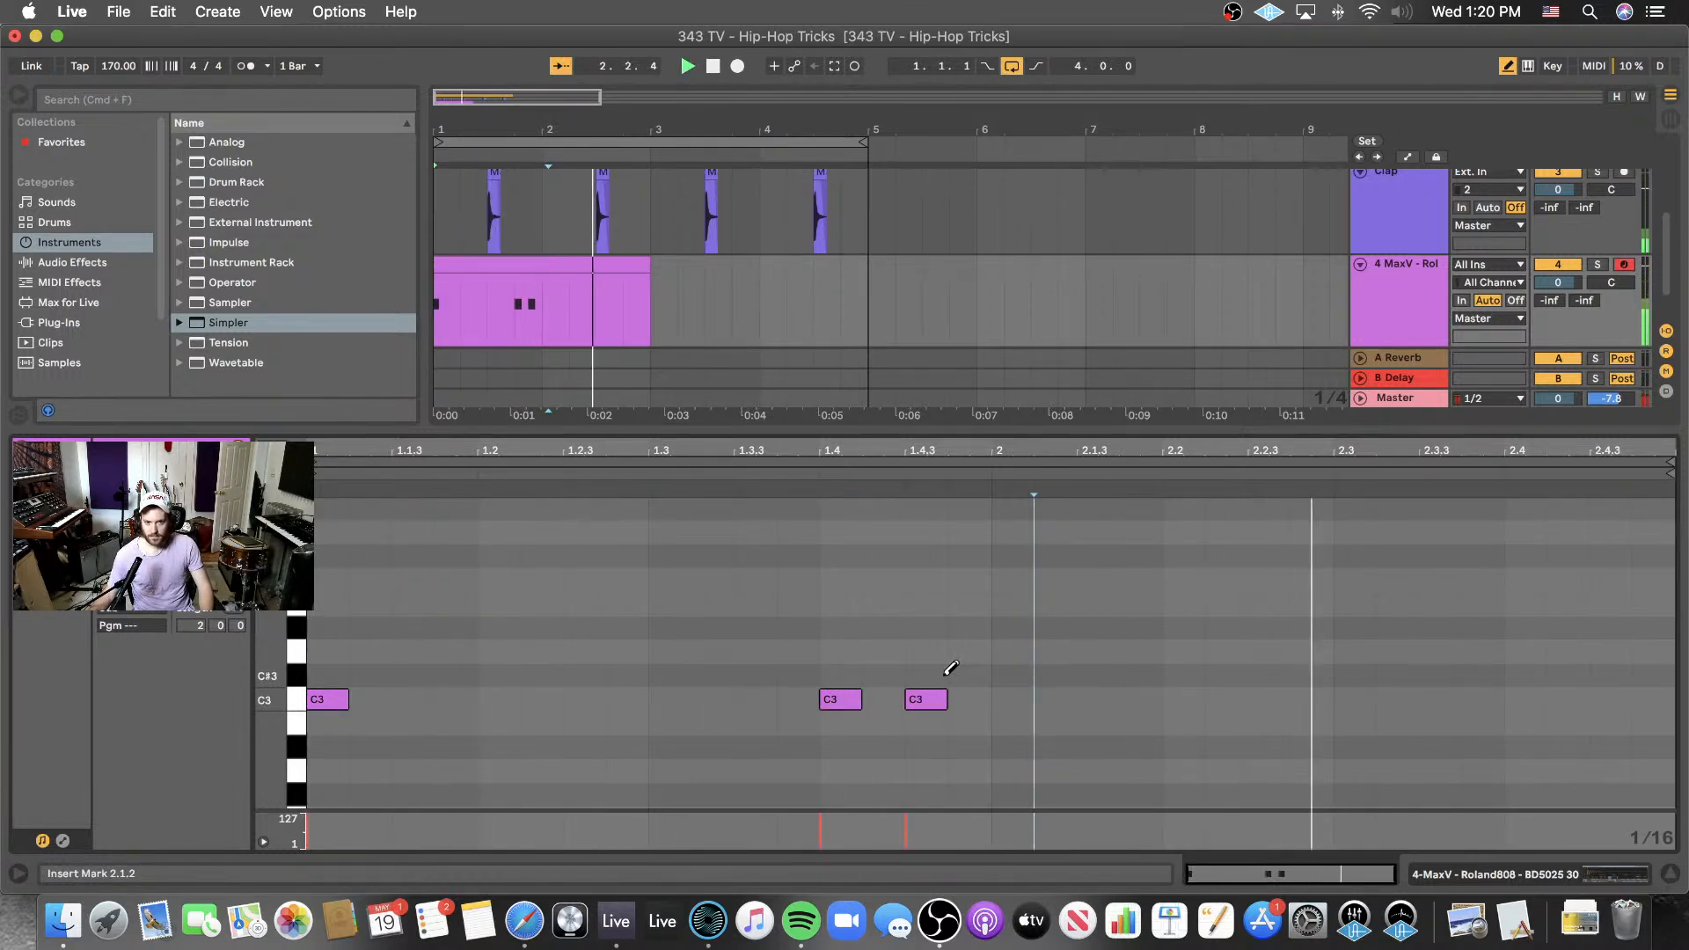
left_click(1599, 699)
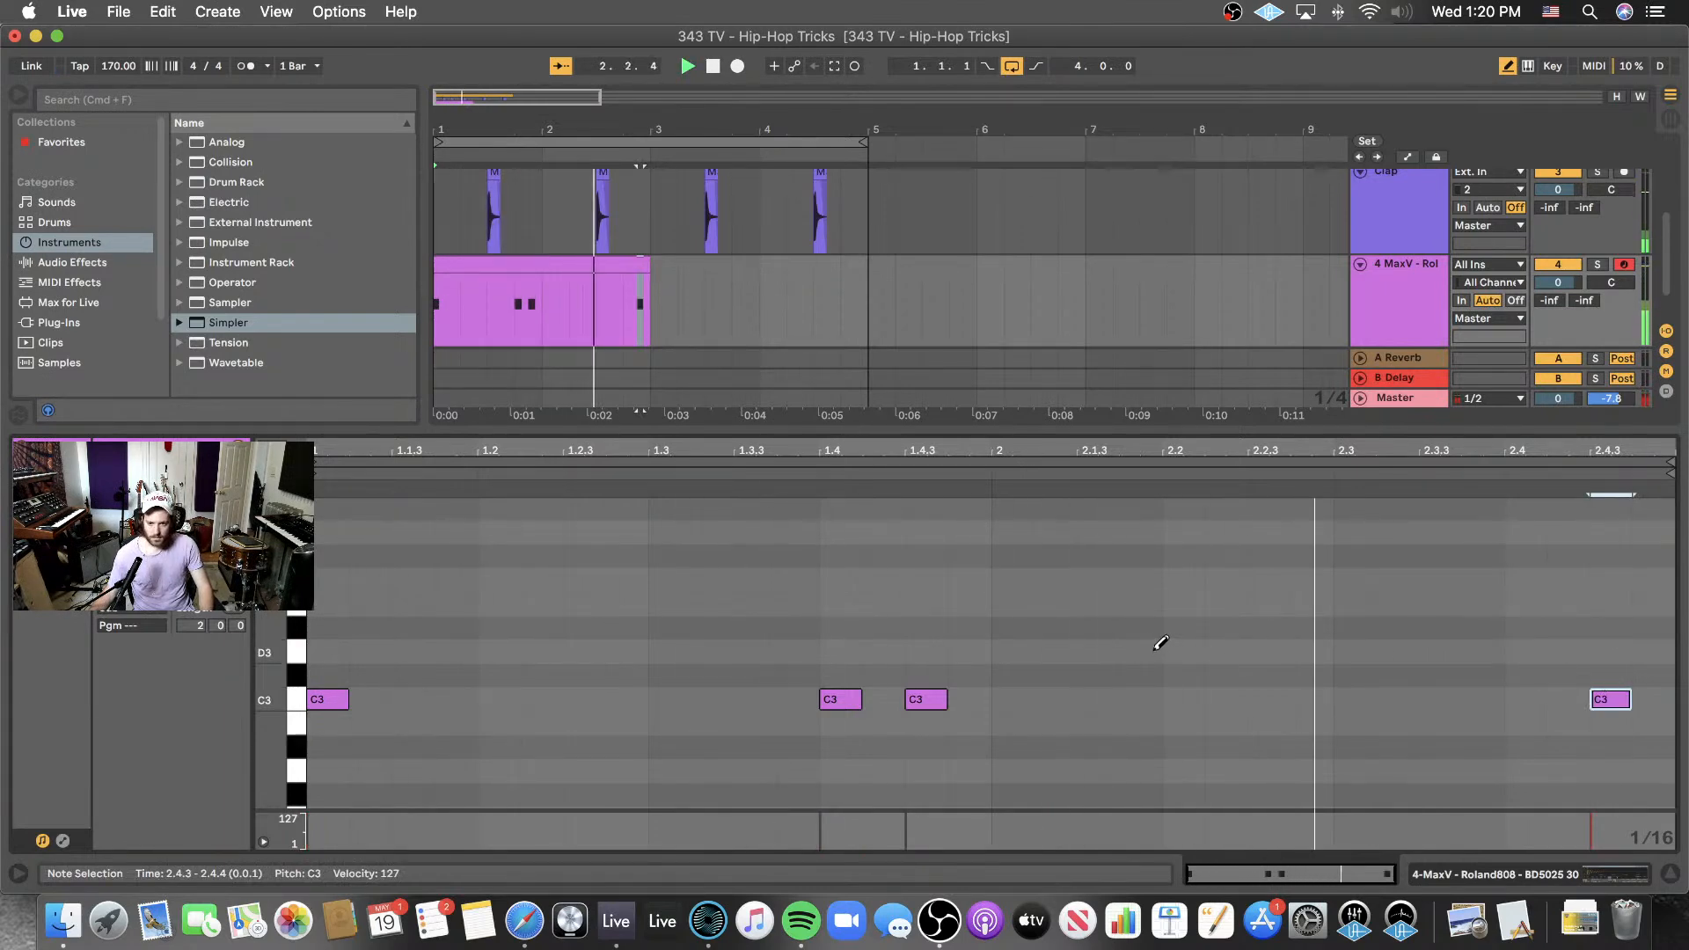
key("b")
key("space")
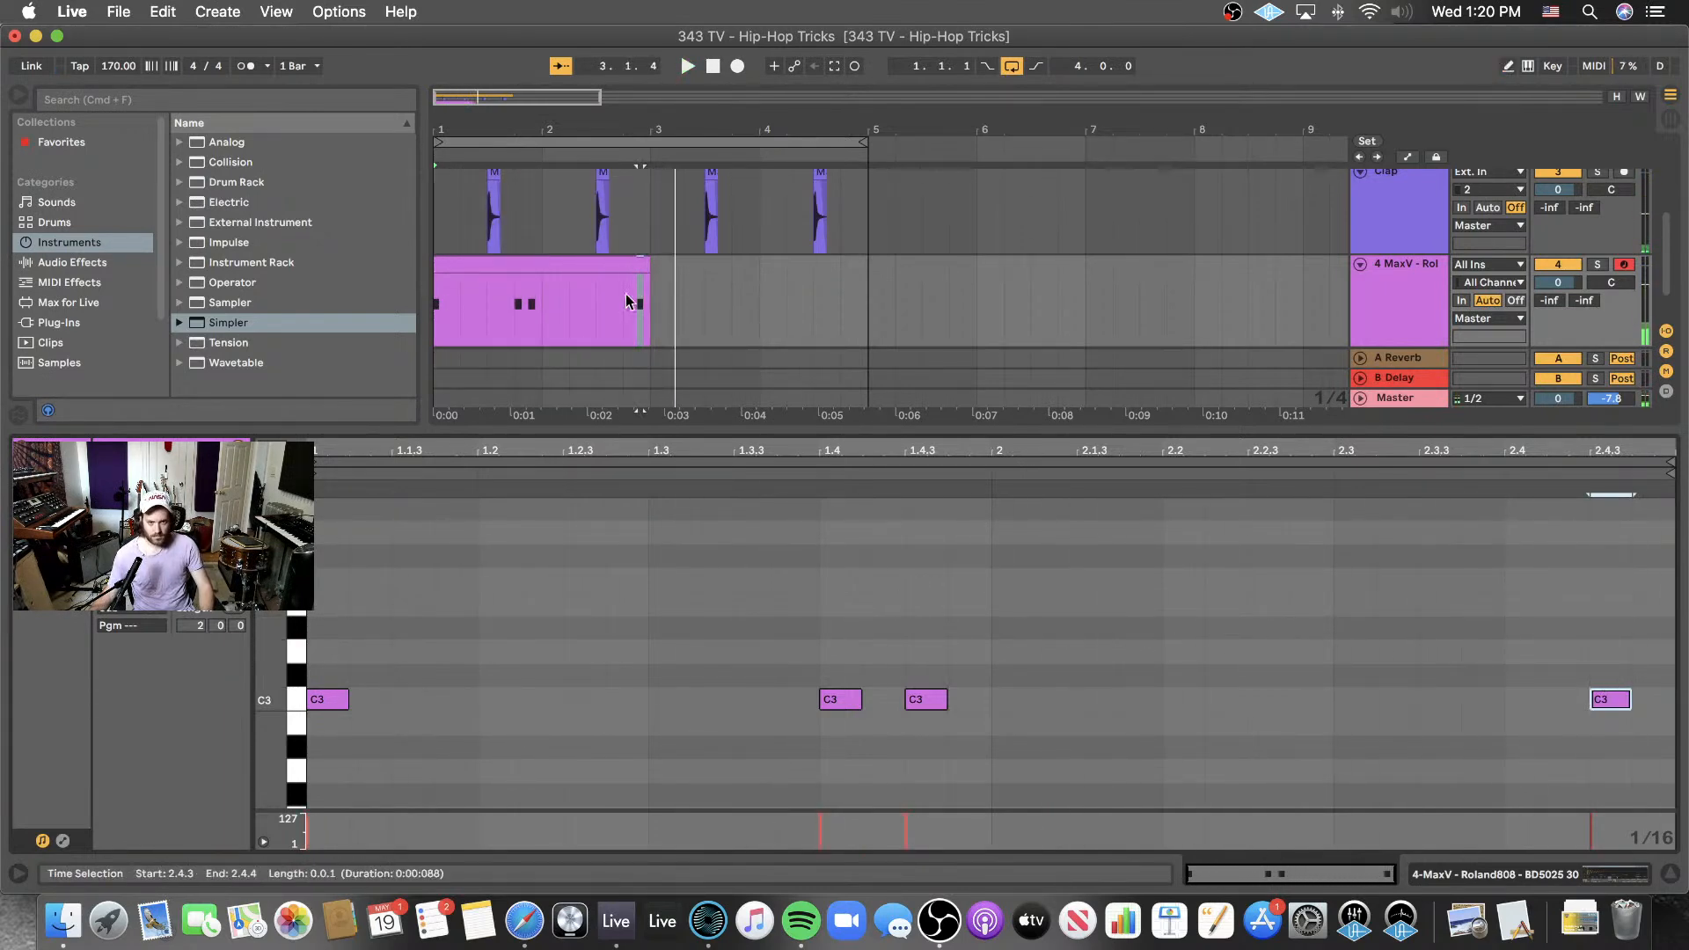
- Duplicate the two-bar kick clip to bars 3 and 4 and play the beat
left_click(539, 264)
left_click_drag(528, 264, 747, 263)
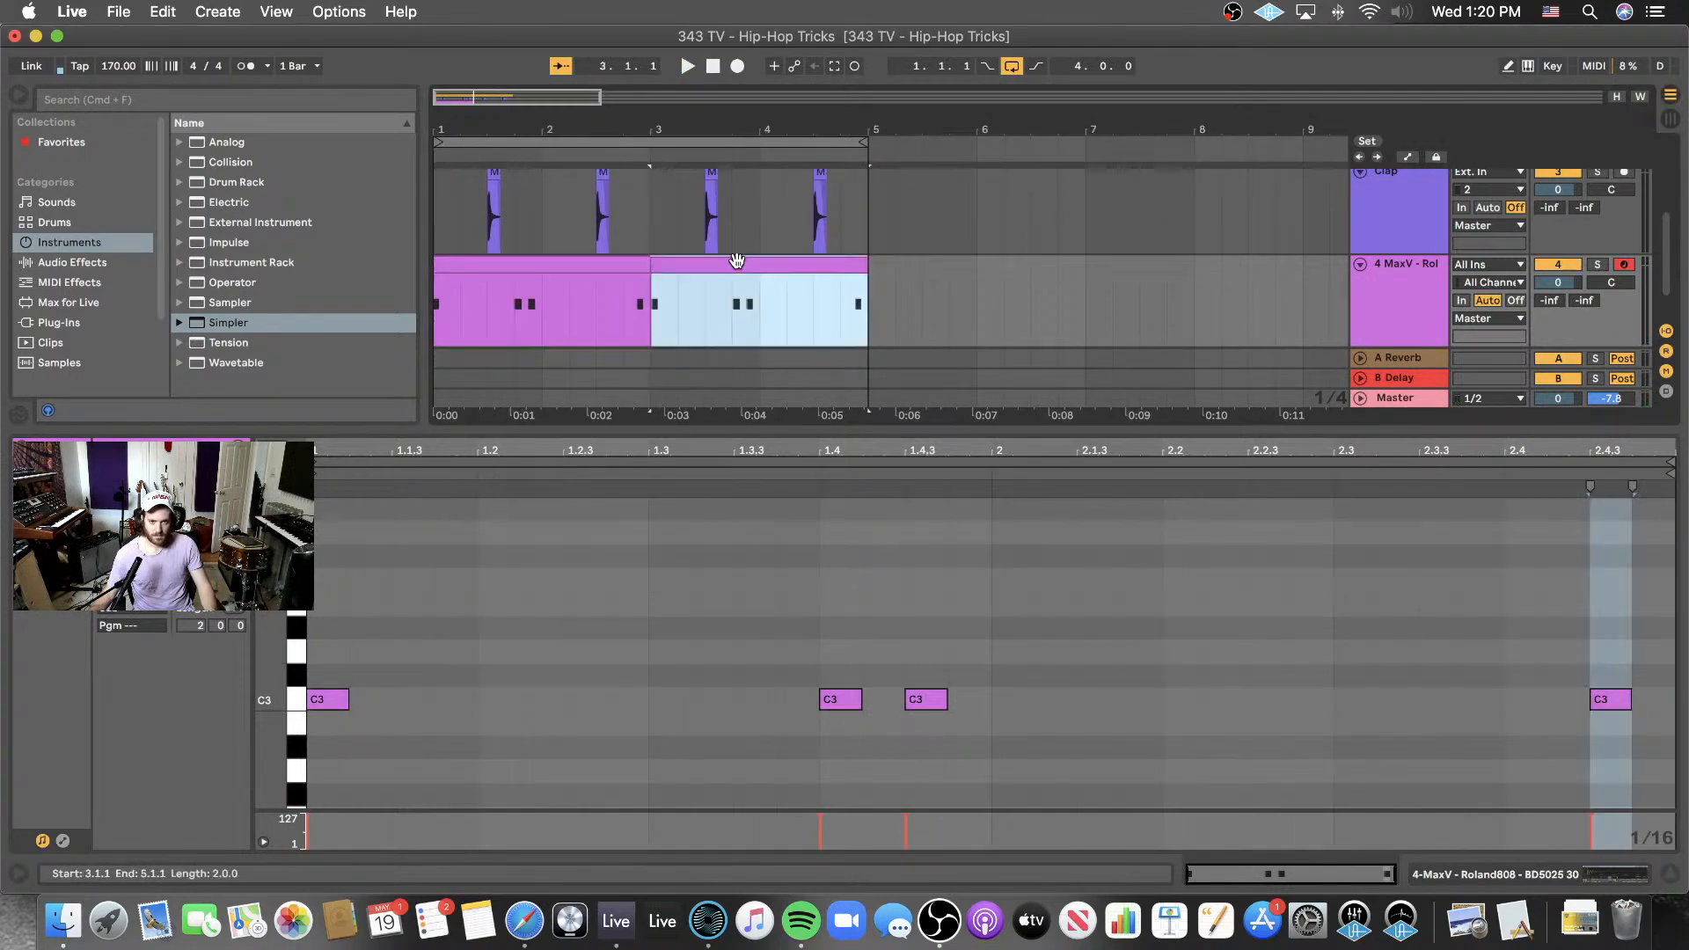
key("space")
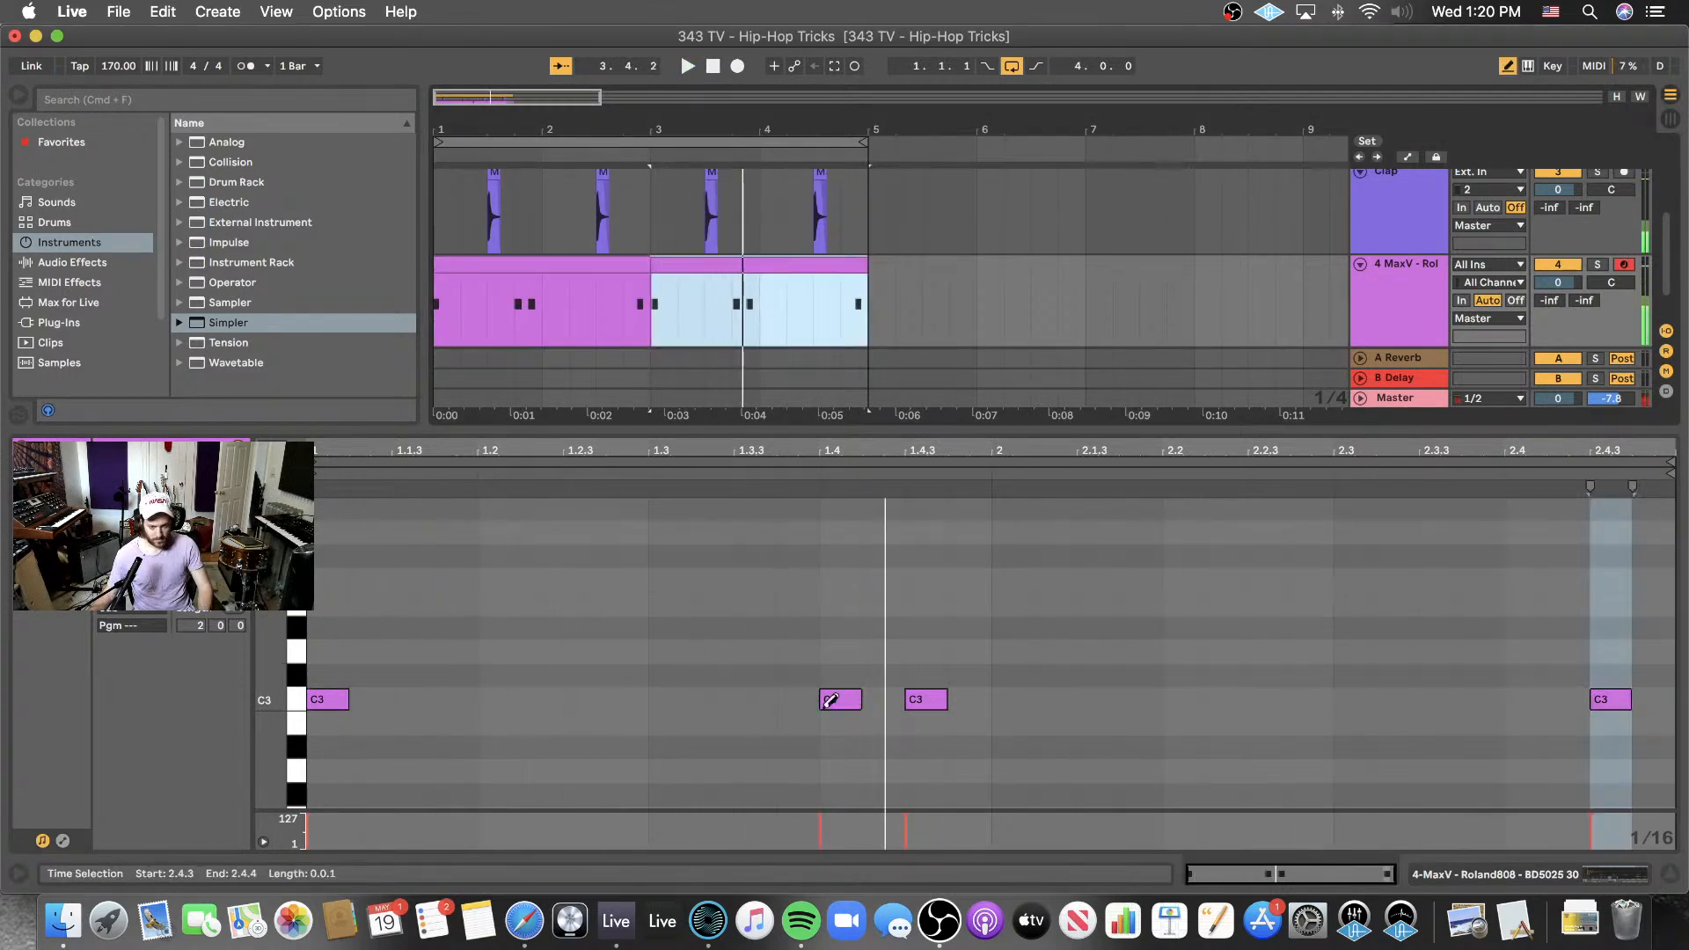
- Try a C3 kick note at 1.3.1 in the copied clip, replace it with one at 1.3.3 and listen to the beat
left_click(691, 693)
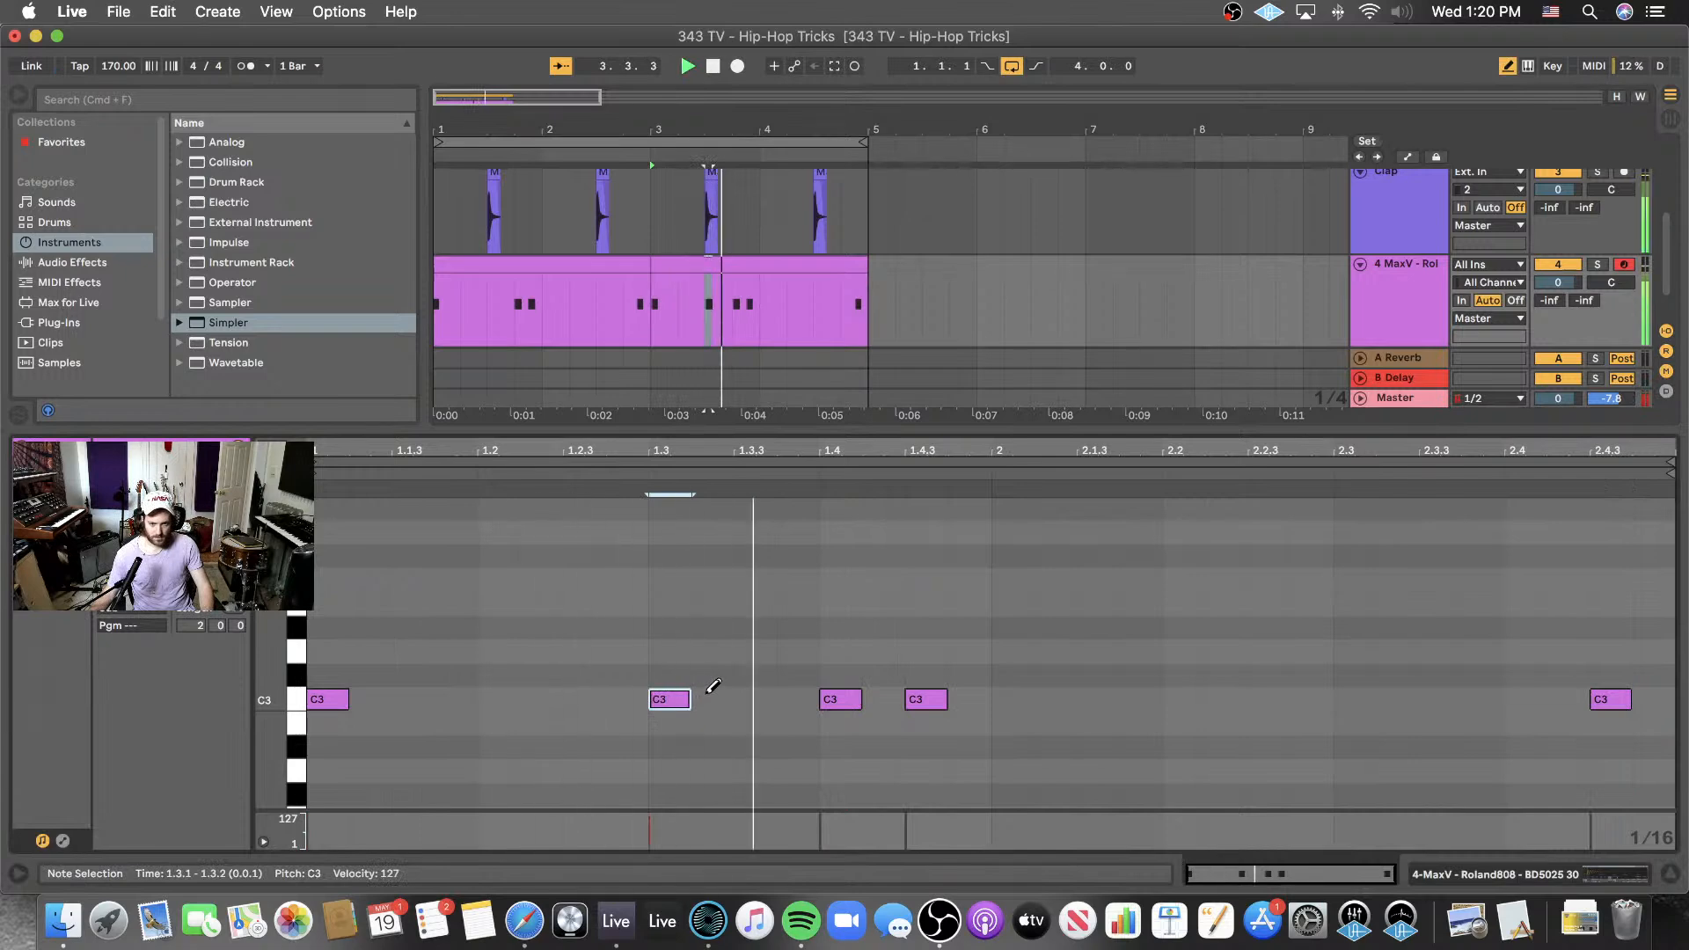
key("space")
left_click(762, 696)
key("space")
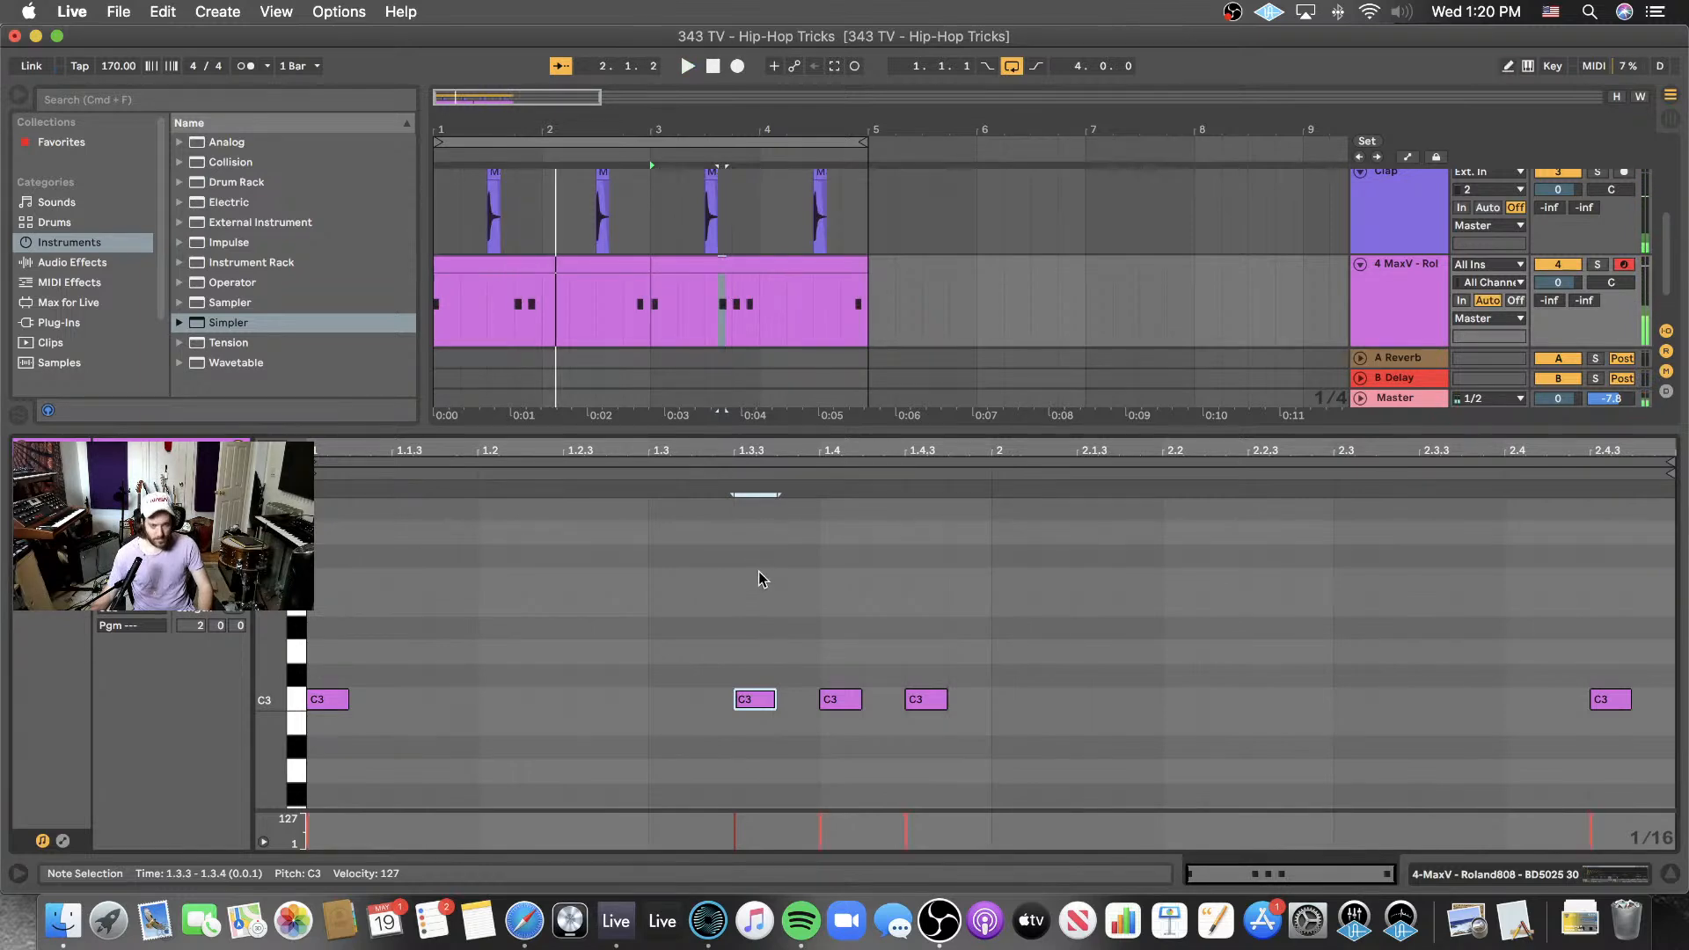
- Consolidate the two two-bar kick clips into a single four-bar clip spanning bars 1 to 4
scroll(759, 576, "down", 2)
left_click(599, 264)
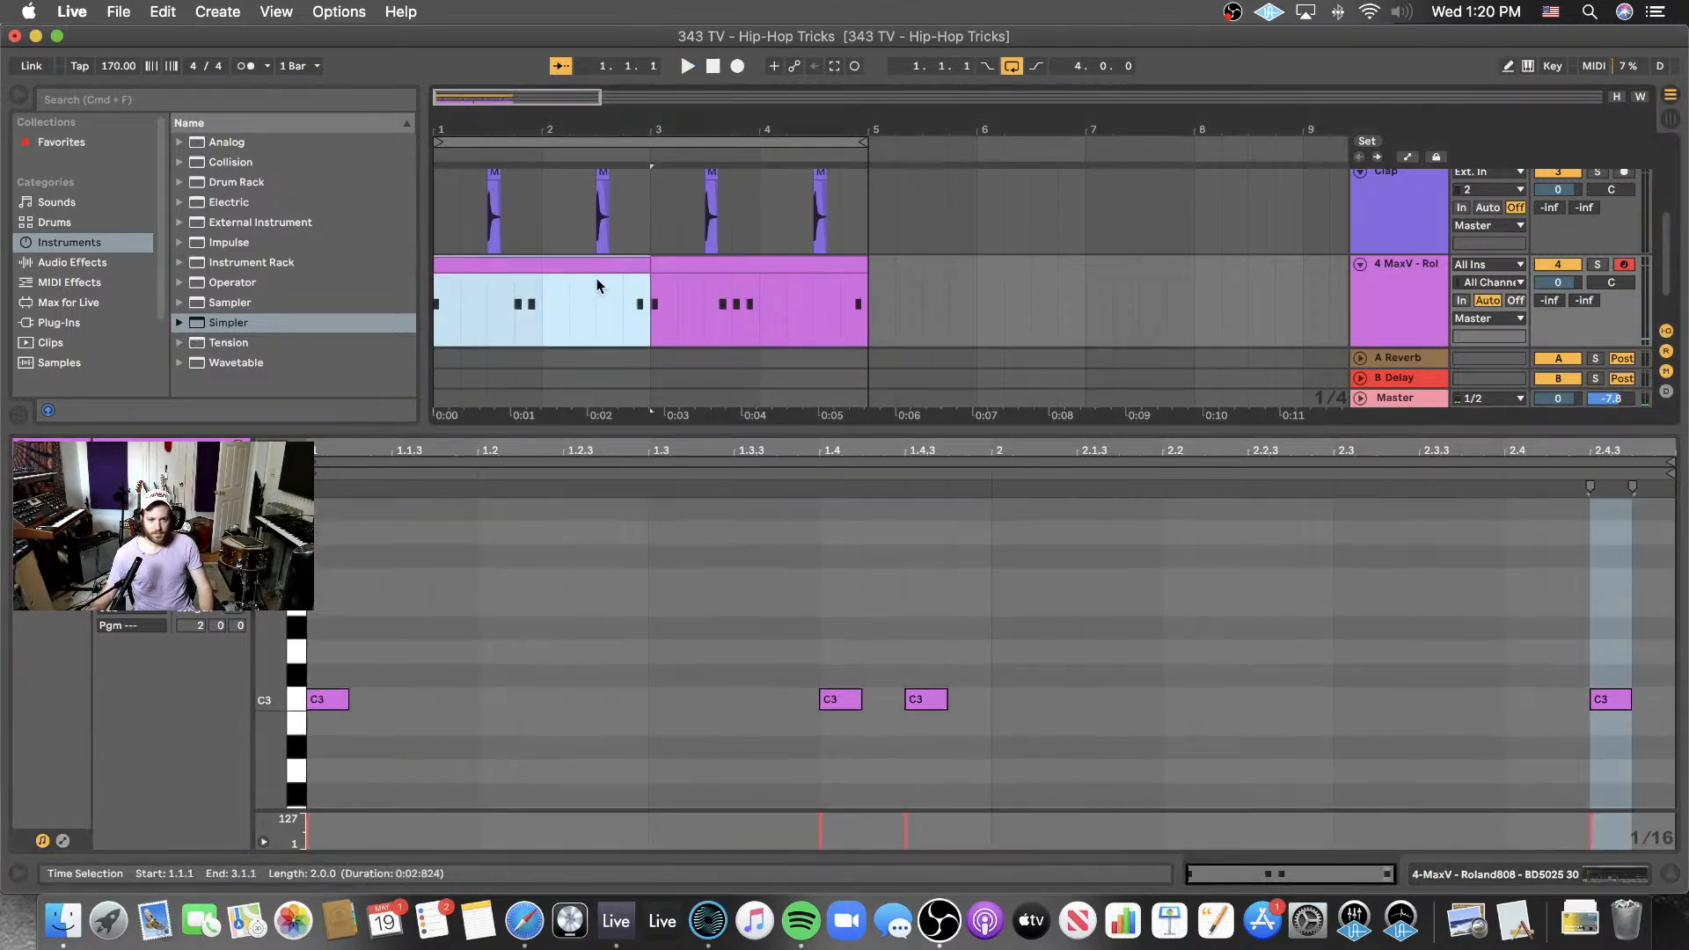
left_click(873, 307, "shift")
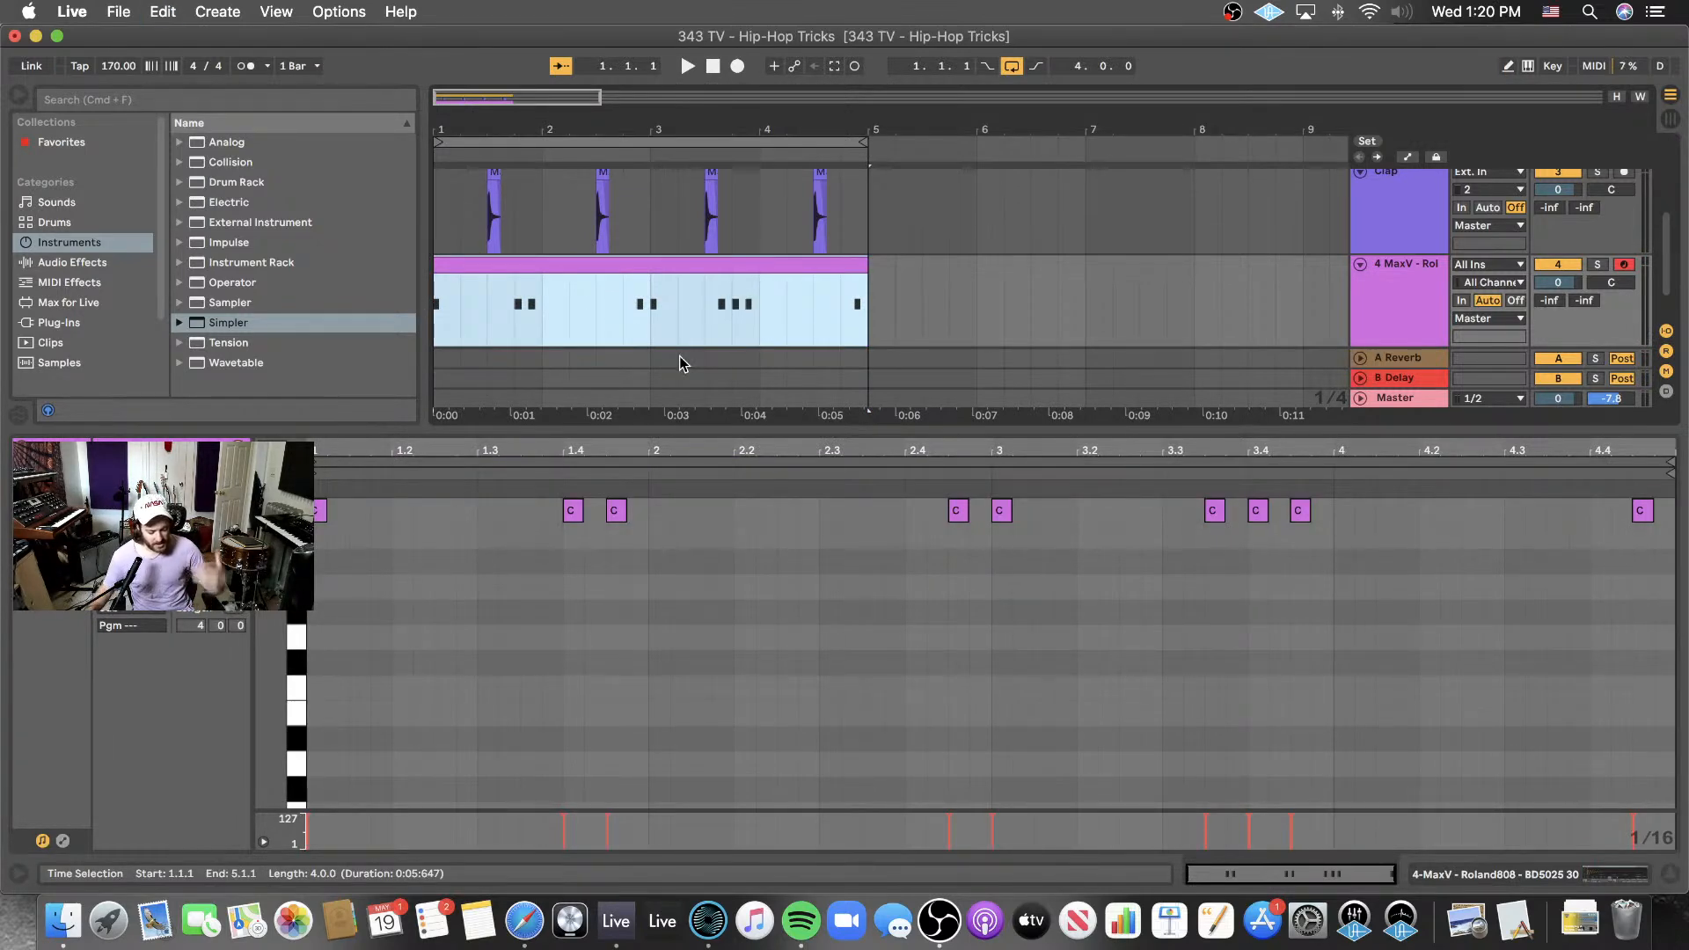
left_click(788, 566)
scroll(804, 559, "up", 3)
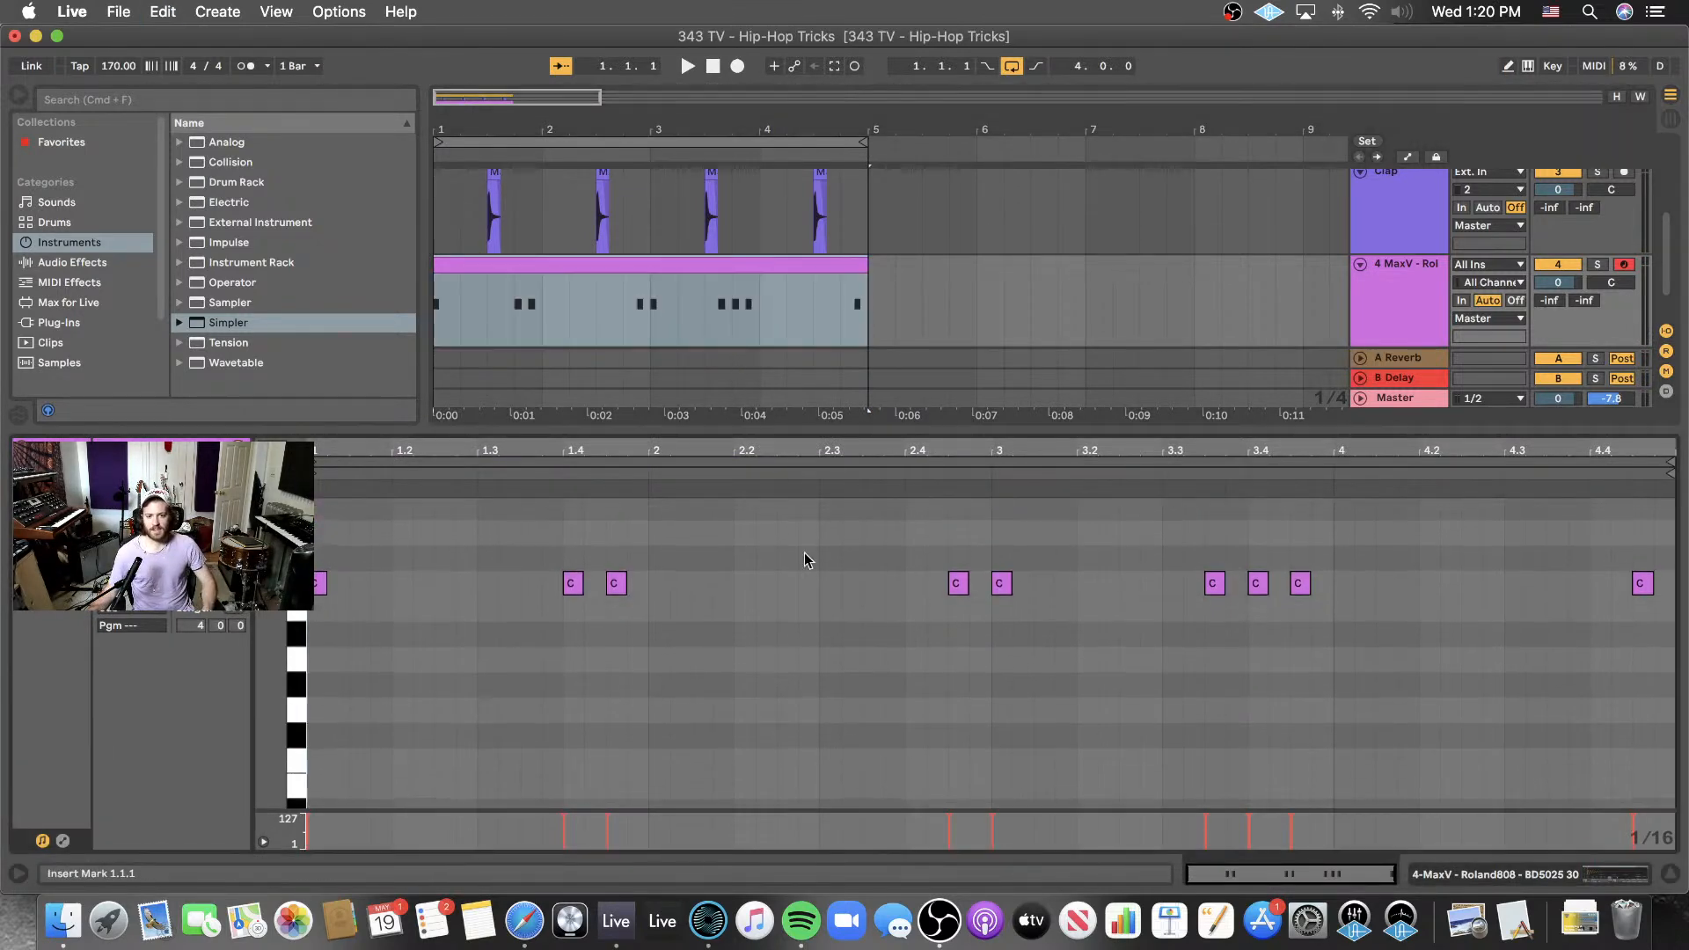
left_click(909, 282)
left_click(757, 263)
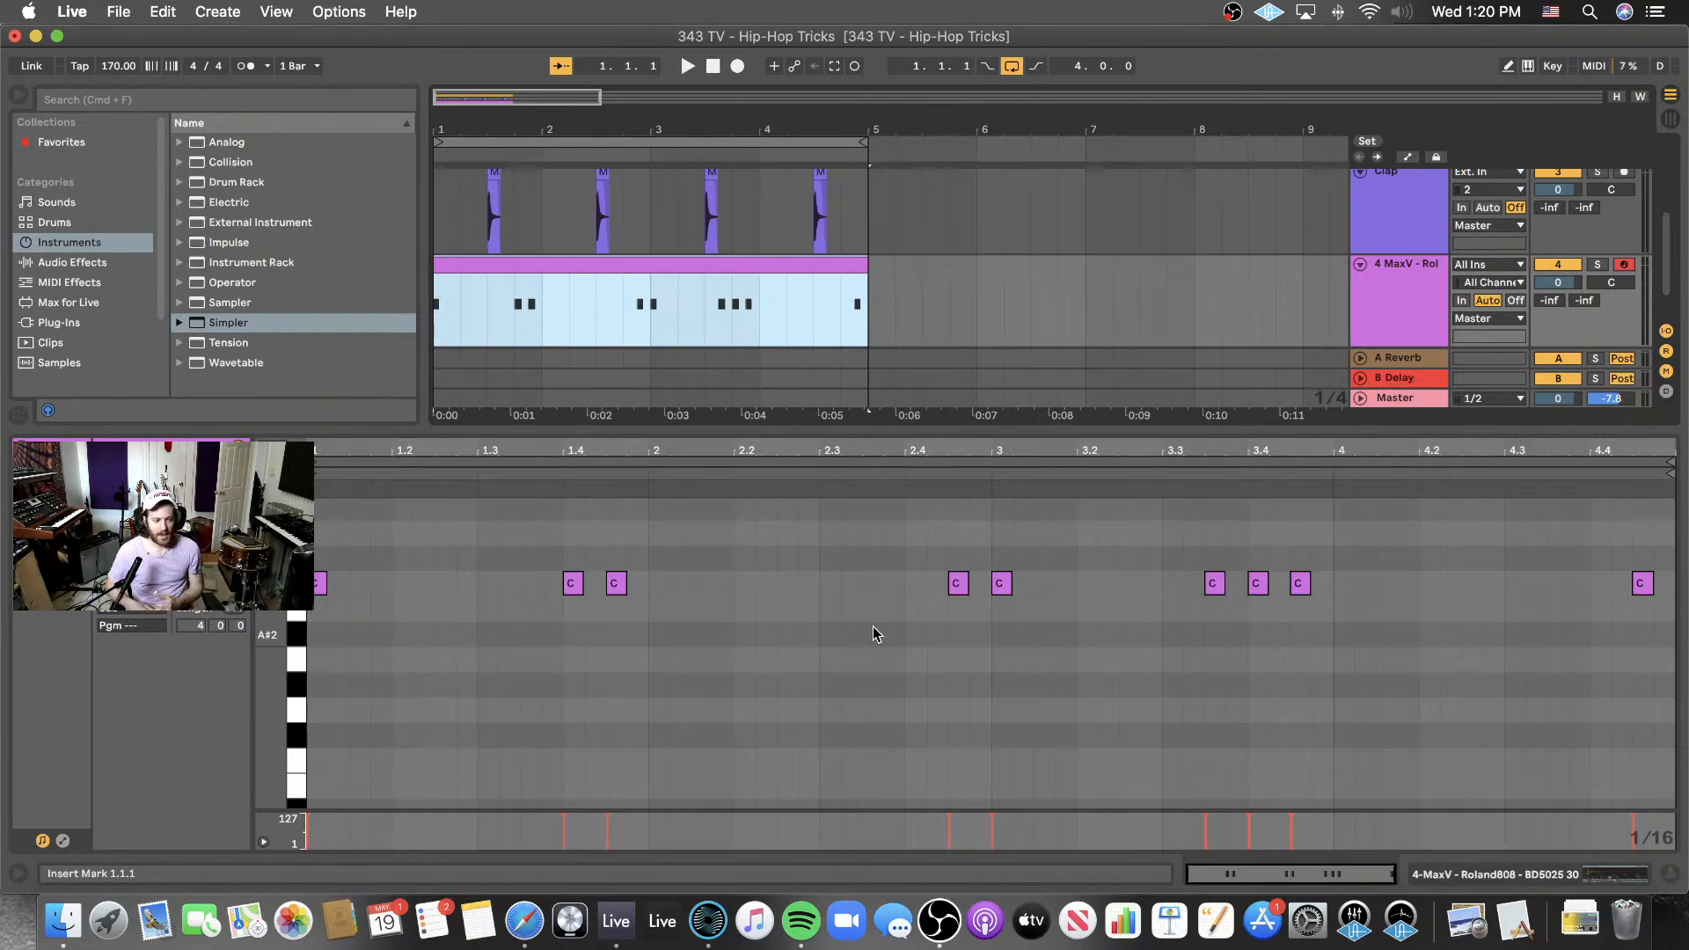
- Play the four-bar beat, delete the C3 kick note at 2.4.3 and listen again
key("space")
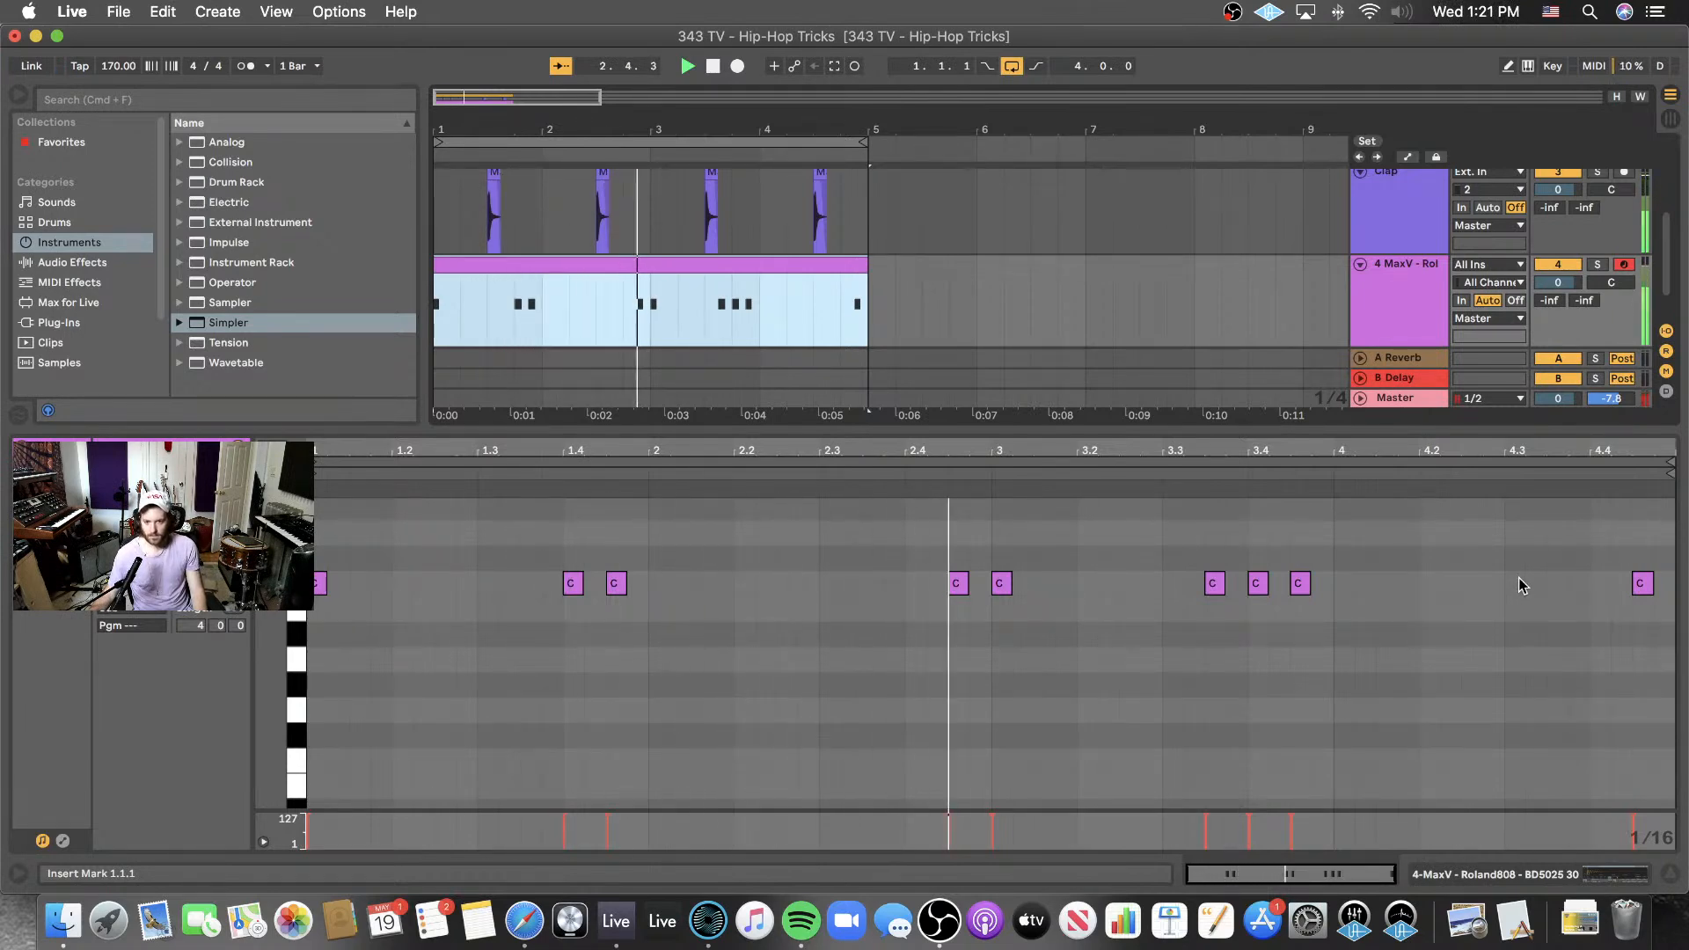
key("space")
left_click(958, 584)
double_click(958, 584)
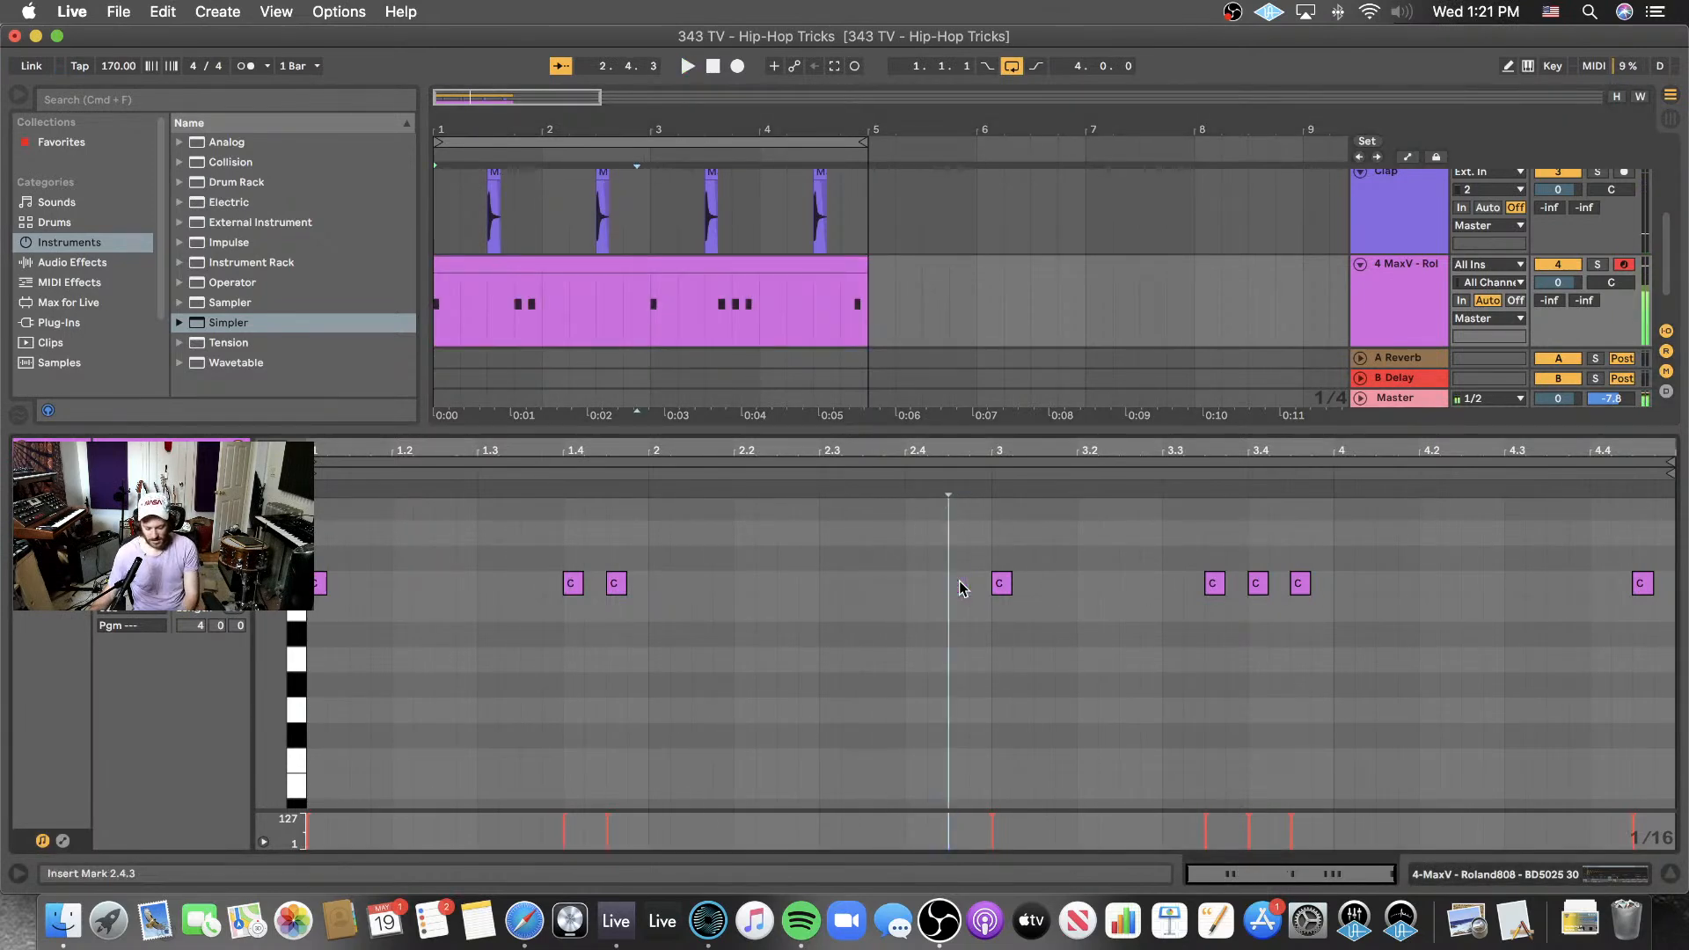
key("space")
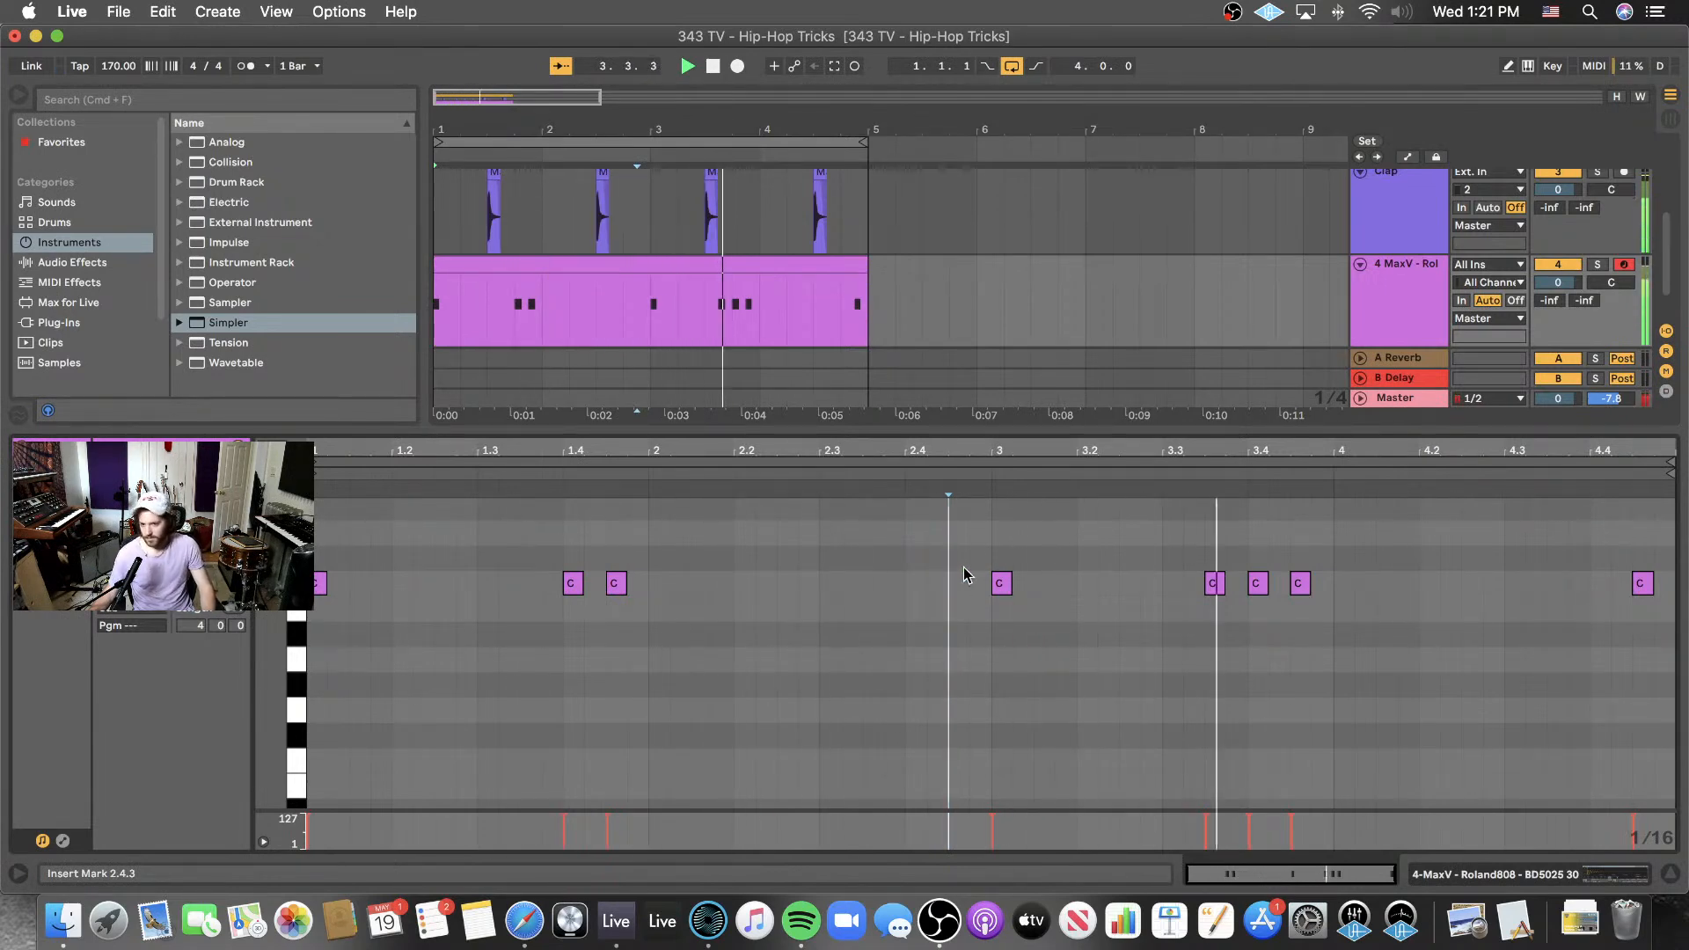
key("space")
- Copy the C3 kick note at 4.4.3 to 4.4.1 and check it against the playing beat
left_click(1641, 583)
left_click_drag(1643, 583, 1599, 583)
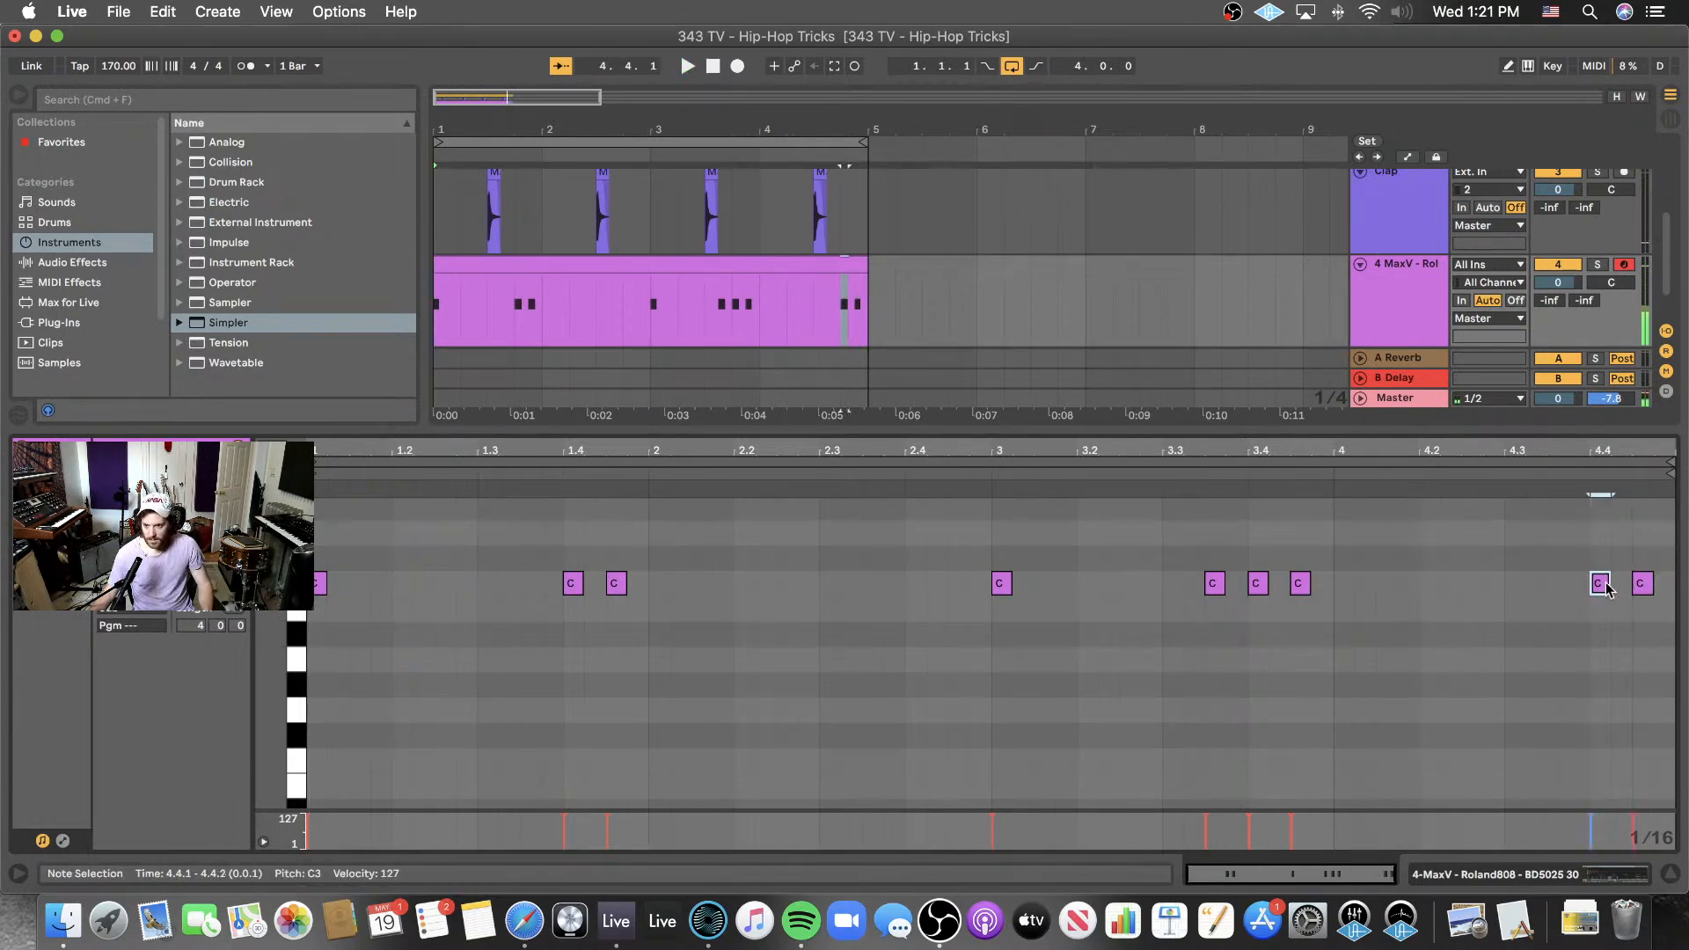
left_click(1509, 474)
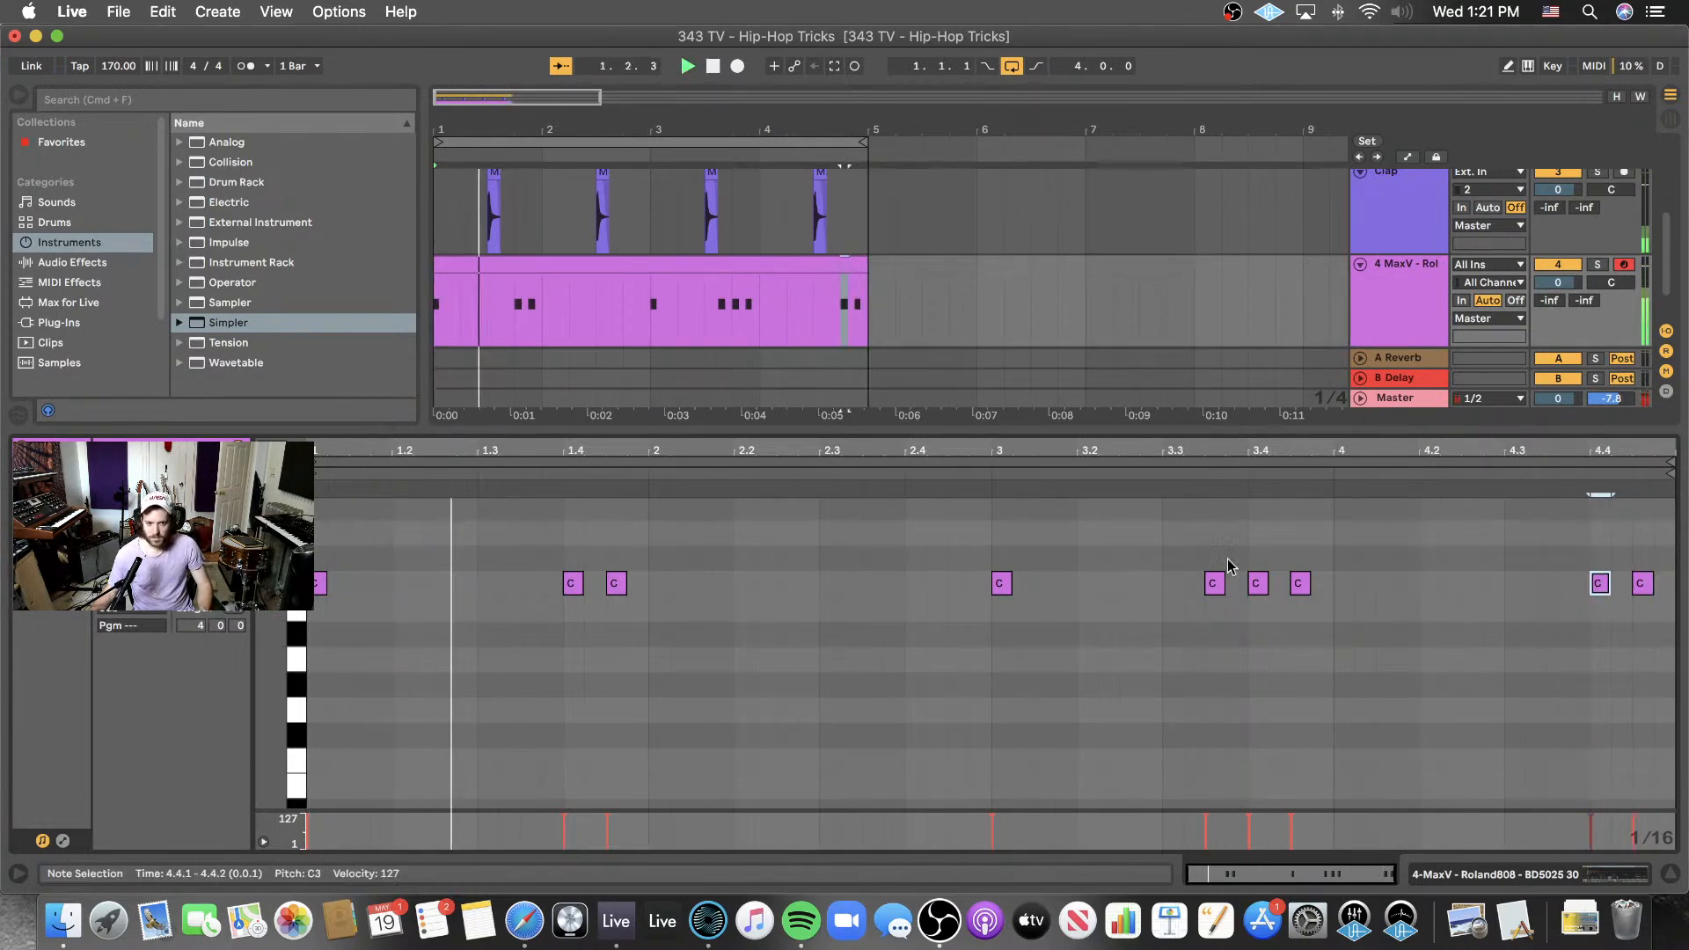
left_click(887, 585)
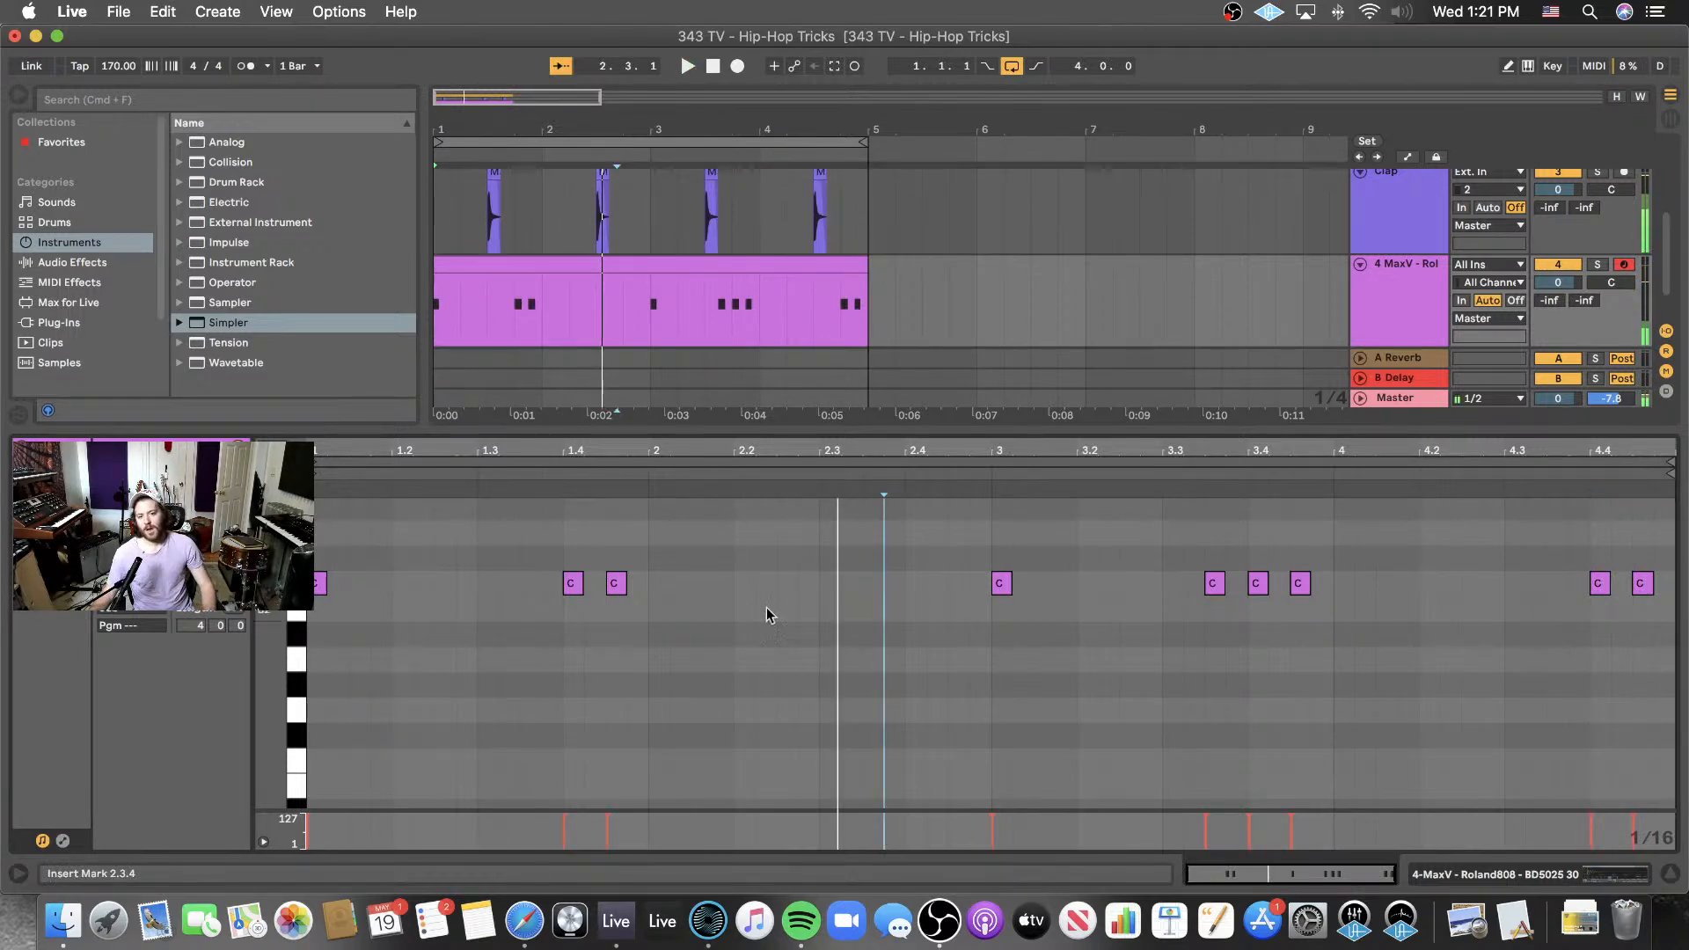
- Compare the kick notes in bars 3 and 4 with those in bars 1 and 2, including the note at 3.3.3
scroll(630, 614, "up", 3)
left_click_drag(979, 602, 339, 671)
left_click_drag(982, 600, 1675, 673)
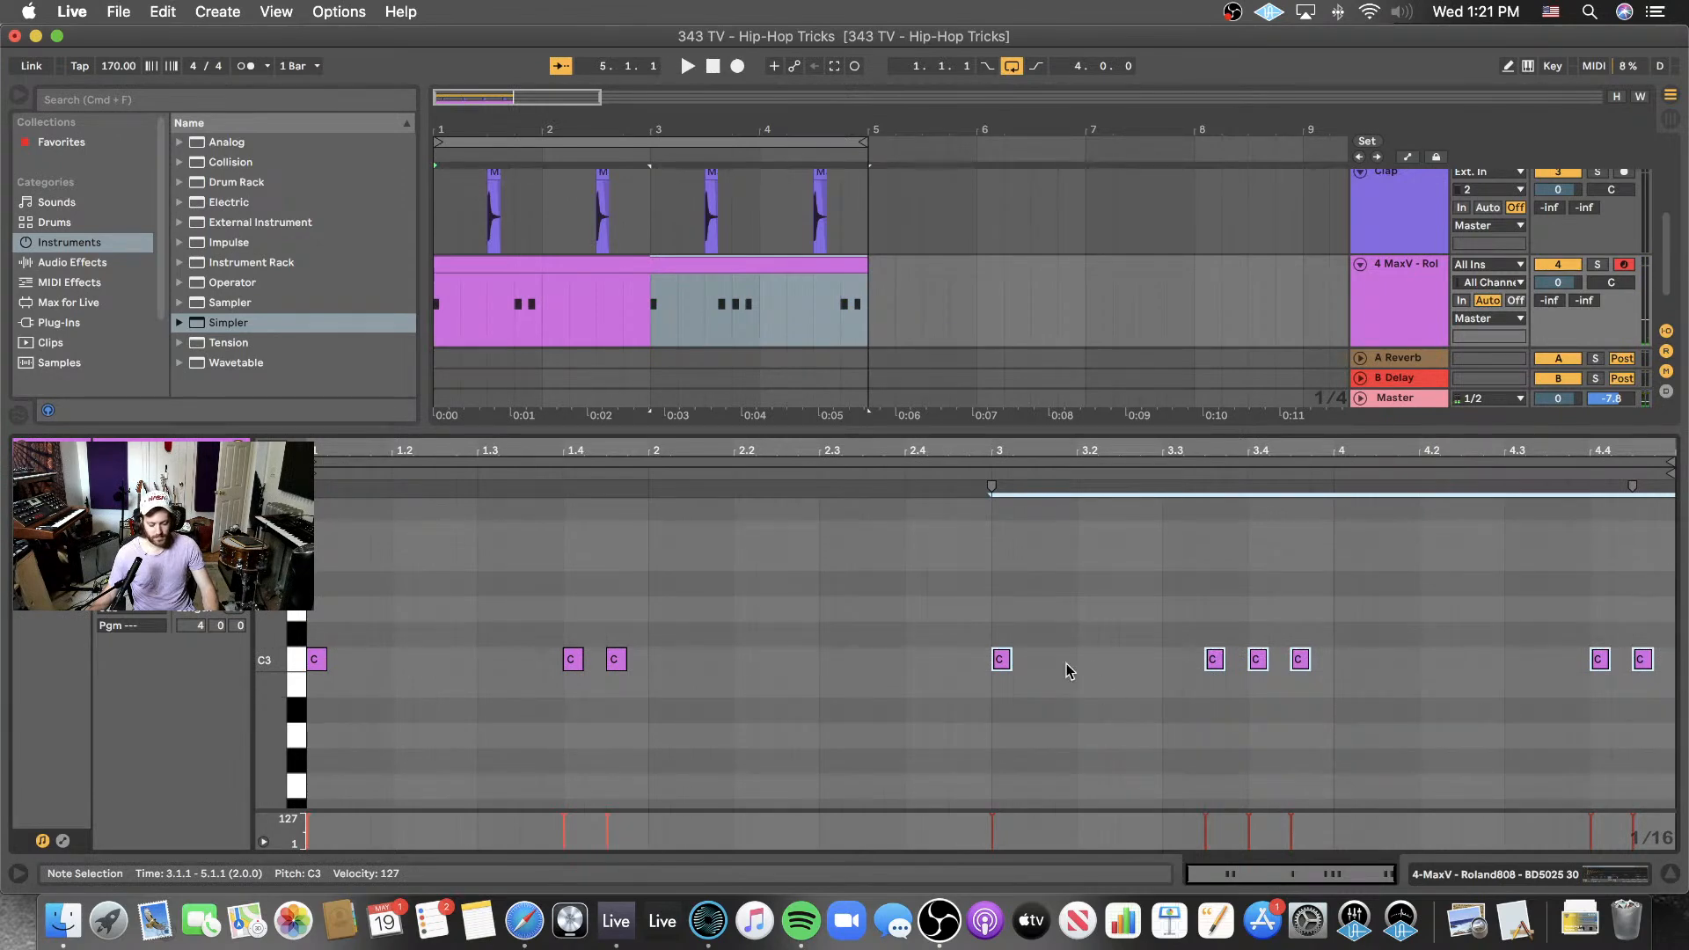
scroll(1017, 705, "down", 3)
left_click(1016, 649)
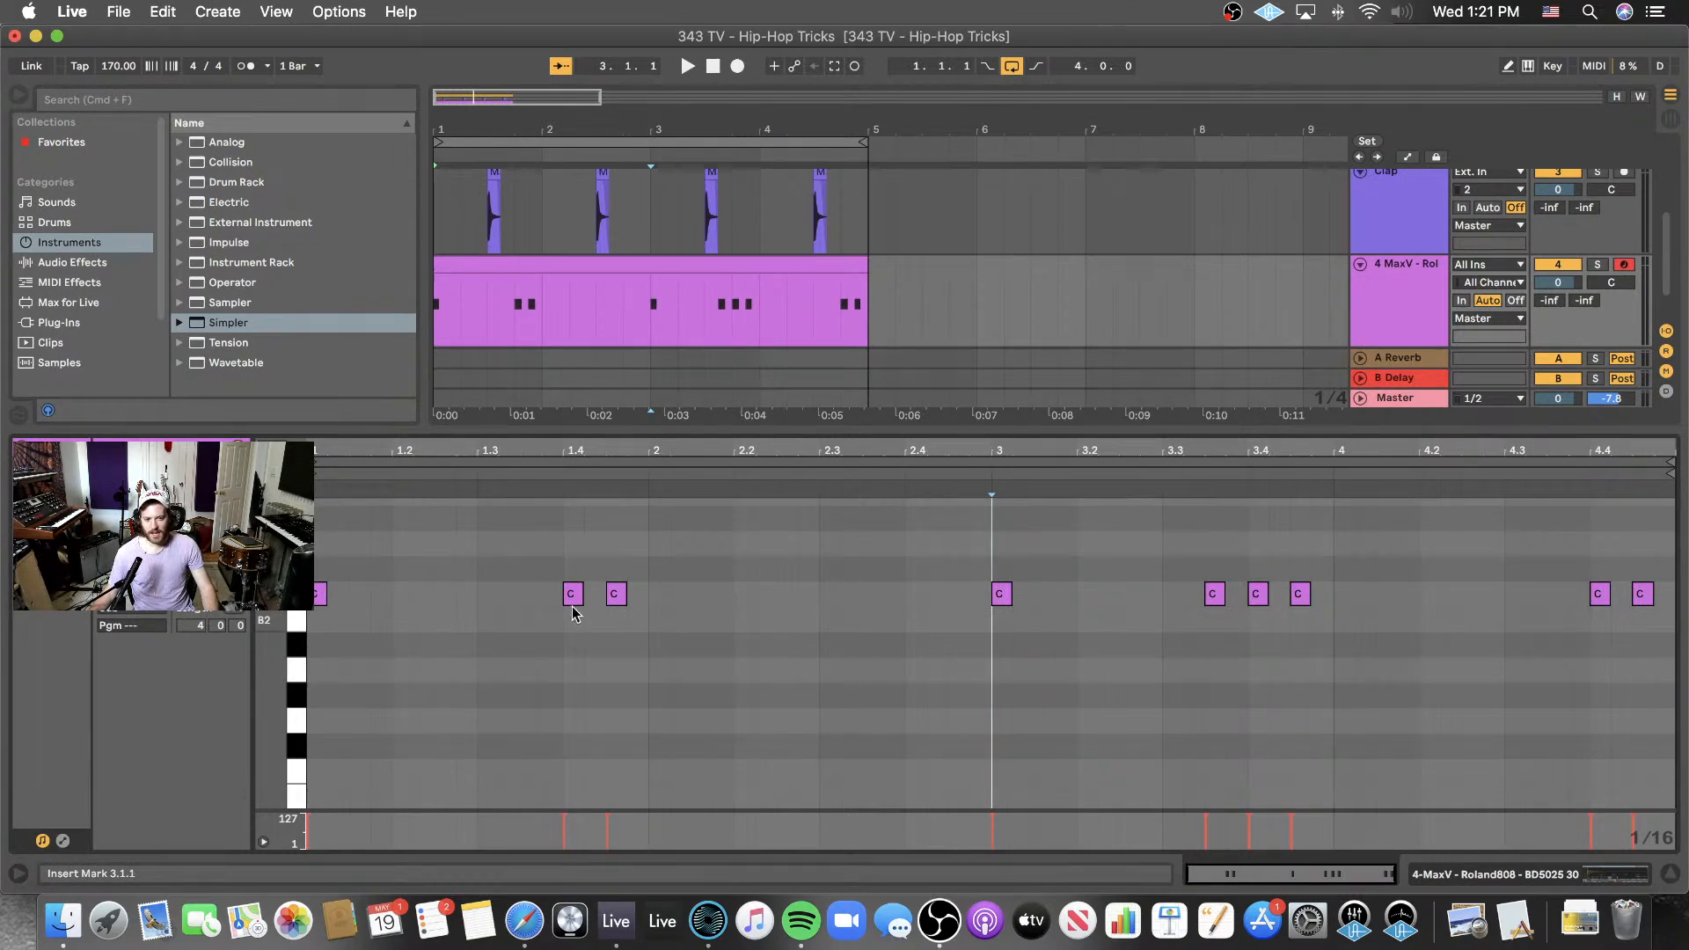
left_click_drag(1251, 556, 1324, 621)
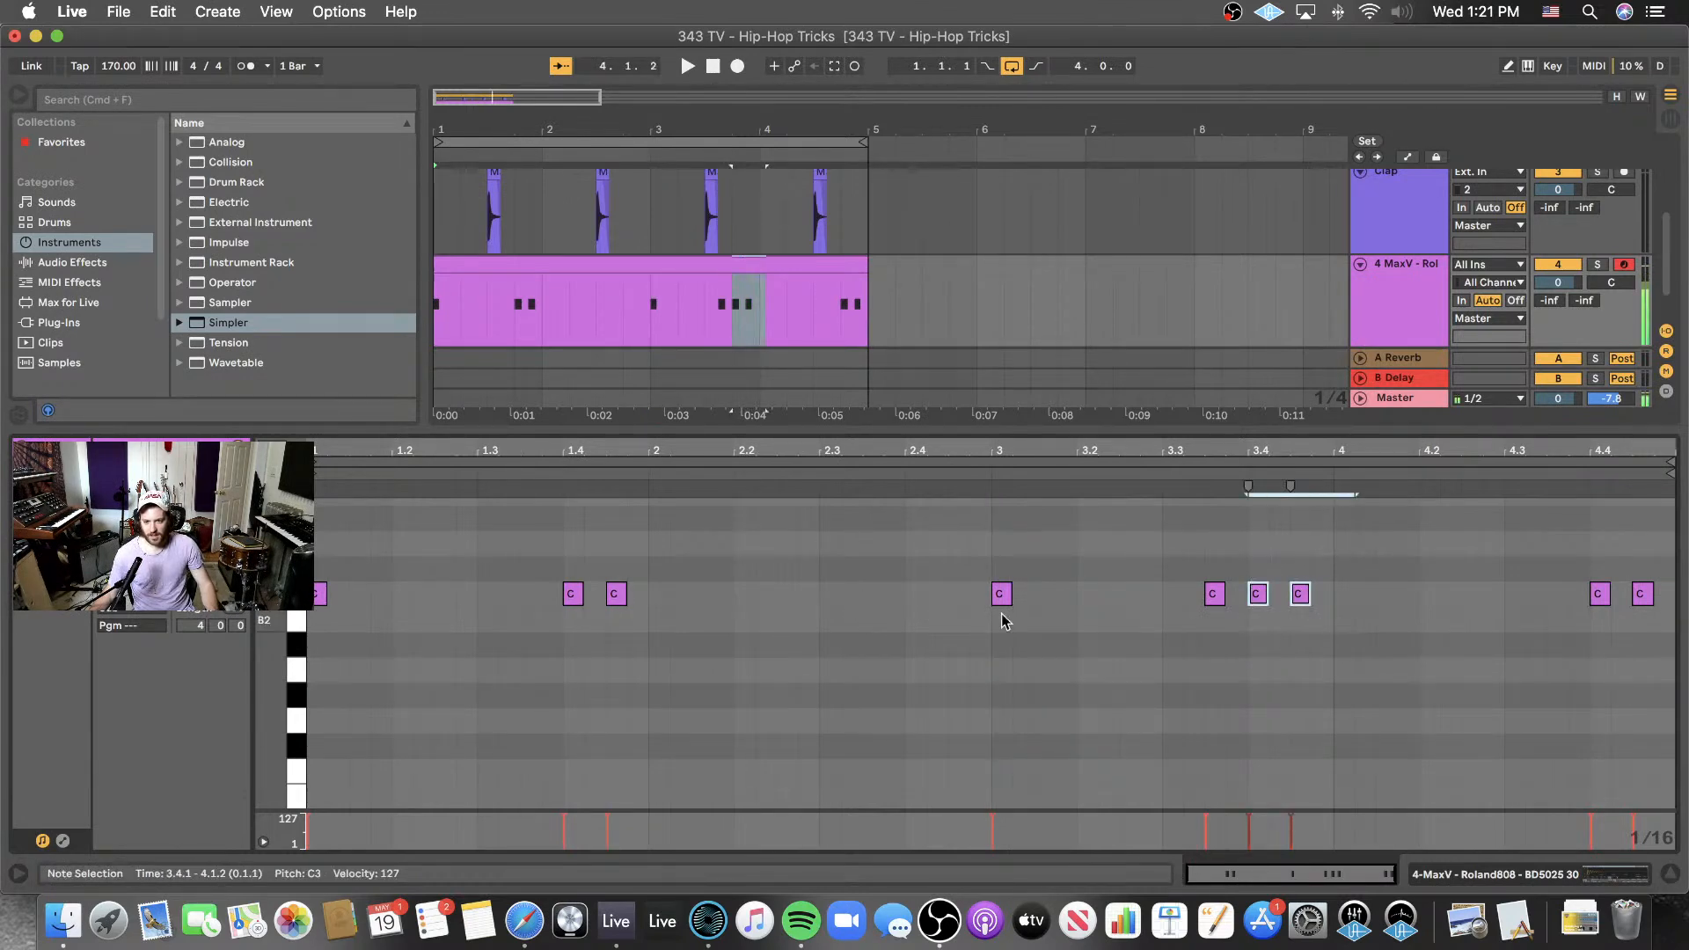
left_click_drag(566, 569, 645, 631)
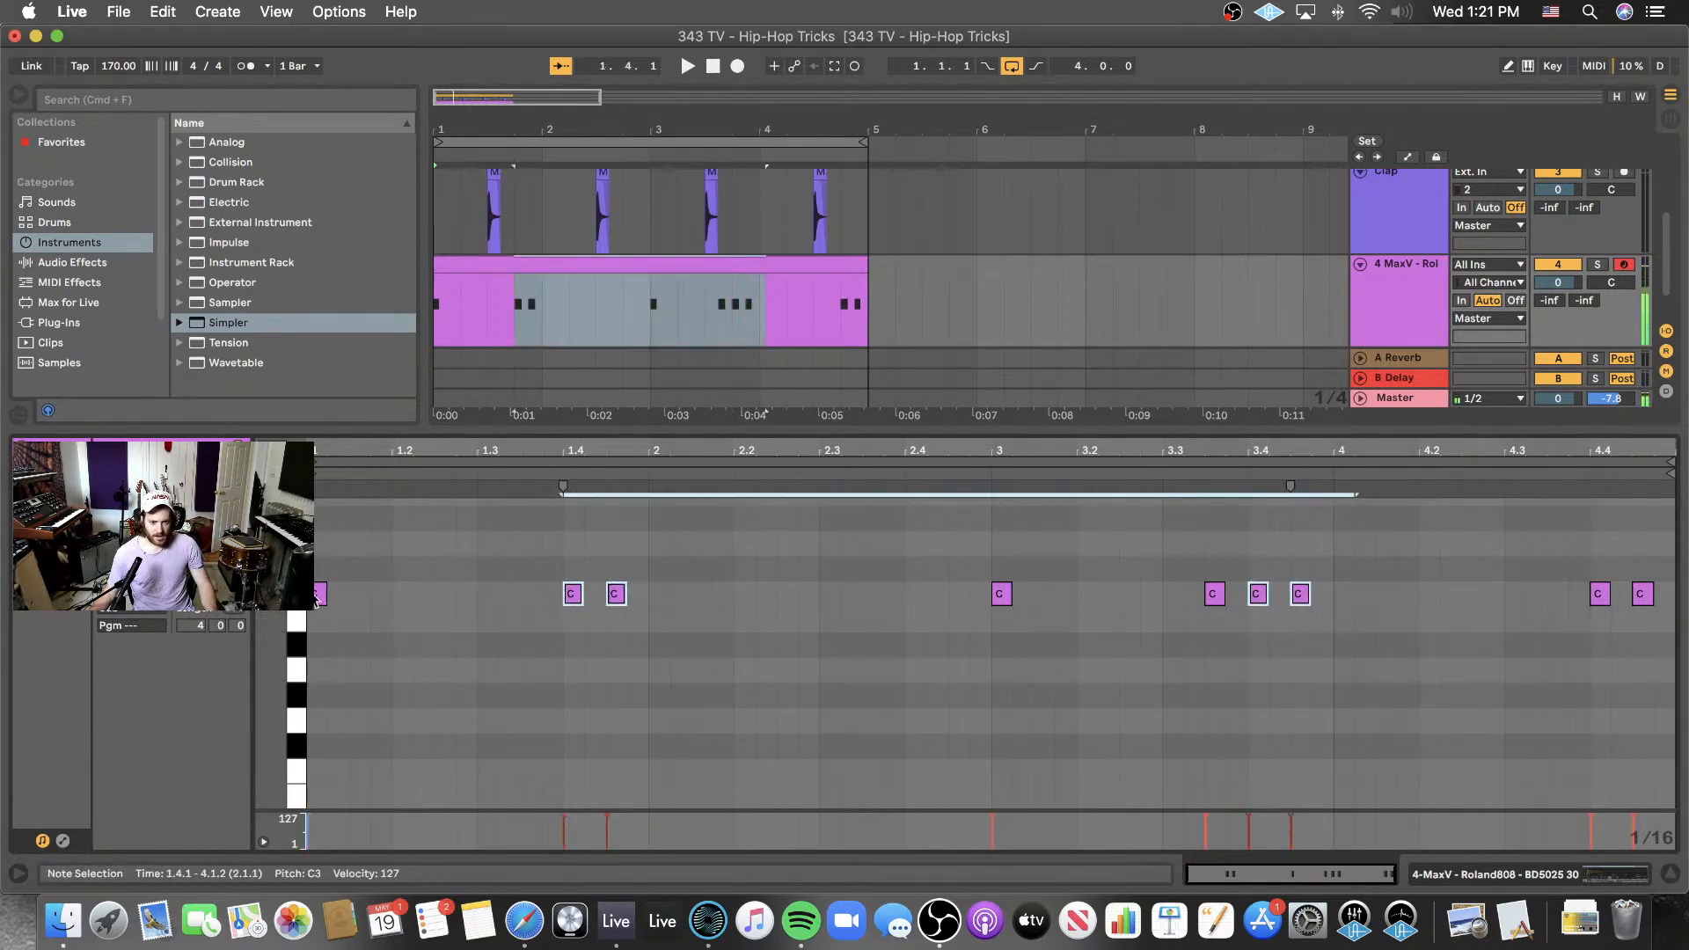
left_click(319, 596, "shift")
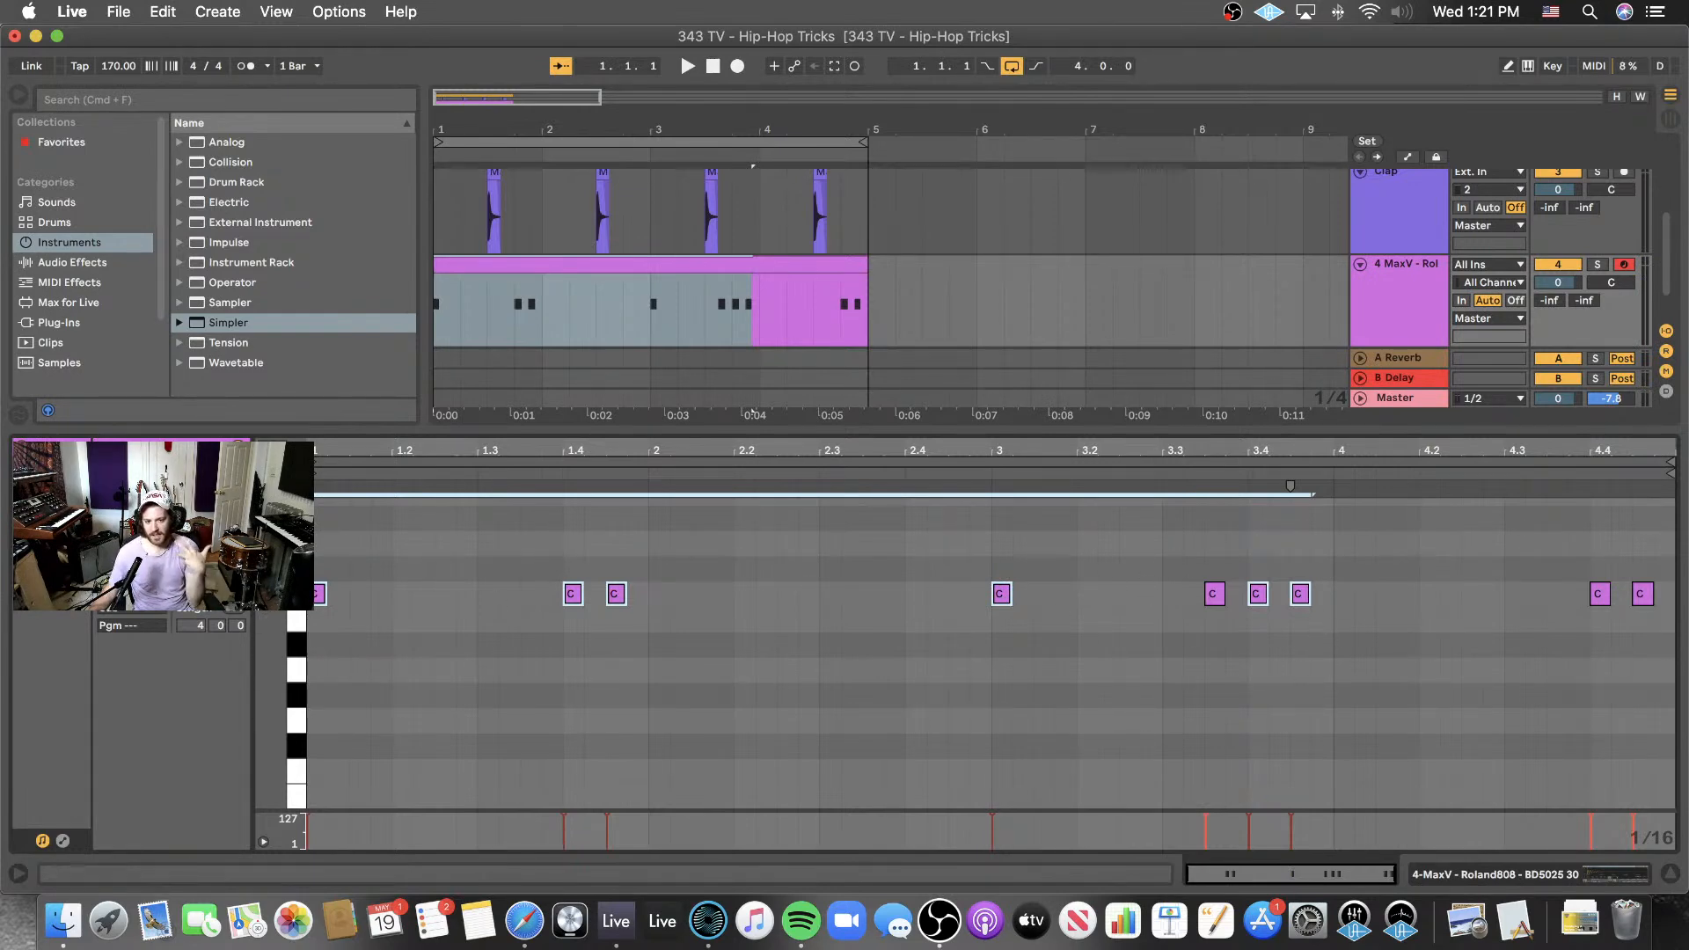
left_click(1215, 595)
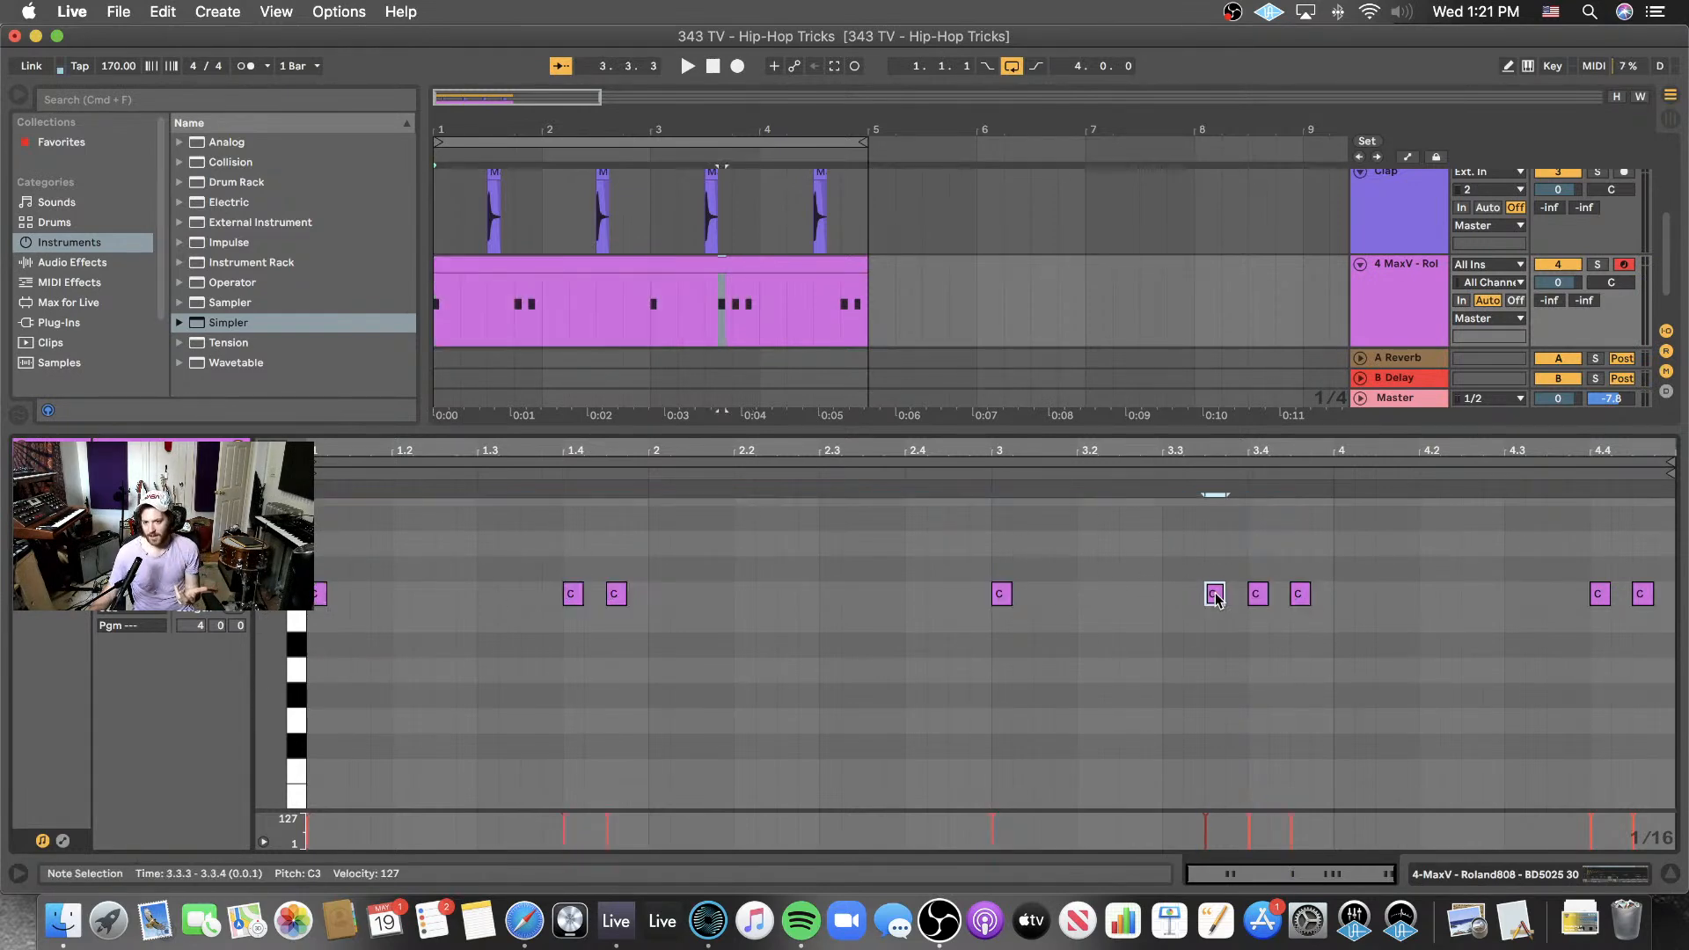
left_click(1438, 580)
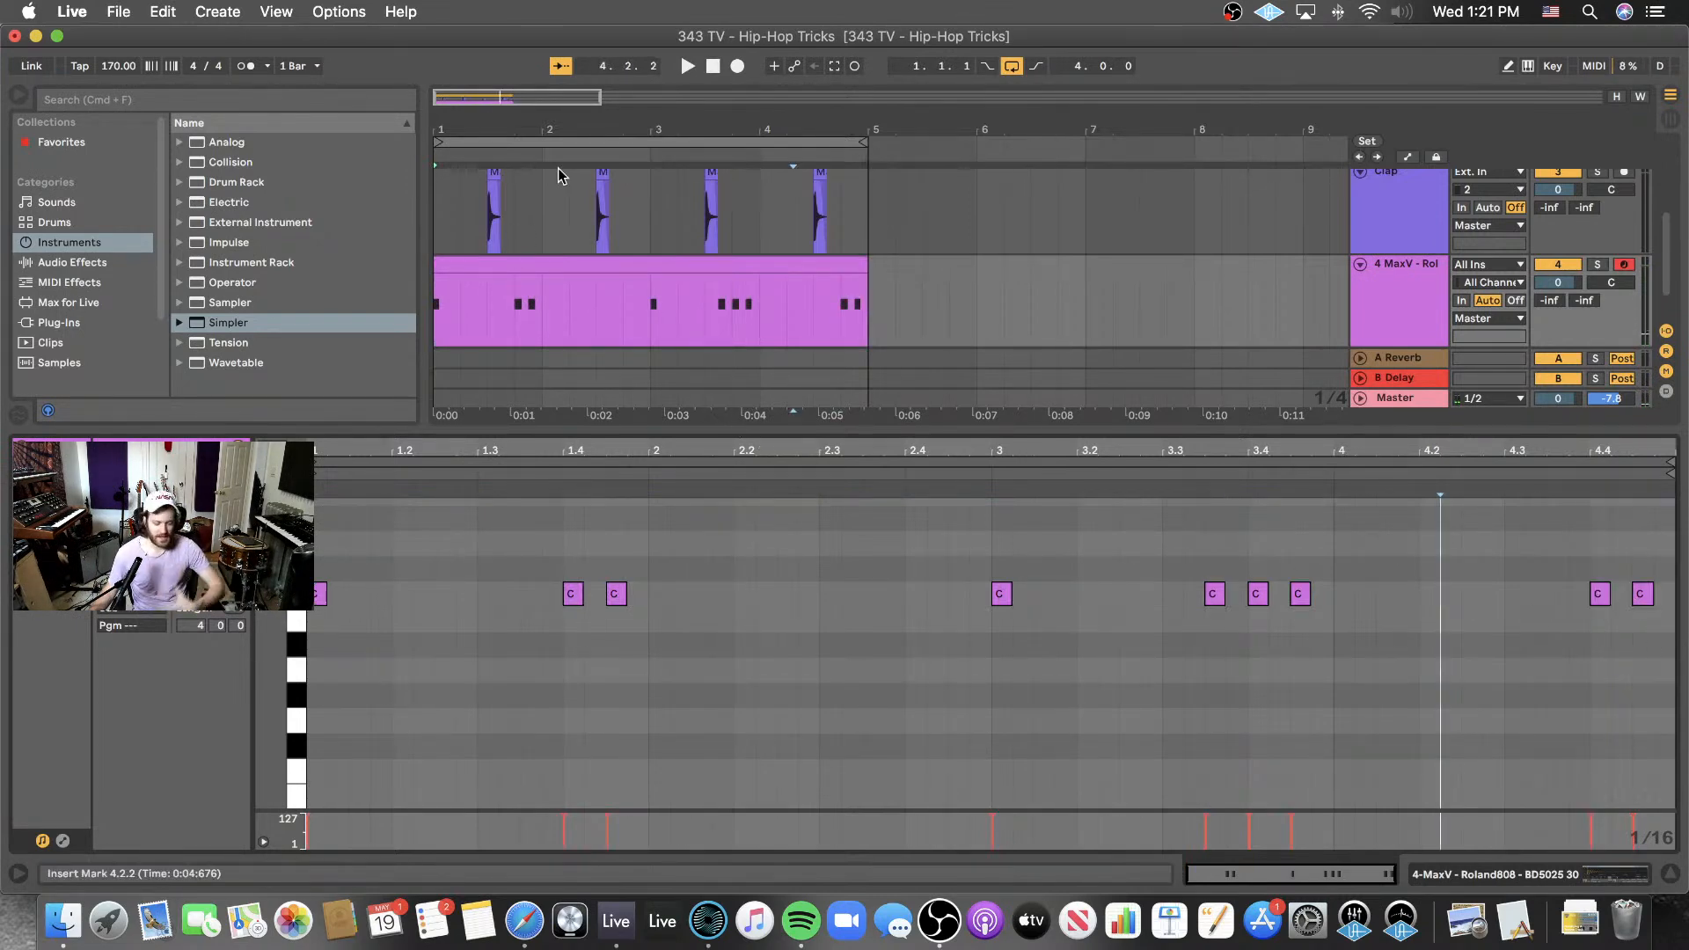
- Play the beat and duplicate the four-bar kick clip to bars 5 through 8
left_click(692, 69)
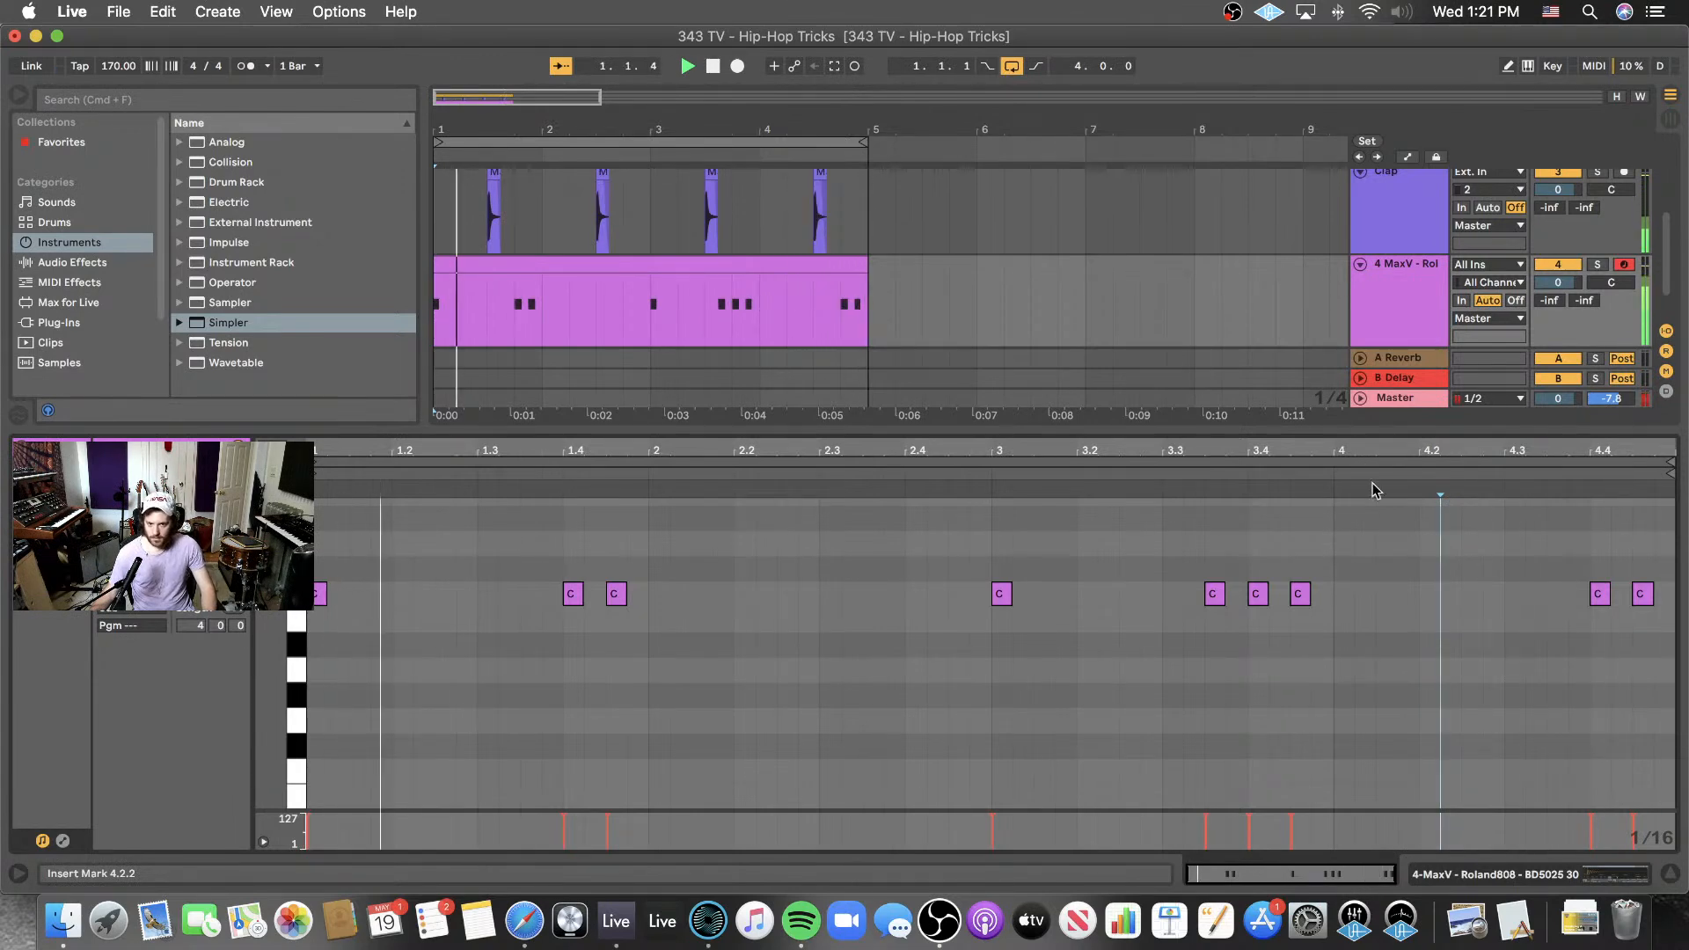
left_click(1101, 686)
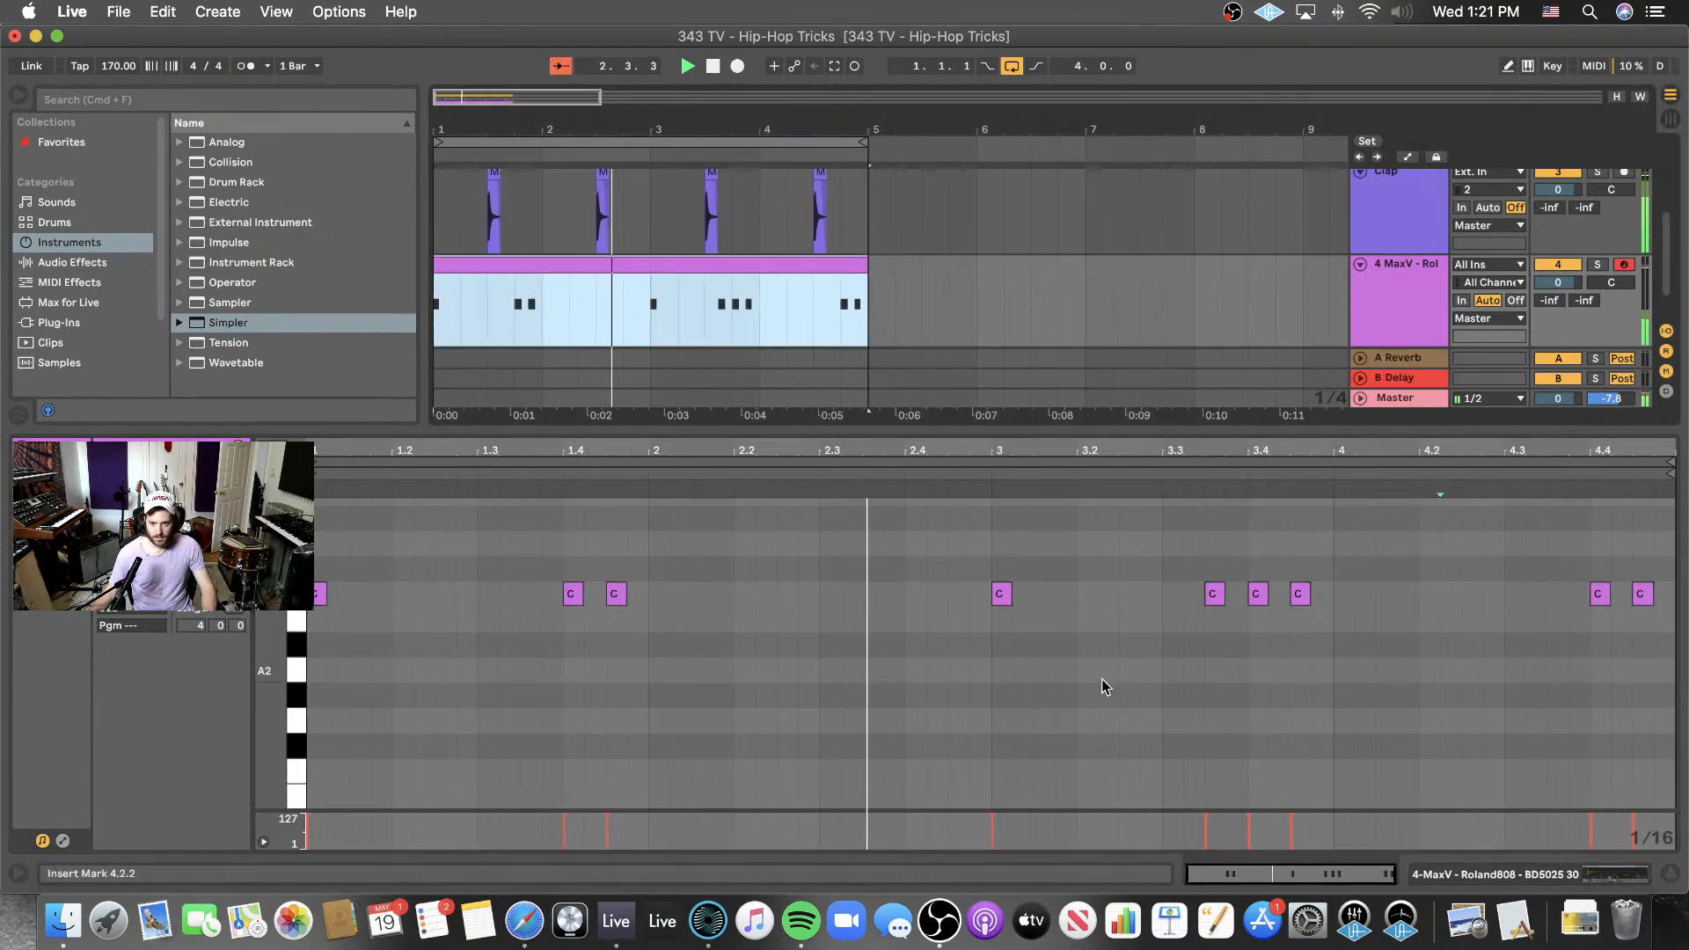
key("space")
key("super+d")
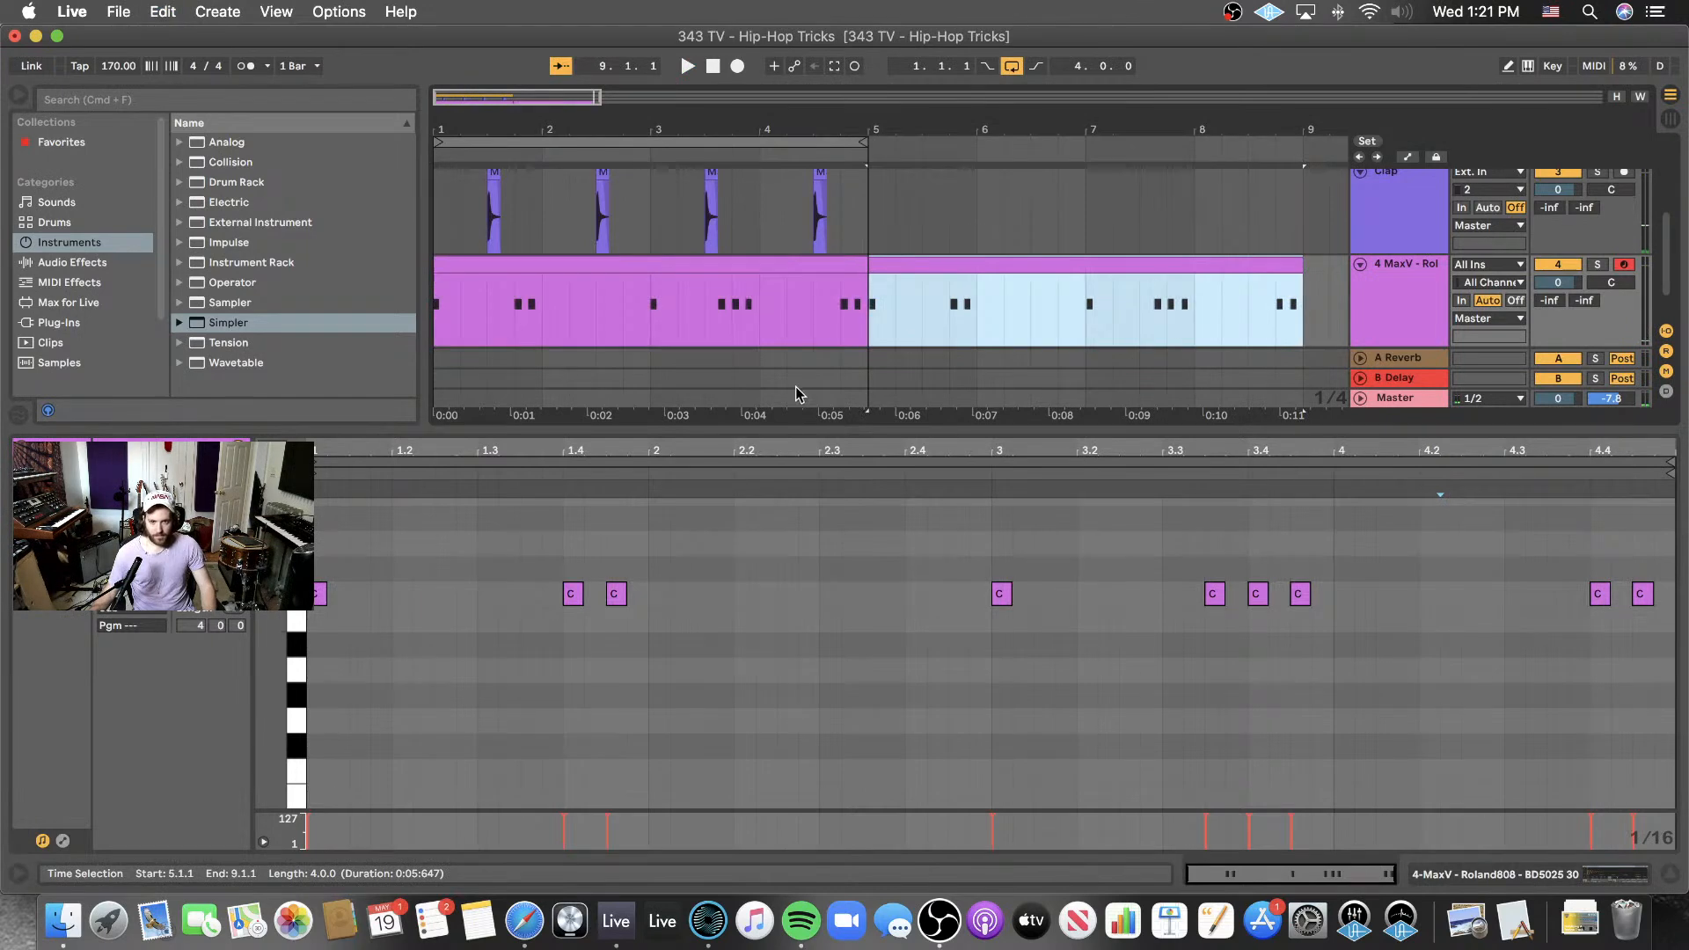
- Duplicate the four-bar hi-hat clip and the four clap clips to bars 5 through 8
key("super+alt+l")
left_click(734, 270)
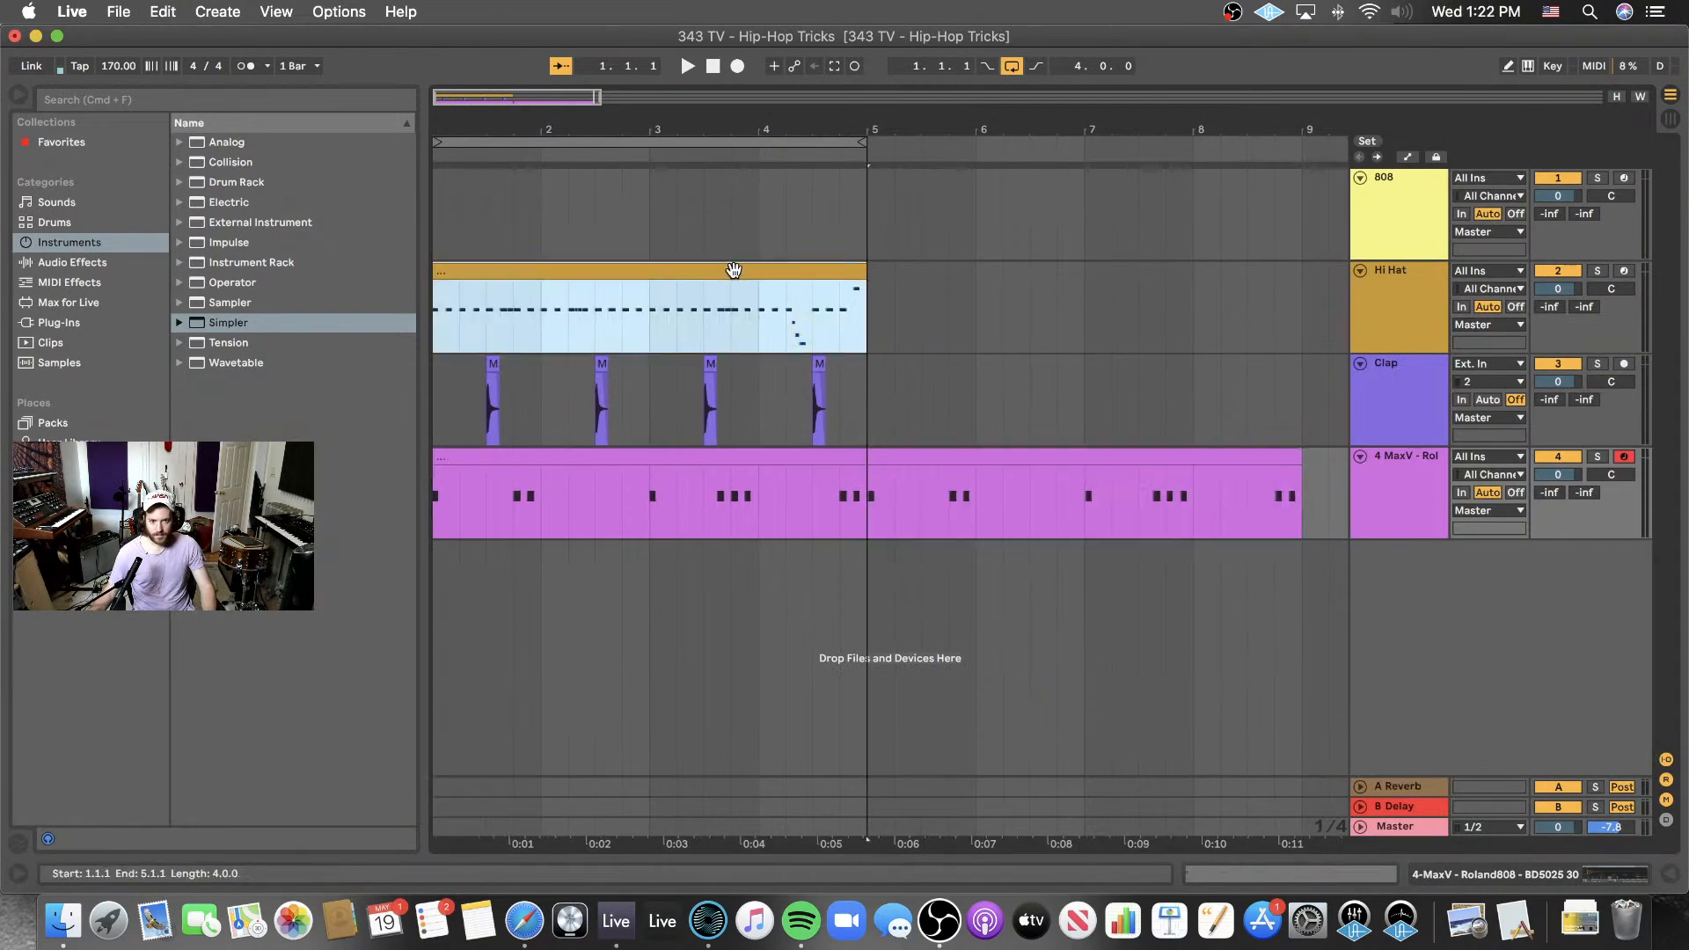
key("super+d")
left_click_drag(867, 395, 431, 363)
key("super+d")
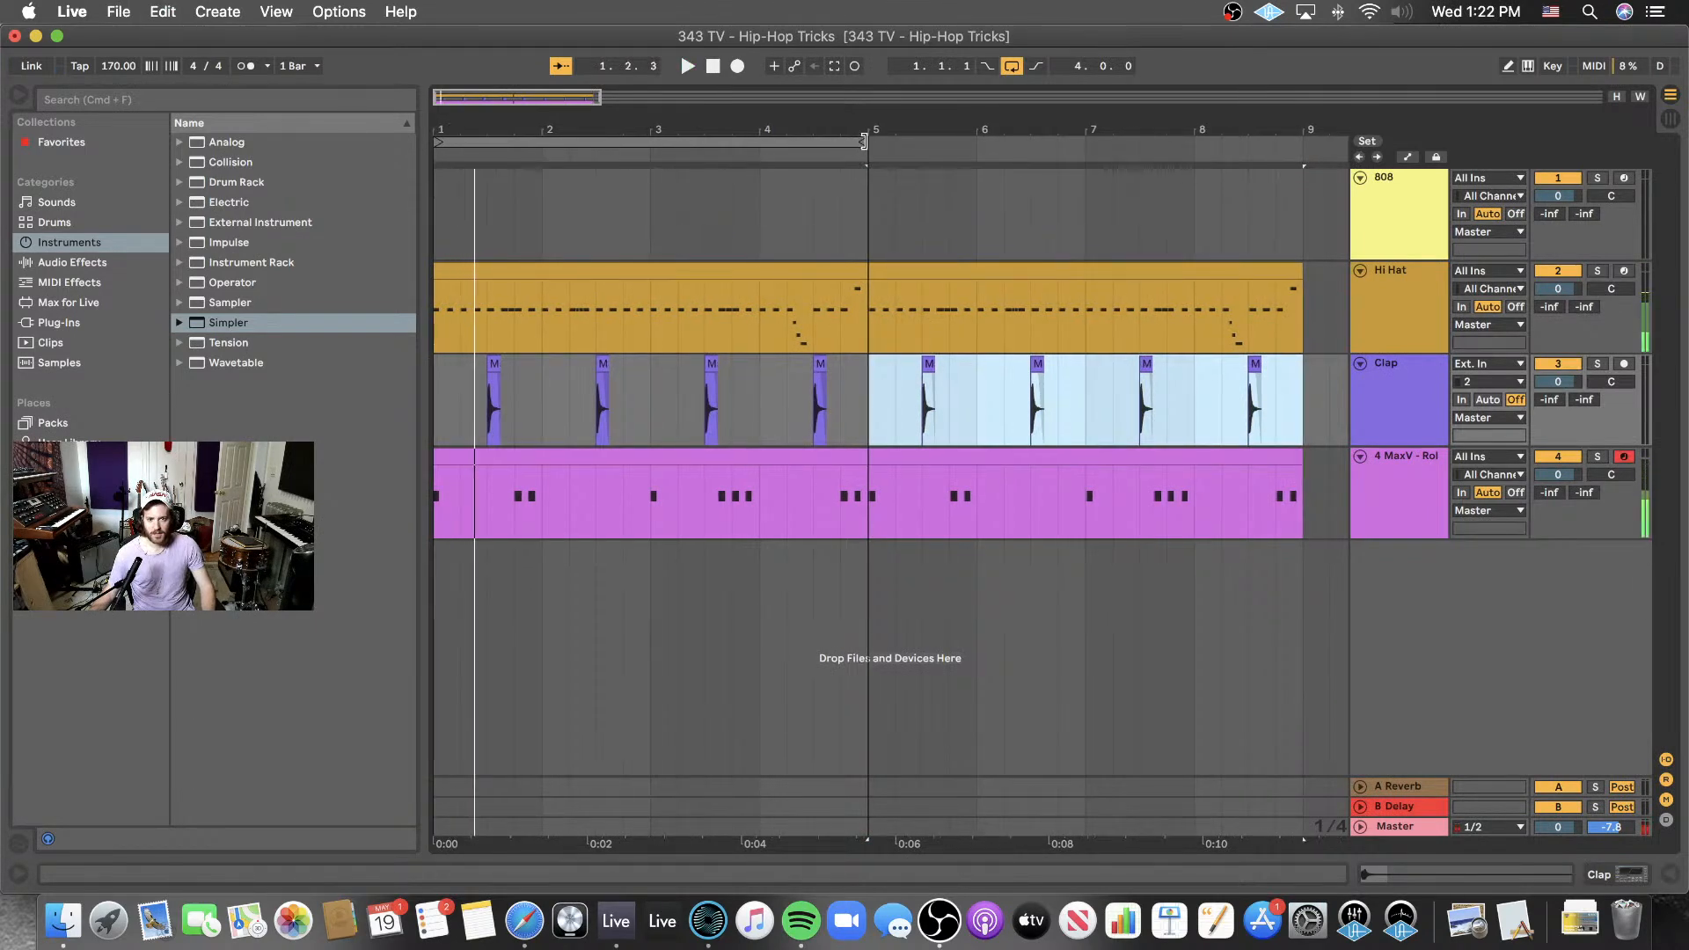
- Extend the arrangement loop to eight bars and consolidate both kick clips into a single eight-bar clip
left_click_drag(862, 148, 1302, 145)
left_click_drag(1315, 493, 427, 498)
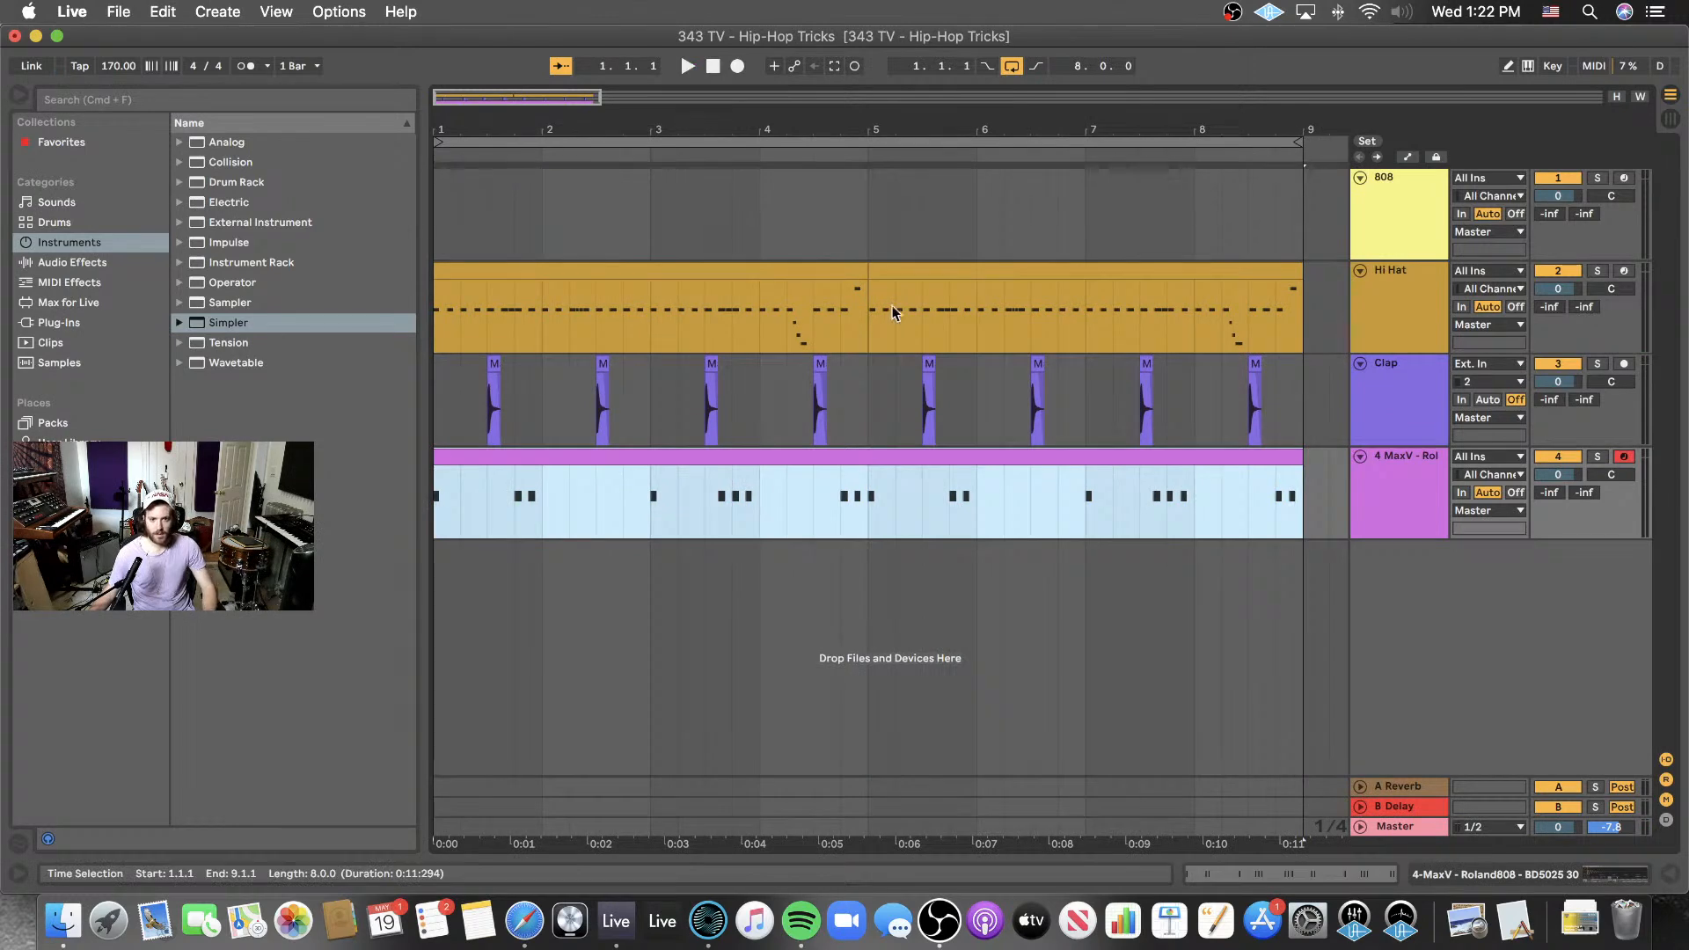
- Play the eight-bar beat and open the consolidated kick clip for note editing
key("space")
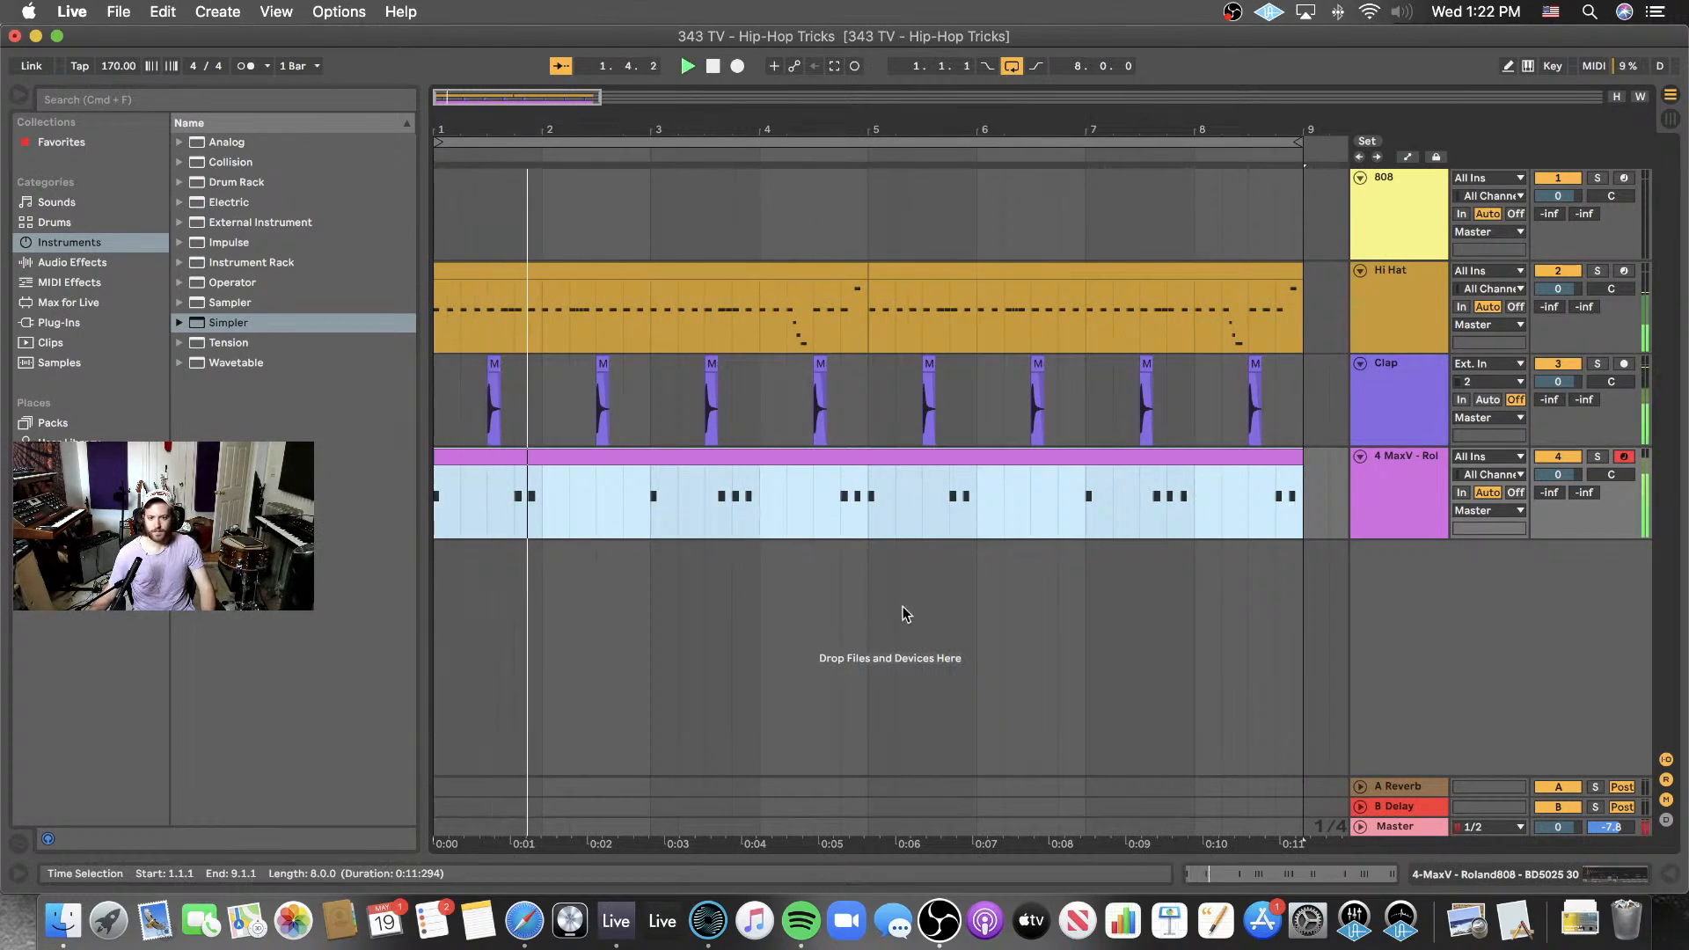
left_click(904, 458)
double_click(904, 457)
left_click(937, 632)
scroll(915, 589, "up", 4)
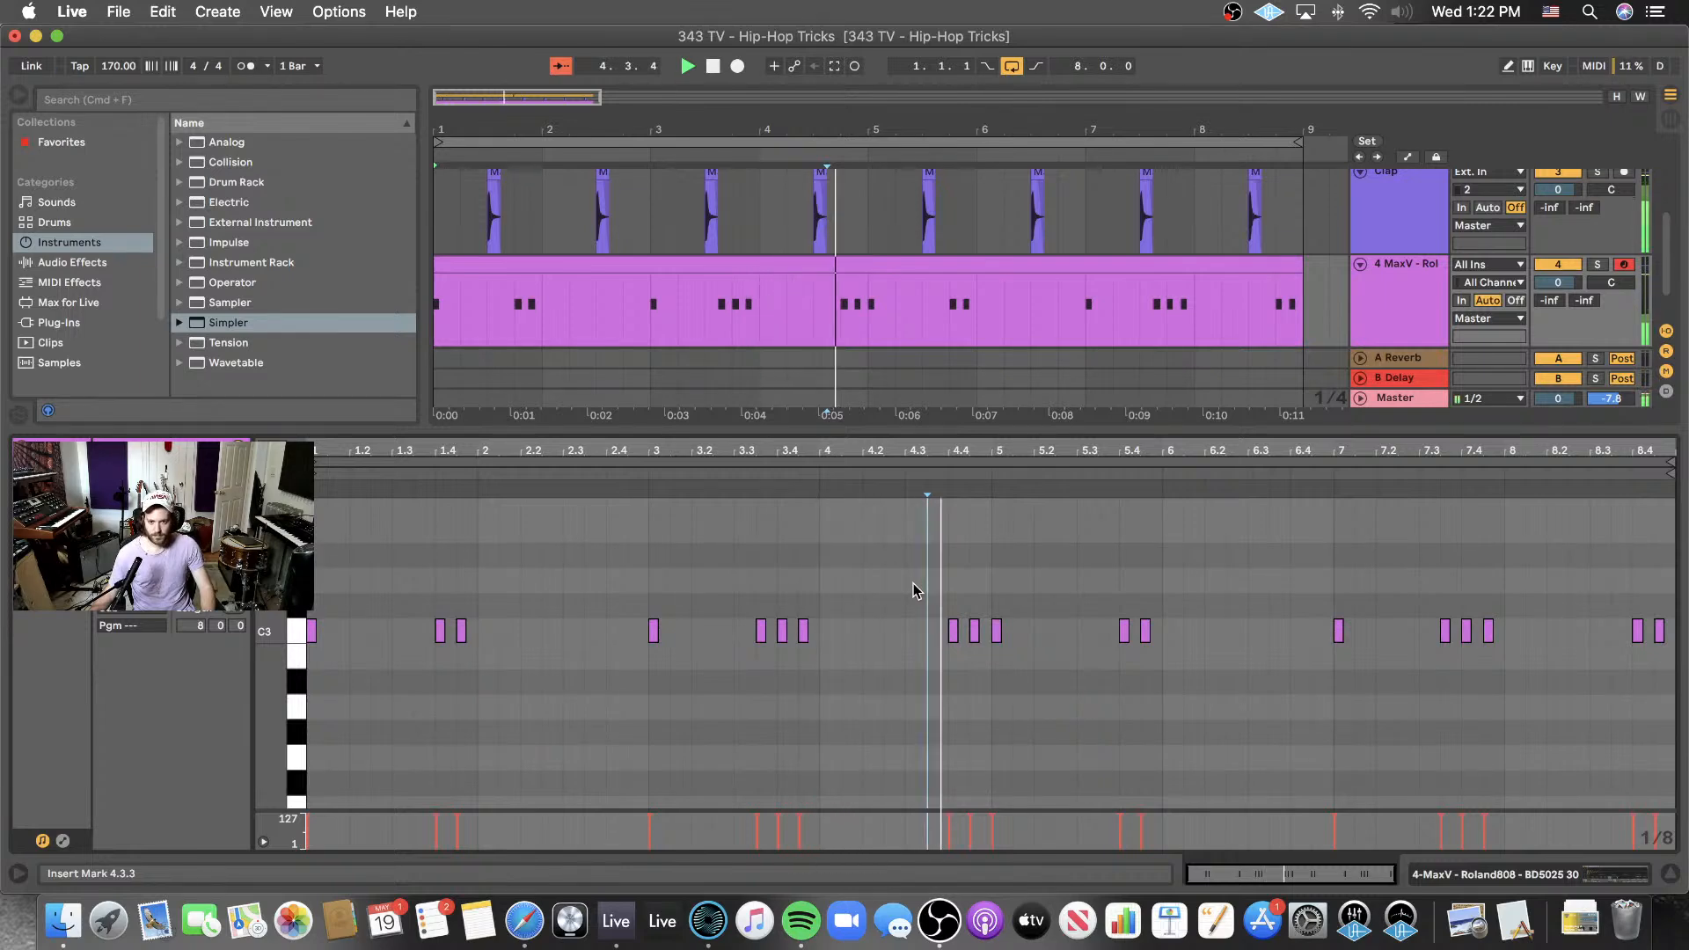
- Check the kicks on the bar starts against the playing beat and move the C3 note at 7.1.1 to 7.1.3
left_click(1338, 631)
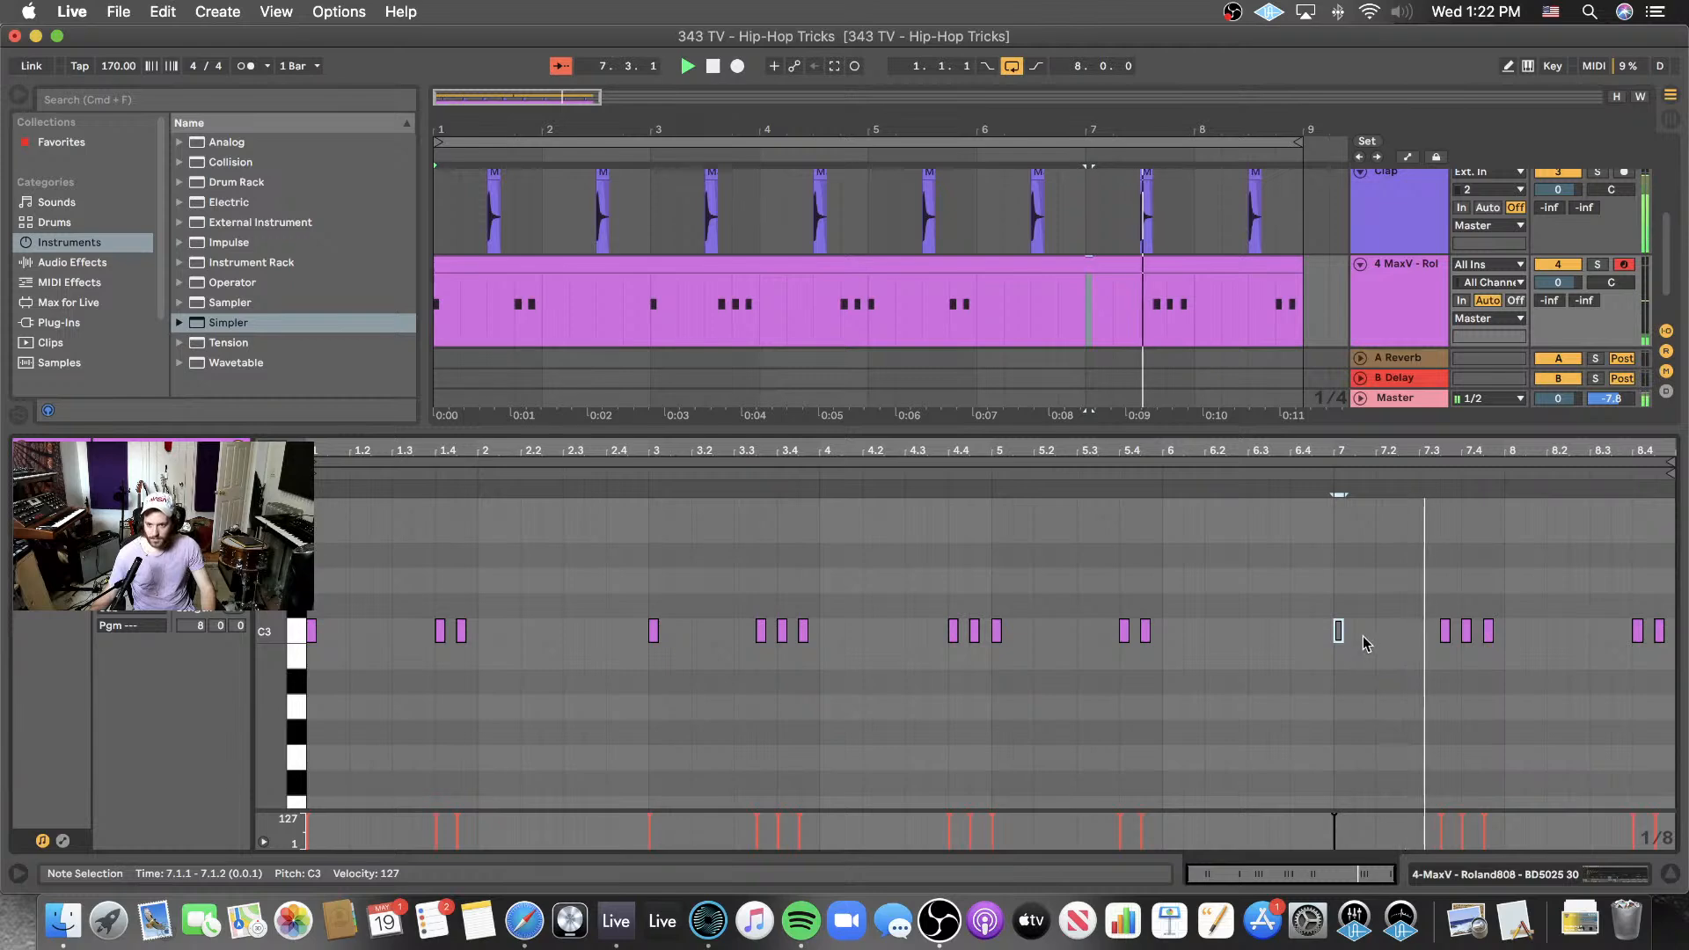
left_click(1310, 606)
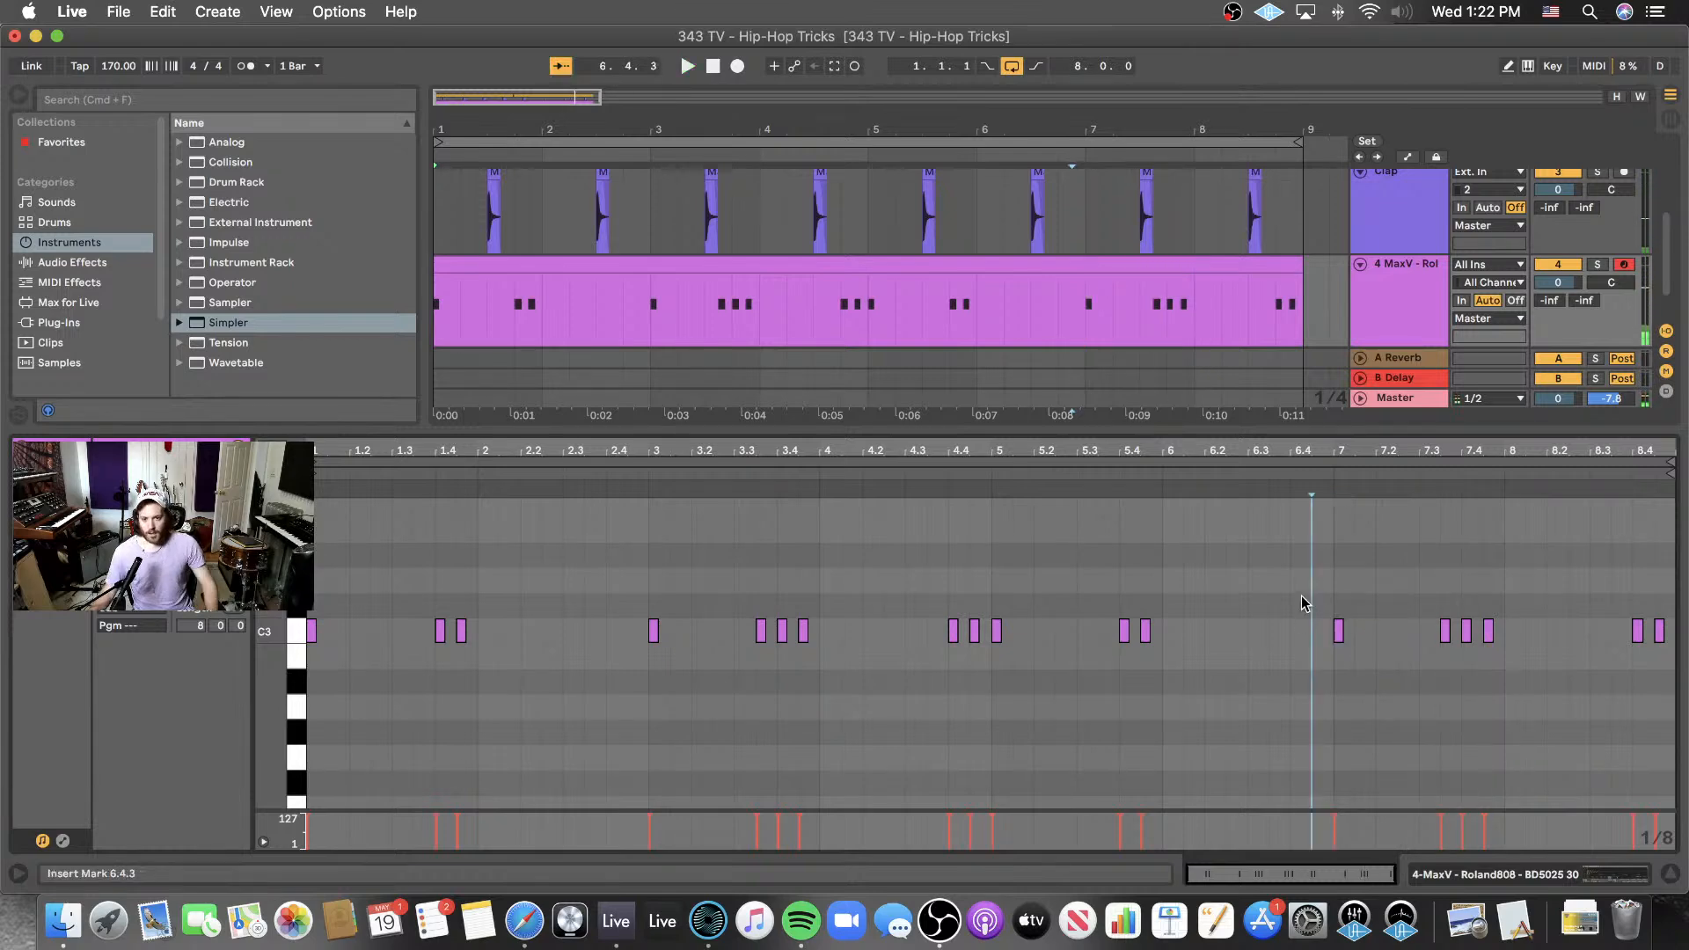
left_click(313, 630)
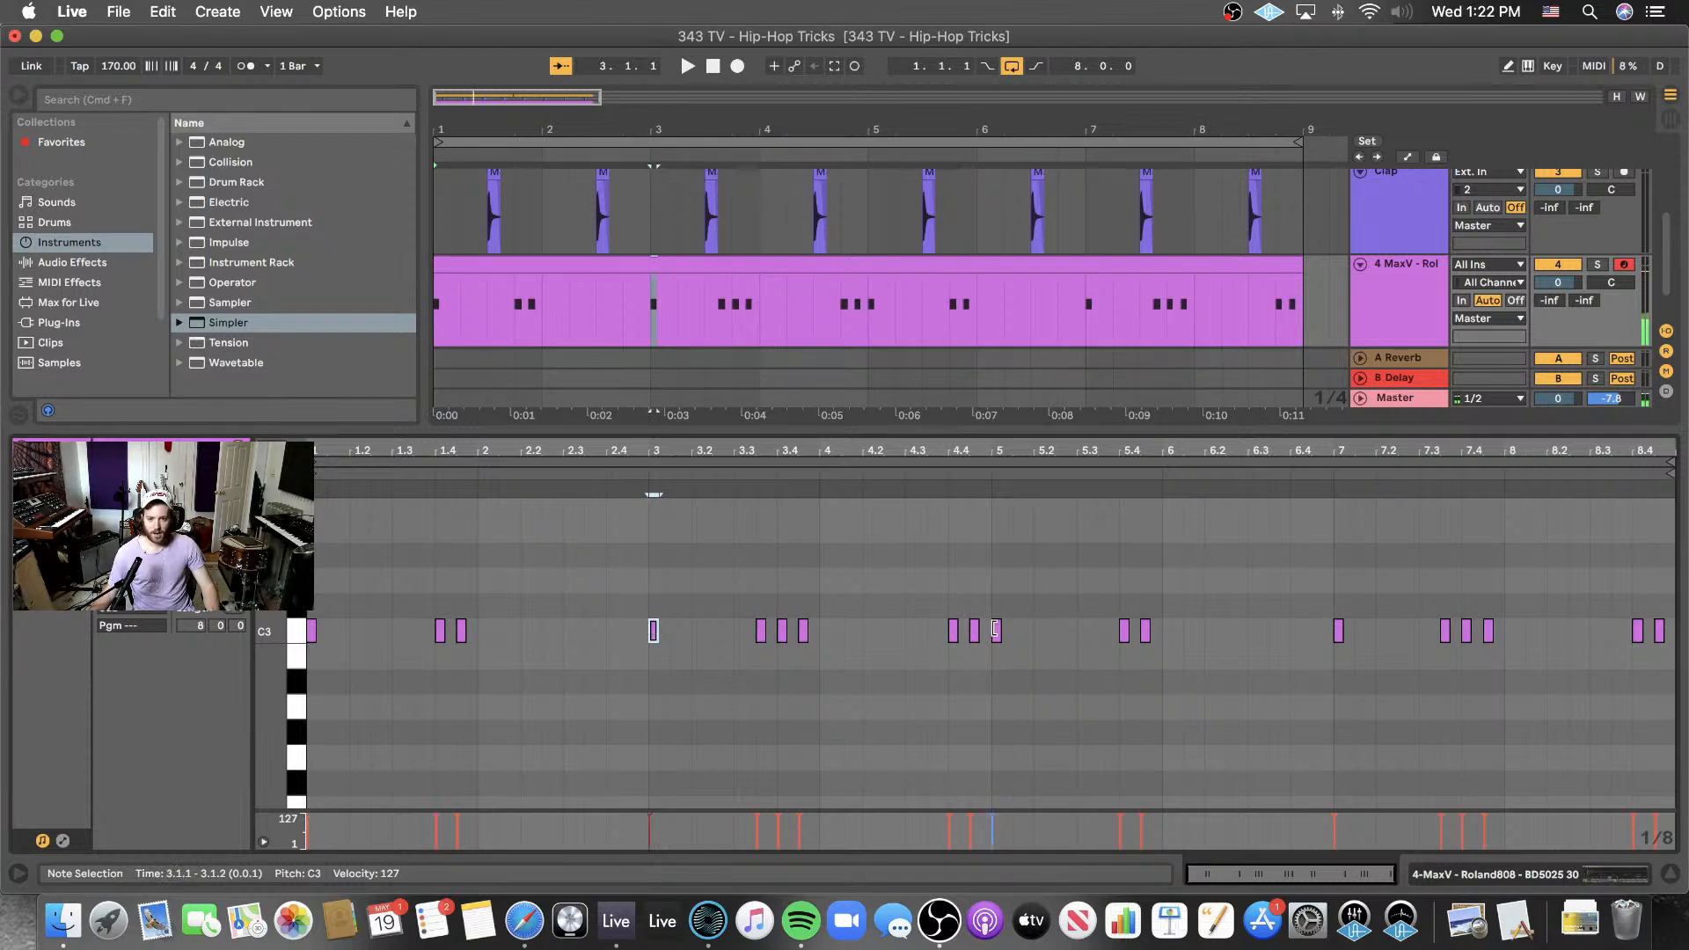
left_click(1158, 604)
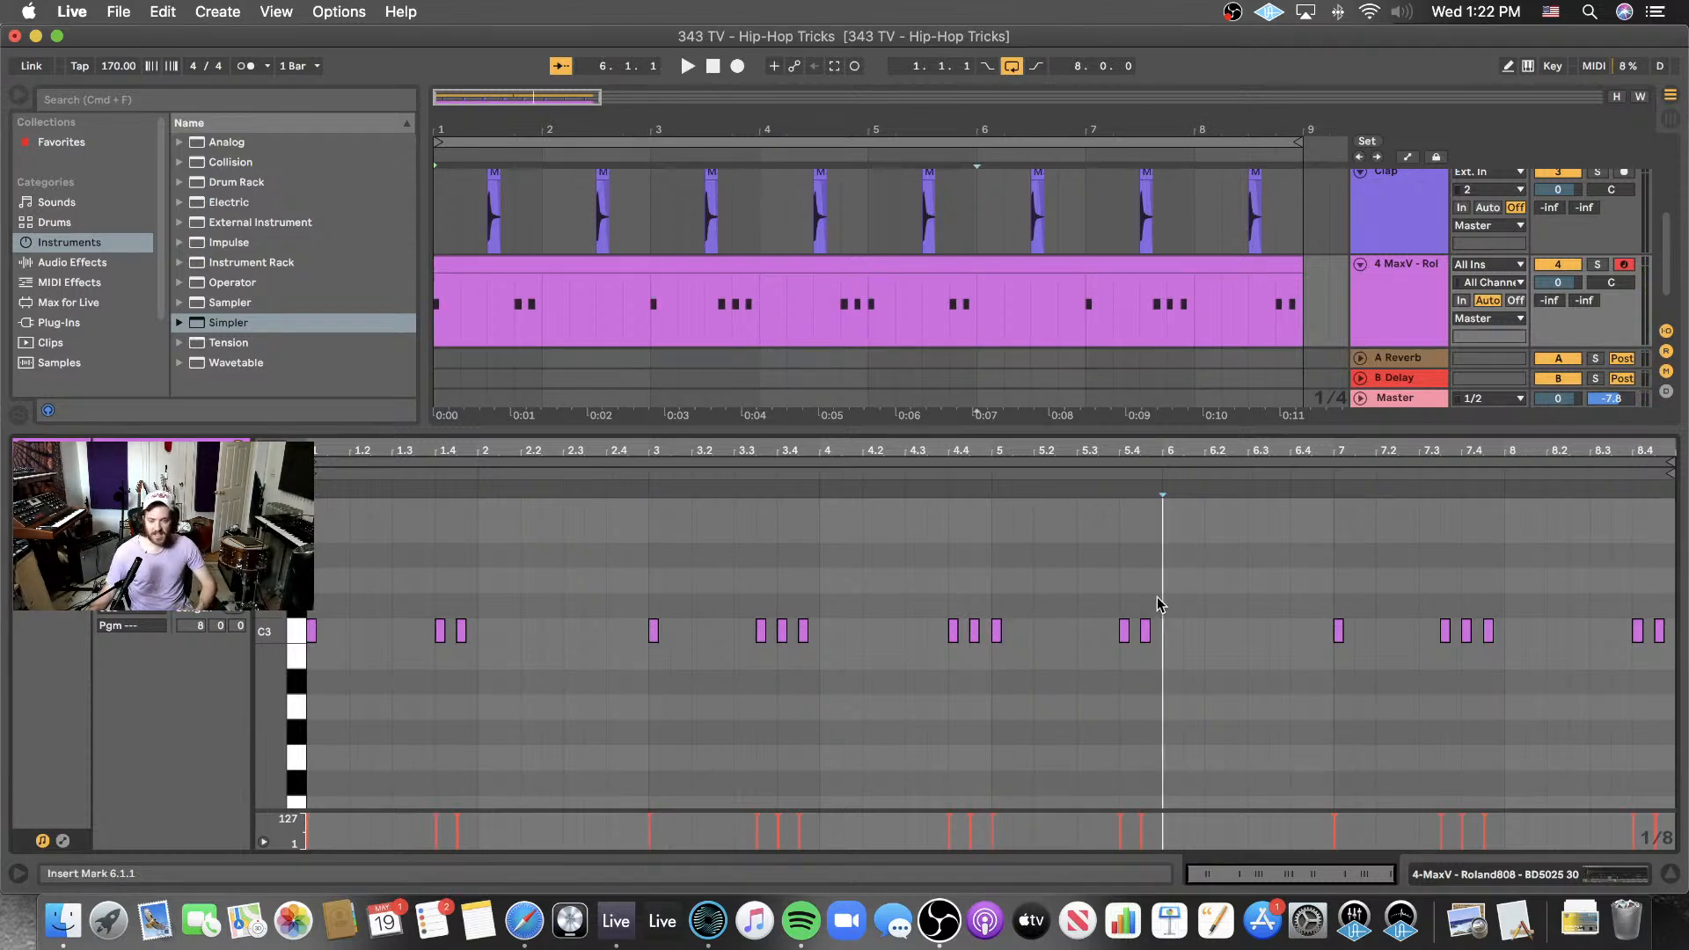
left_click(1338, 630)
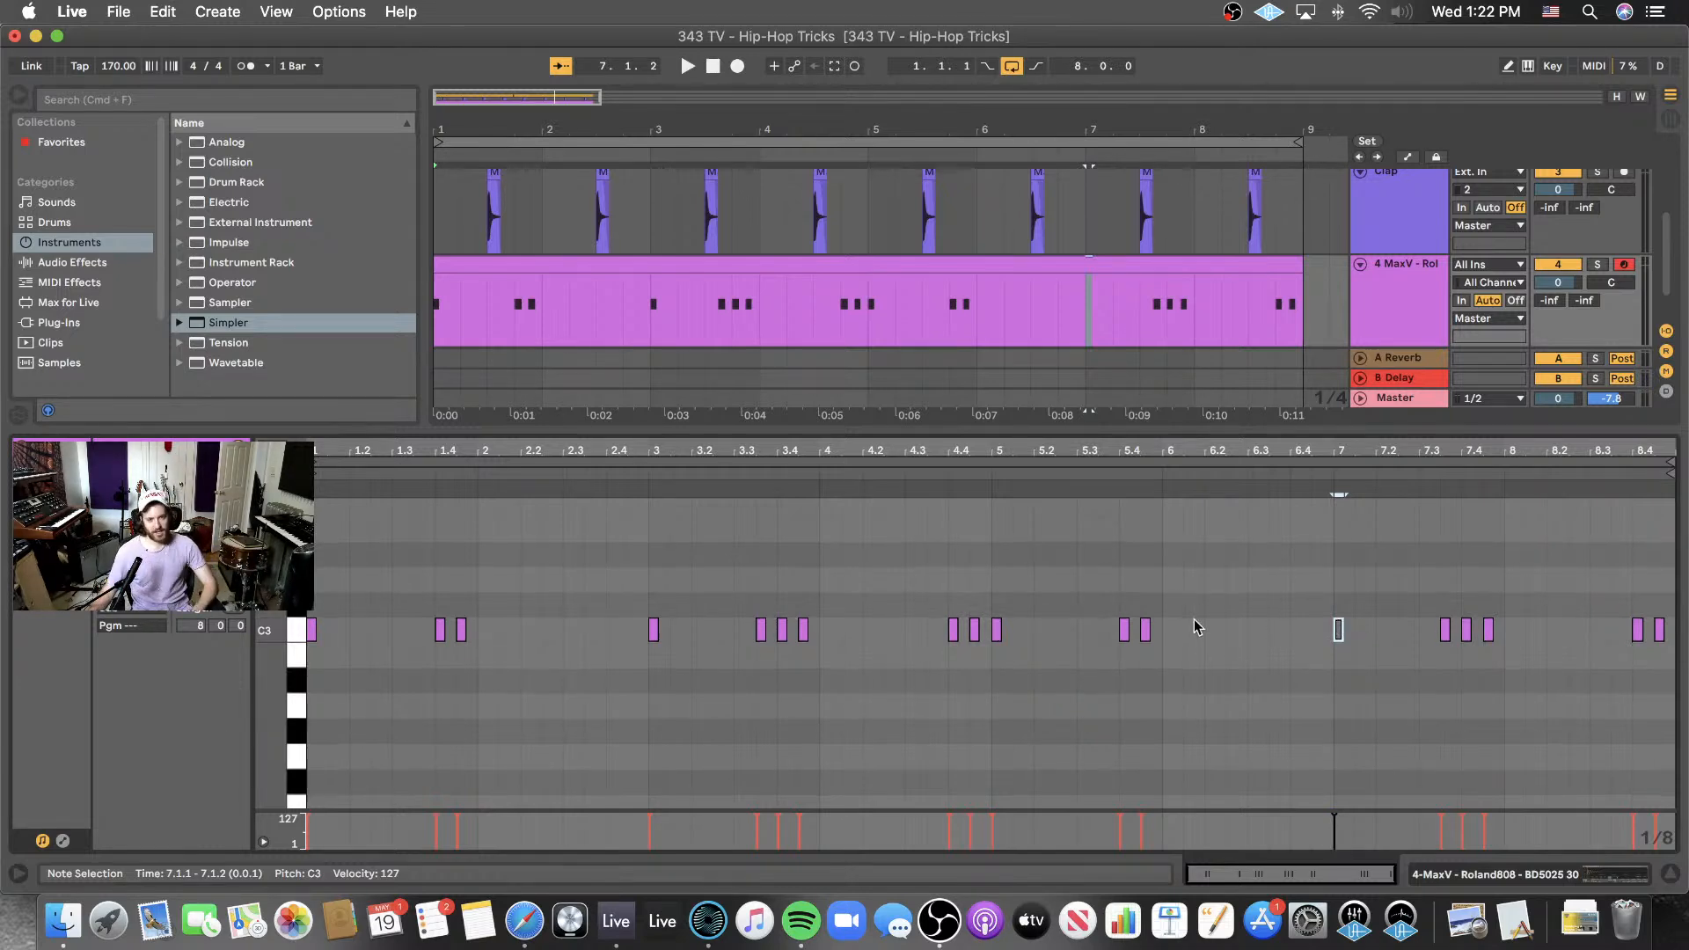
left_click(693, 63)
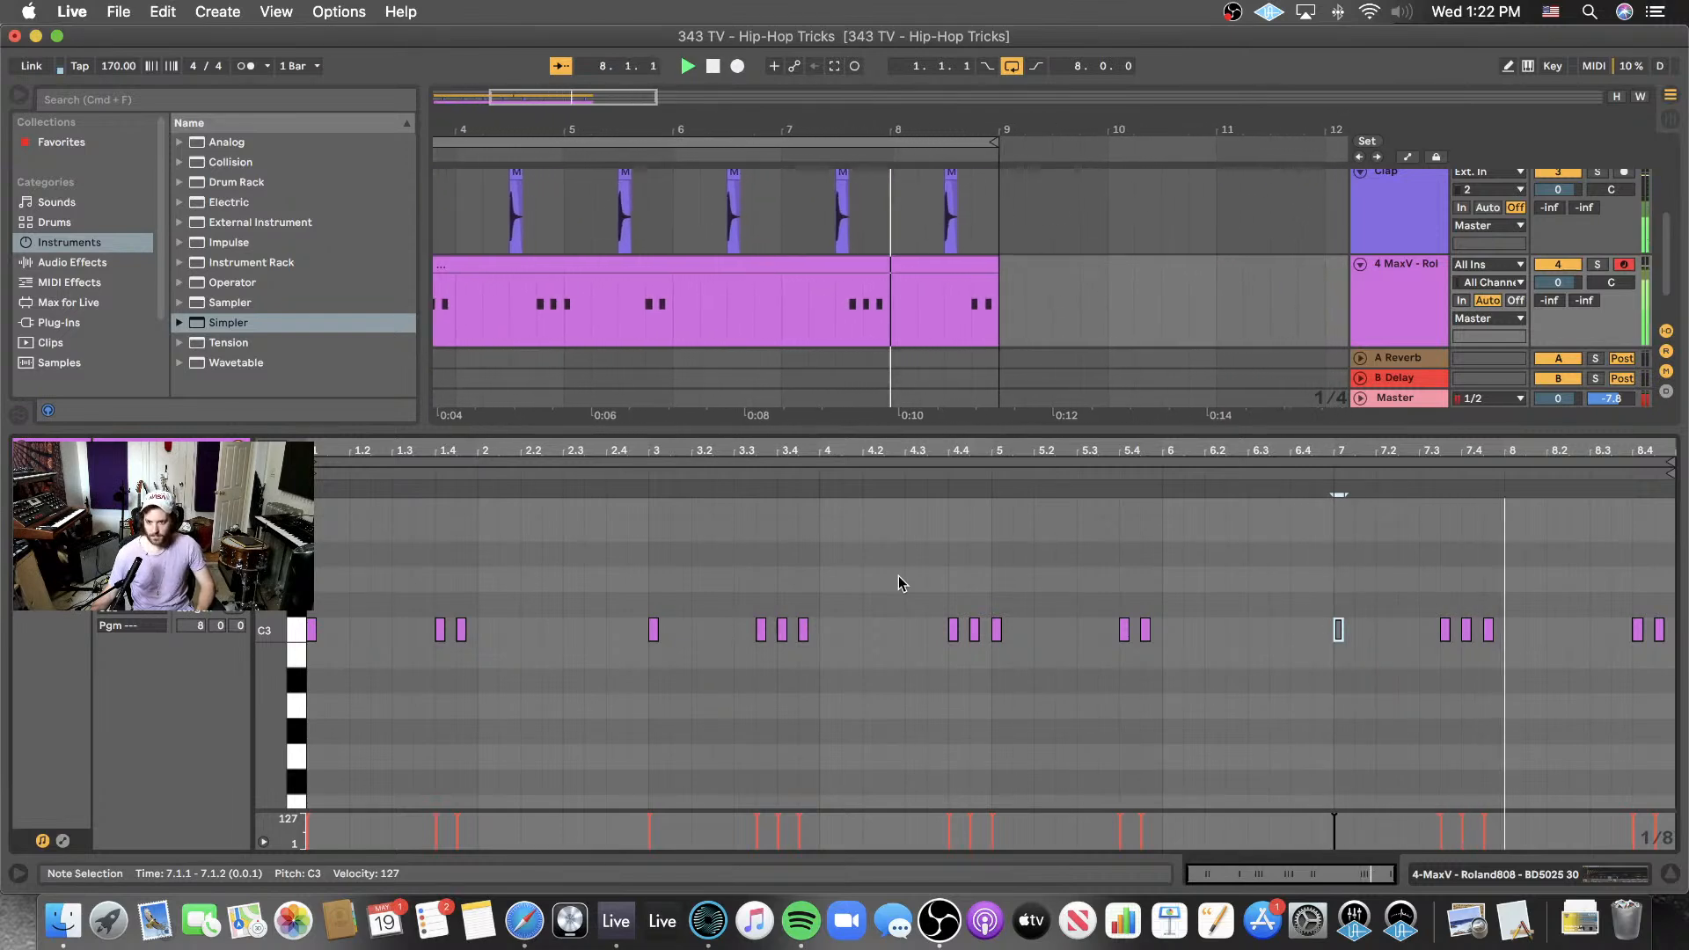
key("space")
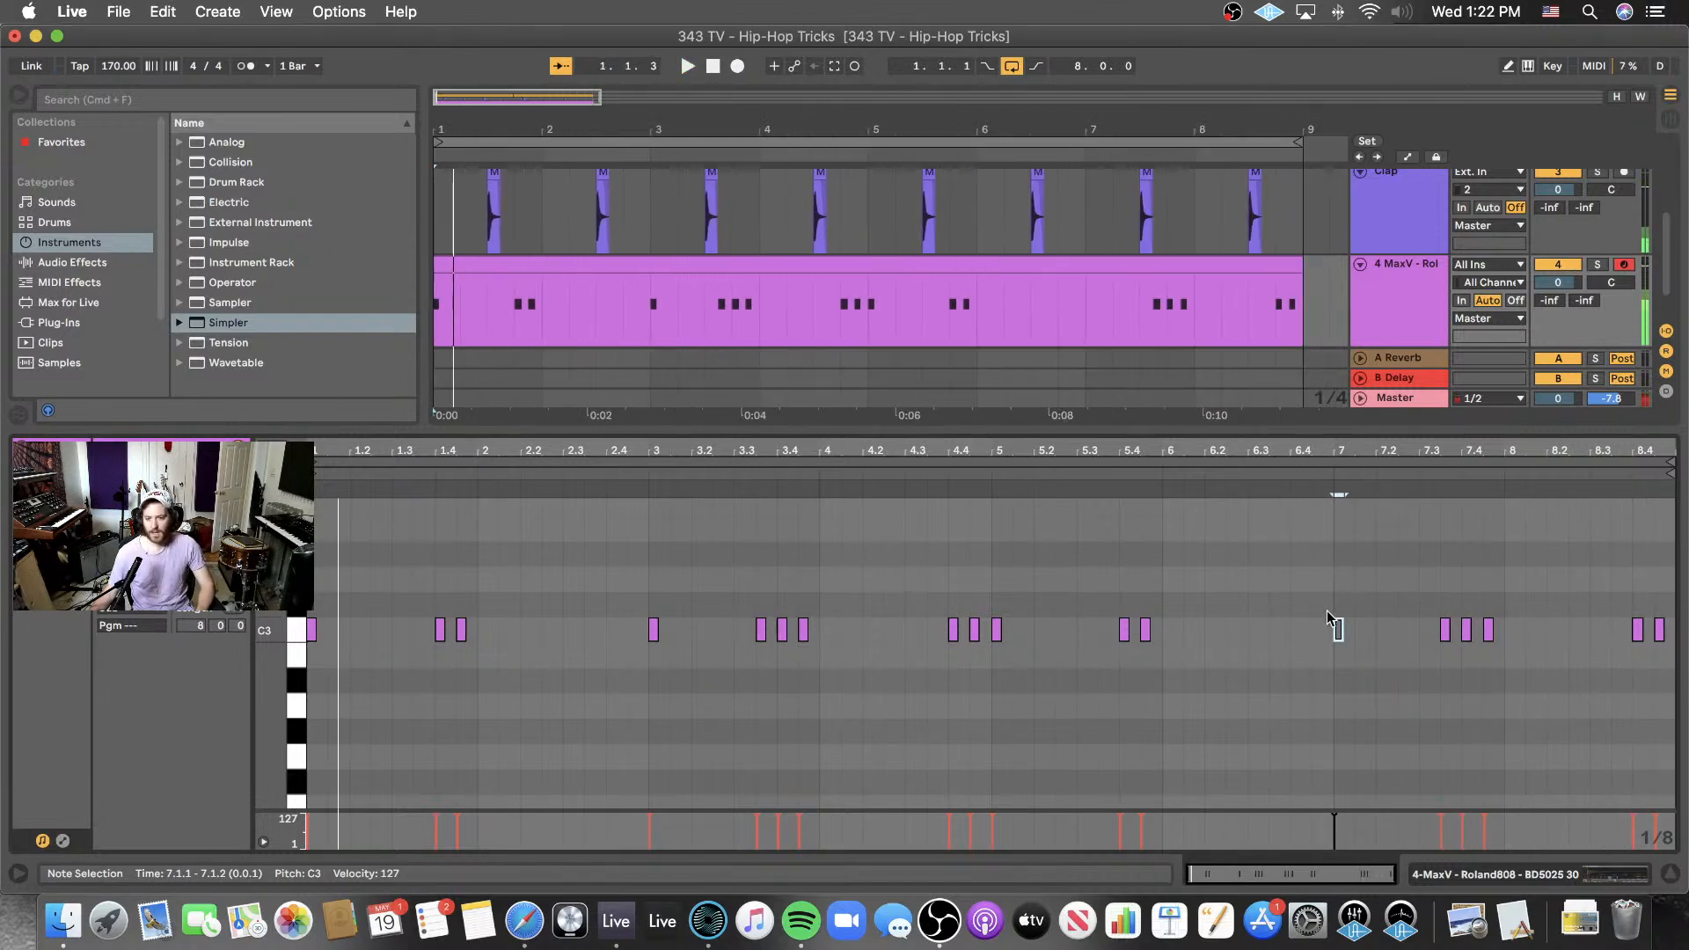
left_click_drag(1337, 630, 1359, 635)
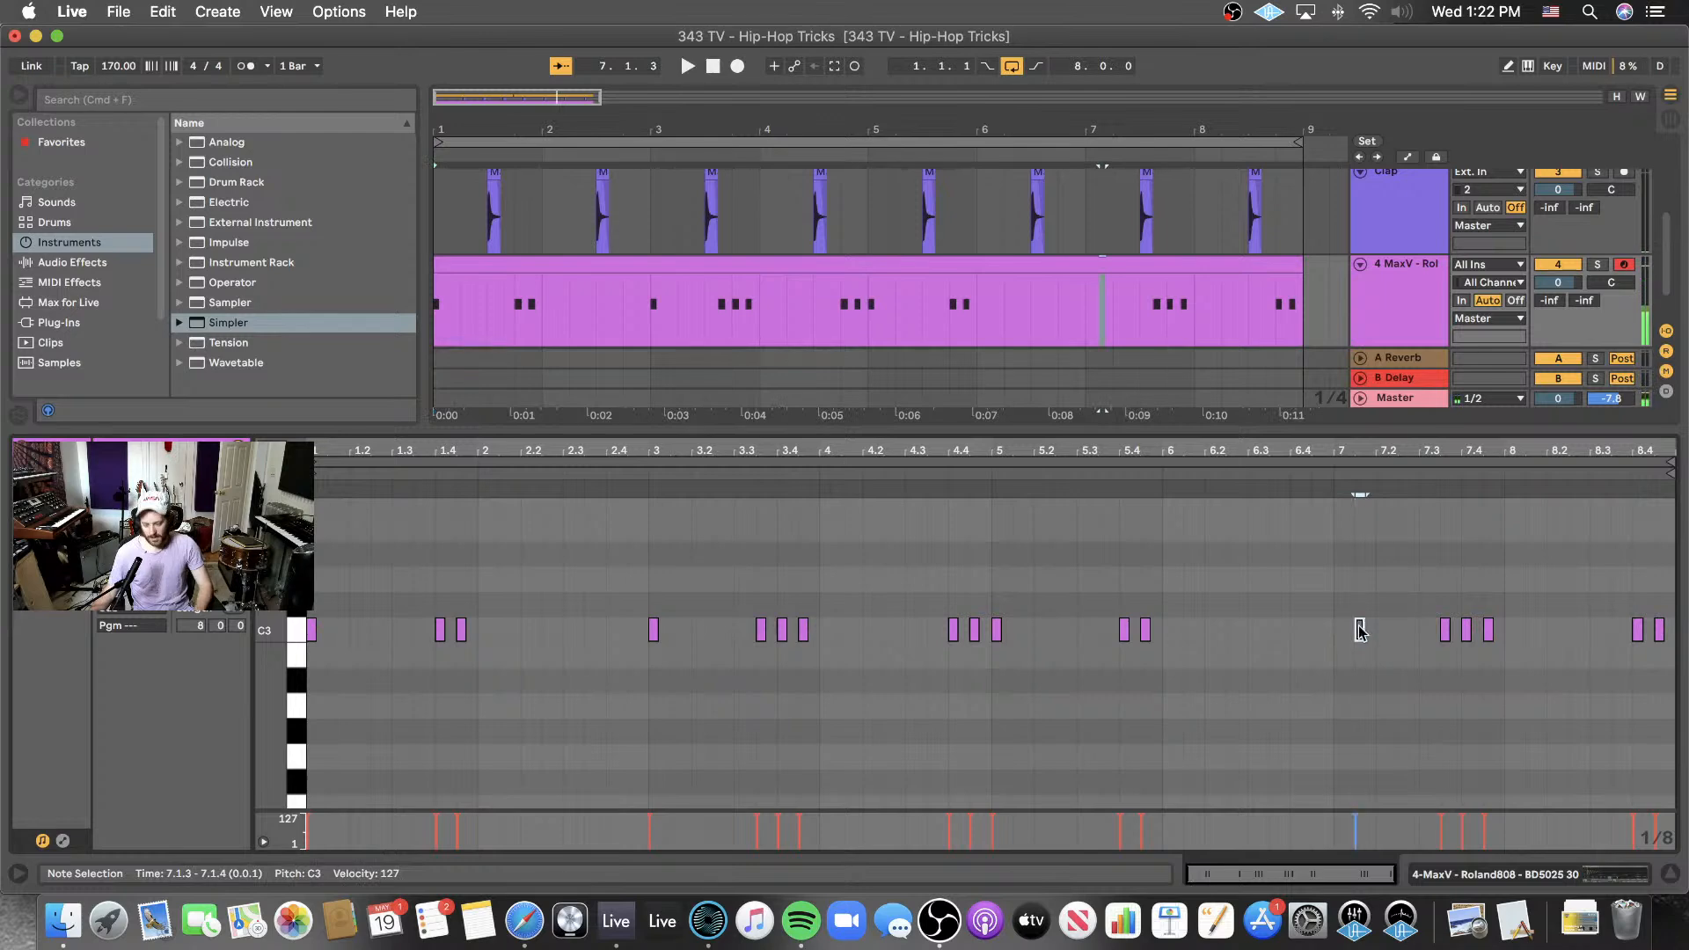
- Play the eight-bar beat to check the adjusted kick pattern through its last bars
left_click(991, 572)
key("space")
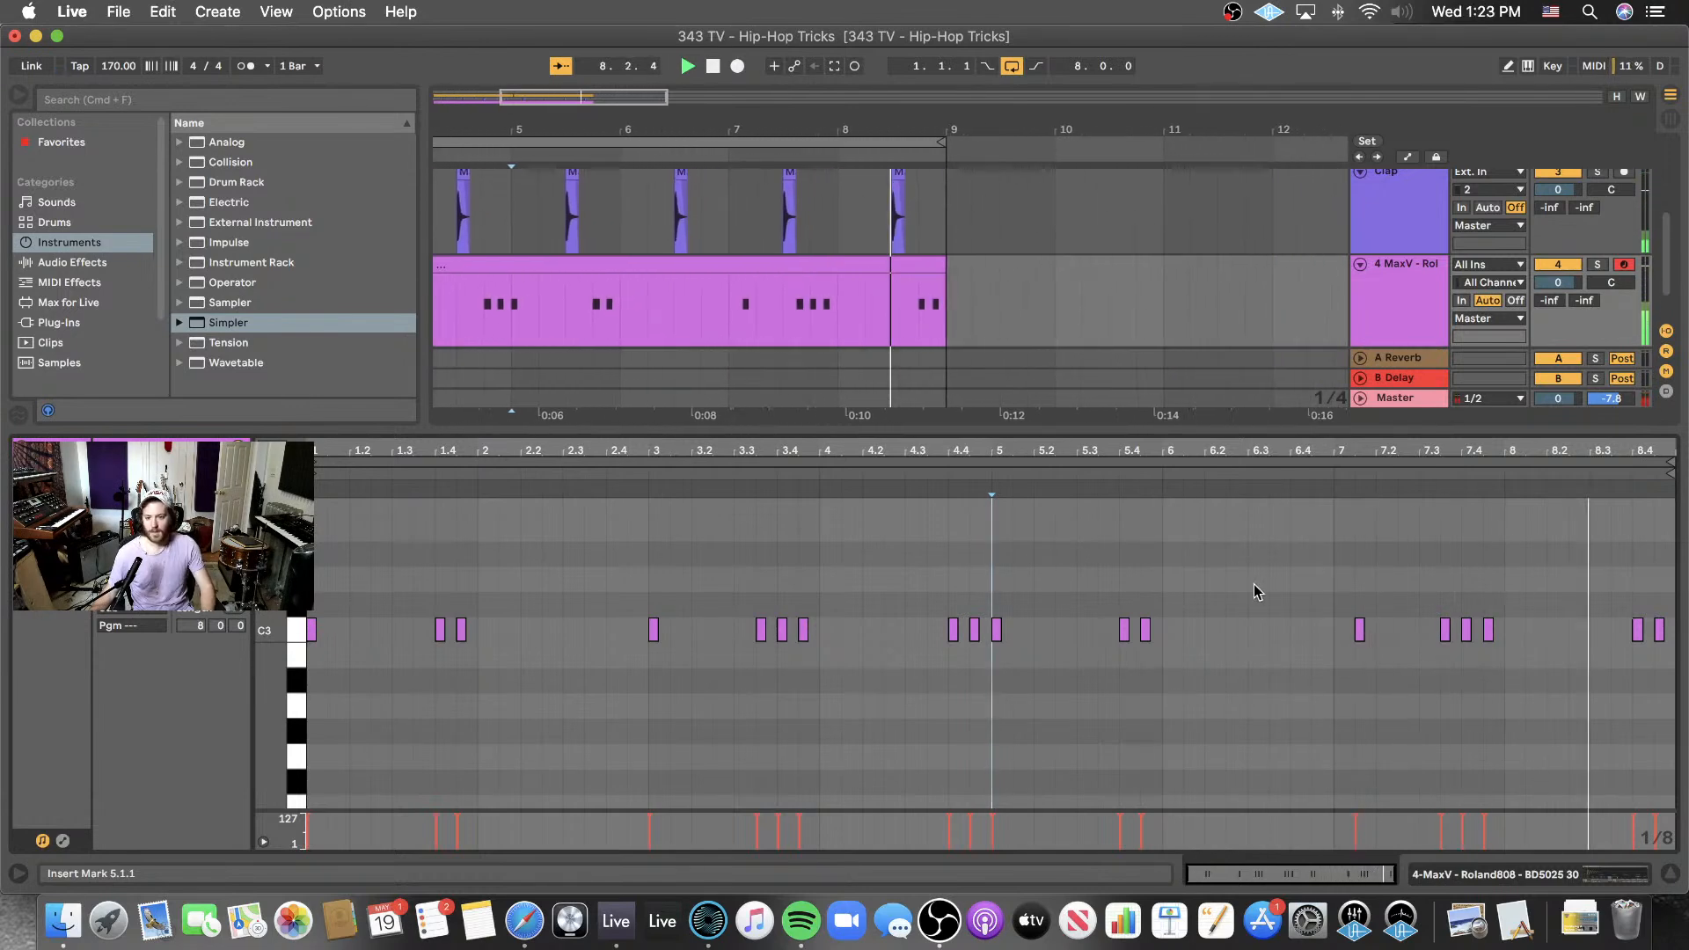
key("space")
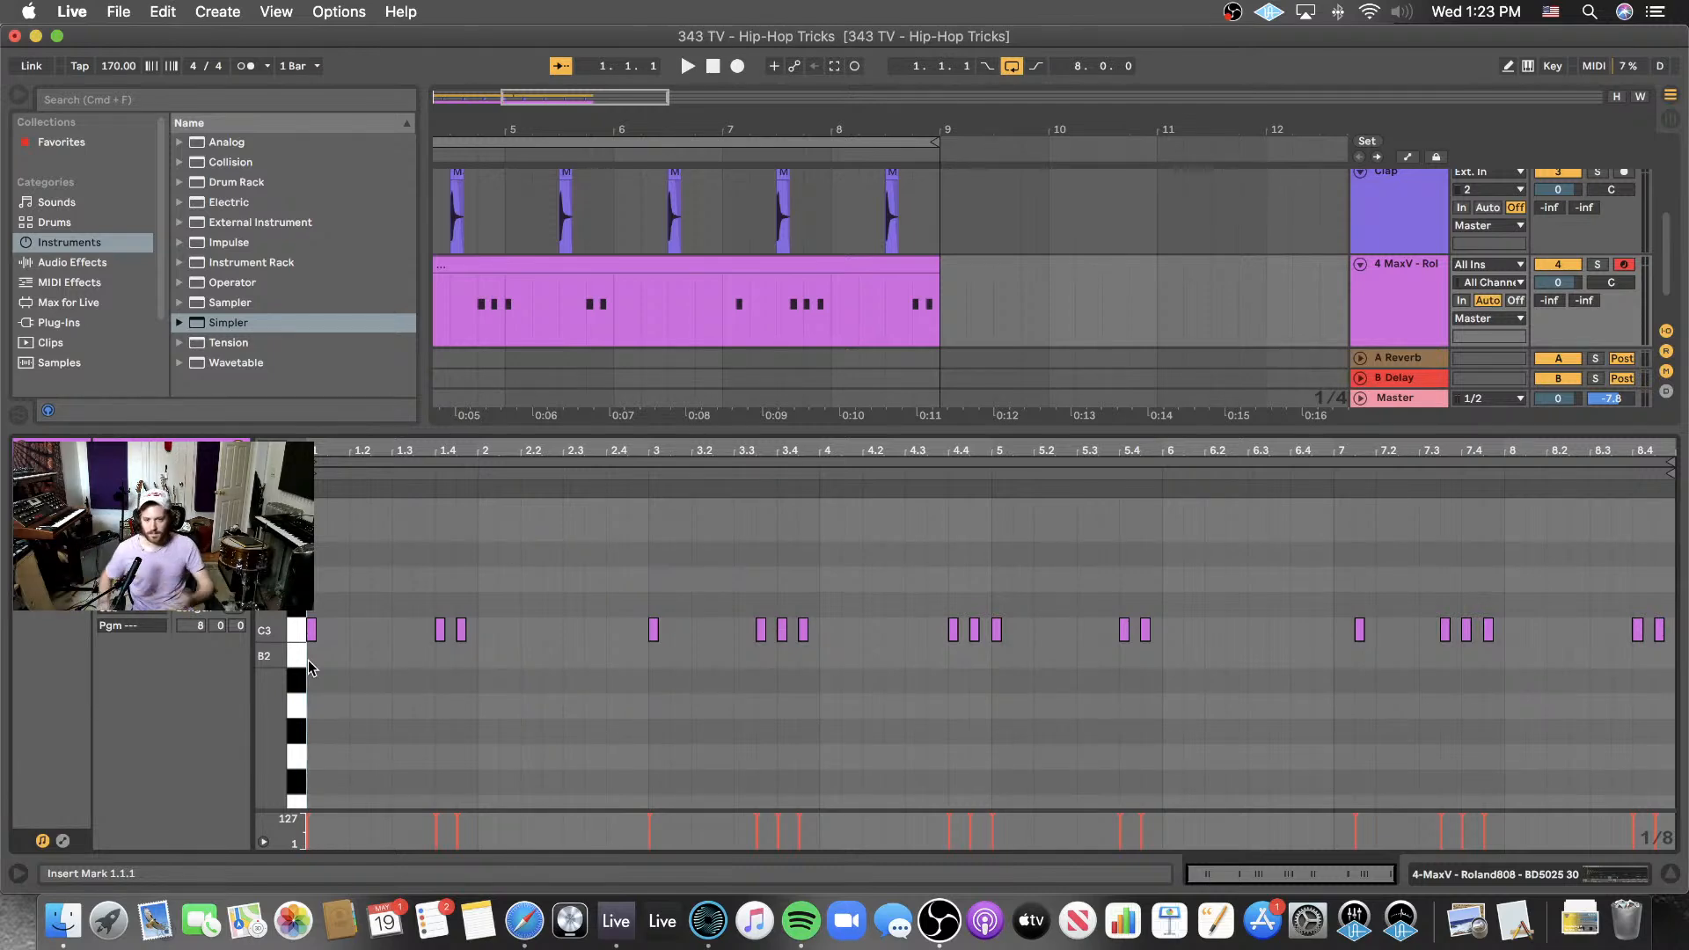
- Rename the MaxV track Kick, place it at the top of the tracks, and place the 808 track below Clap
double_click(658, 429)
key("super+r")
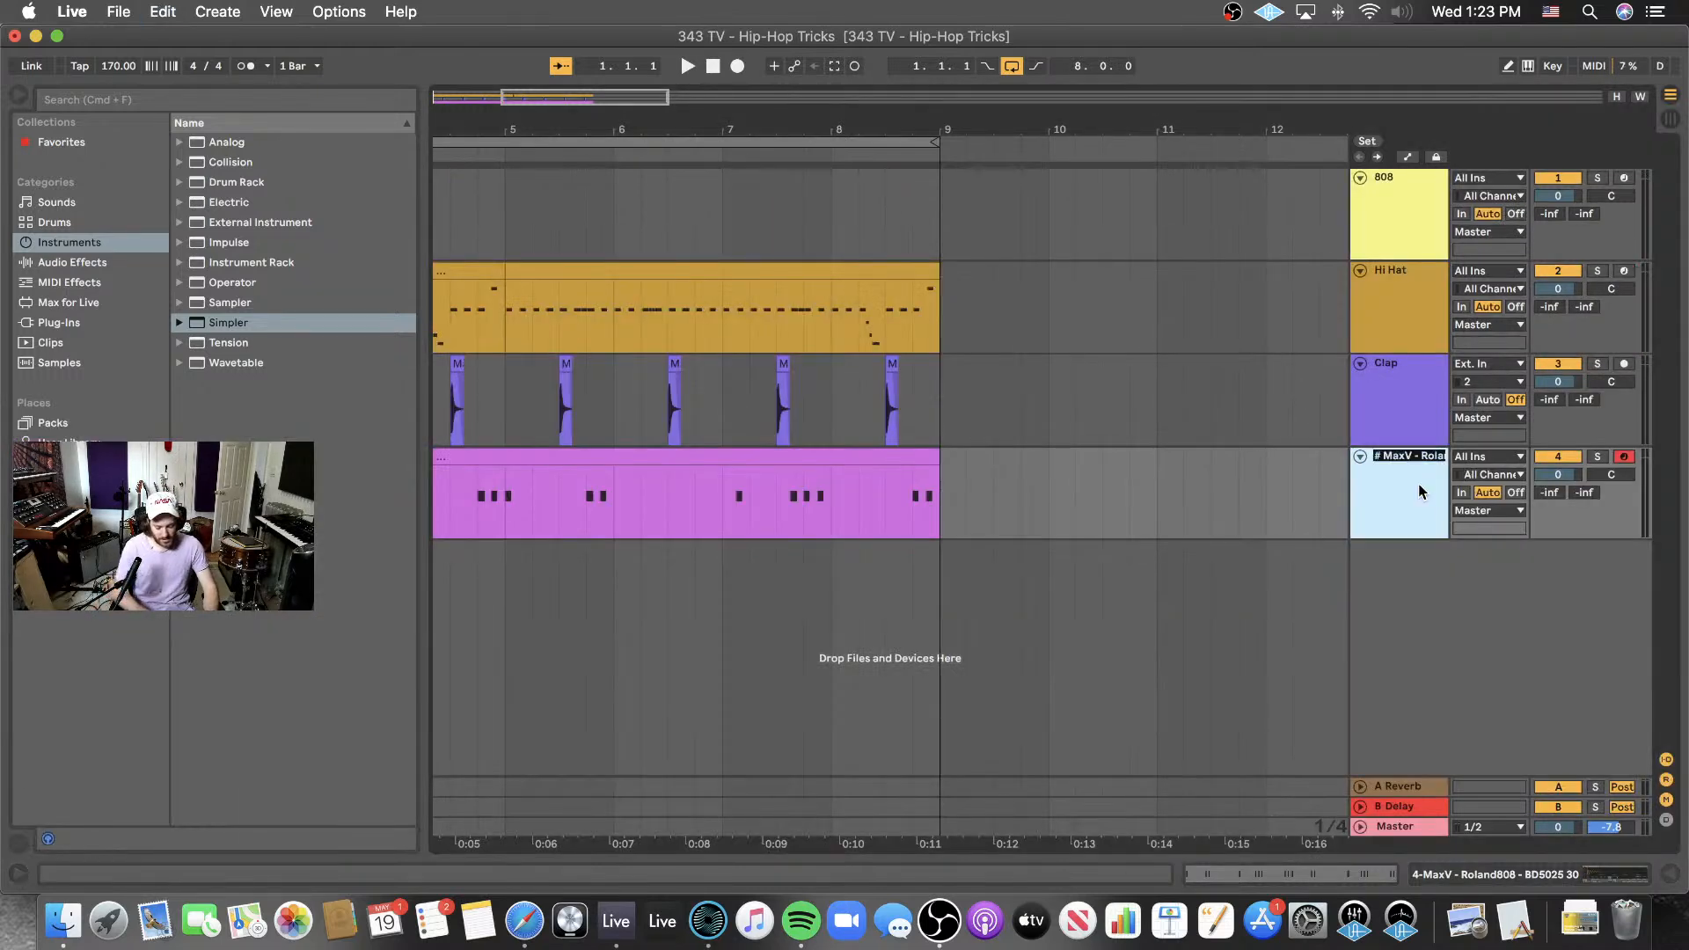
key("Return")
left_click_drag(1418, 491, 1440, 563)
left_click(1397, 225)
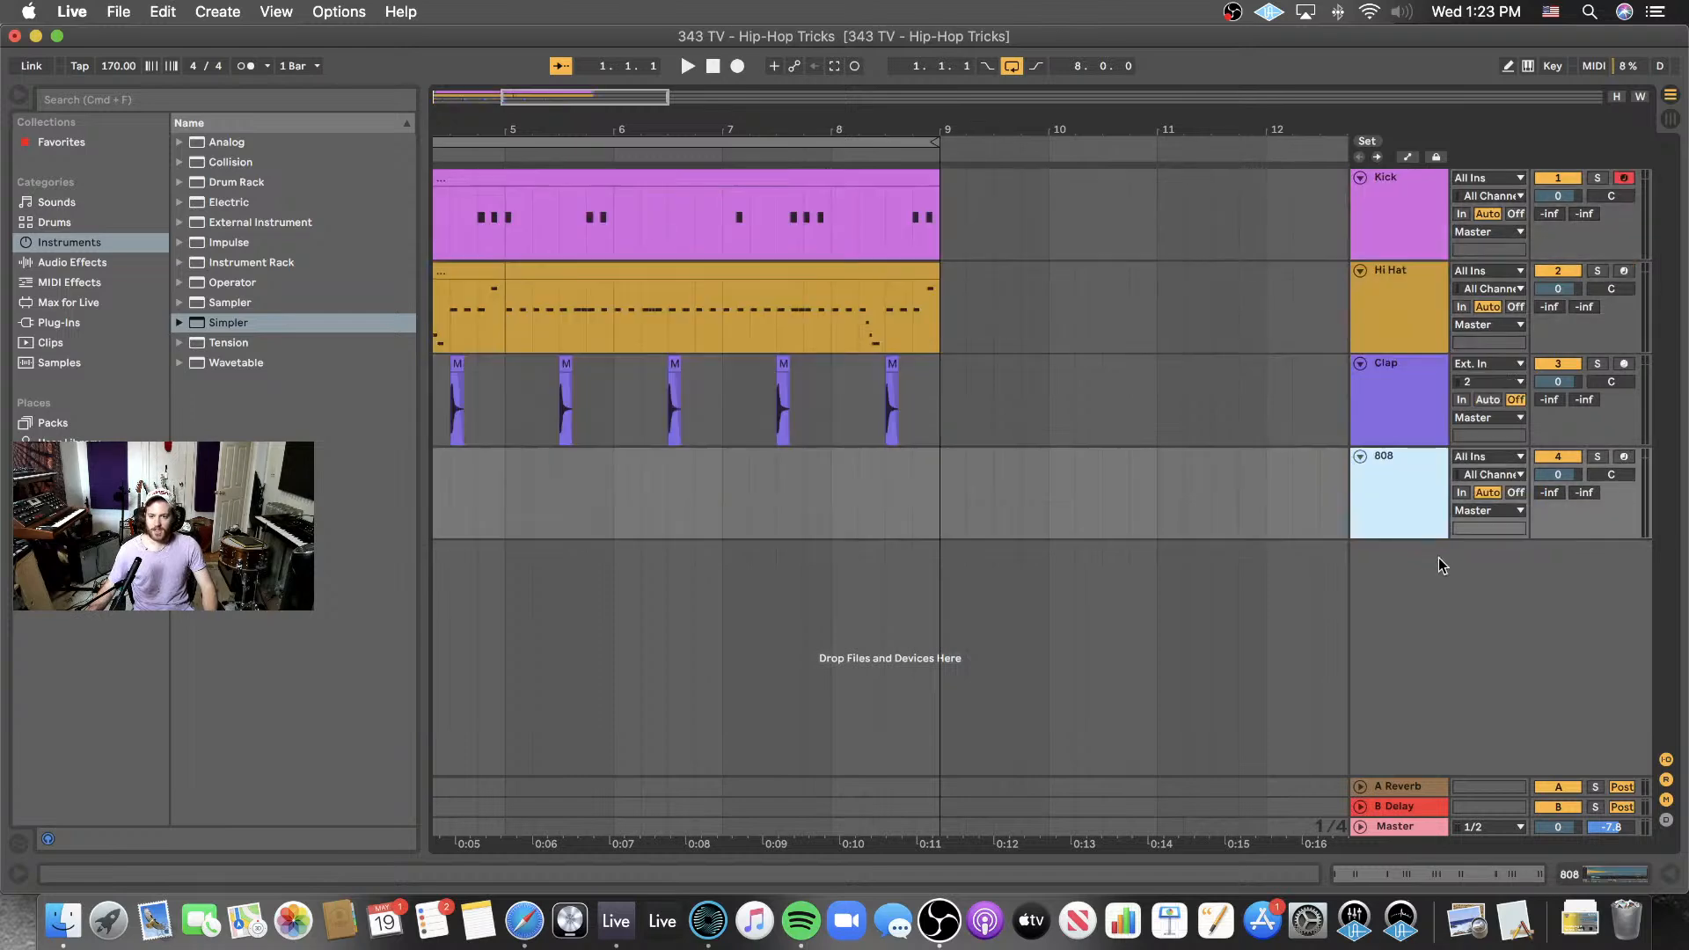
- Record a C3 808 line over bars 1 to 4 on the 808 track and open the recorded clip
left_click(685, 66)
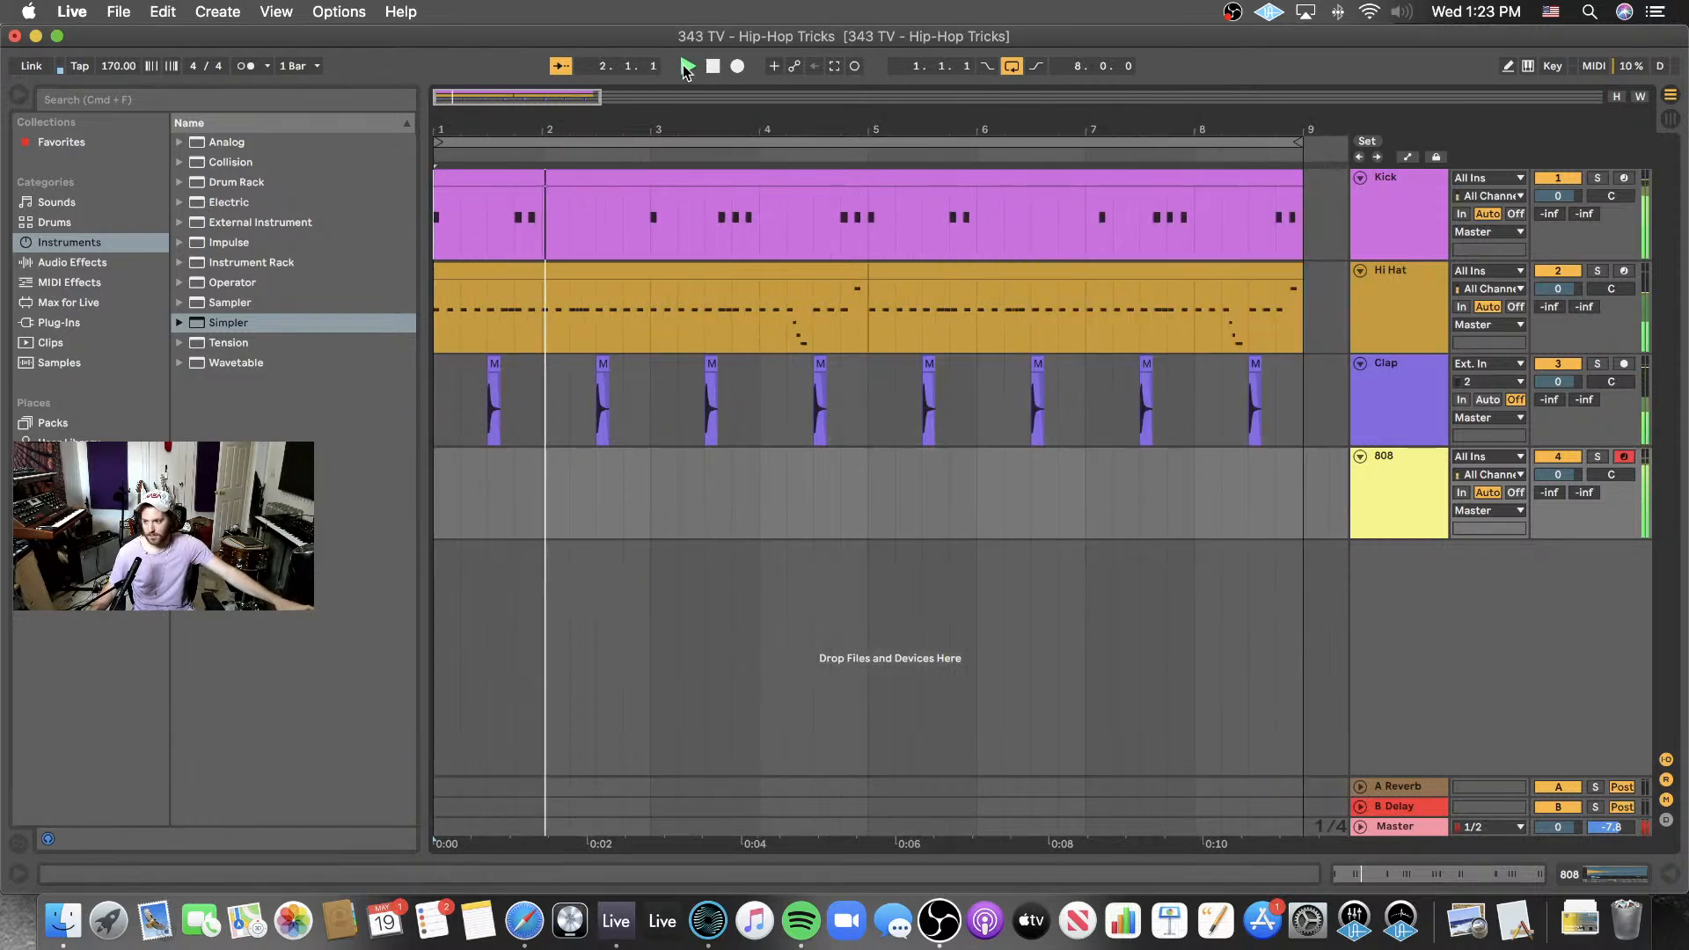
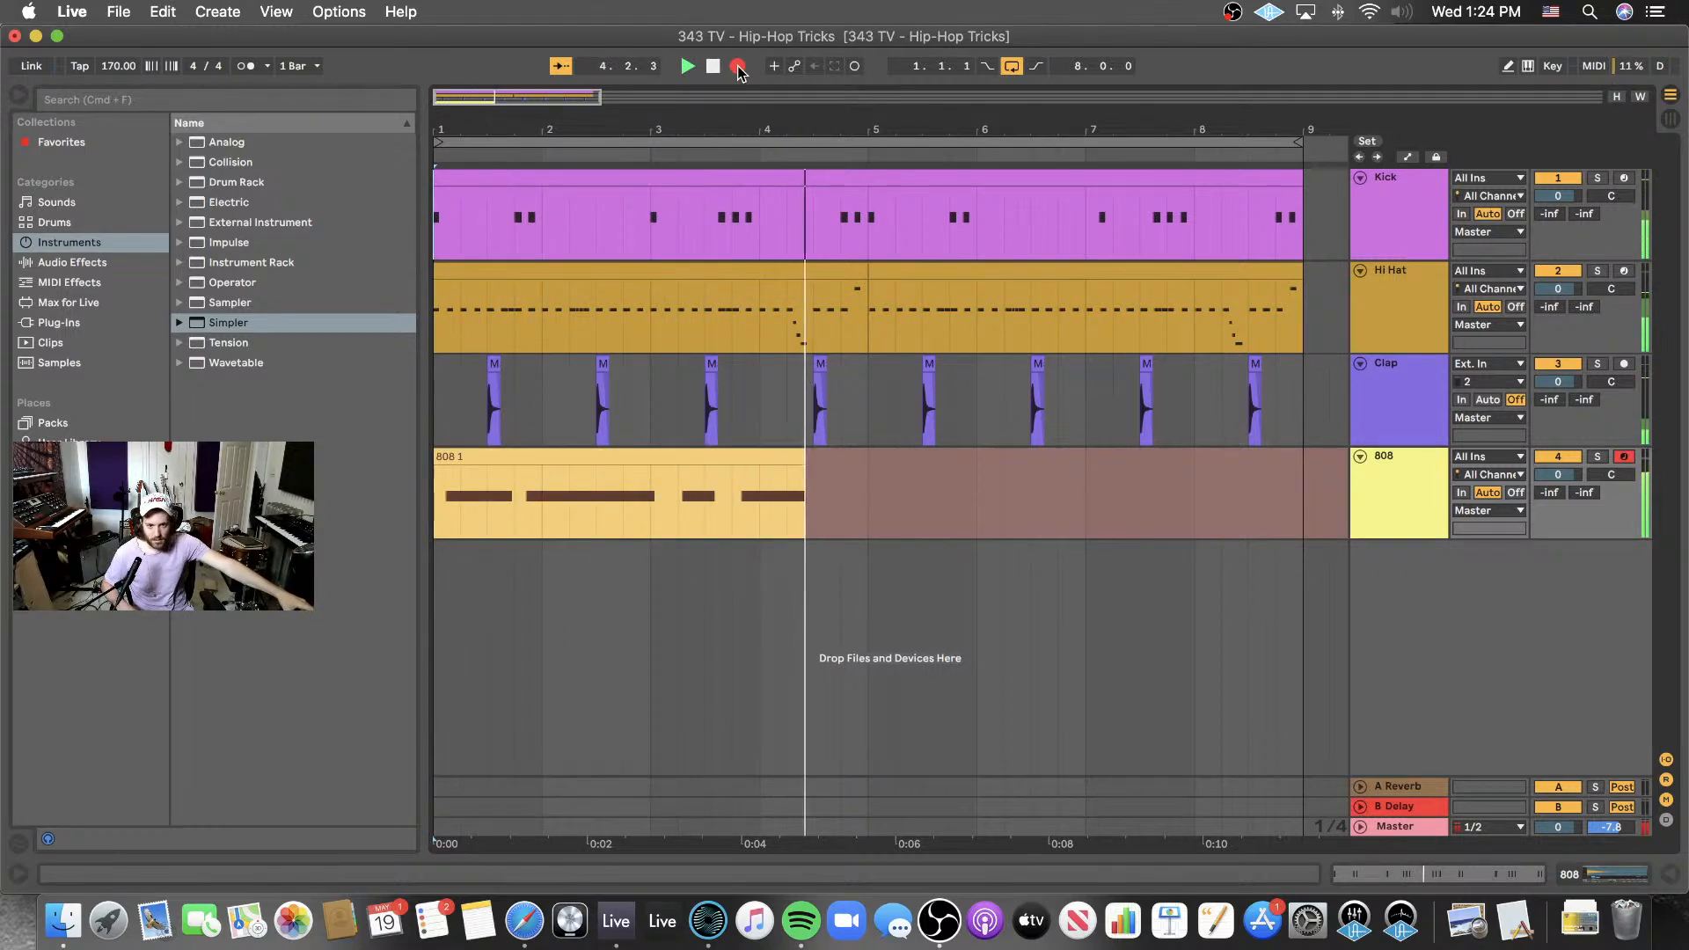
left_click(738, 69)
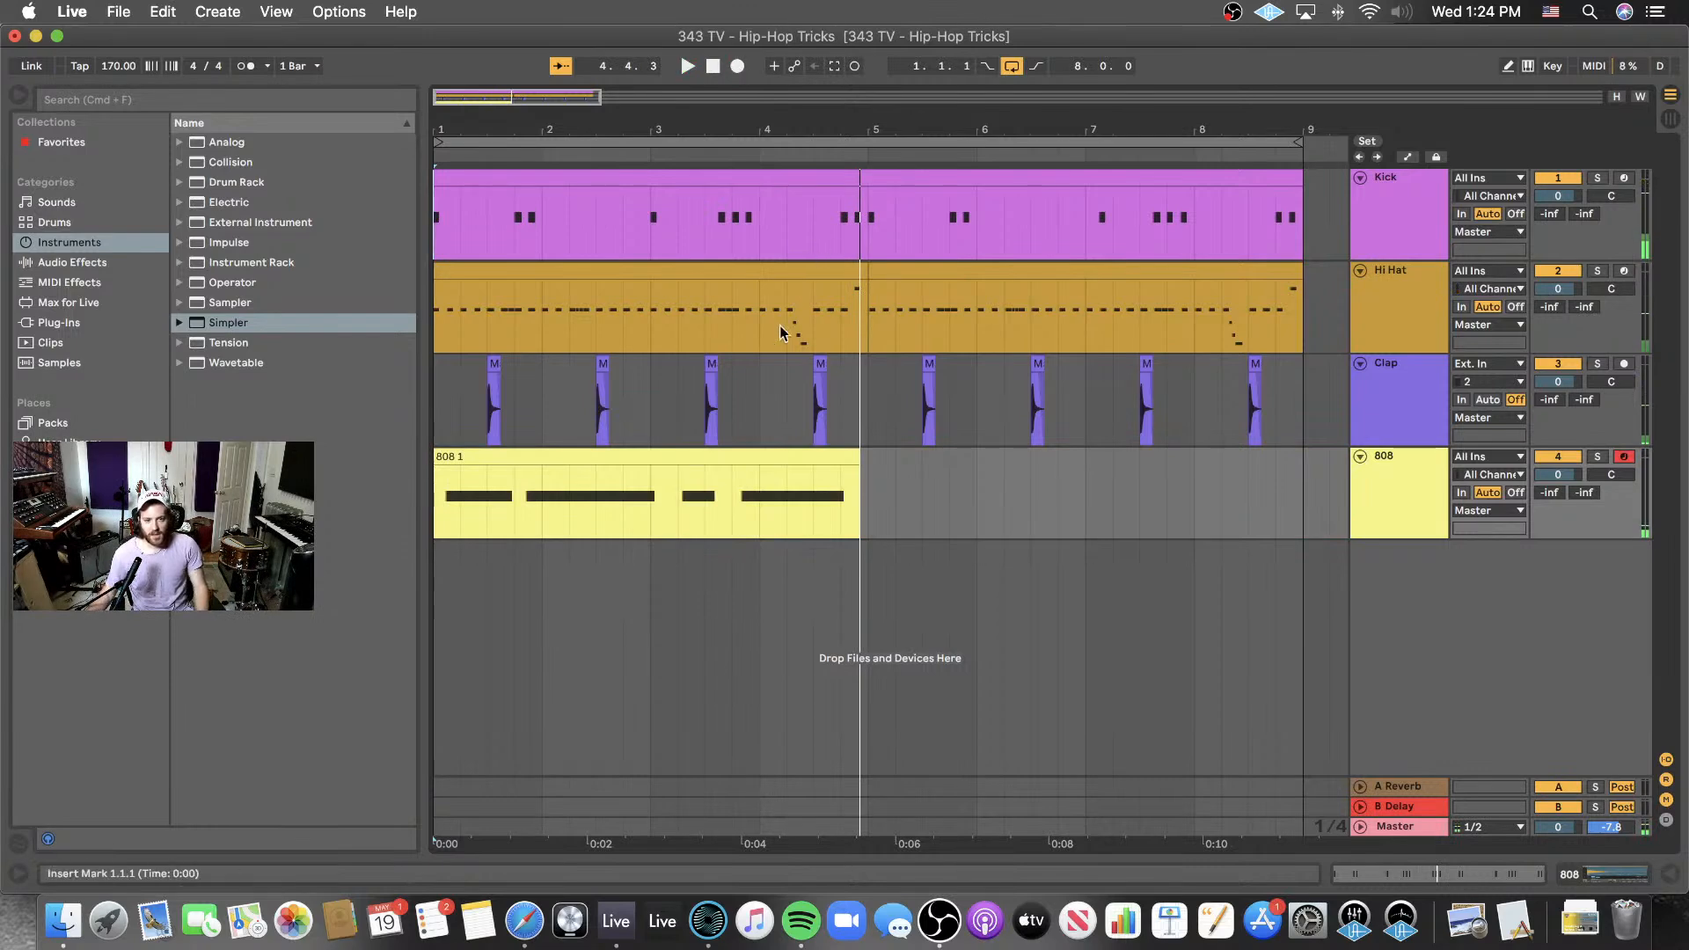
double_click(693, 480)
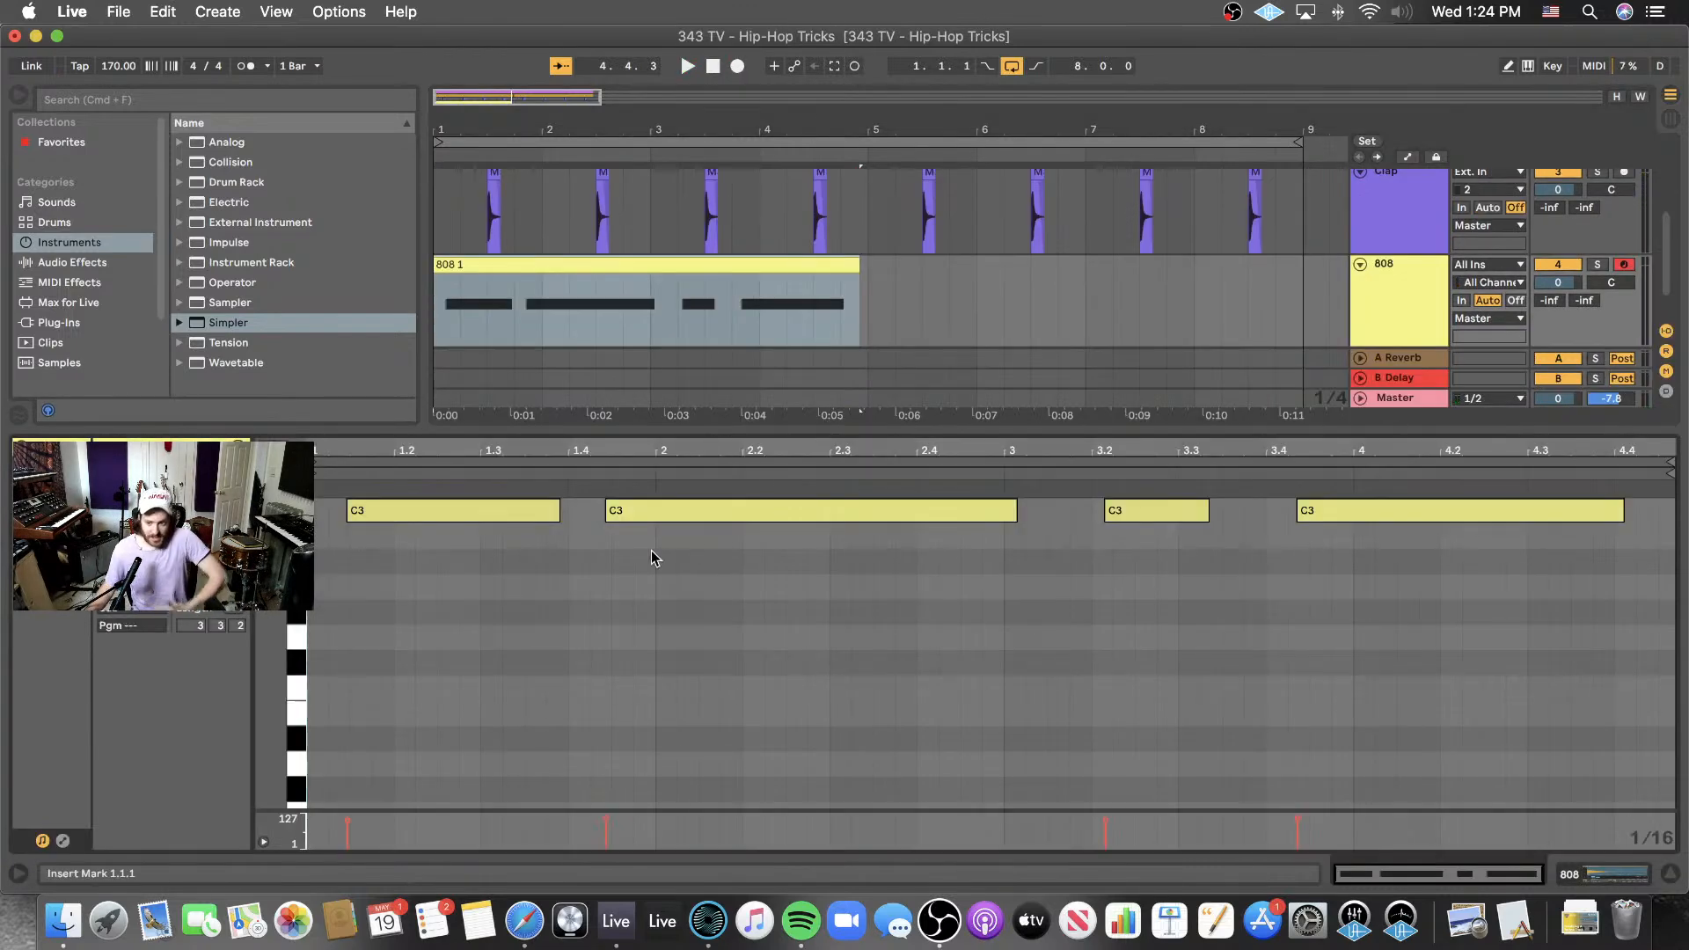
- Quantize all four recorded 808 notes and play them against the beat
left_click_drag(1462, 592, 217, 420)
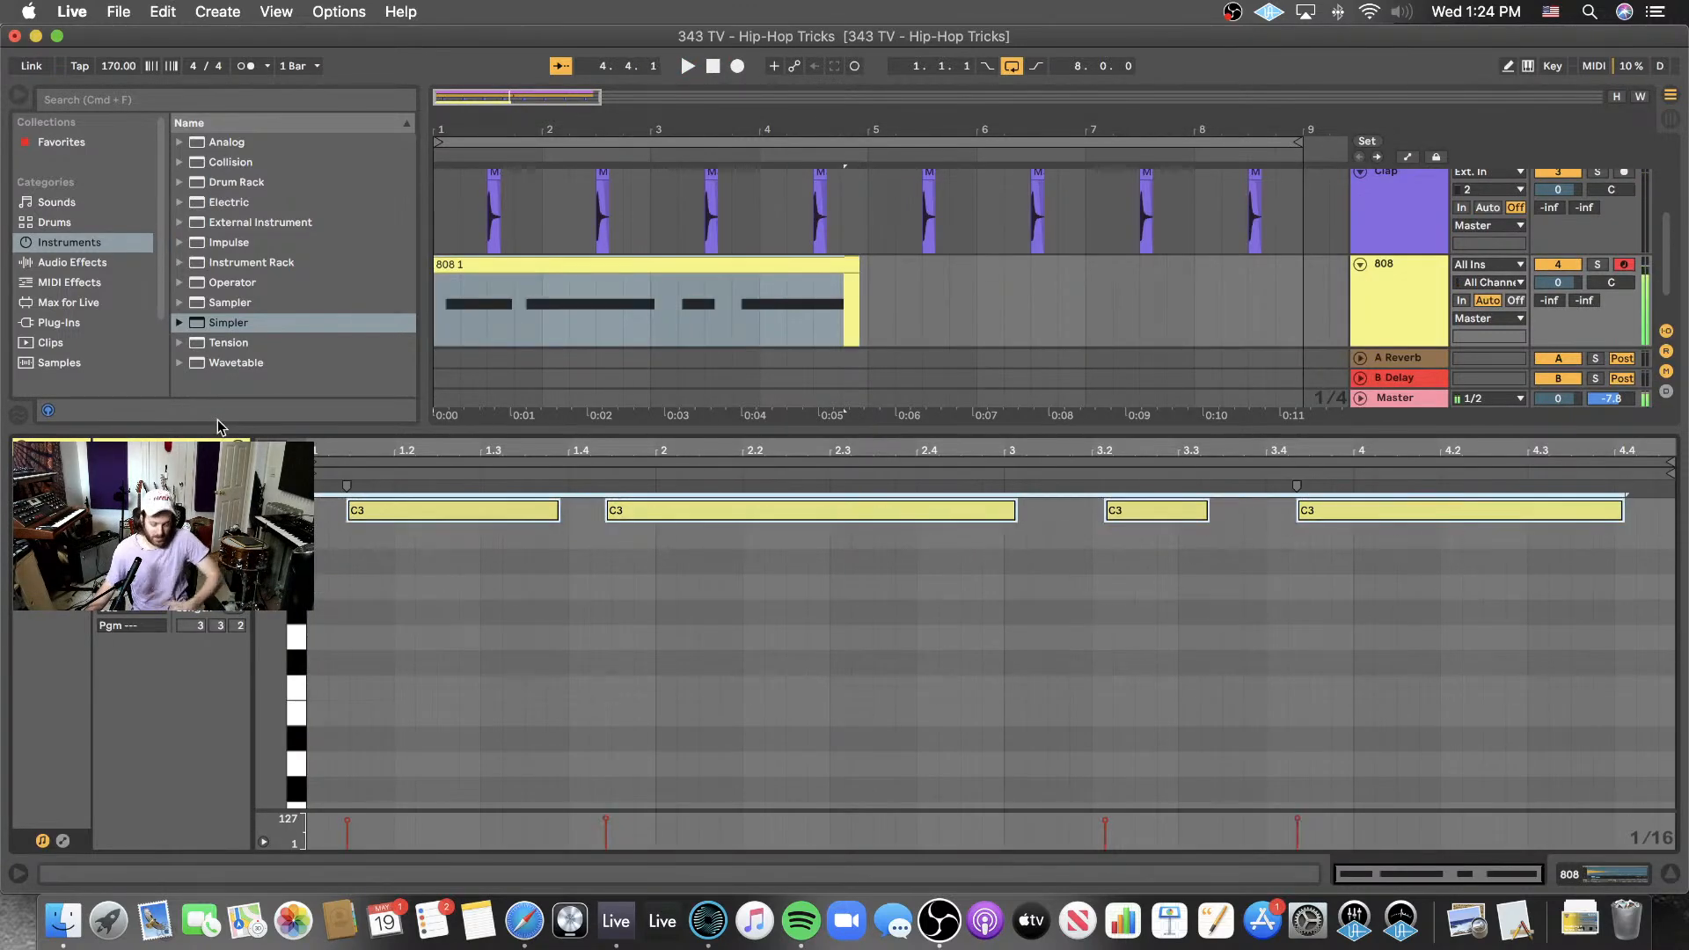
key("super+u")
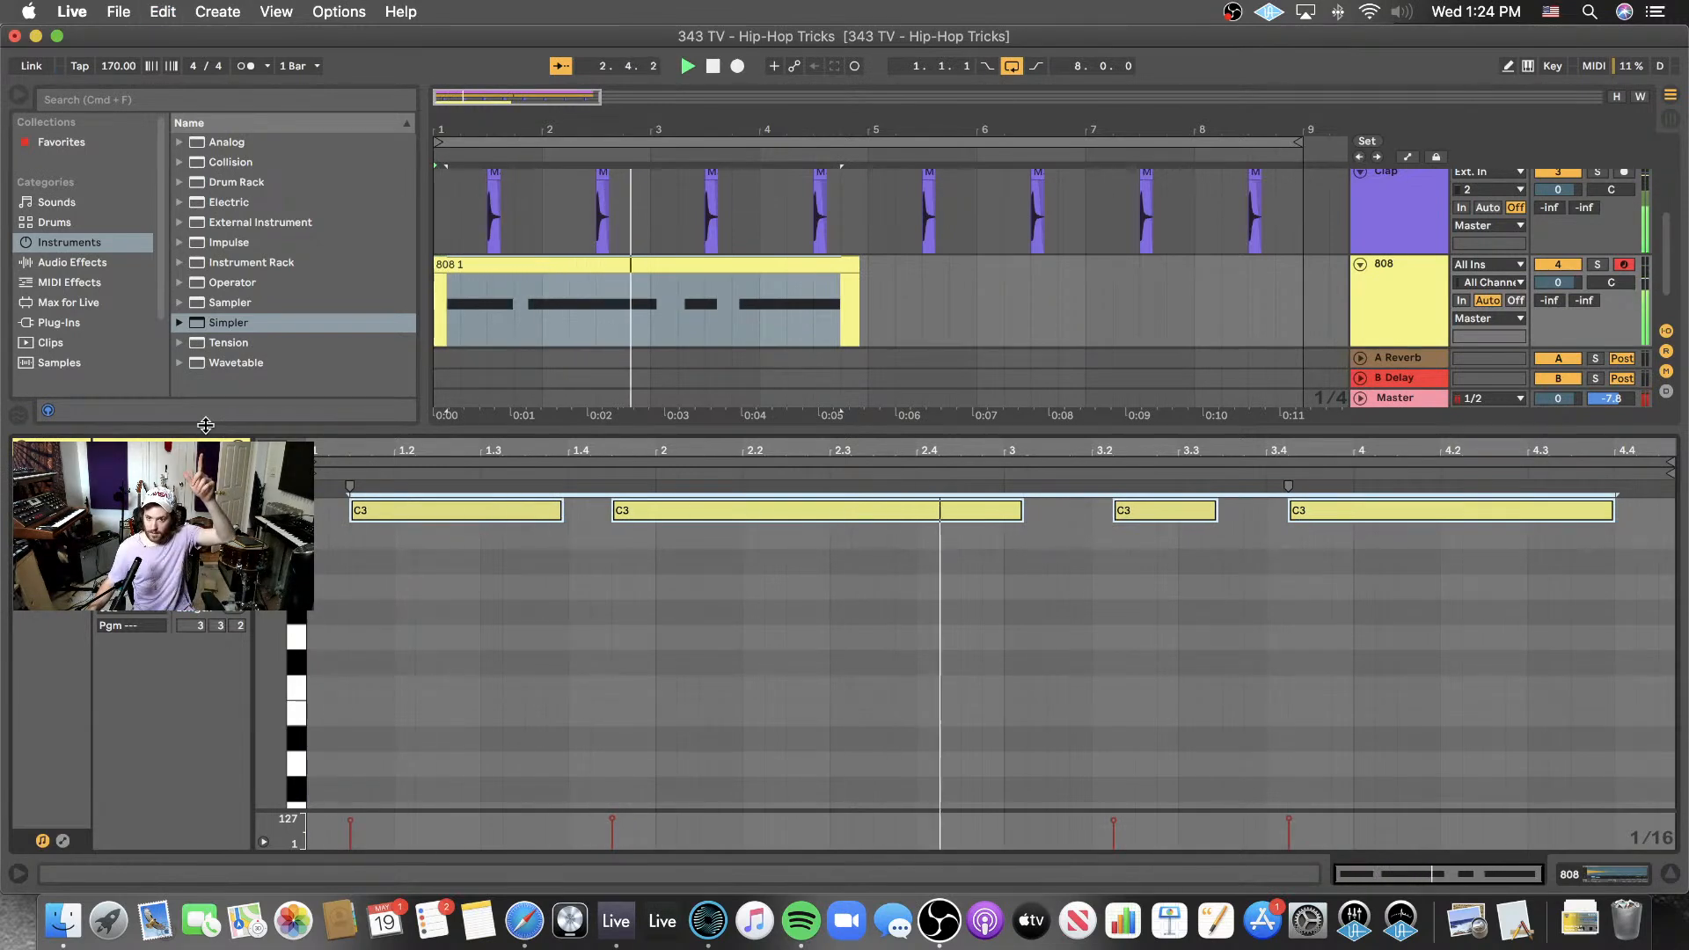
key("space")
left_click(1175, 543)
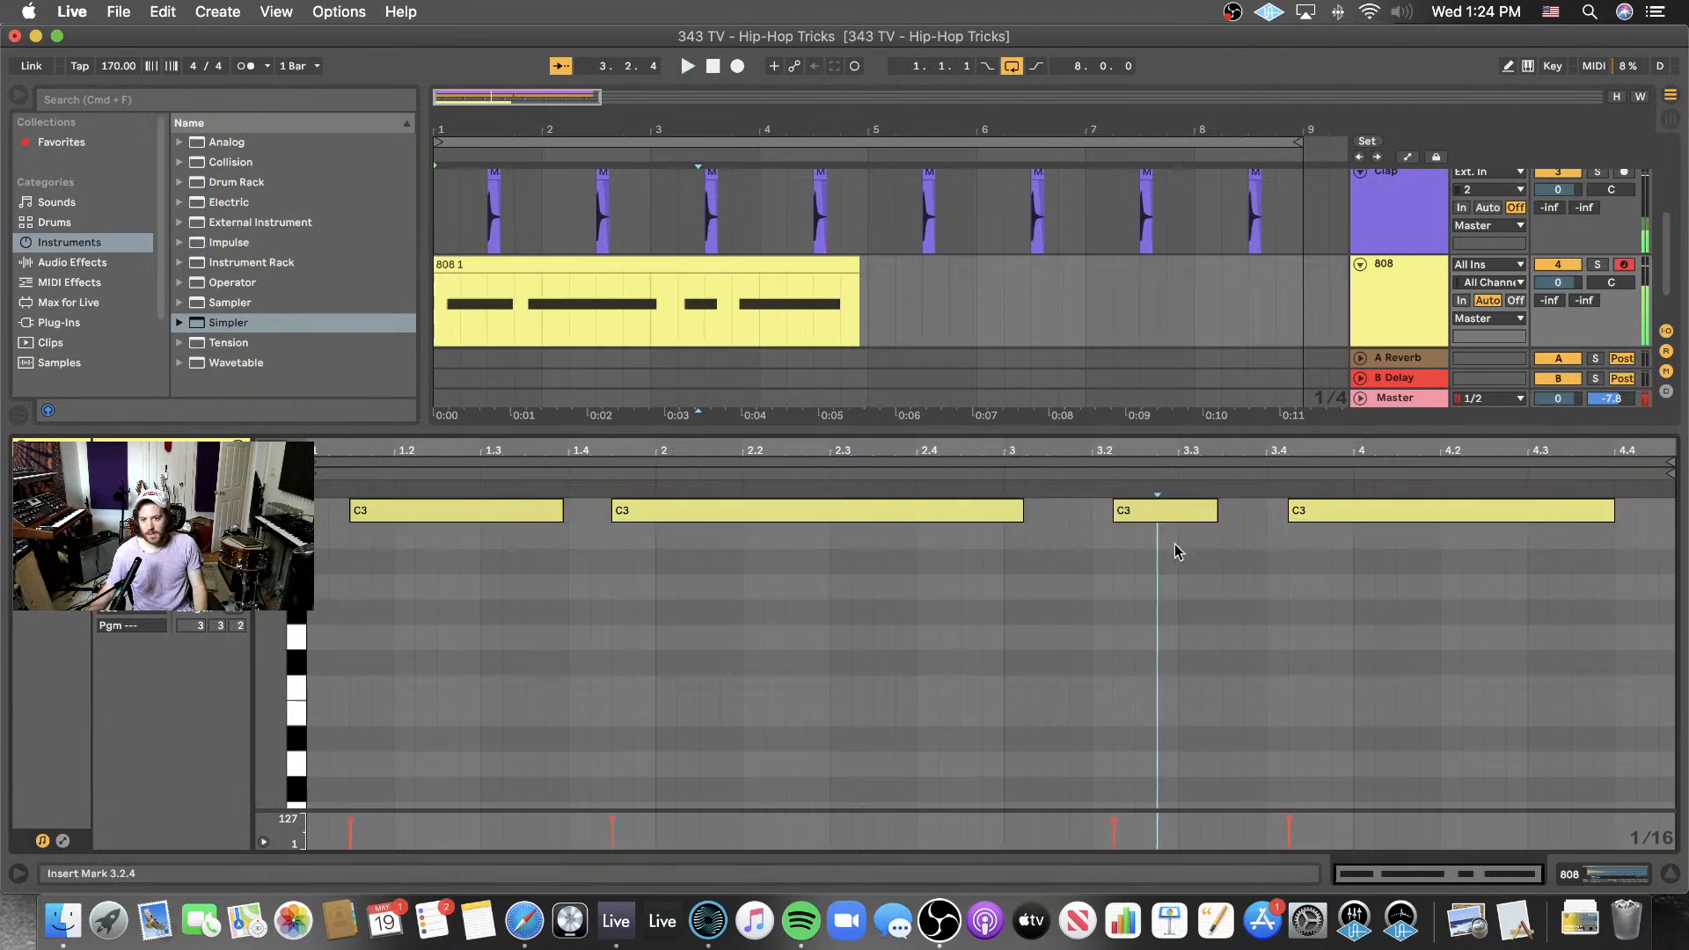
- Move the third 808 note to start at 3.2.1 and trim the second note to end at 3.1.1
left_click(1179, 510)
key("Left")
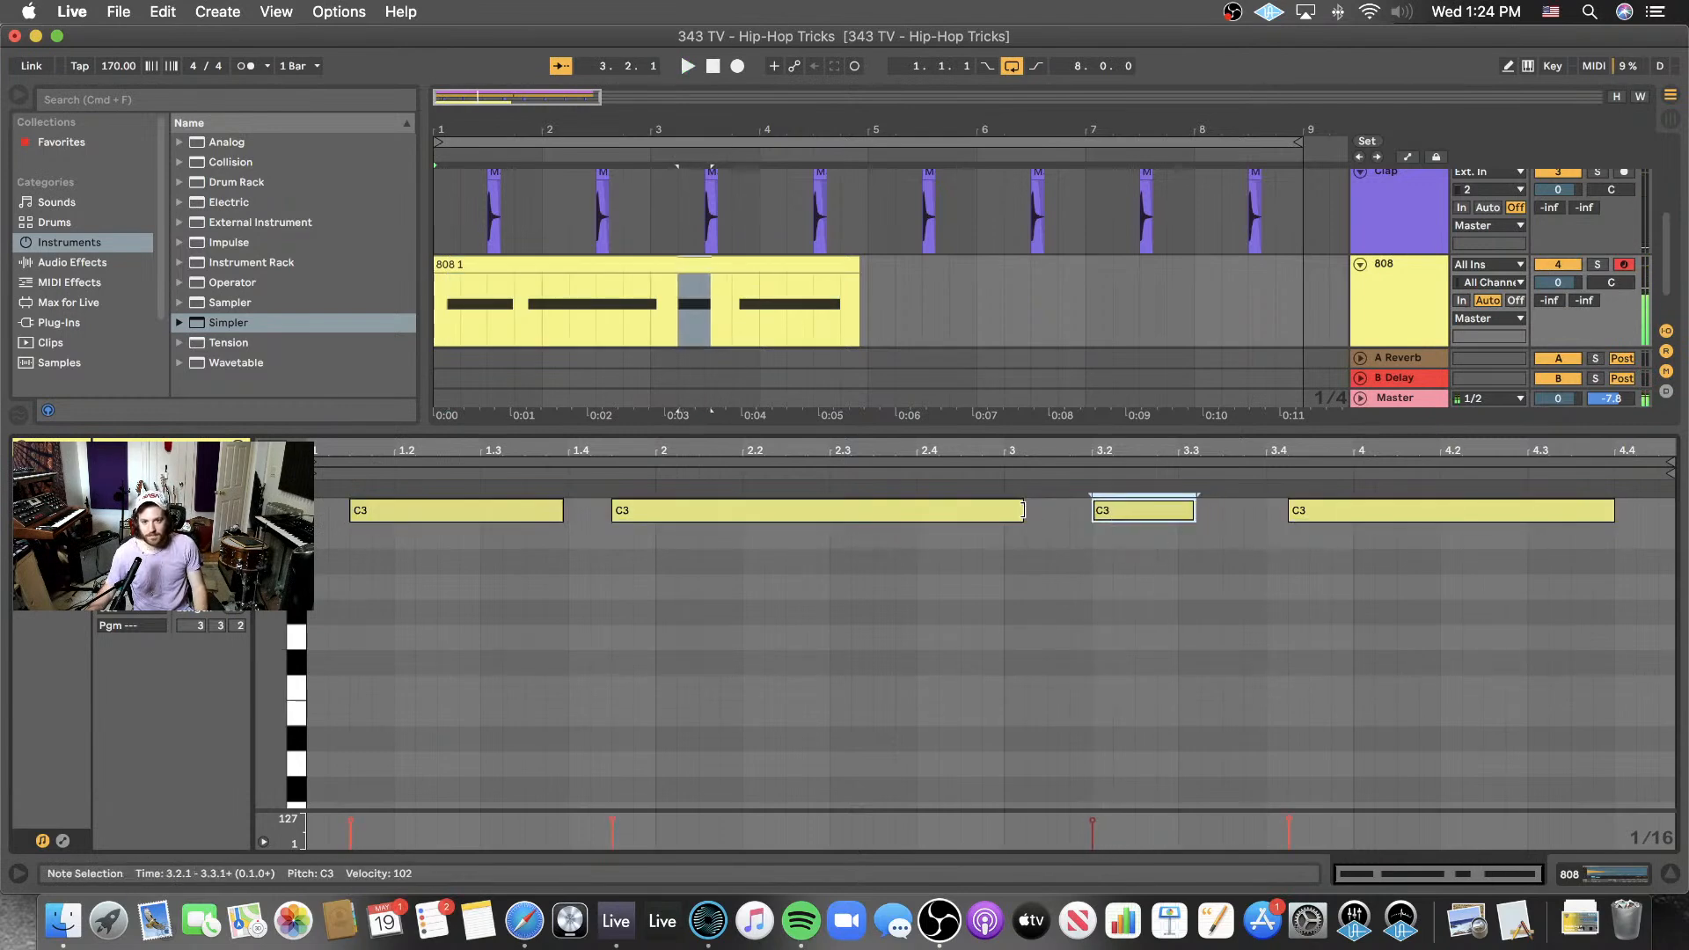
mouse_move(1022, 511)
left_mouse_down()
mouse_move(981, 511)
mouse_move(1002, 512)
left_mouse_up()
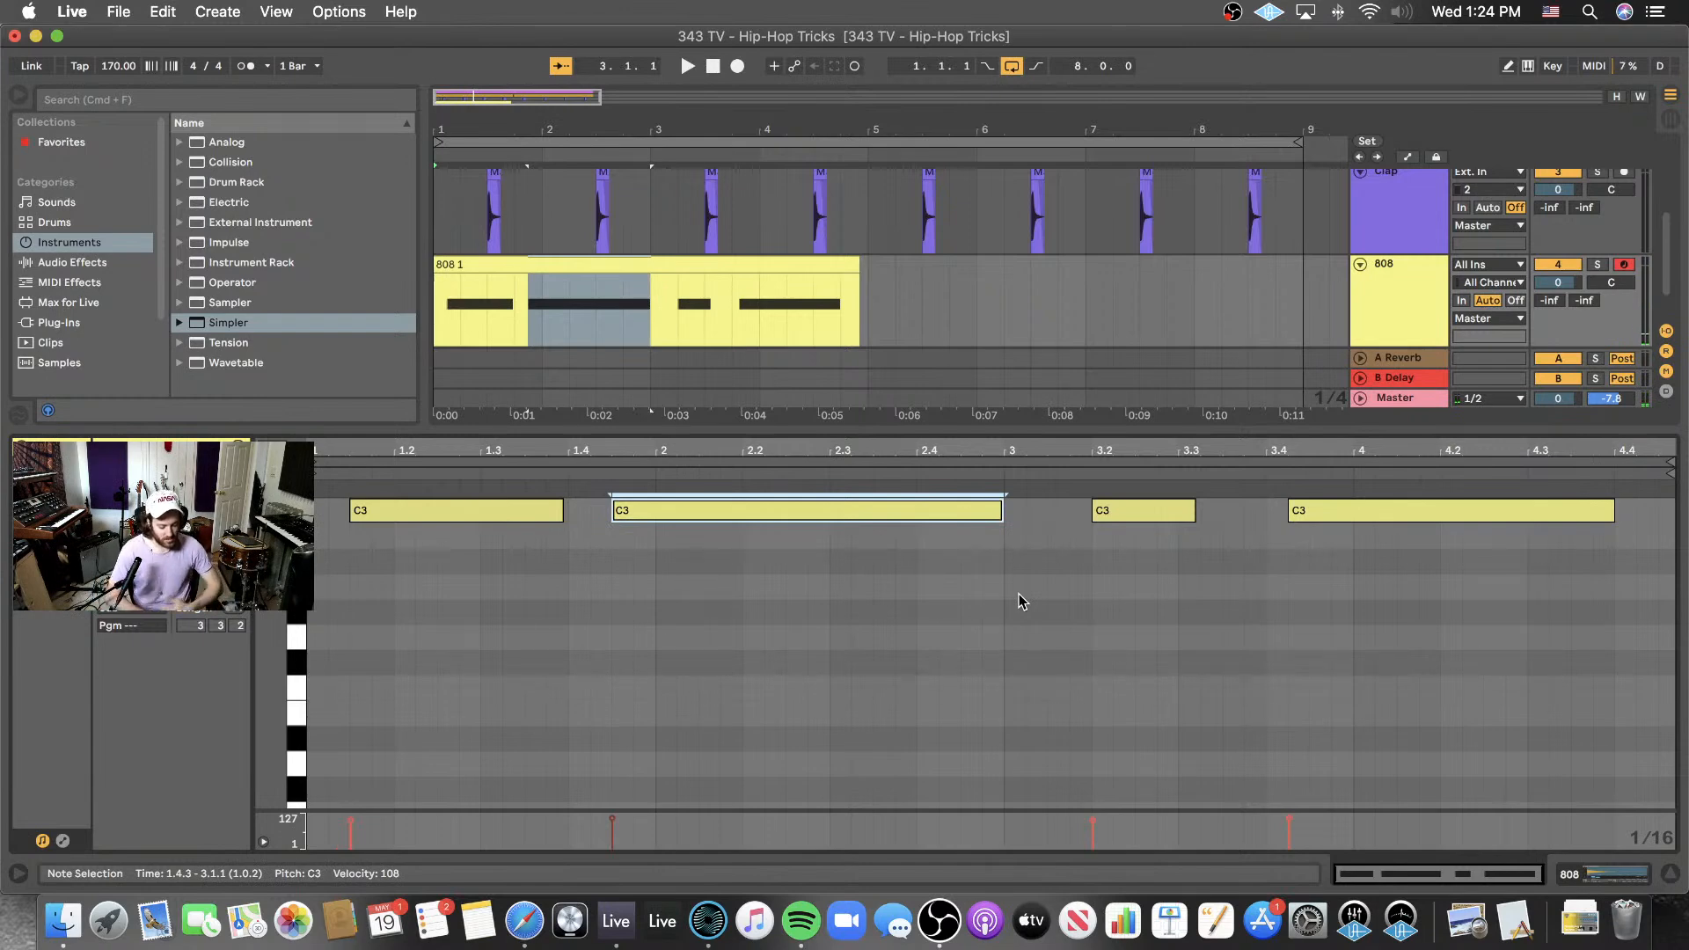
key("space")
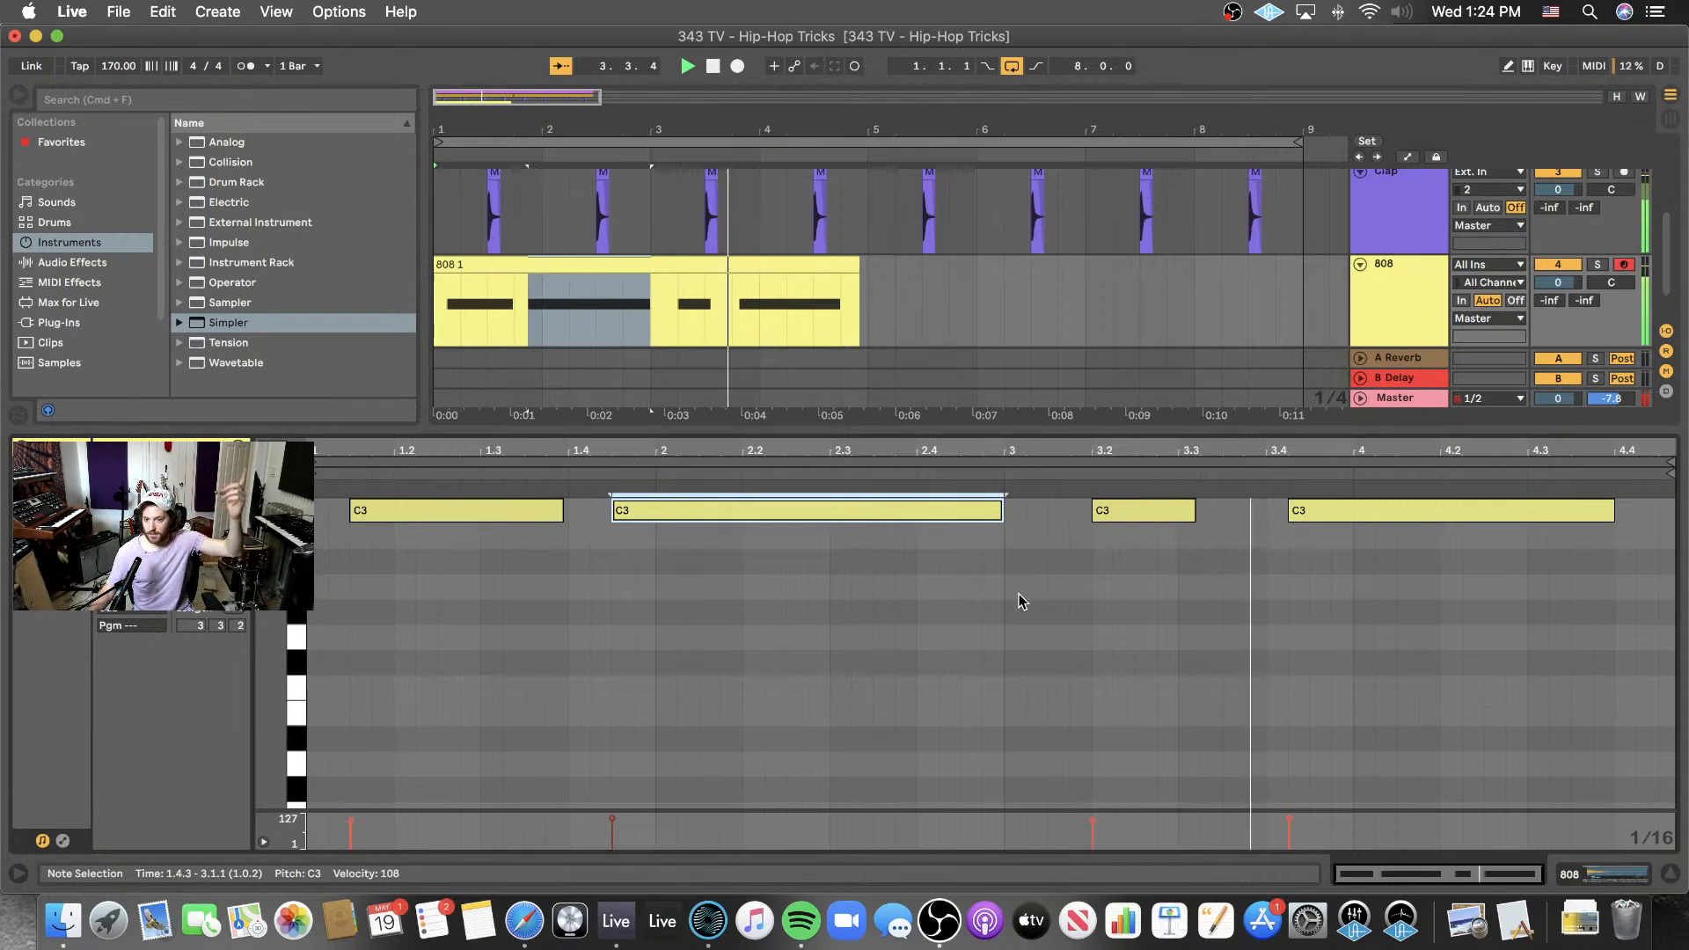
- Move the last 808 note to start at 3.4.3 and shorten the third note to end at 3.3.1
left_click_drag(1311, 515, 1330, 512)
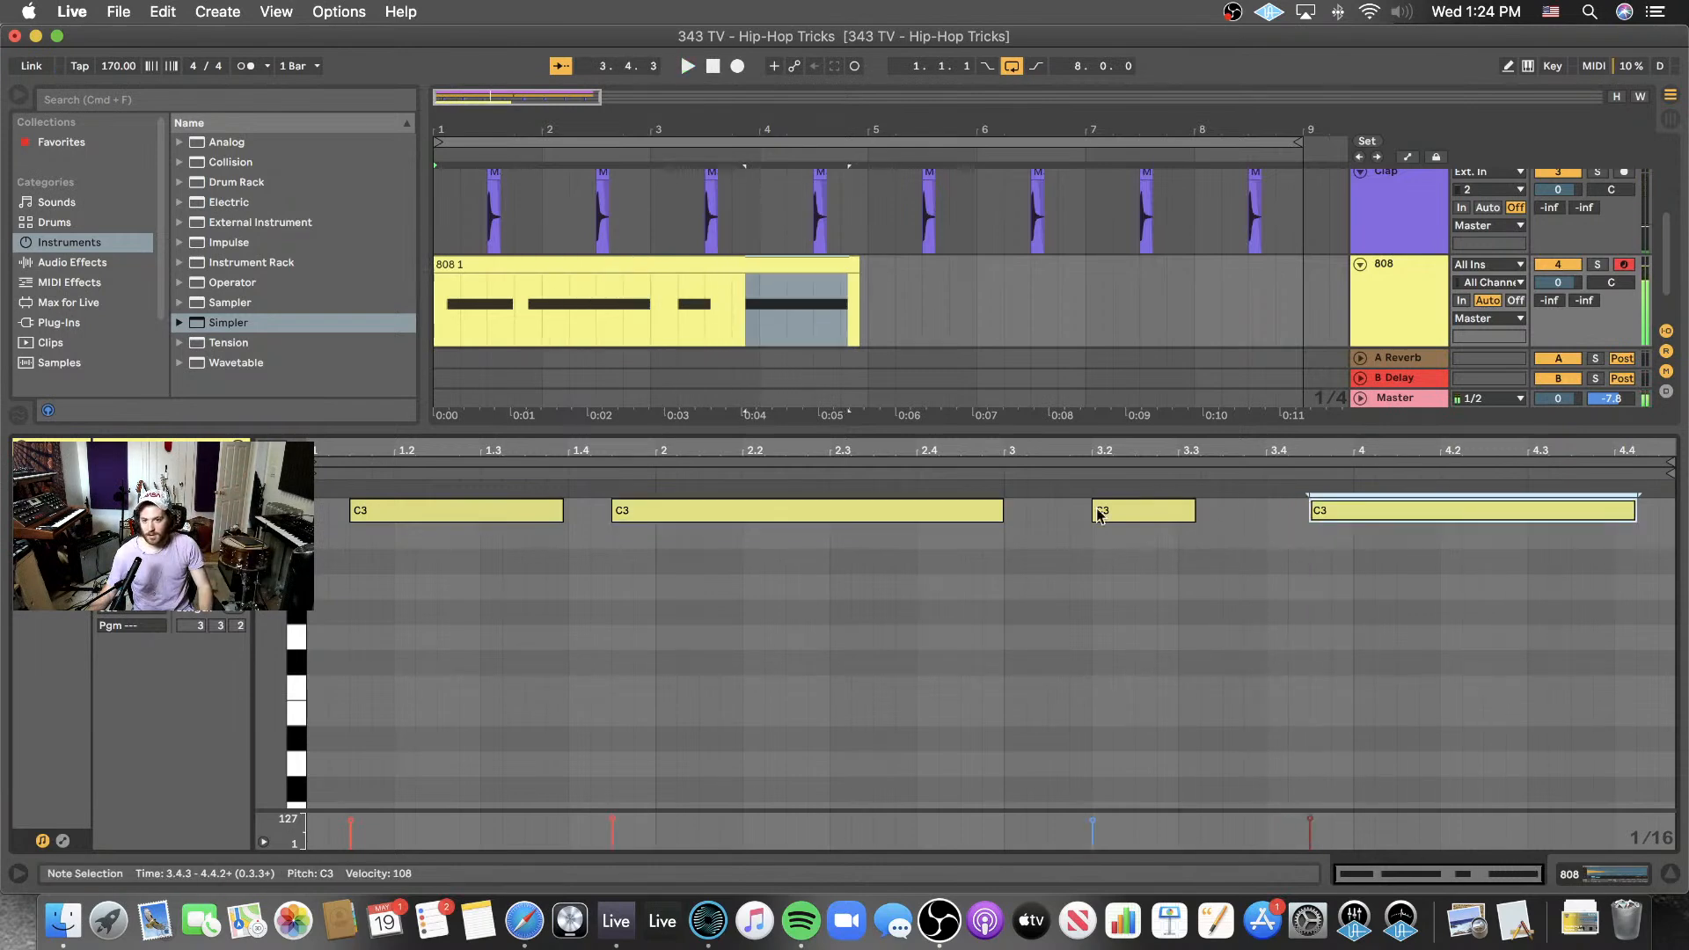
left_click(991, 563)
key("space")
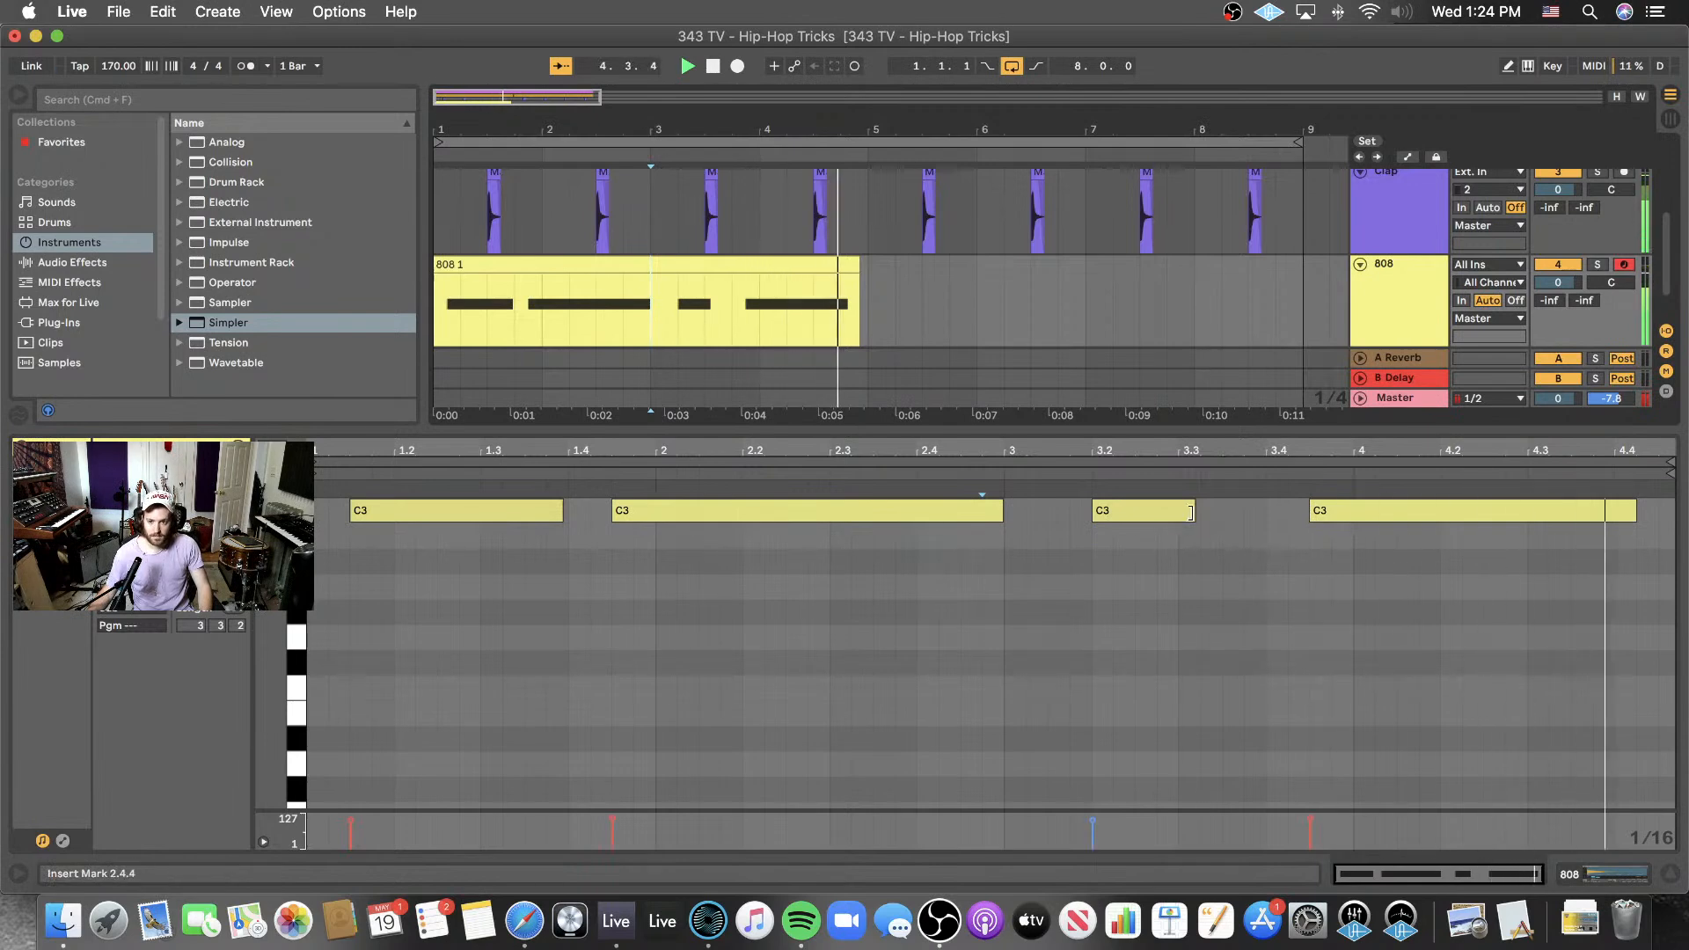
left_click_drag(1194, 512, 1179, 511)
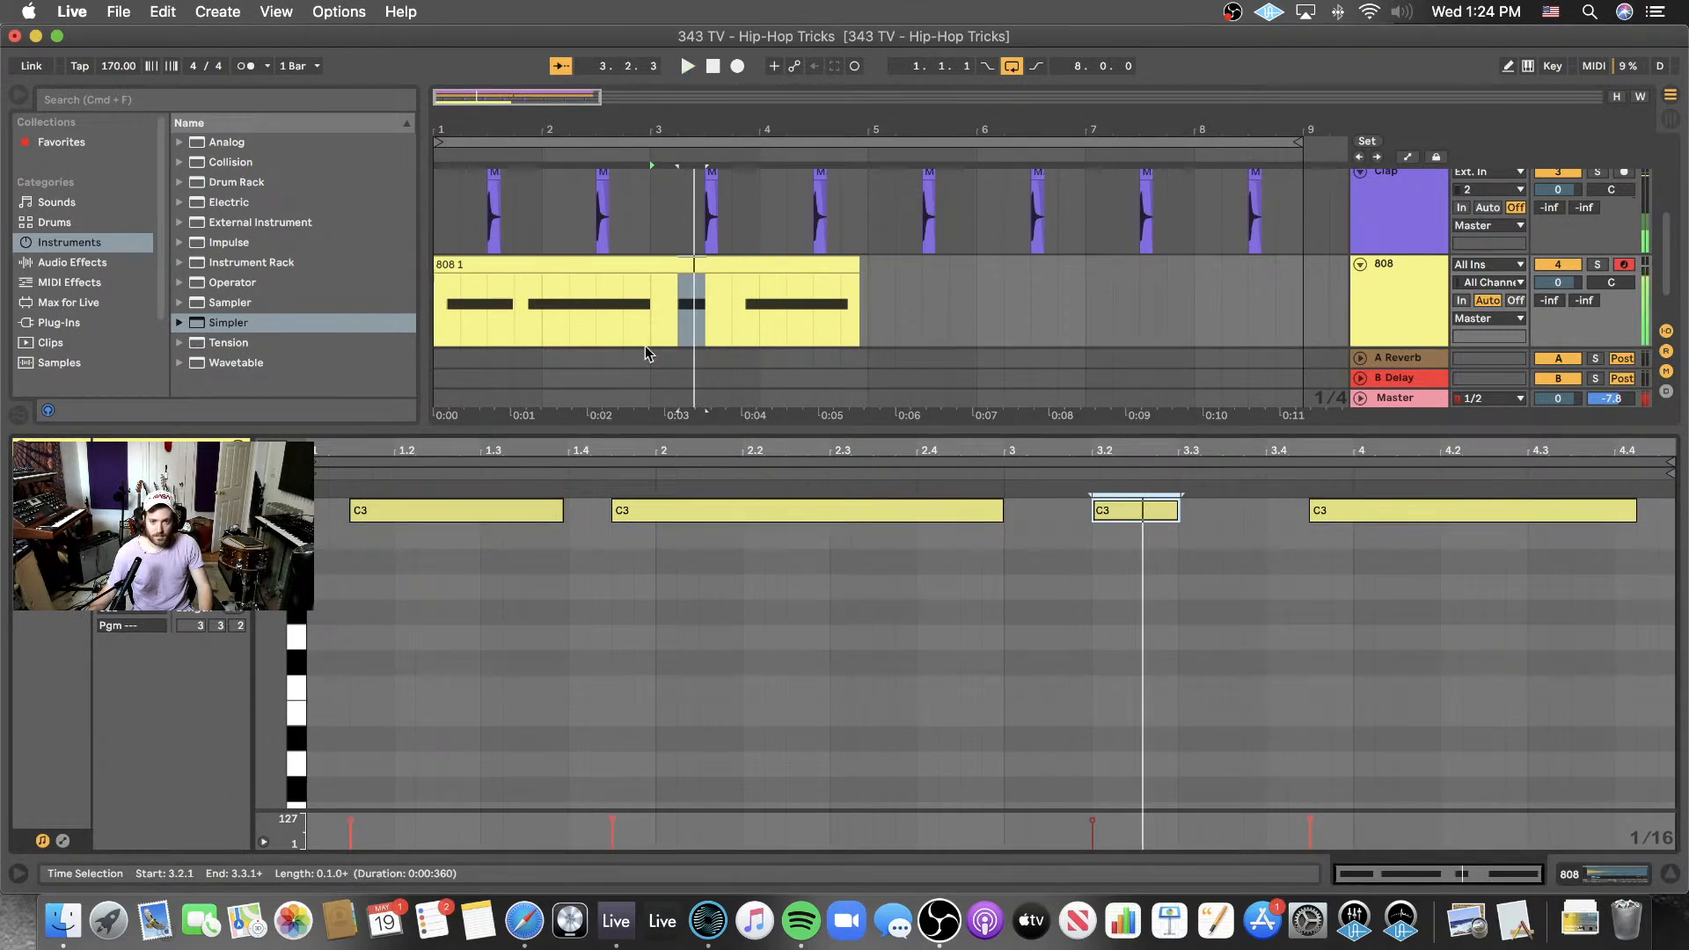
- Play the clip from its start, then set the first note's end to 1.4.1 and the last note's end to 4.4.1
left_click(438, 320)
key("space")
key("space")
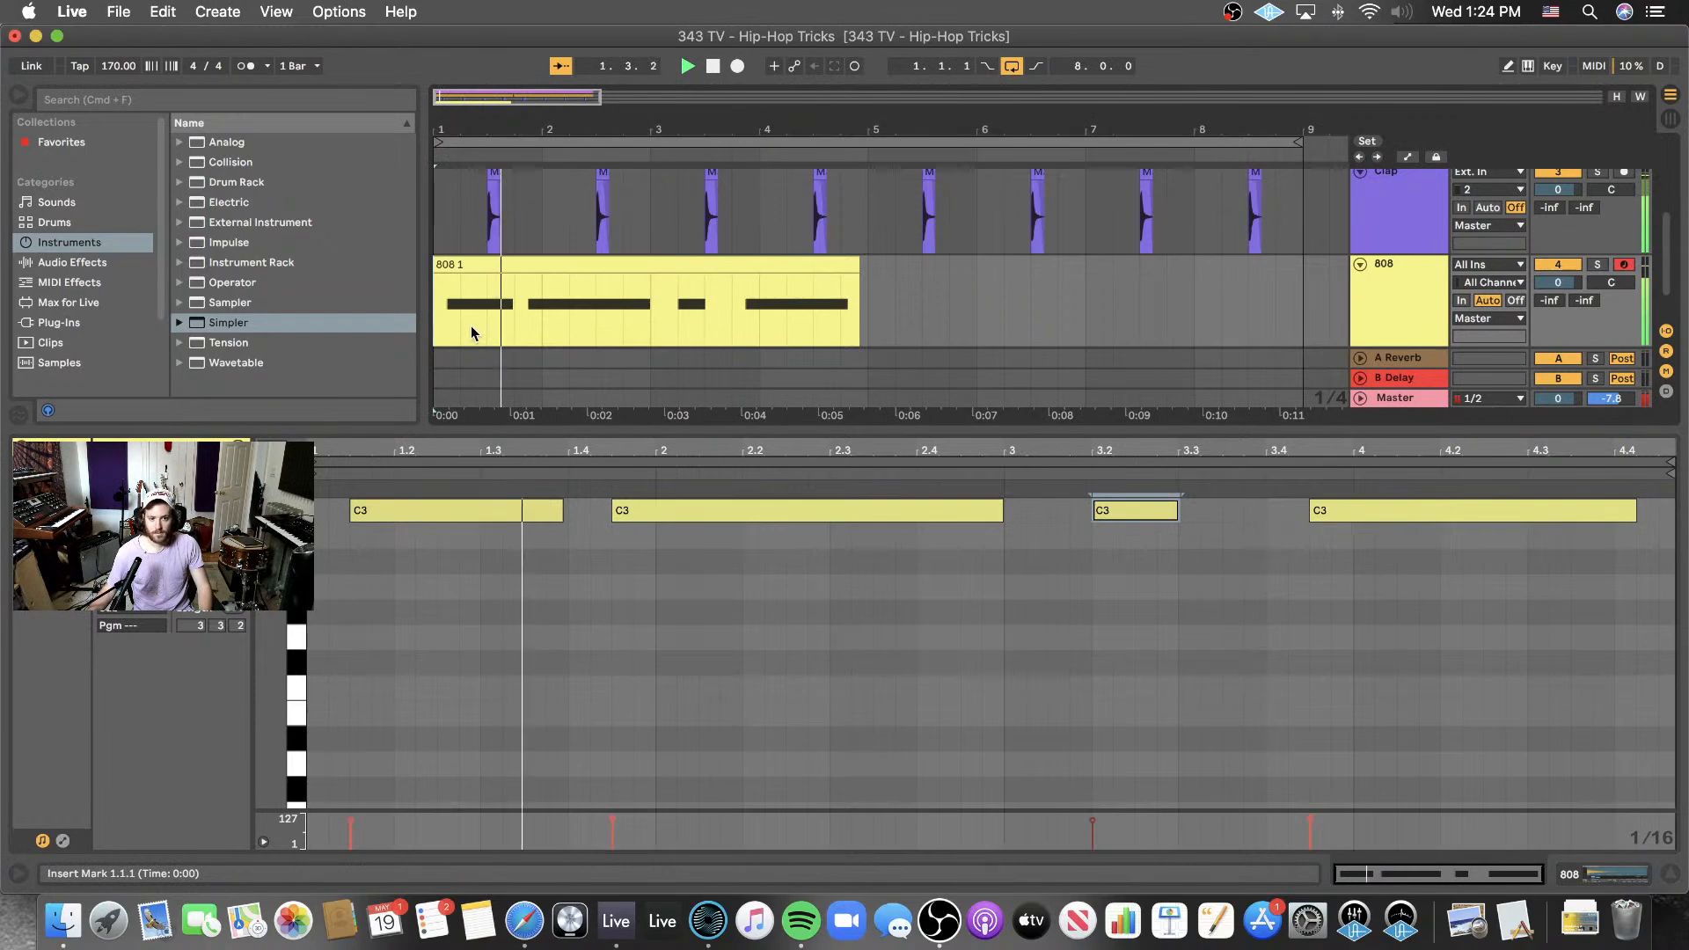
key("space")
left_click_drag(559, 512, 562, 511)
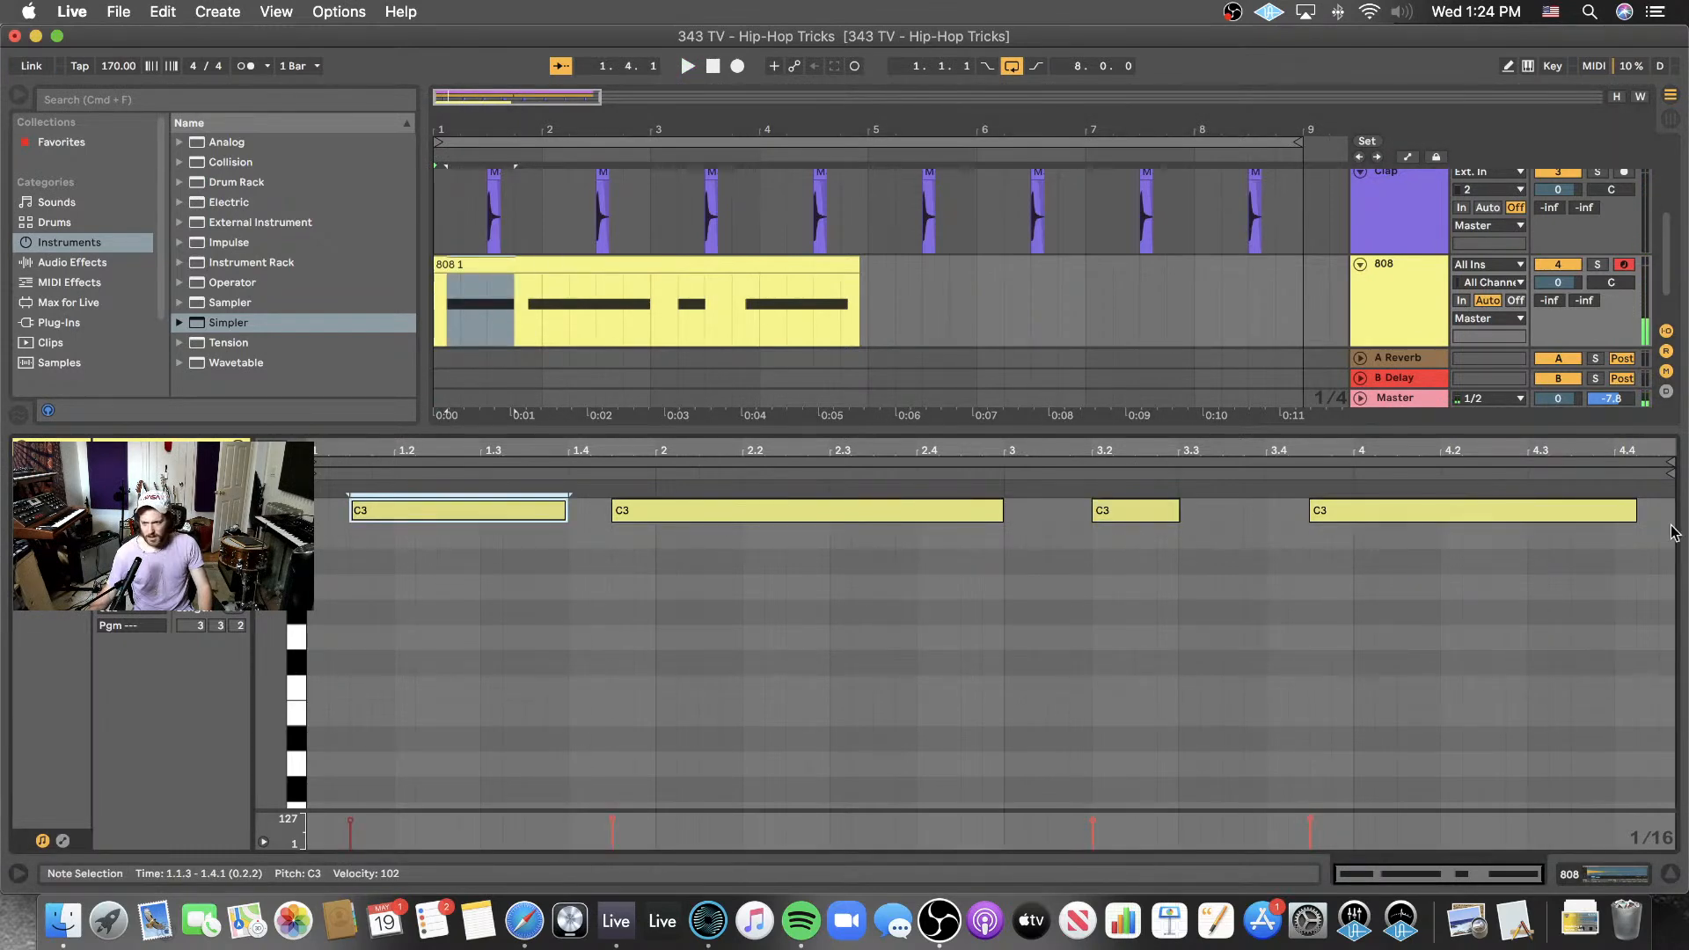
left_click_drag(1634, 519, 1612, 519)
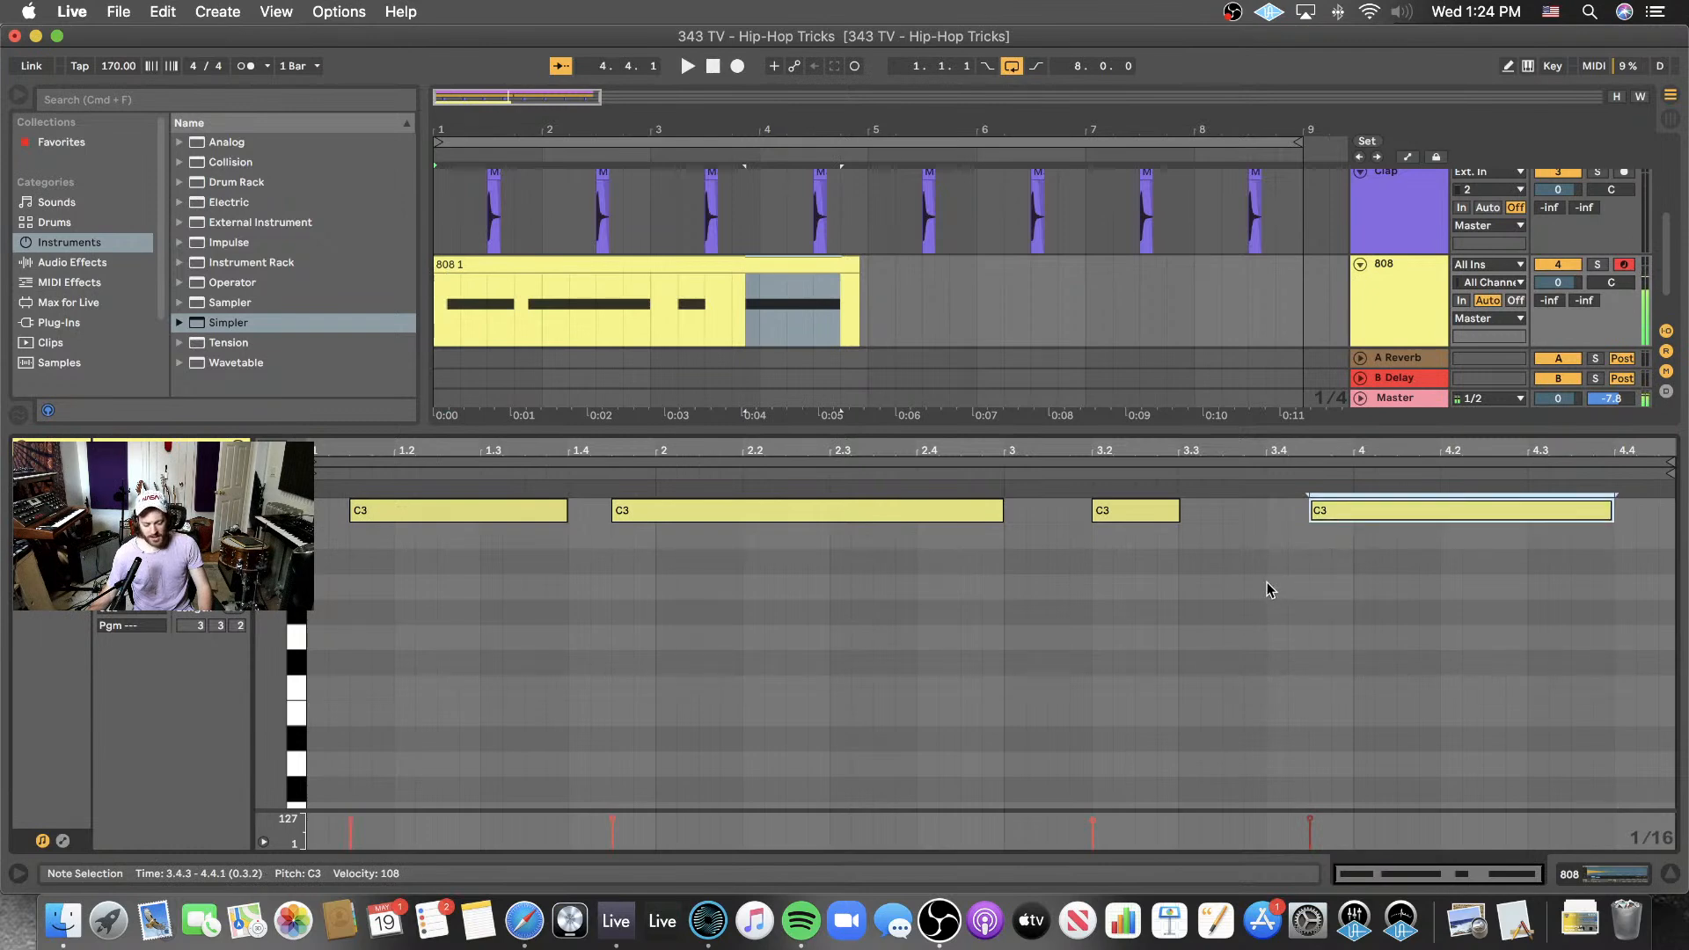
- Listen to the edited 808 line, extend its clip to end at 5.1.1 and close the note editor
left_click(1187, 678)
key("space")
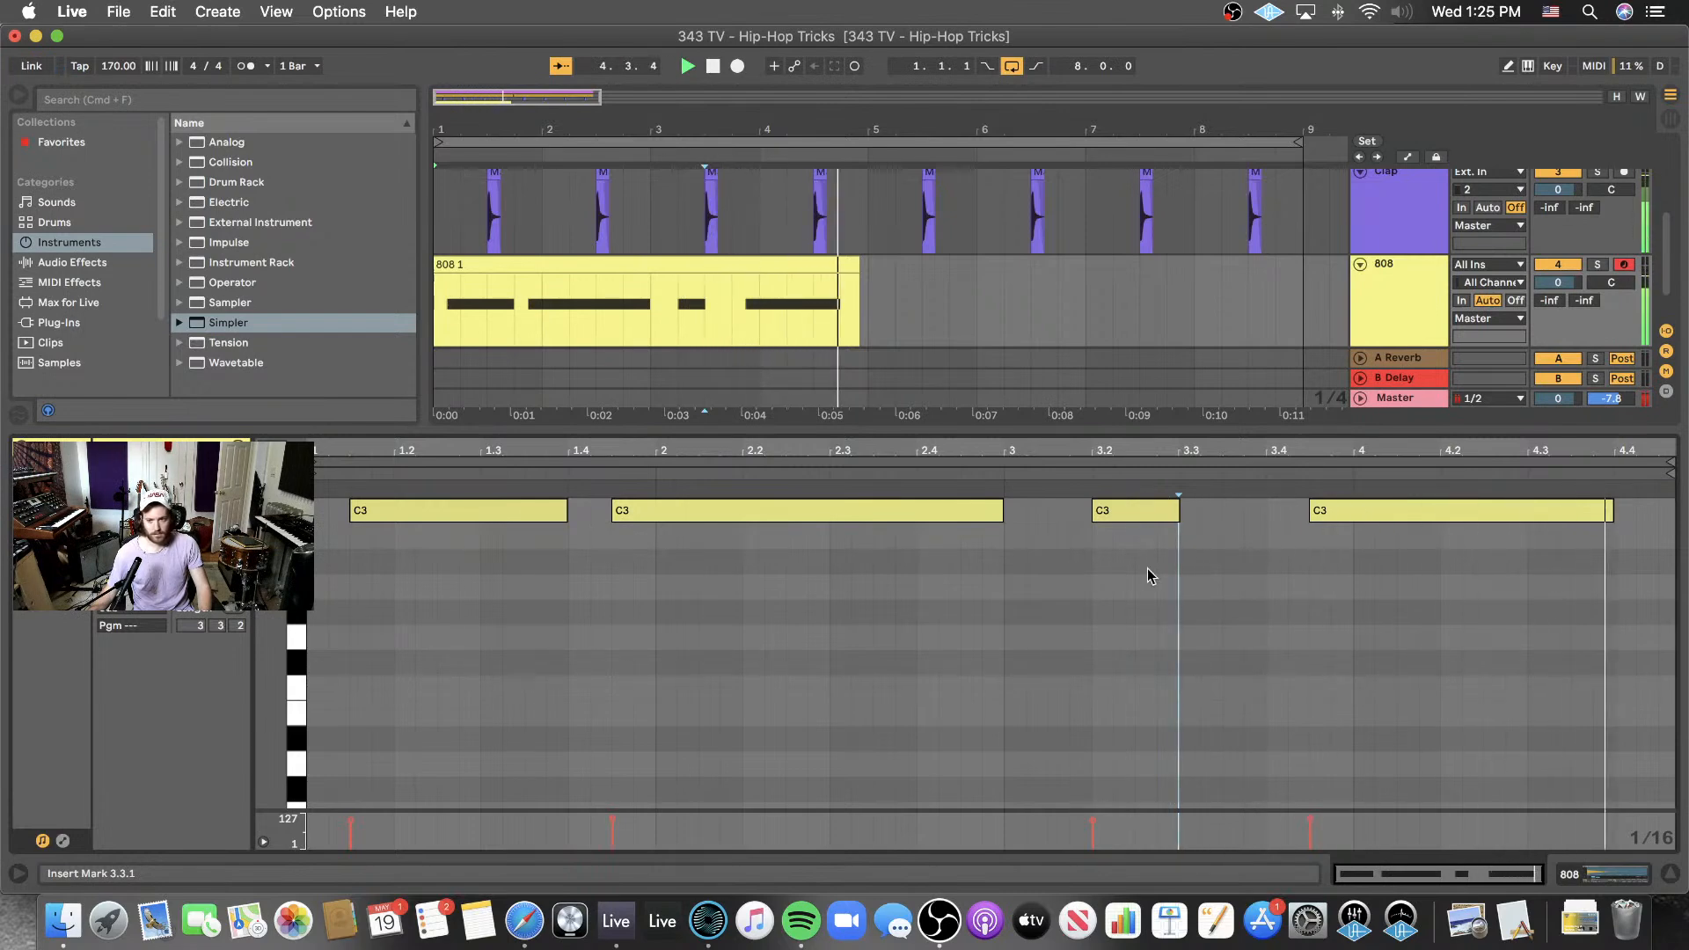
key("space")
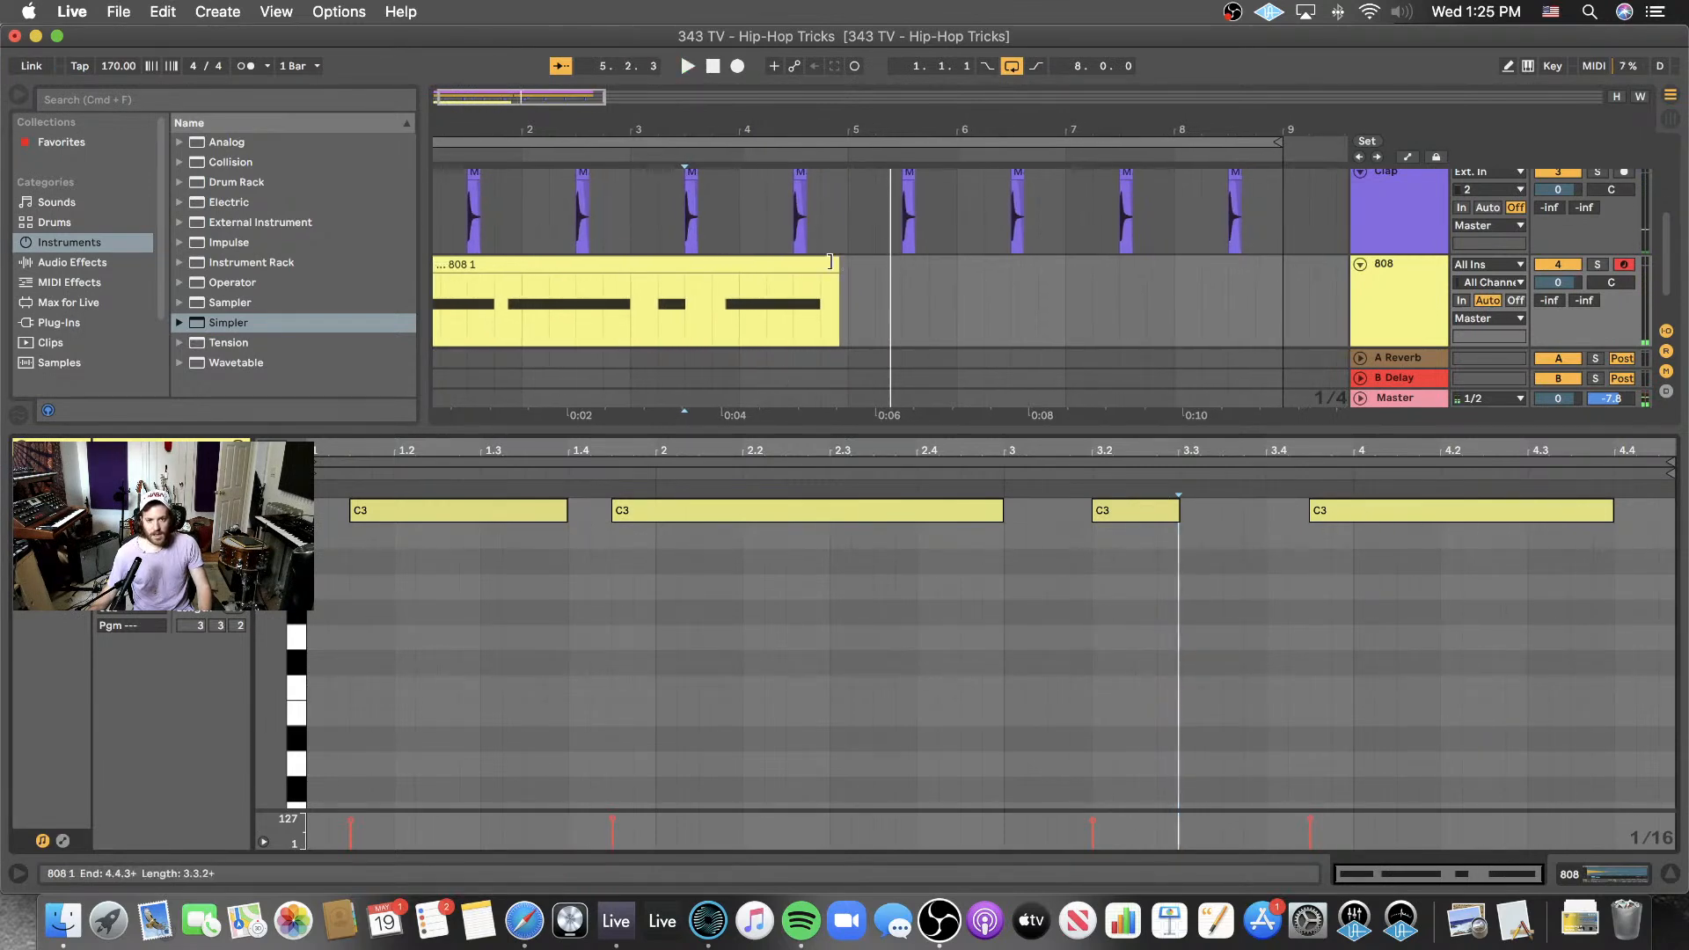
left_click(830, 297)
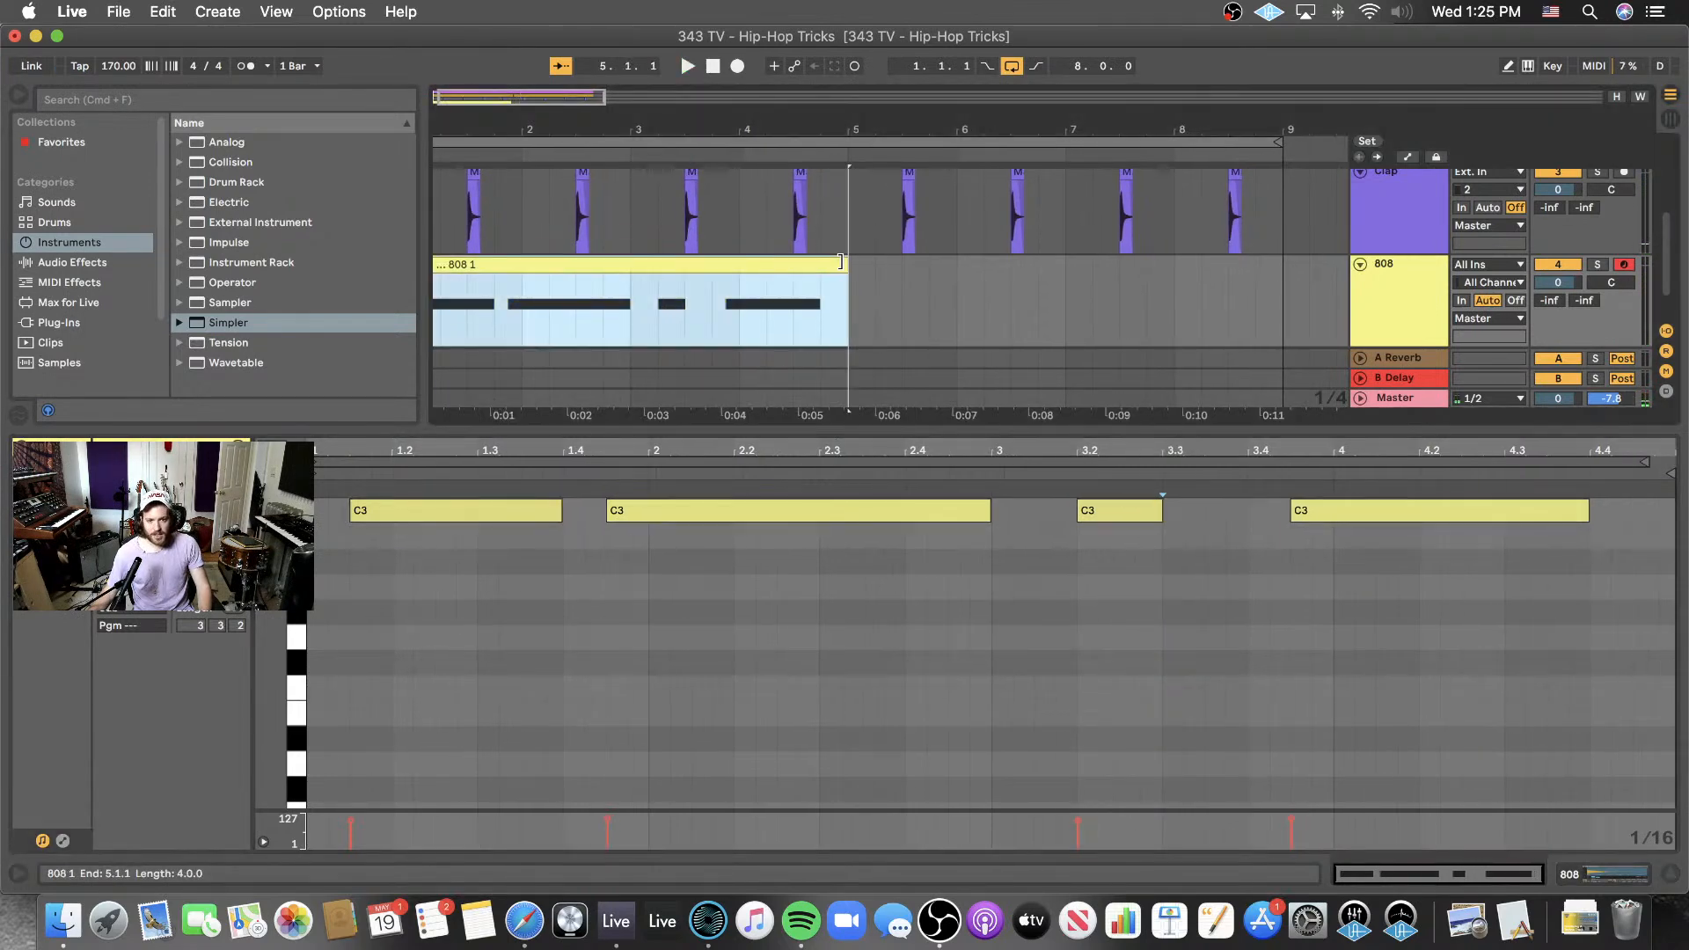
left_click(739, 264)
key("super+alt+l")
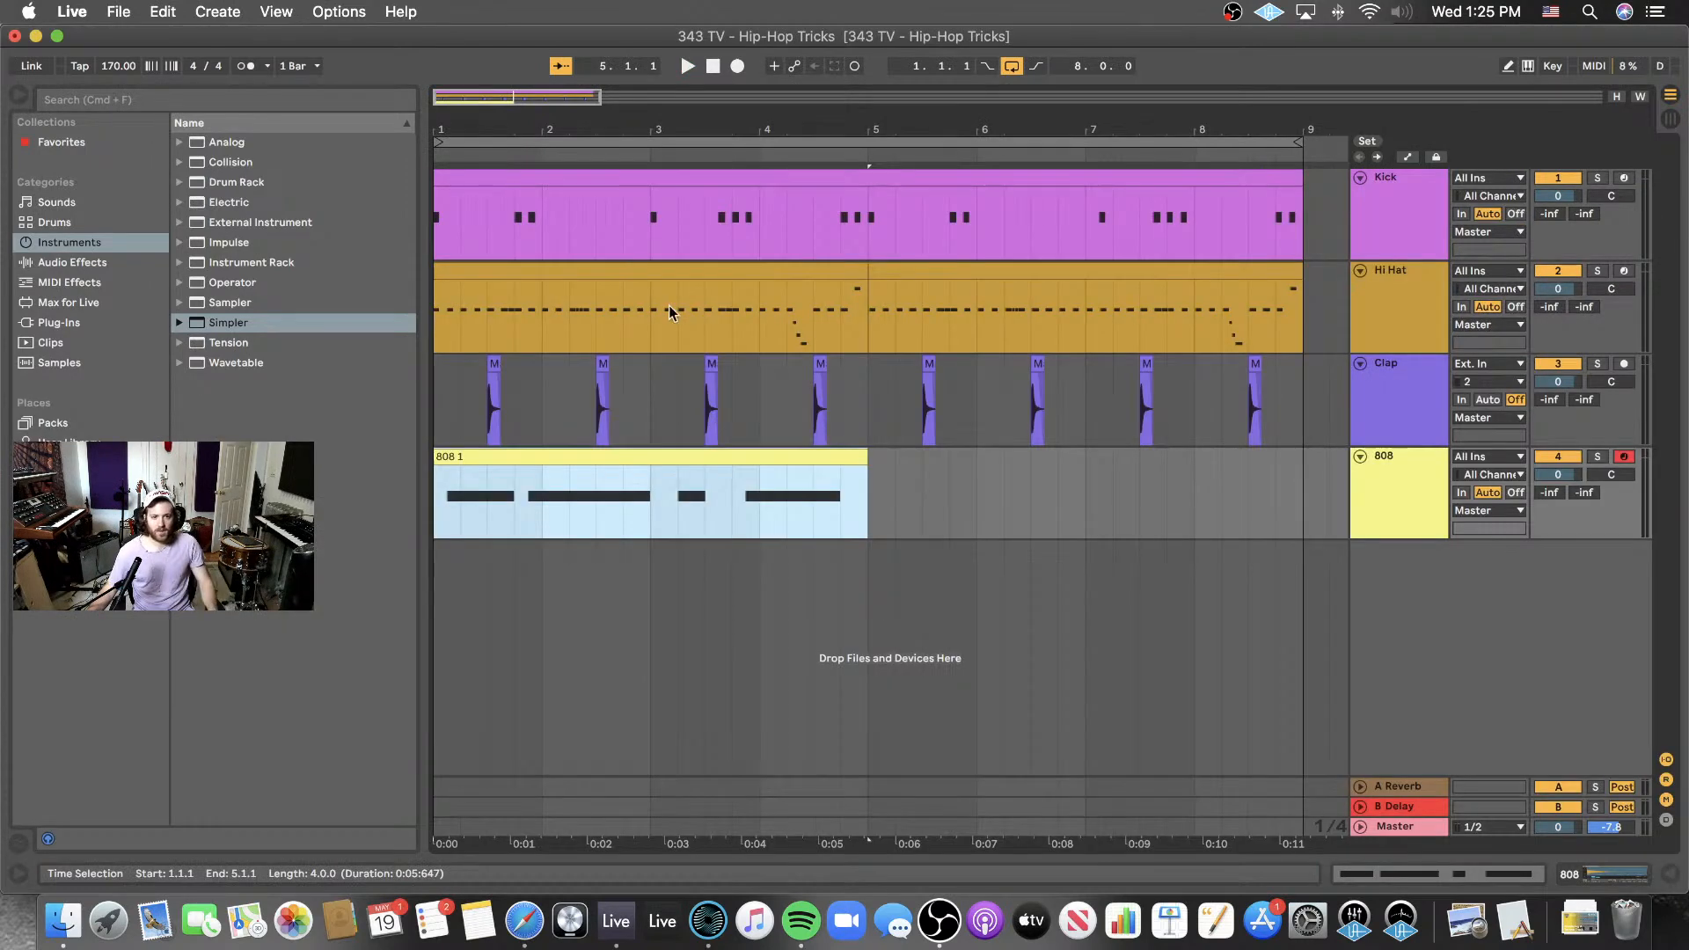
- Move the 808 track directly below the Kick track
key("super+a")
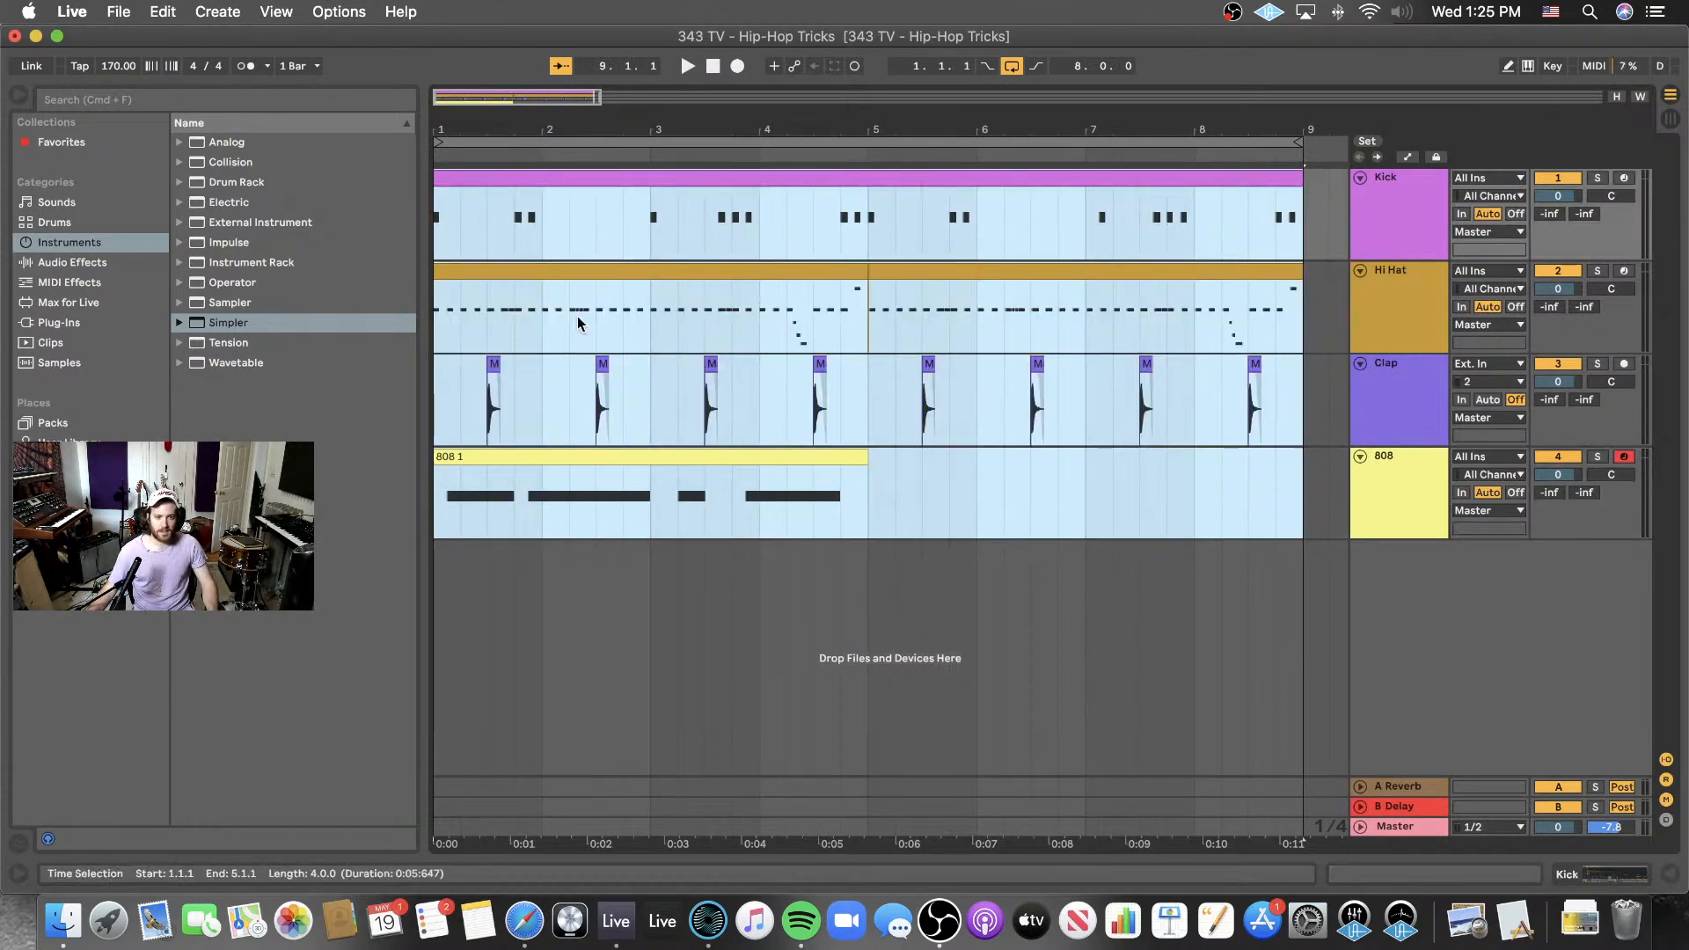
left_click(656, 424)
left_click(662, 452)
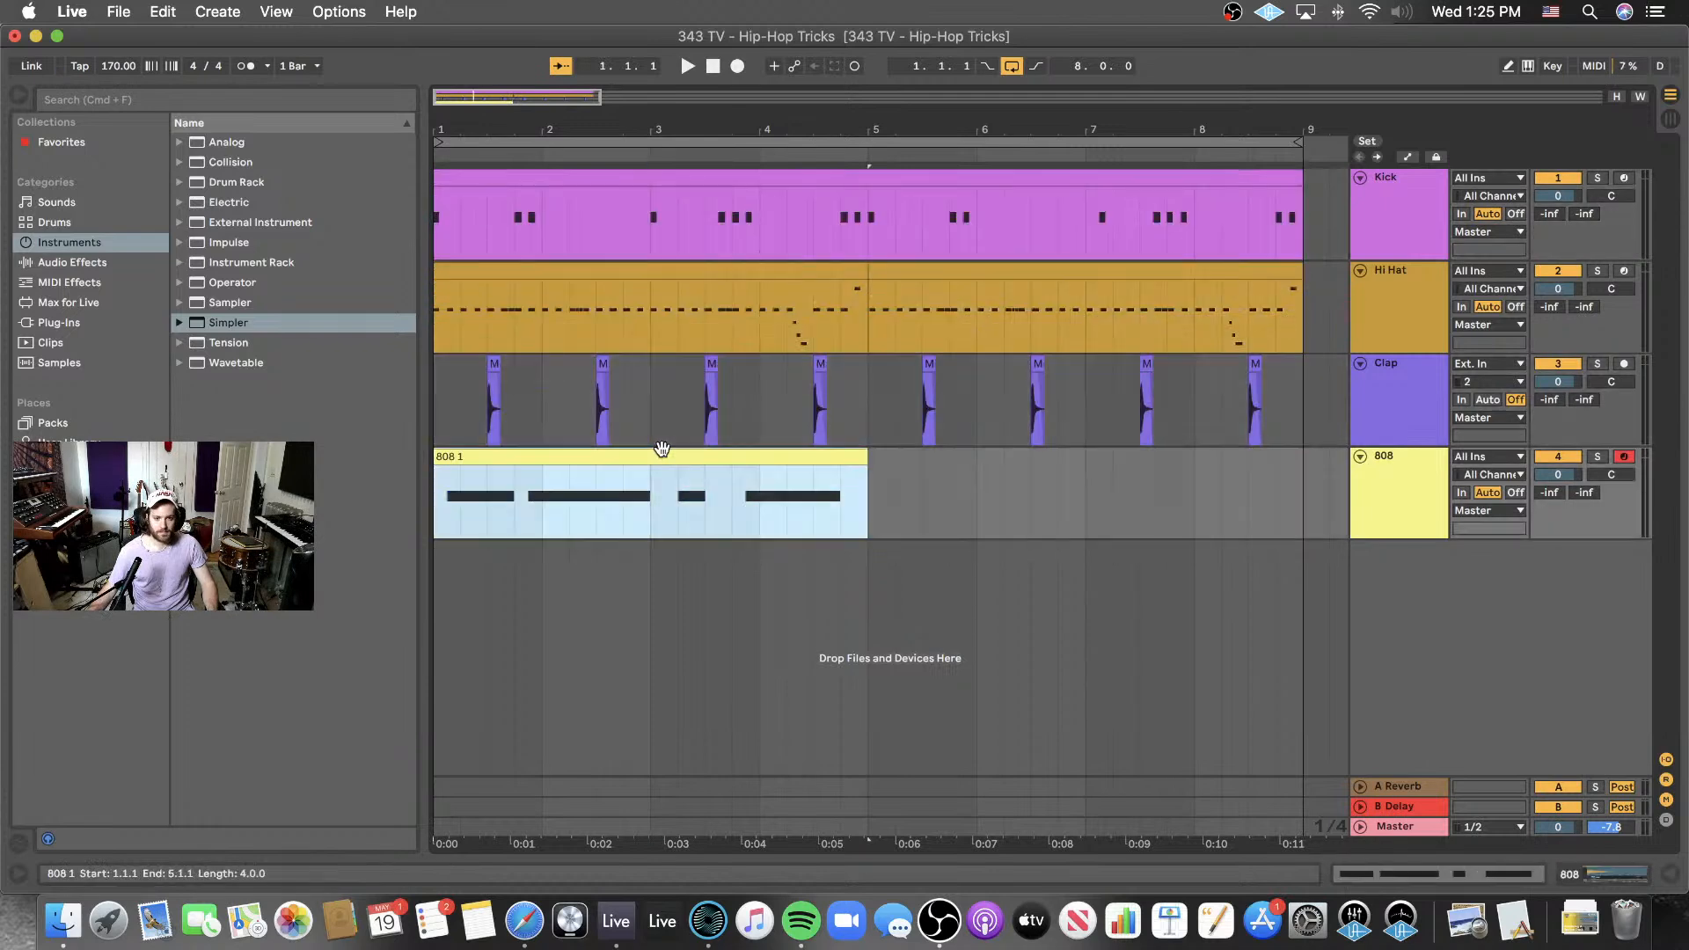
left_click(1391, 428)
left_click_drag(1394, 488, 1397, 272)
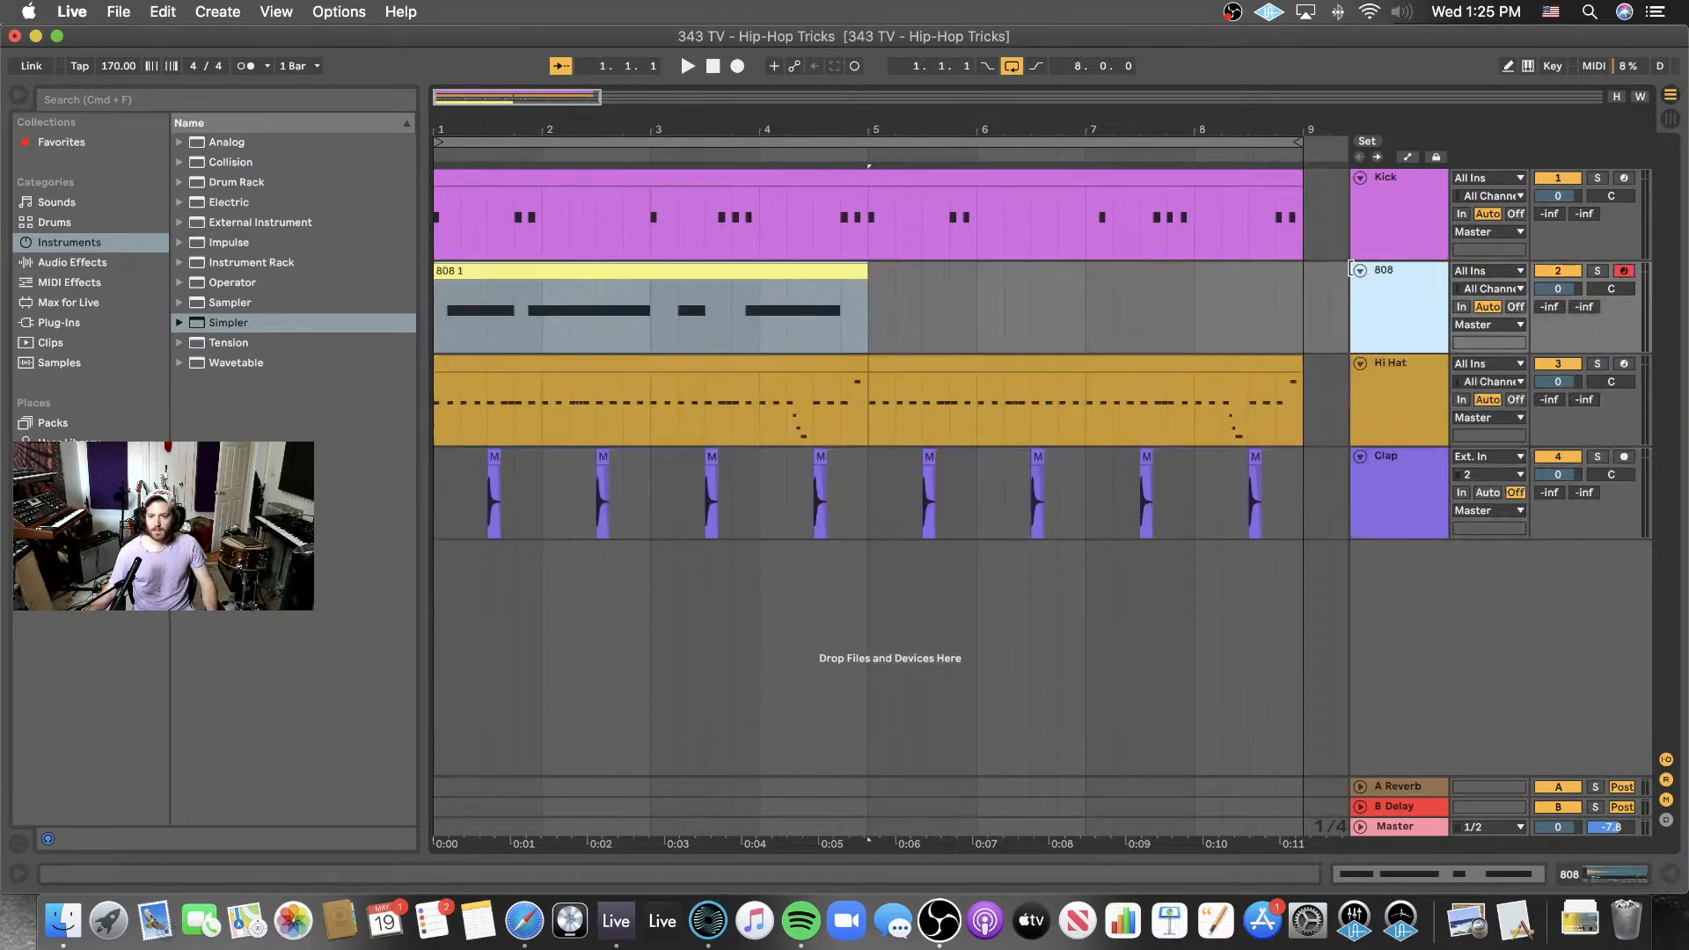
- Select the Kick and 808 clips across all eight bars and show their notes together in the note editor
double_click(530, 169)
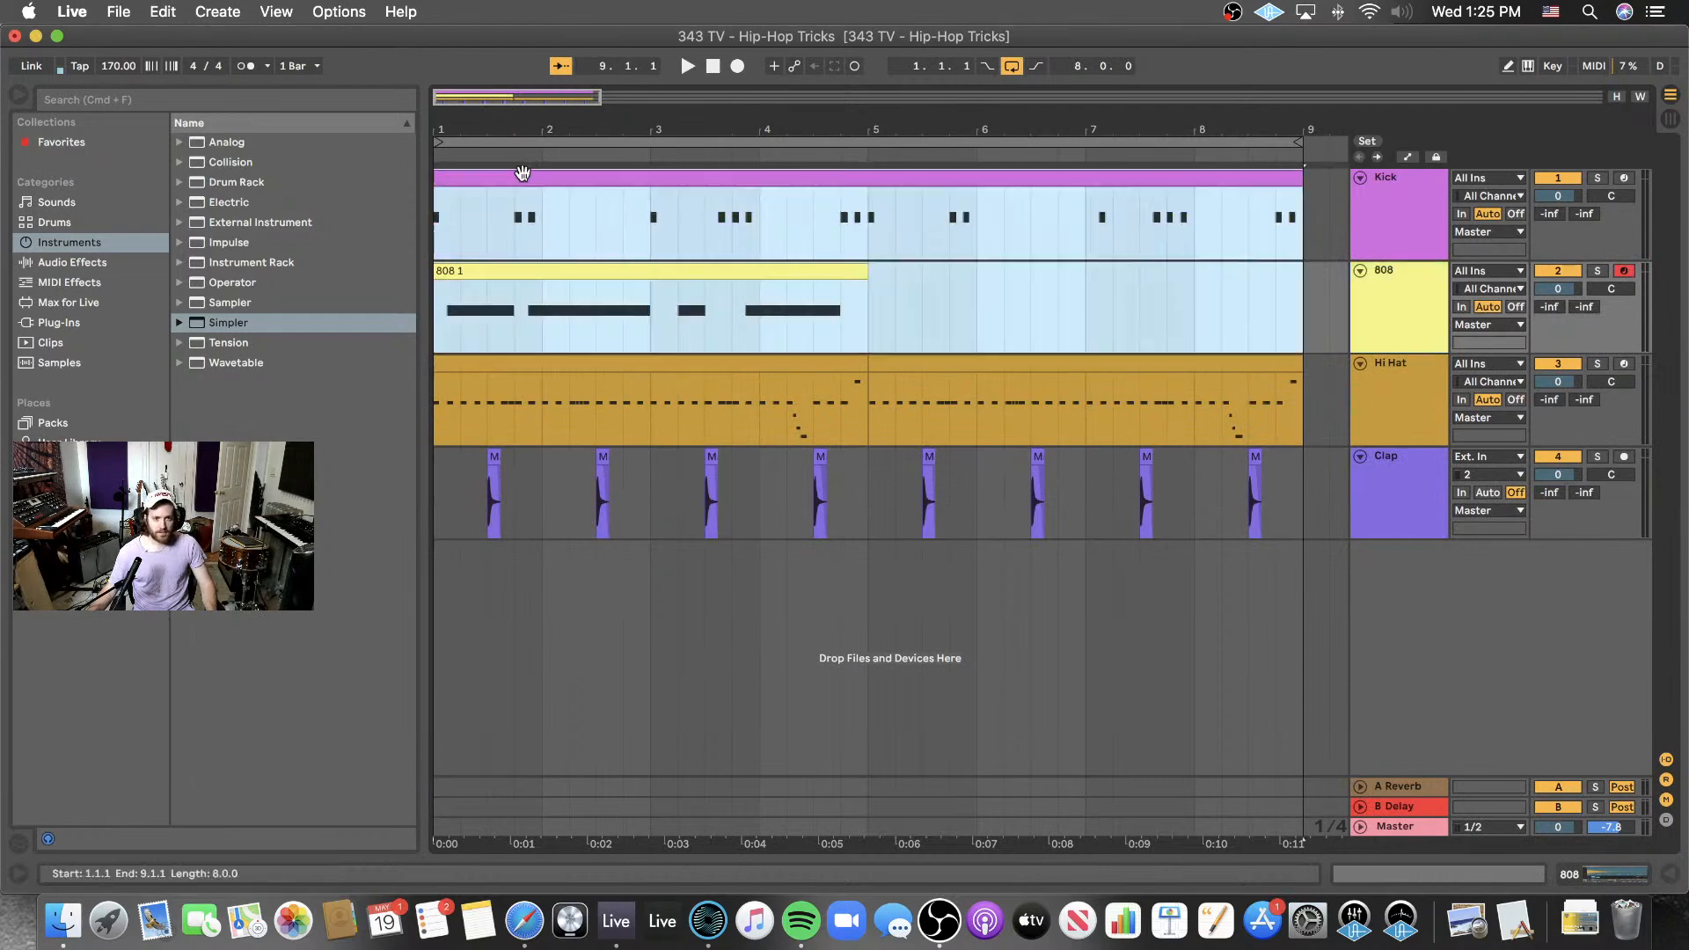
left_click(558, 279)
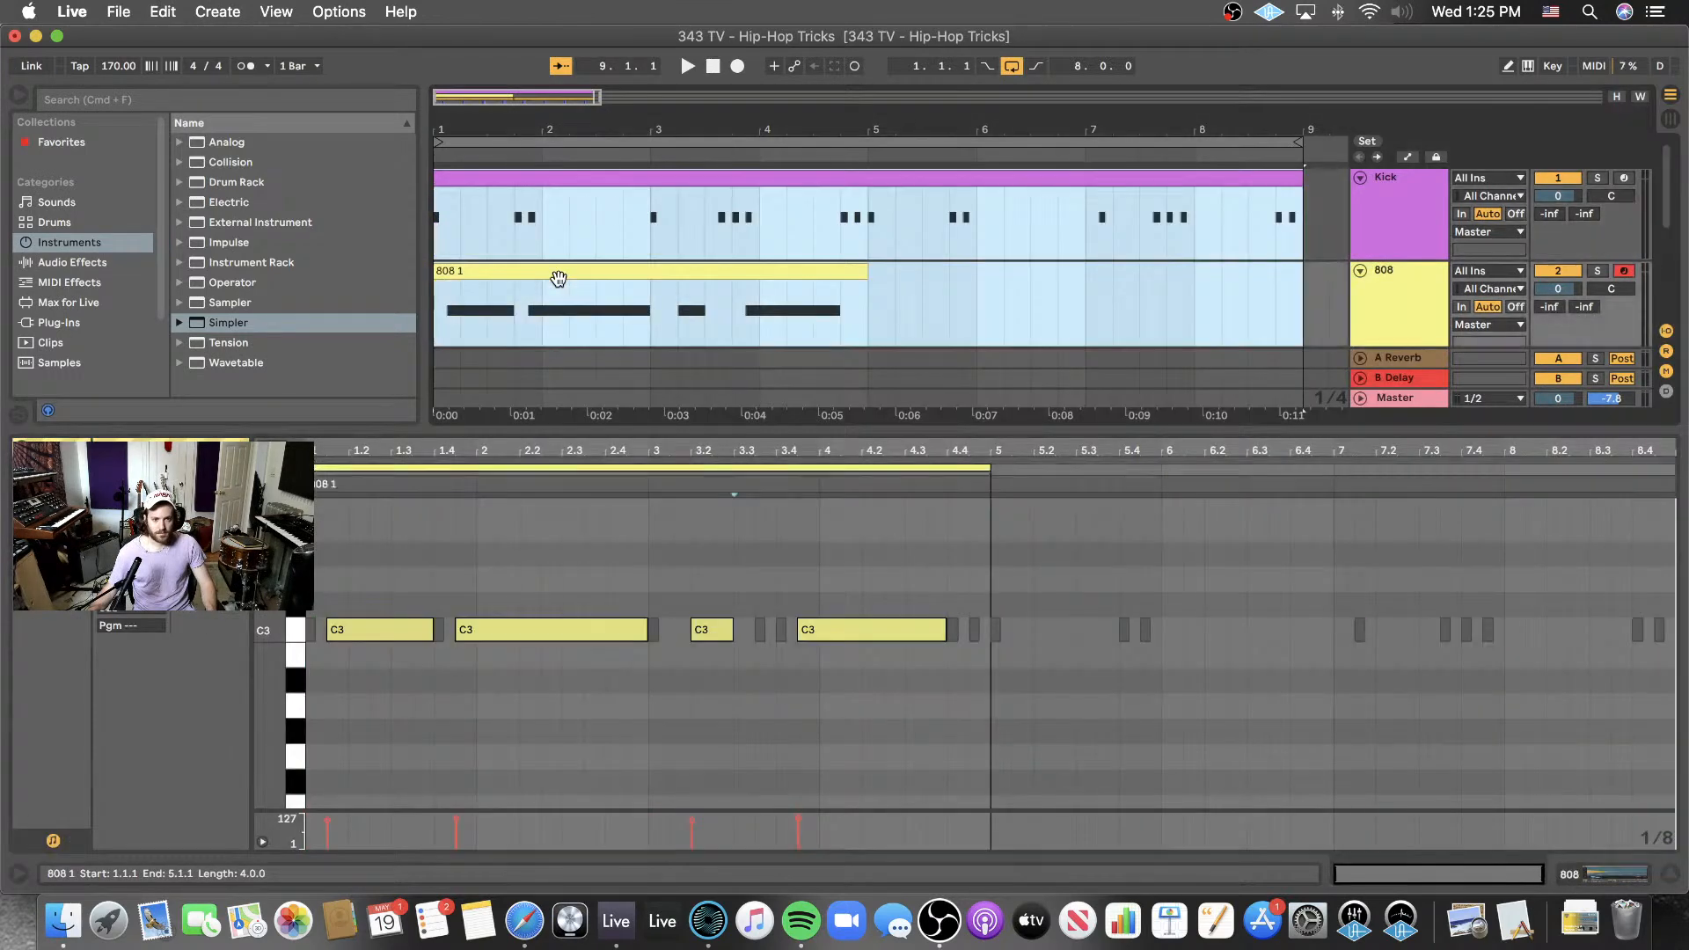
left_click(752, 624)
scroll(492, 594, "down", 2)
scroll(475, 615, "up", 4)
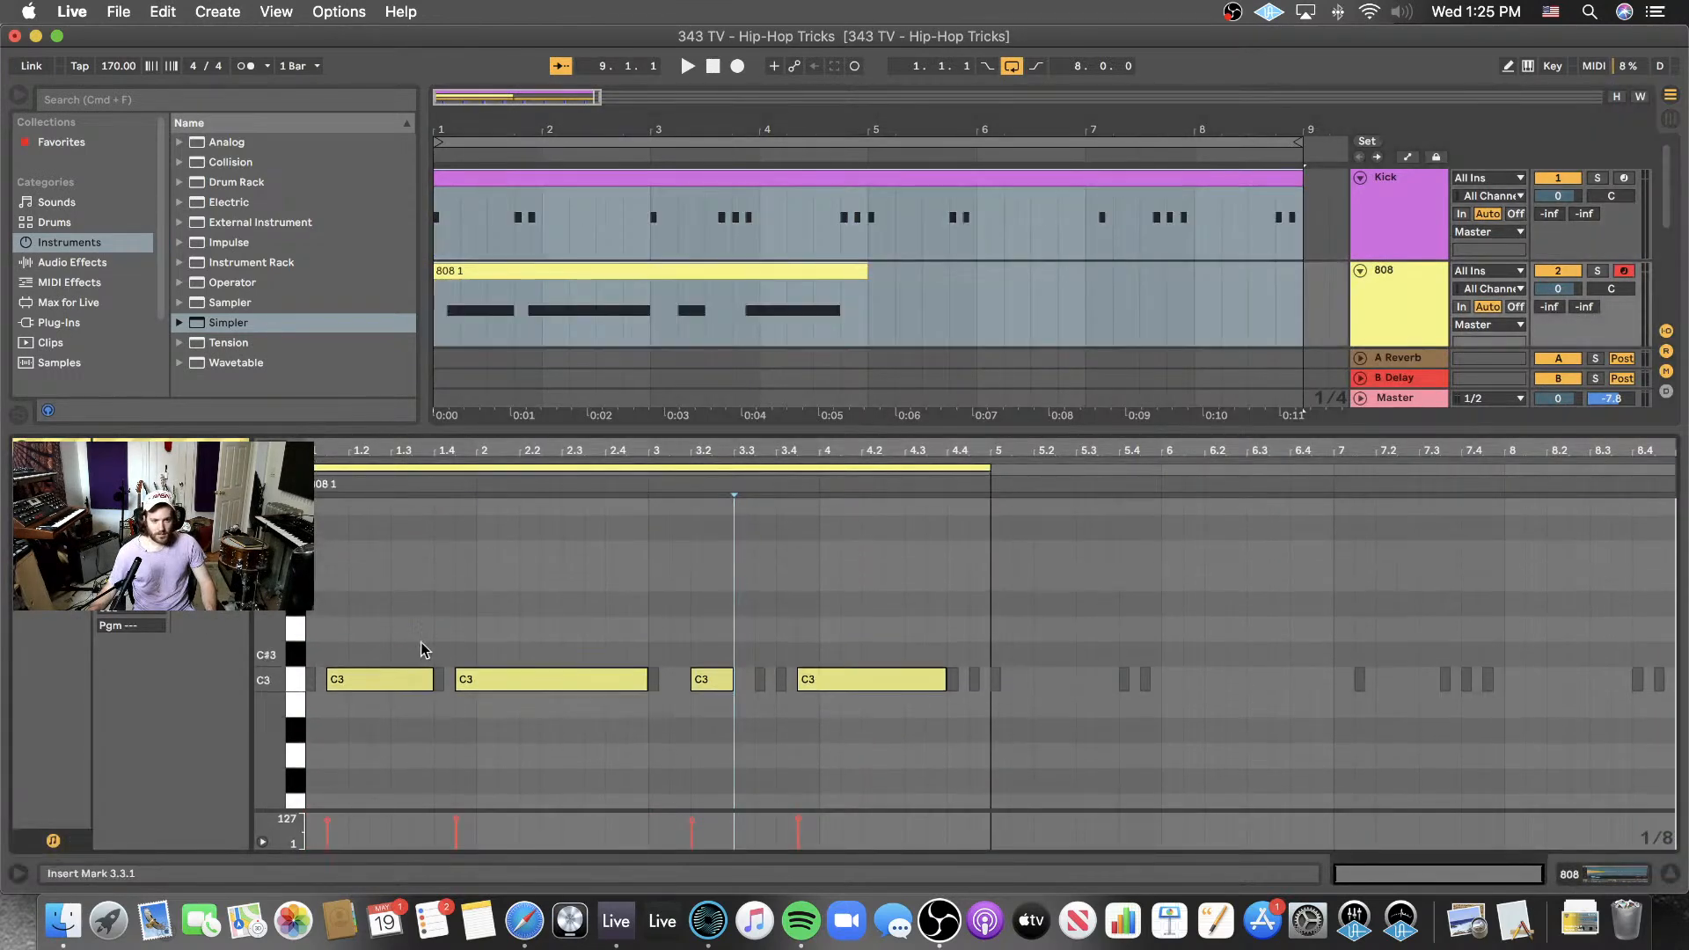
- Select the four 808 notes and transpose them up one semitone to C#3, clear of the kick notes
left_click(421, 678)
left_click(555, 677, "shift")
left_click(711, 679, "shift")
left_click(856, 686, "shift")
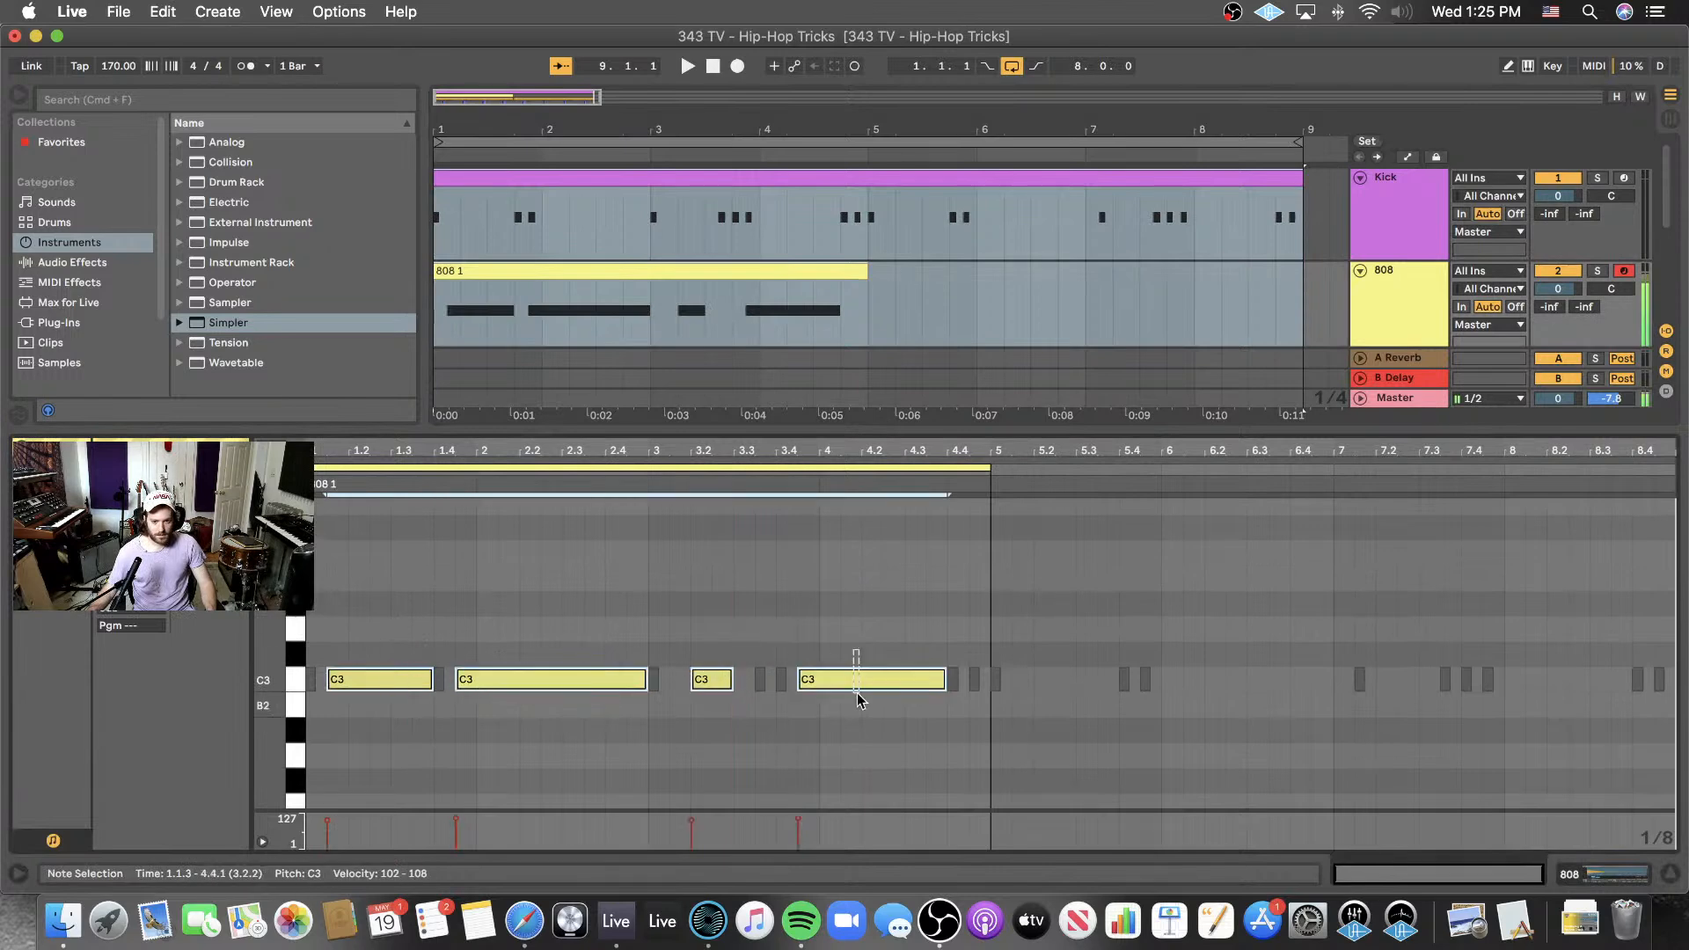
key("Up")
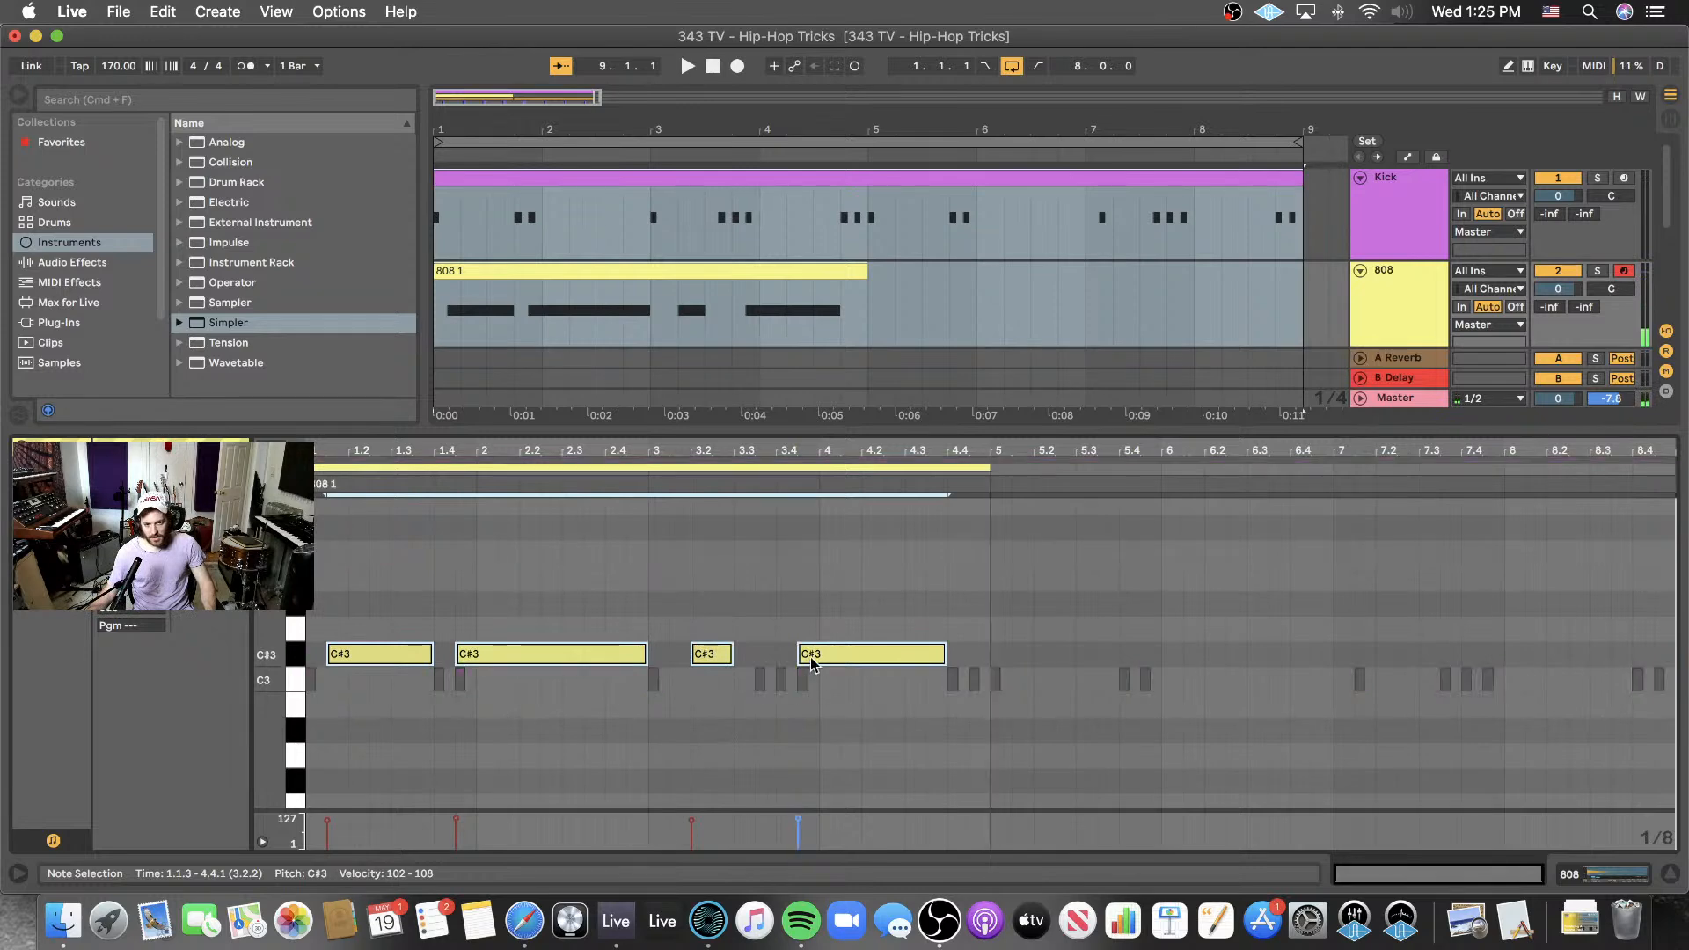
- Compare the 808 note starts with the kick notes beneath them and transpose the 808 notes back to C3
left_click(462, 679)
left_click(481, 653)
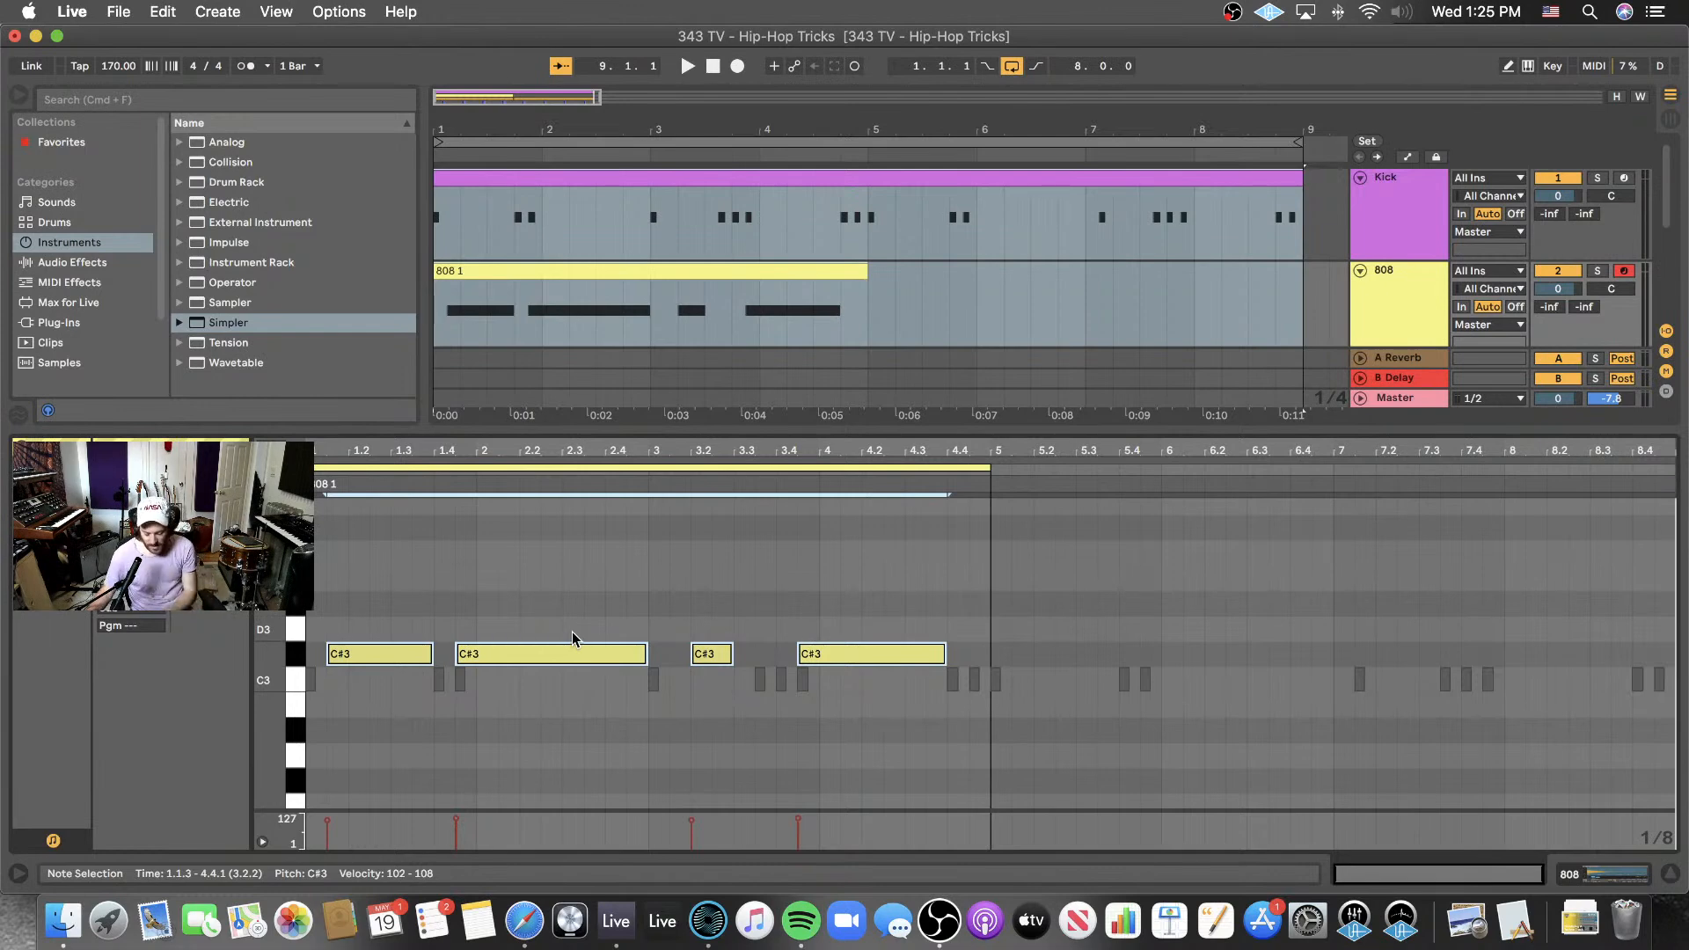
left_click(803, 677)
left_click(829, 683)
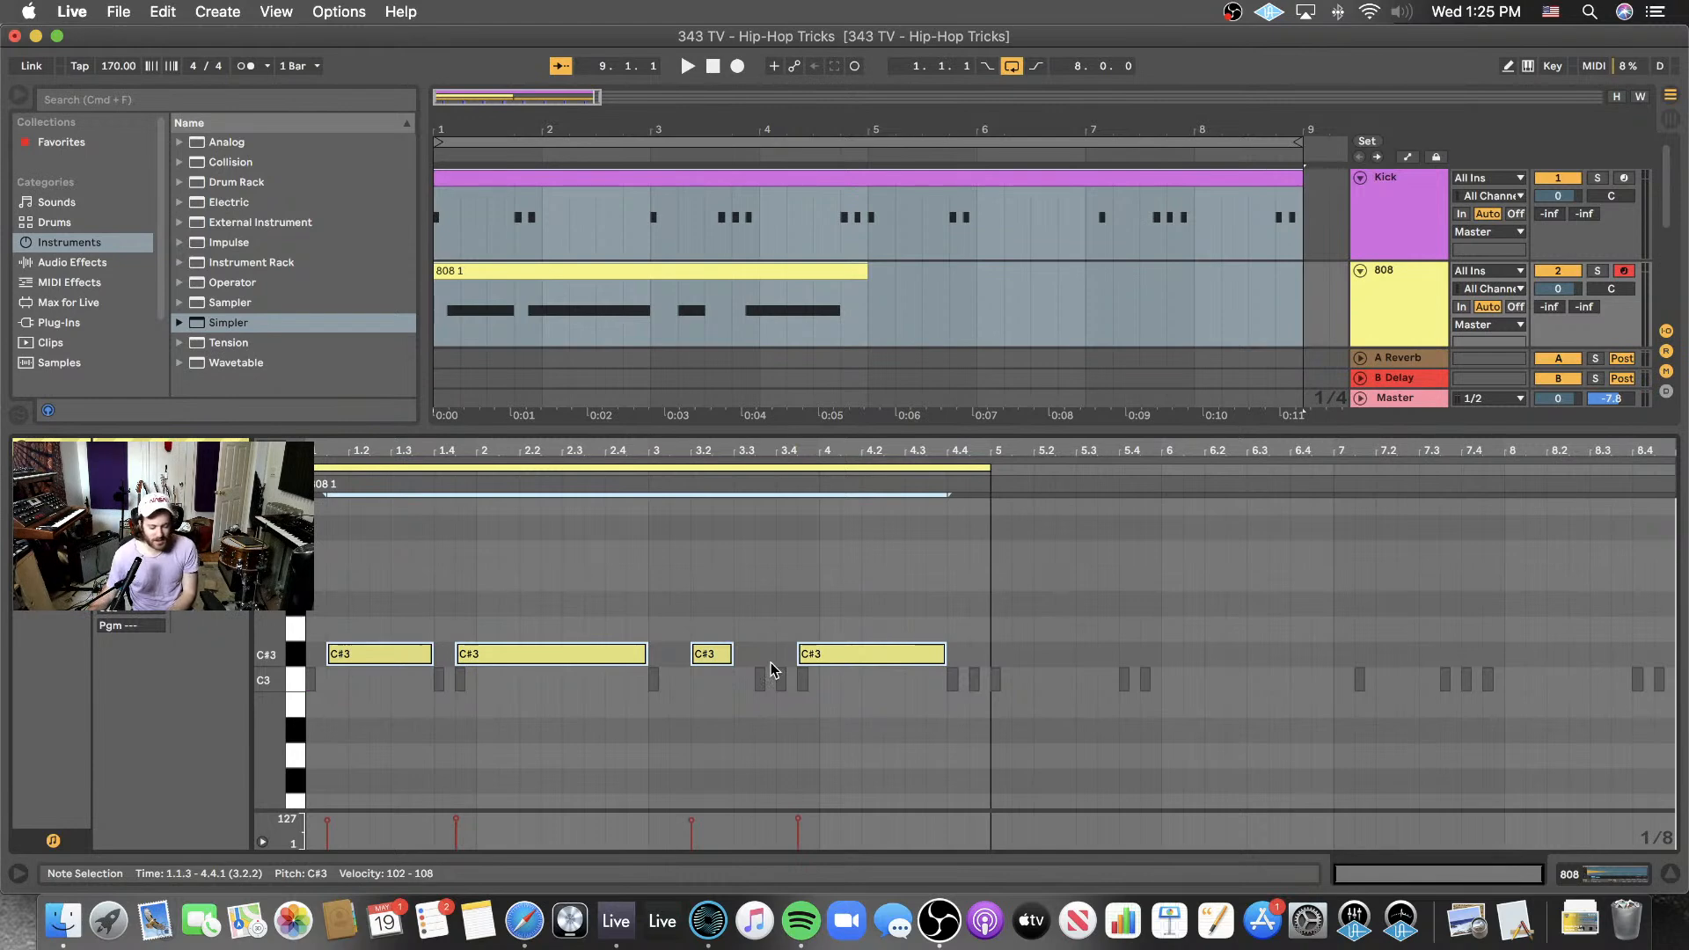
key("Down")
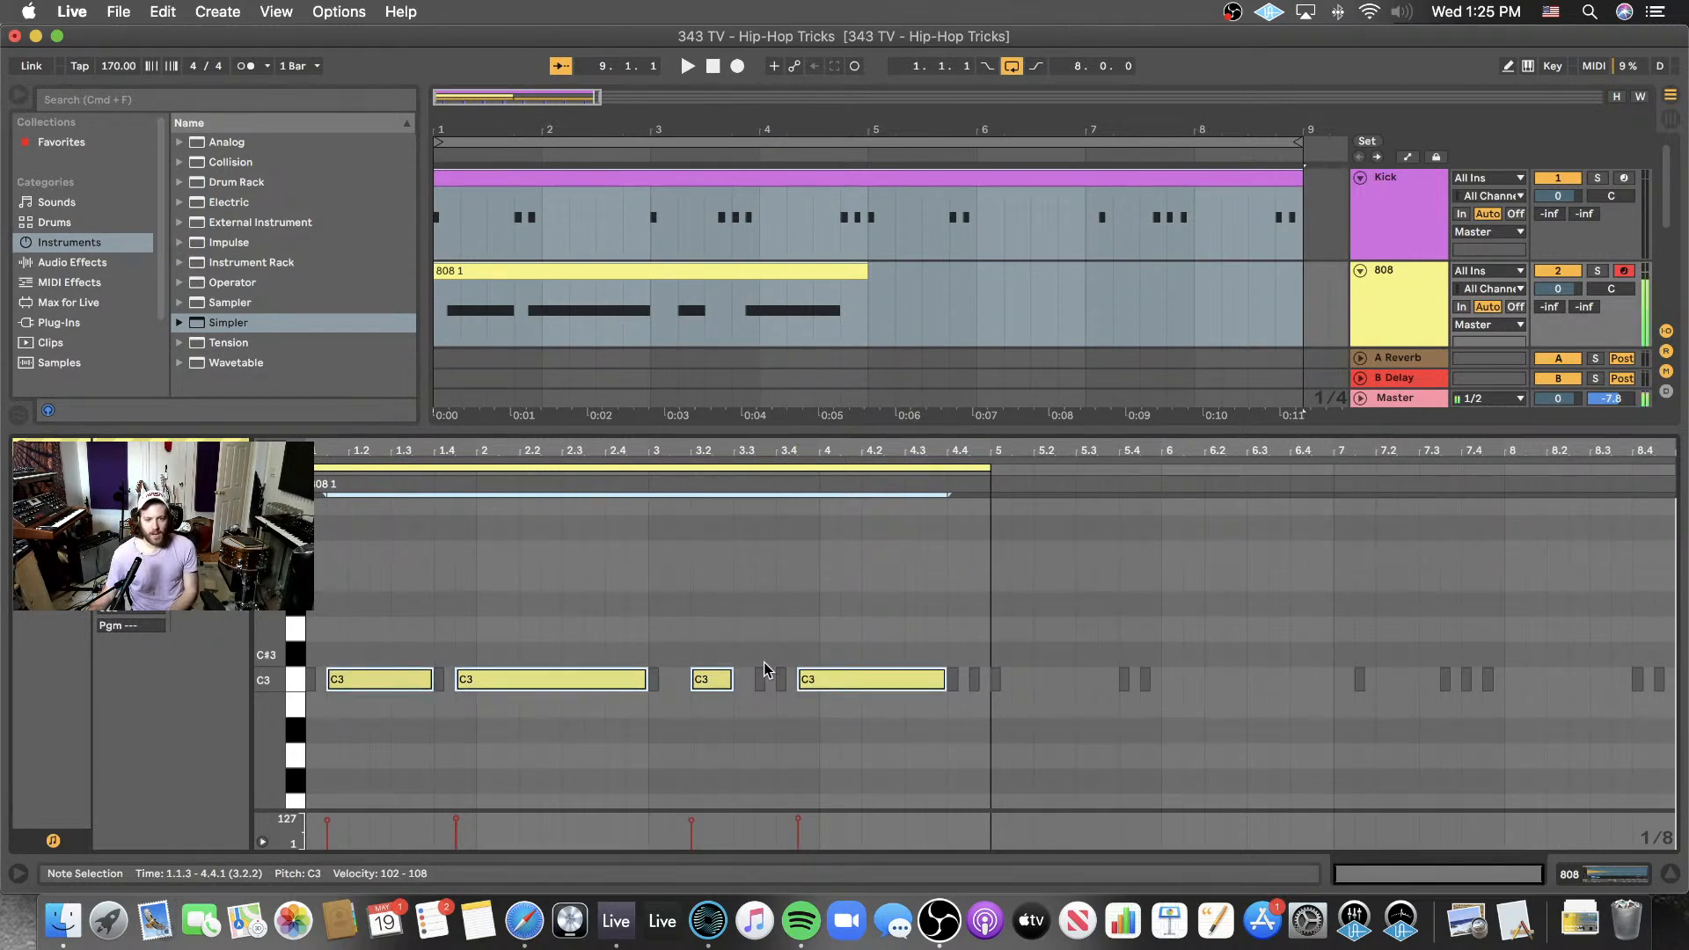
- Hide the note editor and disarm the 808 track, playing the beat from bar 5 and again from bar 1
left_click(733, 625)
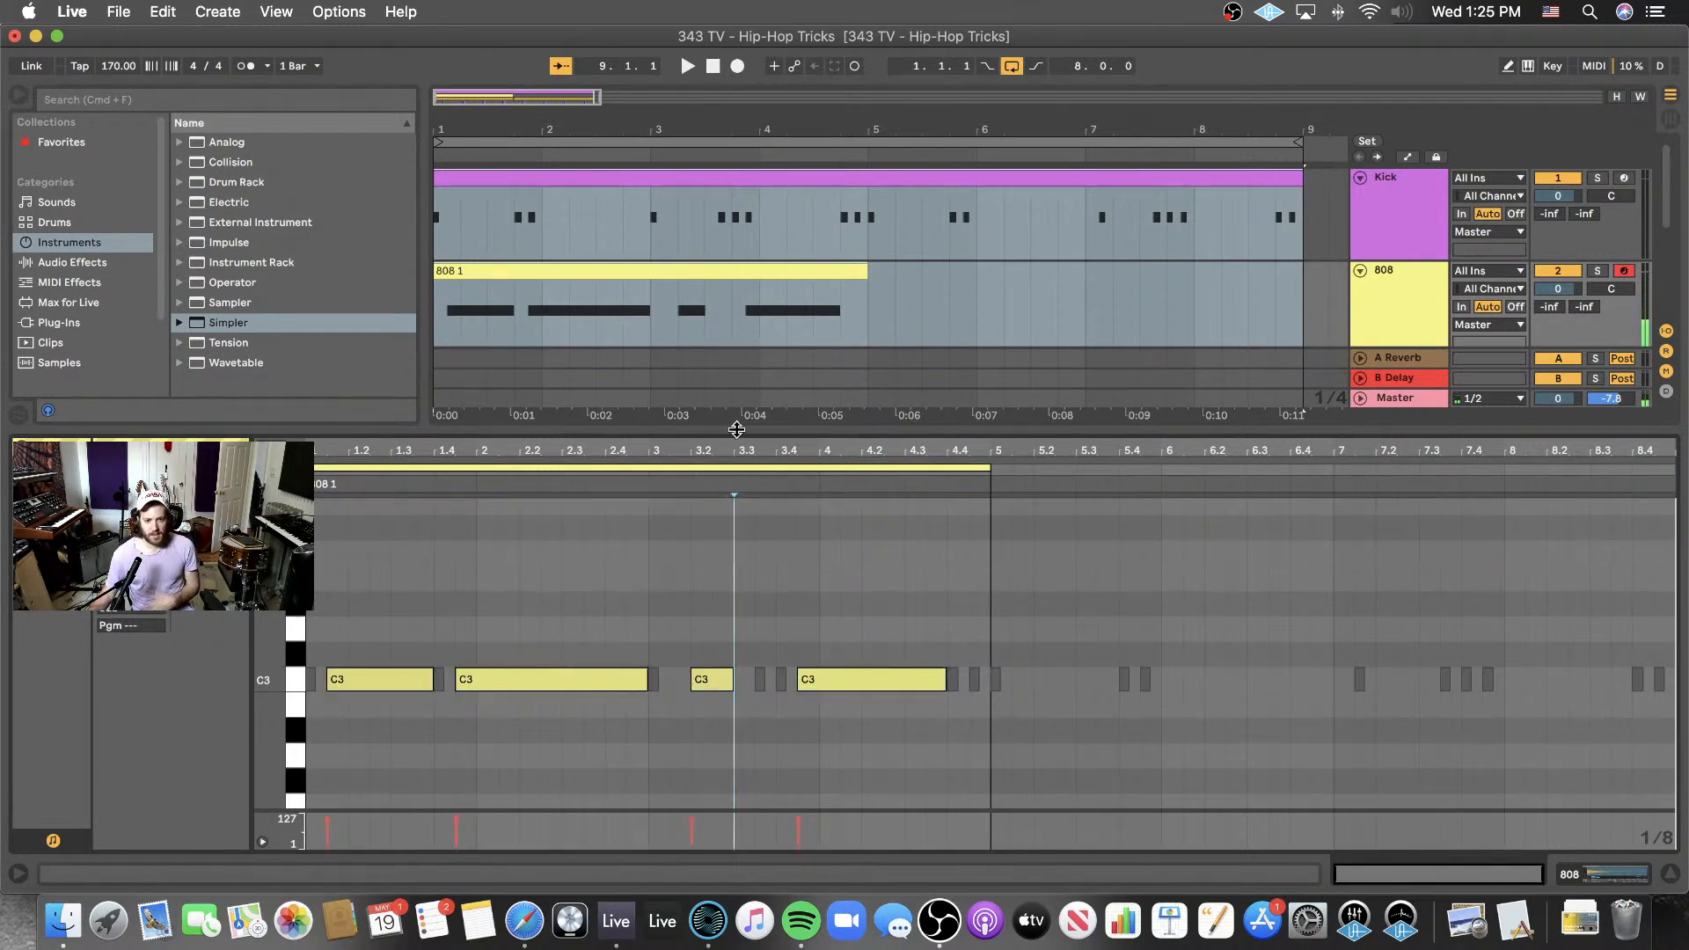
key("super+alt+l")
left_click(873, 342)
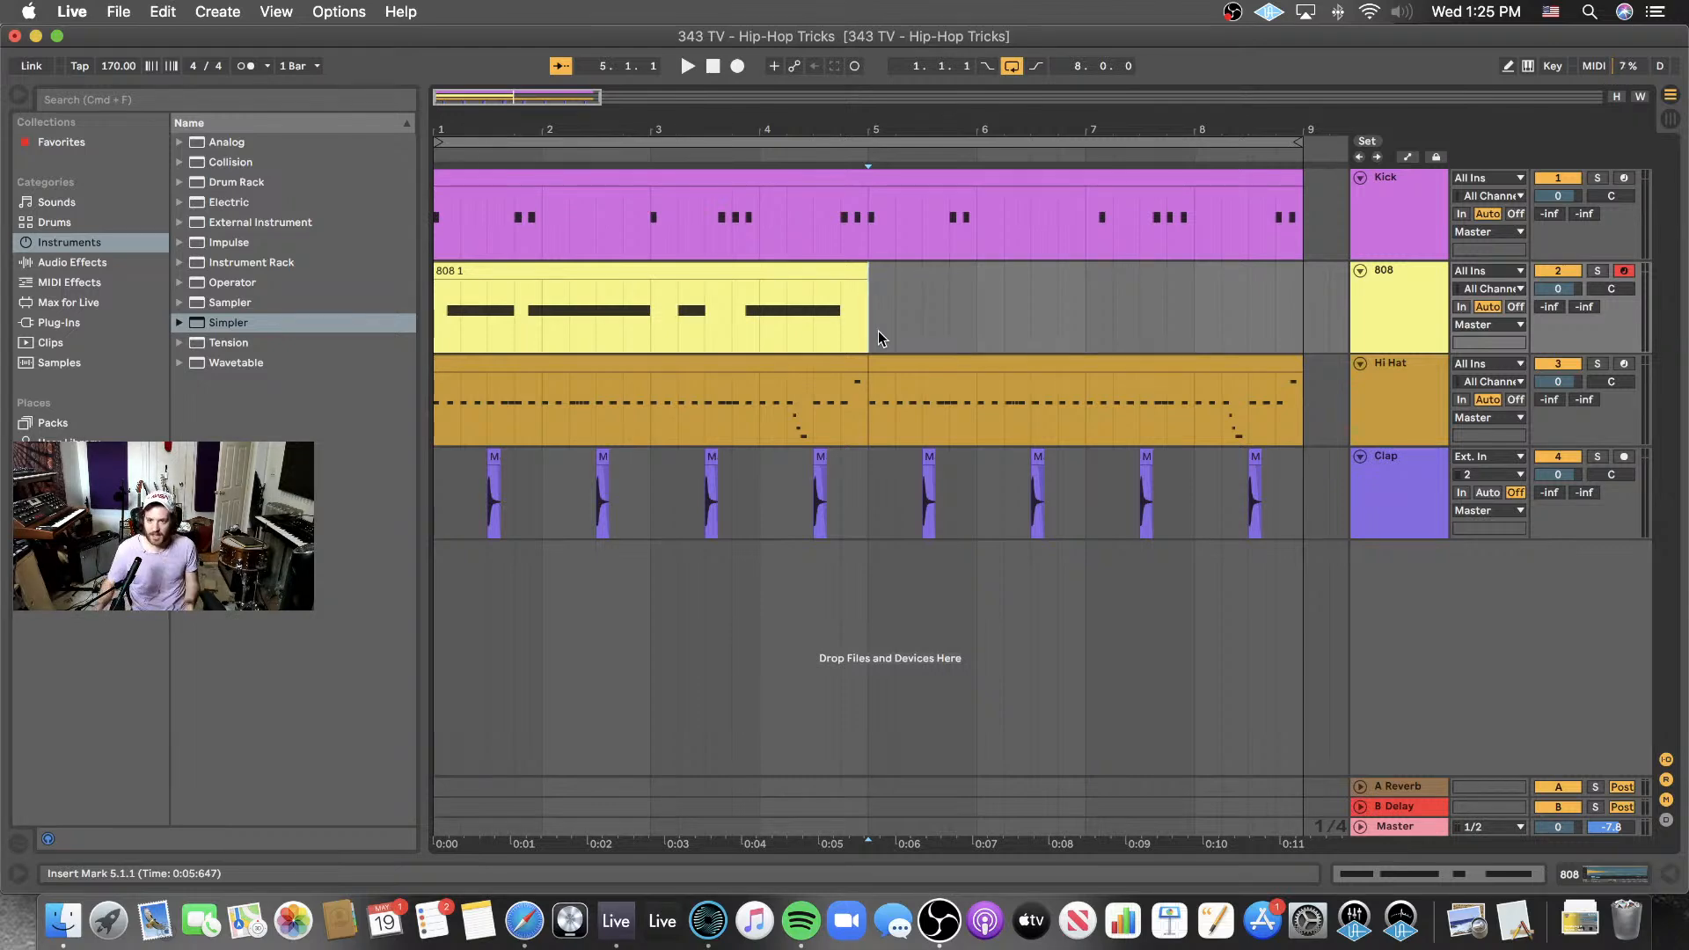
key("space")
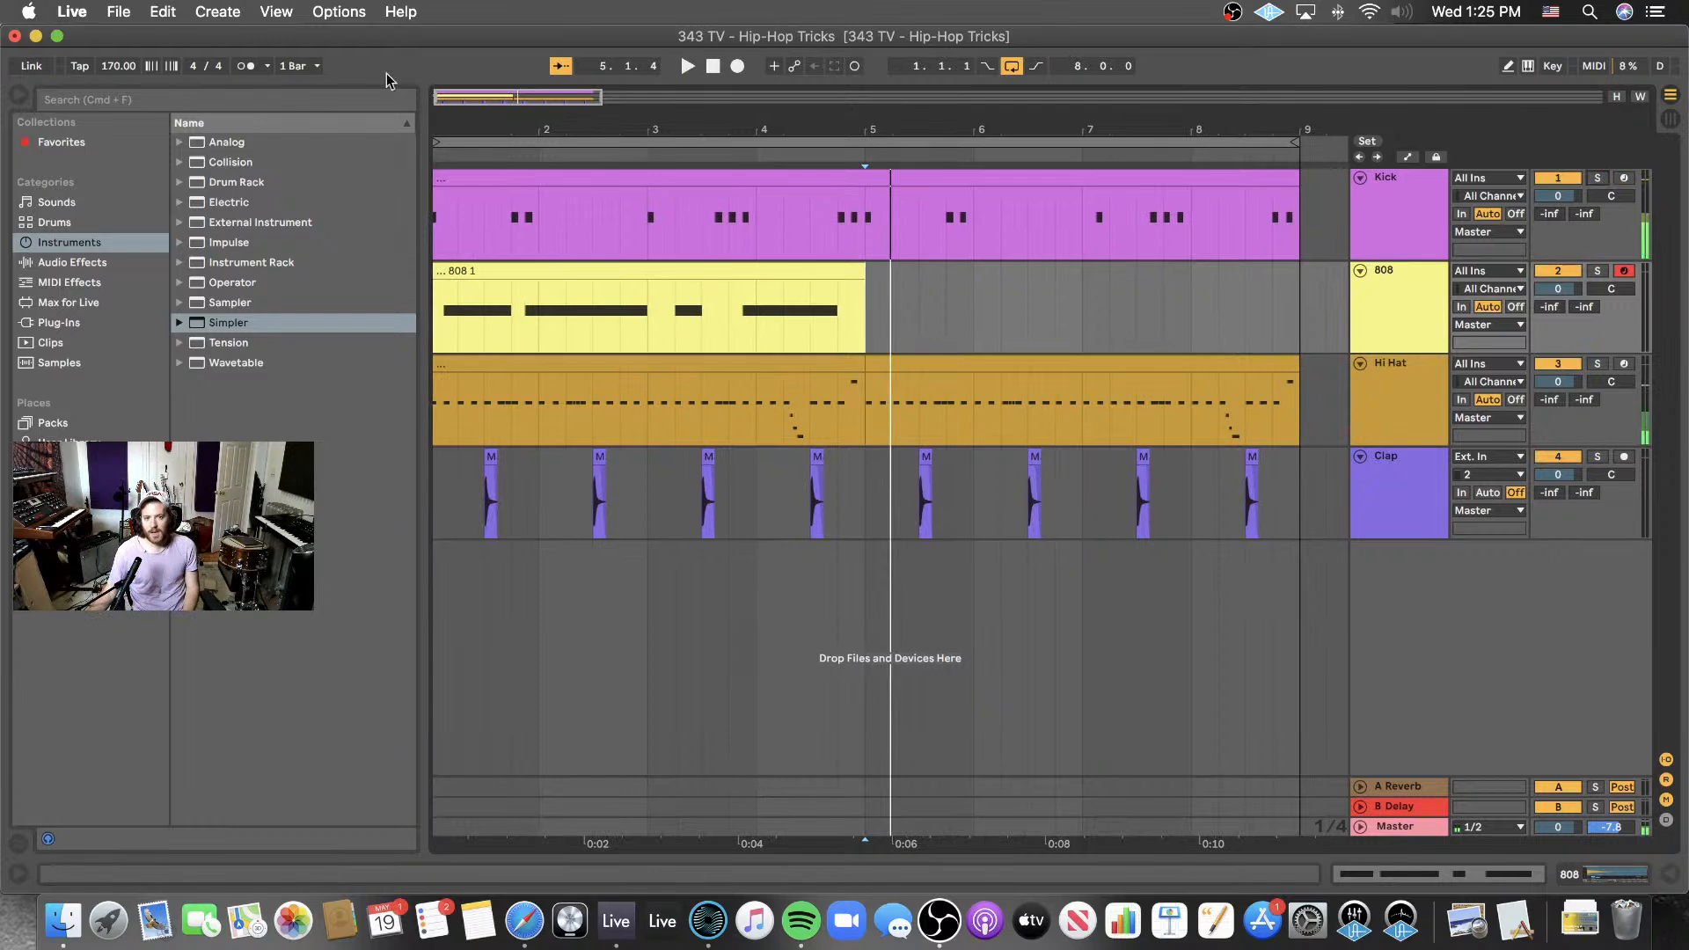
double_click(713, 66)
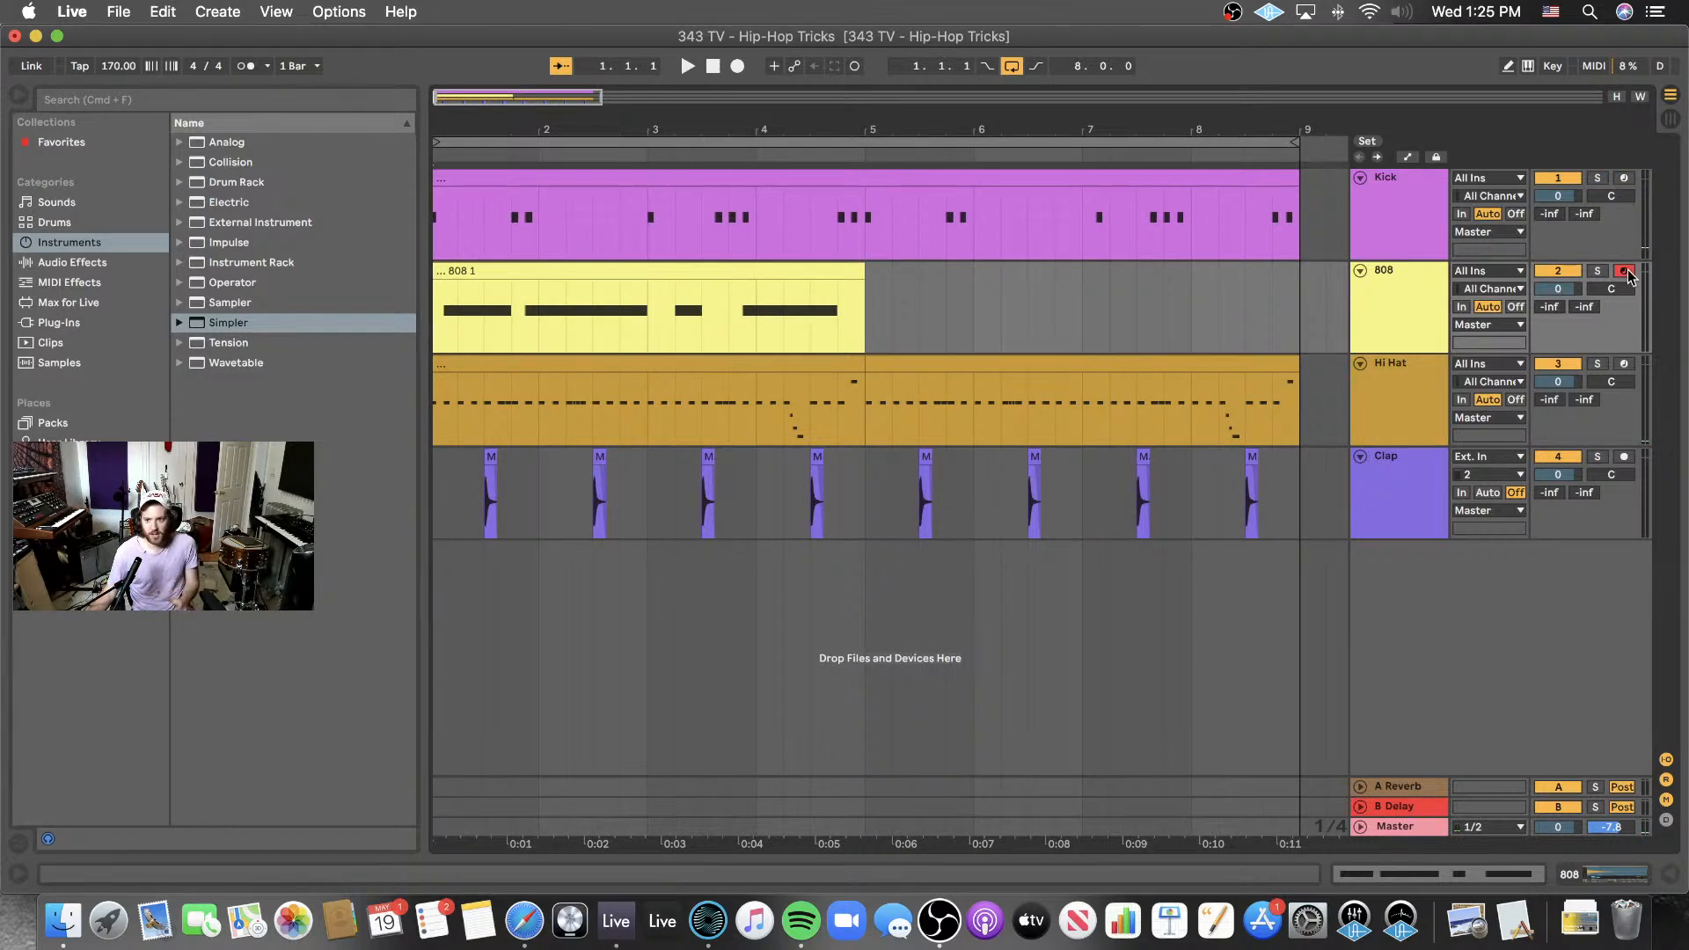
key("space")
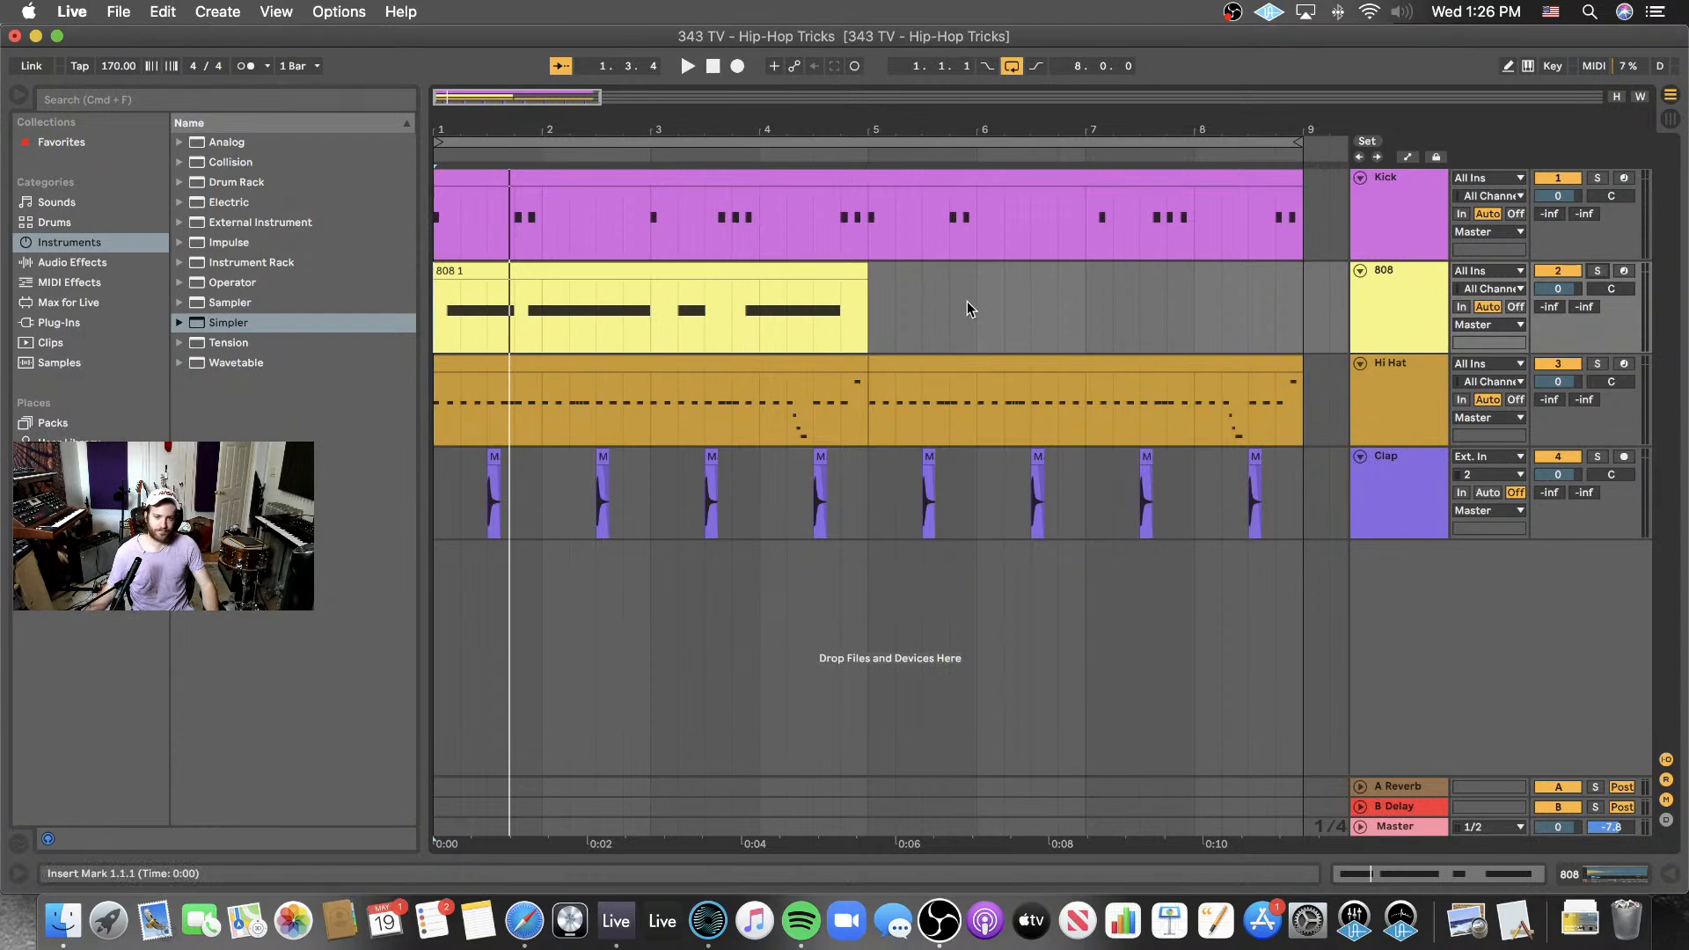
- Play the beat and duplicate the four-bar 808 clip so the copy fills bars 5 to 8
left_click(698, 268)
key("space")
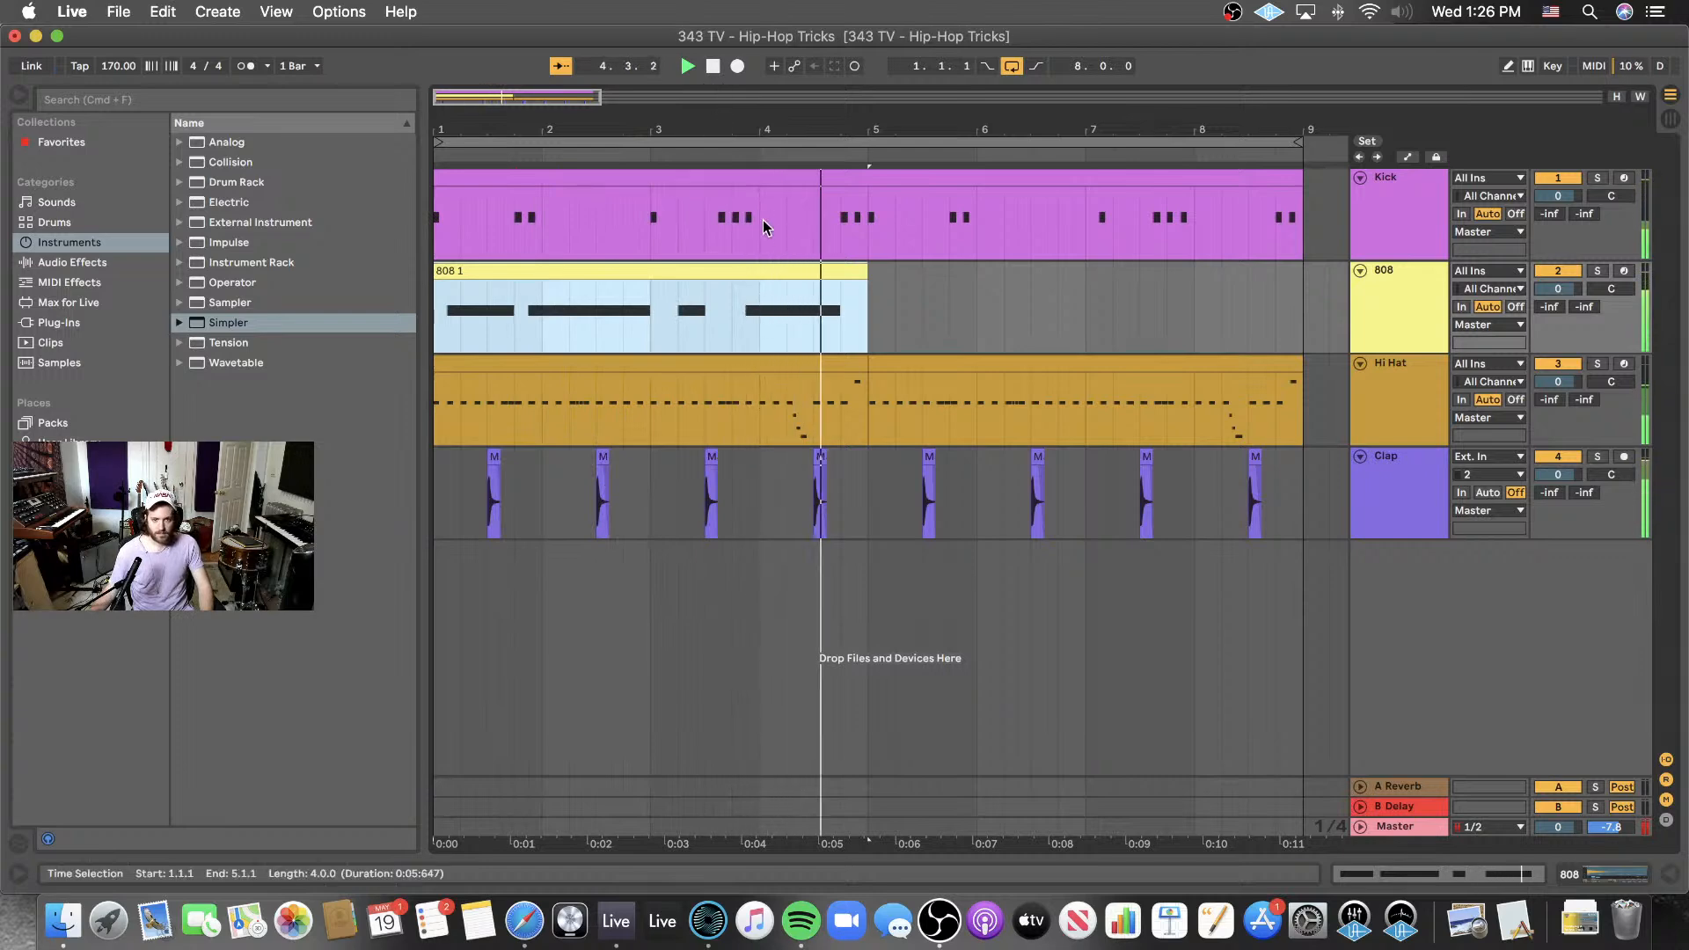
key("space")
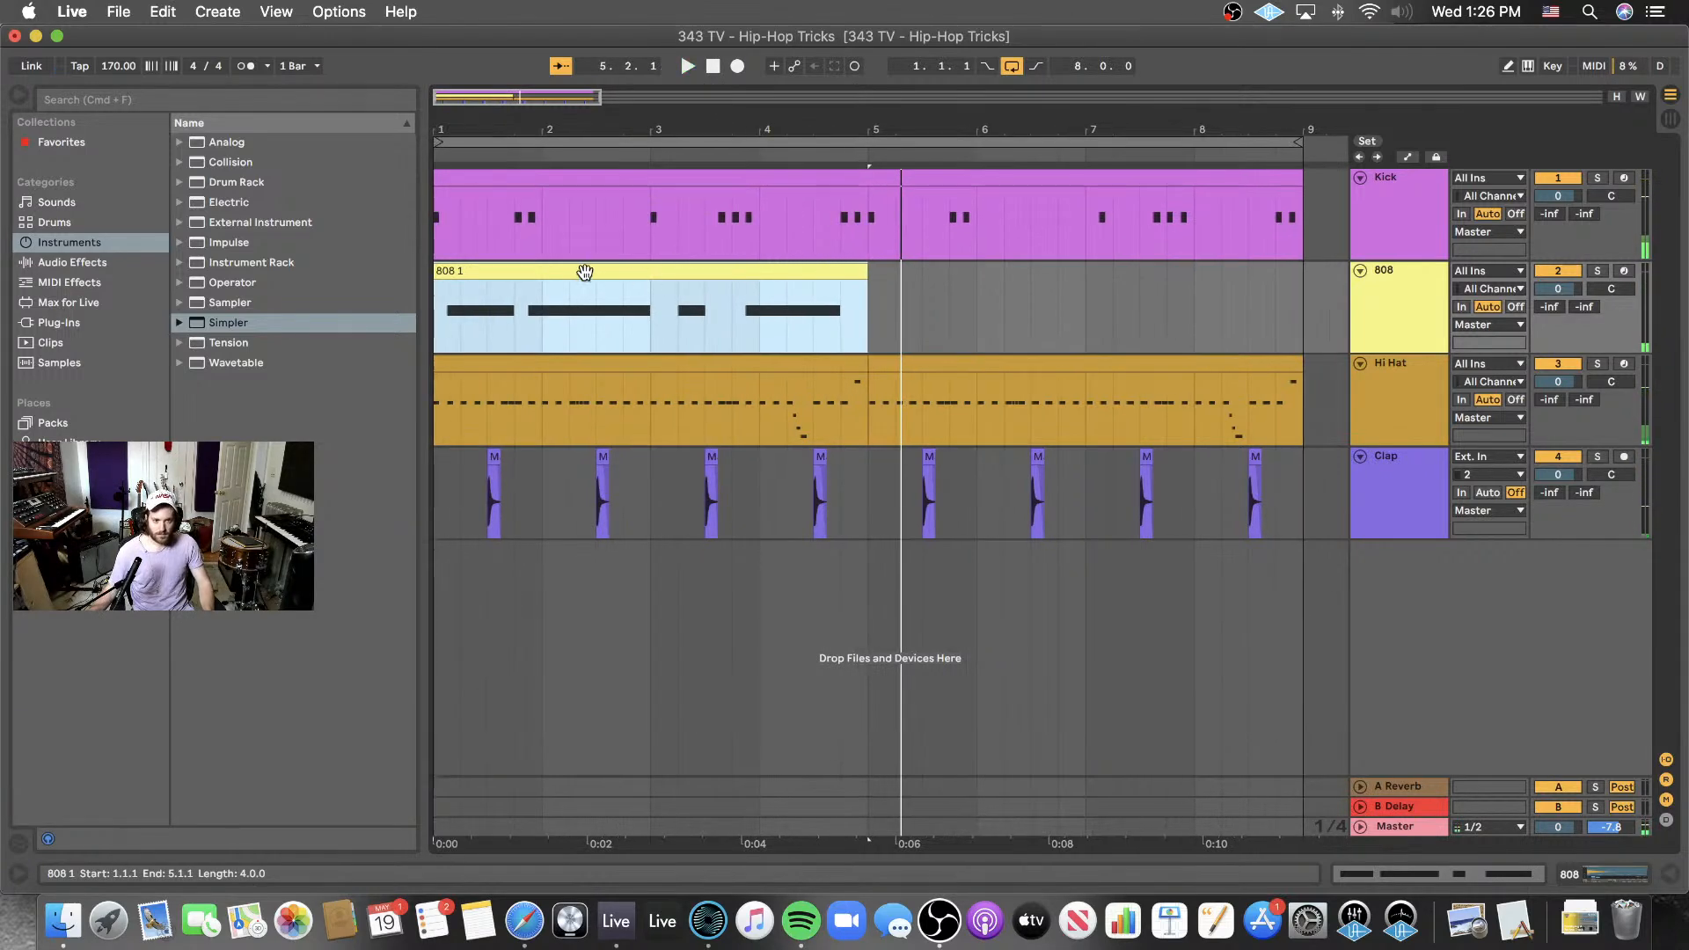
key("super+d")
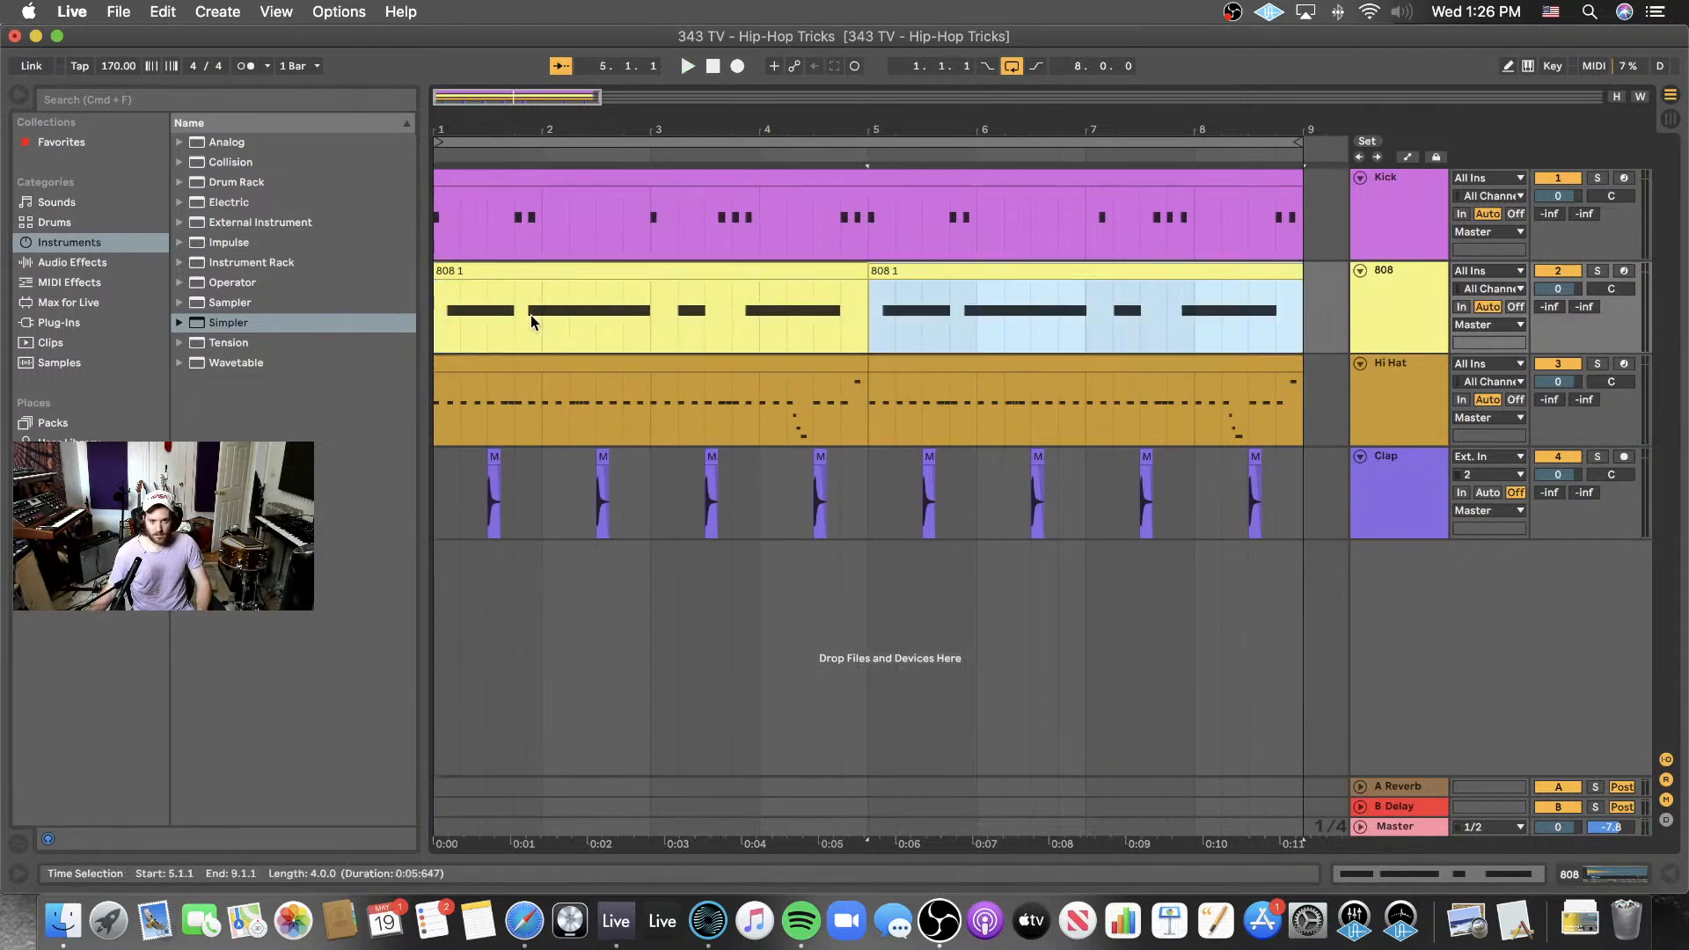
- Play the beat from bar 1 and open the notes of the duplicated 808 clip
left_click(438, 331)
key("space")
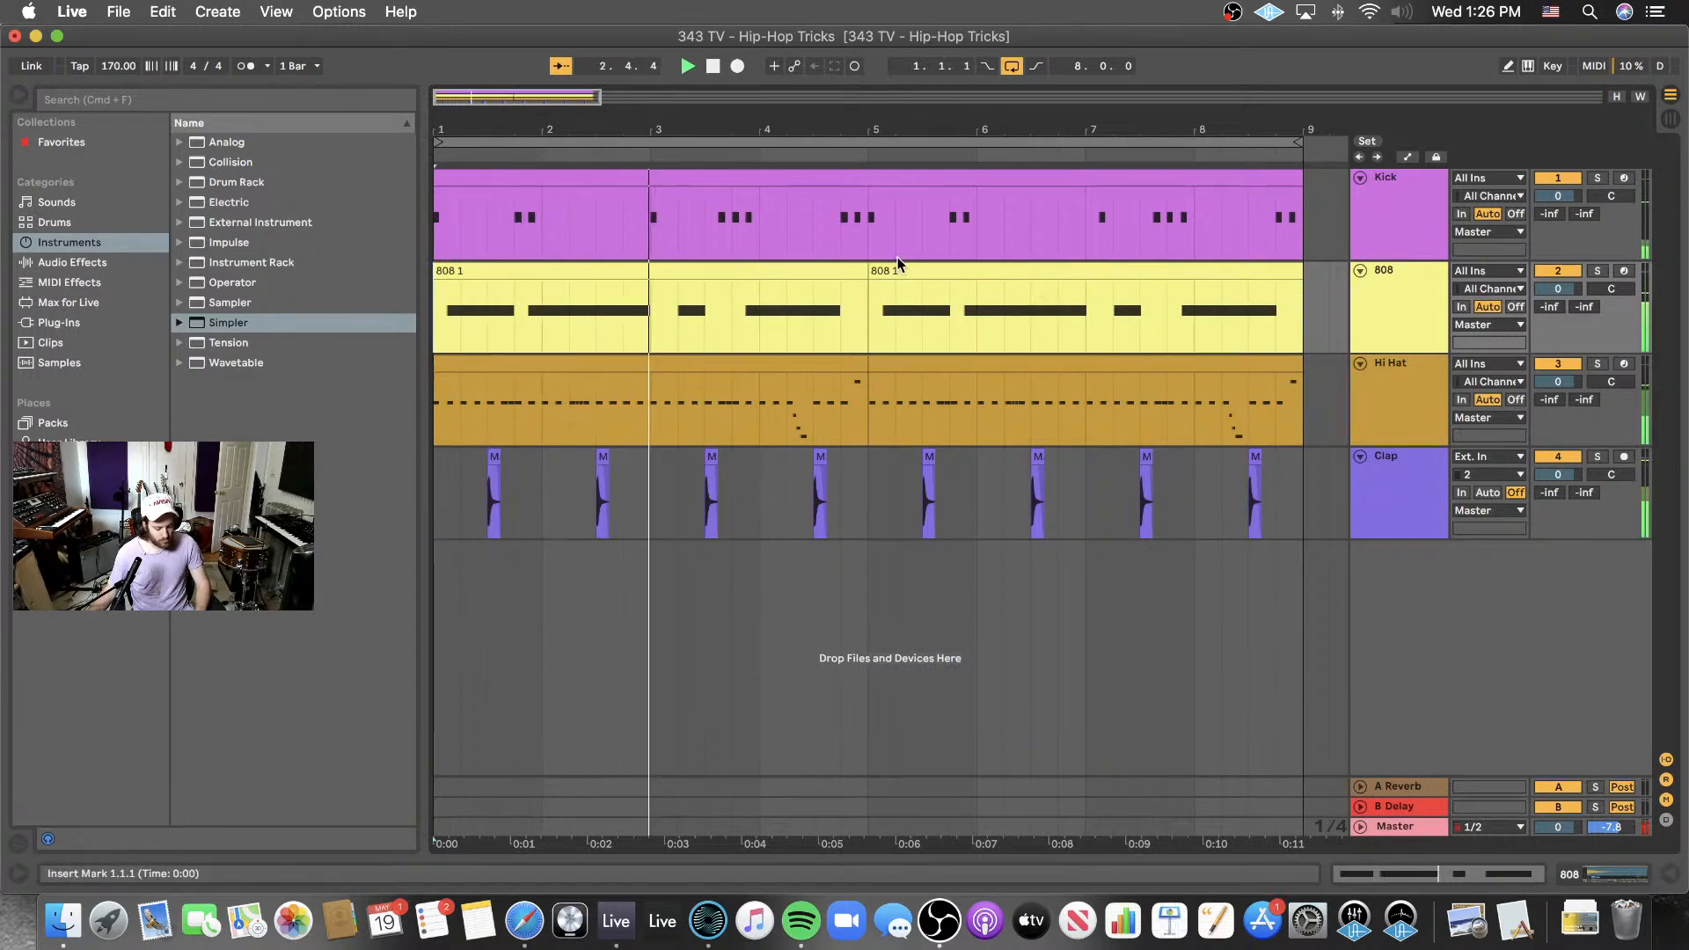
double_click(1032, 286)
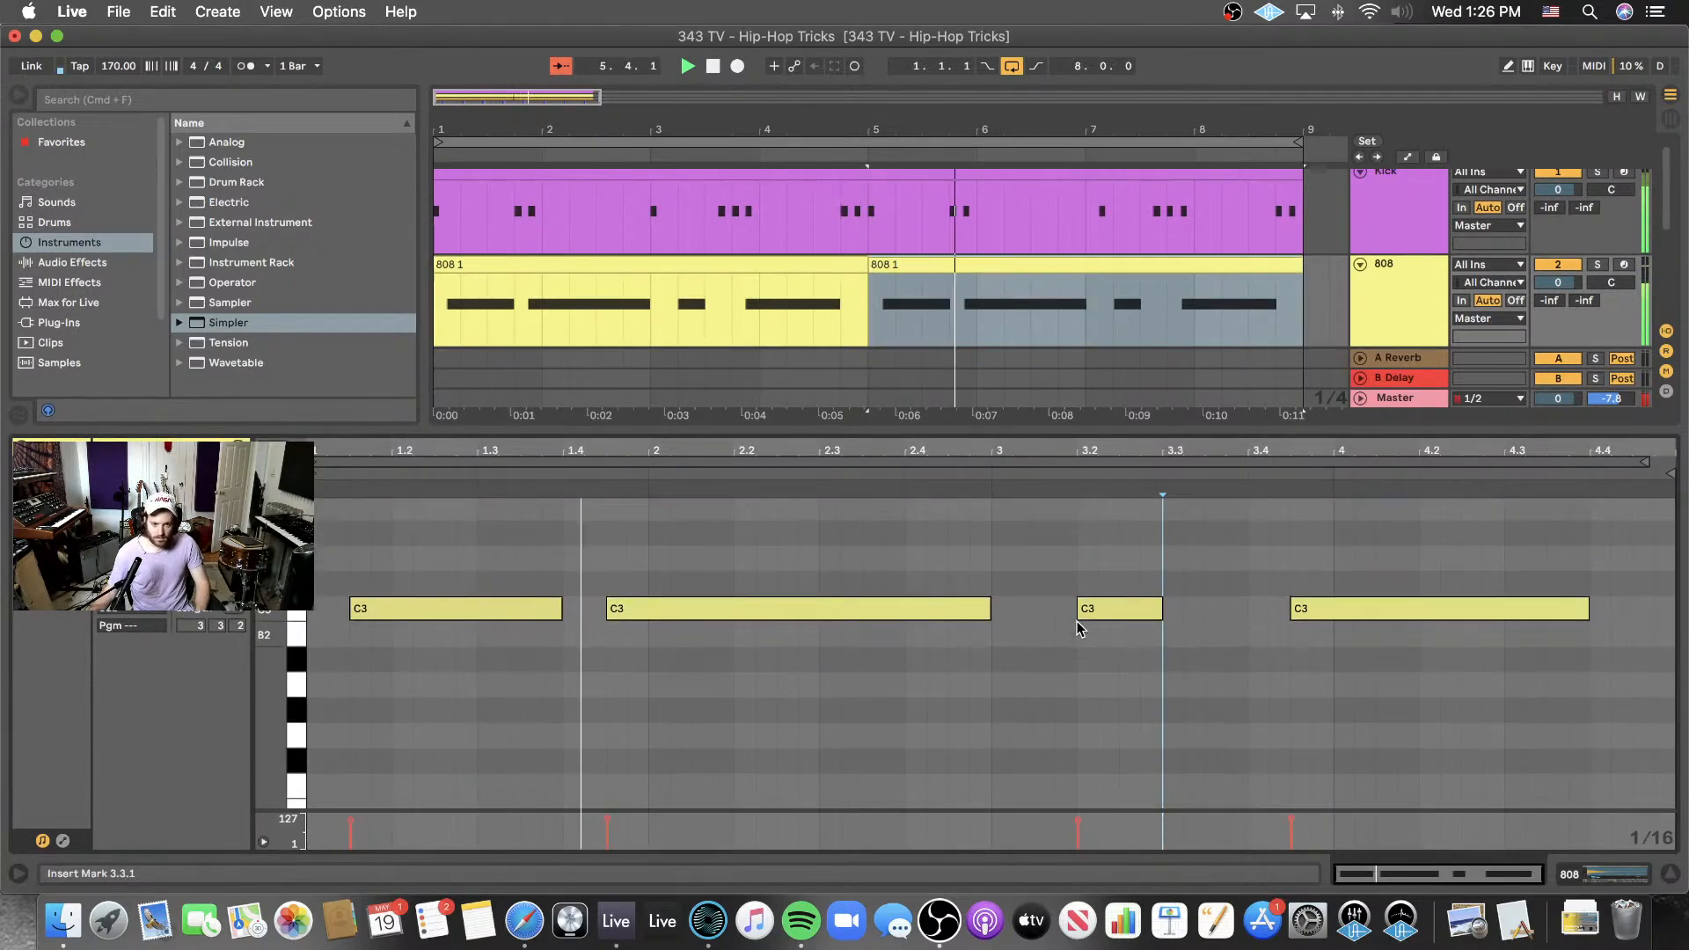
left_click(1085, 605)
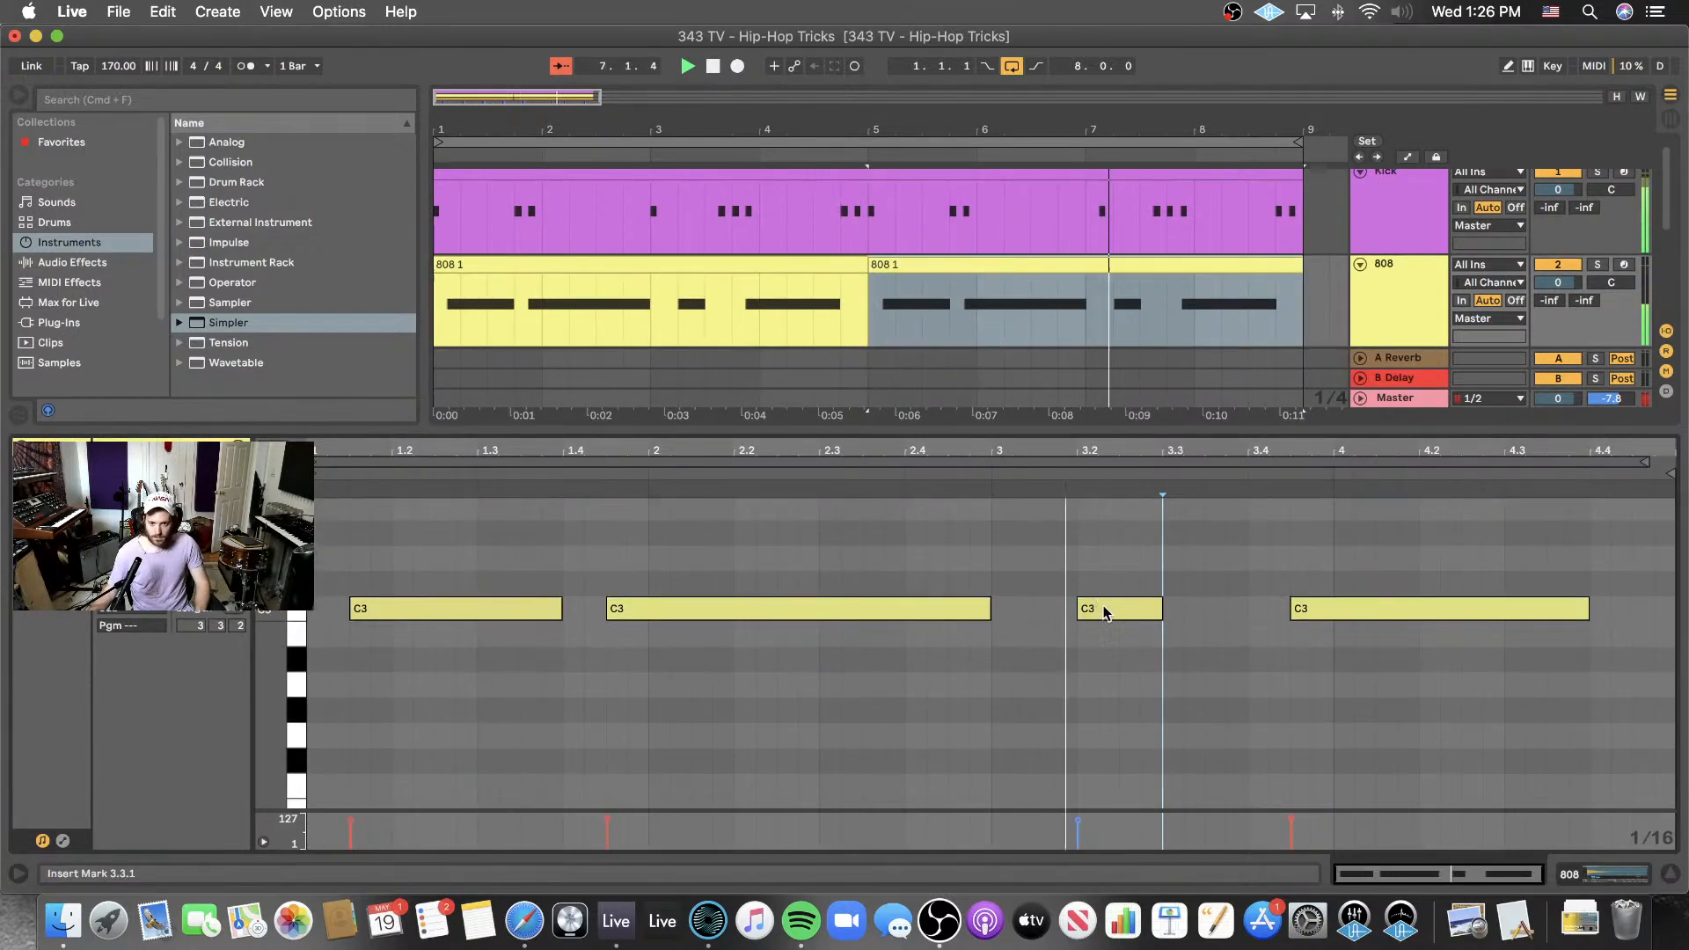
key("space")
- Move the short third note of the second 808 clip, at 3.2.1, up to B3
left_click(1107, 613)
scroll(1106, 615, "up", 3)
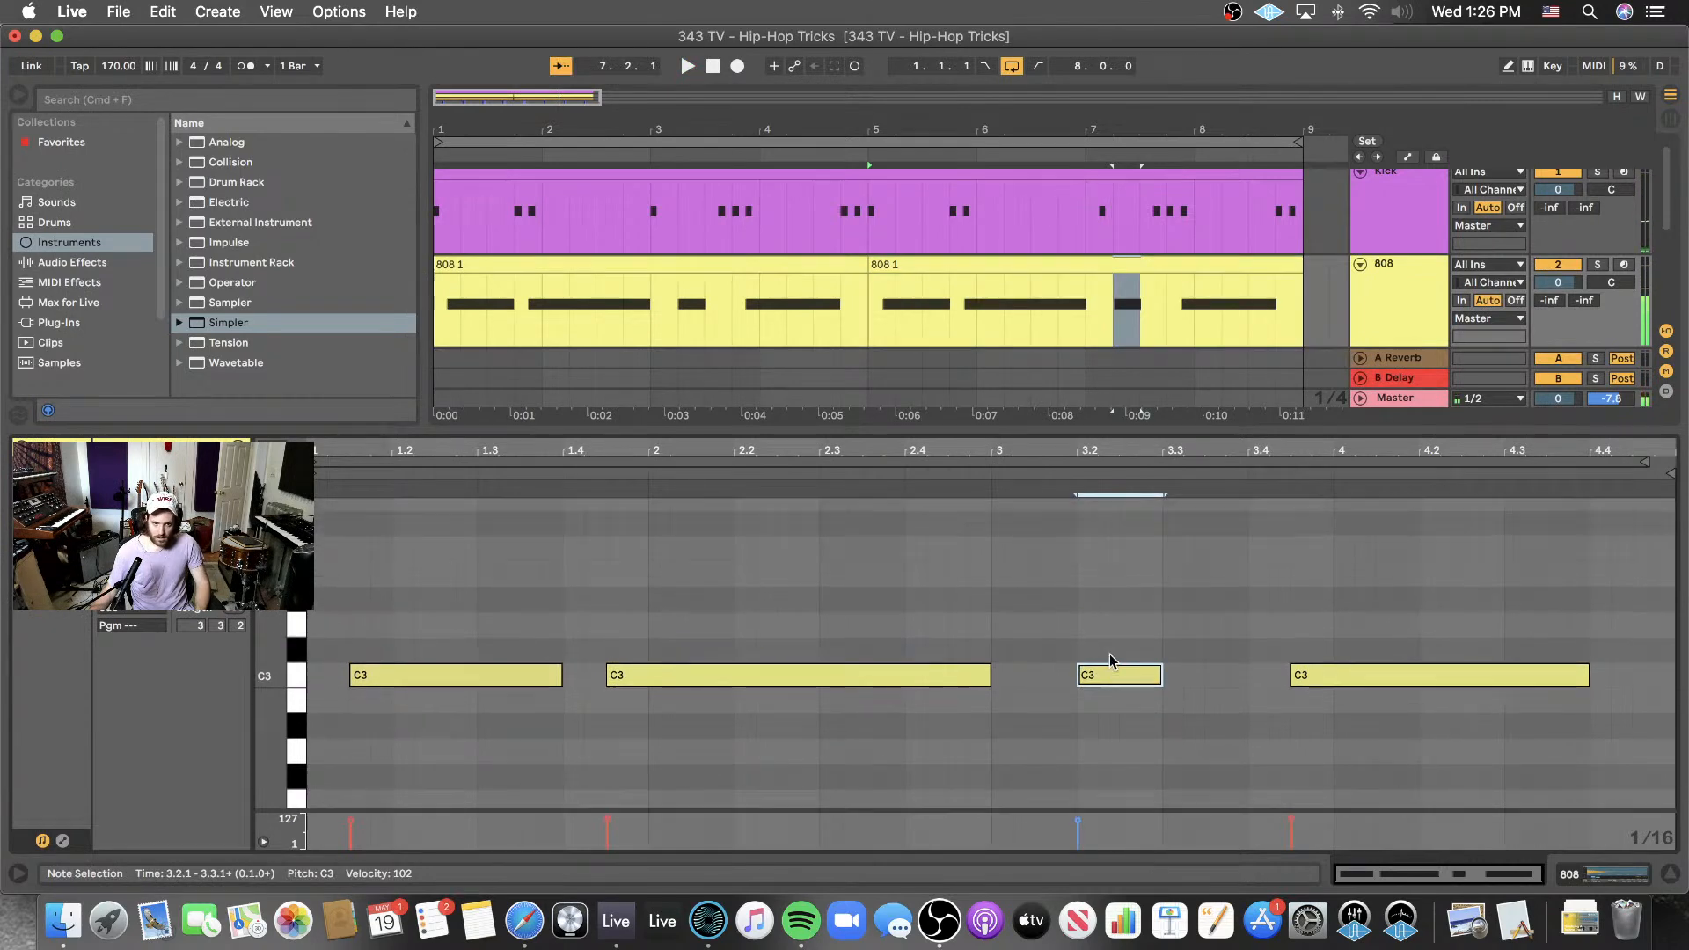
scroll(1110, 653, "up", 1)
left_click_drag(1104, 709, 1109, 522)
scroll(1113, 533, "up", 2)
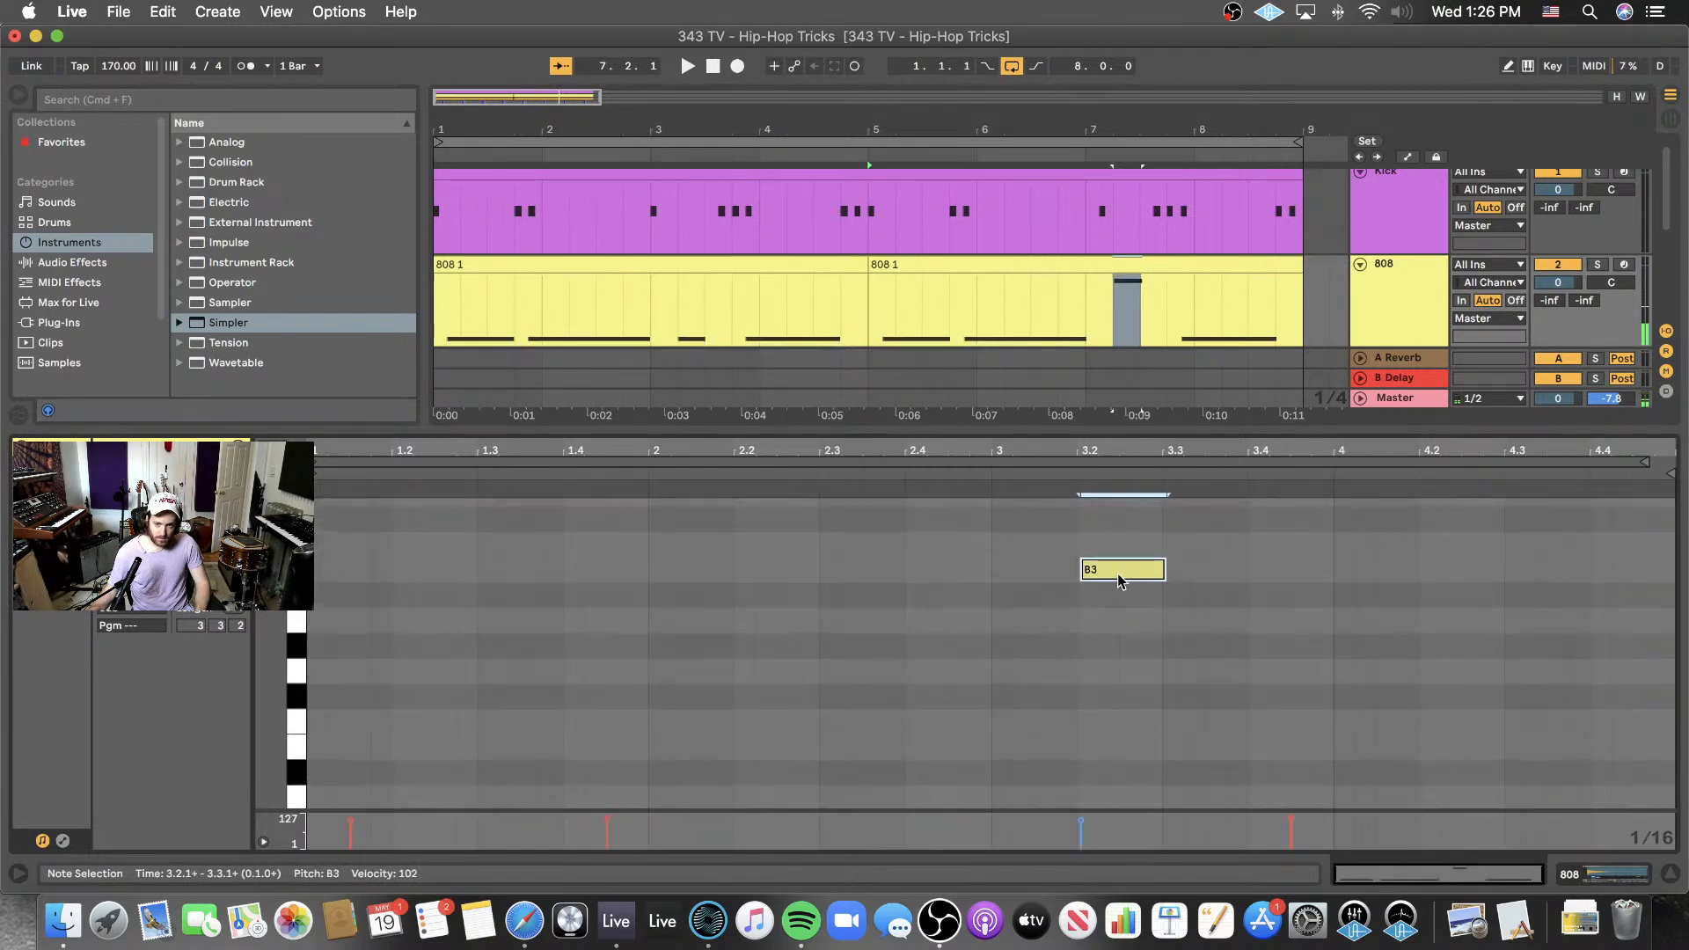
left_click_drag(1118, 573, 1122, 579)
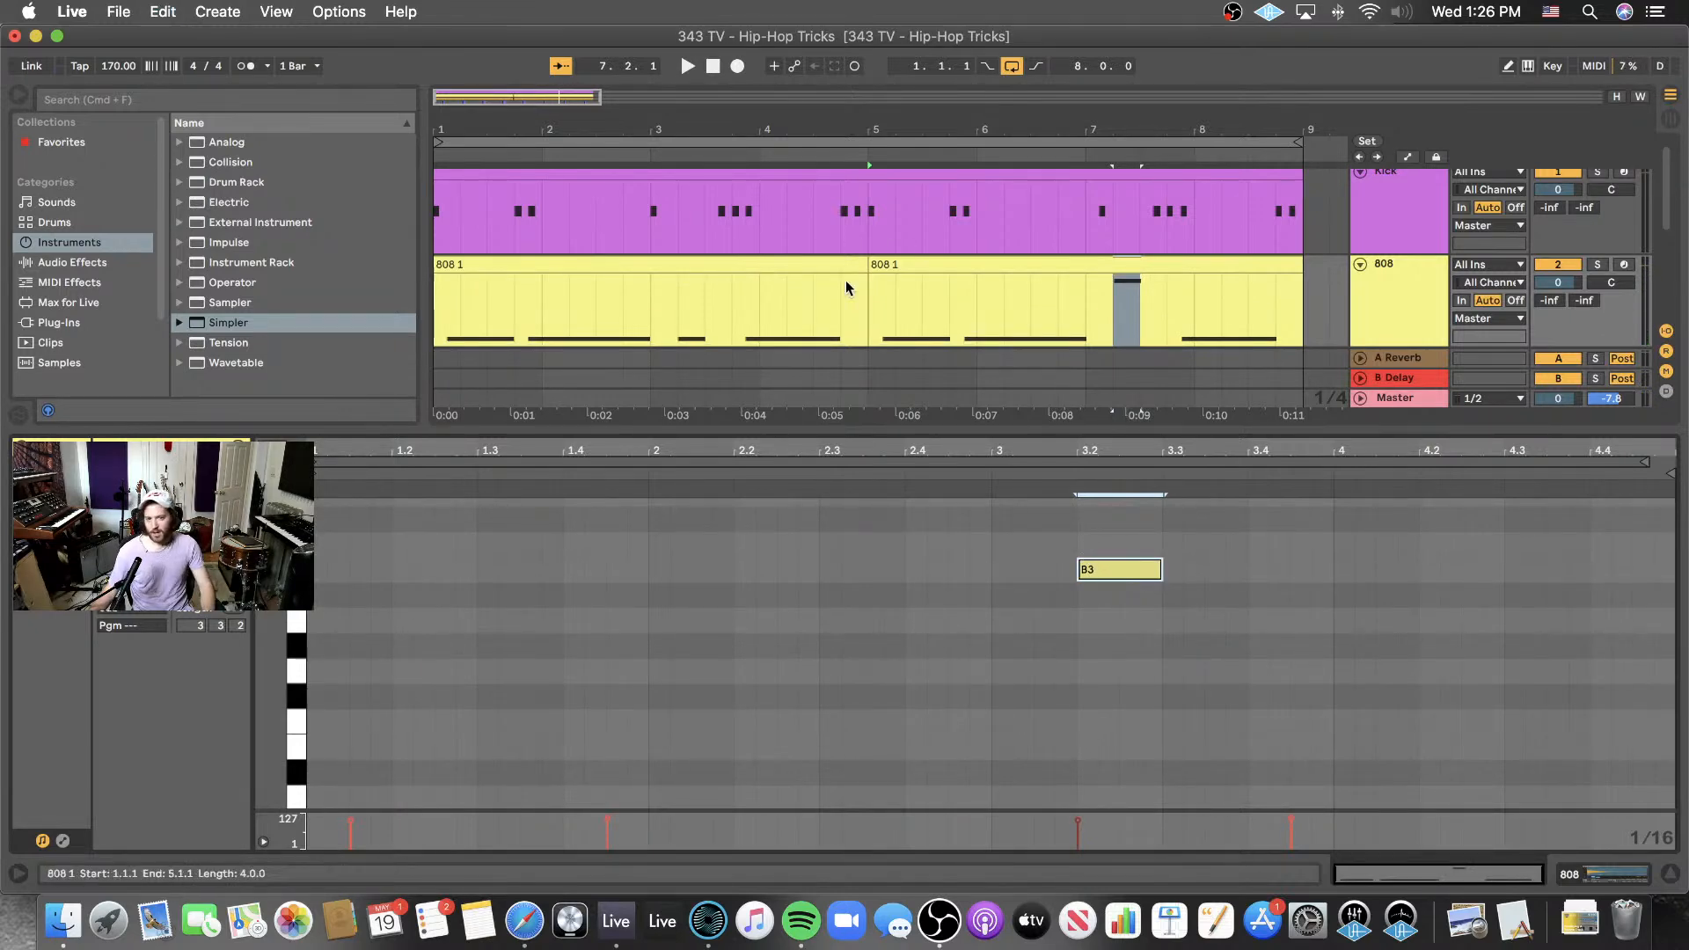
- Play back the changed 808 line and consolidate the two 808 clips into one eight-bar clip
scroll(846, 280, "down", 1)
left_click(868, 269)
key("space")
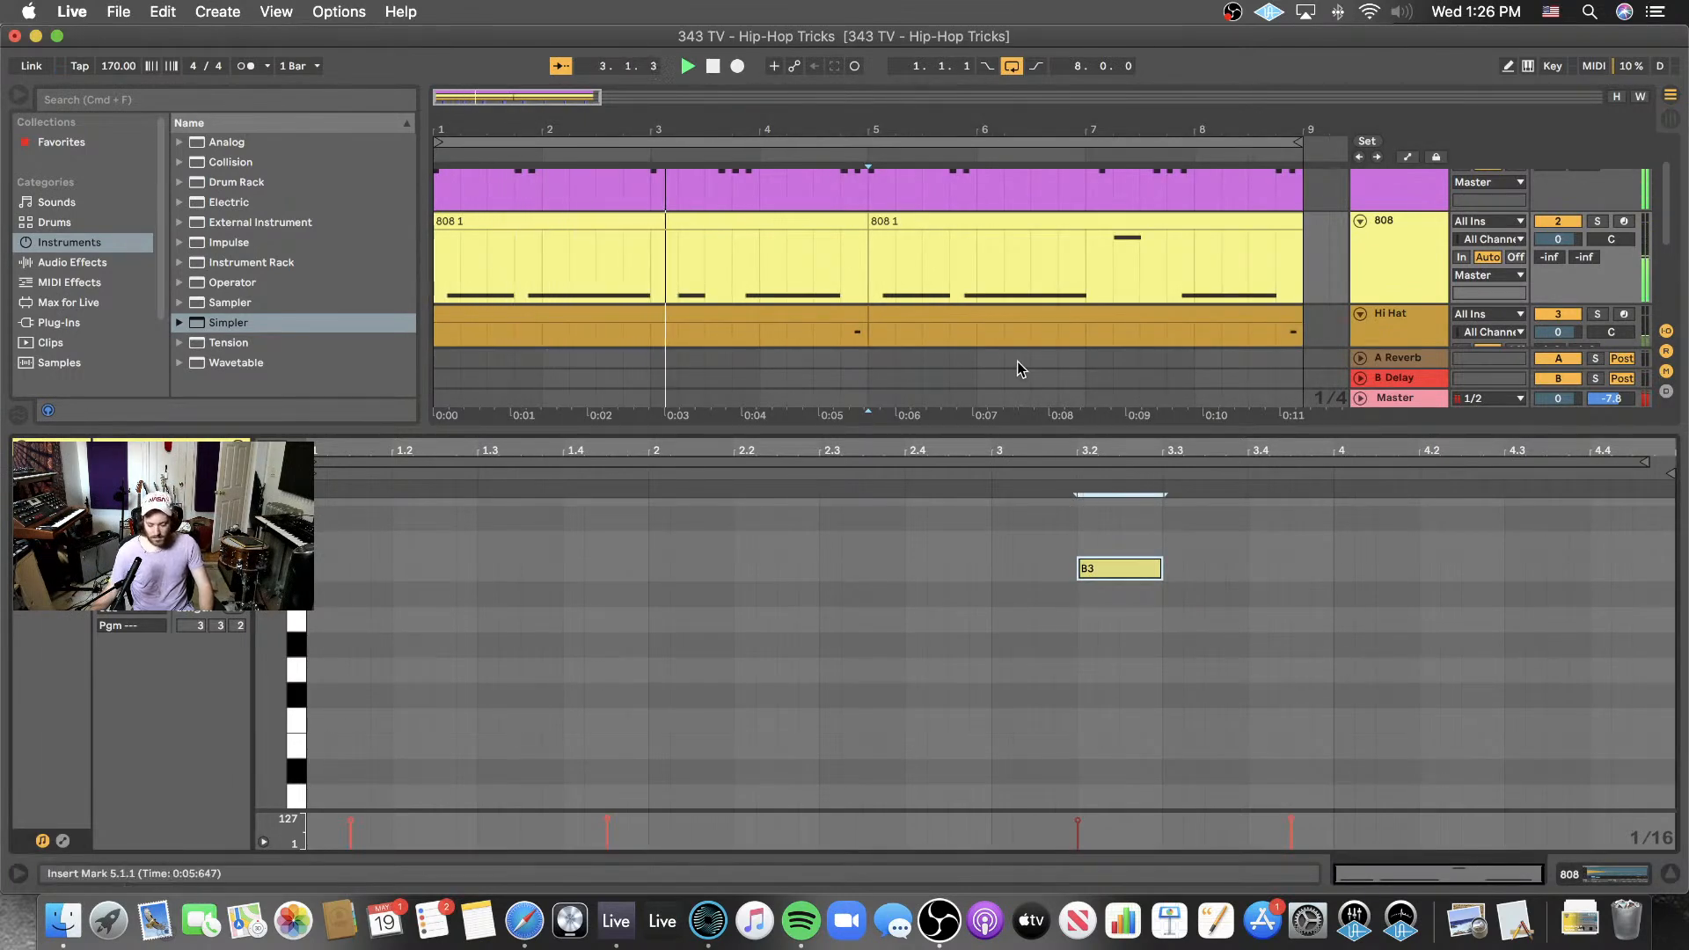
left_click(1113, 221)
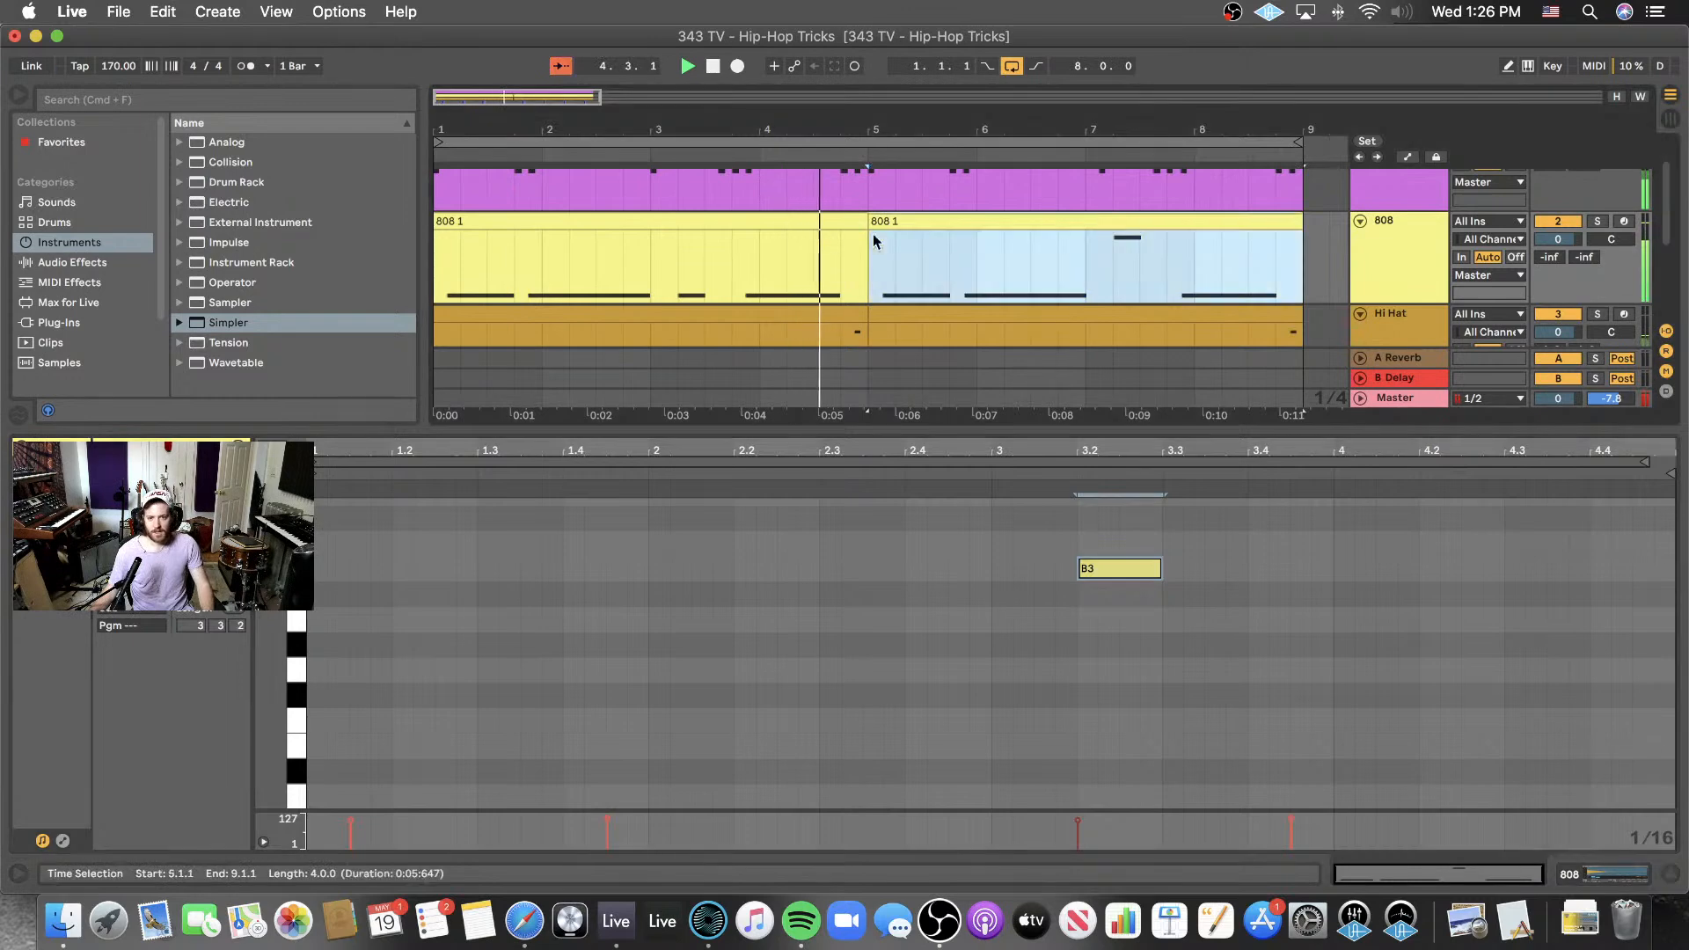
left_click(811, 219, "shift")
key("super+j")
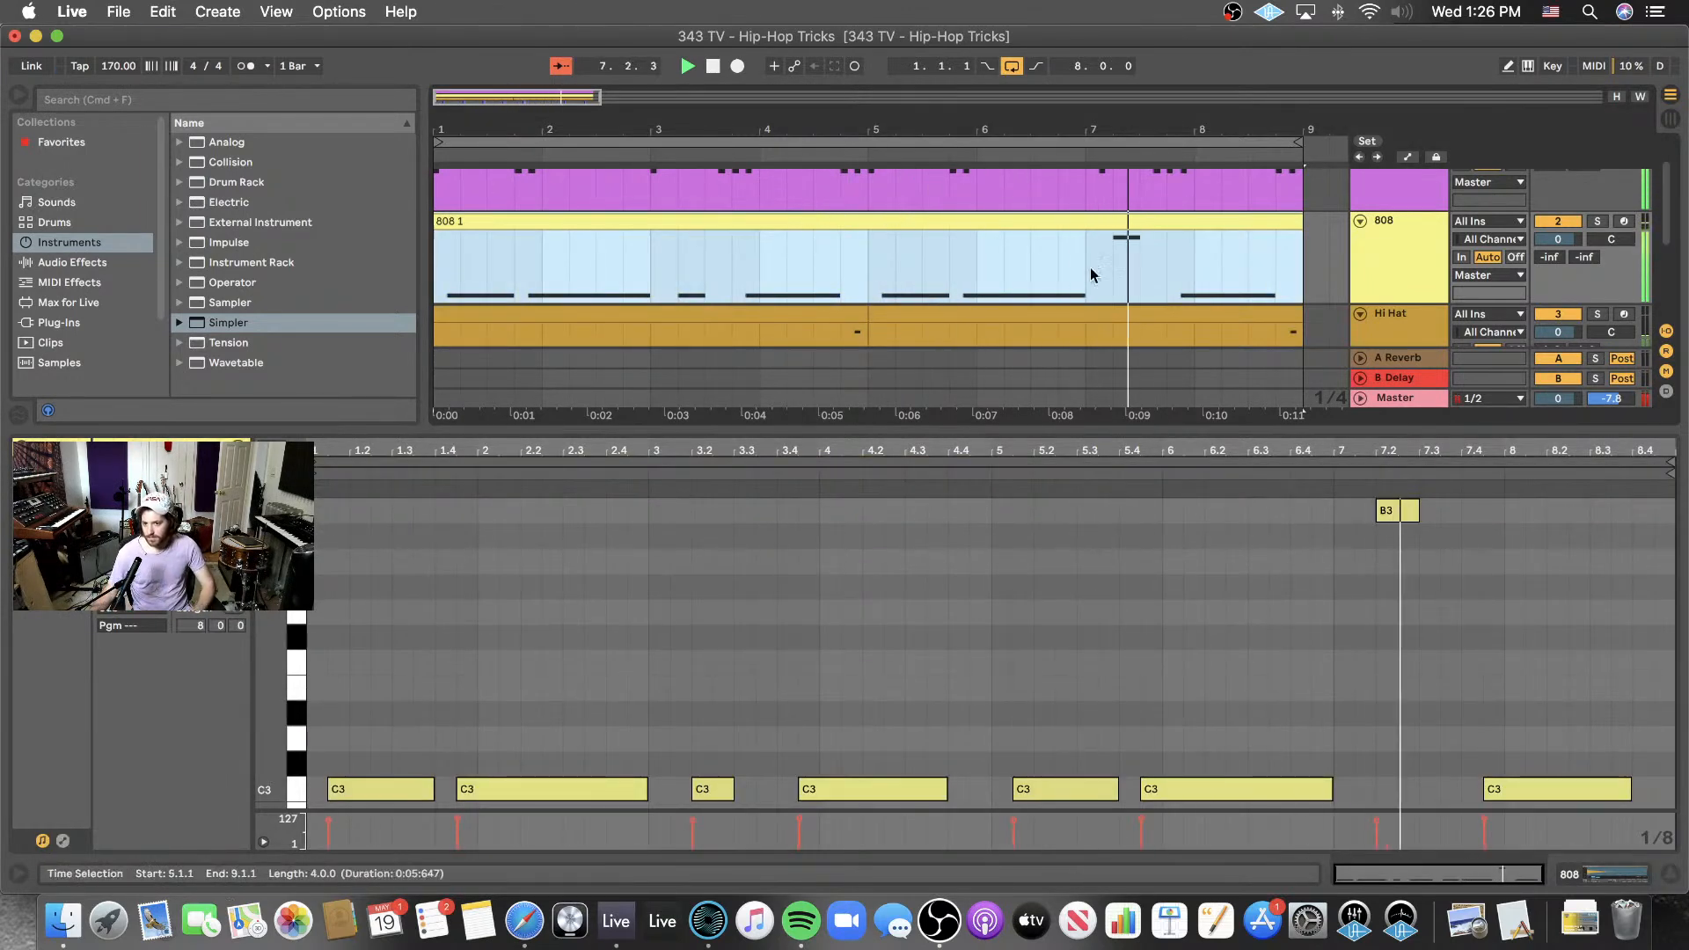
- Shorten the last C3 note of the 808 clip so it ends at 8.2.1
scroll(1572, 773, "down", 2)
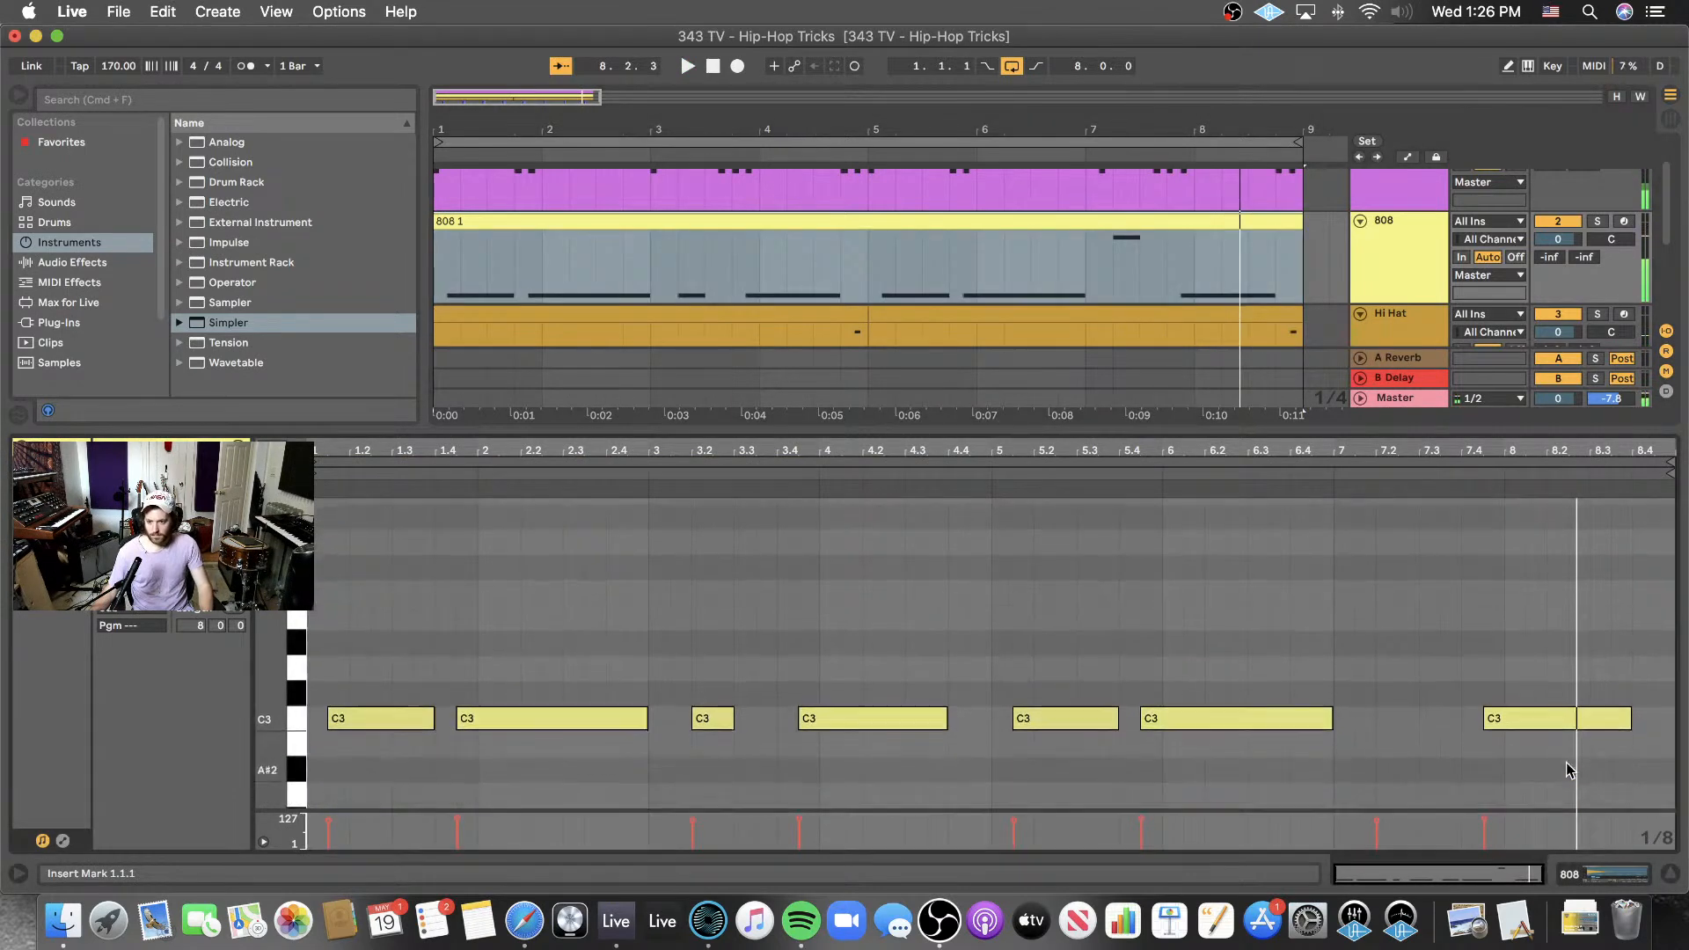
left_click(1626, 717)
left_click_drag(1628, 717, 1545, 717)
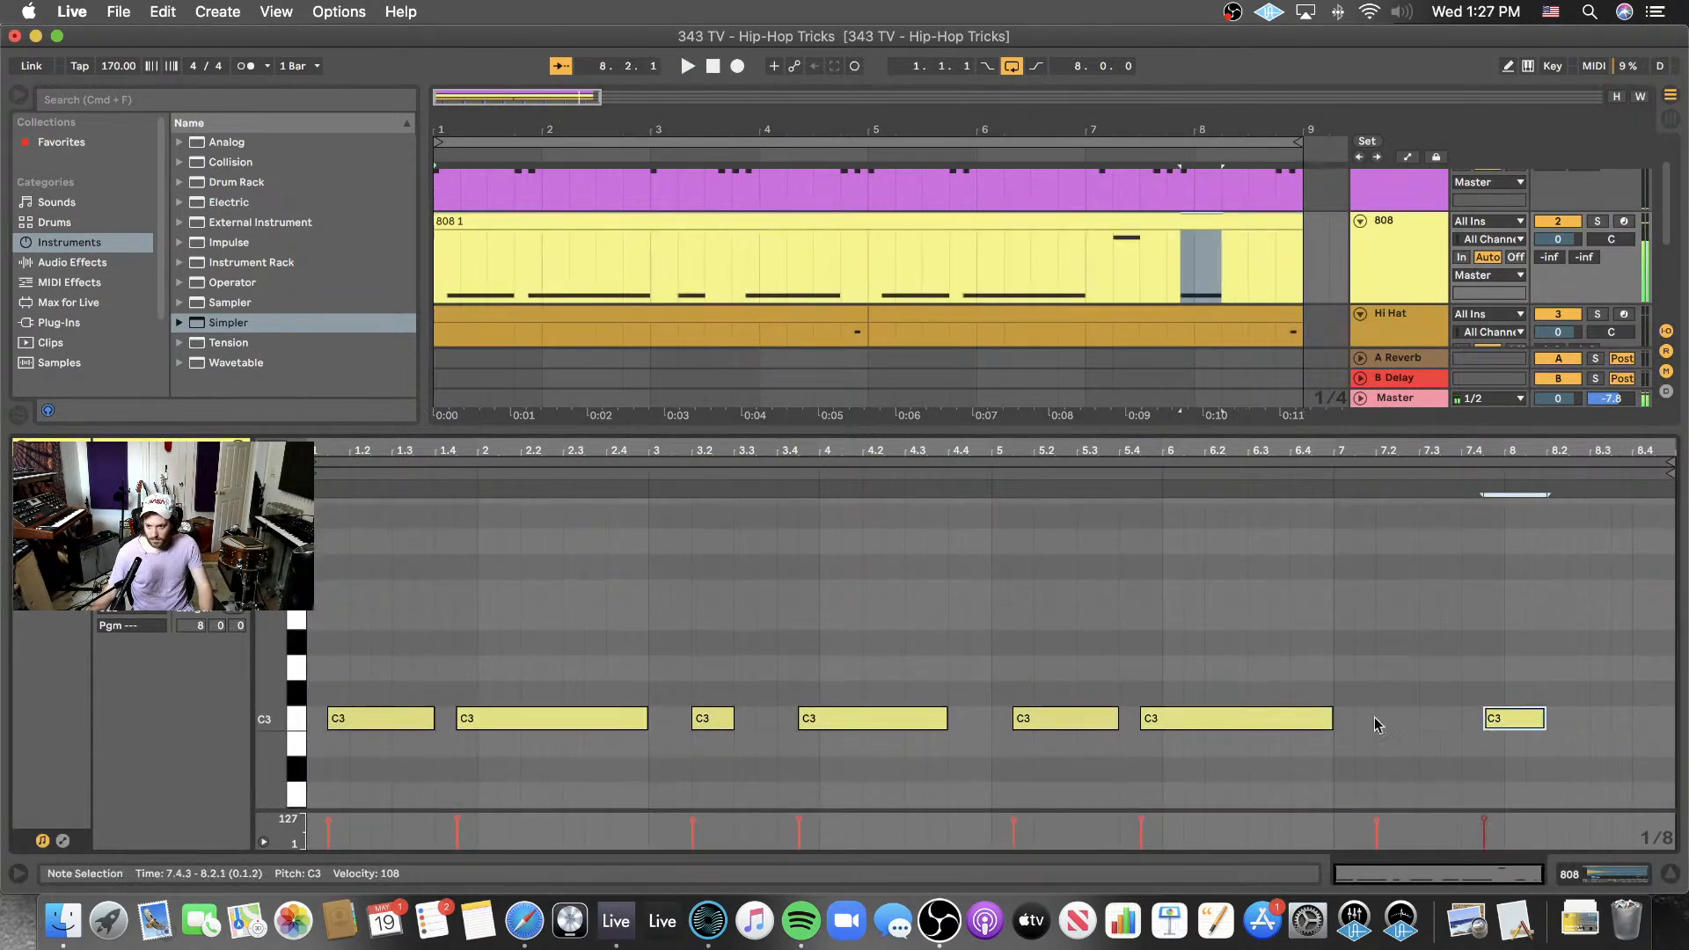
- Play the beat from bar 5 to audition the shortened last 808 note
left_click(1328, 718)
key("space")
left_click(1335, 695)
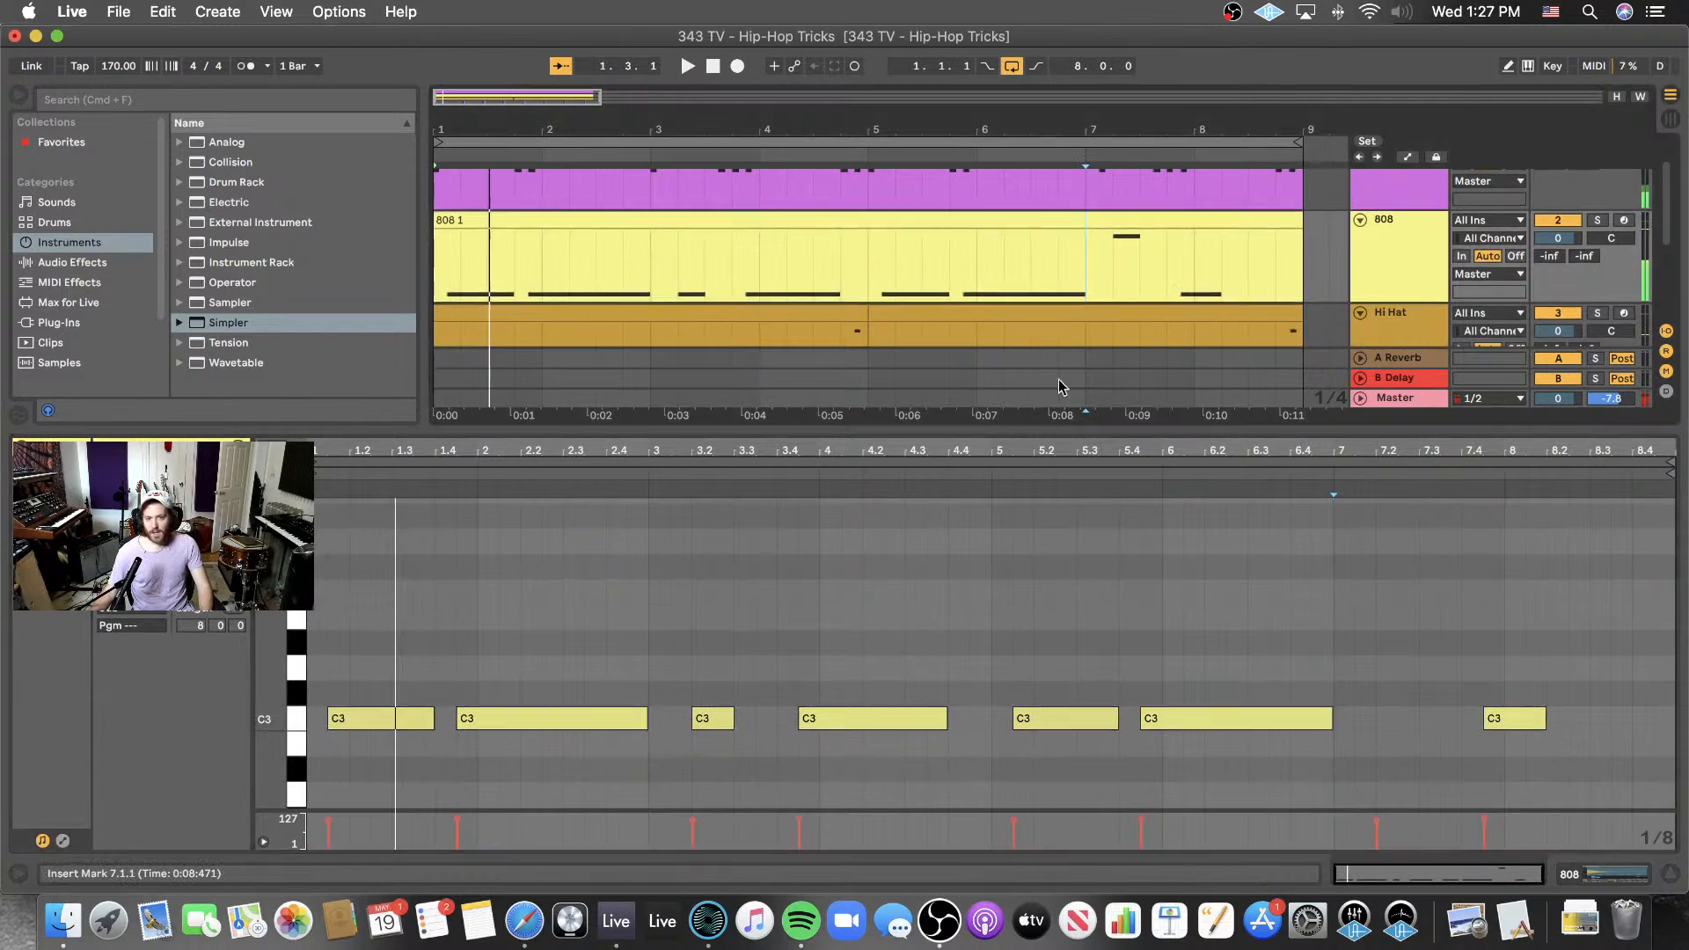
left_click(862, 251)
key("space")
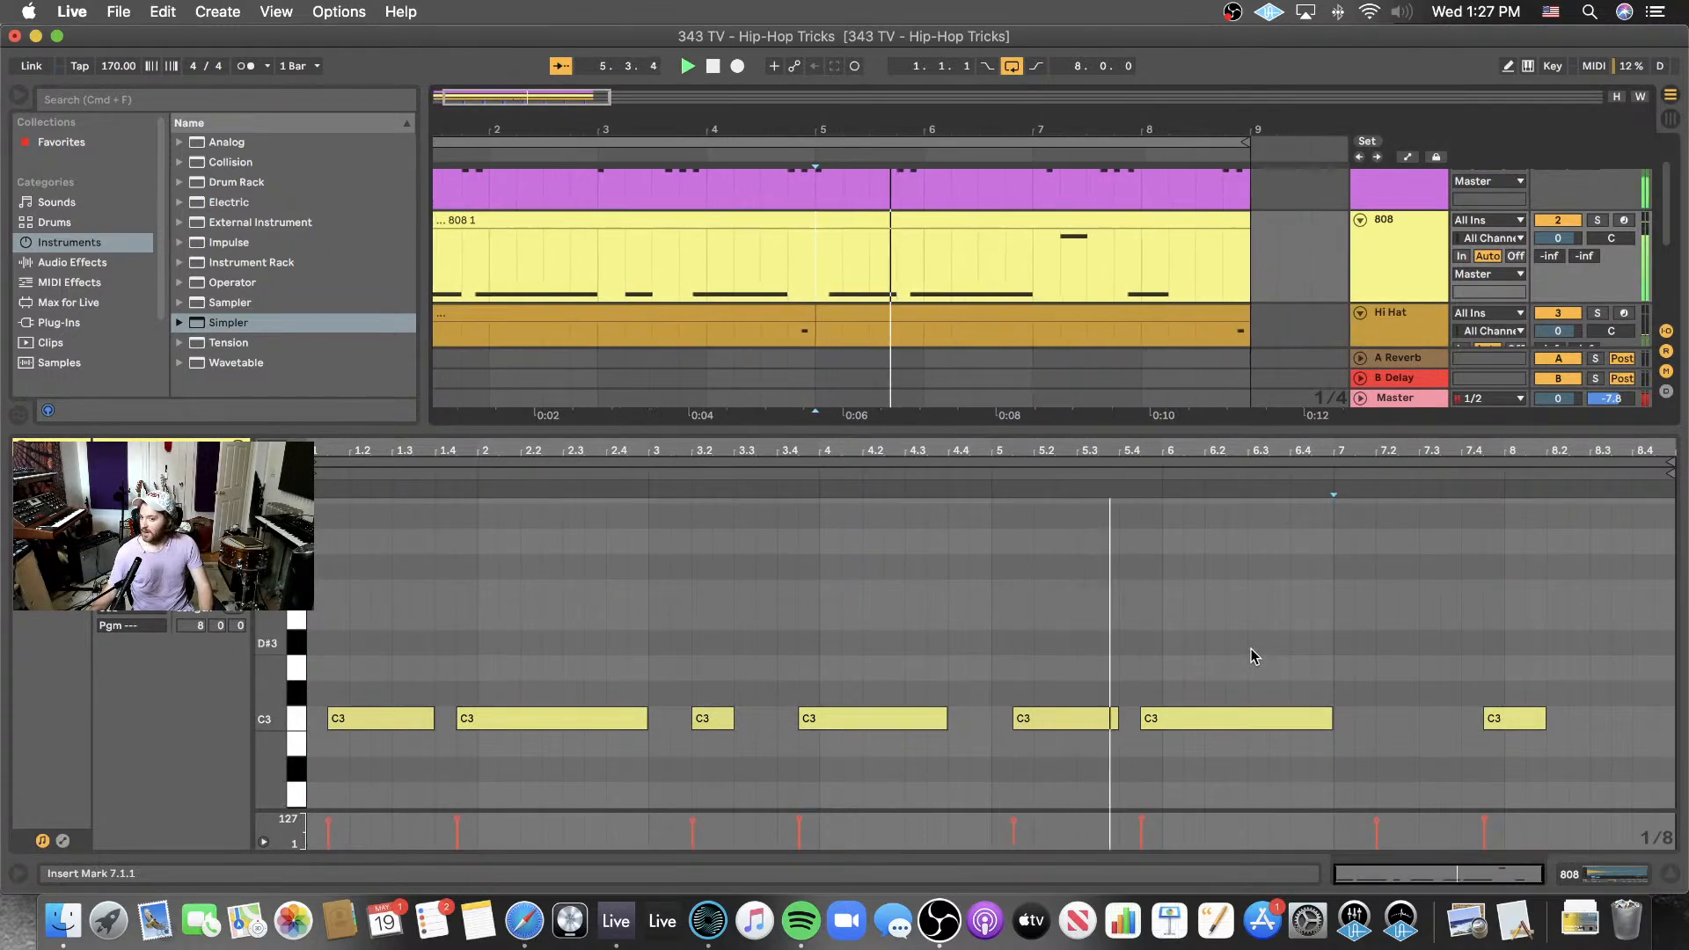
scroll(1252, 655, "up", 2)
scroll(1252, 655, "down", 3)
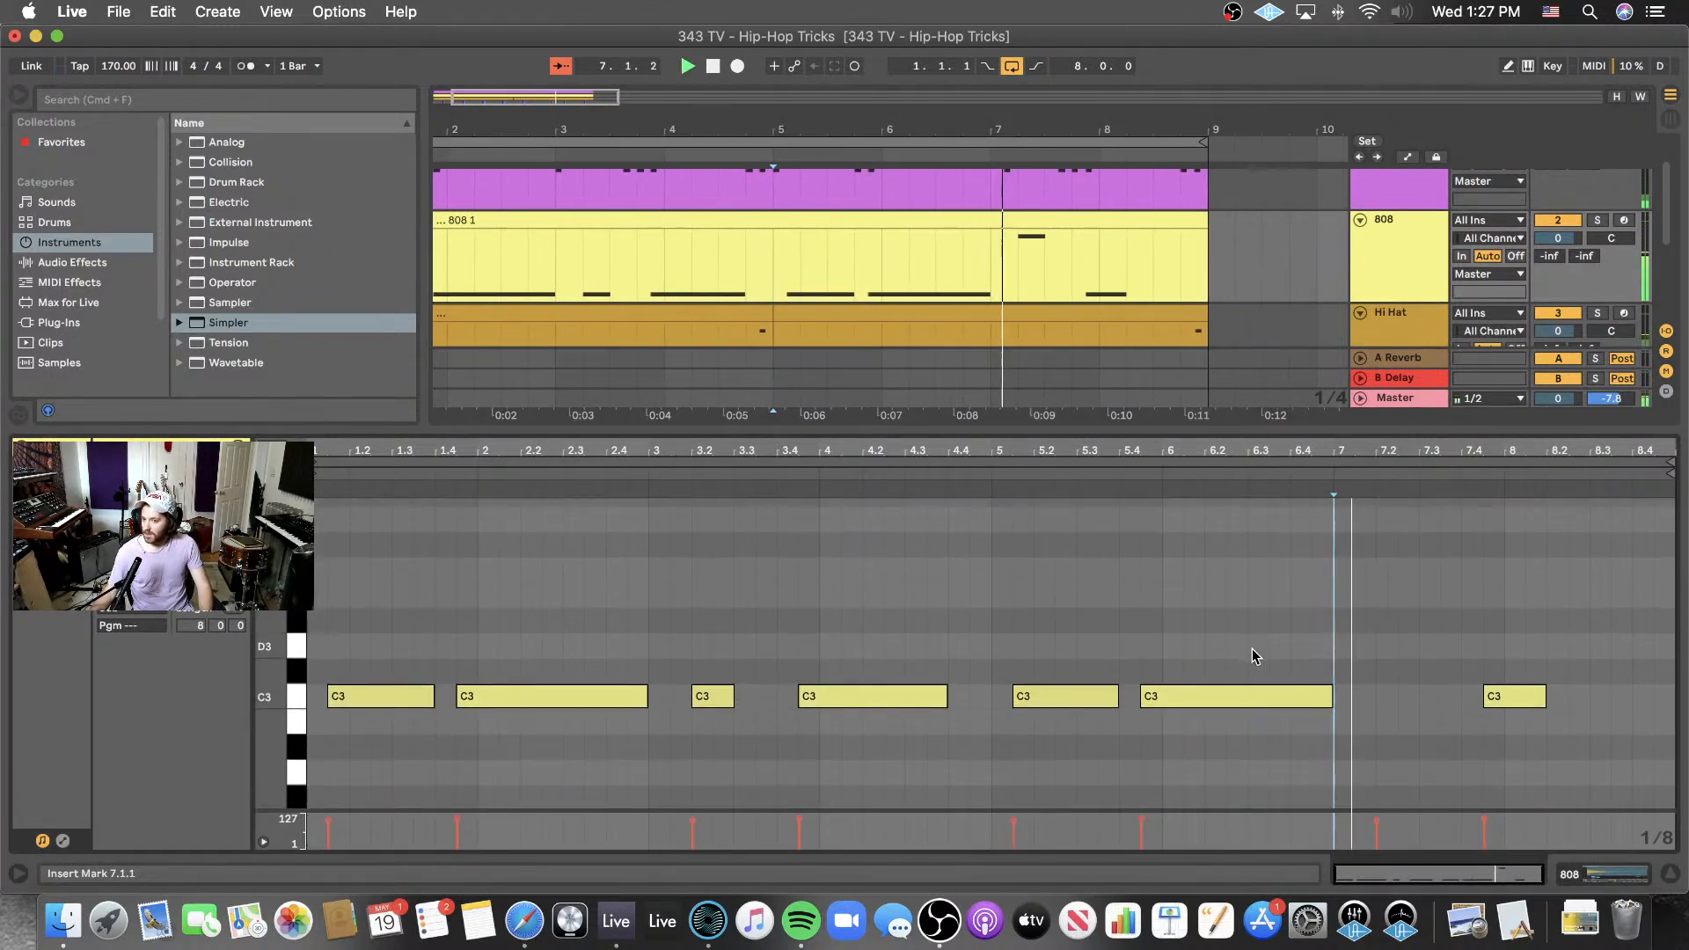
scroll(1252, 655, "up", 1)
- Duplicate the last 808 note so a second C3 follows directly at 8.2.1
left_click(1507, 729)
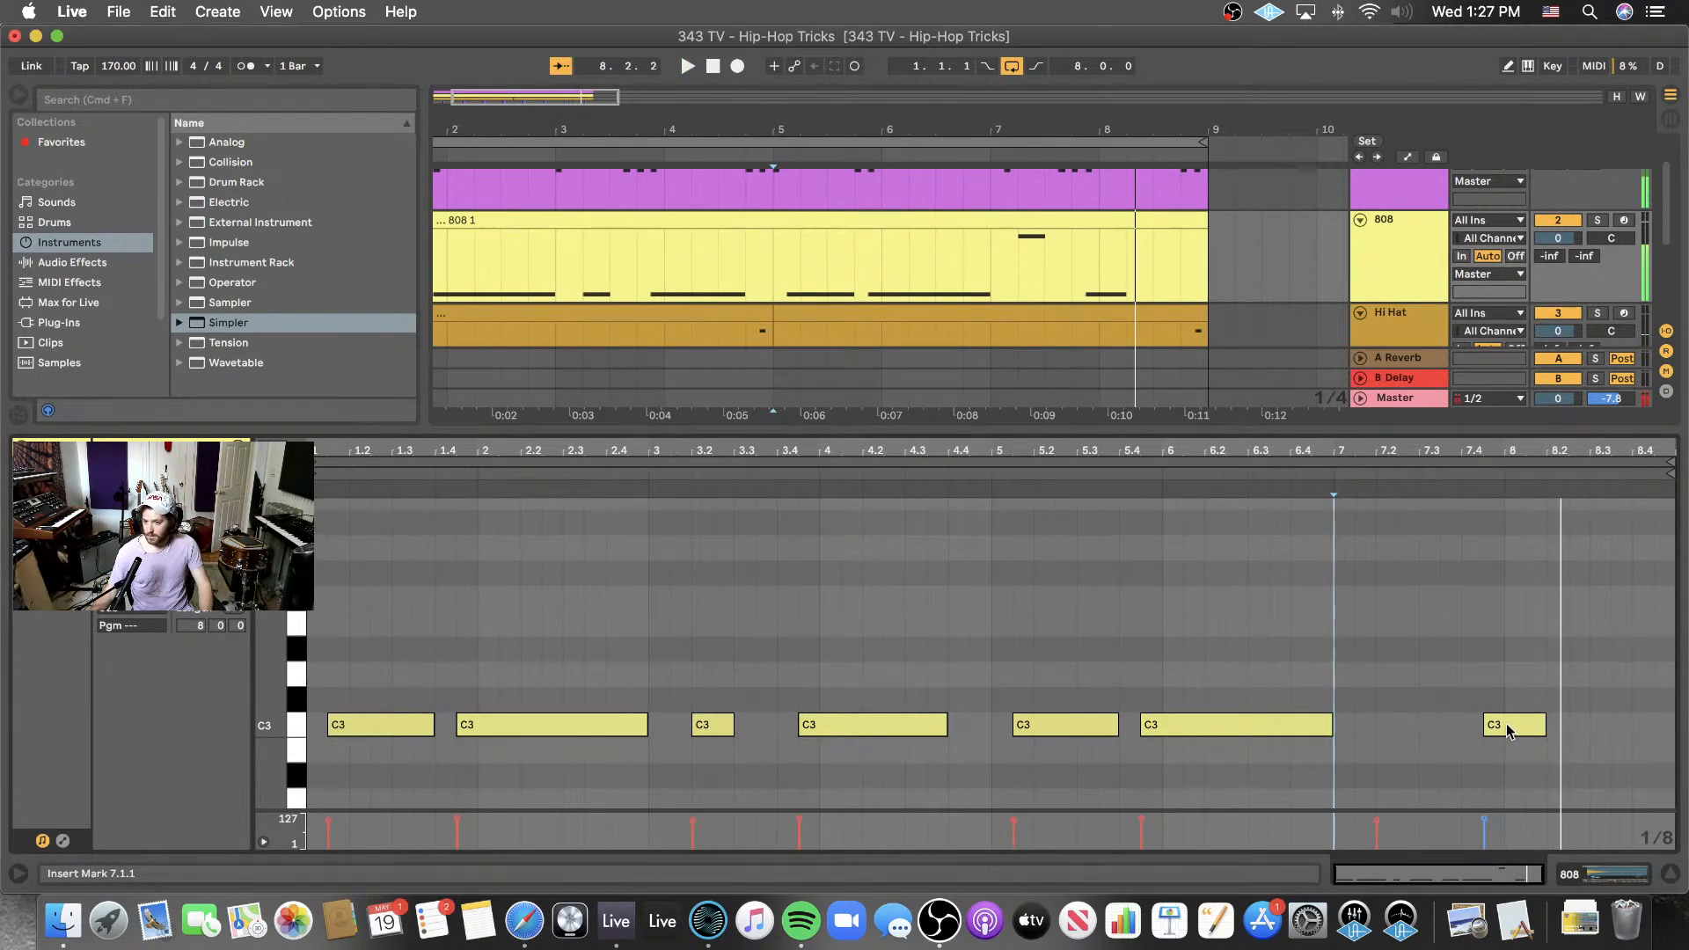
key("space")
key("cmd+d")
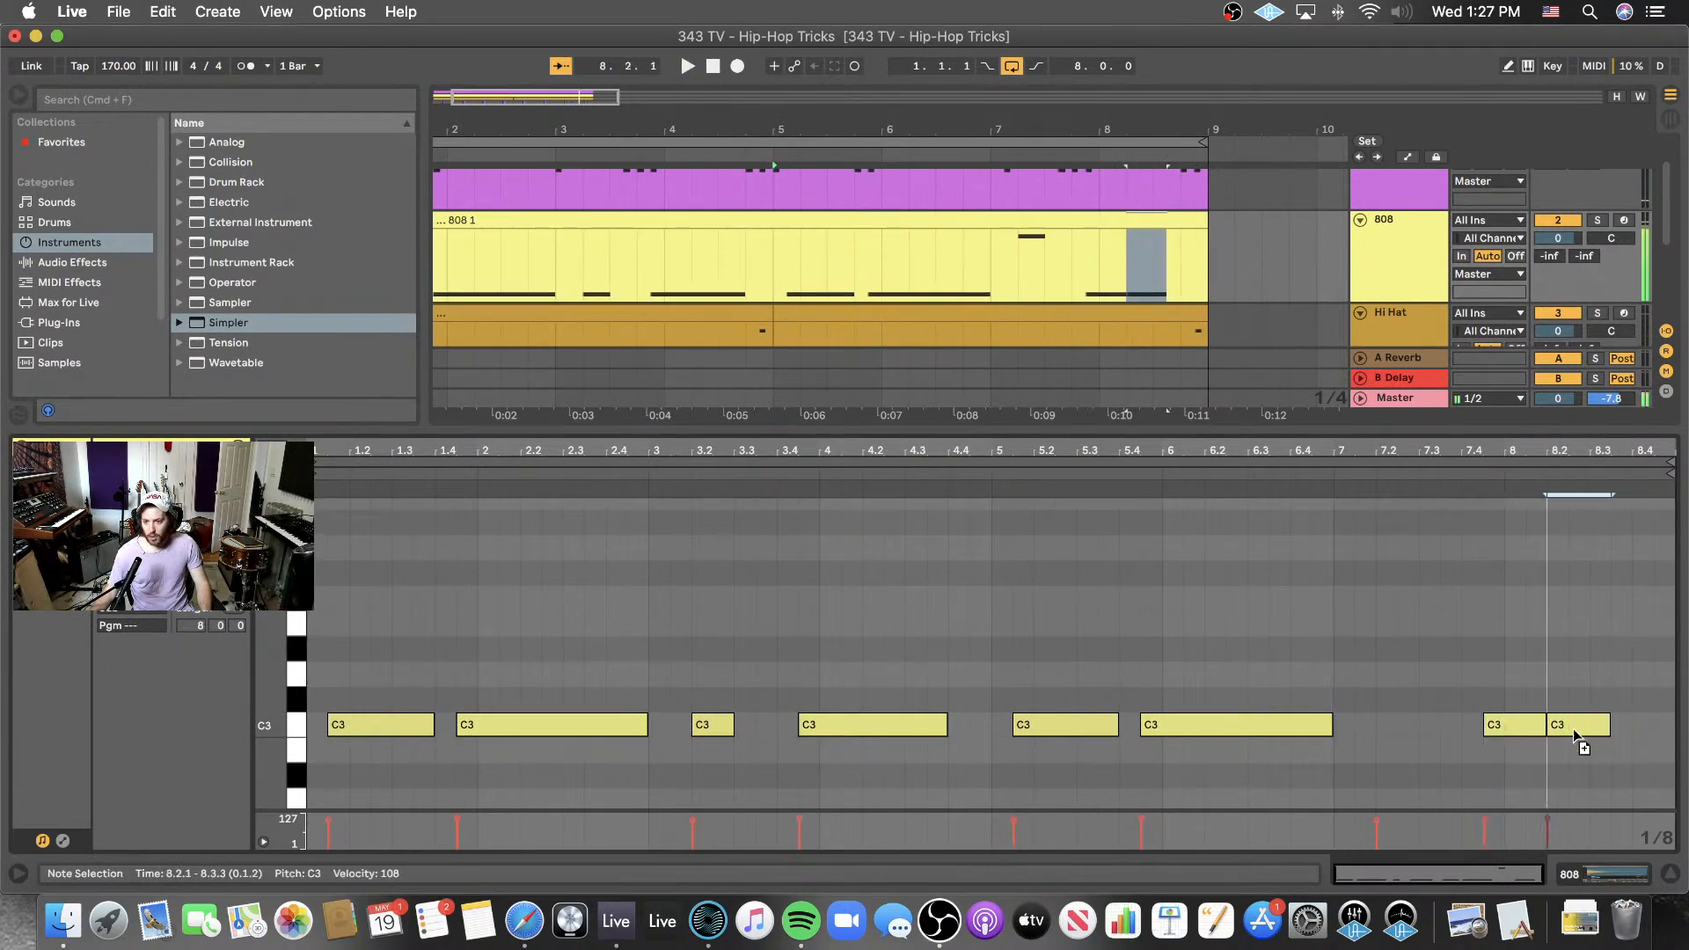
- Open the Kick clip's notes and draw an extra C3 kick at 8.1.3
scroll(1043, 244, "up", 1)
scroll(1043, 244, "down", 1)
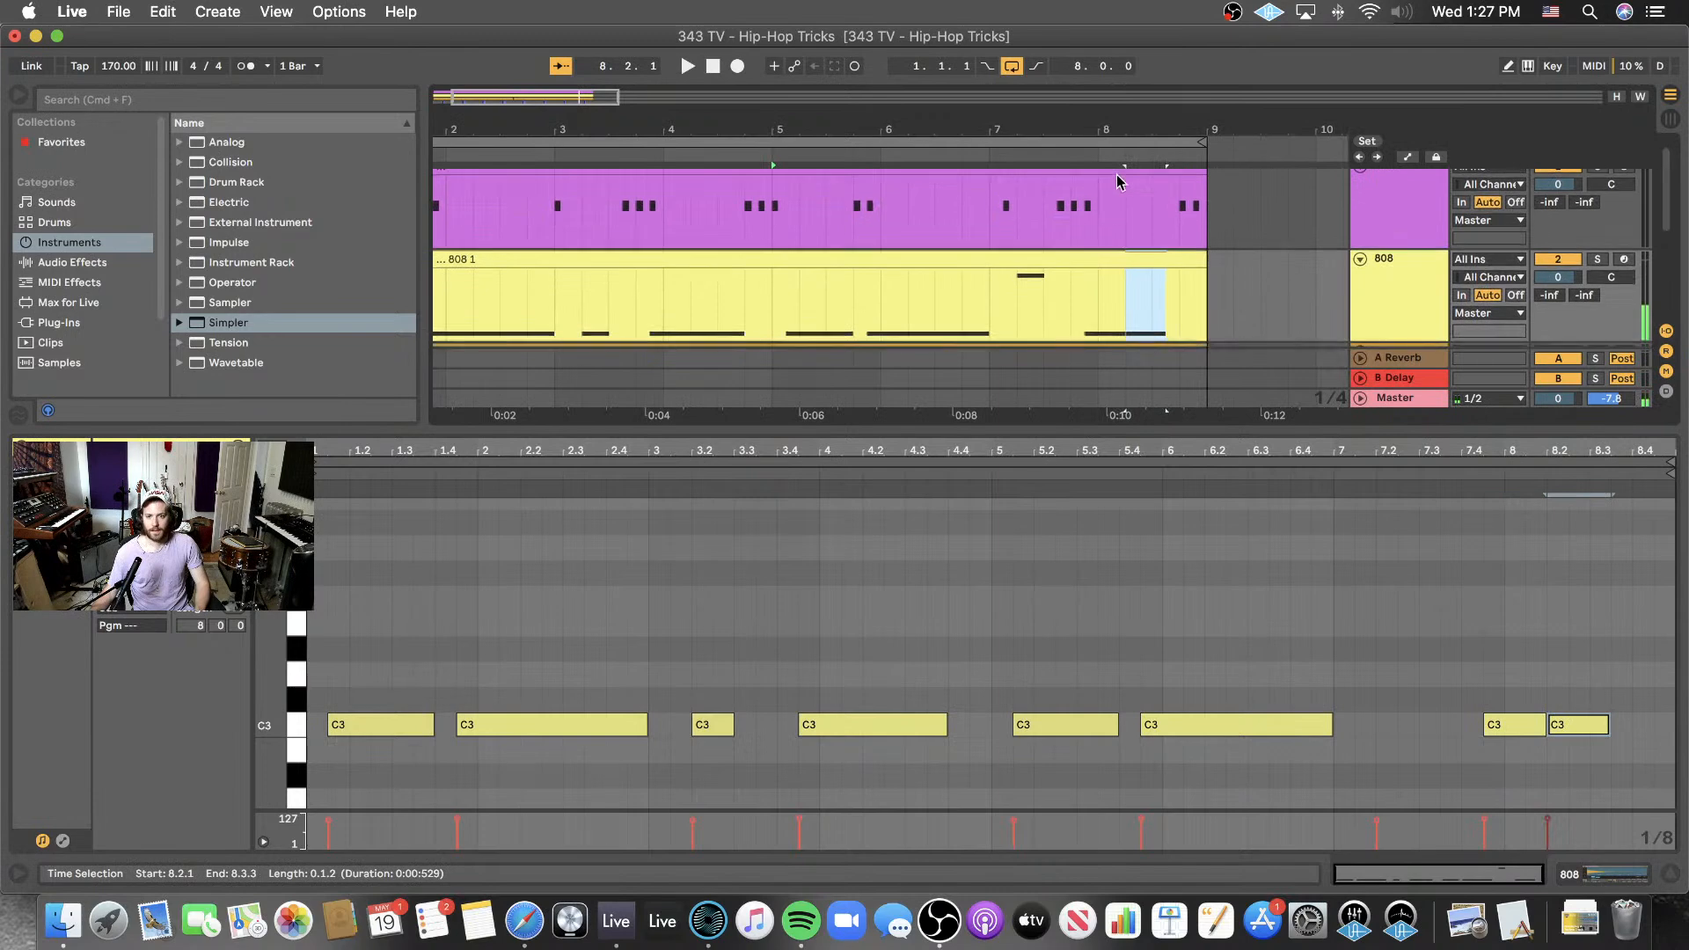
left_click(1043, 235)
scroll(862, 243, "up", 1)
key("space")
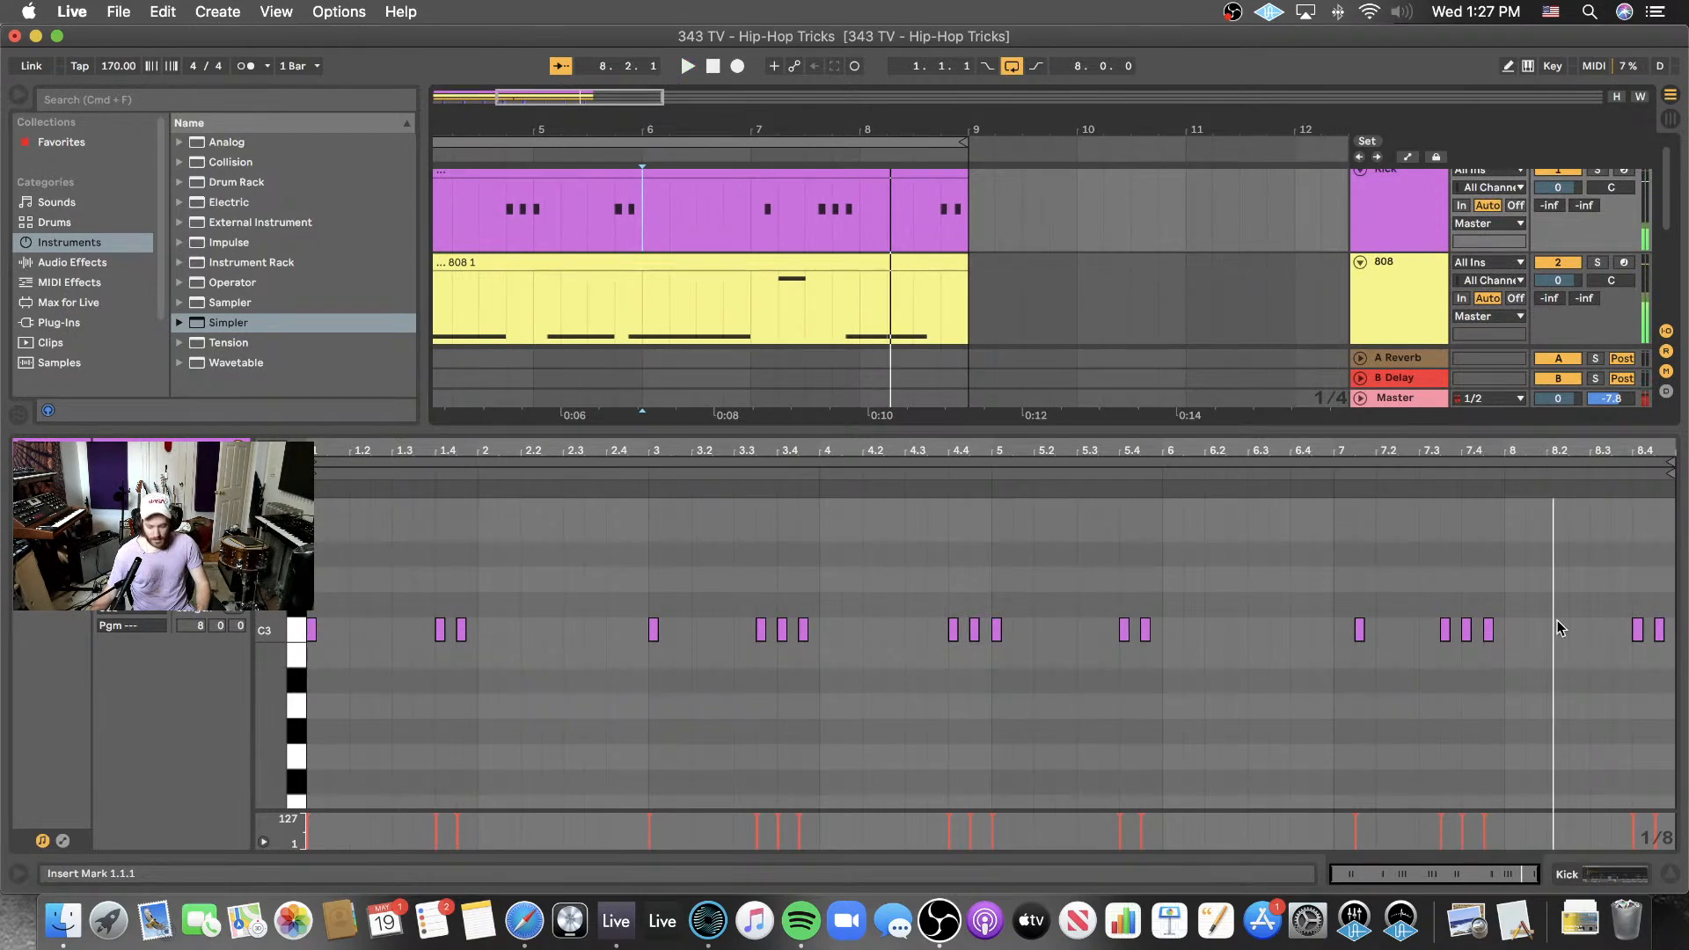
key("b")
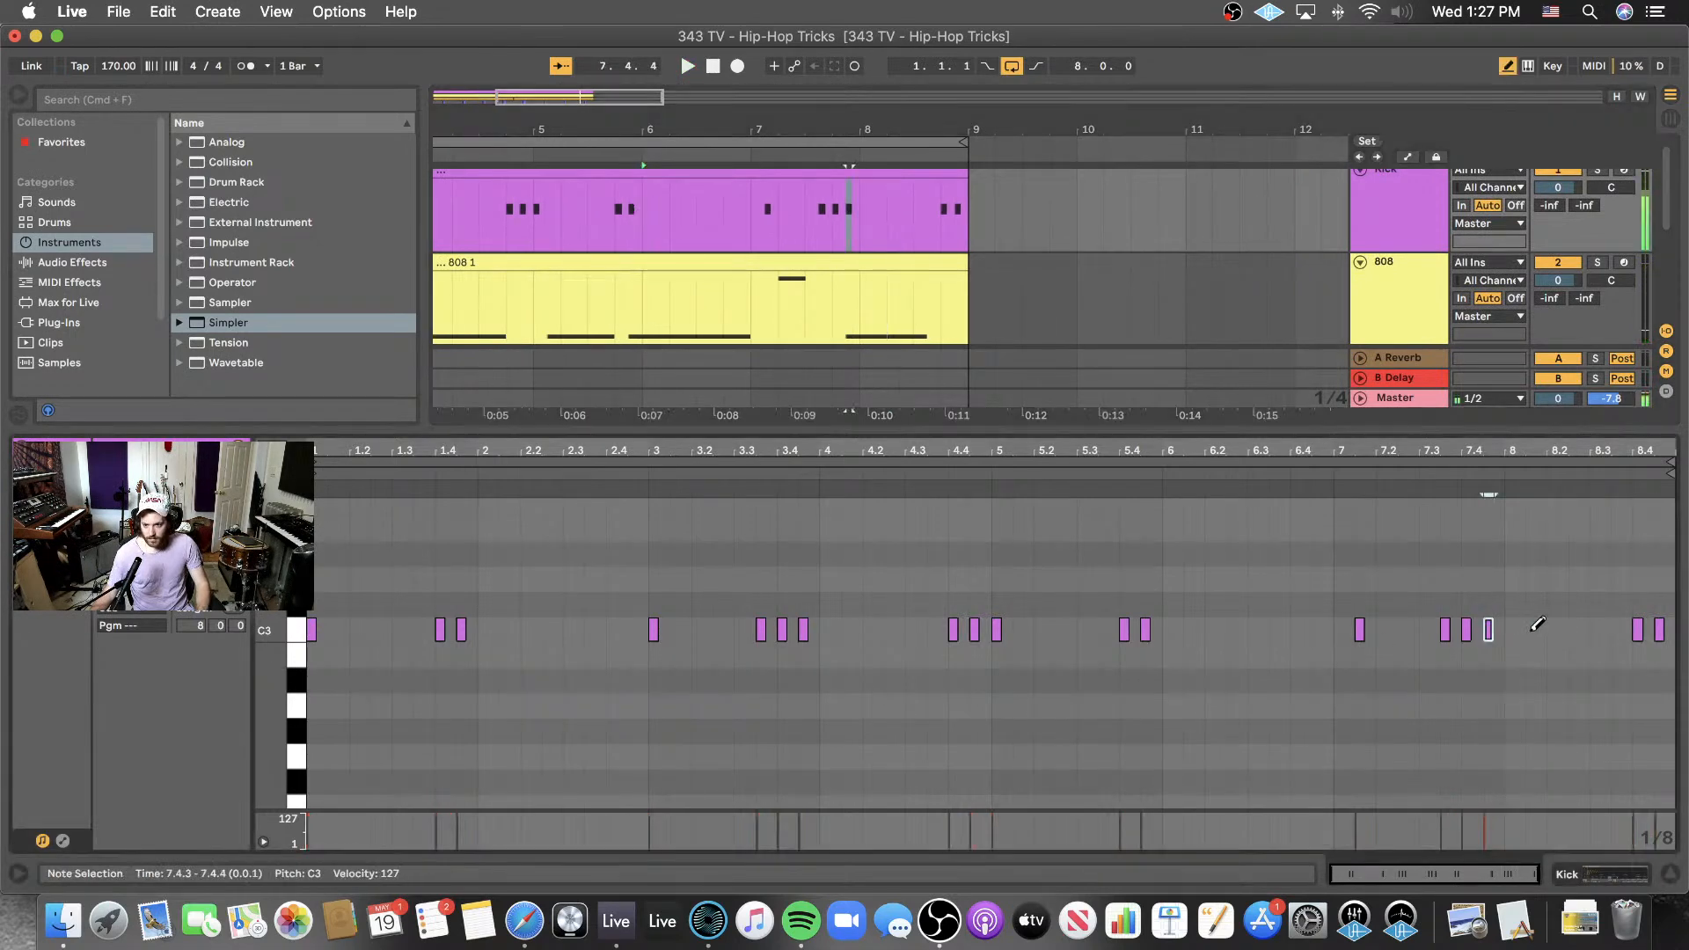
left_click(1535, 630)
- Play the beat from bar 7 to audition the added kick
left_click(1343, 630)
key("space")
left_click(1344, 628)
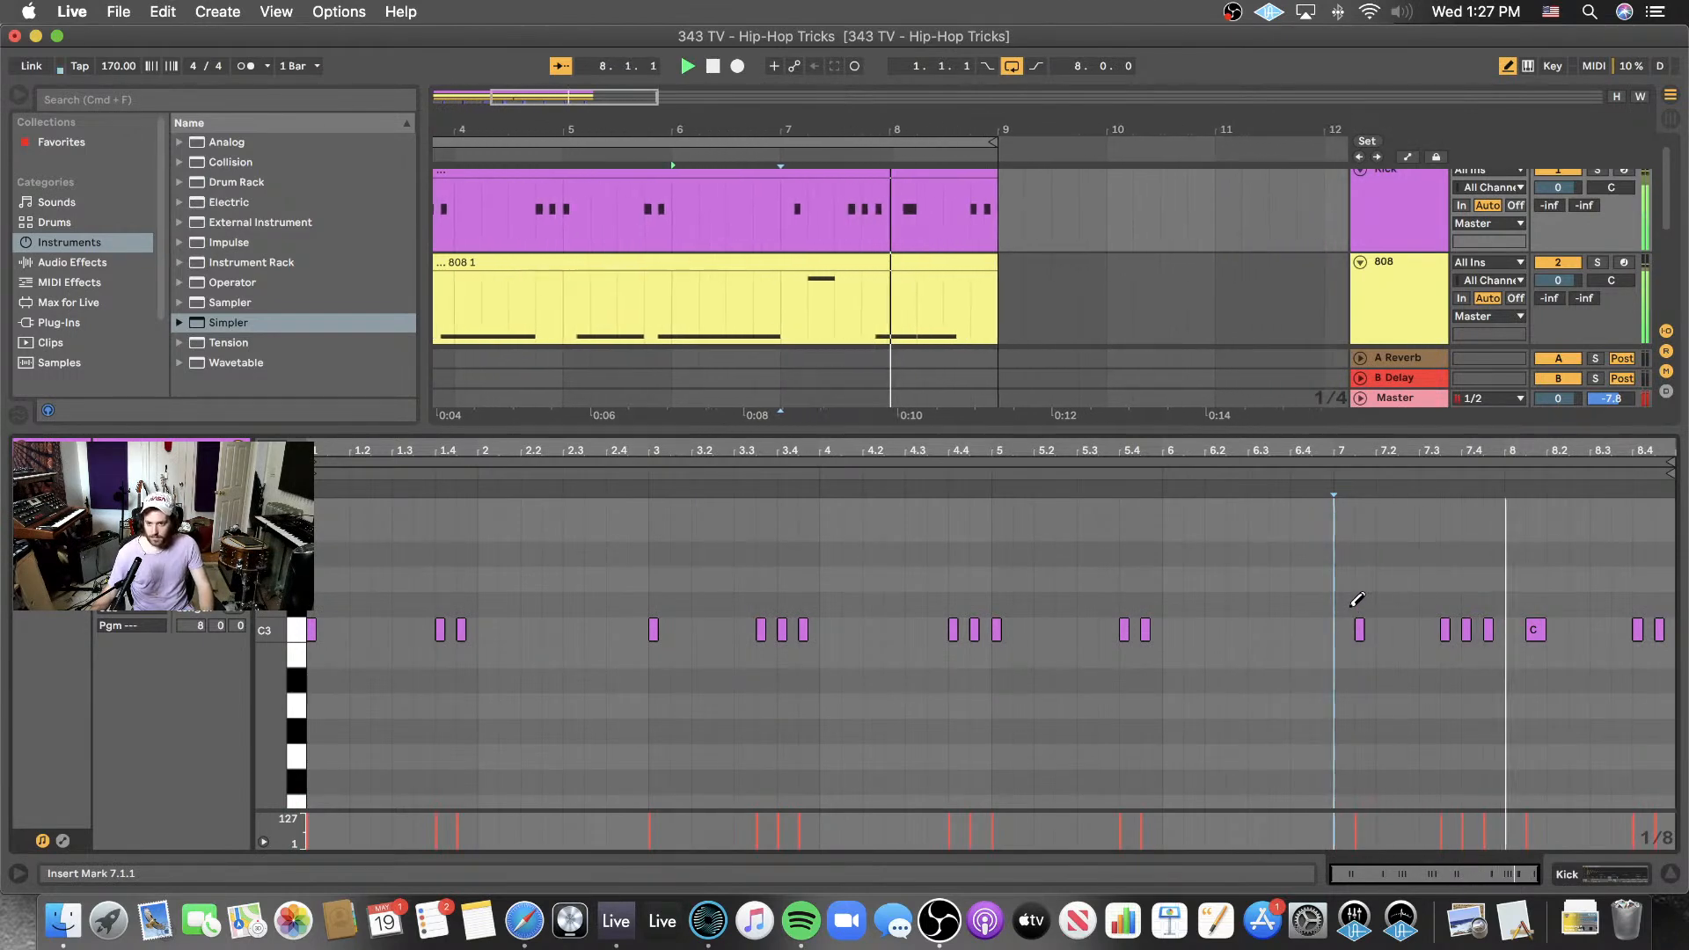
- Leave draw mode and shorten the new kick note at 8.1.3 so it ends at 8.1.4
key("b")
left_click(1537, 635)
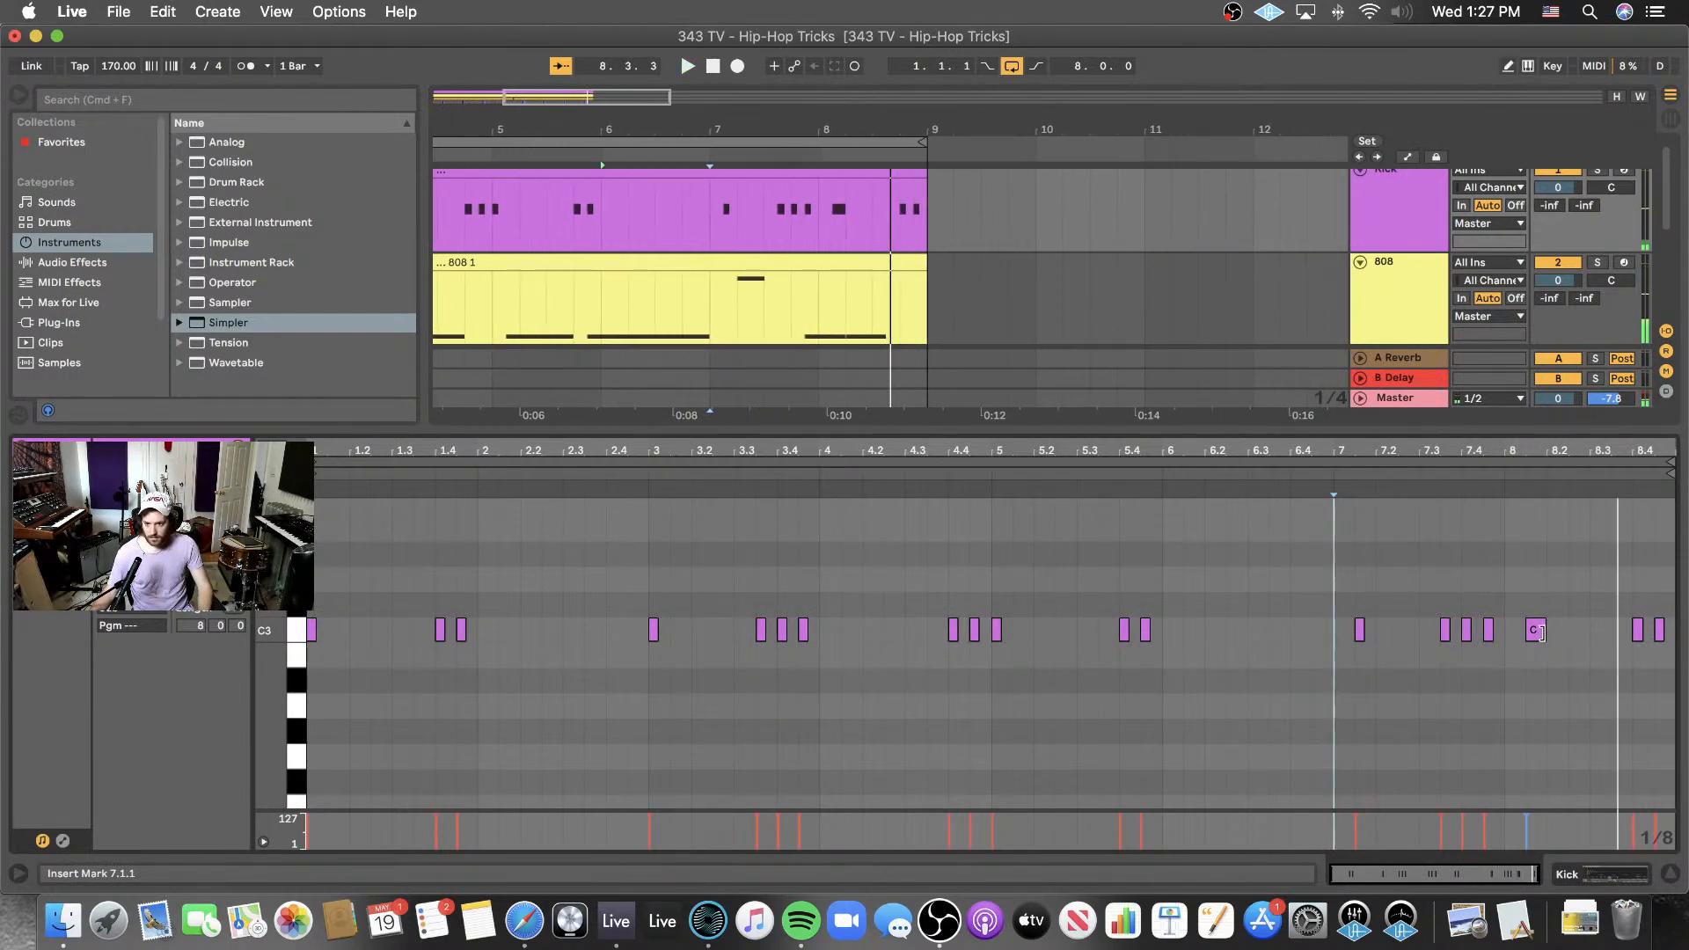
left_click(1535, 637)
key("plus")
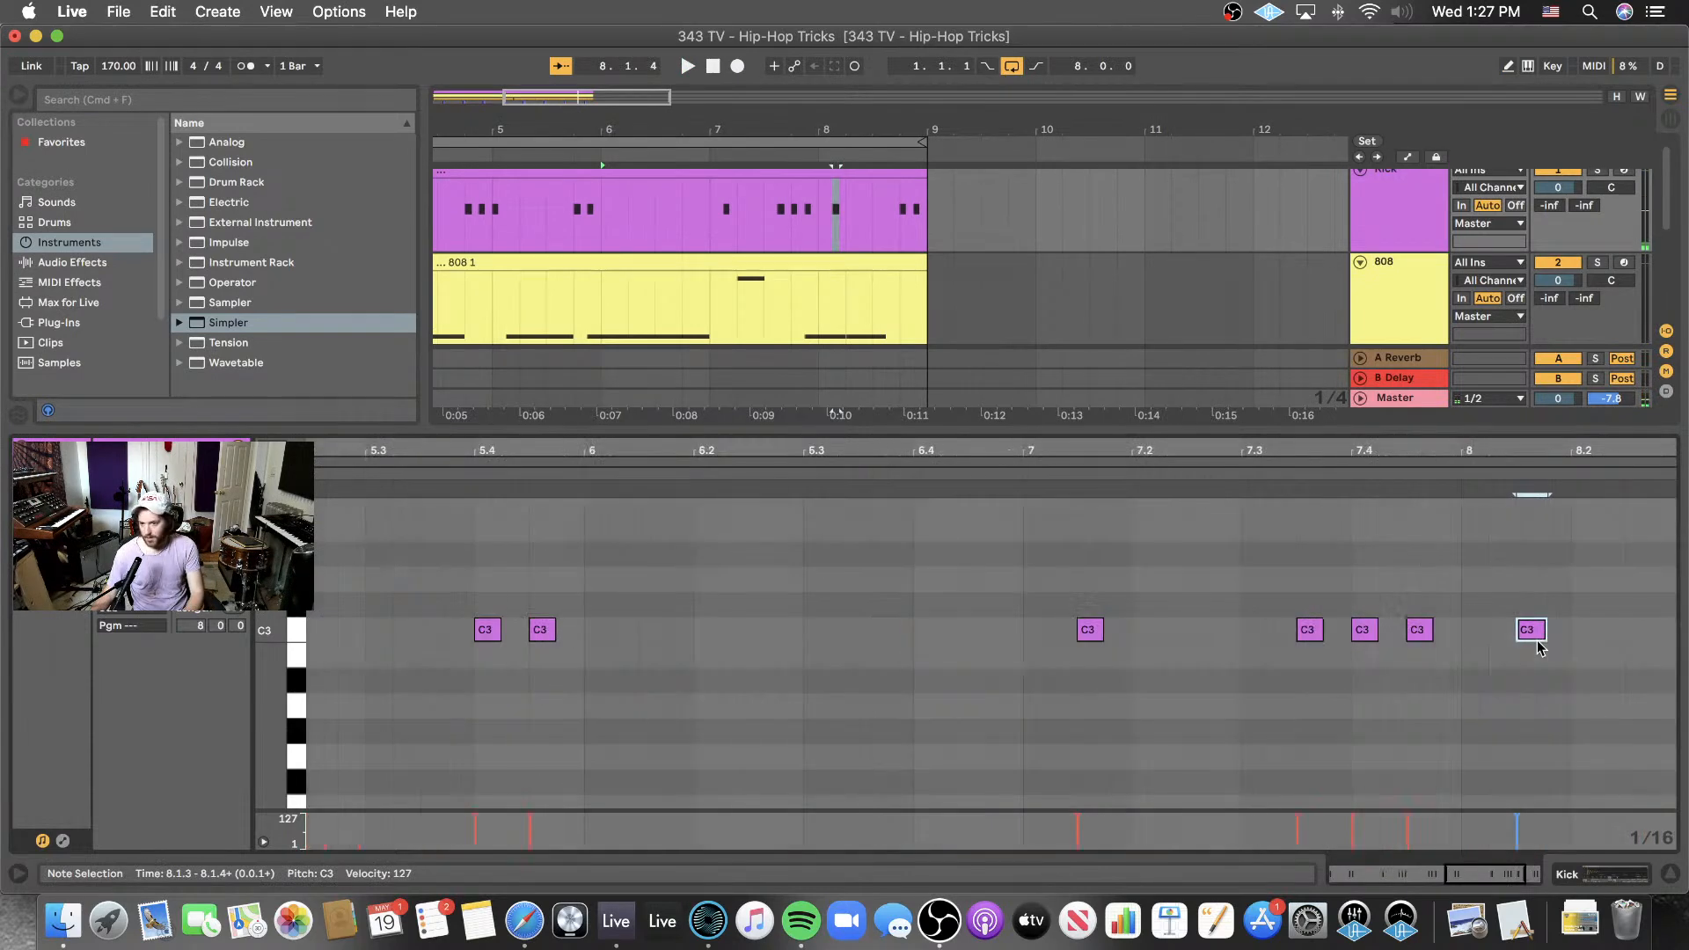
left_click_drag(1541, 630, 1537, 635)
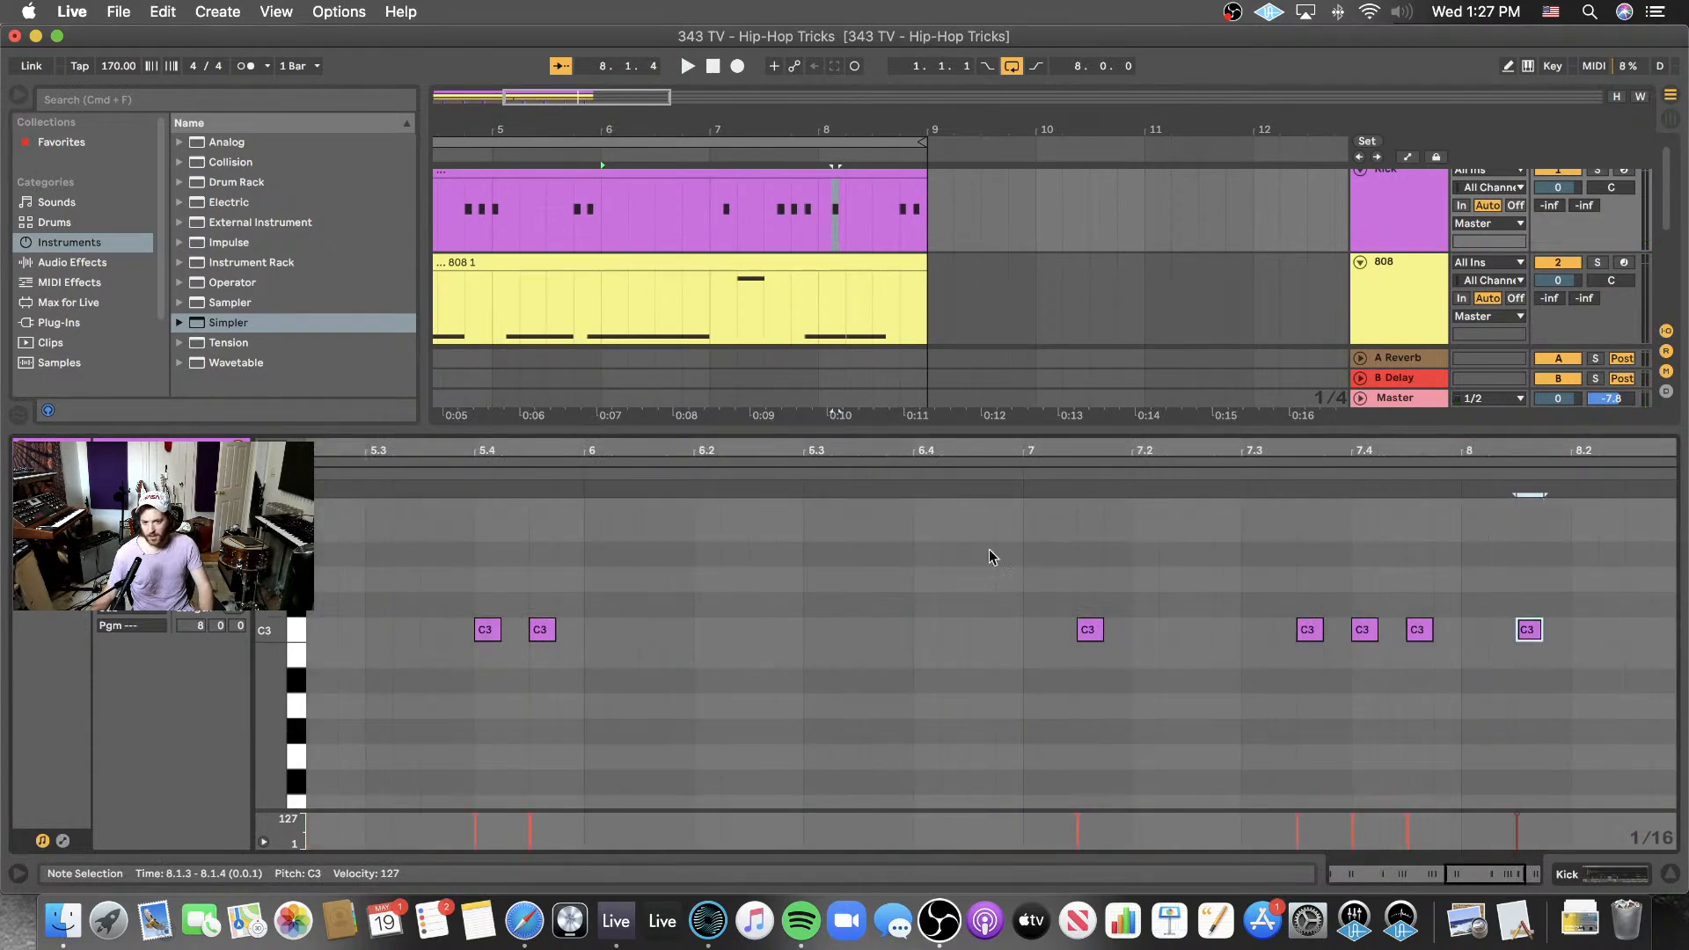
- Play the kick and 808 parts from bar 7, and add a C3 kick note at 8.2 after the 8.1.3 note
scroll(1003, 528, "down", 2)
scroll(730, 223, "down", 2)
scroll(730, 223, "up", 3)
scroll(687, 234, "left", 3)
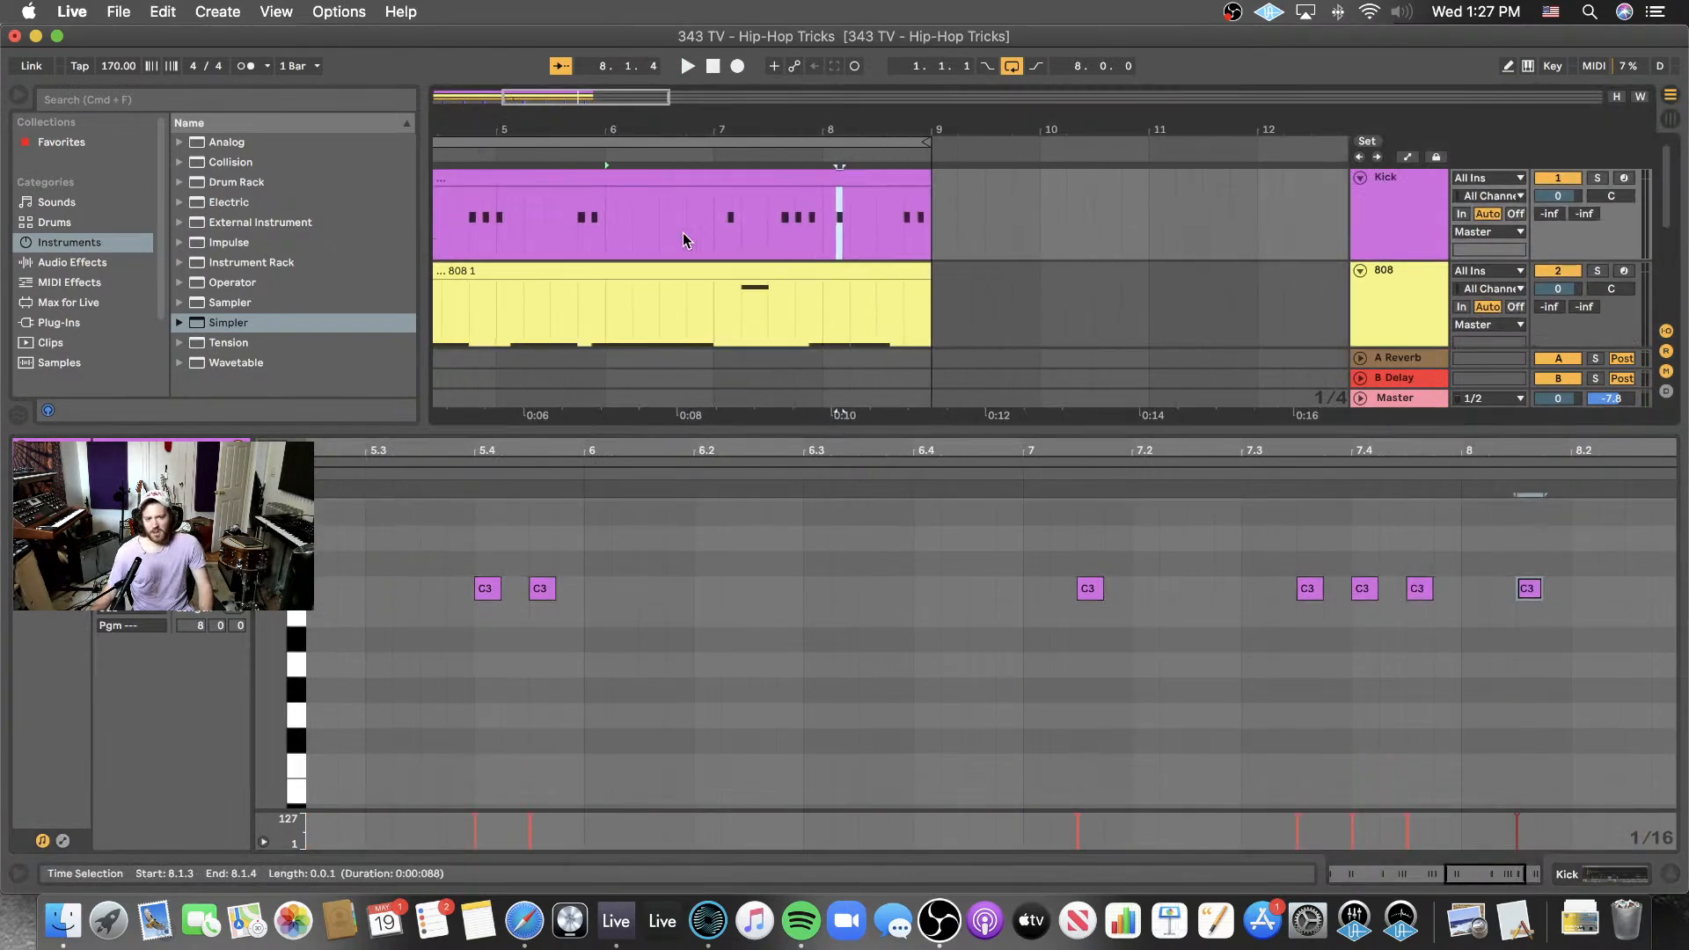
left_click(741, 230)
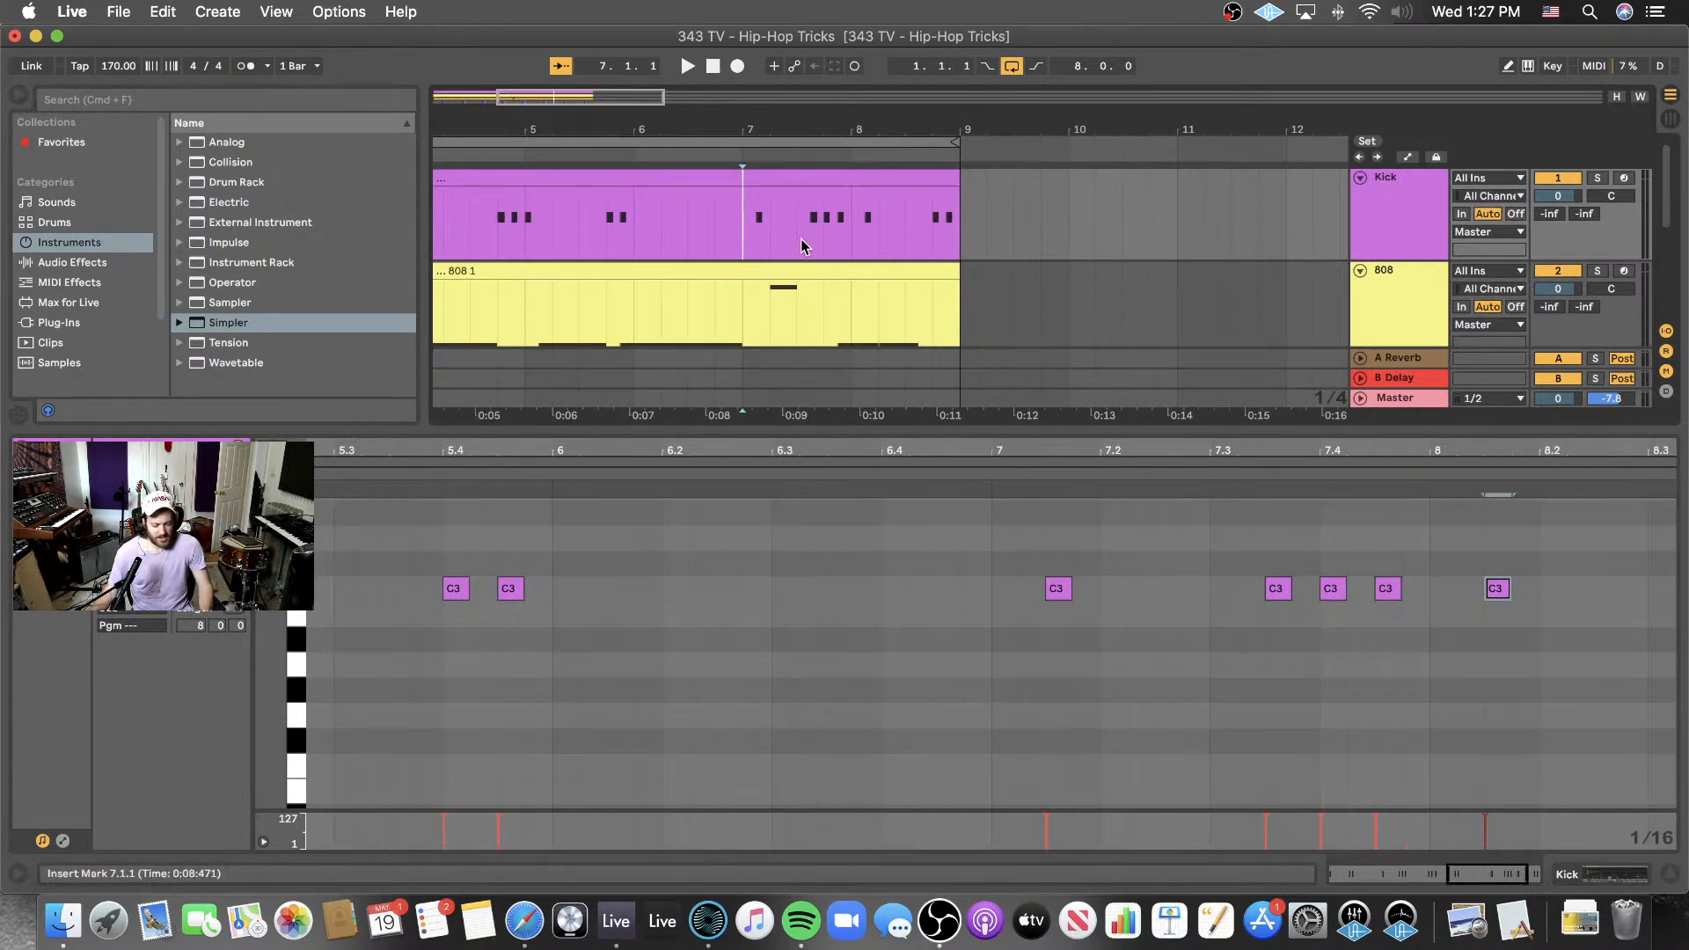
key("space")
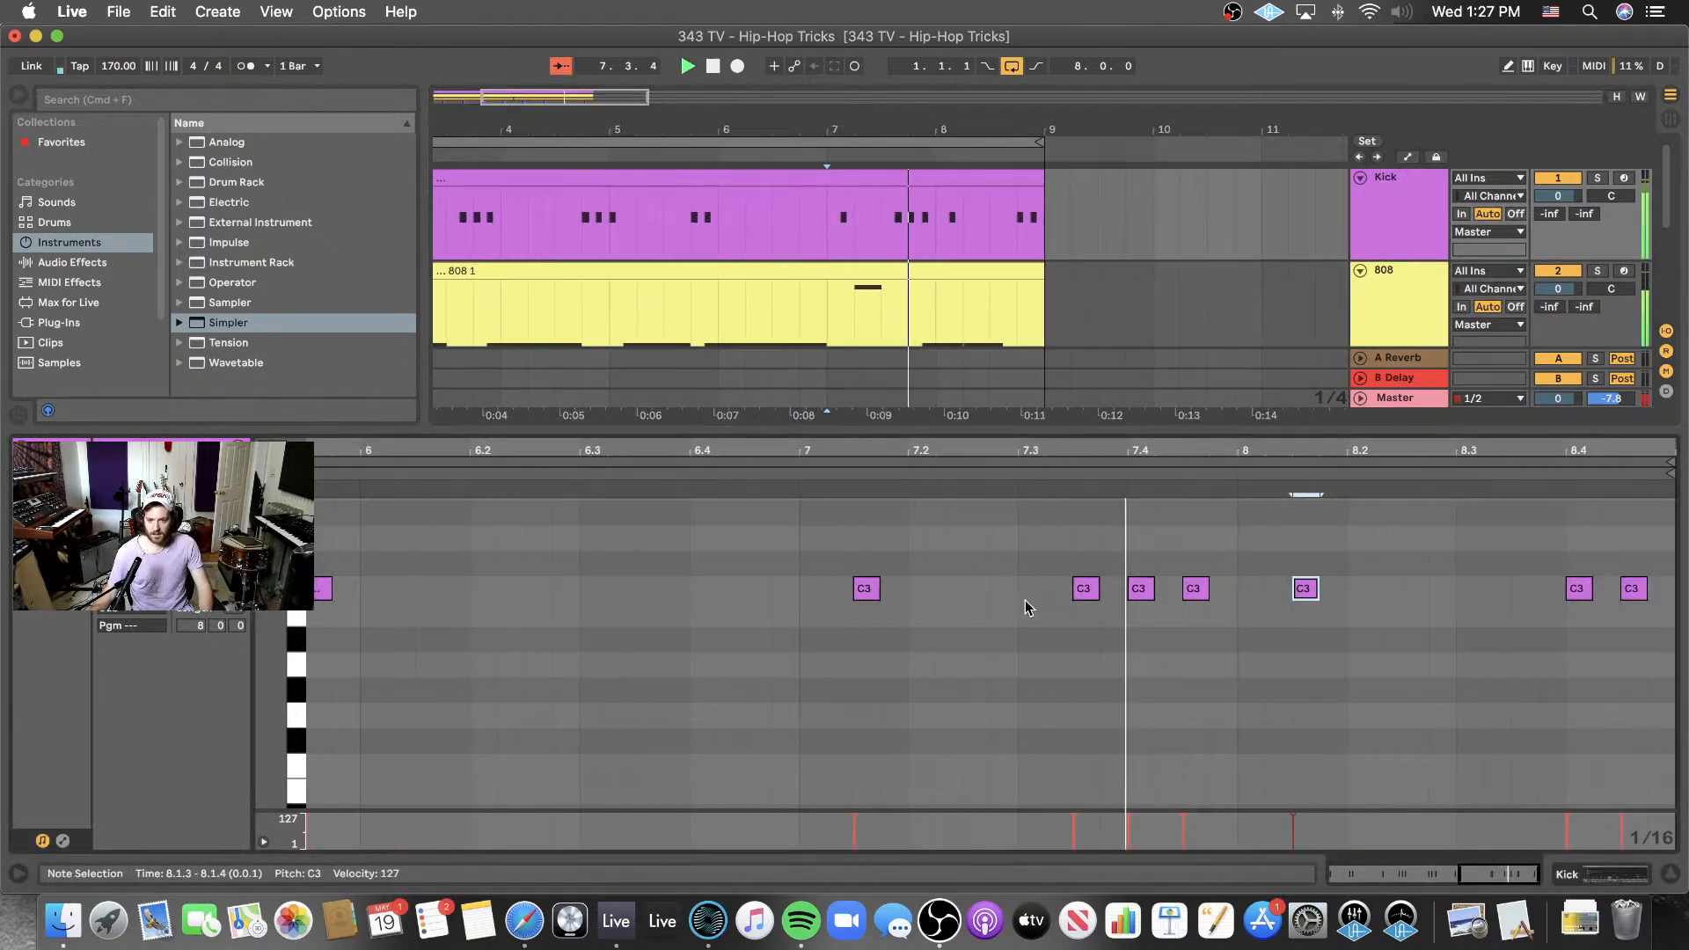
left_click(1305, 589)
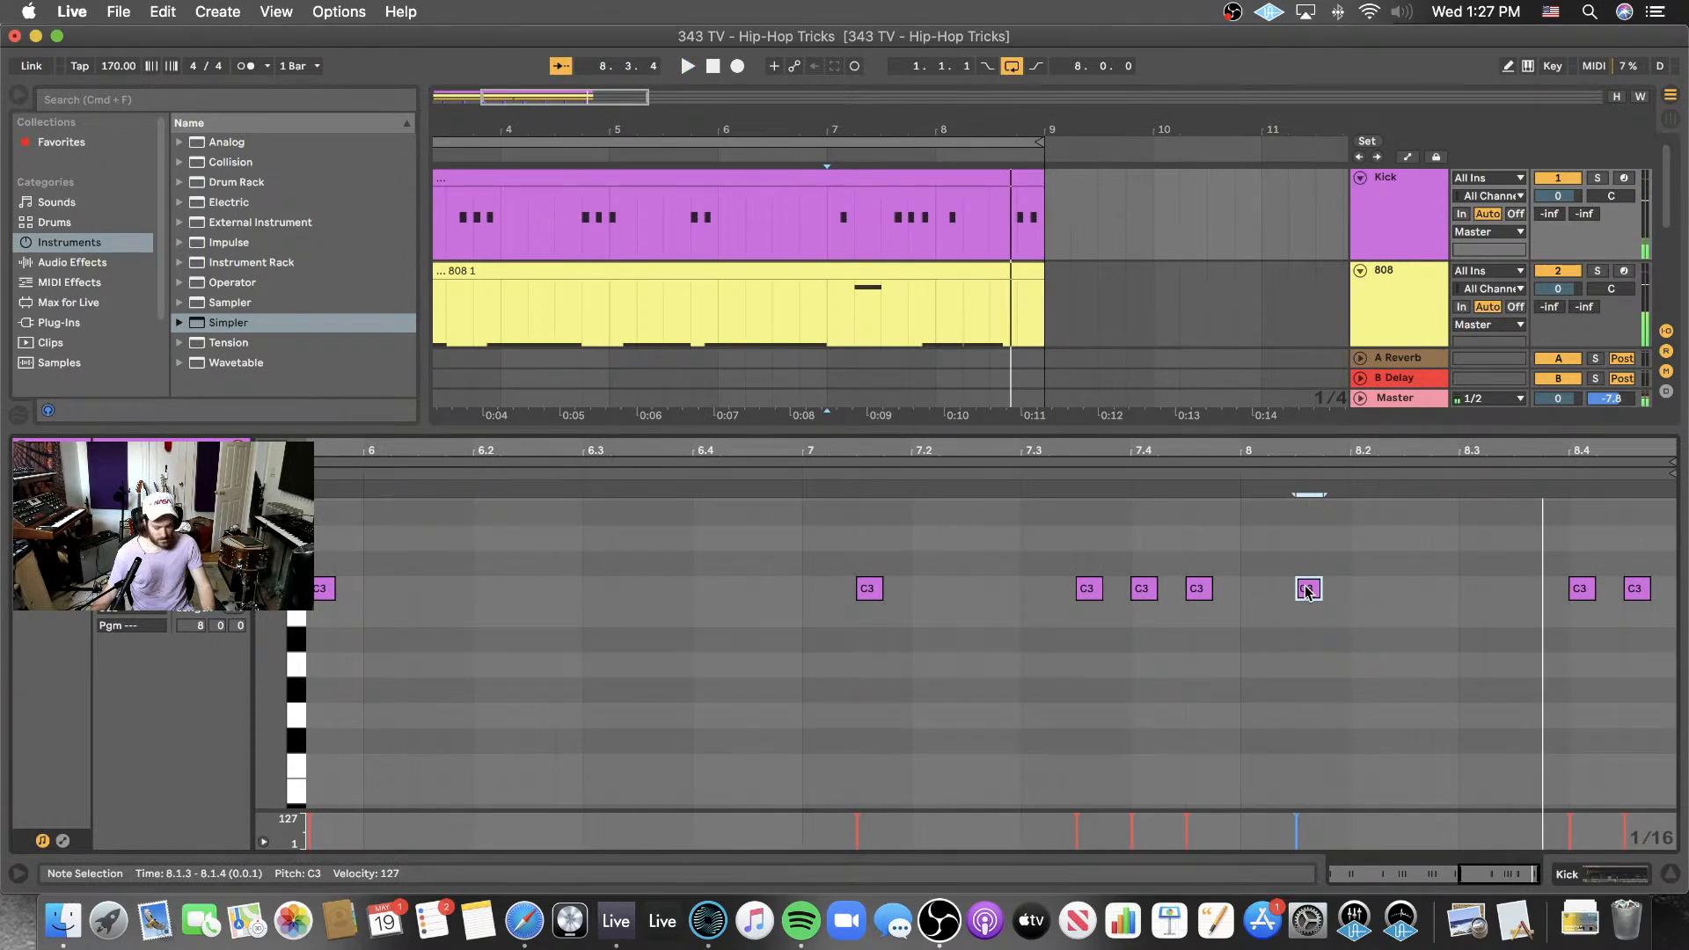
left_click(784, 557)
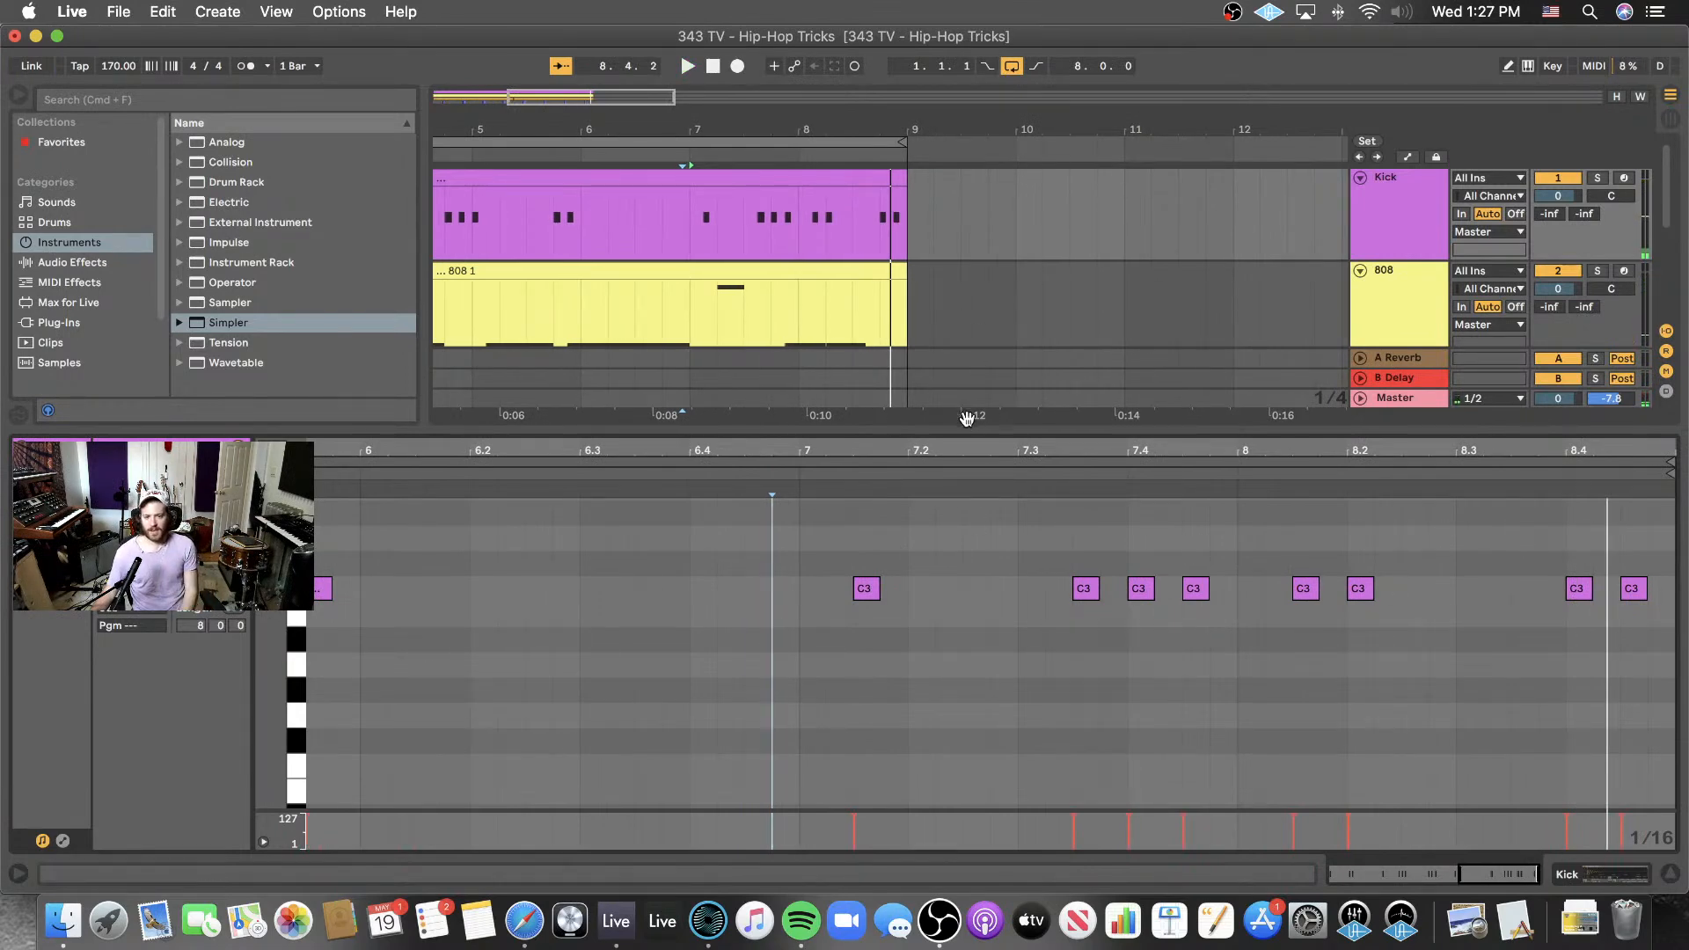
- Hide the clip's note editor to see the full arrangement, and deactivate the 808 track
key("alt+super+l")
left_click(914, 306)
key("minus")
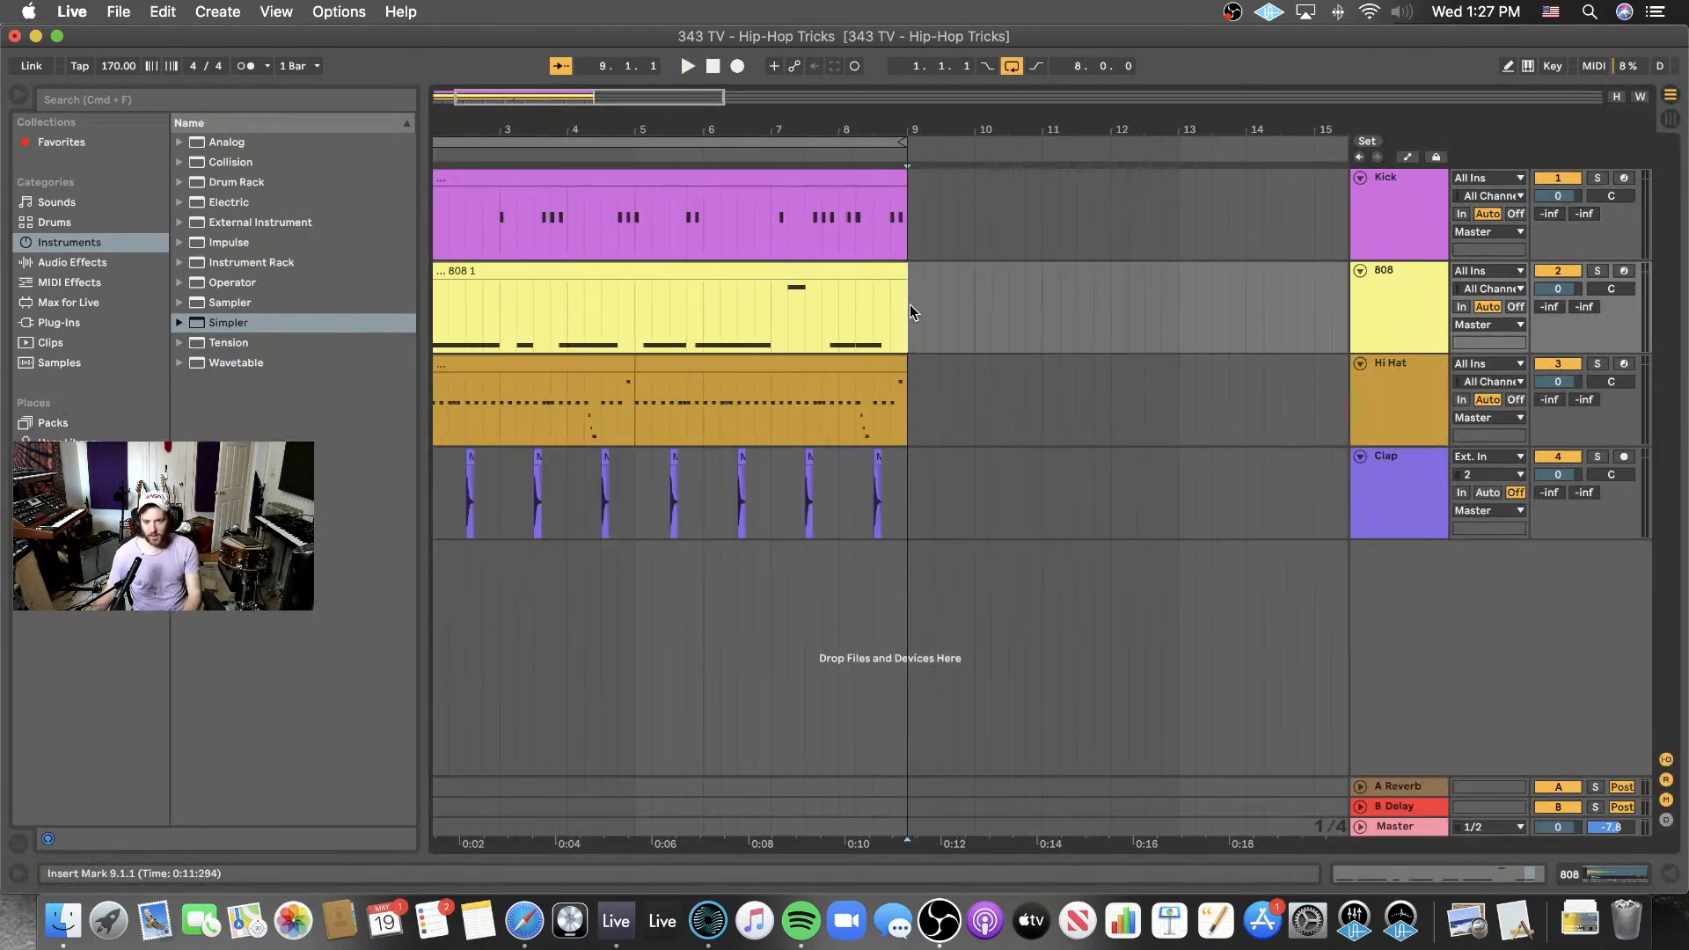
key("minus")
key("minus")
left_click(1545, 269)
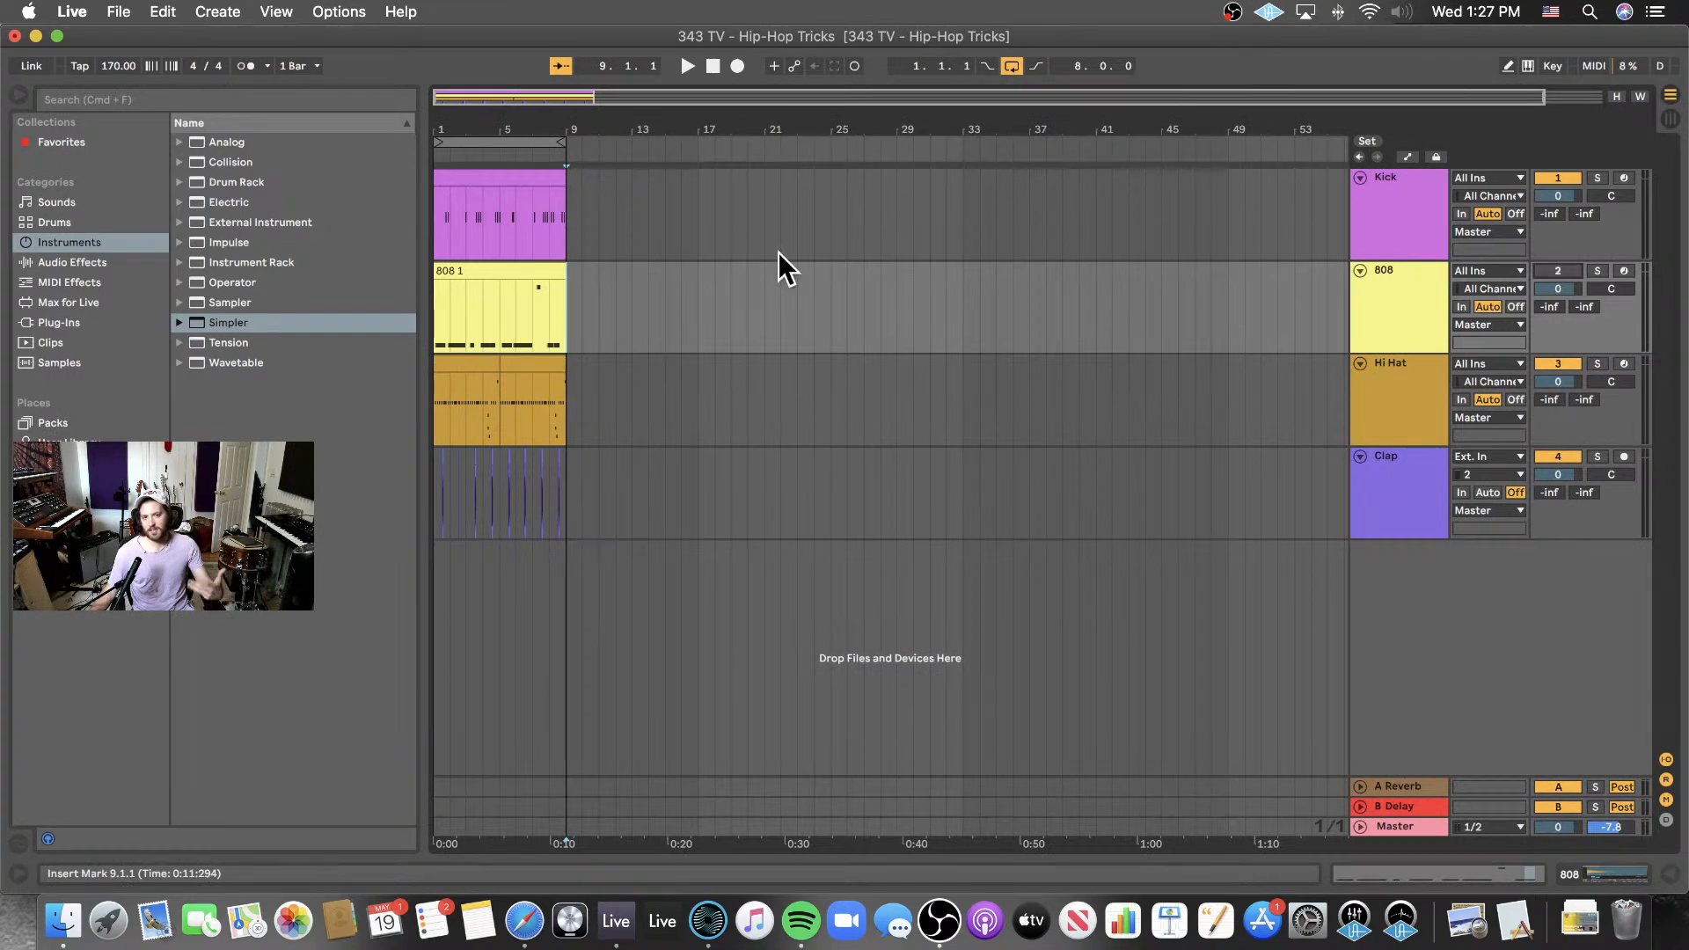
- Play the beat from bar 1 without the 808, stop it, and reactivate the 808 track
left_click(540, 290)
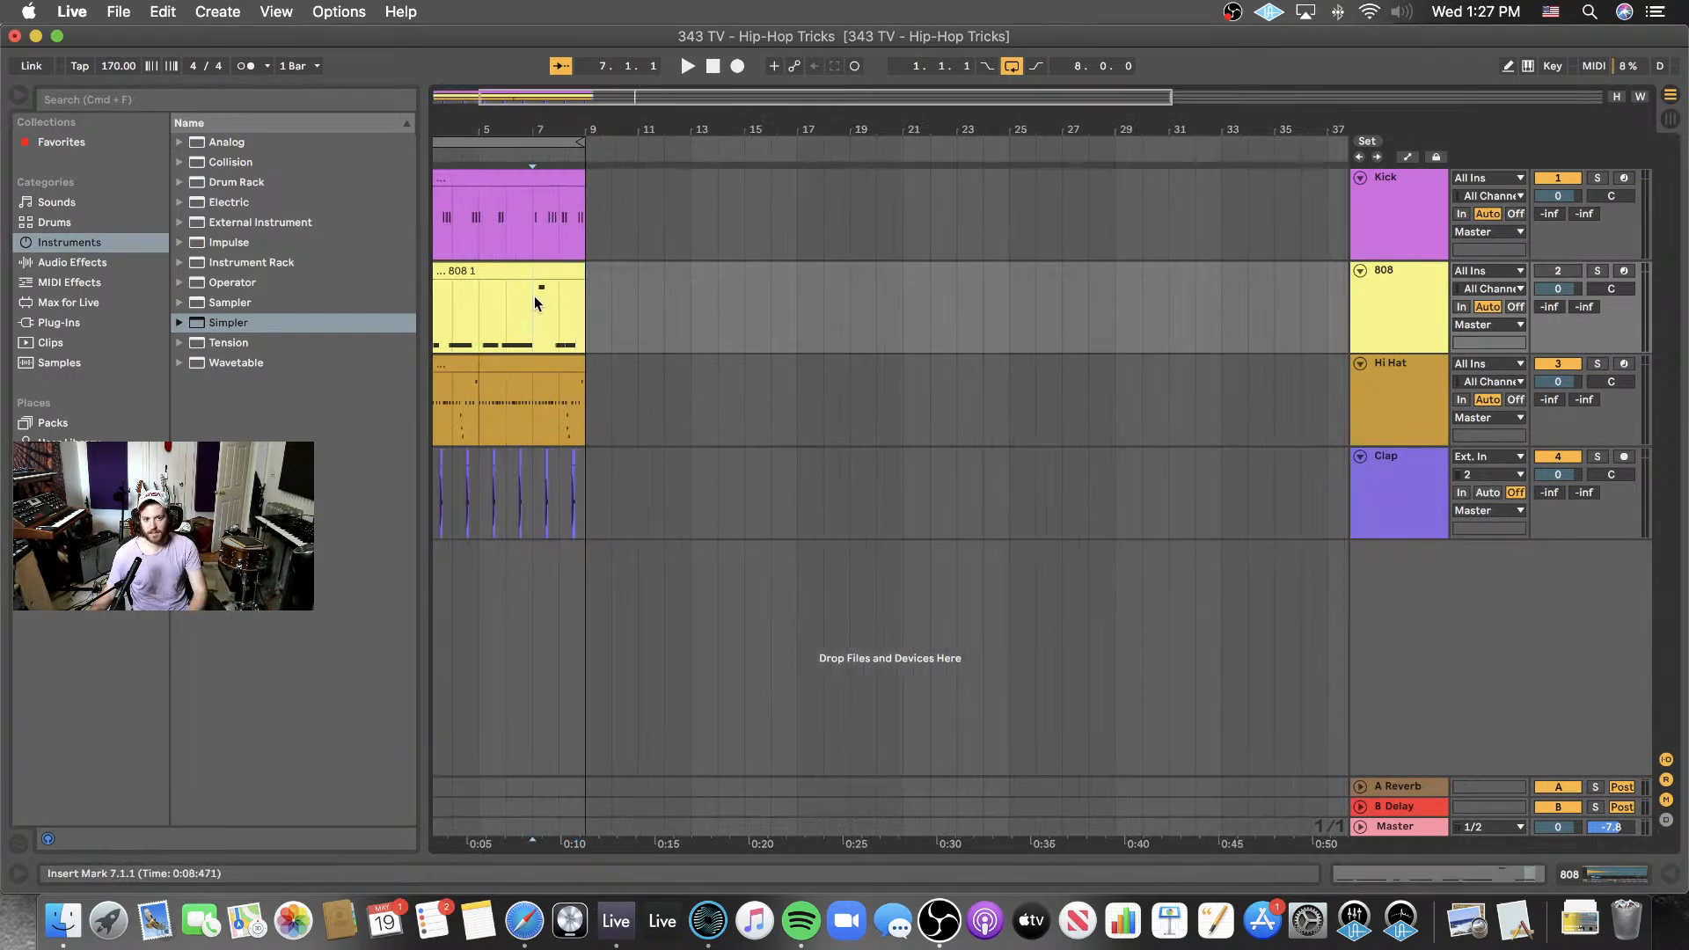
key("plus")
key("plus")
key("plus")
left_click(686, 67)
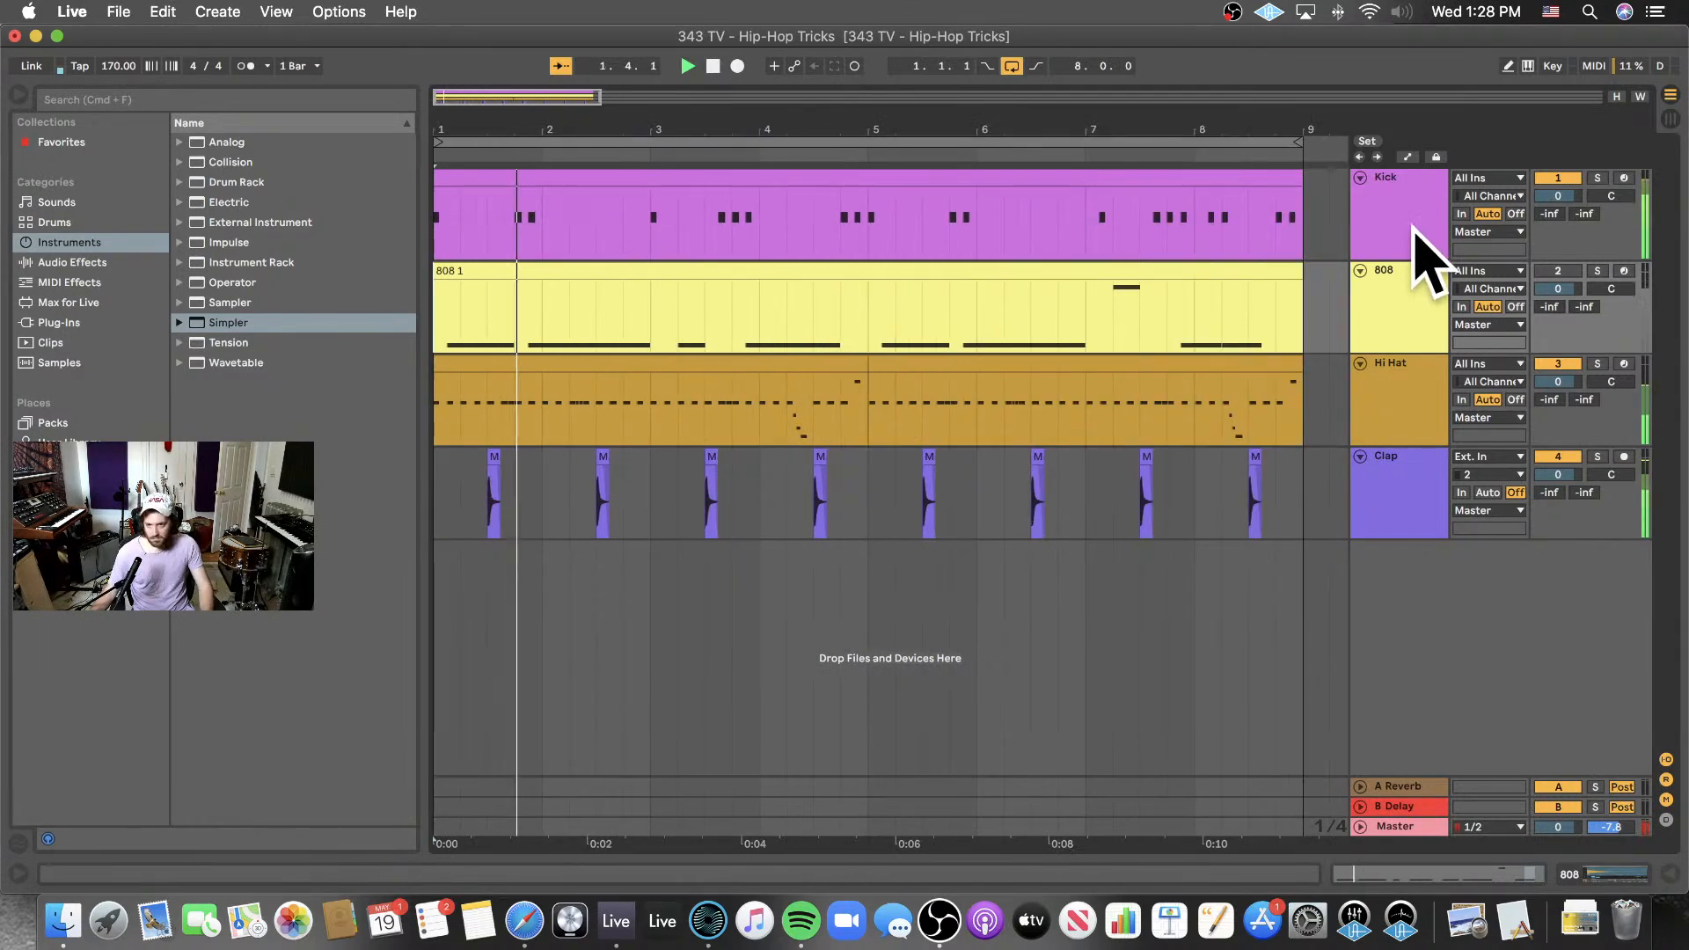
left_click(714, 66)
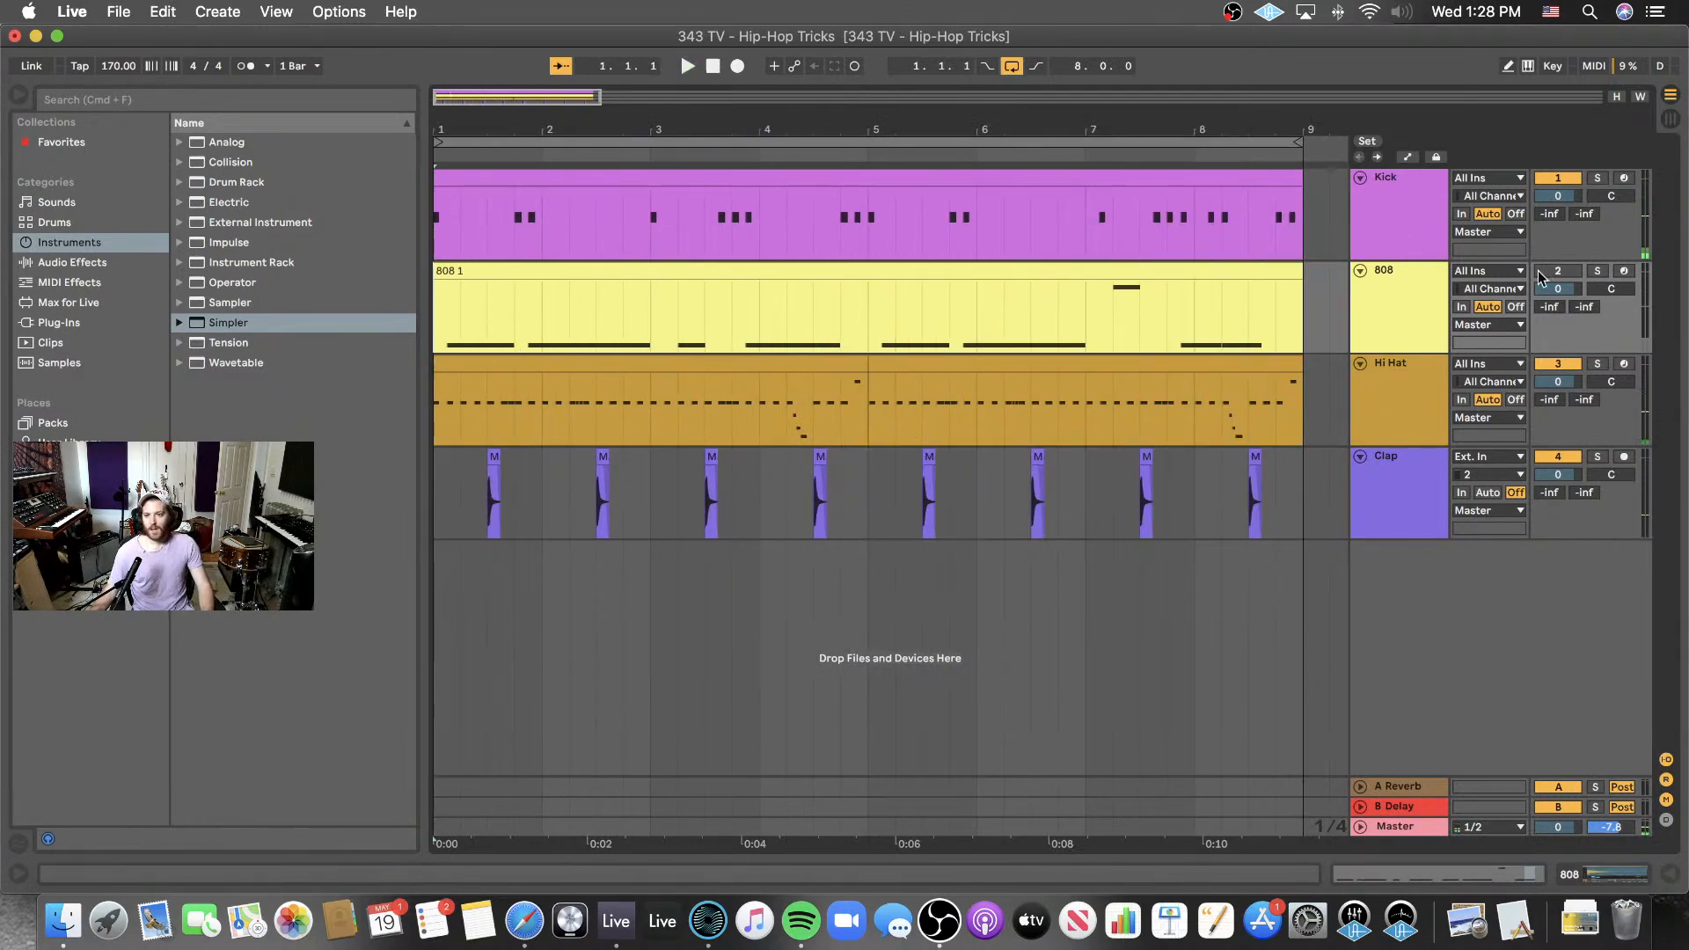
left_click(1401, 227)
left_click(1557, 271)
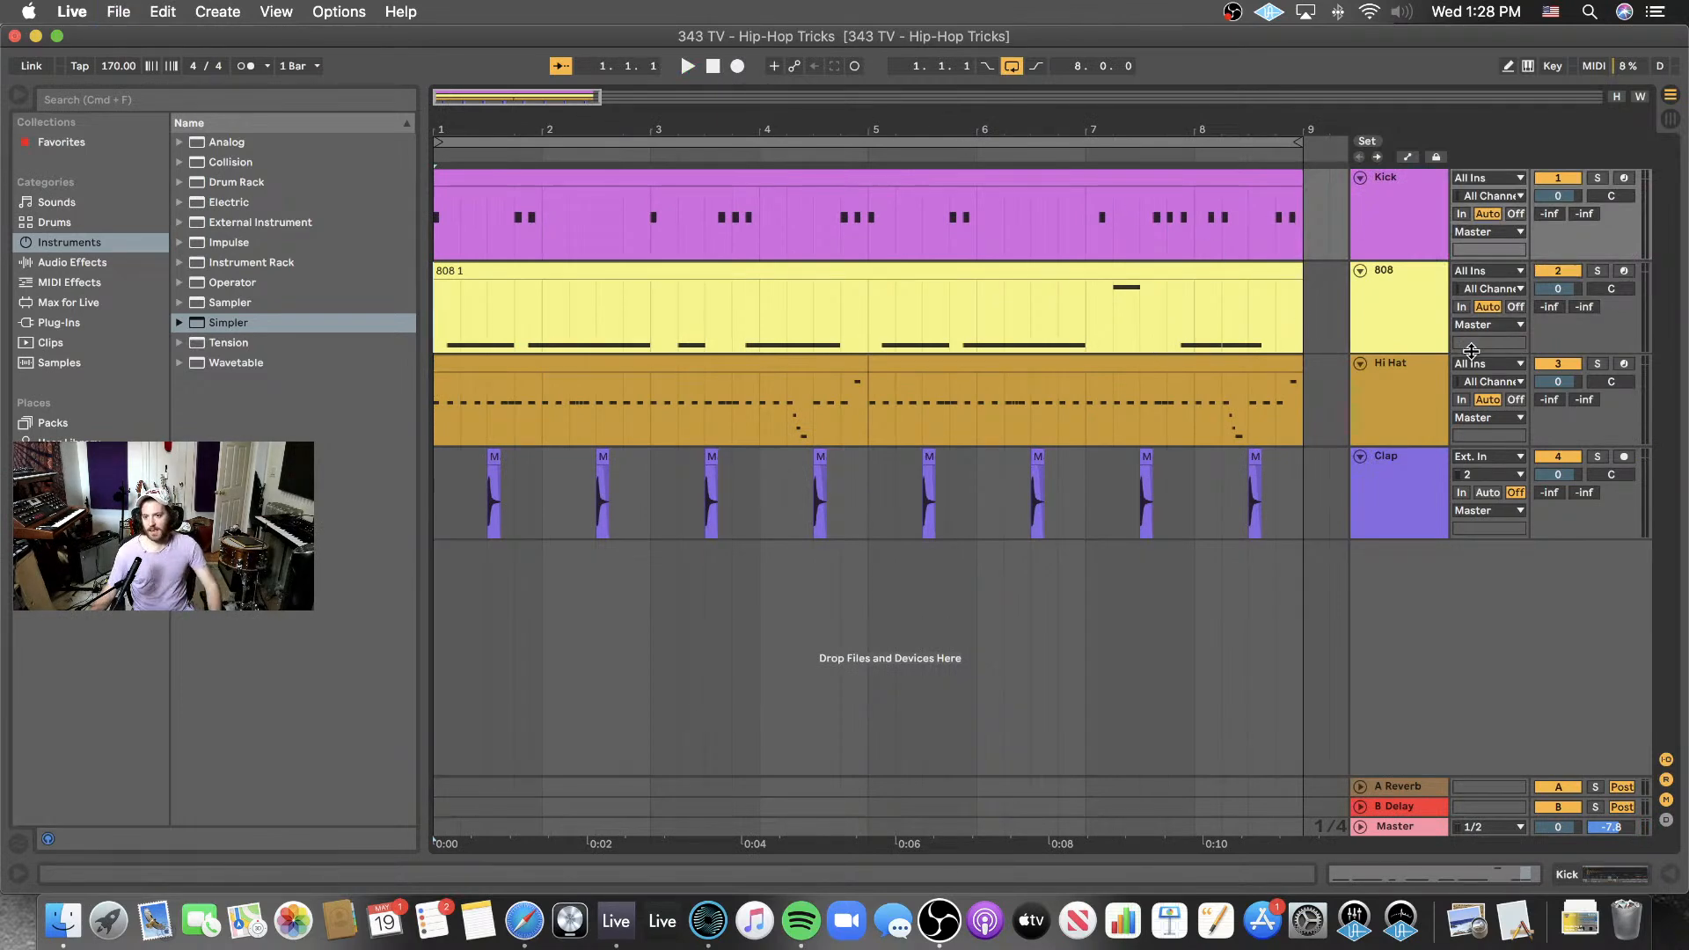
- Load FabFilter's Saturn 2 Audio Unit plug-in onto the 808 track
left_click(1396, 342)
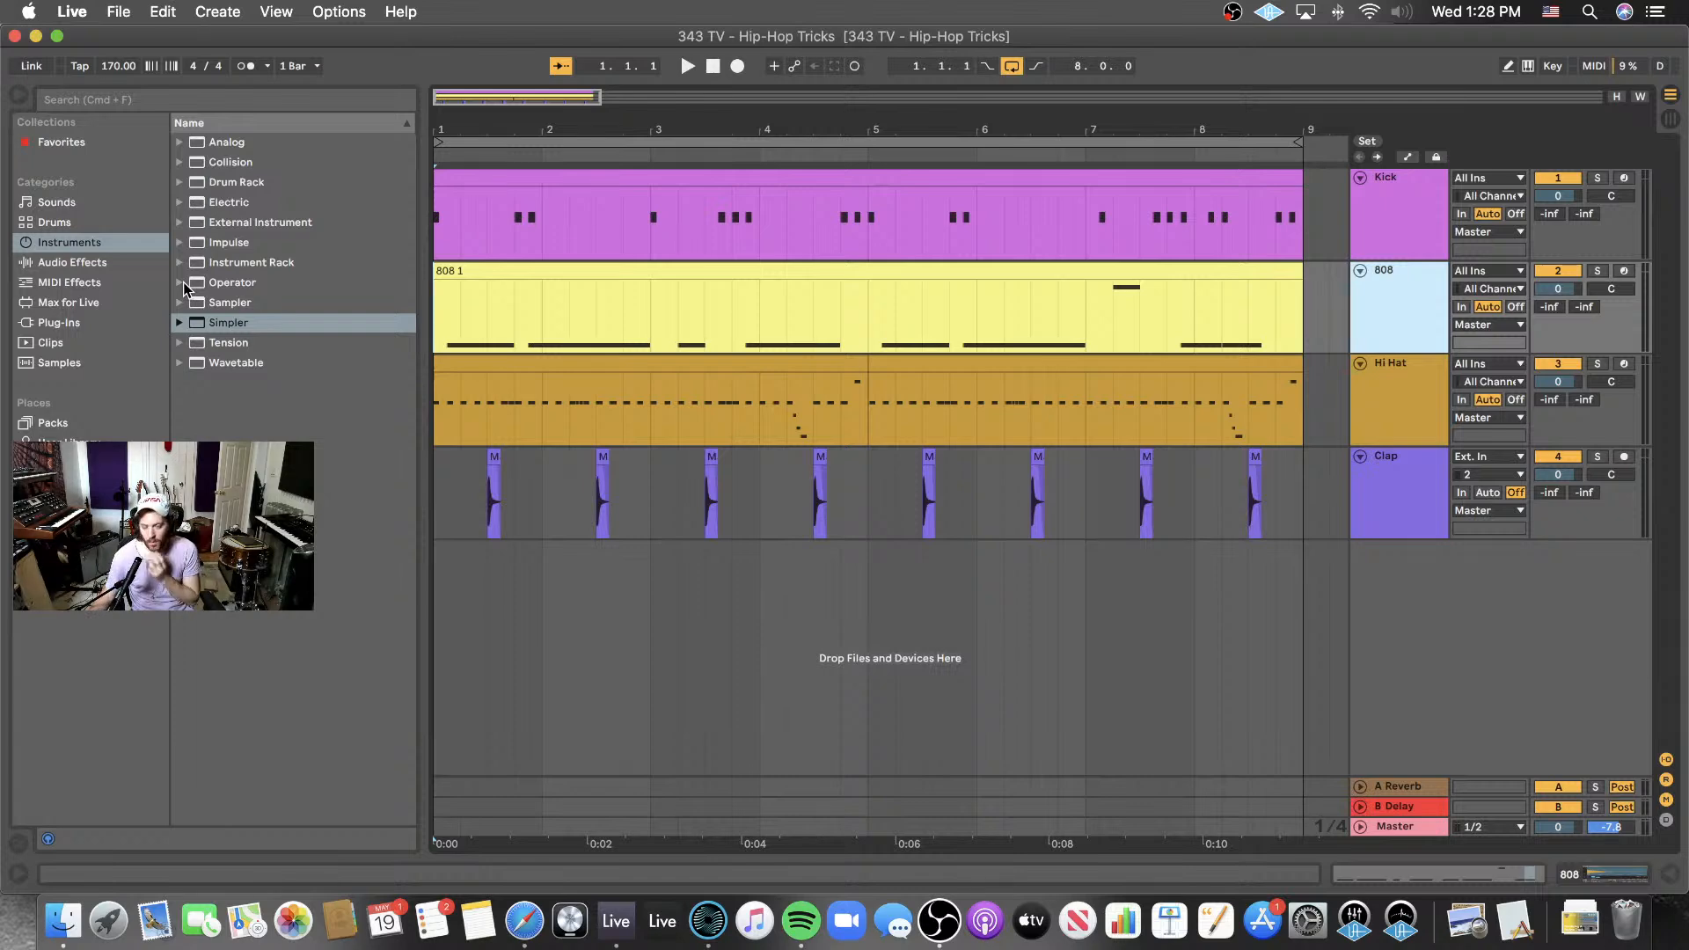
left_click(66, 320)
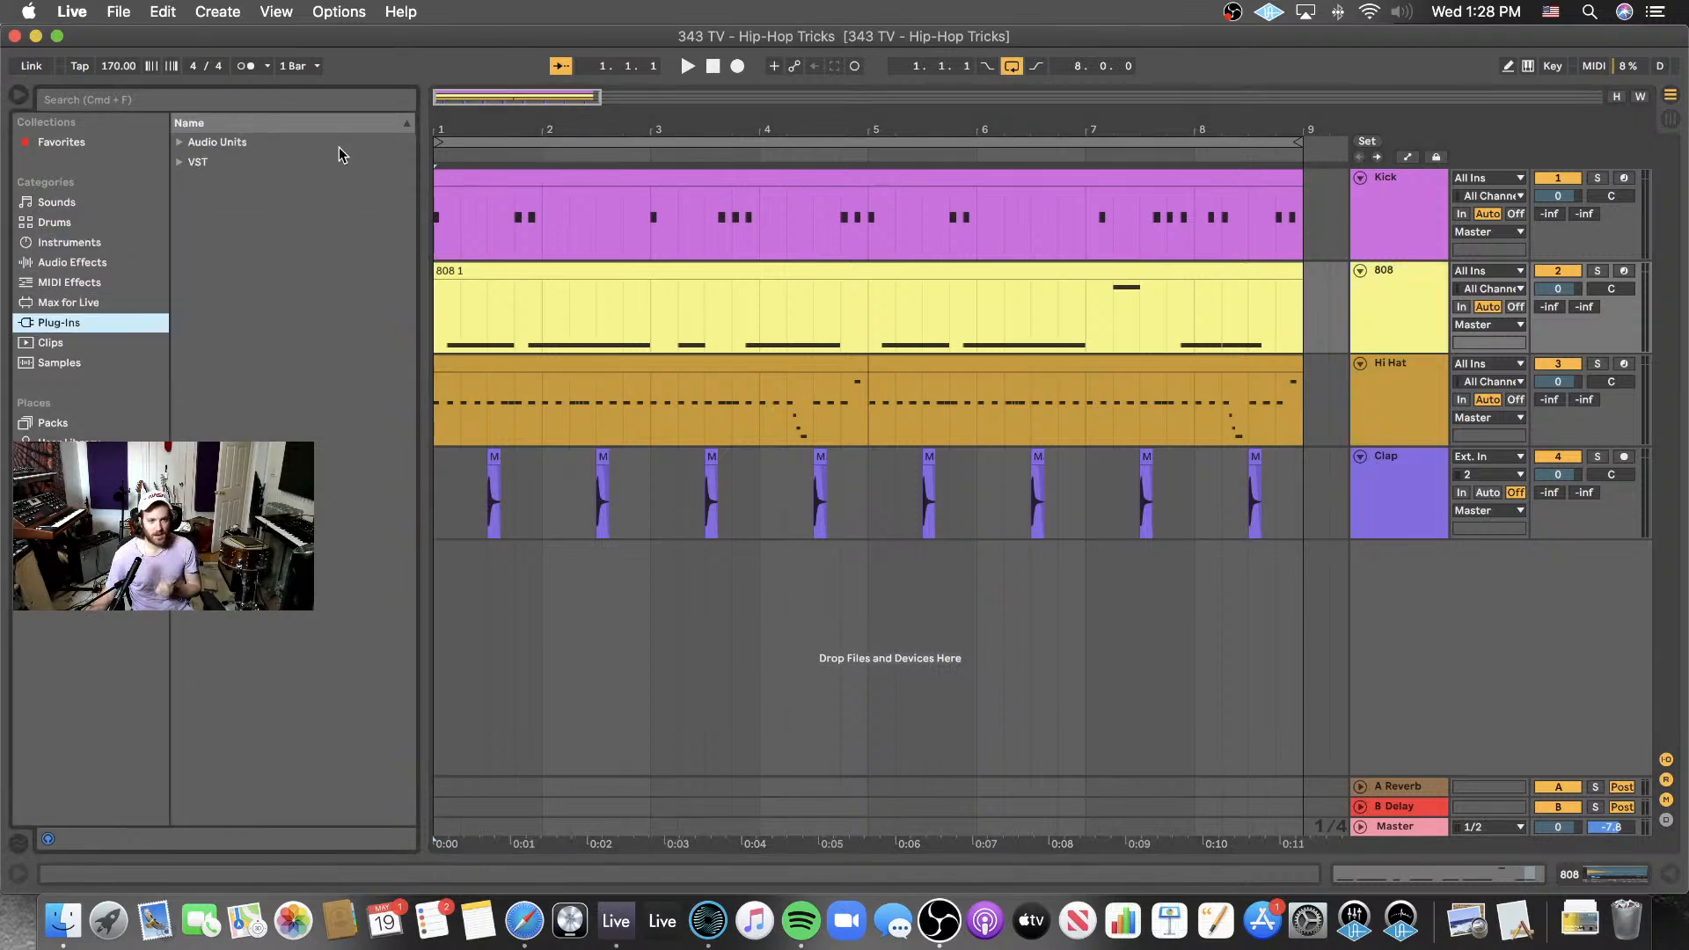
left_click(195, 147)
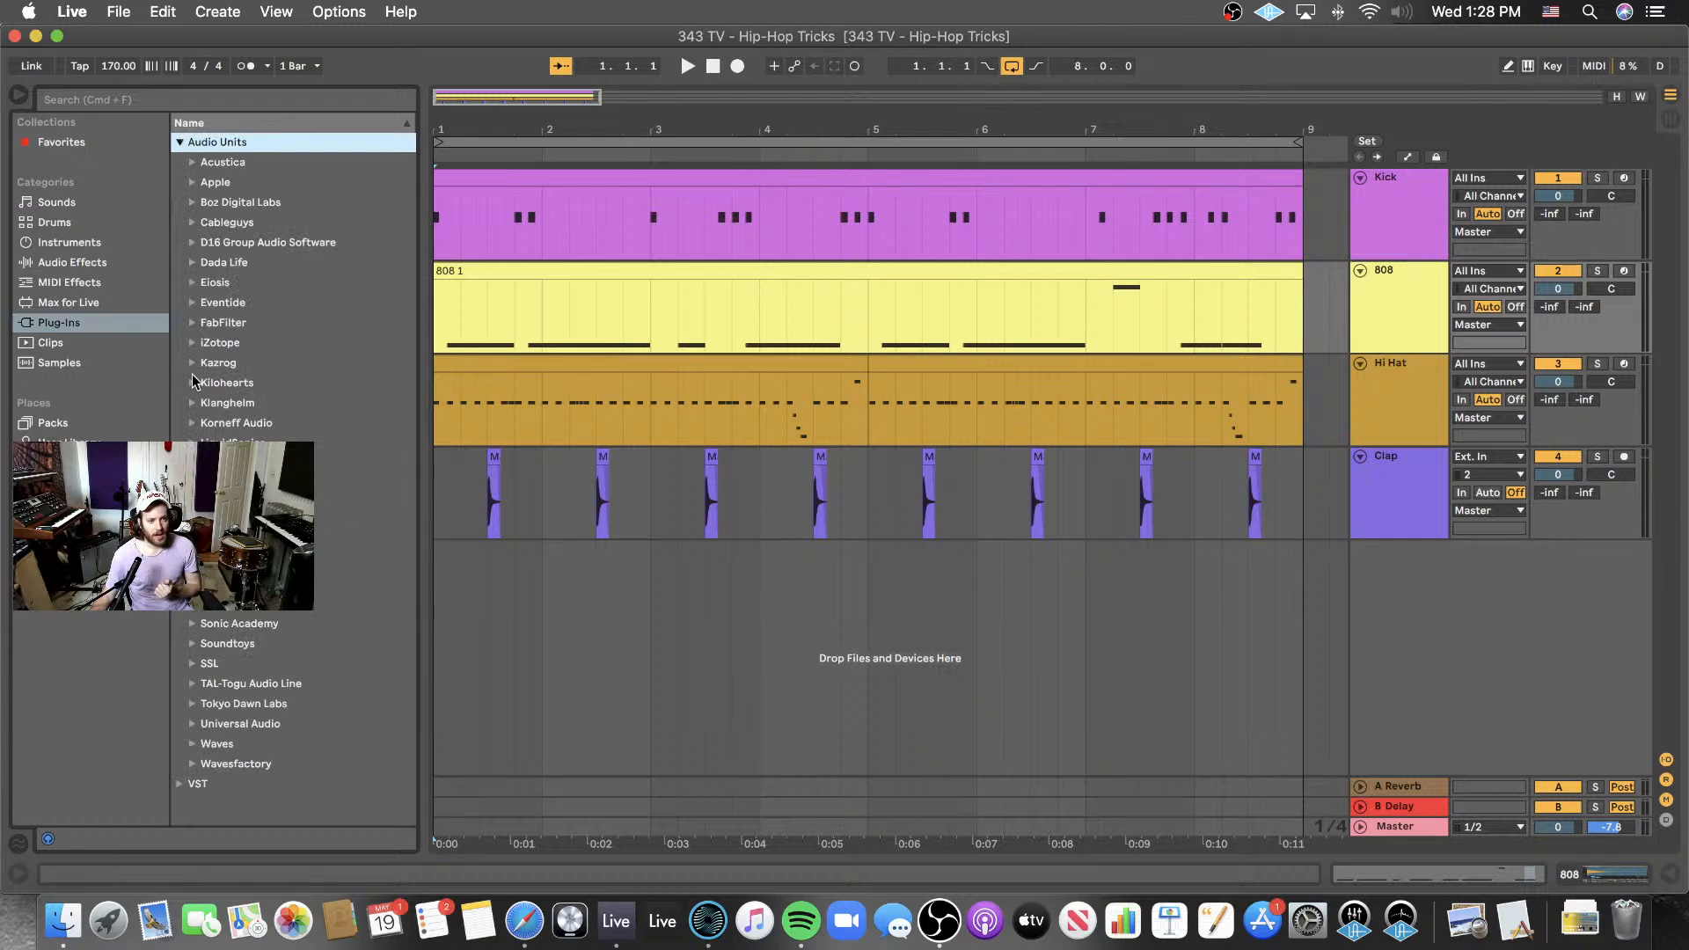
left_click(192, 324)
left_click(264, 543)
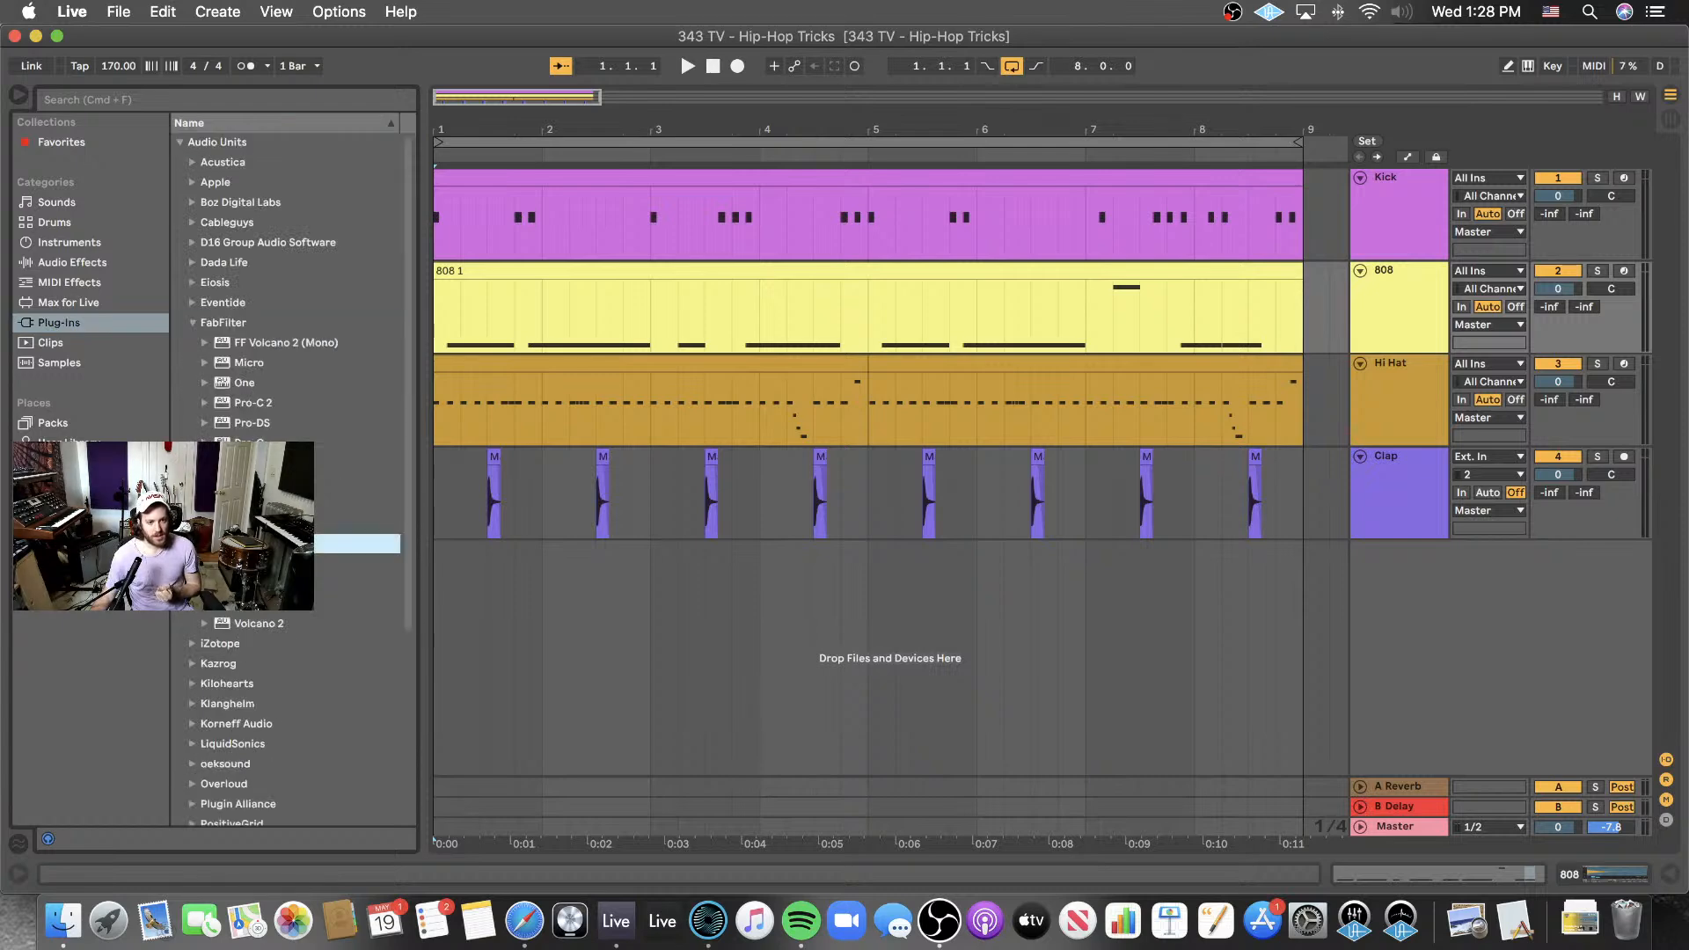
left_click_drag(1407, 250, 1395, 314)
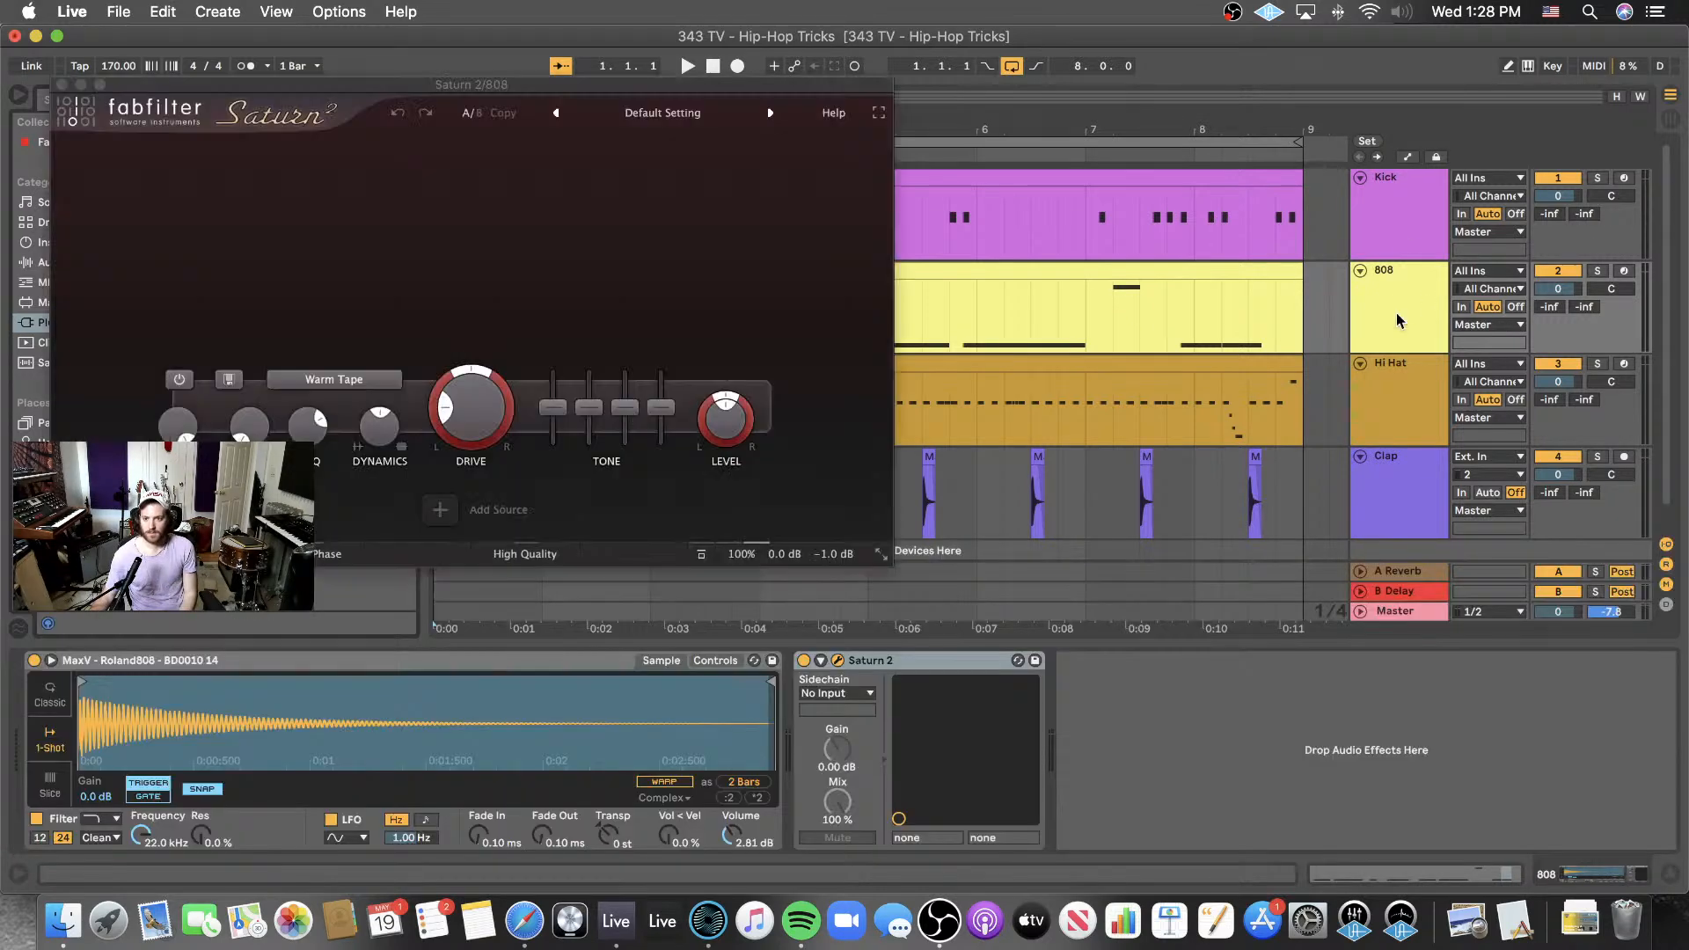
- Lower the Drive in Saturn 2 and move its window clear of the 808 clip
left_click_drag(368, 85, 675, 278)
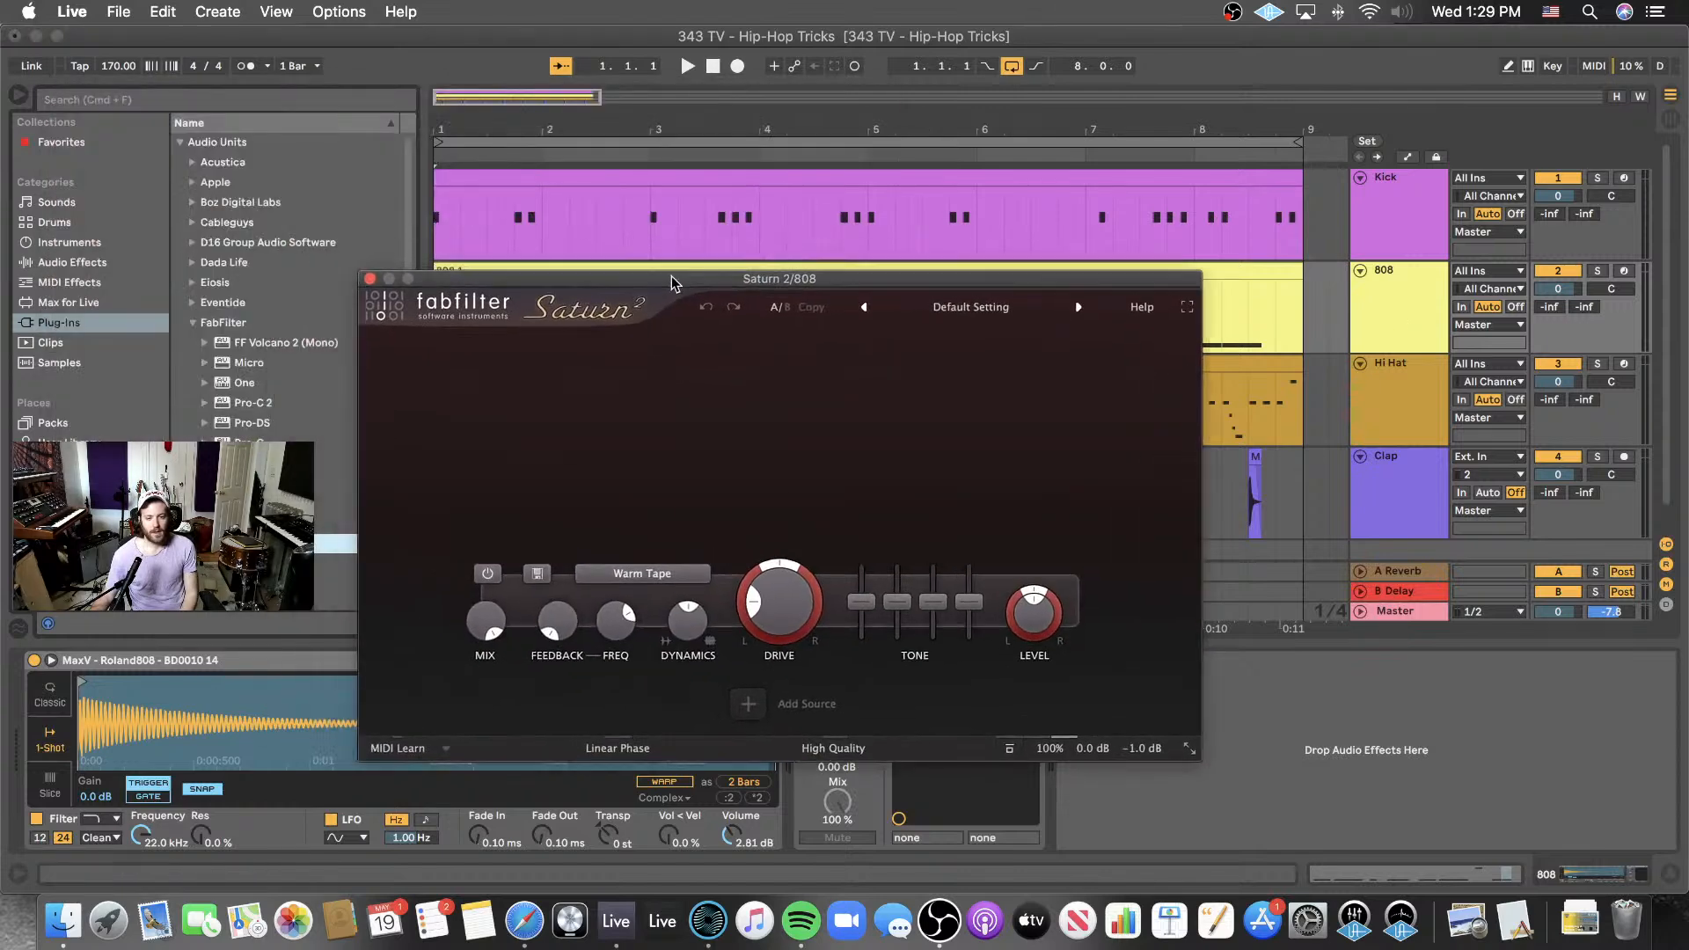
left_click_drag(779, 602, 779, 629)
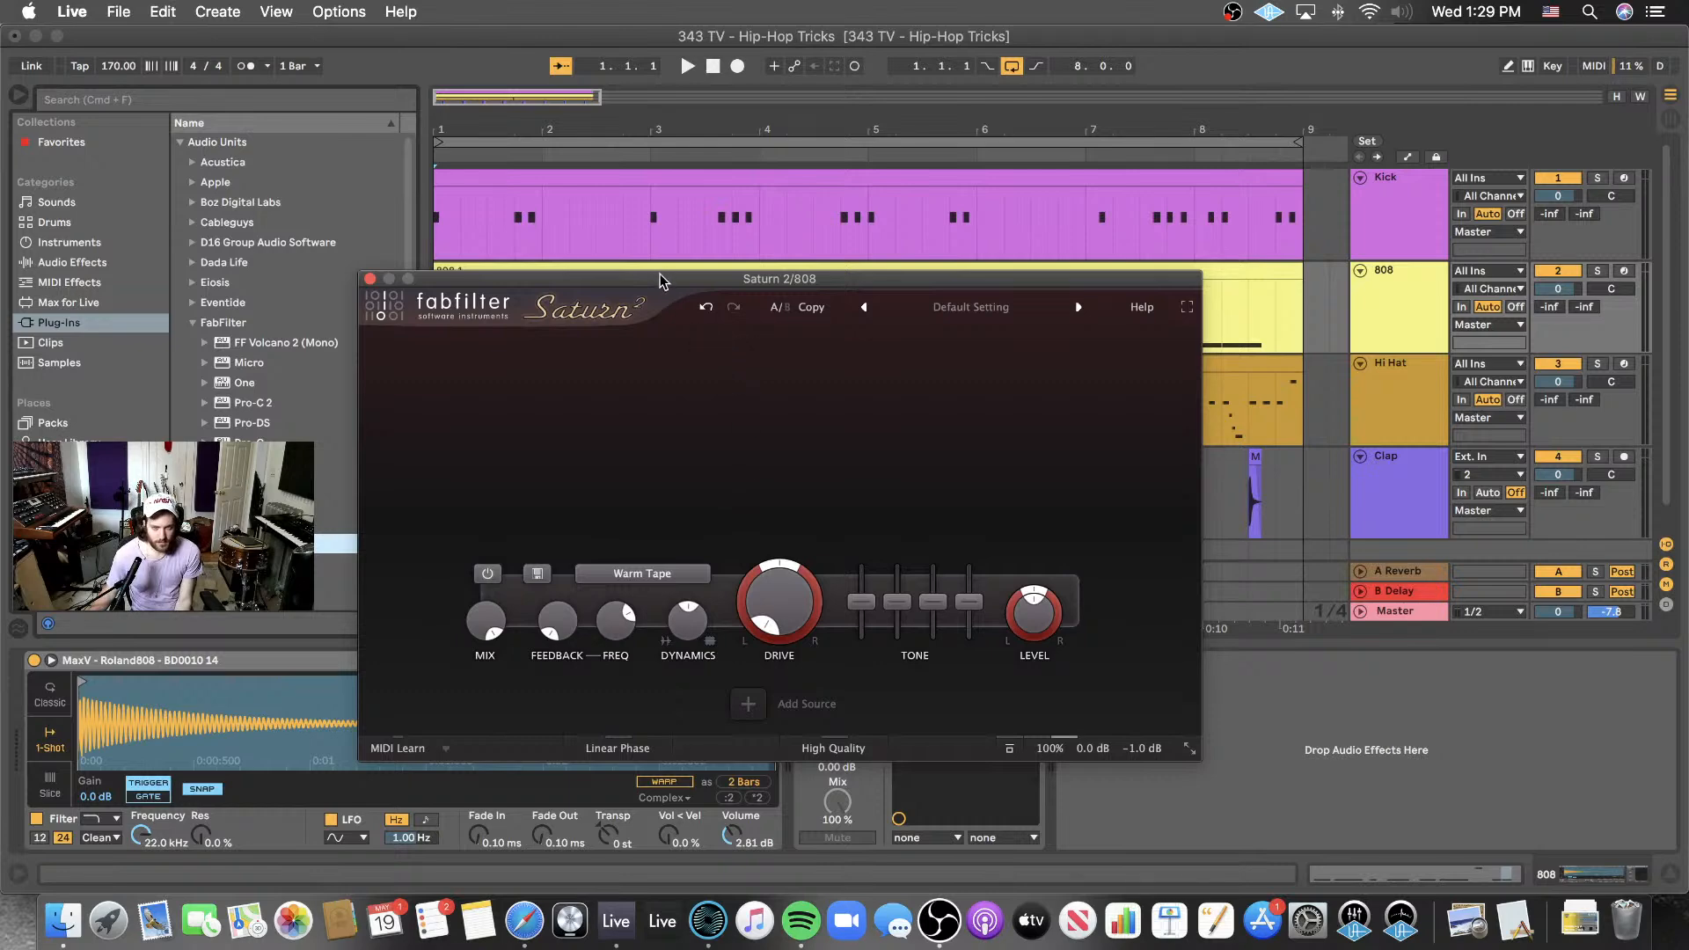
left_click_drag(662, 279, 677, 358)
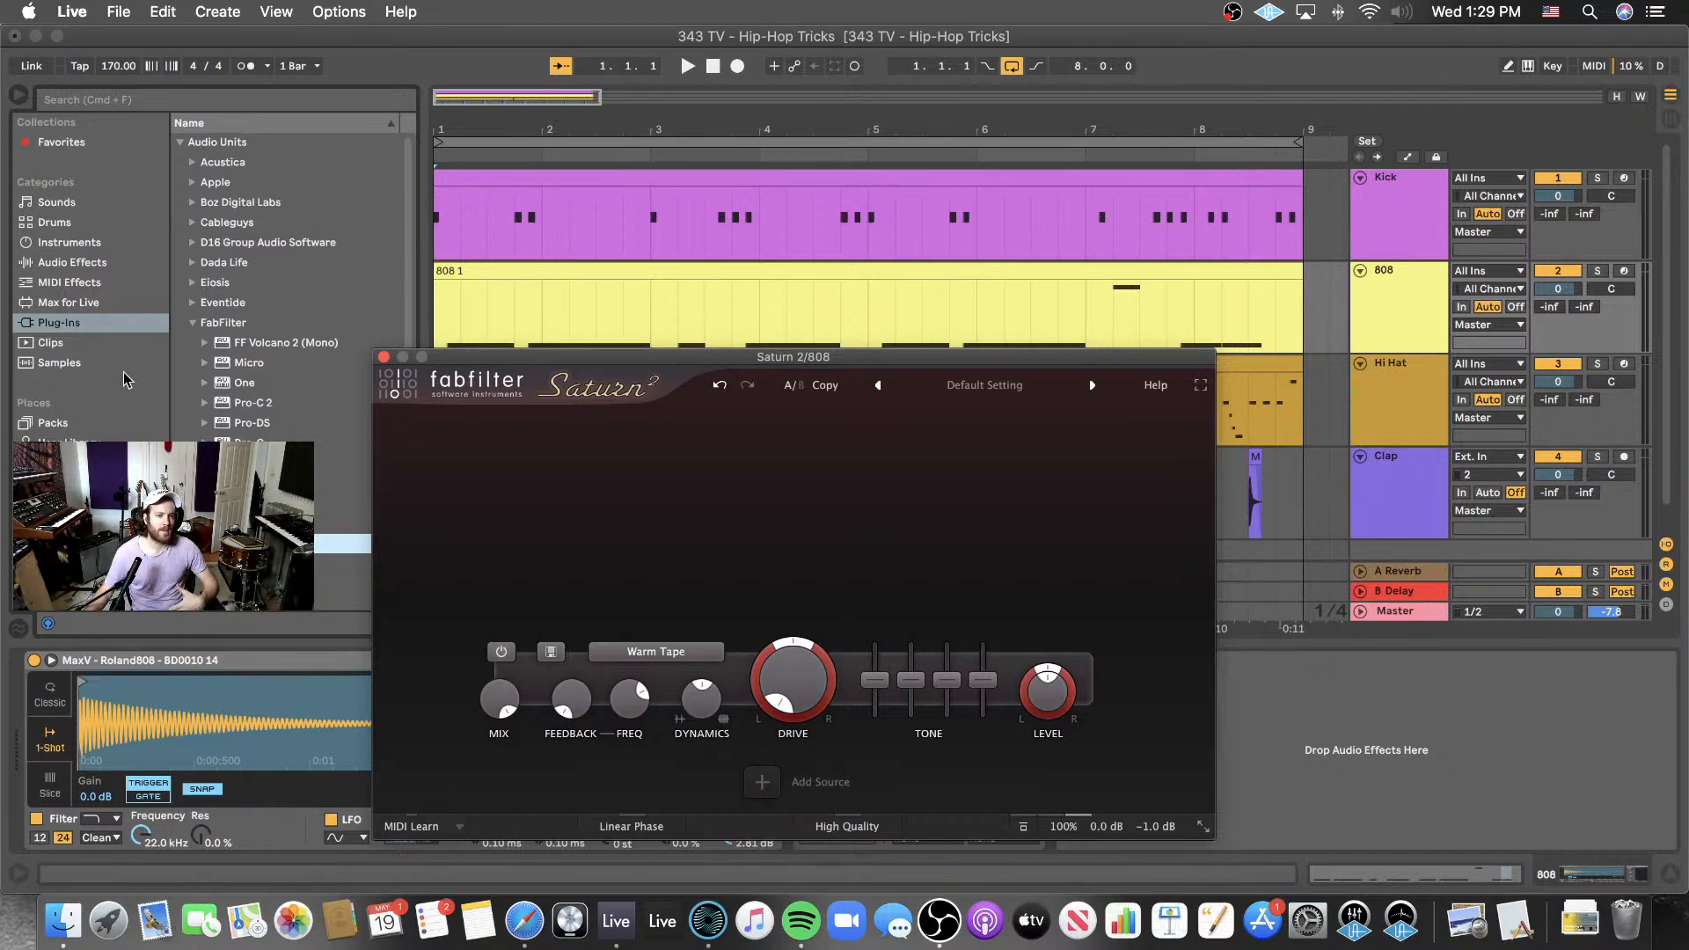
- Collapse the FabFilter folder, look through the built-in audio effects, and move the Saturn 2 window below the 808 clip
left_click(189, 331)
left_click(99, 265)
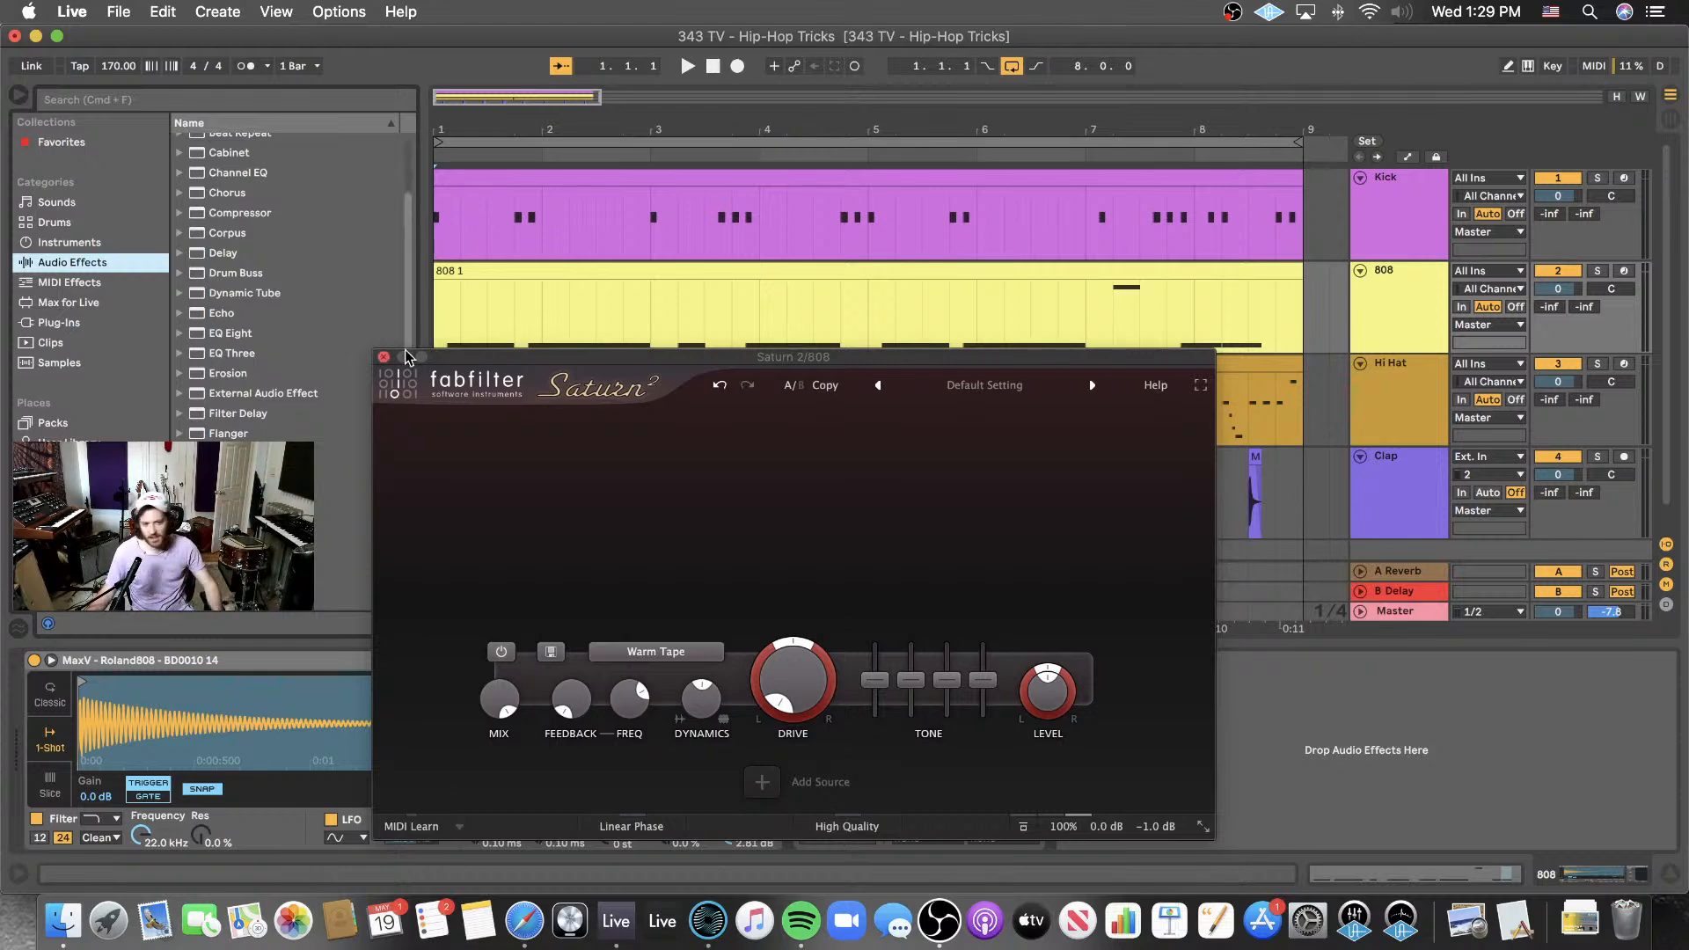
left_click(510, 453)
left_click_drag(630, 365, 678, 460)
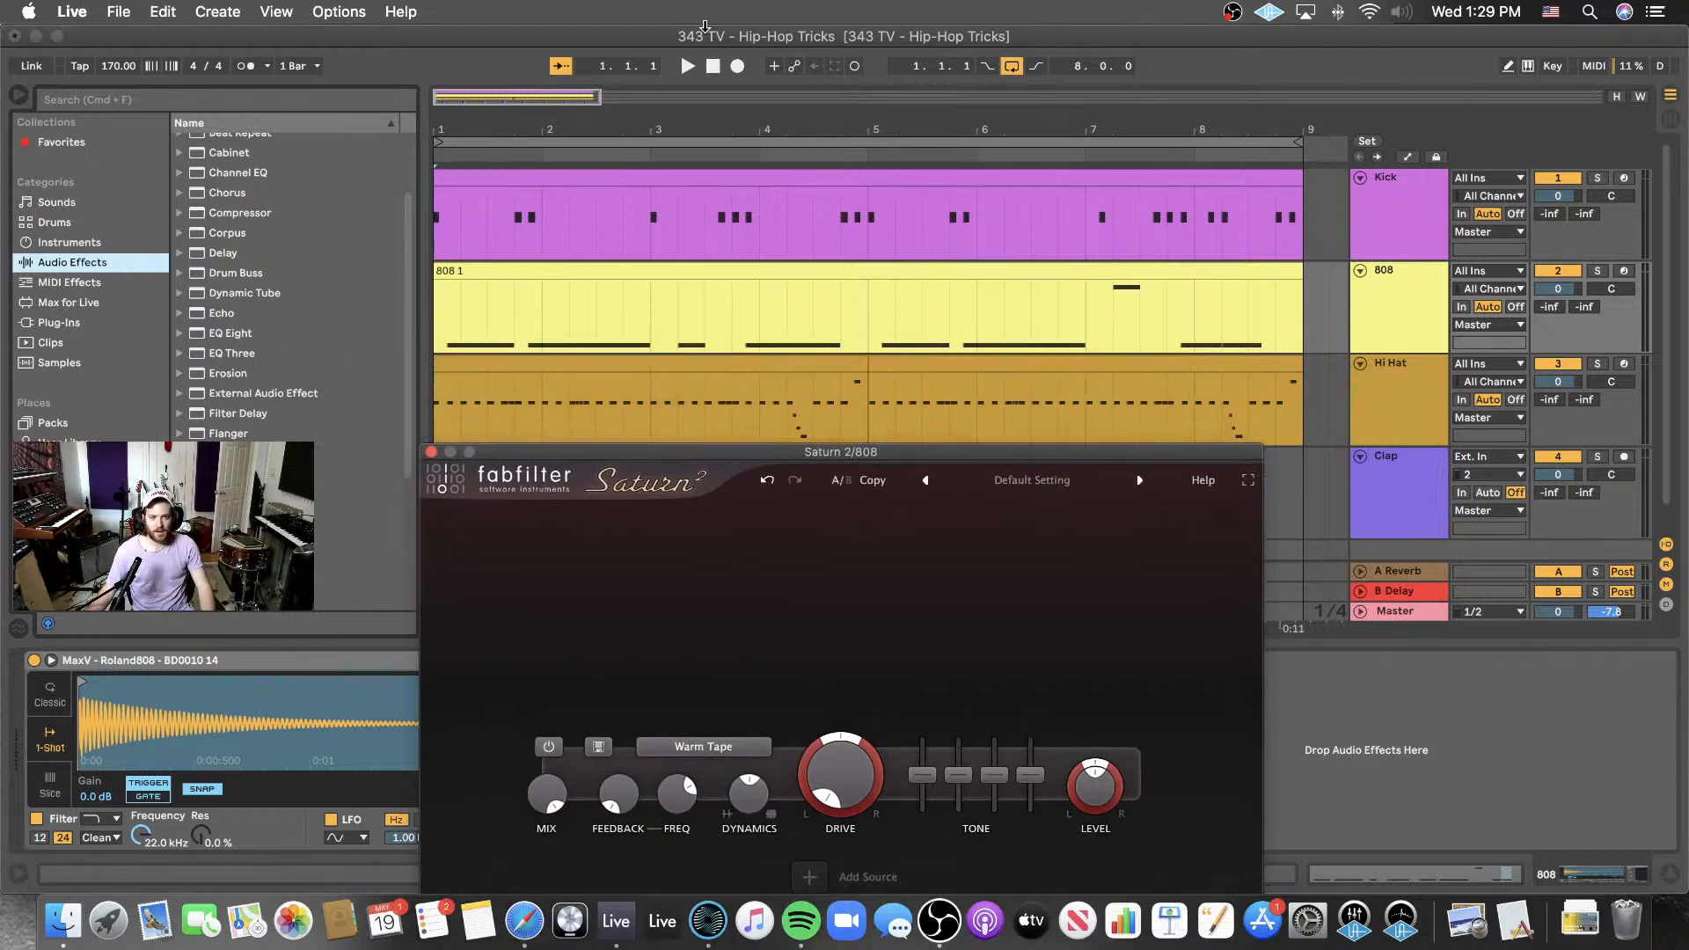
- Solo the 808 track and play it from the start to hear it through Saturn 2
left_click(714, 69)
left_click(687, 66)
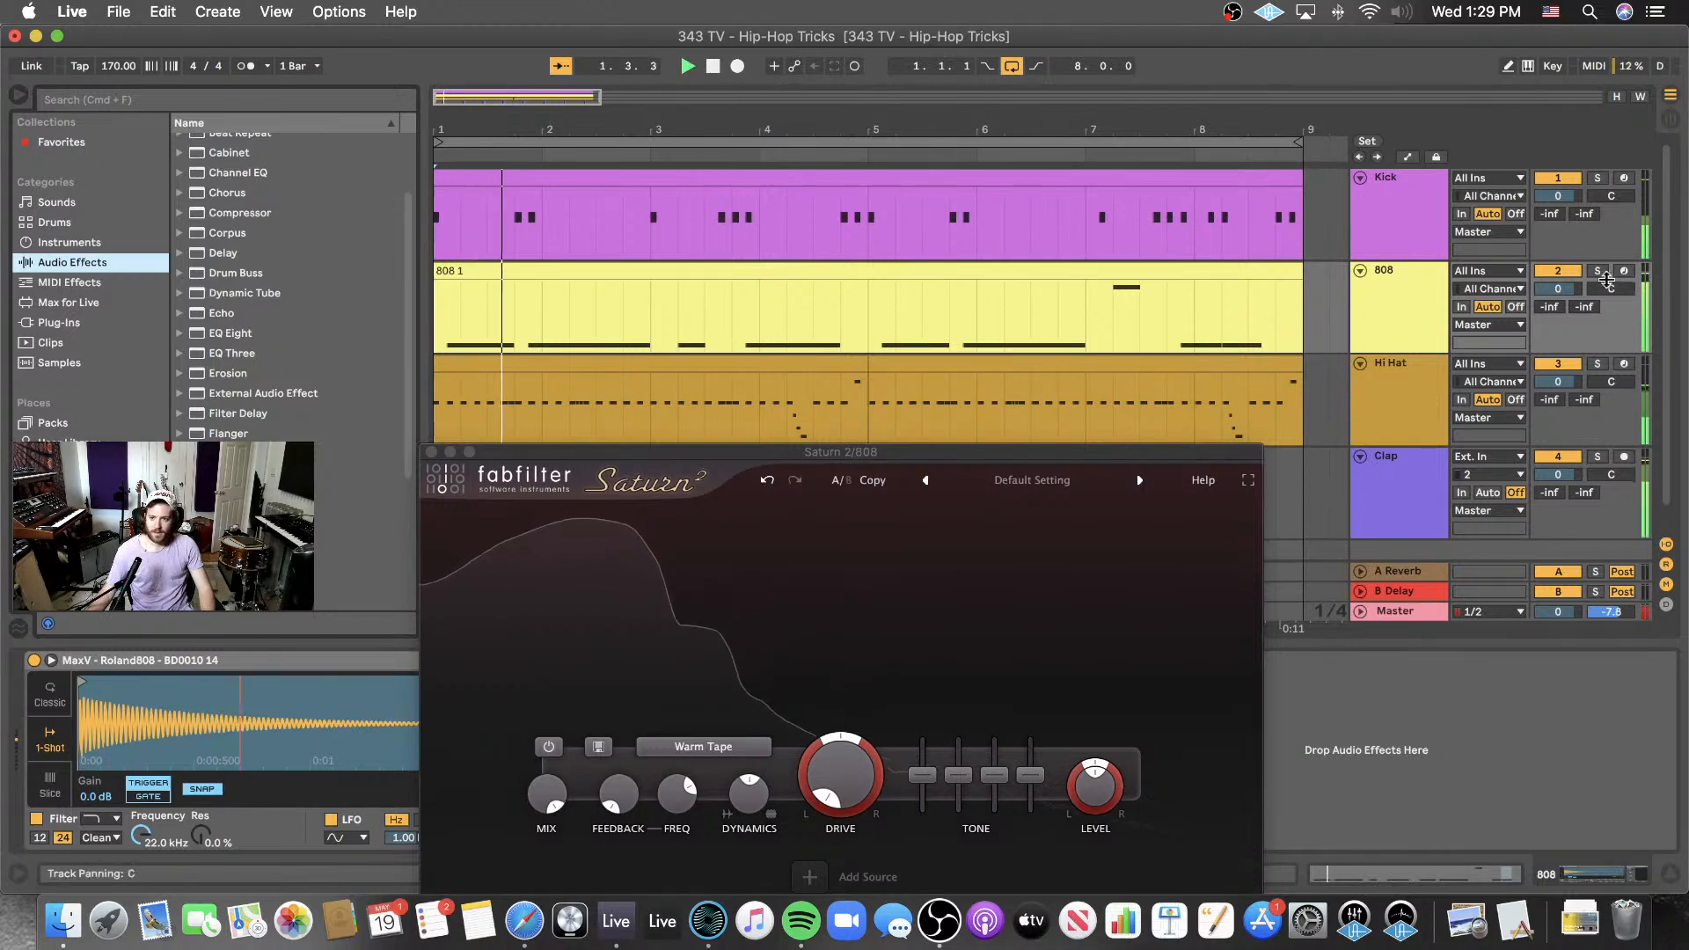
left_click(1597, 271)
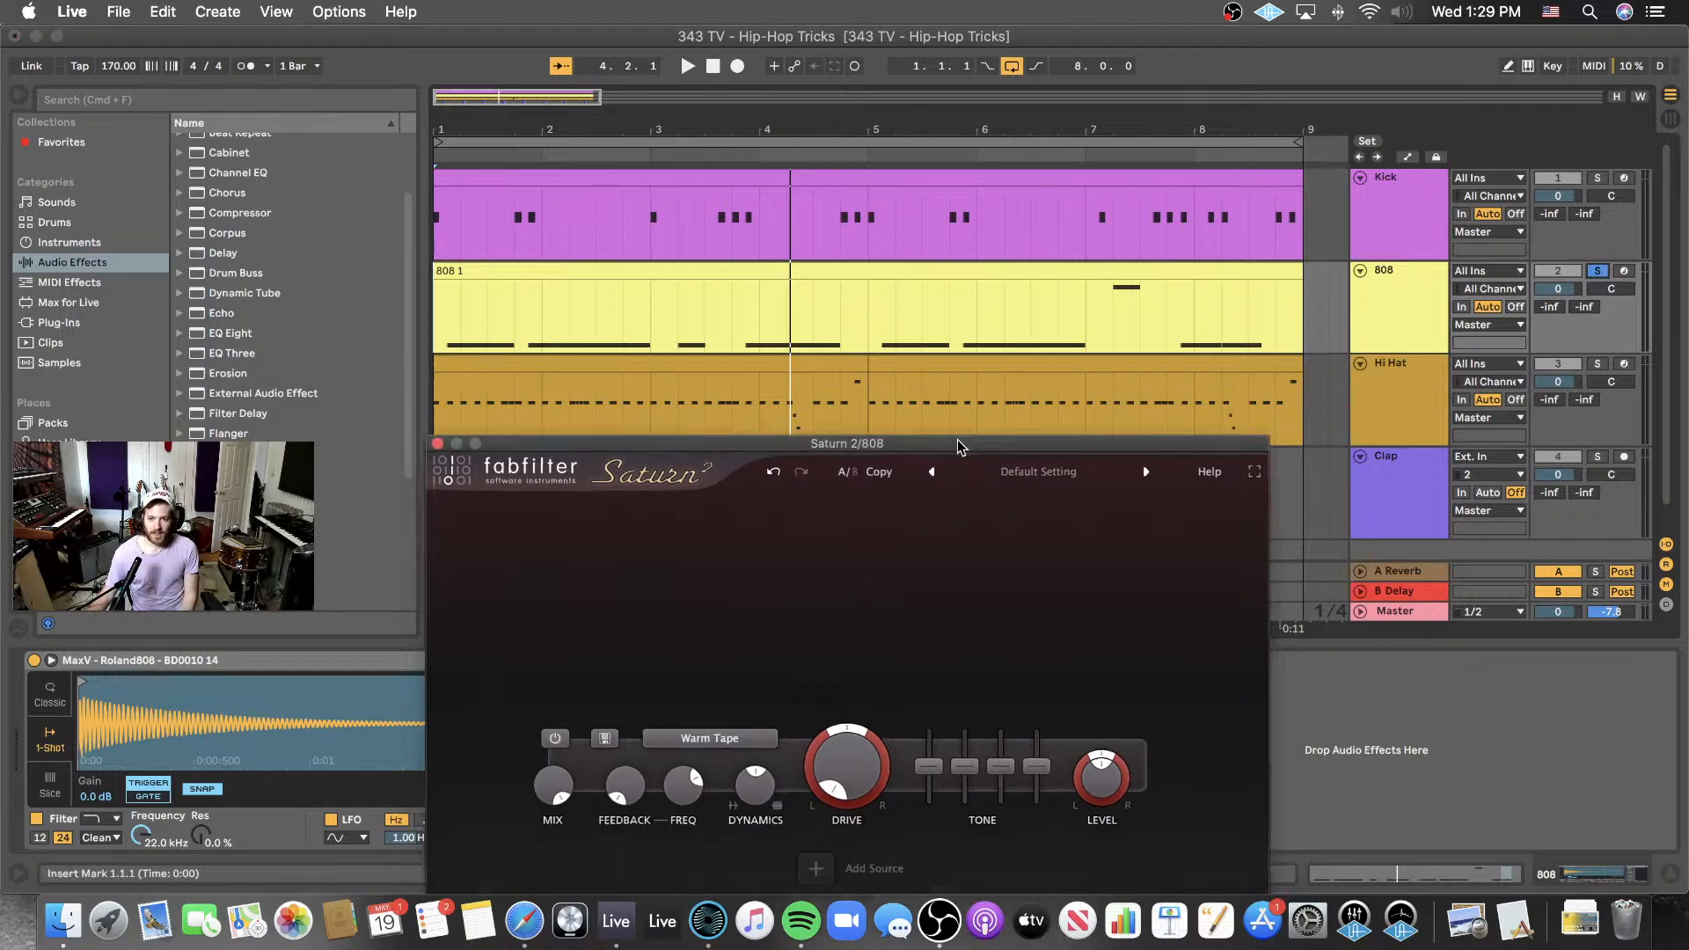
left_click_drag(956, 455, 1019, 376)
left_click(692, 73)
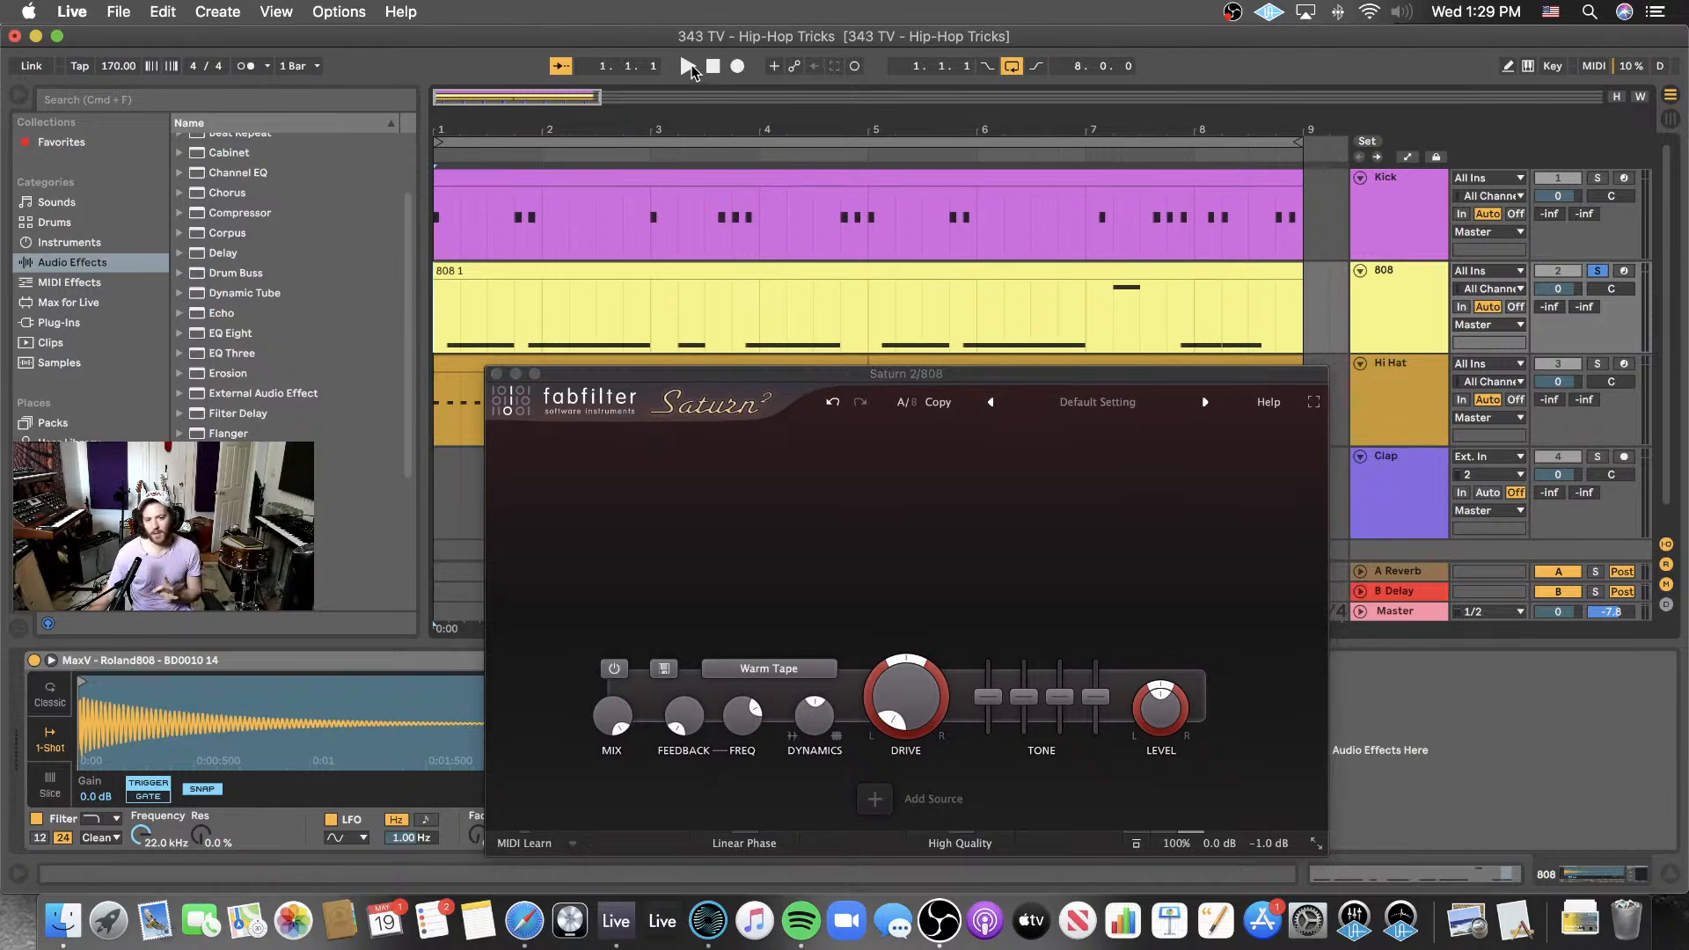
left_click(688, 67)
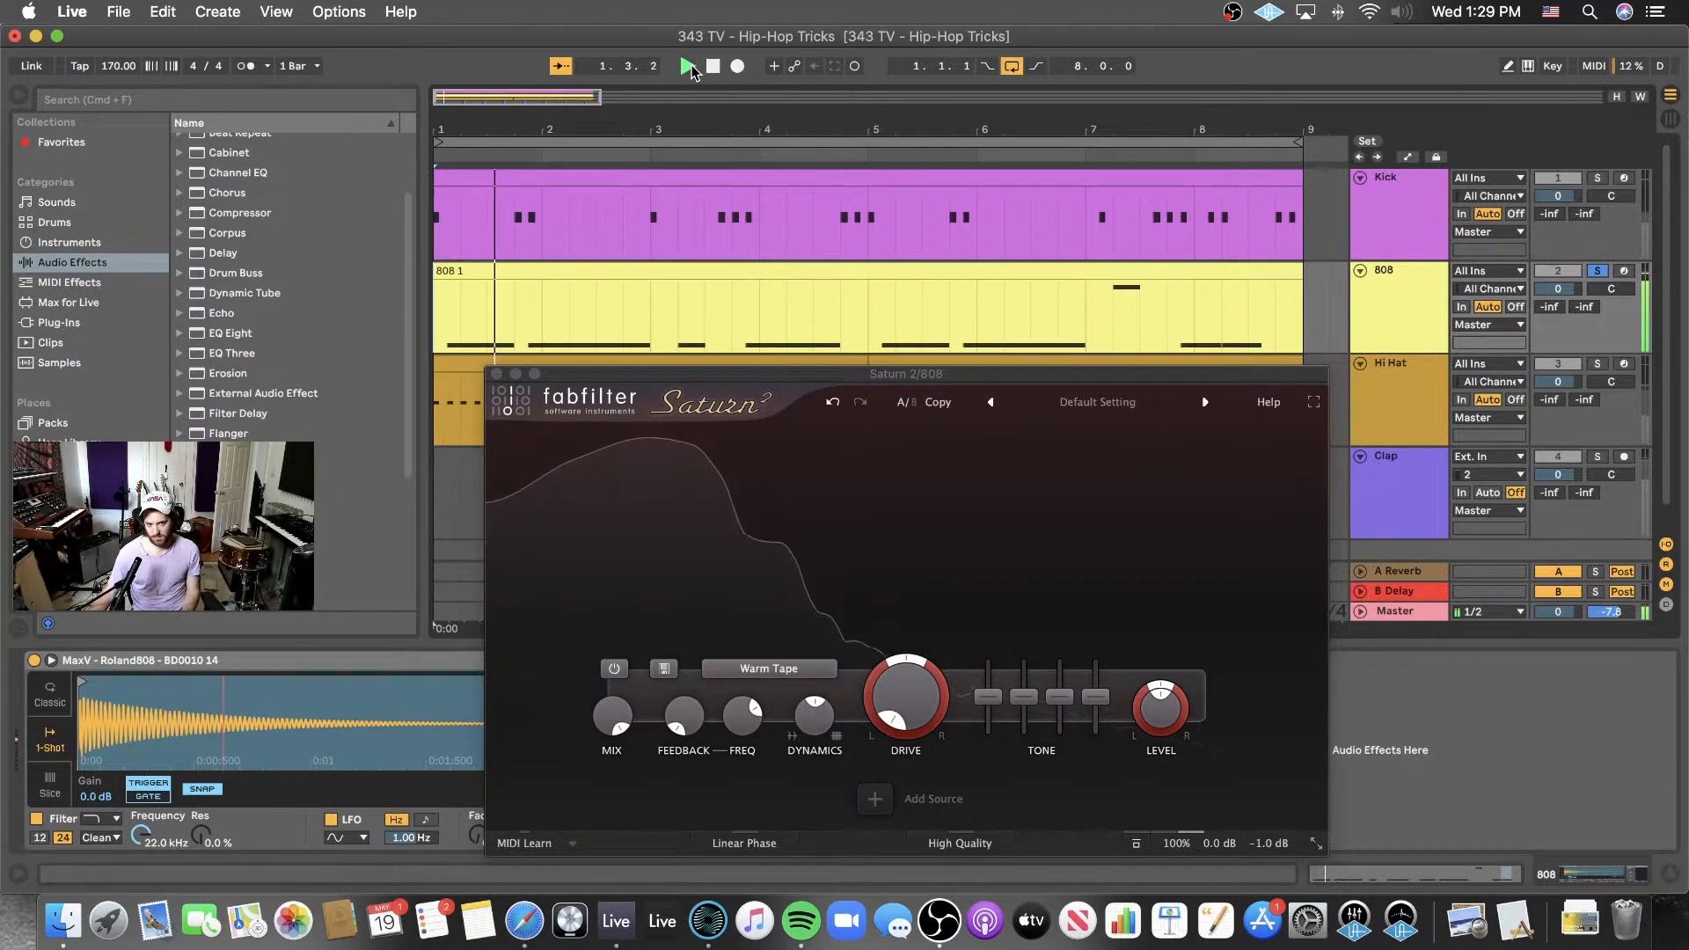
key("space")
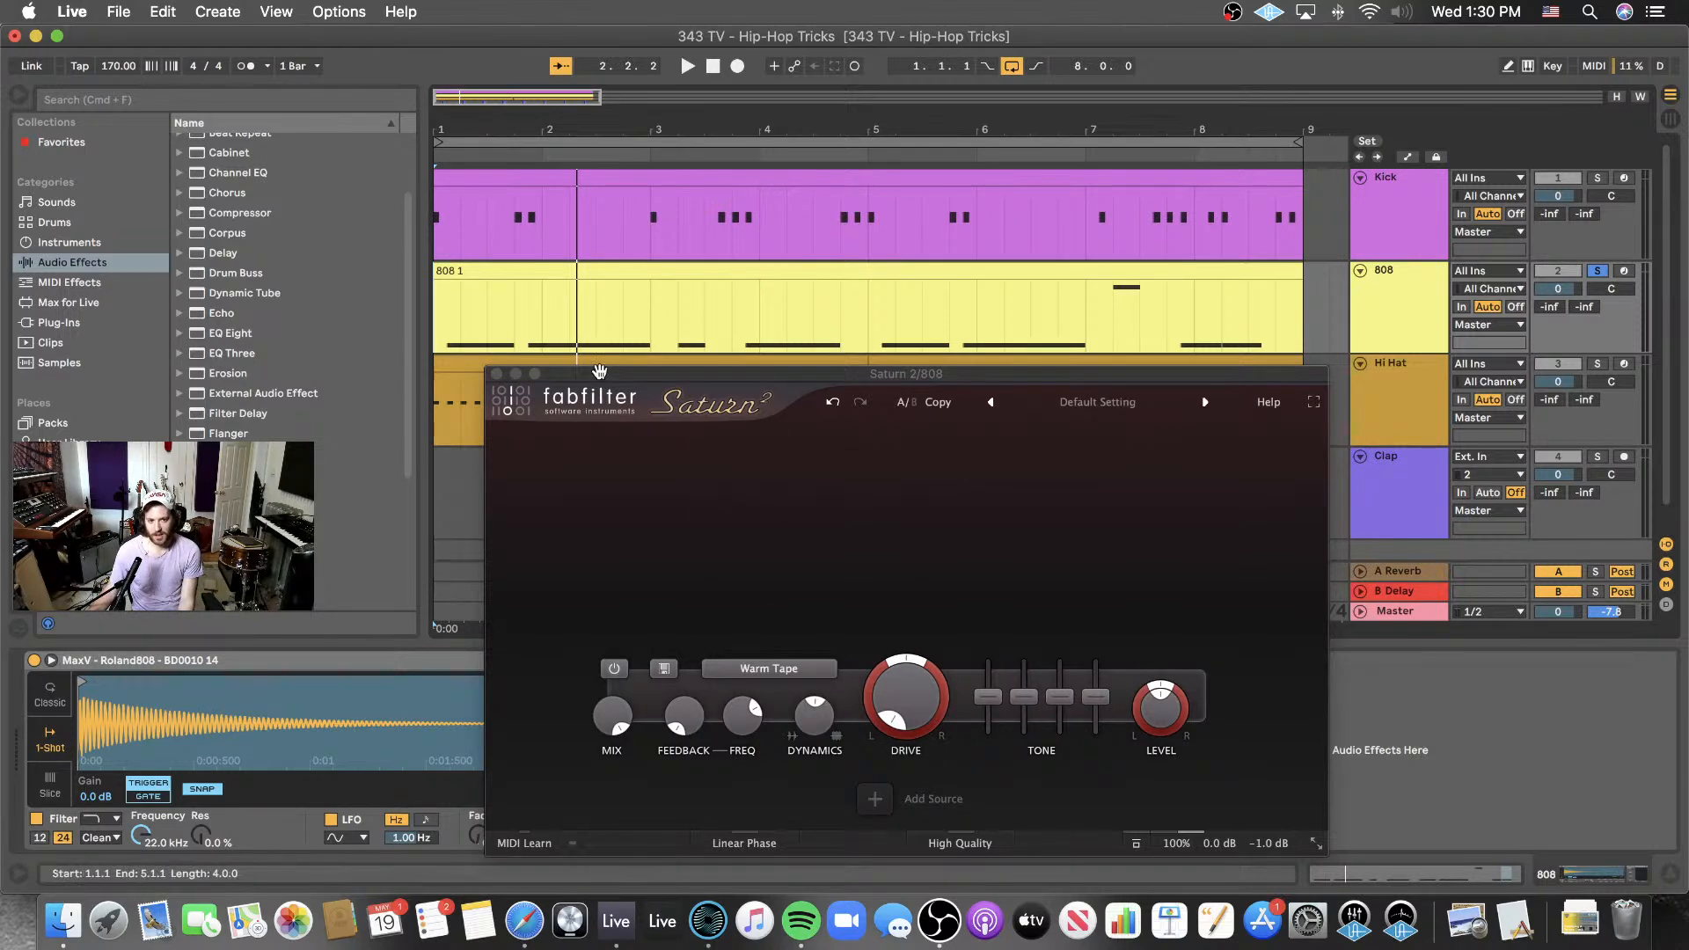
- Move the Saturn 2 window aside and look through the FabFilter plug-ins, collapsing the folder when finished
left_click_drag(599, 371, 785, 229)
scroll(262, 422, "up", 3)
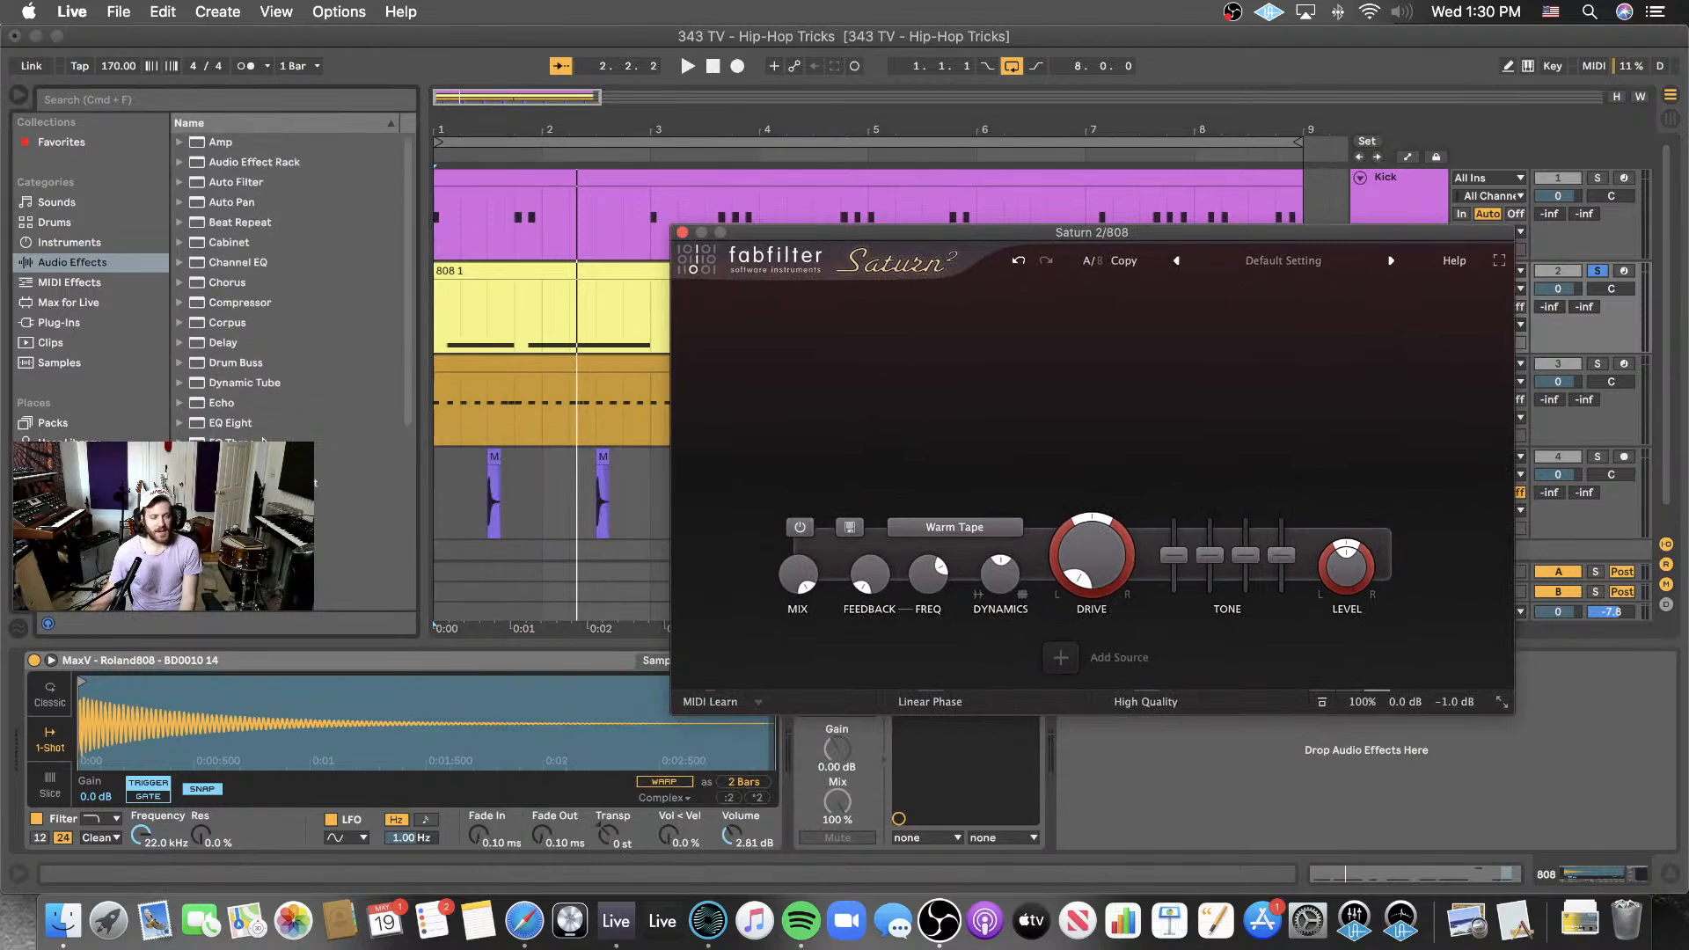
left_click(56, 324)
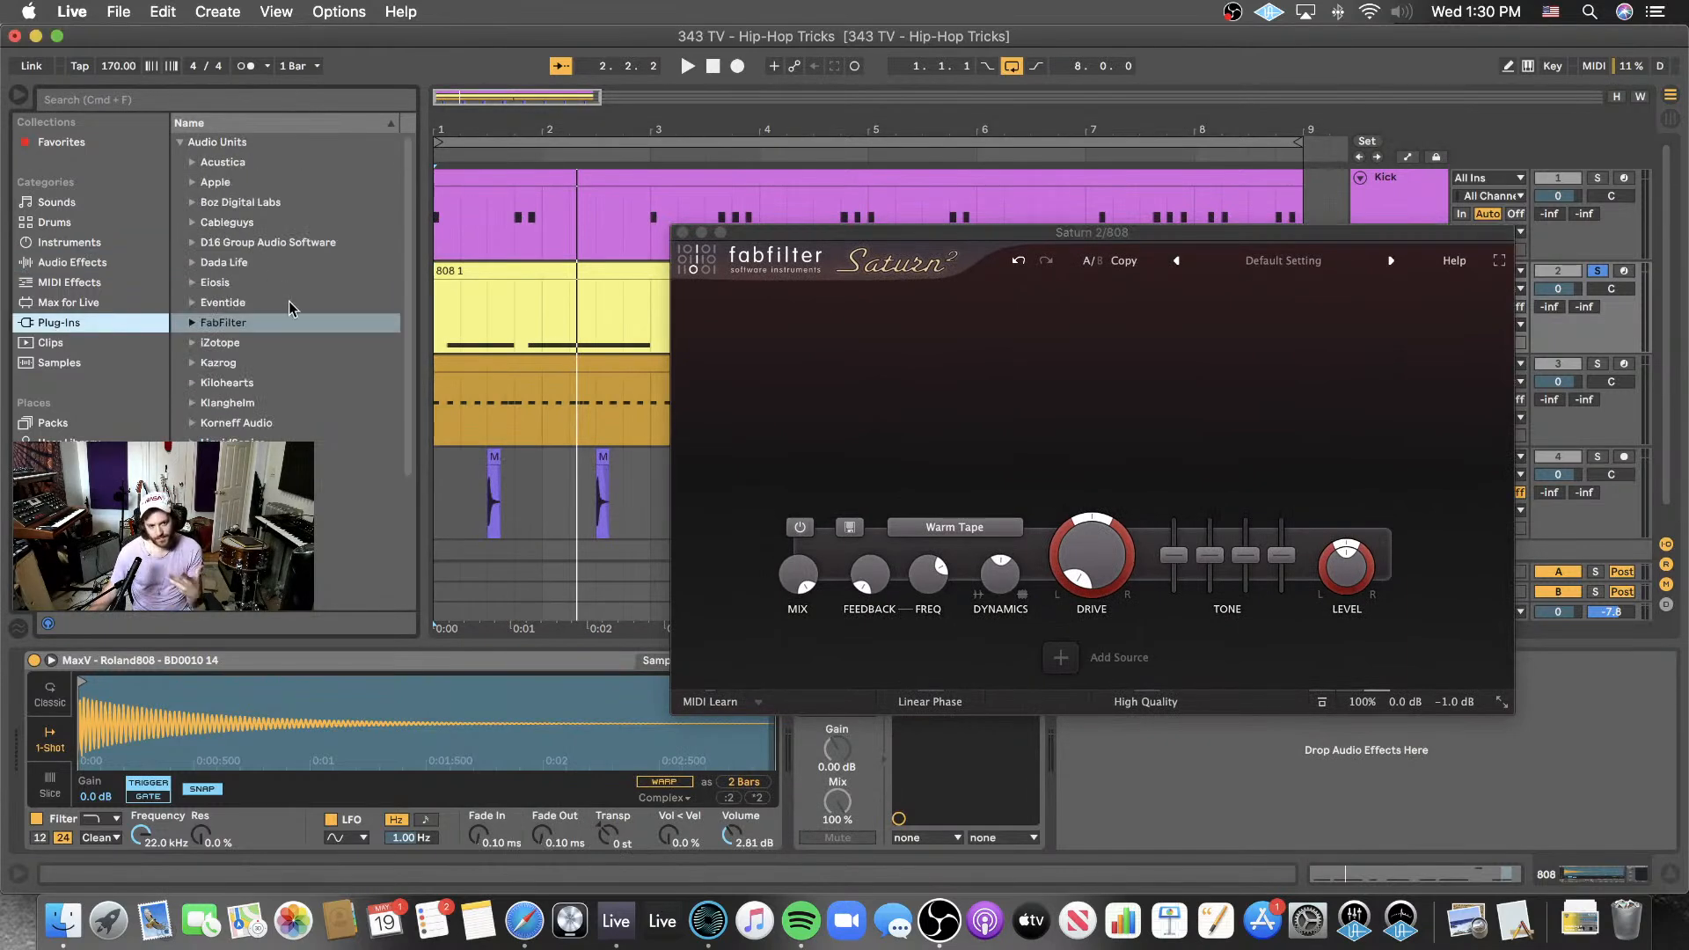
left_click(186, 327)
left_click(192, 324)
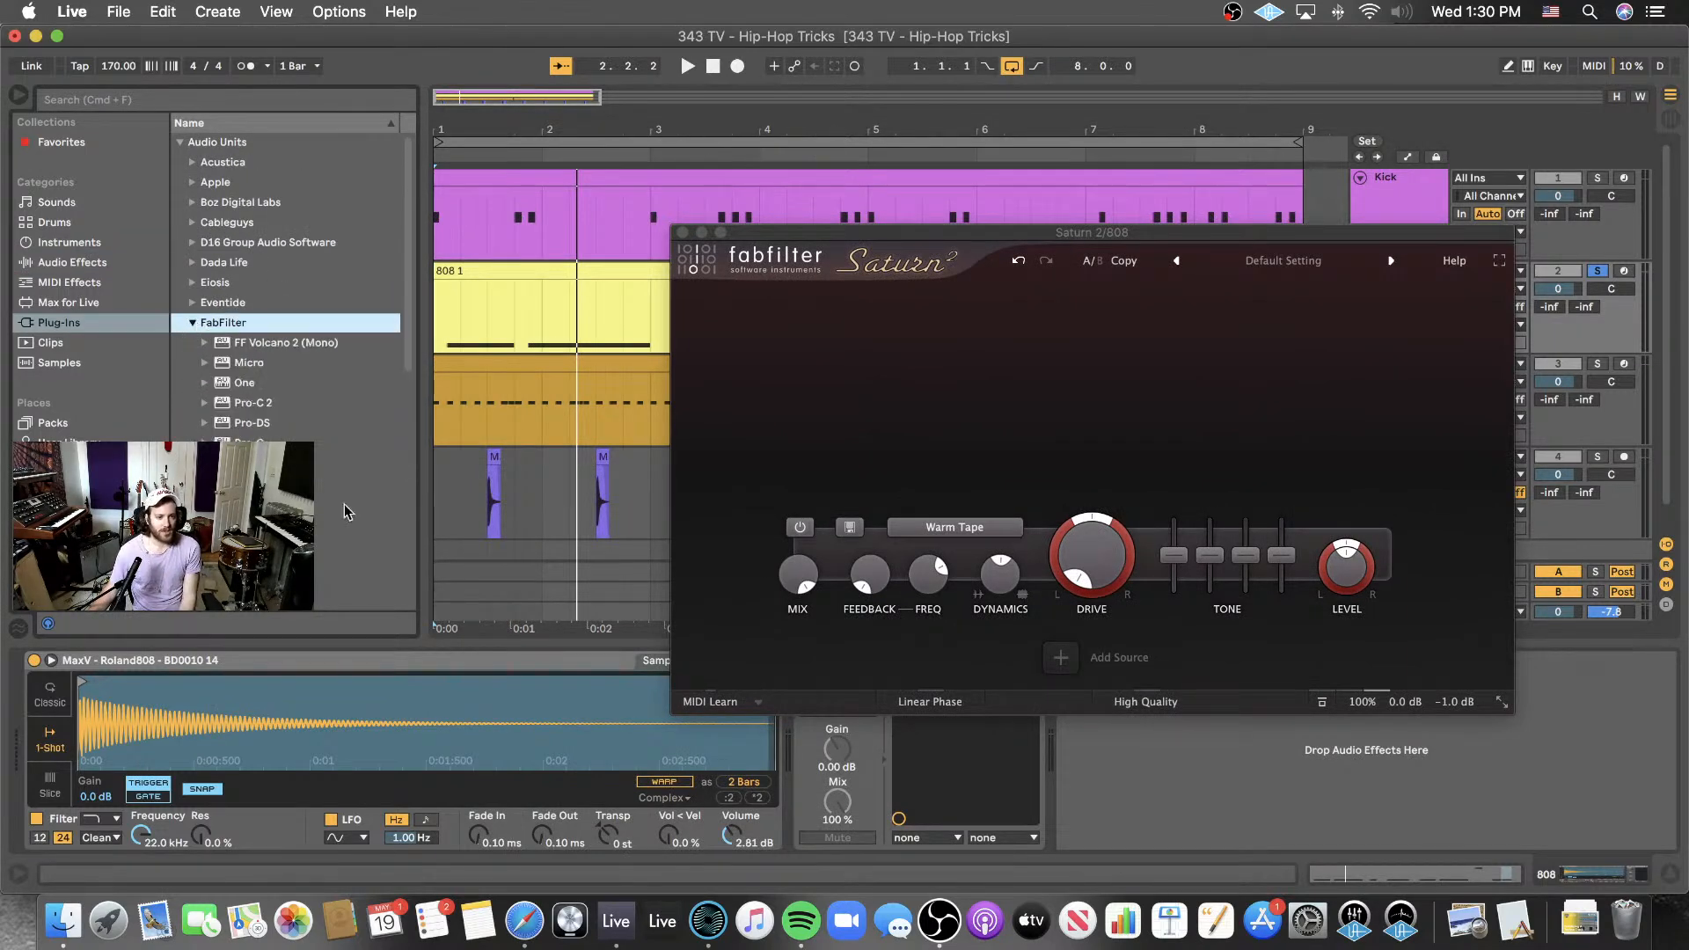
scroll(344, 512, "down", 5)
scroll(304, 308, "up", 3)
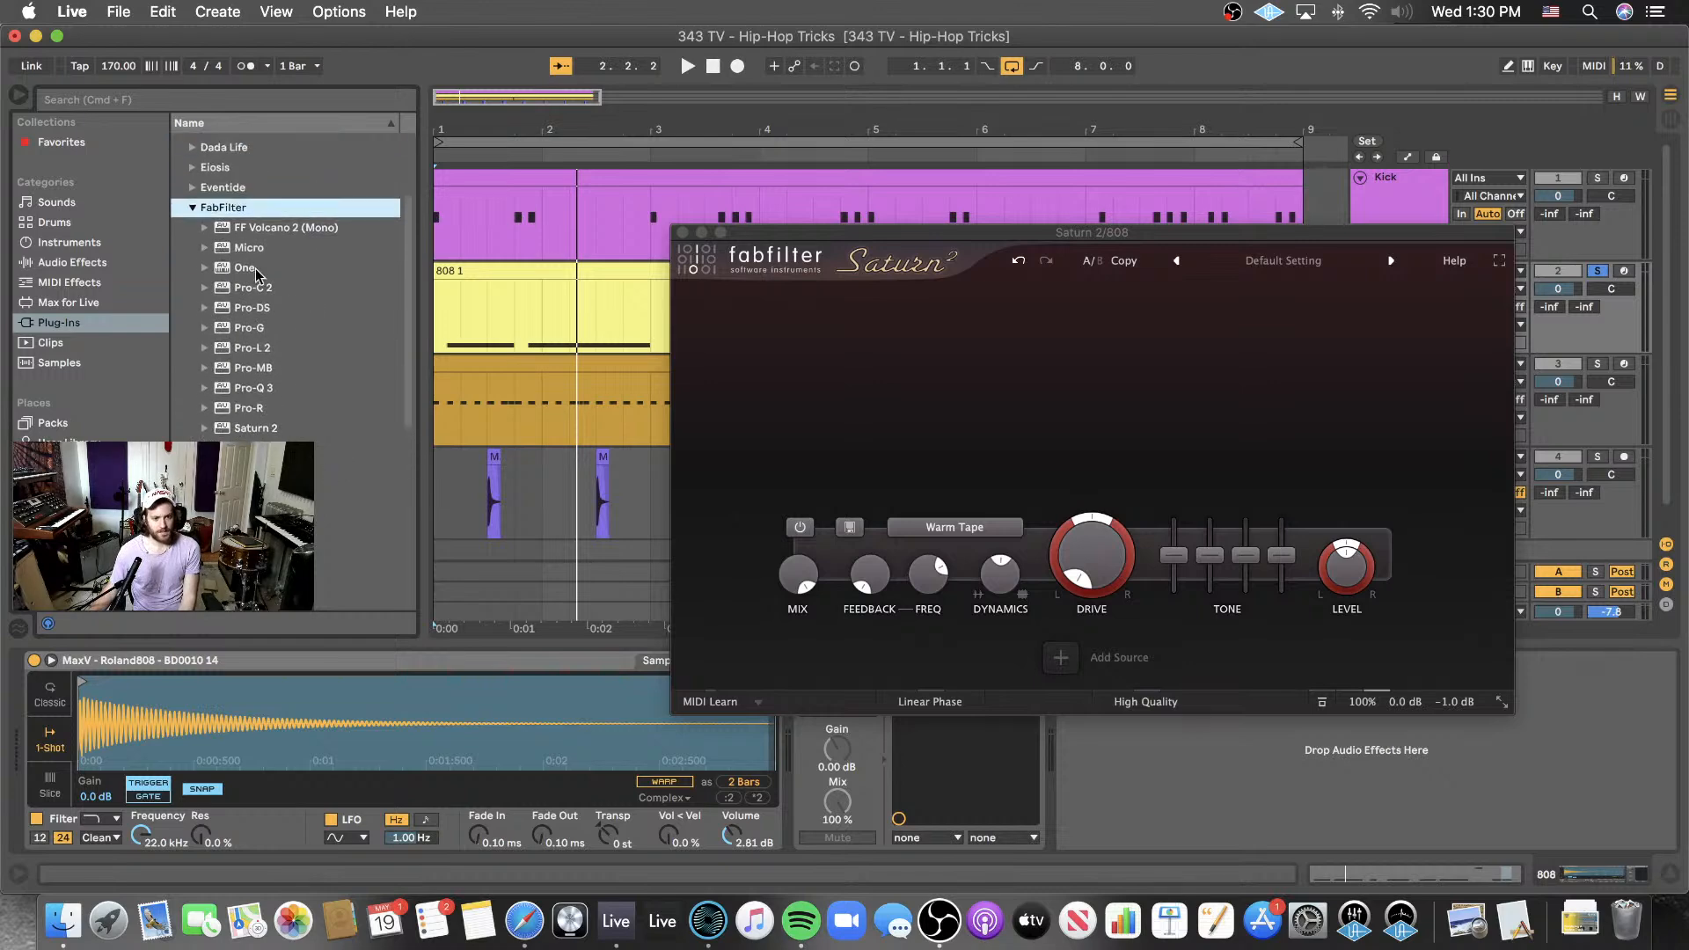
left_click(189, 209)
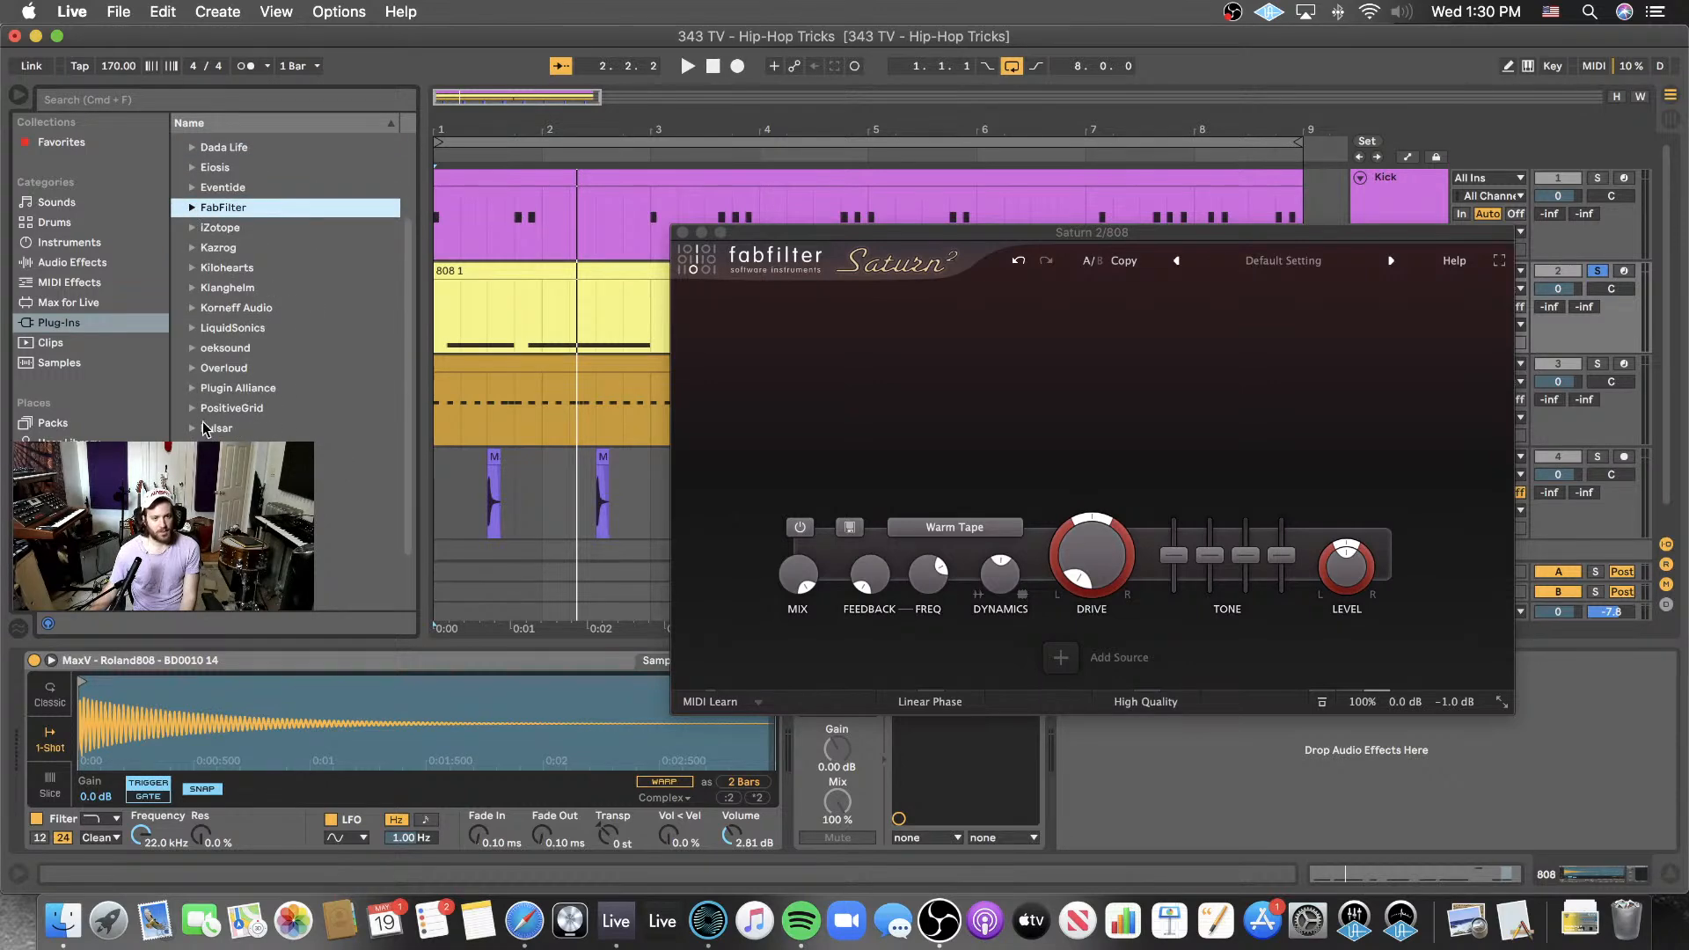
- Insert iZotope's Neutron 3 Transient Shaper before Saturn 2 on the 808 track, close its preset manager, and reposition its window
left_click(192, 229)
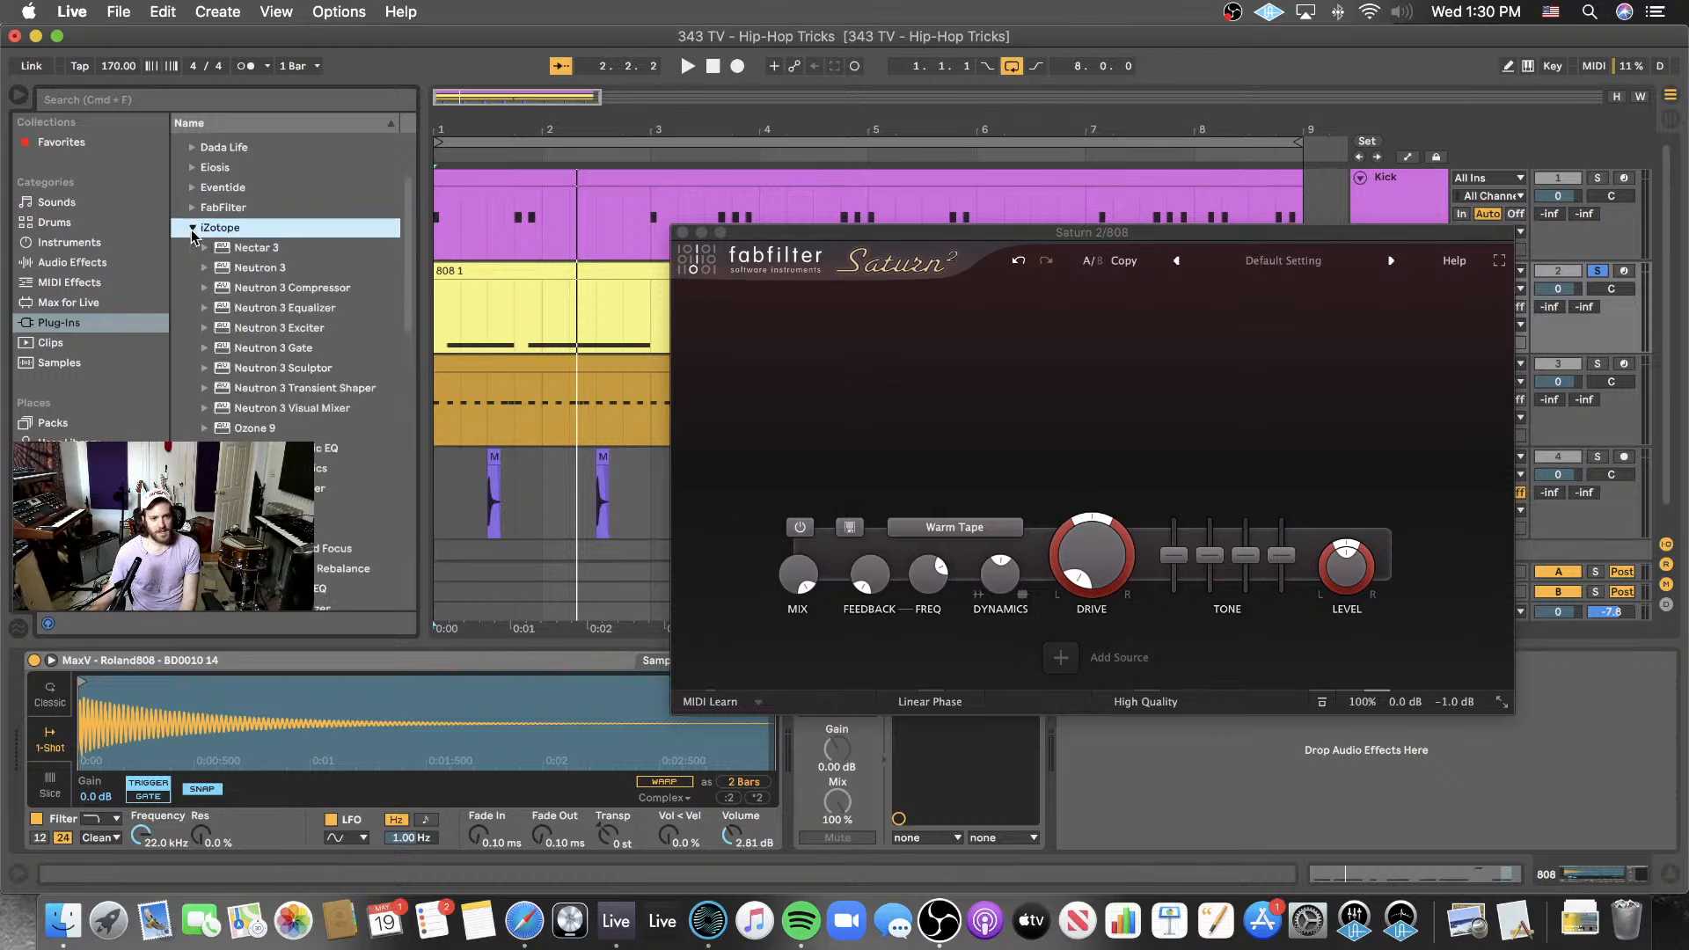
scroll(299, 376, "down", 2)
left_click_drag(303, 340, 803, 805)
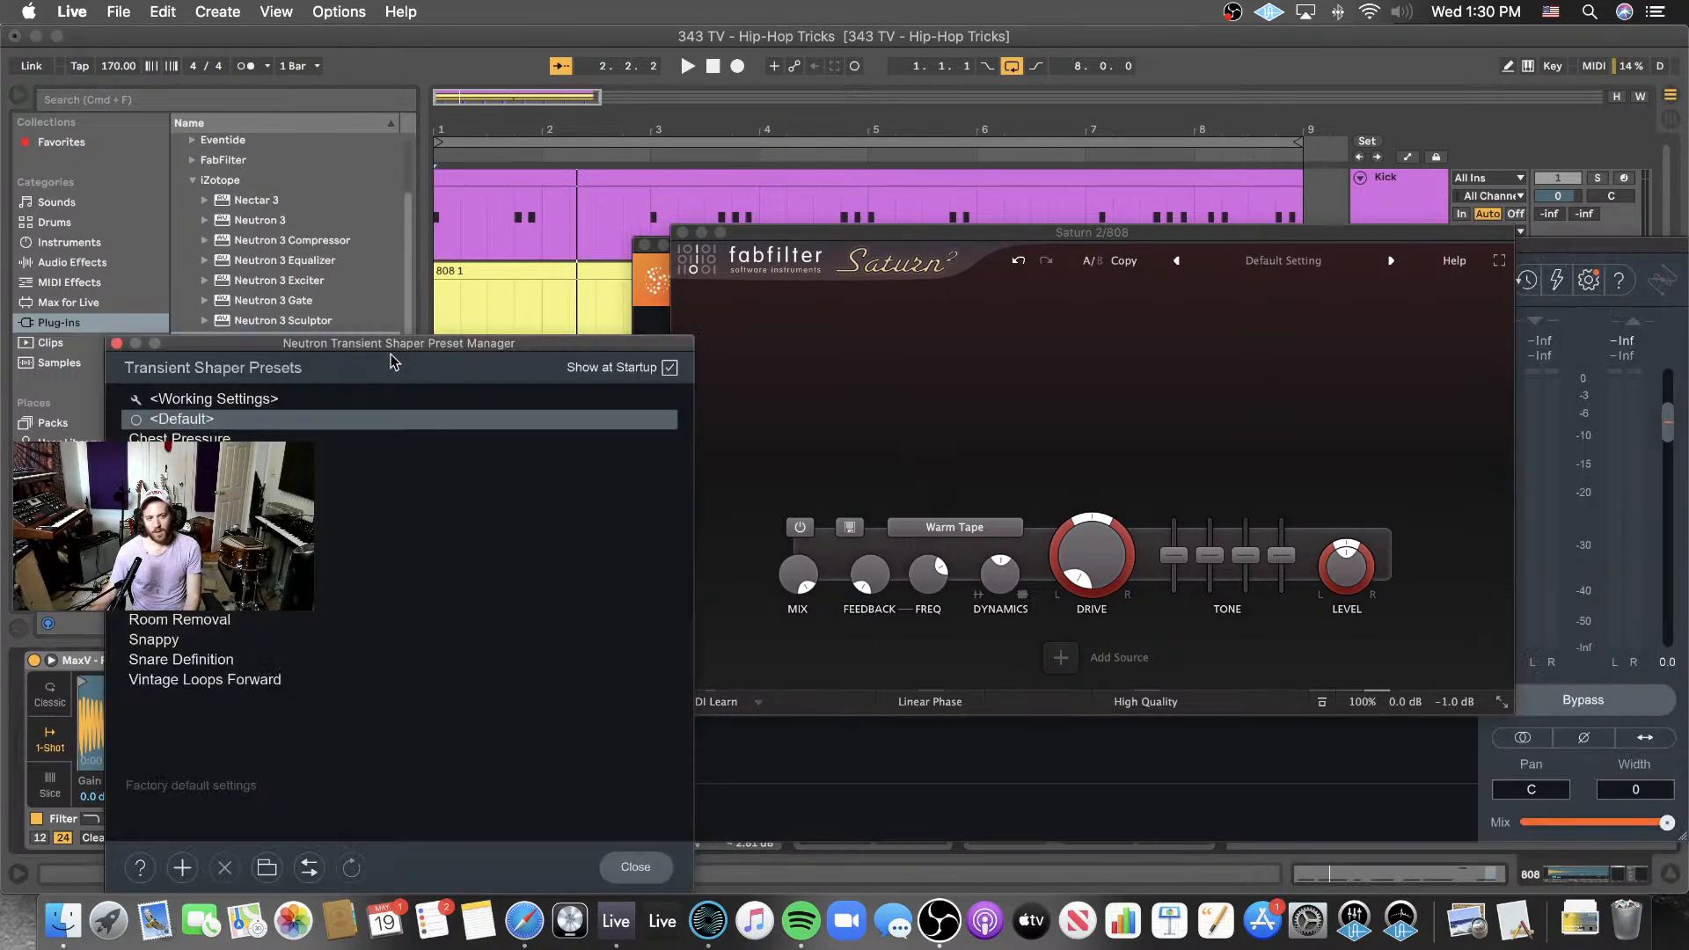
left_click(117, 343)
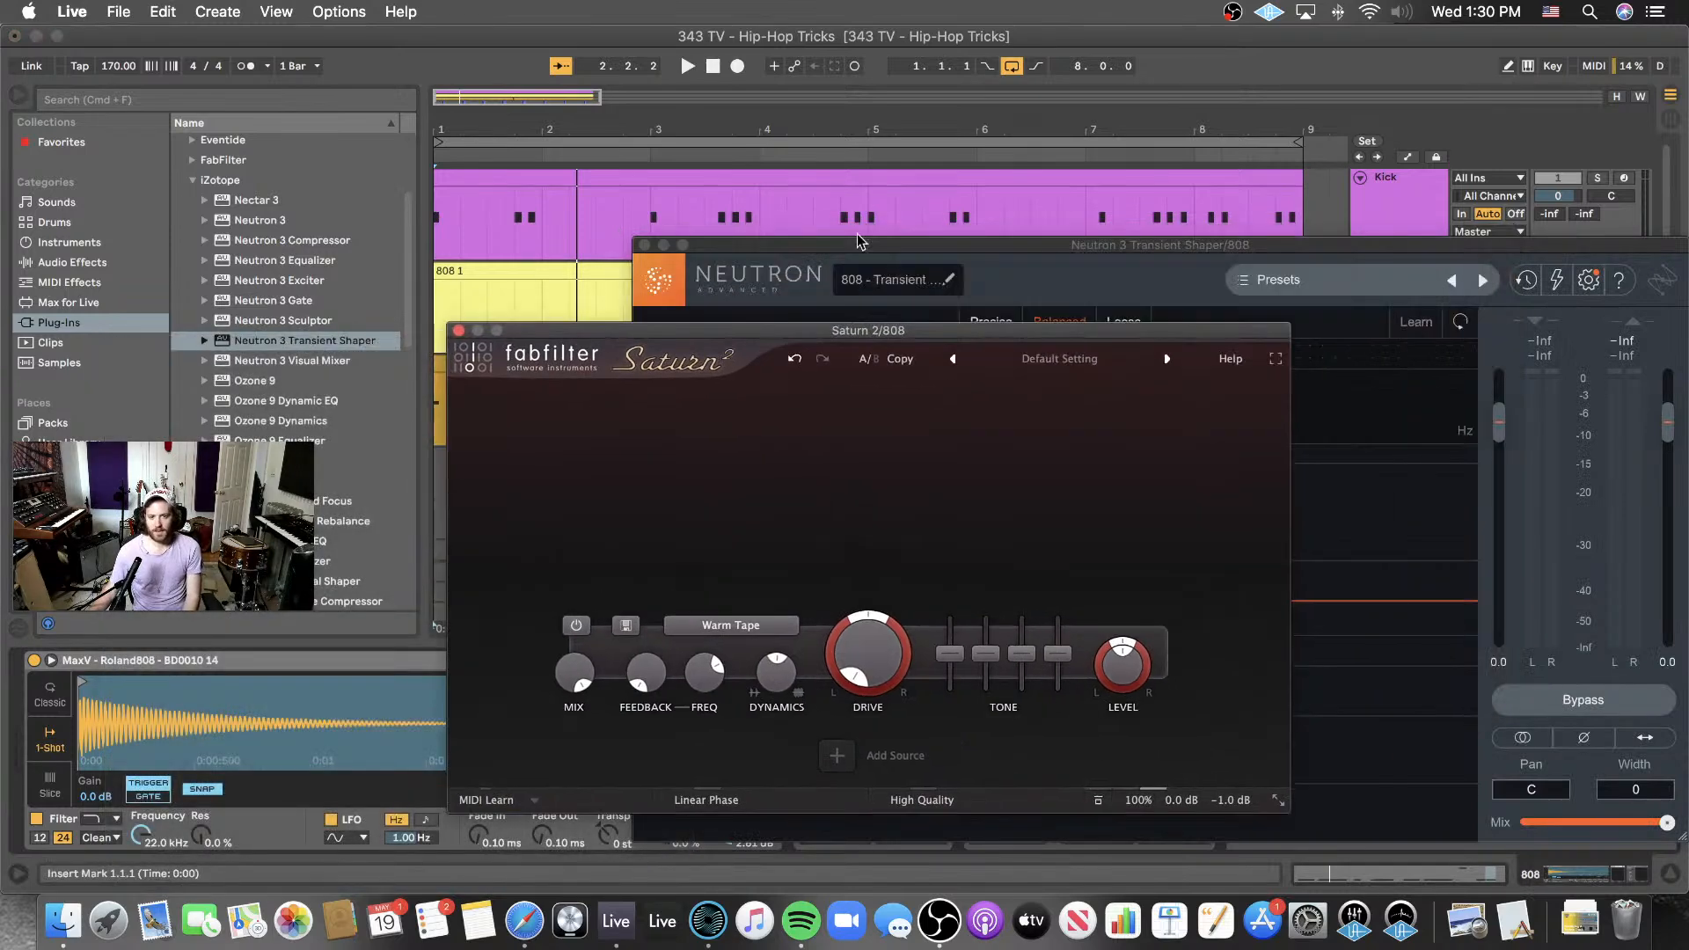
left_click_drag(867, 250, 353, 95)
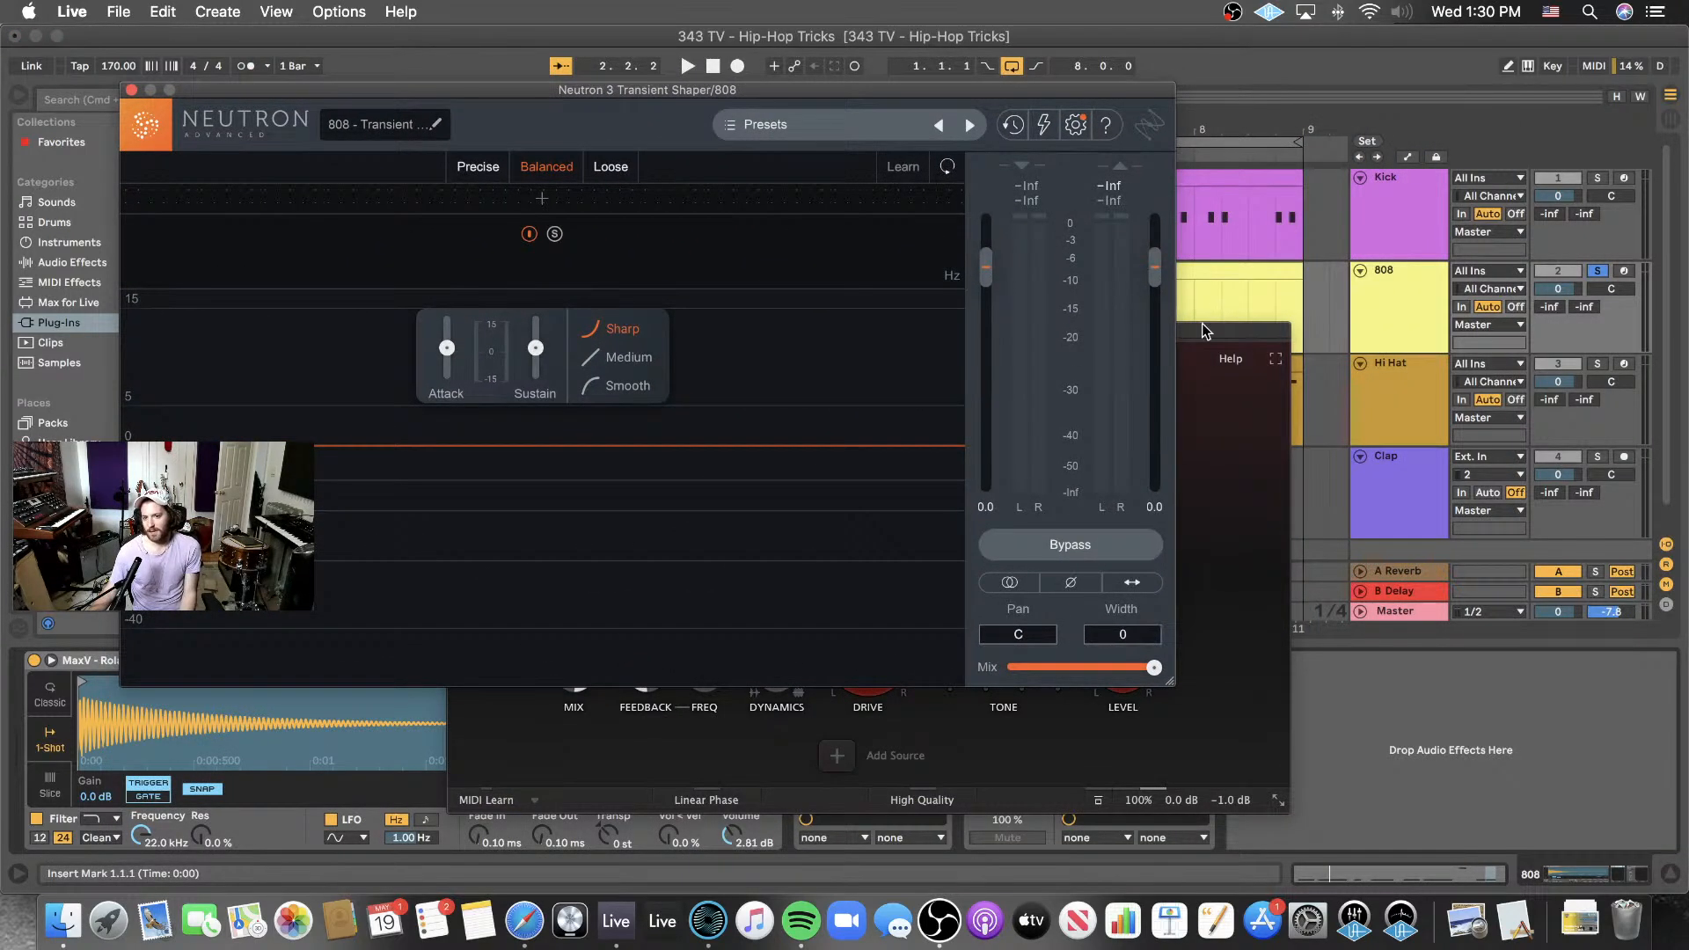
- Move the plug-in windows clear of each other, split the Transient Shaper into two bands, and set the crossover to about 1.4 kHz during playback
left_click_drag(1201, 330, 1595, 359)
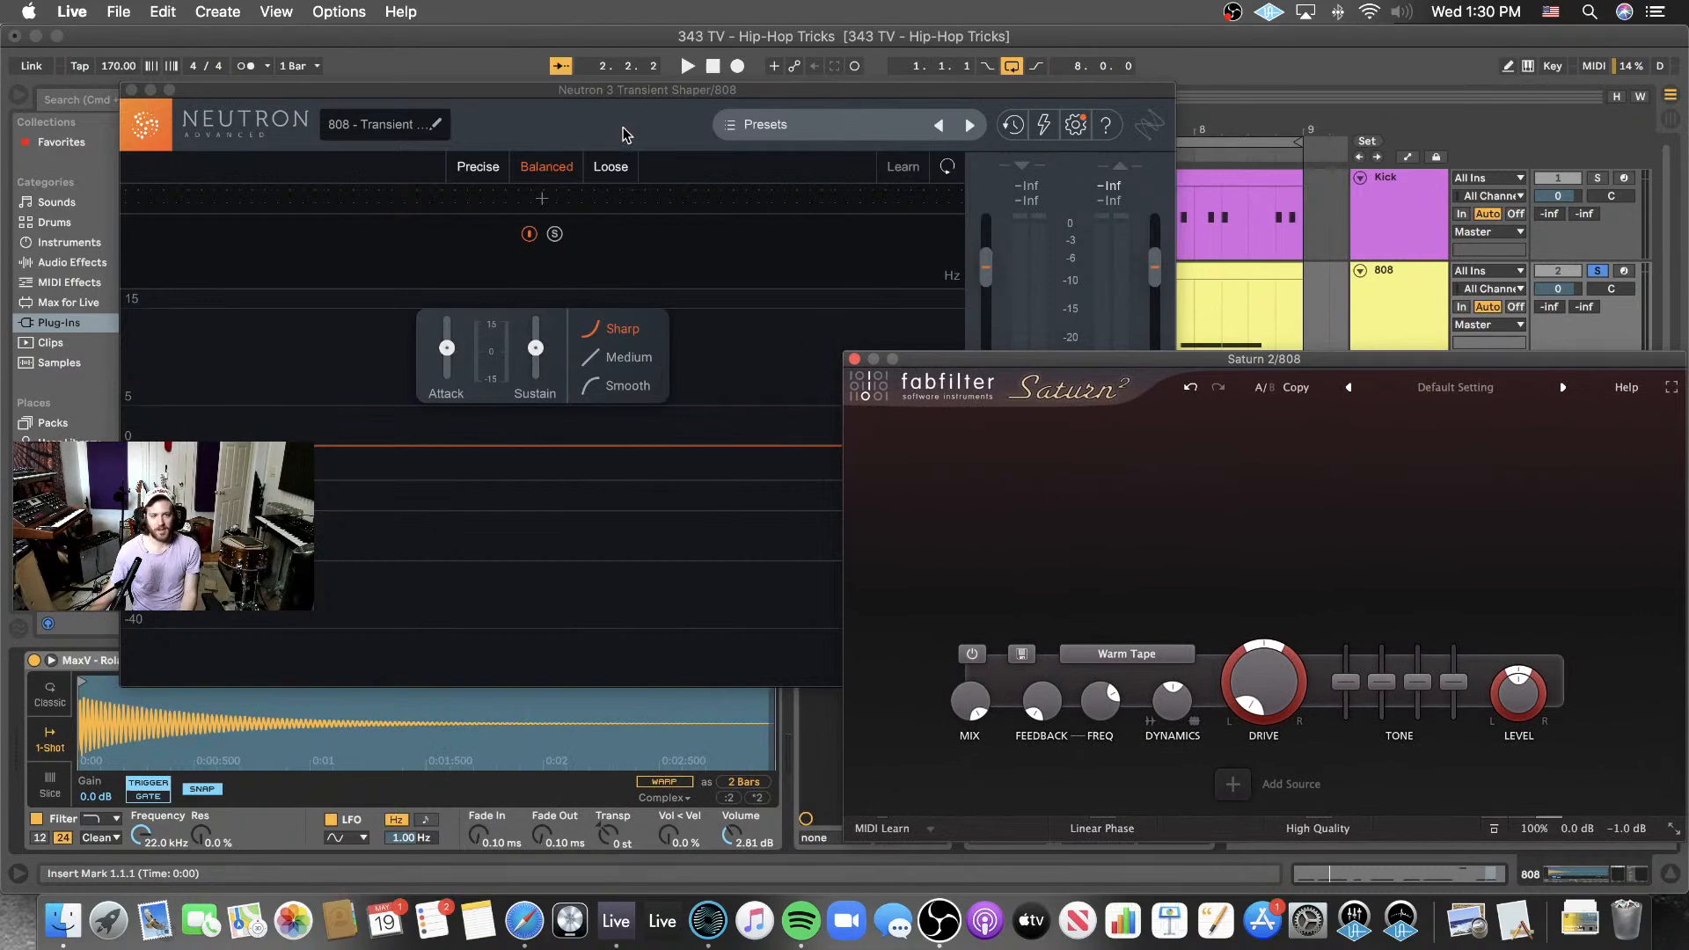
left_click(556, 200)
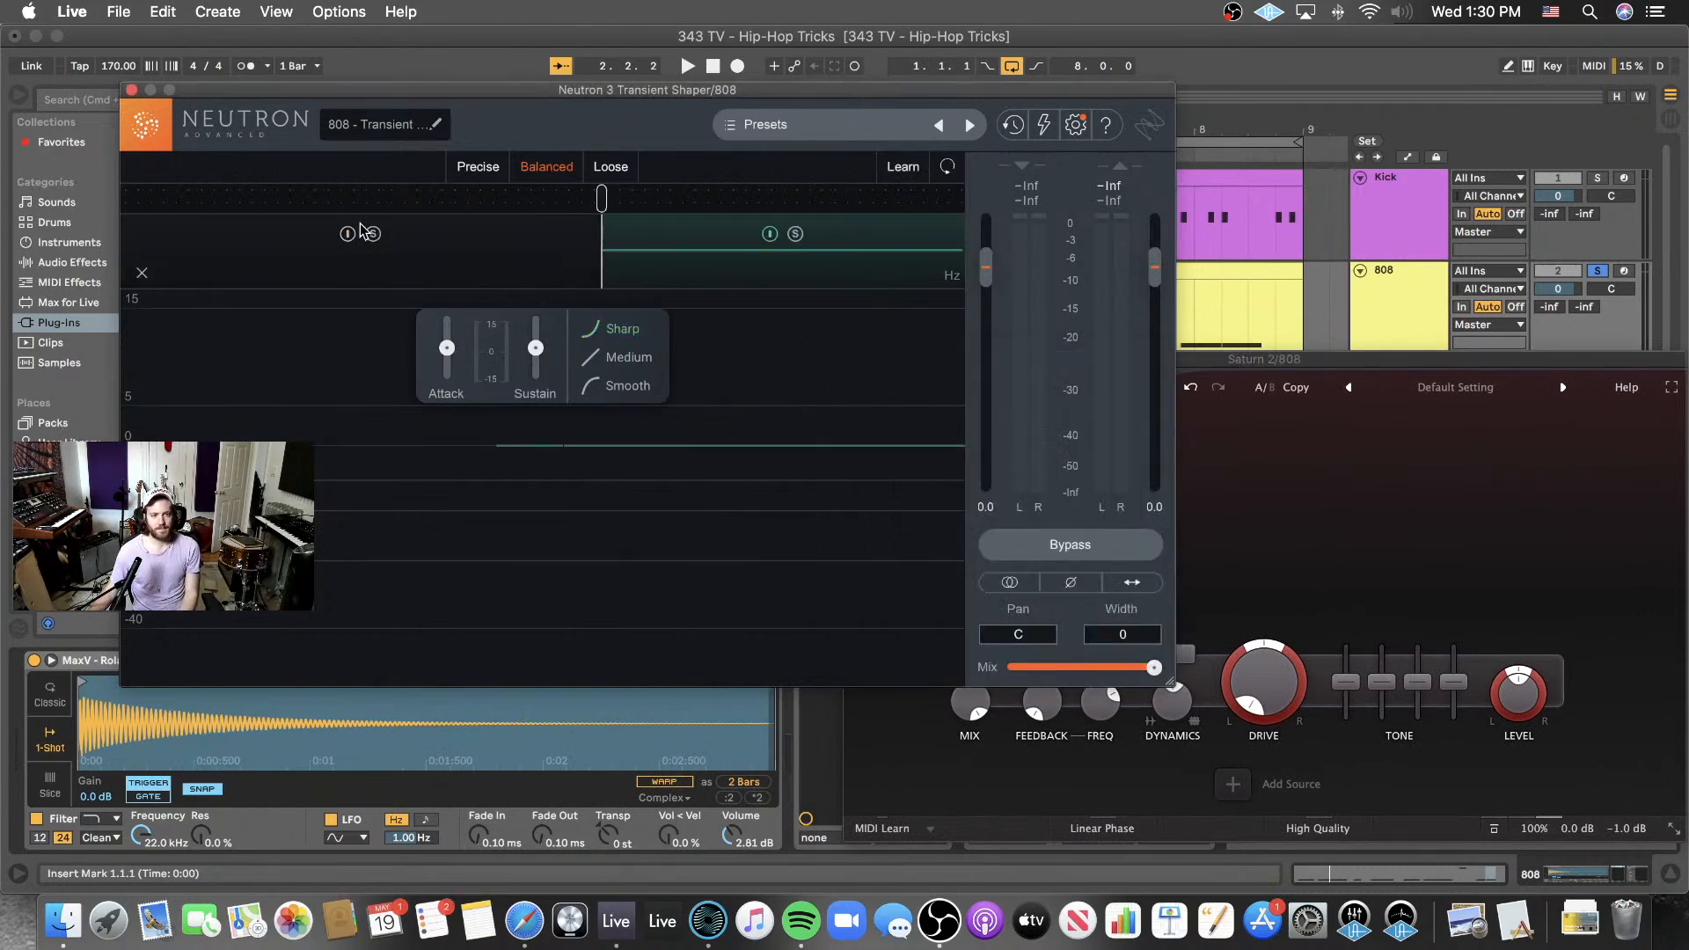
left_click_drag(458, 90, 536, 379)
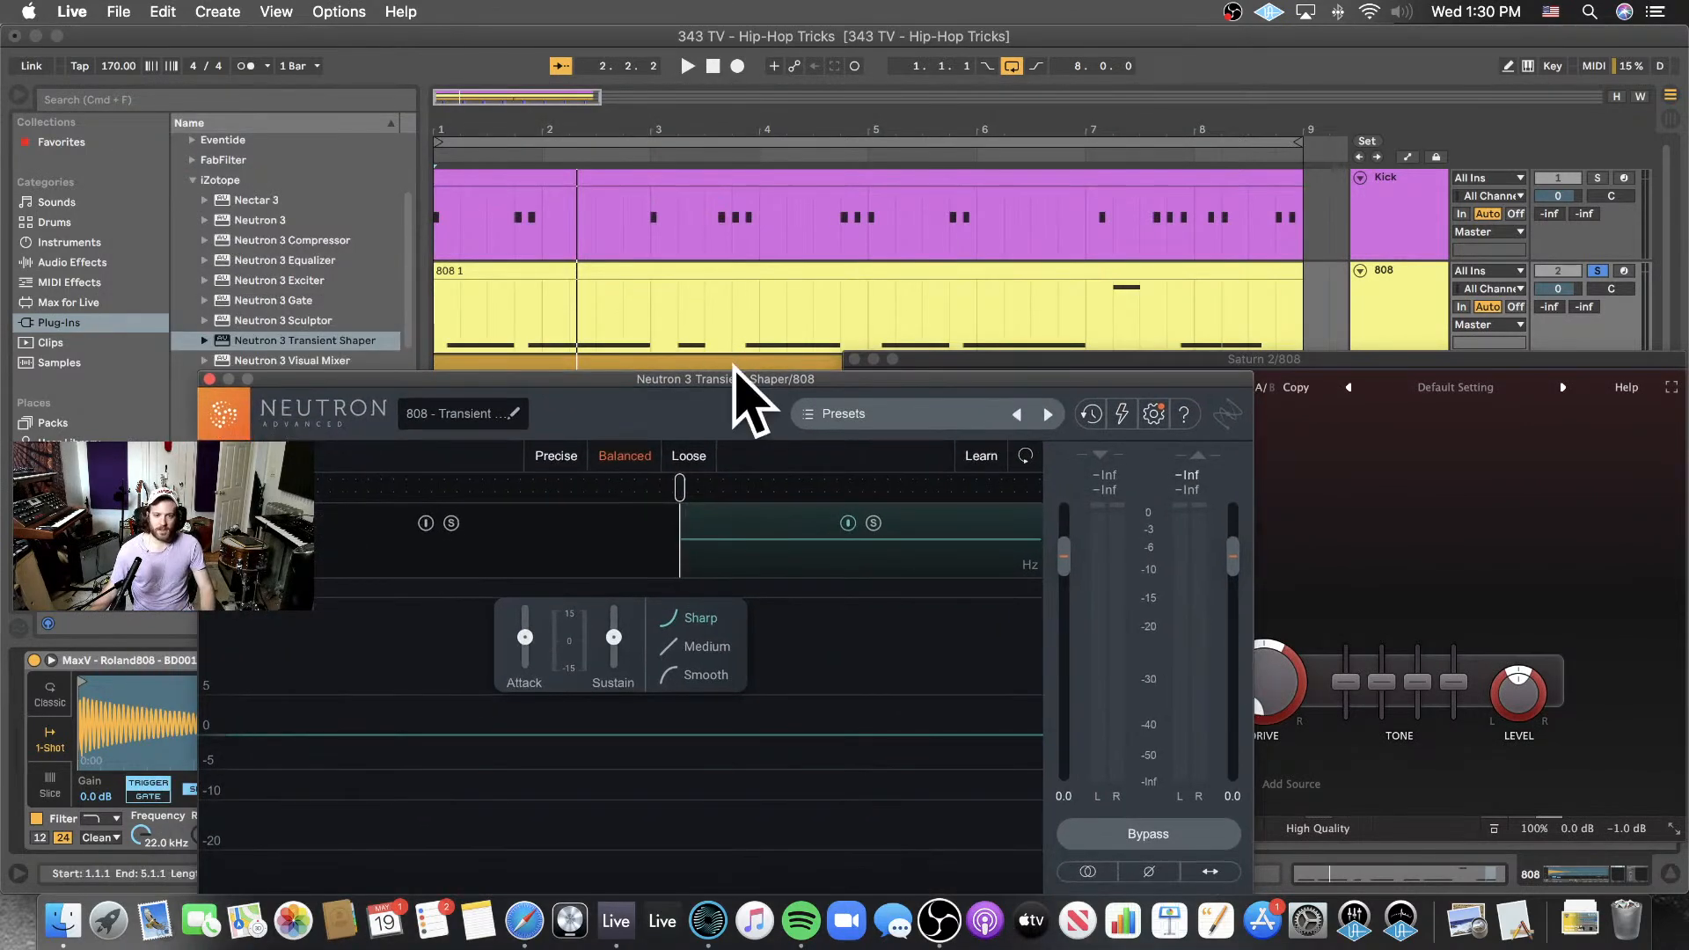
key("space")
left_click_drag(737, 385, 713, 189)
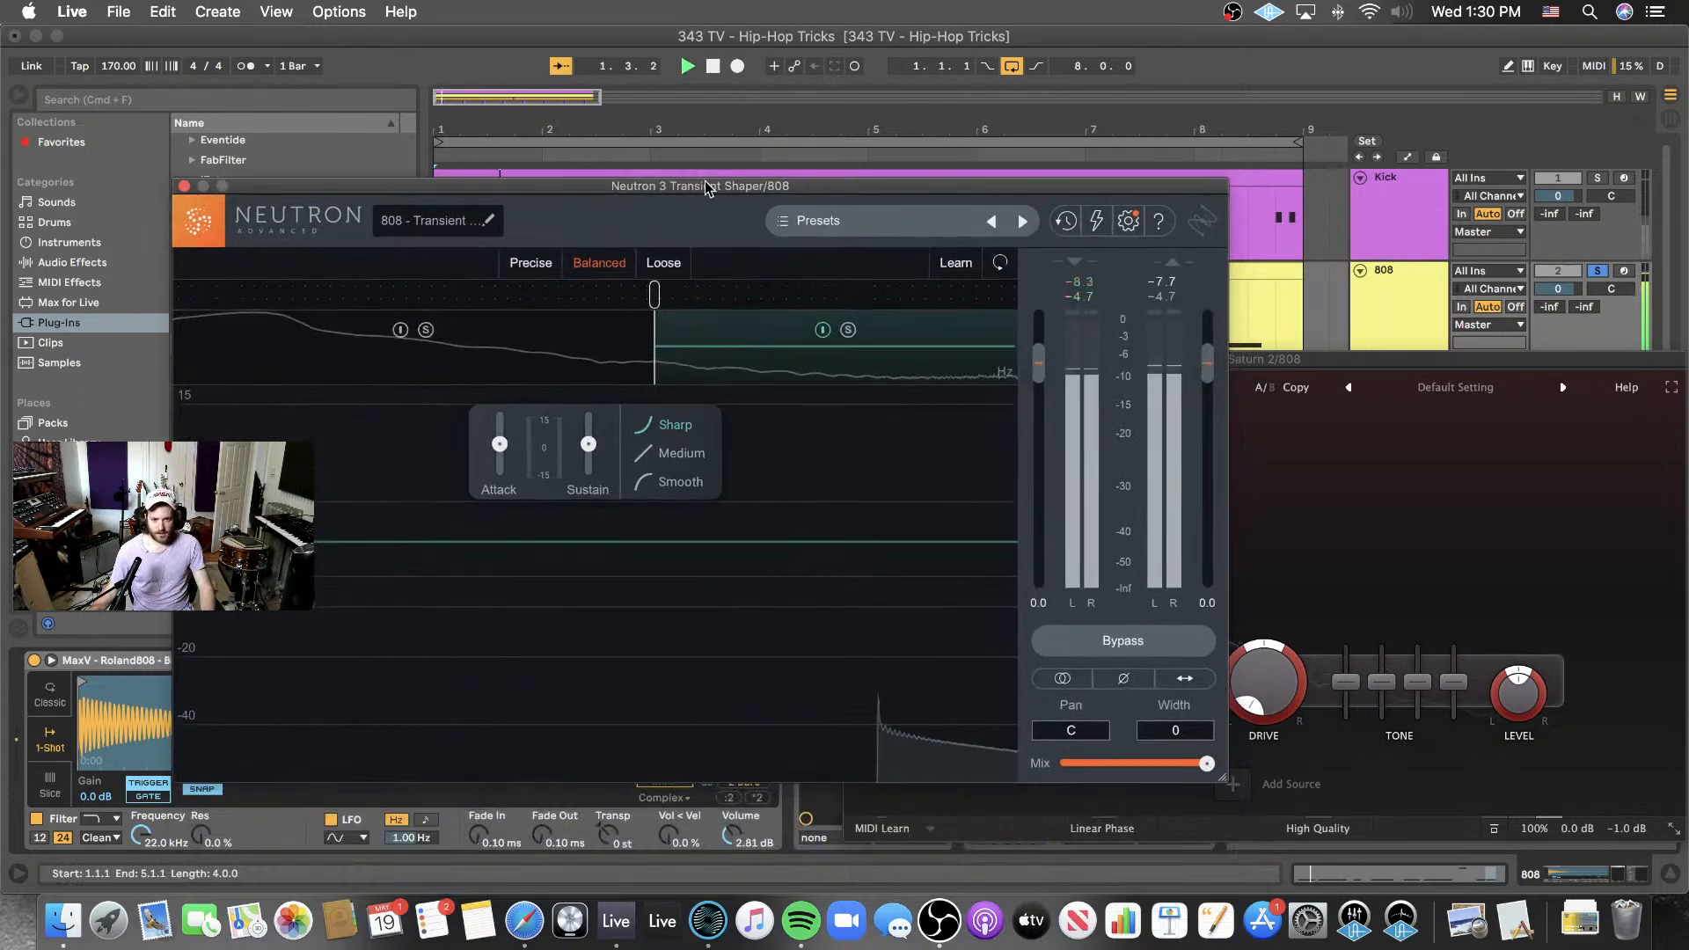
left_click(653, 294)
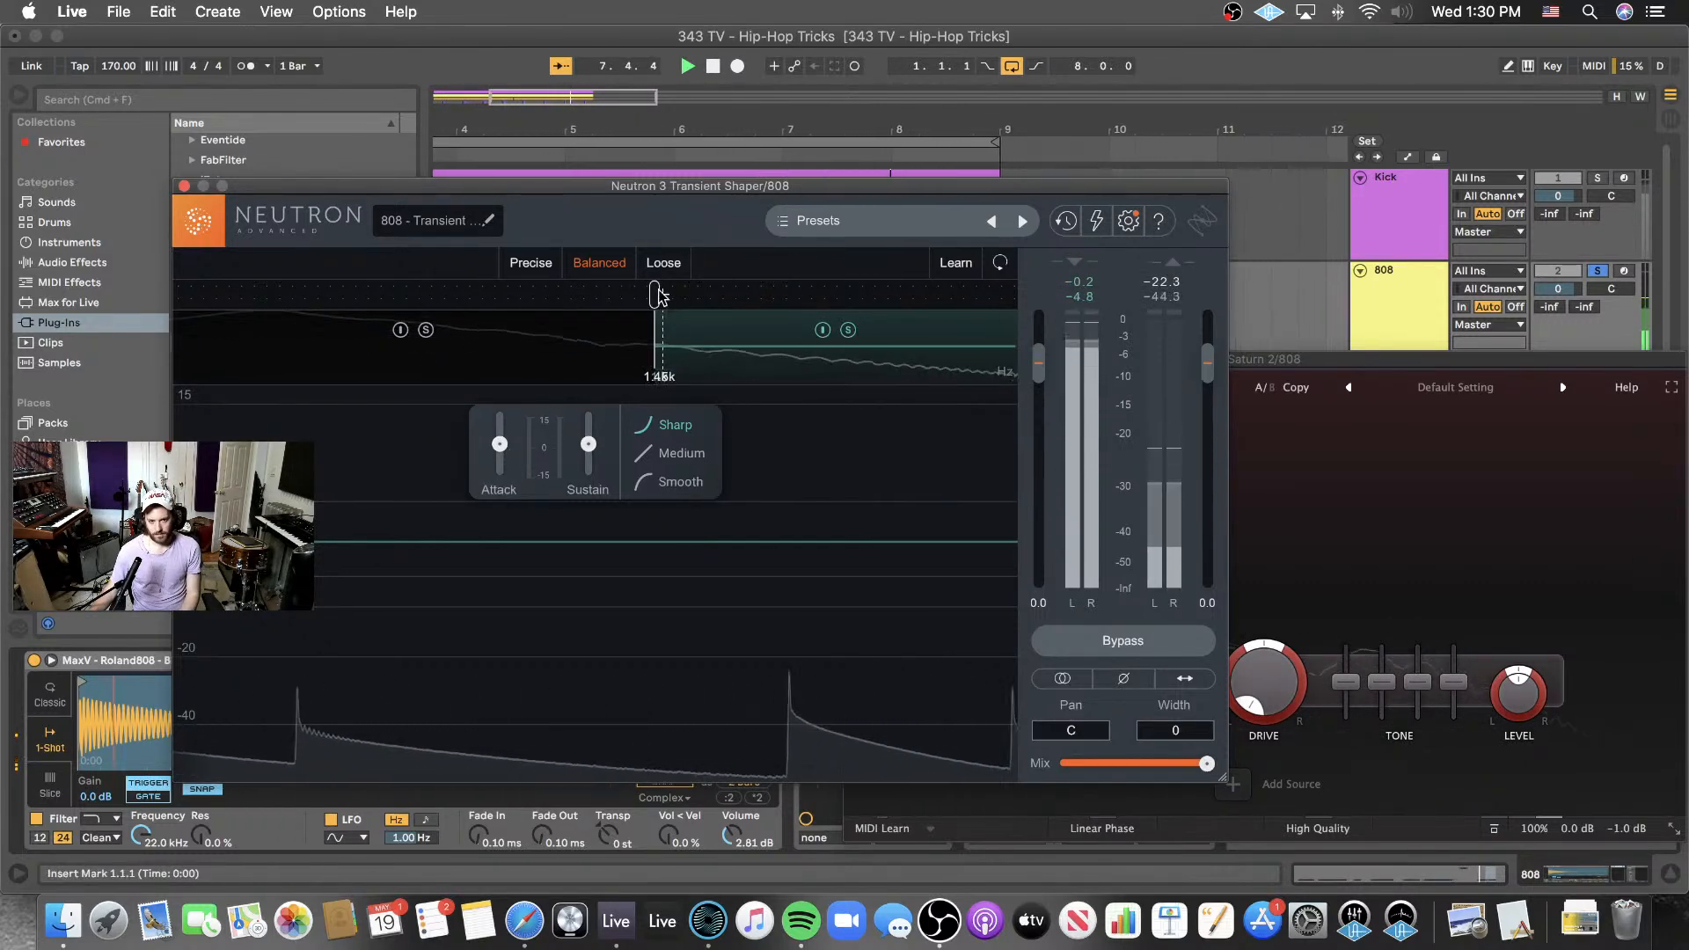
left_click_drag(653, 294, 700, 298)
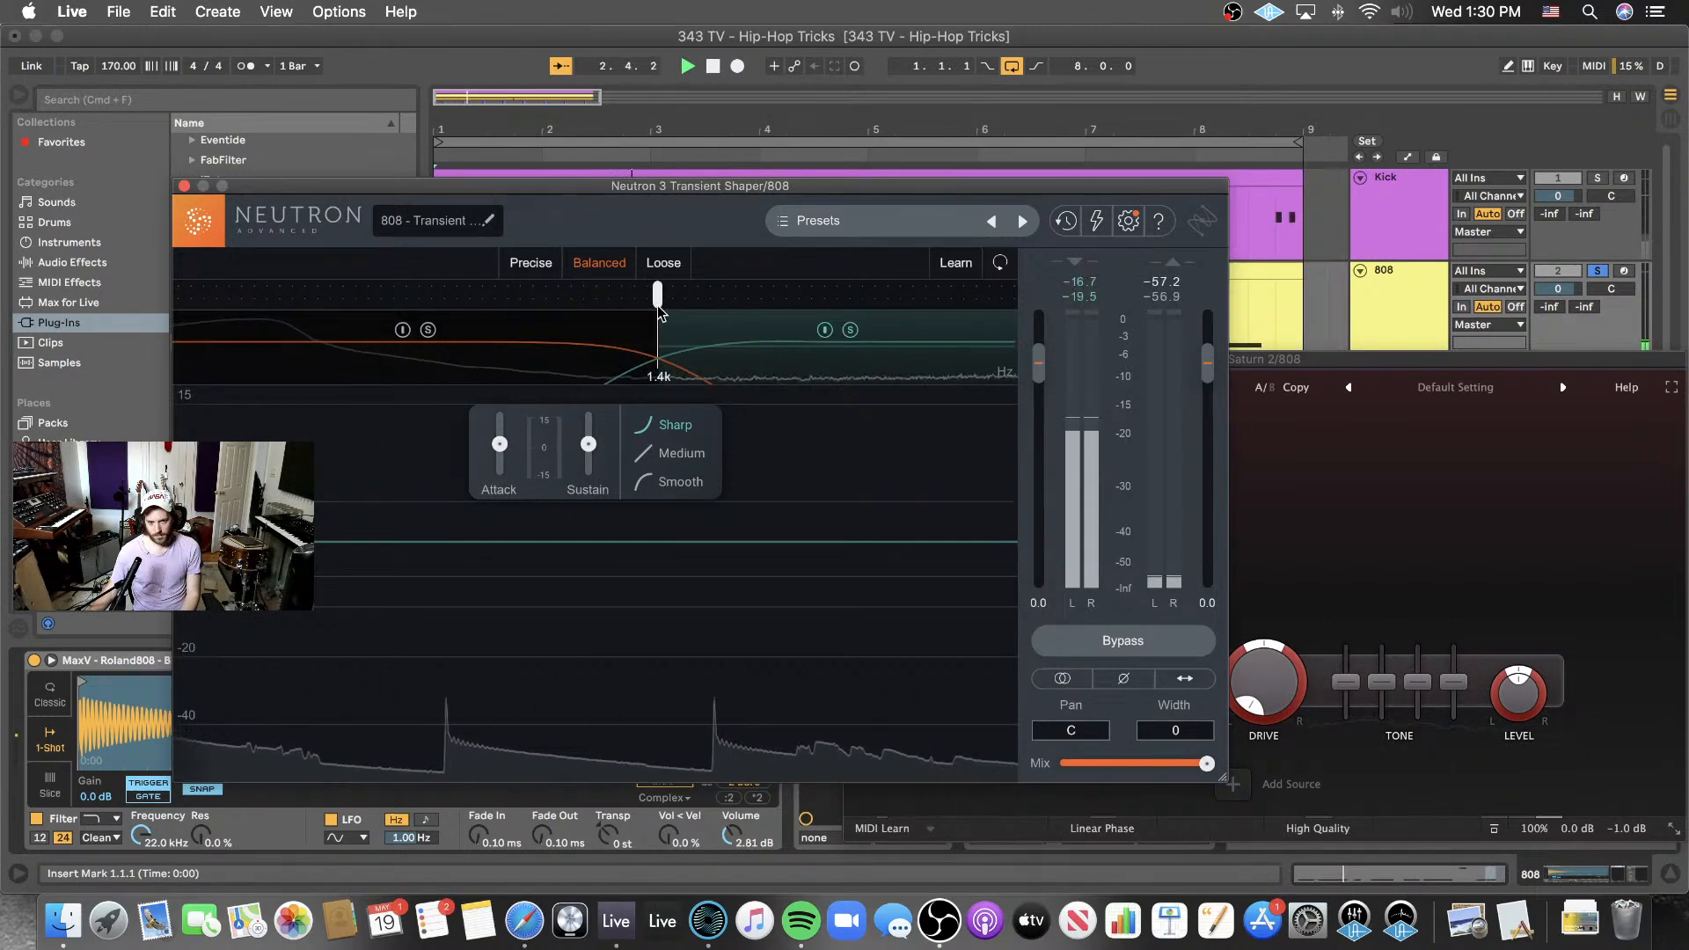
mouse_move(657, 293)
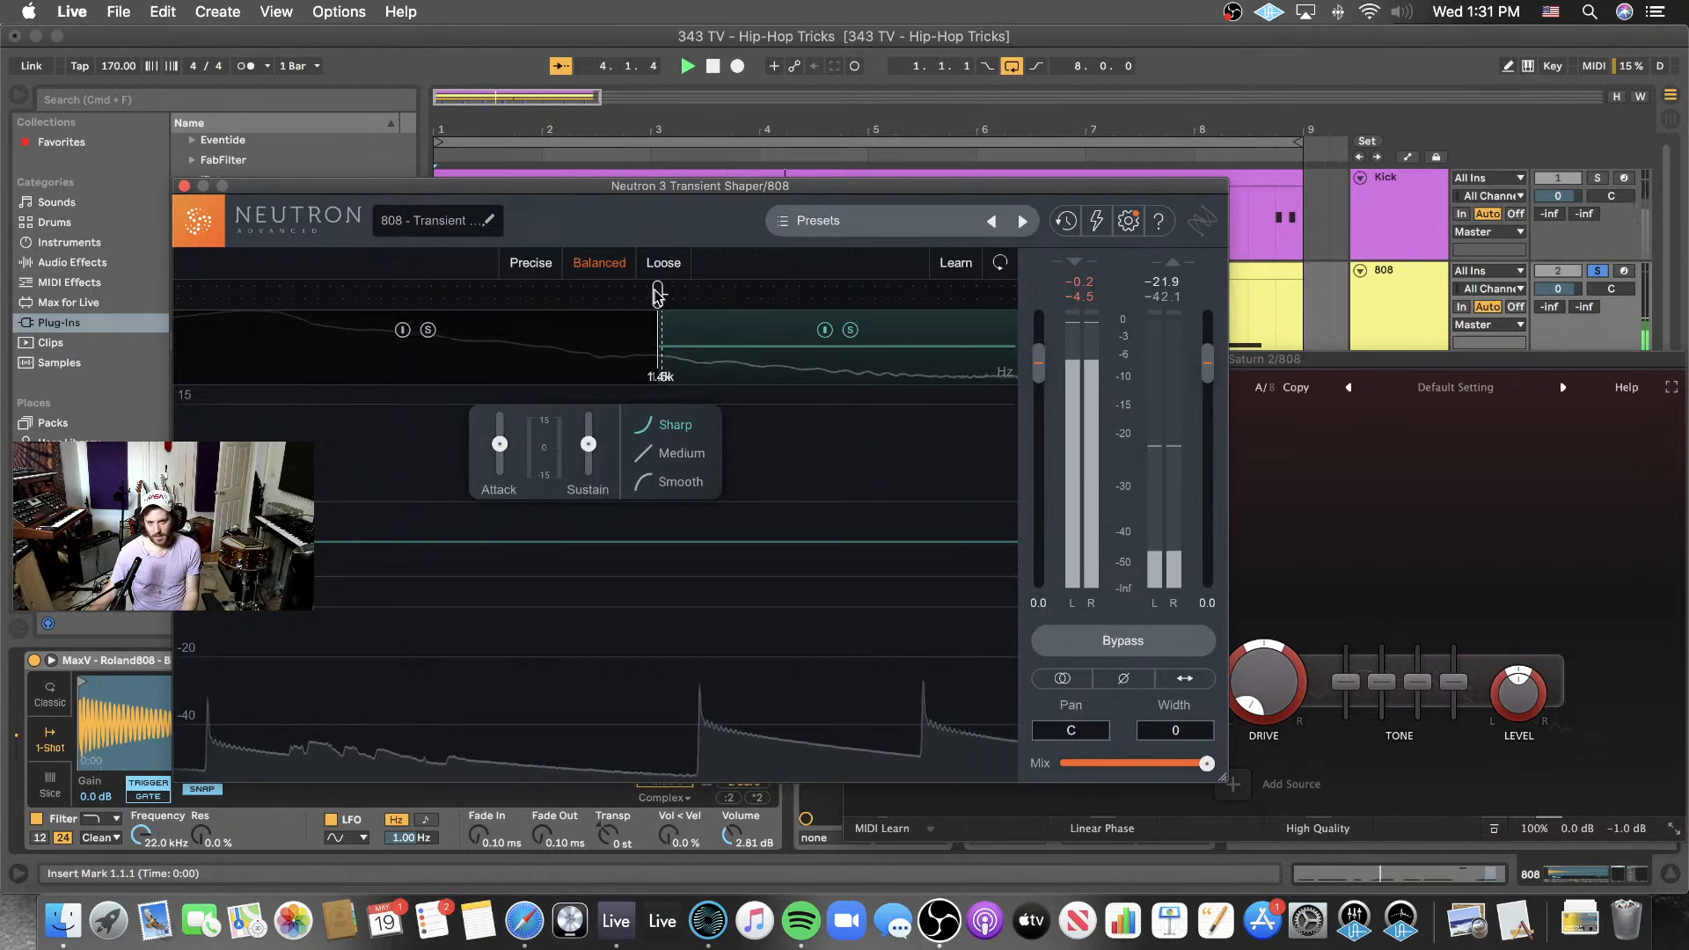
- Lower the attack of the Transient Shaper's high band, compare it with the bypassed sound, and stop playback
left_click_drag(499, 461, 460, 698)
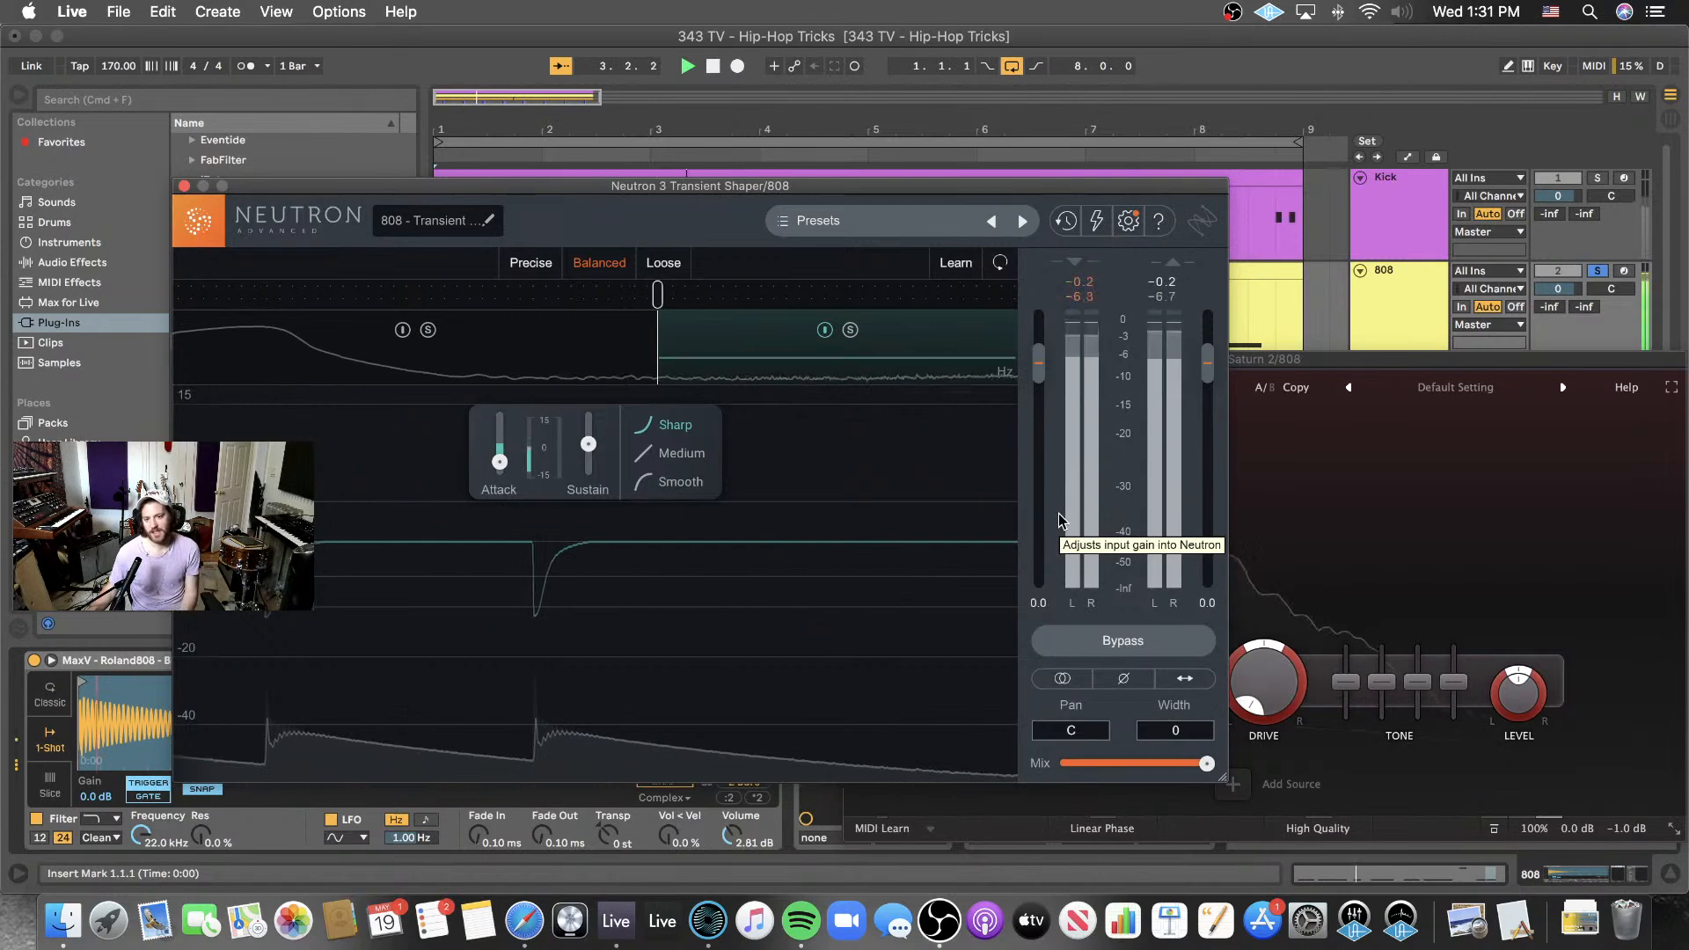
left_click(1119, 646)
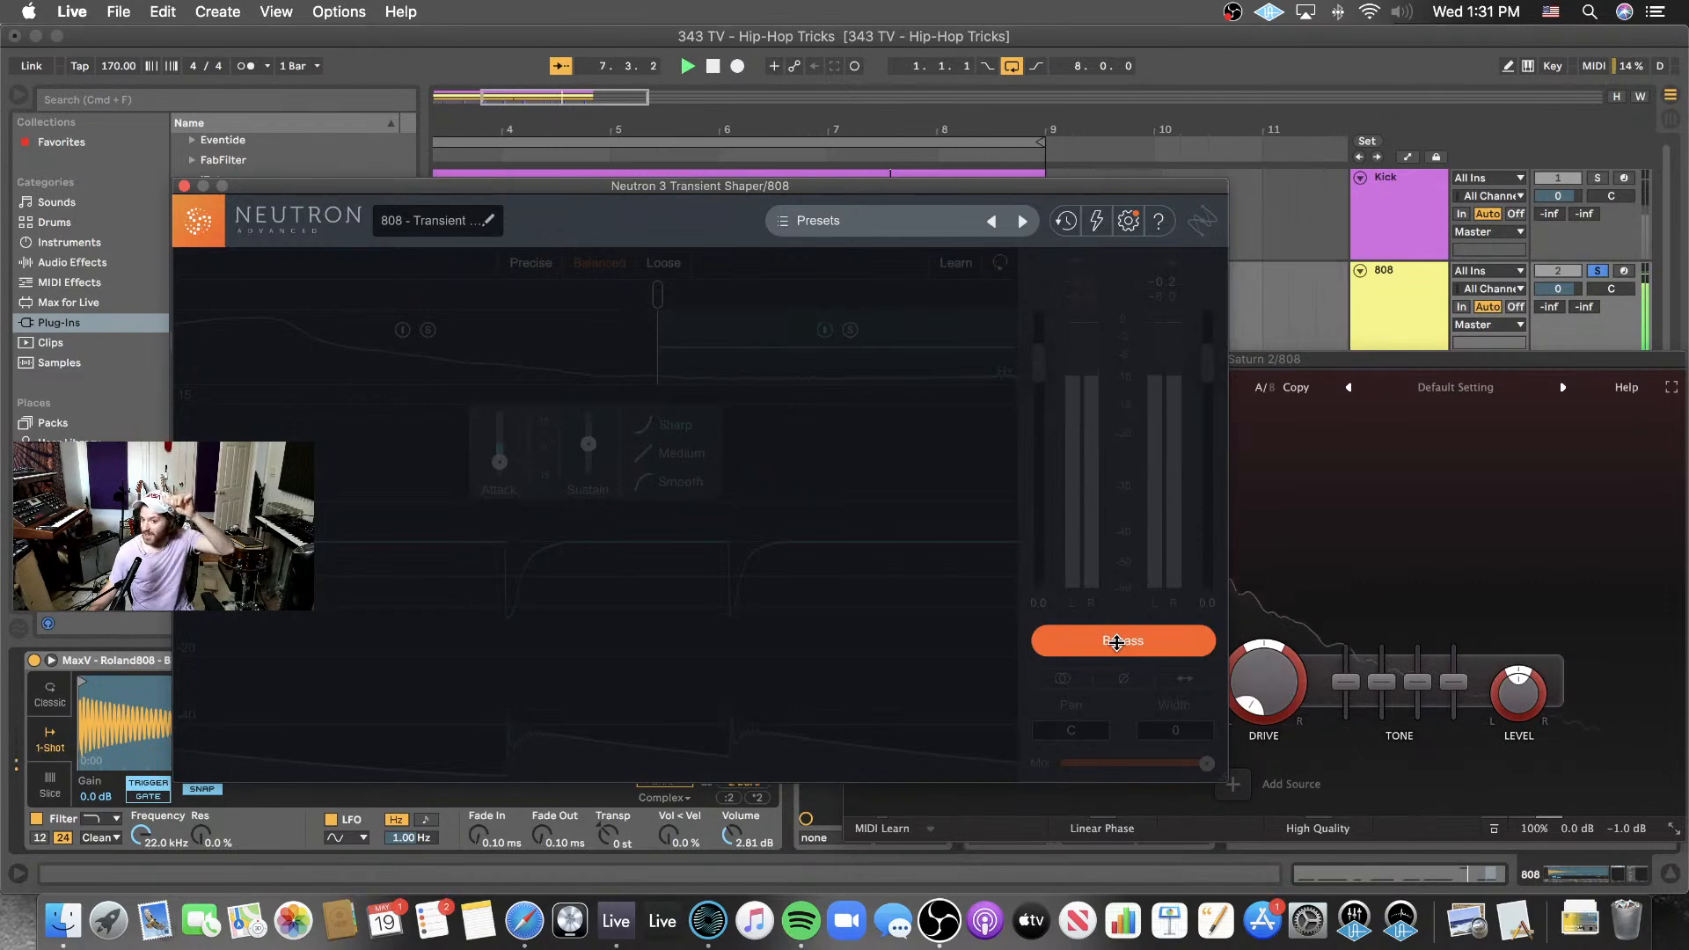
left_click(1116, 643)
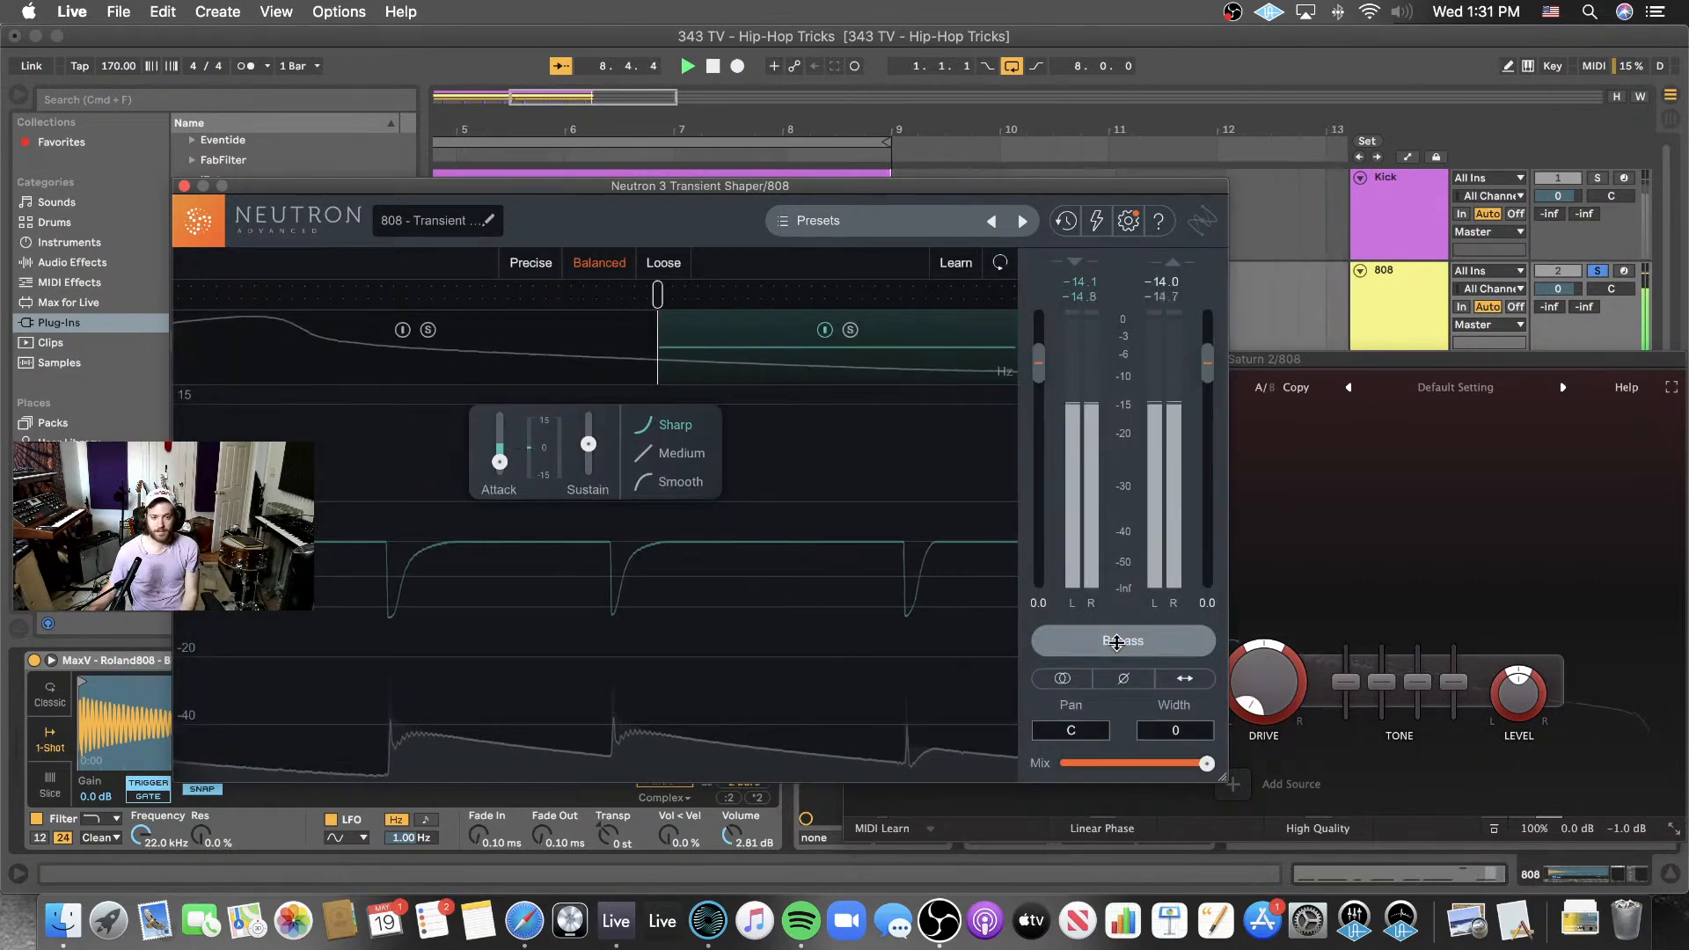
key("space")
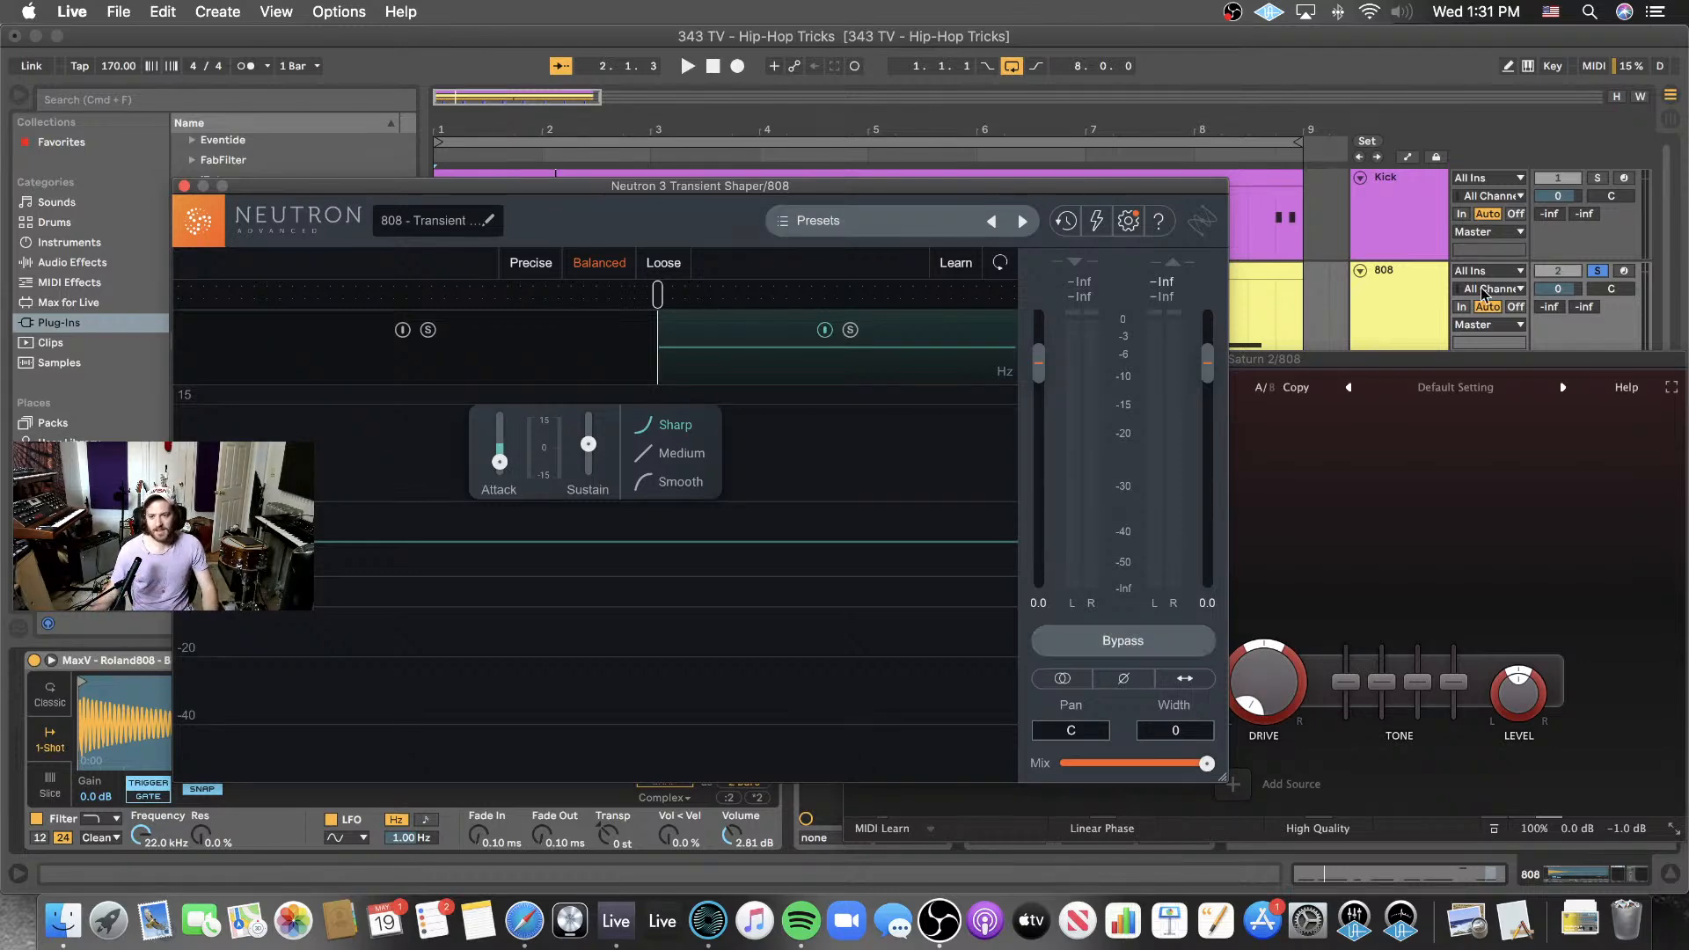
- Unsolo the 808 track, play the full beat, and close the Saturn 2 and Transient Shaper windows
left_click(1609, 272)
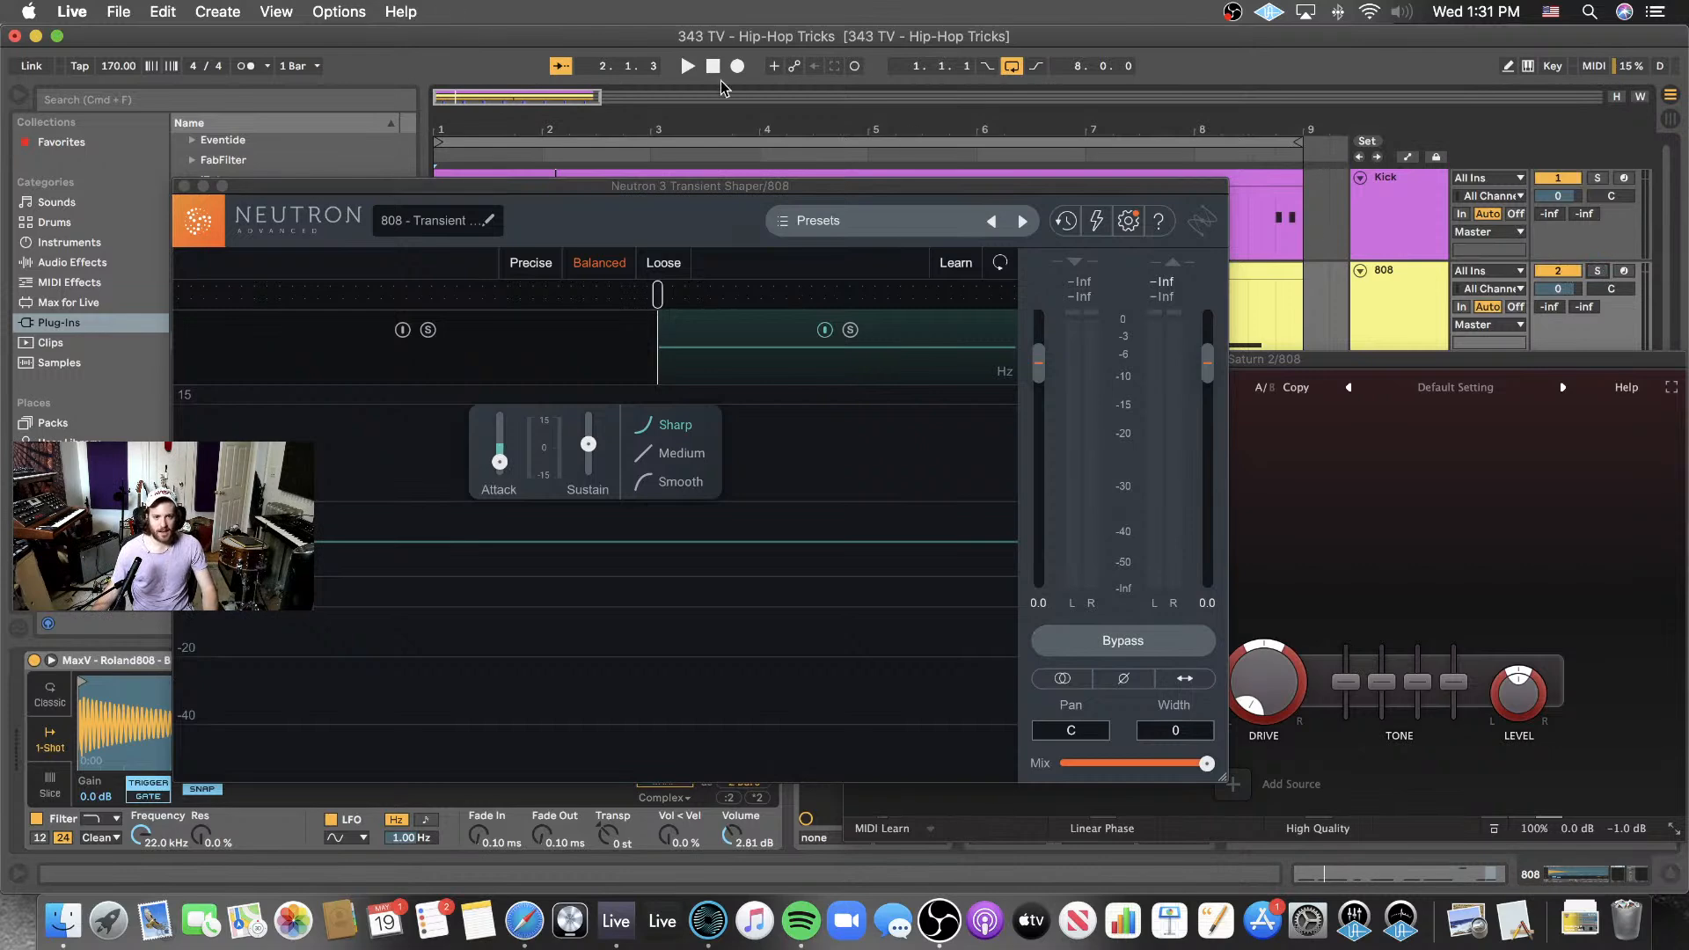
left_click(688, 67)
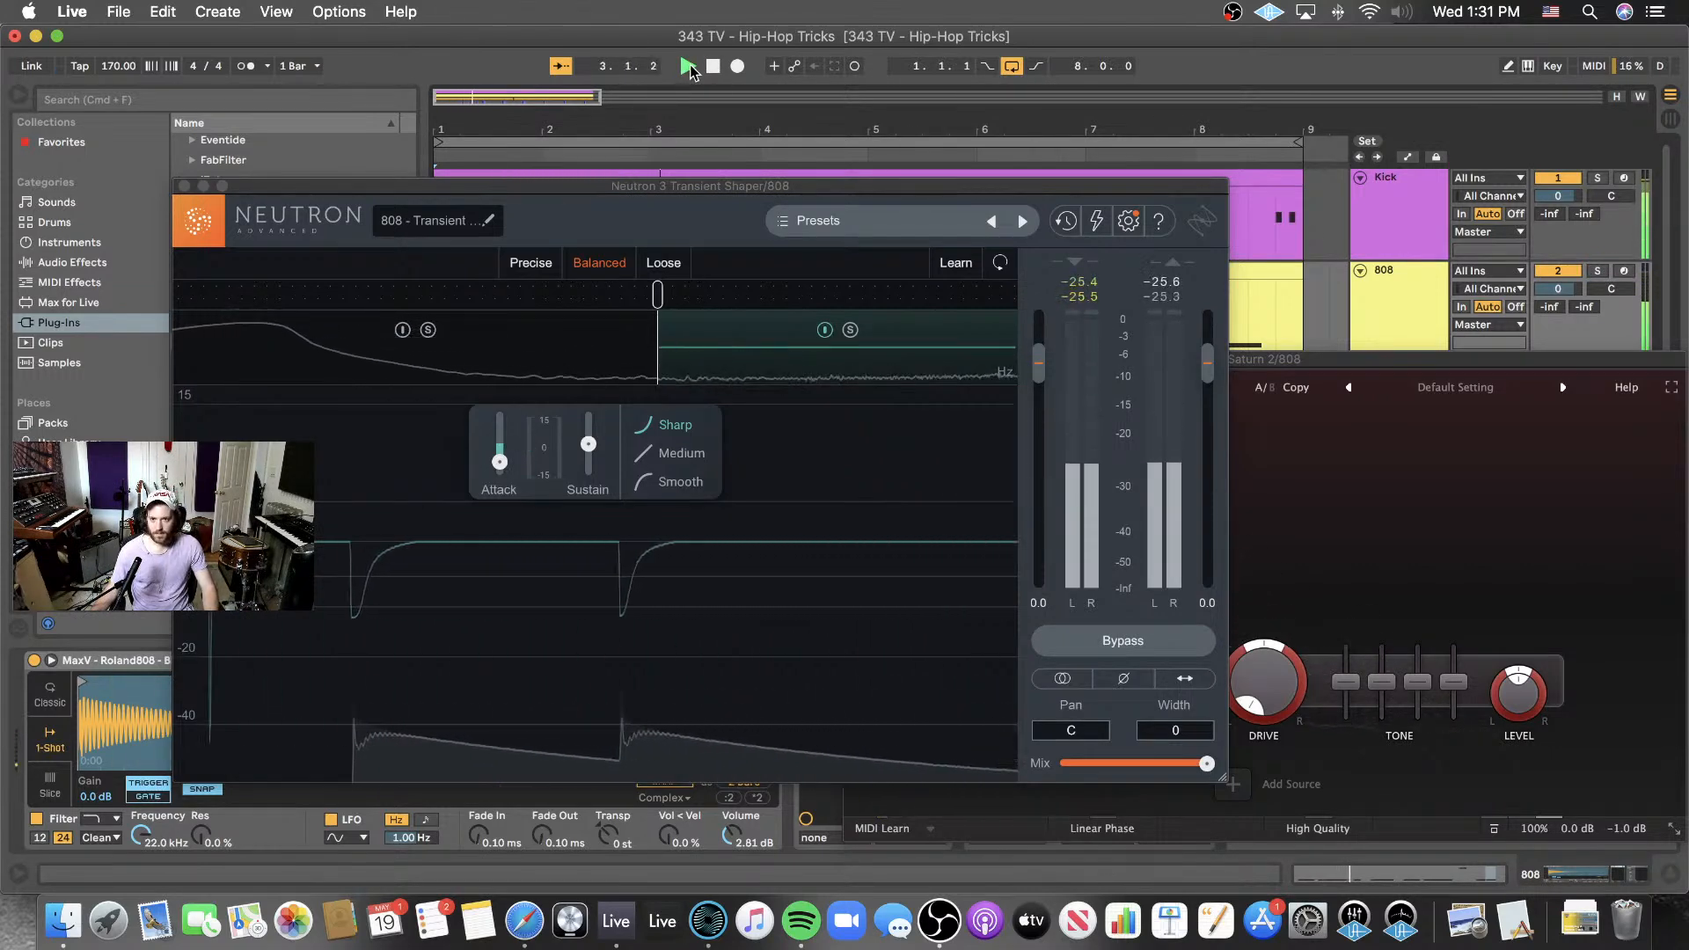
left_click(1266, 360)
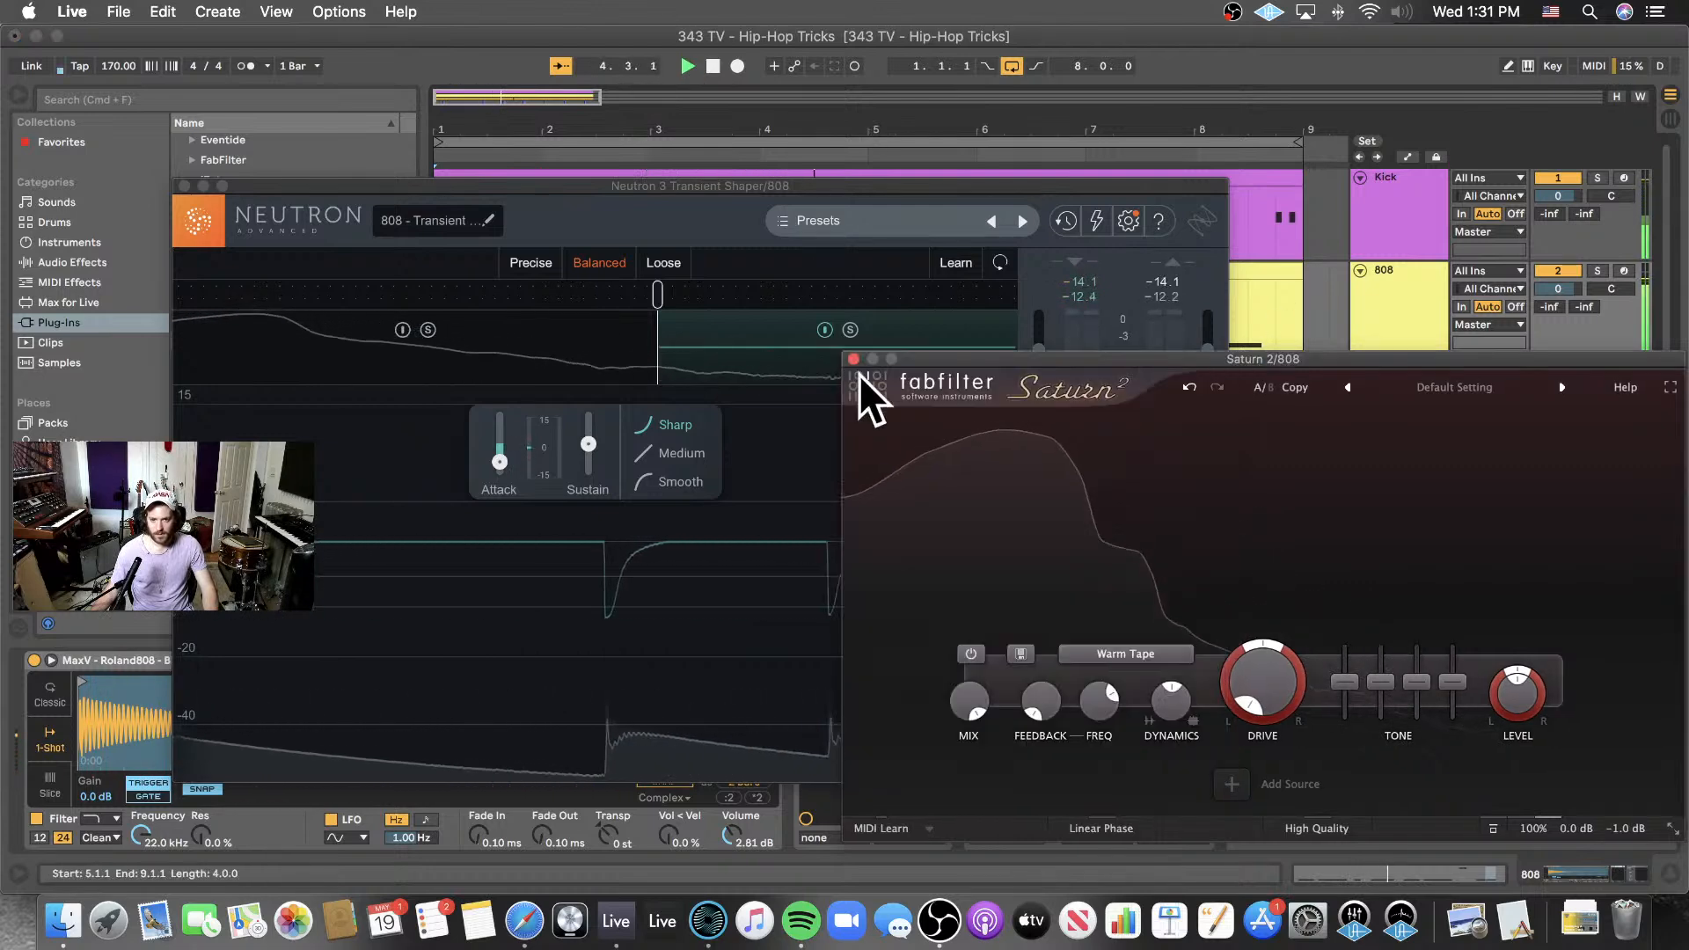
left_click(861, 363)
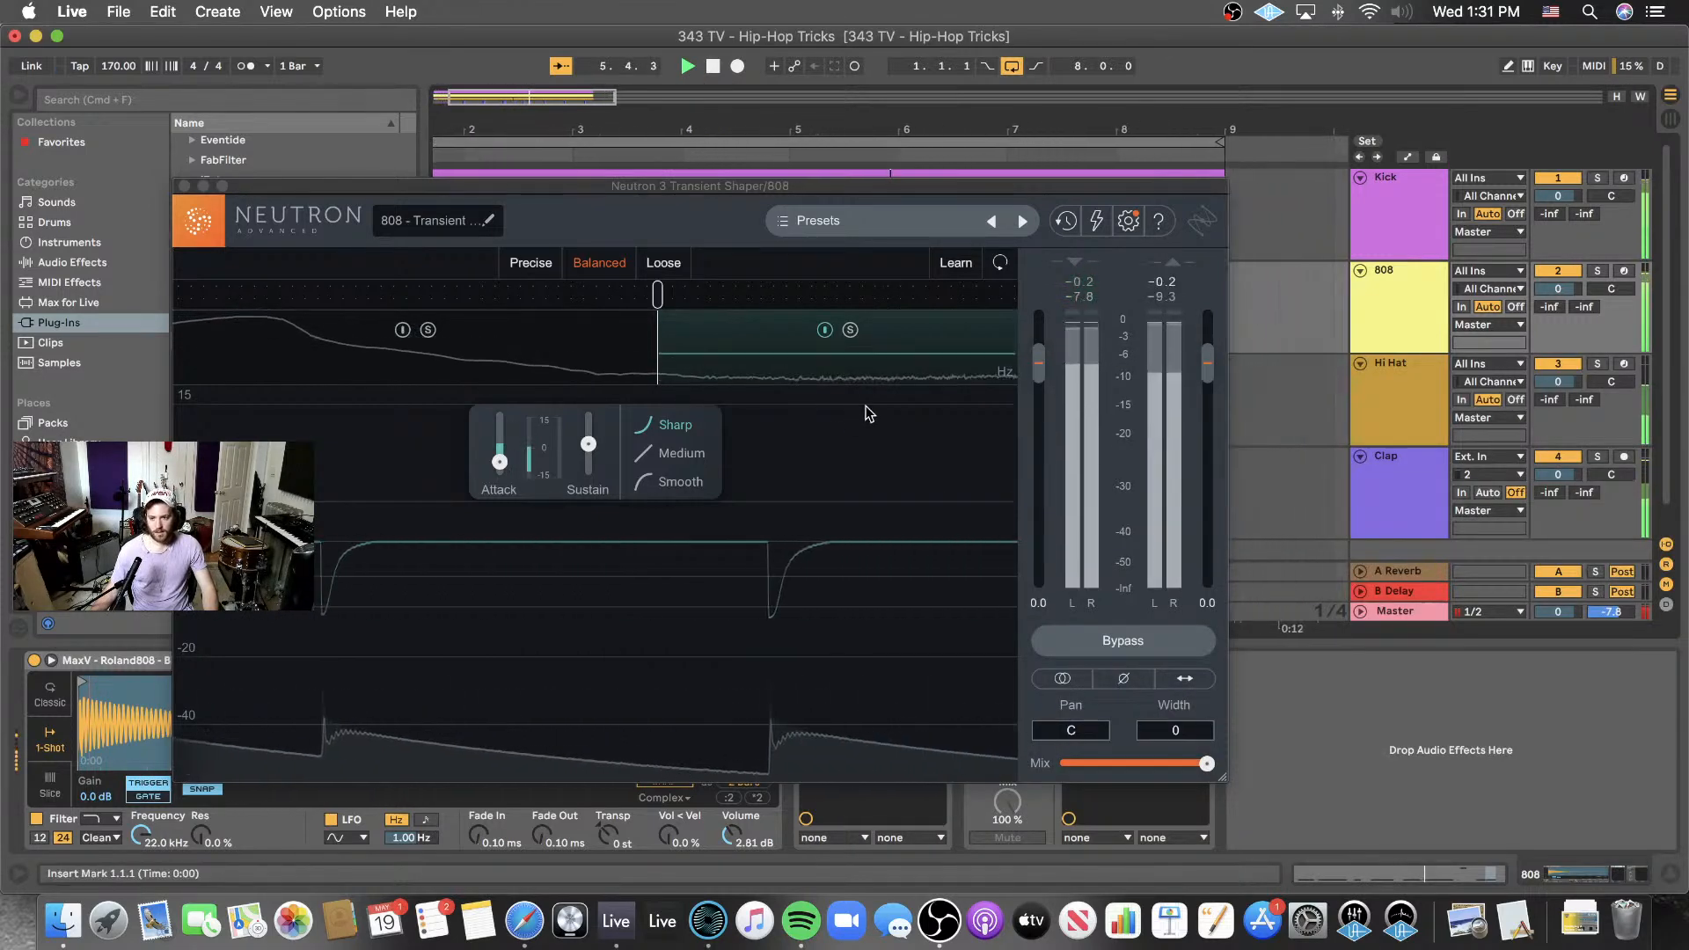
left_click(184, 186)
- Select the Kick, 808, Hi Hat and Clap tracks, lower their volumes together to -5.0 dB, and play the beat
left_click(1412, 205)
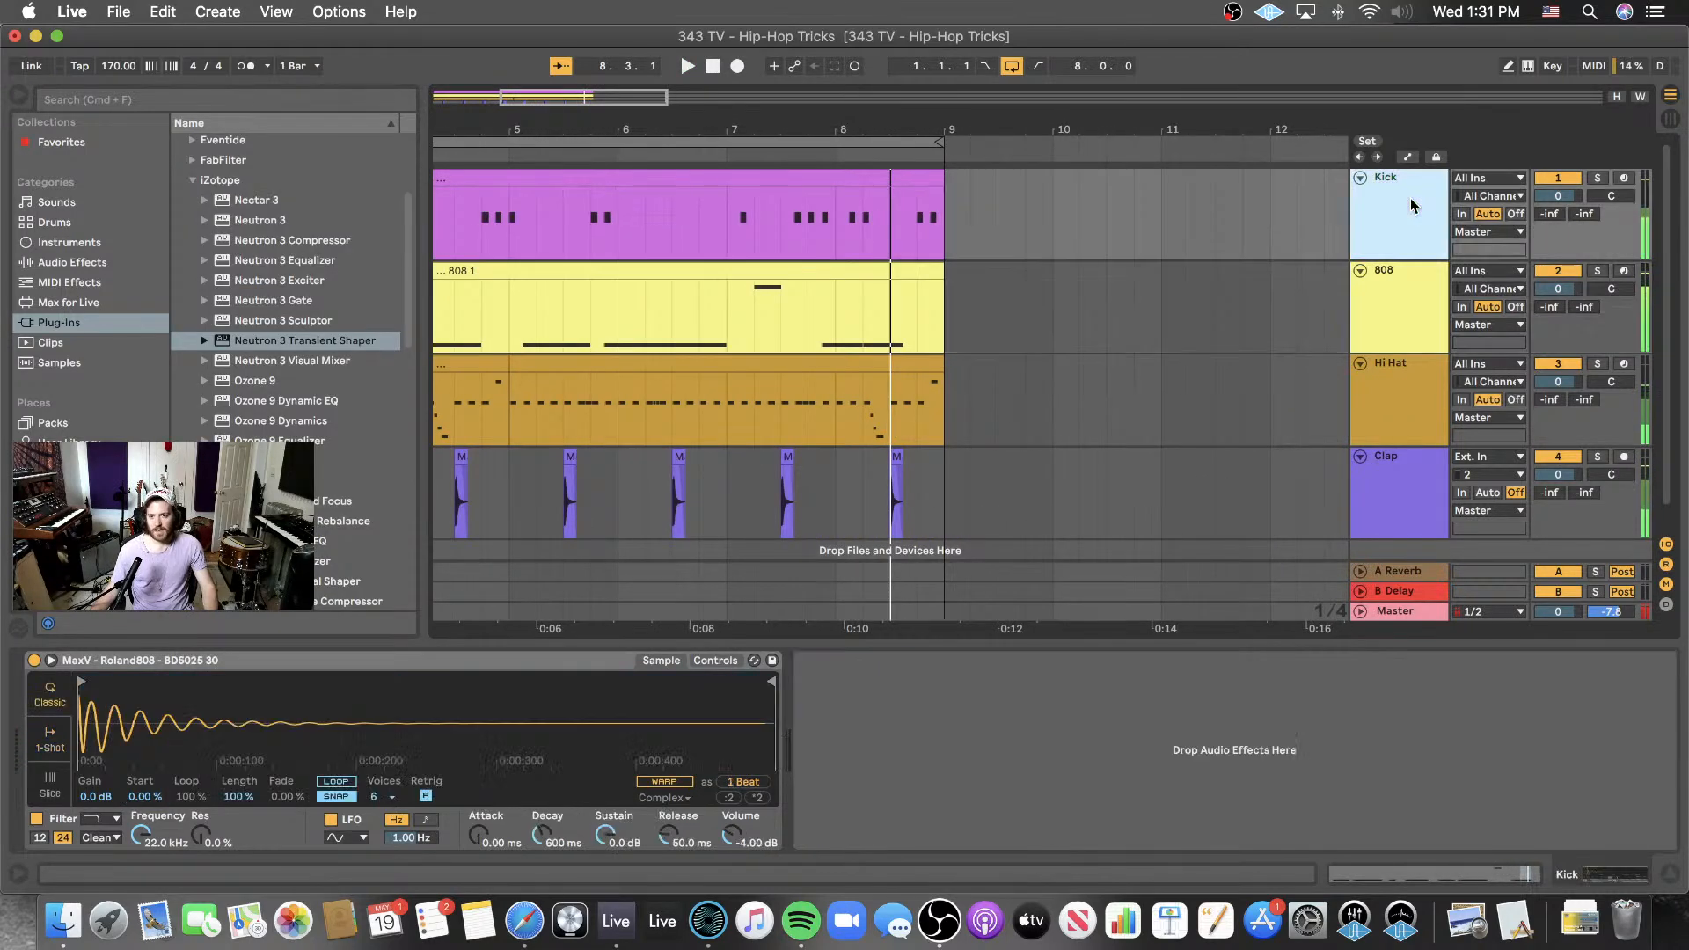
left_click(1425, 524, "shift")
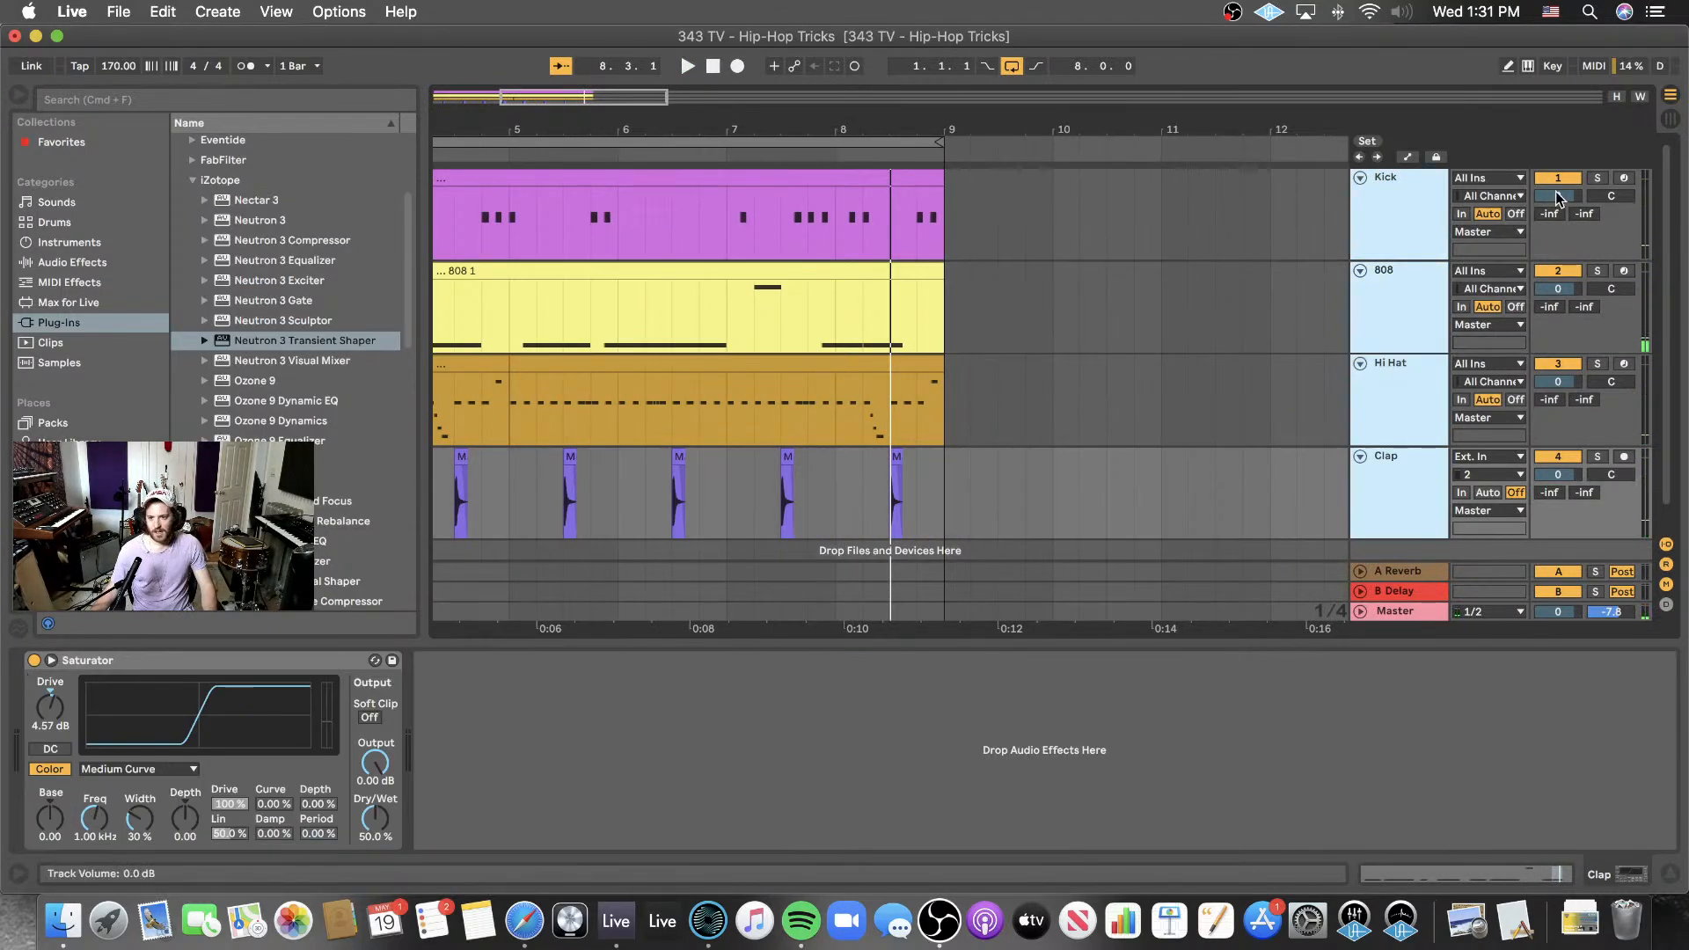
left_click_drag(1557, 198, 1557, 211)
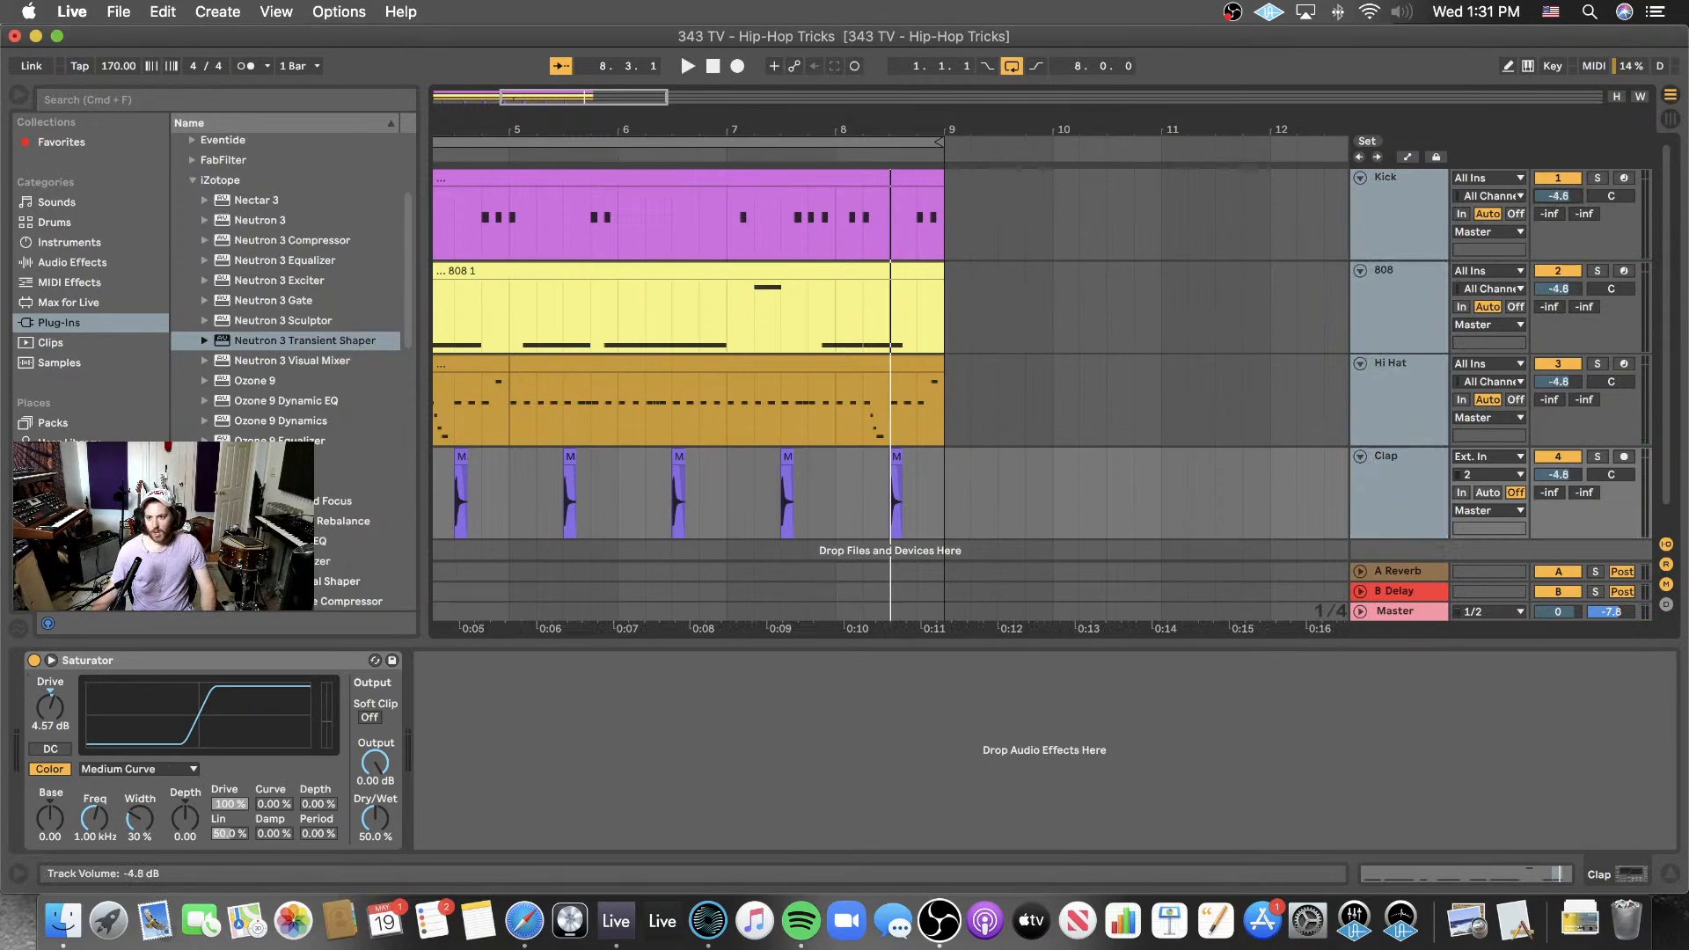
key("space")
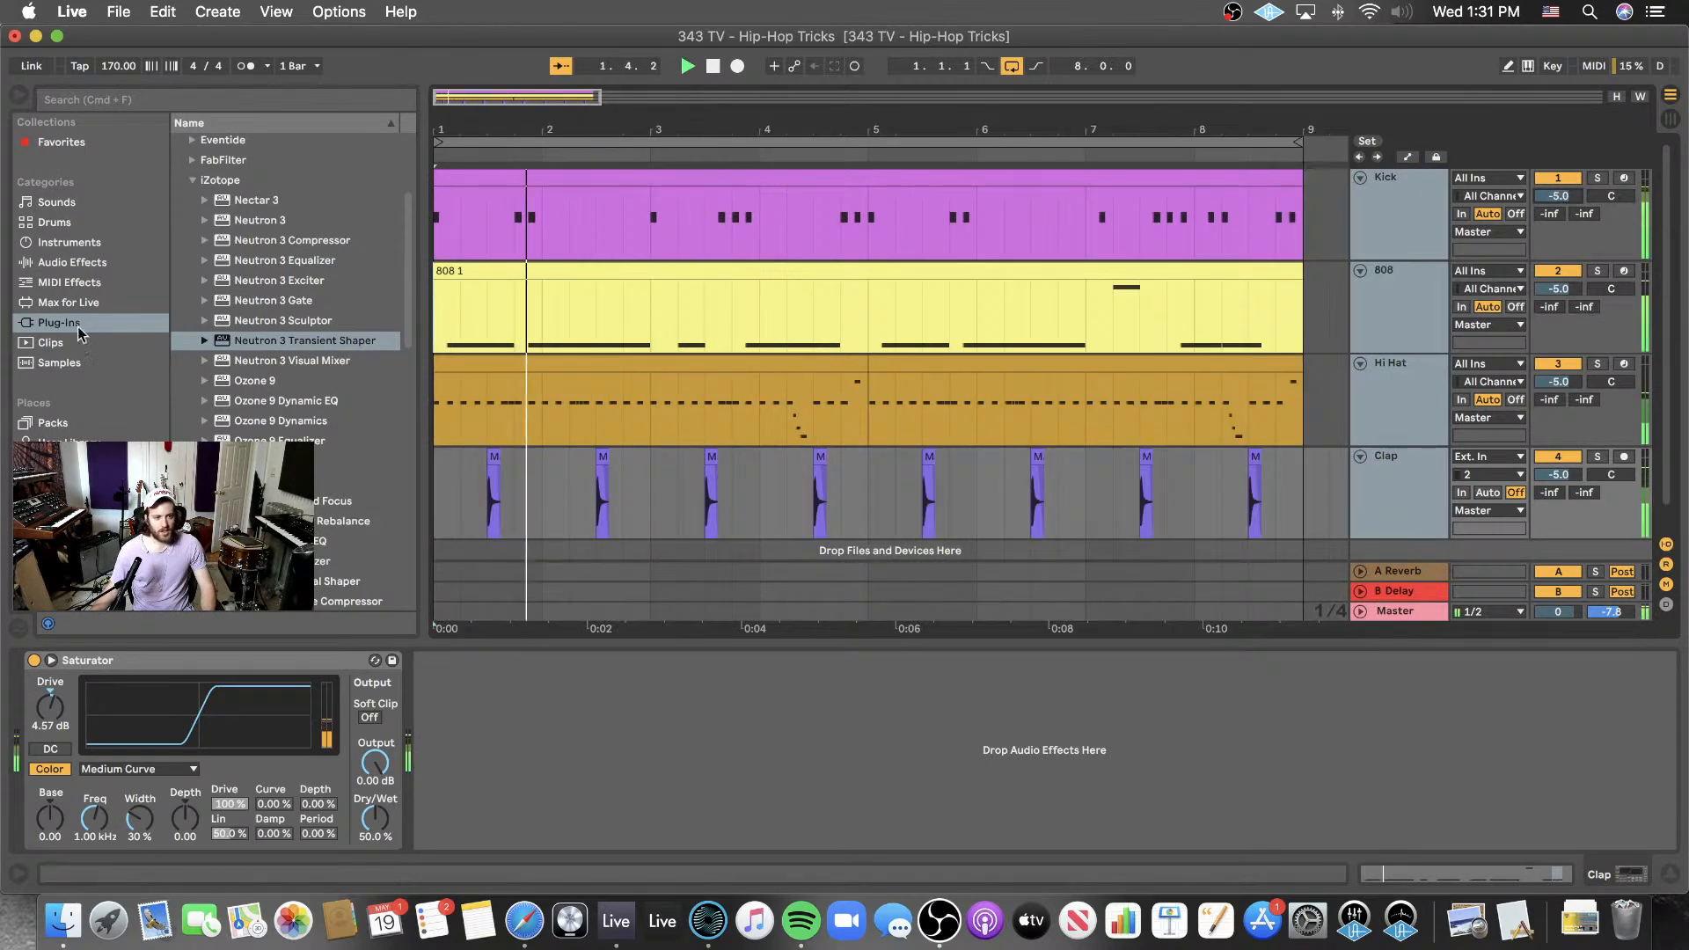
- Find the L2 (s) limiter among the Waves plug-ins and add it to the Master track
left_click(72, 262)
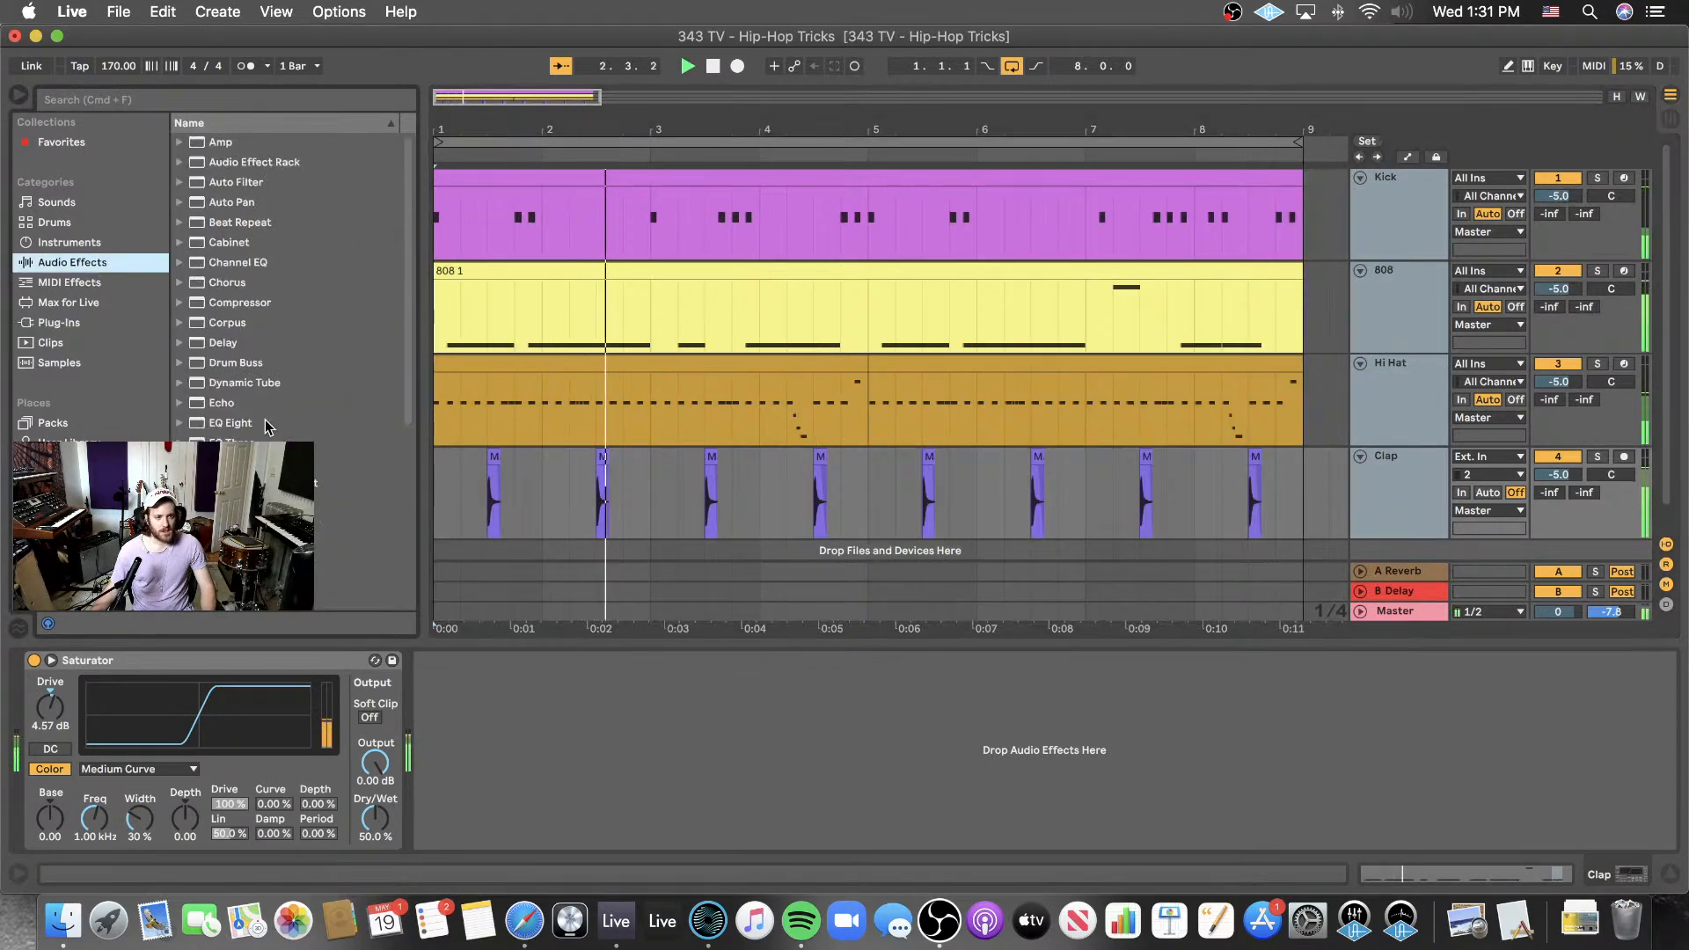
left_click(59, 323)
scroll(277, 421, "down", 5)
scroll(277, 422, "up", 5)
key("space")
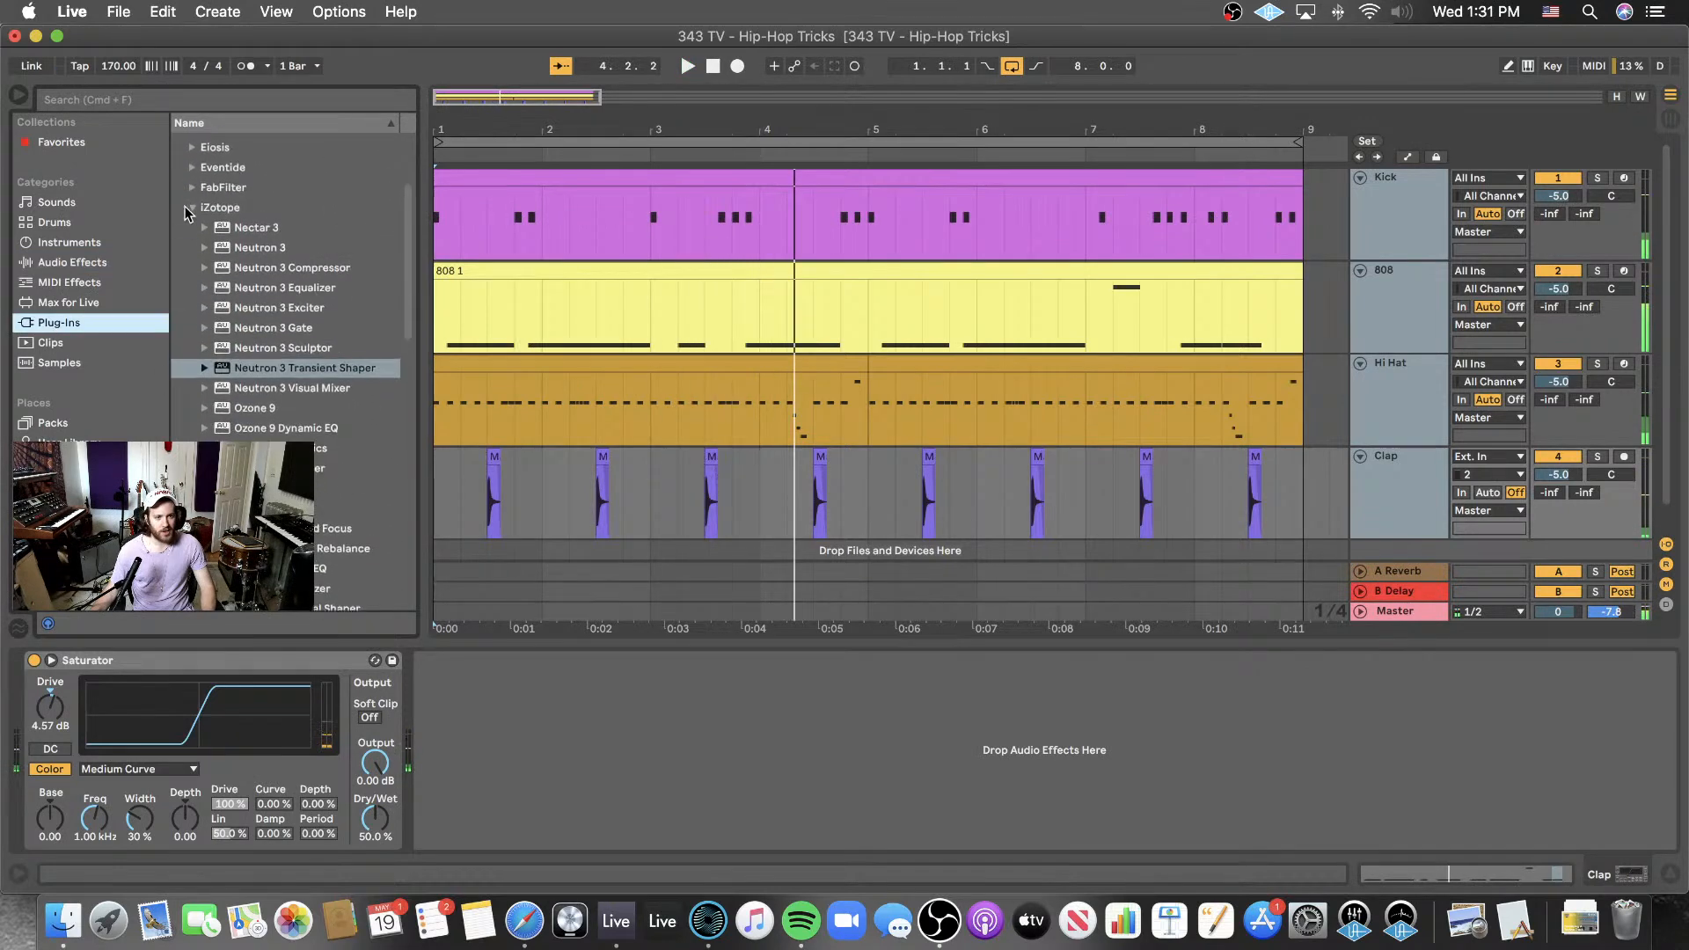
left_click(191, 212)
scroll(286, 290, "down", 2)
scroll(286, 291, "down", 15)
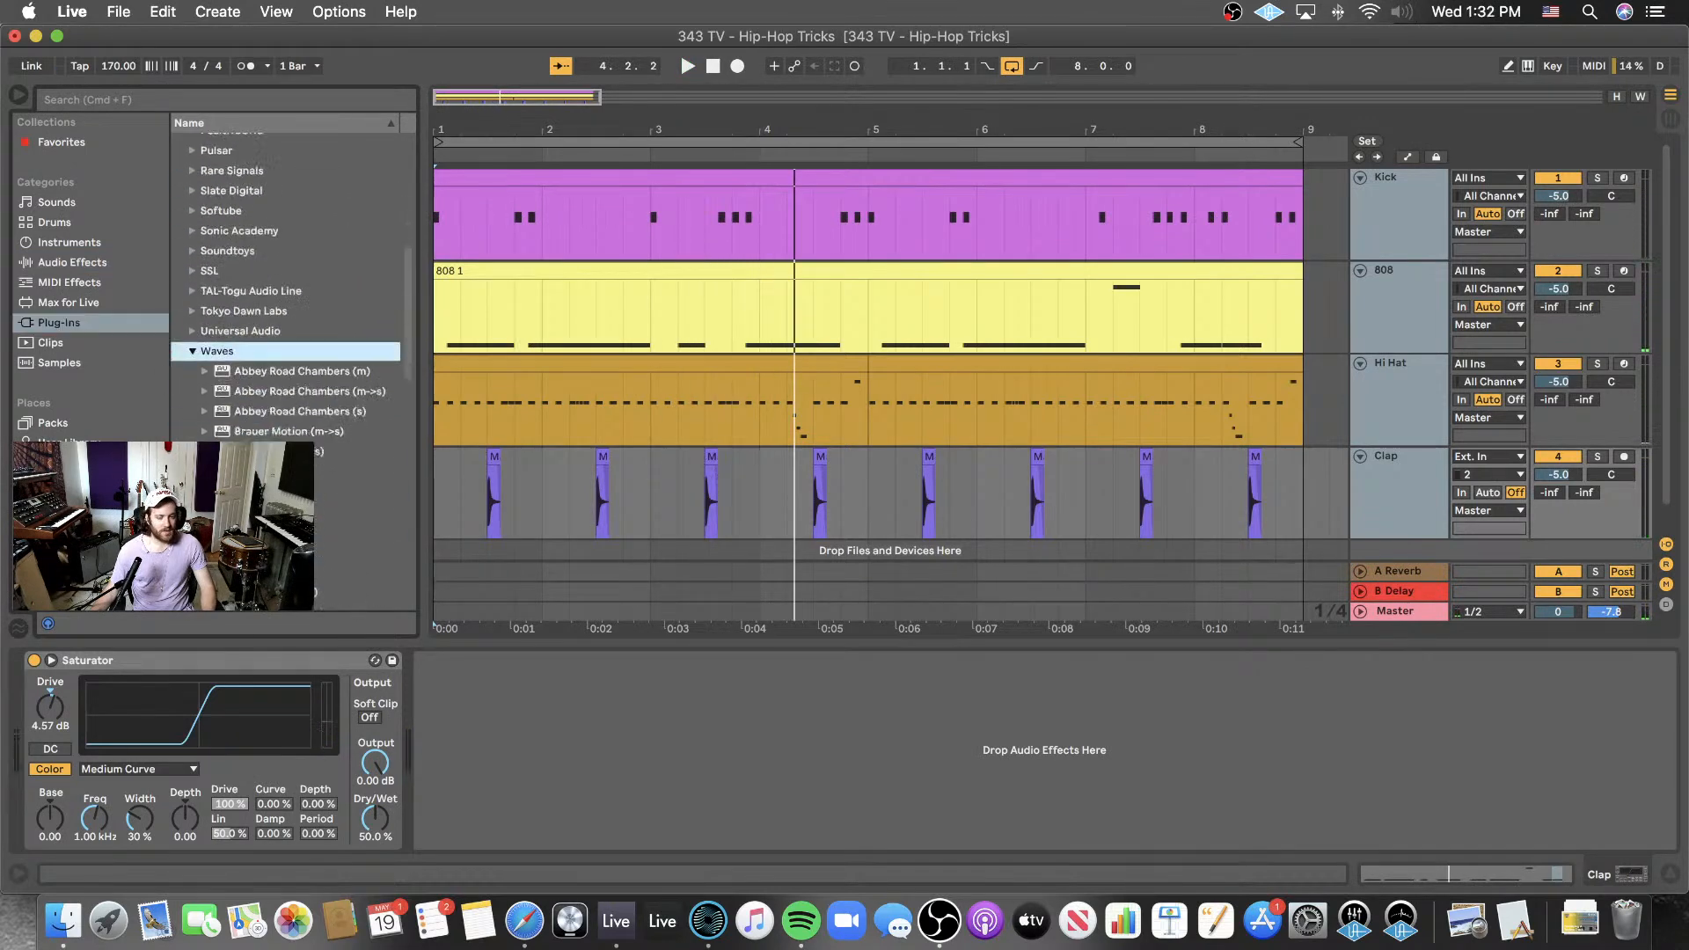
scroll(260, 305, "up", 10)
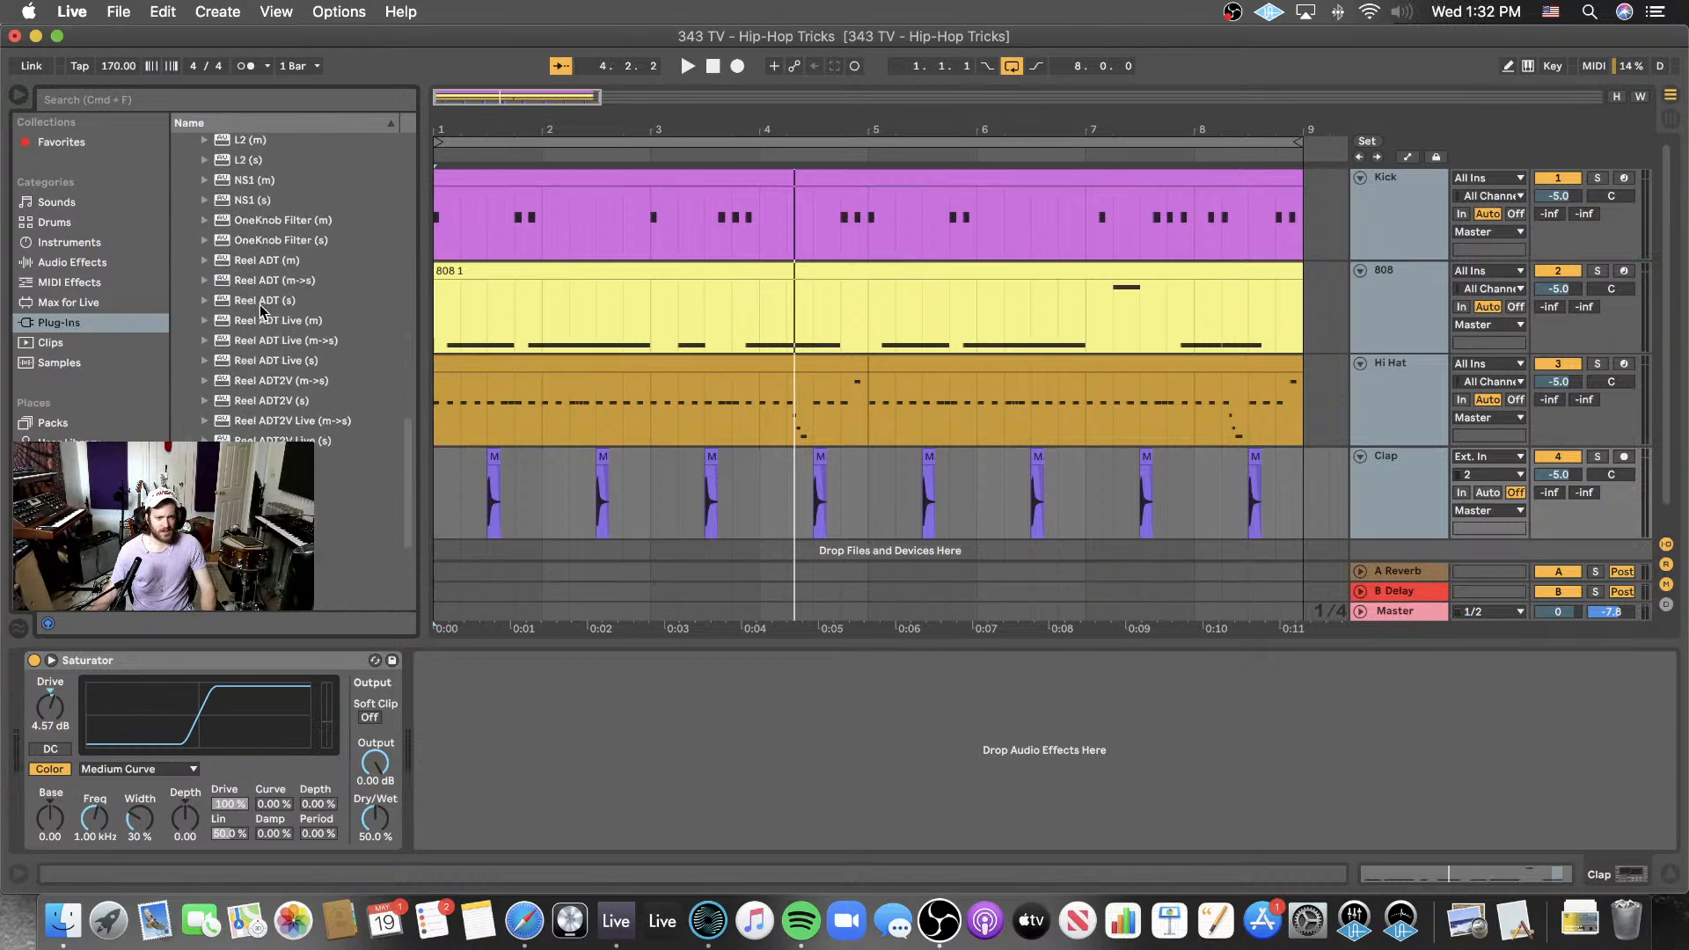
left_click(258, 222)
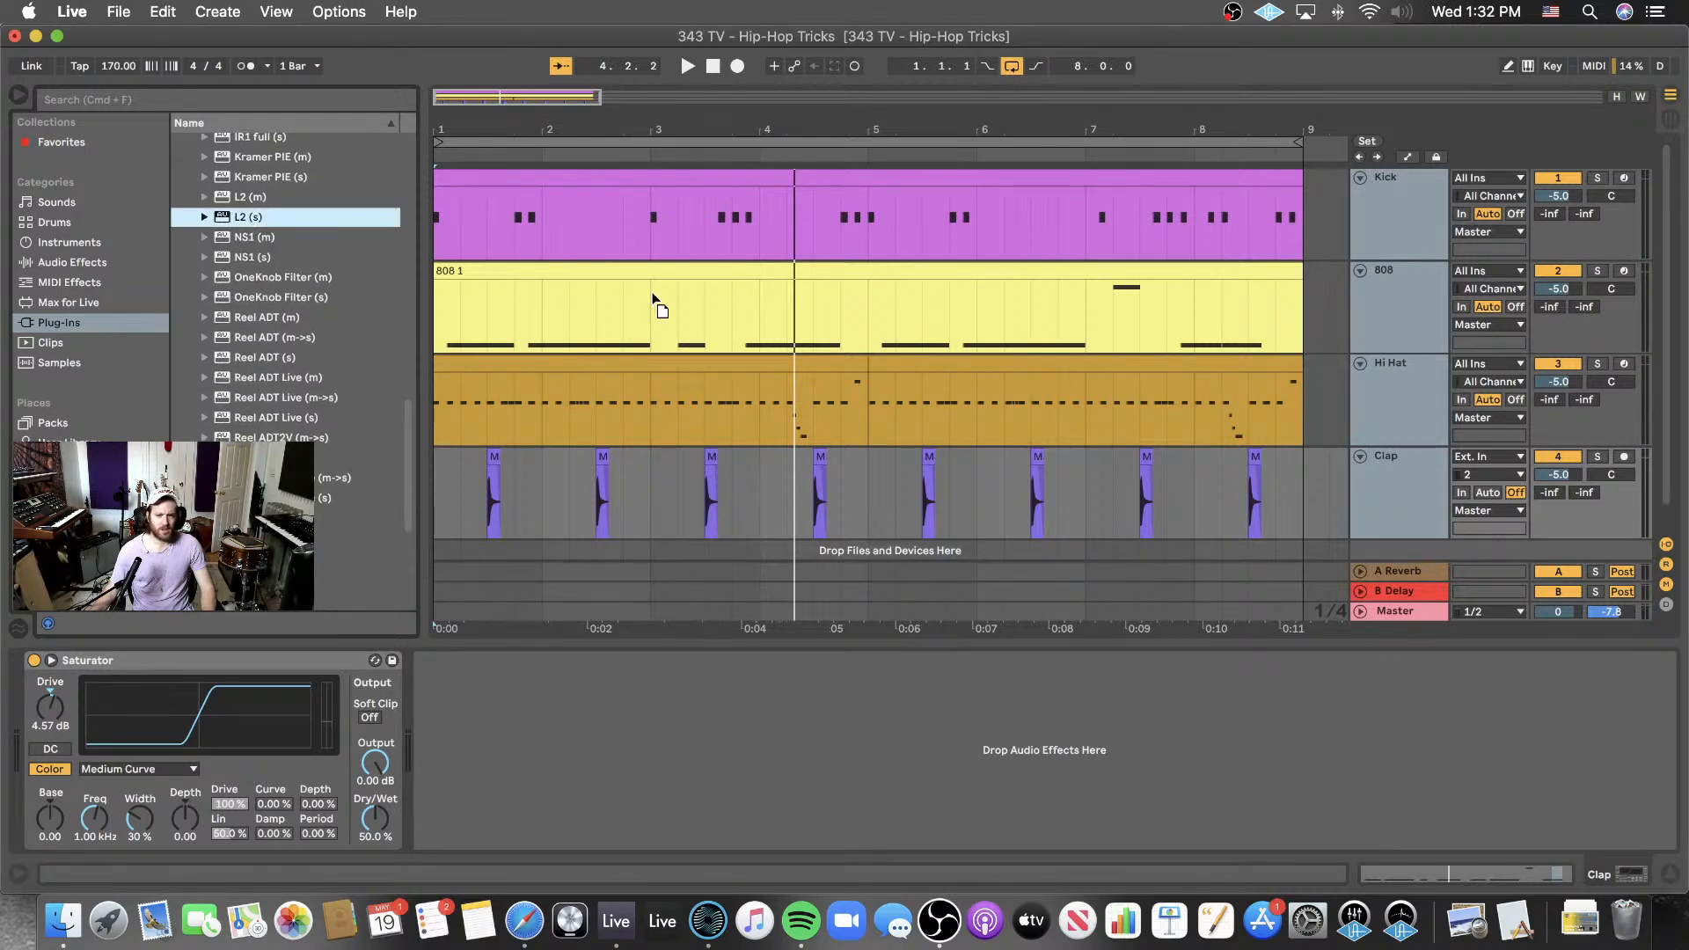
left_click_drag(1401, 610, 1403, 618)
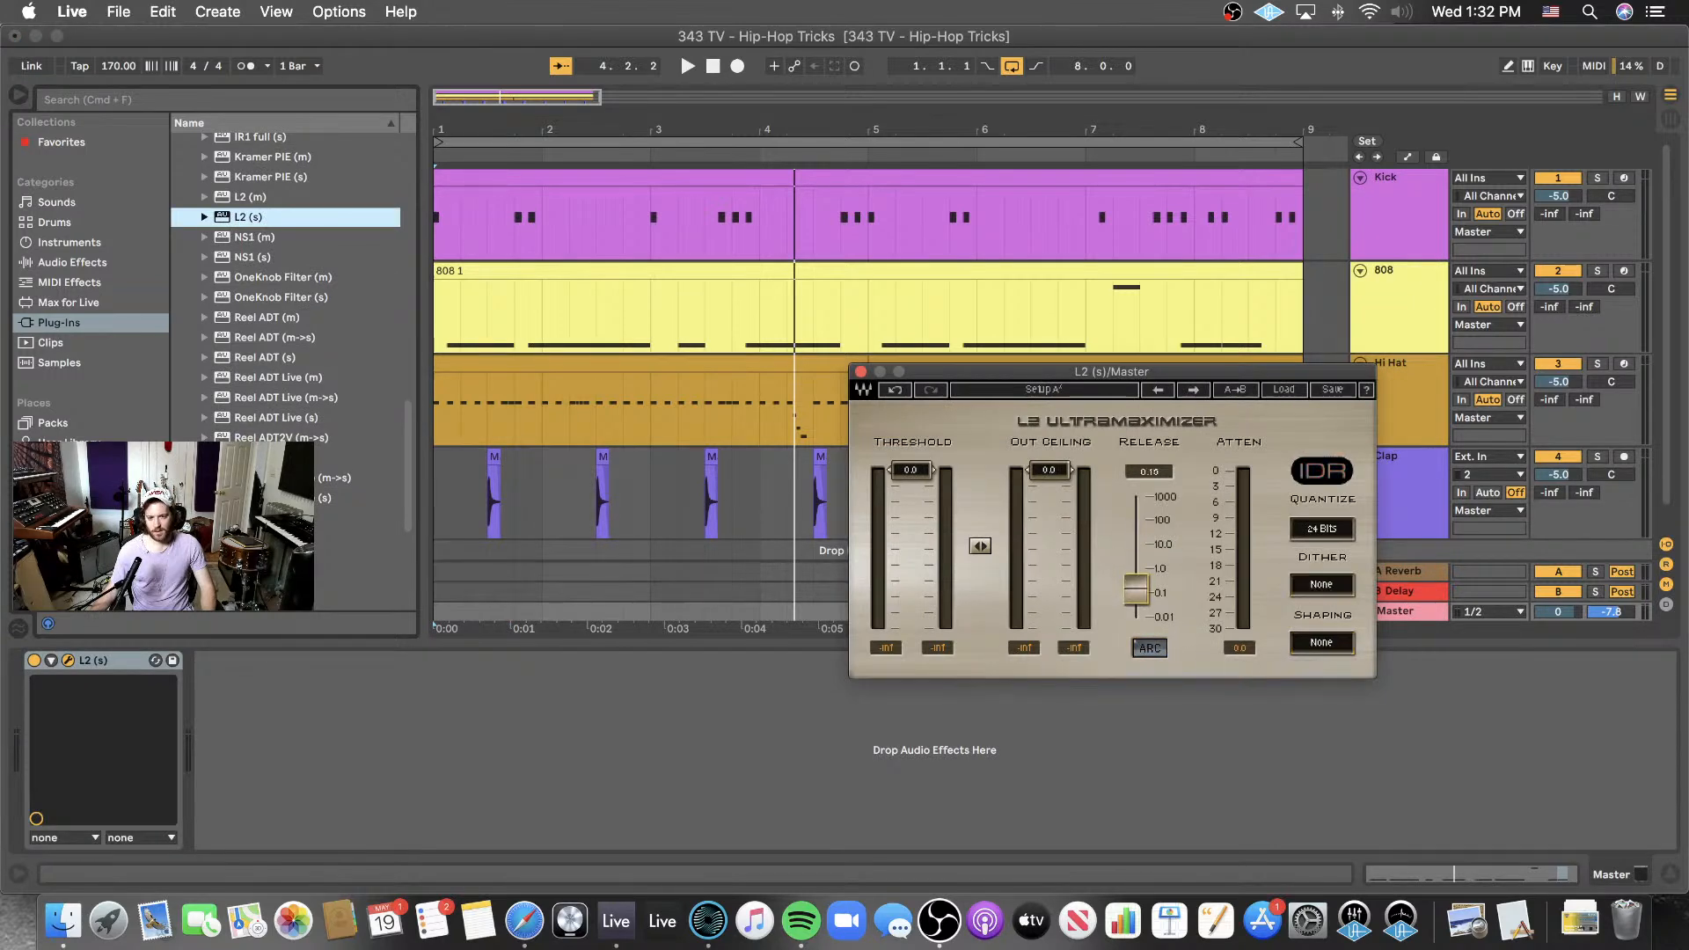
- Lower the L2 threshold during playback with the output ceiling at -0.2, close its window, and stop playback
key("space")
left_click_drag(911, 470, 893, 503)
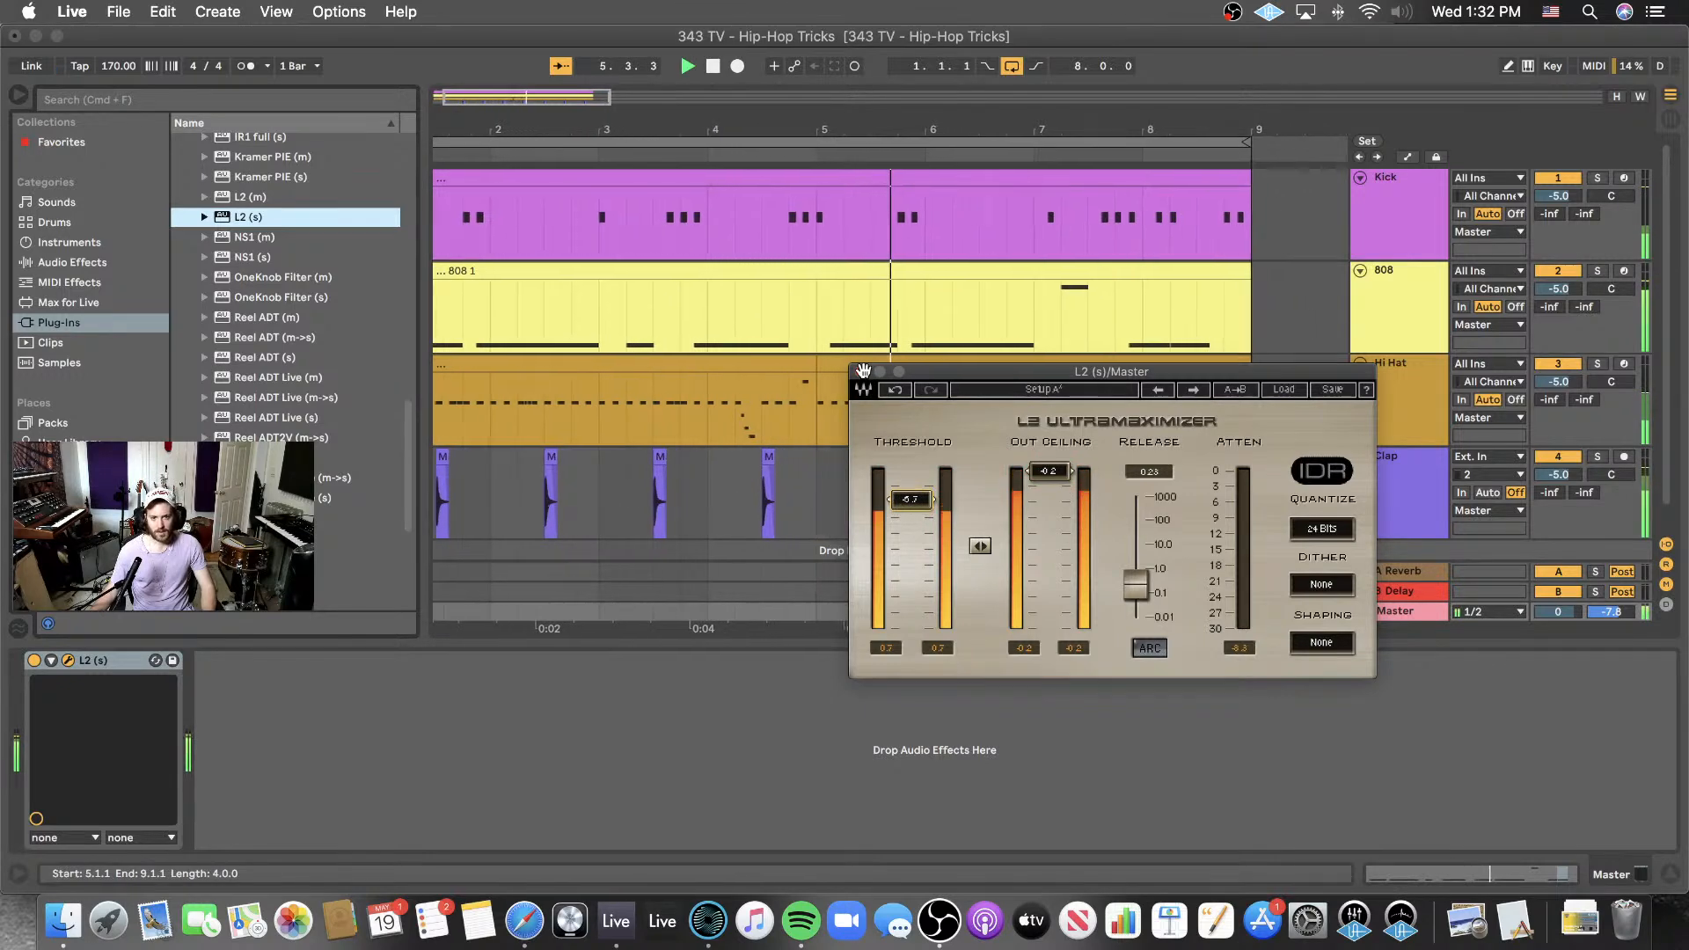
left_click(790, 360)
scroll(796, 359, "left", 3)
left_click(803, 359)
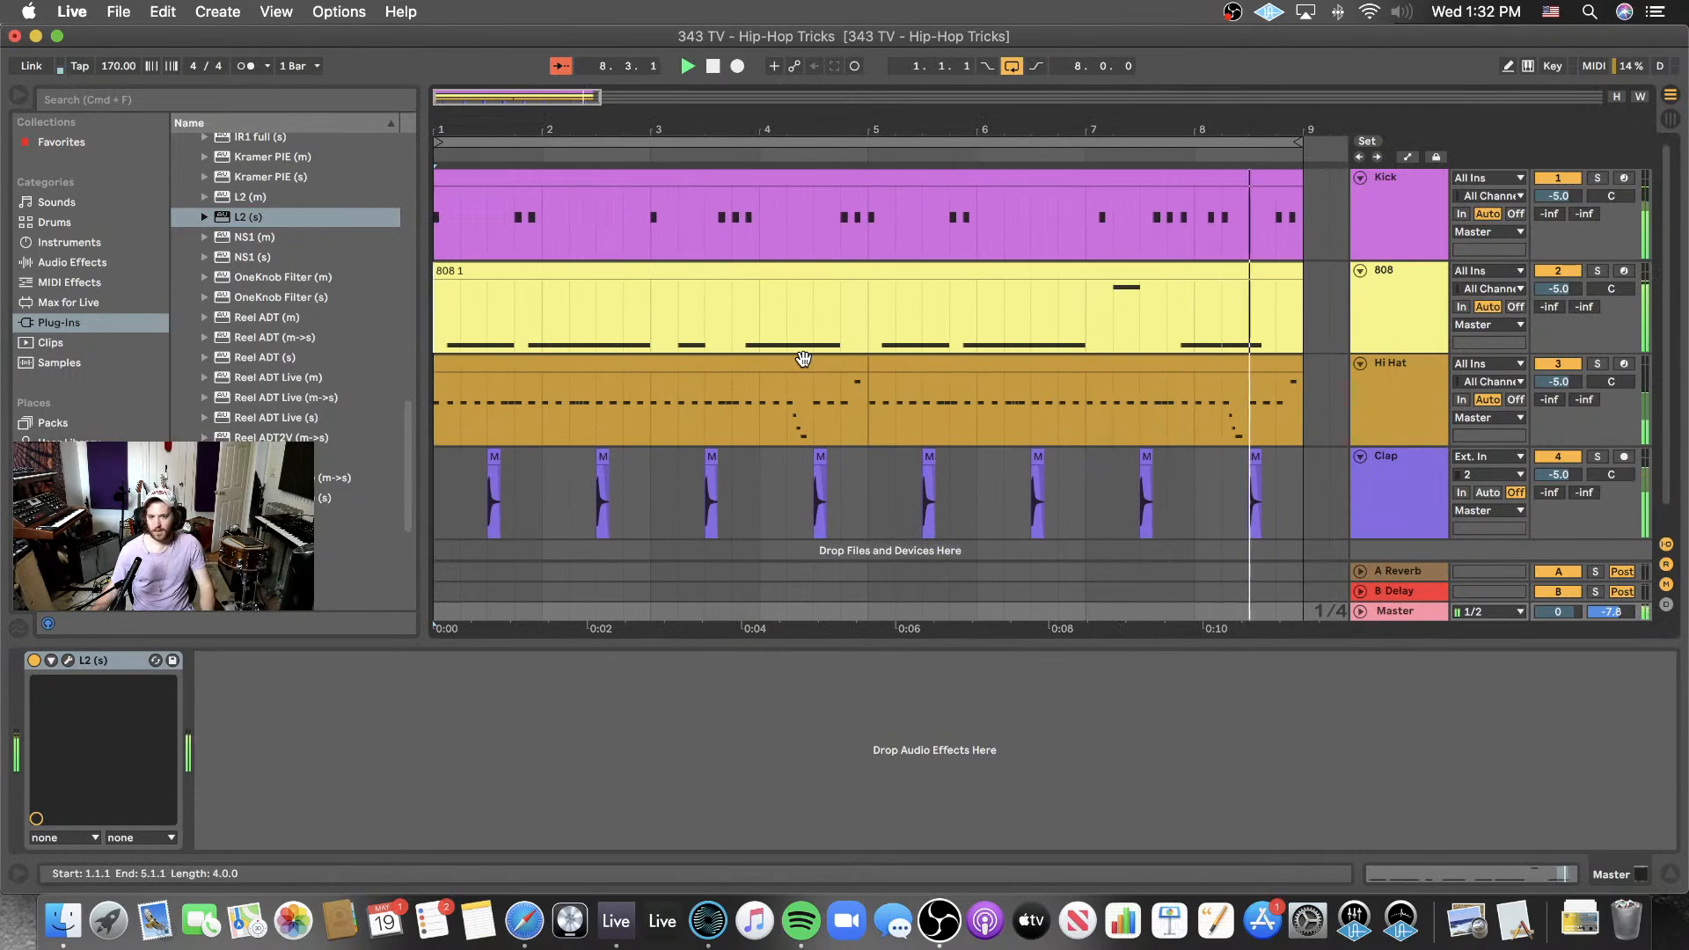
key("space")
- Switch off the Neutron device on the 808 track and play the beat through without it
left_click(1416, 292)
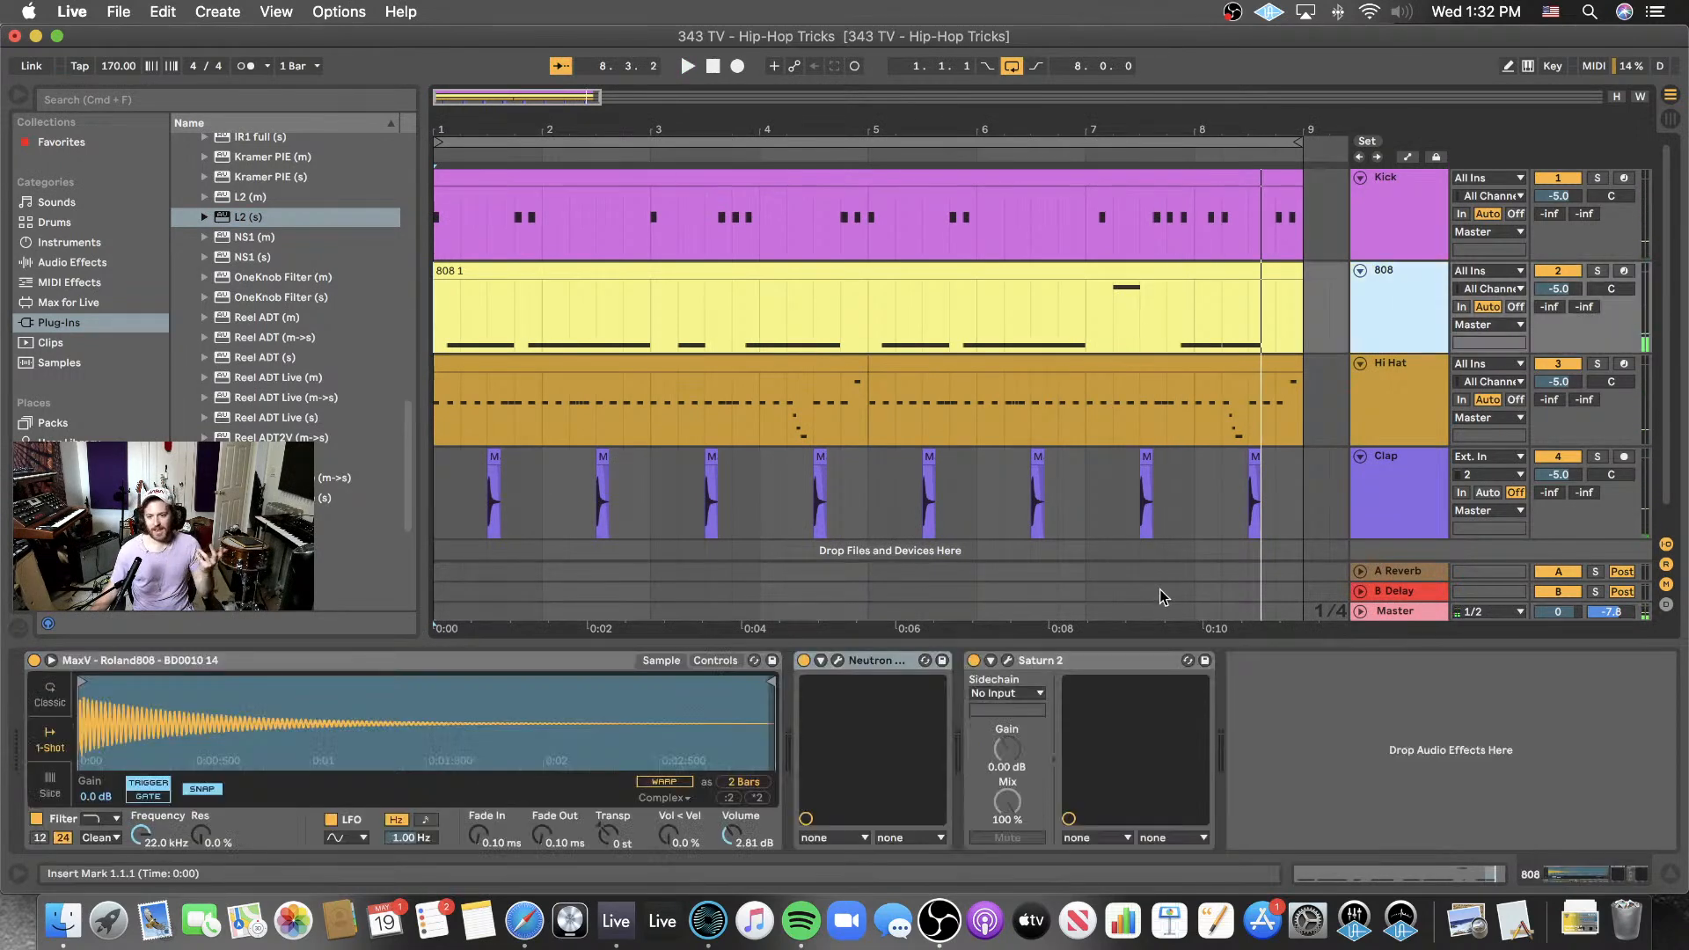
left_click(804, 660)
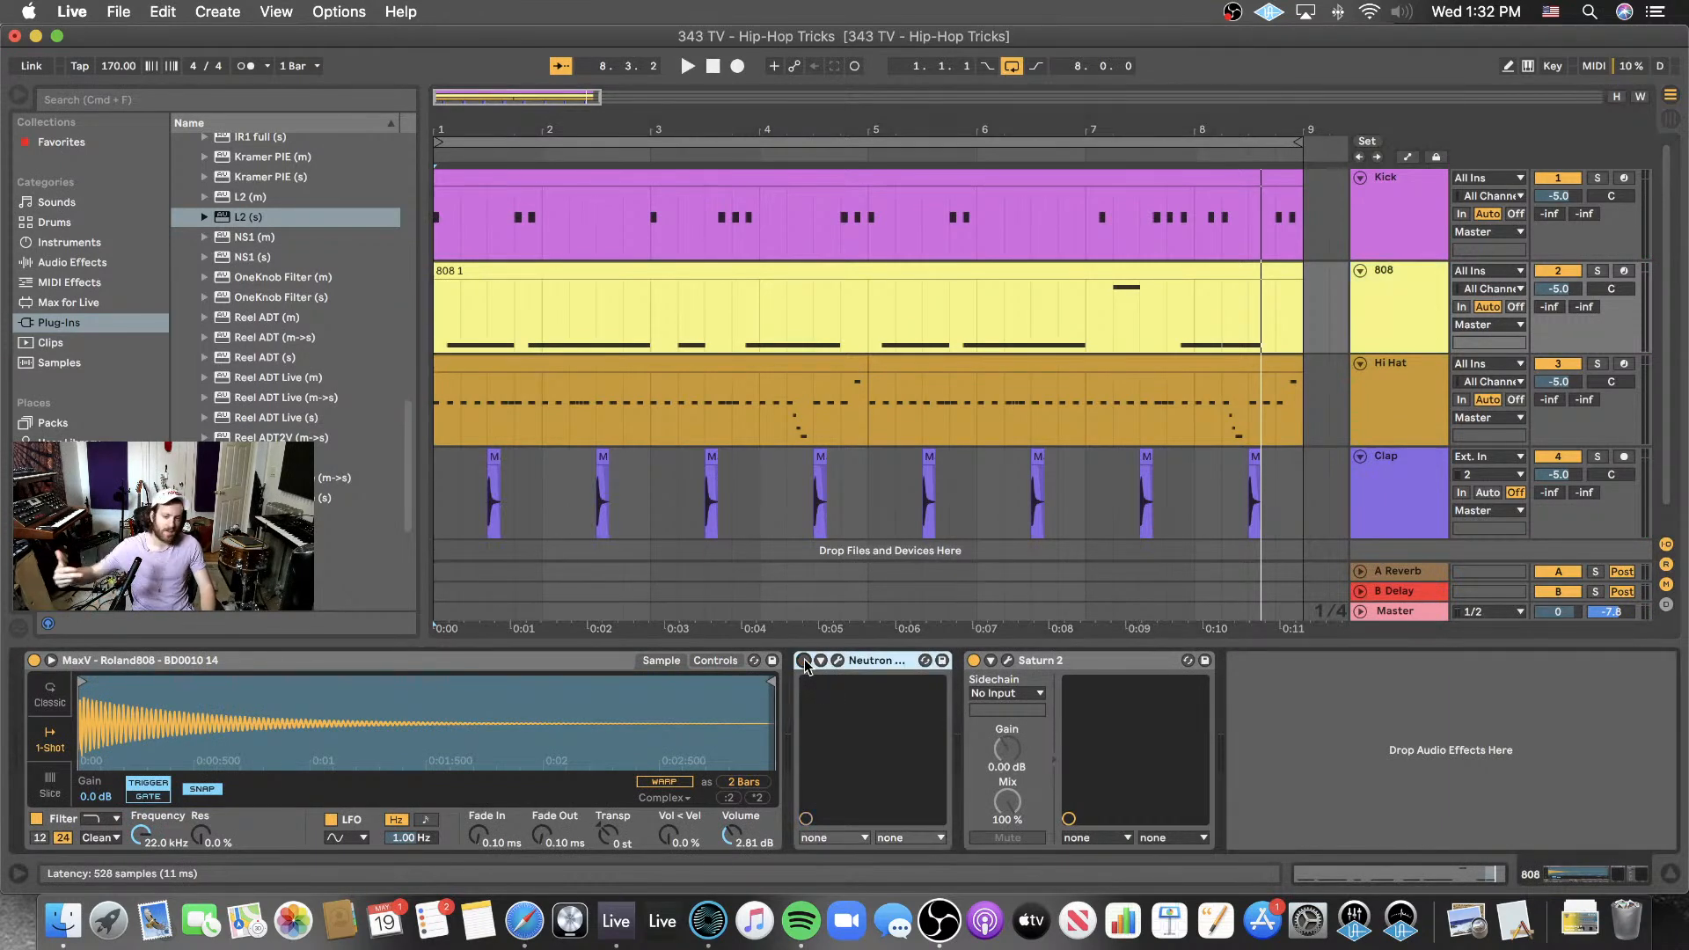
key("space")
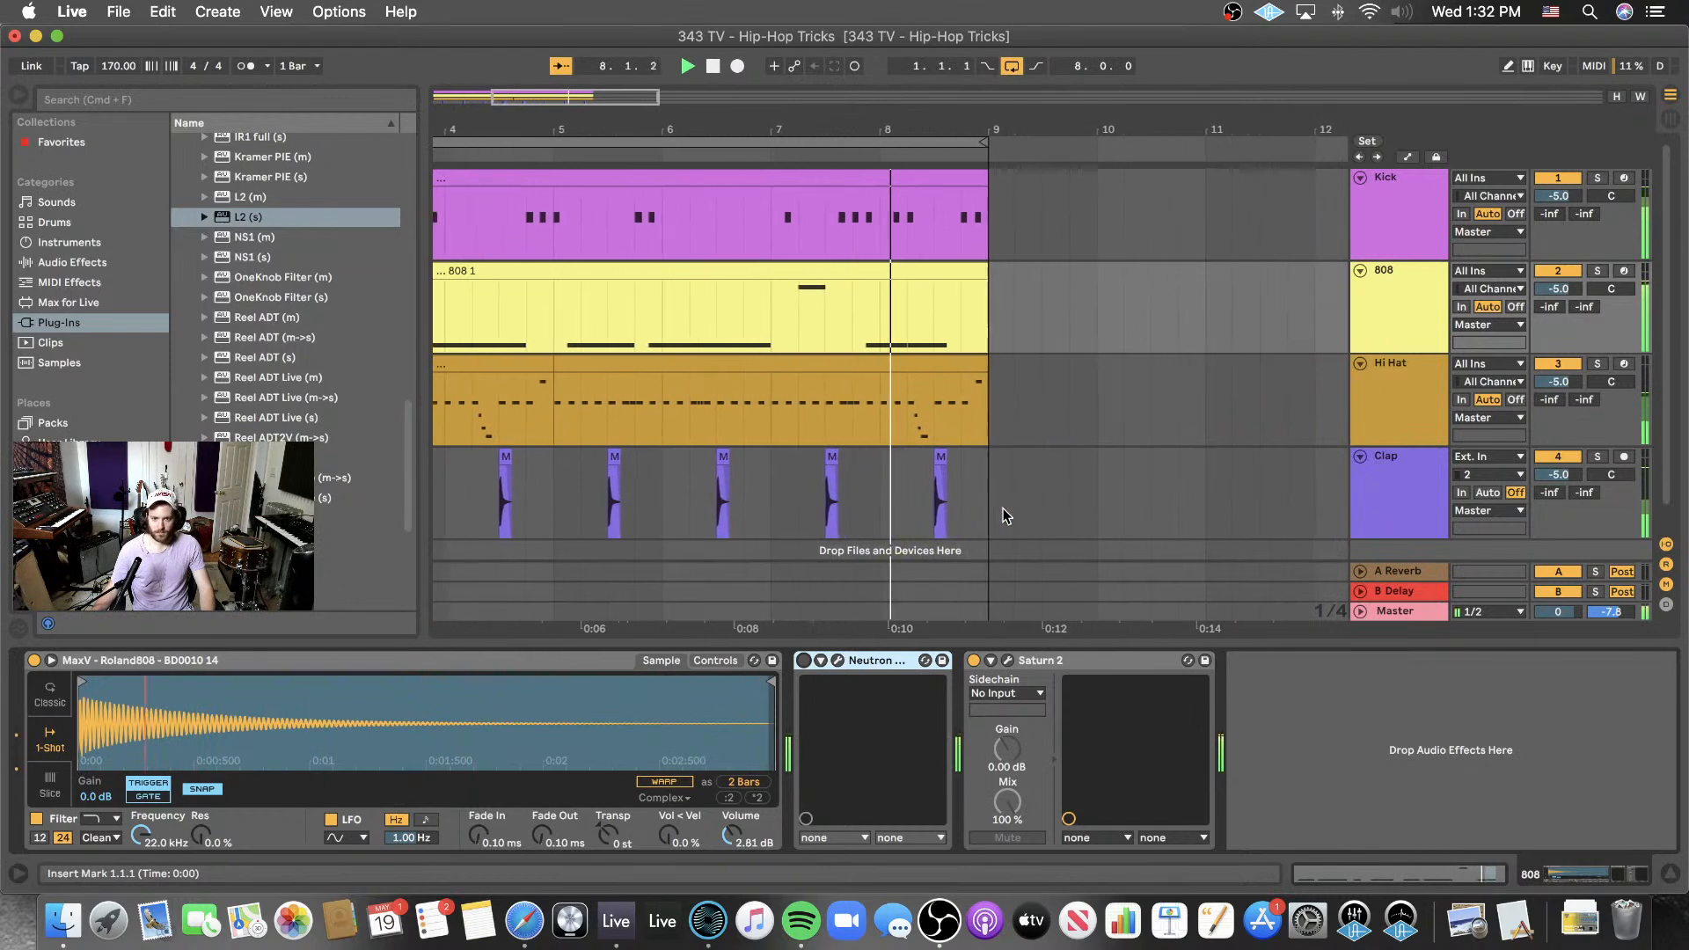
key("space")
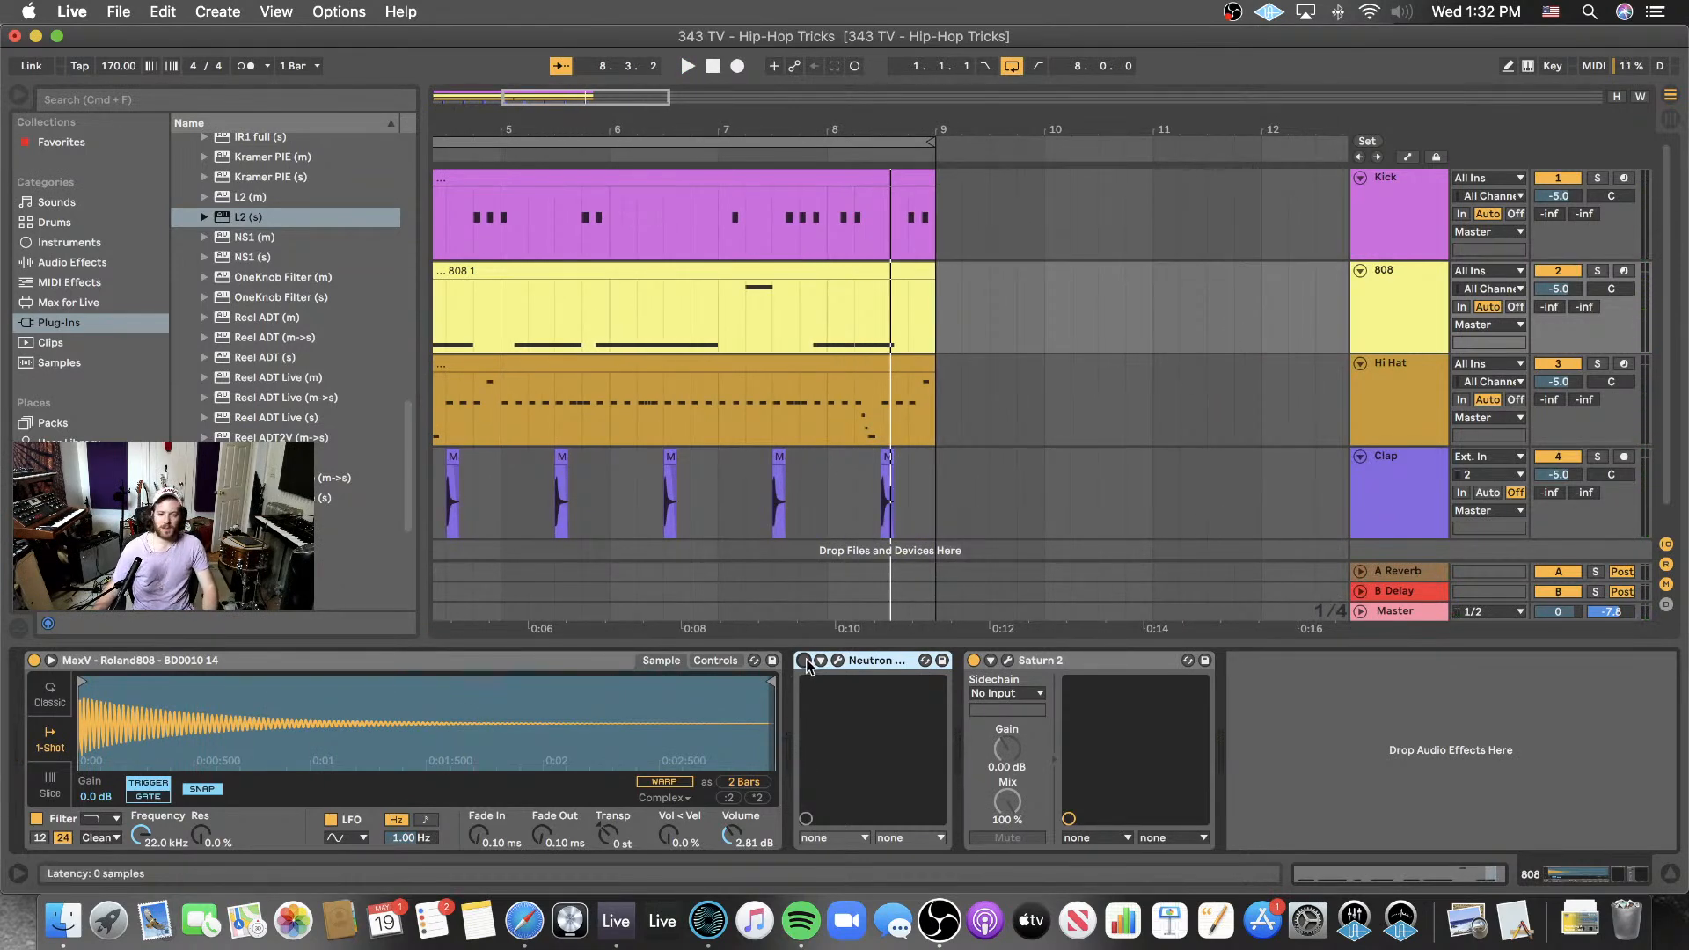
- Open Saturn 2 on the 808 track, reposition its window, split it into two bands, and lower the crossover frequency
left_click(1007, 664)
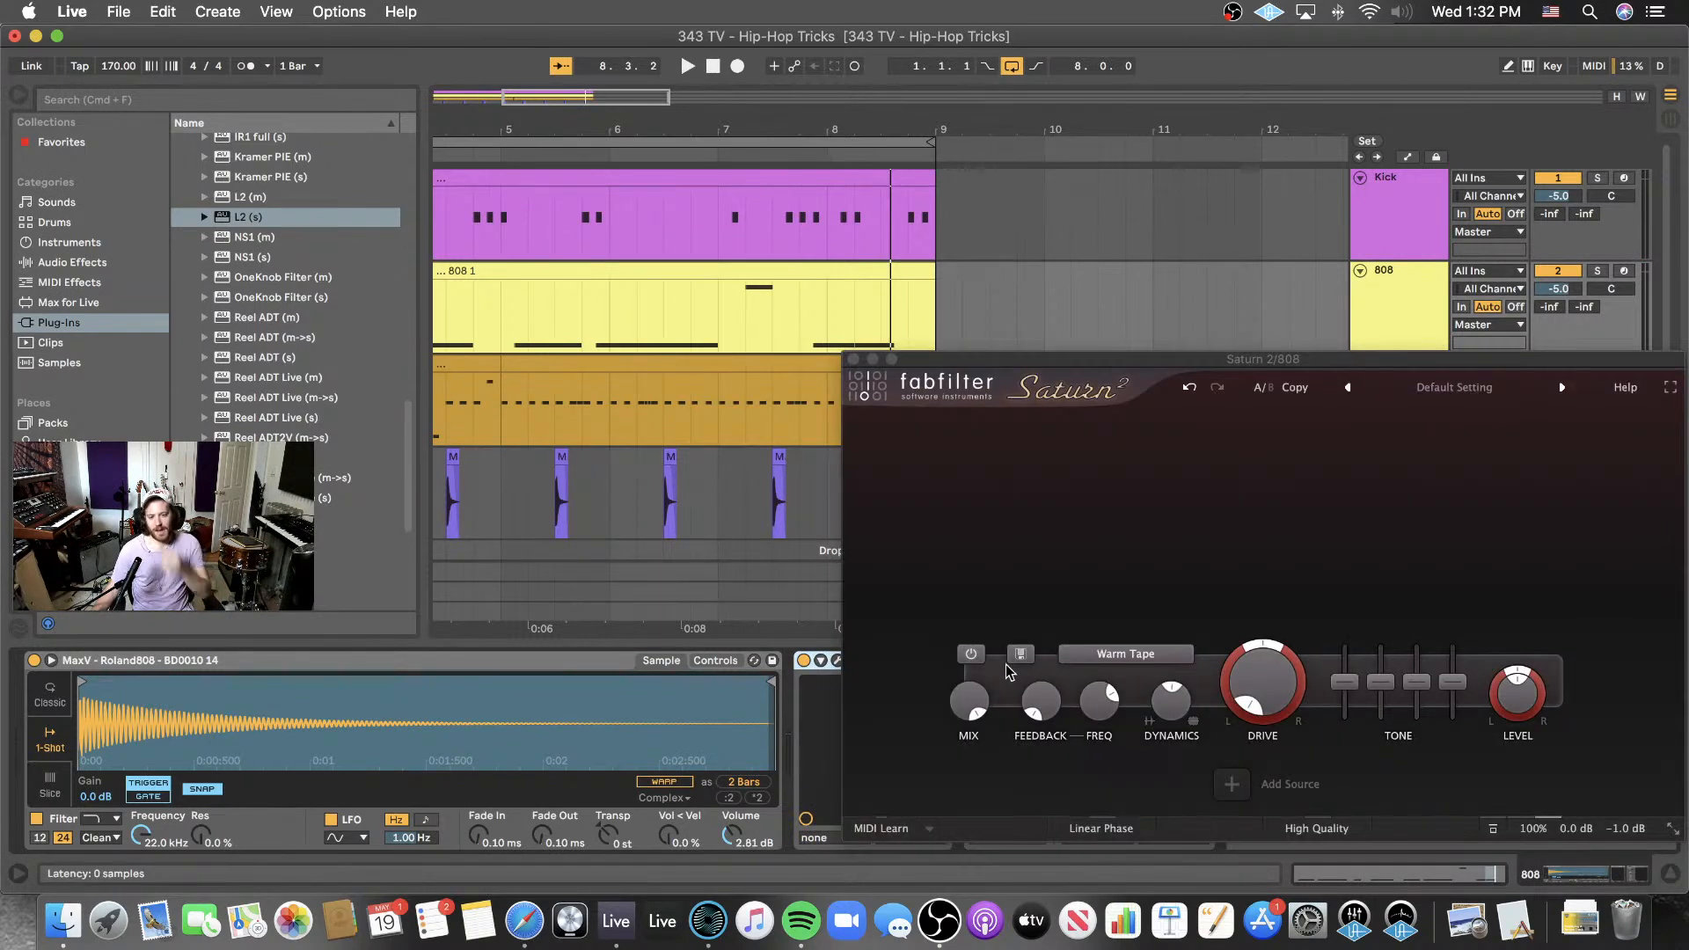
left_click_drag(1150, 361, 628, 320)
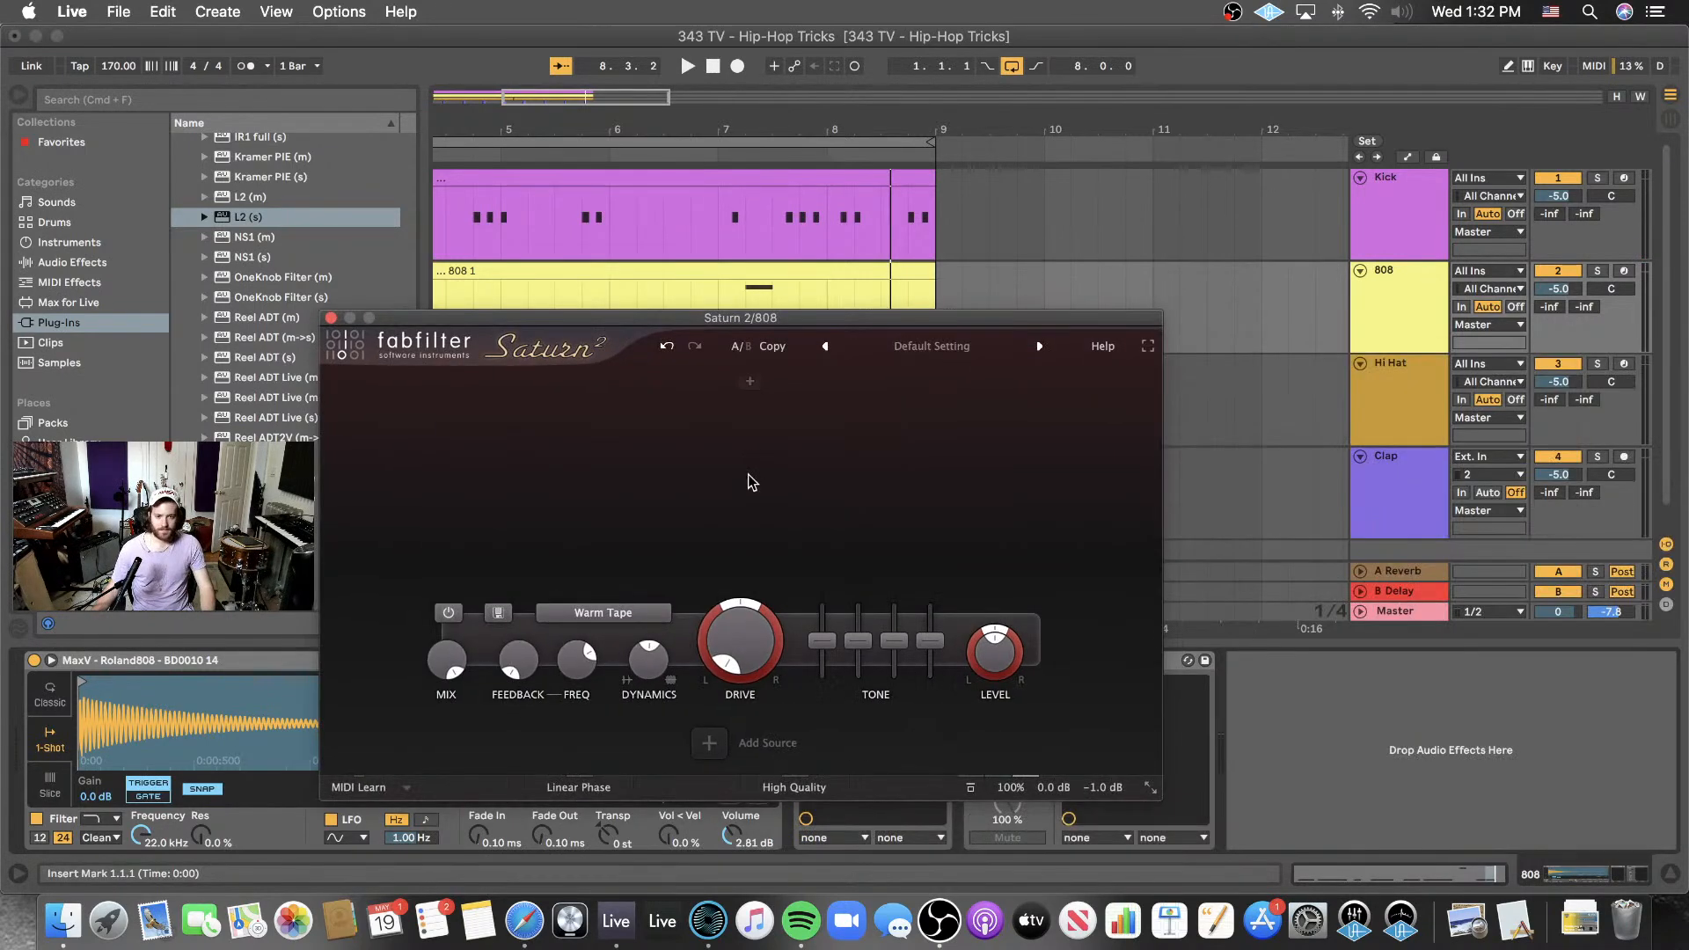
left_click(736, 387)
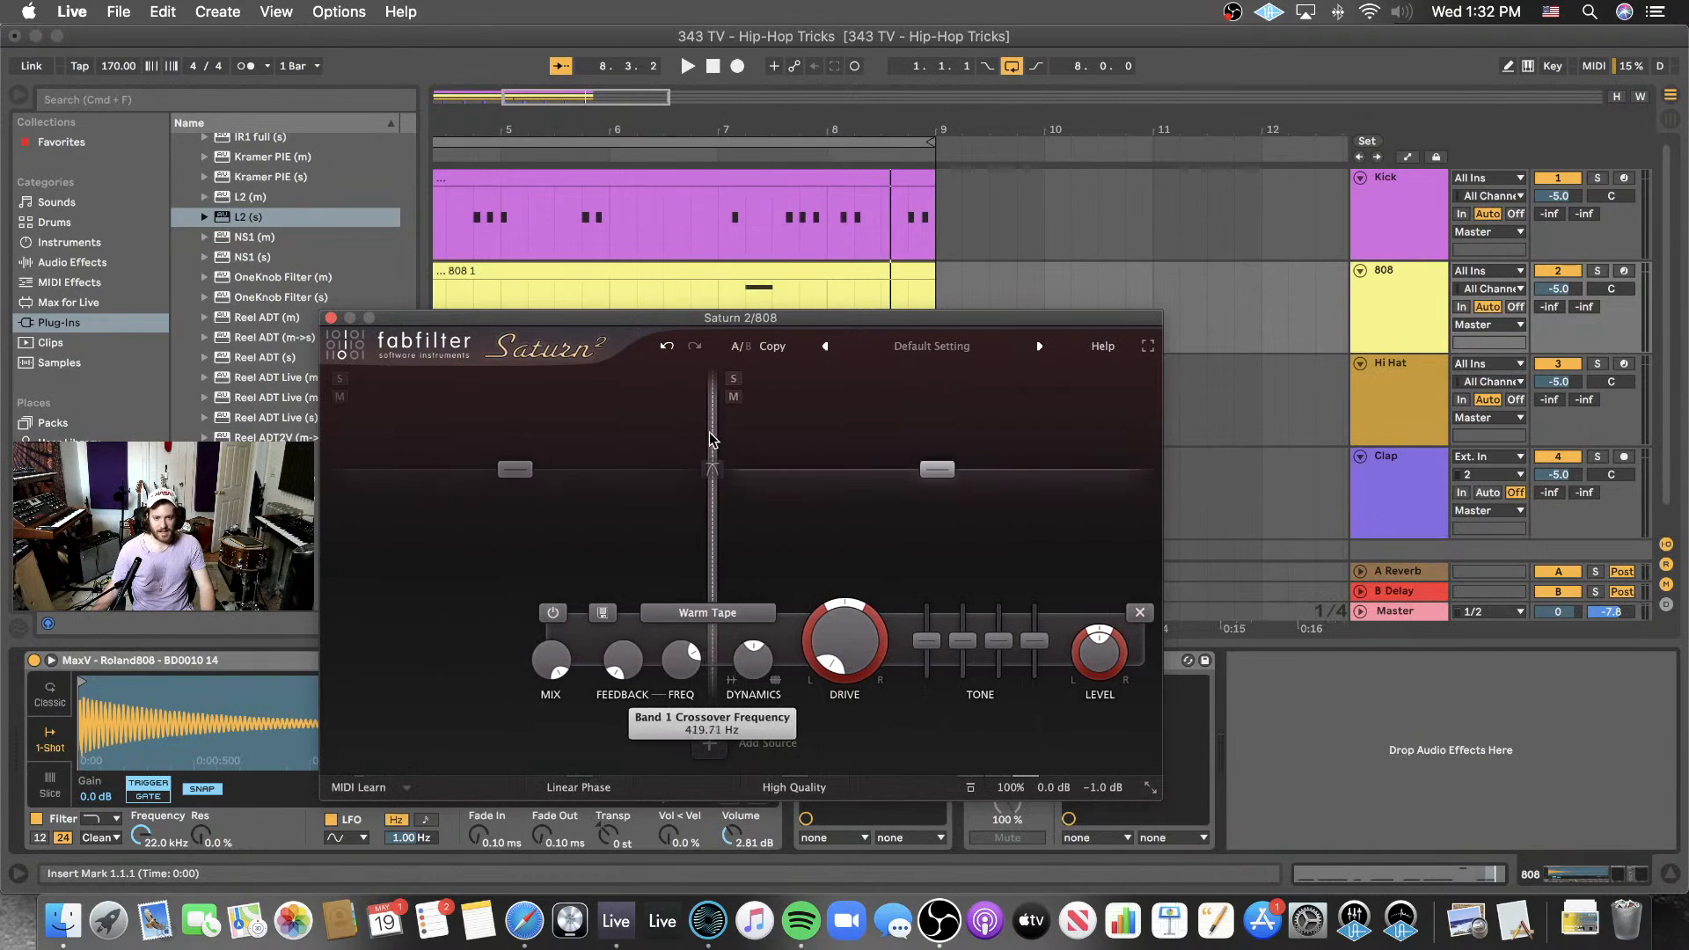
left_click_drag(712, 462, 673, 450)
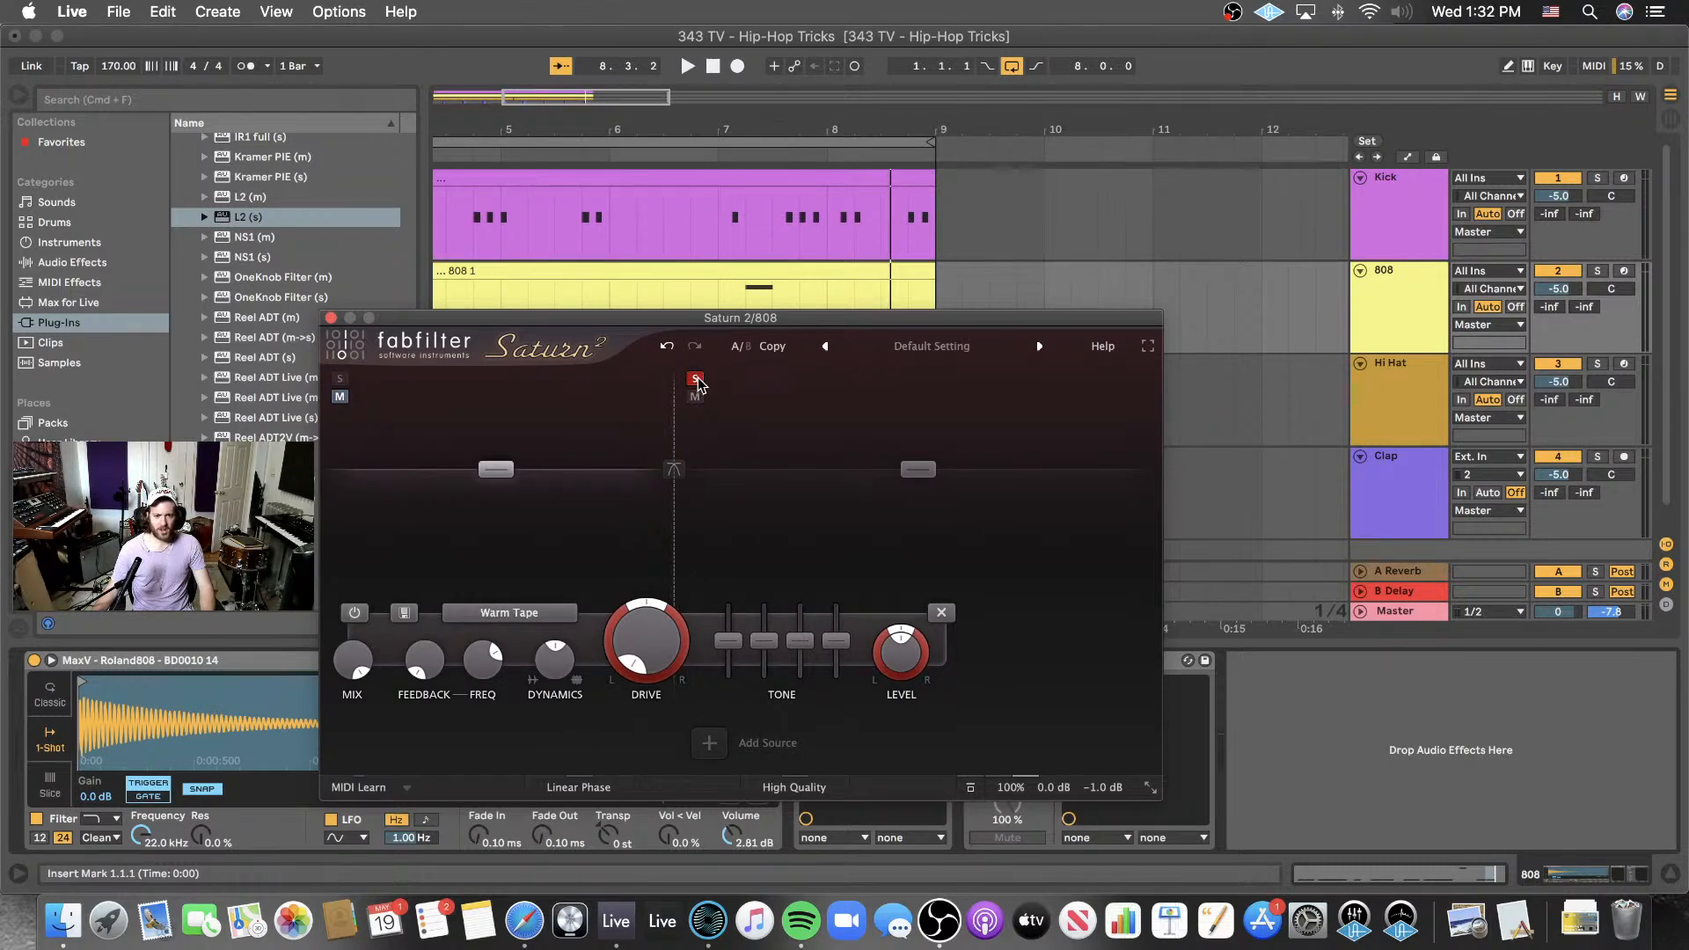
- Solo the 808 track, play it, and lower the Saturn 2 crossover frequency further
left_click(1595, 271)
key("space")
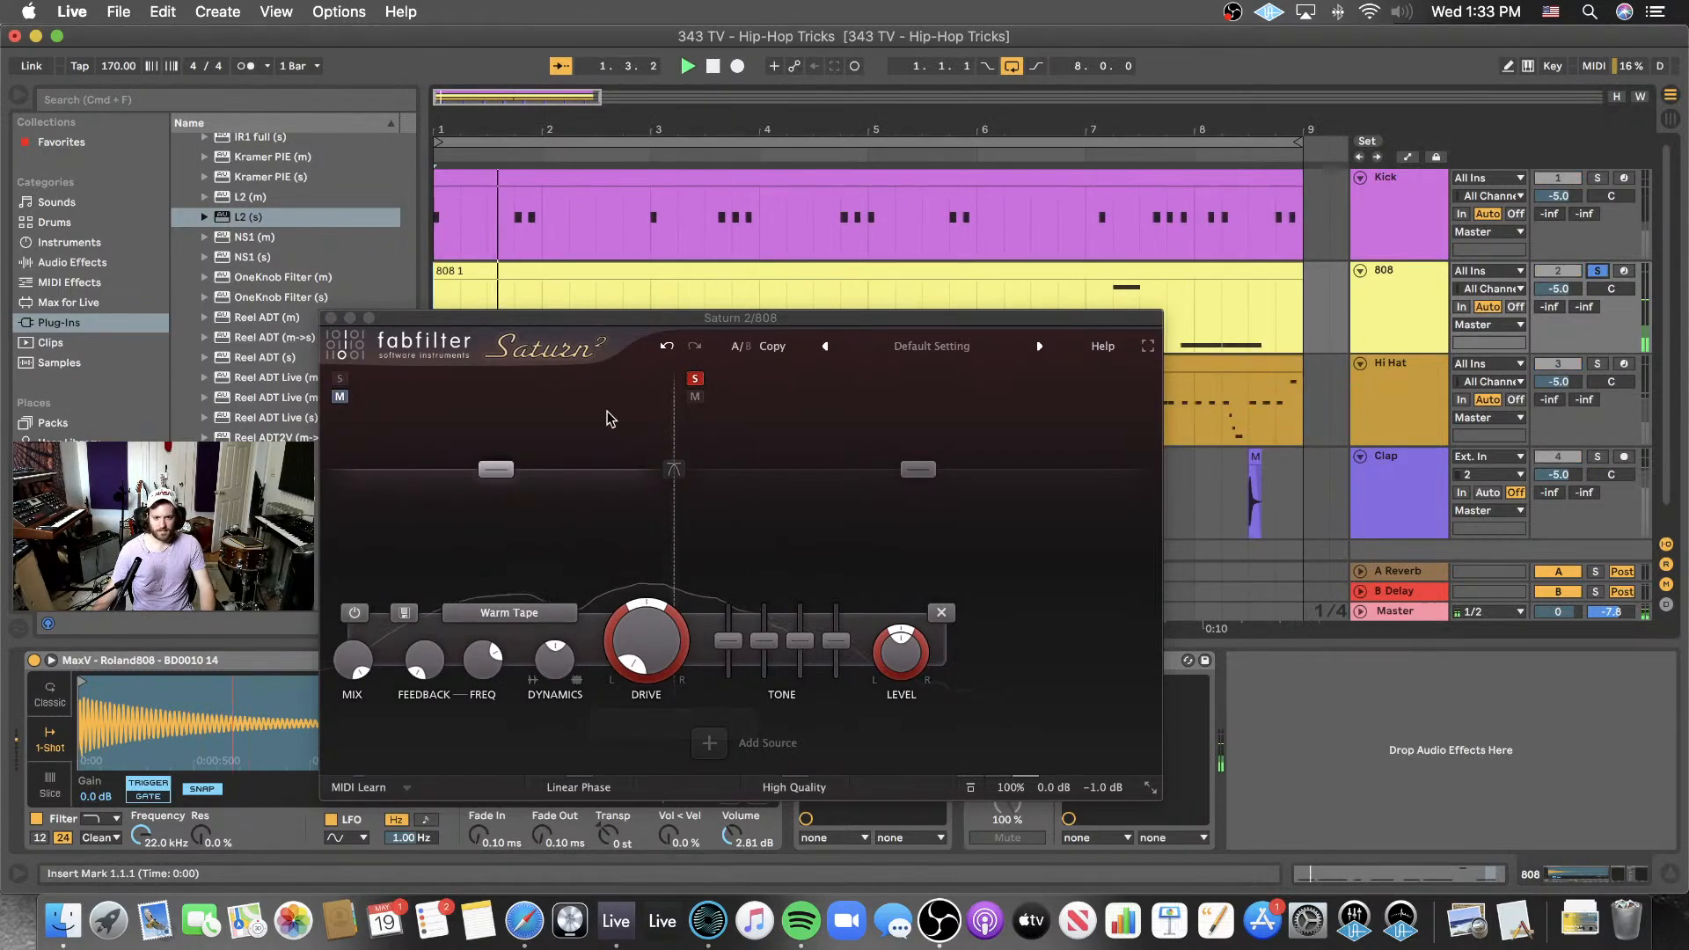
left_click_drag(673, 415, 632, 422)
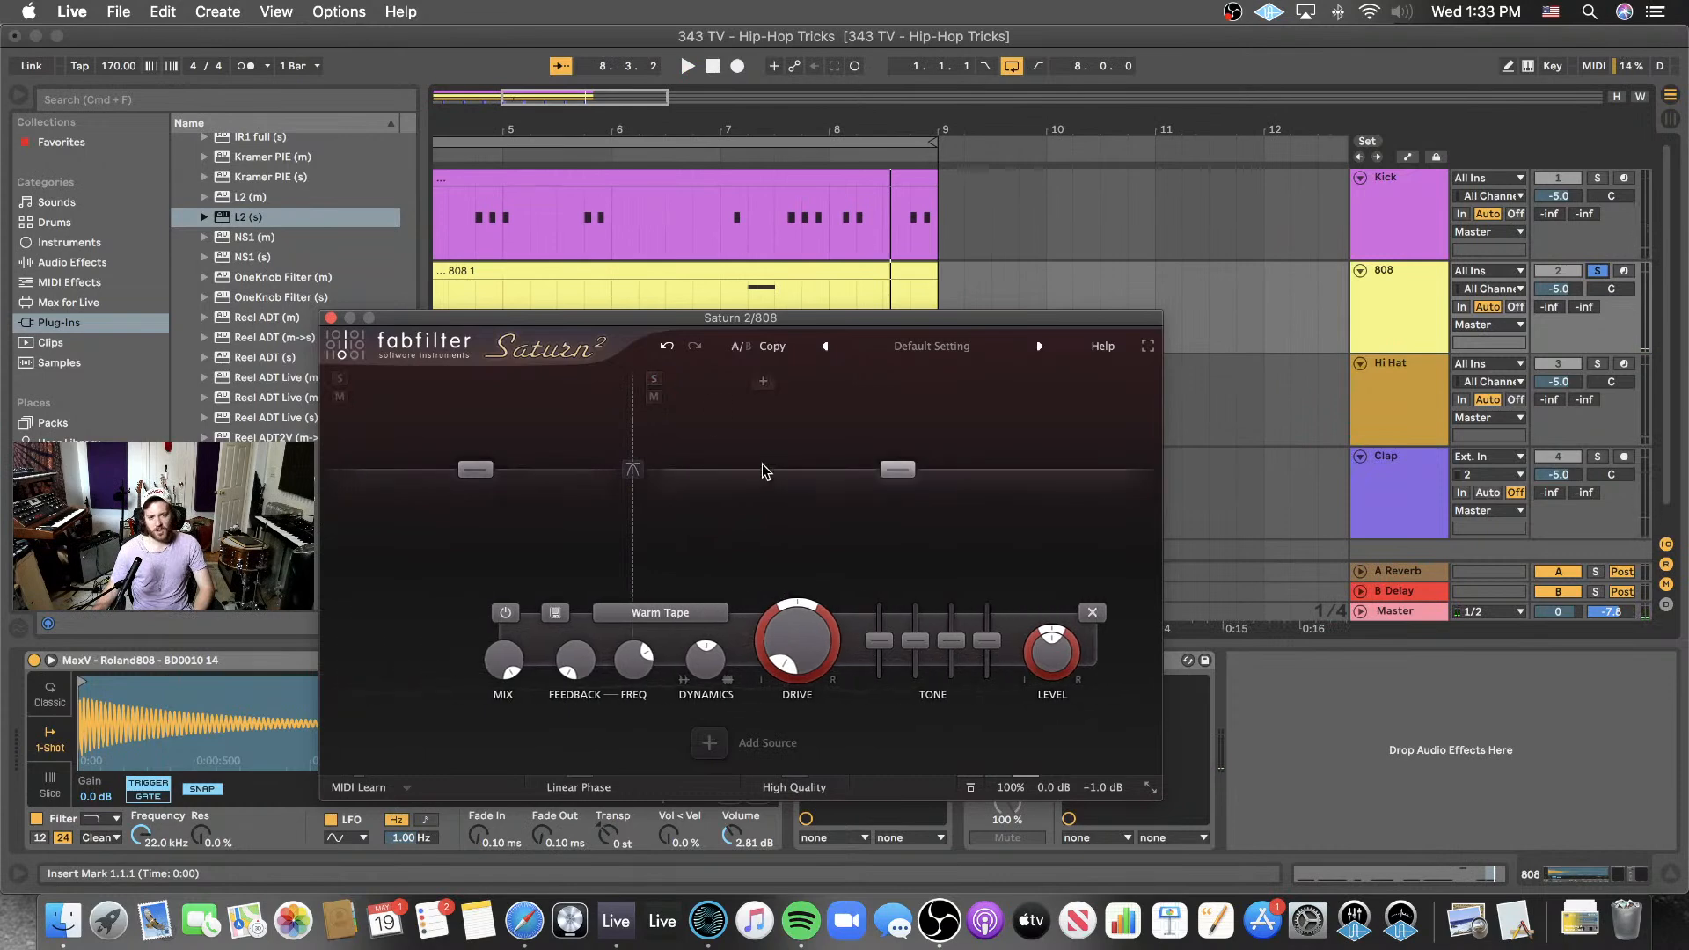
- Change the Saturn 2 high band to the Heavy Saturation style and reduce its drive from full during playback
mouse_move(896, 481)
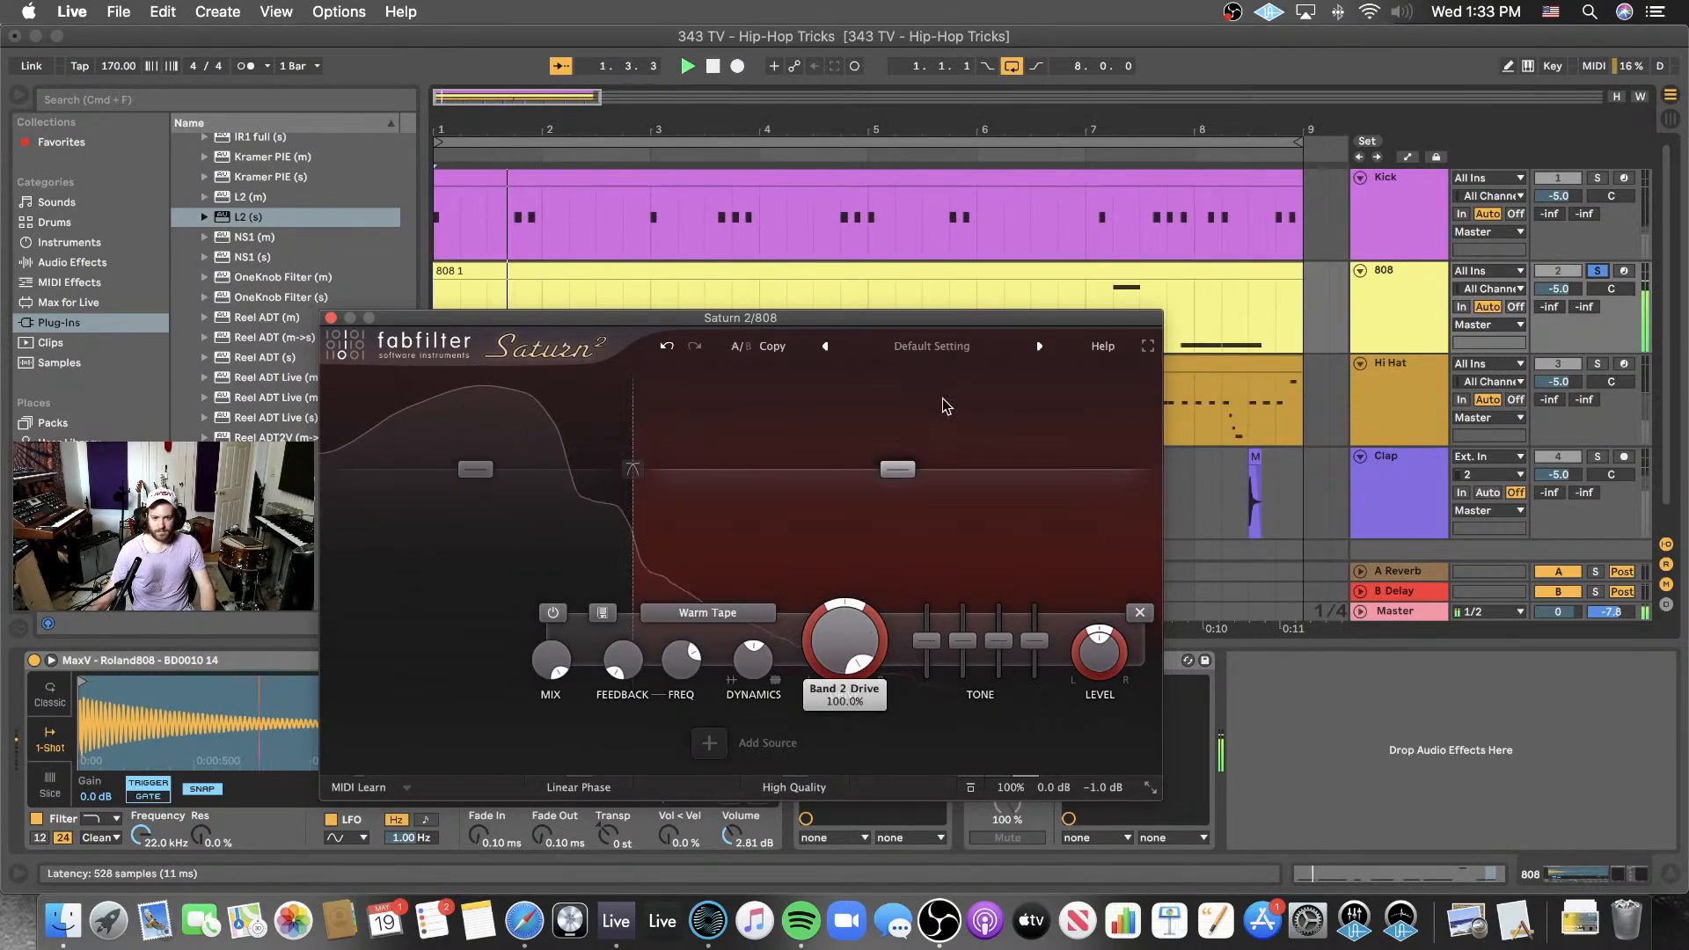
left_click(722, 614)
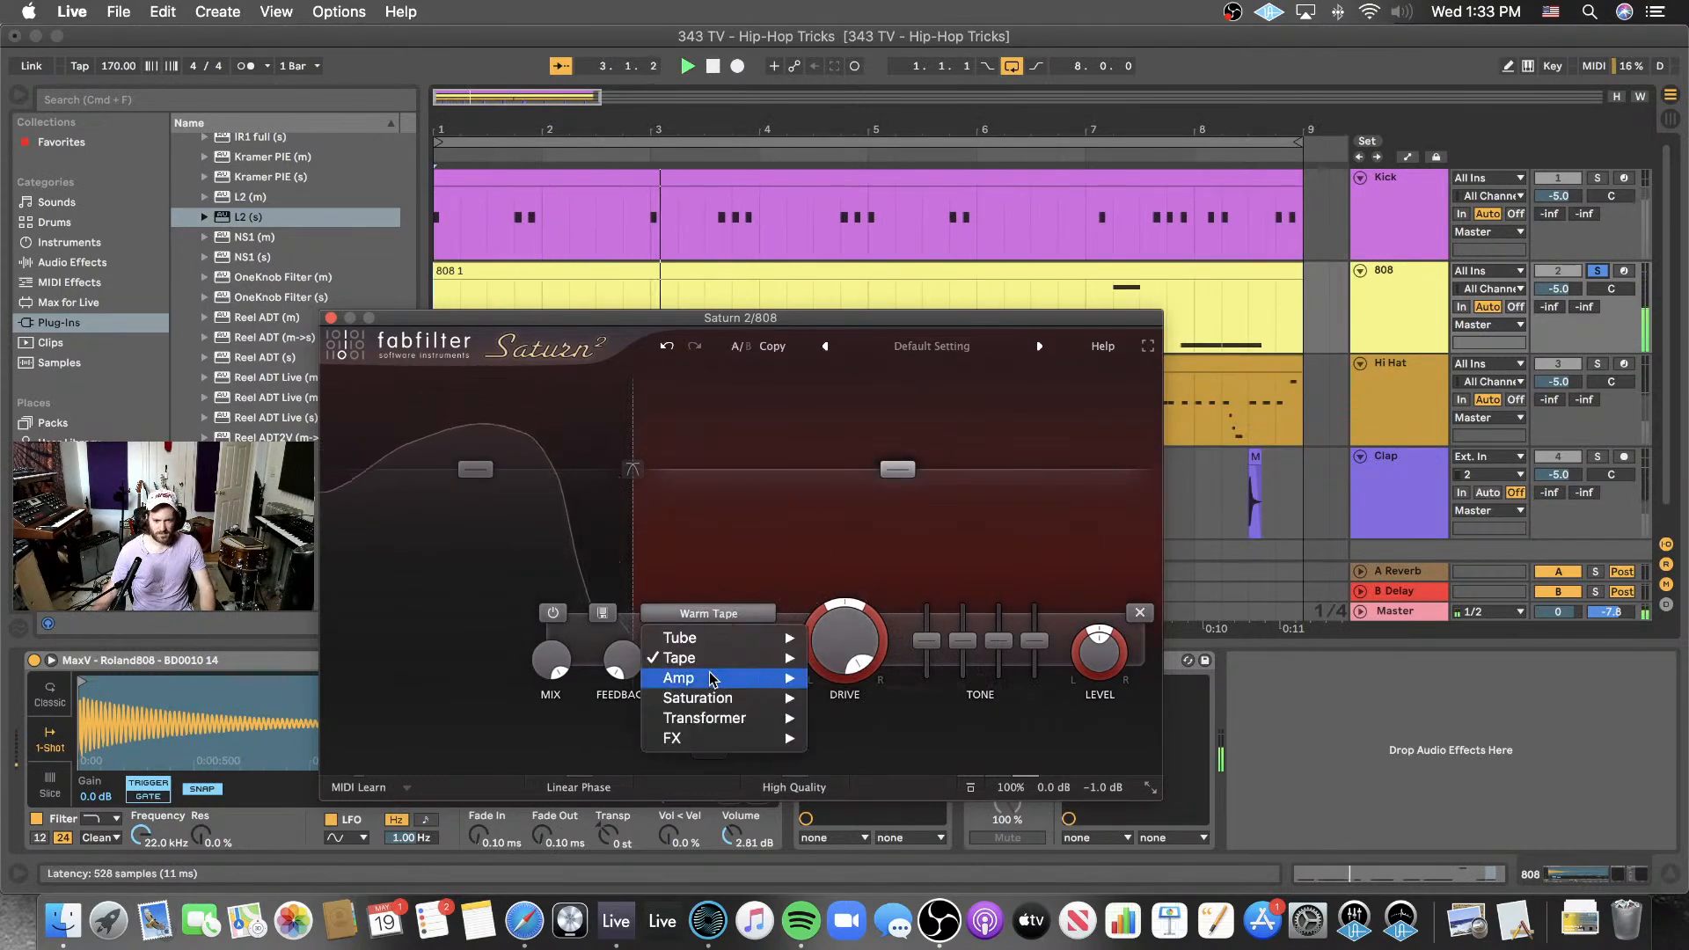
mouse_move(704, 697)
left_click(924, 737)
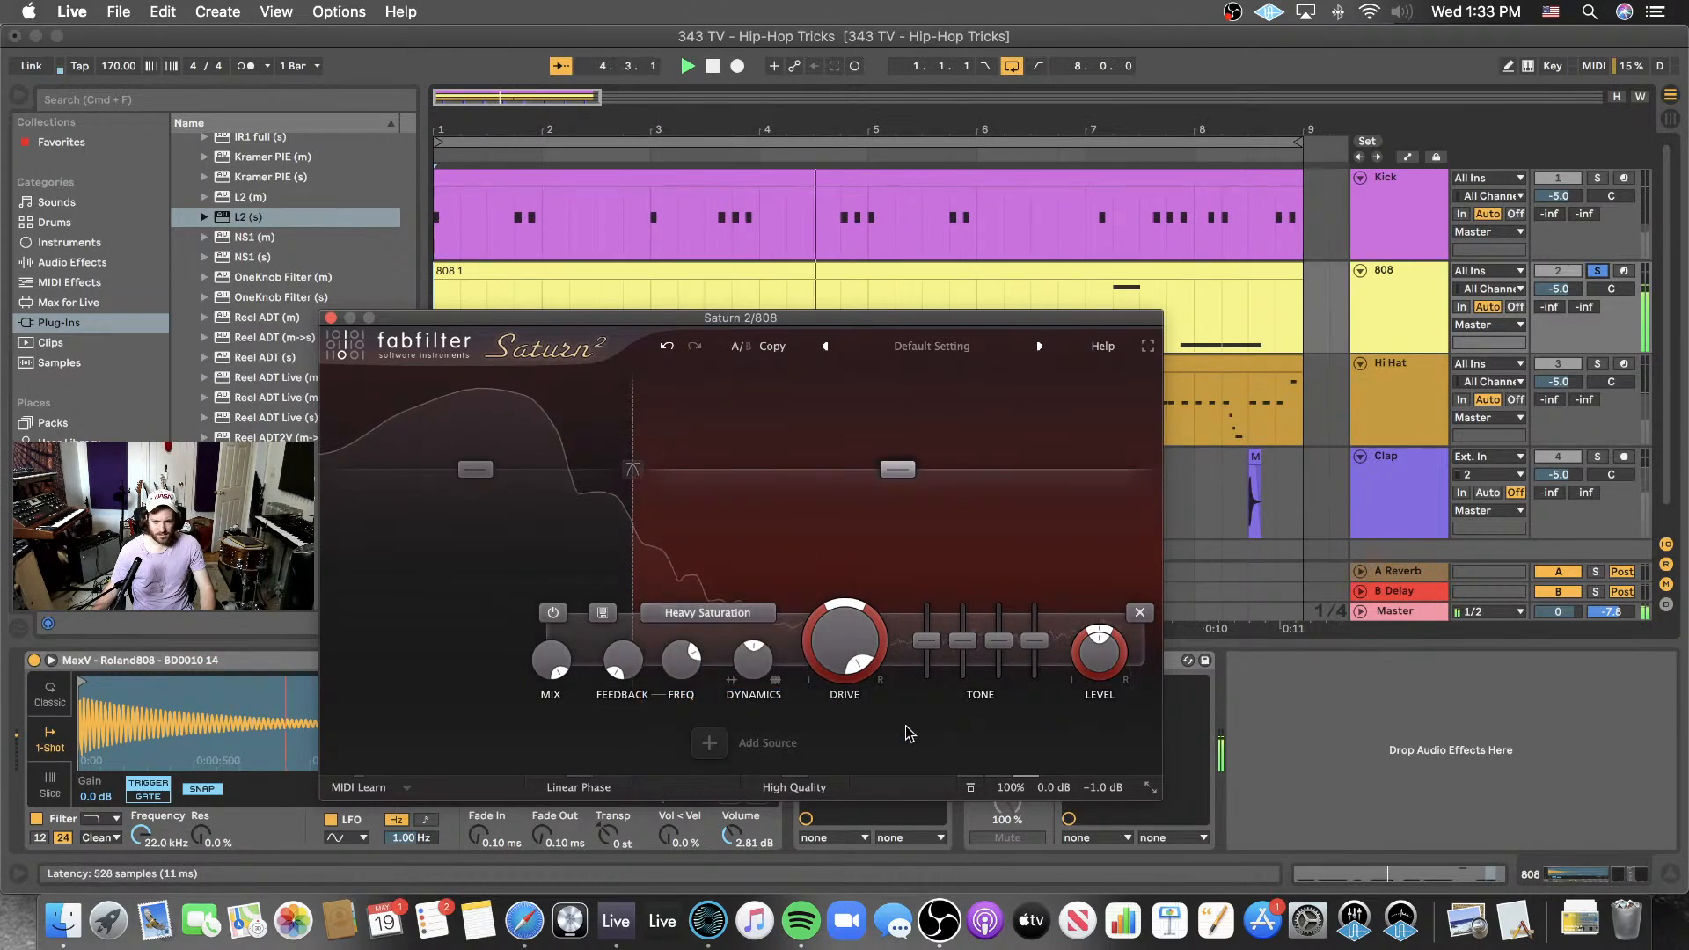
left_click_drag(843, 643, 810, 744)
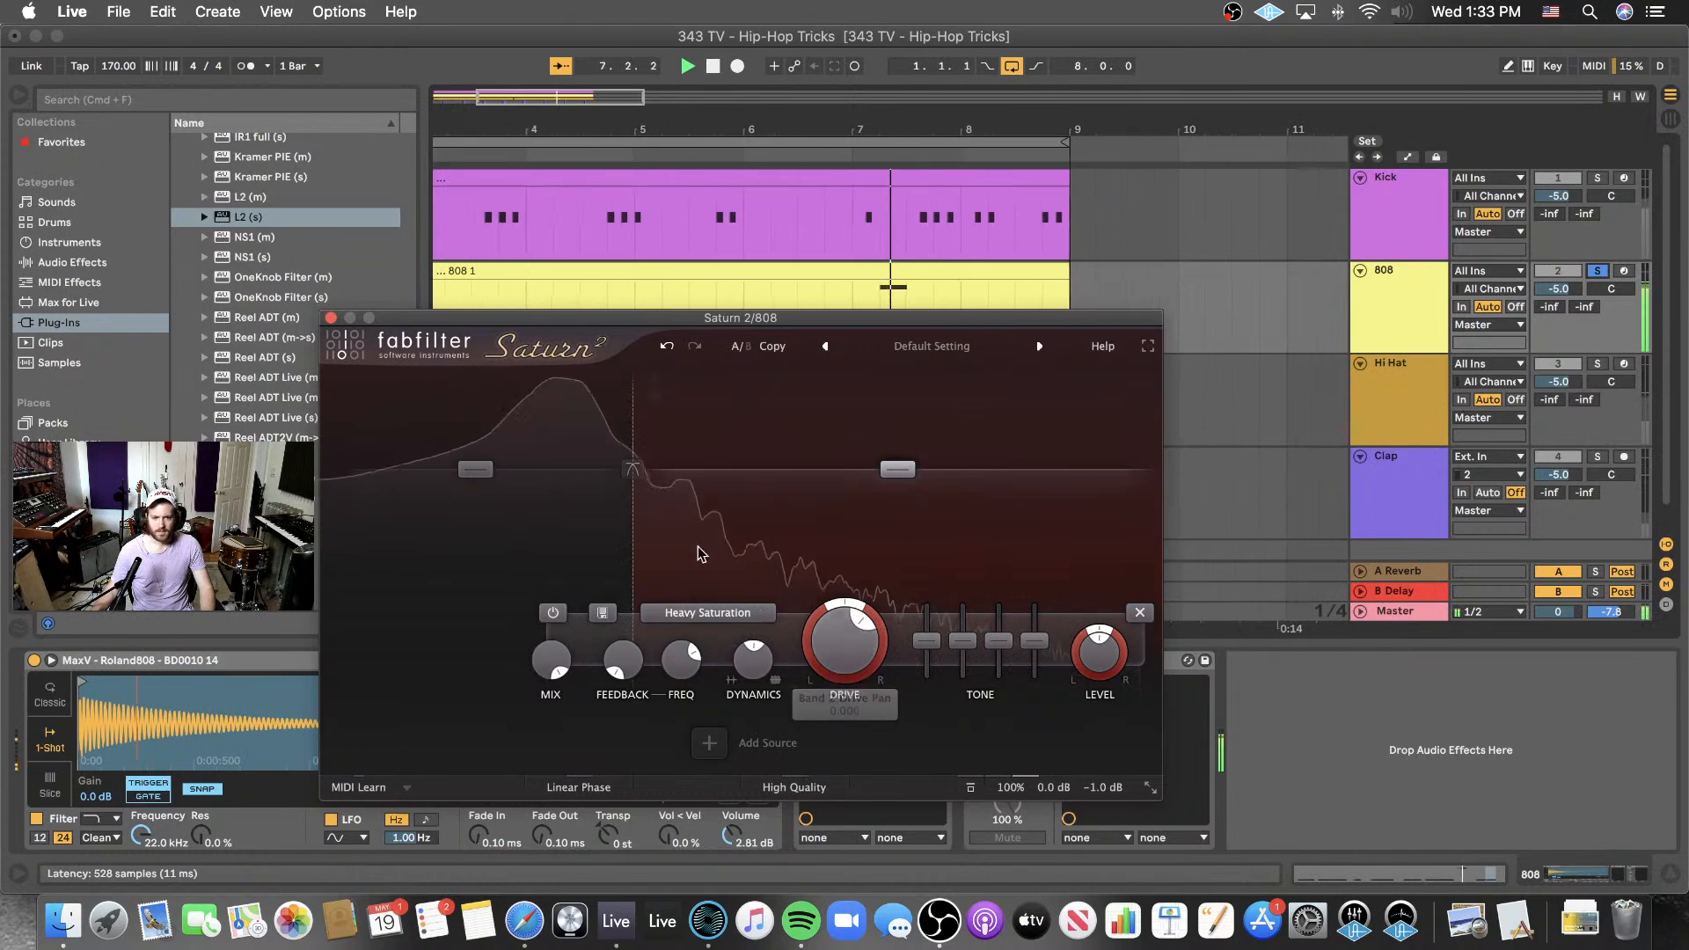
- Try the Warm Tube style on the Saturn 2 high band while the soloed 808 plays
left_click(708, 612)
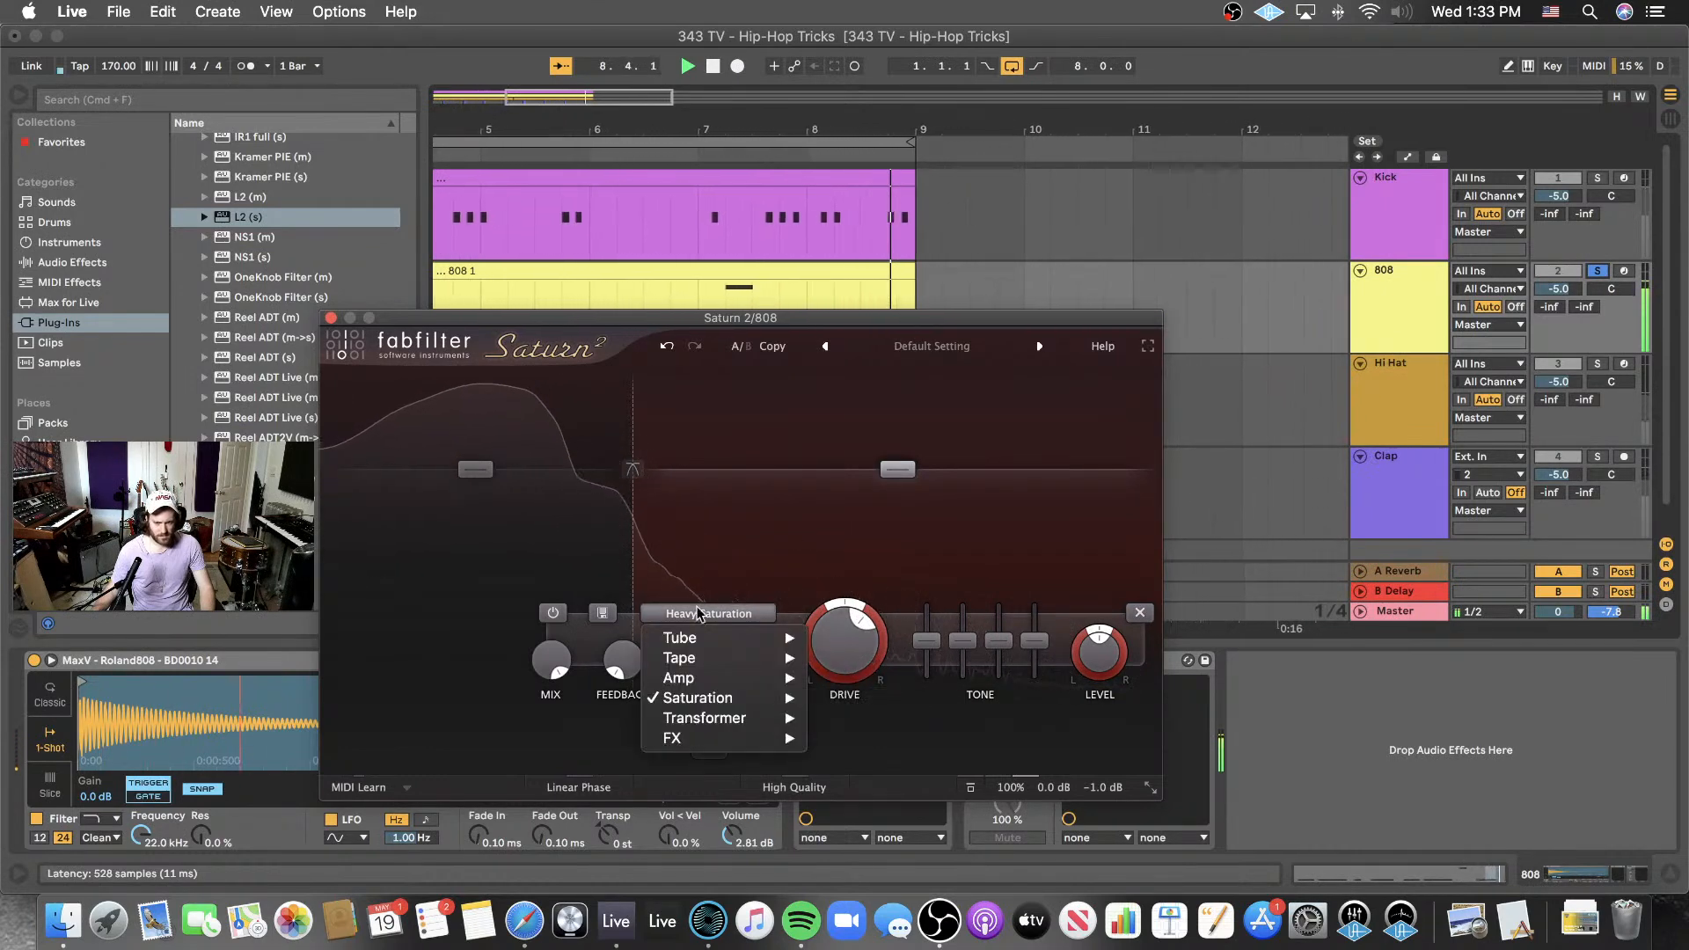
mouse_move(741, 651)
left_click(866, 679)
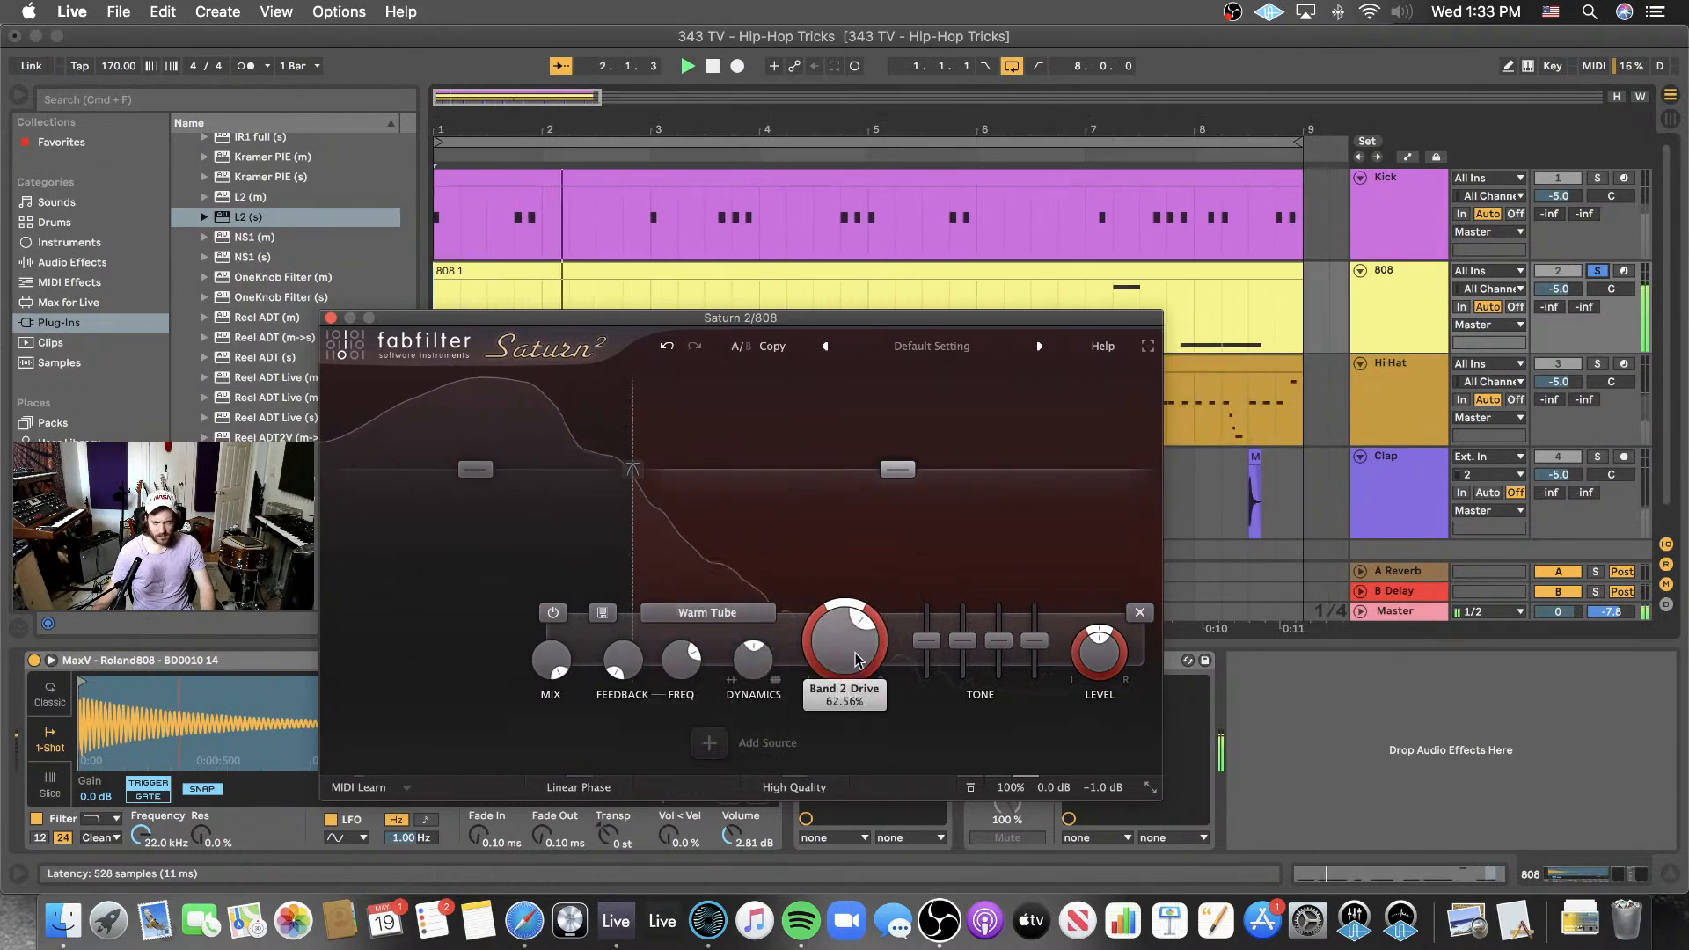
- Try the British Rock Amp style on the high band with its drive raised to 100%, and stop playback
left_click(708, 612)
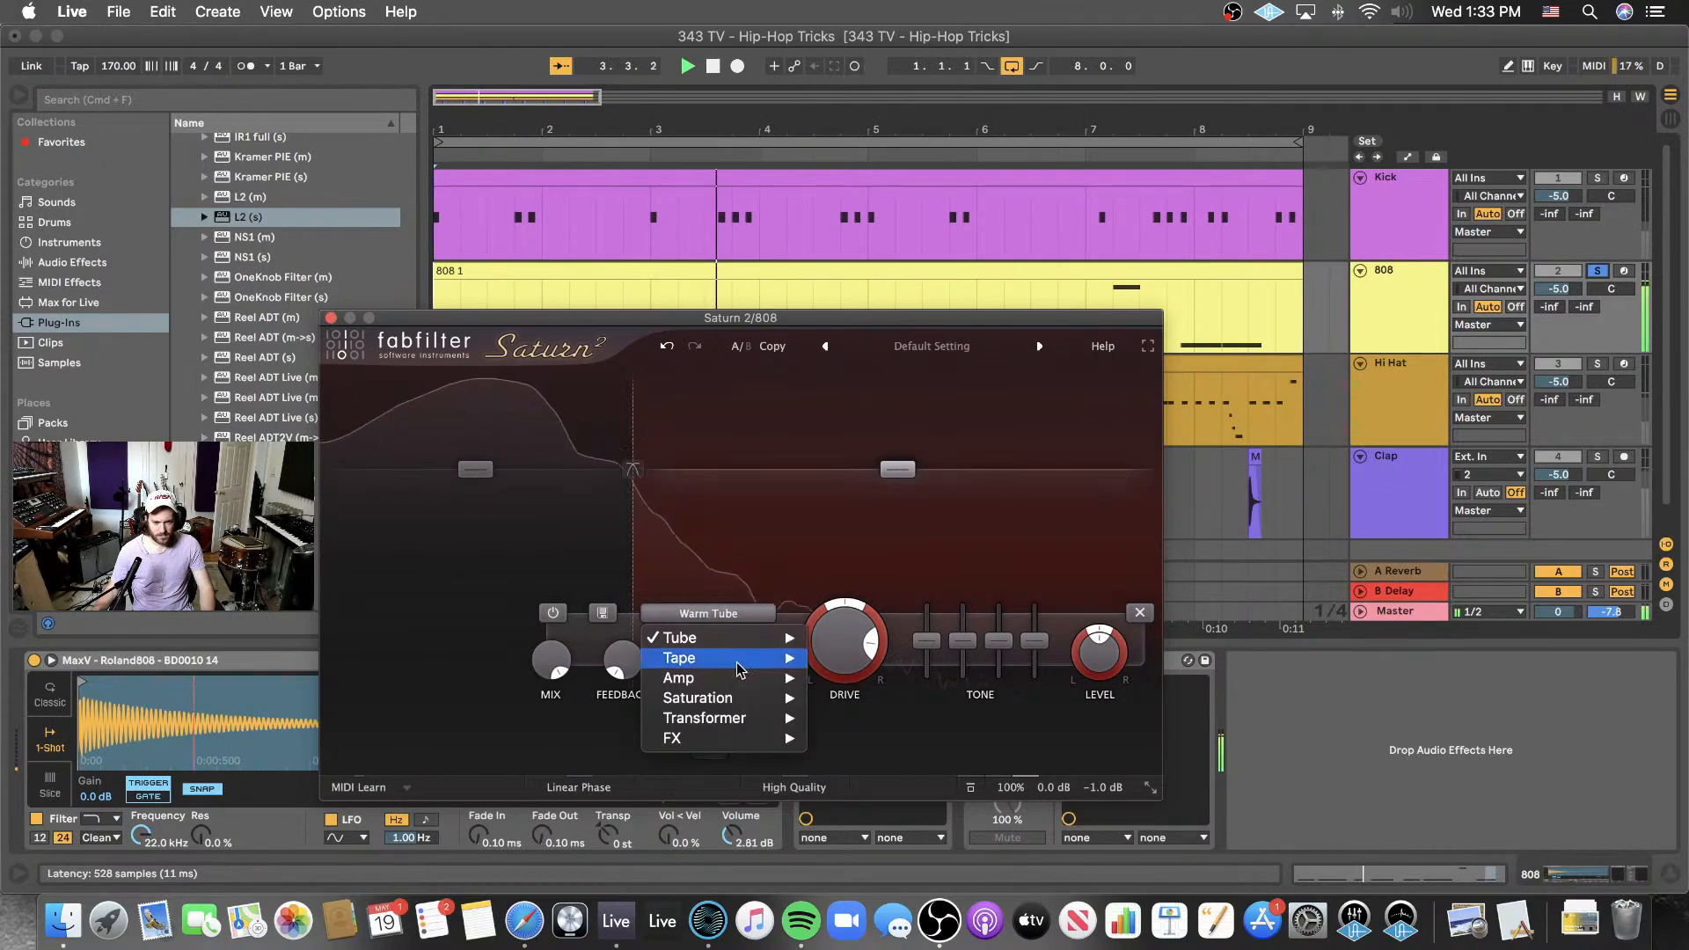
mouse_move(743, 676)
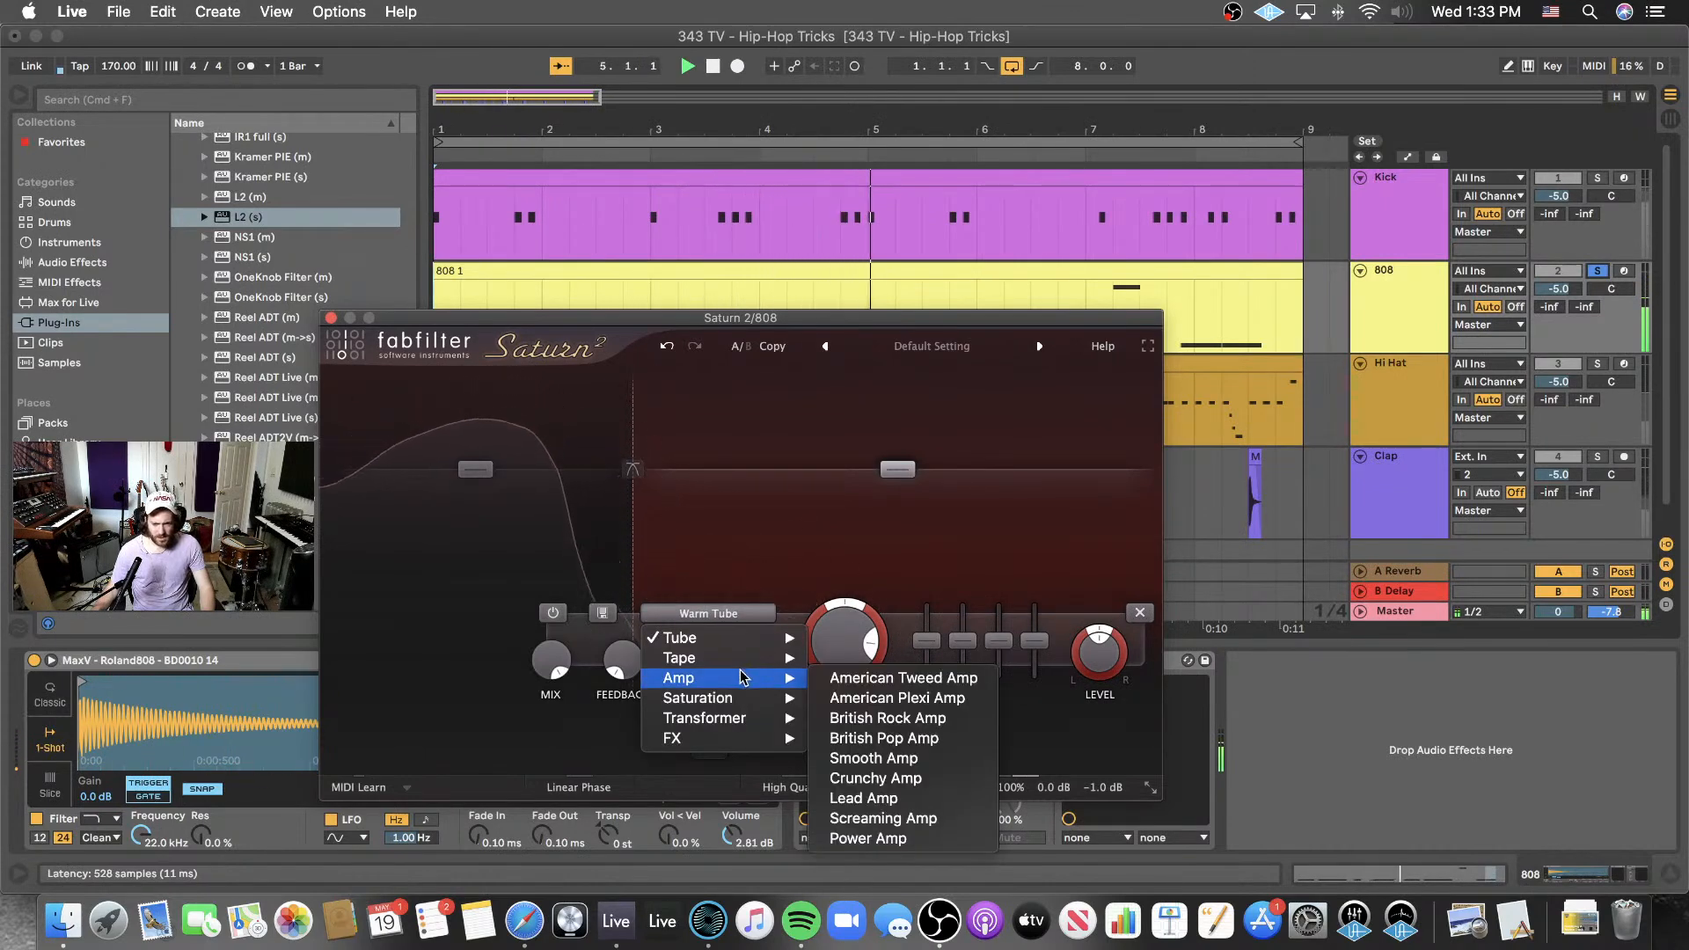
left_click(918, 718)
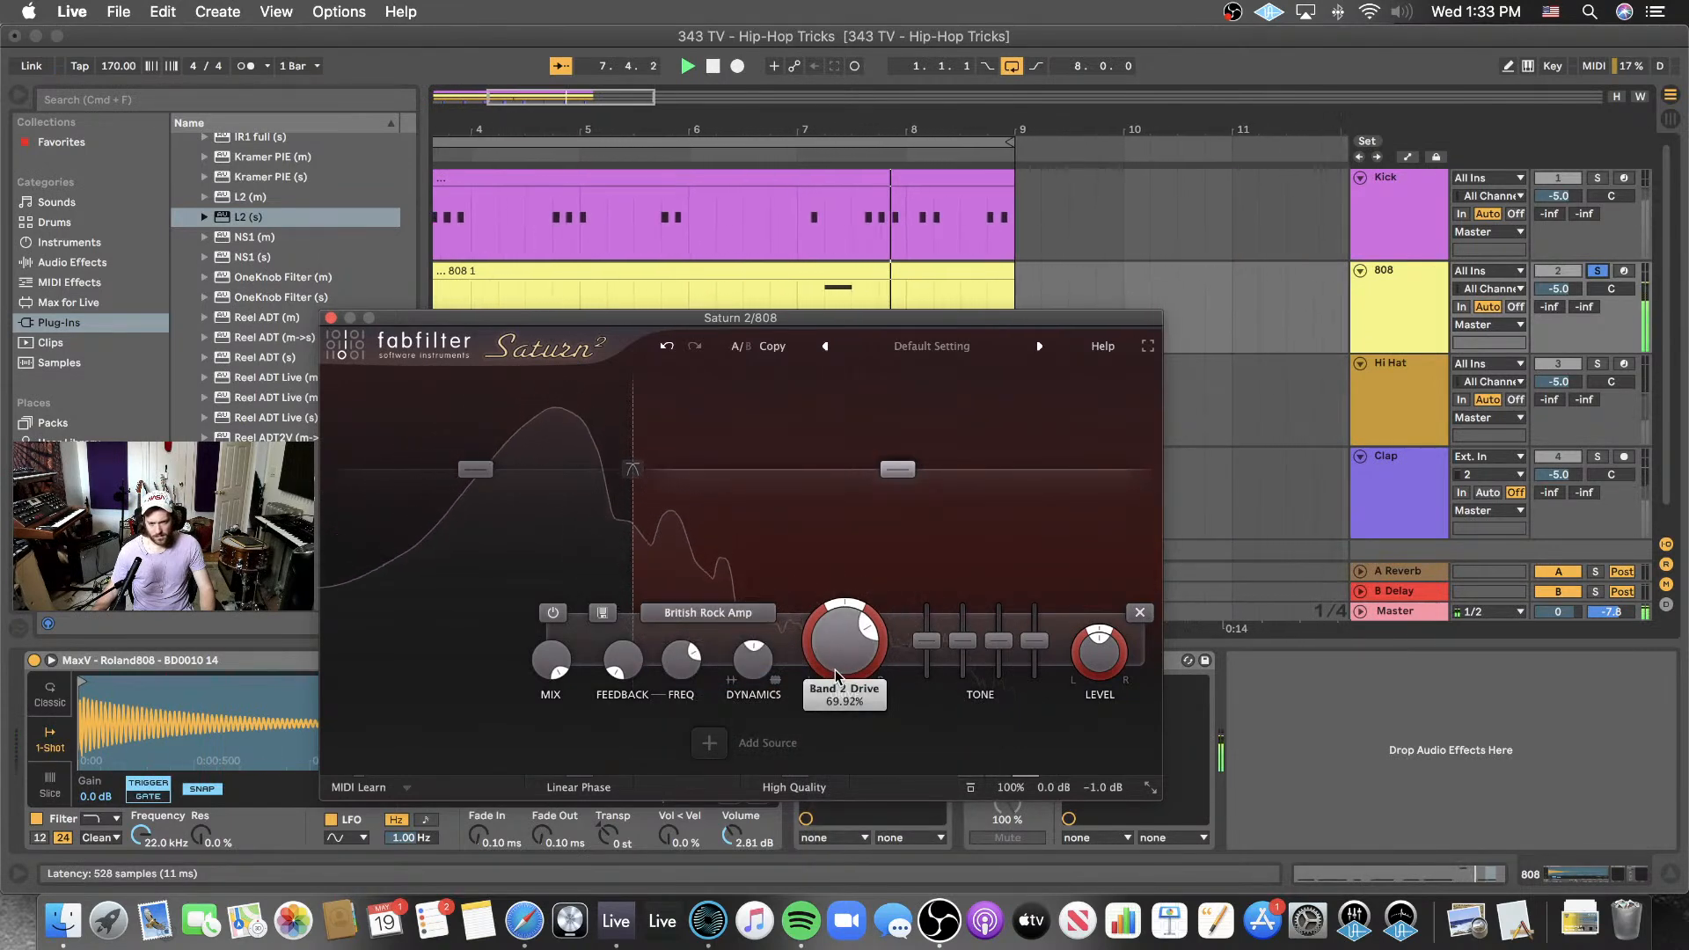
left_click_drag(837, 677, 838, 592)
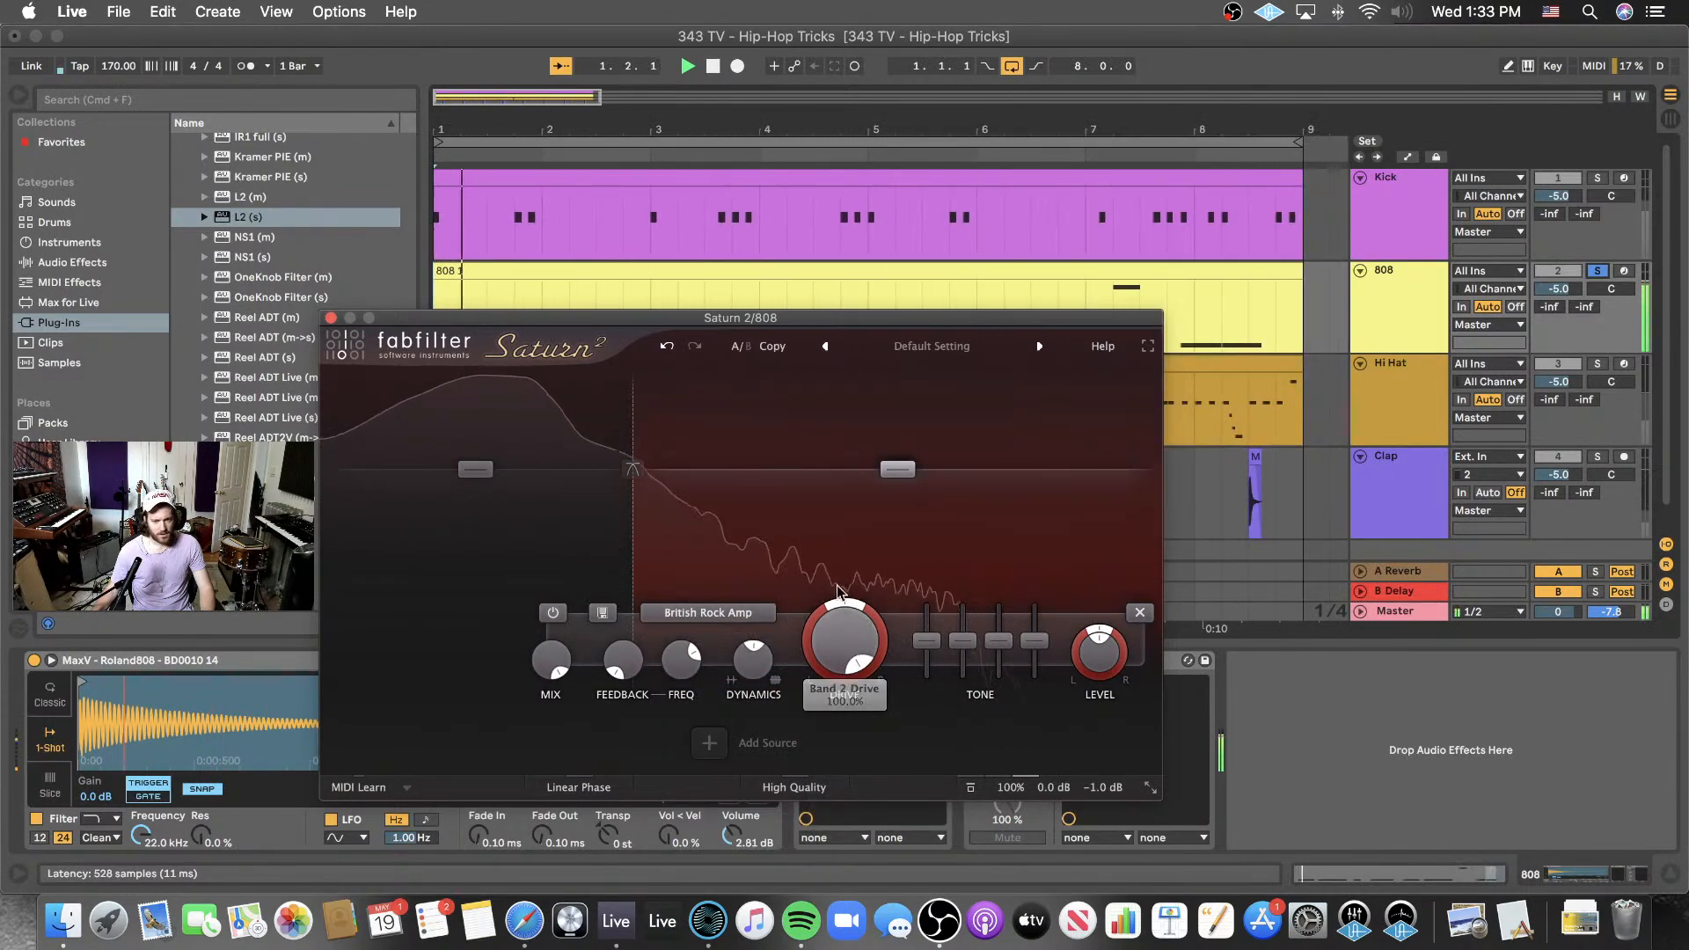
key("space")
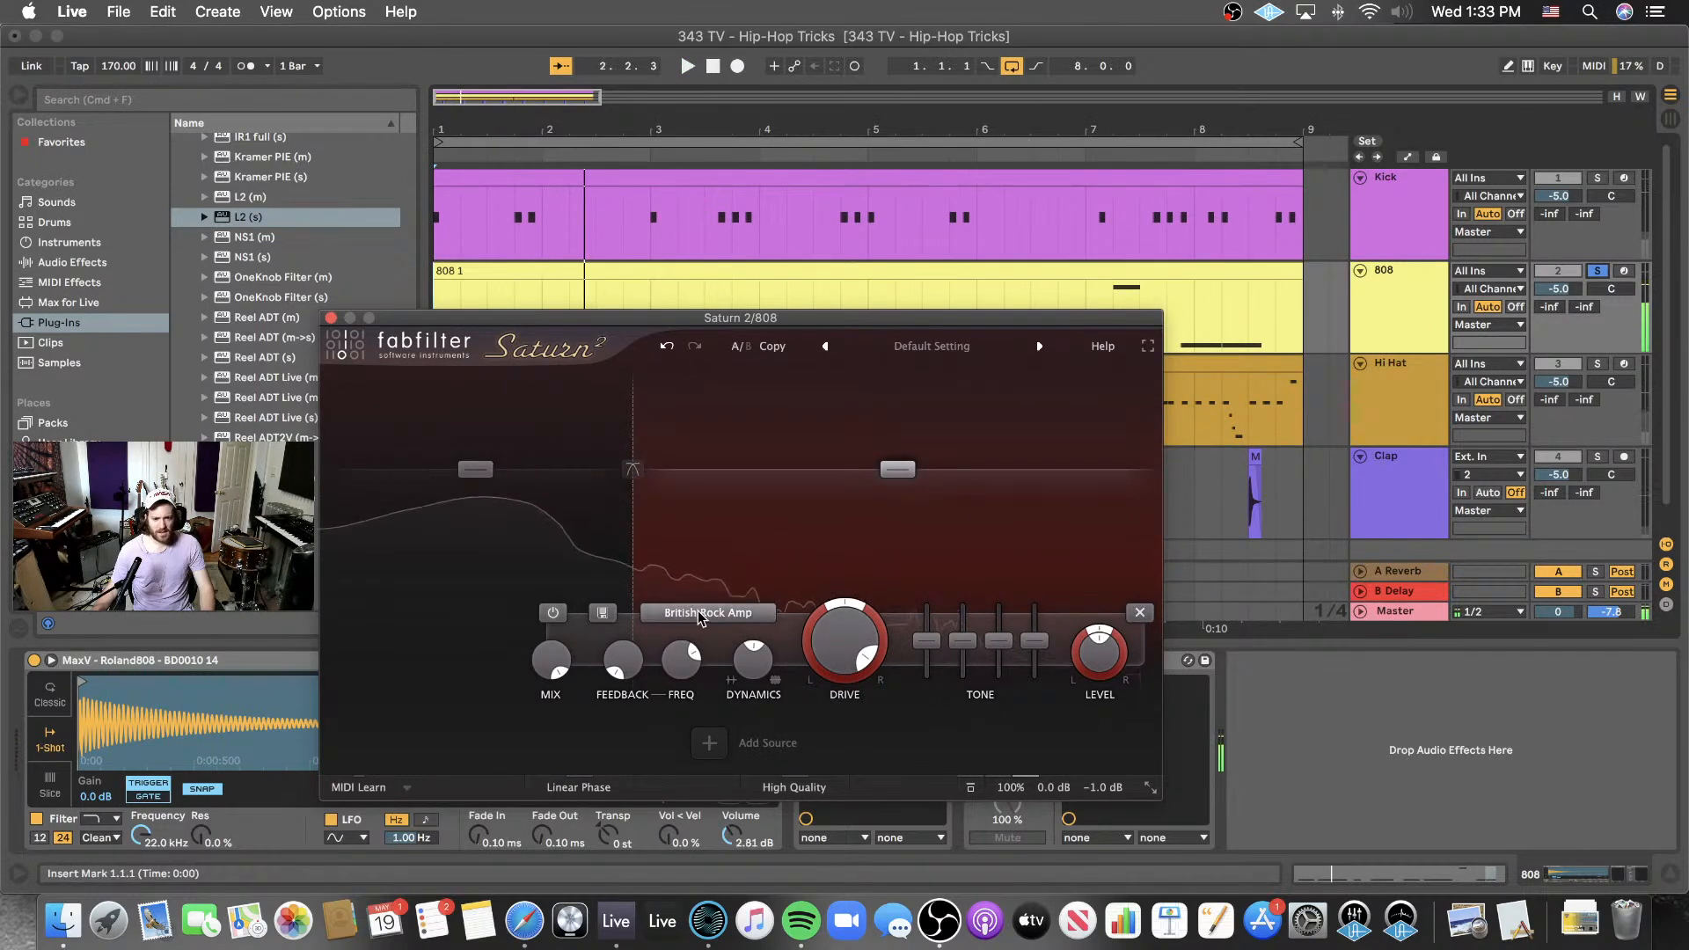
- Return the high band to Heavy Saturation, play the 808, and adjust the crossover to a lower frequency with less drive
left_click(699, 613)
mouse_move(737, 670)
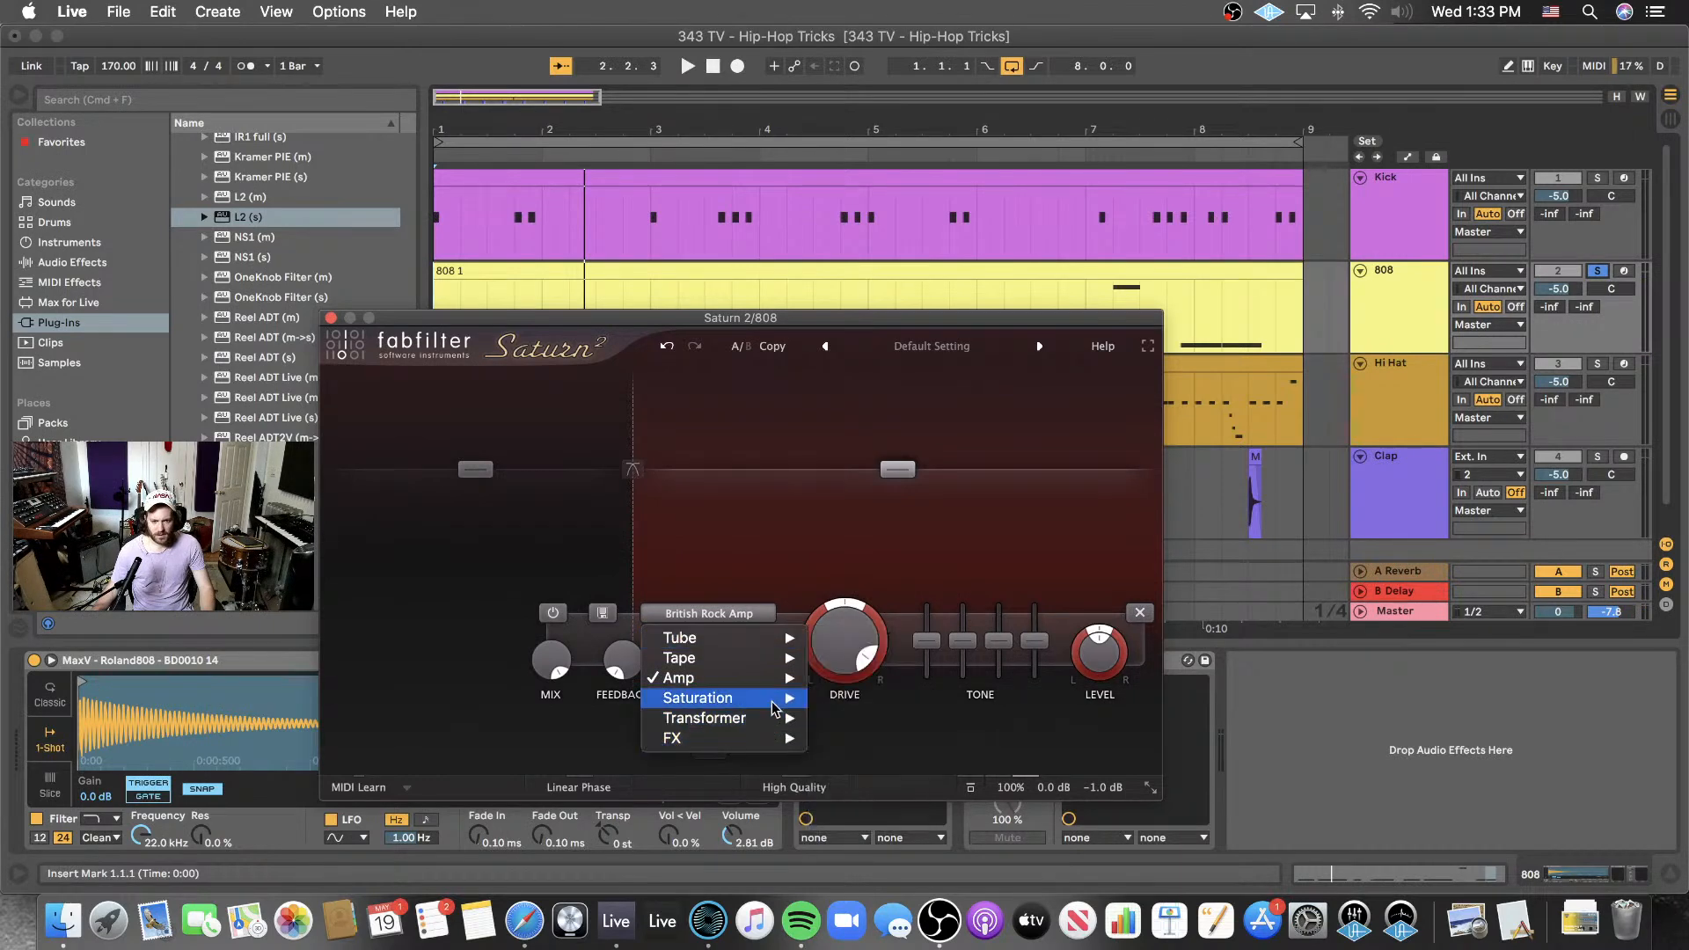
left_click(897, 746)
key("space")
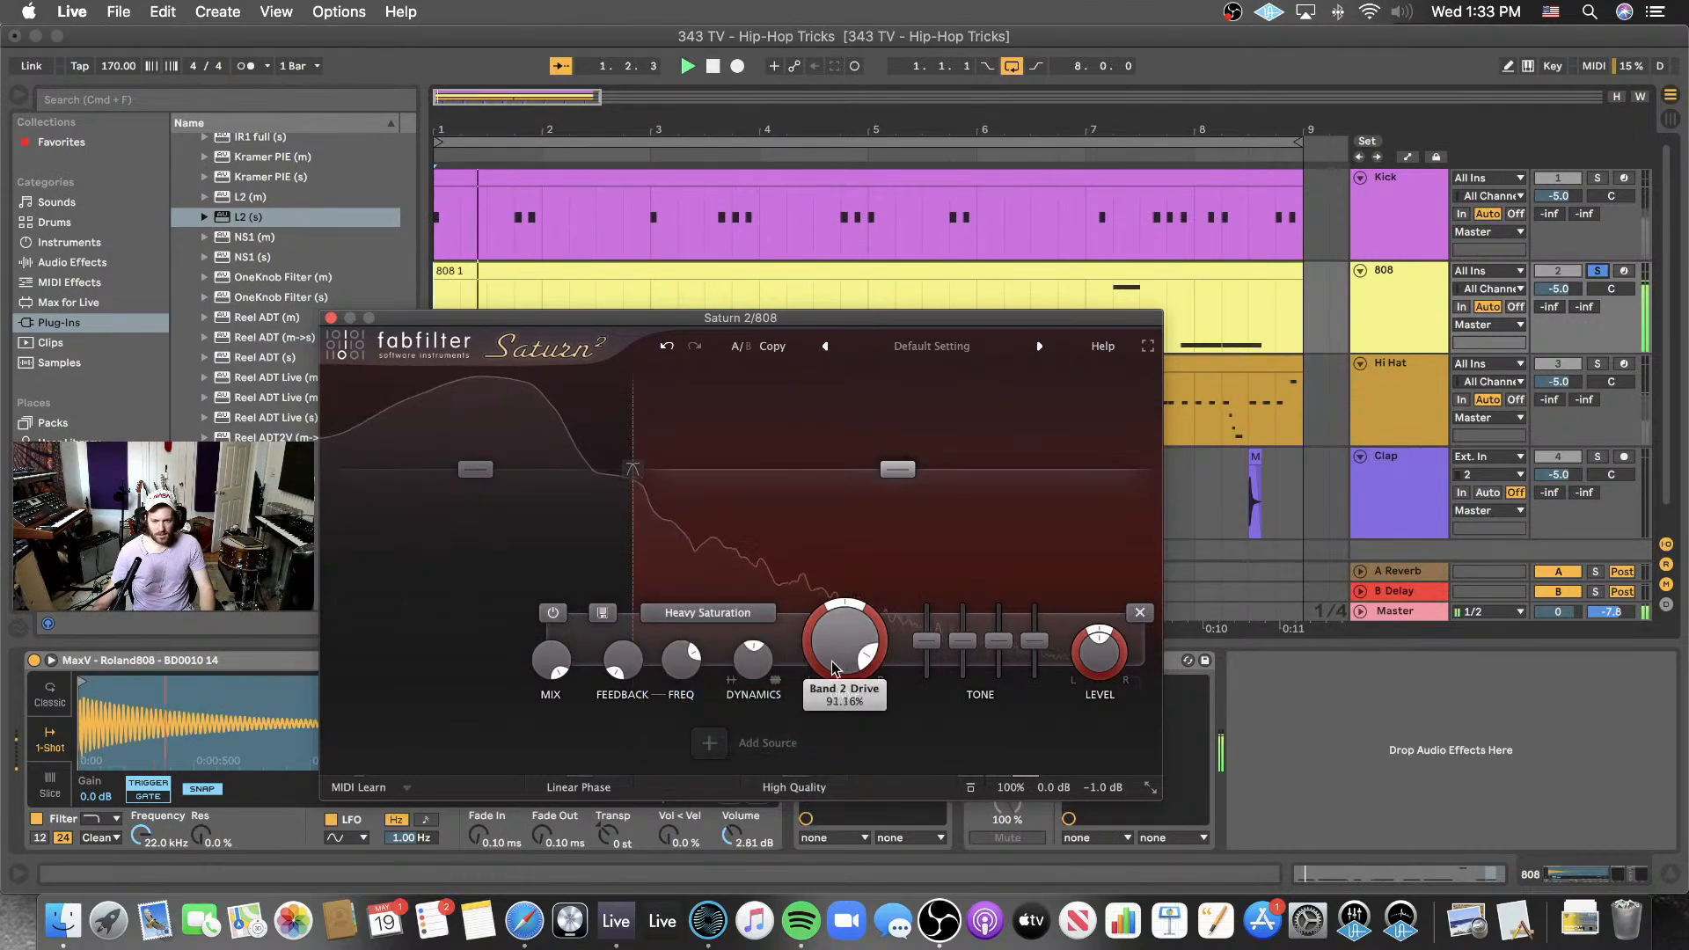
left_click_drag(633, 527, 510, 502)
mouse_move(836, 656)
left_mouse_down()
mouse_move(836, 712)
mouse_move(847, 680)
left_mouse_up()
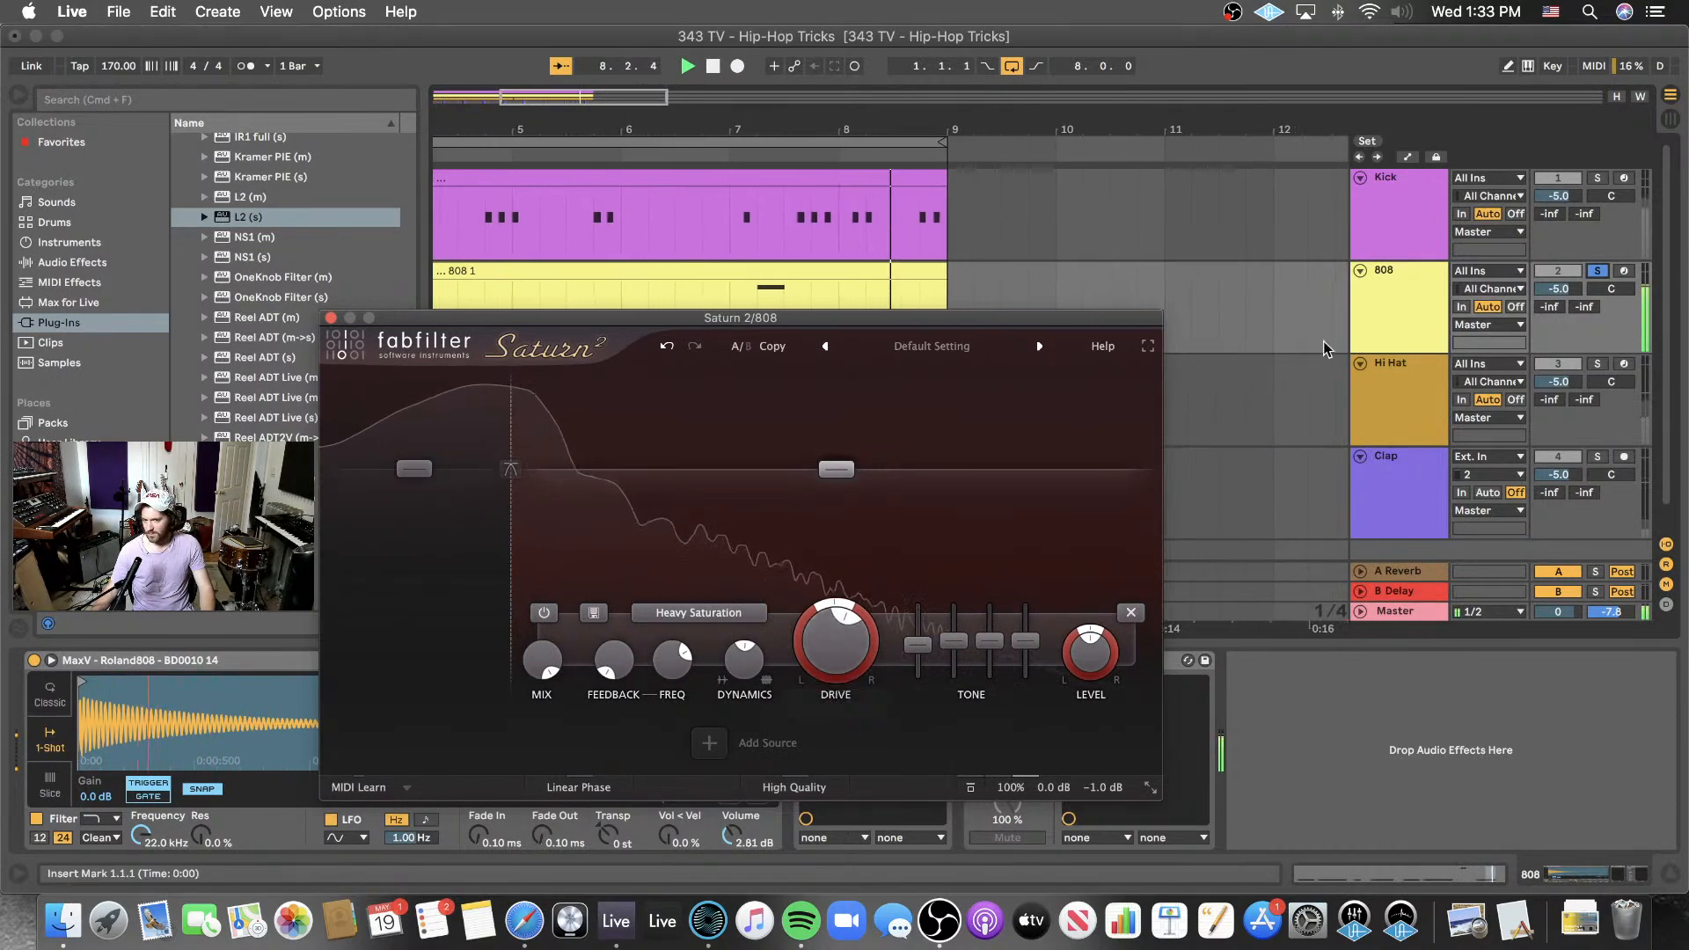
- Unsolo the 808, raise the high band's drive to 100% in the full mix, and stop playback
left_click(1596, 271)
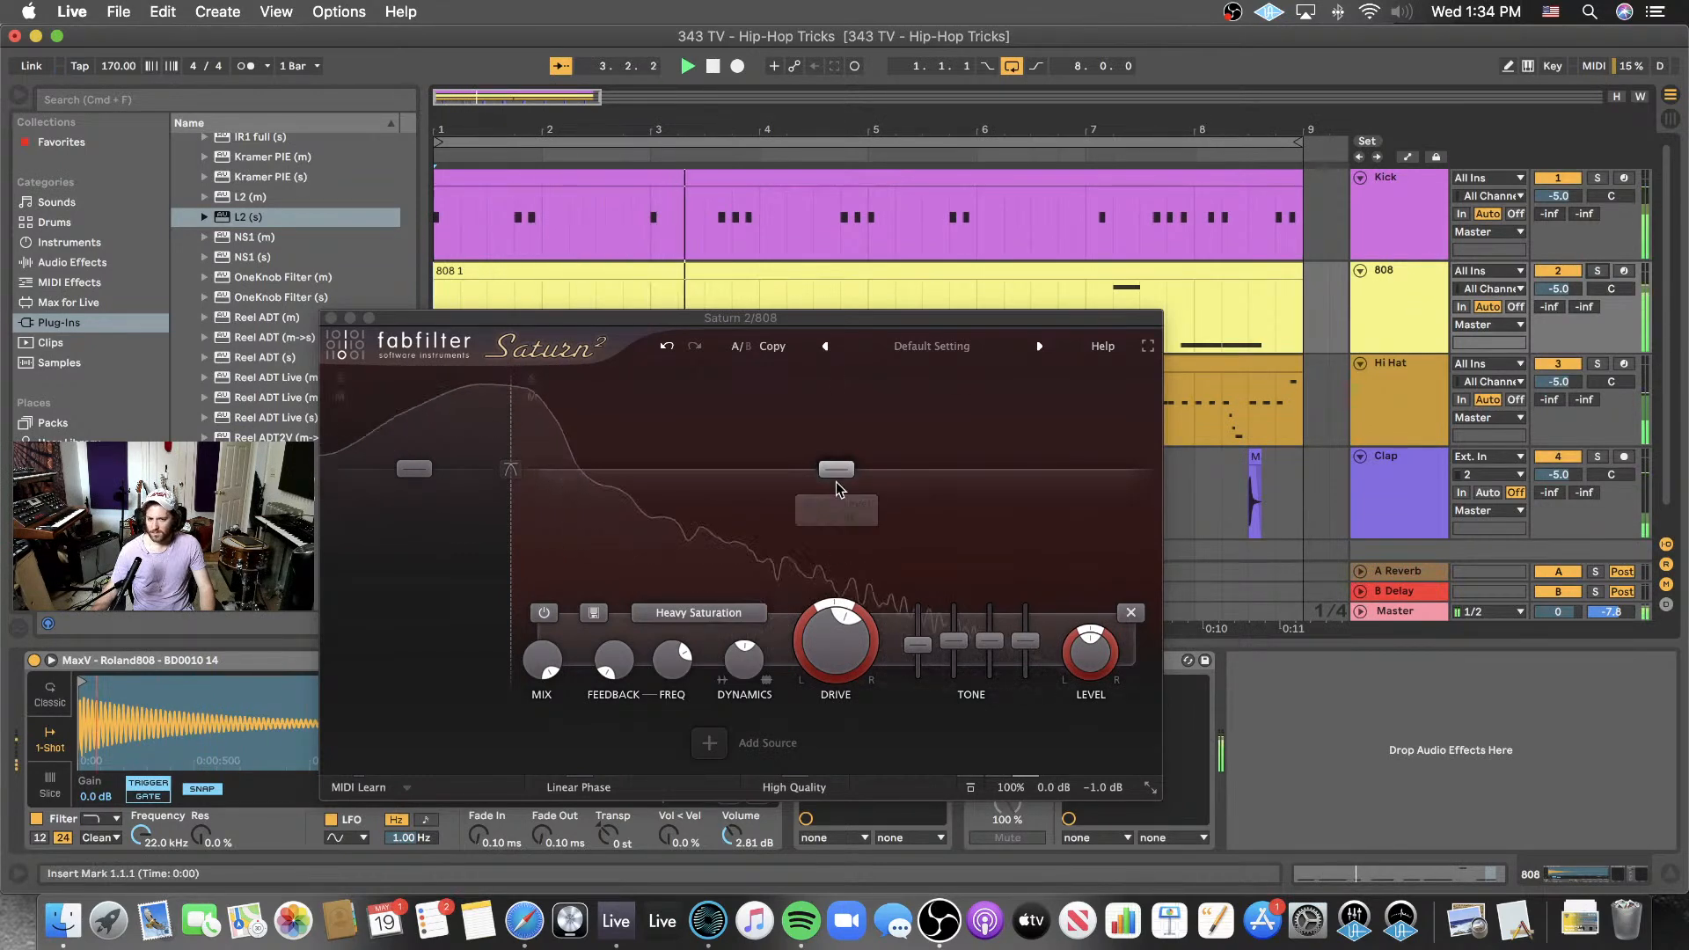
scroll(840, 492, "up", 2)
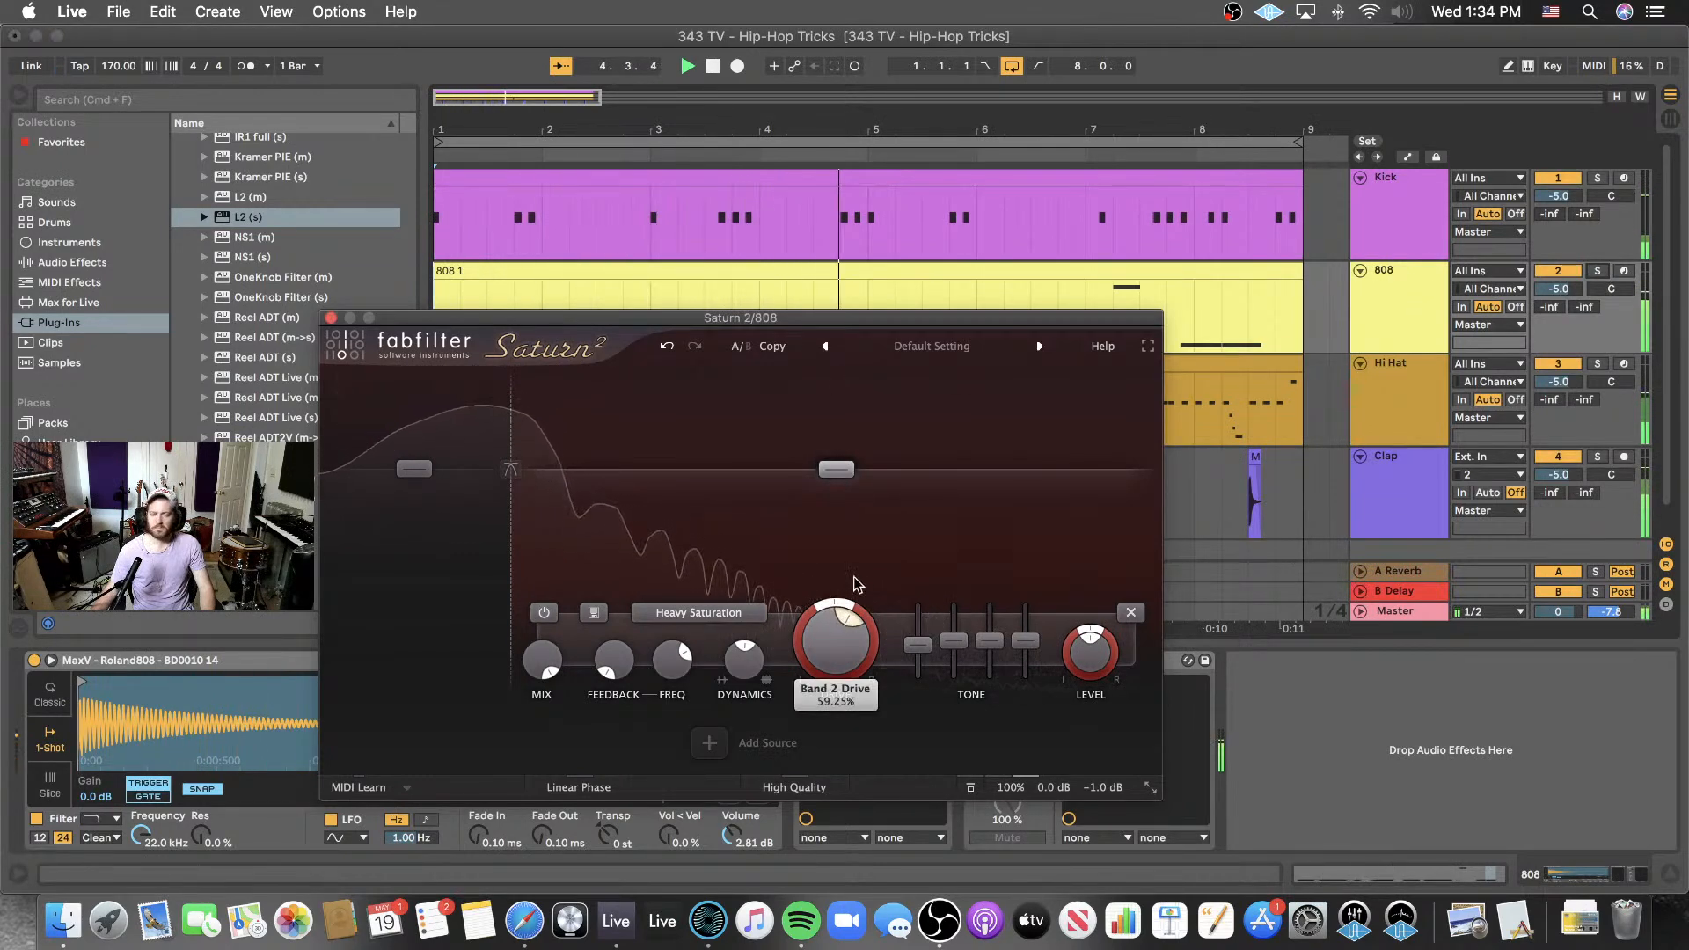
scroll(893, 482, "up", 10)
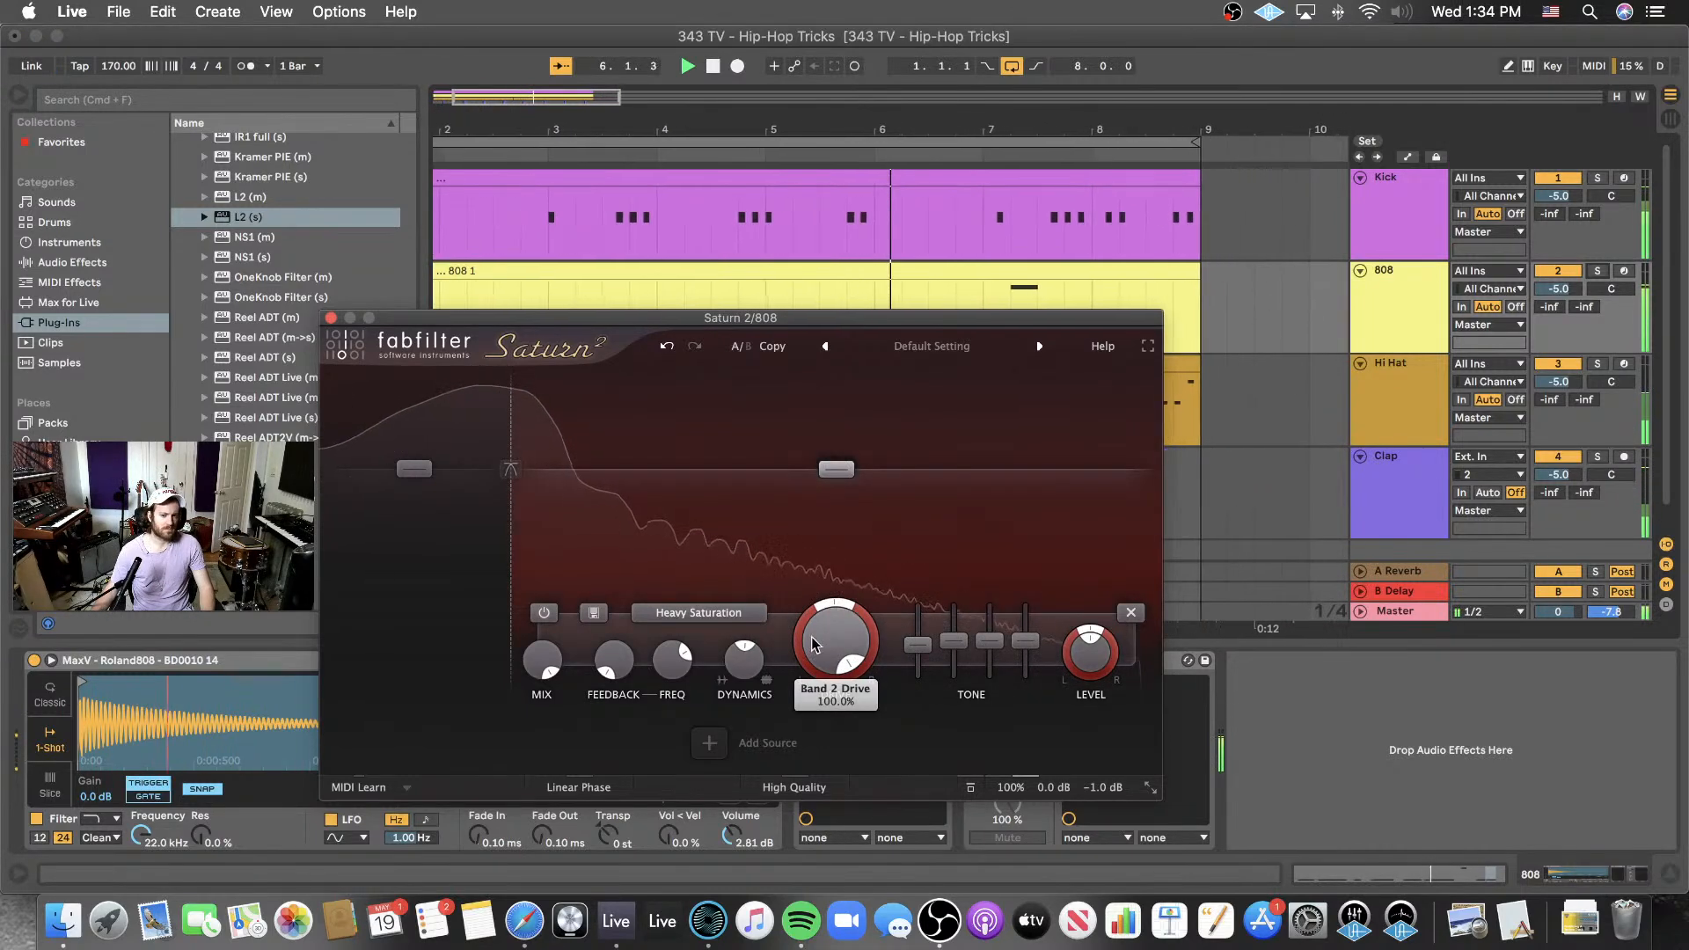
left_click_drag(708, 319, 871, 200)
key("space")
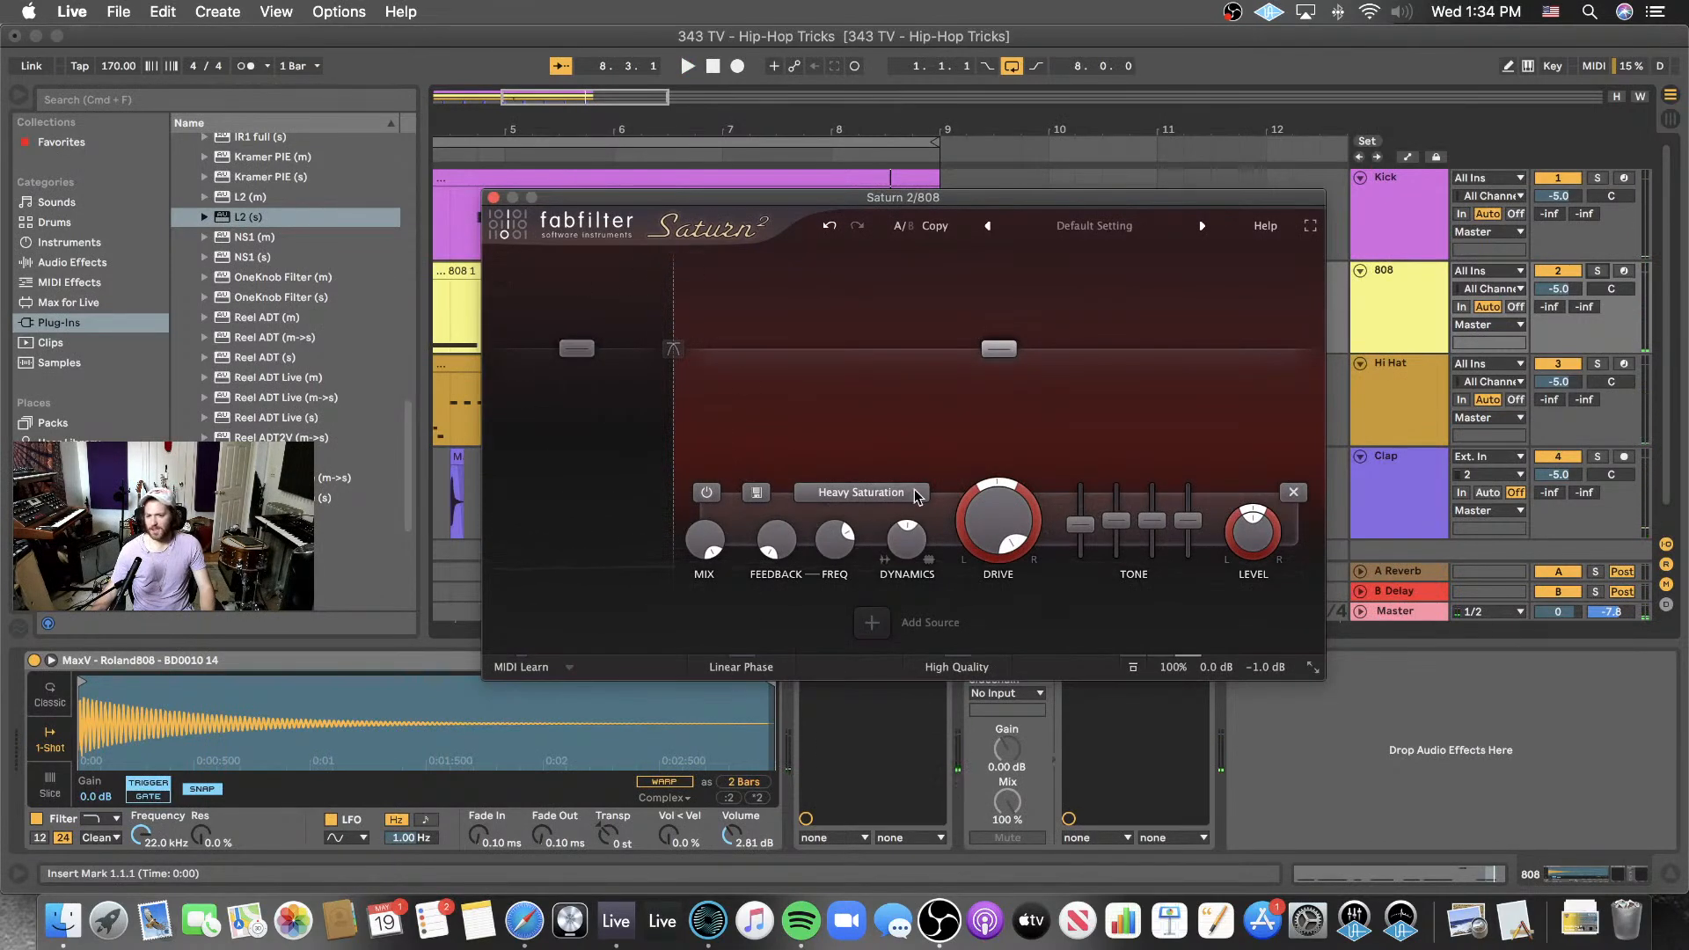
- Move the Saturn 2 window off the device chain and delete Saturn 2 from the 808 track
left_click_drag(762, 202, 756, 59)
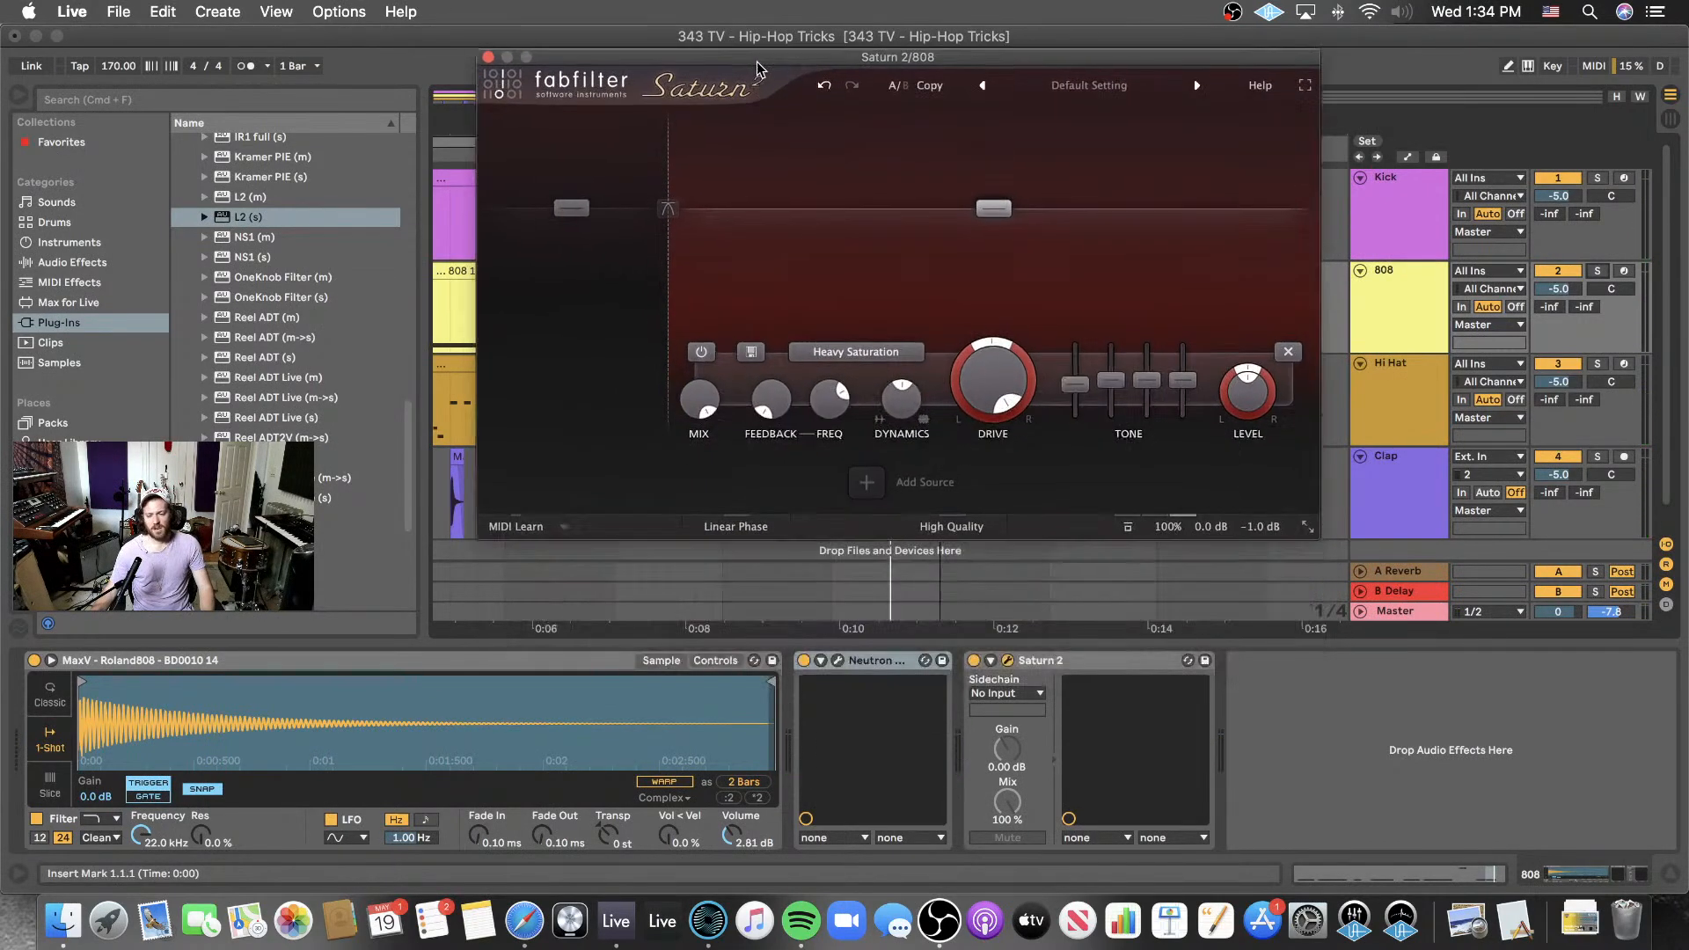
left_click(1075, 669)
key("Delete")
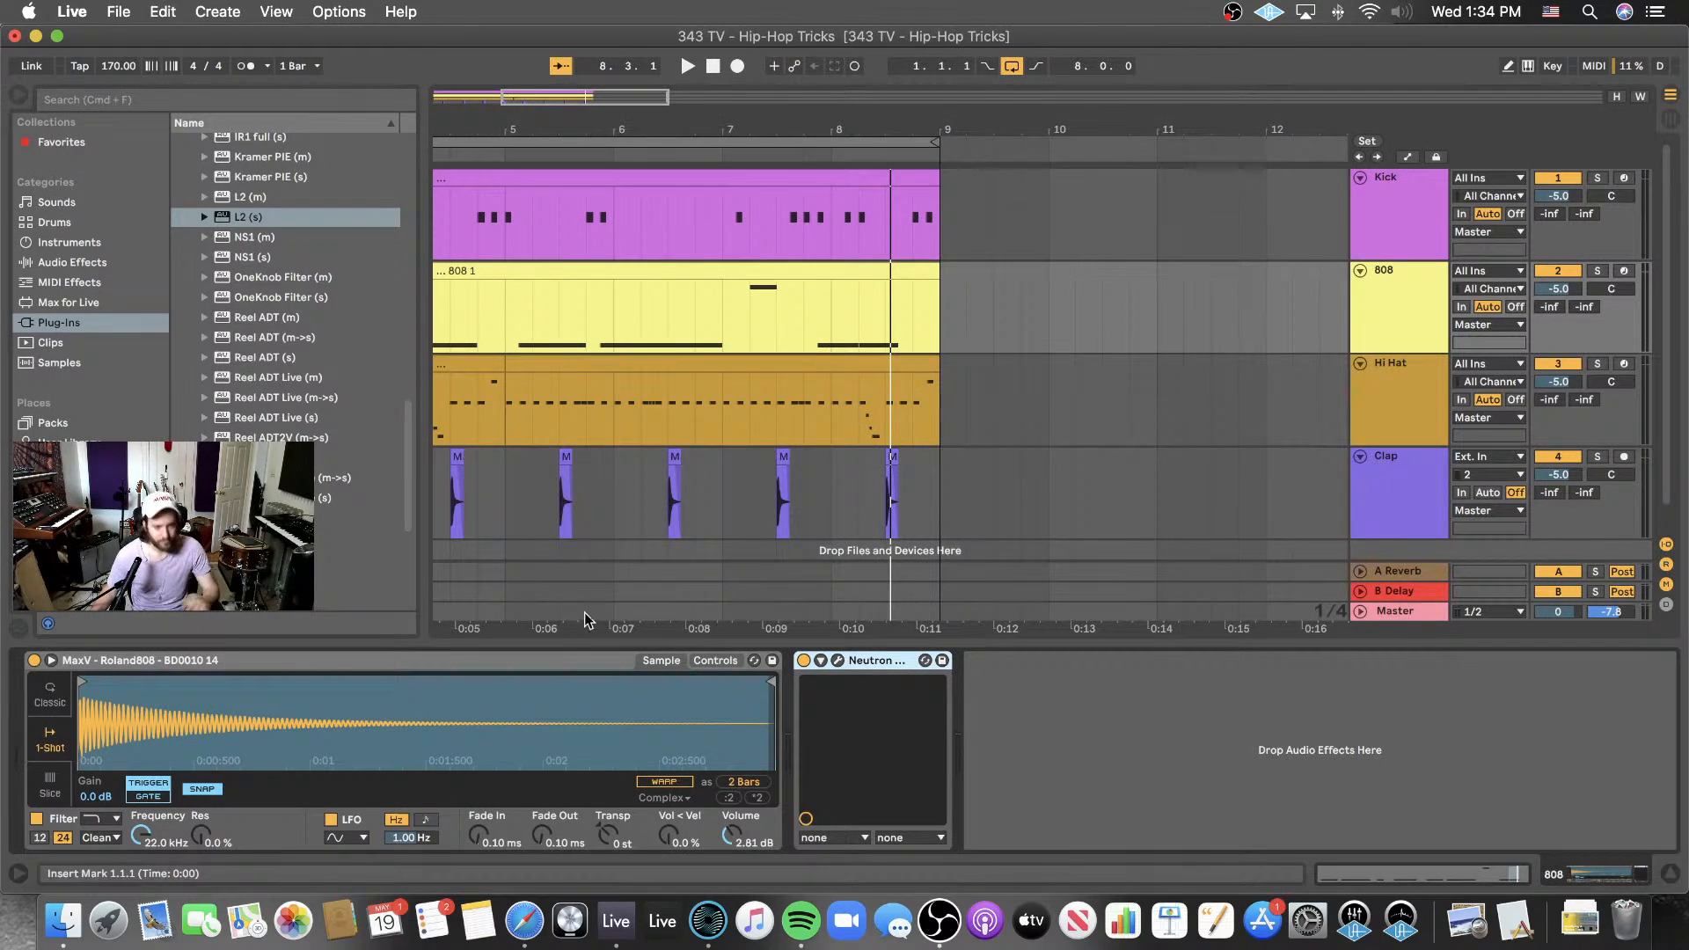
- Find the X-Saturator among the SSL plug-ins and add it after Neutron on the 808 track
scroll(223, 343, "up", 20)
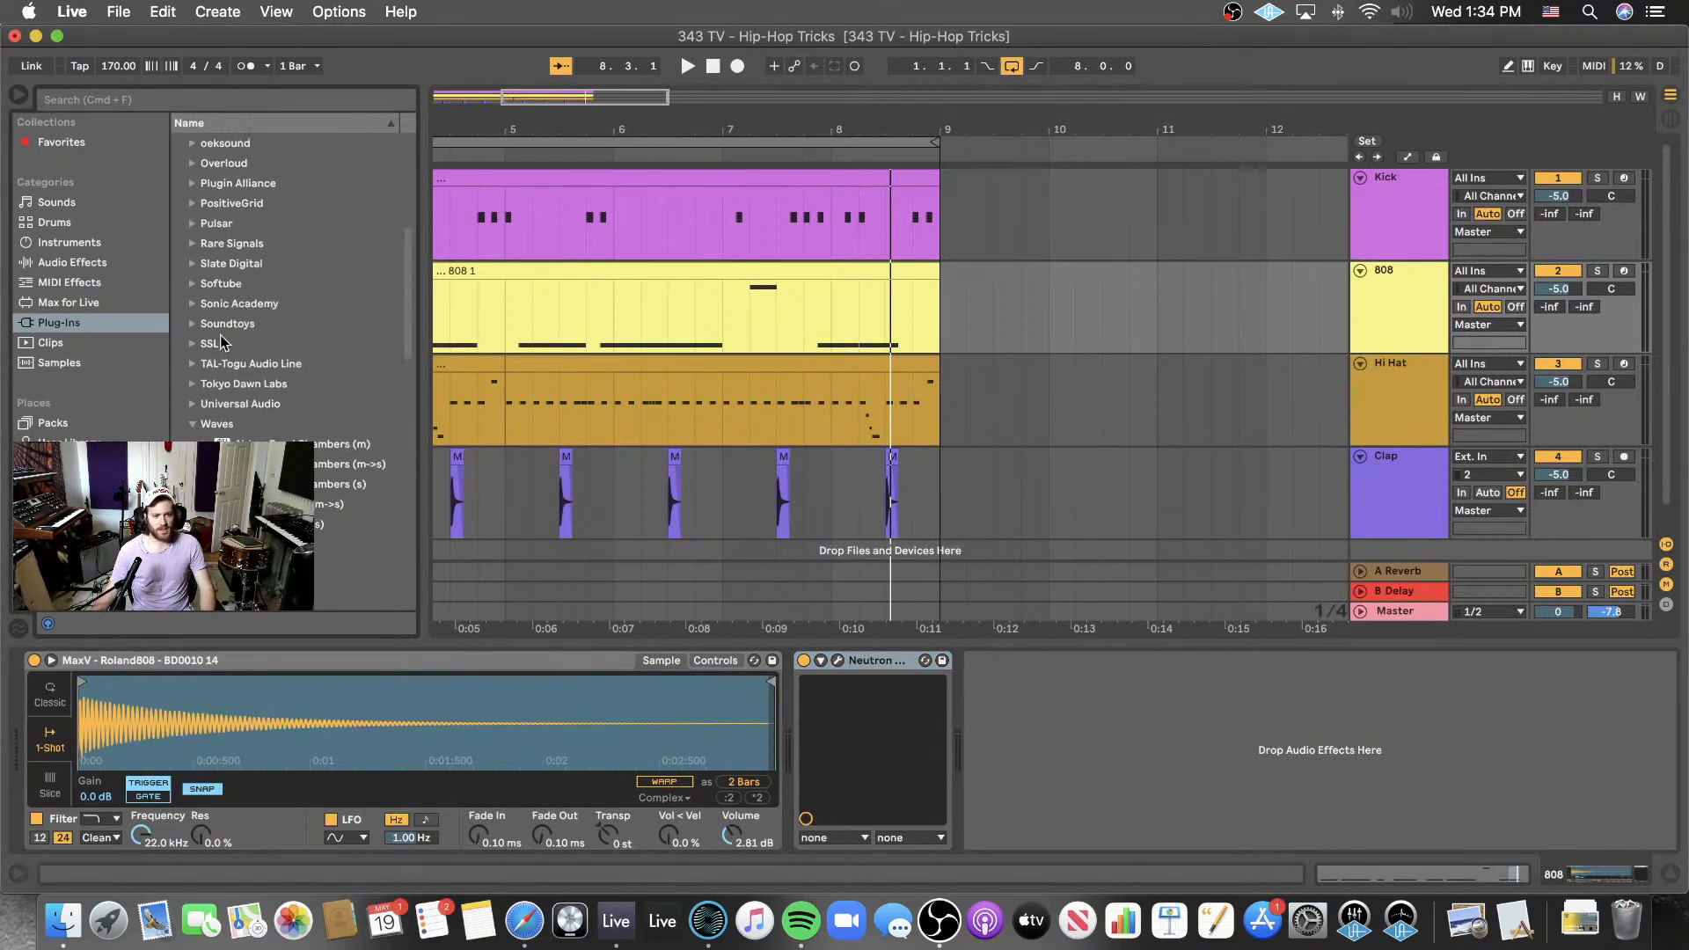
scroll(196, 431, "up", 5)
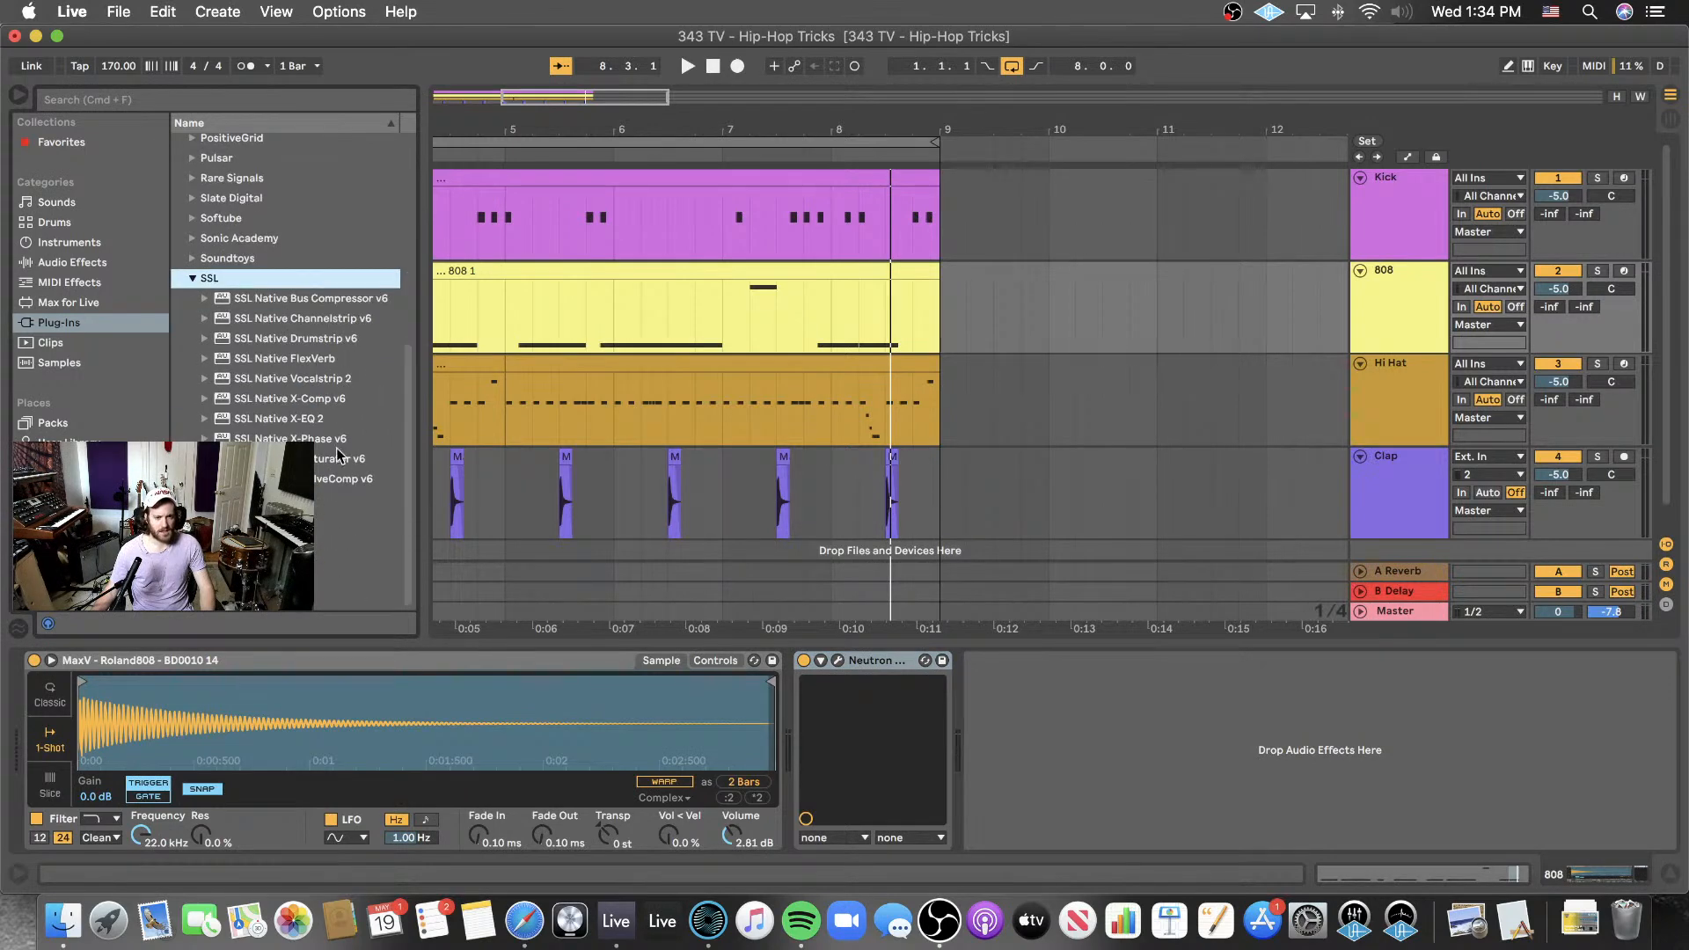
left_click_drag(339, 454, 1069, 763)
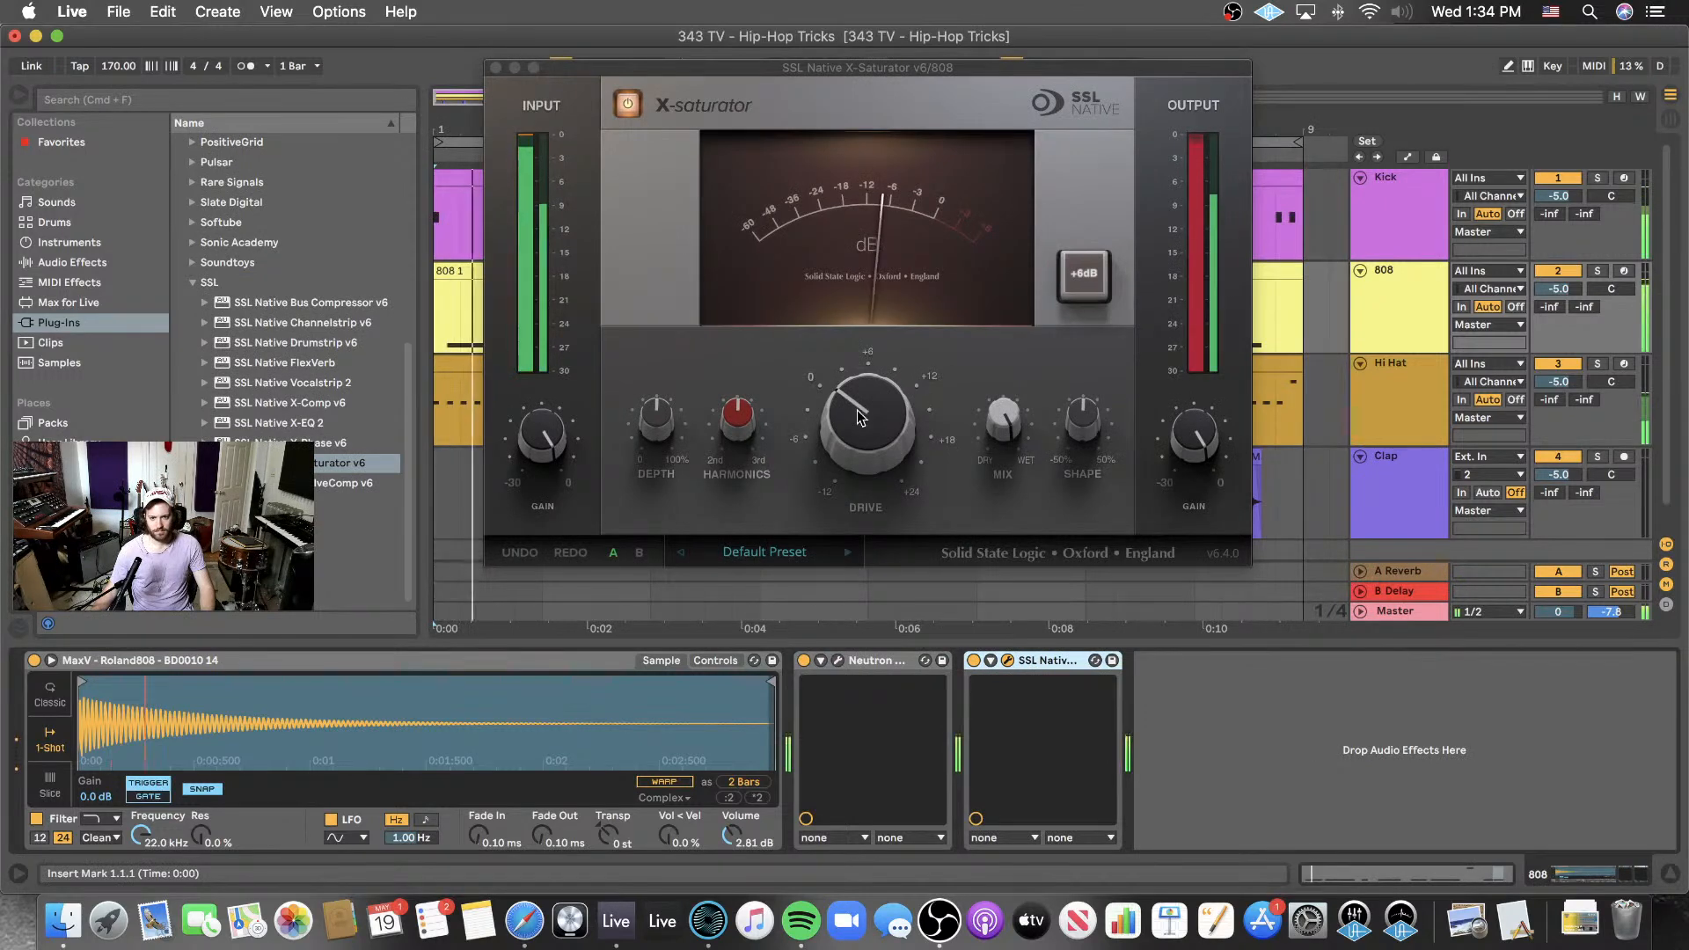
- Raise the X-Saturator's drive during playback, compensate with lower output gain, and set Shape to 28%
left_click_drag(856, 410, 883, 315)
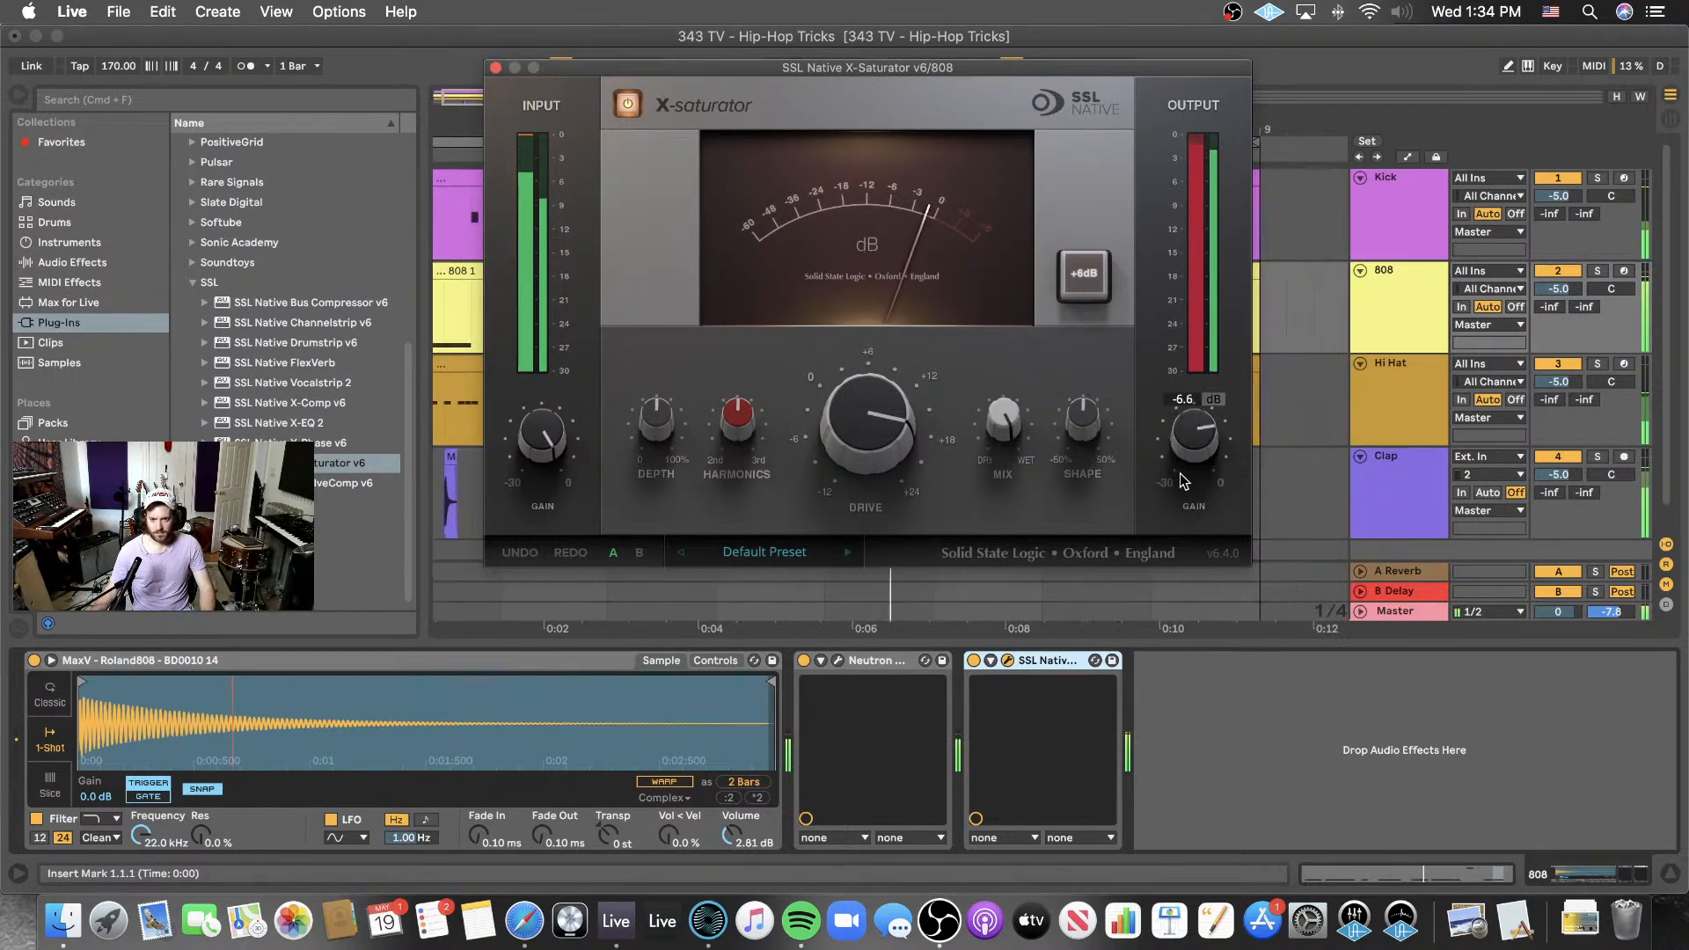
left_click_drag(1197, 437, 1172, 494)
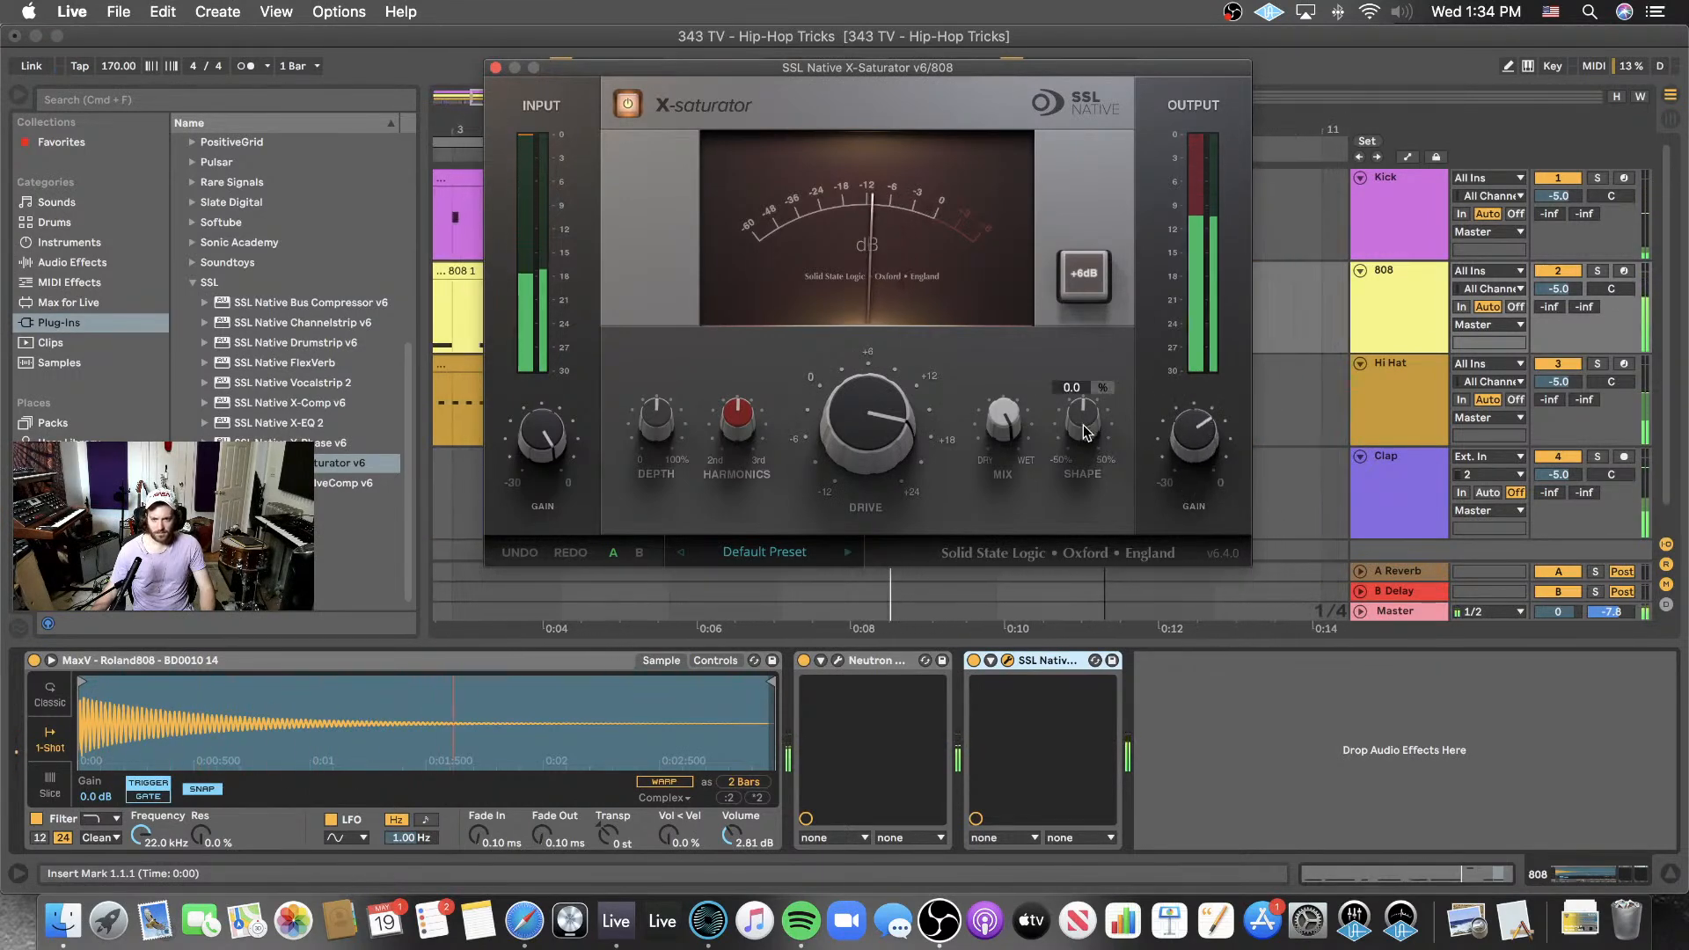
left_click_drag(1084, 427, 1094, 363)
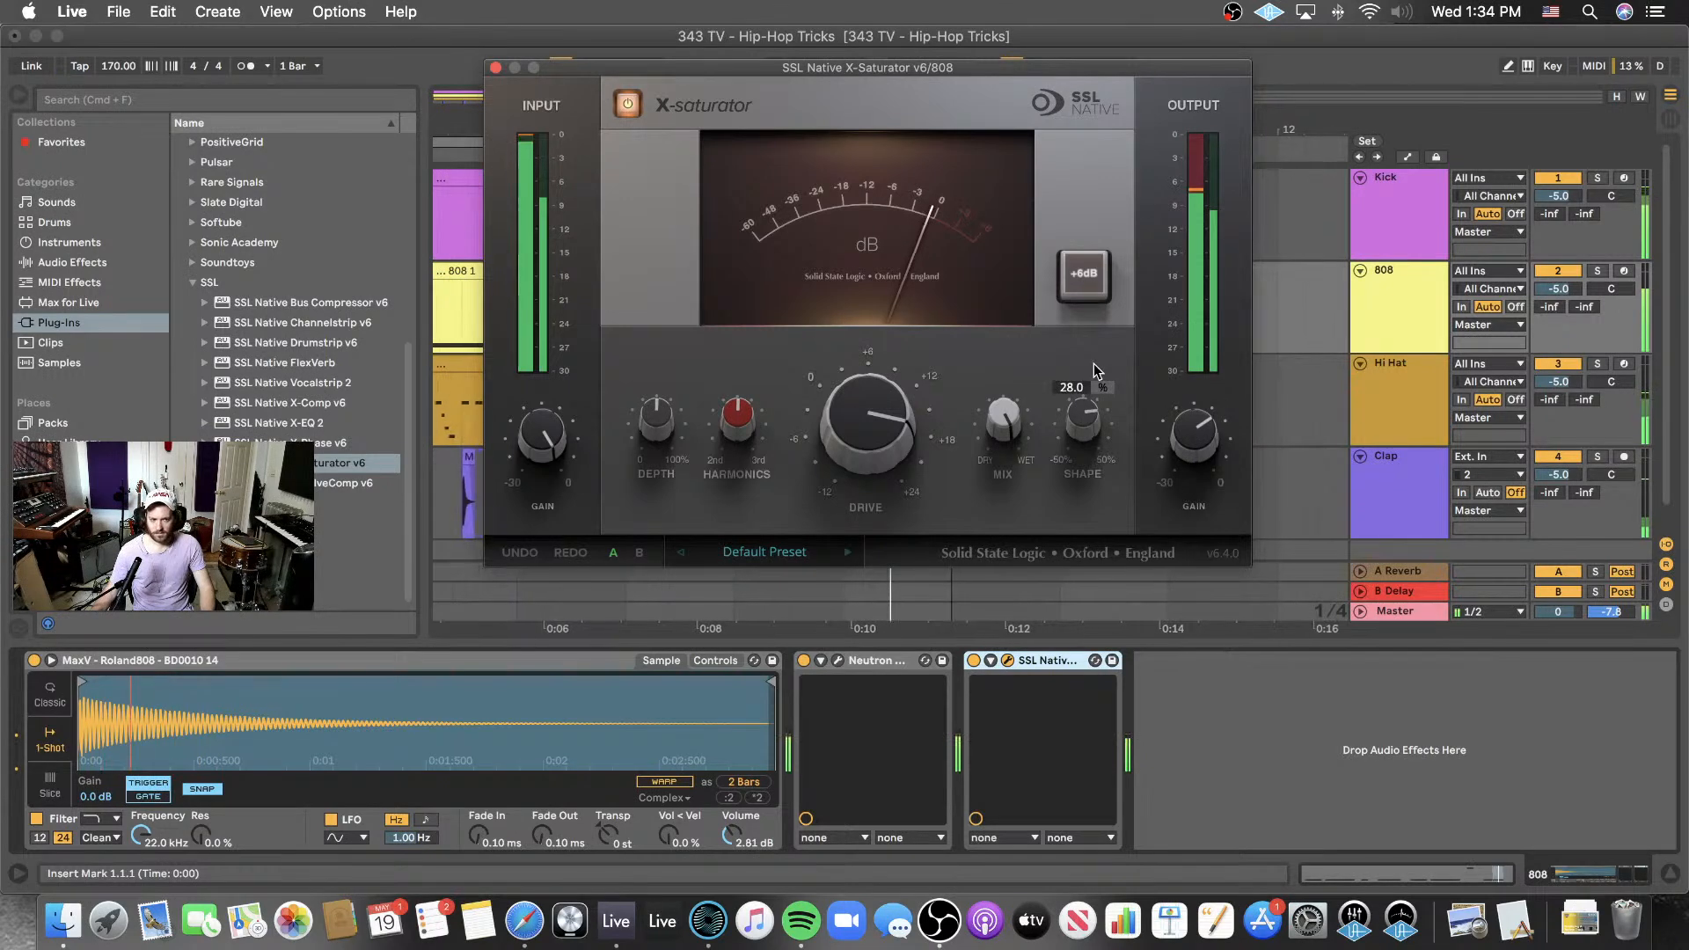
- Try the X-Saturator's Harmonics at 0%, and set it to 81% towards the 3rd harmonic
left_click_drag(724, 424, 745, 551)
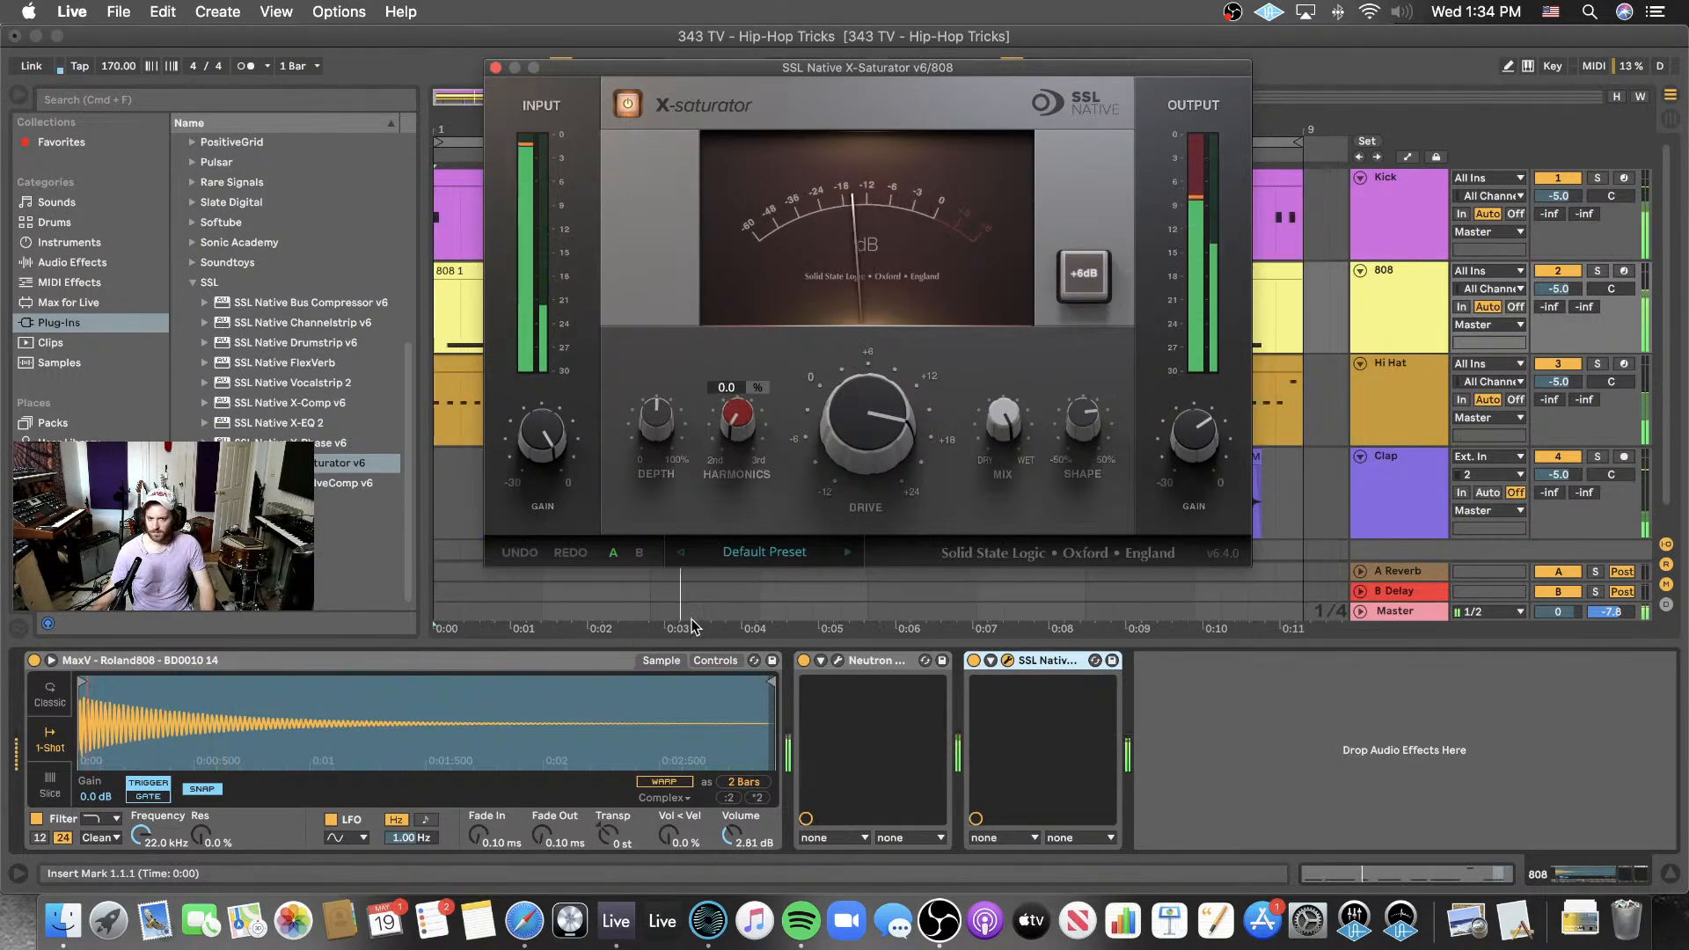
double_click(736, 424)
left_click_drag(736, 429, 762, 245)
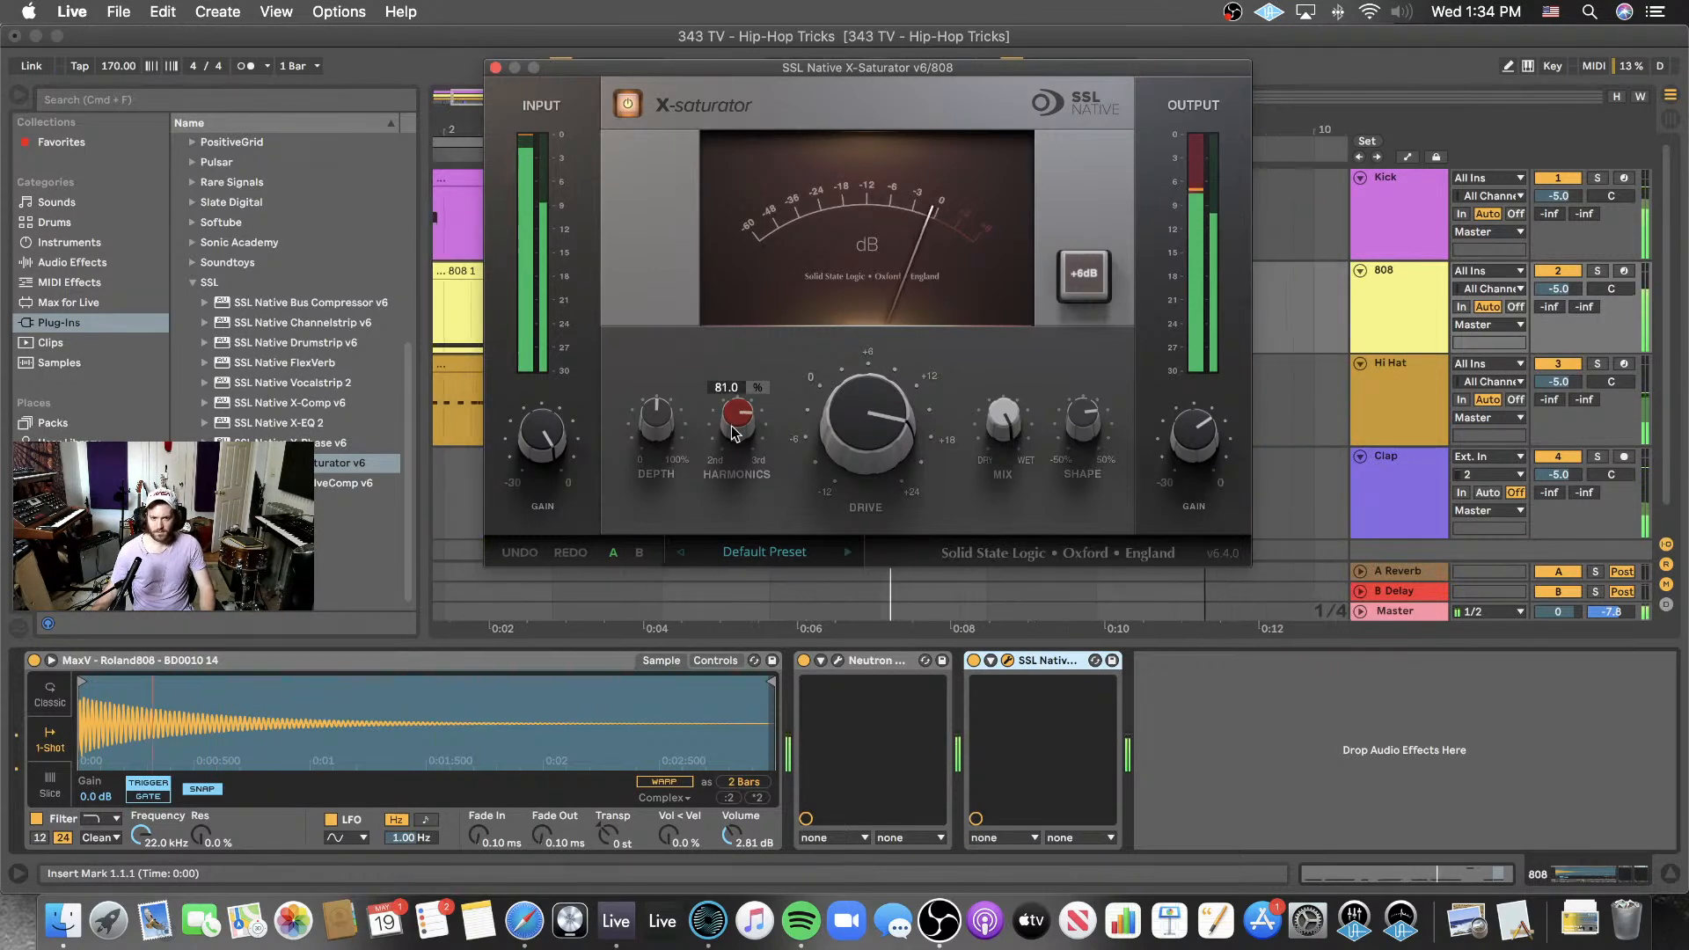
- Set the X-Saturator's drive to 20.3 dB and increase its Depth
mouse_move(880, 431)
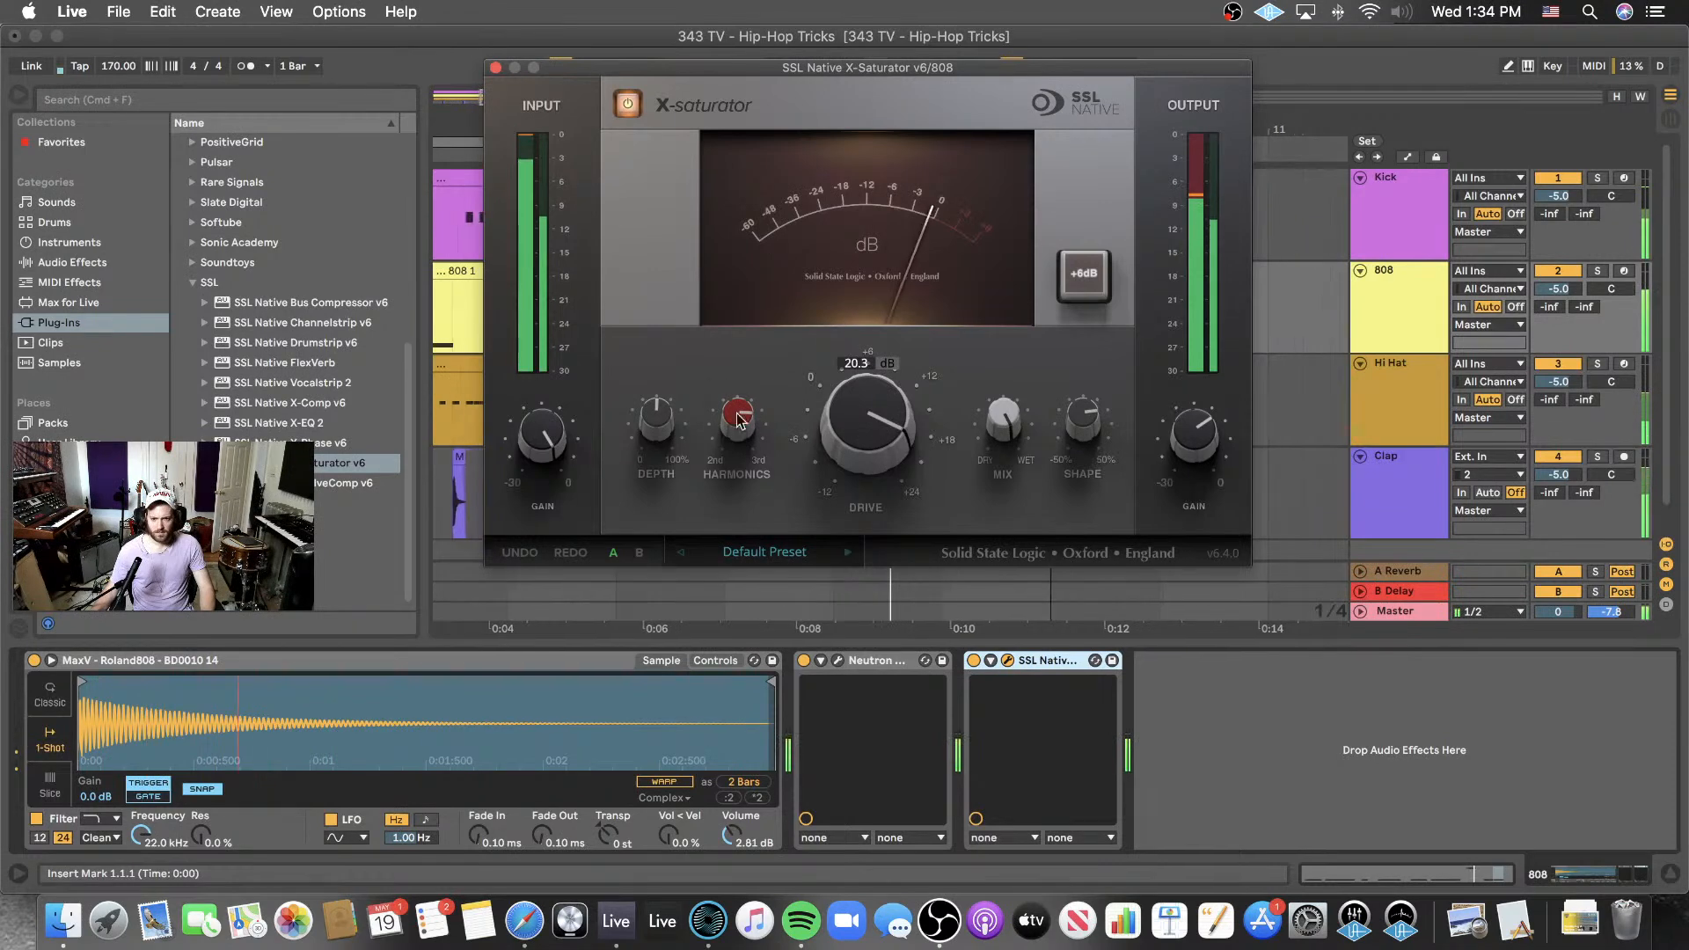
left_click_drag(656, 414, 704, 344)
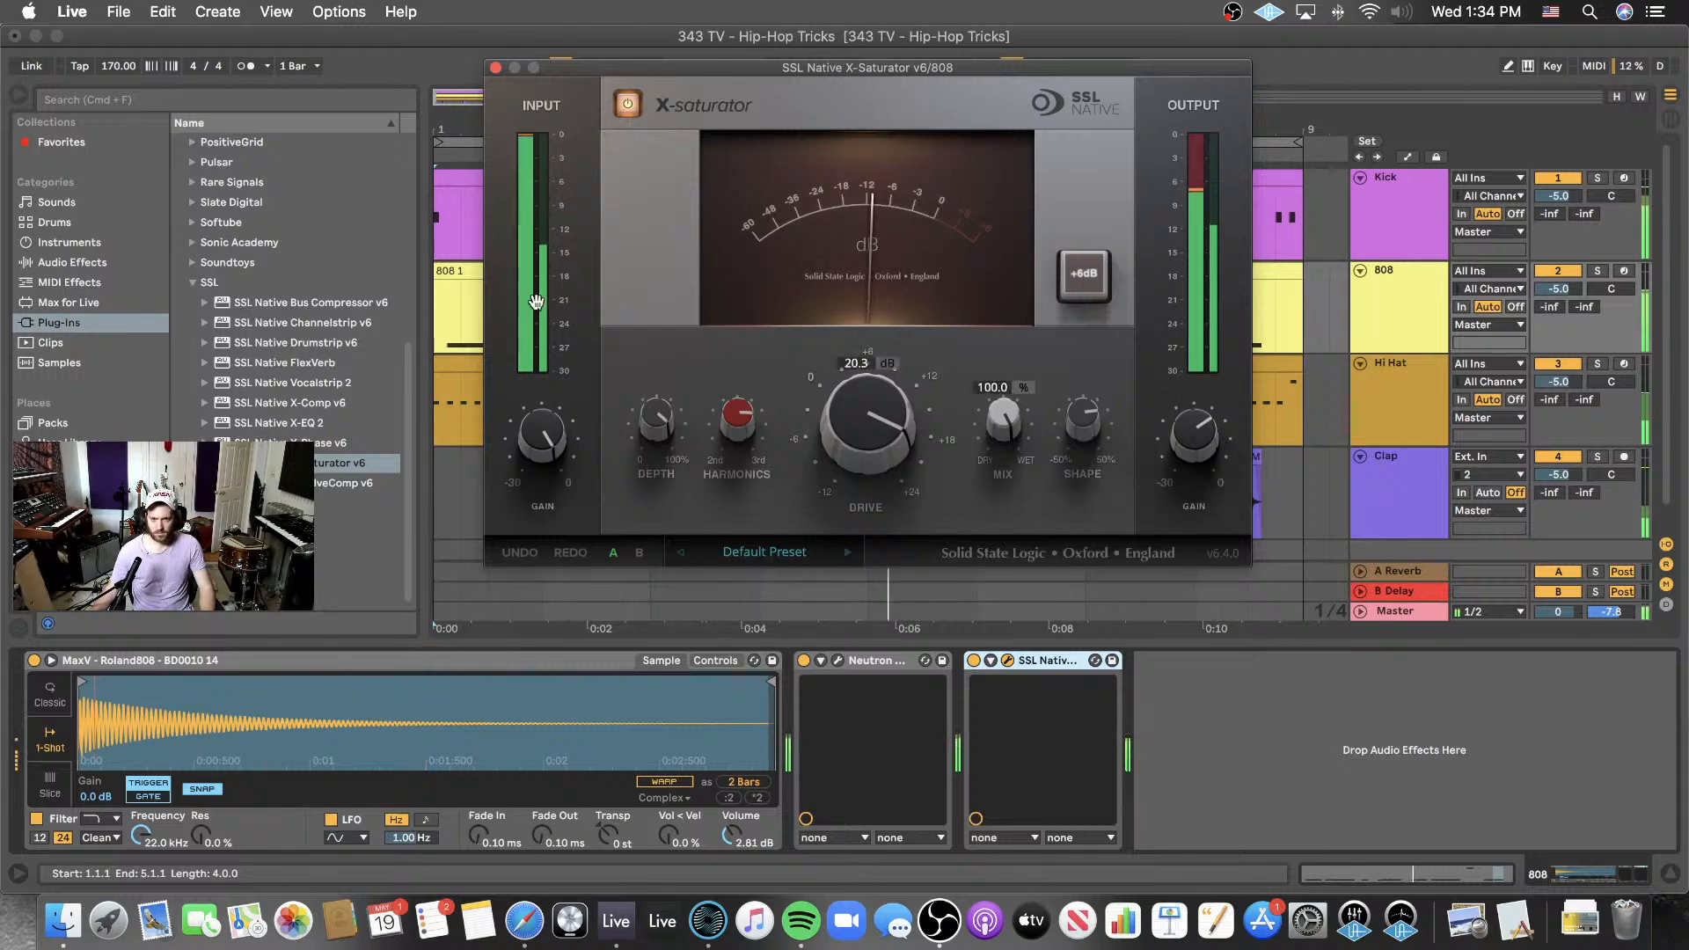
- Compare the 808 with the X-Saturator bypassed and active, and lower its output gain to -10.1 dB
left_click(627, 104)
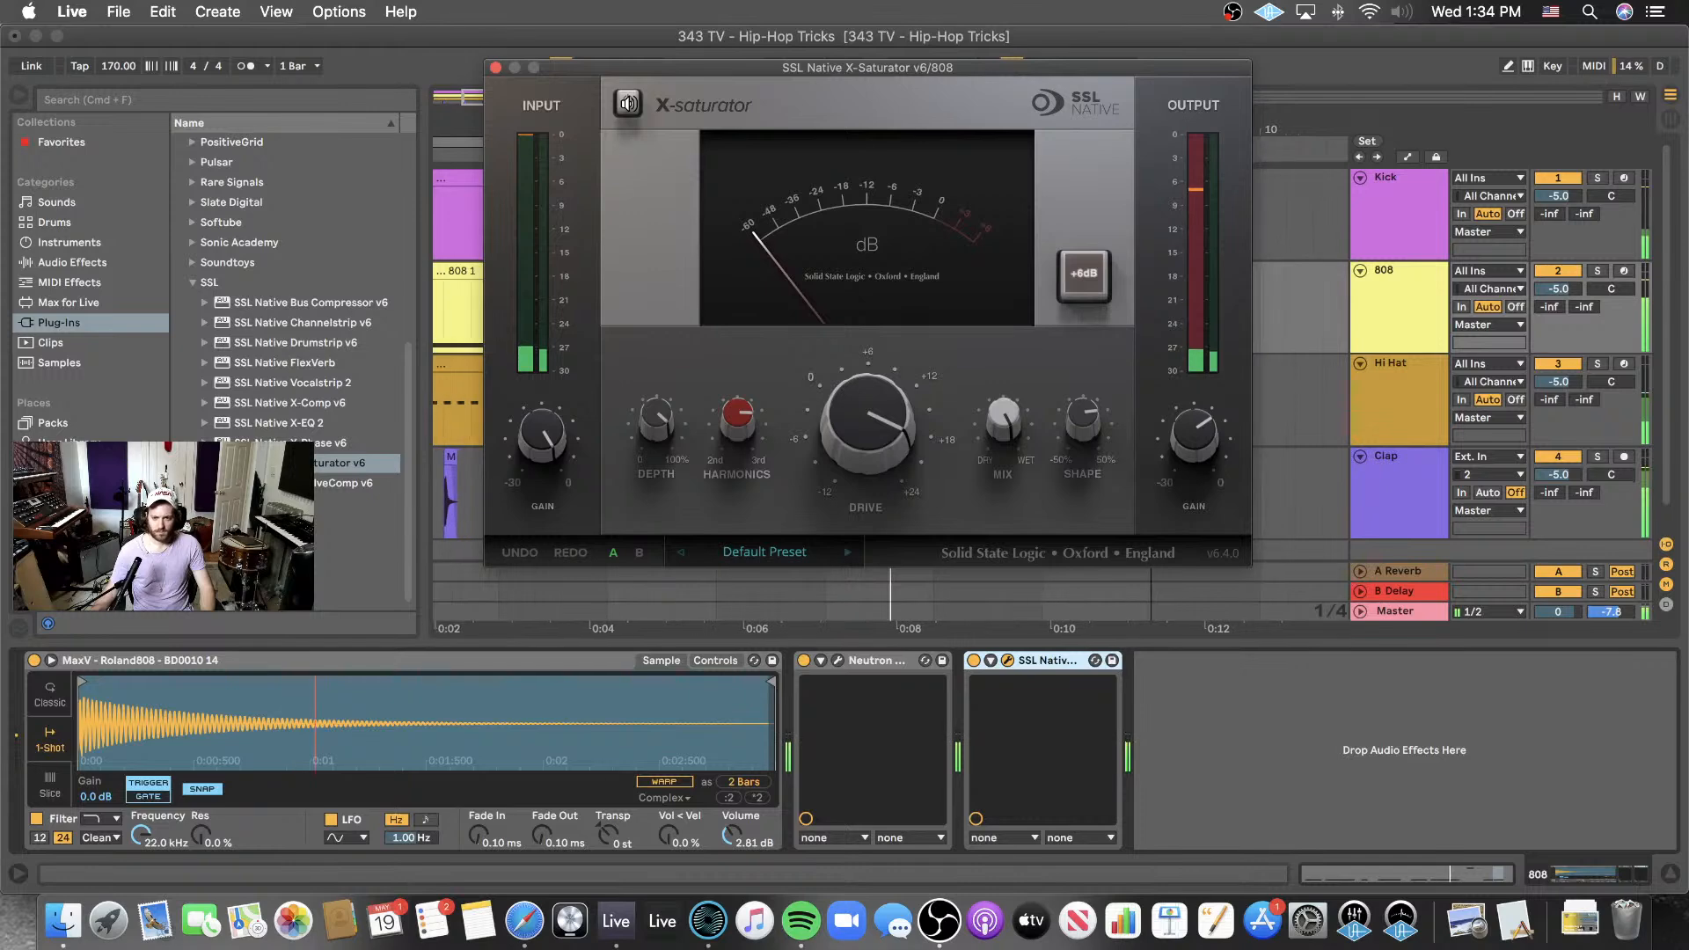
left_click(627, 104)
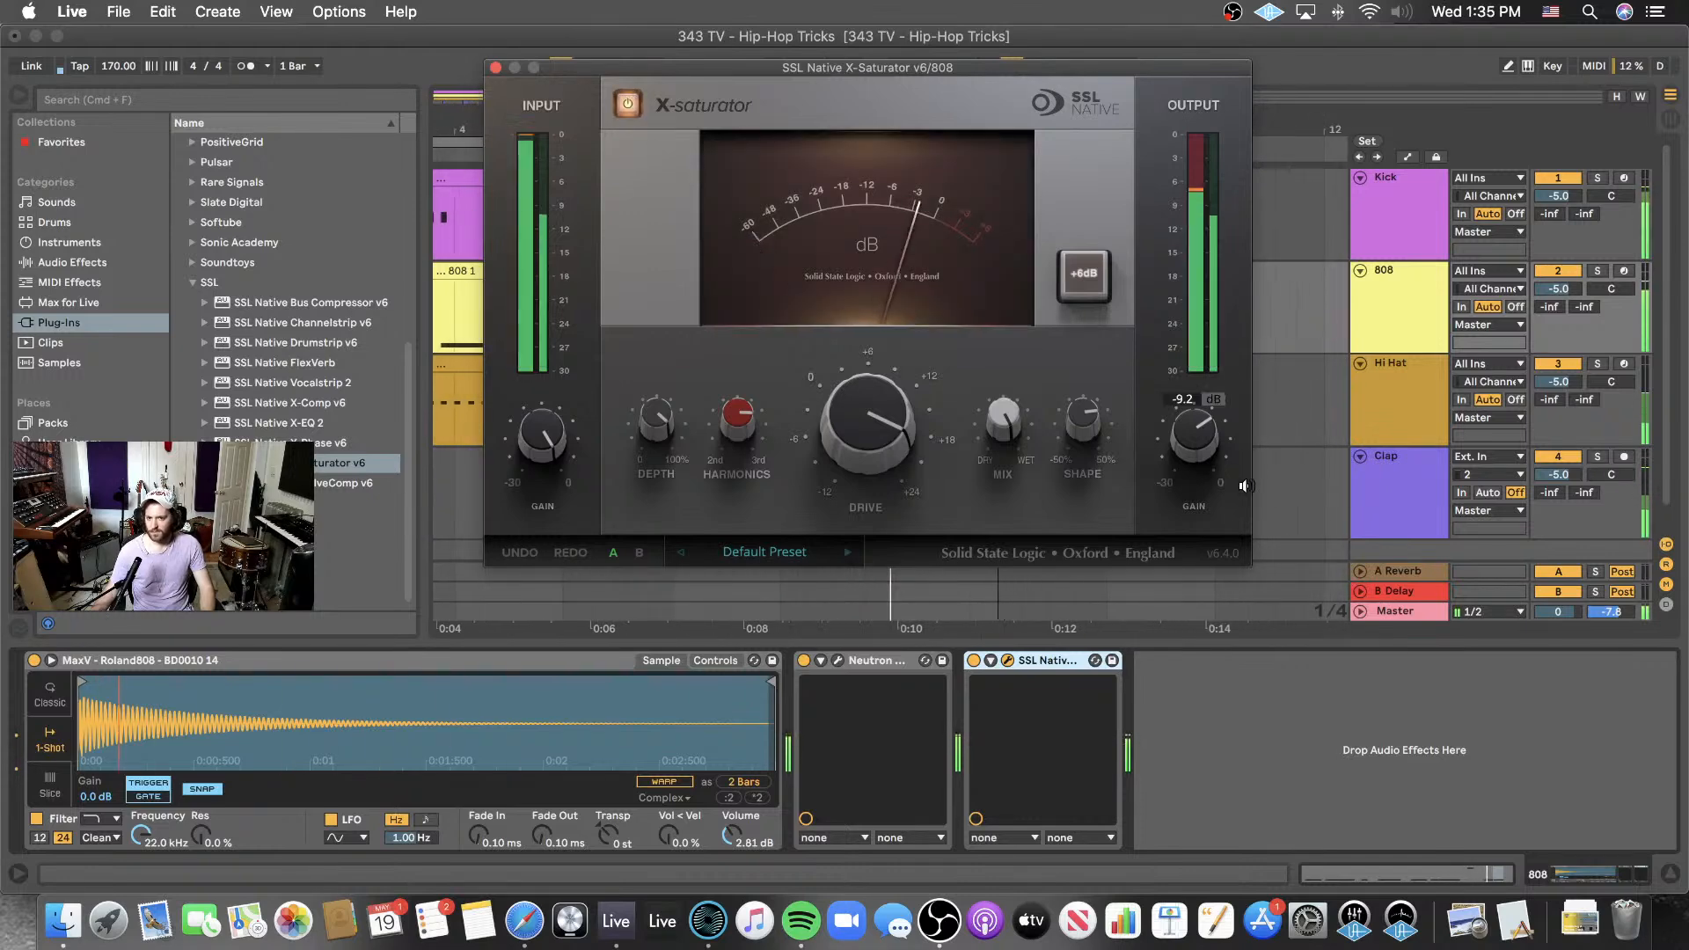
mouse_move(1193, 449)
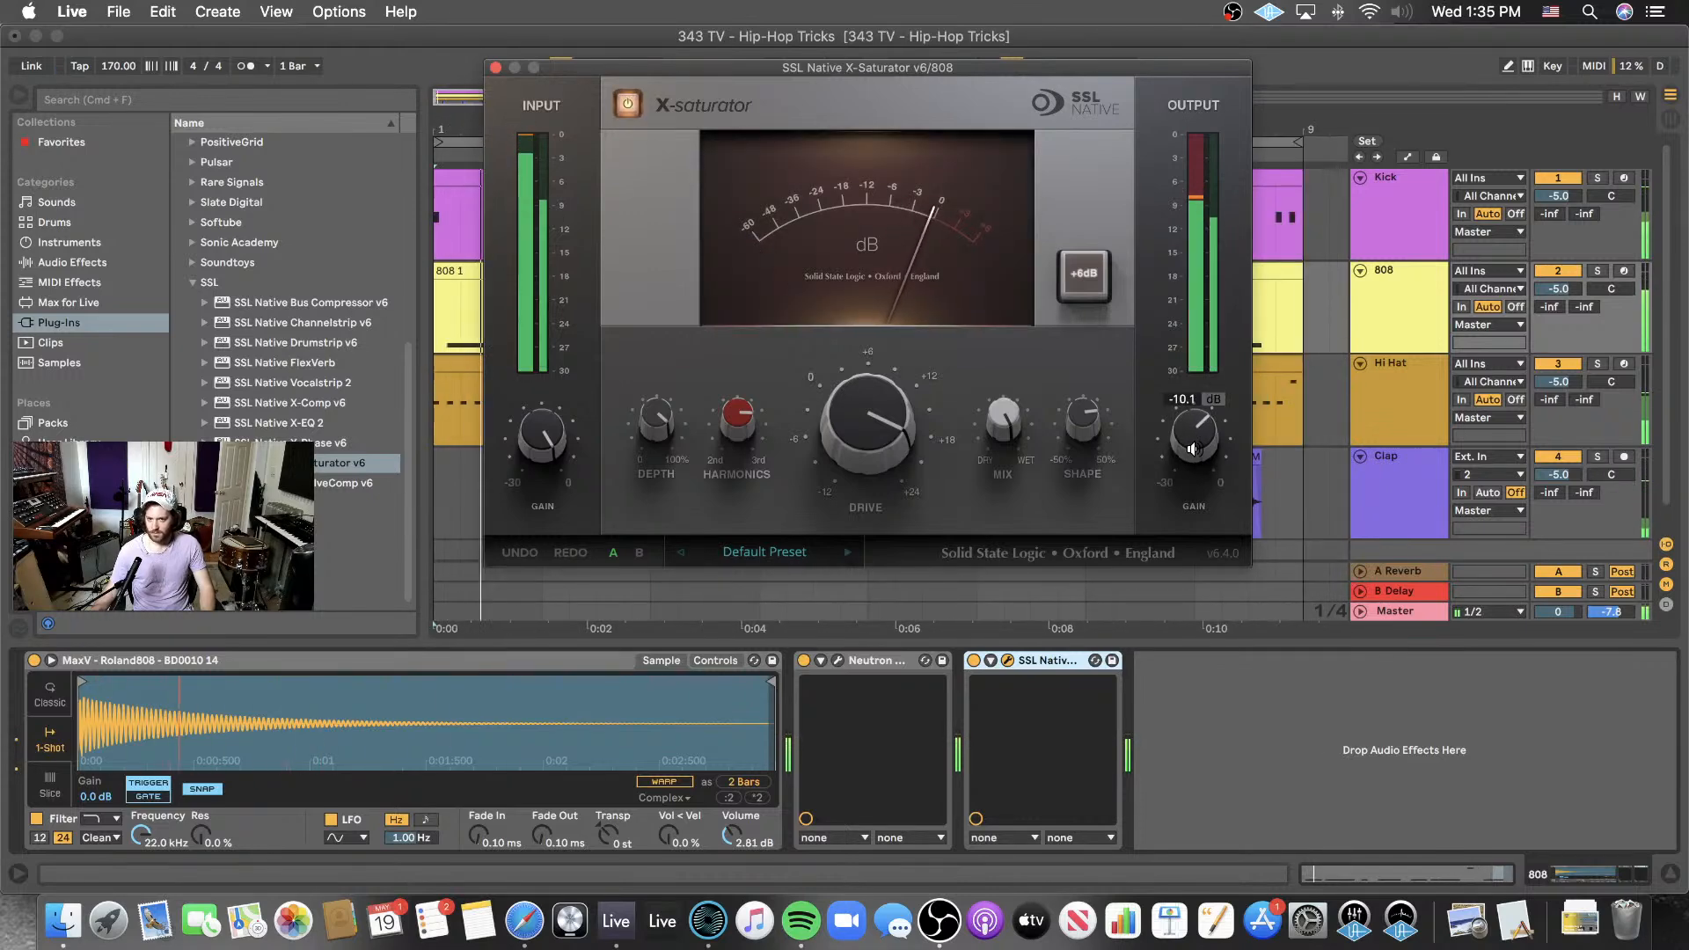
- Fine-tune the X-Saturator's output gain on the 808 to -10.8 dB
scroll(1192, 453, "down", 2)
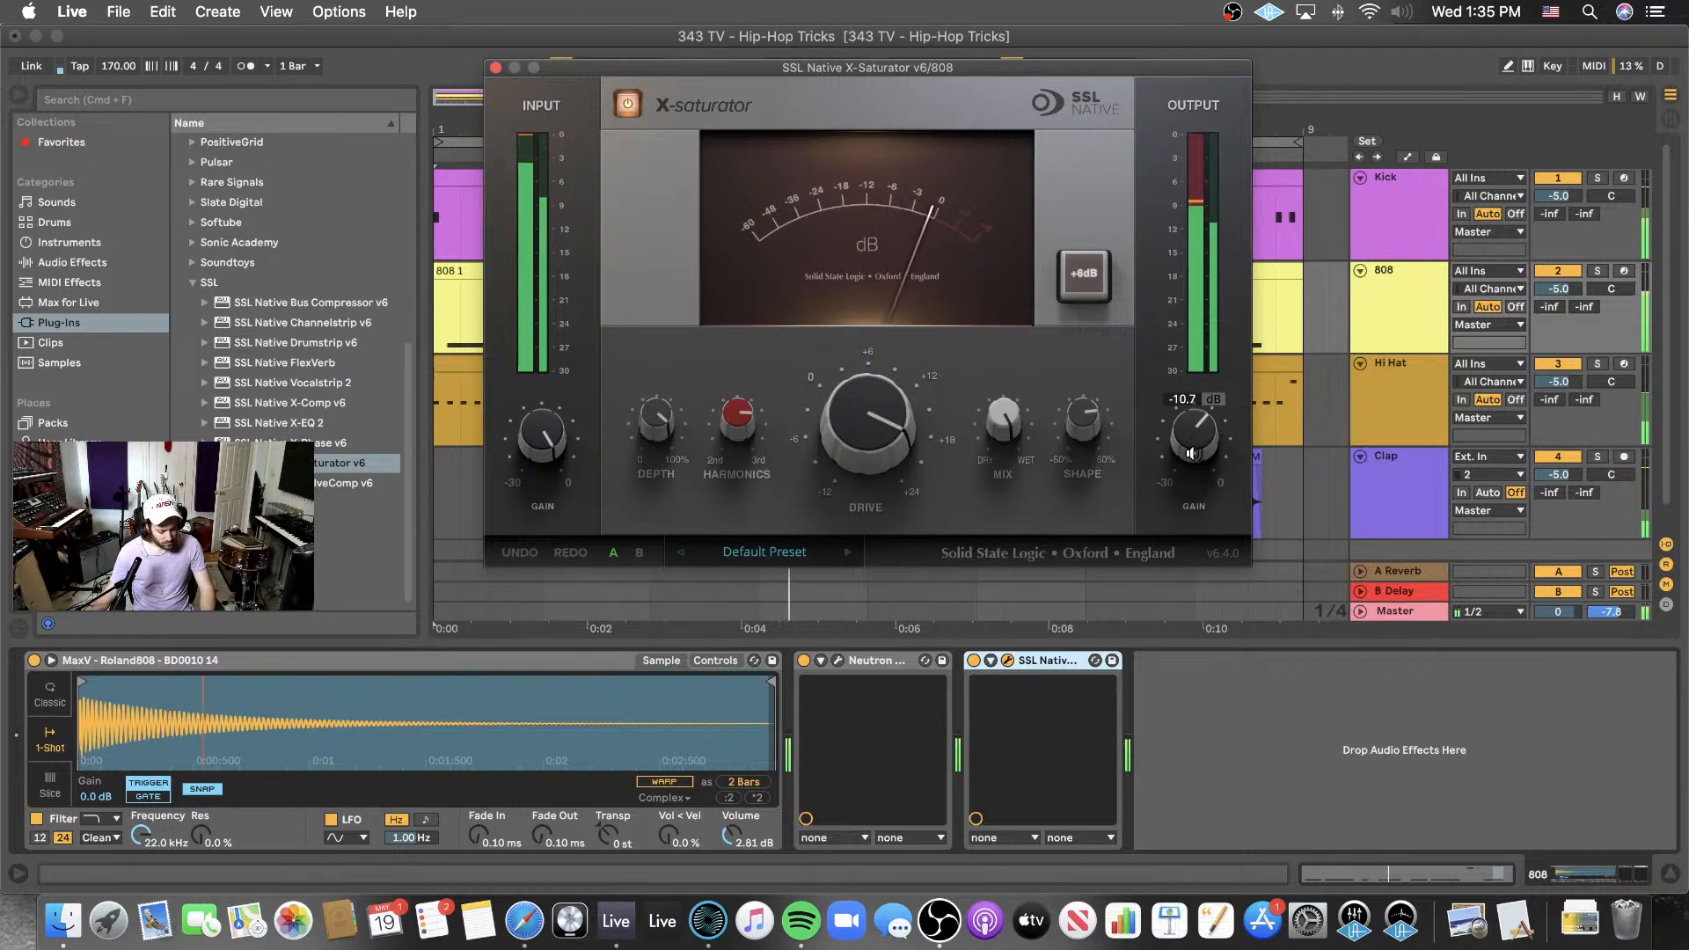
scroll(1193, 453, "down", 1)
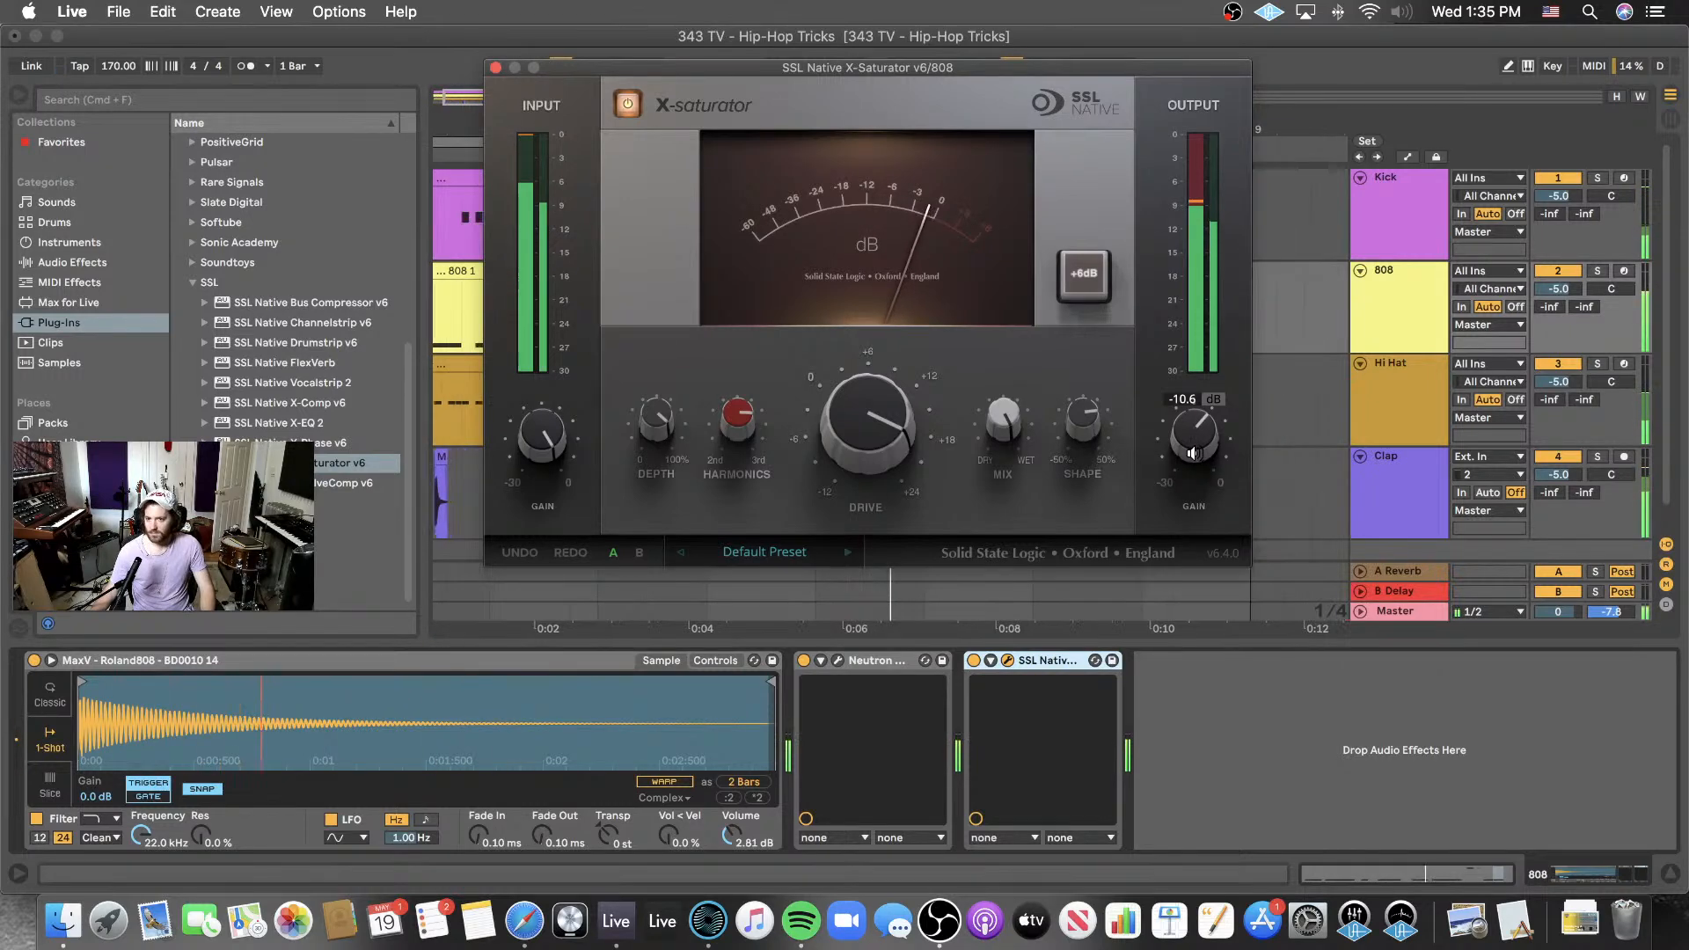
scroll(1193, 453, "down", 2)
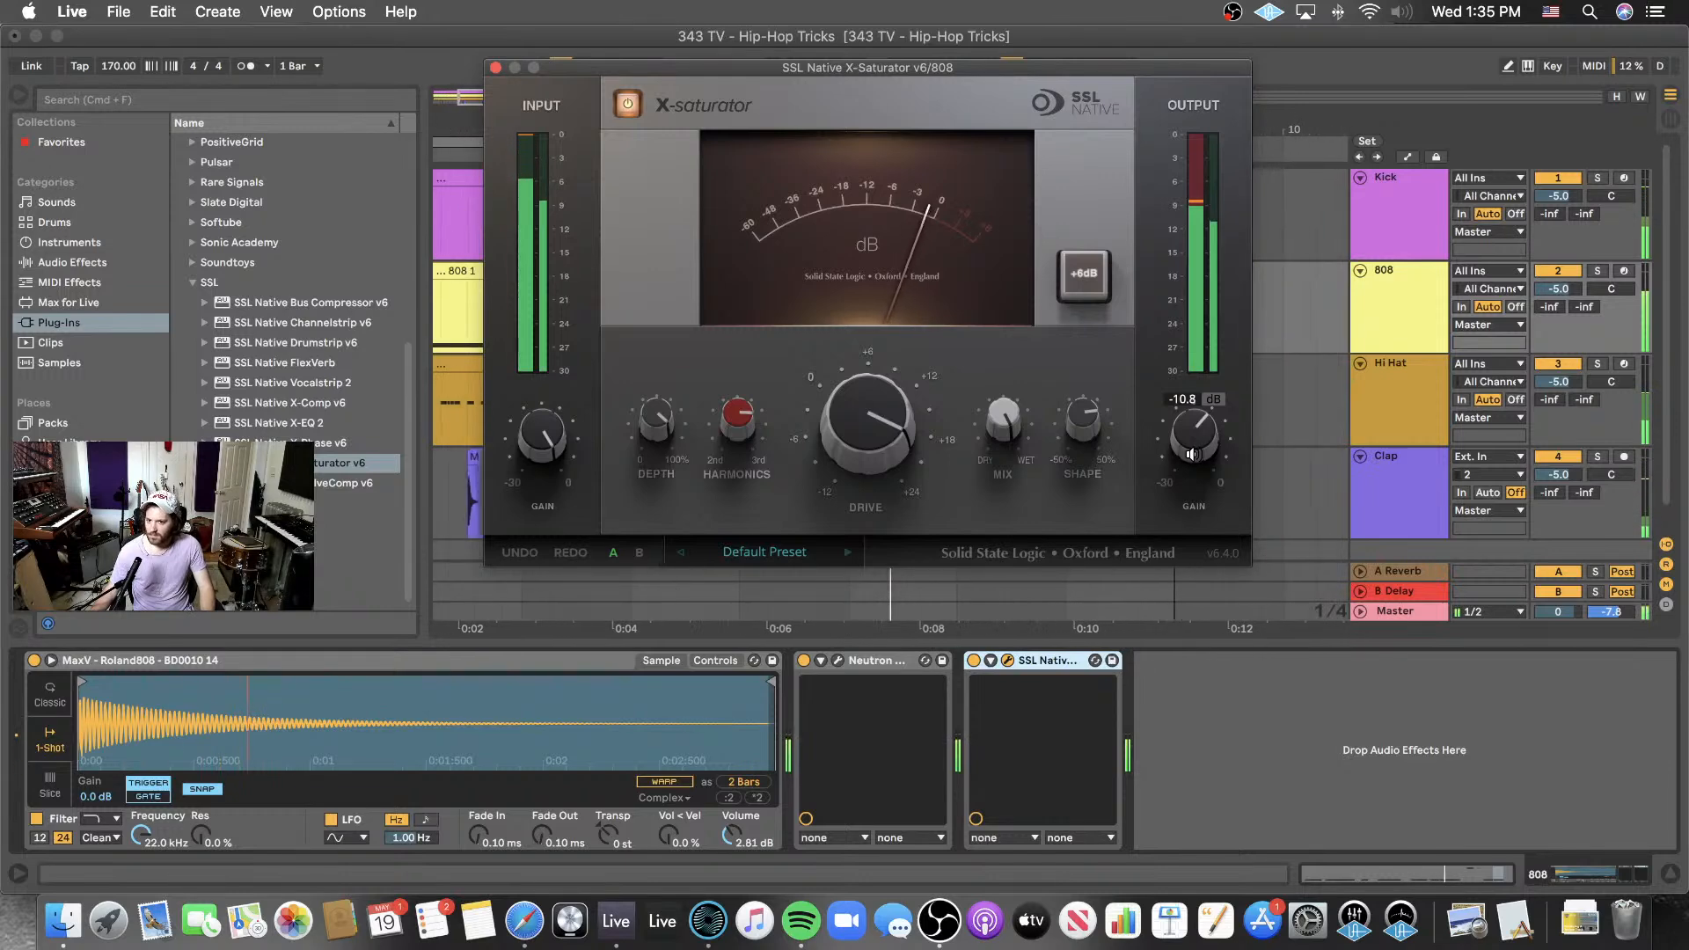
- Load the Soundtoys Decapitator plug-in after the X-Saturator in the 808's device chain
left_click(191, 283)
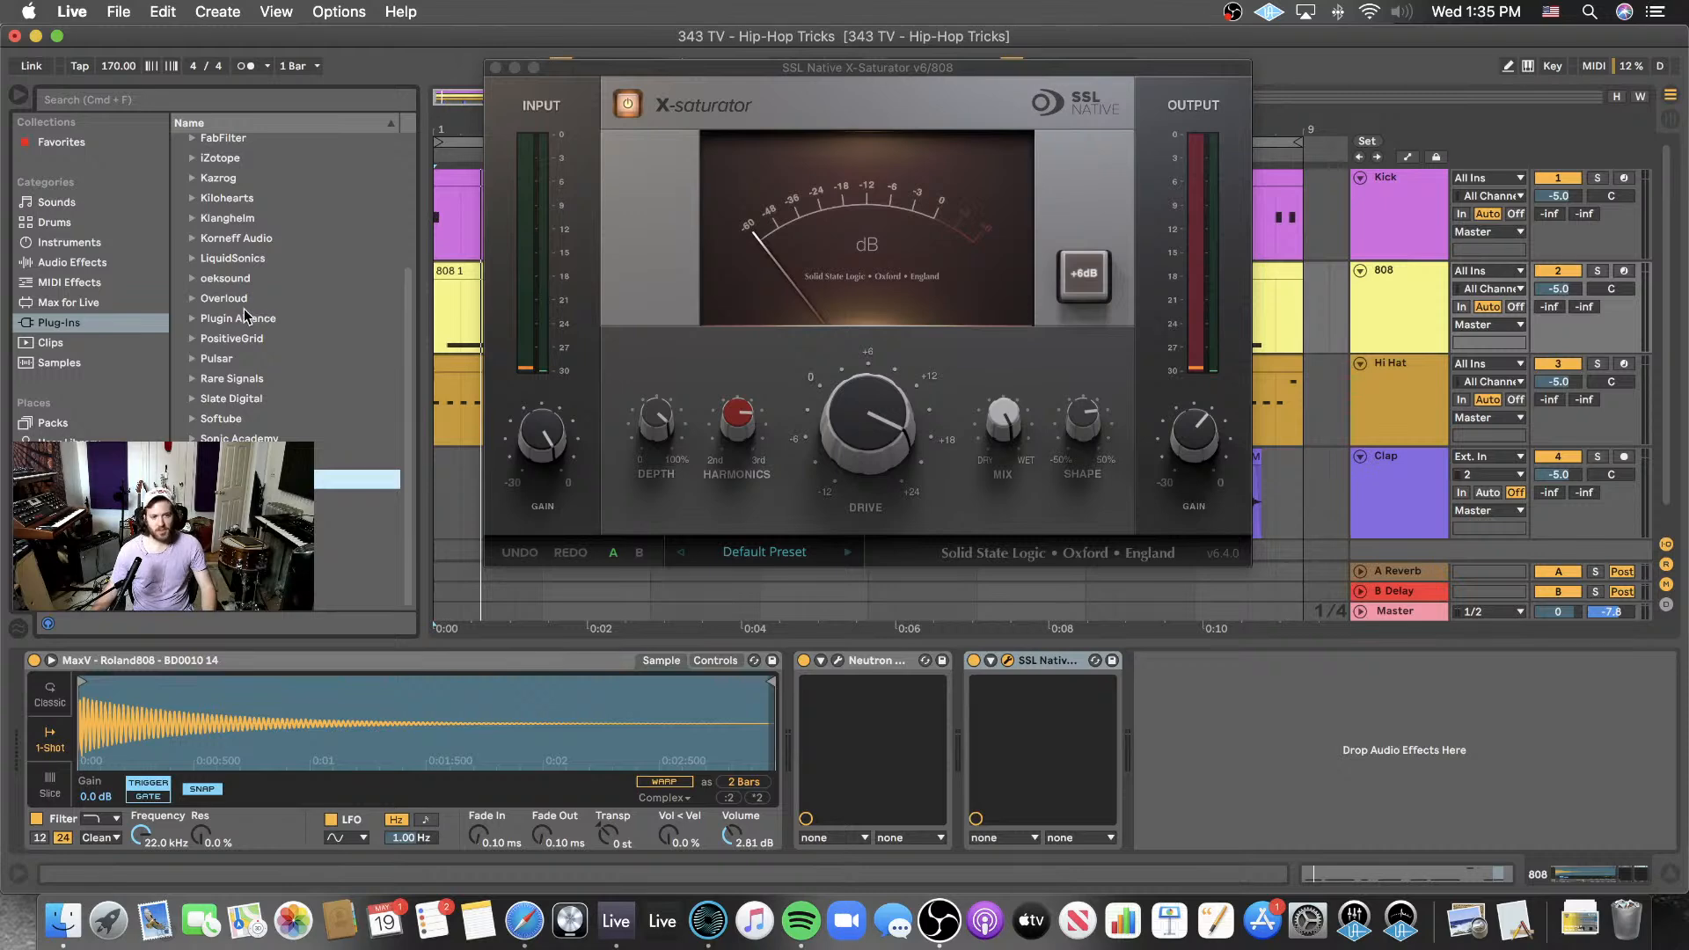
scroll(244, 317, "up", 3)
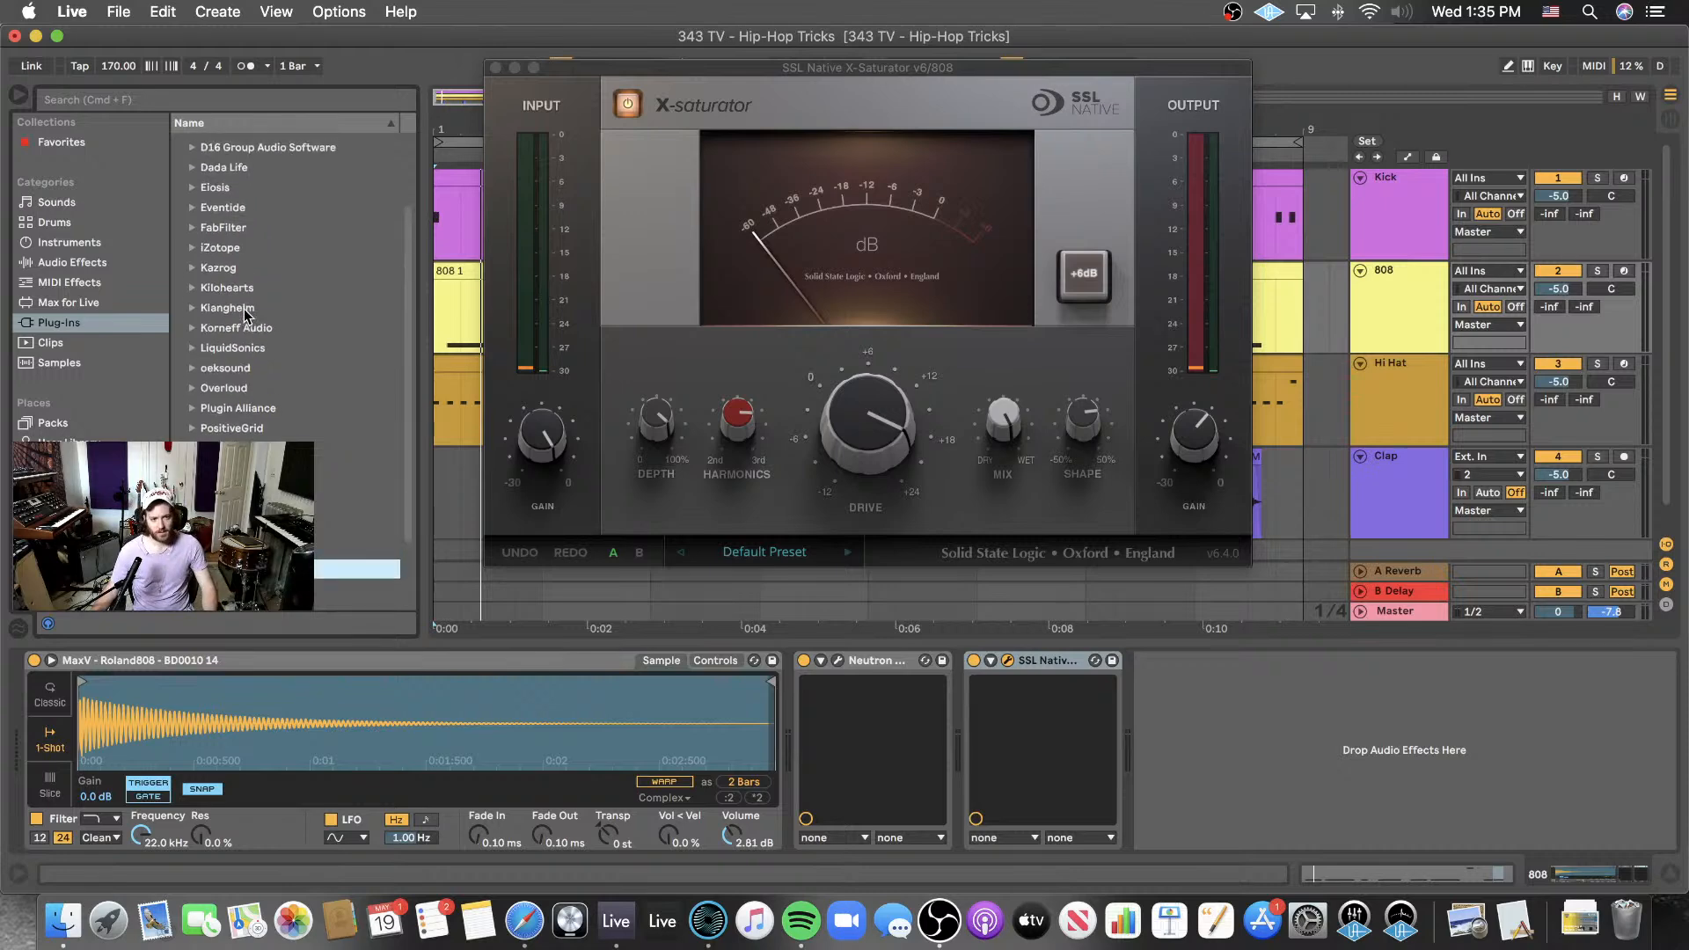
scroll(244, 316, "down", 3)
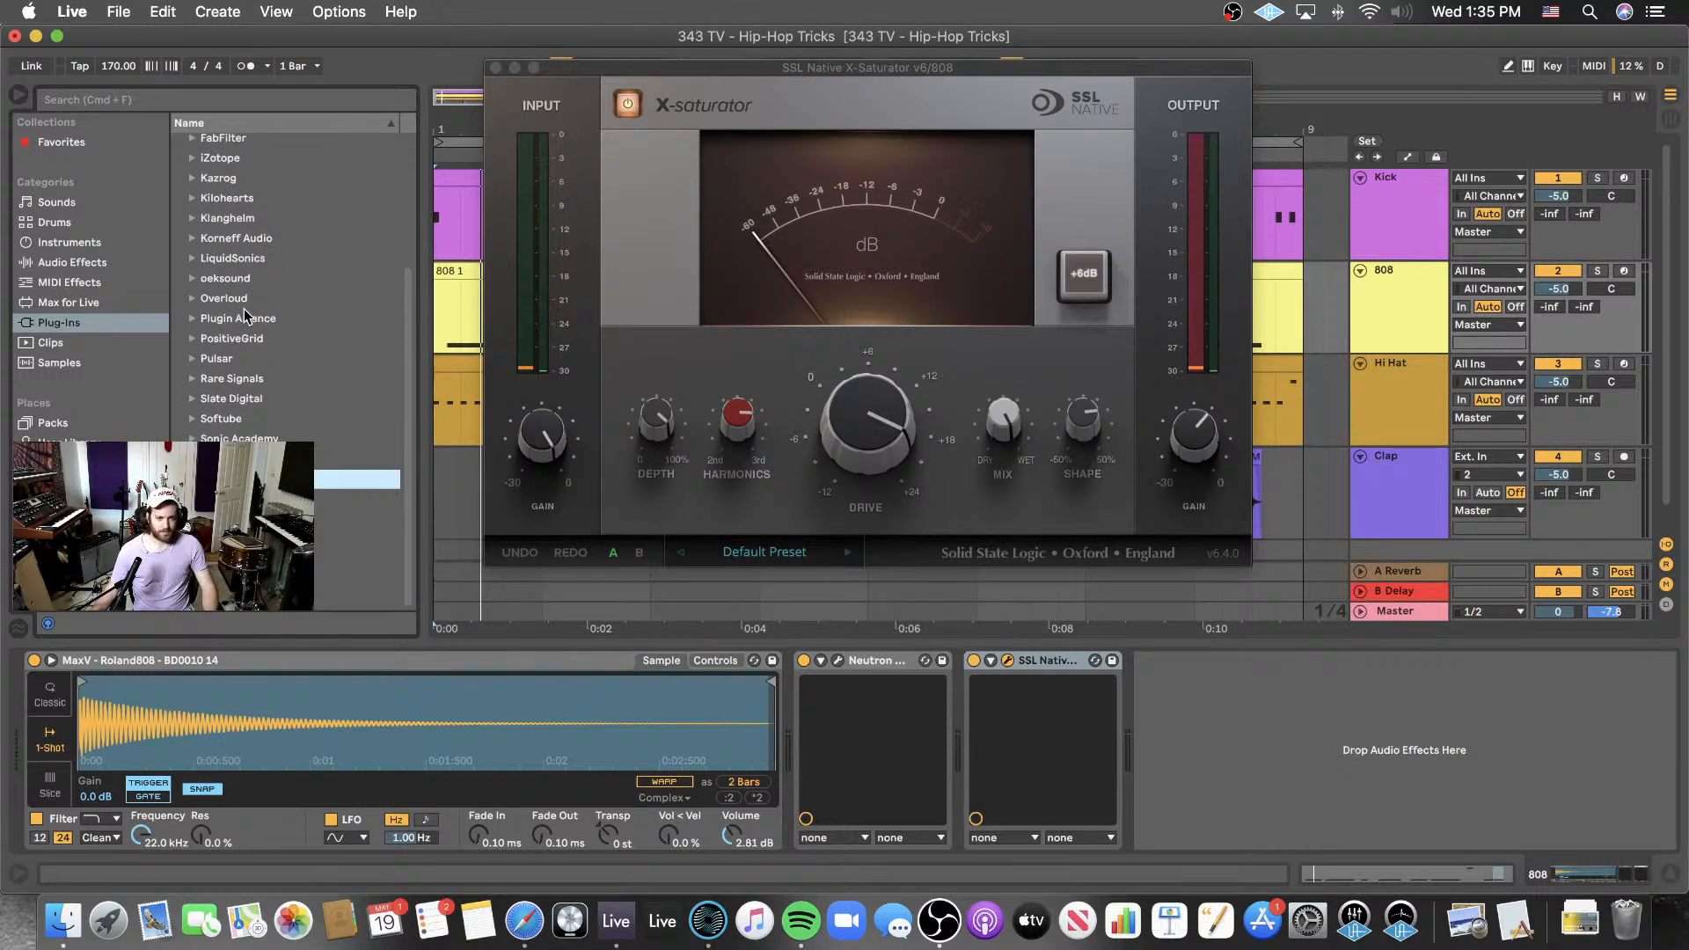
scroll(245, 308, "up", 5)
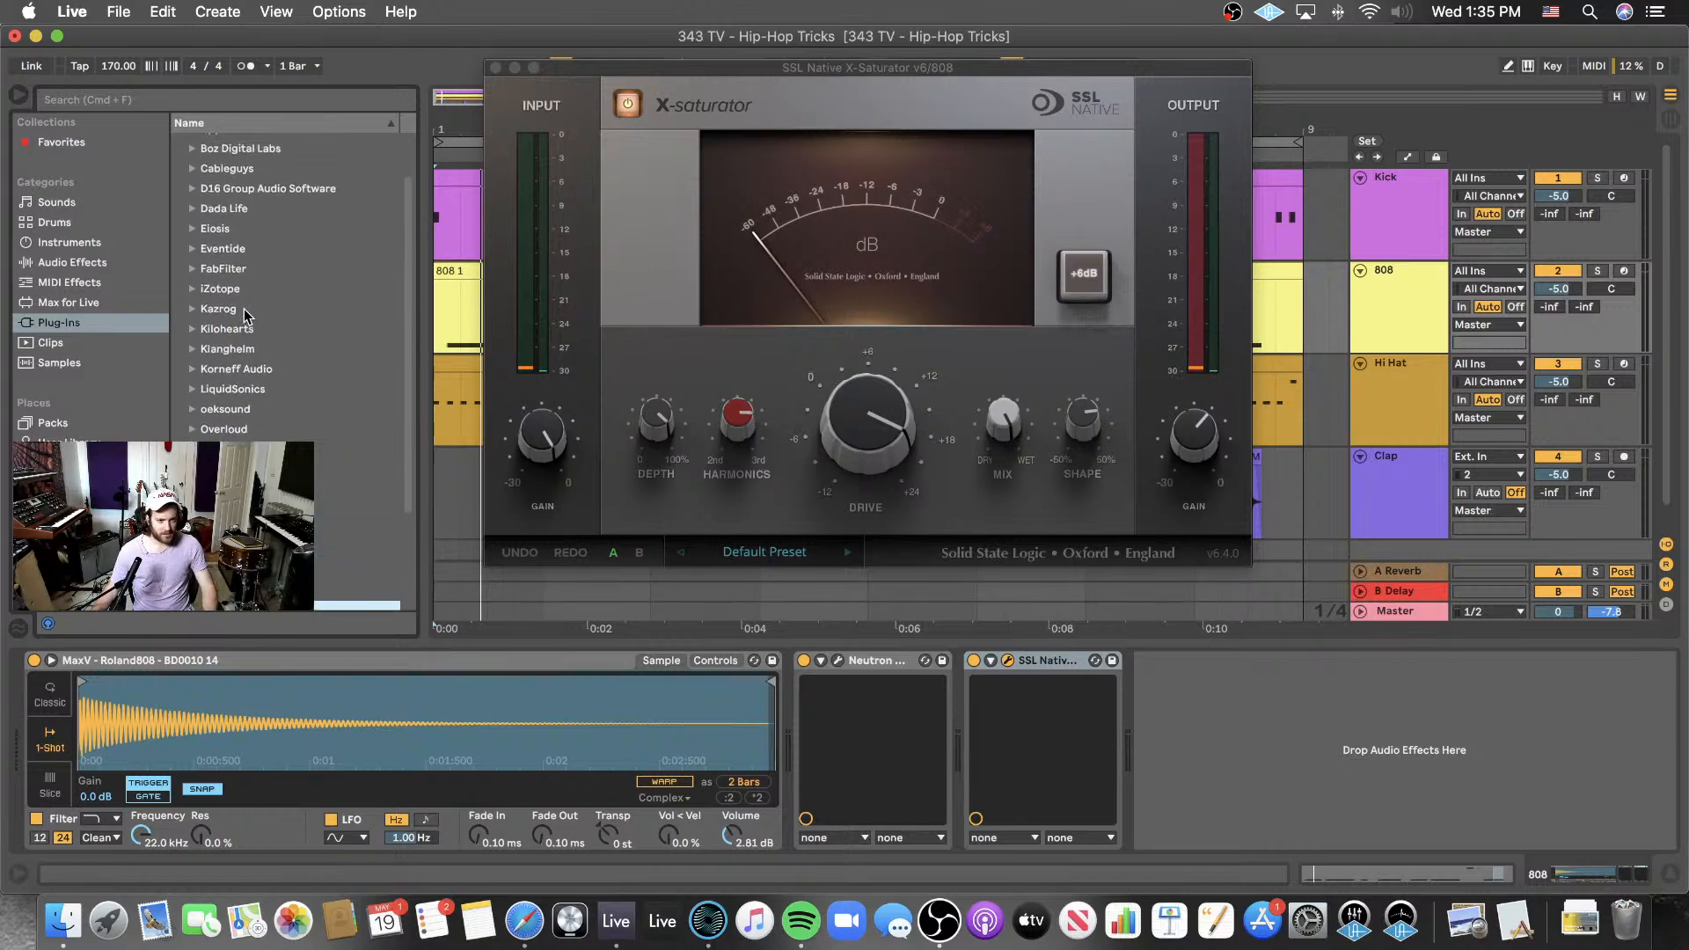
scroll(239, 311, "down", 5)
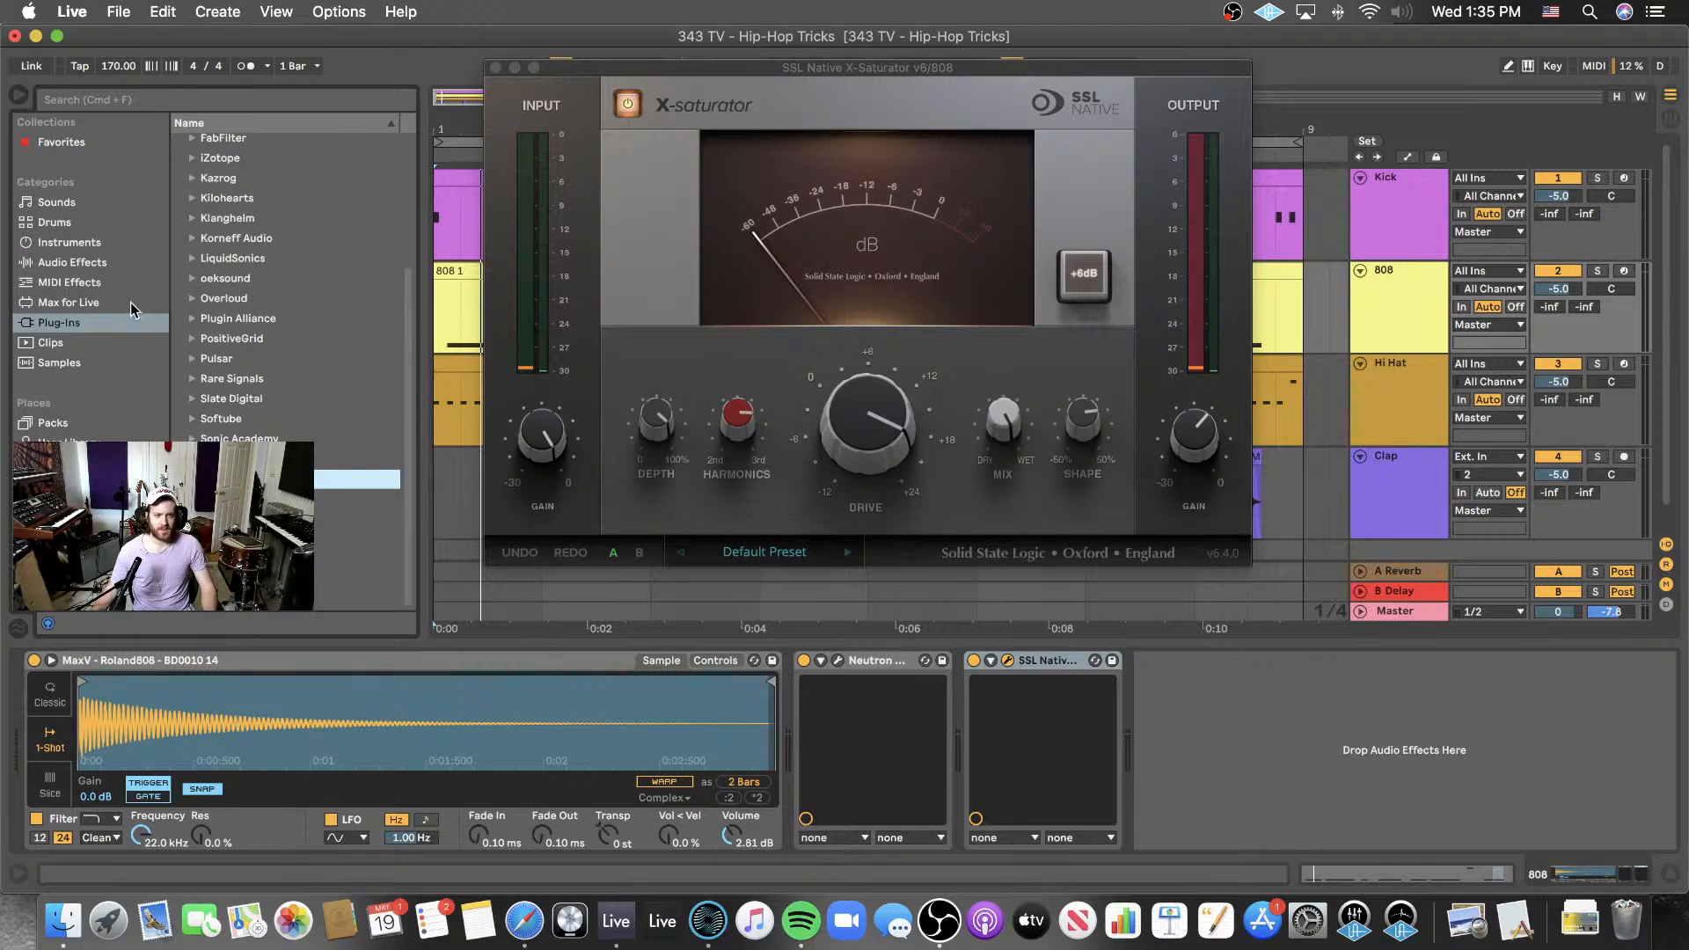
scroll(273, 345, "down", 4)
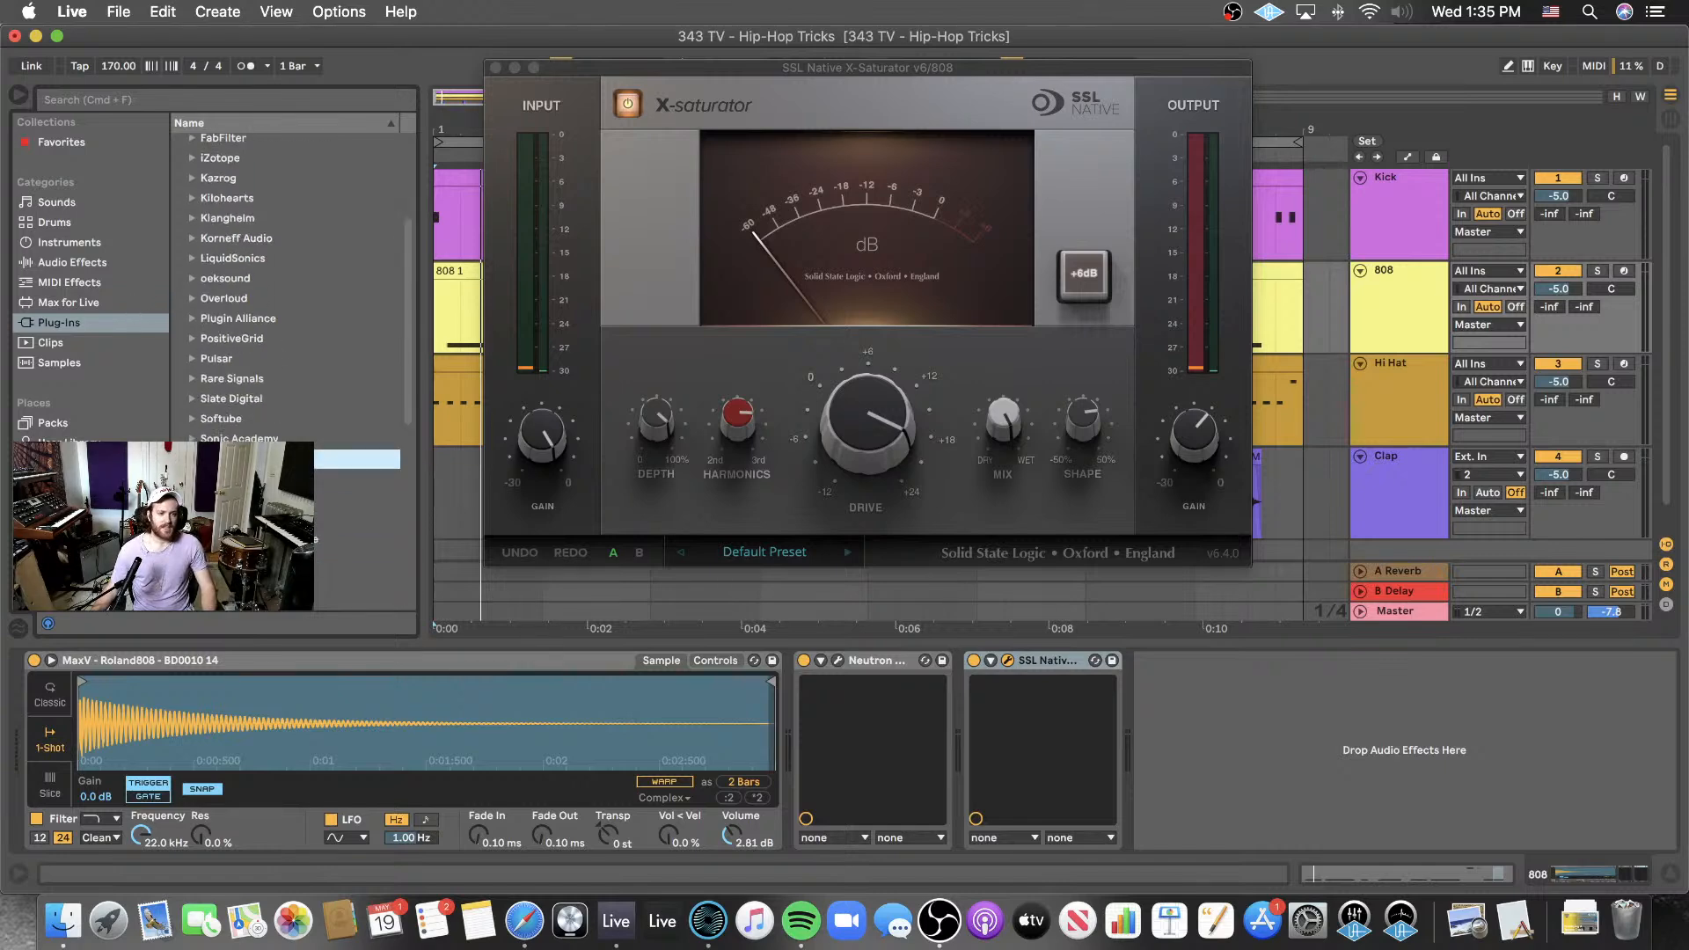
key("Up")
scroll(285, 291, "down", 2)
left_click_drag(285, 302, 1243, 704)
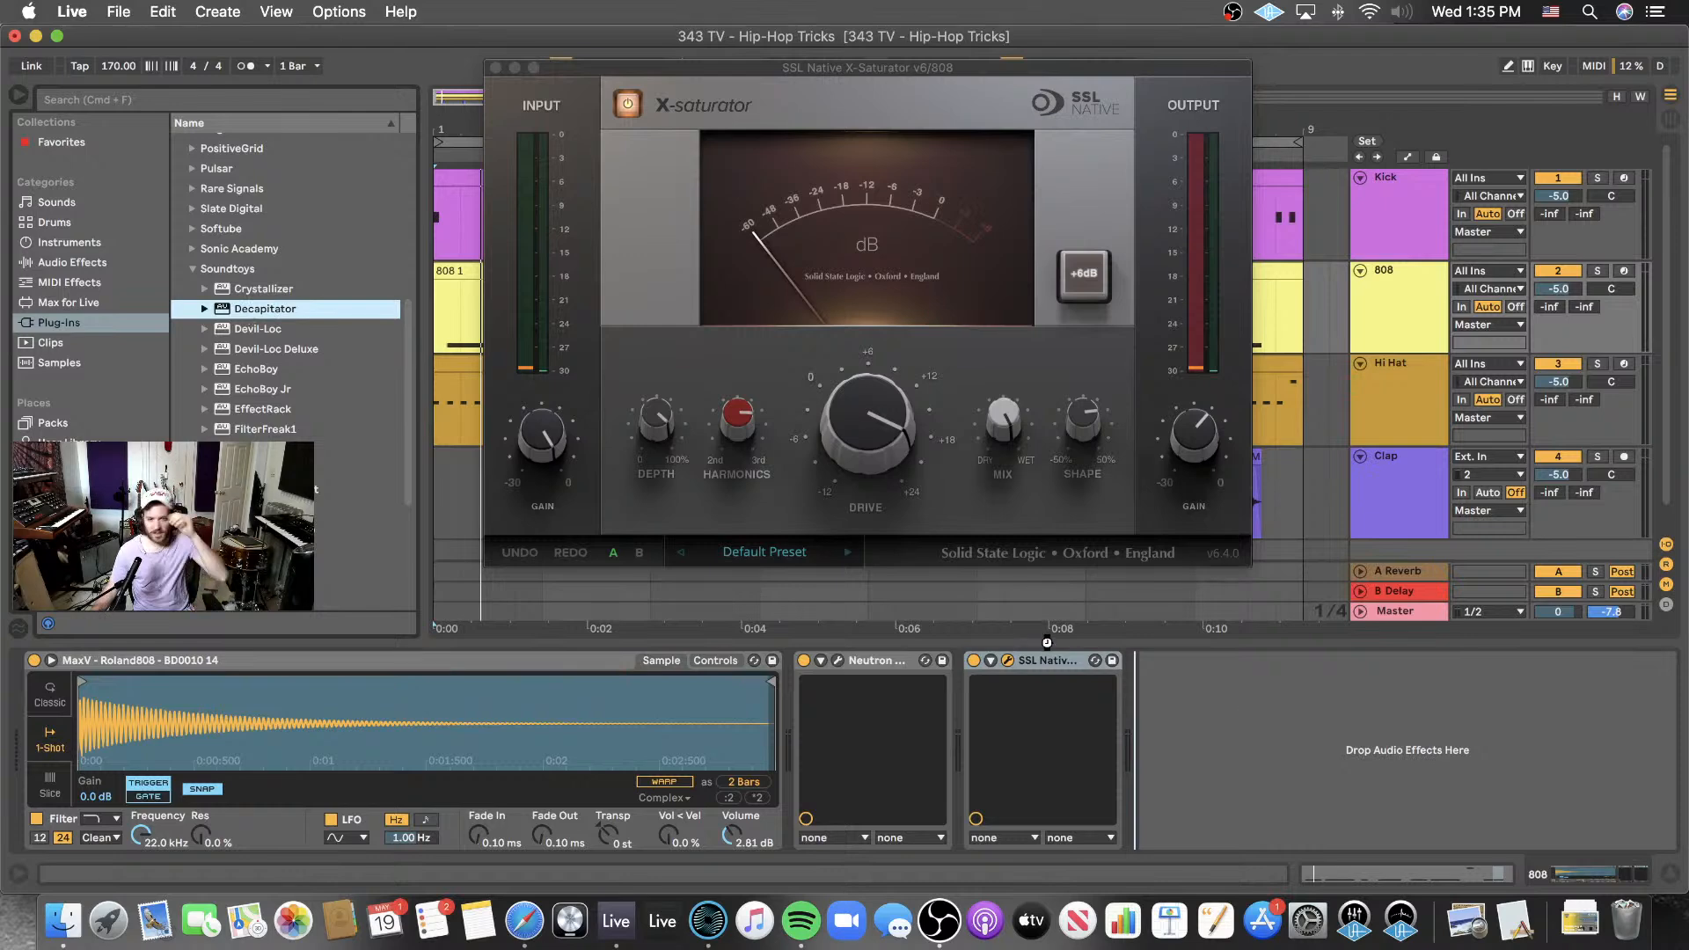
left_click_drag(1047, 642, 1047, 642)
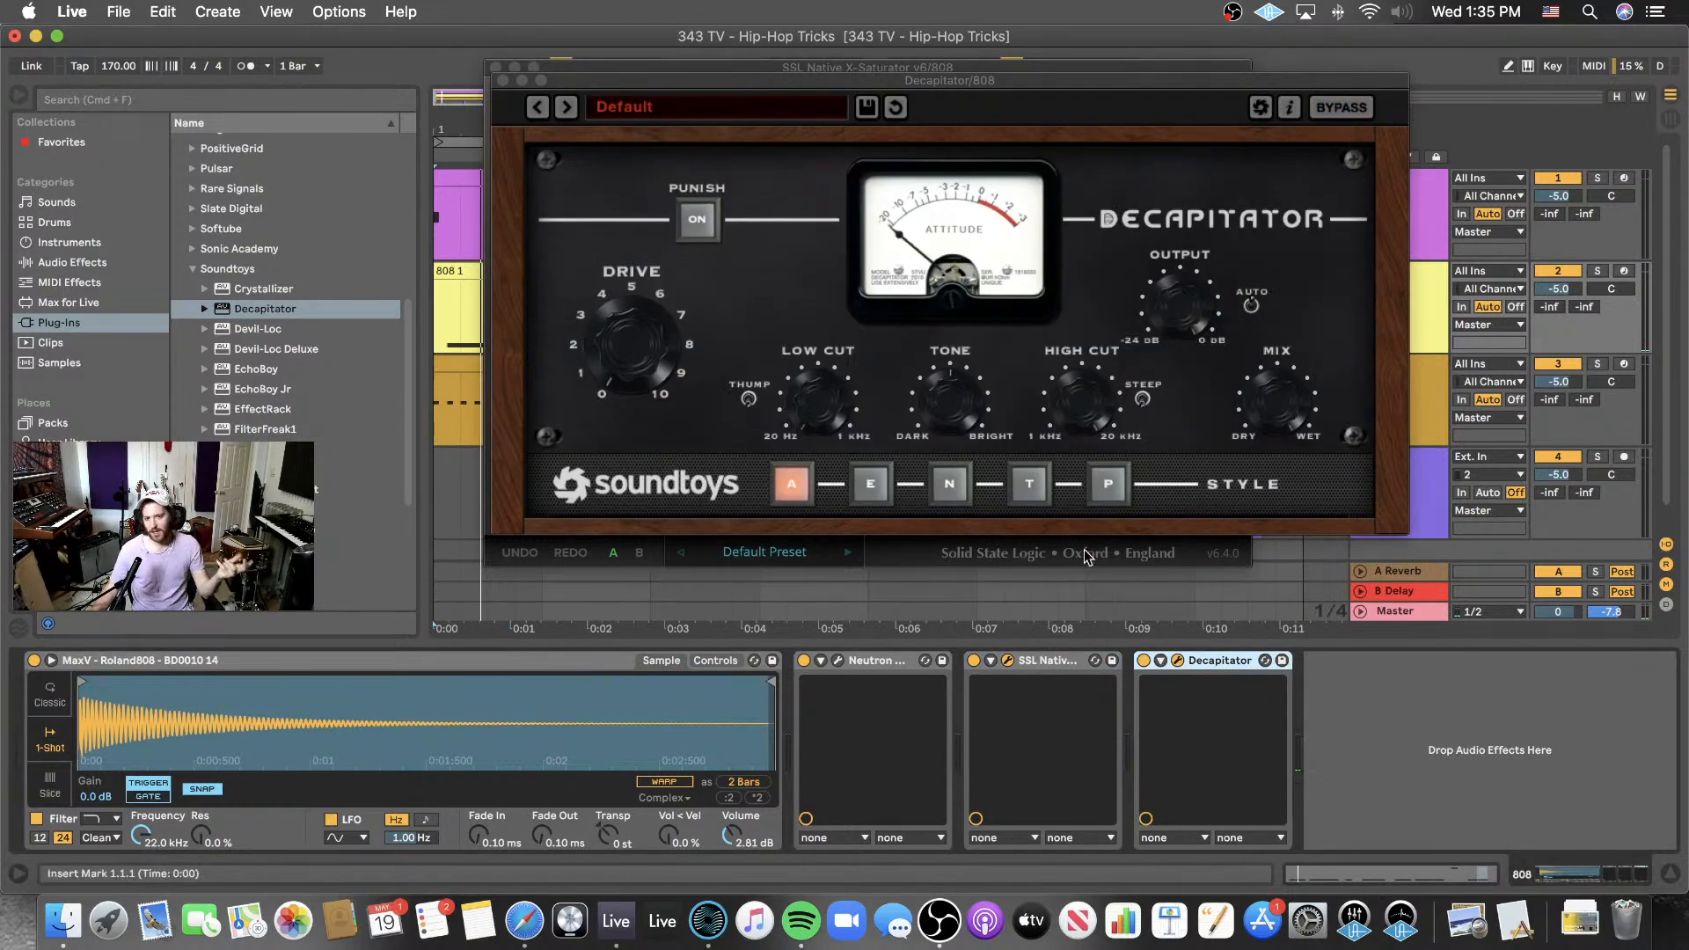
- Play the beat, switch Decapitator to the T style, and set its drive to about 2
key("space")
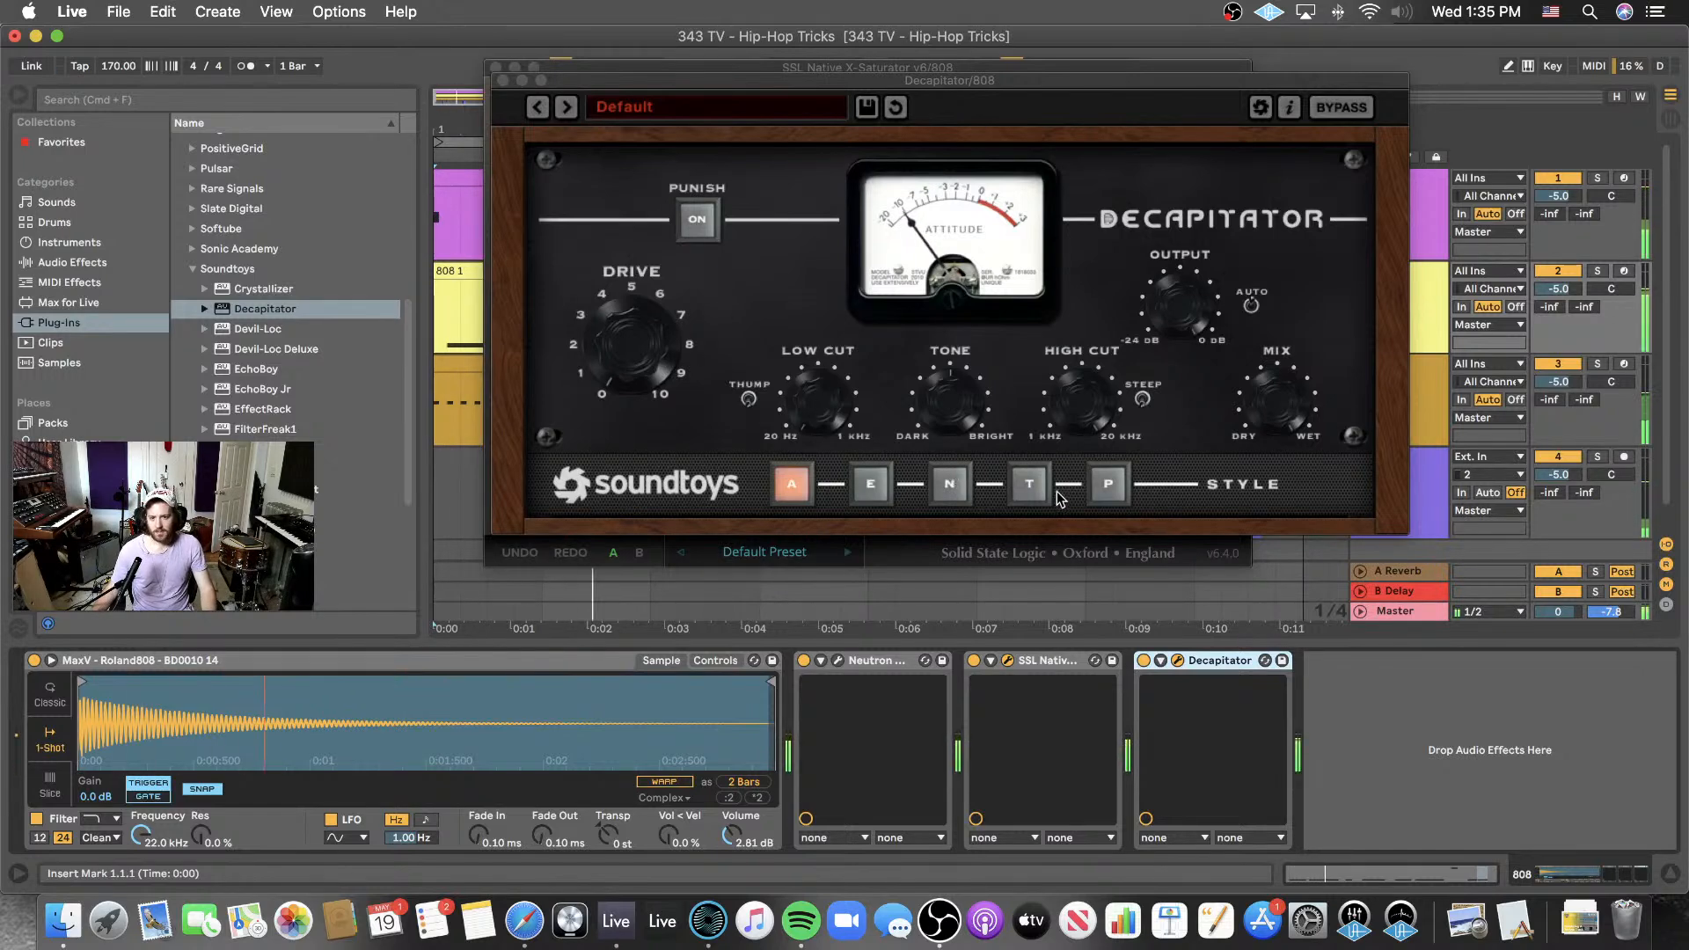
left_click(1030, 486)
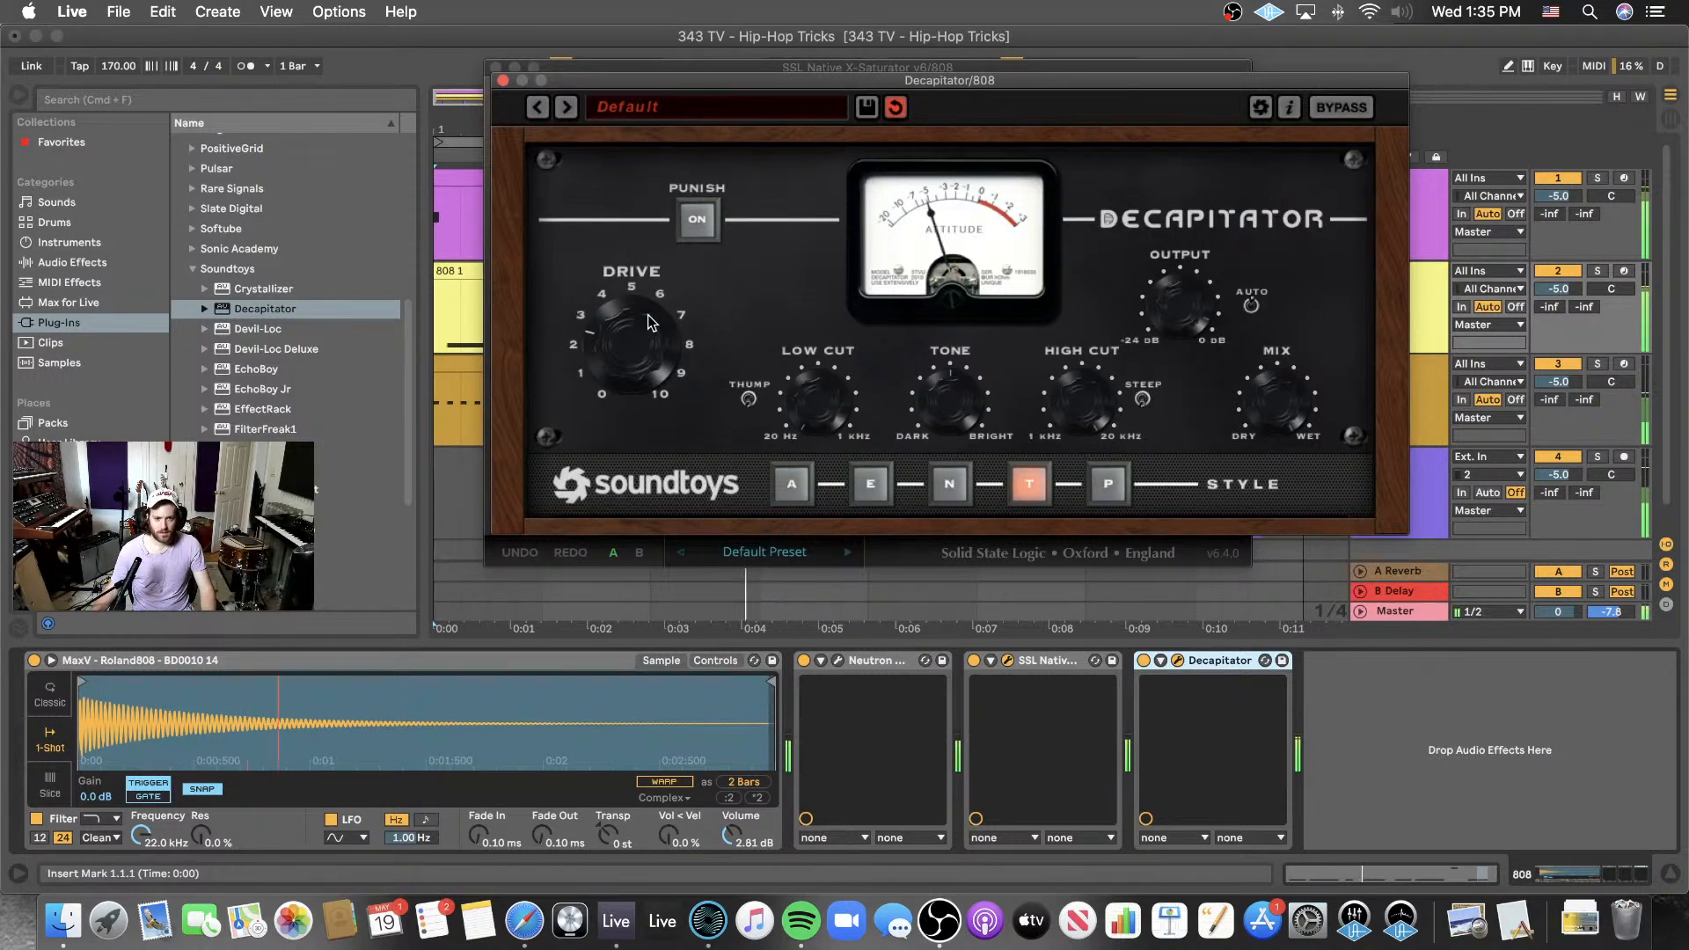
left_click_drag(639, 343, 621, 341)
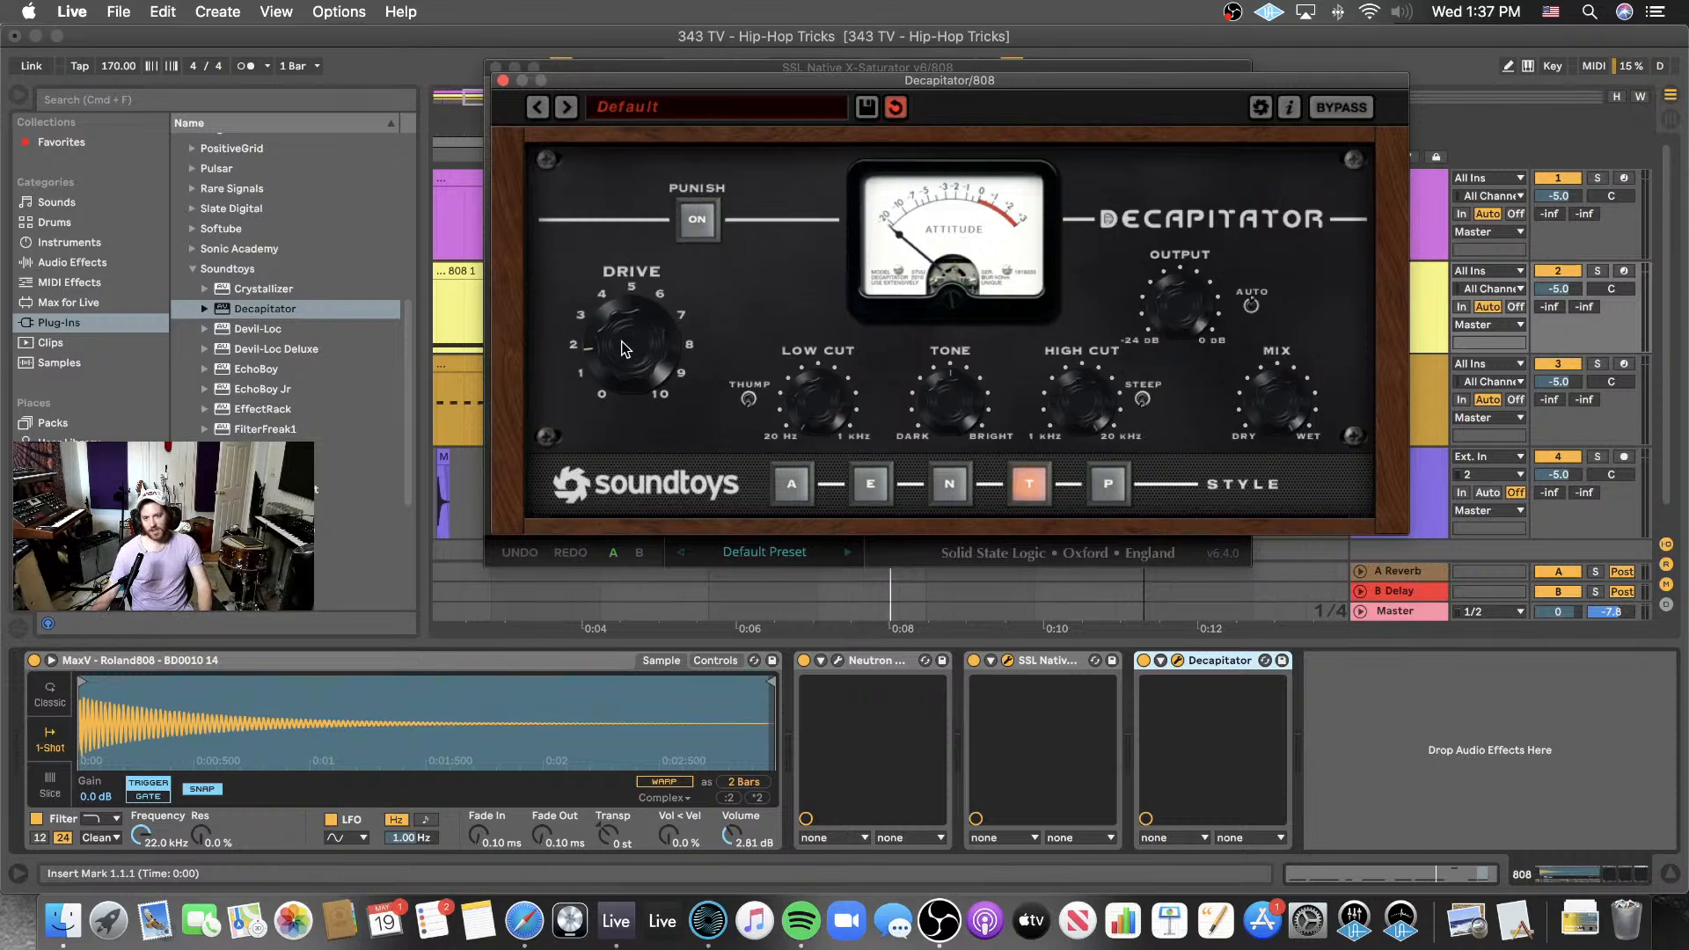
- Try higher Decapitator drive amounts, up to about 7, during playback and bring the drive back to about 2
key("space")
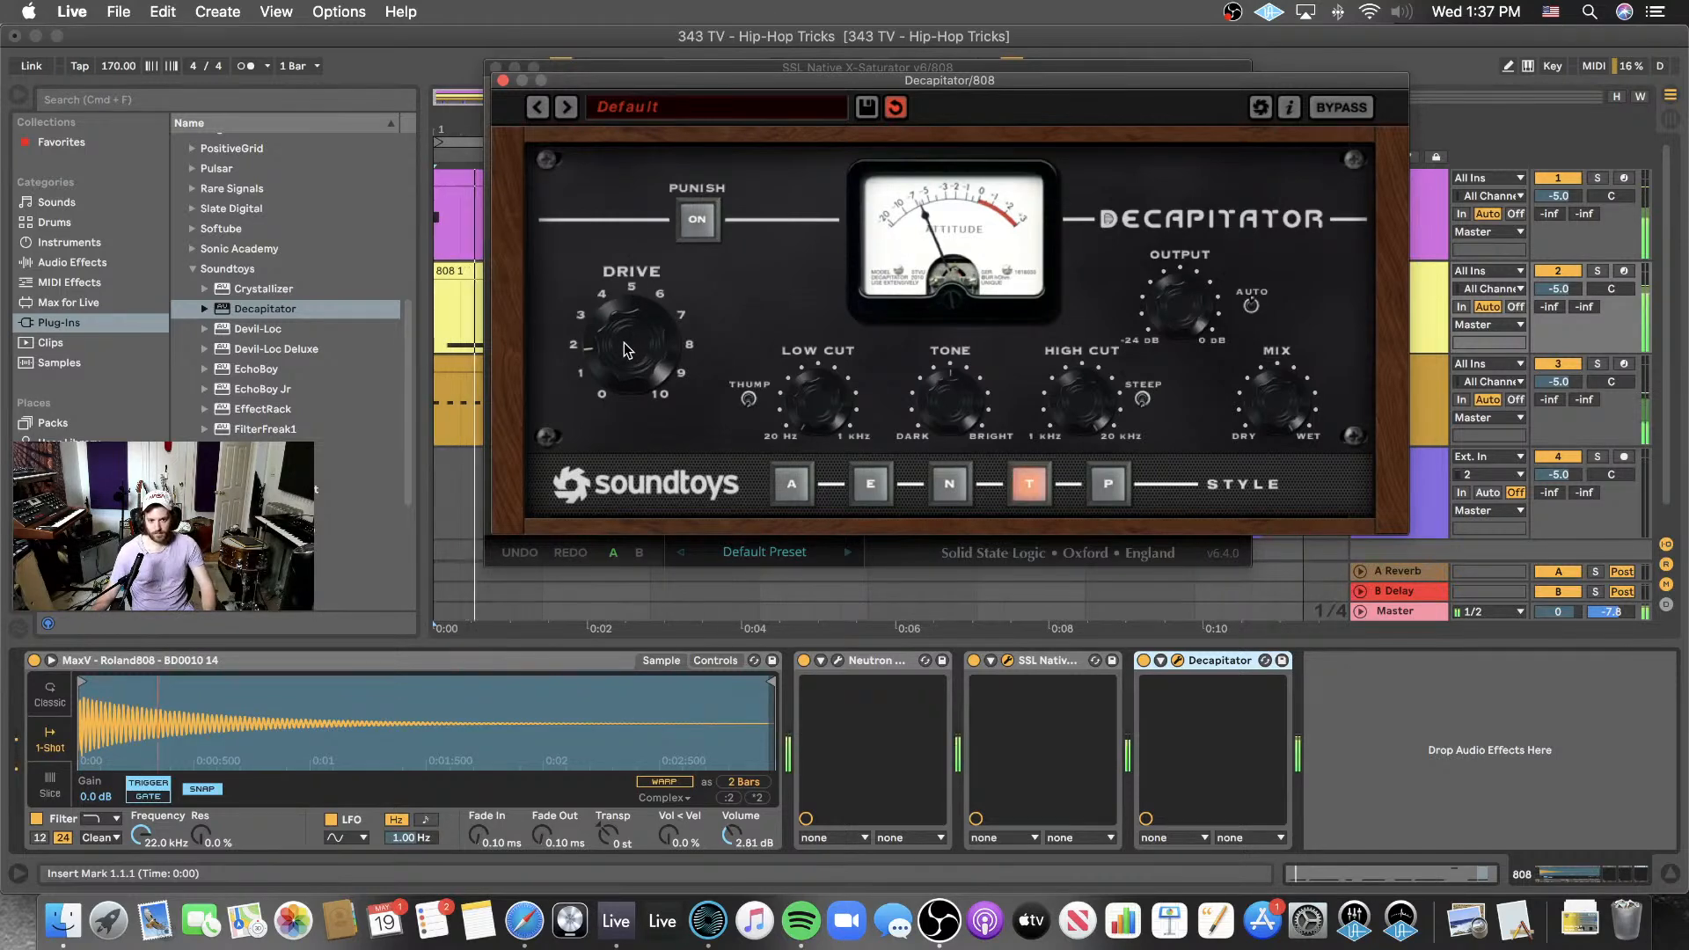
left_click_drag(627, 345, 634, 297)
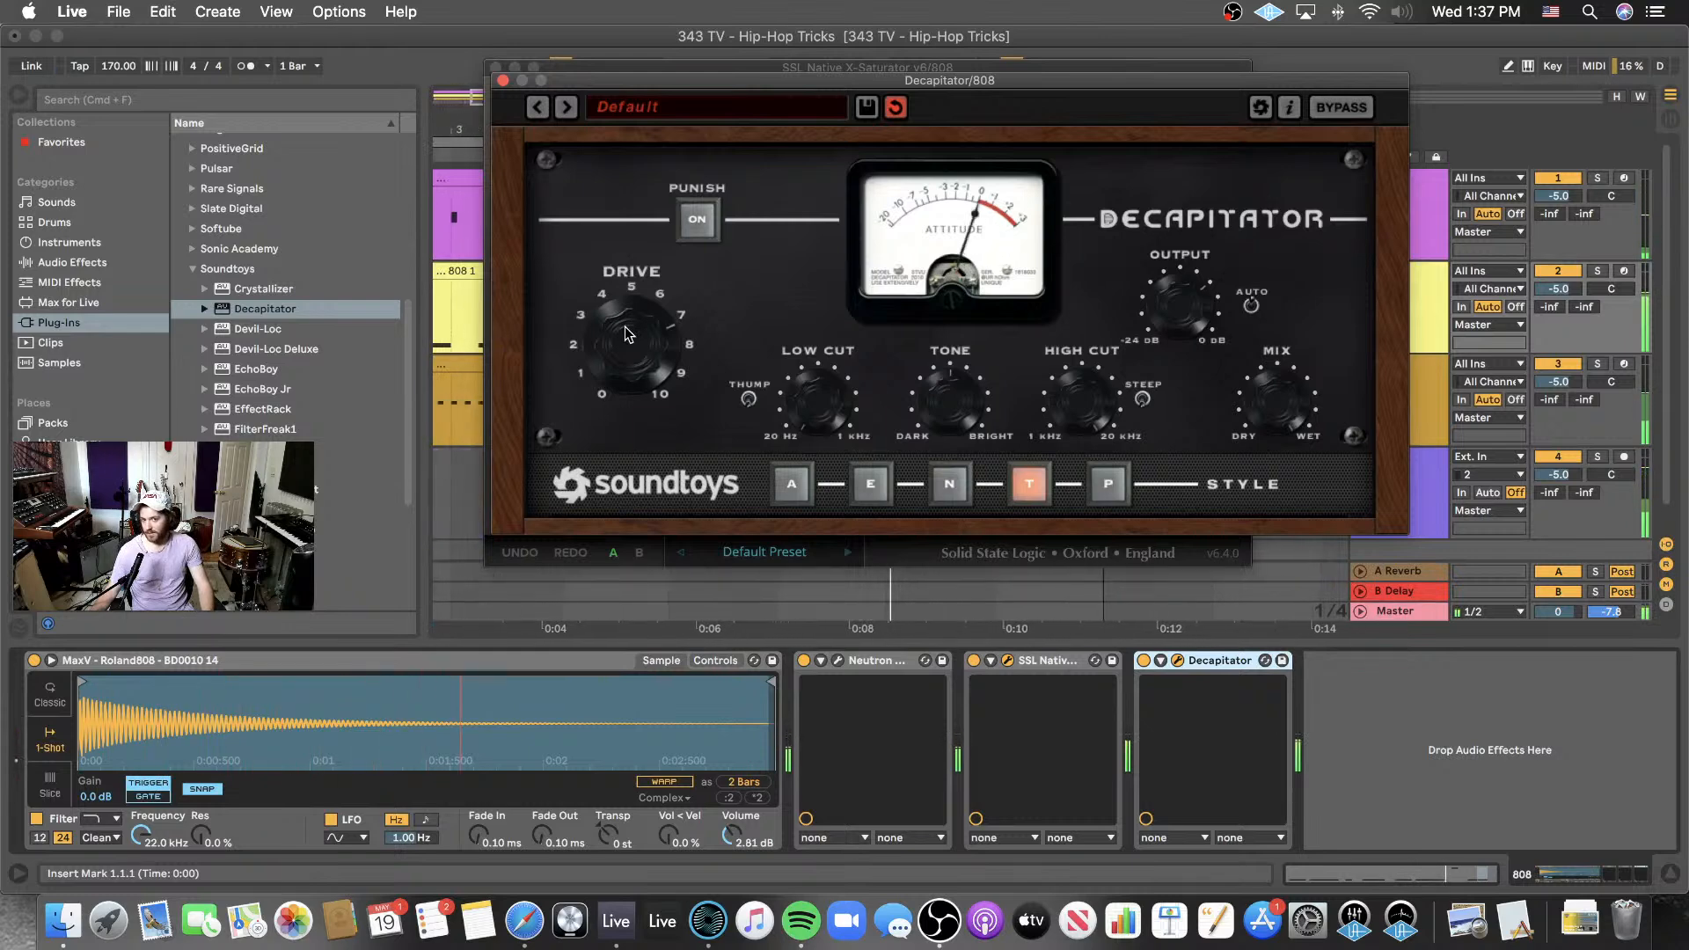
left_click_drag(625, 330, 611, 412)
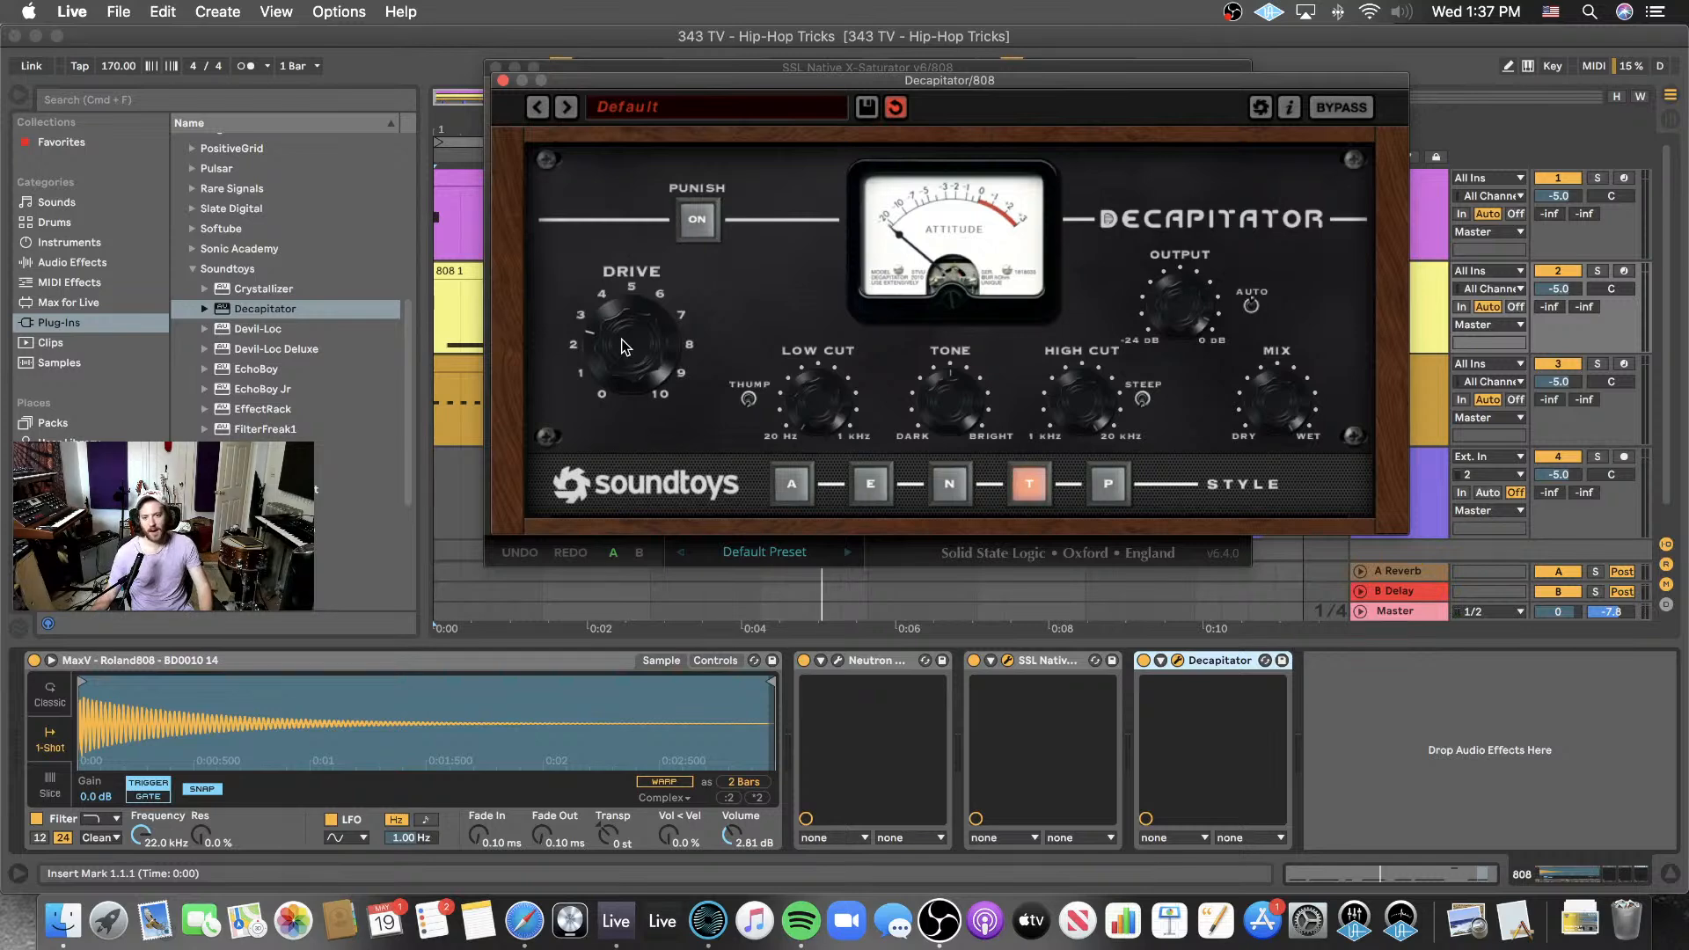
key("space")
left_click_drag(621, 346, 627, 317)
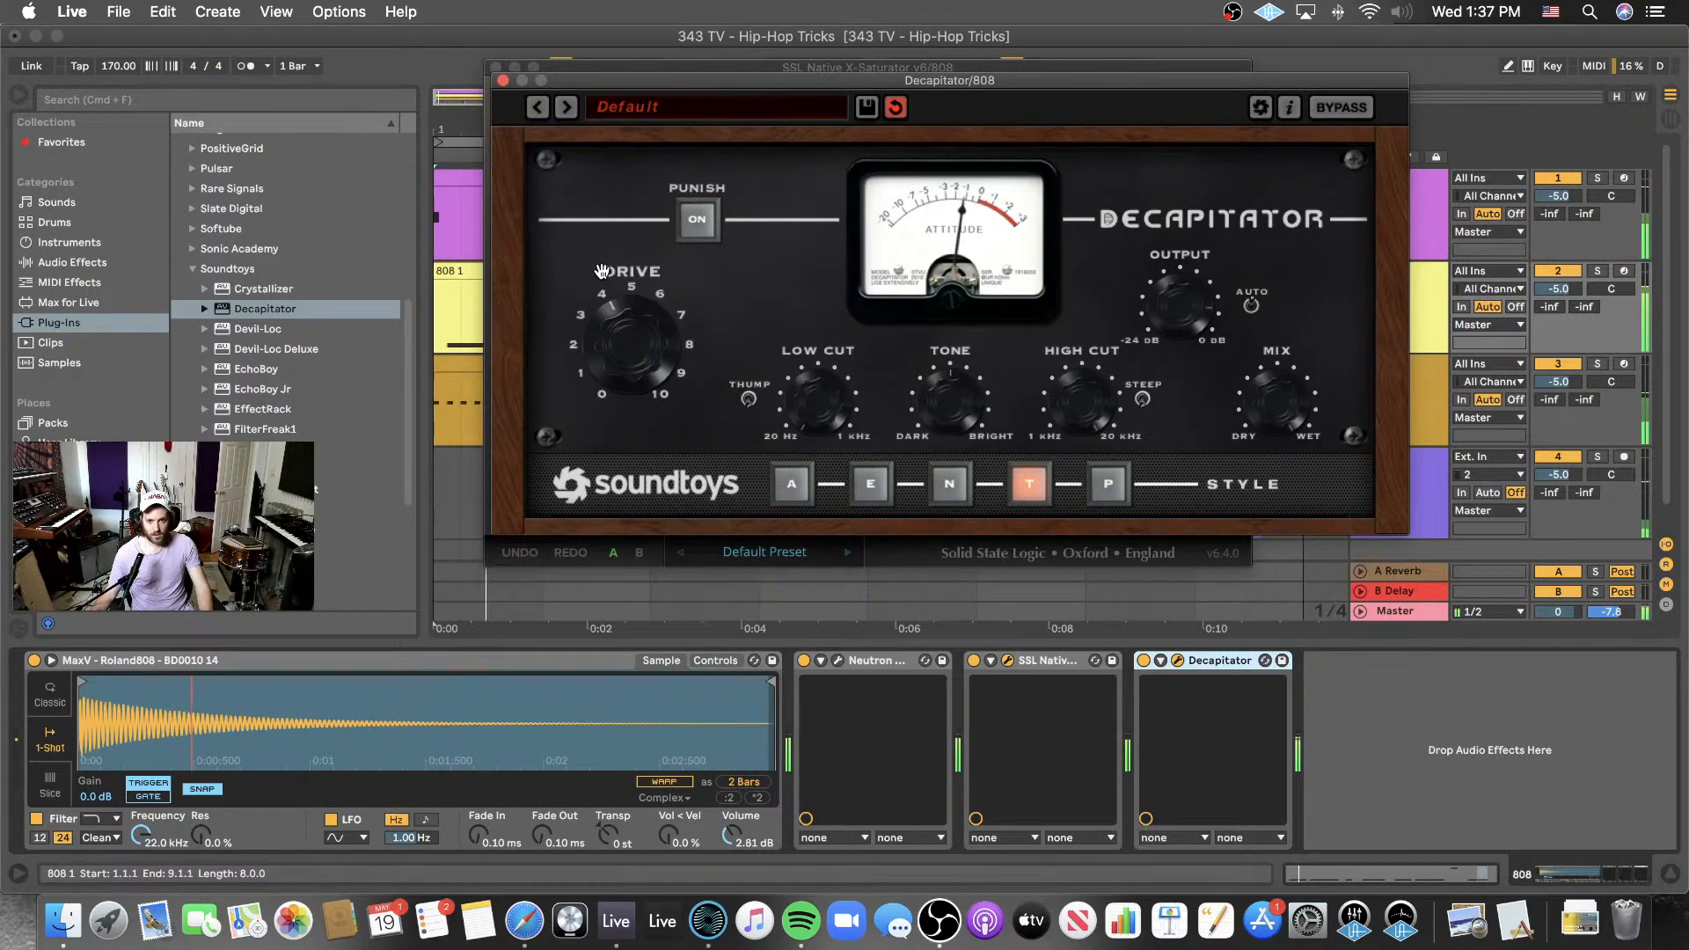
left_click_drag(602, 271, 619, 352)
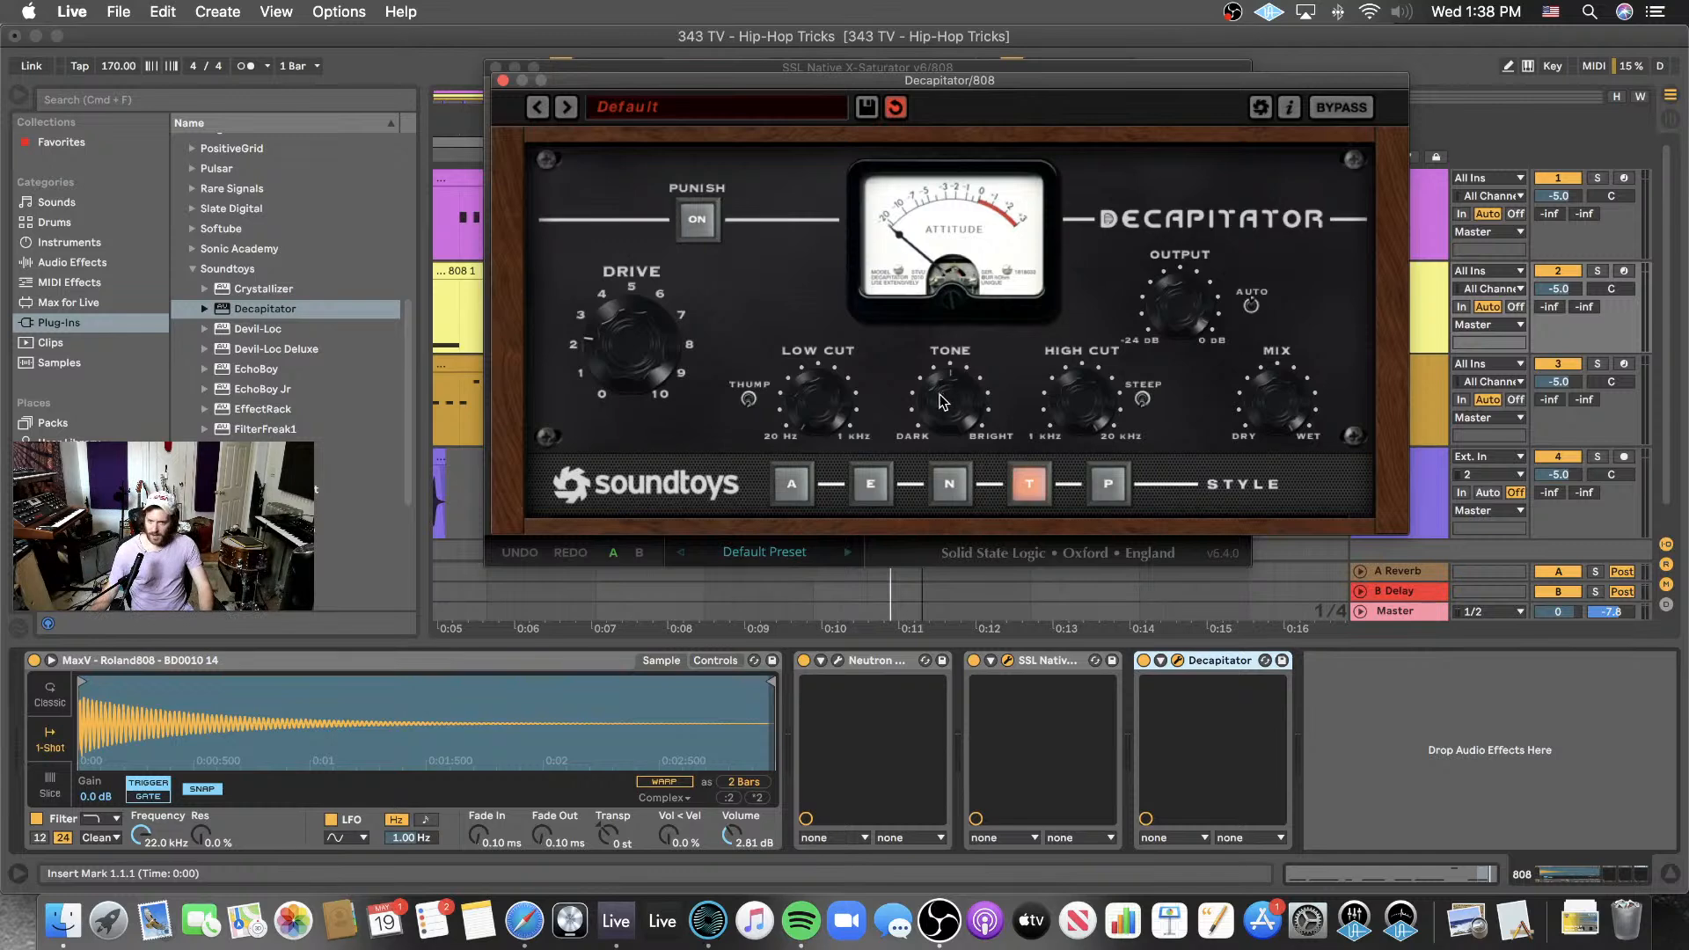
key("space")
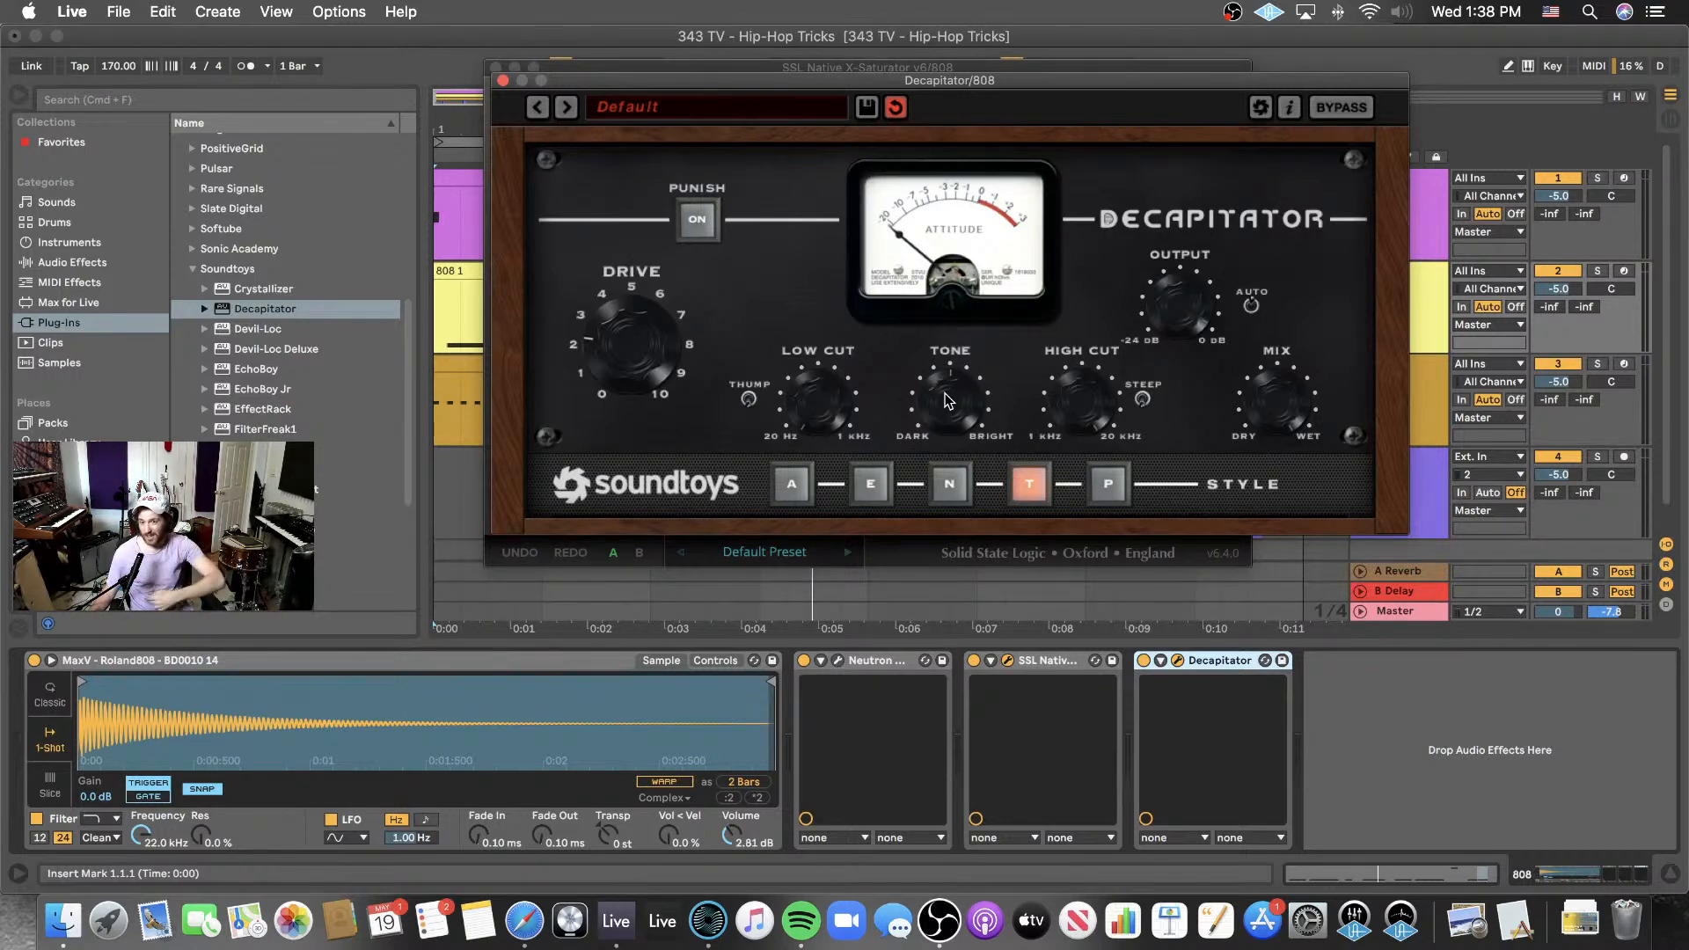
- Add a Spectrum device after Decapitator and examine the 808's harmonics during playback
key("space")
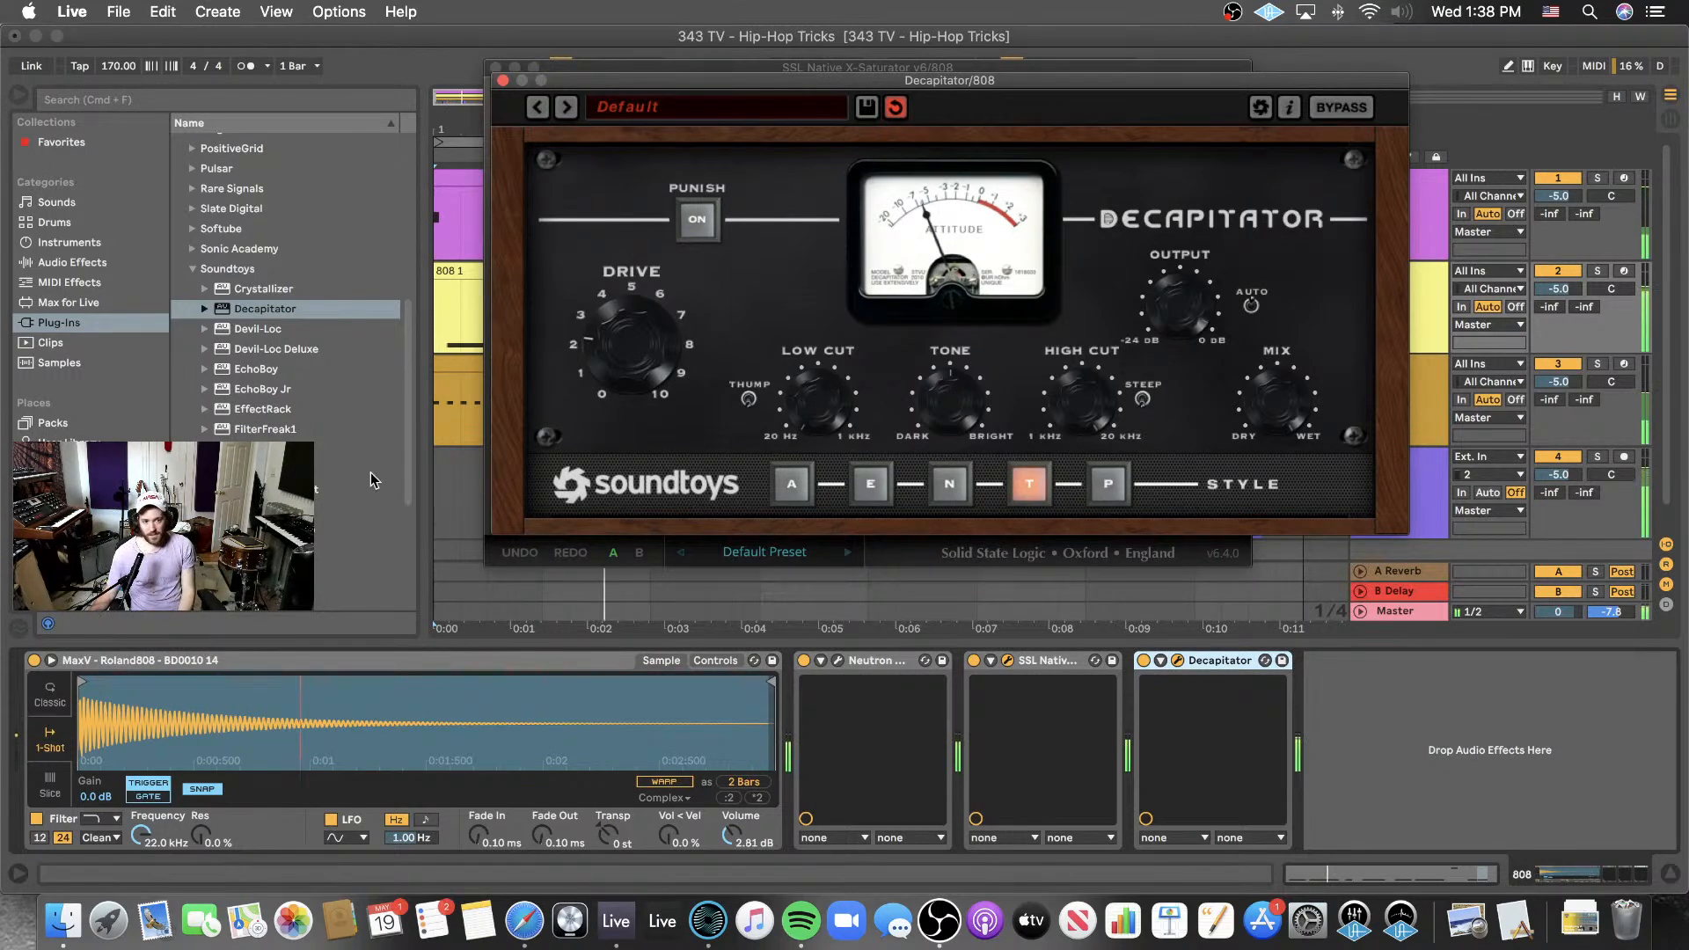
left_click(73, 263)
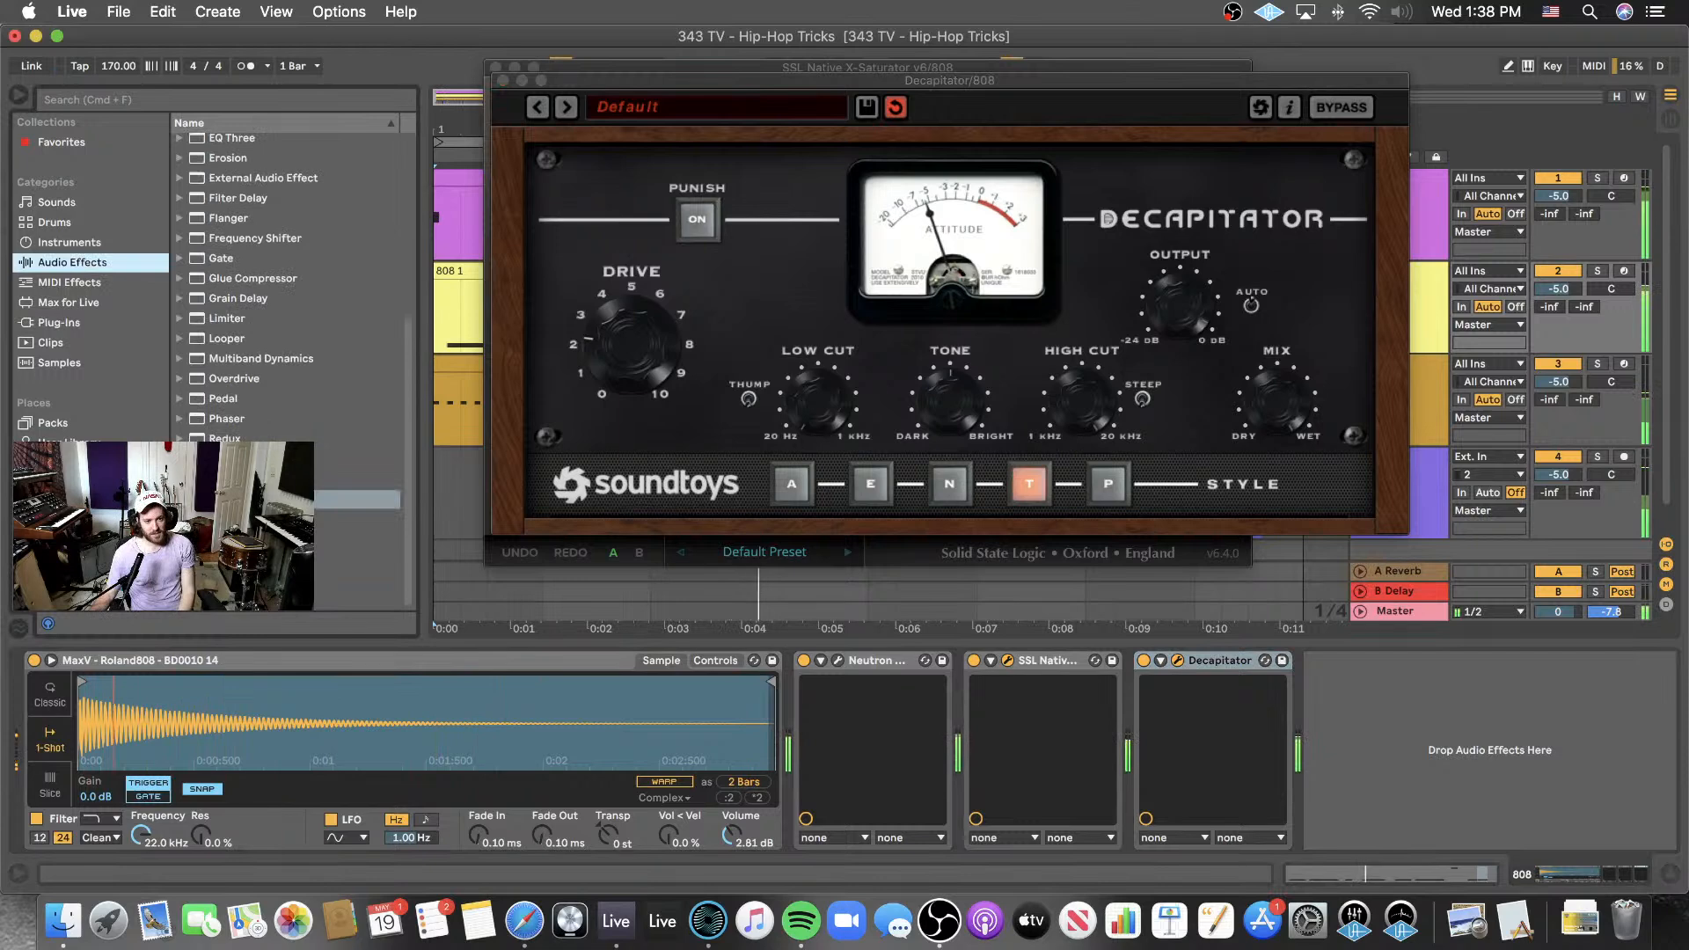
left_click(356, 518)
left_click_drag(540, 526, 1499, 763)
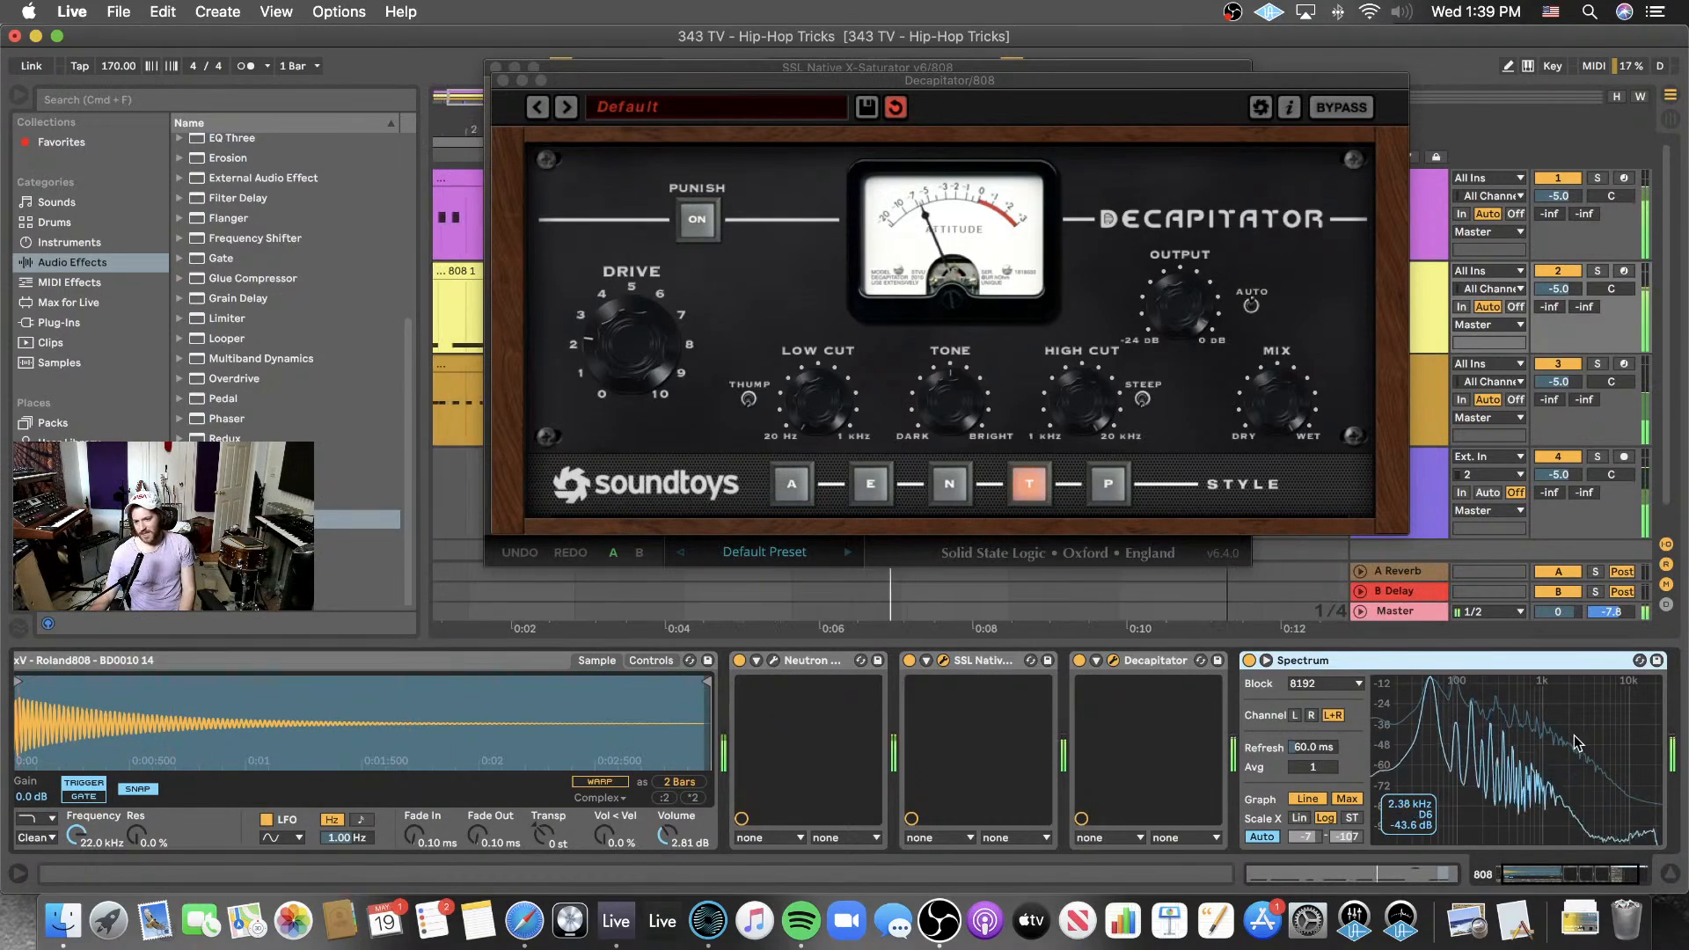
scroll(1061, 511, "down", 1)
- Remove the Spectrum device from the 808's chain
left_click(950, 409)
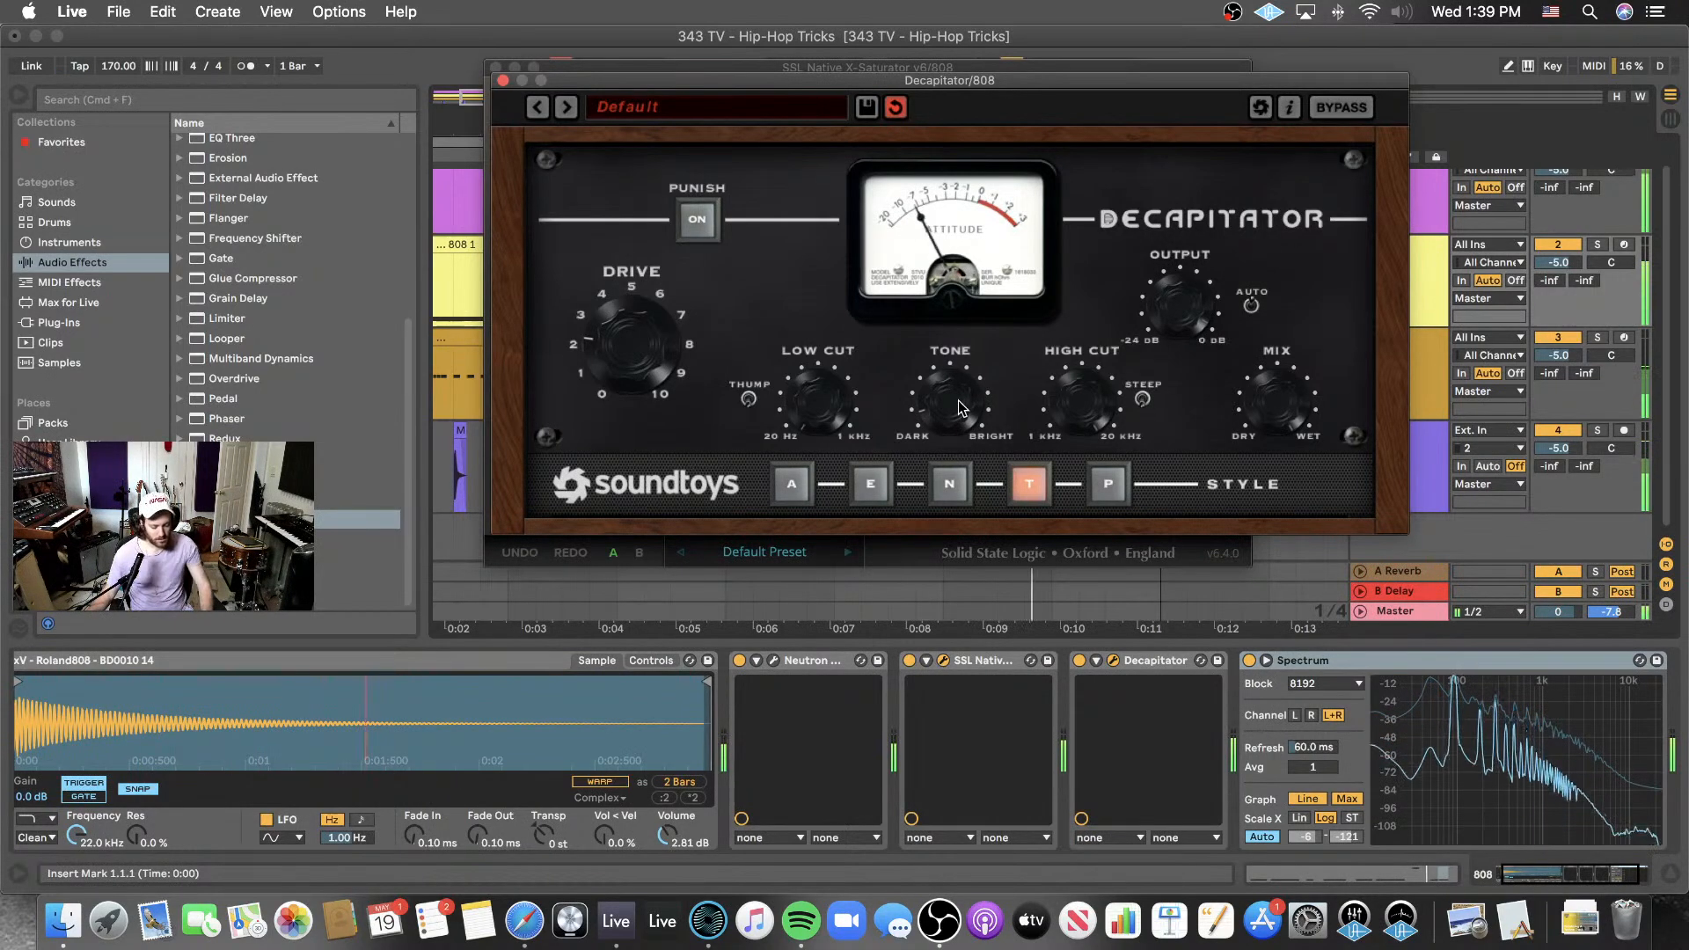
left_click(1358, 666)
key("Delete")
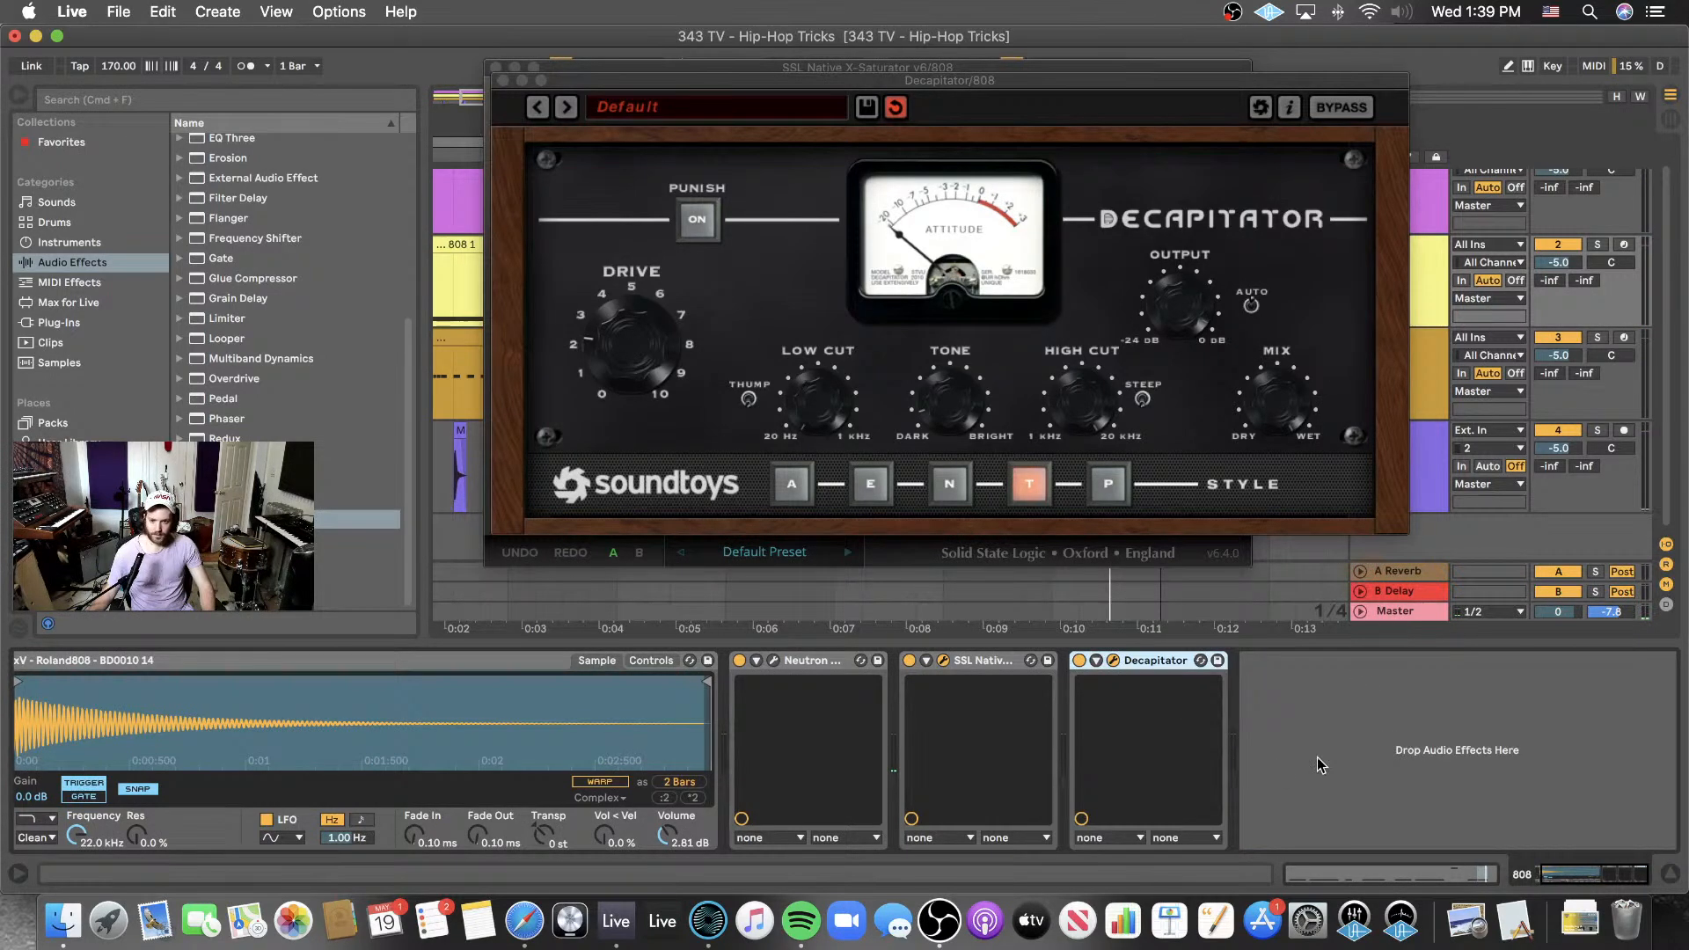
- Close the X-Saturator and Decapitator windows and return playback to the start
left_click_drag(910, 81, 812, 218)
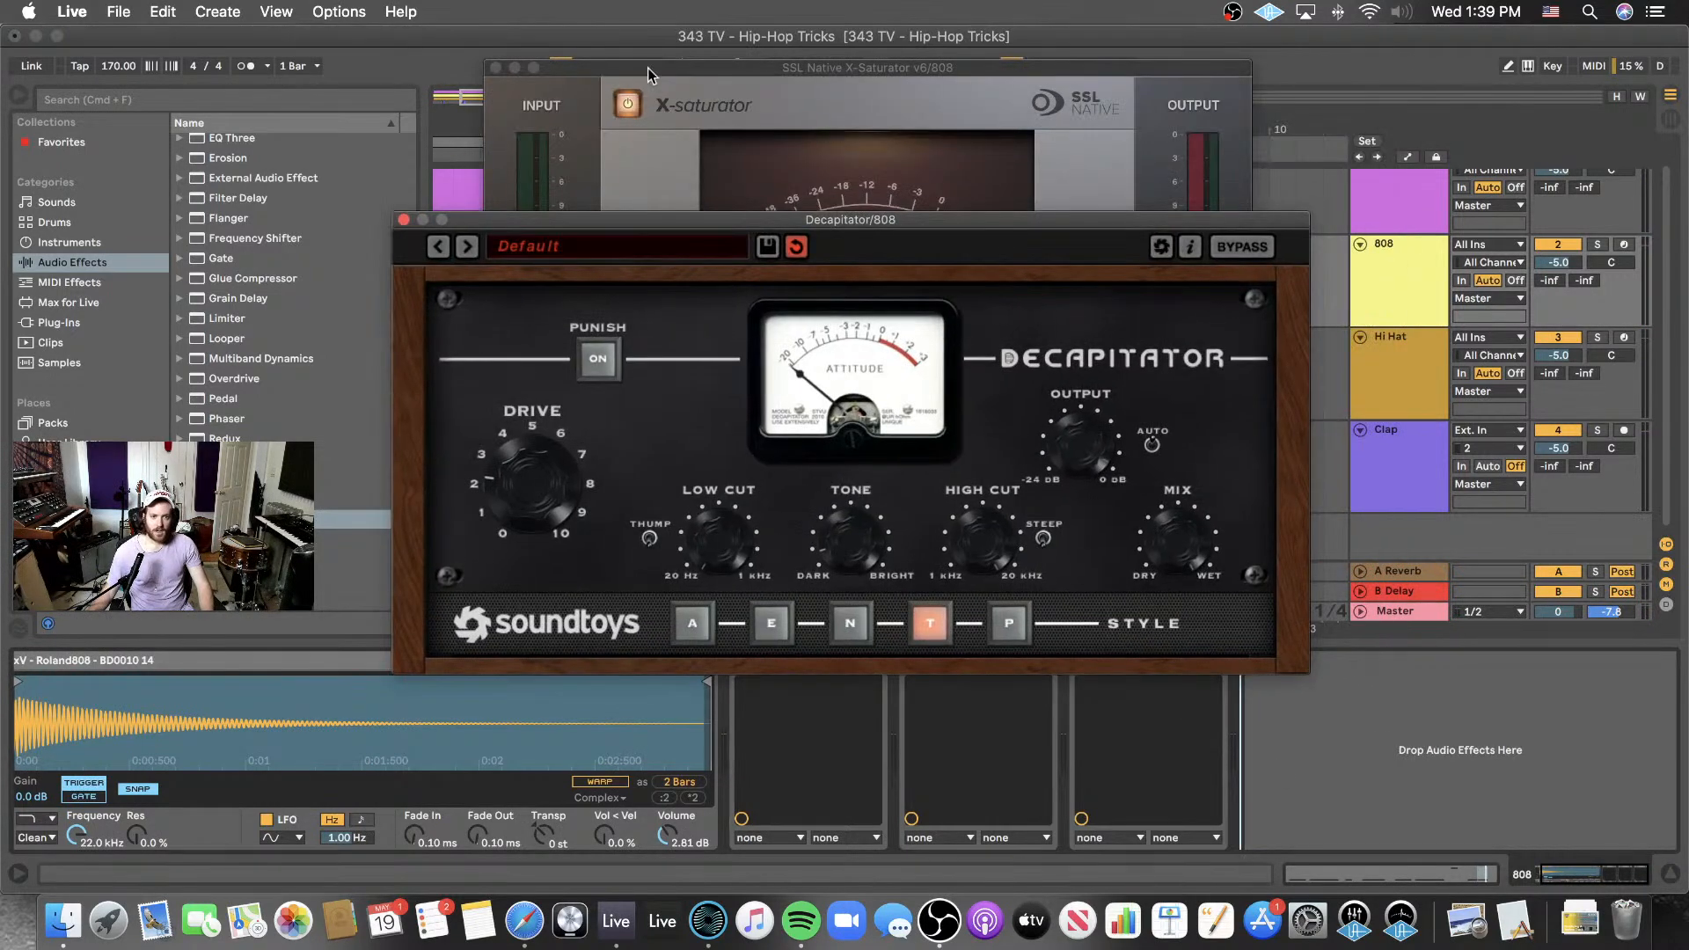
left_click(508, 84)
left_click(495, 67)
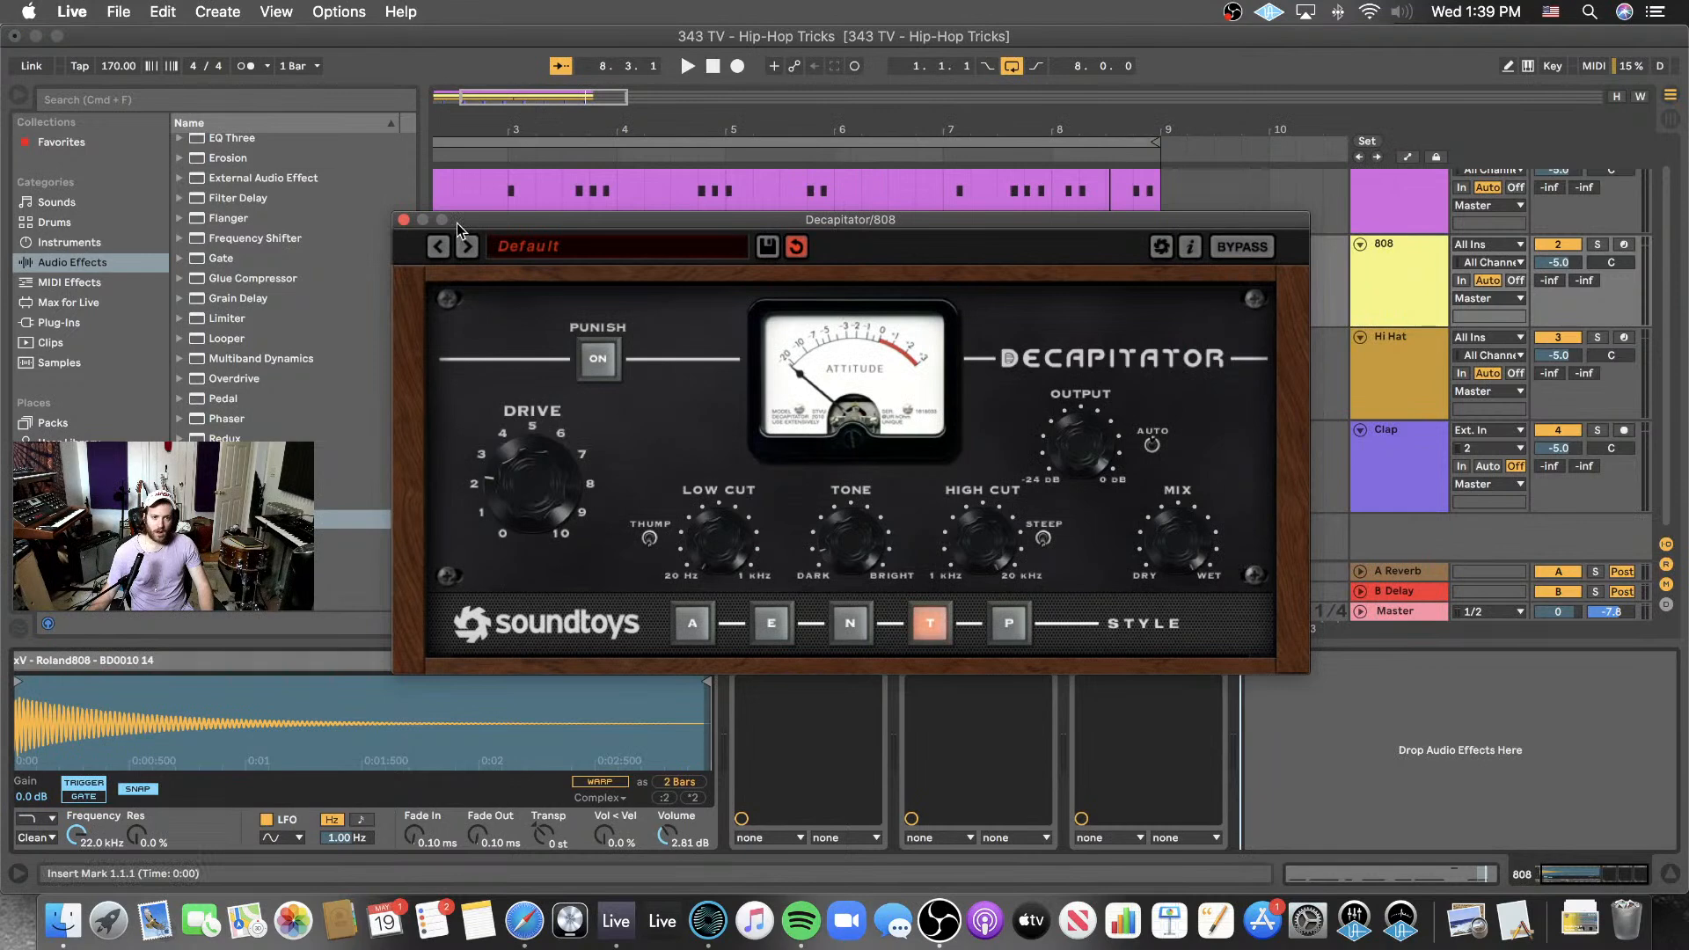
left_click(404, 221)
left_click(712, 66)
- Play the beat from the start and check the 808 against the Kick track
key("space")
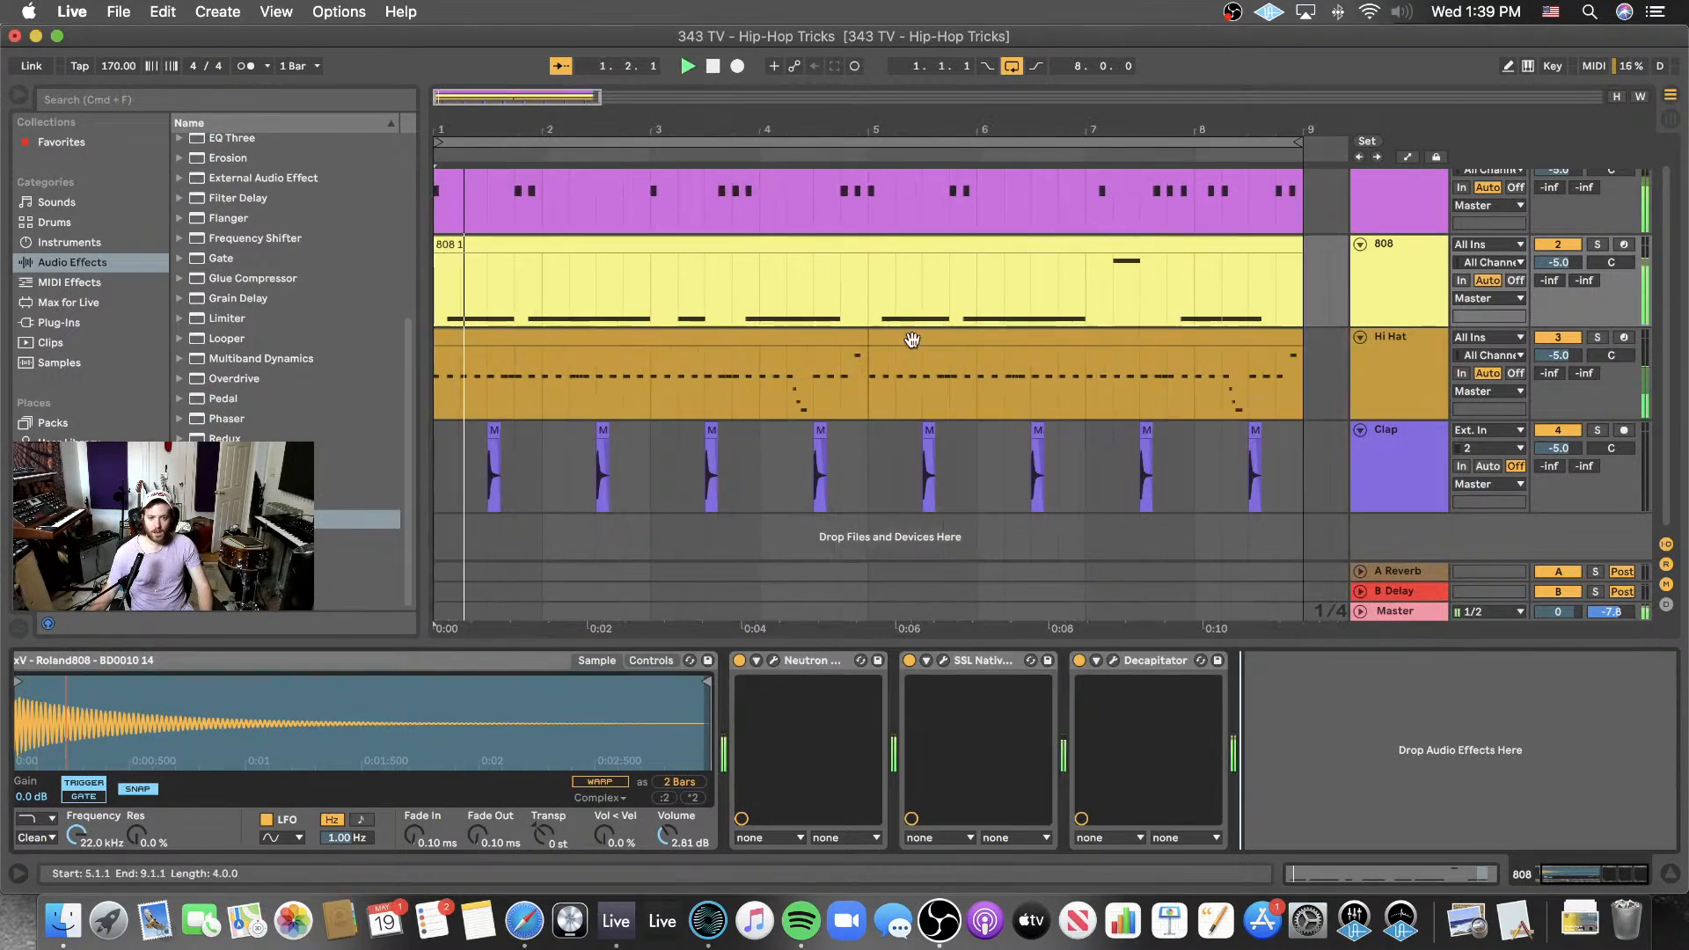
left_click(1379, 290)
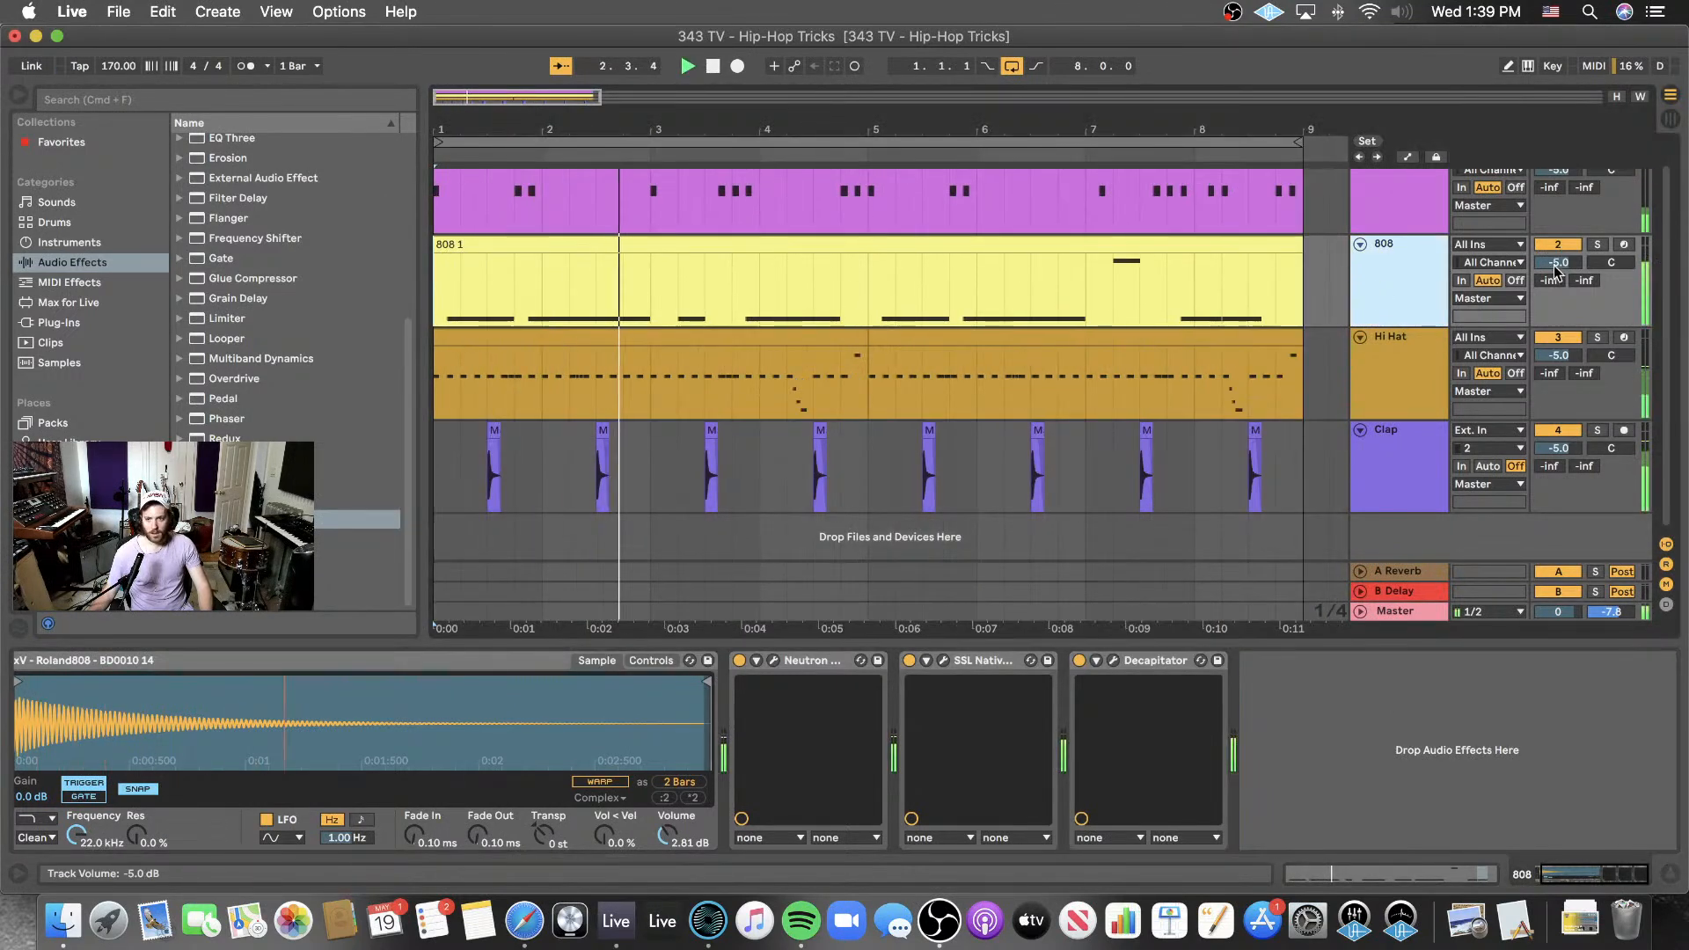
scroll(1235, 225, "up", 2)
left_click(1386, 223)
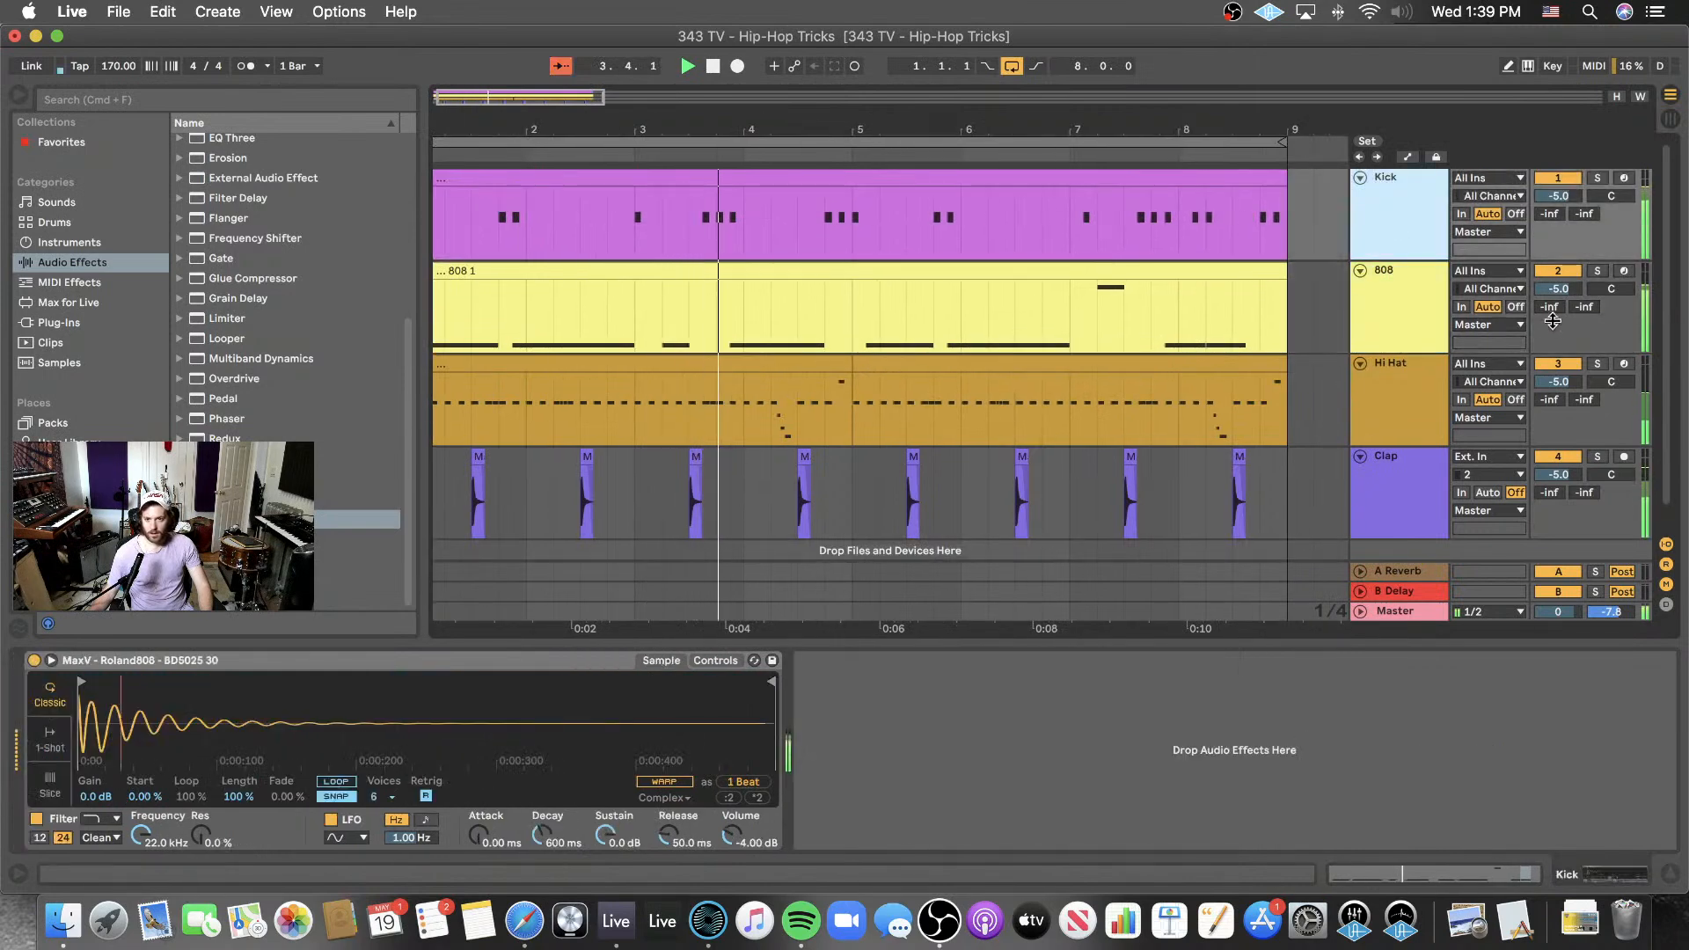
left_click(1421, 315)
key("space")
scroll(1258, 295, "left", 1)
- Add a Compressor after Decapitator on the 808 track and expand its sidechain section
left_click(1356, 264)
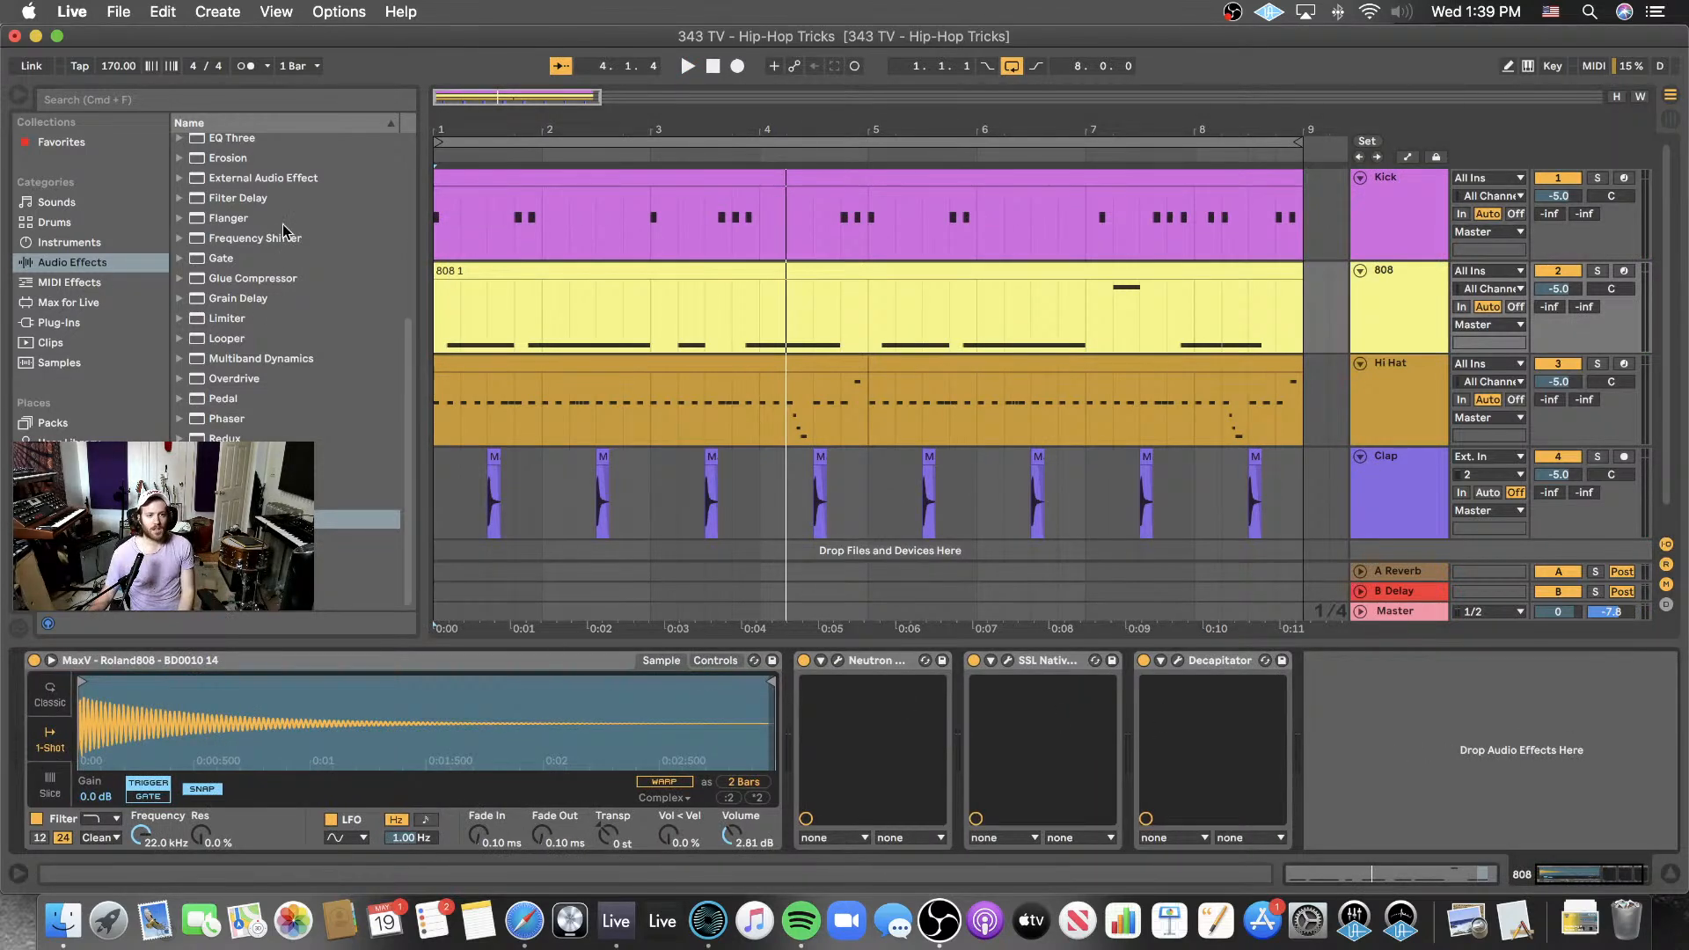
scroll(284, 232, "up", 5)
mouse_move(254, 151)
left_mouse_down()
mouse_move(1289, 931)
mouse_move(1379, 862)
left_mouse_up()
left_click_drag(1130, 568, 1388, 304)
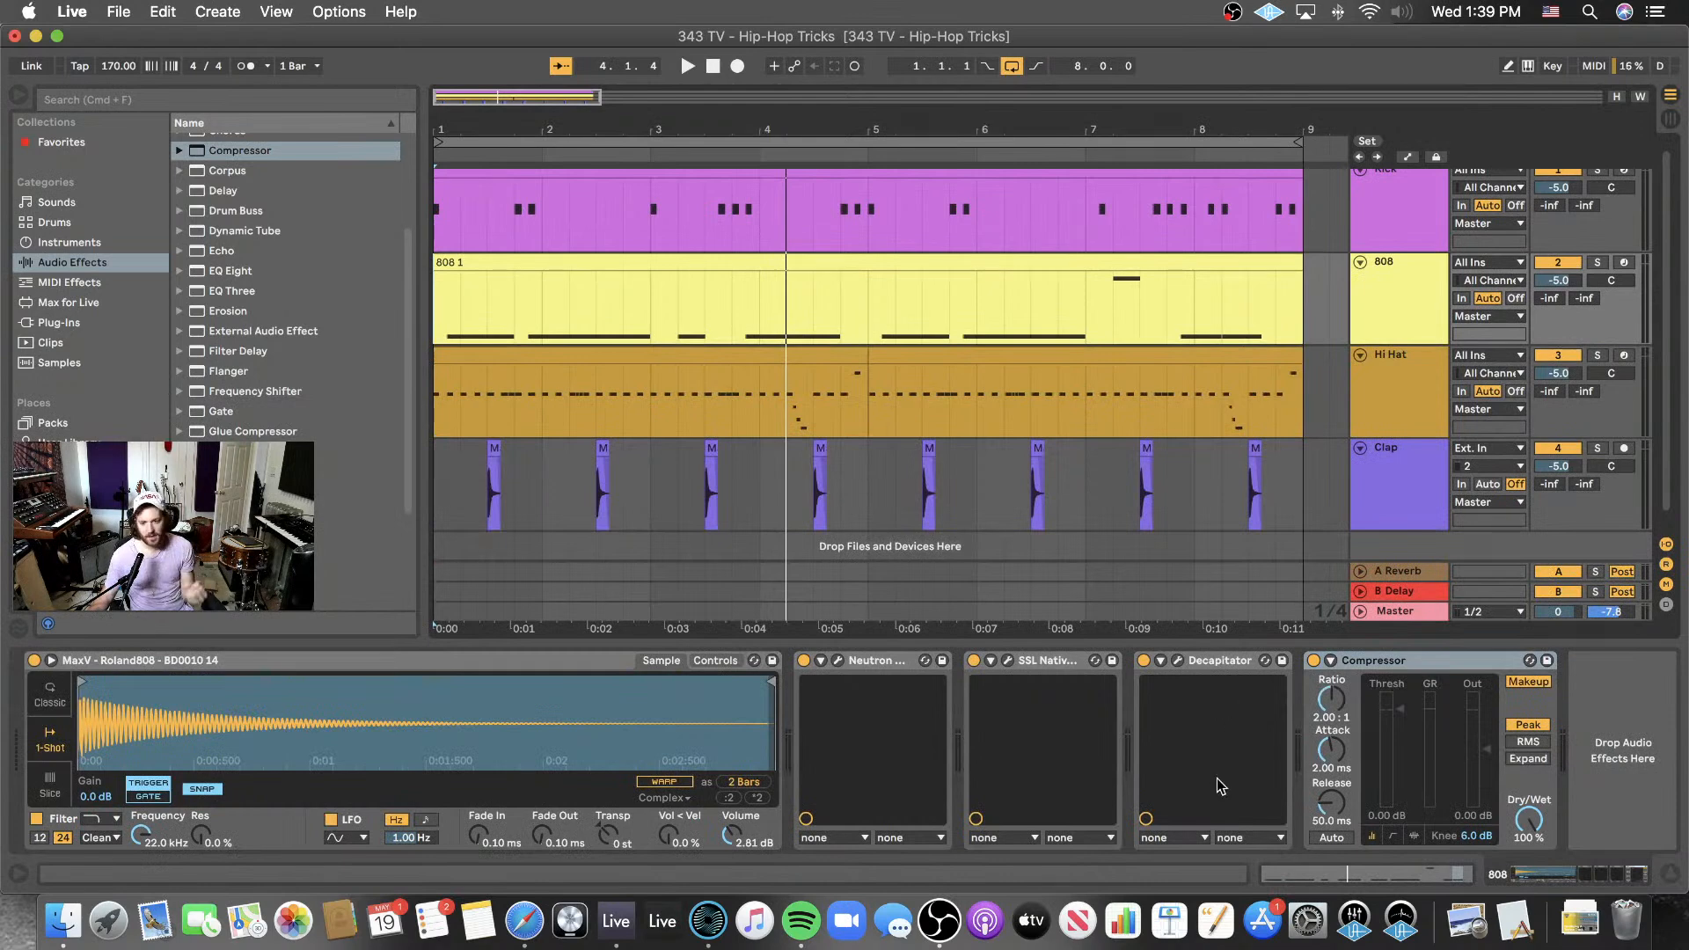
left_click(1331, 660)
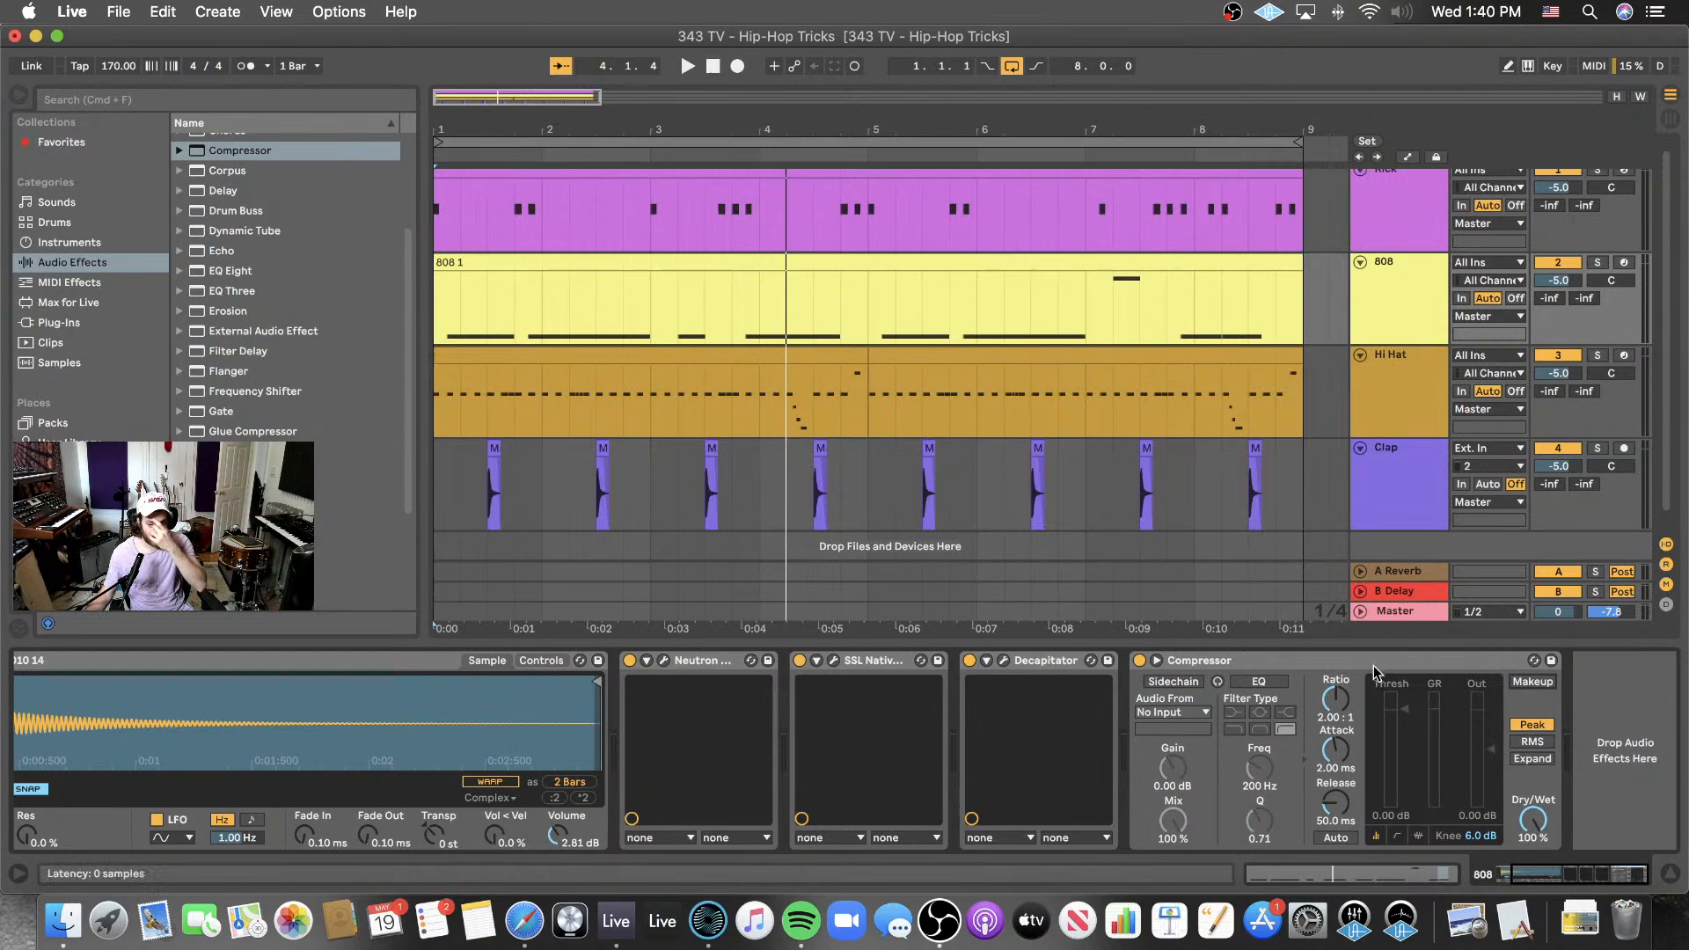
- Try the Compressor before Neutron in the 808's chain, and return it to the position after Decapitator
left_click_drag(1373, 661, 618, 723)
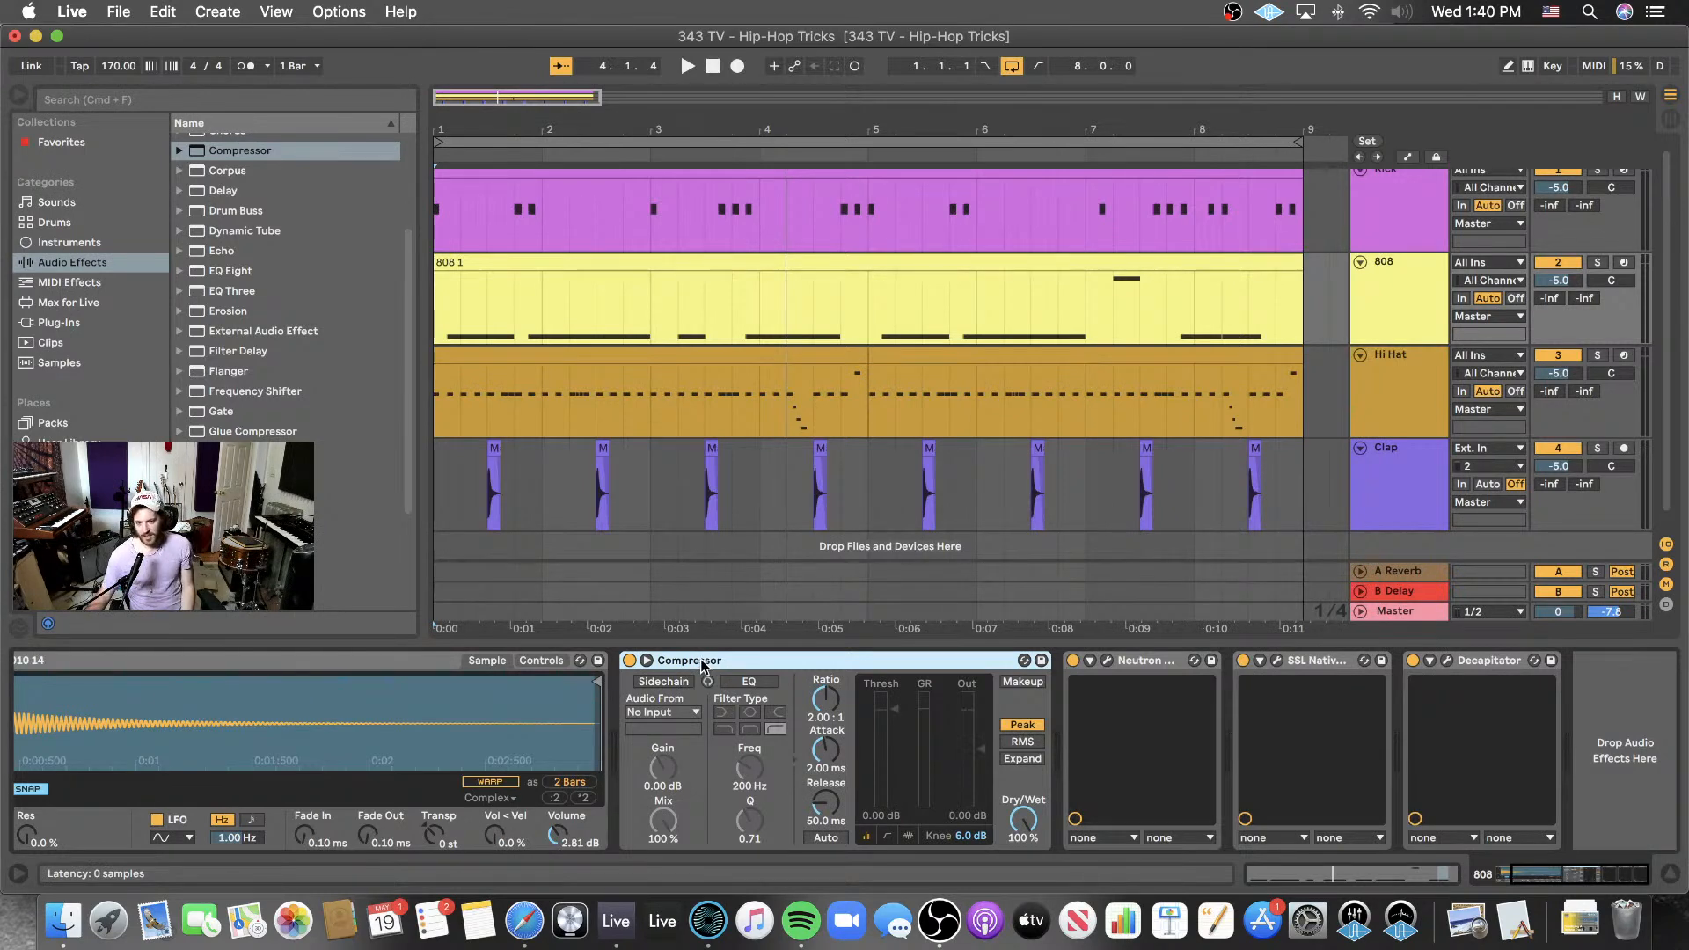
left_click_drag(714, 666, 1596, 672)
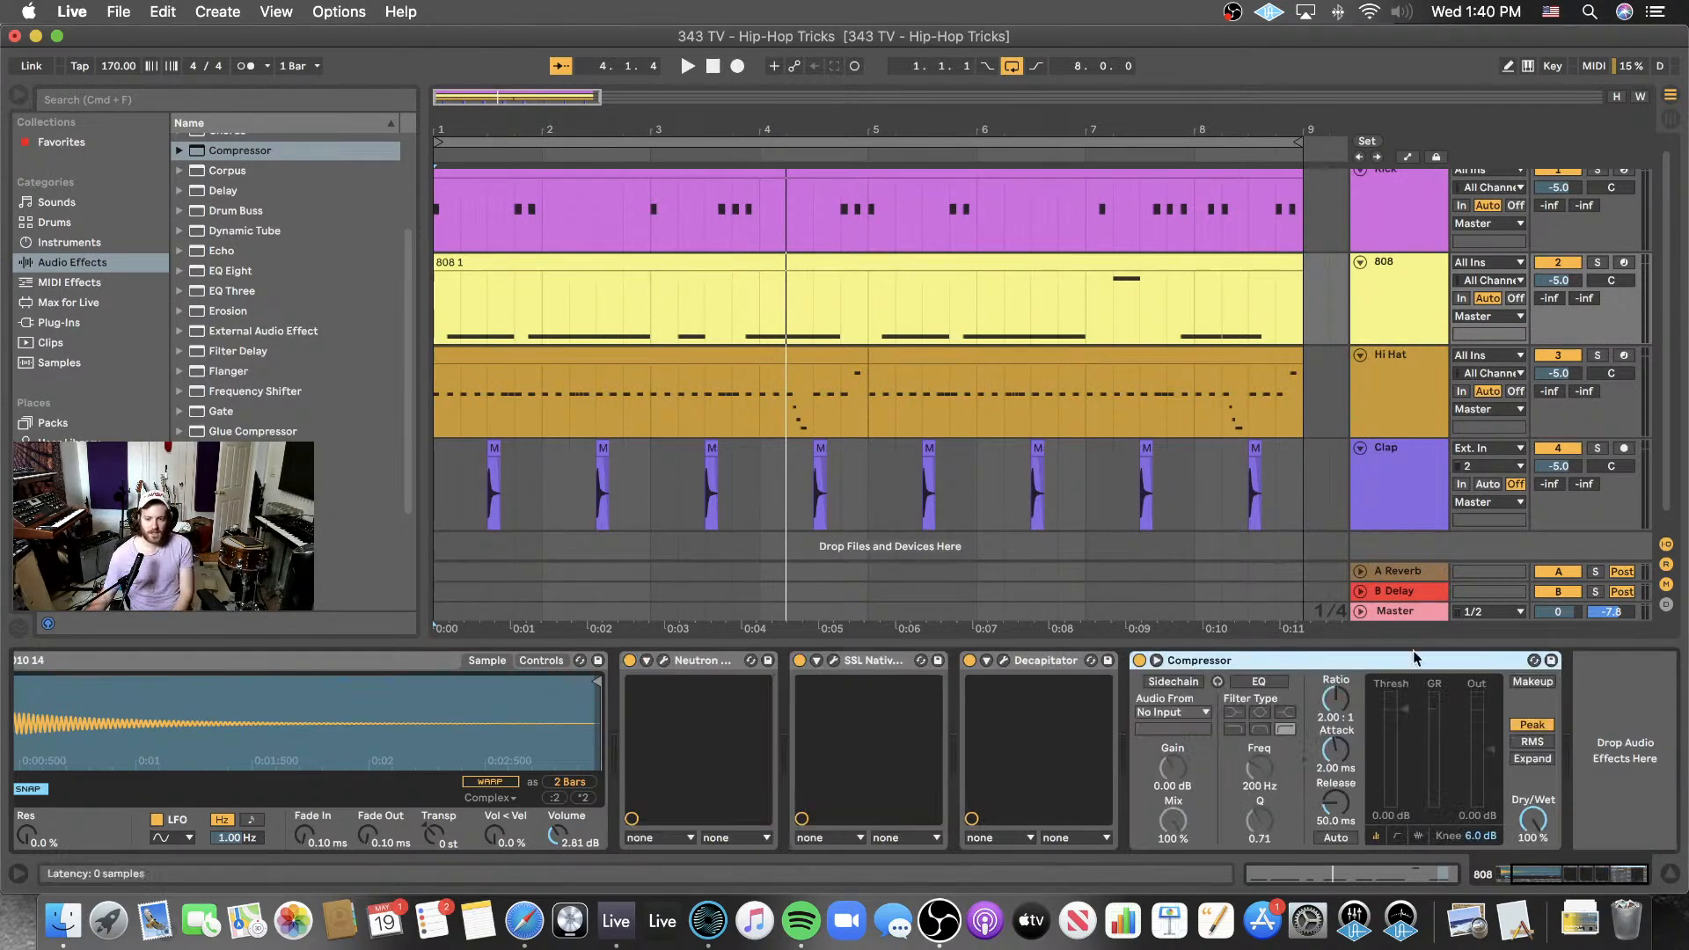
- Enable the sidechain on the 808's Compressor and choose Kick as its audio source
left_click(1187, 686)
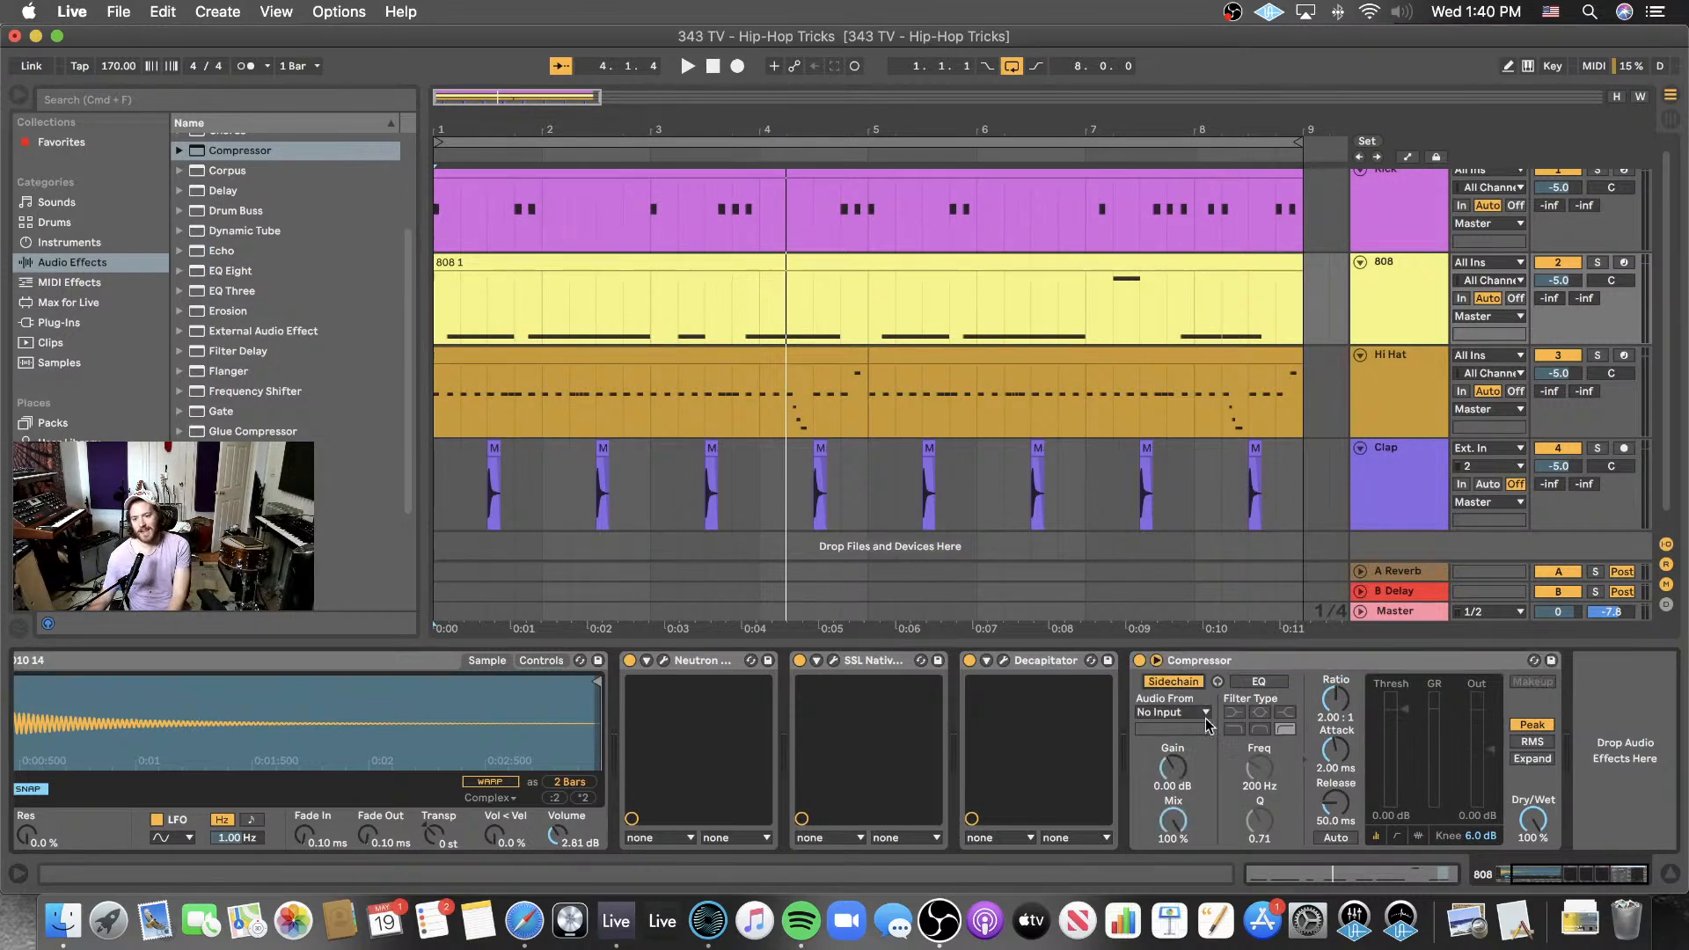
scroll(1189, 528, "right", 2)
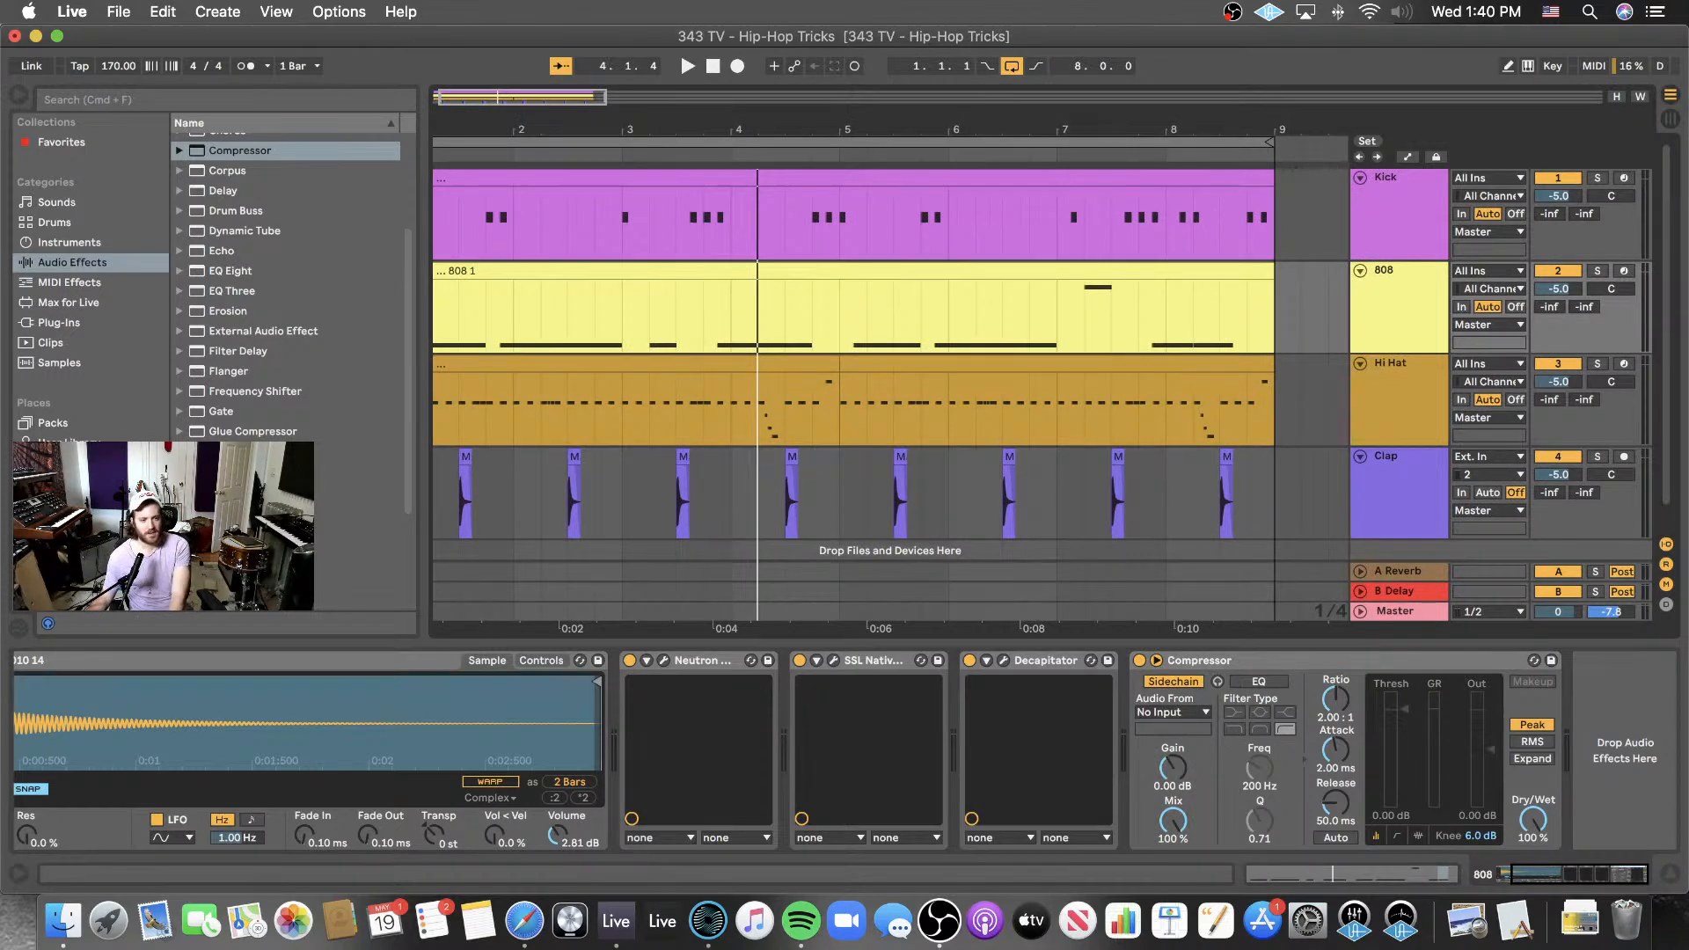
scroll(286, 291, "down", 4)
scroll(890, 395, "down", 1)
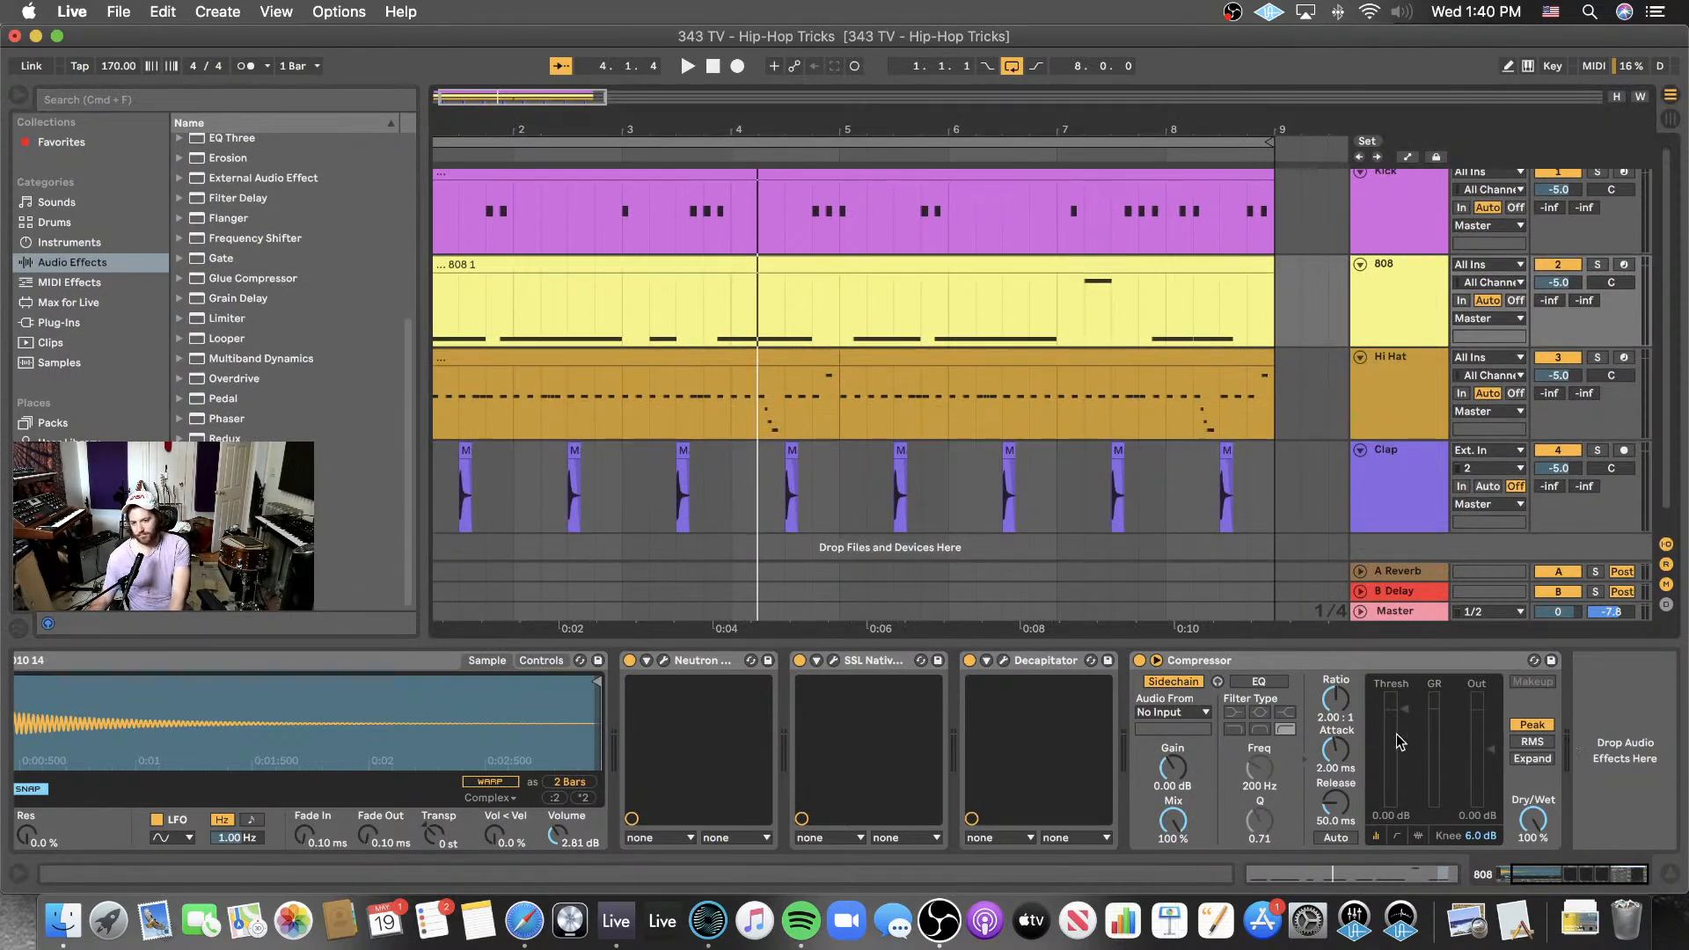
left_click(1194, 714)
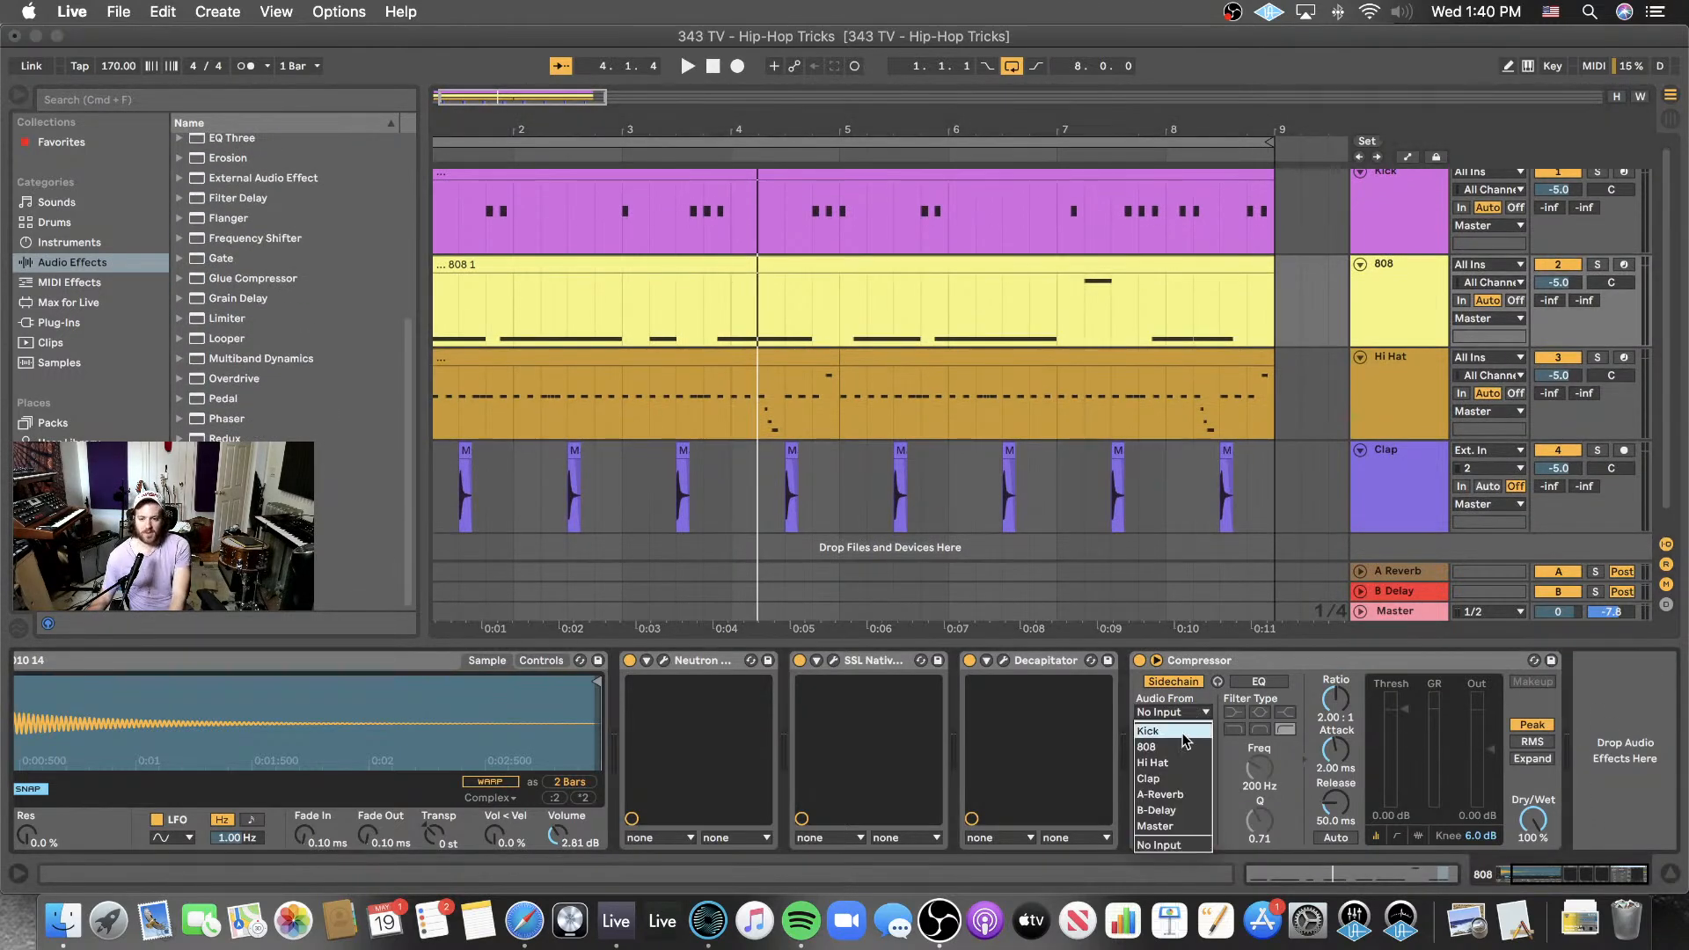
left_click(1186, 739)
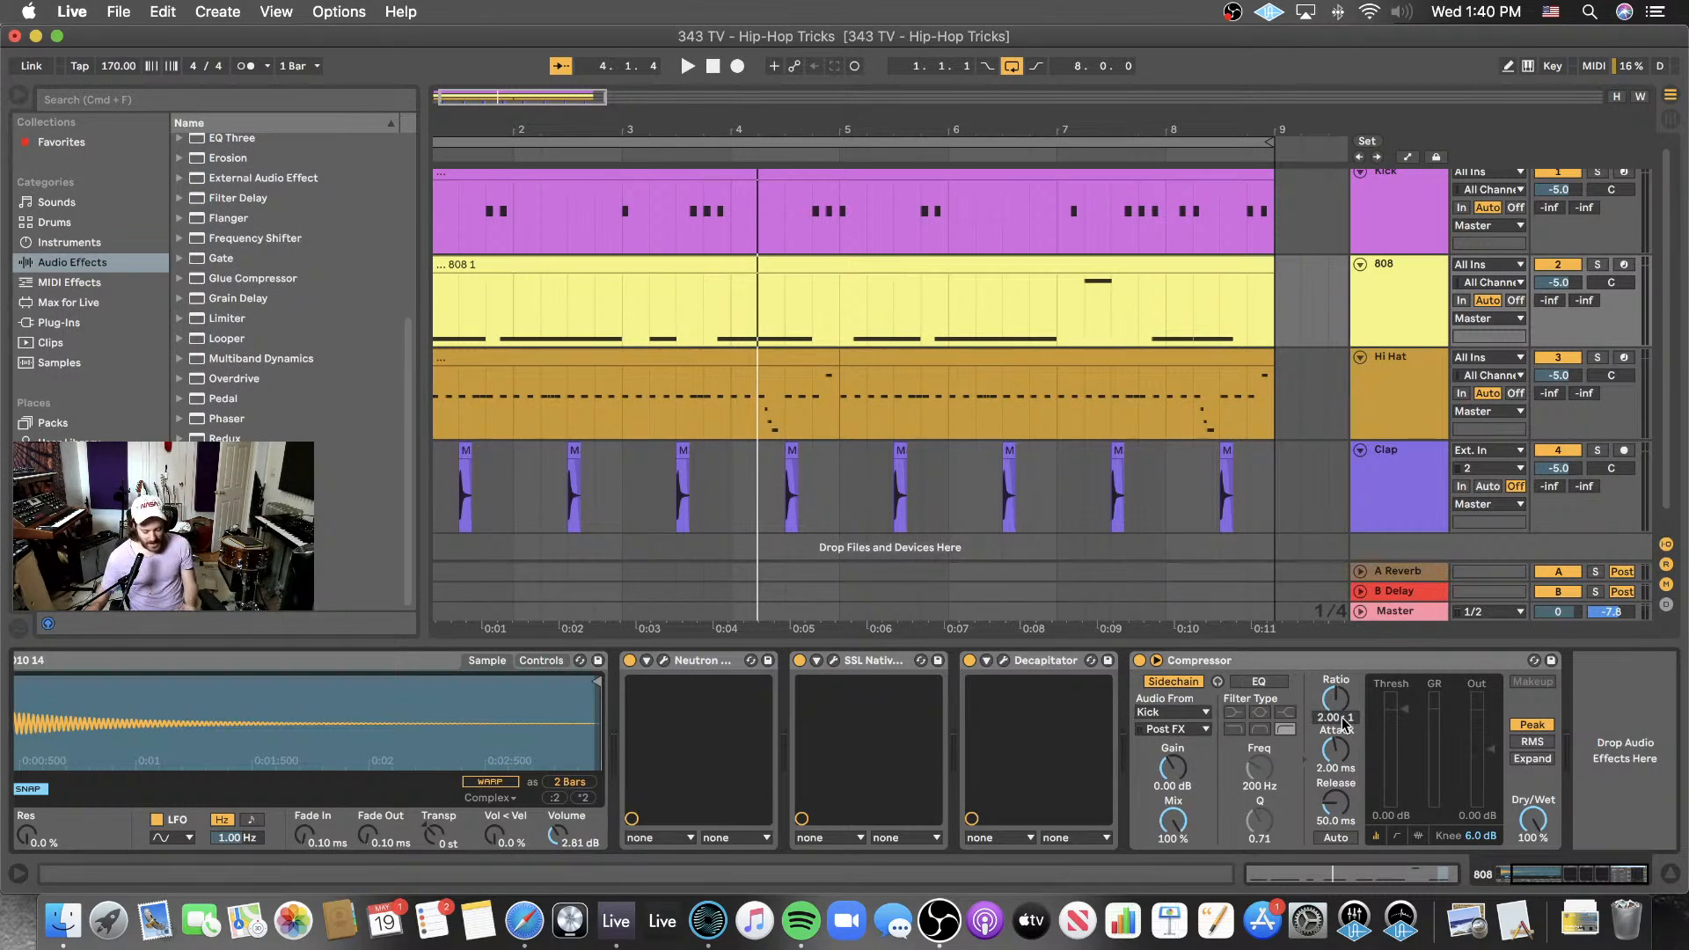
- Set the Compressor's ratio to 6:1, attack to 0.50 ms, release to 85.7 ms and, during playback, its threshold to -10.5 dB
key("Return")
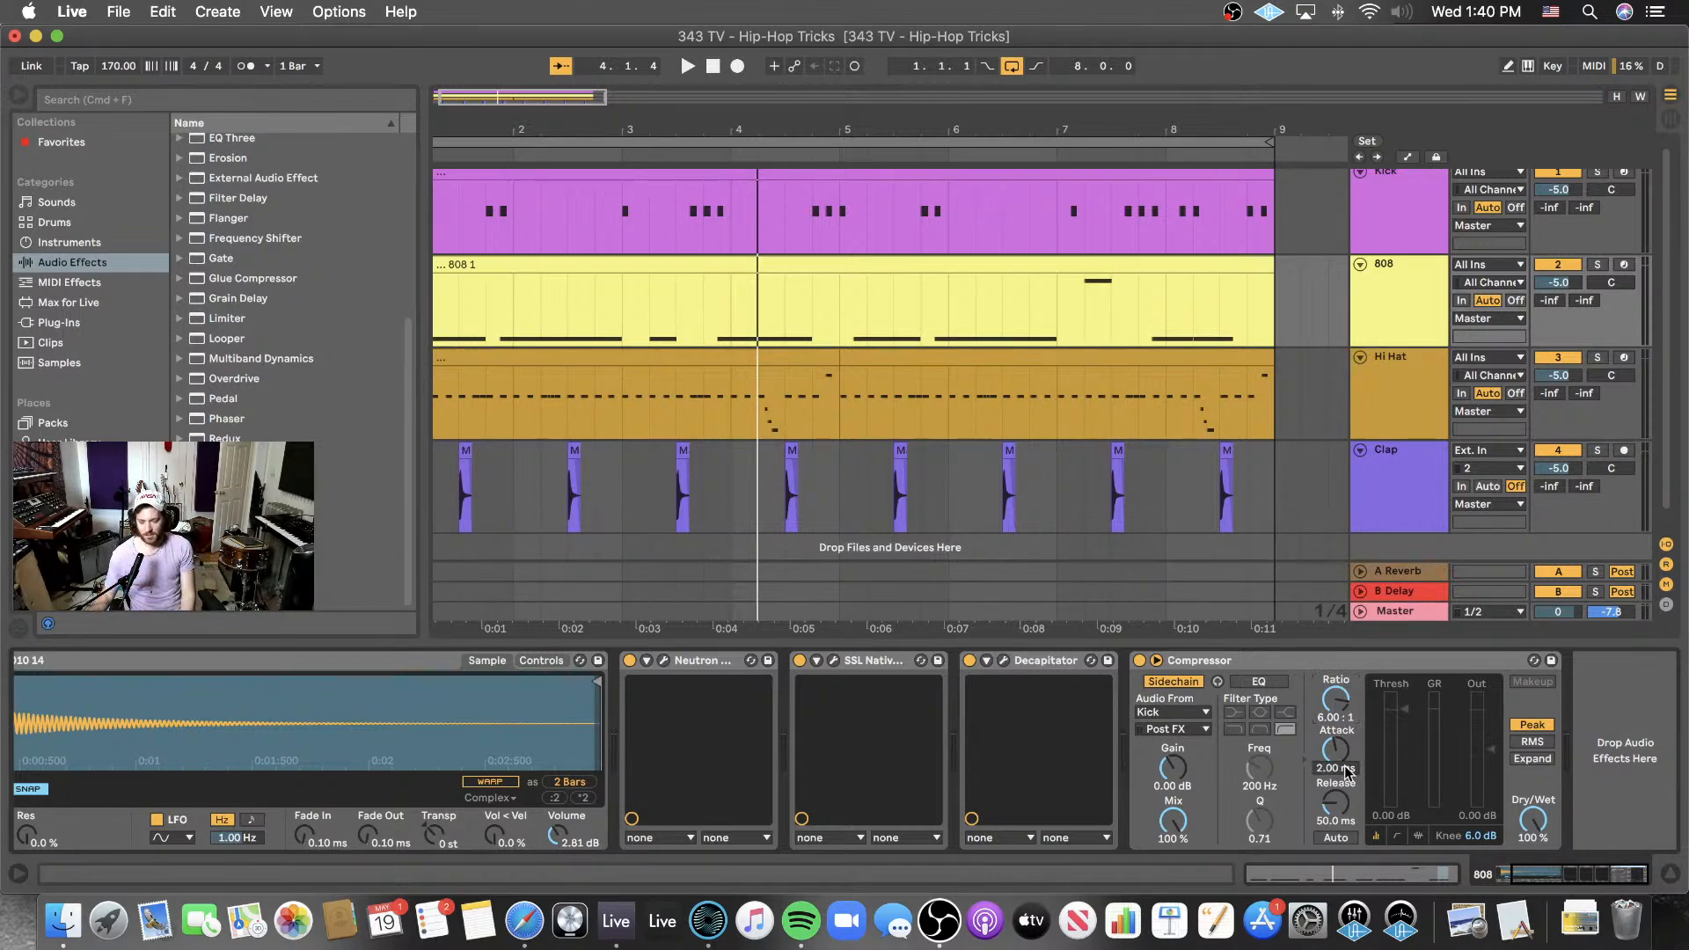
key("Return")
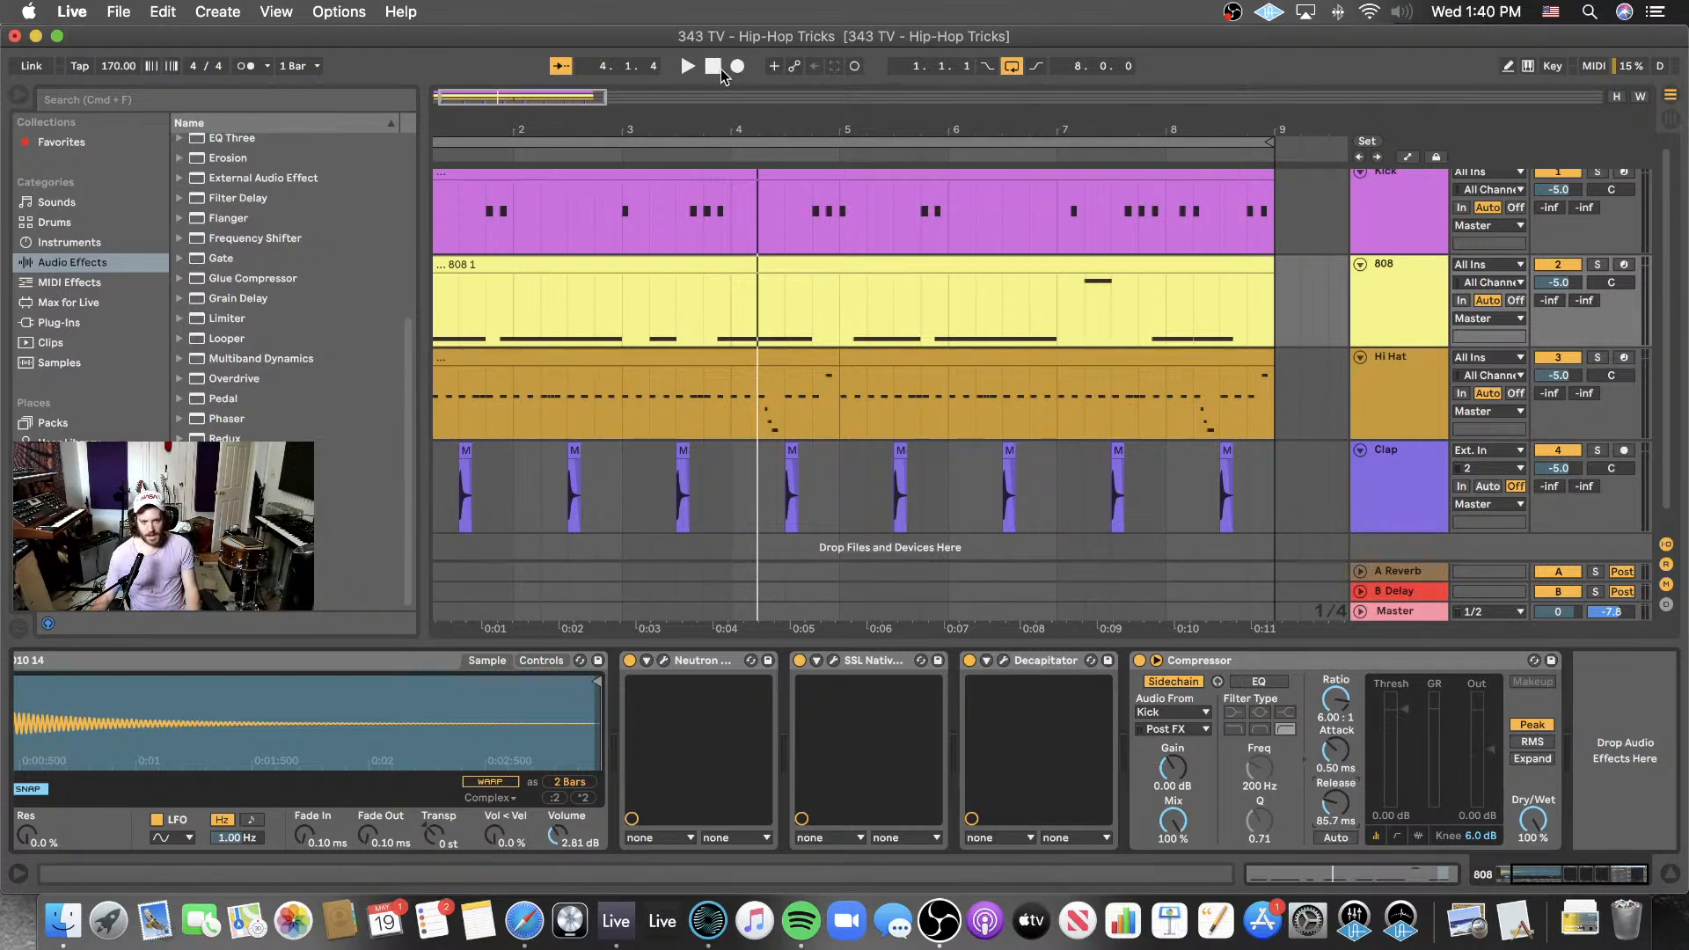
left_click(718, 72)
left_click(687, 67)
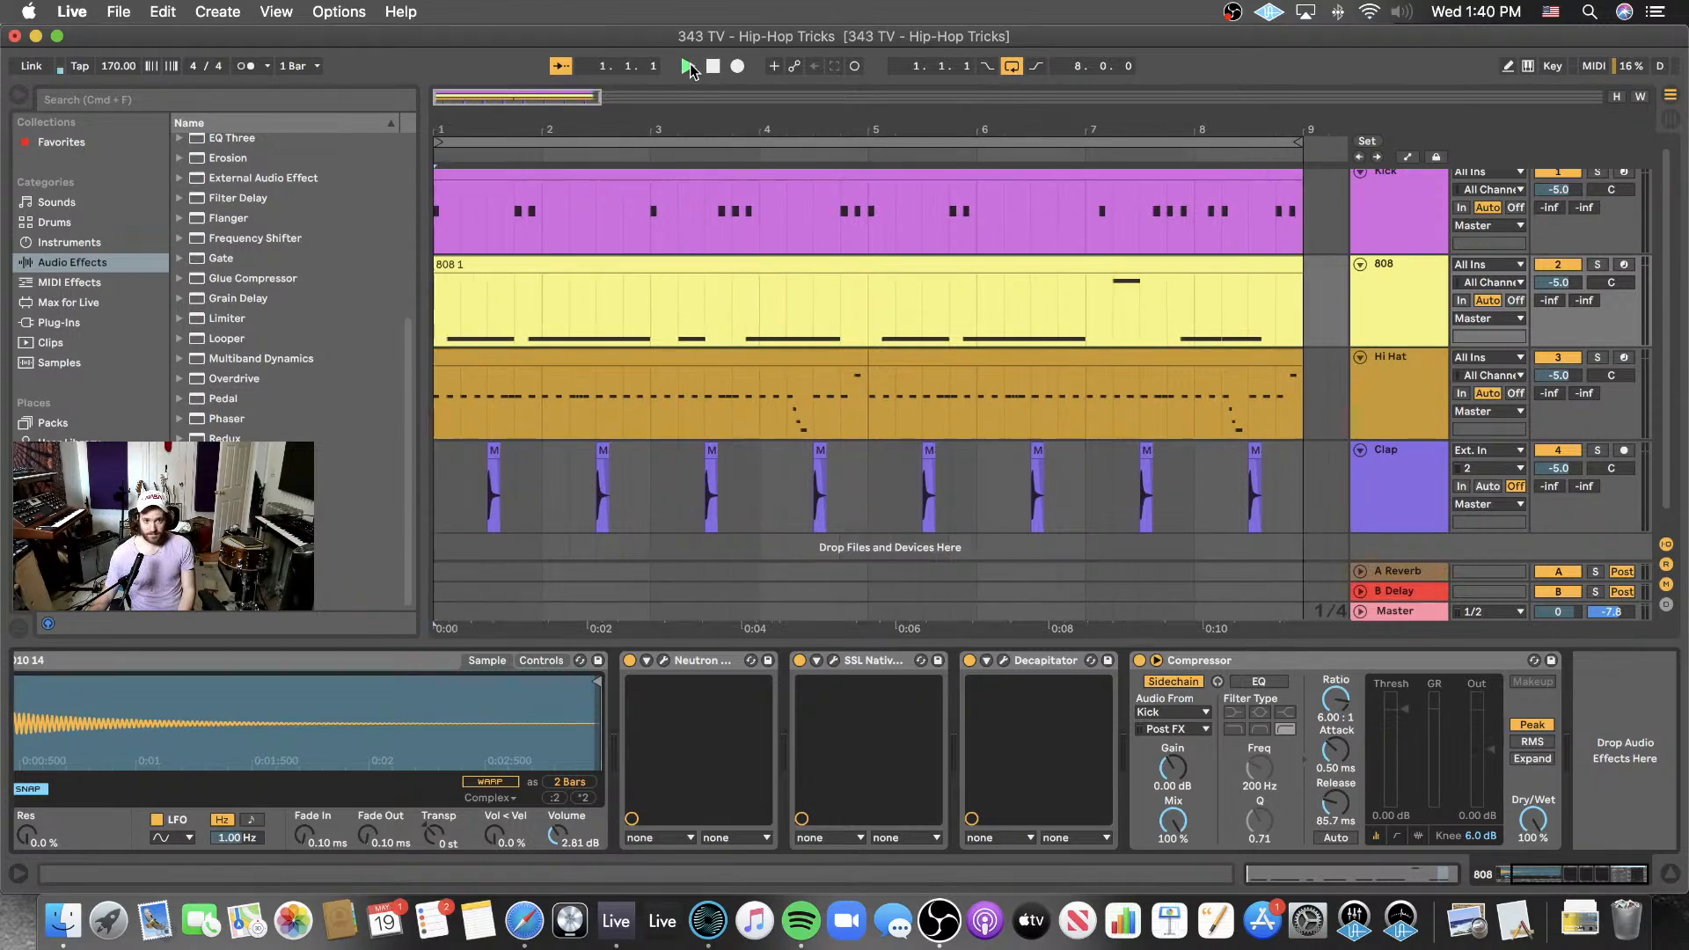
key("space")
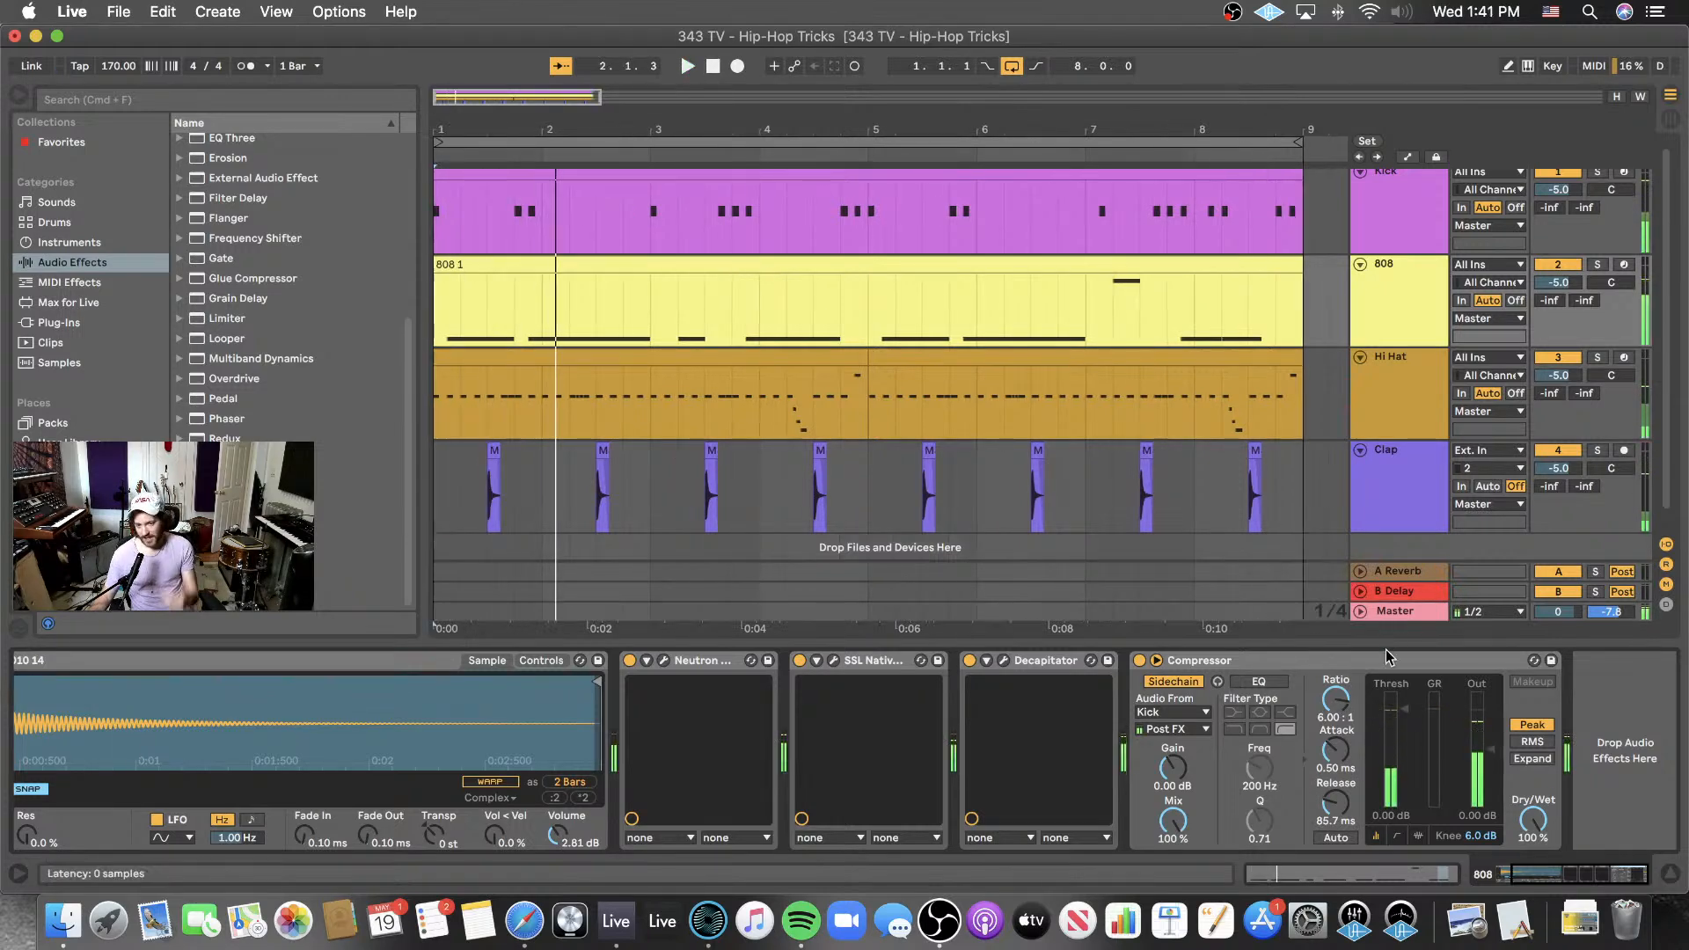
key("space")
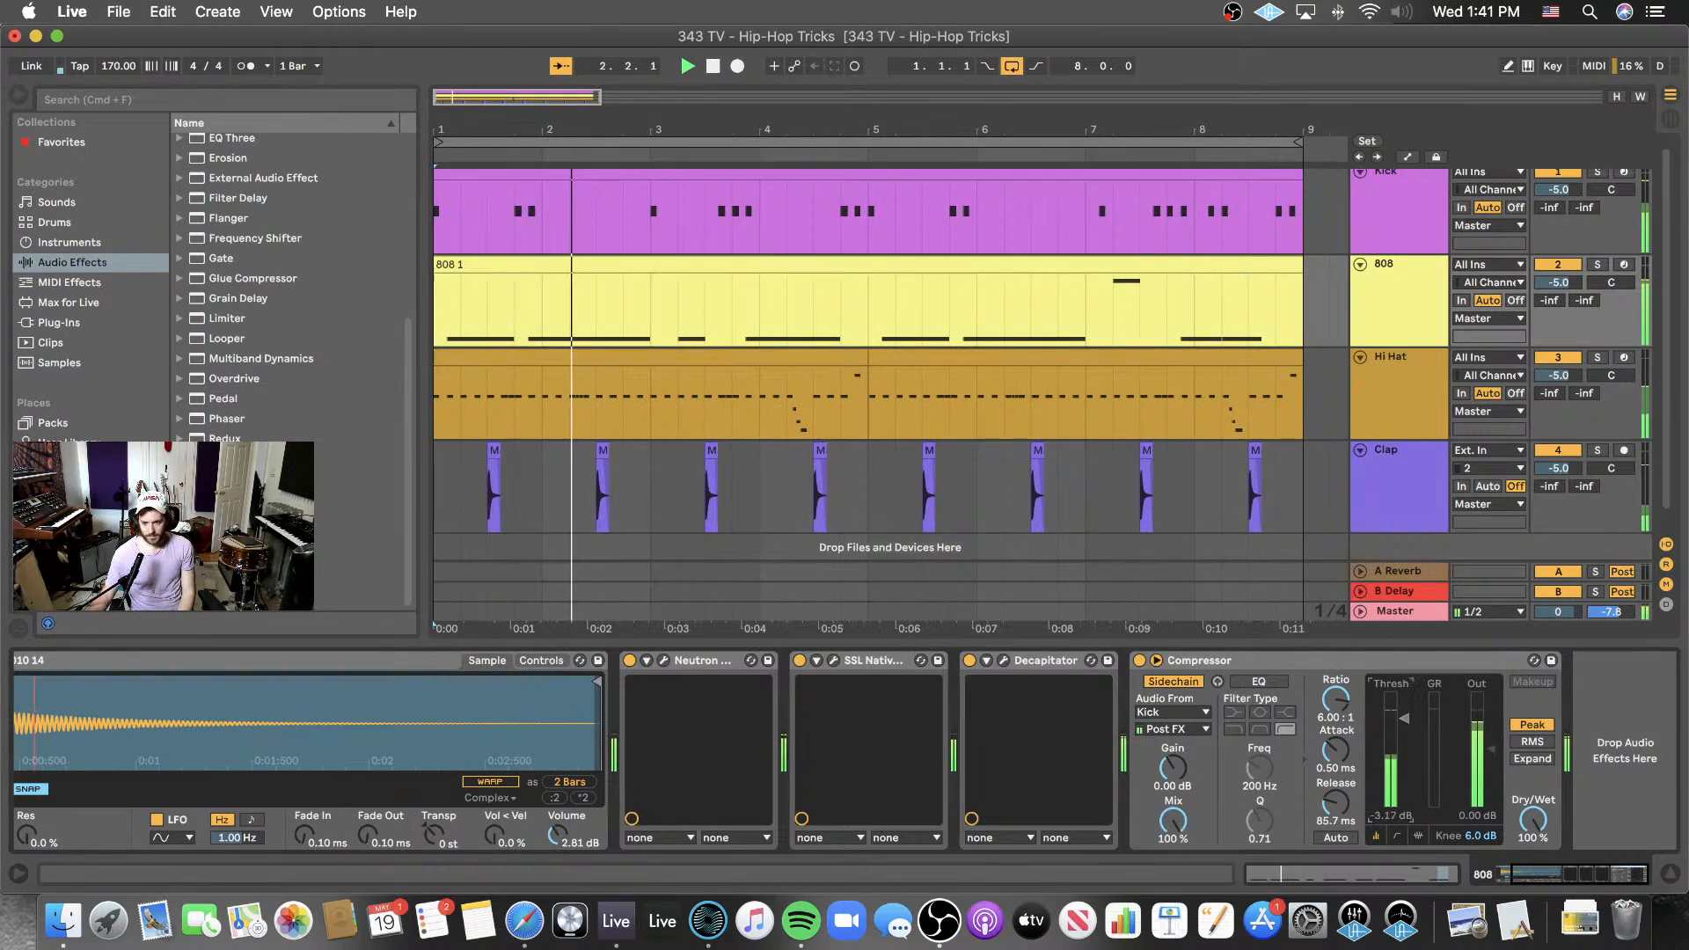
left_click_drag(1405, 709, 1410, 749)
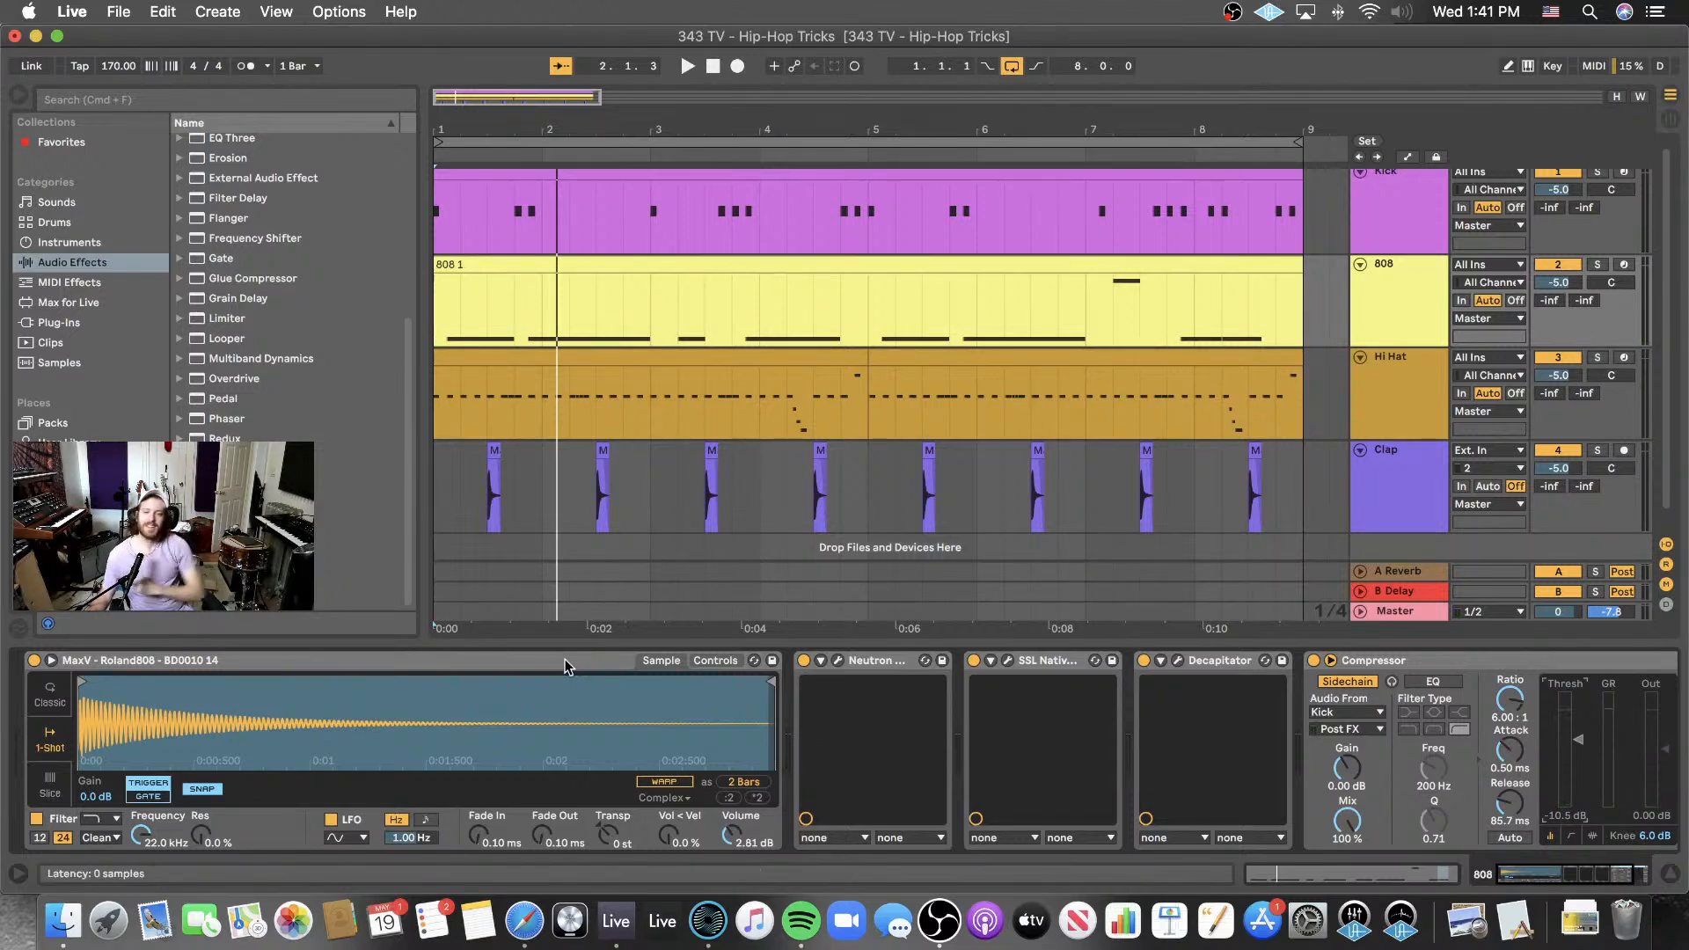
- Examine the Kick hits around bars 5 to 7 against the 808, and play the sidechained beat from the start
scroll(565, 658, "right", 5)
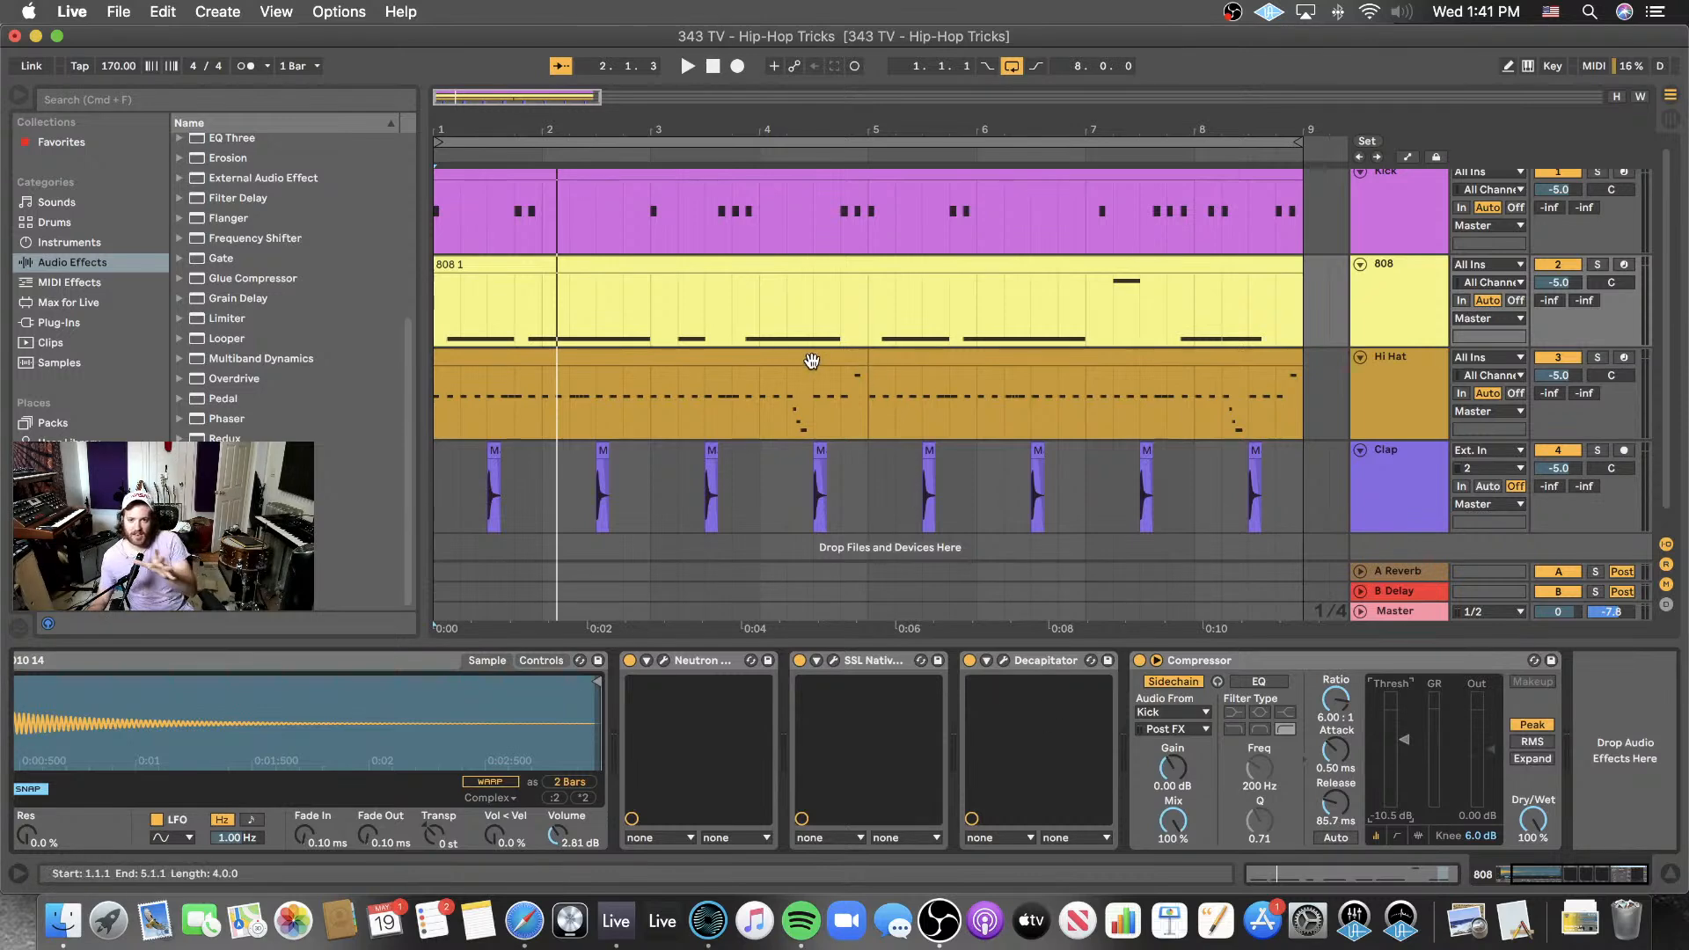
left_click(965, 214)
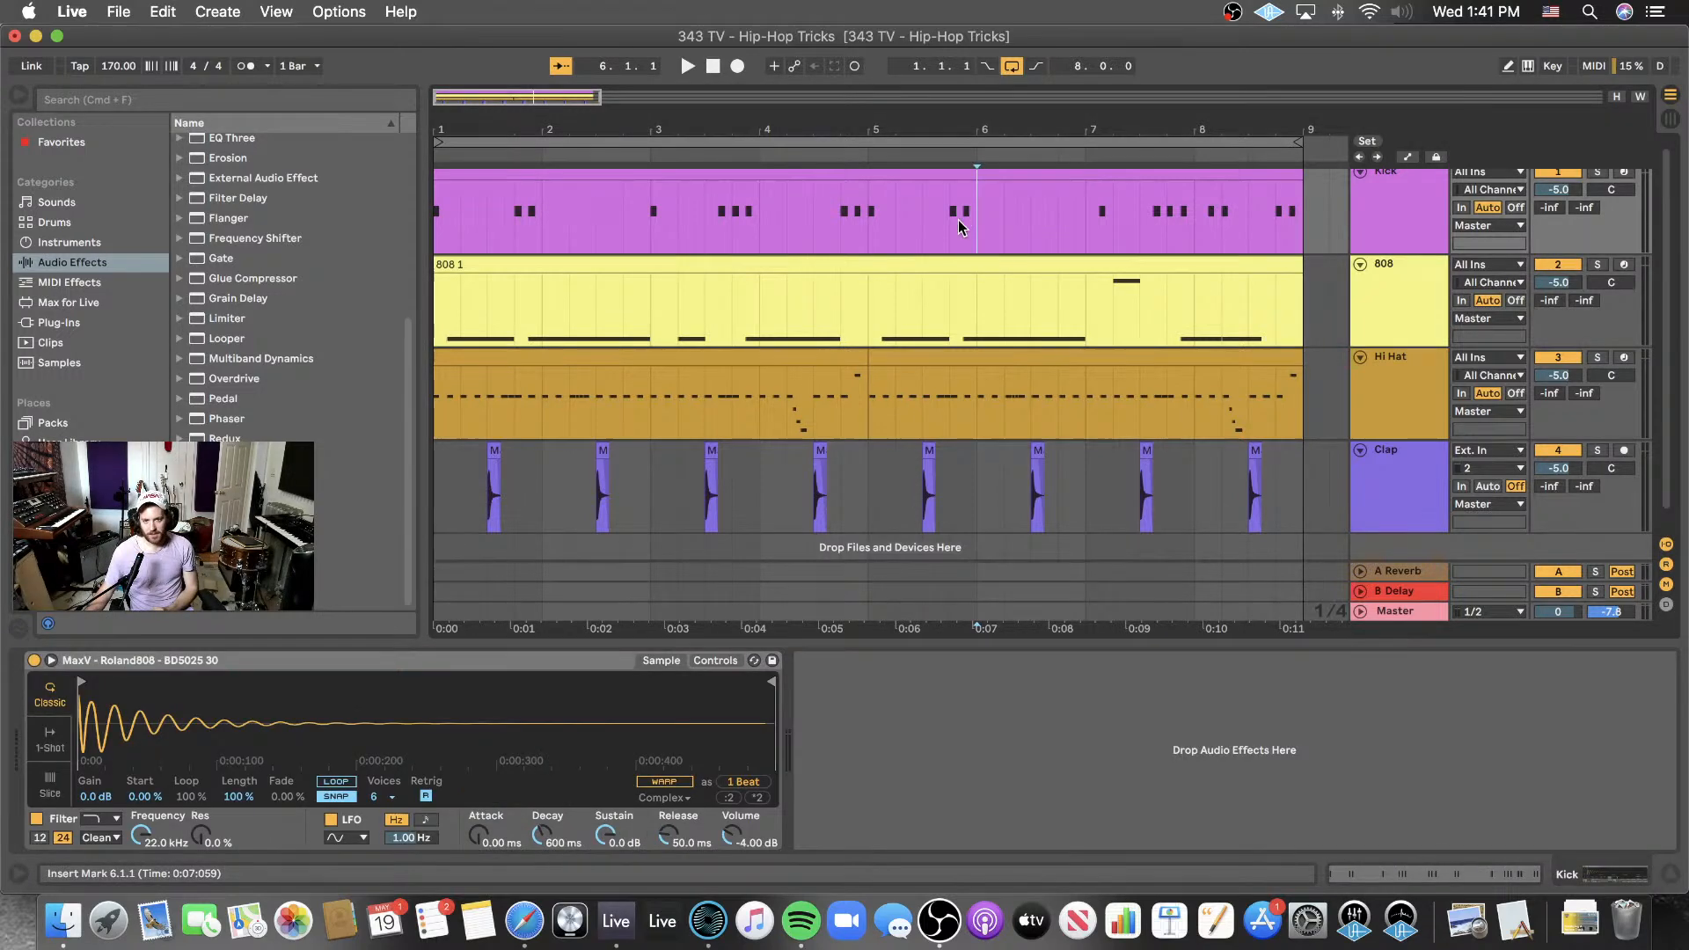
left_click_drag(959, 227, 1112, 223)
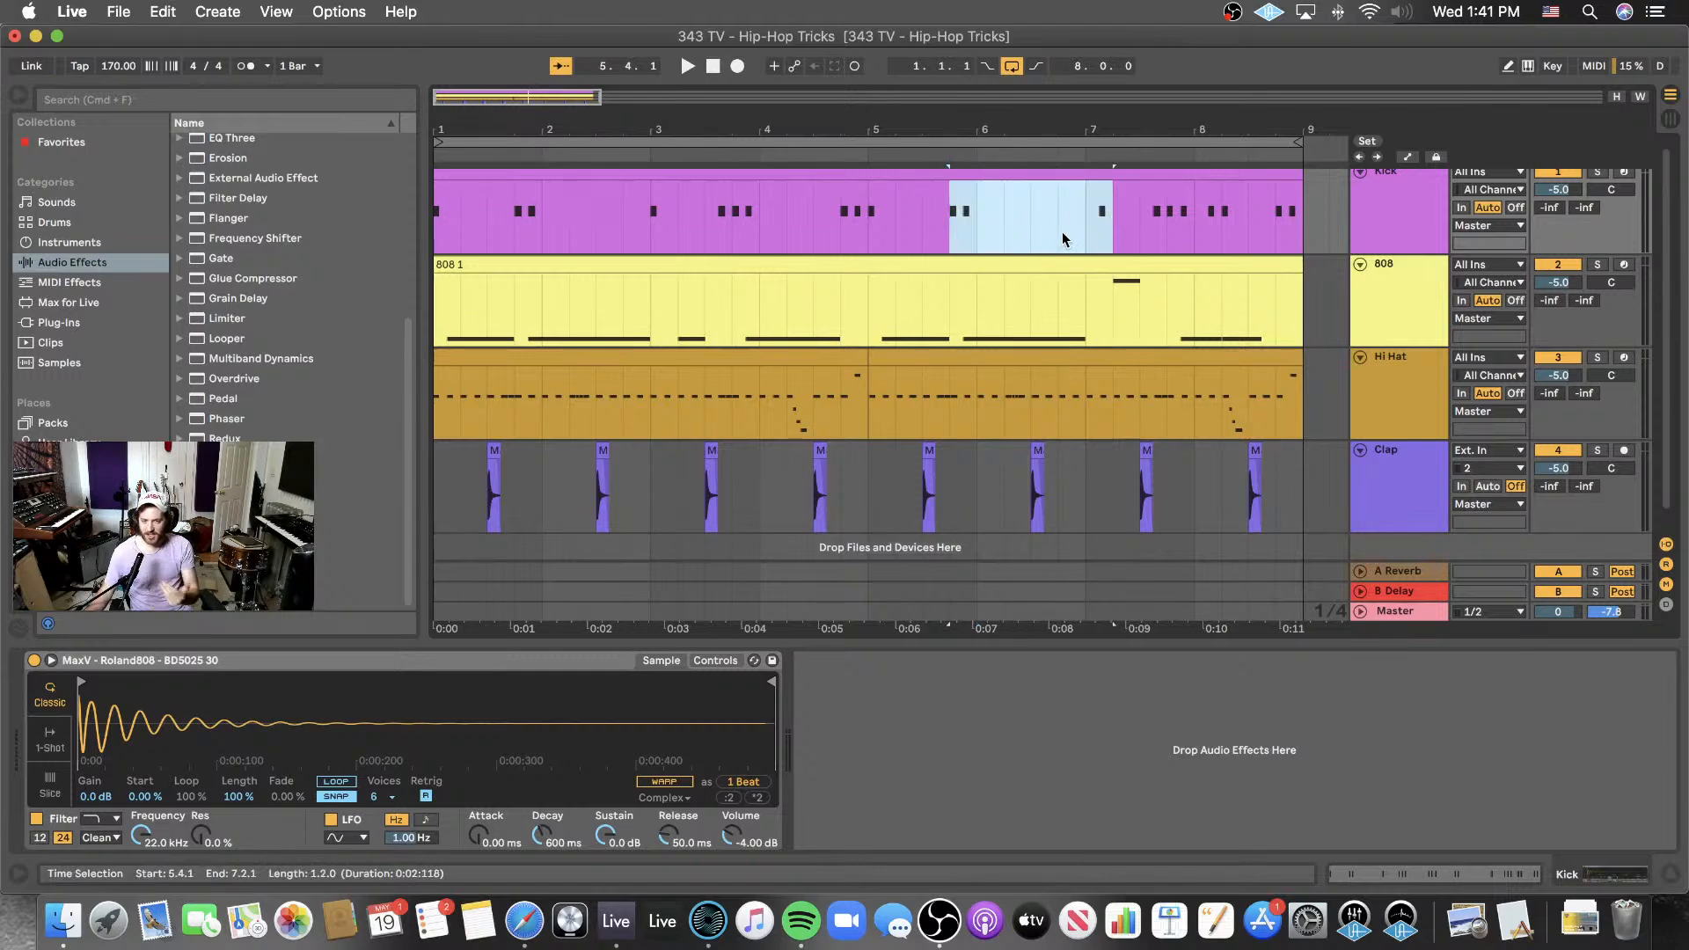
left_click(1078, 218)
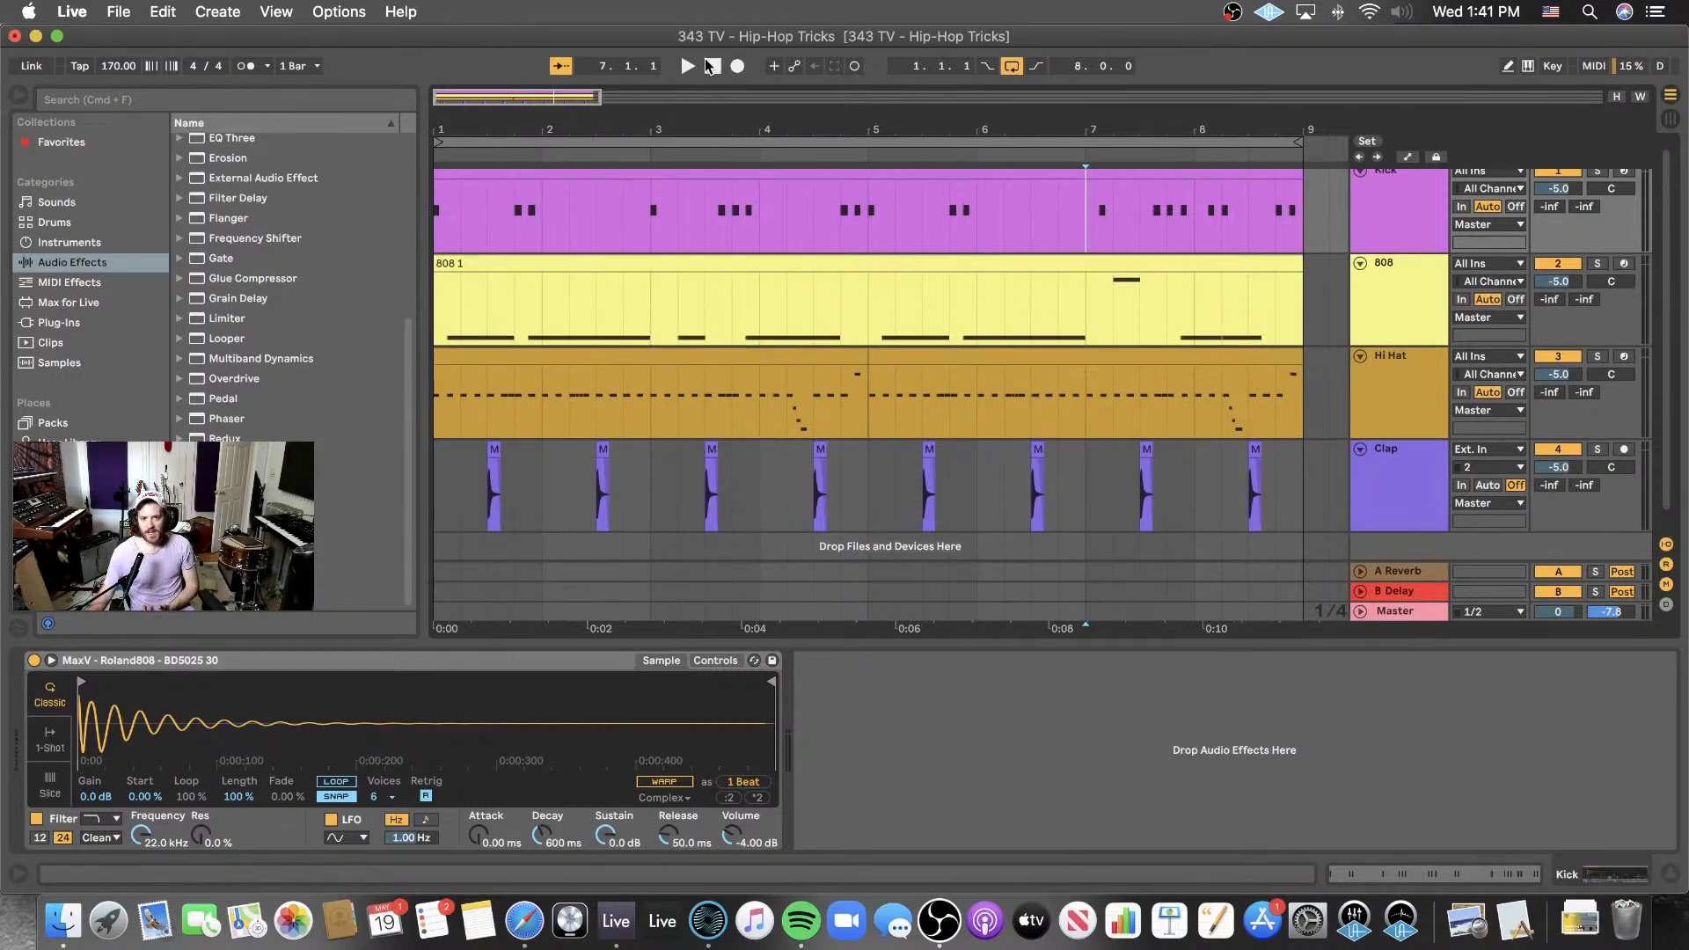
left_click(709, 66)
left_click(1418, 343)
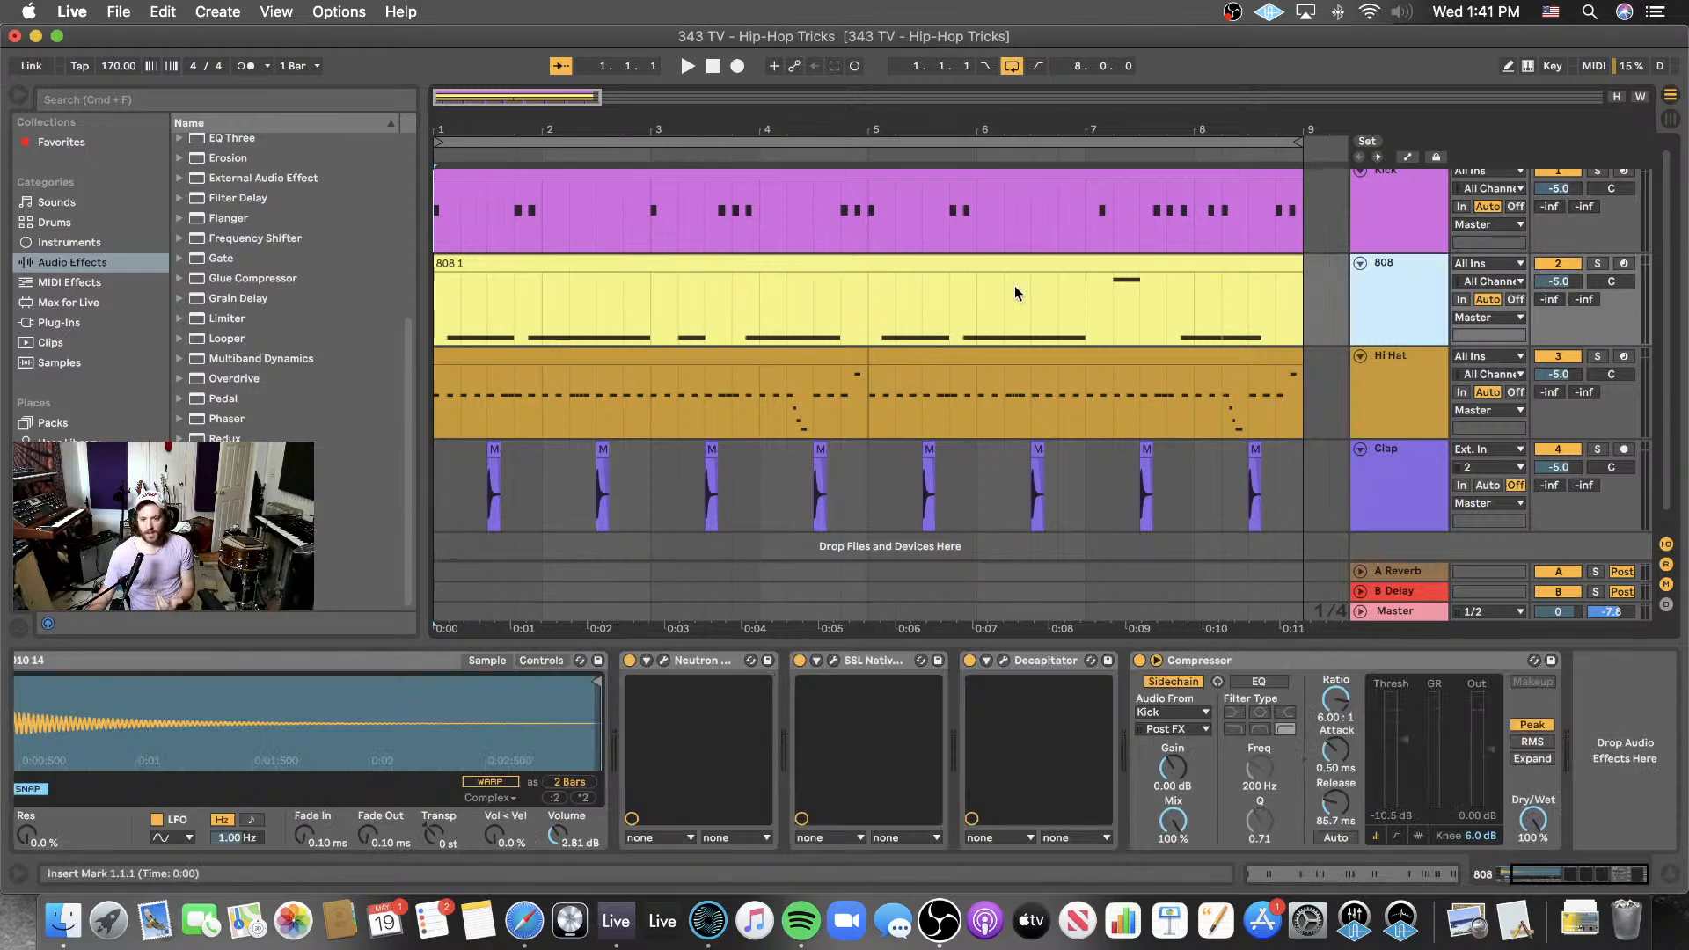
left_click(694, 65)
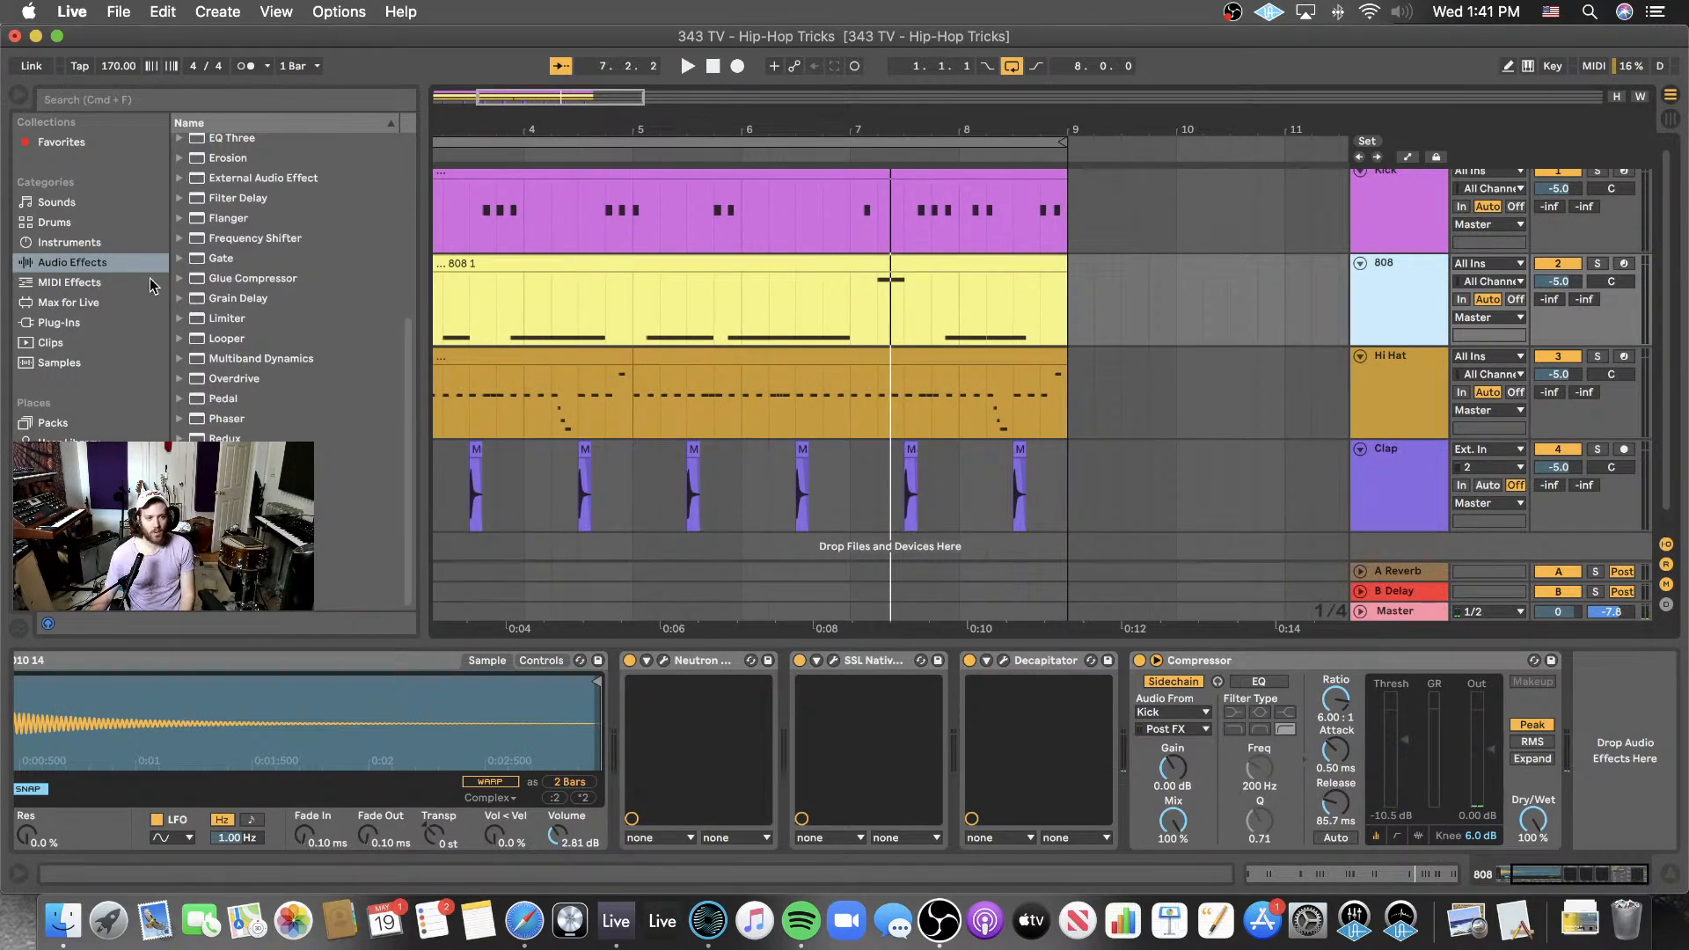
- Add FabFilter's Pro-MB plug-in after the Compressor on the 808 track
left_click(60, 322)
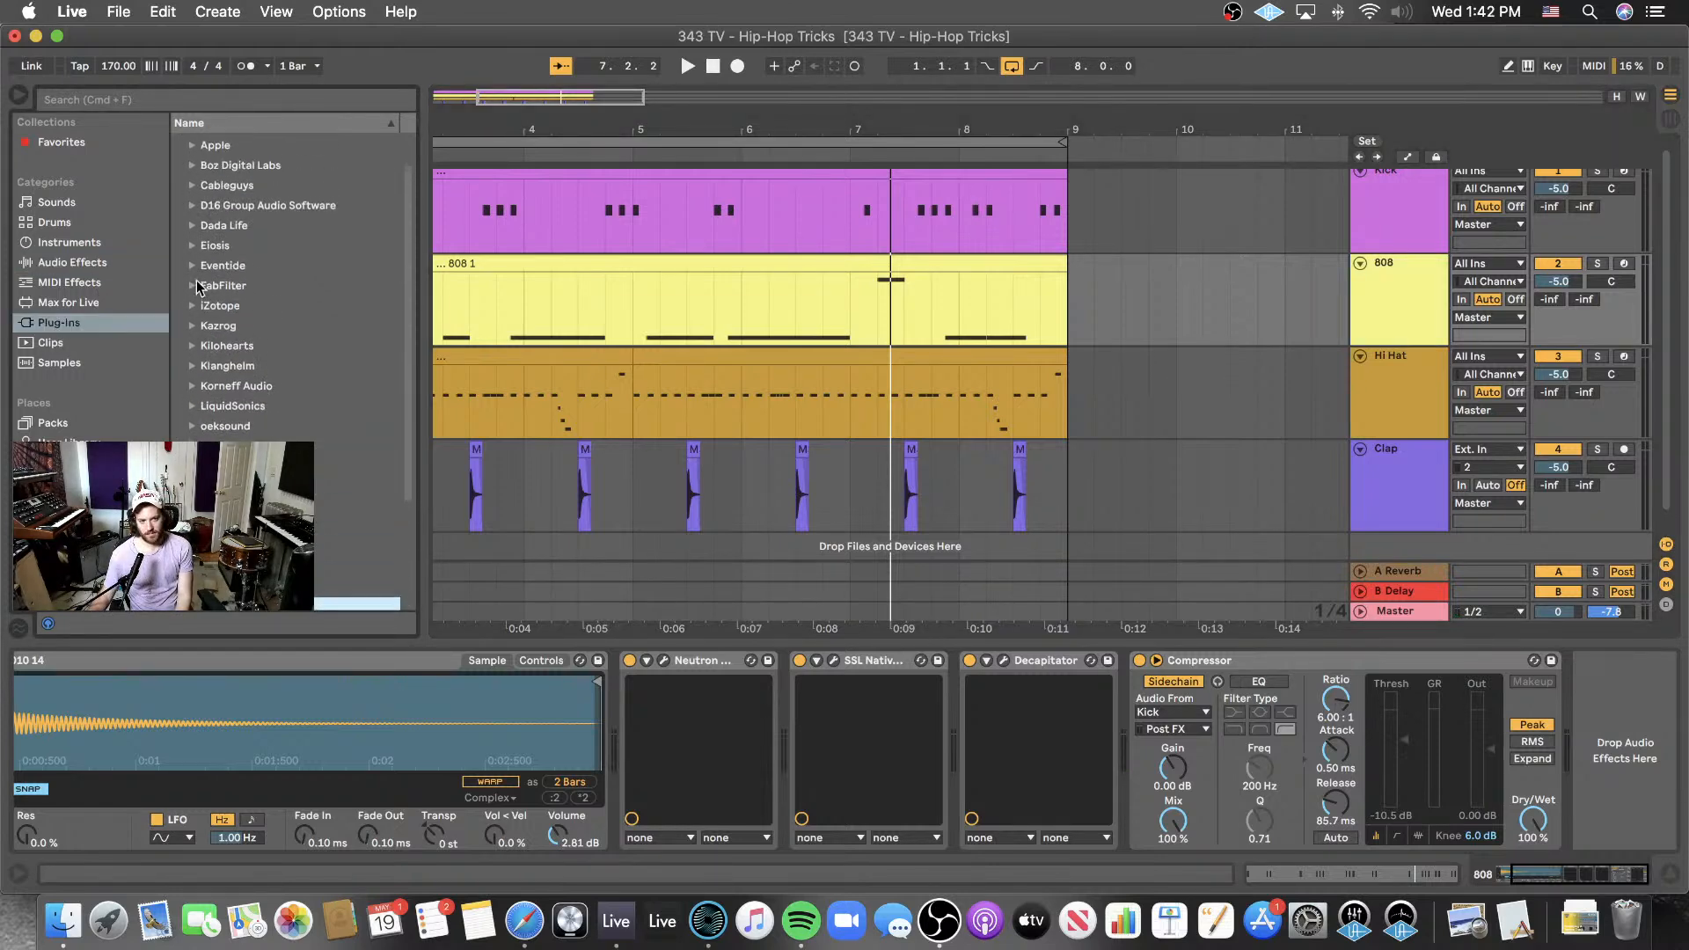
scroll(197, 283, "up", 4)
left_click(193, 294)
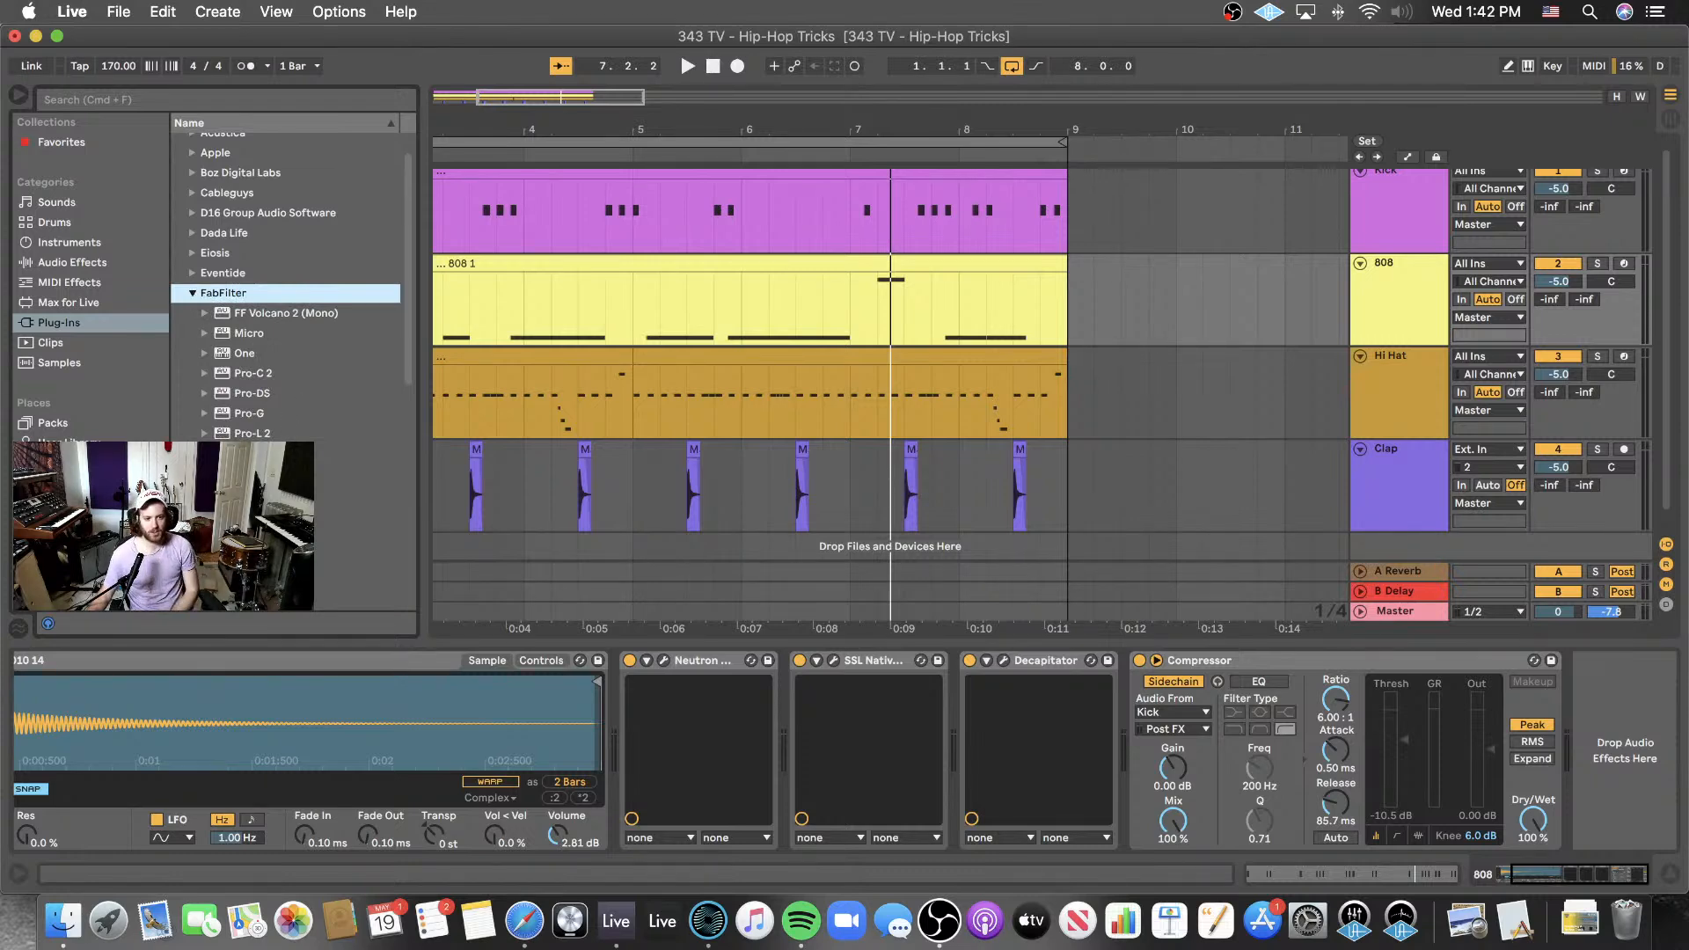
left_click(263, 454)
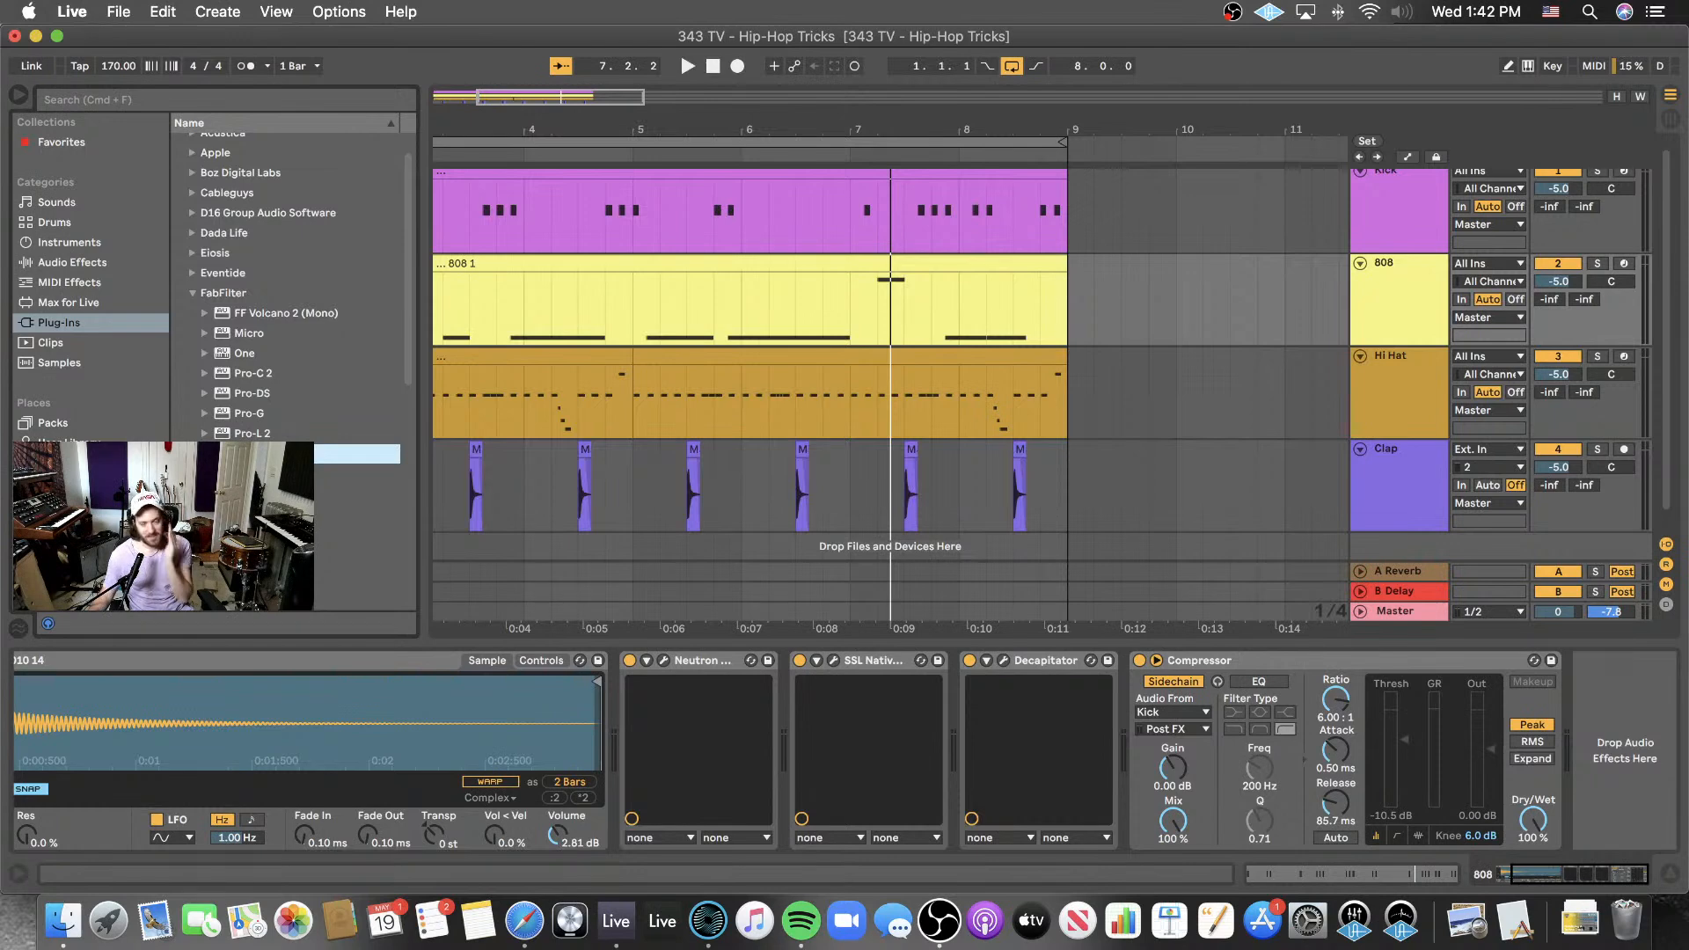
left_click_drag(356, 453, 1602, 721)
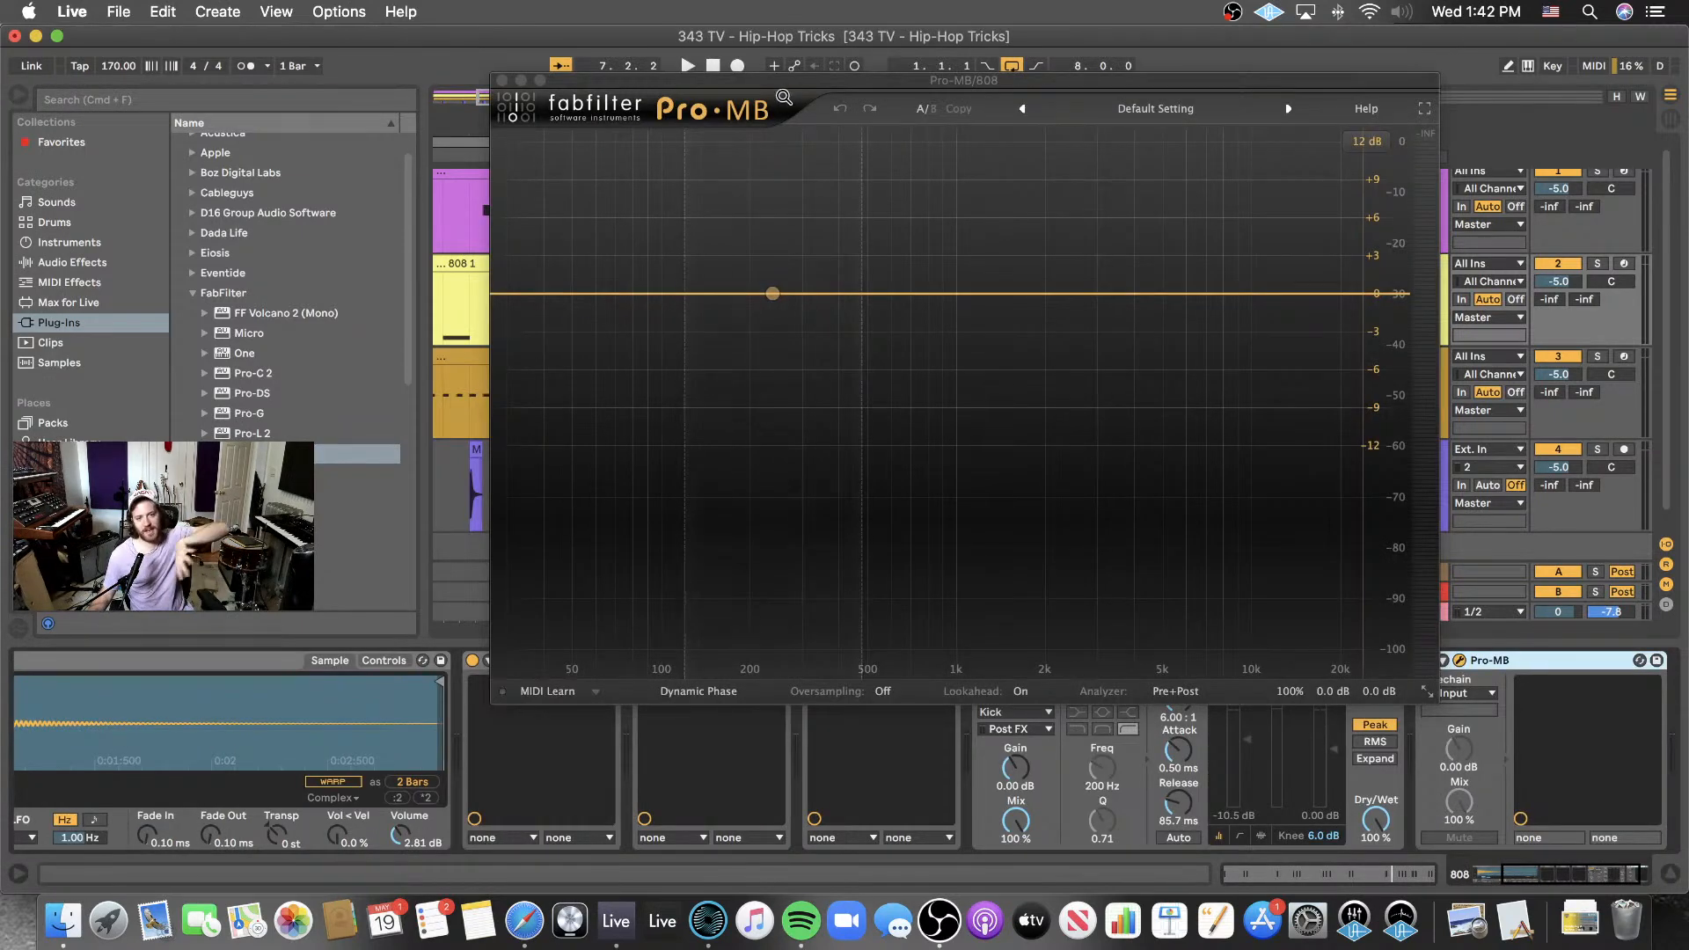
- Play the beat from the start and examine the 808's low-frequency spectrum in Pro-MB
left_click_drag(786, 83, 860, 379)
left_click(712, 66)
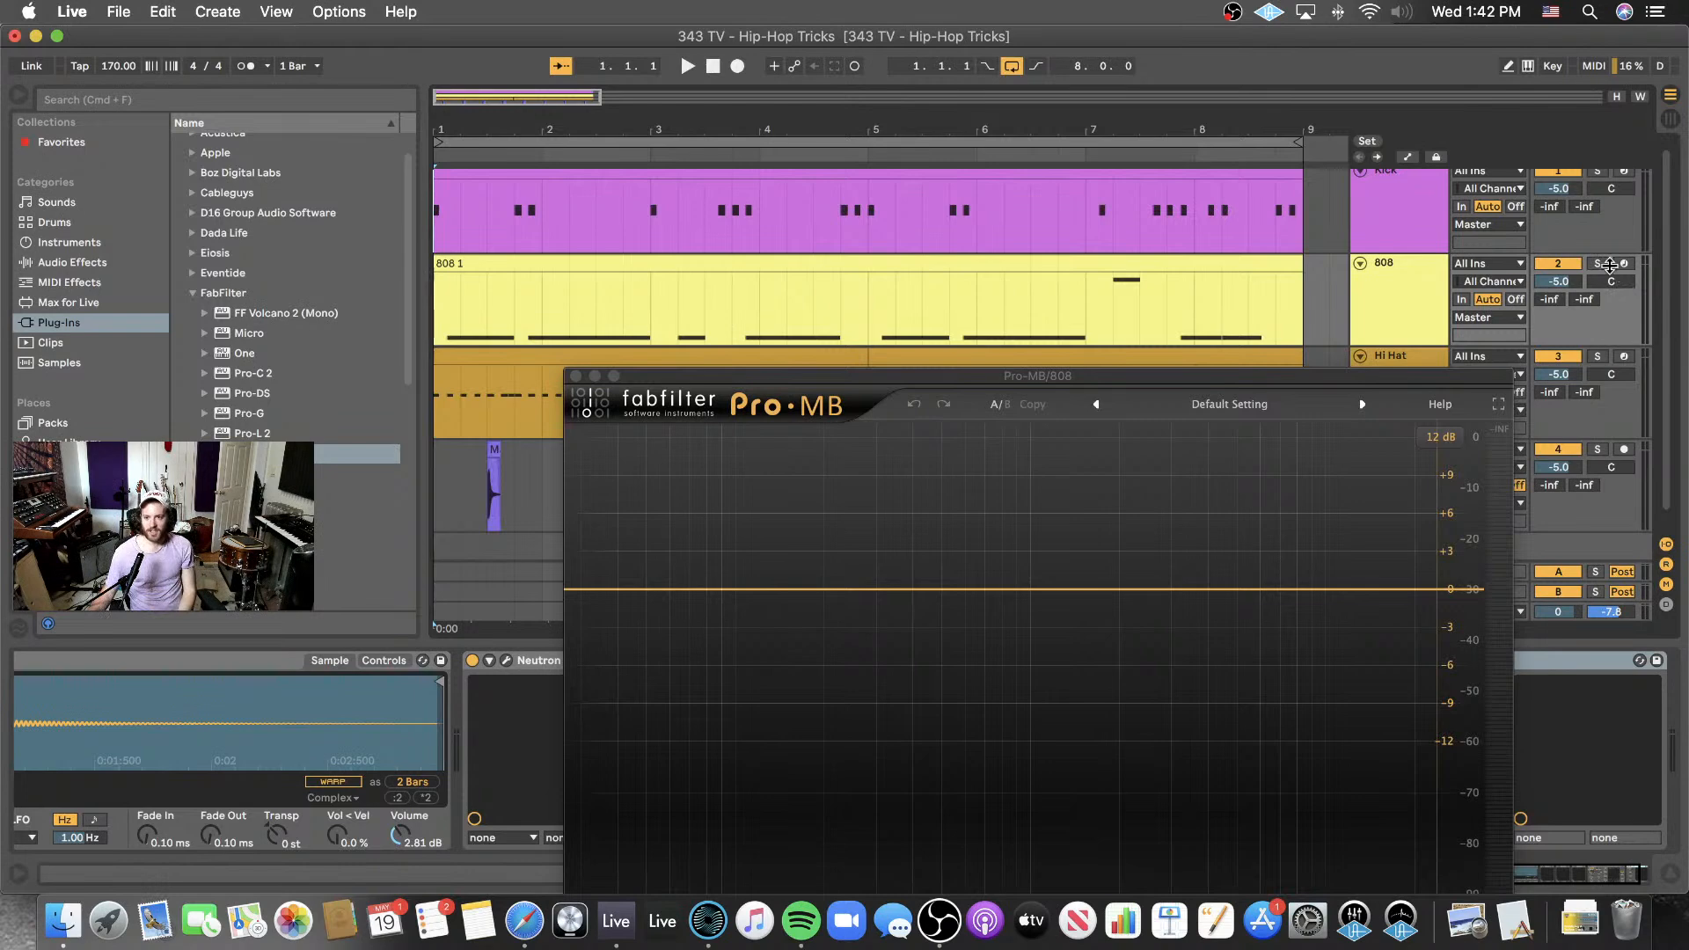
key("space")
left_click_drag(1161, 377, 1111, 106)
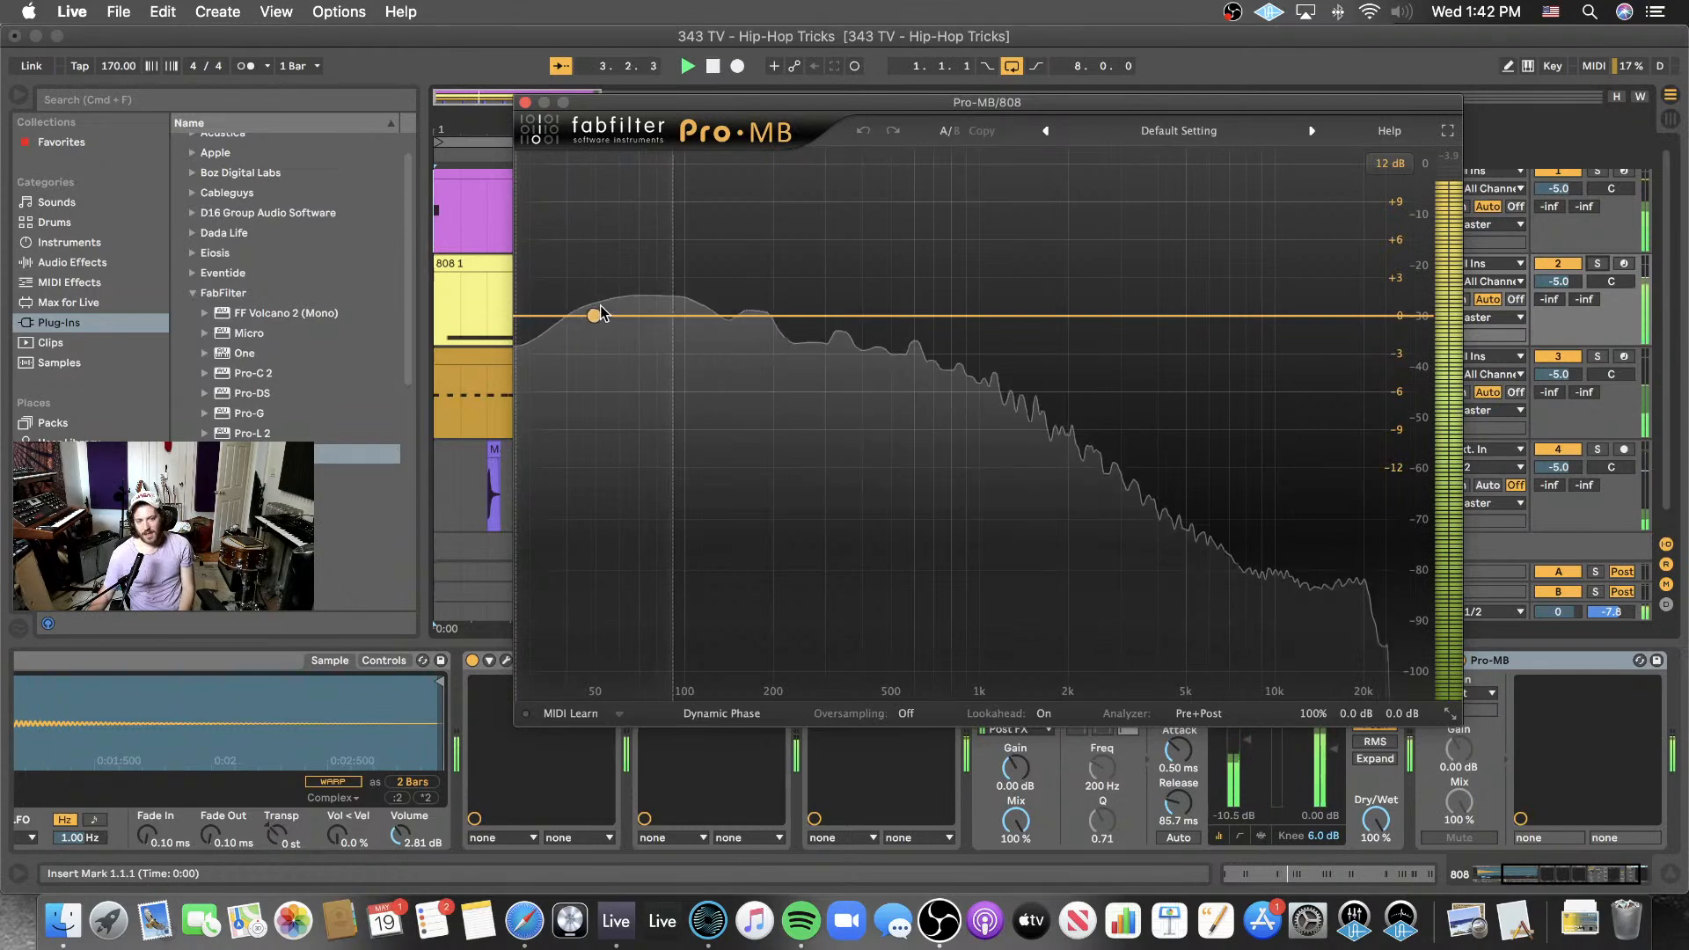
key("space")
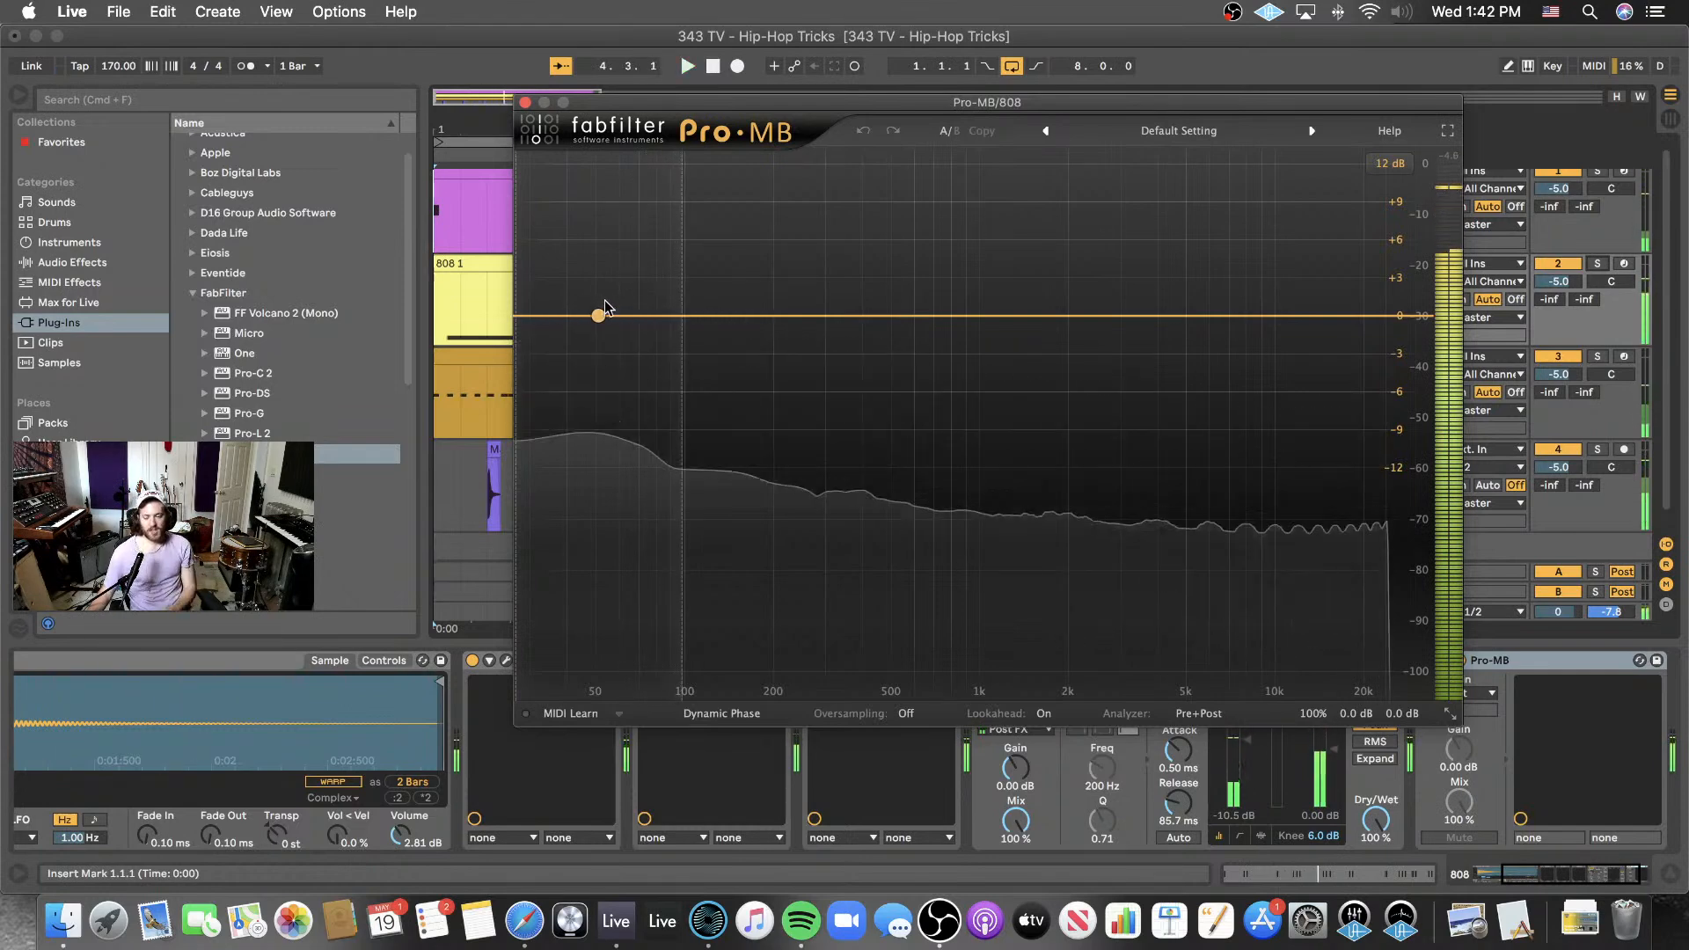
- Create a low band around 50 Hz in Pro-MB, solo it during playback and raise its upper crossover to slightly above 100 Hz
left_click(597, 314)
left_click(532, 163)
key("space")
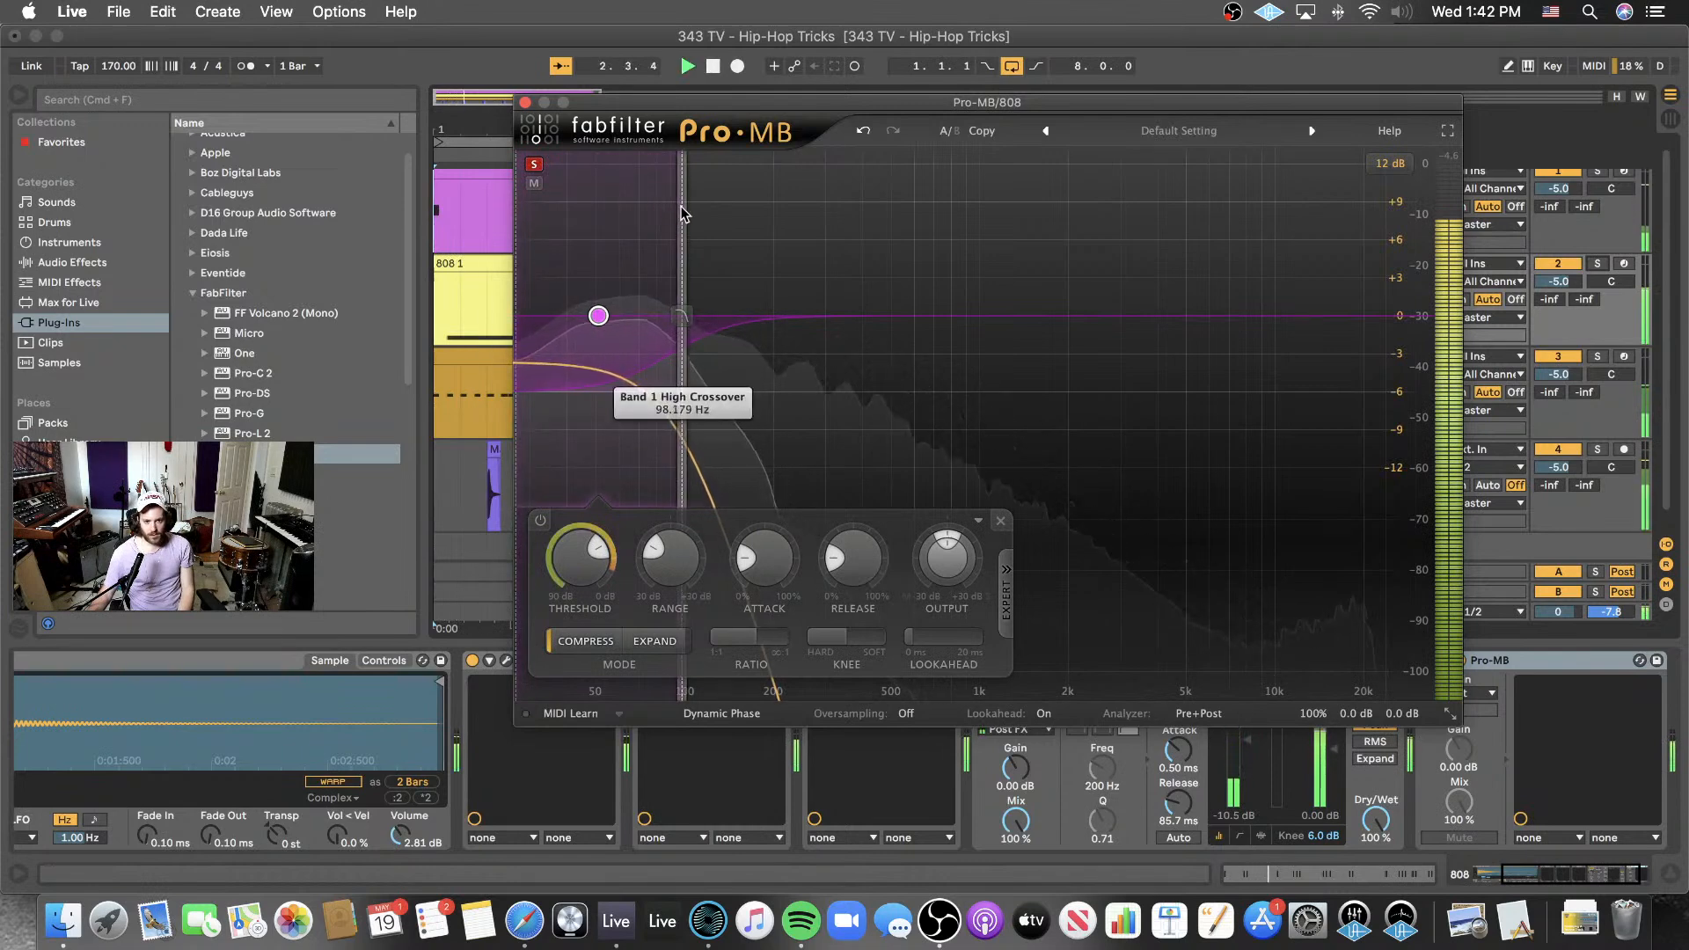
left_click_drag(682, 212, 696, 212)
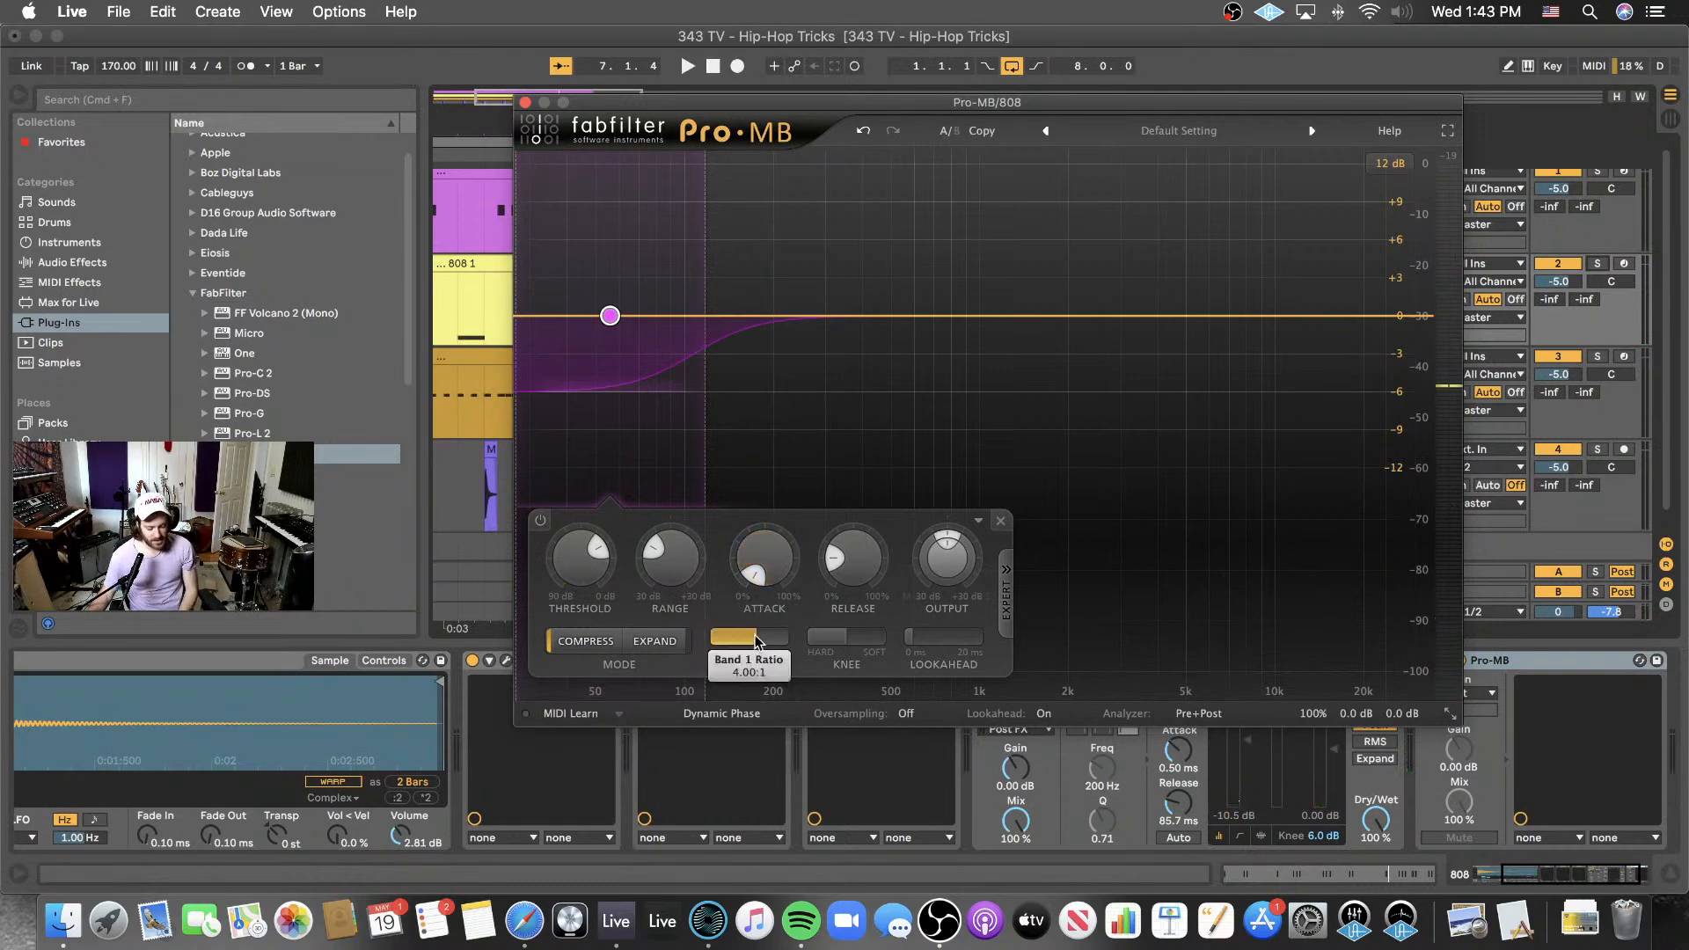
- Raise the low band's ratio, set its knee to 0 dB and range to about -2 dB, and switch the display scale to 3 dB
left_click_drag(755, 640, 793, 445)
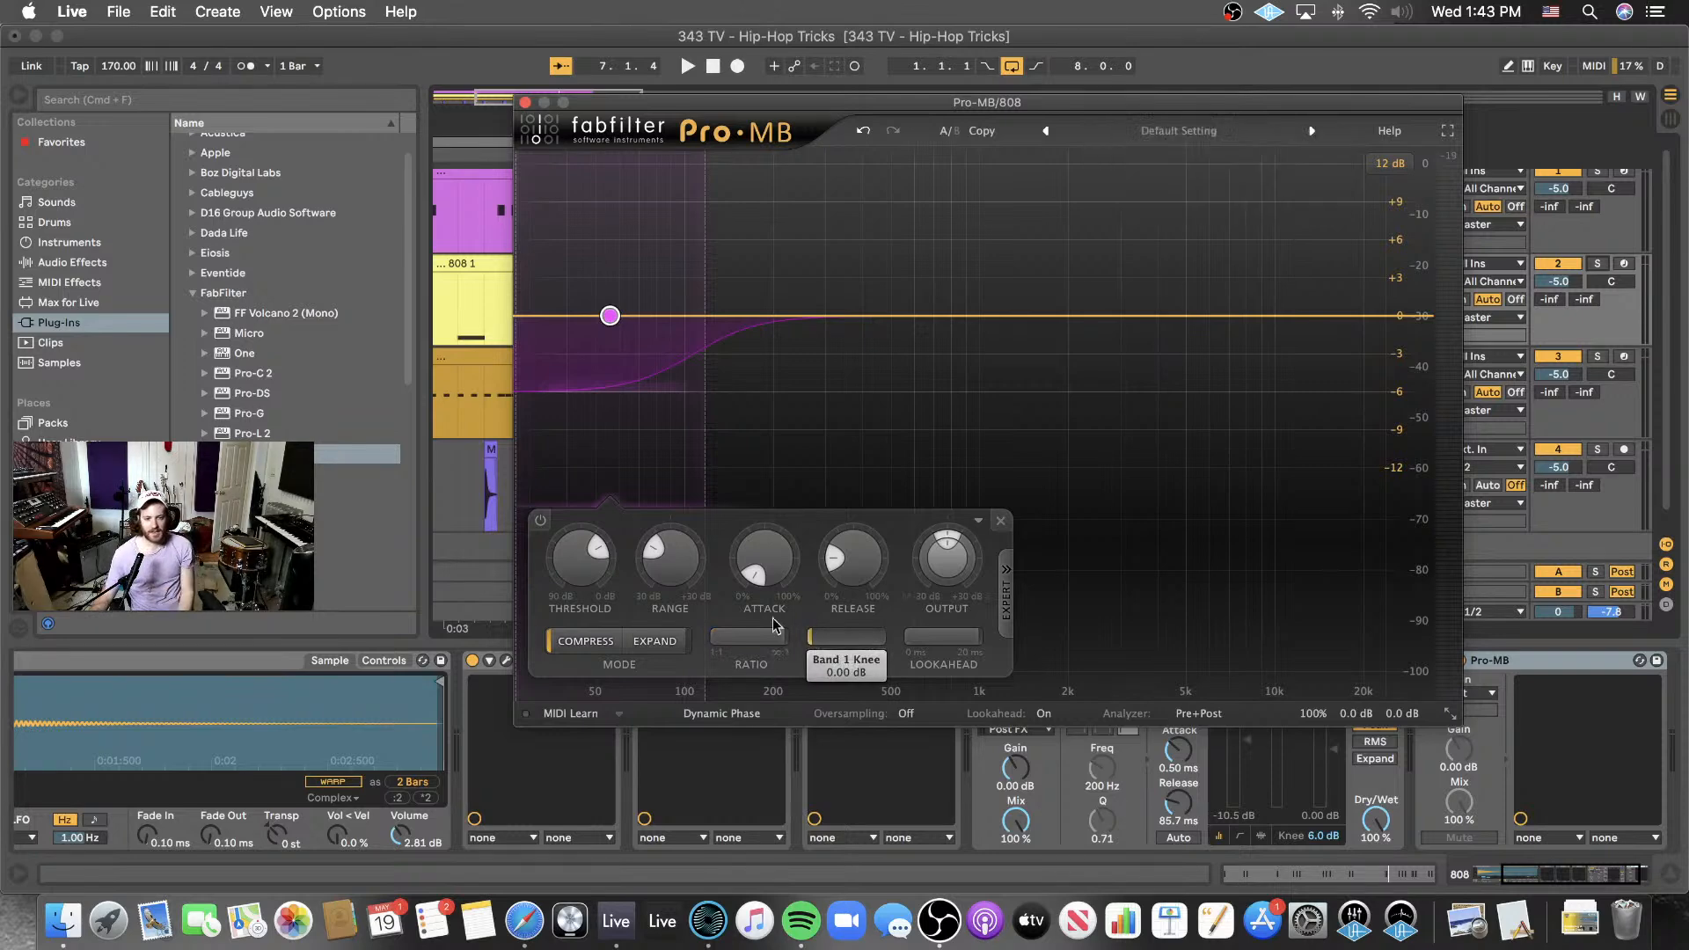
left_click_drag(664, 564, 662, 556)
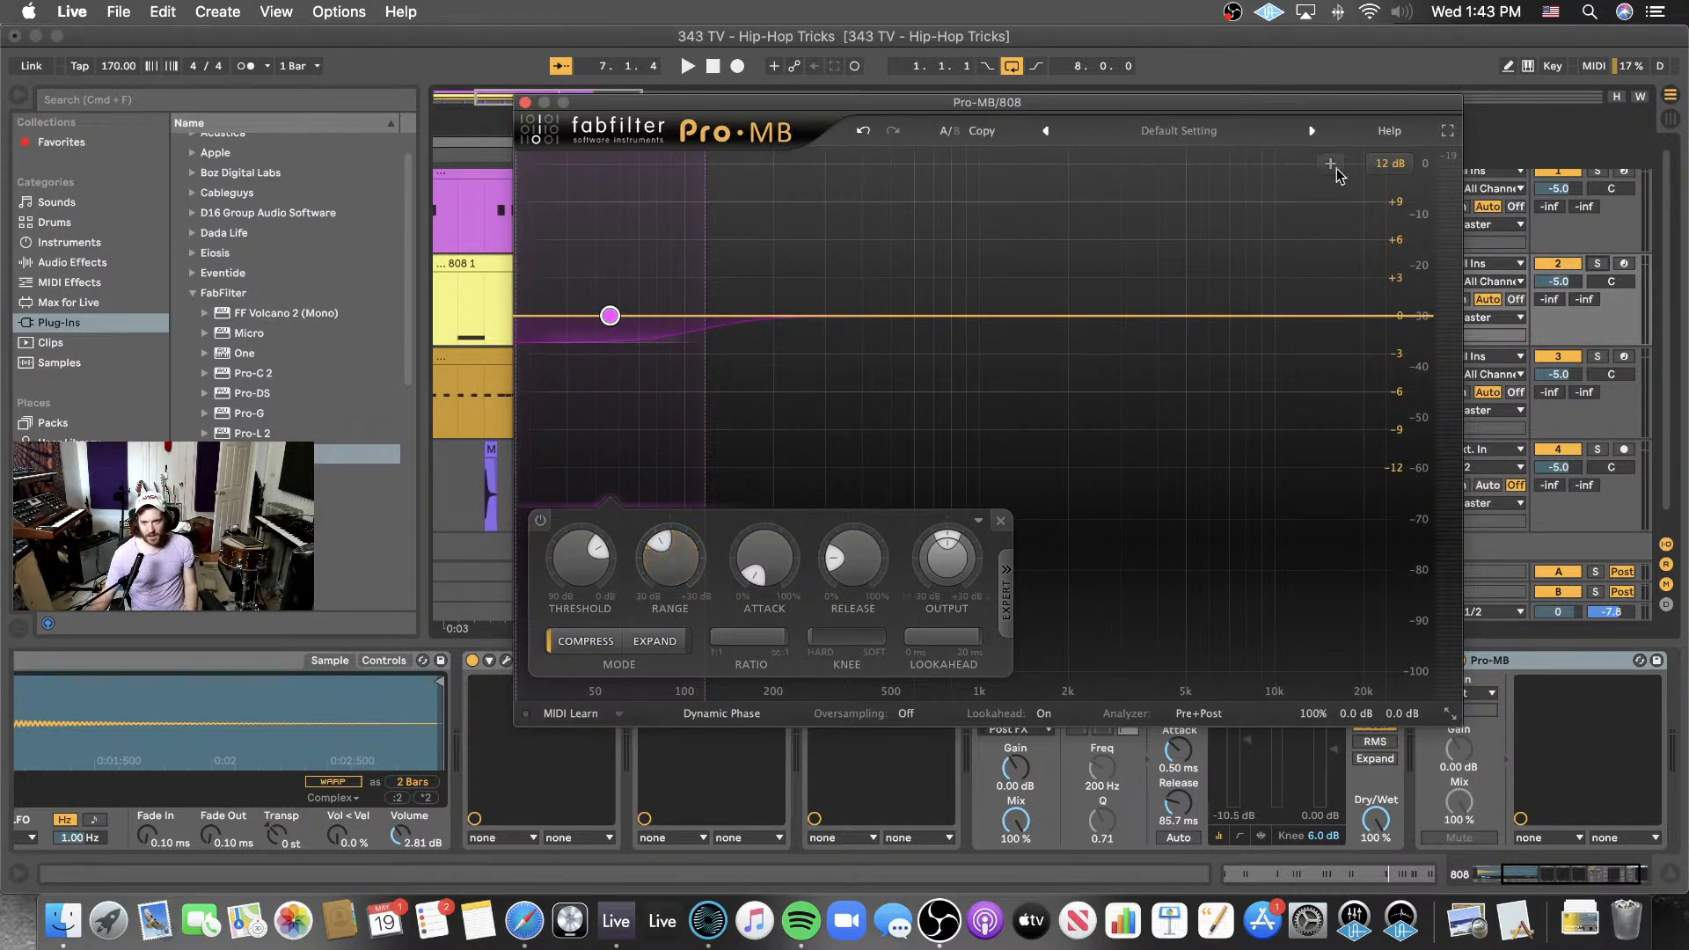
left_click(1399, 162)
left_click(1397, 190)
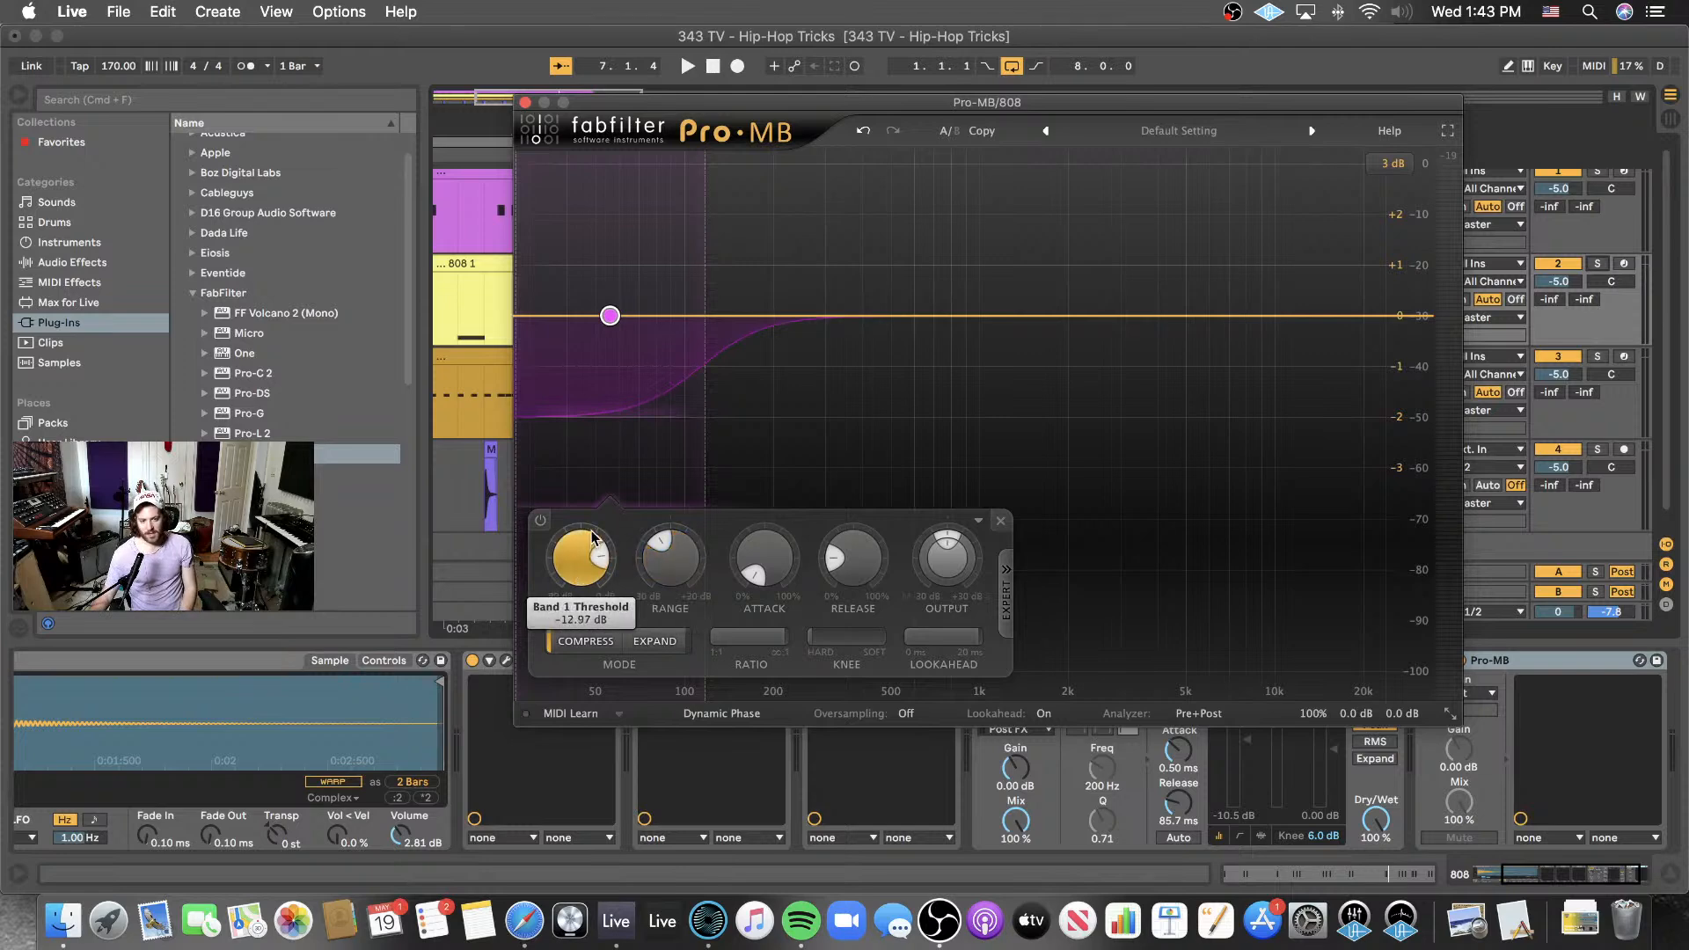
- Play the beat and adjust the low band's threshold to about -7 dB
double_click(602, 559)
key("space")
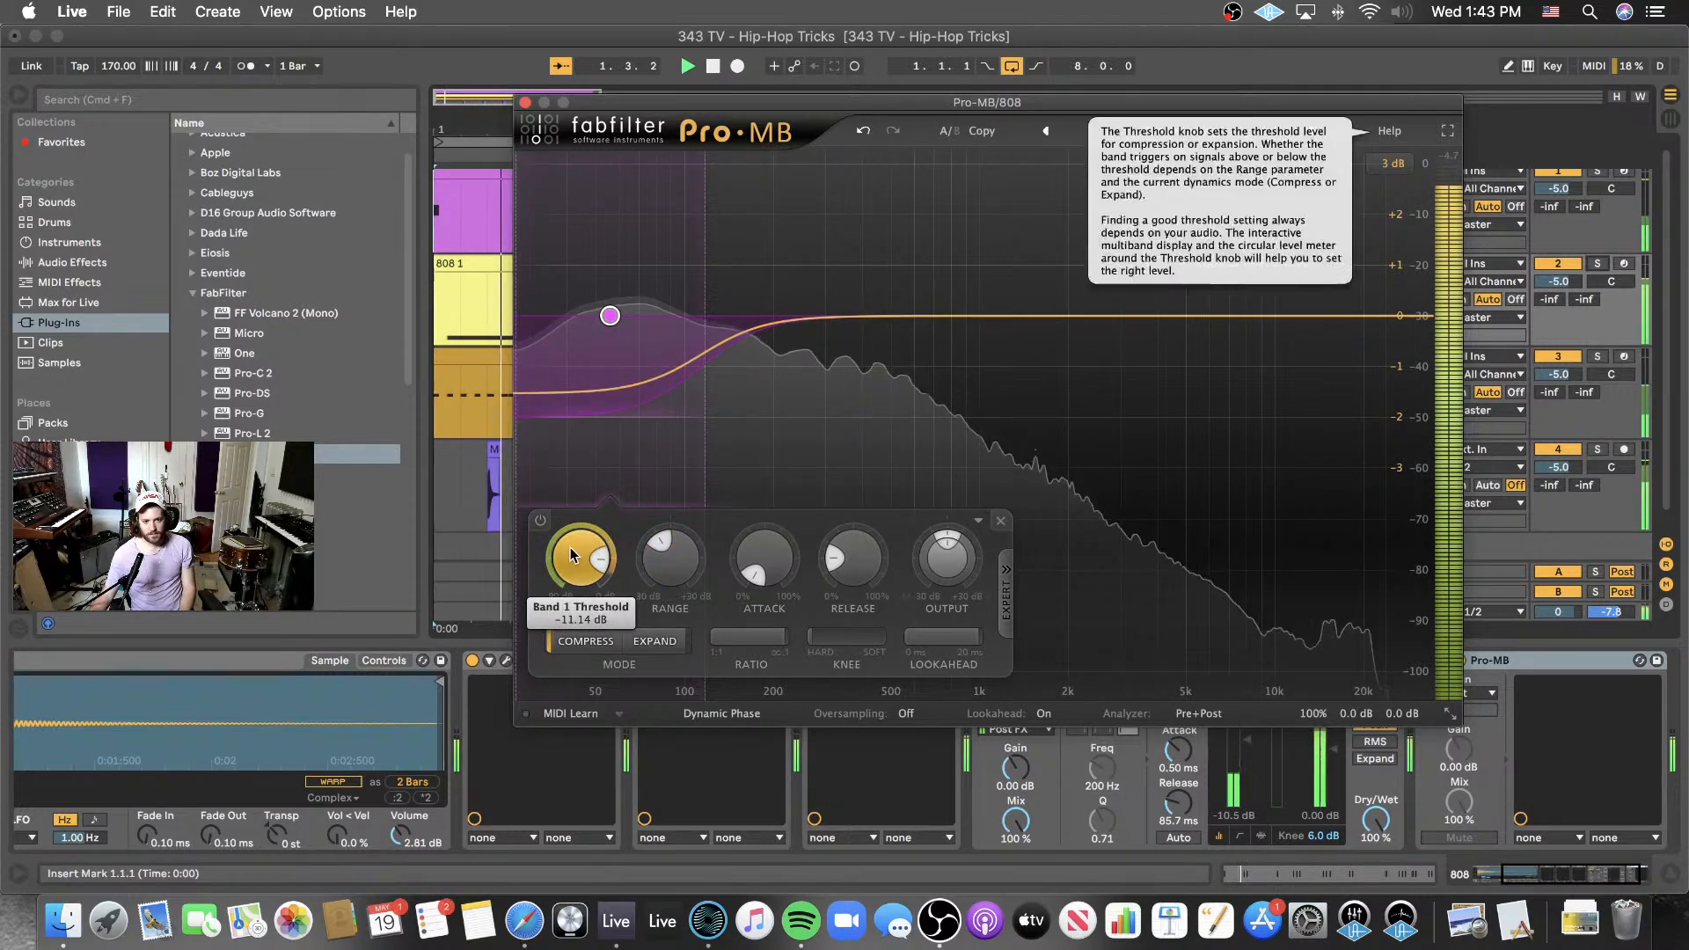
left_click_drag(574, 568, 563, 615)
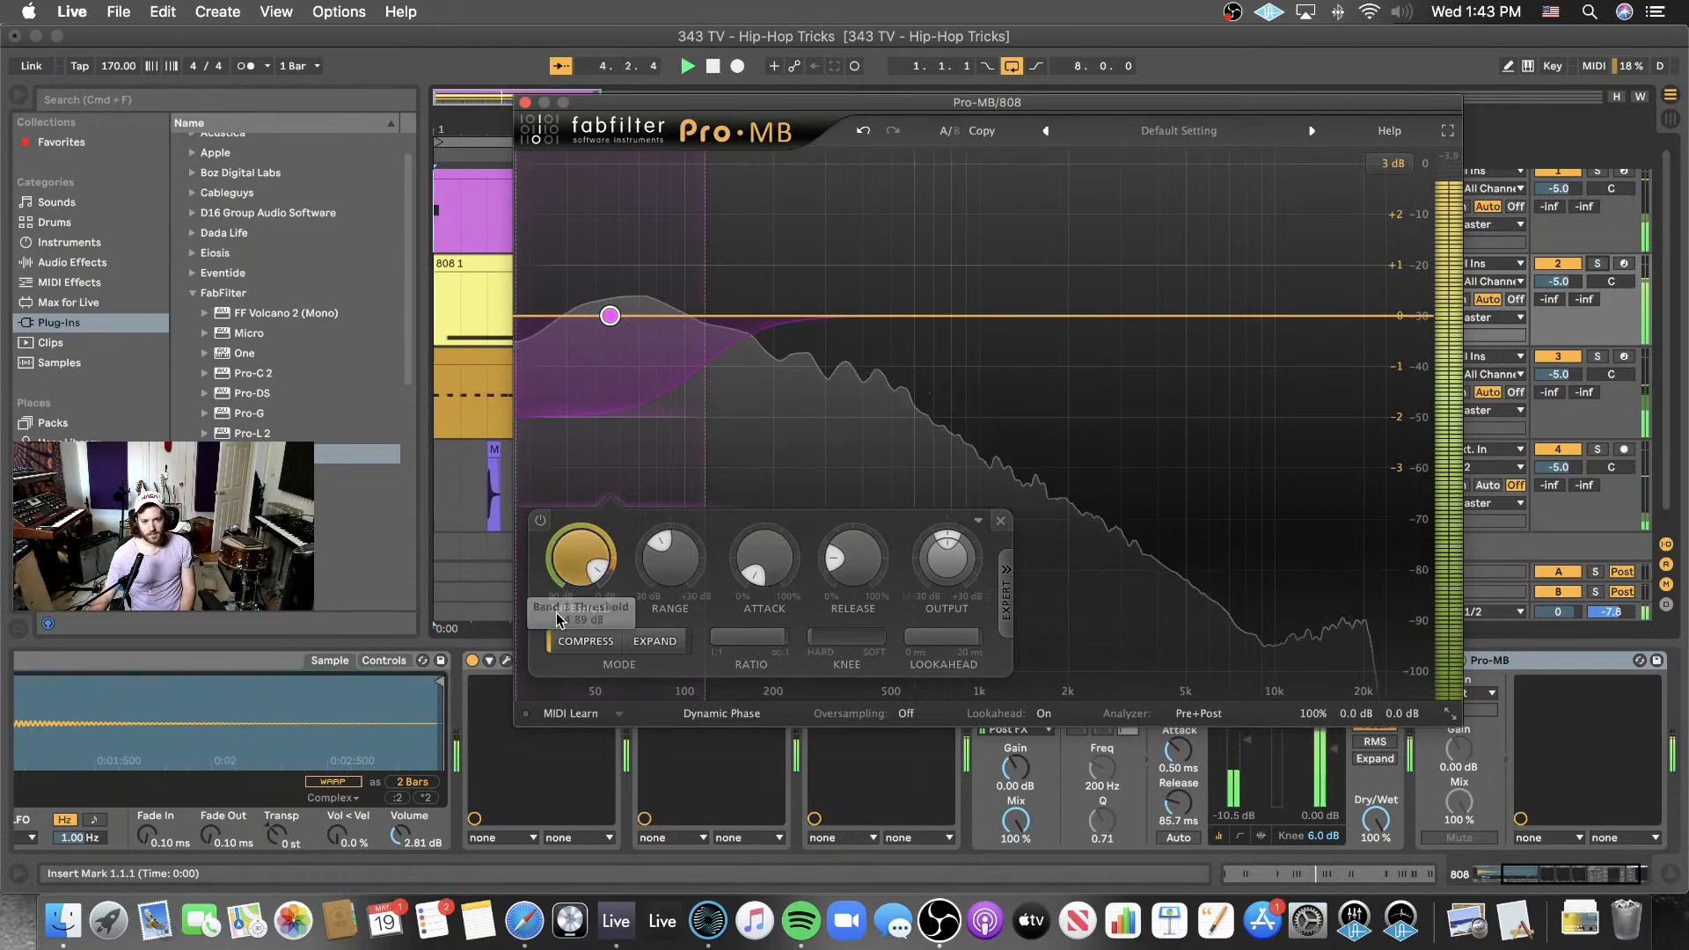
scroll(563, 582, "down", 3)
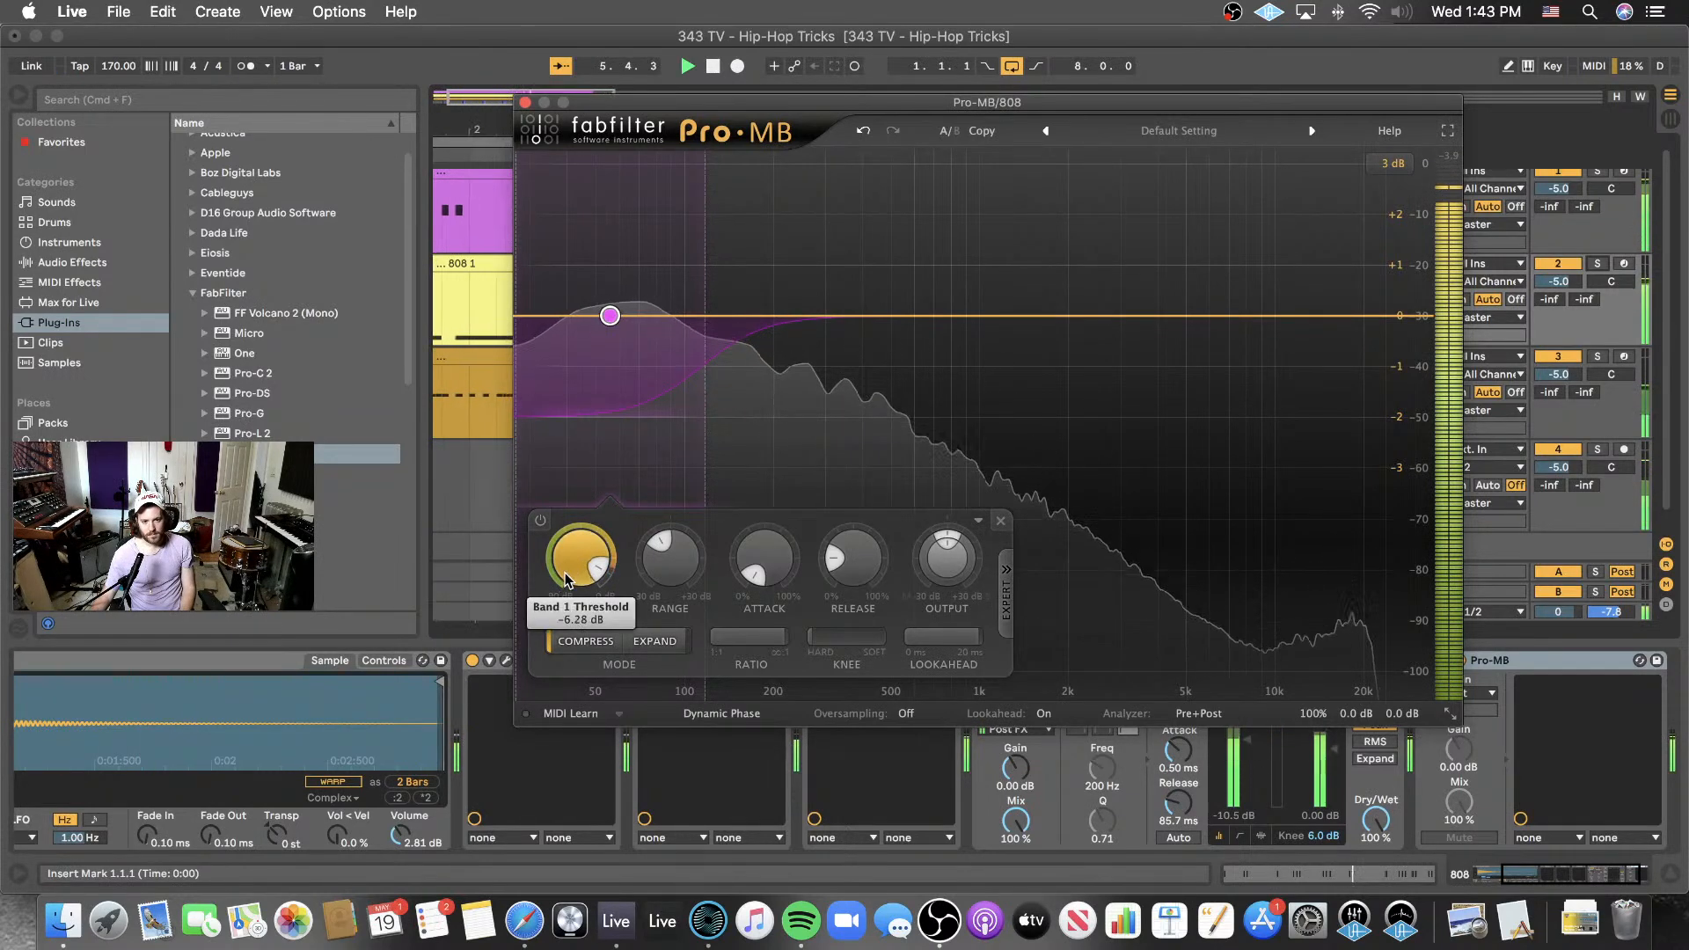
scroll(568, 576, "down", 1)
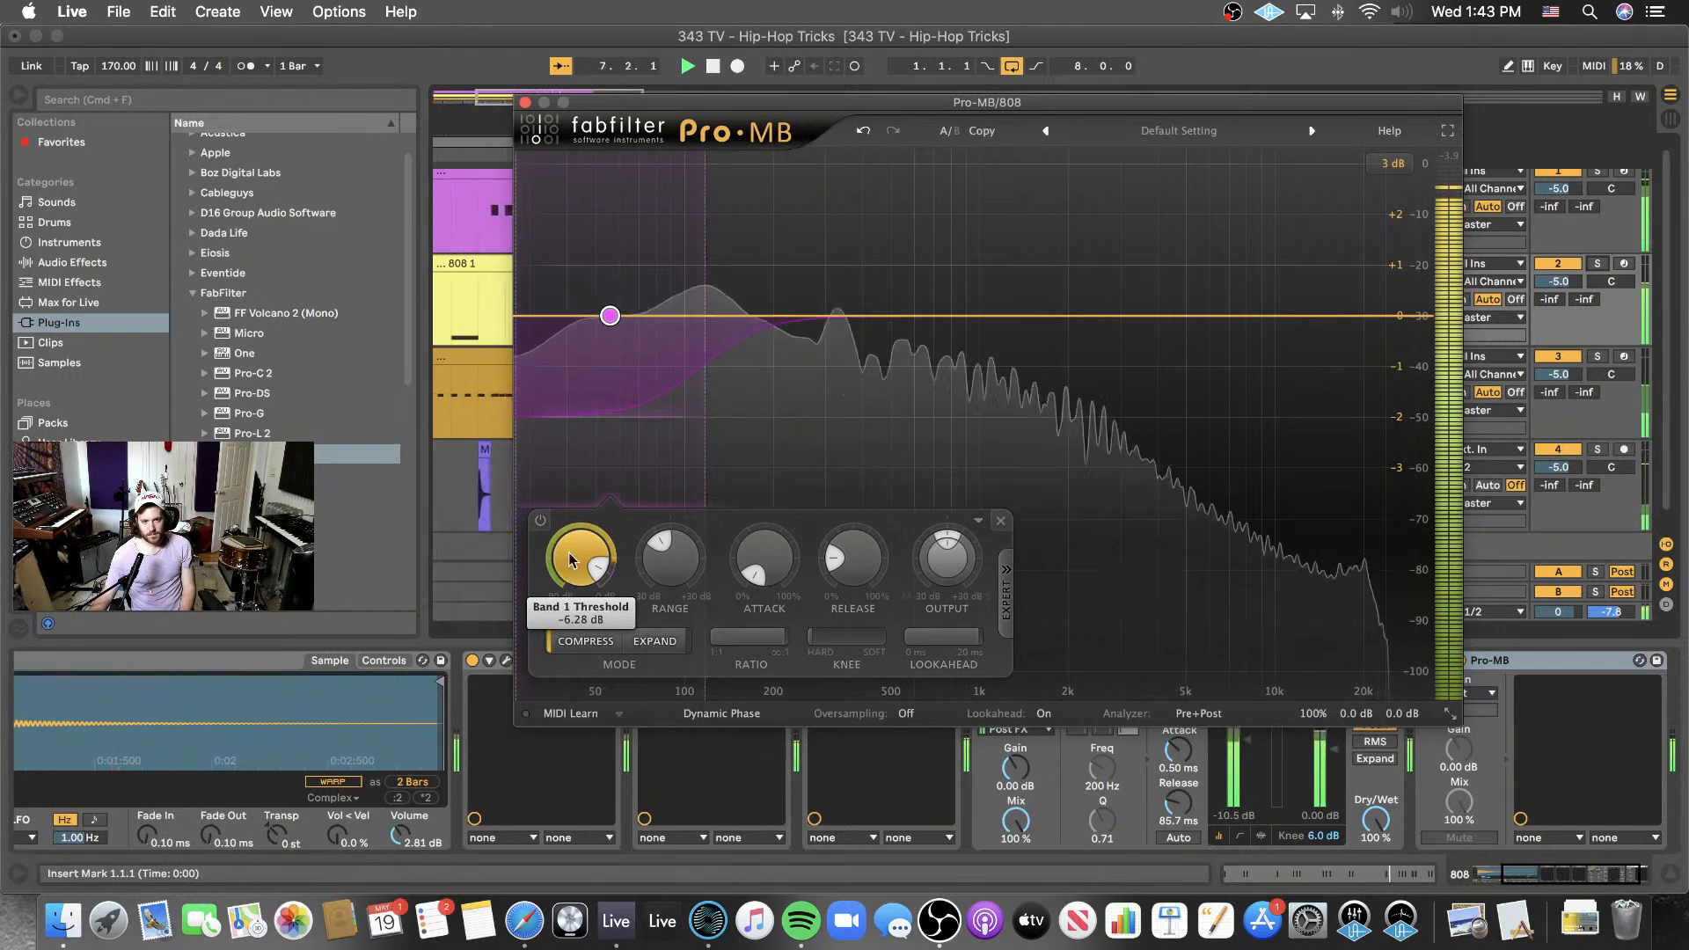
scroll(573, 568, "down", 1)
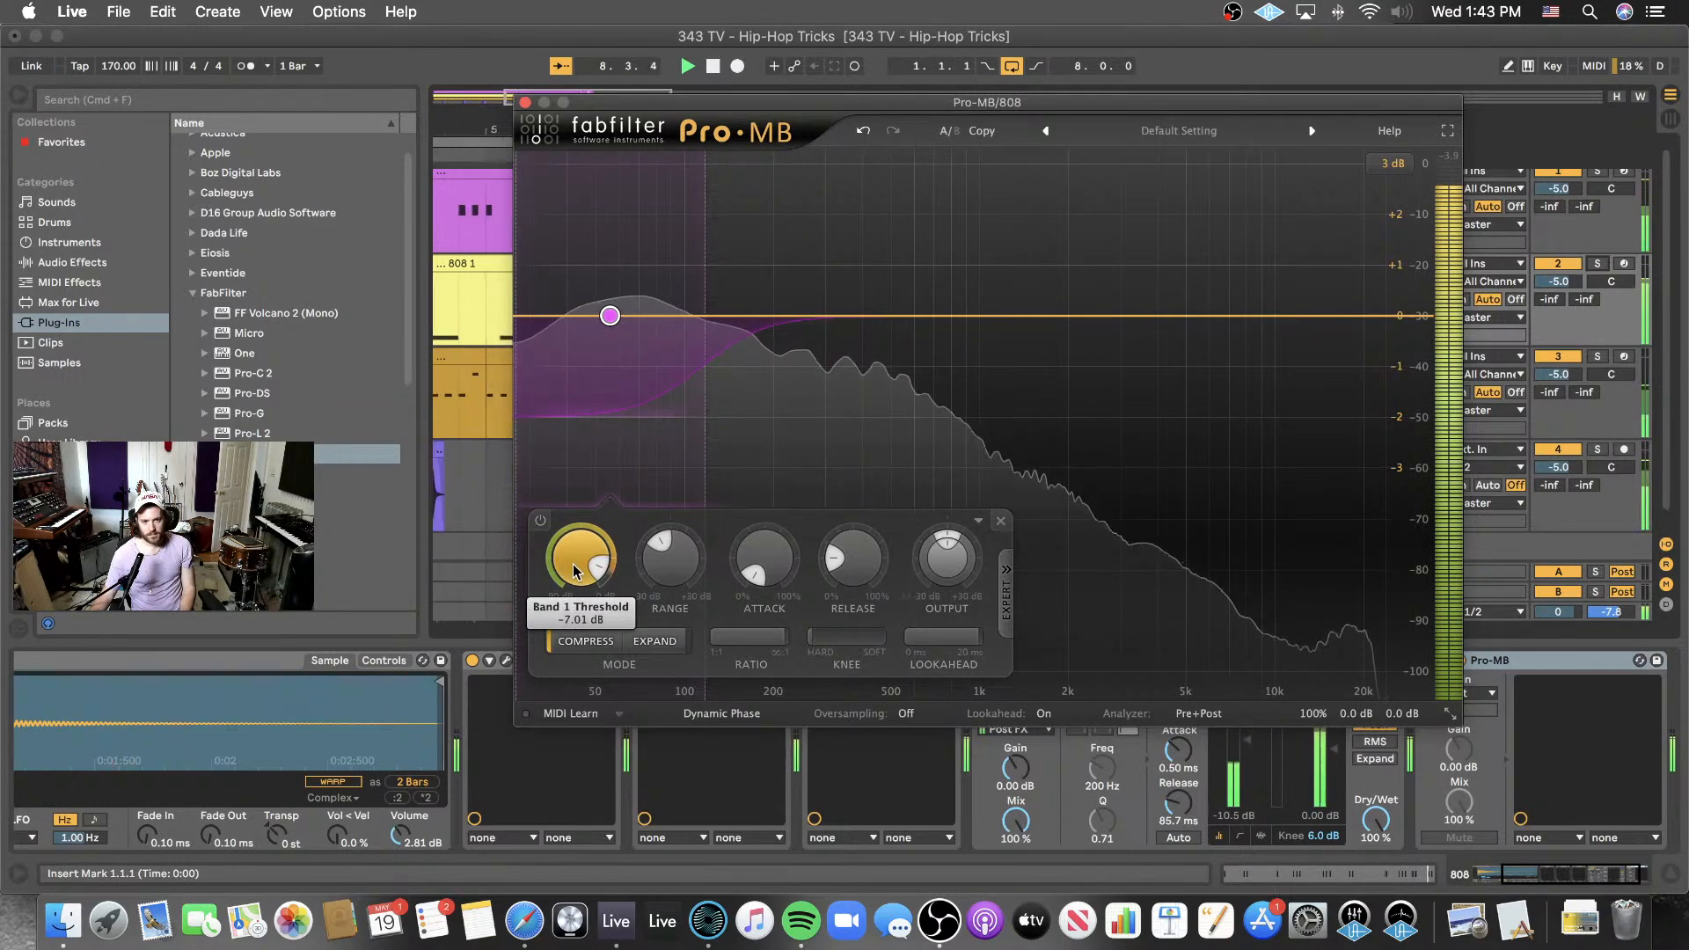
scroll(582, 559, "down", 1)
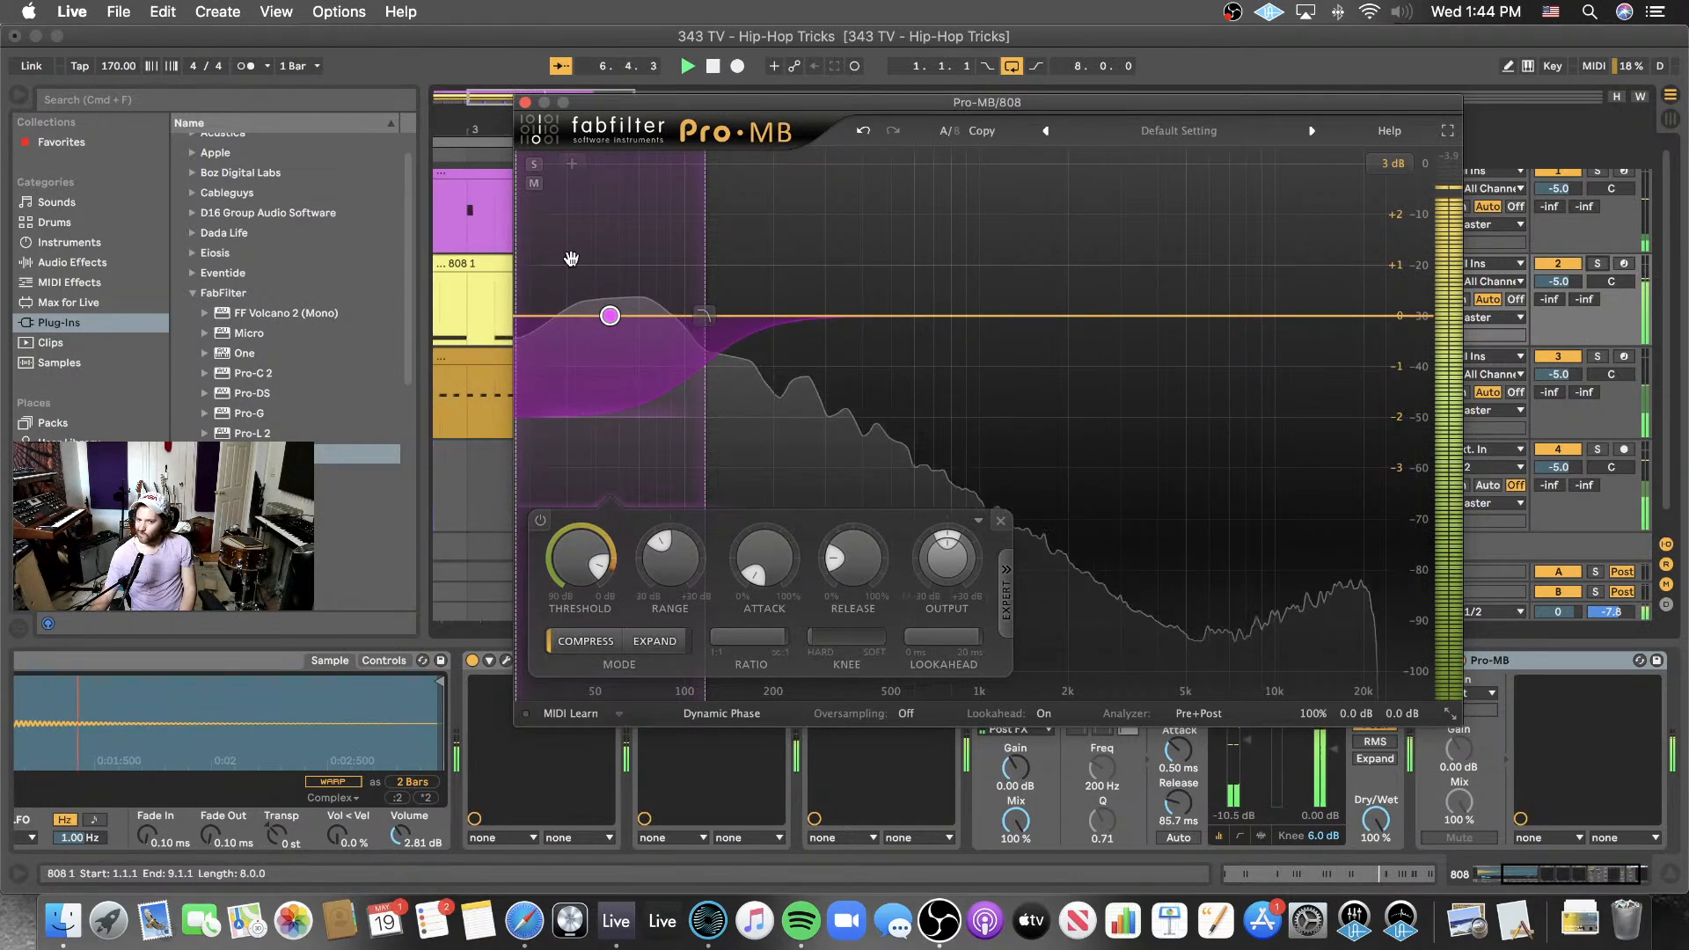
- Lower the low band's upper crossover to about 69 Hz and set its range to about -3.8 dB while auditioning the beat
left_click_drag(703, 272, 641, 290)
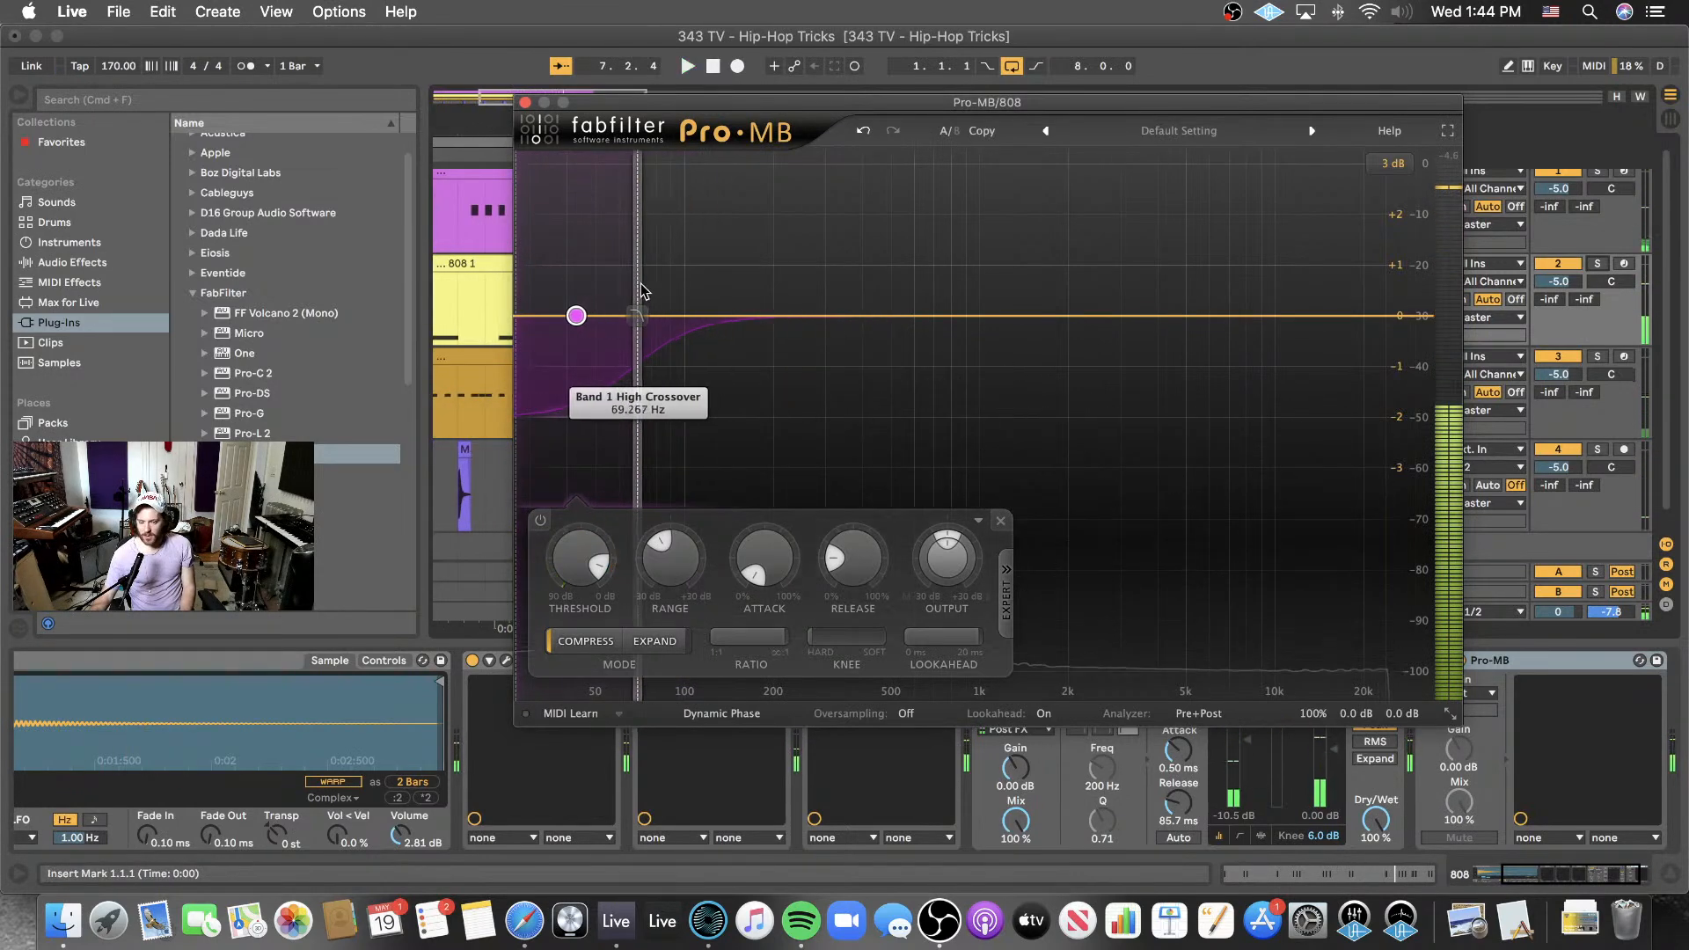
key("space")
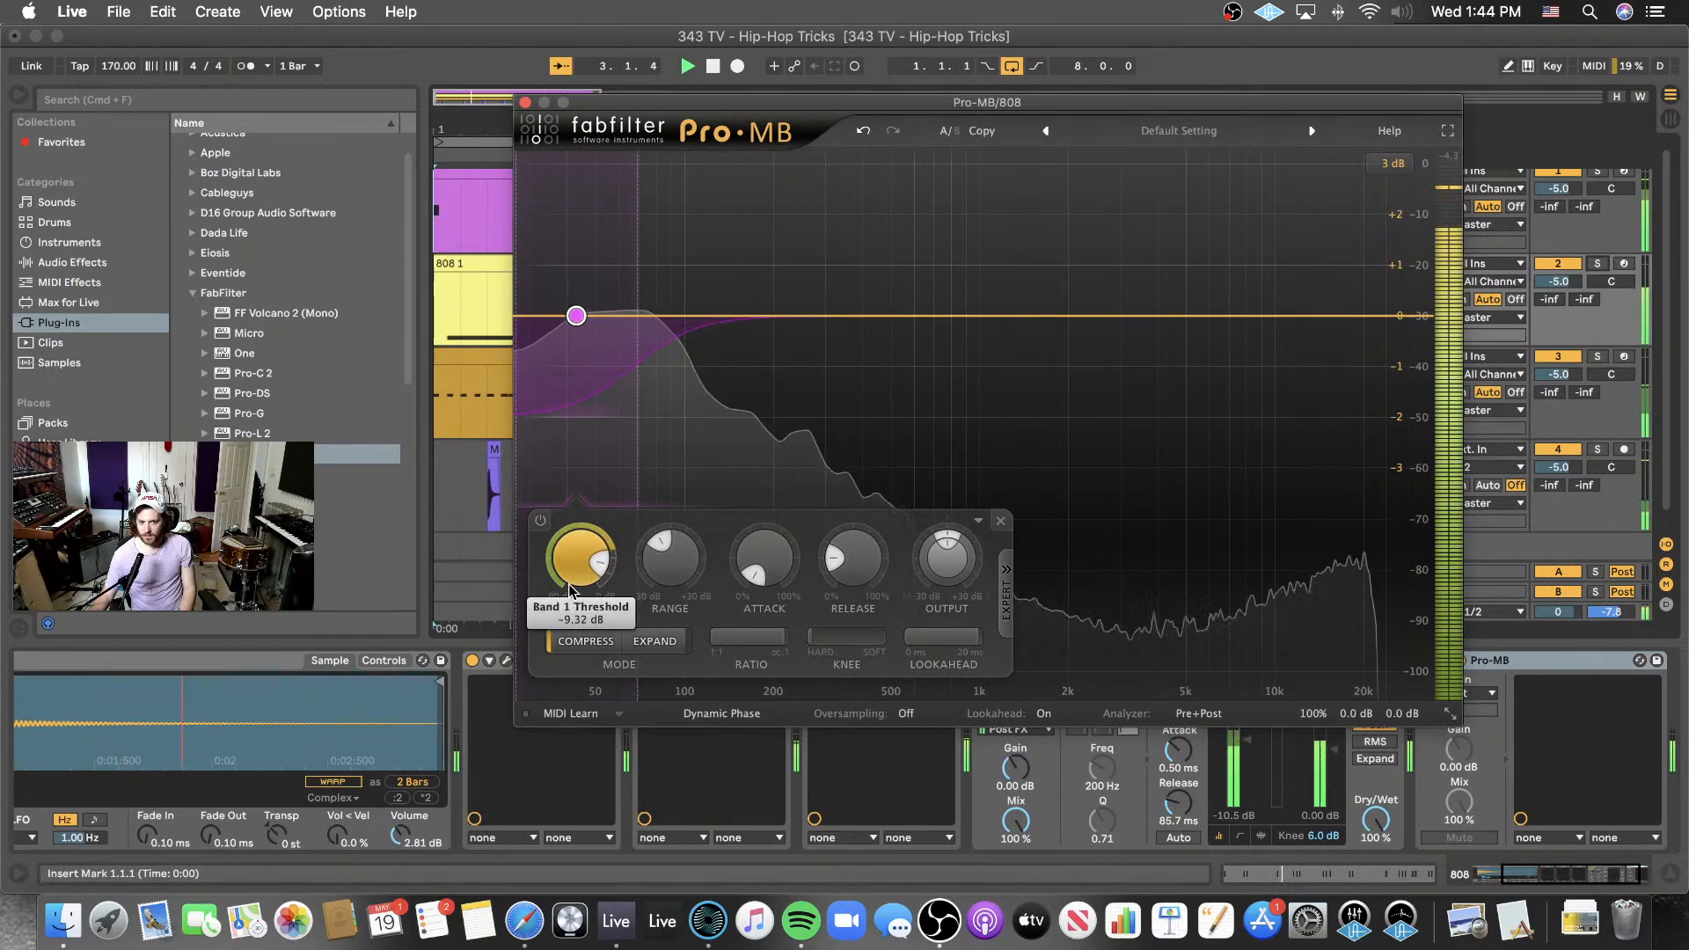
mouse_move(649, 578)
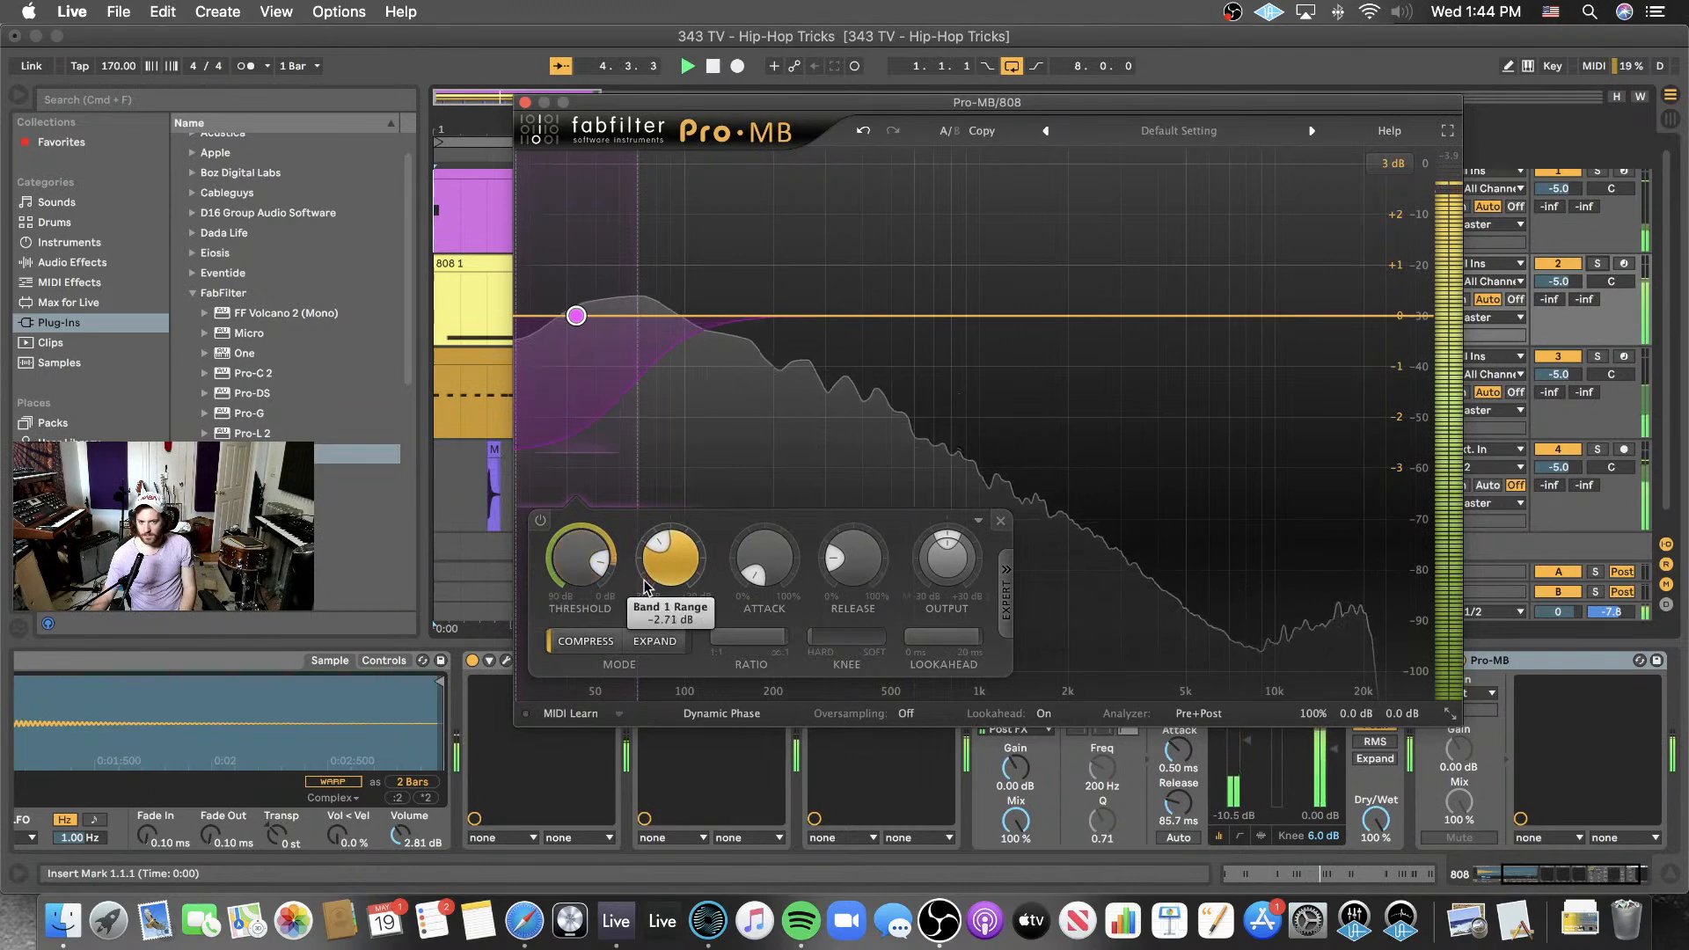
left_click_drag(645, 587, 646, 604)
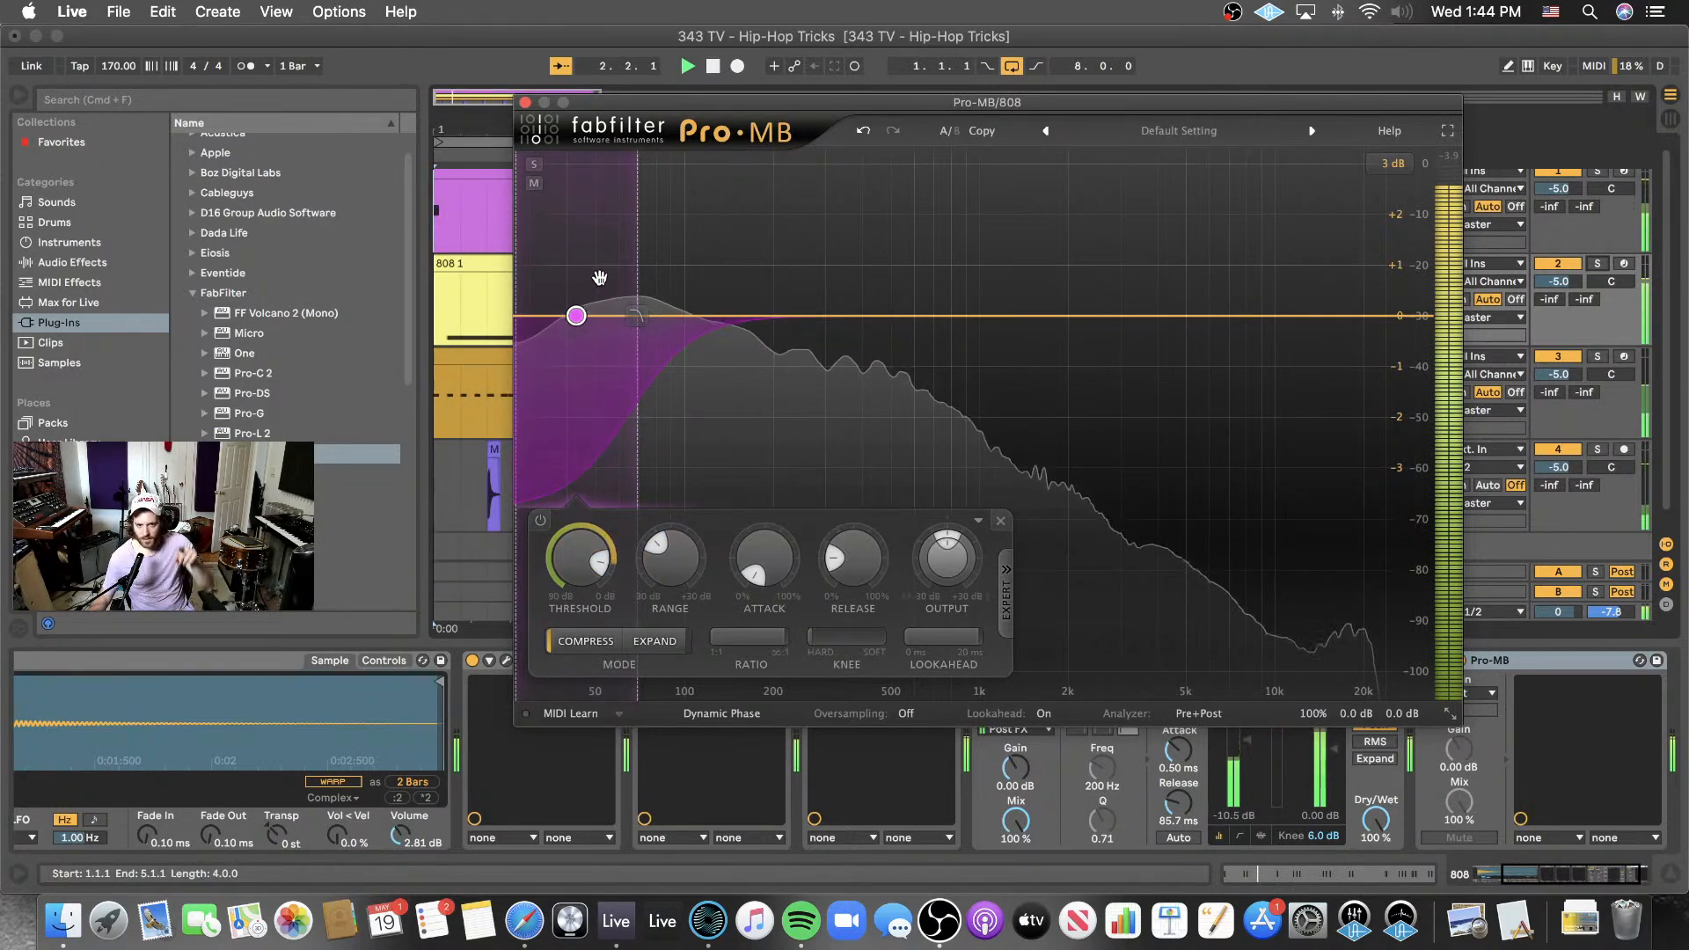
mouse_move(574, 356)
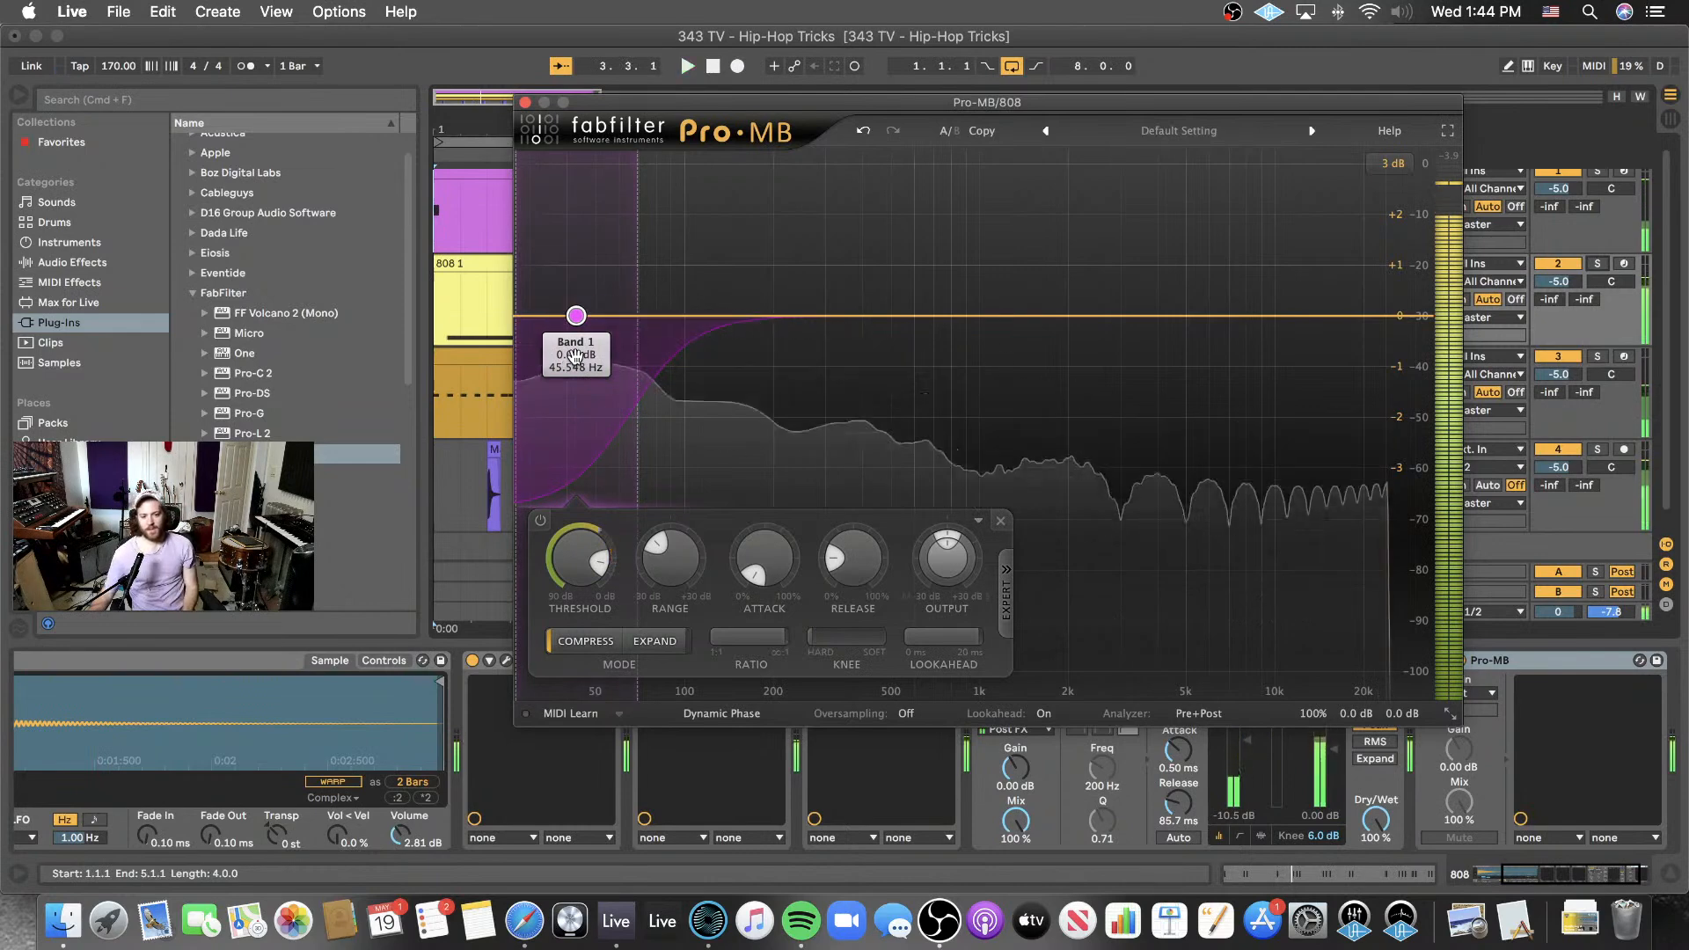
key("space")
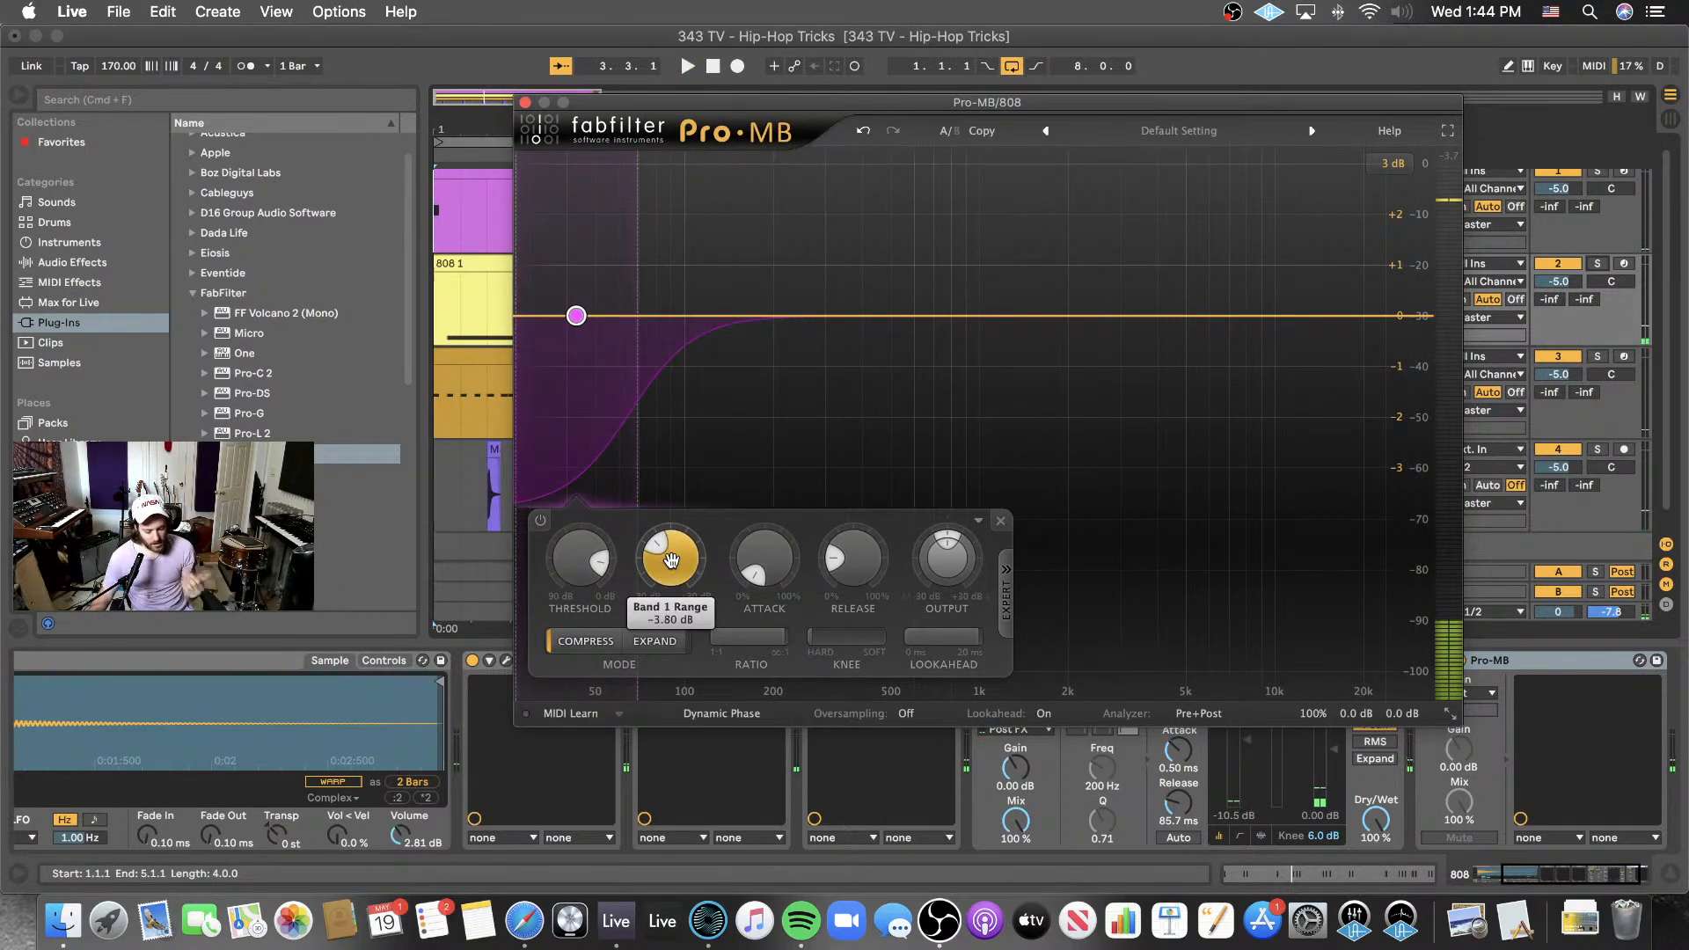
mouse_move(672, 561)
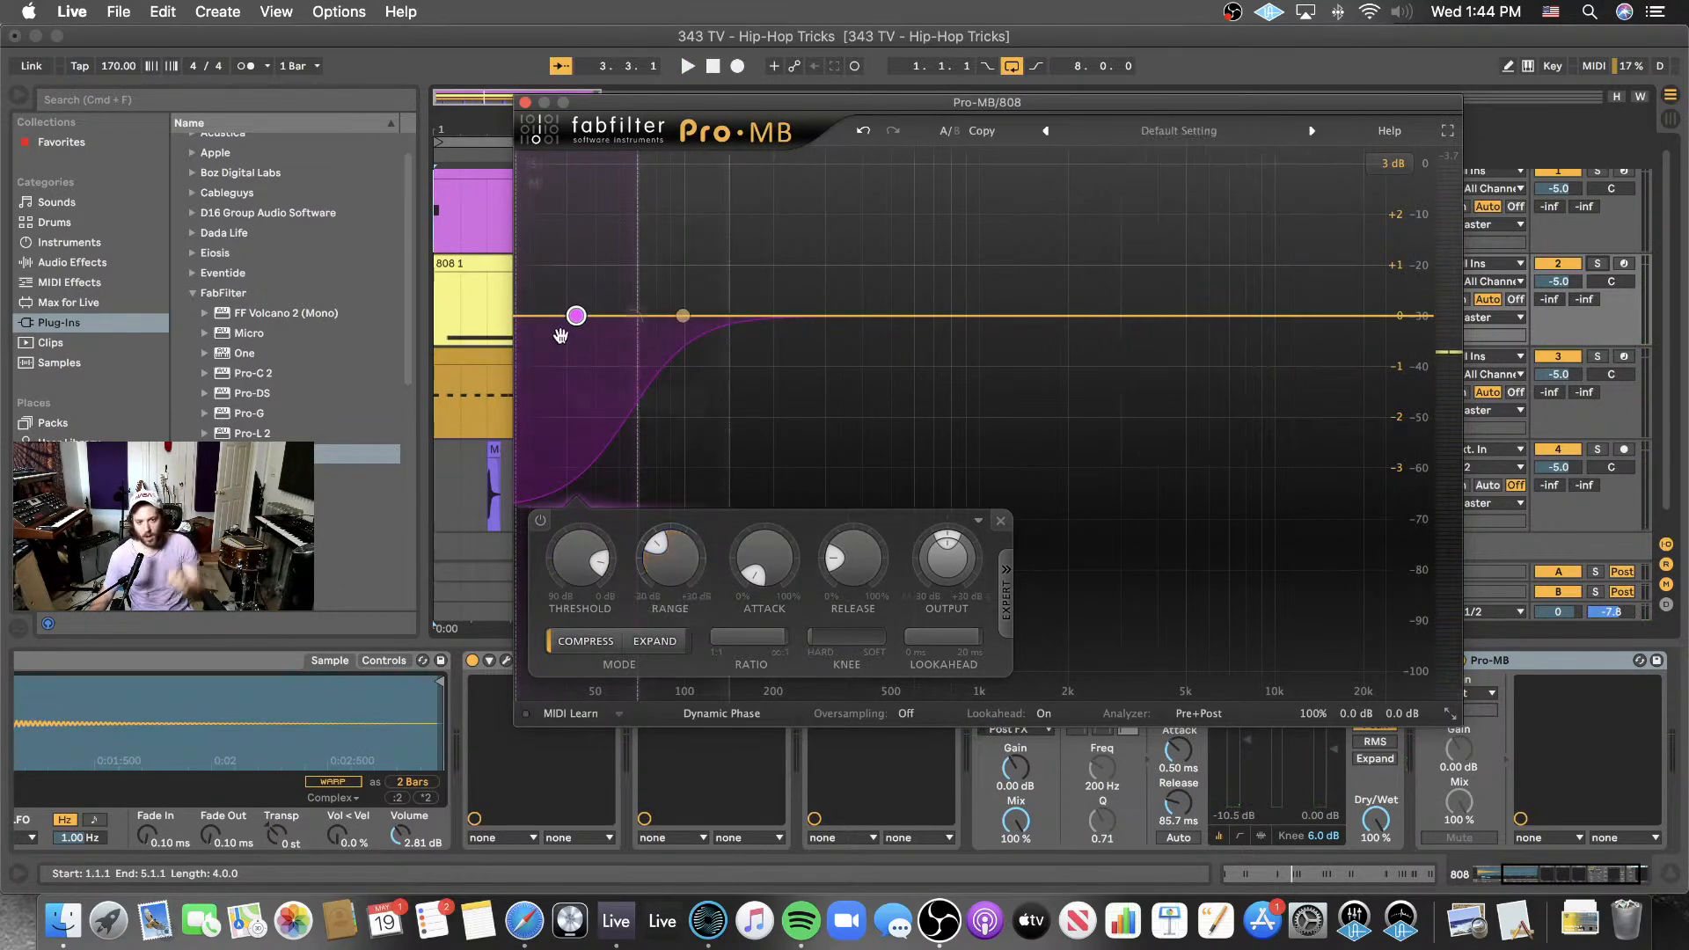
mouse_move(574, 319)
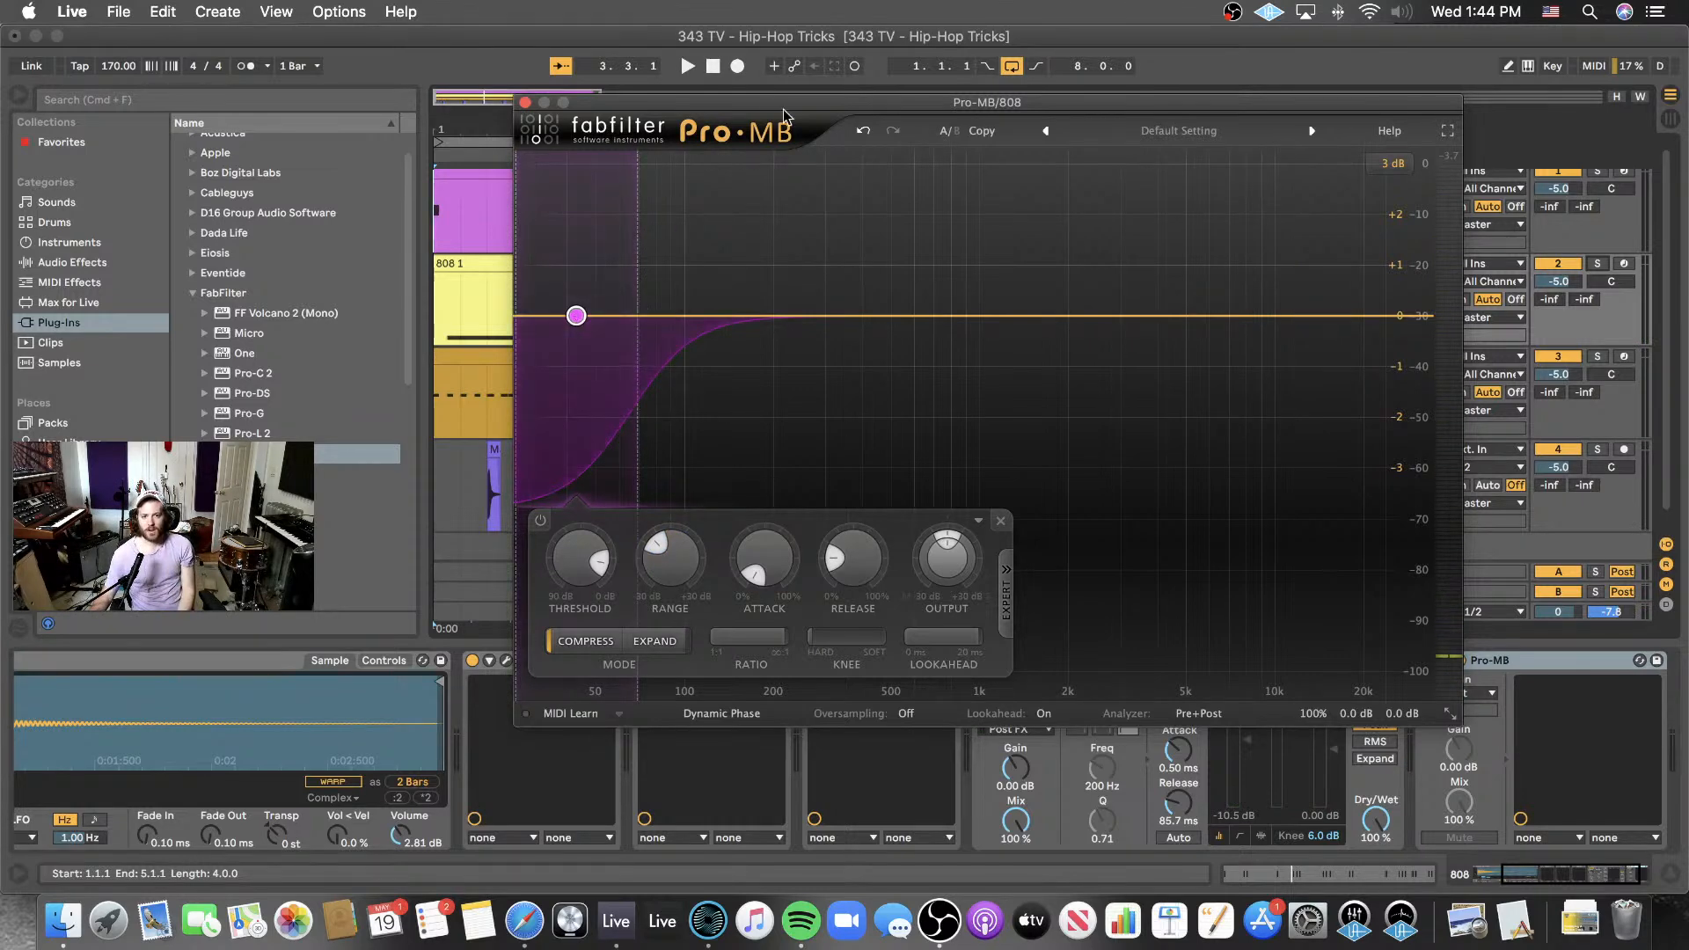
- Audition the beat while deepening the low band's range further, and close the Pro-MB window
left_click_drag(785, 114, 417, 45)
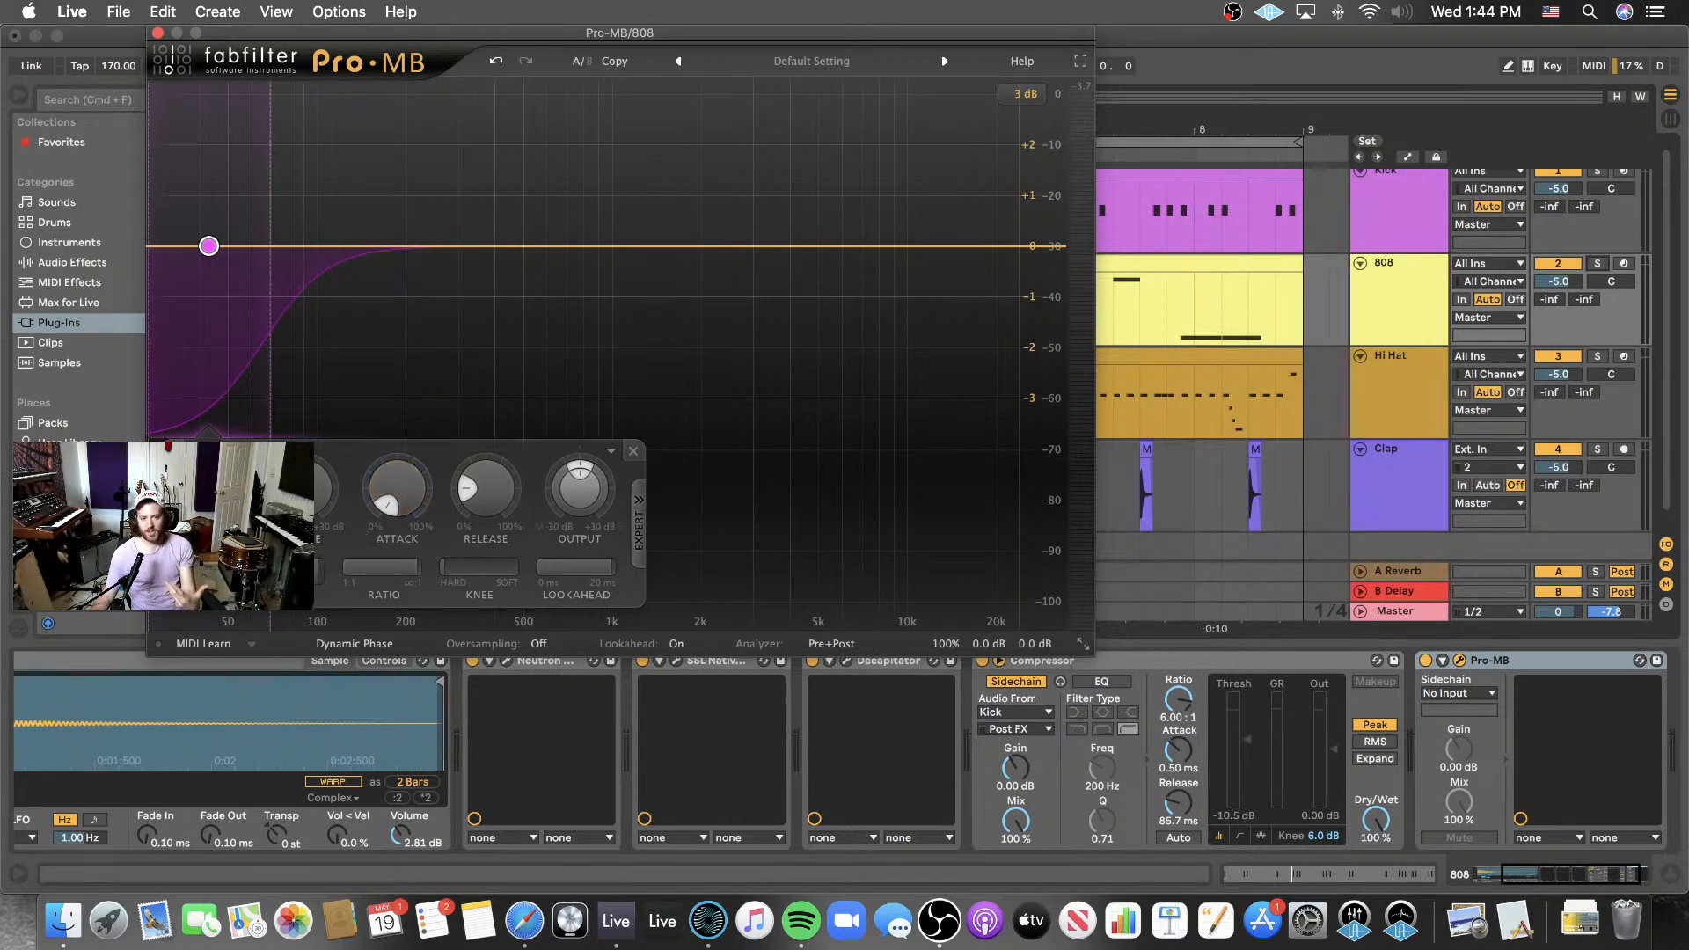
key("space")
mouse_move(294, 488)
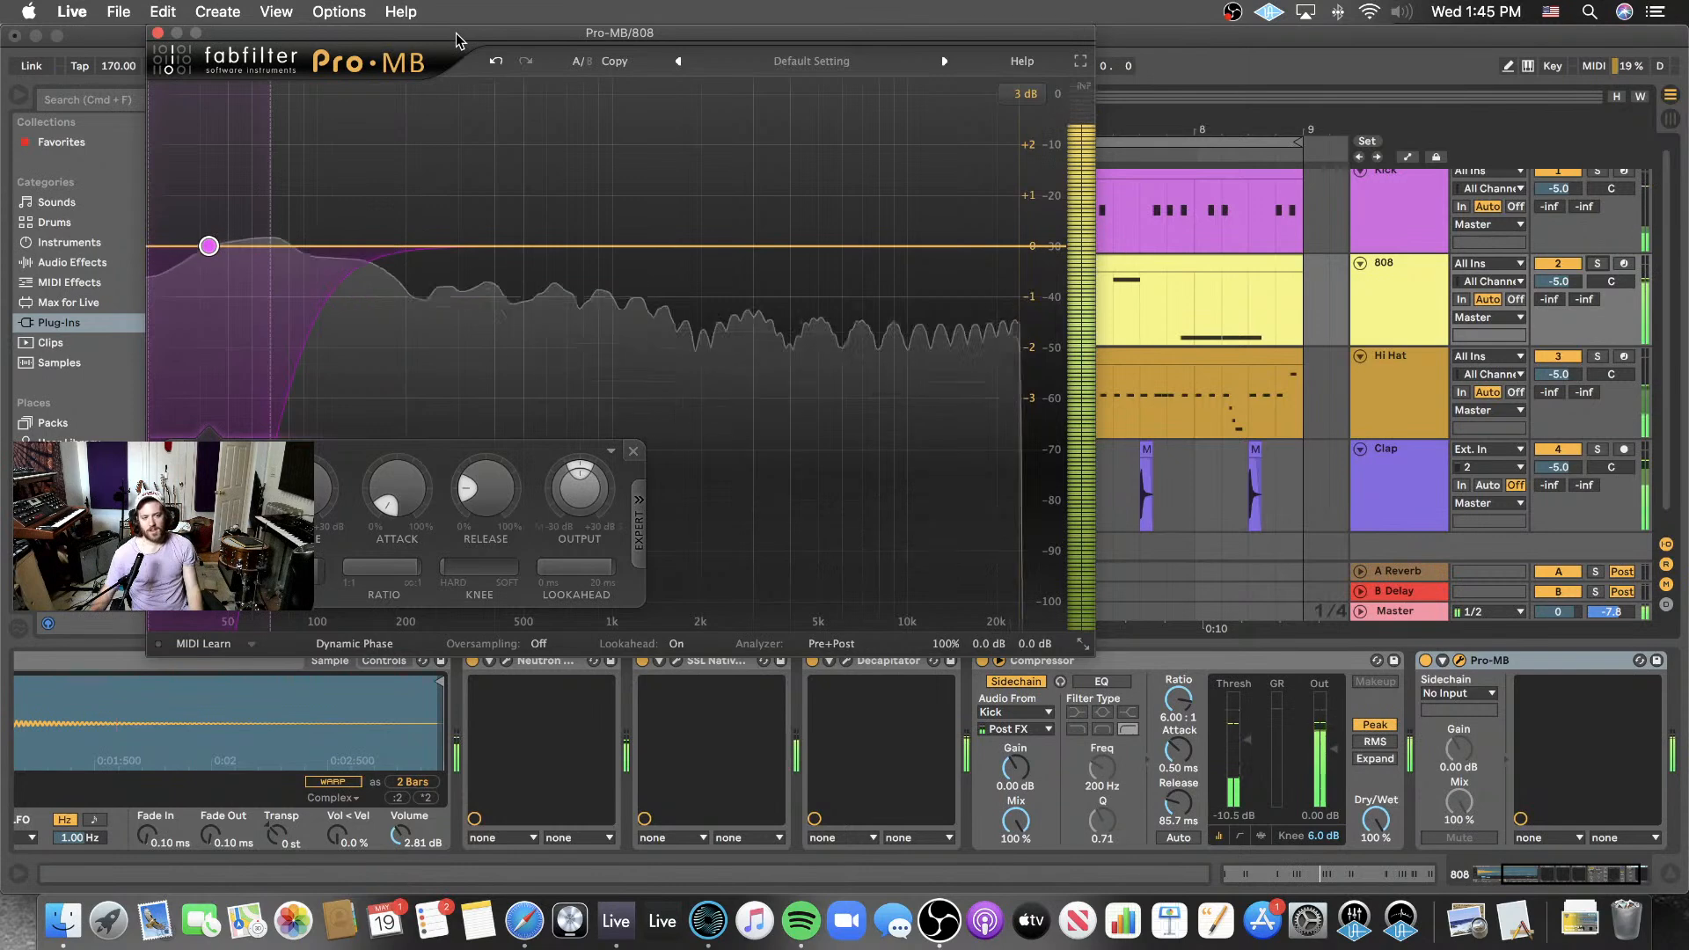
left_click_drag(457, 40, 695, 19)
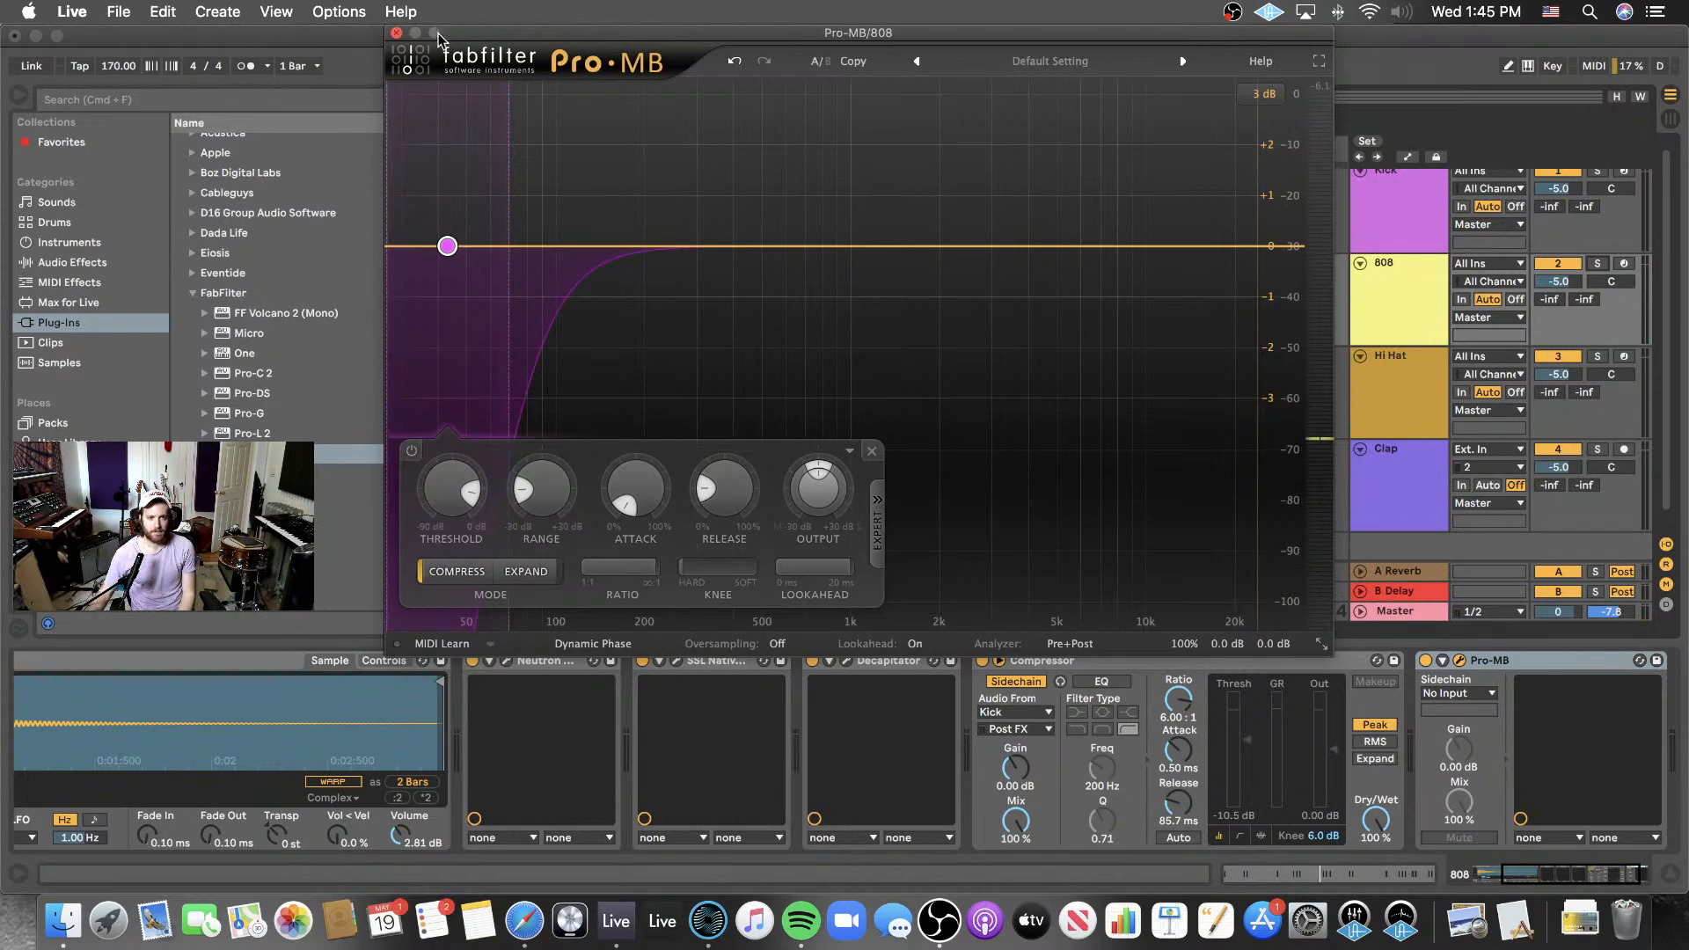
left_click(397, 33)
- Play the beat from the start and compare the device chains on the 808 and Kick tracks
left_click(1296, 303)
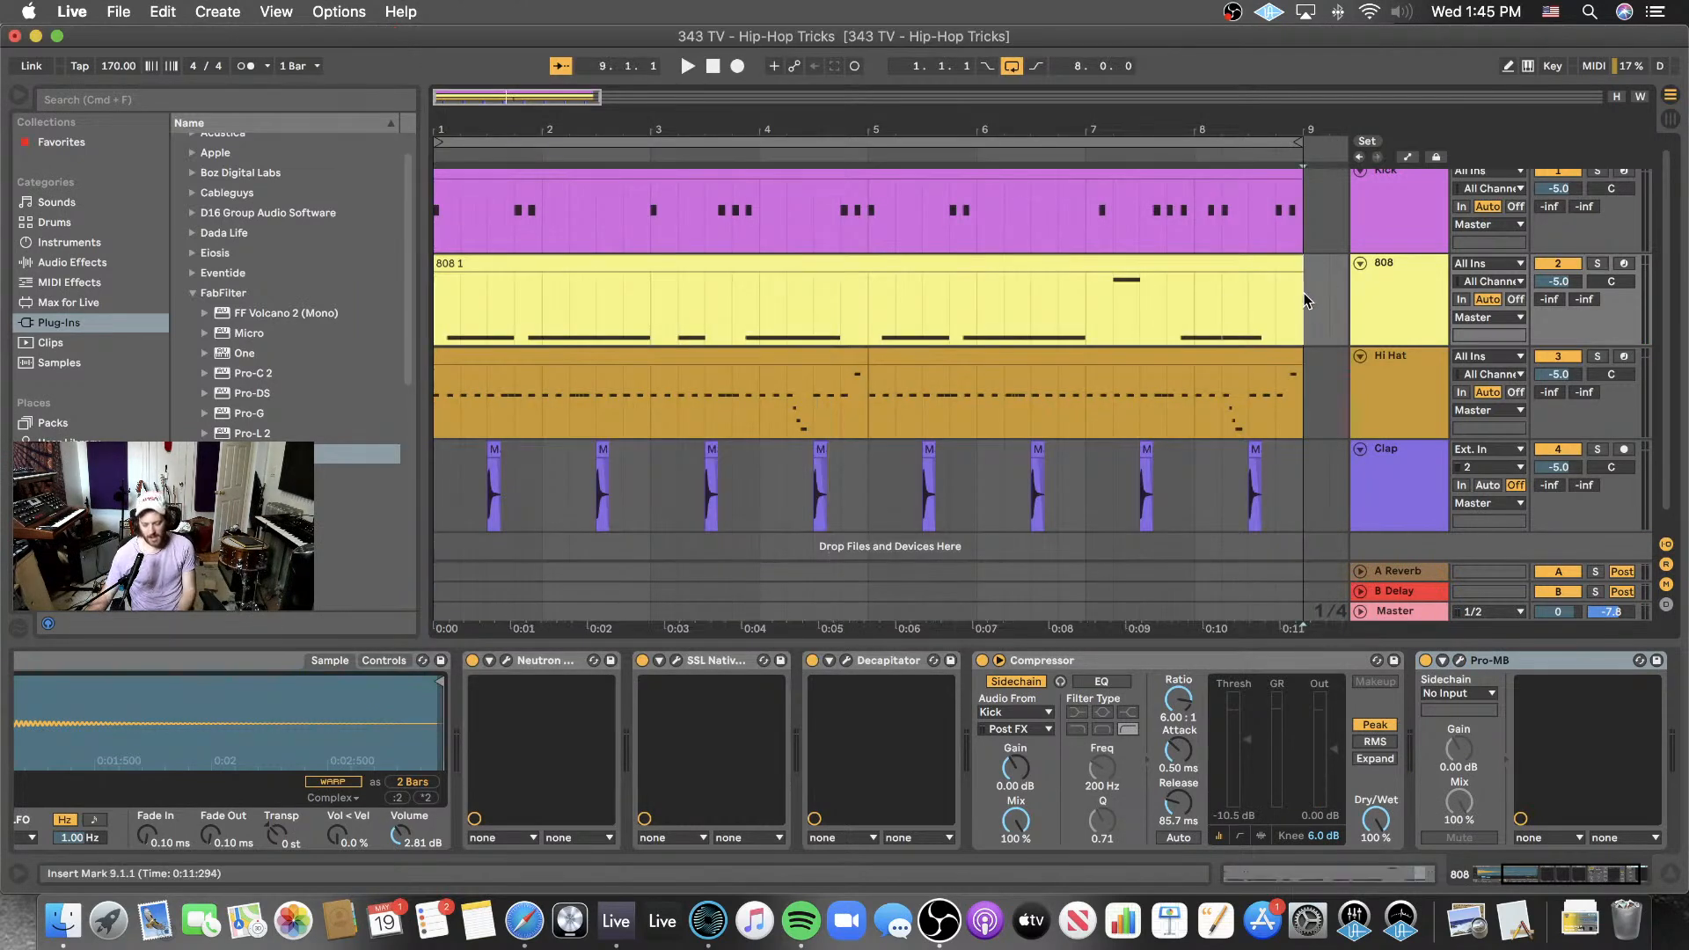
key("minus")
key("minus")
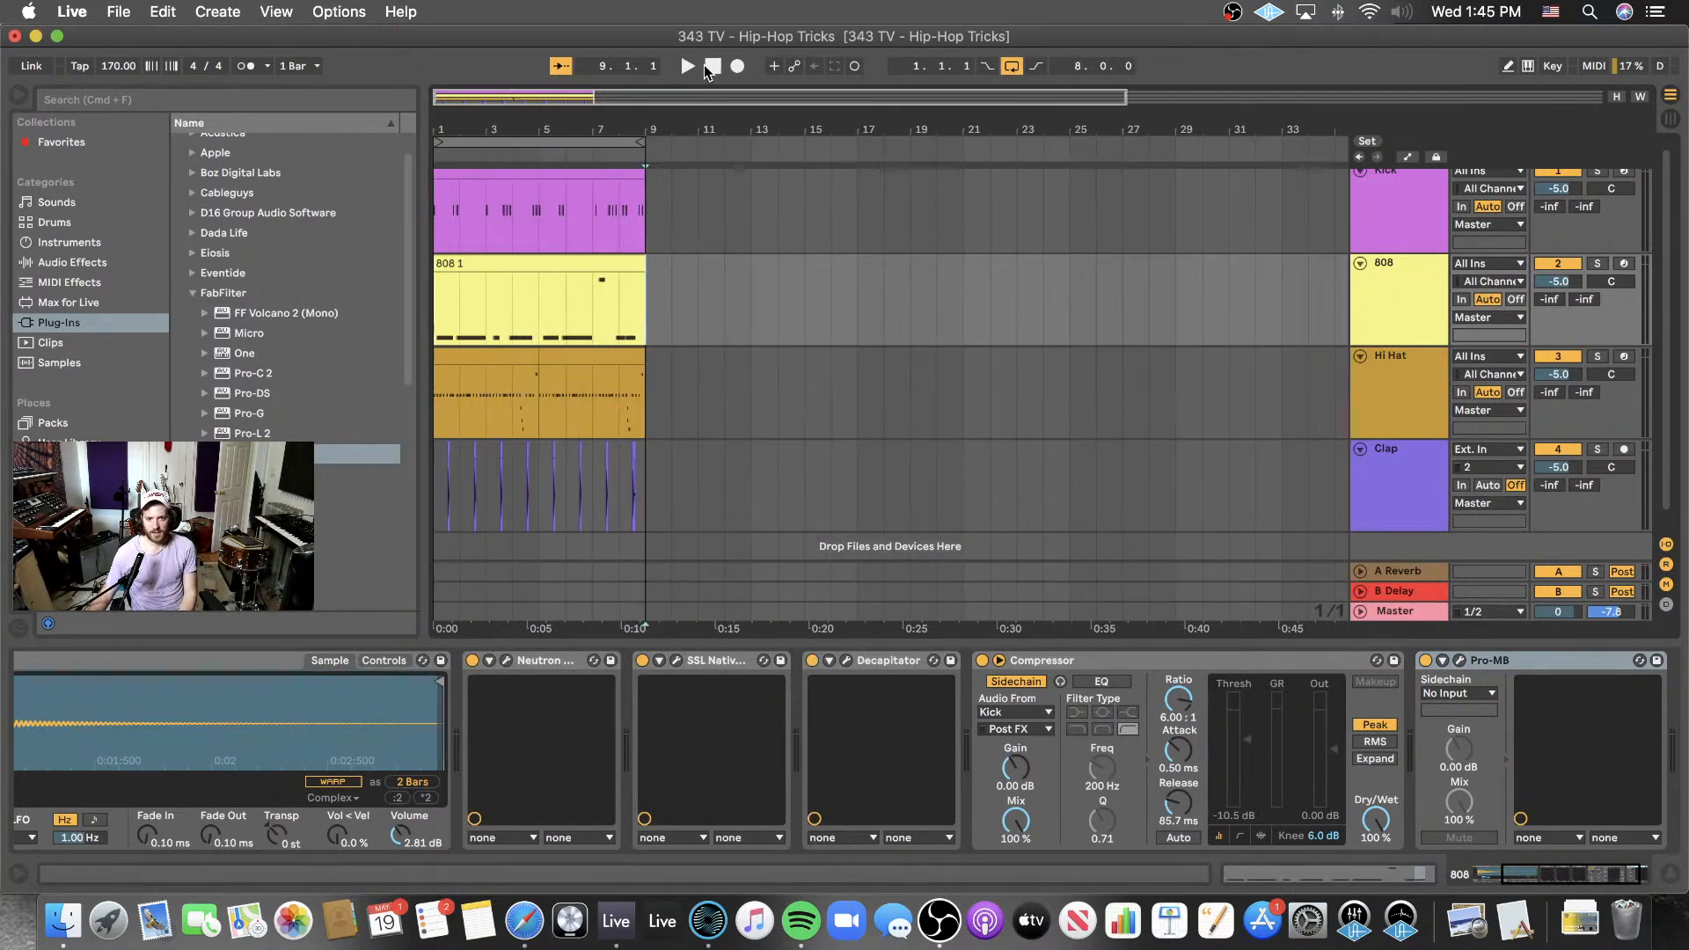
left_click(688, 66)
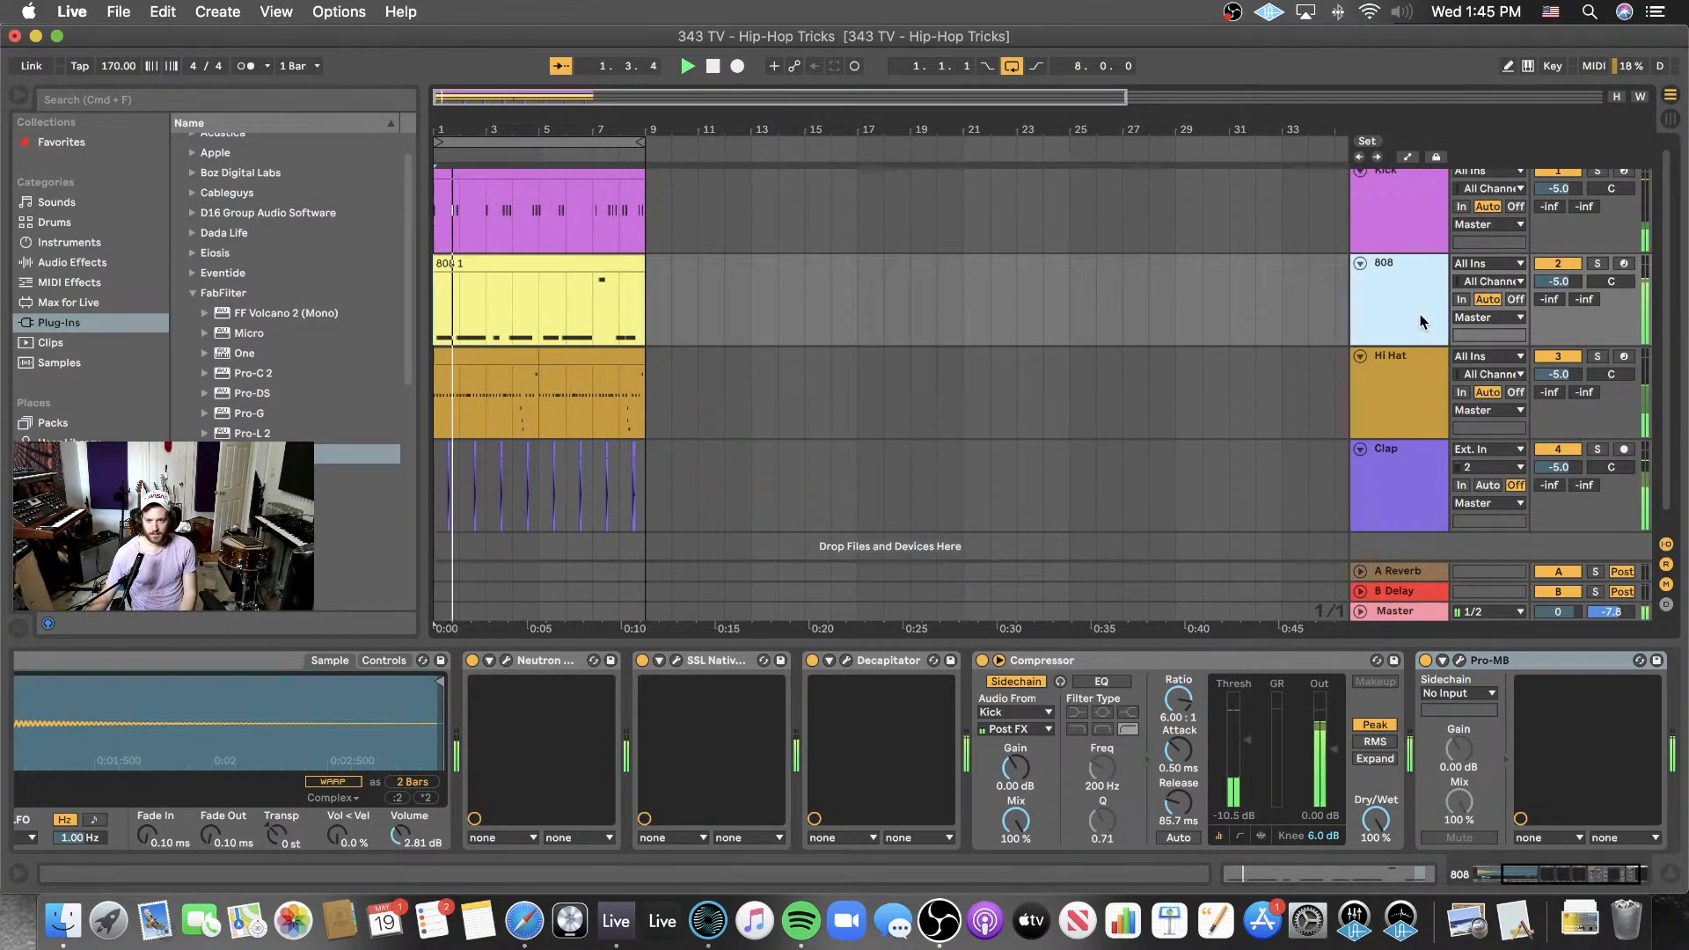
left_click(1390, 247)
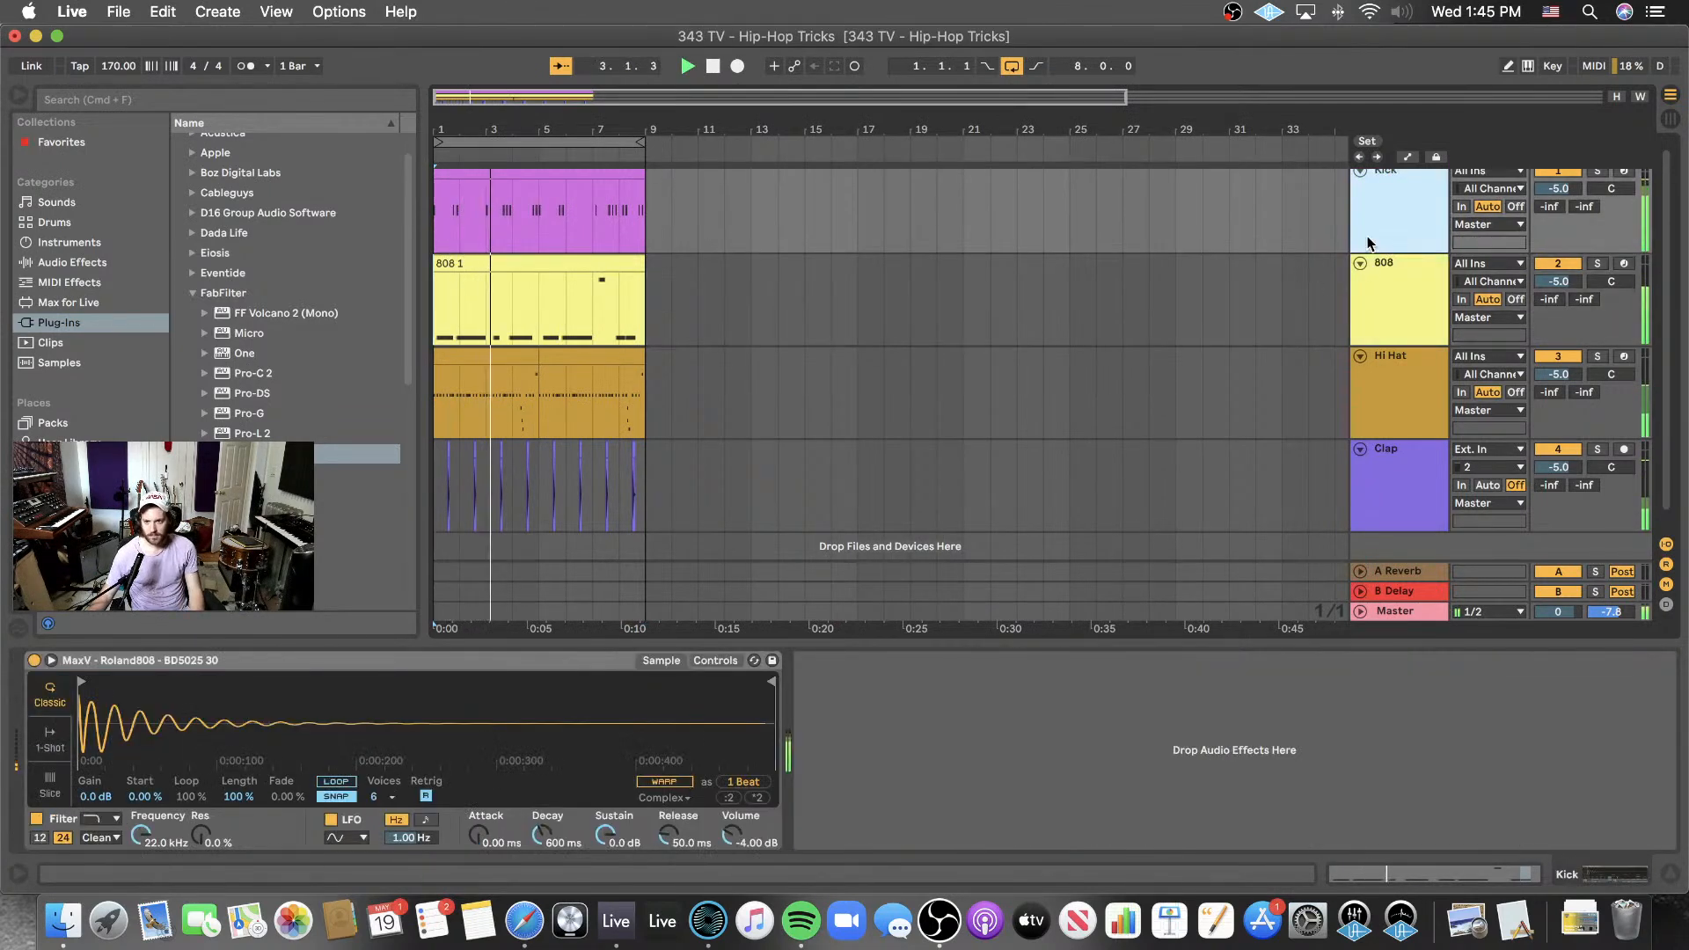
left_click(1396, 283)
left_click(1368, 183)
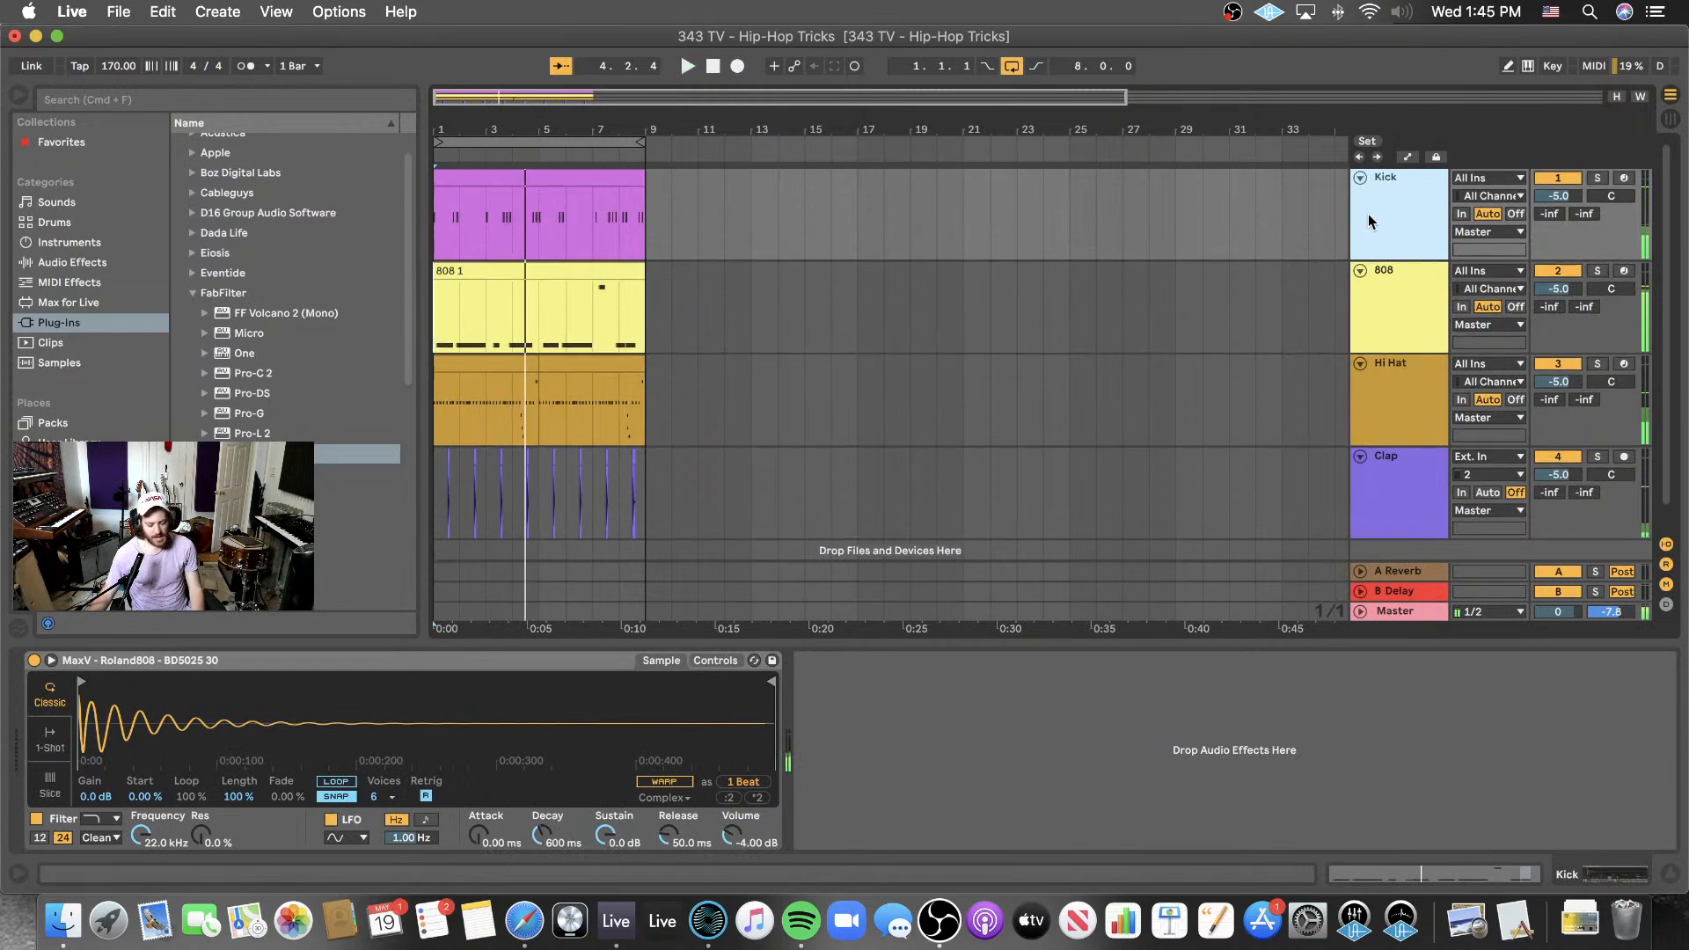
left_click(1389, 303)
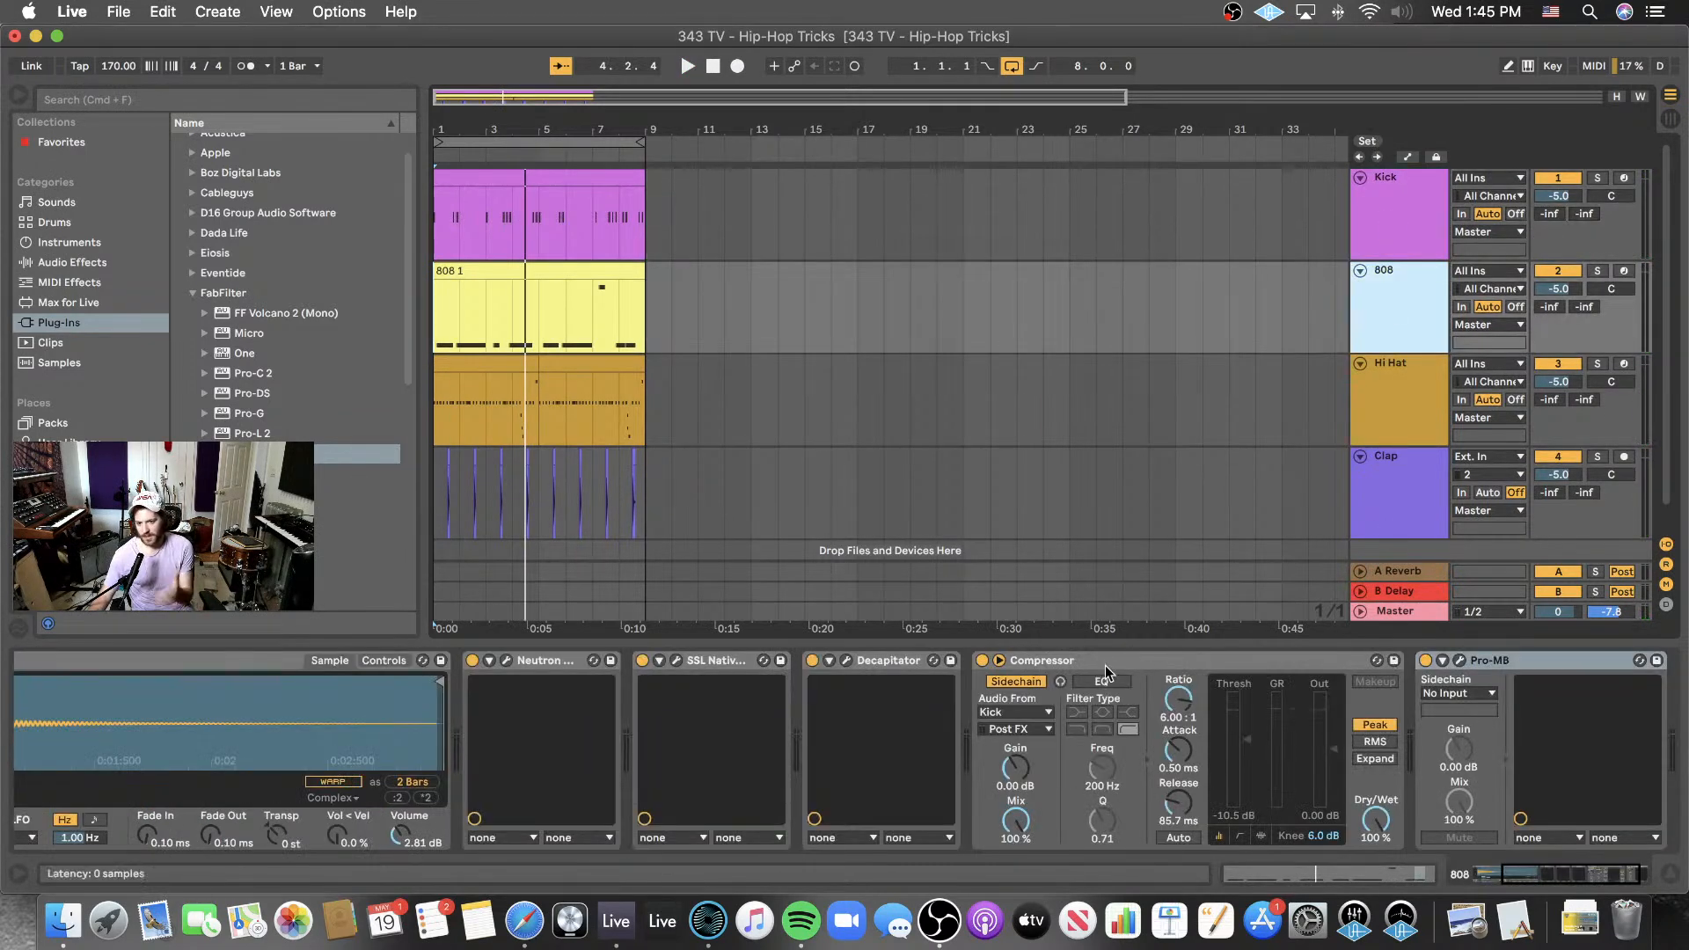
left_click(1369, 218)
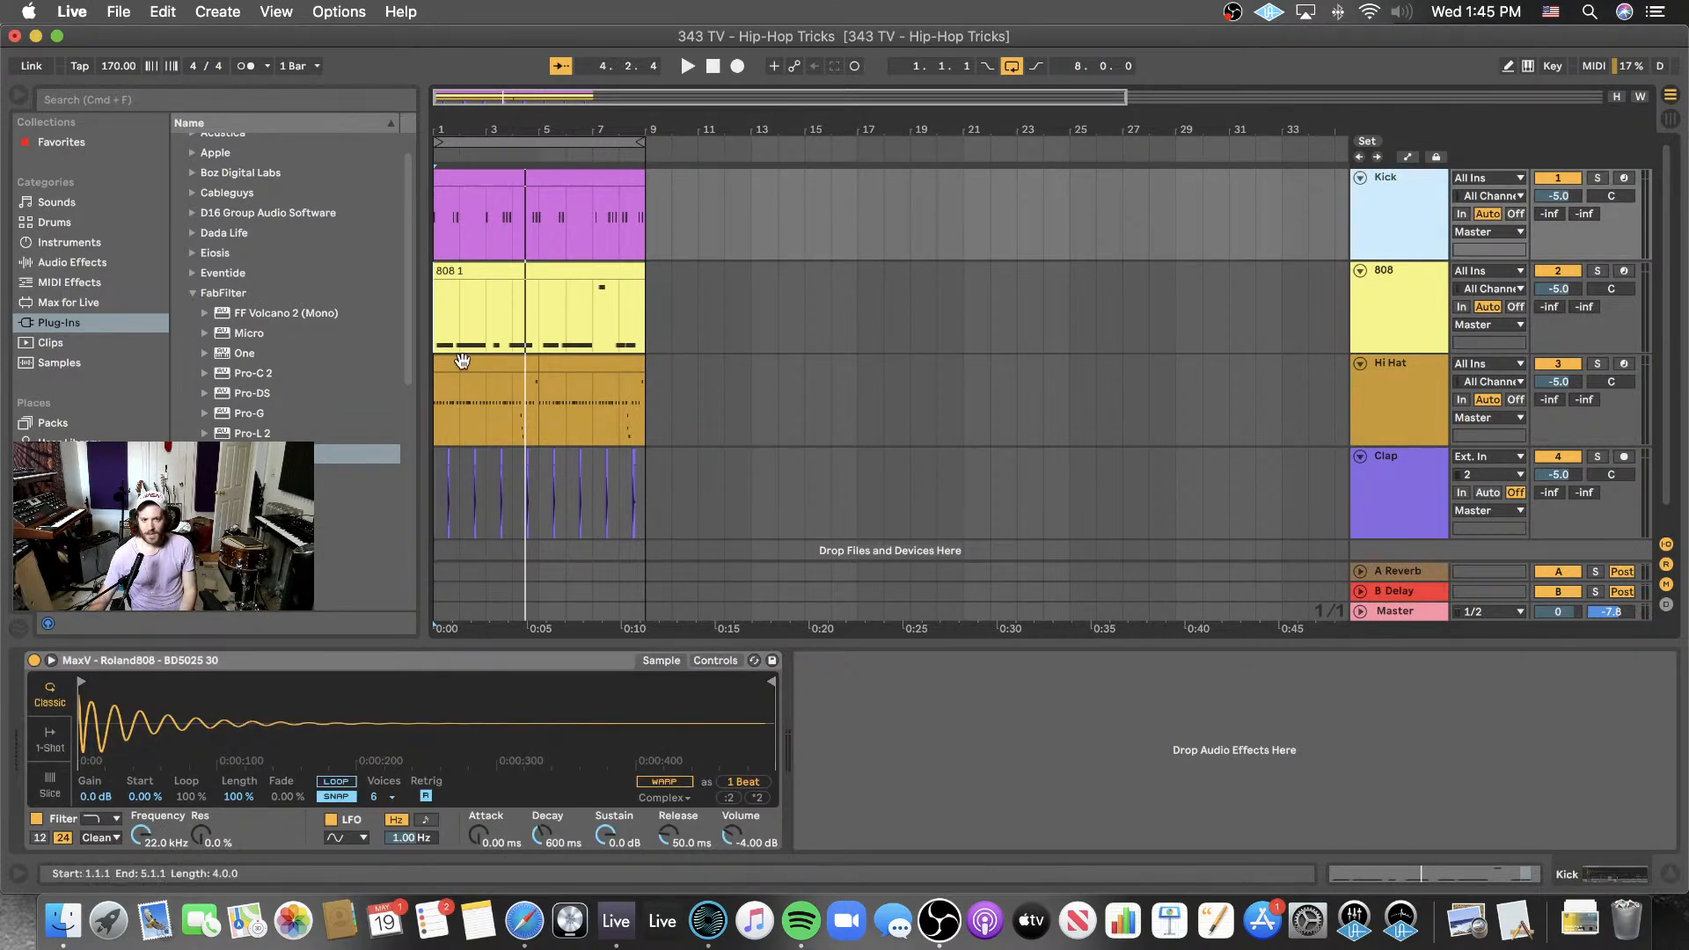
- Find SSL Native X-Saturator v6 among the SSL Audio Units and insert it on the Kick track
left_click(196, 293)
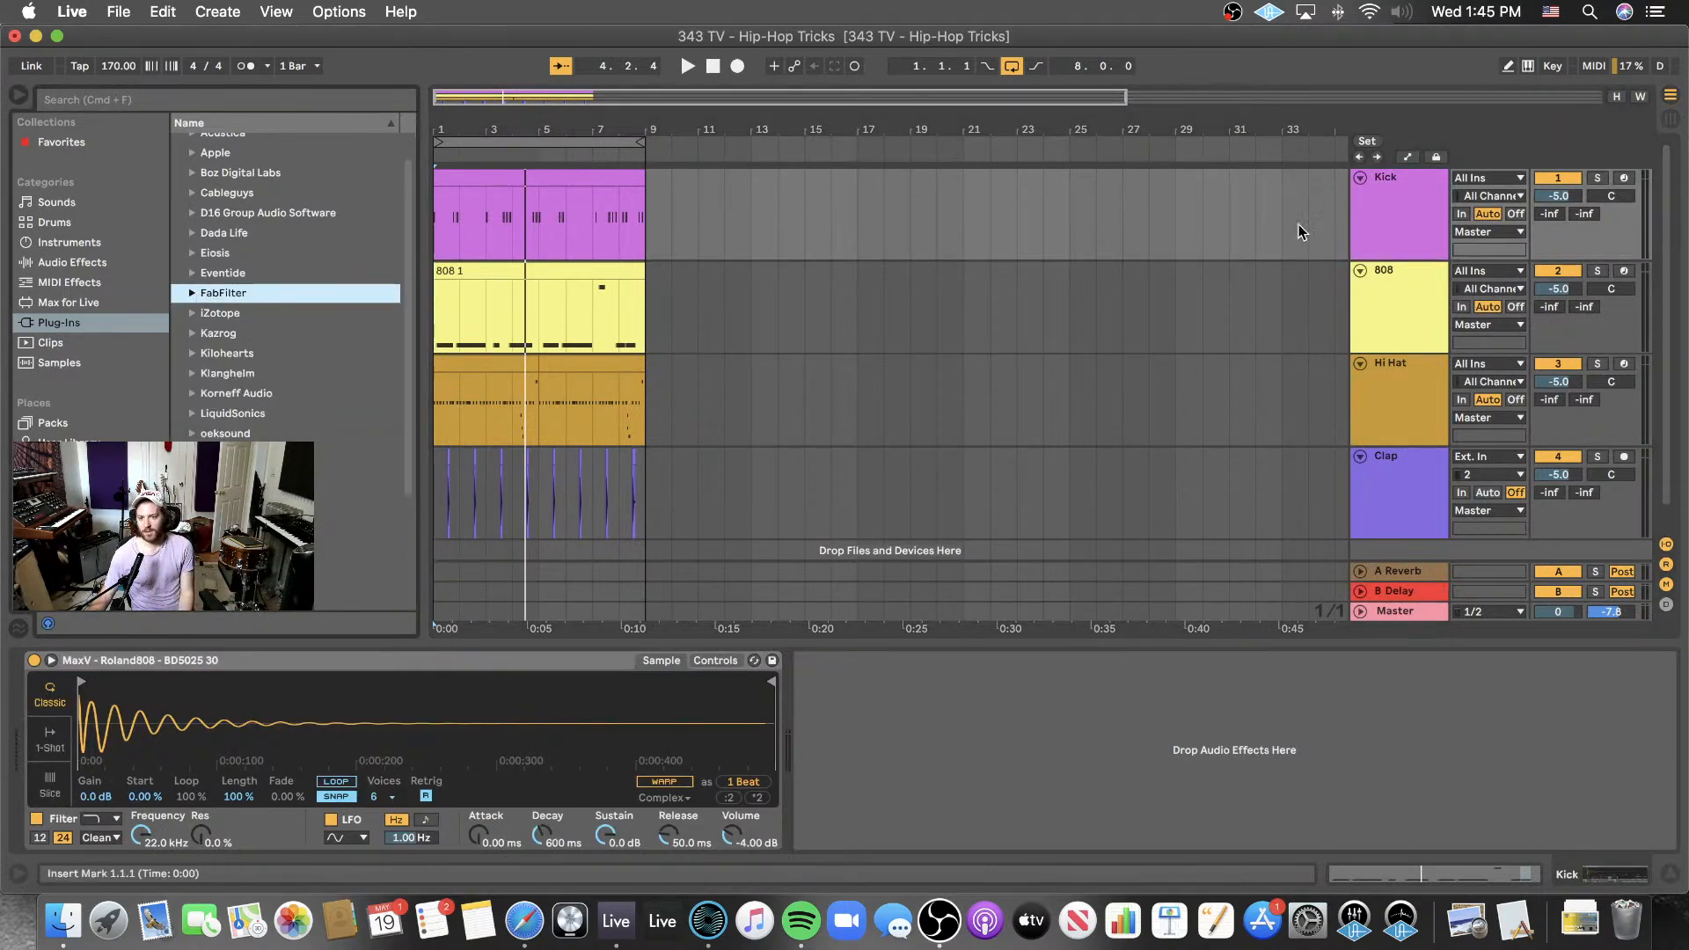
left_click(1387, 235)
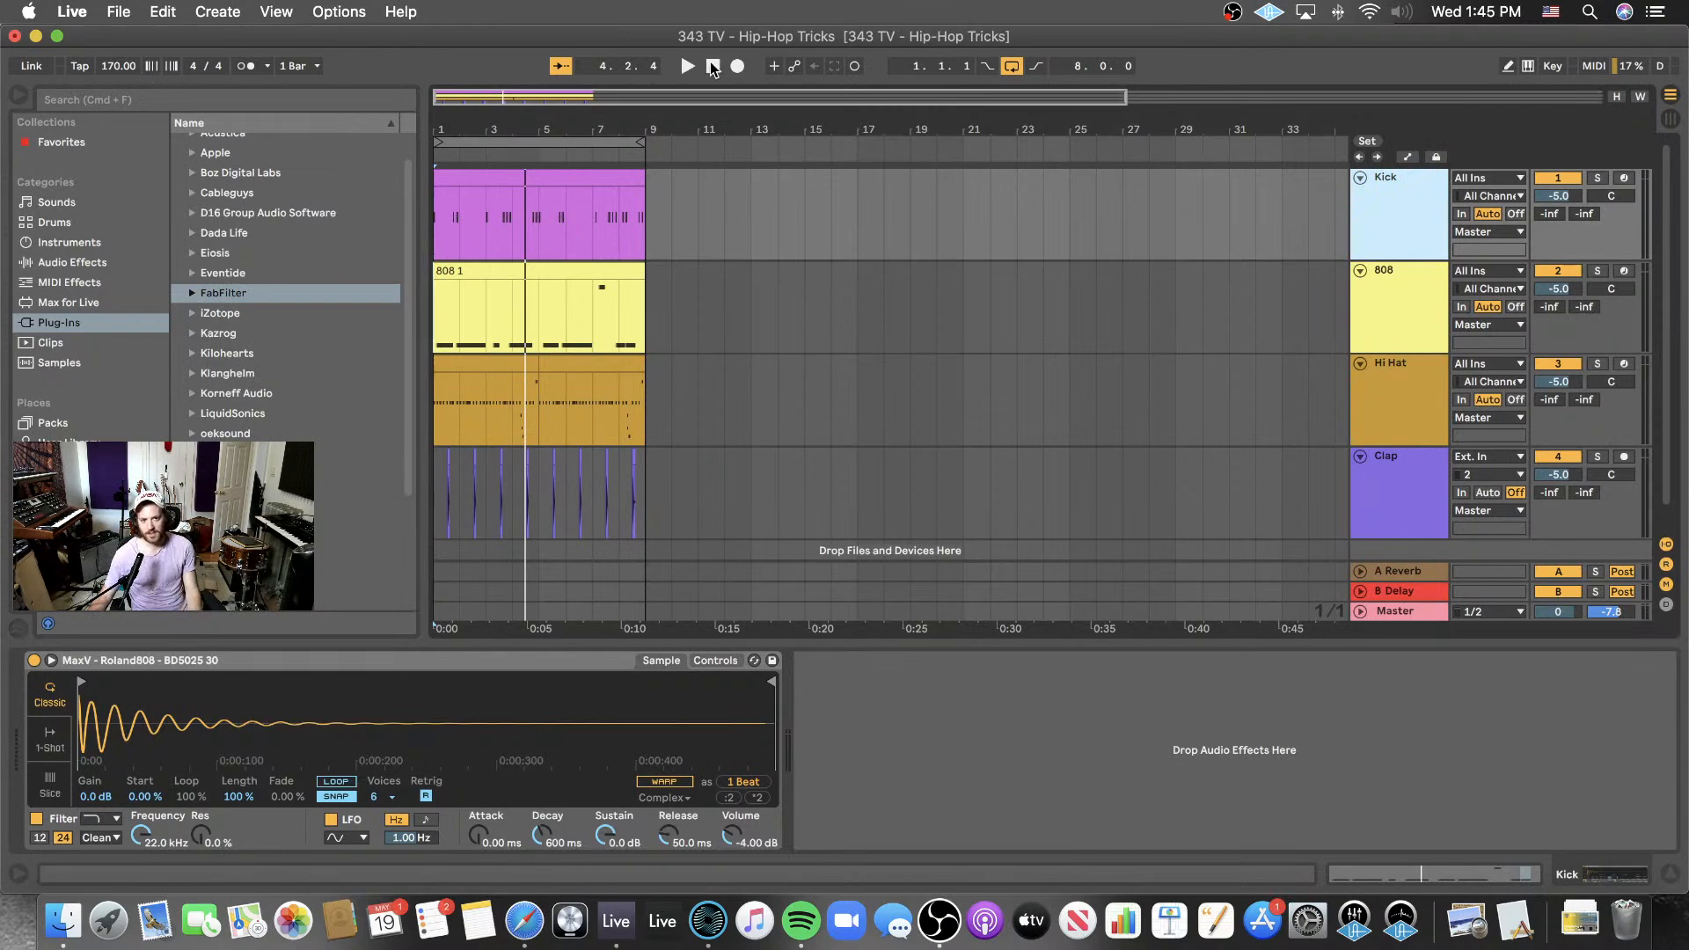
left_click(712, 67)
left_click(693, 66)
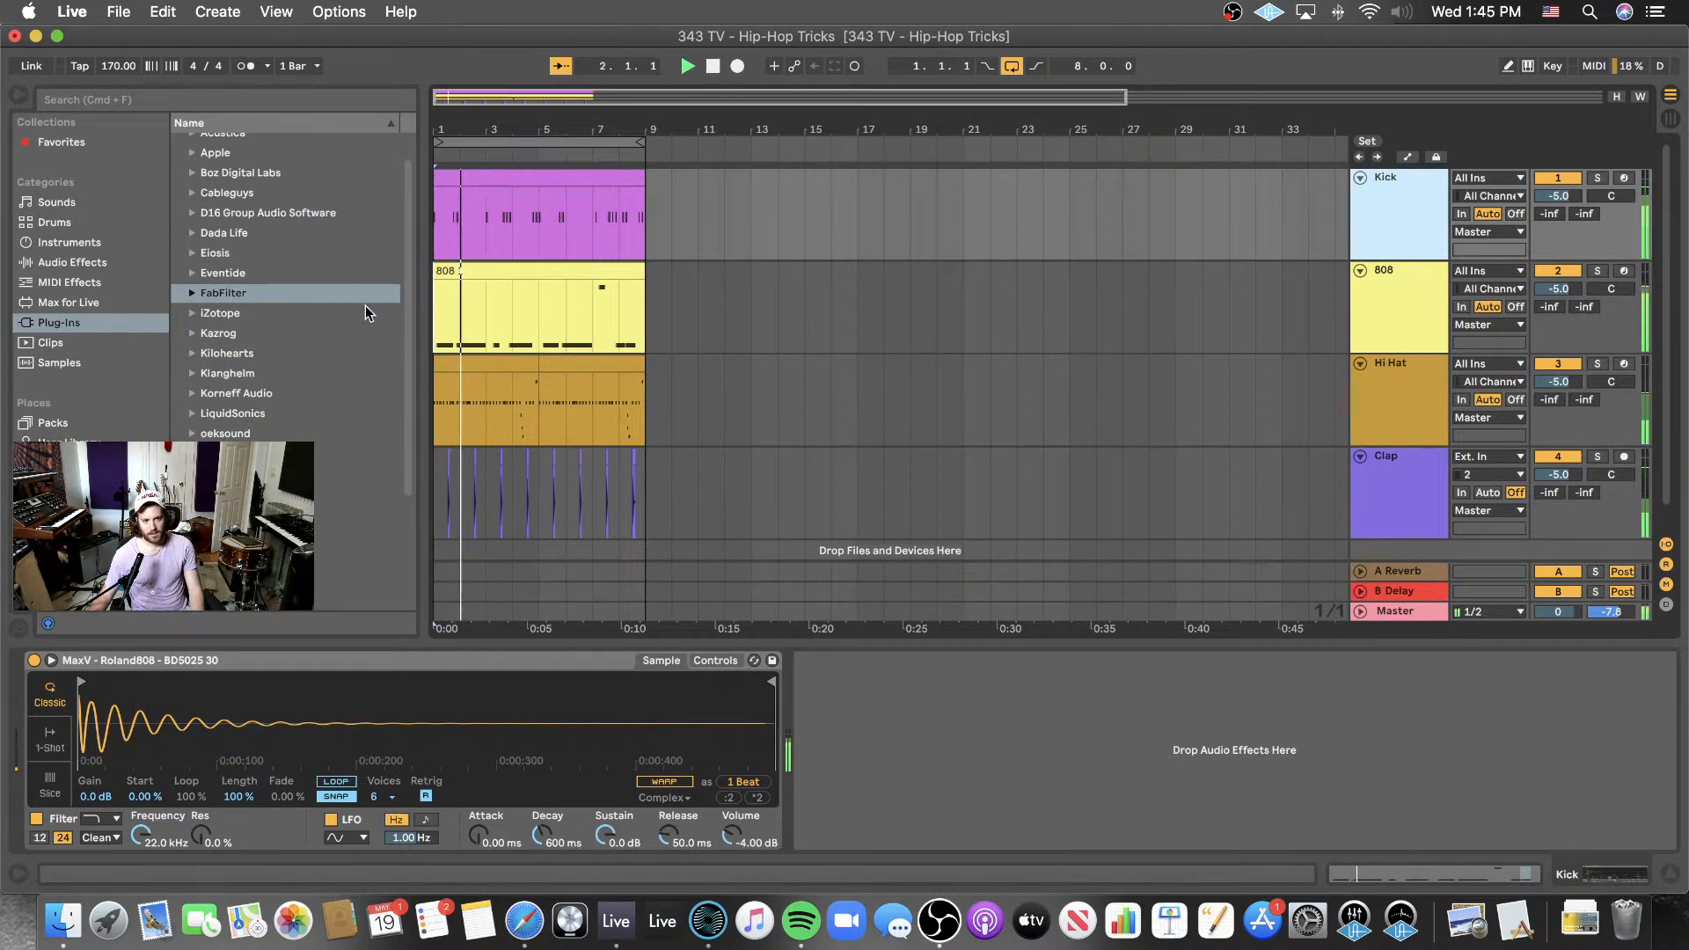
left_click(318, 295)
key("Left")
left_click(181, 142)
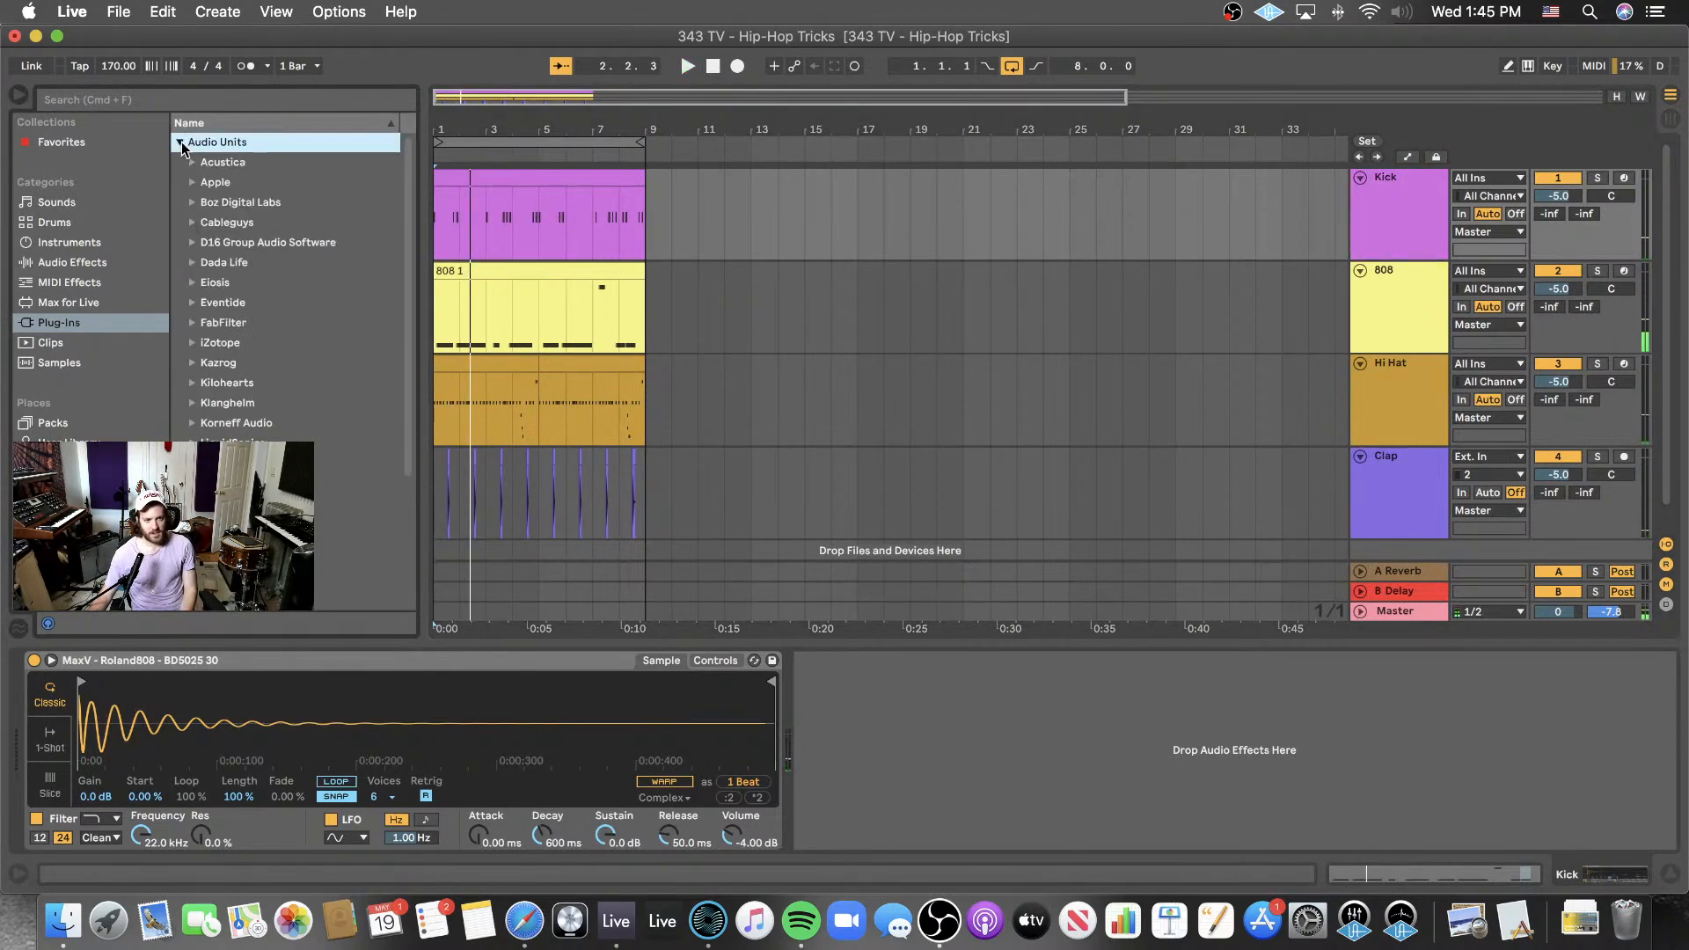
scroll(241, 407, "down", 3)
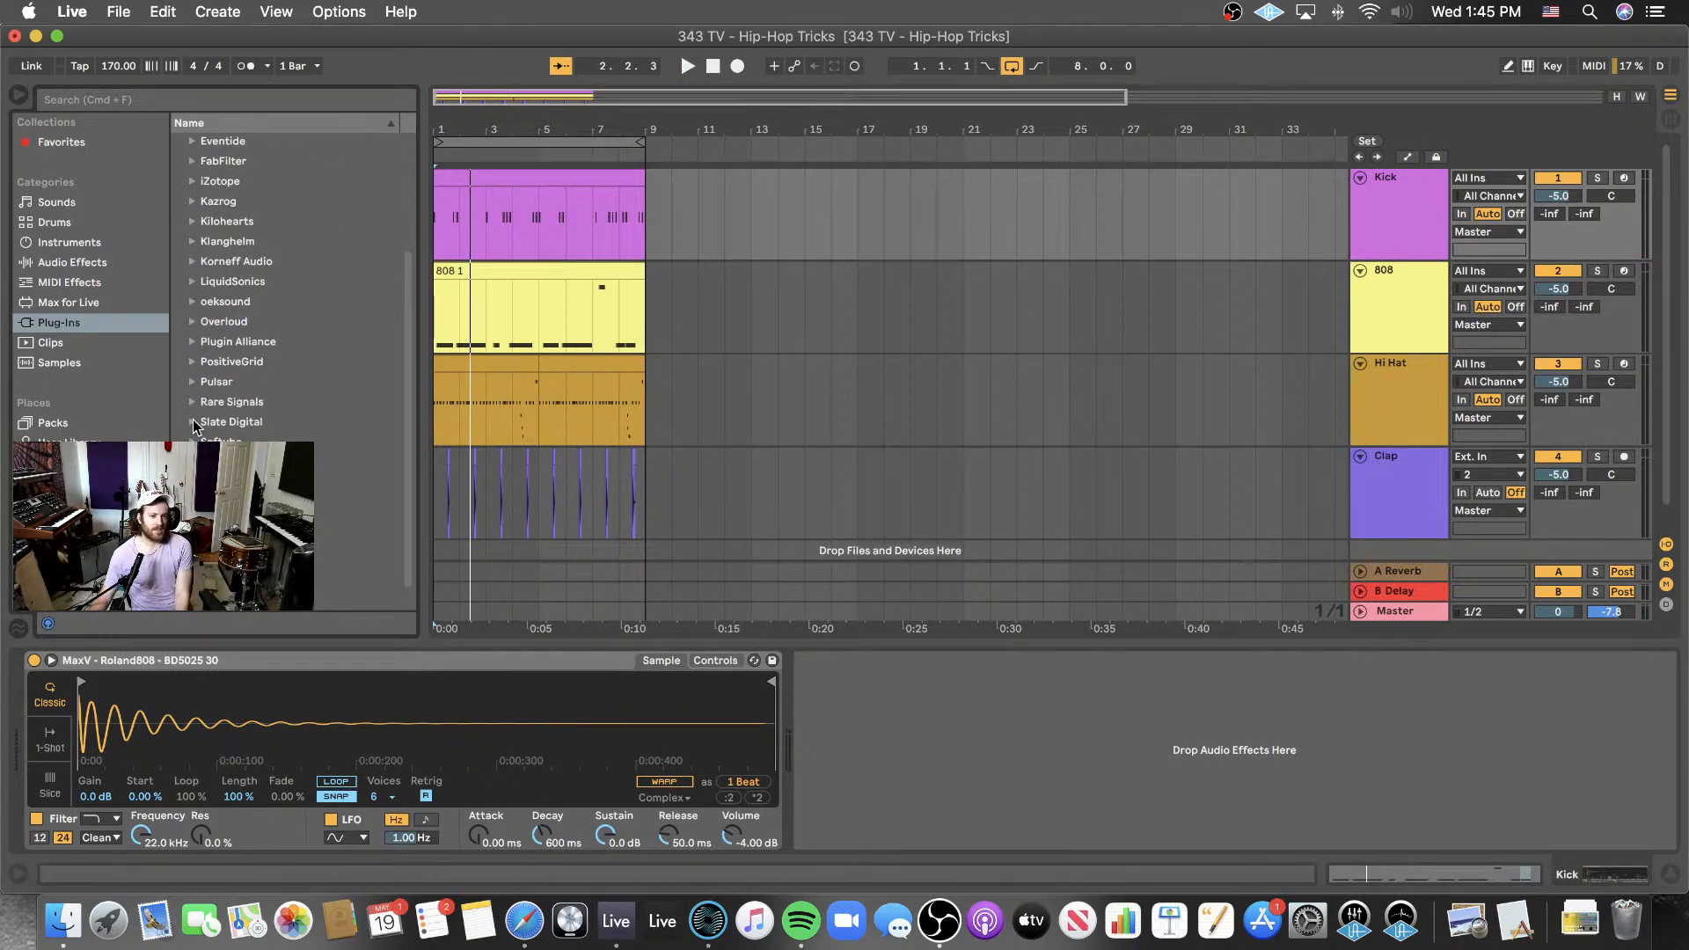
left_click(193, 502)
scroll(192, 502, "down", 3)
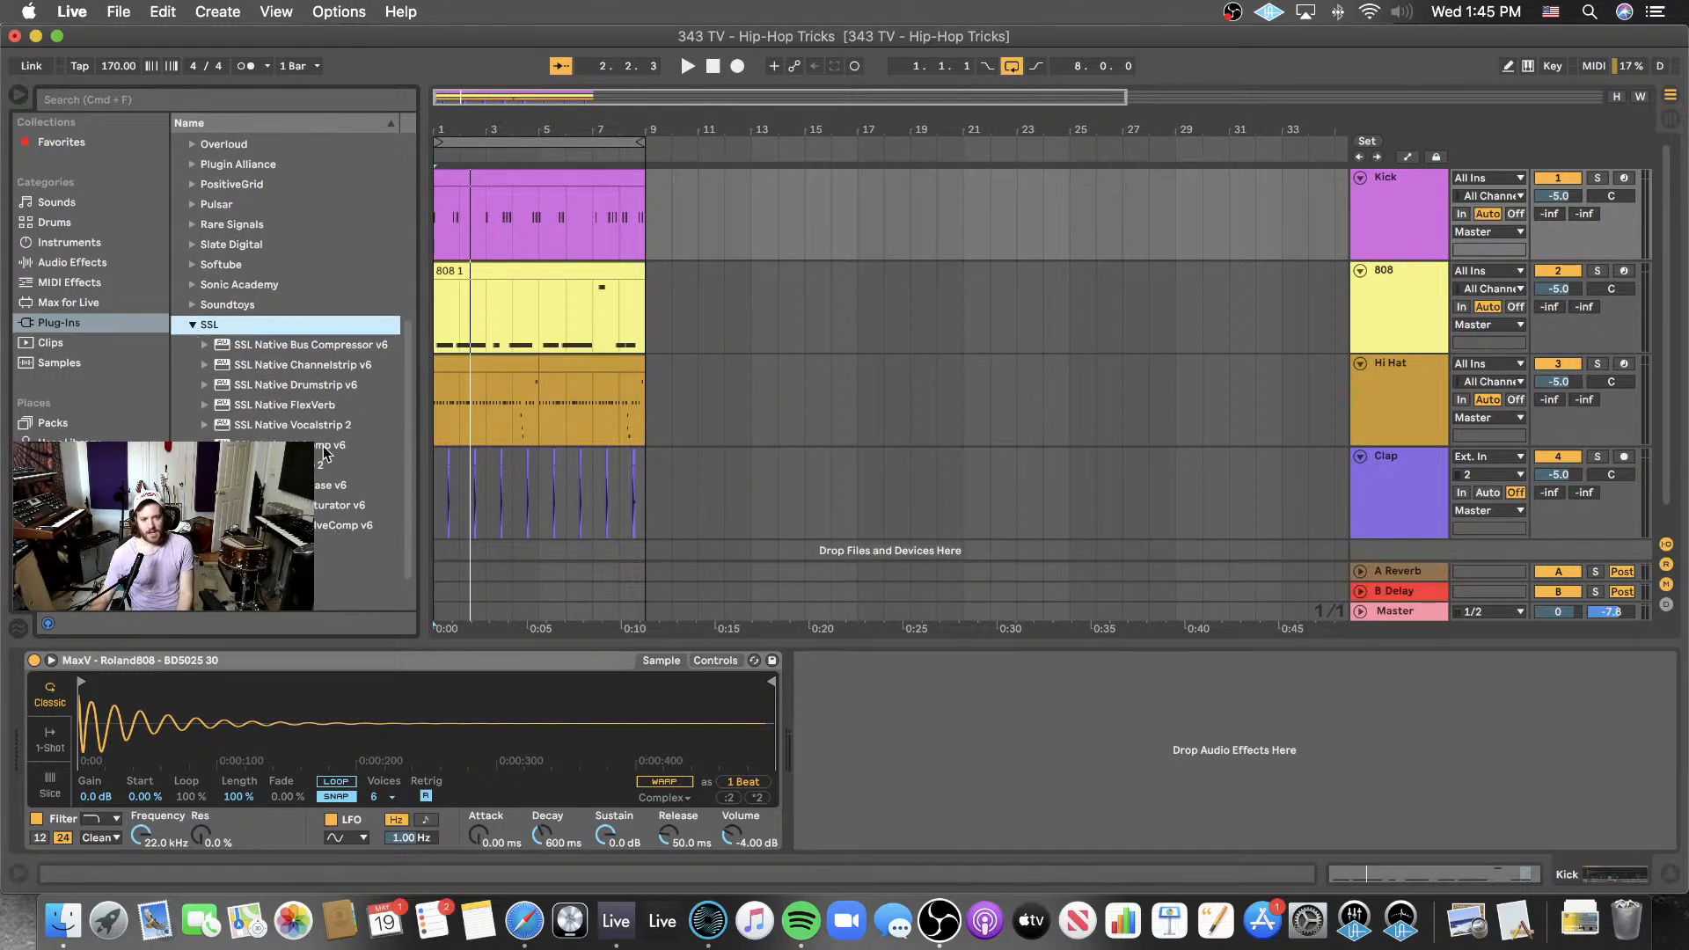
left_click(320, 507)
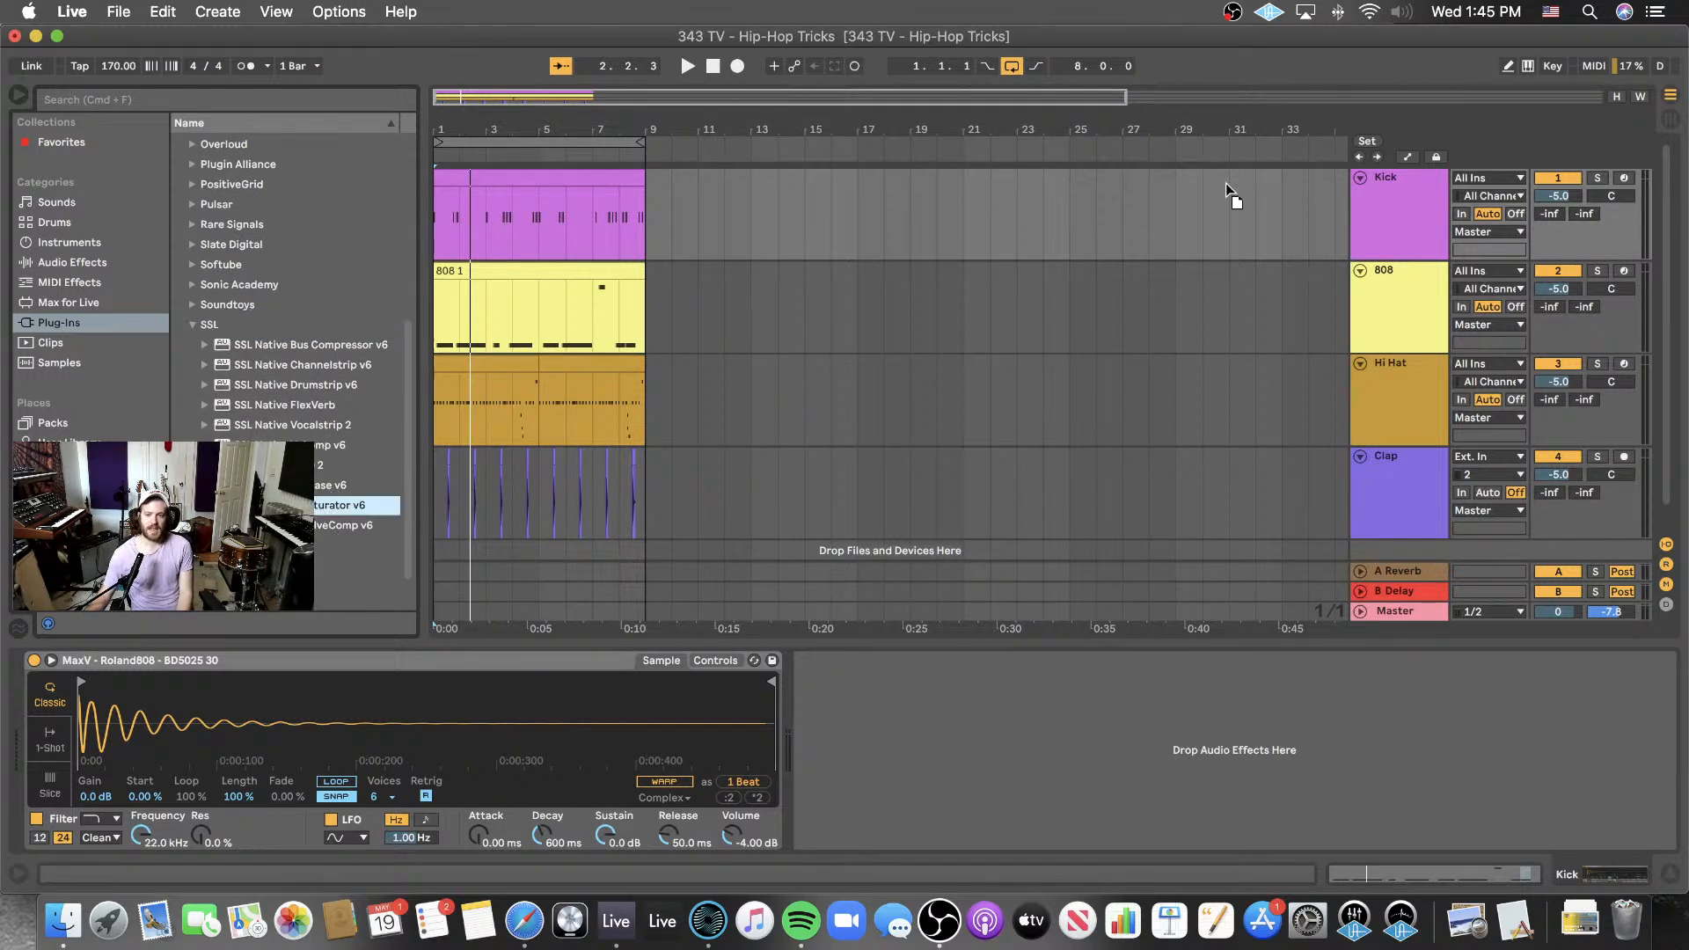
left_click_drag(1364, 229, 1364, 230)
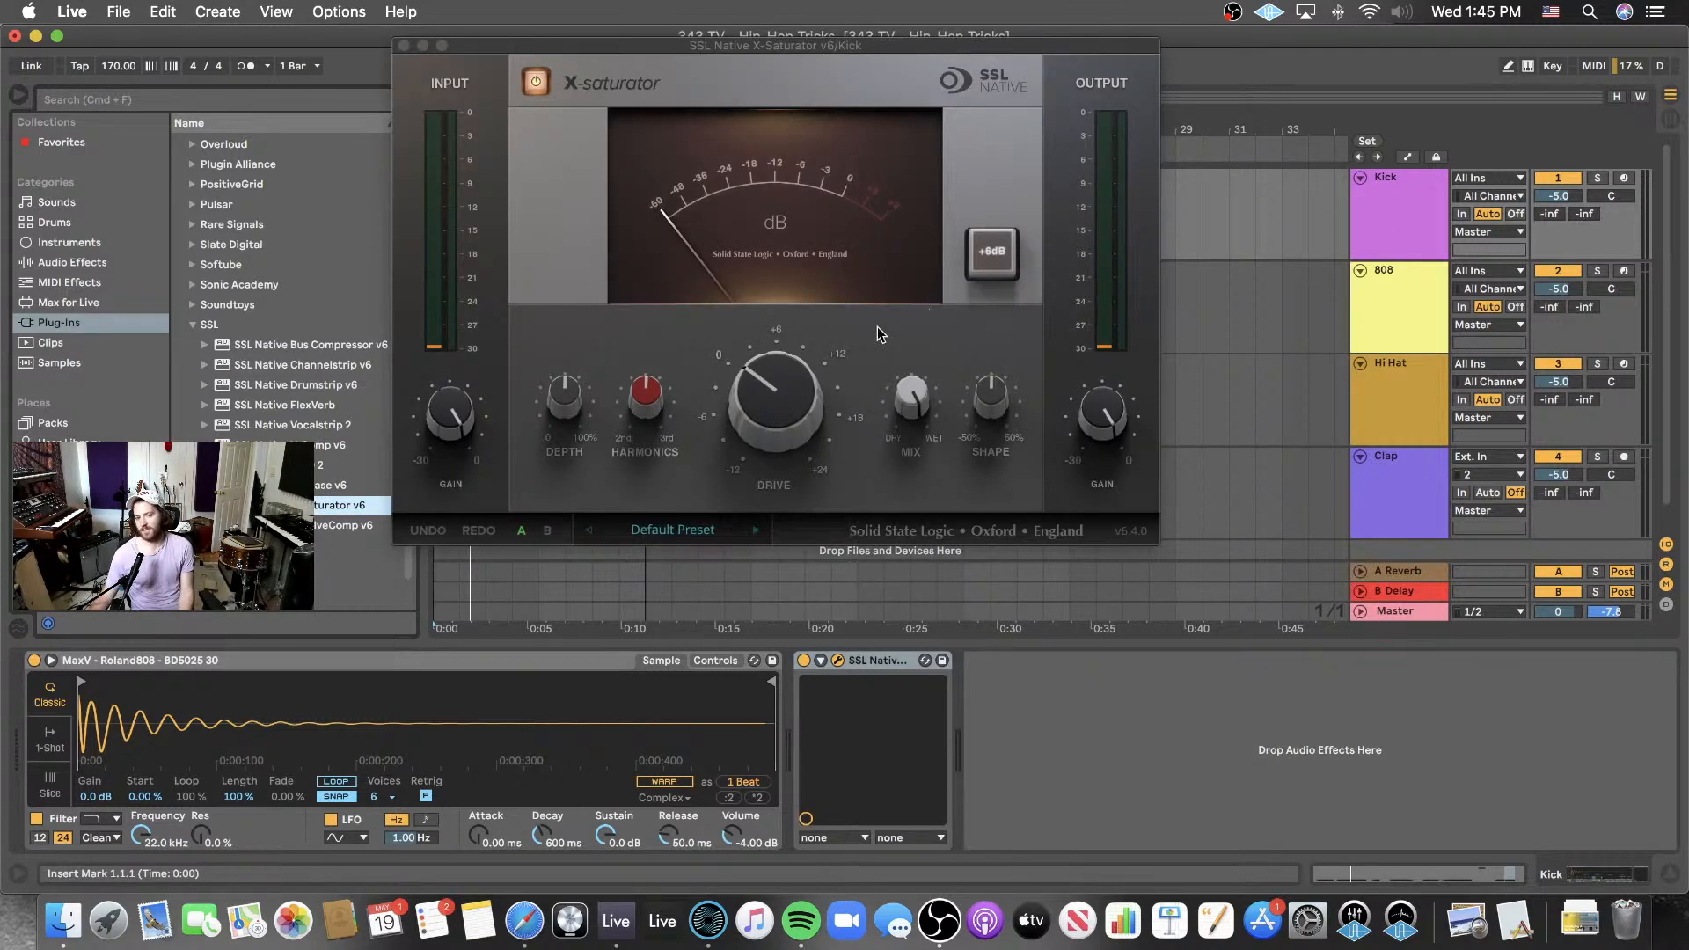
- Set the kick saturator's drive to 8.0 dB and its harmonics to 83% while the beat plays
left_click_drag(777, 387, 773, 371)
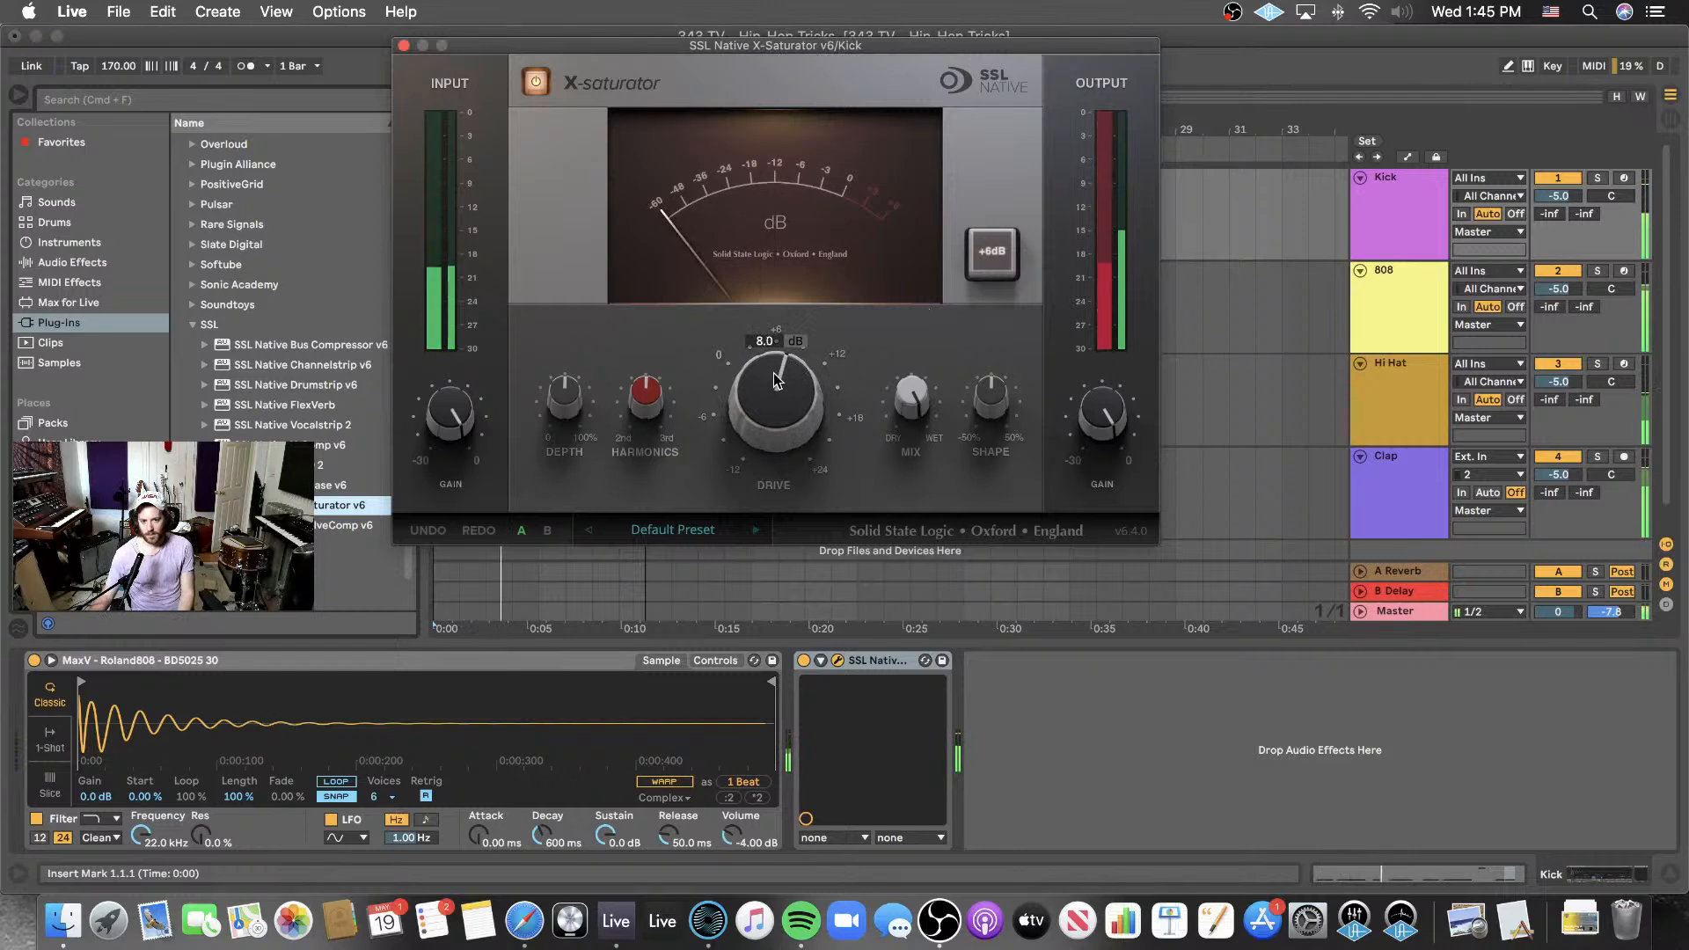
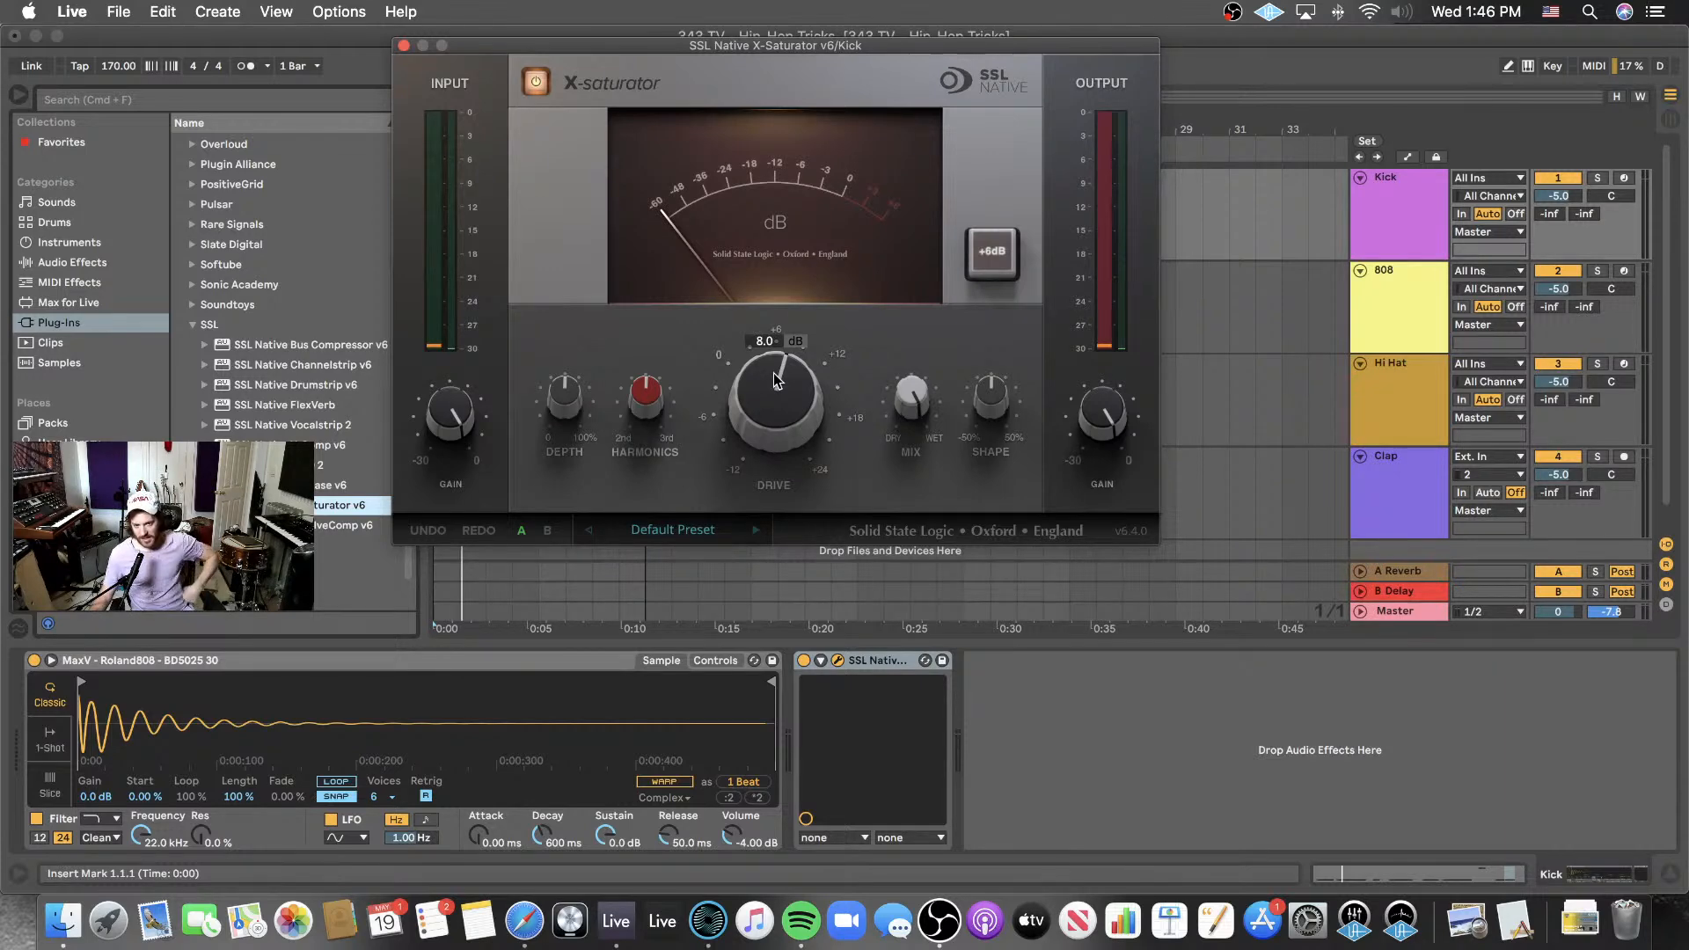
key("space")
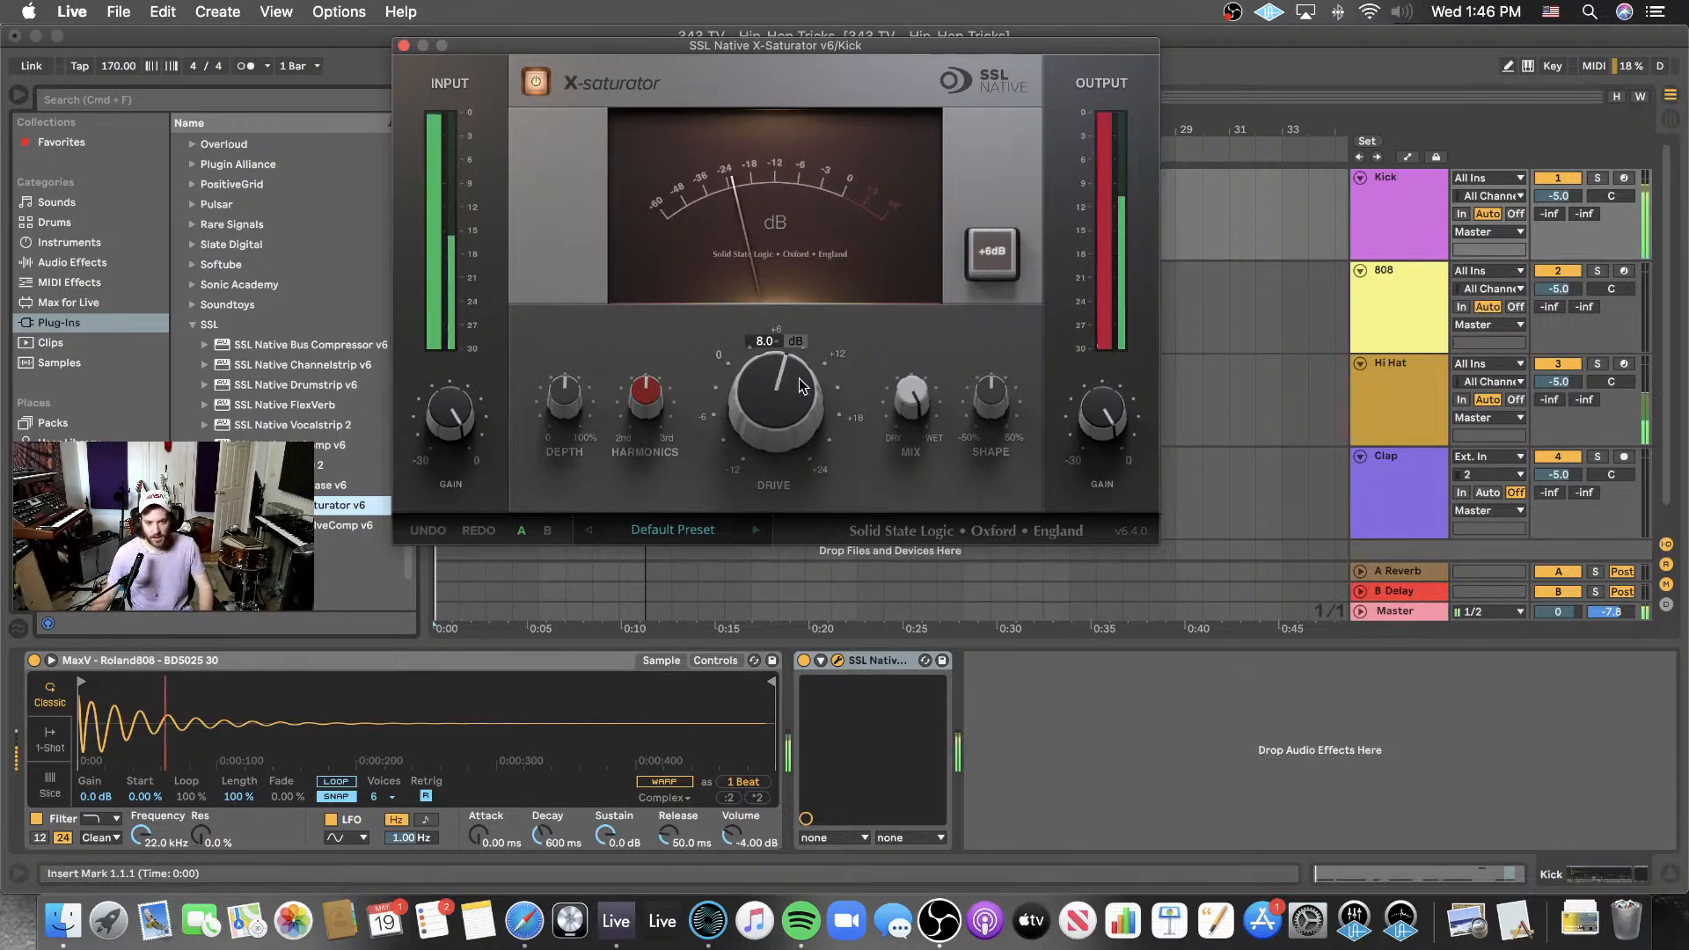
mouse_move(651, 408)
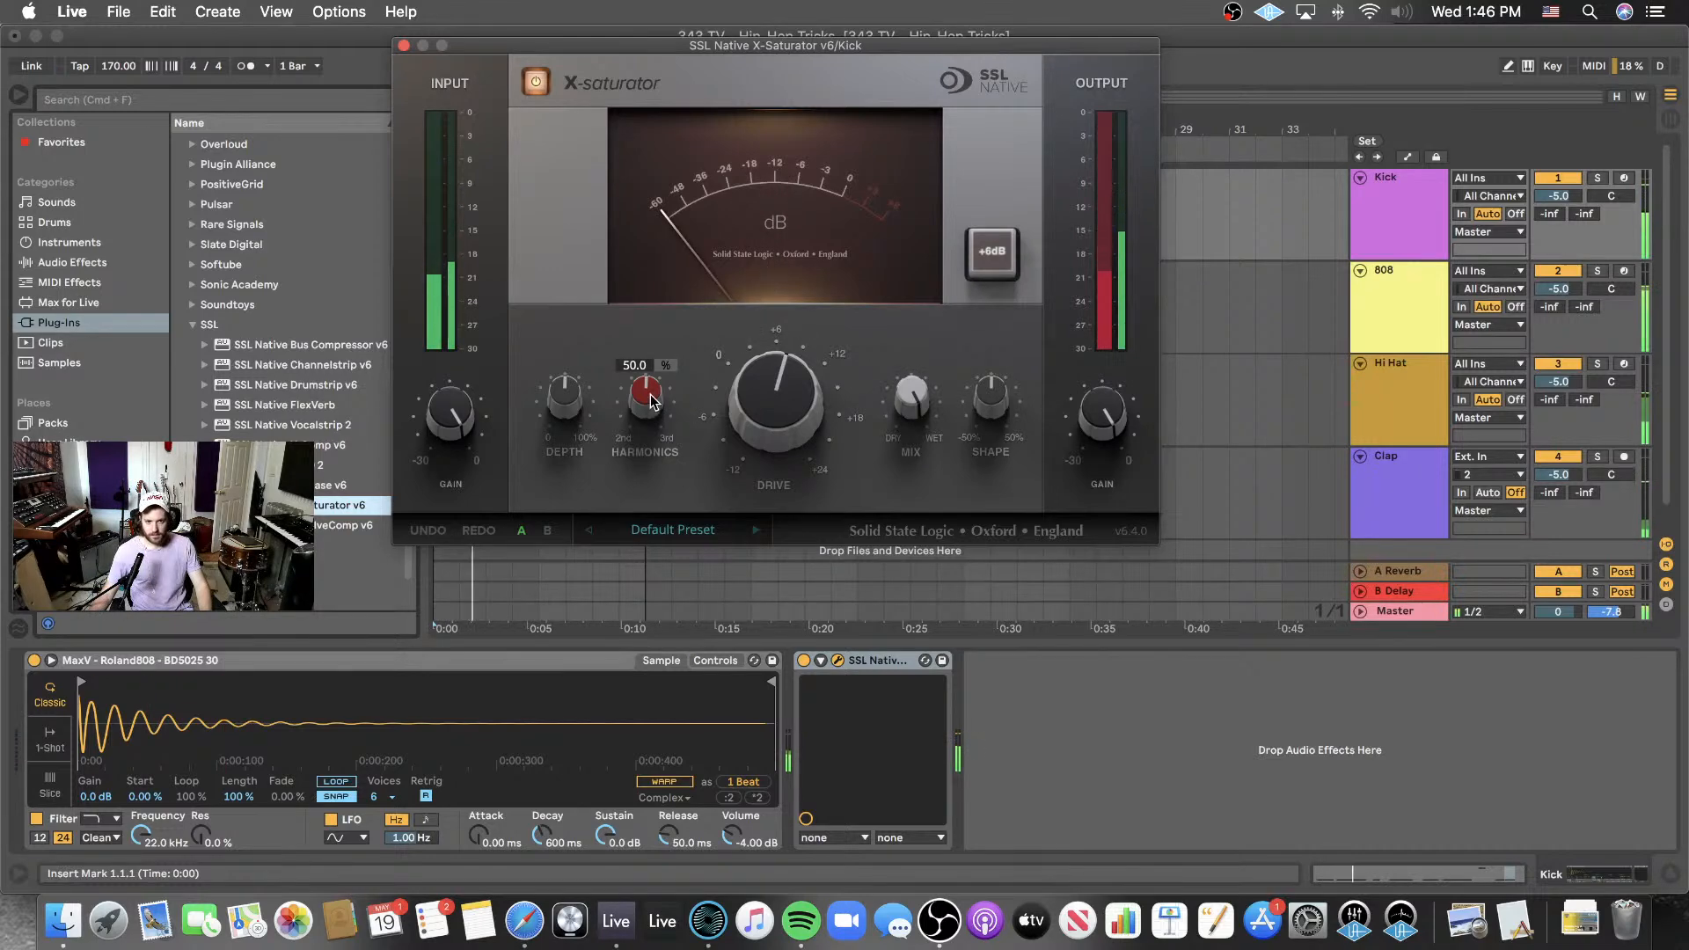
left_click_drag(636, 434, 662, 318)
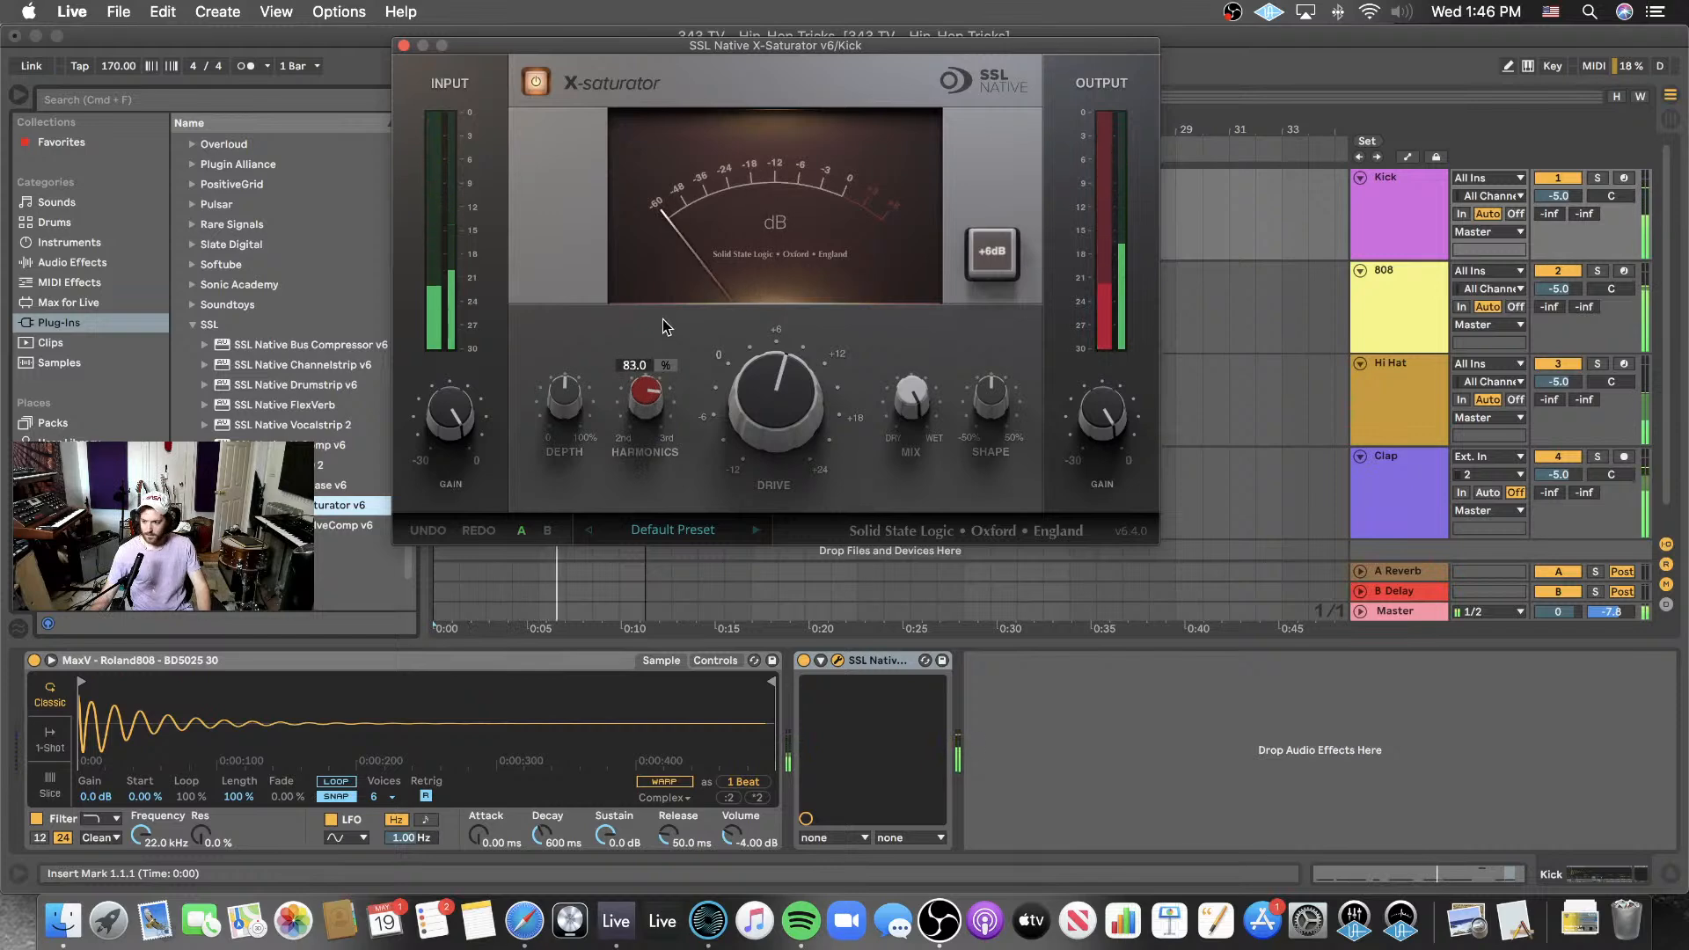
- Briefly solo the kick to check the saturation, raise the saturator's shape to about 39%, and stop playback
left_click(1596, 178)
left_click(1596, 178)
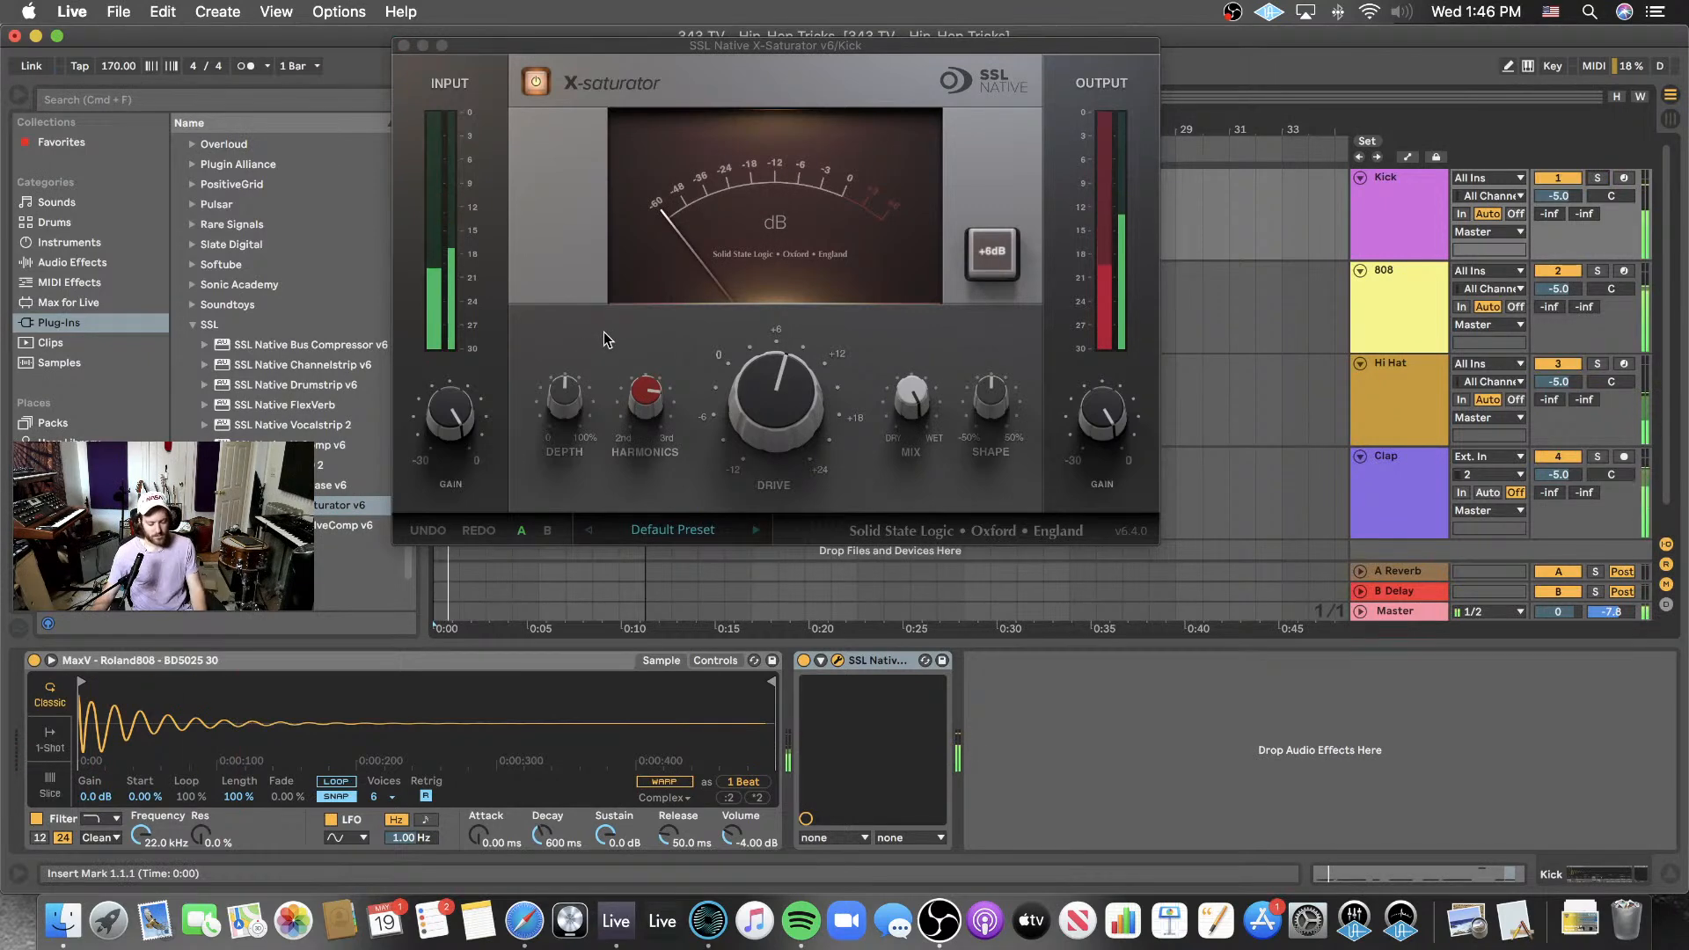
left_click_drag(995, 409, 1018, 340)
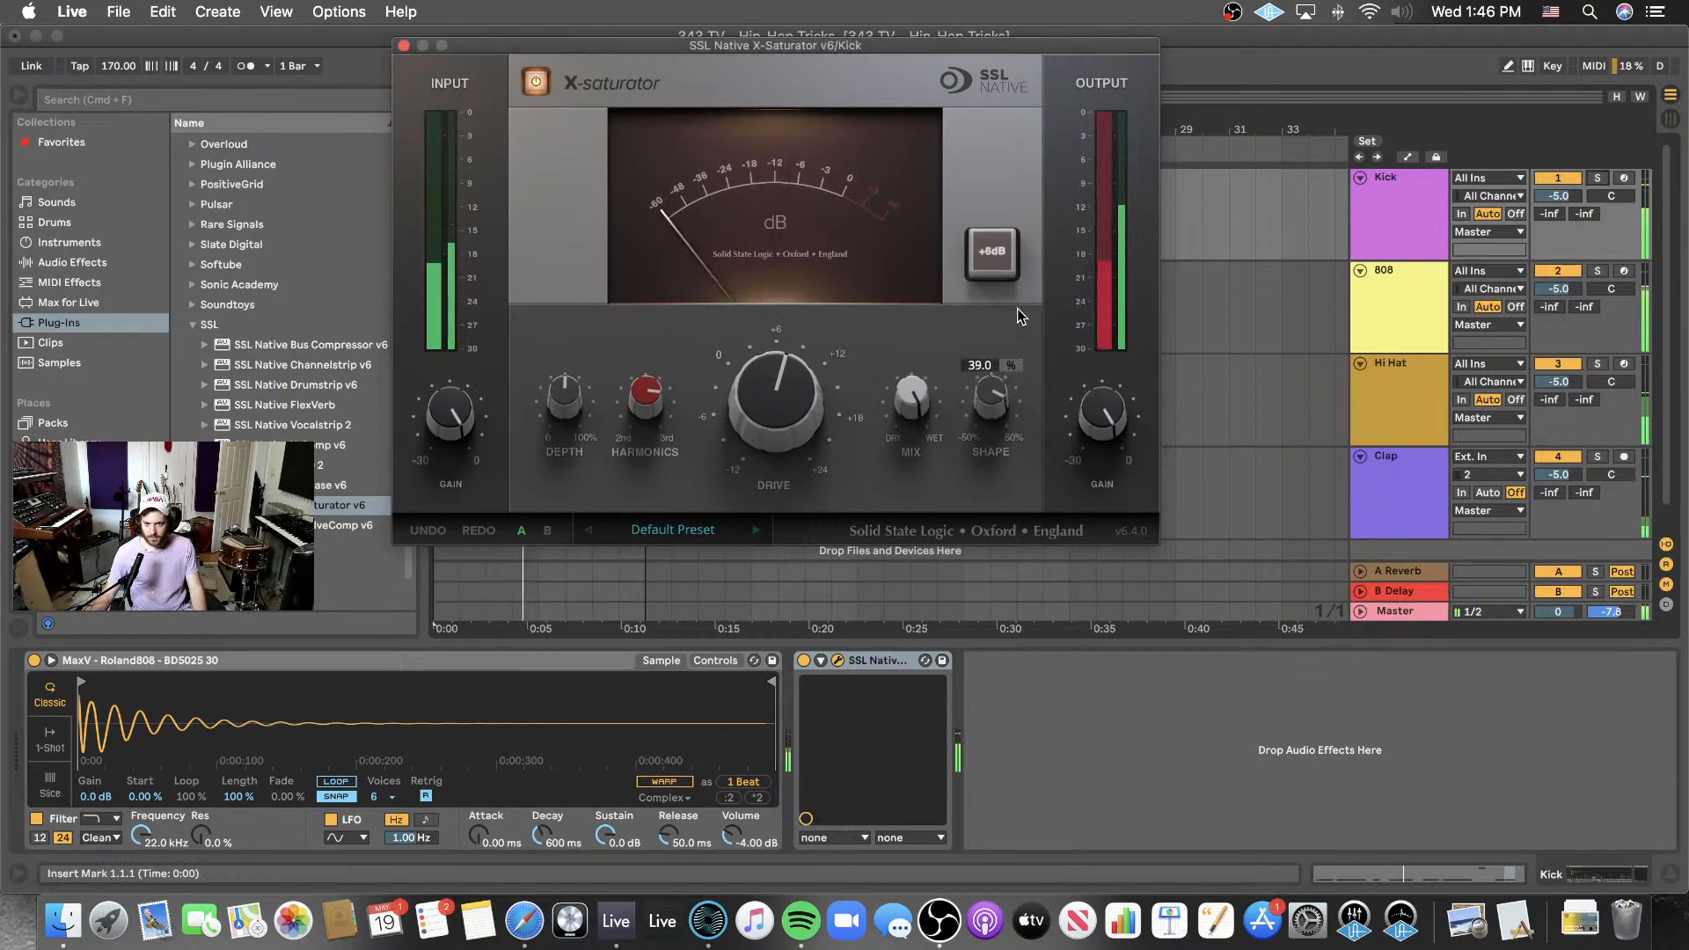
left_click_drag(987, 402, 986, 388)
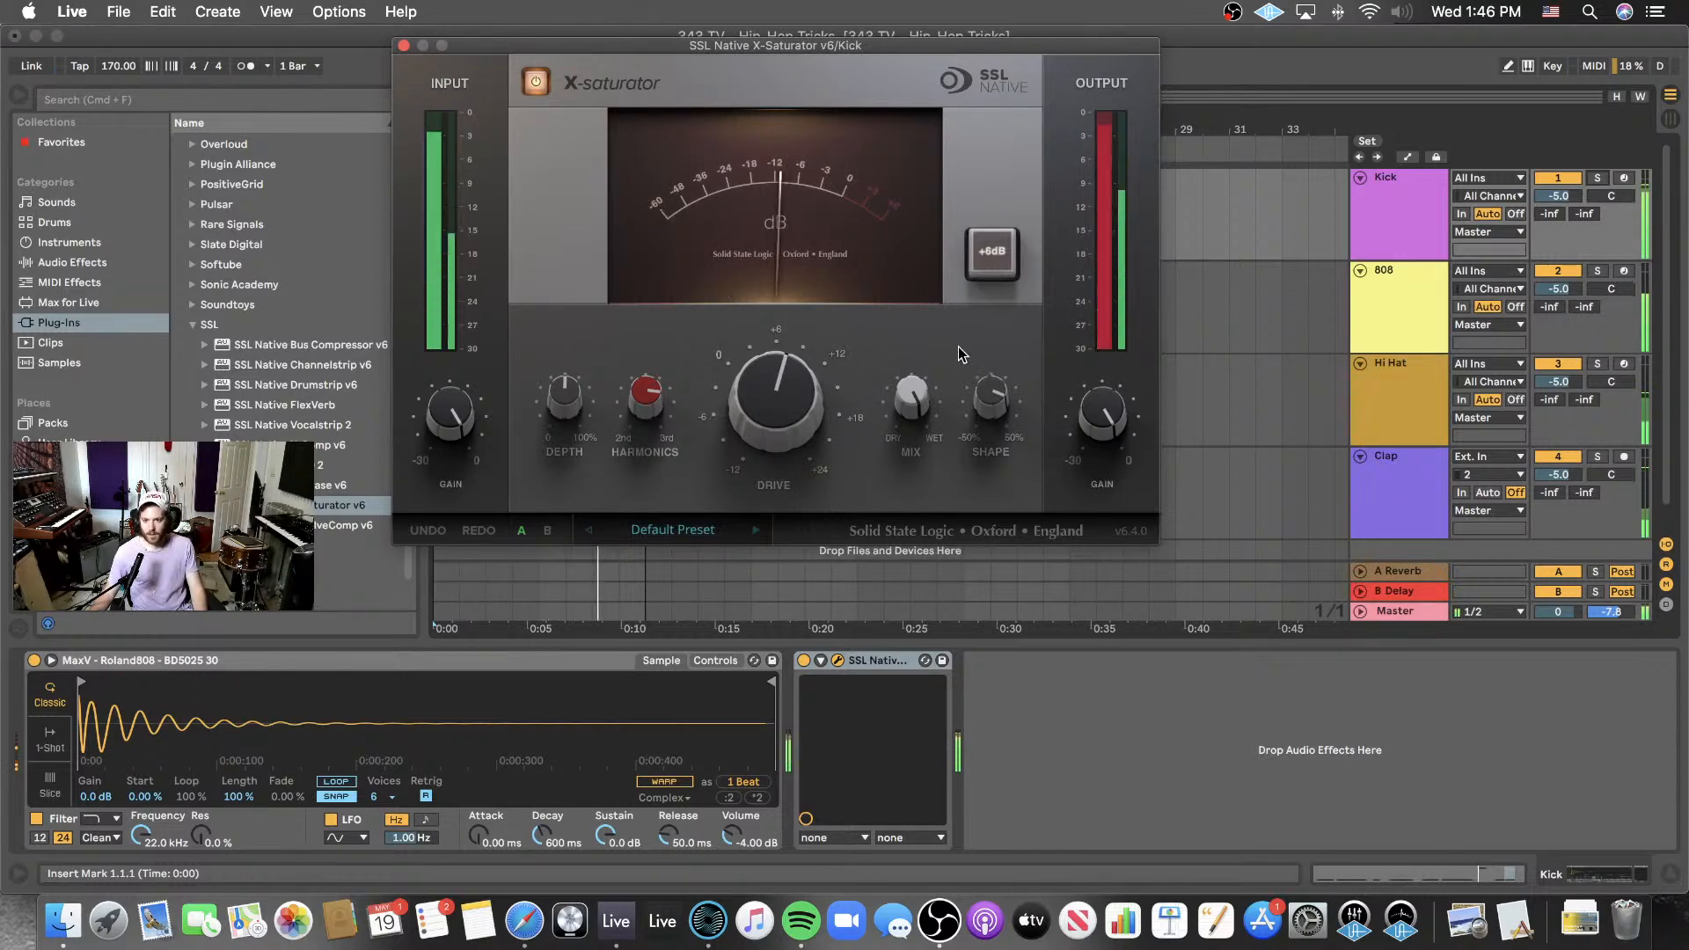
key("space")
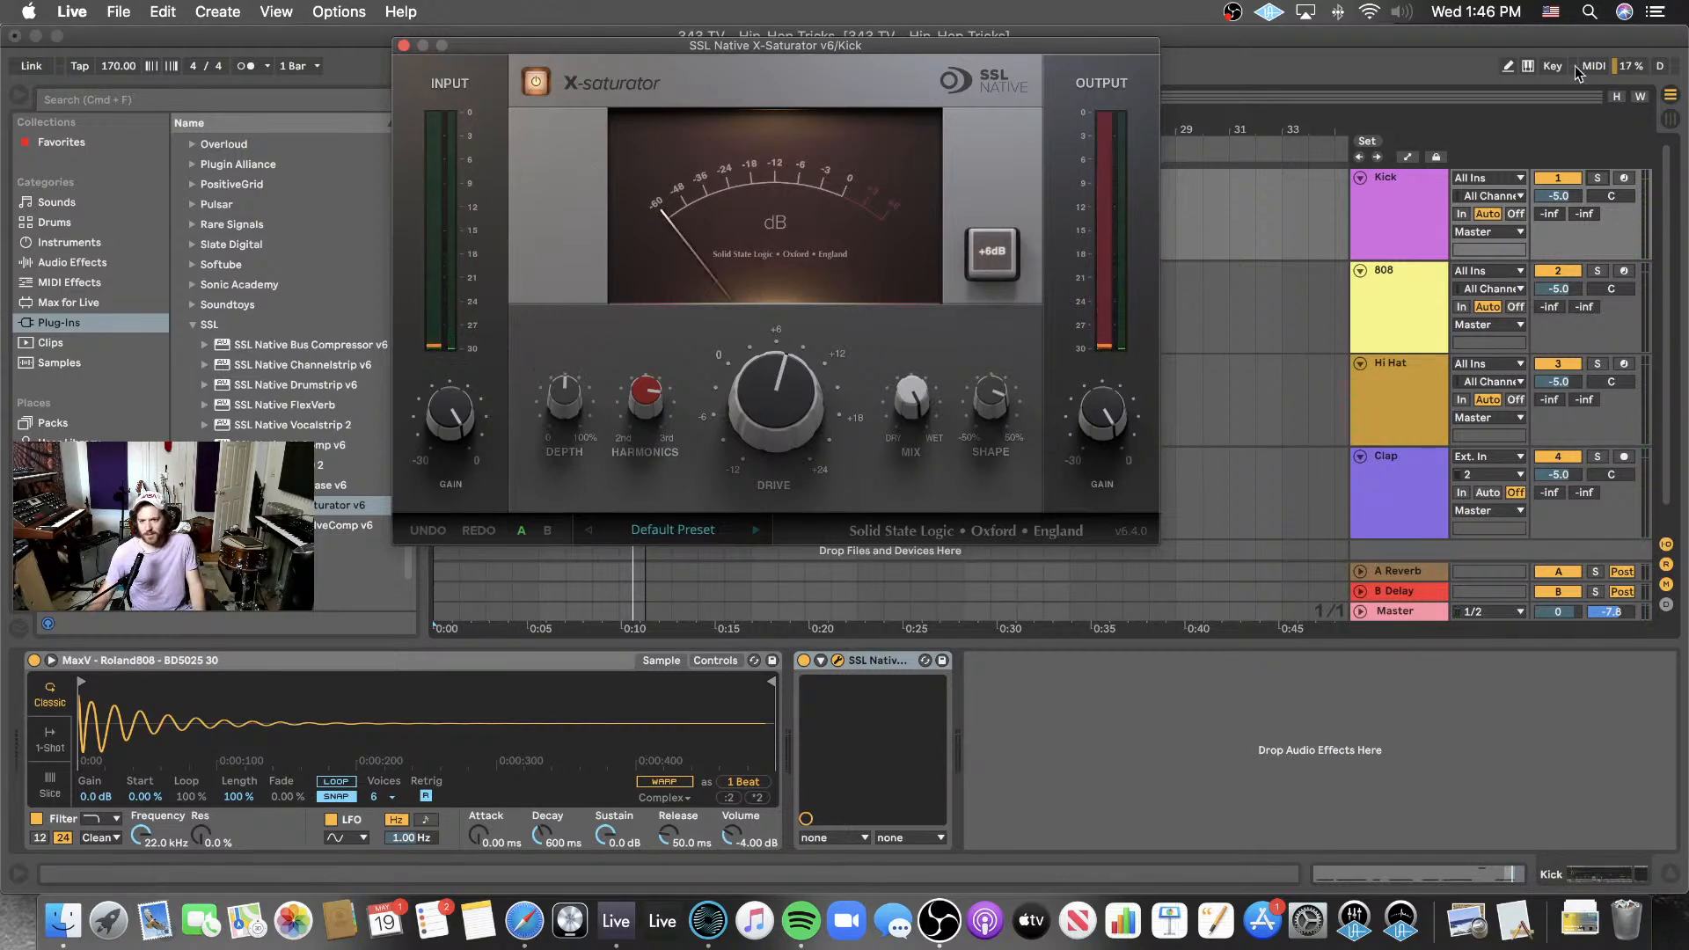
- Solo the kick, play the loop, and lower the saturator's output gain to about -4.9 dB while comparing it with the bypassed signal
left_click(344, 138)
key("space")
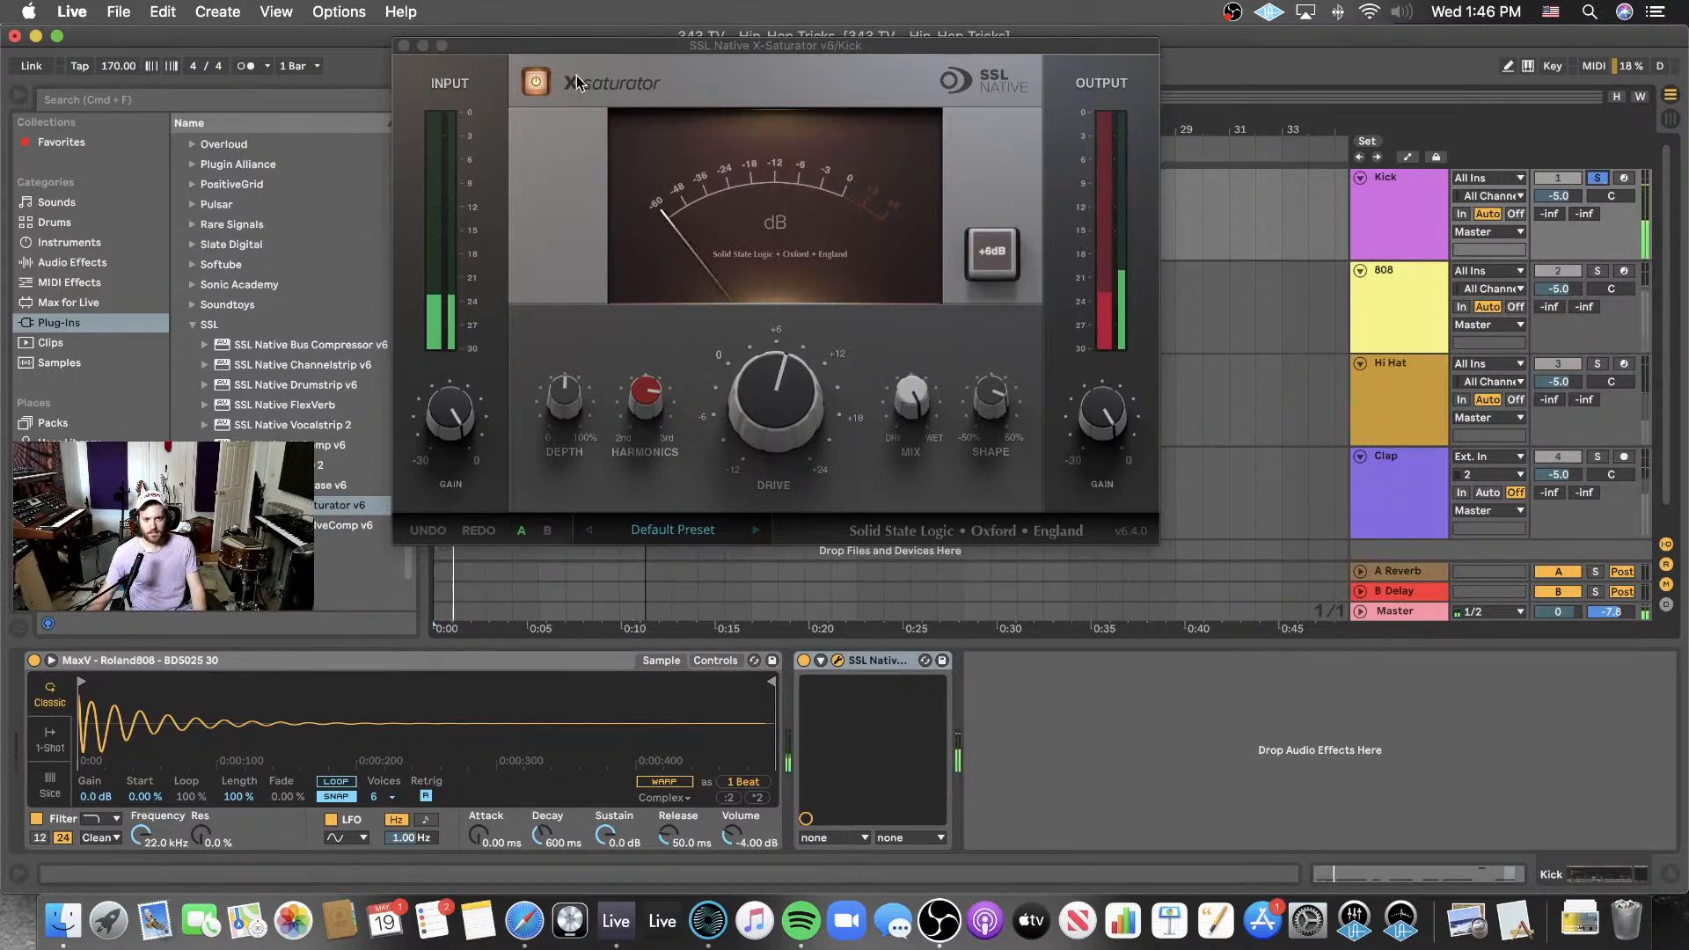
left_click(535, 82)
left_click(536, 82)
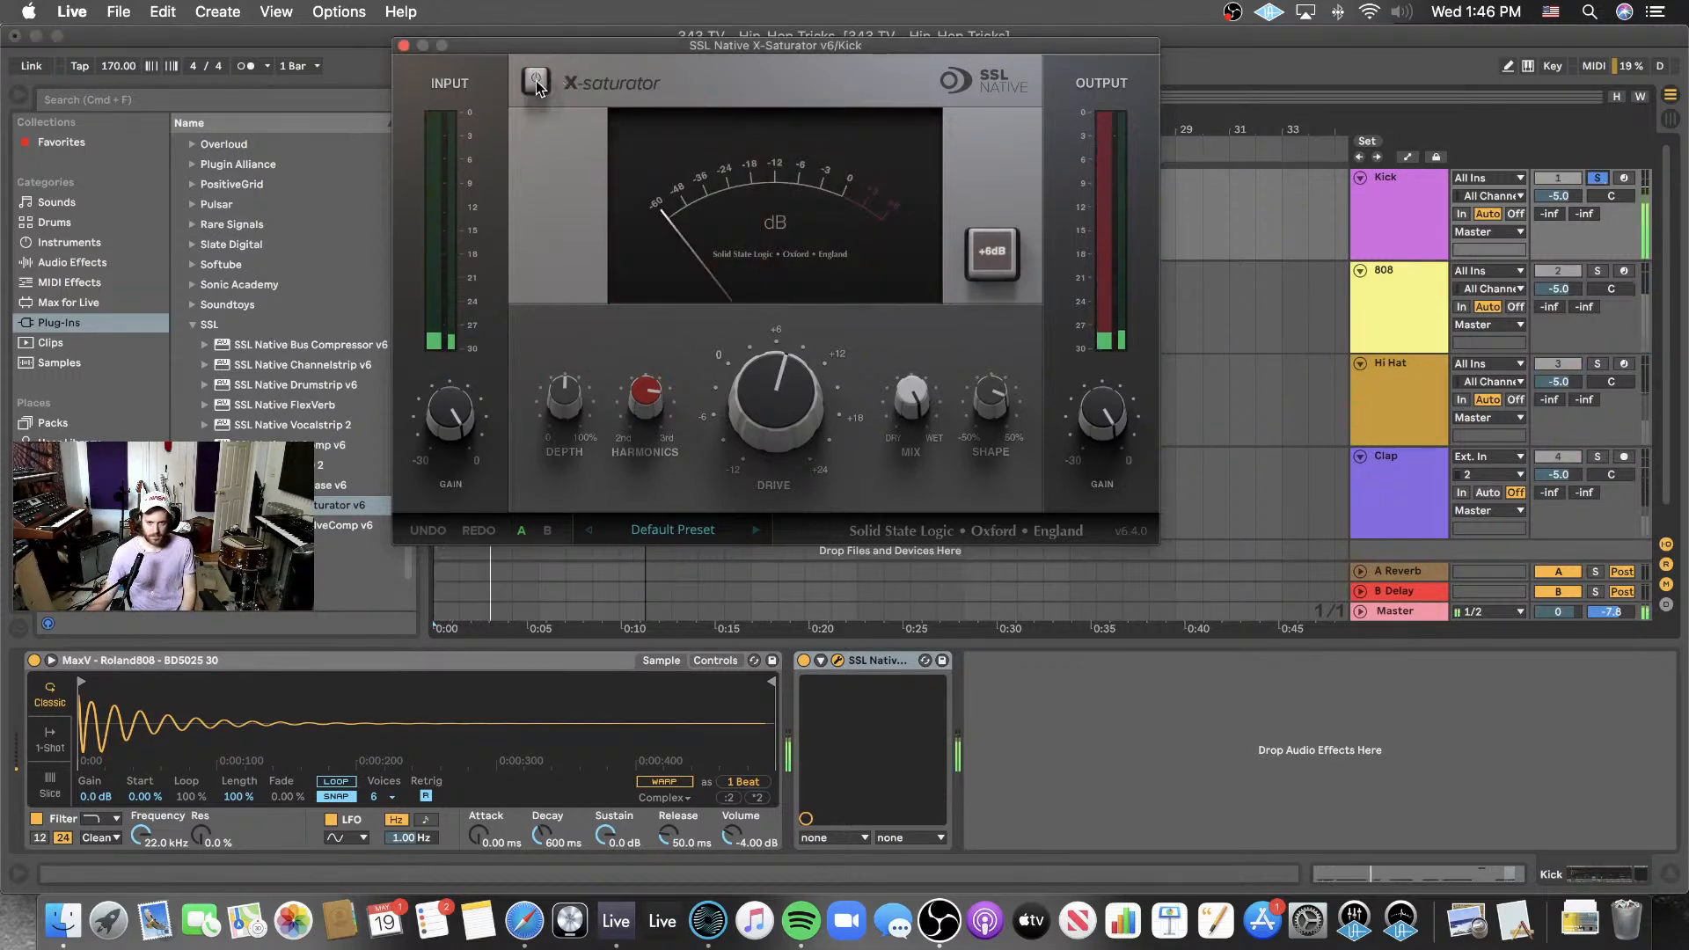
left_click(535, 82)
mouse_move(1074, 421)
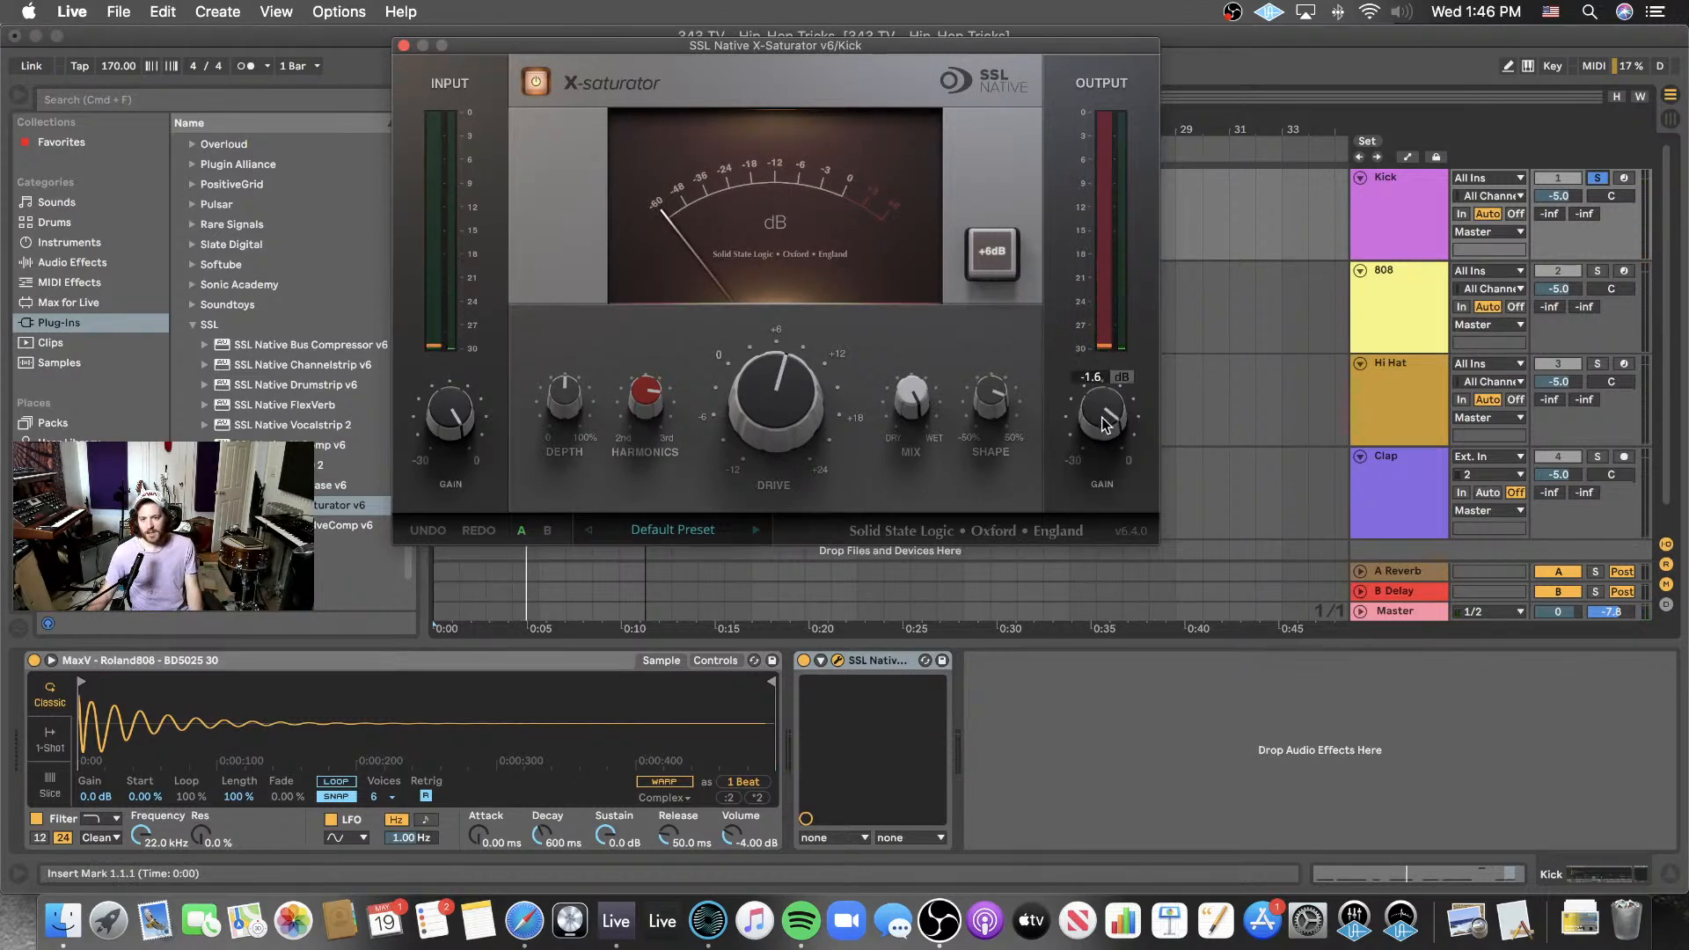
left_click(534, 84)
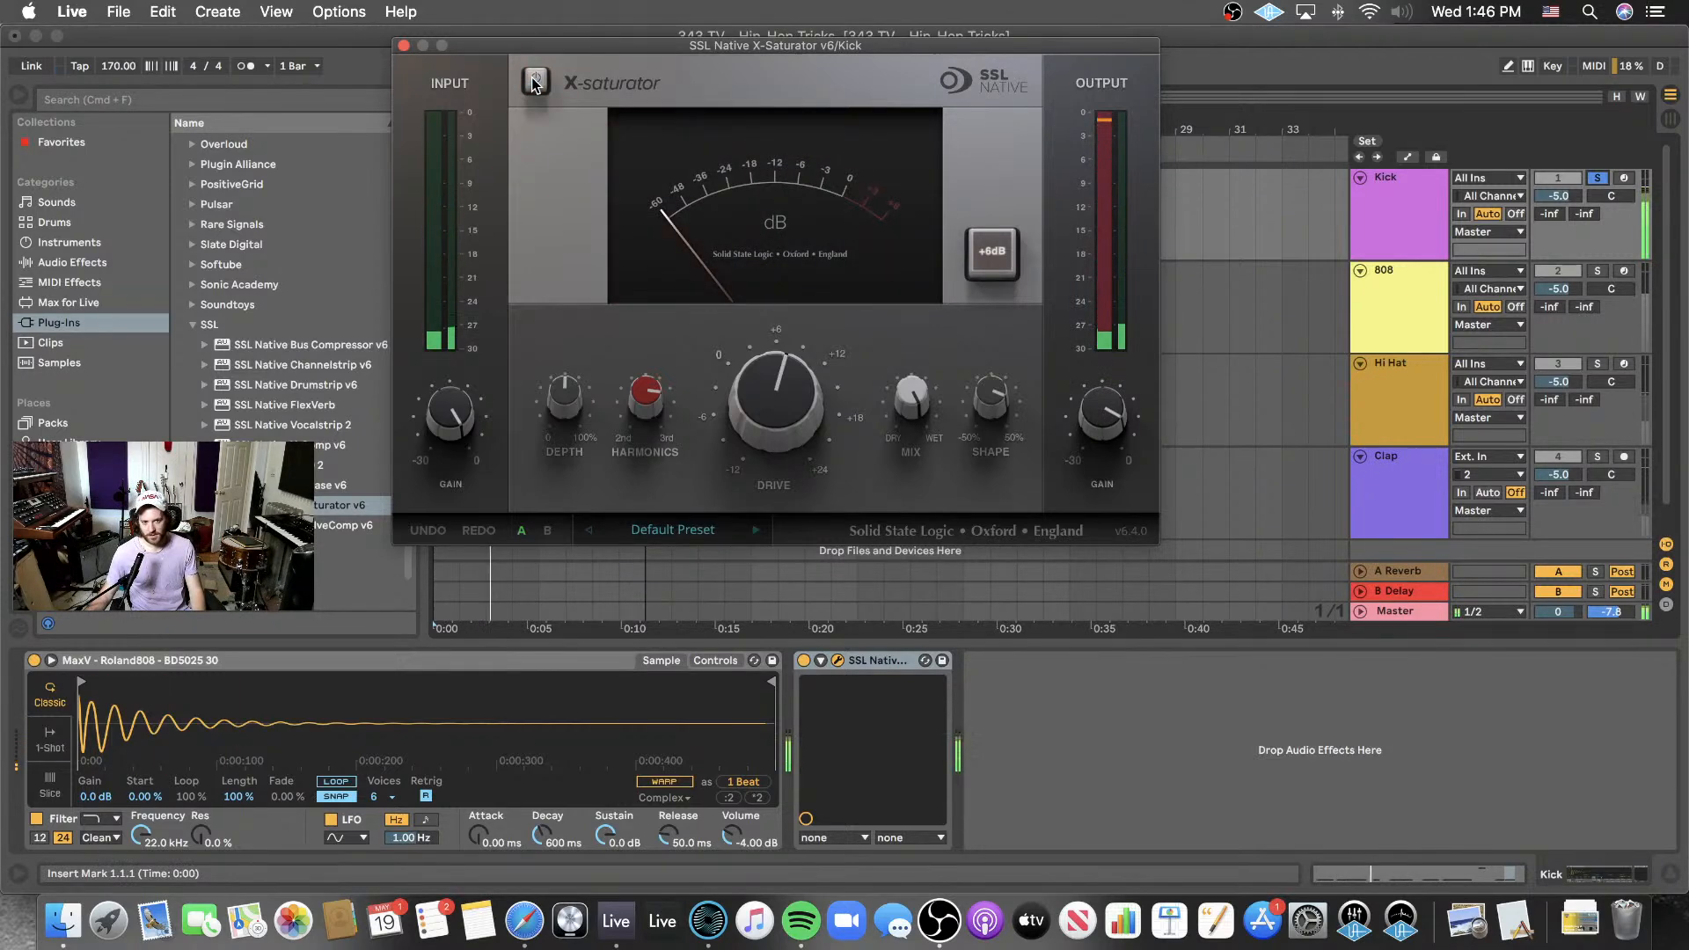
left_click(534, 83)
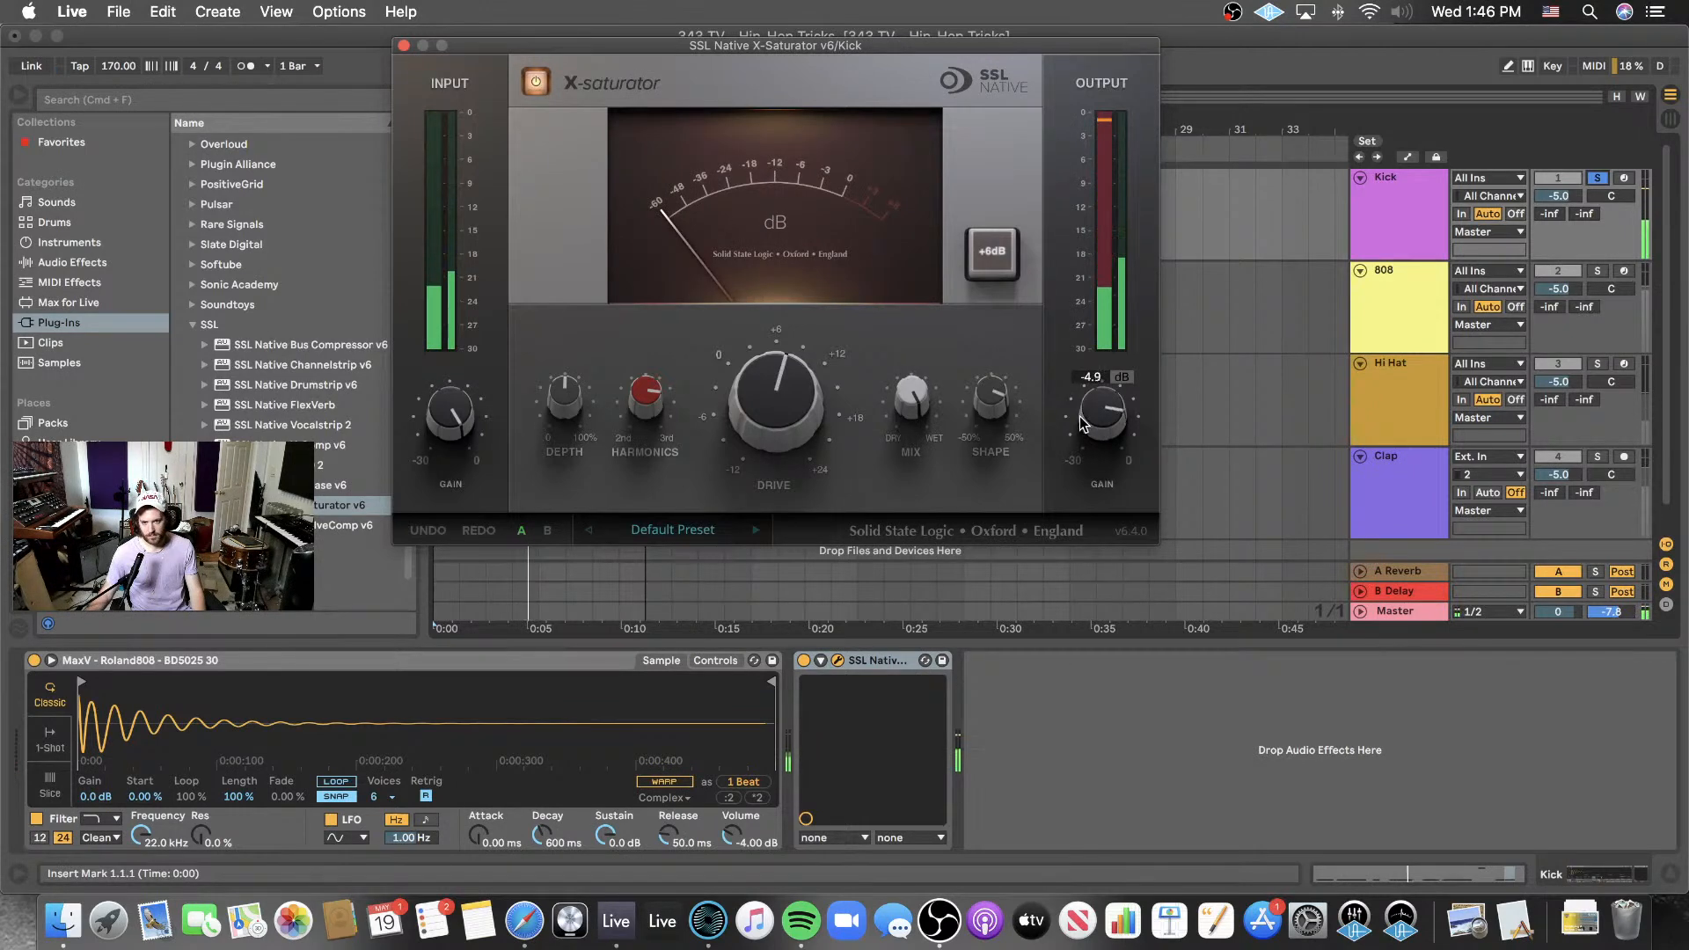
left_click(534, 84)
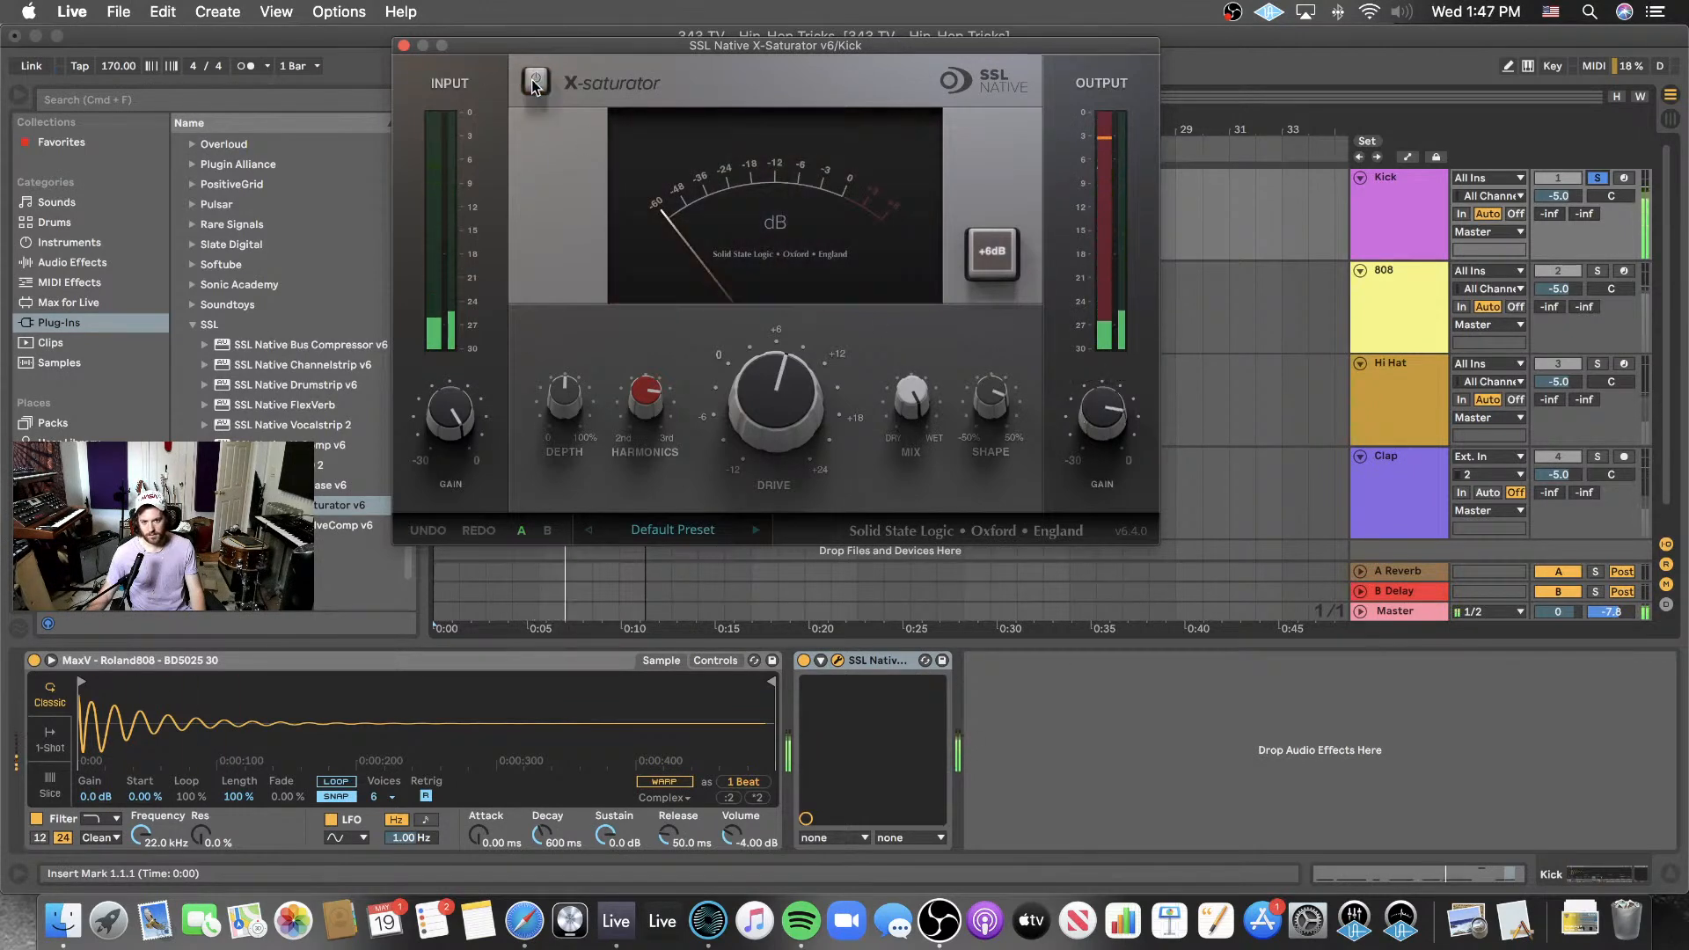
left_click(533, 81)
- Unsolo the kick, compare the saturator with its bypass in the full beat, and set its output gain to about -1.5 dB
left_click(1597, 178)
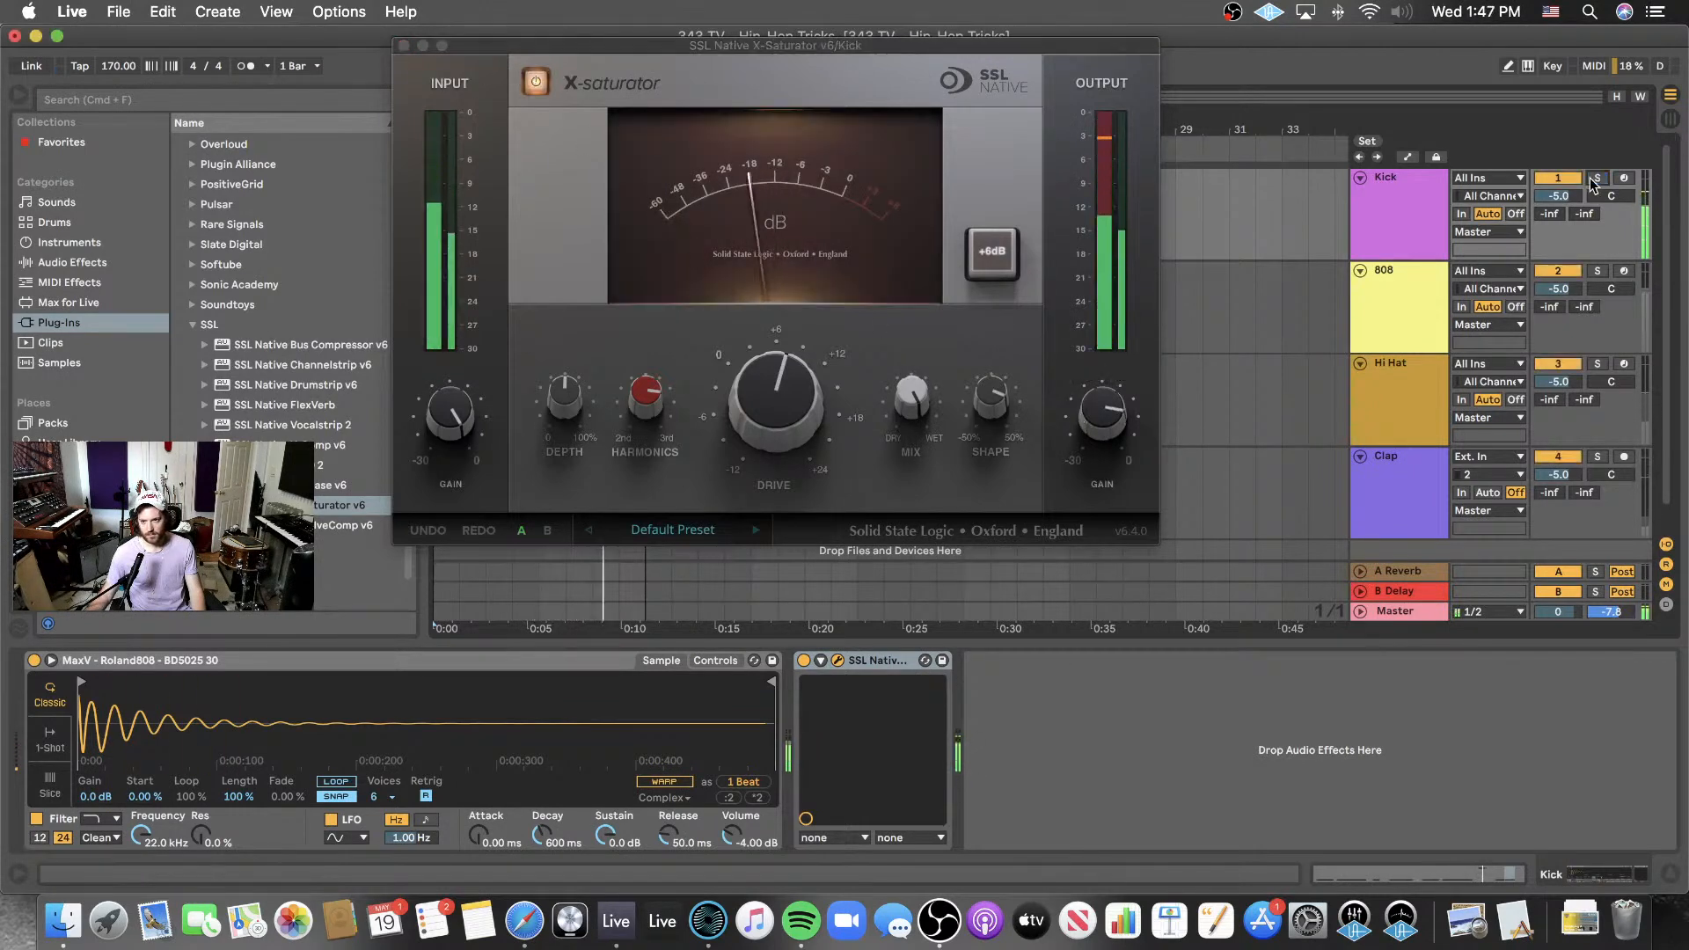
left_click(534, 83)
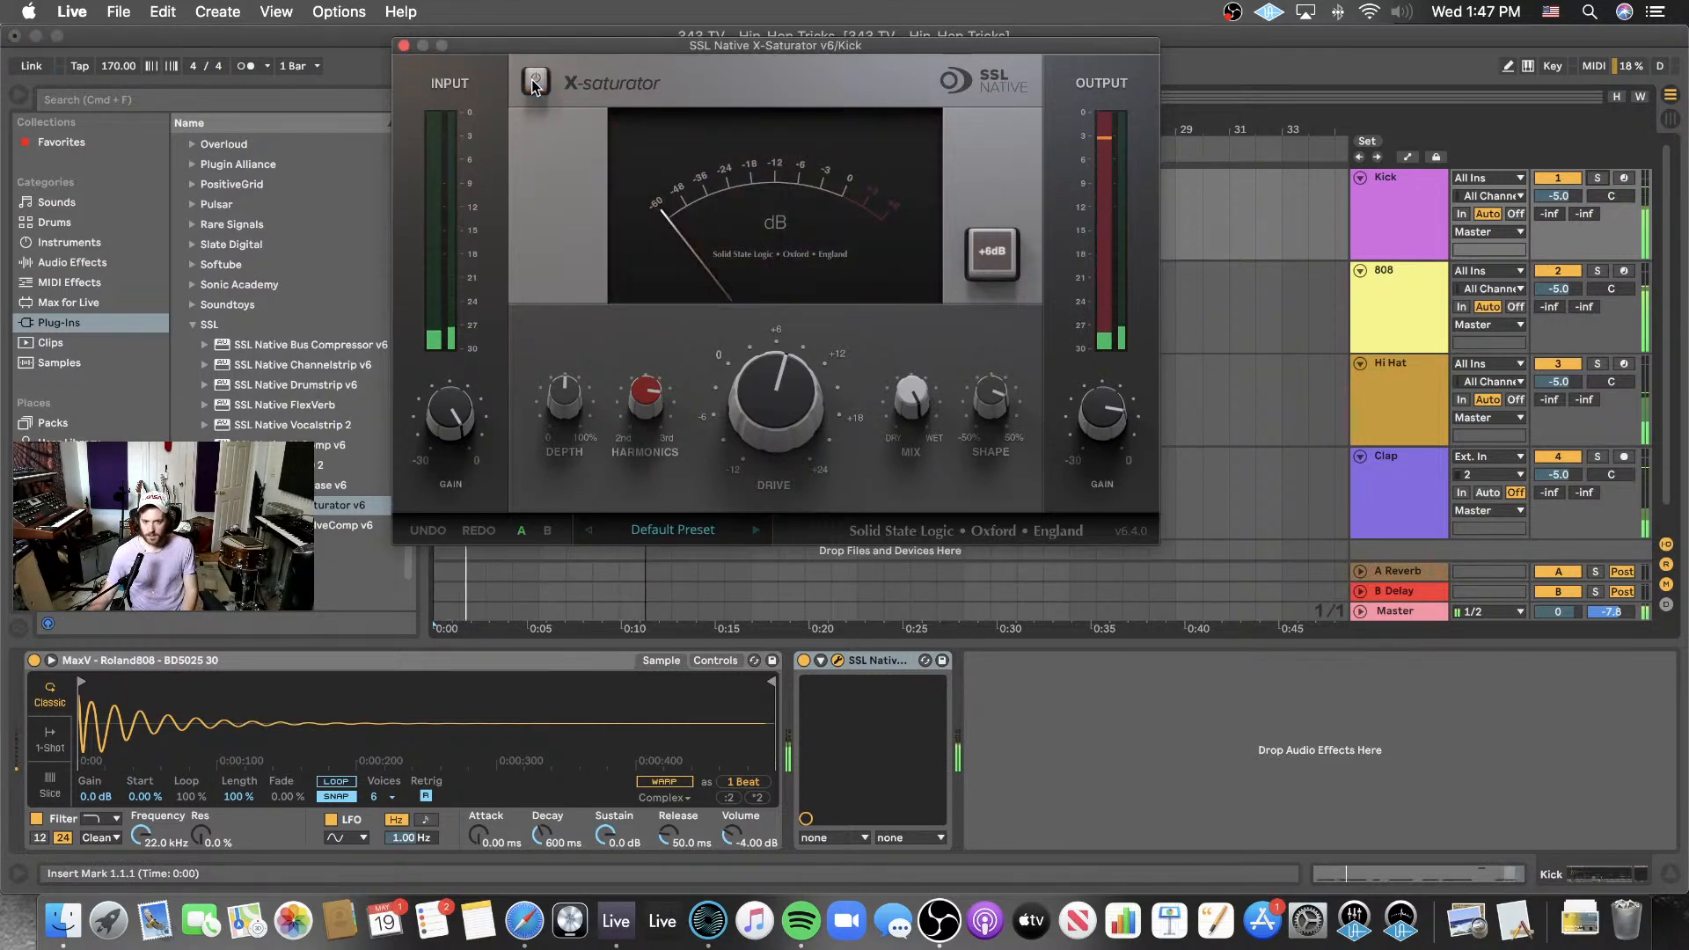
left_click(534, 83)
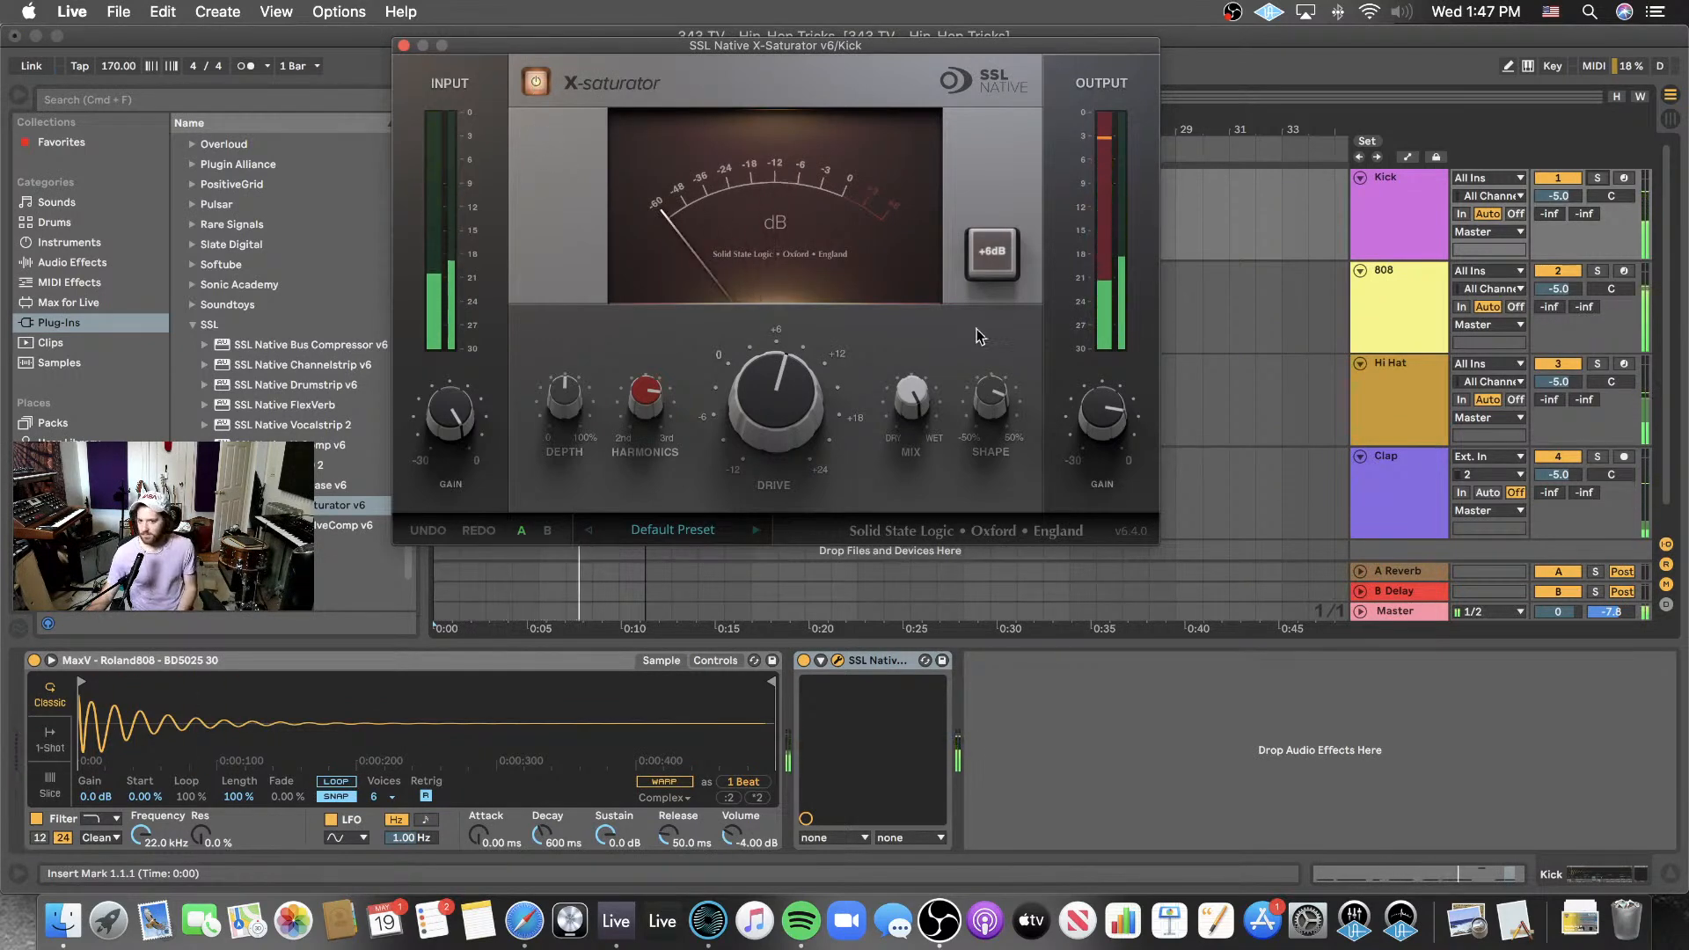
left_click_drag(1094, 407, 1112, 399)
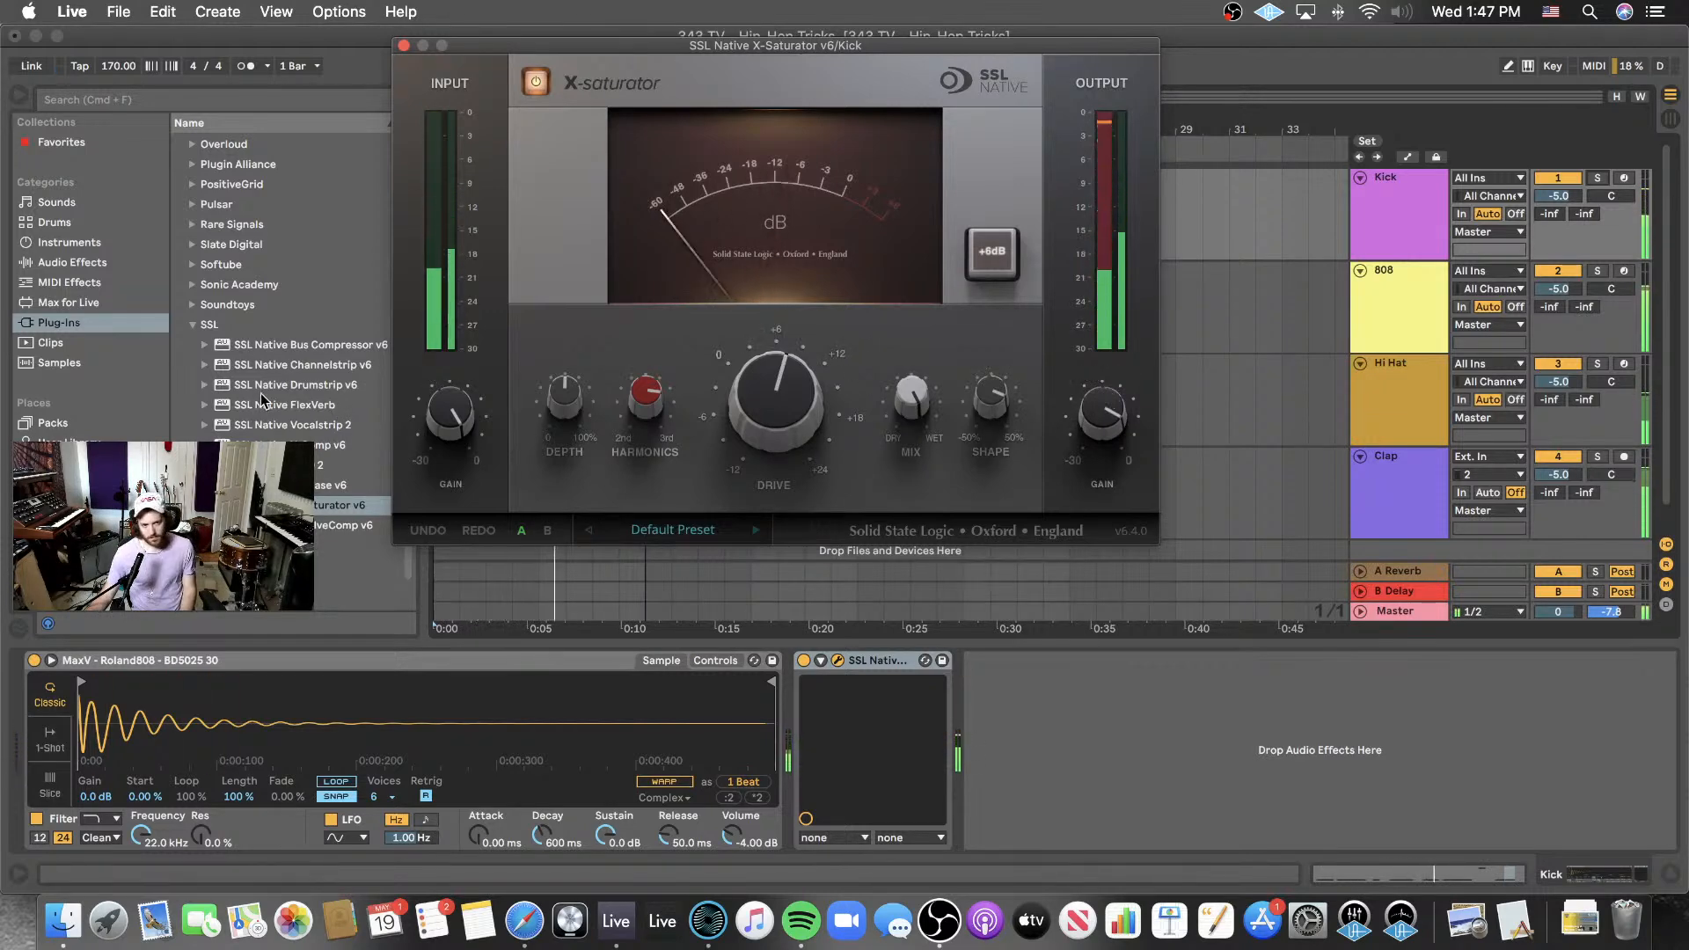
left_click_drag(1105, 416, 1106, 411)
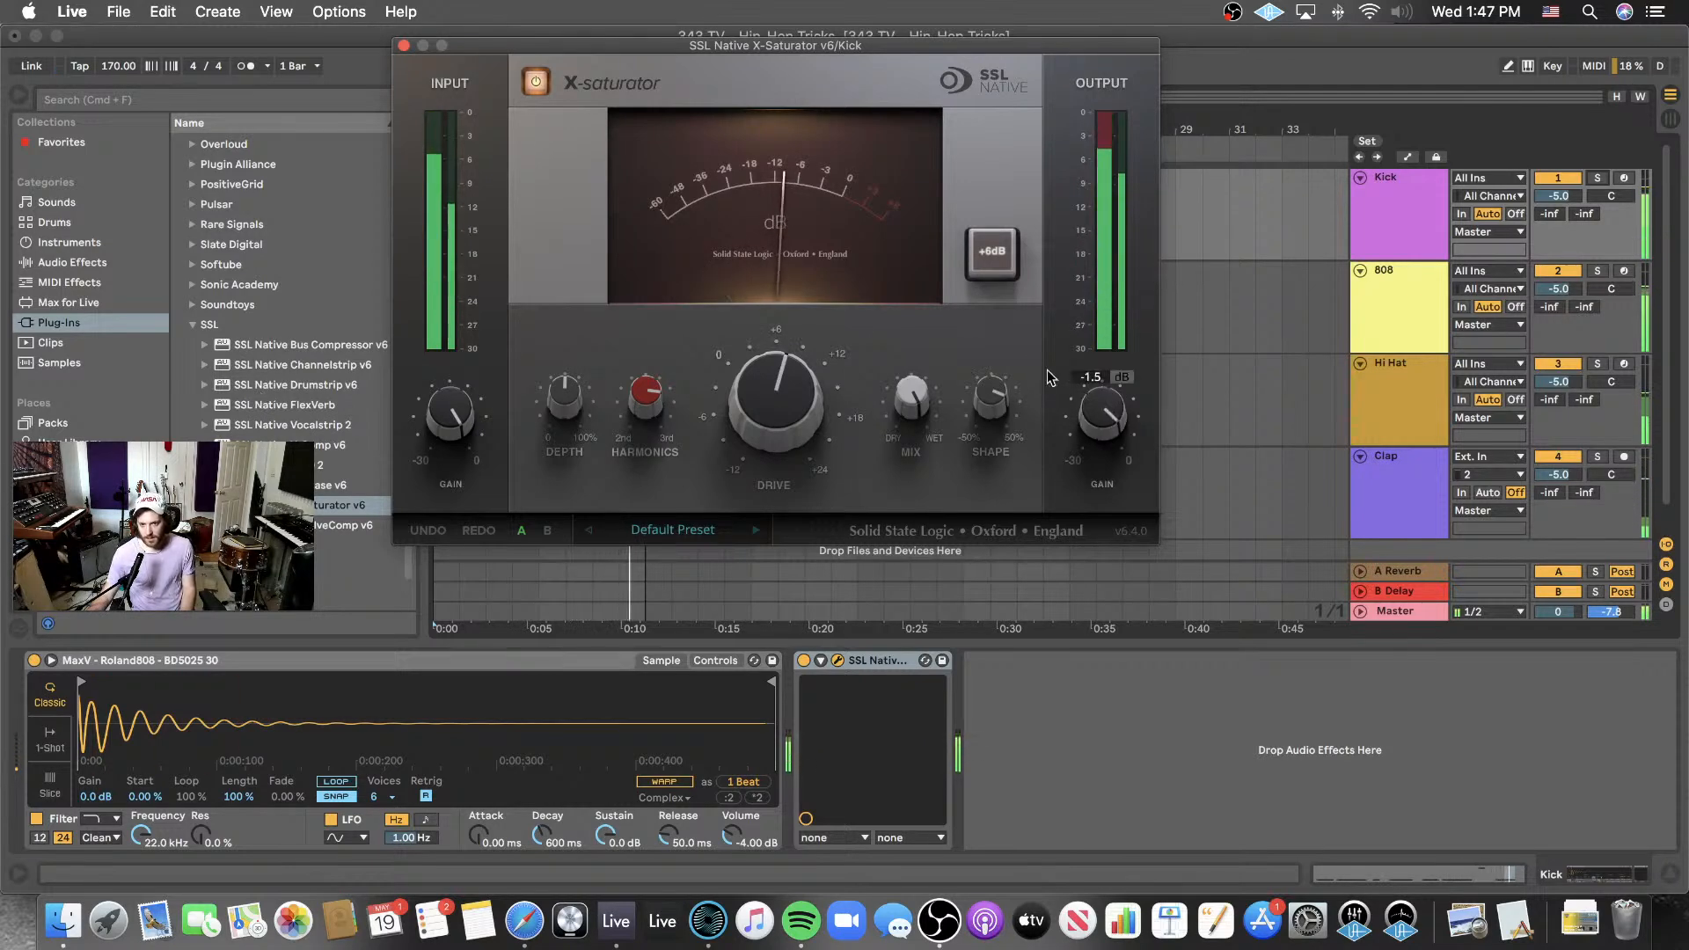
key("space")
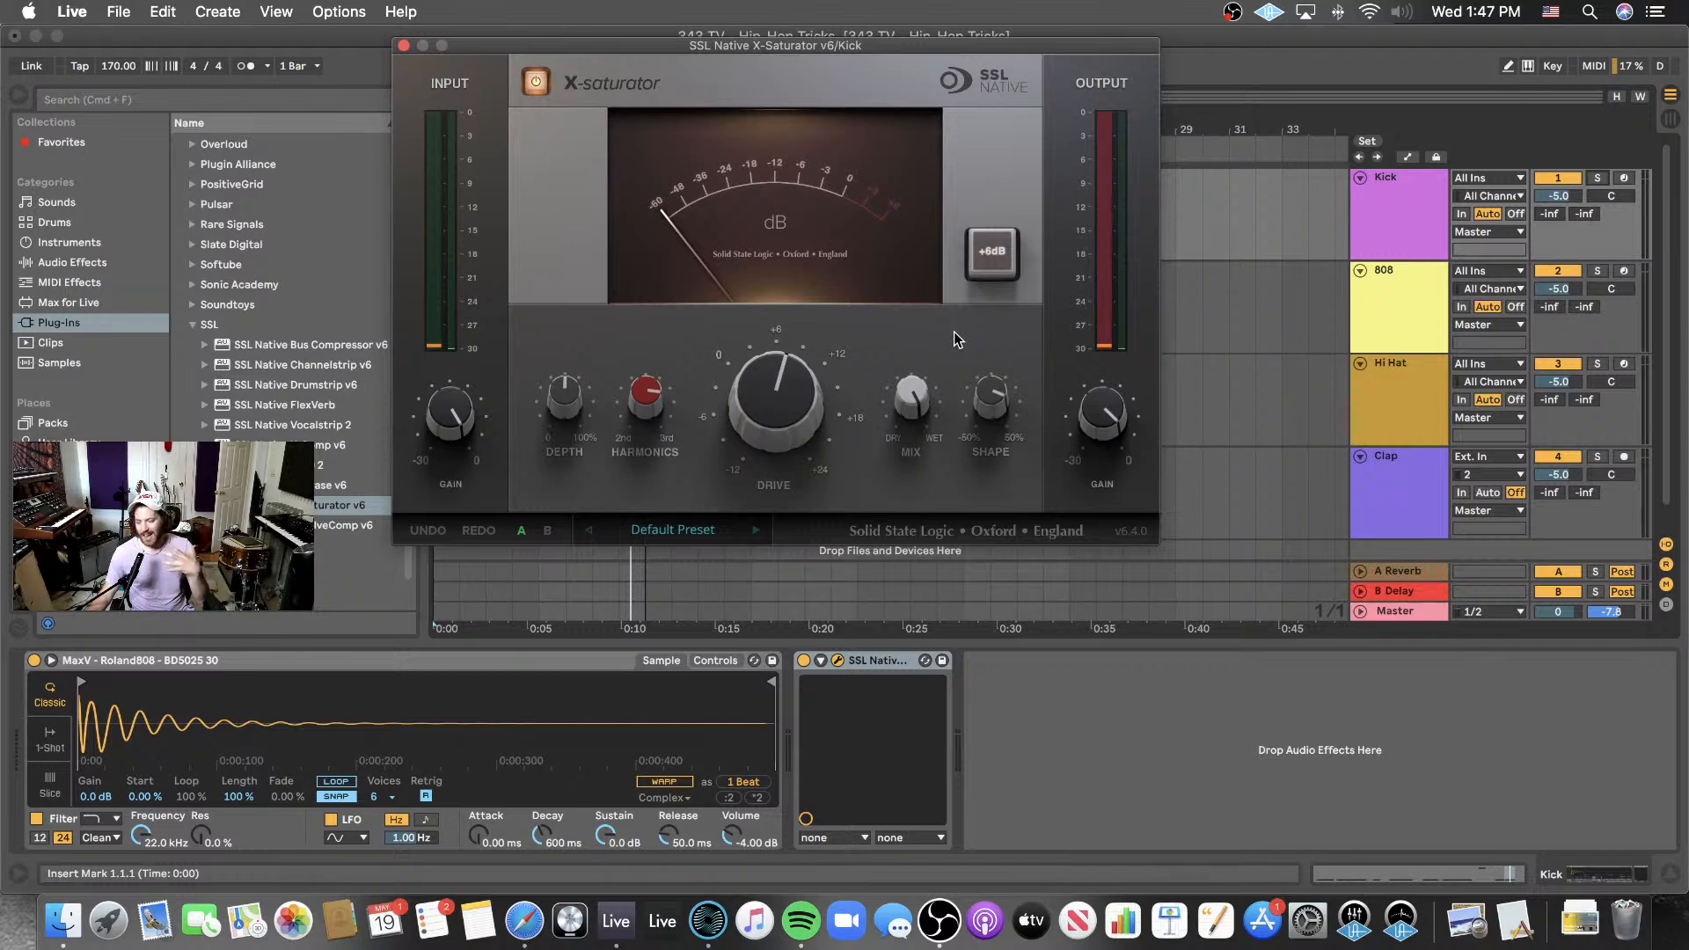
key("space")
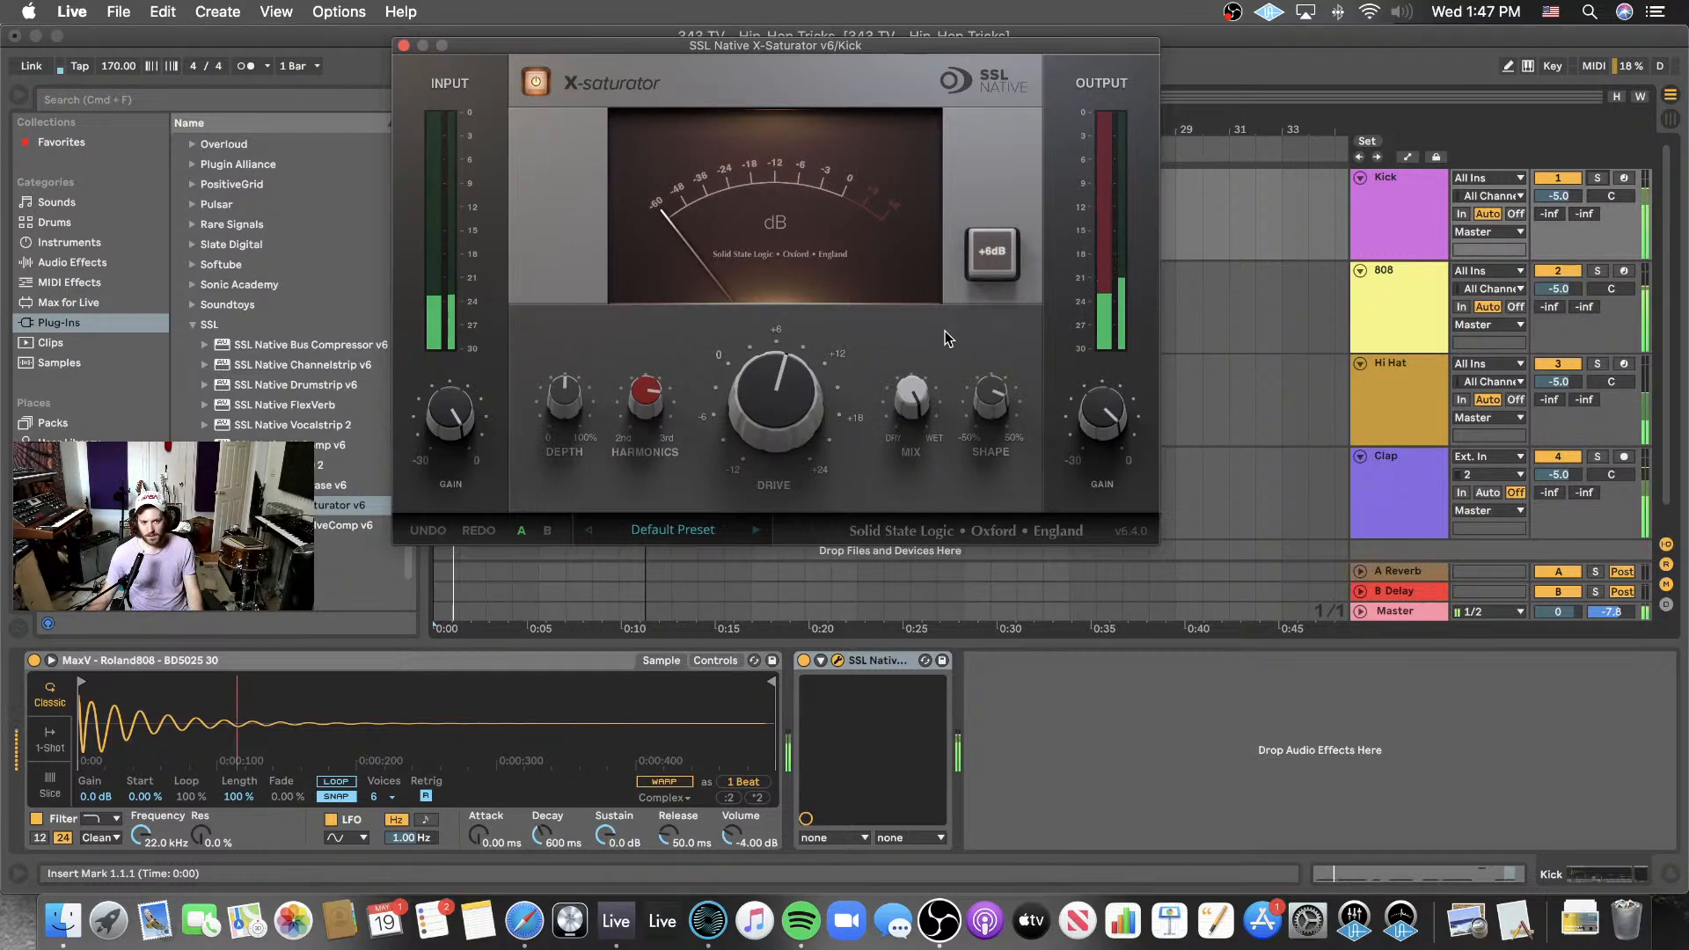
- Insert SSL Native Channelstrip v6 after the saturator on the Kick track and switch off its dynamics section
left_click(73, 262)
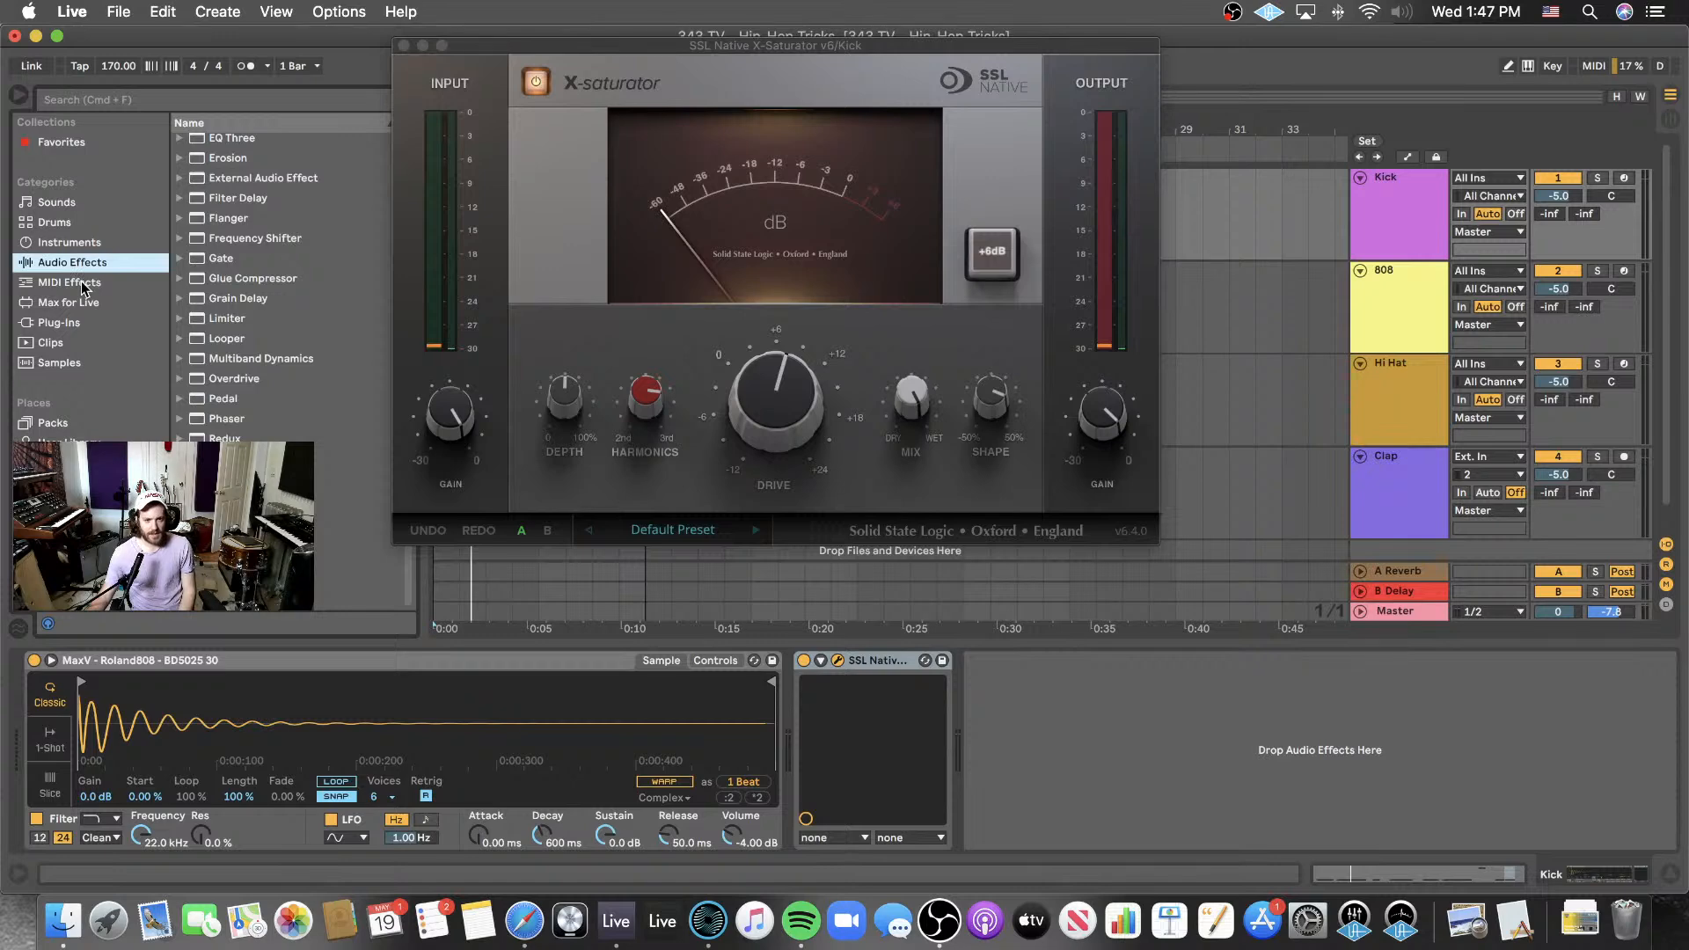
left_click(73, 322)
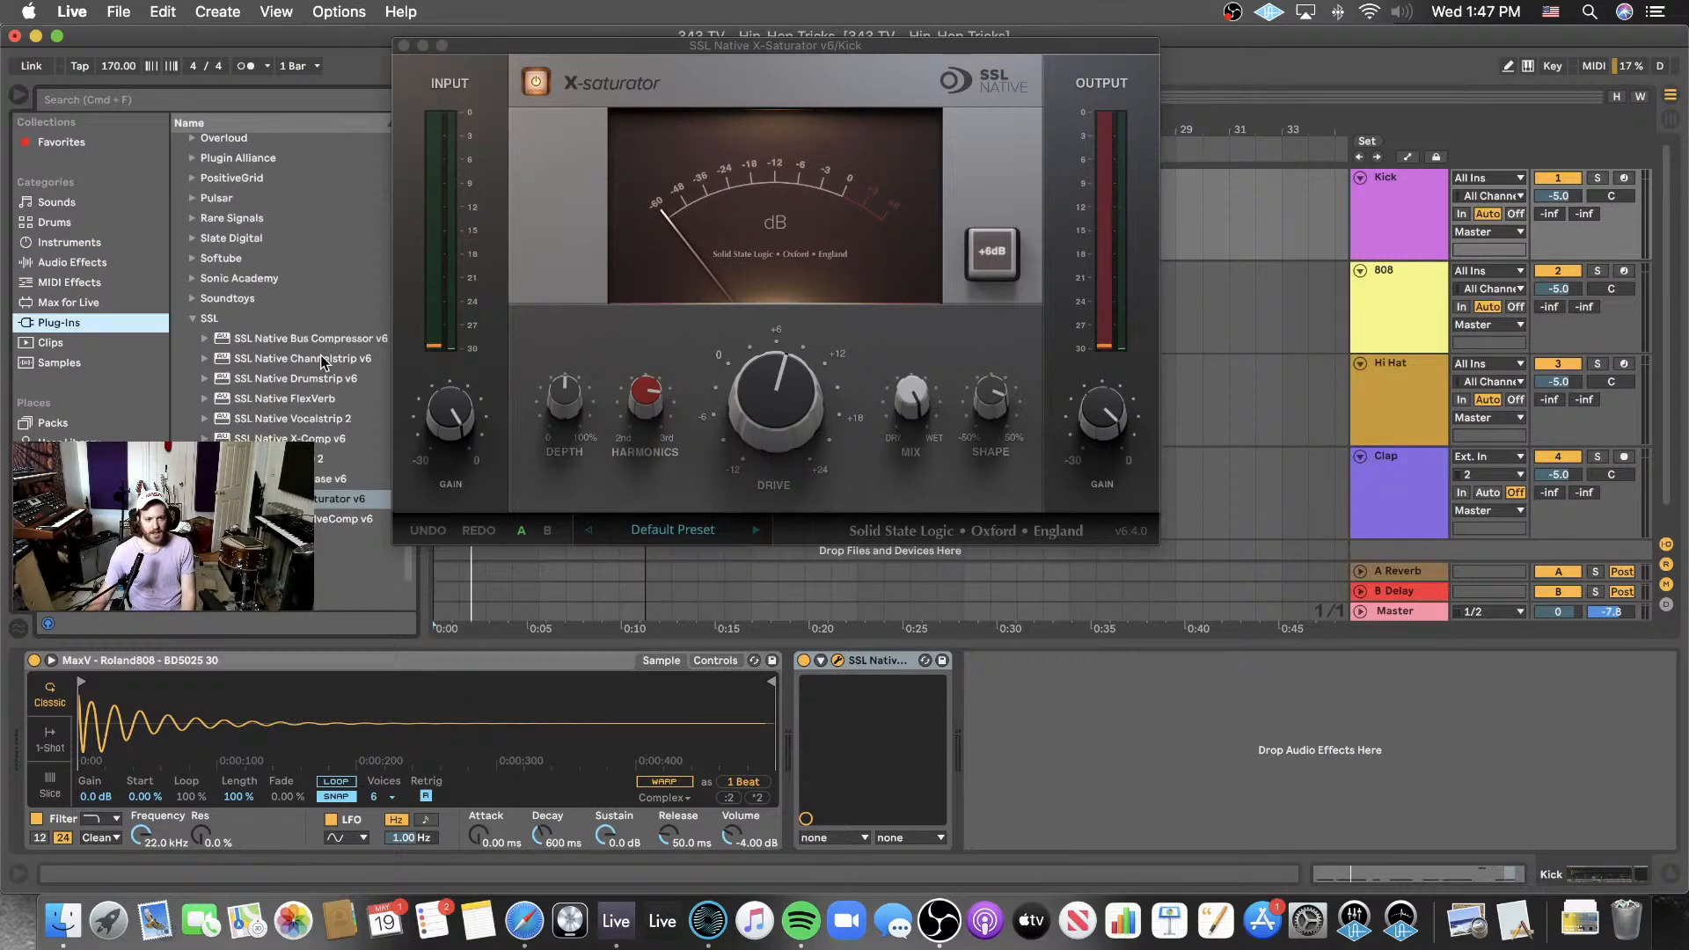
left_click(324, 364)
scroll(321, 364, "down", 1)
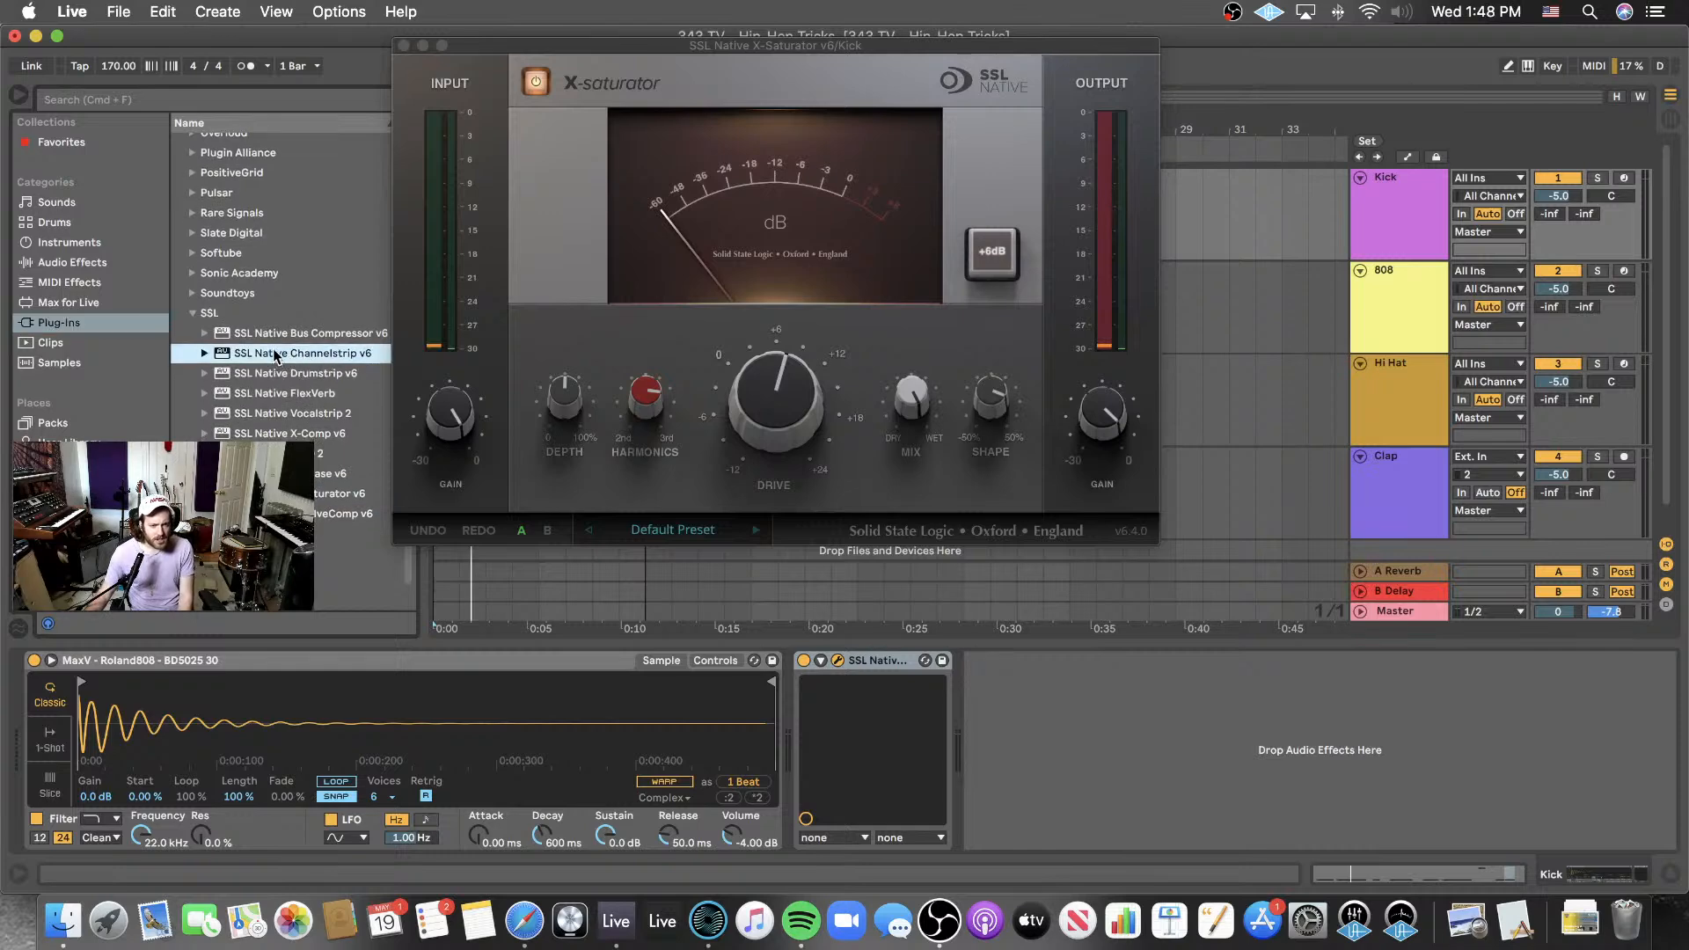
left_click_drag(275, 355, 994, 718)
left_click(933, 329)
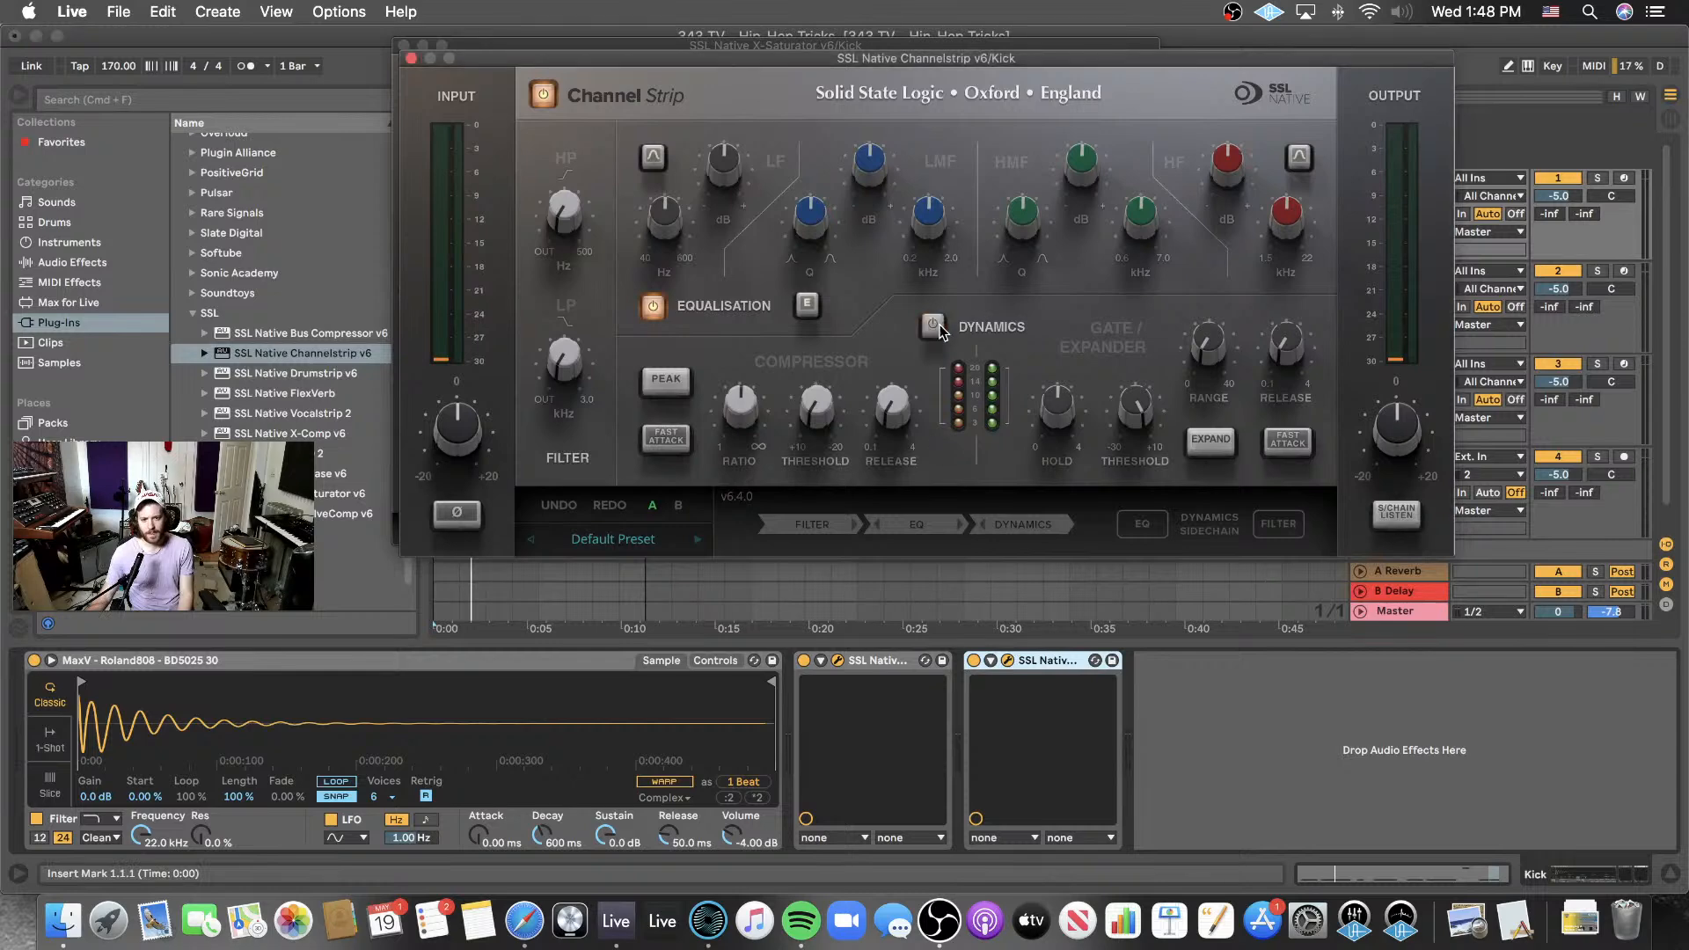
left_click_drag(732, 58, 789, 102)
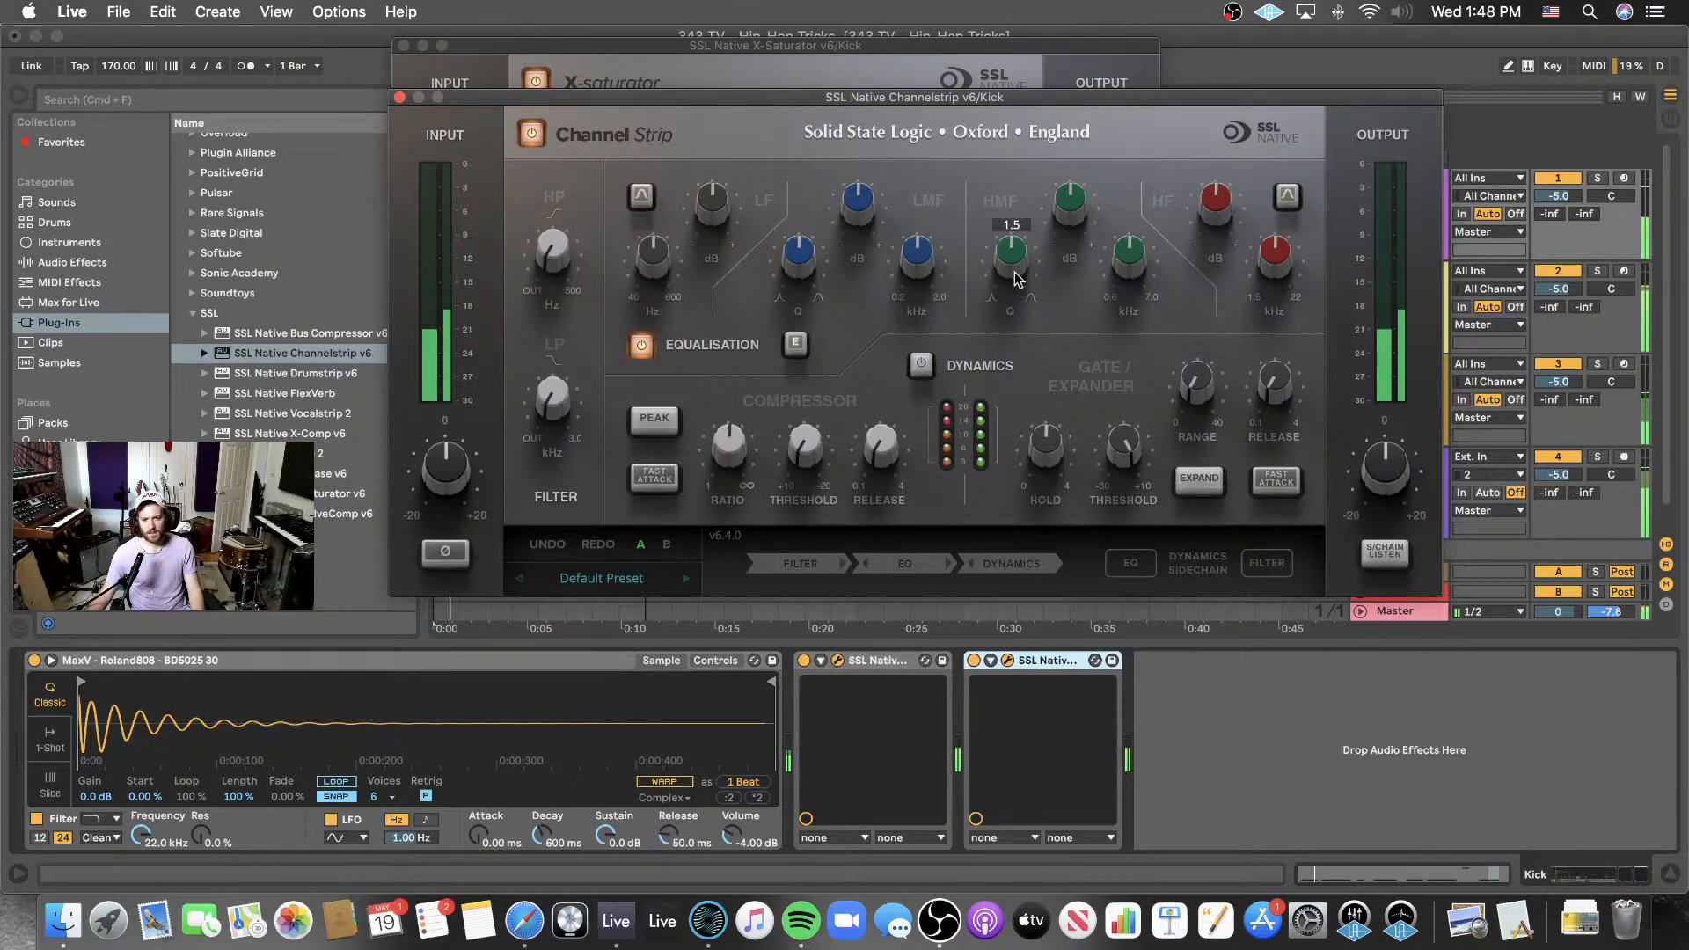
- Set the kick channel strip's HMF band to Q 0.8, sweep its frequency with an 11.5 dB boost, and compare with the EQ off
mouse_move(1017, 260)
mouse_move(1125, 266)
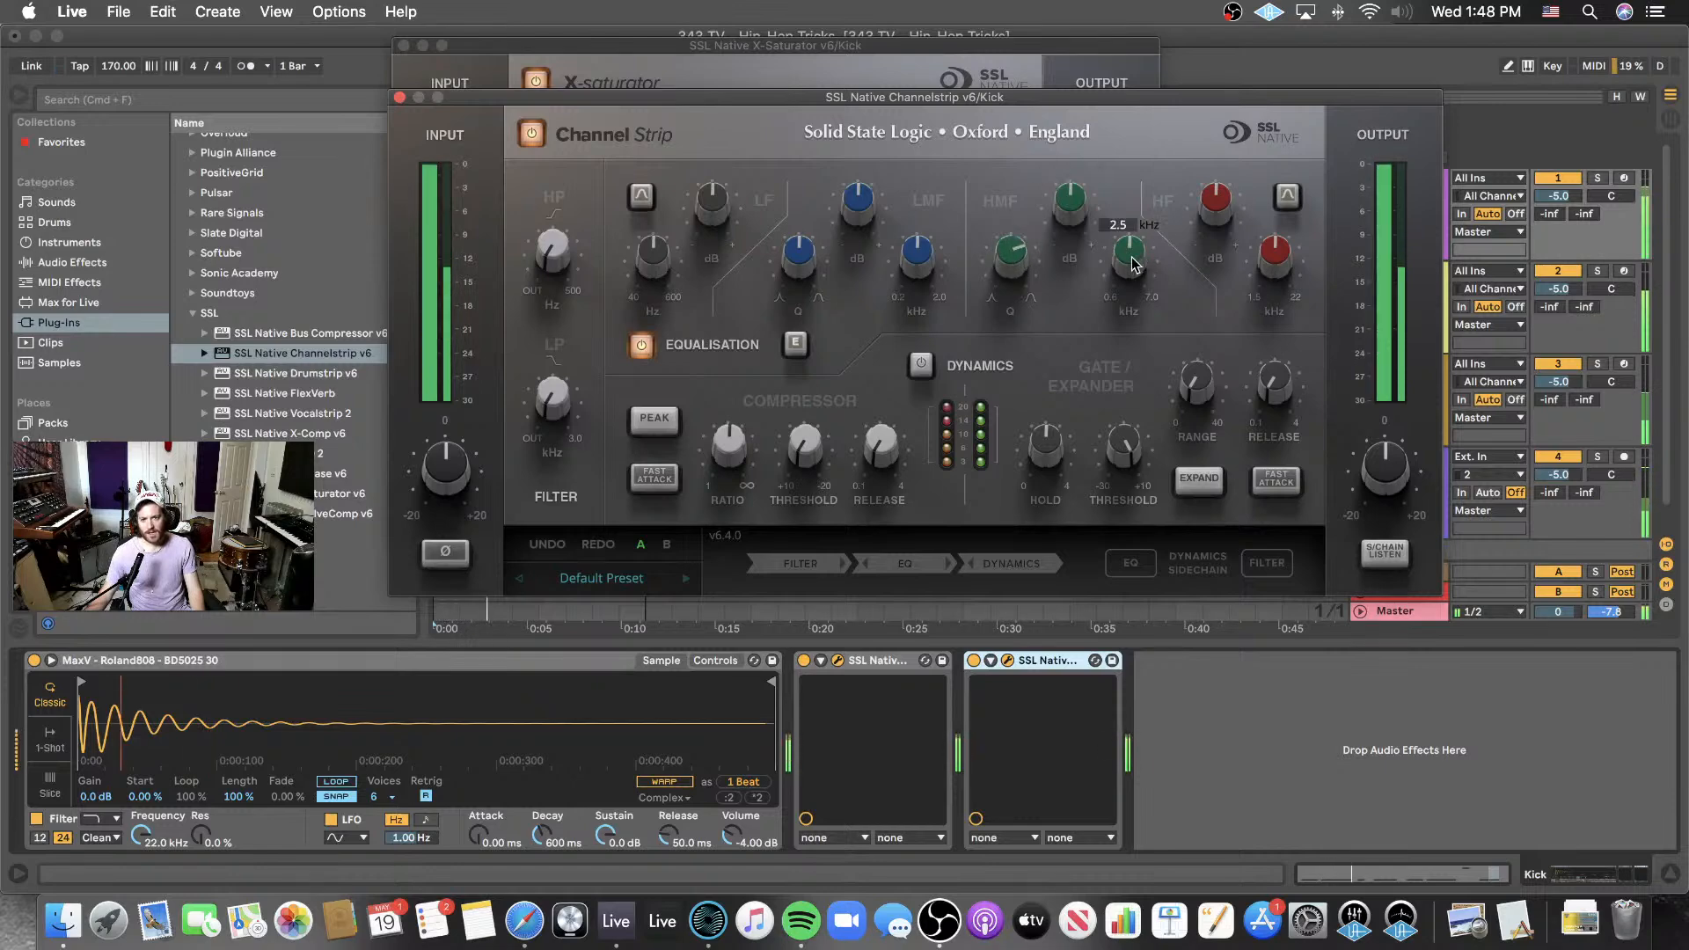
left_click_drag(1121, 269, 1110, 281)
left_click_drag(1075, 204, 1100, 151)
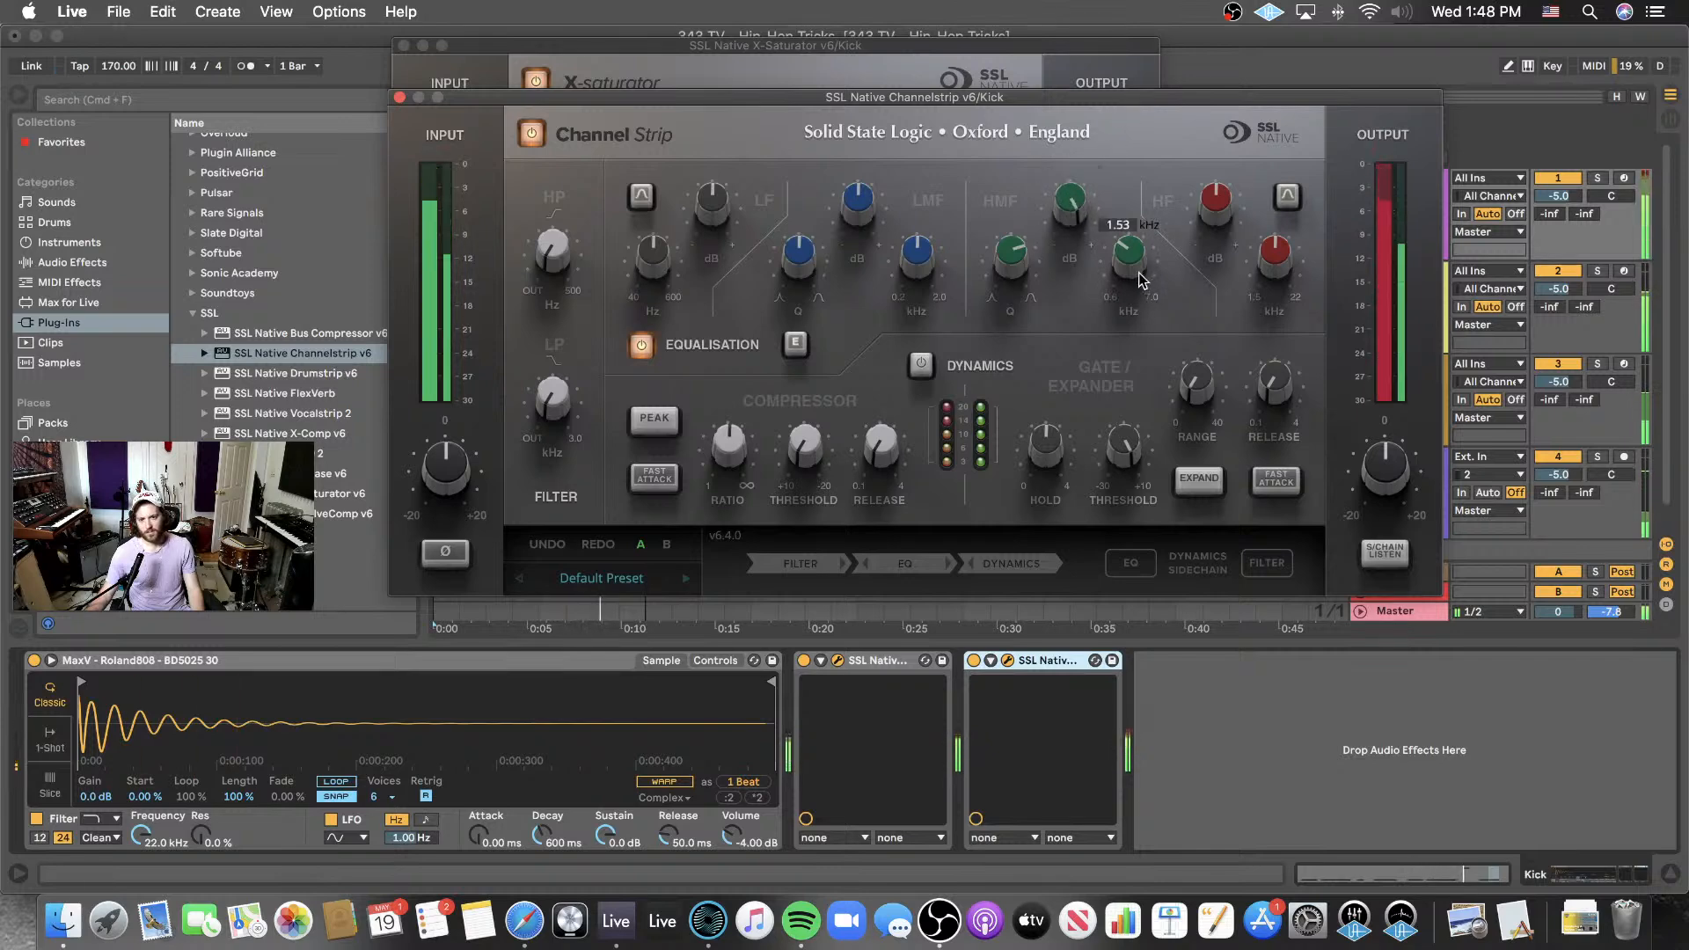
mouse_move(1126, 255)
left_mouse_down()
mouse_move(1142, 268)
mouse_move(1145, 253)
mouse_move(1120, 280)
mouse_move(1146, 192)
mouse_move(1067, 207)
mouse_move(1054, 249)
mouse_move(1134, 257)
left_mouse_up()
left_click_drag(1070, 201, 1080, 197)
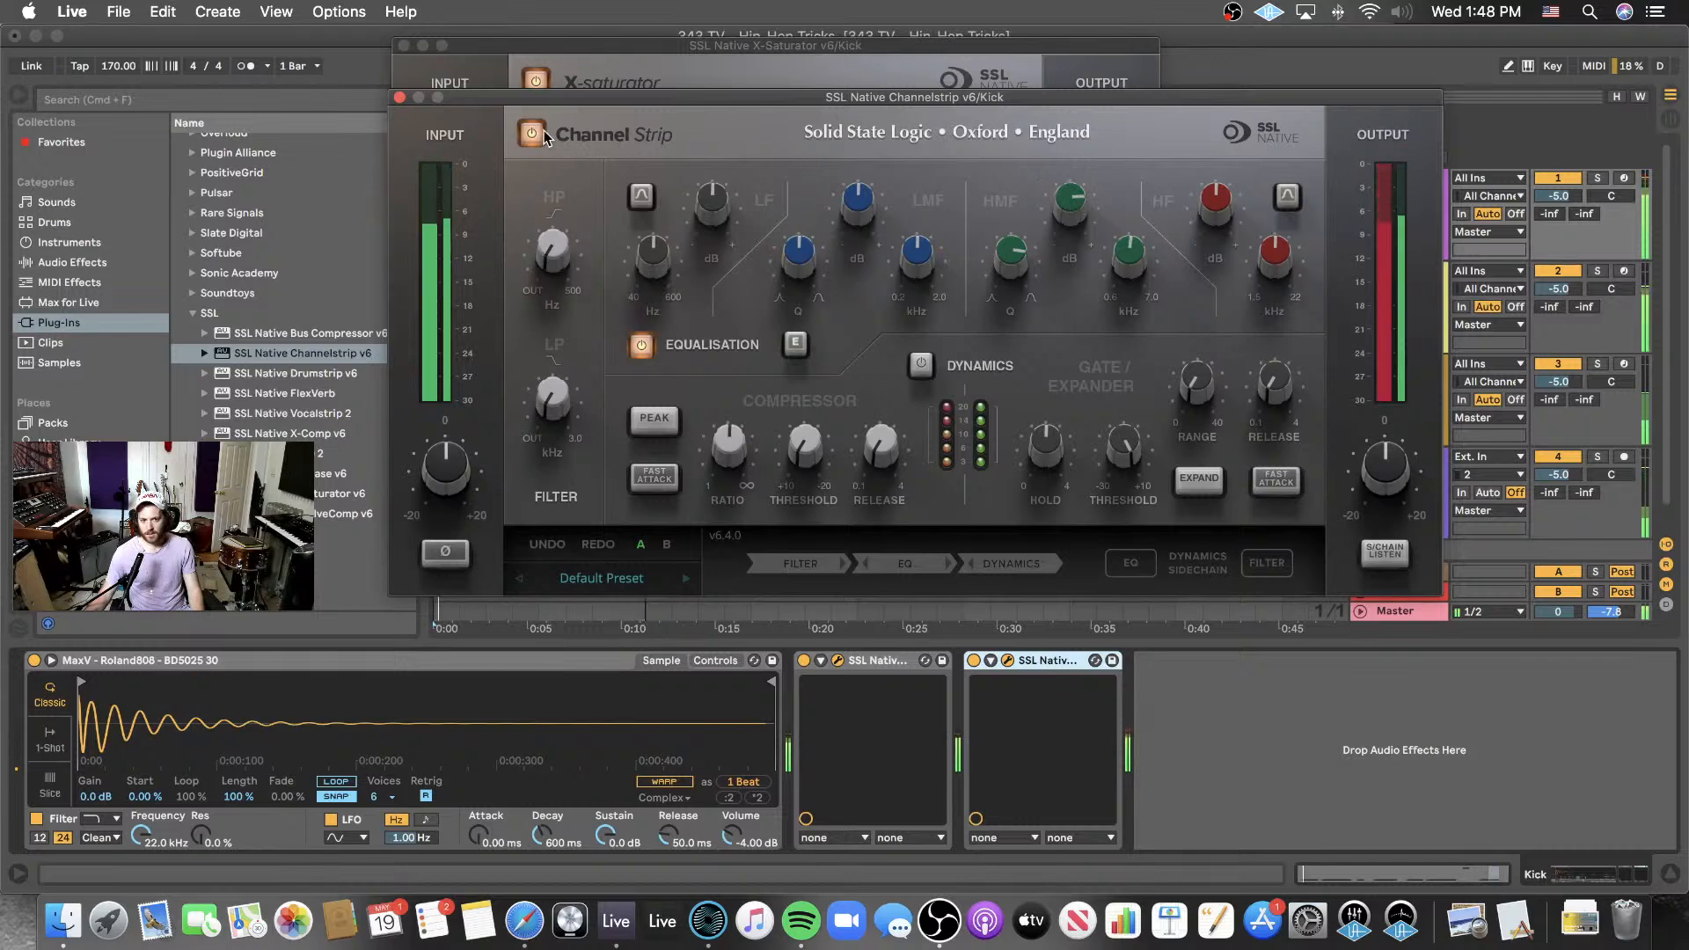
left_click(643, 345)
left_click(642, 347)
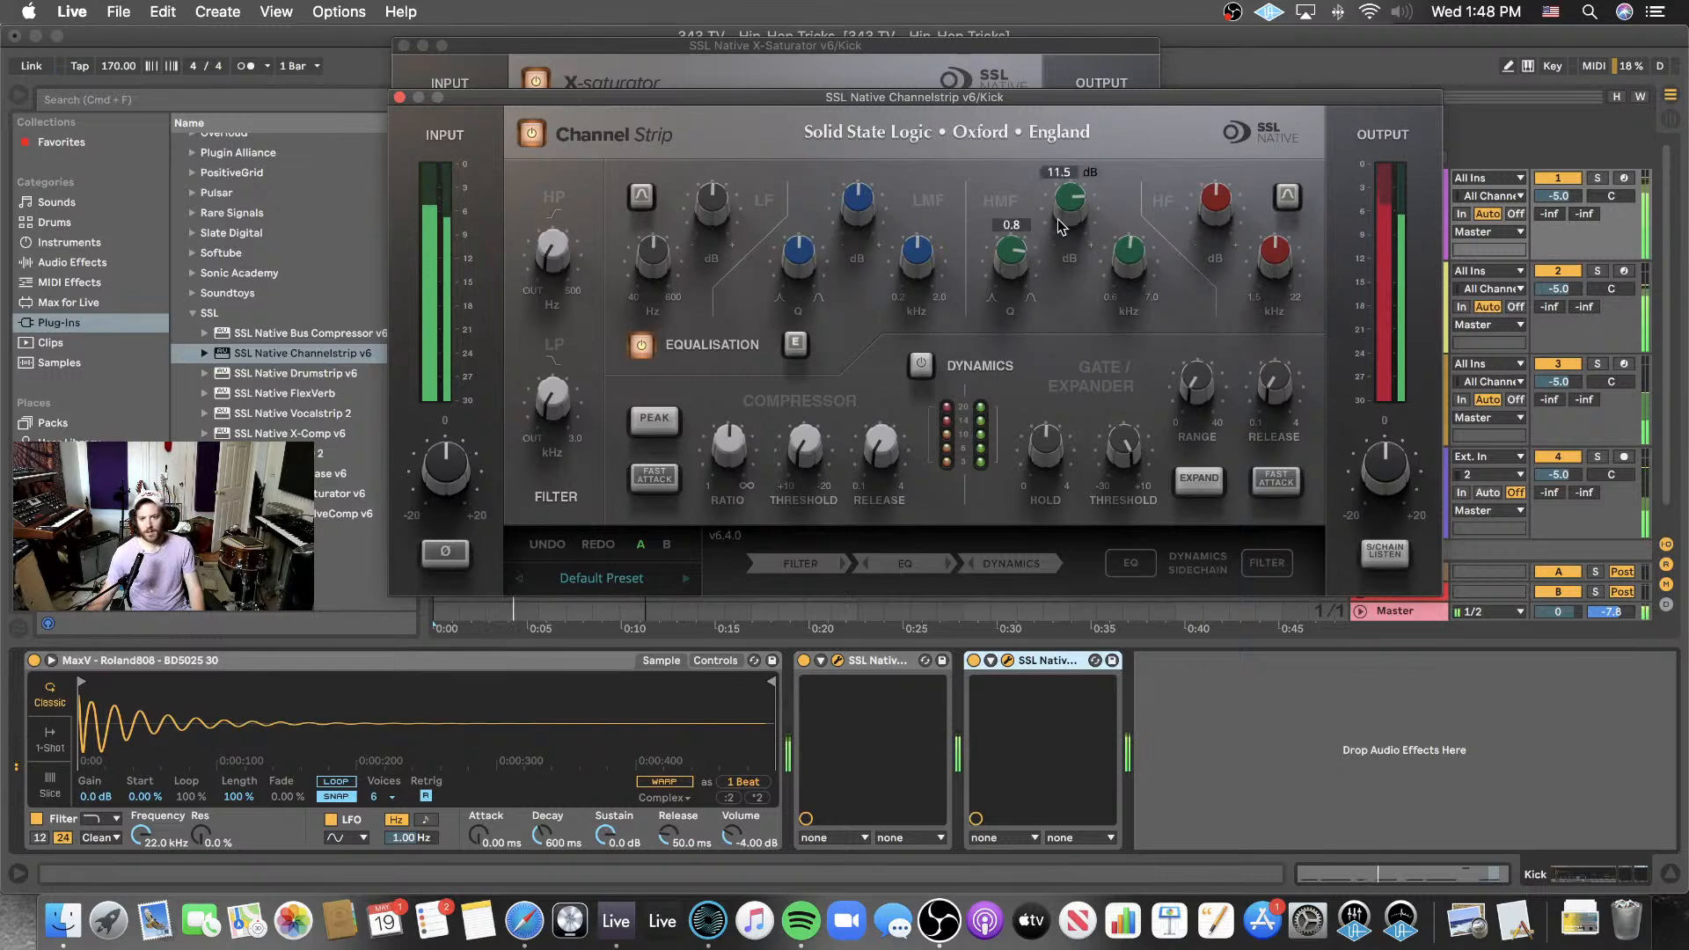
- Cut the HMF band of the kick's channel strip to about -6.1 dB
left_click_drag(1071, 200, 1036, 310)
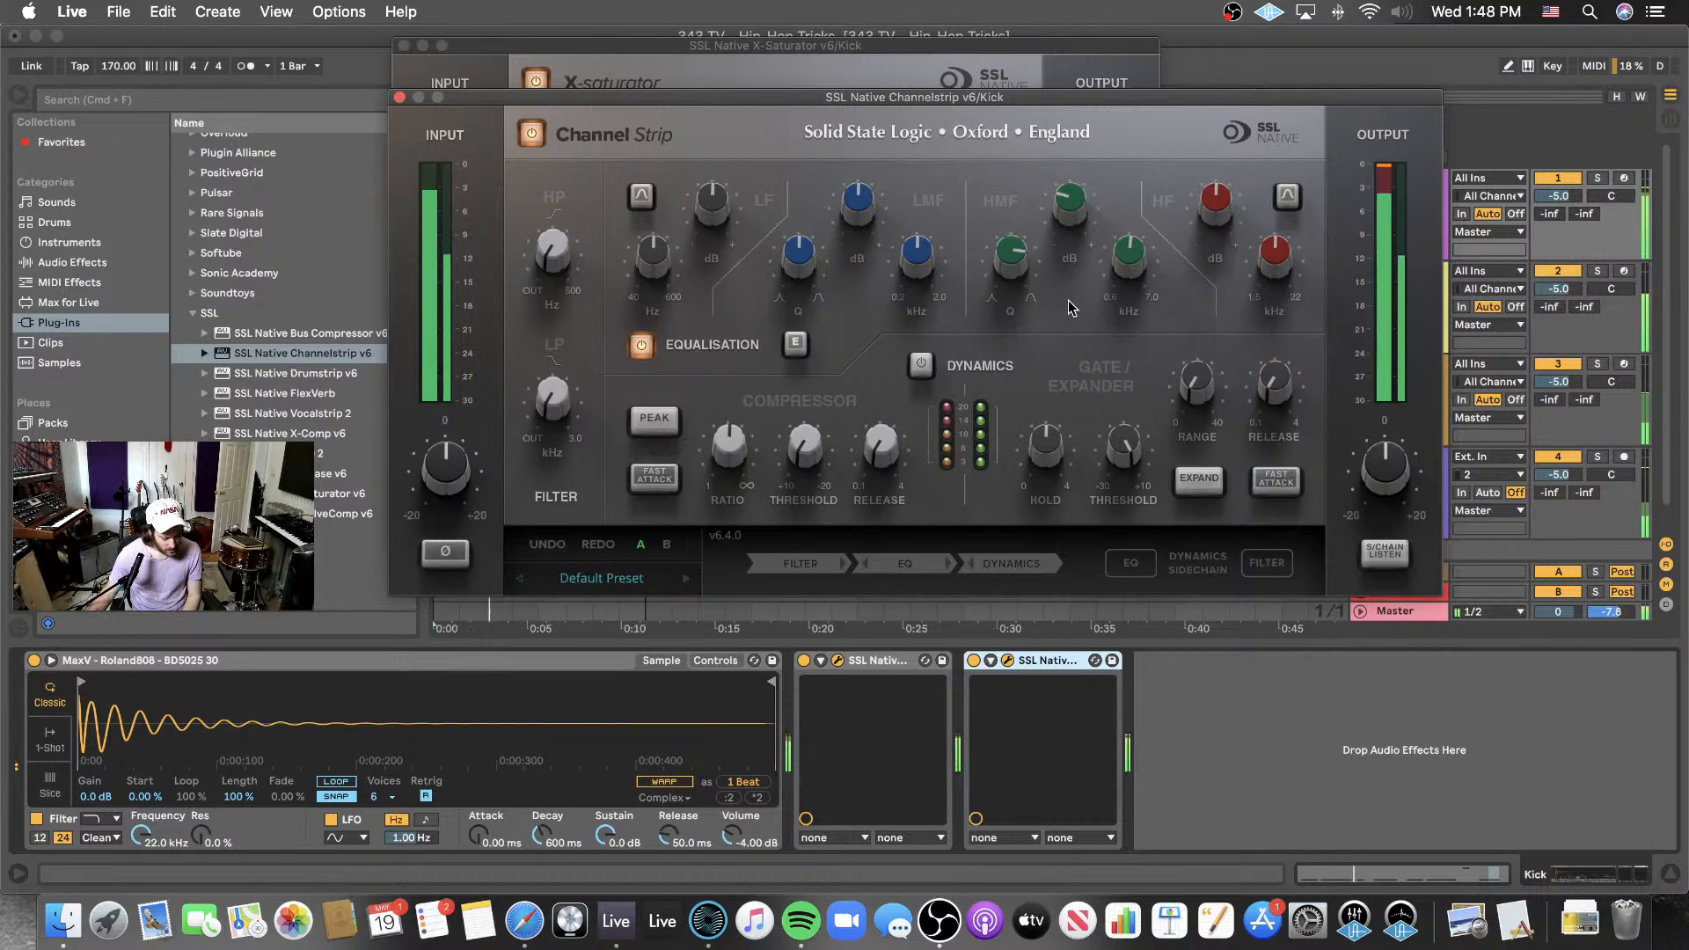
left_click_drag(1072, 211, 1080, 194)
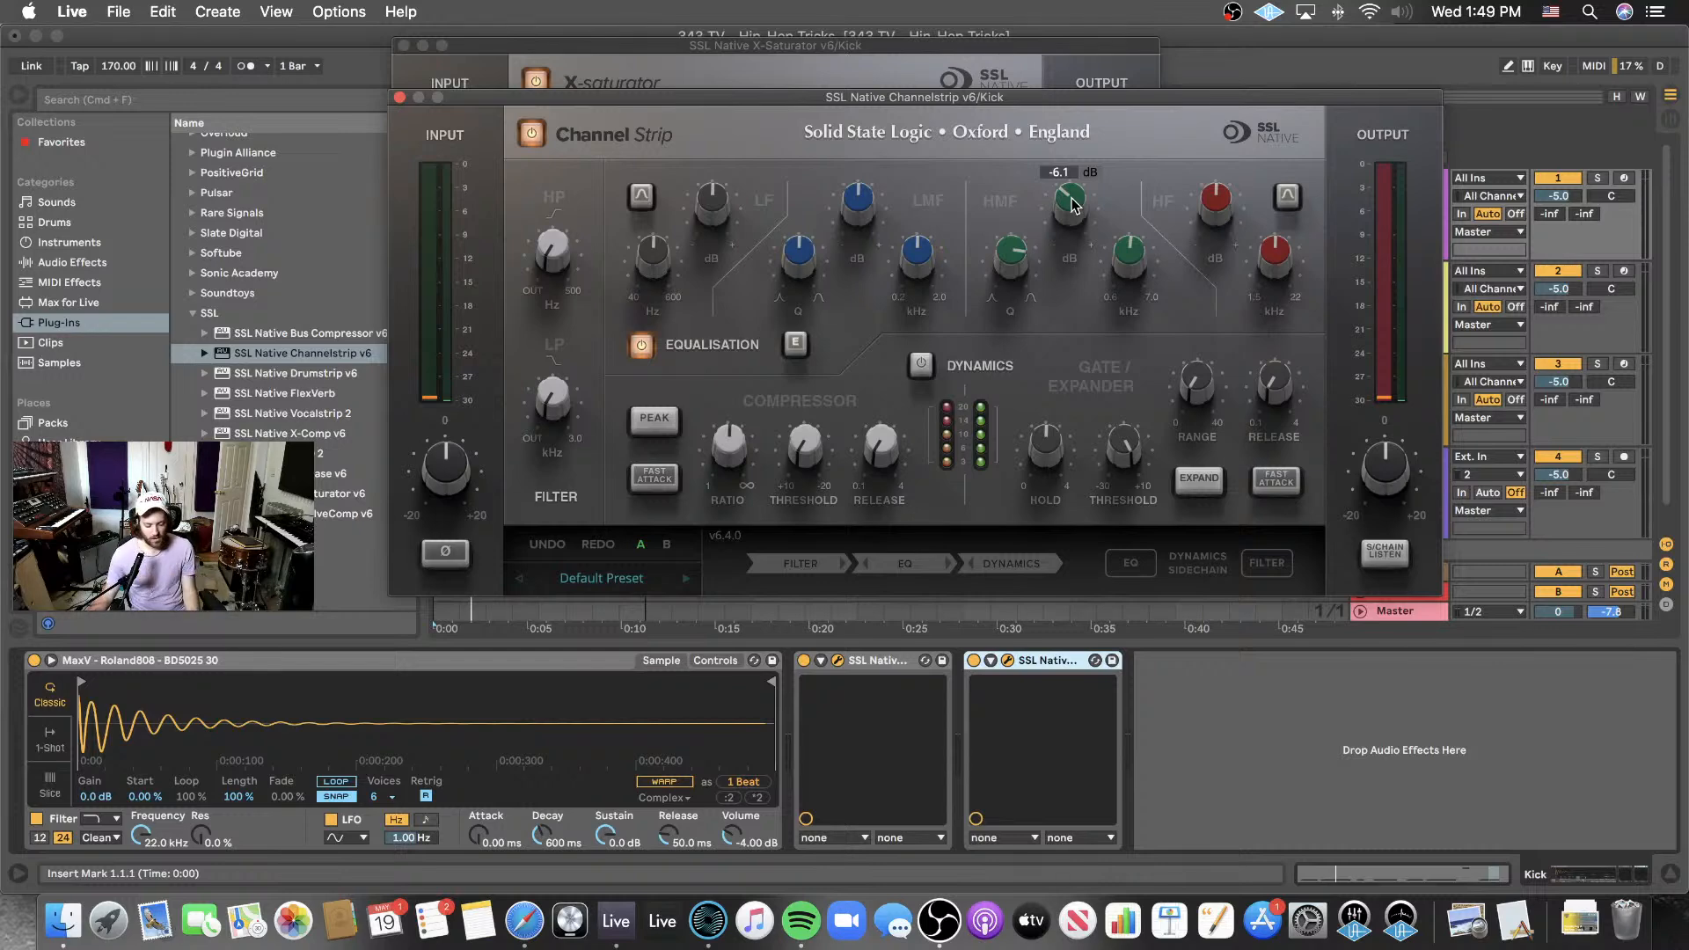
left_click_drag(1074, 204, 1072, 205)
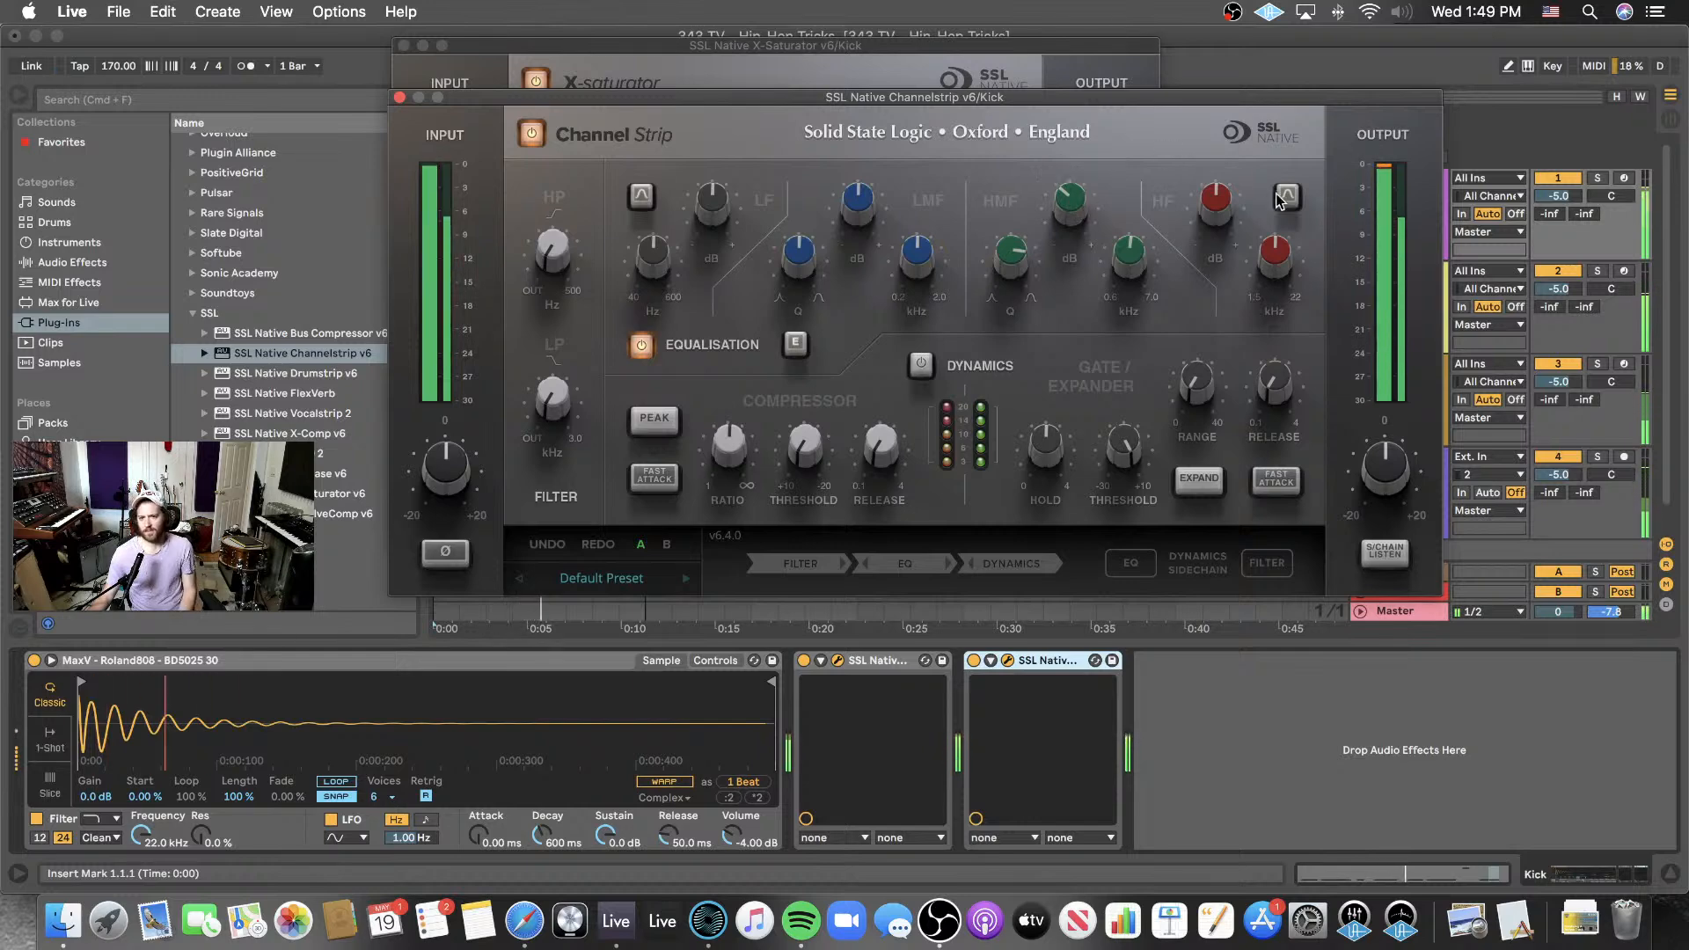
- Boost the channel strip's HF band by 4.8 dB at a higher frequency and close both kick plug-in windows
mouse_move(1212, 214)
mouse_move(1212, 214)
left_mouse_down()
mouse_move(1231, 149)
mouse_move(1205, 227)
left_mouse_up()
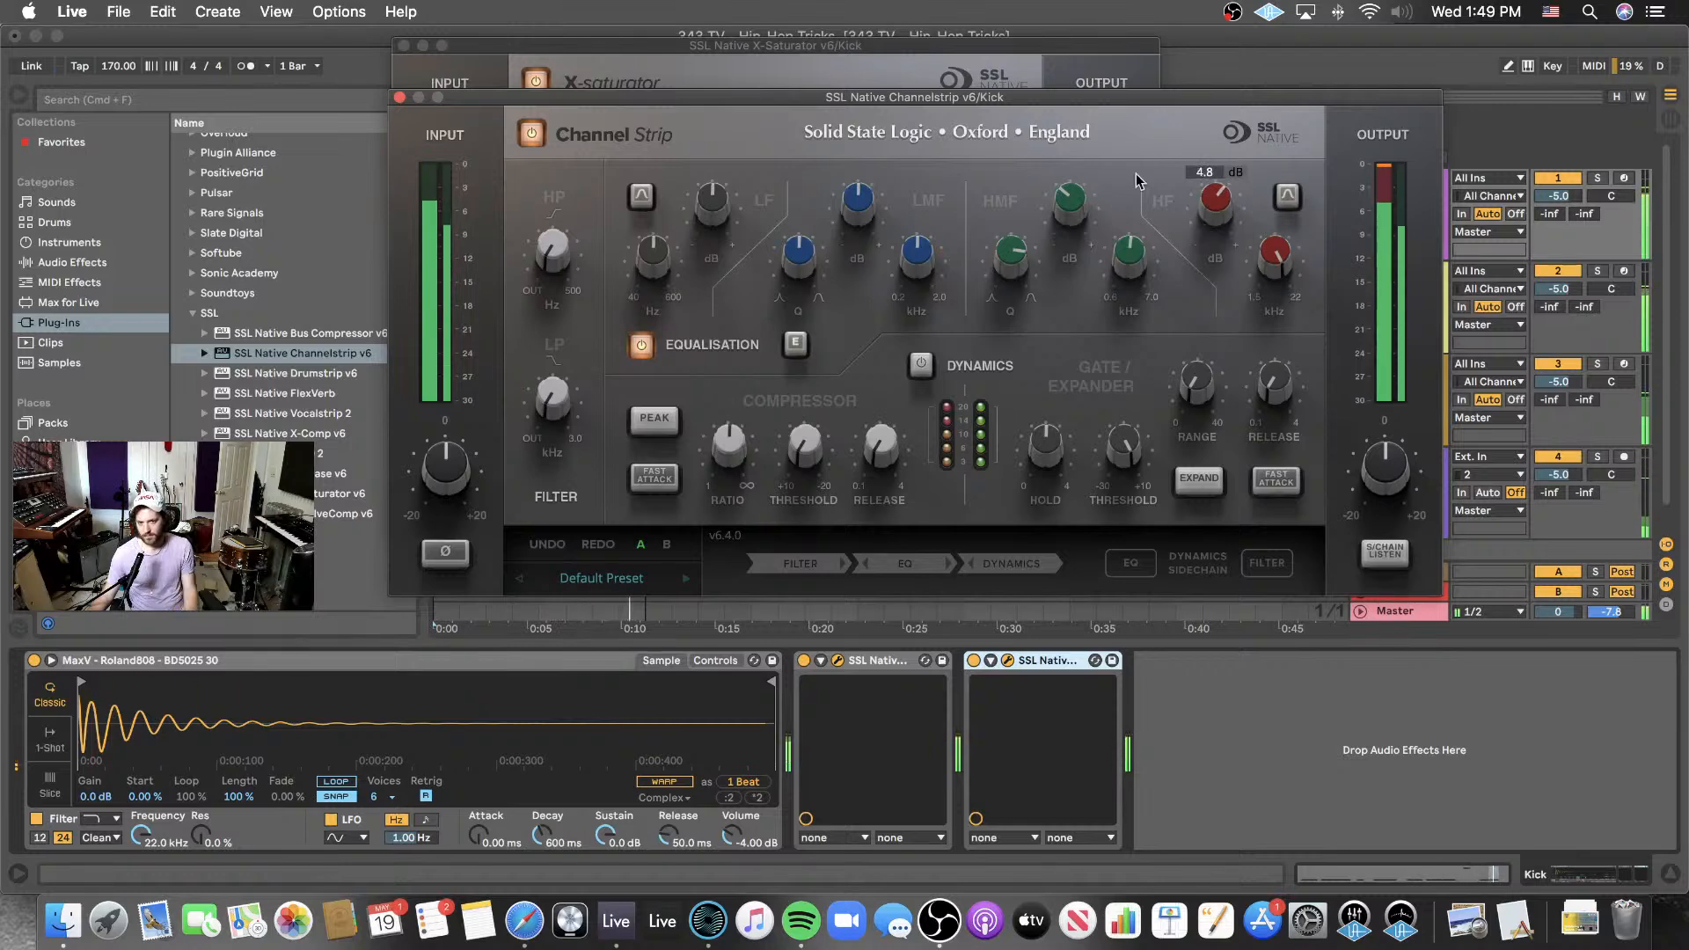
left_click(400, 98)
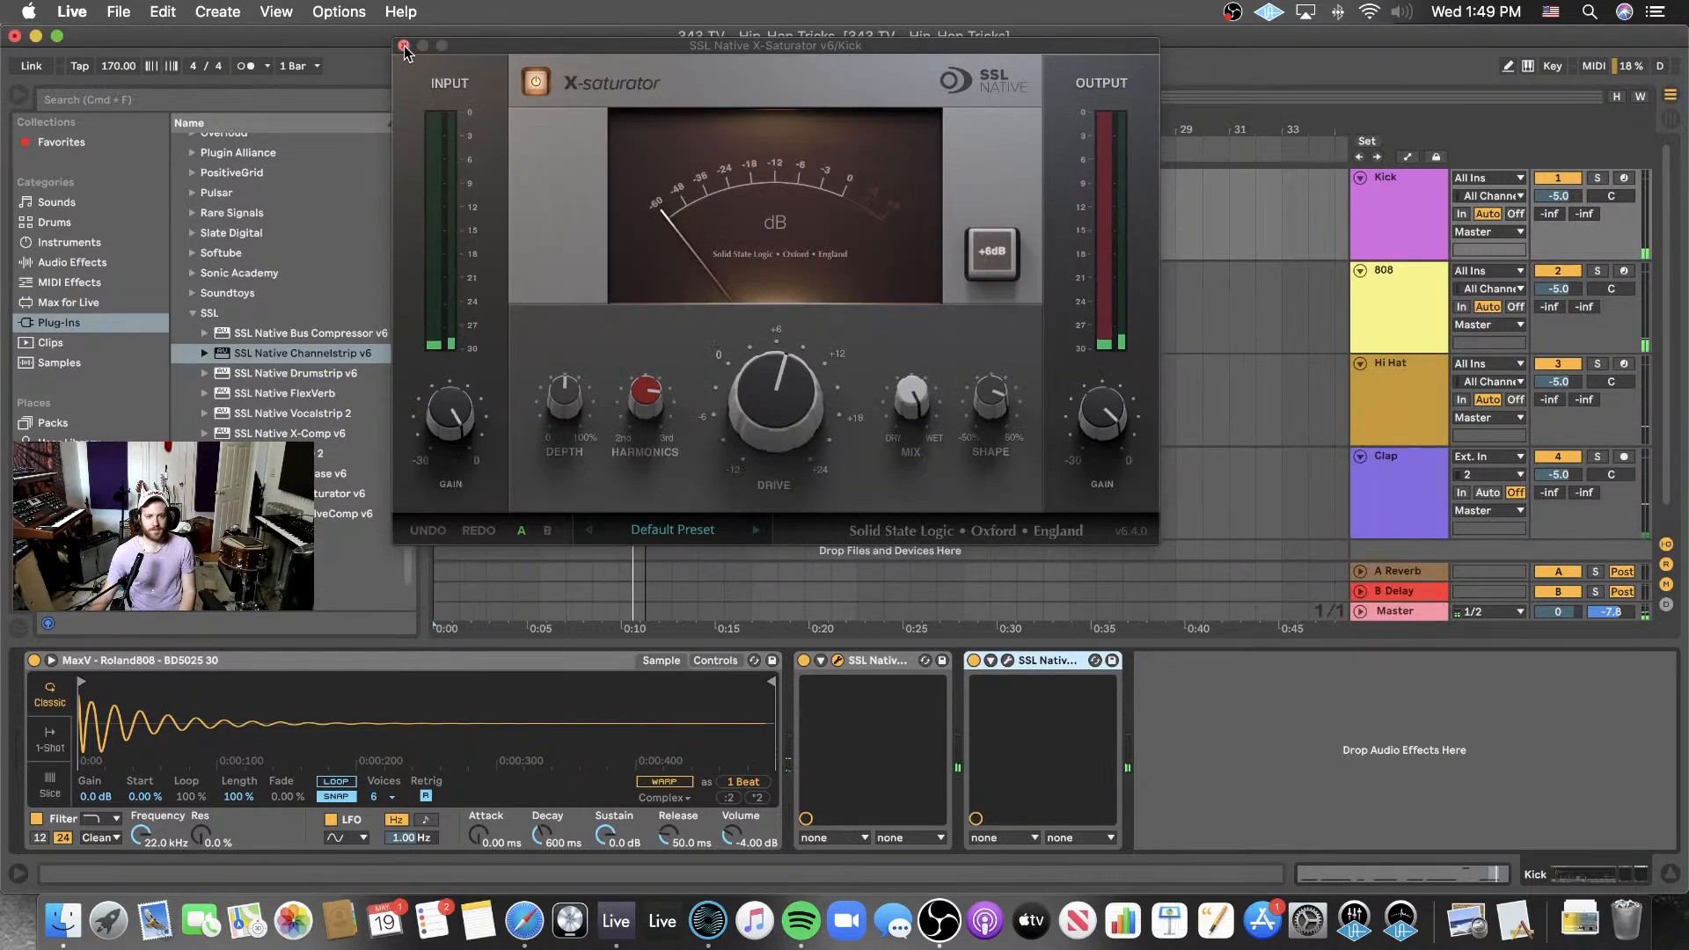
left_click(403, 44)
- Insert a new return track after the Delay return and collapse the SSL plug-in folder in the browser
left_click(1104, 304)
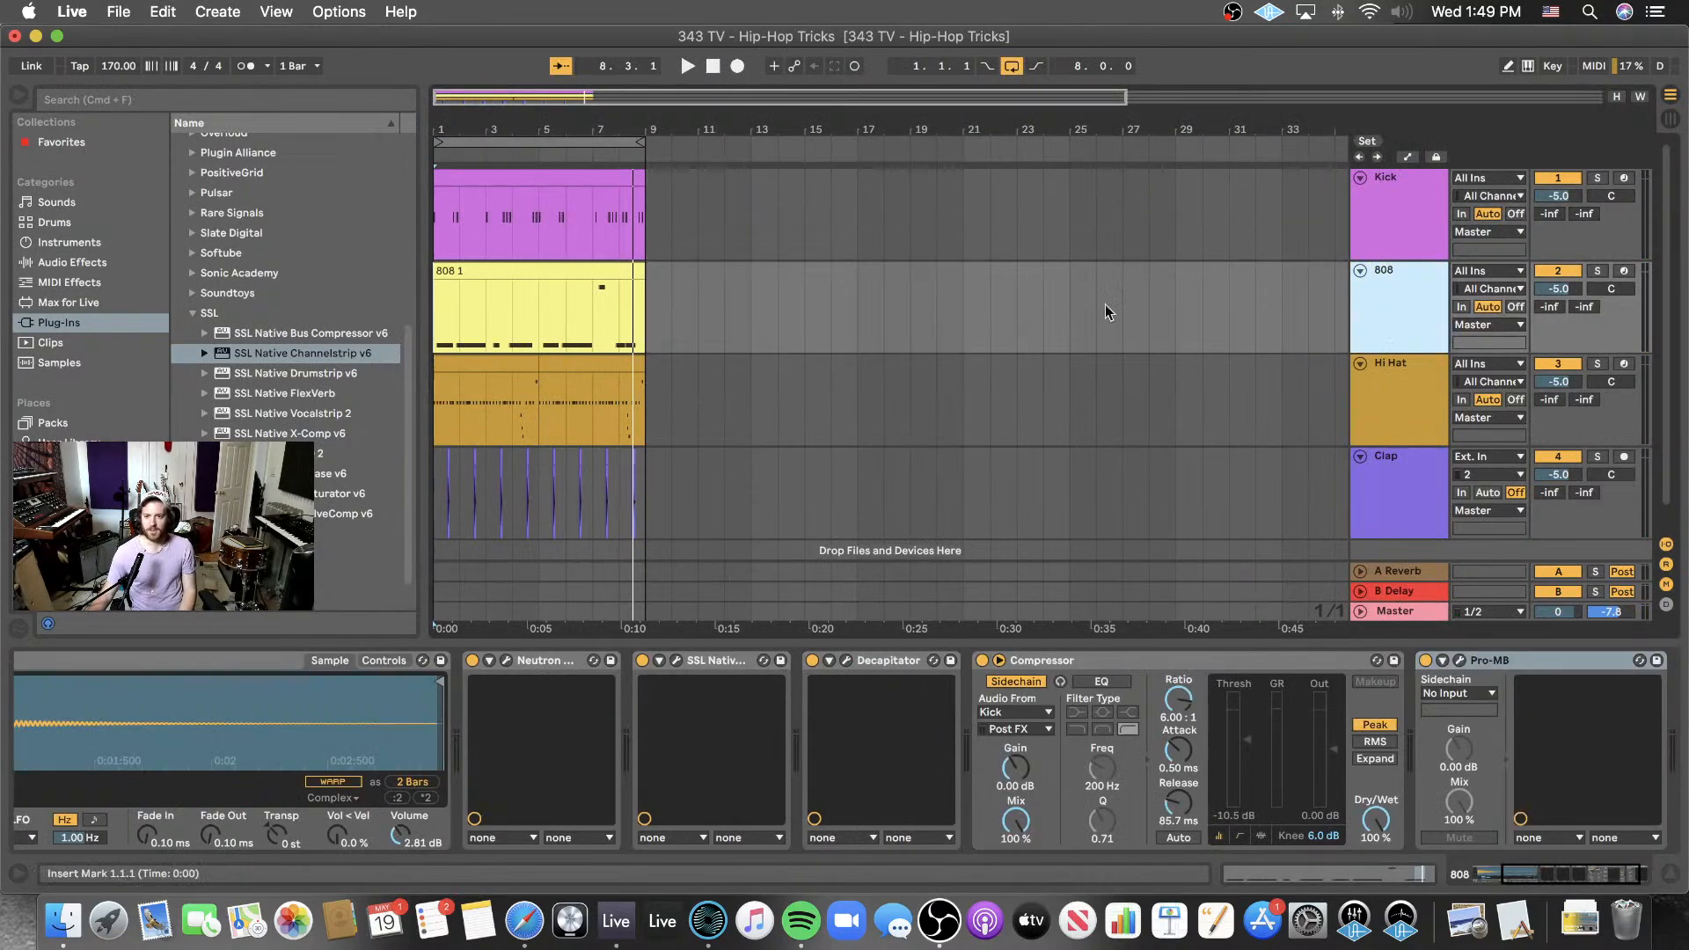
left_click(1443, 434)
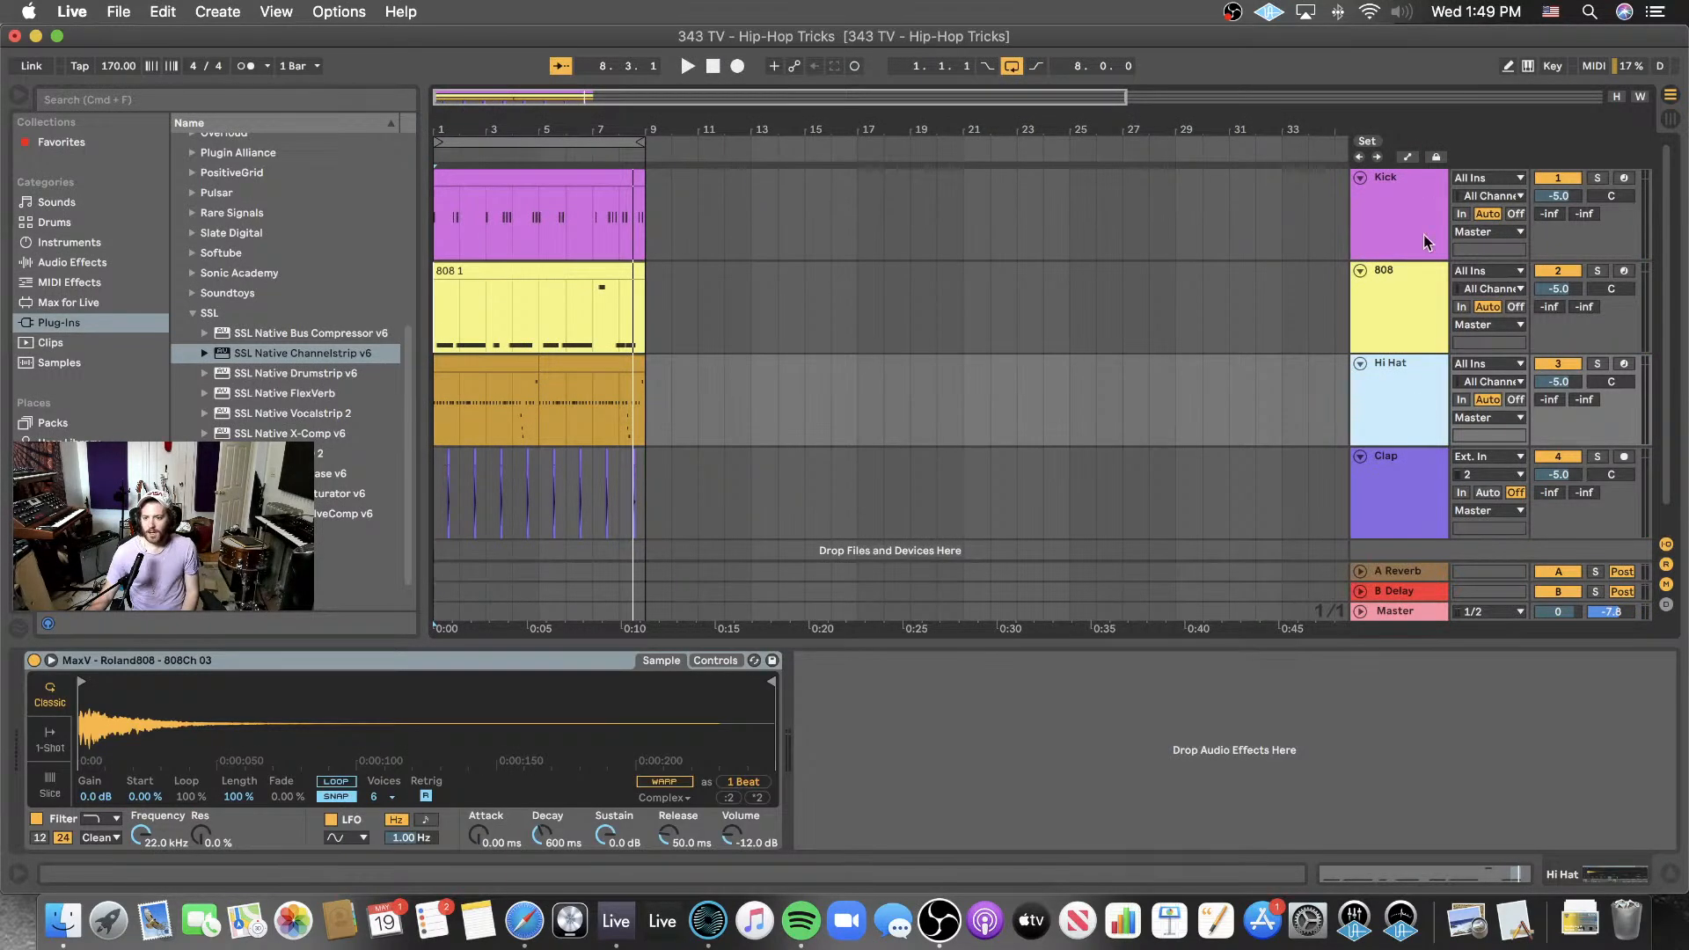
left_click(1375, 188)
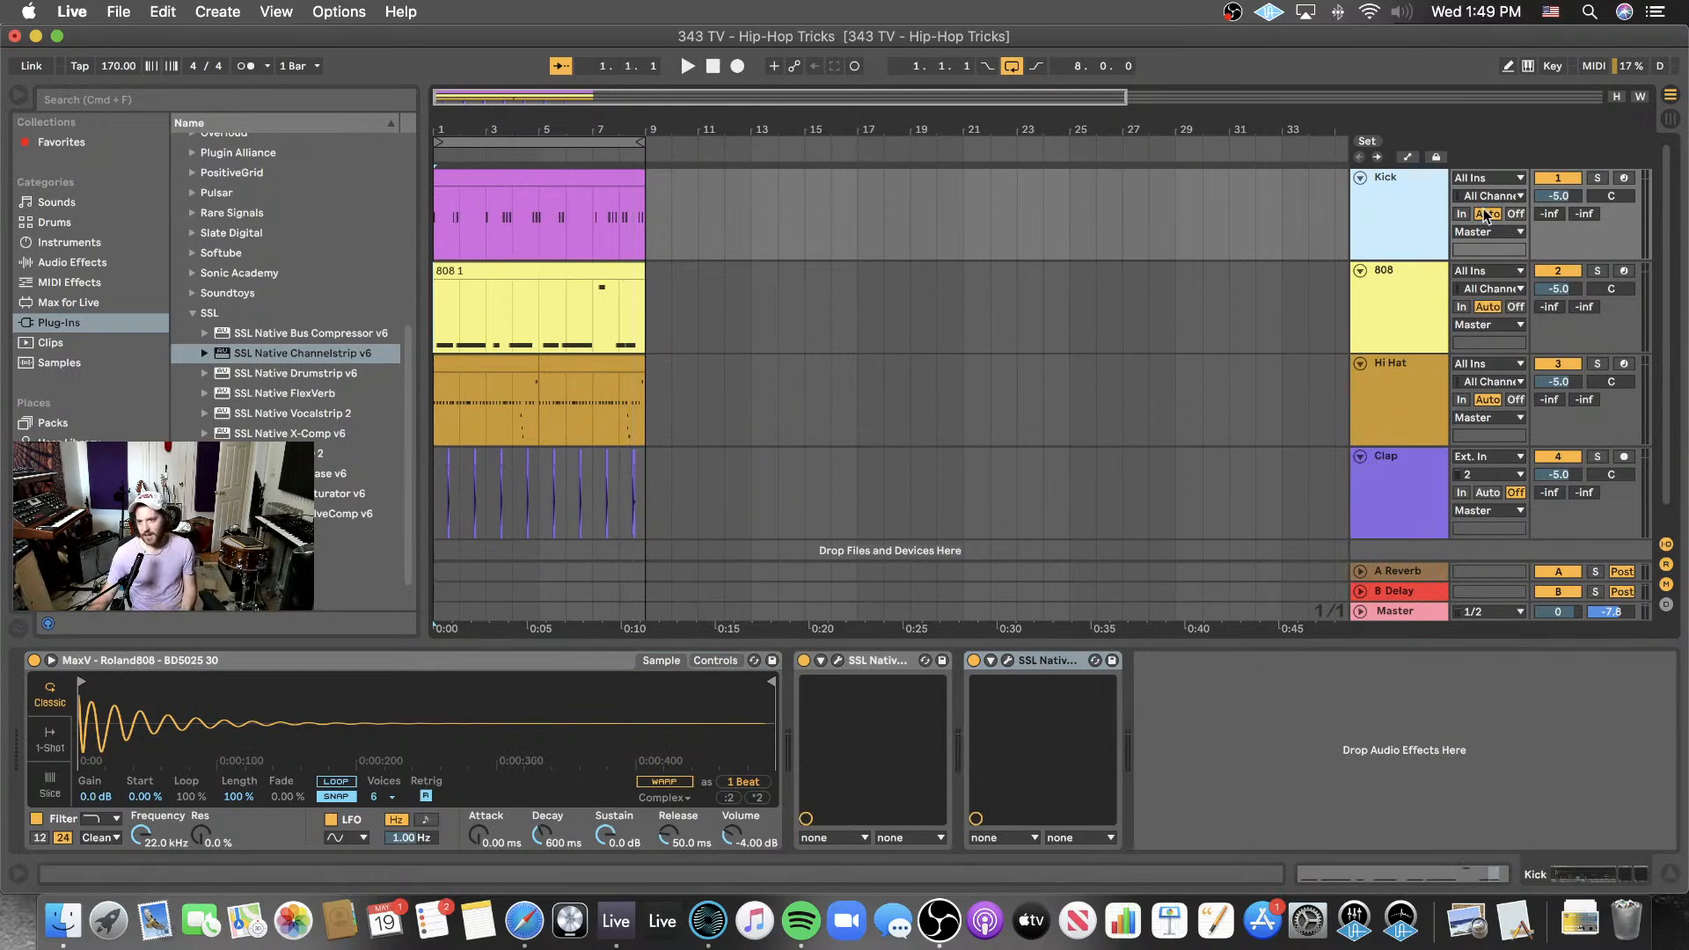
right_click(1552, 235)
left_click(1407, 417)
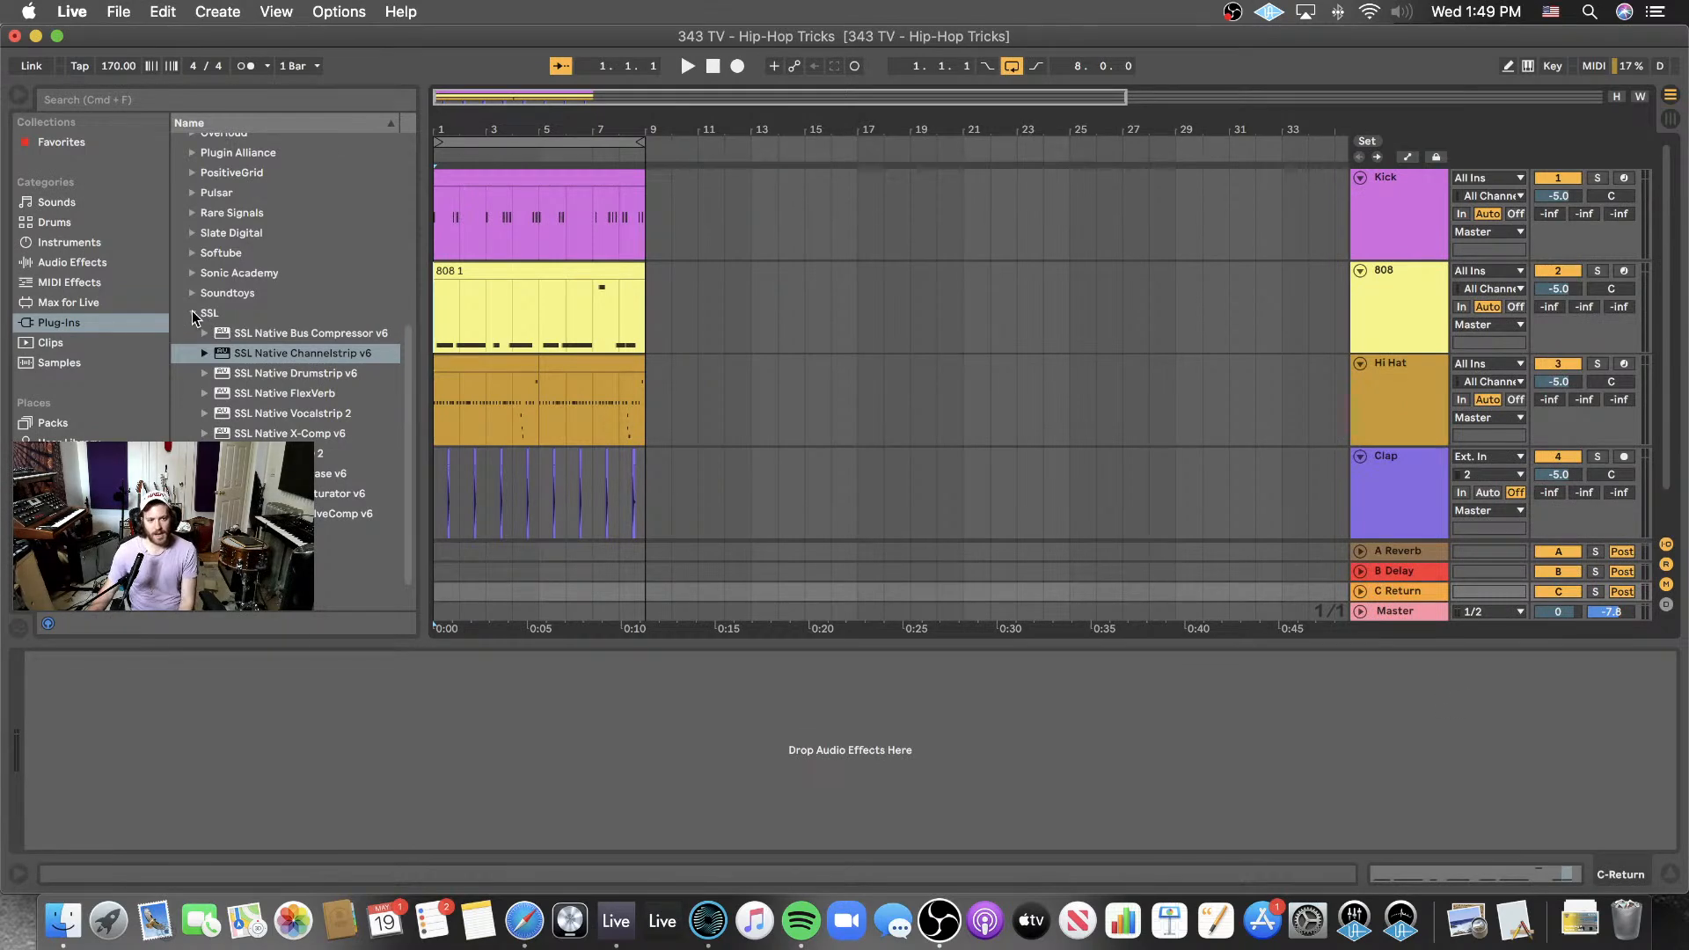
left_click(253, 335)
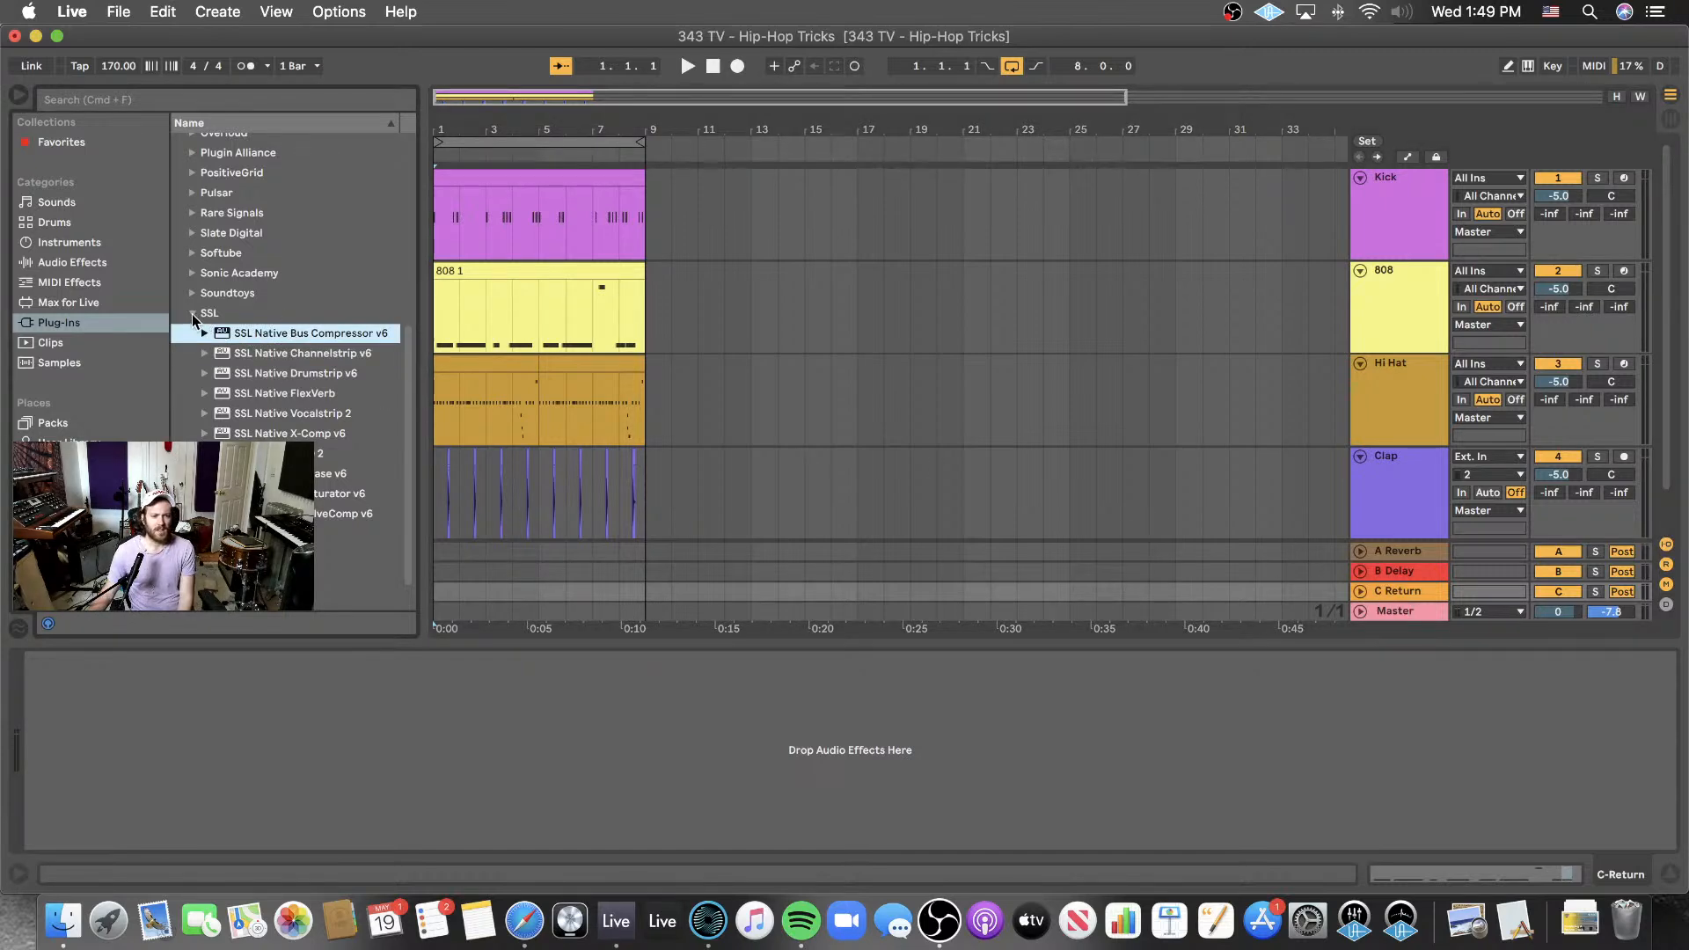
left_click(191, 314)
- Rename return track C as Parallel Compression and replace that name with NYC KICk
left_click(1409, 596)
key("super+r")
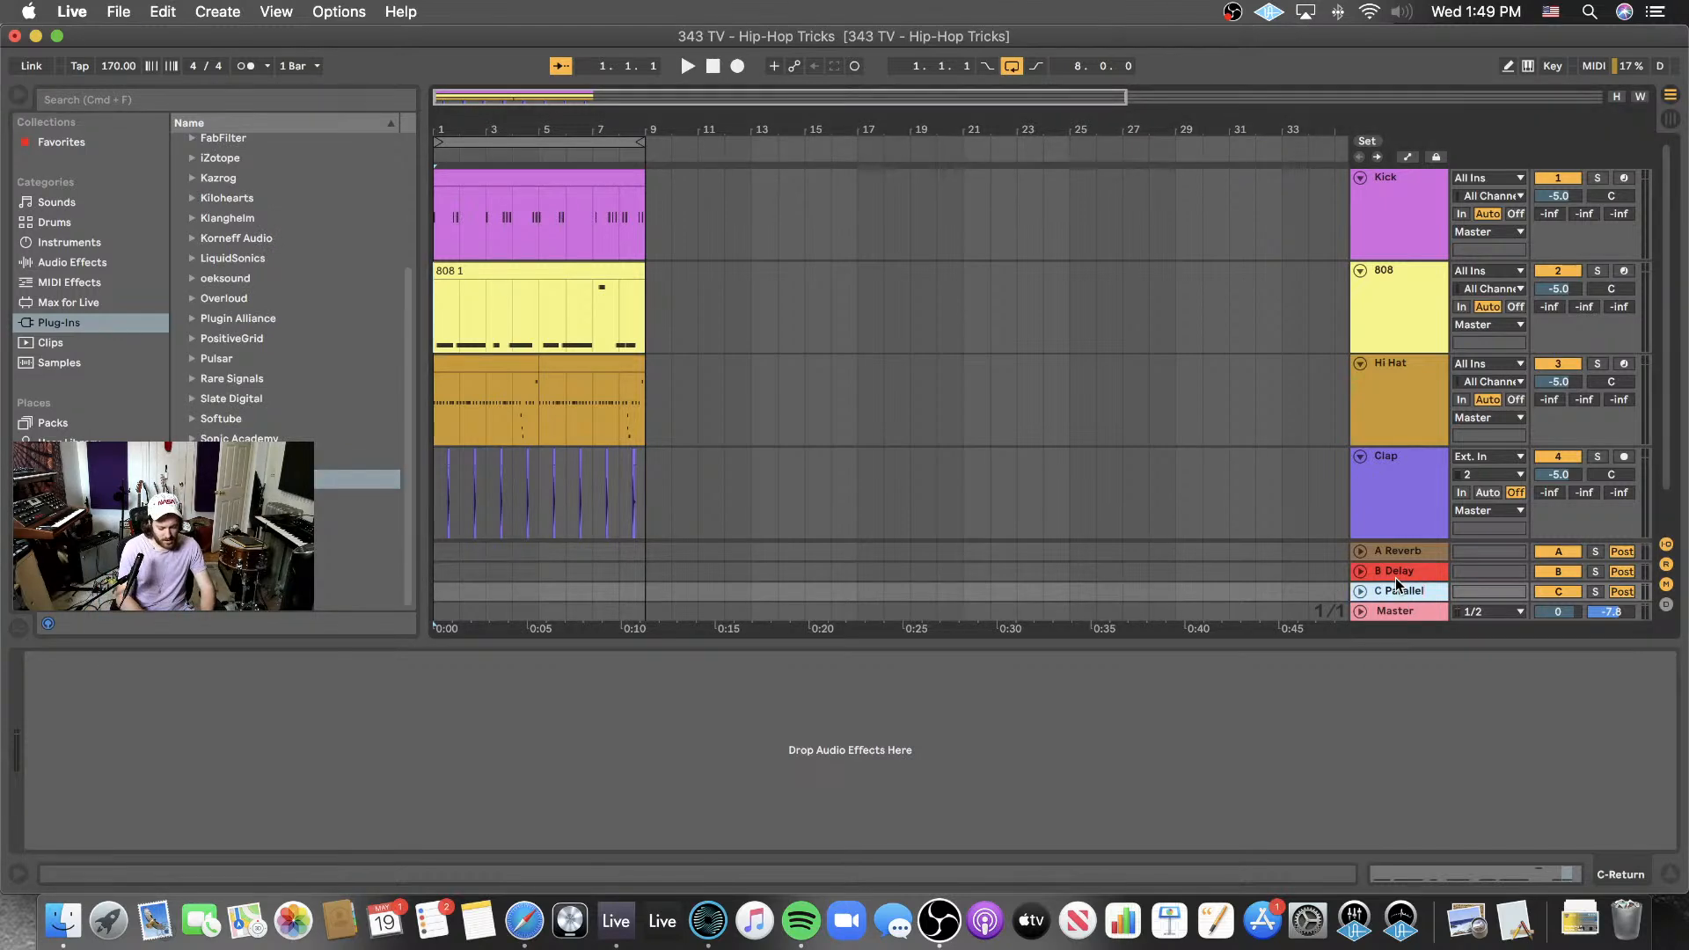
type("Parallel Compression")
key("Return")
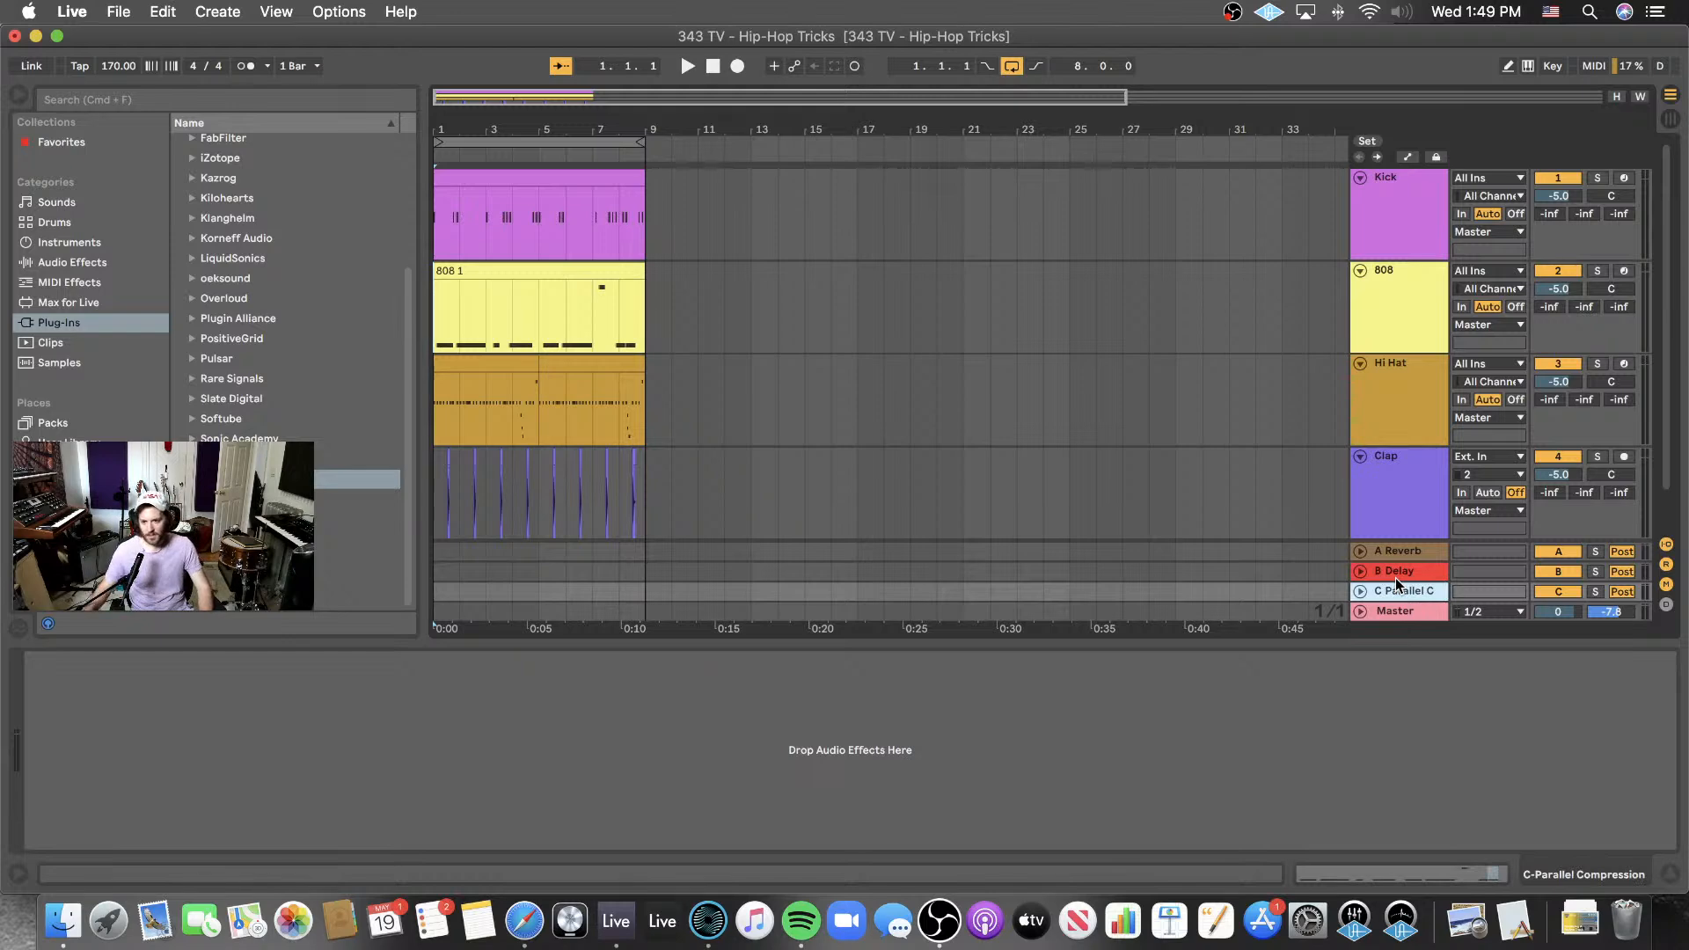
key("super+r")
type("N")
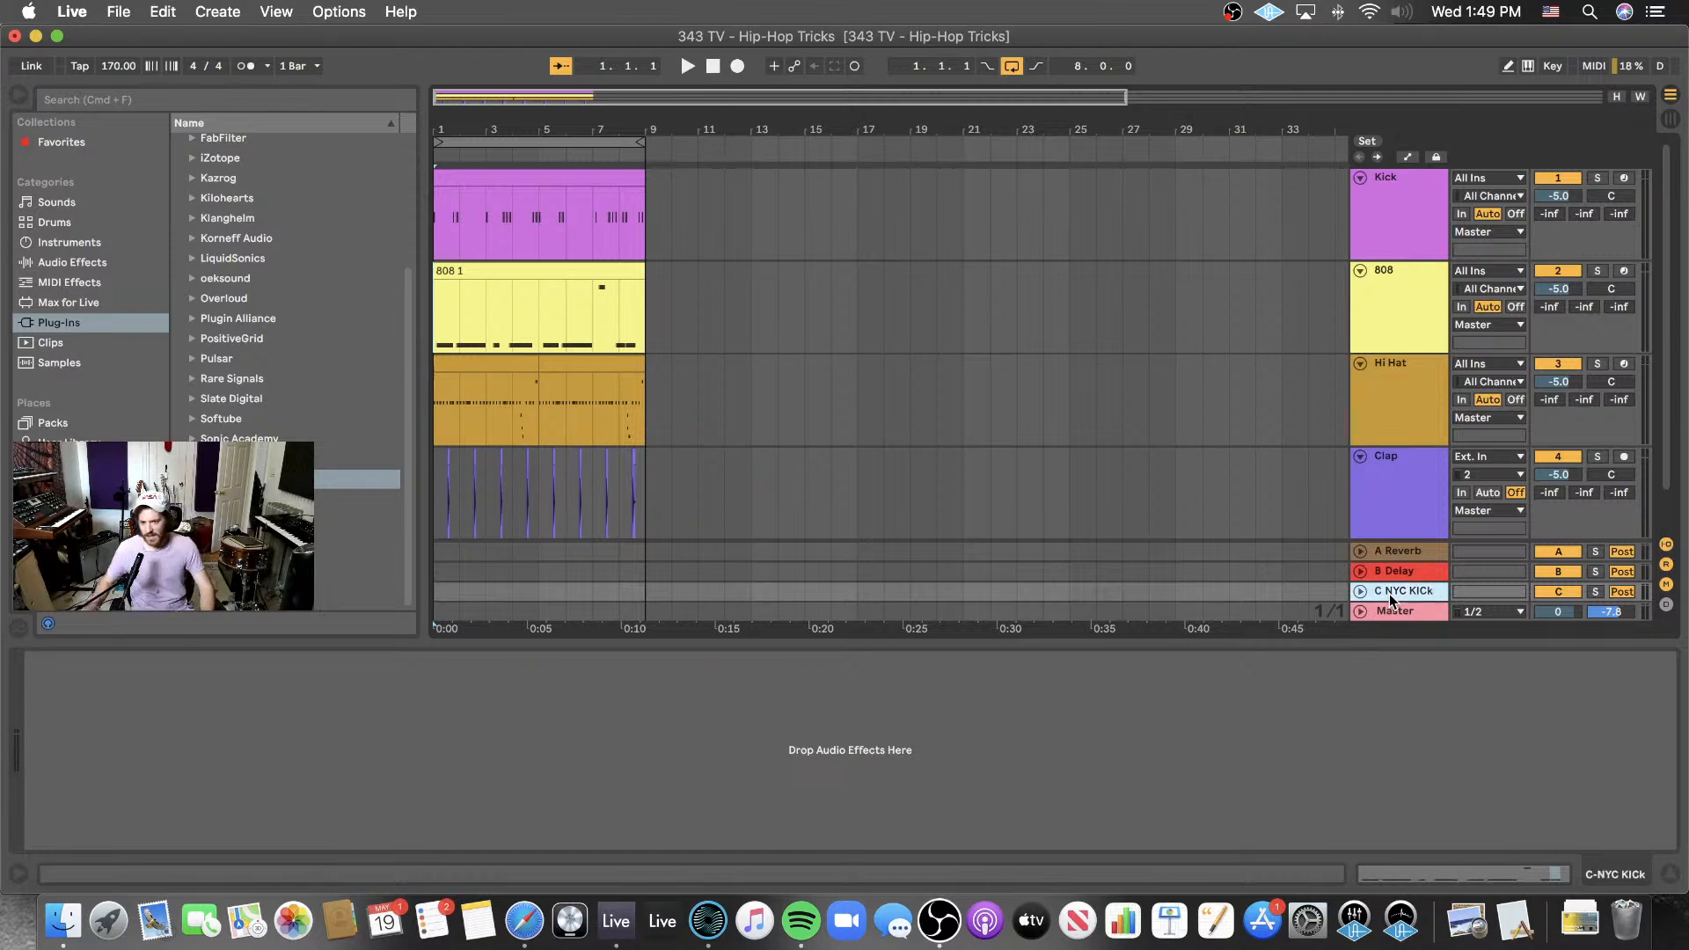
- Narrow the arrangement grid to 1/16 and correct return track C's name to NYC Kick
key("super+1")
key("super+1")
key("super+1")
key("super+1")
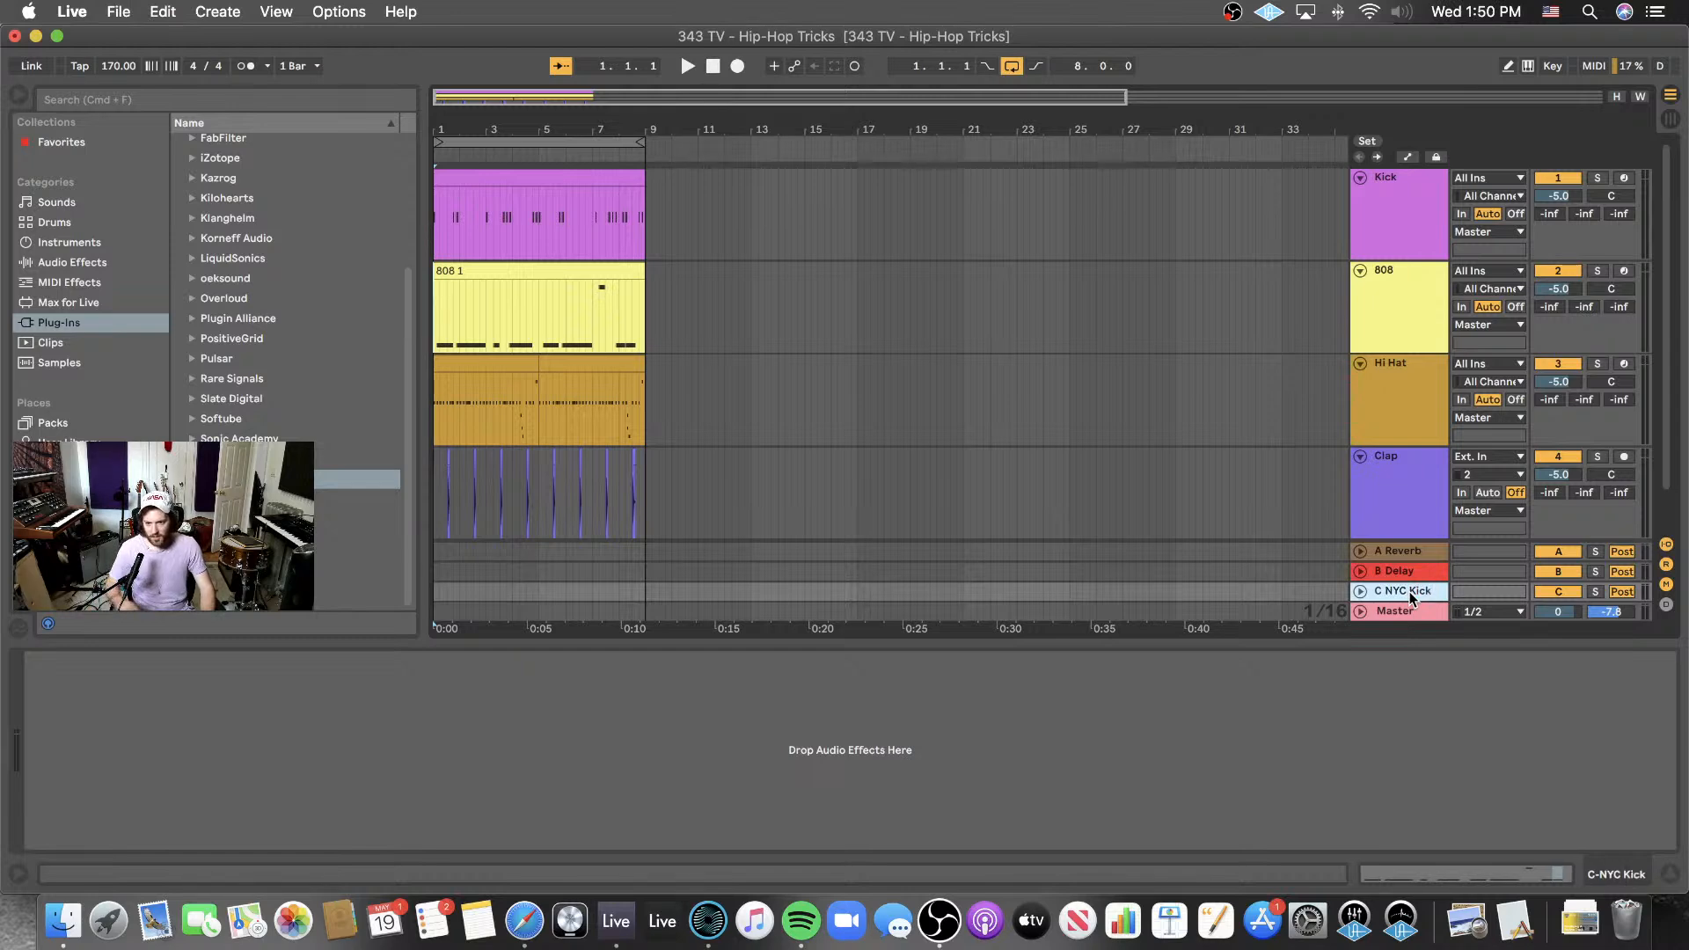
- Load Slate Digital's Virtual Mix Rack plug-in onto the NYC Kick return track
scroll(262, 327, "up", 5)
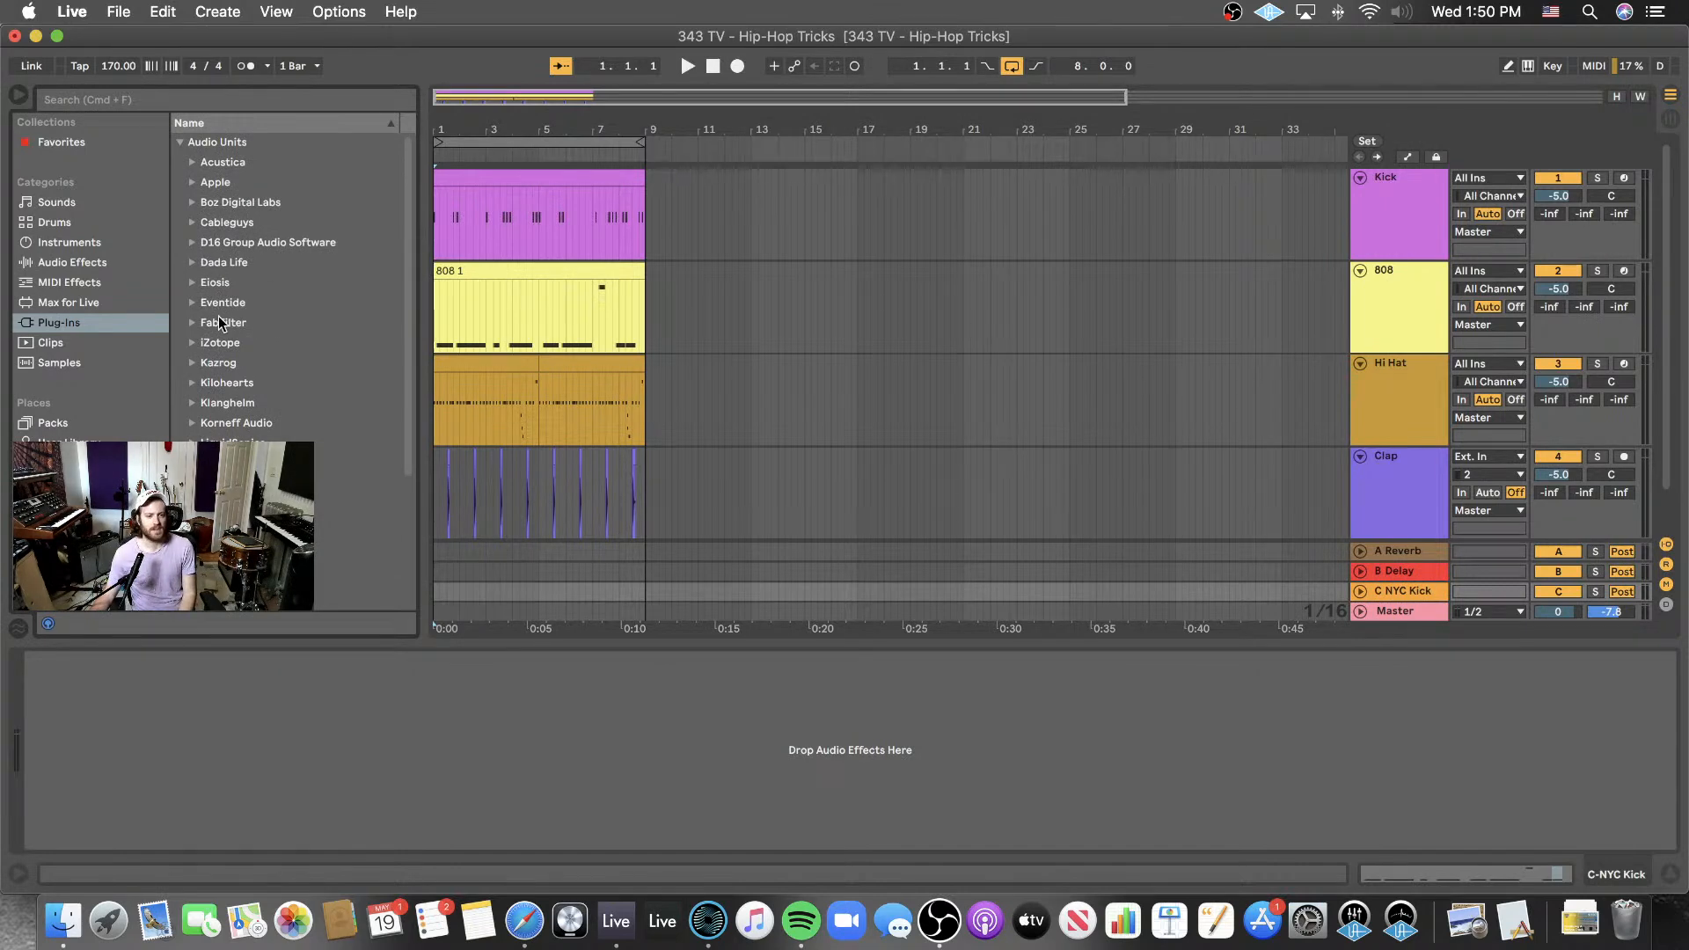
scroll(218, 315, "down", 3)
left_click(220, 464)
scroll(220, 464, "down", 5)
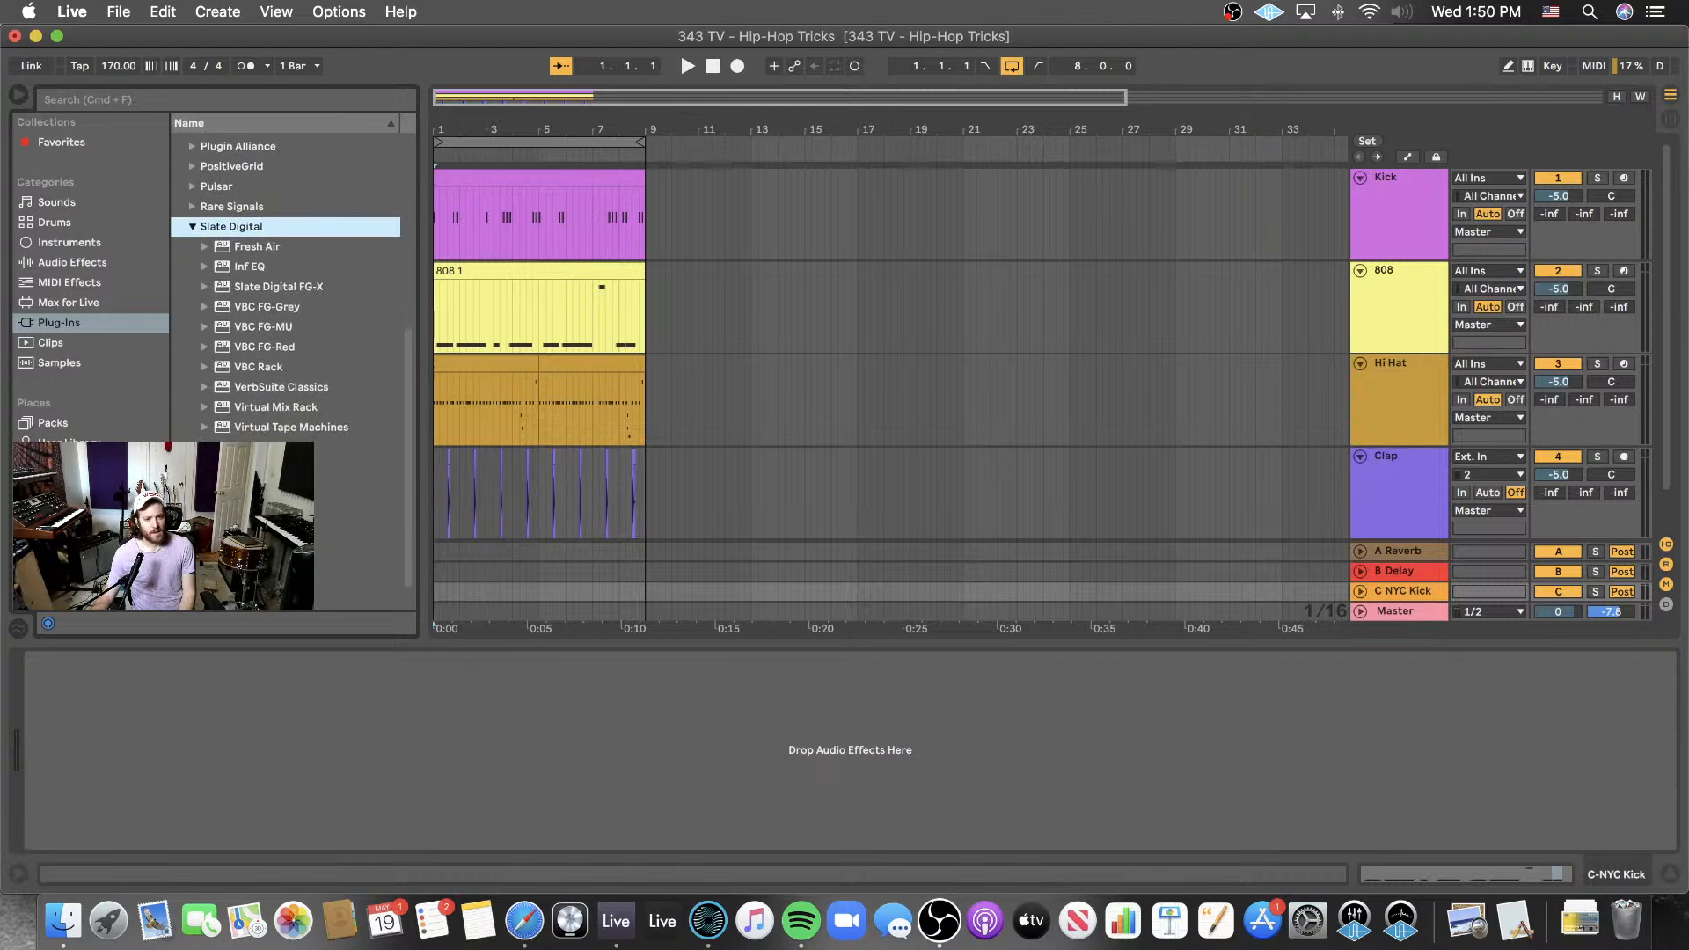
left_click(300, 407)
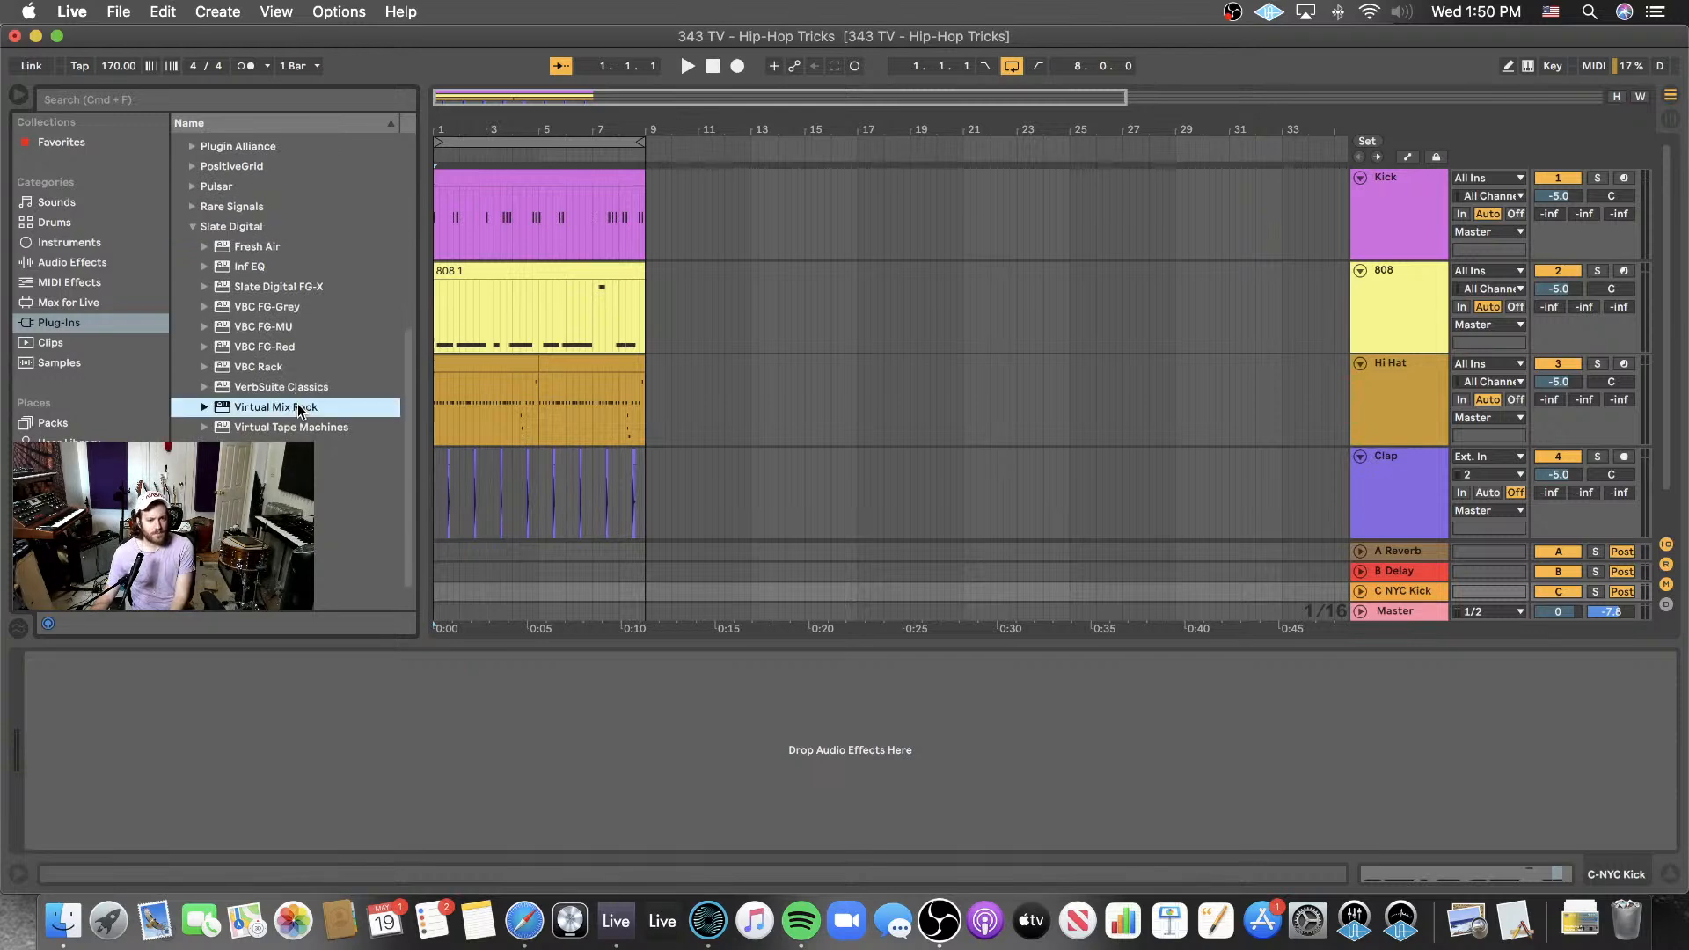
left_click_drag(1514, 566, 1420, 594)
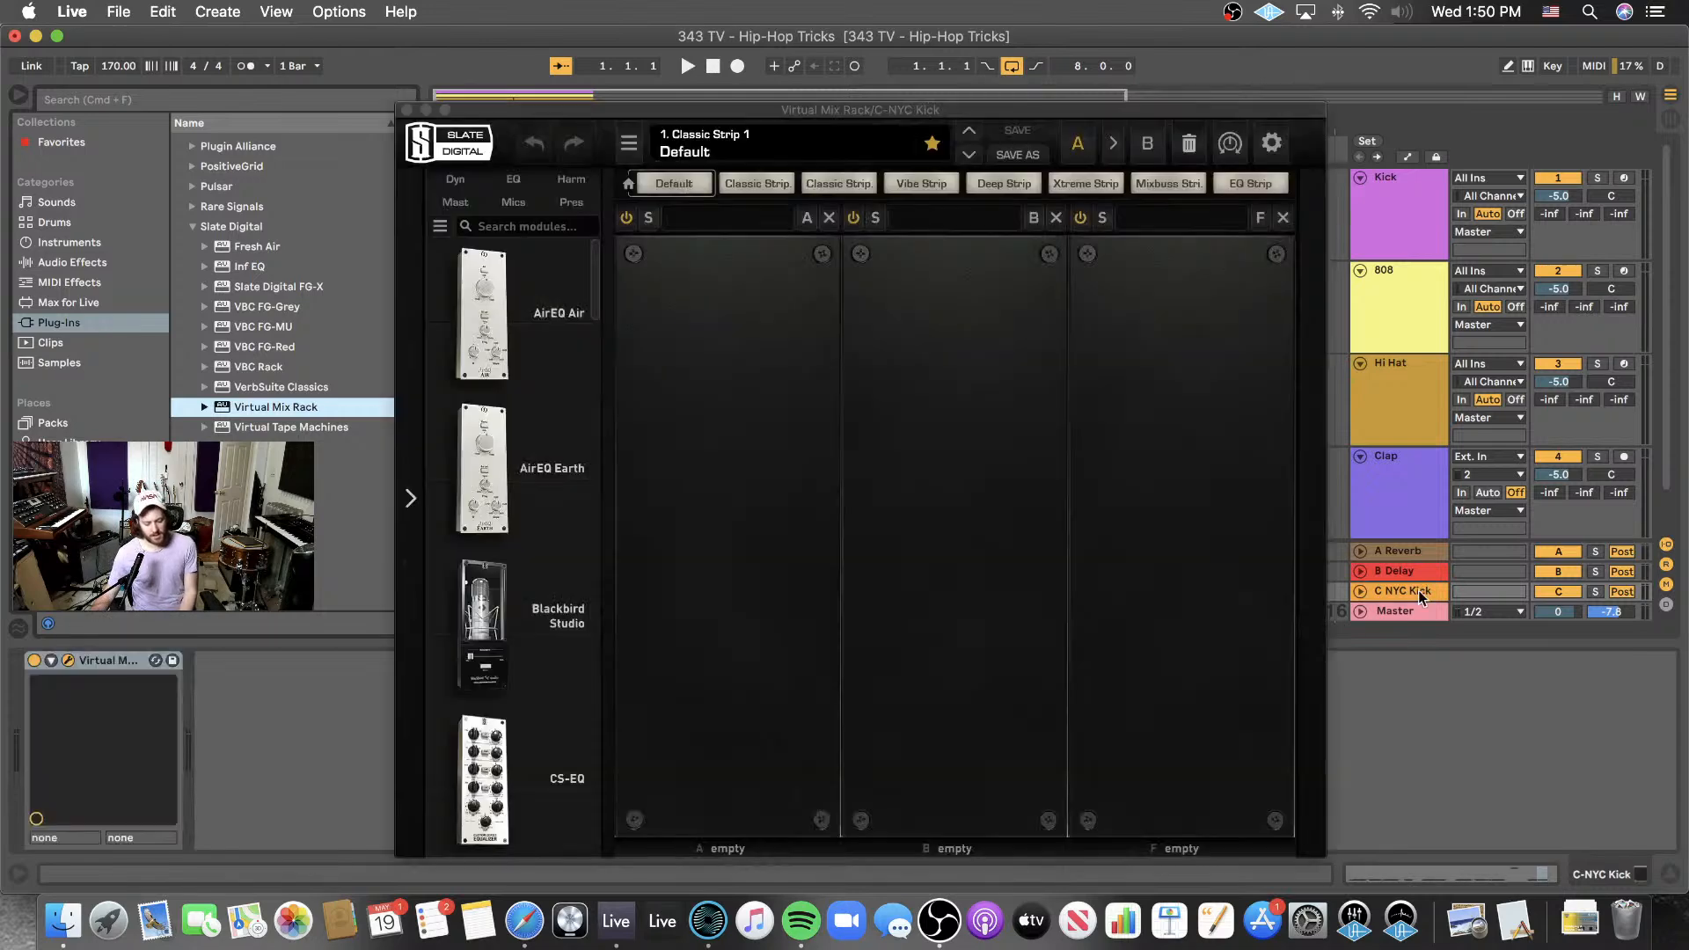
- Find the FG-Stress compressor among the rack modules and place it in slot A
scroll(532, 493, "down", 15)
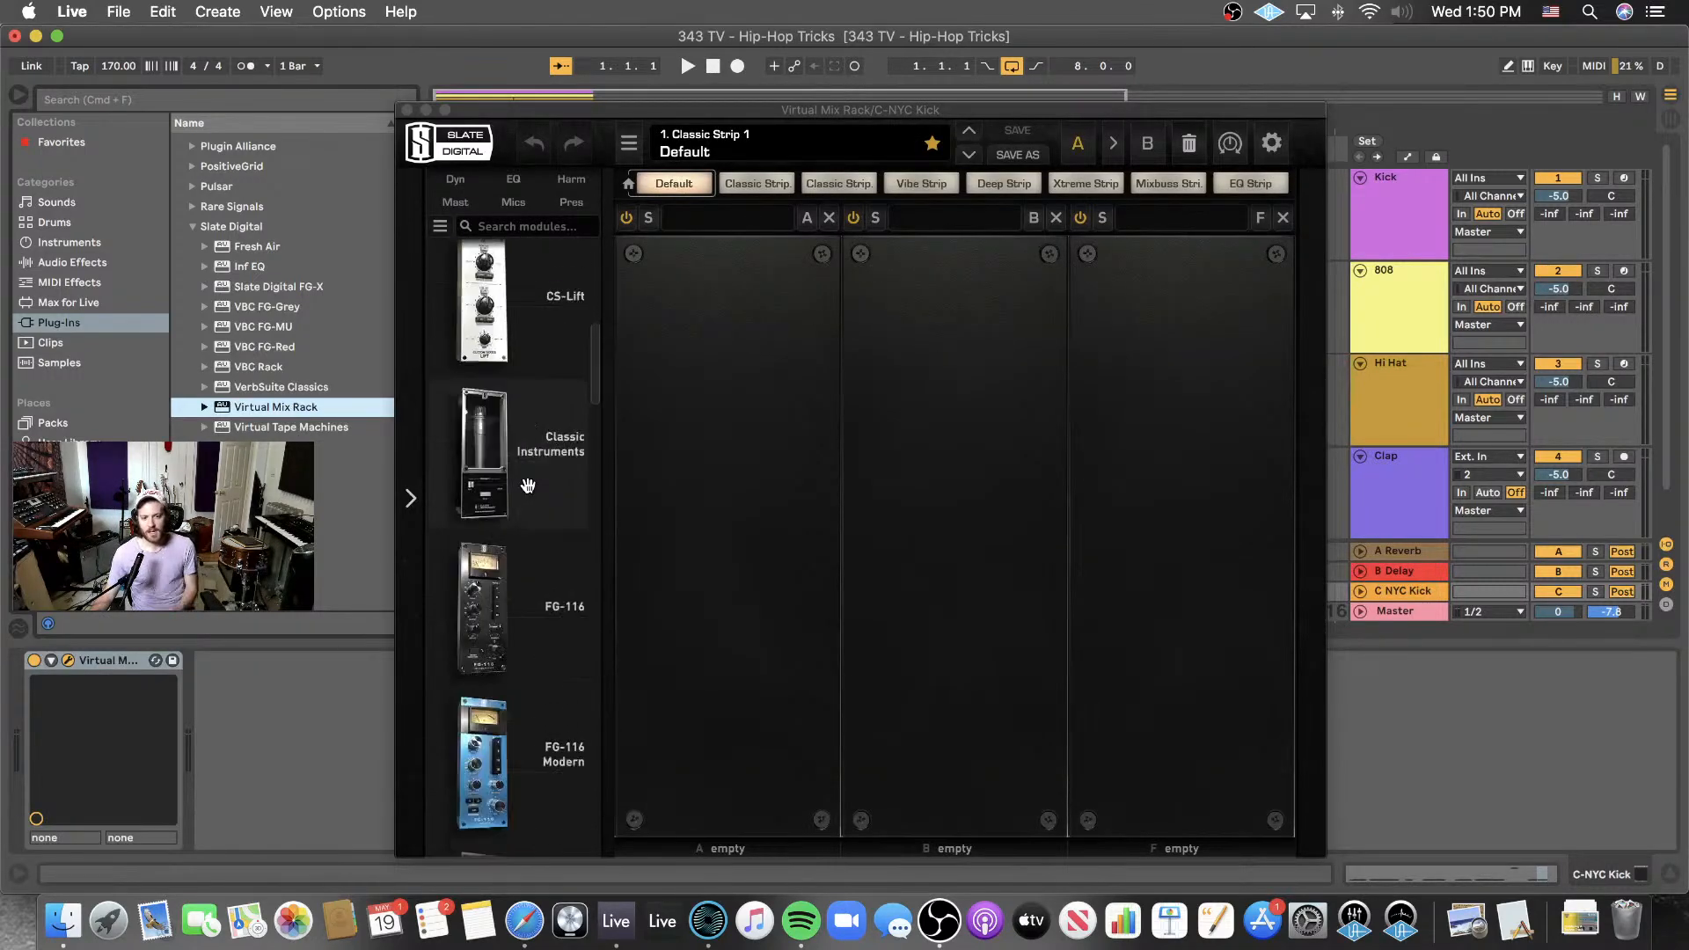
scroll(528, 485, "up", 4)
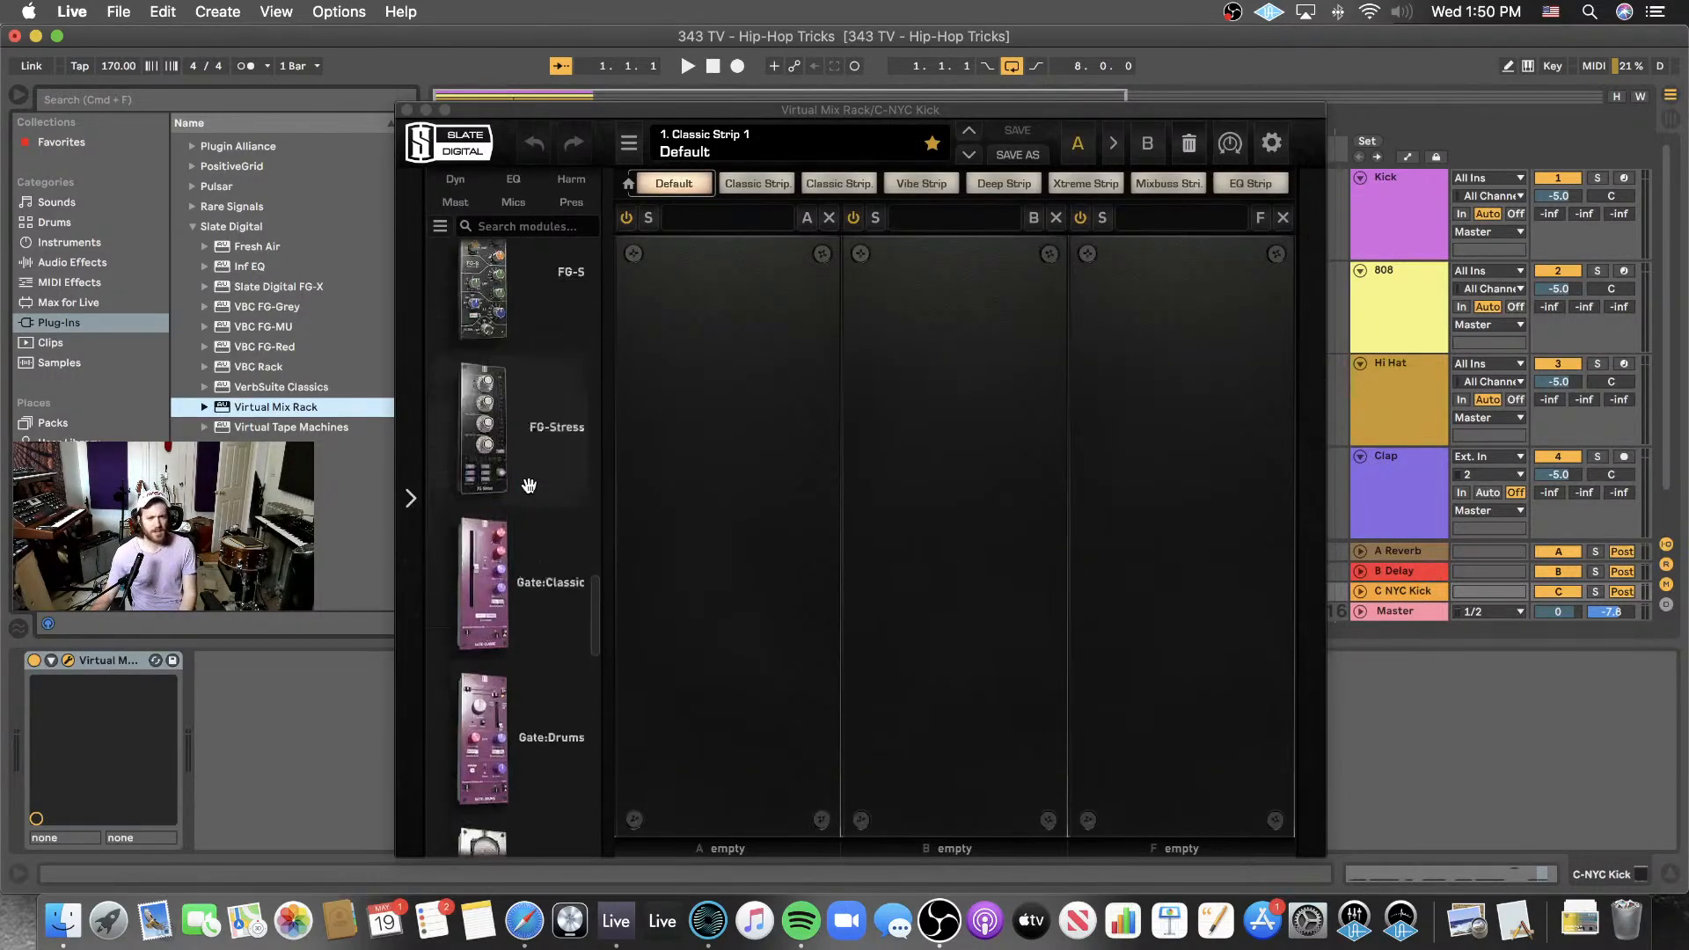
left_click_drag(554, 406, 690, 431)
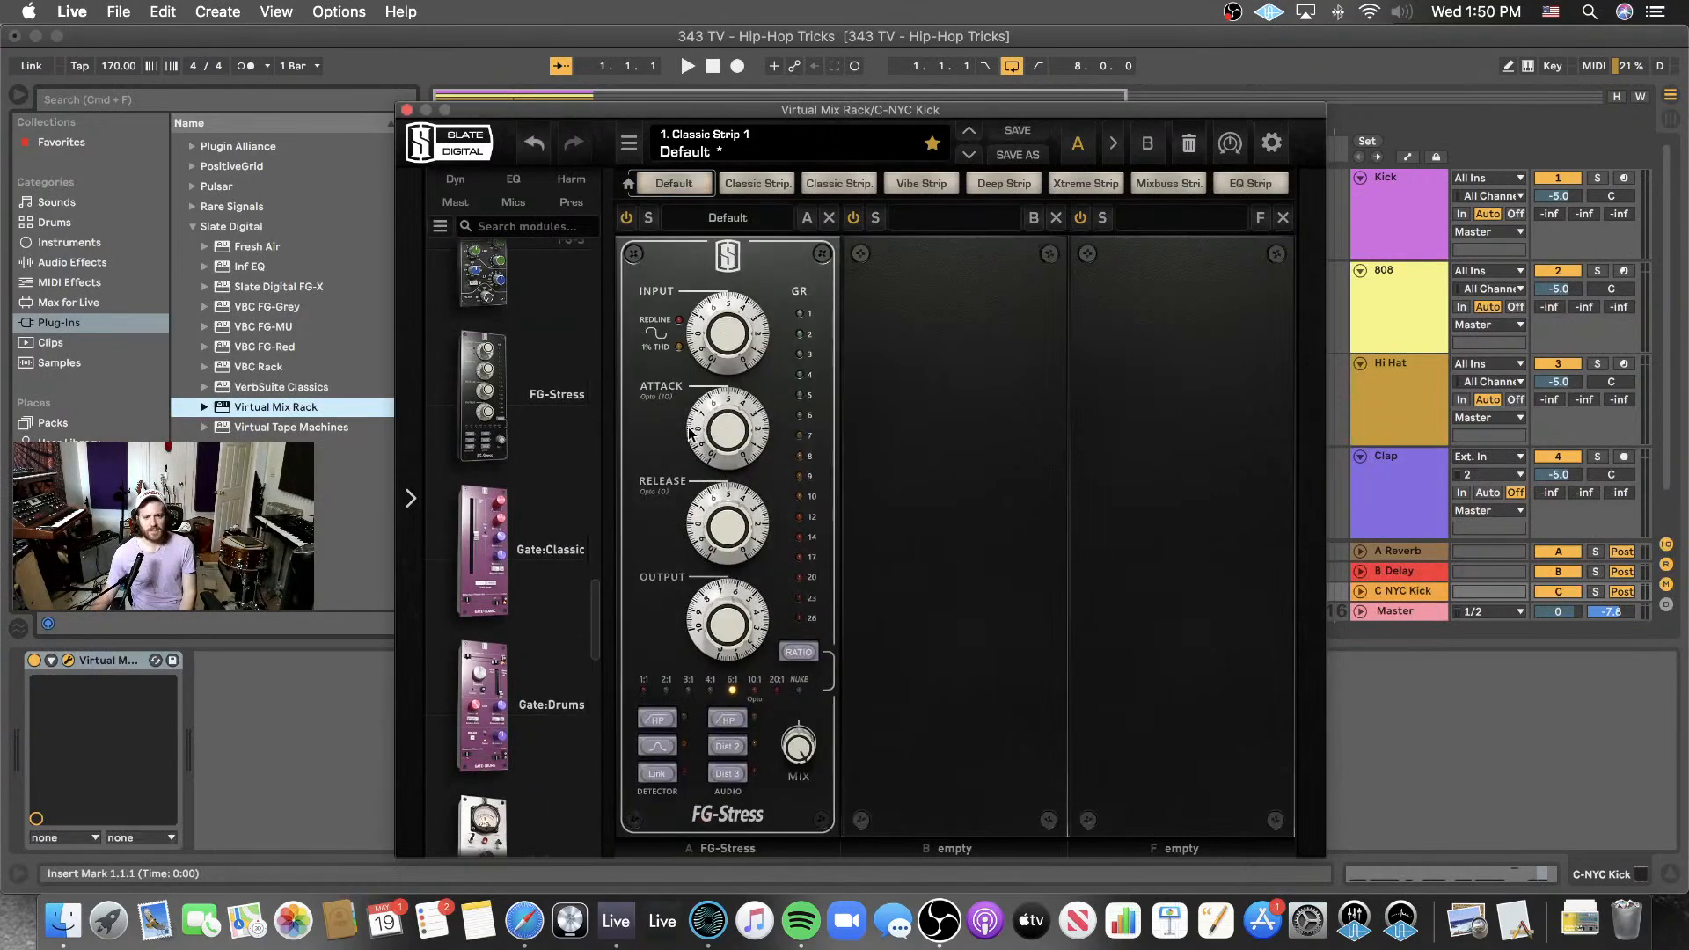
- Raise the Kick track's send C to 0 dB and solo the NYC Kick return
left_click_drag(883, 105, 778, 224)
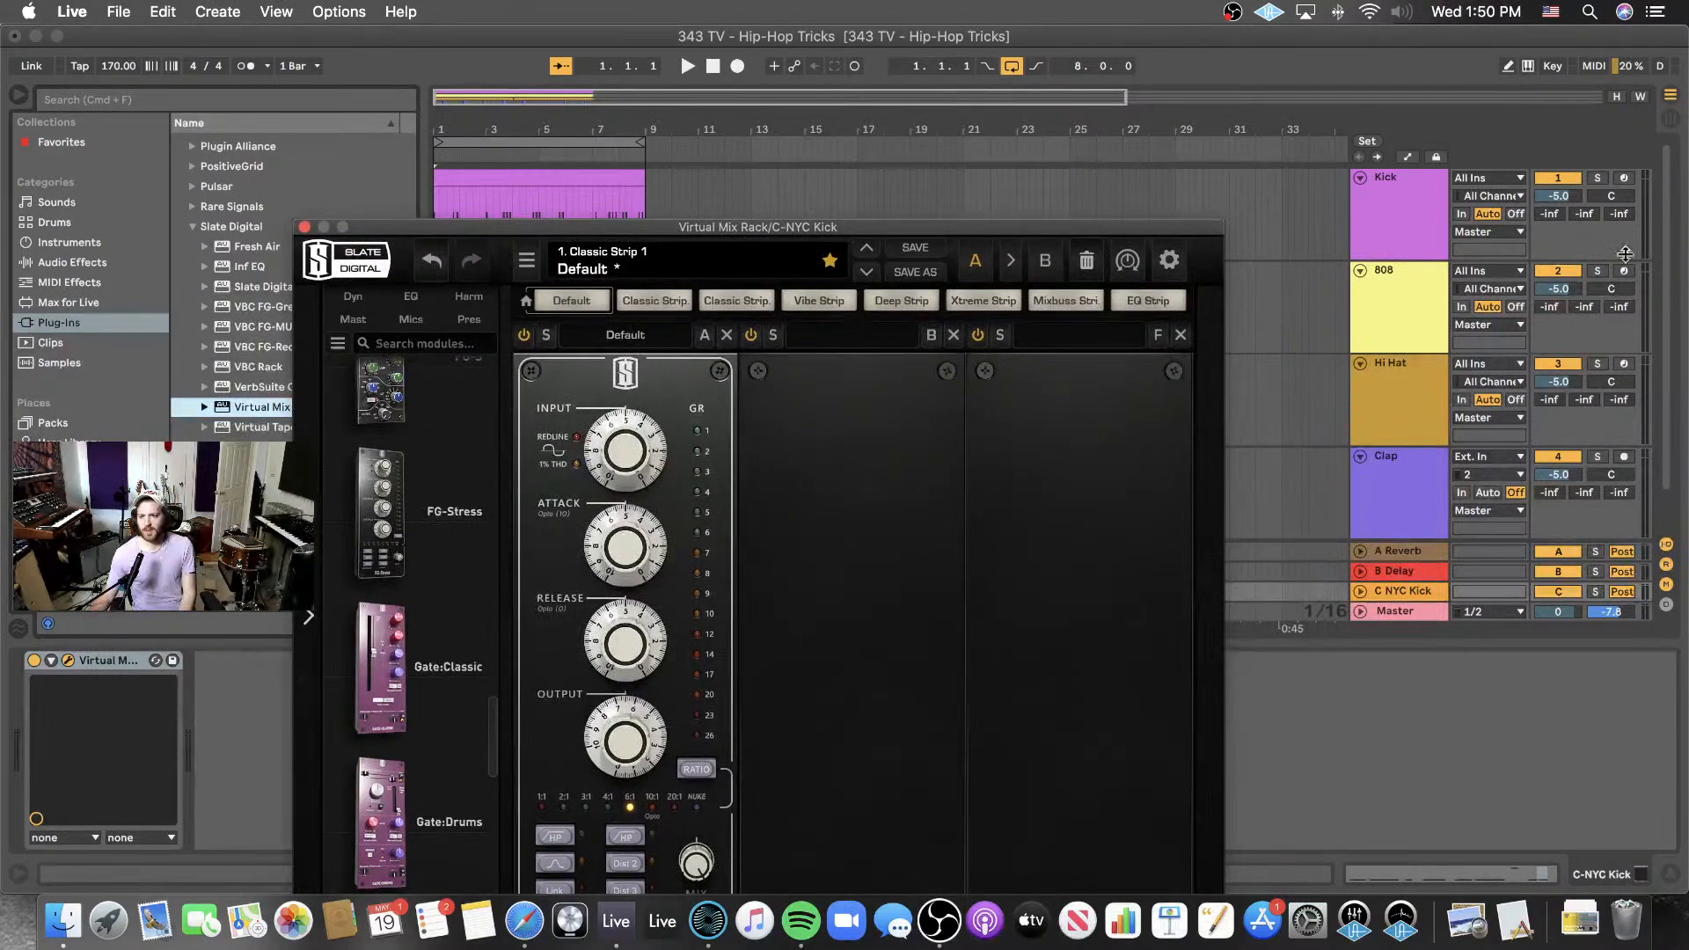
left_click_drag(1618, 214, 1619, 175)
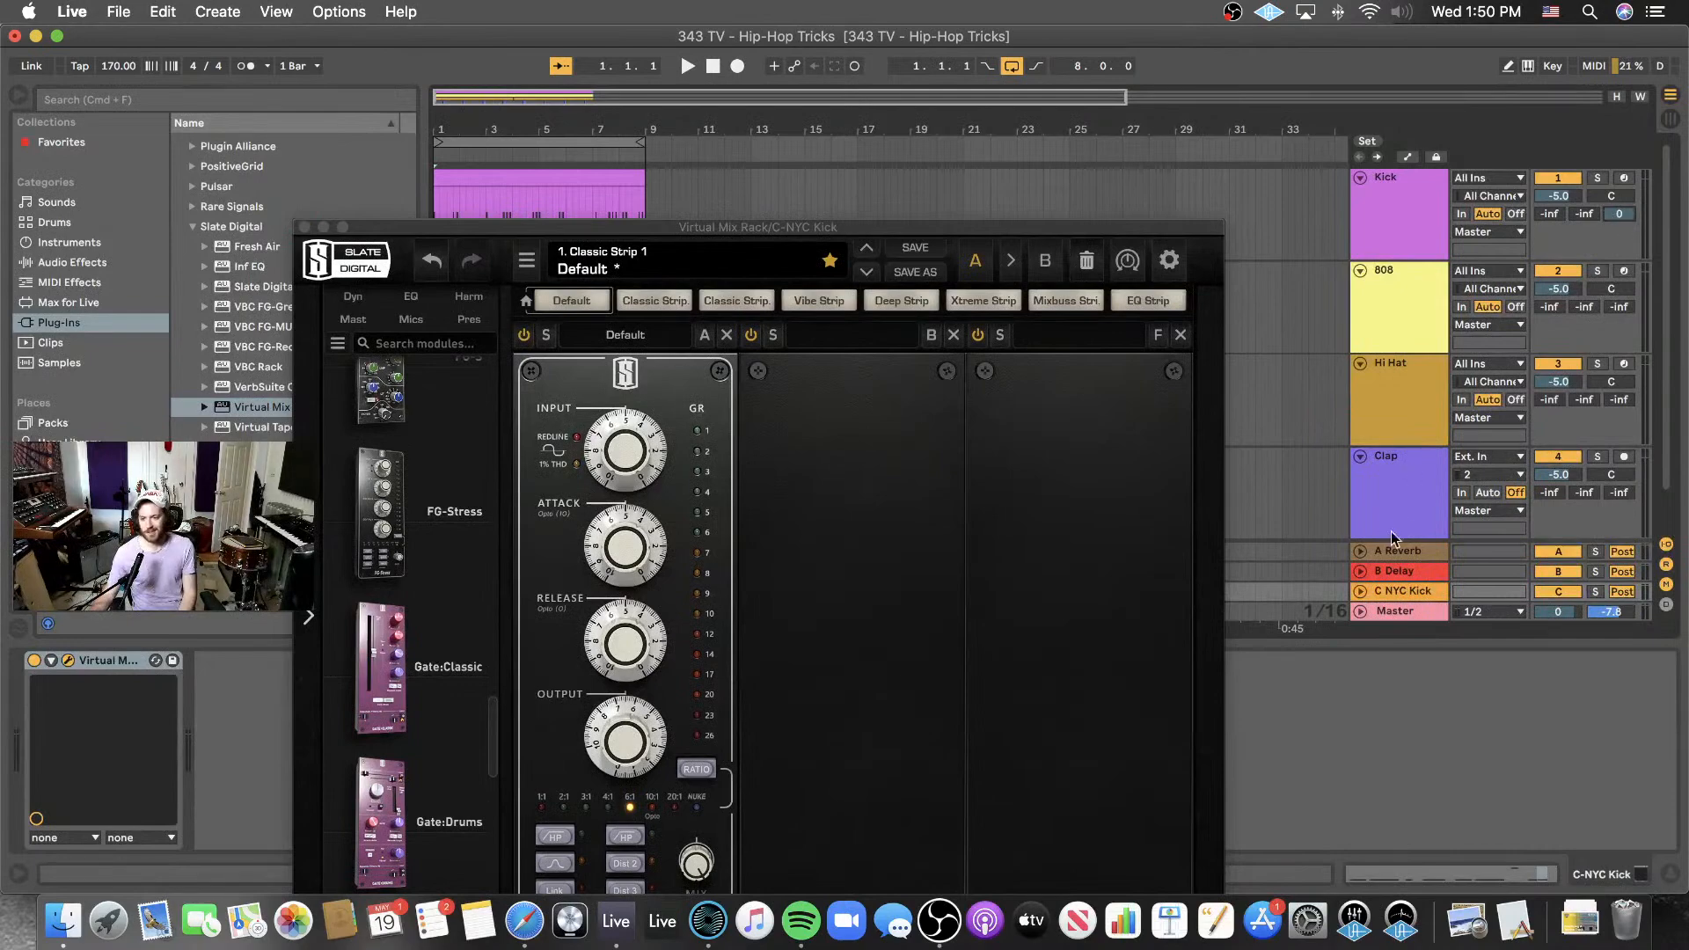
scroll(1407, 510, "down", 2)
left_click(1595, 591)
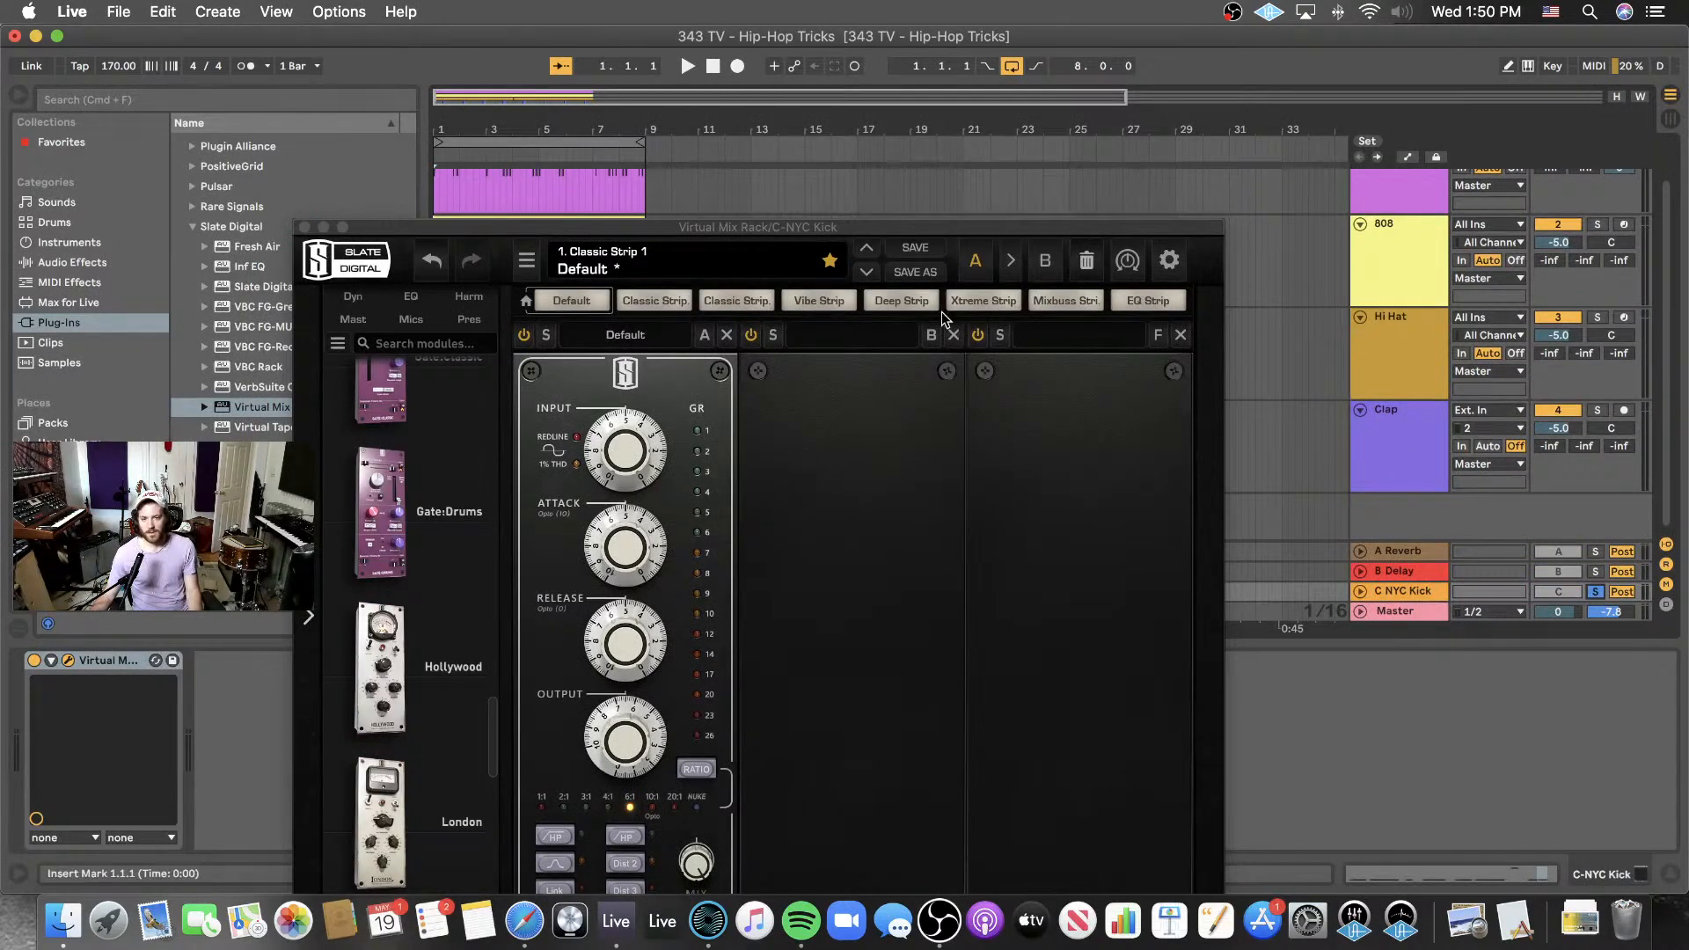
- Set the FG-Stress ratio to 20:1 and its input to about 9.10 during playback
left_click_drag(805, 225, 918, 48)
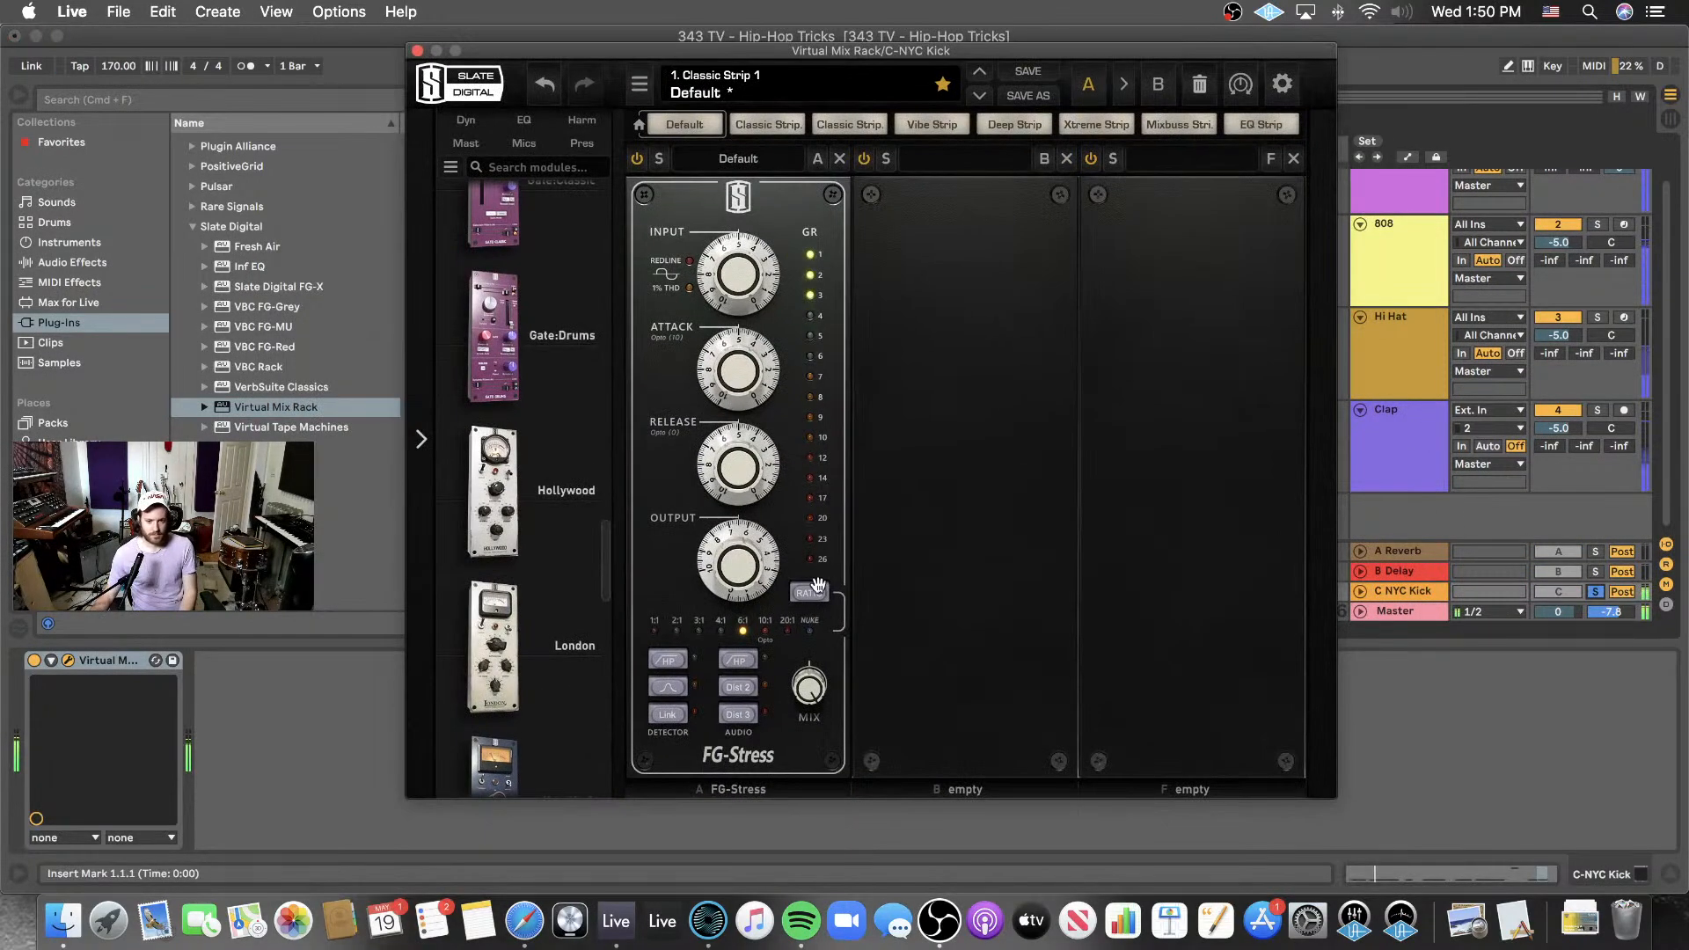
left_click(772, 633)
left_click(788, 631)
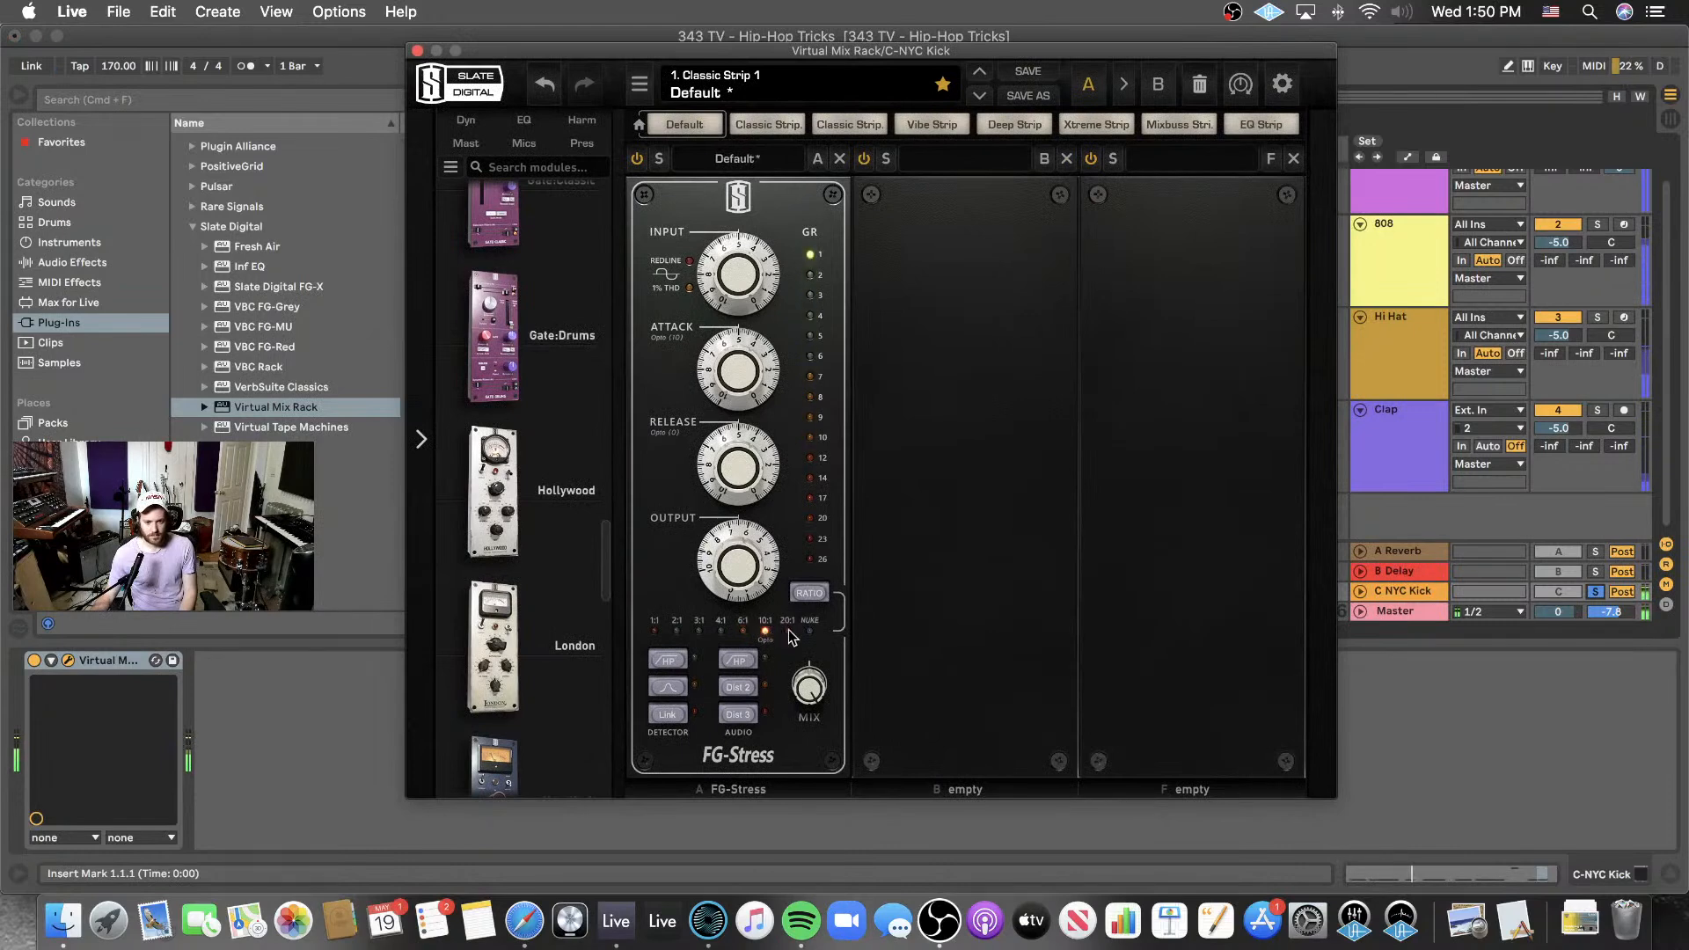
left_click_drag(737, 275, 745, 208)
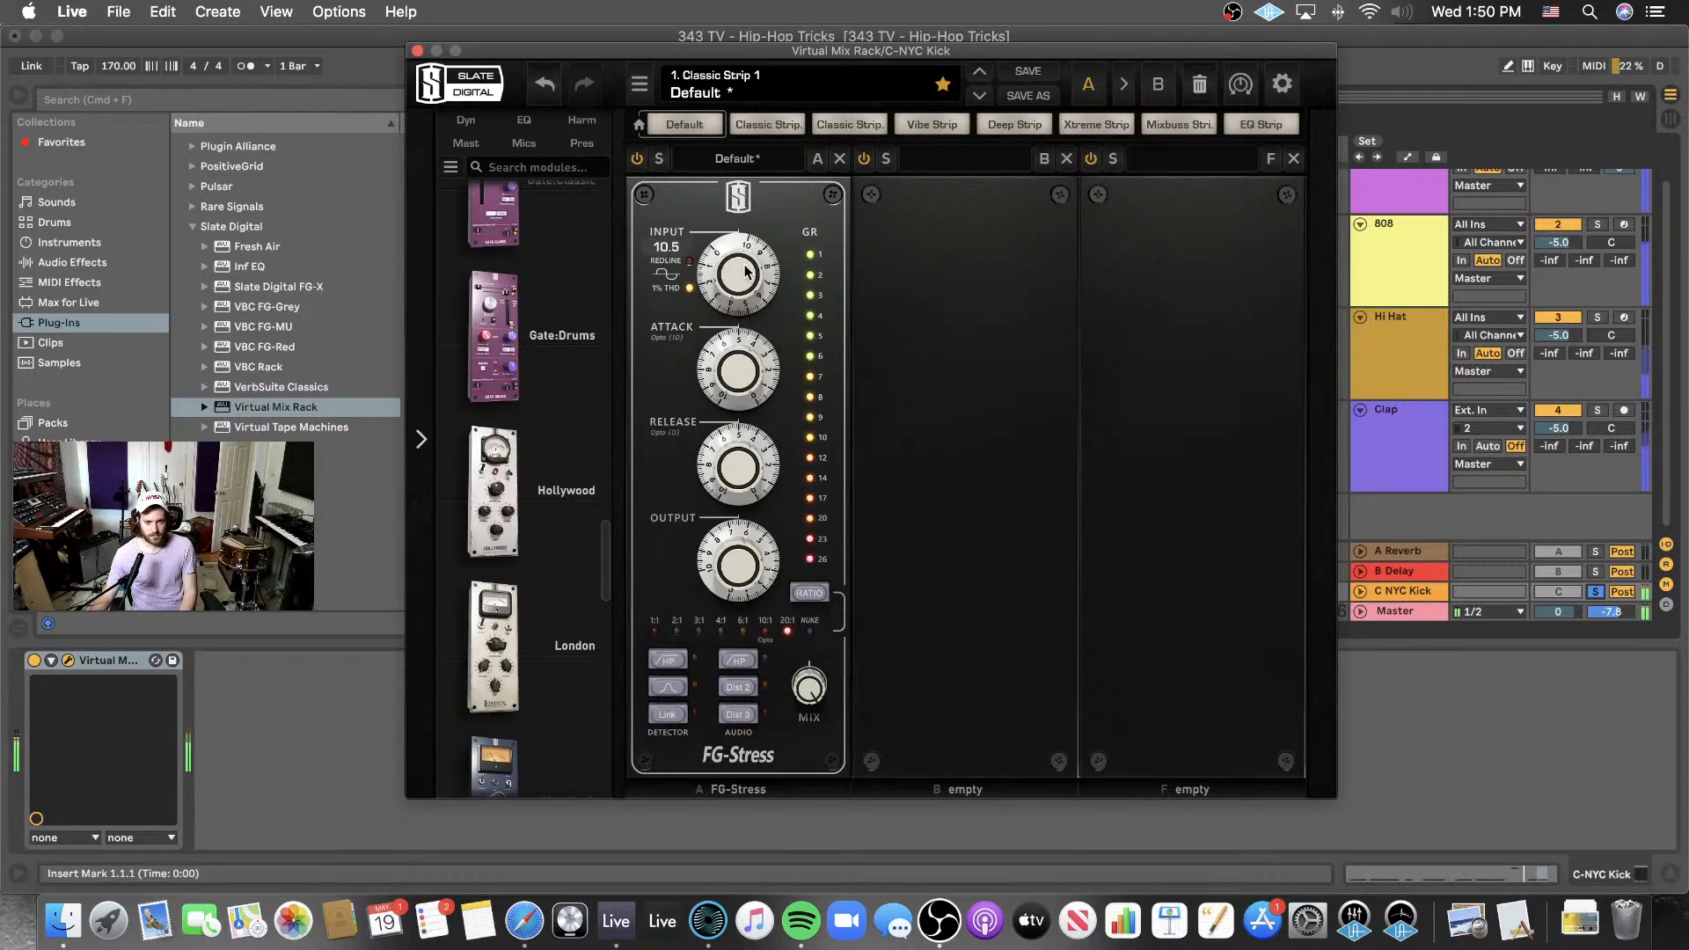
left_click_drag(744, 273, 744, 341)
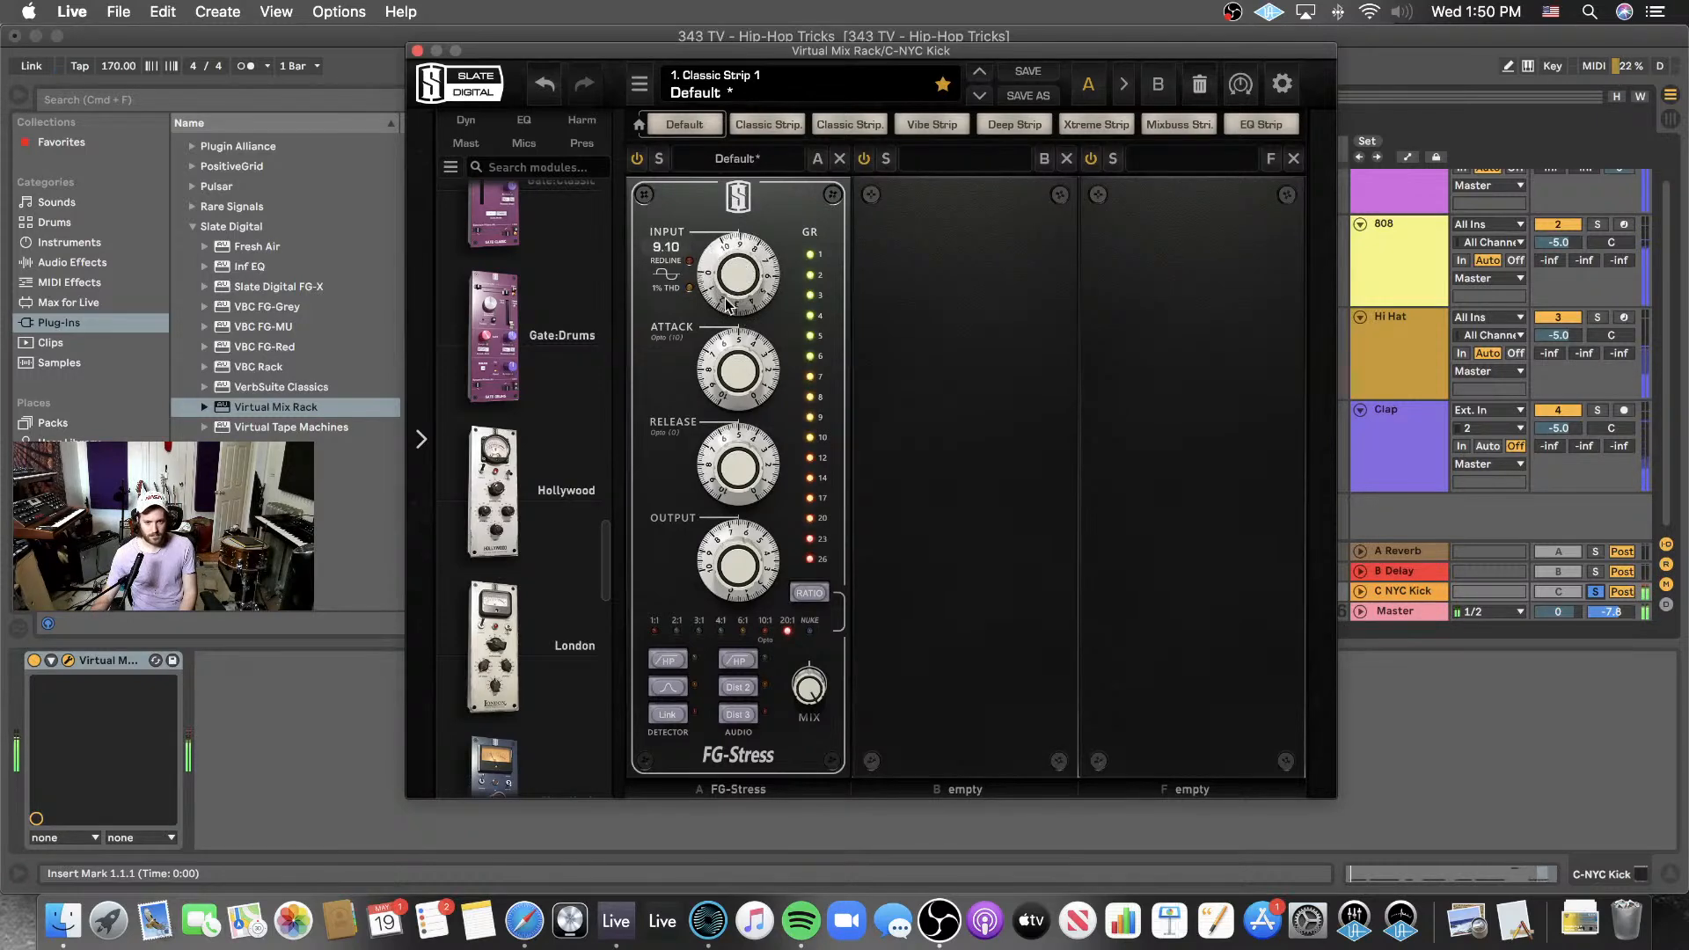
- Set the FG-Stress release to 10.5 and its attack to 3.00
left_click_drag(741, 468, 760, 416)
mouse_move(766, 407)
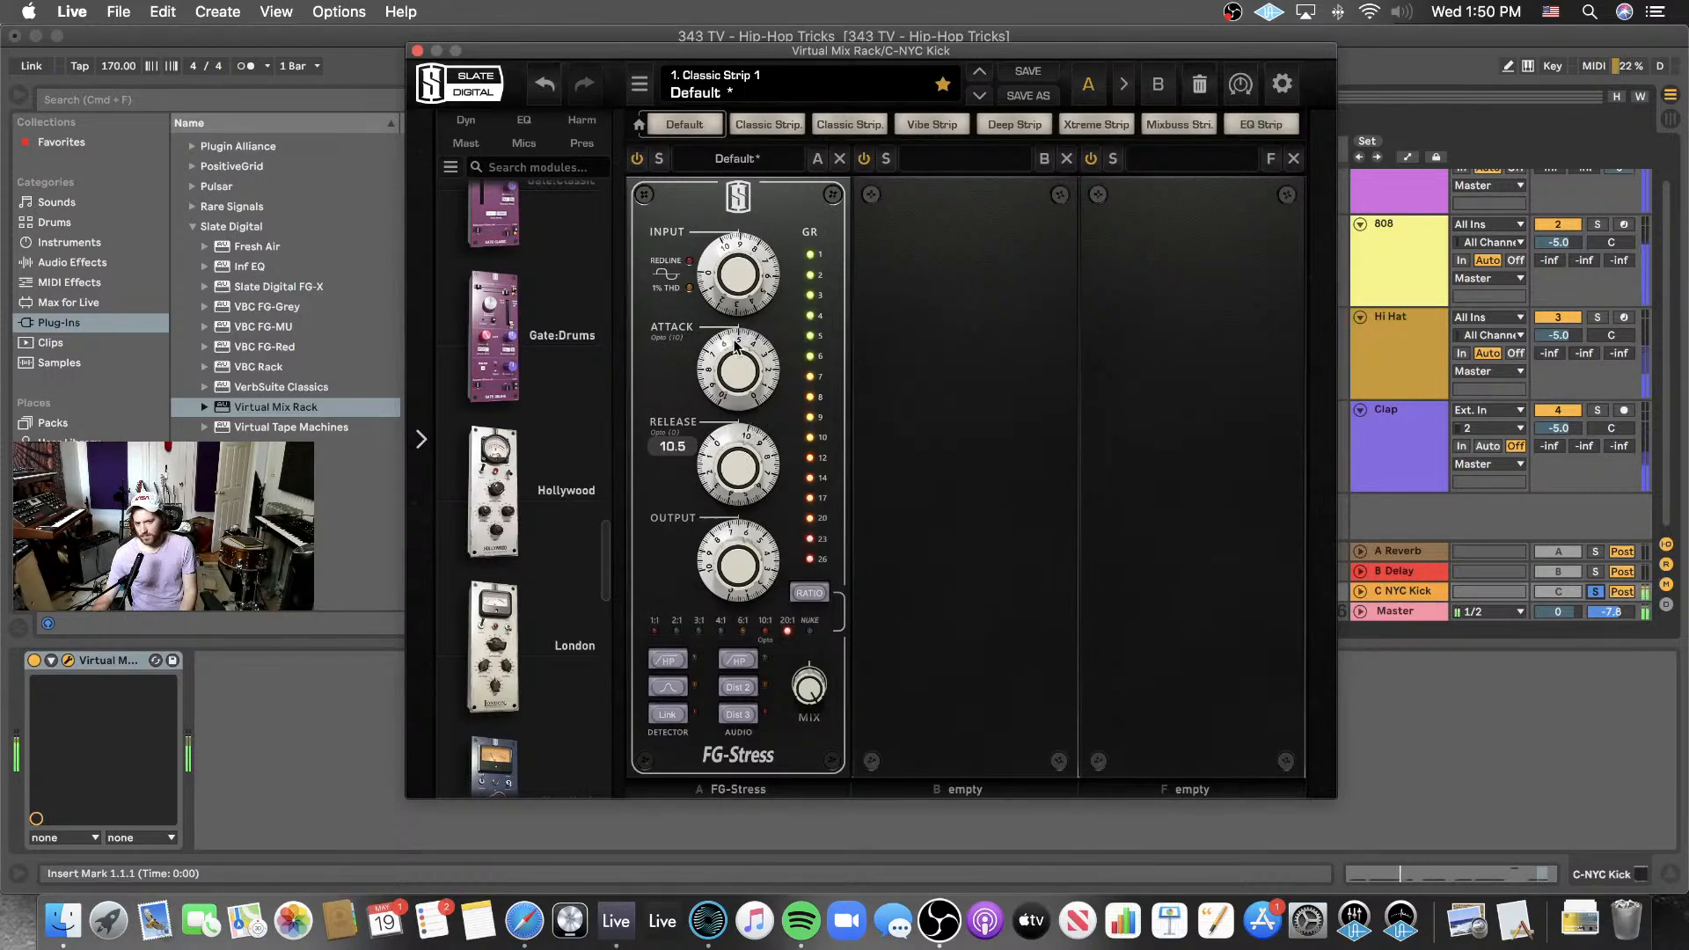
mouse_move(735, 346)
left_click_drag(736, 346, 703, 368)
mouse_move(752, 284)
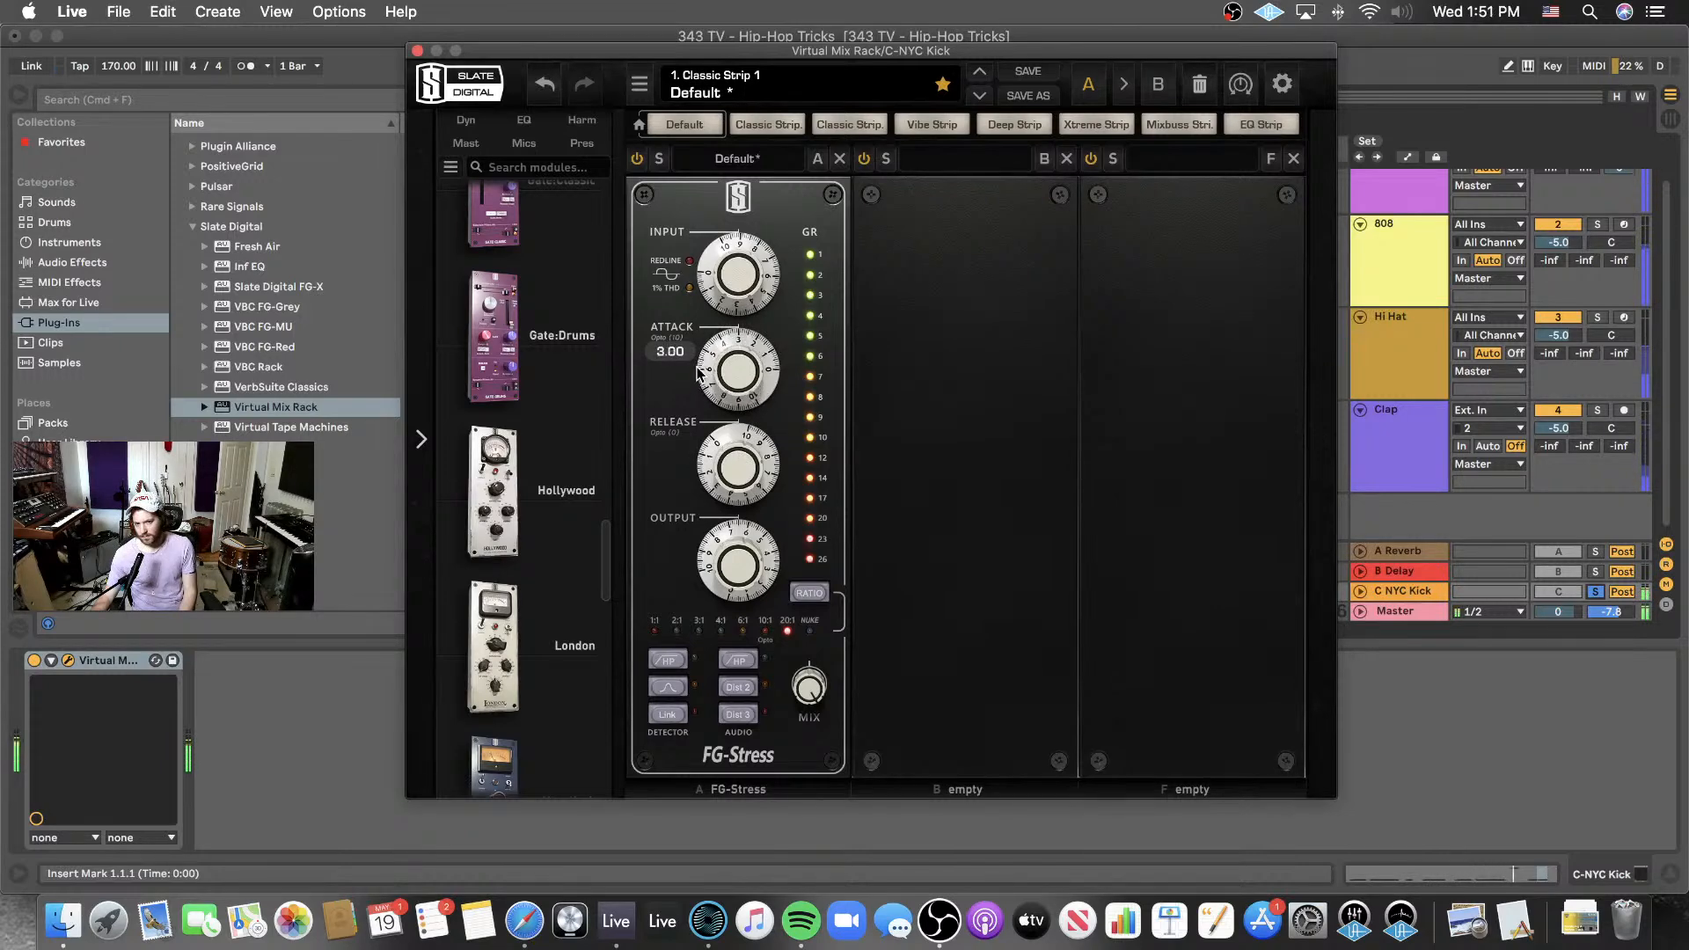
- Switch the FG-Stress ratio to Nuke and return the playback position to the start of the arrangement
left_click(800, 596)
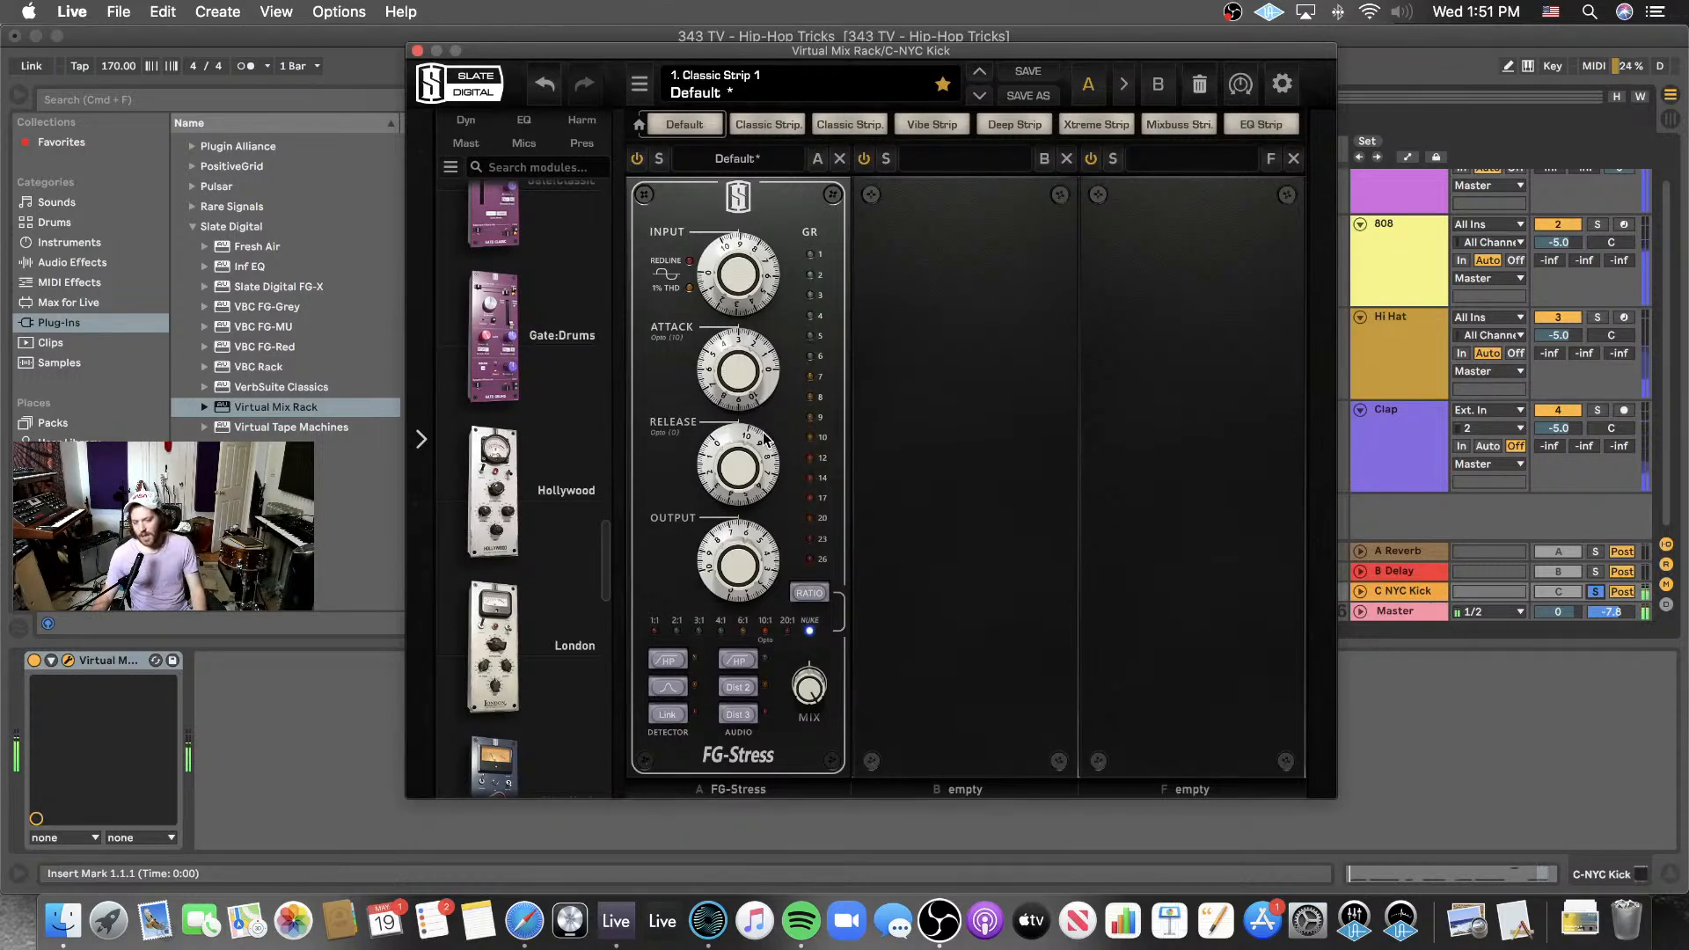
mouse_move(751, 462)
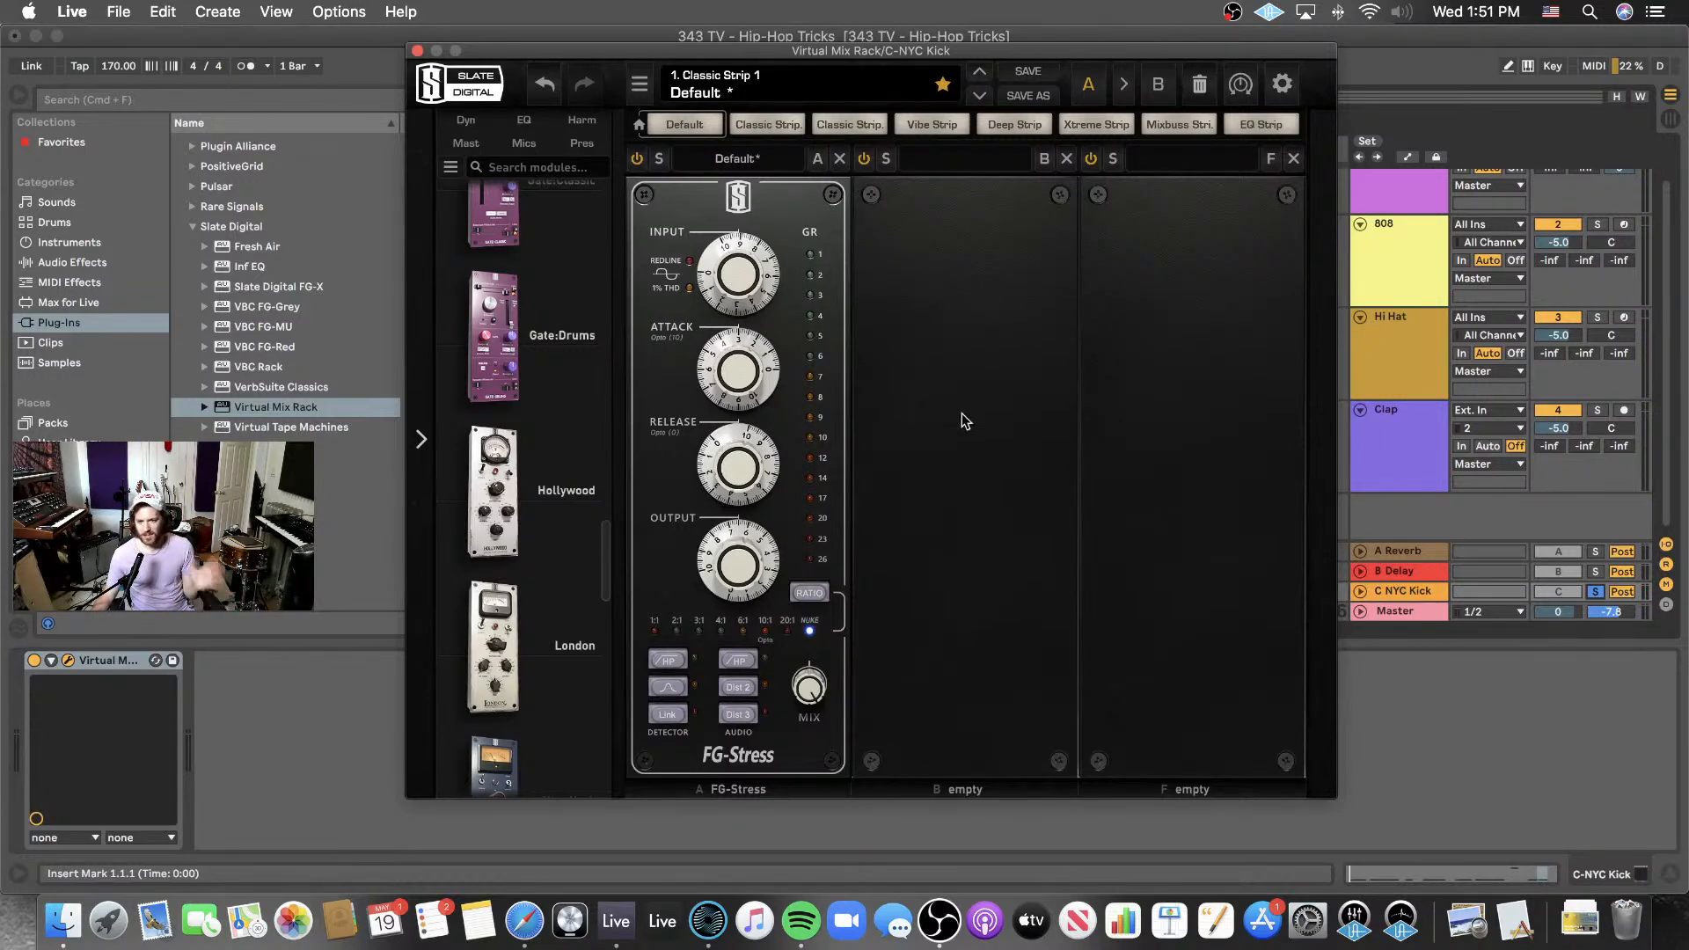
left_click_drag(932, 56, 954, 249)
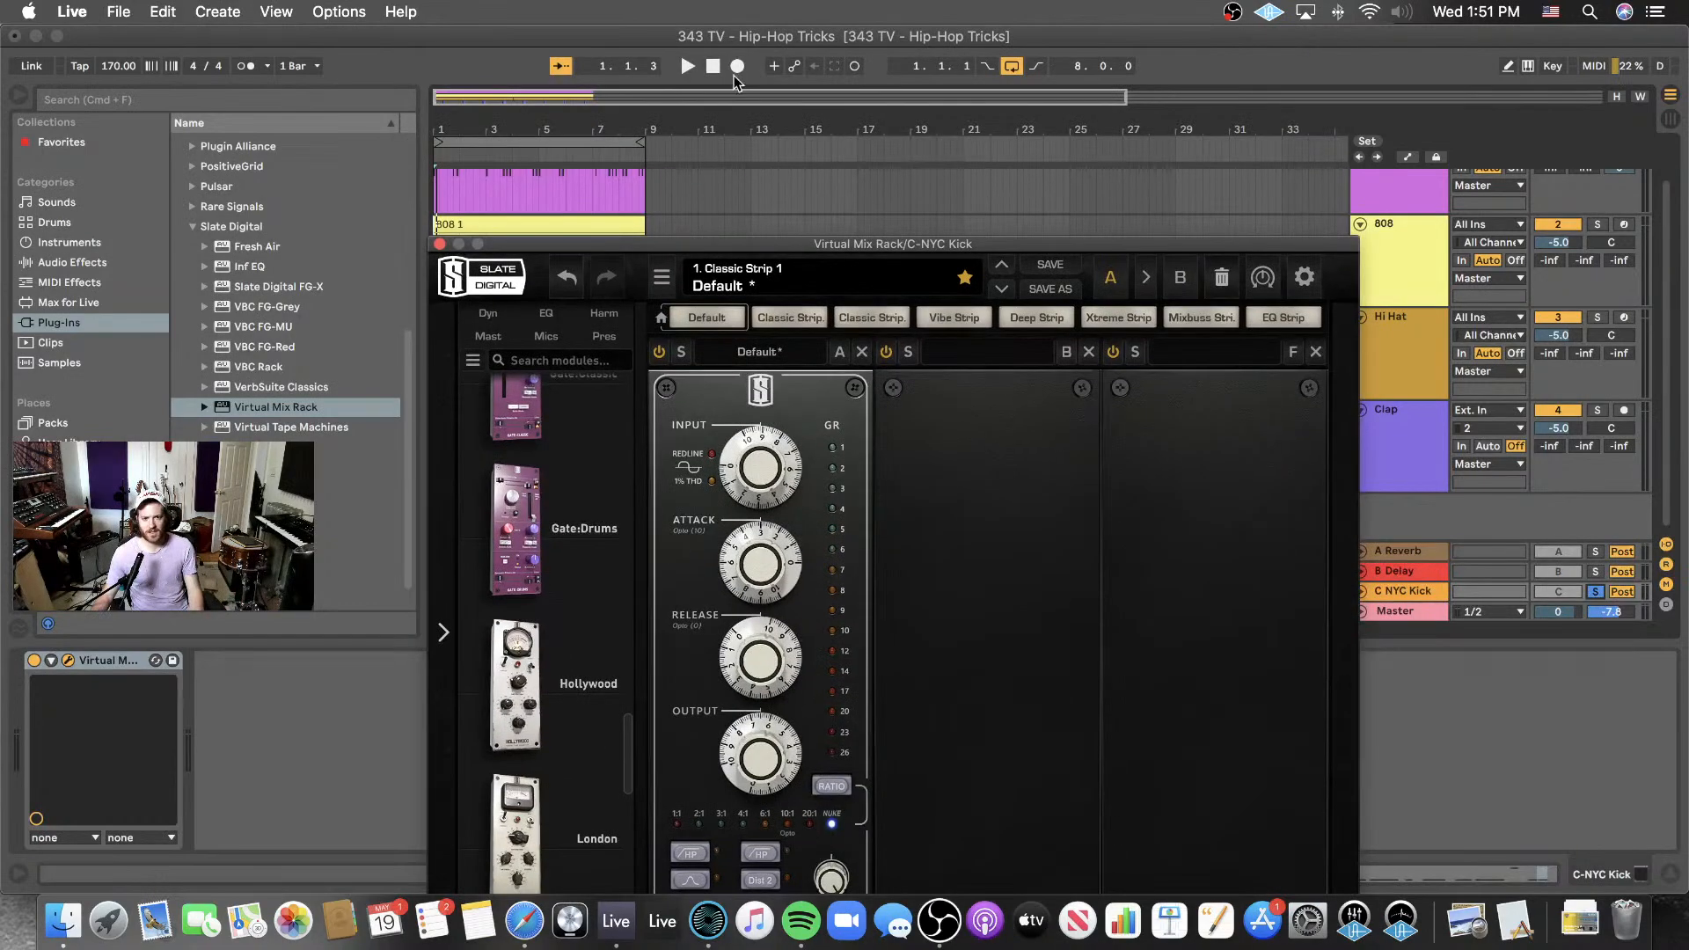
left_click(704, 67)
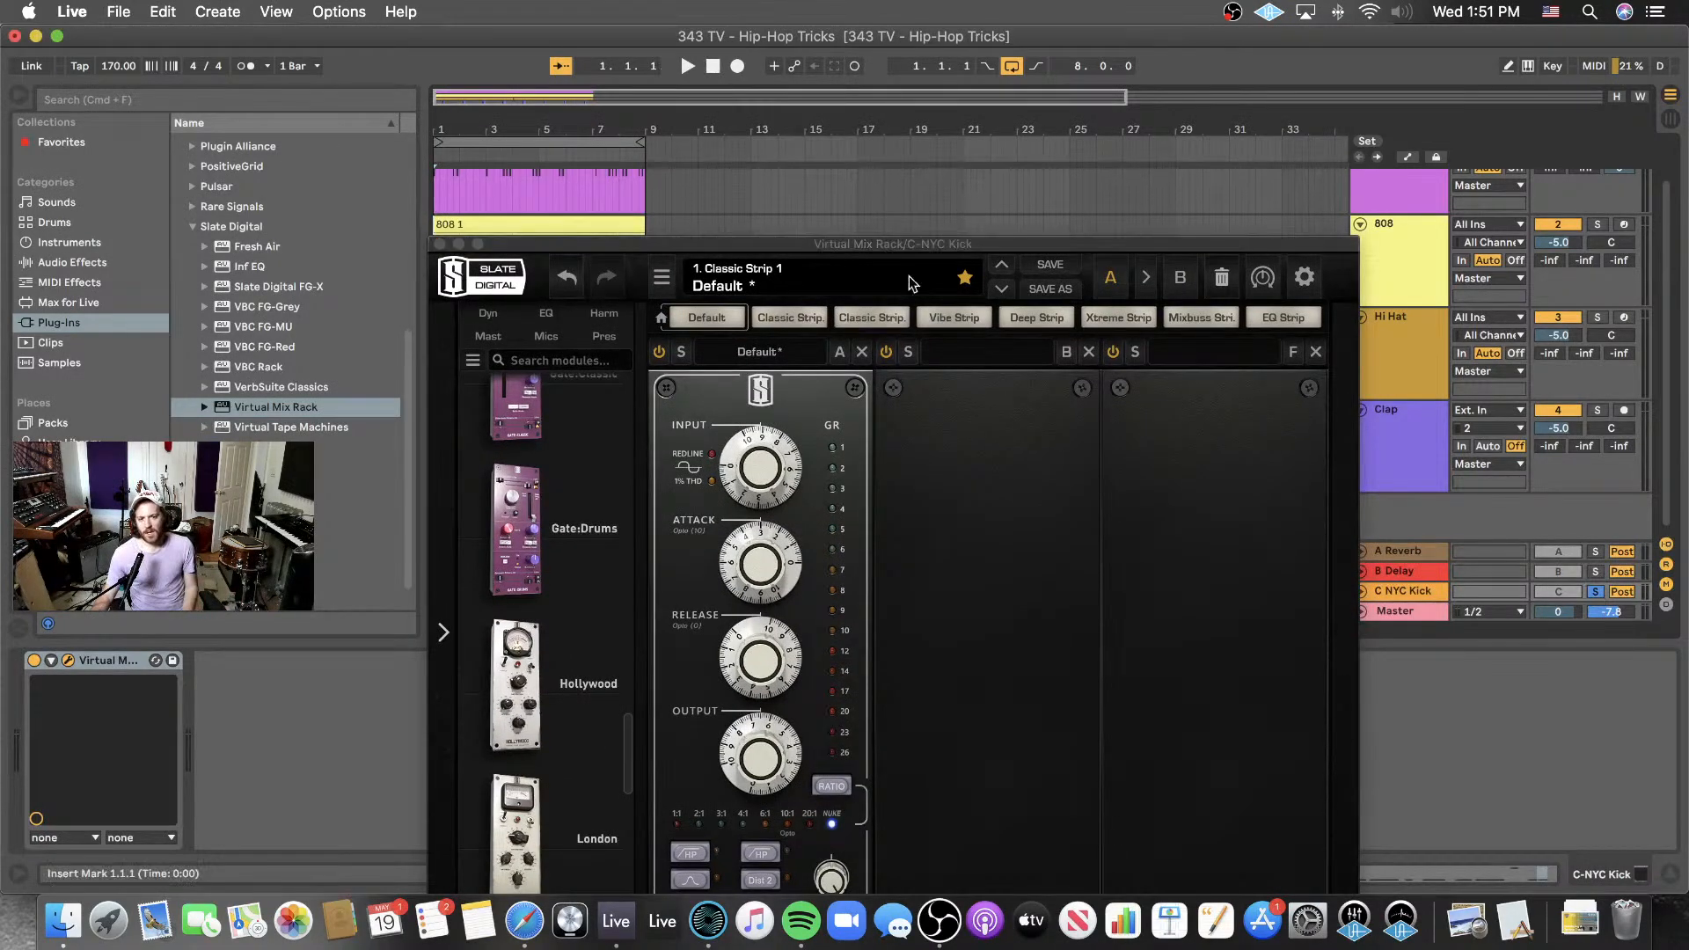
left_click_drag(900, 247, 913, 91)
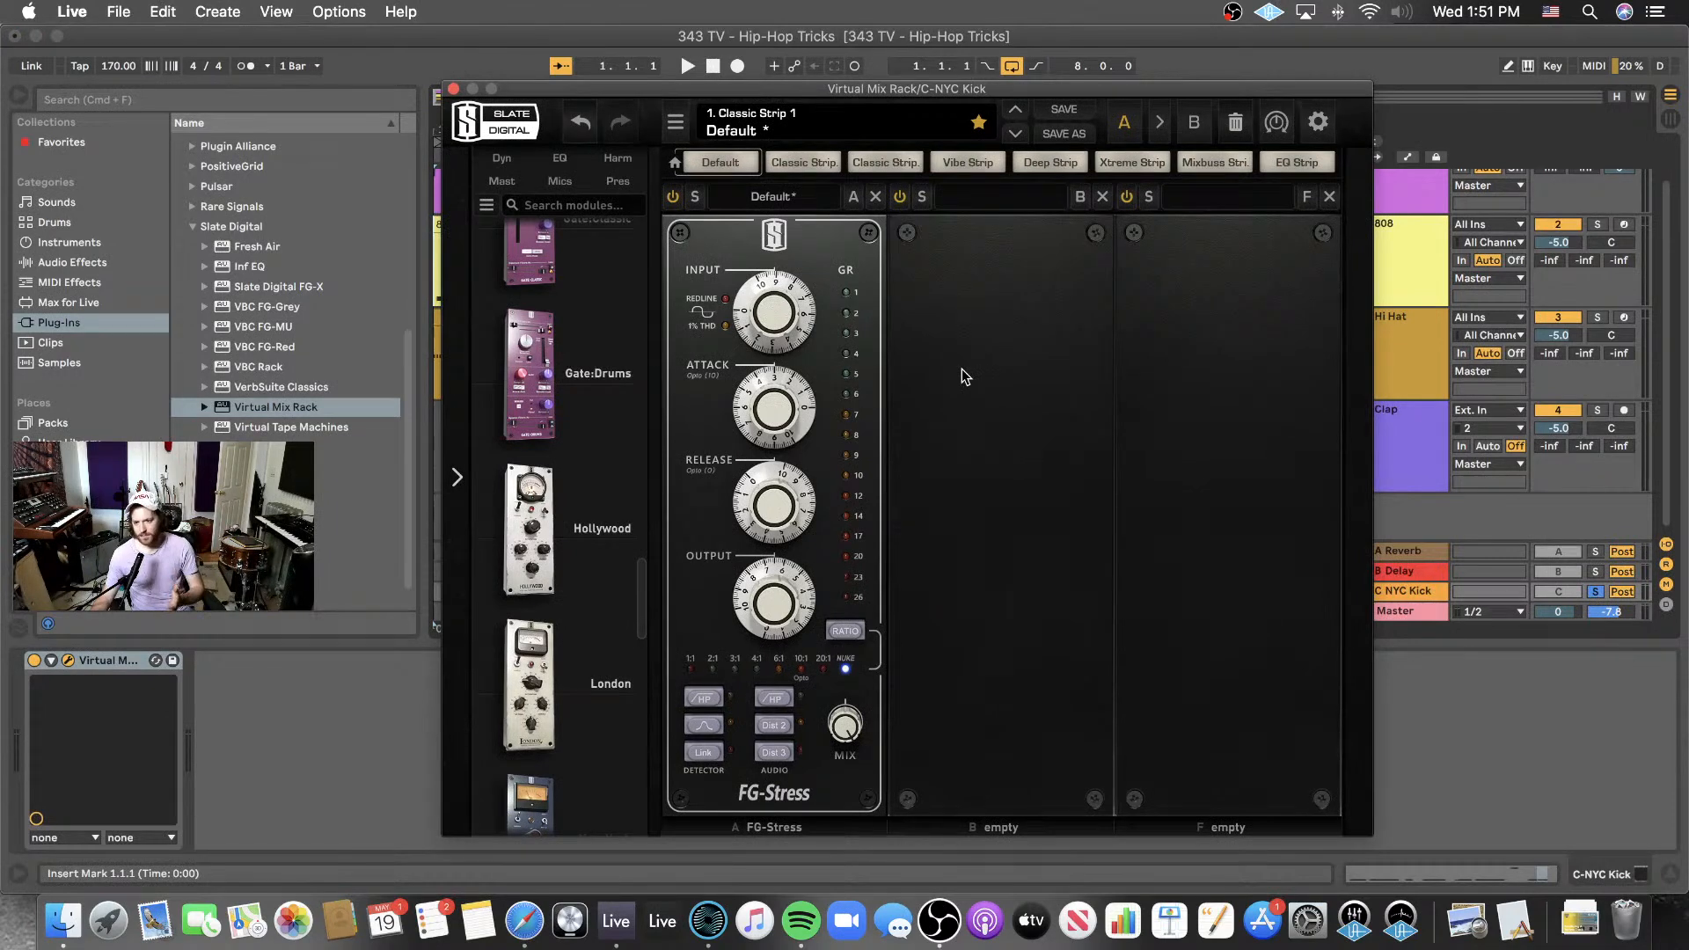
- Audition the soloed NYC Kick return, unsolo it and play the full beat from the start
key("space")
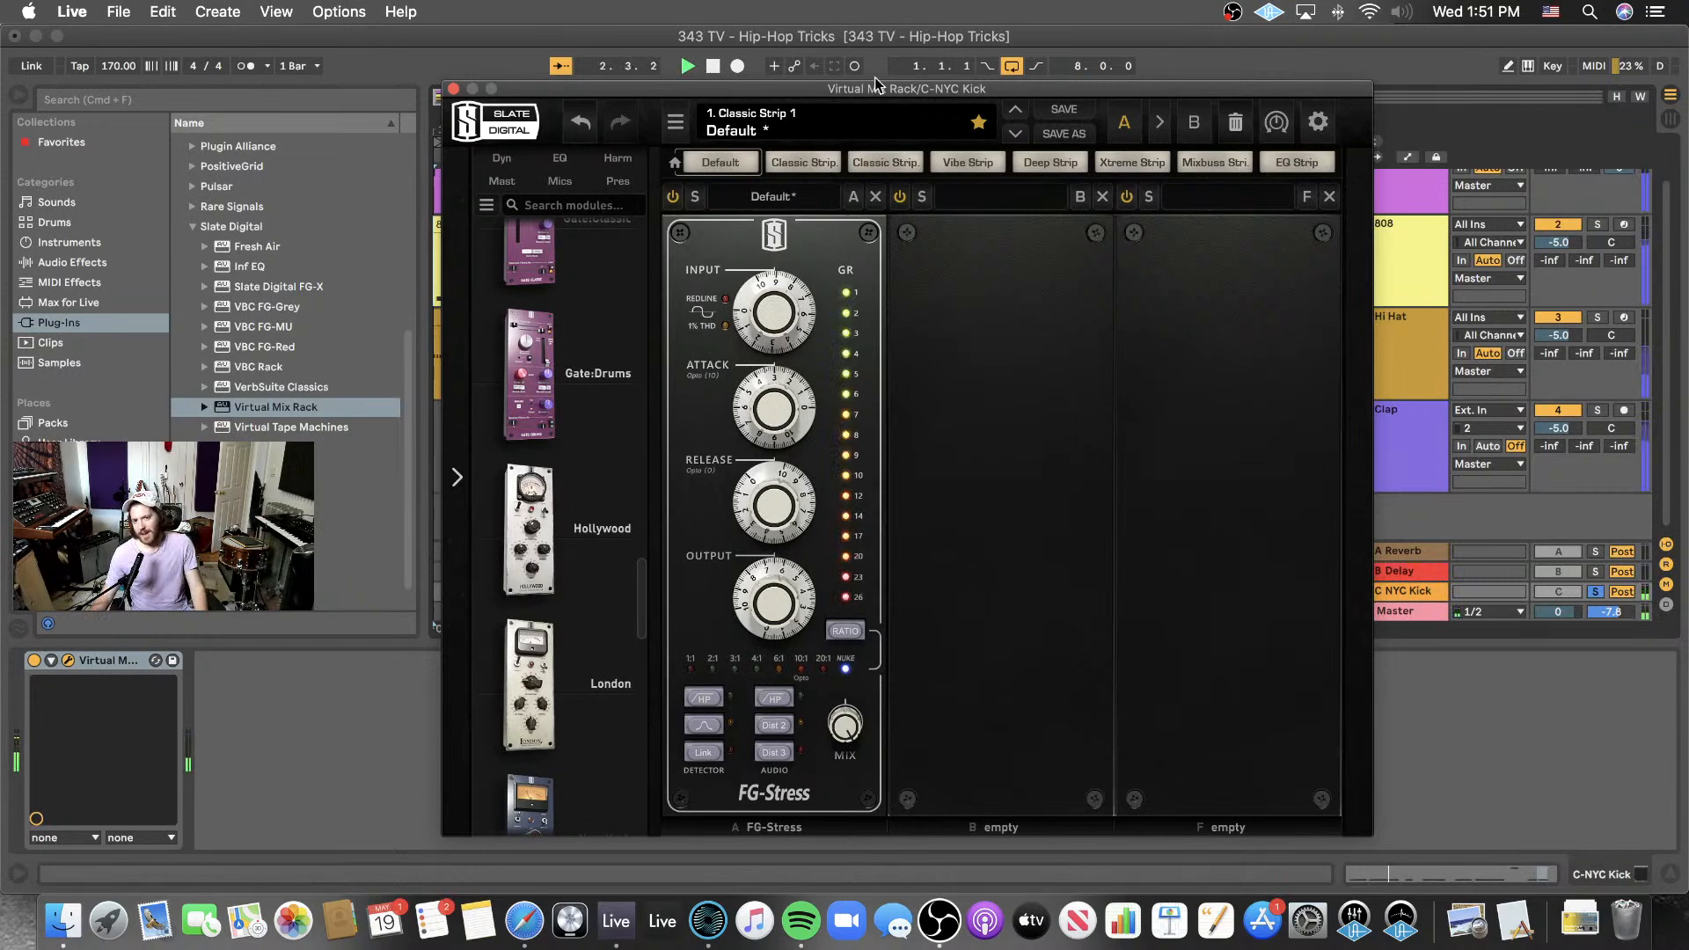
key("space")
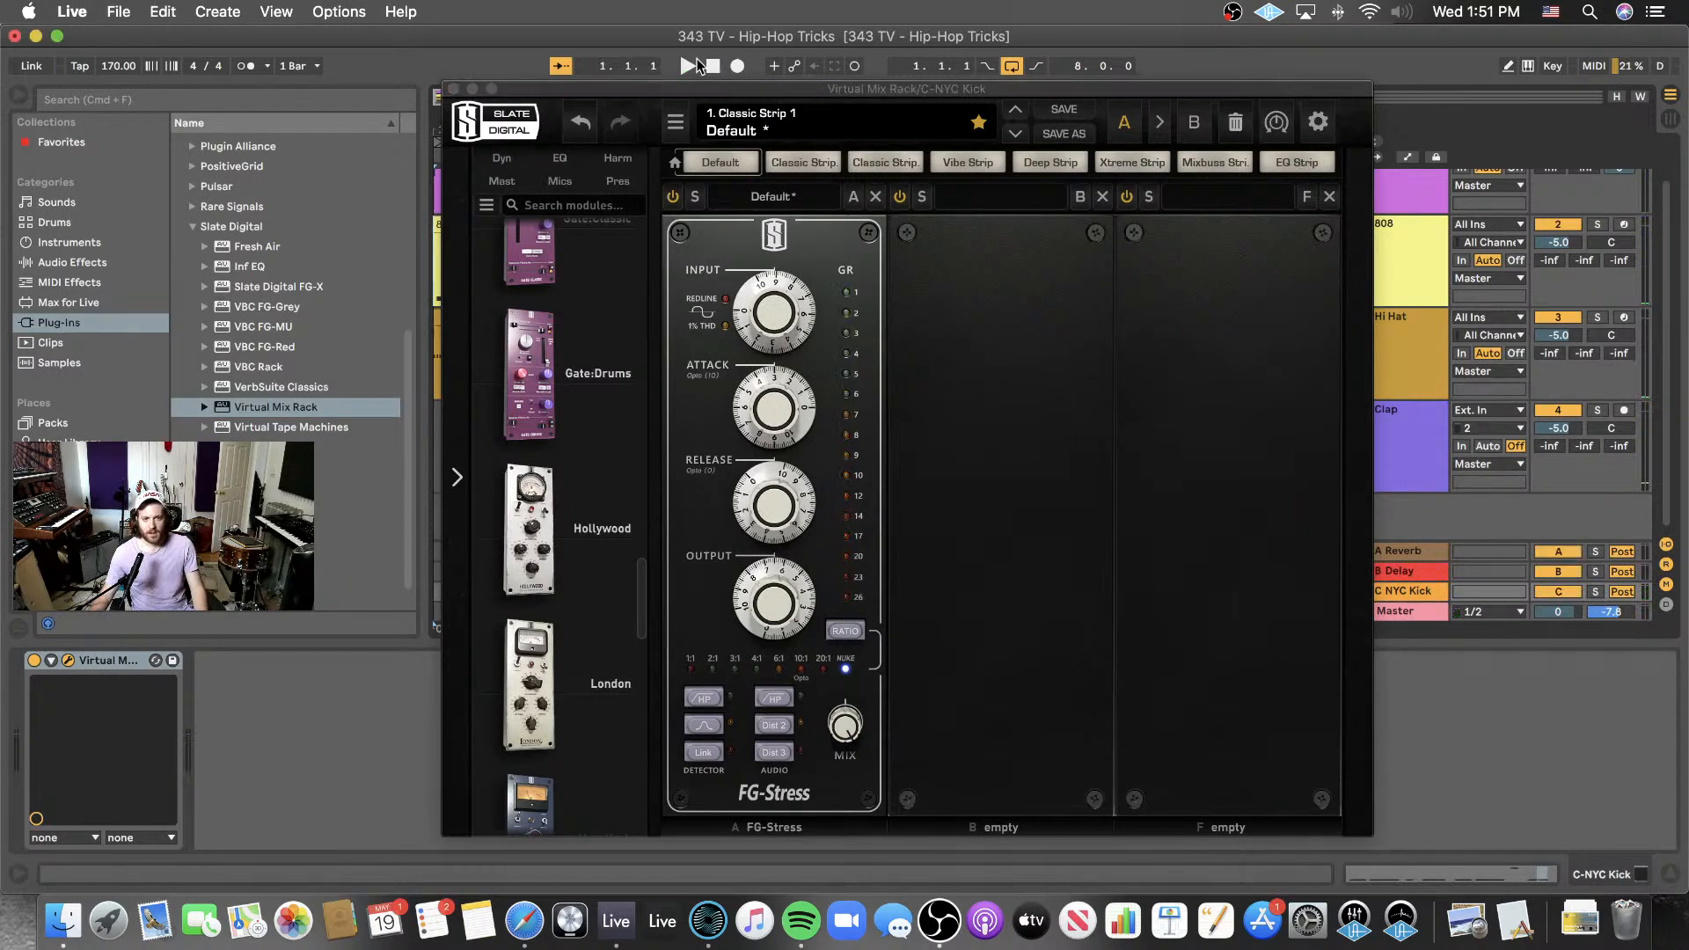
left_click(689, 66)
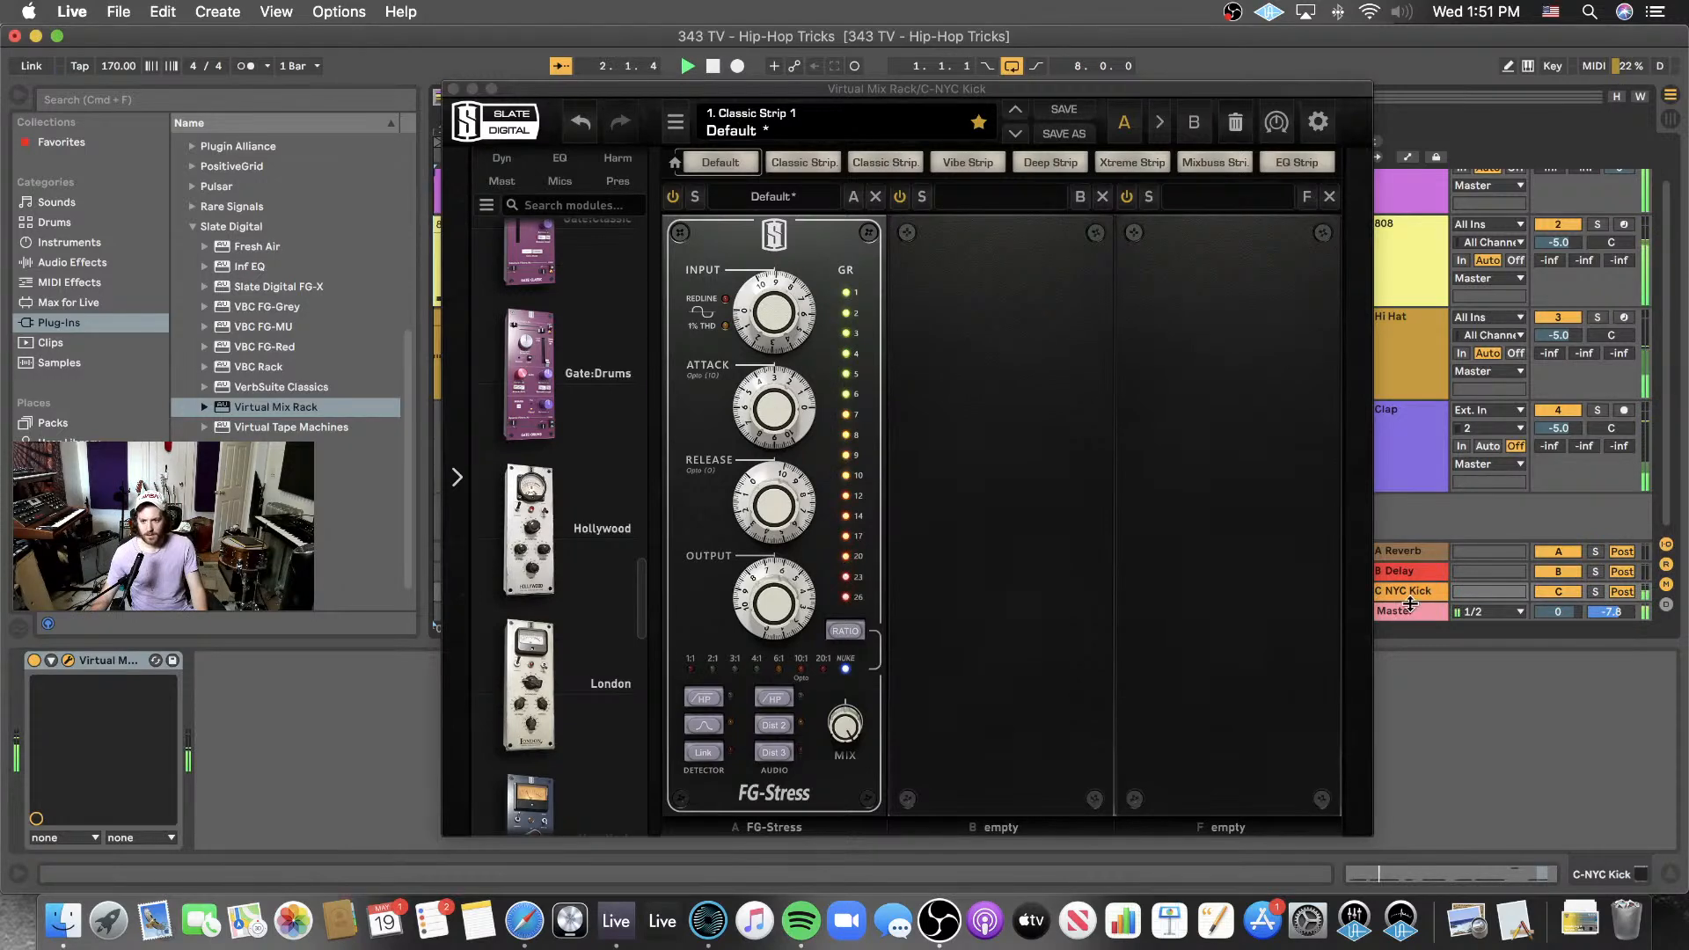
left_click_drag(1078, 88, 955, 73)
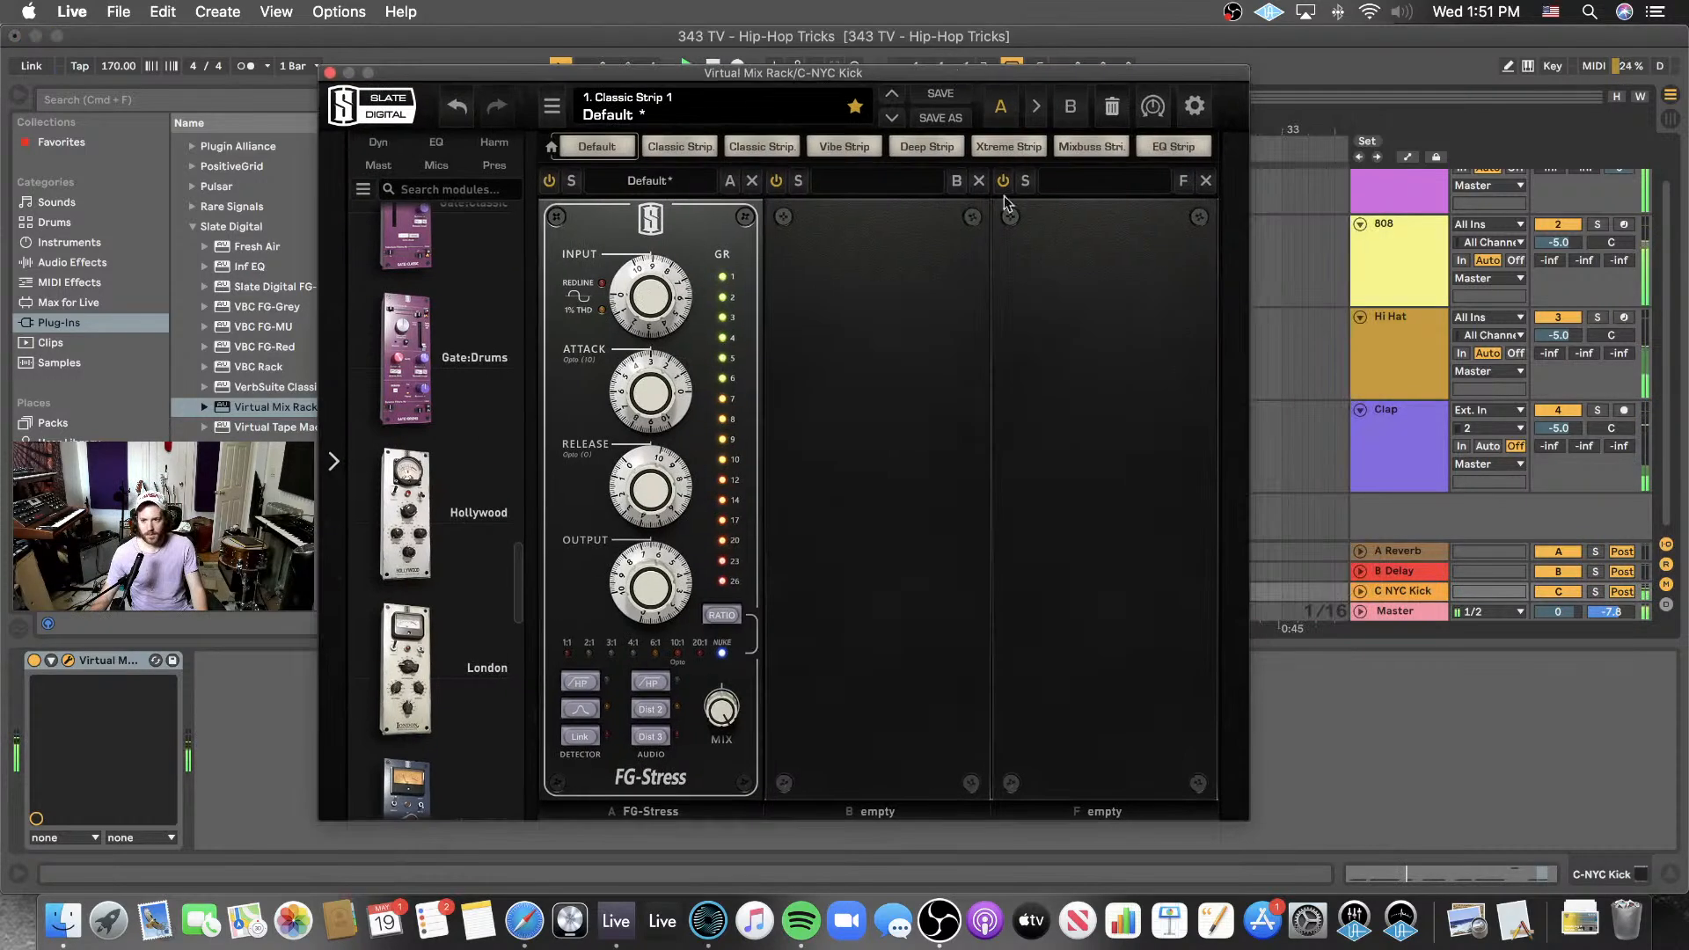
- Lower the NYC Kick return's volume to -3.3 dB and compare the mix with that return and the 808 muted in turn
left_click(1360, 590)
left_click(1558, 519)
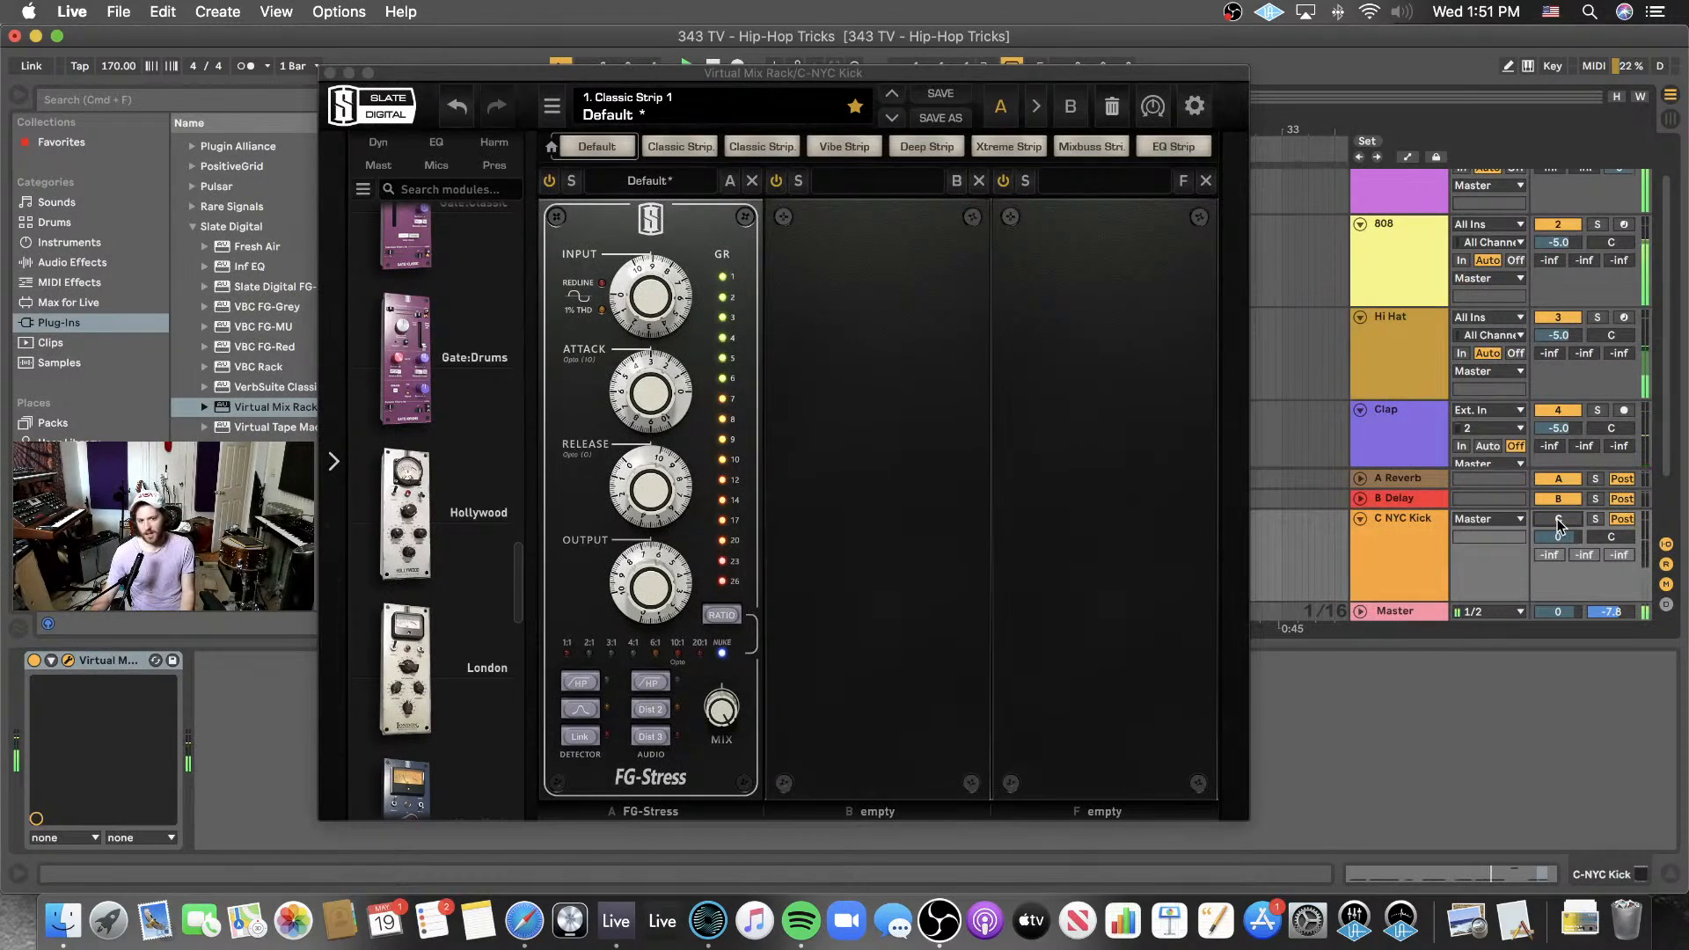
left_click(1556, 520)
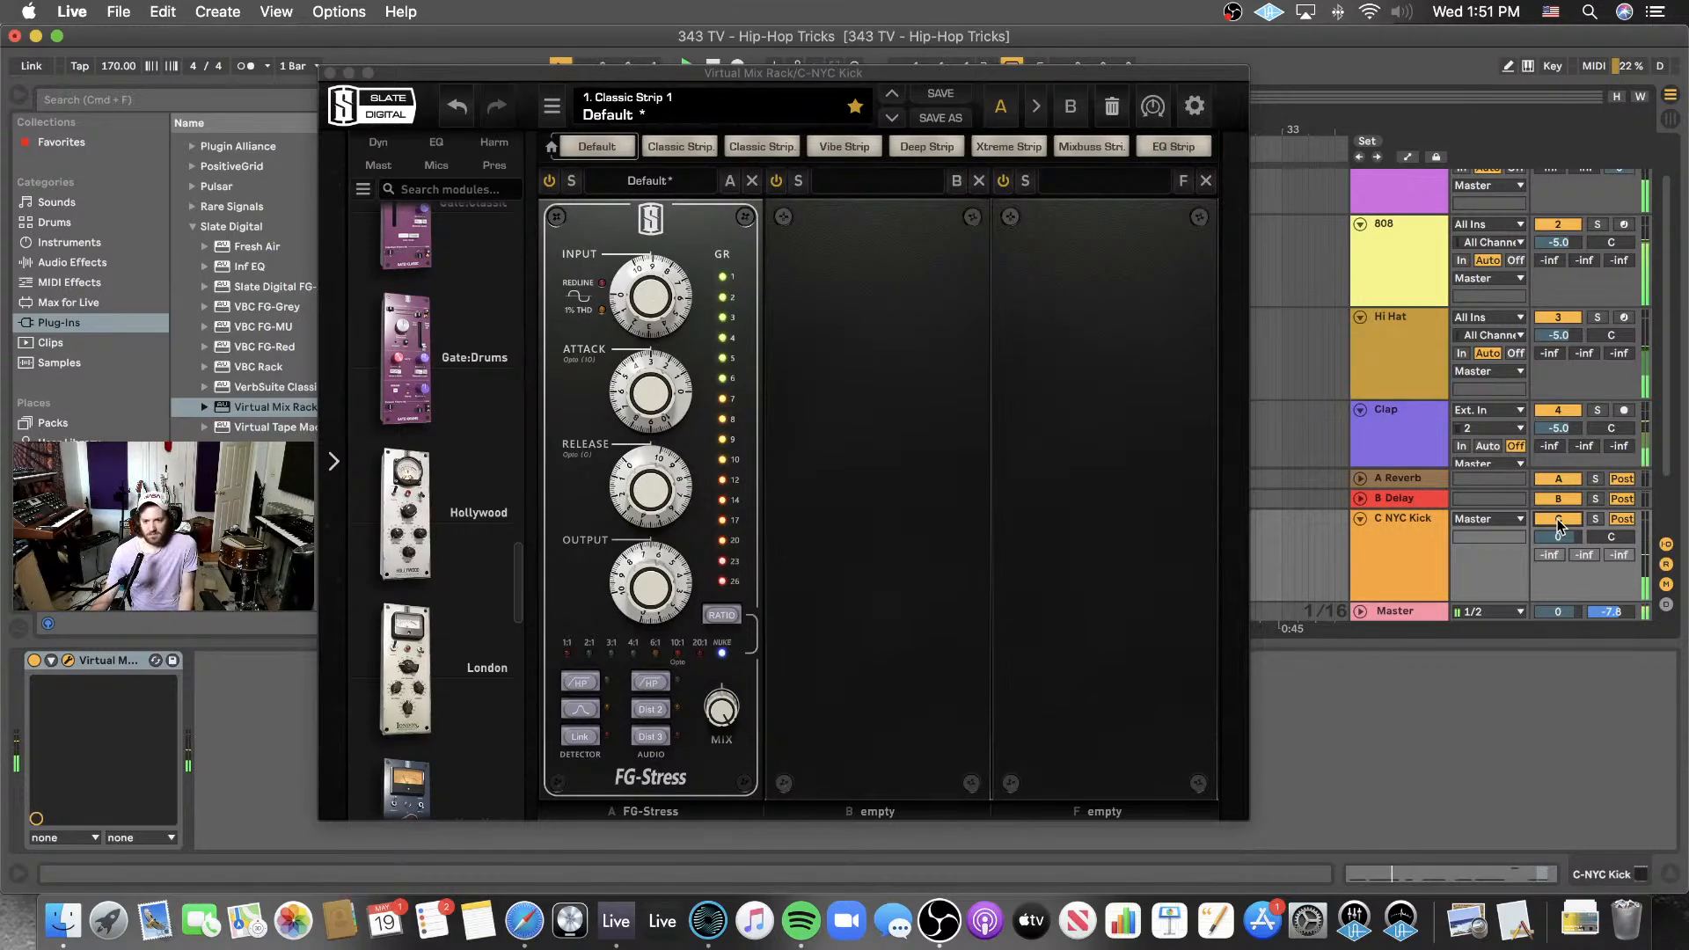
left_click_drag(1560, 538, 1559, 548)
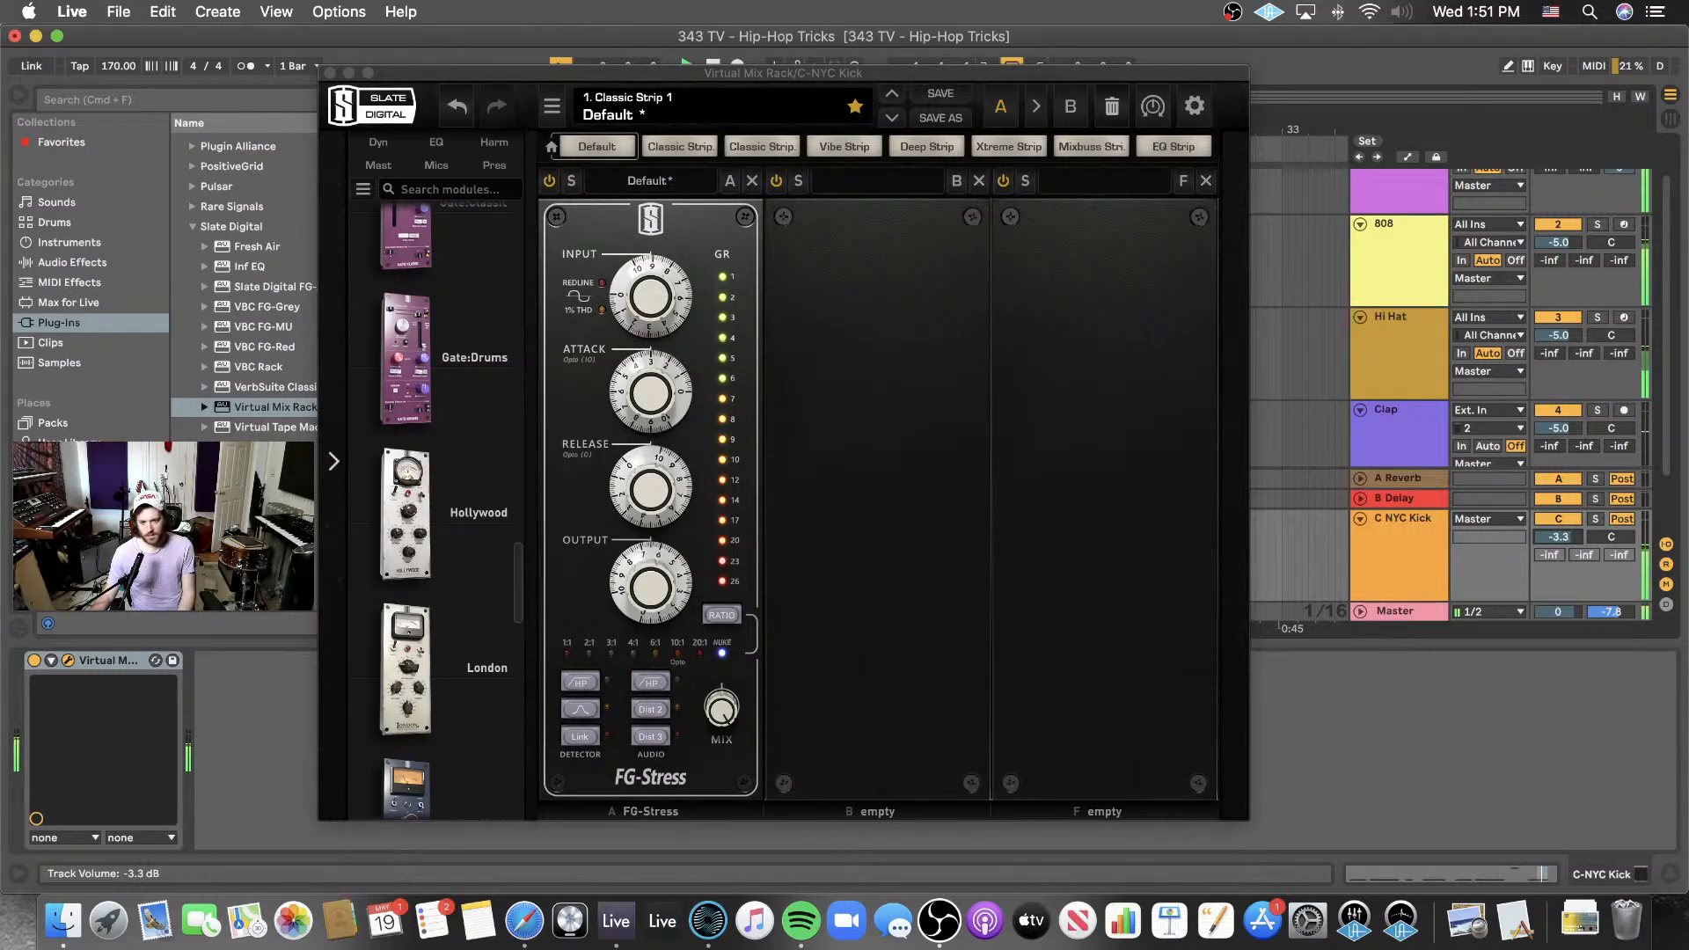
left_click(1552, 225)
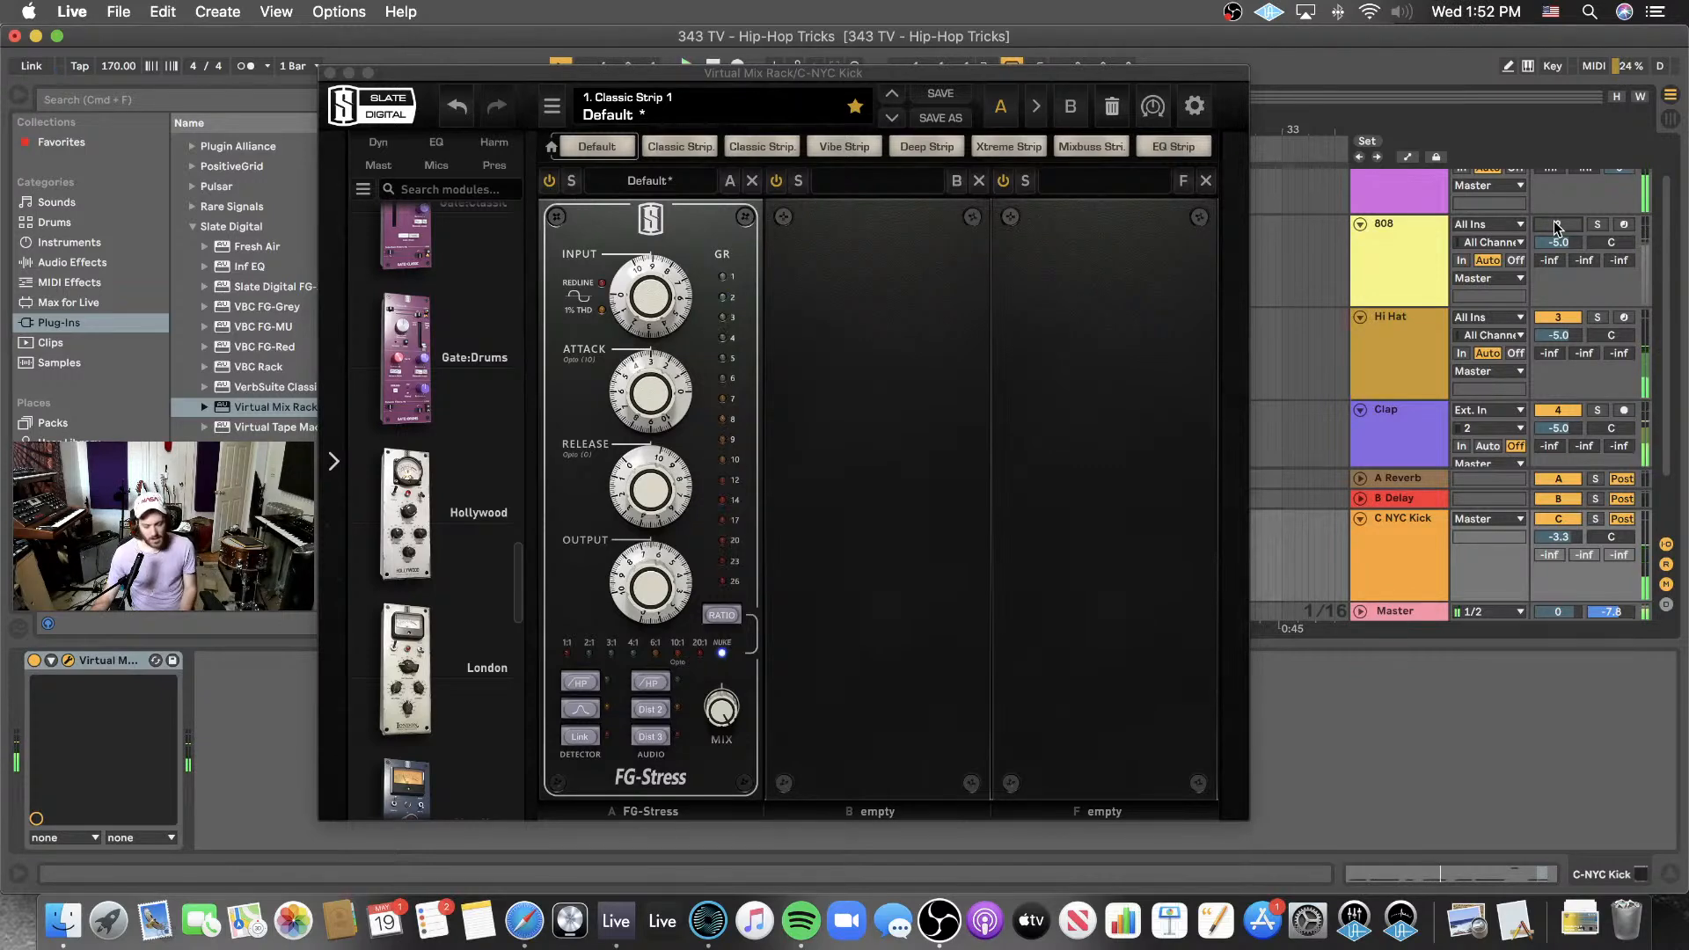
left_click(1556, 225)
- Stop playback, save the set and collapse the NYC Kick return track
left_click(1375, 241)
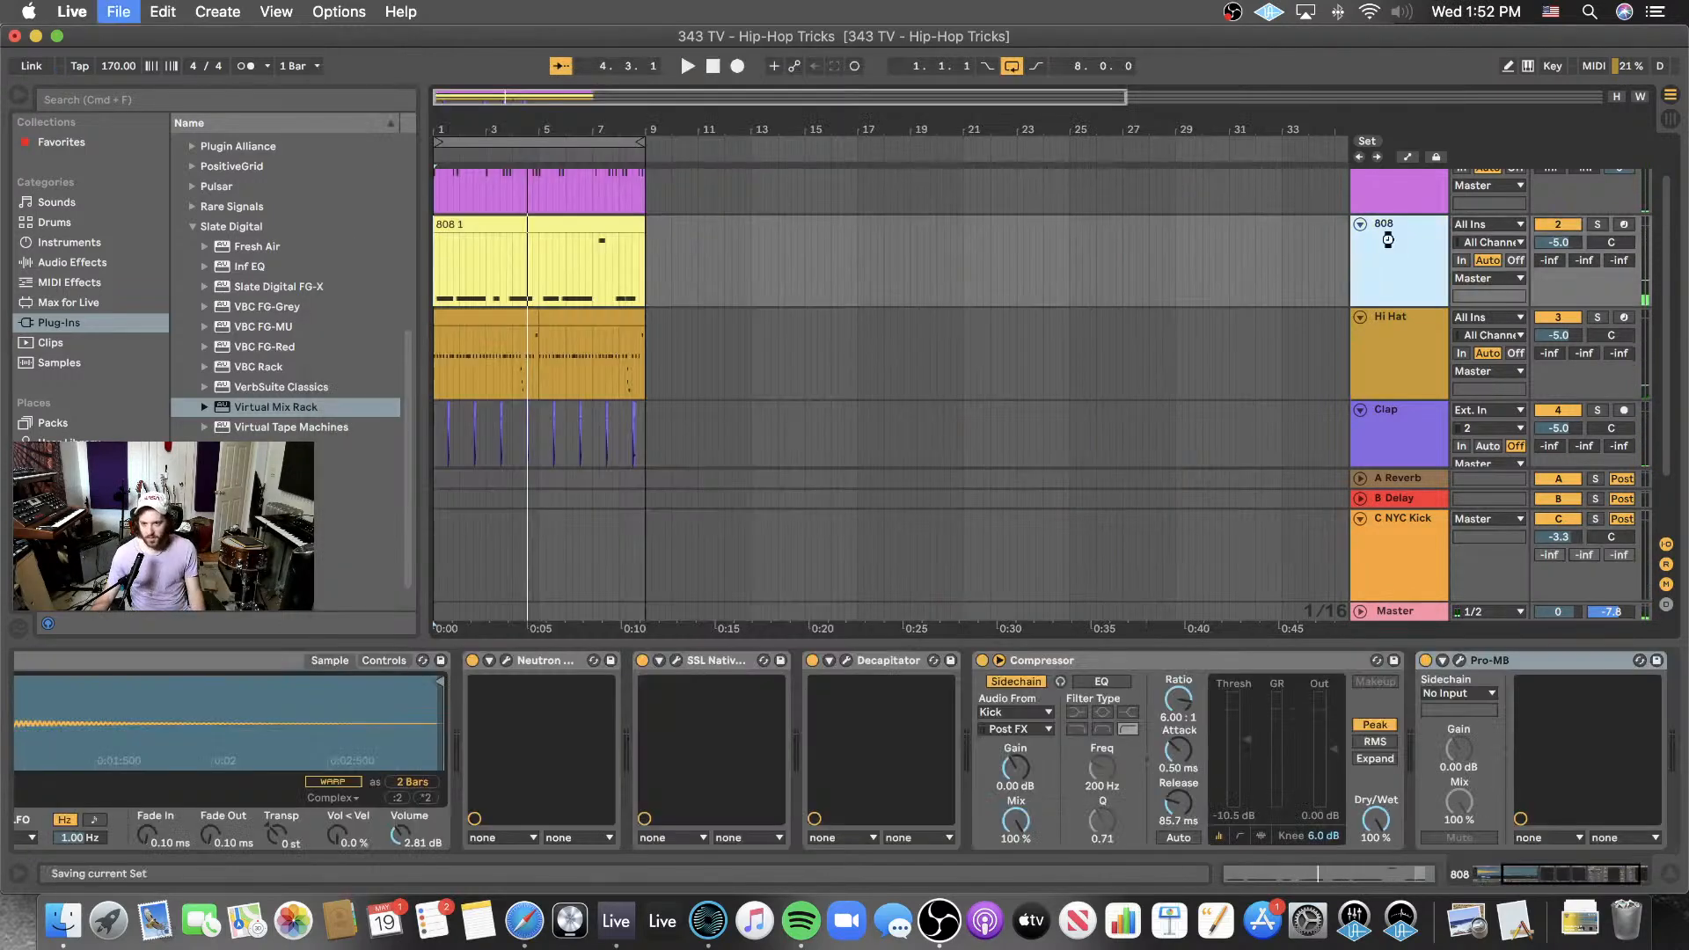
left_click(1359, 518)
left_click(1407, 591)
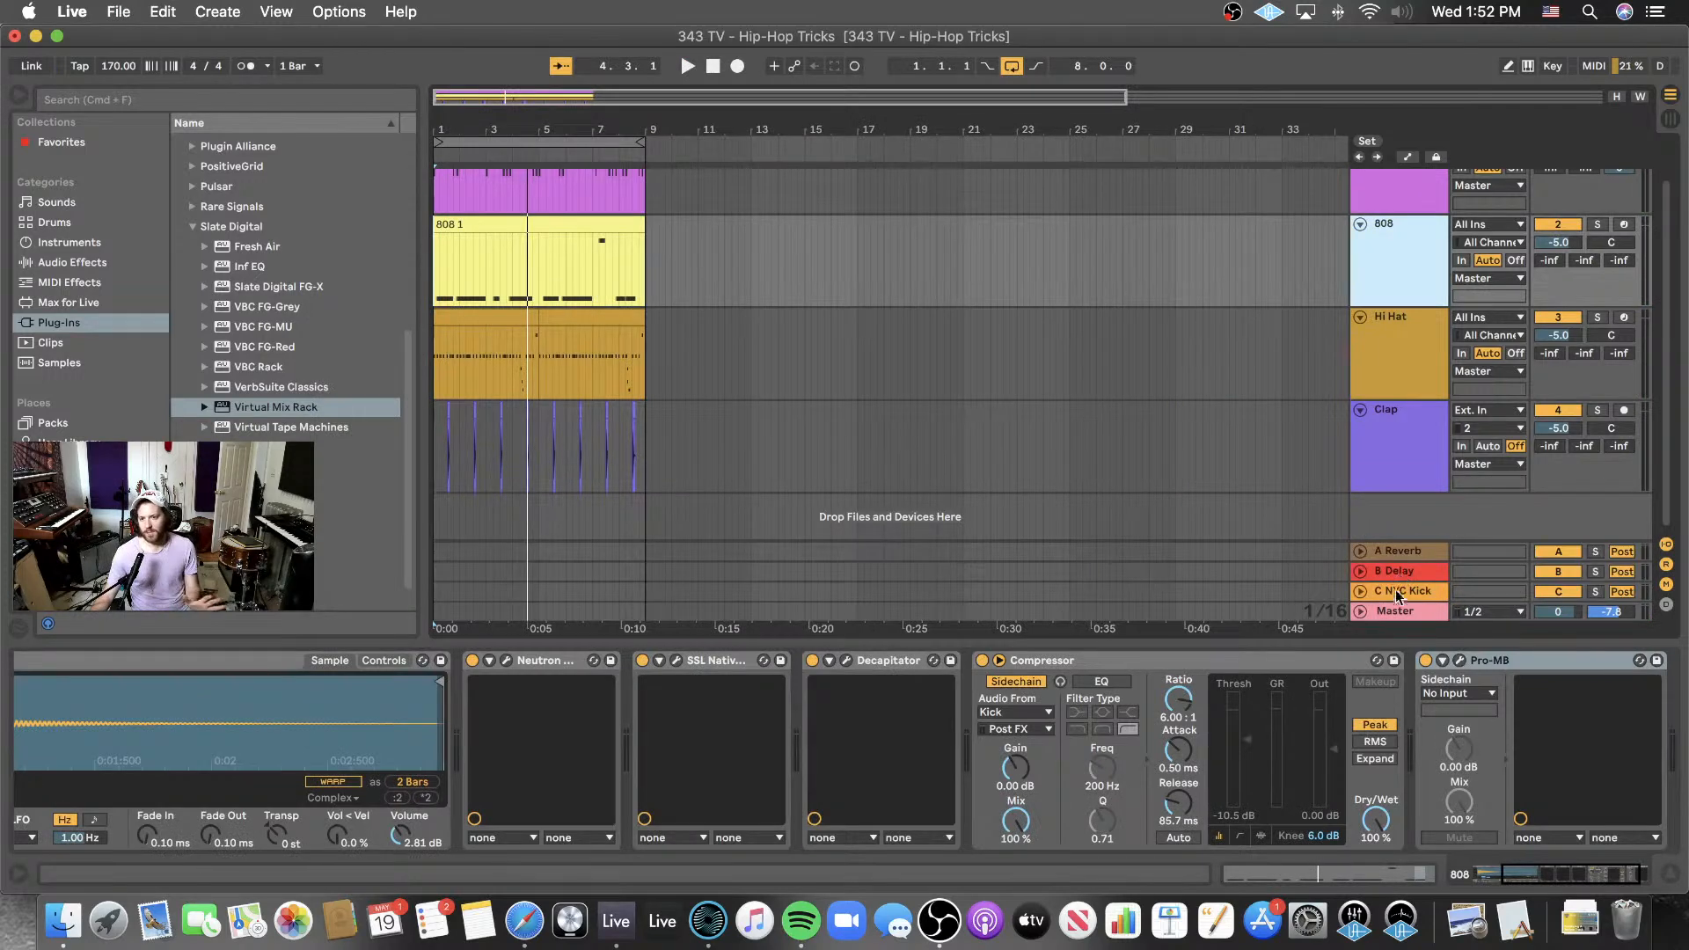
- Audition the beat briefly with the Clap track selected, then insert a new return track
left_click(1388, 415)
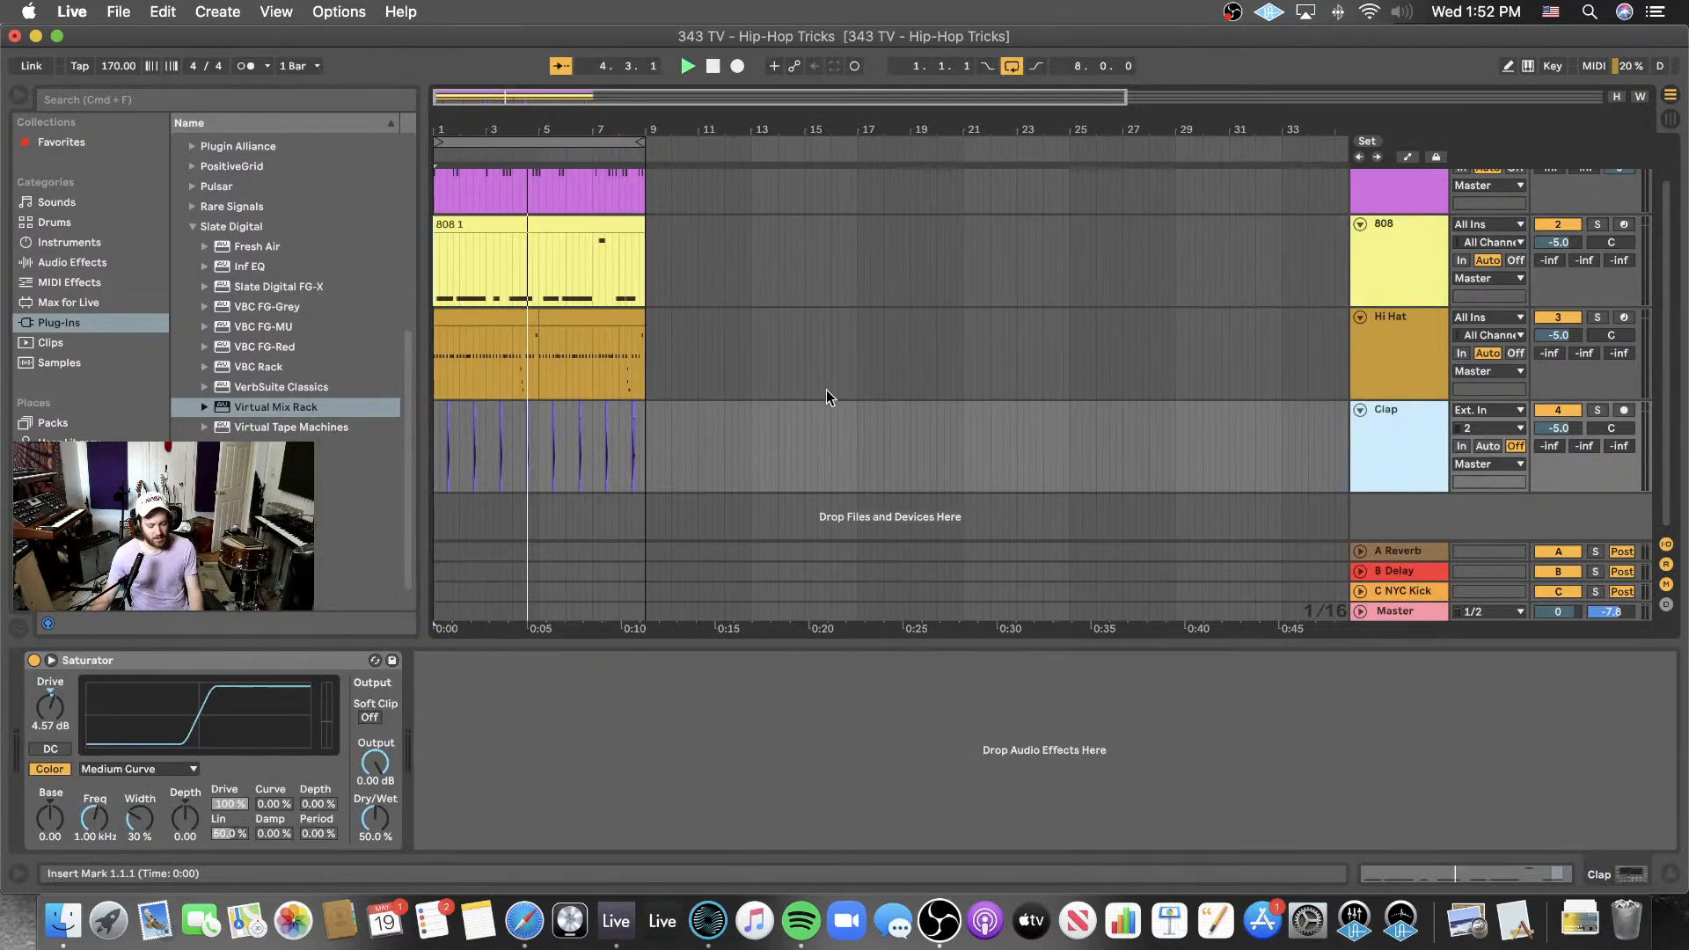
key("space")
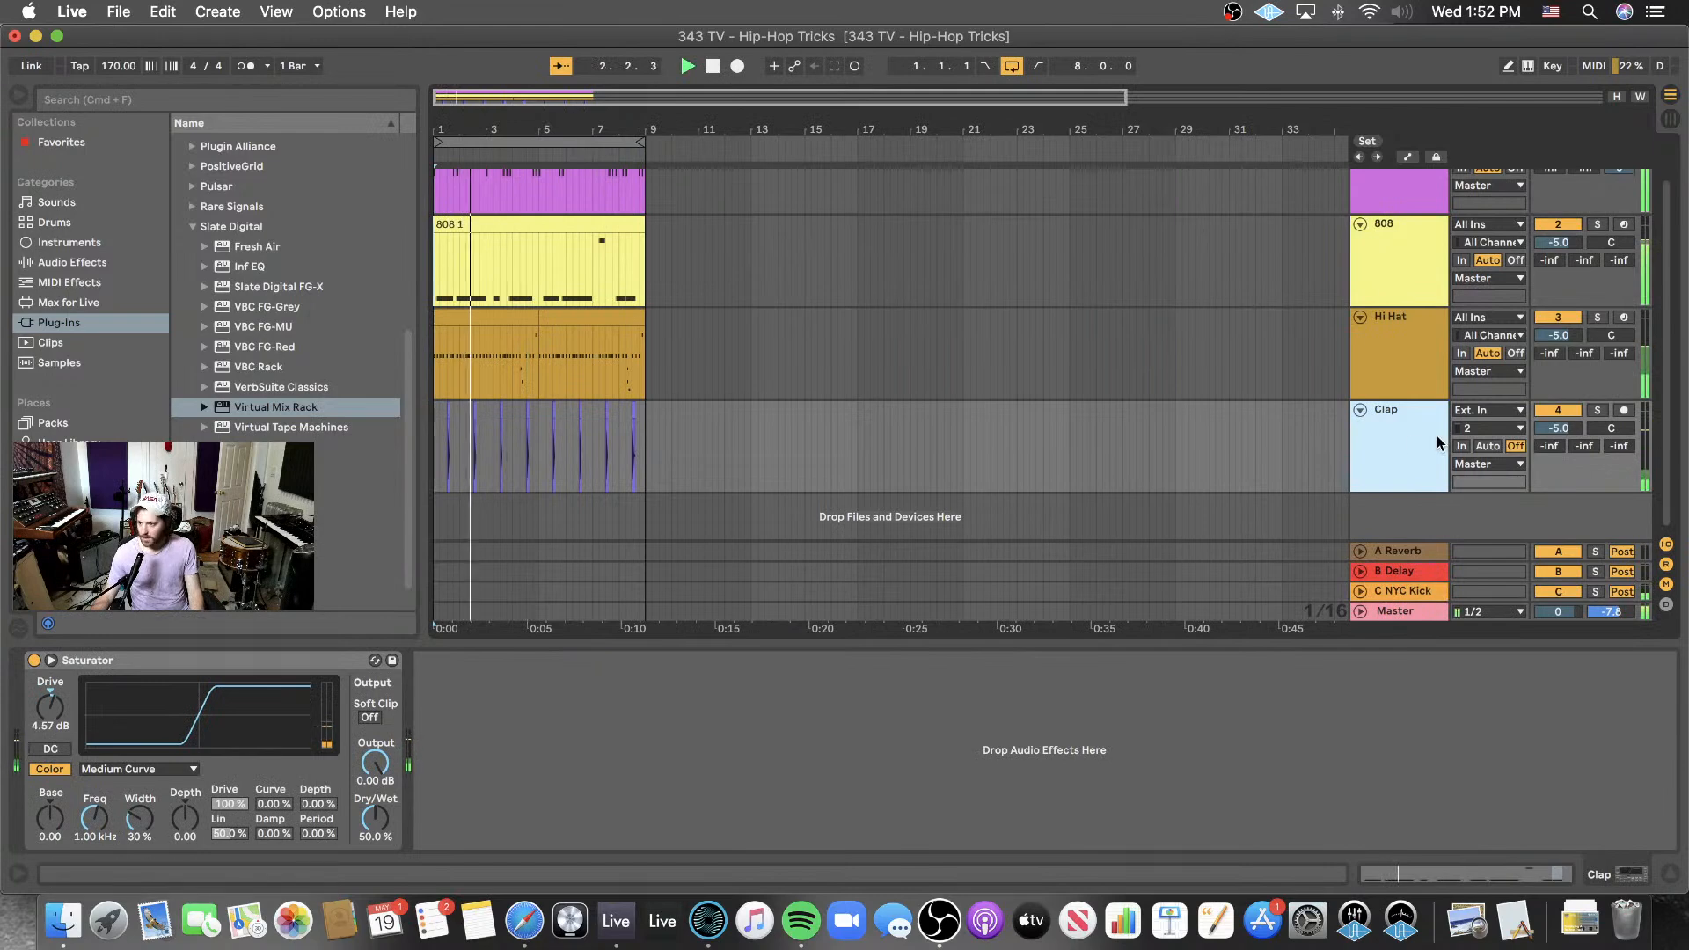
key("space")
right_click(1406, 475)
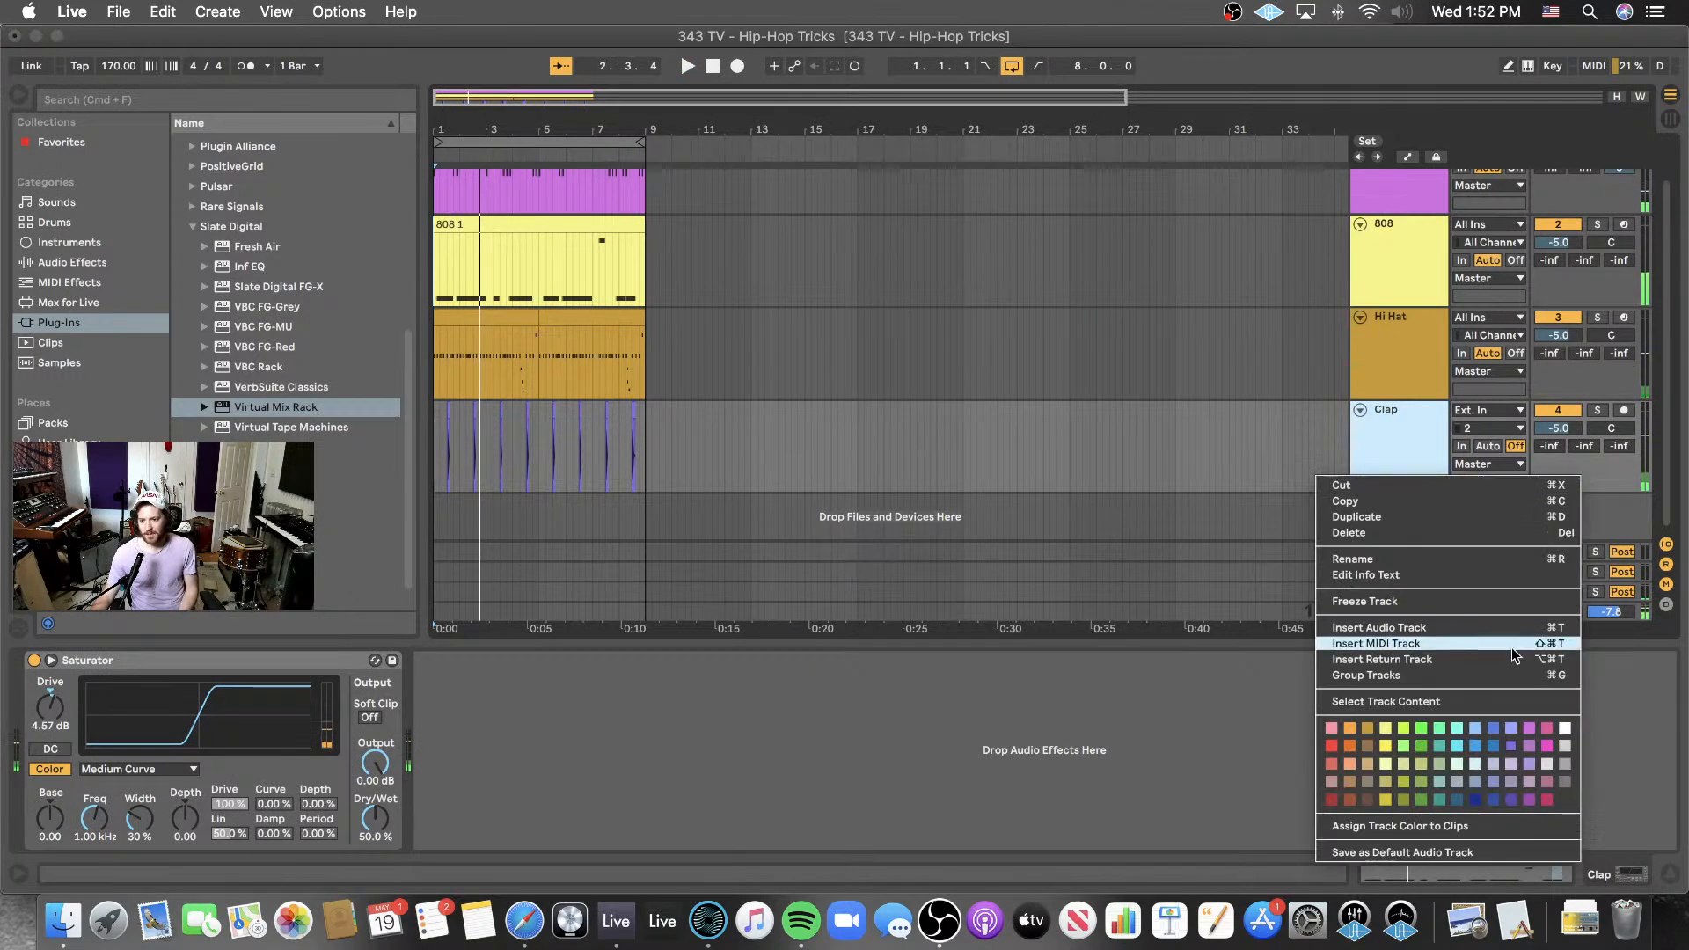
left_click(1423, 659)
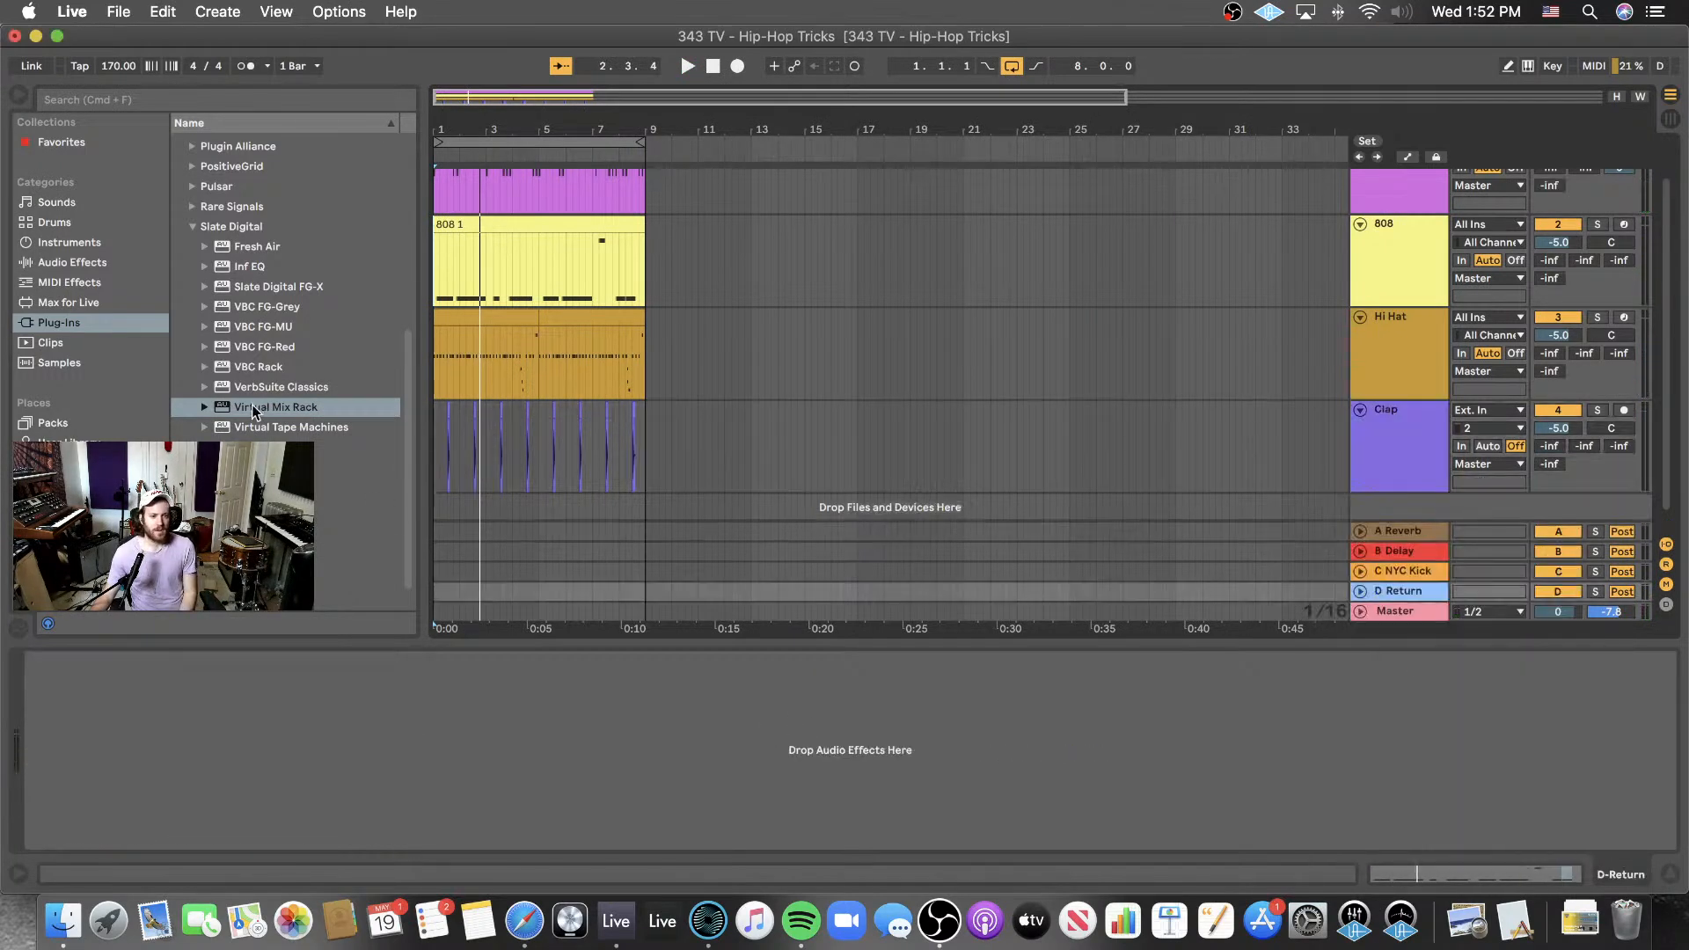
- Load Virtual Mix Rack on the new return track and place an FG-Stress module in its first slot
left_click_drag(253, 410, 1402, 593)
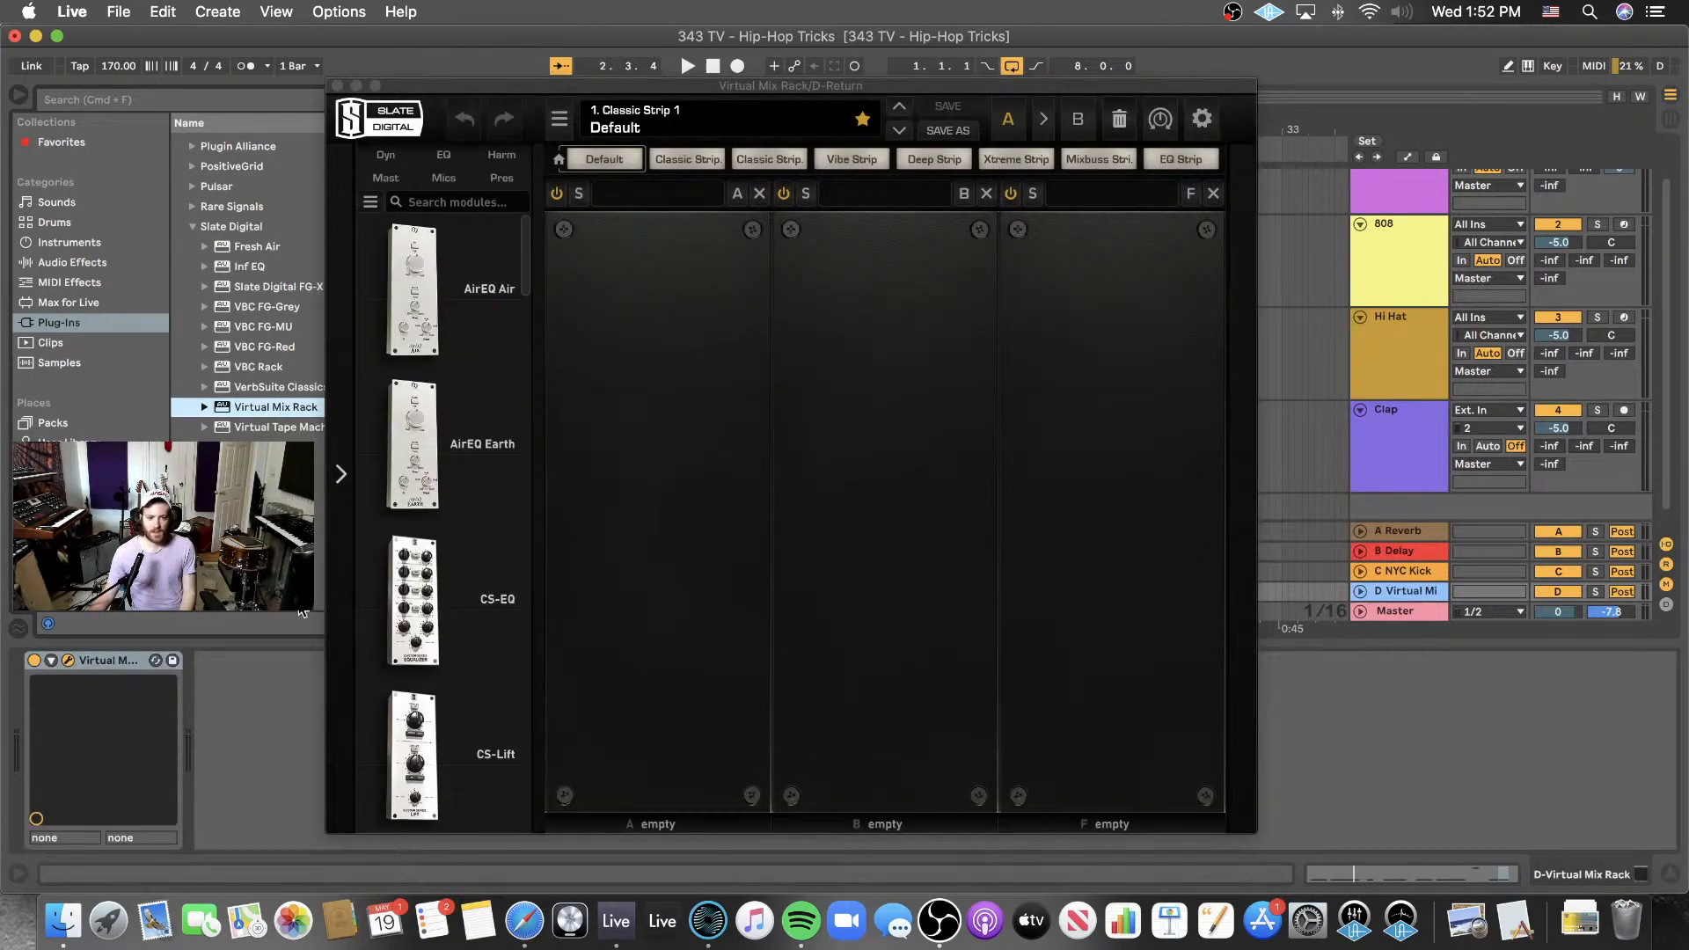
scroll(398, 494, "down", 15)
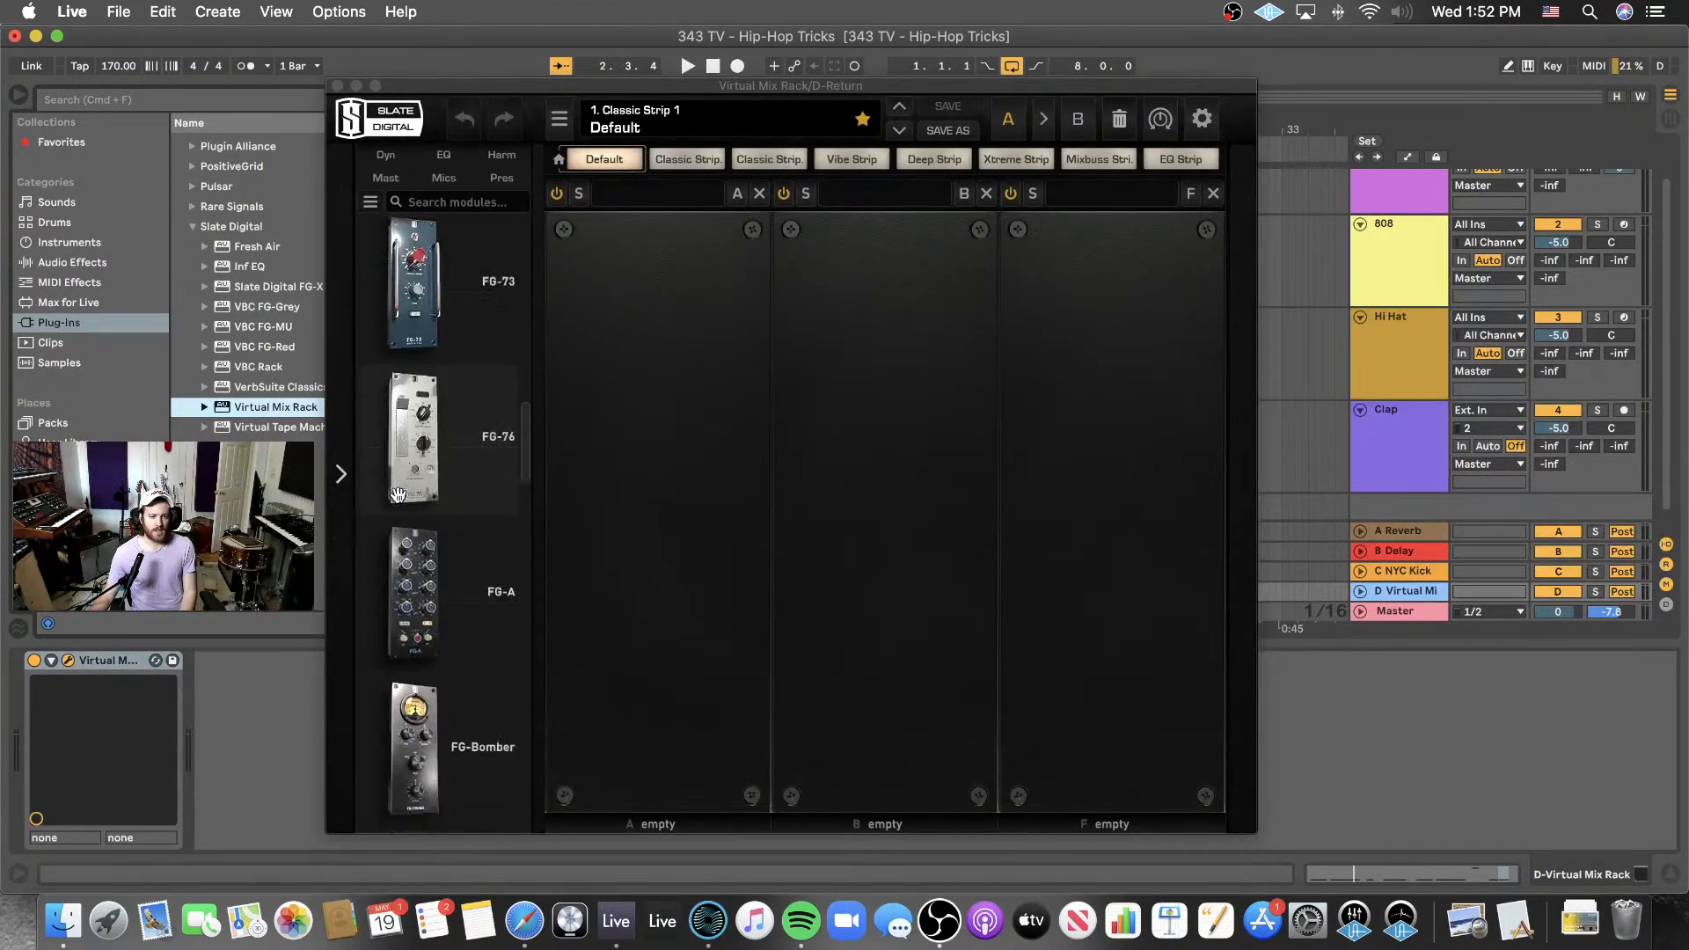
scroll(399, 494, "down", 5)
left_click_drag(413, 434, 613, 435)
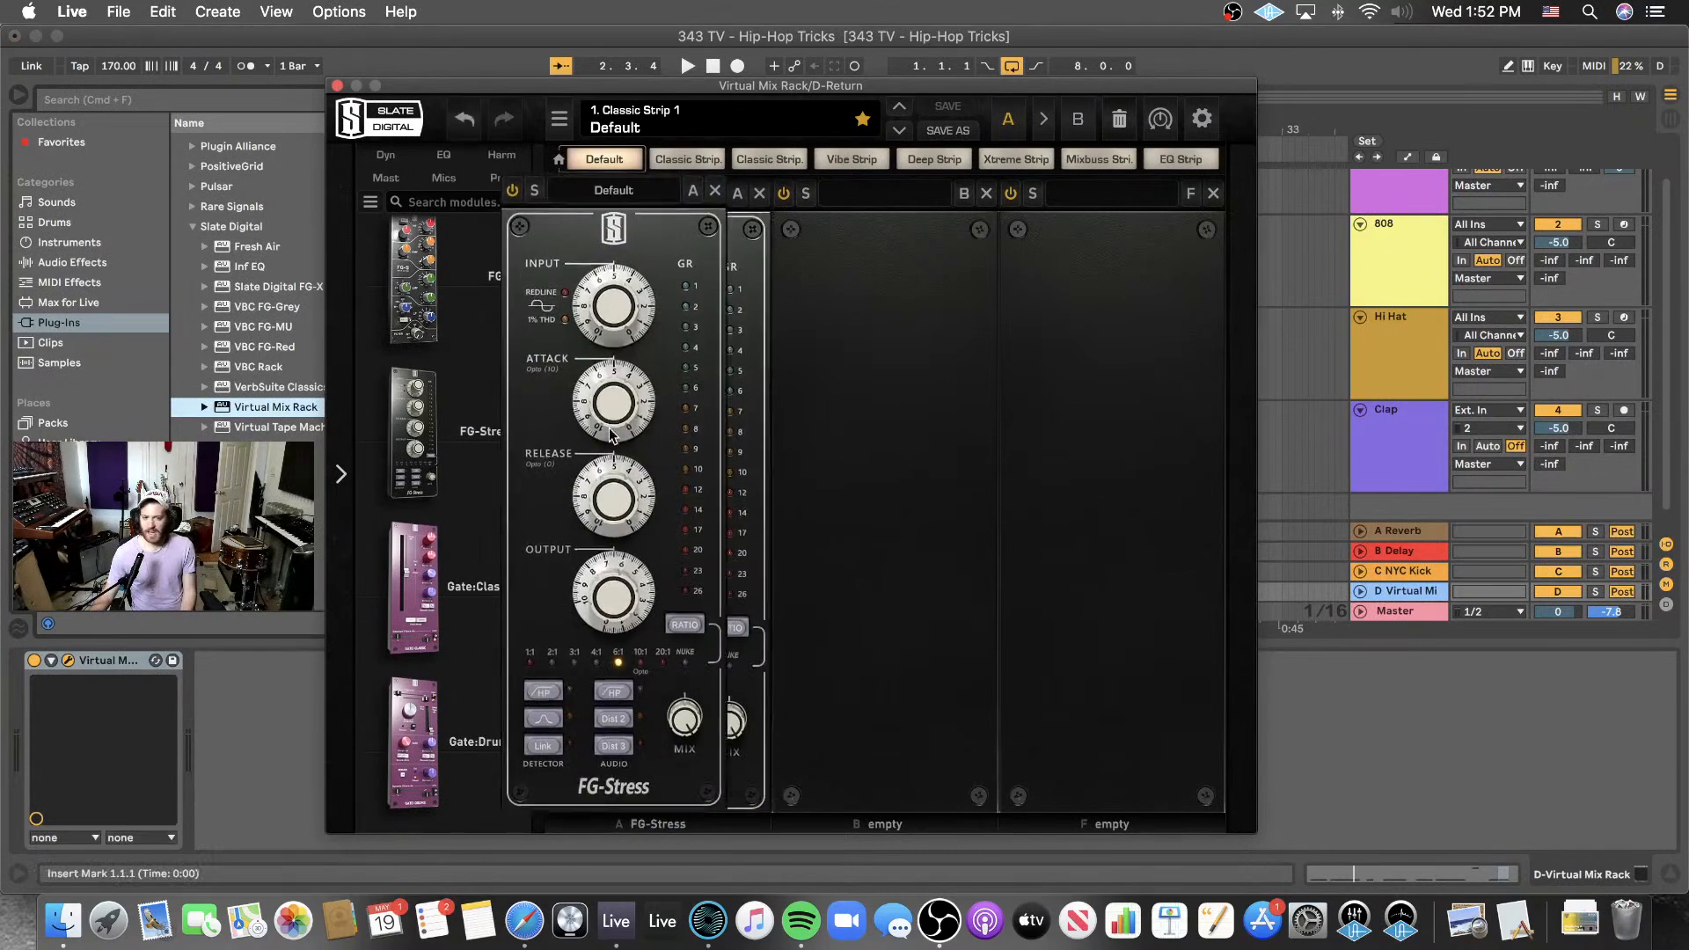
- Rename the new return track to NYC Clap
left_click(1447, 591)
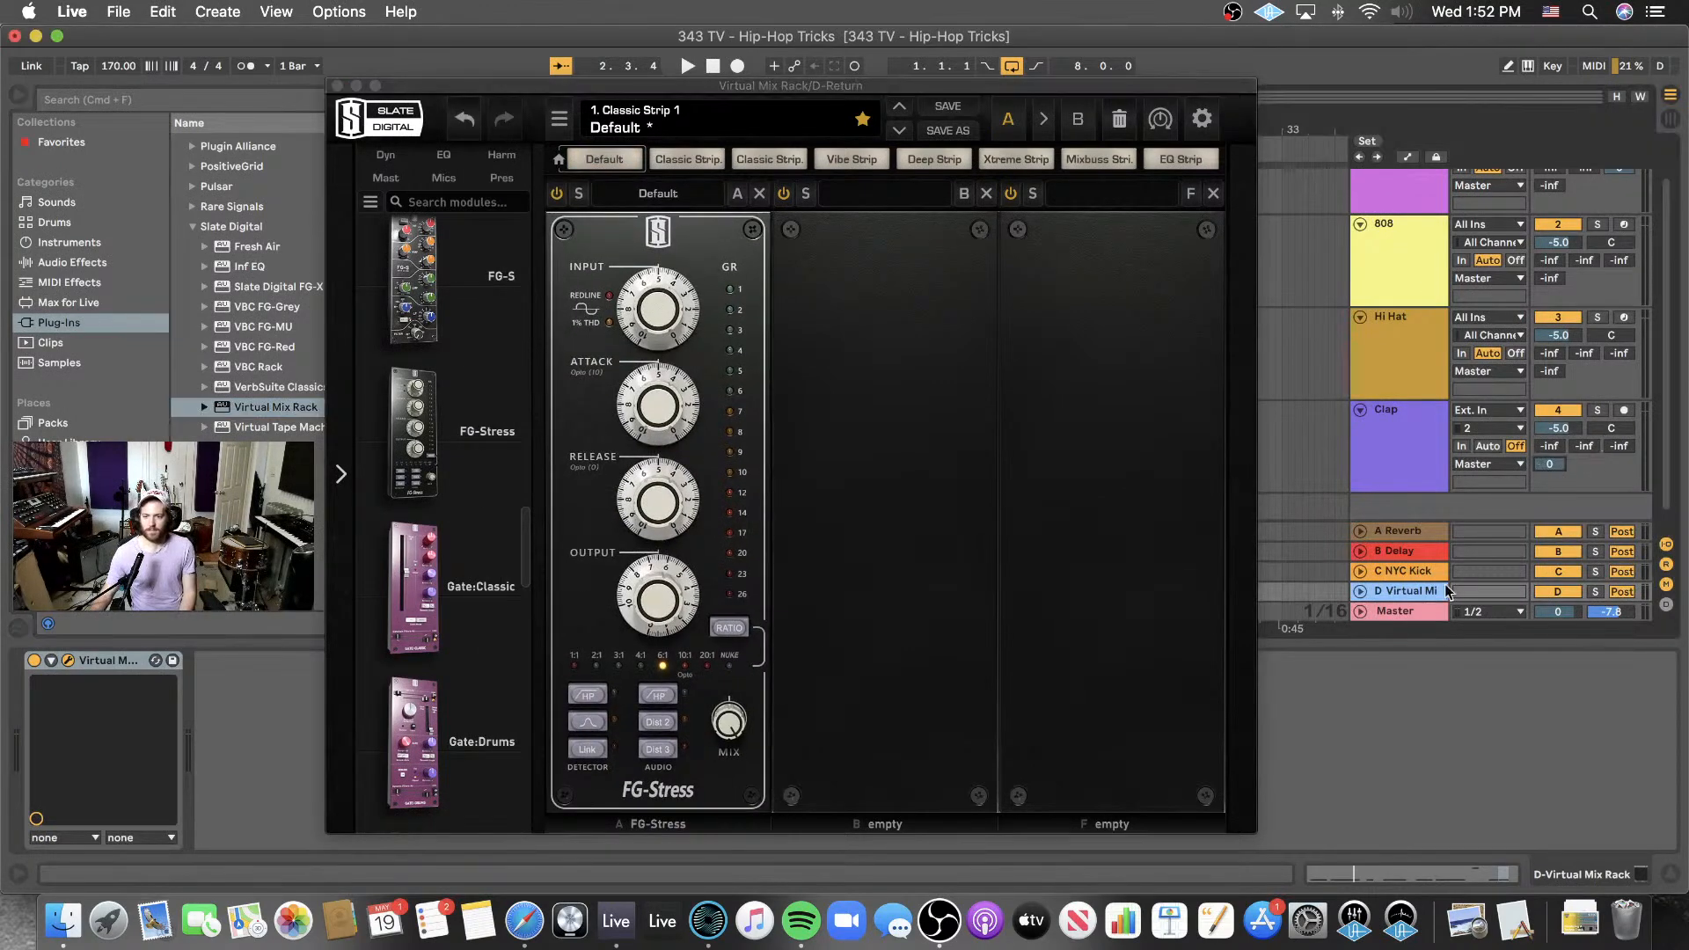
key("super+r")
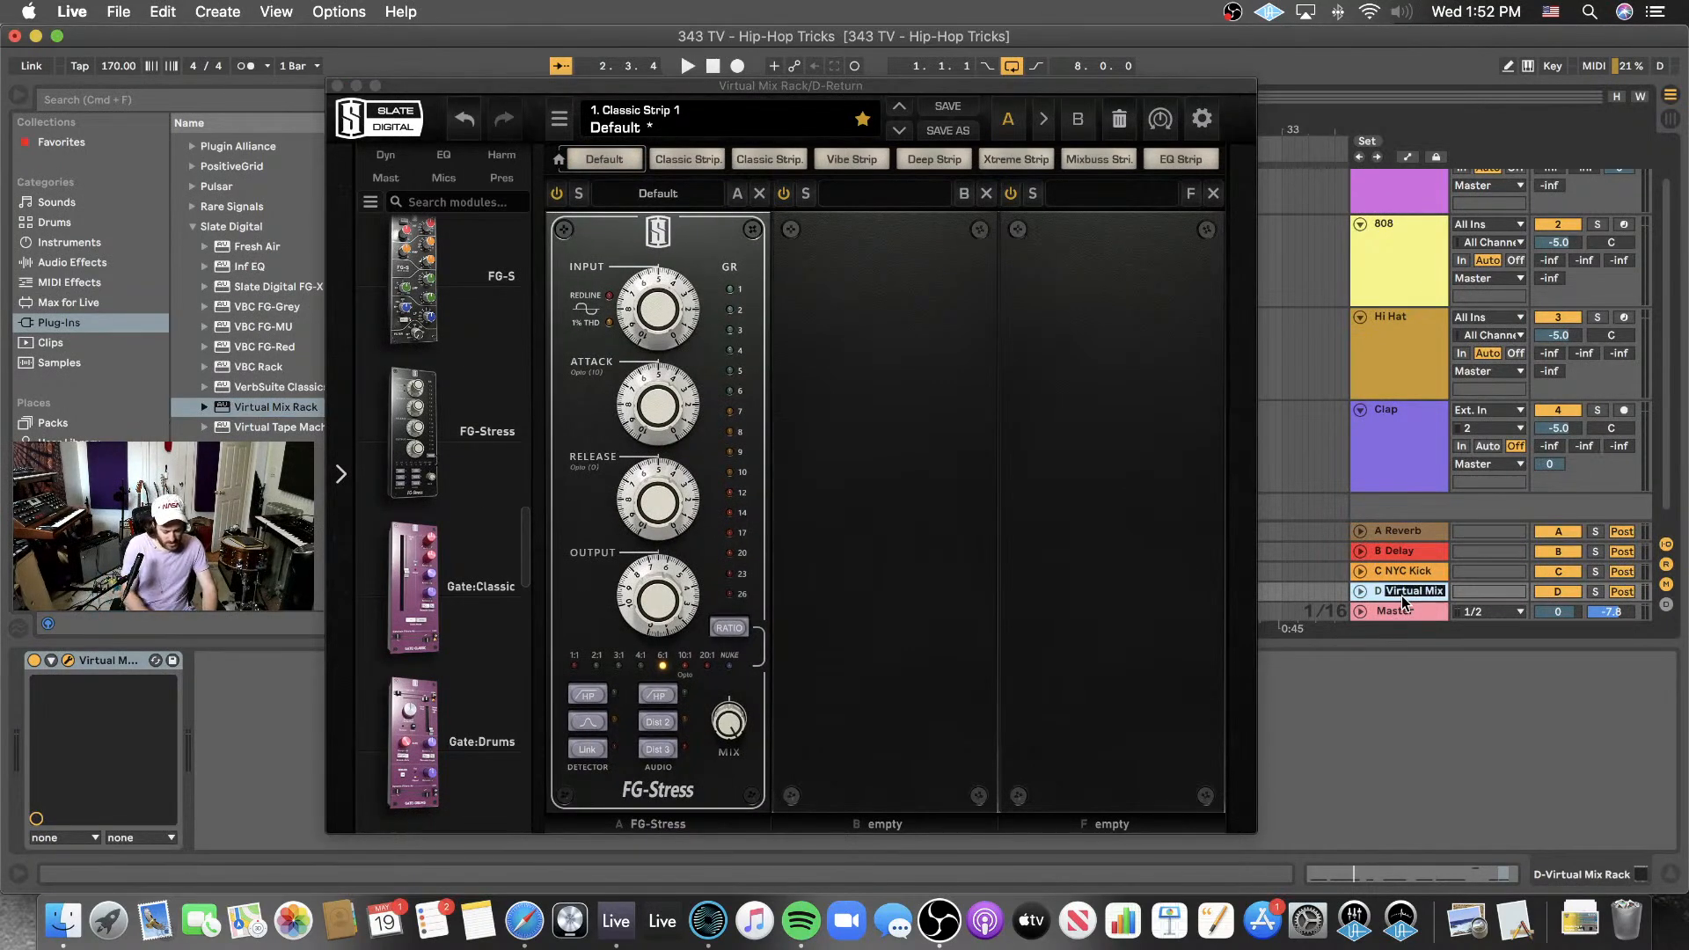
type("NYC")
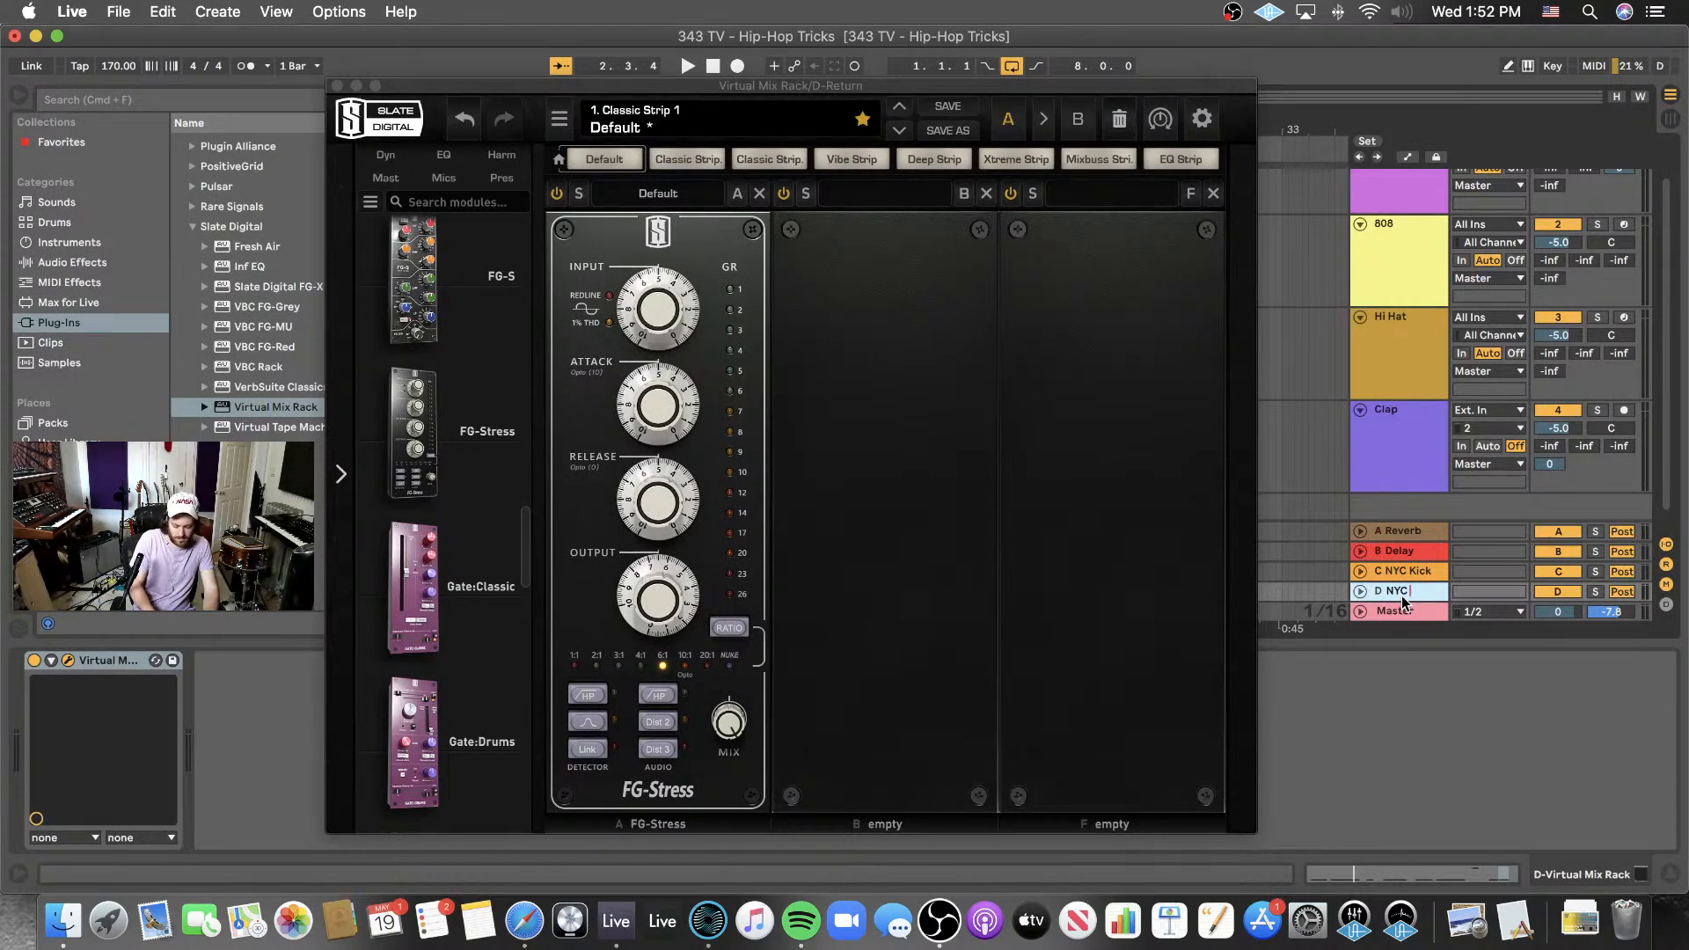
type(" Clap")
key("Return")
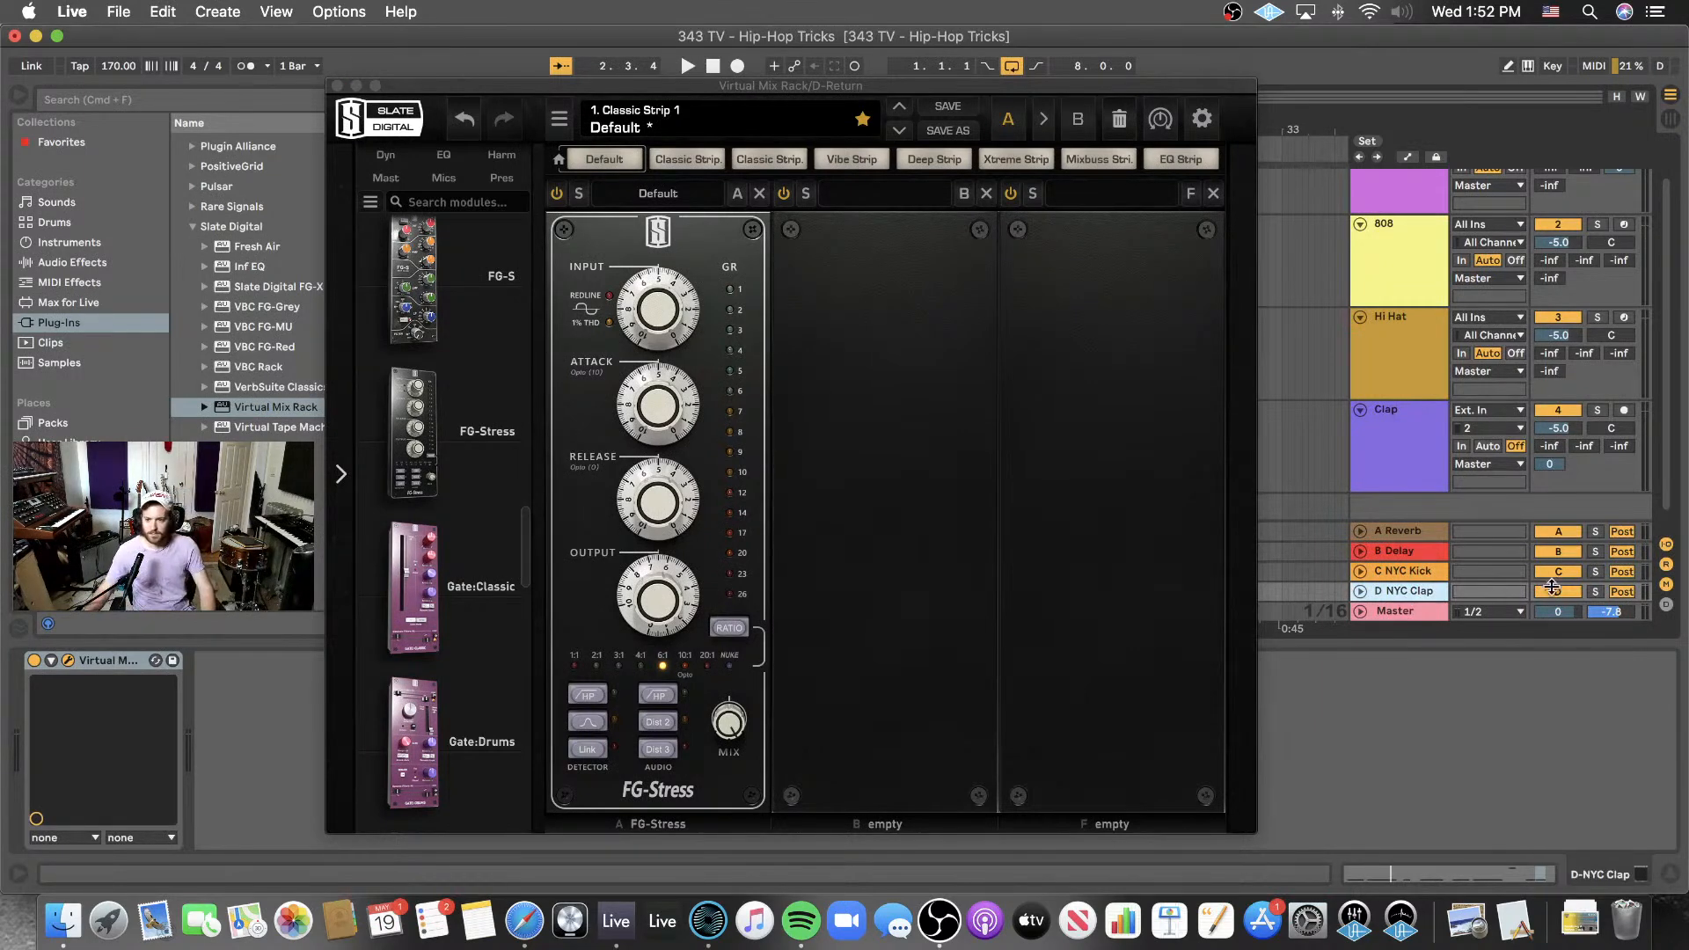
- Solo the NYC Clap return, switch the FG-Stress ratio to Nuke and play the arrangement from the start
left_click(1594, 591)
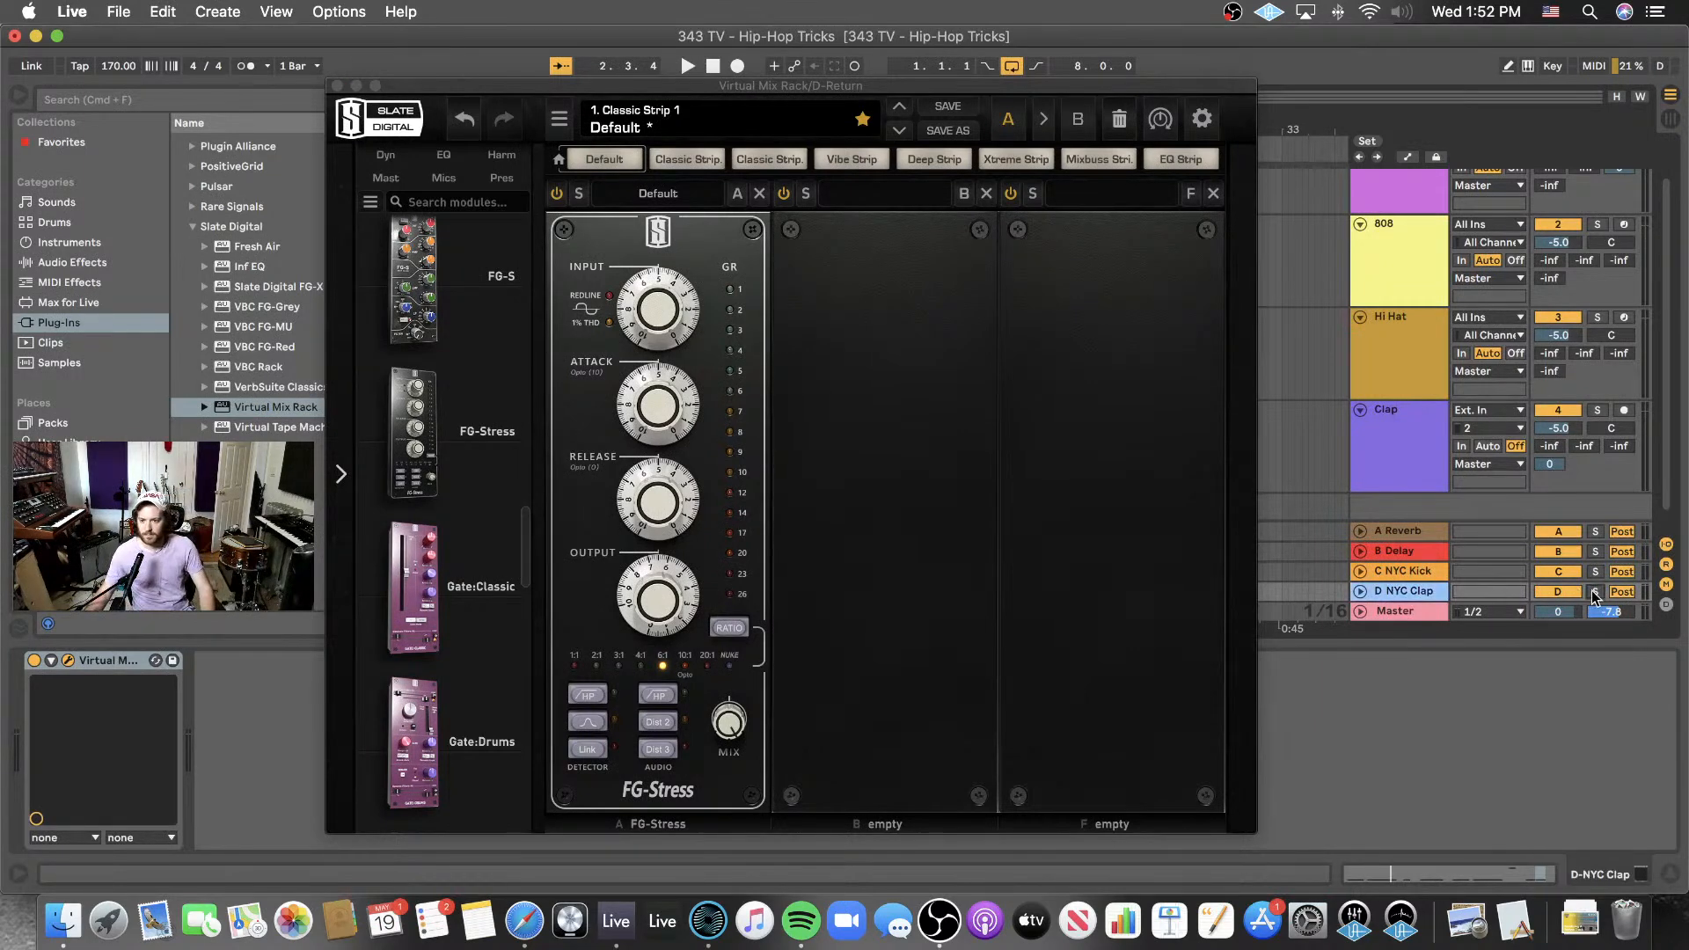
left_click(725, 667)
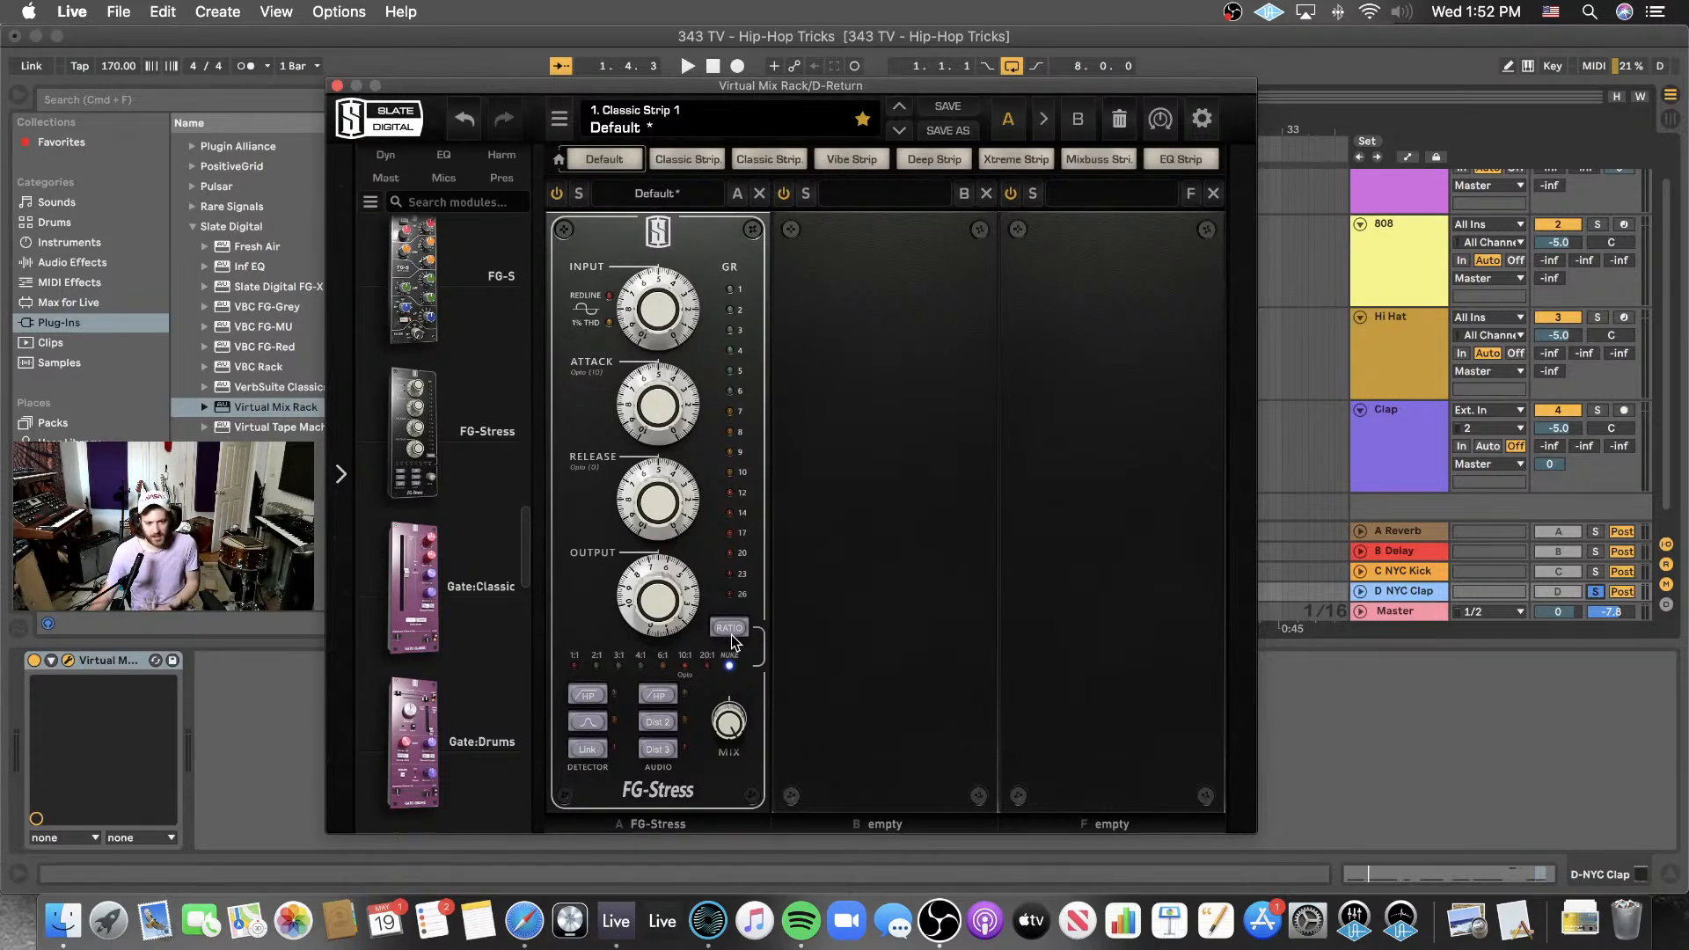
key("space")
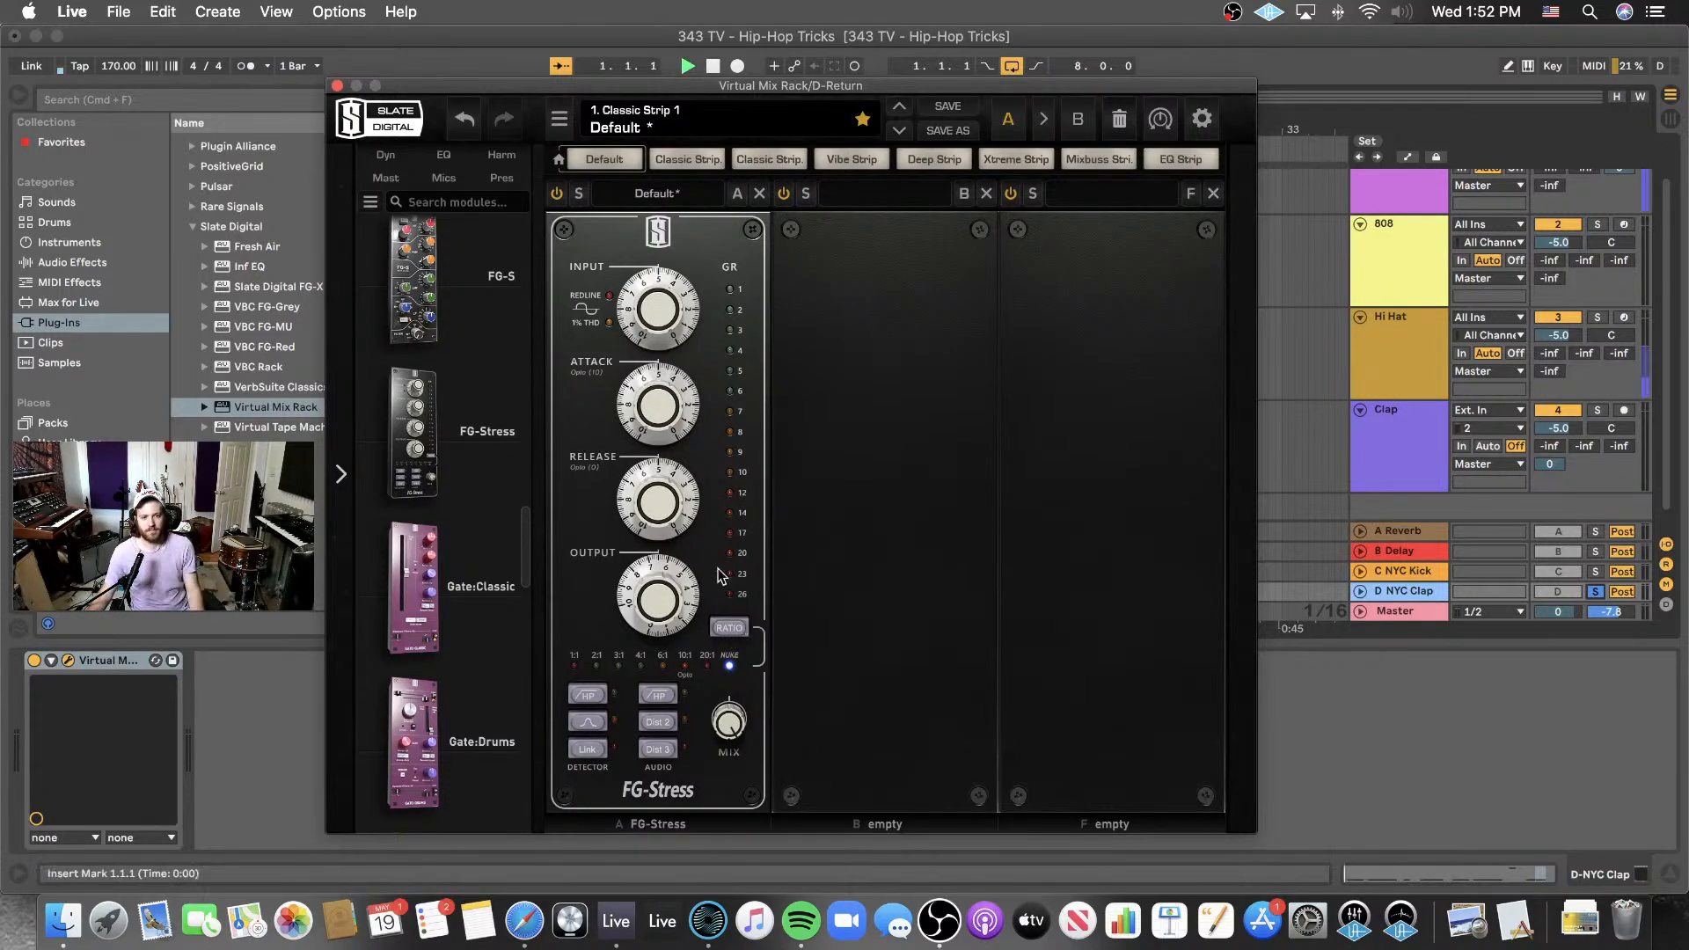
- Raise the FG-Stress input to about 10.5 and adjust its attack and release during playback
left_click_drag(658, 299, 684, 182)
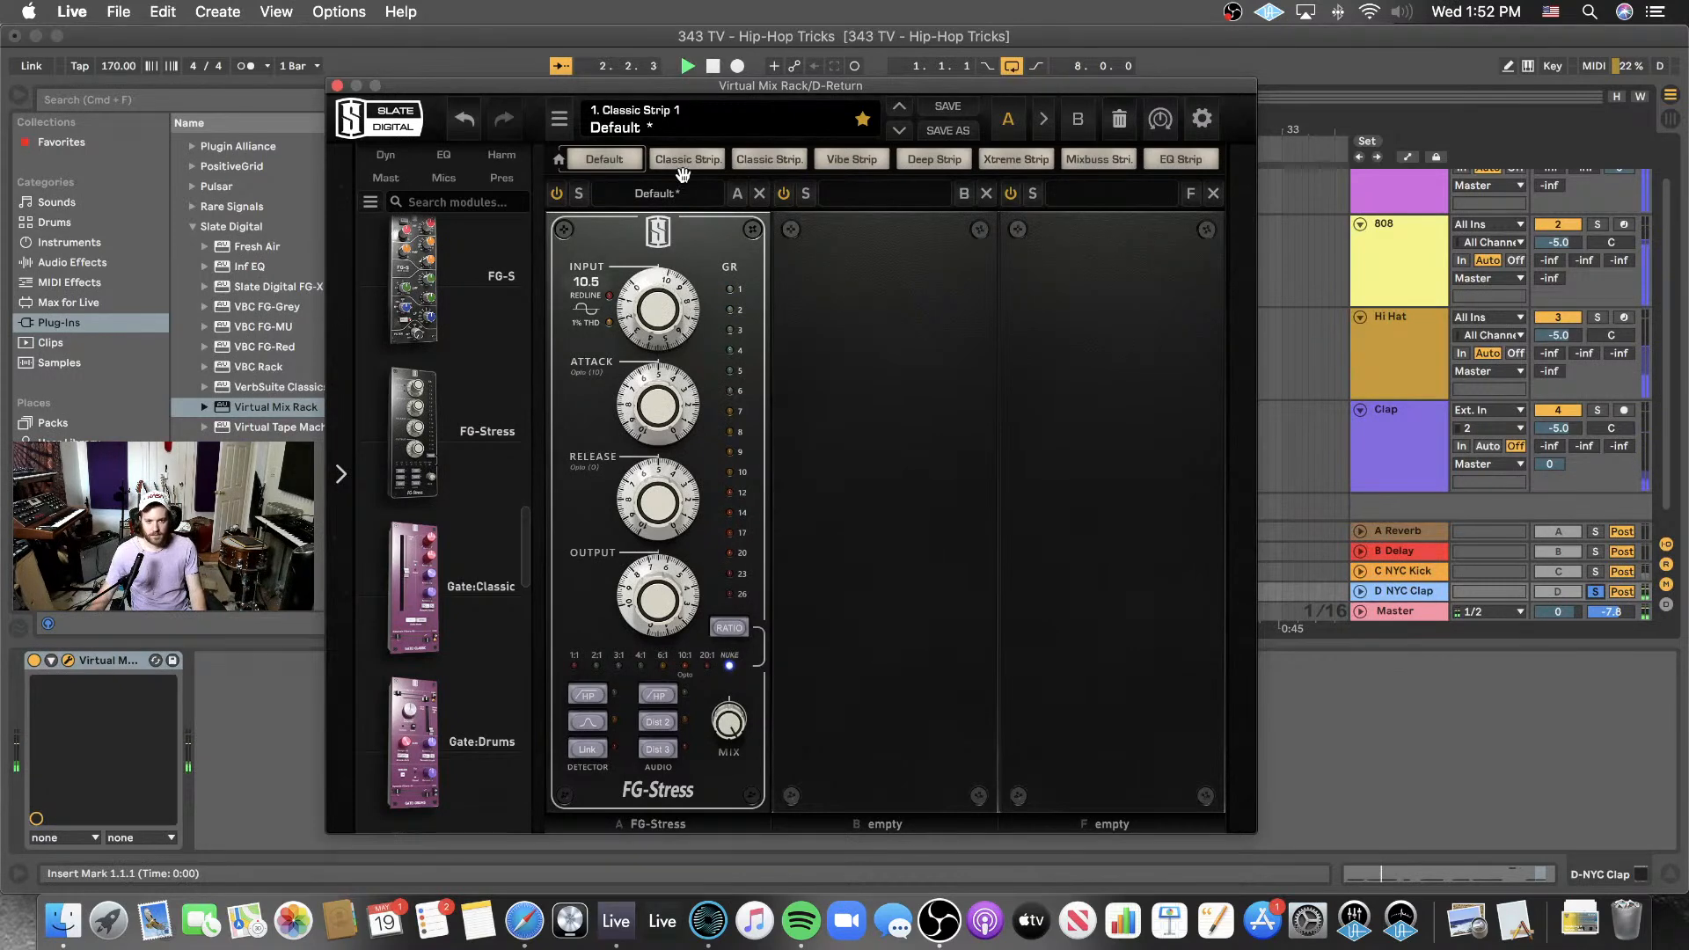
left_click_drag(678, 411, 679, 352)
mouse_move(658, 500)
left_mouse_down()
mouse_move(625, 551)
mouse_move(651, 528)
left_mouse_up()
mouse_move(655, 406)
left_mouse_down()
mouse_move(632, 433)
mouse_move(647, 419)
left_mouse_up()
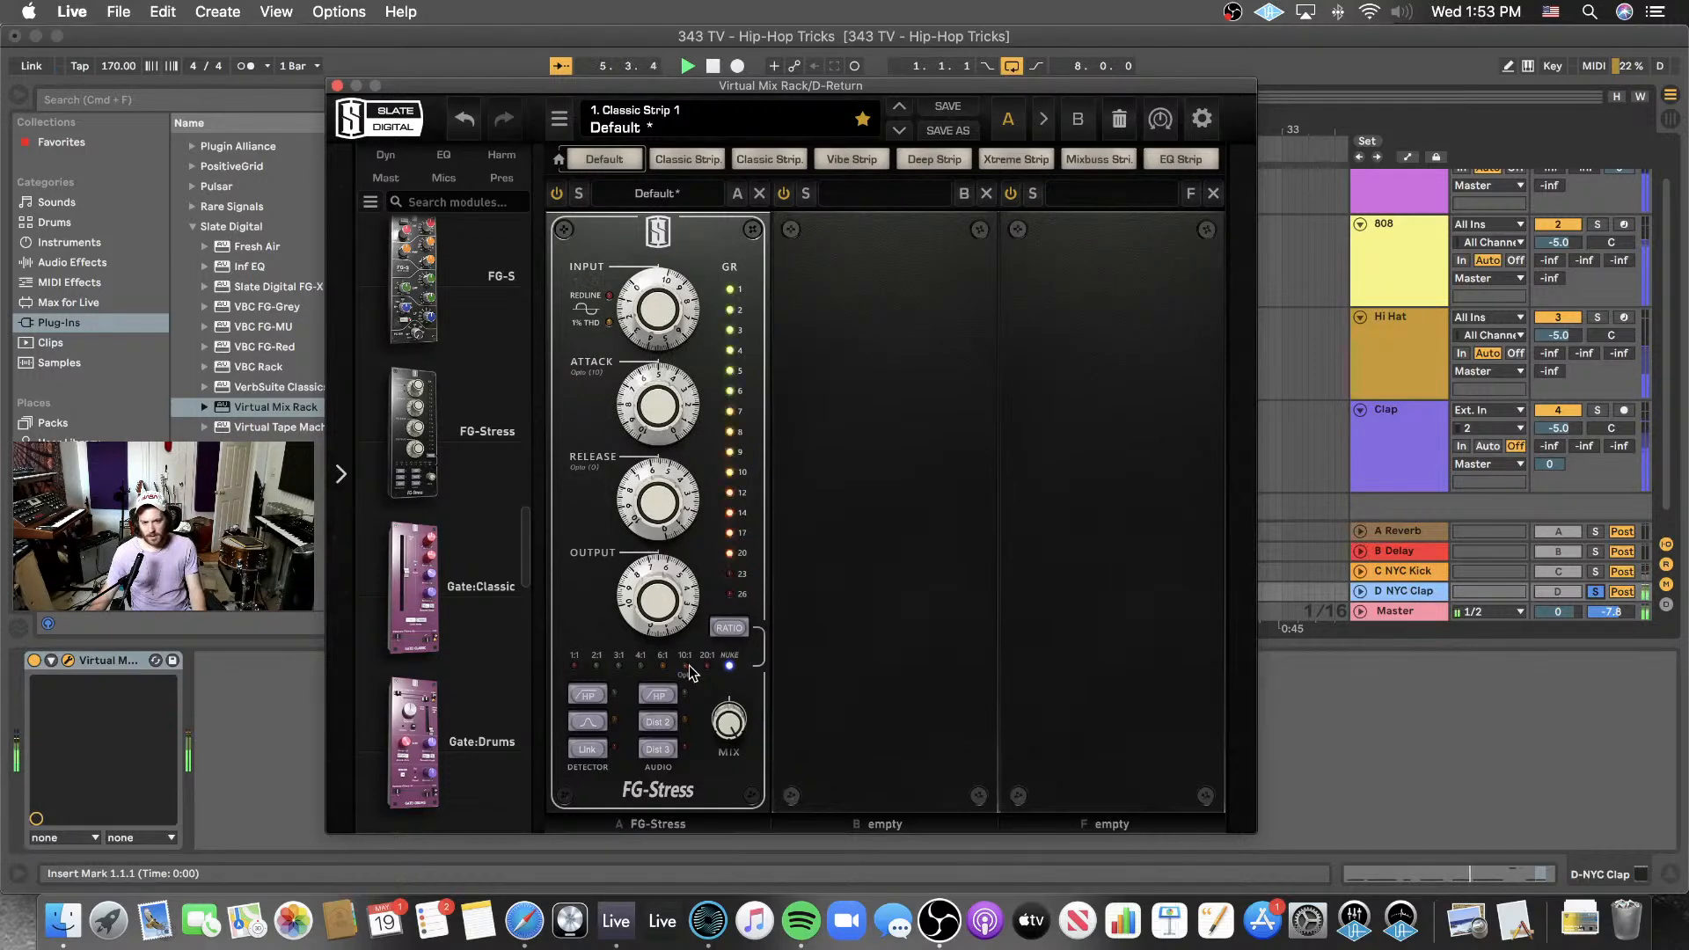
- Switch the FG-Stress ratio to 10:1, set the release to about 5.70, readjust the attack and stop playback
left_click(685, 667)
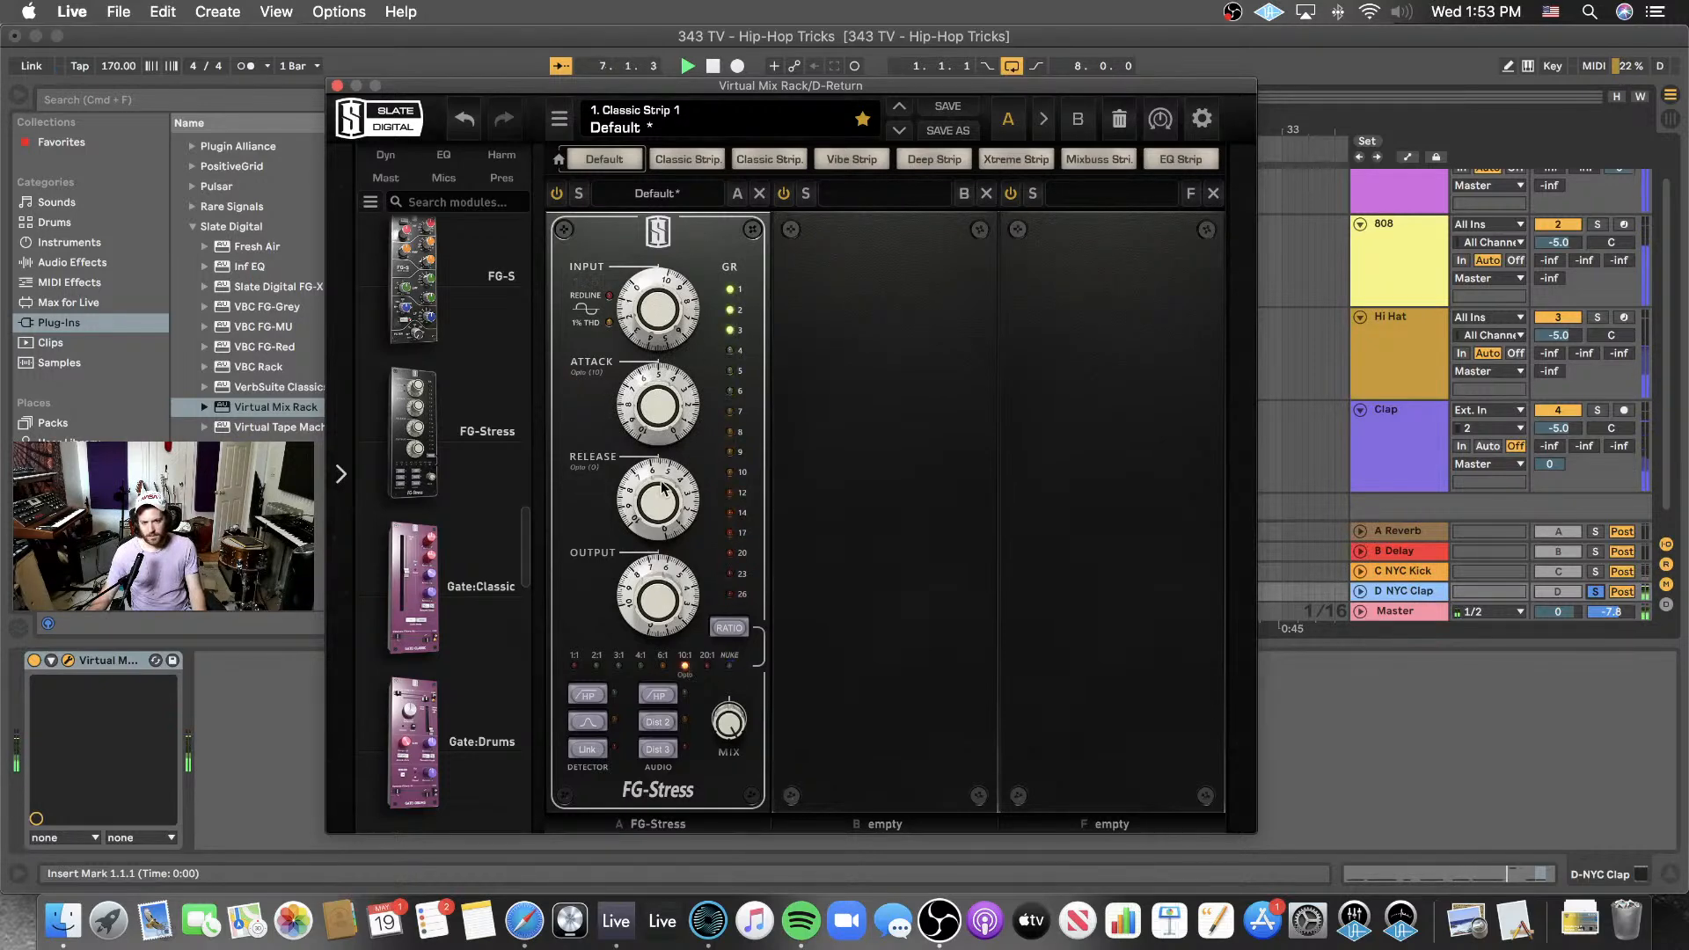
mouse_move(670, 475)
left_mouse_down()
mouse_move(676, 461)
mouse_move(668, 508)
left_mouse_up()
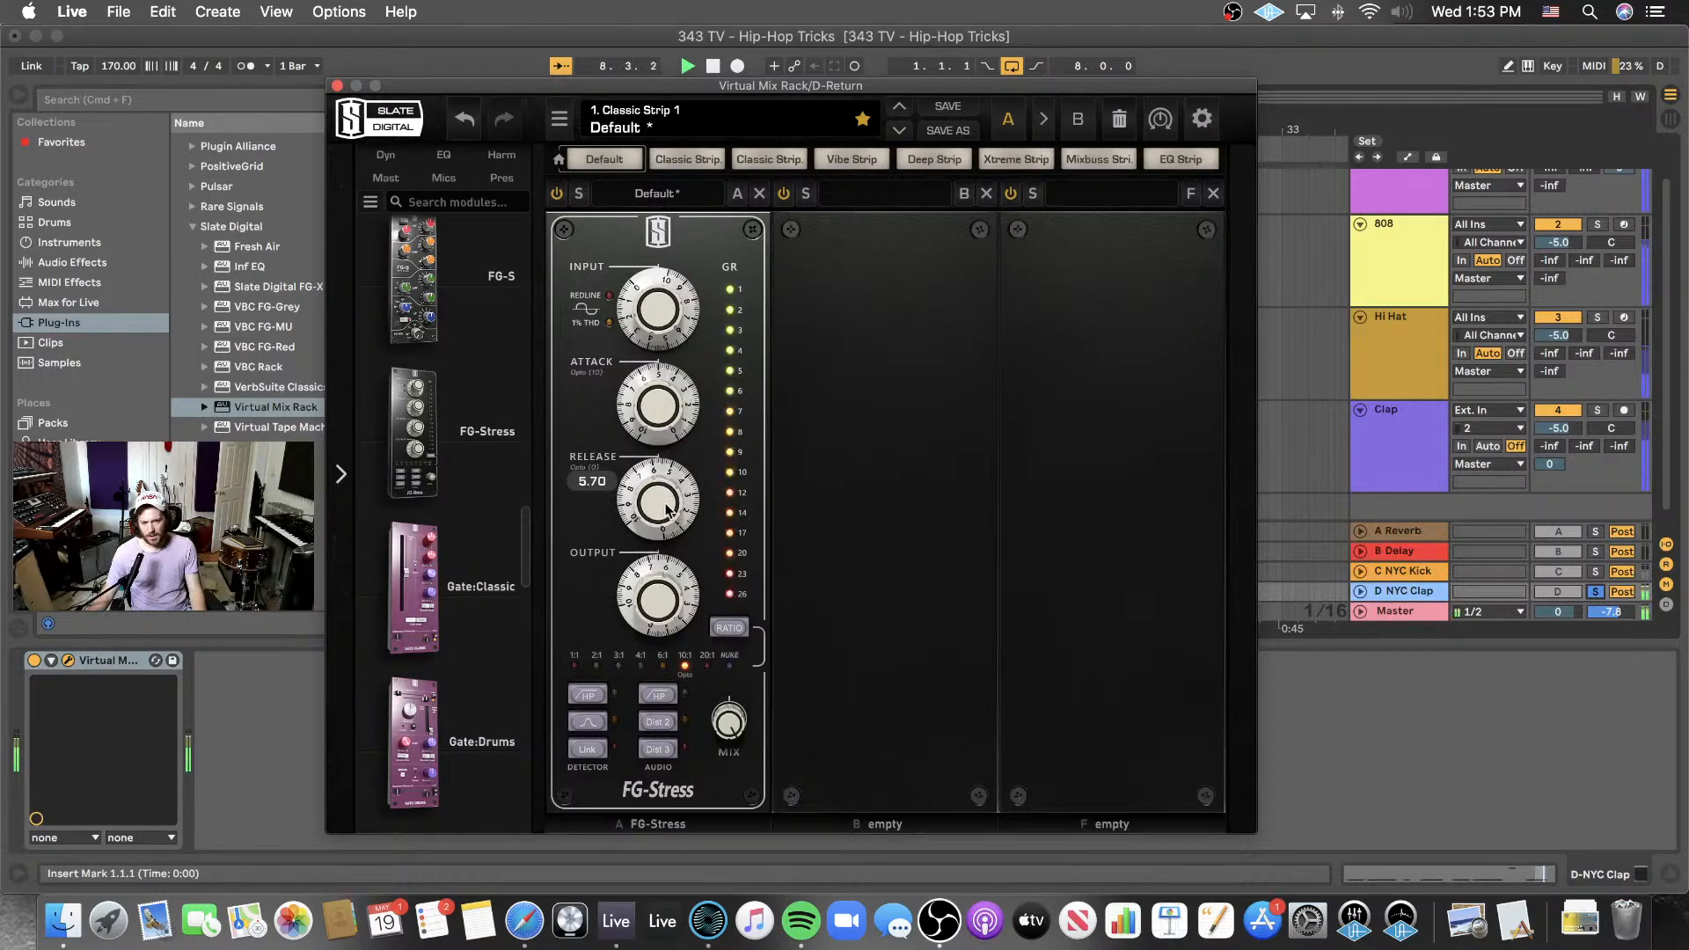
left_click_drag(664, 431, 614, 484)
left_click_drag(637, 425, 652, 392)
scroll(643, 414, "down", 8)
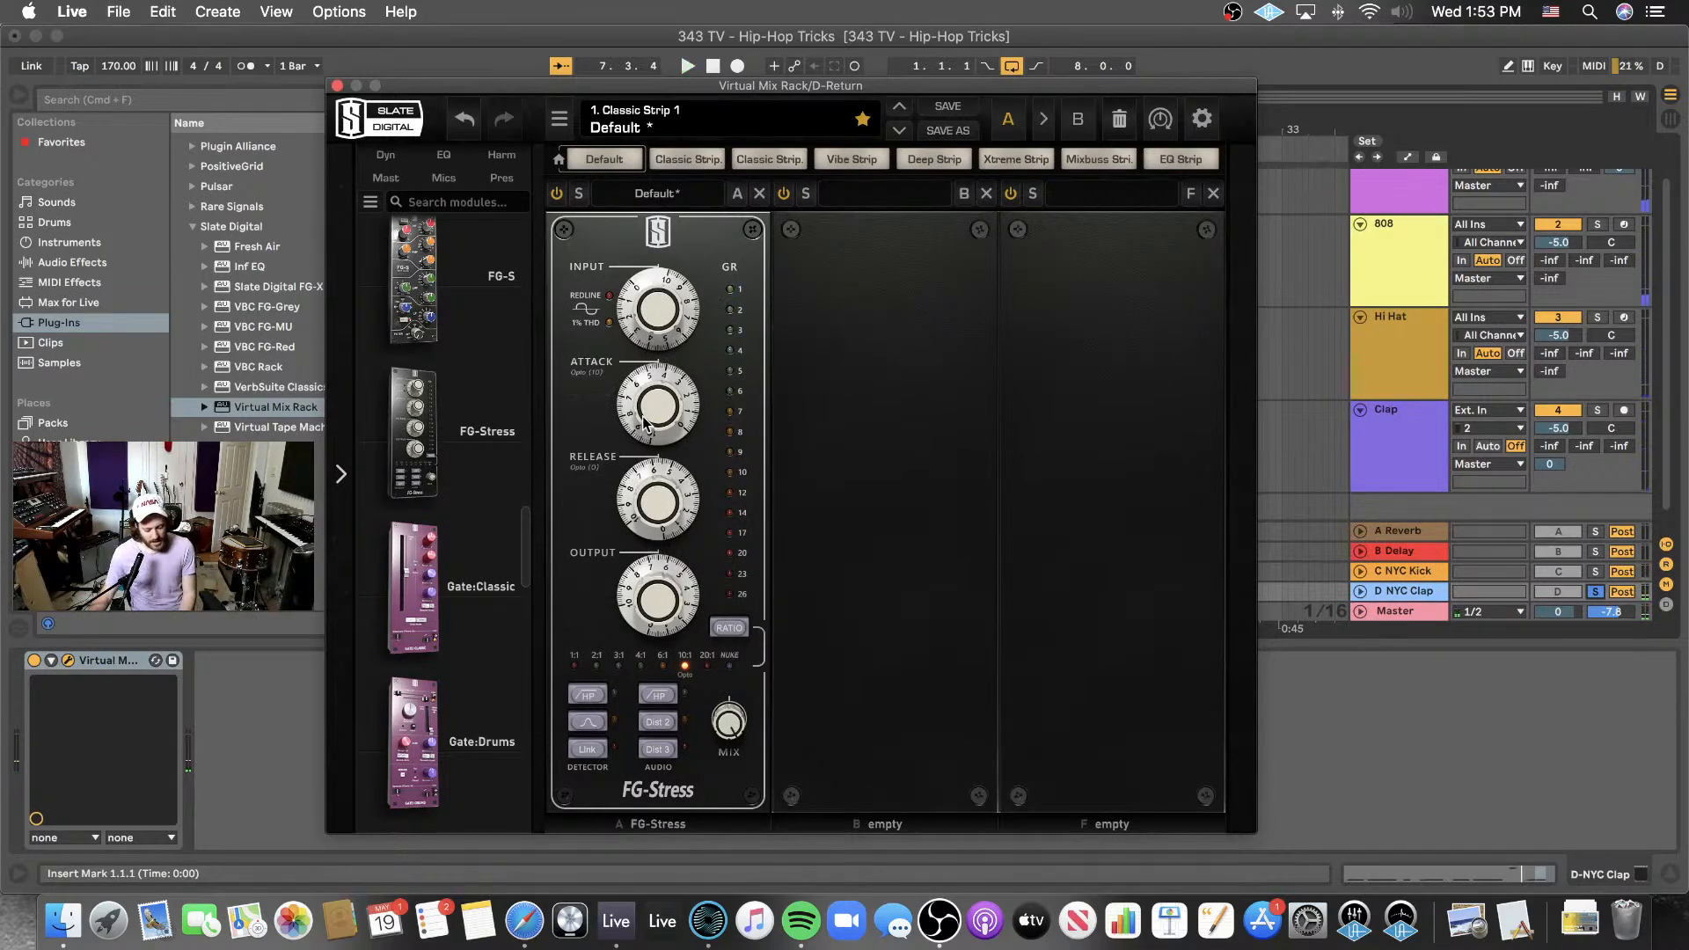
- Try a Trimmer module ahead of the FG-Stress, audition the chain and remove the Trimmer
scroll(646, 418, "down", 1)
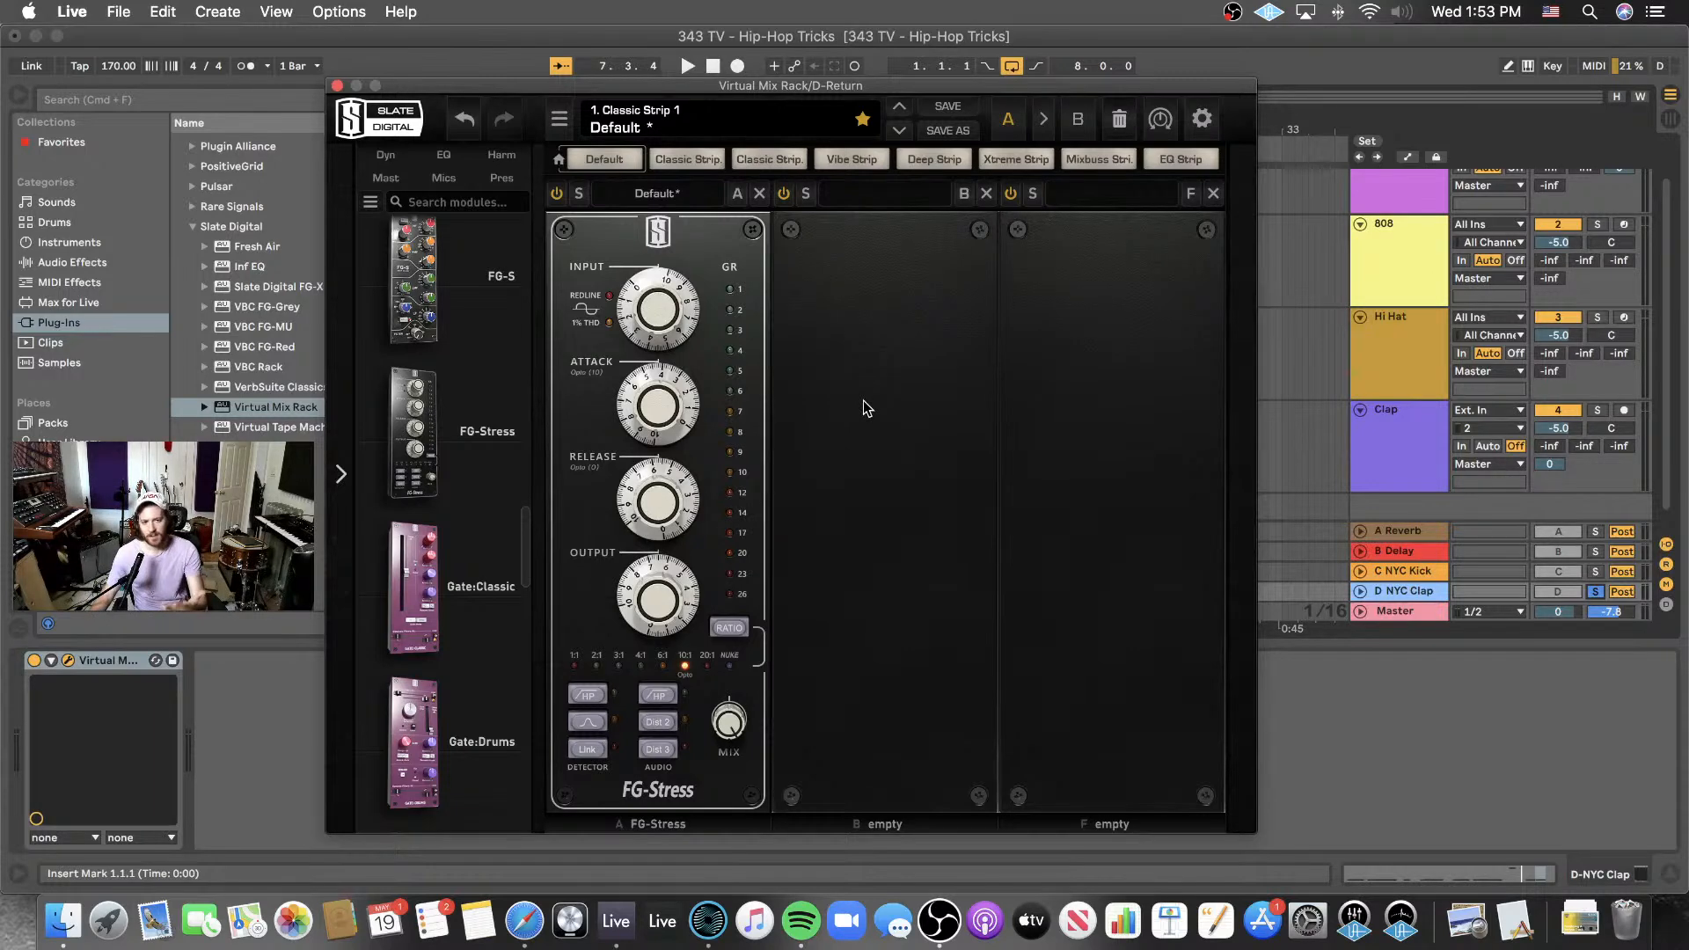
scroll(397, 467, "down", 15)
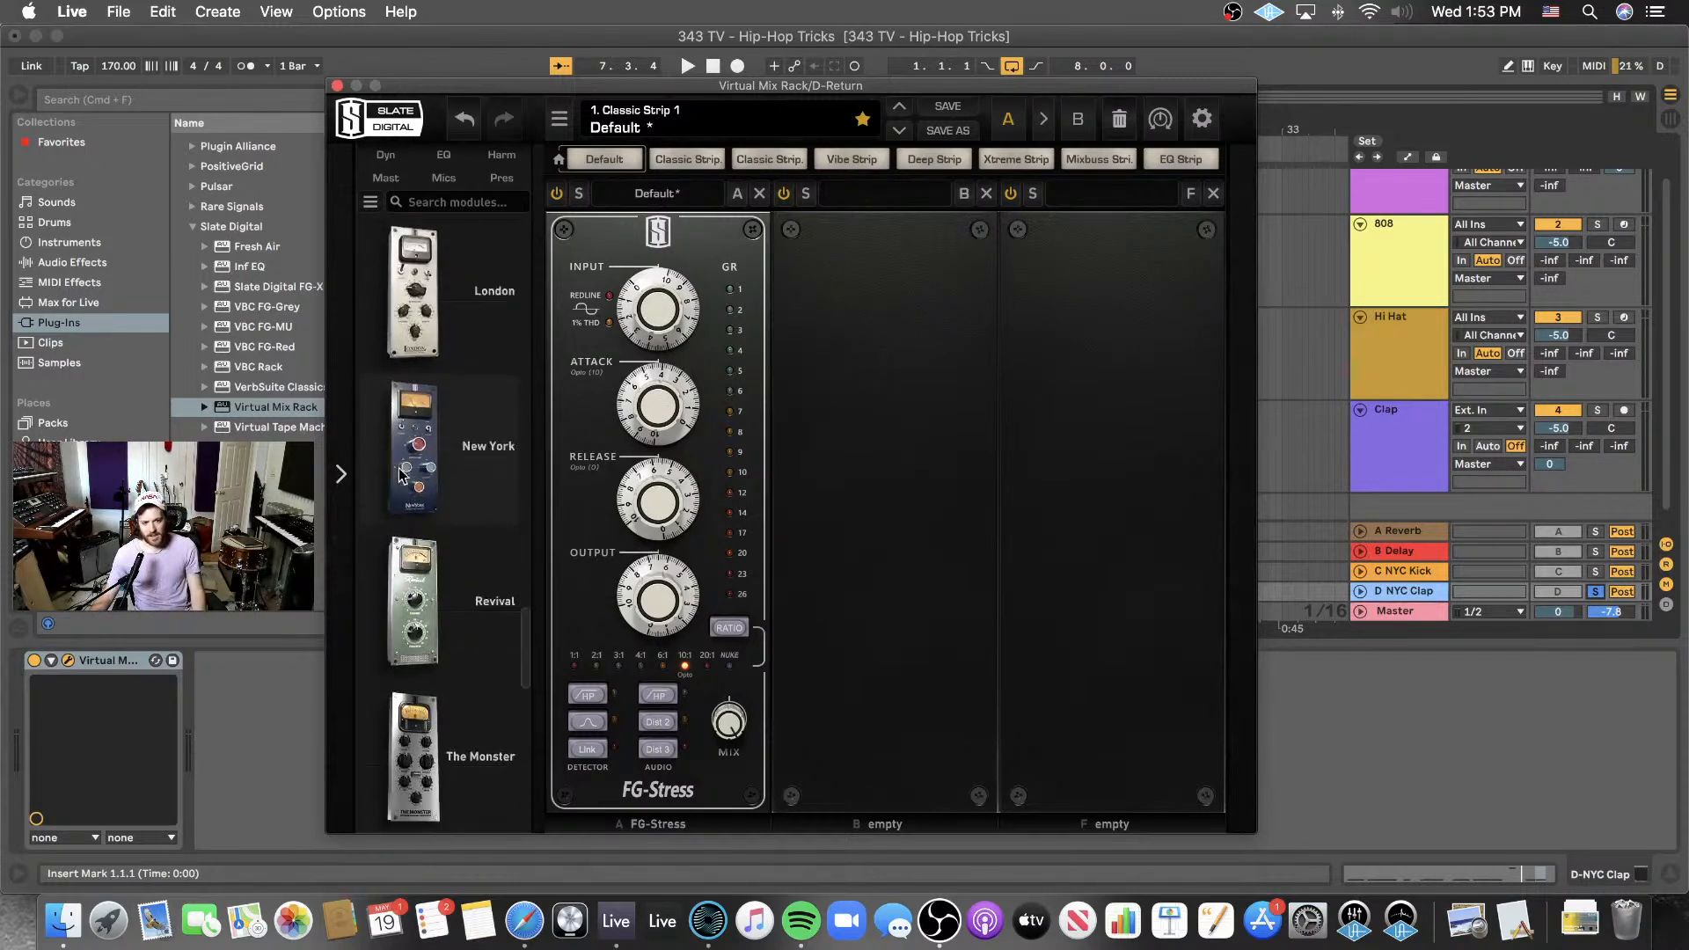
left_click_drag(445, 493, 669, 516)
key("space")
scroll(466, 491, "up", 10)
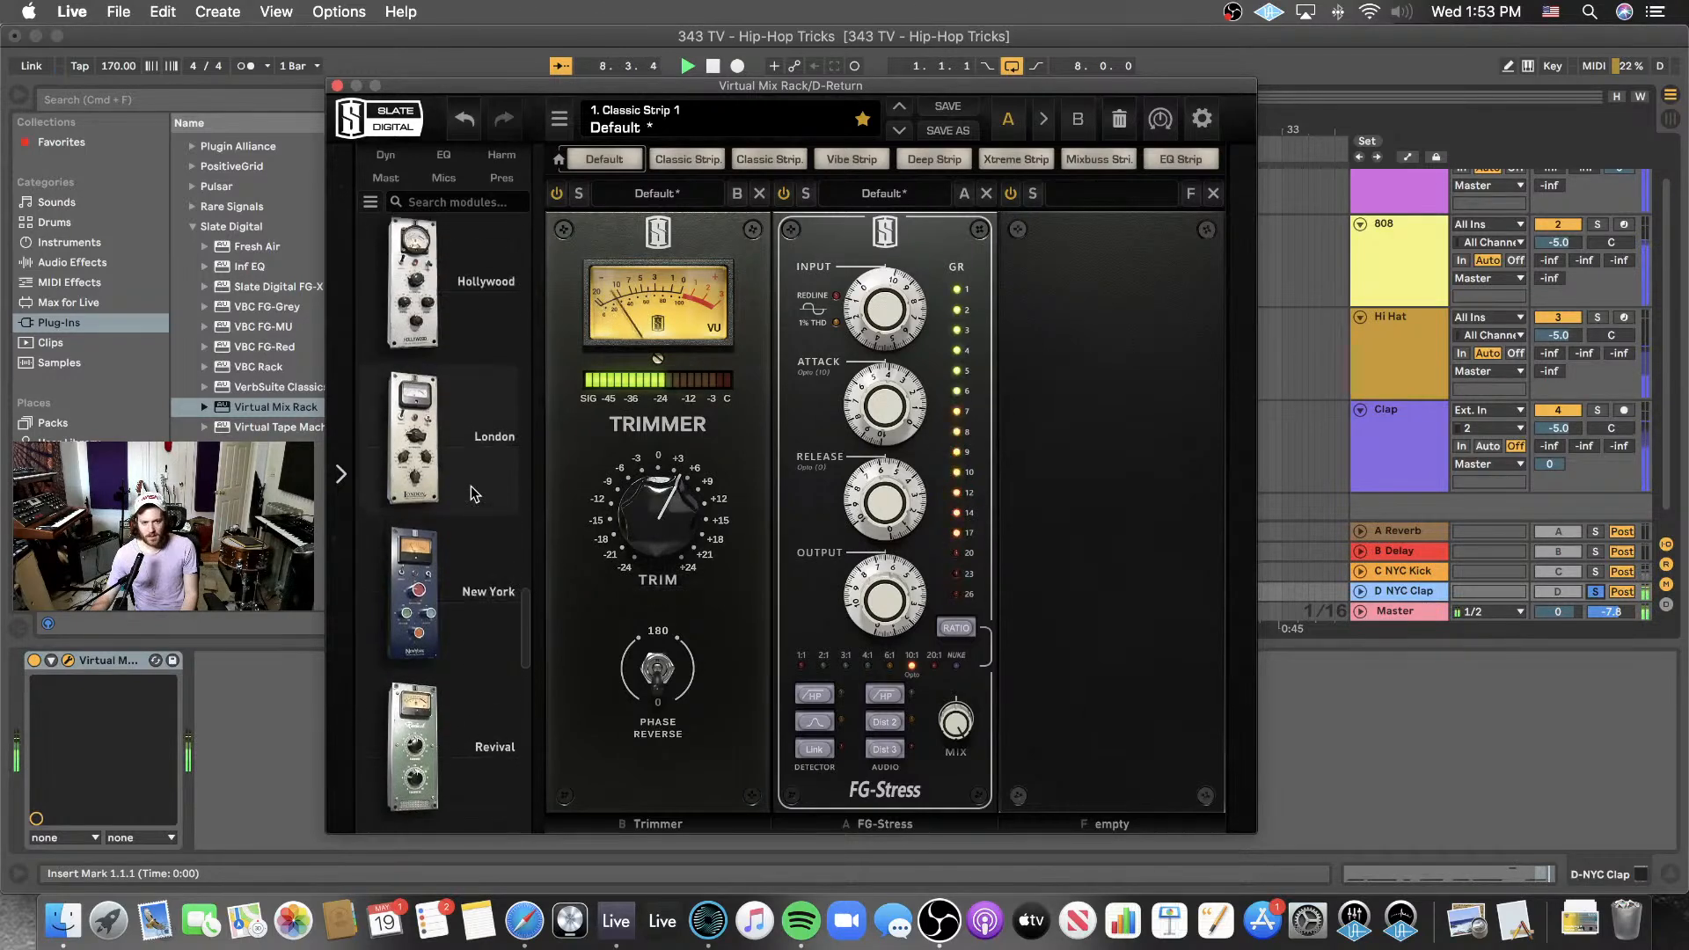
left_click(758, 193)
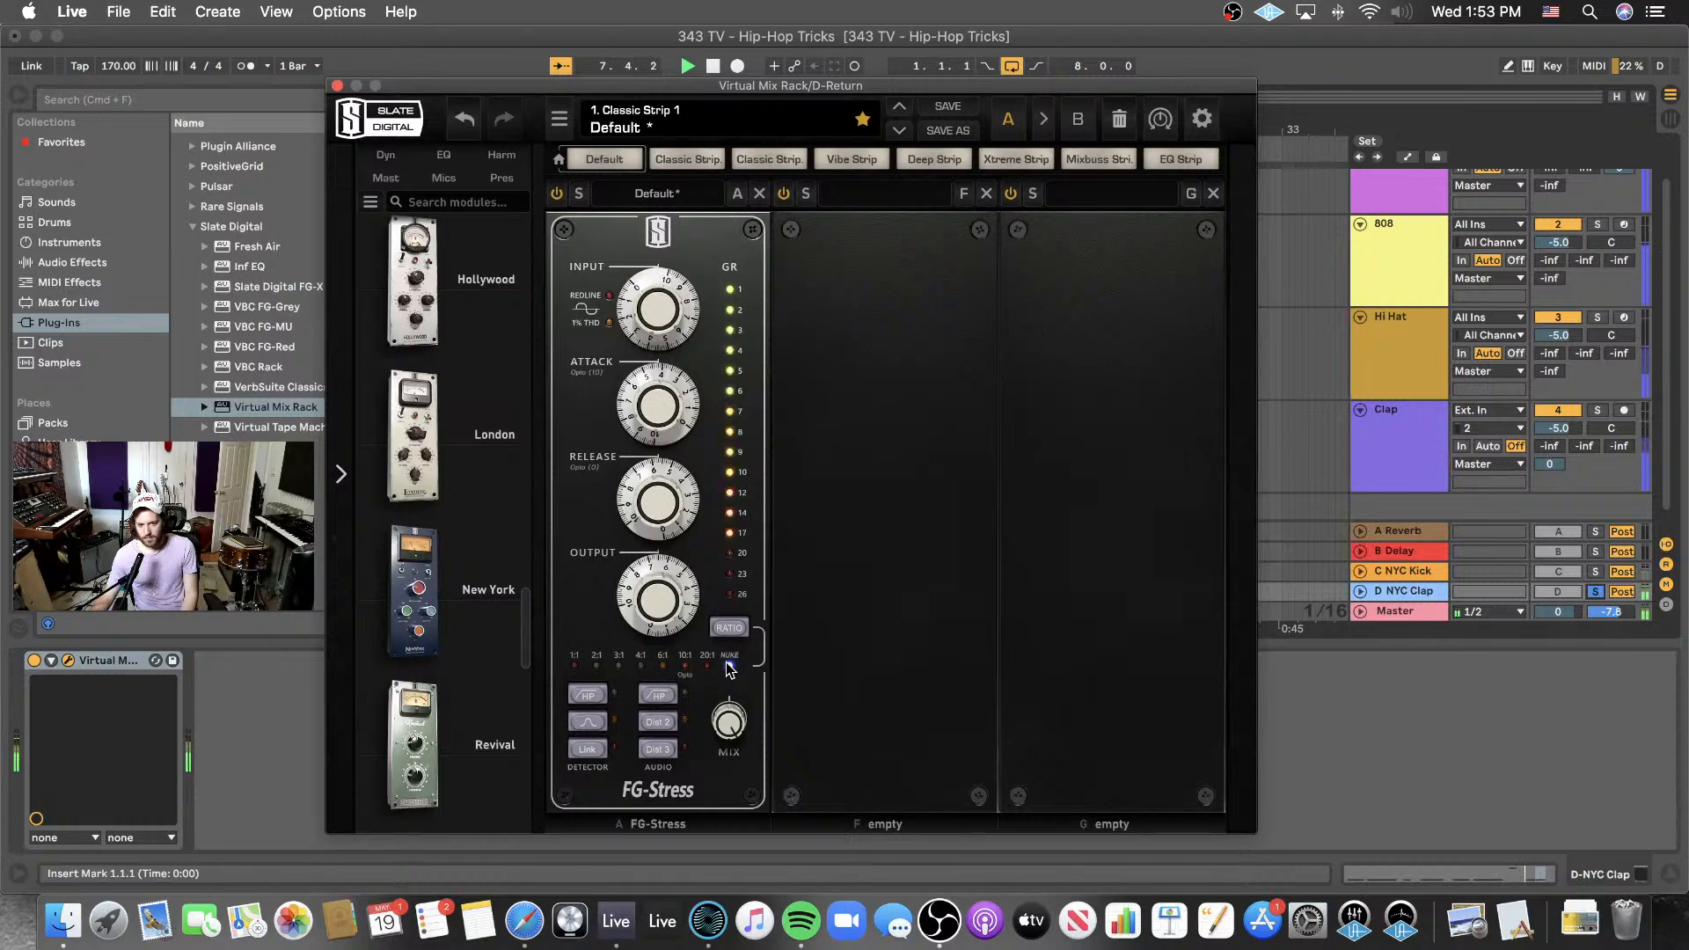
- Return the FG-Stress ratio to Nuke, set the release to about 4.2 and fine-tune the input during playback
left_click_drag(648, 479, 642, 521)
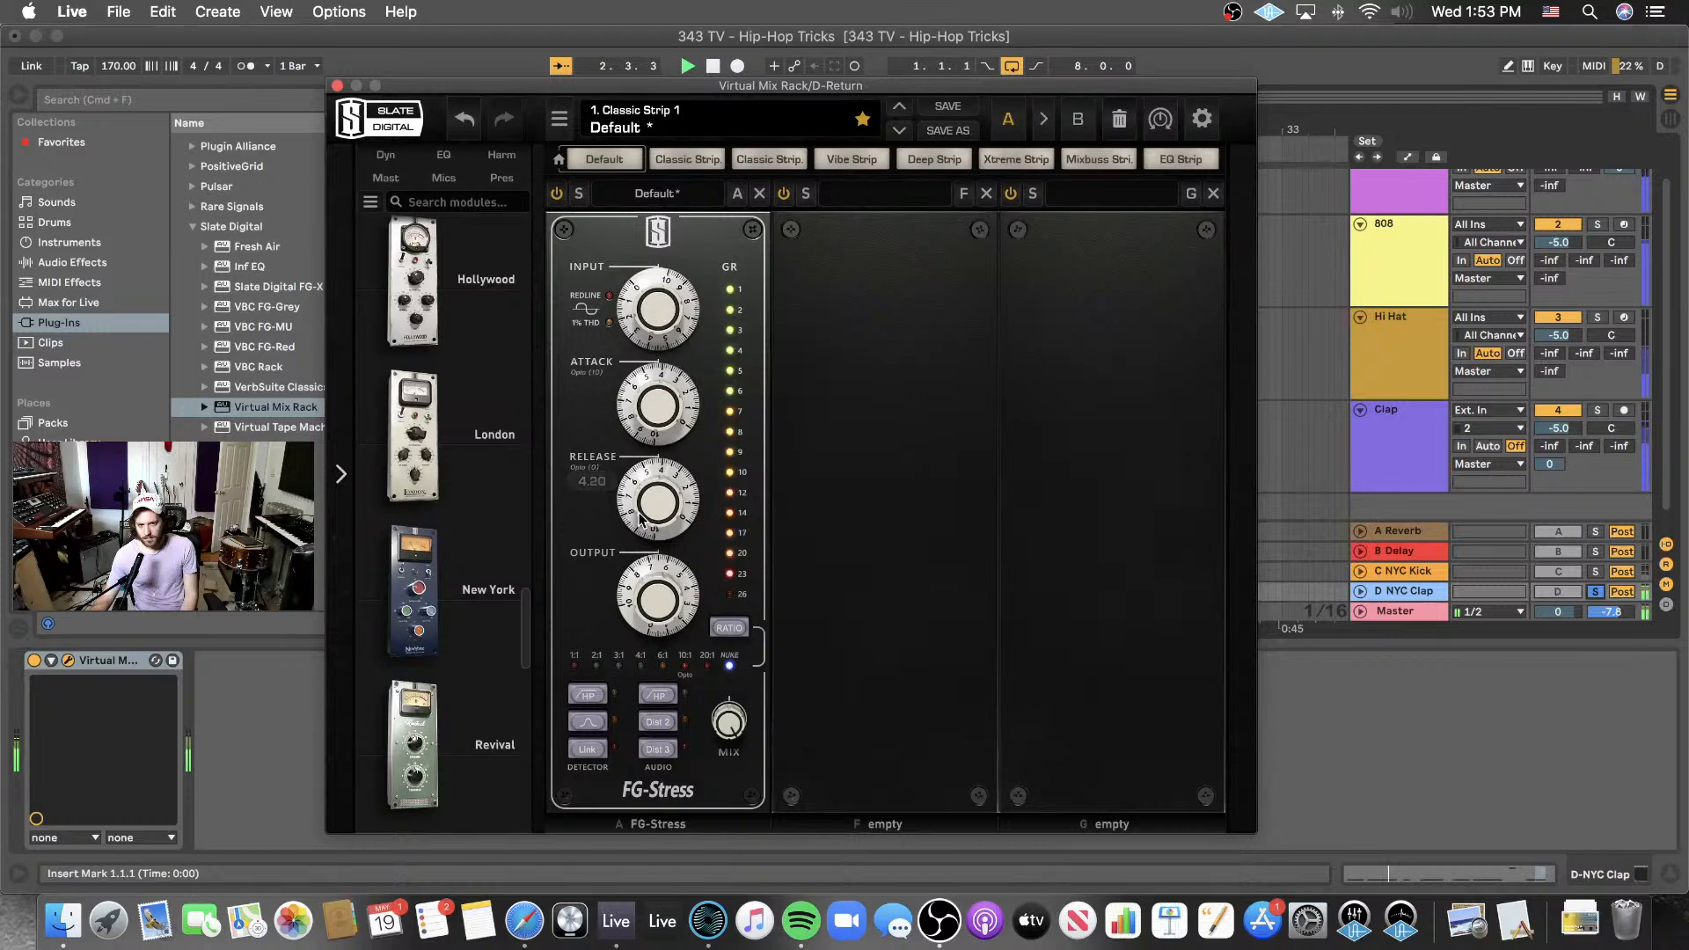
left_click_drag(661, 310, 671, 261)
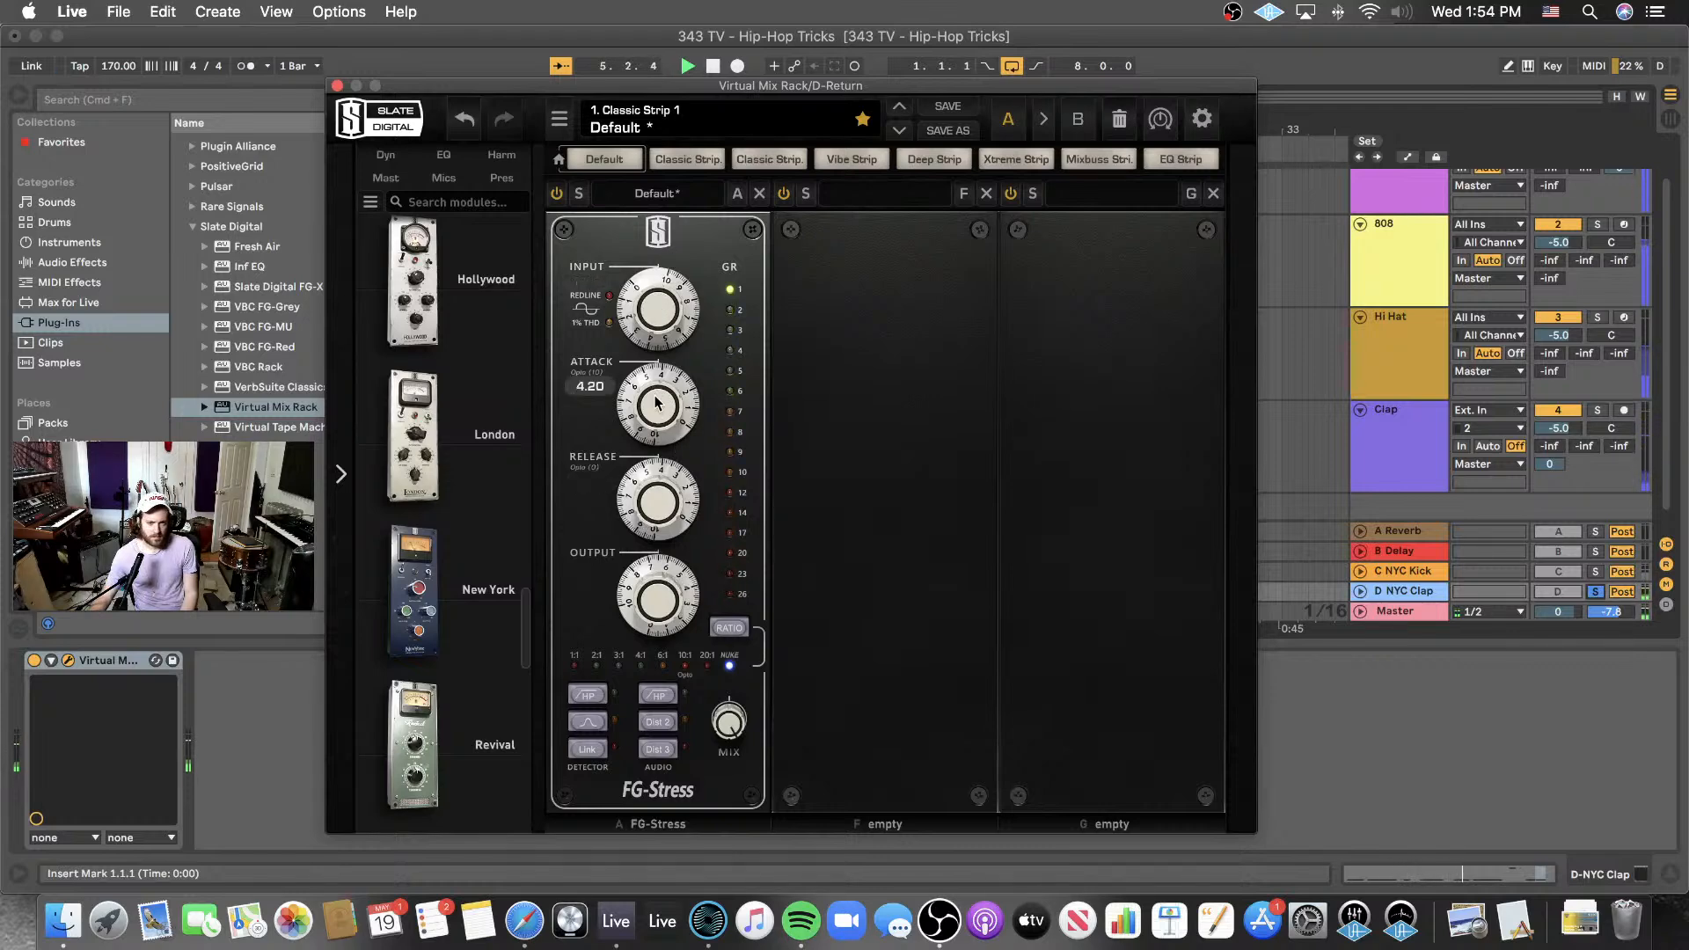
- Insert the Gate:Drums module ahead of FG-Stress and raise its transient detection and detection threshold during playback
scroll(482, 447, "down", 10)
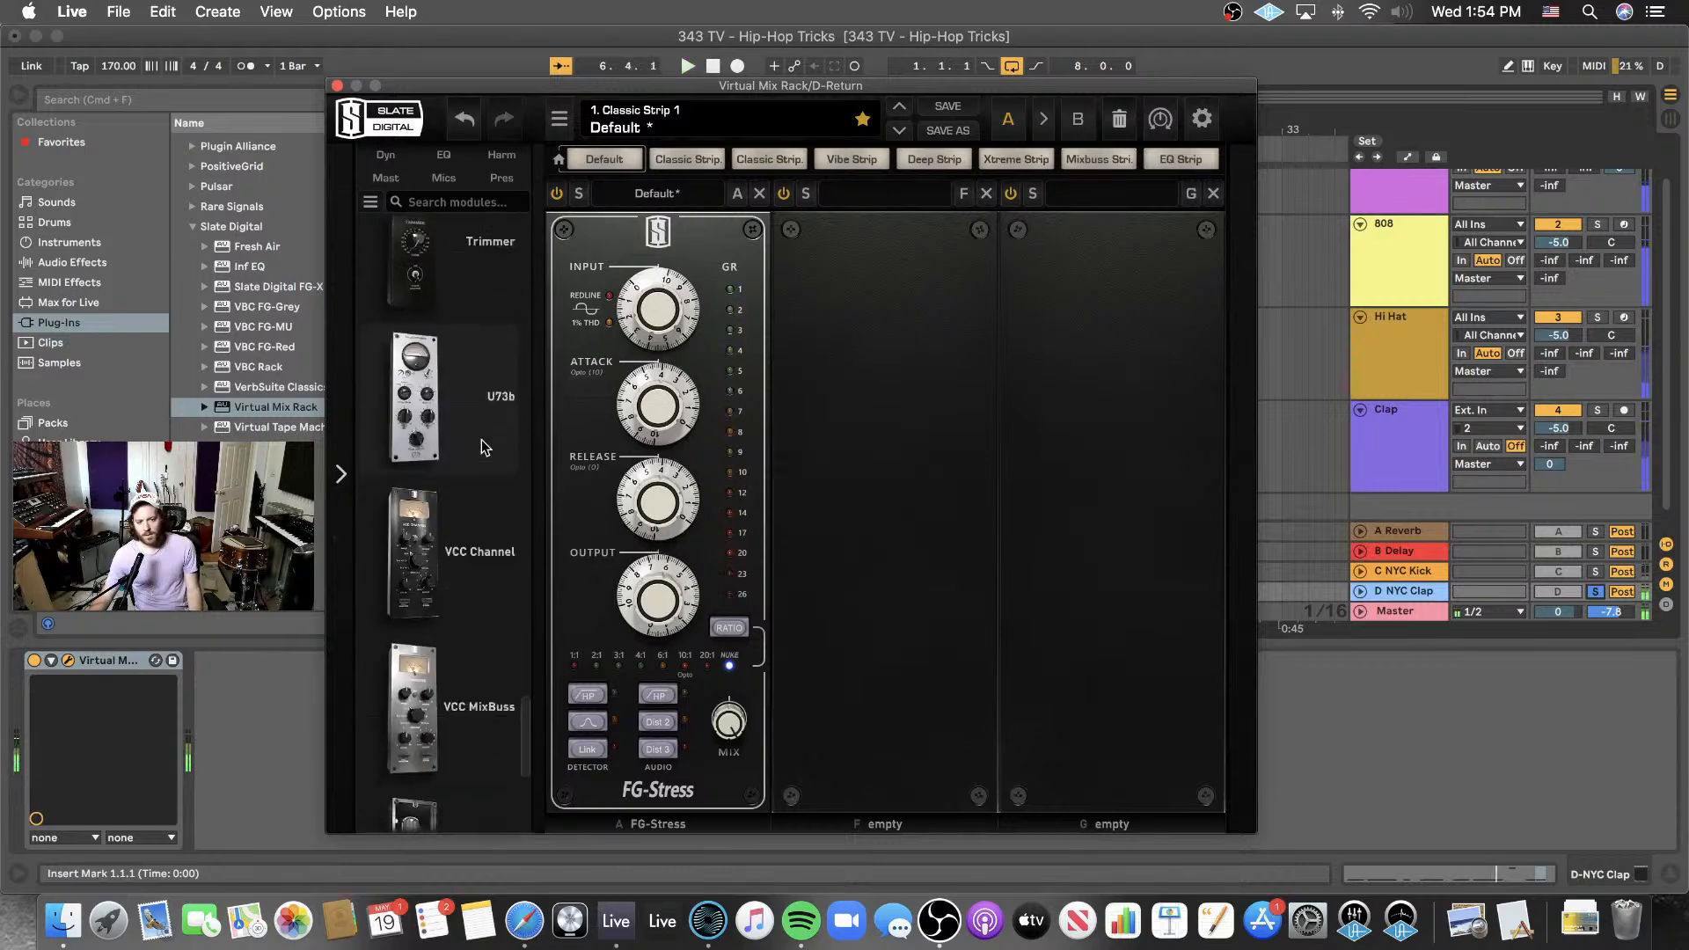
scroll(482, 447, "up", 10)
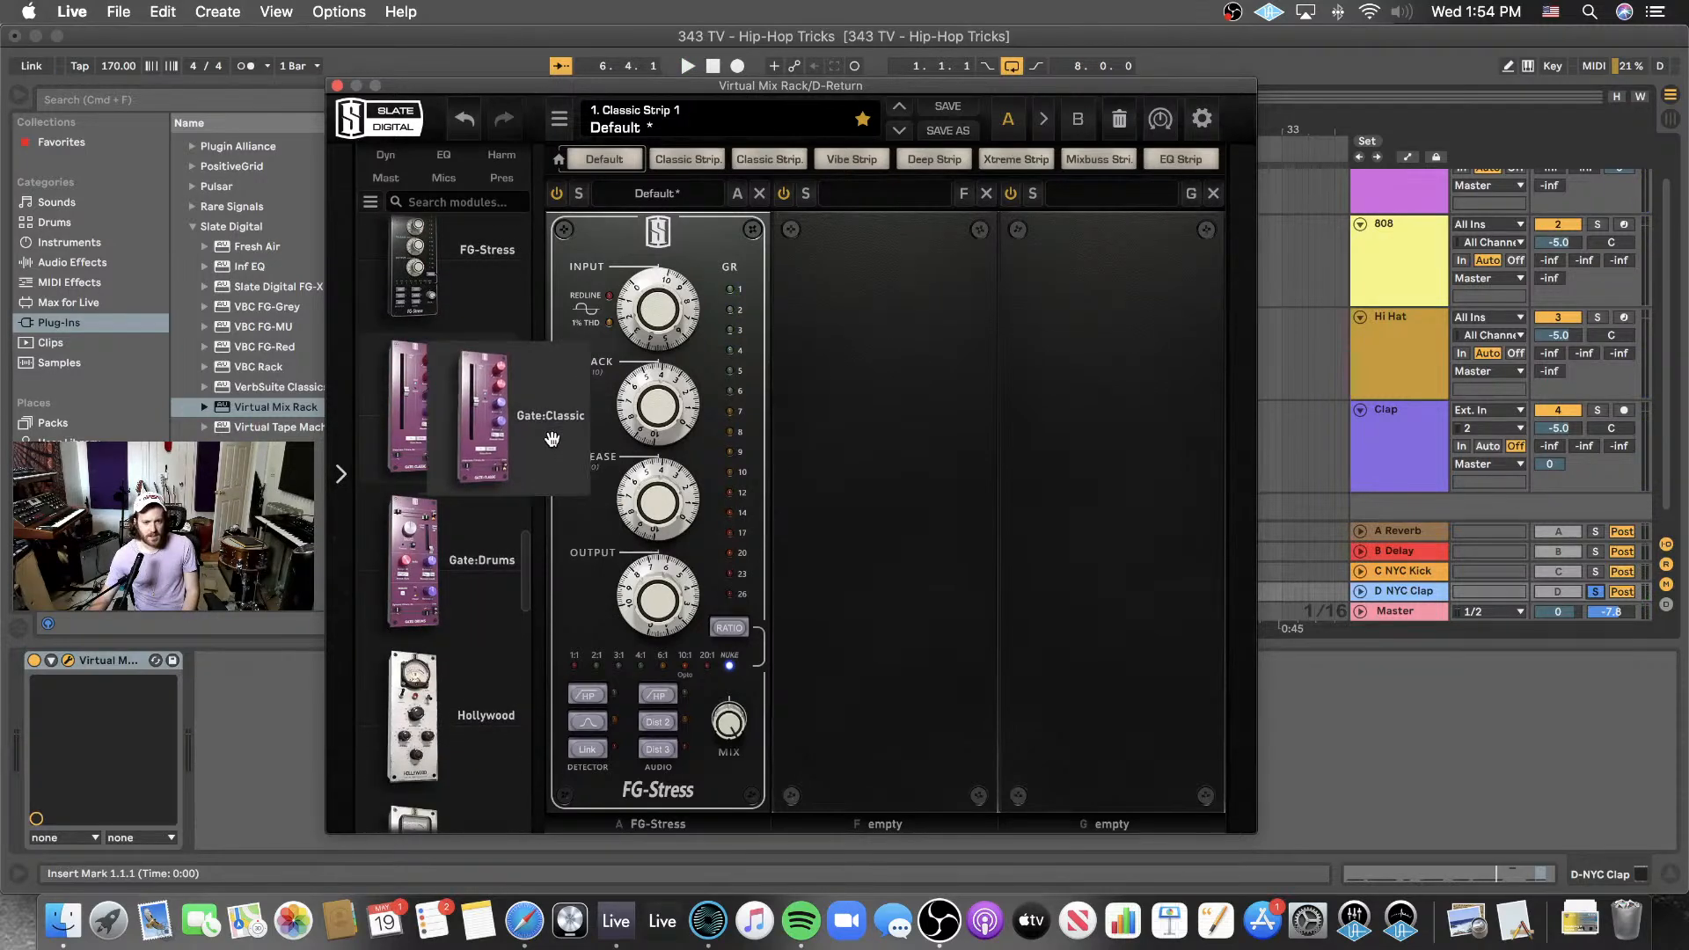
left_click_drag(484, 522, 659, 302)
key("space")
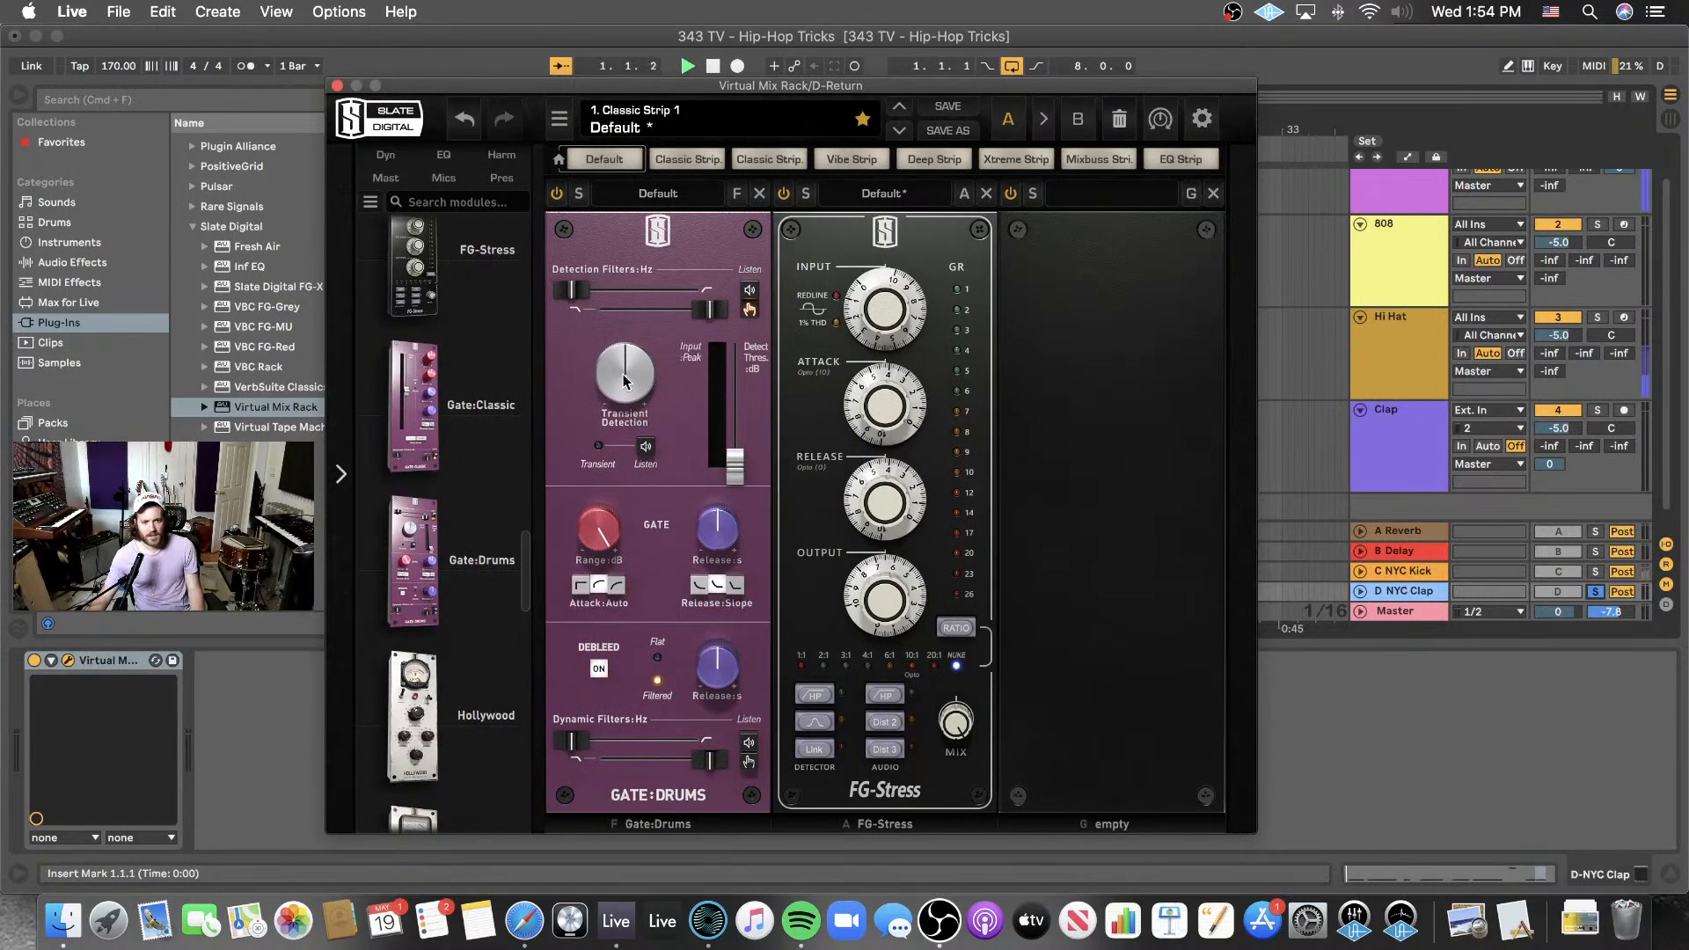
left_click_drag(734, 459, 743, 376)
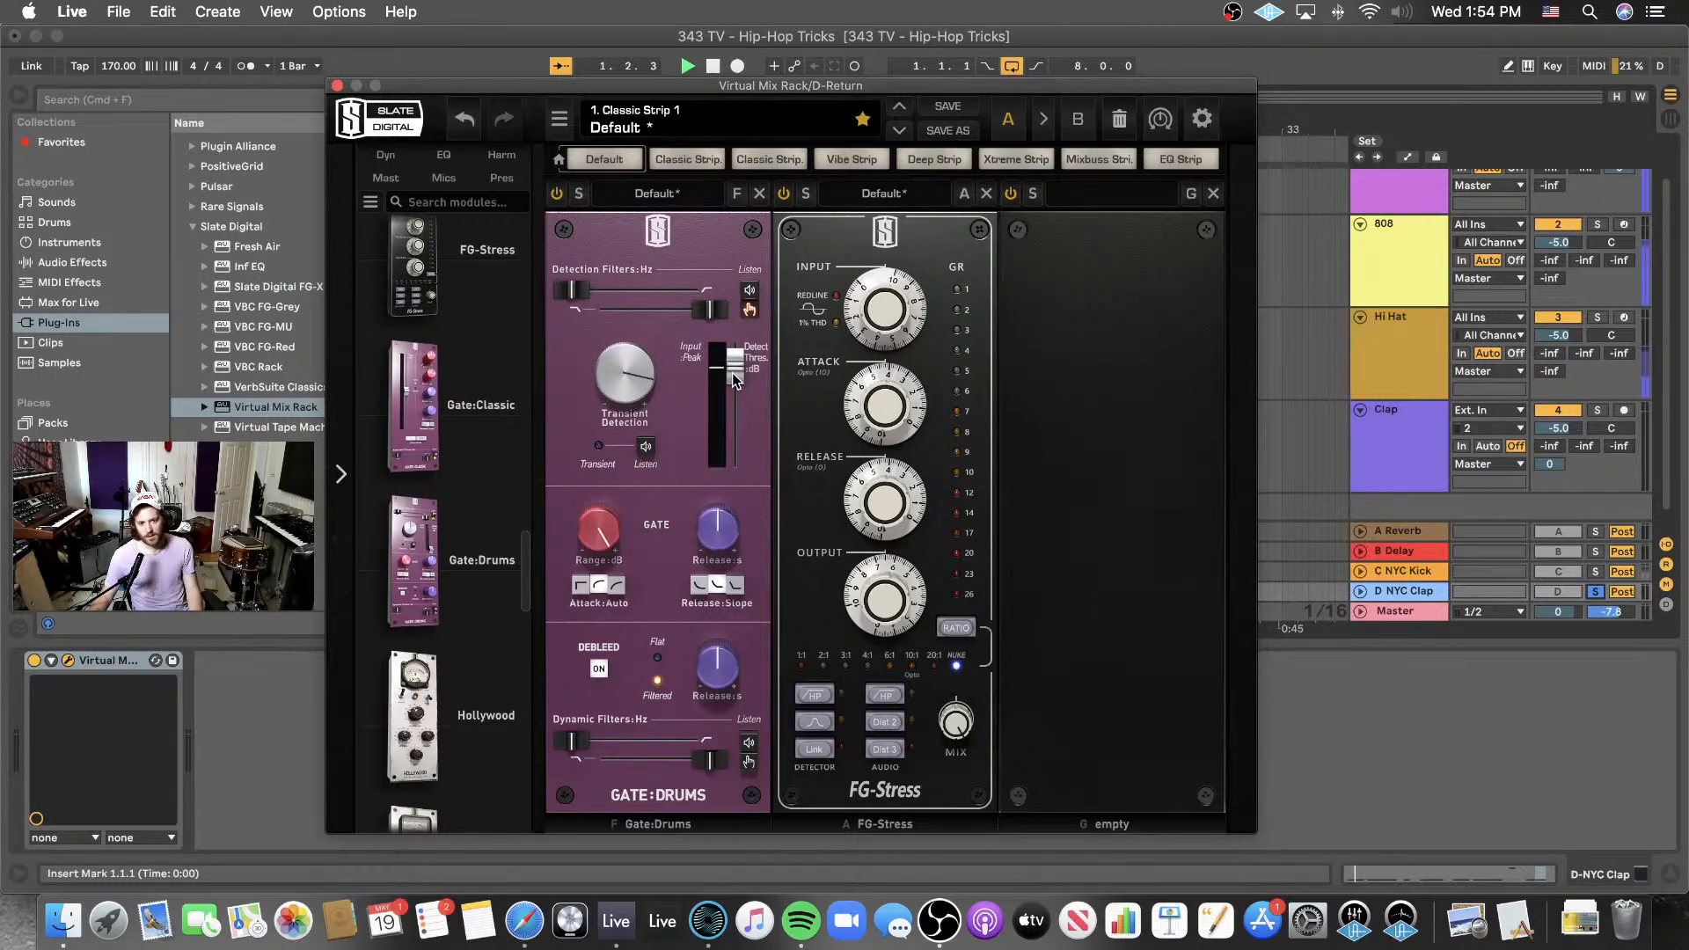
left_click_drag(735, 379, 735, 384)
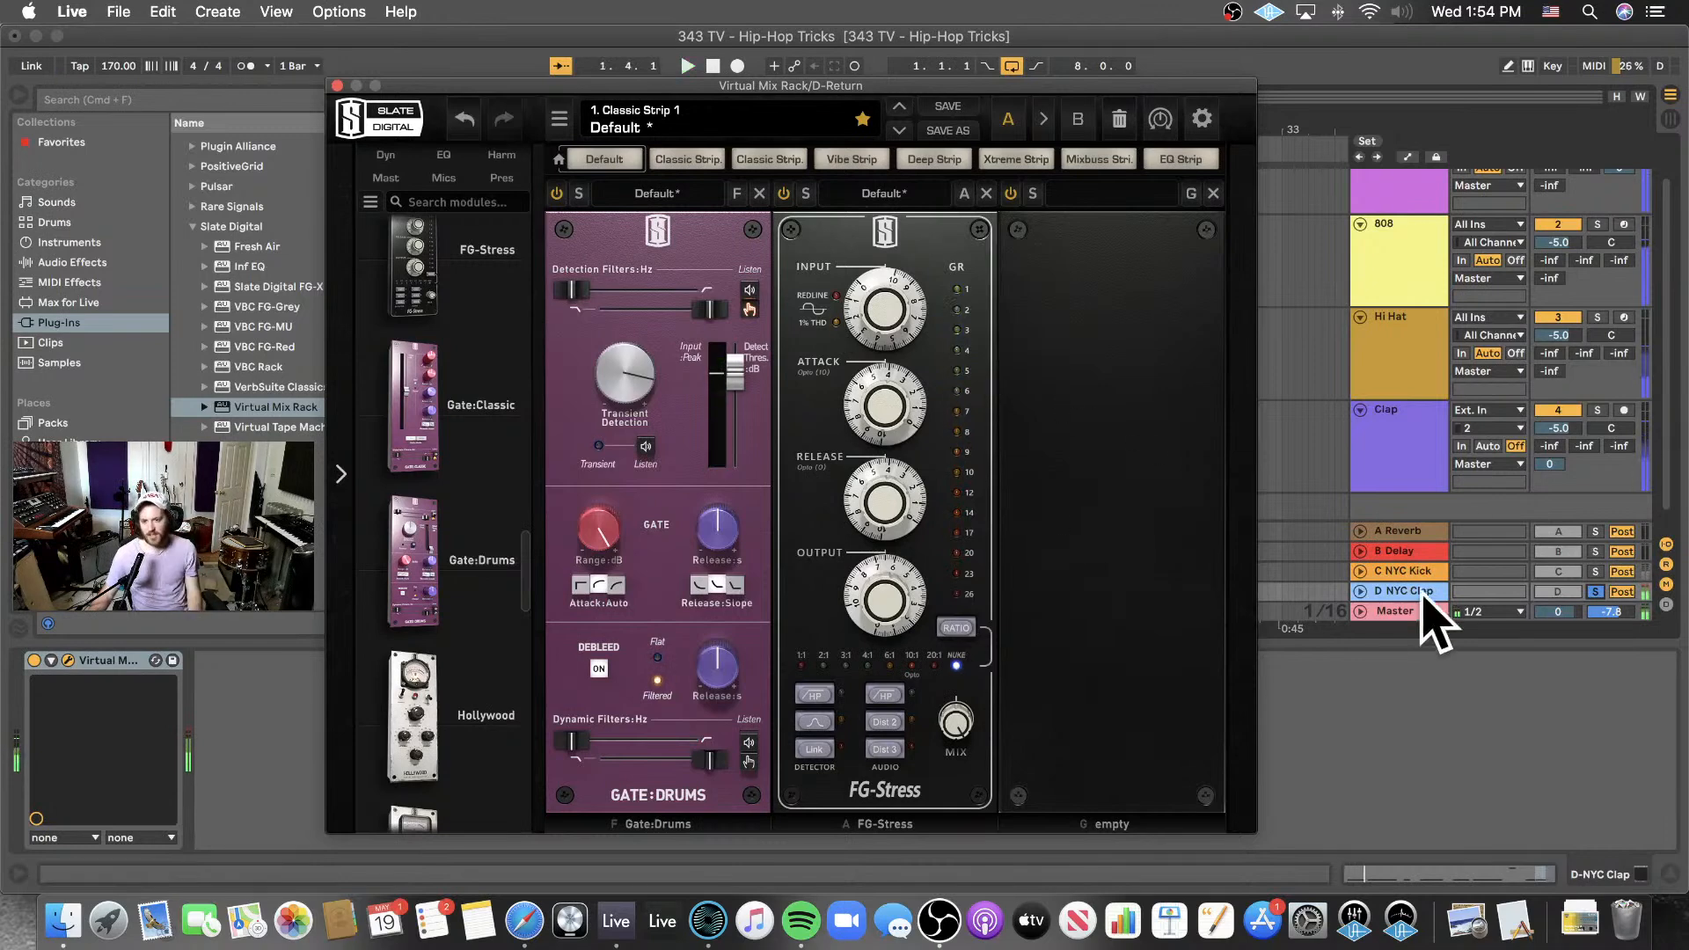
- Unsolo the D NYC Clap return and set its volume to -6.9 dB against the full beat
left_click(1360, 591)
left_click(1596, 519)
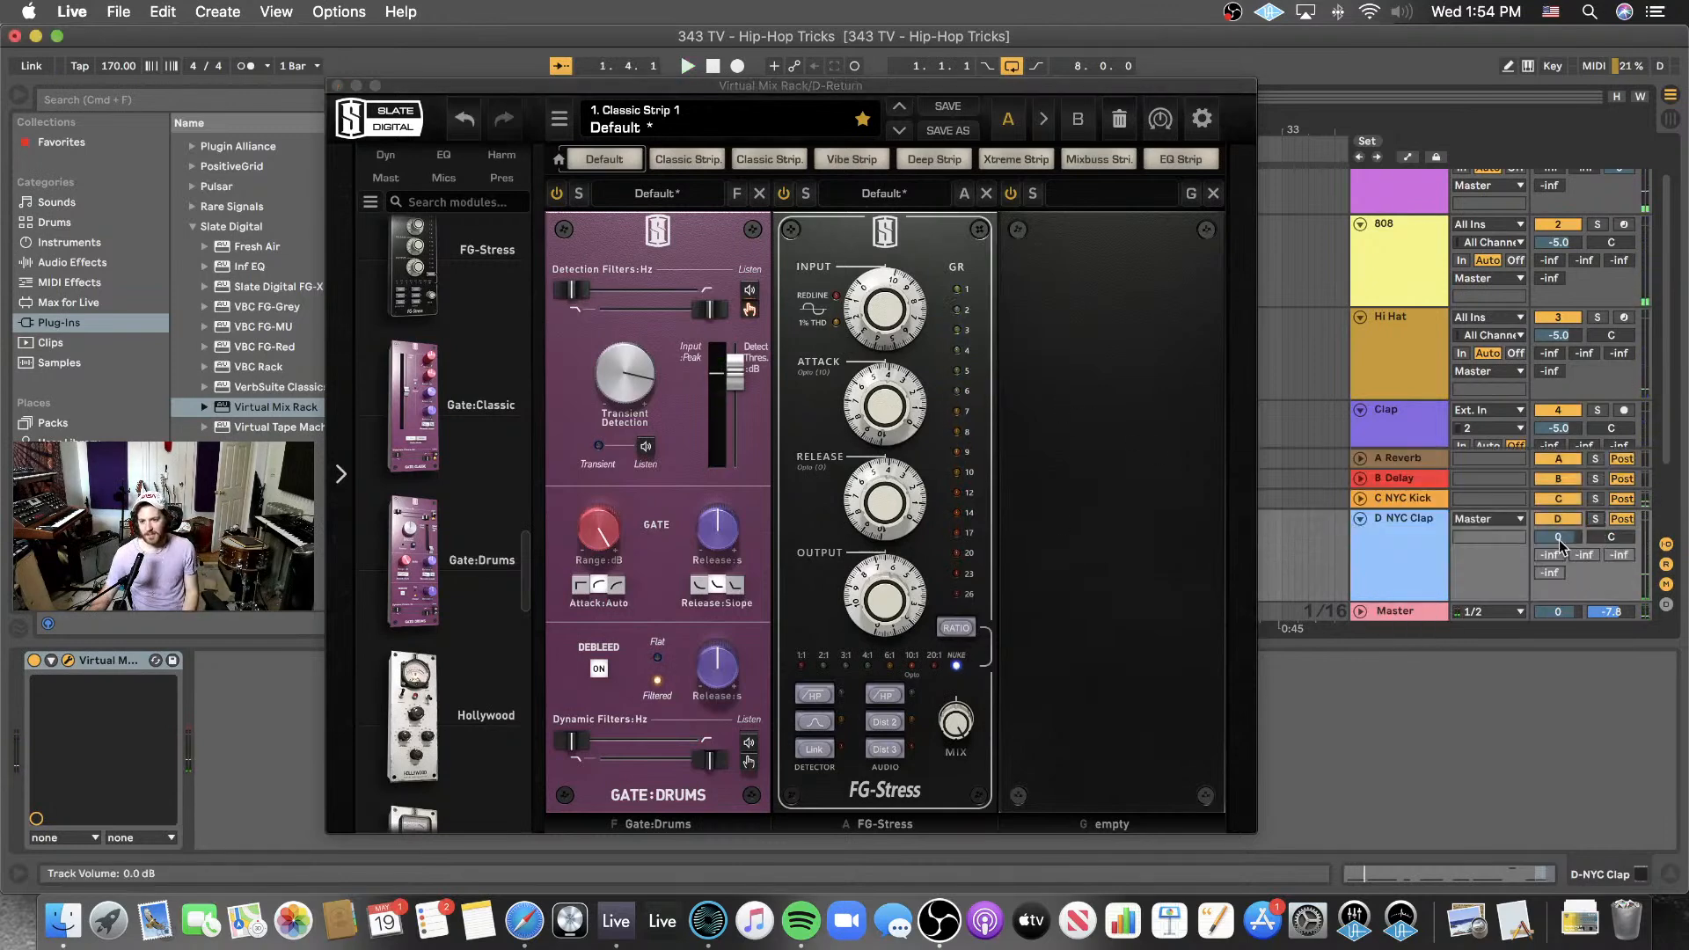
left_click_drag(1562, 541, 1562, 616)
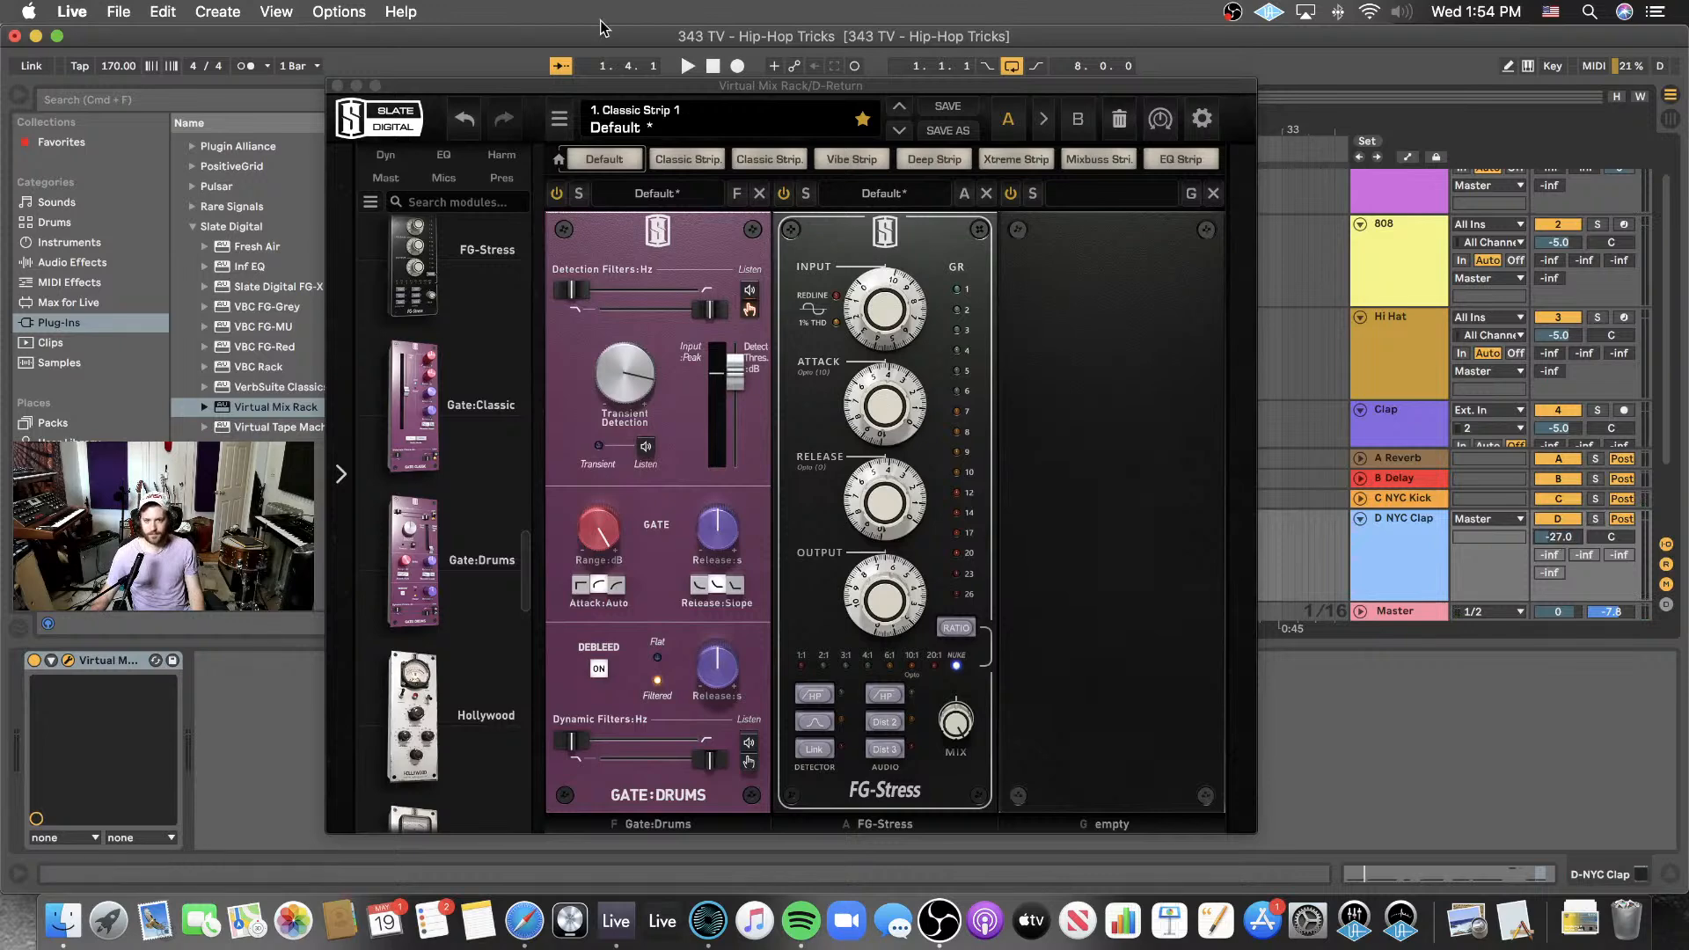
left_click(337, 86)
key("space")
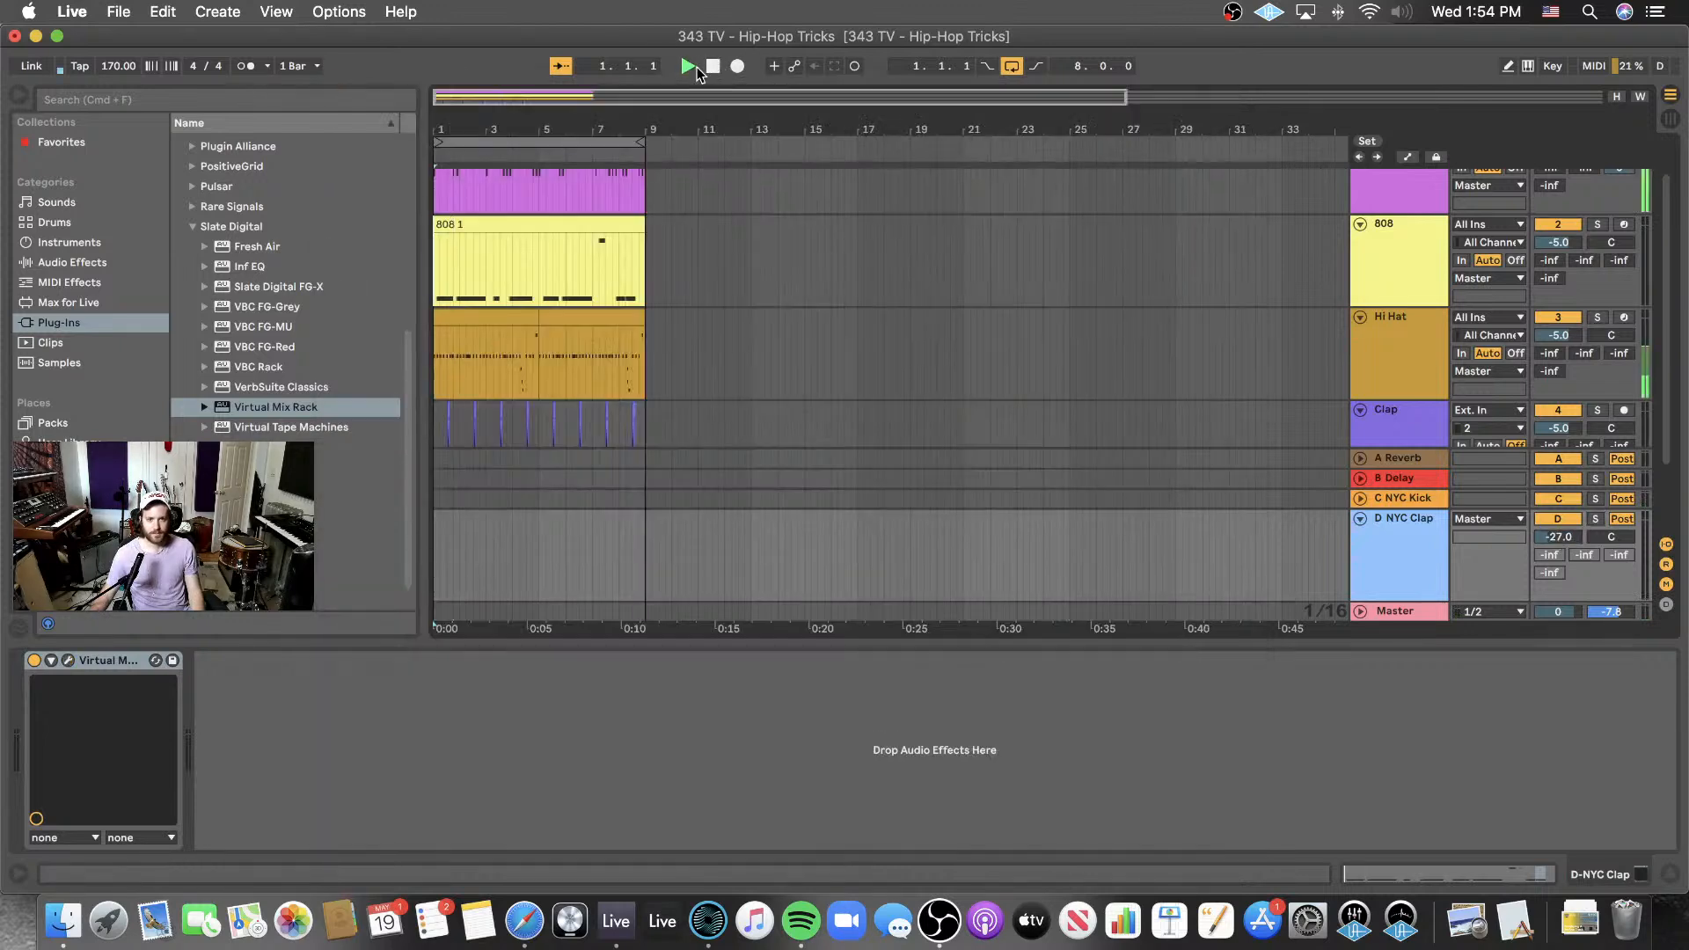
mouse_move(1559, 537)
left_mouse_down()
mouse_move(1559, 506)
mouse_move(1561, 546)
left_mouse_up()
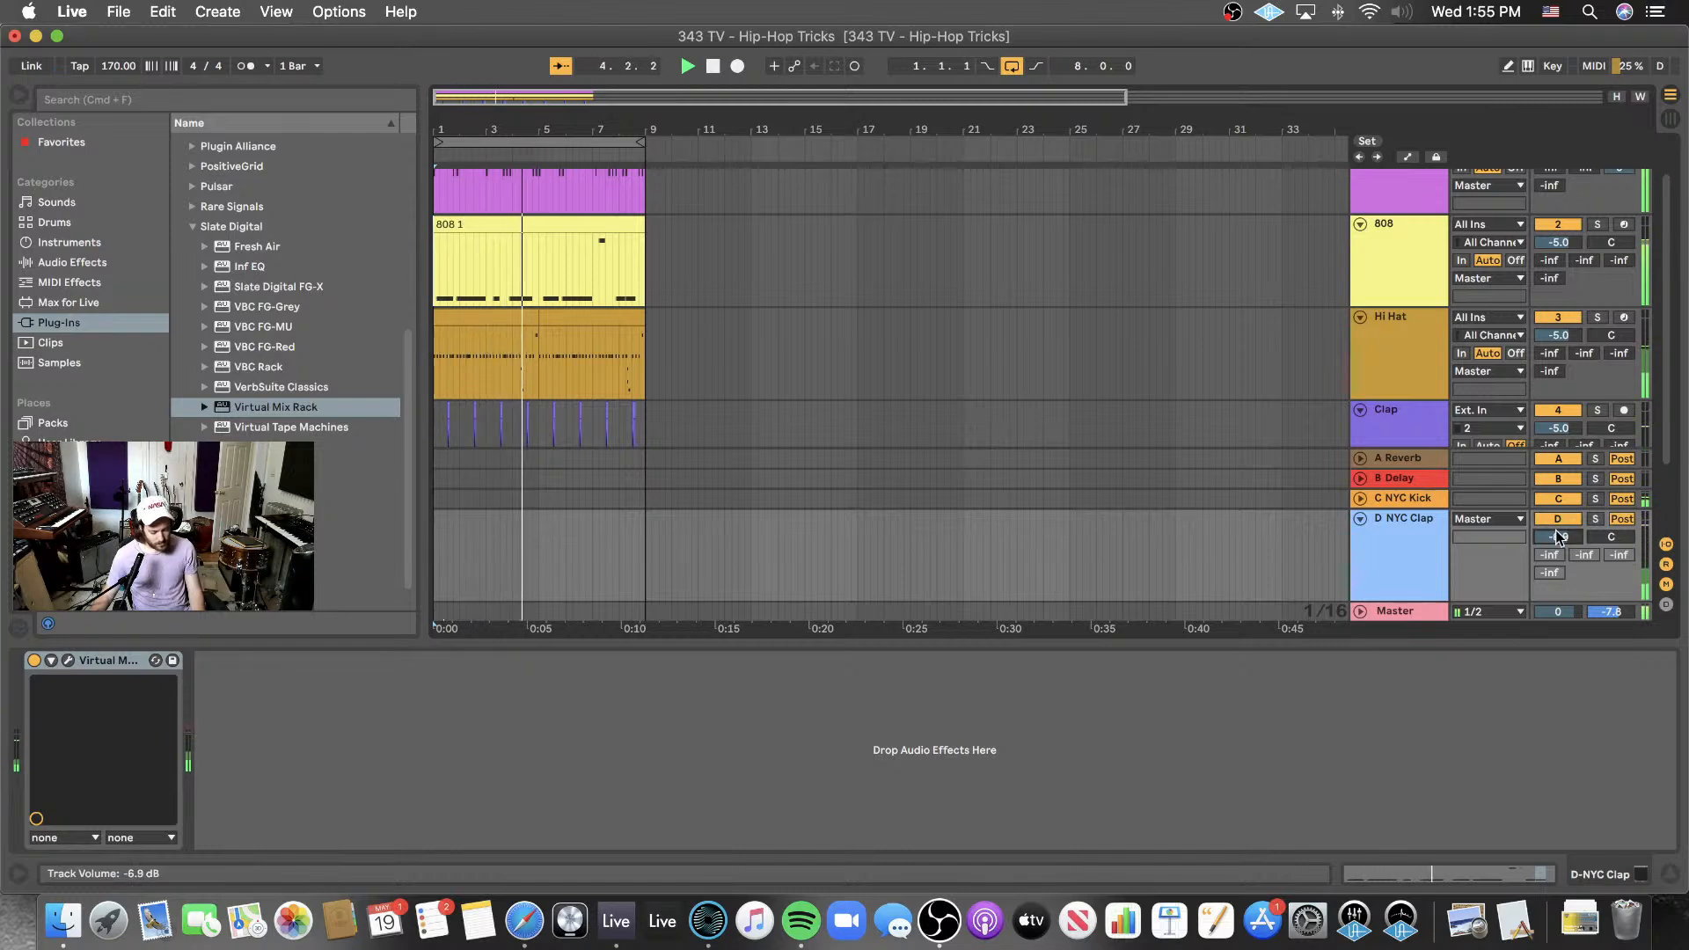
- Compare the playing beat with the D NYC Clap return switched off and back on
left_click(1358, 518)
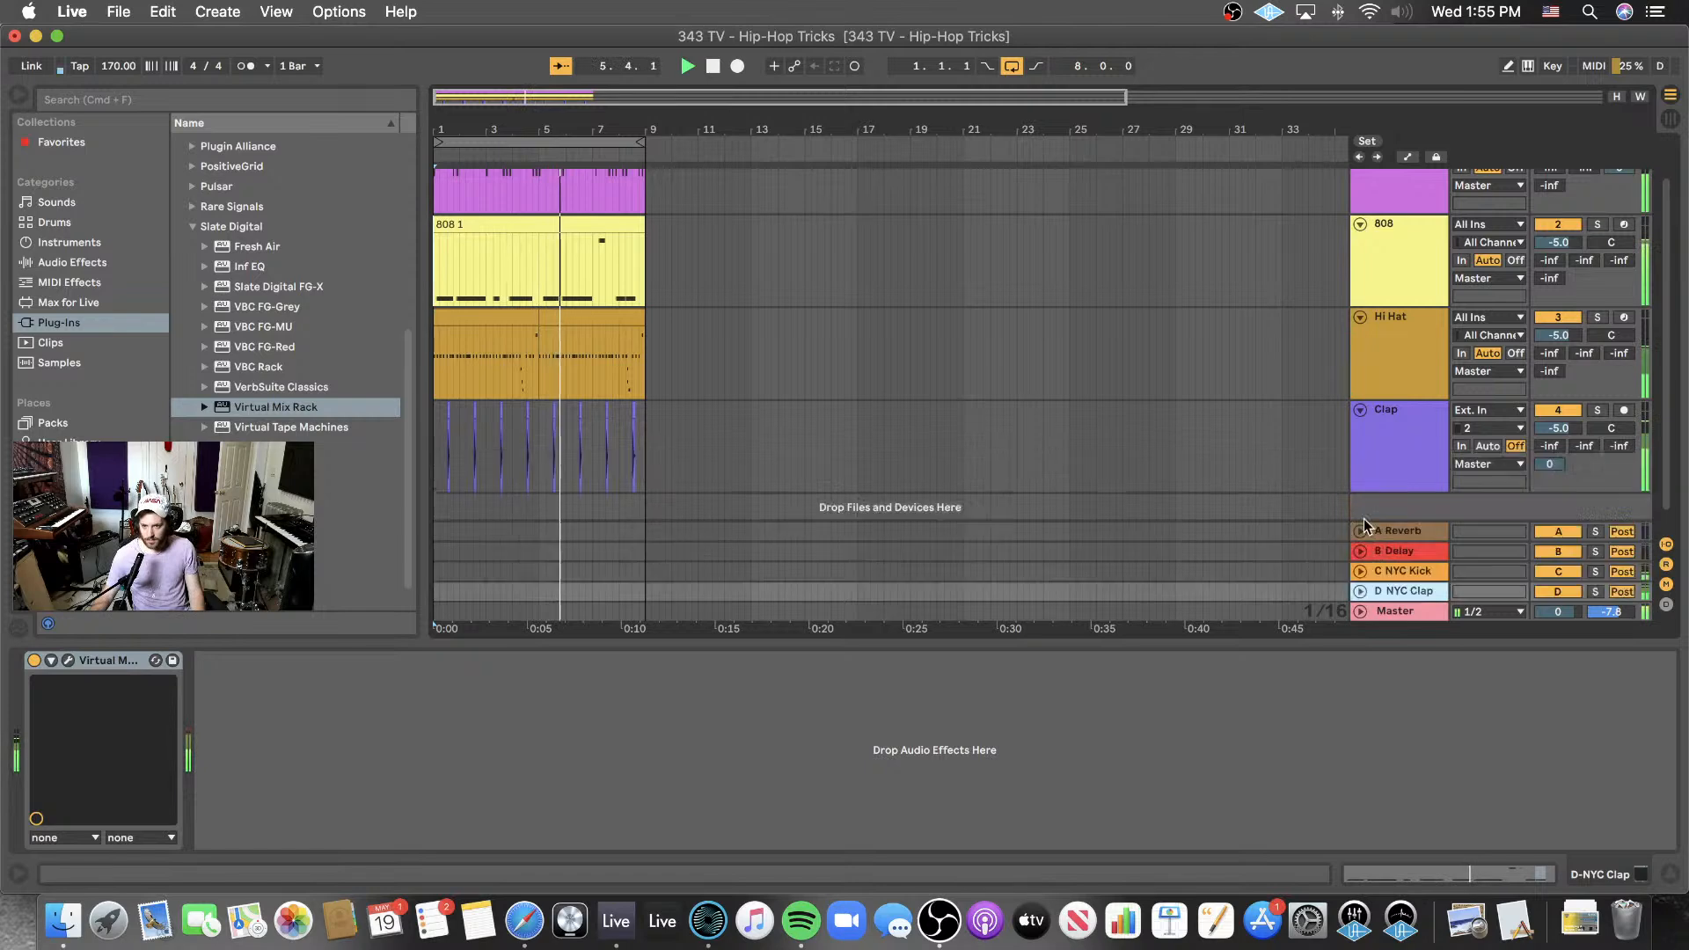
left_click(1359, 591)
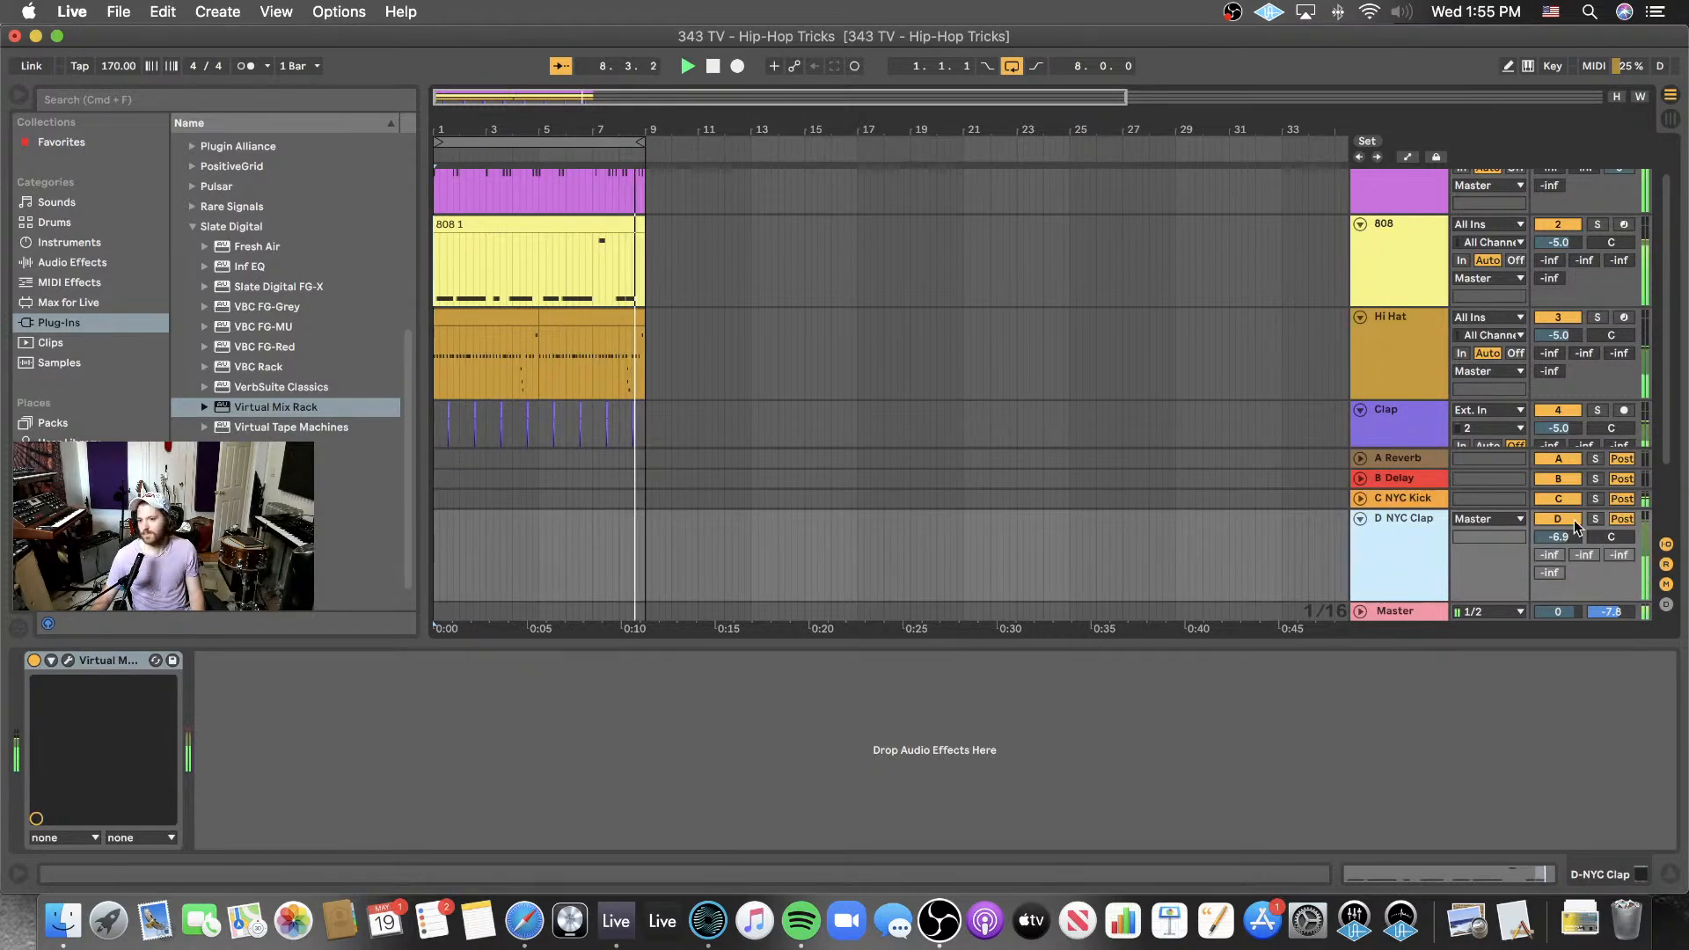
left_click(1569, 521)
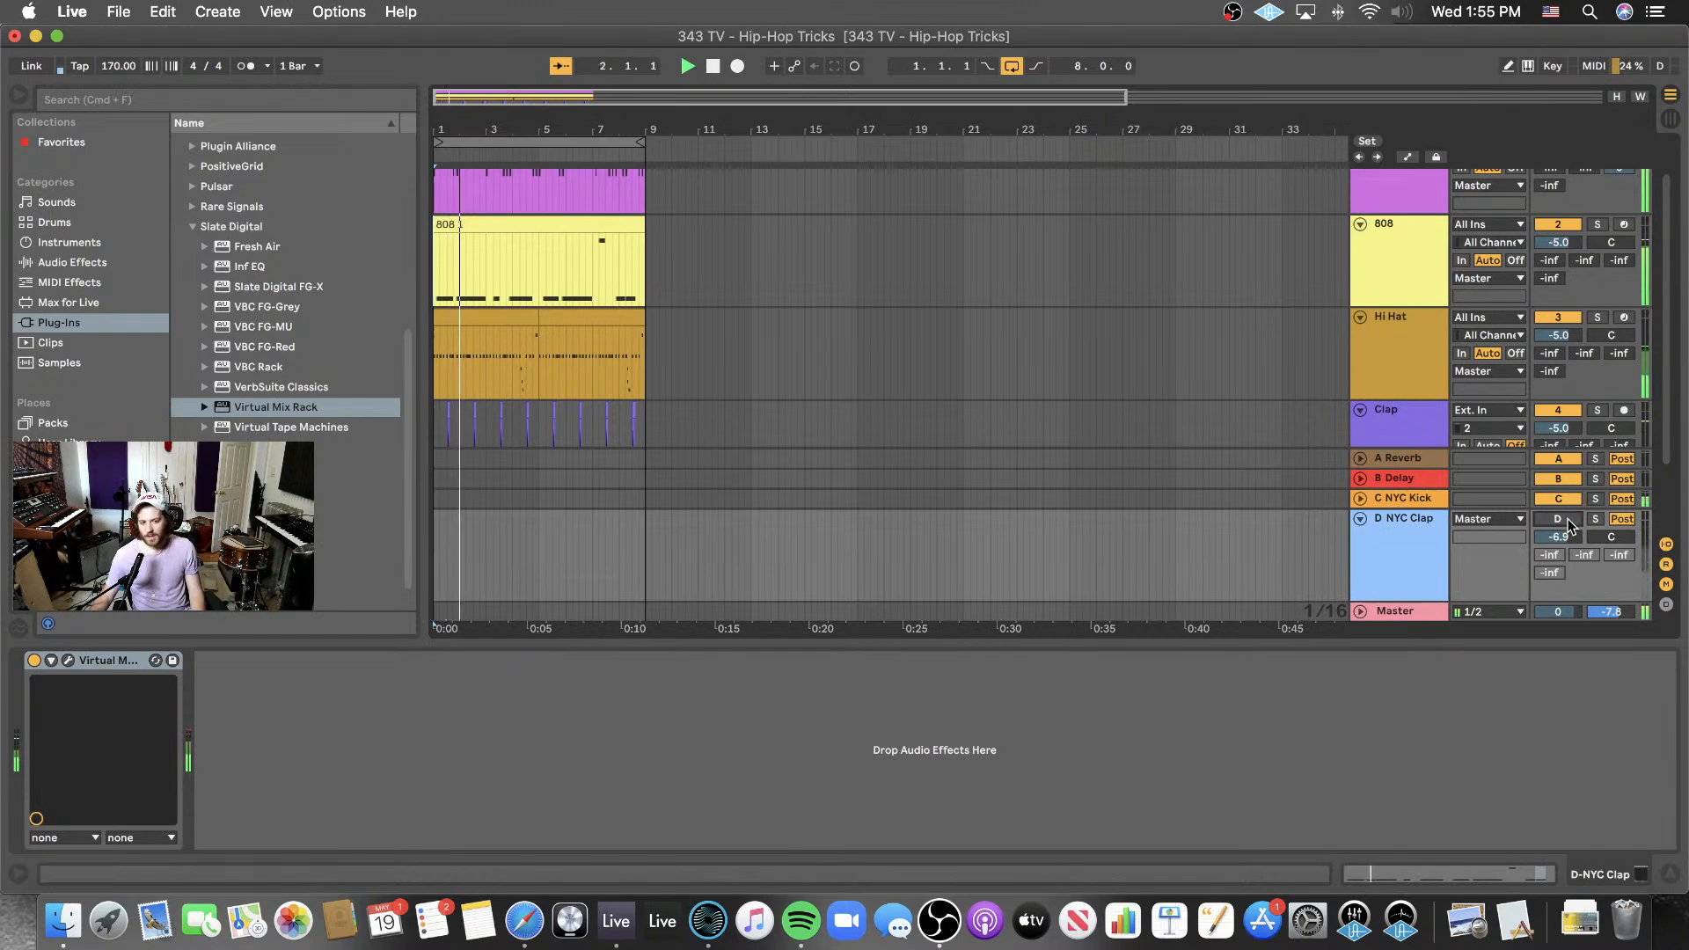
left_click(1569, 520)
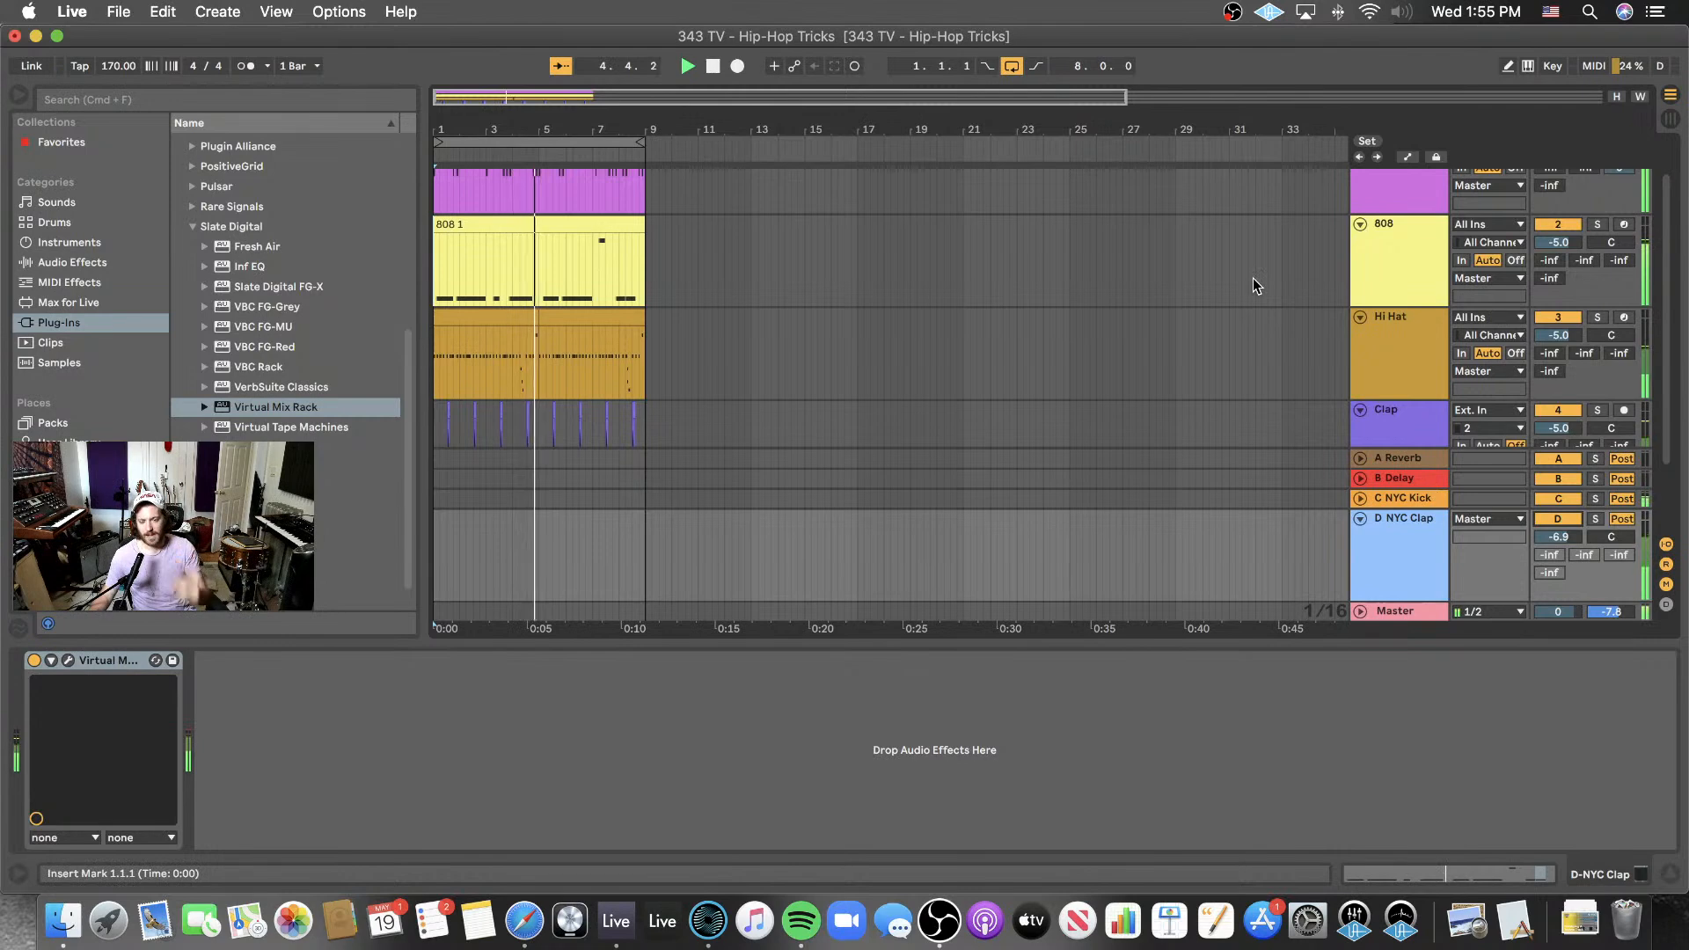
- Load Virtual Tape Machines after the Saturator on the Clap track and solo that track
scroll(1253, 278, "down", 2)
left_click(1351, 335)
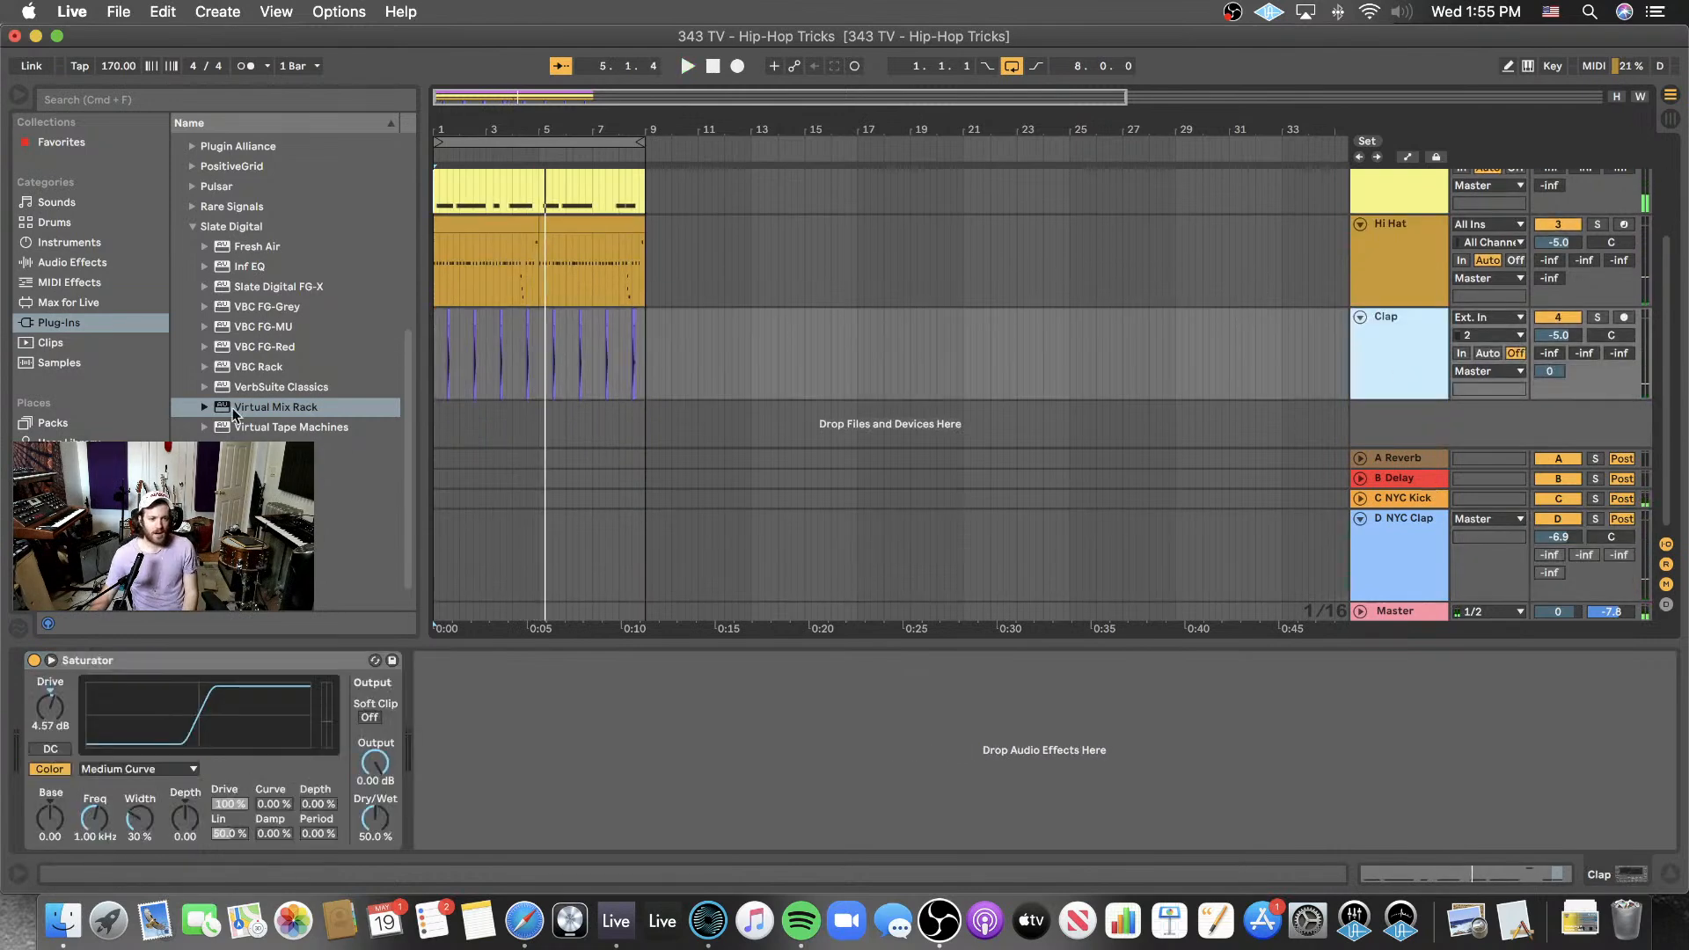
left_click(261, 427)
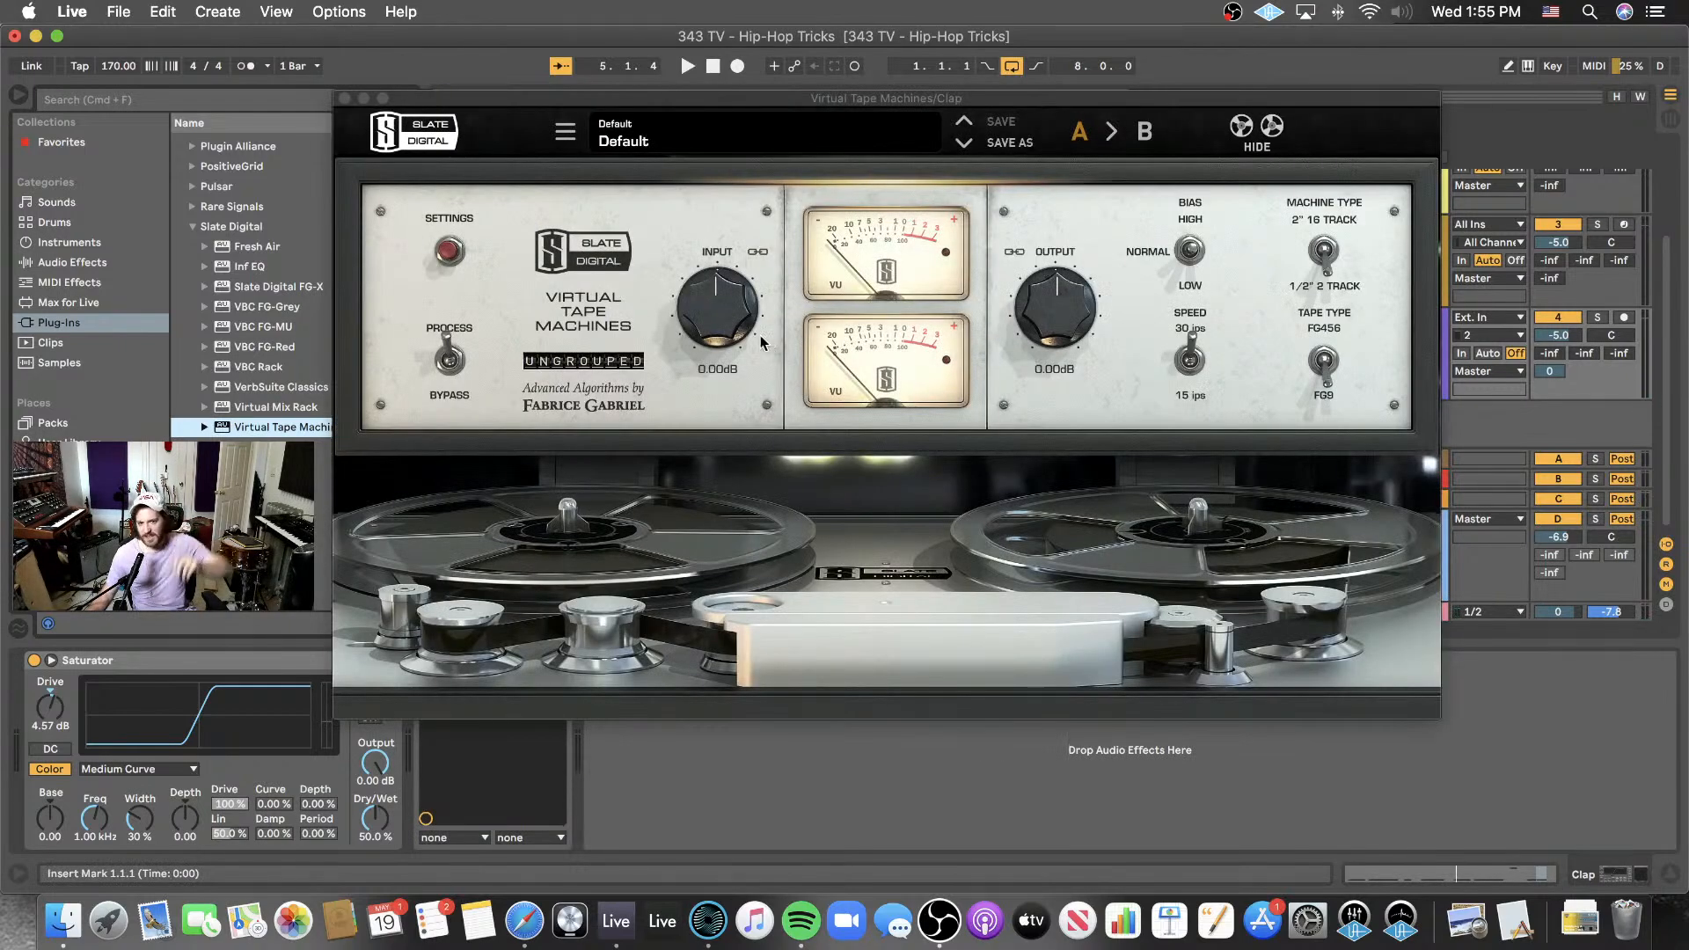
left_click_drag(670, 104, 713, 326)
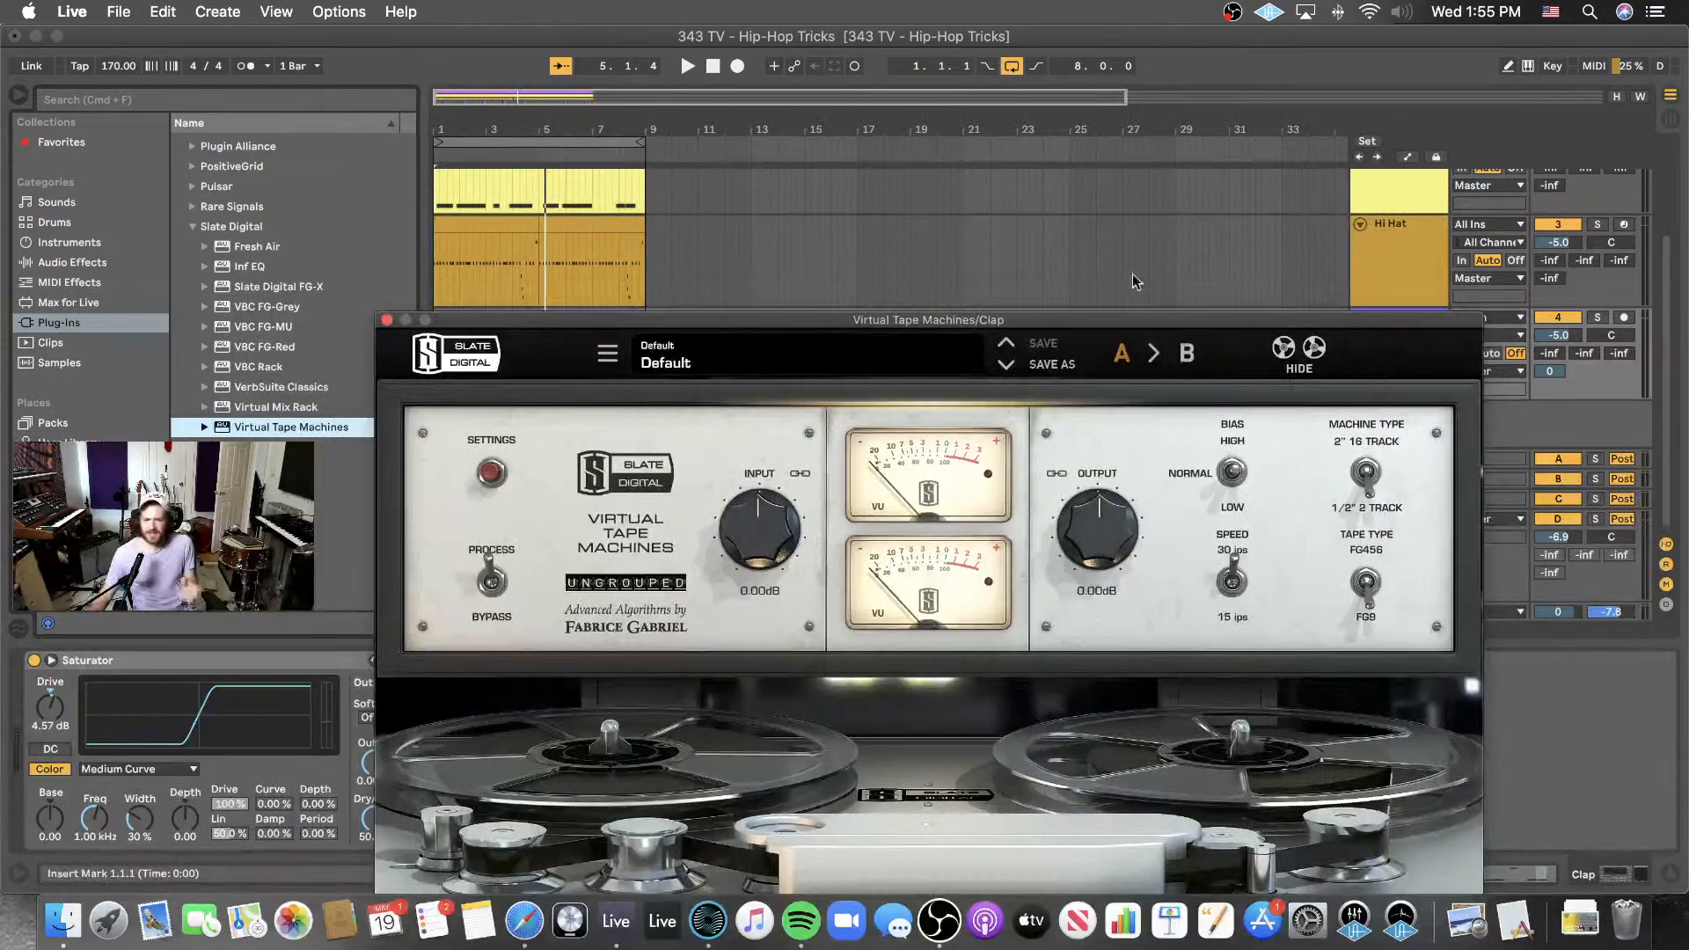
left_click(1598, 318)
left_click_drag(1196, 324, 972, 143)
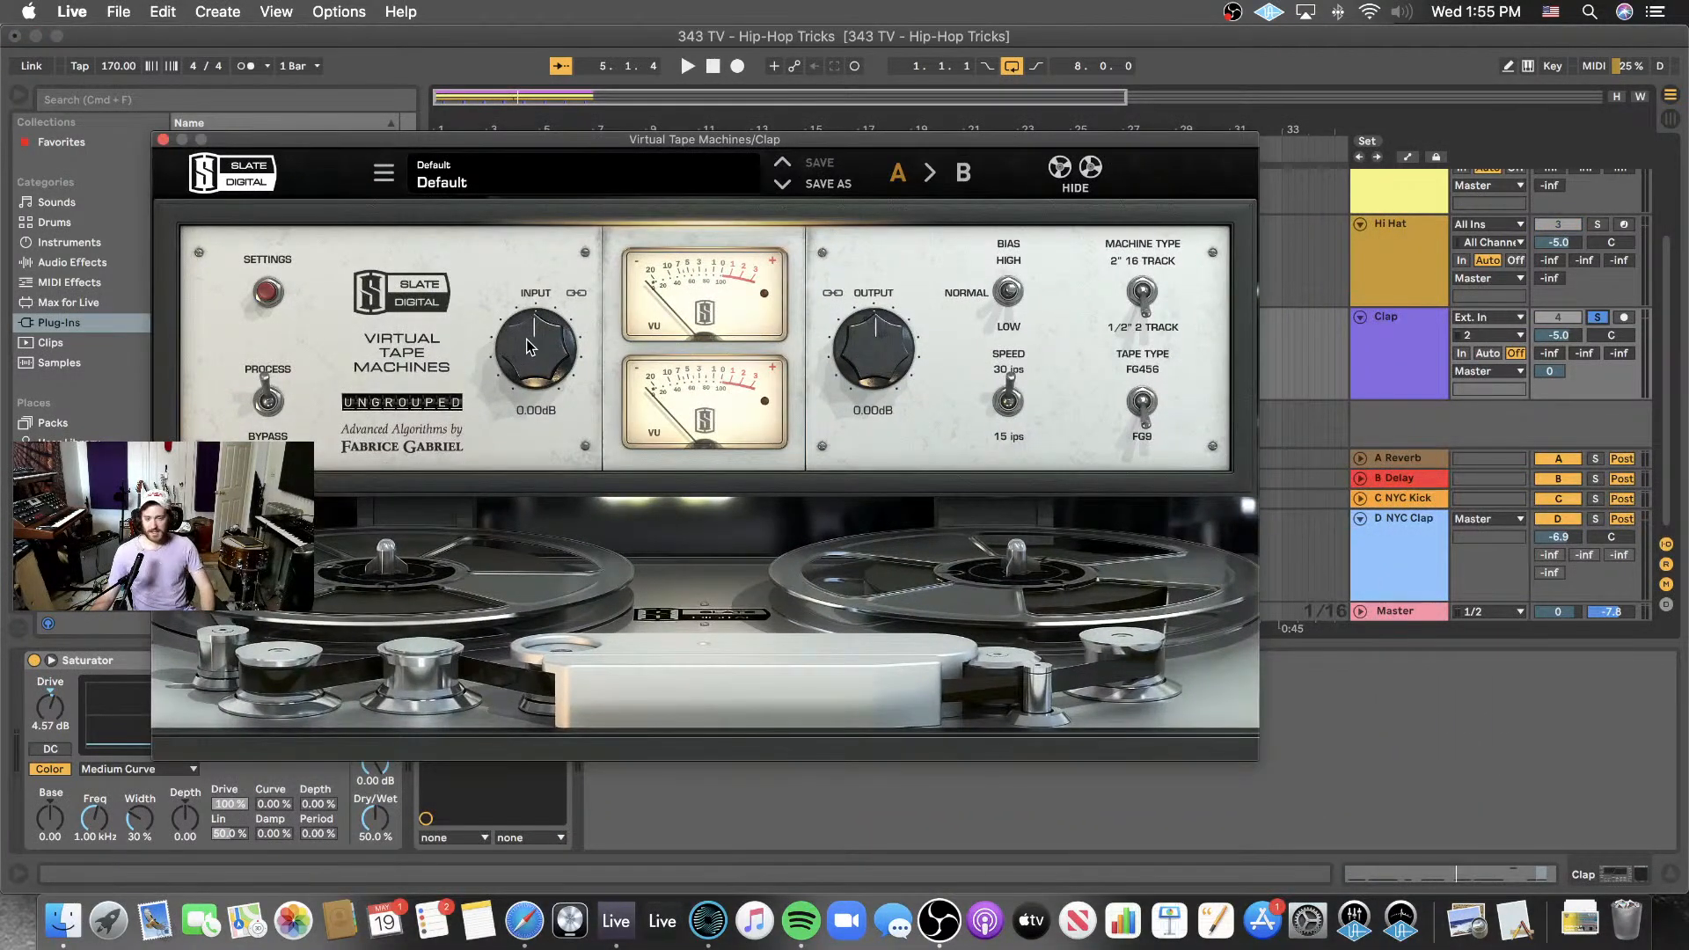
- Configure the clap's tape machine with +6.00 dB input, linked -6.00 dB output, 15 ips speed, 2" 16 Track machine and FG456 tape
key("space")
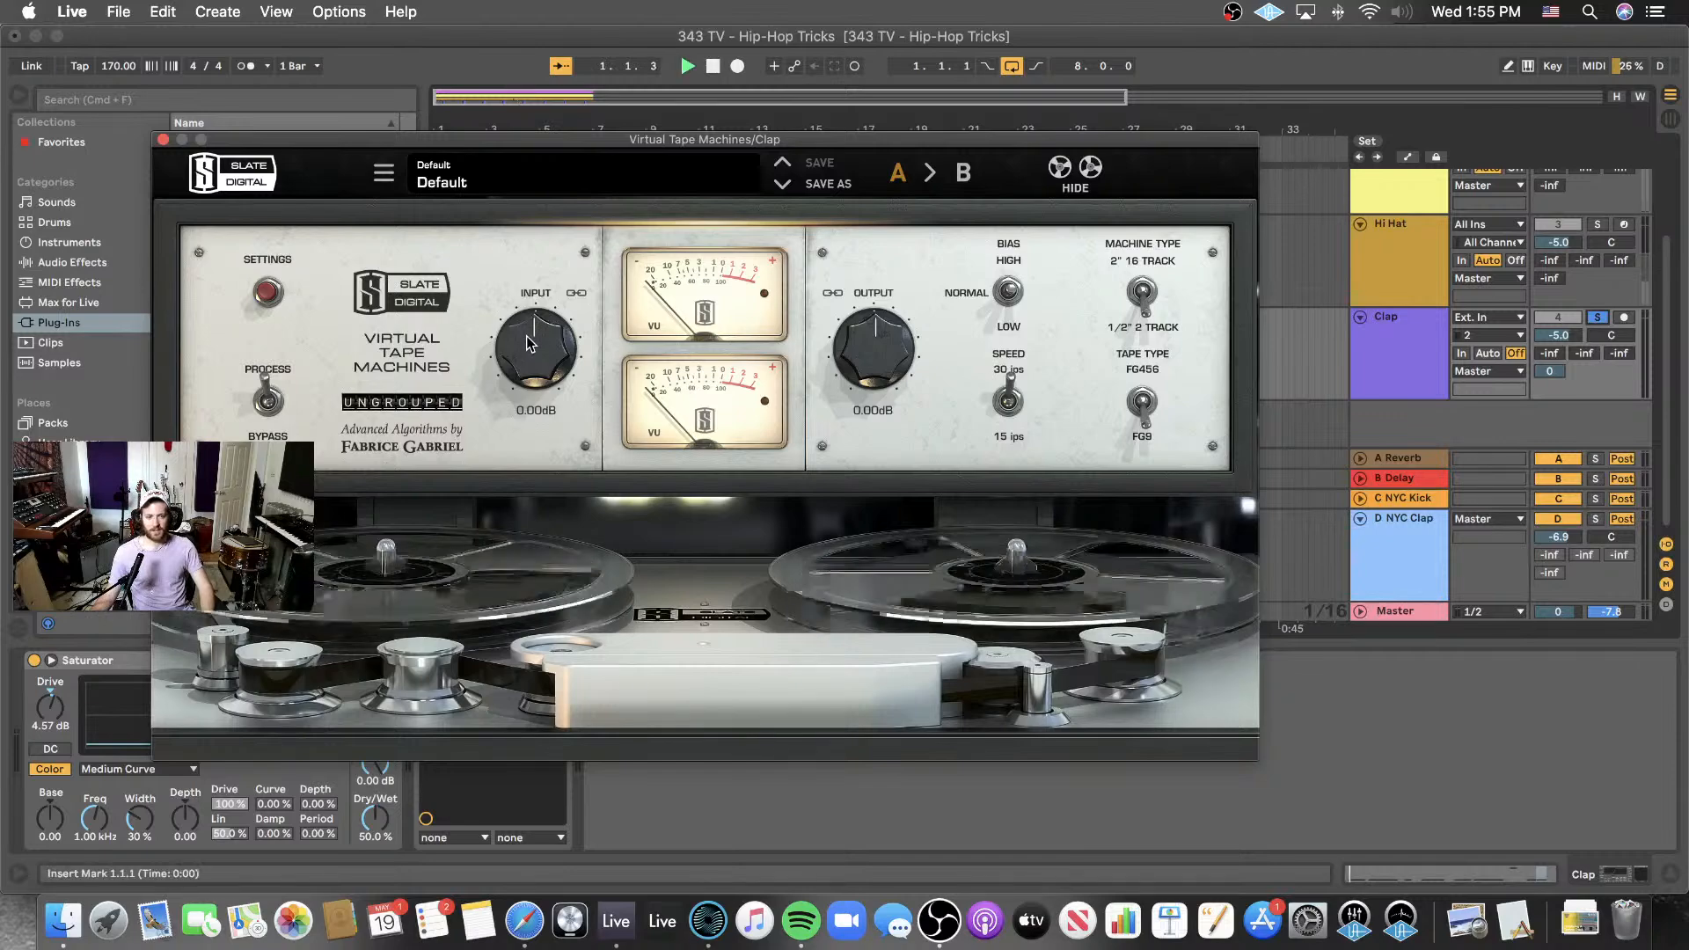
left_click_drag(526, 340, 539, 303)
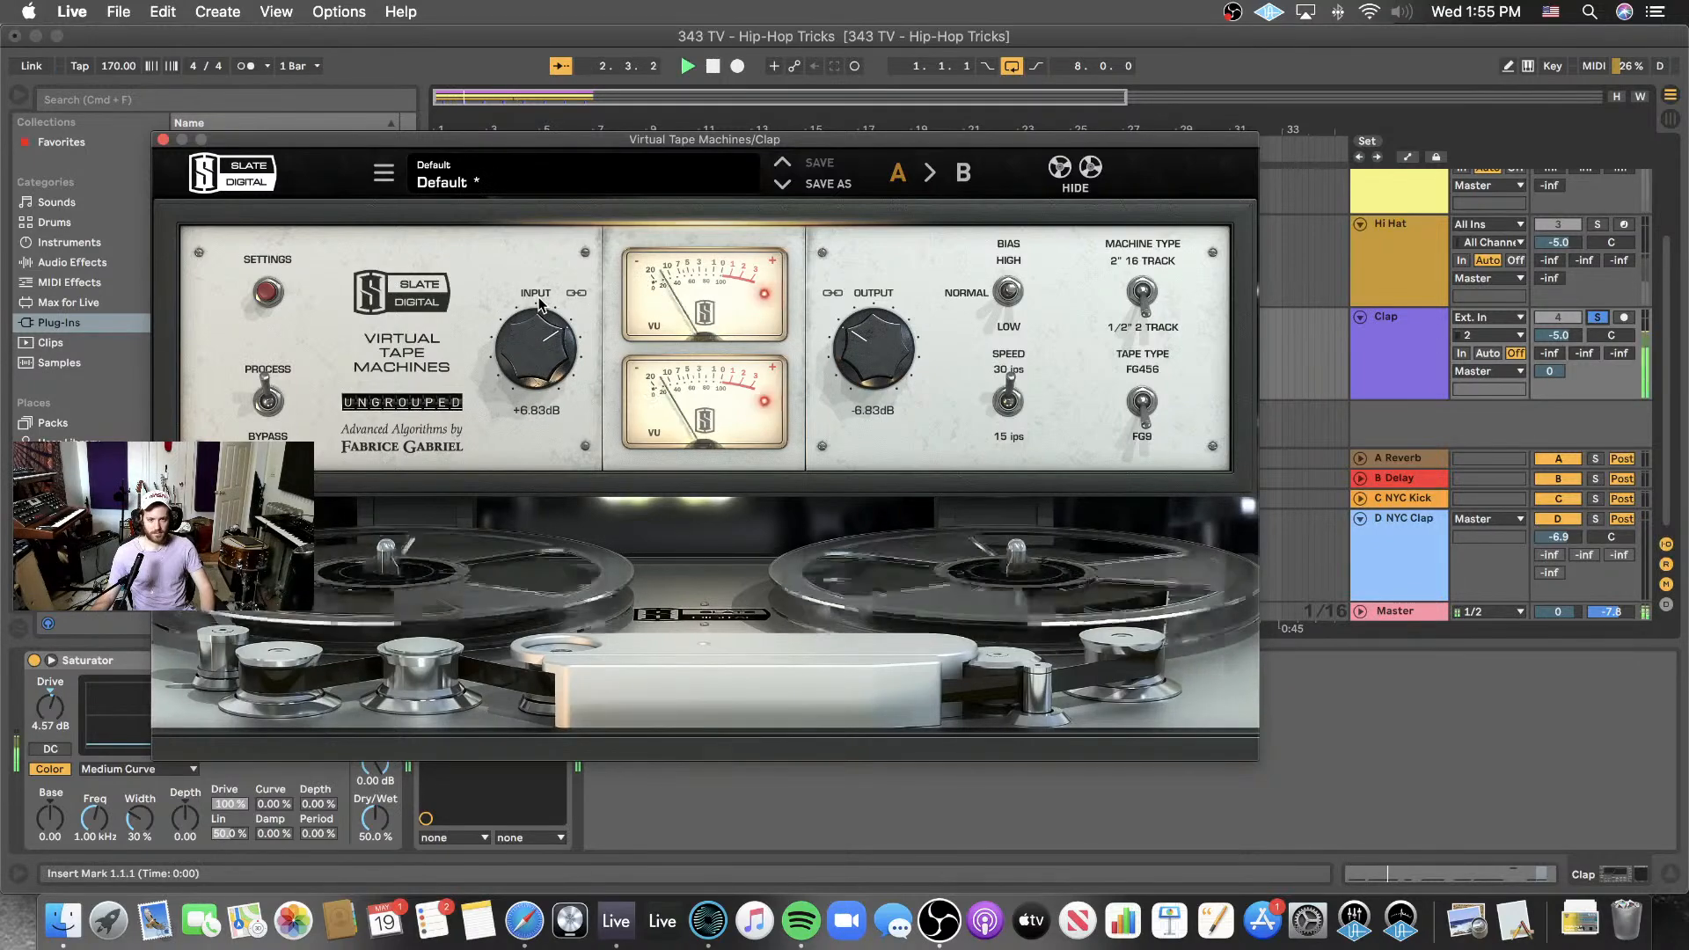
mouse_move(878, 348)
left_mouse_down()
mouse_move(883, 370)
mouse_move(887, 355)
left_mouse_up()
left_click(1009, 410)
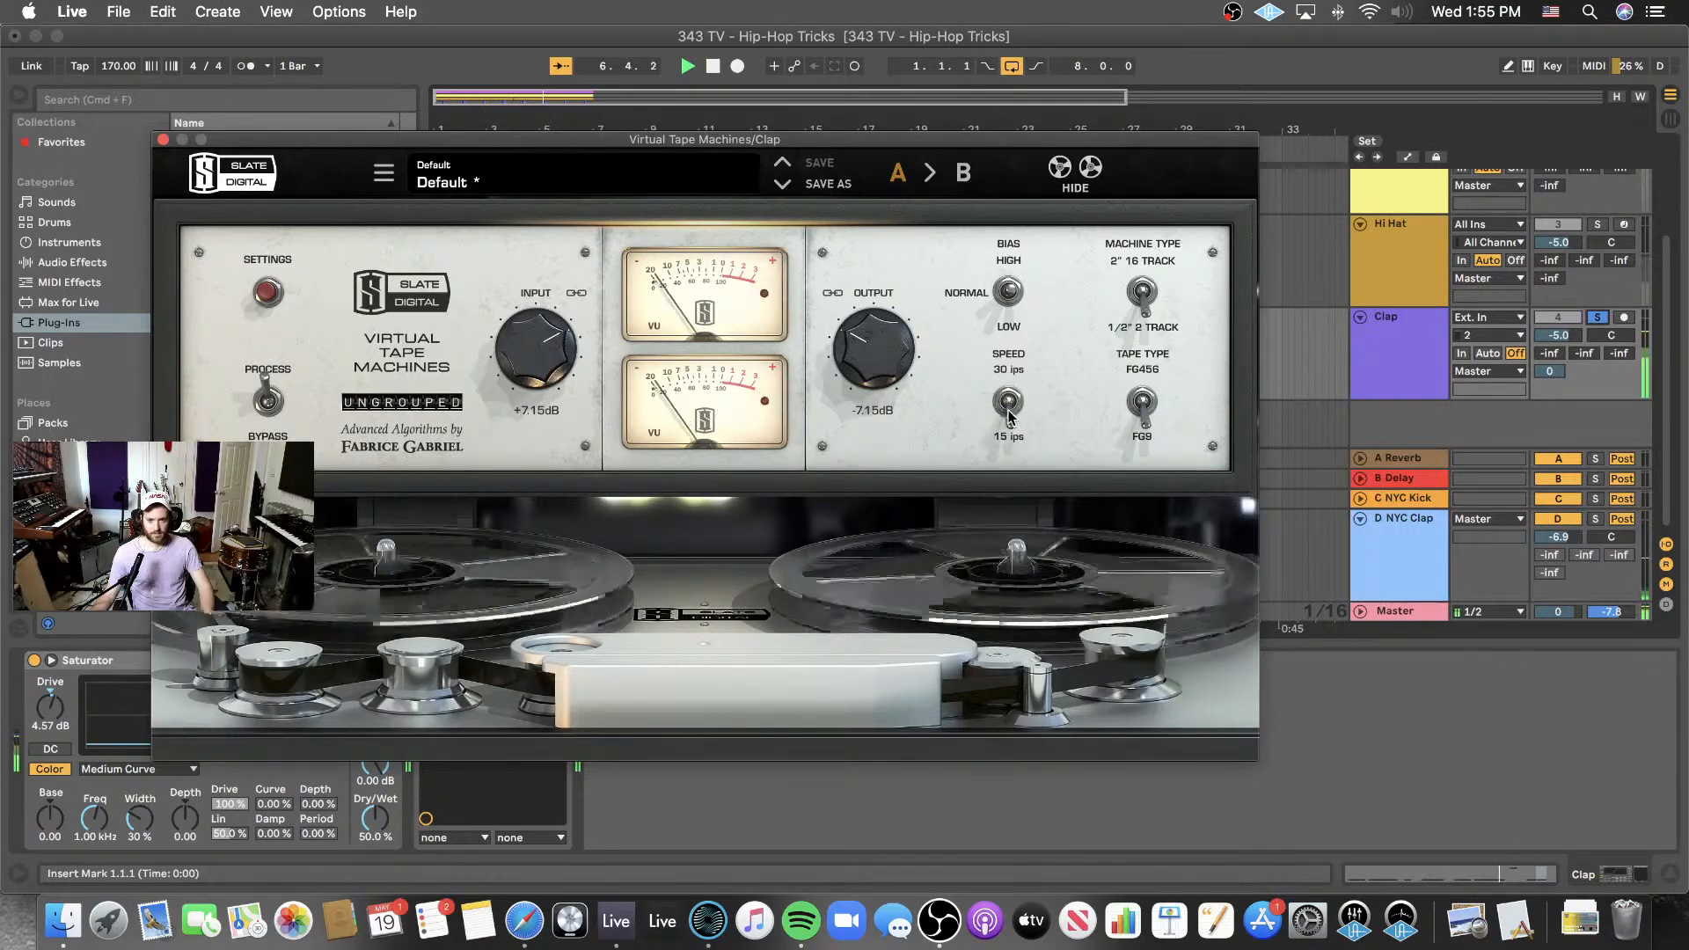
left_click(1143, 293)
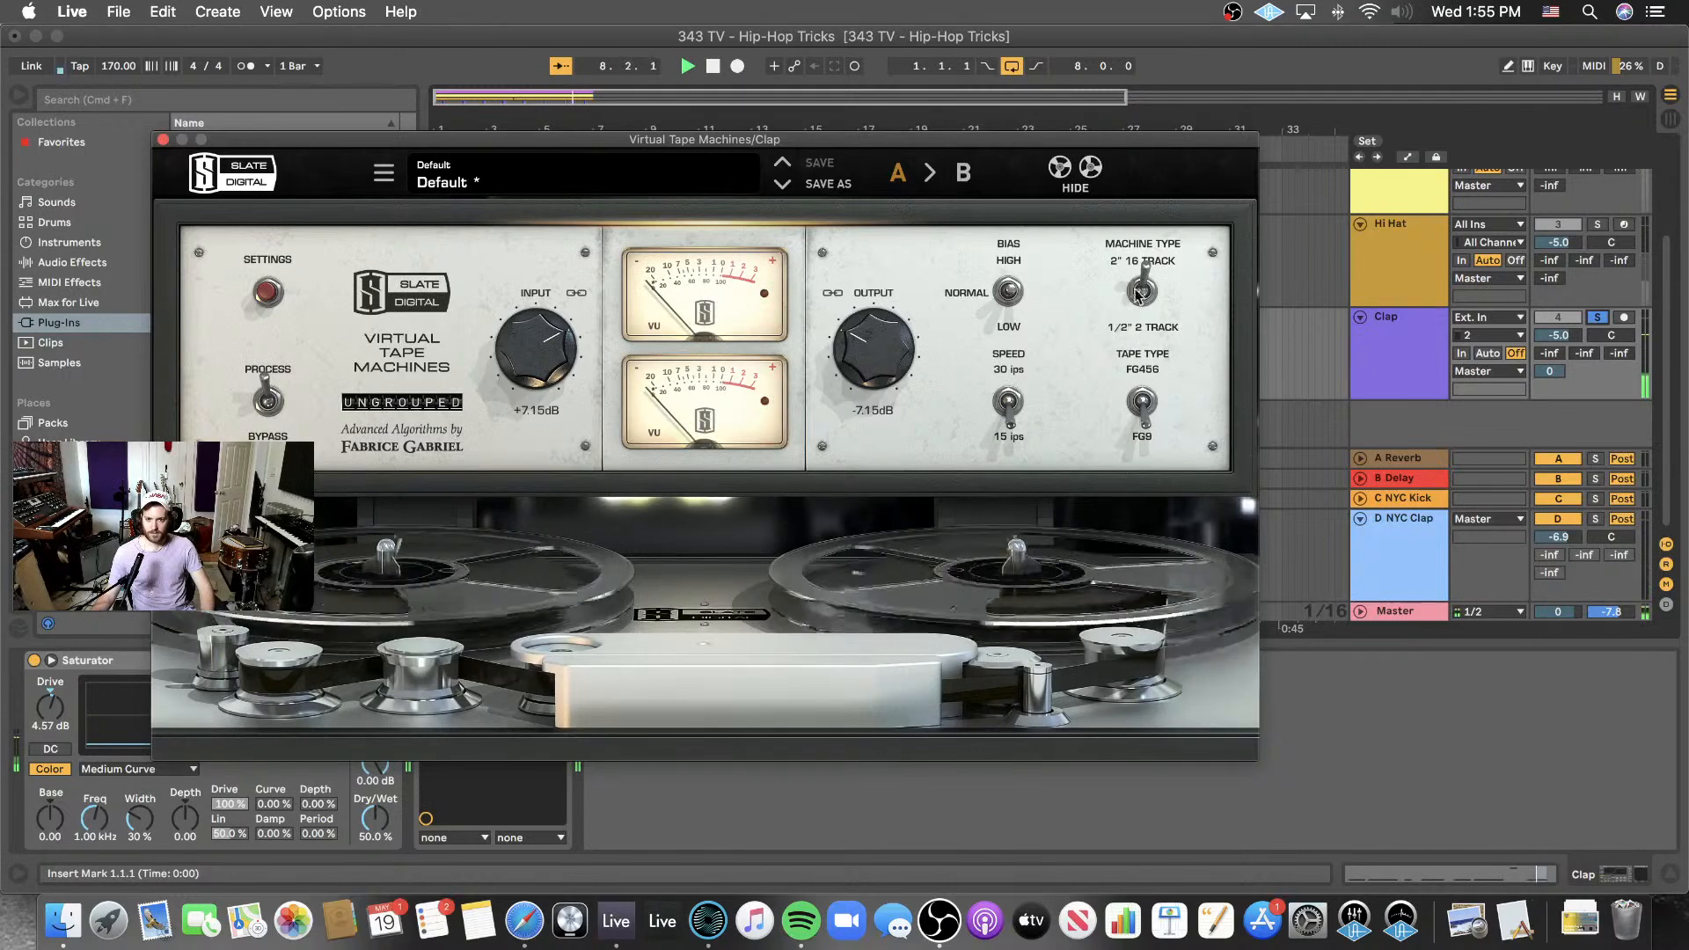
left_click(1154, 368)
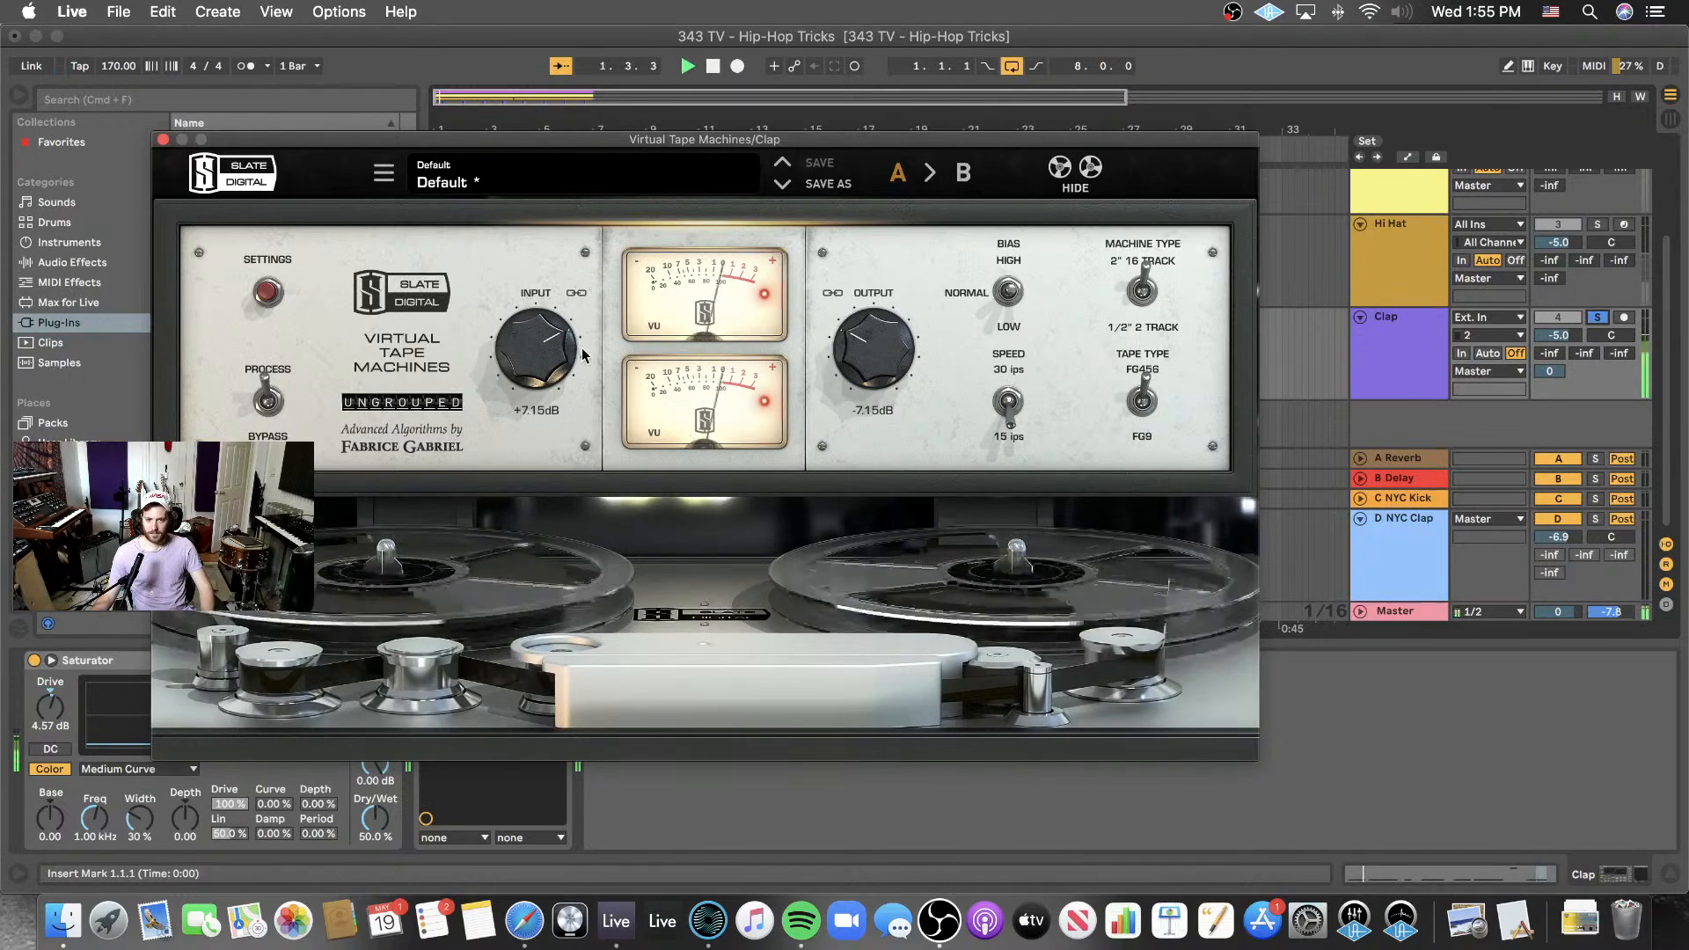
mouse_move(540, 349)
left_mouse_down()
mouse_move(546, 367)
mouse_move(555, 356)
left_mouse_up()
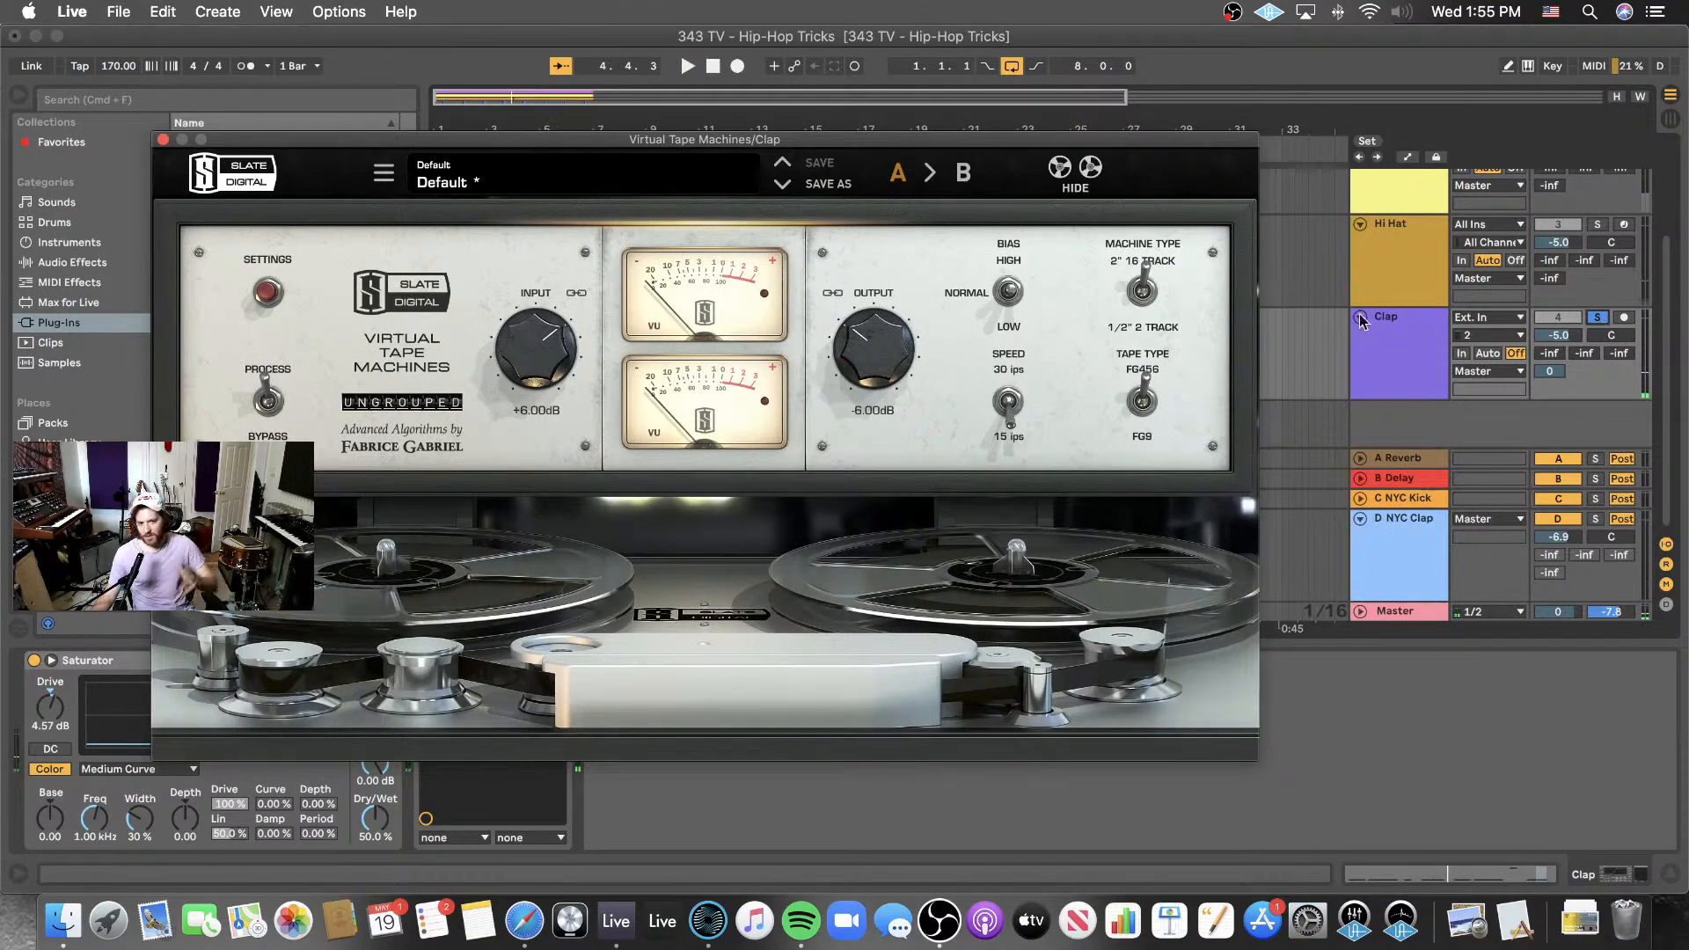
left_click(1007, 292)
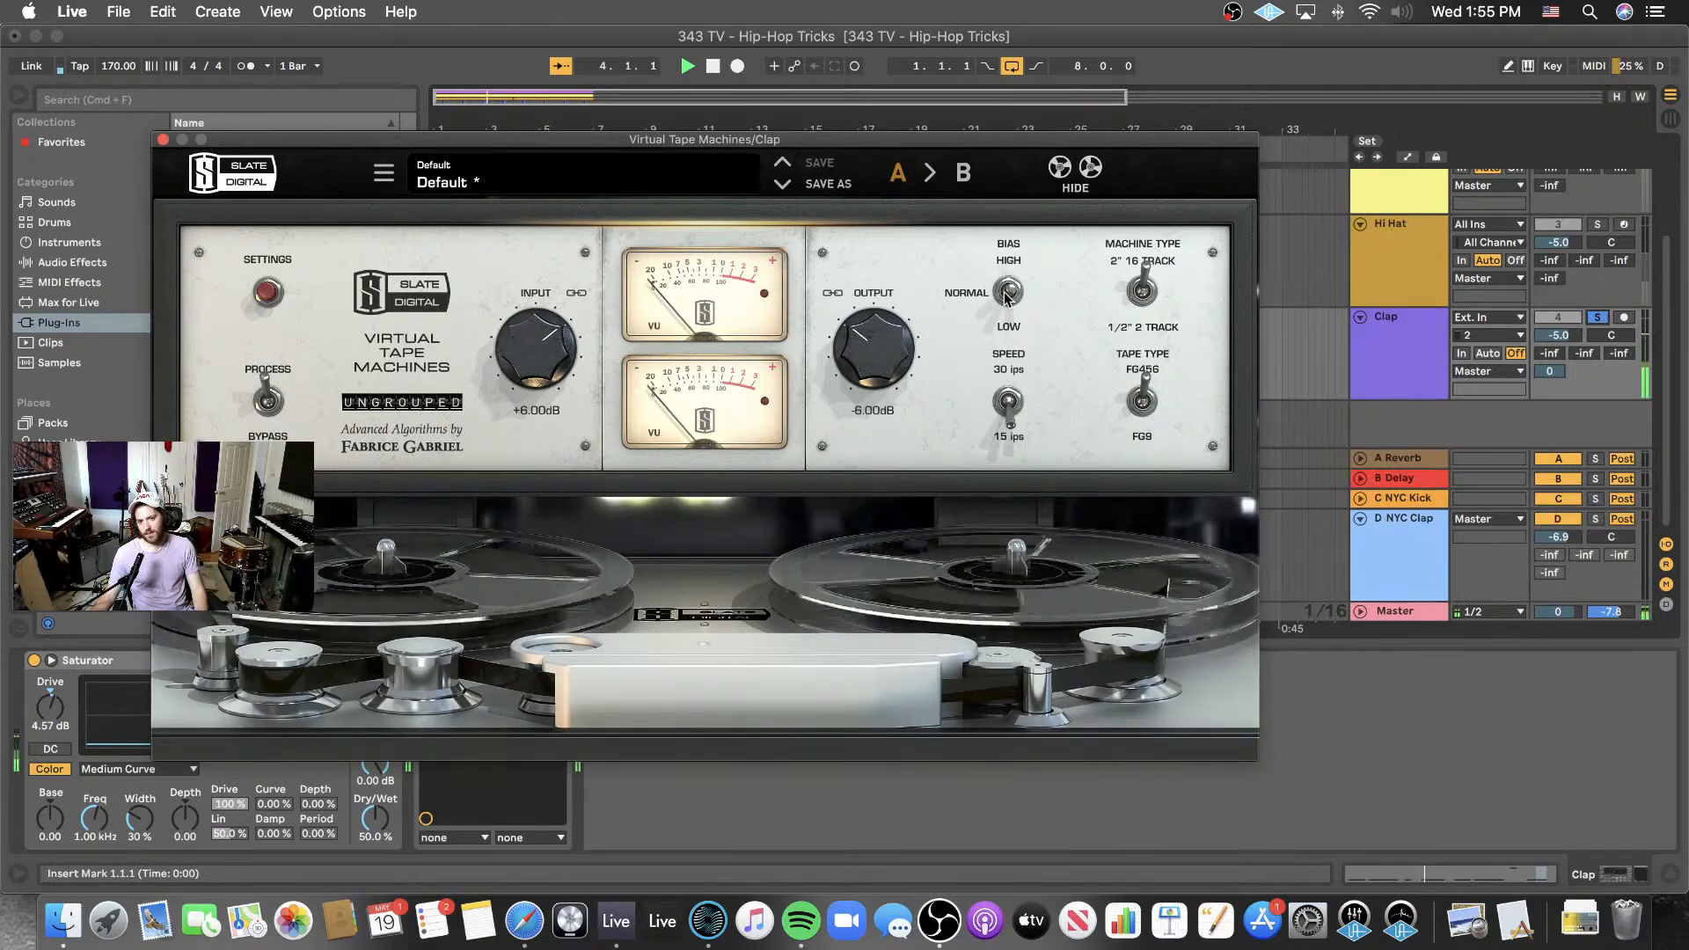
- Unsolo the Clap track and compare the tape processing with bypass in the full beat
left_click(1597, 317)
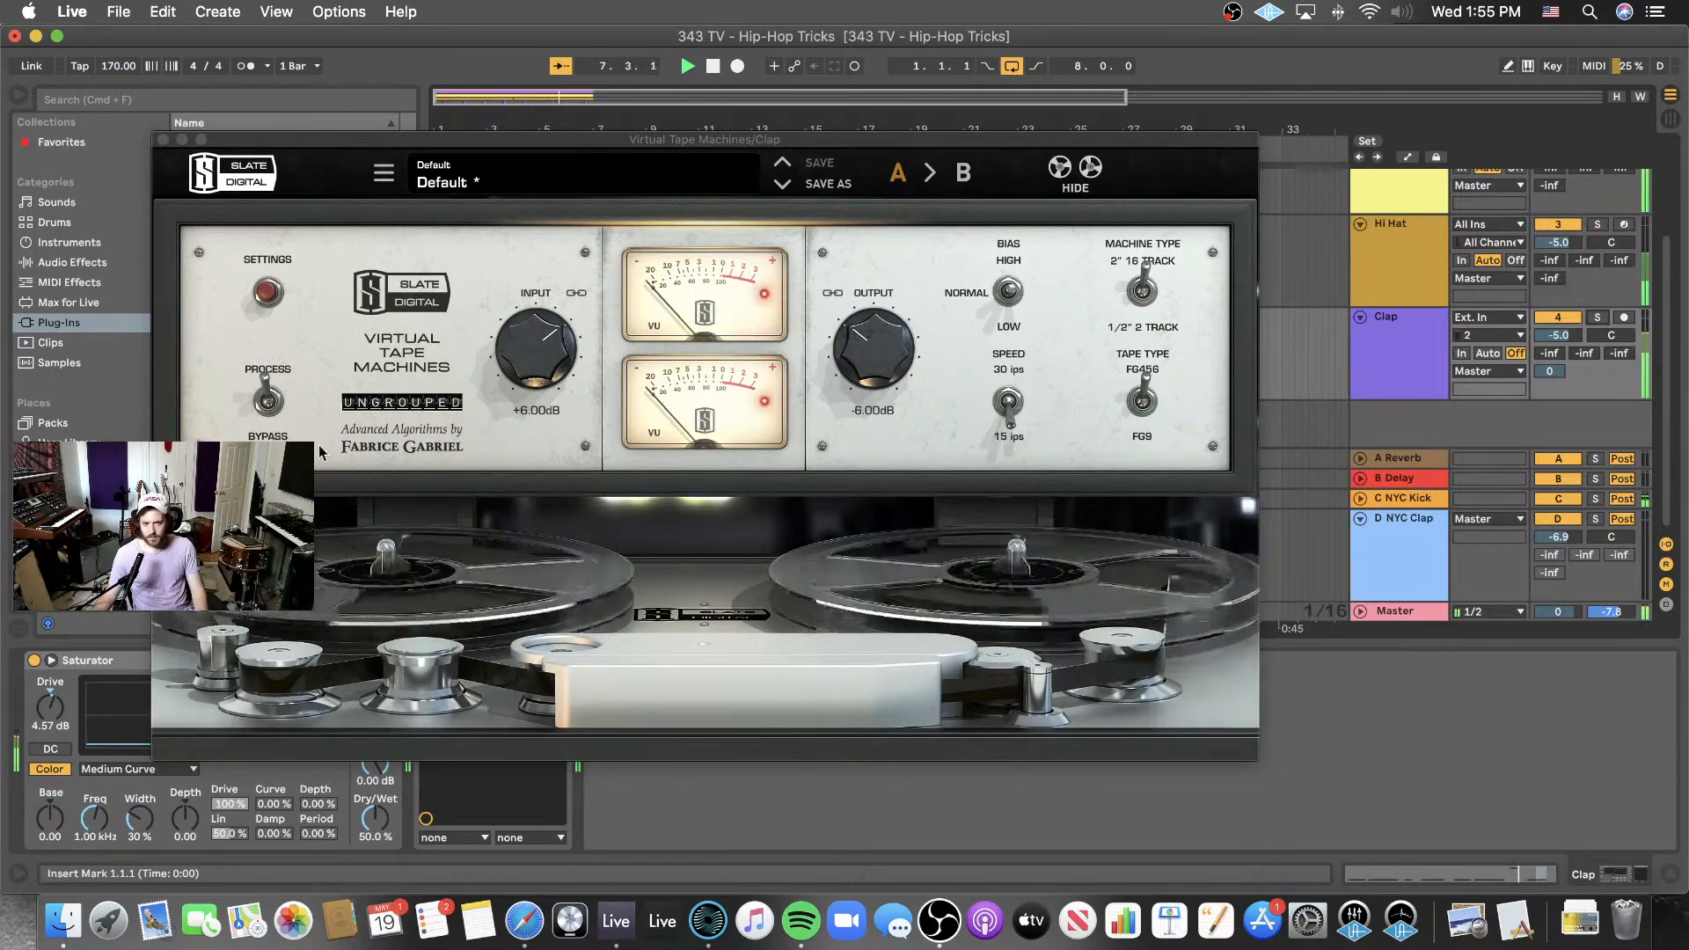
left_click(278, 410)
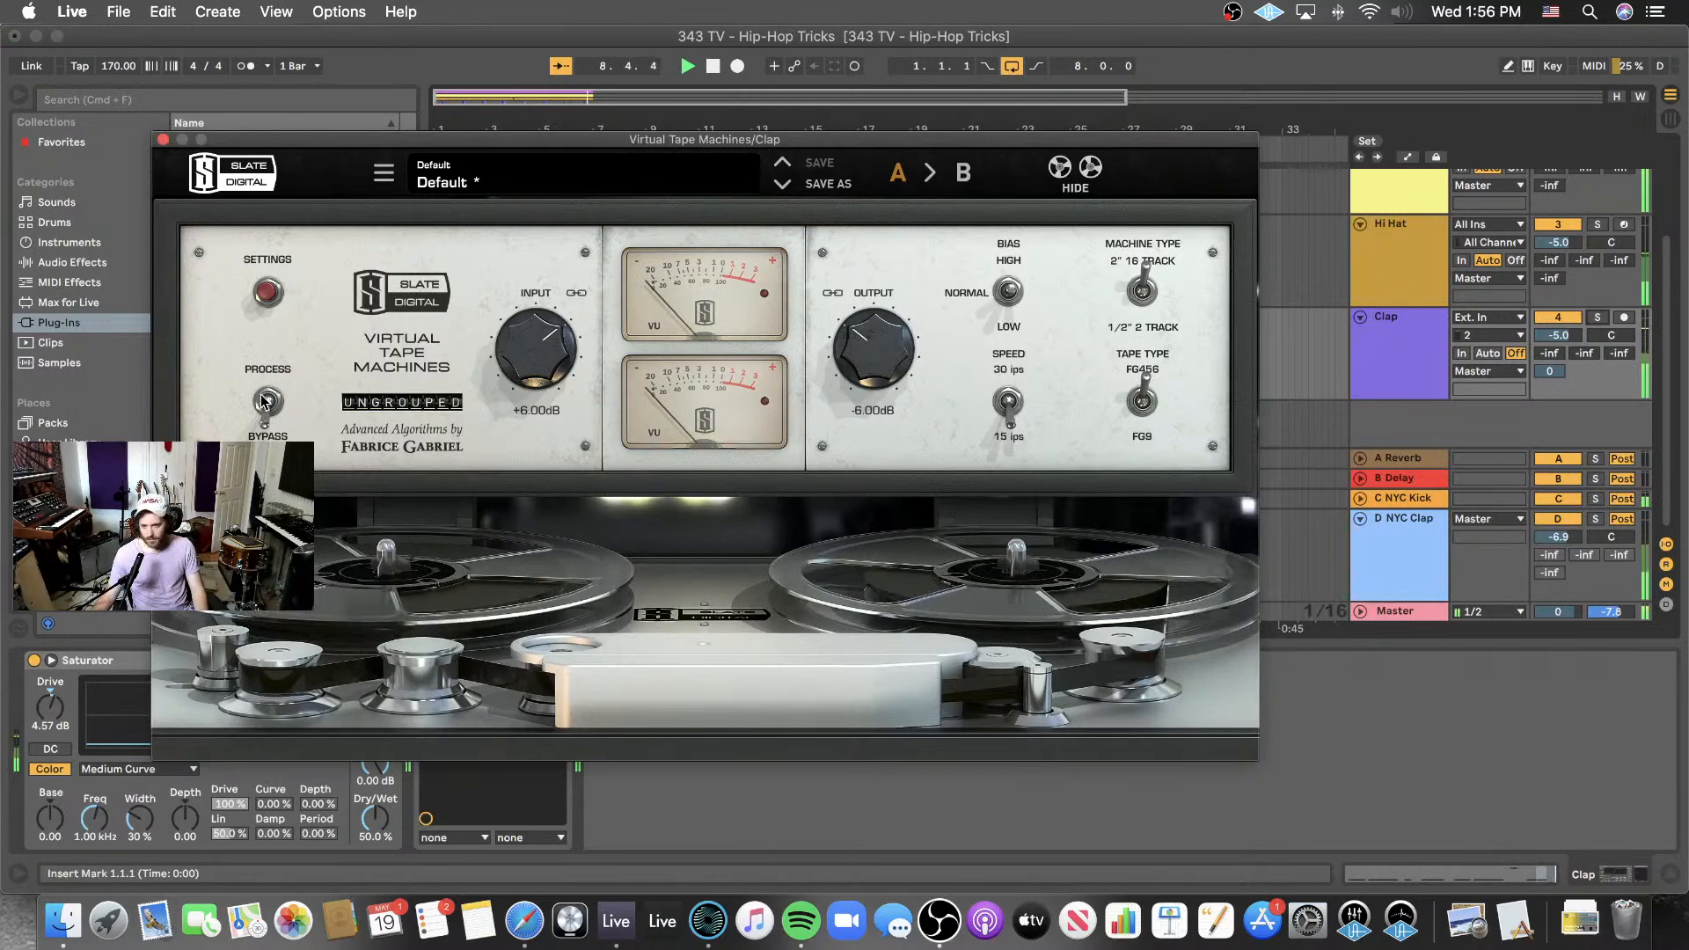
left_click(266, 401)
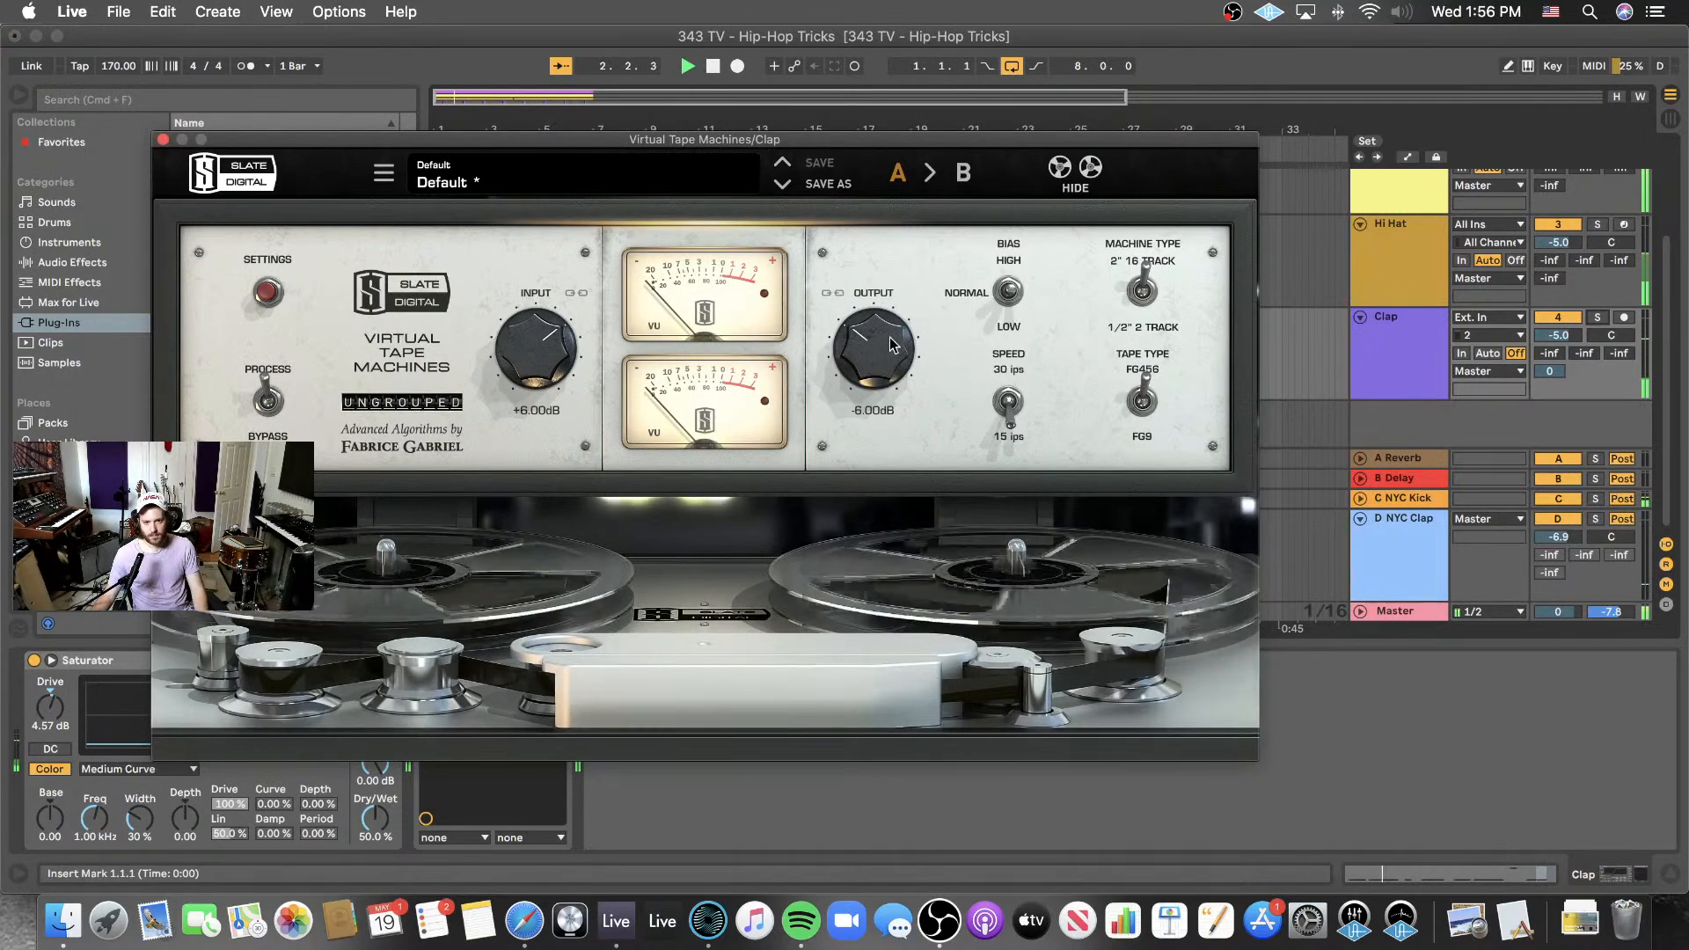
- Level-match the tape machine against bypass by setting its unlinked output to about -4.29 dB, leaving processing enabled
scroll(878, 357, "up", 2)
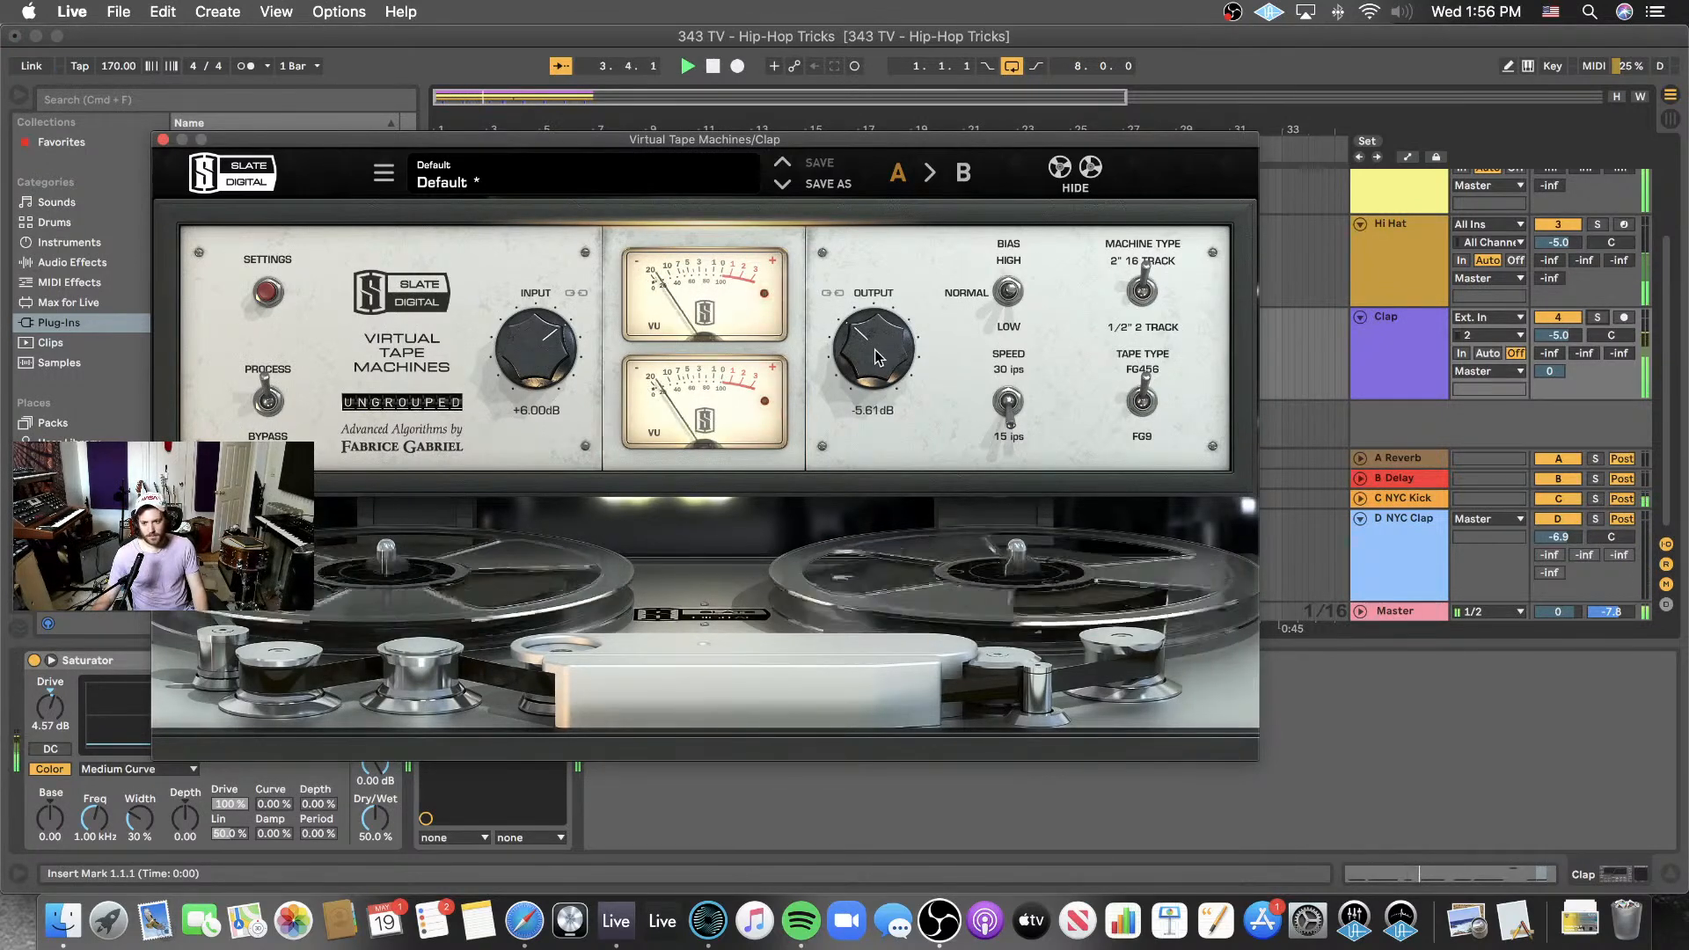
left_click(269, 400)
left_click_drag(878, 355, 882, 353)
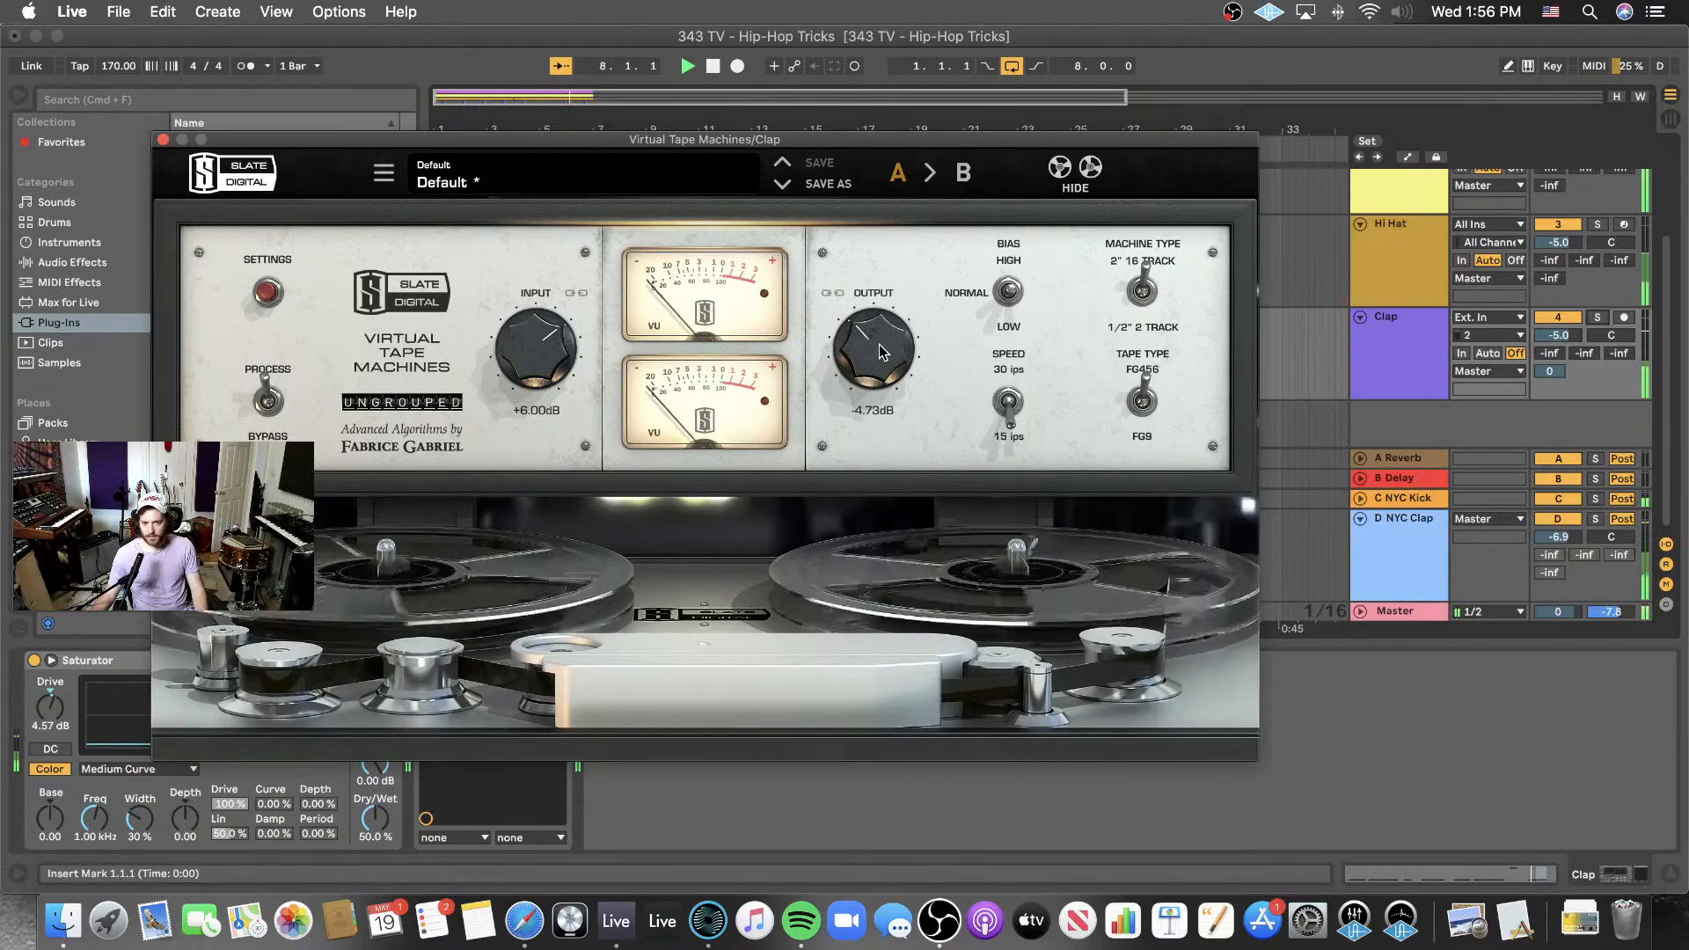
left_click(268, 401)
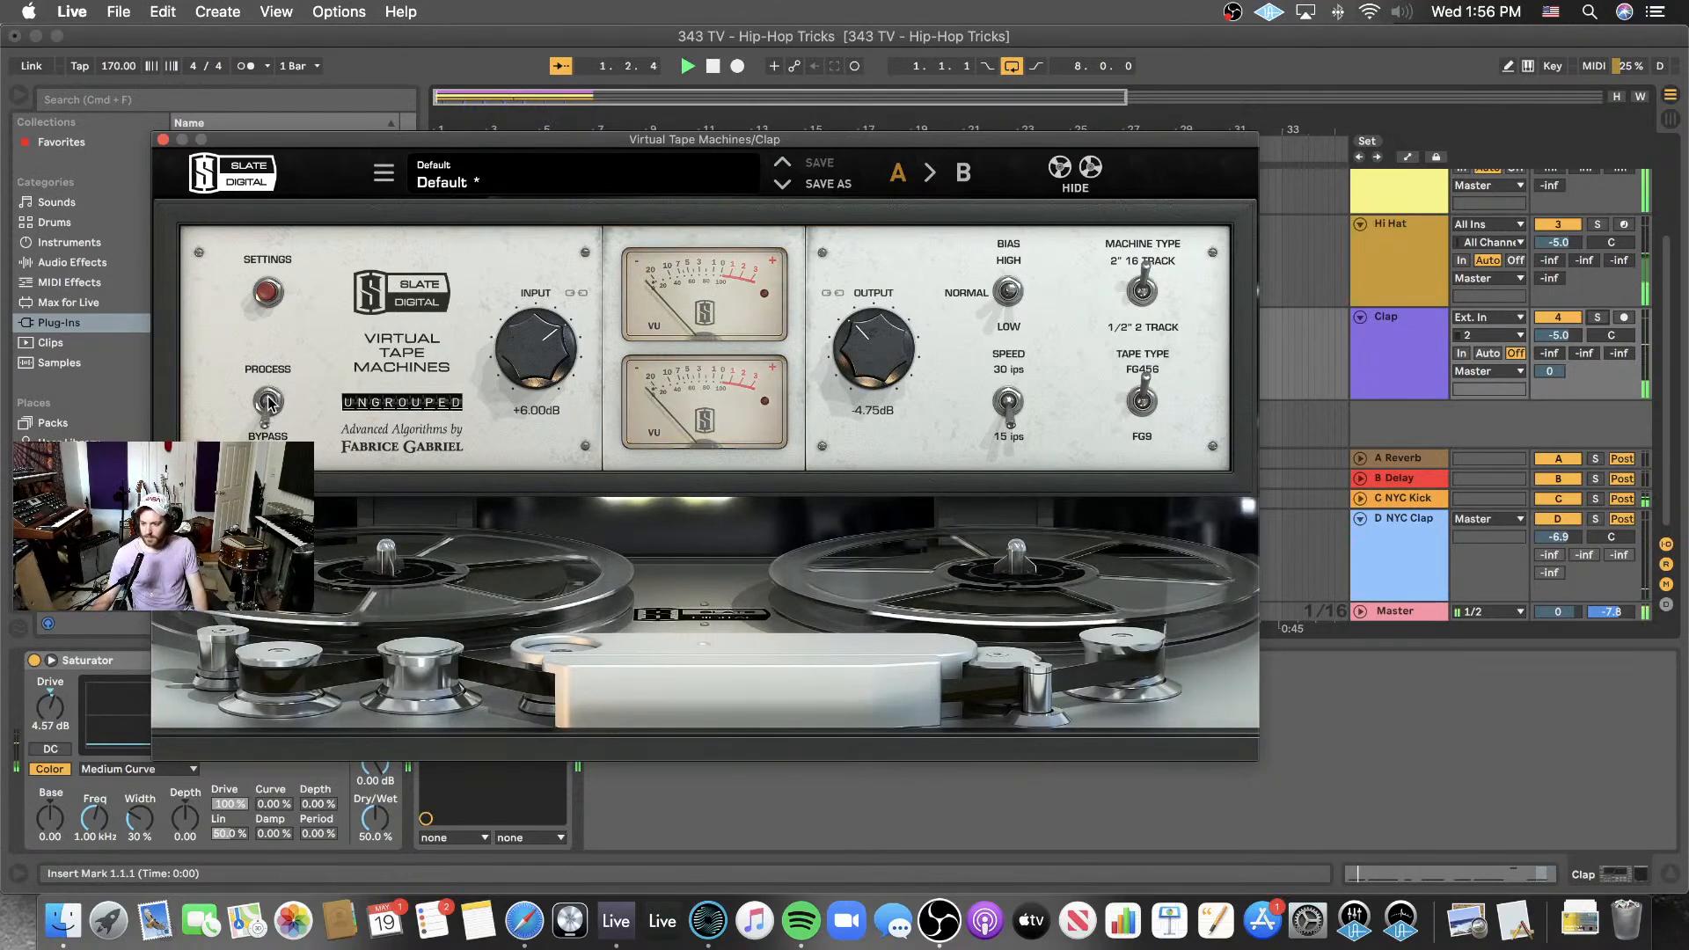
left_click_drag(834, 345, 834, 334)
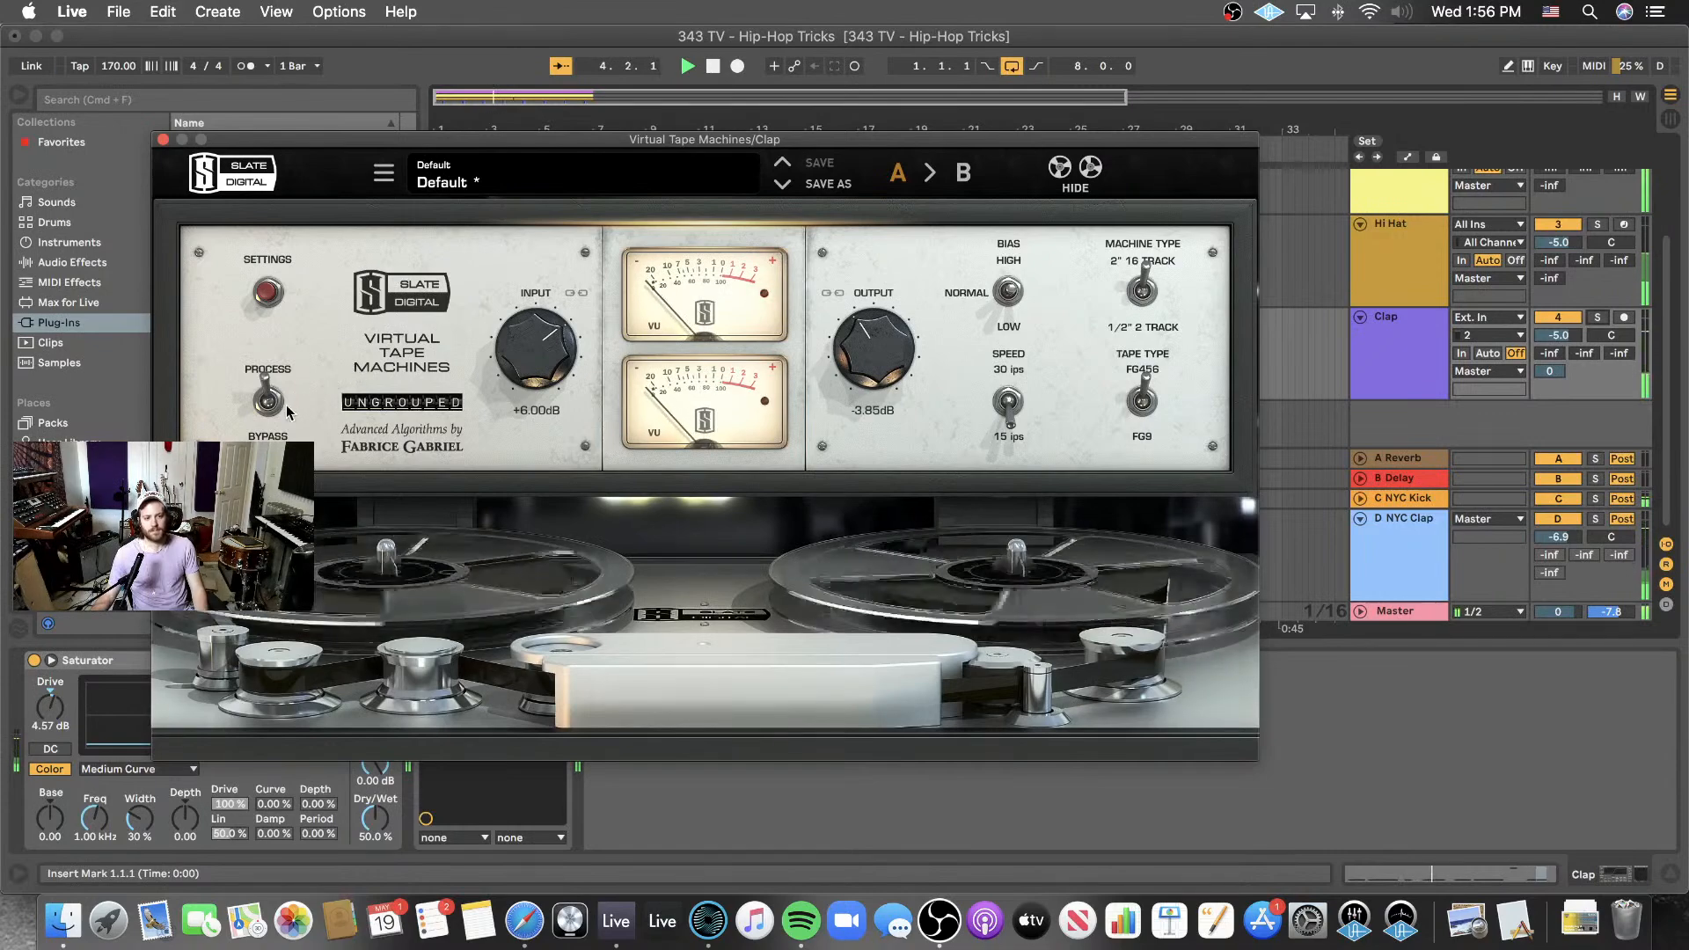
left_click(269, 402)
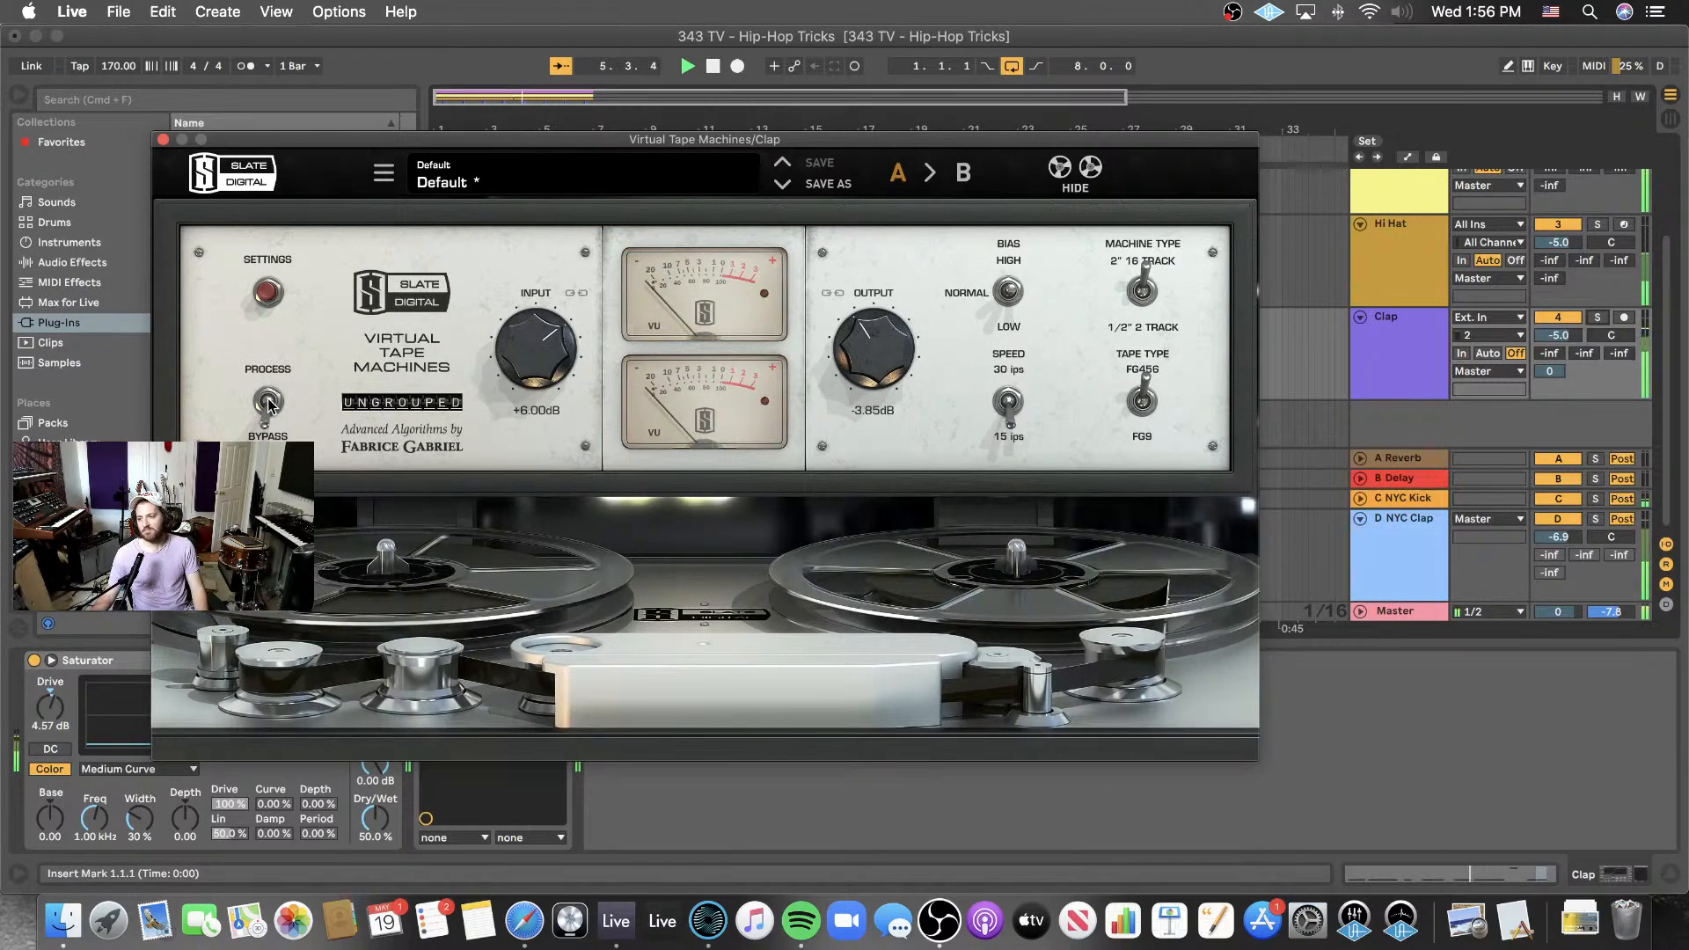
left_click(268, 402)
scroll(875, 359, "down", 2)
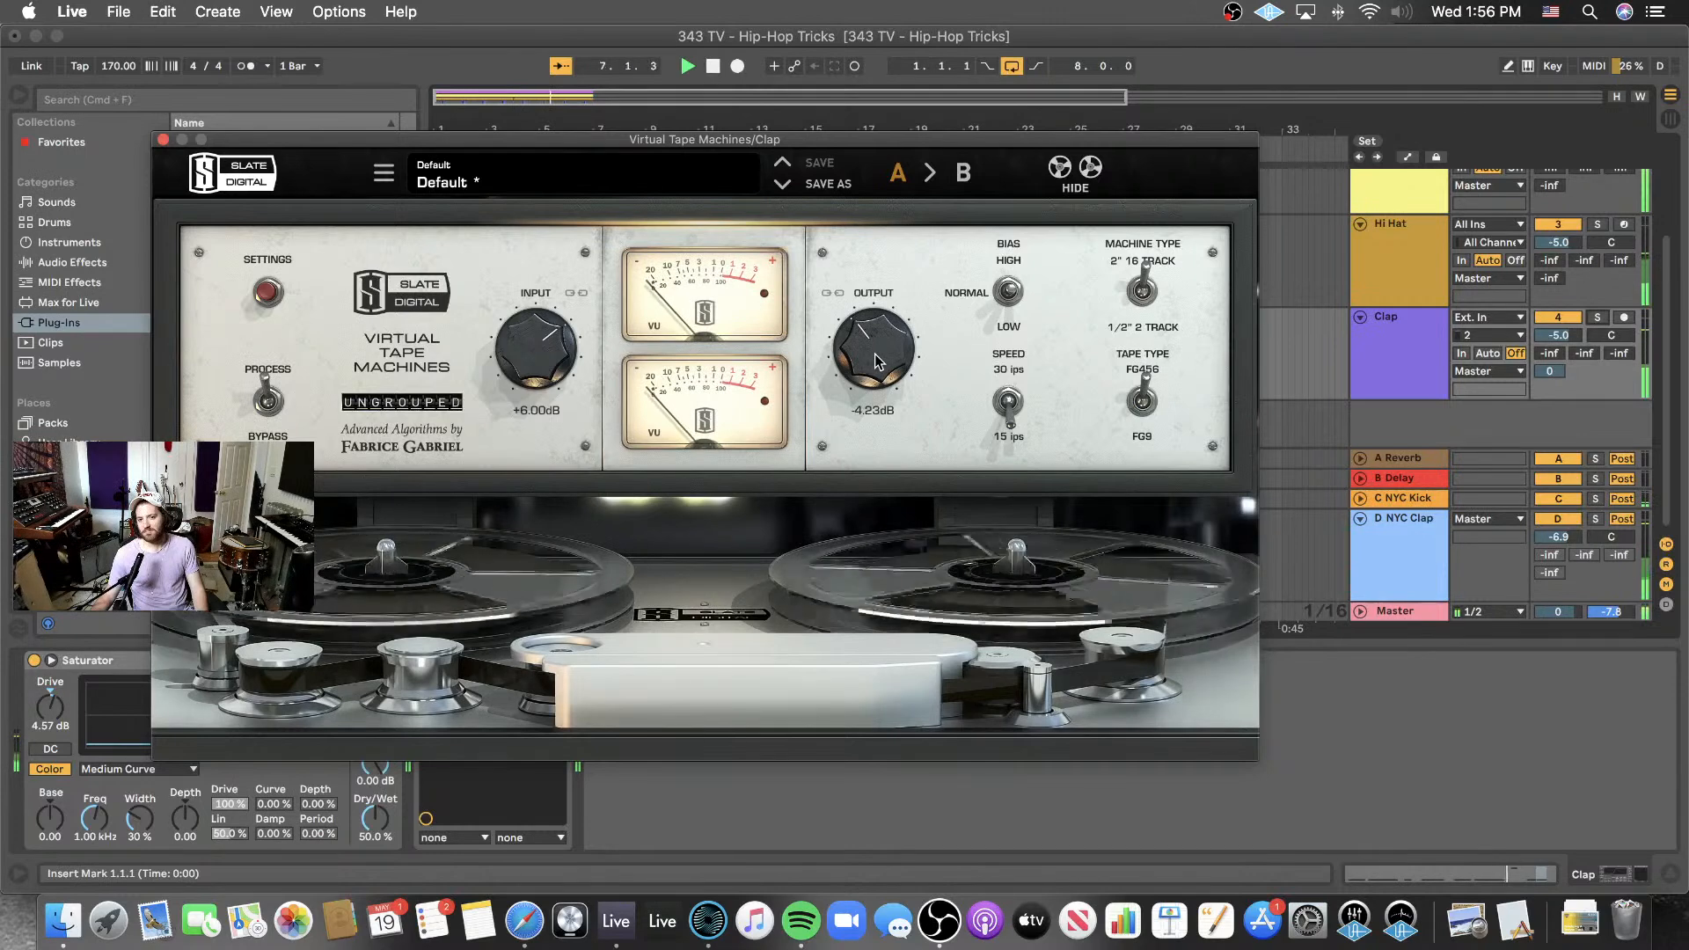
left_click(273, 401)
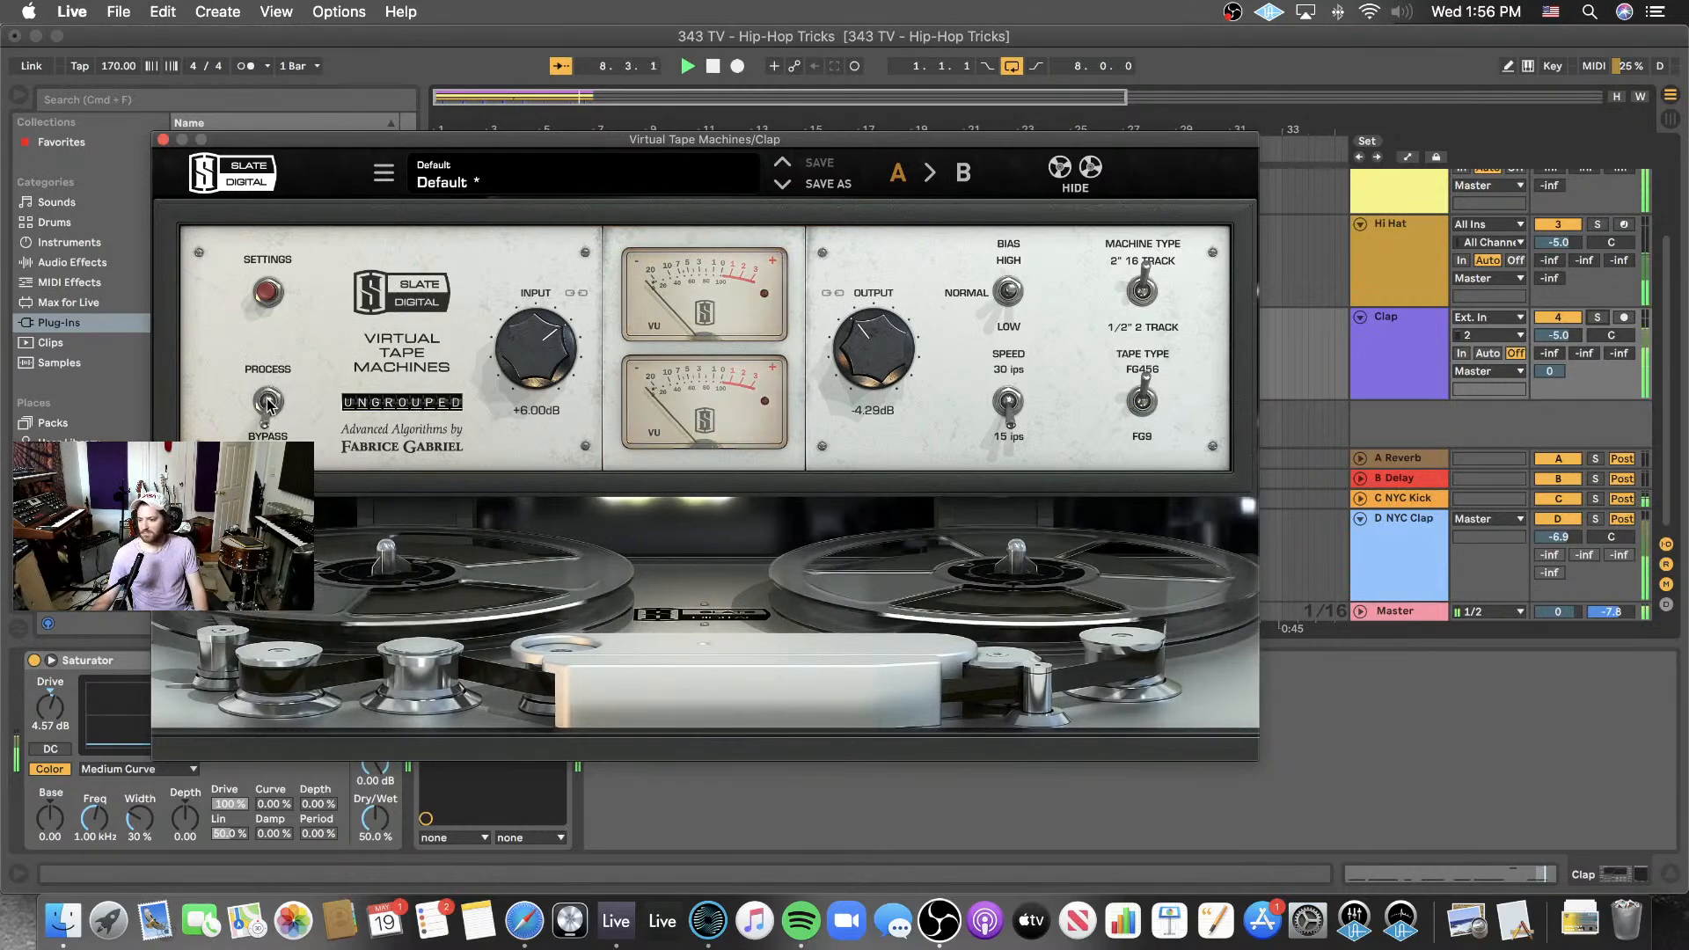
left_click(269, 402)
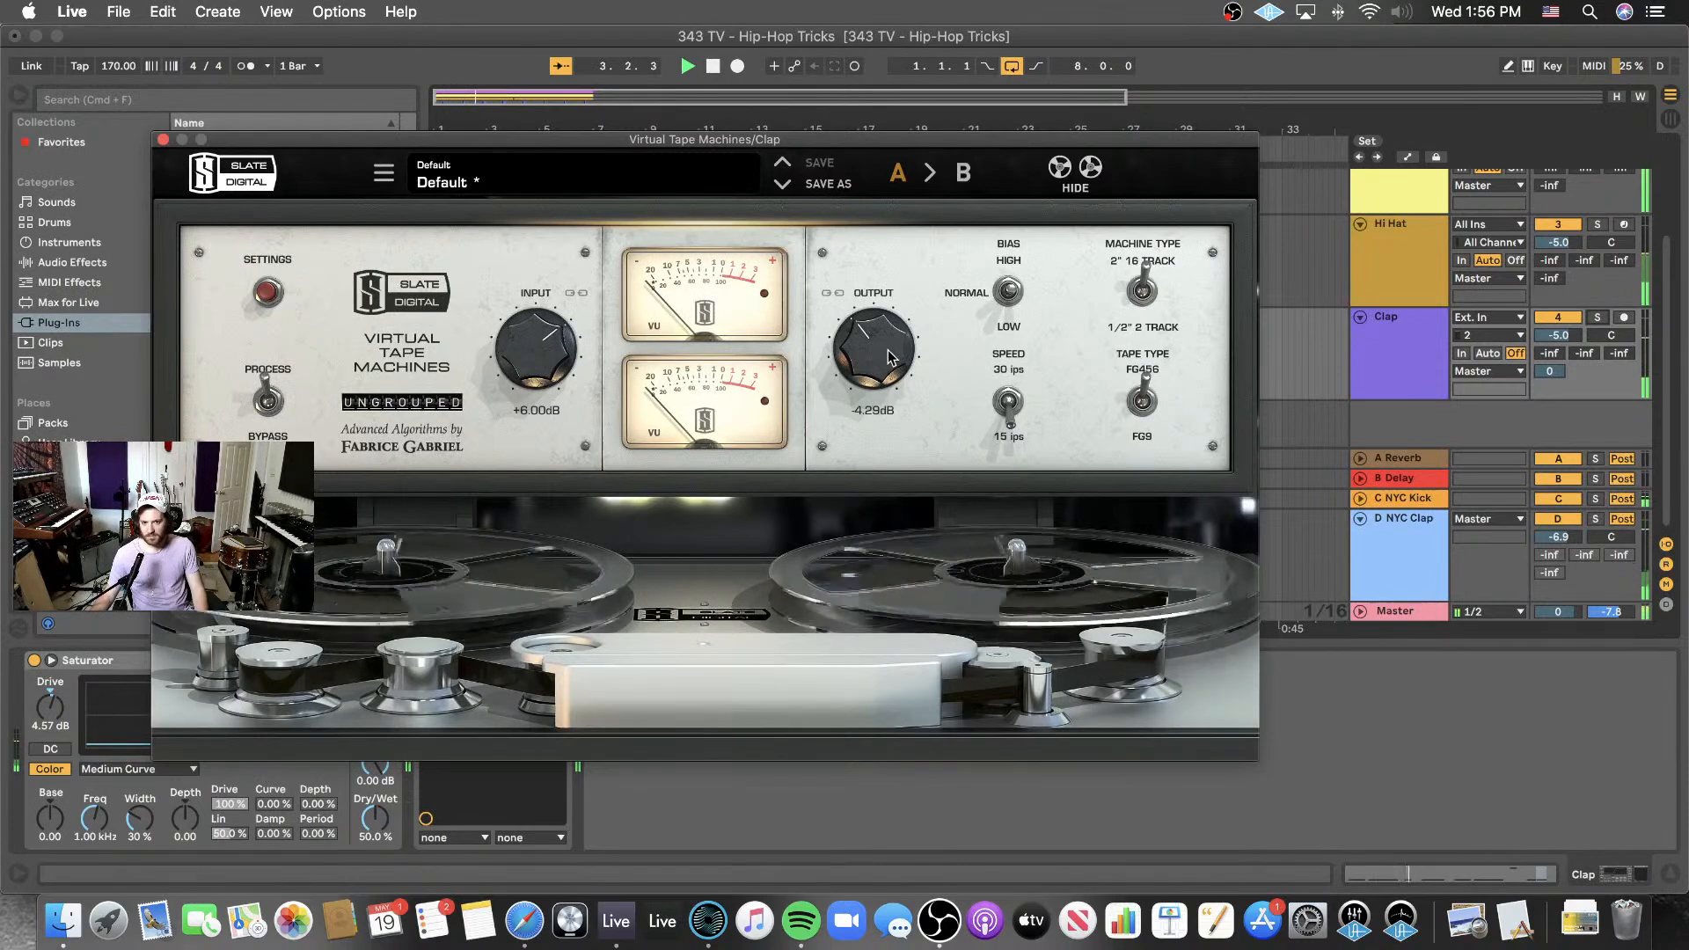
- Fine-tune the clap tape machine's output to about -4.95 dB against bypass, leave processing enabled, and close its window
scroll(890, 357, "down", 1)
scroll(890, 357, "down", 1)
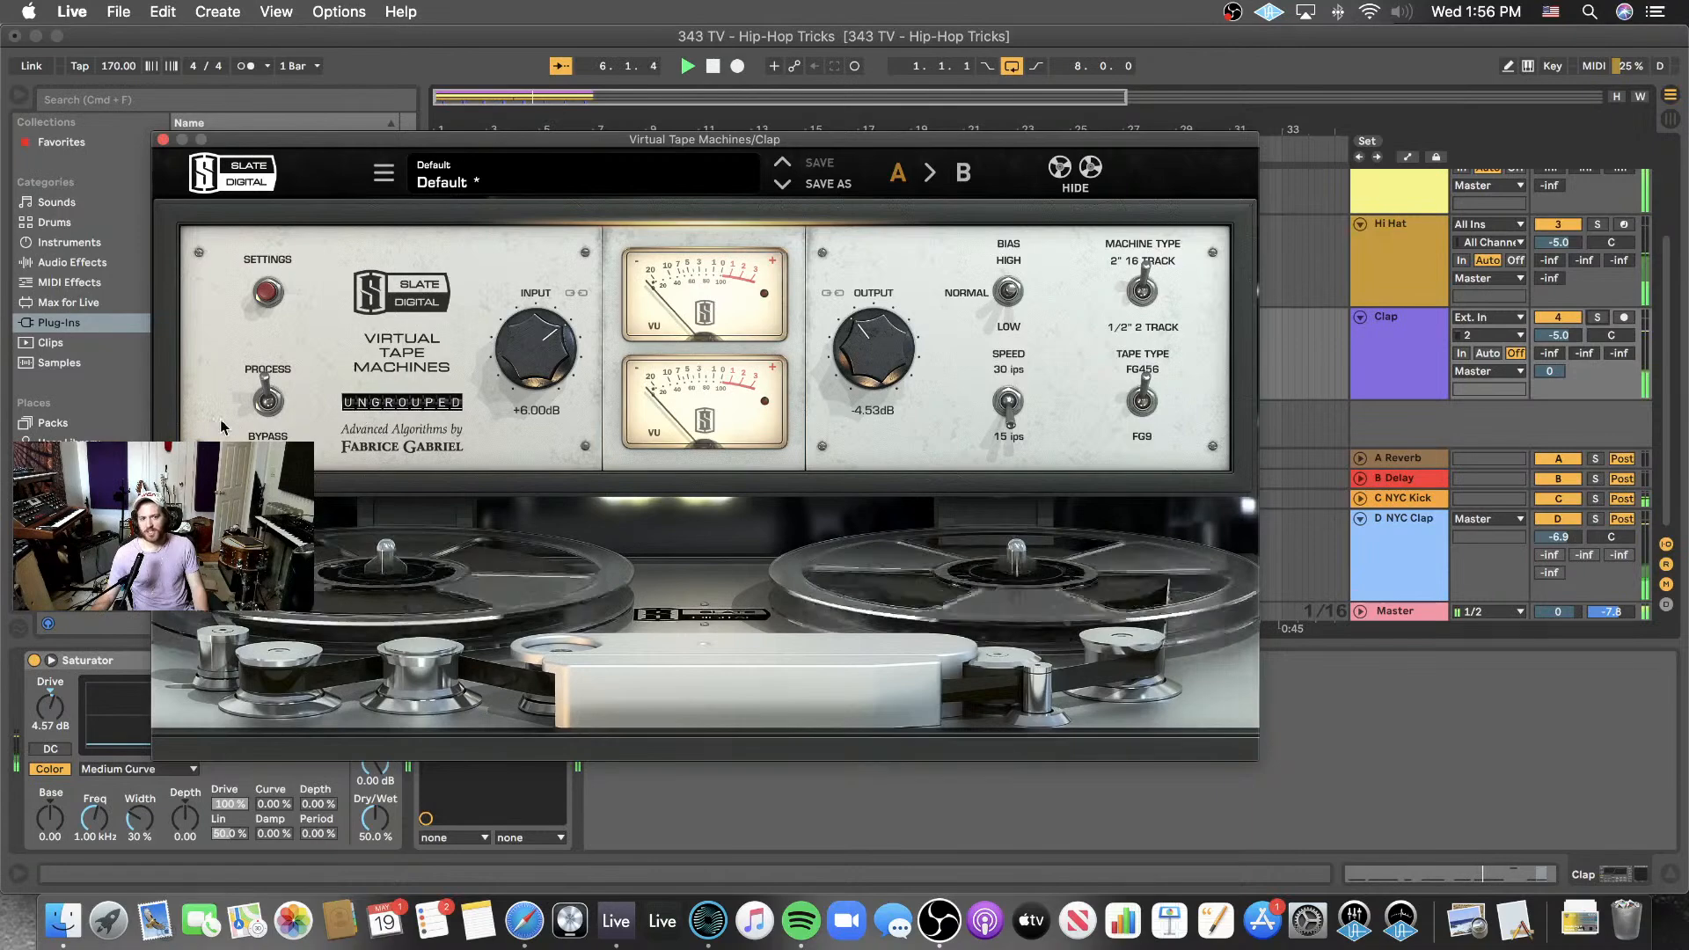
left_click(269, 398)
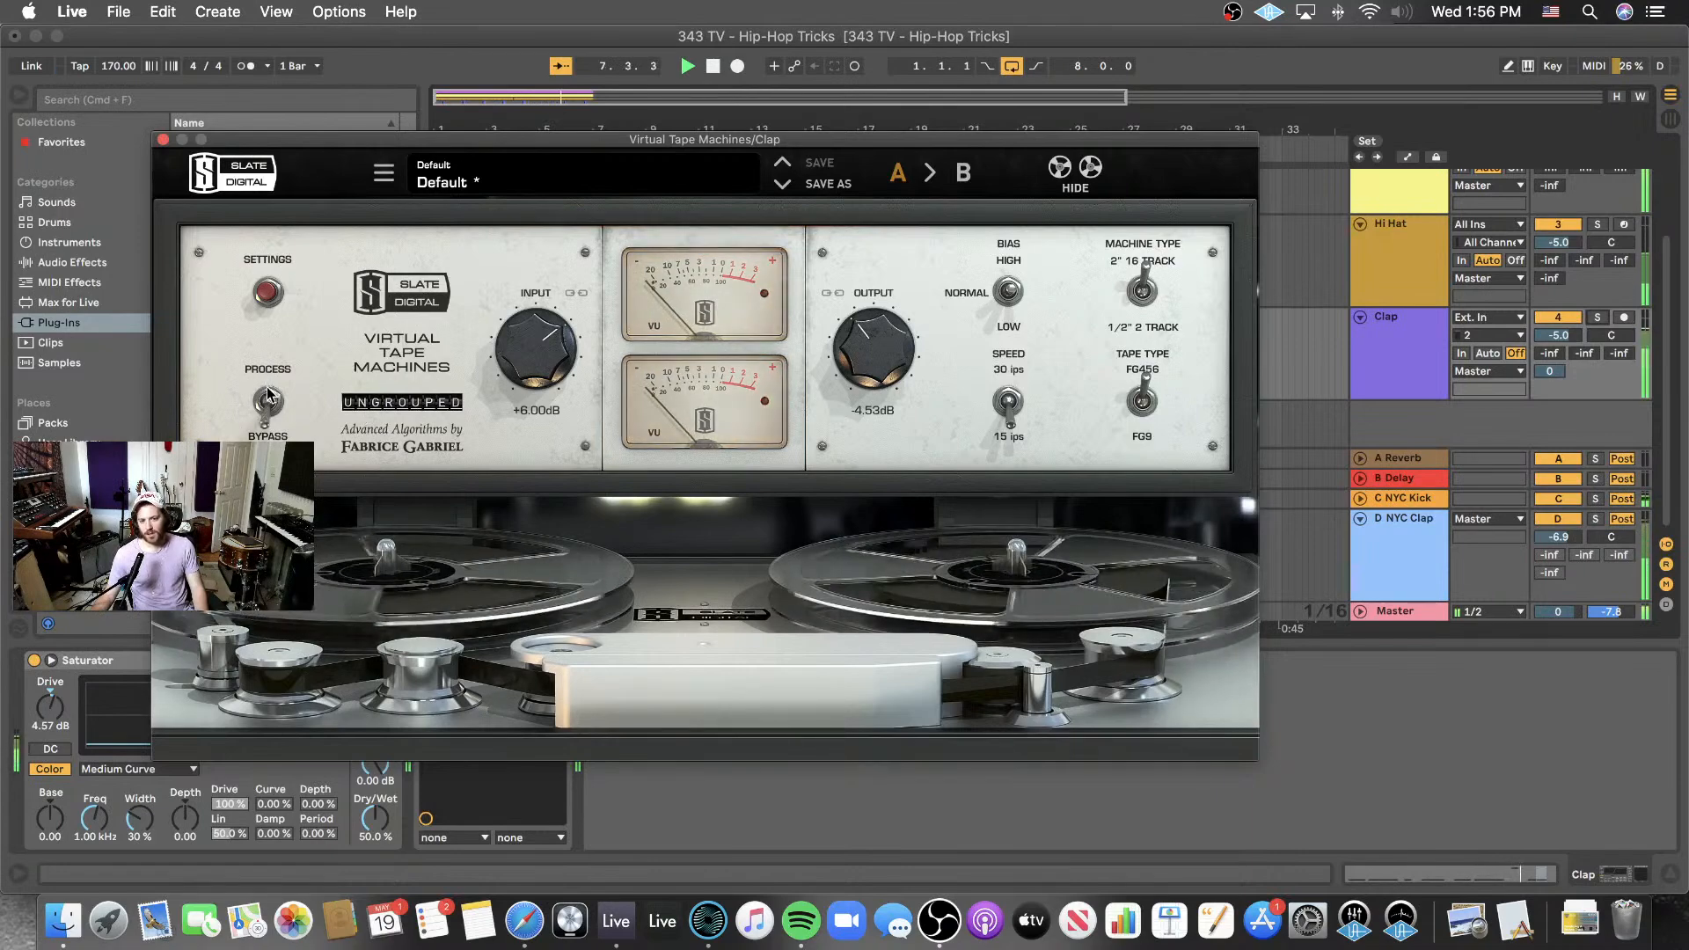
left_click(269, 398)
left_click_drag(886, 345, 881, 352)
left_click_drag(882, 354, 882, 355)
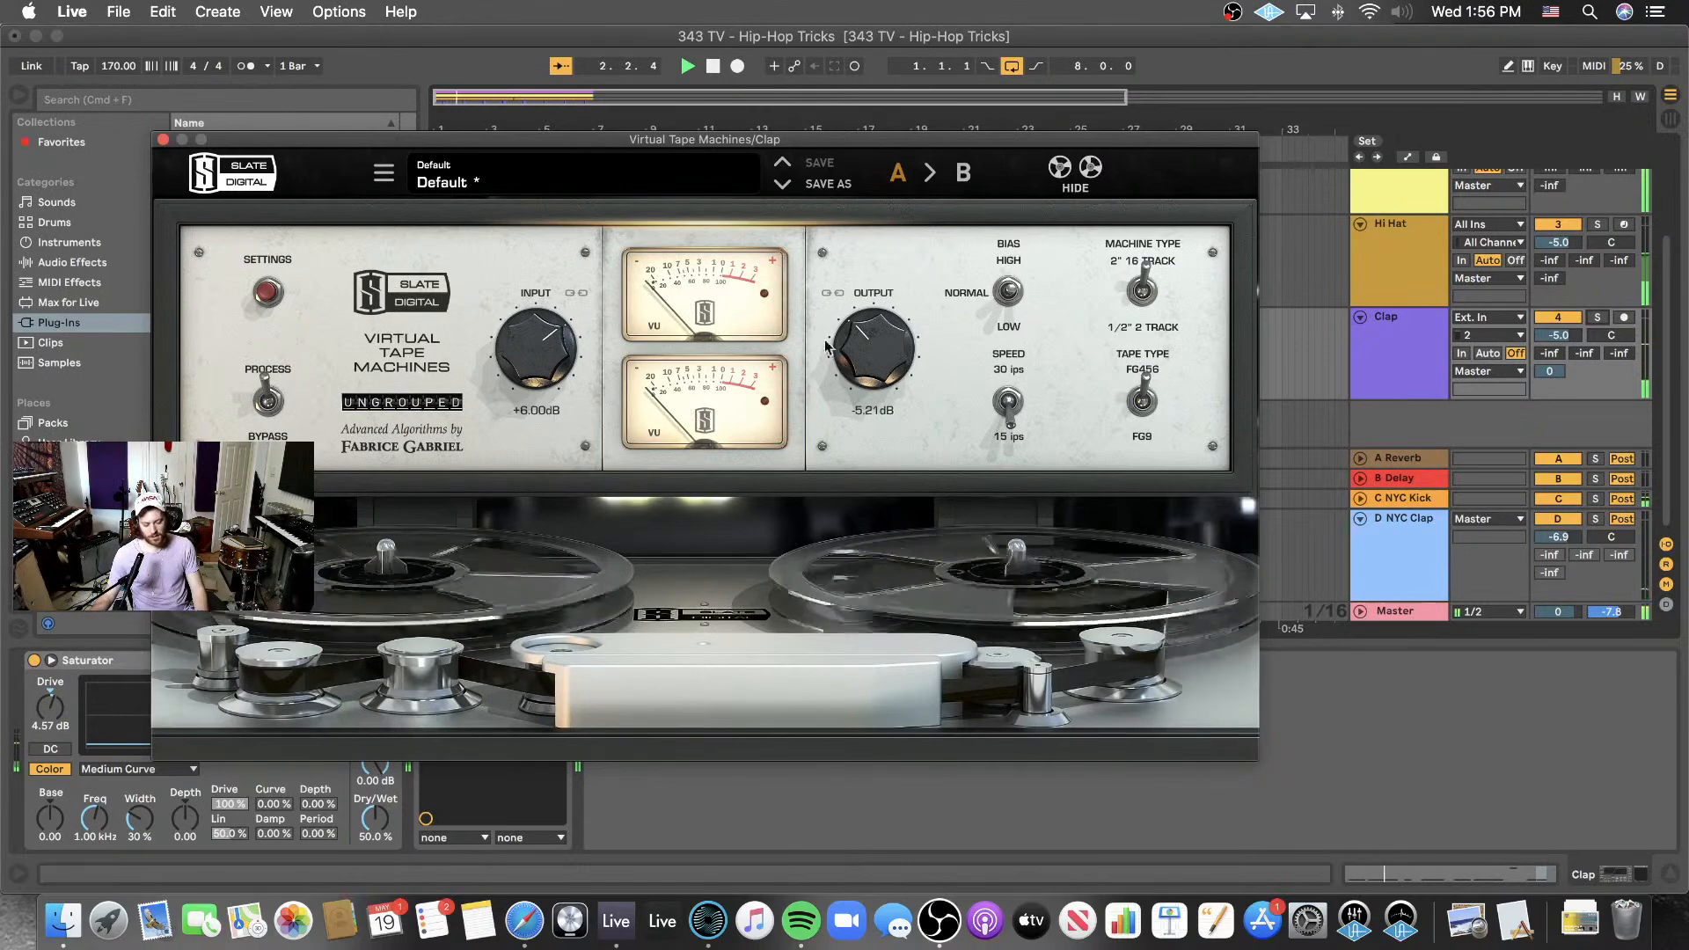
left_click(268, 395)
left_click(268, 395)
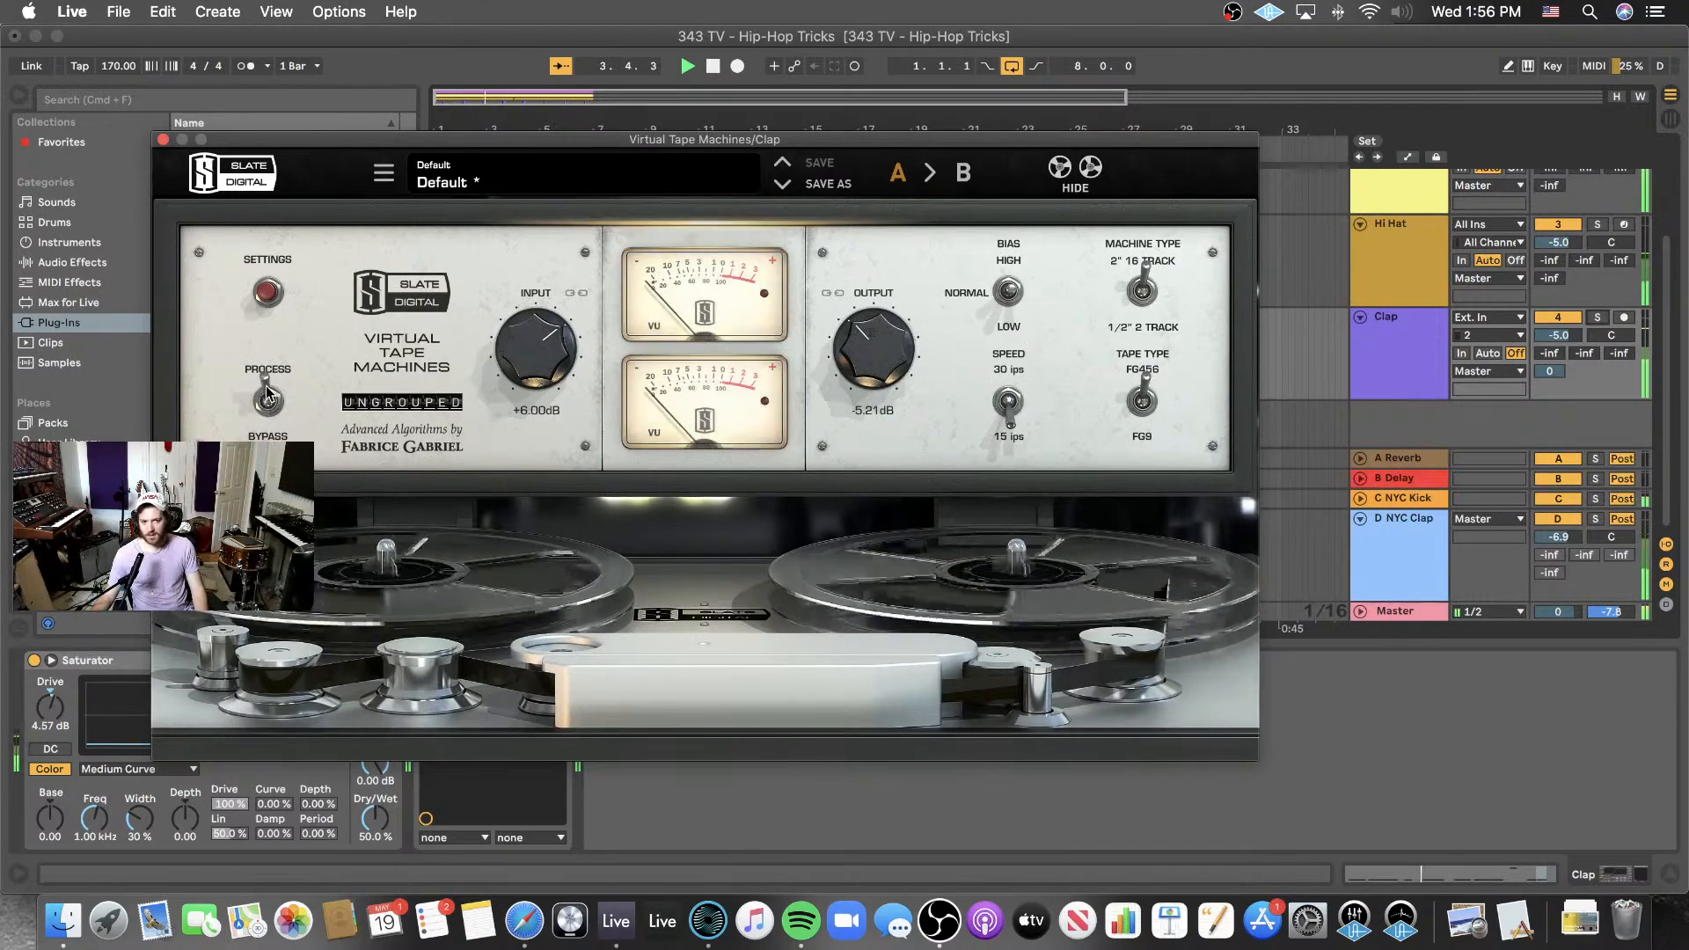
left_click_drag(873, 362, 873, 353)
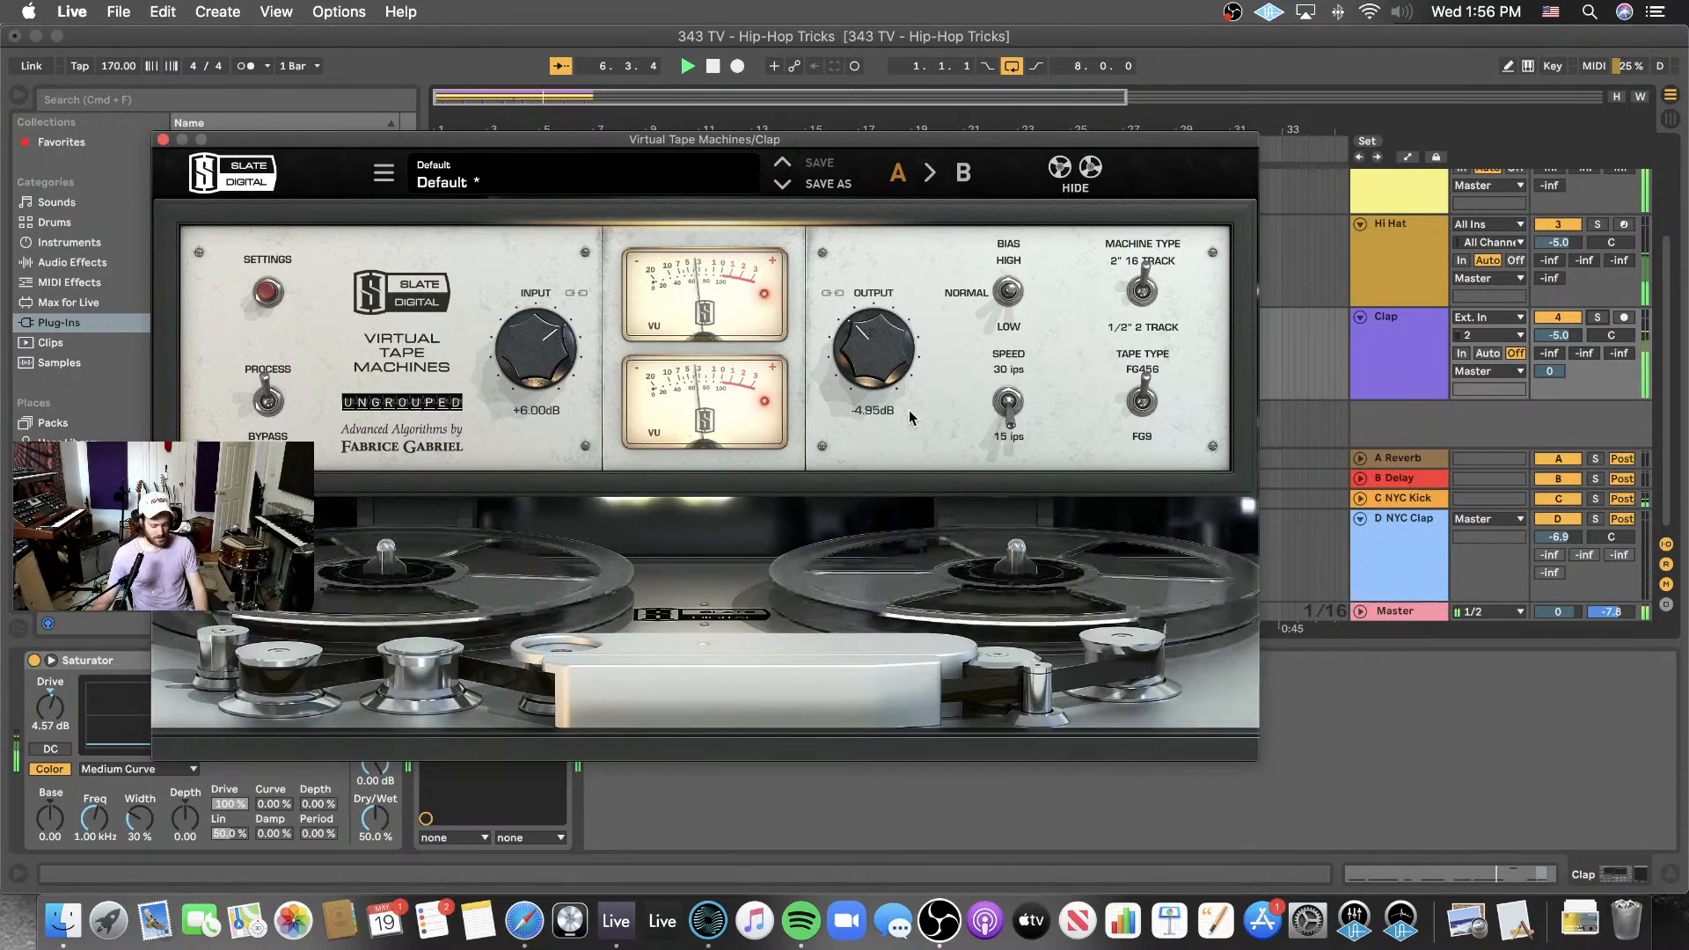
key("space")
left_click(162, 140)
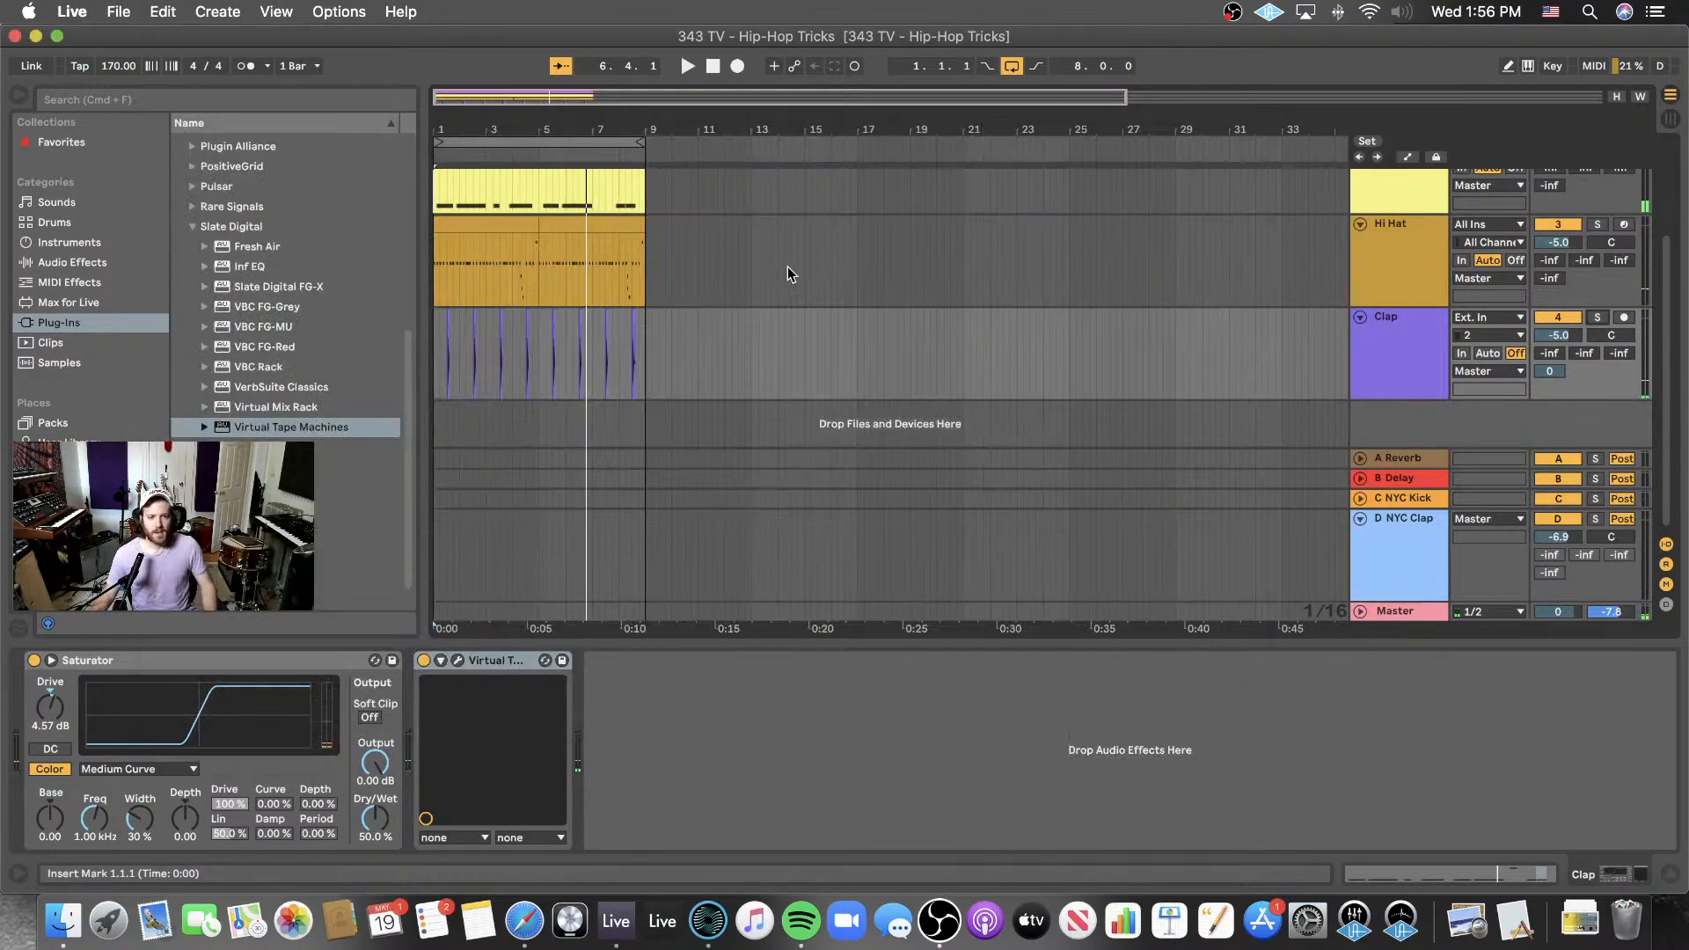
- Collapse the D NYC Clap return and the Kick, 808, Hi Hat and Clap tracks in the arrangement
scroll(774, 263, "up", 3)
left_click(1360, 520)
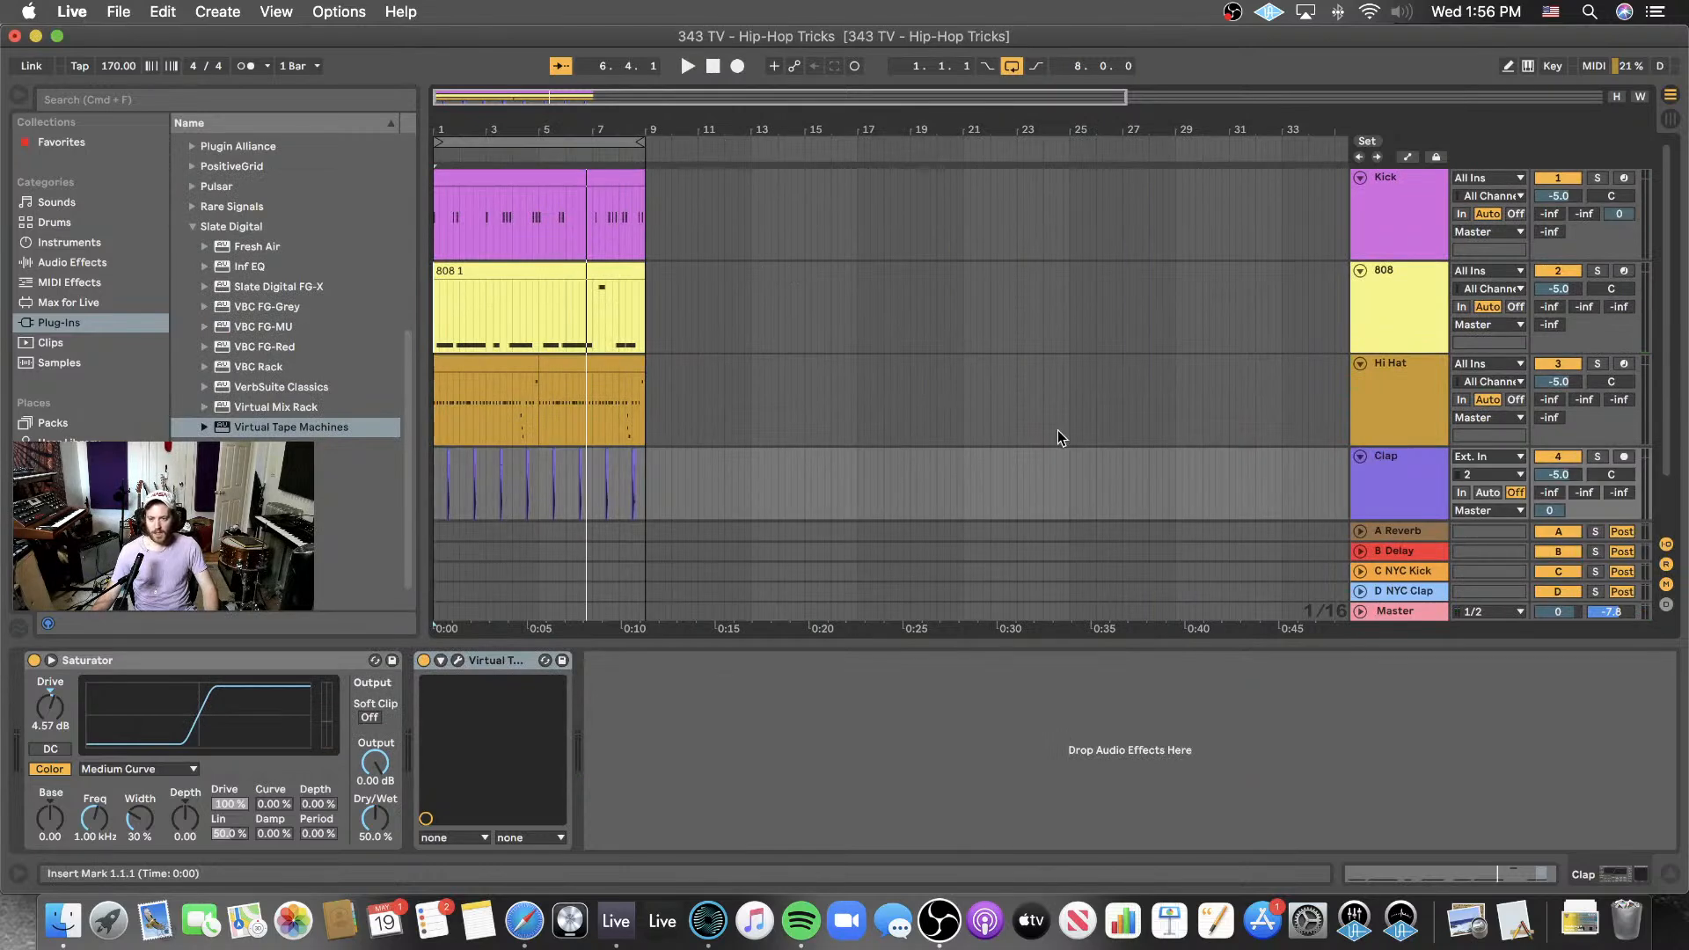
scroll(1082, 427, "down", 2)
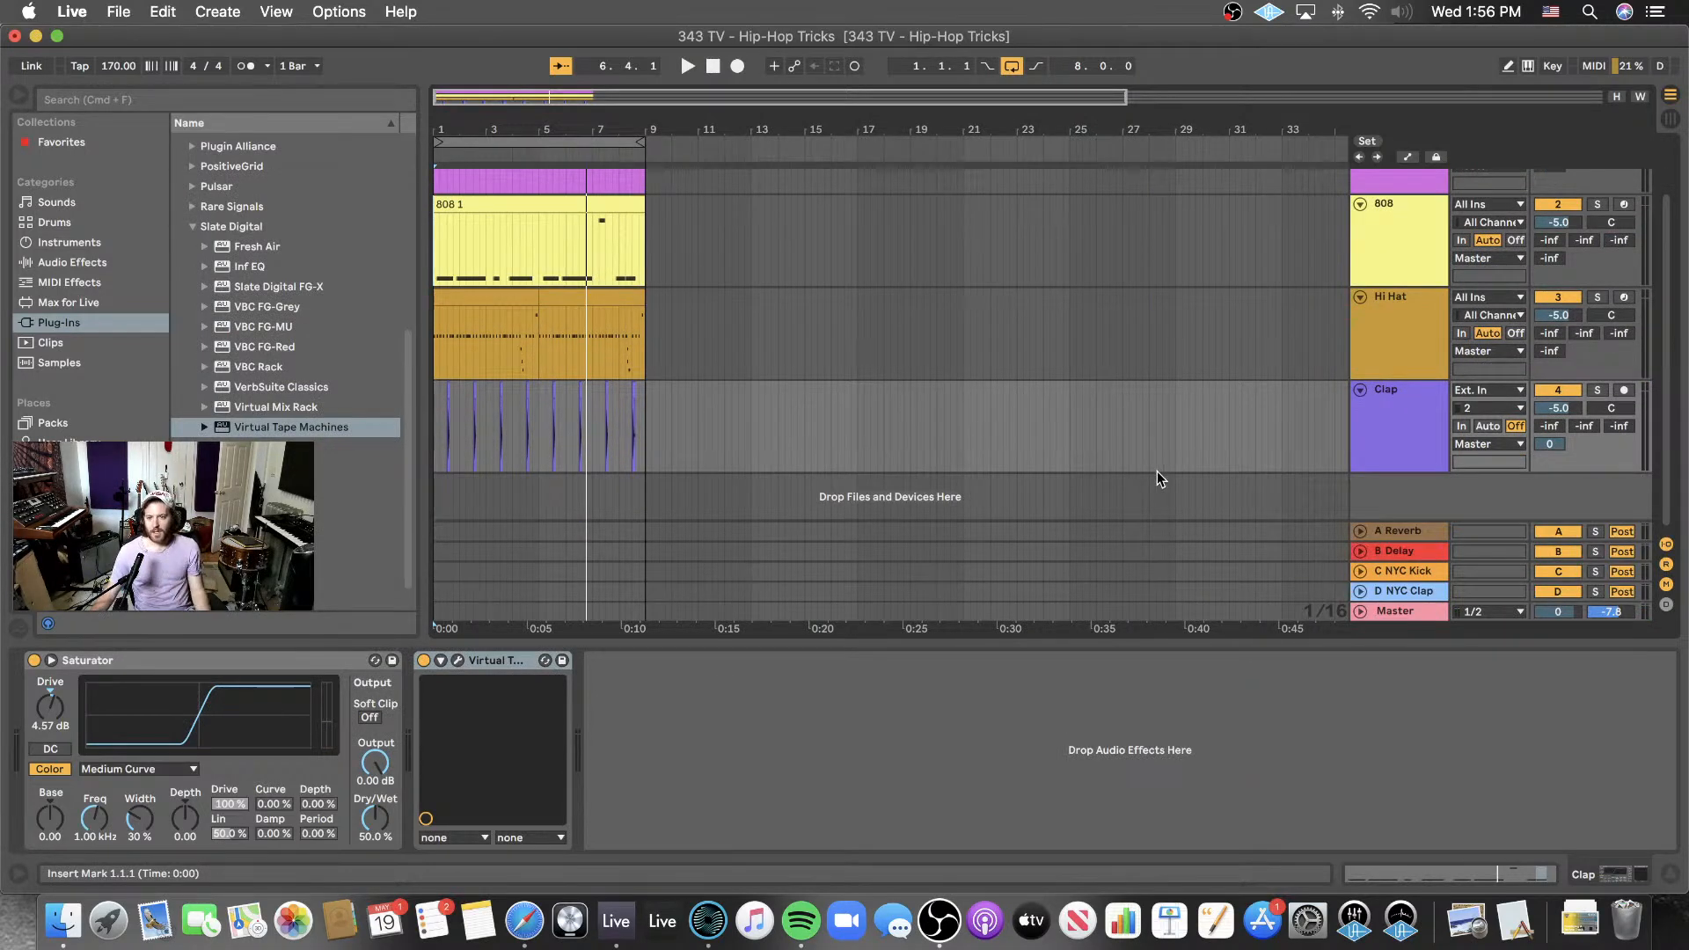
scroll(1159, 478, "up", 2)
left_click(1360, 177)
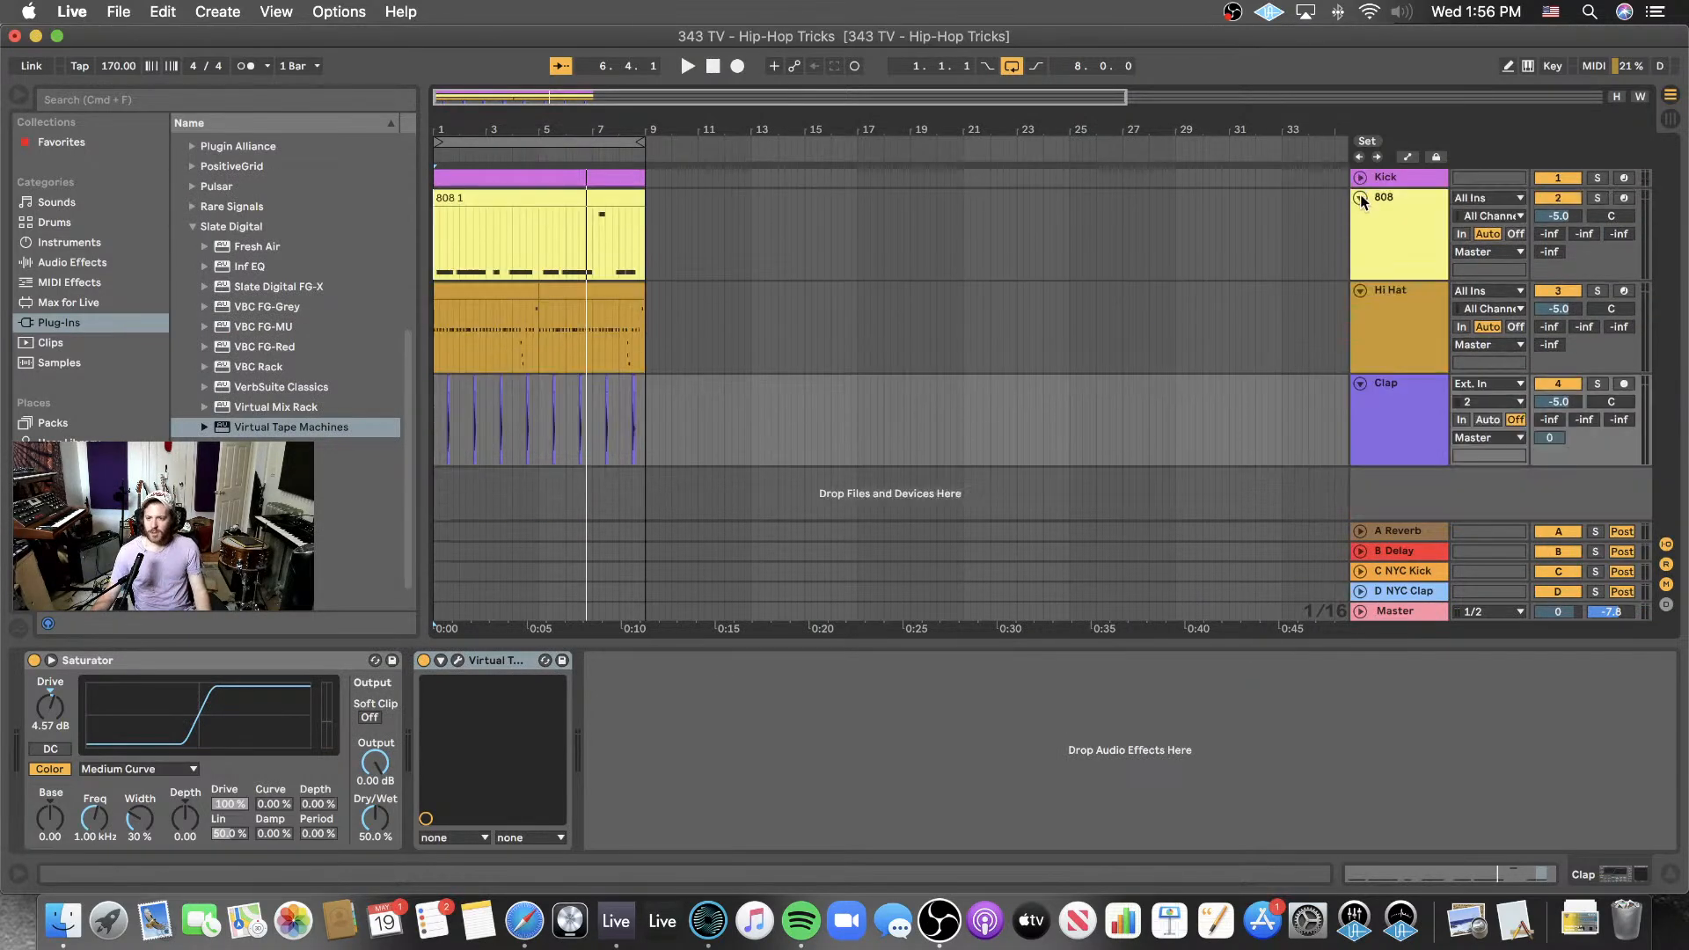
left_click(1360, 195)
left_click(1359, 218)
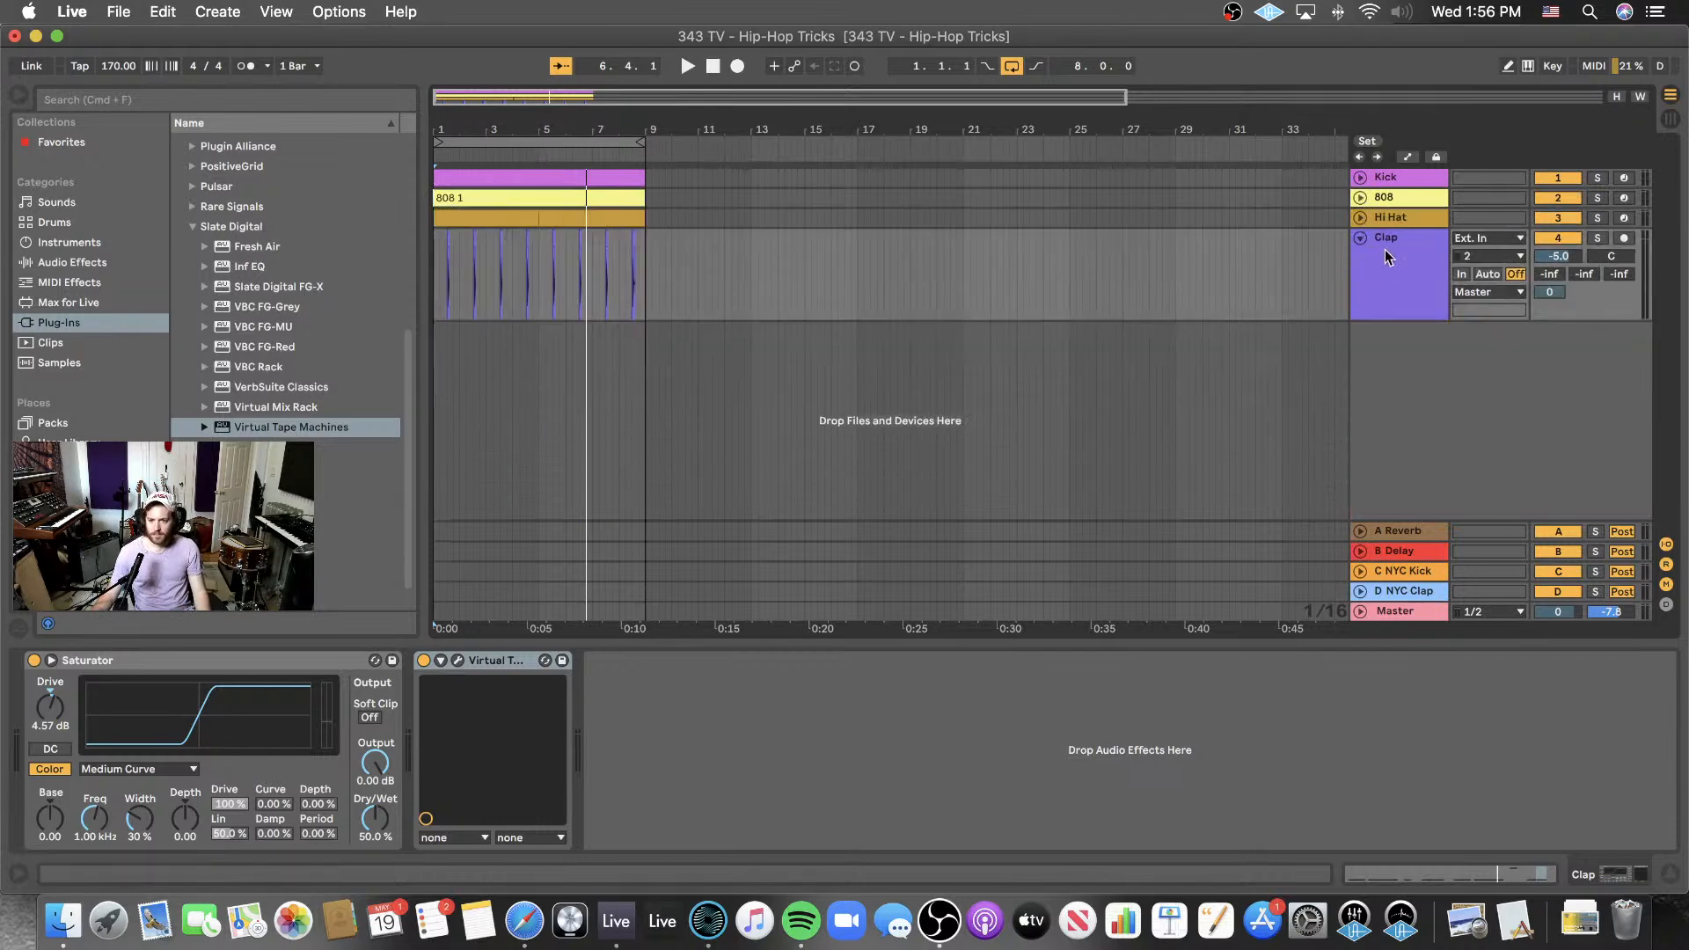
left_click(1360, 237)
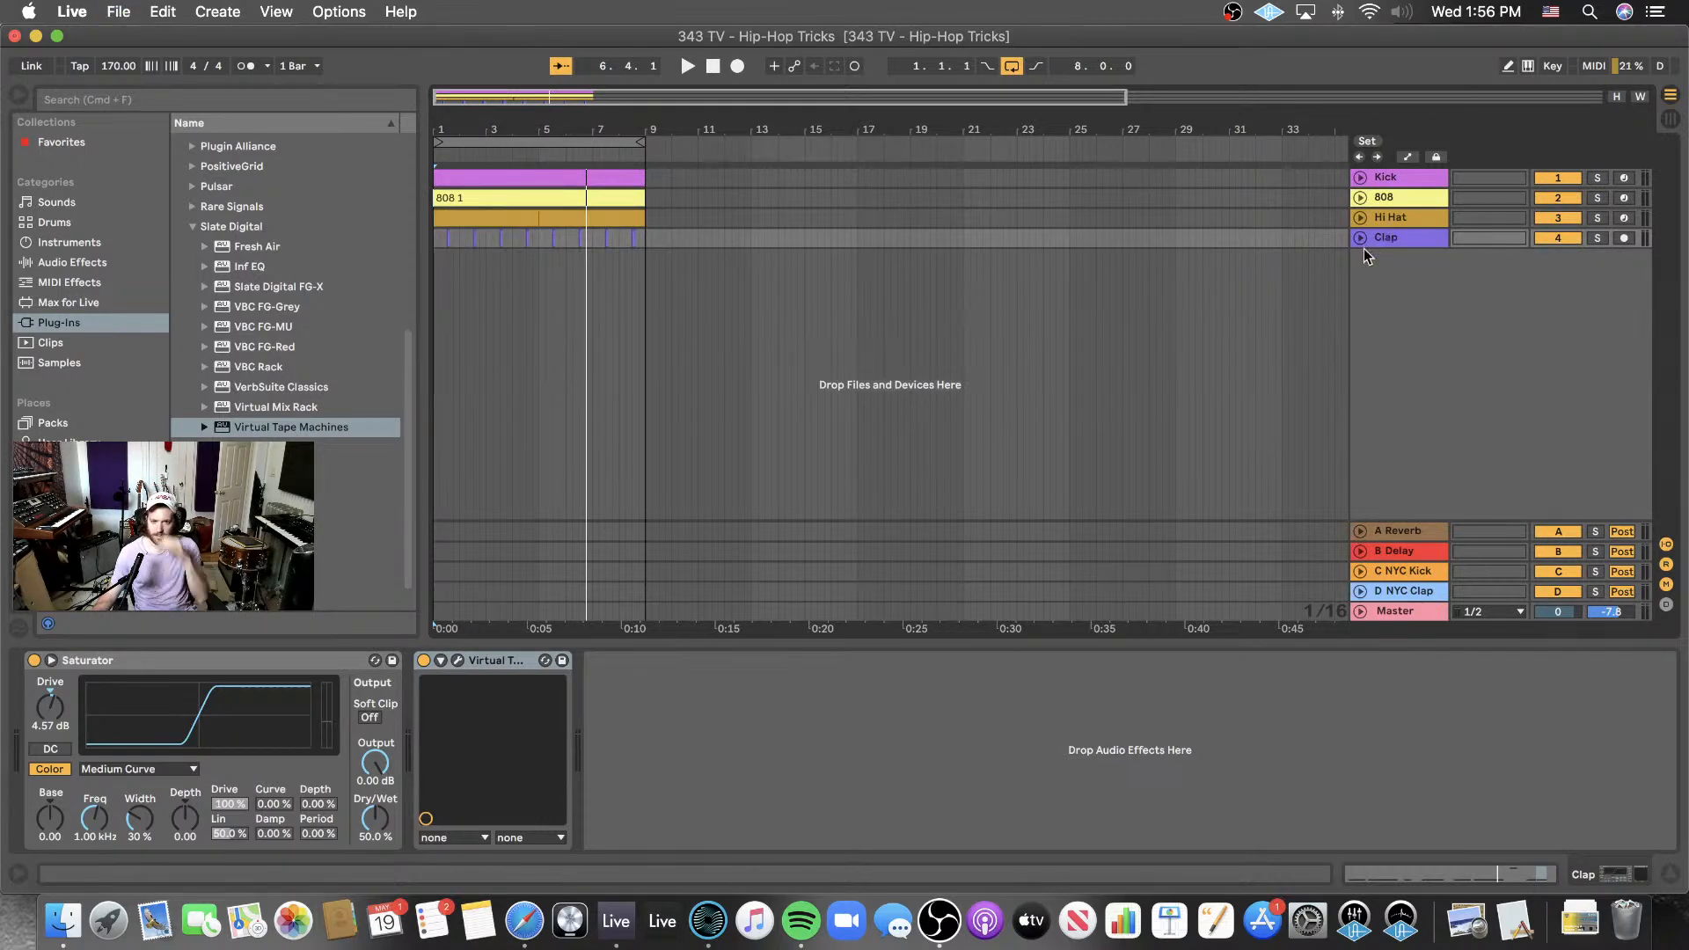
- Add the Analog instrument on a new MIDI track below Clap and expand that track
left_click(714, 68)
left_click(59, 263)
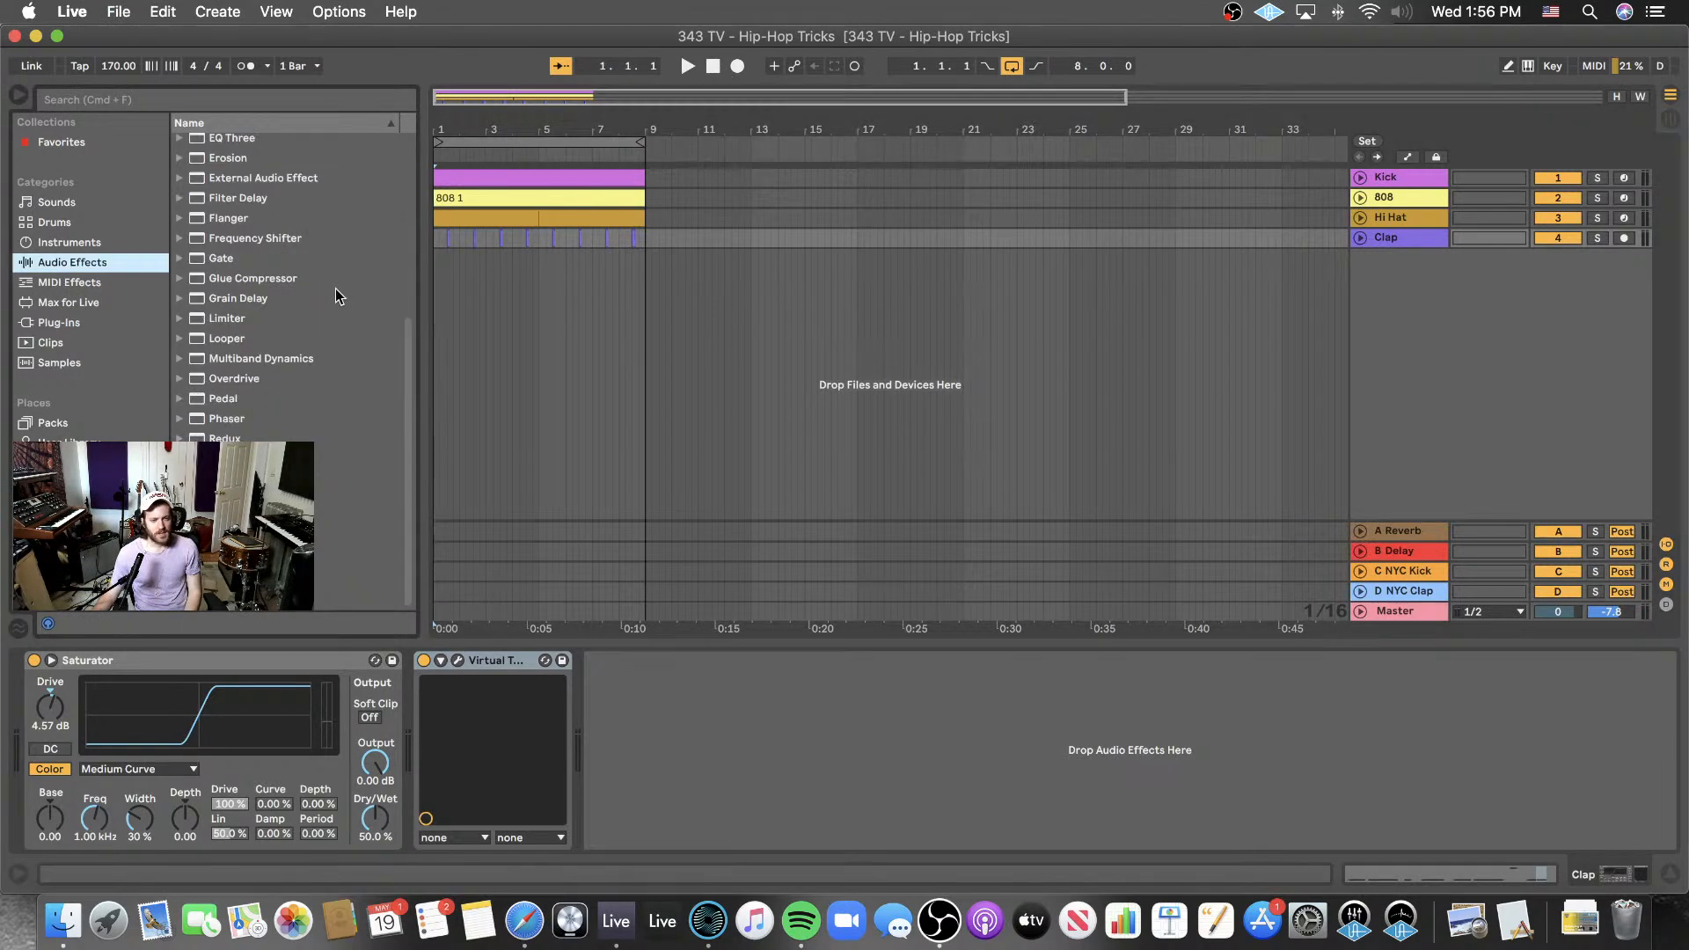
scroll(317, 290, "up", 5)
left_click(104, 248)
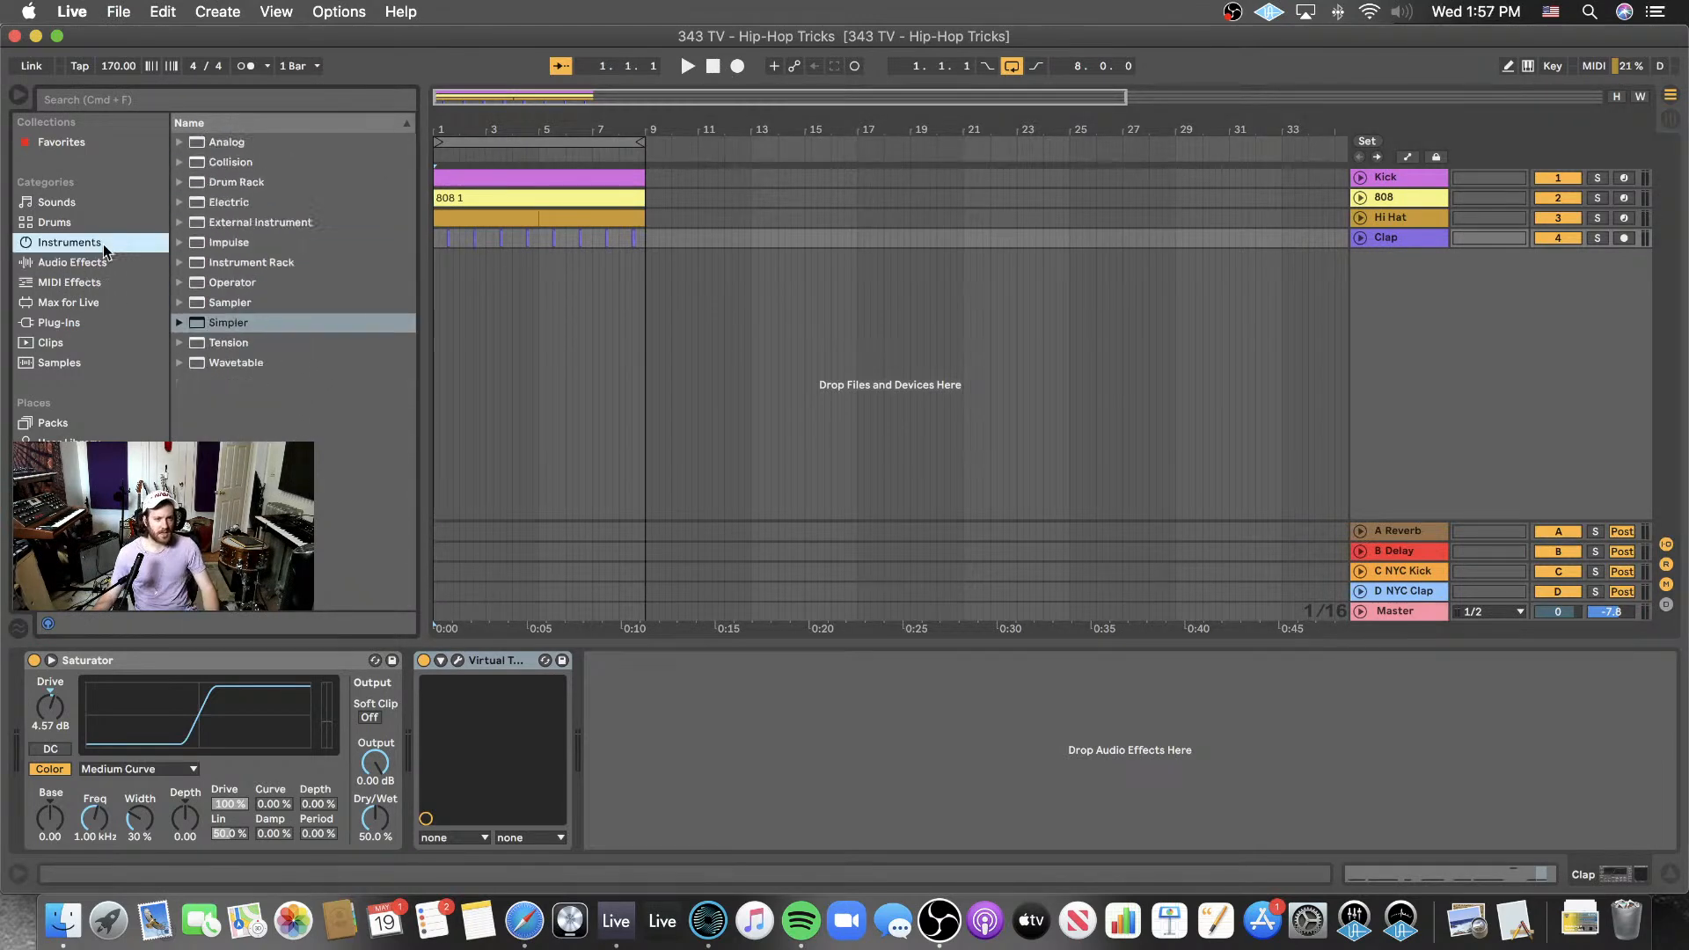
left_click(245, 146)
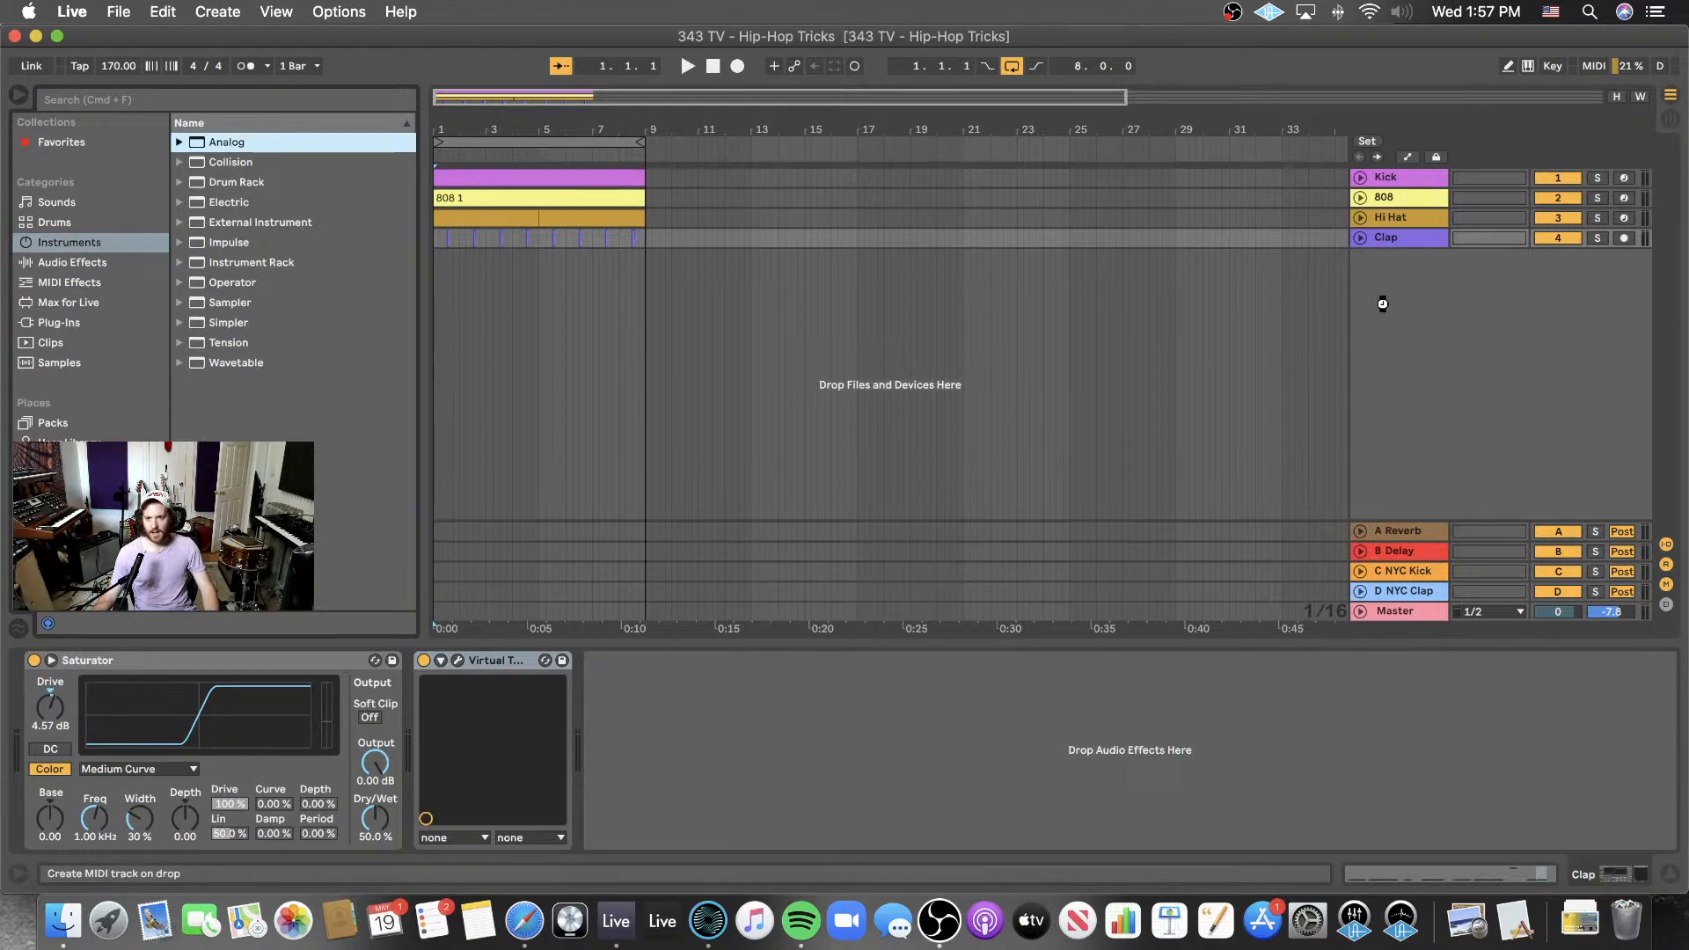
left_click_drag(1398, 319, 1406, 319)
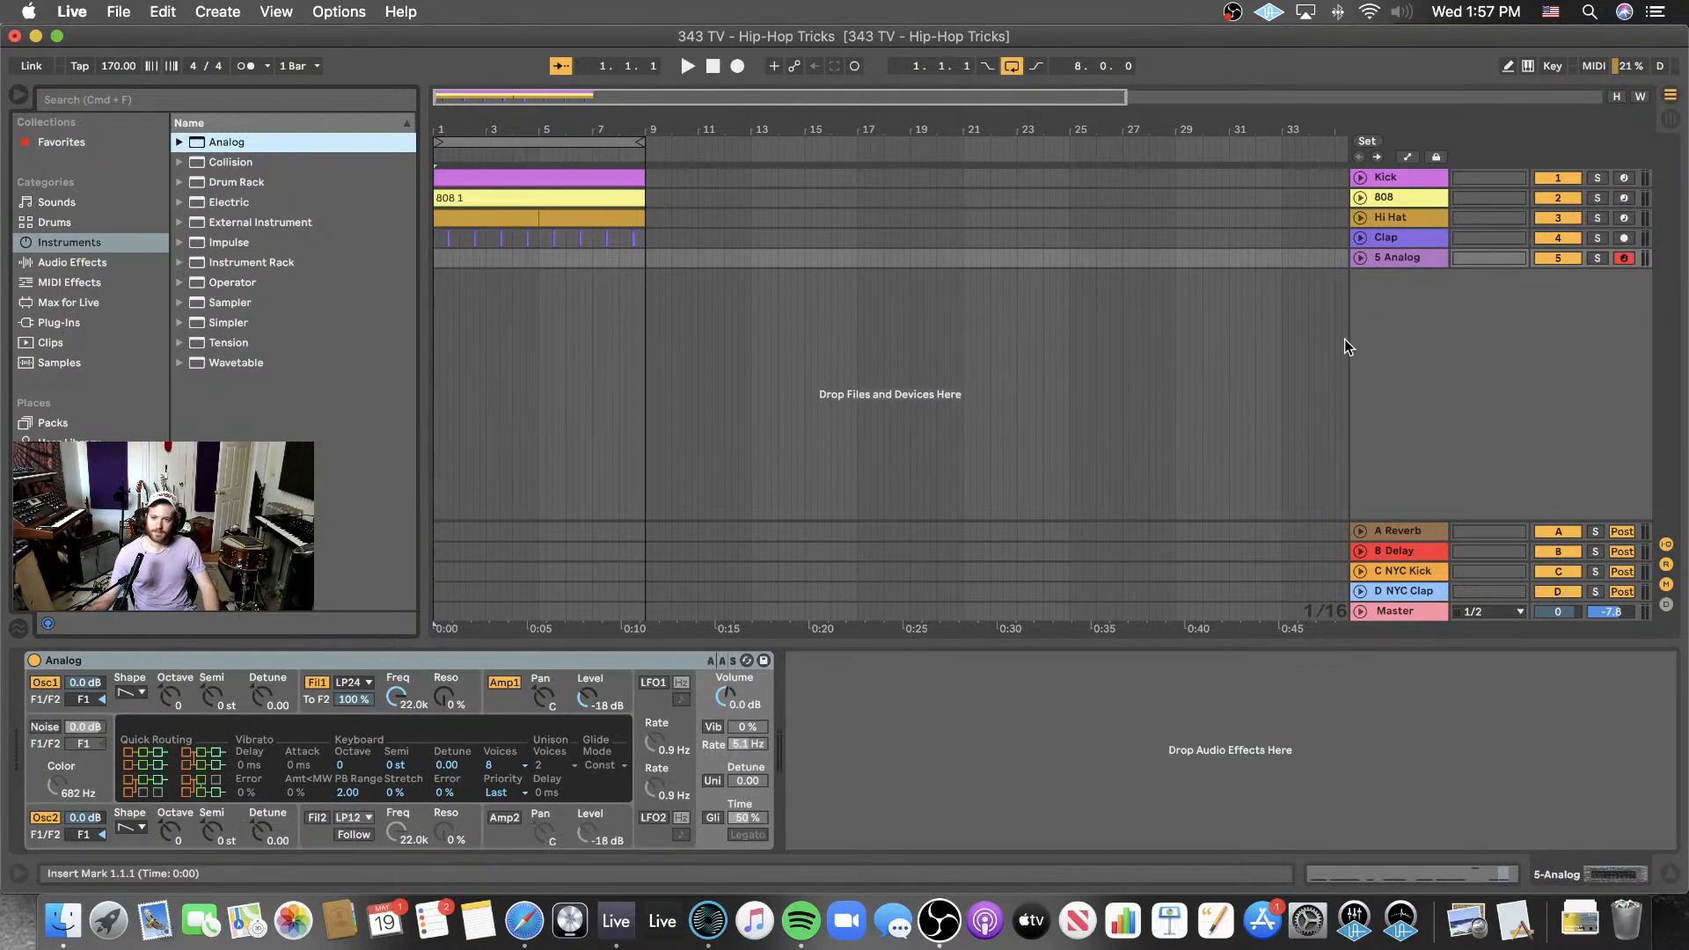
left_click(1360, 258)
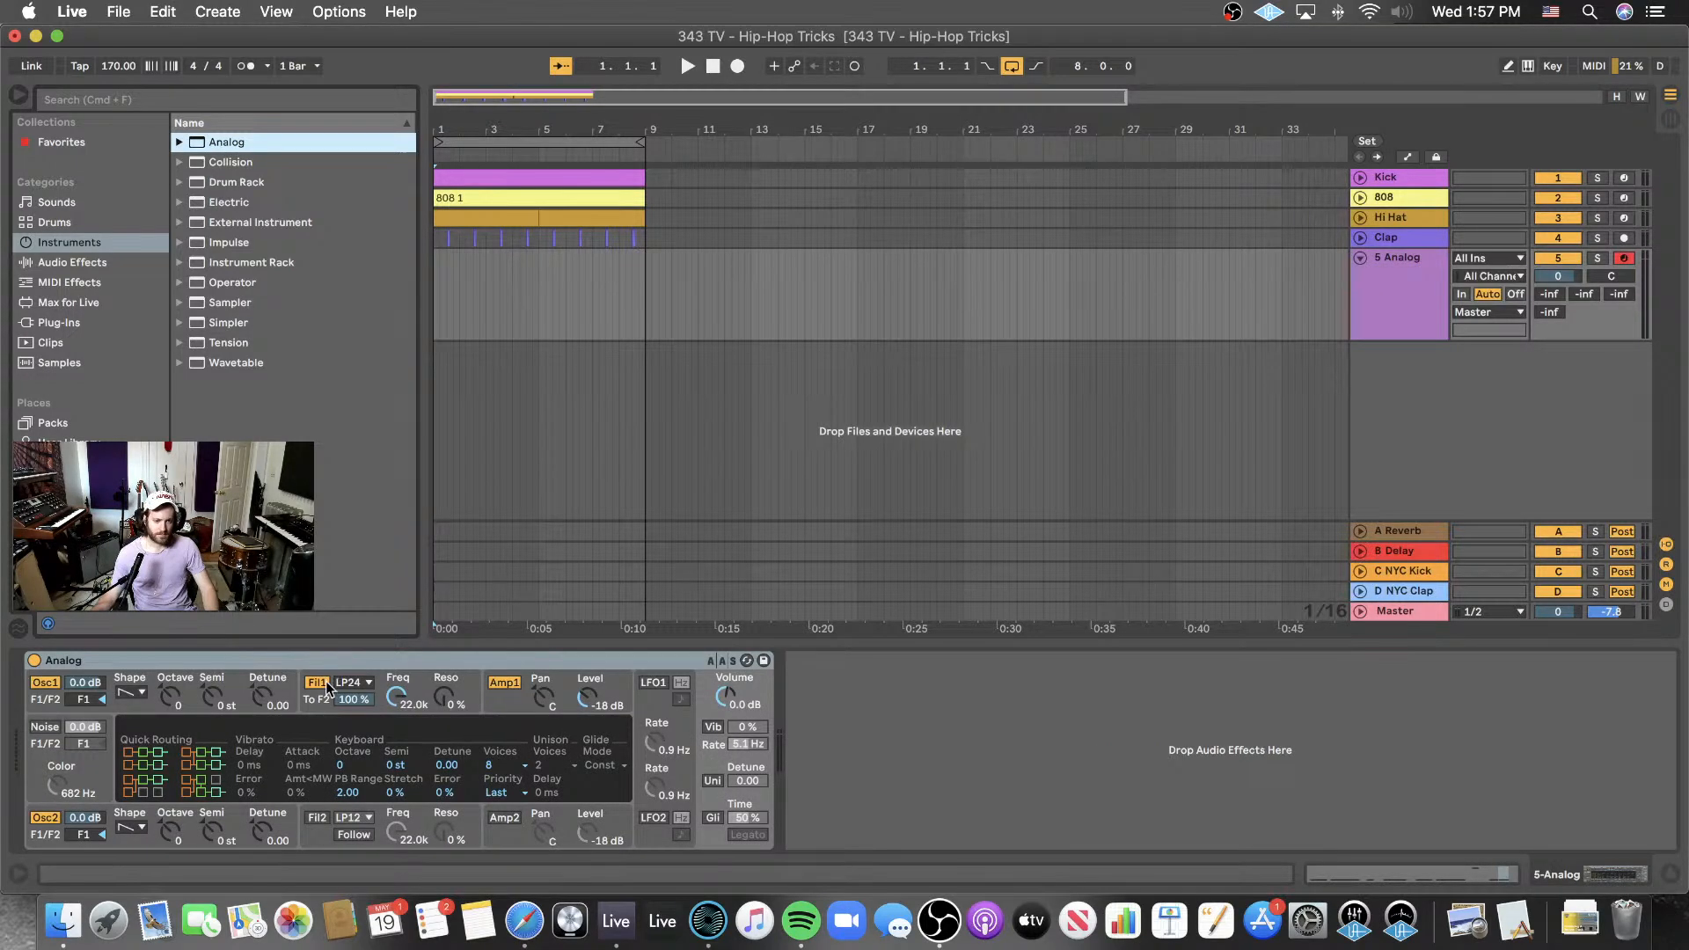
- Play the beat and lower Analog's Filter 1 frequency to about 3.6k with the filter's settings displayed
left_click(410, 681)
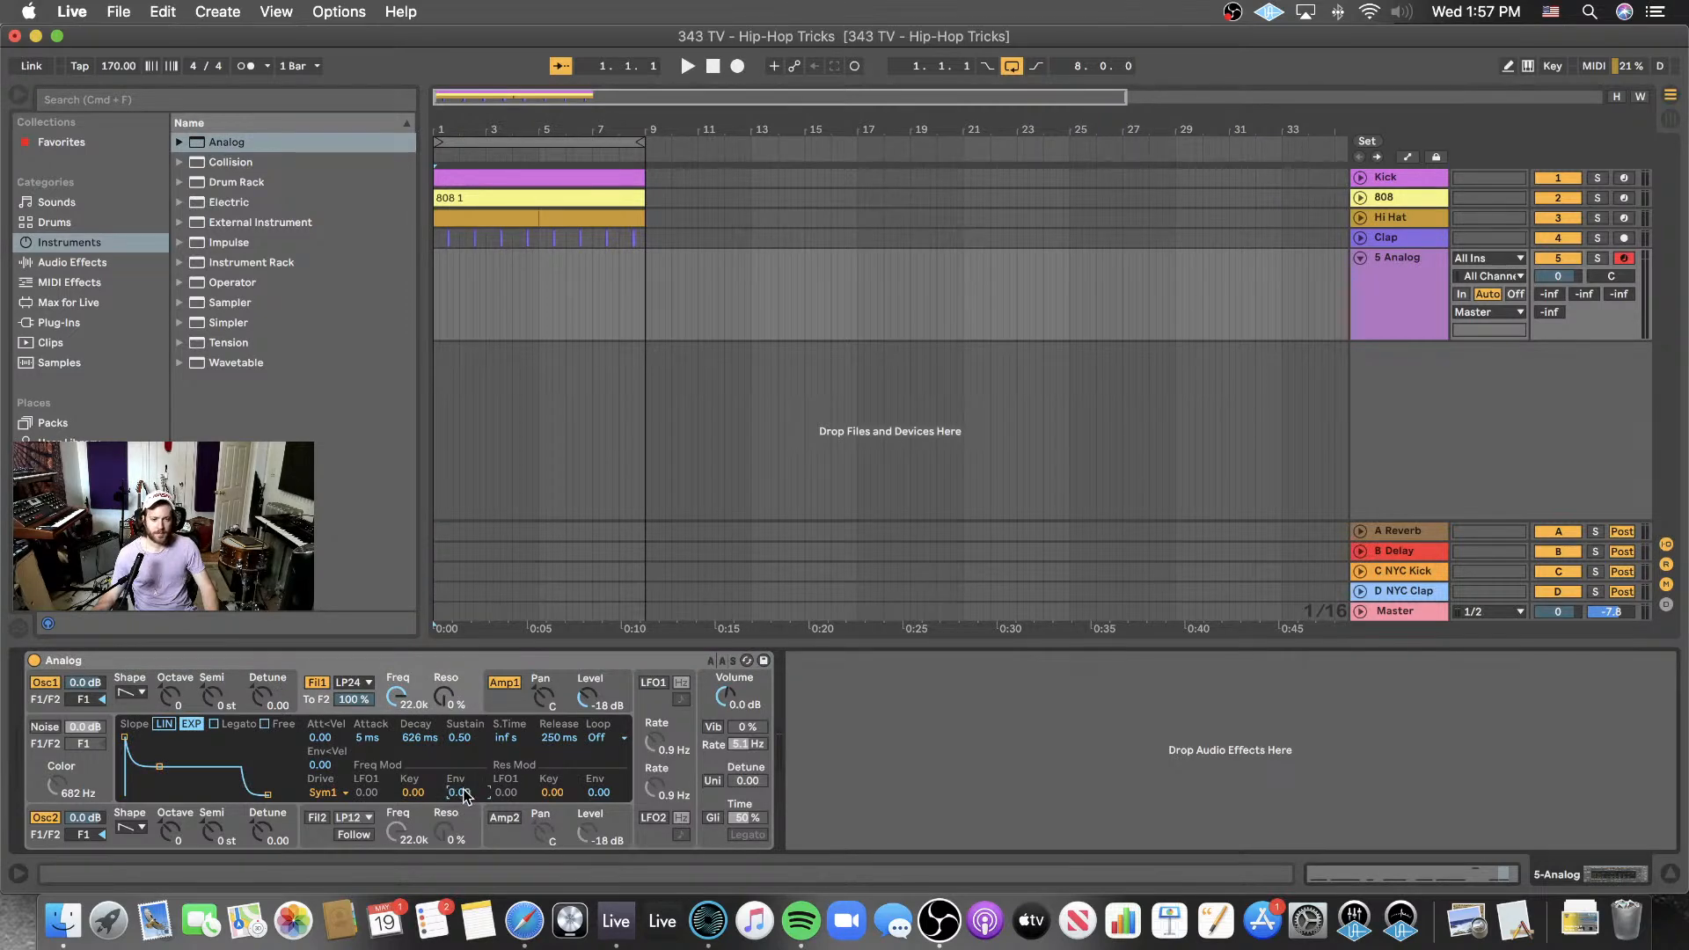
left_click(1384, 299)
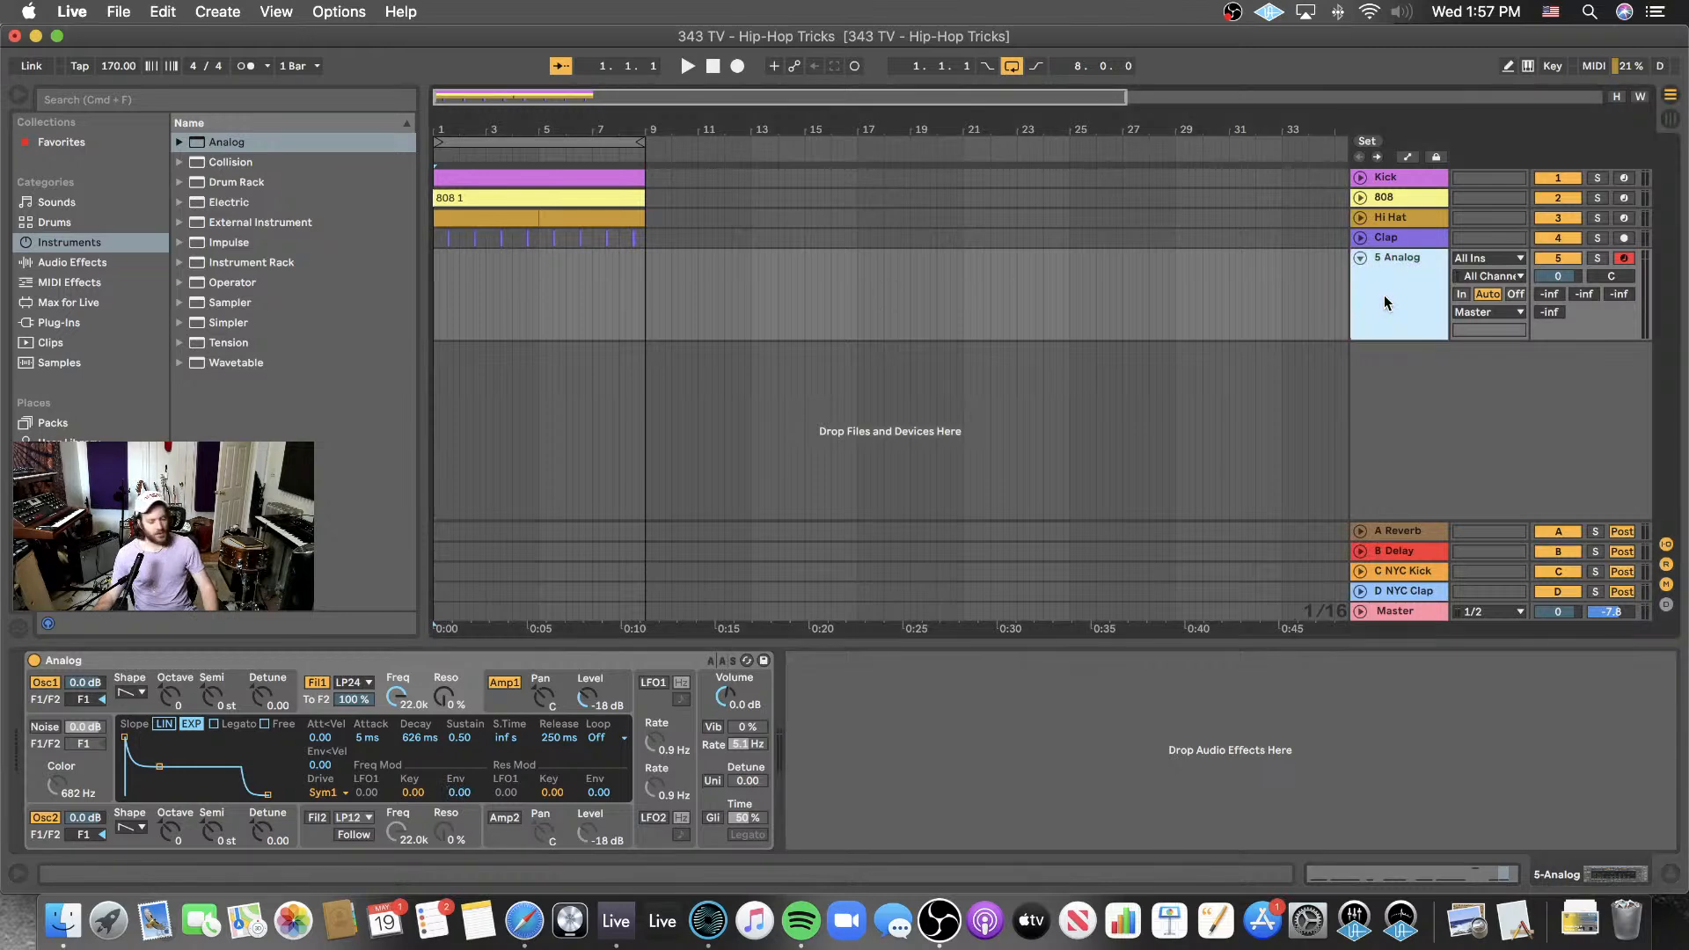
key("space")
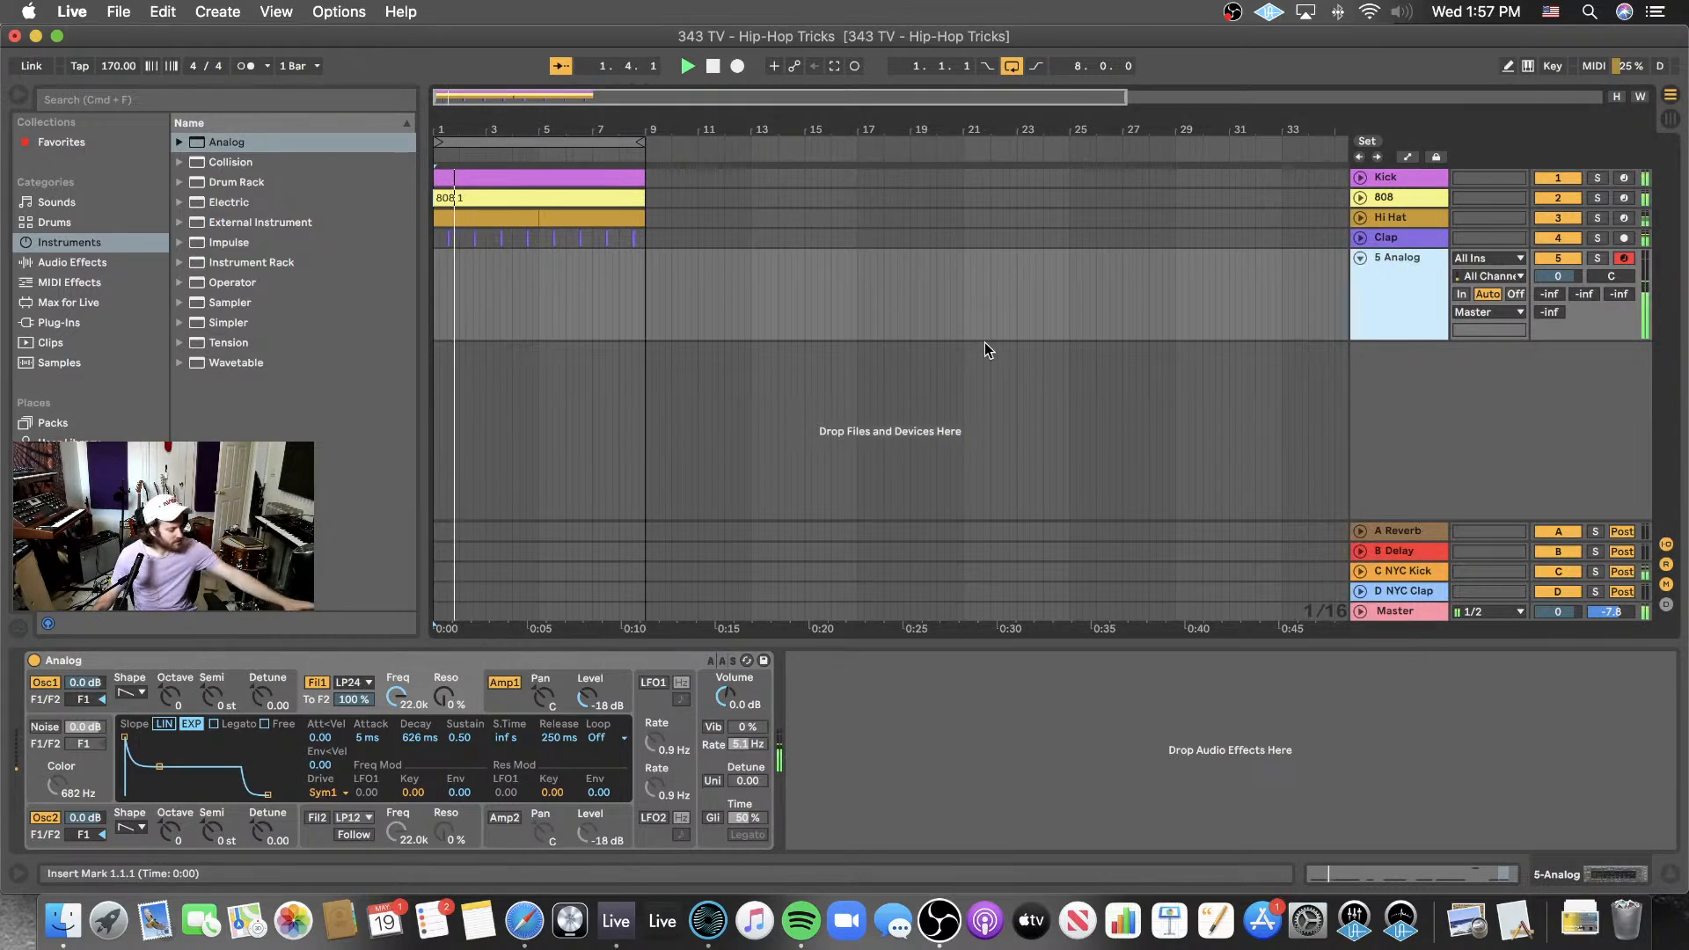
left_click(984, 342)
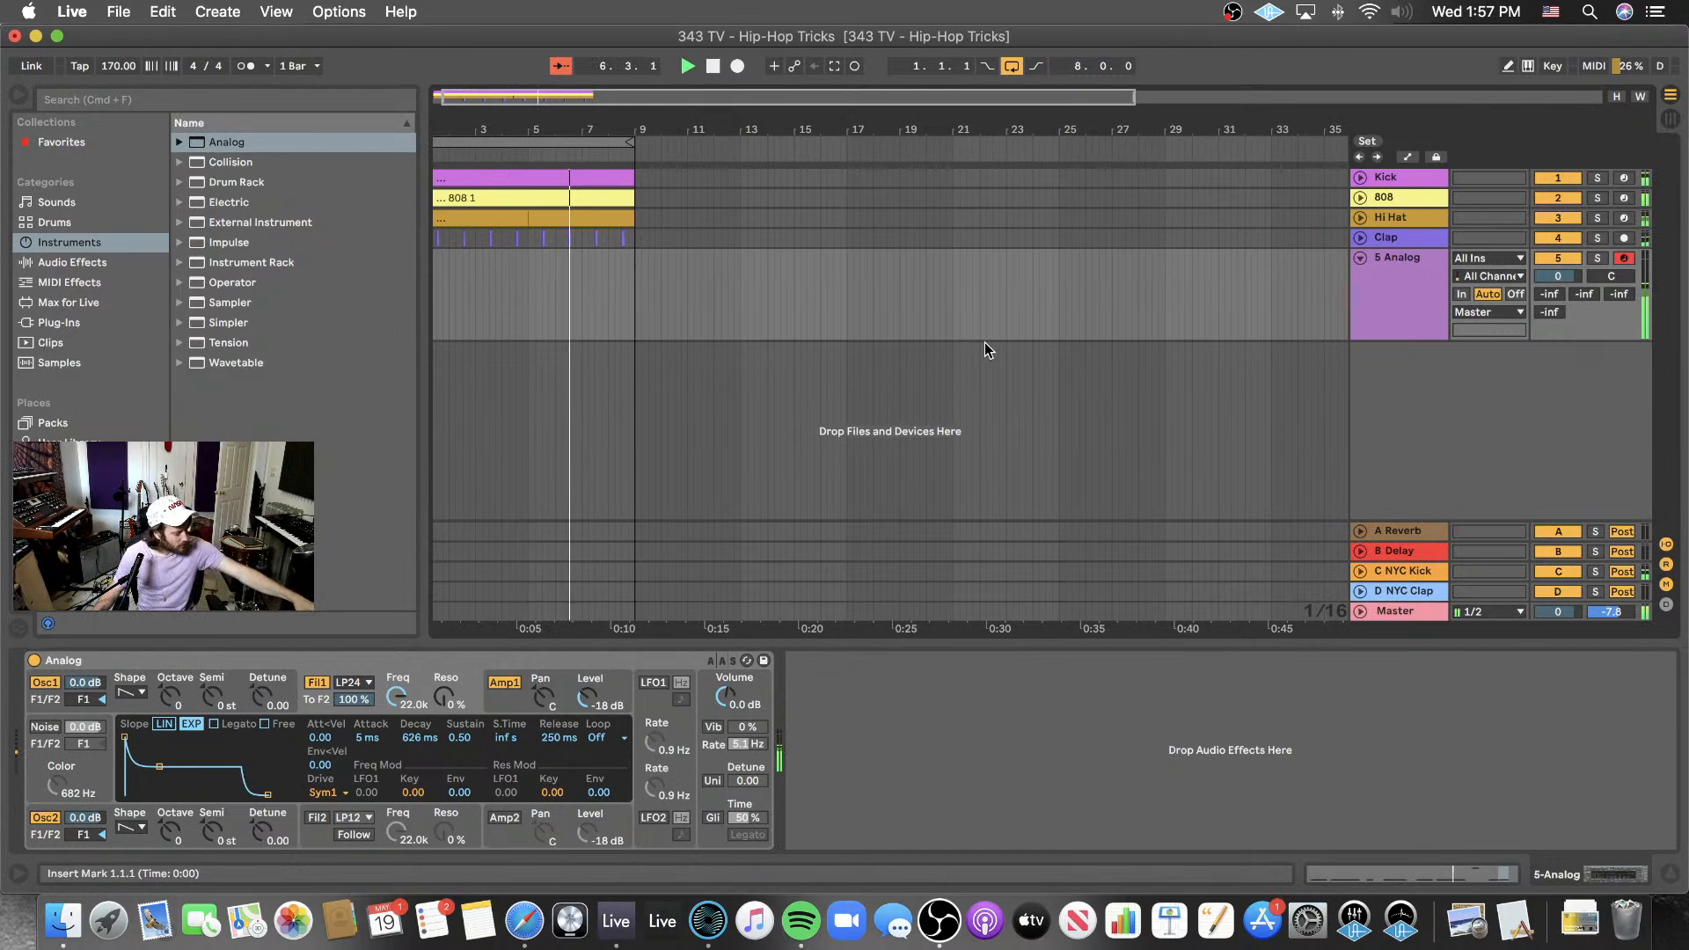
mouse_move(397, 695)
left_mouse_down()
mouse_move(396, 738)
mouse_move(404, 694)
left_mouse_up()
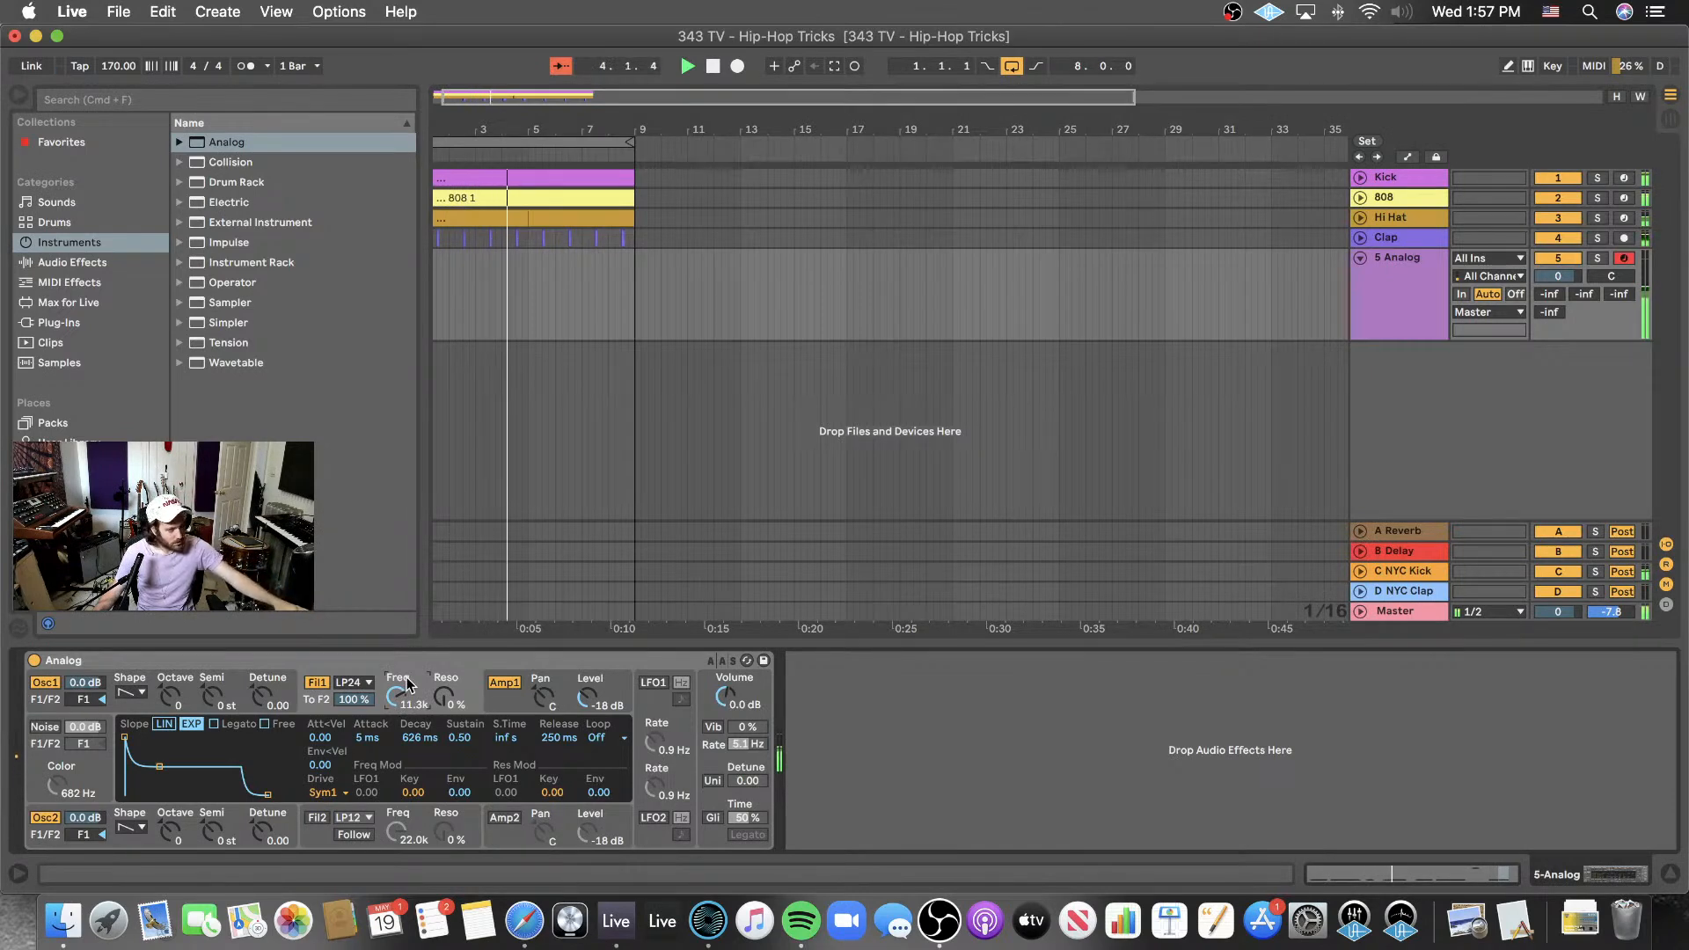
left_click_drag(407, 684, 406, 703)
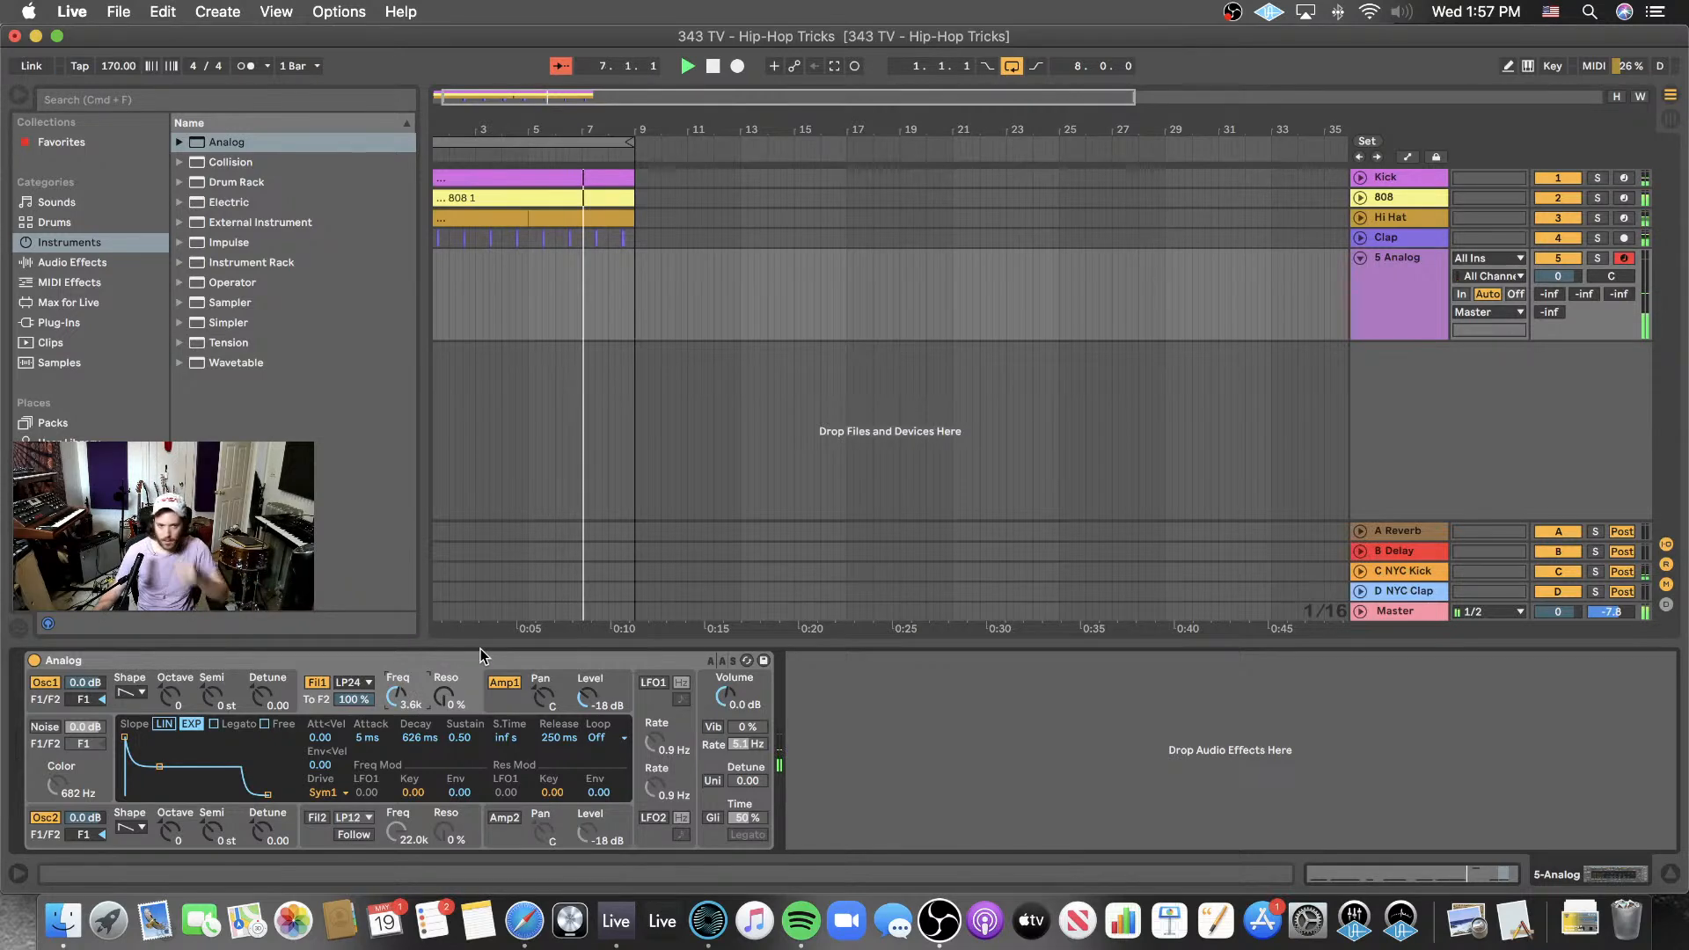
- Examine the 808 track's sample and effects chain, and replay the beat from the start
left_click(1411, 197)
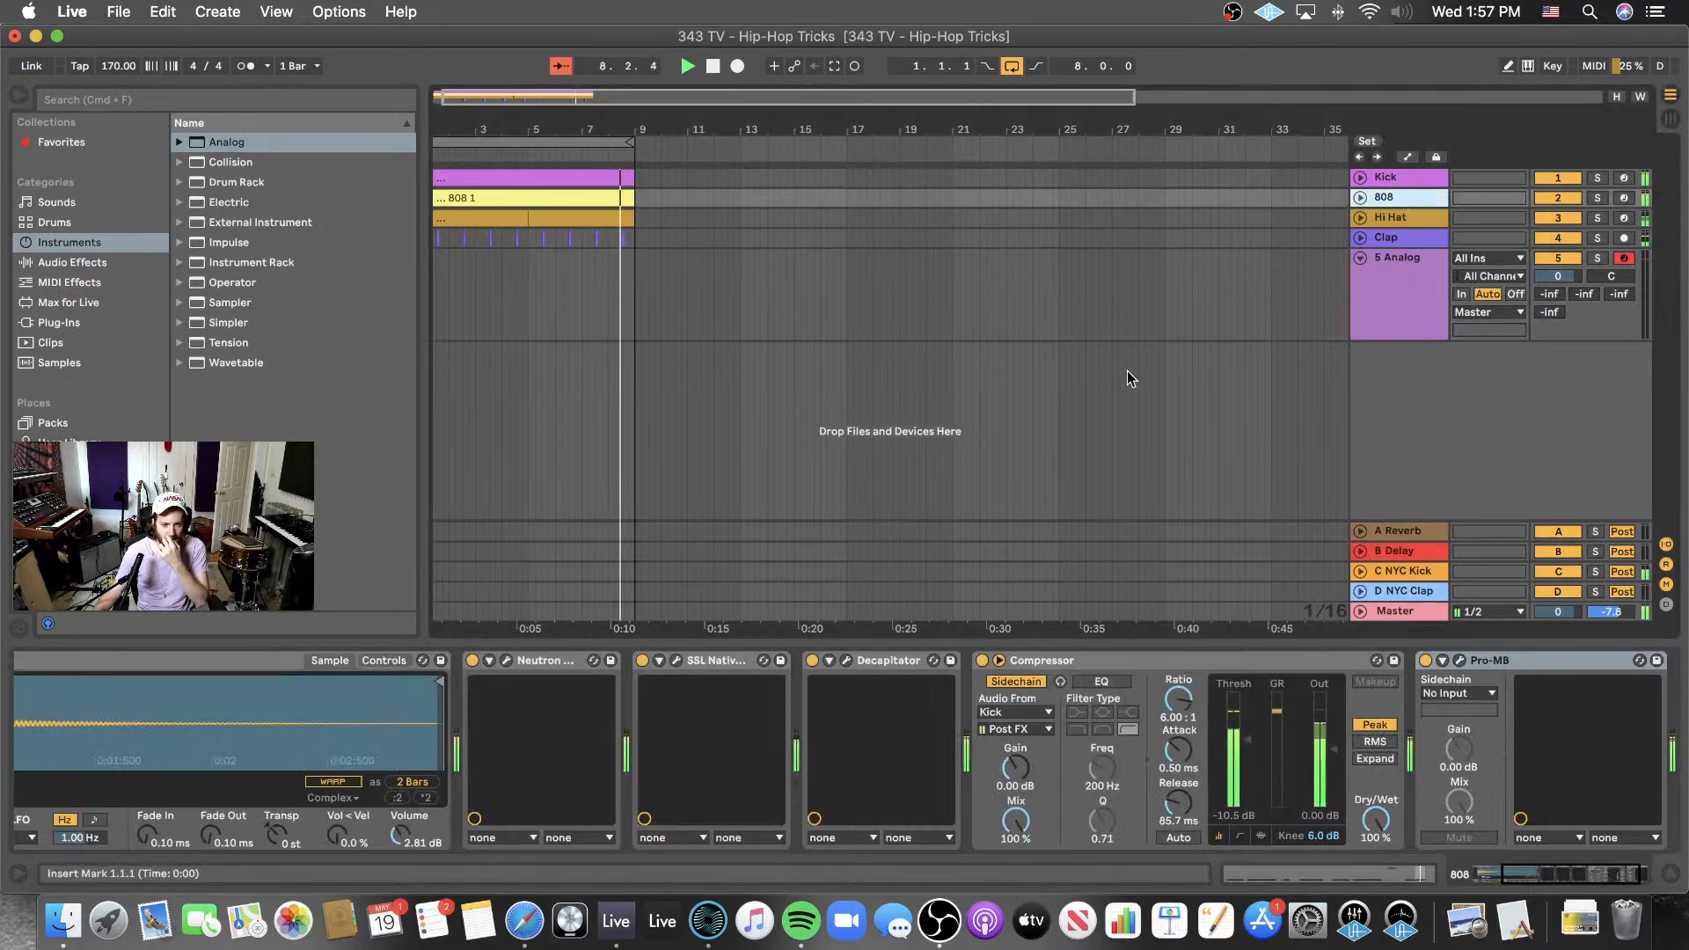
scroll(710, 702, "left", 5)
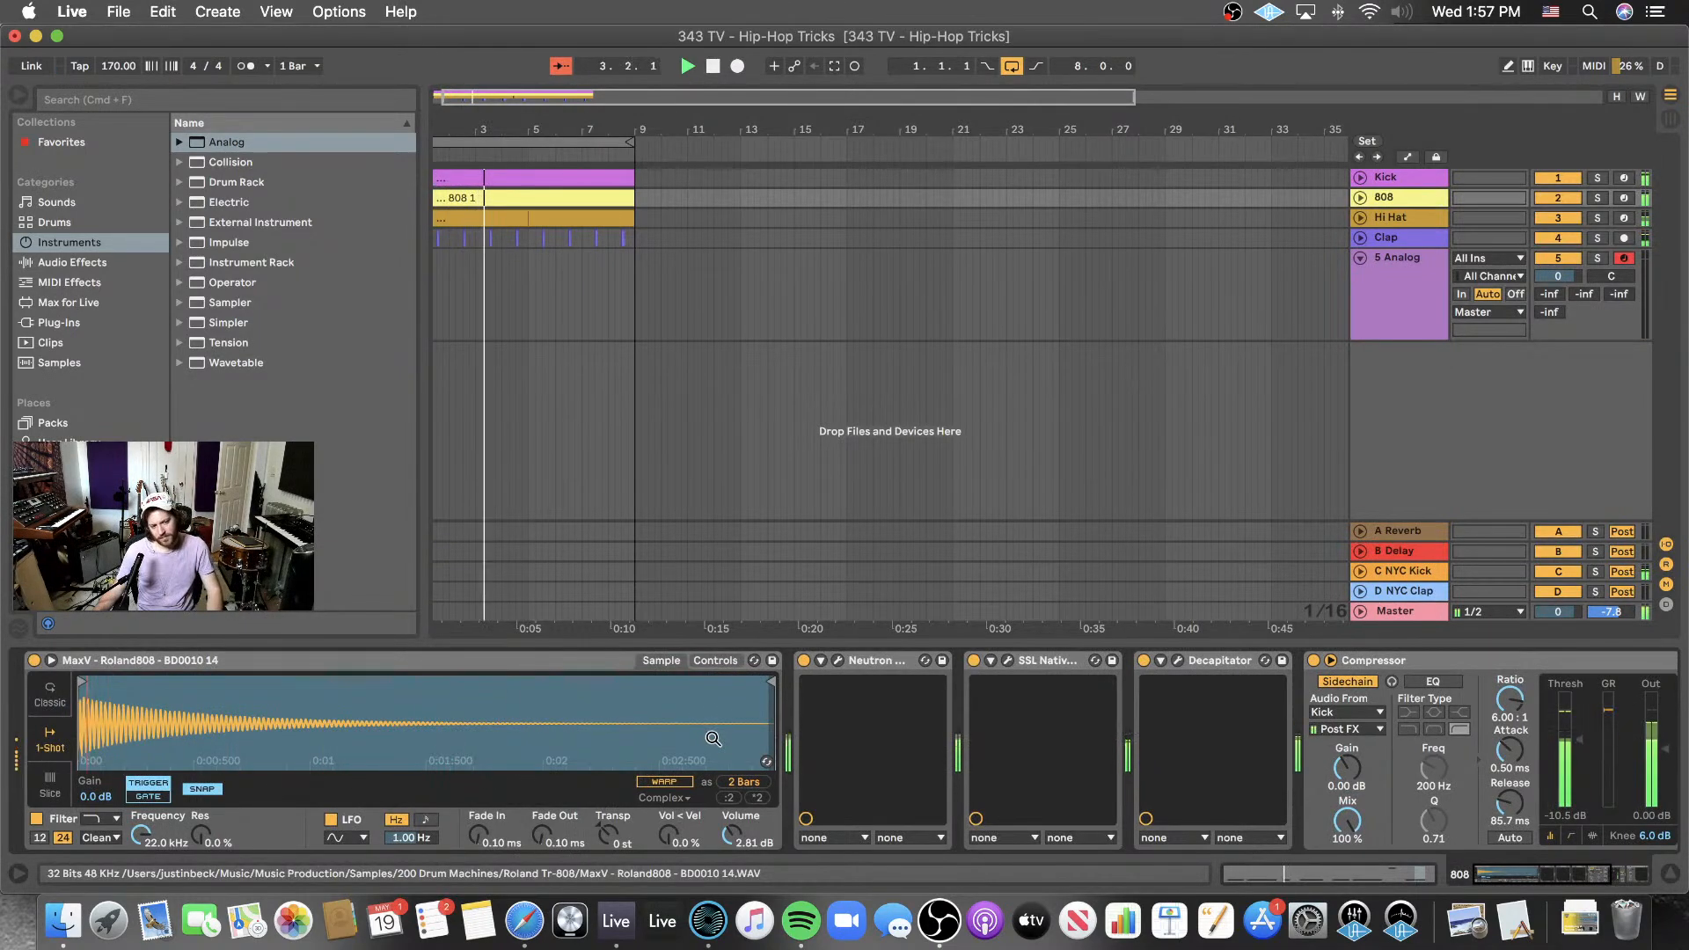
scroll(753, 694, "right", 5)
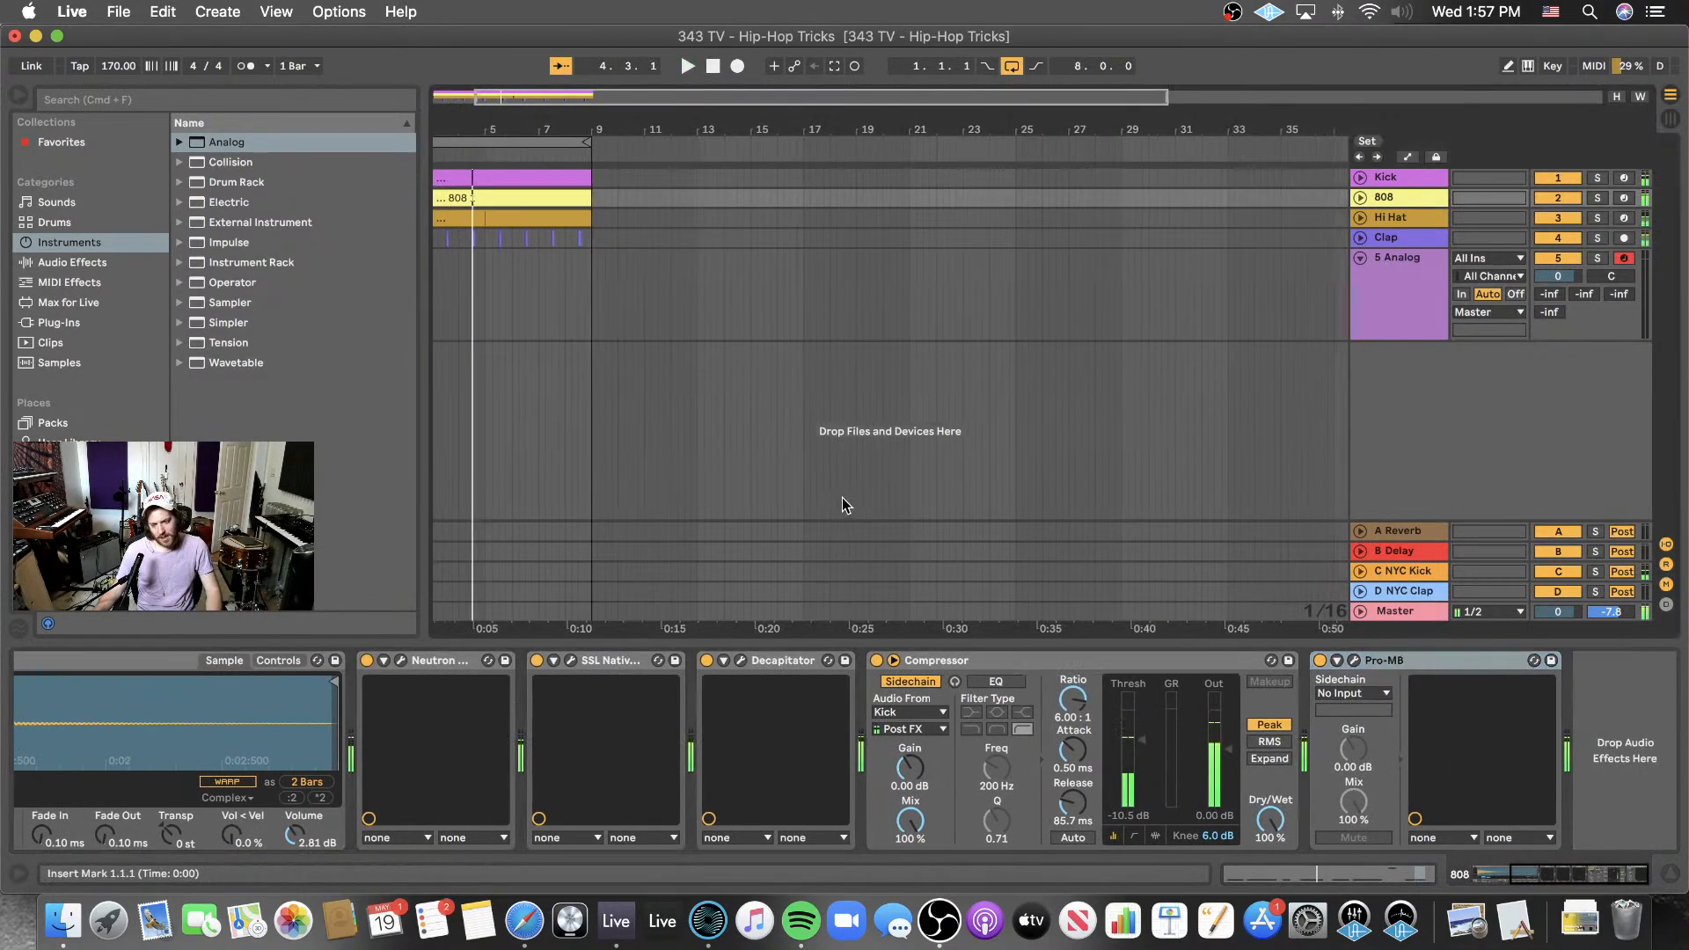
scroll(841, 498, "right", 2)
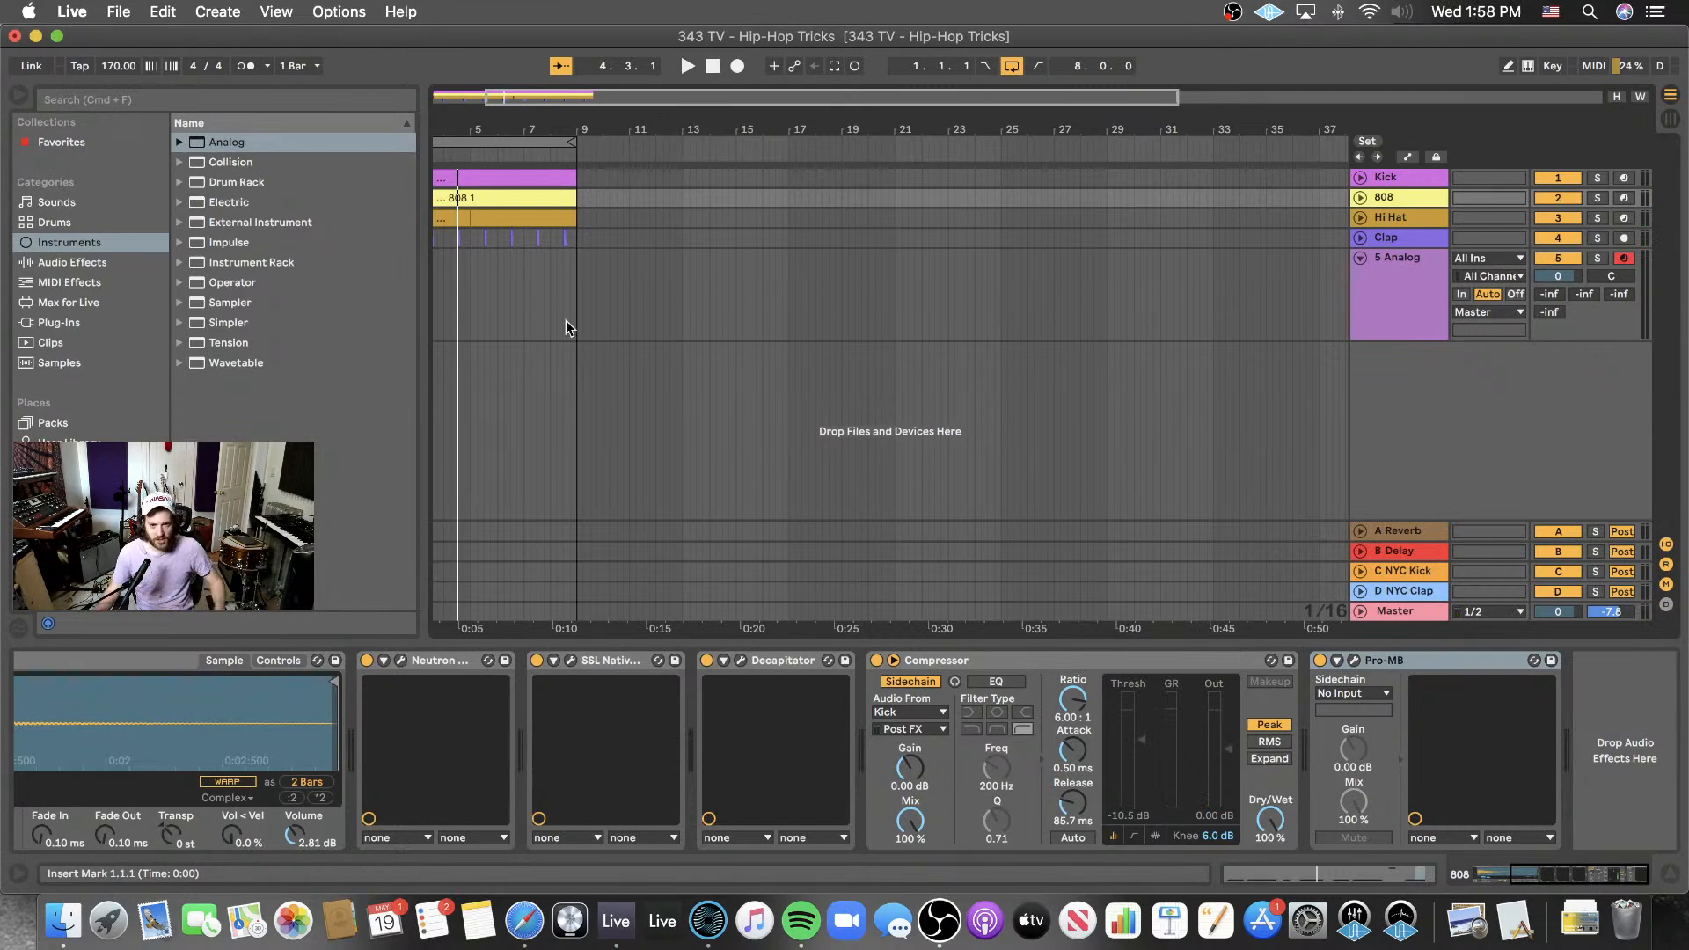
scroll(566, 326, "right", 1)
scroll(640, 220, "left", 4)
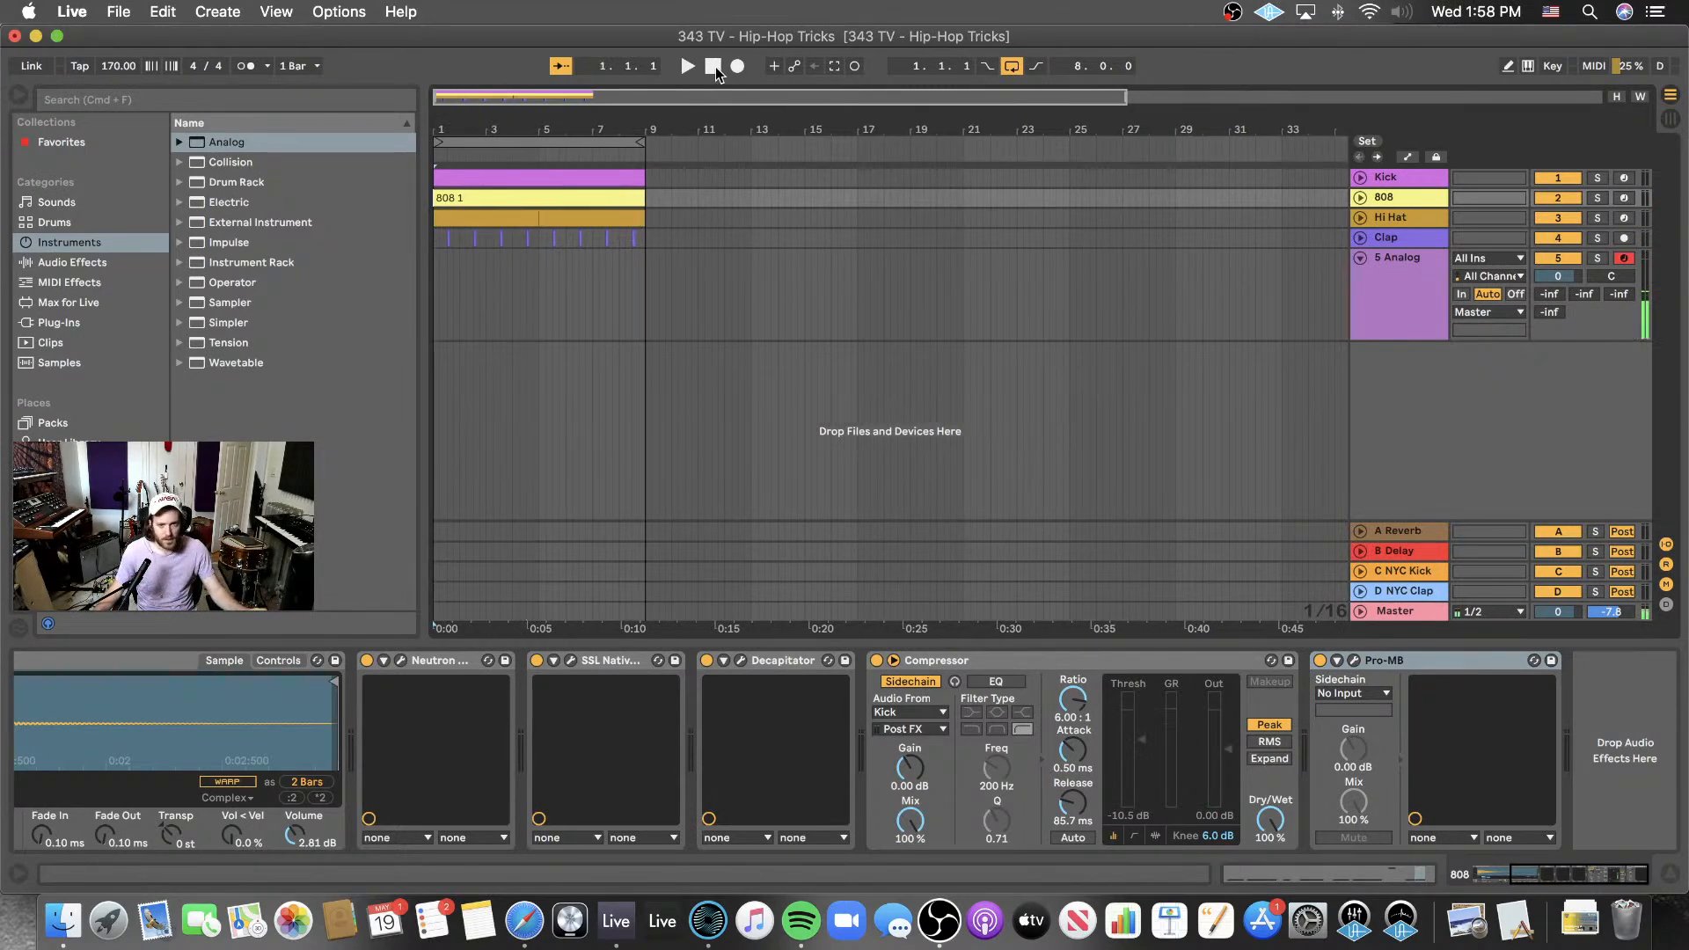
left_click(687, 67)
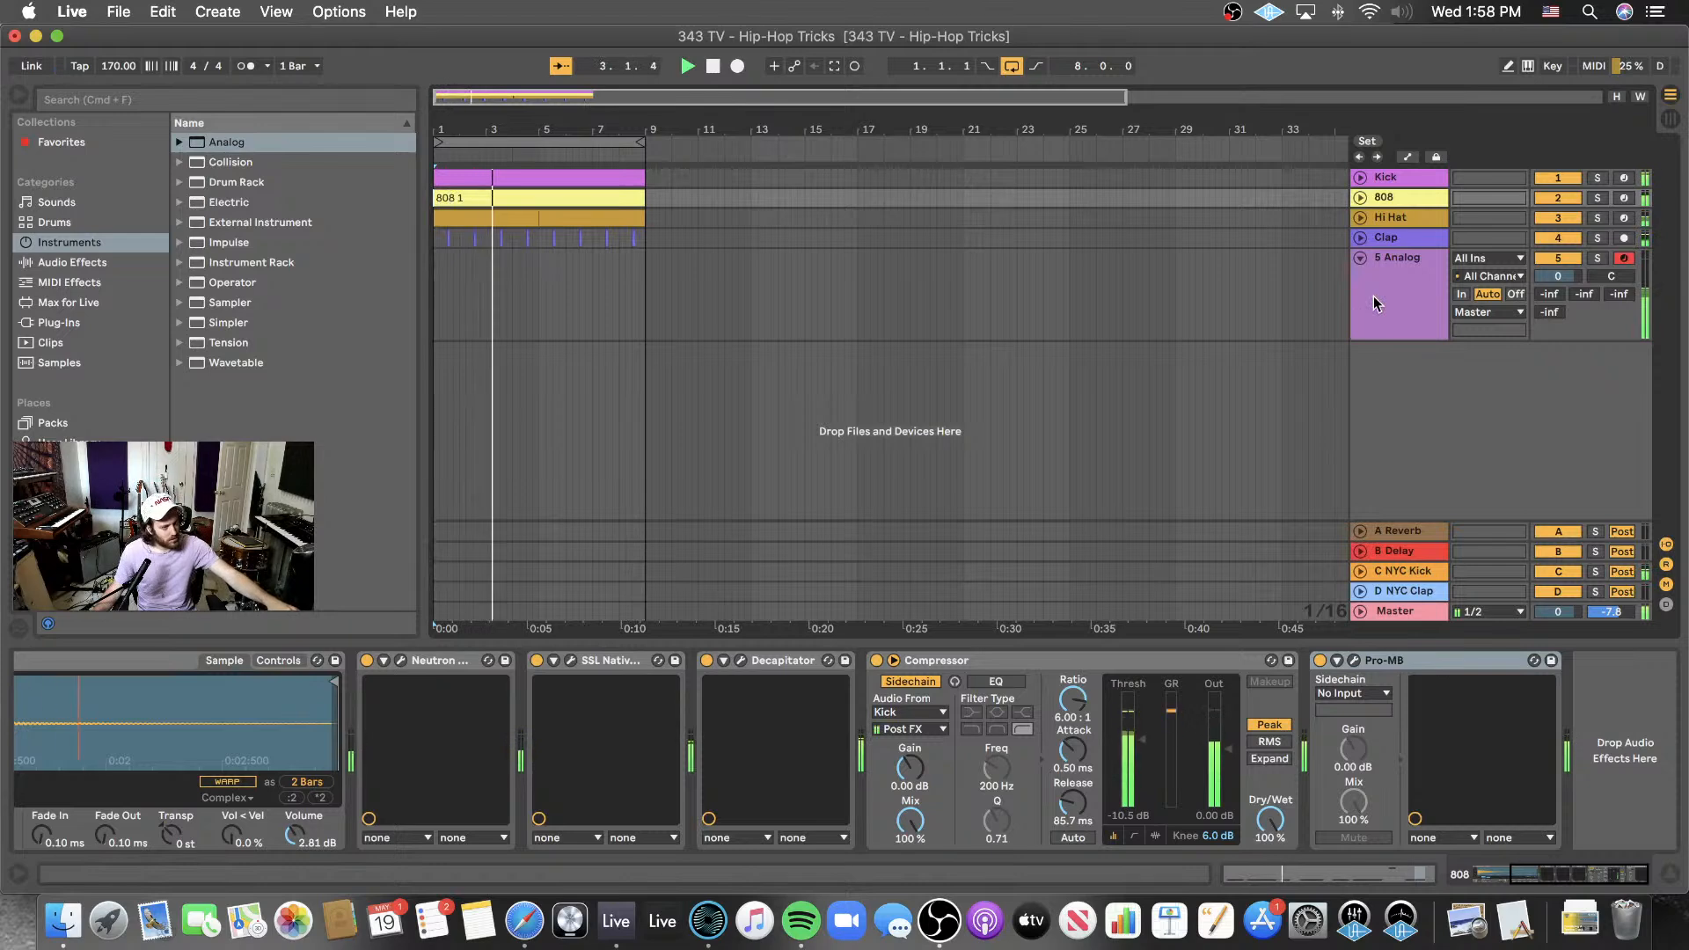
- Expand the 808 track, then freeze and flatten it to audio
left_click(1360, 197)
key("space")
left_click(1183, 238)
right_click(1405, 211)
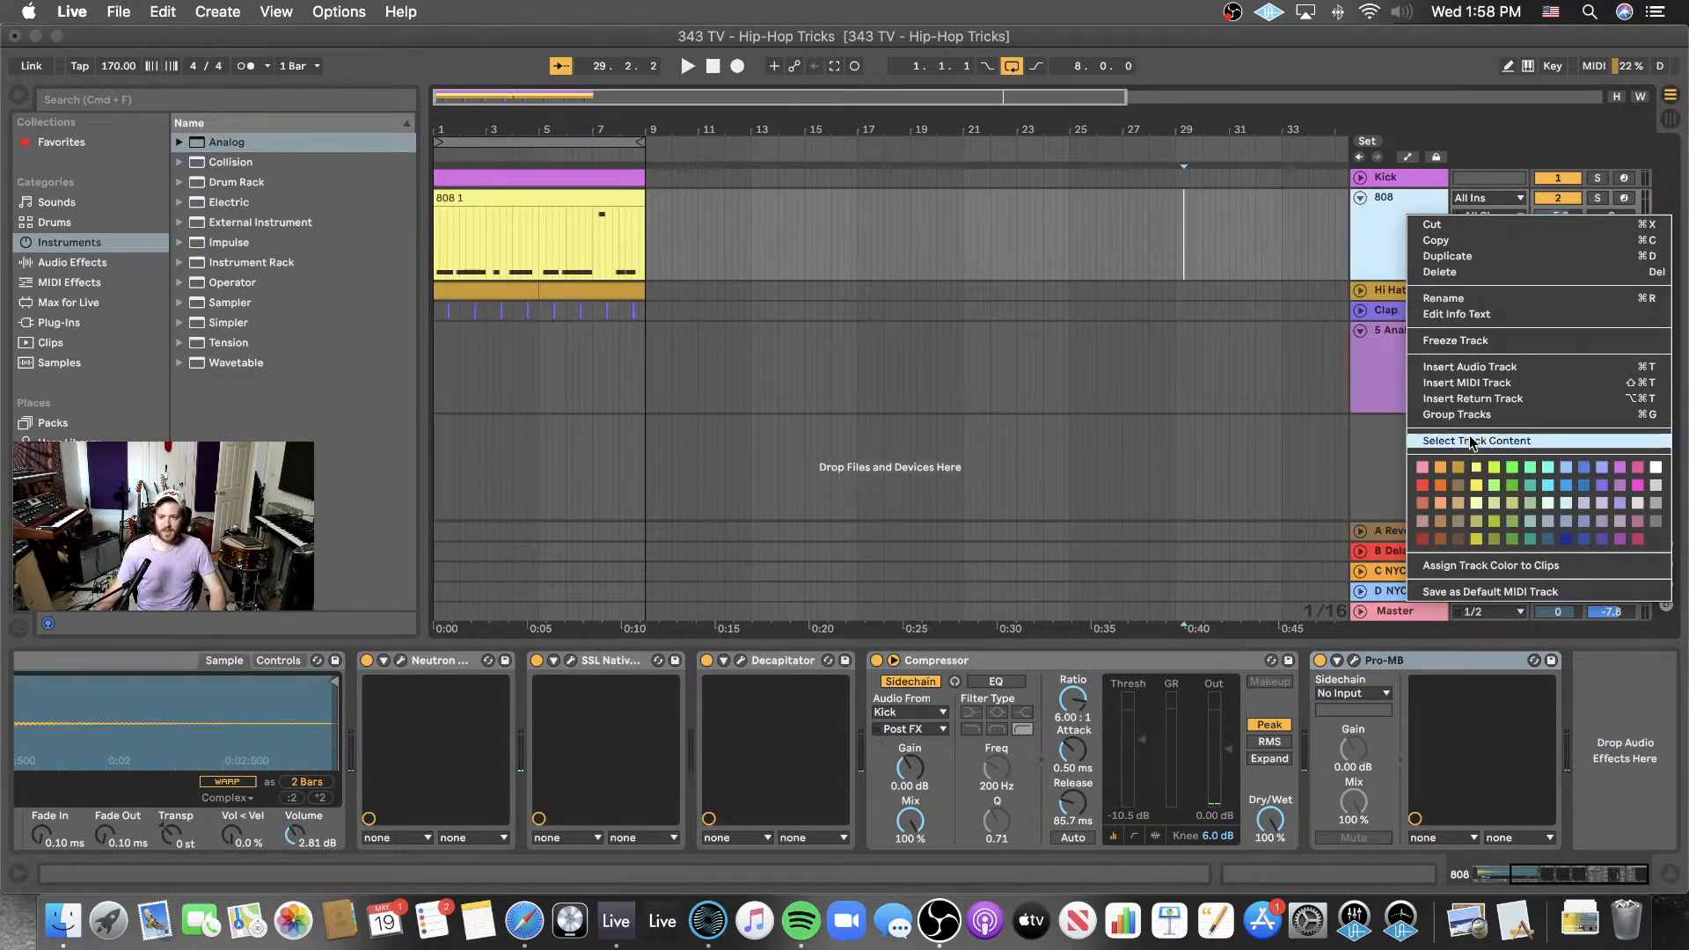
left_click(1467, 341)
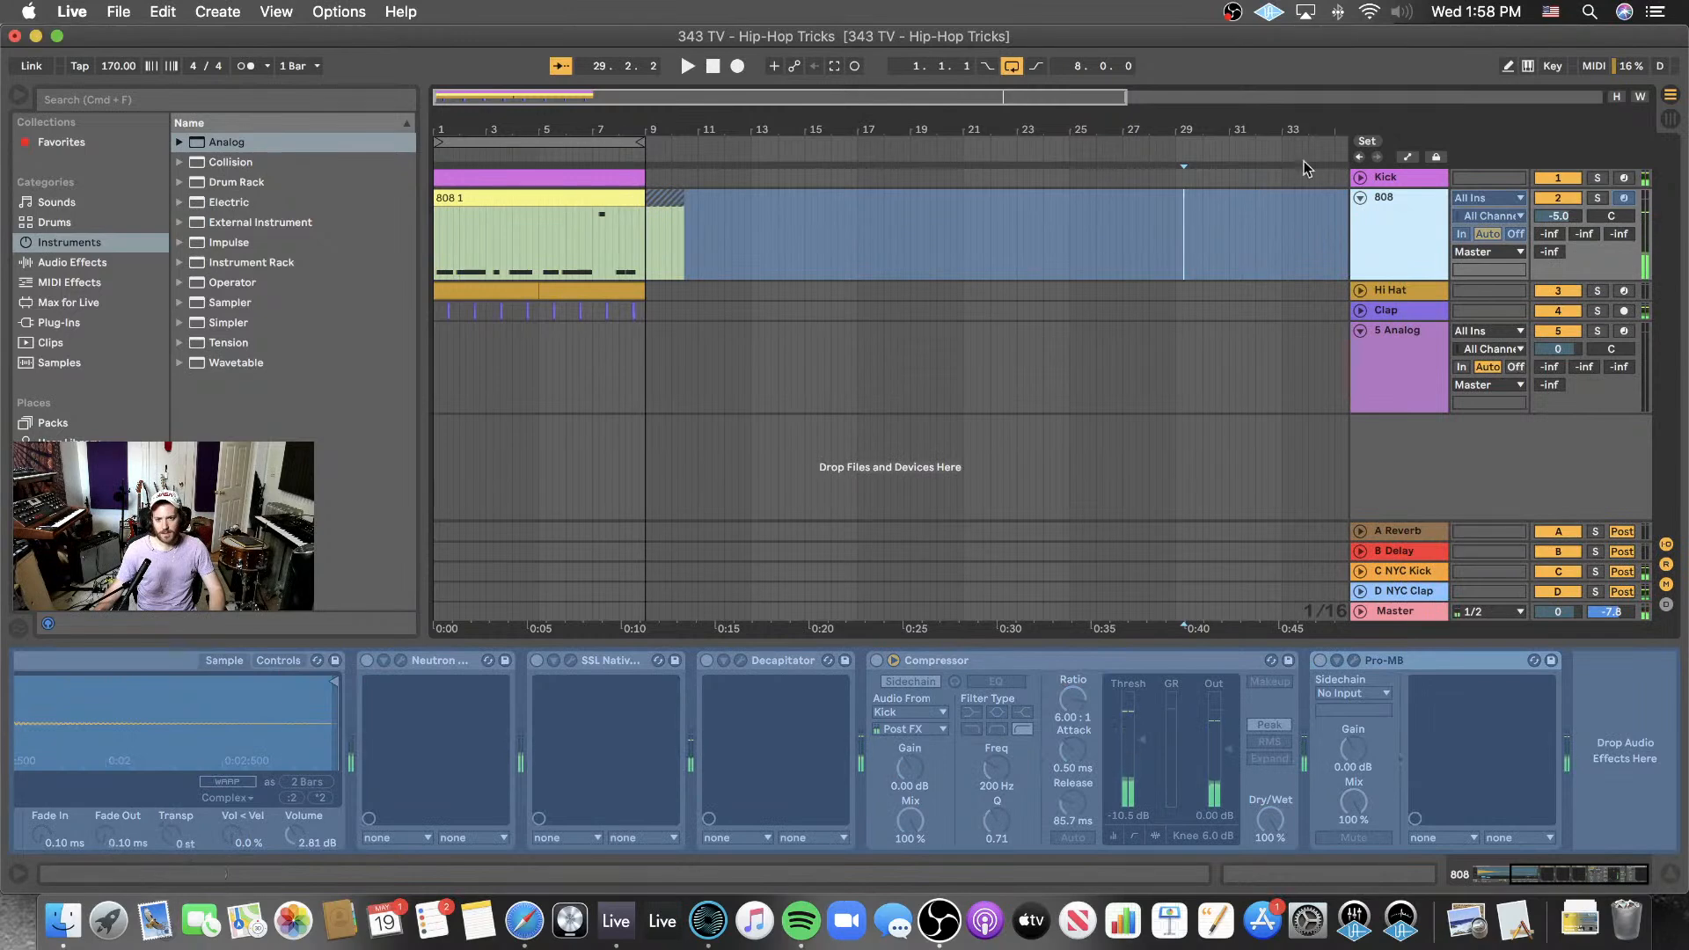
right_click(1379, 255)
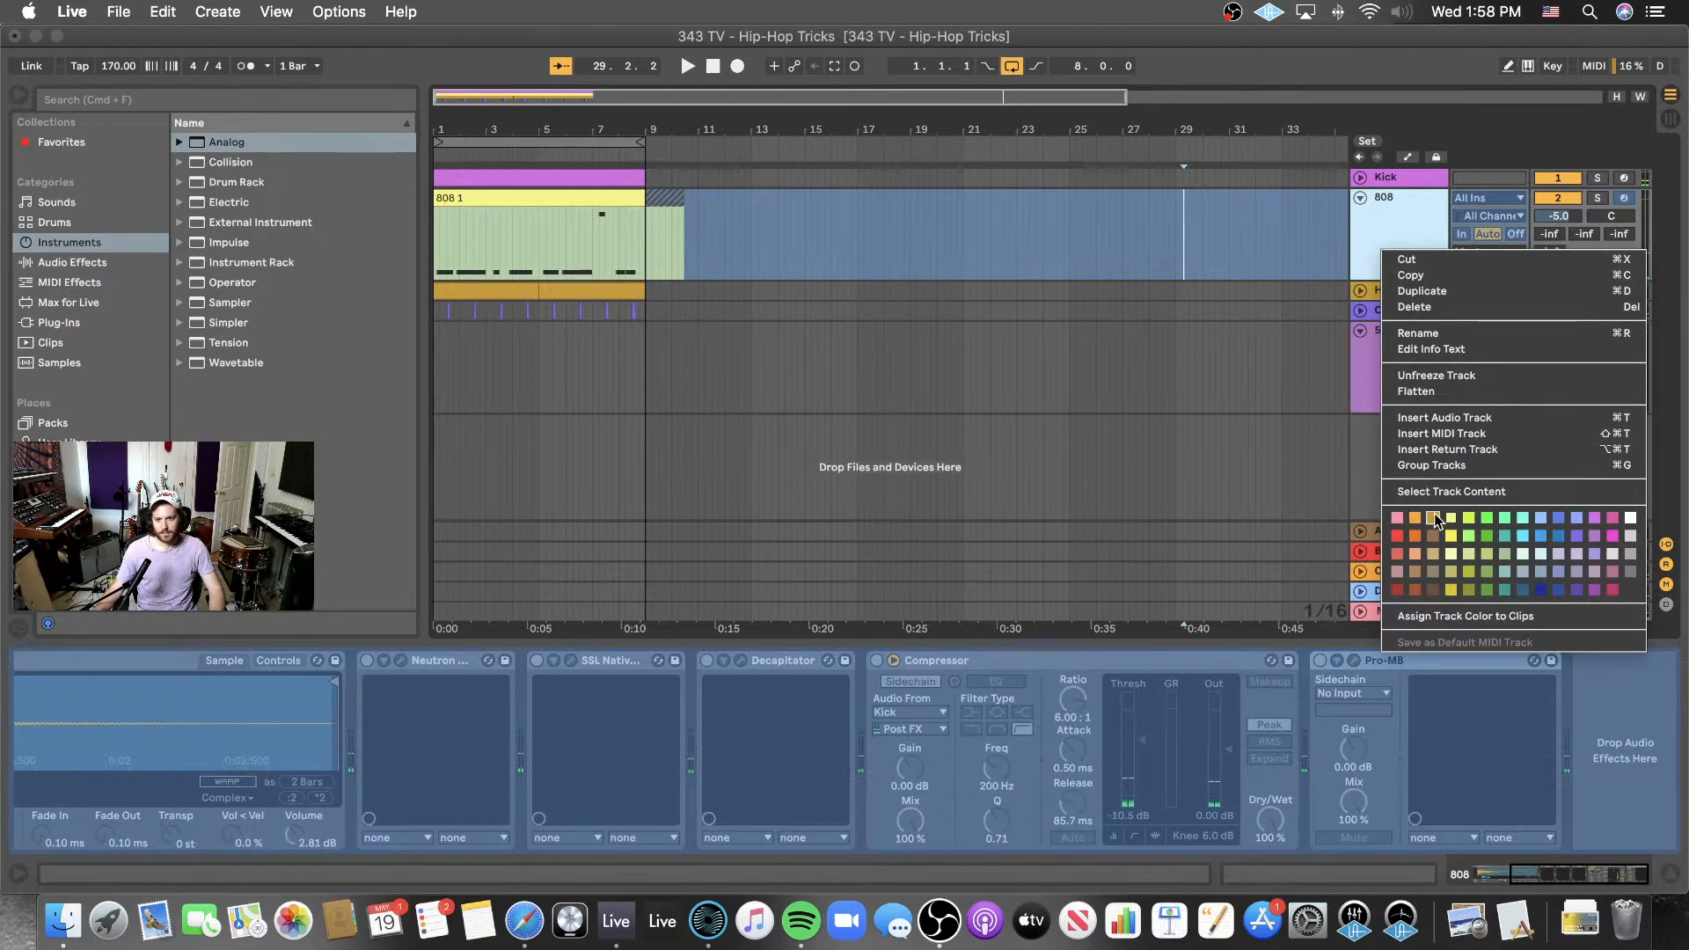
left_click(1432, 392)
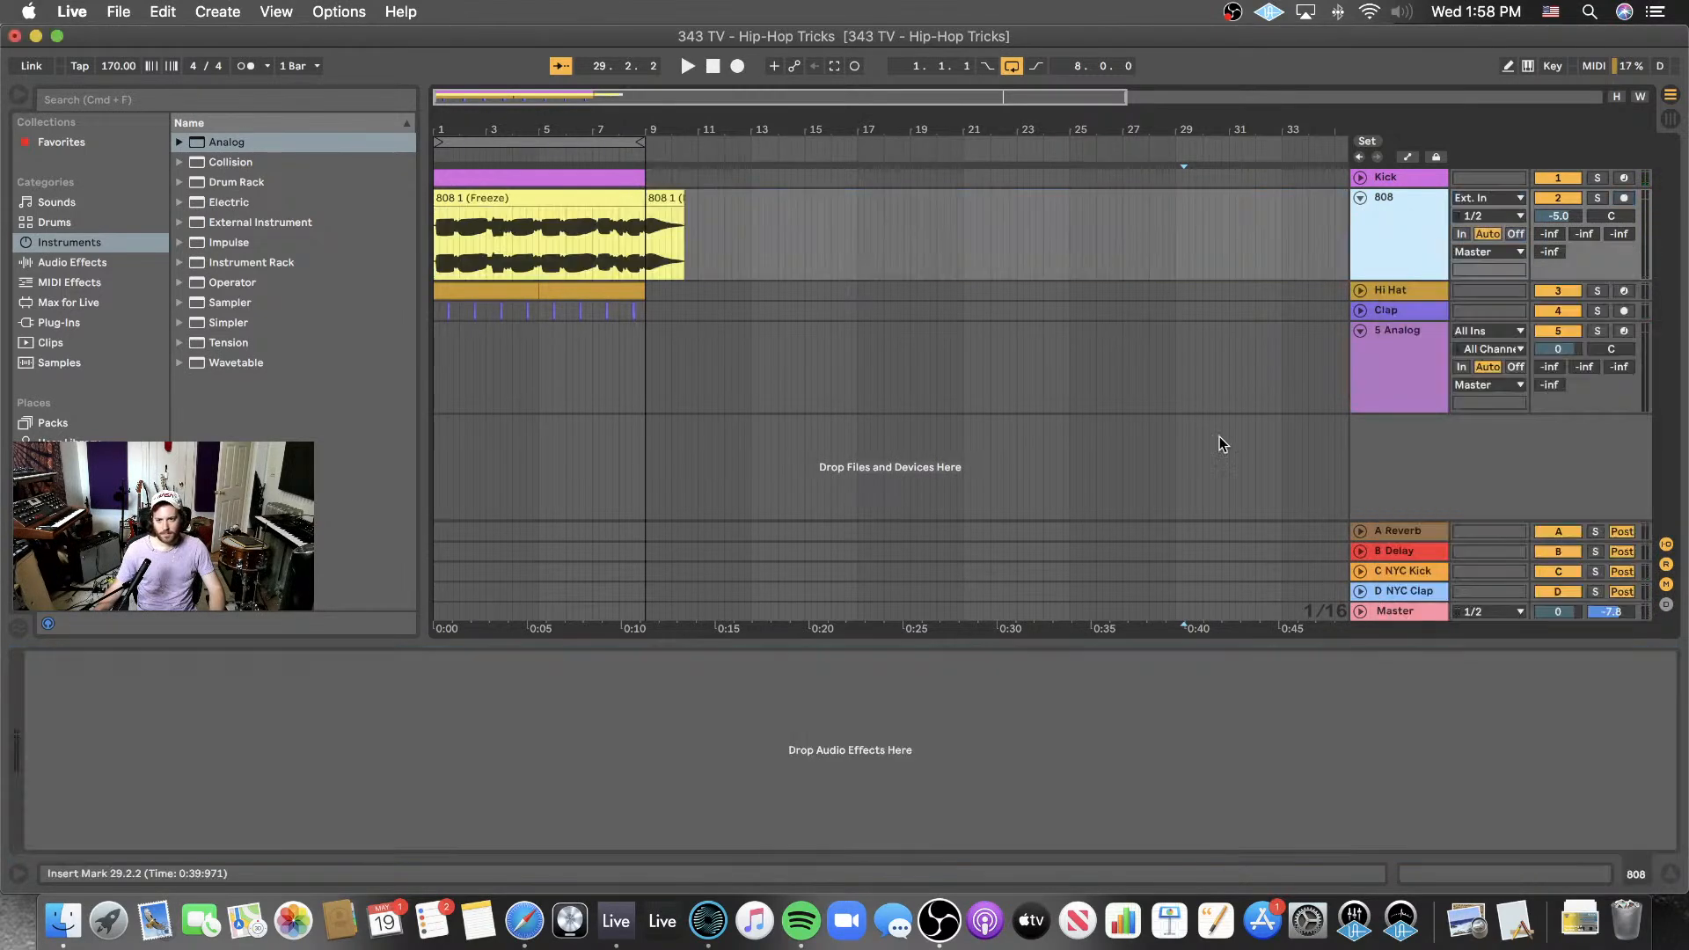
- Play the beat from the start with the flattened 808 audio and arm the Analog track
left_click(713, 67)
left_click(688, 67)
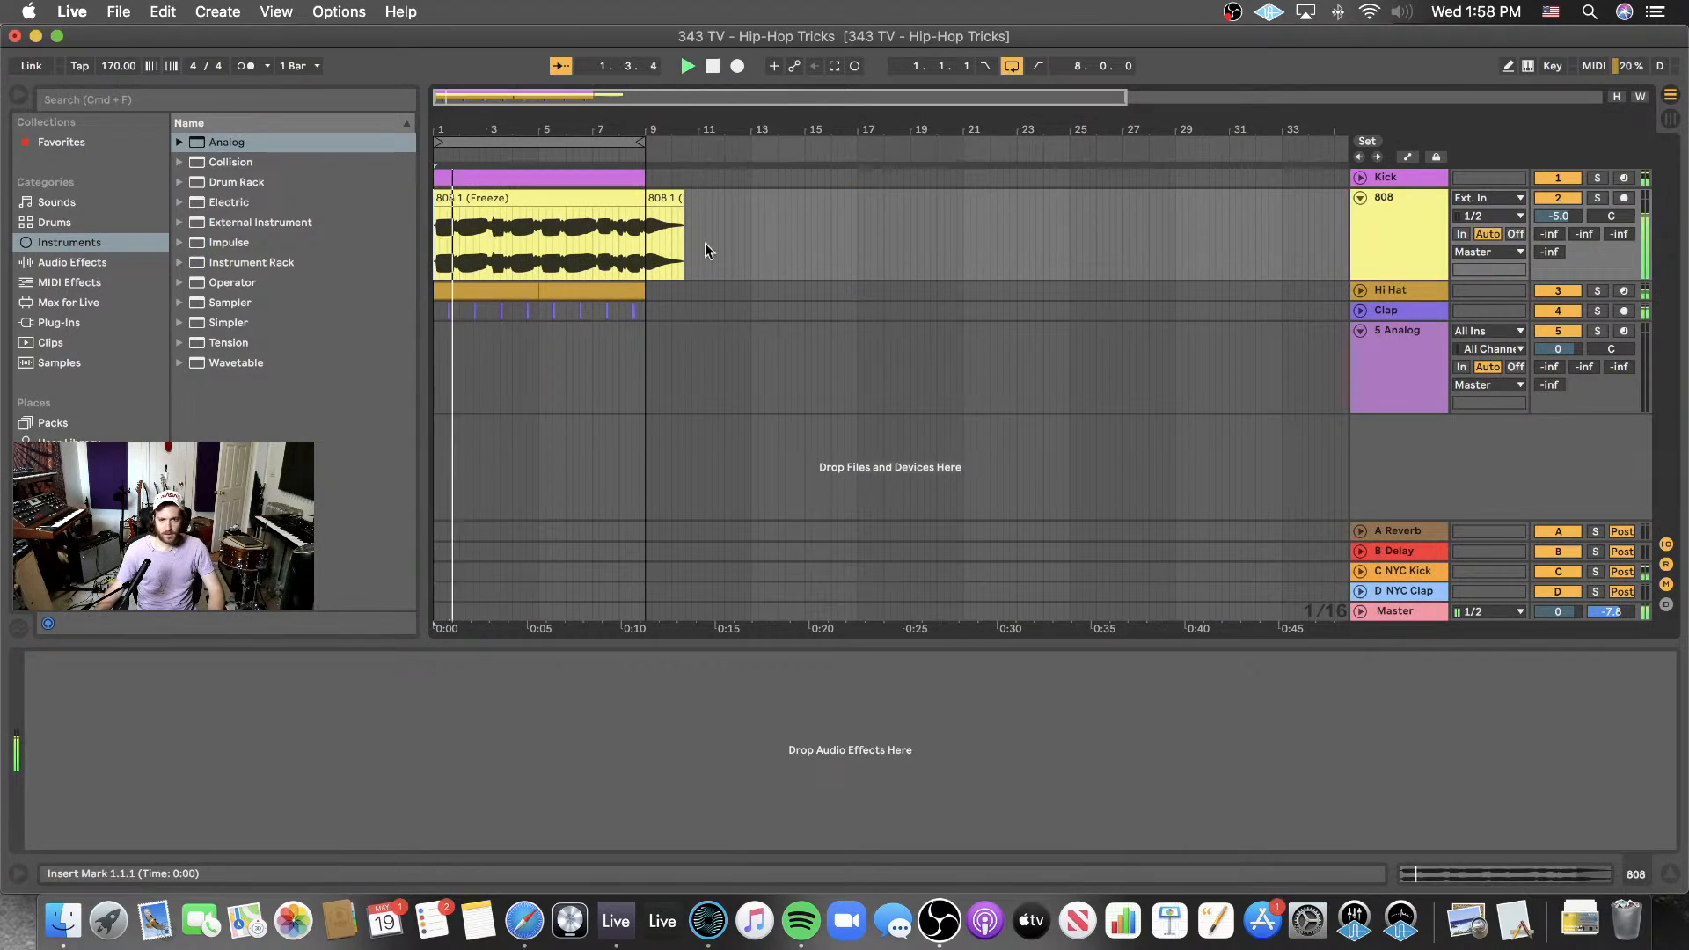
left_click(615, 233)
left_click(1399, 361)
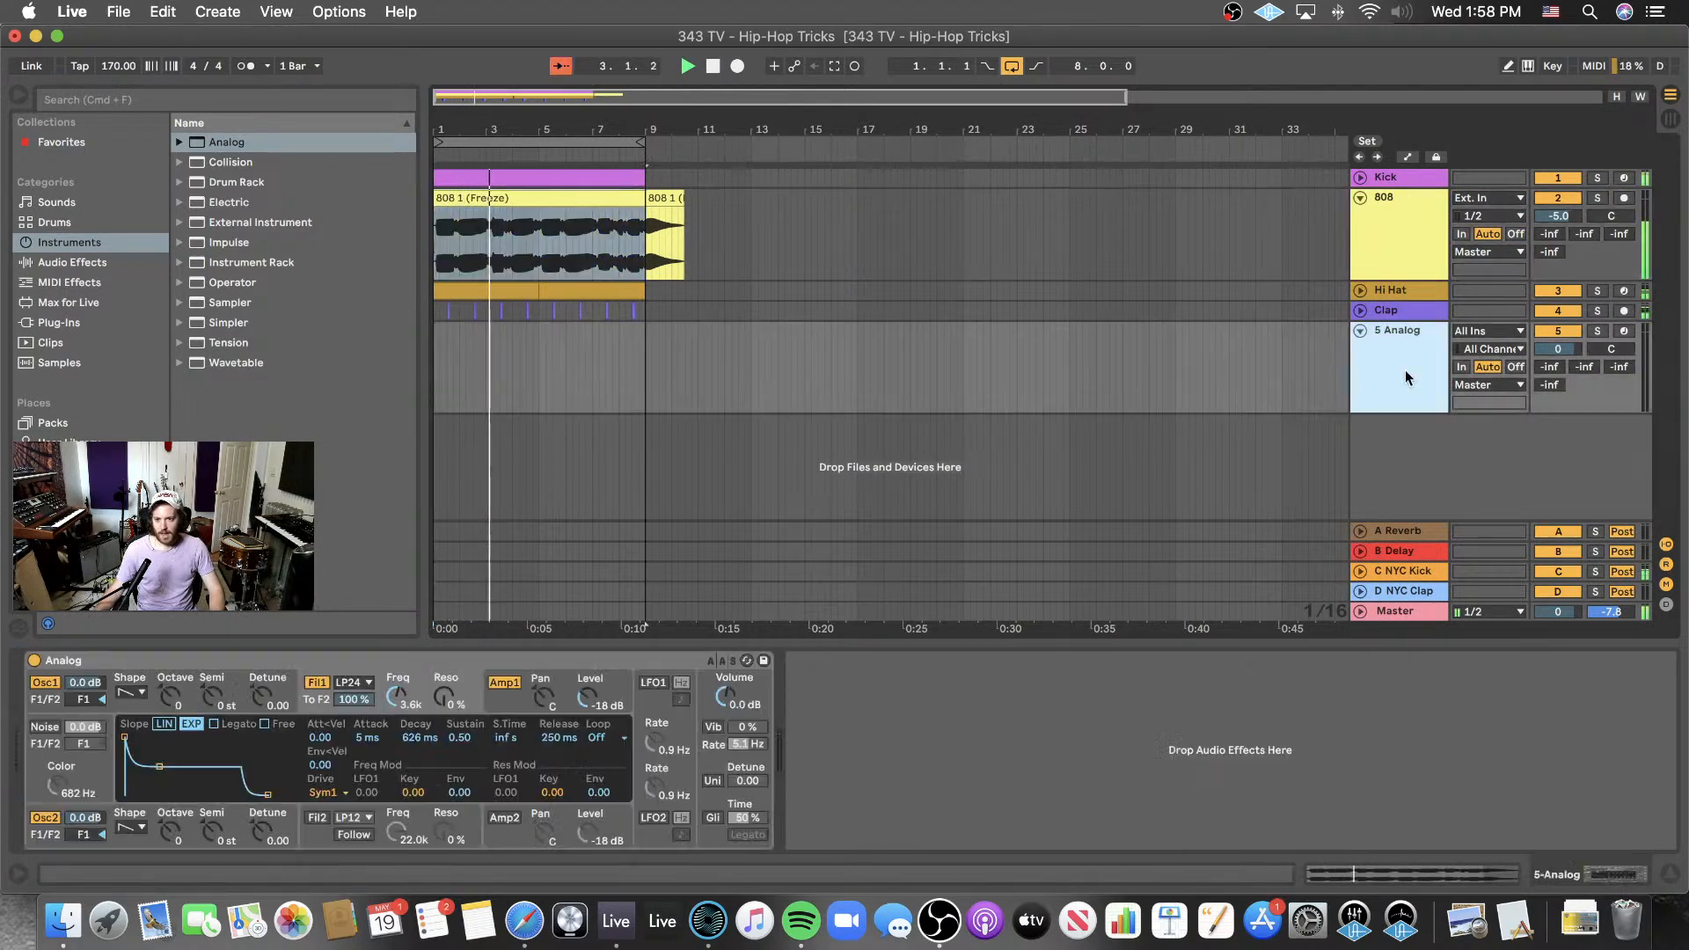
left_click(1448, 235)
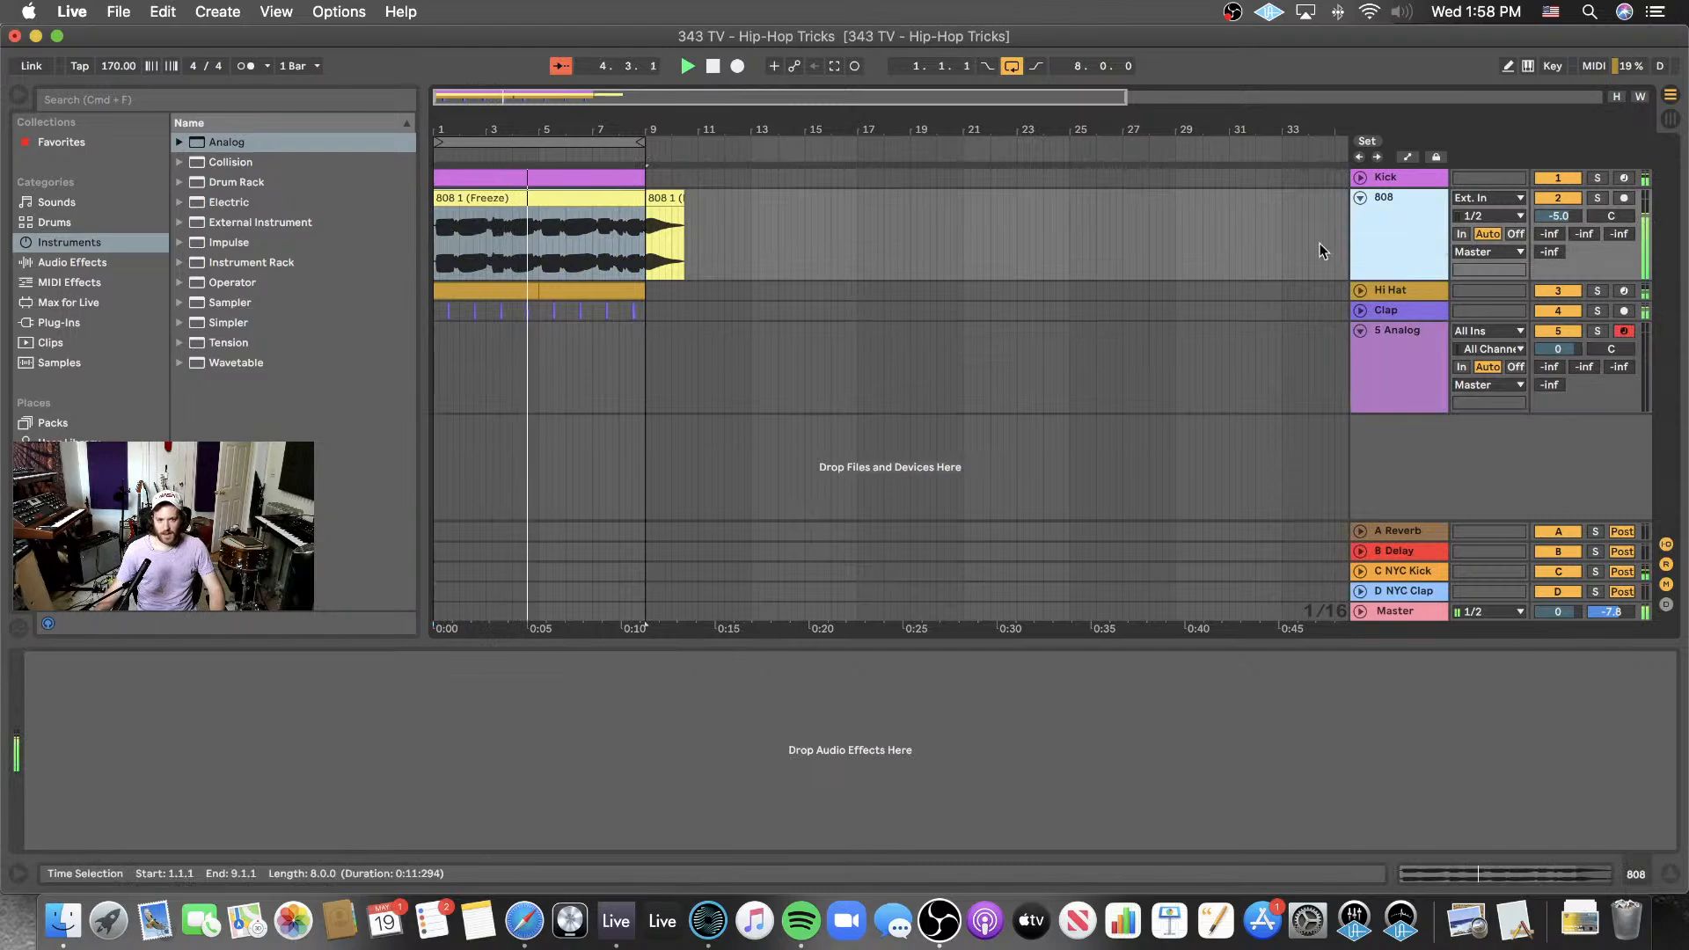
- Open the flattened 808 audio clip, detune it to -25 ct during playback, and close its clip view
double_click(553, 199)
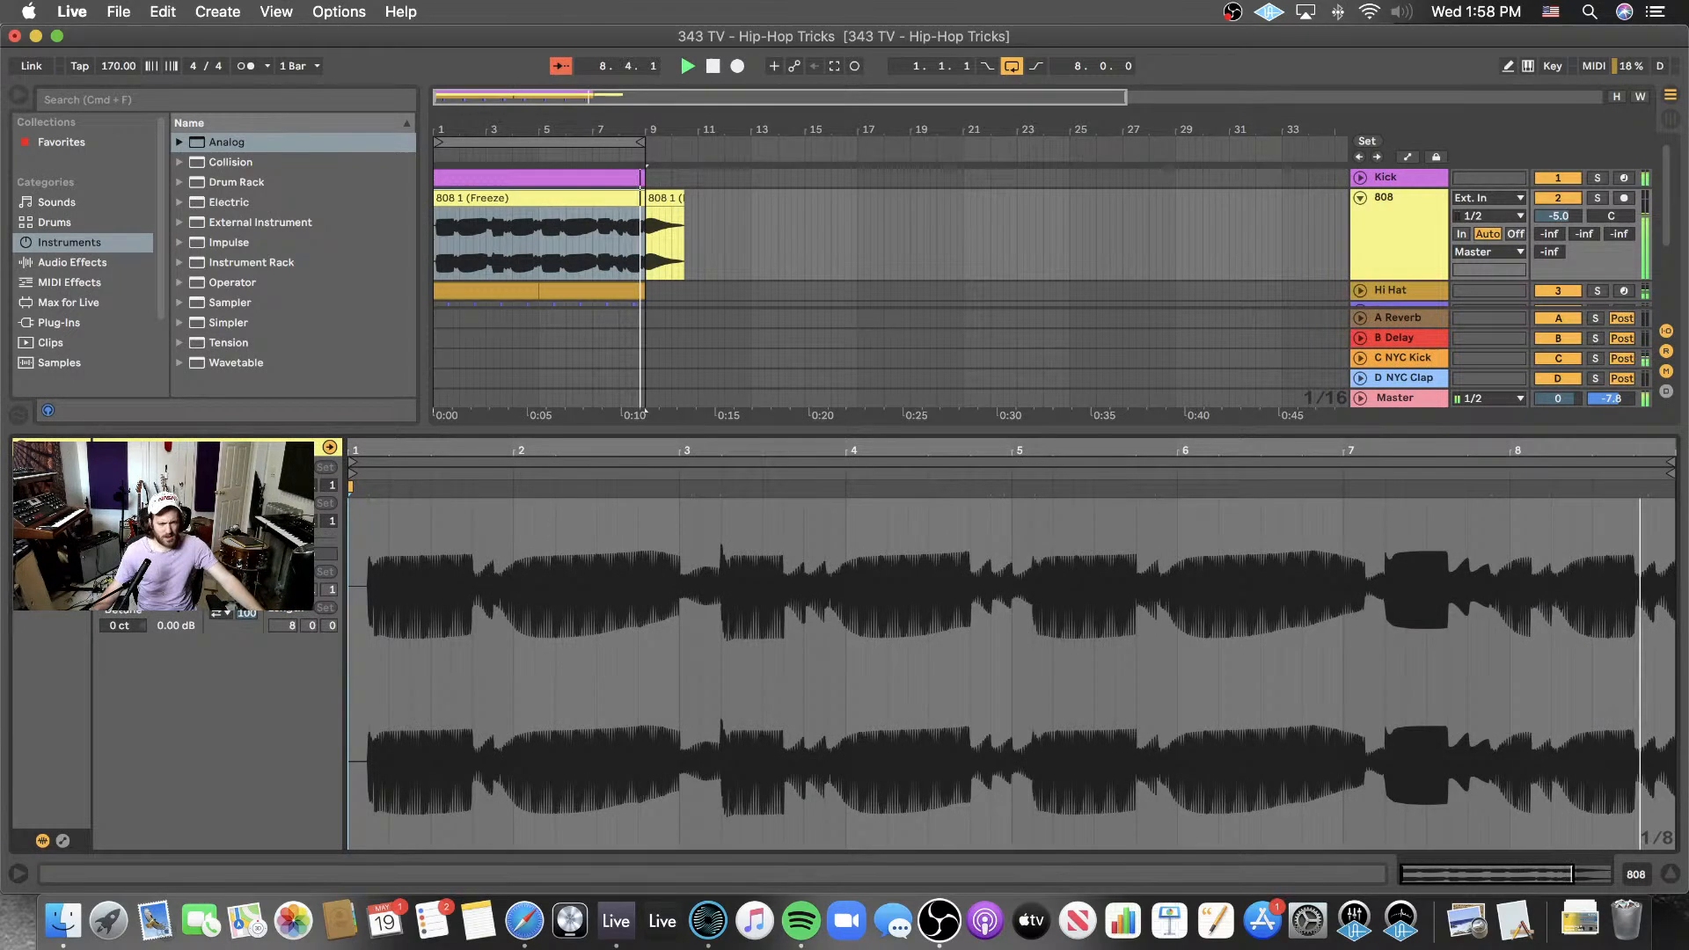
left_click_drag(118, 626, 119, 672)
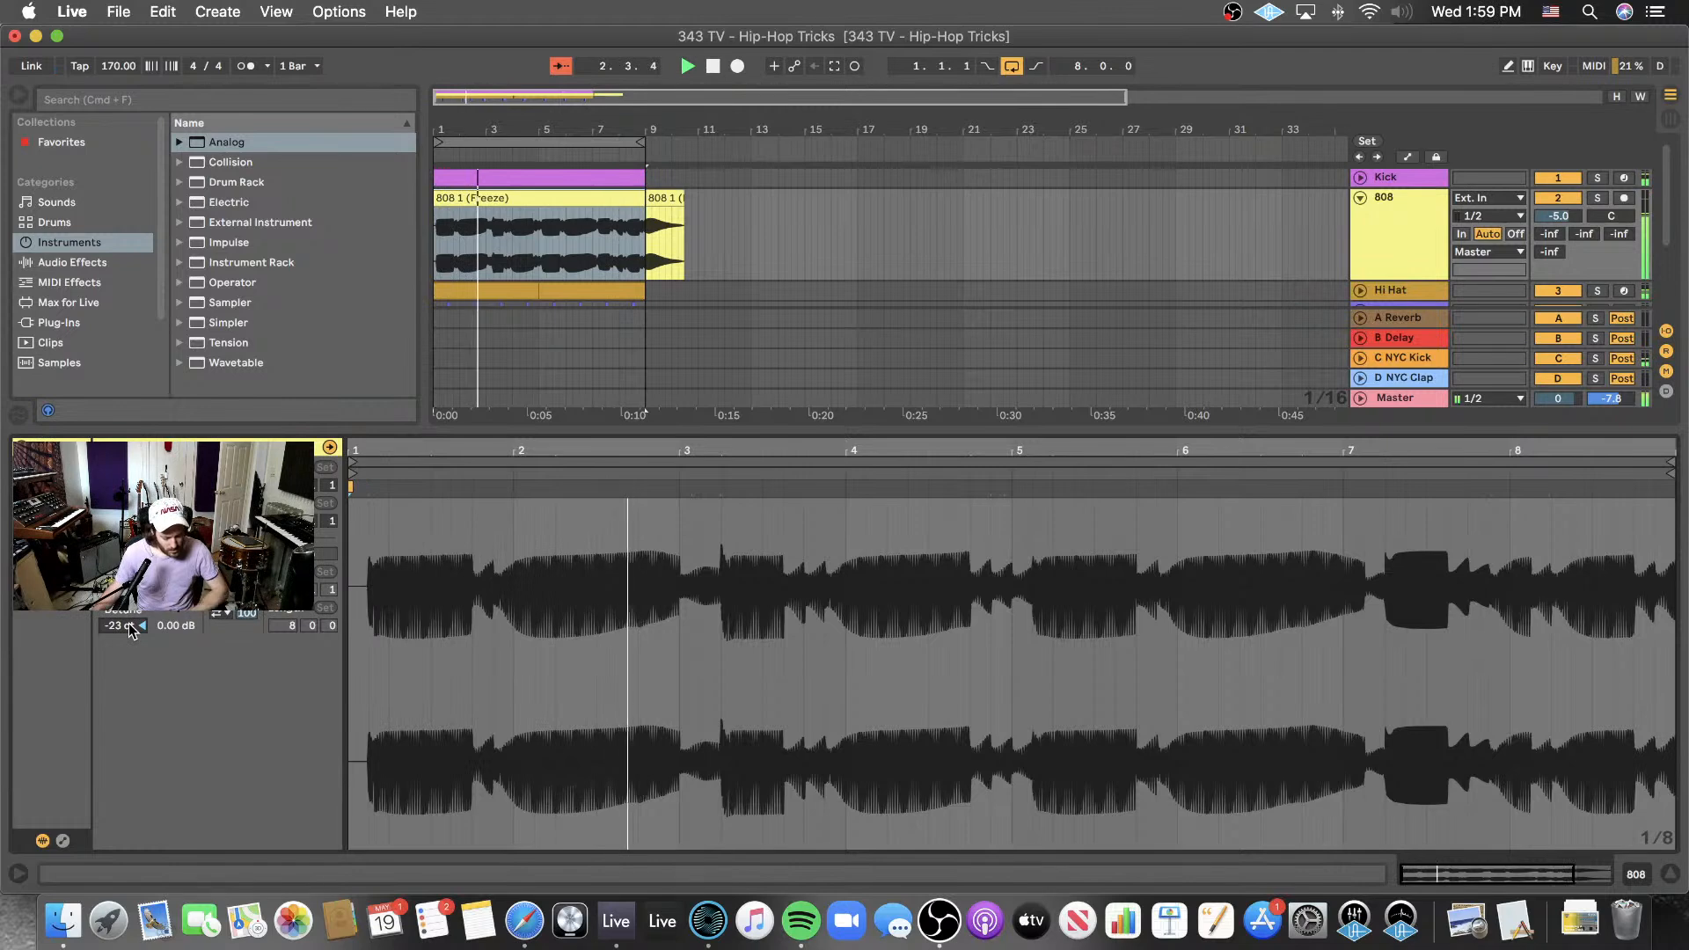
left_click_drag(130, 628, 125, 632)
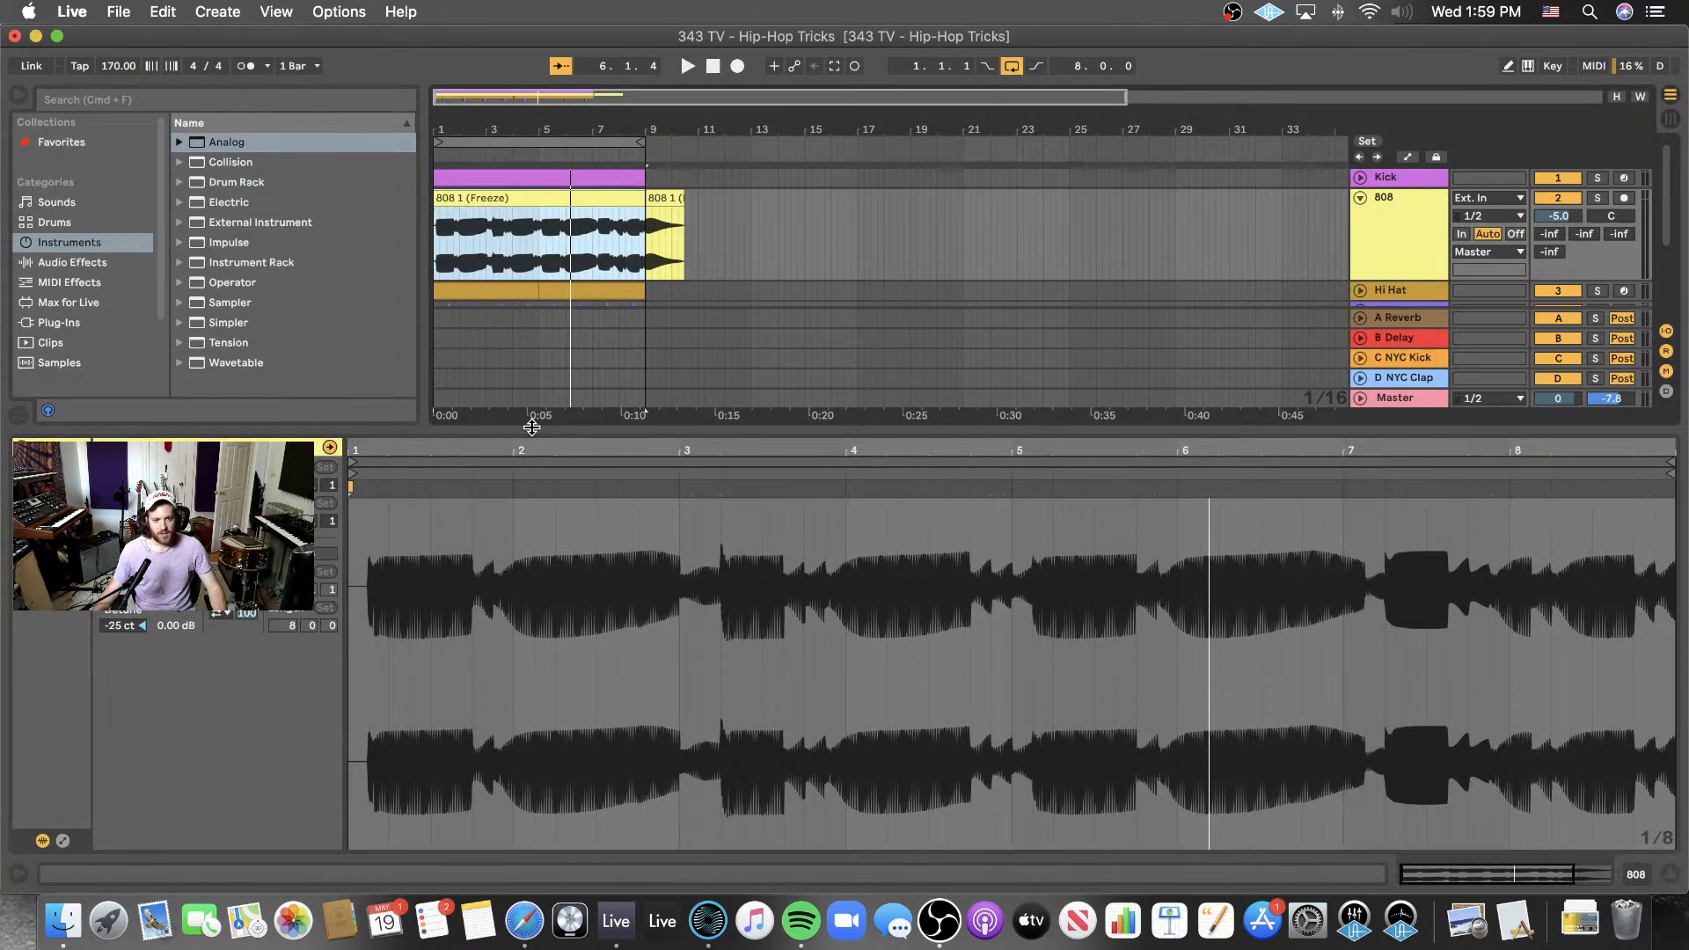
key("super+alt+l")
left_click(1625, 333)
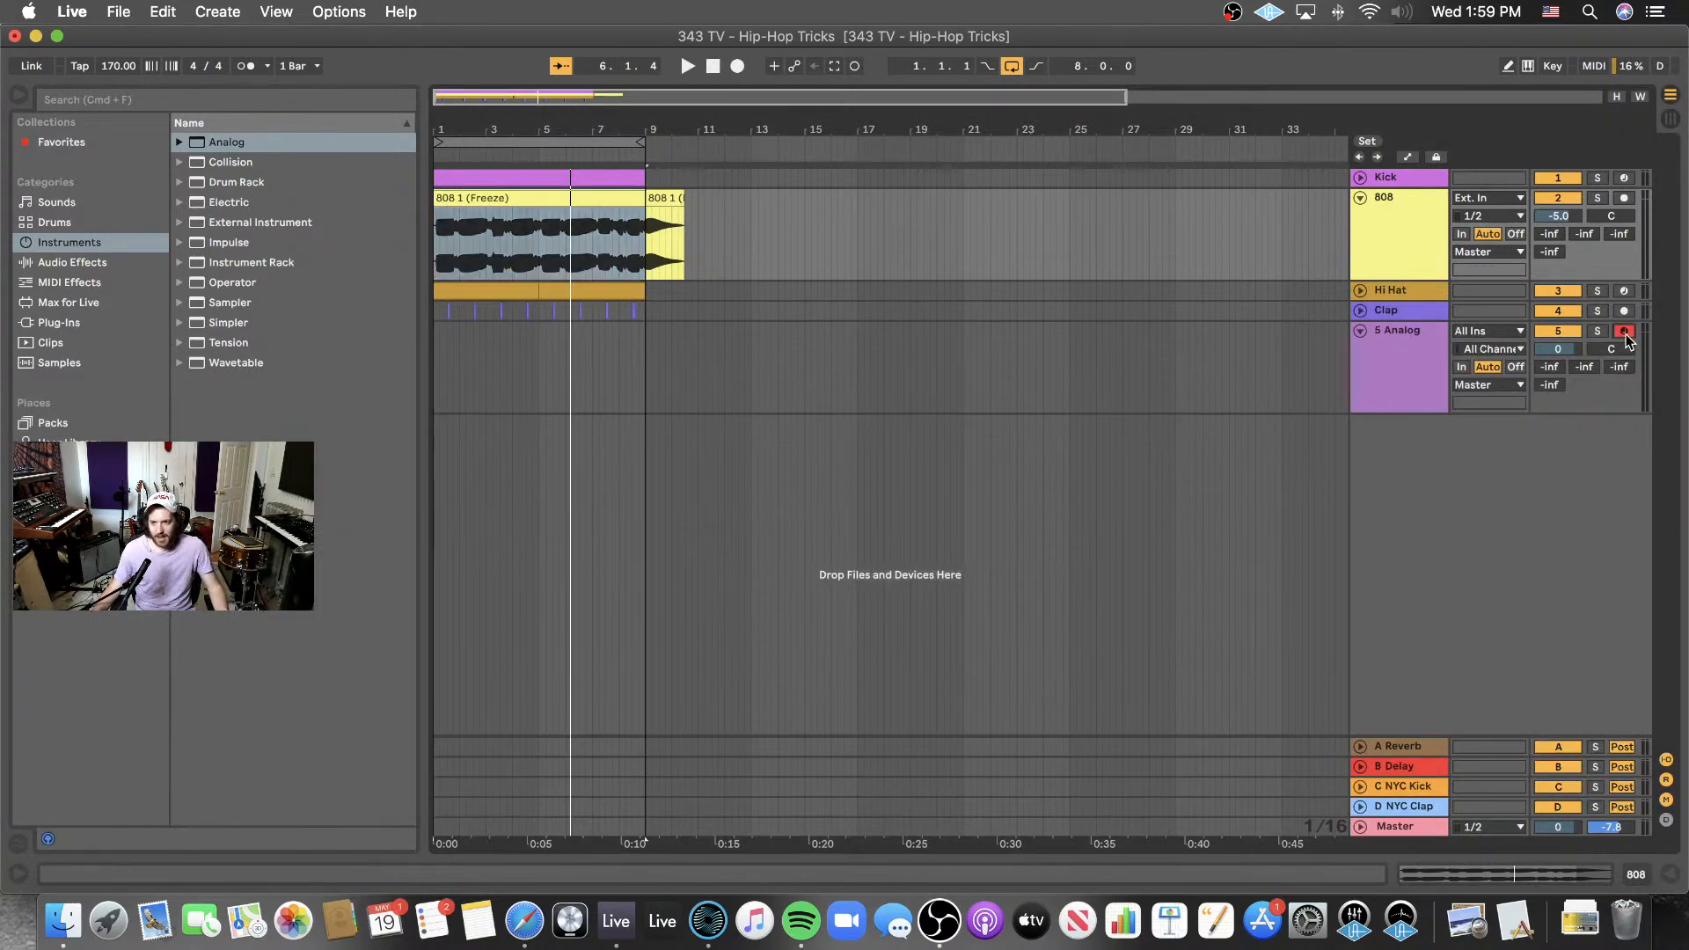
left_click(1460, 367)
left_click(1504, 367)
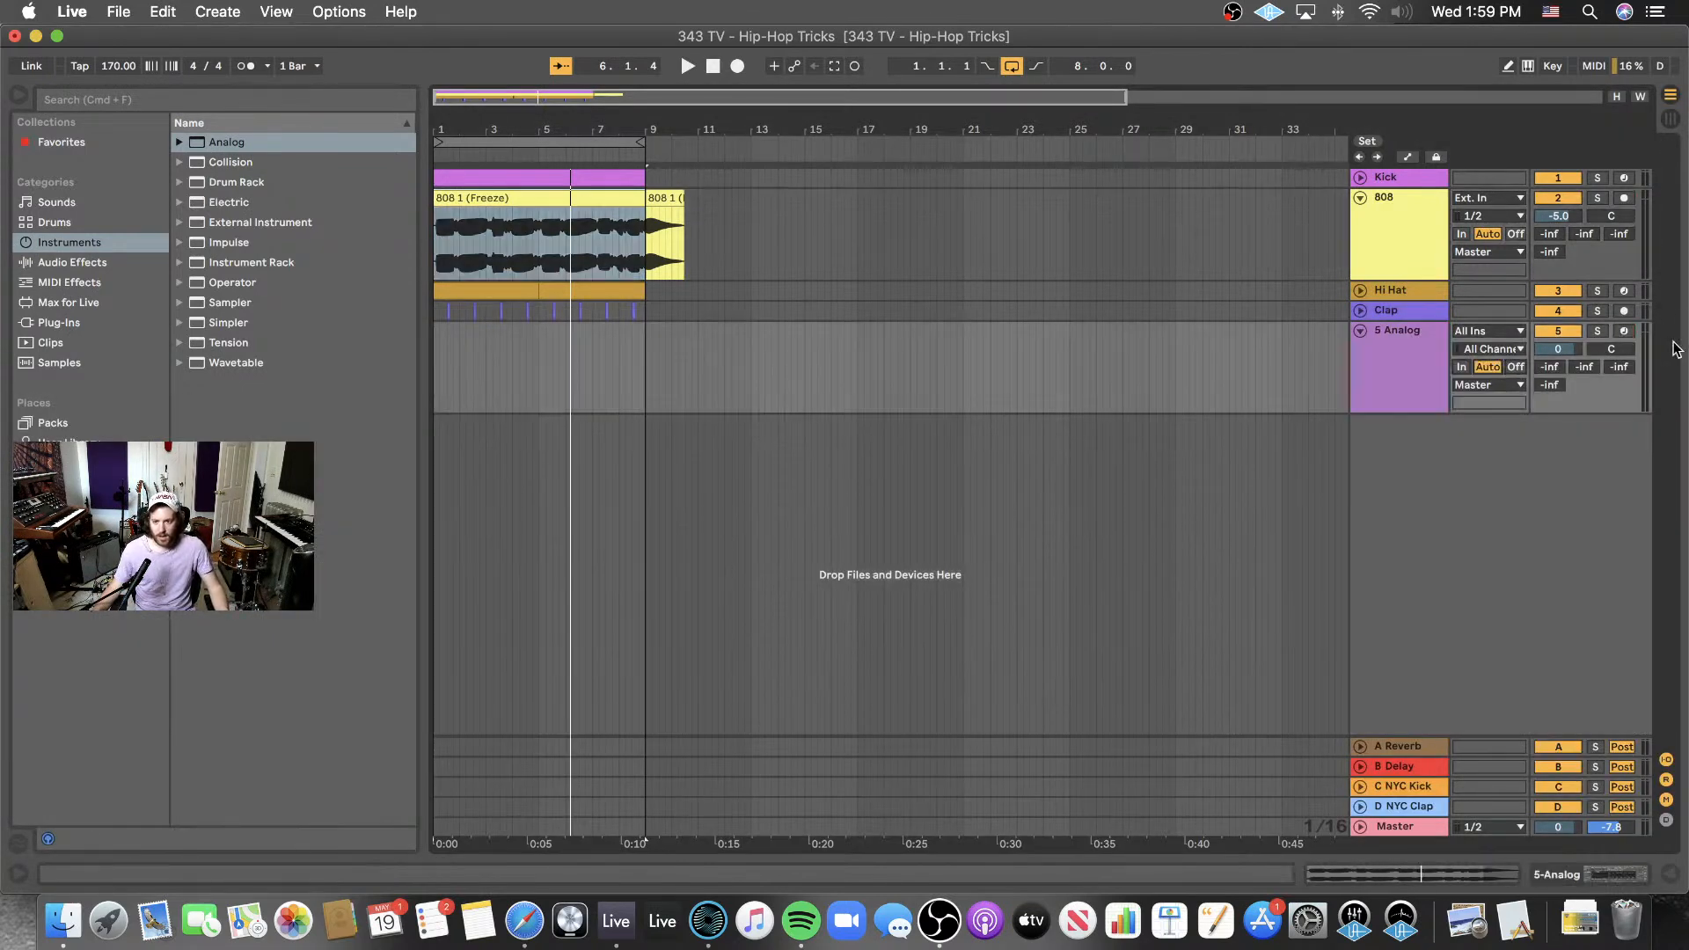
left_click(1624, 330)
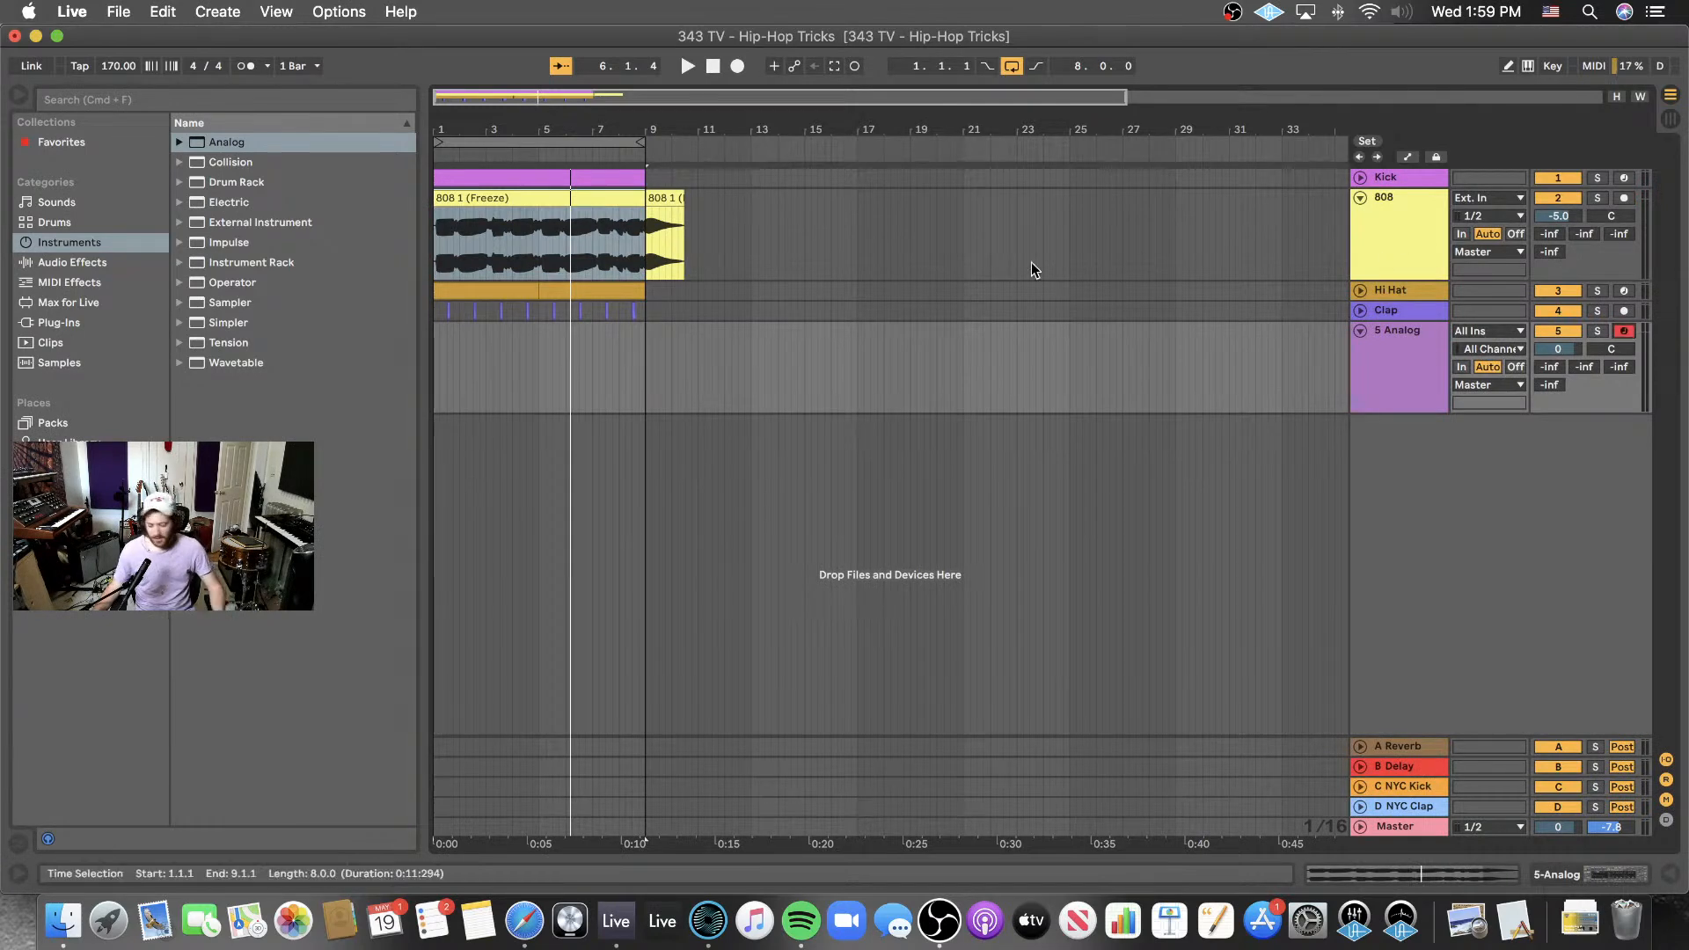
- Review the 808 audio clip's waveform and detune setting, and close the clip view
left_click(1390, 230)
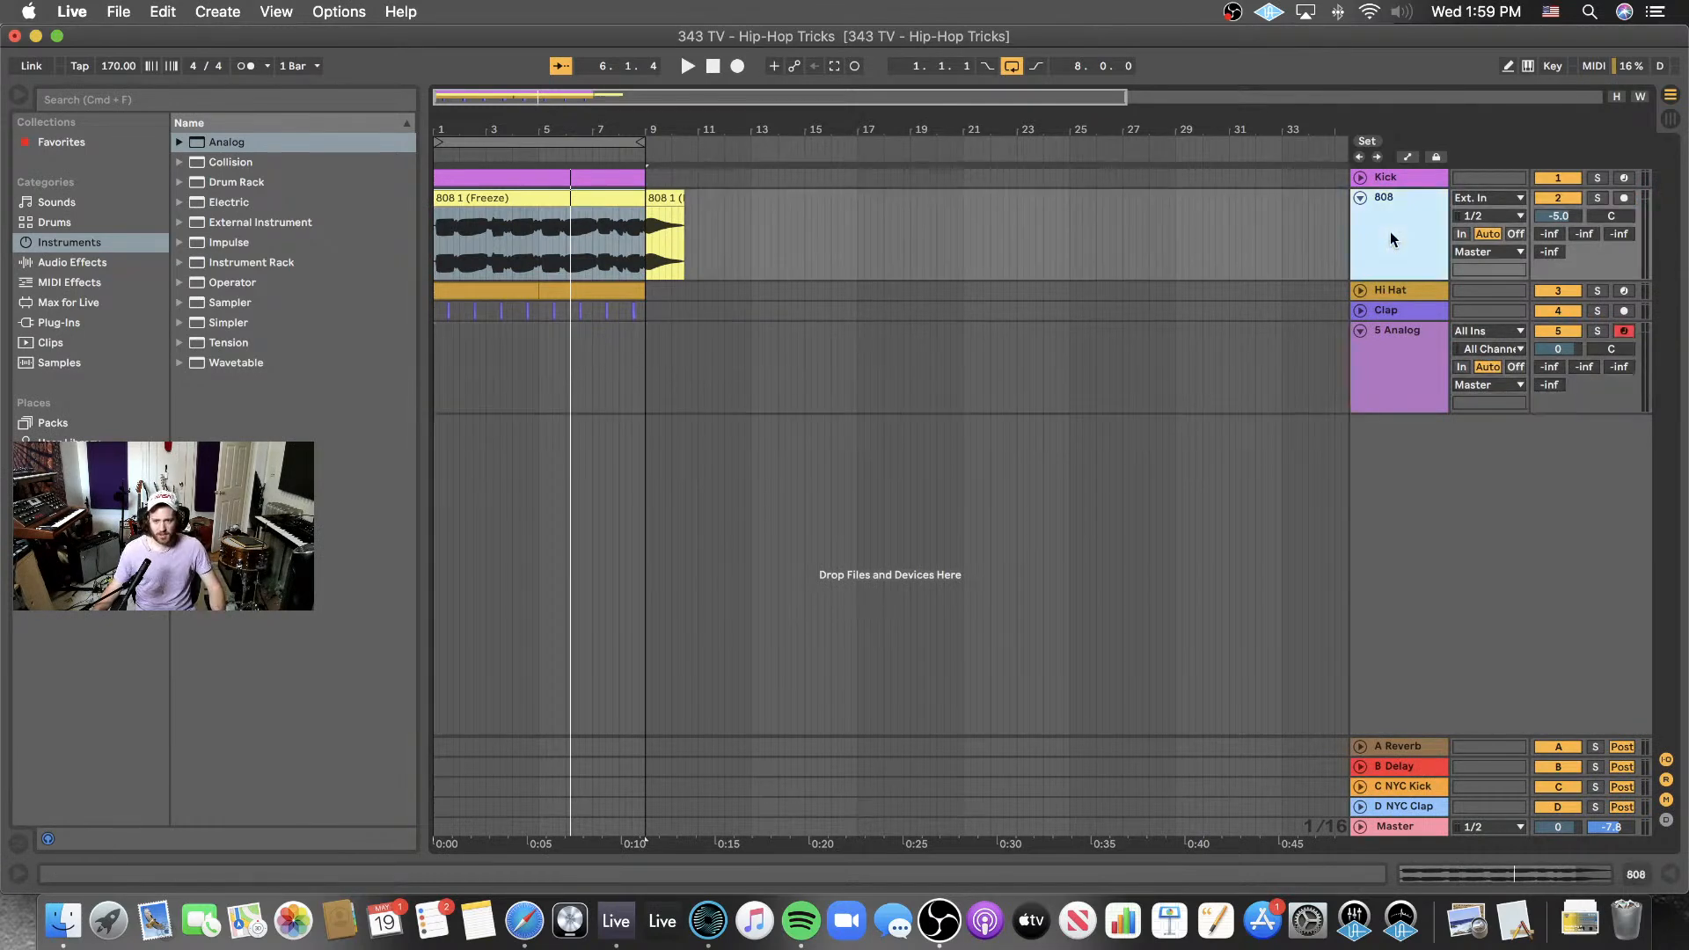
double_click(1390, 235)
key("shift+Tab")
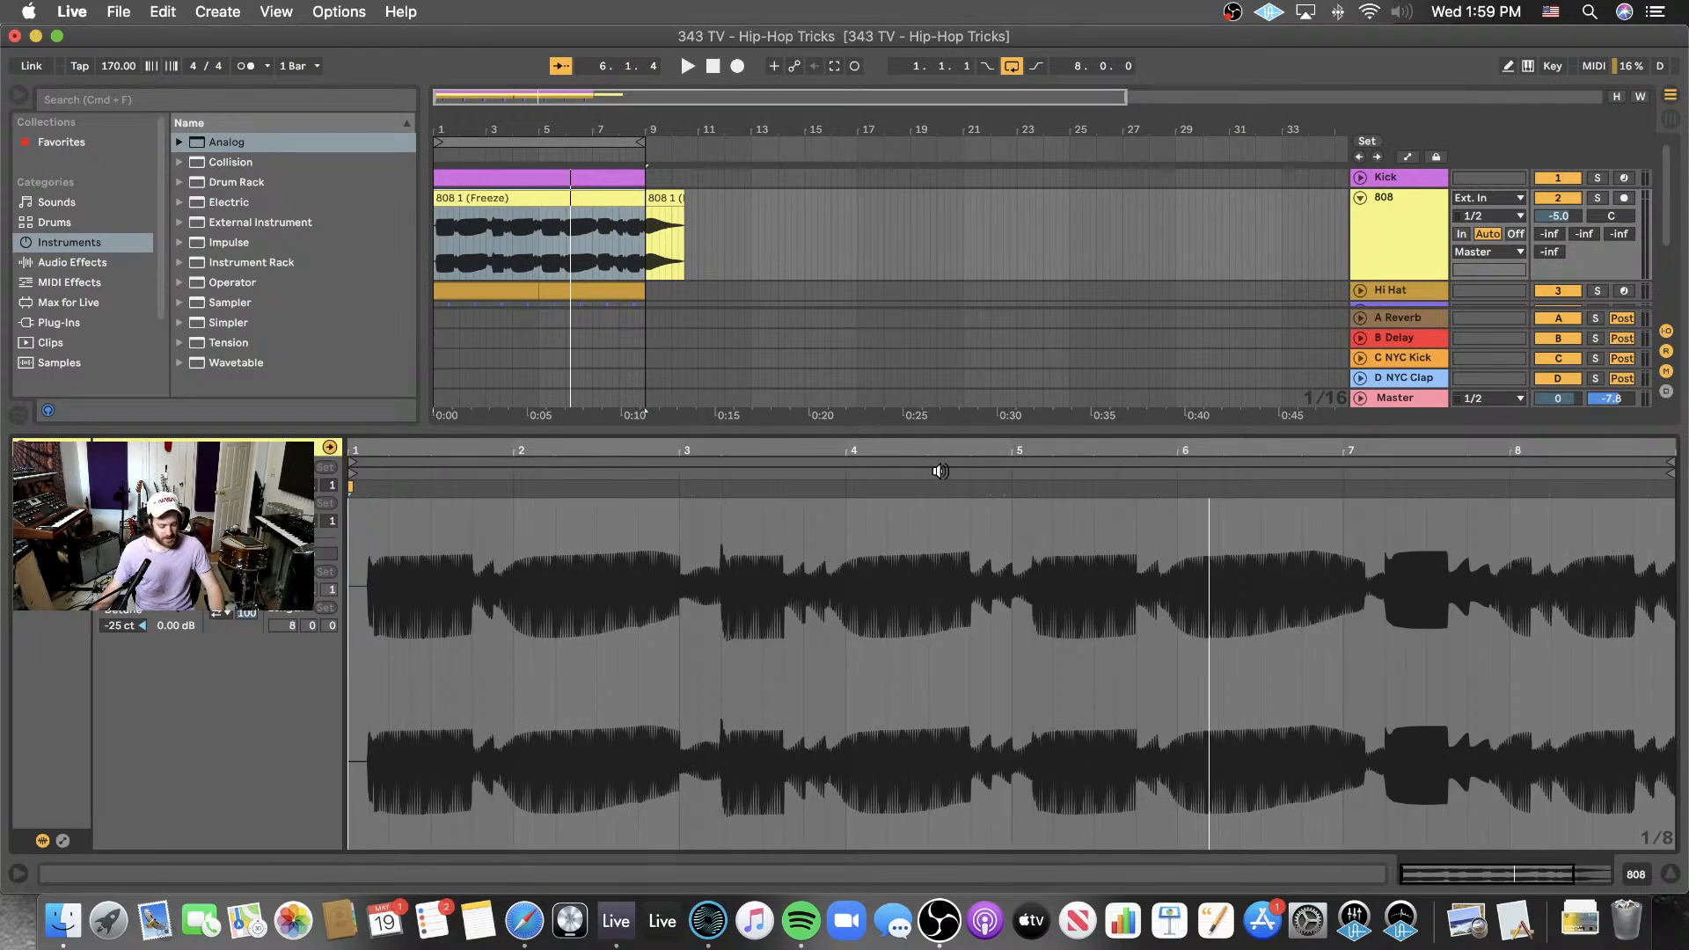
key("shift+Tab")
- Rename the Analog track as Chords
left_click(1412, 377)
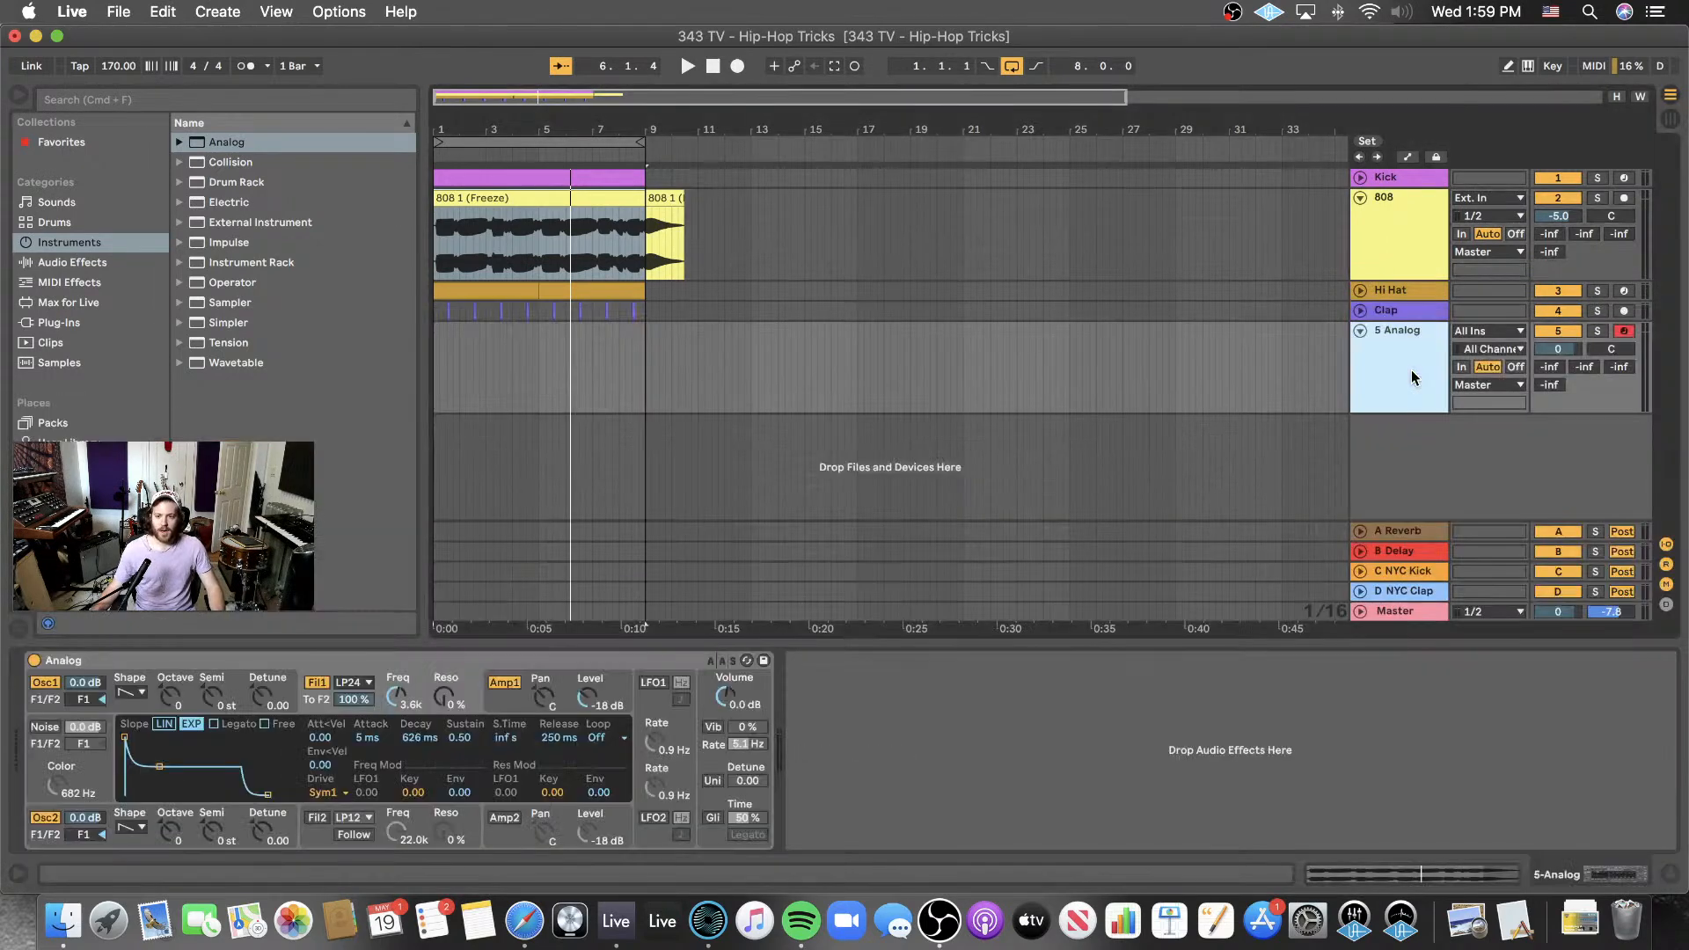
key("super+r")
type("C")
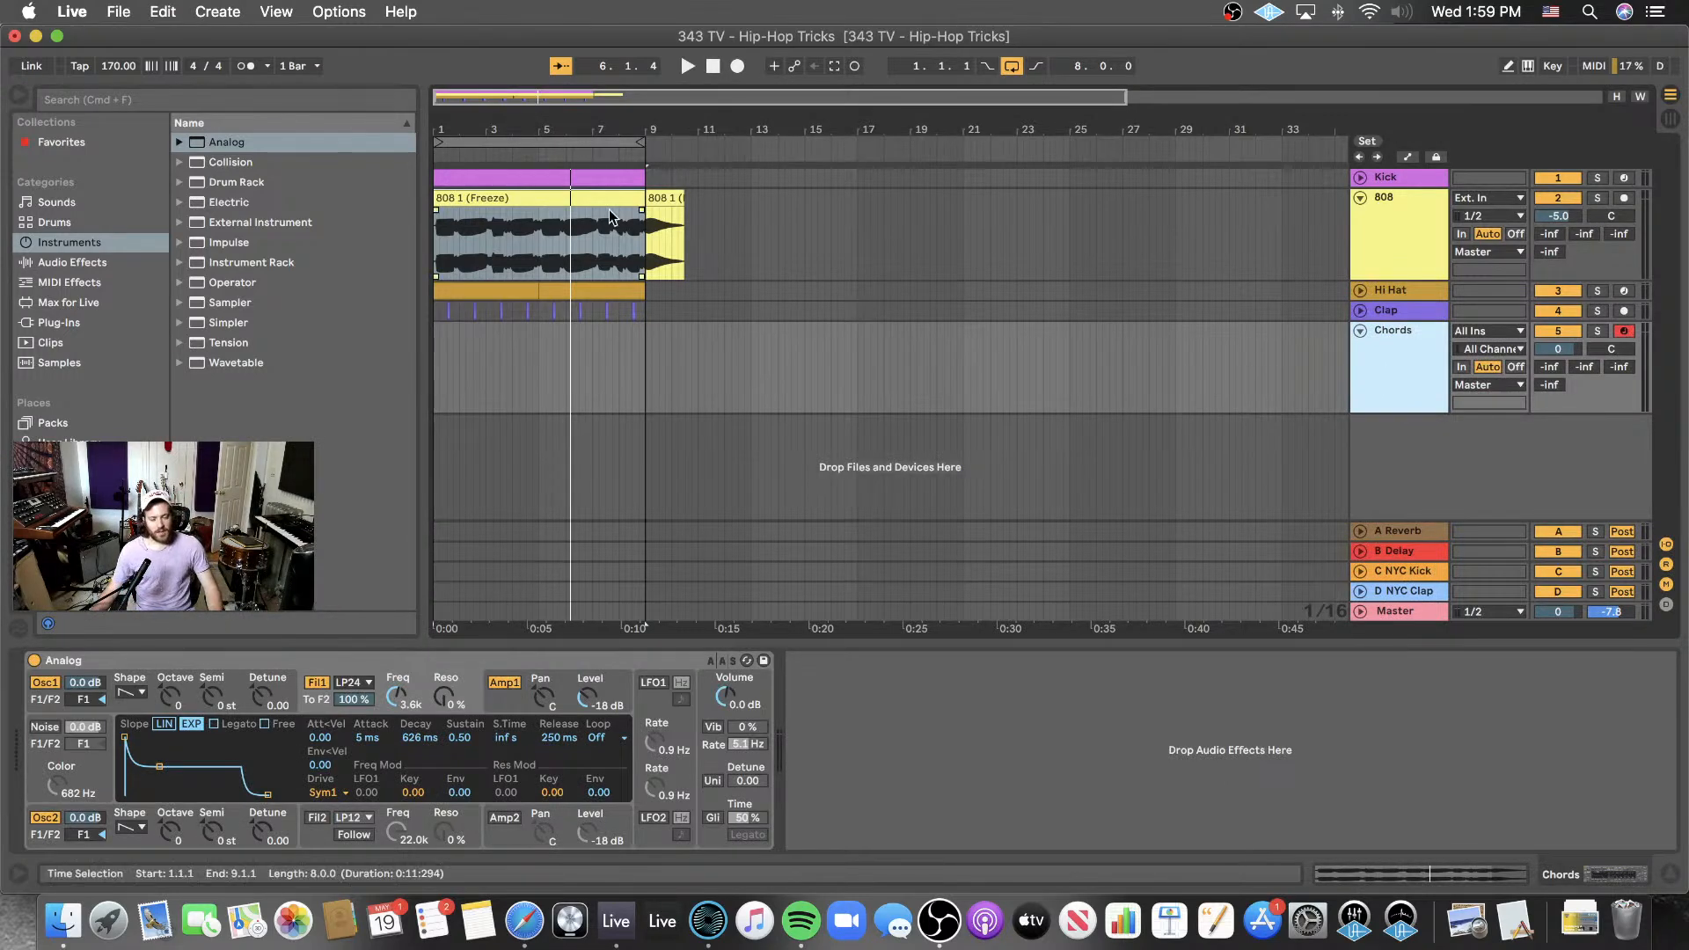
- Set the detune of Analog's second oscillator to -0.11
left_click(651, 368)
key("plus")
key("plus")
key("plus")
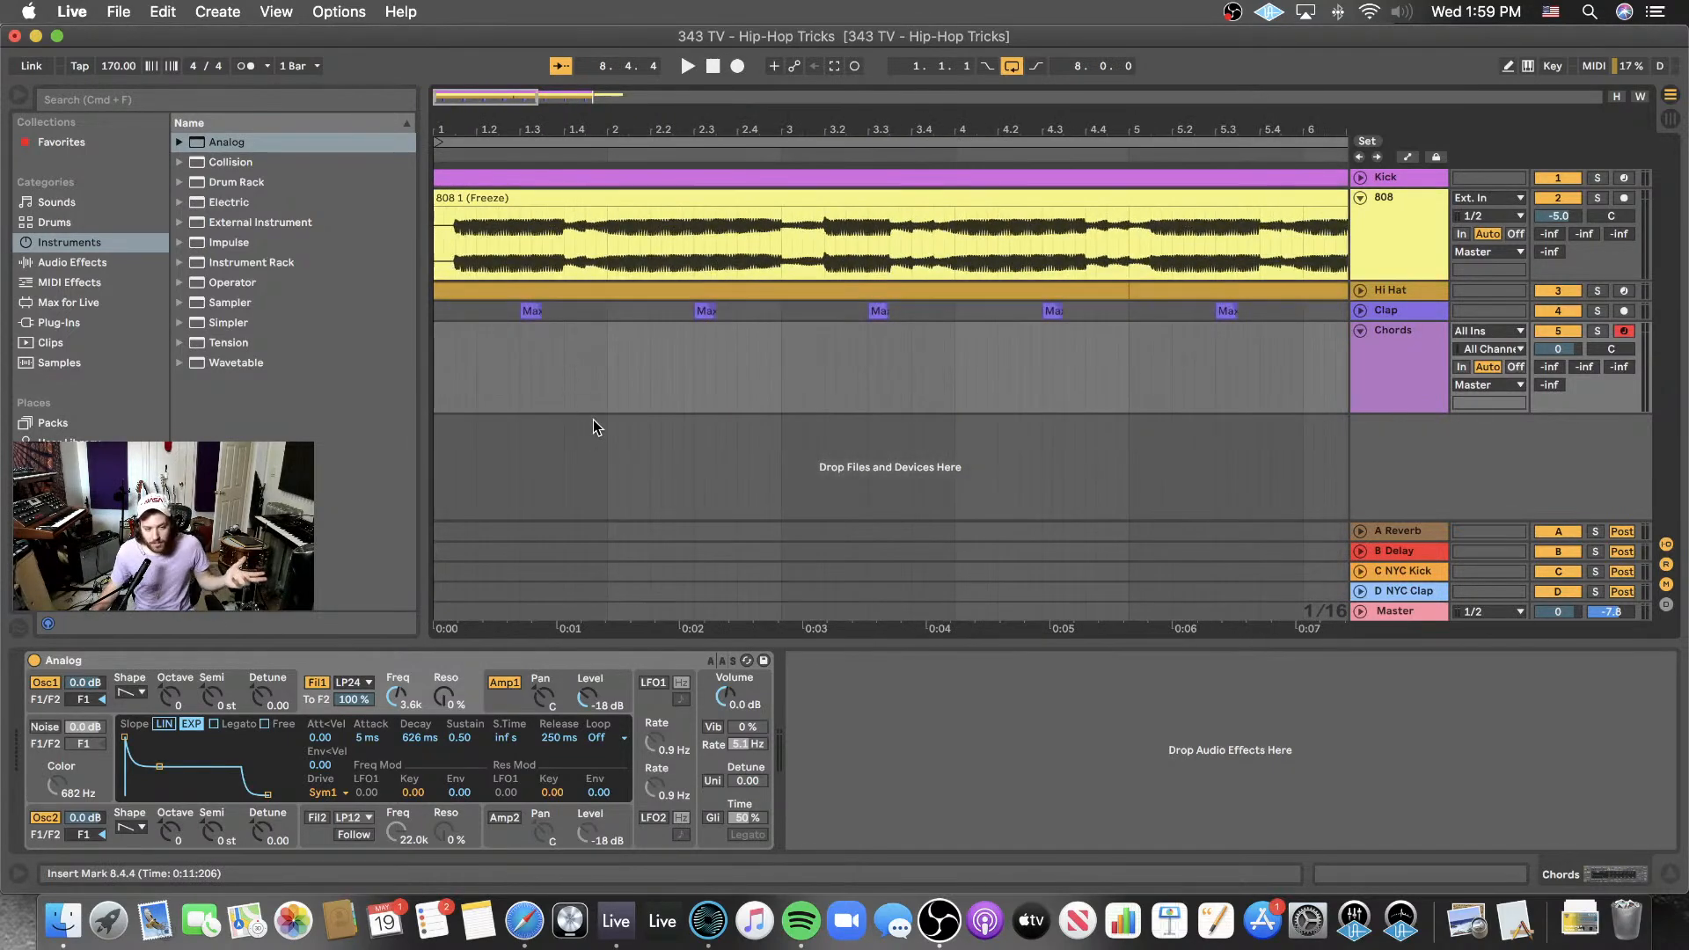
left_click(233, 833)
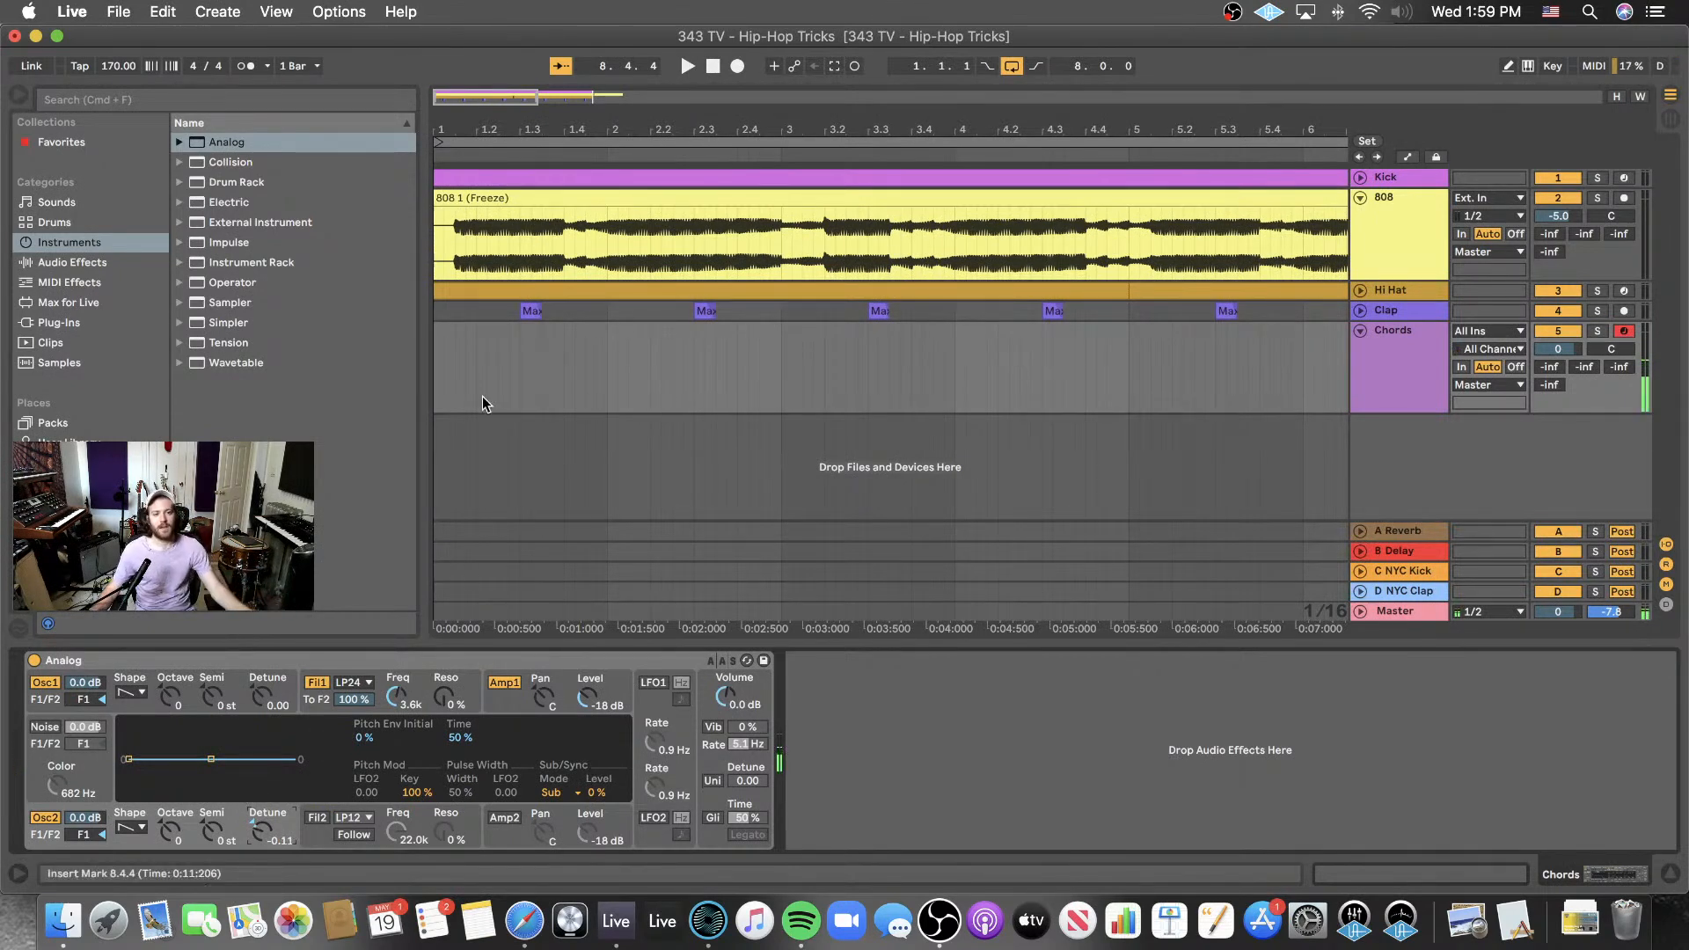
- Insert a very short MIDI clip at the start of the Chords track and hide the clip view
double_click(441, 385)
left_click(699, 278)
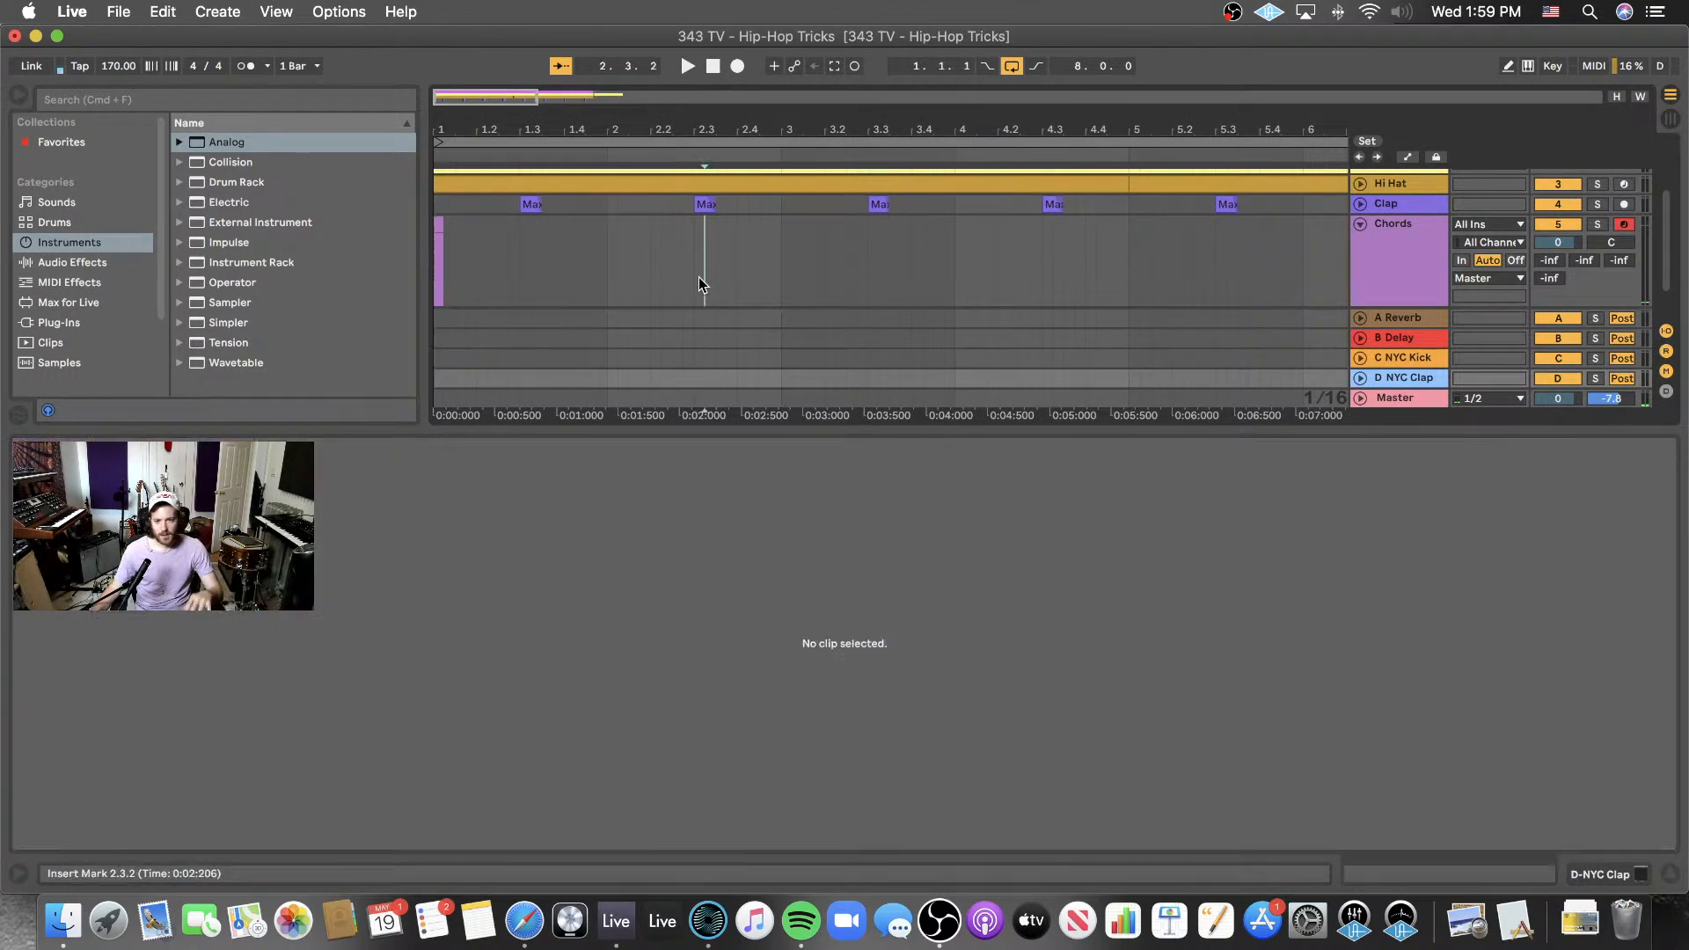
key("minus")
key("minus")
key("minus")
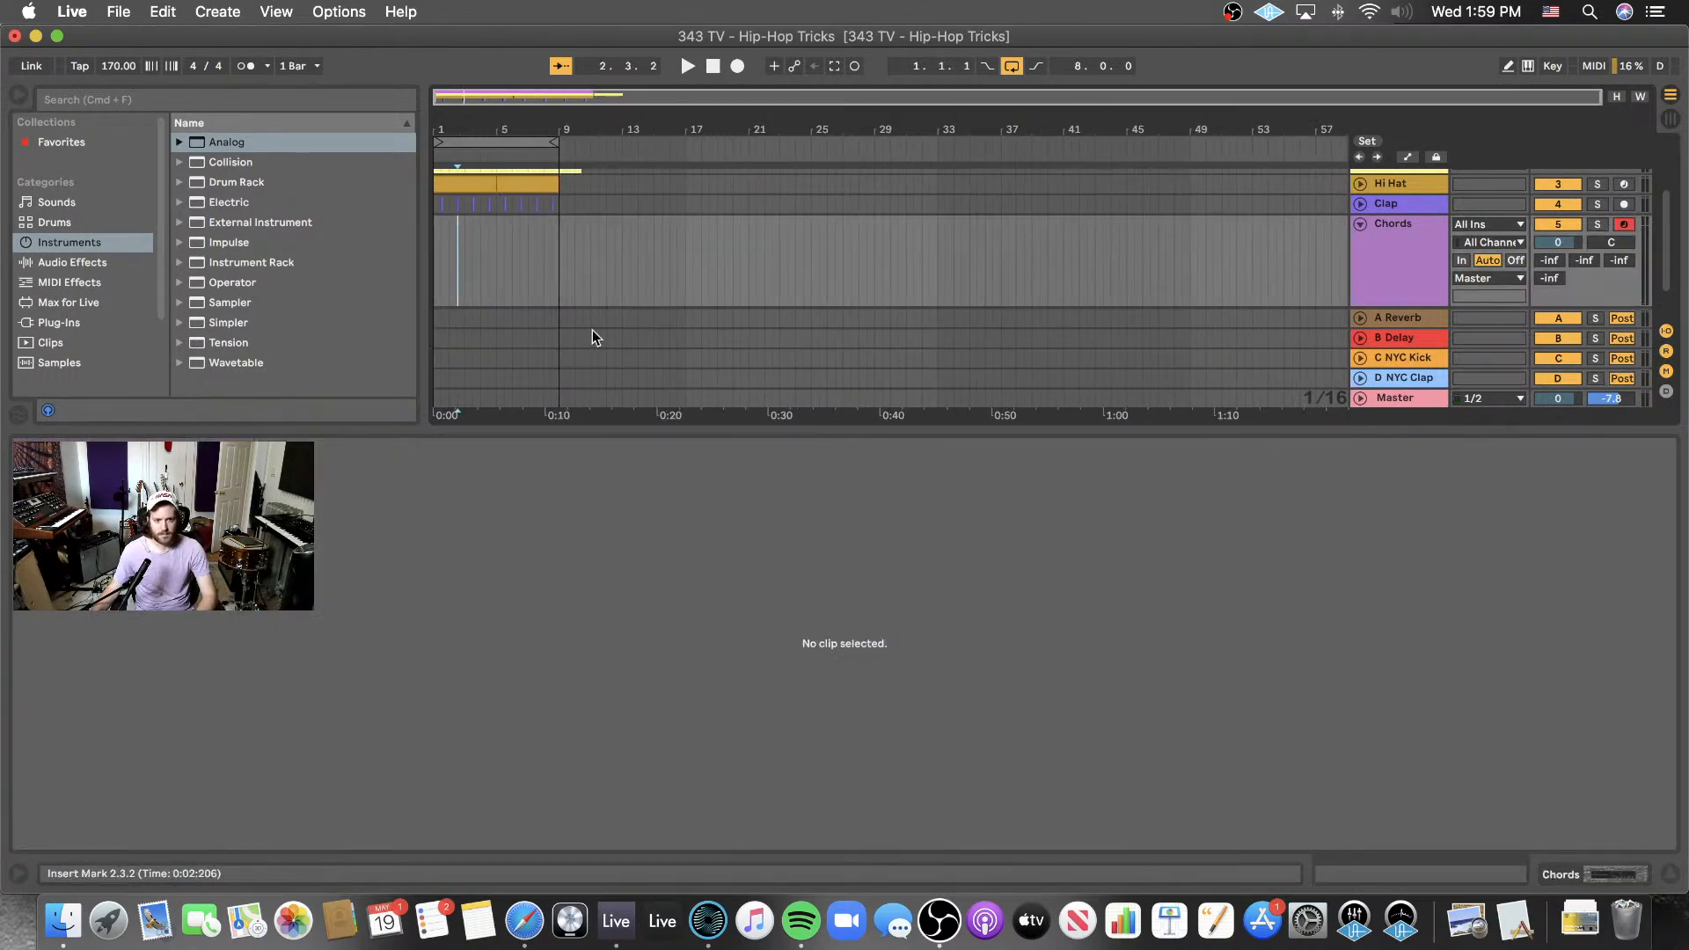
key("super+alt+l")
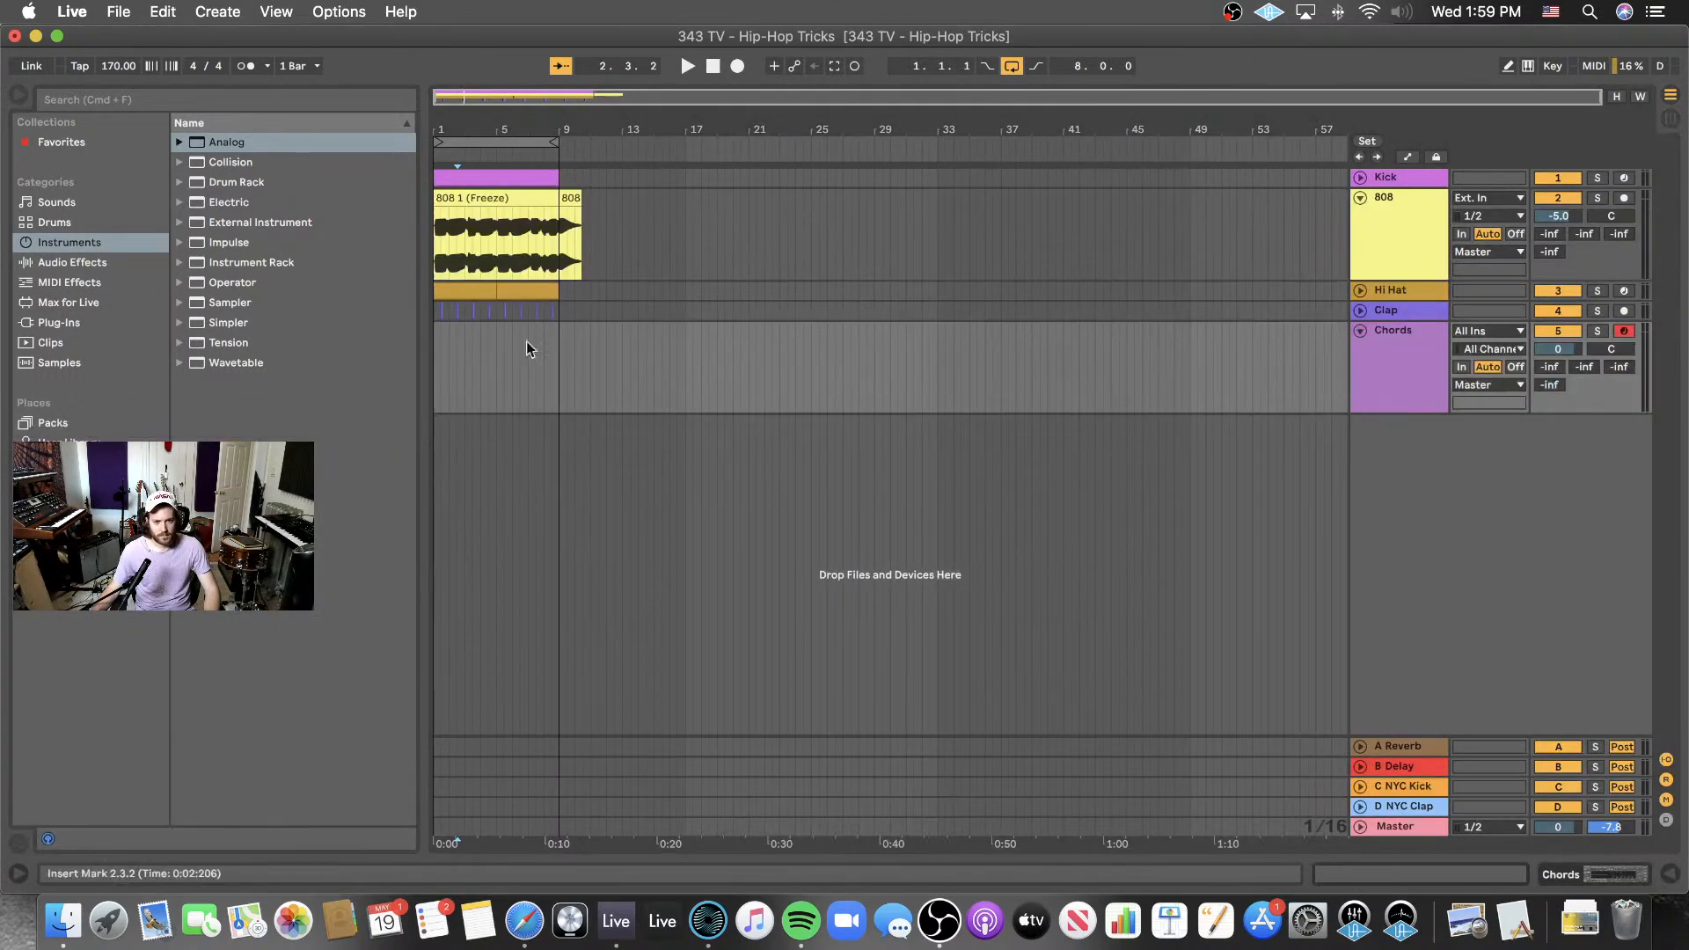
- Insert a MIDI clip on the Chords track spanning 1.1.1 to 5.1.2
left_click(514, 361)
key("plus")
key("plus")
key("plus")
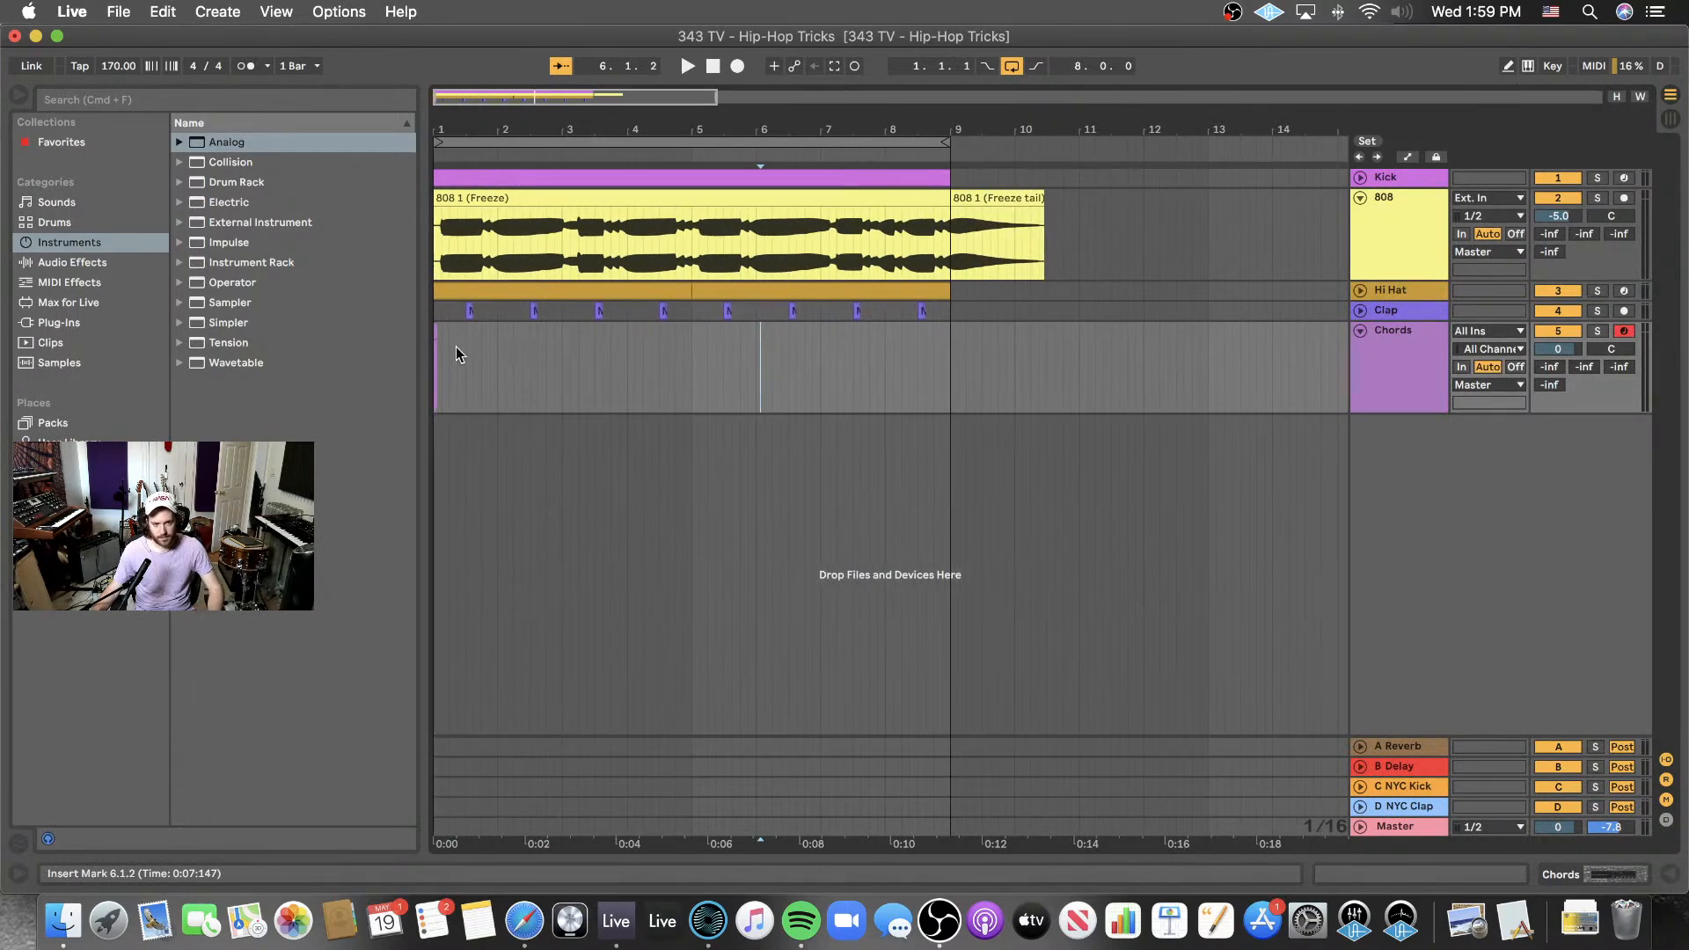
double_click(689, 366)
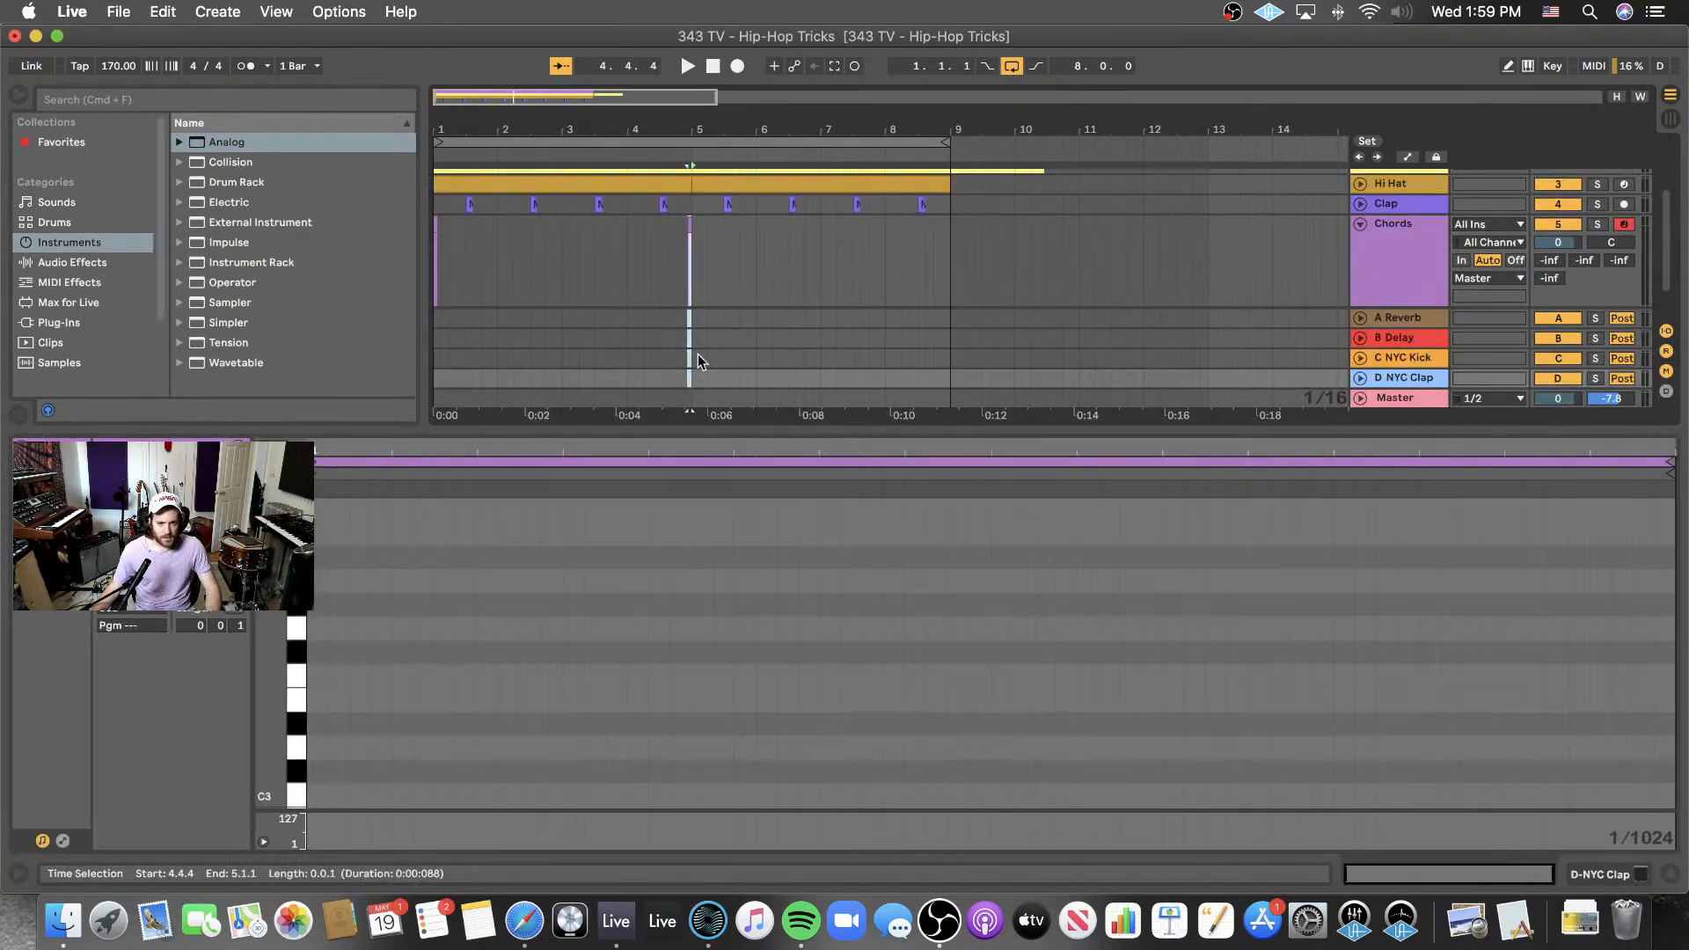
left_click_drag(696, 259, 432, 283)
key("super+shift+m")
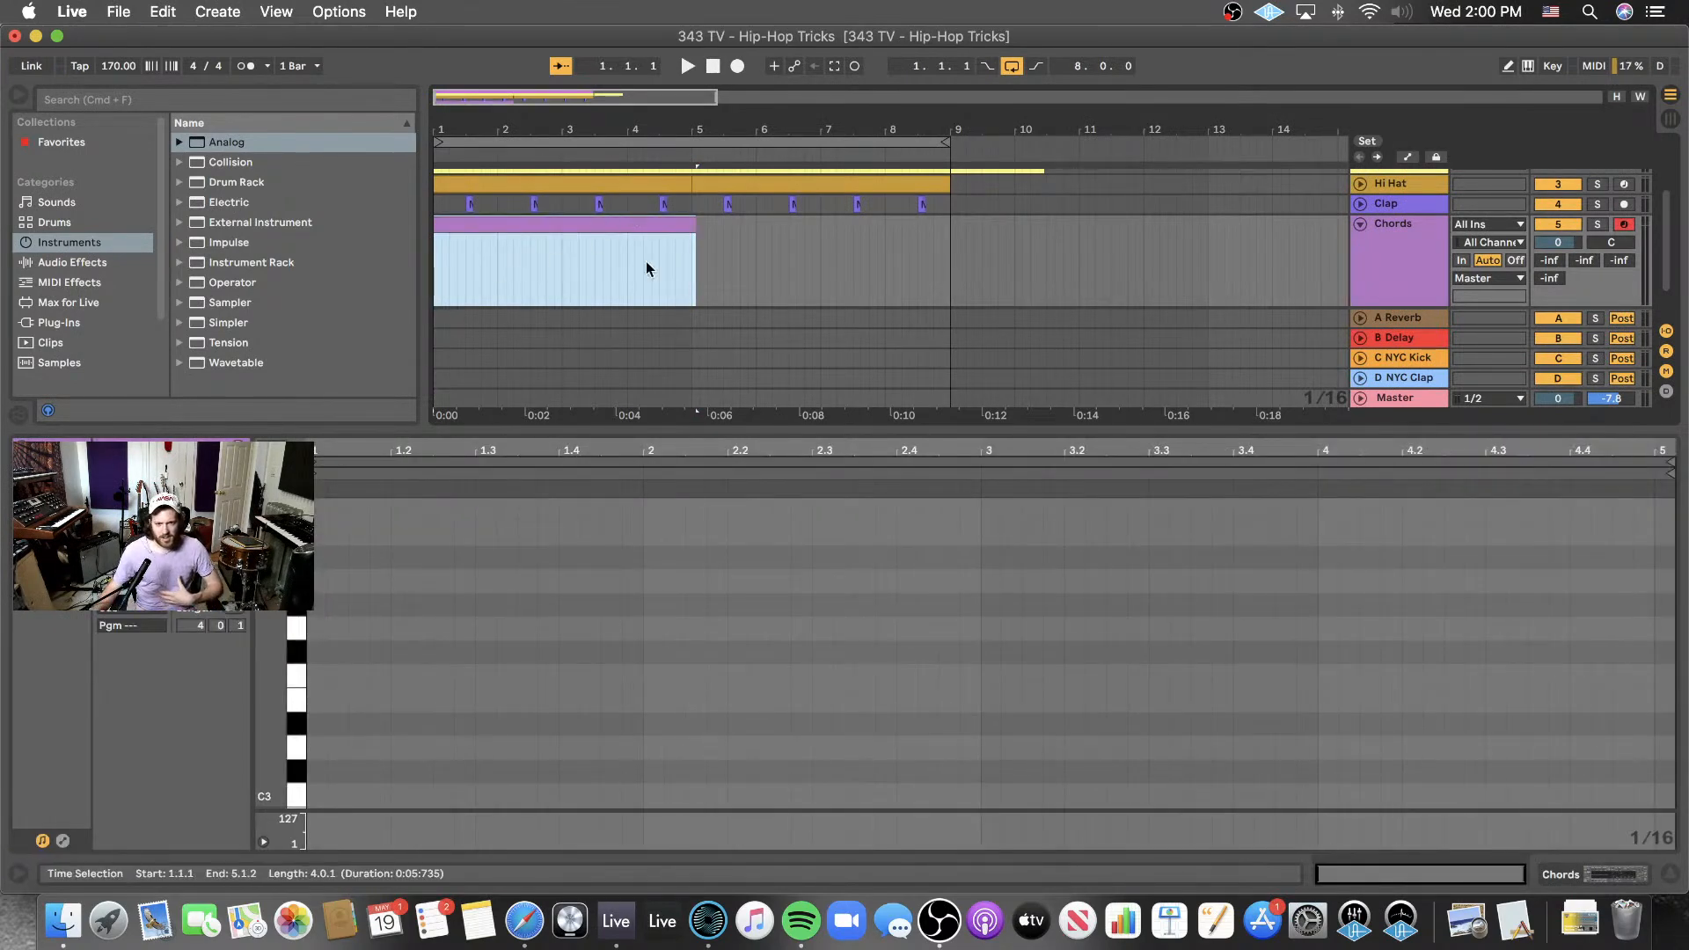
- Insert an eight-bar MIDI clip on the Chords track from bar 1 to bar 9 and enlarge its note editor
left_click(696, 255)
left_click(948, 253)
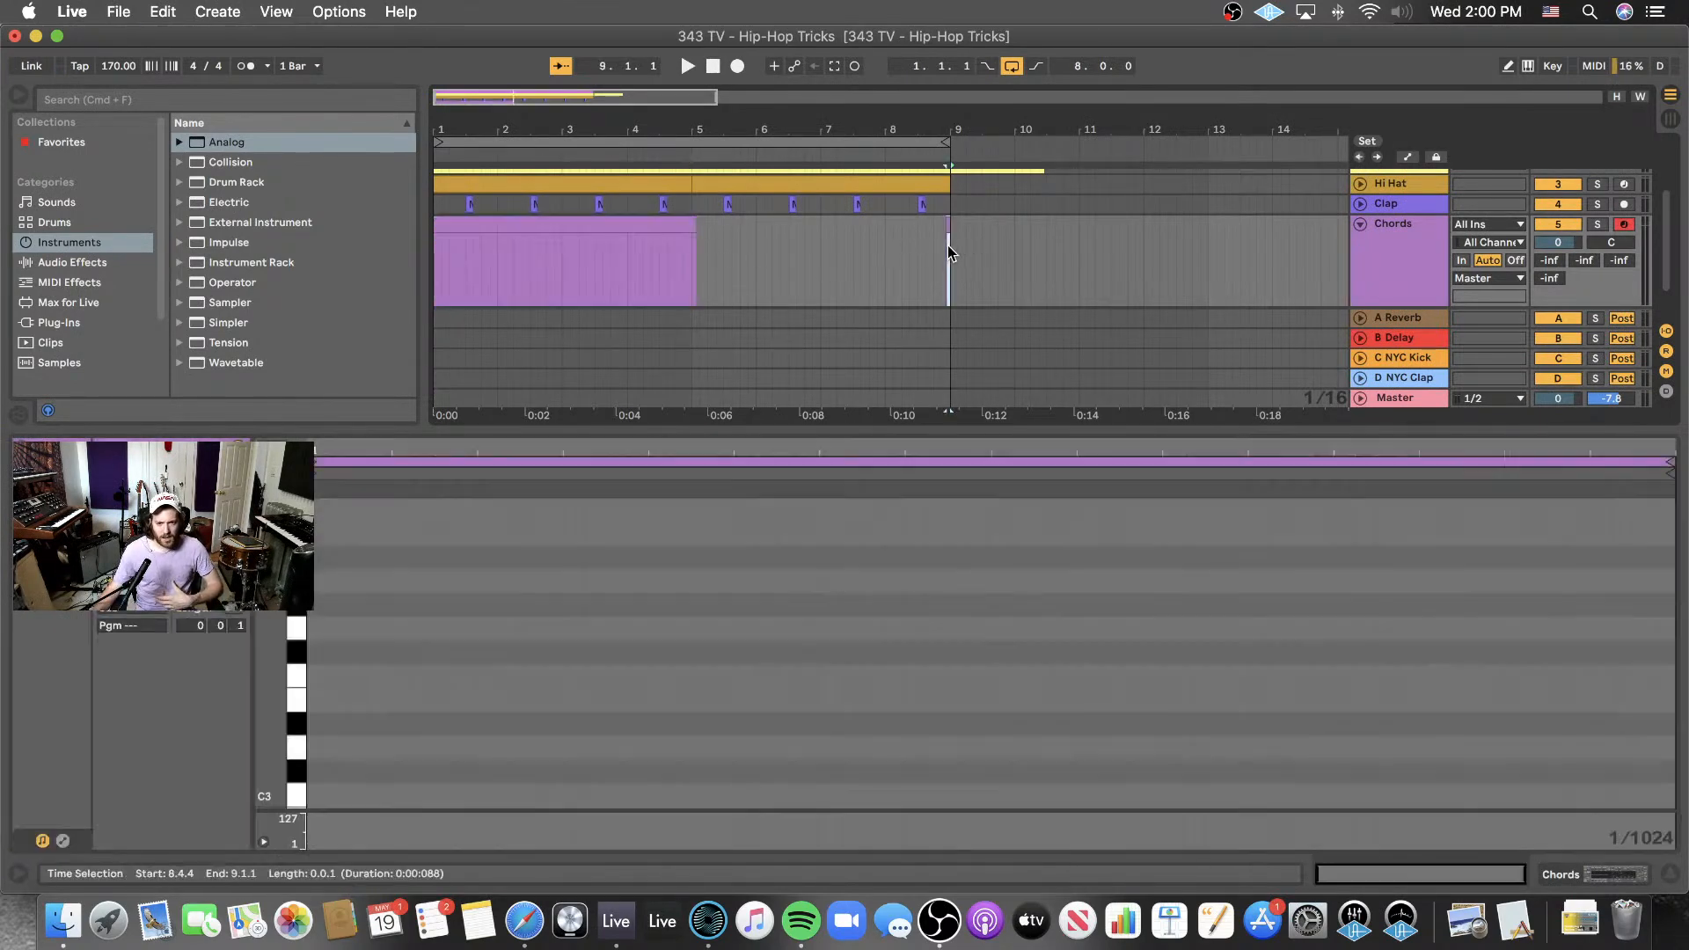
left_click_drag(948, 253, 396, 255)
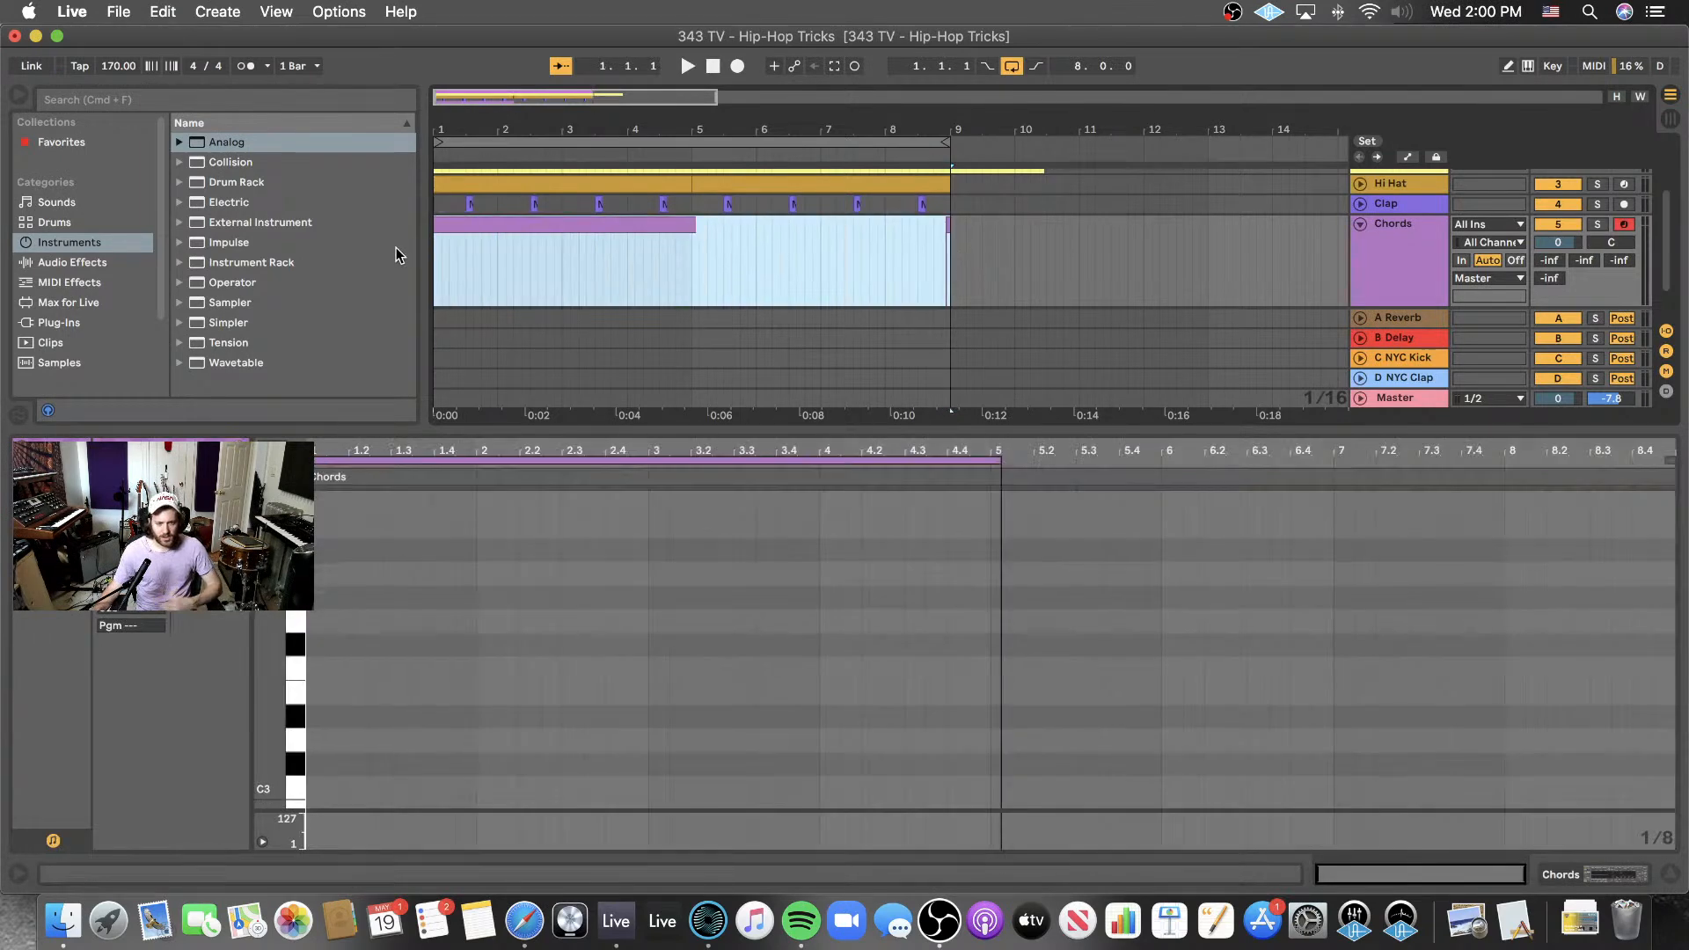
key("super+shift+m")
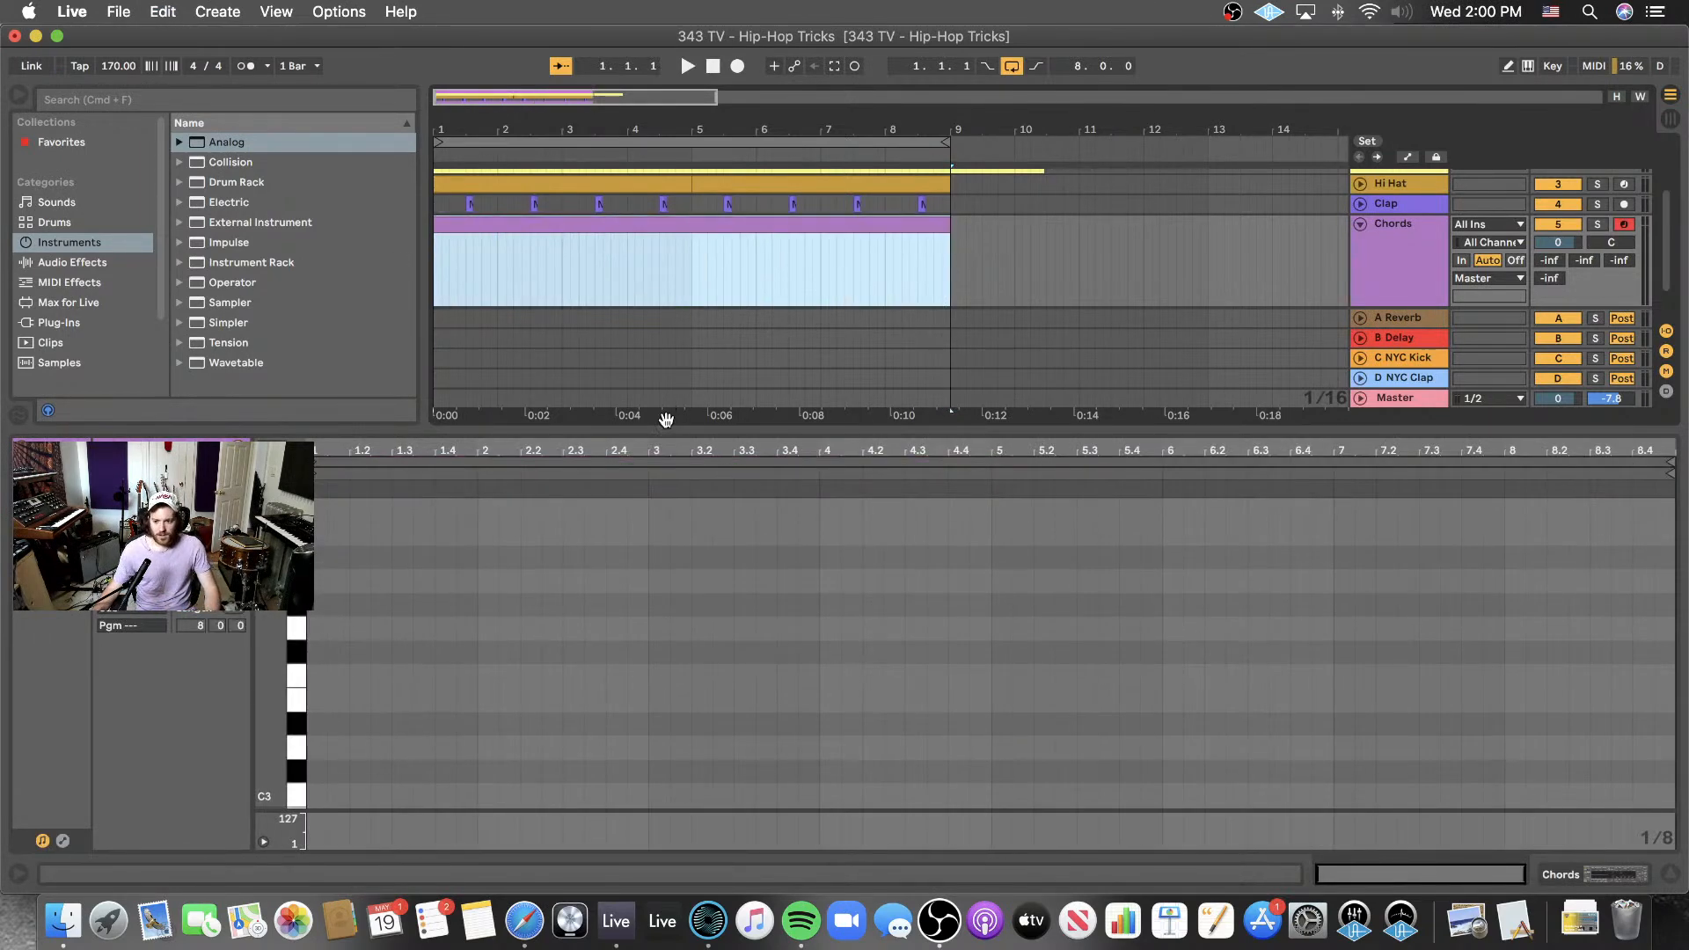
scroll(683, 581, "down", 2)
scroll(684, 581, "up", 3)
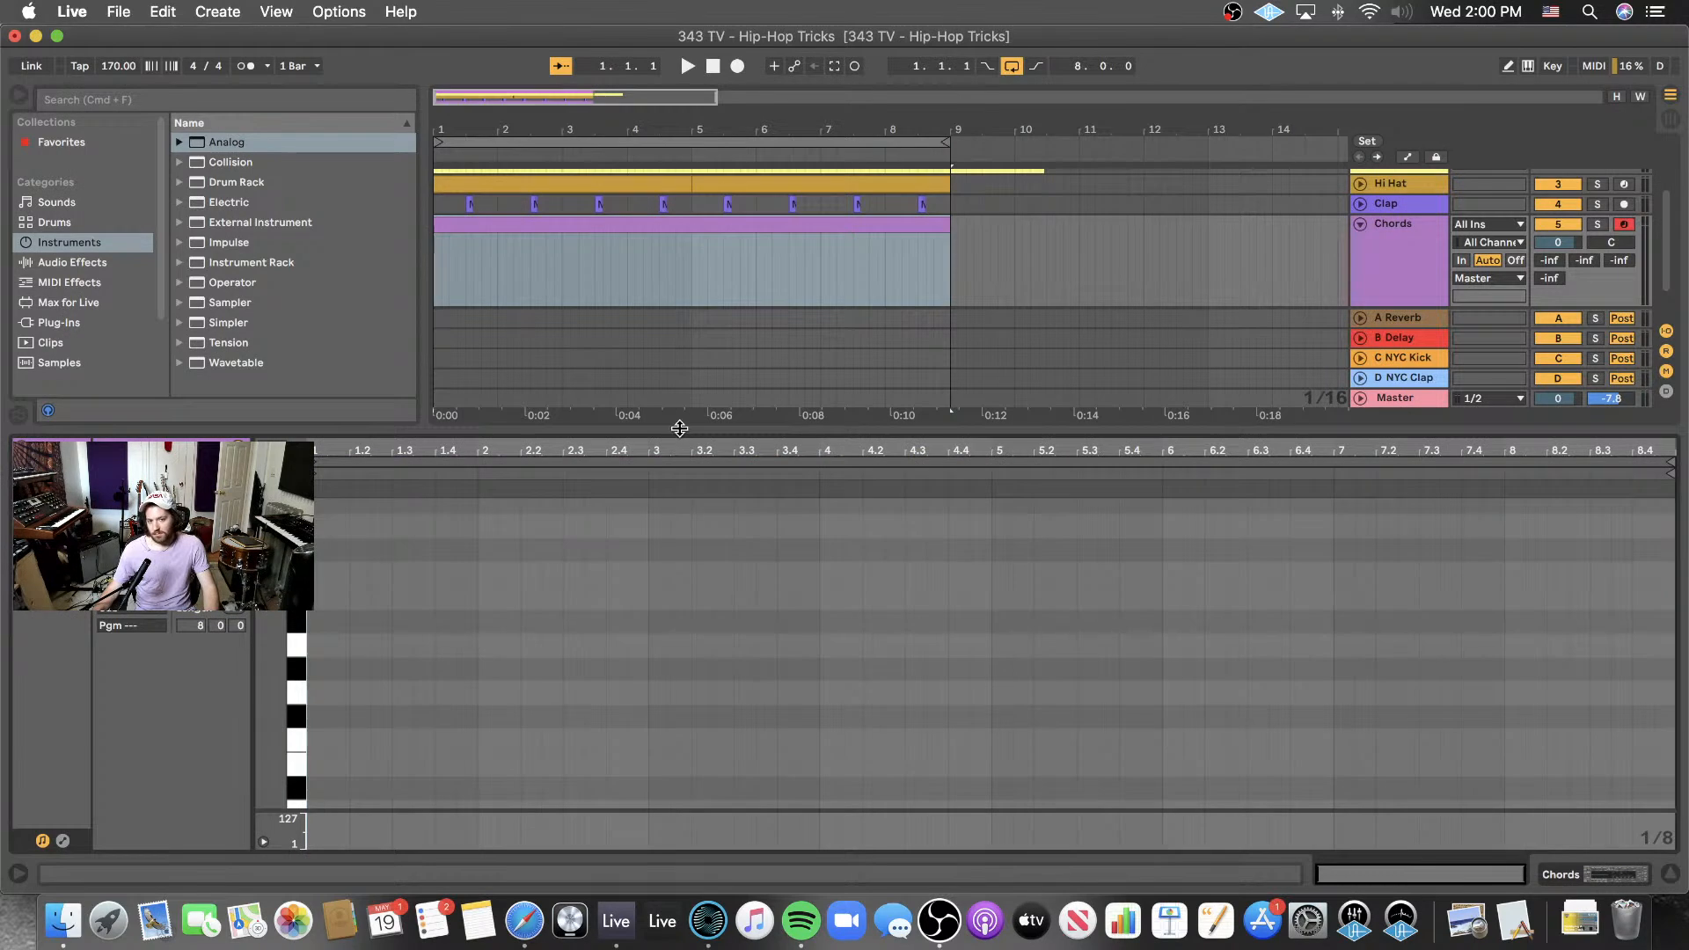
left_click_drag(679, 428, 694, 402)
- Switch the arrangement from the fixed grid to the Narrow adaptive grid
right_click(824, 223)
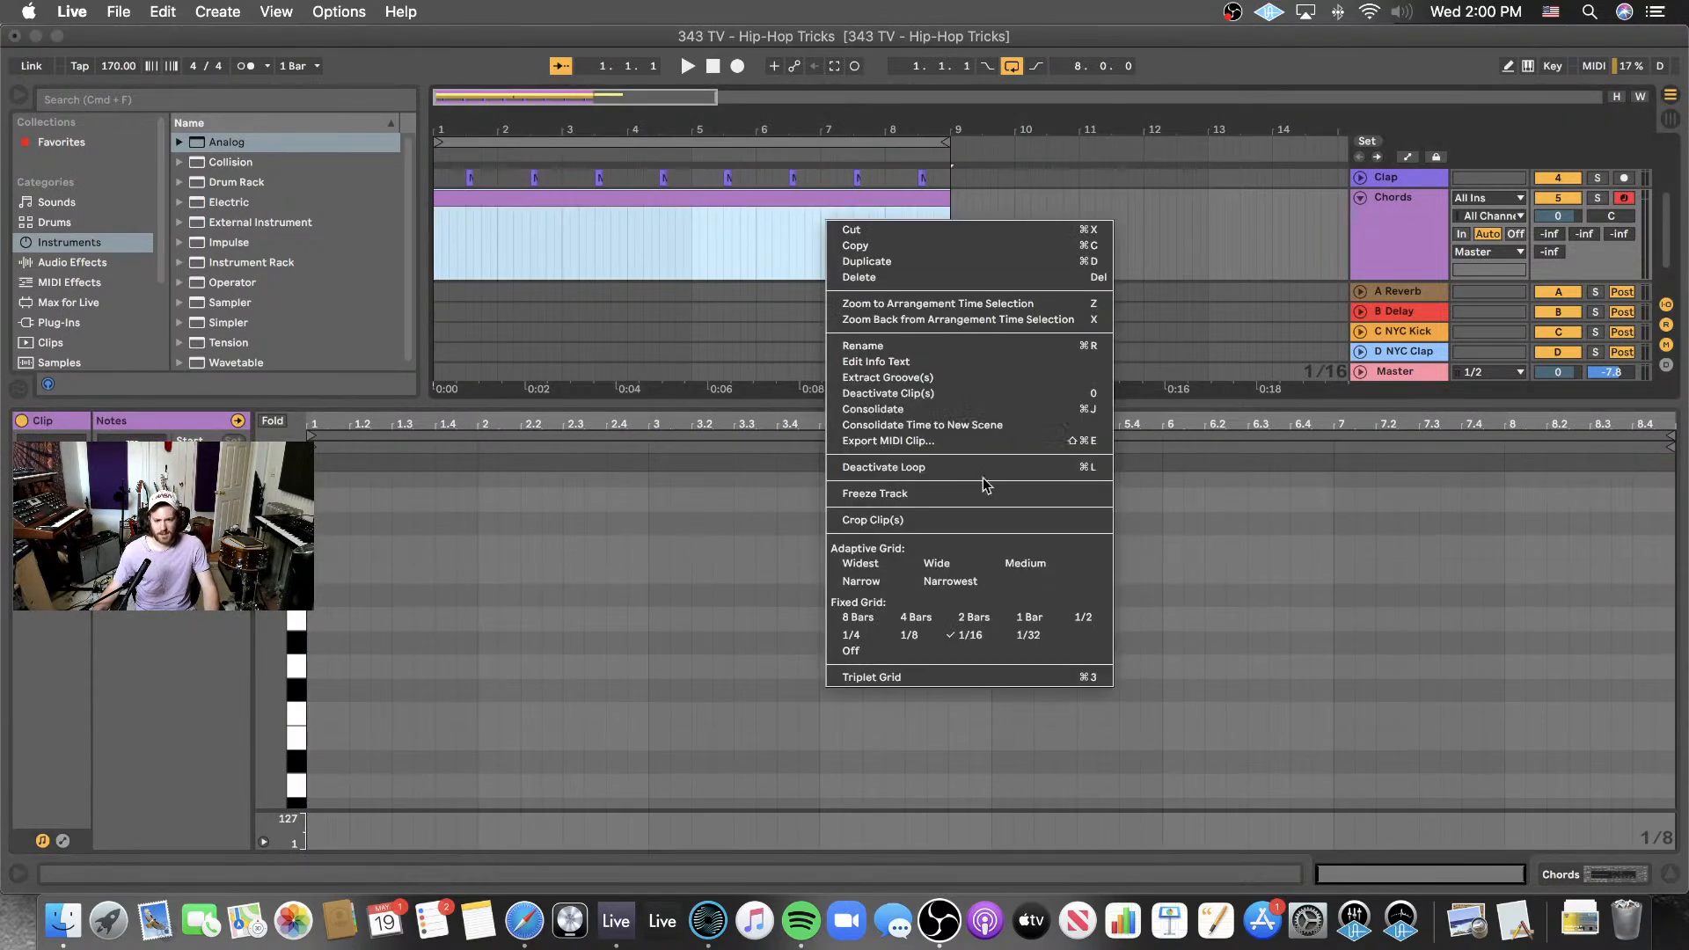
left_click(869, 583)
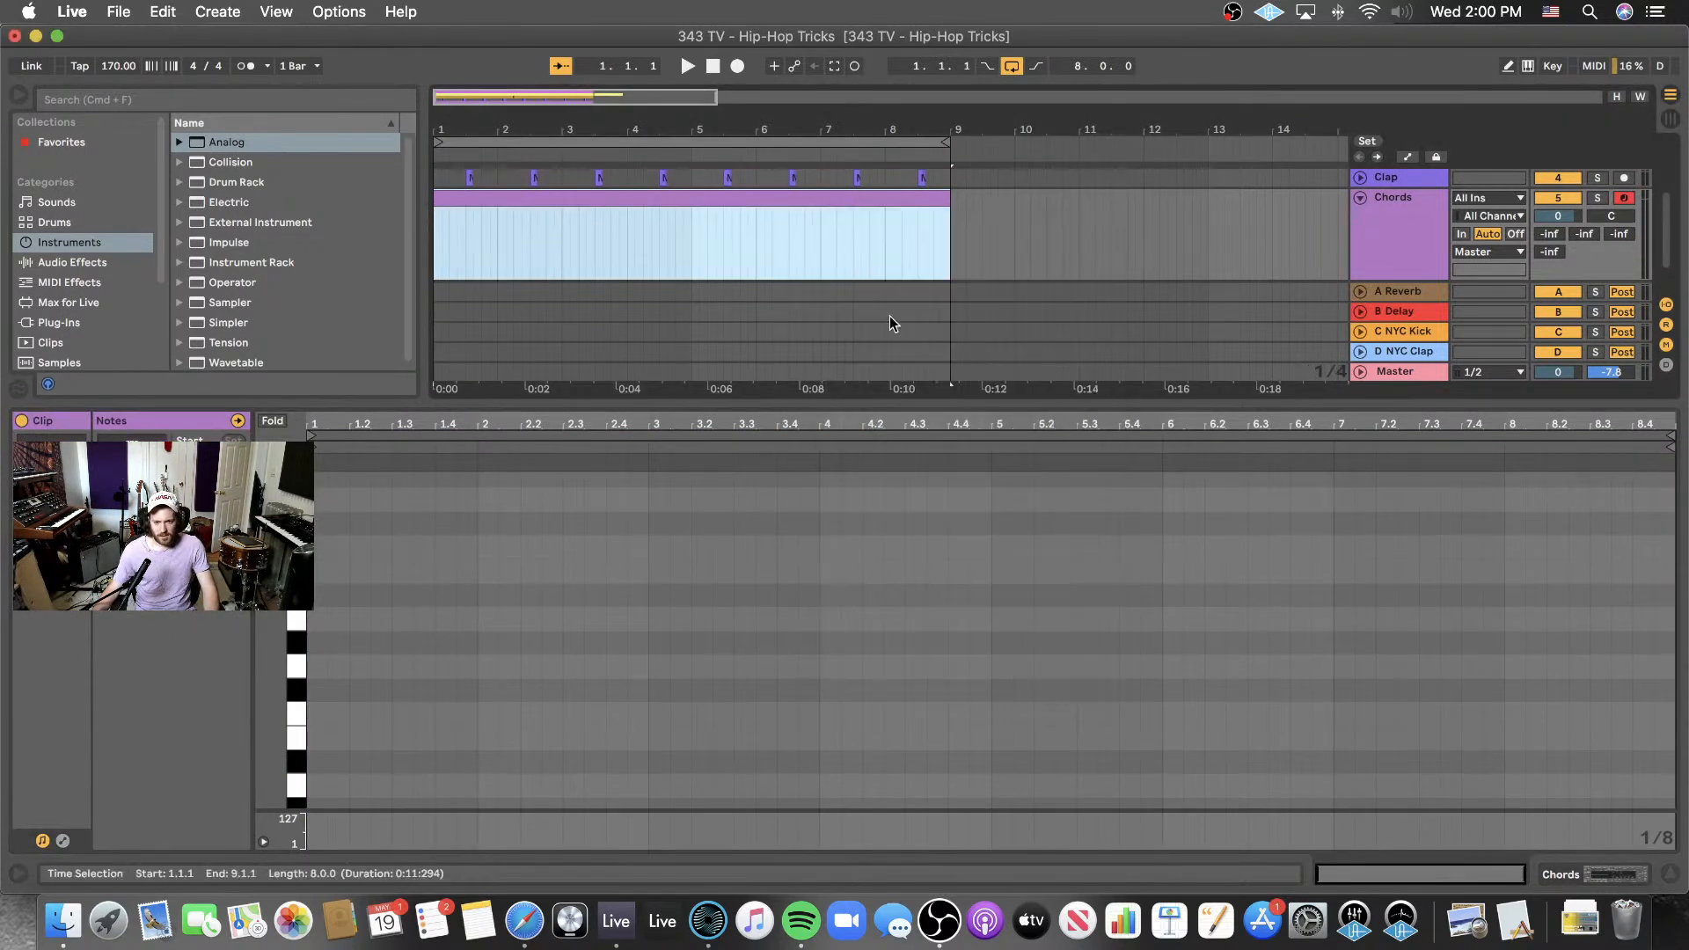
left_click(847, 263)
key("minus")
key("minus")
key("plus")
key("plus")
key("plus")
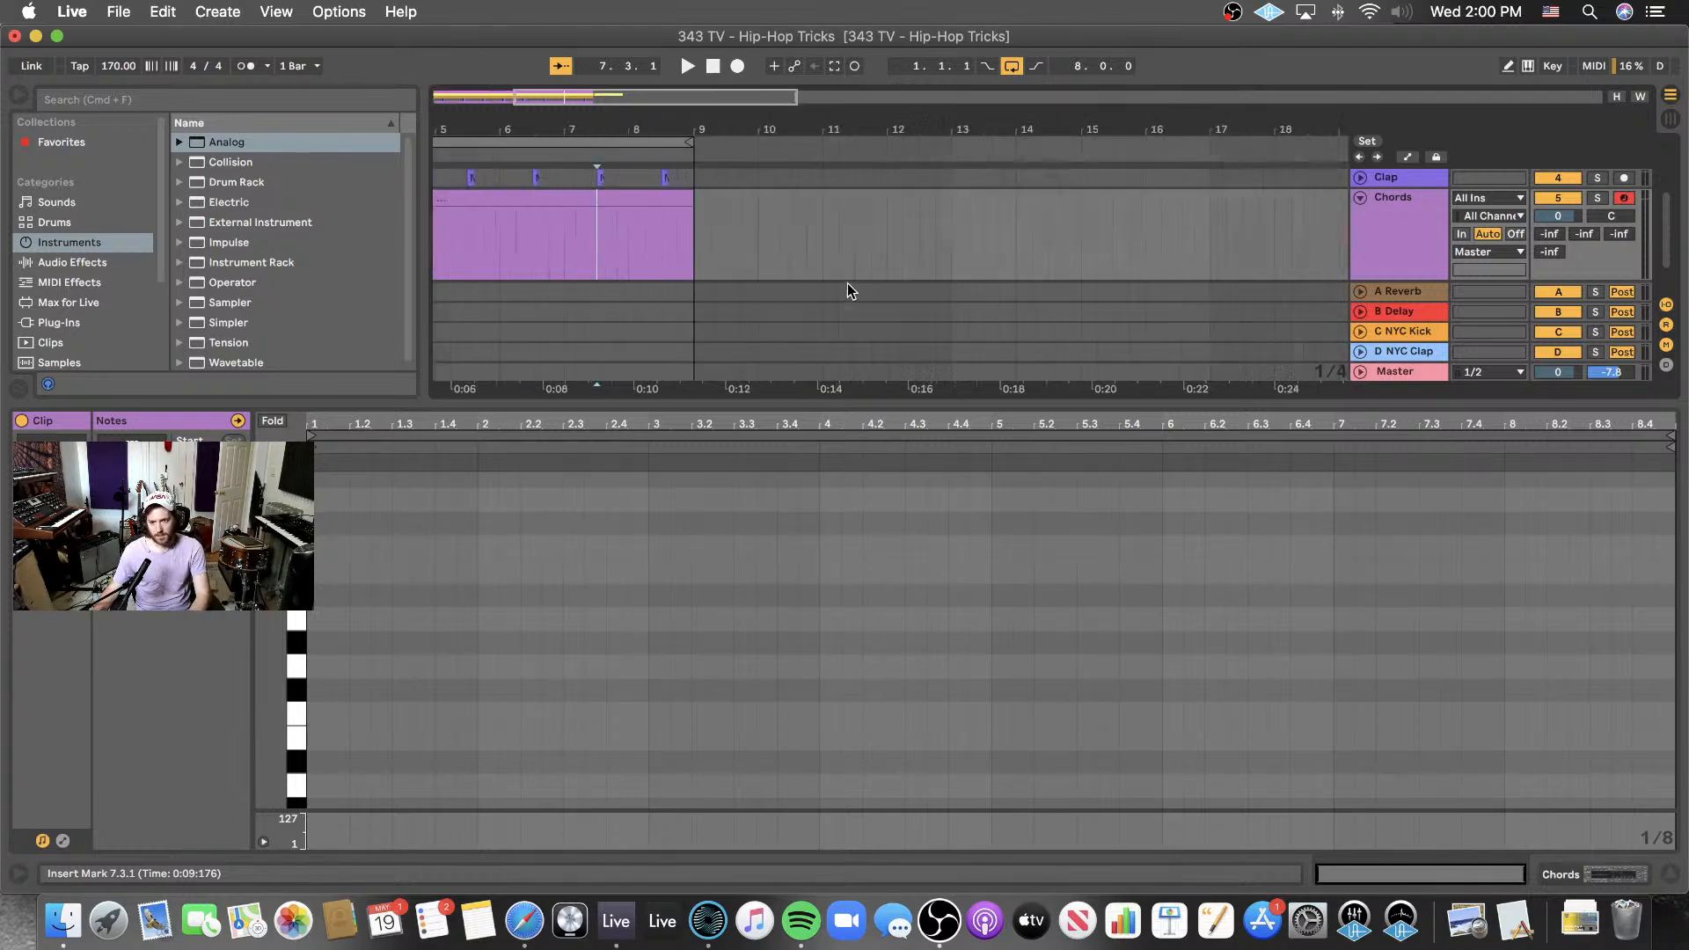
scroll(795, 272, "left", 5)
- Try the Narrowest adaptive grid in the arrangement and switch back to Narrow
right_click(790, 242)
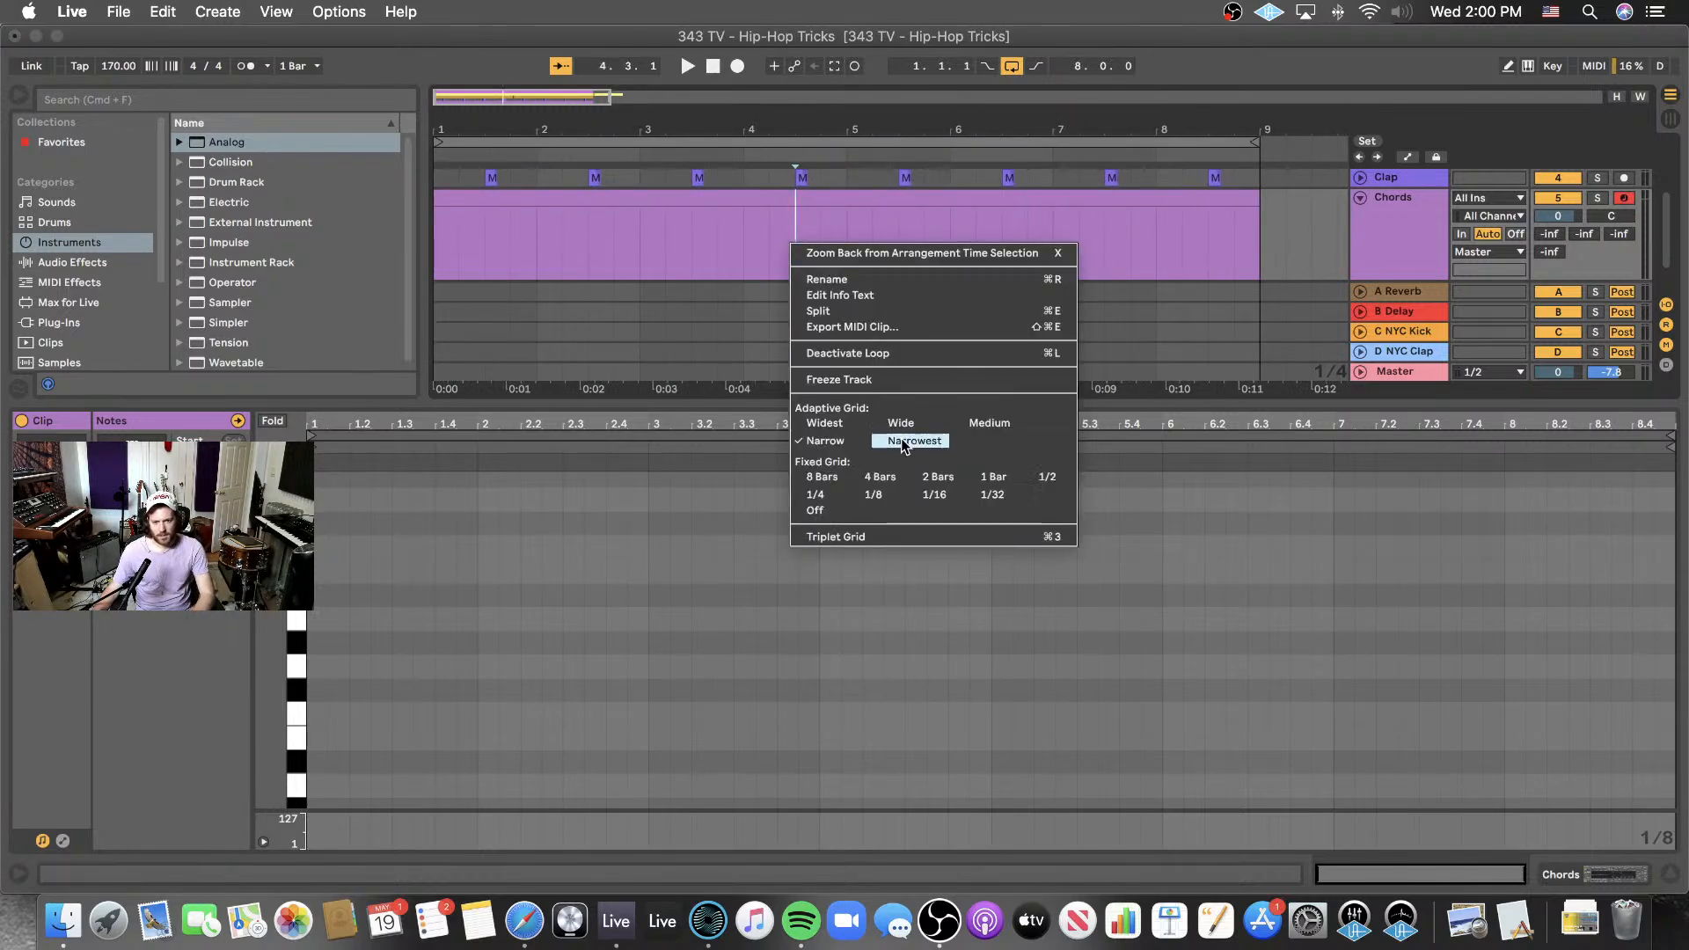
left_click(901, 438)
key("minus")
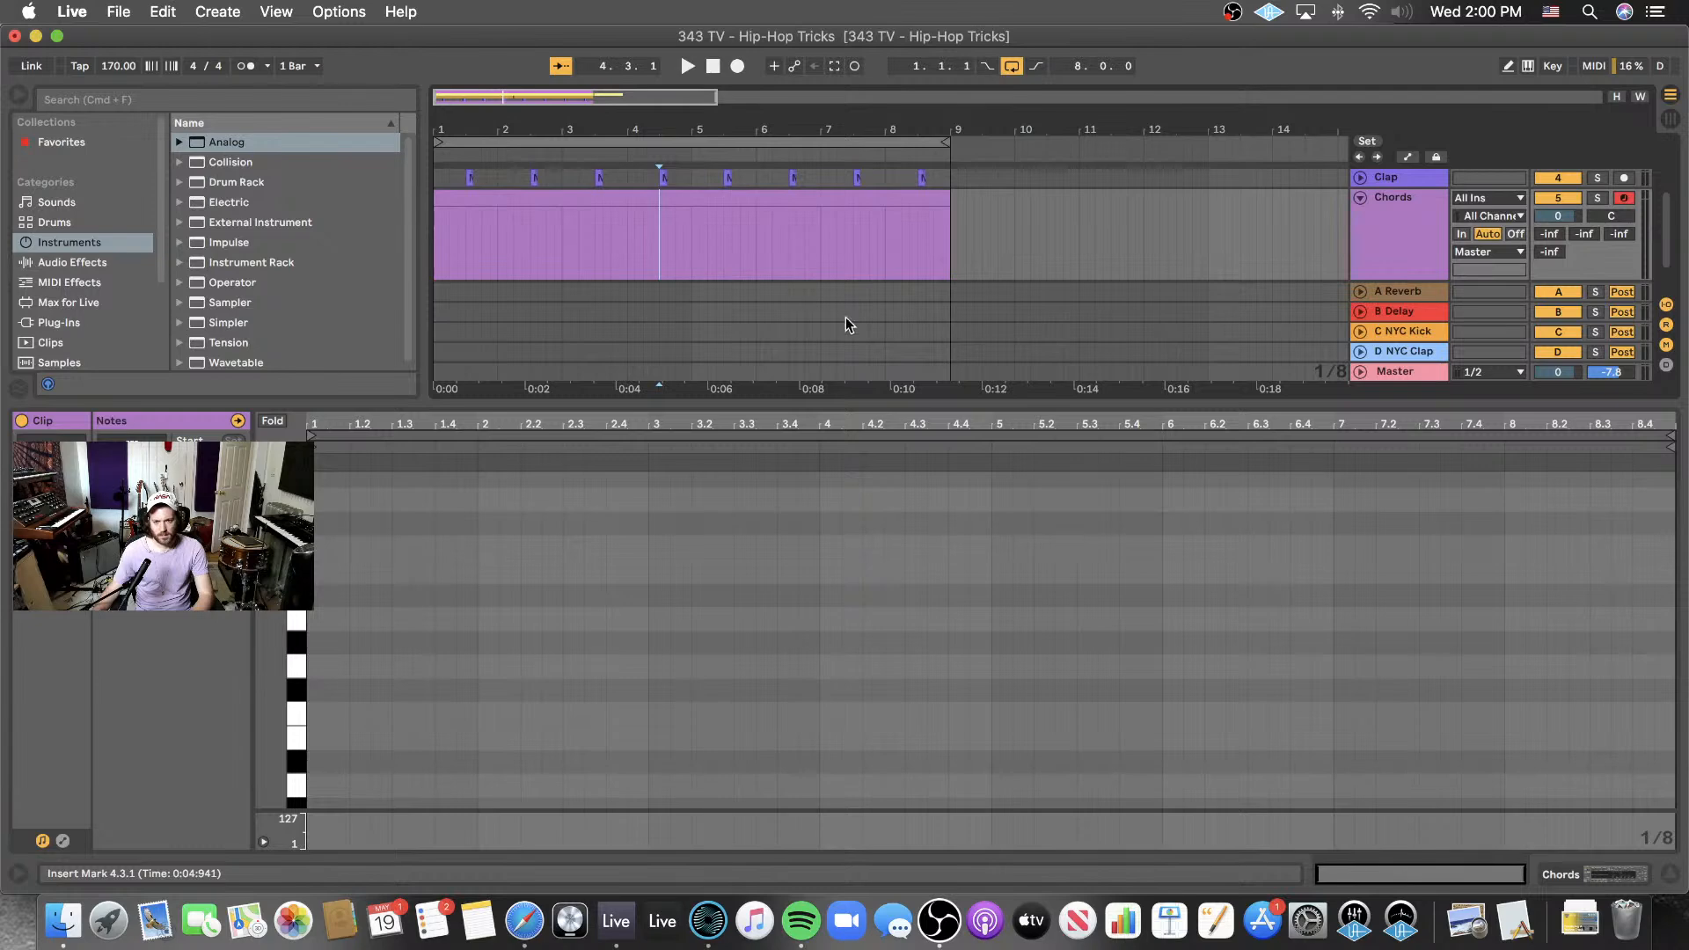
right_click(674, 228)
left_click(729, 427)
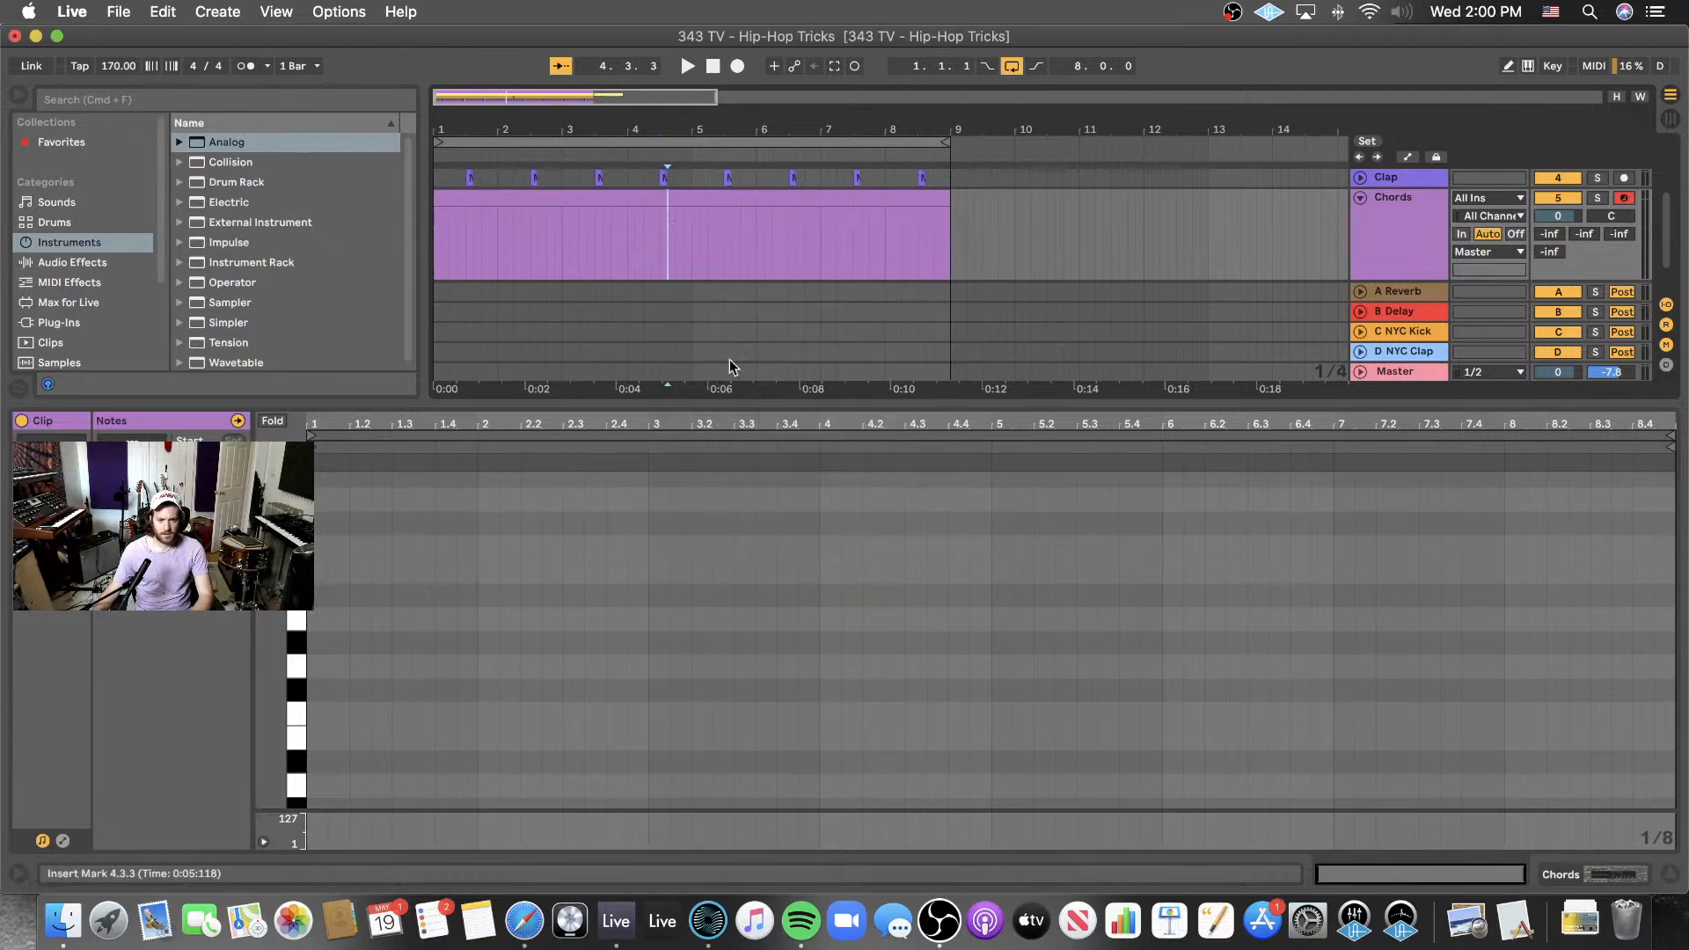
- Try the Medium adaptive grid in the arrangement and return to Narrow
right_click(726, 253)
left_click(929, 430)
key("plus")
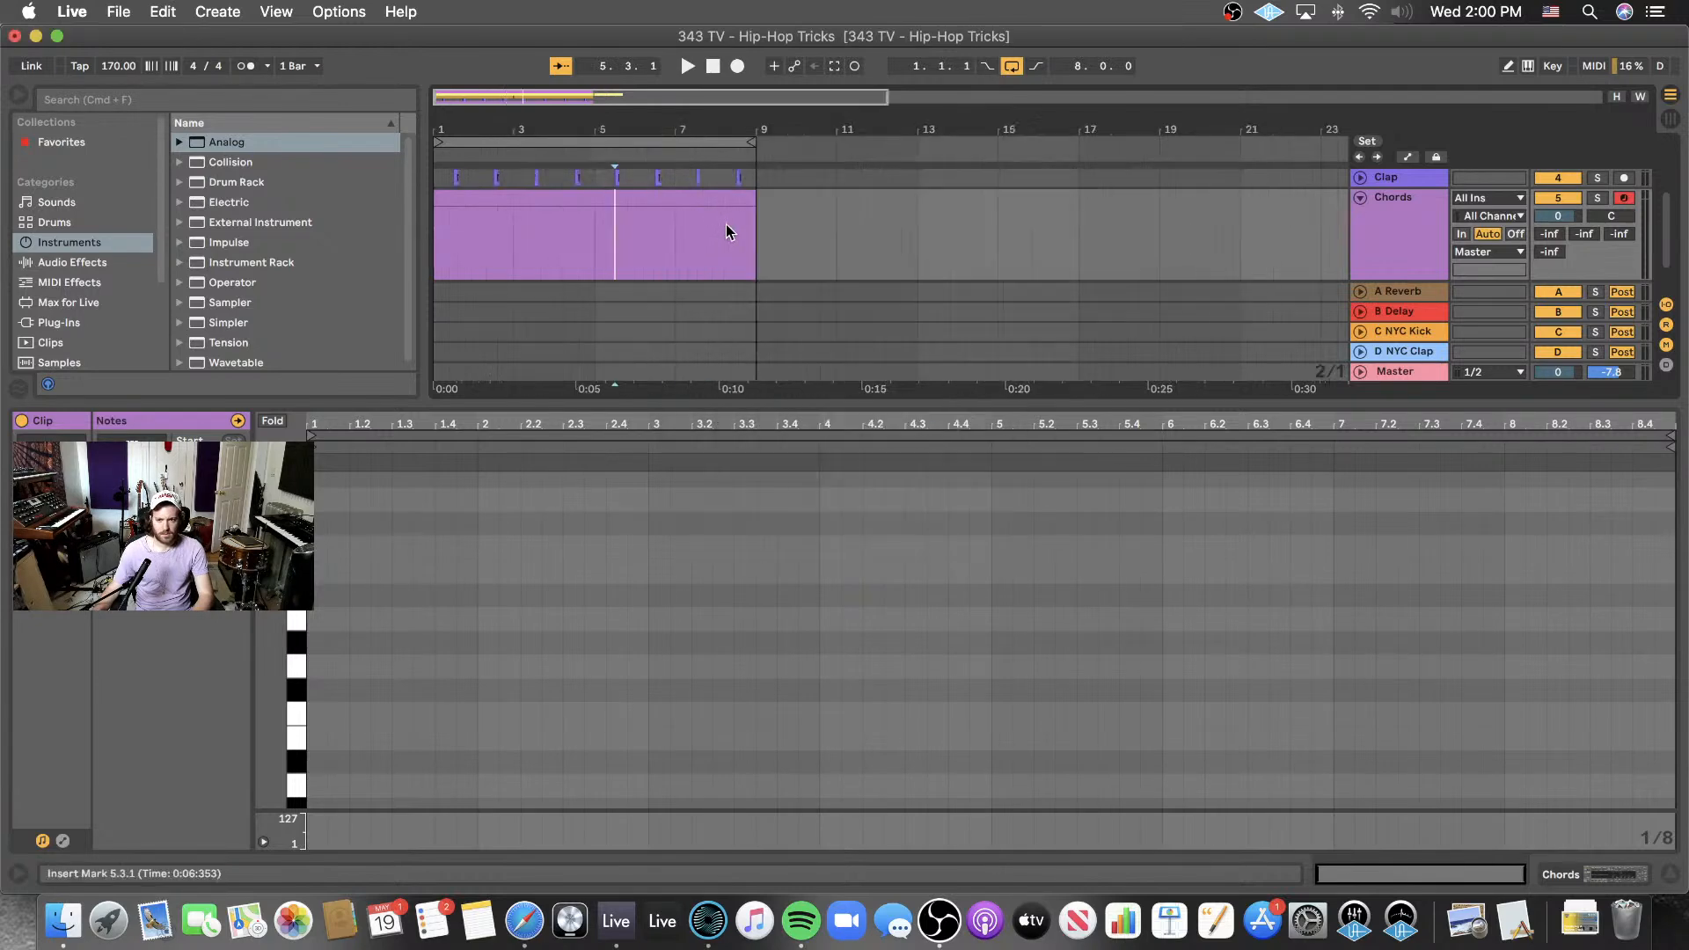
key("plus")
right_click(722, 231)
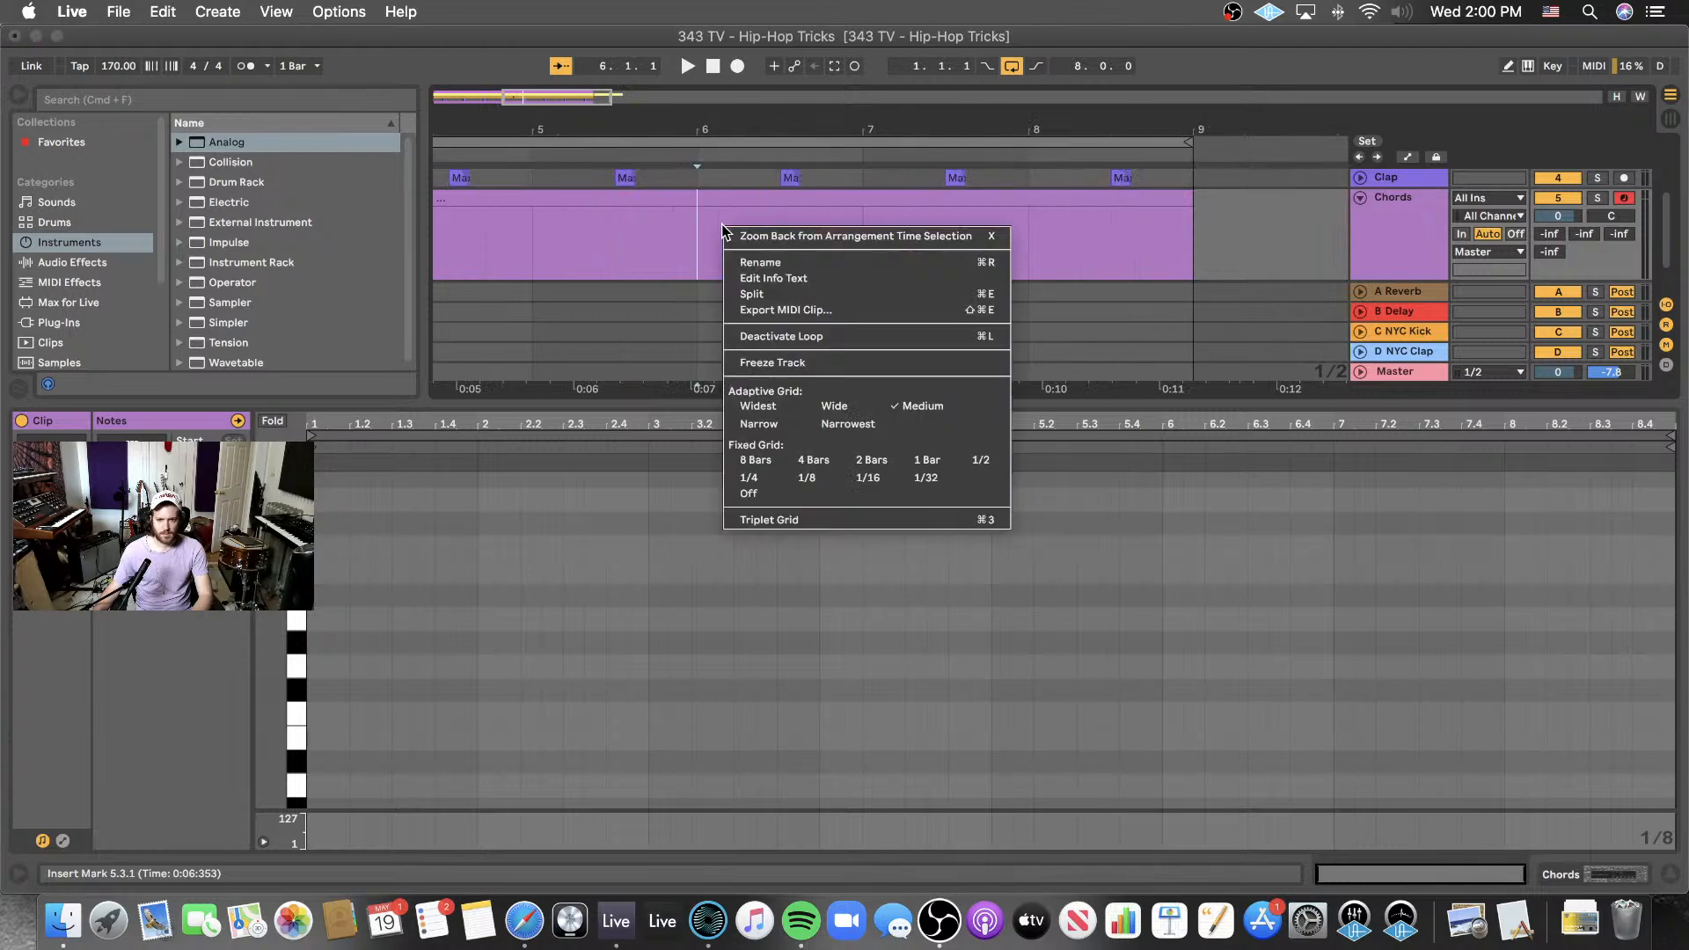
left_click(758, 424)
- Draw an eighth-note G3 at 1.1.1 in the Chords clip
key("plus")
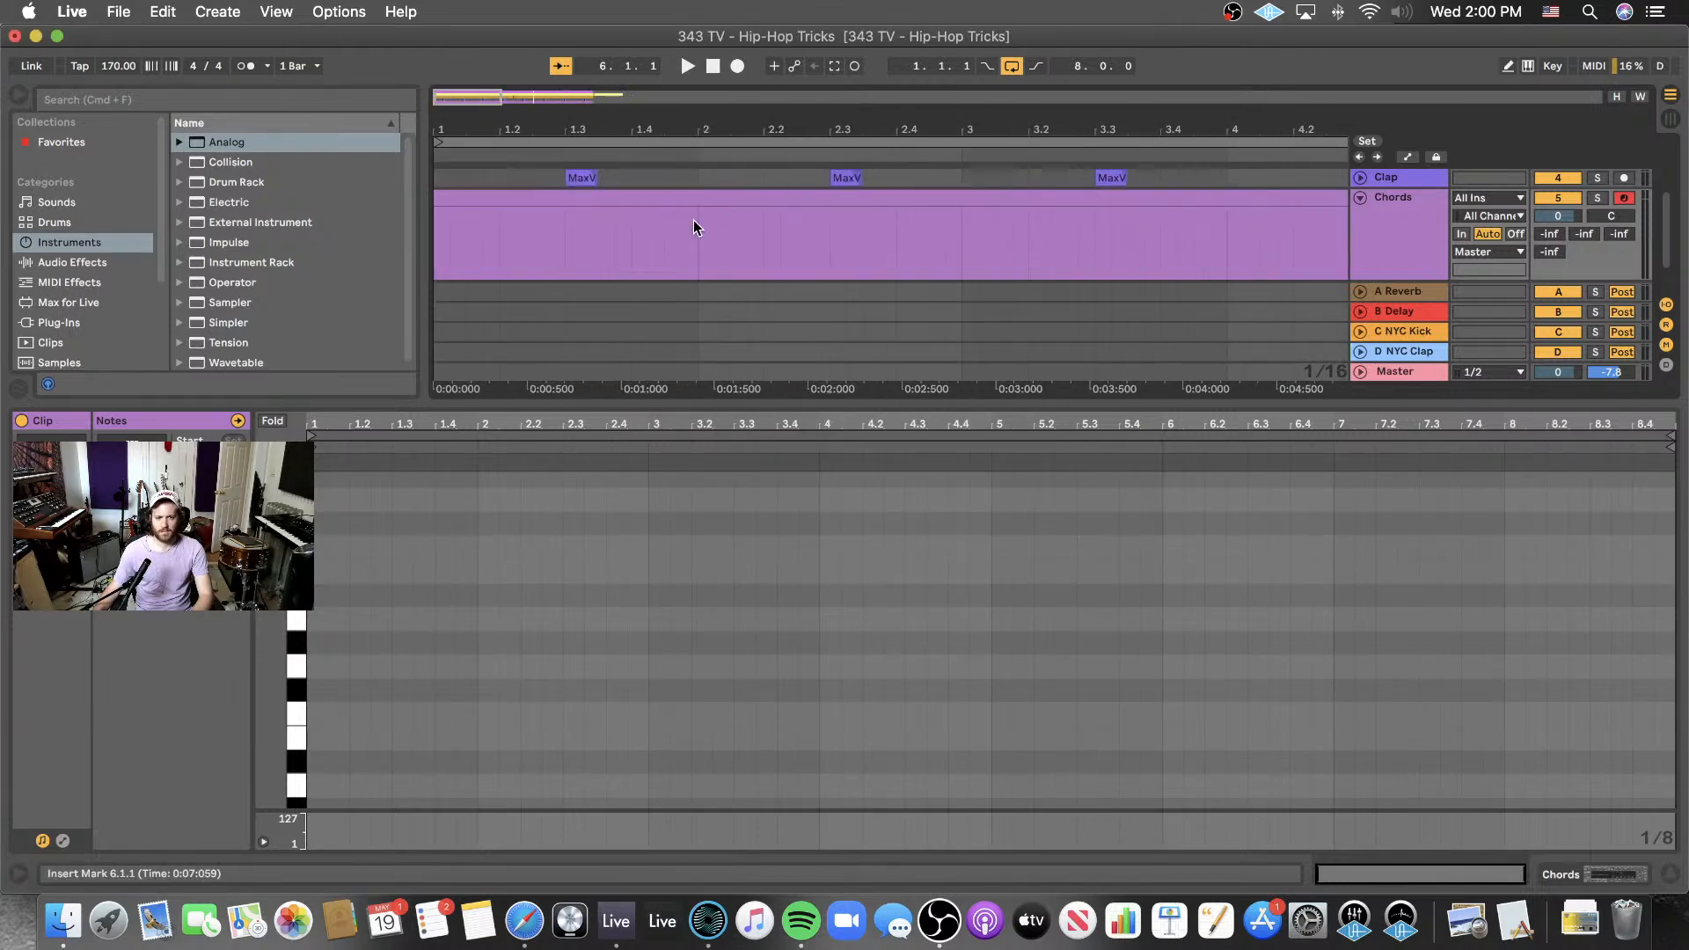
key("minus")
key("minus")
key("minus")
key("minus")
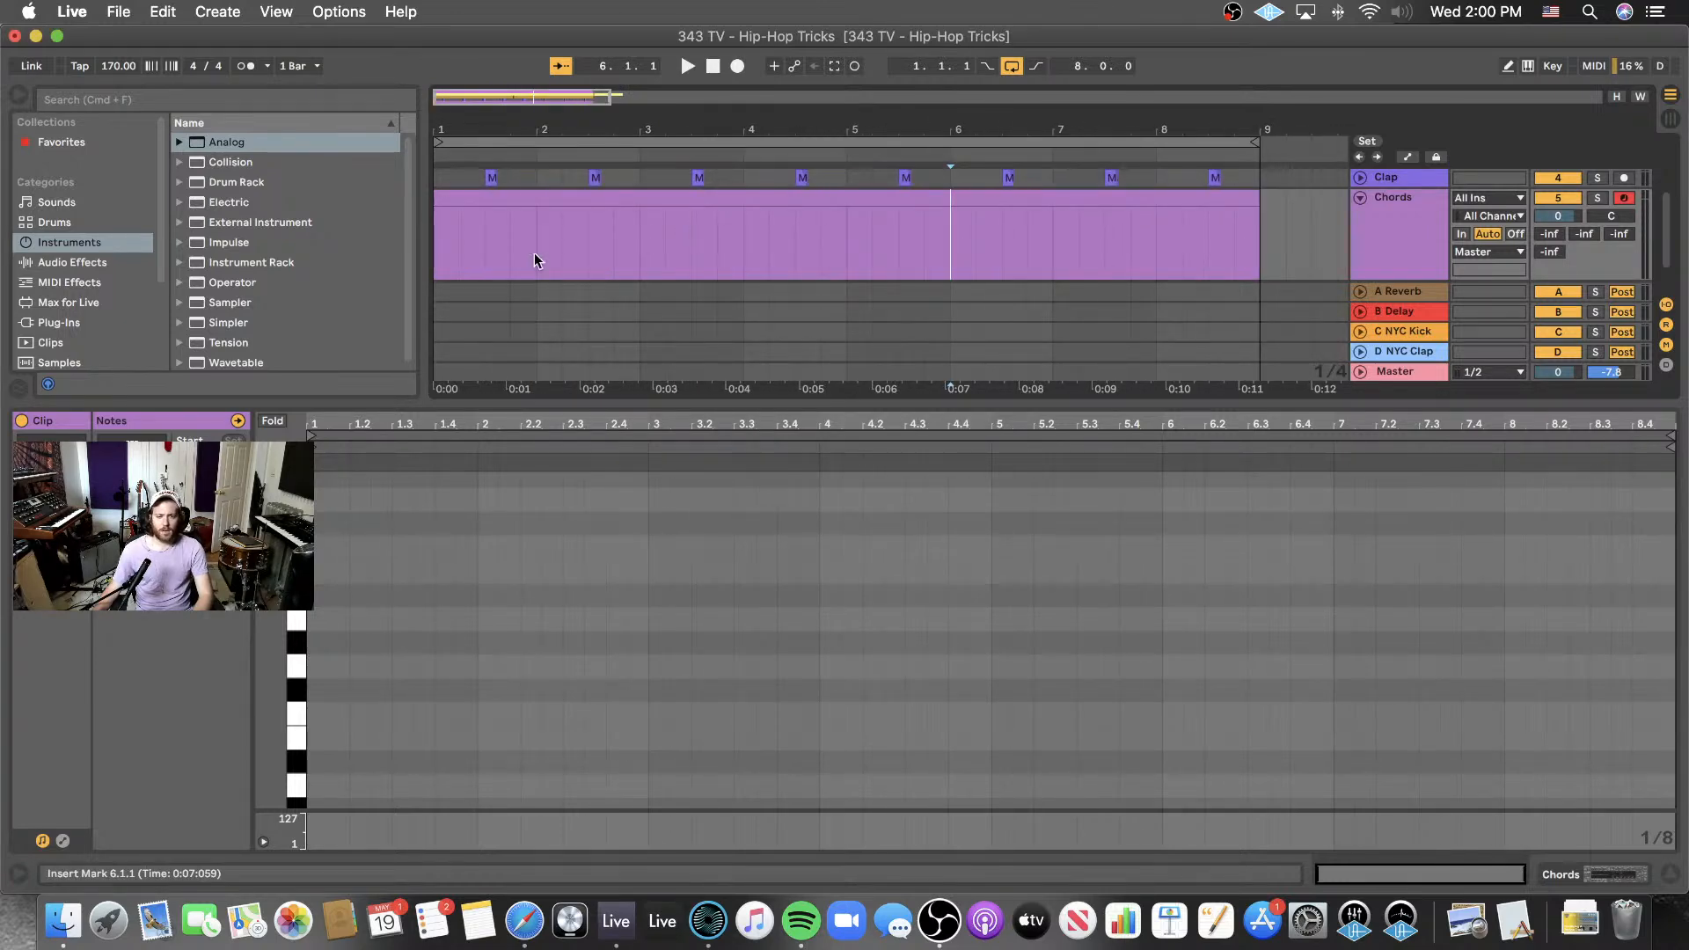
left_click(440, 679)
key("b")
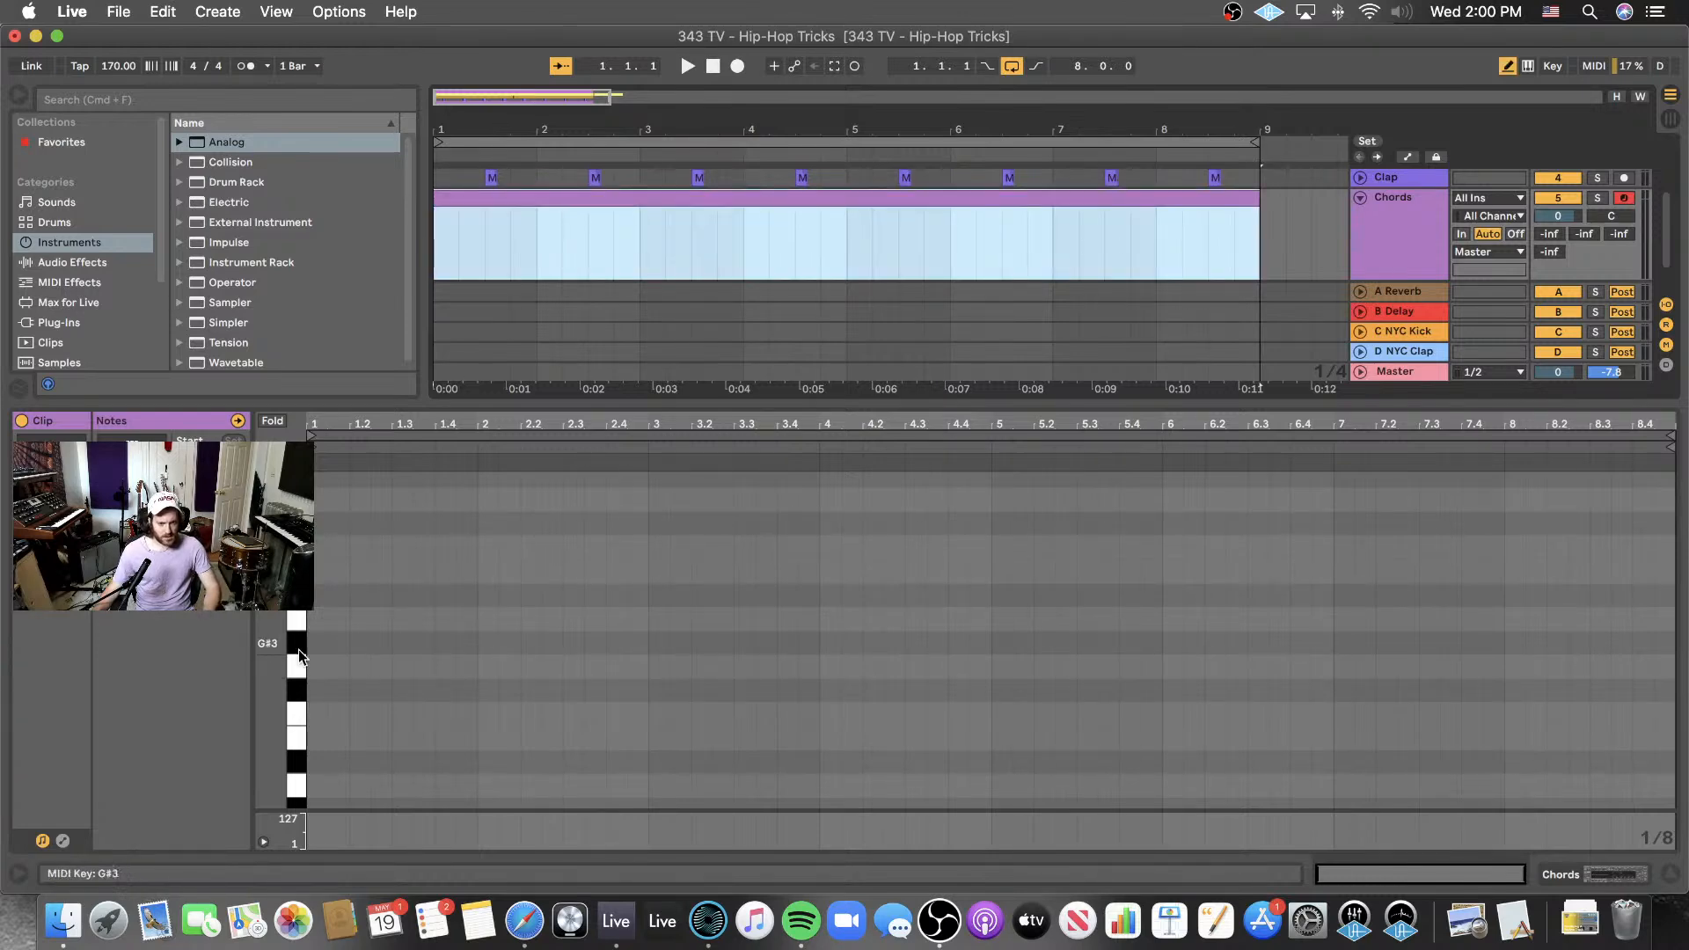
left_click(293, 673)
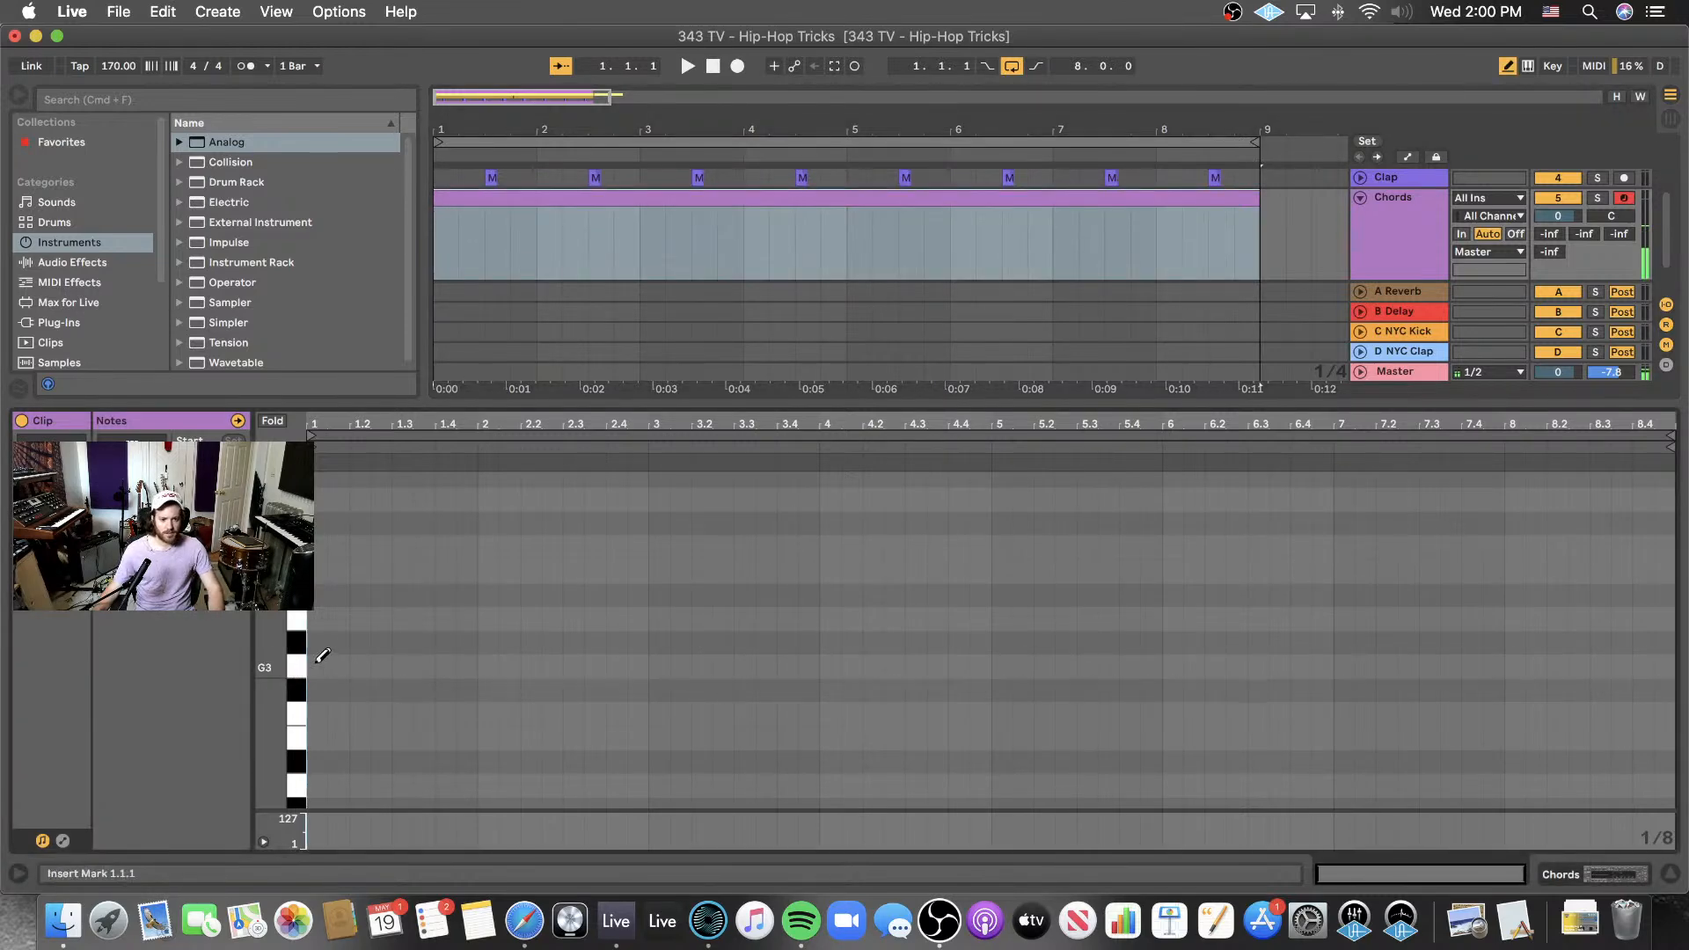
left_click(318, 664)
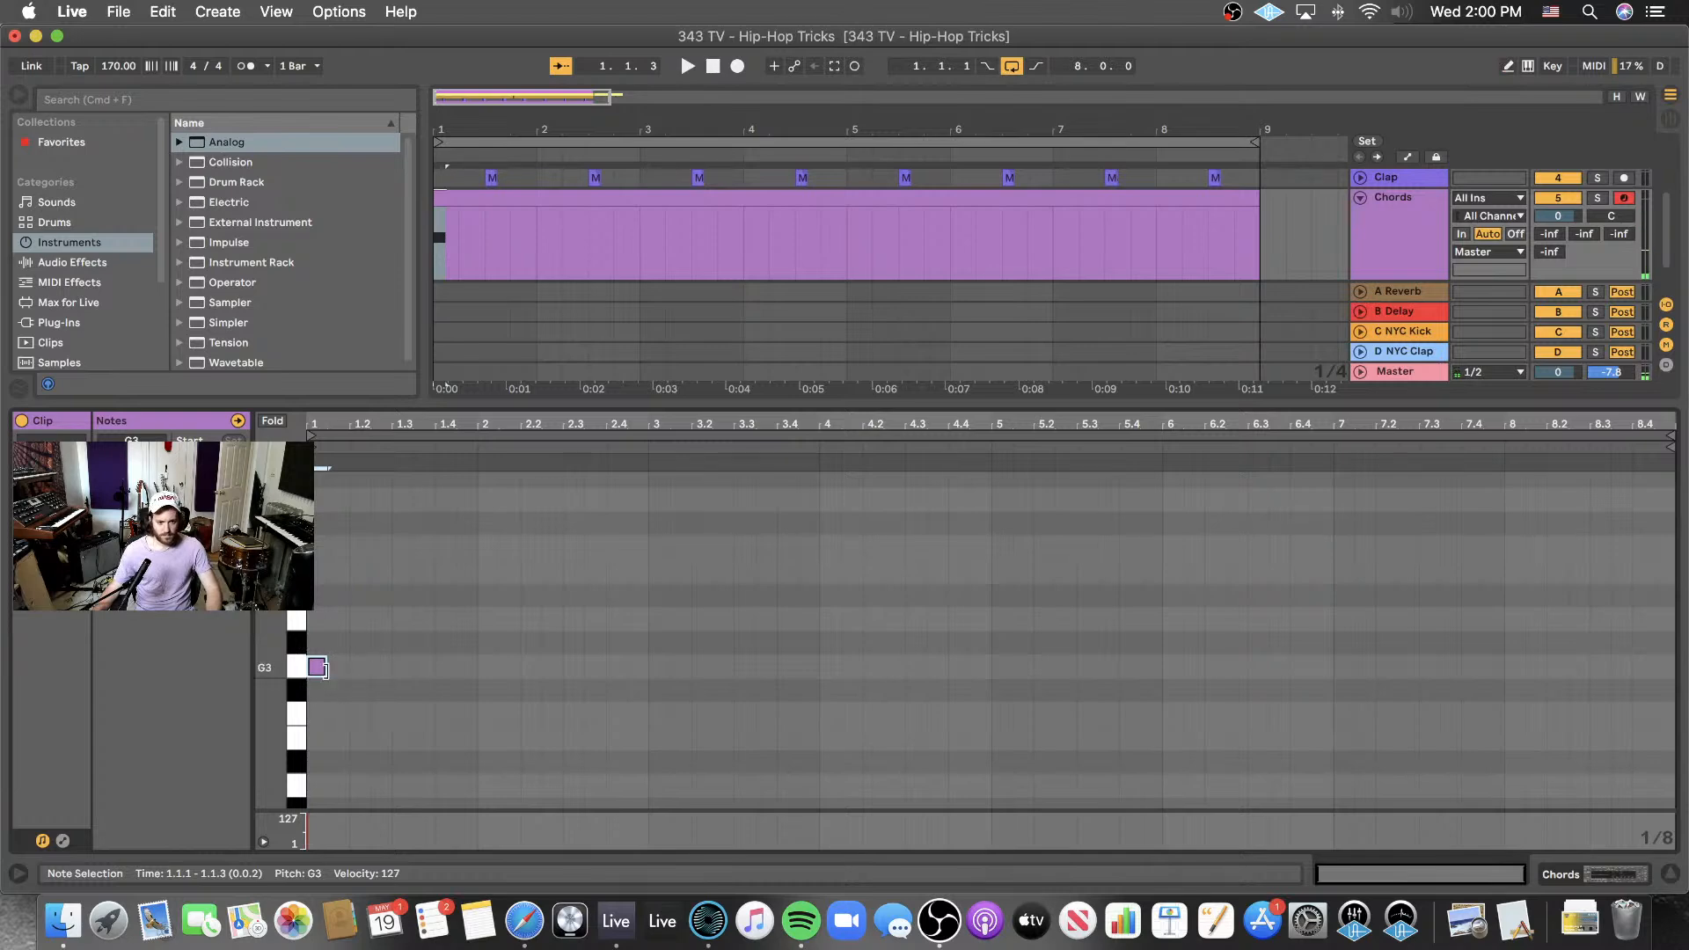
- Lengthen the G3 note in the Chords clip to two bars, ending at 3.1.1, and play it back
left_click_drag(324, 670, 629, 728)
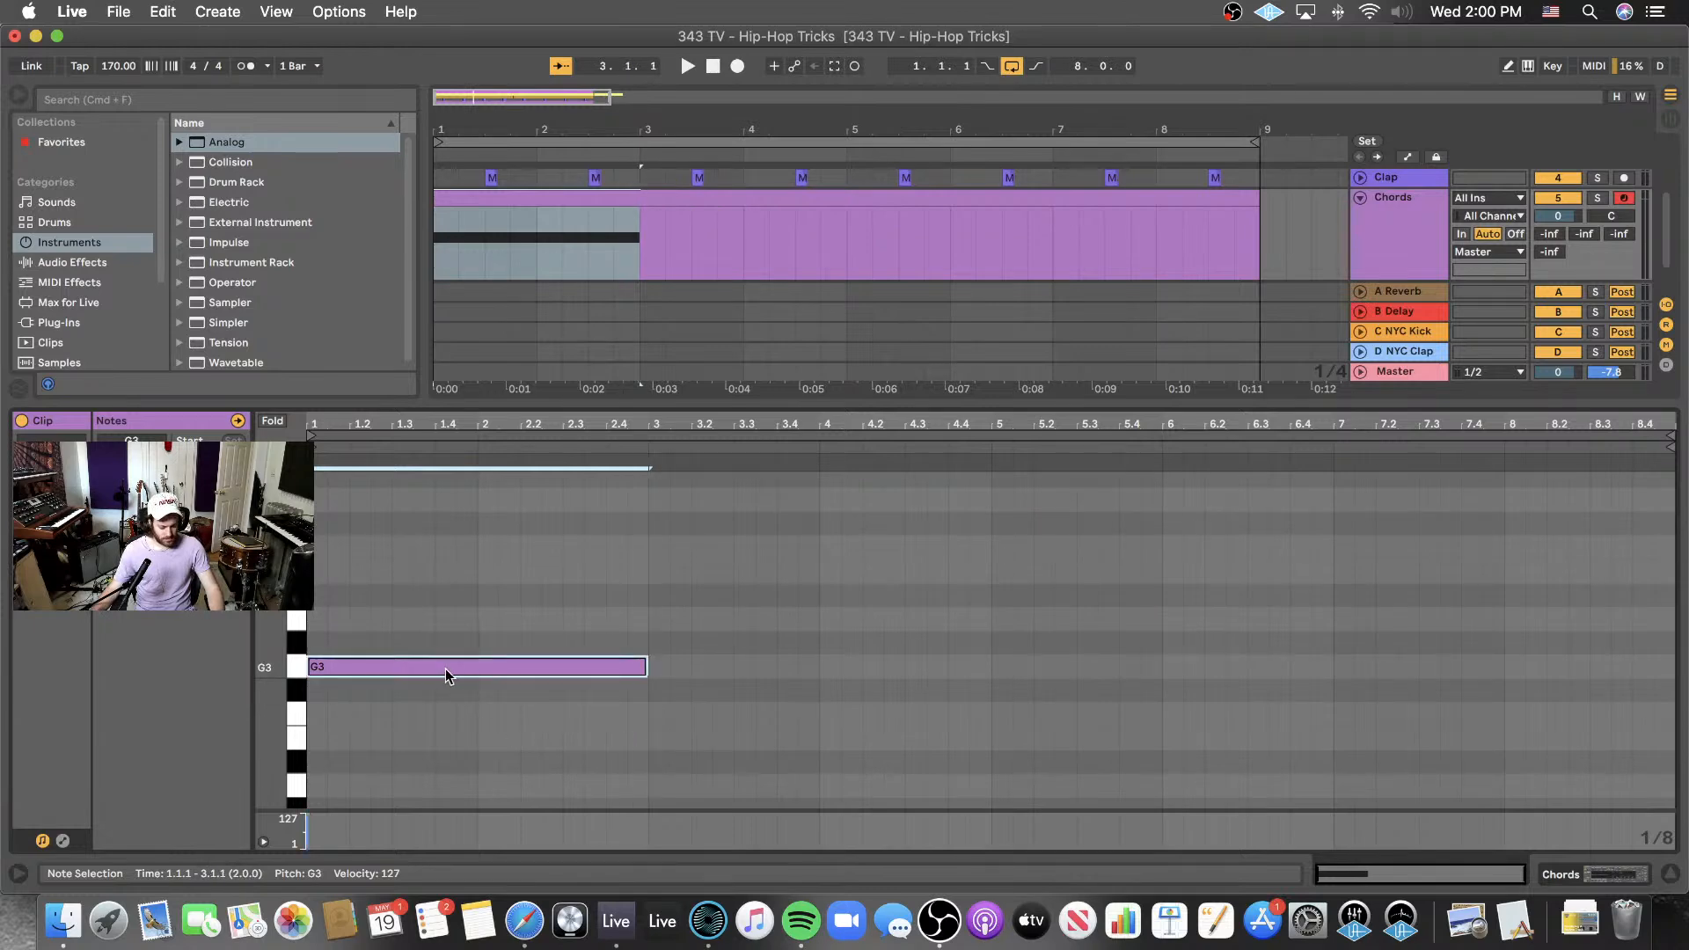
key("space")
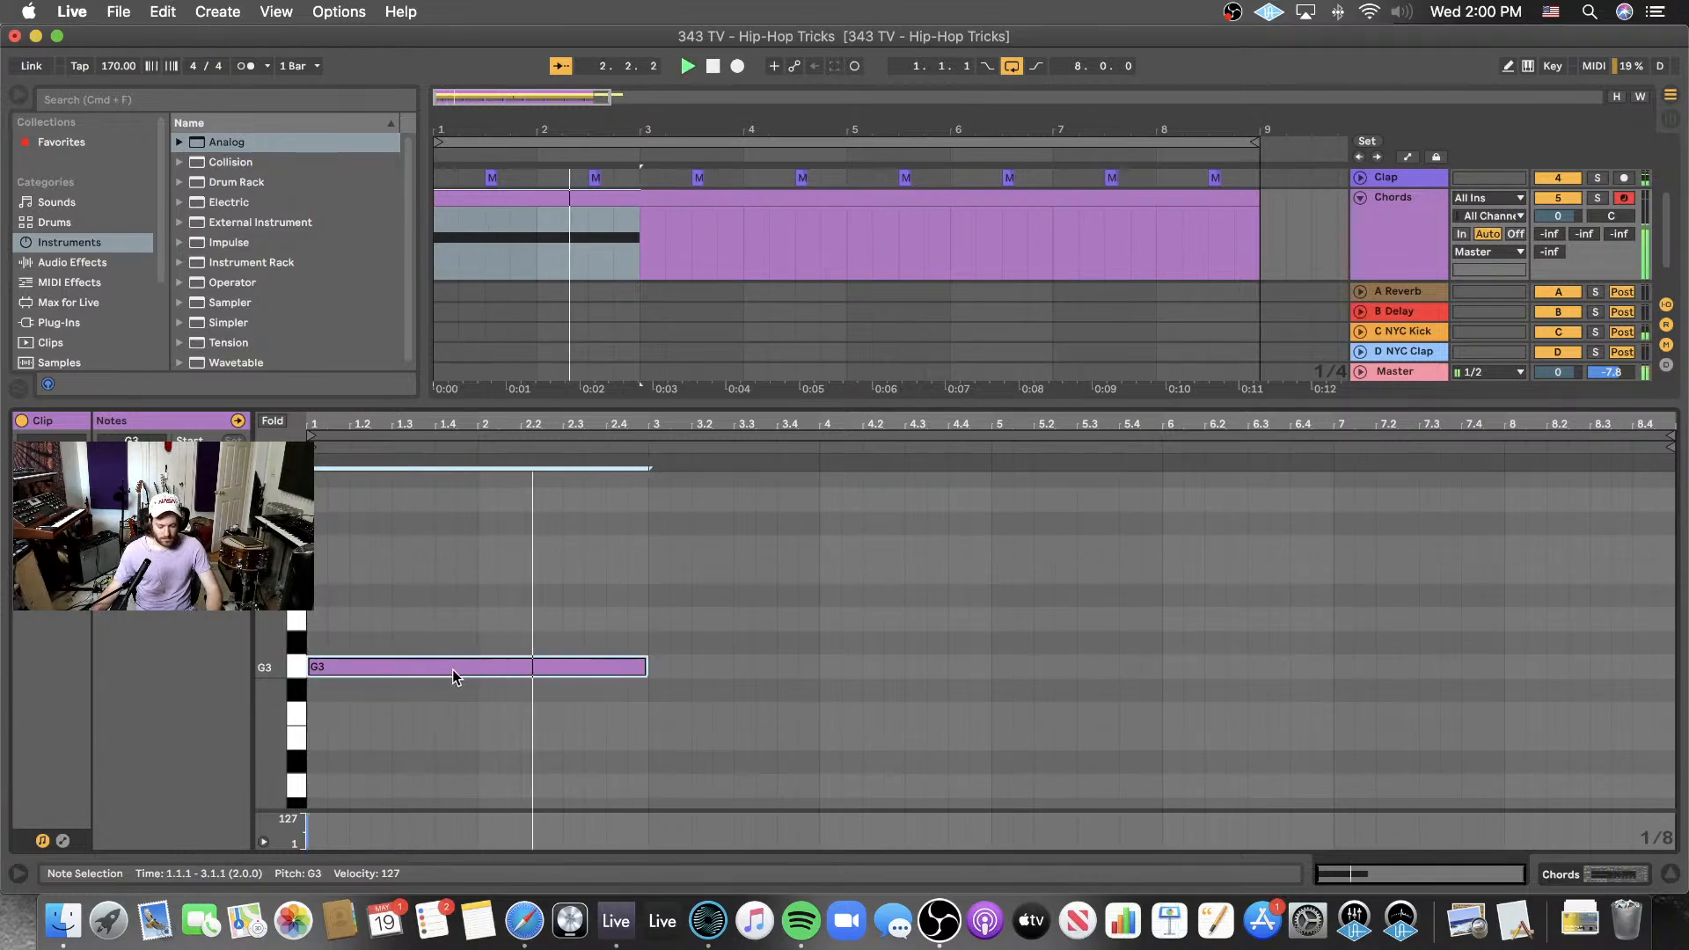
key("space")
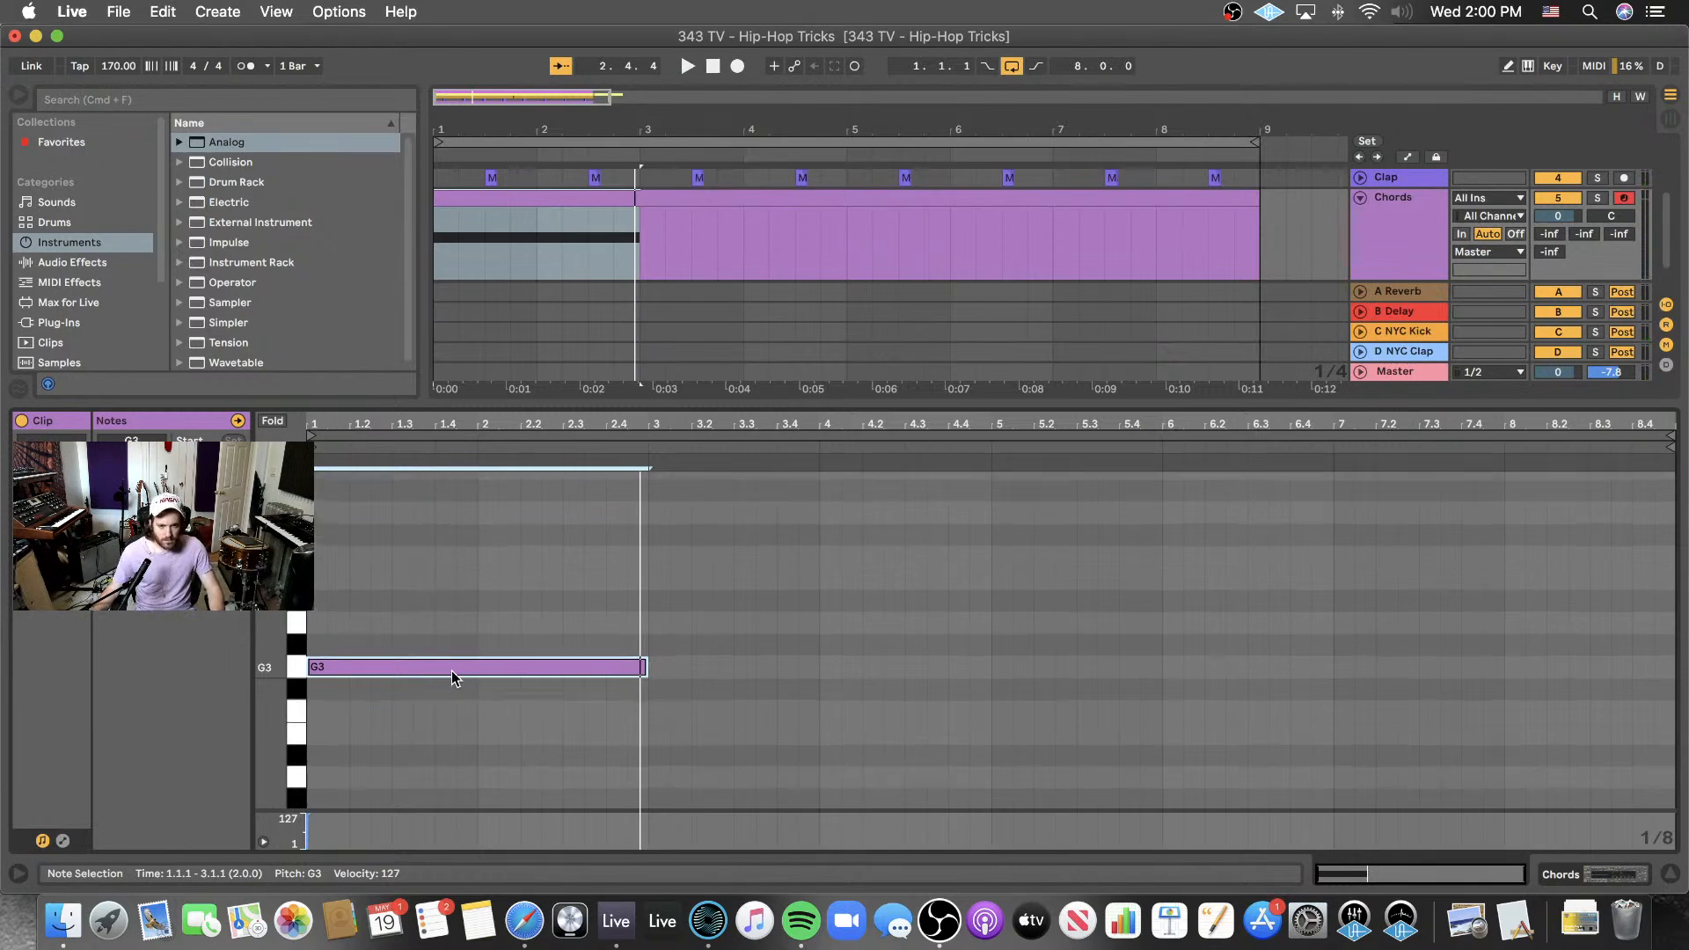
- Stack two-bar copies of the G3 note on A#3, D4 and F4 to build the first chord, and audition it
left_click_drag(452, 669, 449, 513)
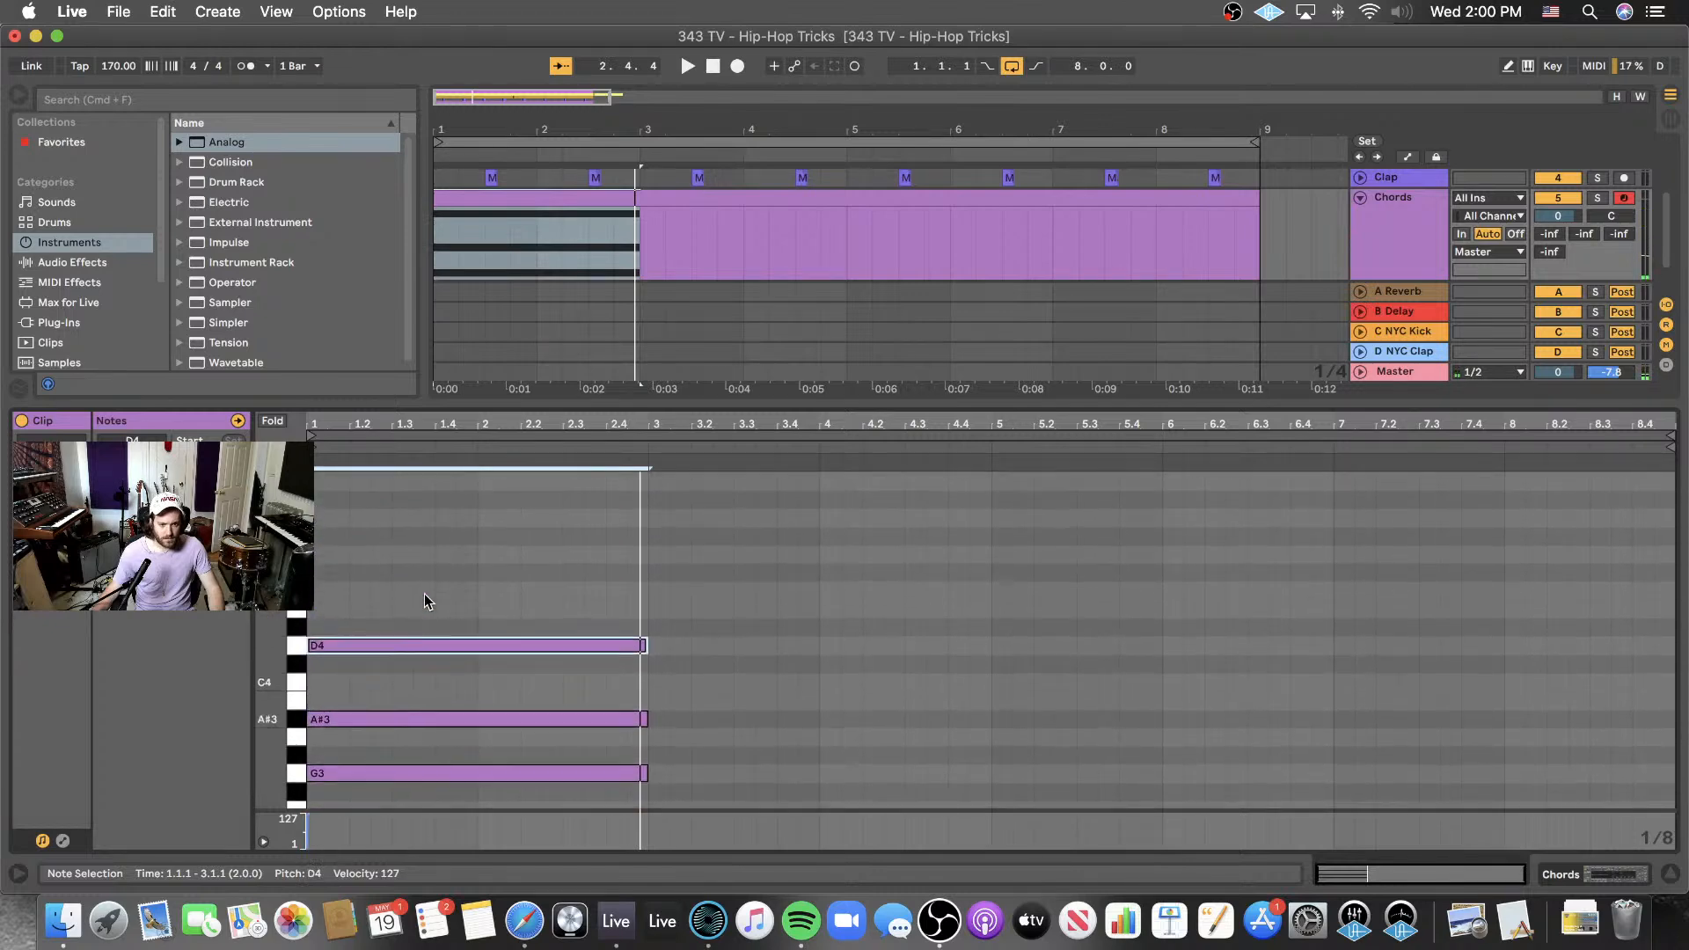
left_click_drag(423, 647, 418, 591)
key("space")
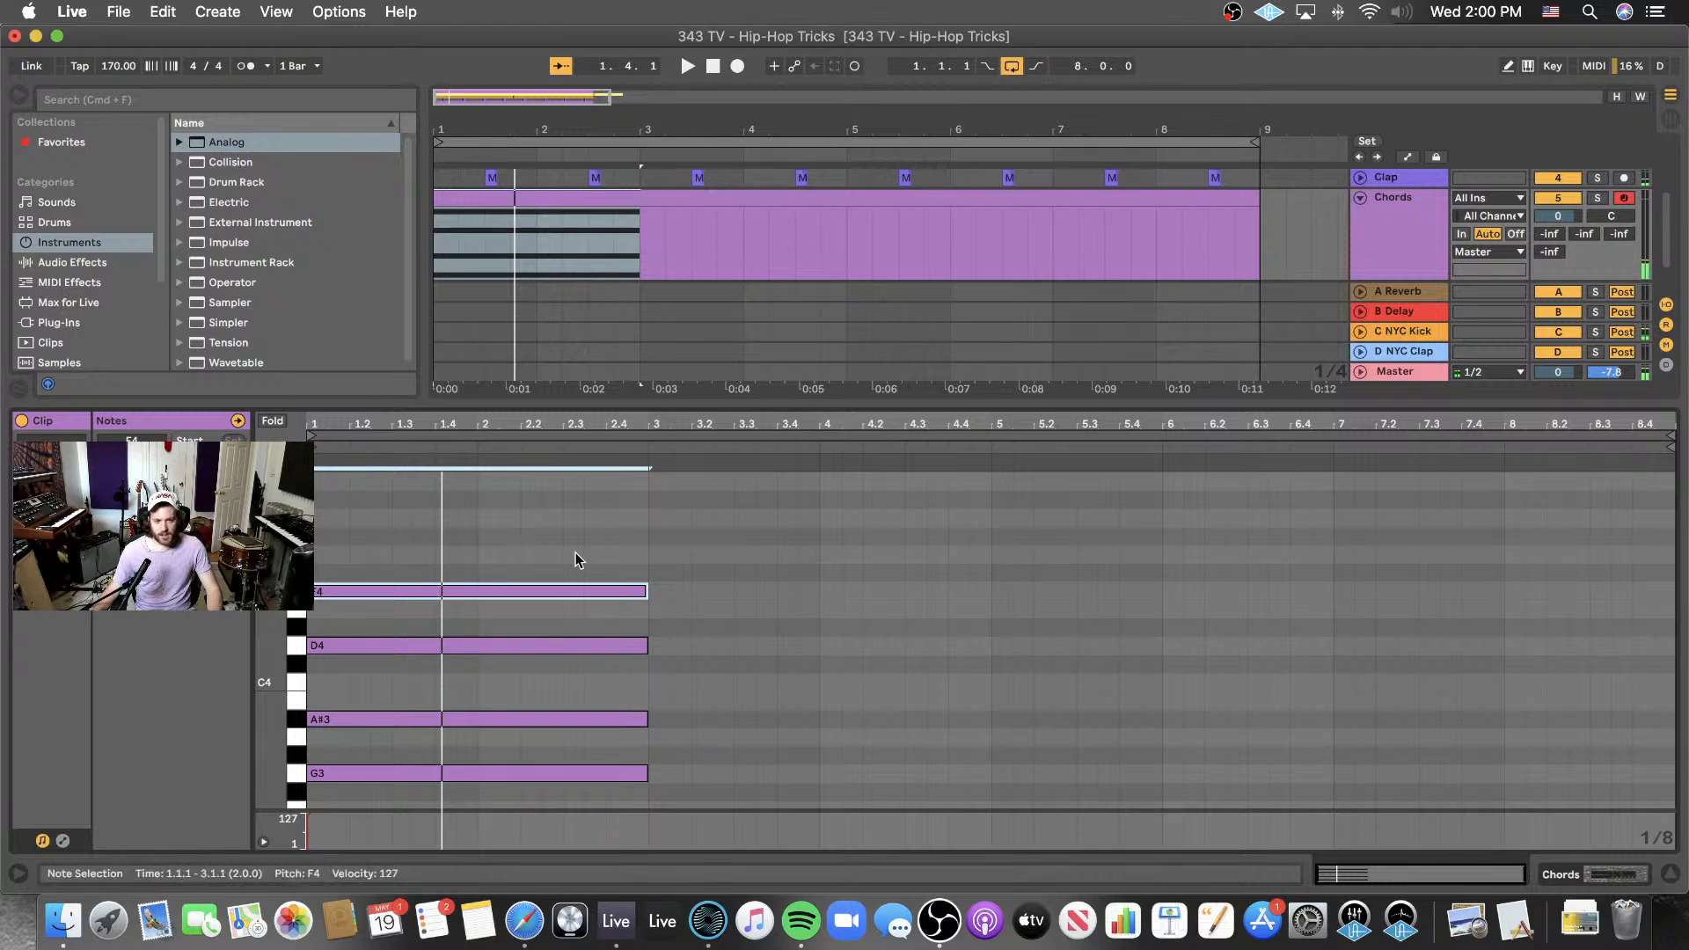
- Set the Analog synth's Filter 1 frequency to about 1.3 kHz
left_click_drag(543, 539, 529, 795)
key("shift+Tab")
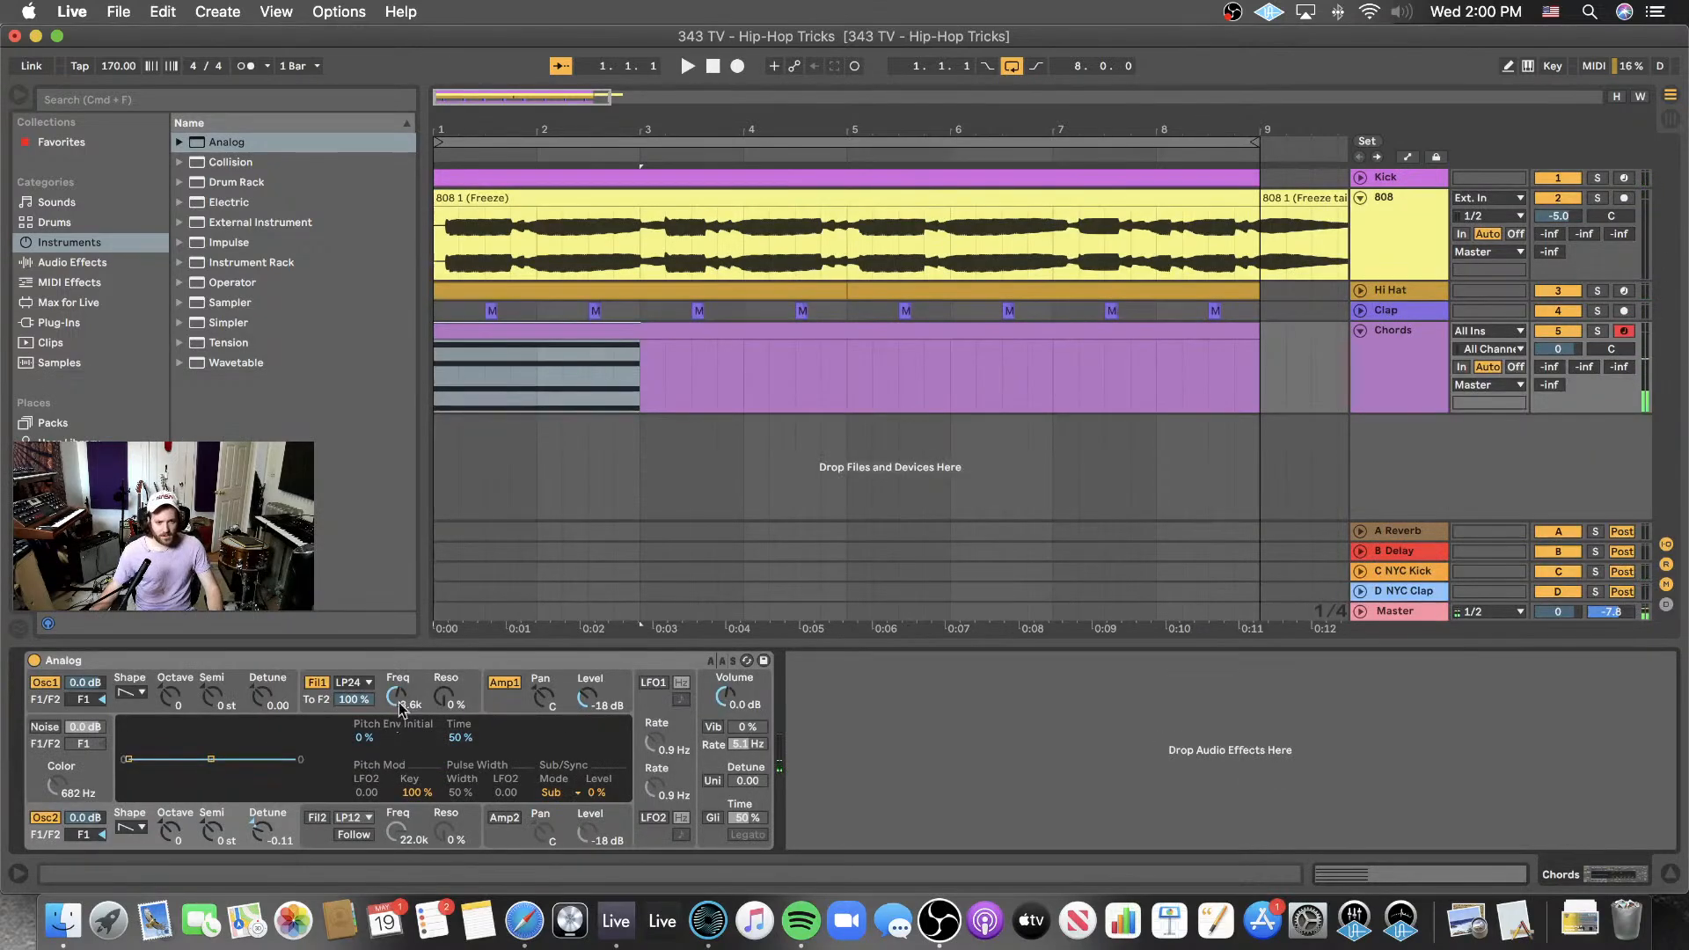
left_click_drag(400, 709, 400, 702)
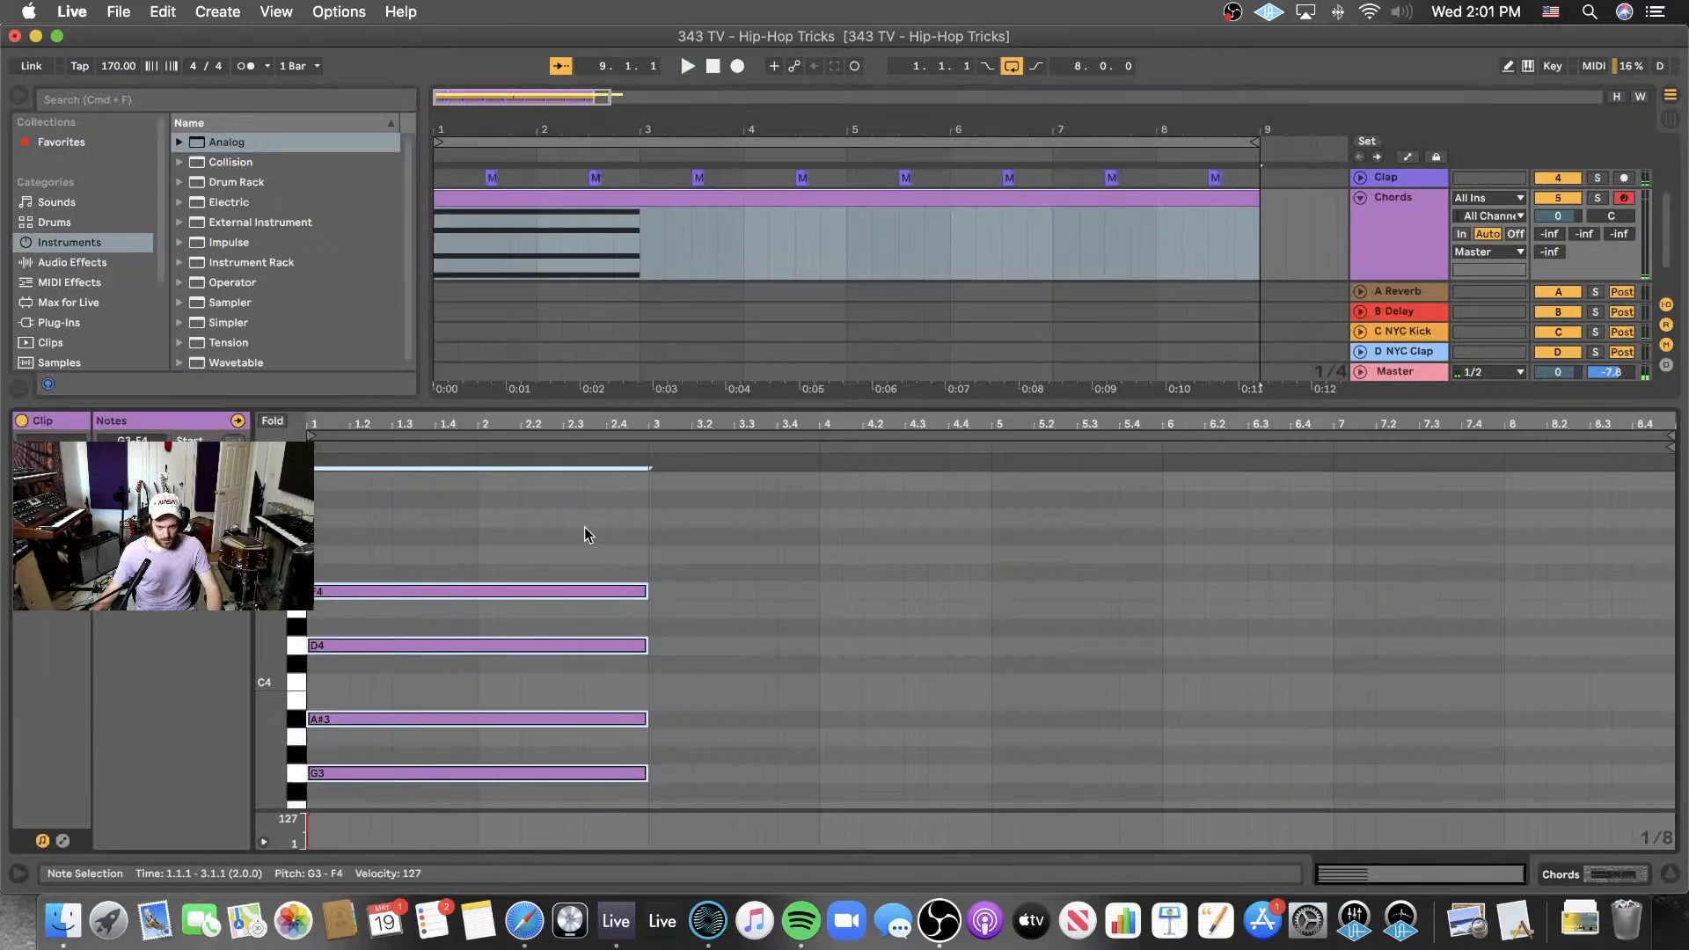
- Copy a chord note to C4 at 3.1.1 and shorten the four-note first chord to end at 1.4.1
left_click_drag(575, 646, 912, 695)
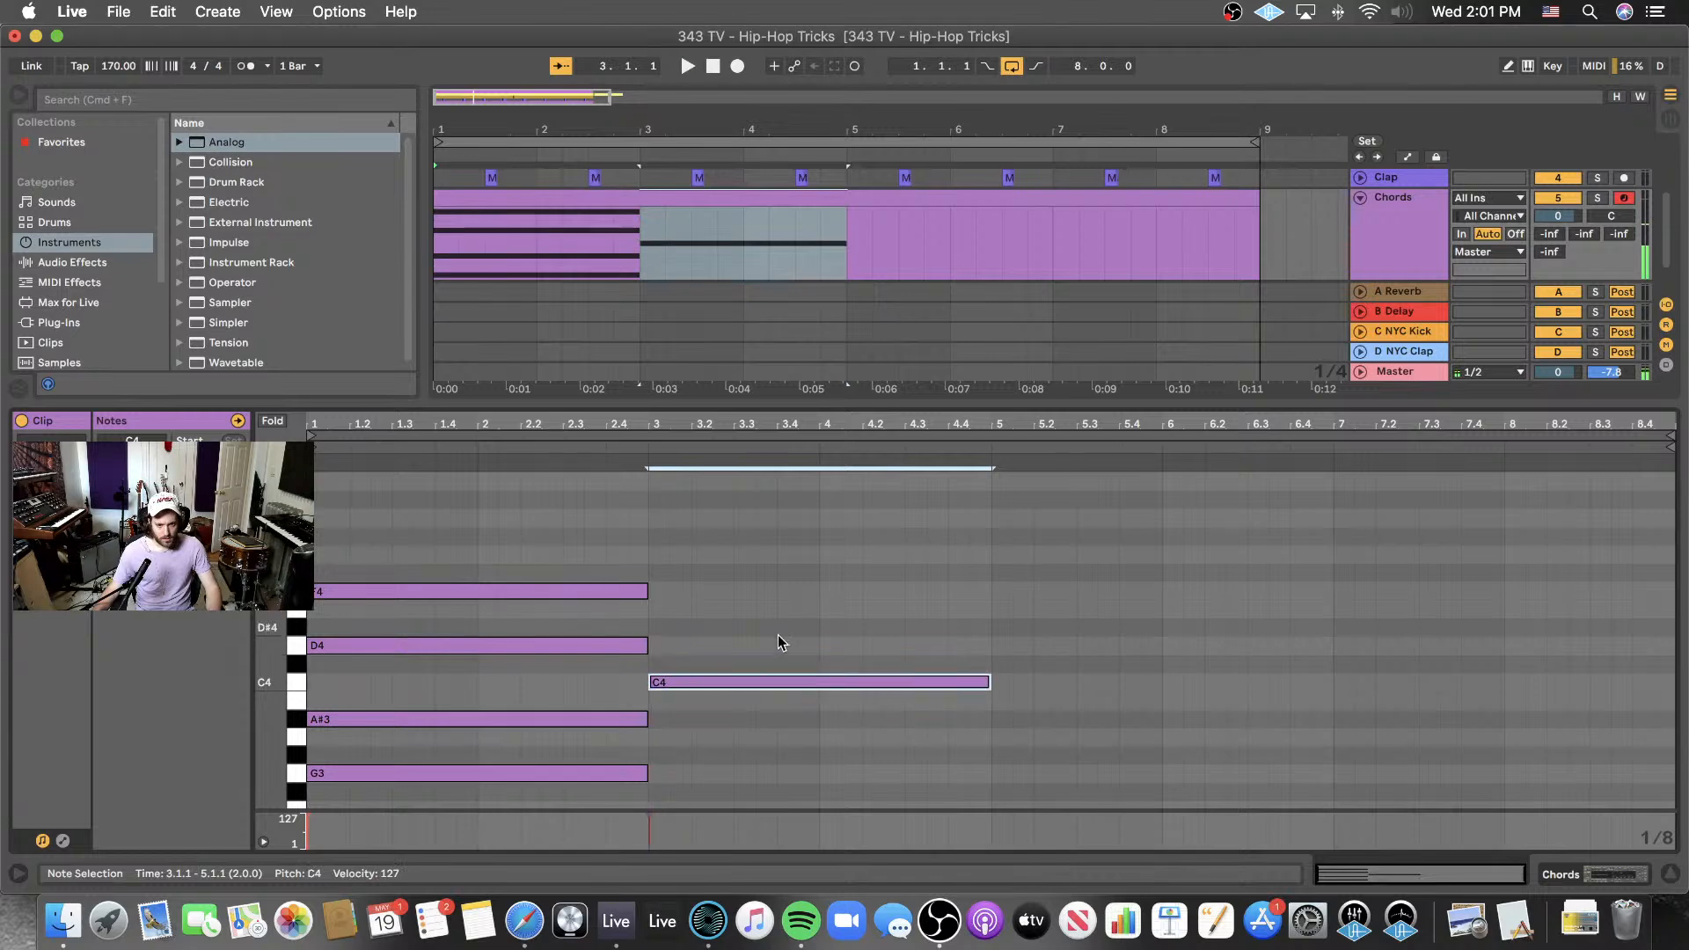
left_click_drag(597, 537, 455, 772)
key("space")
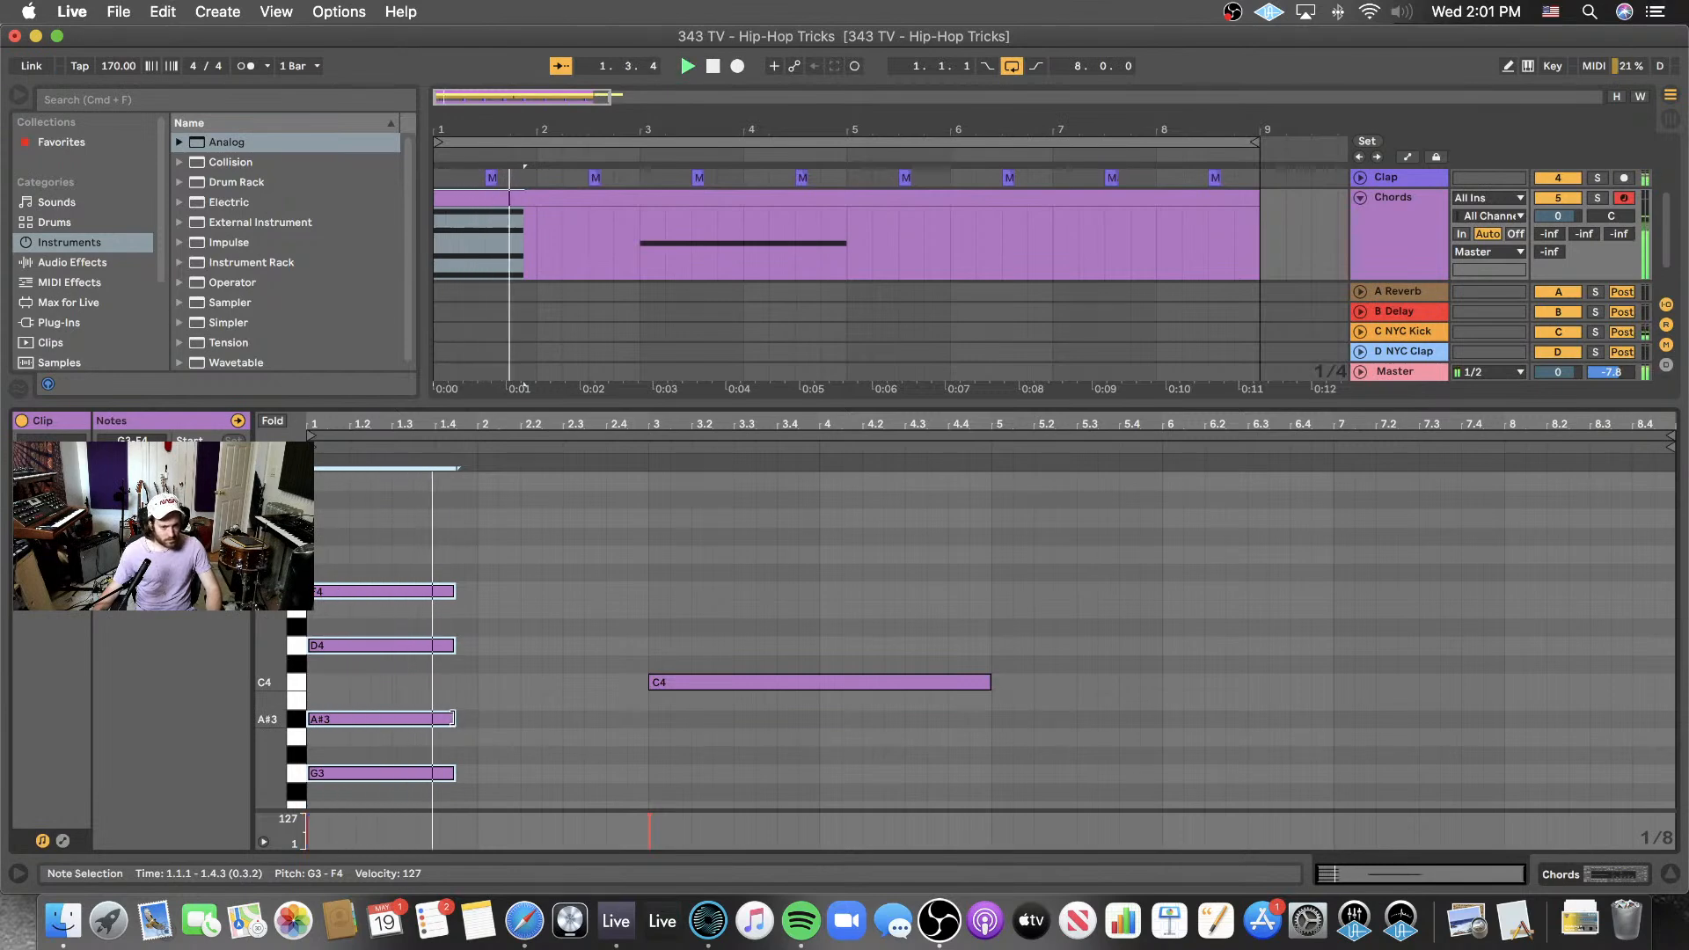
left_click_drag(452, 719, 433, 719)
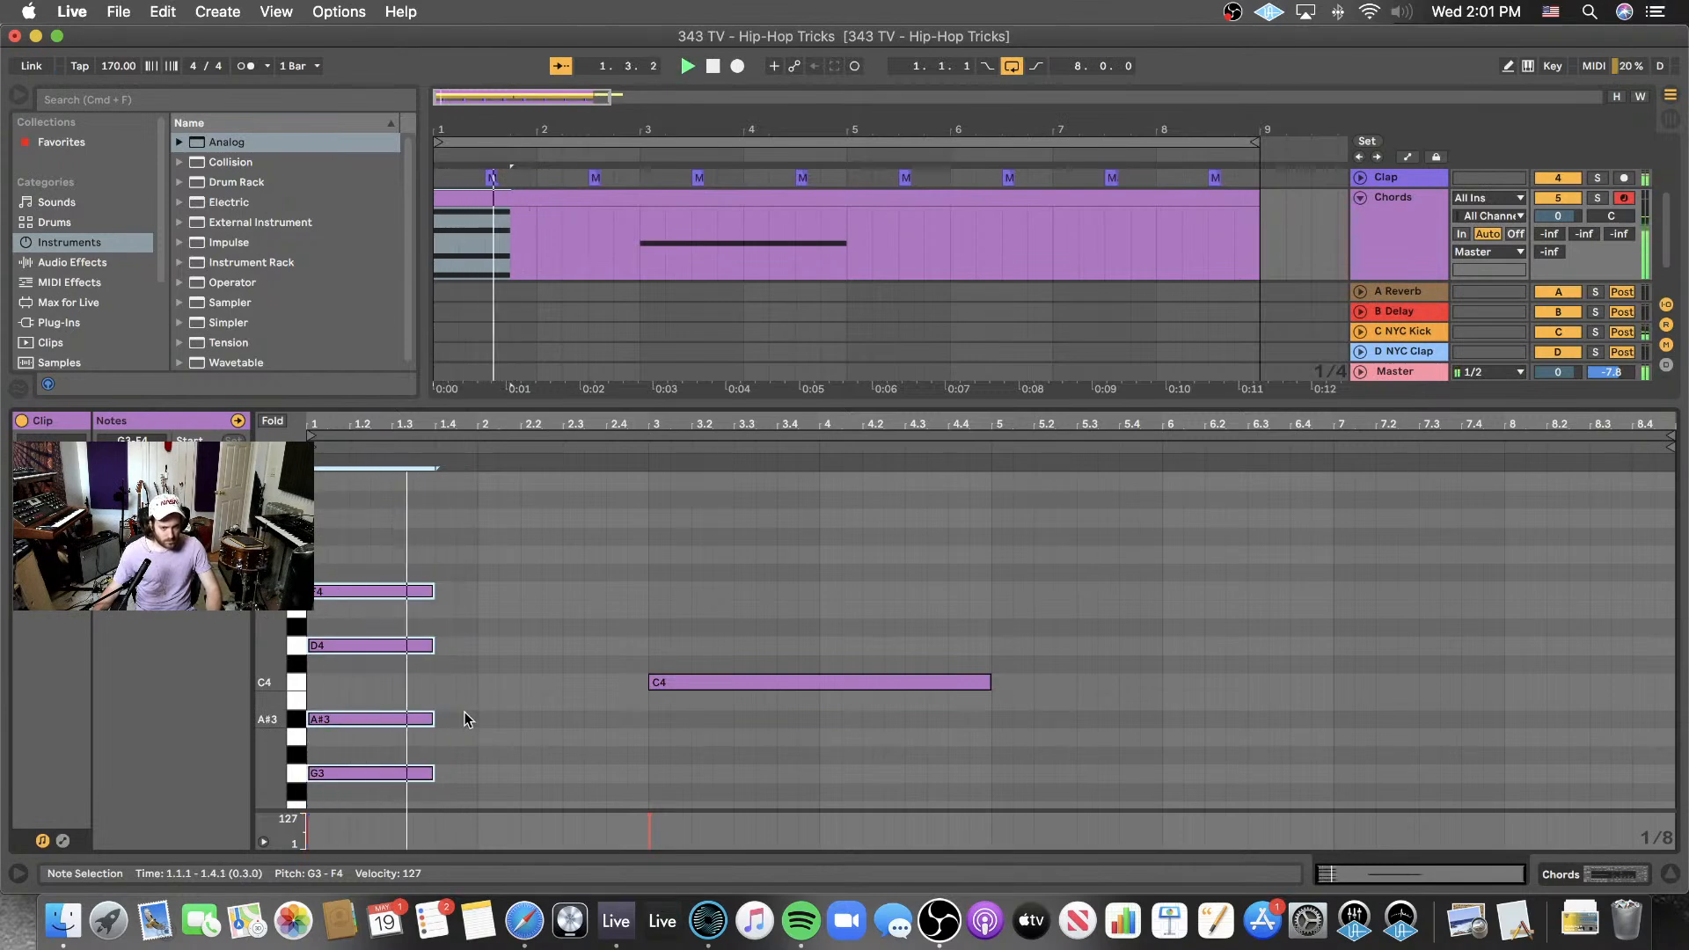
- Move the C4 note to start at 1.4.1 and end at 3.1.1, and add matching A3 and F3 notes beneath it
left_click_drag(699, 682, 489, 684)
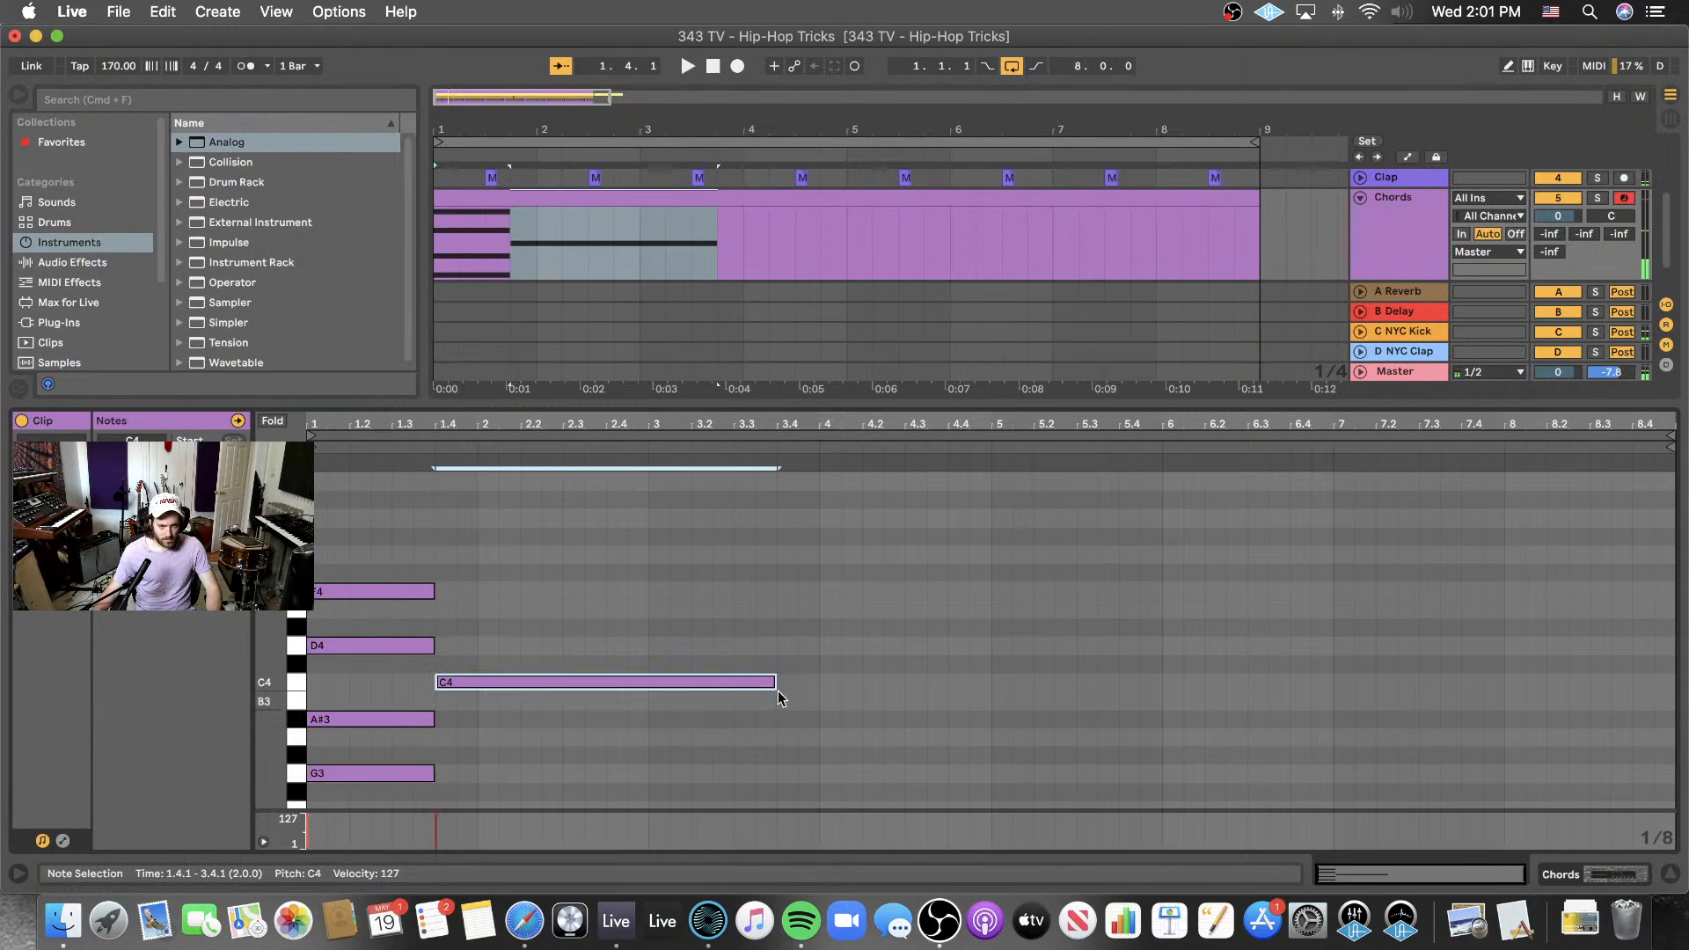
left_click_drag(776, 686, 573, 787)
key("space")
scroll(547, 722, "down", 3)
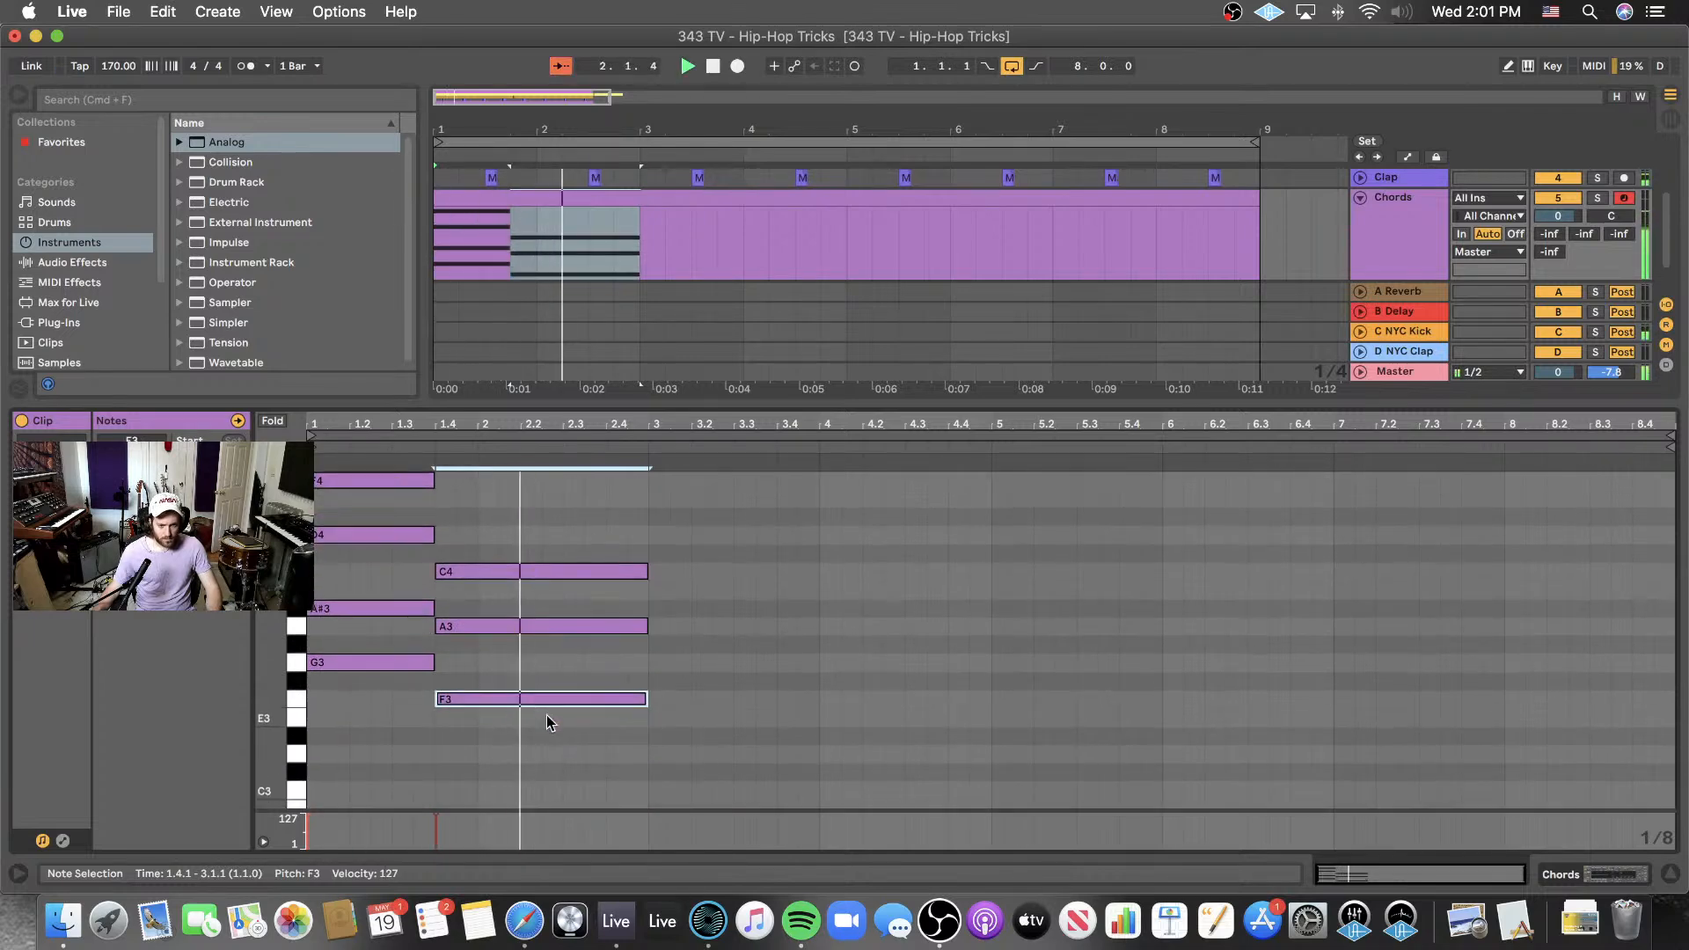
- Copy the F3 note down to D3 to complete the second chord, and play it back
left_click_drag(535, 706, 531, 748, "alt")
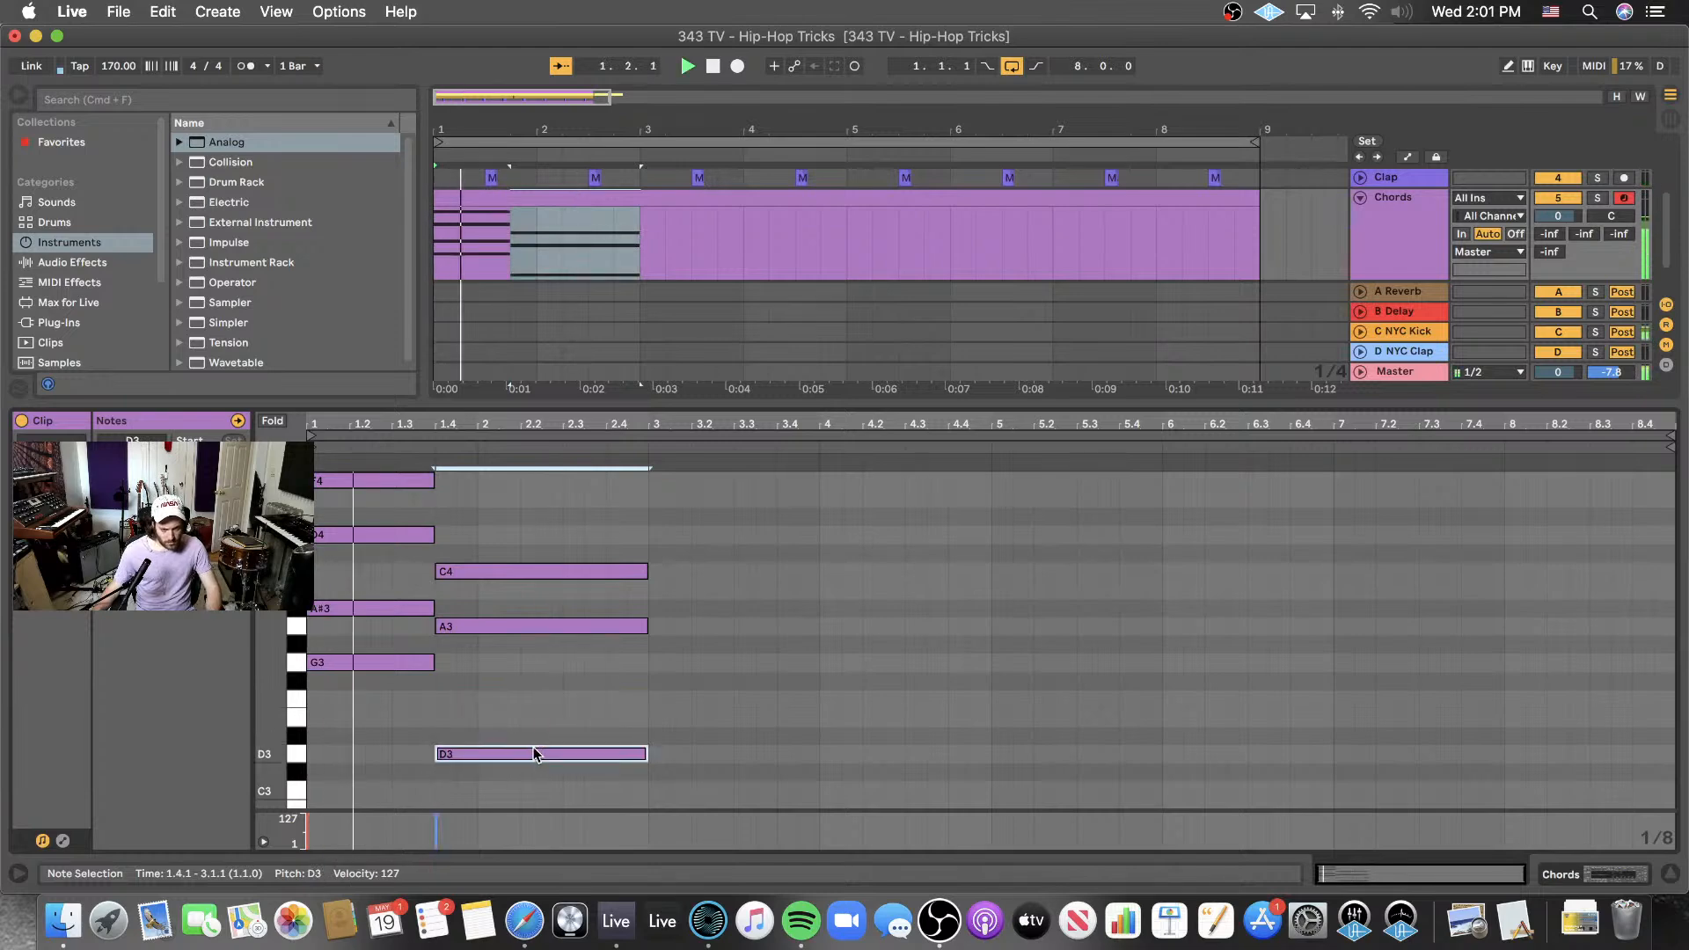
key("super+z")
left_click_drag(537, 709, 536, 747, "alt")
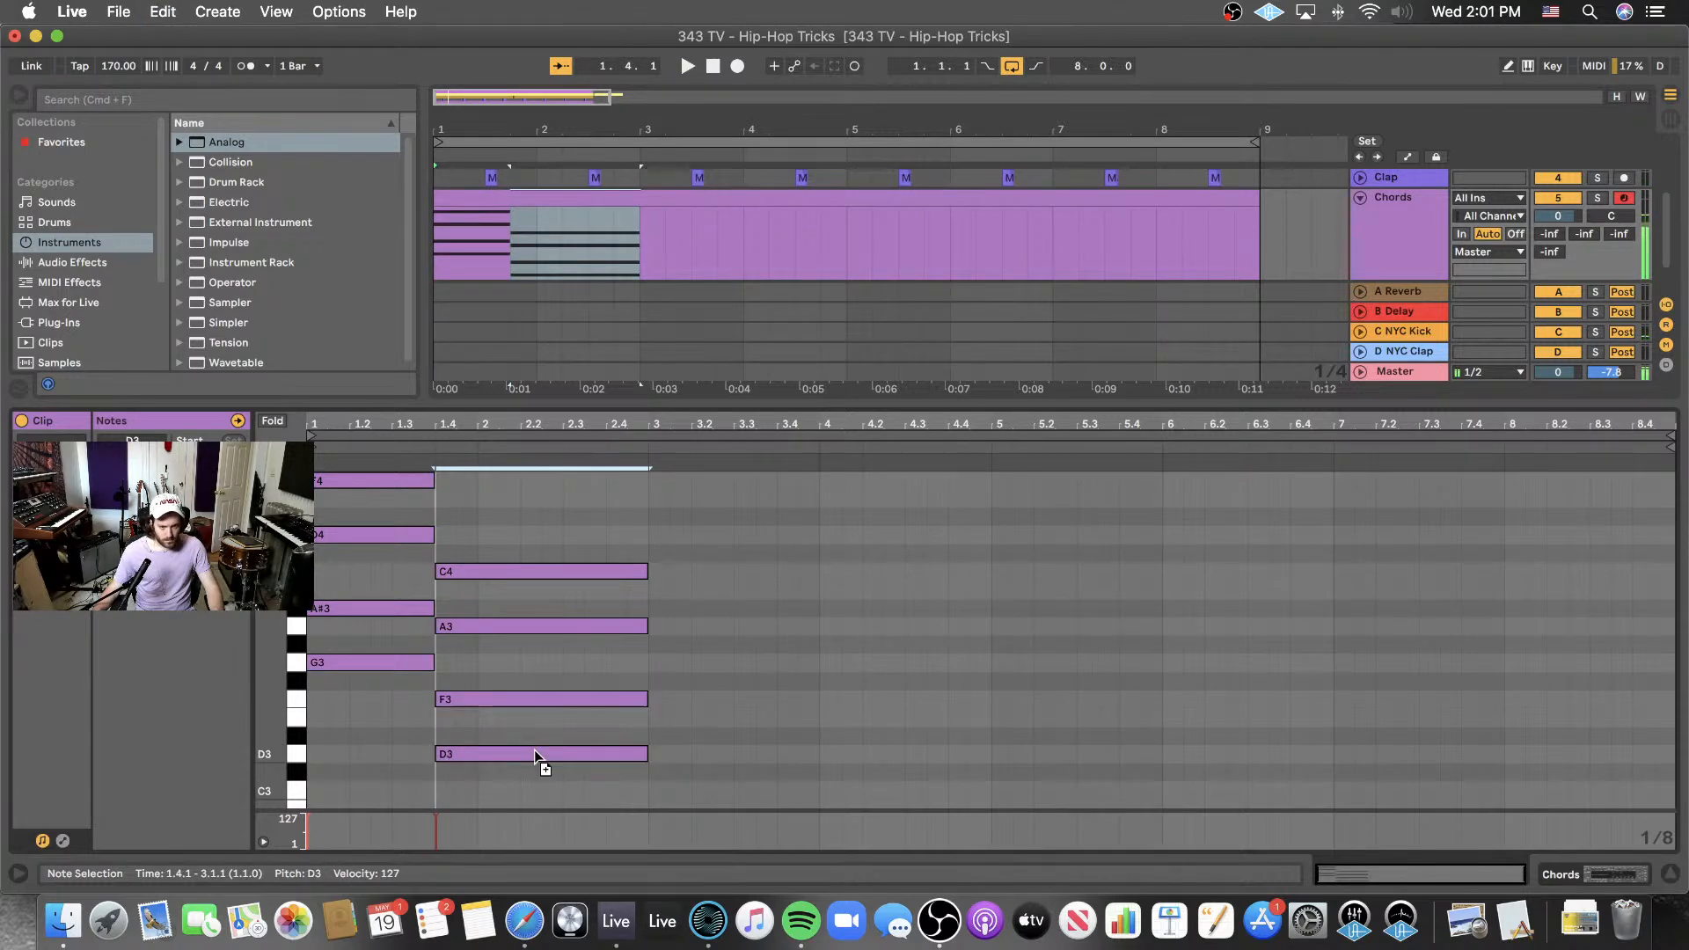
key("space")
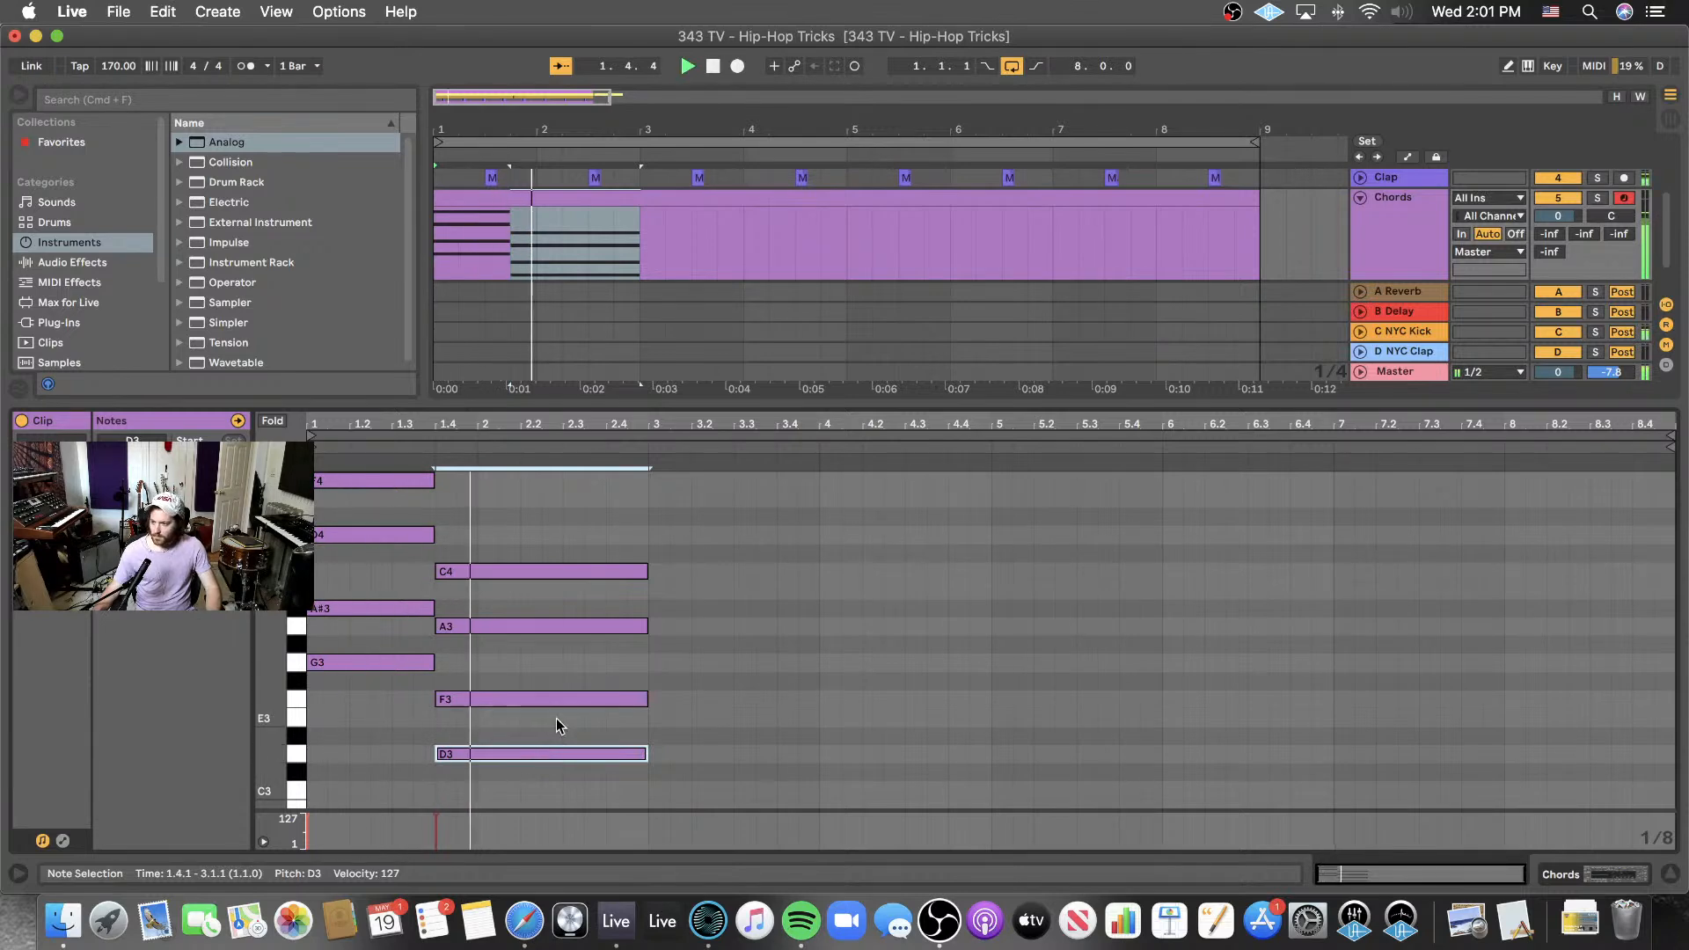
- Enlarge the note editor and copy notes to 3.1.1 to build a third chord of D#4, C4, G#3 and F3
scroll(519, 632, "up", 2)
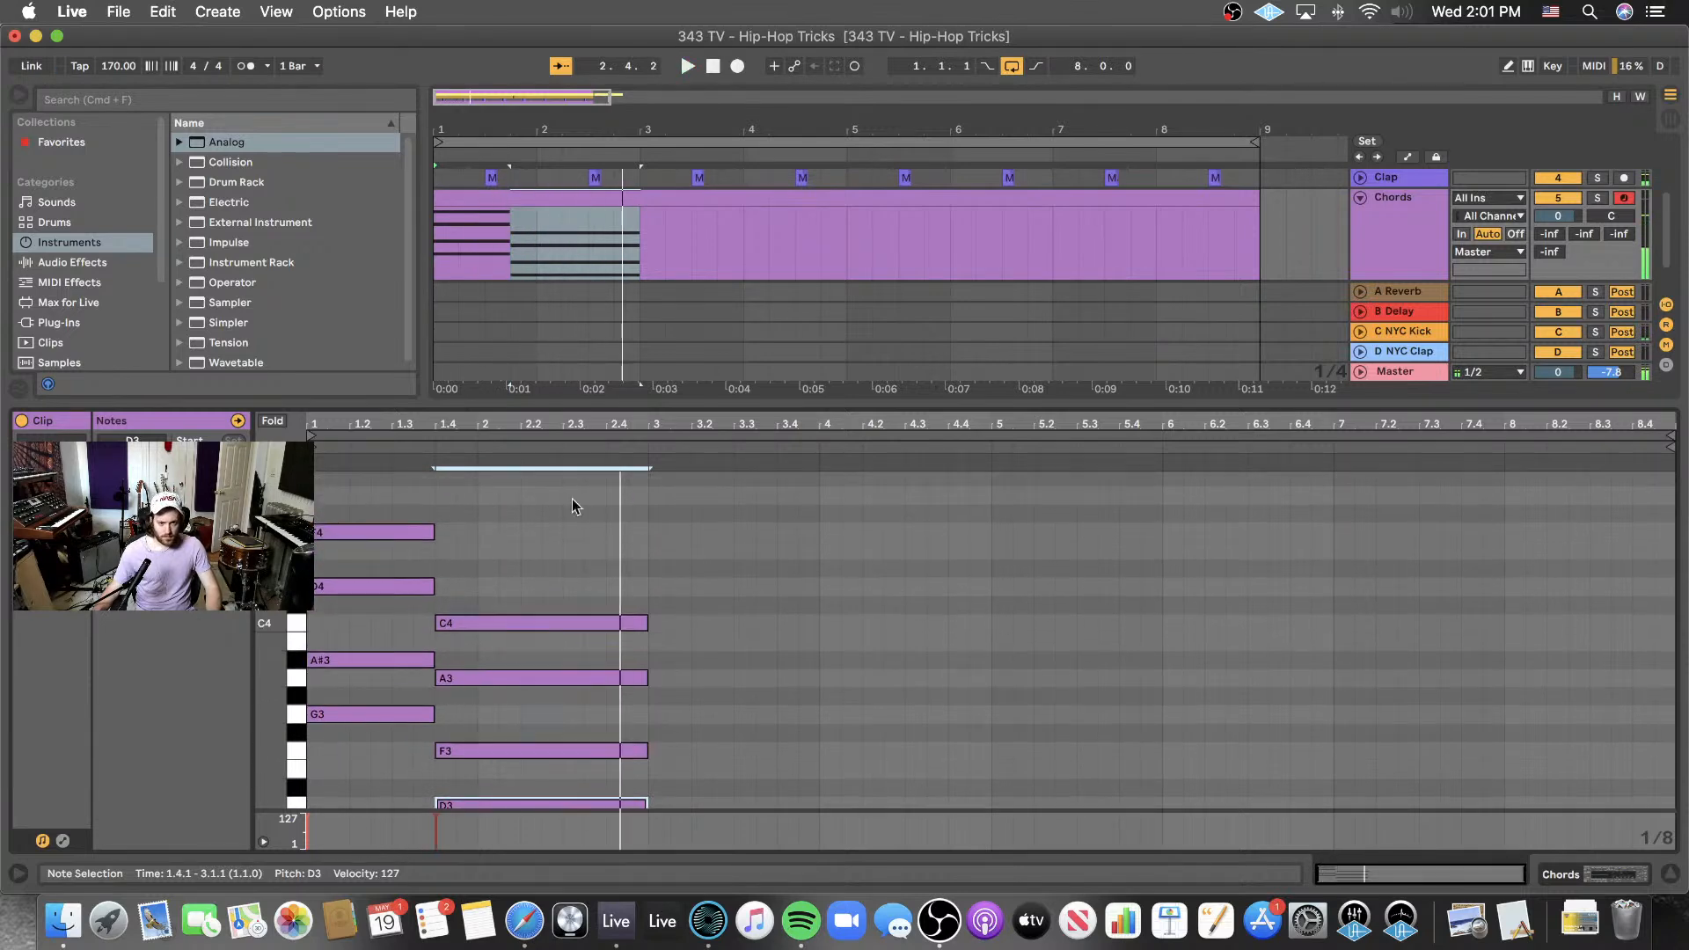
left_click_drag(605, 414, 604, 309)
key("space")
left_click(537, 518)
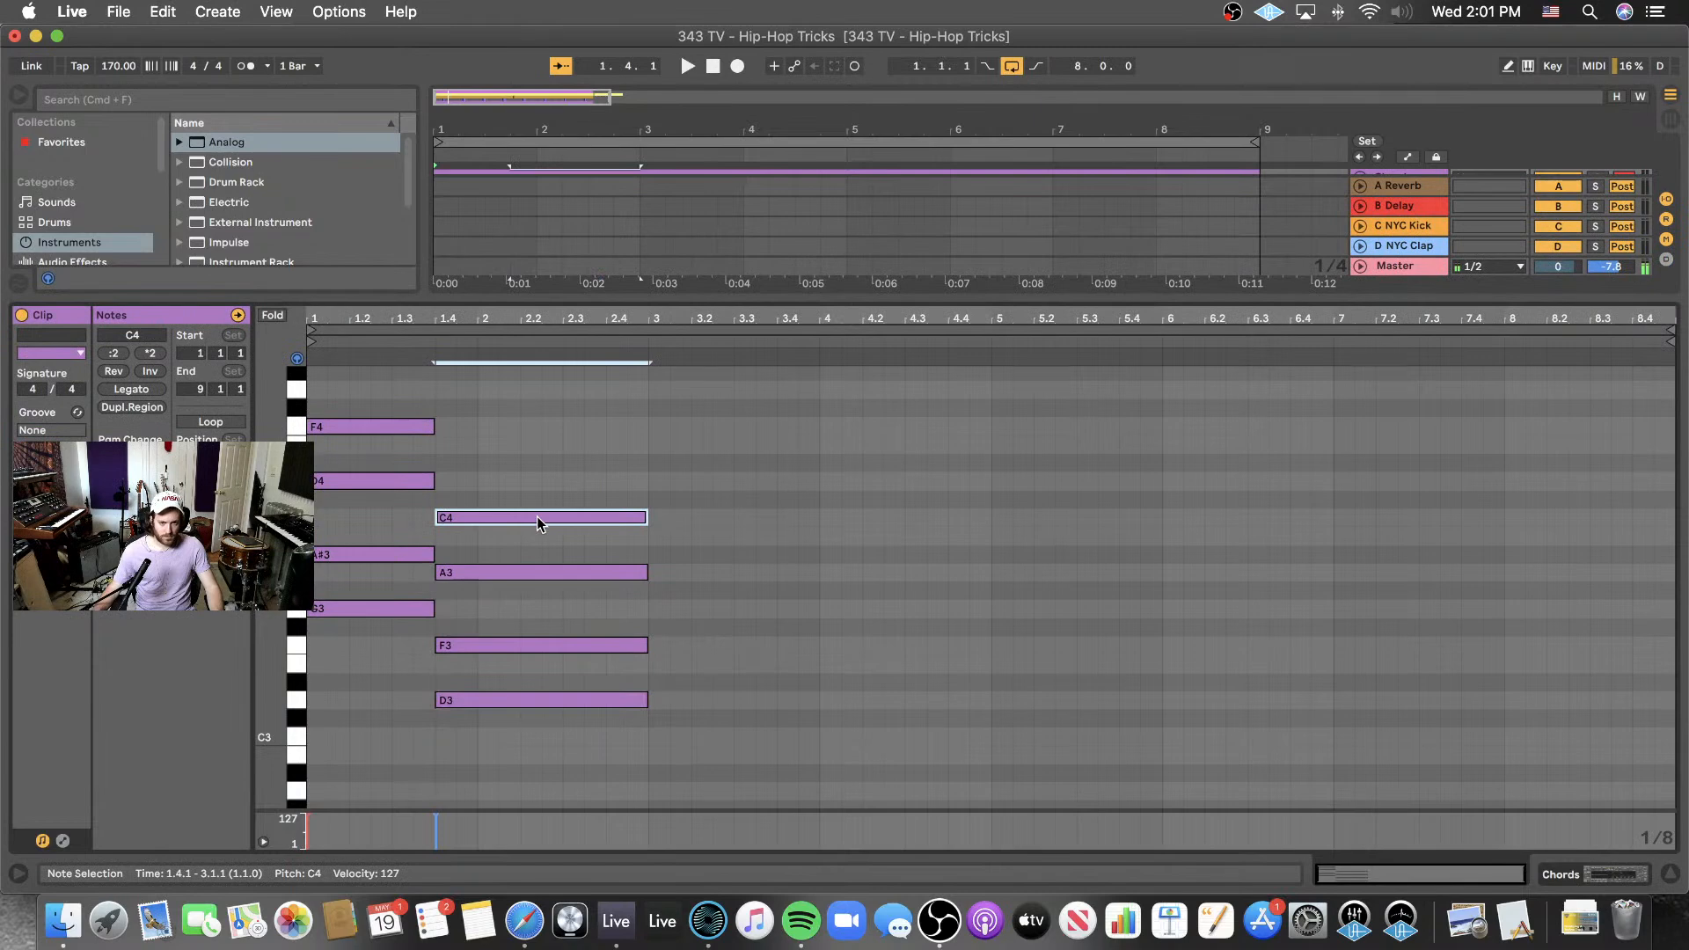
left_click_drag(536, 517, 741, 637, "alt")
key("space")
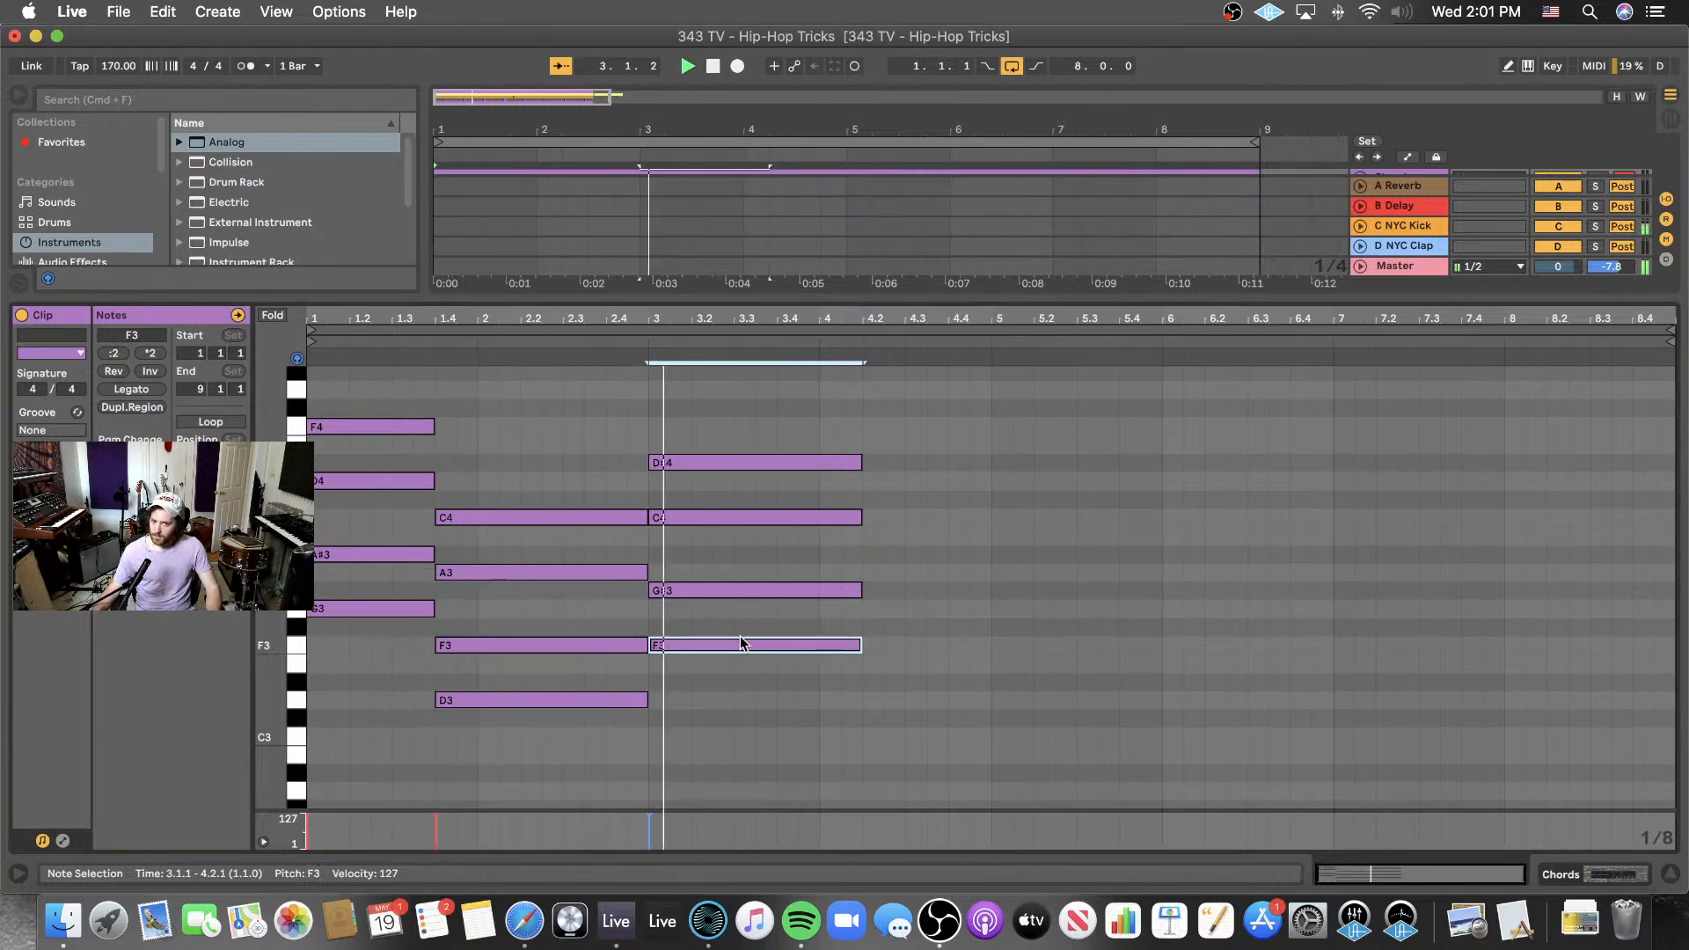
- Shorten the third chord's four notes to end at 3.4.1 and check the playback
key("space")
left_click_drag(803, 408, 776, 648)
key("space")
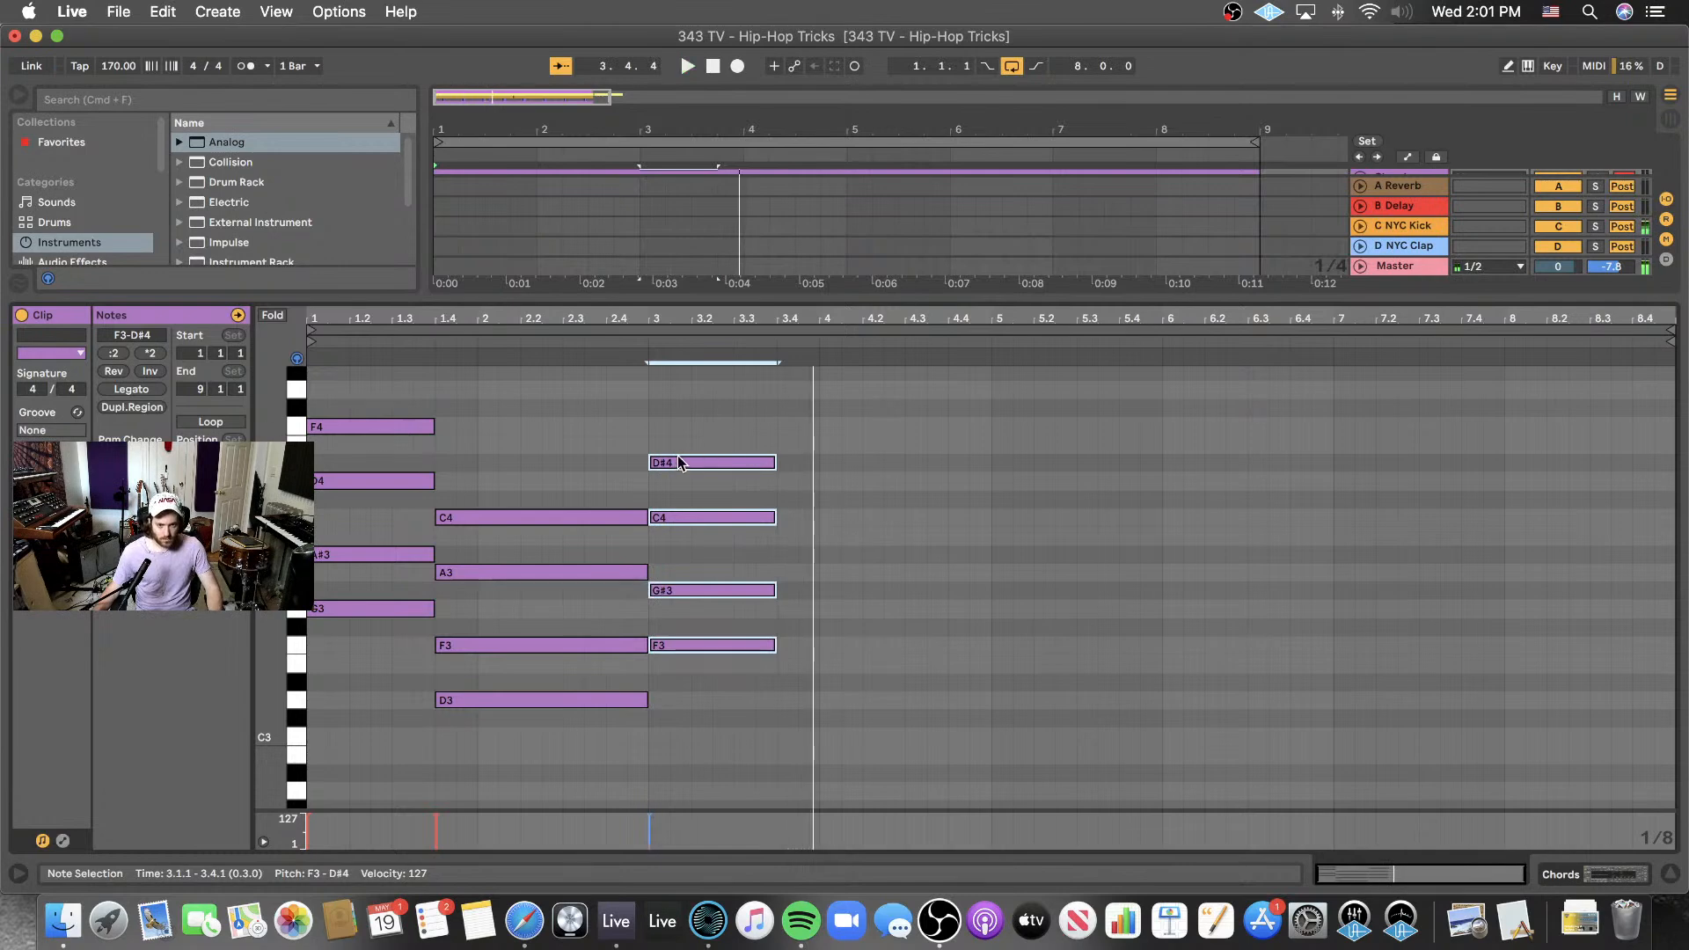
key("space")
- Copy the third chord to 3.4.1, transposed down to C3, D#3, G3 and A#3
left_click_drag(678, 461, 802, 559)
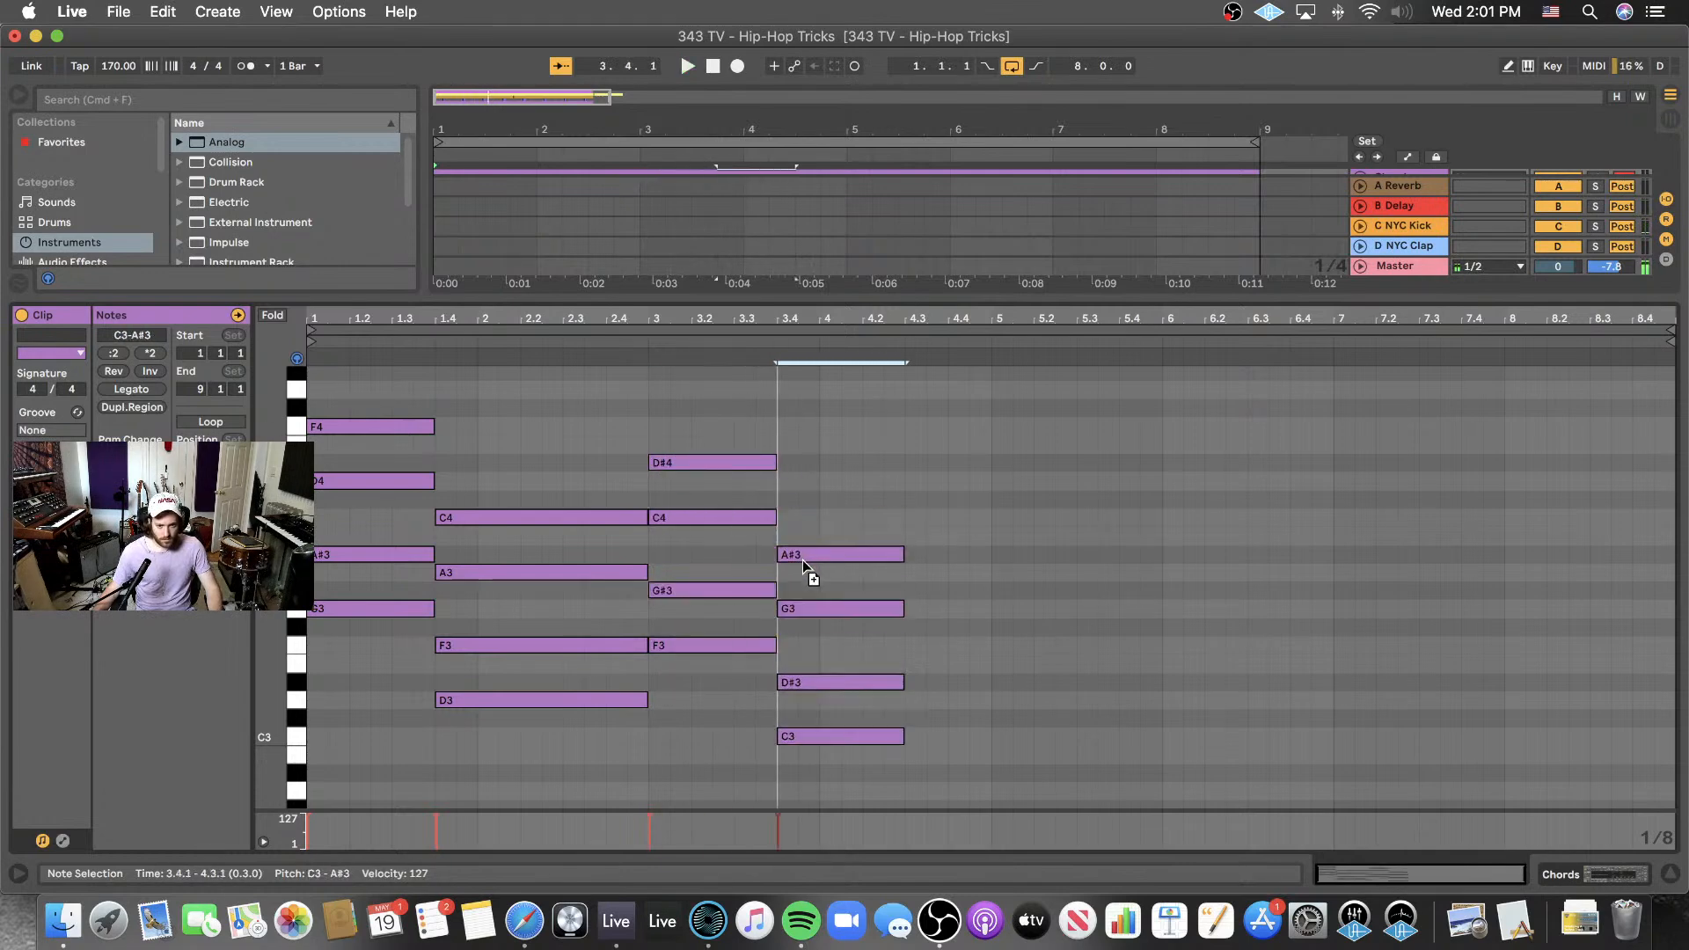
left_click(809, 556)
left_click(815, 610)
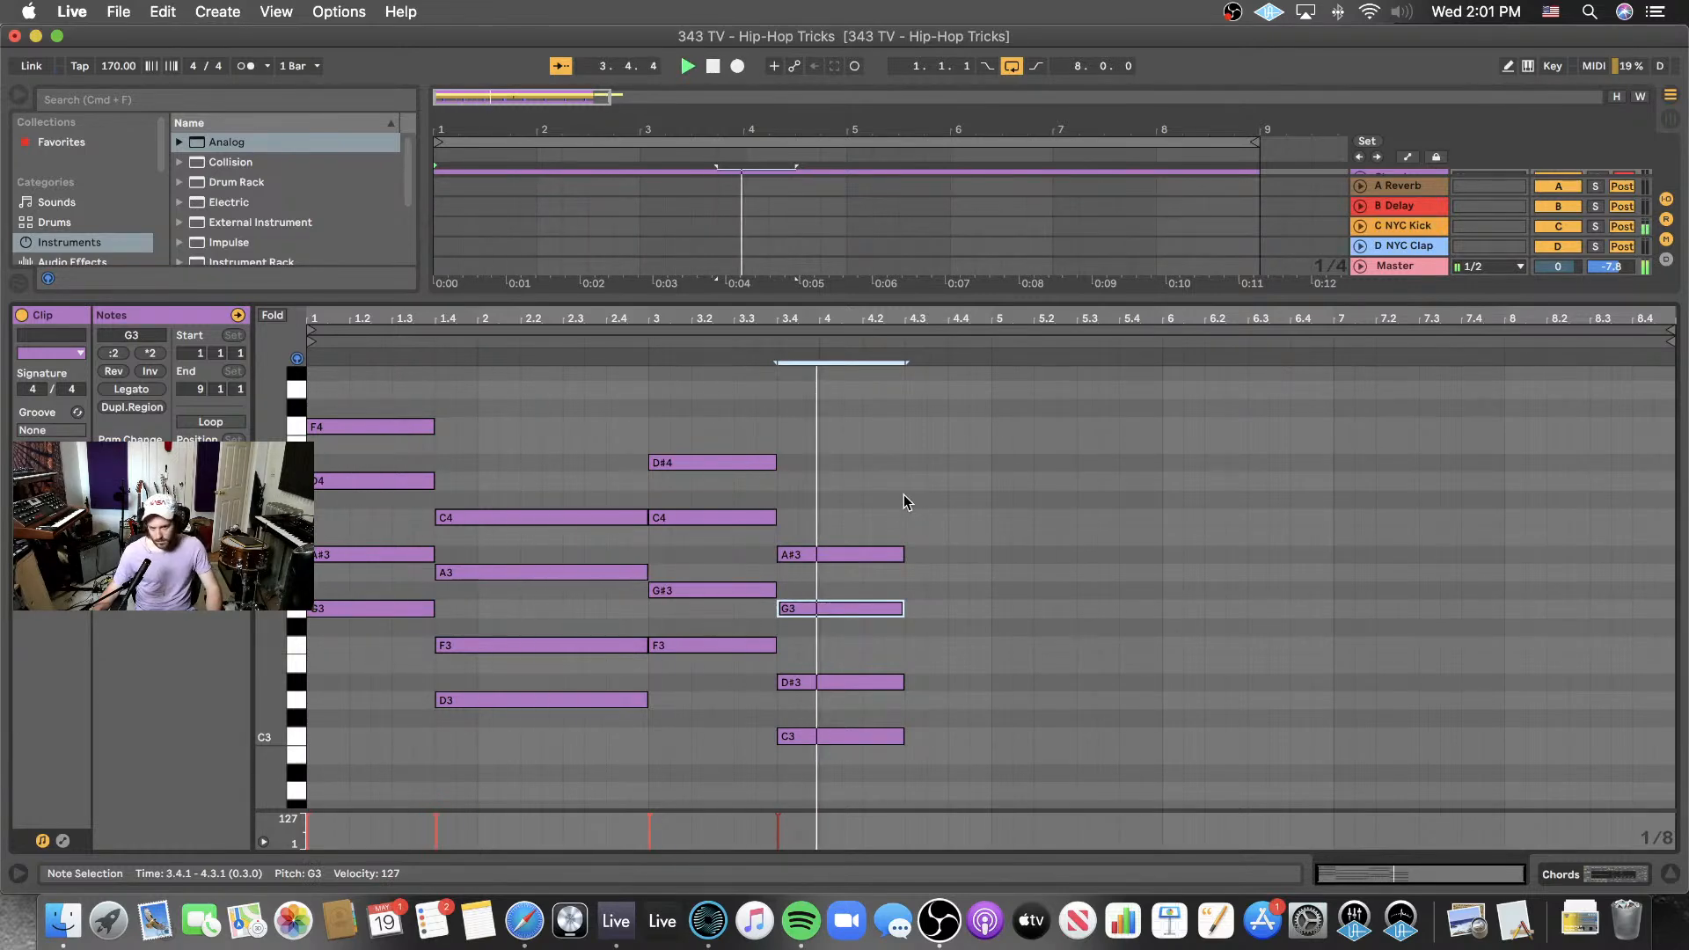
- Extend the fourth chord's notes to end at 5.1.1 and play back the progression
left_click_drag(857, 527, 991, 736)
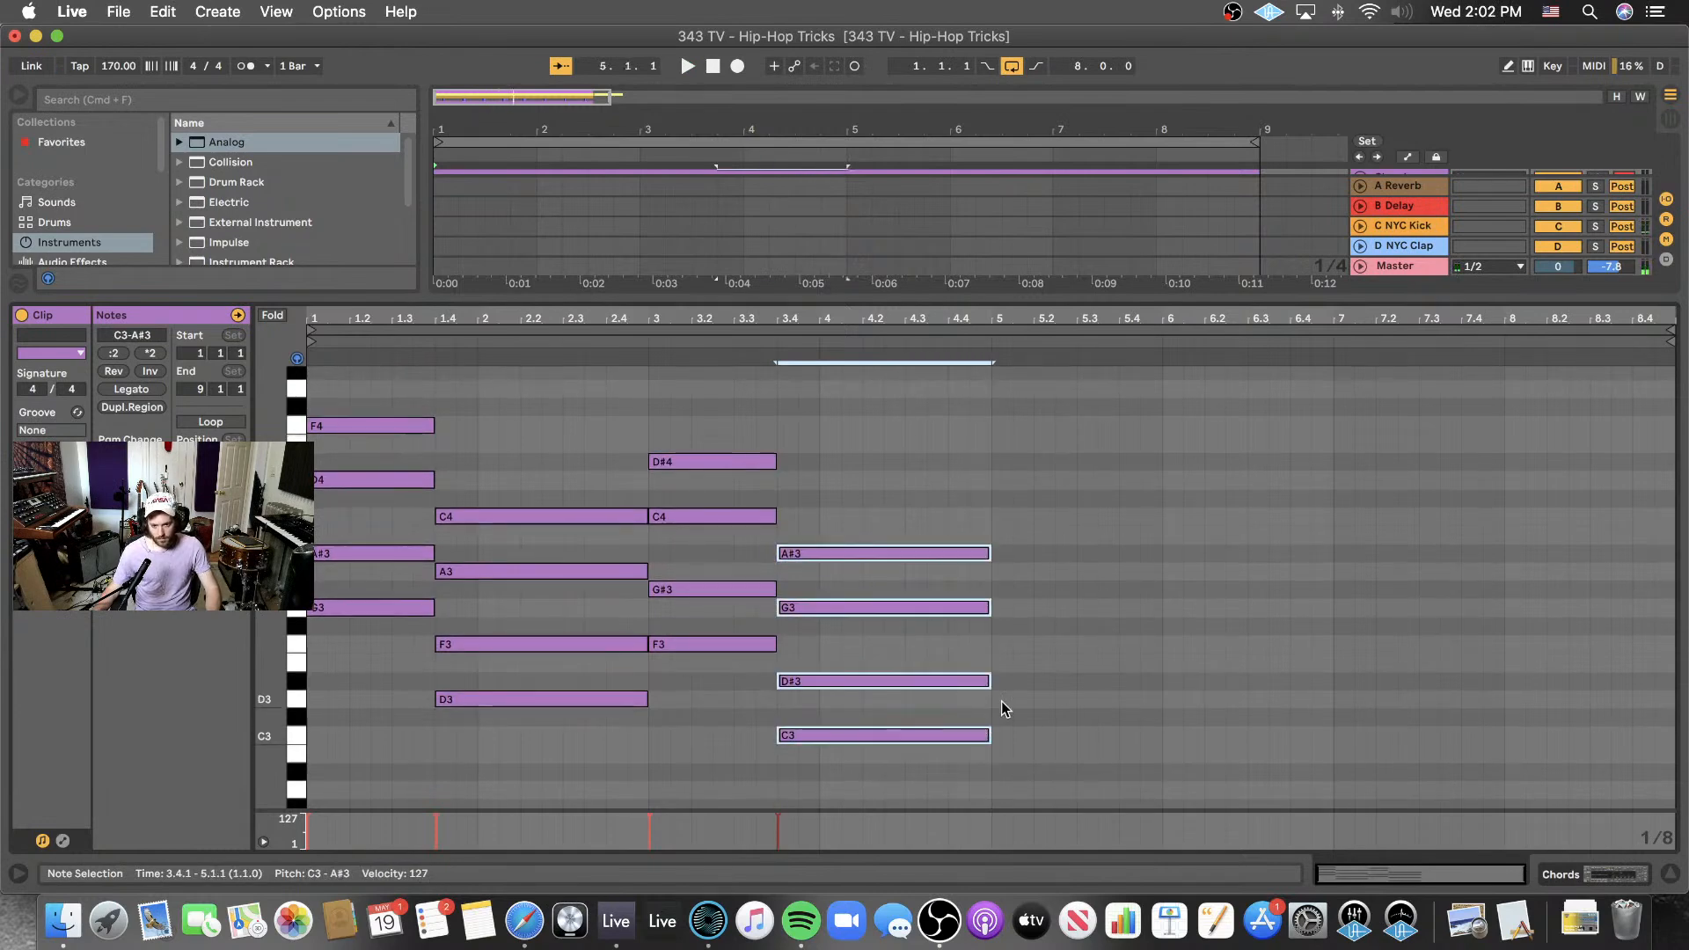
left_click(1003, 703)
key("space")
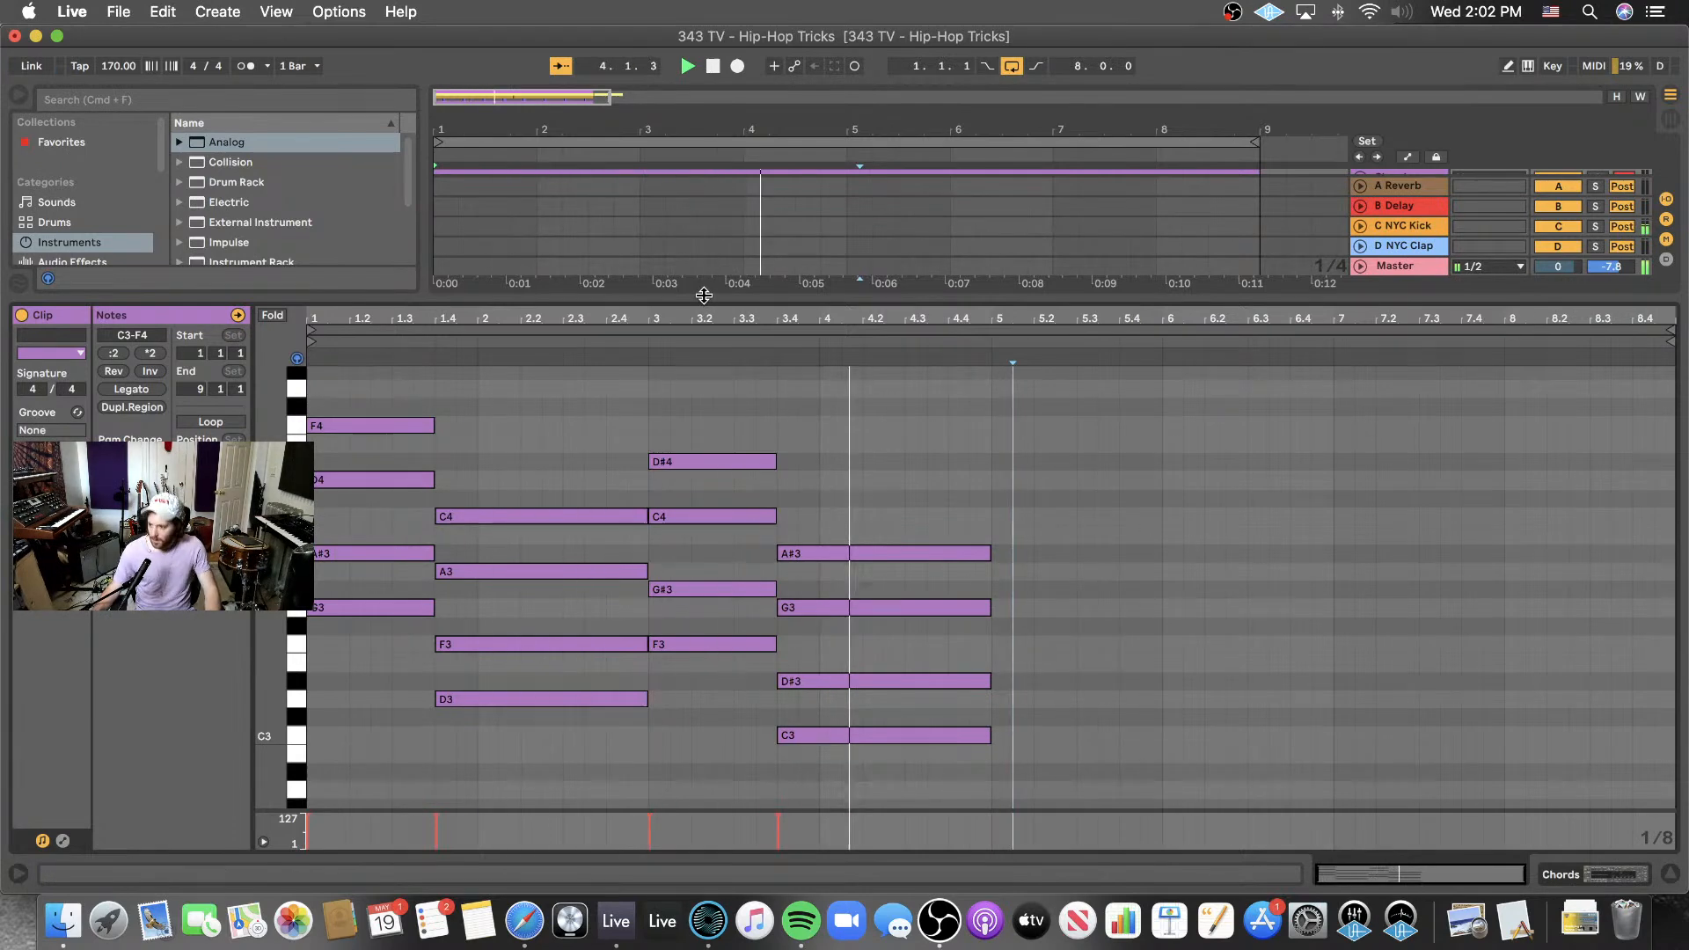
key("space")
- Duplicate the whole four-chord progression to 5.1.1 so it fills bars 5 to 8, and start playback
left_click_drag(1093, 398, 309, 827)
left_click_drag(356, 428, 1038, 435)
key("space")
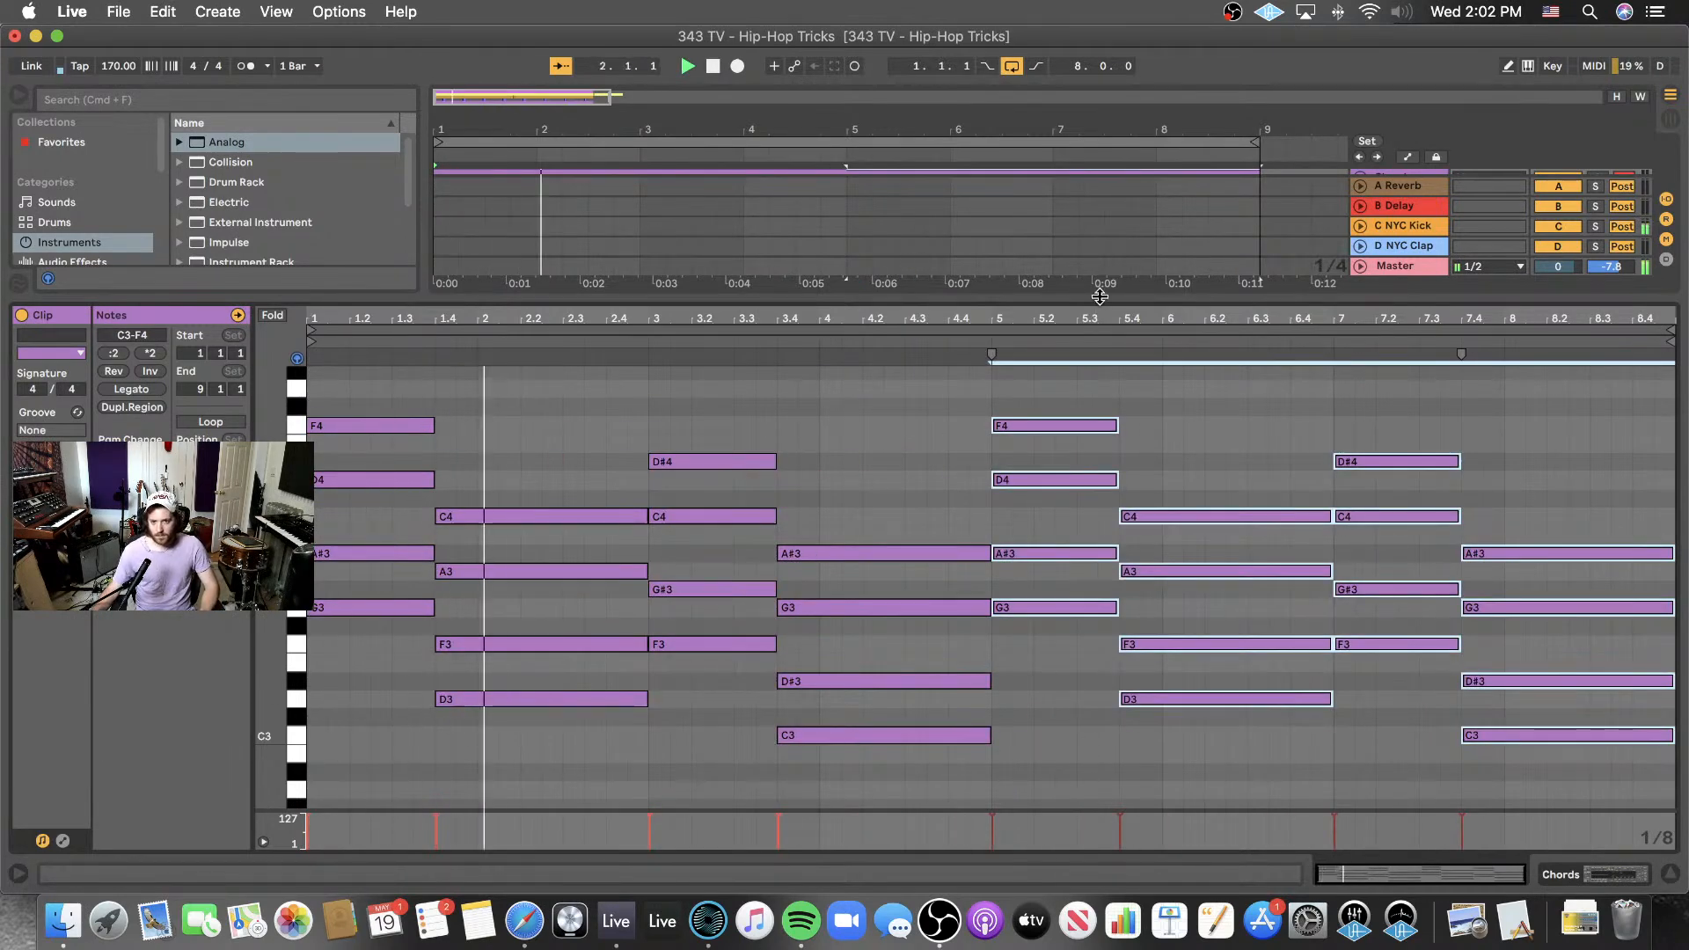
- Set the Analog synth's Filter 1 frequency to 519 Hz and its resonance to 15 %
left_click_drag(1100, 298, 1085, 445)
key("shift+Tab")
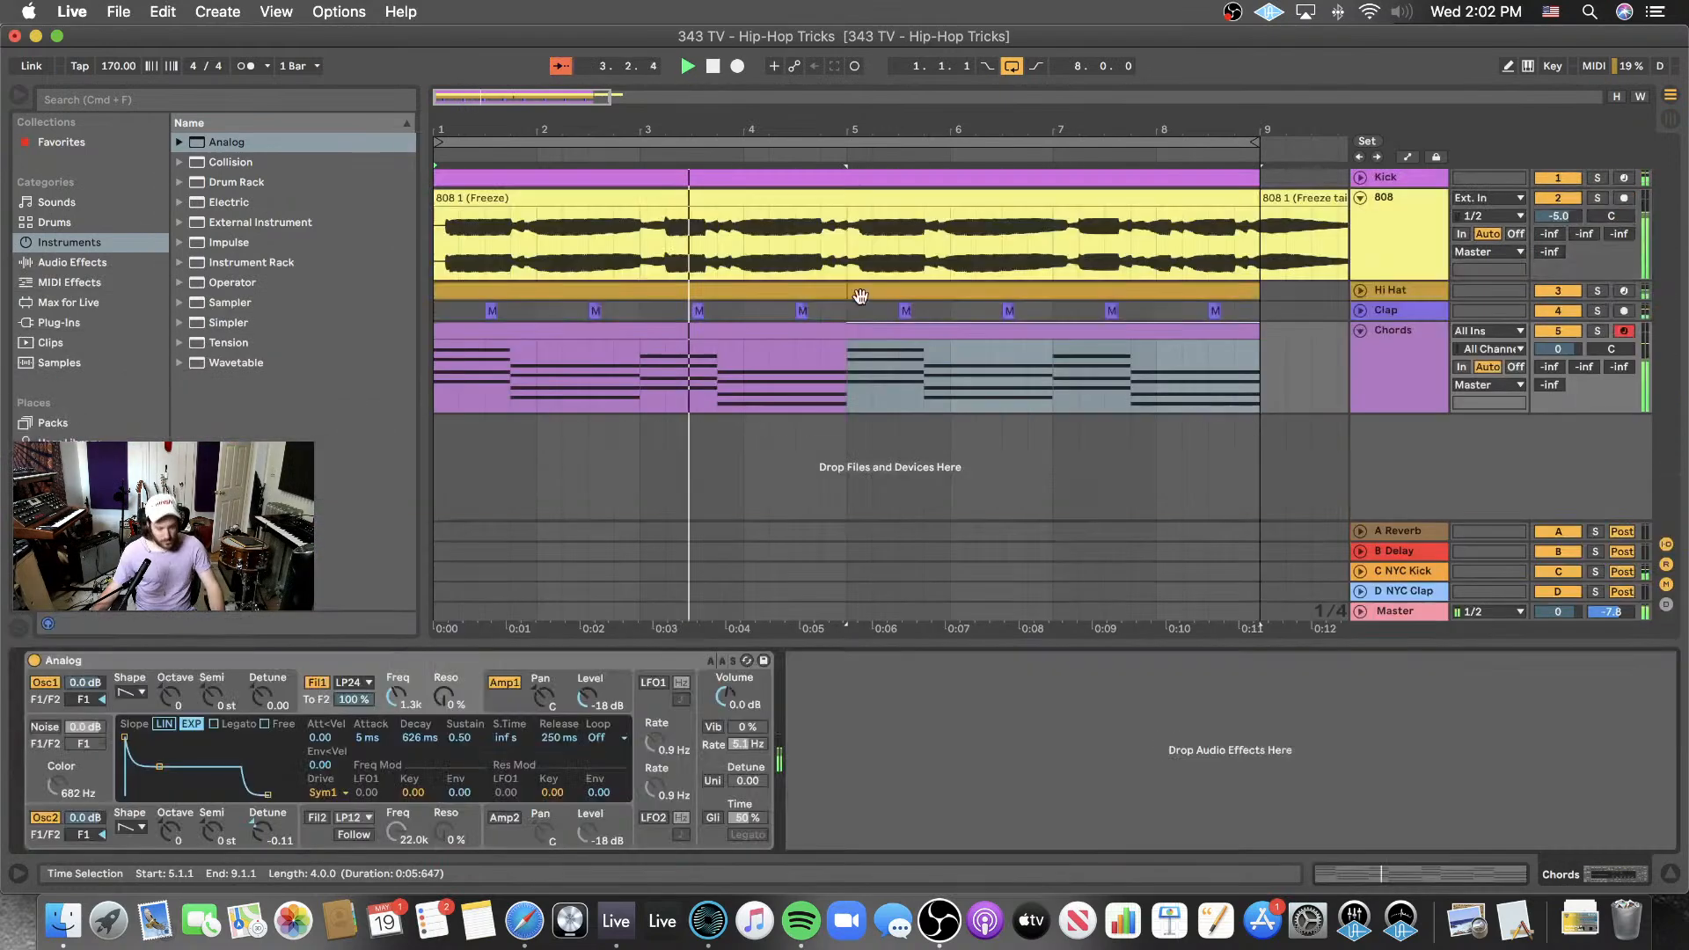
left_click_drag(410, 699, 409, 717)
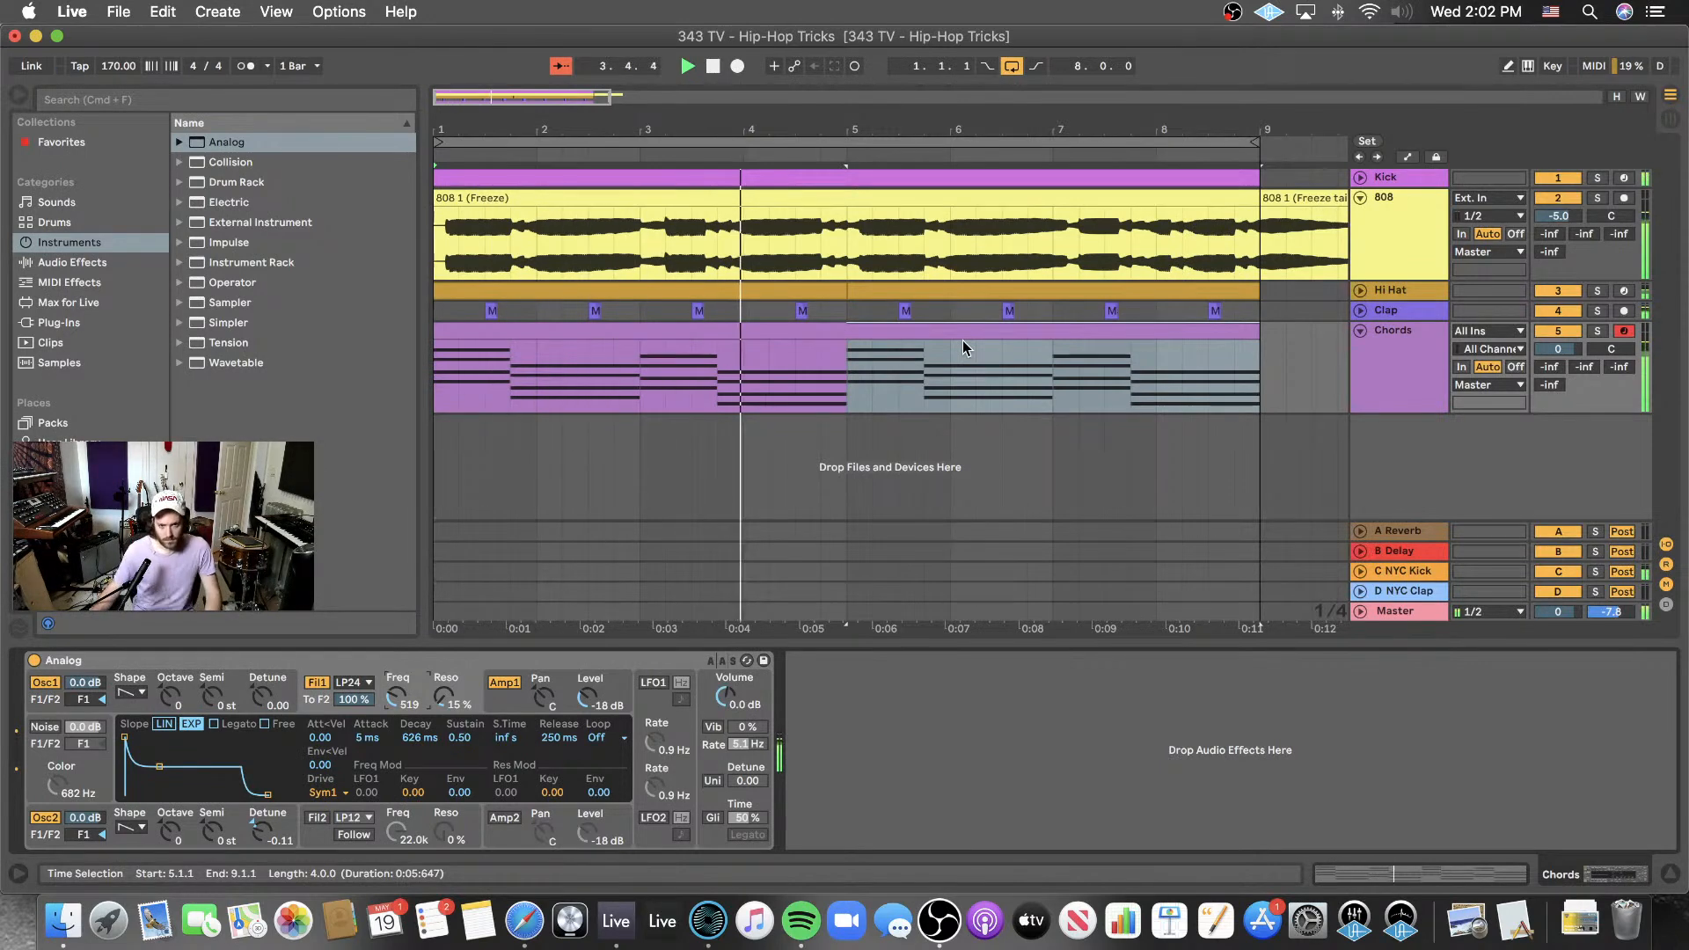
- Reopen the Chords clip and trim the start of the bar 7 chord's four notes to 7.2.1
double_click(928, 329)
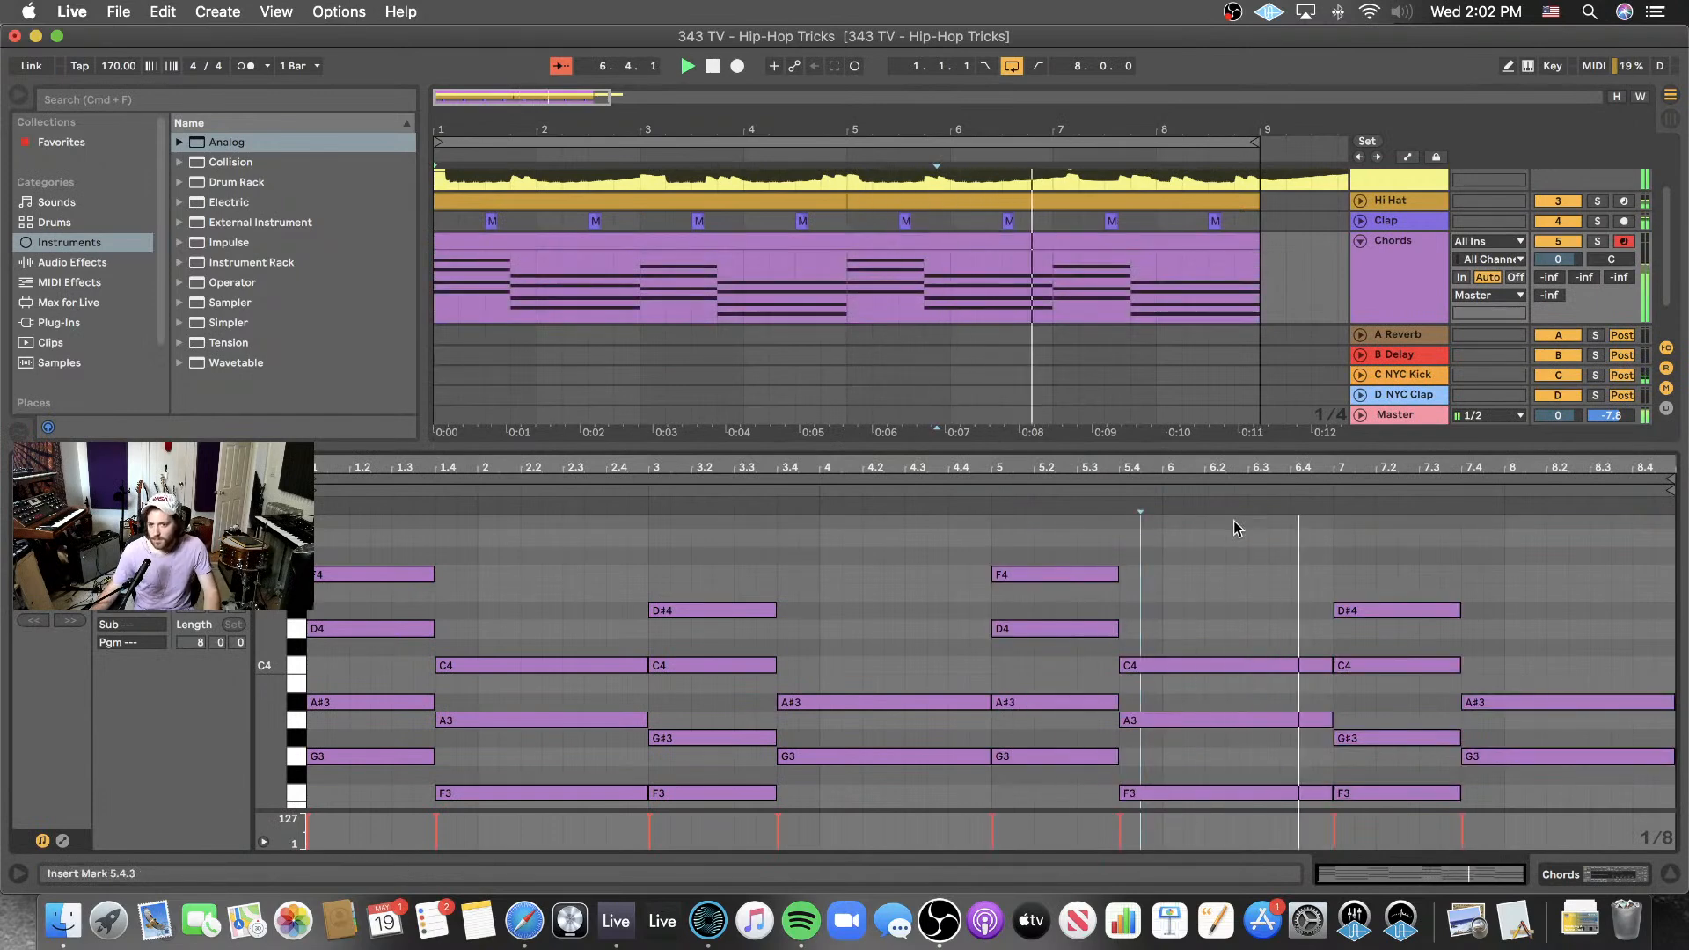
key("space")
left_click_drag(1360, 570, 1343, 796)
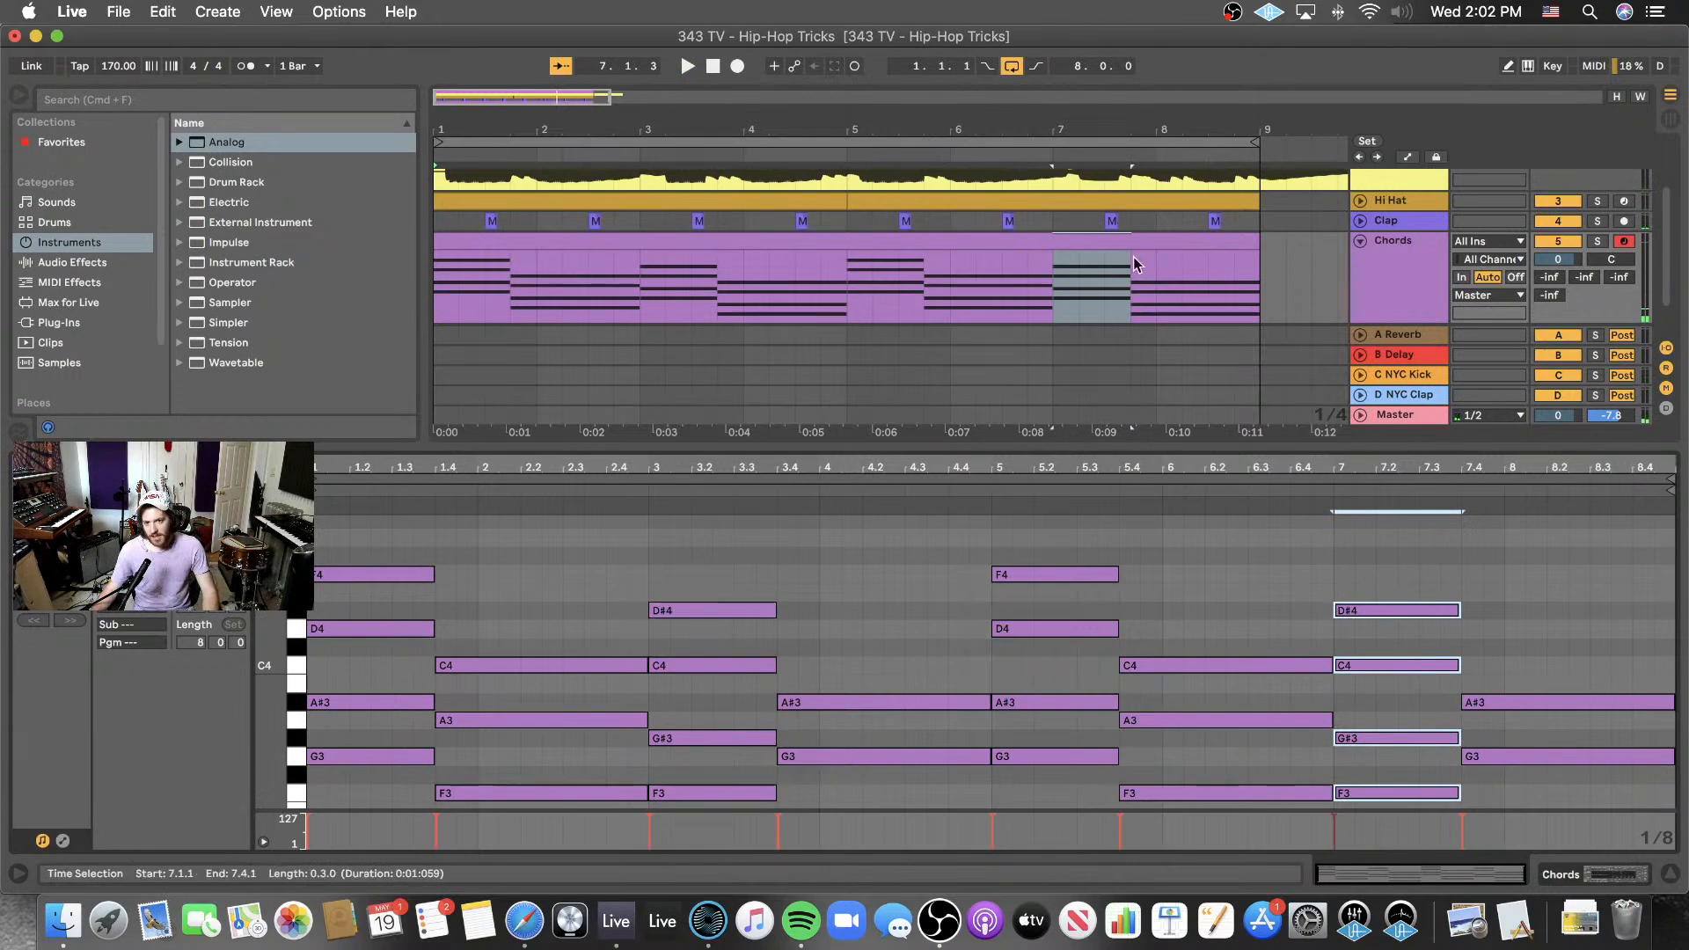
scroll(1126, 262, "up", 3)
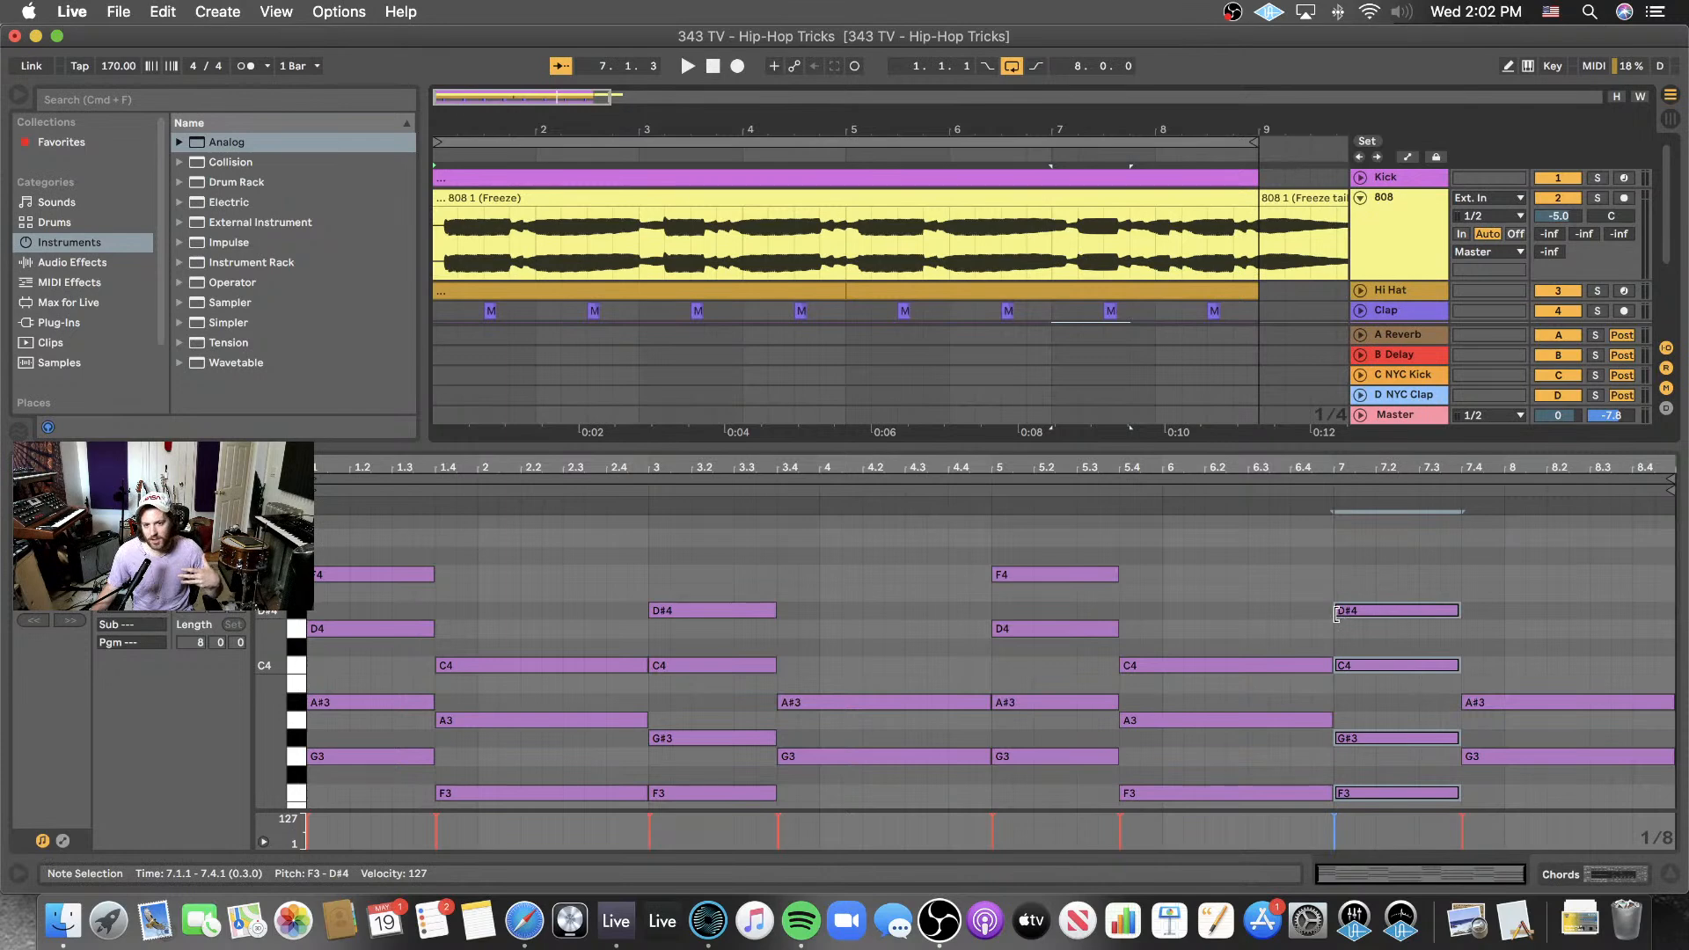
left_click_drag(1336, 613, 1377, 613)
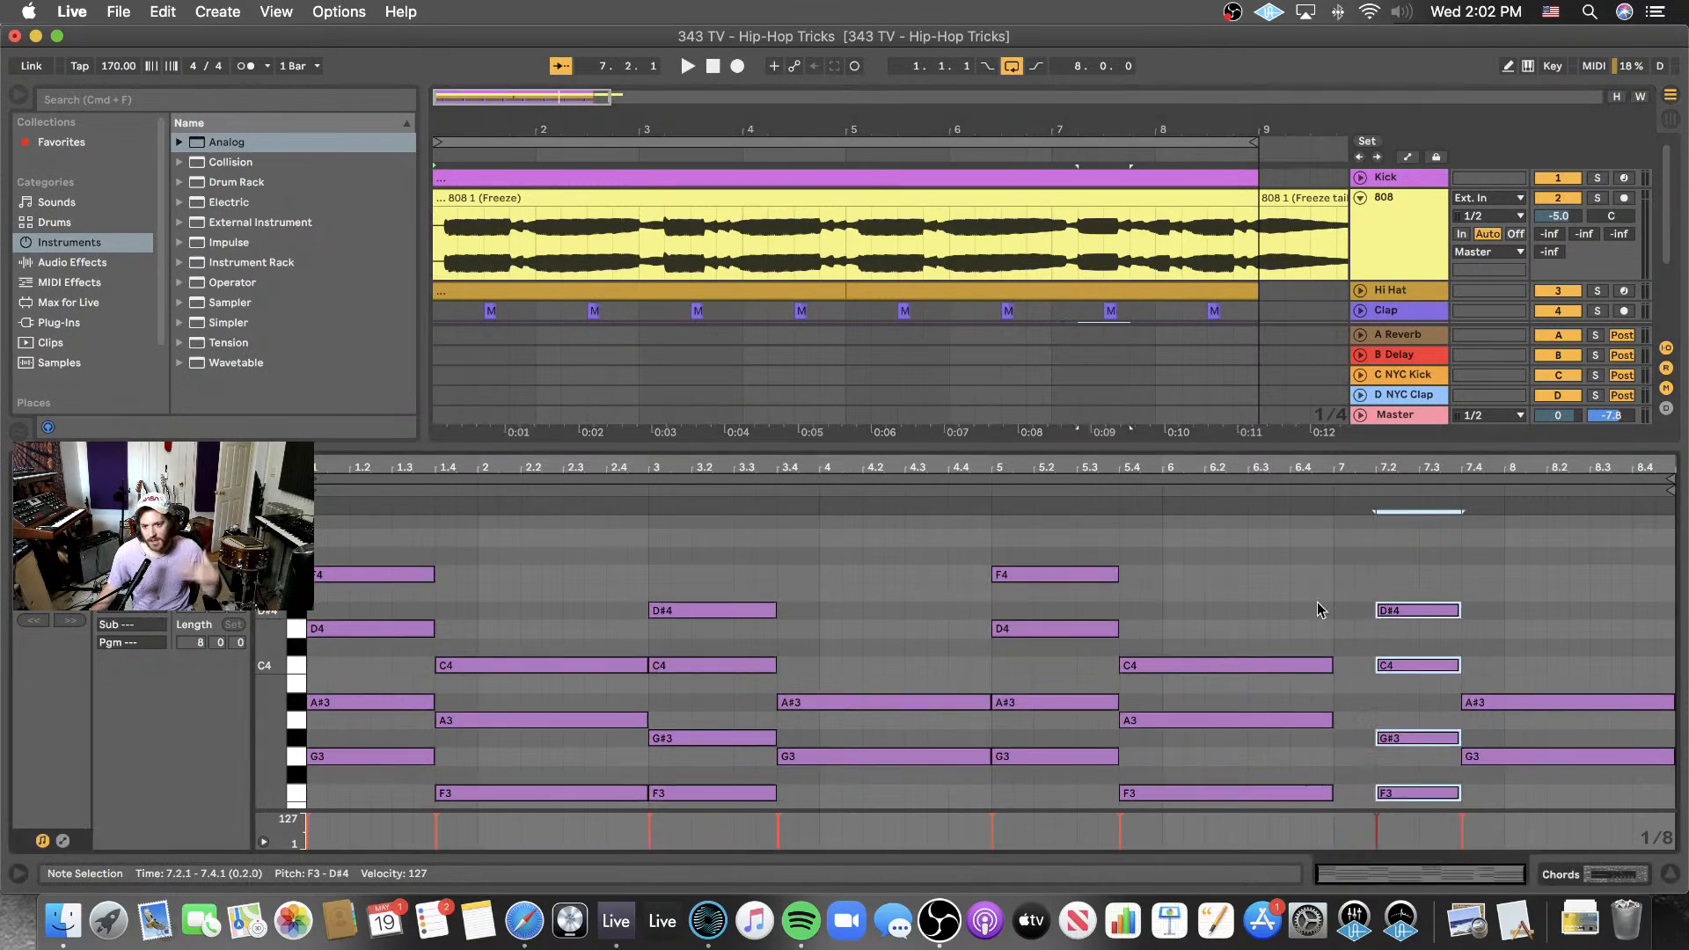
- Play back the loop and compare the 808 audio clip with the Chords track
scroll(1317, 602, "down", 2)
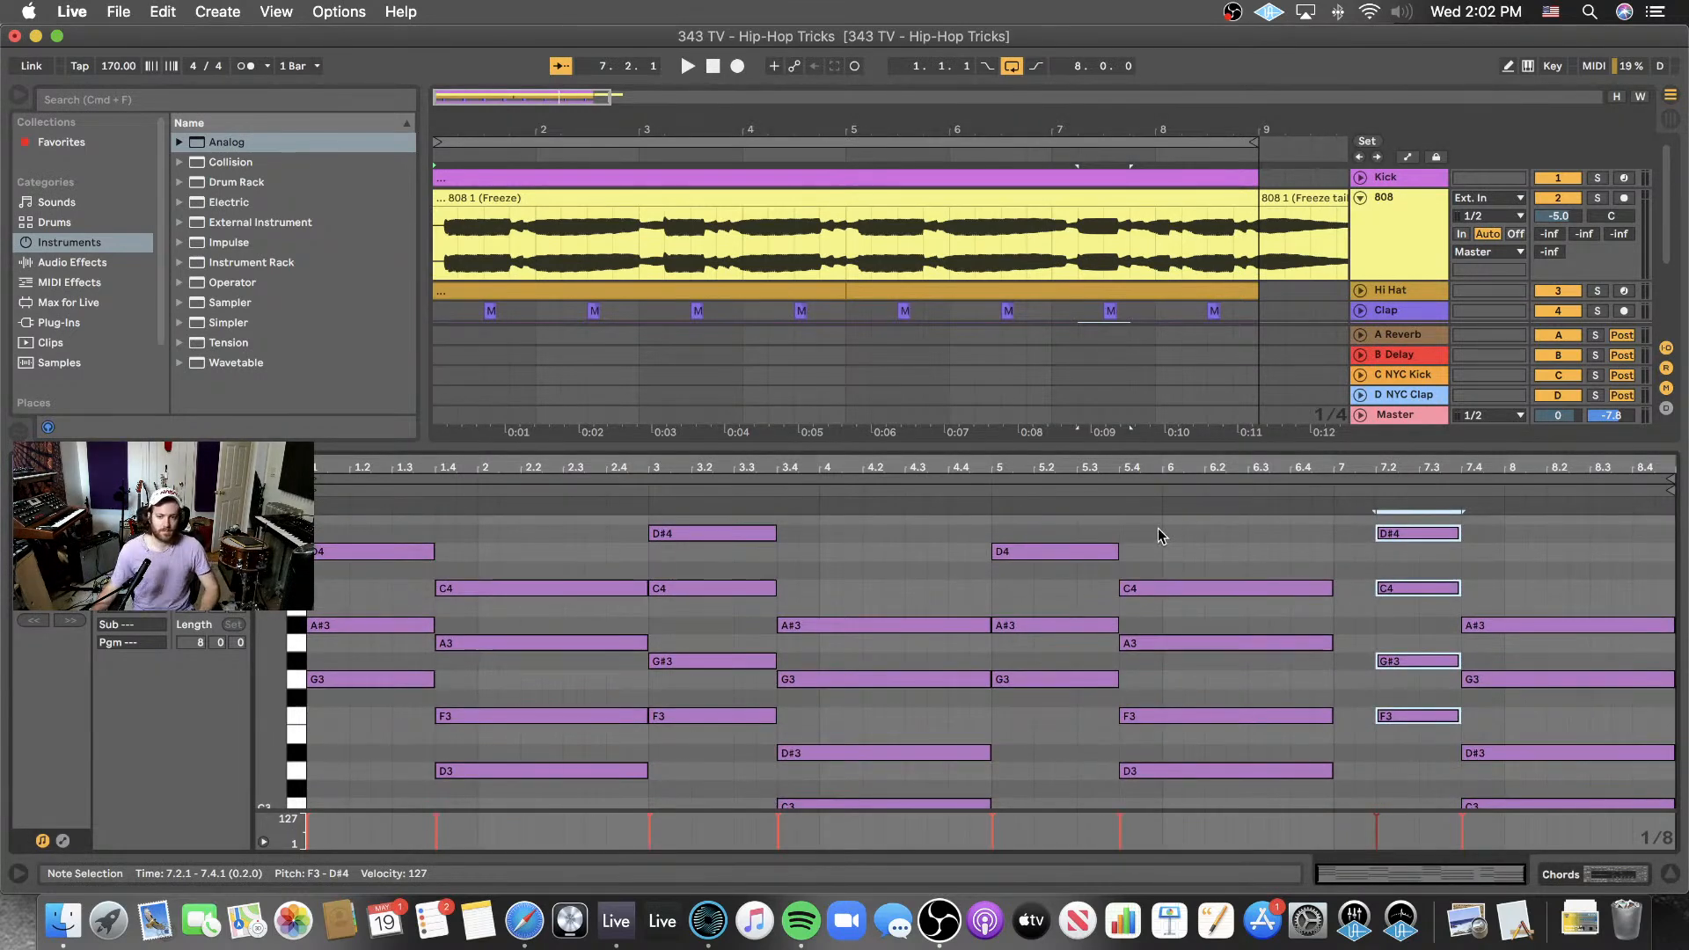
key("space")
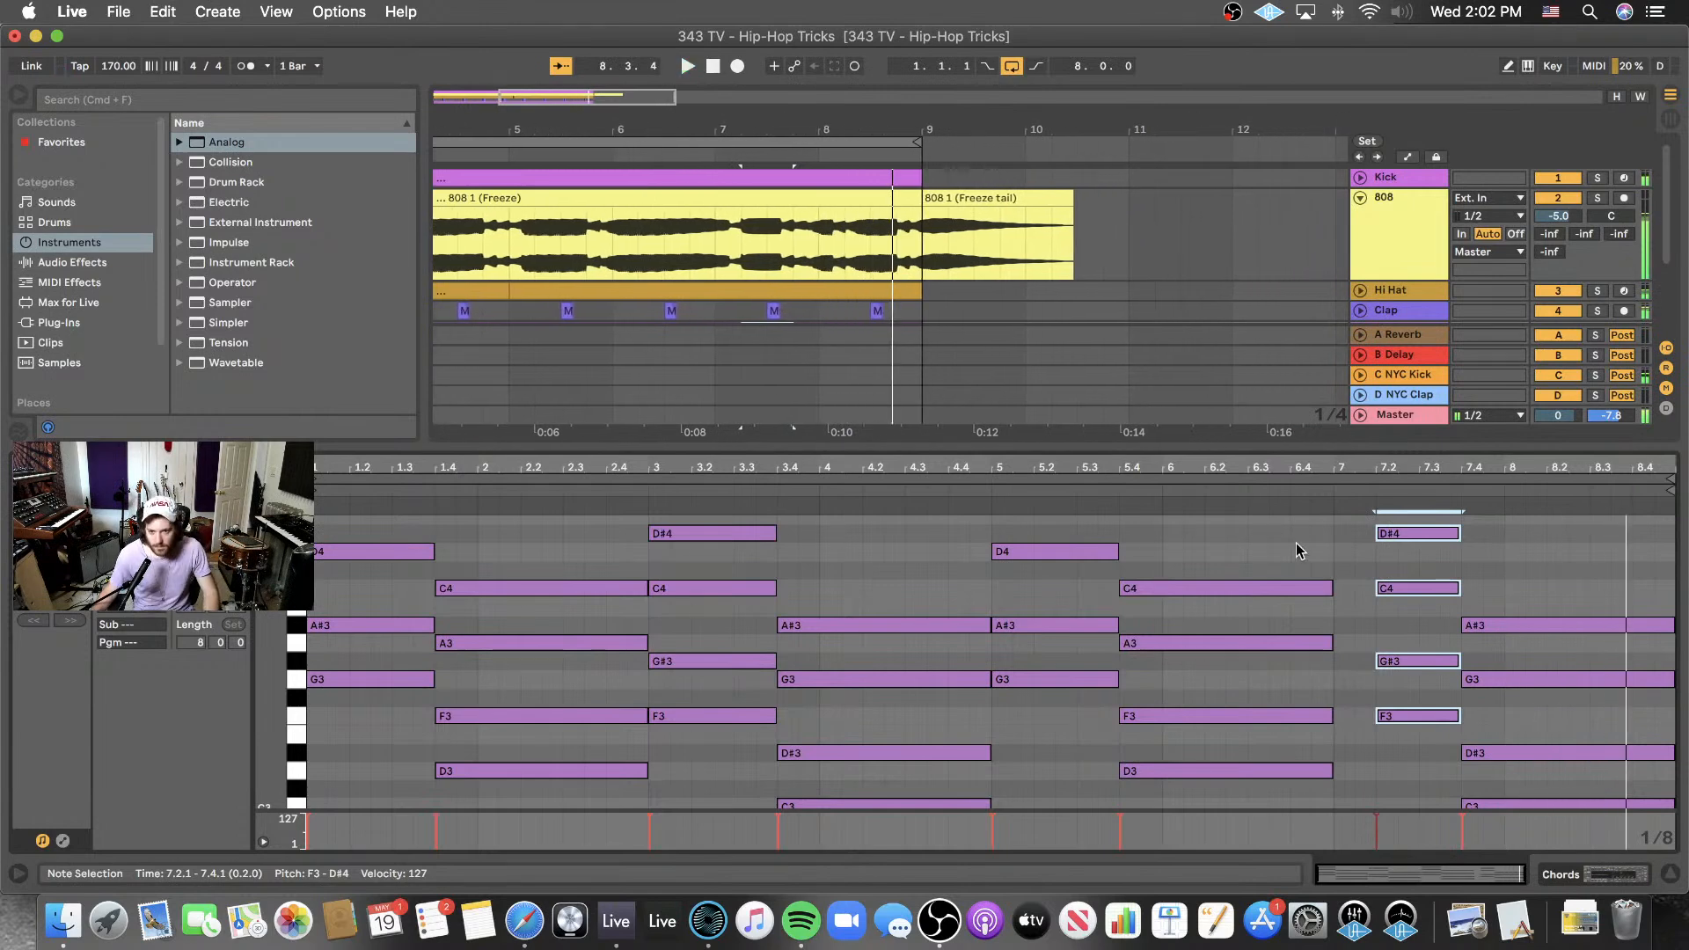
scroll(1295, 542, "down", 1)
left_click(985, 563)
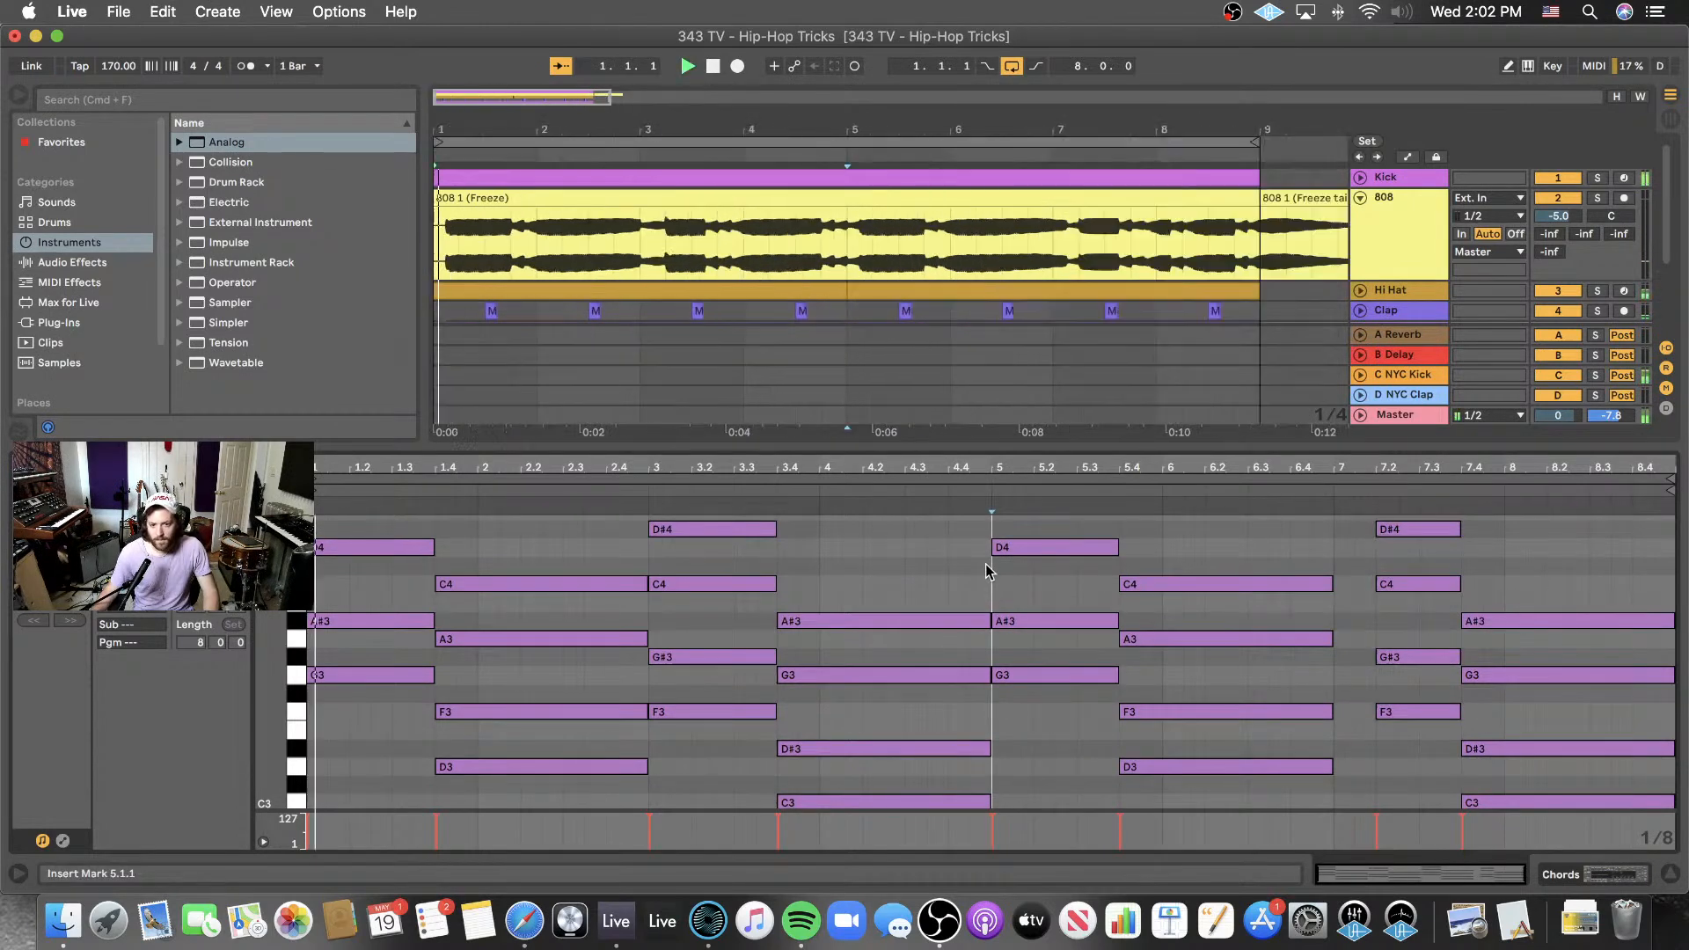
left_click(853, 248)
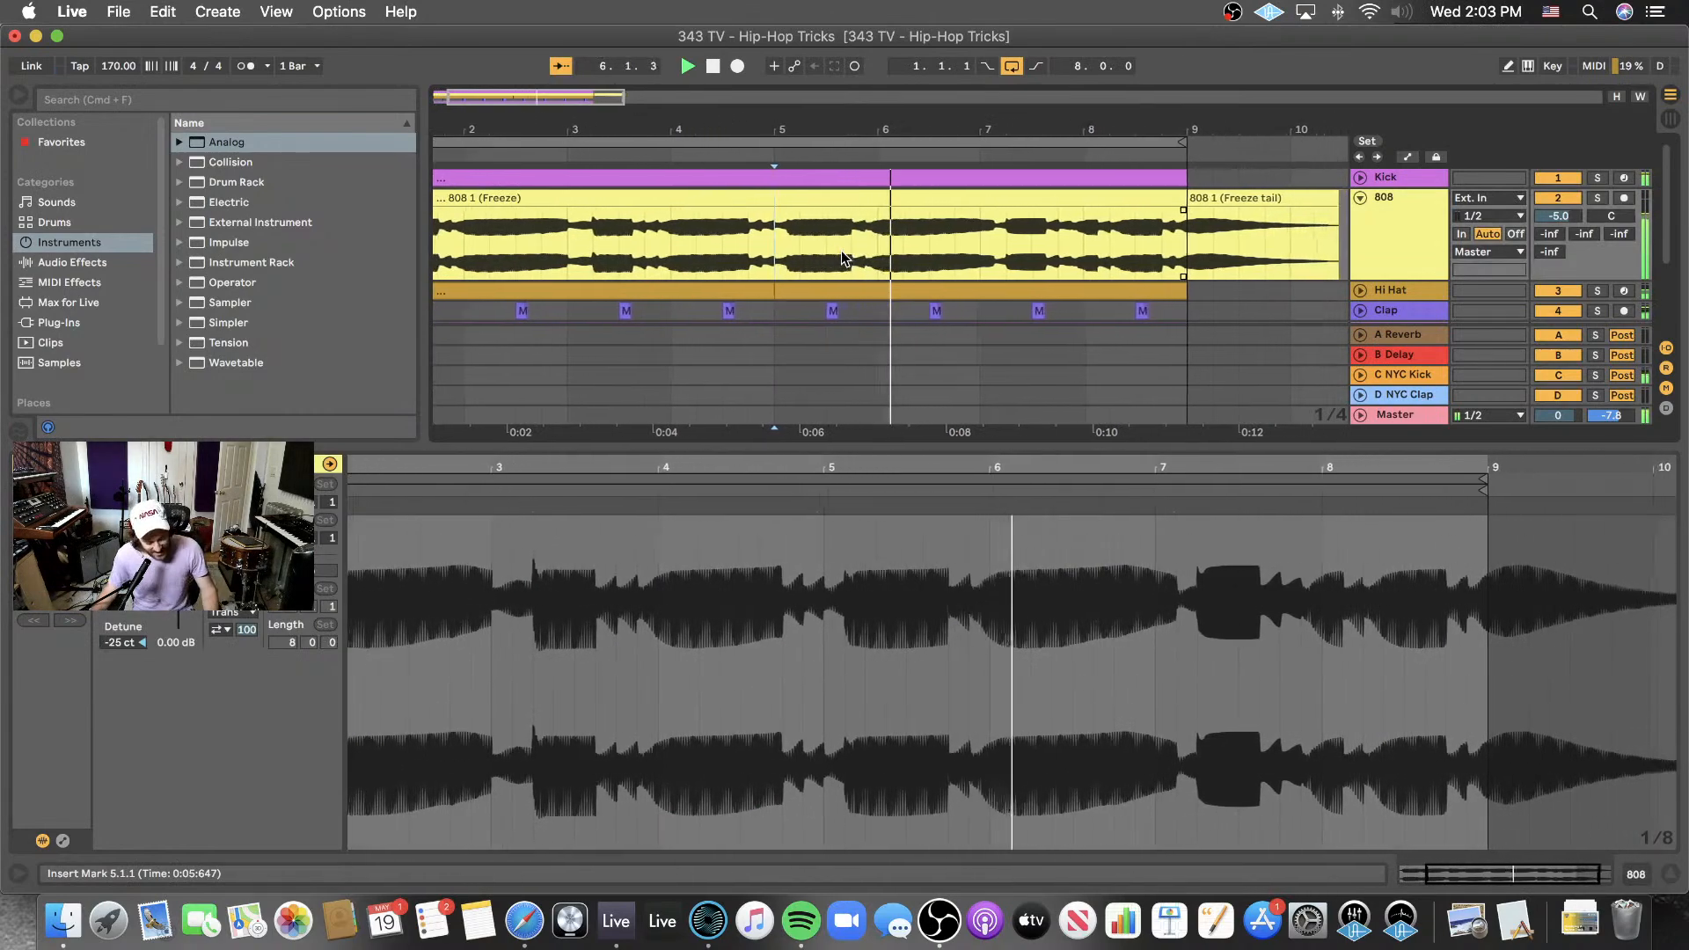
scroll(1028, 222, "down", 3)
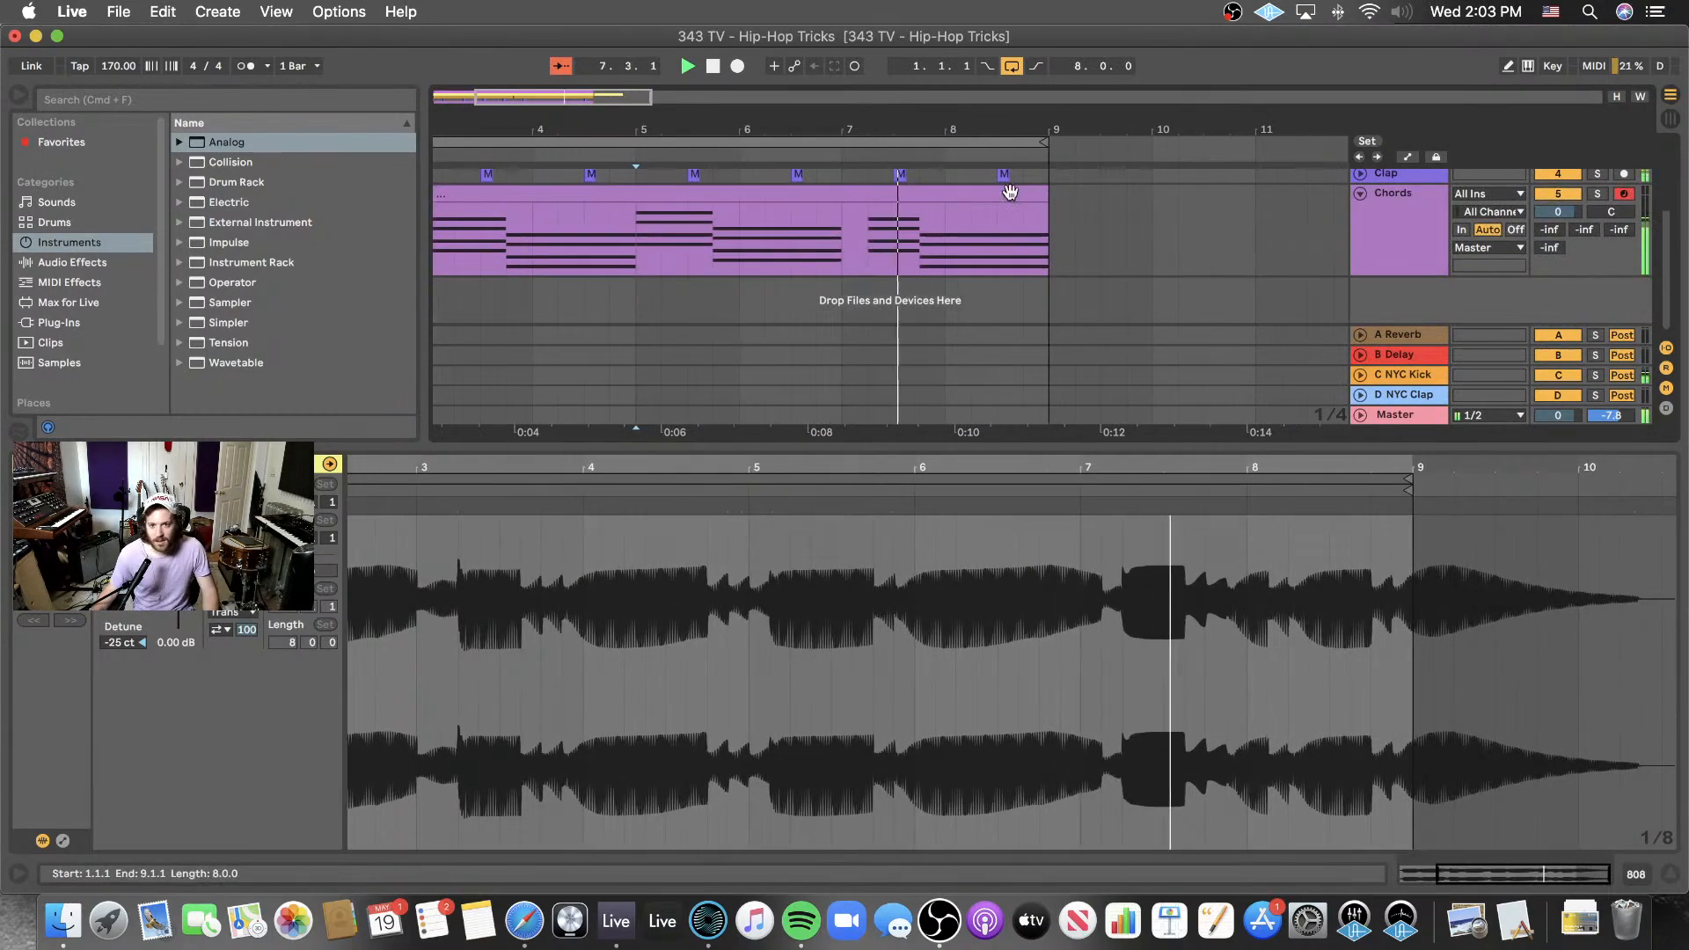
- Trim the start of the Chords clip's final chord to 8.1.1 and extend the bar 7 chord's four notes to meet it
left_click(1012, 192)
key("space")
left_click_drag(1497, 581, 1479, 813)
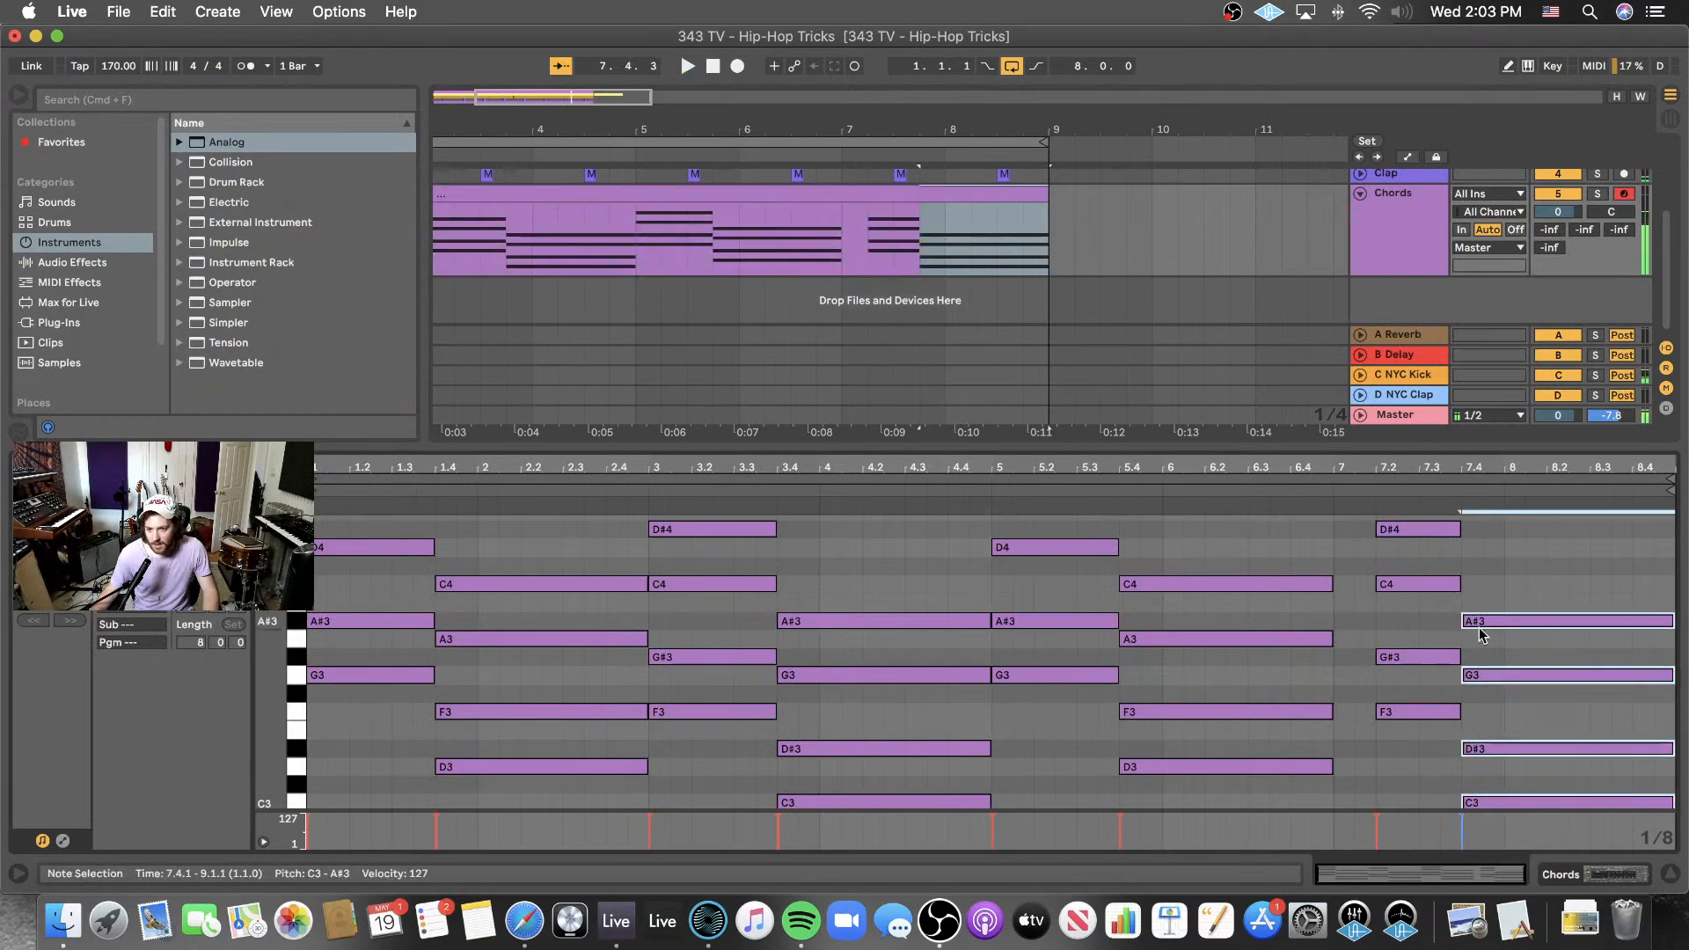
left_click(1466, 625)
left_click_drag(1483, 581, 1502, 529)
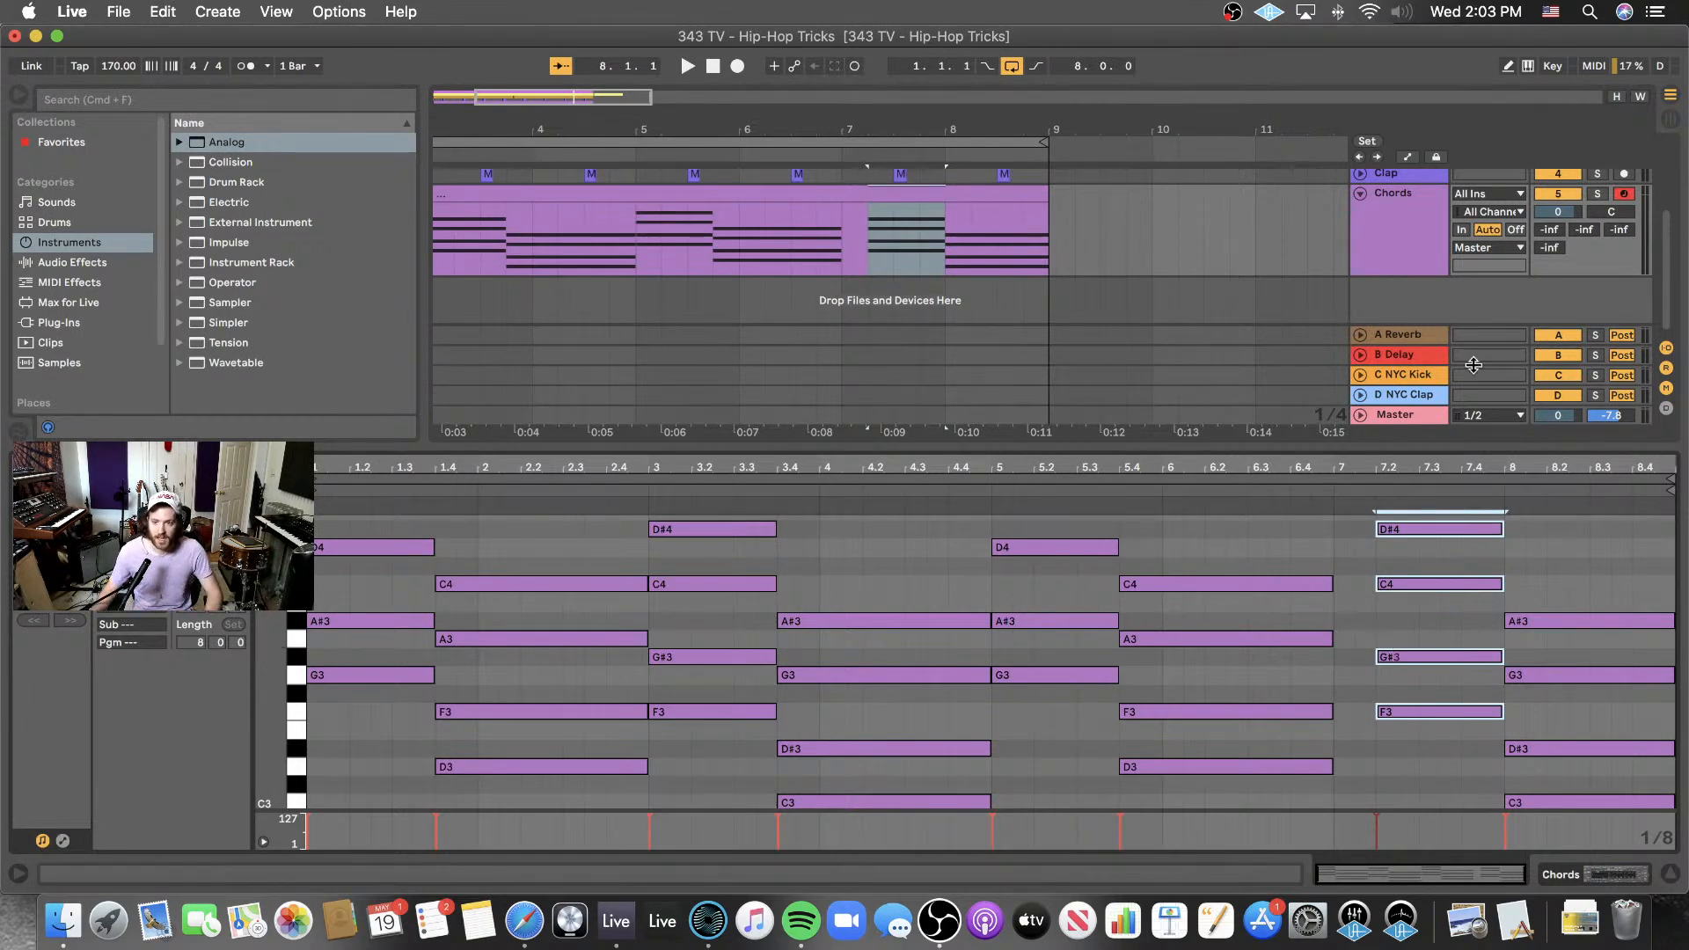
- Audition the C NYC Kick return in solo with its Virtual Mix Rack open, and unsolo it
left_click(1404, 374)
left_click_drag(804, 74, 802, 426)
scroll(1390, 228, "up", 4)
left_click(1369, 179)
left_click(1362, 178)
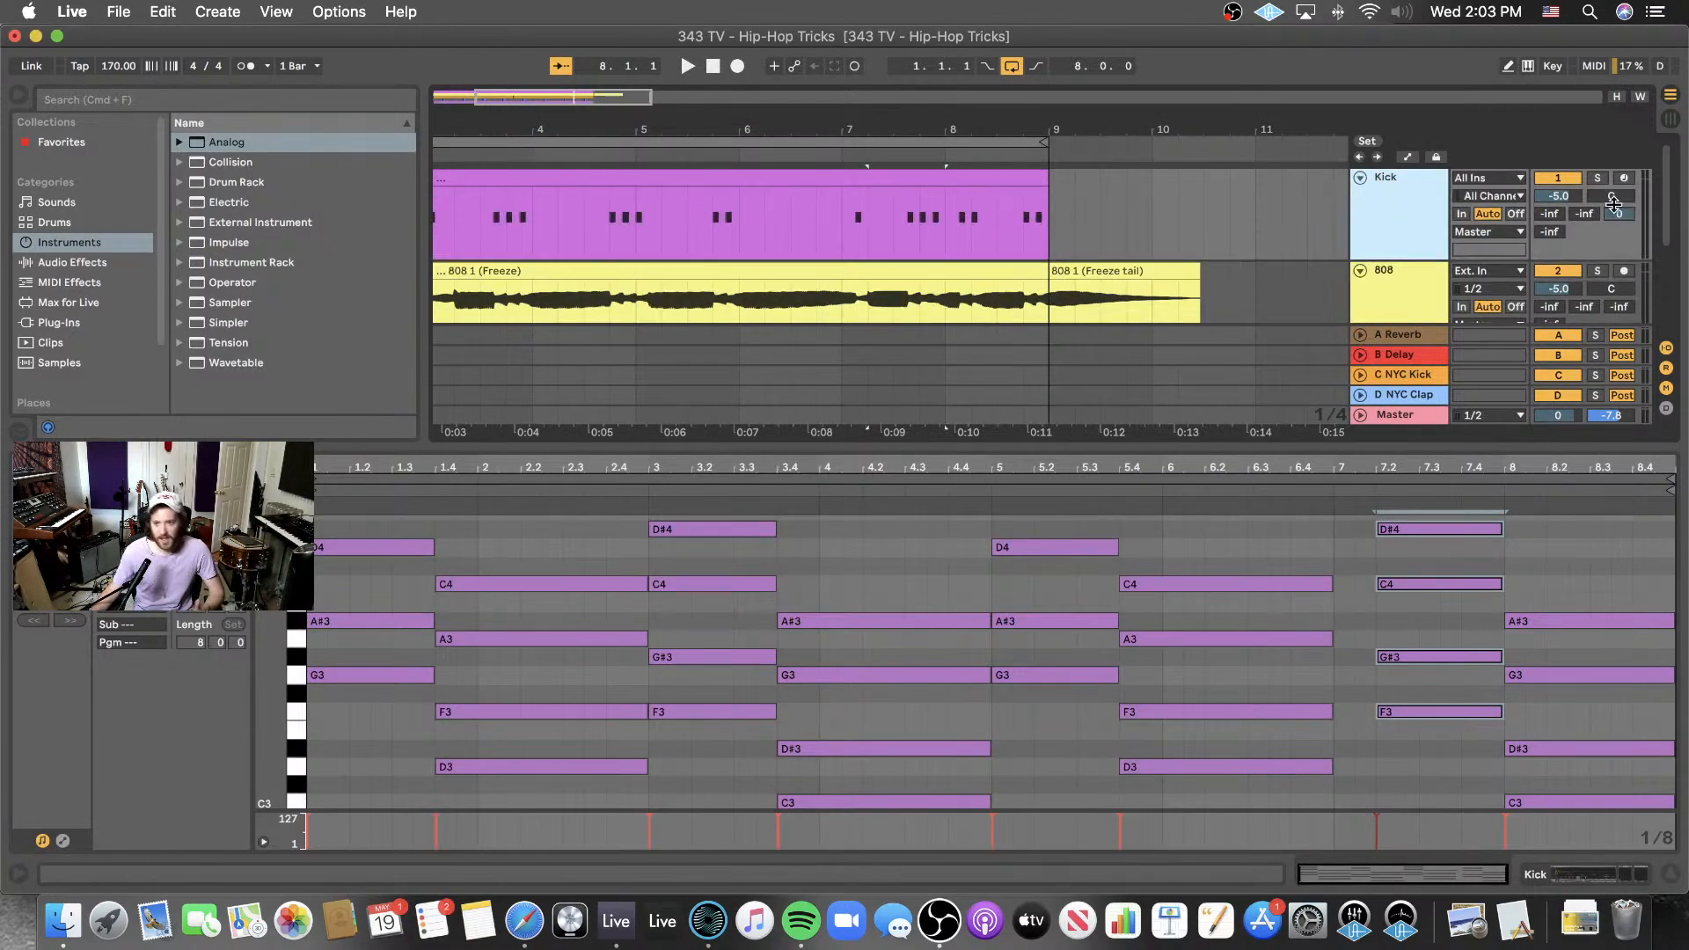
scroll(1416, 239, "down", 4)
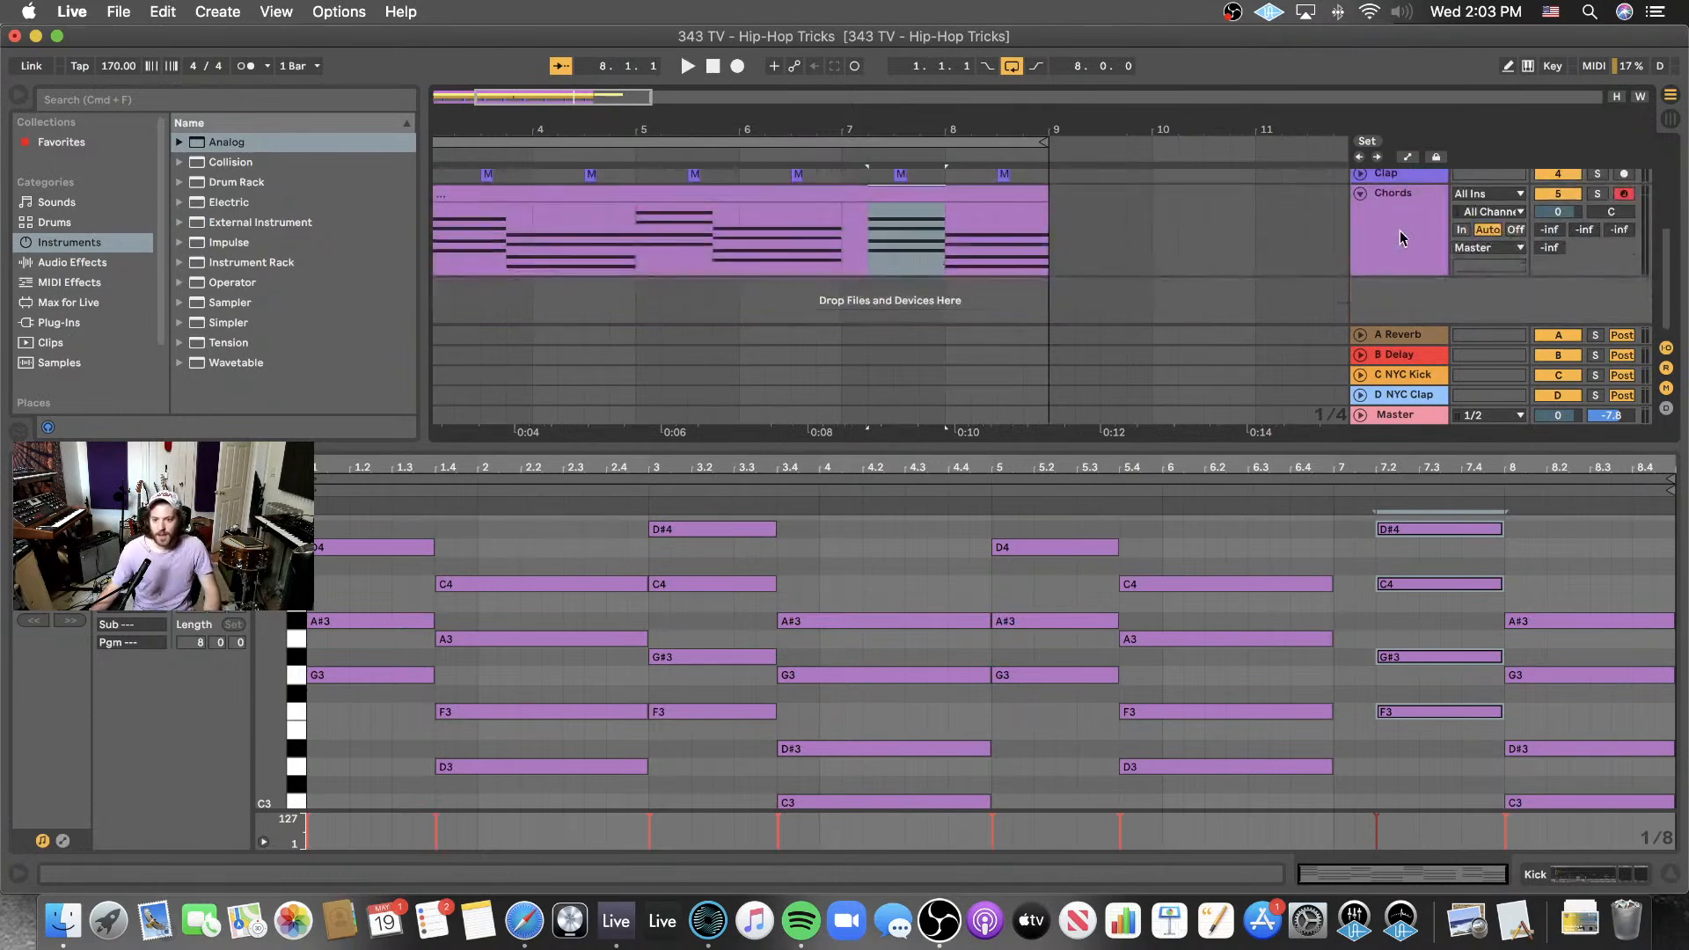
left_click(1595, 374)
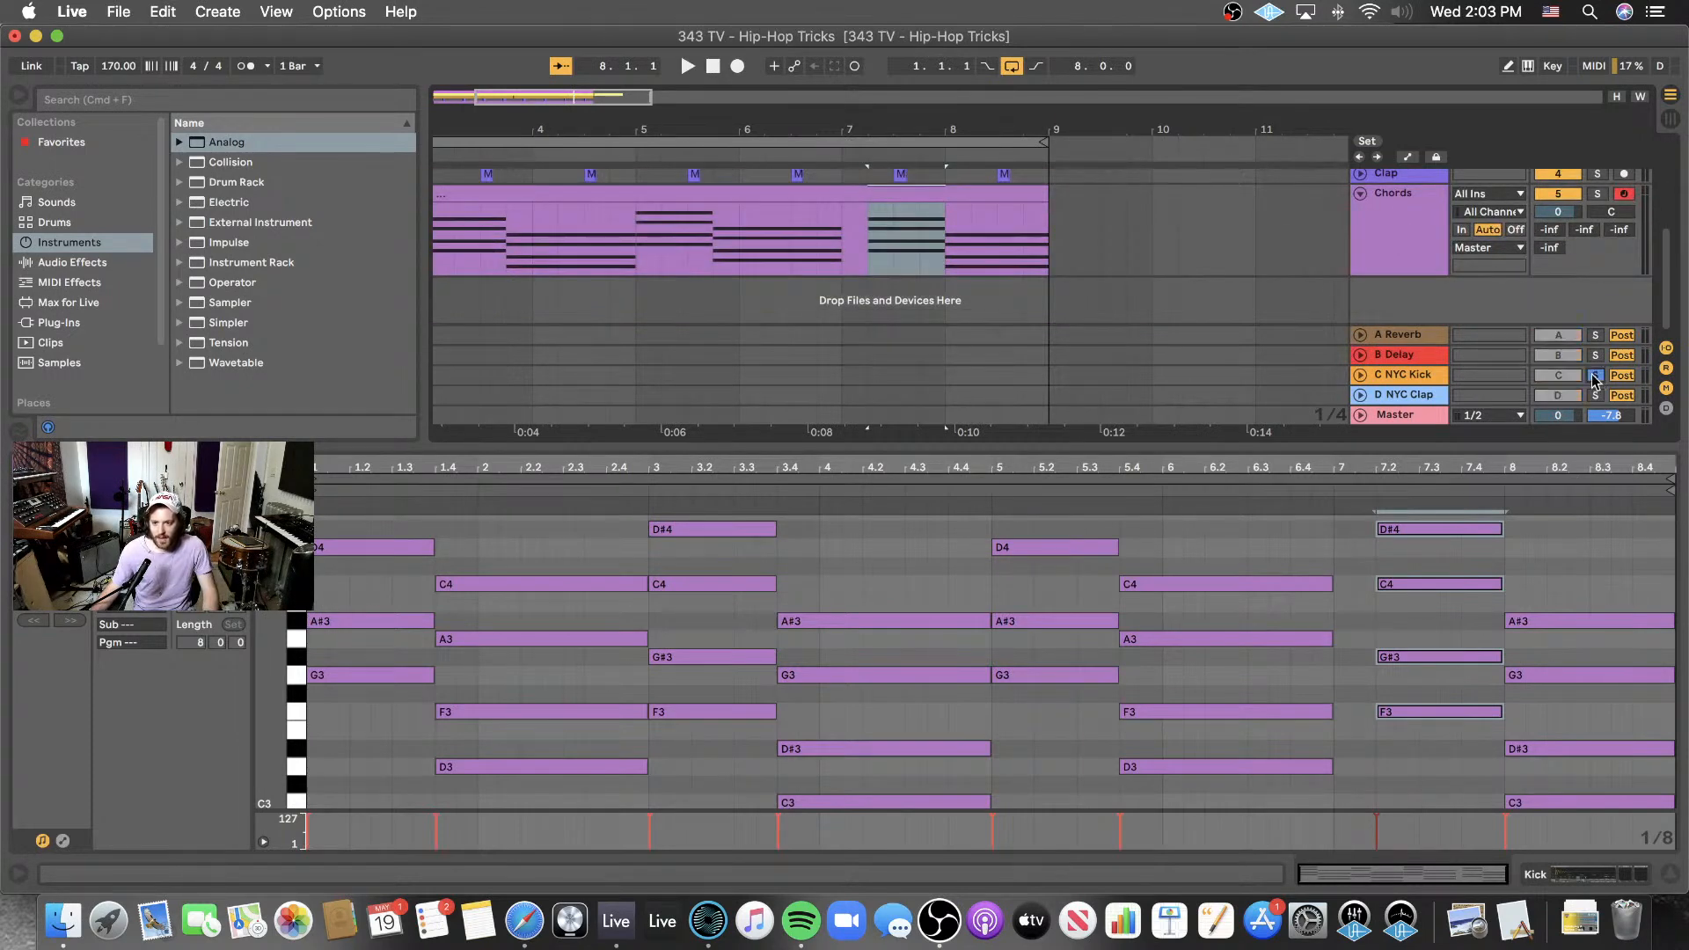
left_click(1397, 377)
key("space")
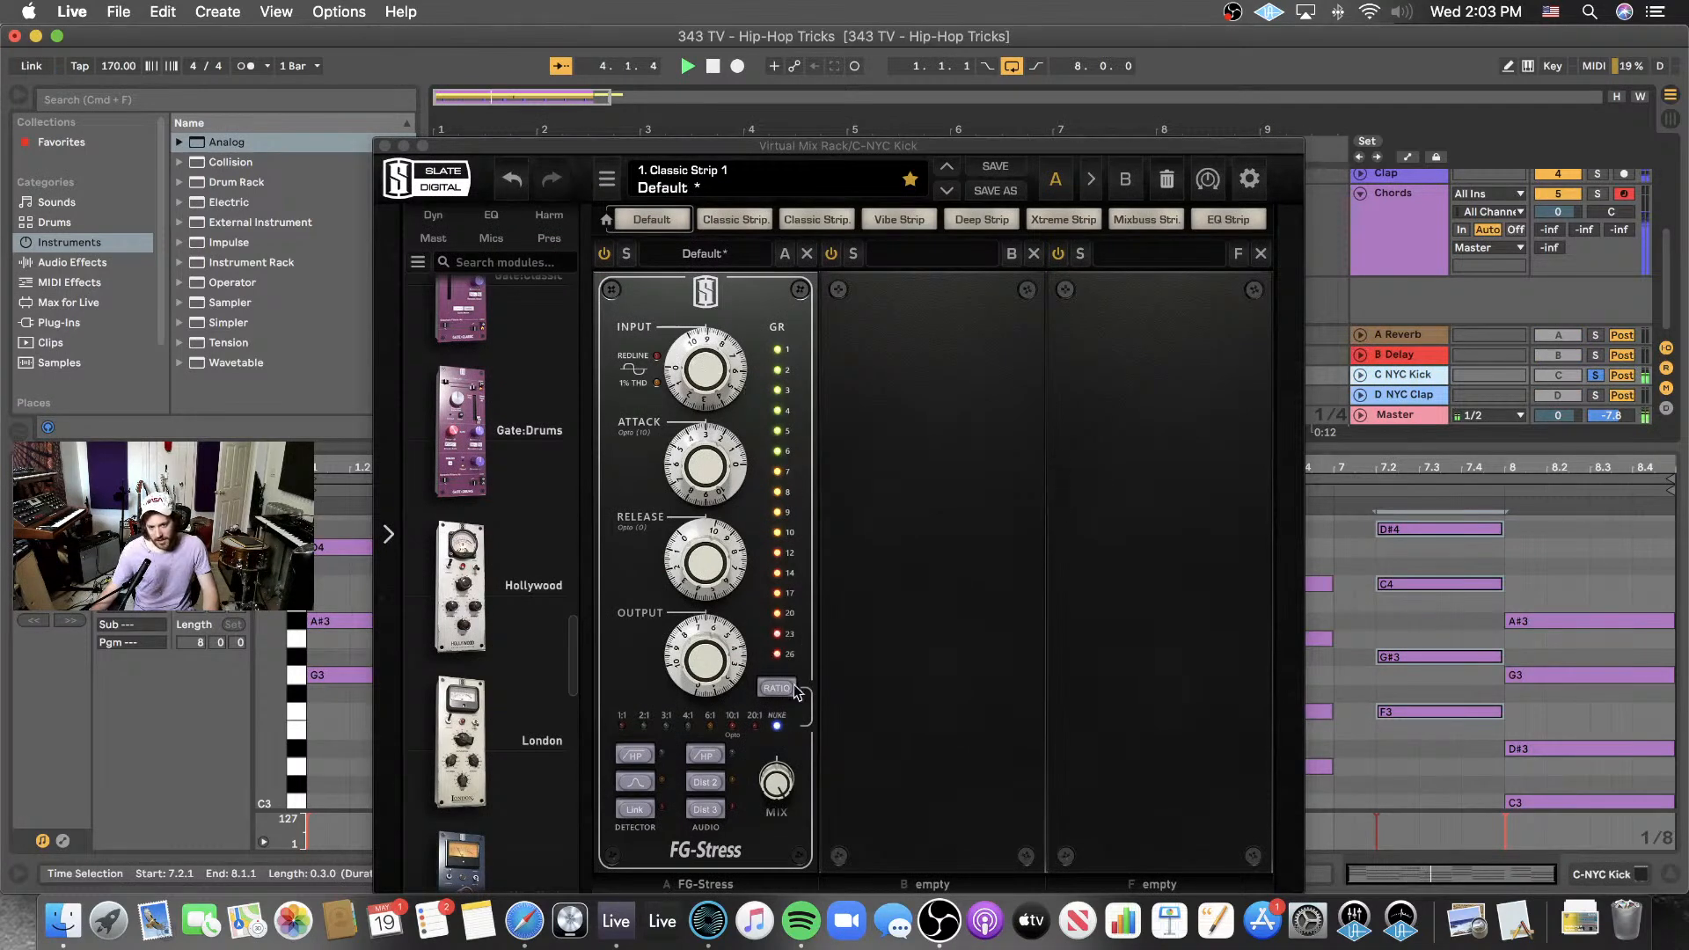
left_click(1596, 377)
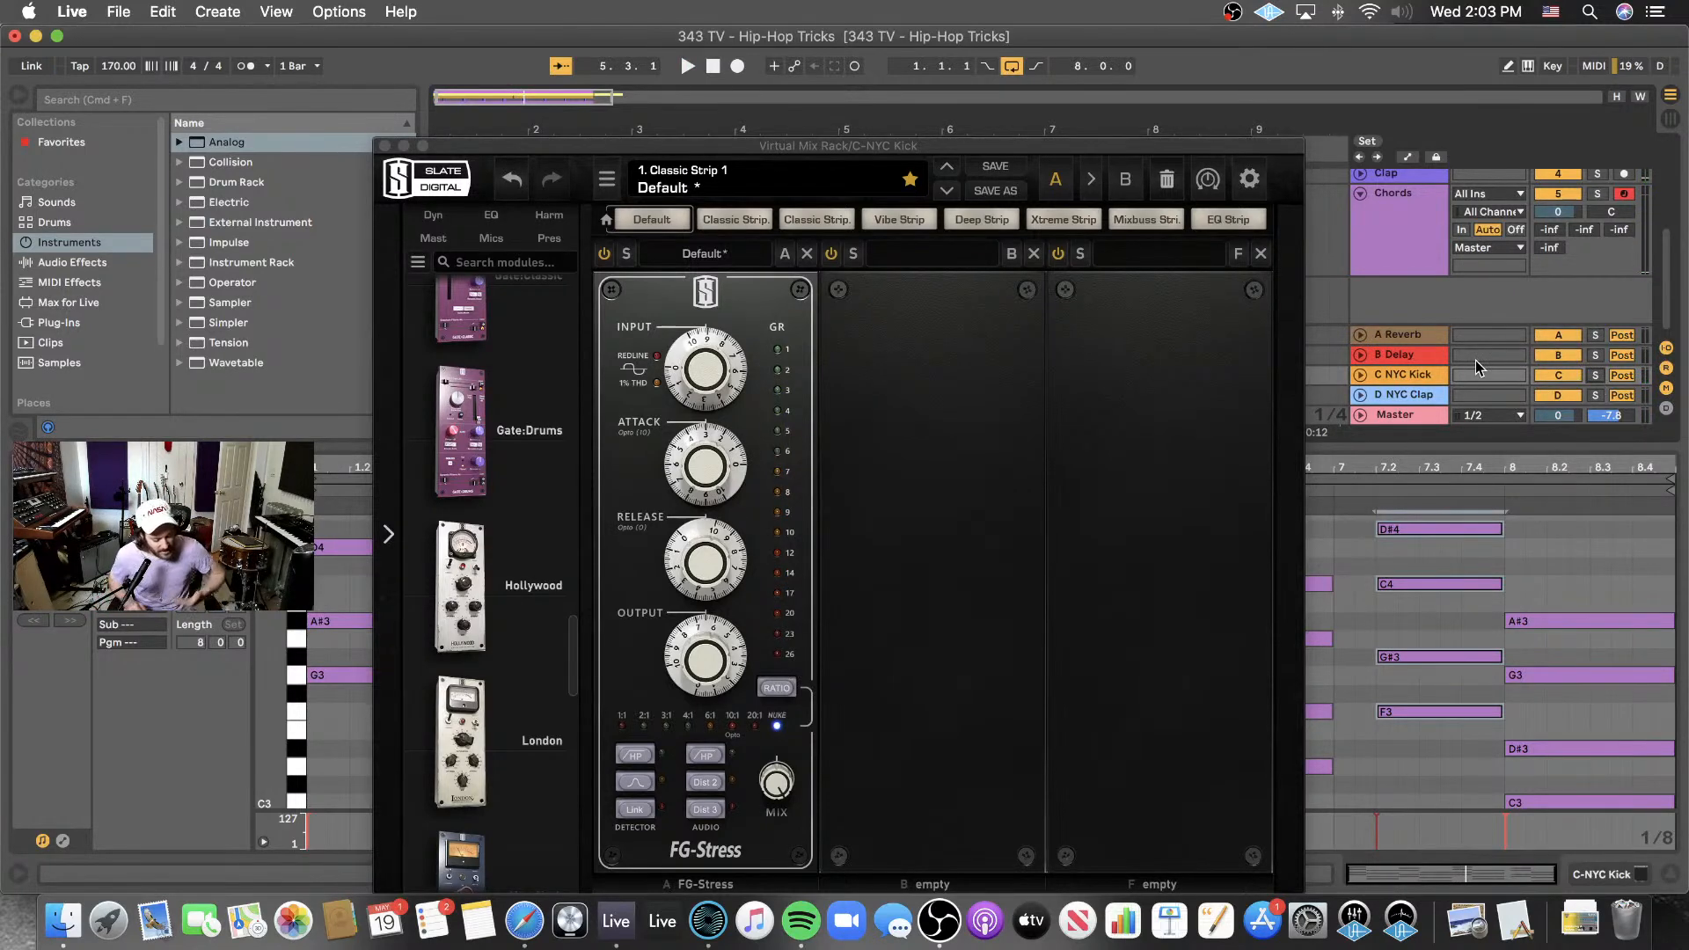
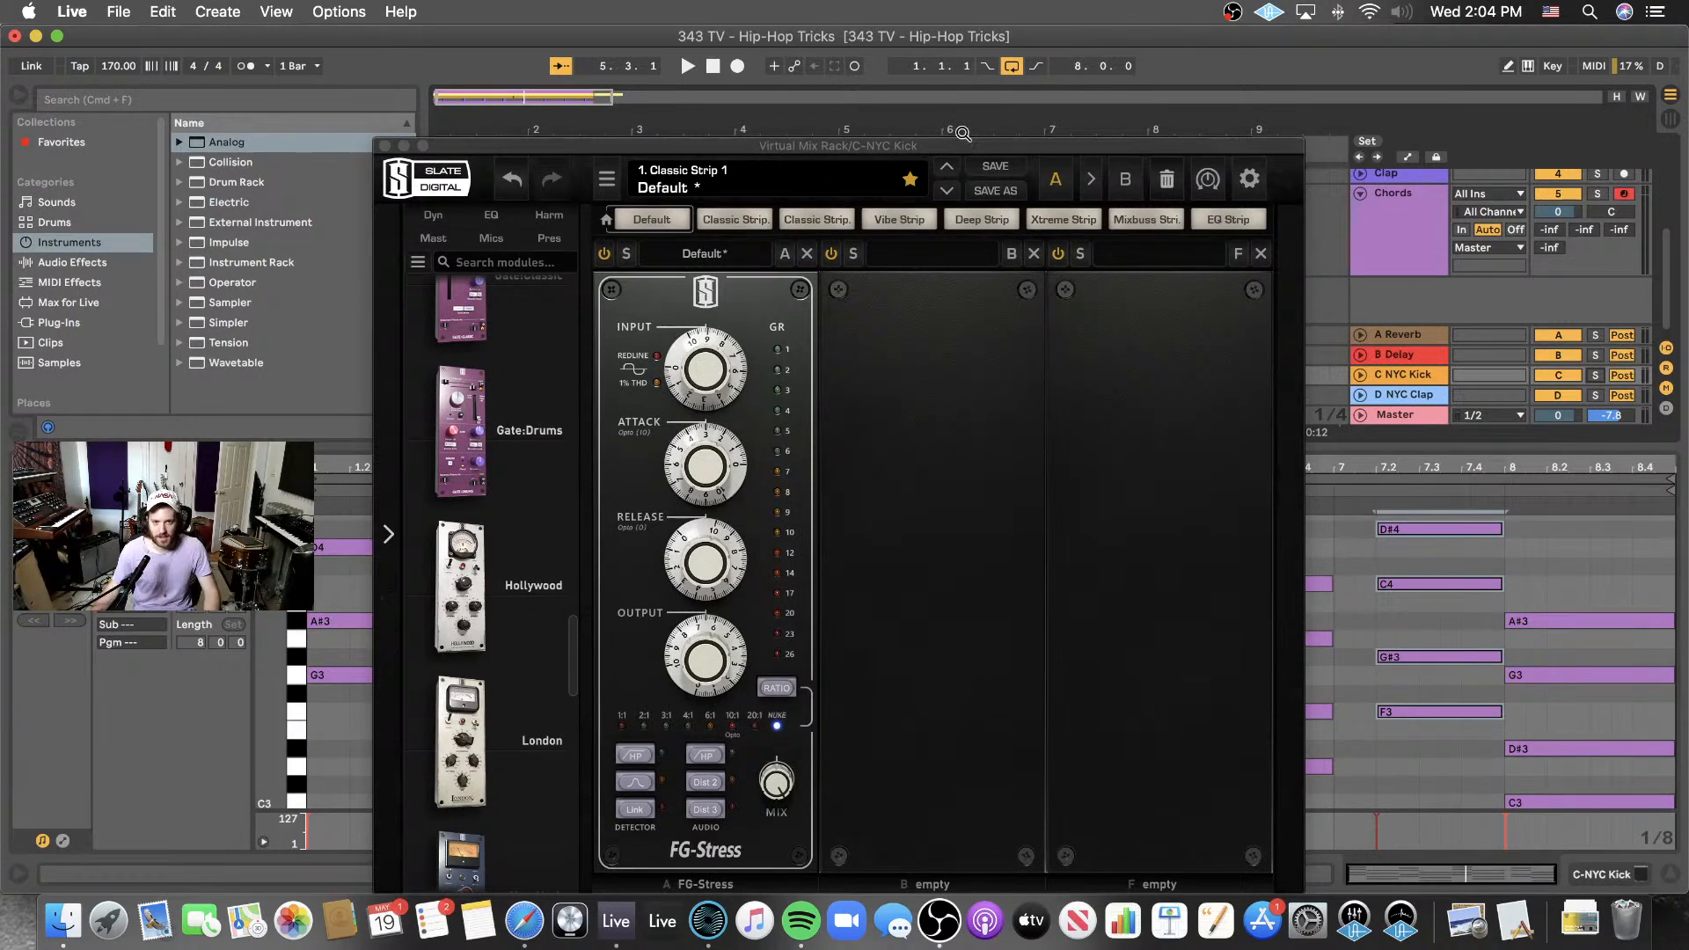
- Play the full loop, close the Virtual Mix Rack window and enlarge the Chords clip's note editor
left_click(689, 68)
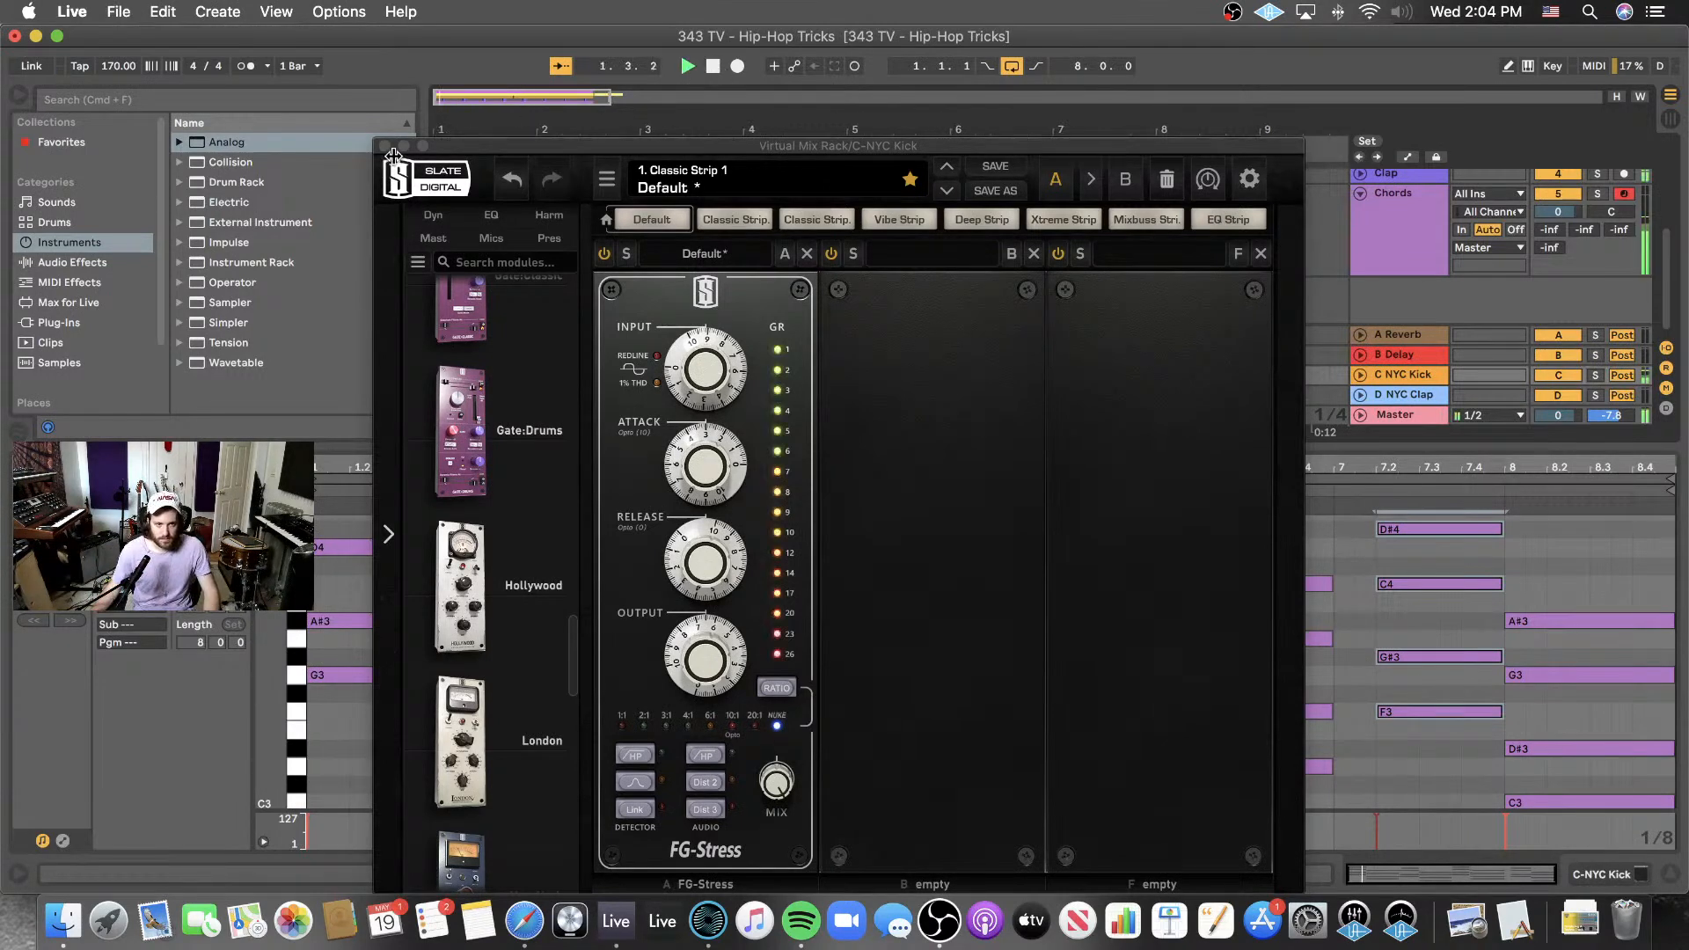
left_click(383, 146)
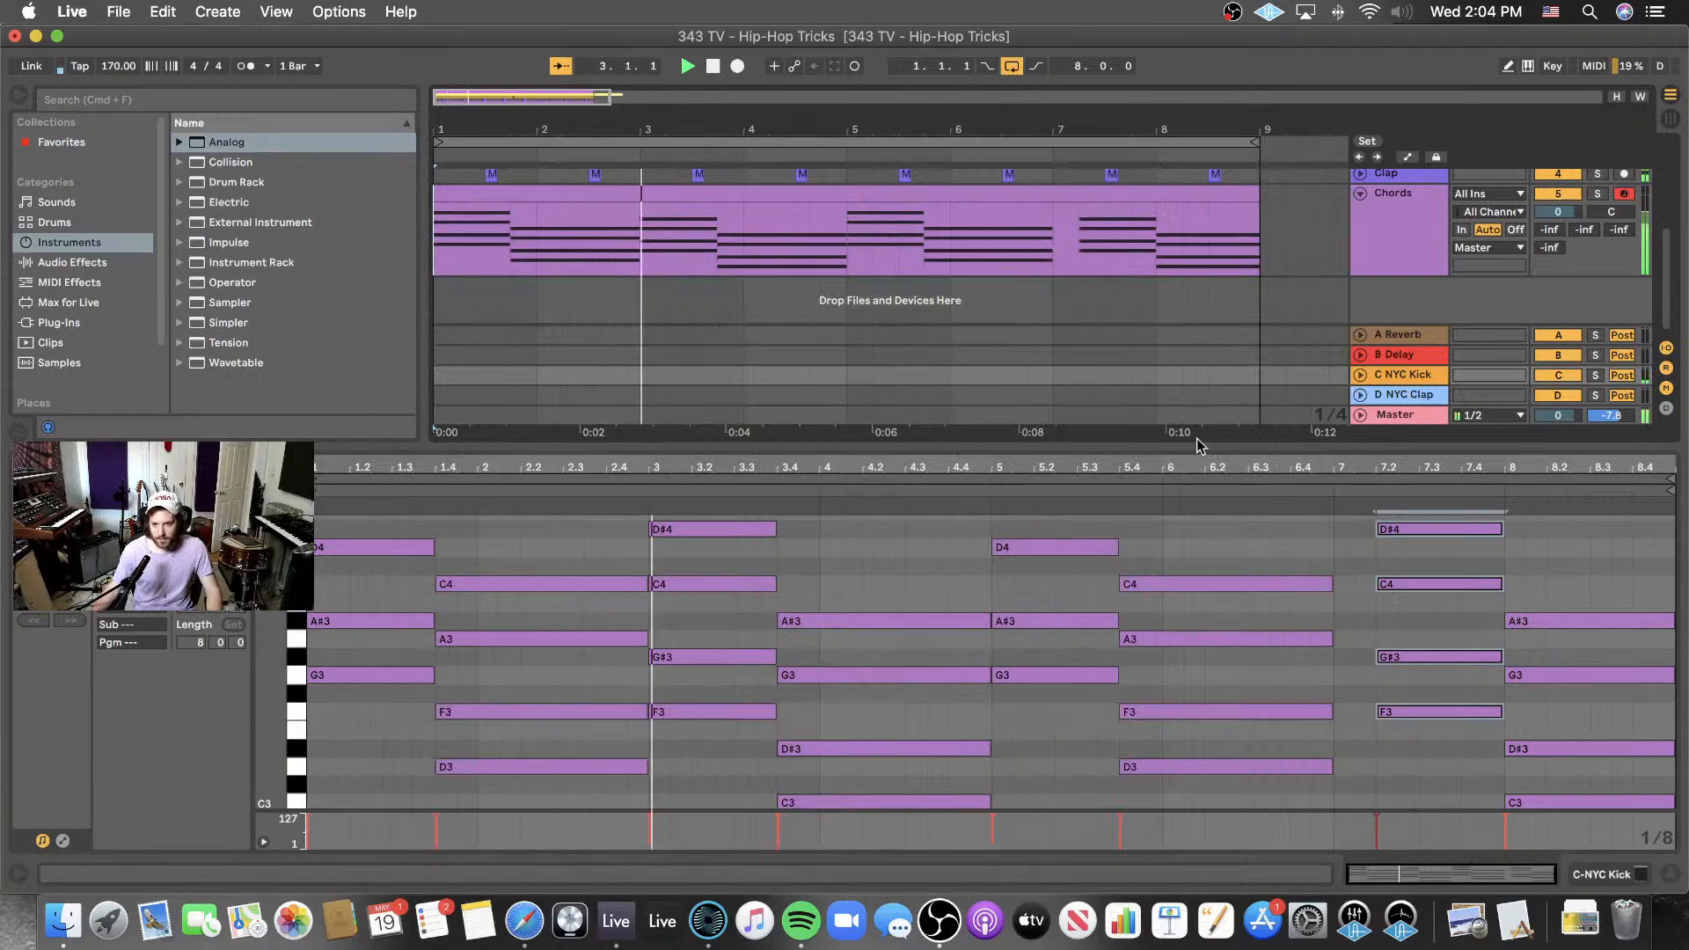
left_click_drag(1192, 393, 1192, 306)
scroll(1193, 496, "up", 4)
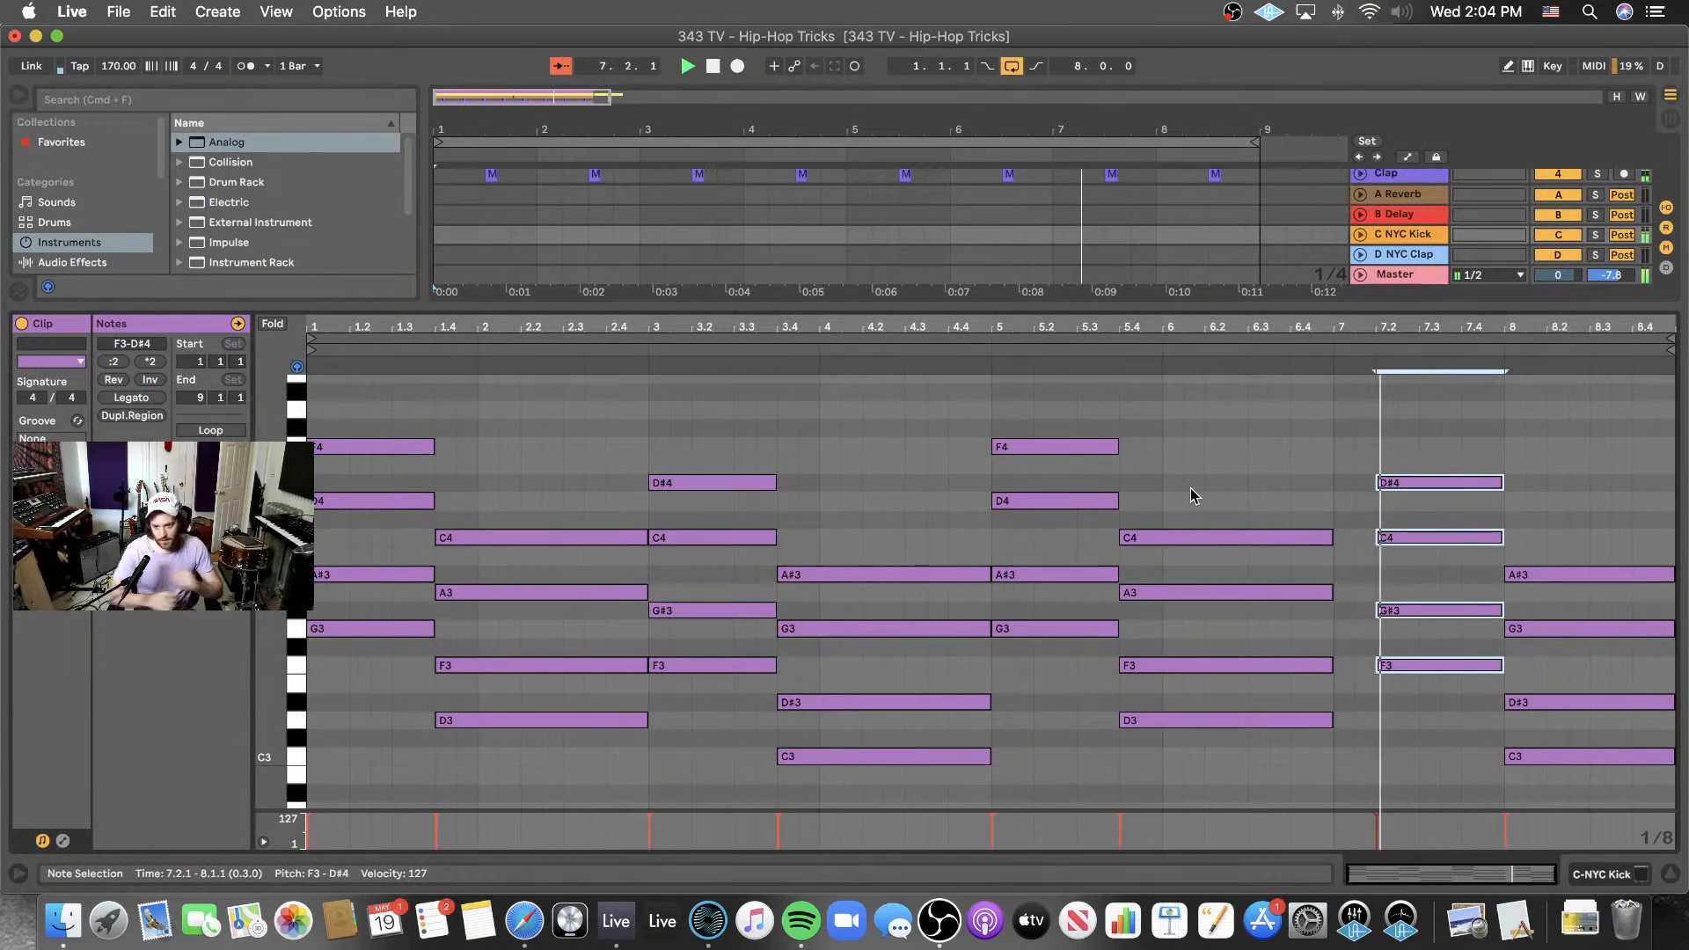
- Shorten the bar 7 chord's four notes to end at 7.4.1 and extend the start of the final chord's notes back to 7.4.1
key("space")
left_click_drag(1373, 468, 1460, 664)
left_click_drag(1541, 563, 1537, 774)
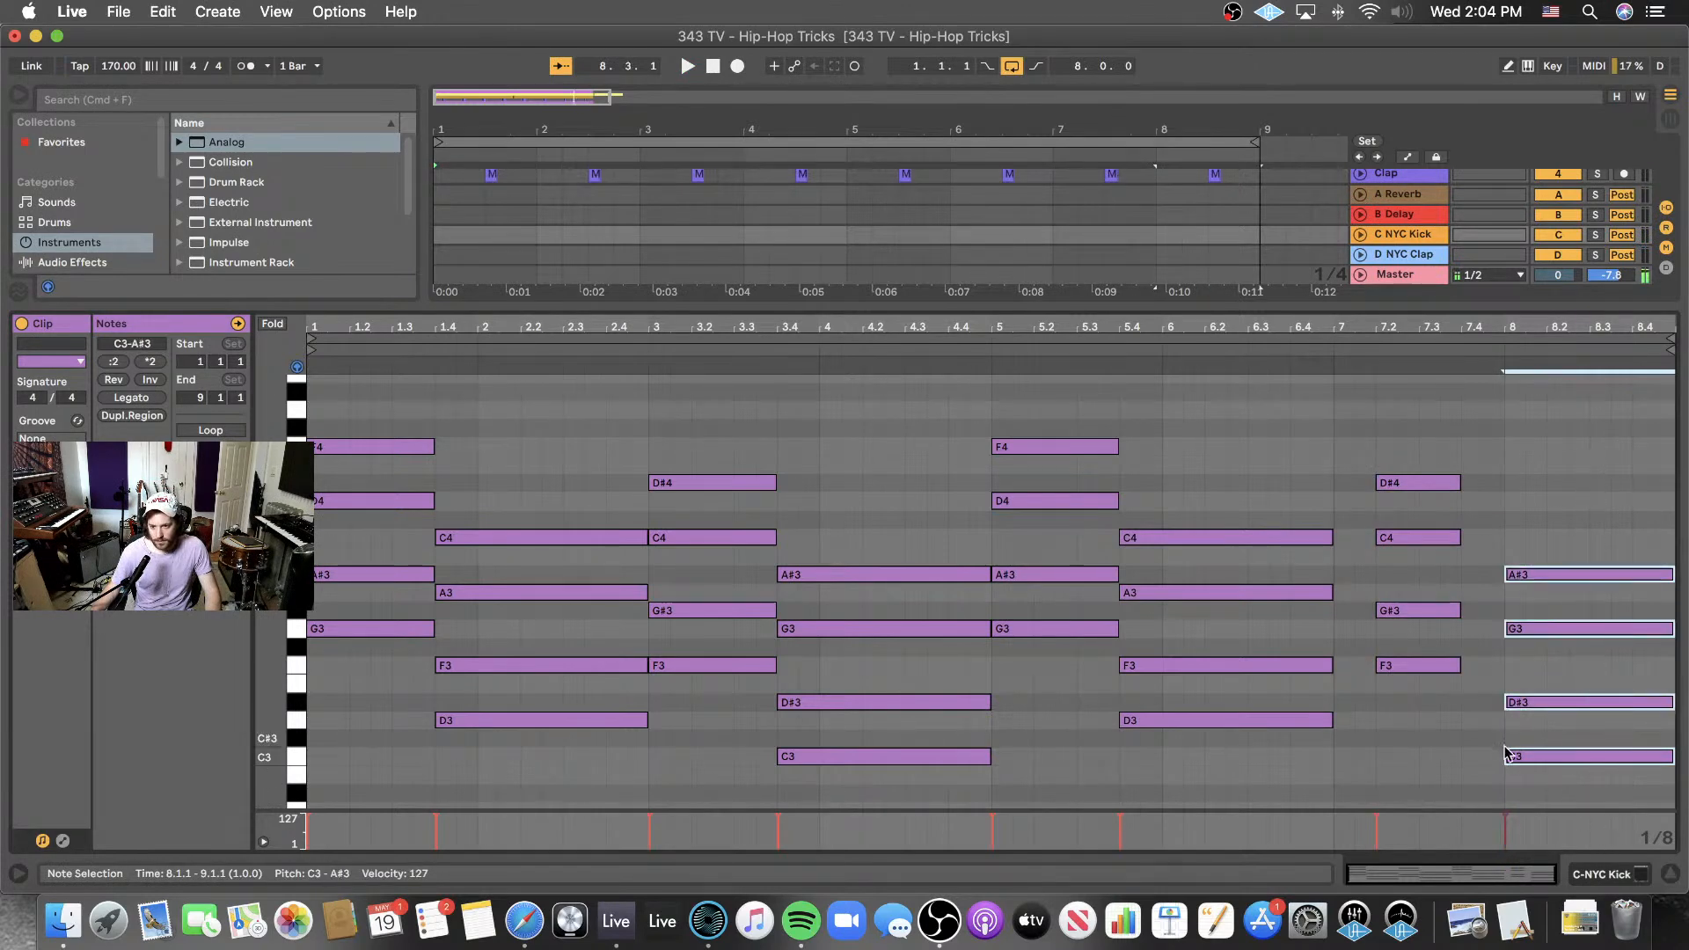
left_click_drag(1505, 756, 1459, 756)
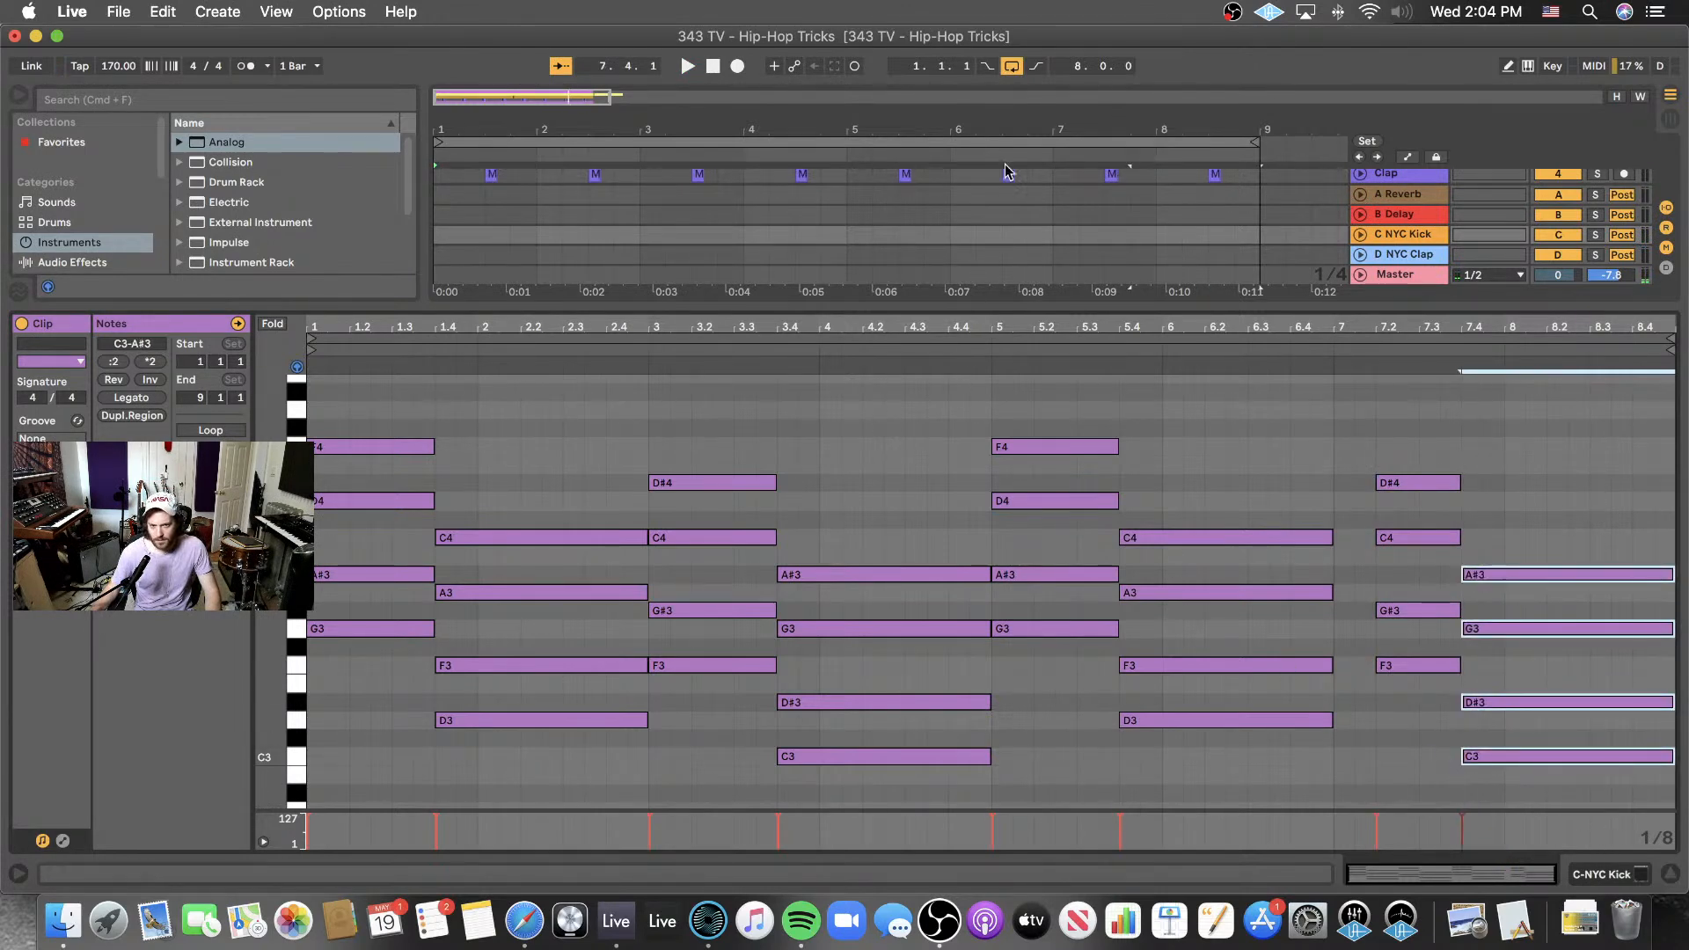
- Play back the loop and reopen the Chords clip in an enlarged note editor to check the chord timing
left_click(952, 183)
key("space")
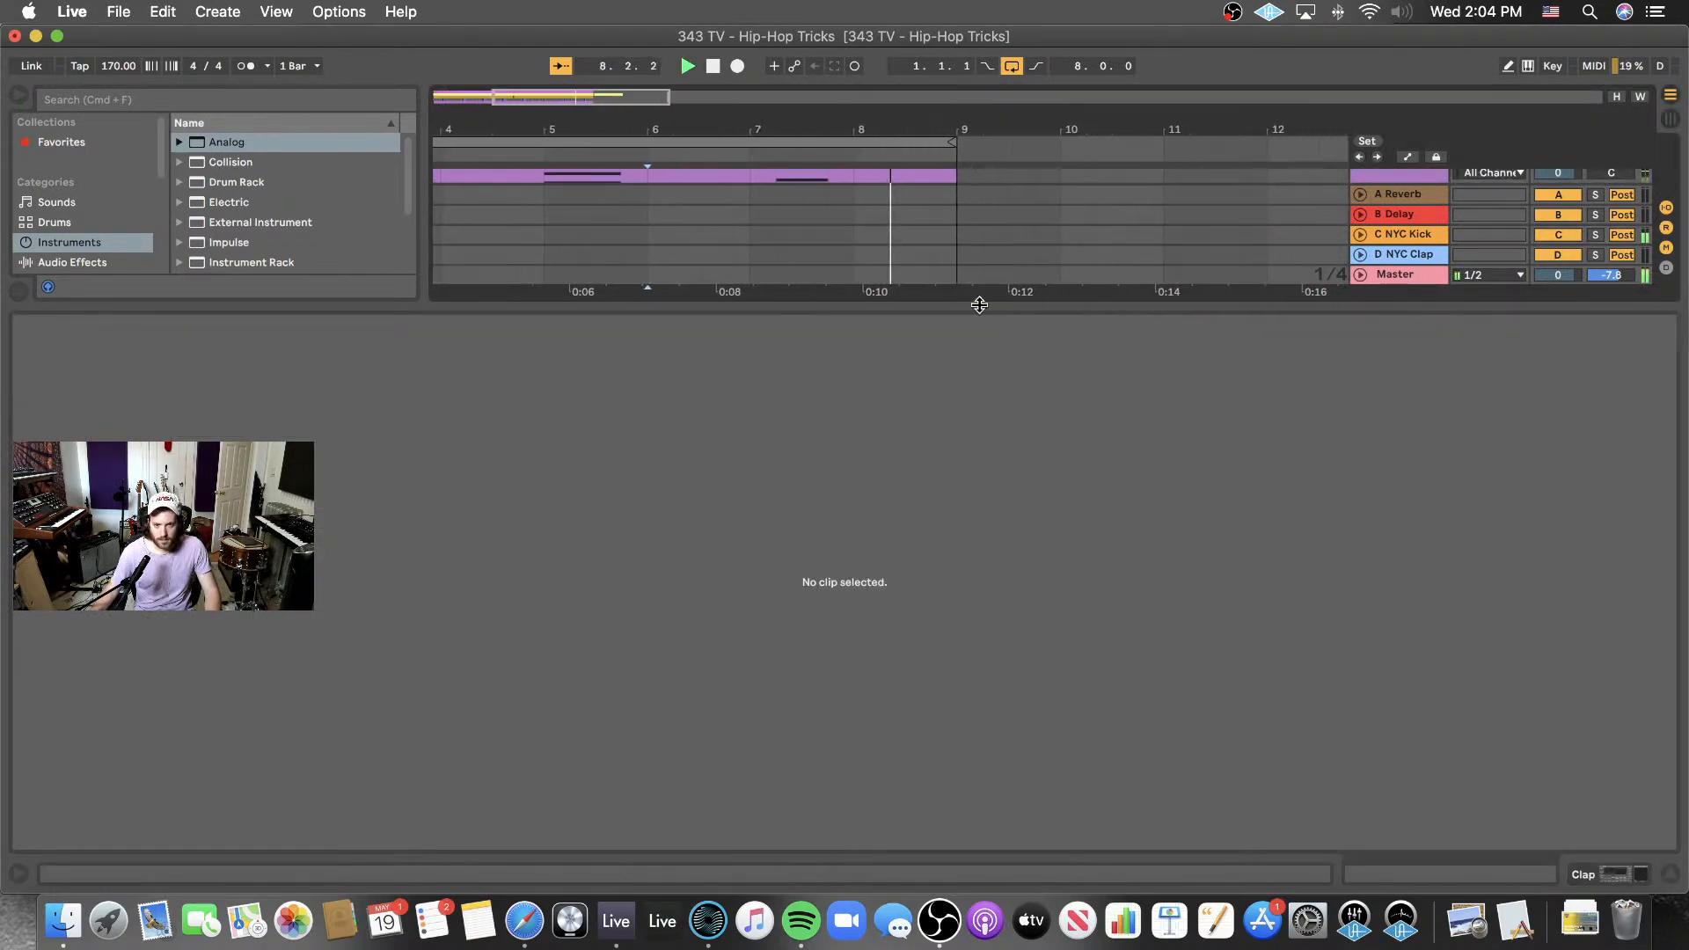
left_click_drag(976, 302, 1011, 577)
double_click(863, 339)
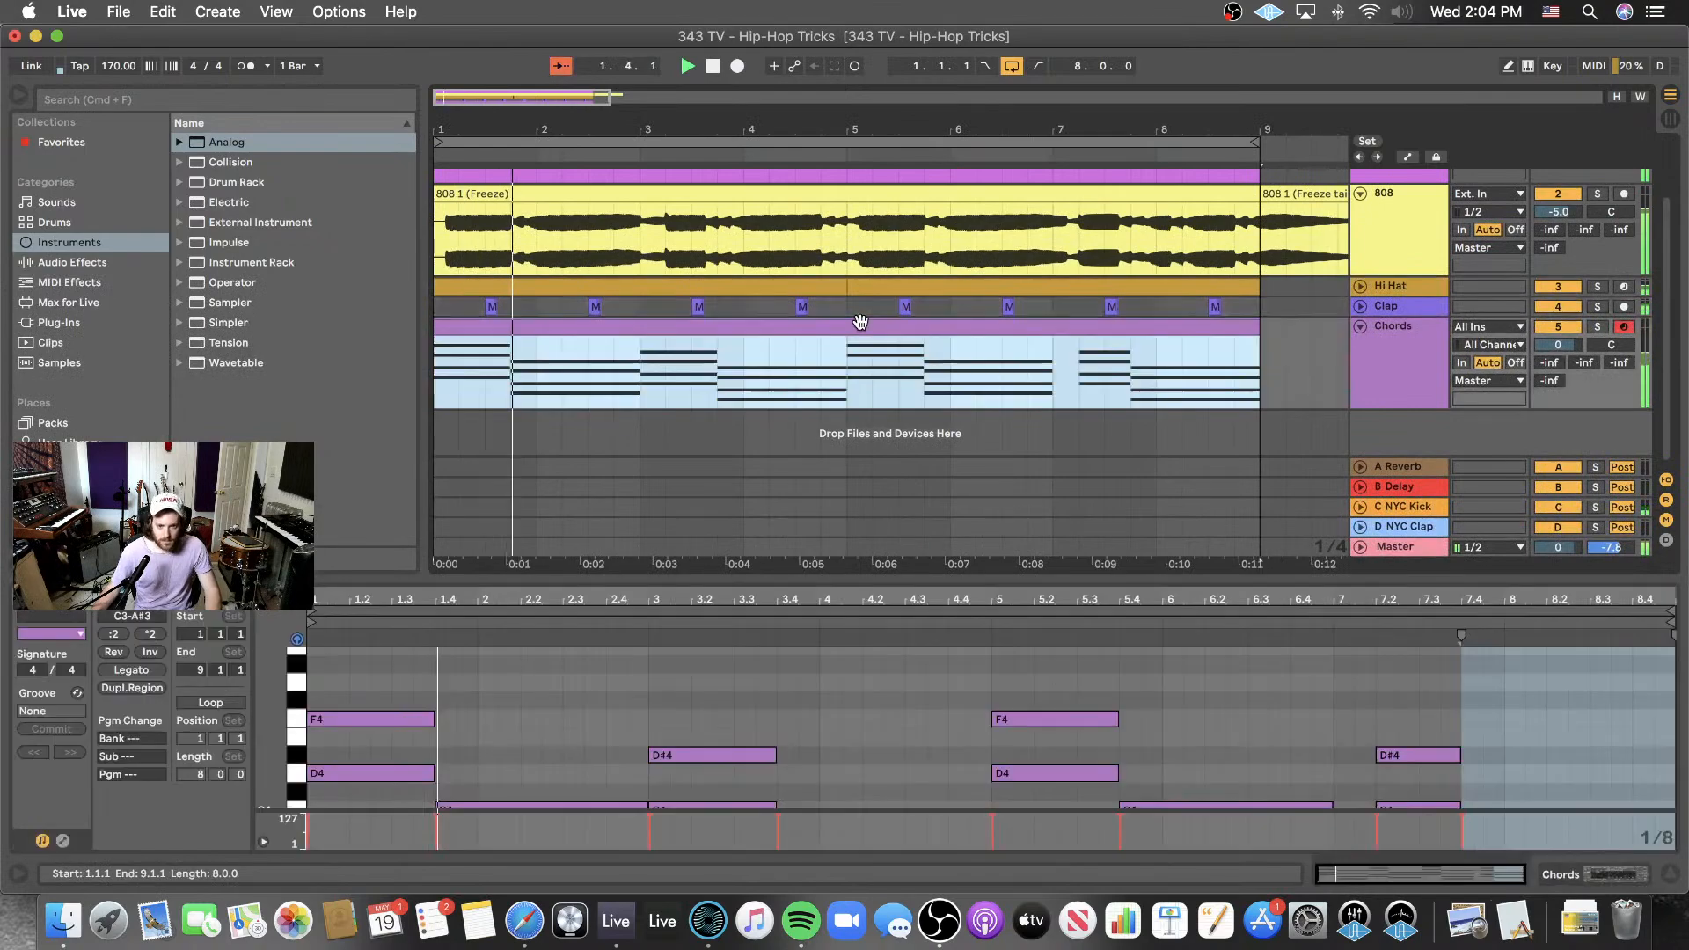
left_click_drag(864, 580, 870, 412)
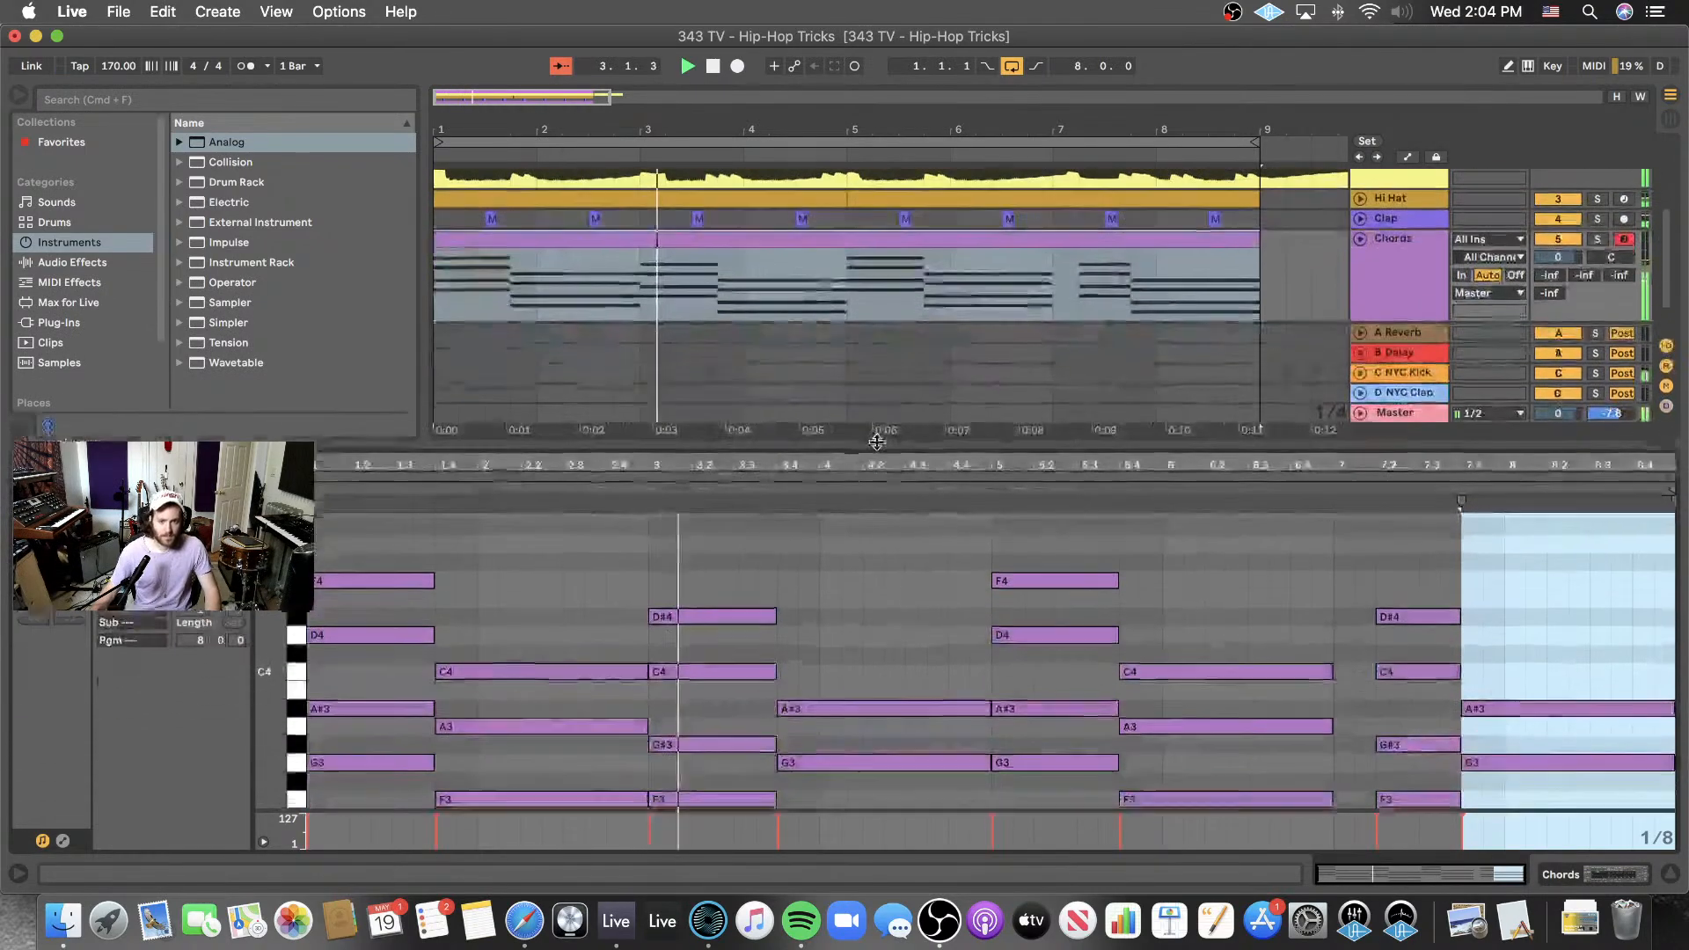
left_click(863, 630)
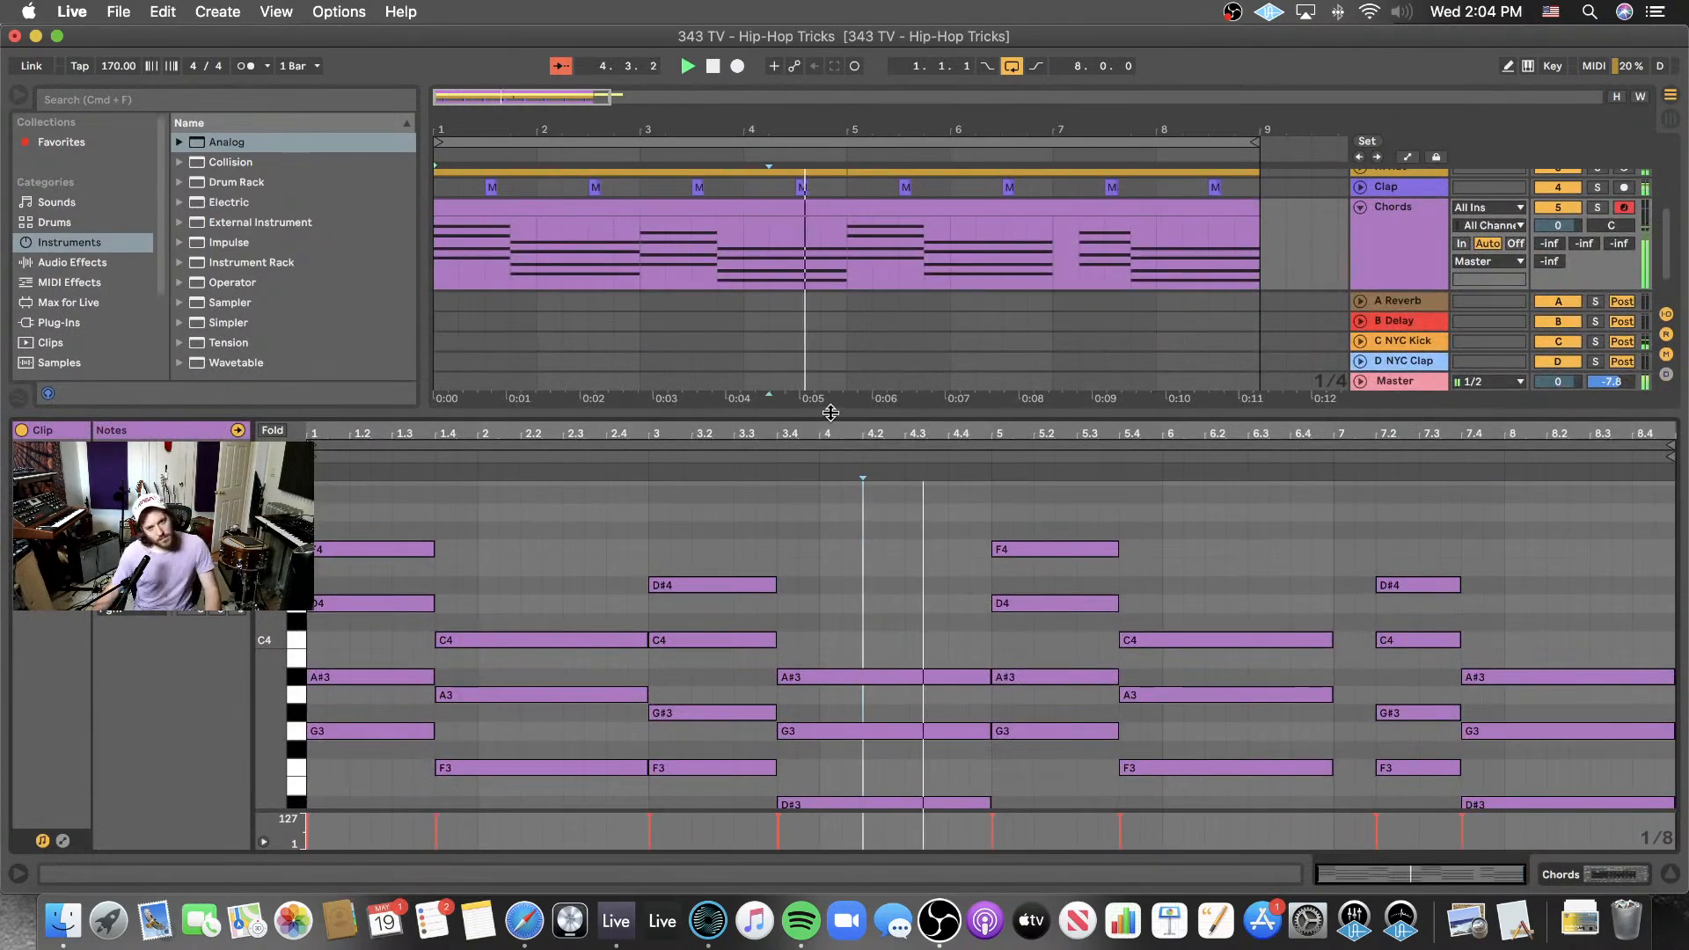
left_click_drag(830, 404, 829, 331)
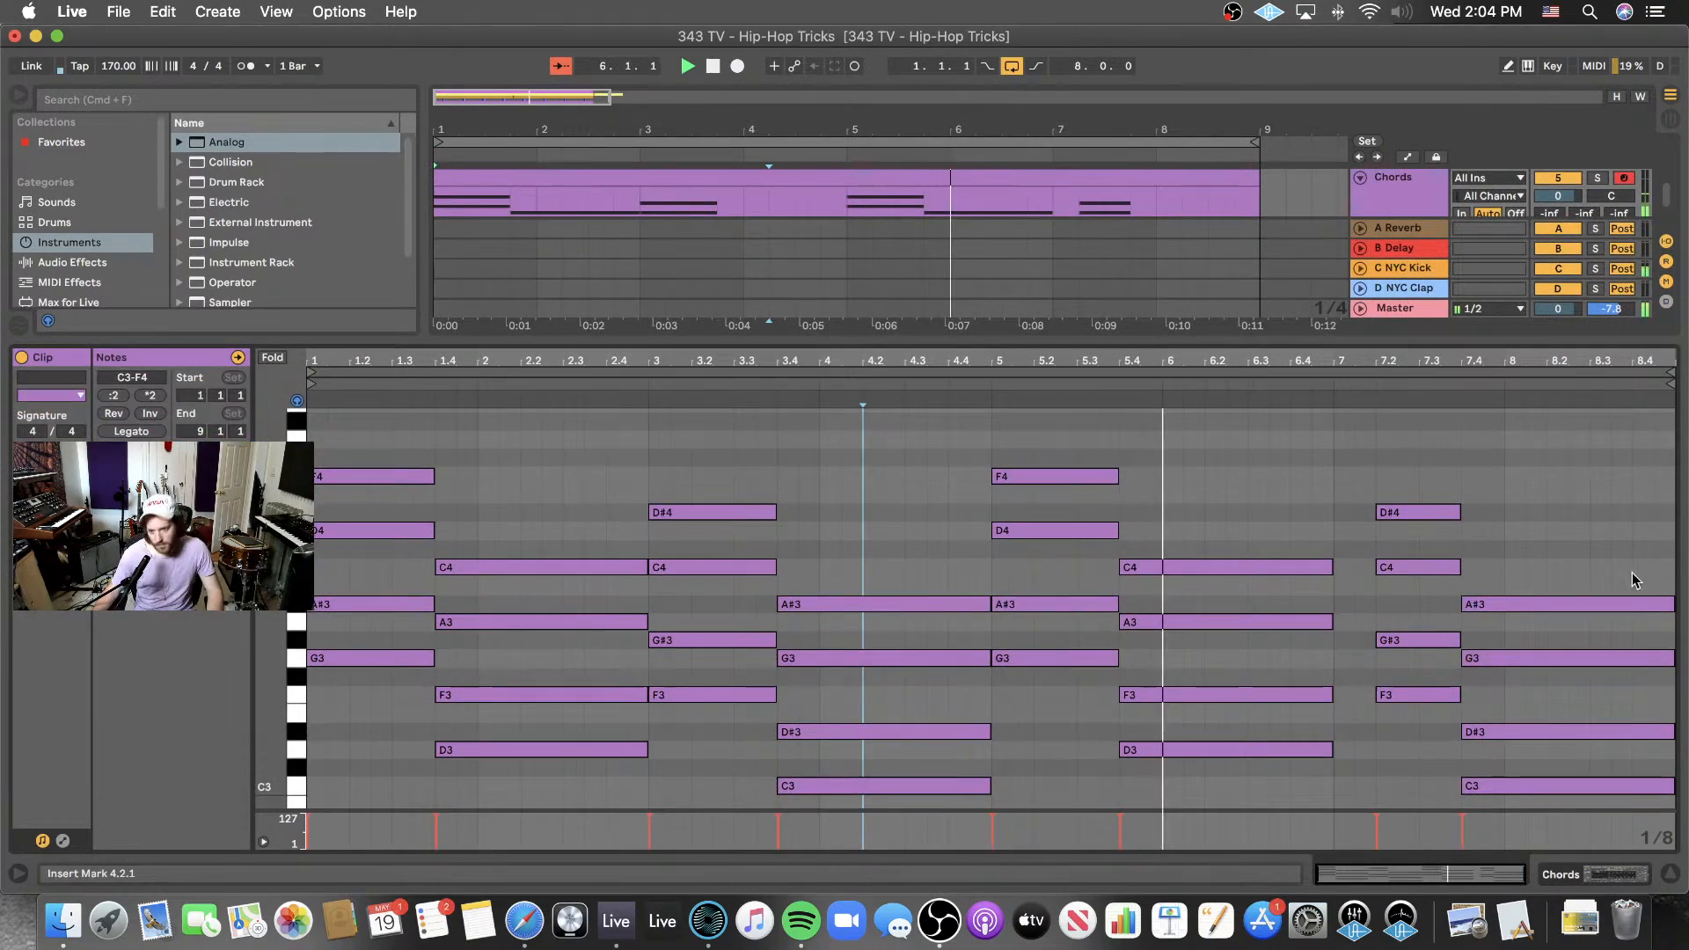
- Stop playback, show the Chords track's Analog synth, turn on LFO1 and set its rate to 0.2 Hz
left_click(1567, 548)
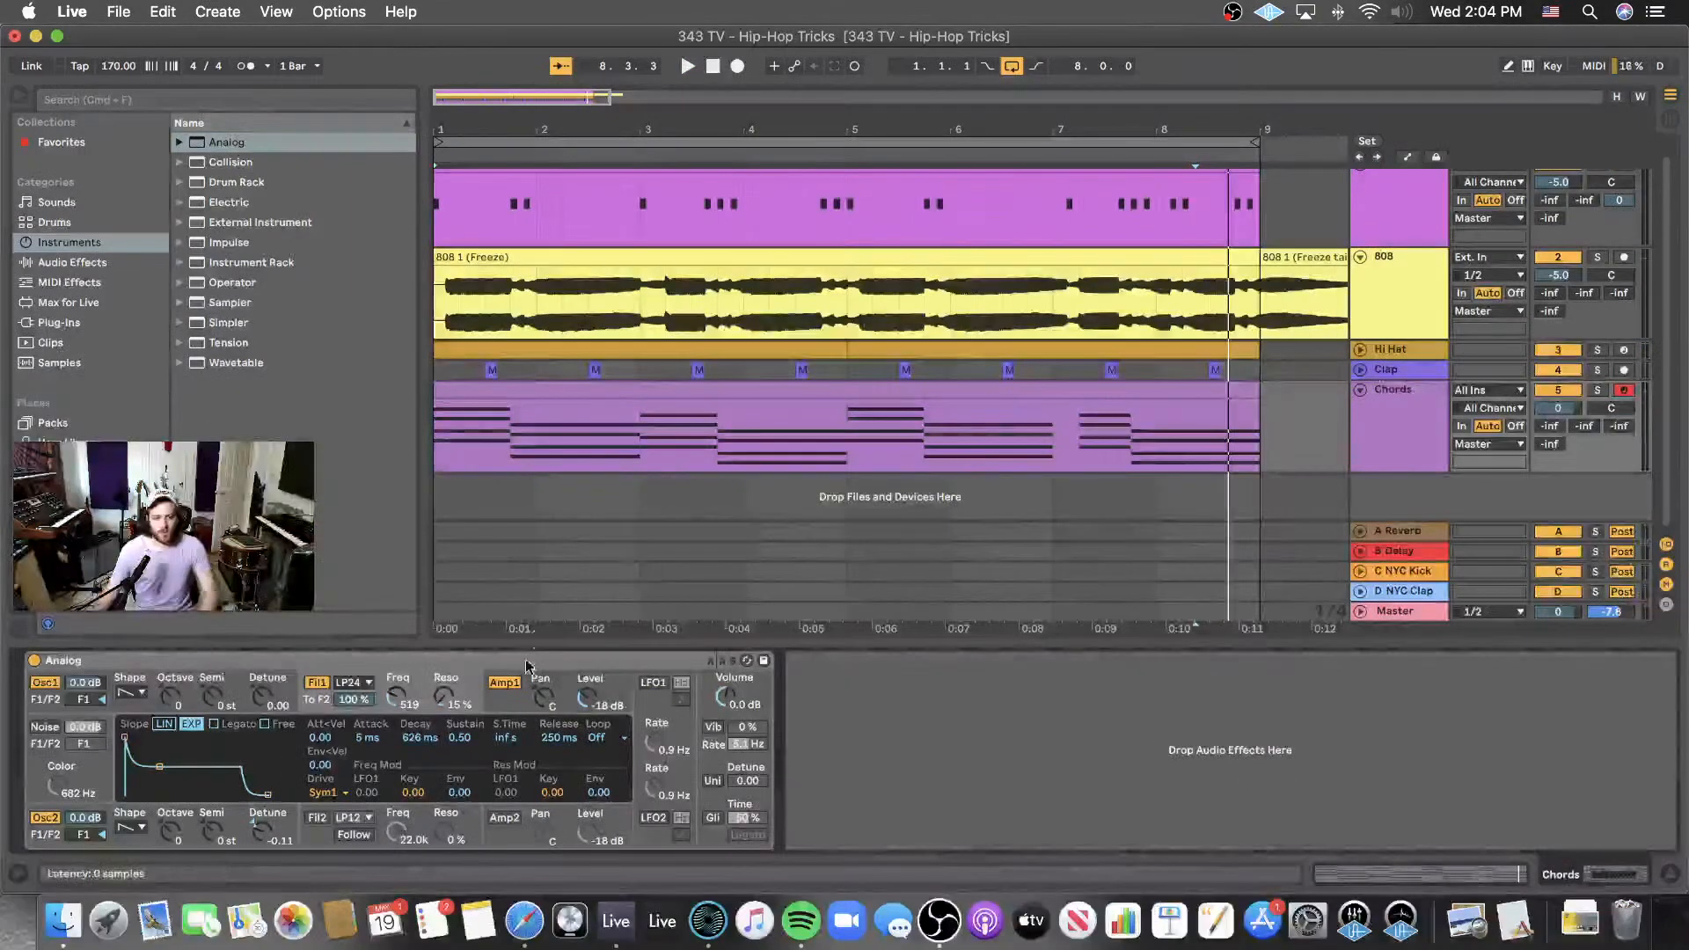
left_click(652, 683)
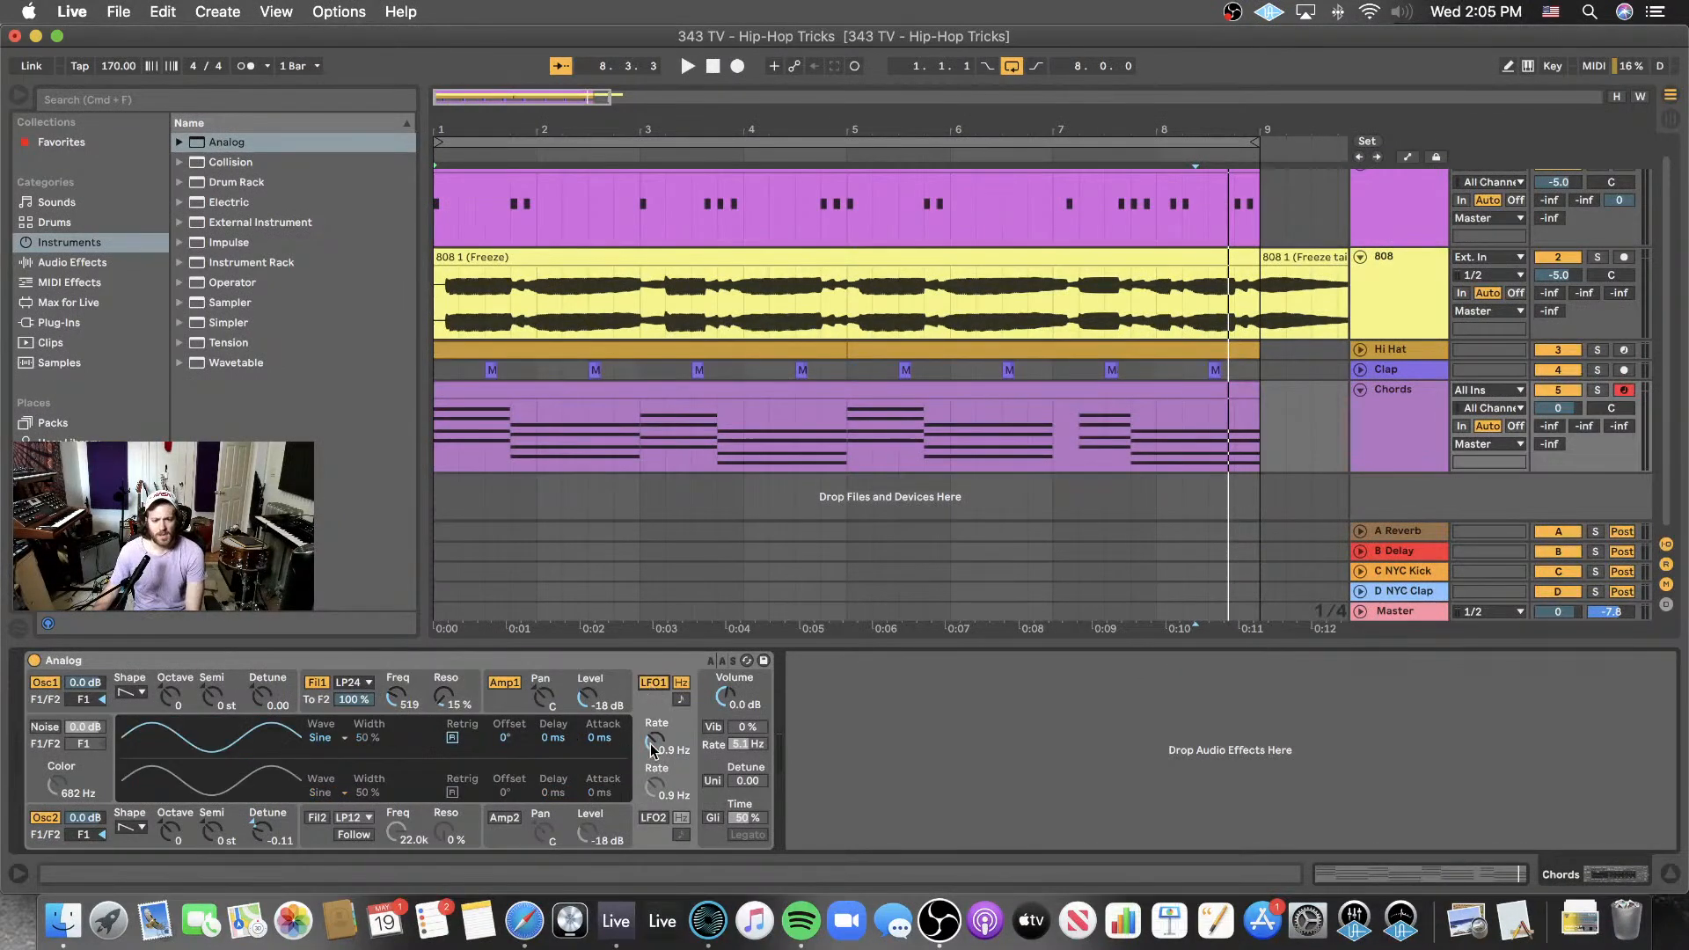
left_click_drag(651, 748, 652, 769)
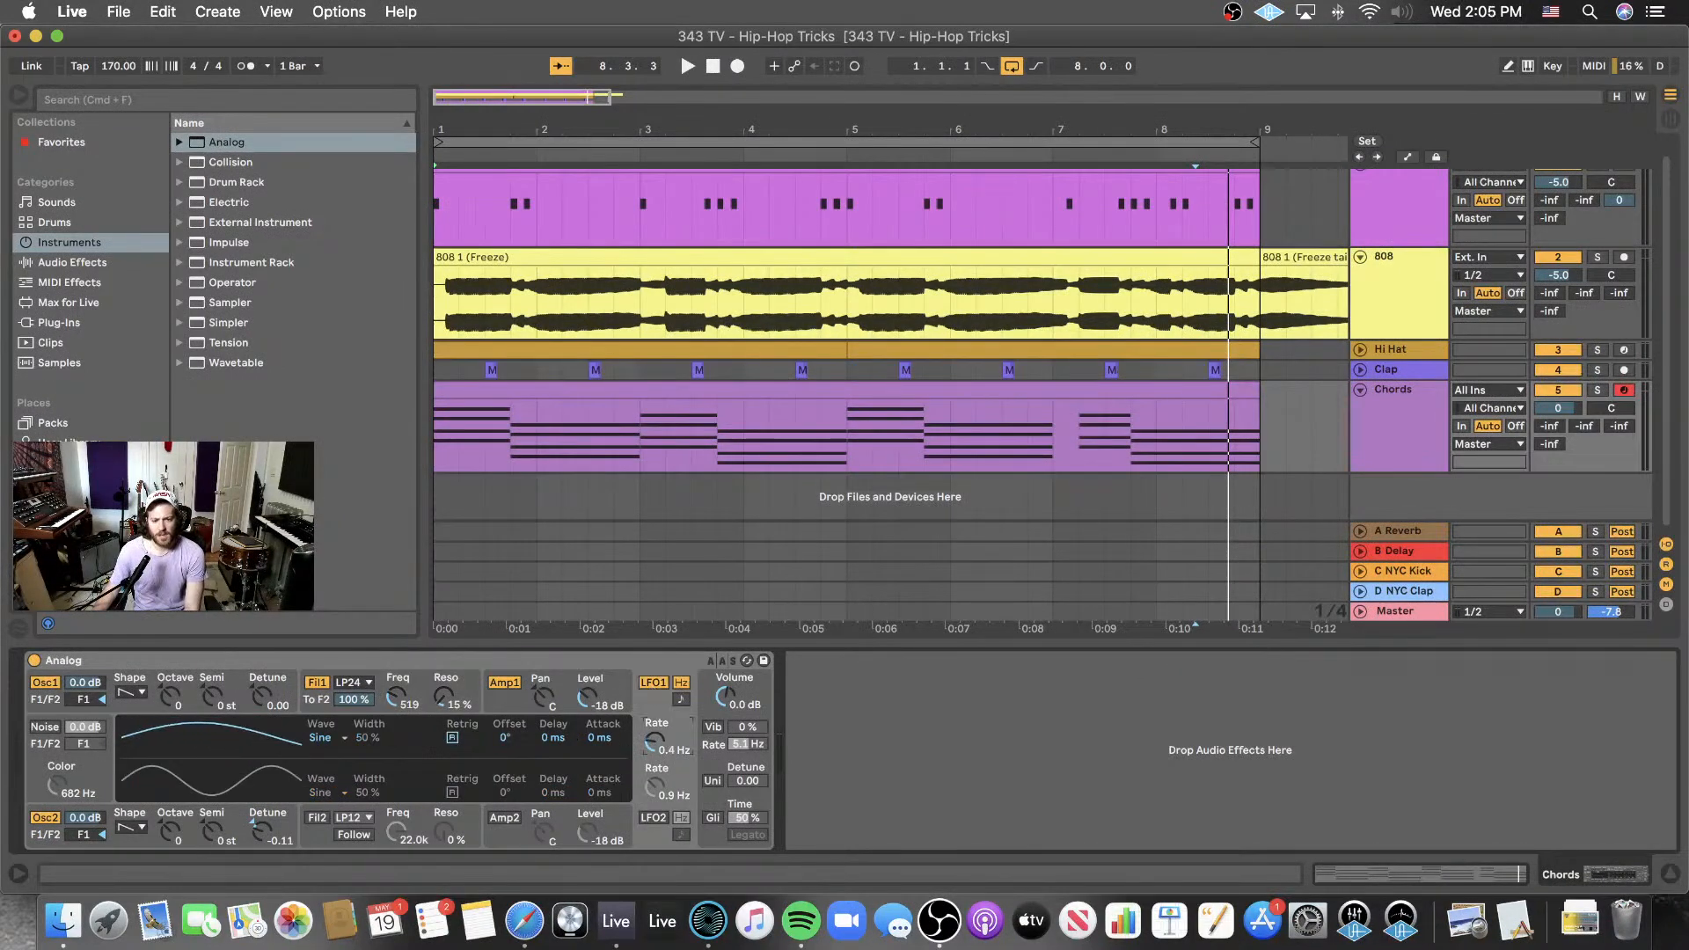
- Set Filter 1's LFO1 frequency modulation to 0.44 while the loop plays
left_click(411, 692)
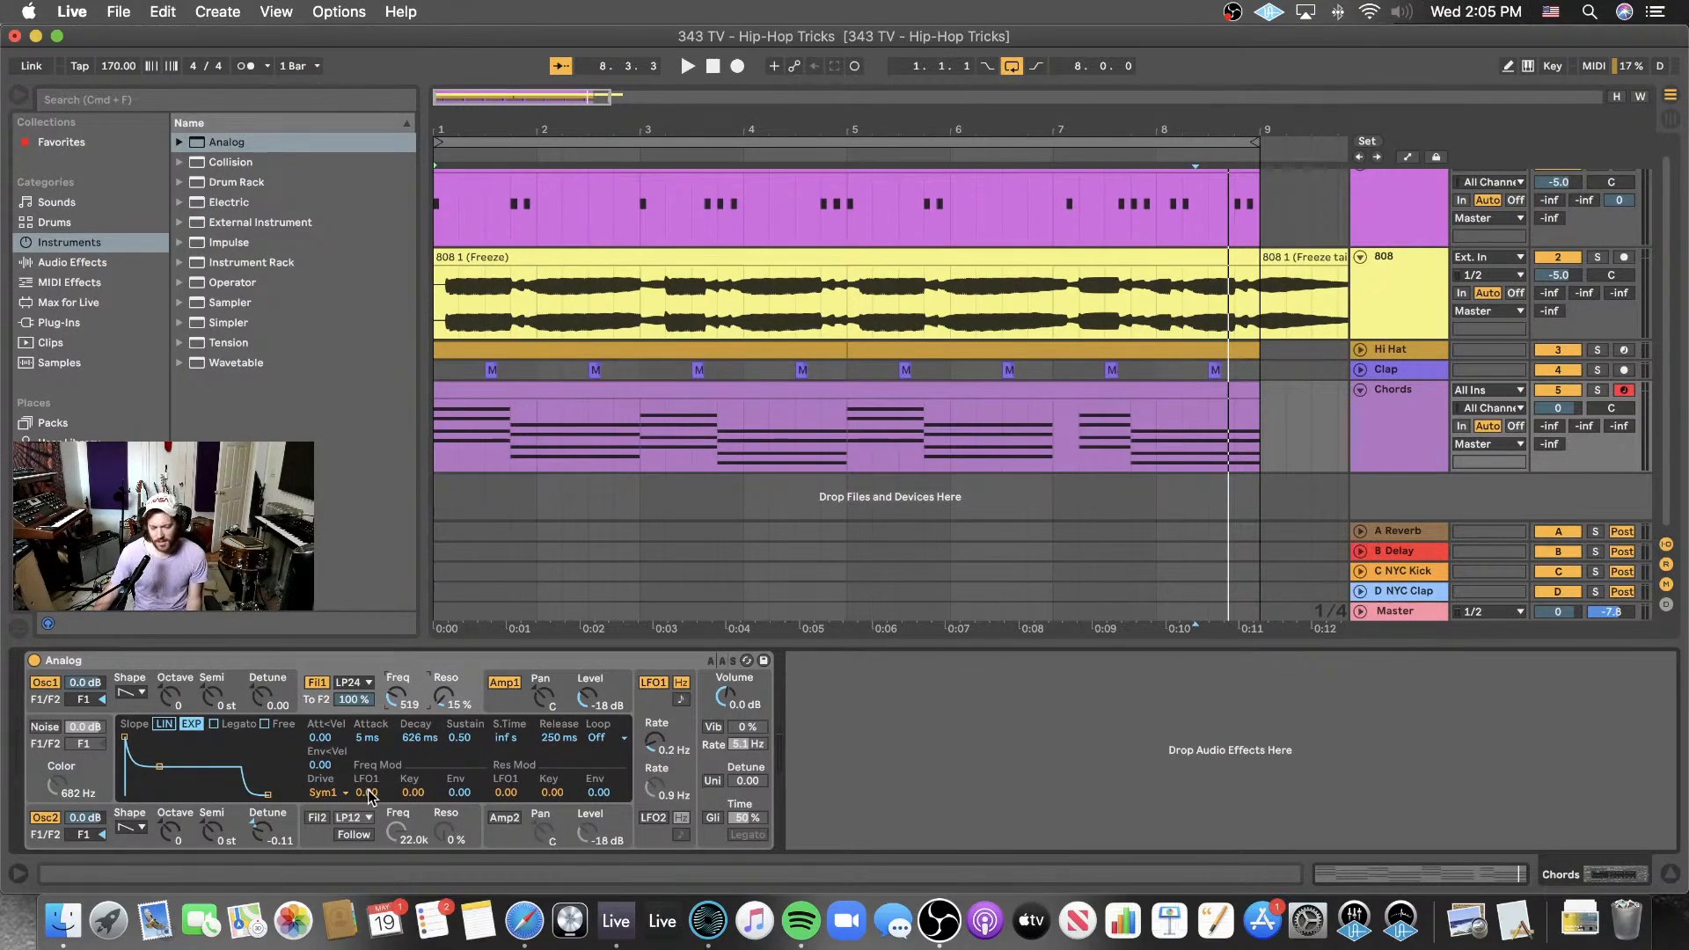
key("space")
mouse_move(368, 788)
left_mouse_down()
mouse_move(368, 724)
mouse_move(369, 796)
left_mouse_up()
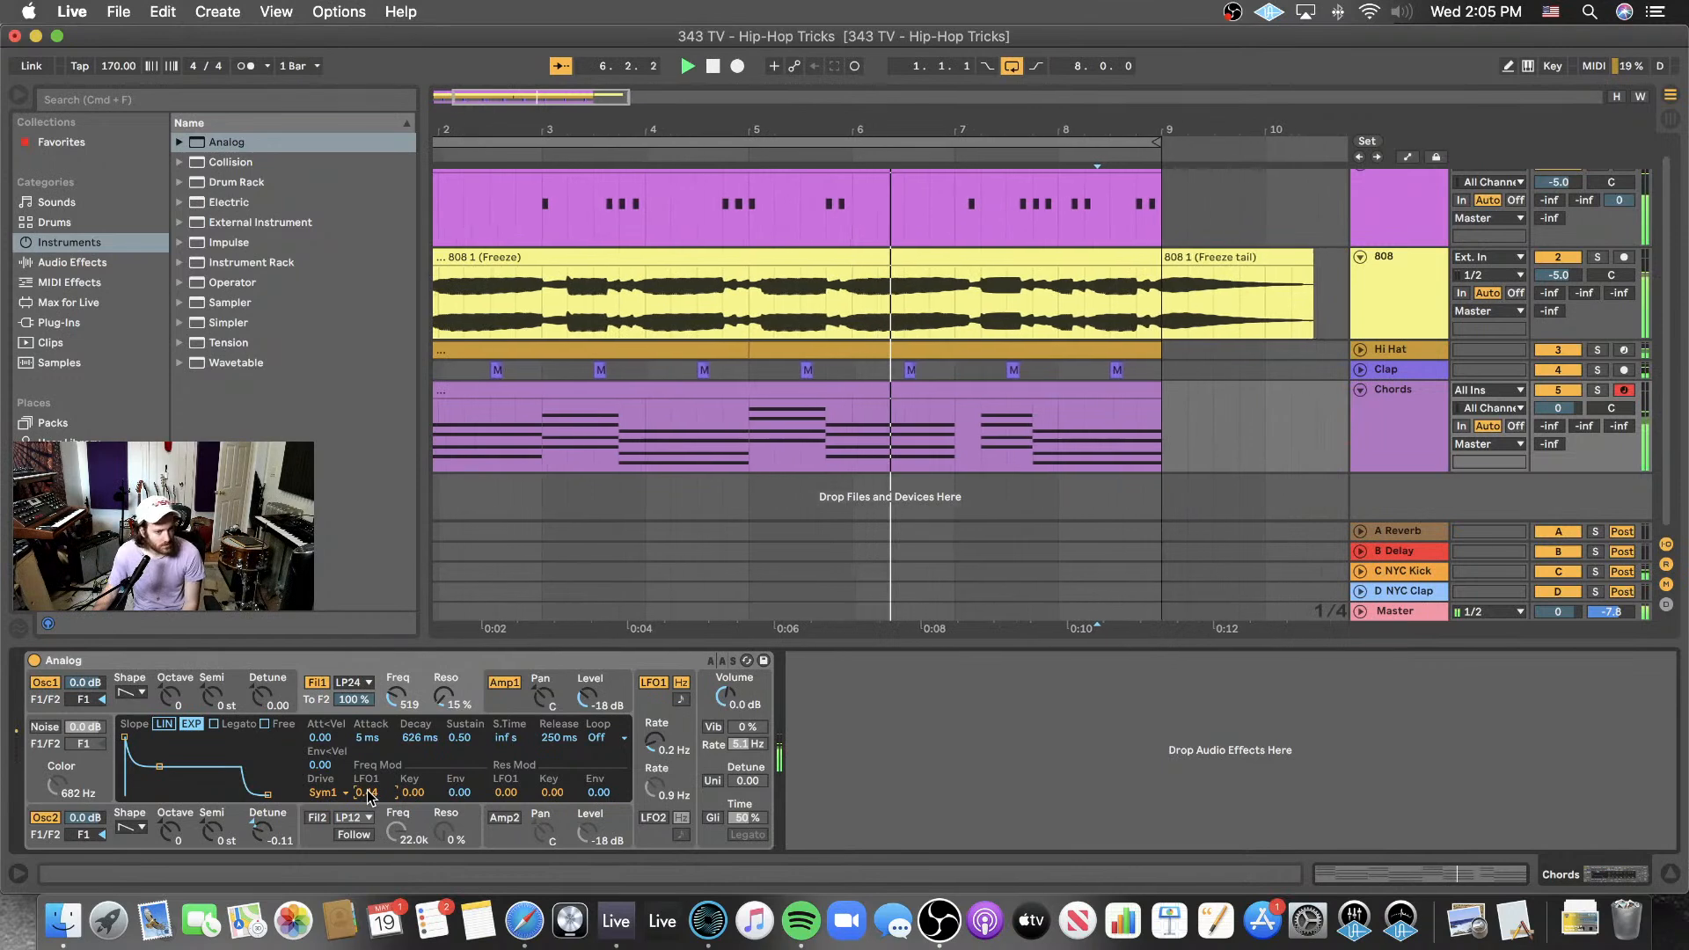
left_click_drag(367, 790, 367, 732)
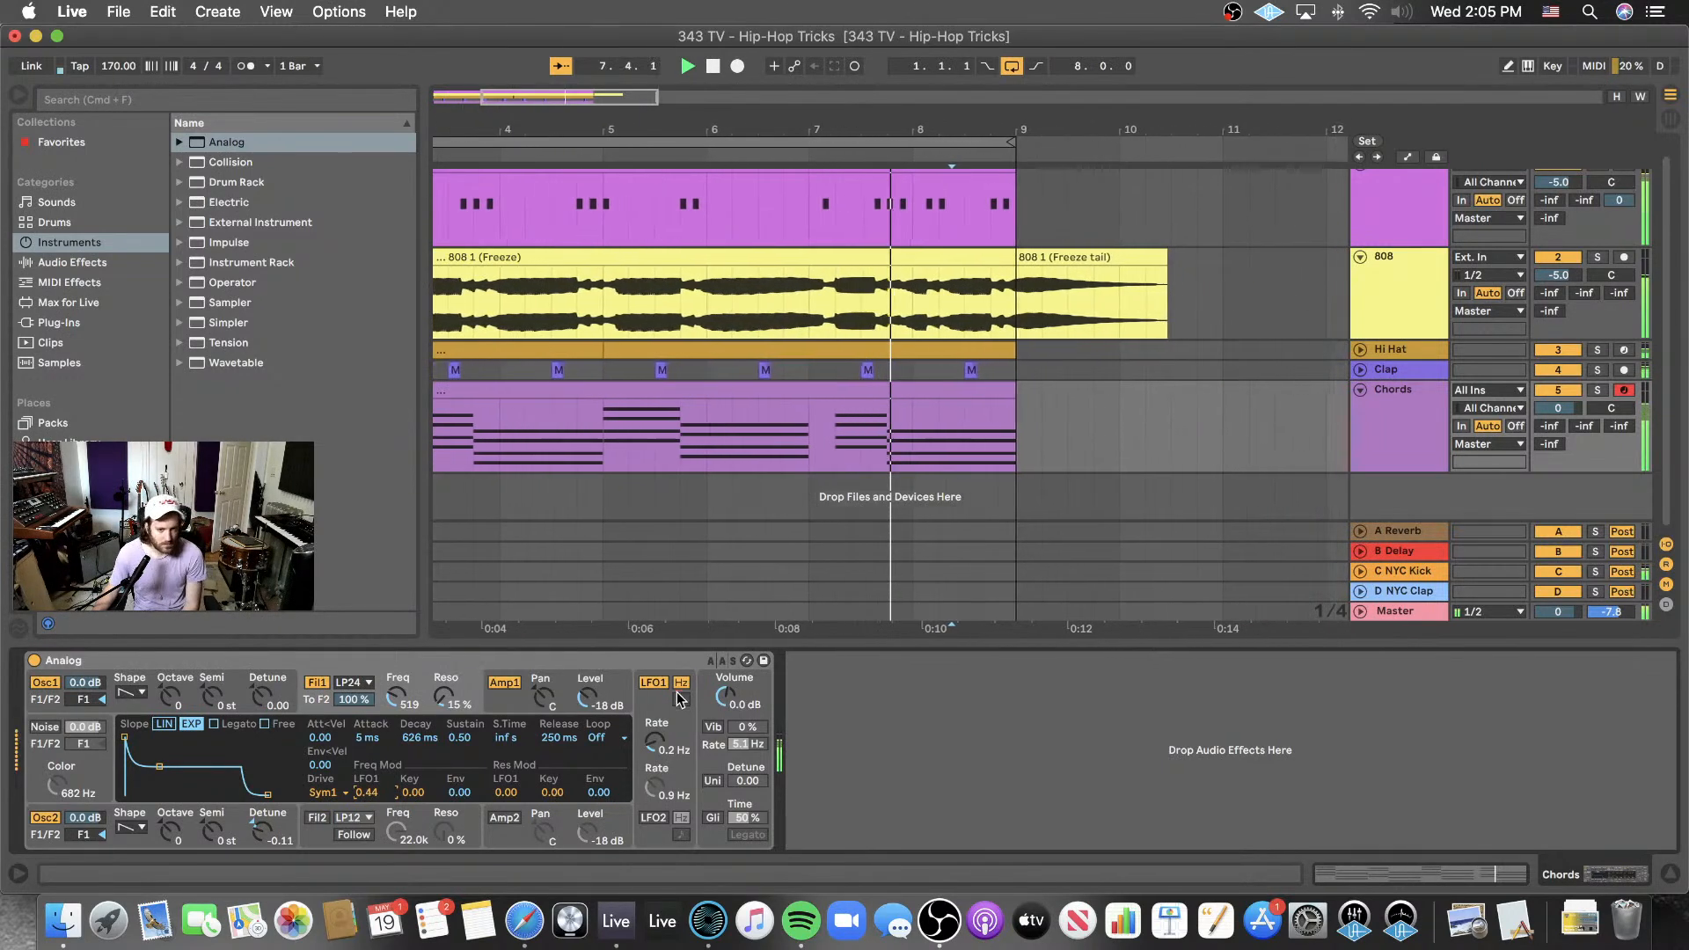
- Sync LFO1 to the tempo with a rate of 2, and set Filter 1's LFO1 frequency modulation to 0.14
left_click(681, 700)
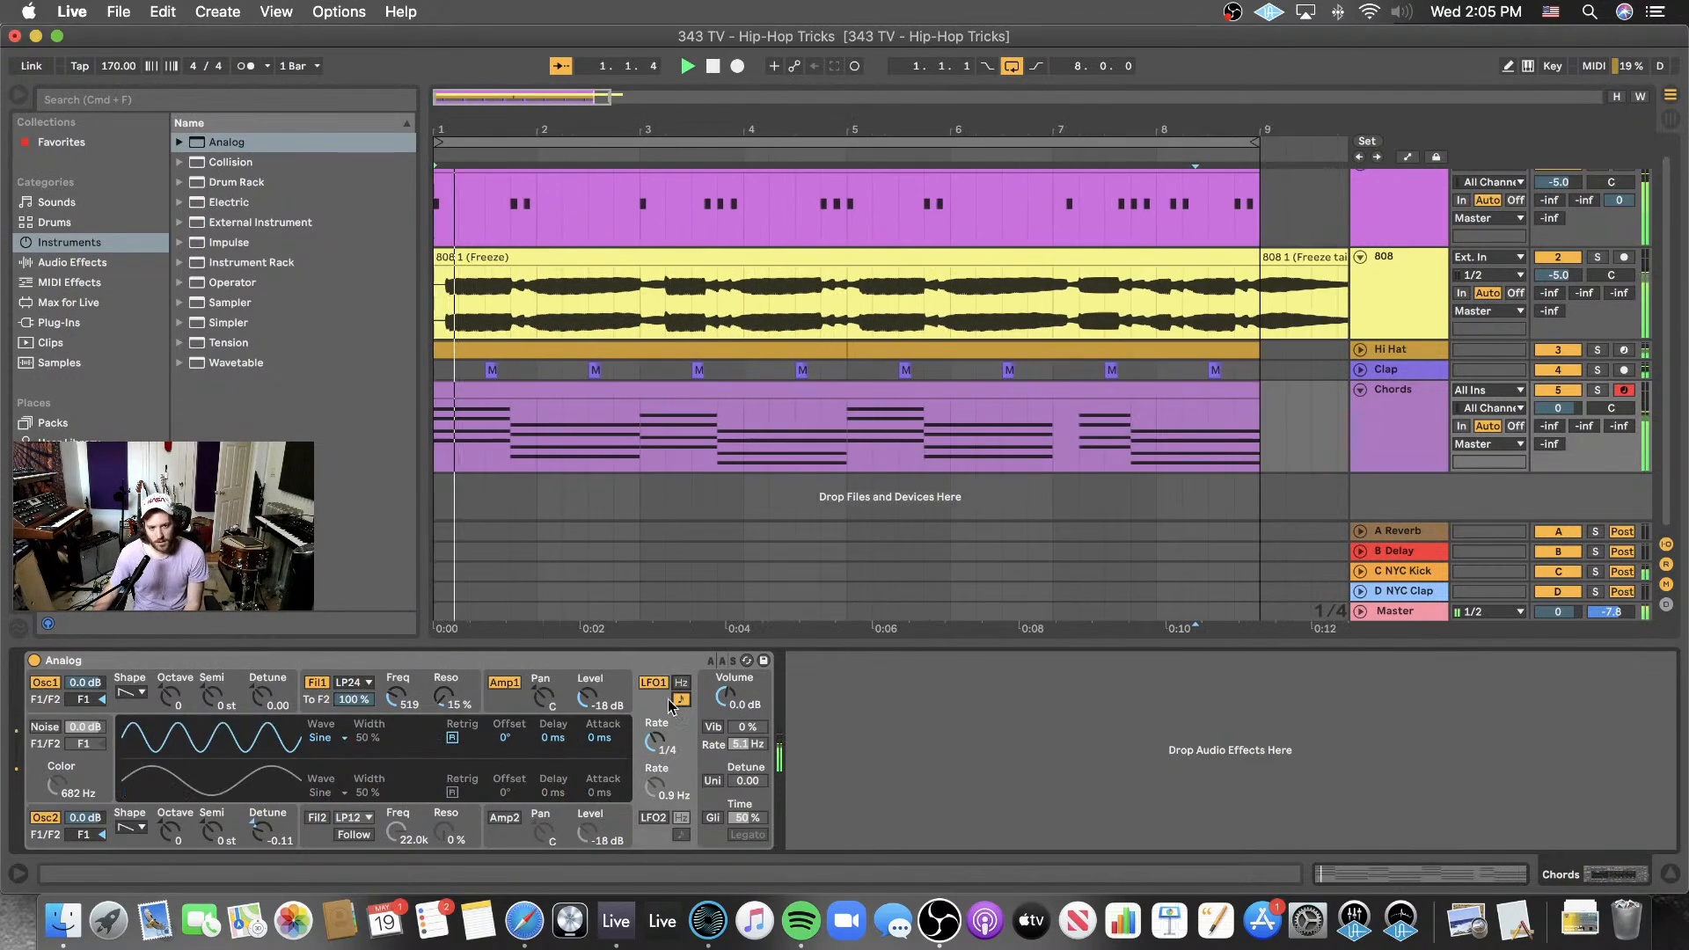
left_click_drag(654, 742, 658, 746)
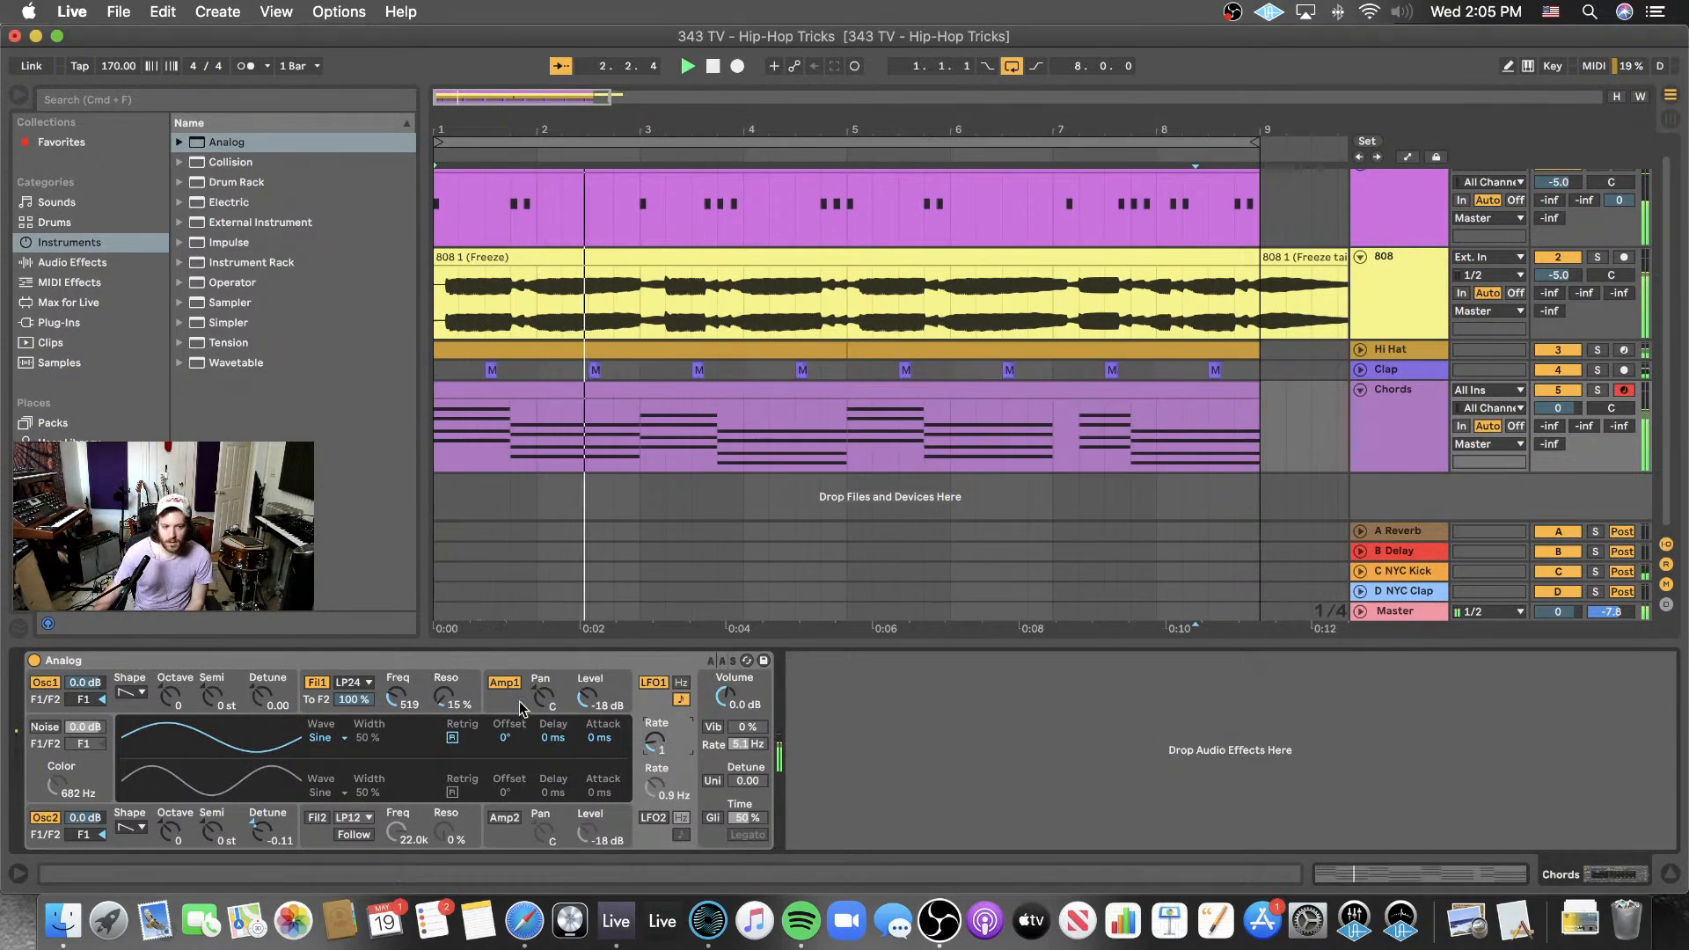
left_click_drag(656, 744, 656, 738)
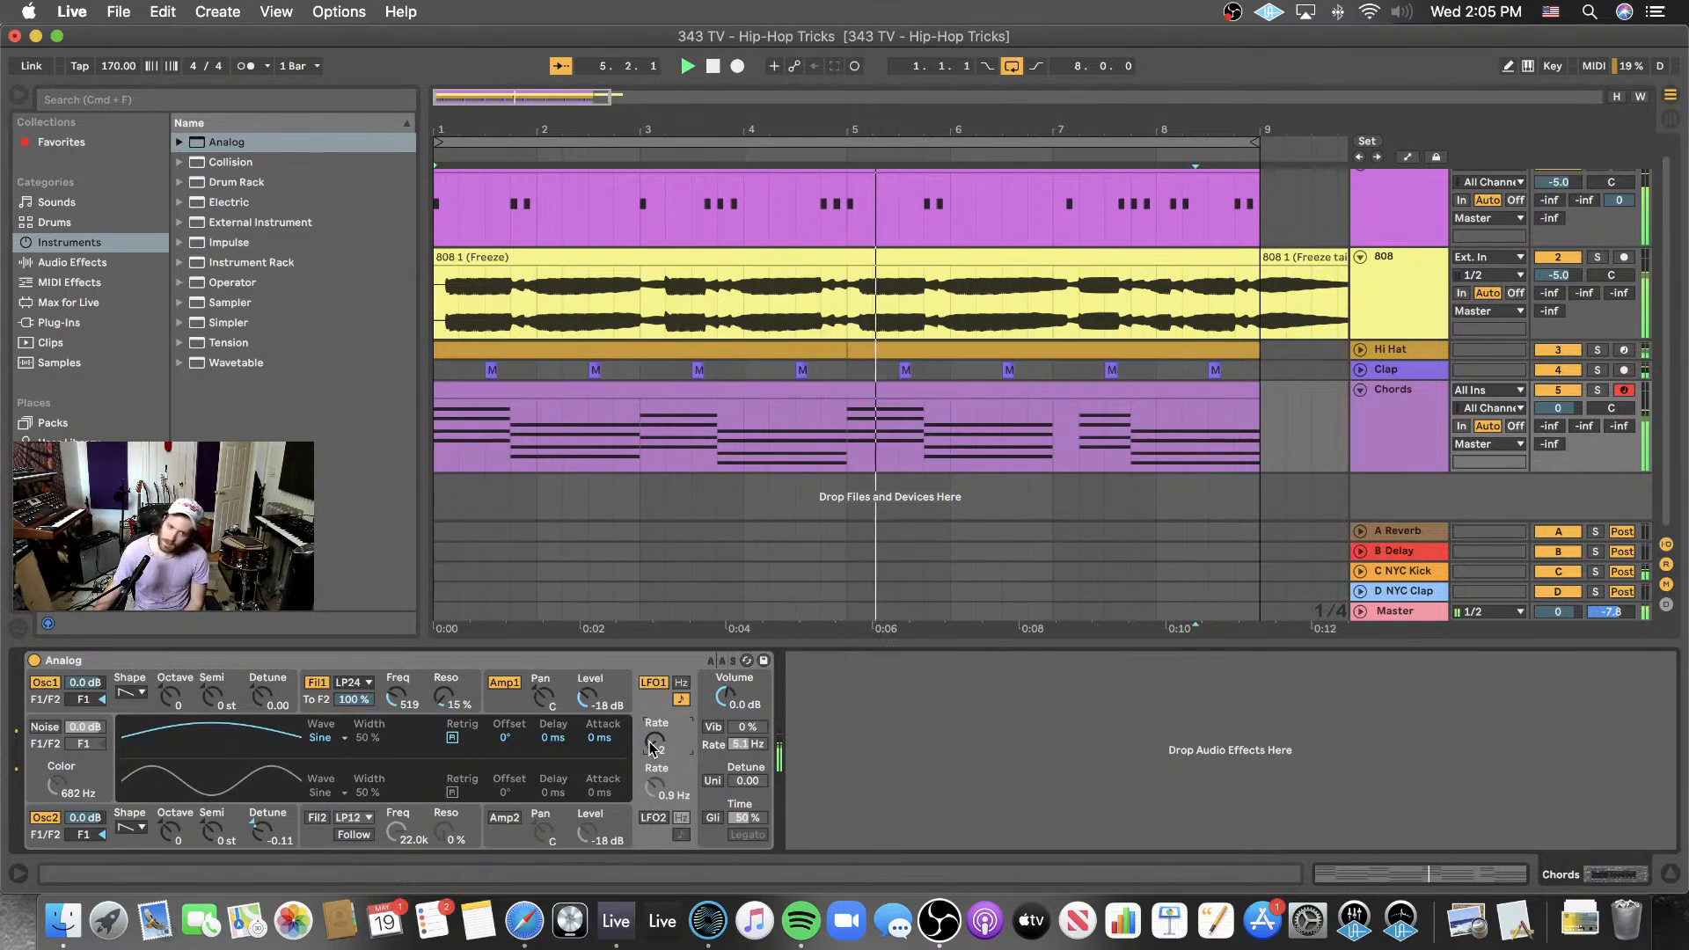
left_click(423, 814)
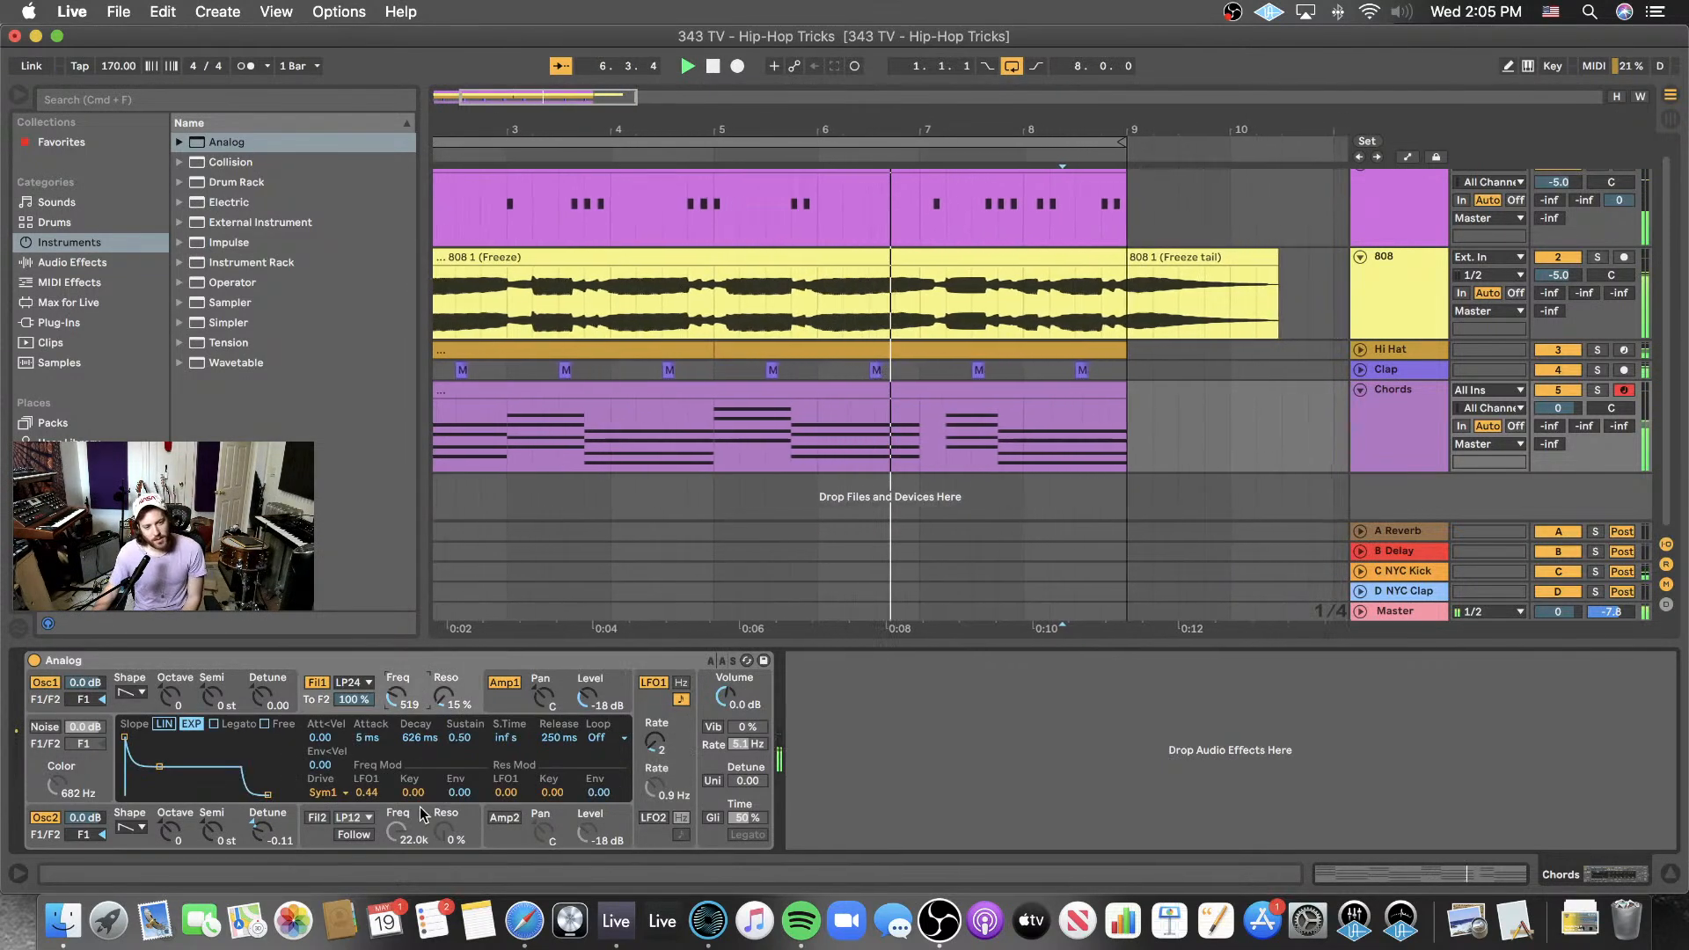
left_click_drag(367, 792, 367, 818)
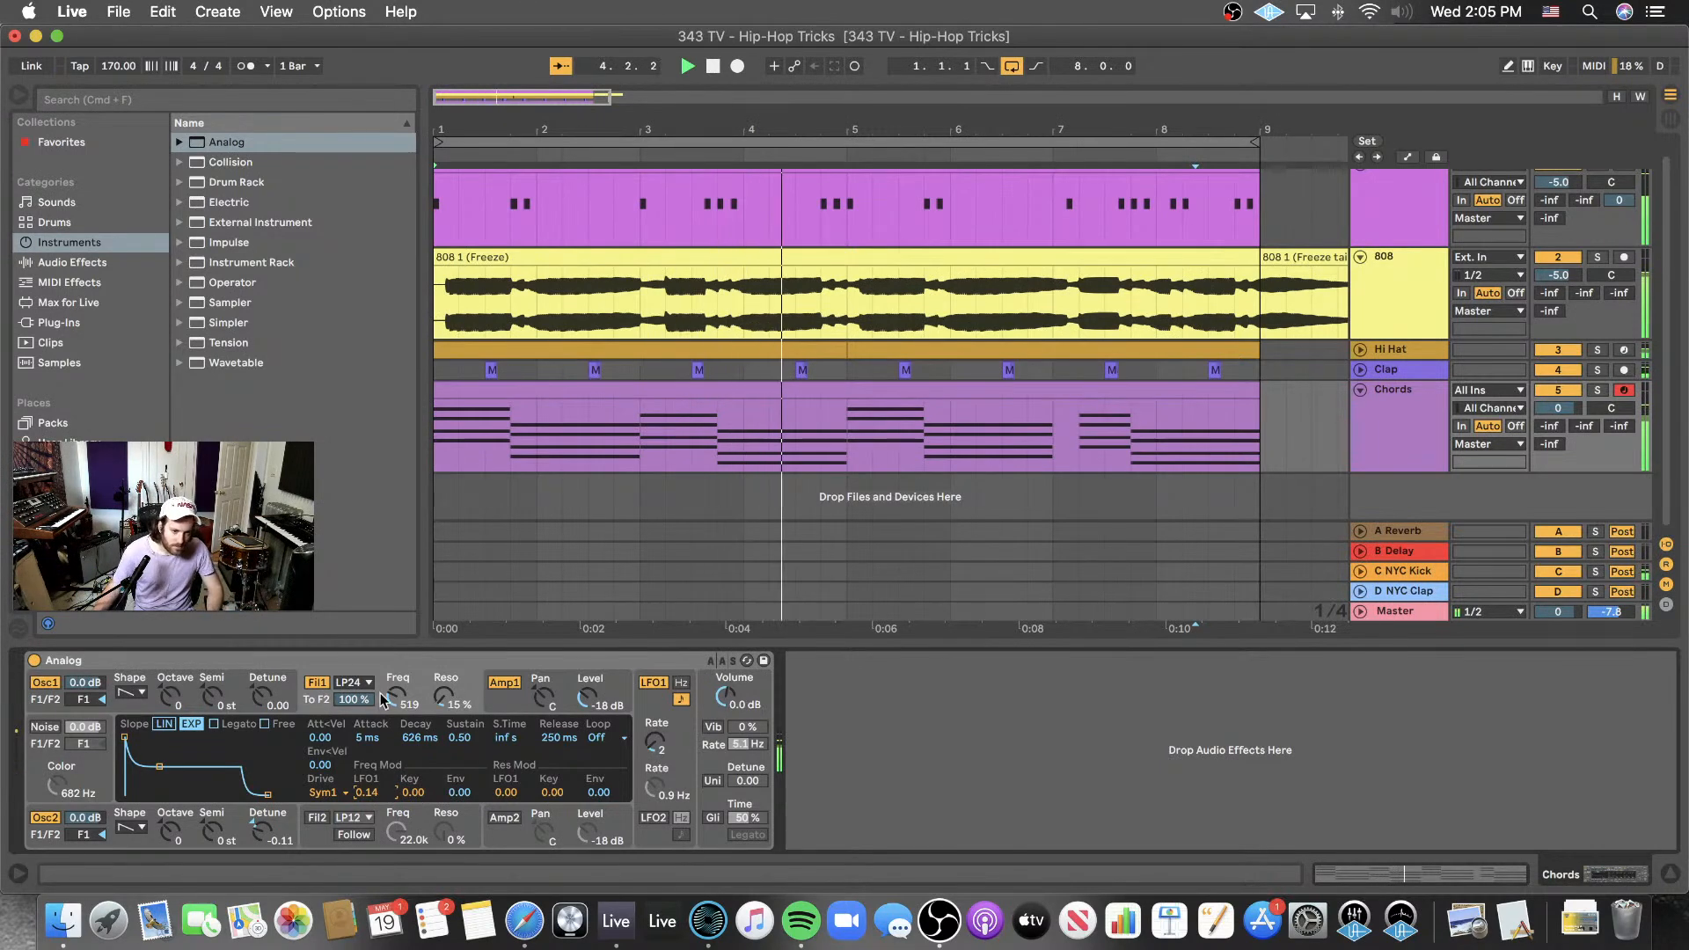
- Detune oscillator 1 to 0.06 and oscillator 2 to -0.06, and switch oscillator 2's shape to a rectangle wave
left_click_drag(262, 697, 262, 692)
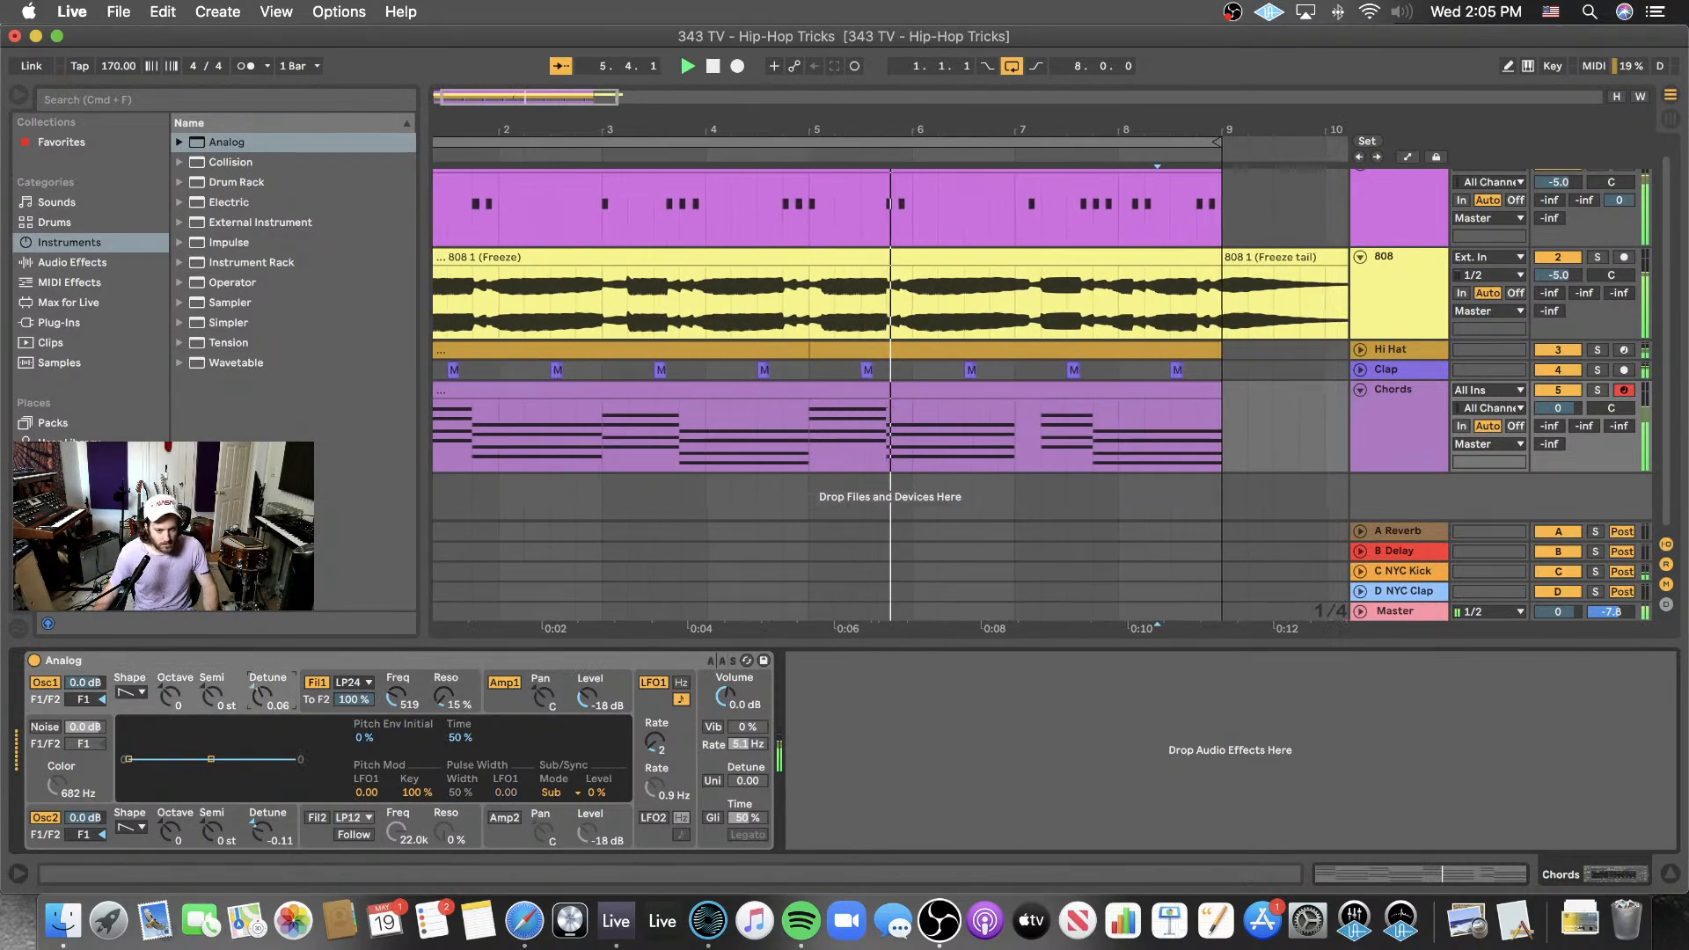
left_click_drag(261, 830, 260, 825)
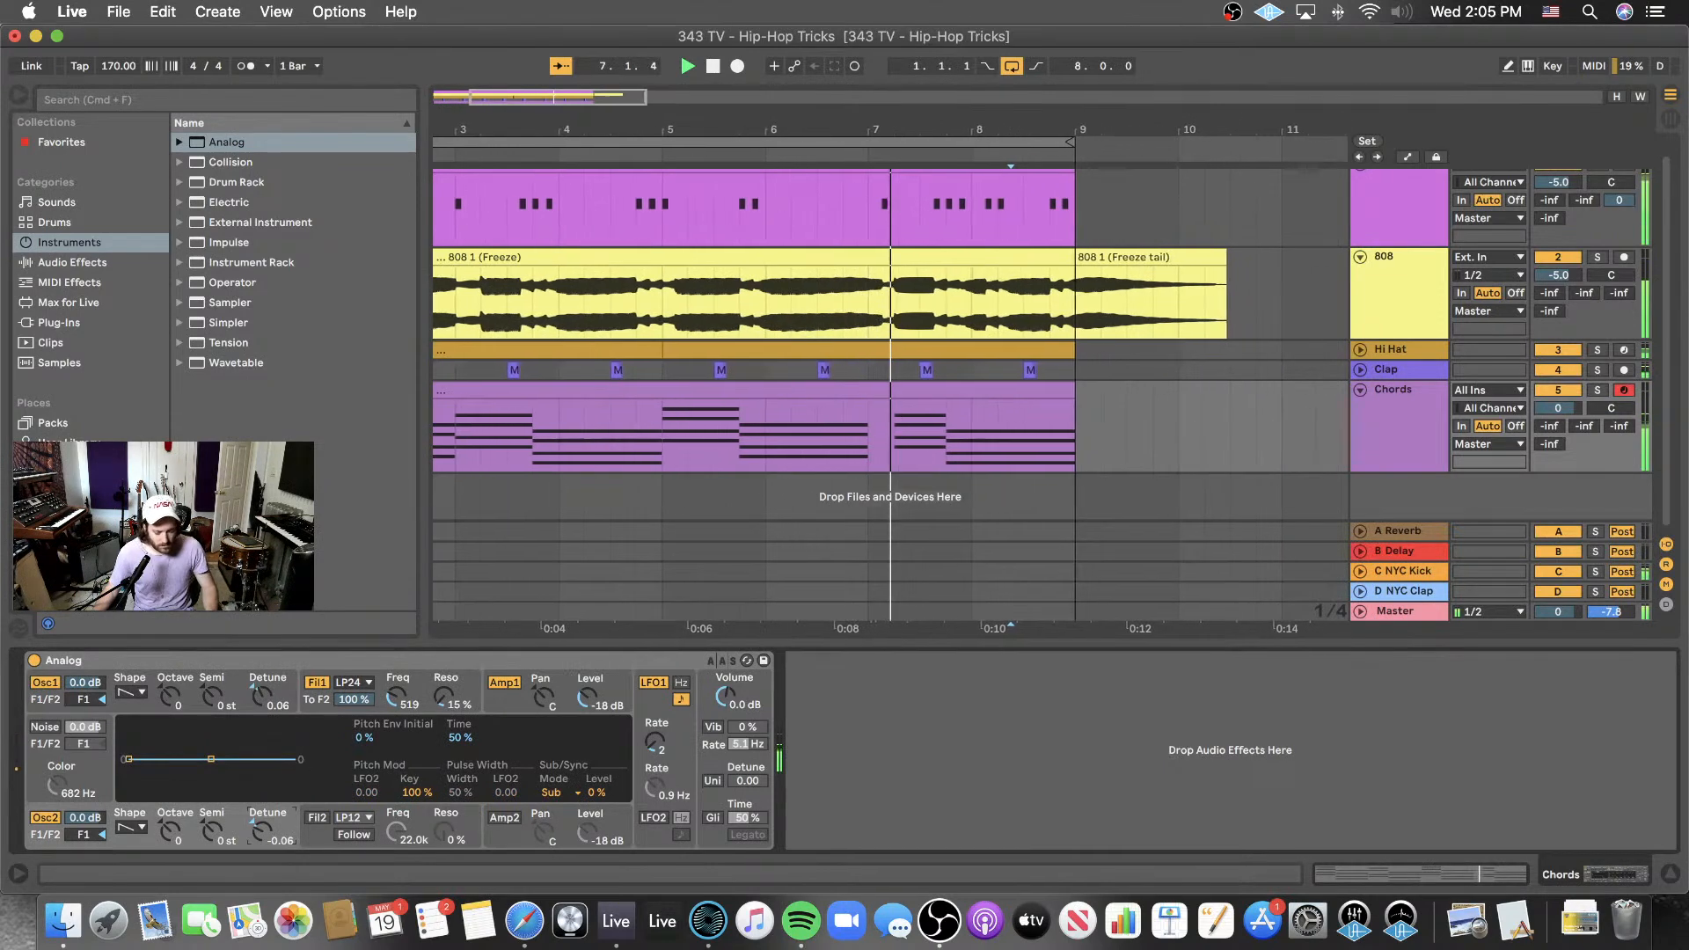
left_click(131, 825)
left_click(141, 831)
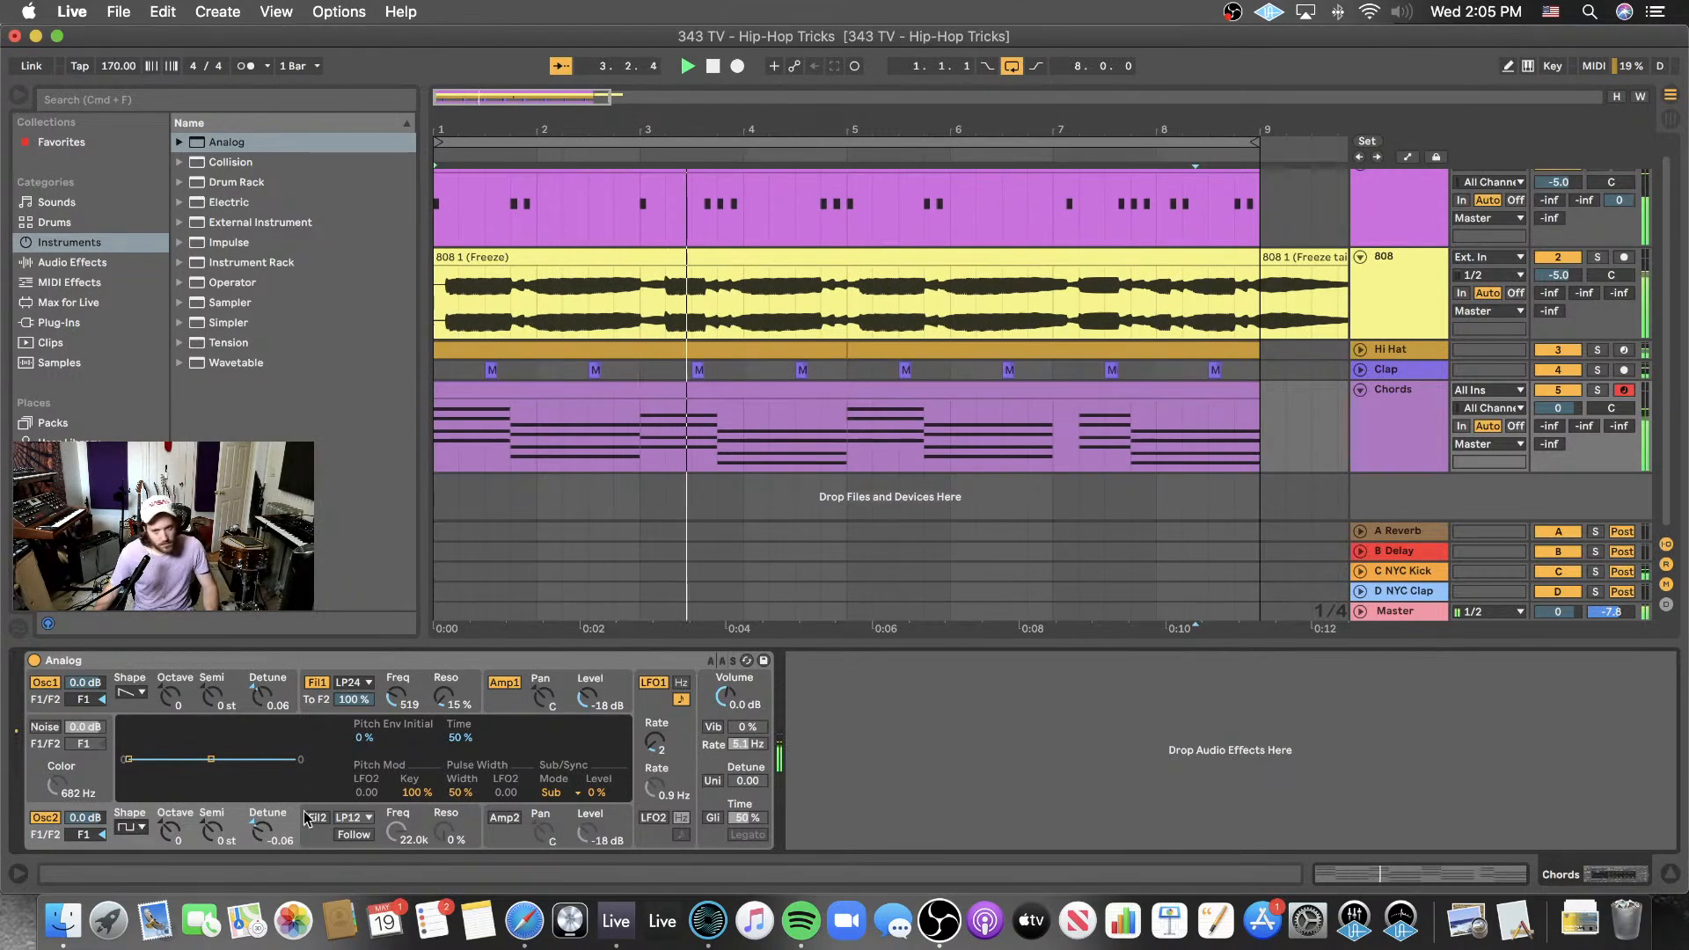
- Stop playback, hide the device view so the whole arrangement shows, and select the Kick track
left_click(1411, 429)
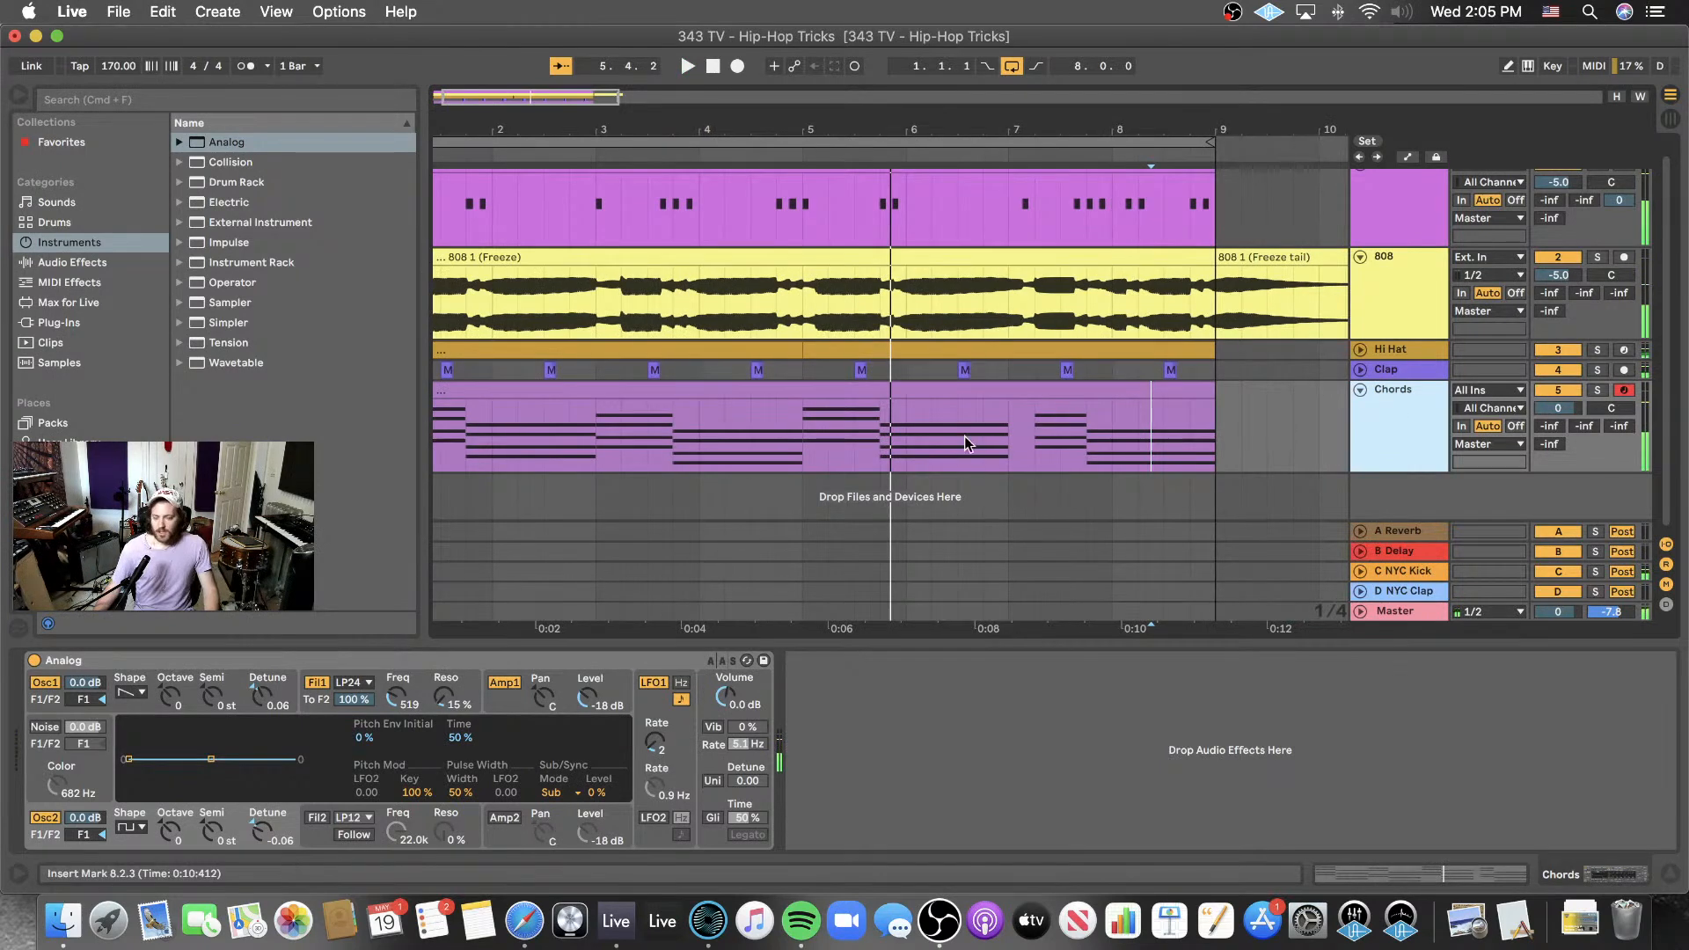
left_click(1047, 647)
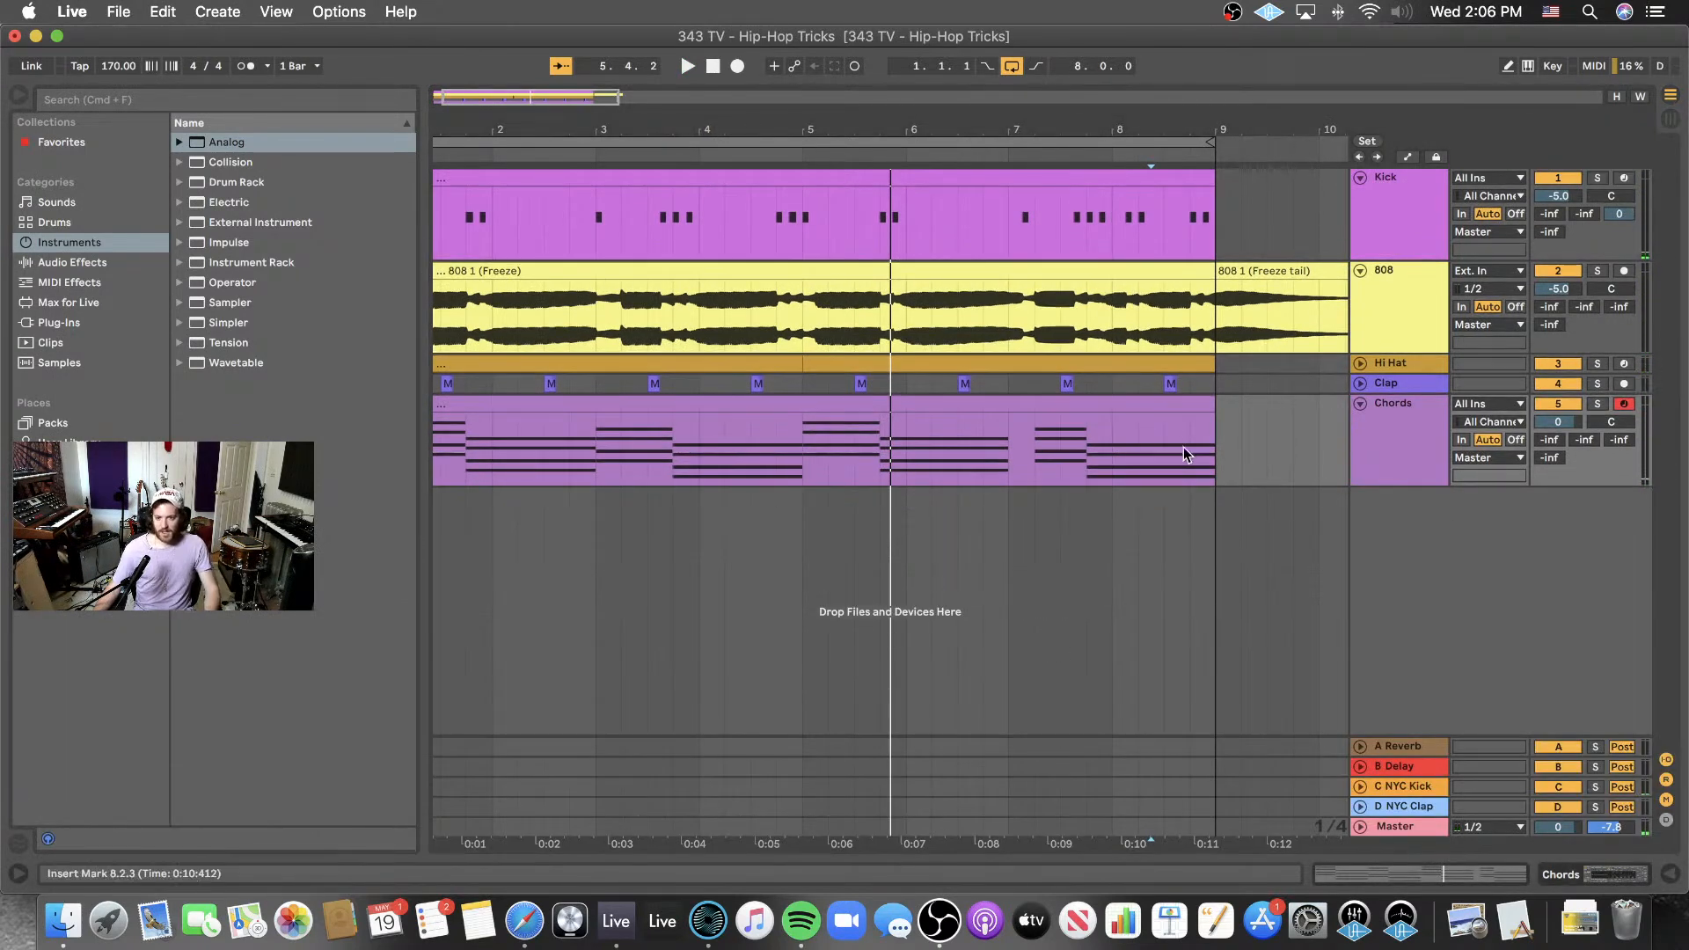
left_click(1564, 198)
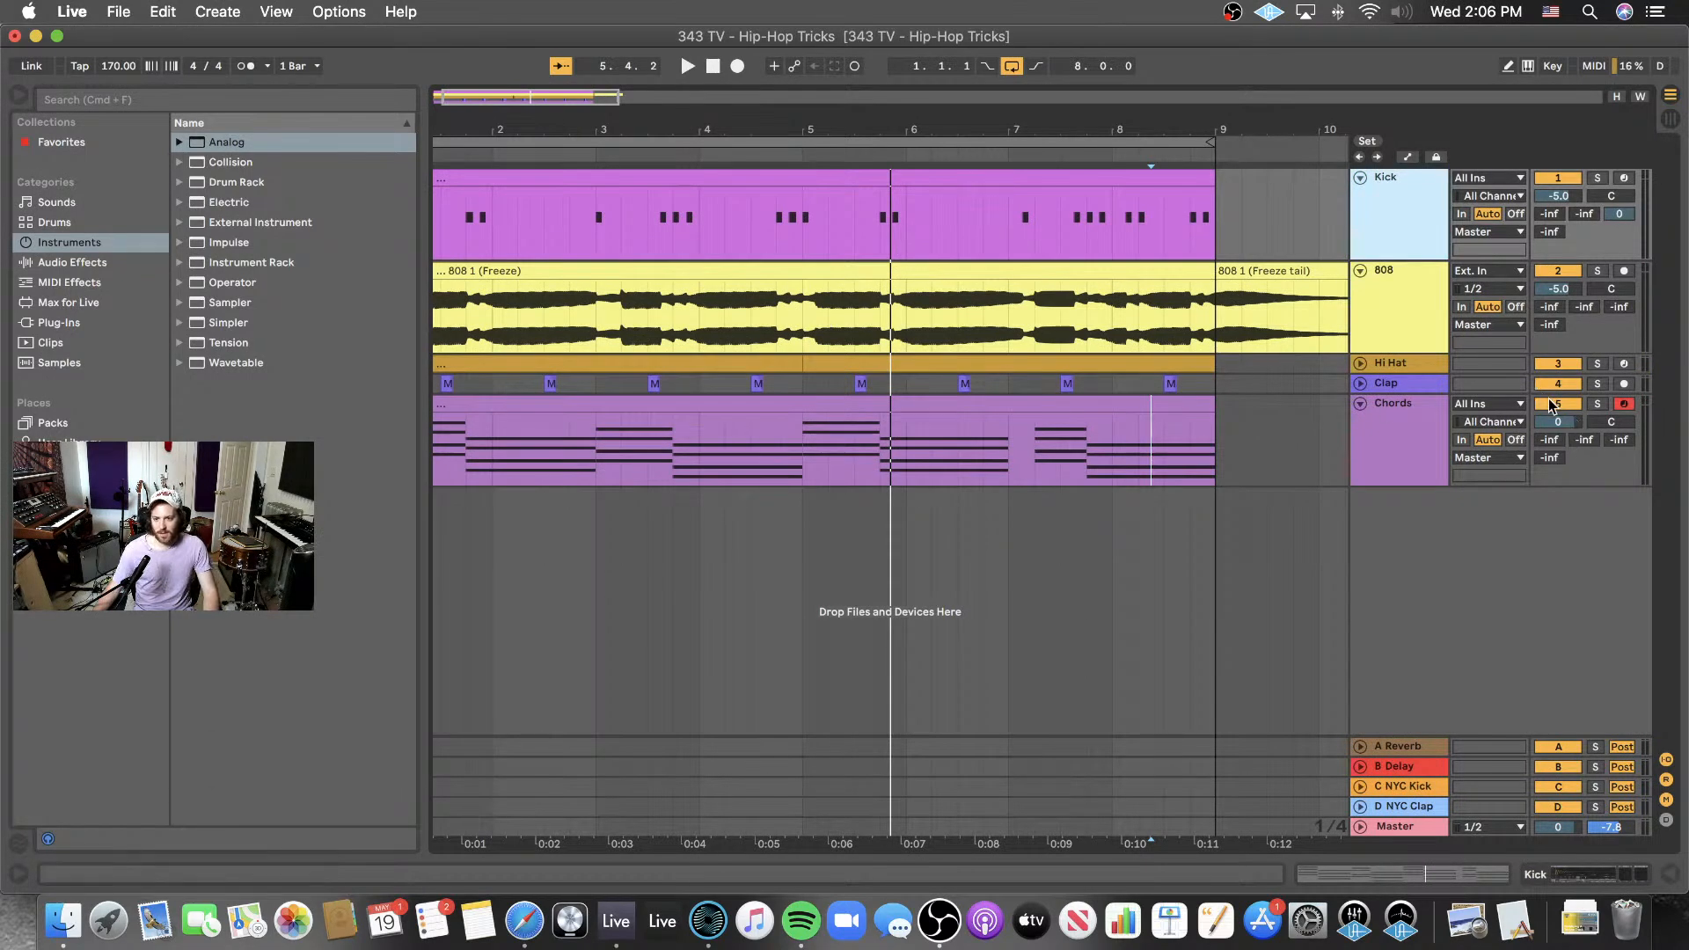
- Stop the loop and add a Delay audio effect after Analog on the Chords track
key("space")
left_click(1515, 420)
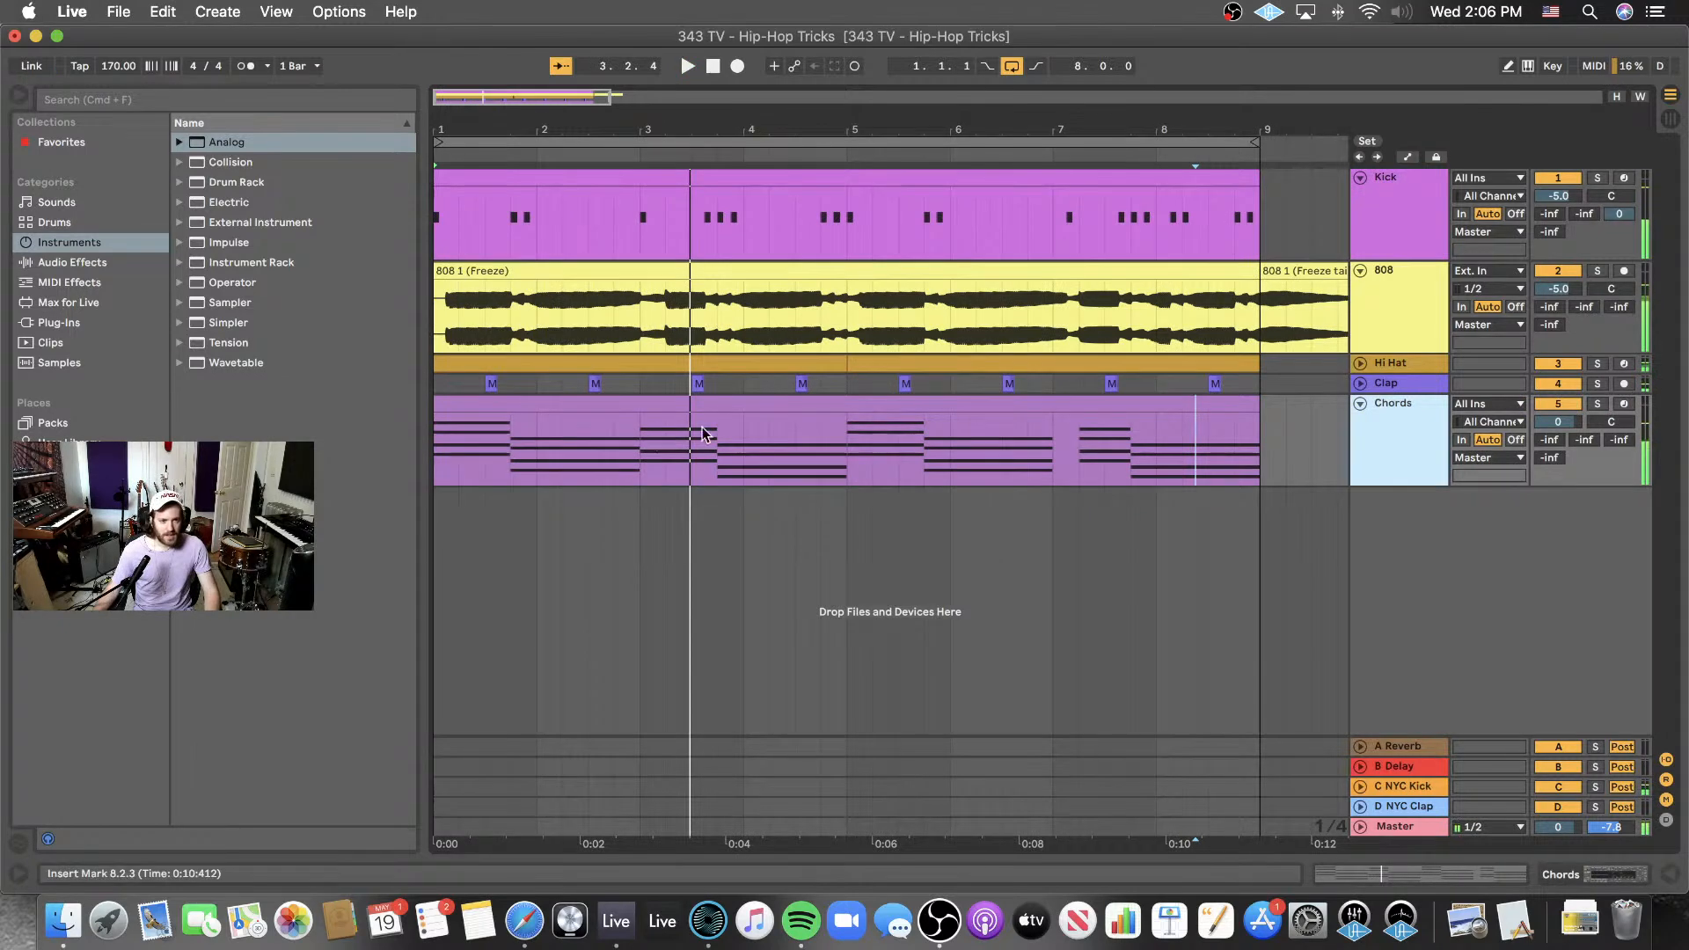
left_click(70, 263)
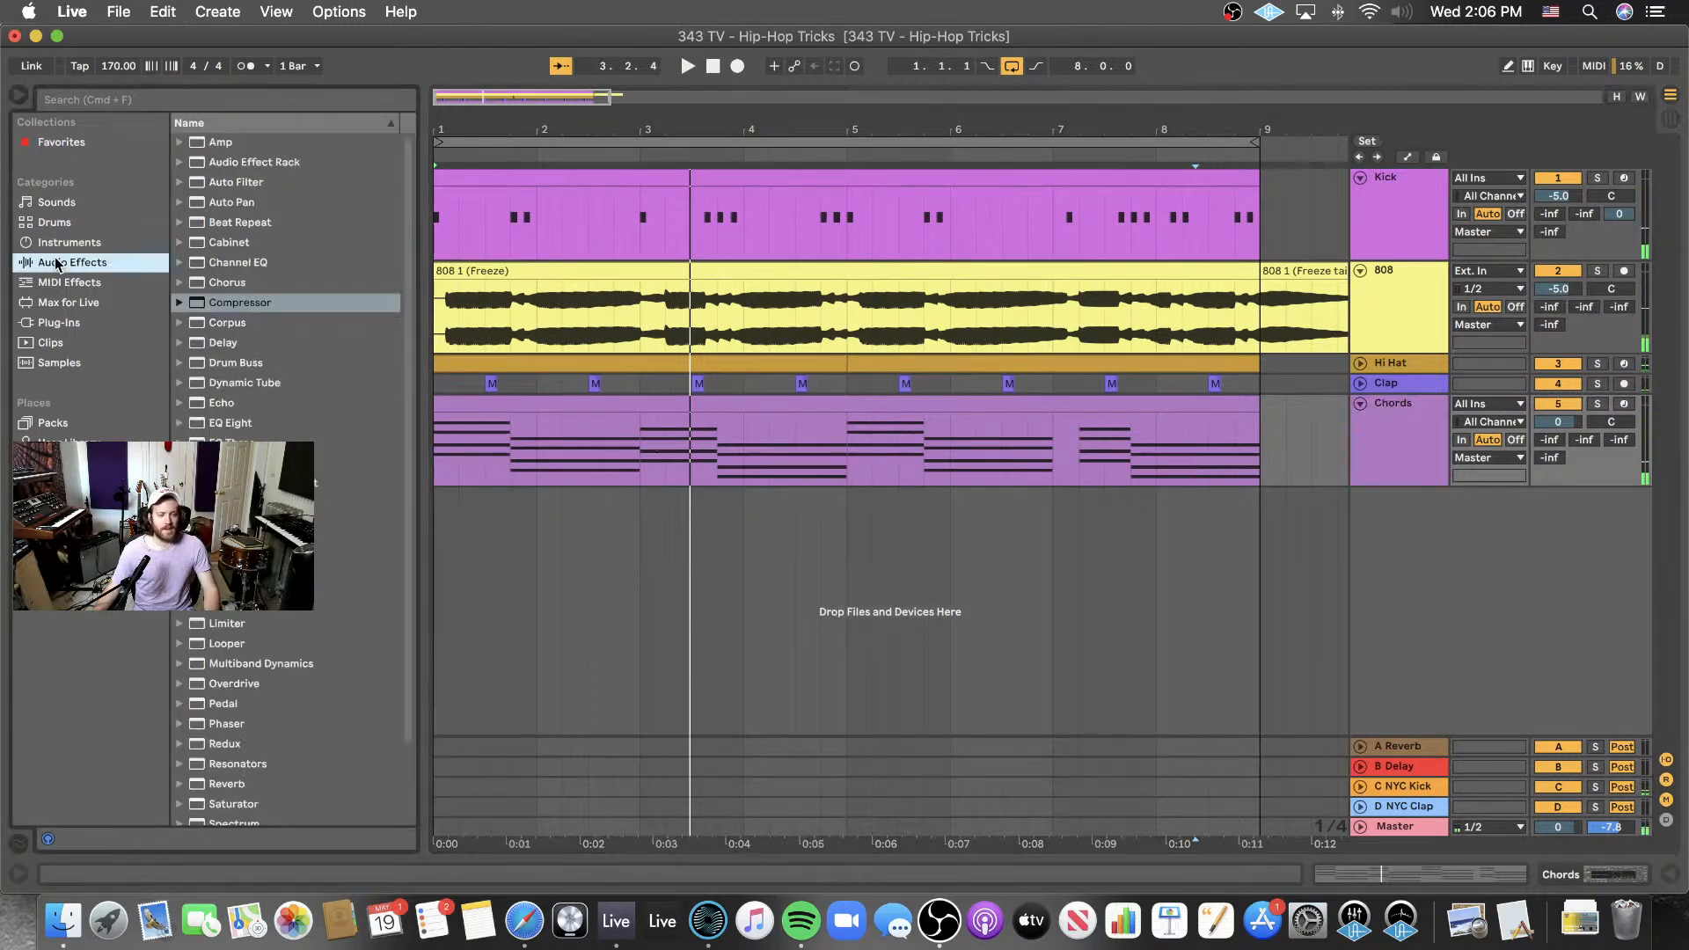
left_click(246, 345)
left_click_drag(230, 350, 1384, 437)
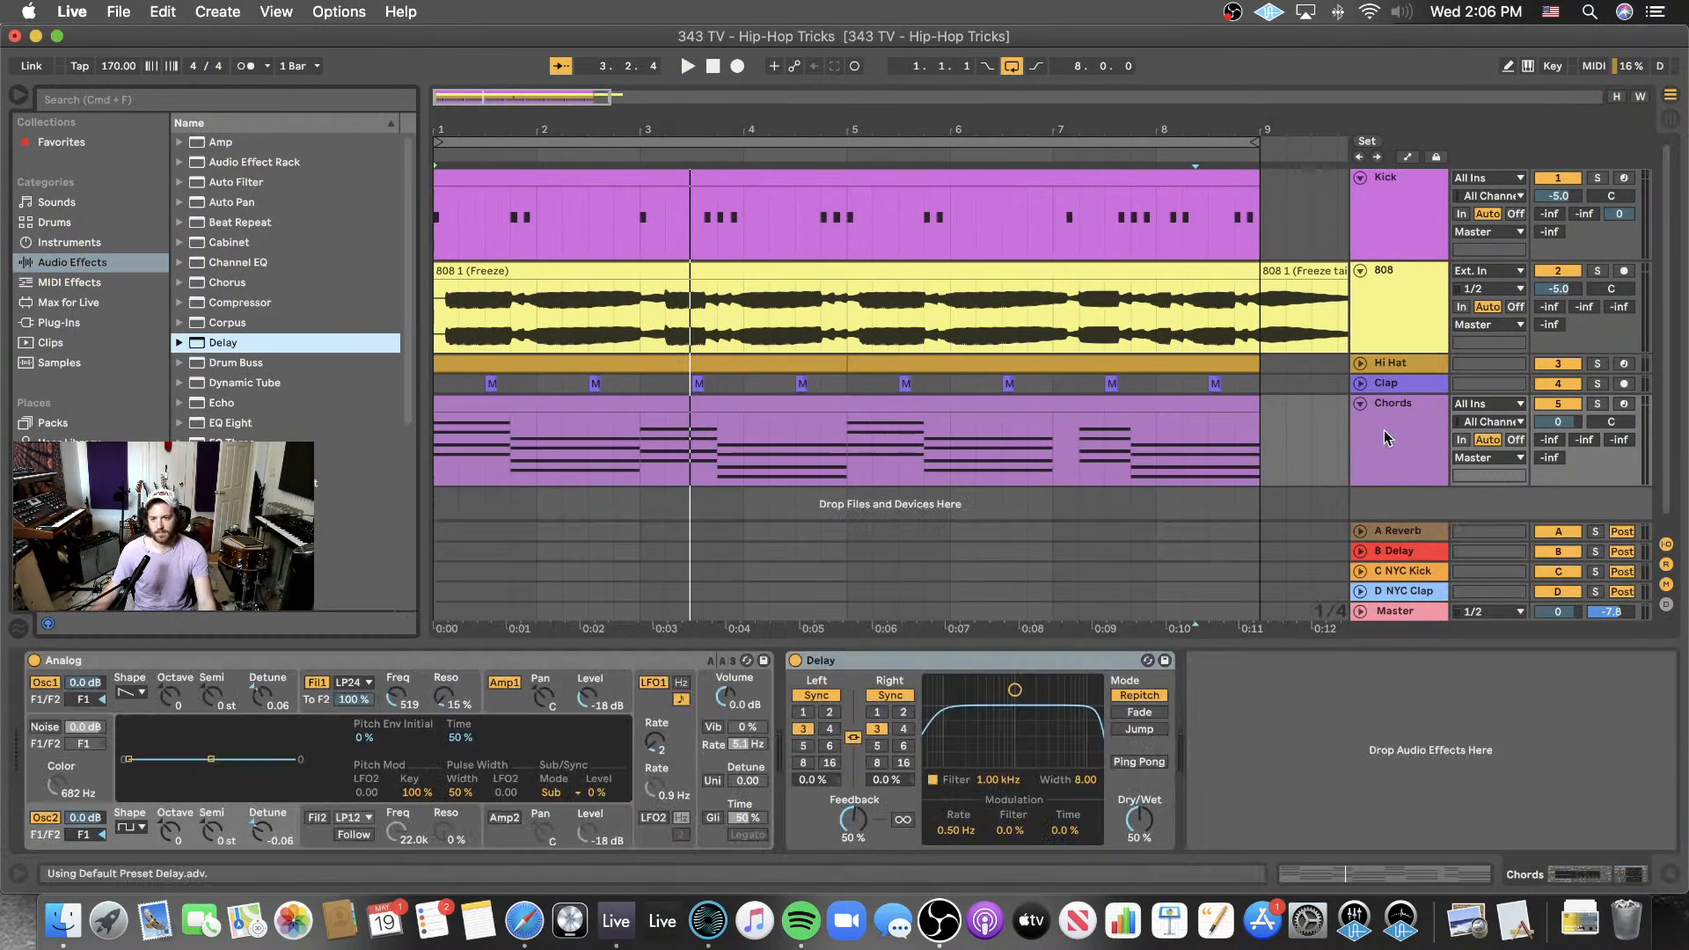
- Unlink the Delay's channels, set times of 1.00 ms left and 6.28 ms right, feedback 0%, dry/wet 100%, and audition it in the loop
left_click(853, 740)
left_click(820, 694)
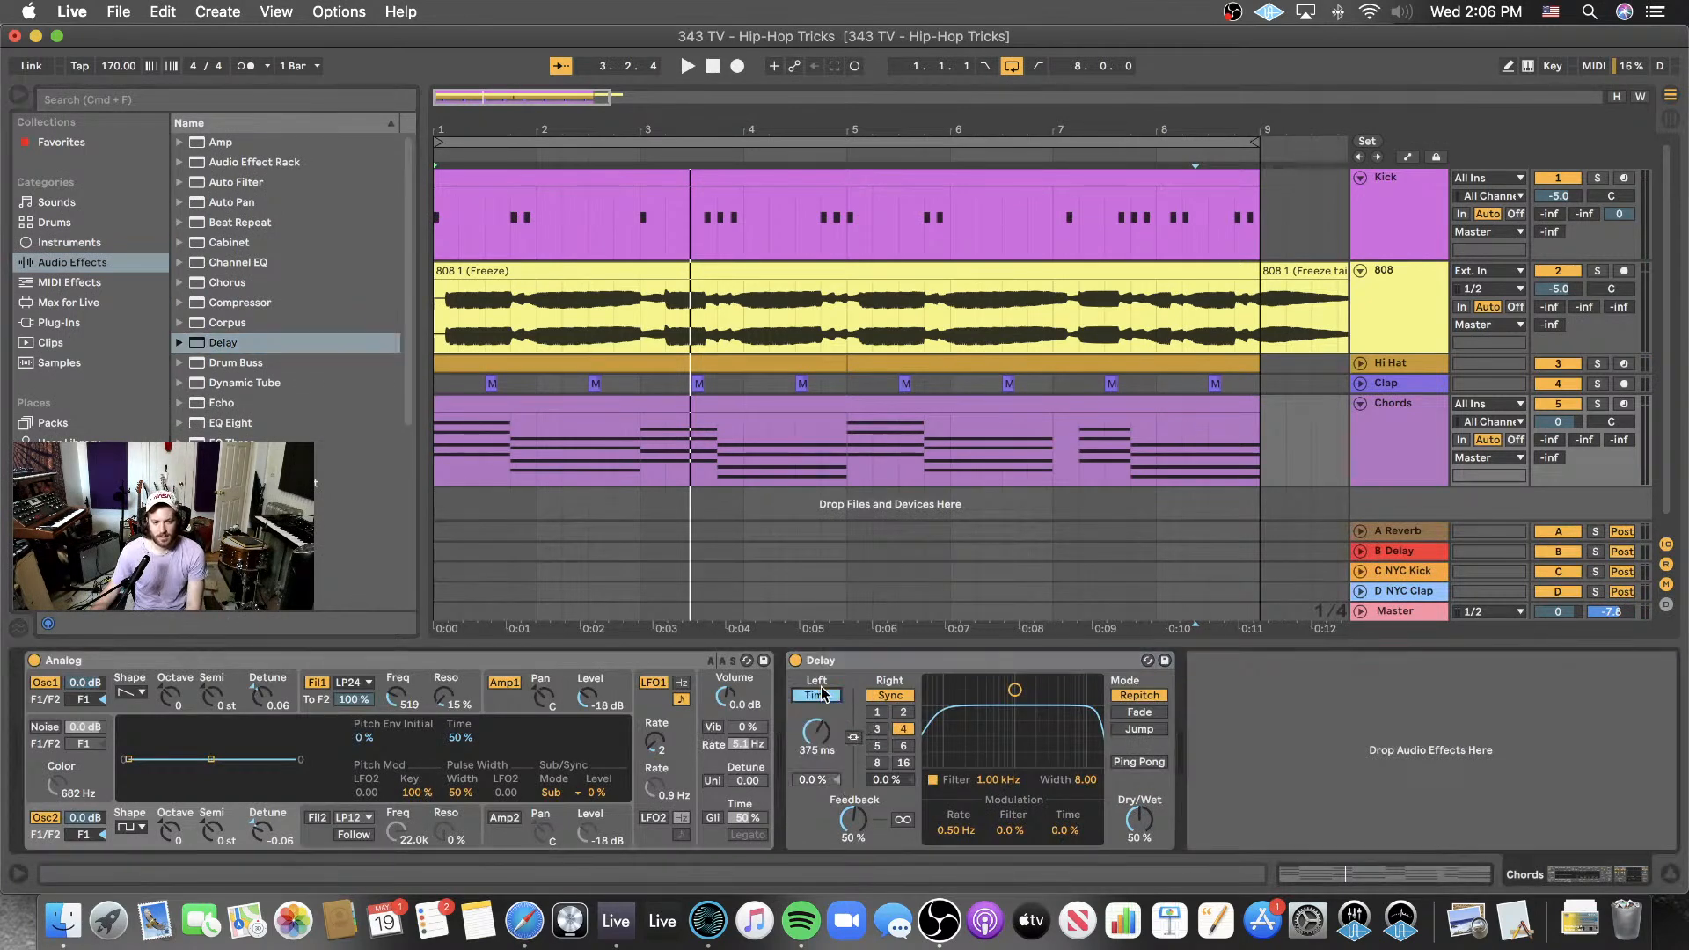
left_click(894, 694)
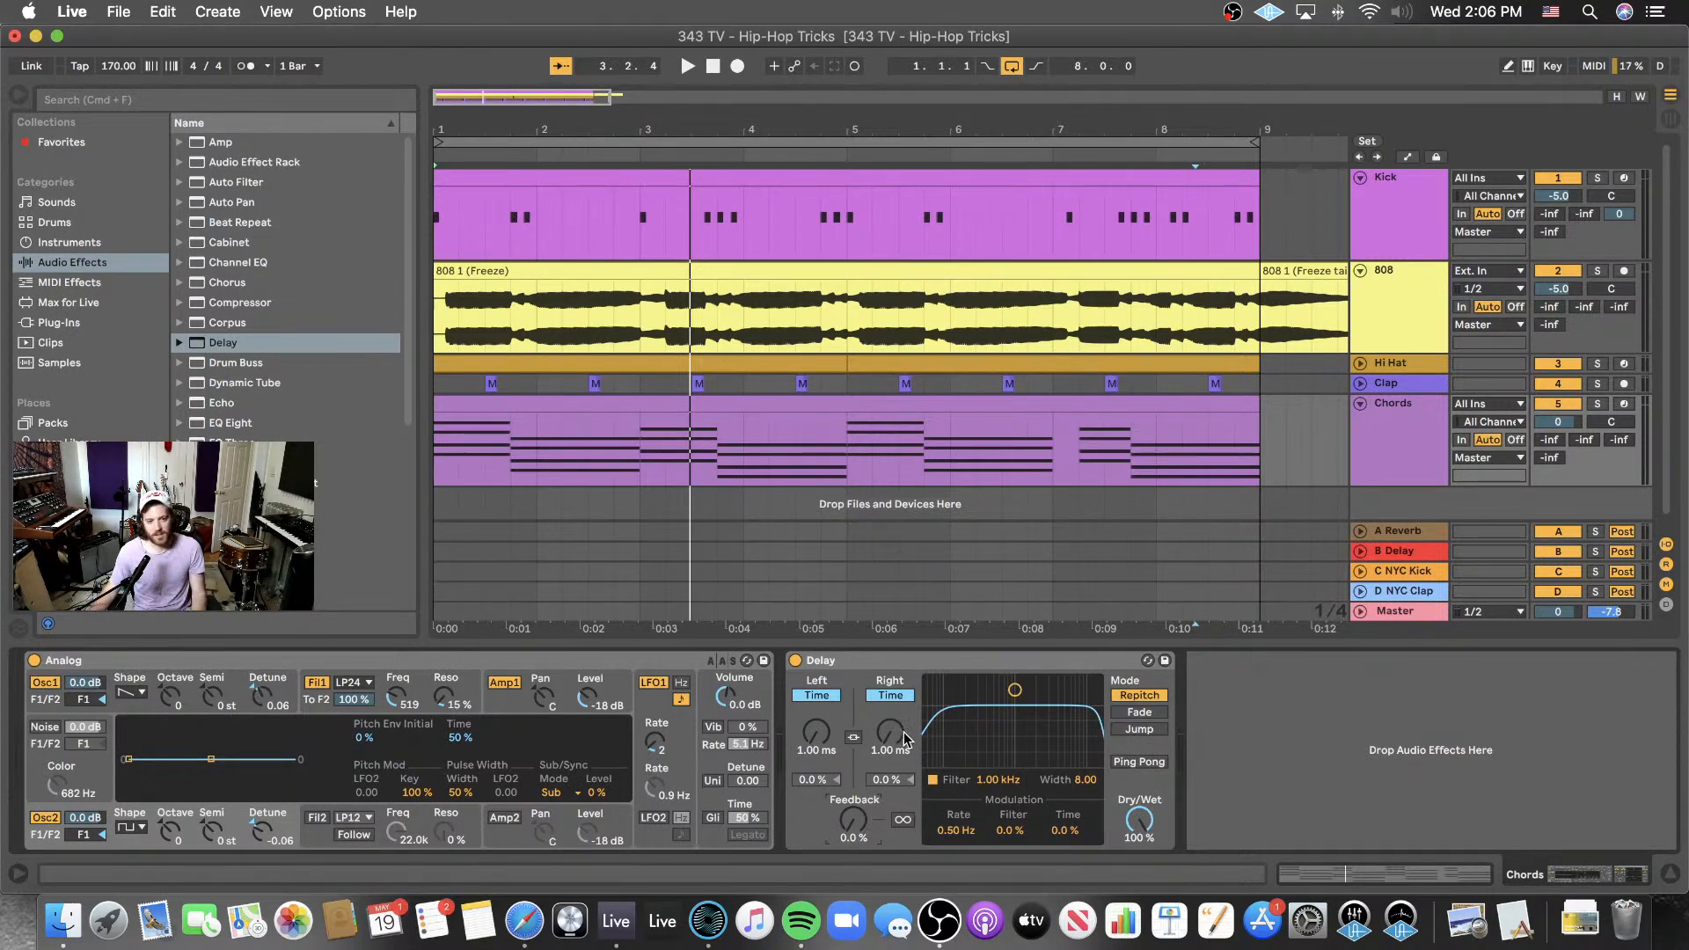
key("space")
mouse_move(906, 739)
left_mouse_down()
mouse_move(906, 723)
mouse_move(899, 741)
left_mouse_up()
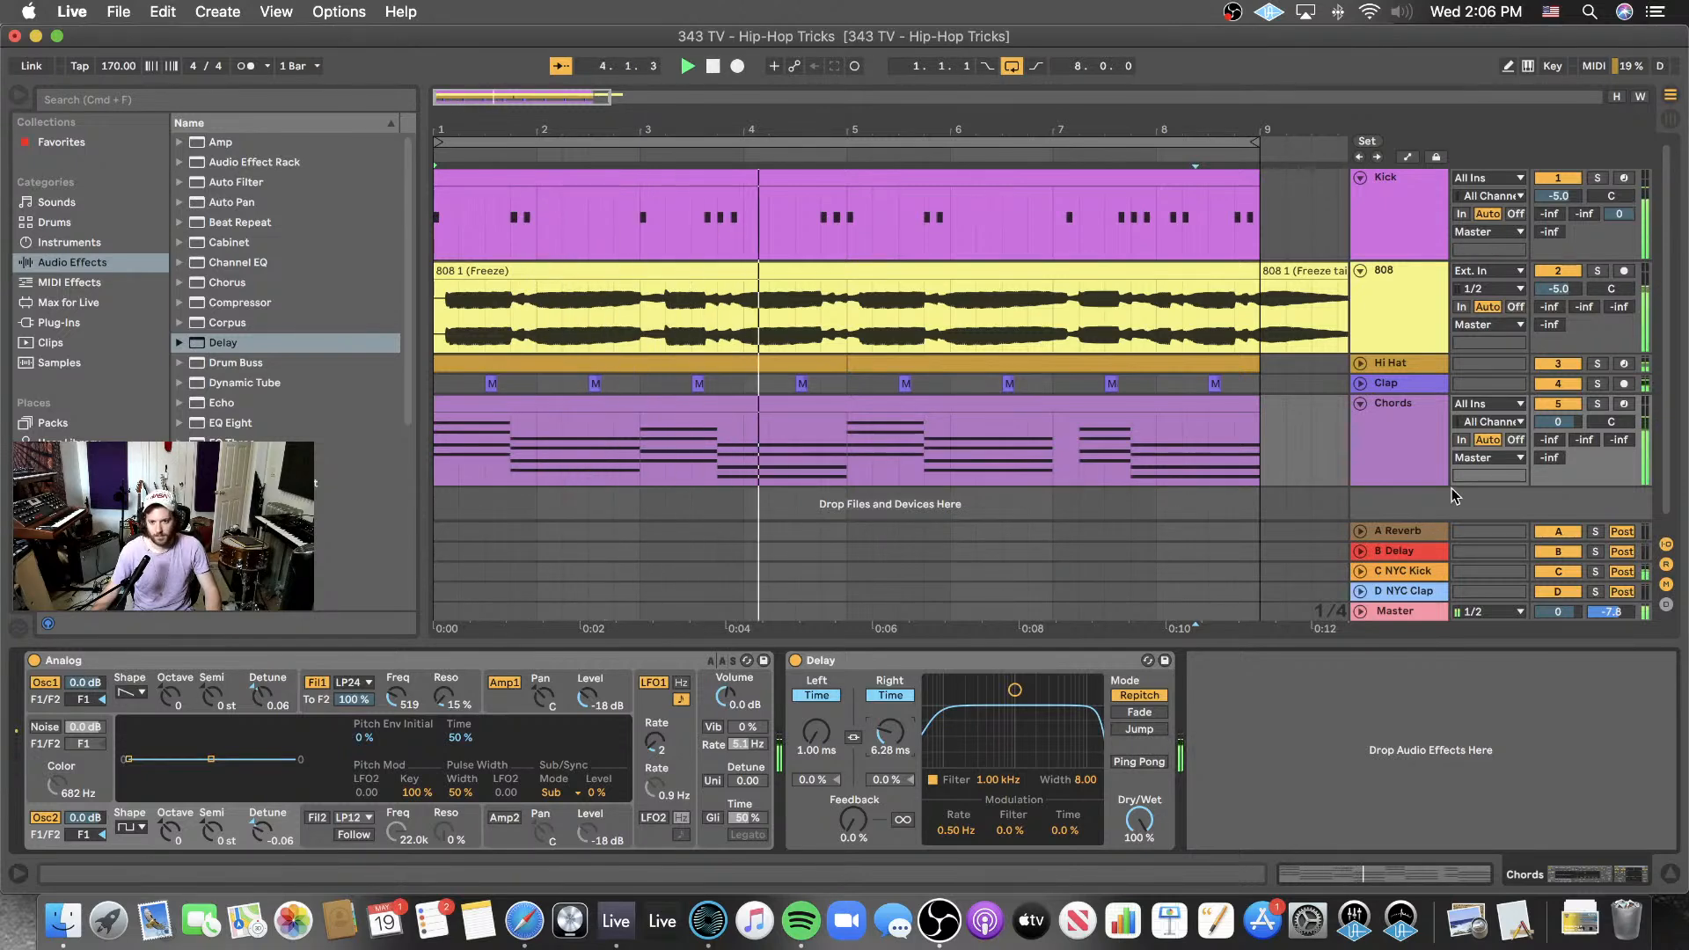
left_click(1490, 426)
scroll(854, 406, "right", 3)
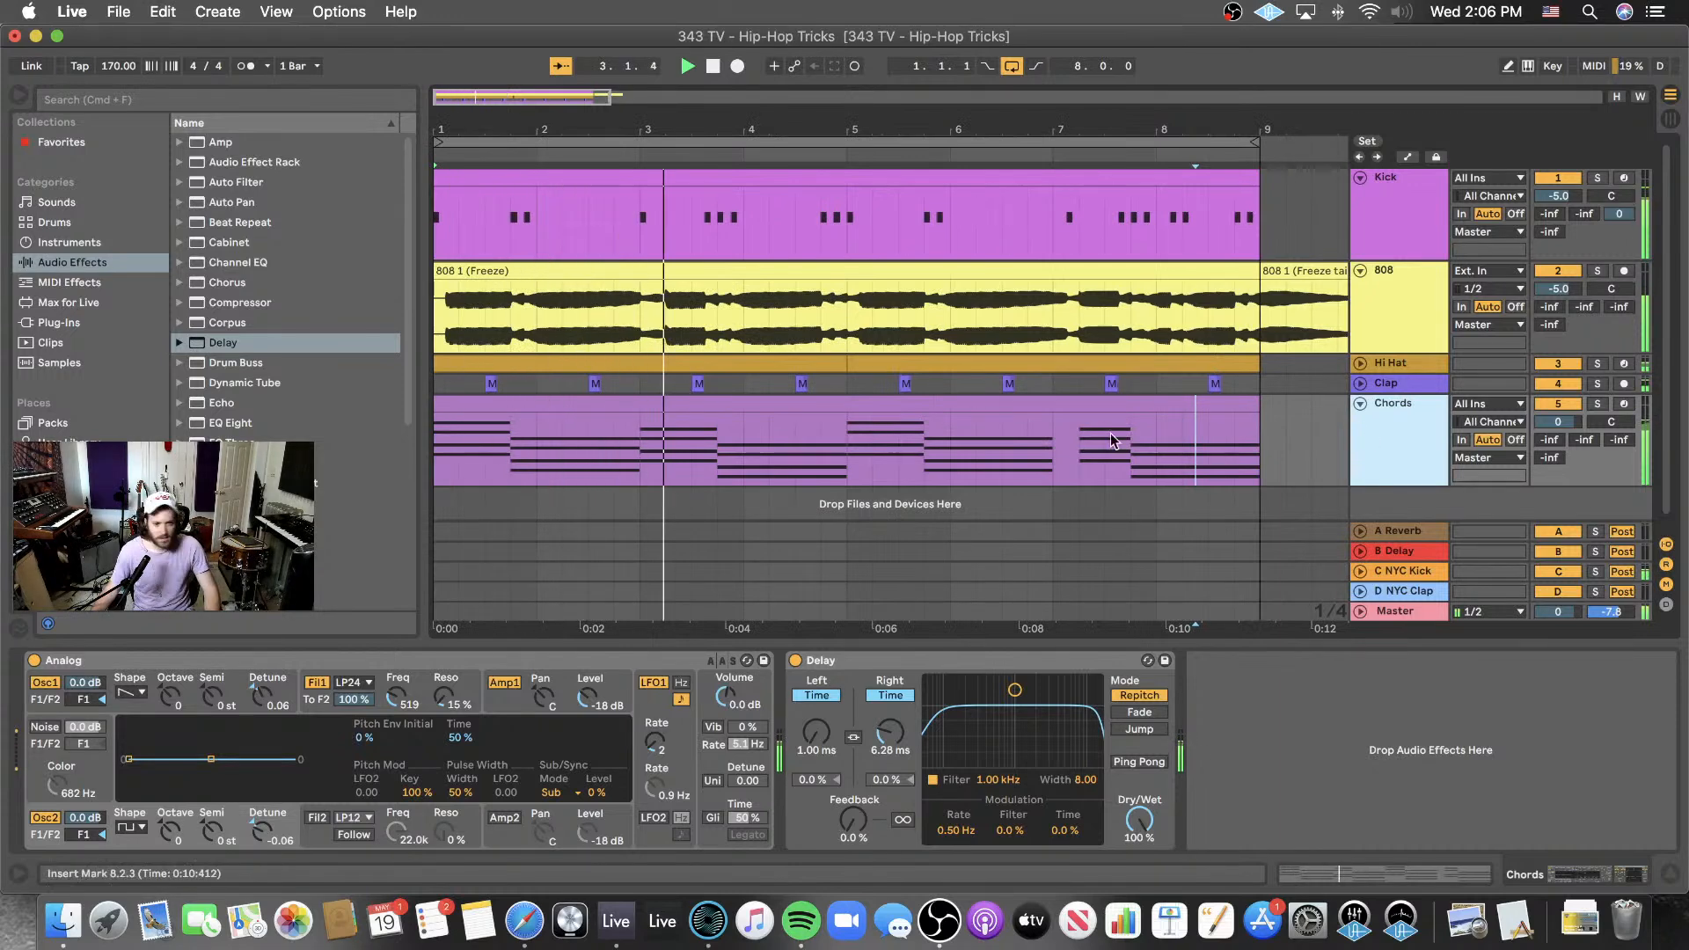
- Add an EQ Eight after the Delay on the Chords track and switch it to M/S mode
left_click(256, 424)
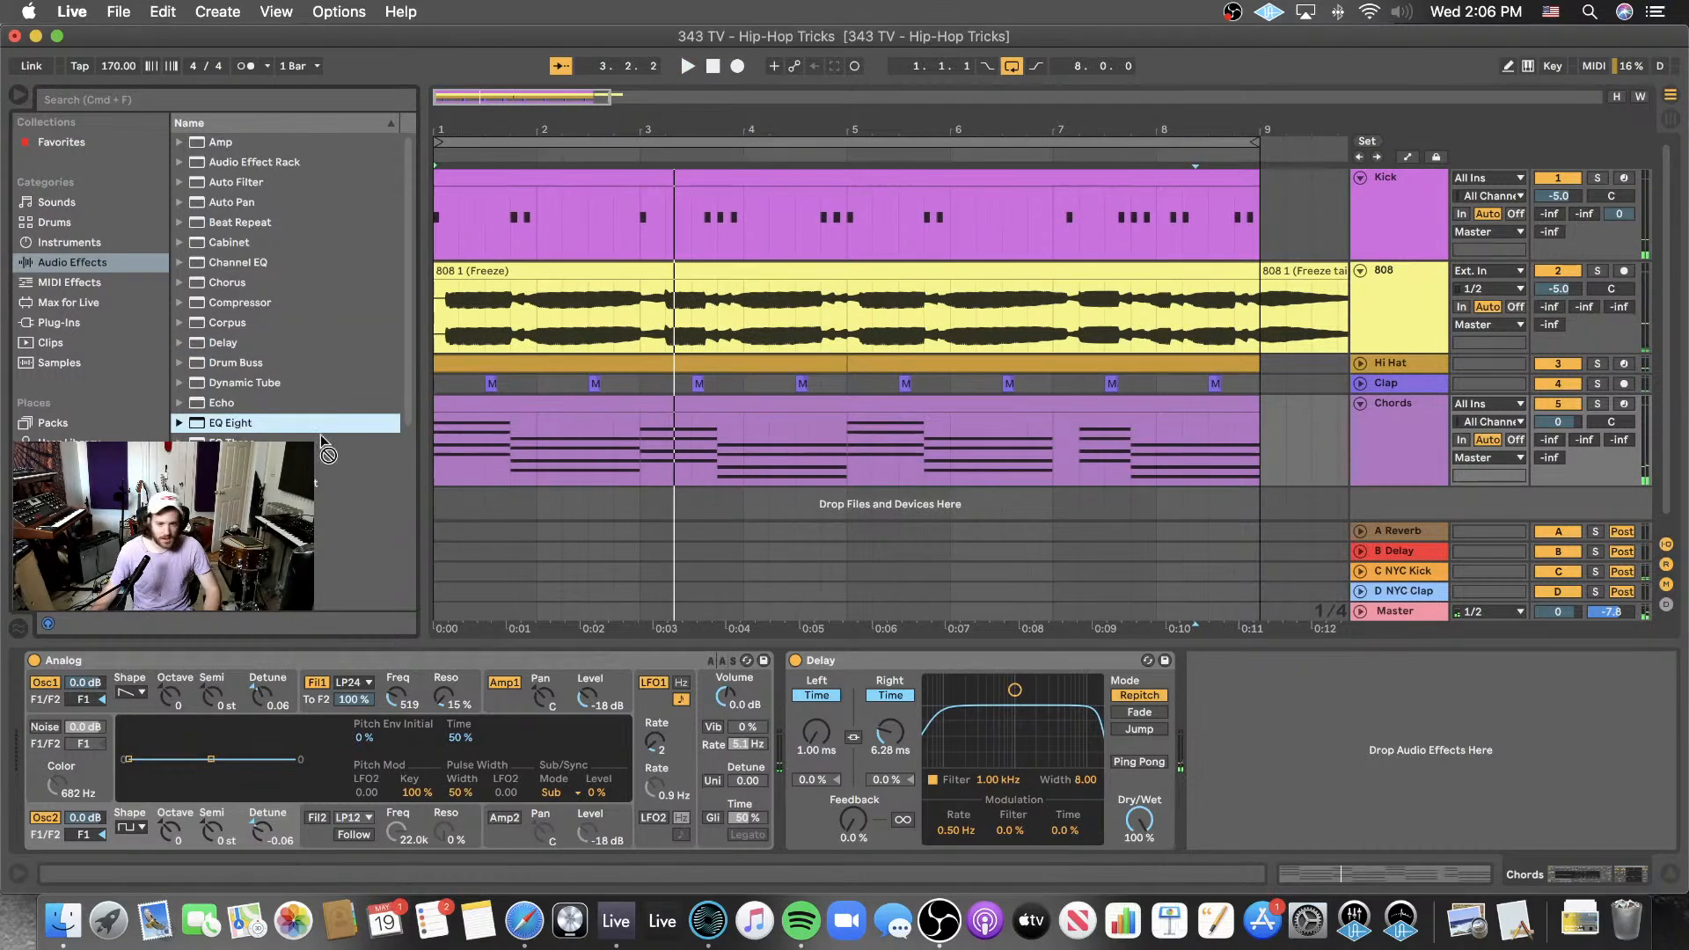
left_click_drag(320, 435, 1218, 745)
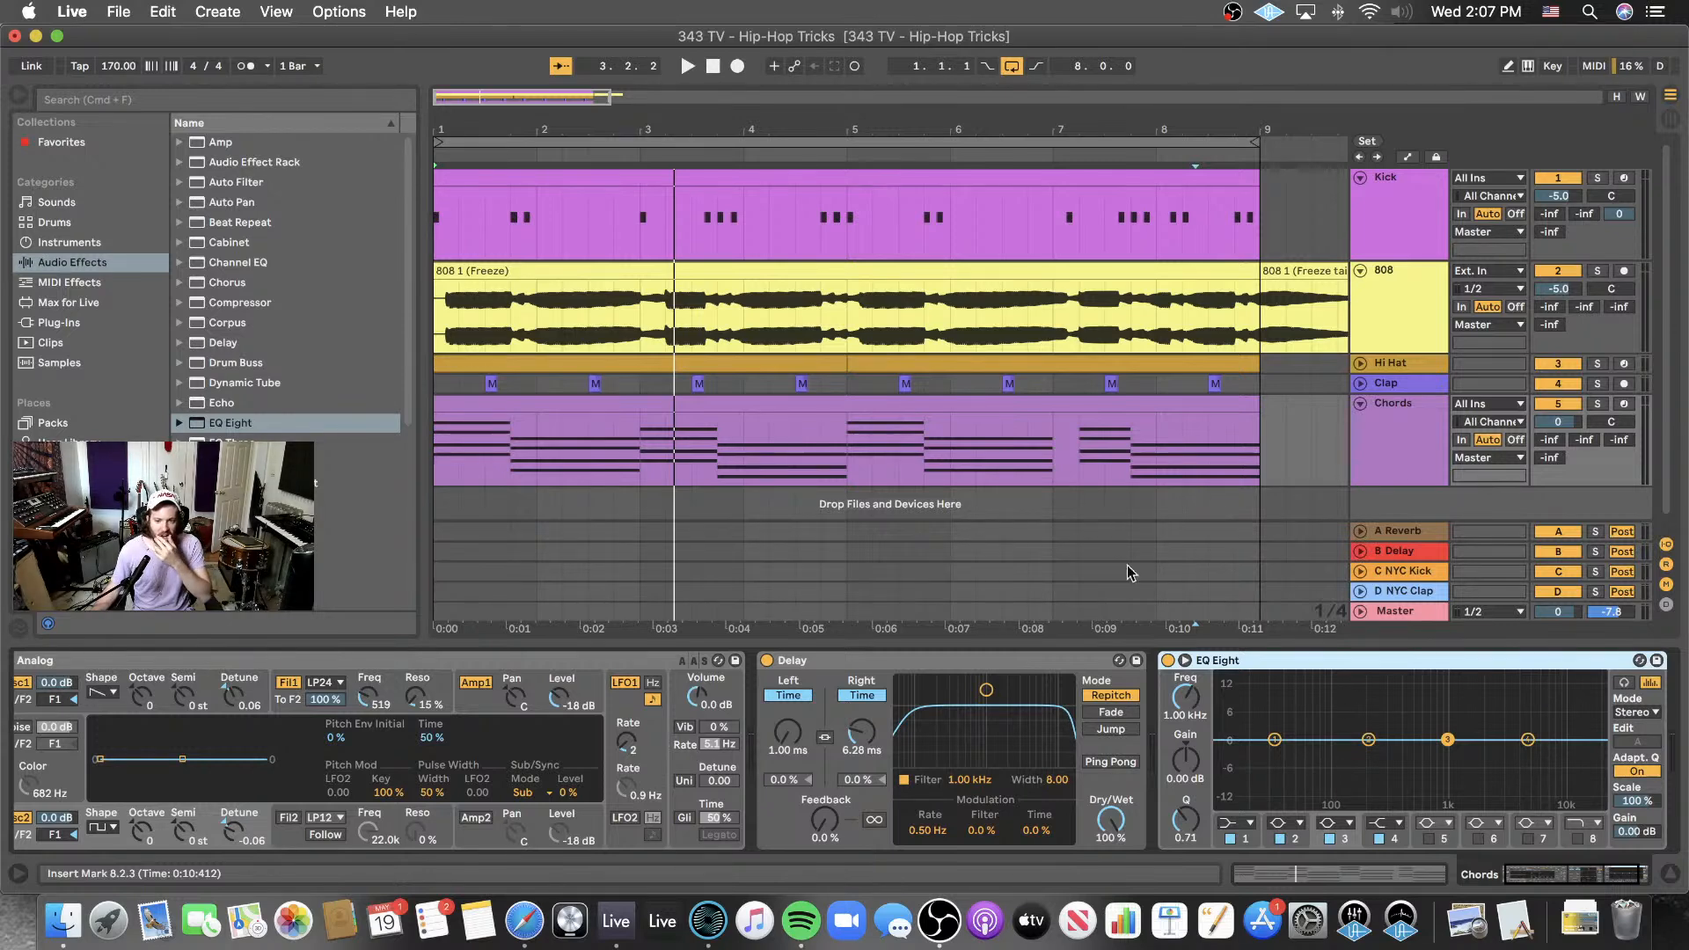
left_click(1653, 714)
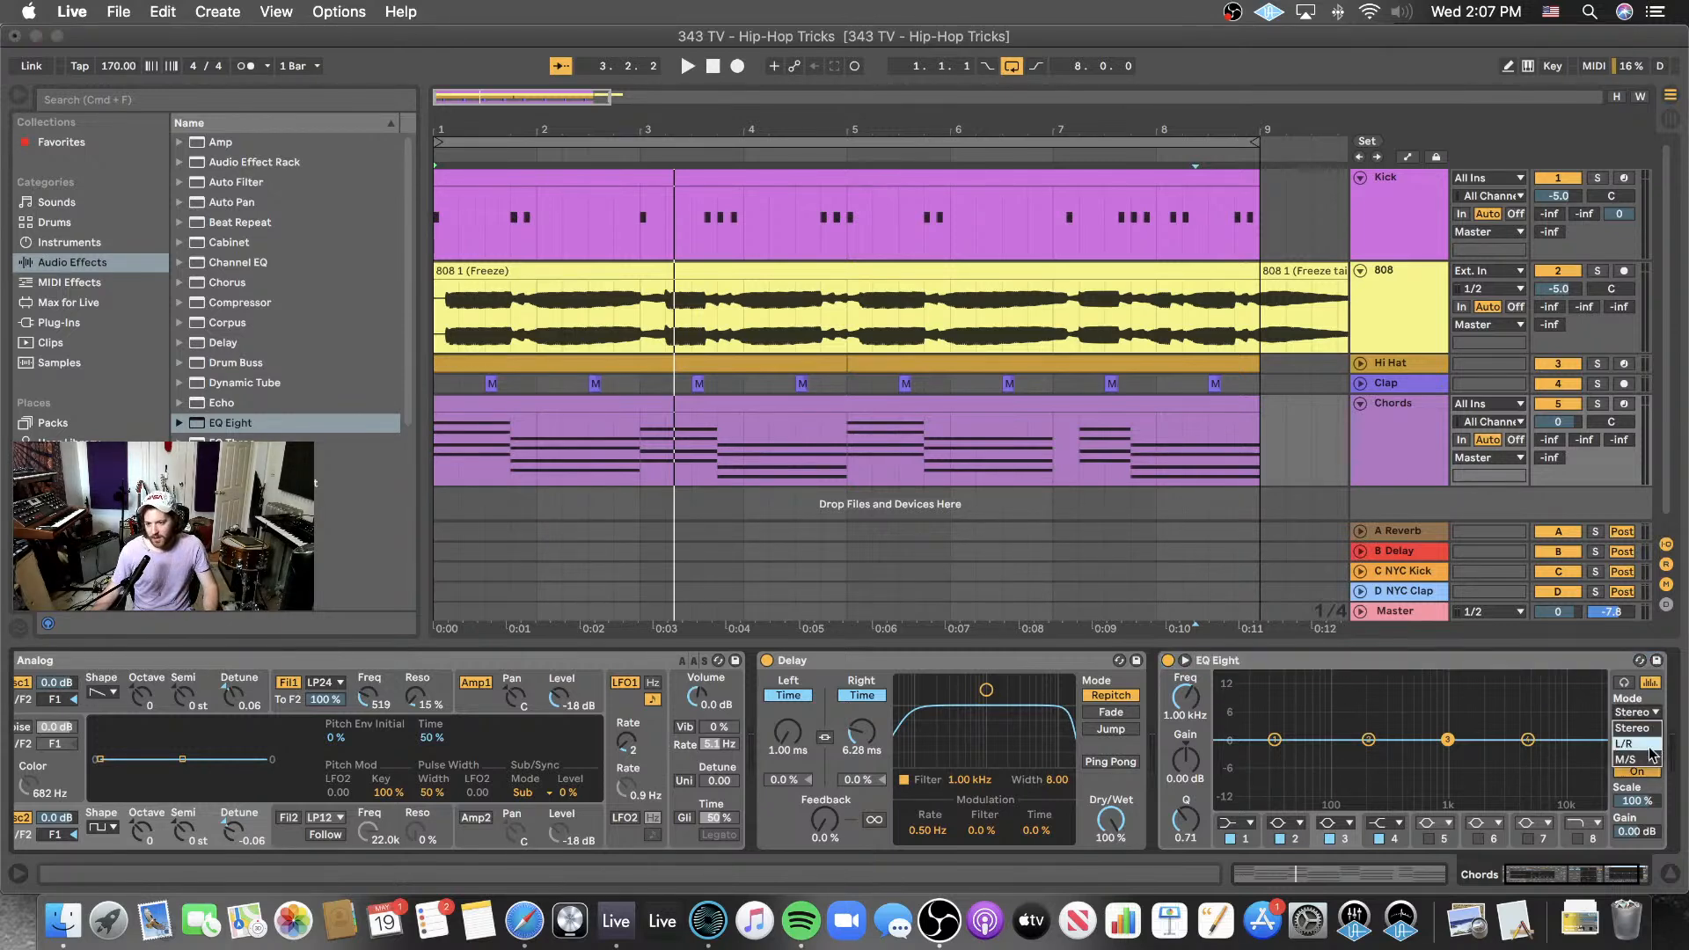
left_click(1644, 761)
- Make band 1 of the EQ's mid channel a low-cut filter at 306 Hz, checking it during playback
left_click(1247, 823)
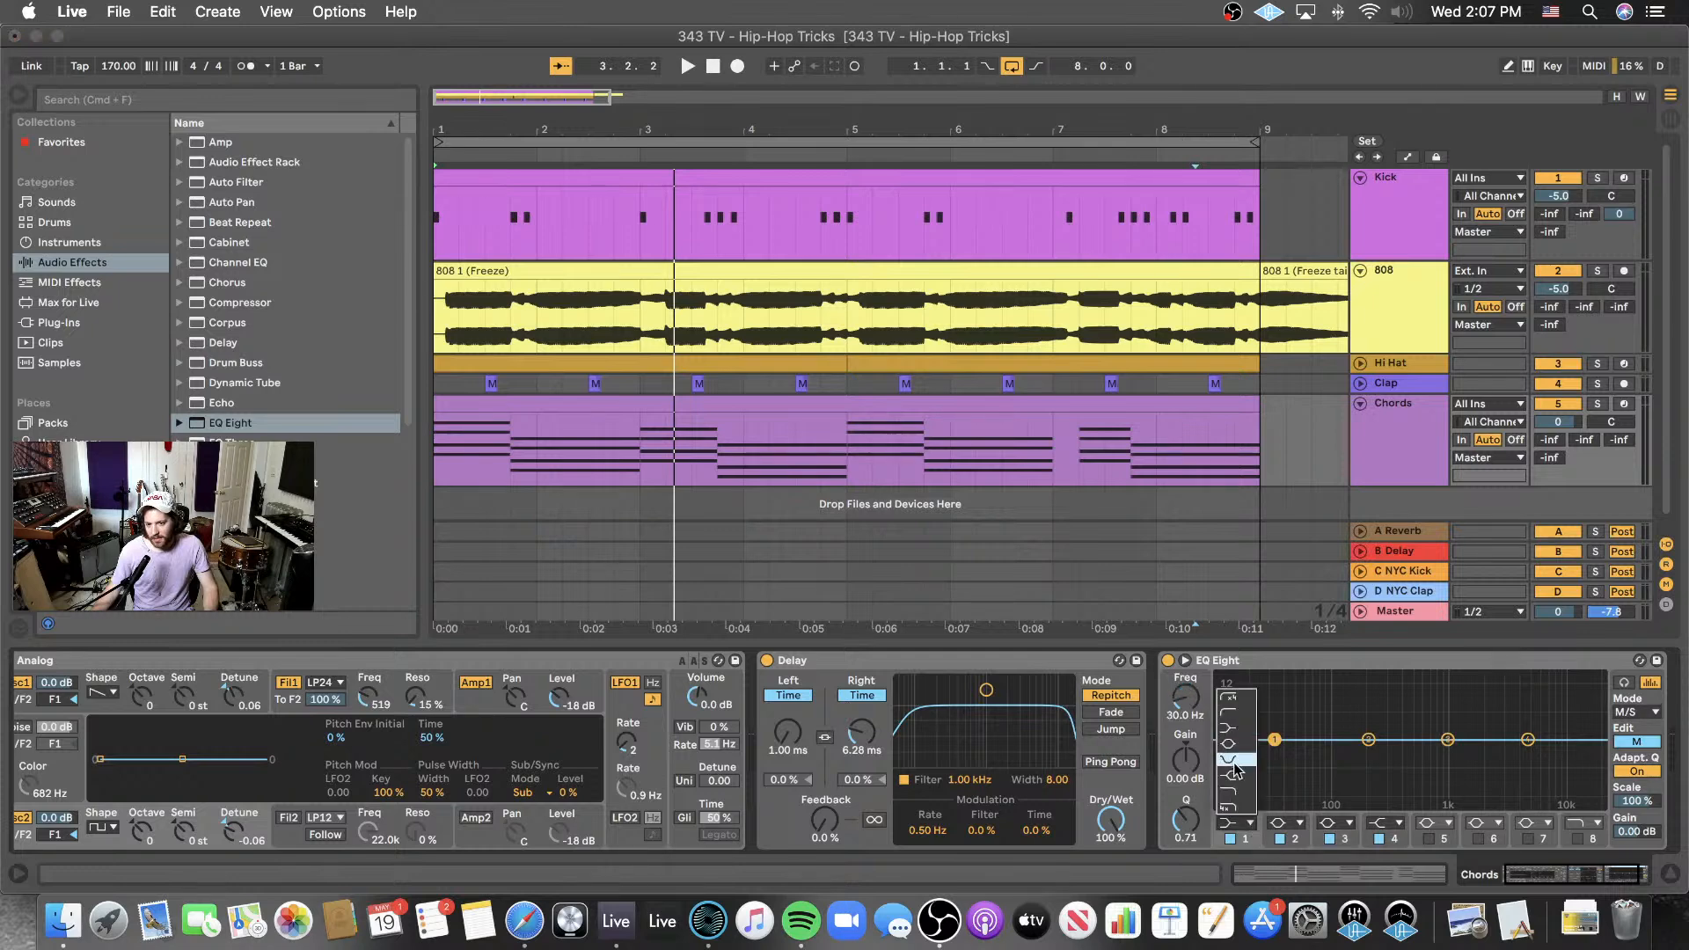
left_click(1241, 719)
left_click_drag(1186, 695, 1185, 686)
key("space")
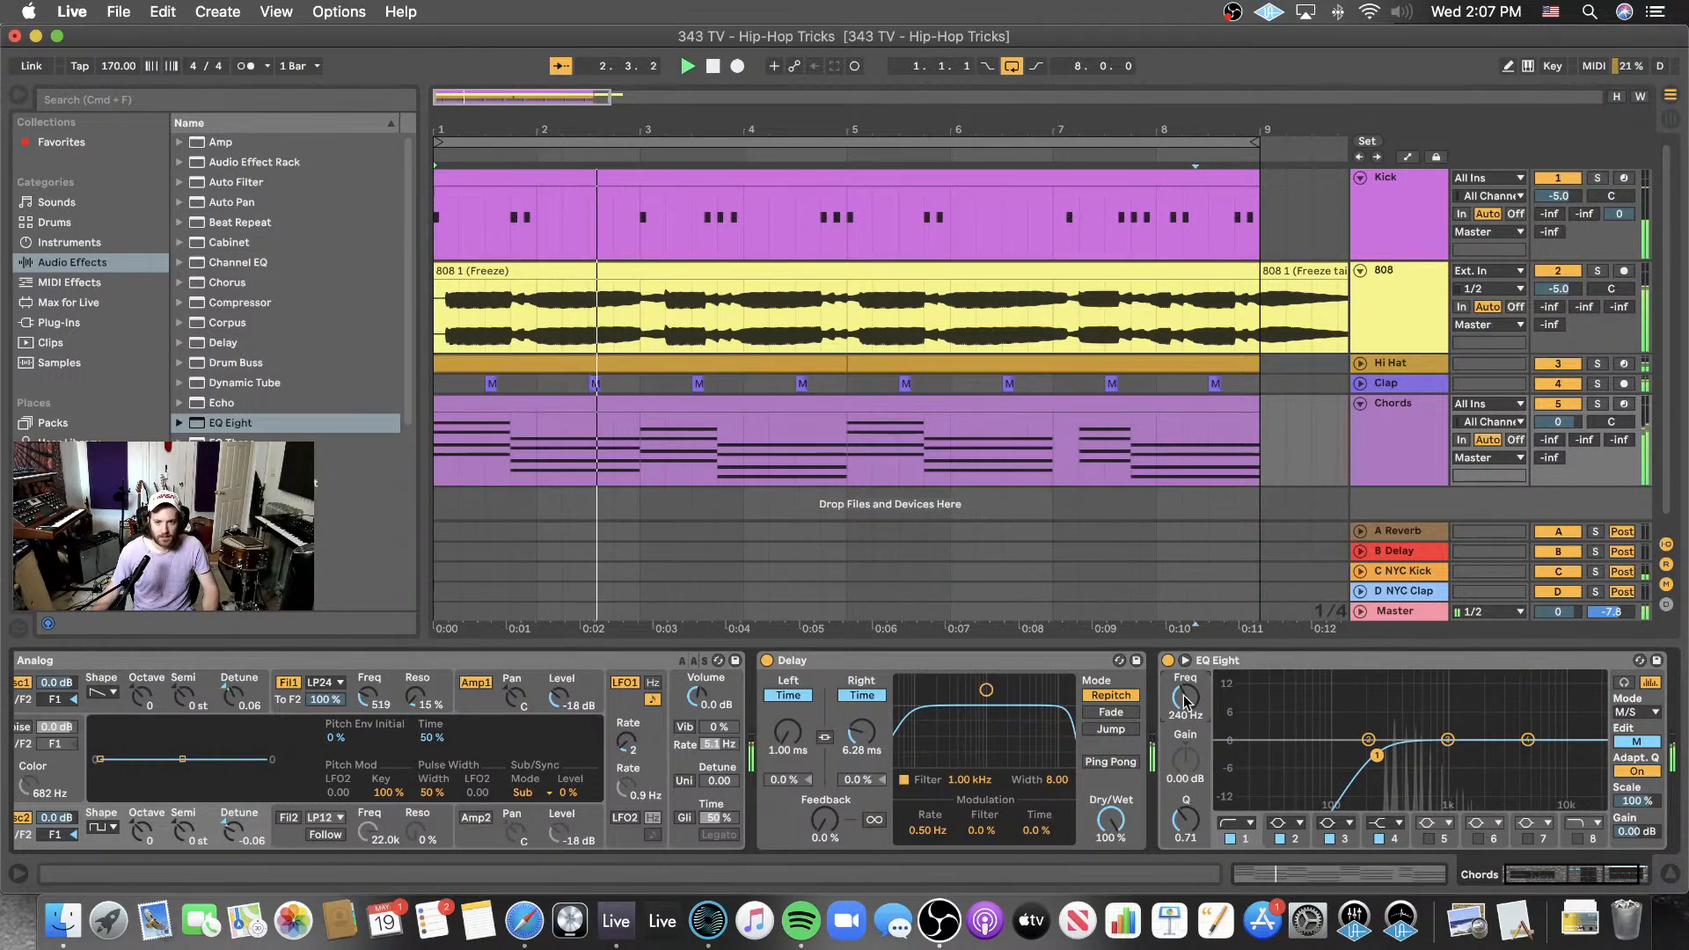
left_click_drag(1187, 703, 1190, 695)
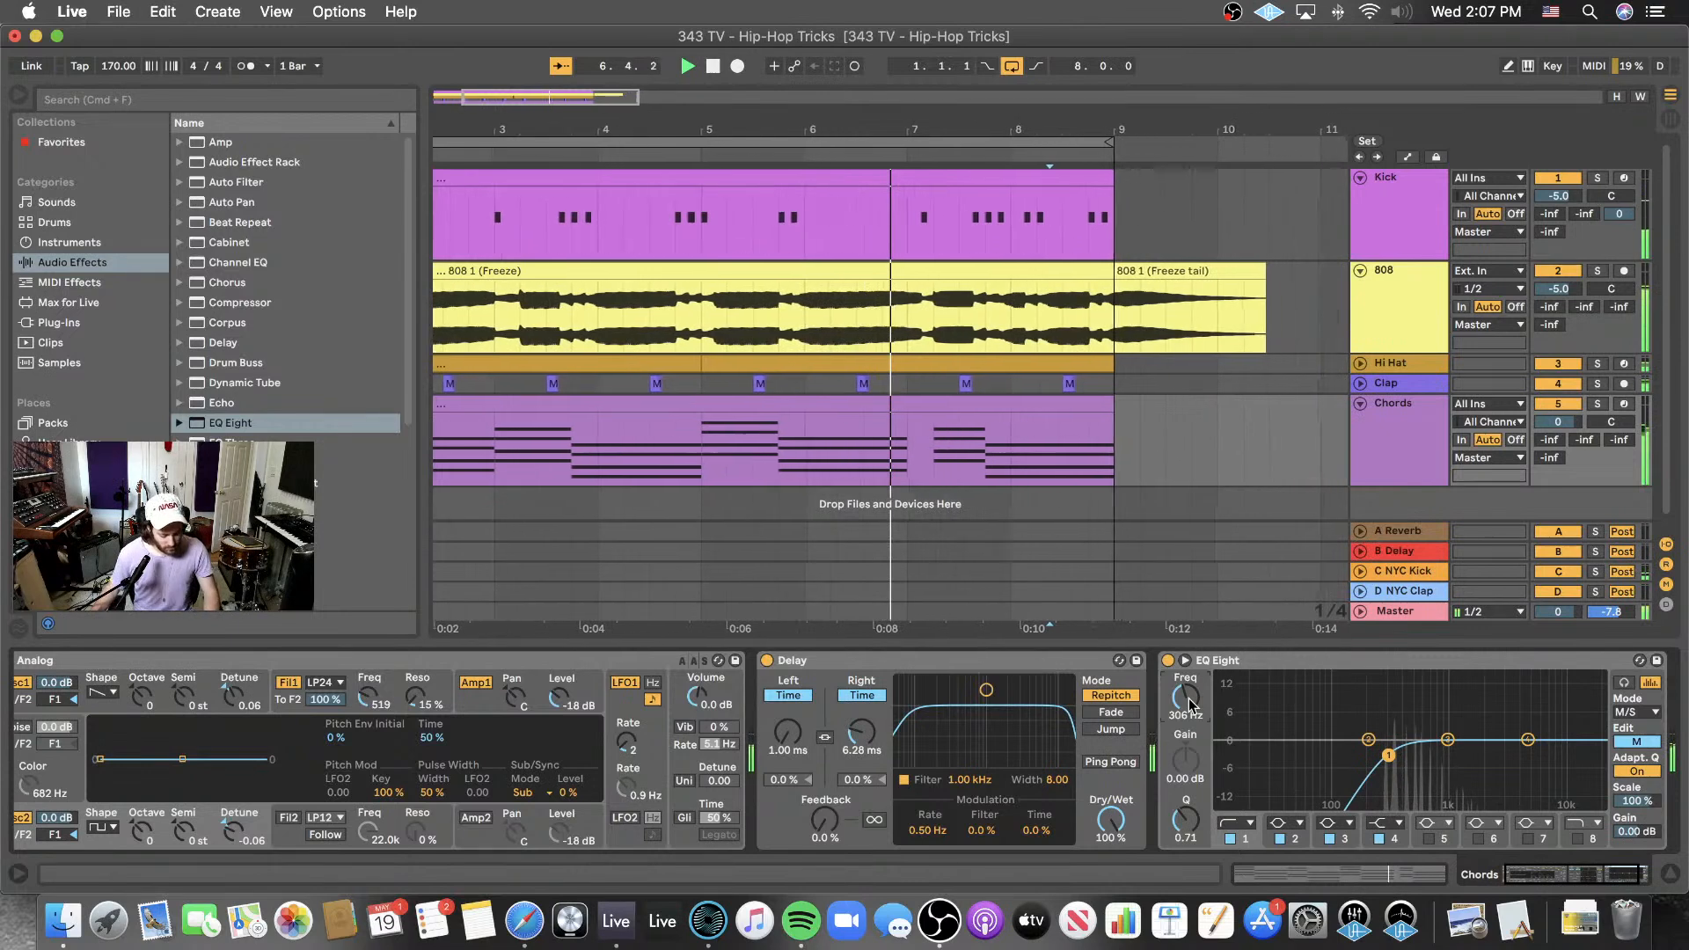
key("space")
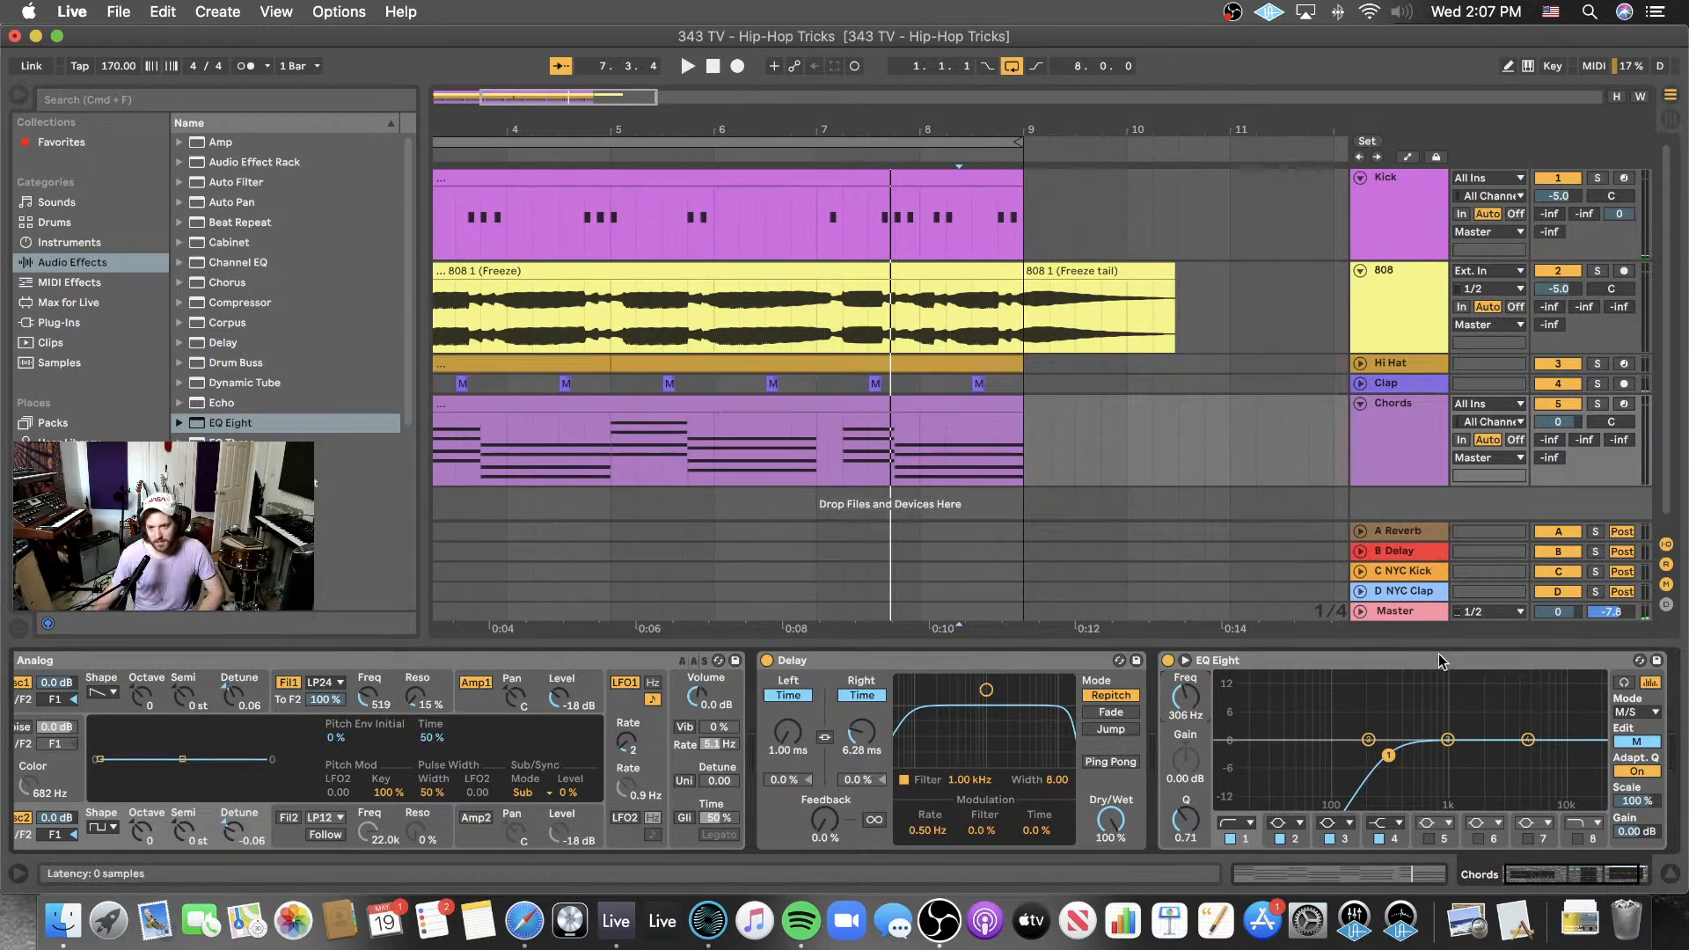
- Color both the Chords track and its clip green
right_click(1443, 420)
left_click(1299, 673)
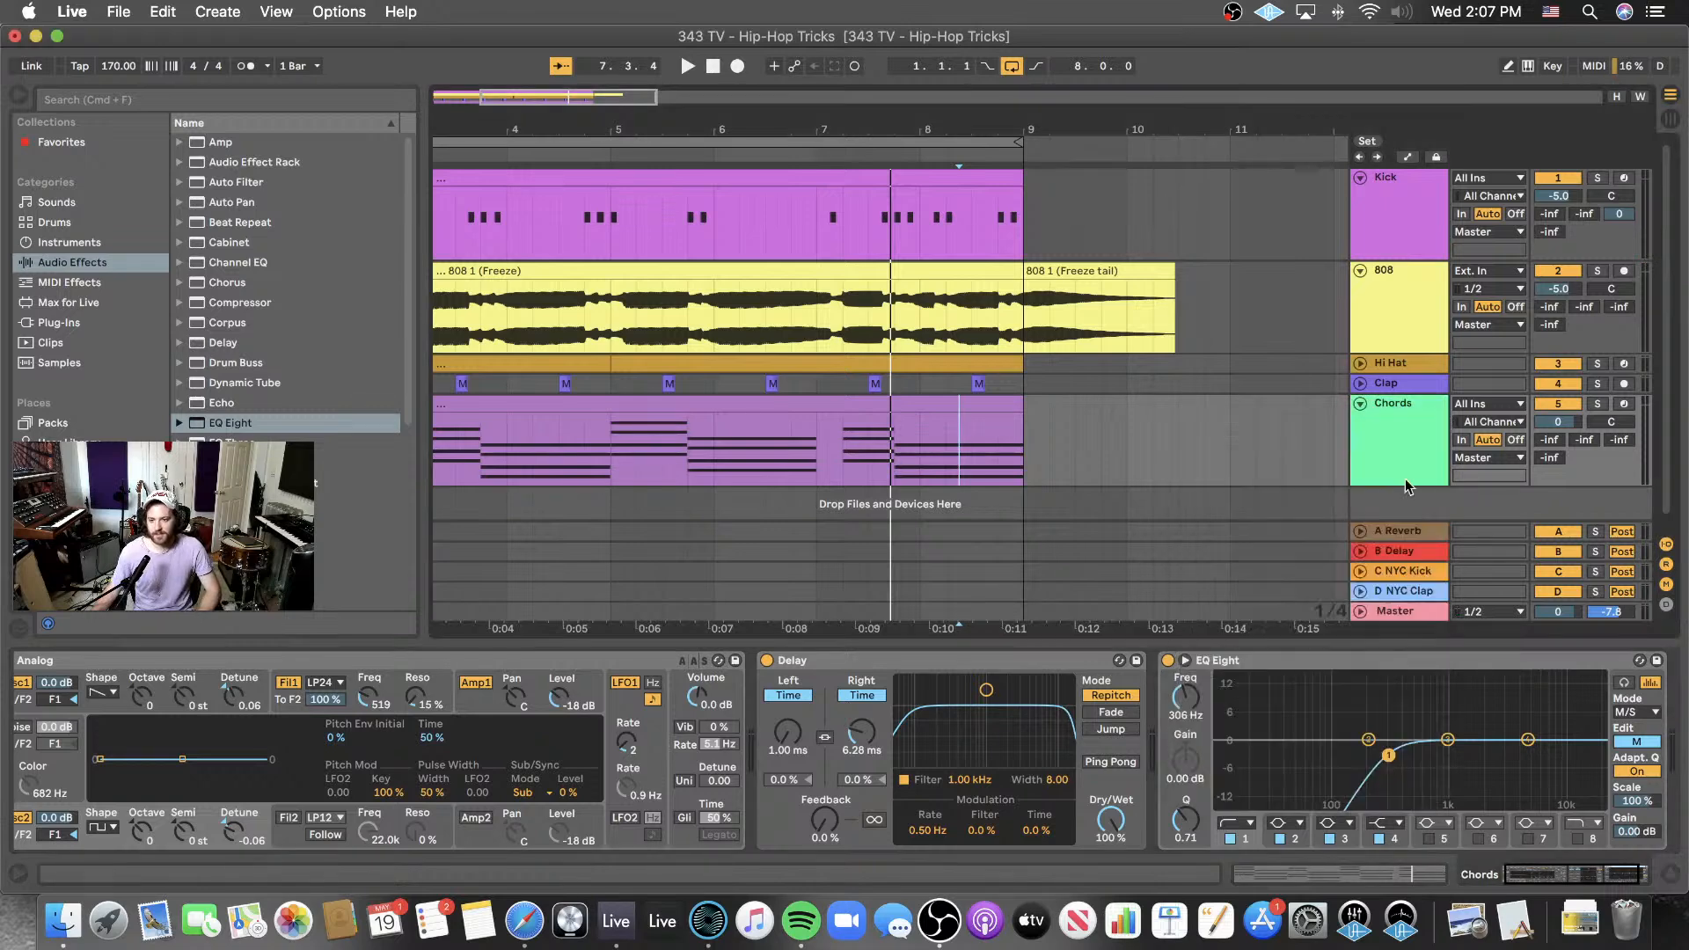
left_click_drag(1163, 463, 569, 437)
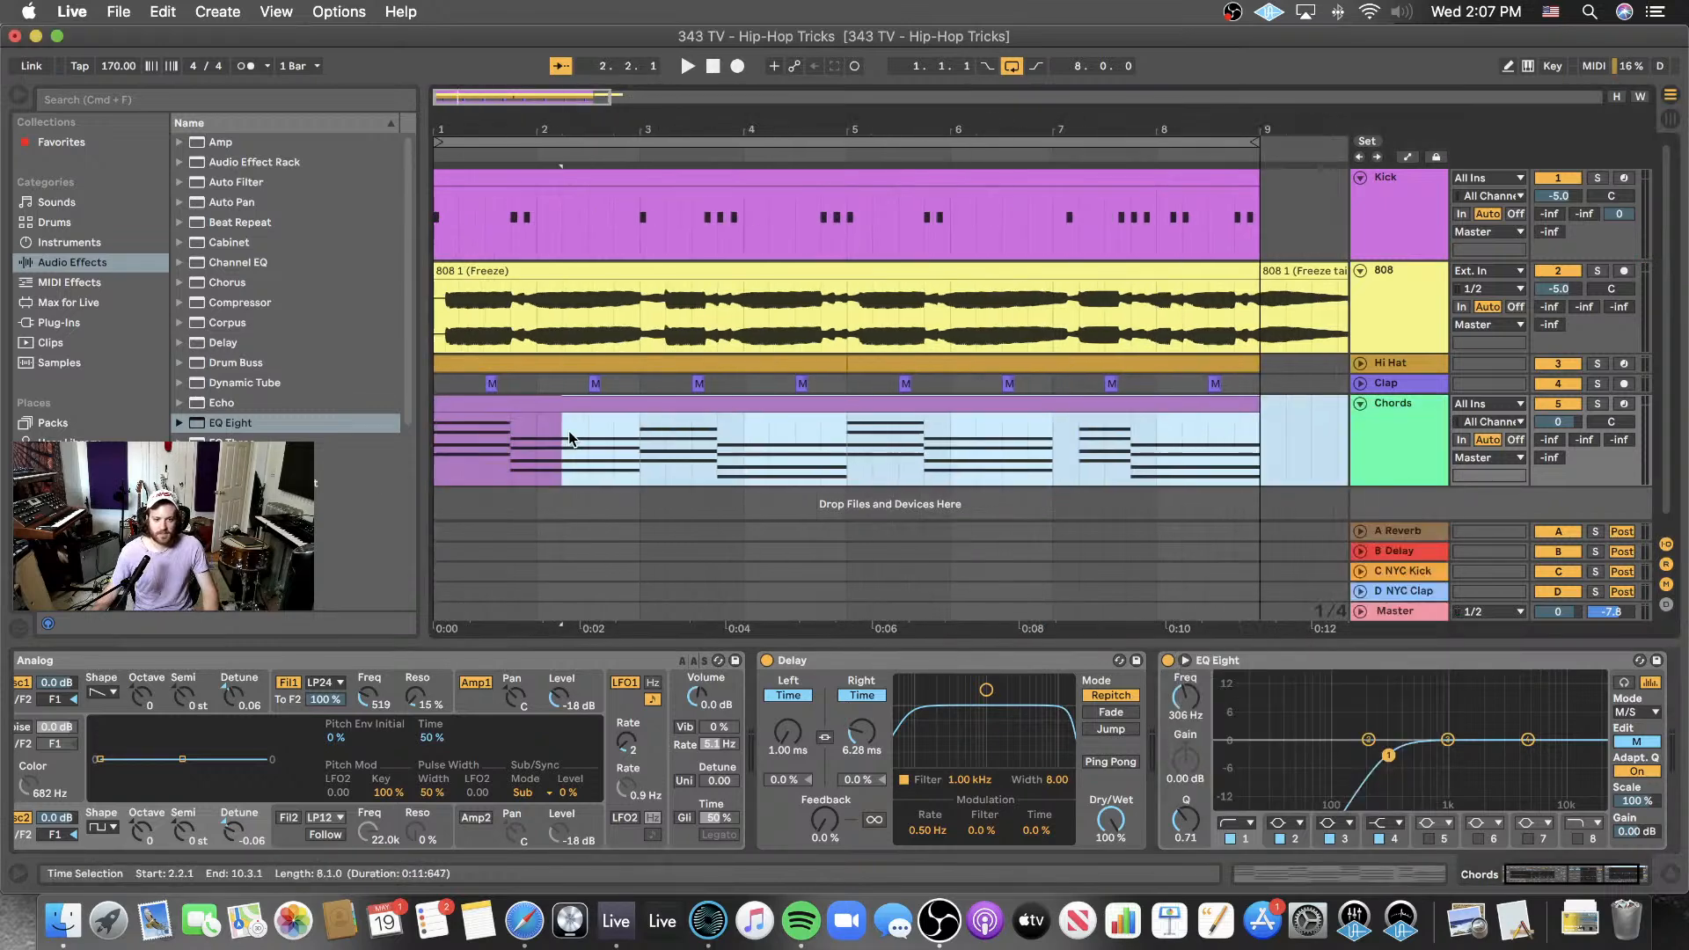
left_click(678, 415)
right_click(679, 408)
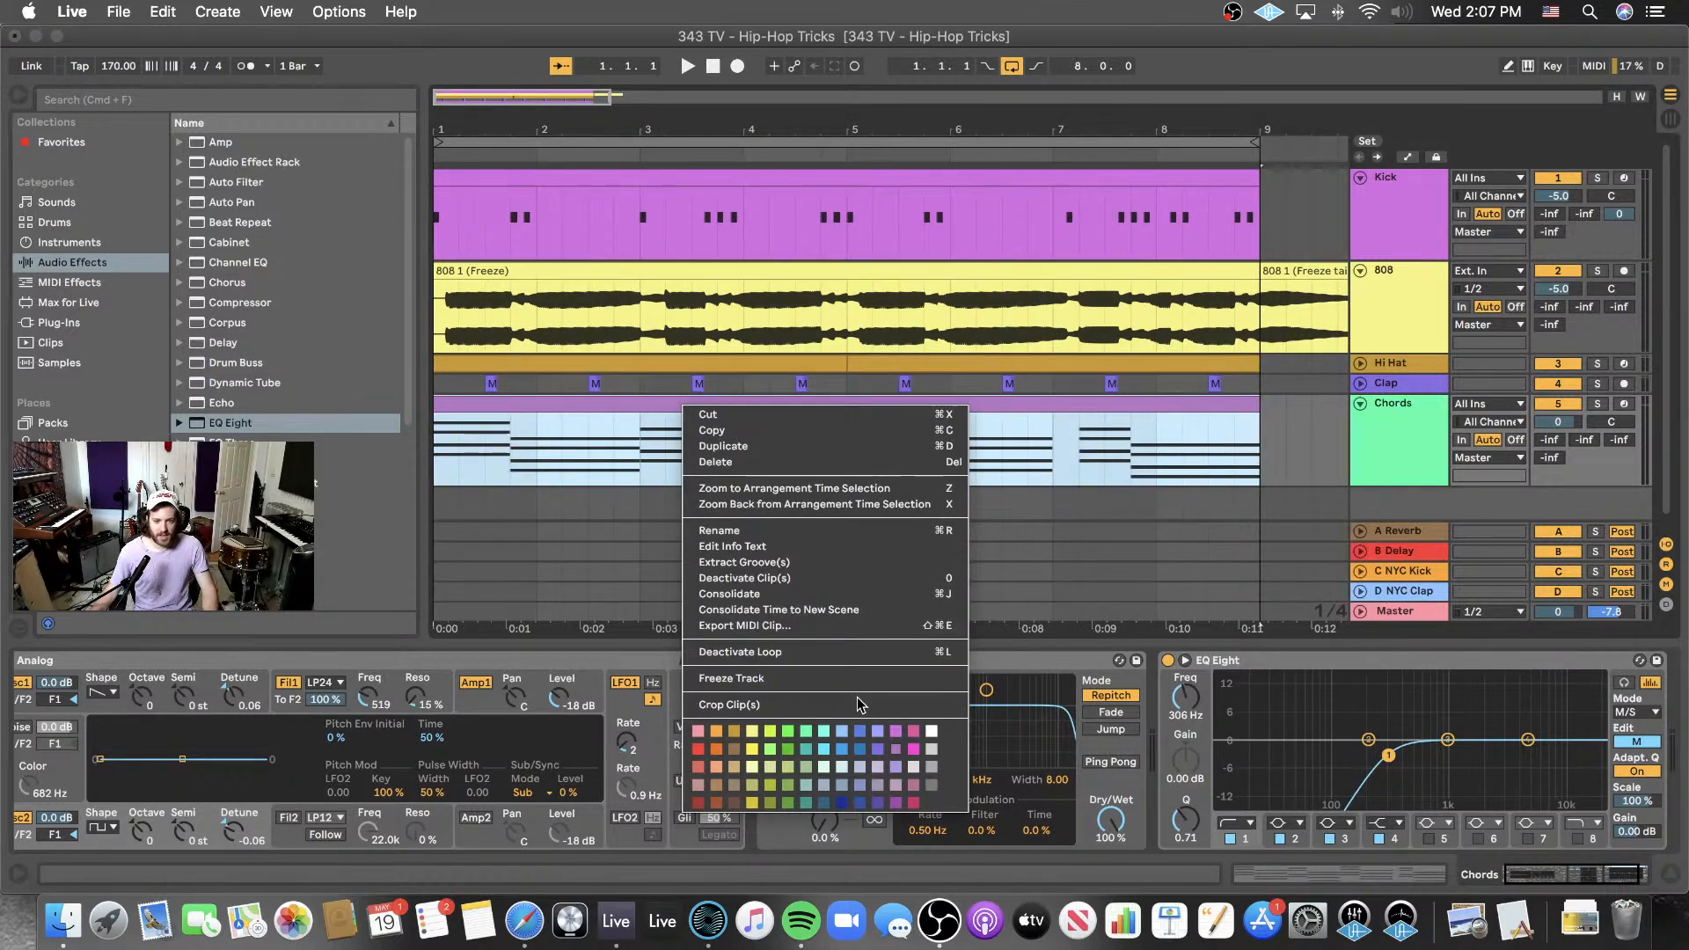
left_click(806, 728)
left_click(1268, 446)
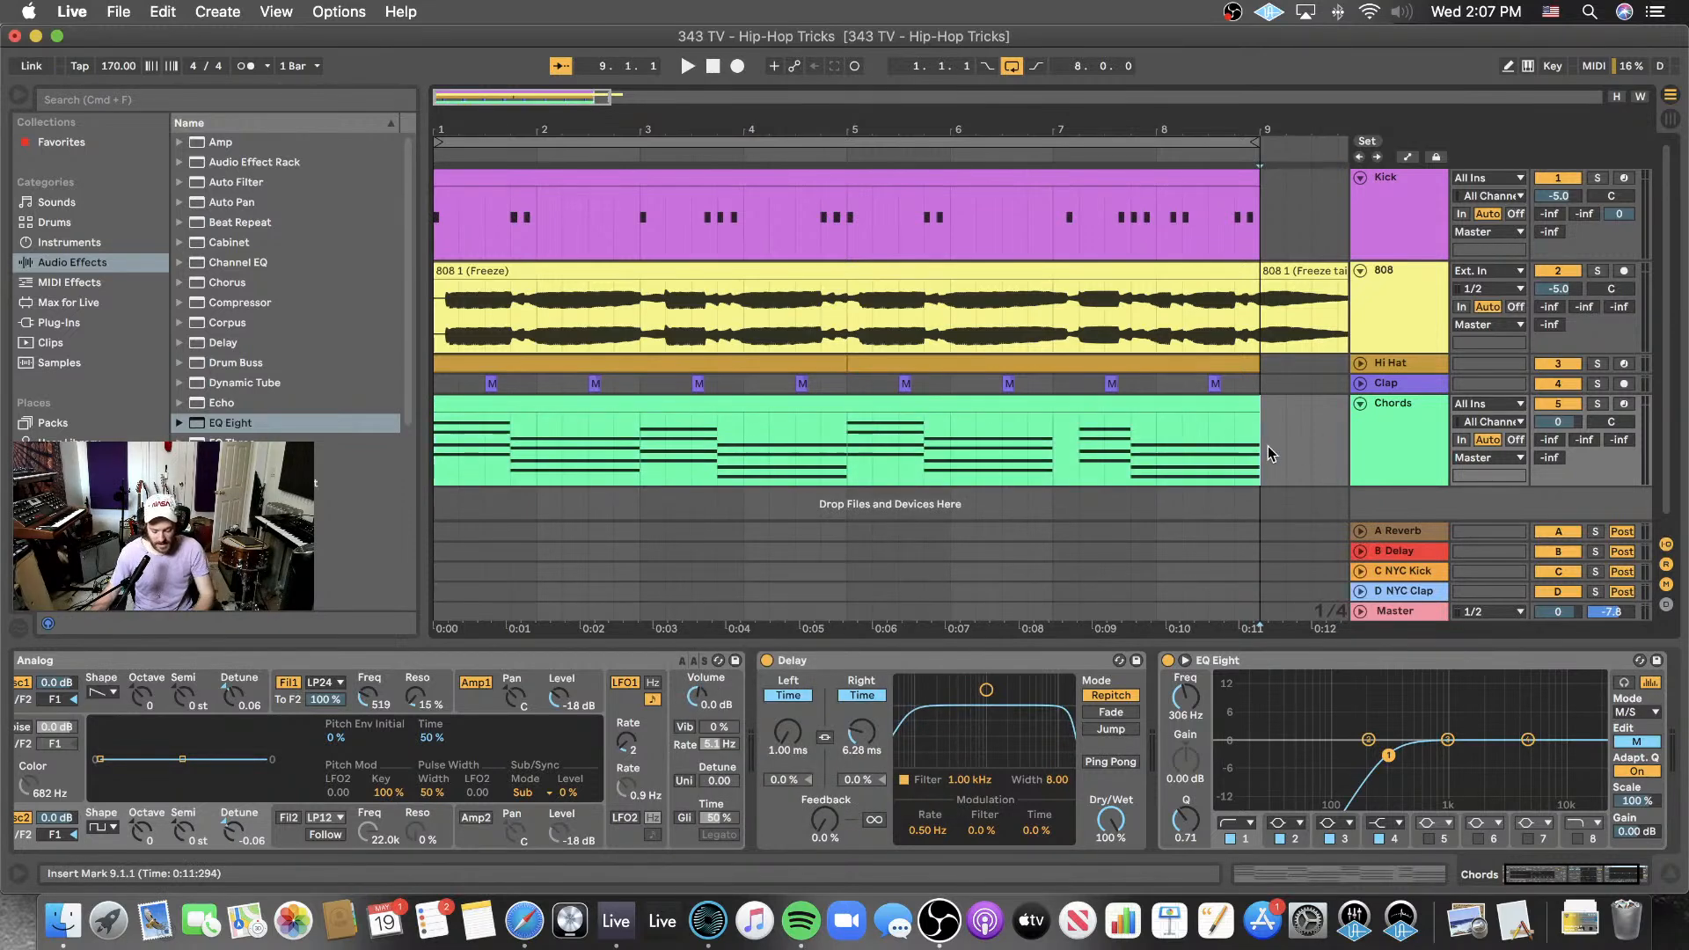
- Hide the device view and duplicate the Chords track together with its clip
key("minus")
key("minus")
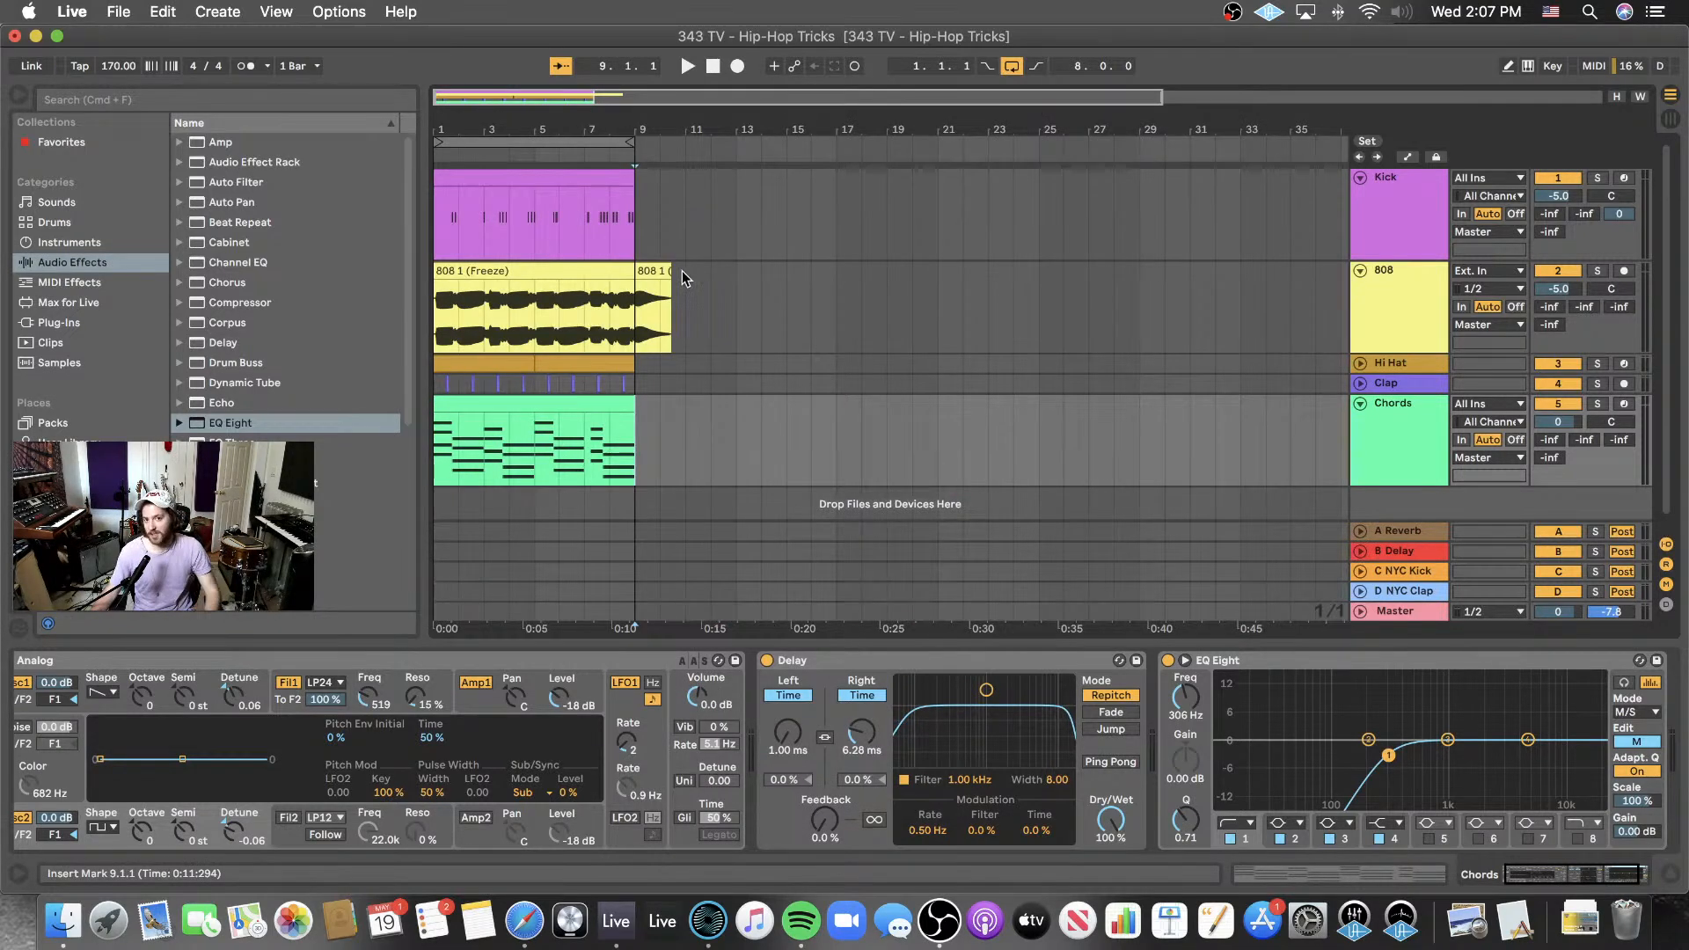
key("plus")
key("plus")
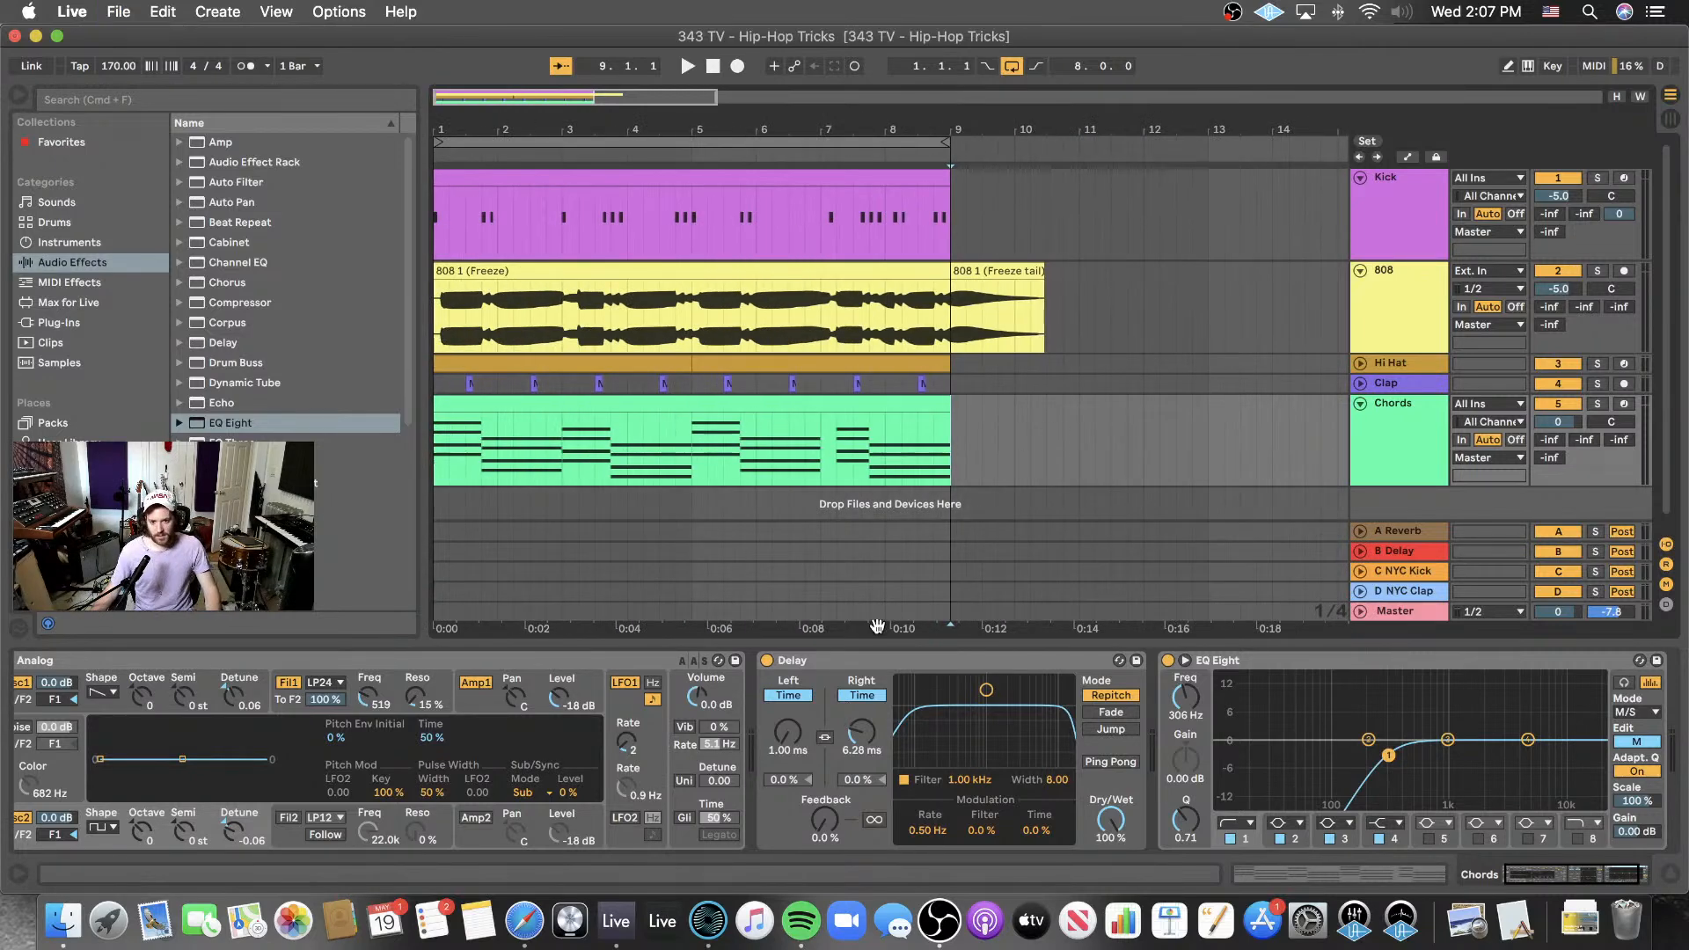
left_click_drag(864, 645, 864, 844)
left_click(1385, 464)
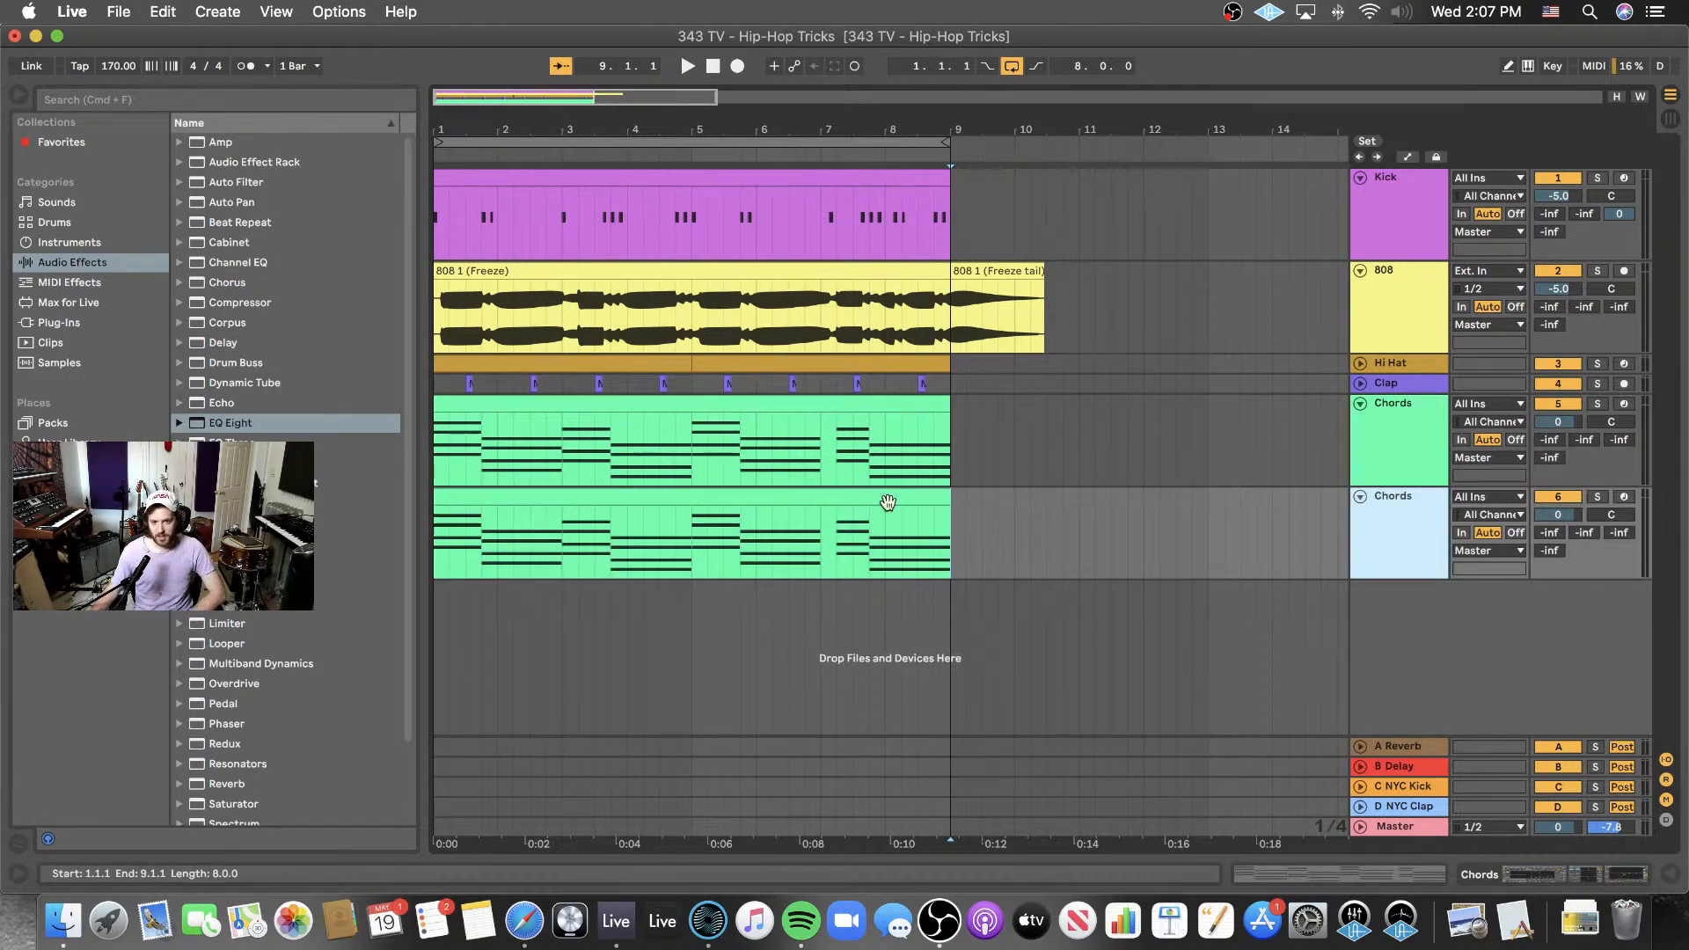
- Open the duplicated chord clip and shorten the chords starting at bars 1, 3 and 5 to eighth notes
double_click(844, 493)
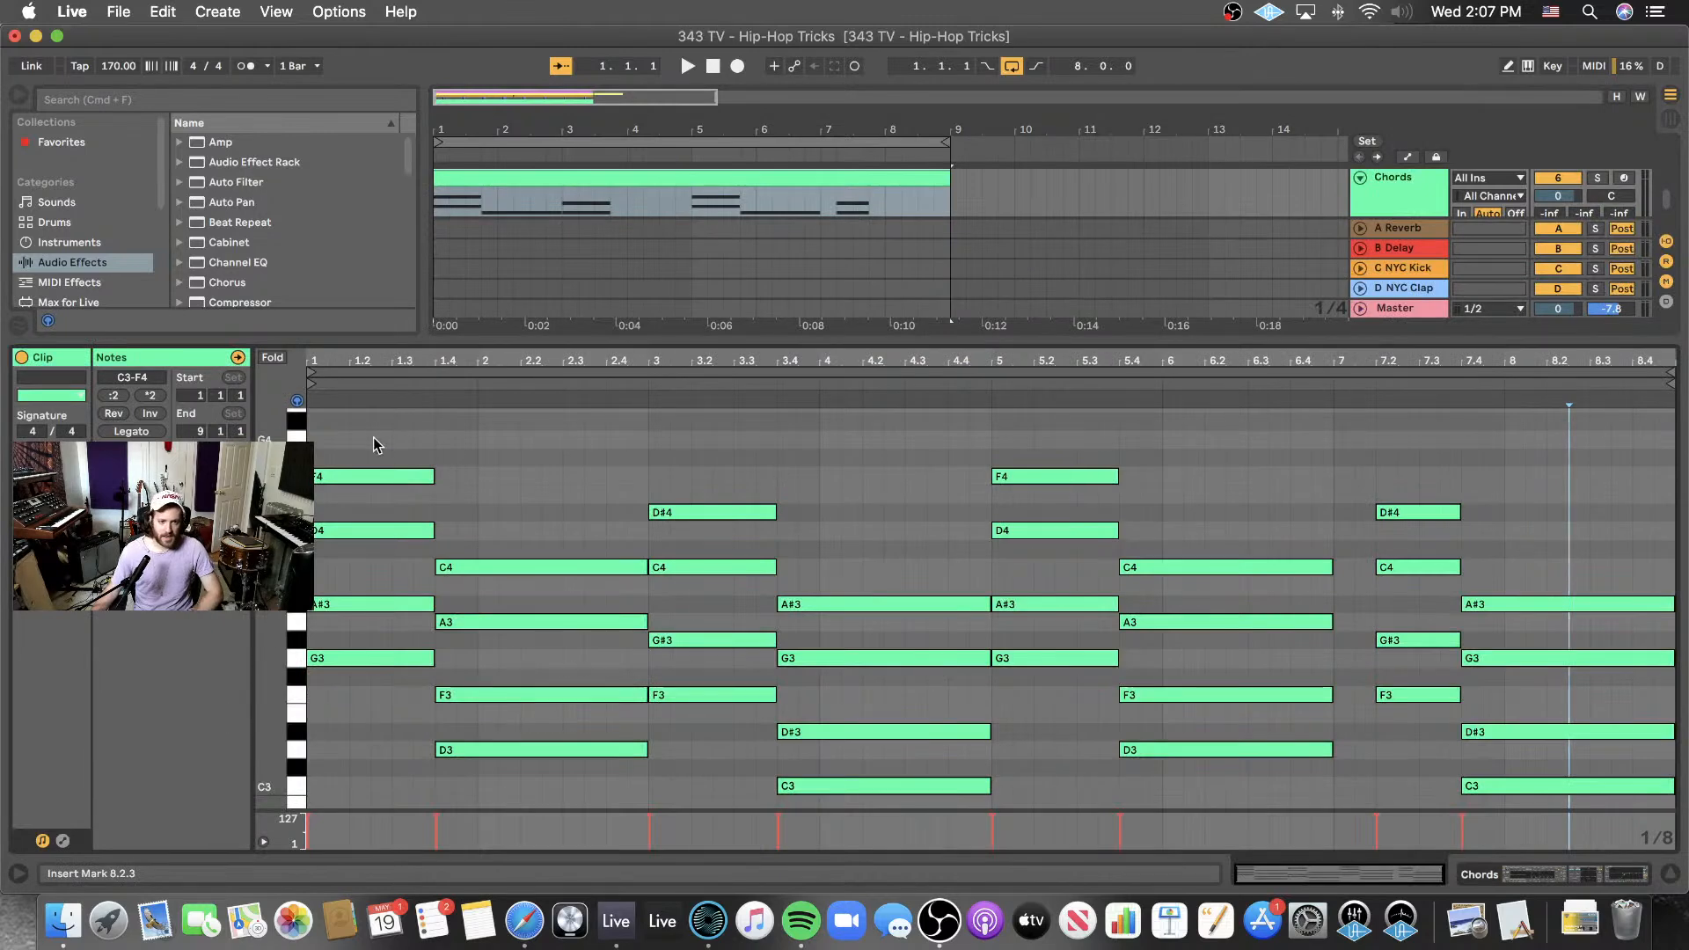
left_click_drag(373, 437, 352, 679)
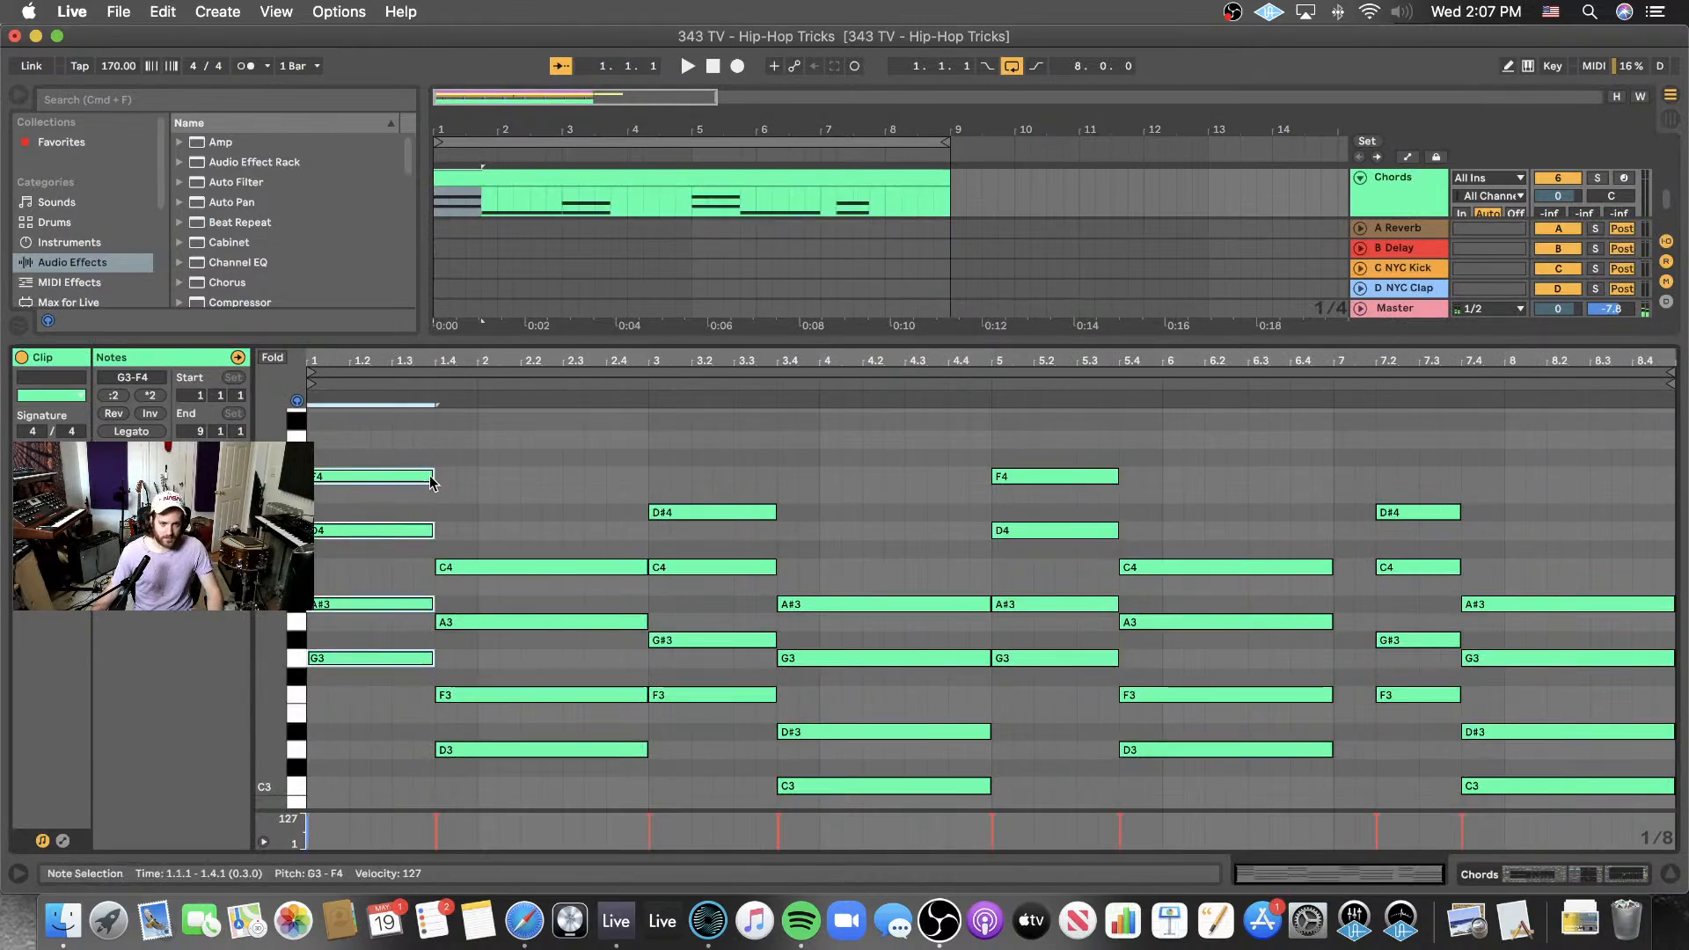
left_click_drag(669, 466, 716, 699)
left_click_drag(1037, 463, 1059, 534)
left_click_drag(770, 515, 671, 515)
- Shorten the remaining chords at 1.4, 3.4, 5.4, 7.2 and 7.4 to eighth notes
left_click_drag(527, 550, 551, 767)
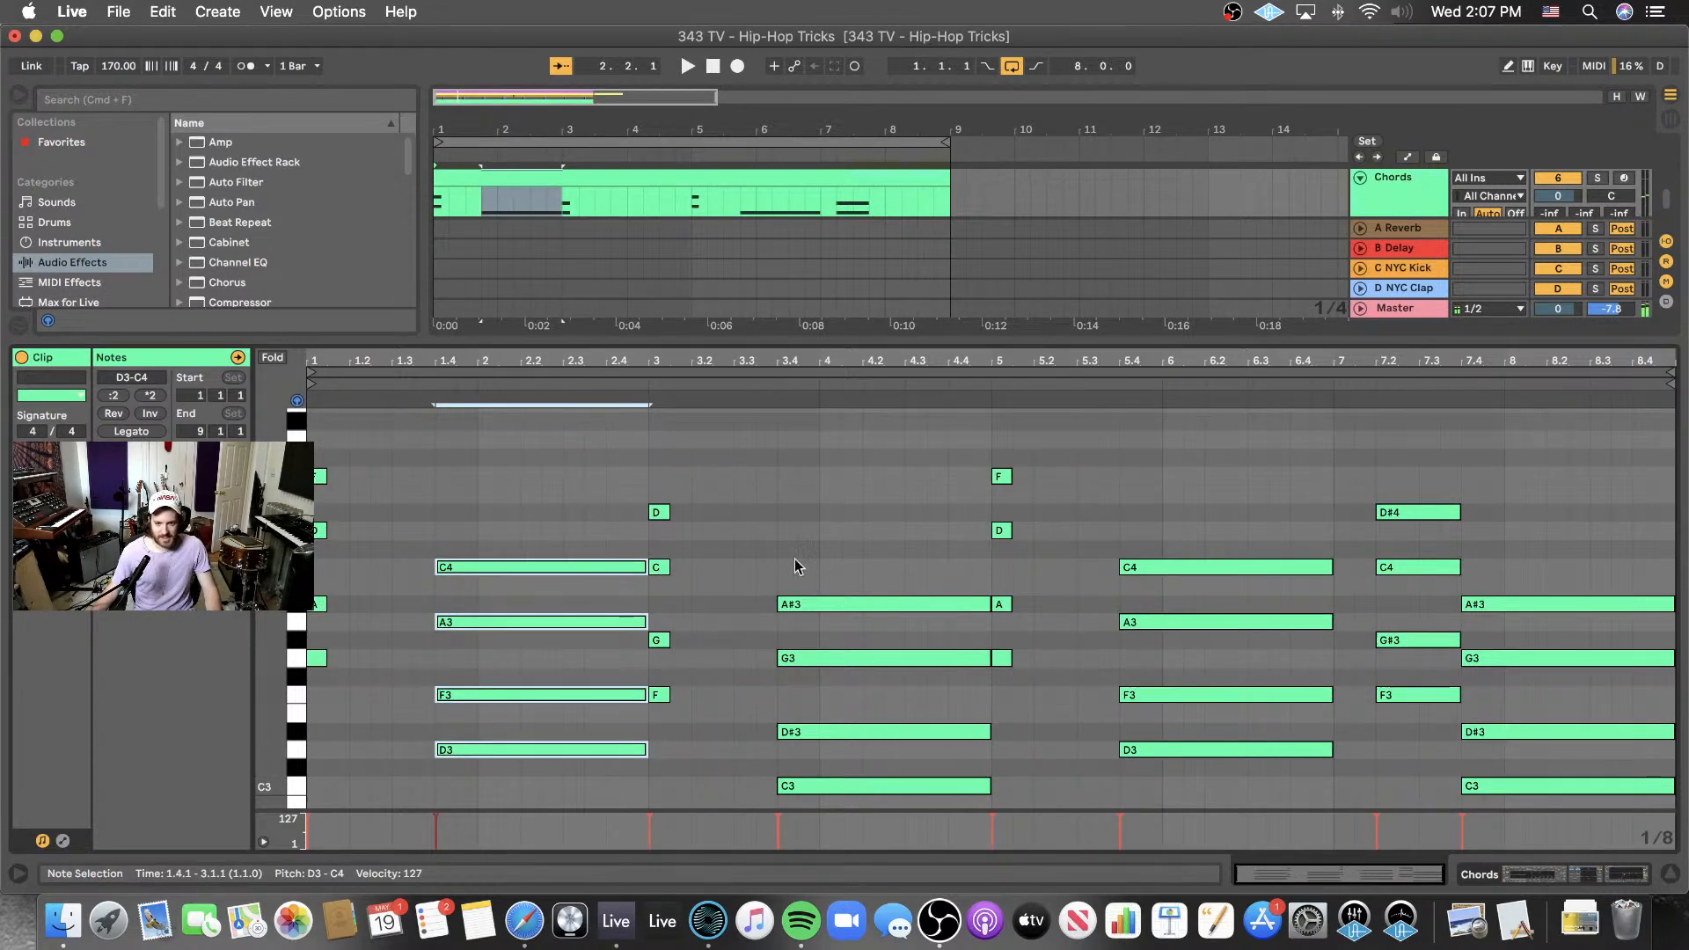
left_click_drag(795, 557, 889, 802)
left_click_drag(1216, 480, 1113, 805)
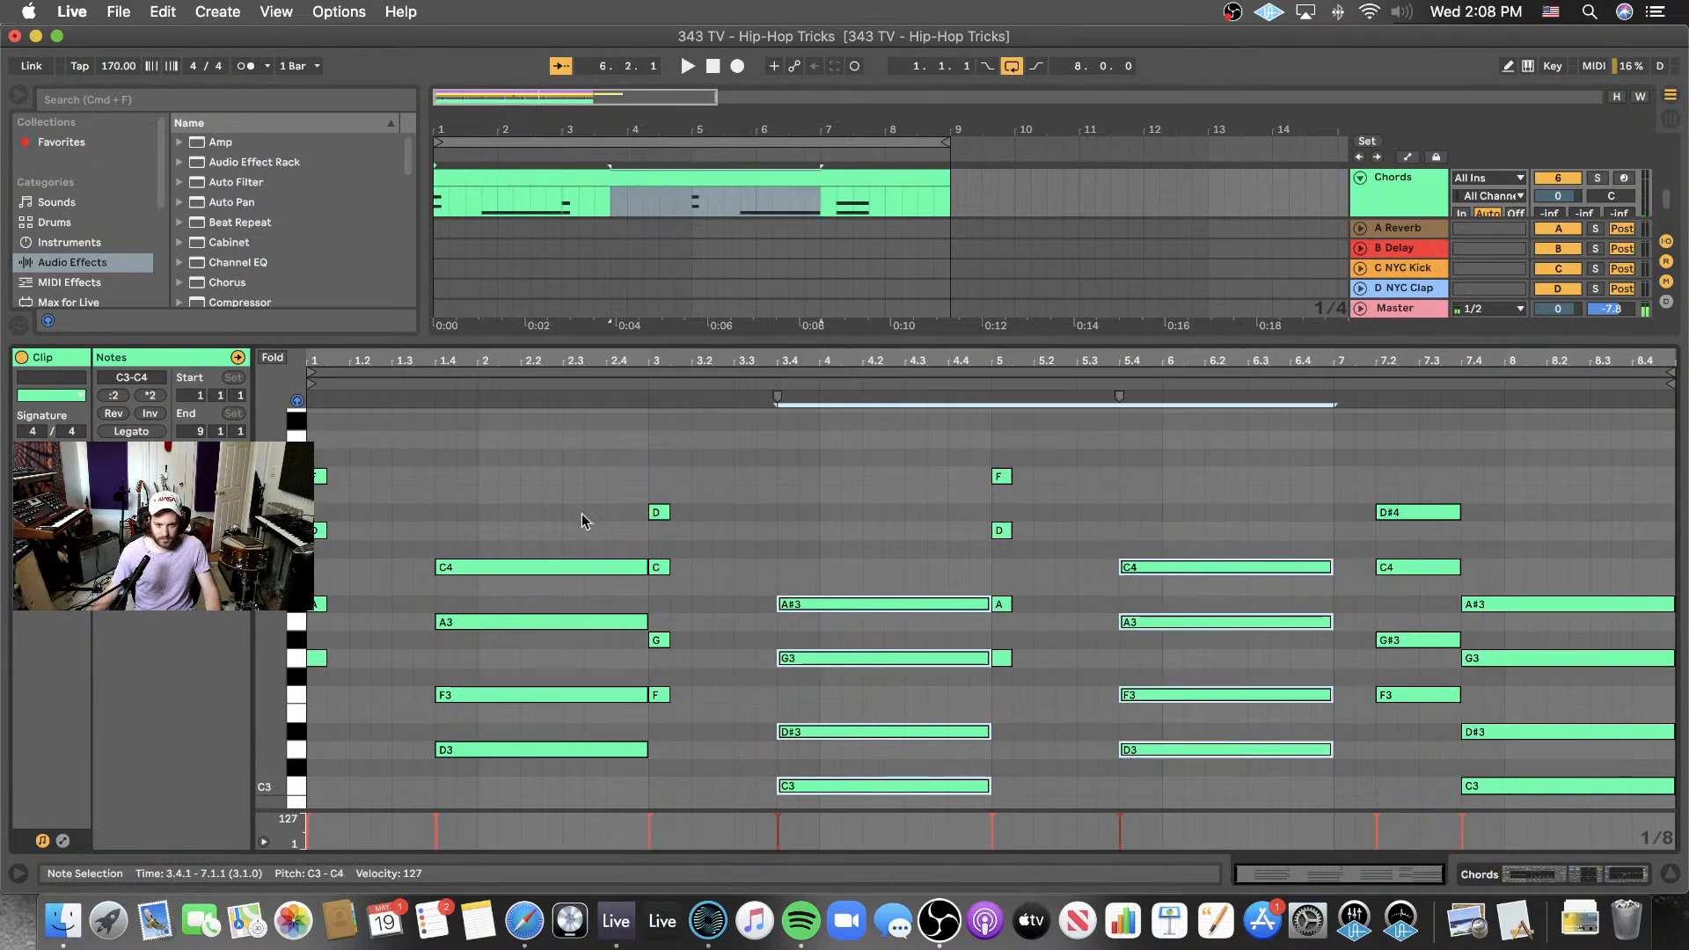
left_click_drag(581, 520, 567, 764)
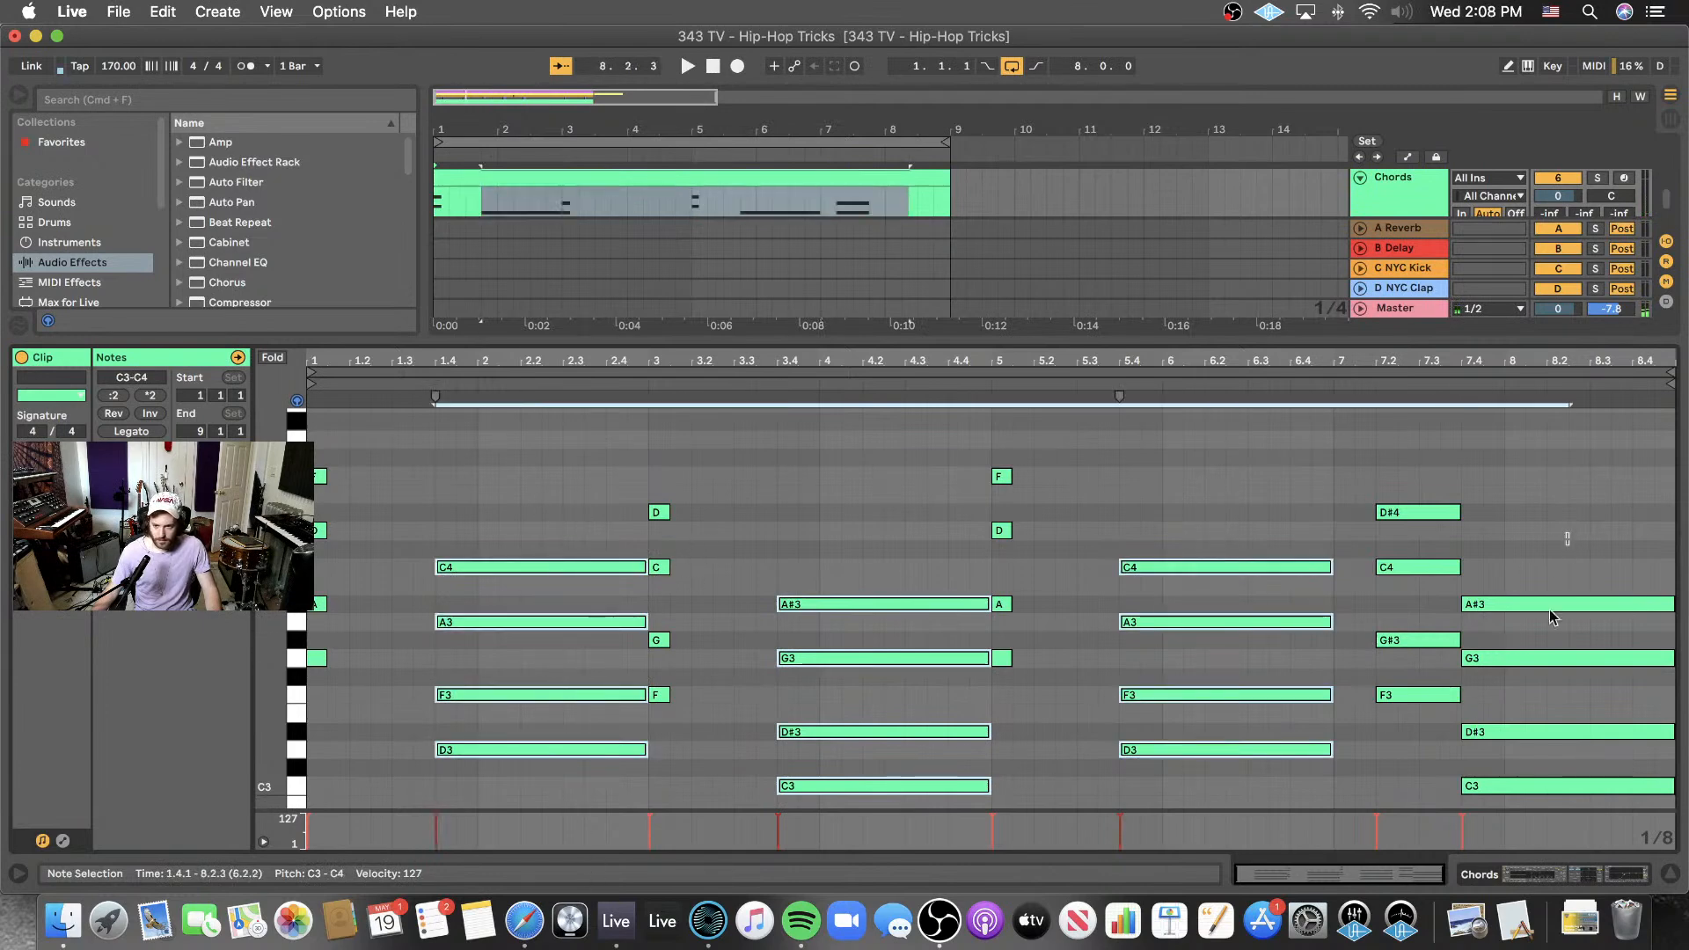
left_click_drag(1530, 532, 1537, 801)
left_click_drag(646, 750, 446, 764)
left_click_drag(1417, 478, 1377, 779)
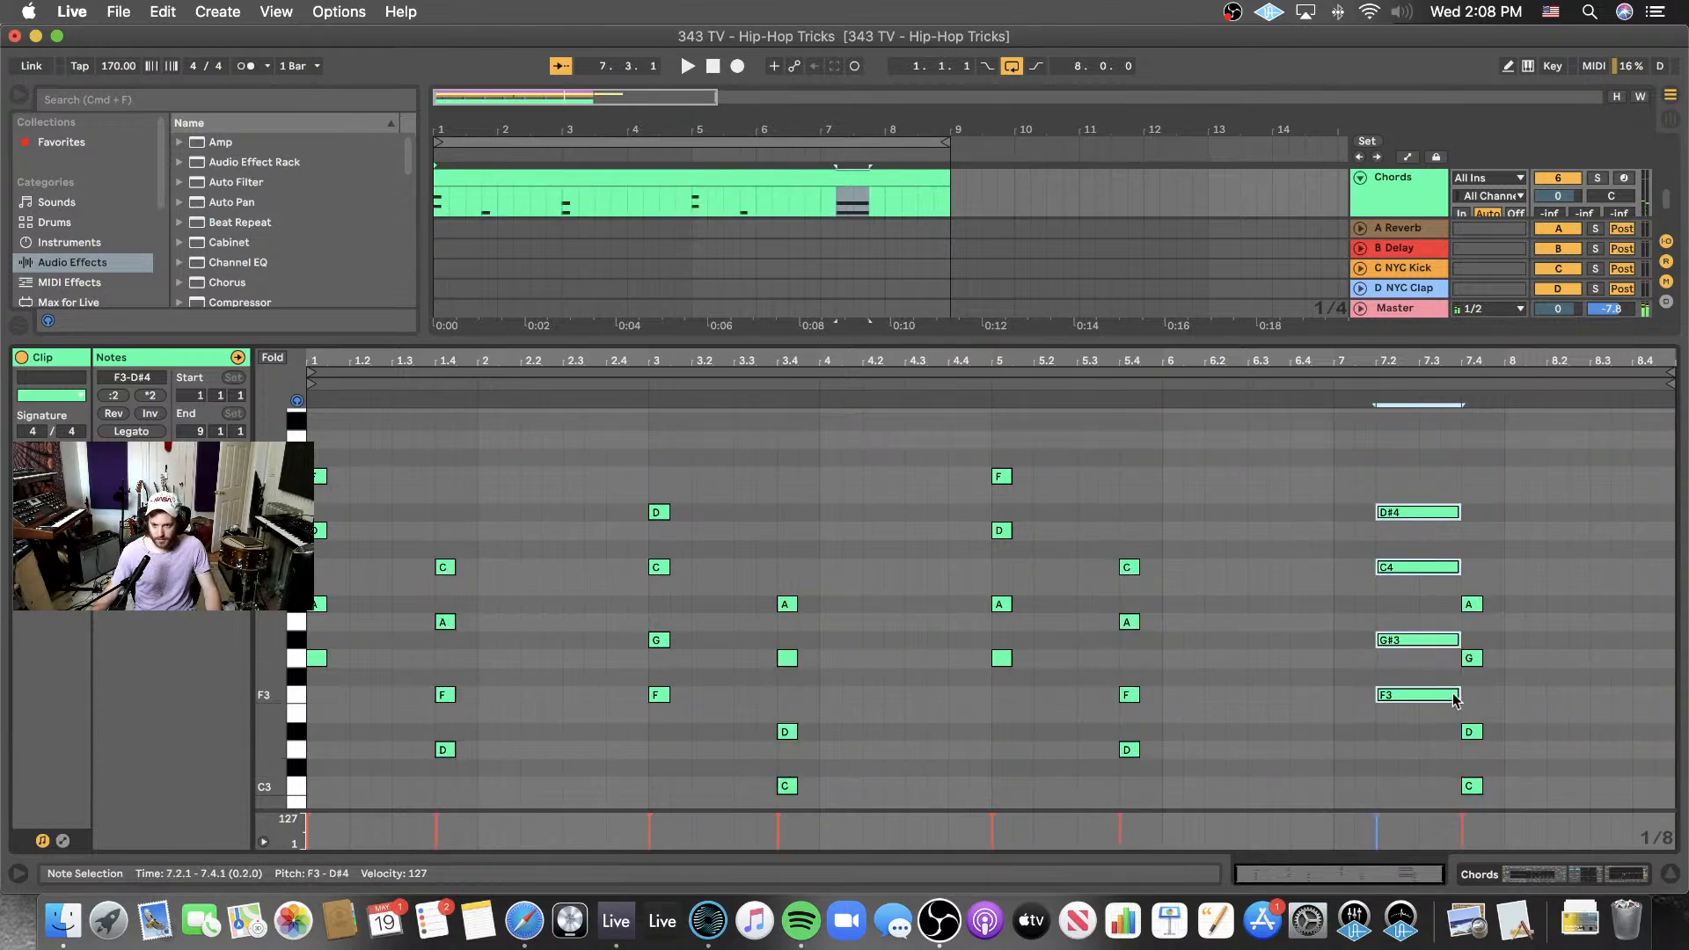
left_click_drag(1459, 695, 1399, 699)
- Select all notes in the duplicated clip and shorten them to sixteenth-note stabs
left_click_drag(1631, 449, 879, 506)
key("cmd+a")
key("plus")
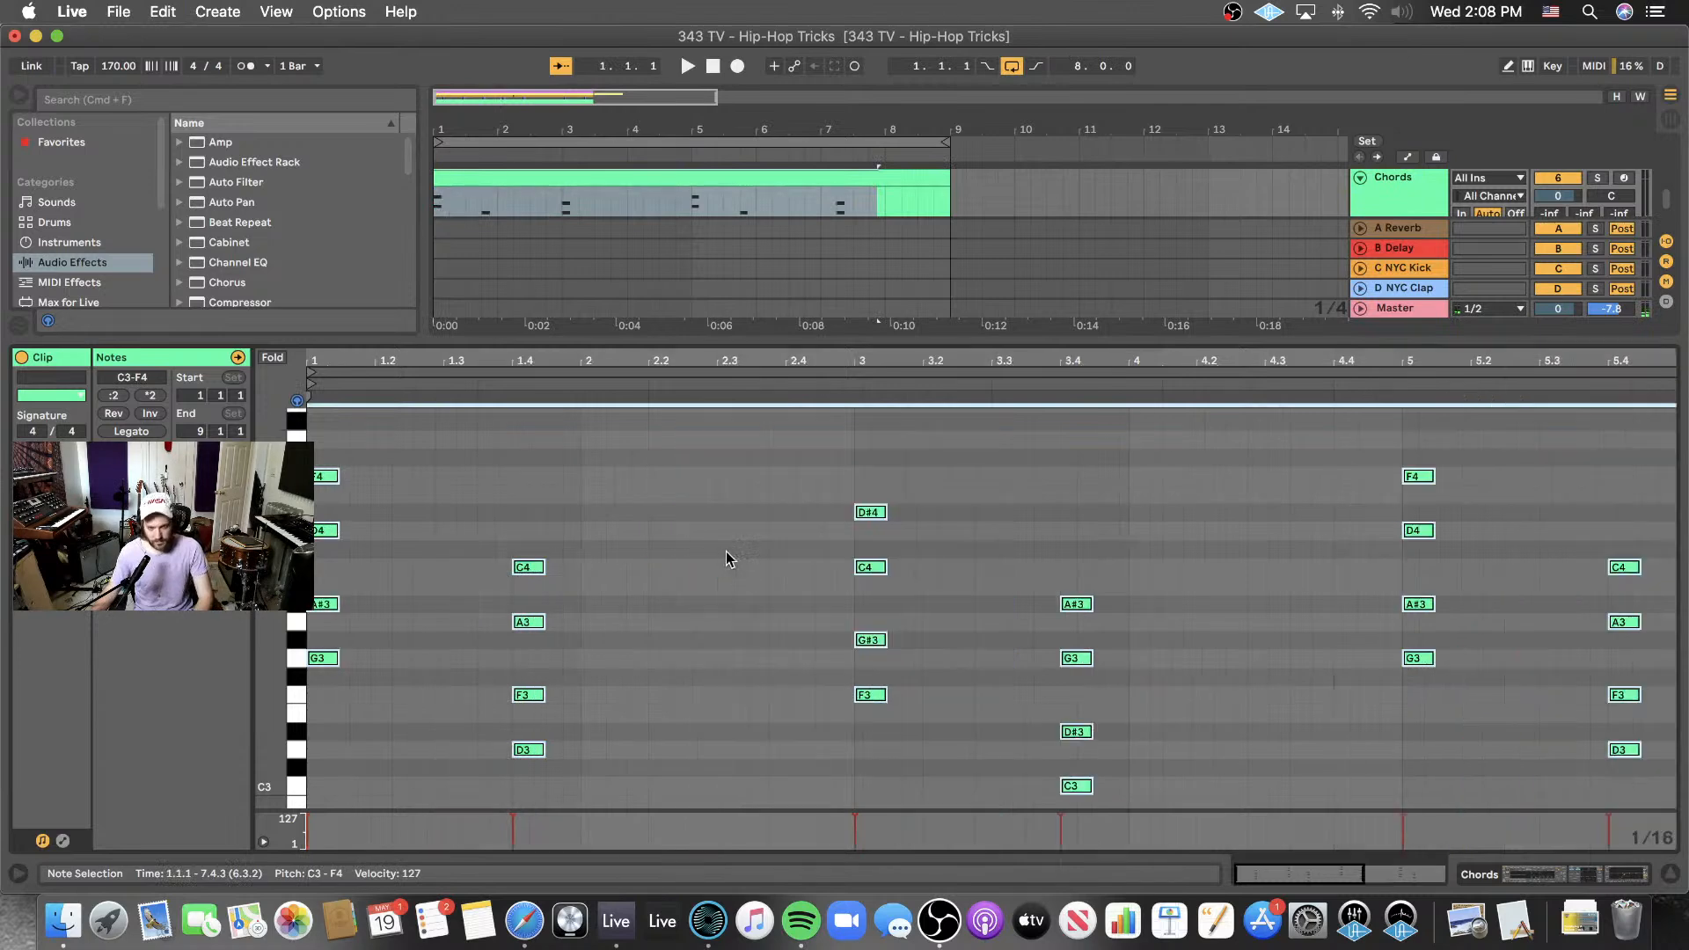
key("plus")
left_click_drag(917, 569, 877, 578)
key("minus")
key("minus")
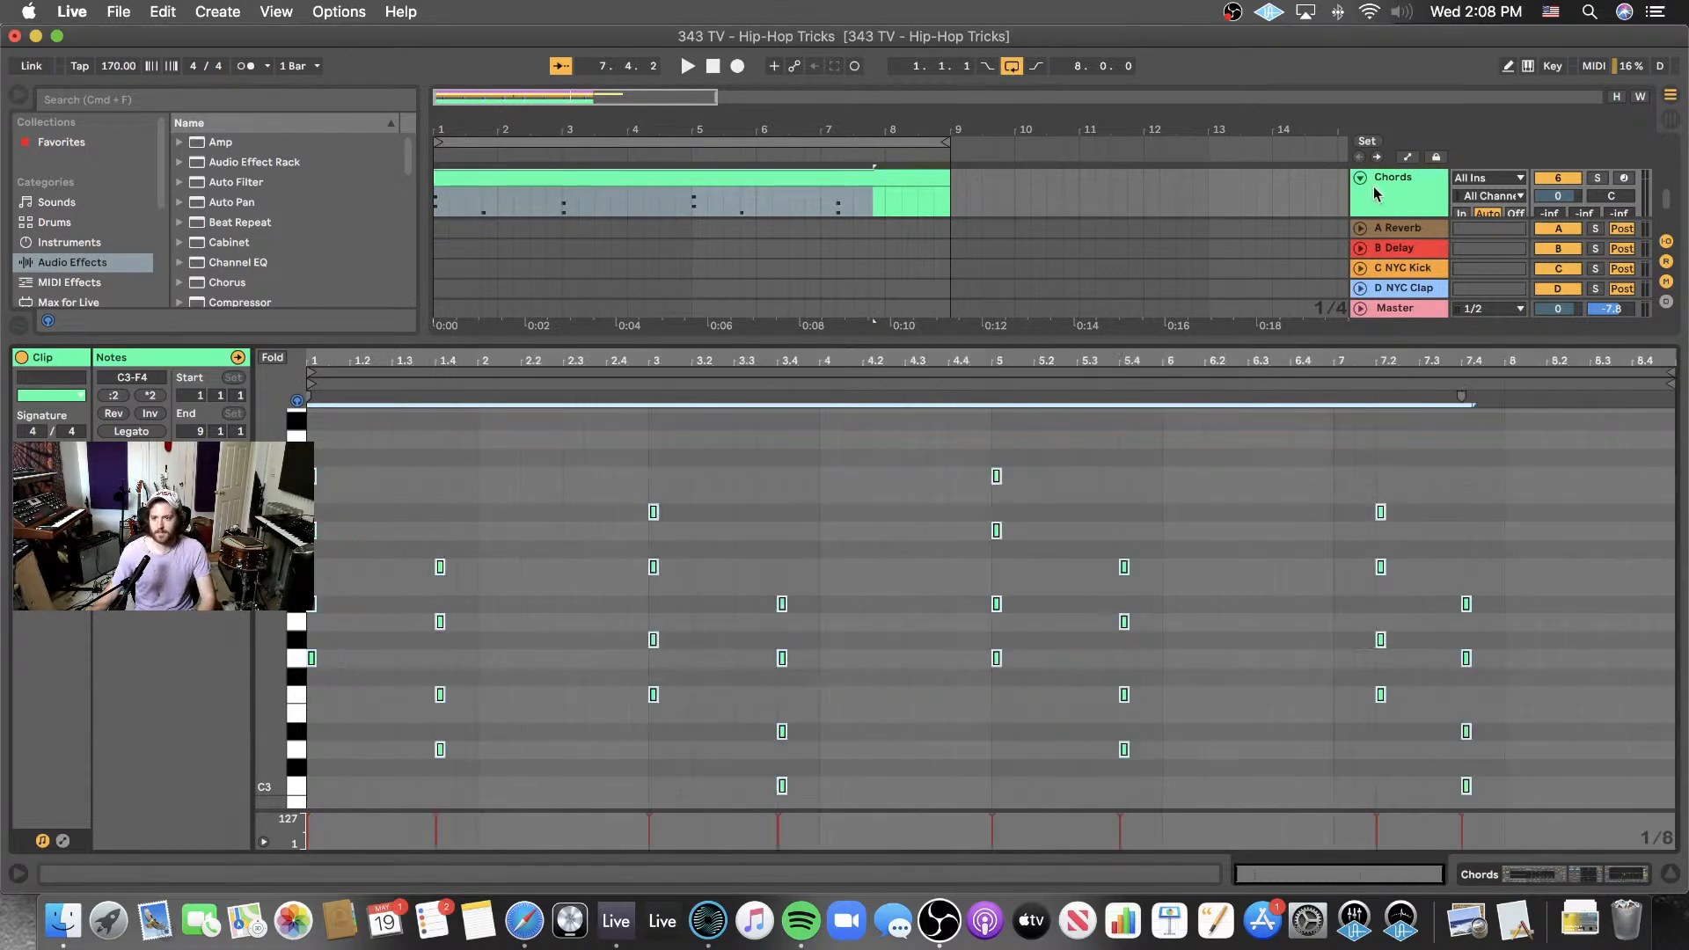
- Return to the arrangement, solo the duplicated Chords track and start playback
key("cmd+alt+l")
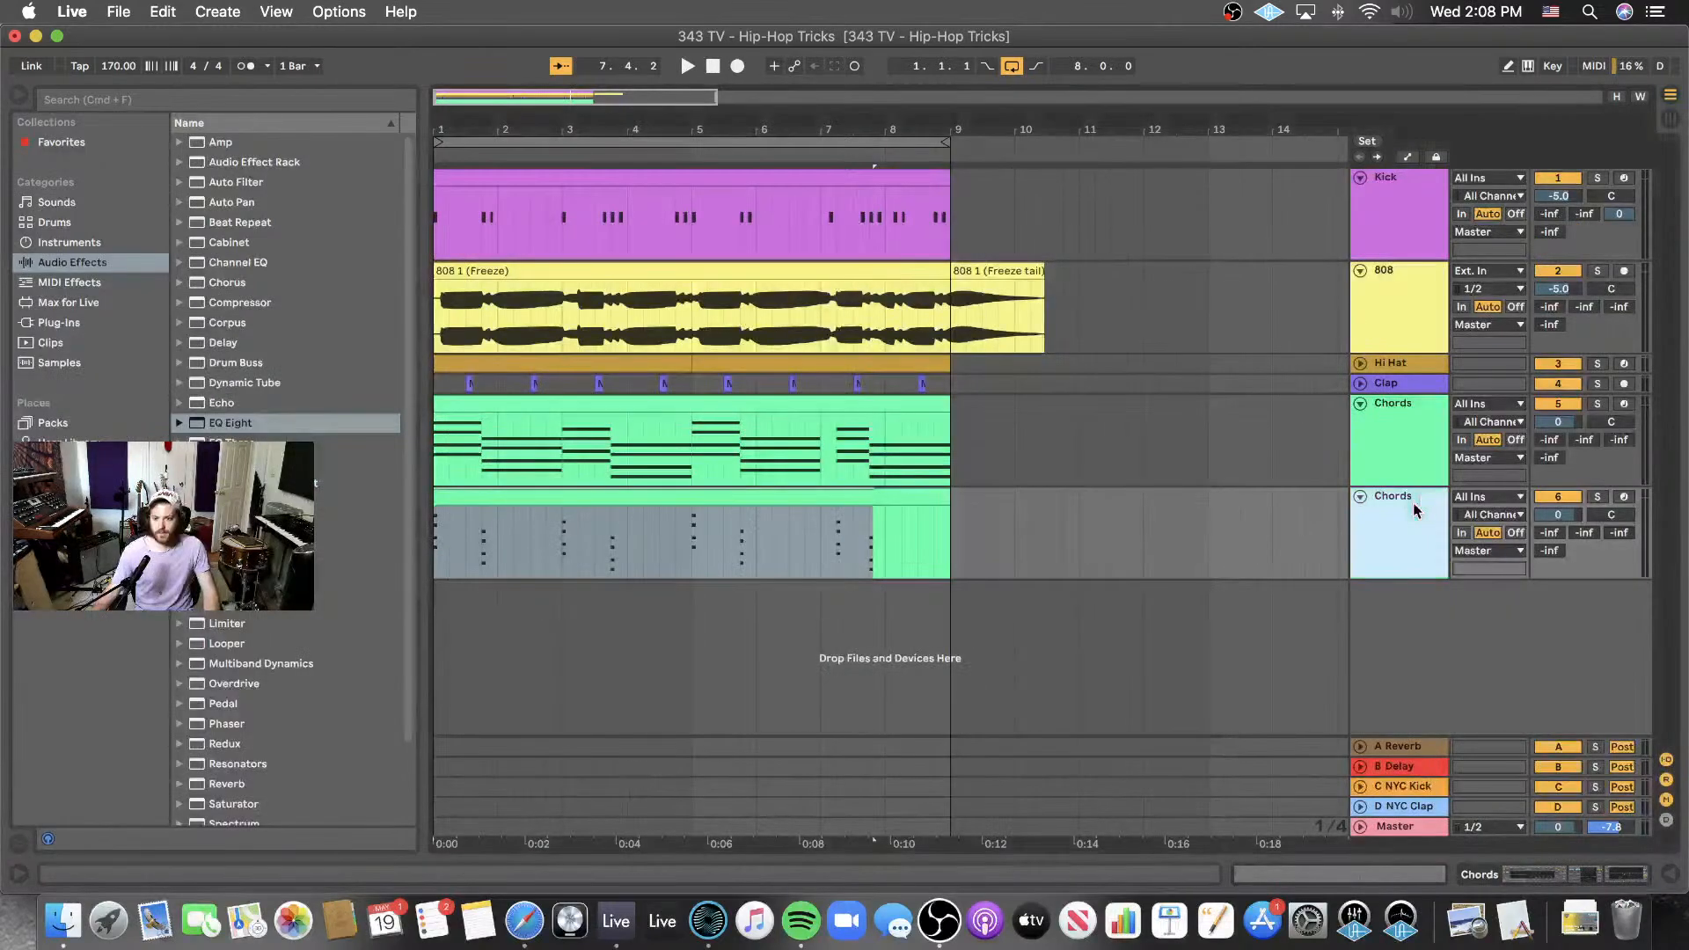
left_click(1603, 497)
key("space")
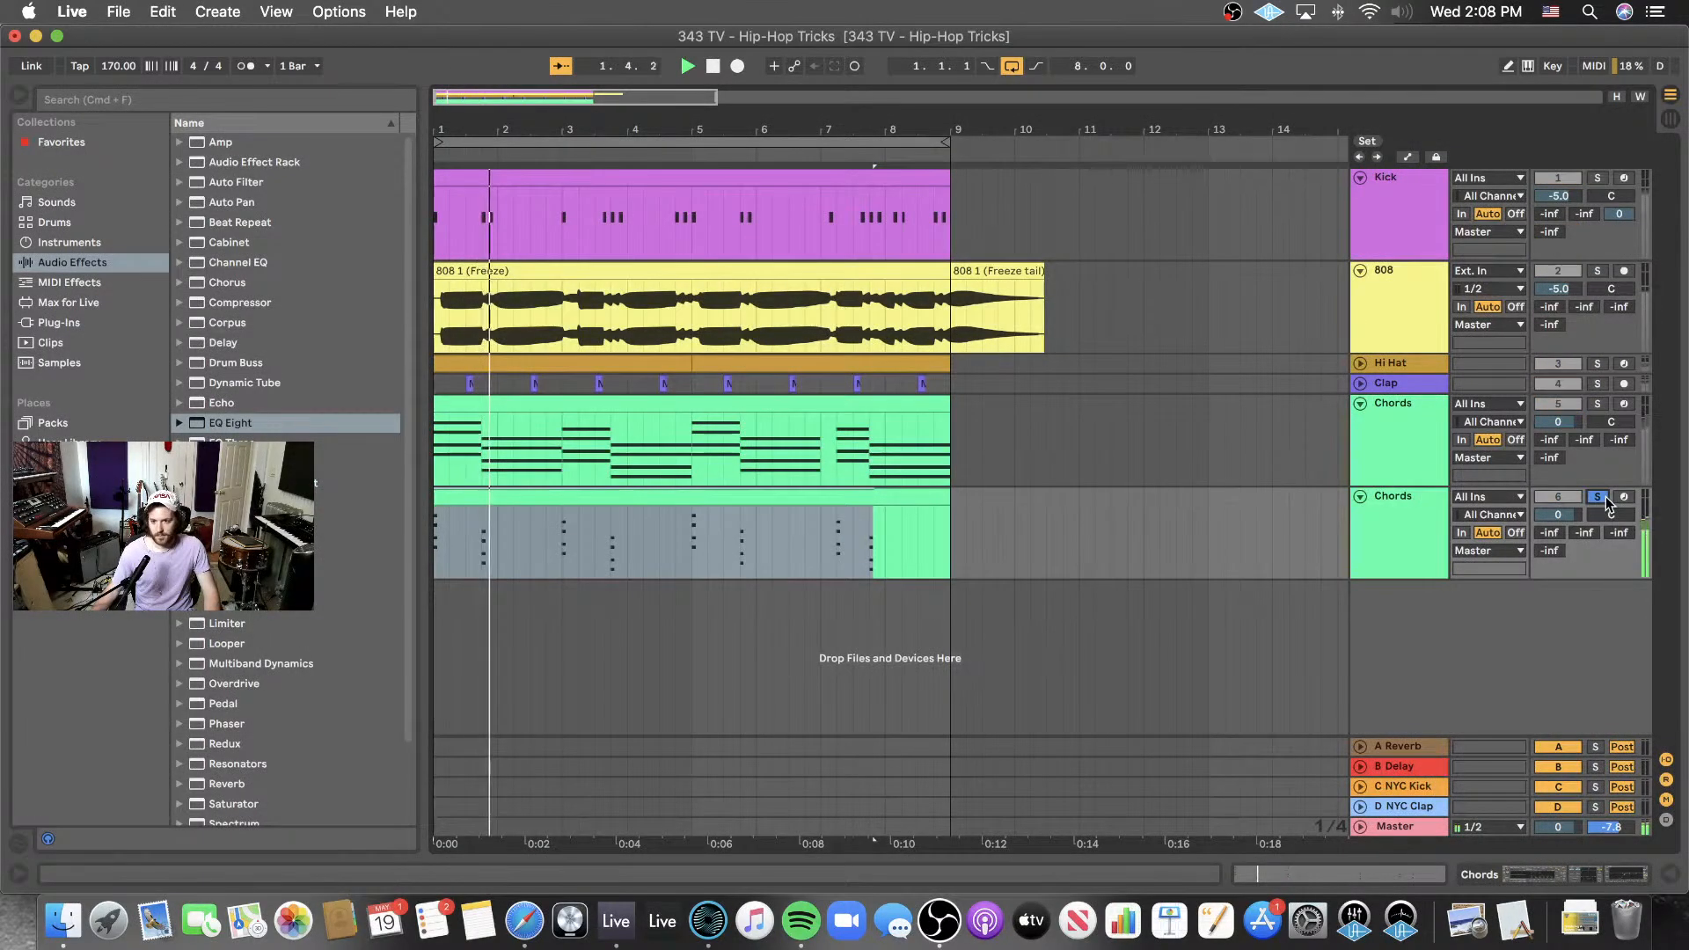
- Turn off the EQ Eight and the Delay on the duplicated Chords track
left_click(1392, 533)
key("cmd+alt+l")
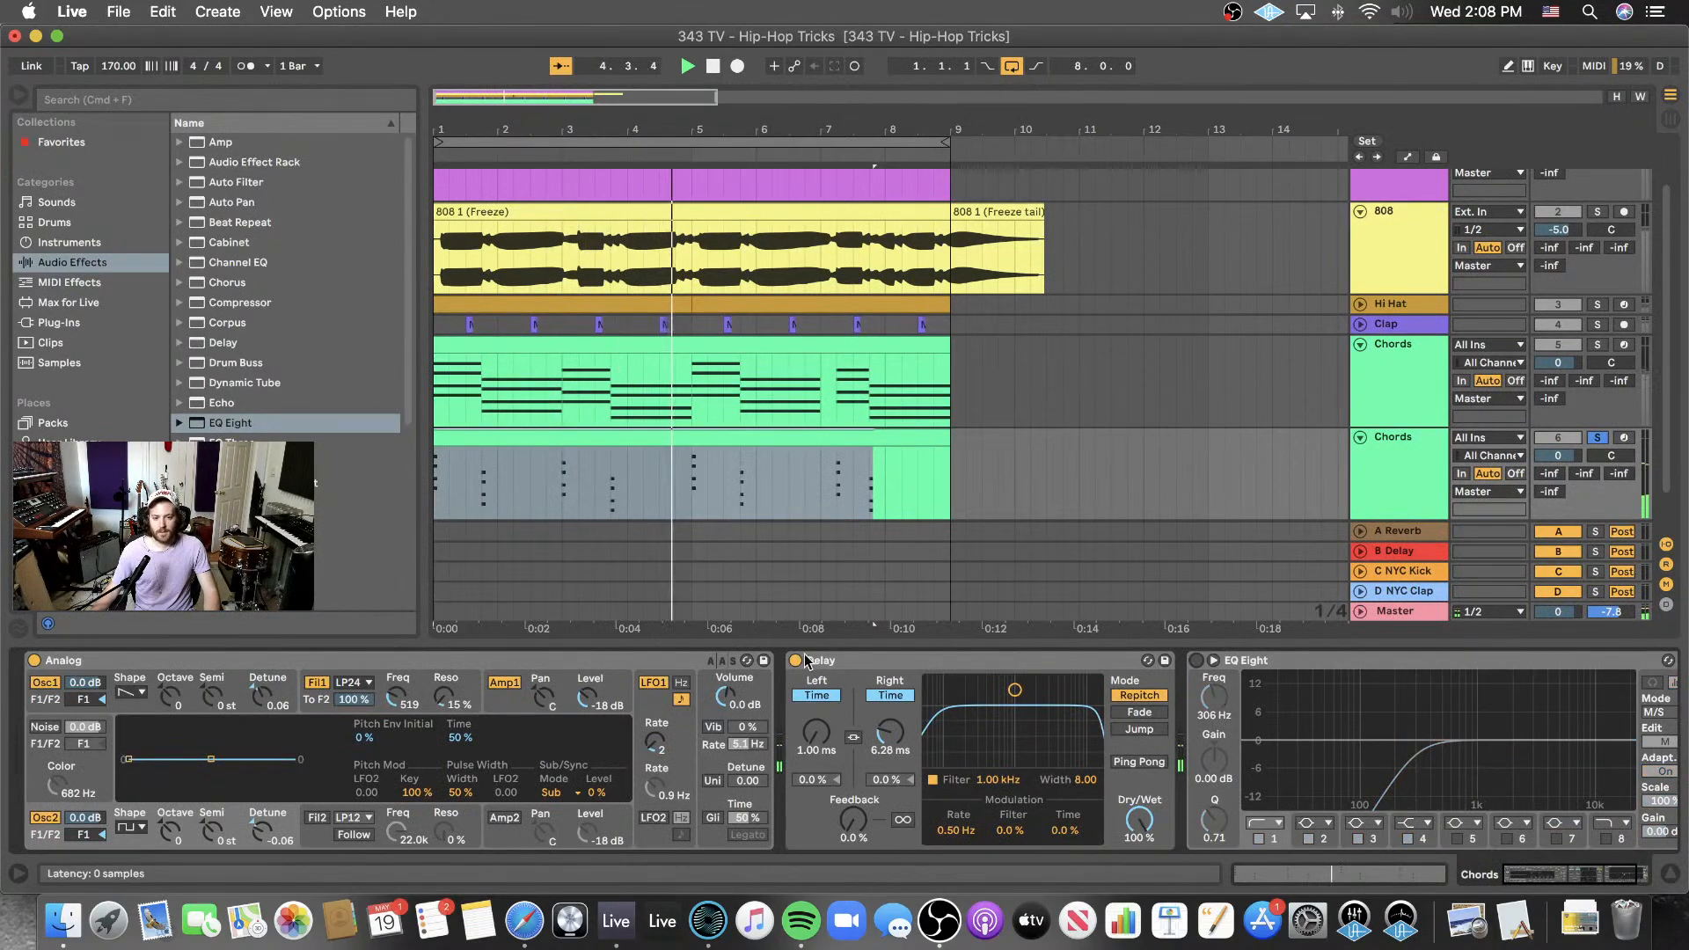
left_click(797, 662)
left_click(796, 660)
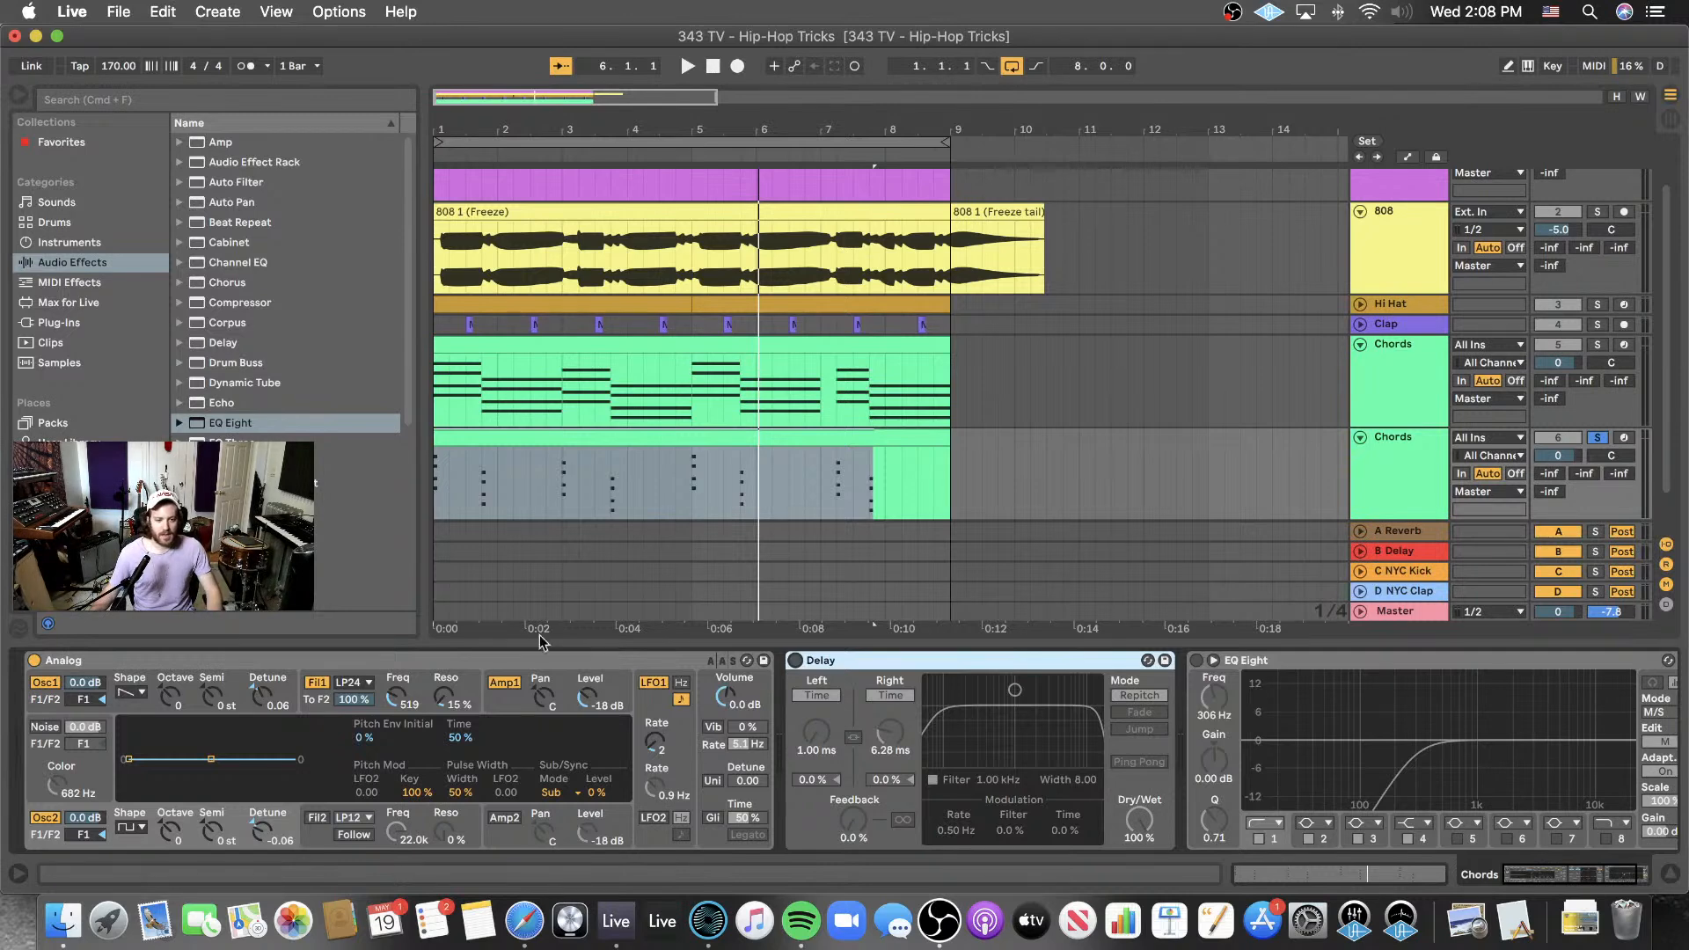
- Show Filter 1's settings in the duplicate's Analog and rename the track Chord Stabs
left_click(426, 695)
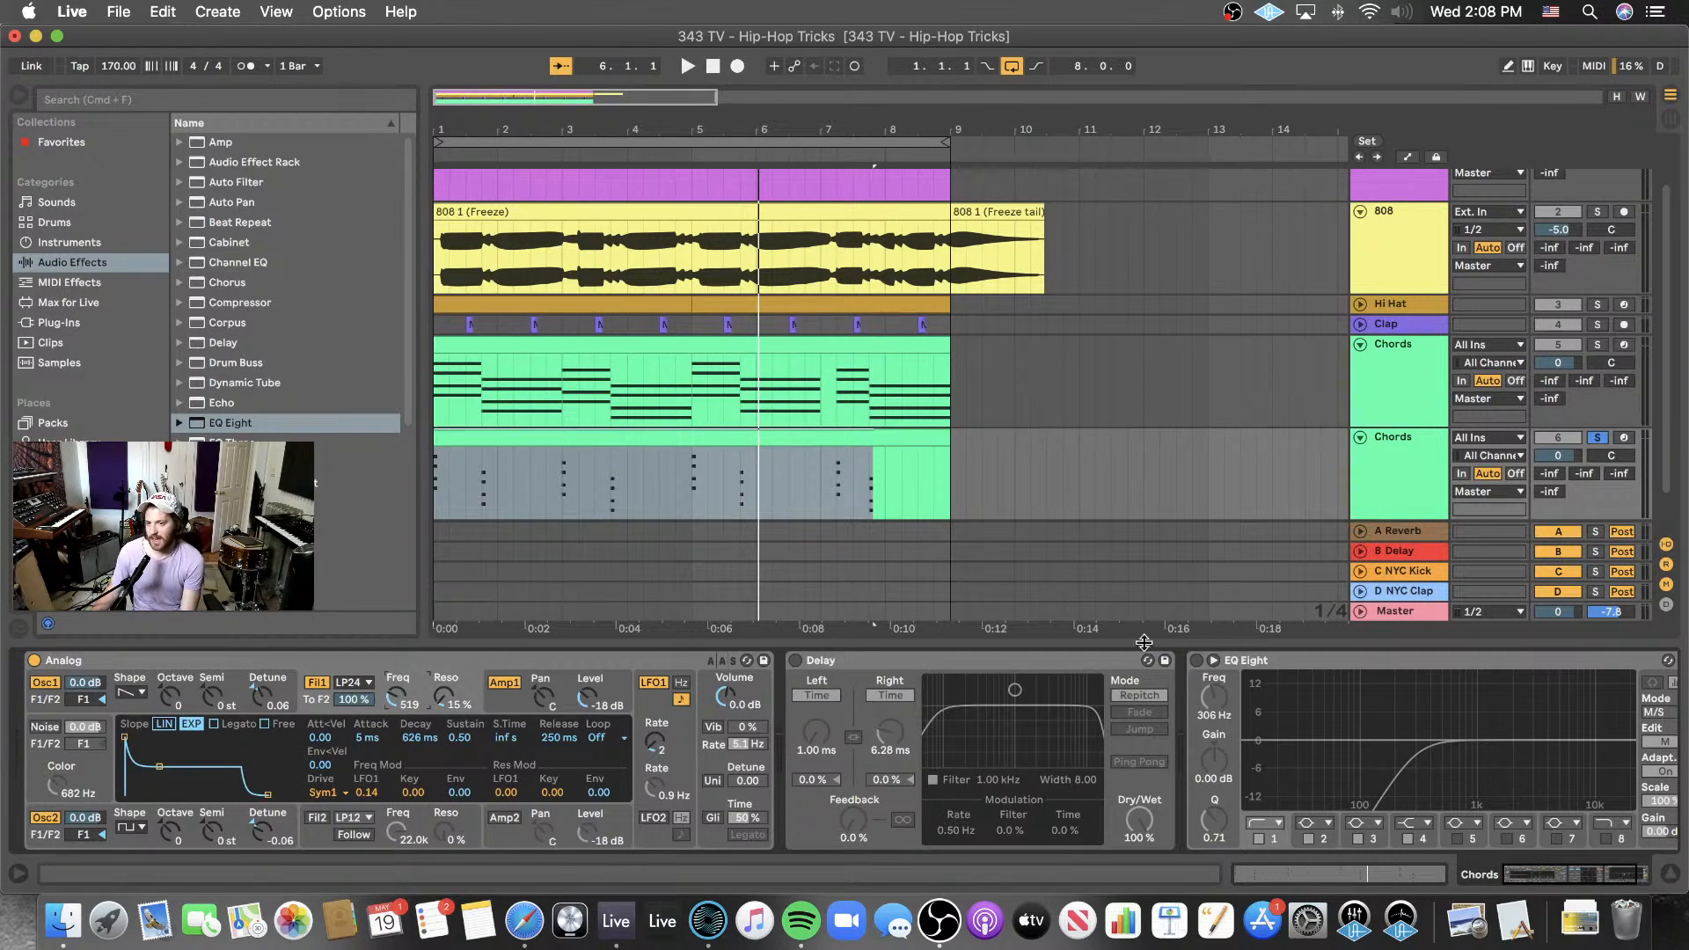
left_click(1417, 476)
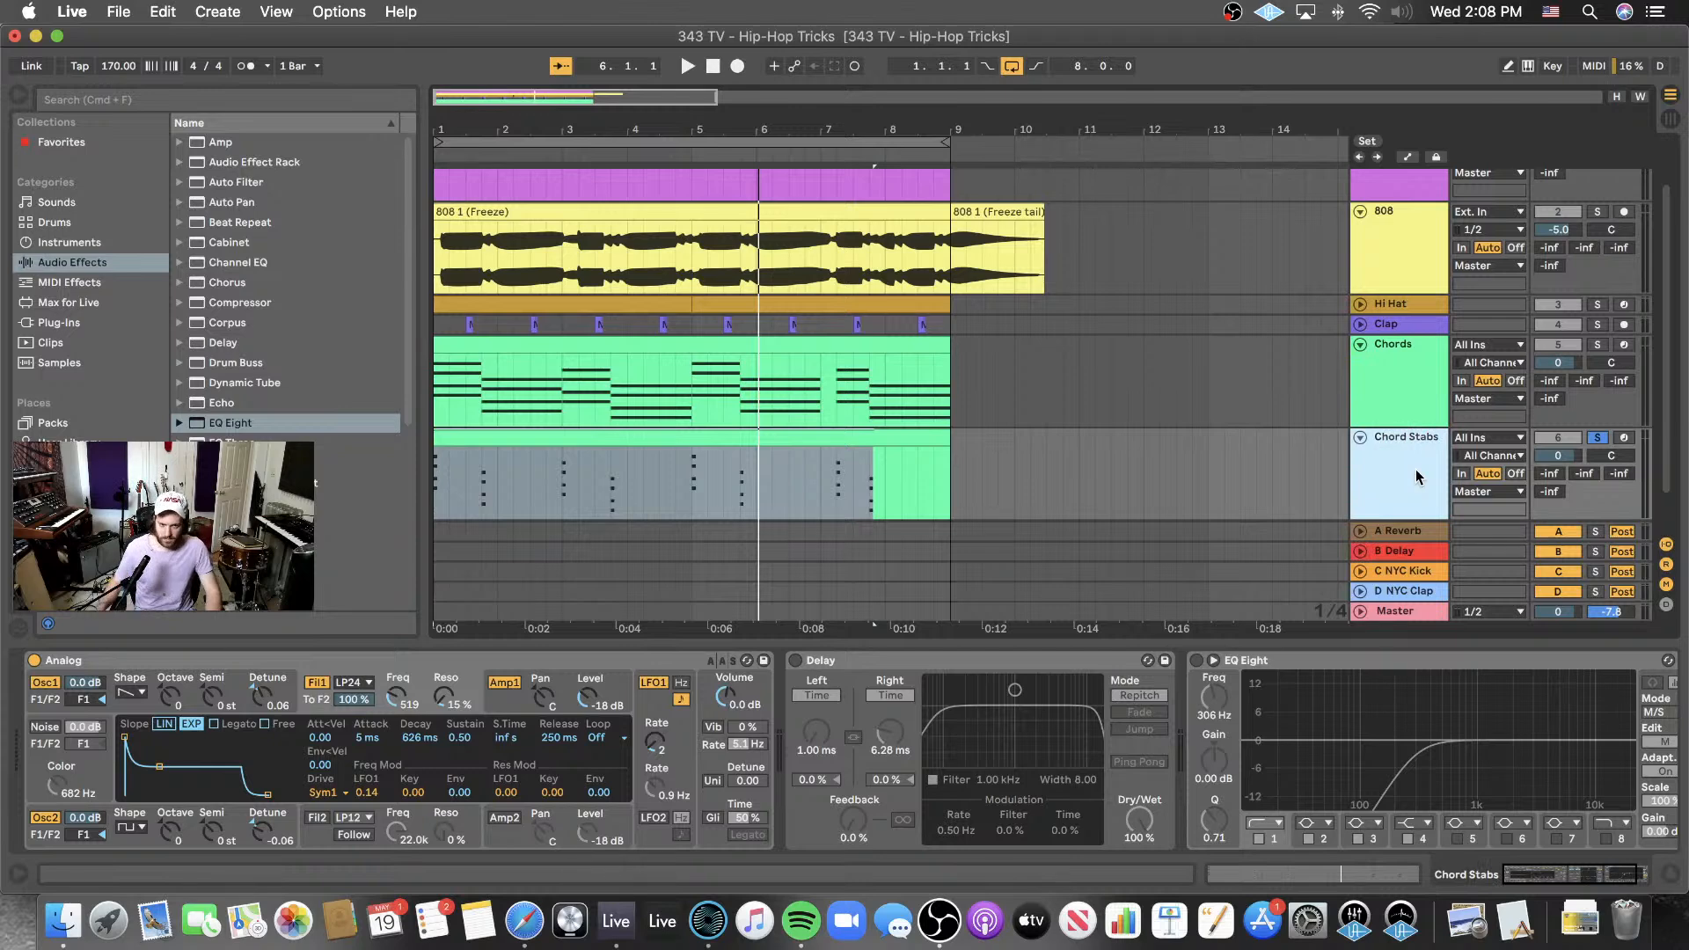
- Play the chord stabs and set Filter 1's envelope frequency modulation to 2.74 and its decay to 85 ms
key("space")
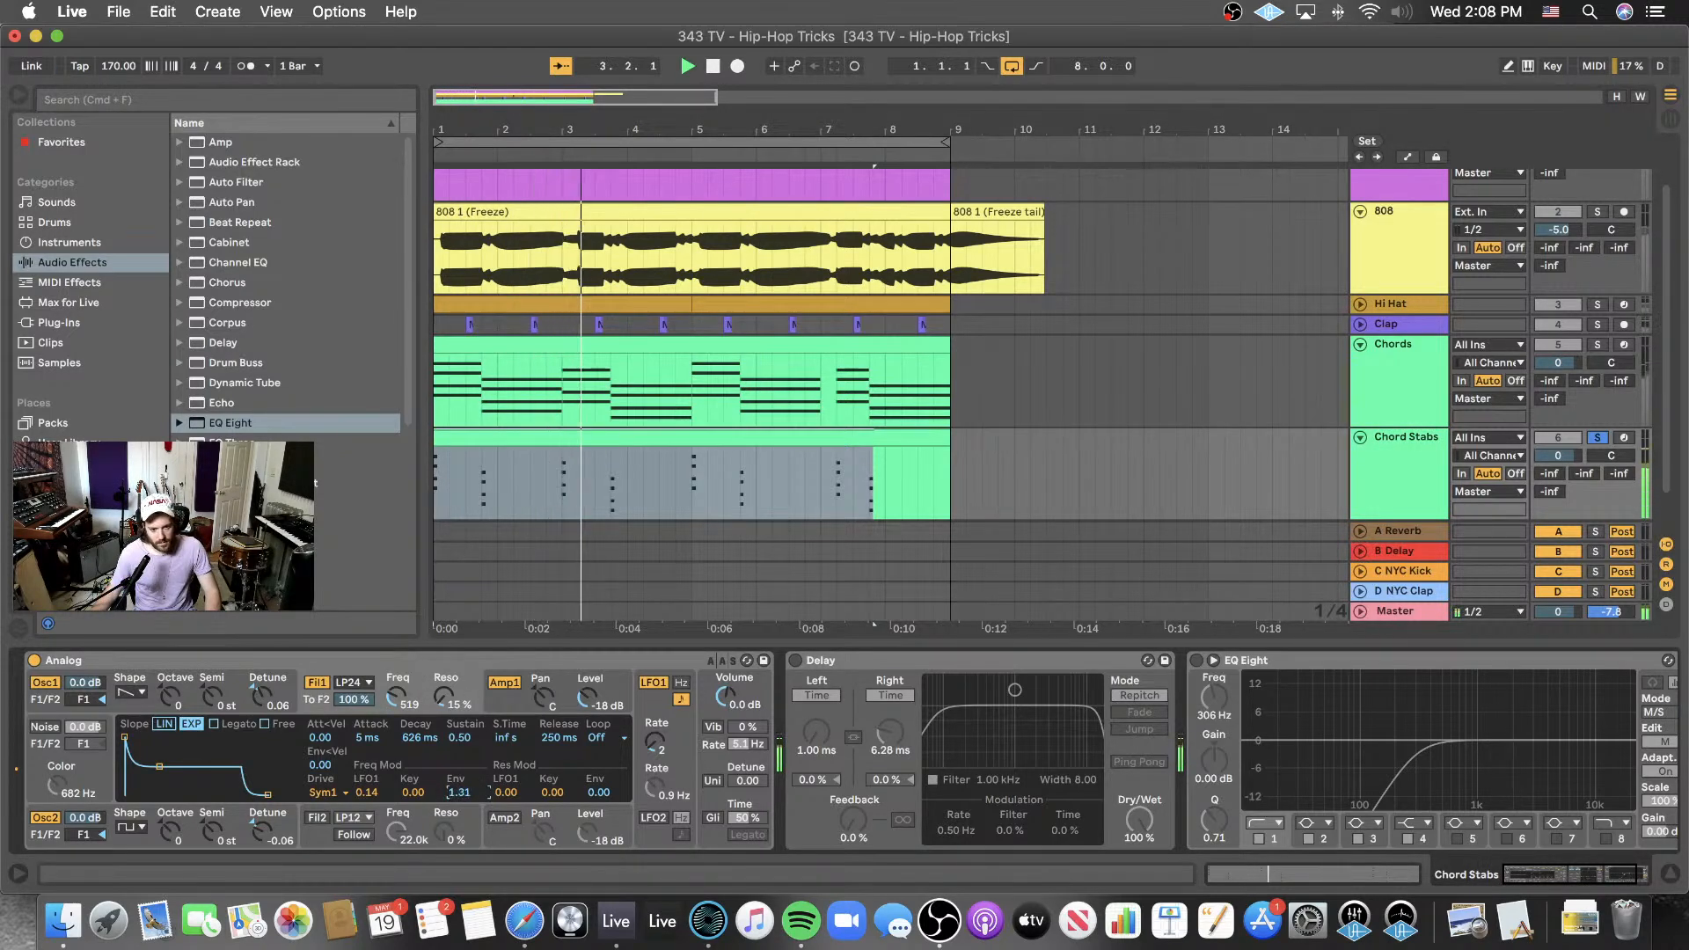
left_click_drag(450, 791, 464, 796)
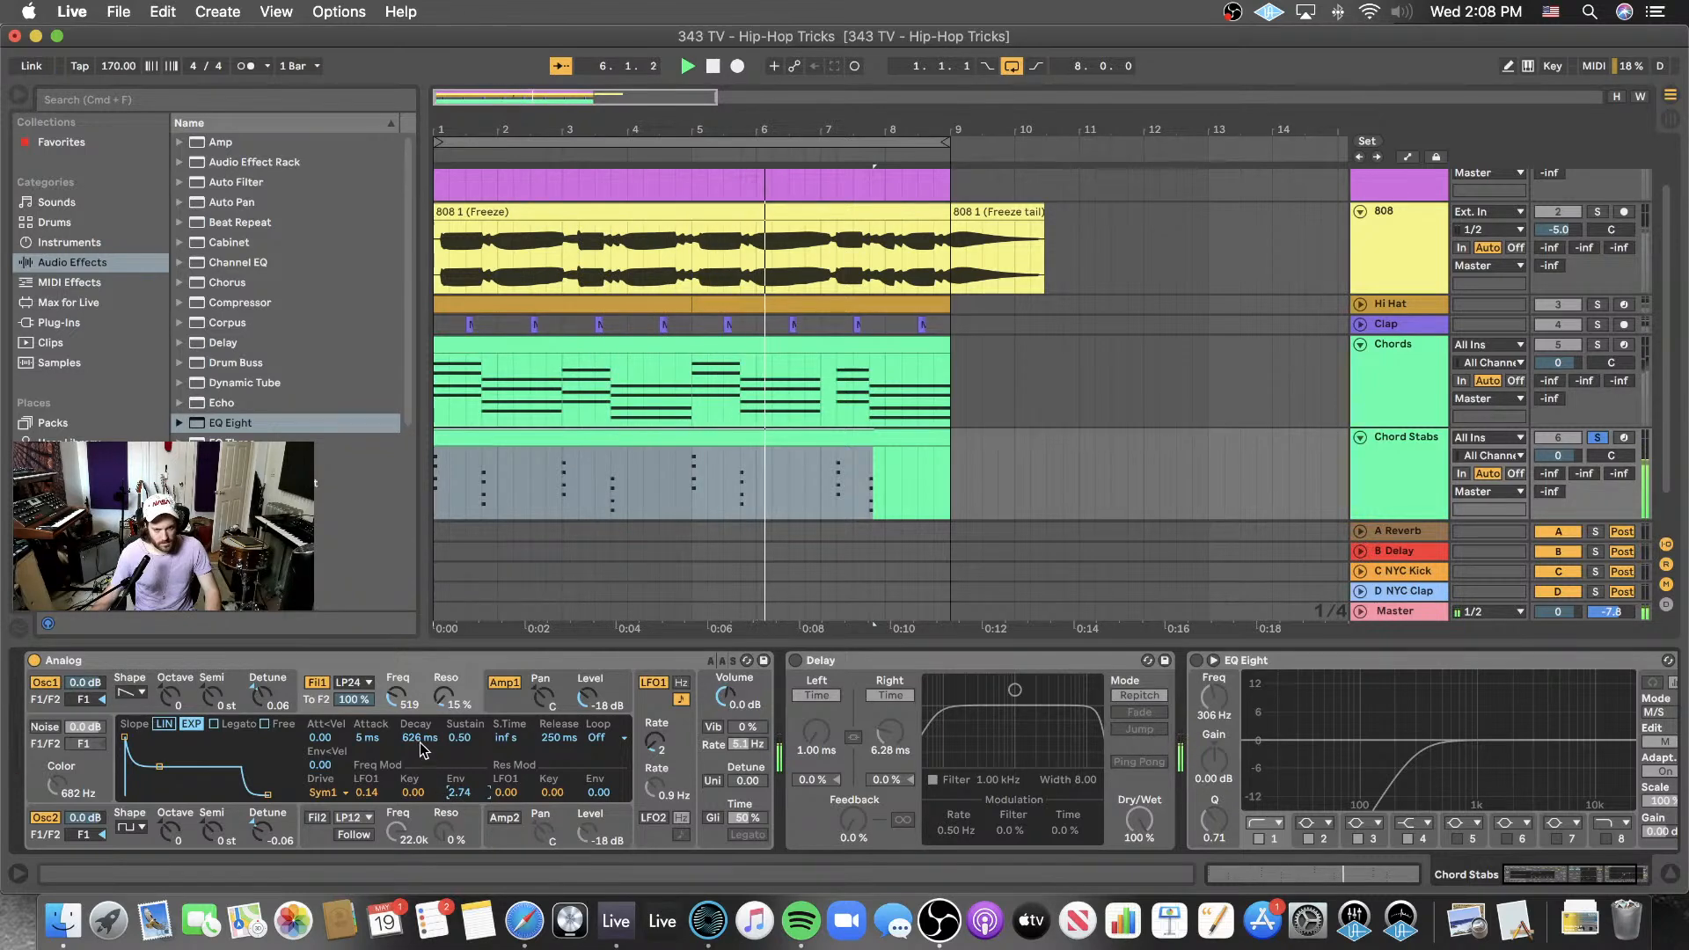
left_click_drag(419, 737, 418, 762)
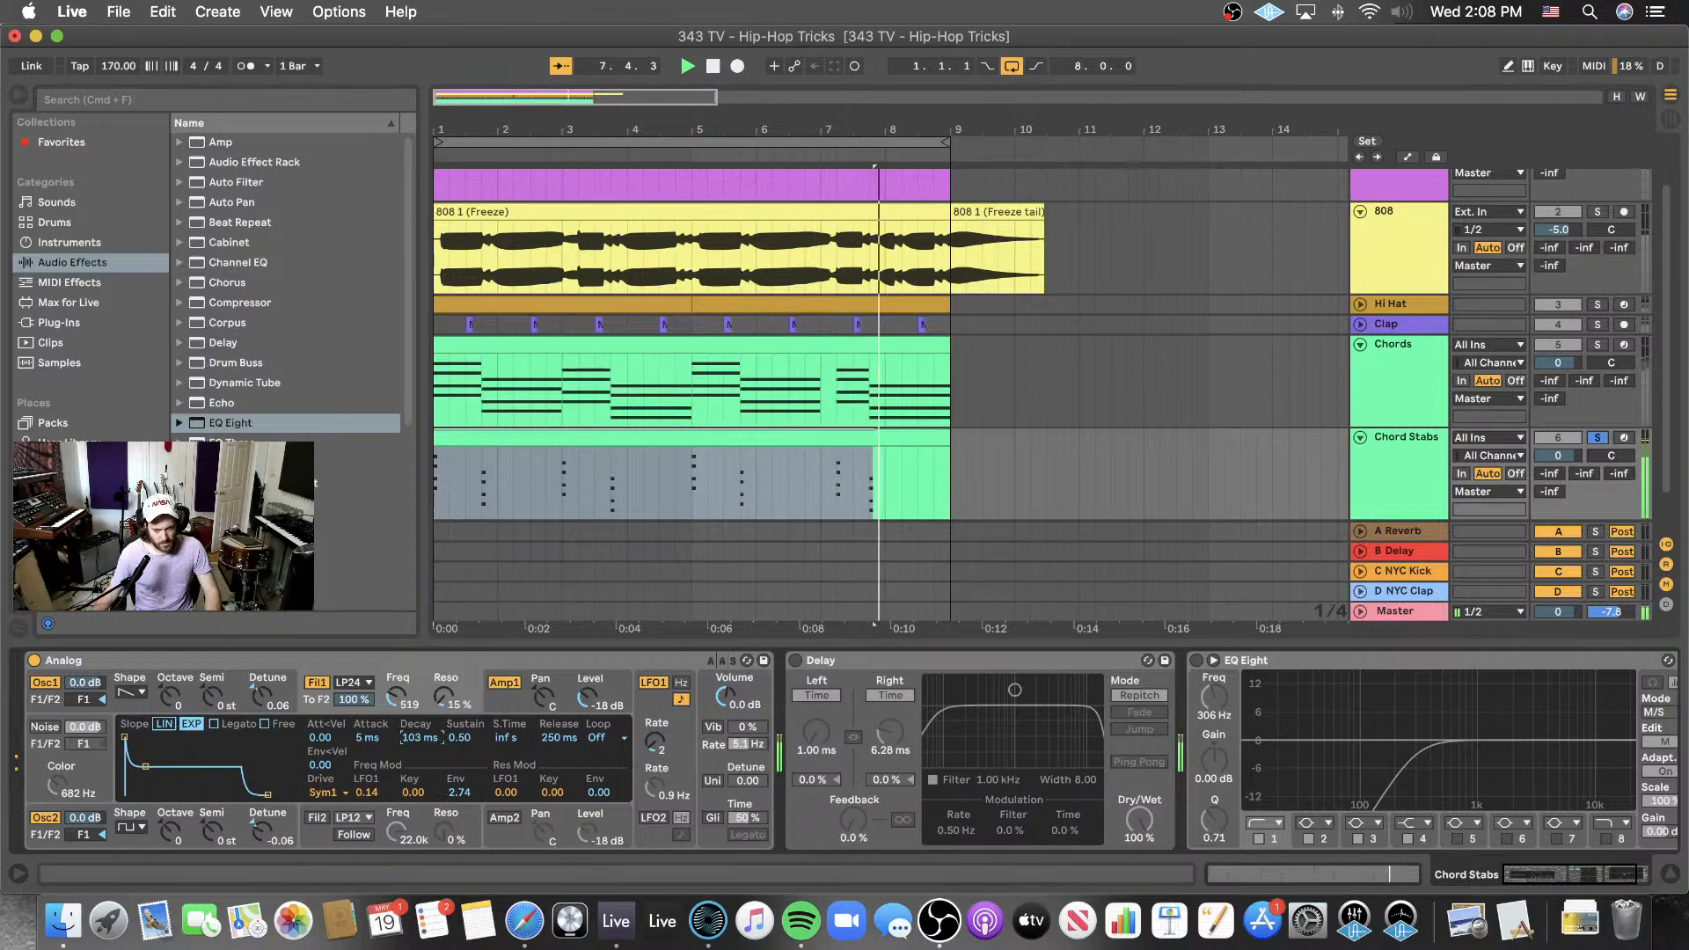
- Lower Analog's output volume to -1.4 dB and set Amp 1's release to 133 ms
left_click(495, 708)
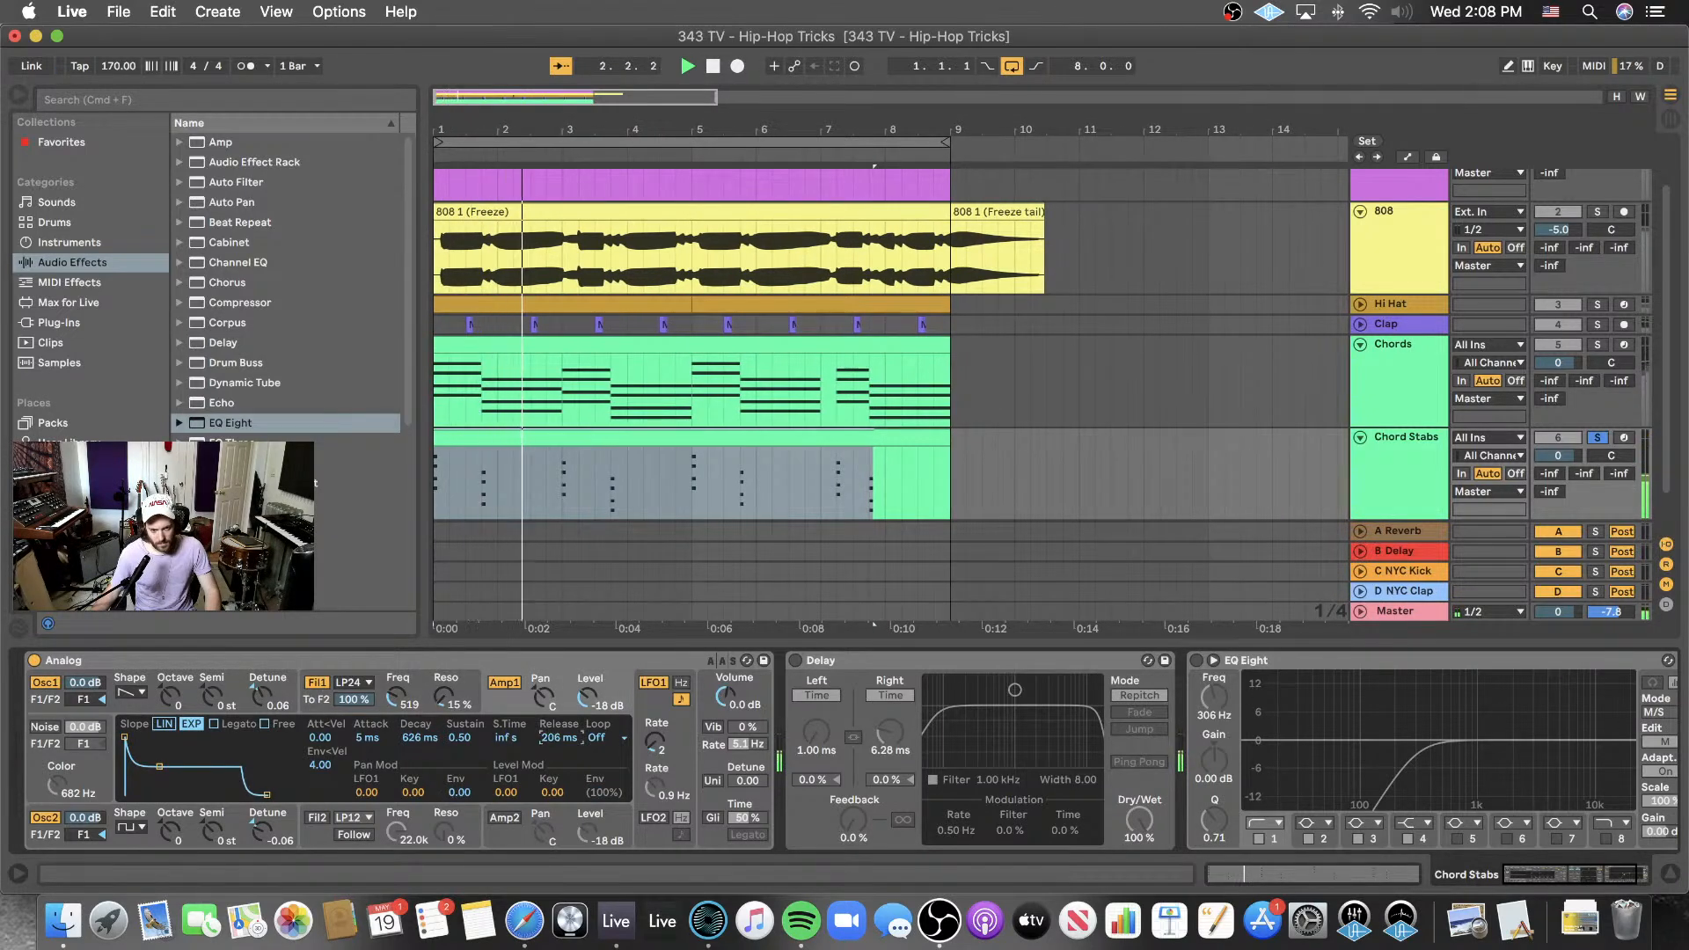
left_click_drag(559, 737, 560, 748)
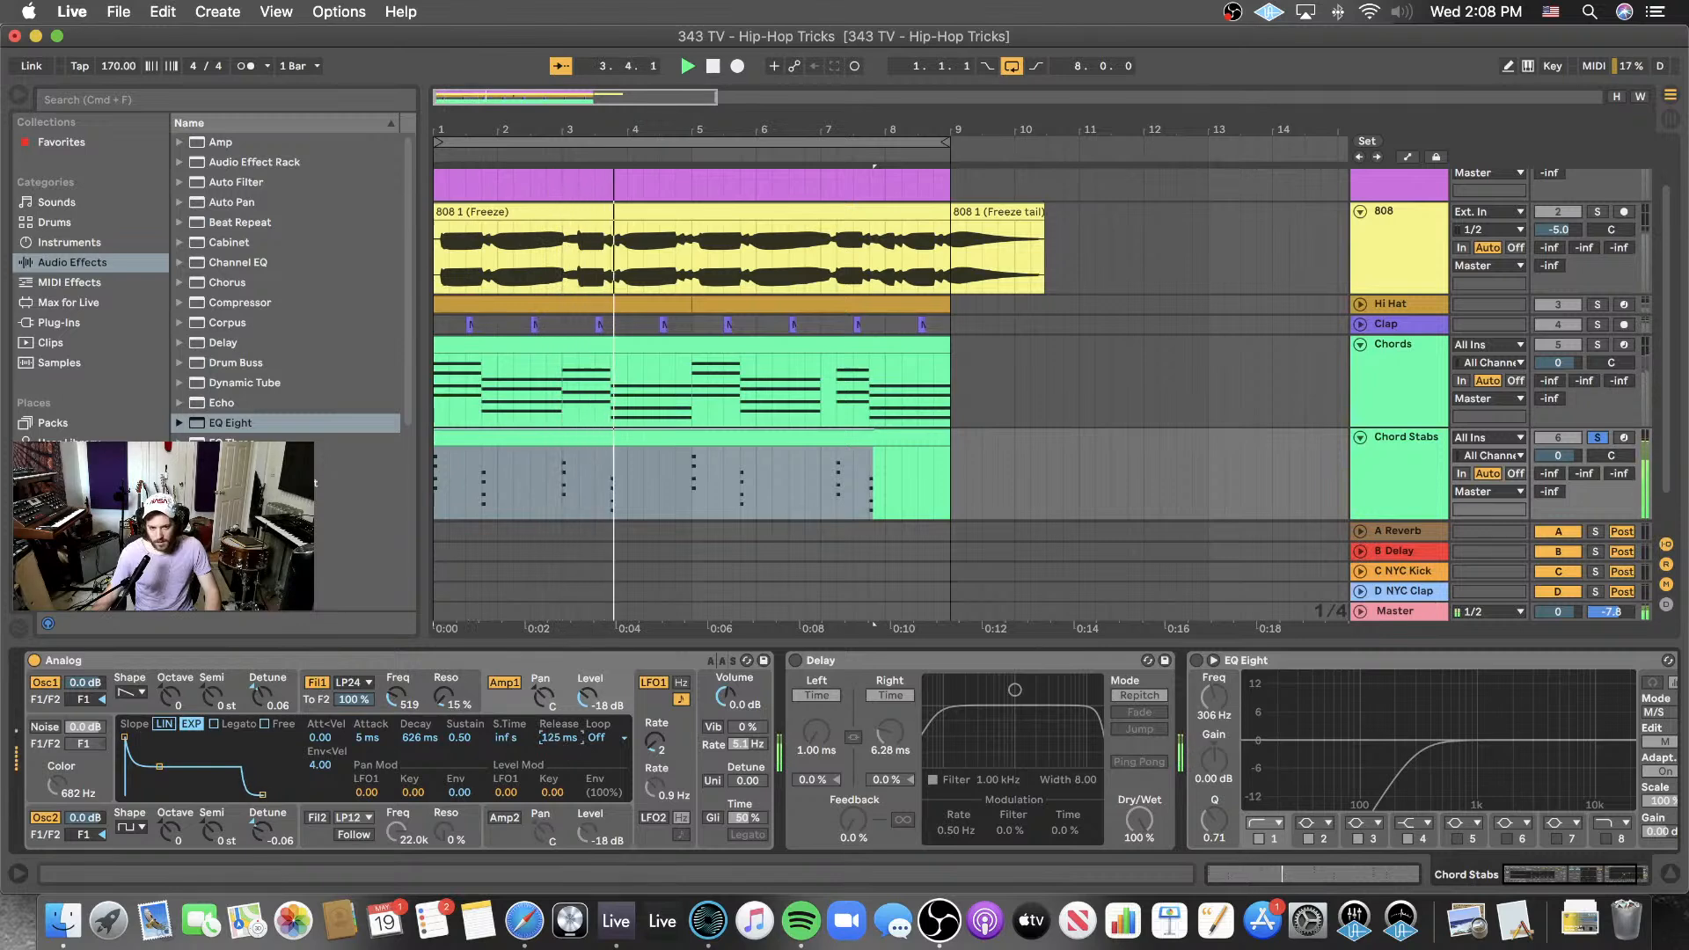
left_click(734, 677)
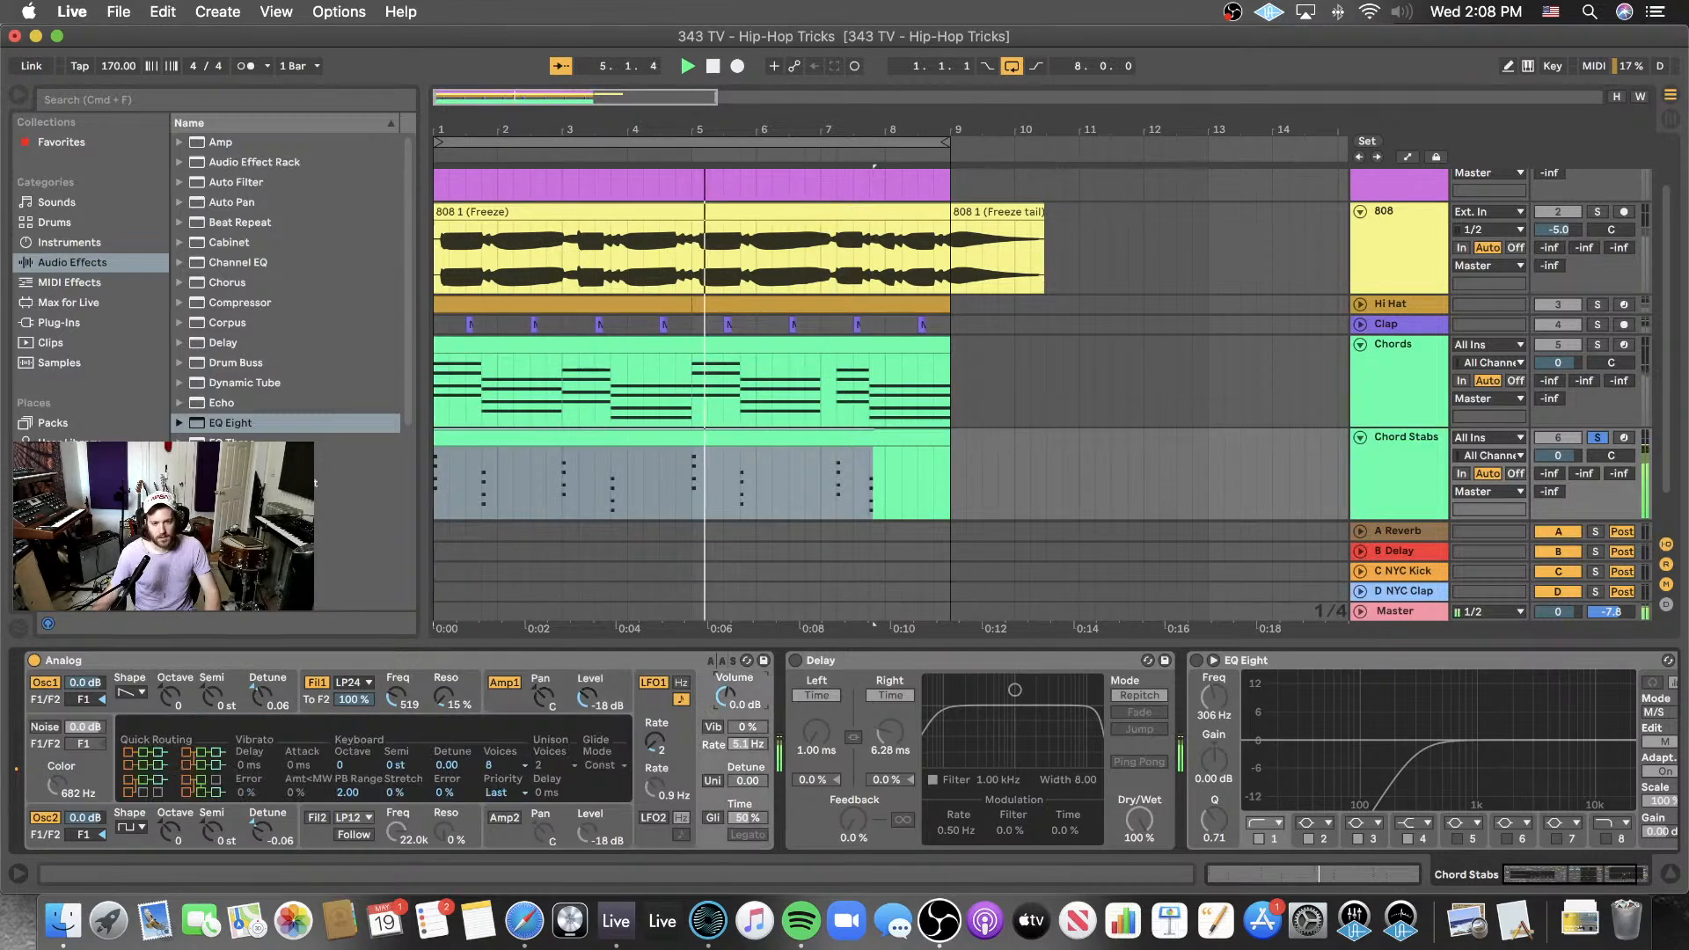
left_click_drag(726, 696, 725, 703)
left_click(505, 681)
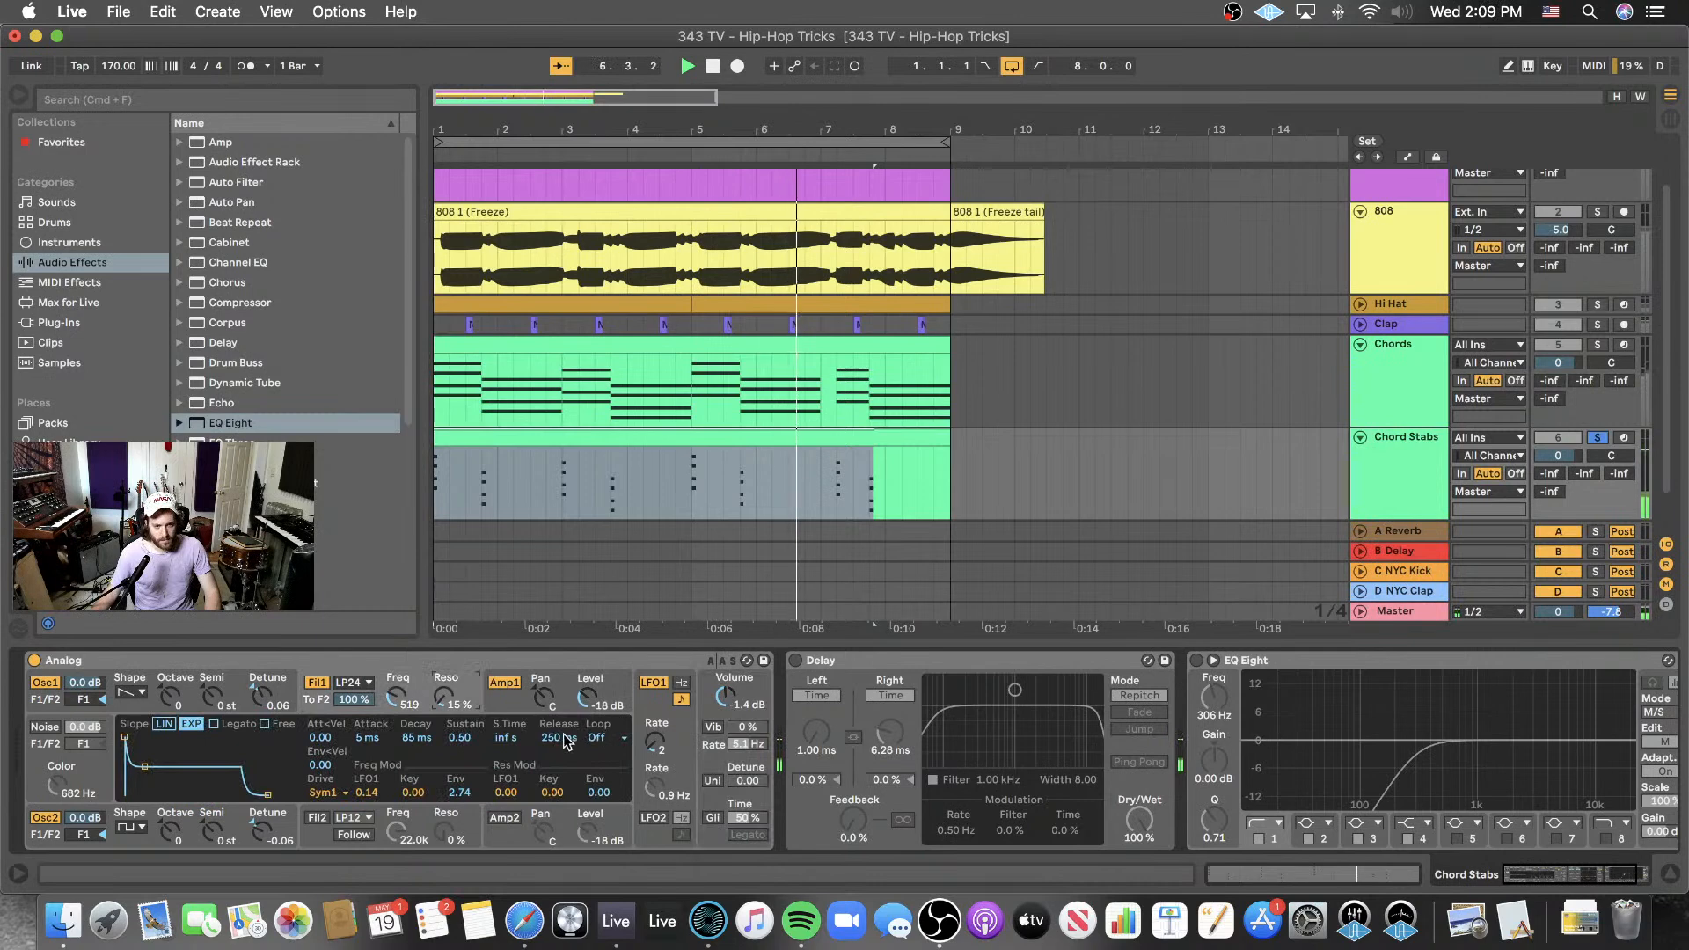
left_click(516, 704)
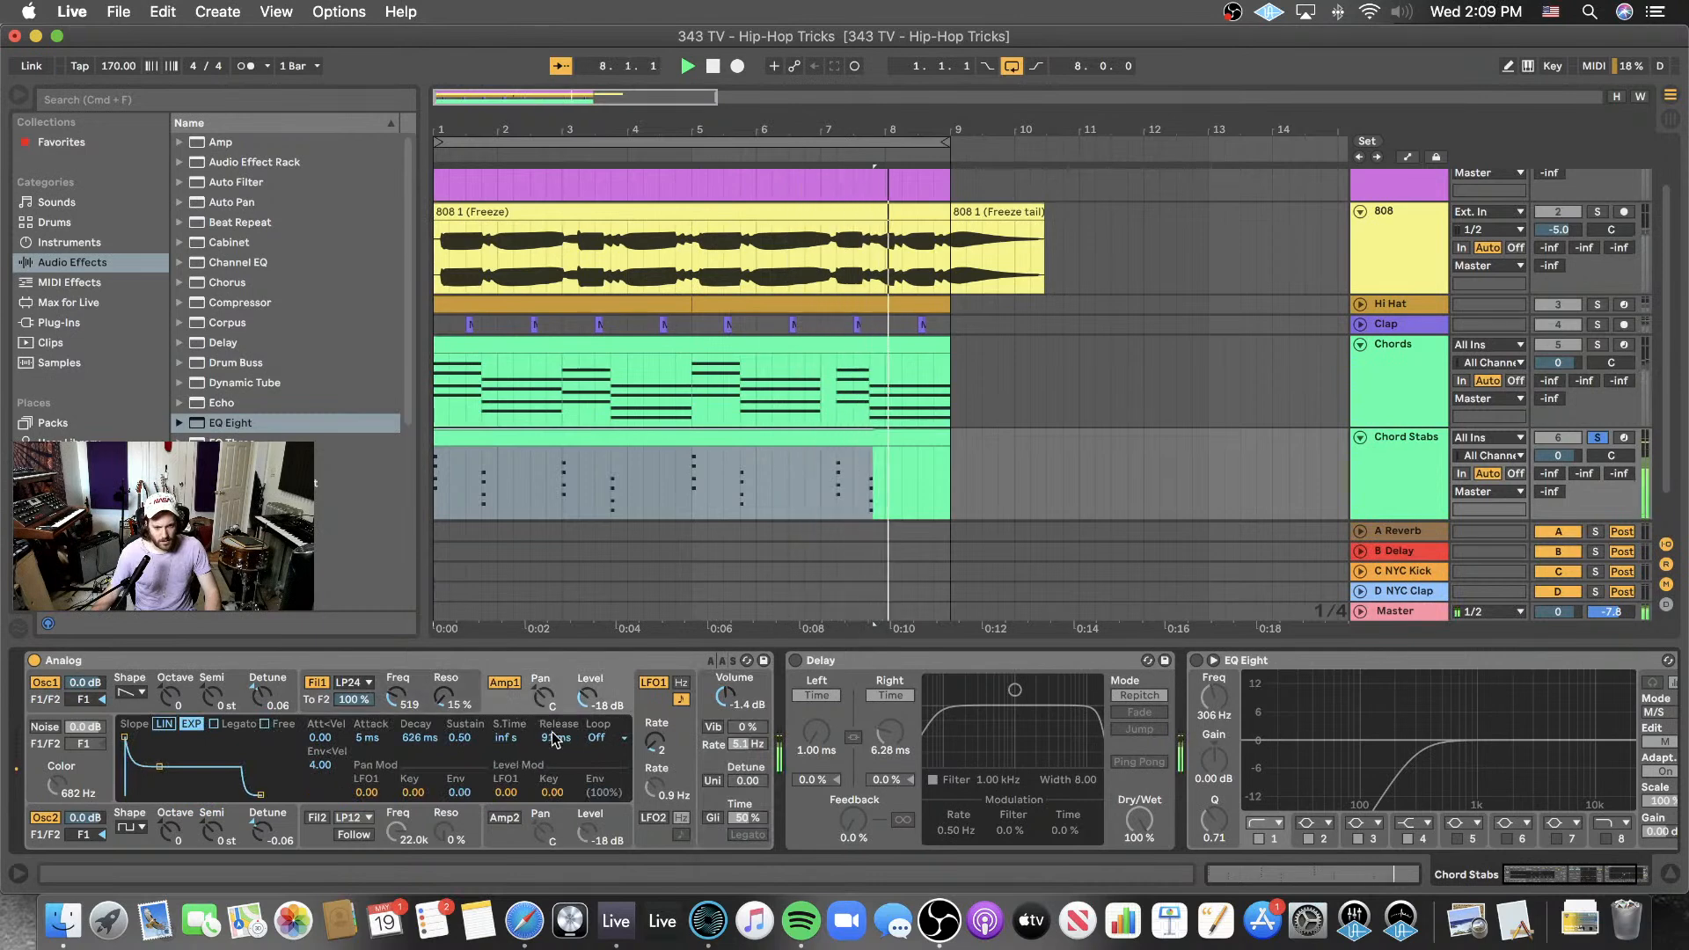
left_click_drag(554, 737, 555, 717)
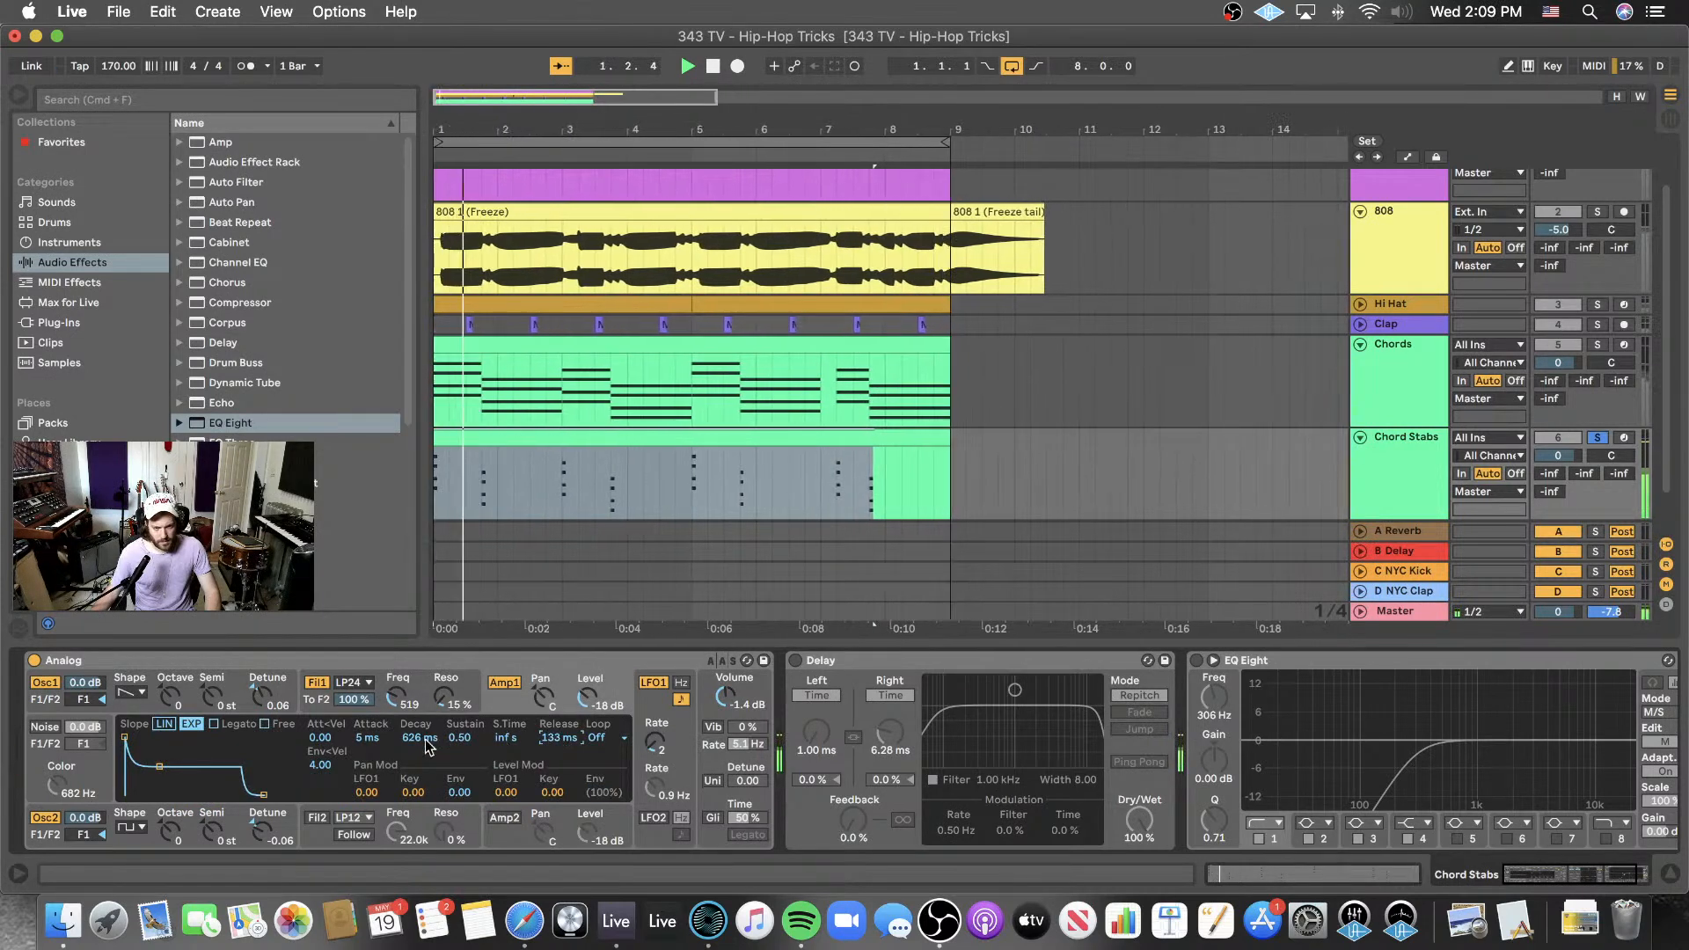
- Set Filter 1's envelope sustain to 0.40 and its envelope frequency modulation to 3.96
left_click_drag(429, 745, 468, 763)
left_click(401, 696)
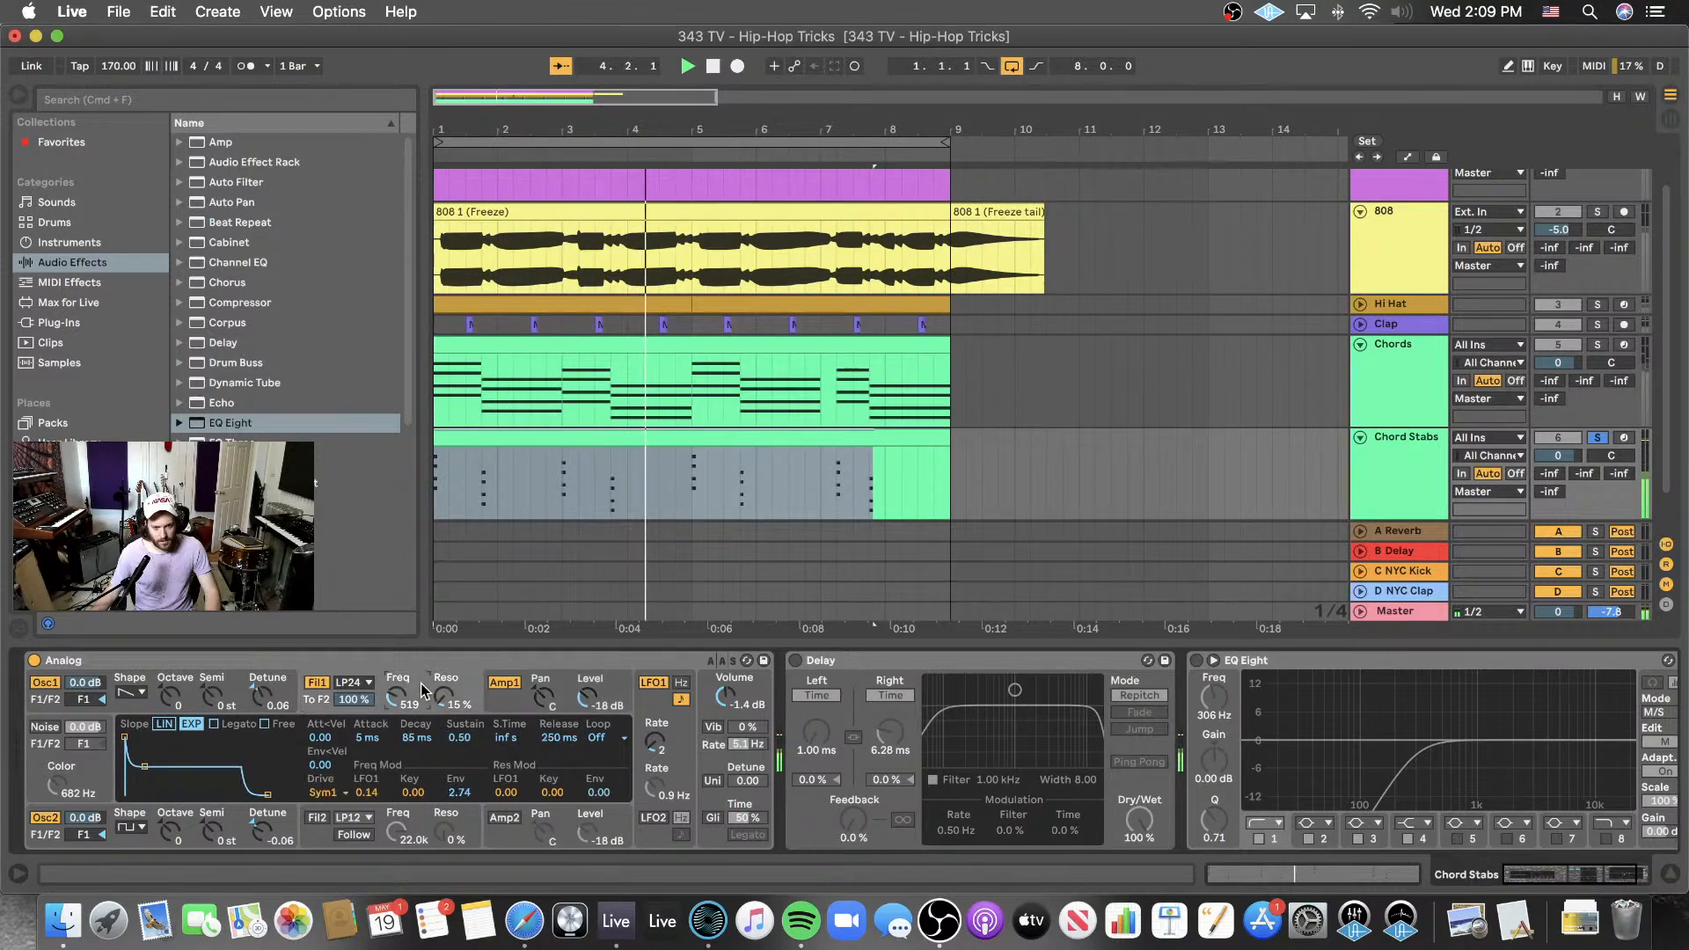
mouse_move(459, 737)
left_mouse_down()
mouse_move(459, 752)
mouse_move(464, 737)
left_mouse_up()
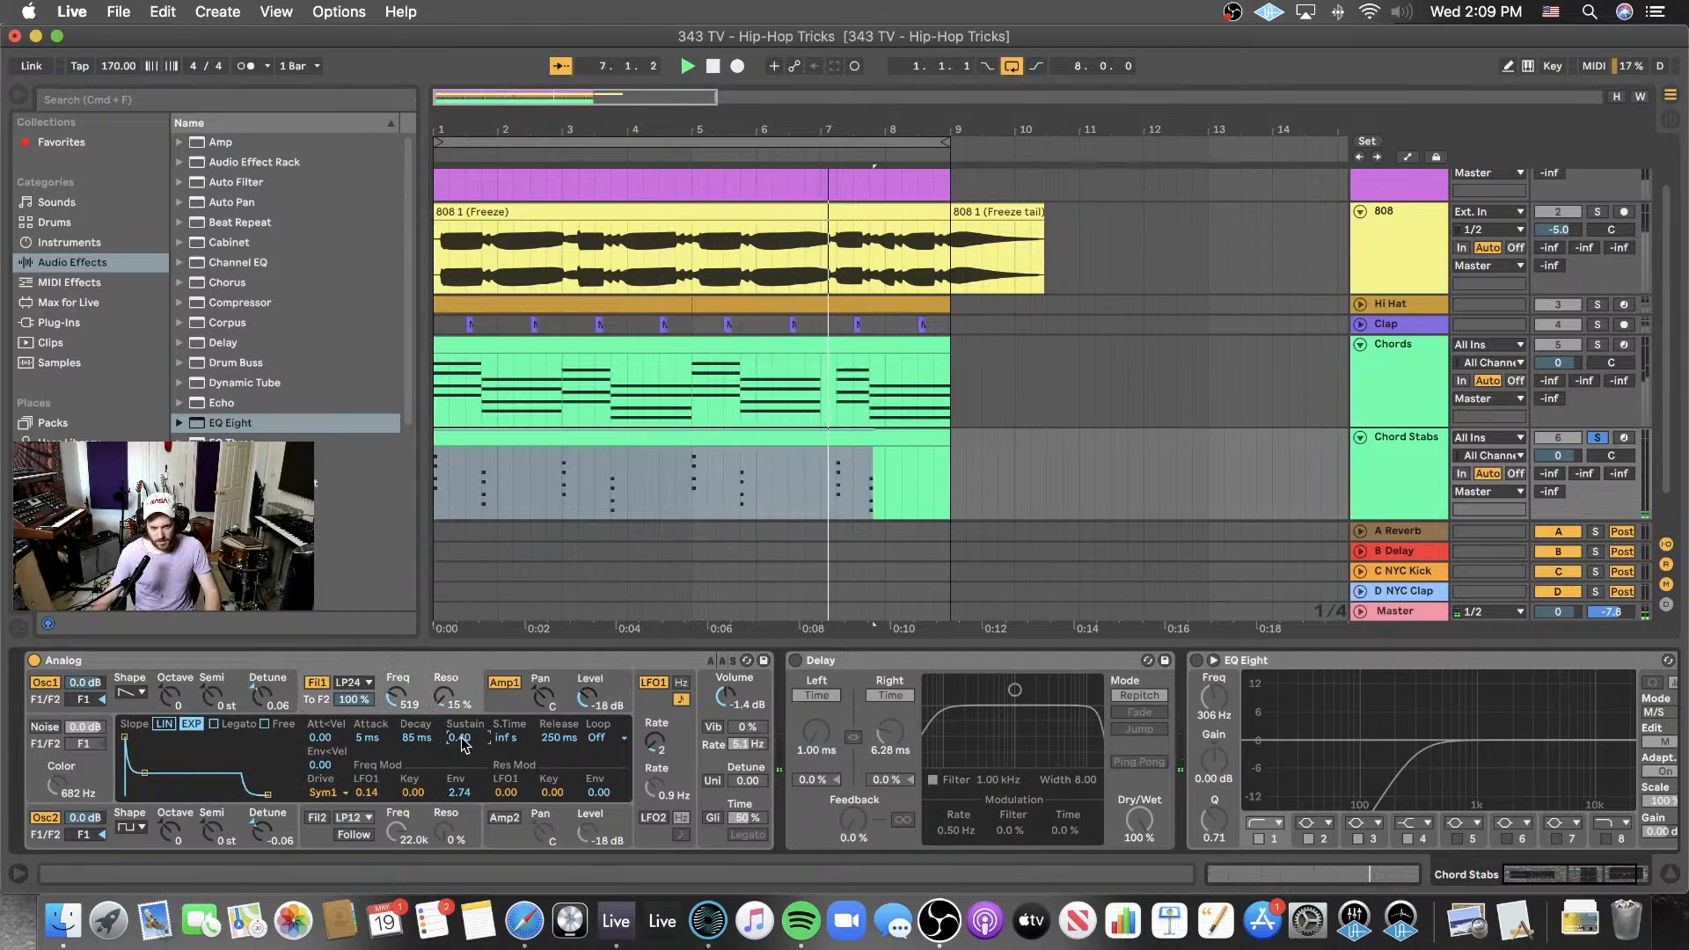
left_click(473, 803)
left_click(419, 709)
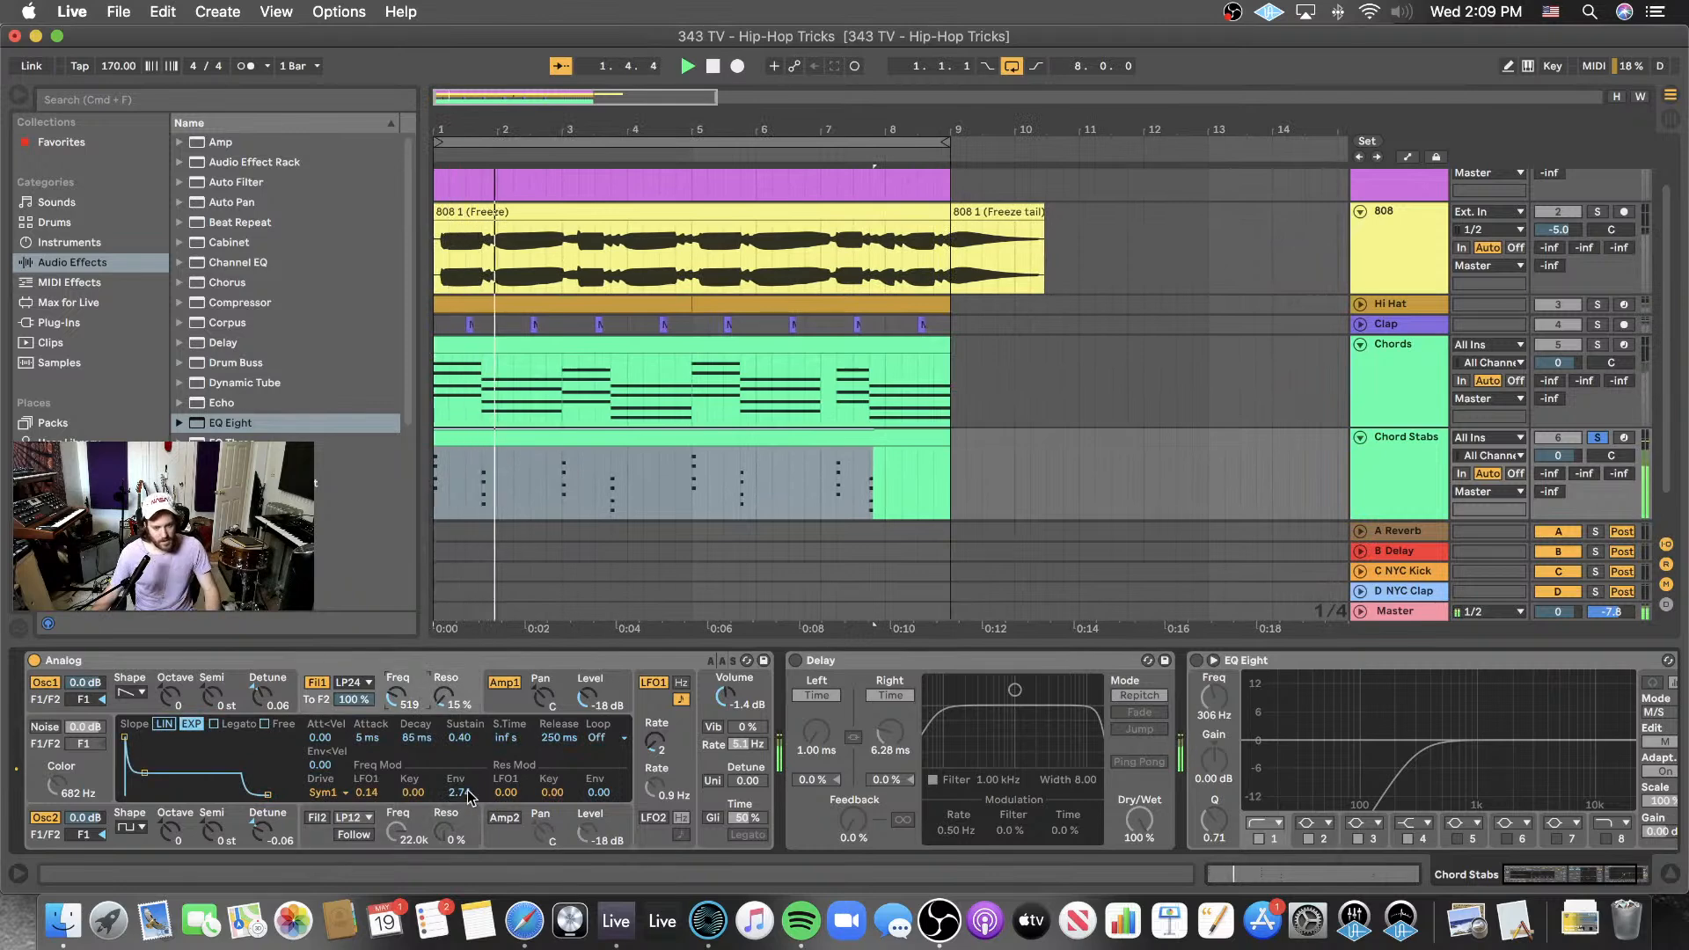
left_click_drag(461, 794, 461, 791)
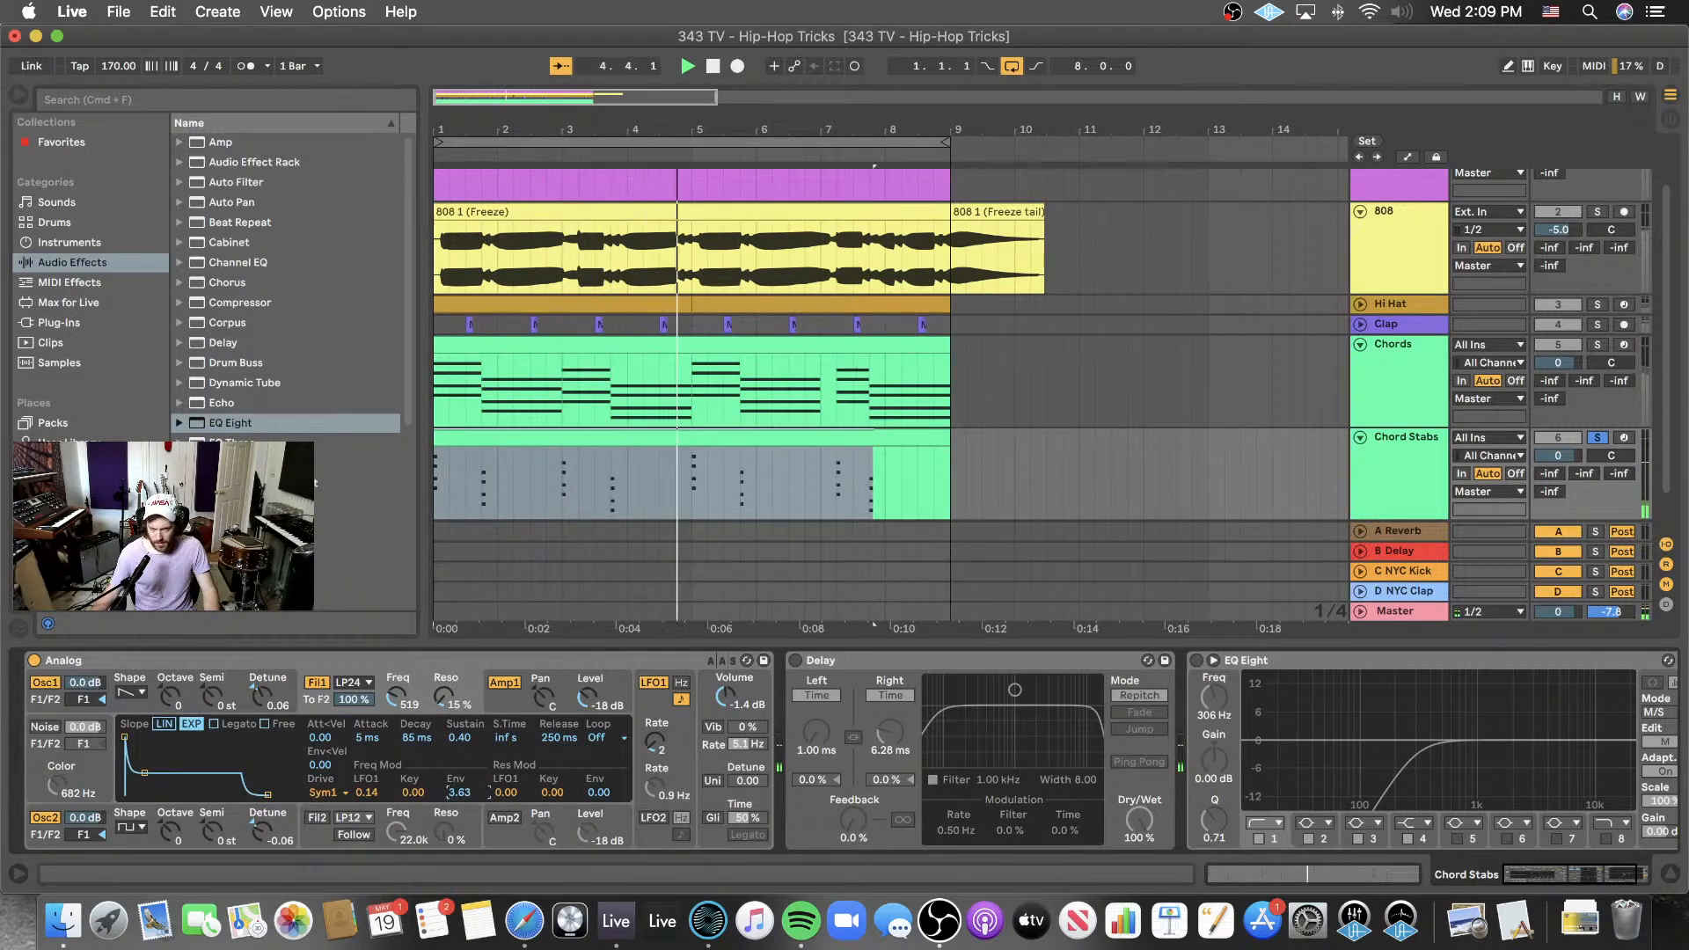
left_click_drag(449, 794, 448, 788)
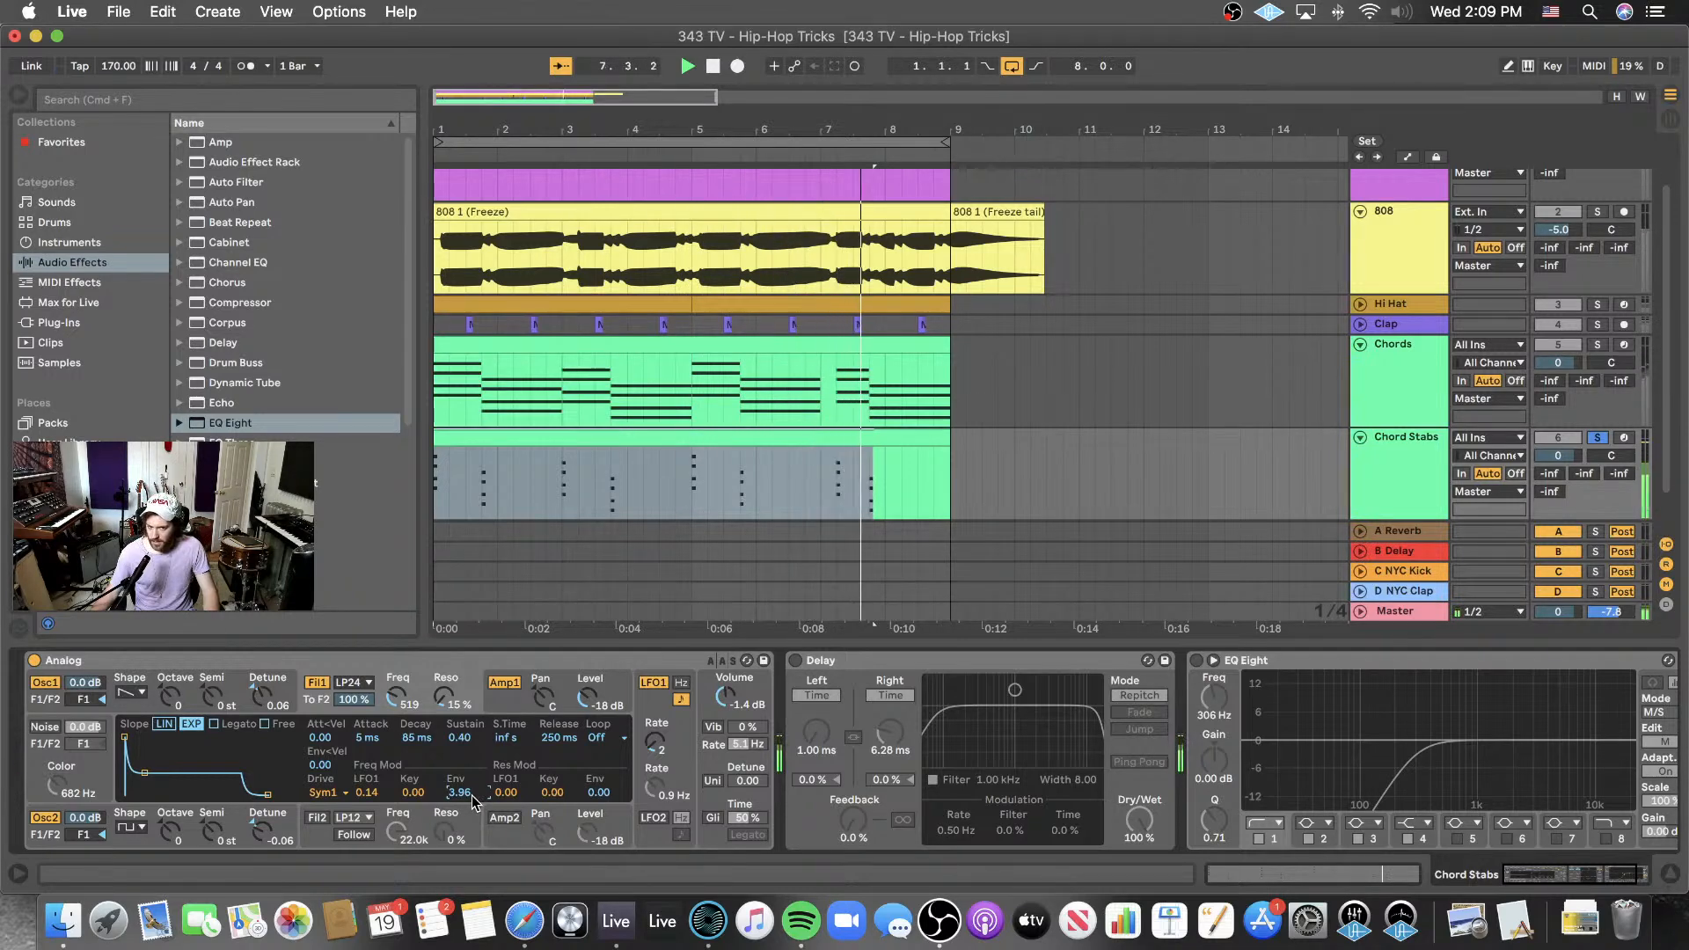
- Unsolo Chord Stabs and lower its track volume to -5.3 dB while playing the full beat
left_click(1599, 439)
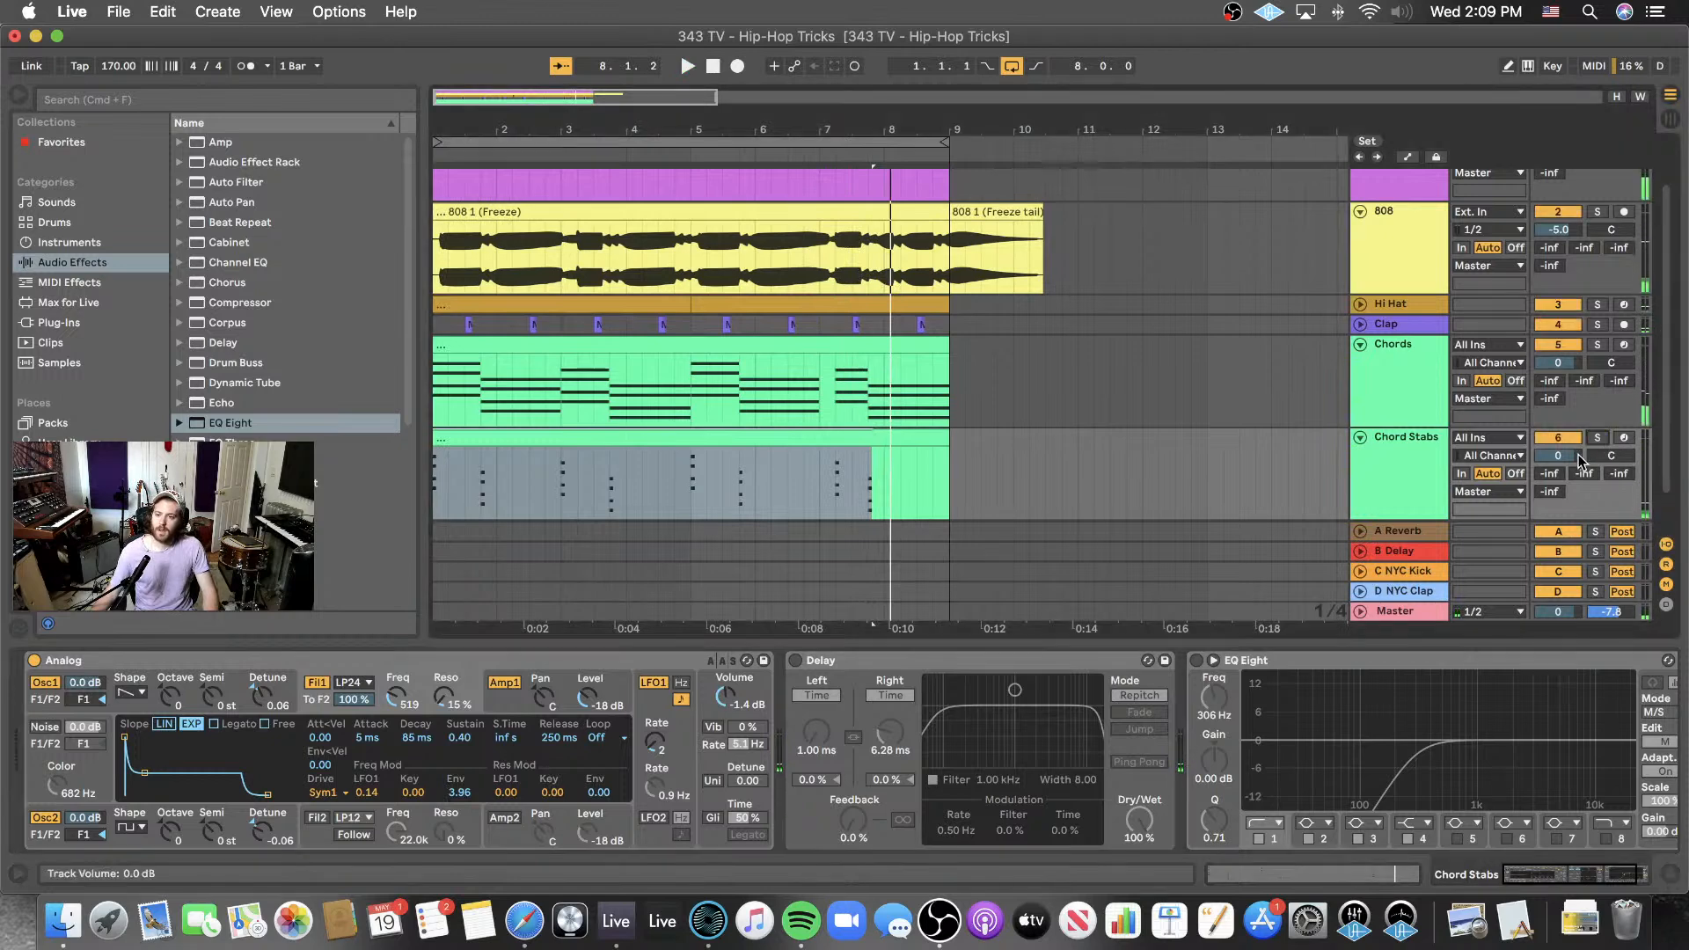
key("space")
left_click_drag(1559, 455, 1567, 469)
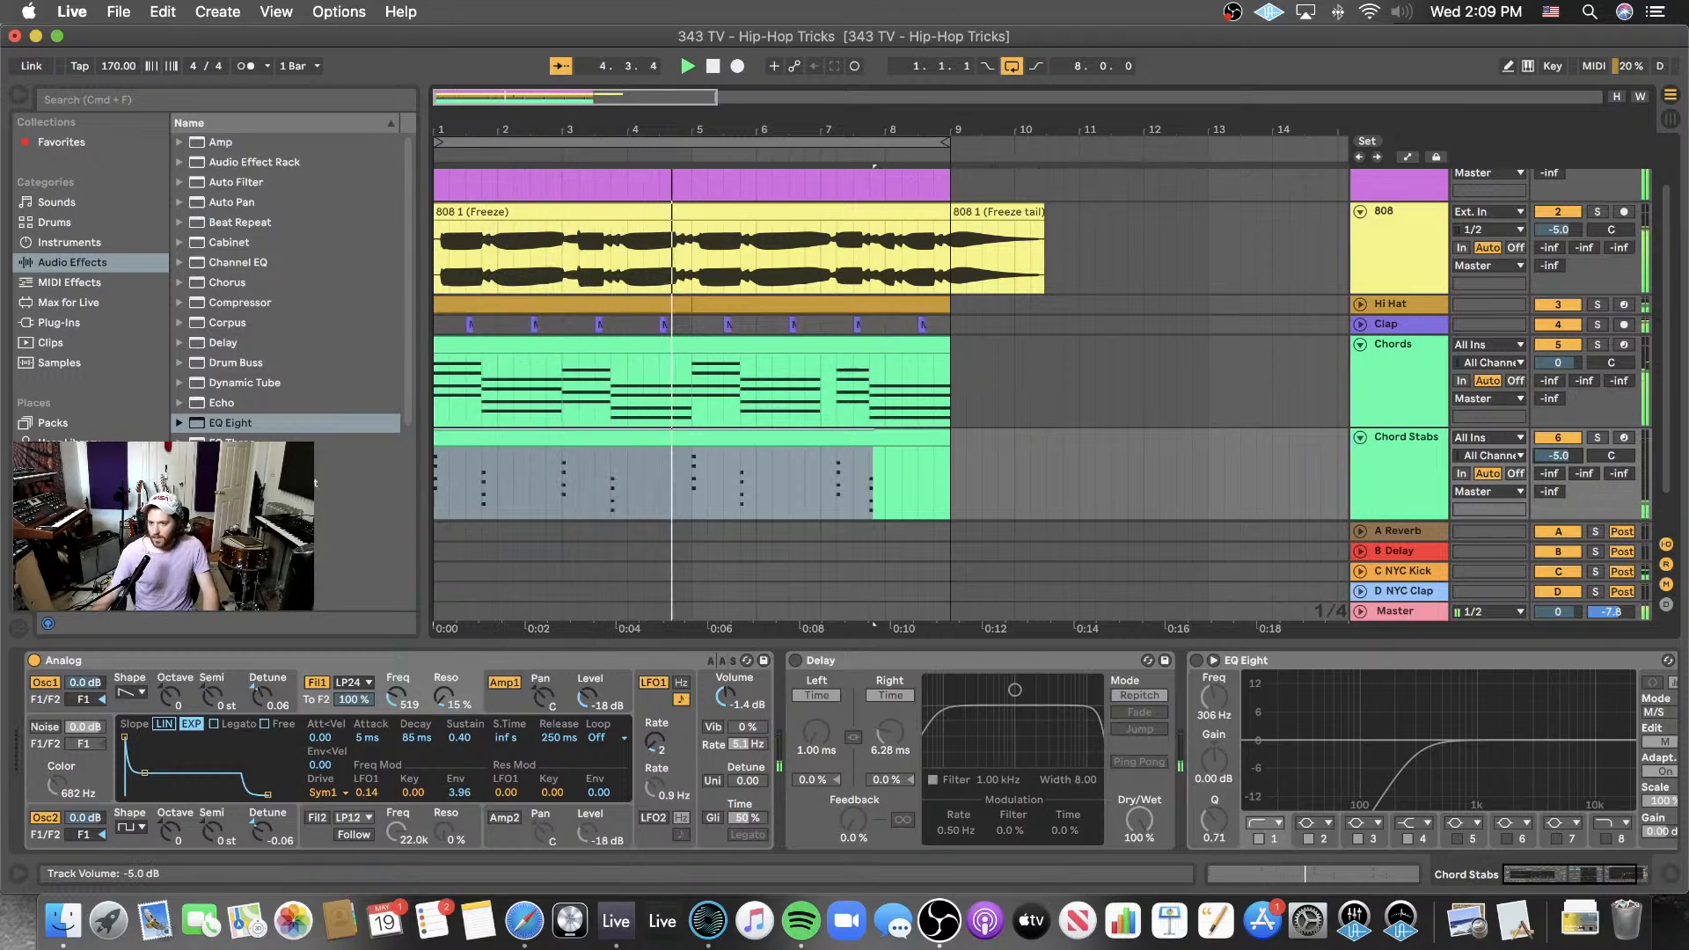
left_click(1194, 516)
key("space")
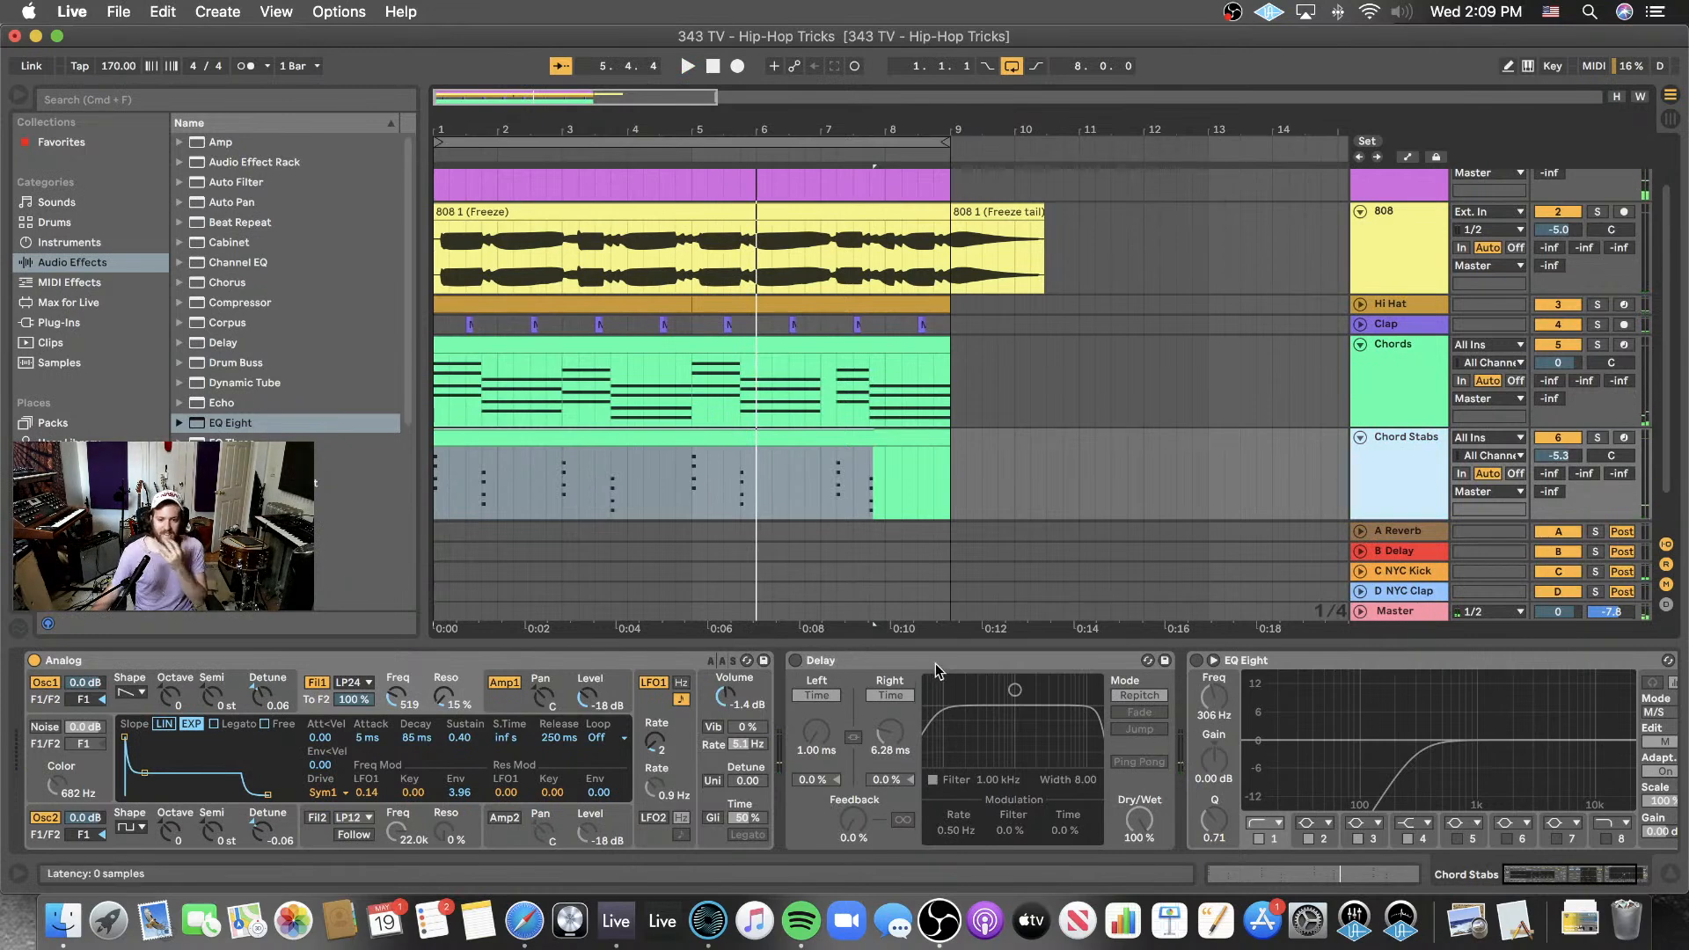
- Delete the EQ Eight from Chord Stabs and turn its Delay back on with the left and right channels linked
left_click(1212, 666)
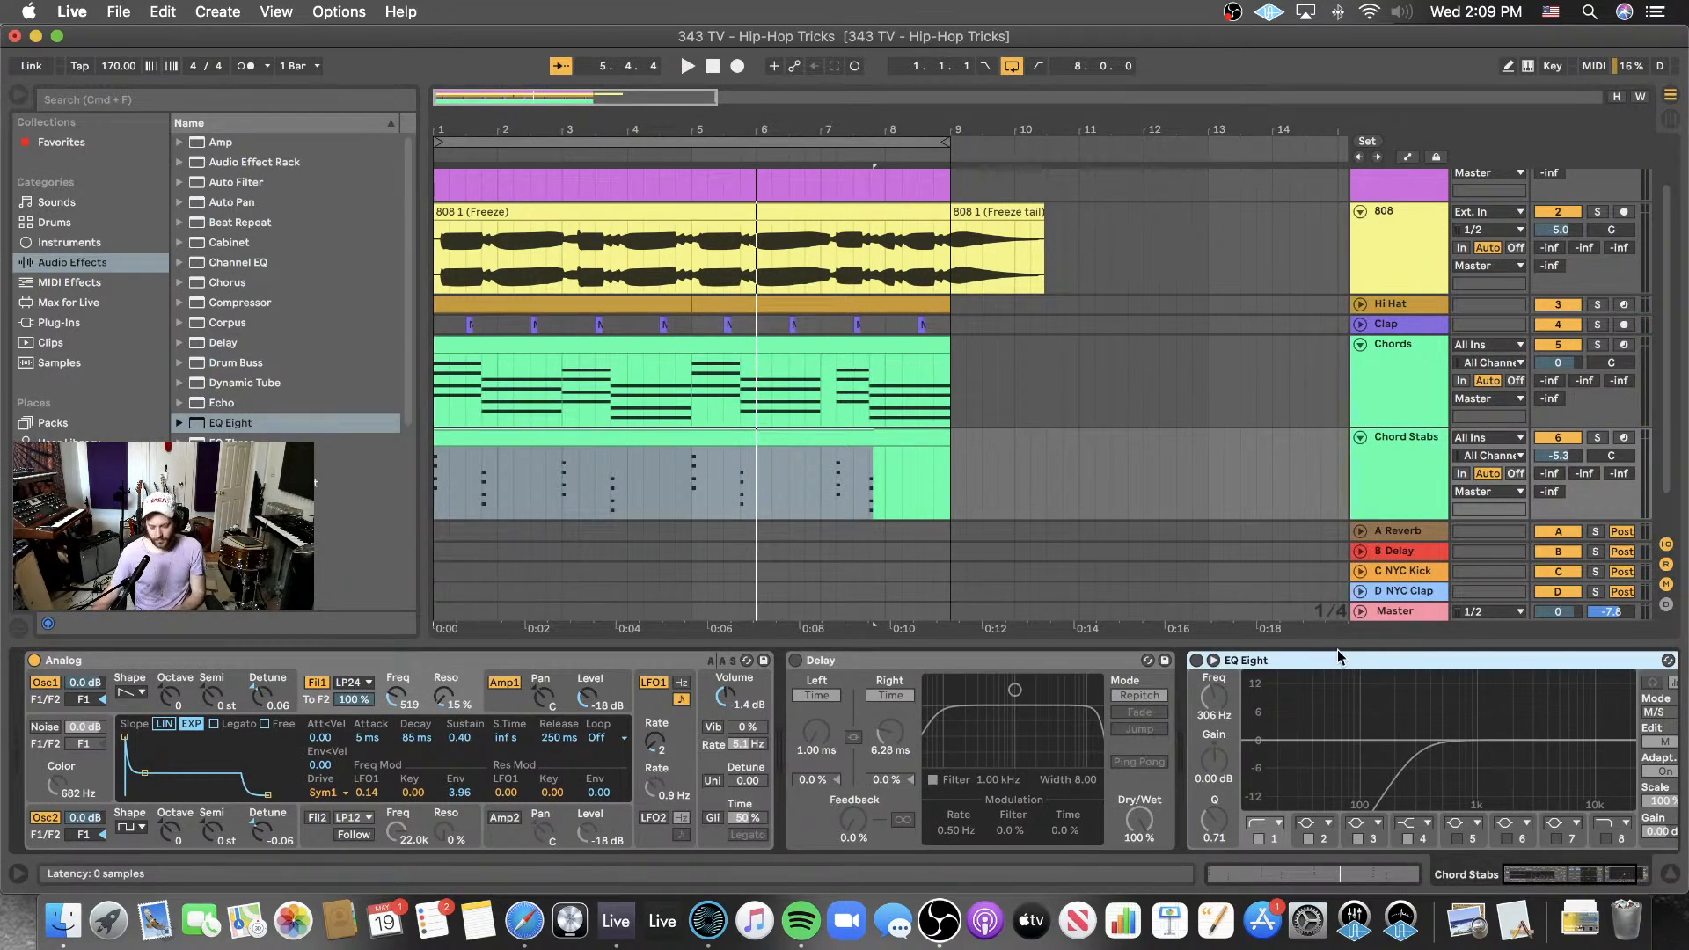
key("Delete")
left_click(795, 661)
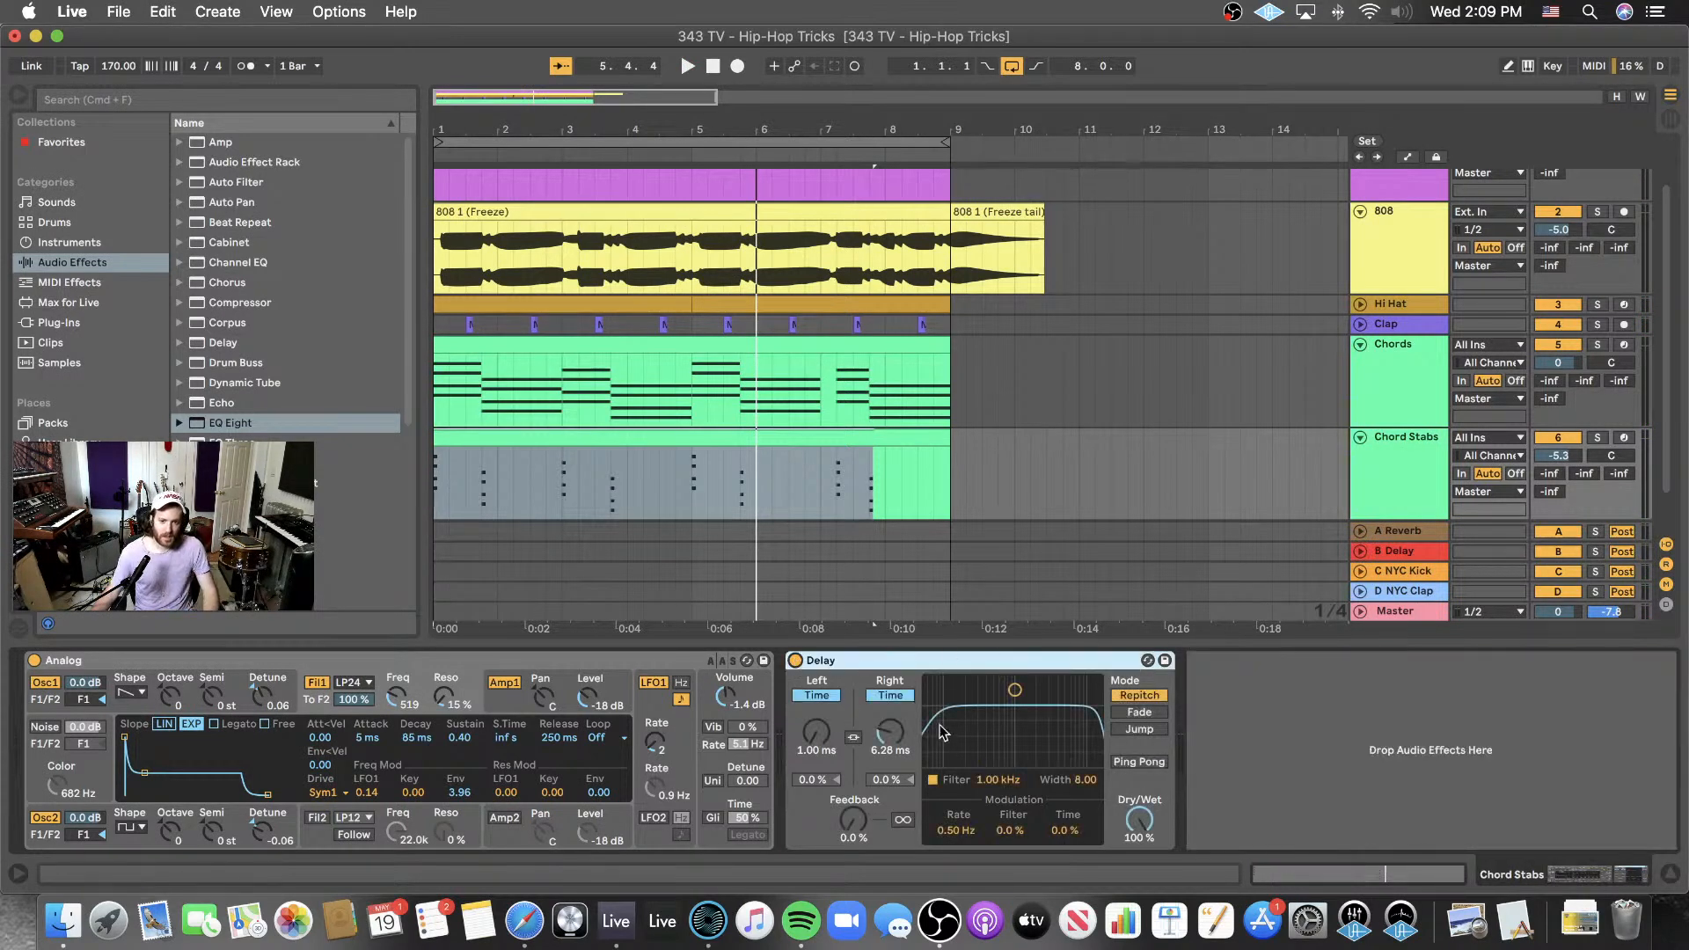
left_click(852, 738)
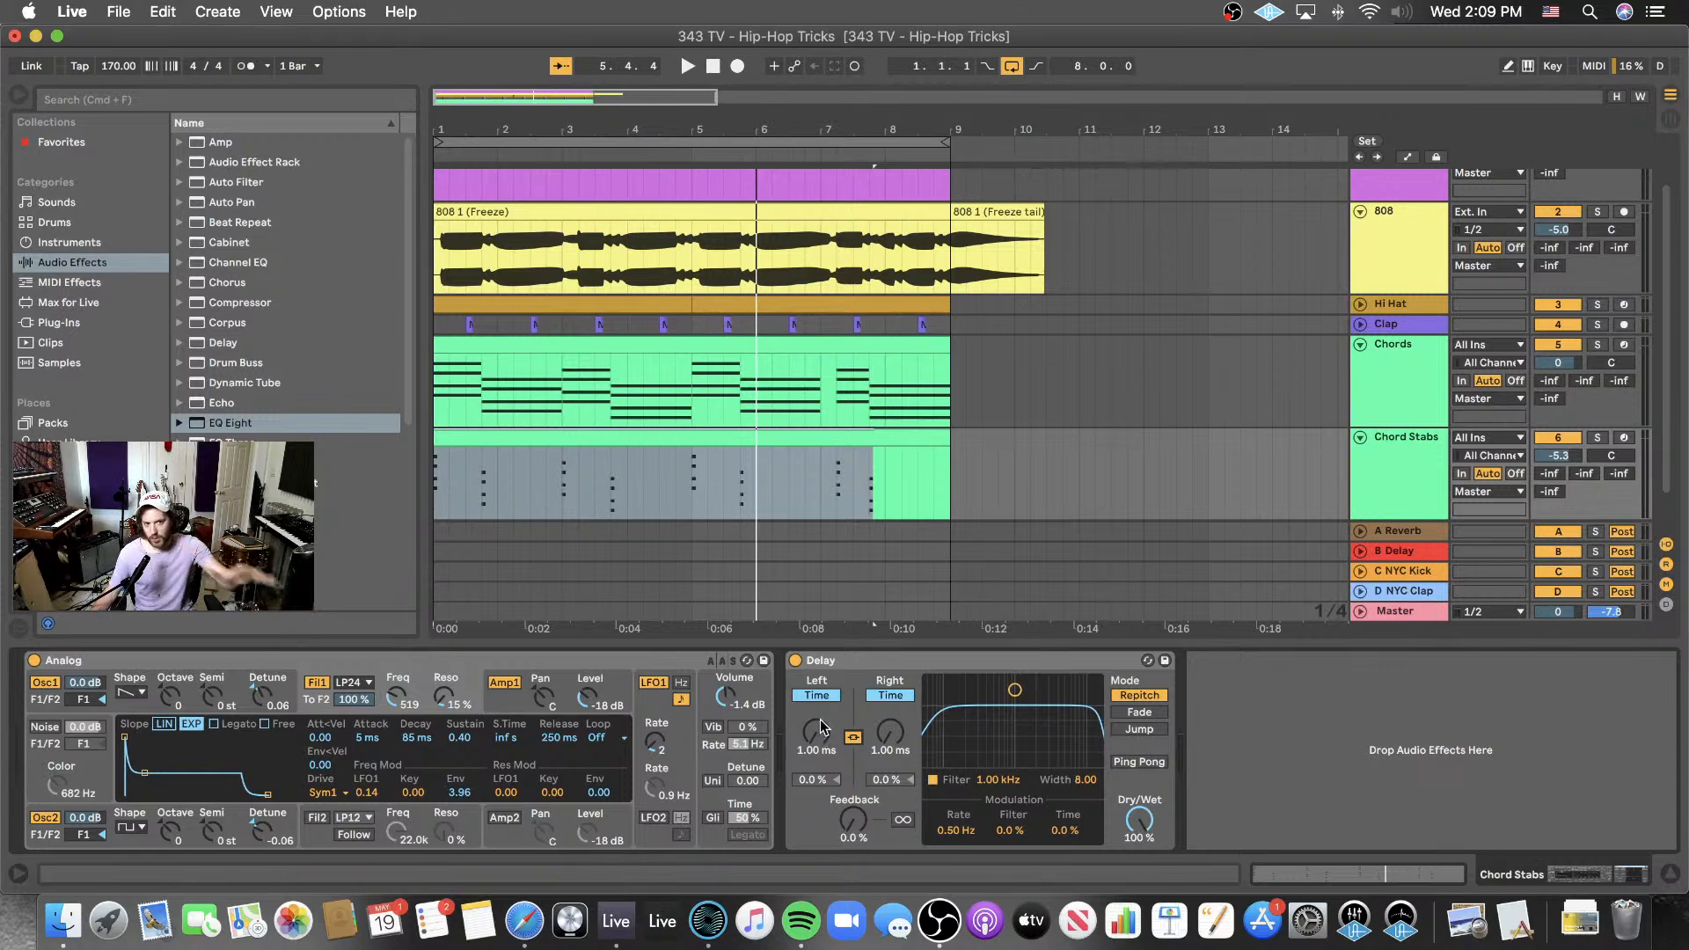
- Recolor the Chord Stabs track and its clip in matching cyan
scroll(608, 288, "up", 3)
key("space")
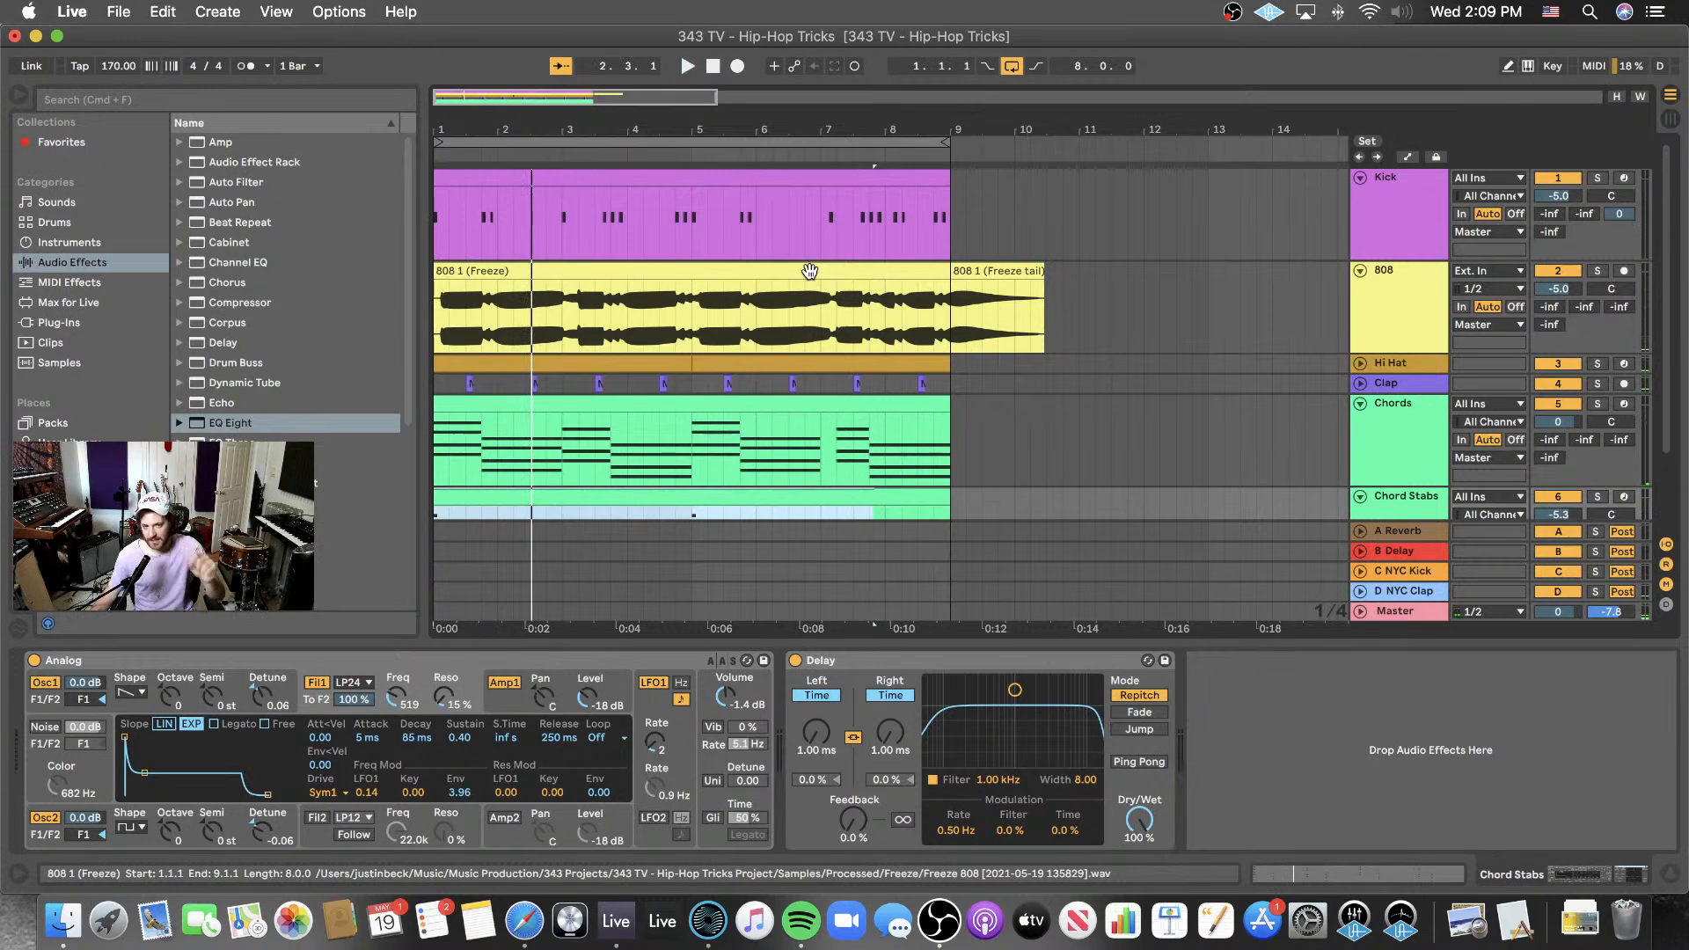
scroll(804, 275, "down", 3)
left_click(1397, 429)
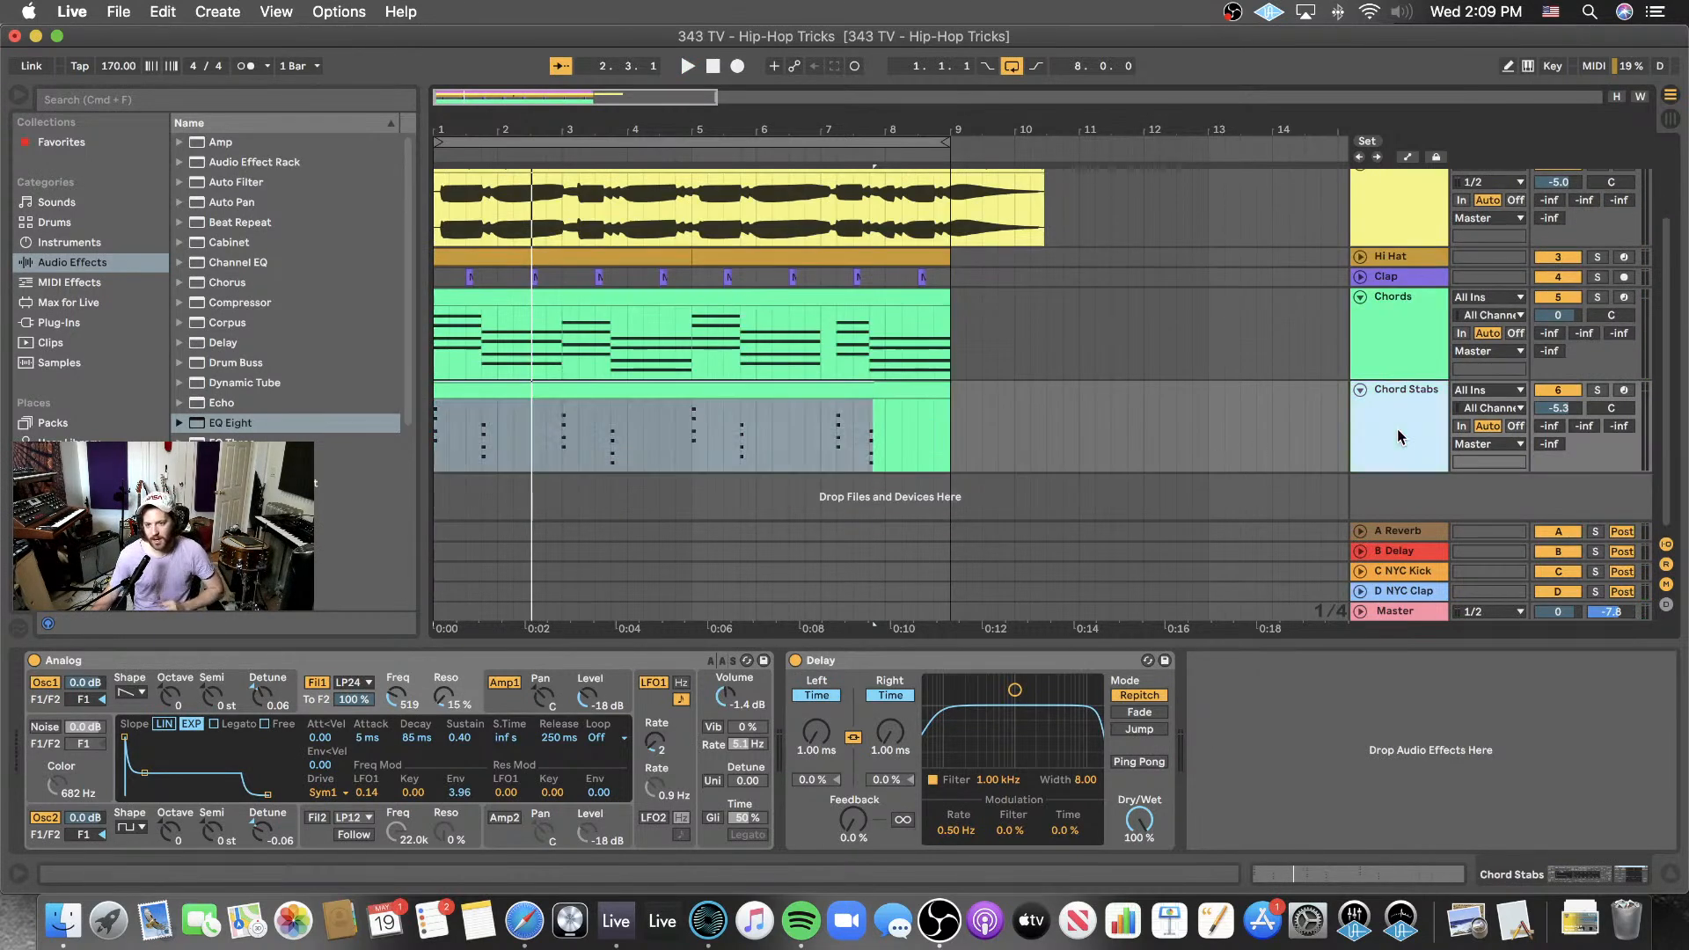
right_click(1397, 429)
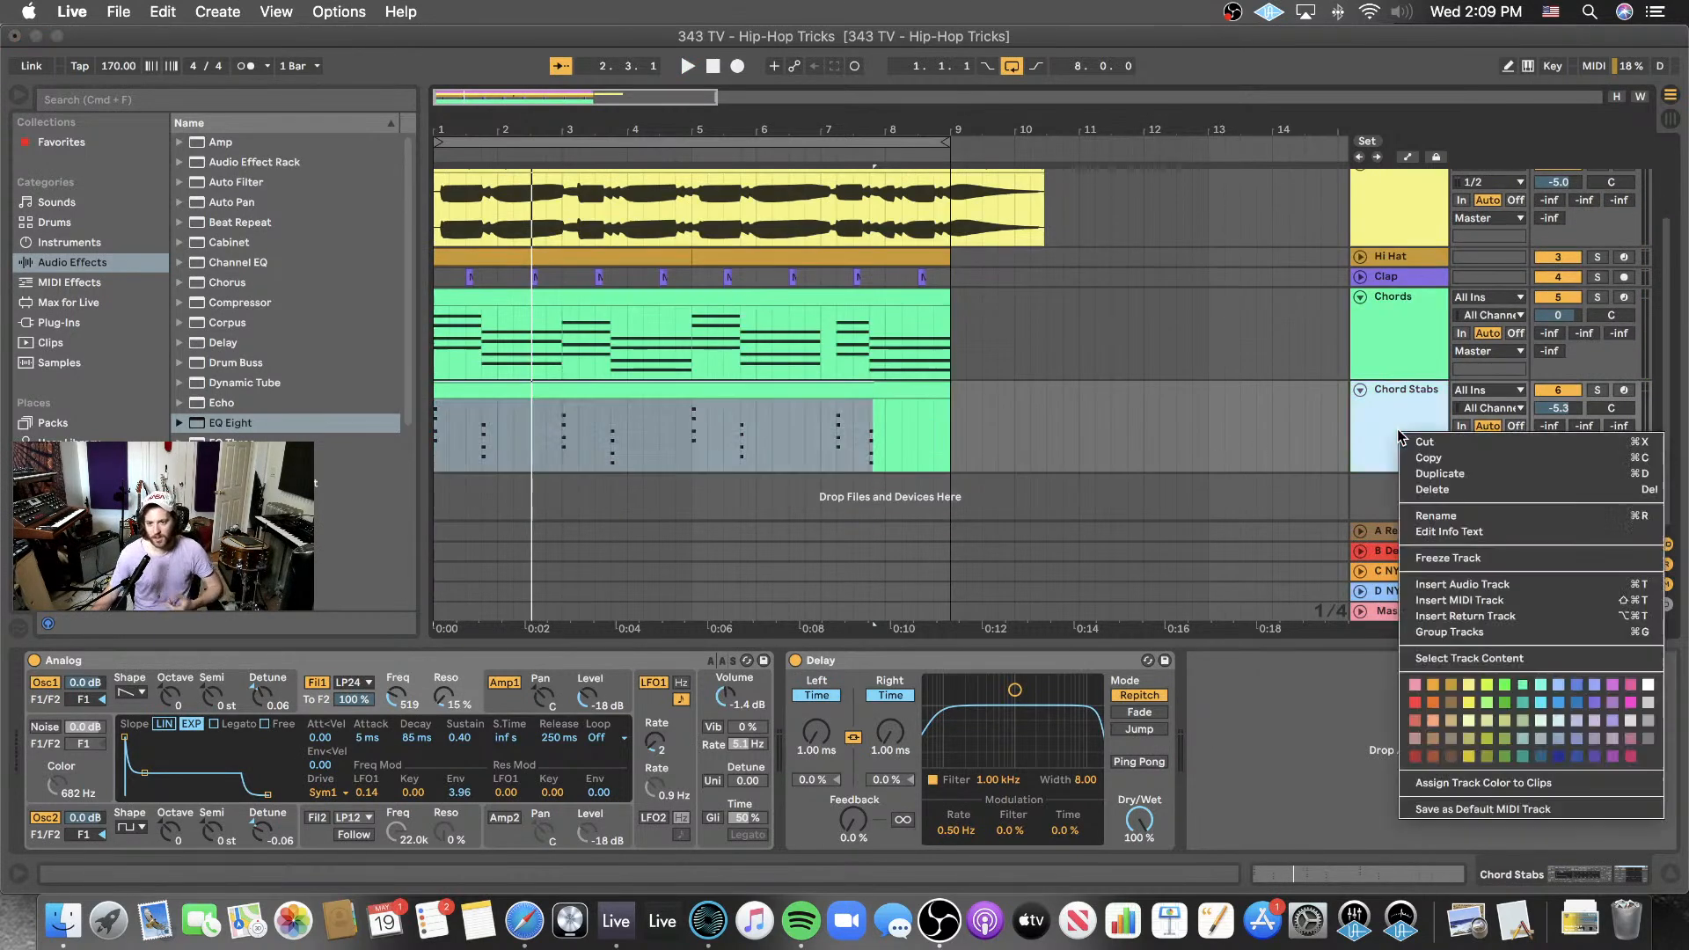
left_click(1540, 708)
right_click(883, 406)
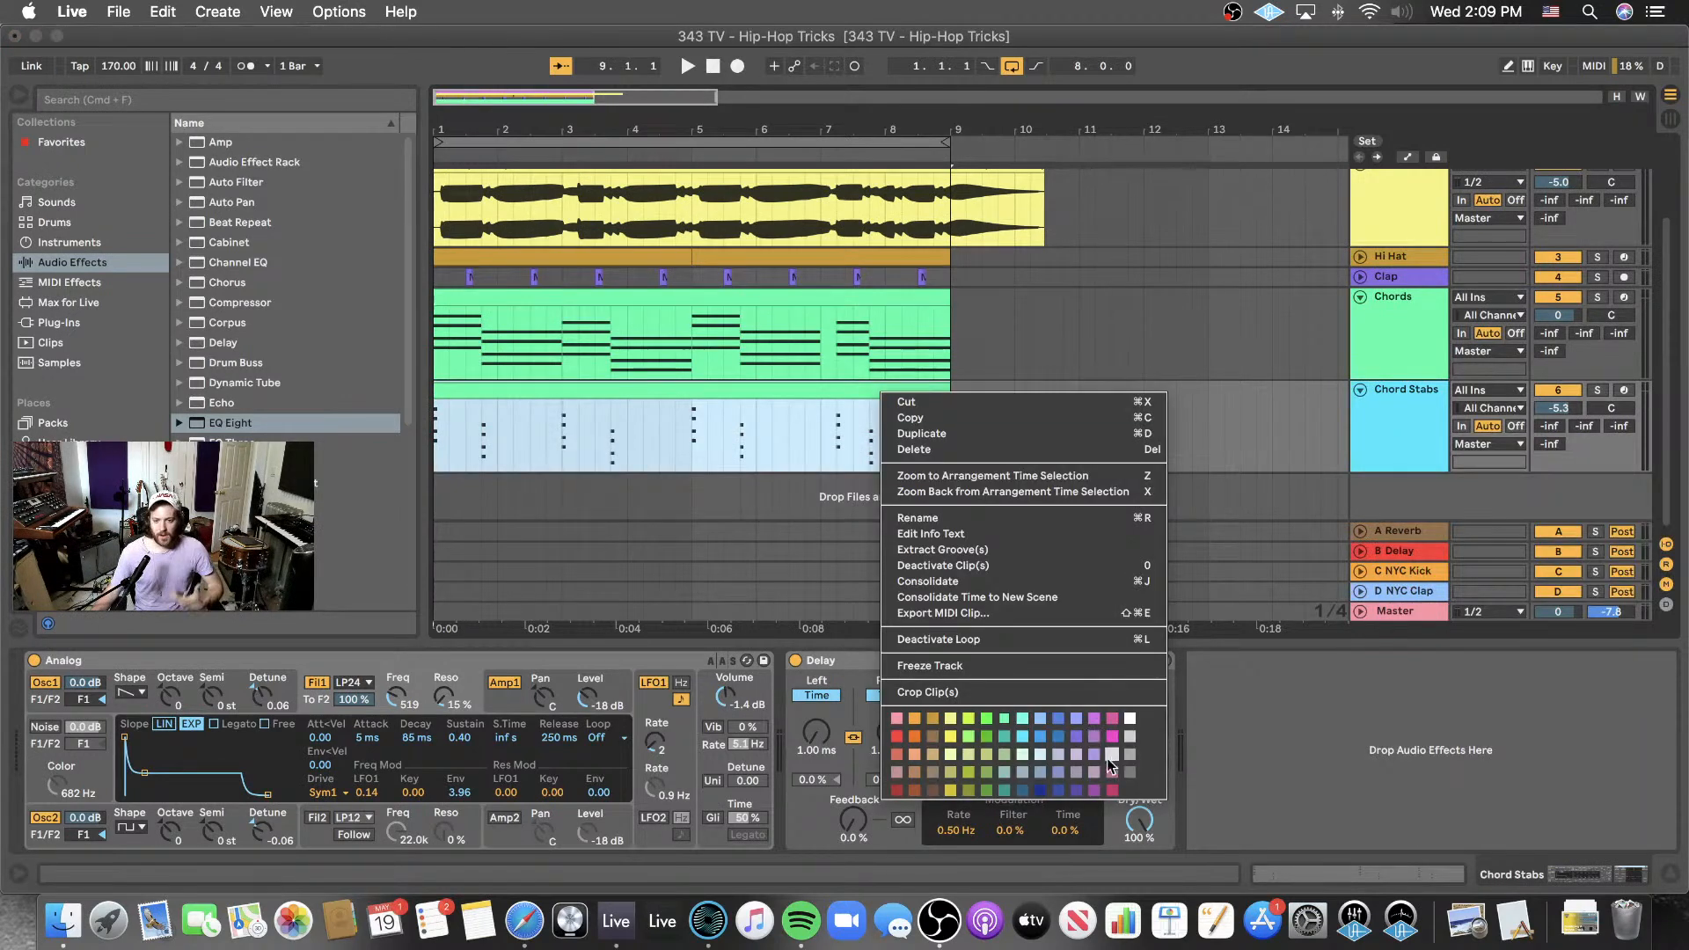
left_click(1022, 737)
left_click(1080, 440)
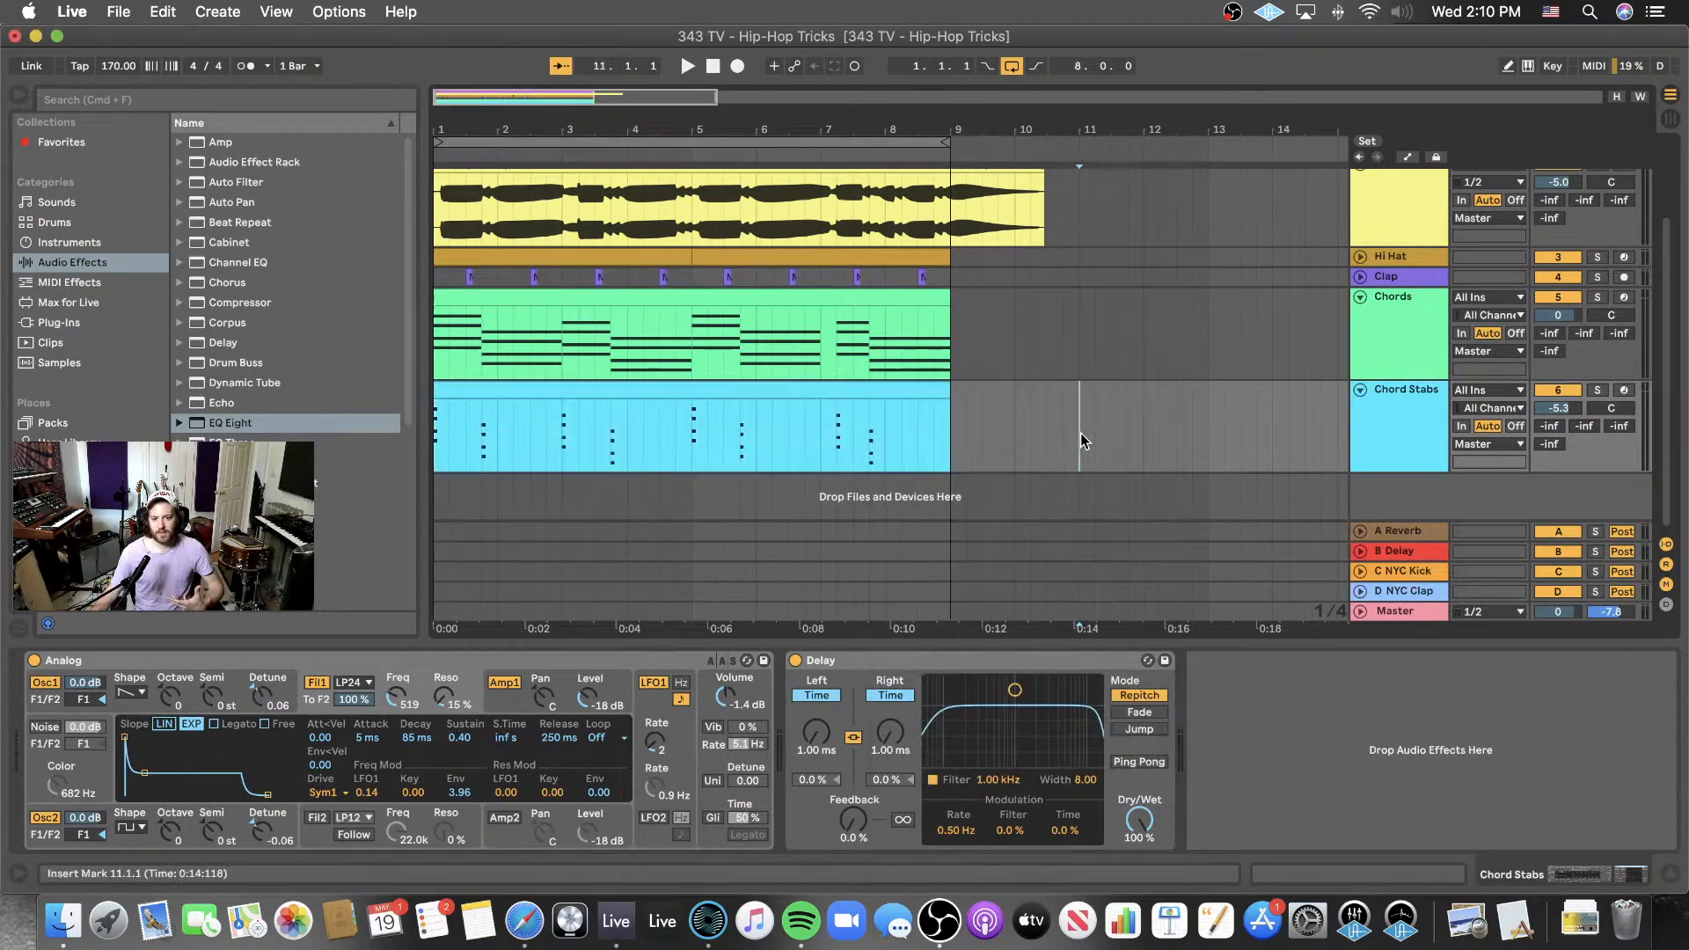
- Sync the Chord Stabs Delay to 6 sixteenths with 27% feedback and 40% dry/wet, and play the beat
scroll(1070, 454, "up", 3)
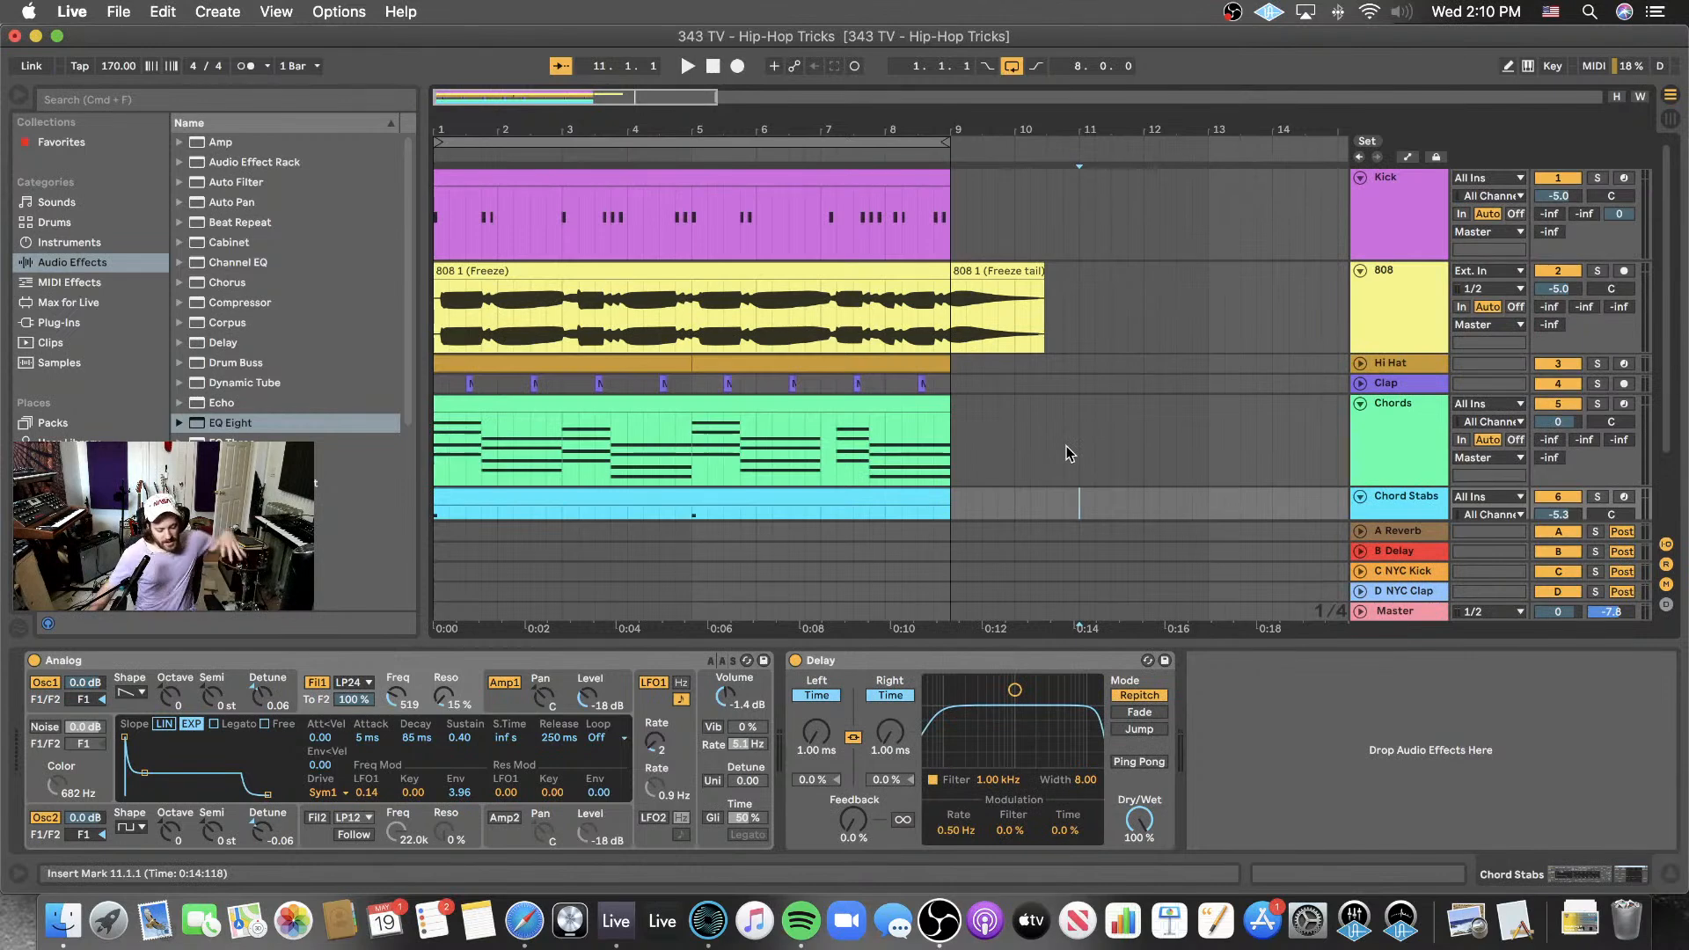
scroll(1070, 453, "down", 3)
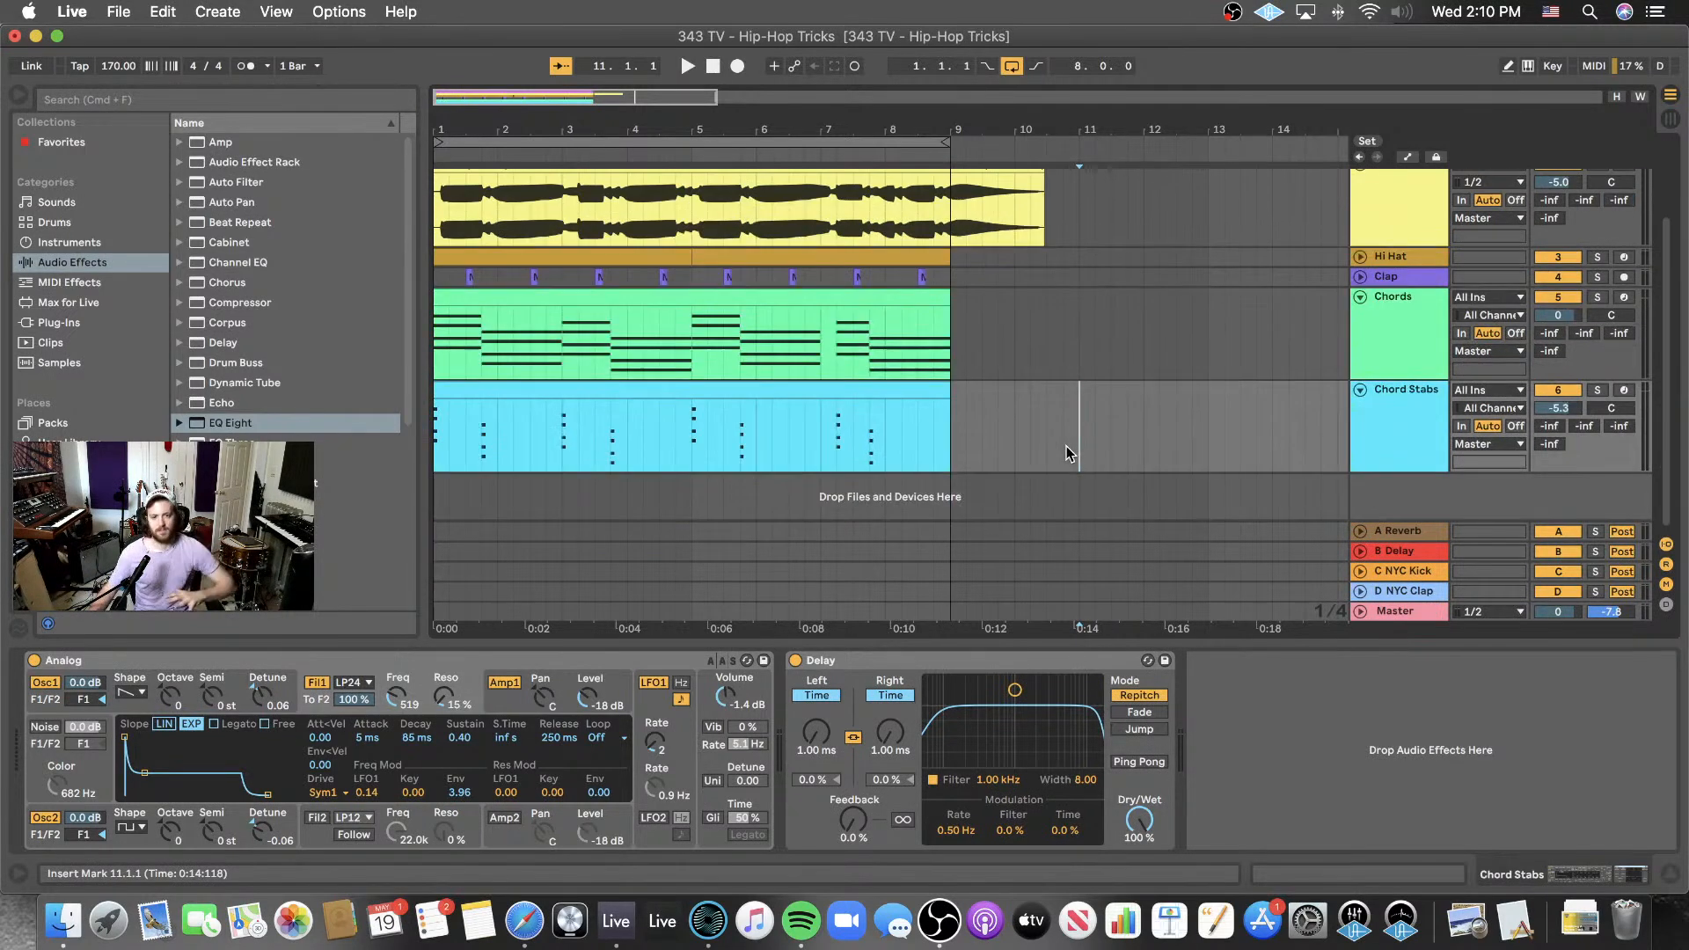
left_click(820, 386)
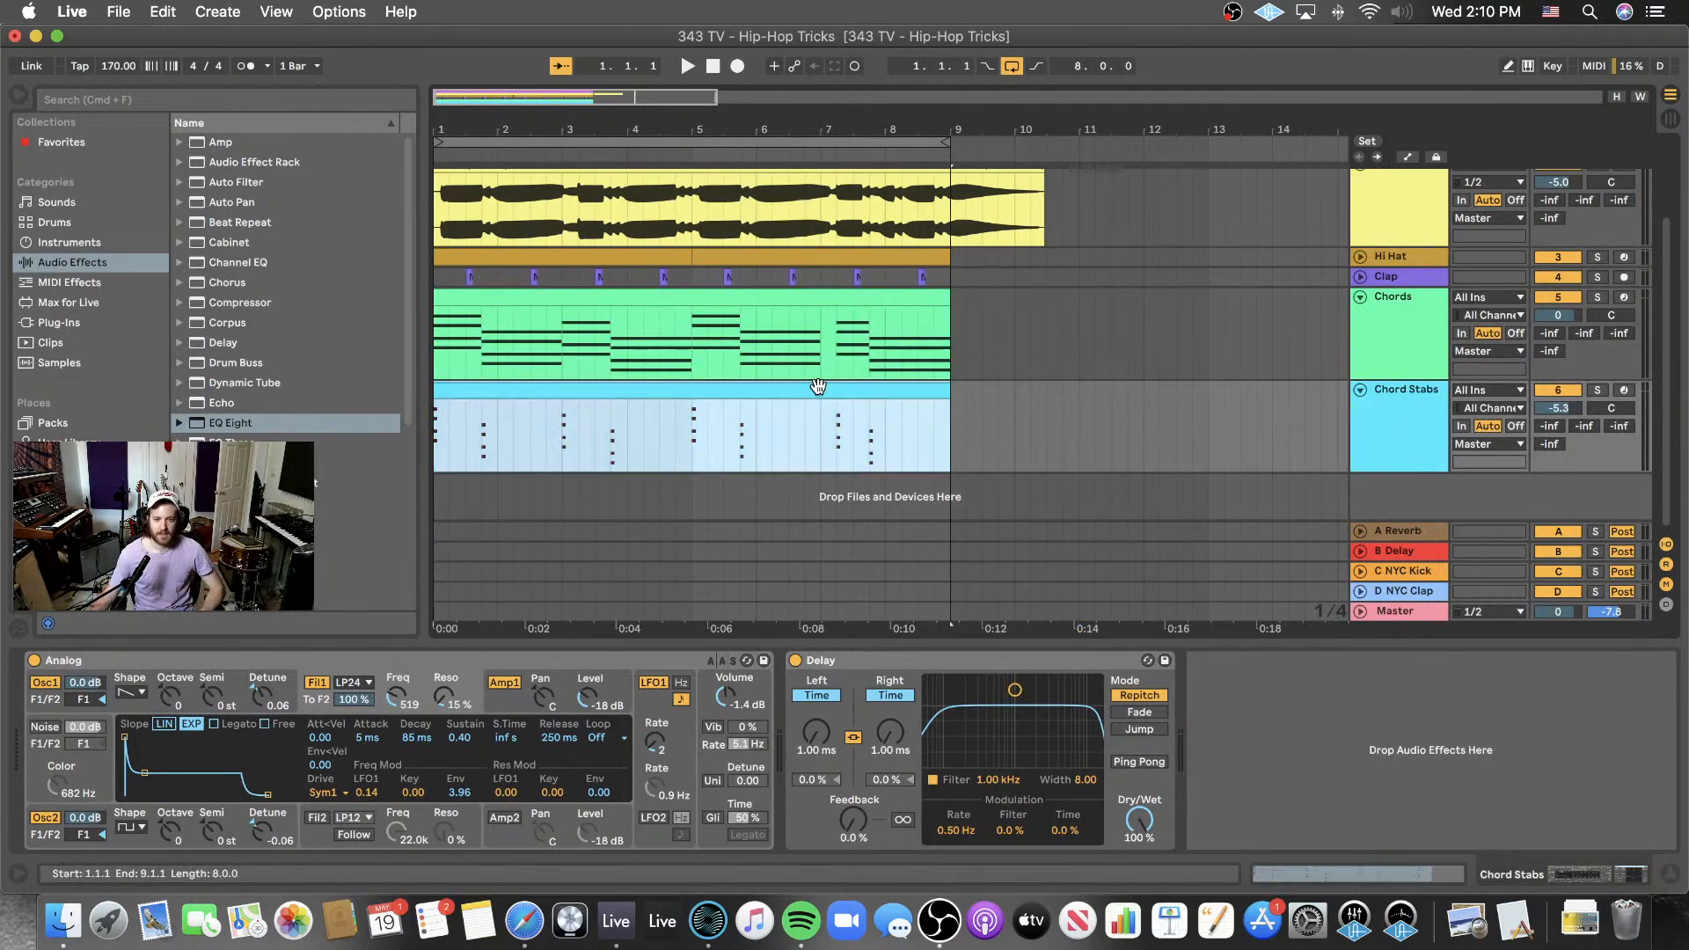
left_click(855, 737)
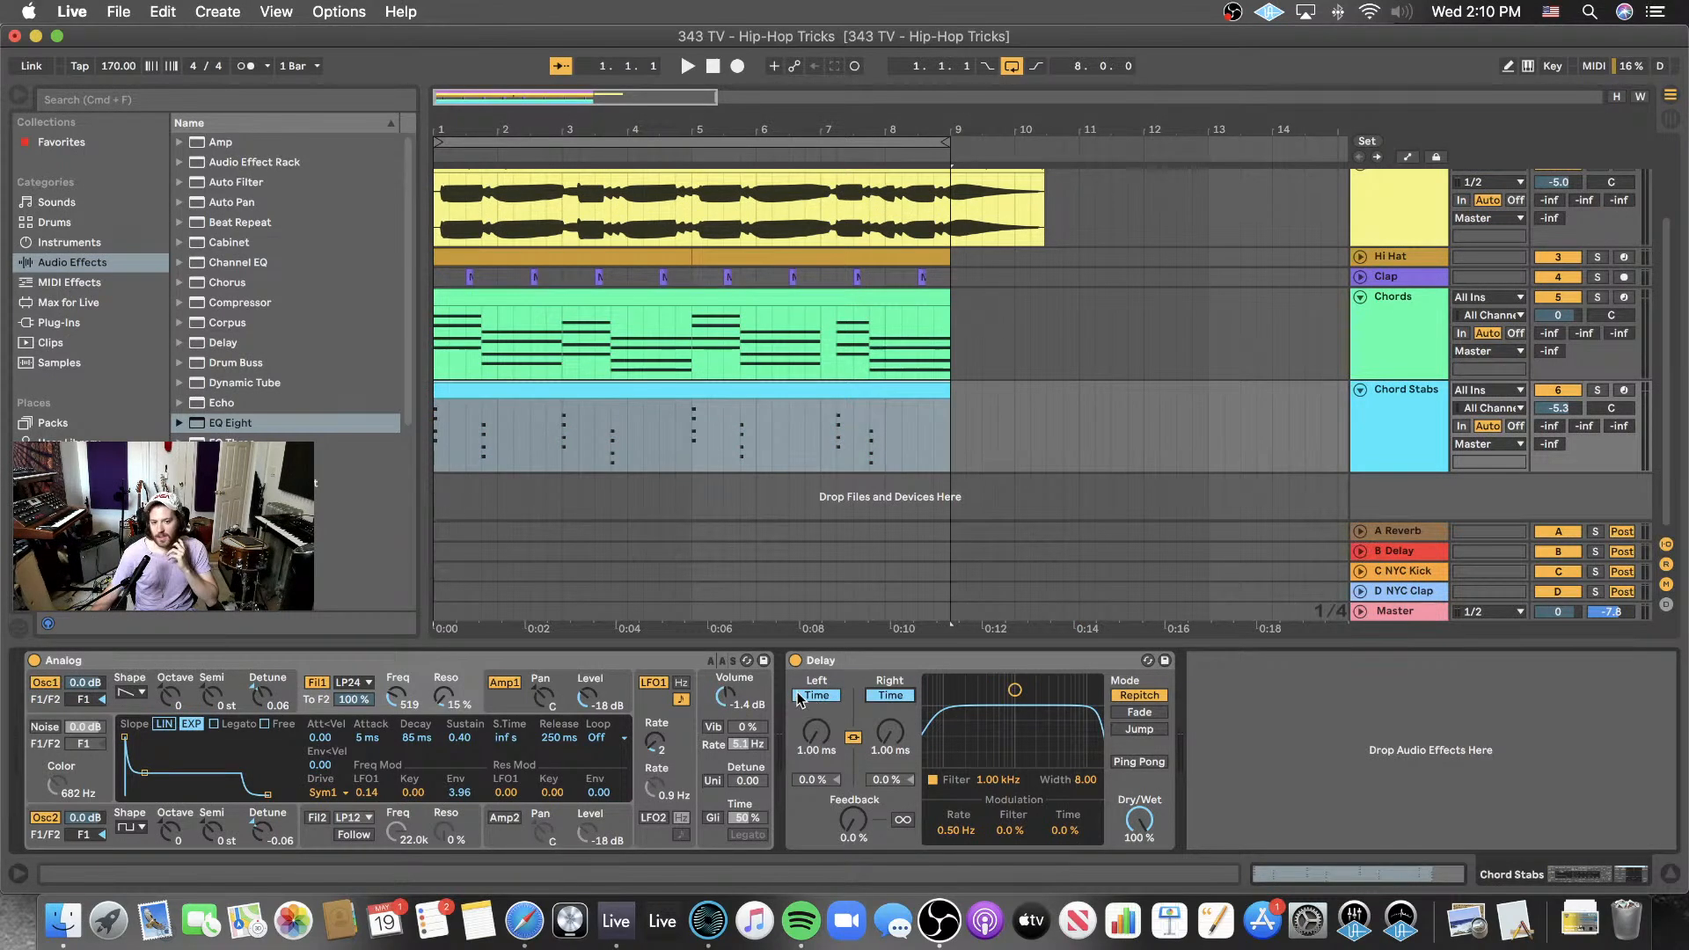
left_click(799, 696)
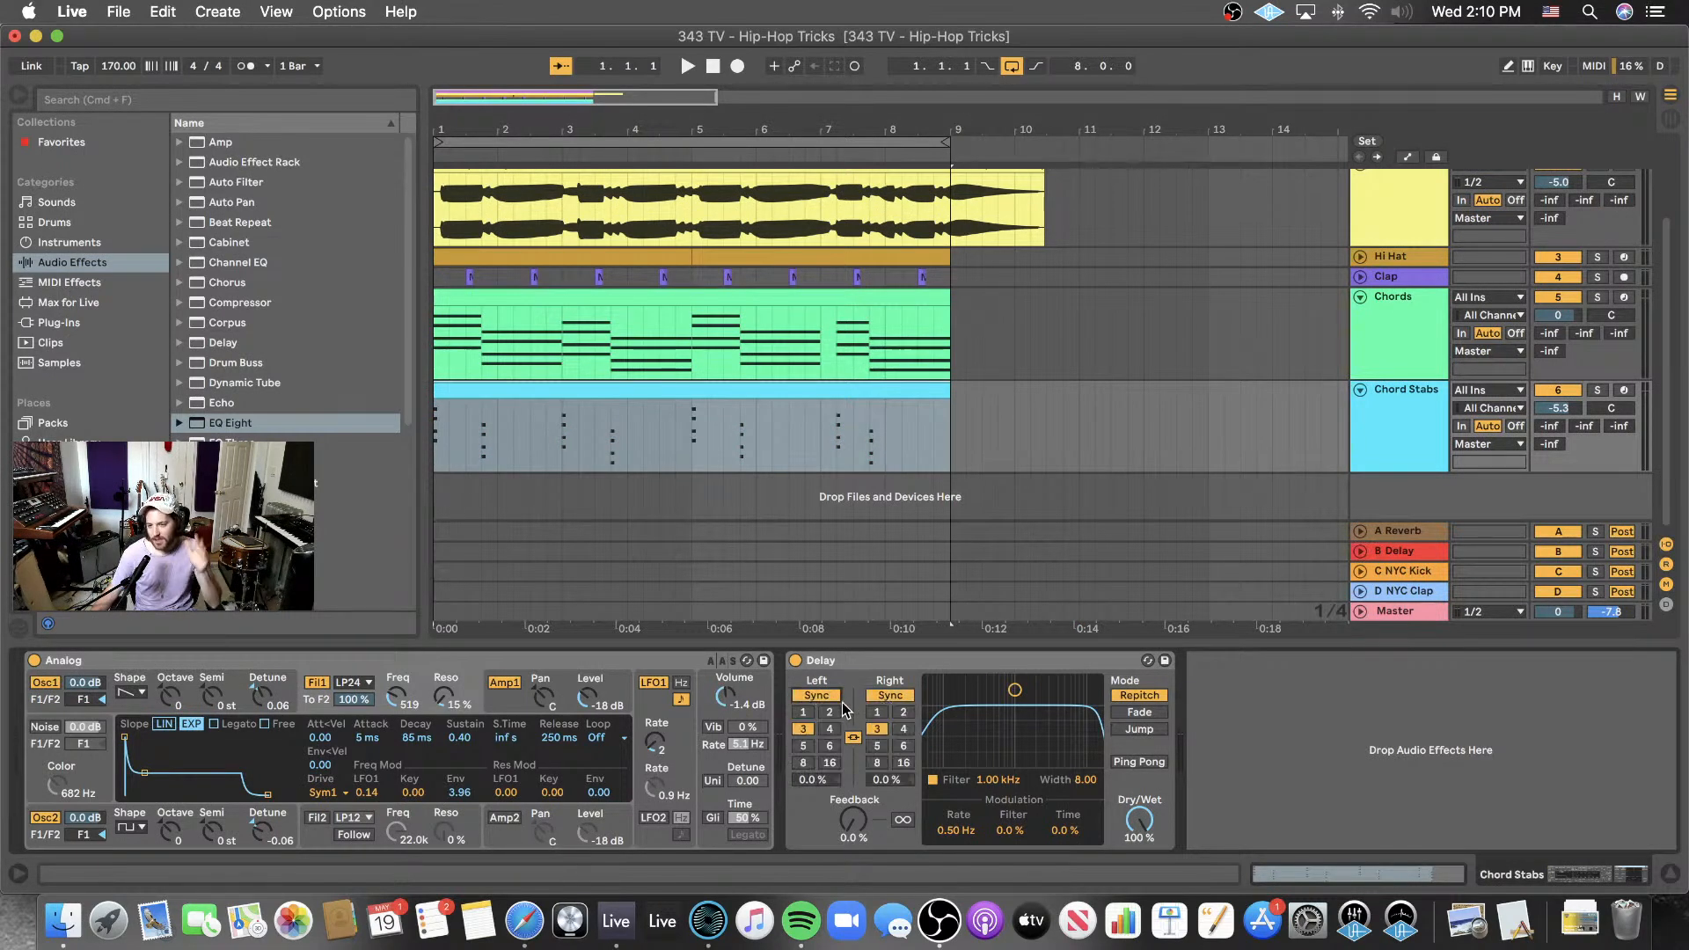
left_click(830, 746)
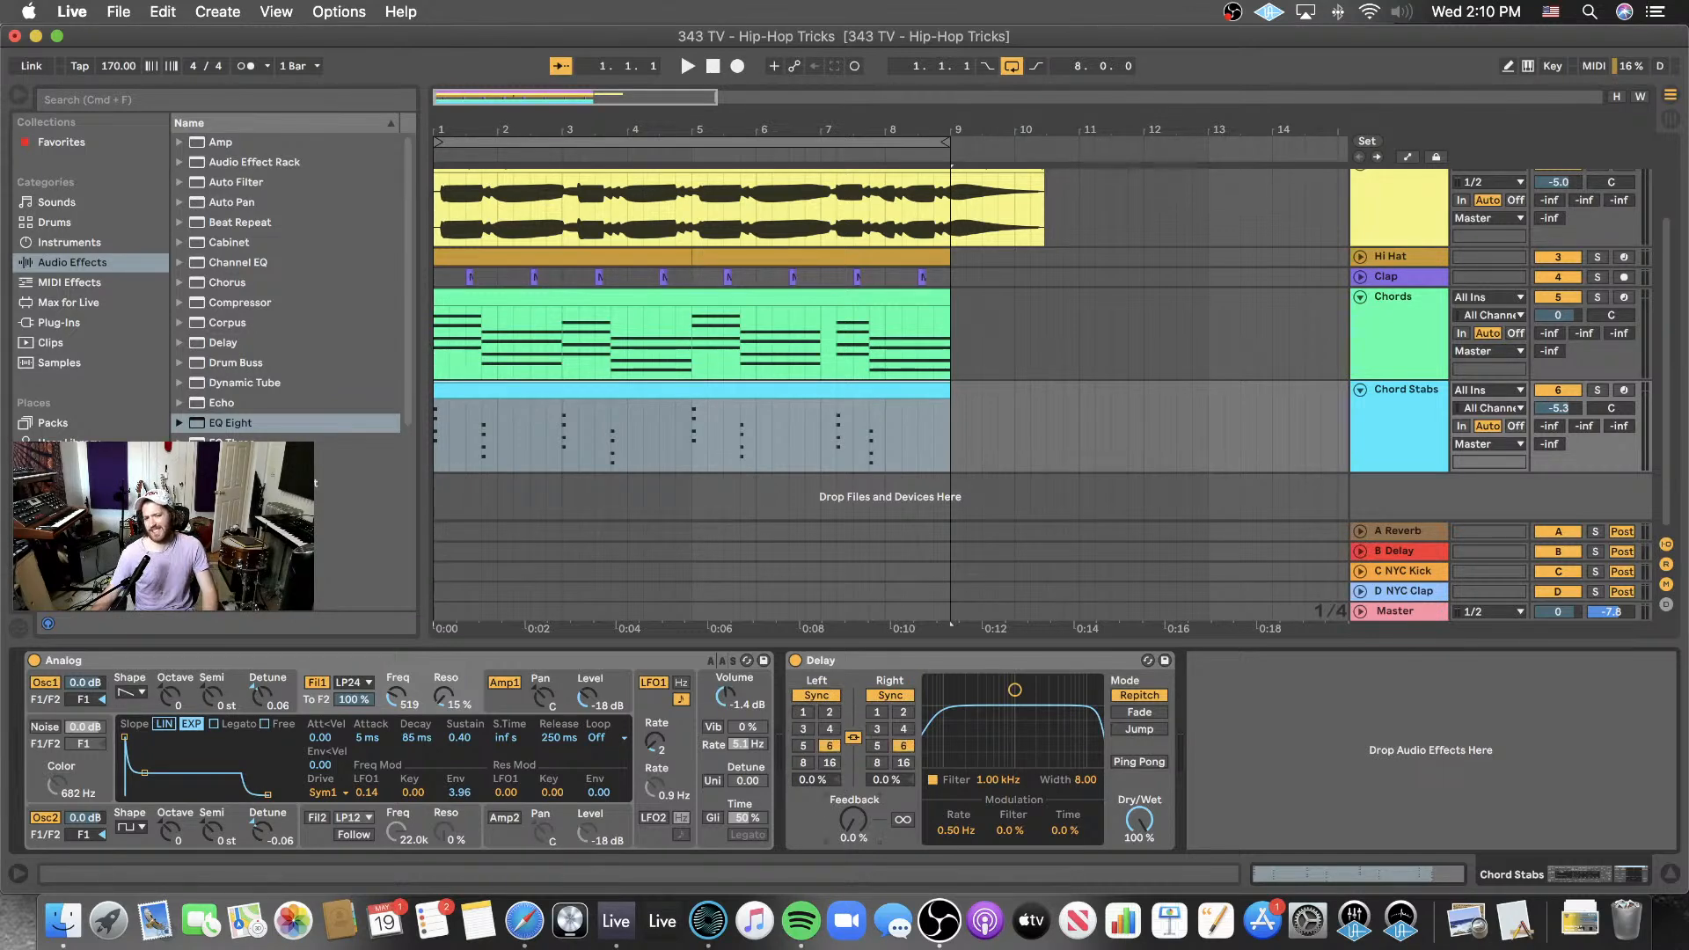
key("space")
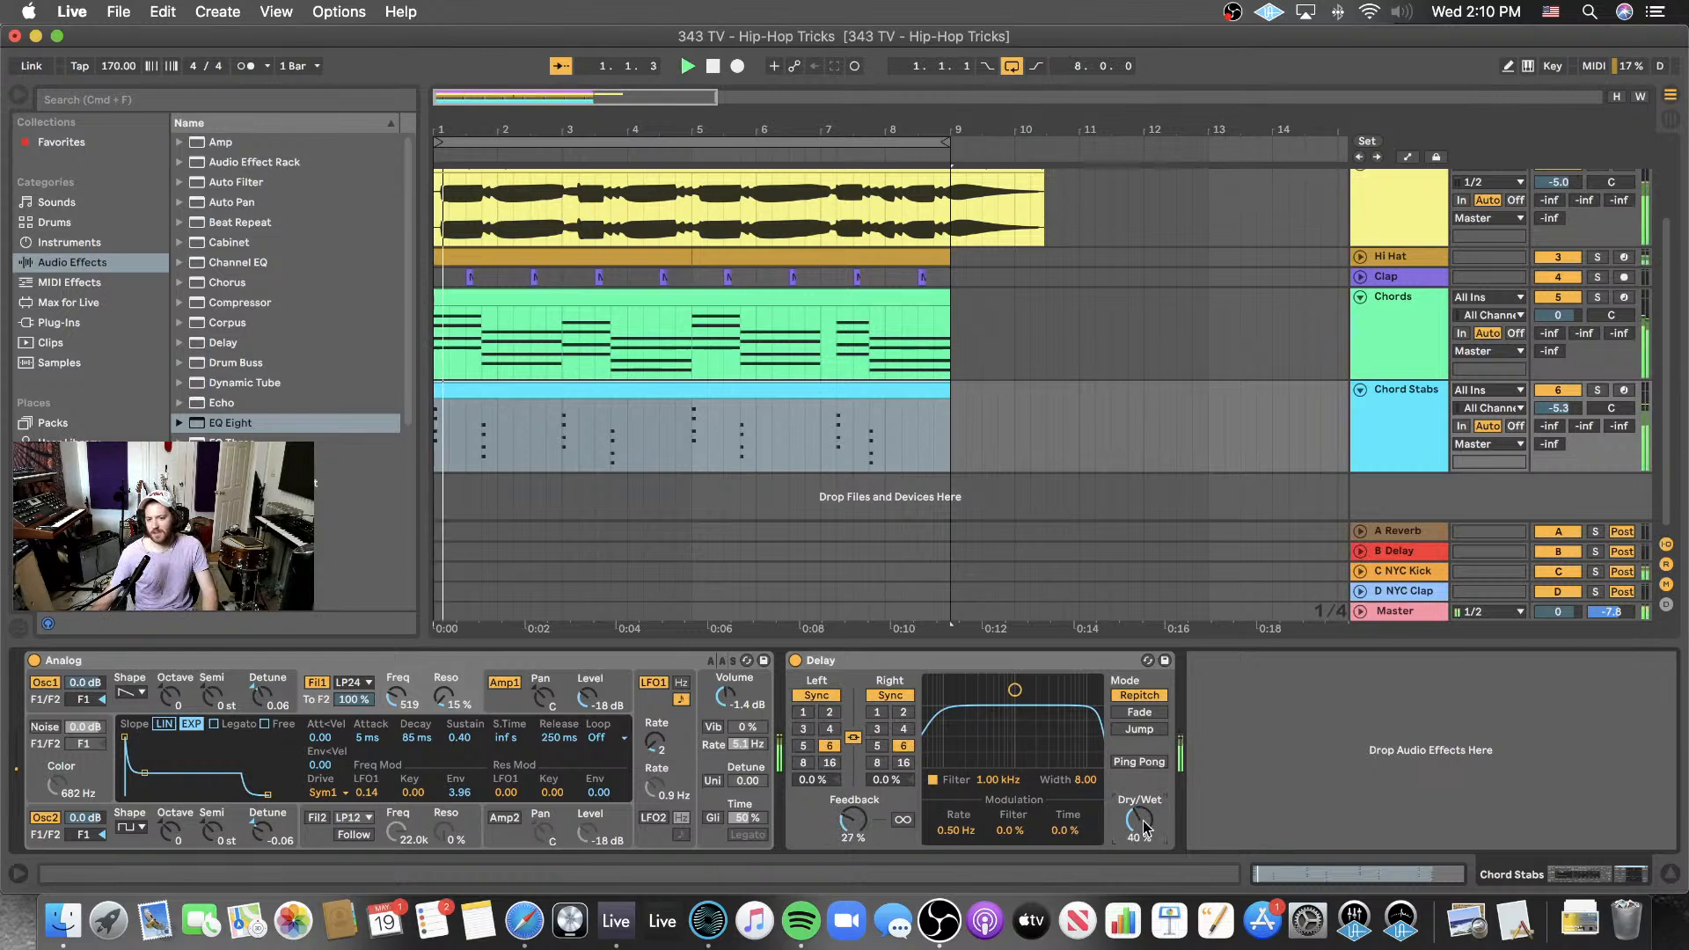
- Try a synced delay time of 3 sixteenths, settle on 2, and raise the feedback to 48%
left_click(814, 727)
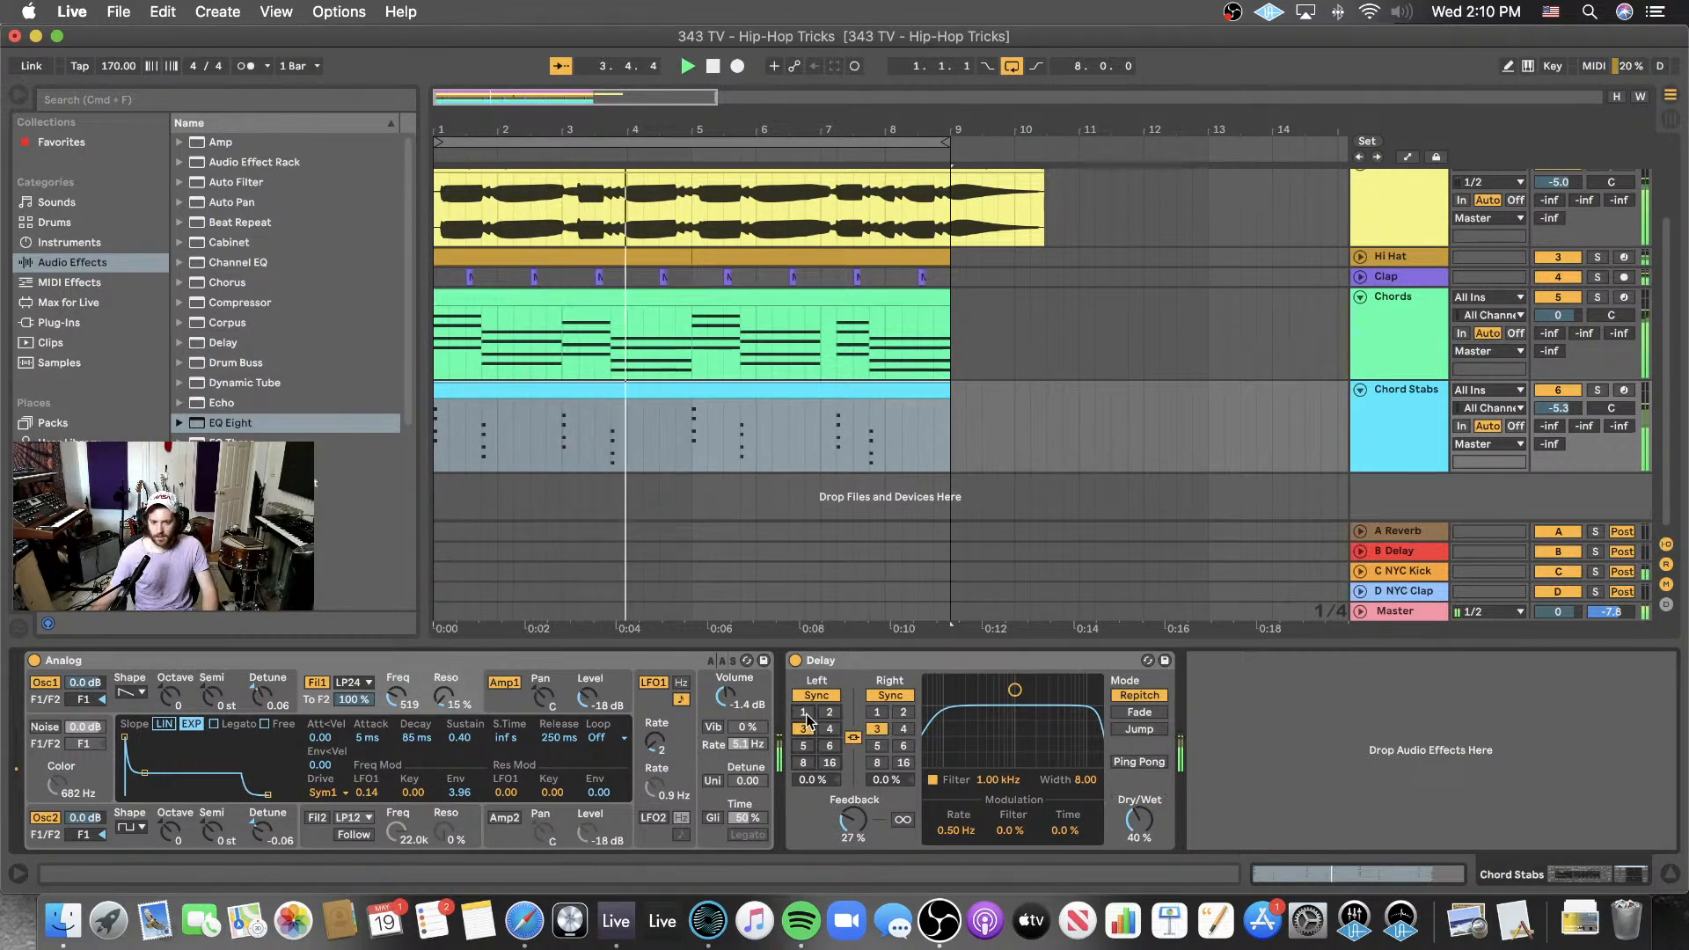
left_click(828, 713)
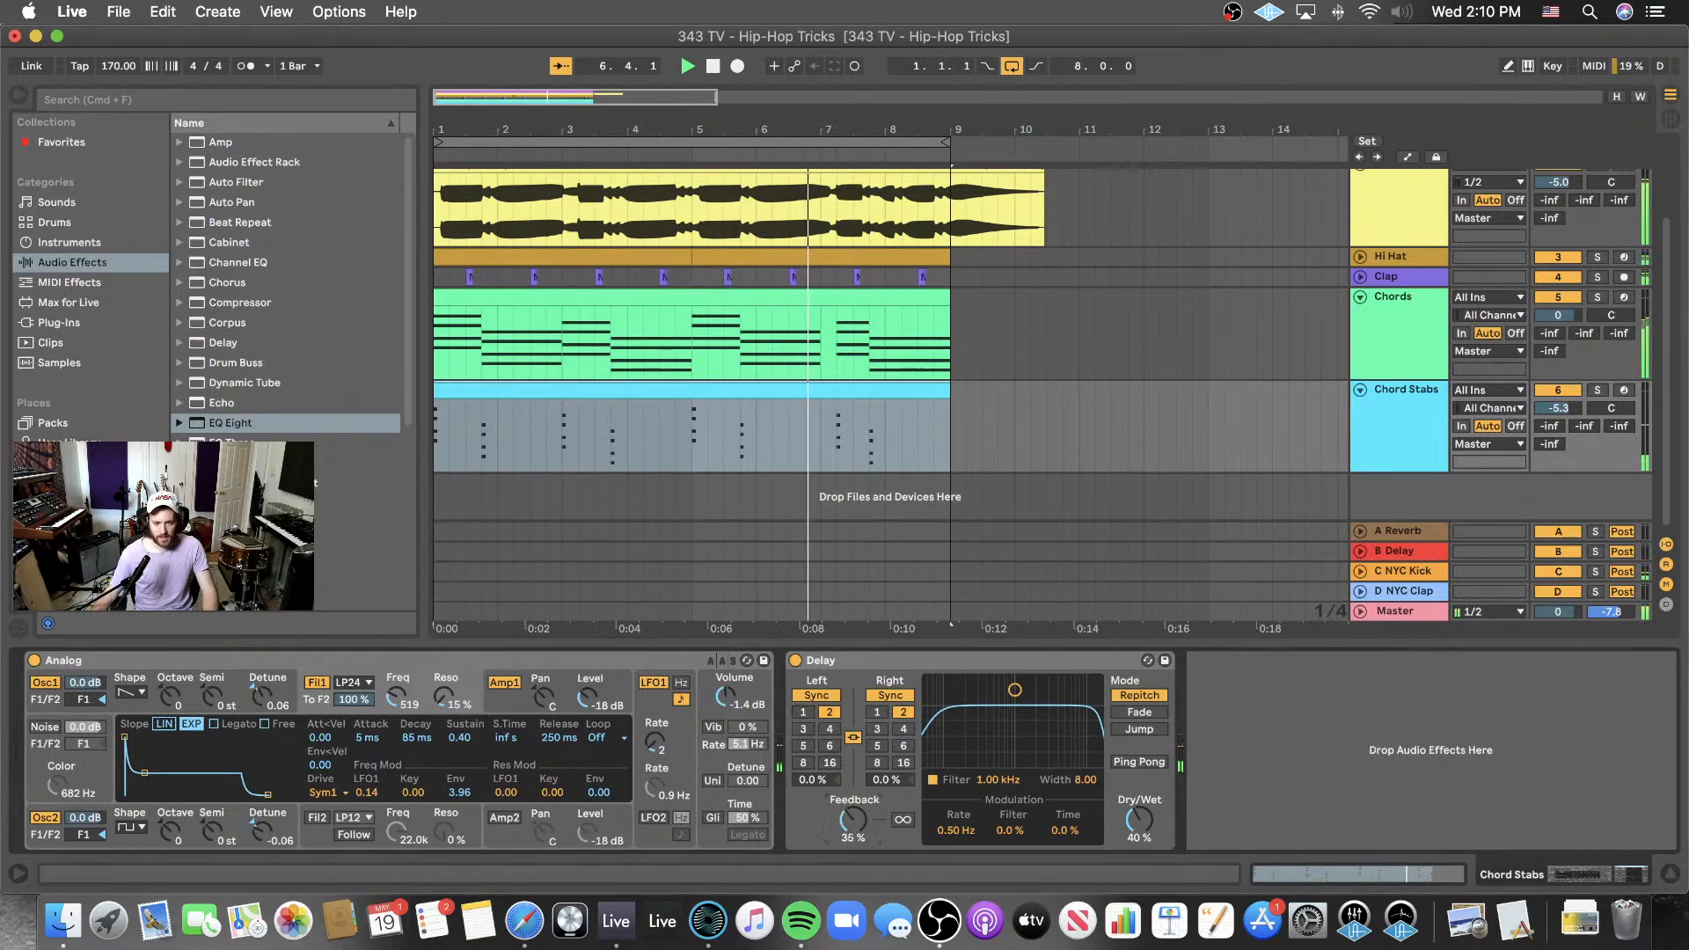
left_click_drag(852, 822, 866, 803)
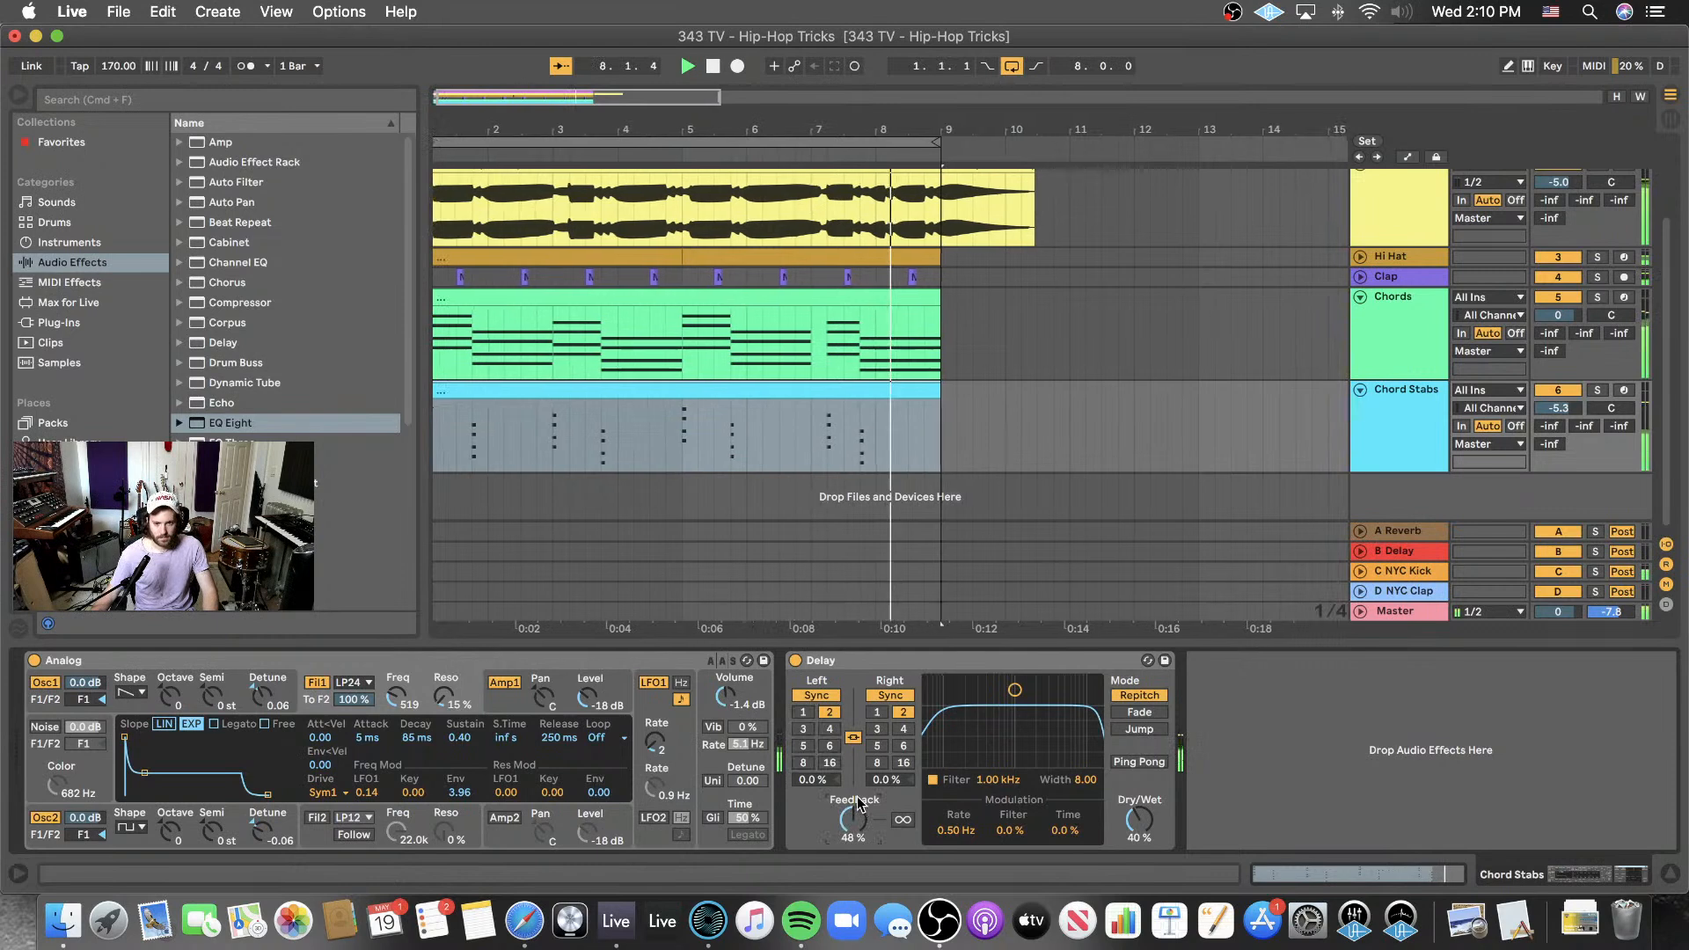
- Set the Chord Stabs Delay to 37% dry/wet and 62% feedback, with its filter at 18.0 kHz and width 9.00
left_click_drag(1145, 828, 1146, 834)
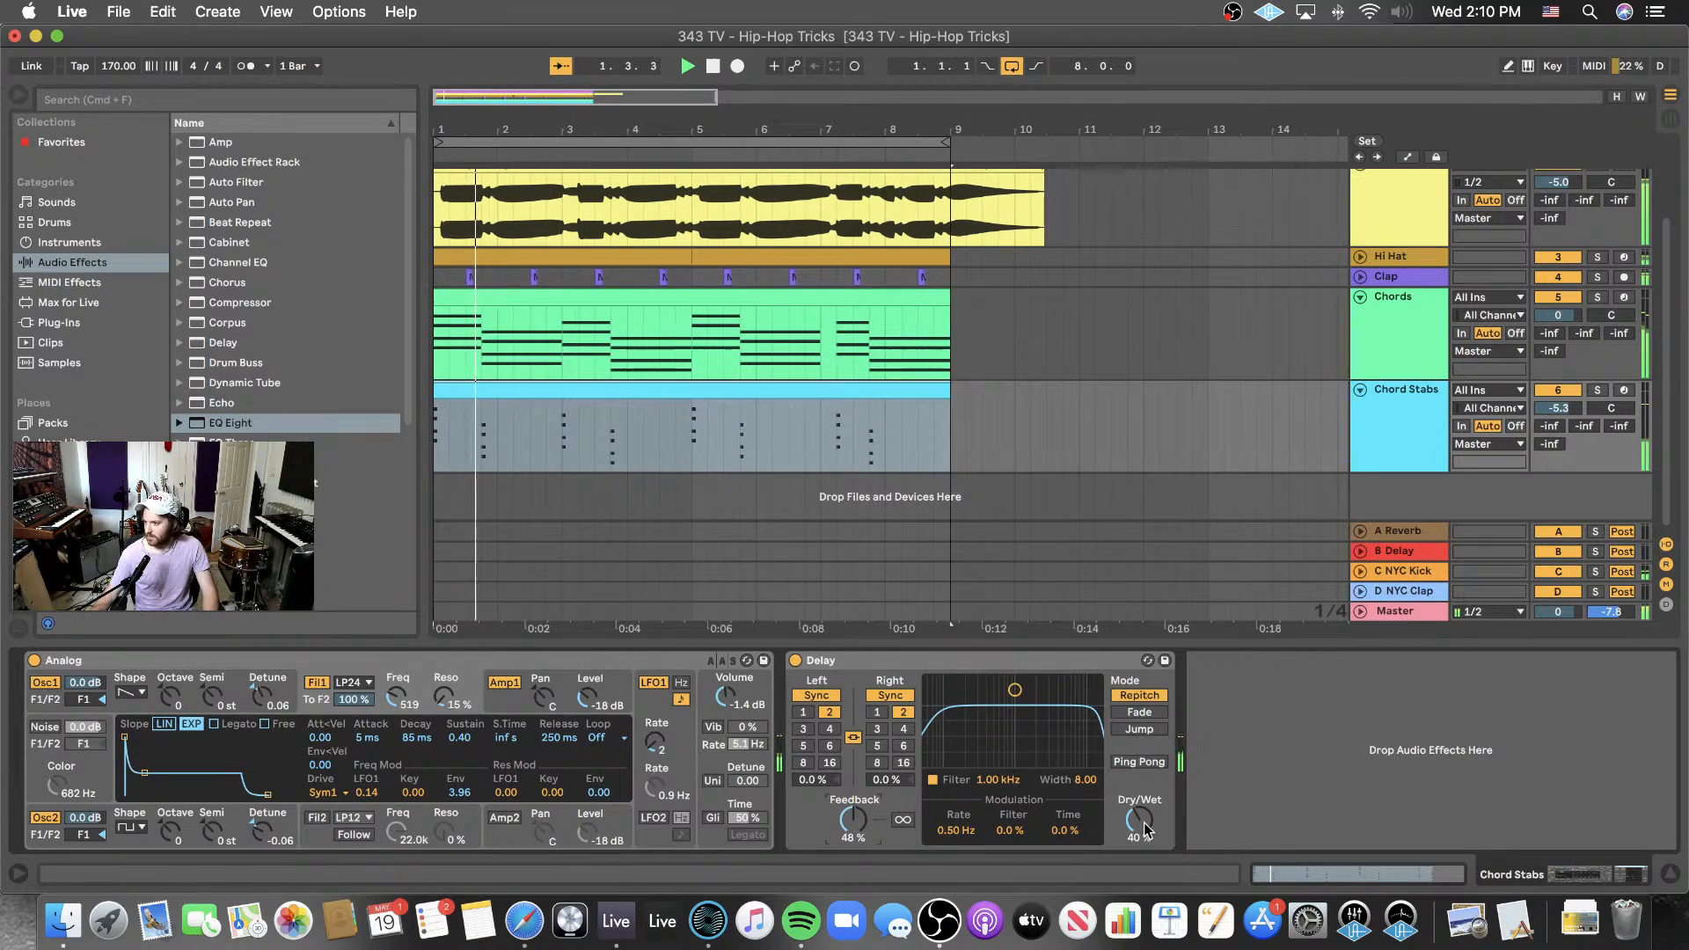
left_click_drag(854, 833, 855, 828)
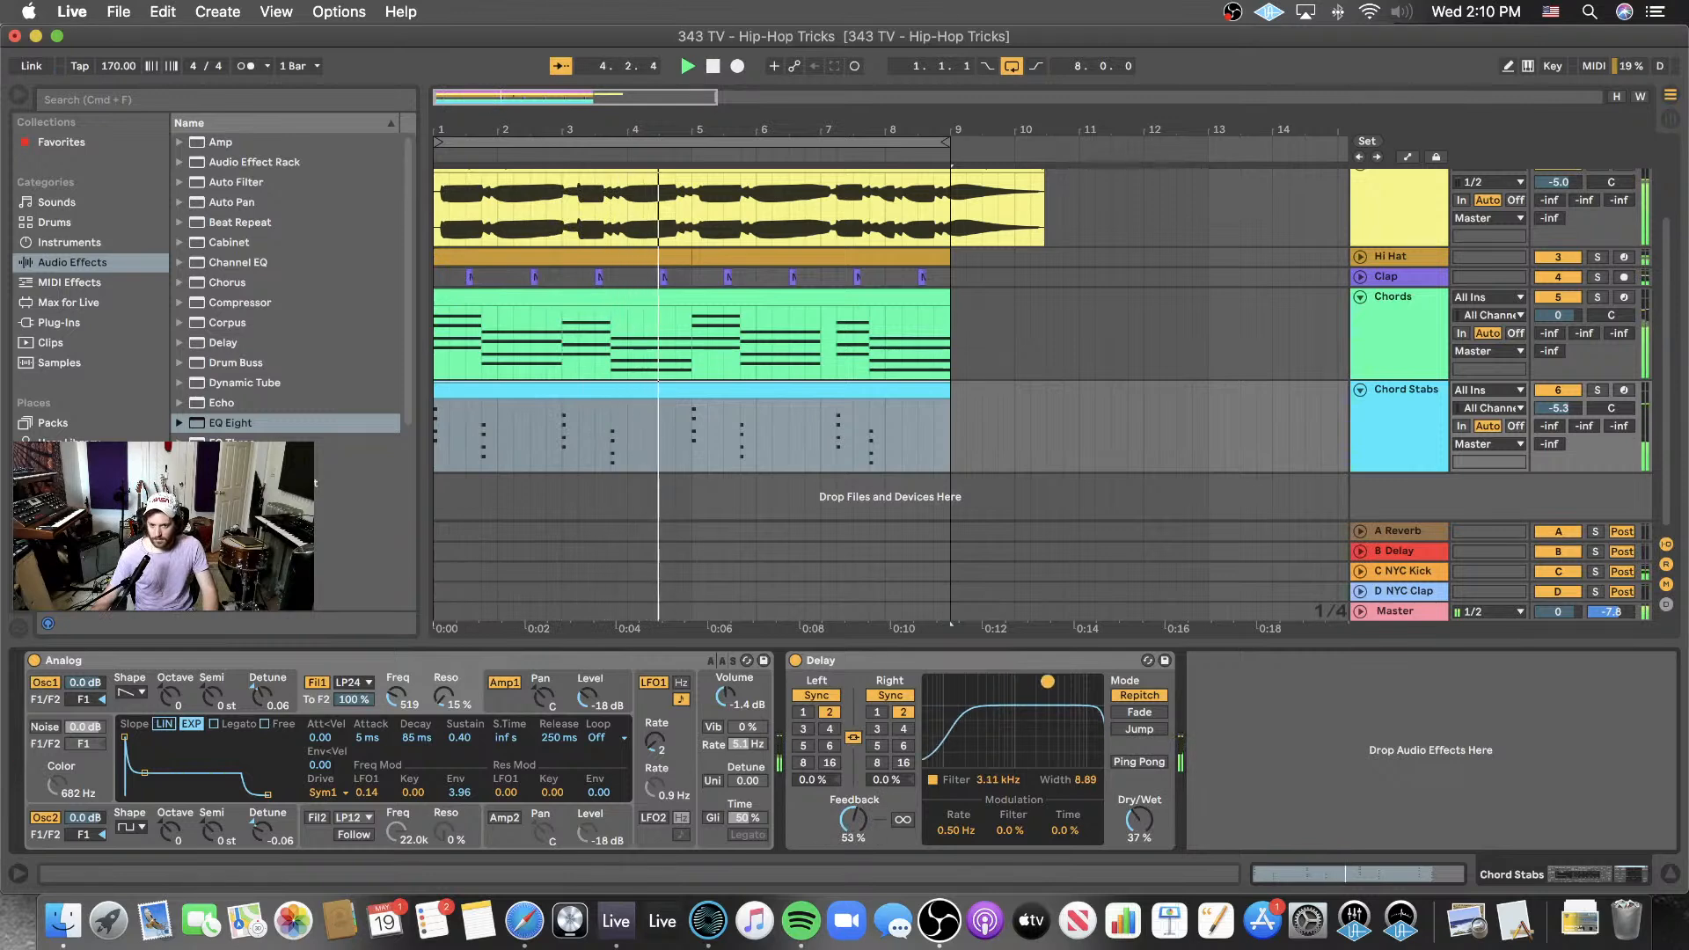
left_click_drag(1002, 704, 1091, 689)
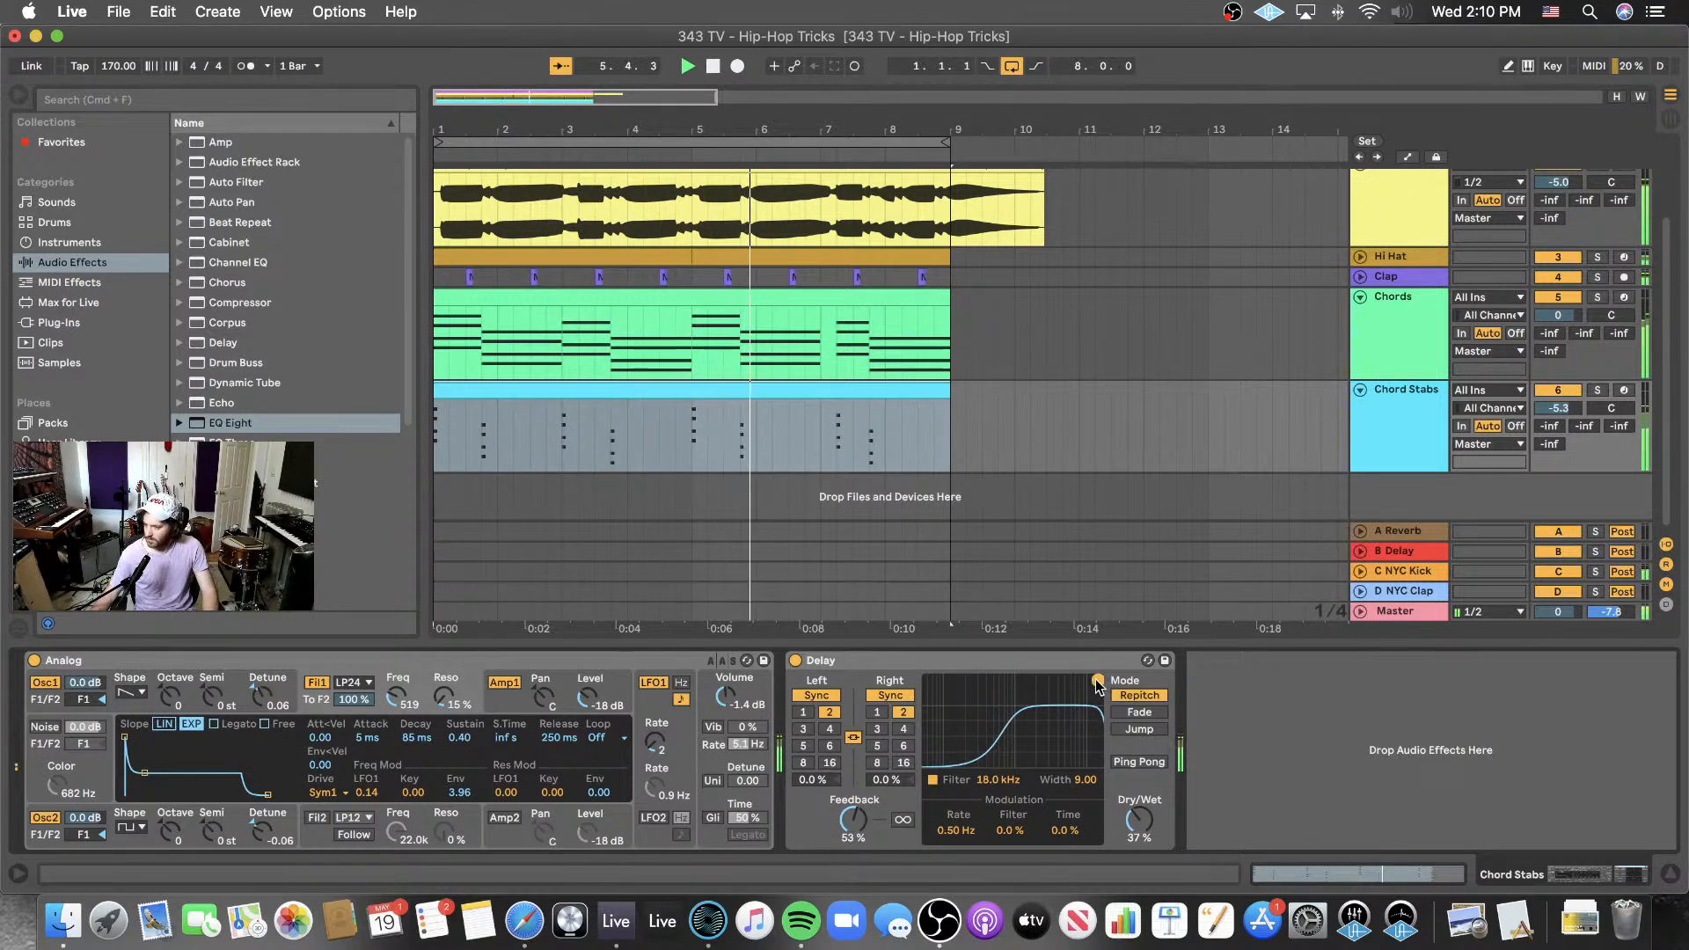
left_click_drag(855, 834, 857, 827)
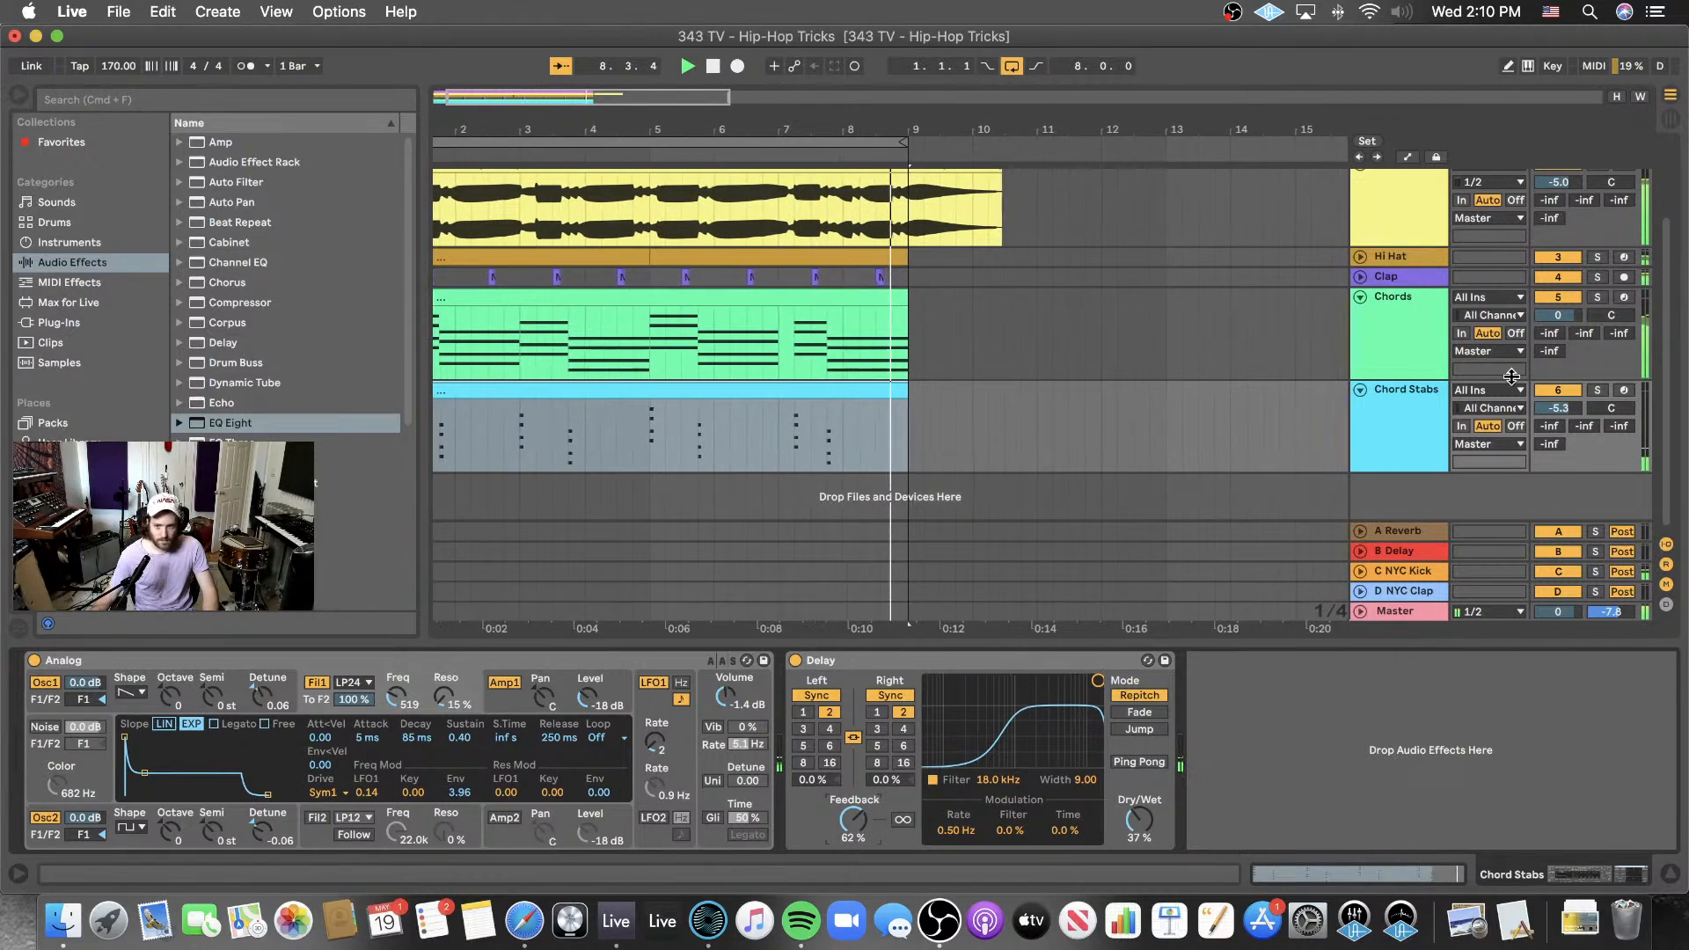
- Solo Chord Stabs to set its Delay to 52% dry/wet and 66% feedback, try Ping Pong mode, and unsolo the track
left_click(1597, 391)
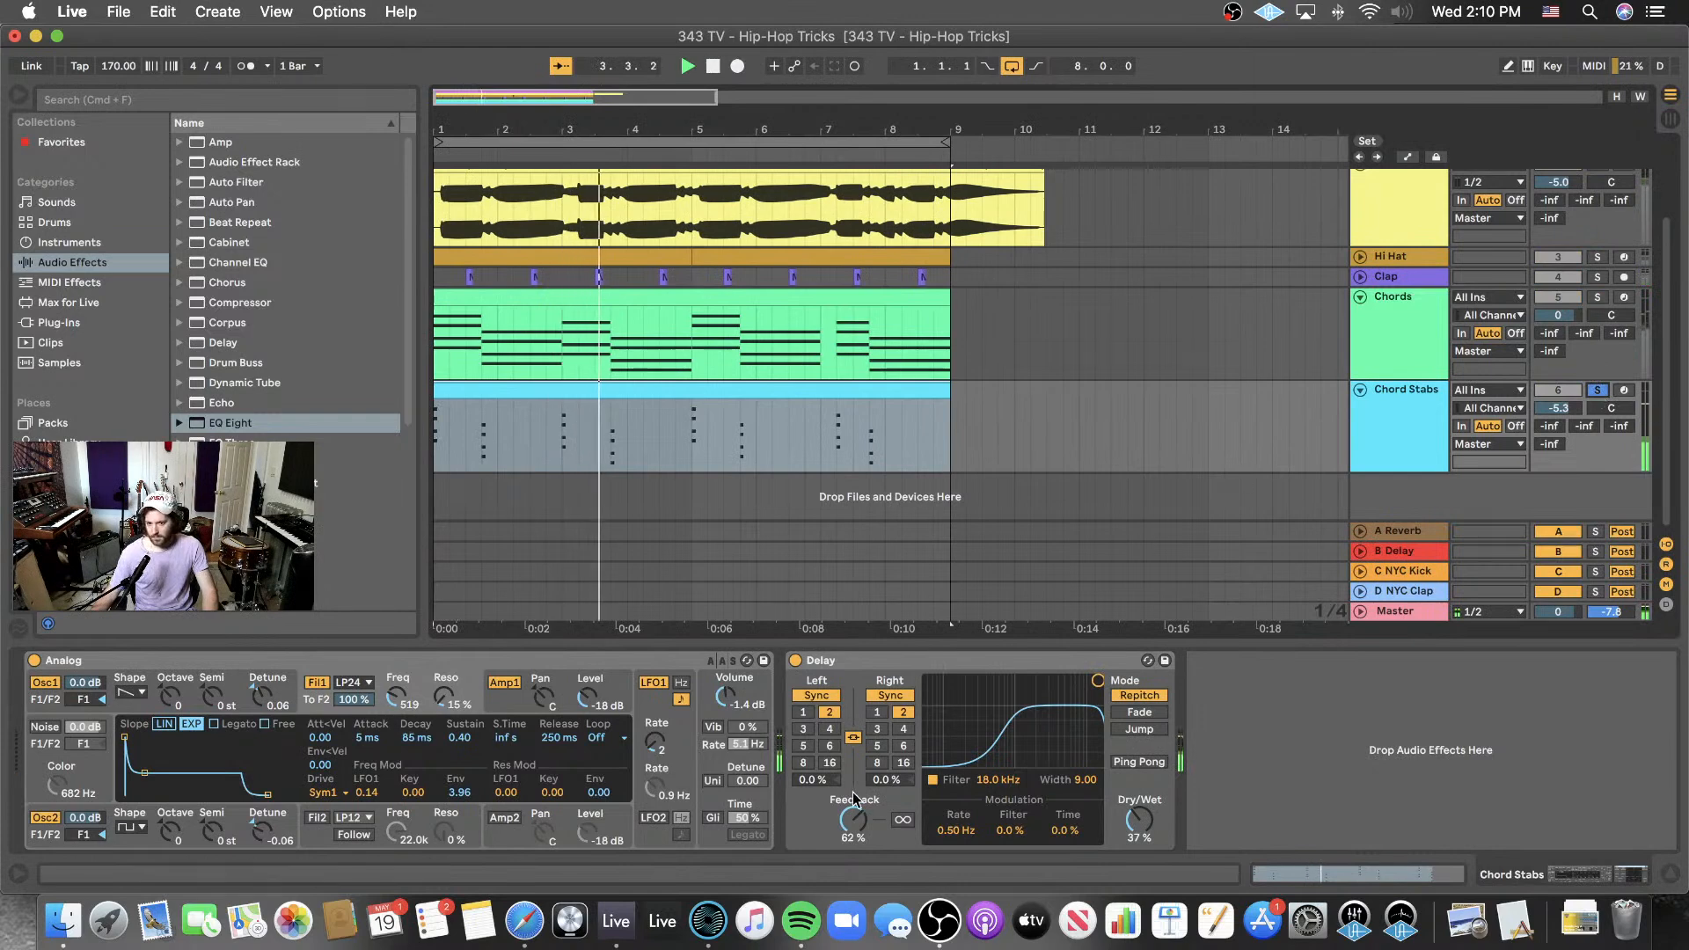
left_click_drag(1139, 818, 1129, 763)
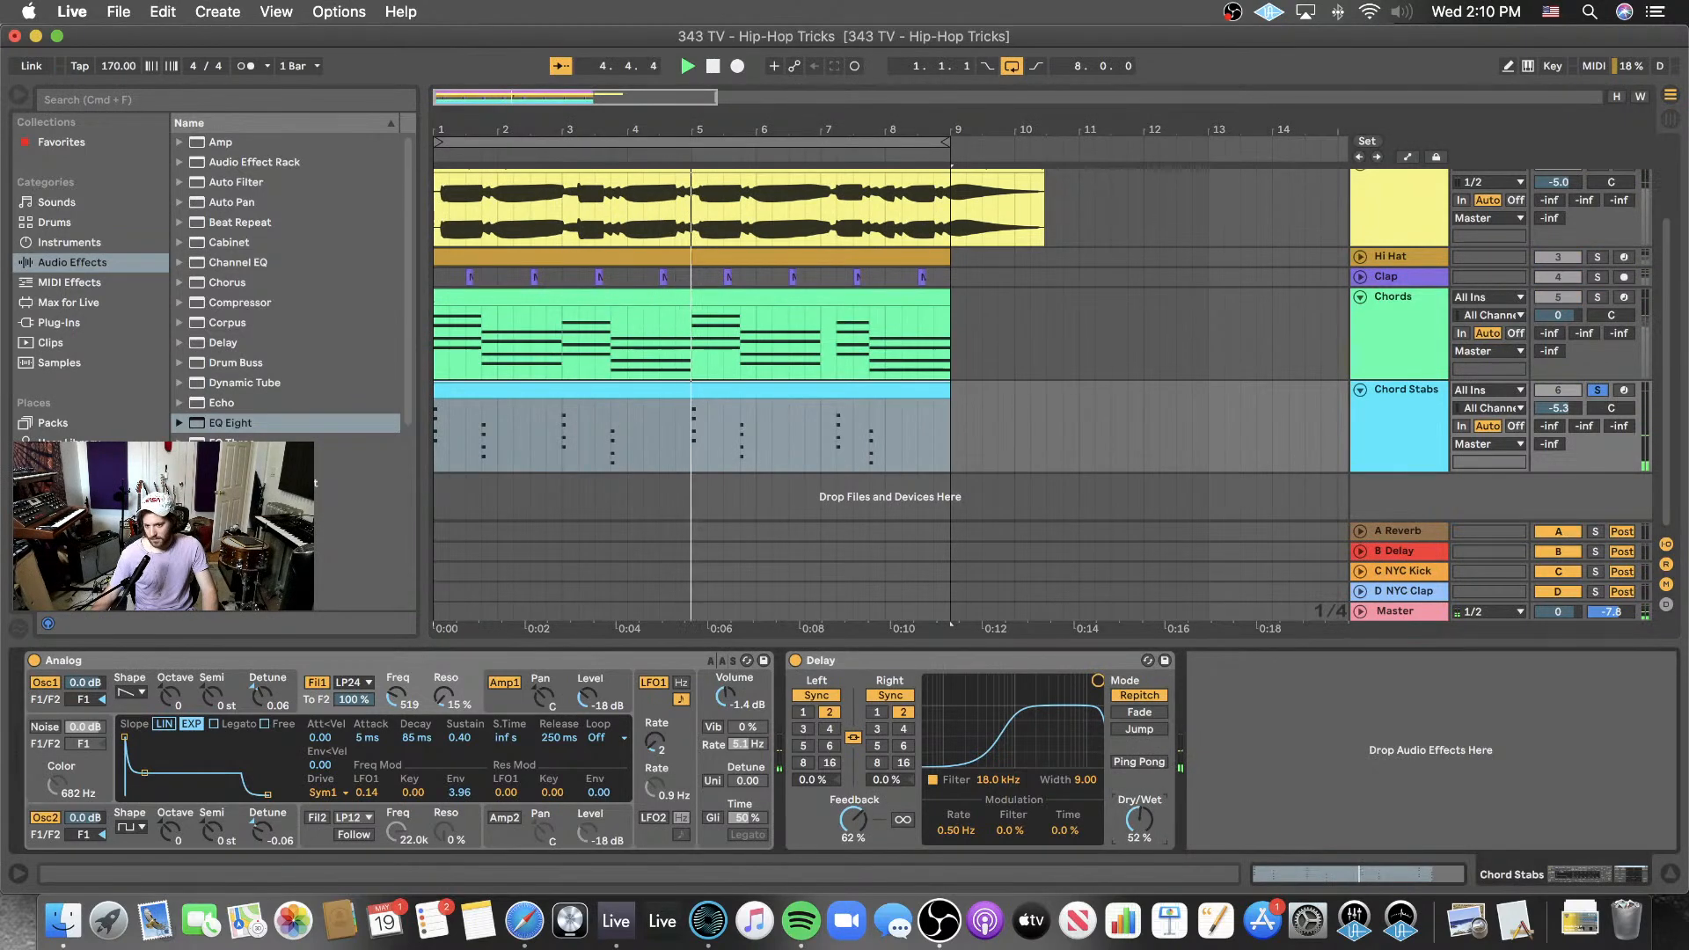
left_click(1135, 762)
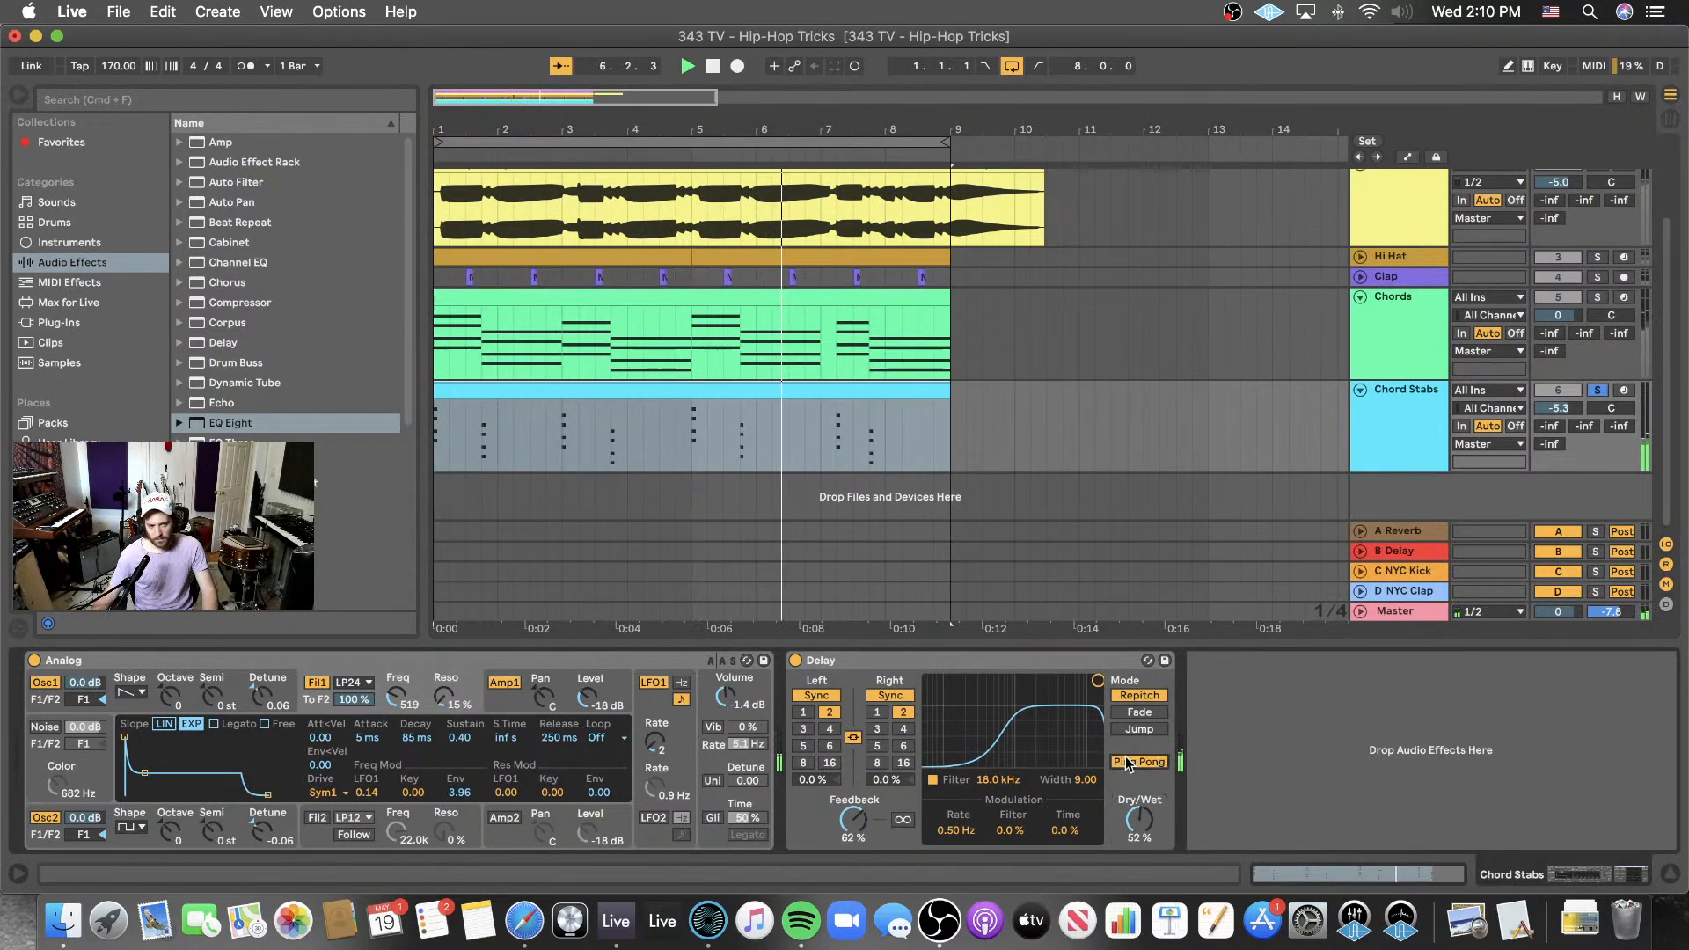
left_click(1129, 762)
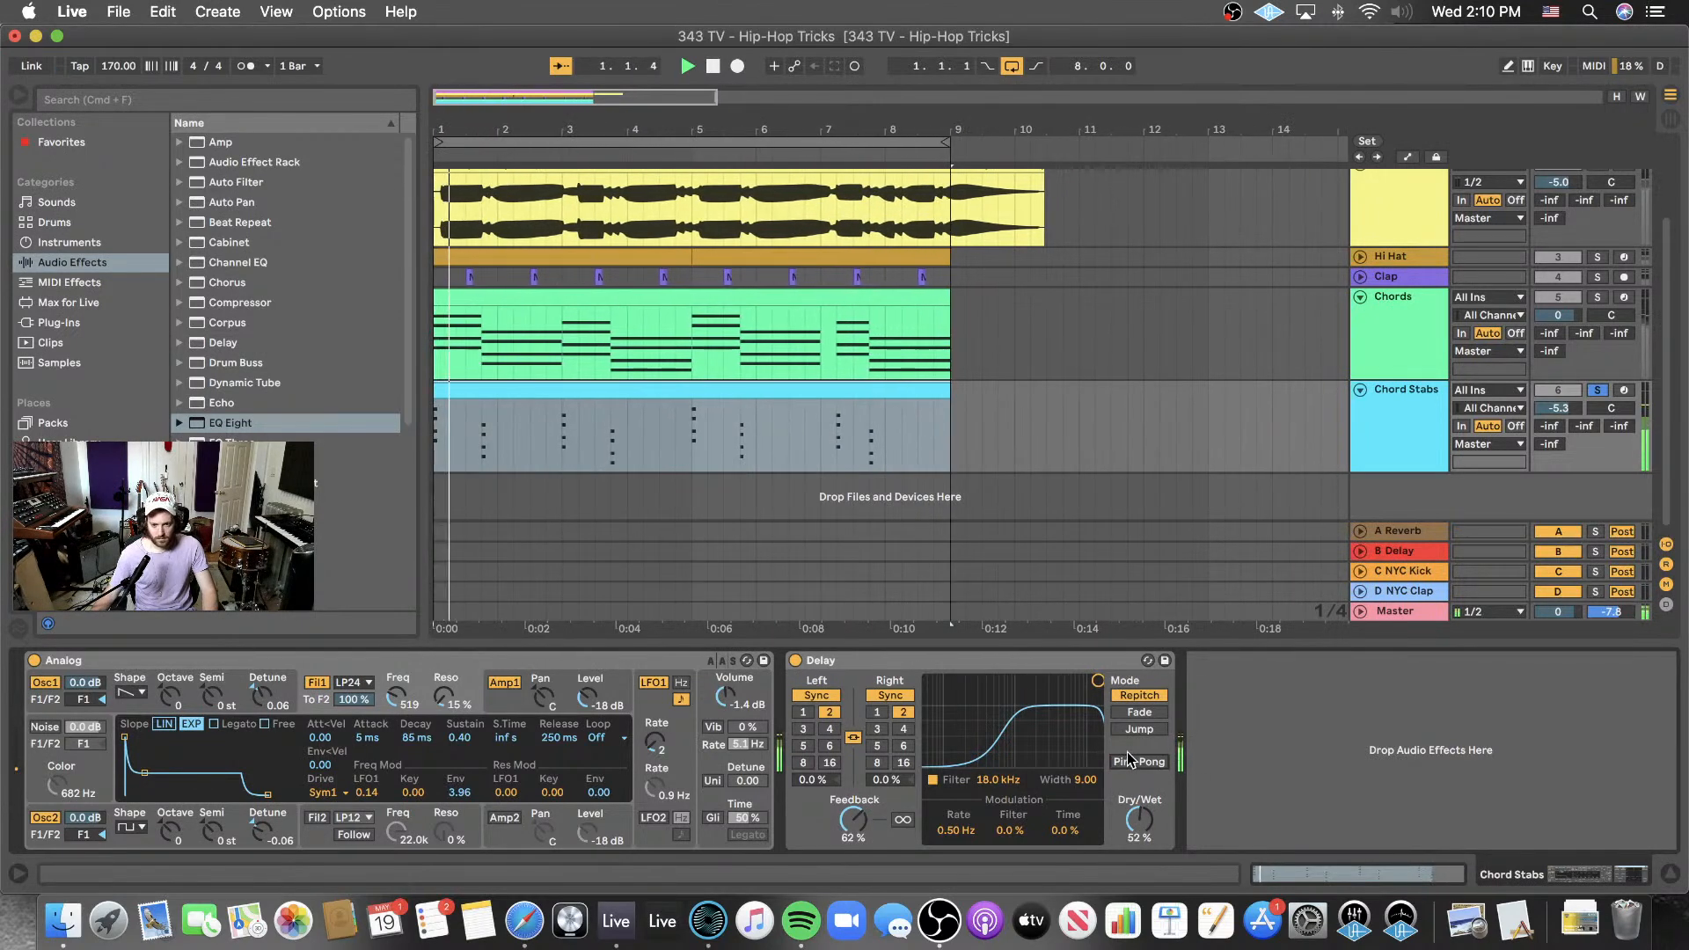
left_click_drag(846, 825, 847, 818)
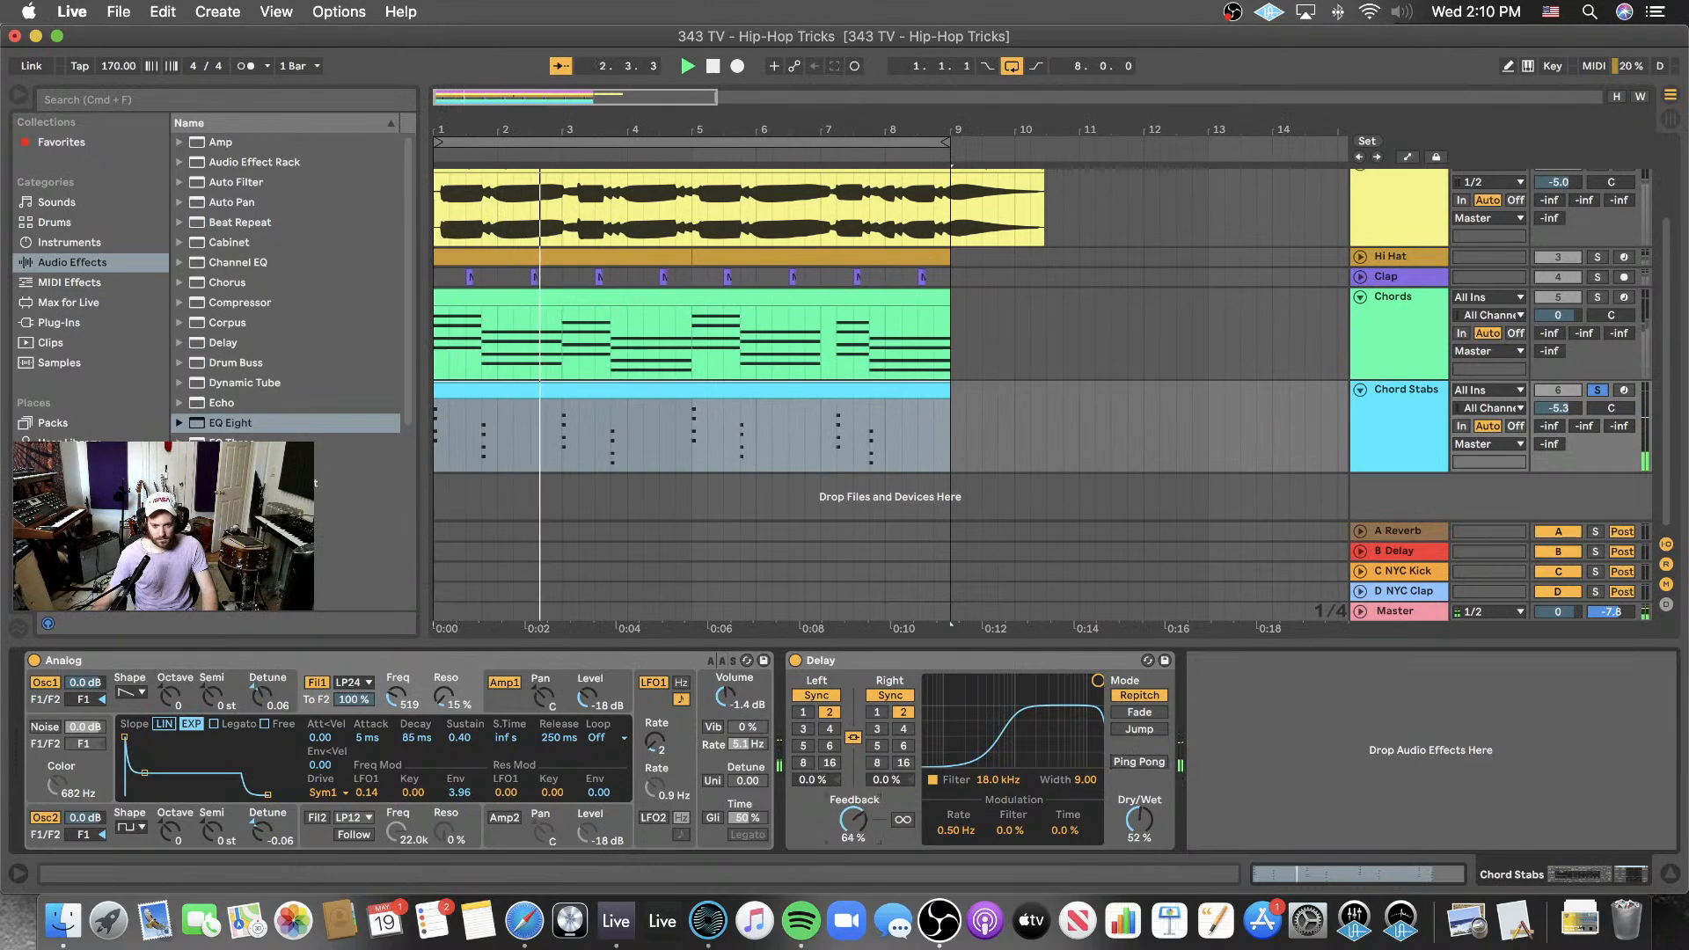
left_click(1598, 391)
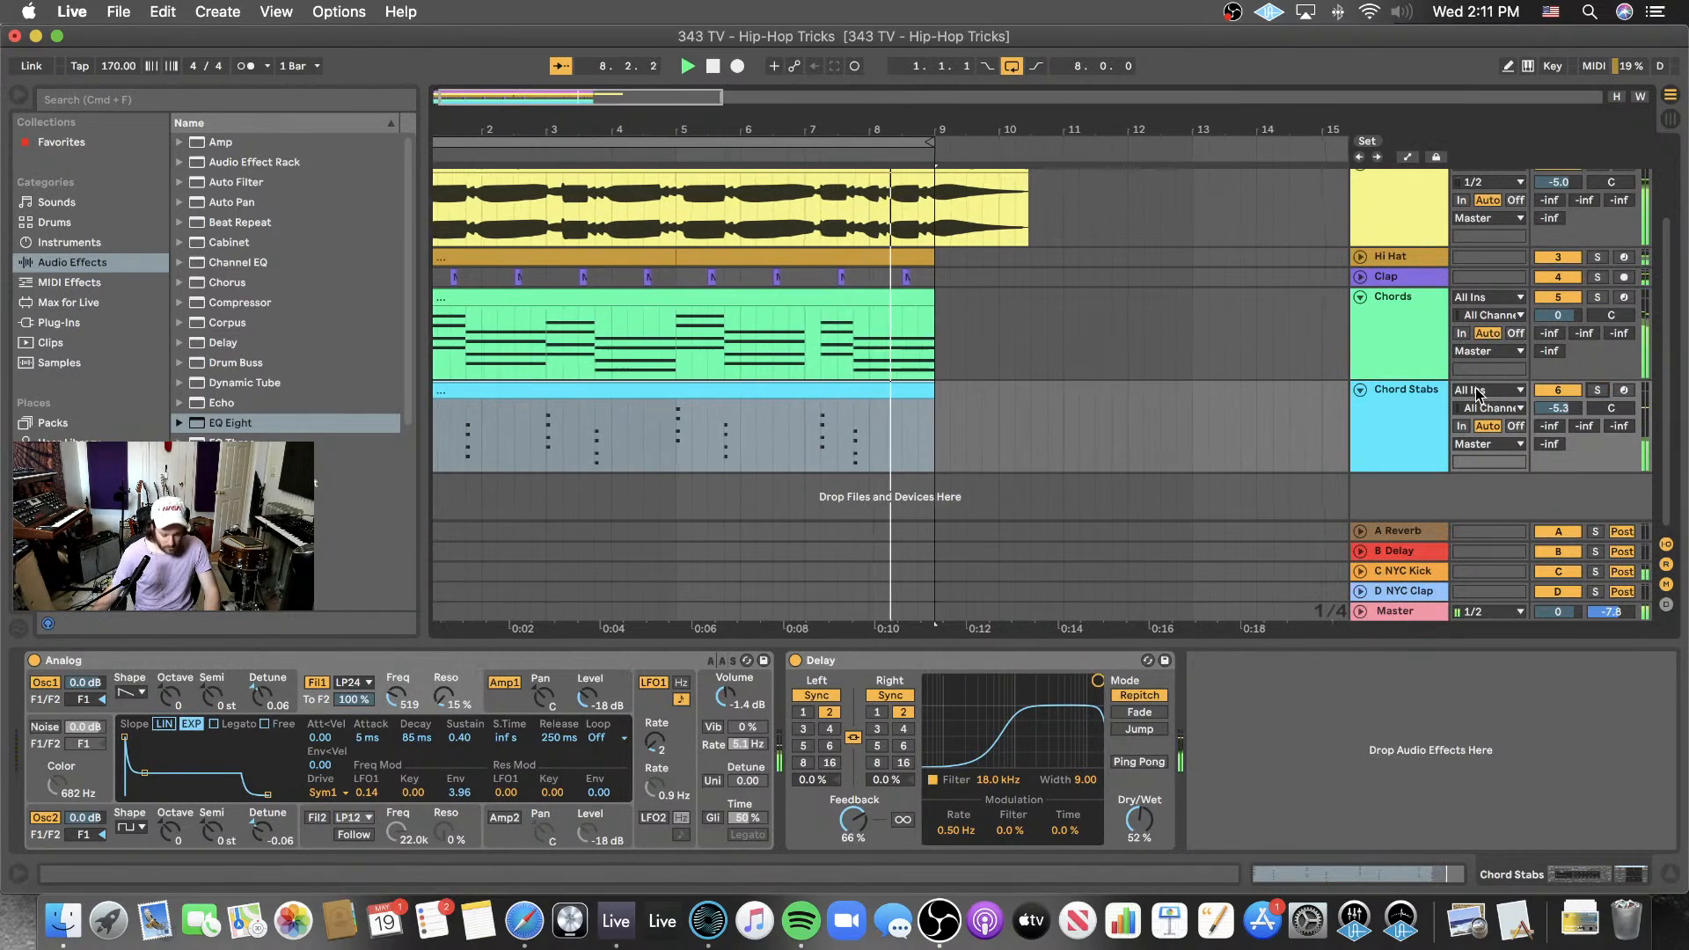
- Try a synced delay time of 1 sixteenth on Chord Stabs while playing the beat, and return it to 2
left_click(967, 415)
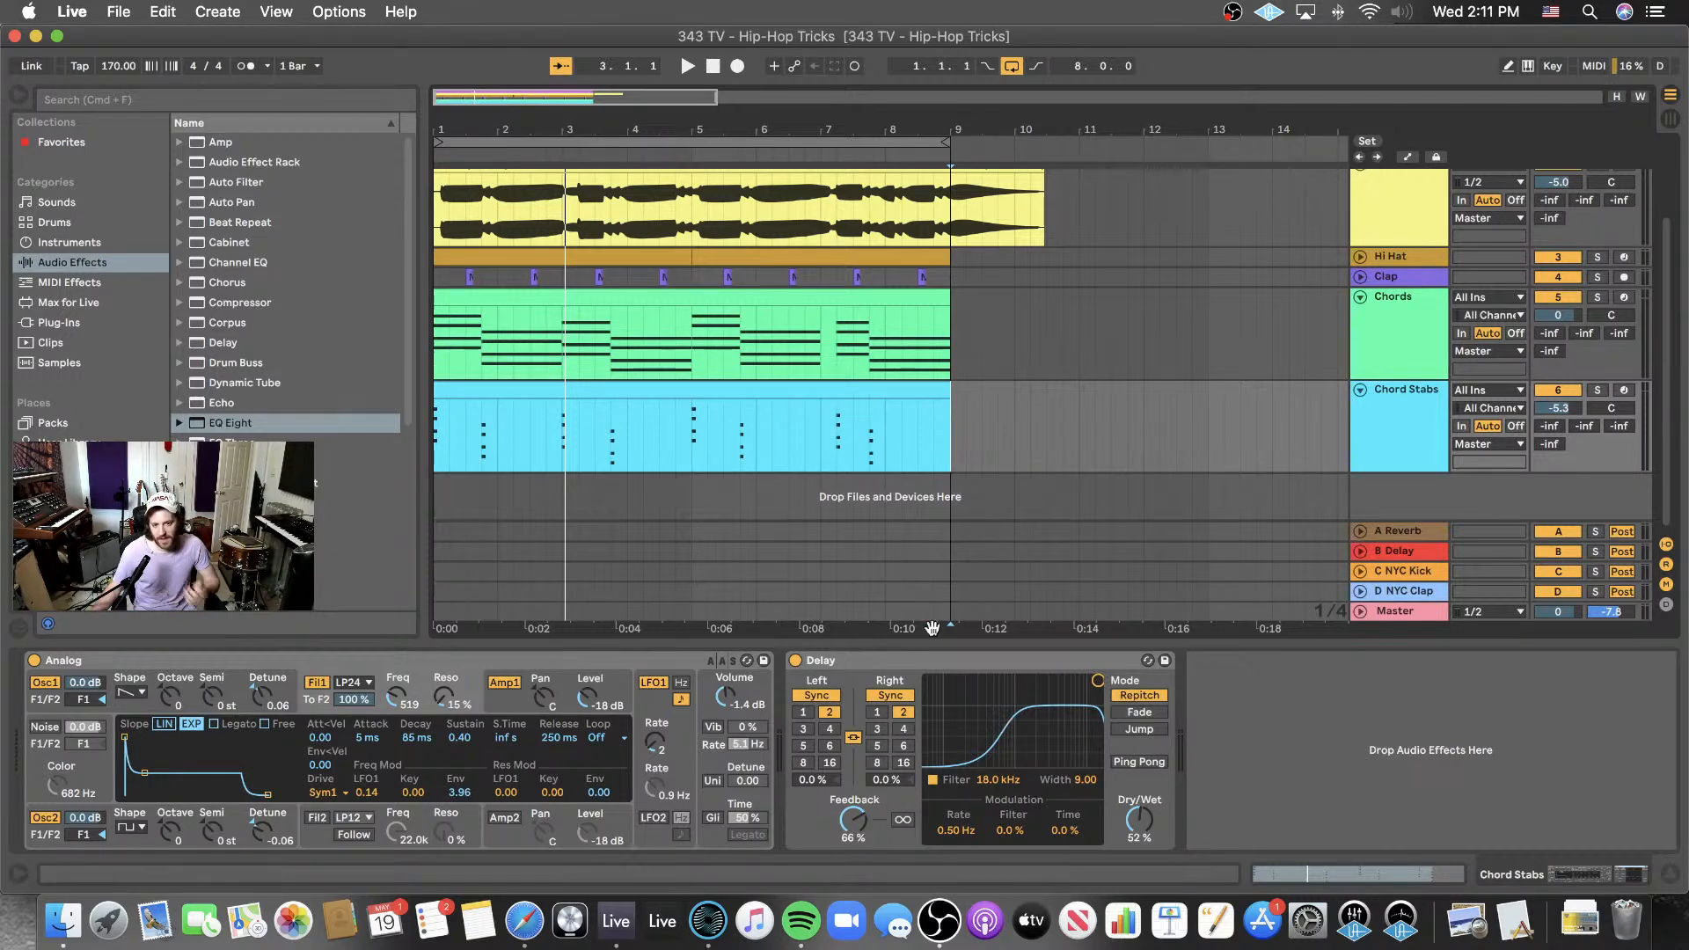
left_click(803, 710)
key("space")
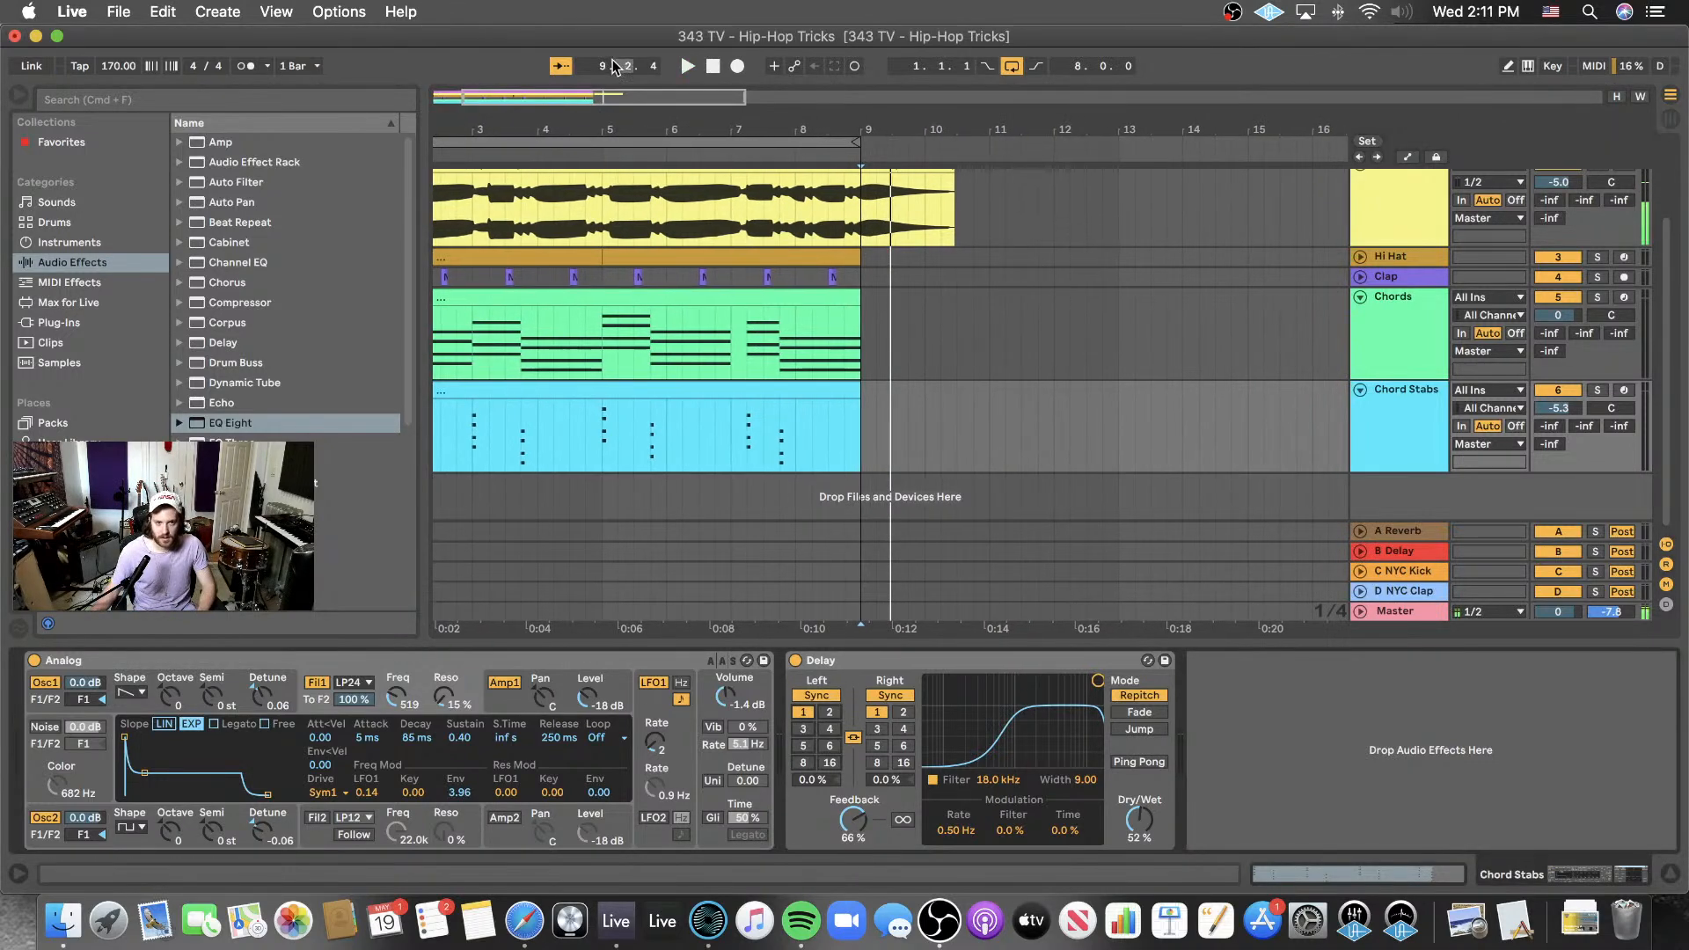
left_click(689, 66)
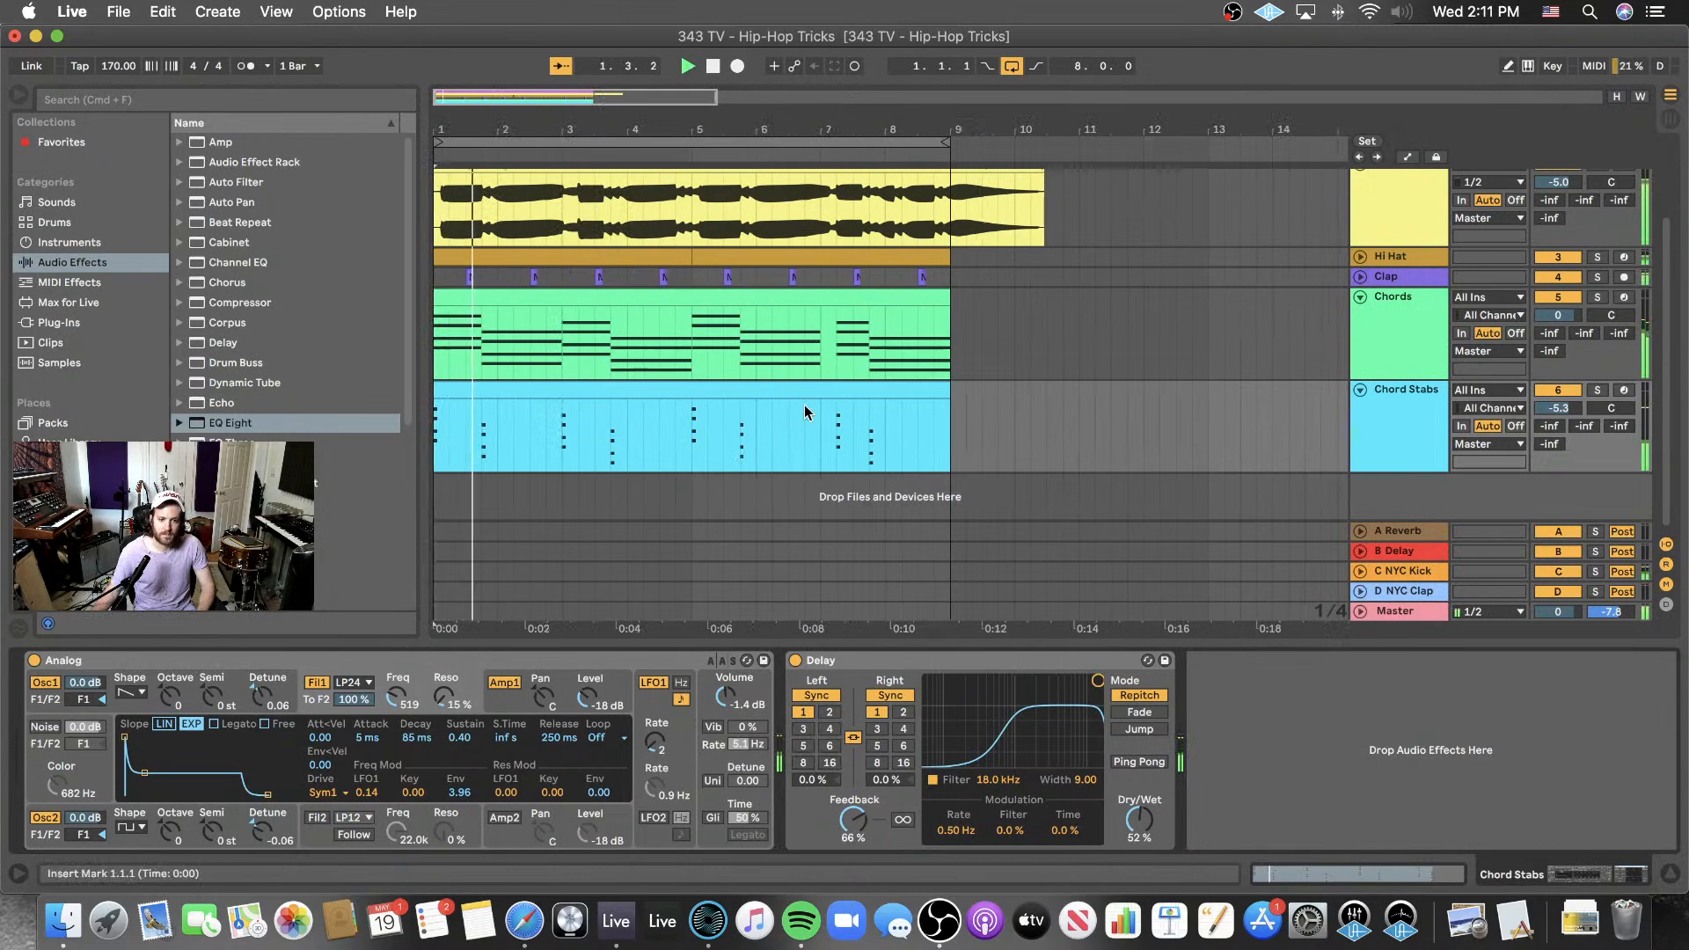
left_click(828, 712)
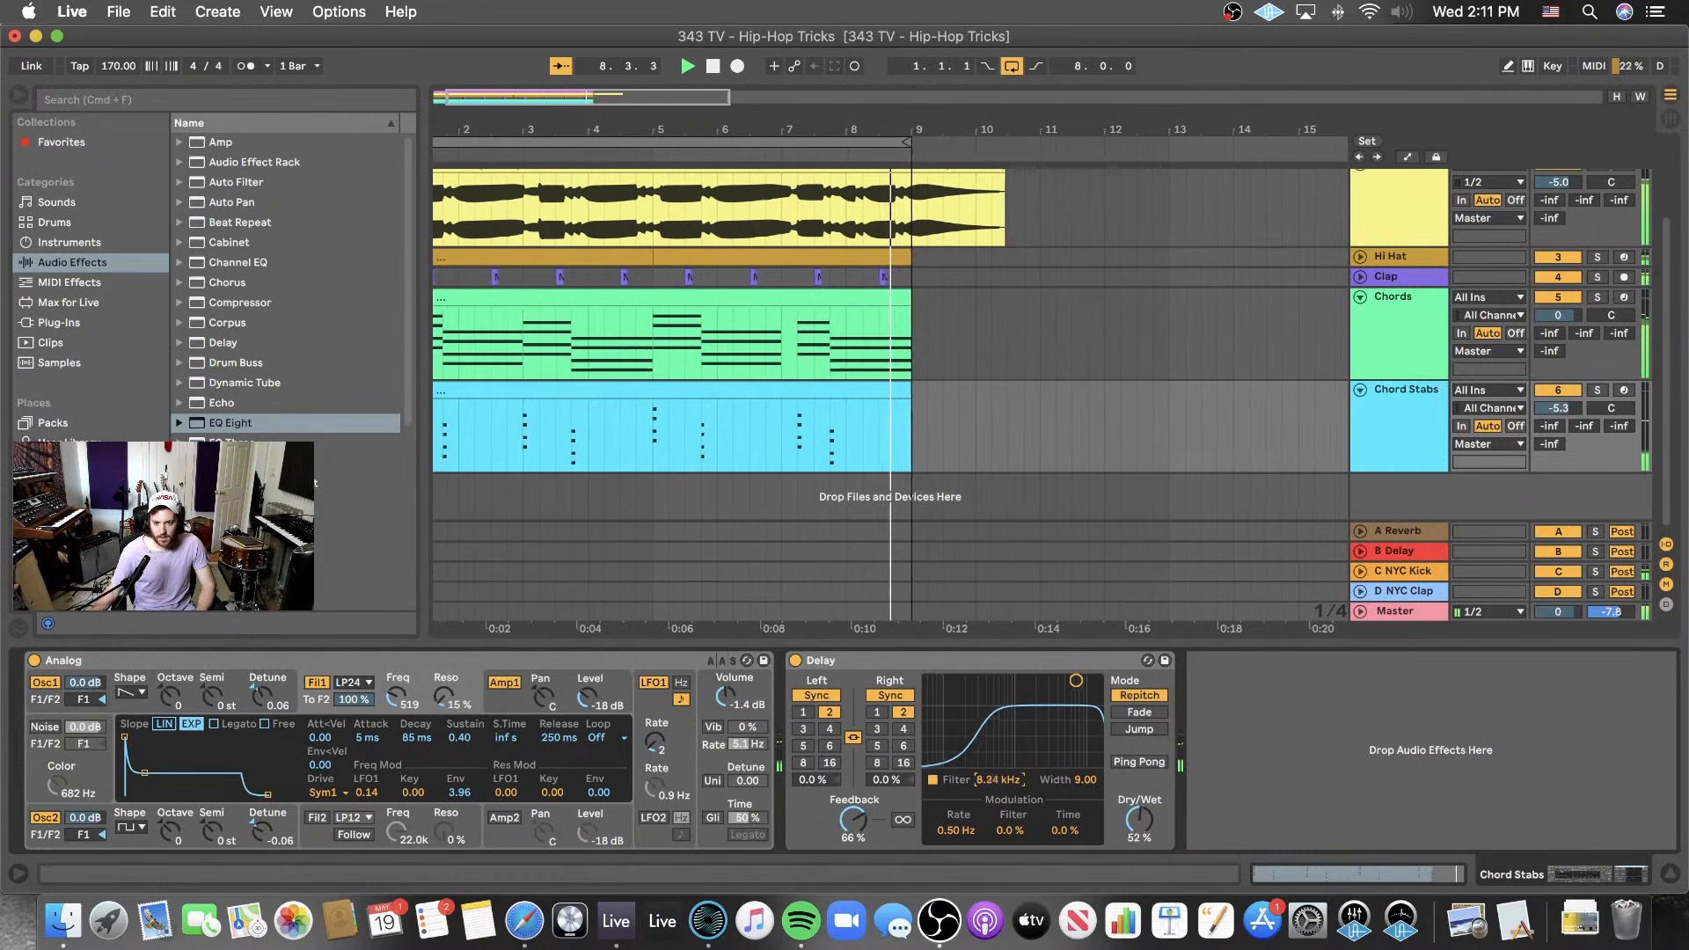
- Narrow the Chord Stabs Delay filter to 4.83 kHz with a width of 3.63, and stop playback
left_click_drag(1097, 680, 1025, 746)
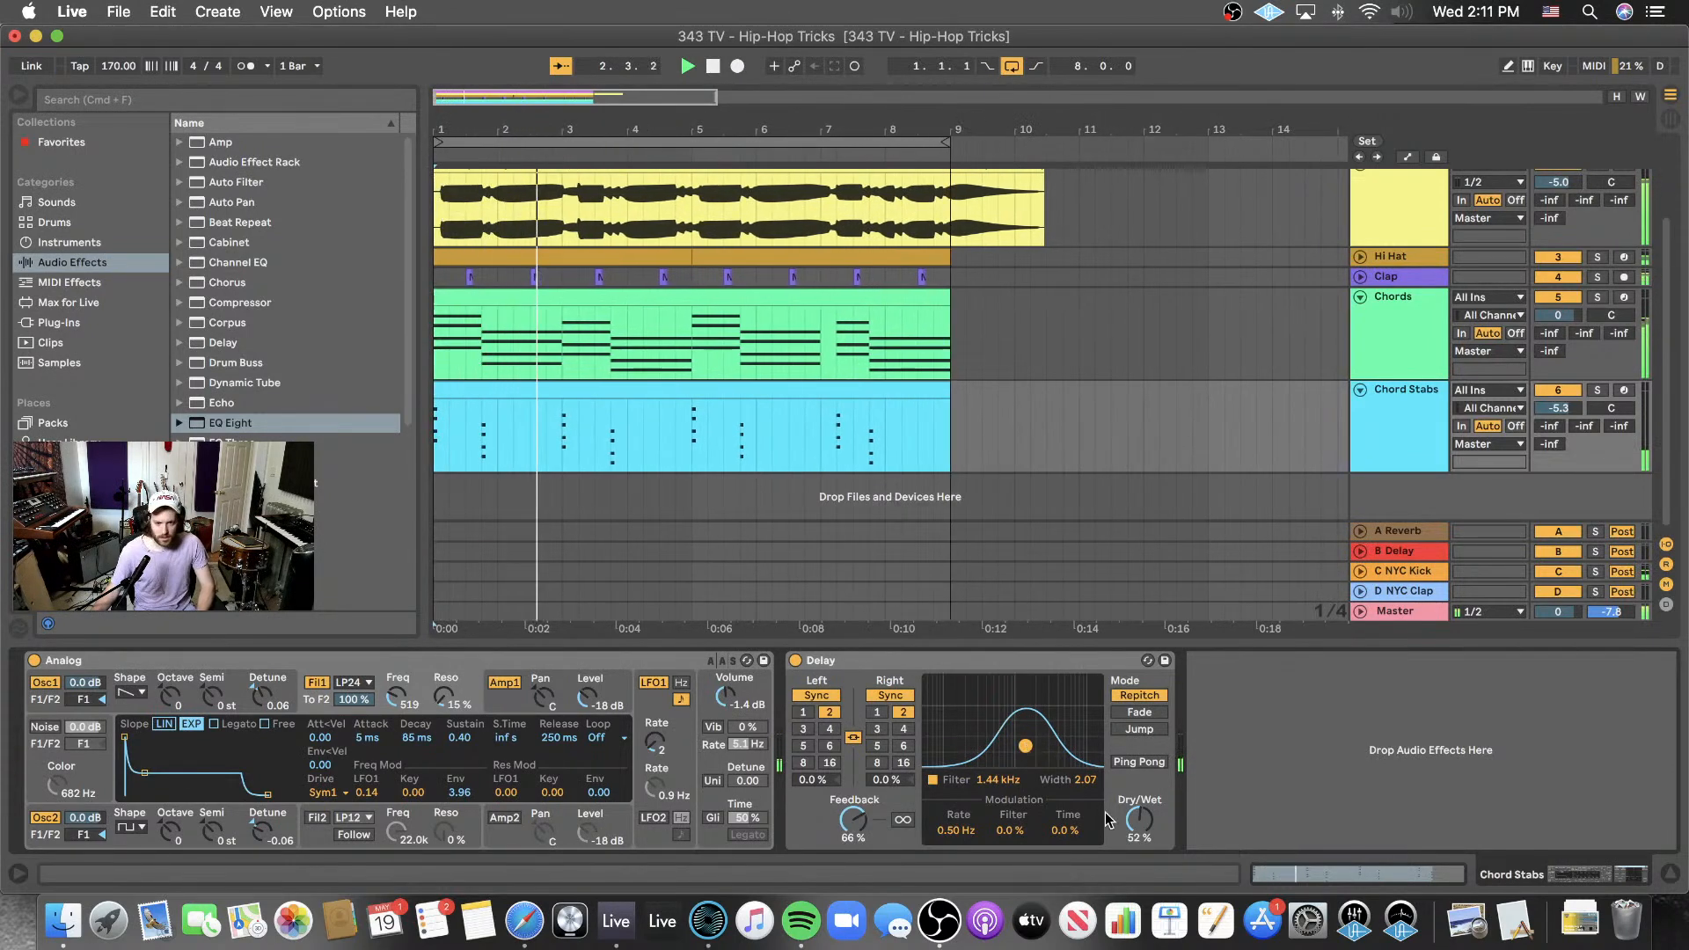
mouse_move(1027, 750)
left_mouse_down()
mouse_move(1024, 716)
mouse_move(1025, 741)
left_mouse_up()
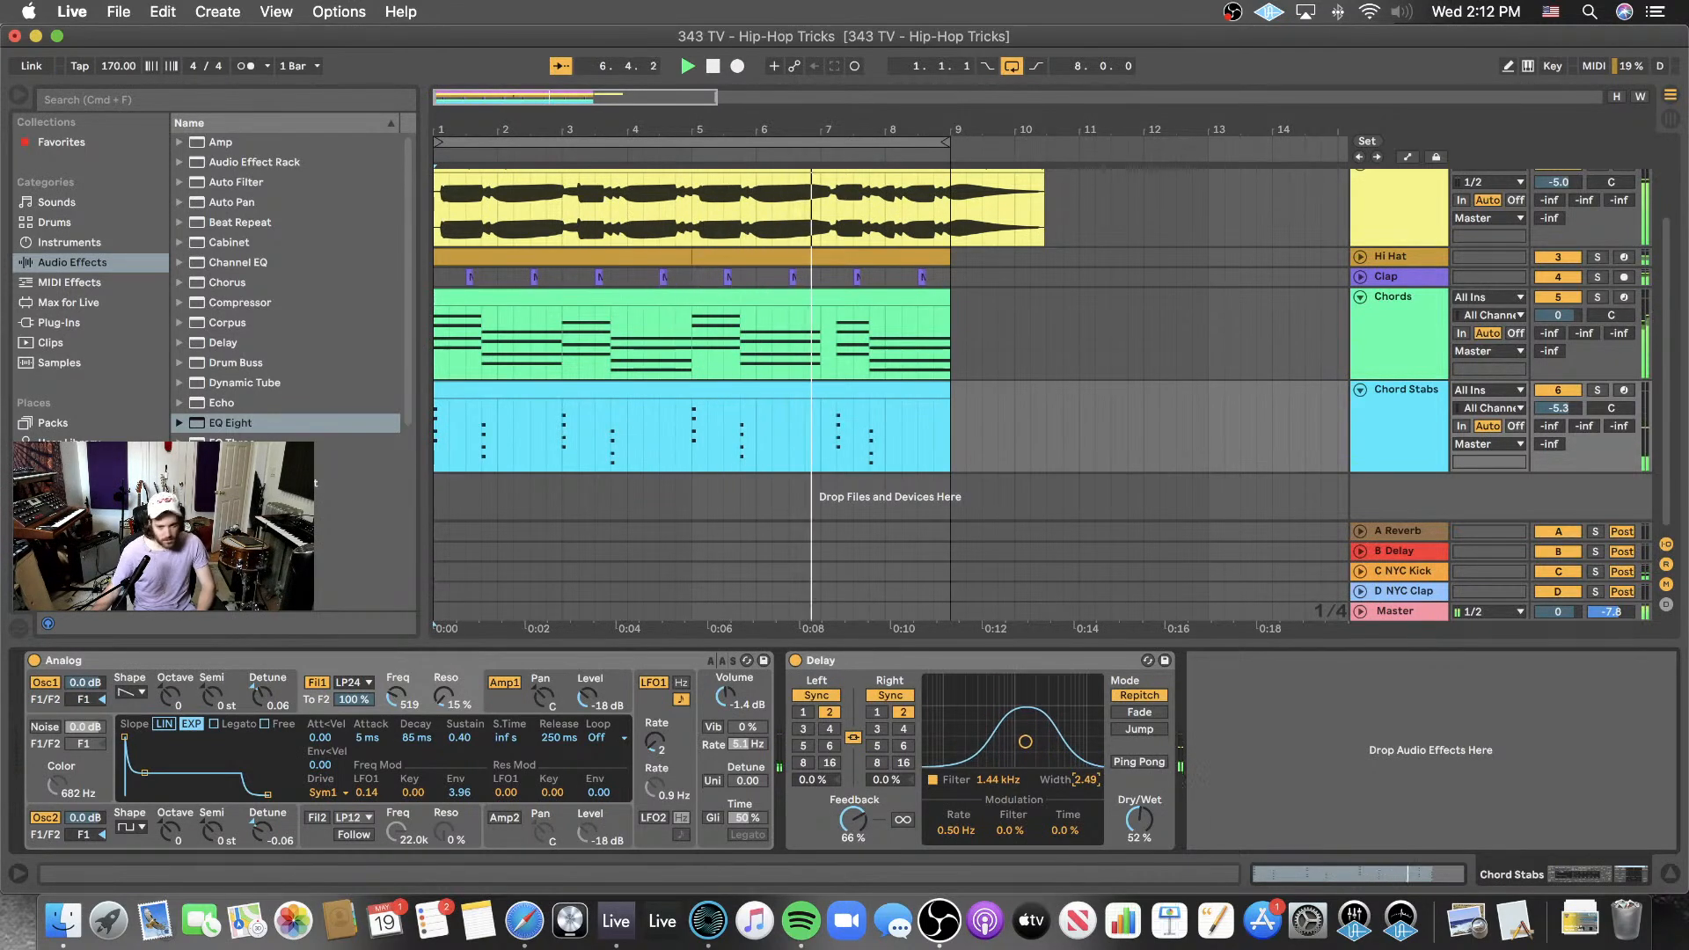
left_click_drag(1024, 742, 1060, 731)
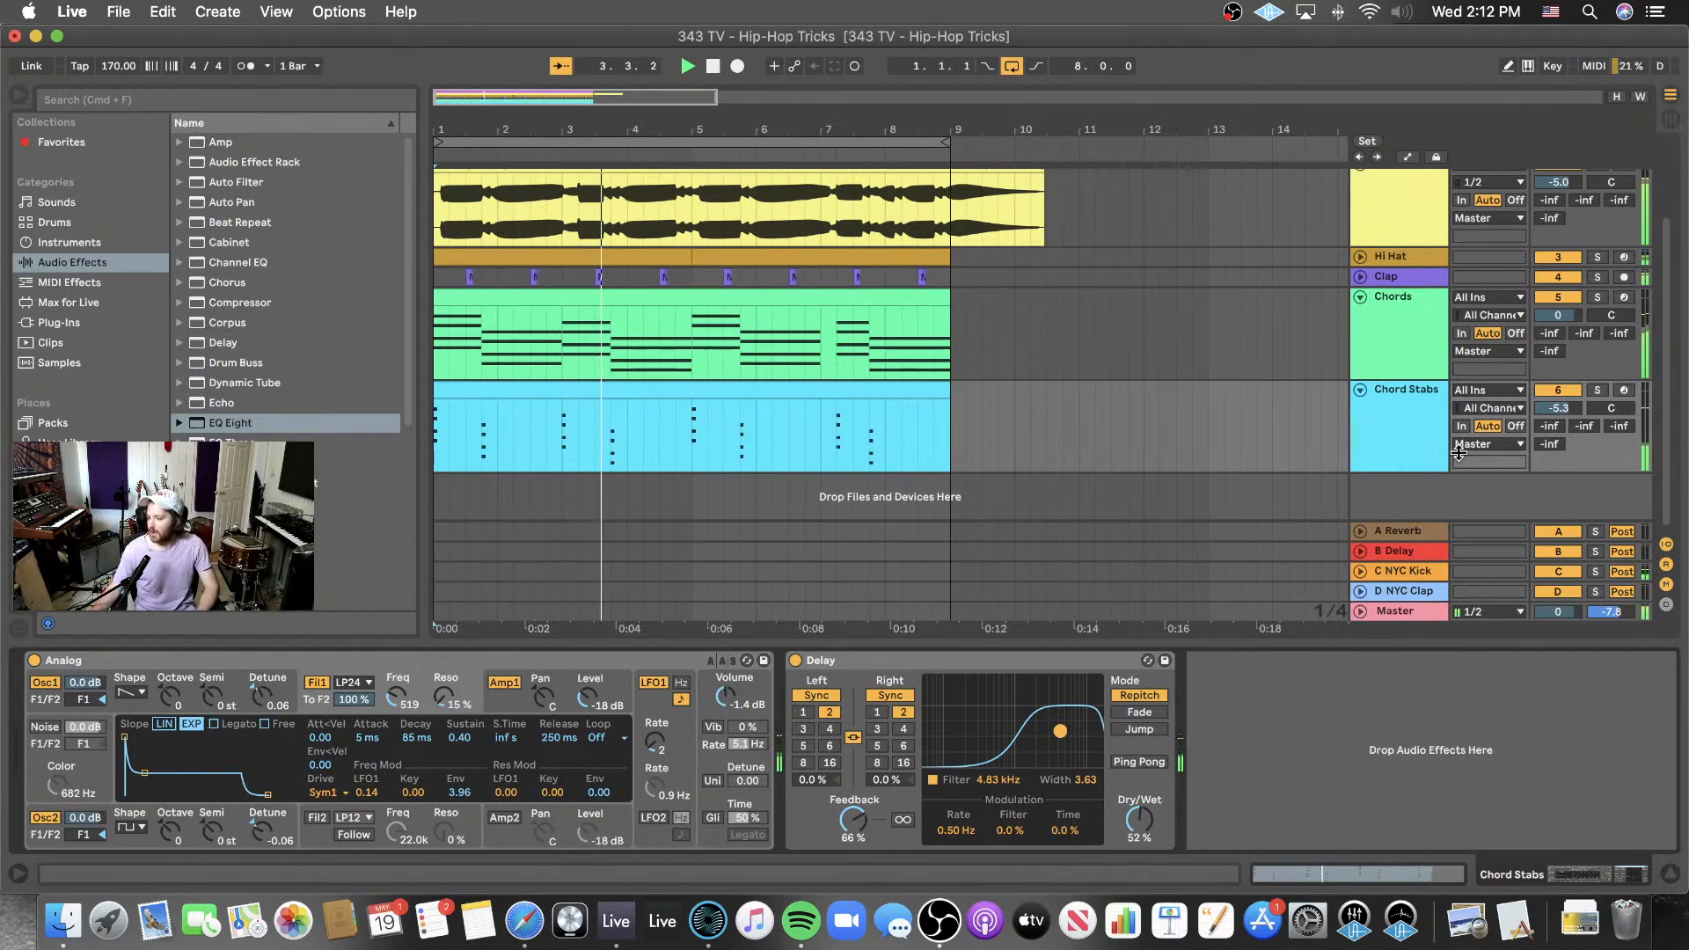
key("space")
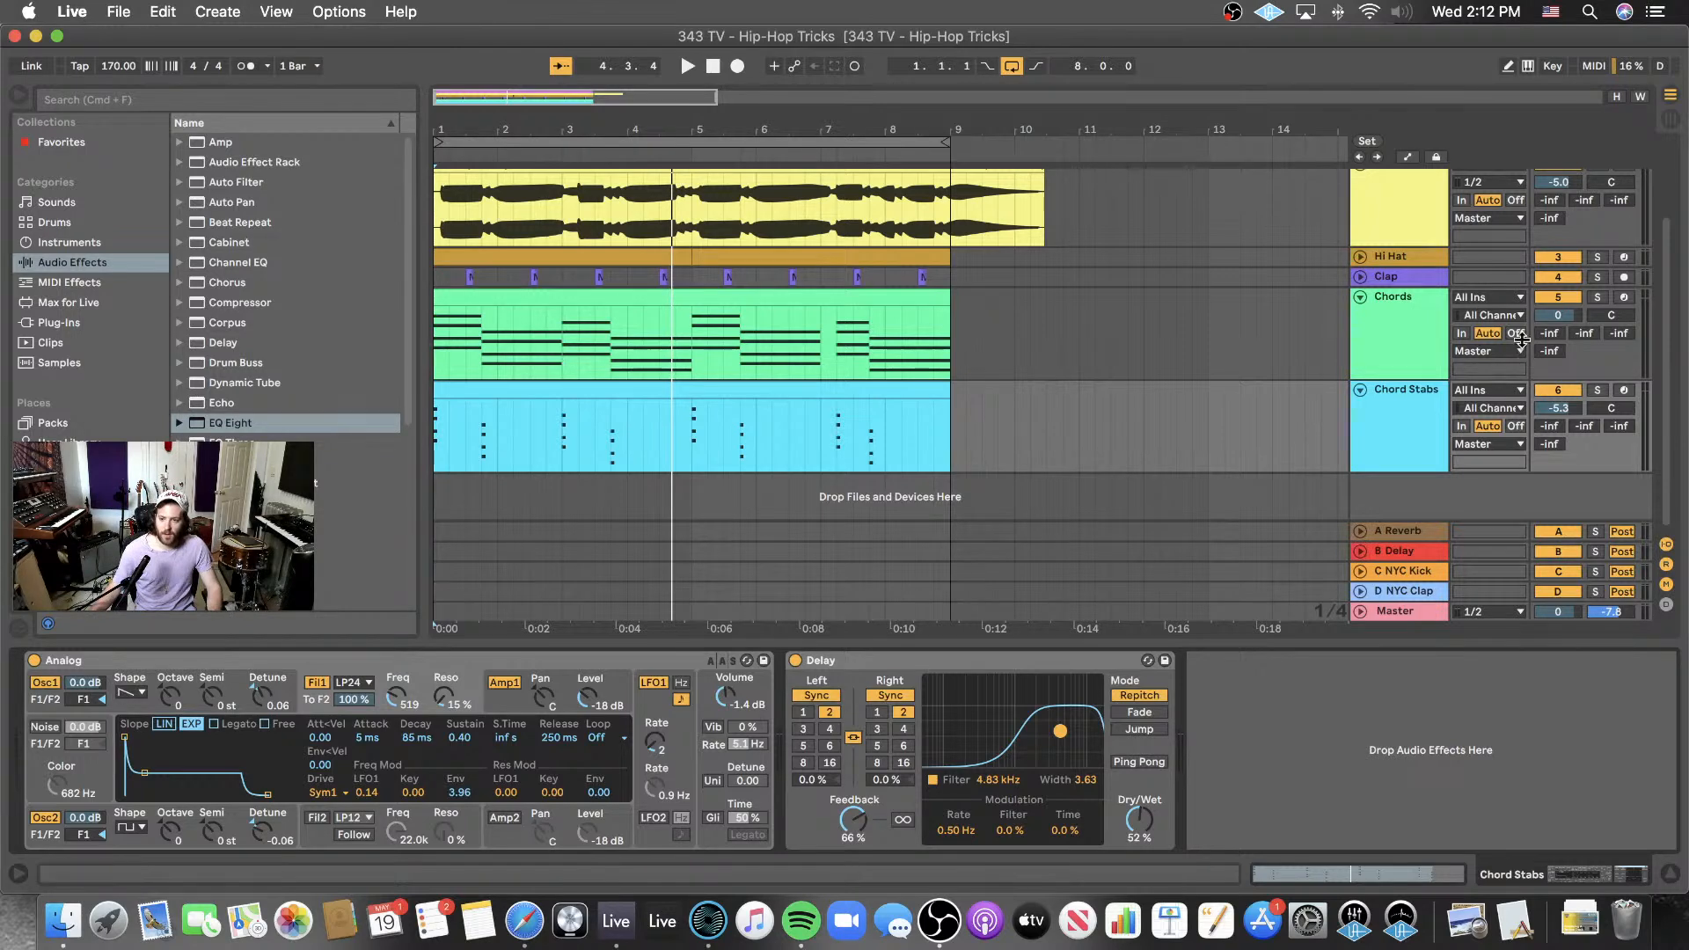
- Turn off the A Reverb's input cuts, set its predelay to 44.1 ms, and send Chord Stabs to it at -5.3 dB
left_click(1388, 529)
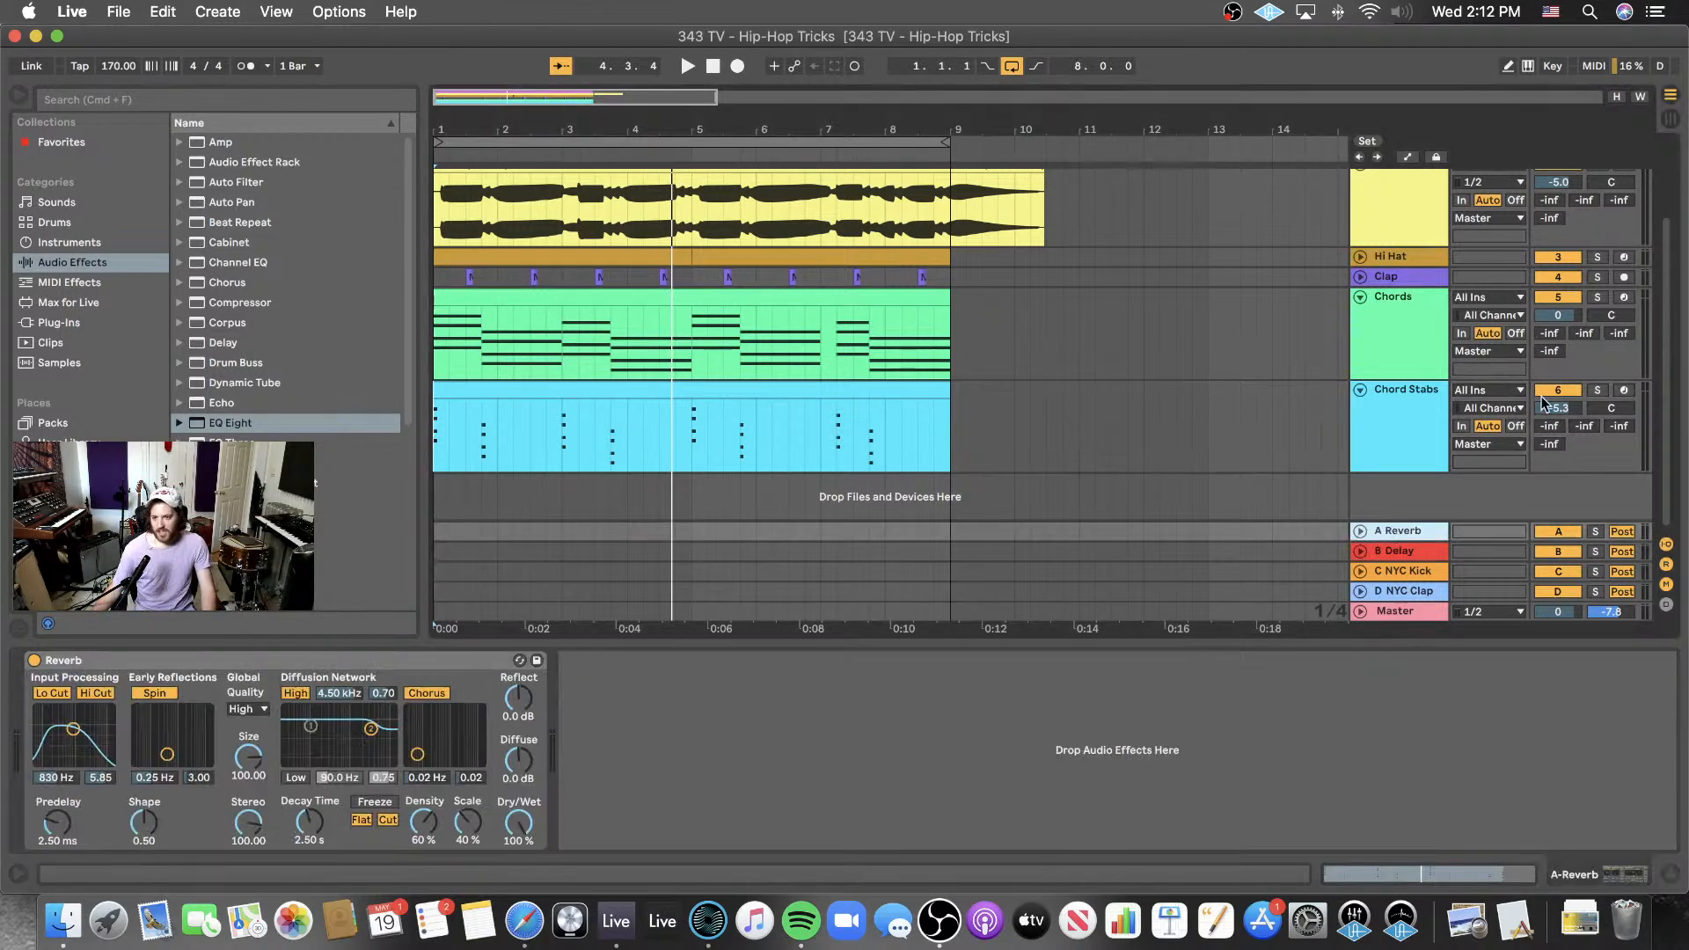
key("super+z")
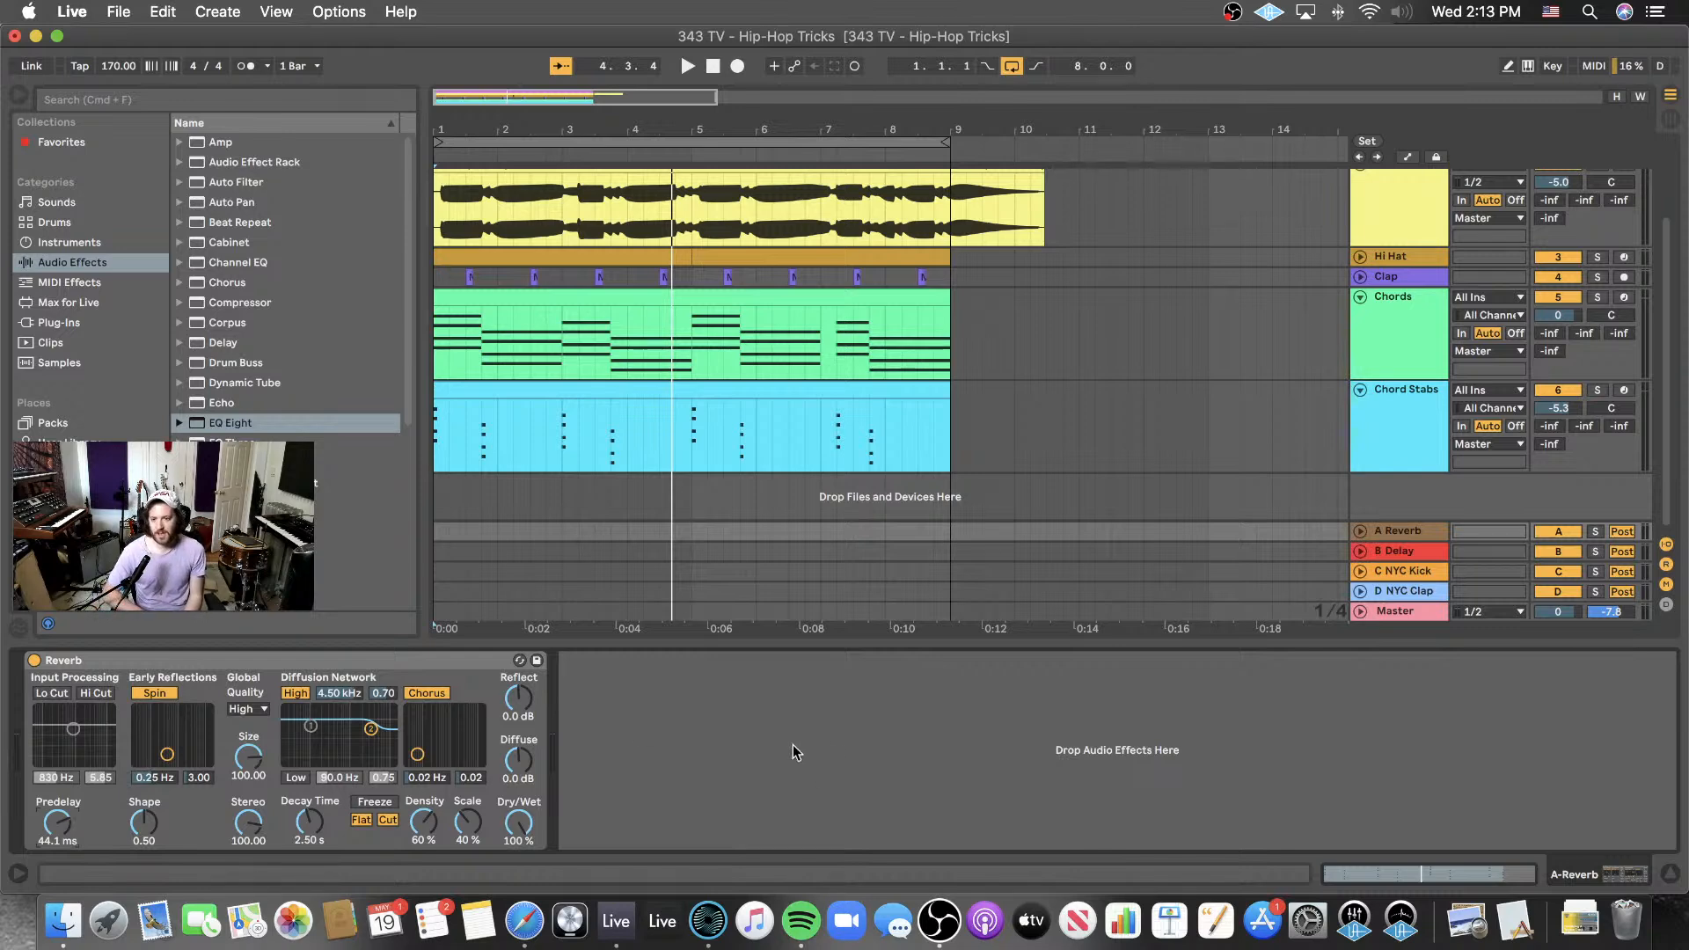
left_click(1360, 531)
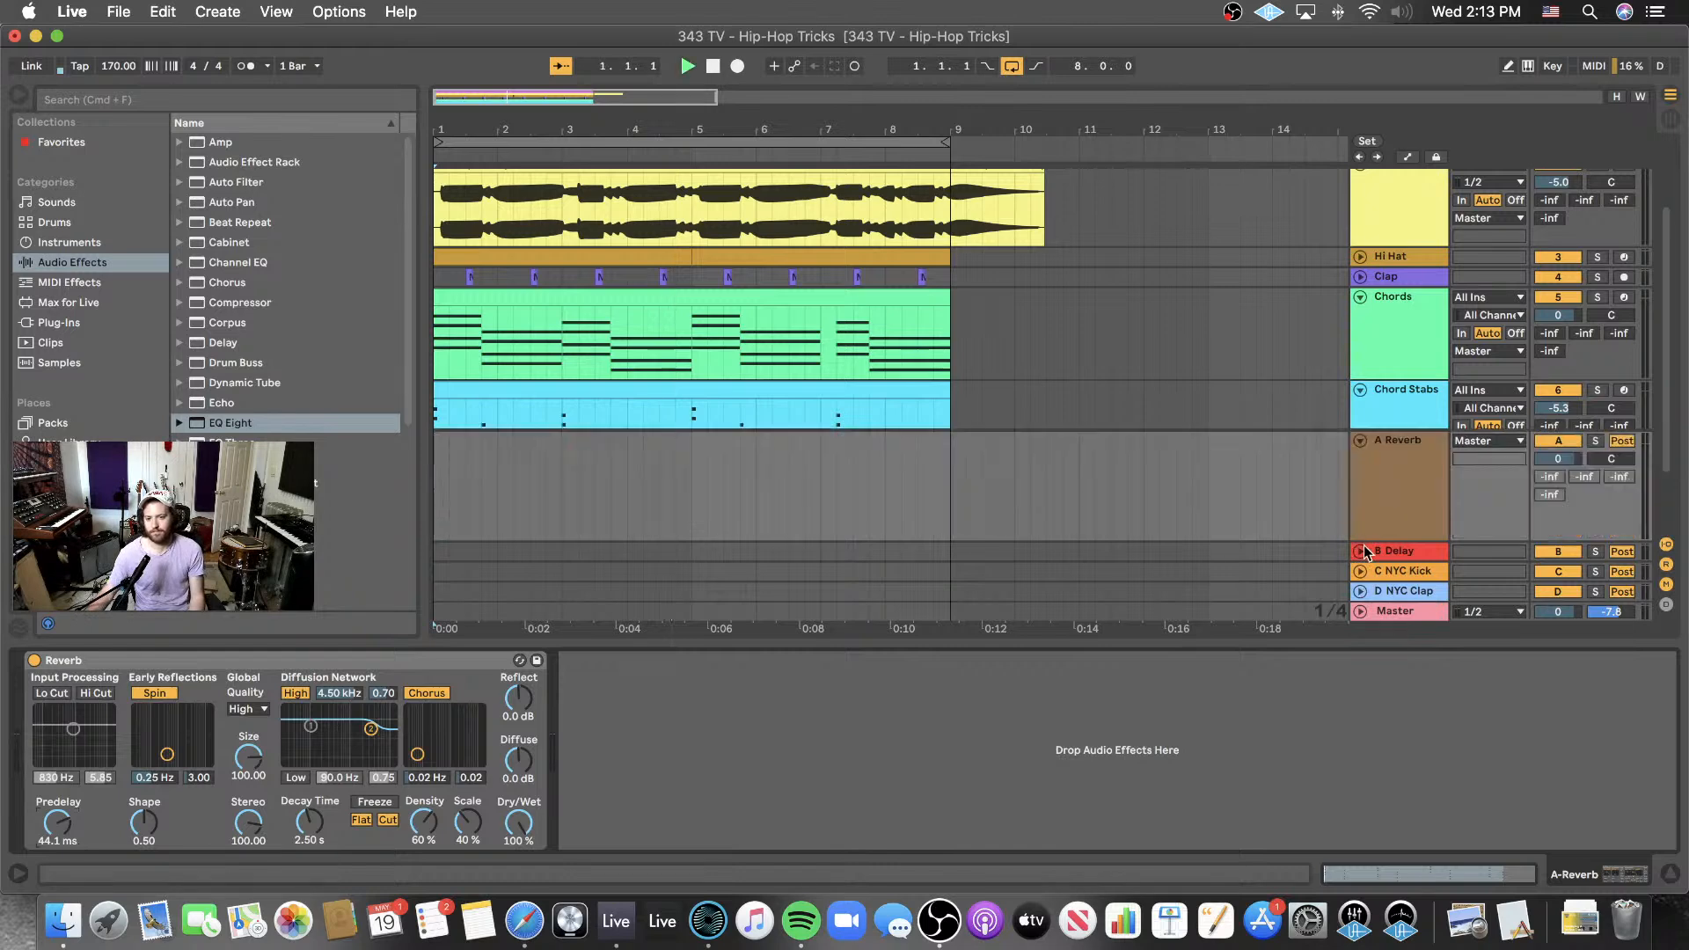
key("space")
left_click(1360, 439)
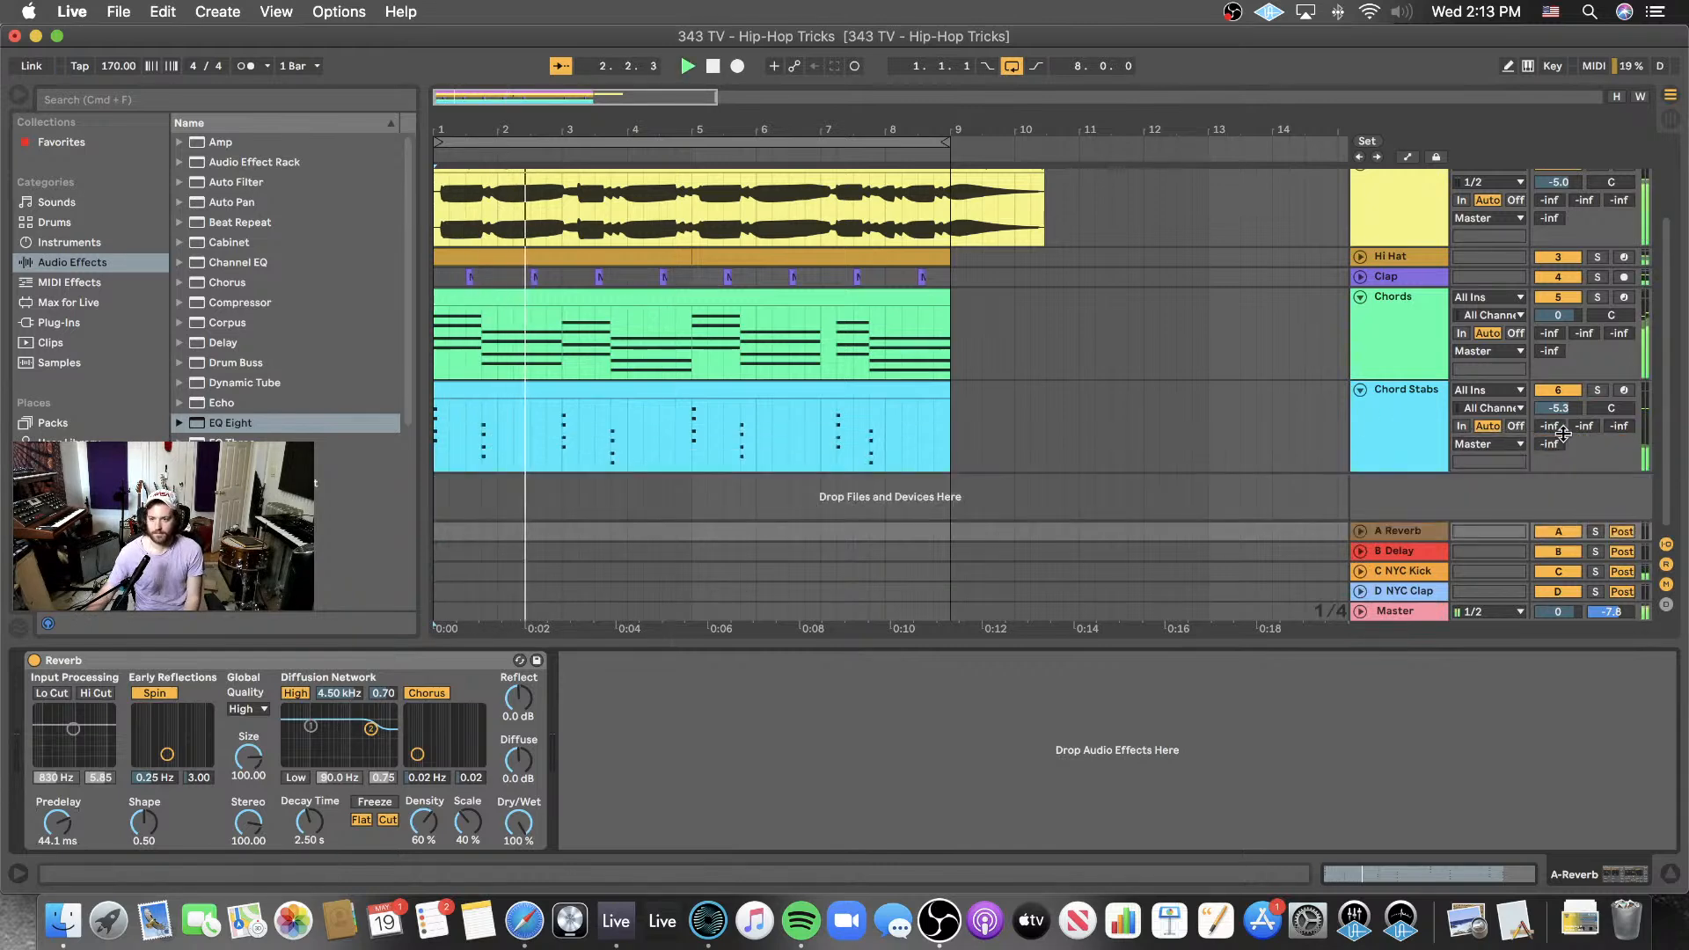
mouse_move(1550, 426)
left_mouse_down()
mouse_move(1550, 380)
mouse_move(1552, 431)
left_mouse_up()
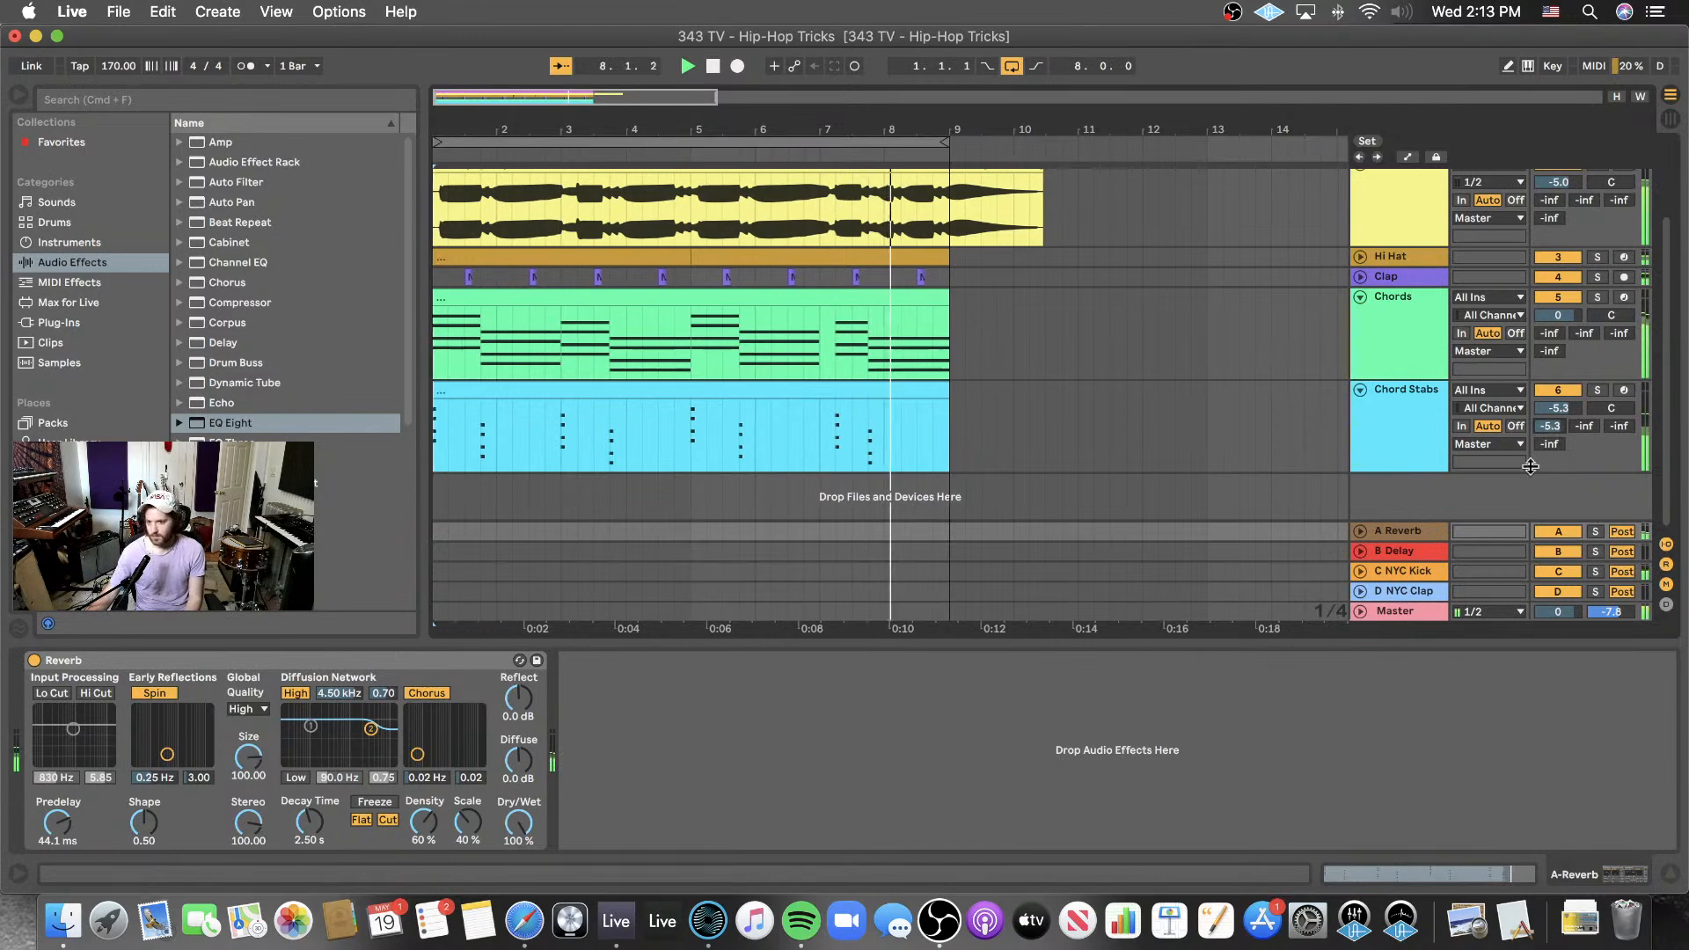
- Set the A Reverb's decay time to 649 ms and its stereo width to 120, and play the beat
left_click(1359, 531)
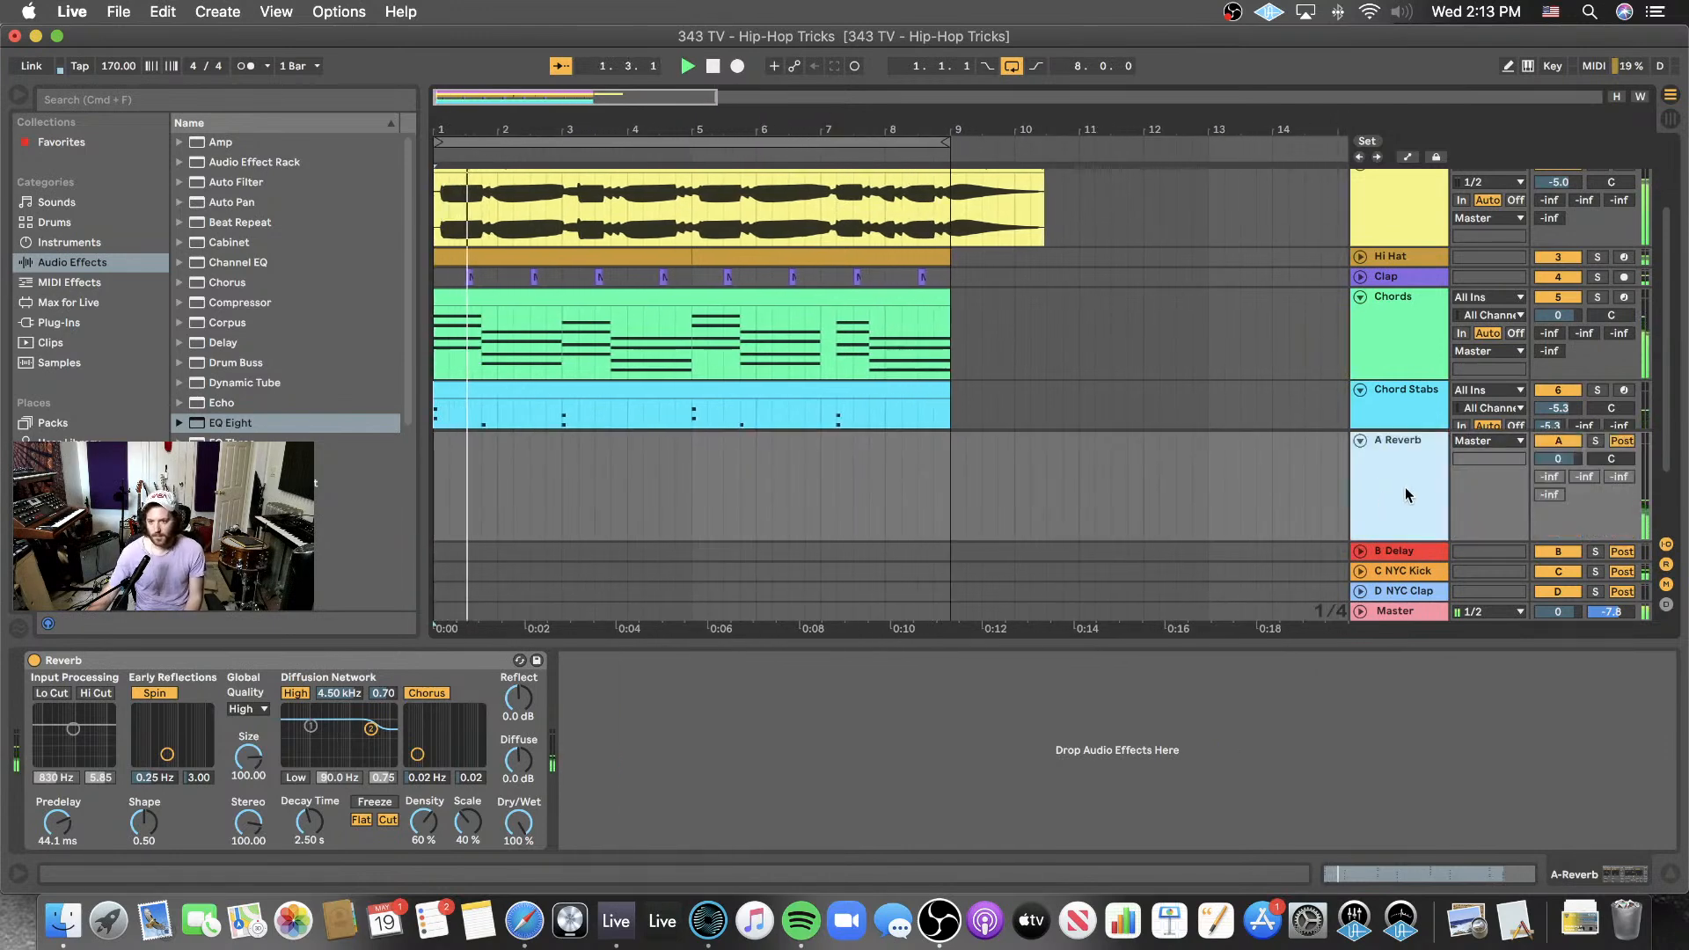
key("shift+Tab")
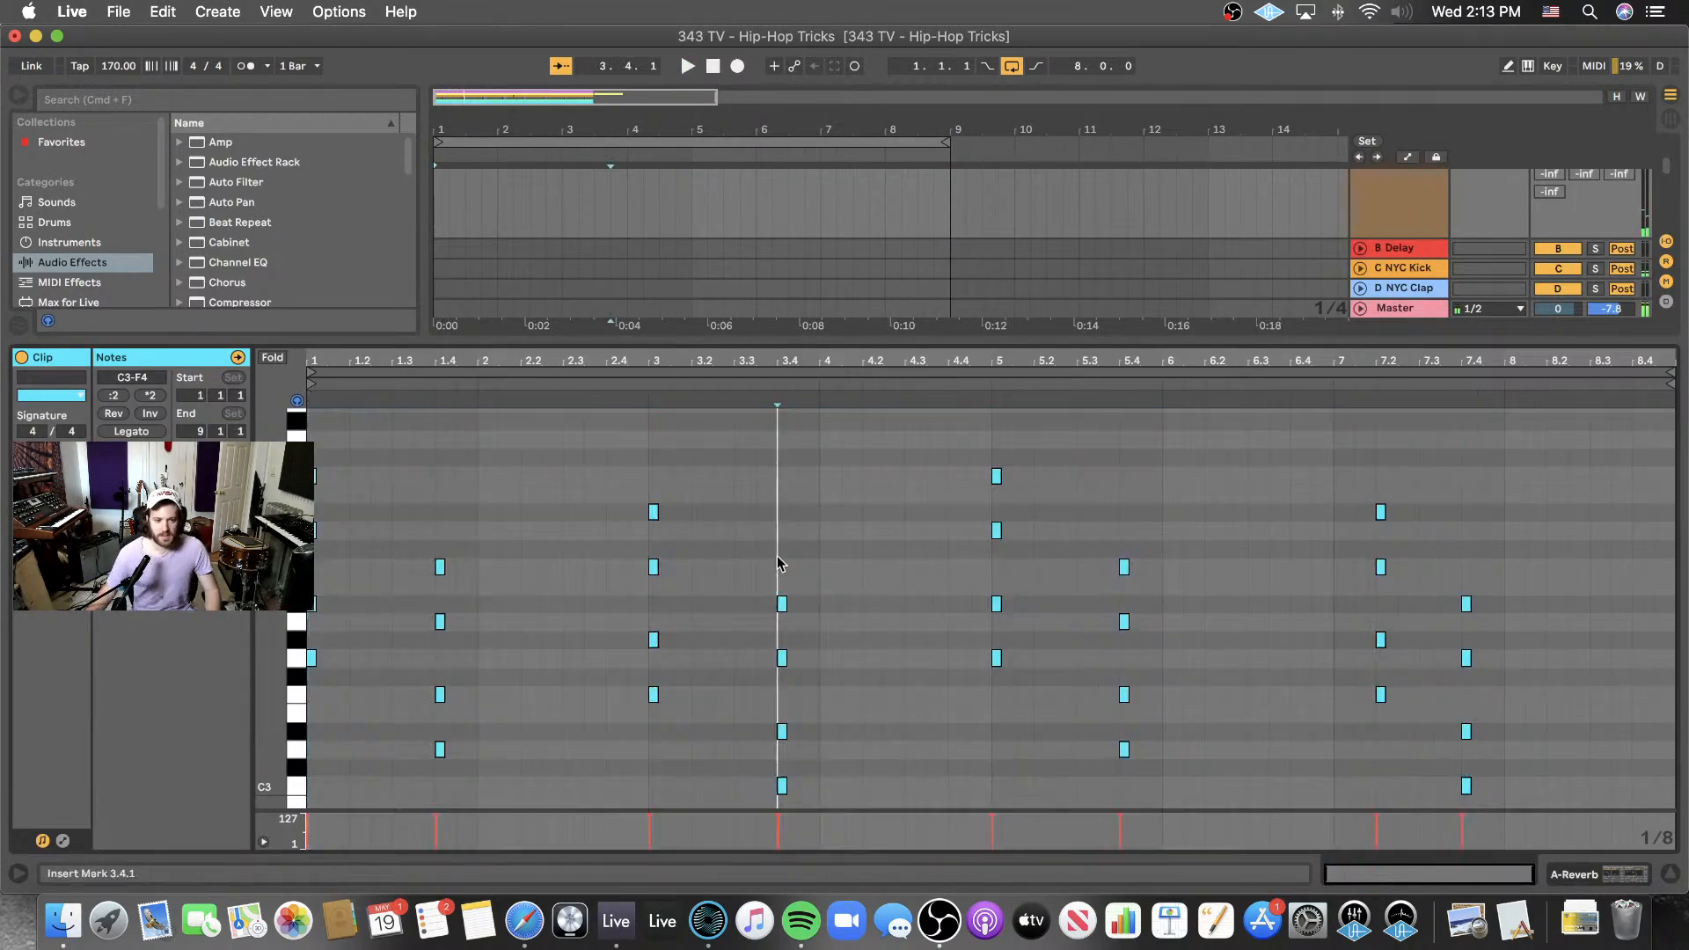
key("shift+Tab")
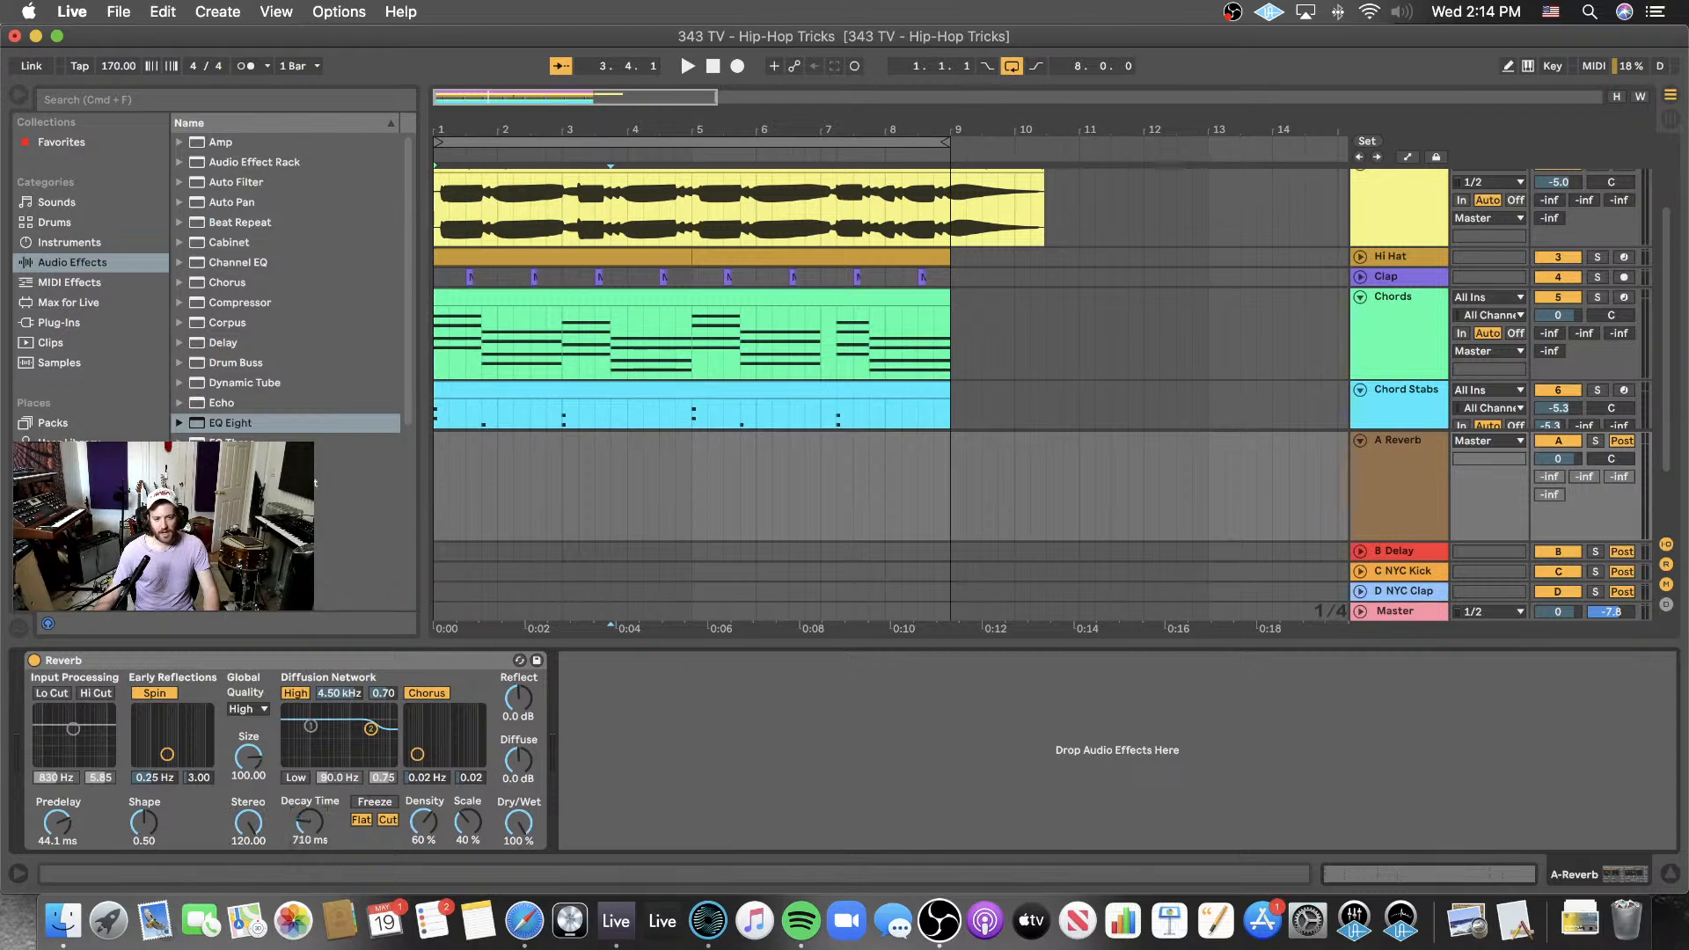
key("space")
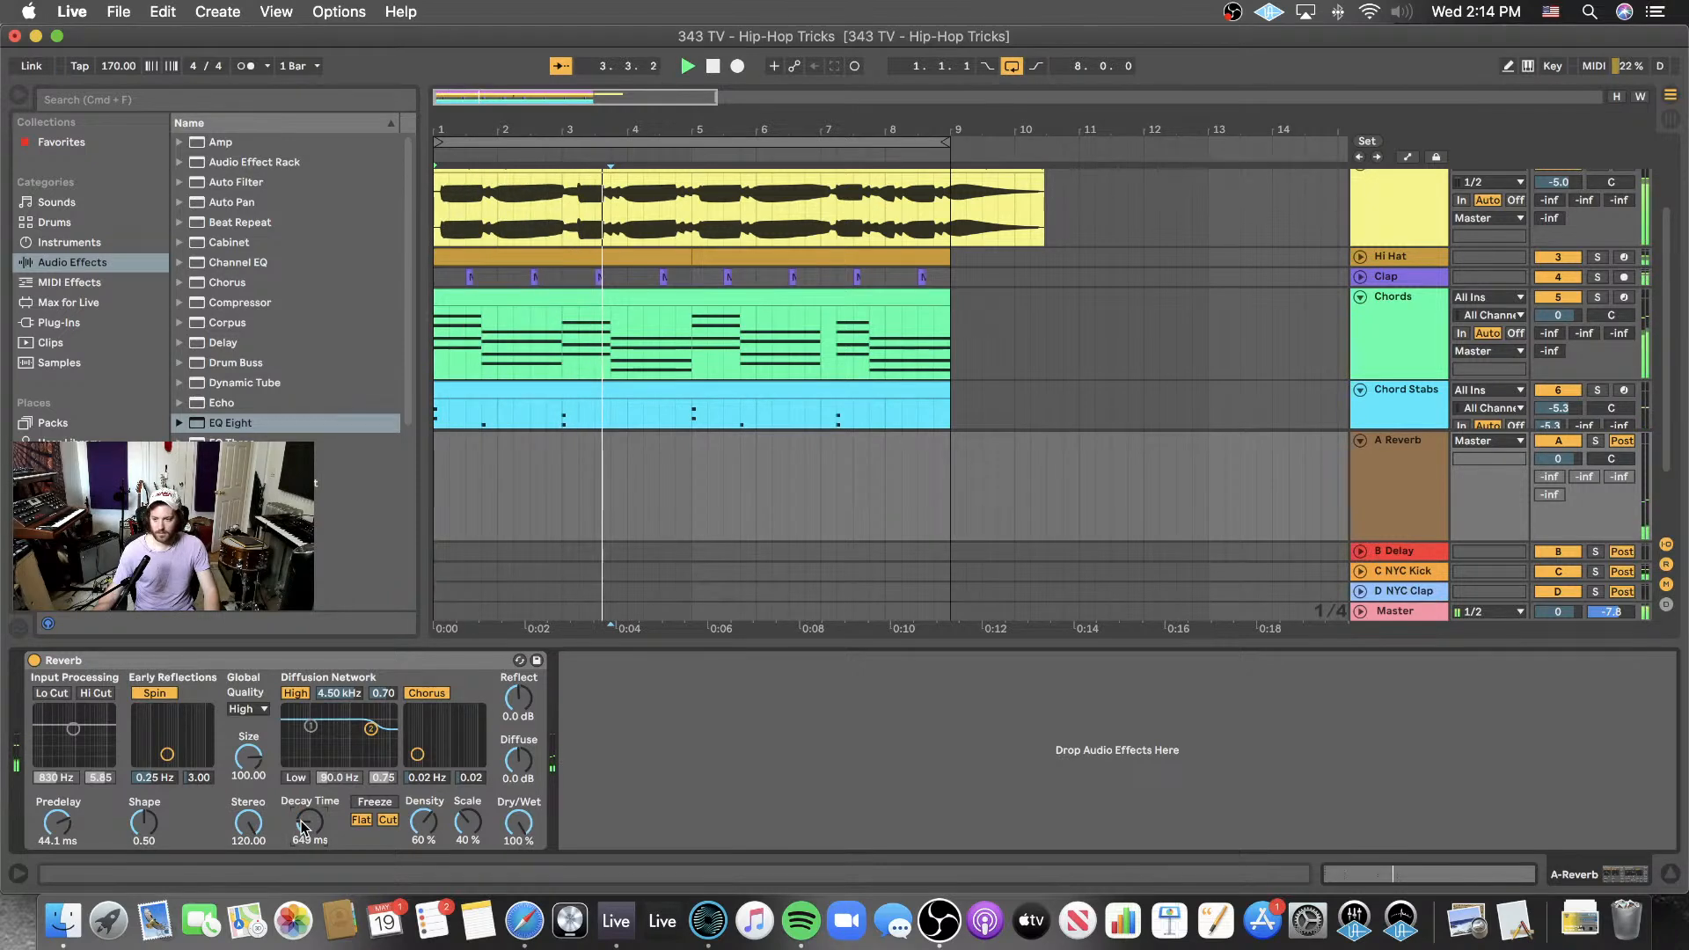
- Solo the A Reverb return, enable its Hi Cut with the input filter at 726 Hz and width 5.10, and unsolo it
left_click(1597, 440)
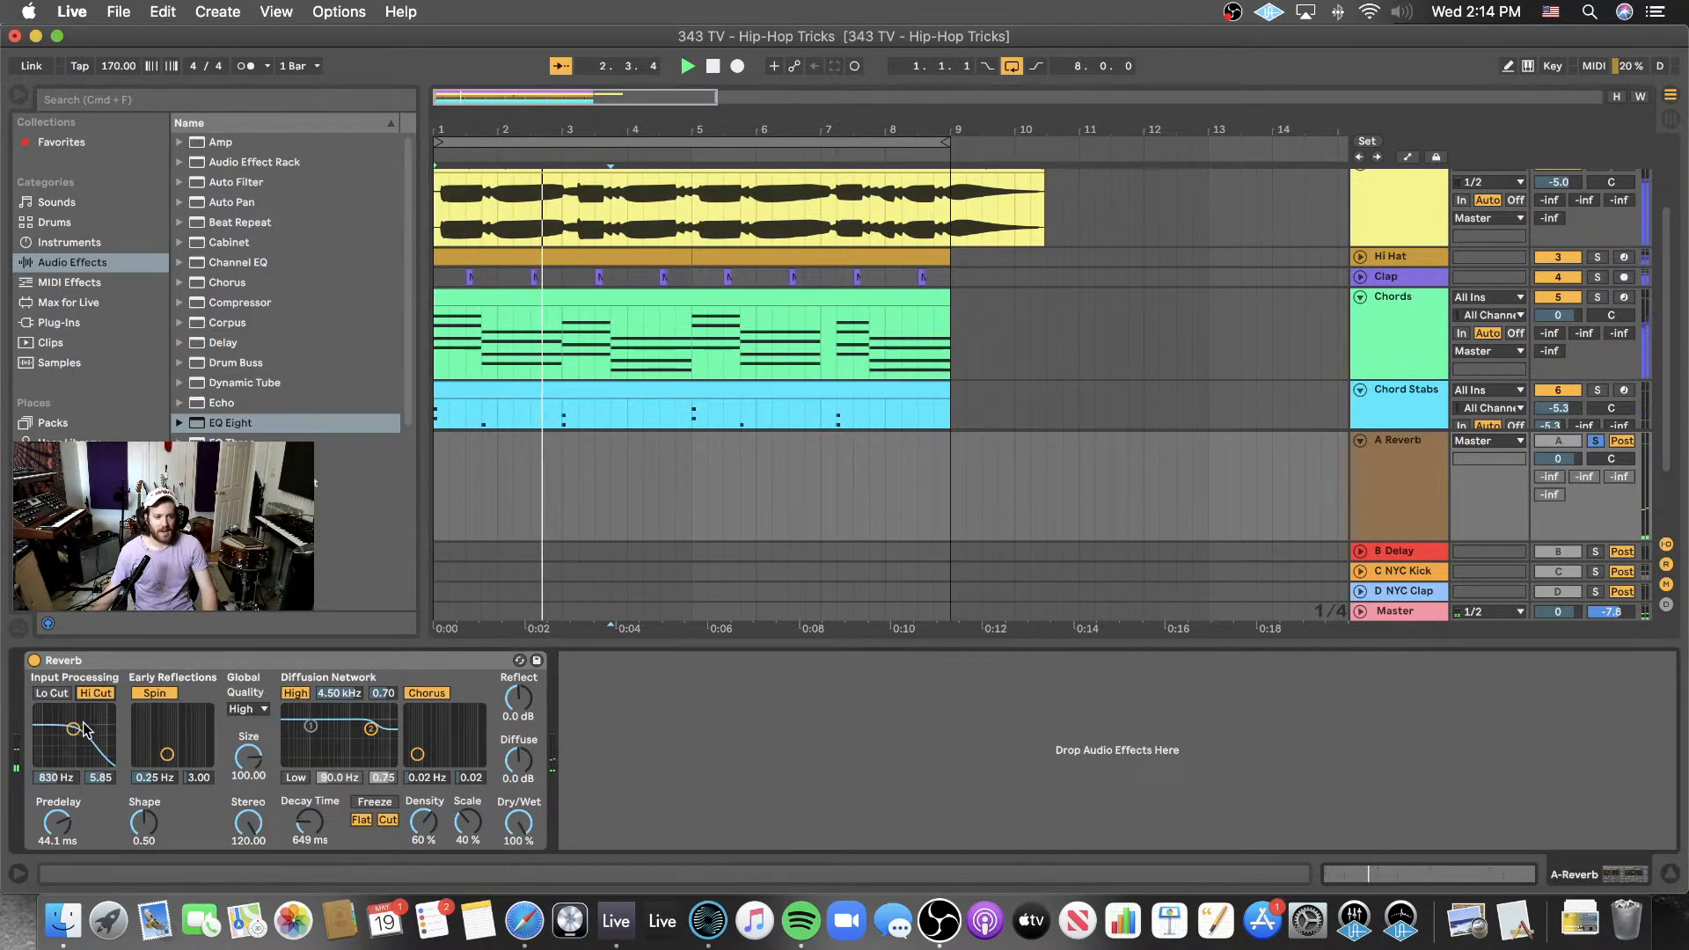
left_click(99, 693)
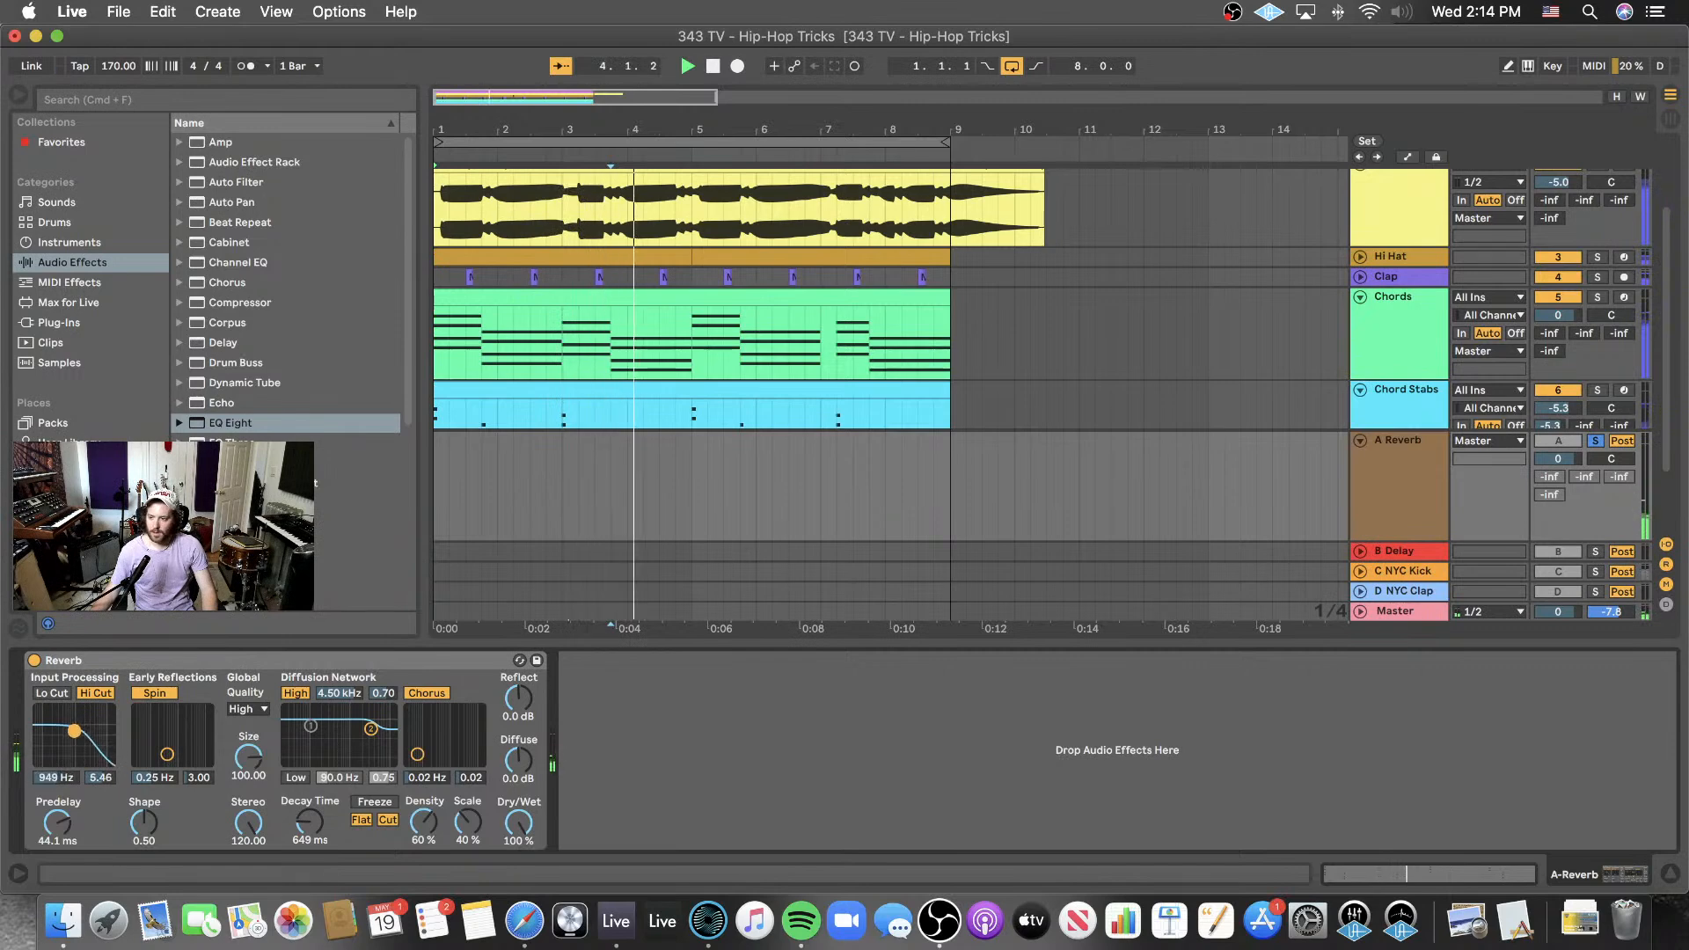
left_click_drag(74, 731, 71, 733)
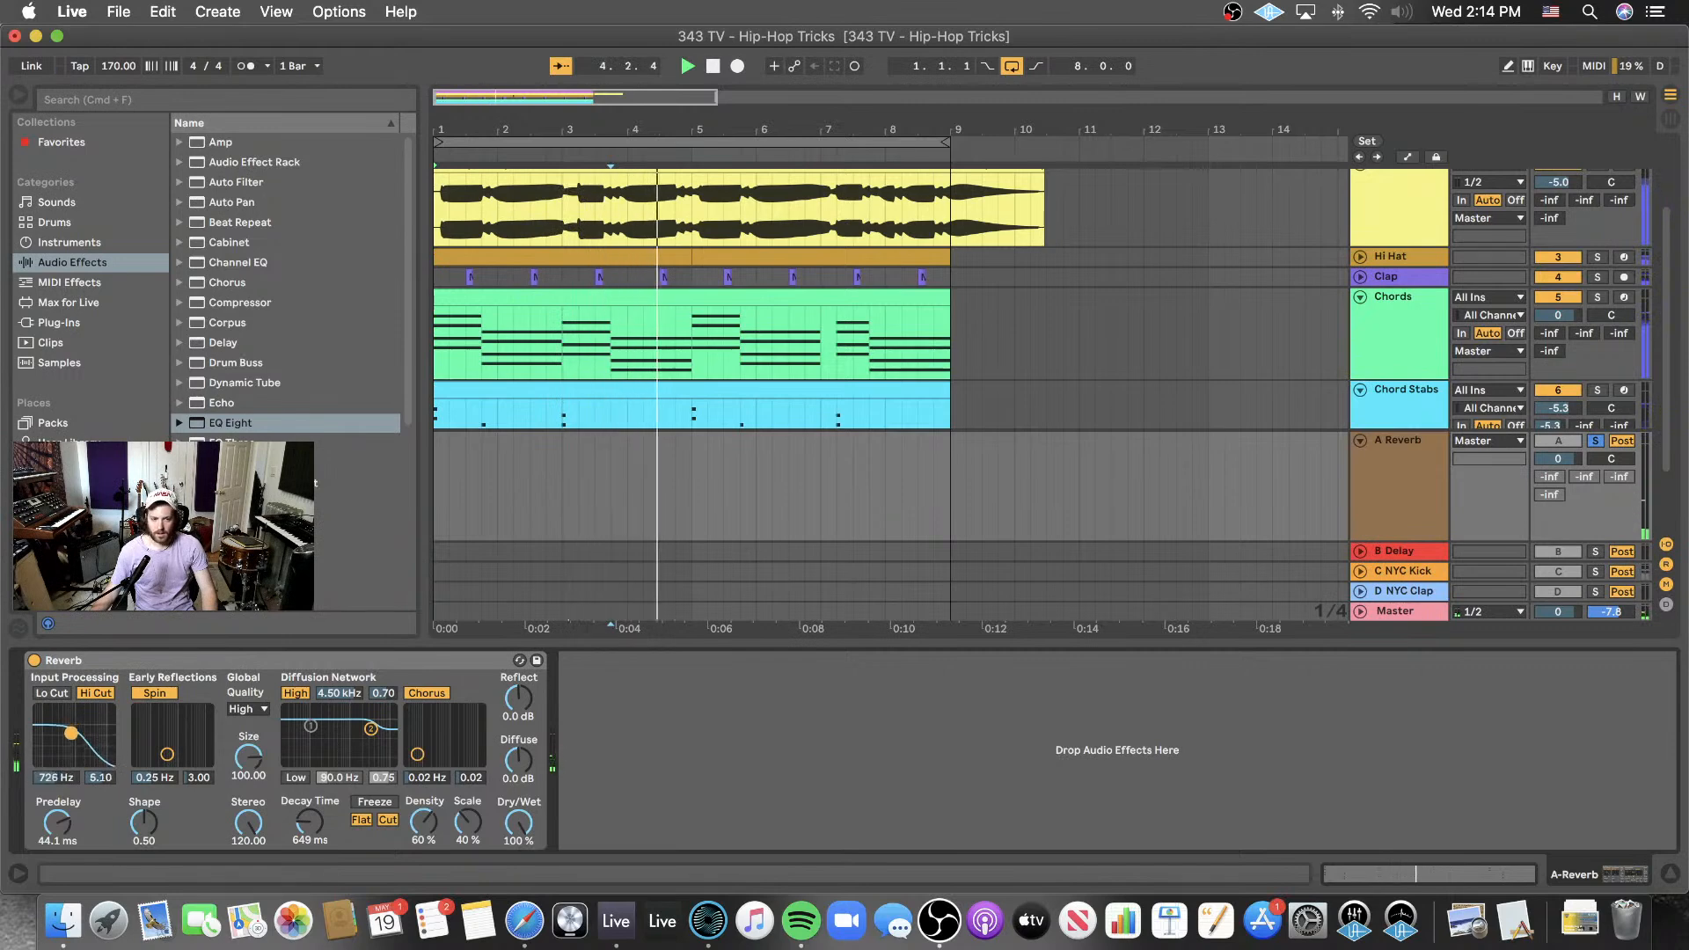
left_click(1597, 442)
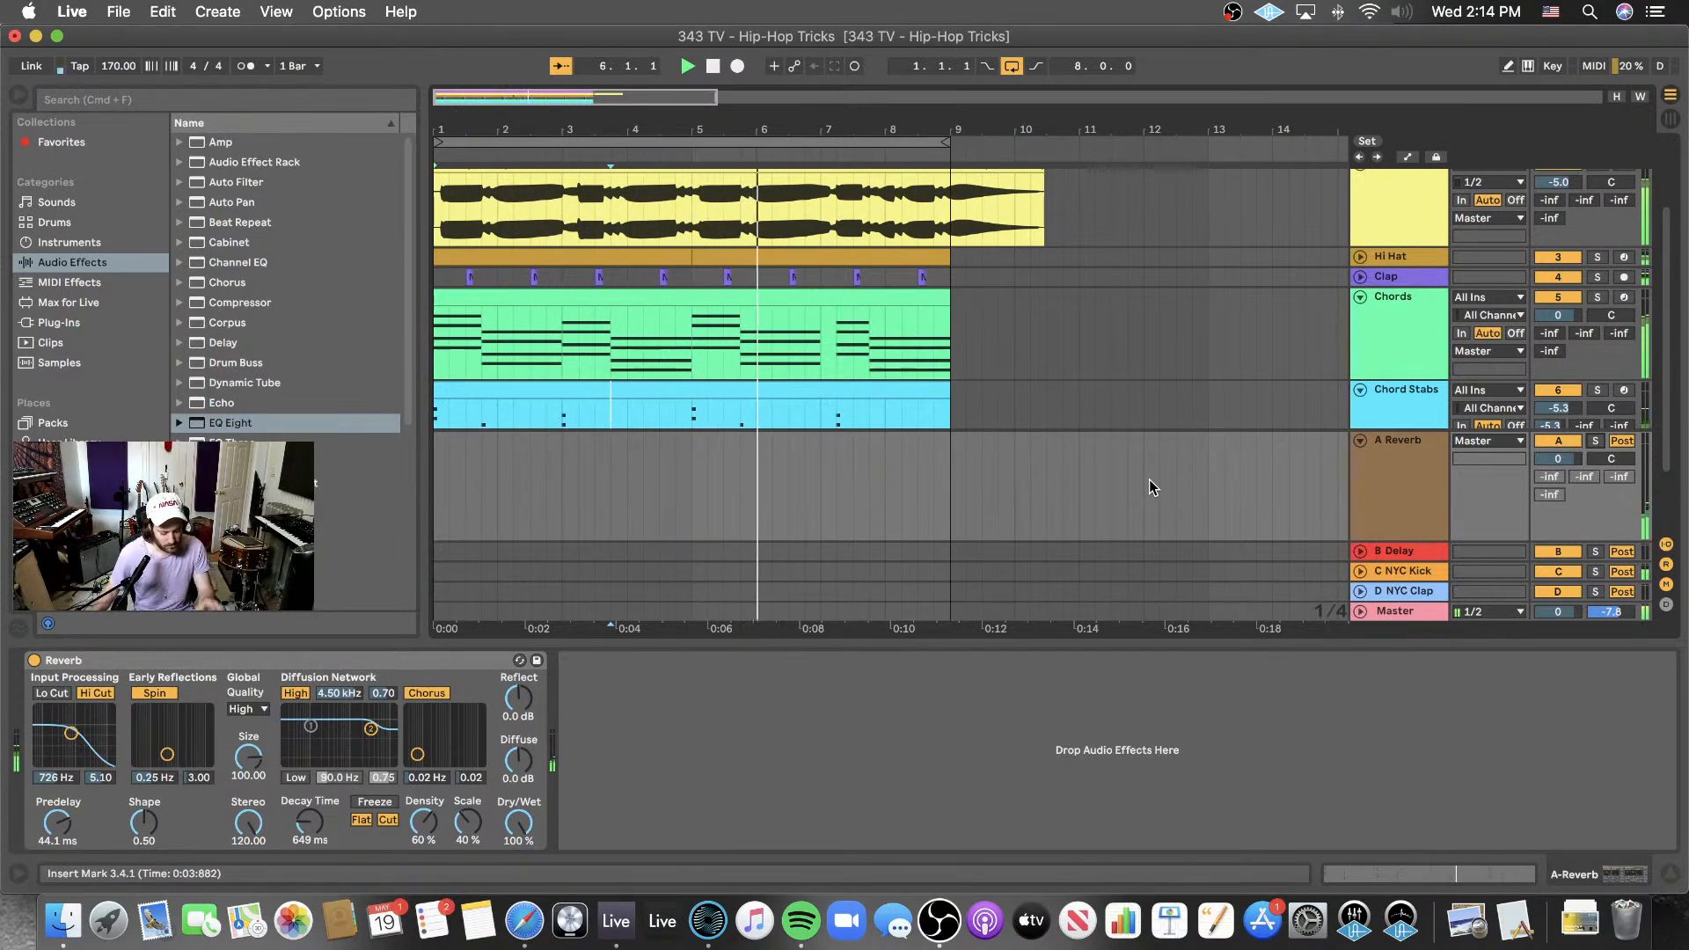
left_click(1359, 439)
- Compare the device chains of the Chords and Chord Stabs tracks, and audition the beat while toggling the Chords track
left_click(1372, 333)
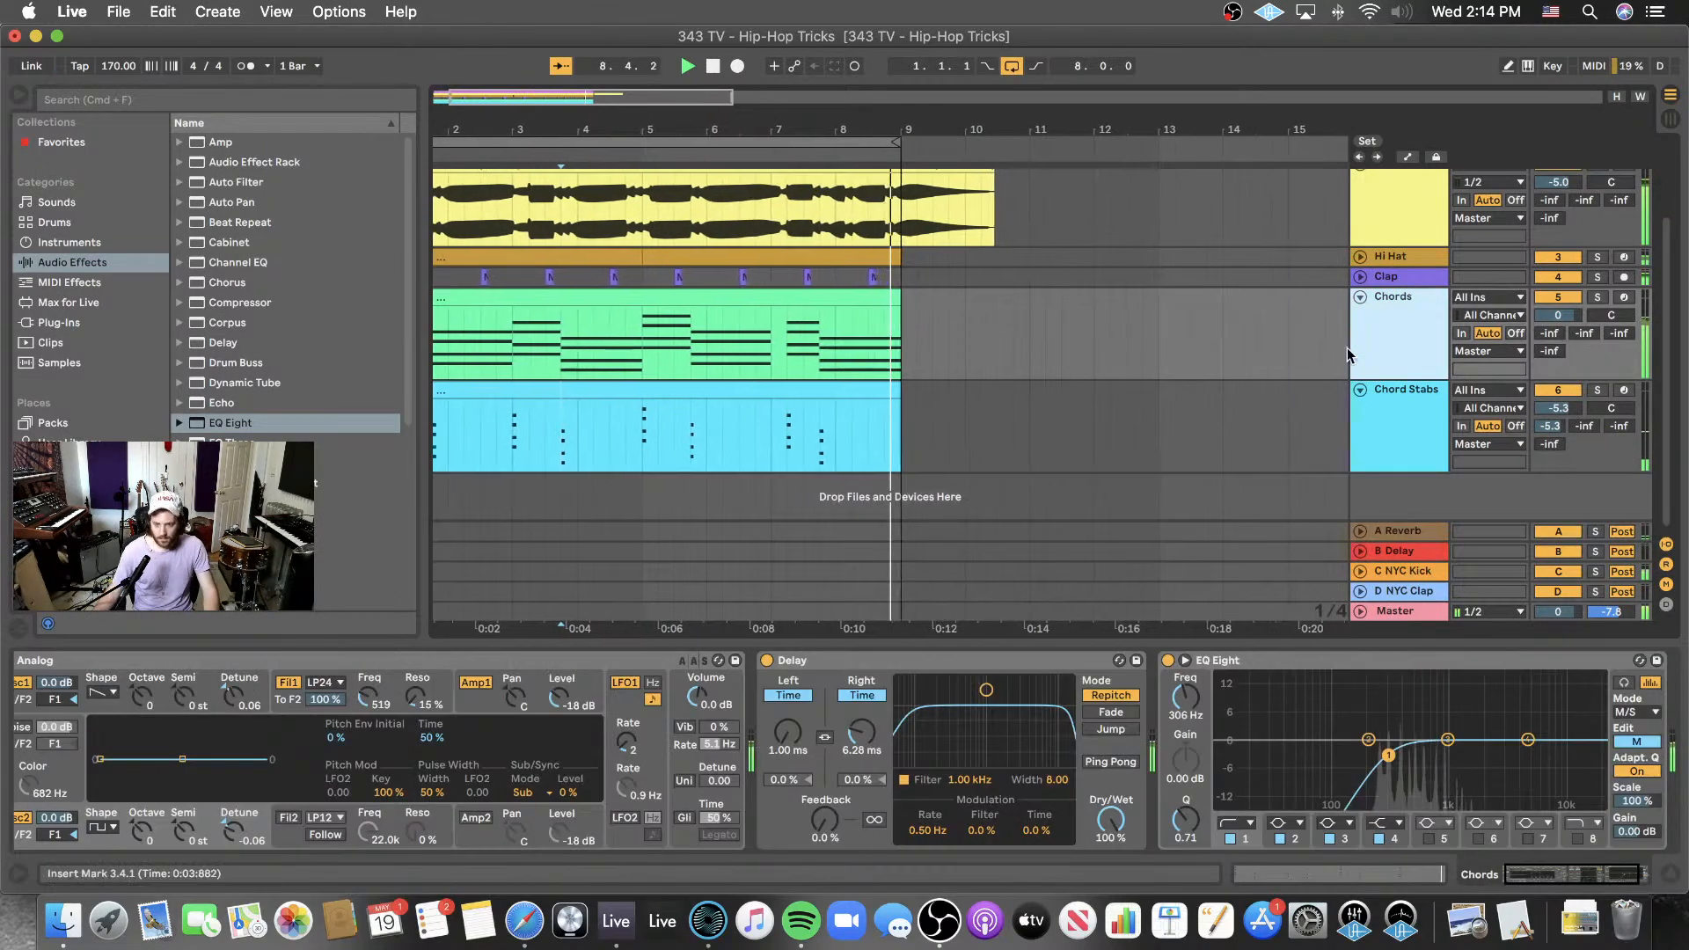
key("space")
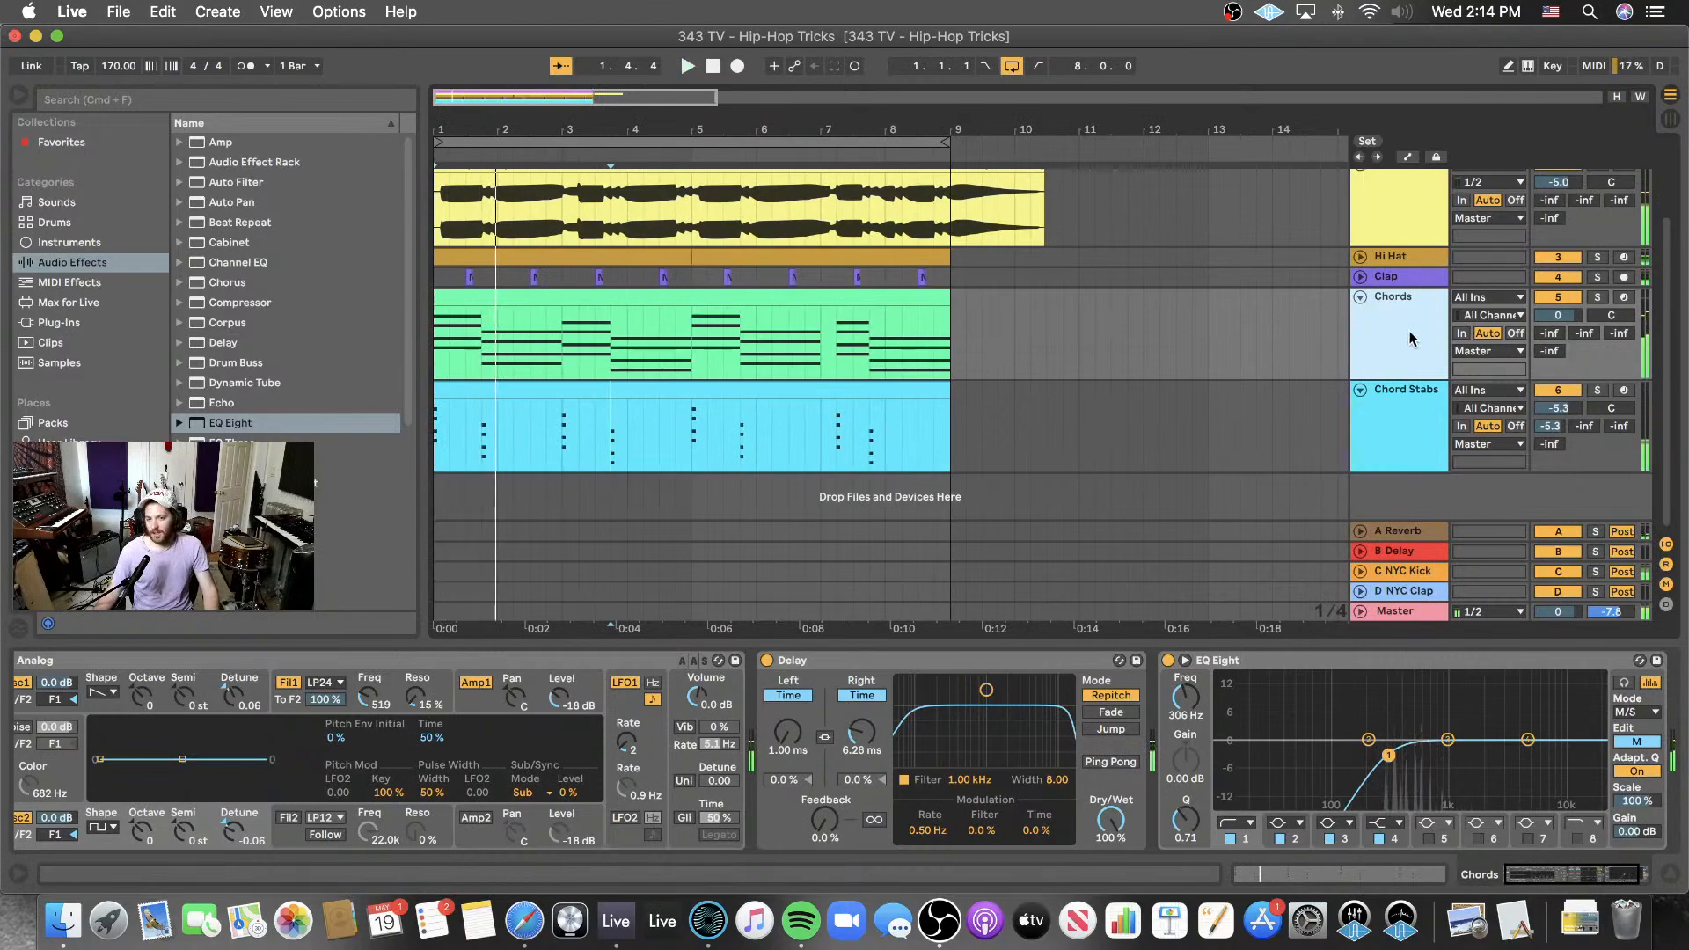
left_click(1406, 388)
left_click(1402, 351)
left_click(1402, 419)
left_click(1395, 350)
left_click(1392, 451)
left_click(1424, 348)
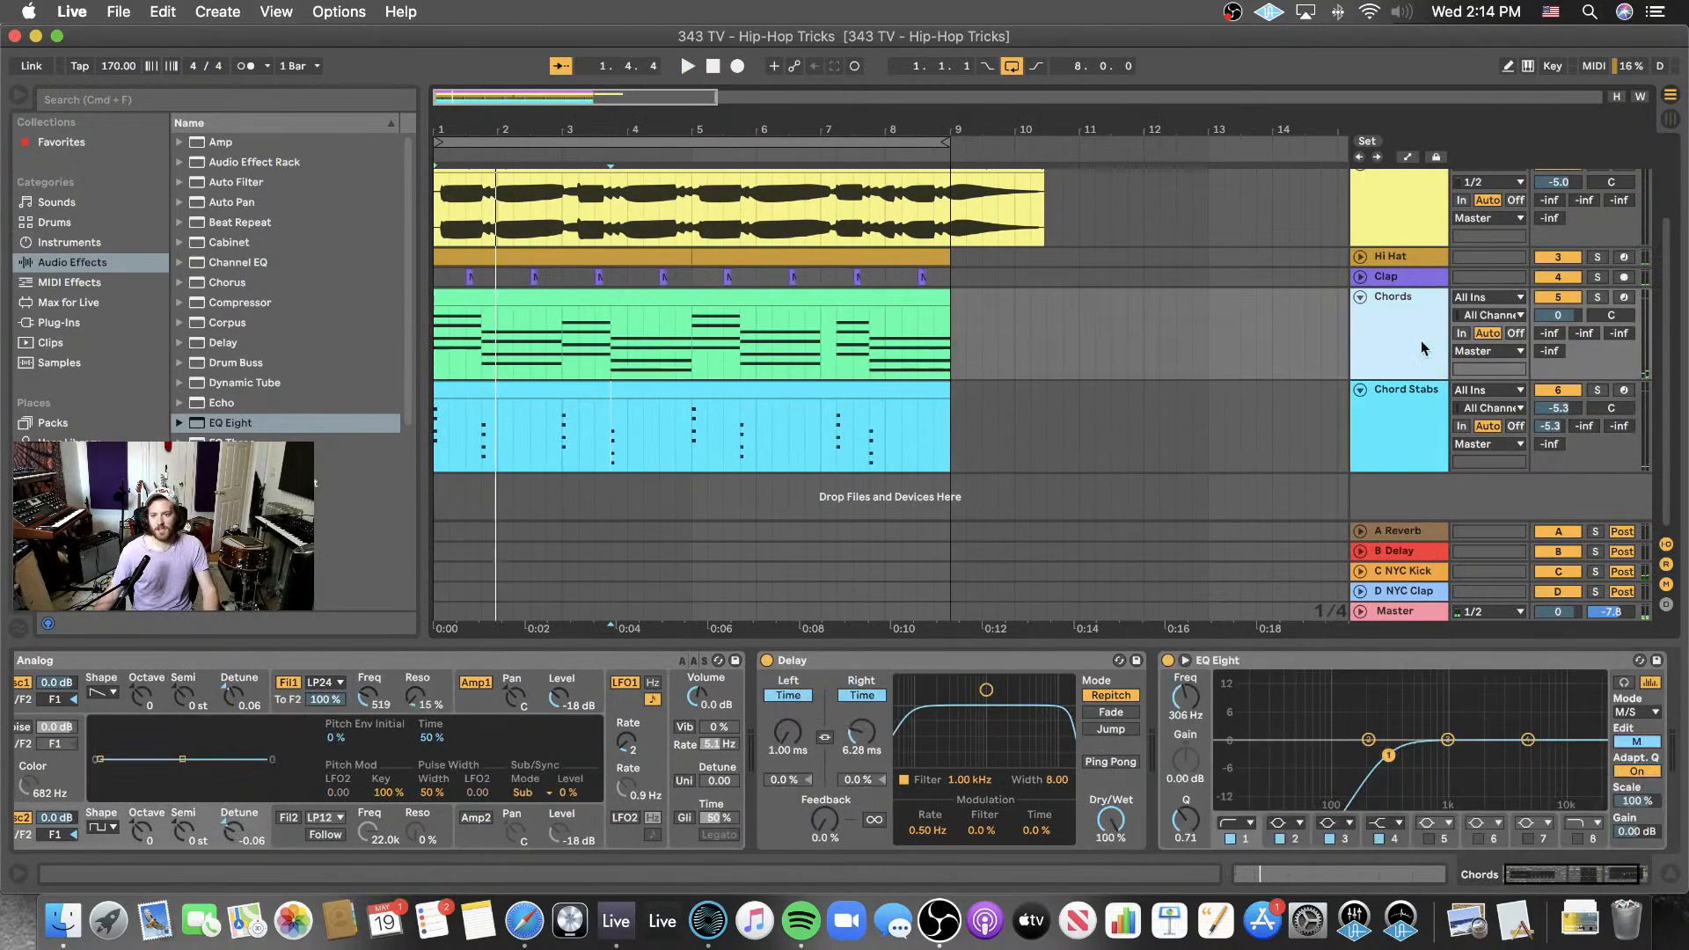
left_click(1563, 298)
key("space")
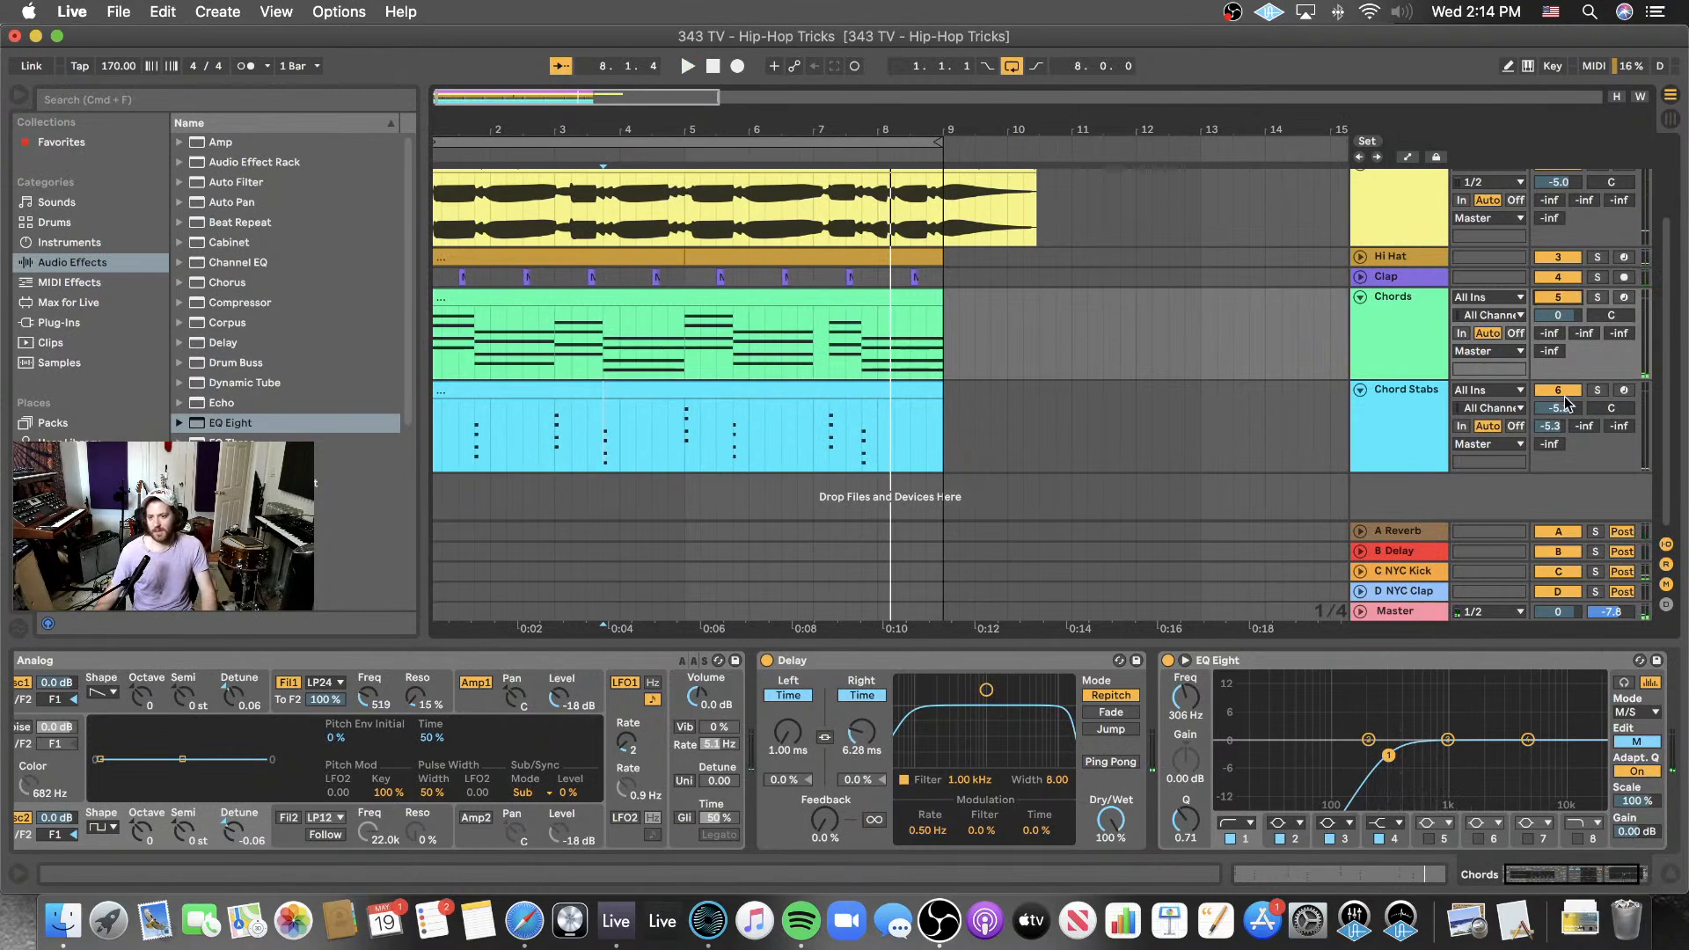
- Play the beat and balance the levels, setting the Chords volume to -2.7 dB and Chord Stabs to -14.9 dB
key("space")
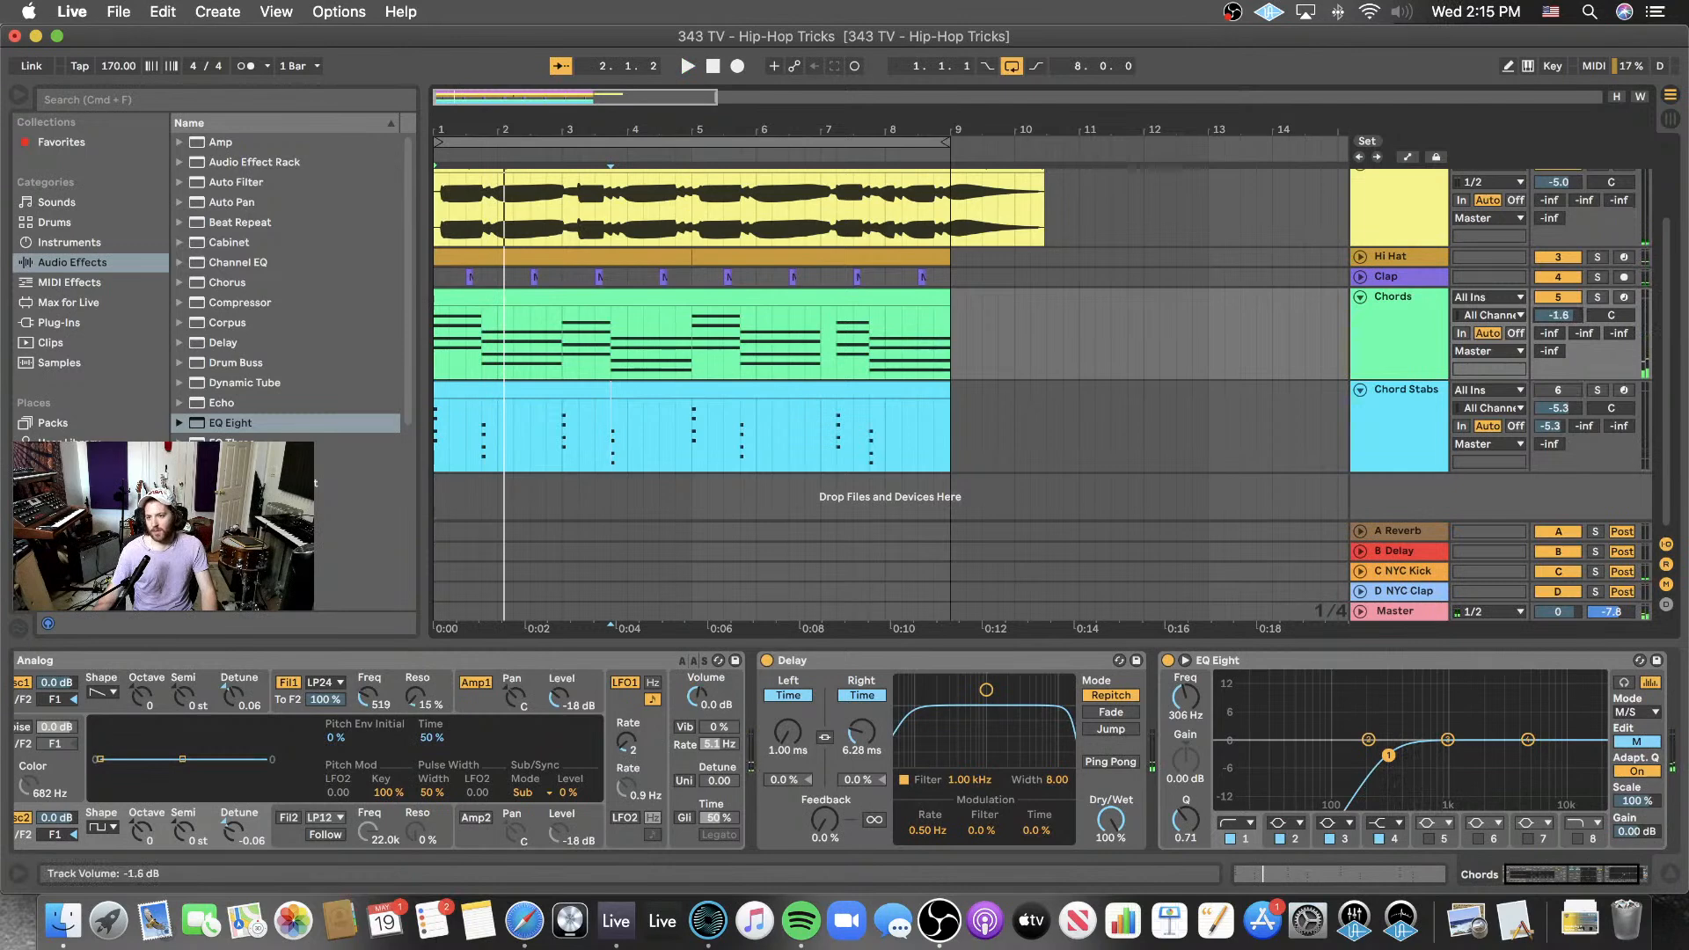
key("space")
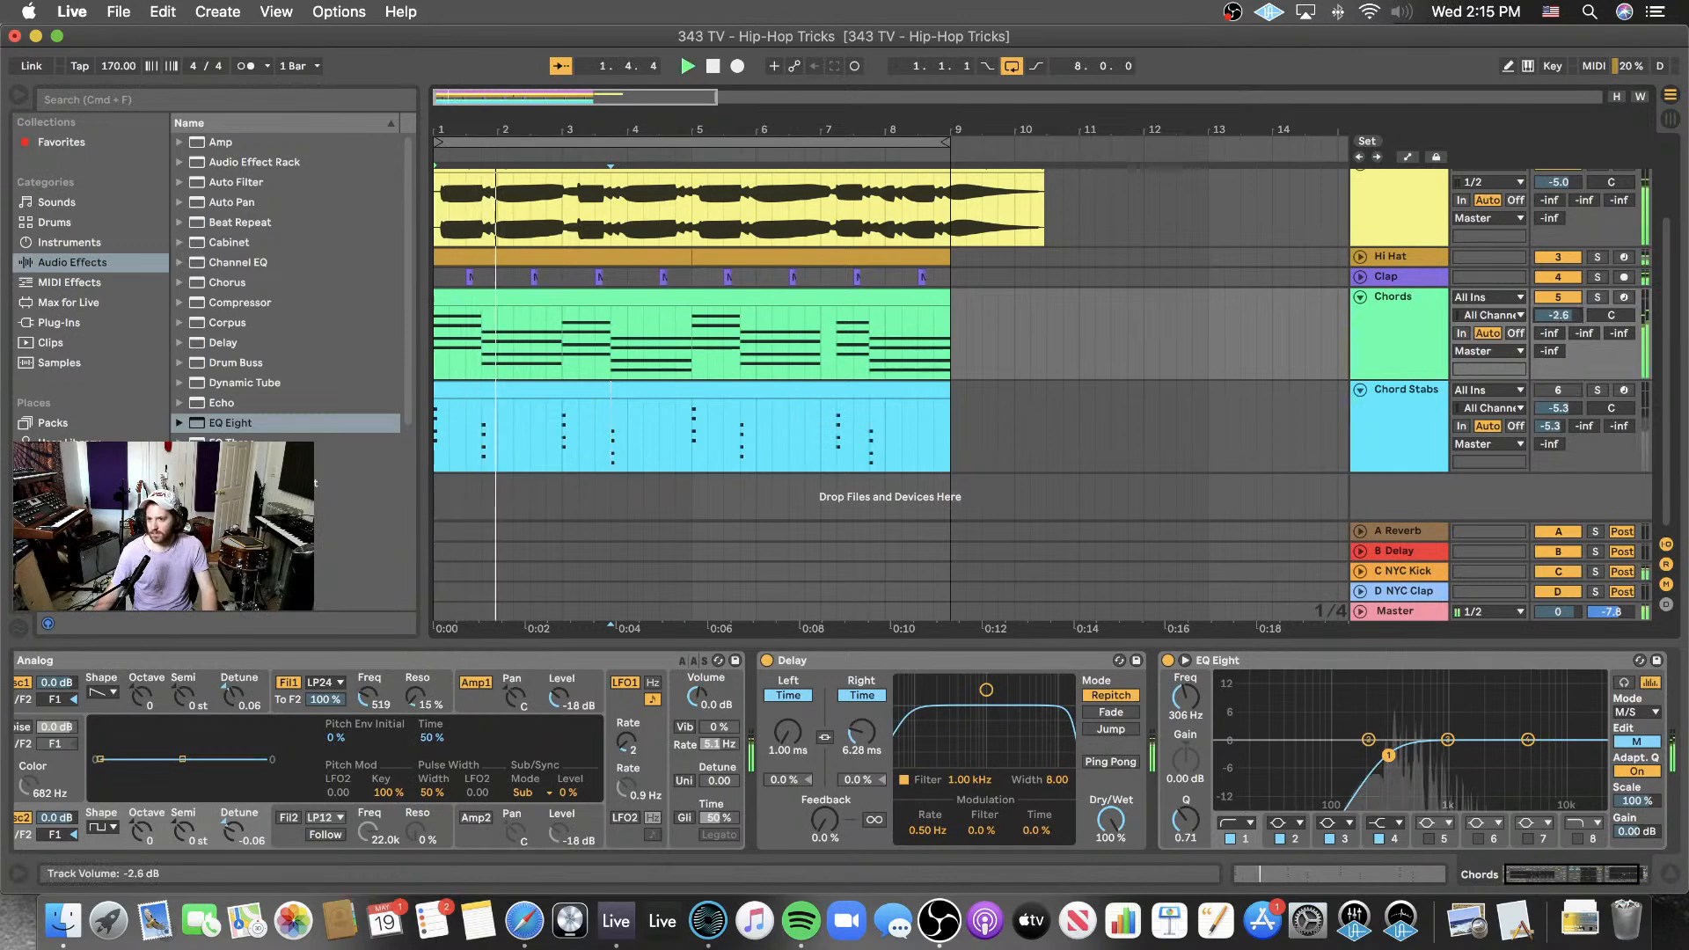
left_click_drag(1557, 315, 1558, 309)
mouse_move(1558, 408)
left_mouse_down()
mouse_move(1557, 442)
mouse_move(1563, 419)
left_mouse_up()
key("space")
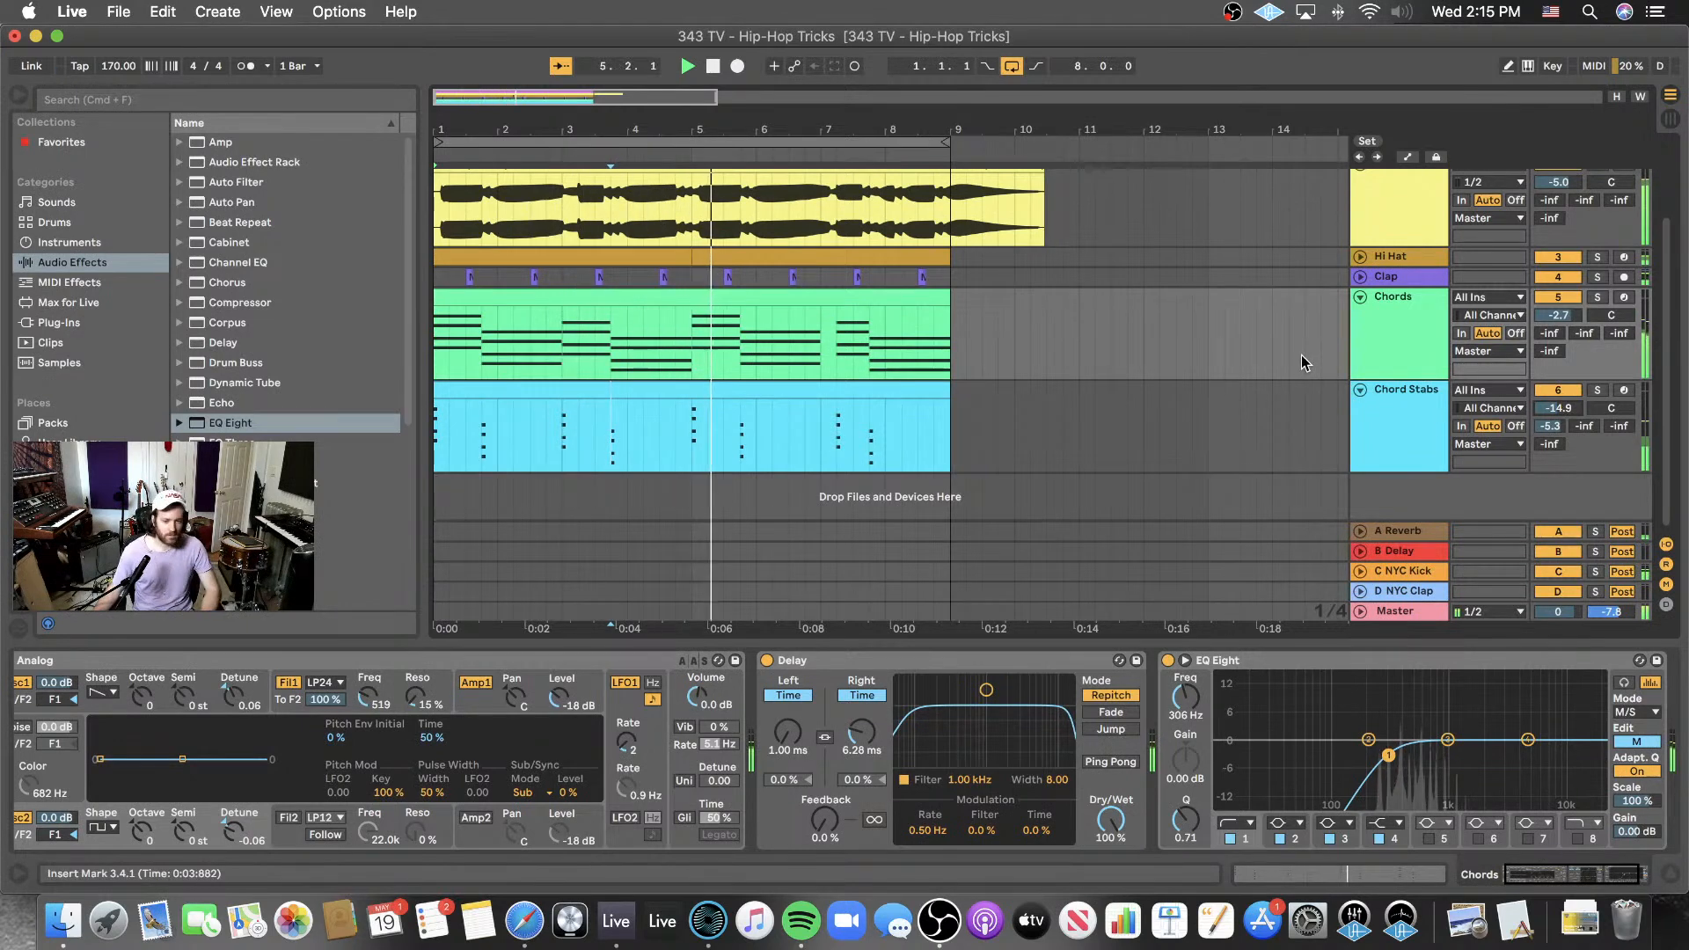
- Copy the Chords track's Delay to the end of the Chord Stabs device chain, and lower the Chord Stabs volume to -17.7 dB
left_click(1296, 431)
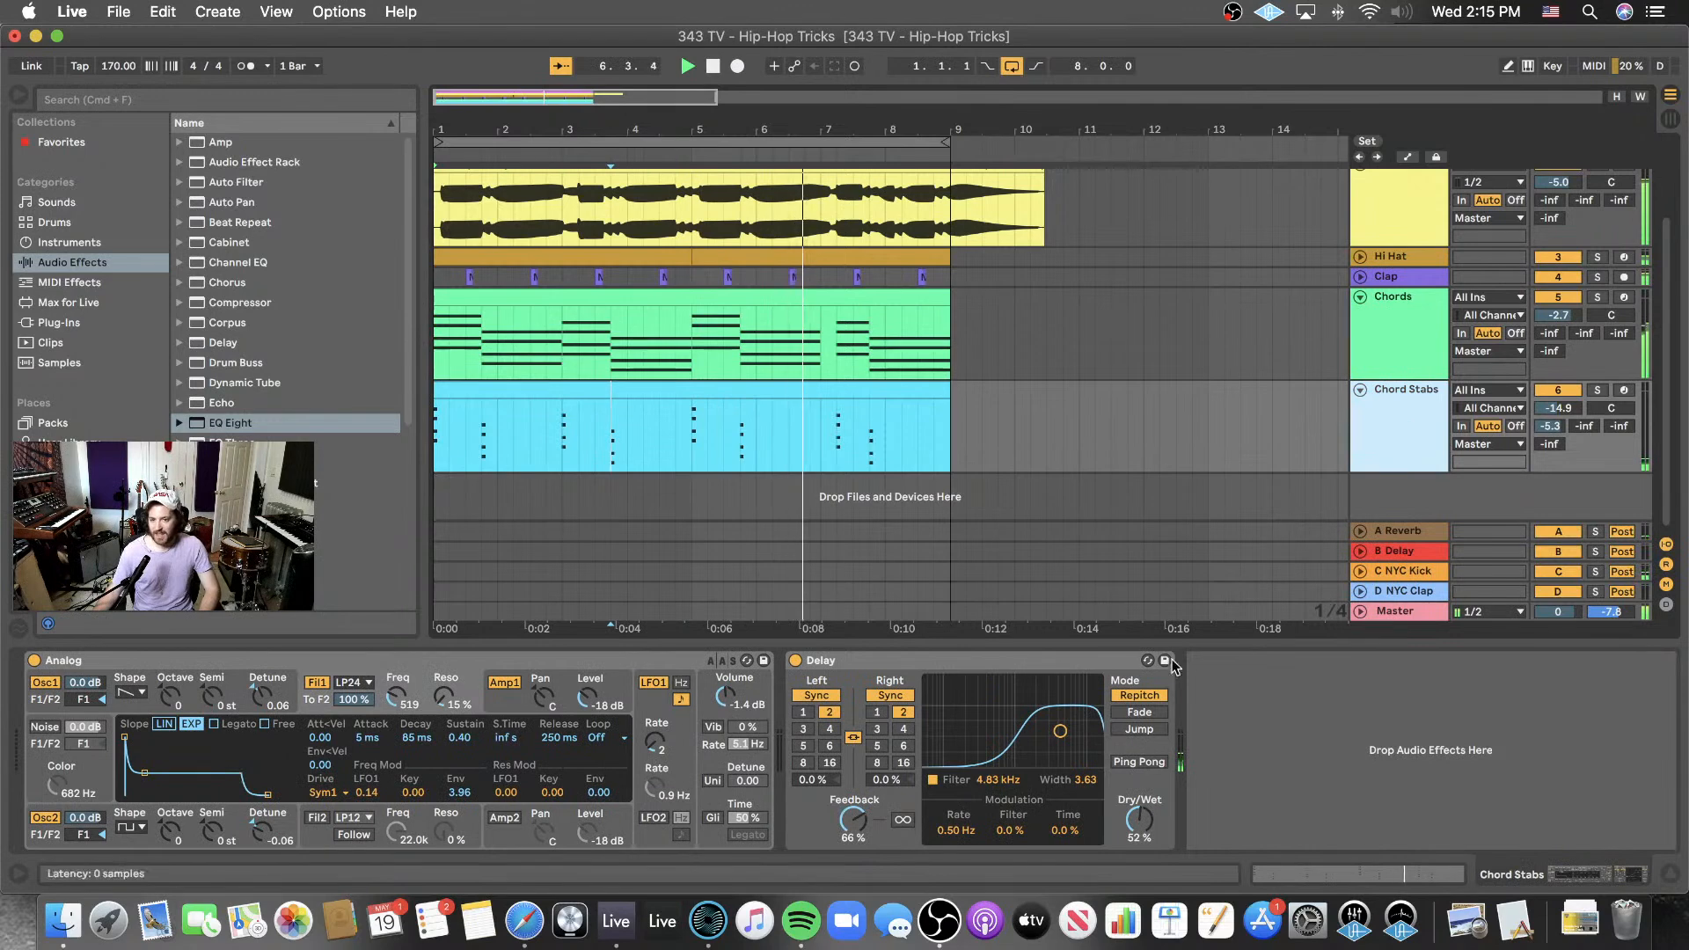
left_click(1290, 364)
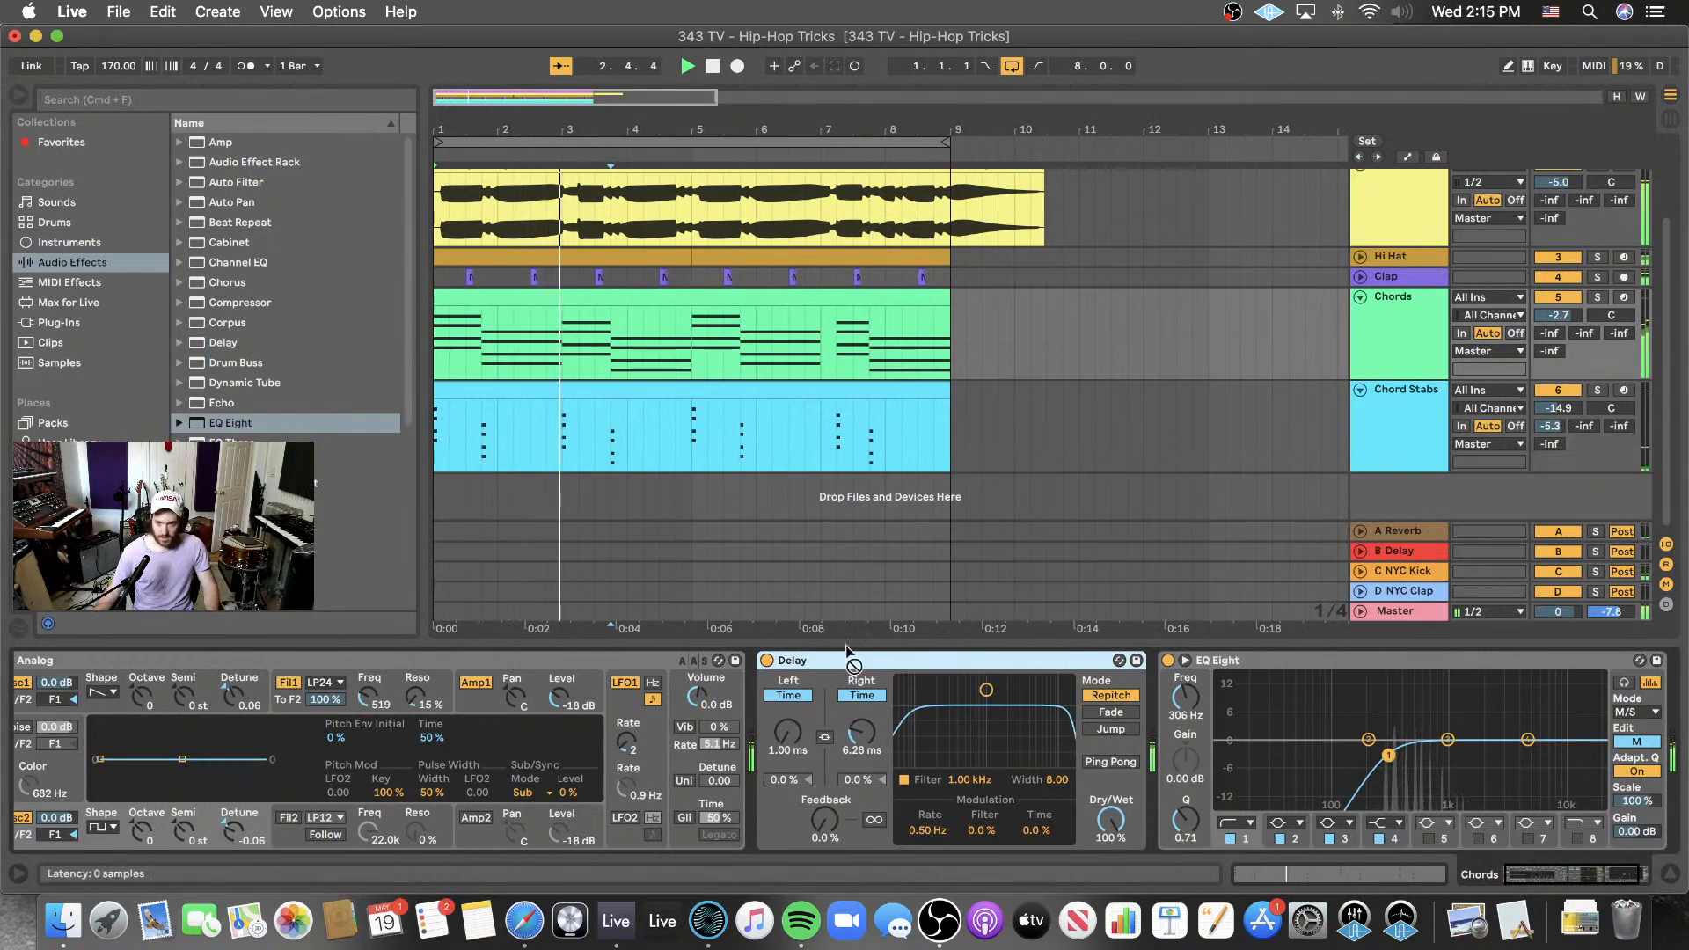
left_click(1404, 425)
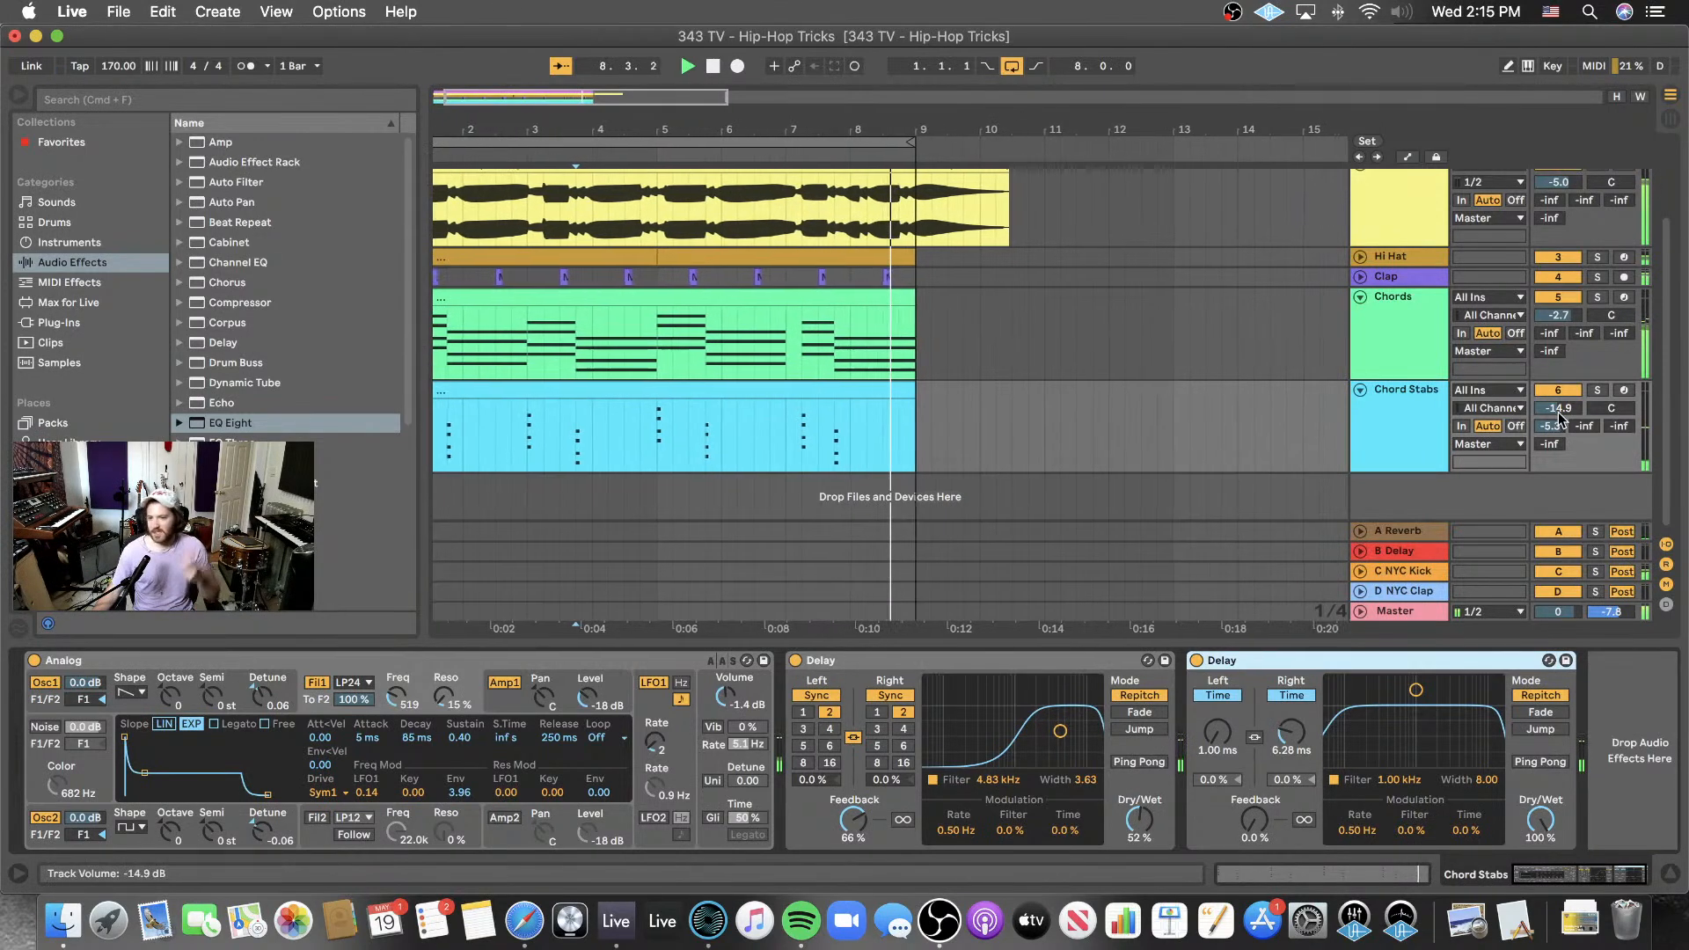
left_click_drag(1559, 415, 1559, 428)
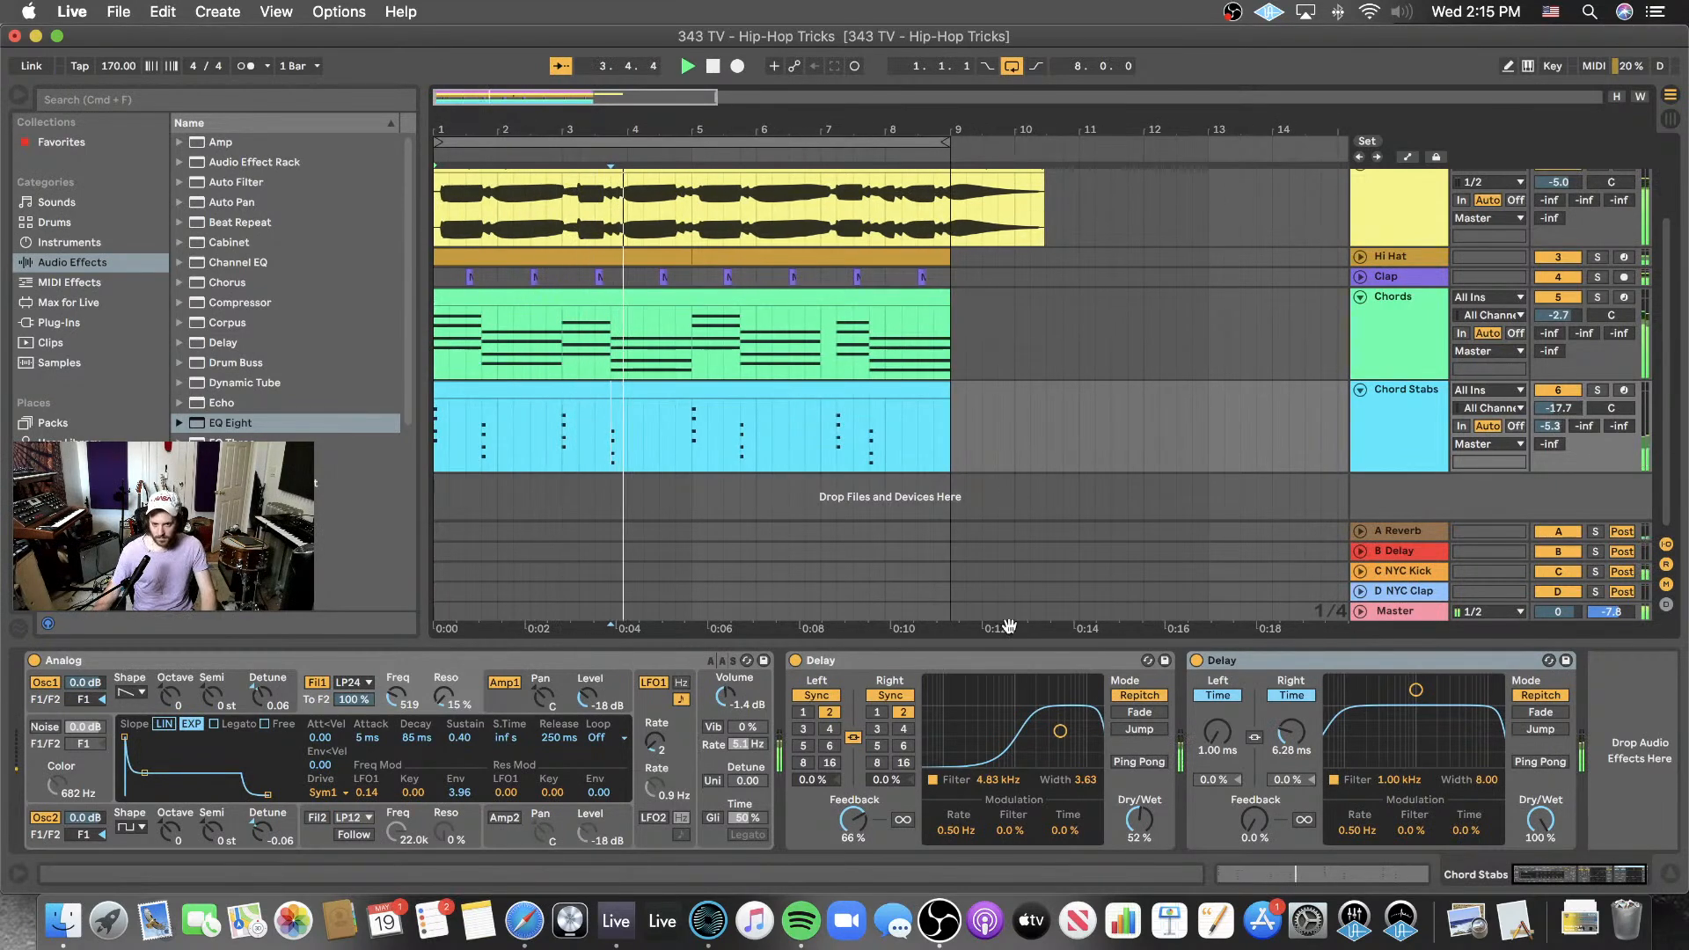
- Hide the device view to enlarge the arrangement, and play the beat from bar 1 with Chord Stabs selected
key("super+alt+l")
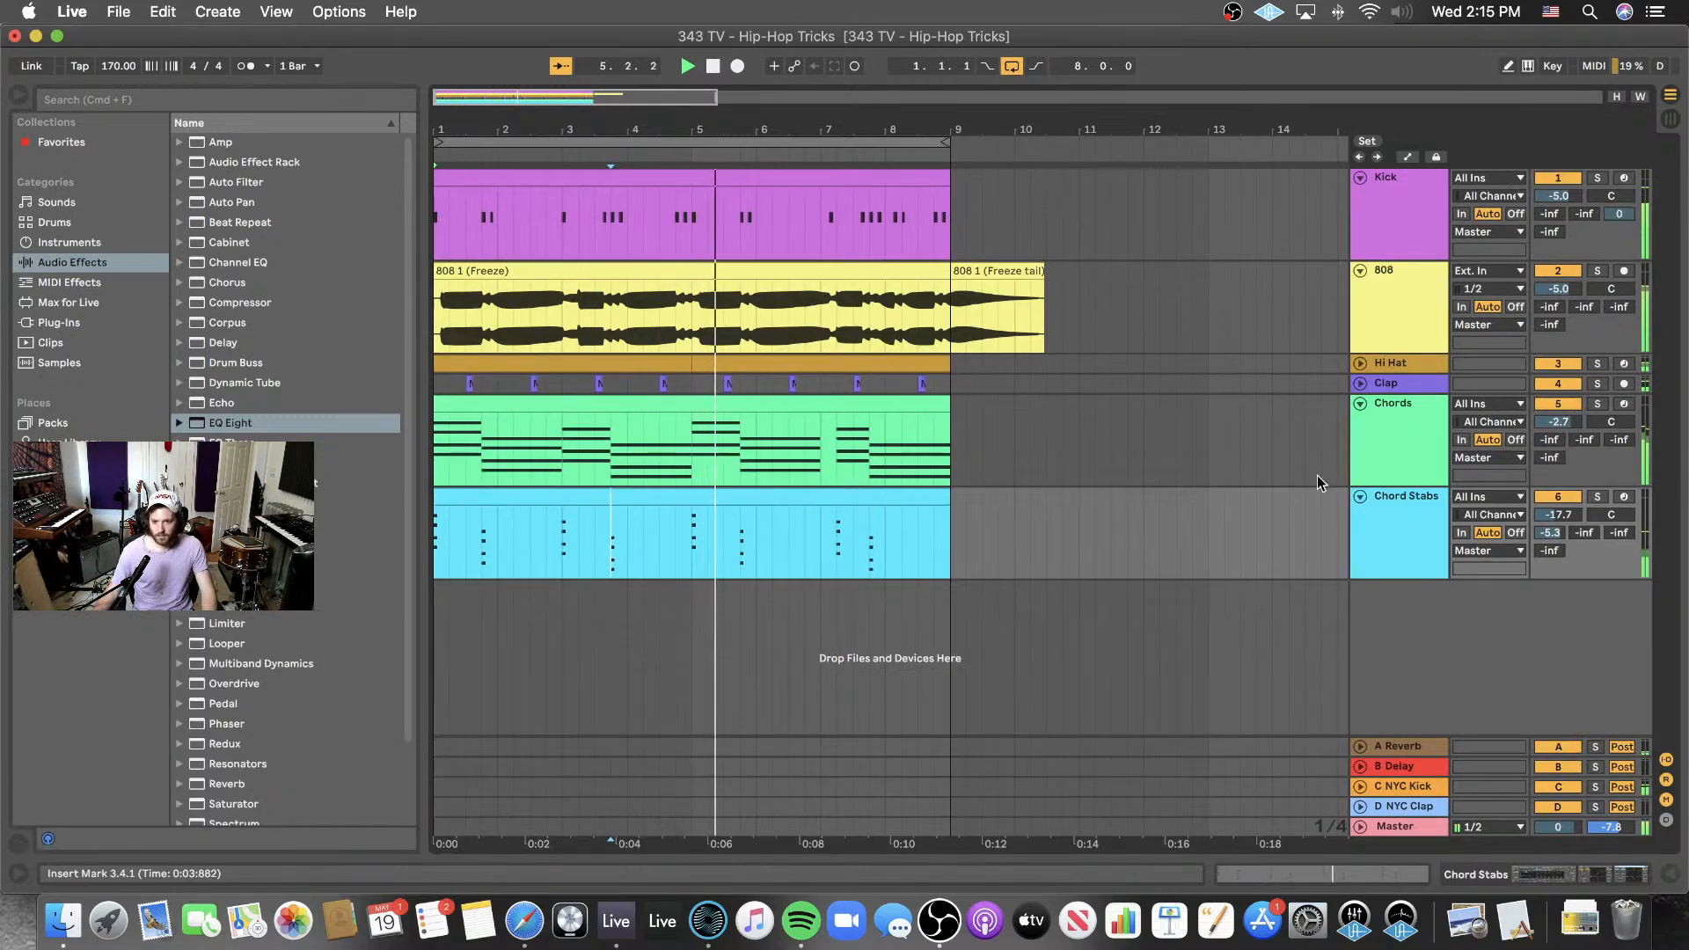
left_click(1380, 520)
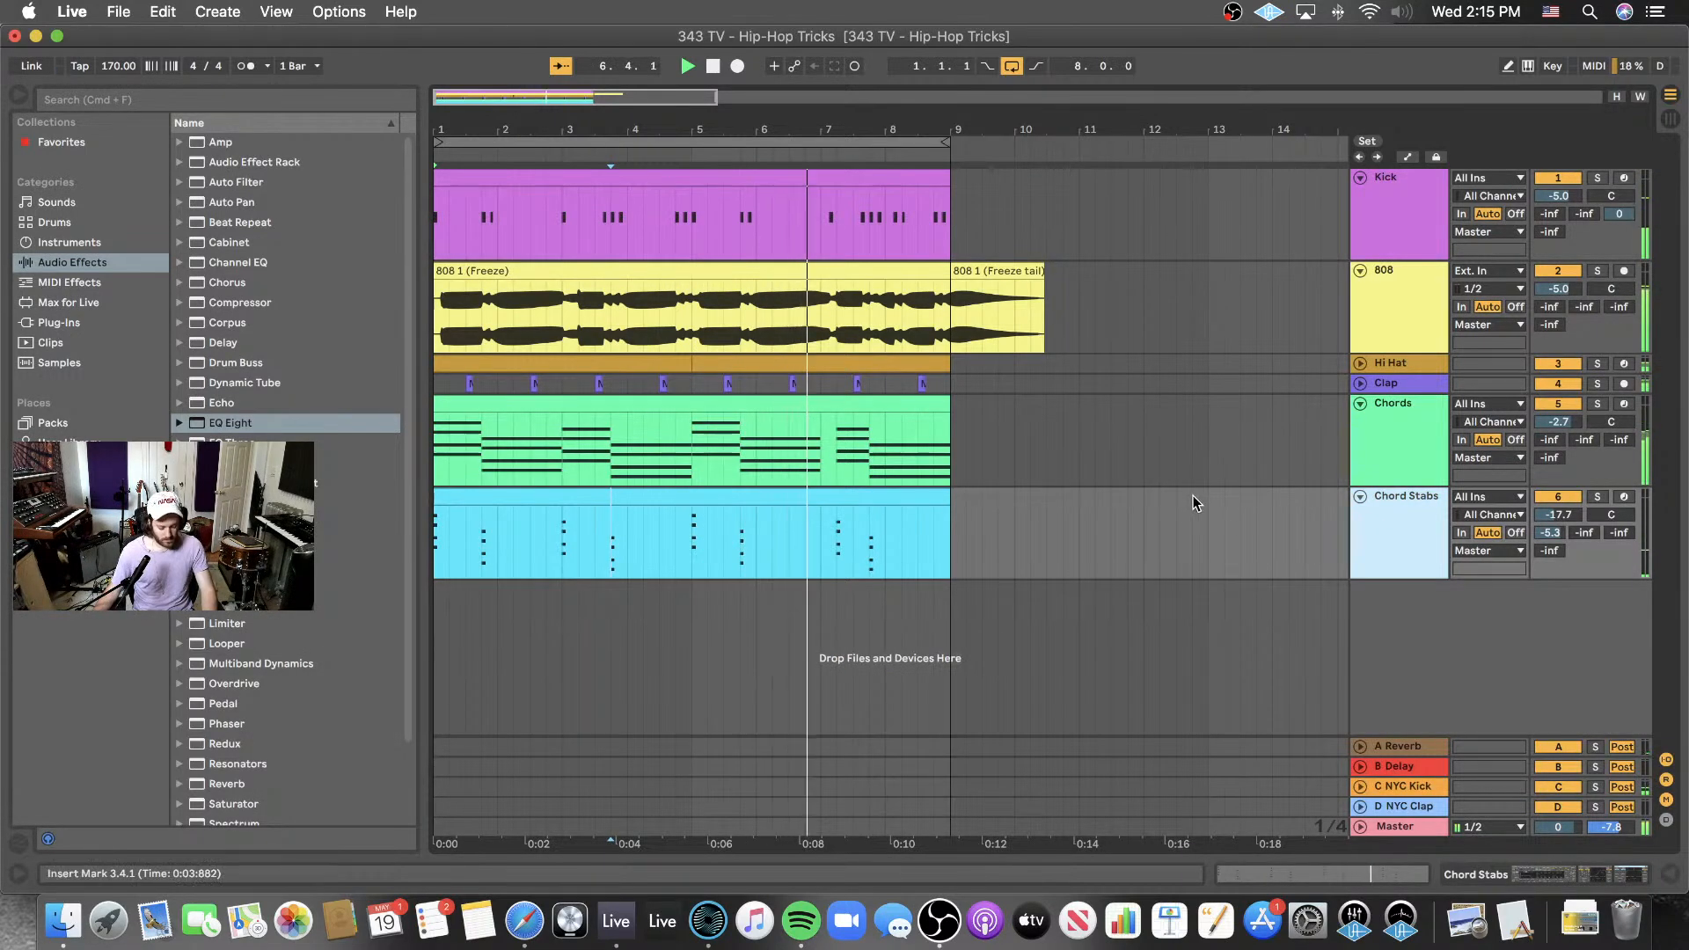
scroll(1020, 524, "right", 1)
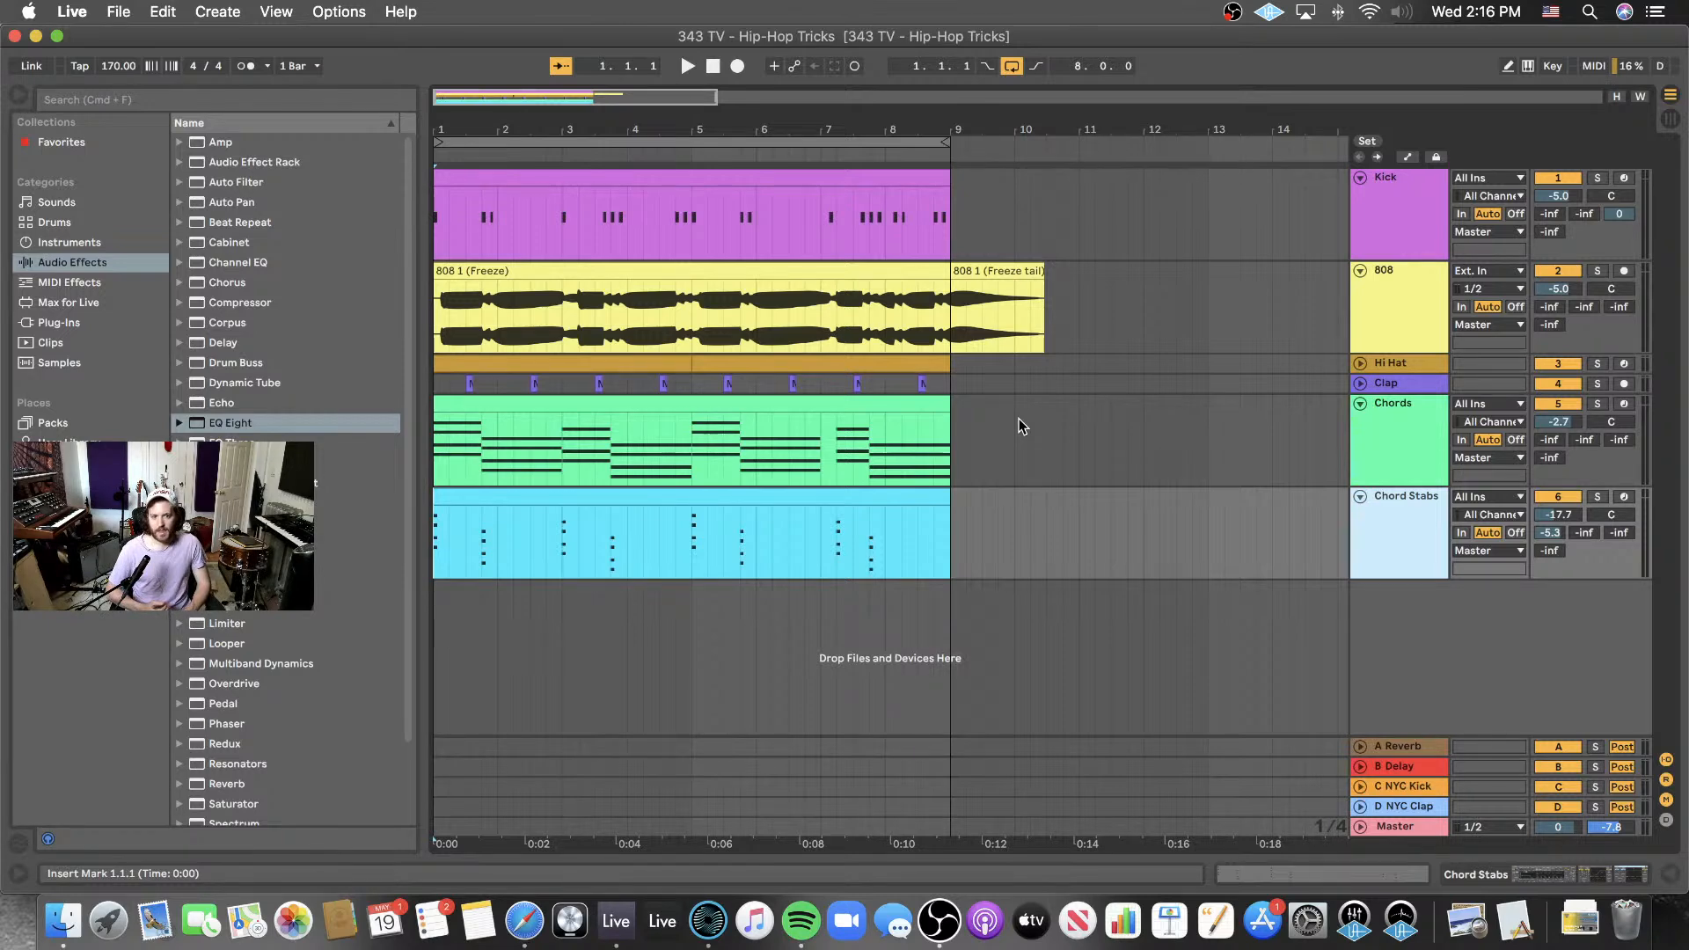
key("space")
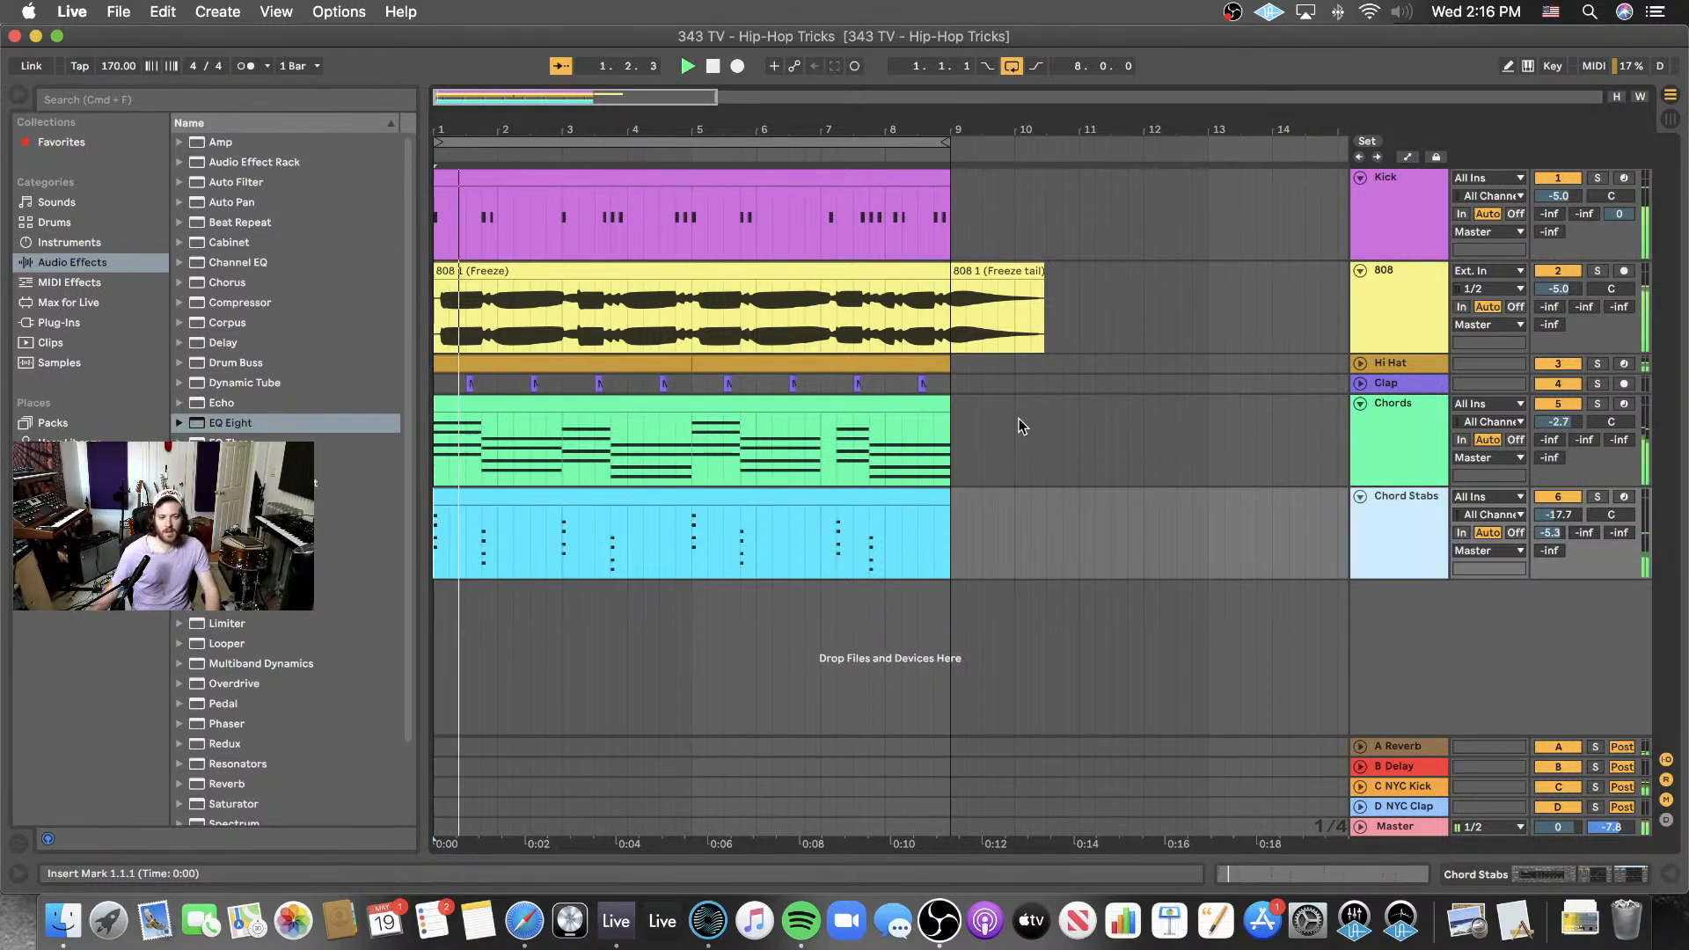
- Mute the Chords and Chord Stabs tracks together during playback, and unfold the Hi Hat and Clap tracks
left_click(1378, 441)
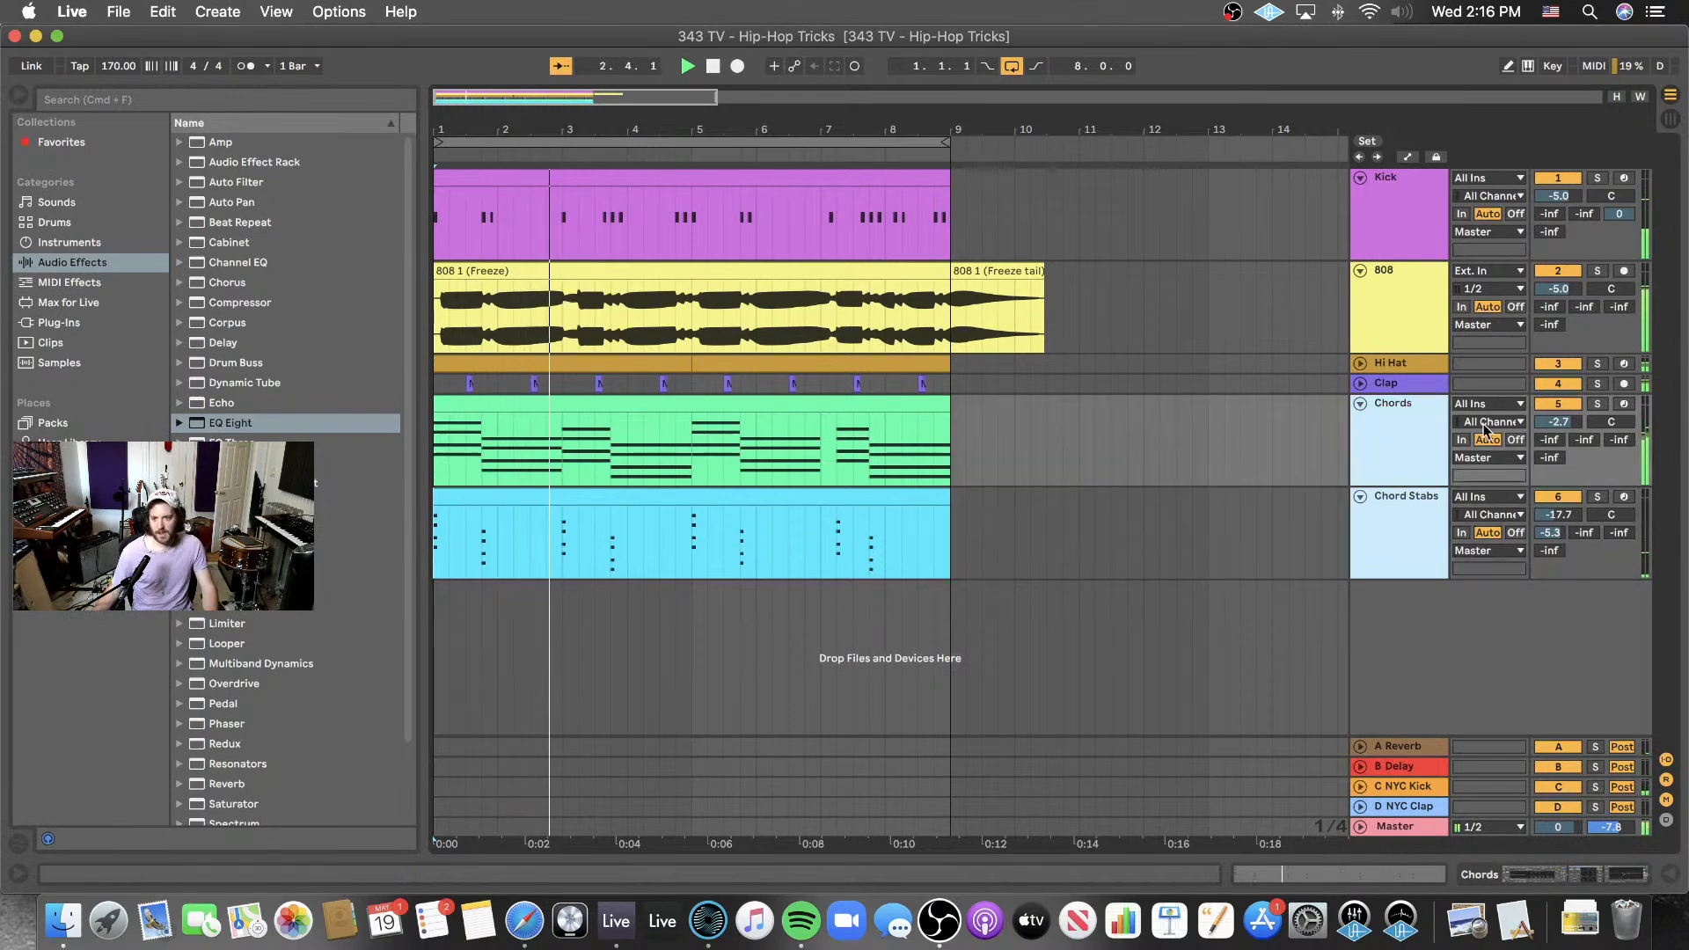
left_click(1558, 404)
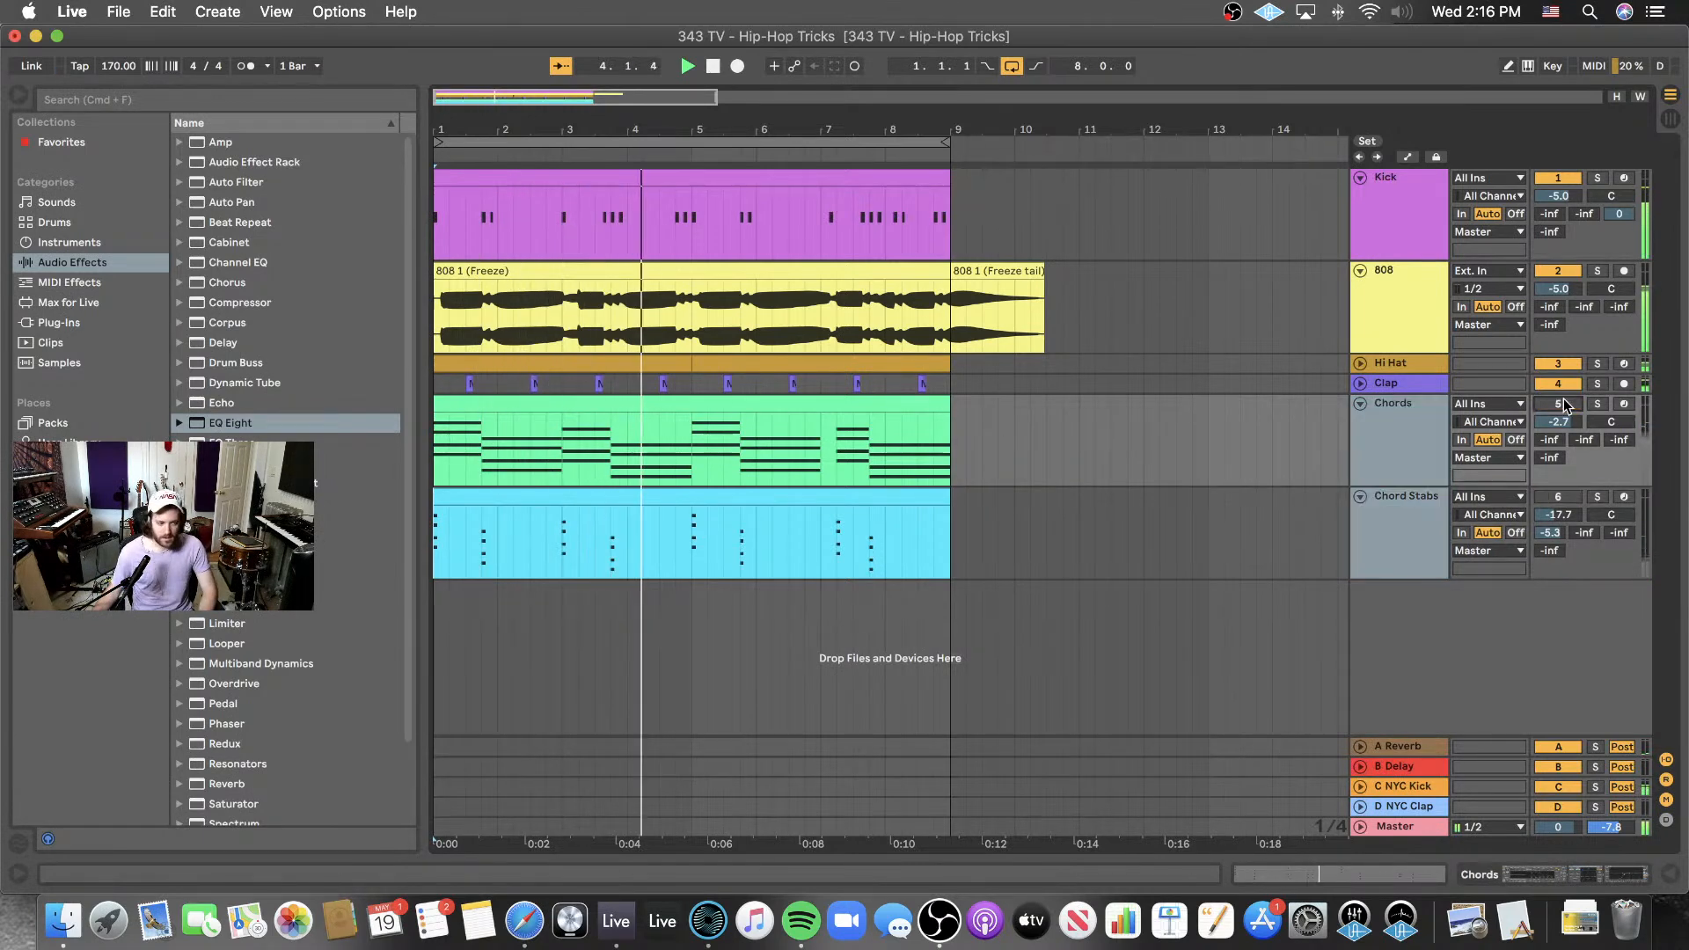
left_click_drag(1357, 373, 1357, 443)
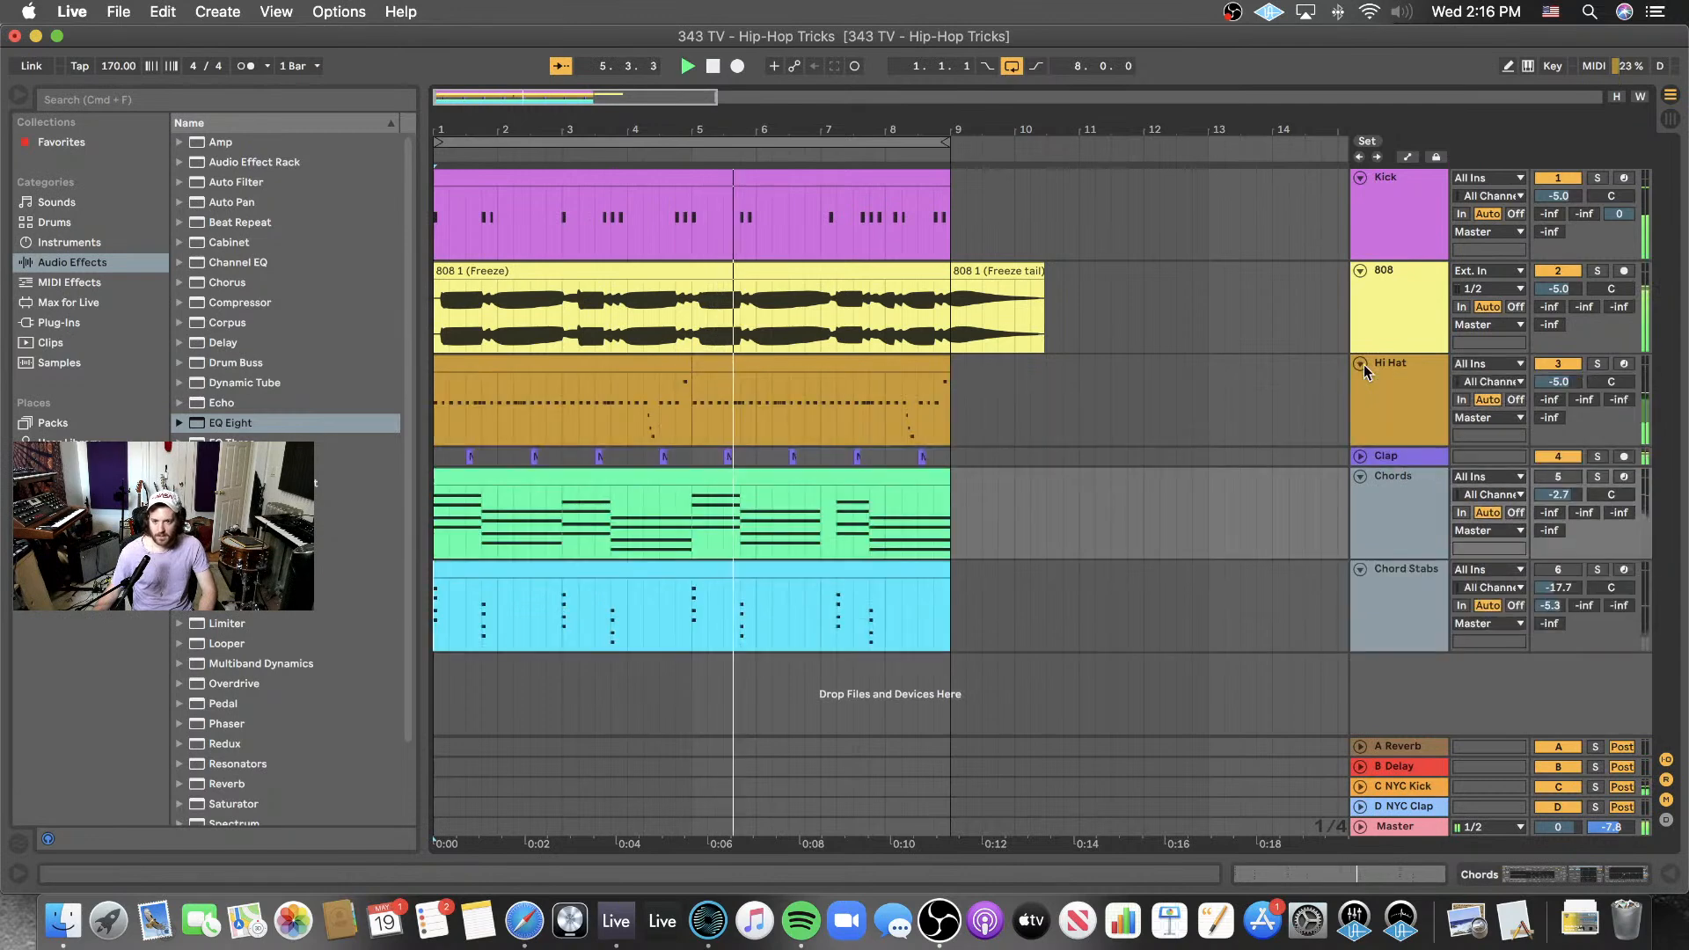
left_click(1359, 455)
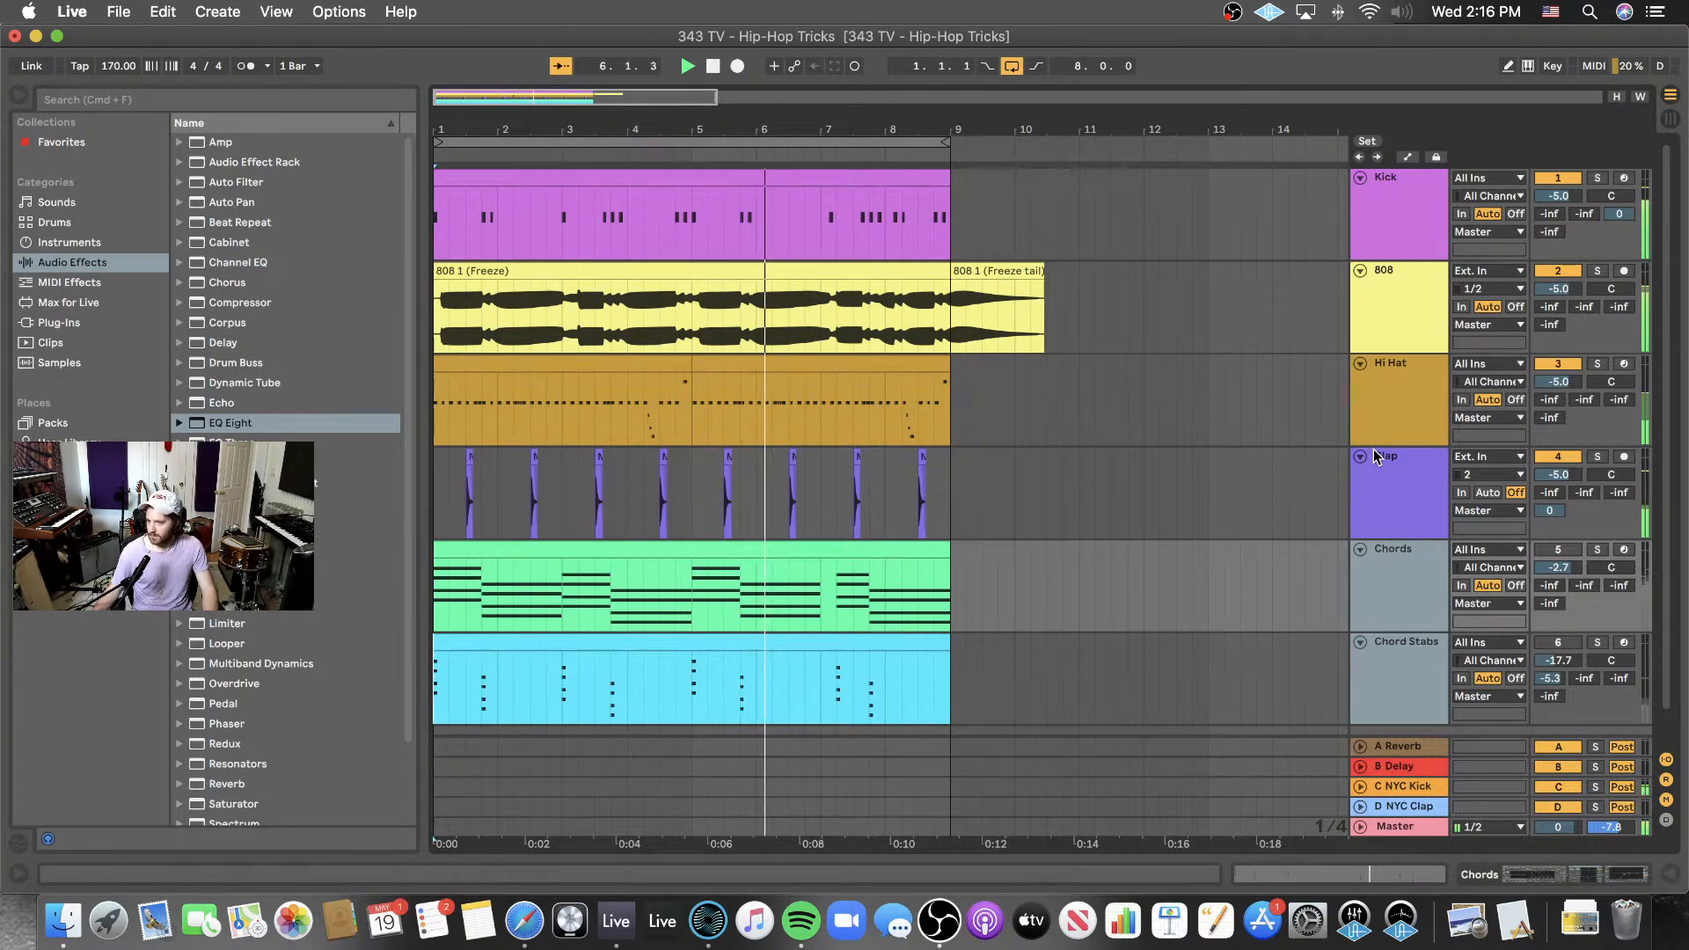
- Reactivate both chord tracks, raise Chords to -2.4 dB and Chord Stabs to -17.4 dB, and stop playback at the song start
scroll(1378, 456, "down", 1)
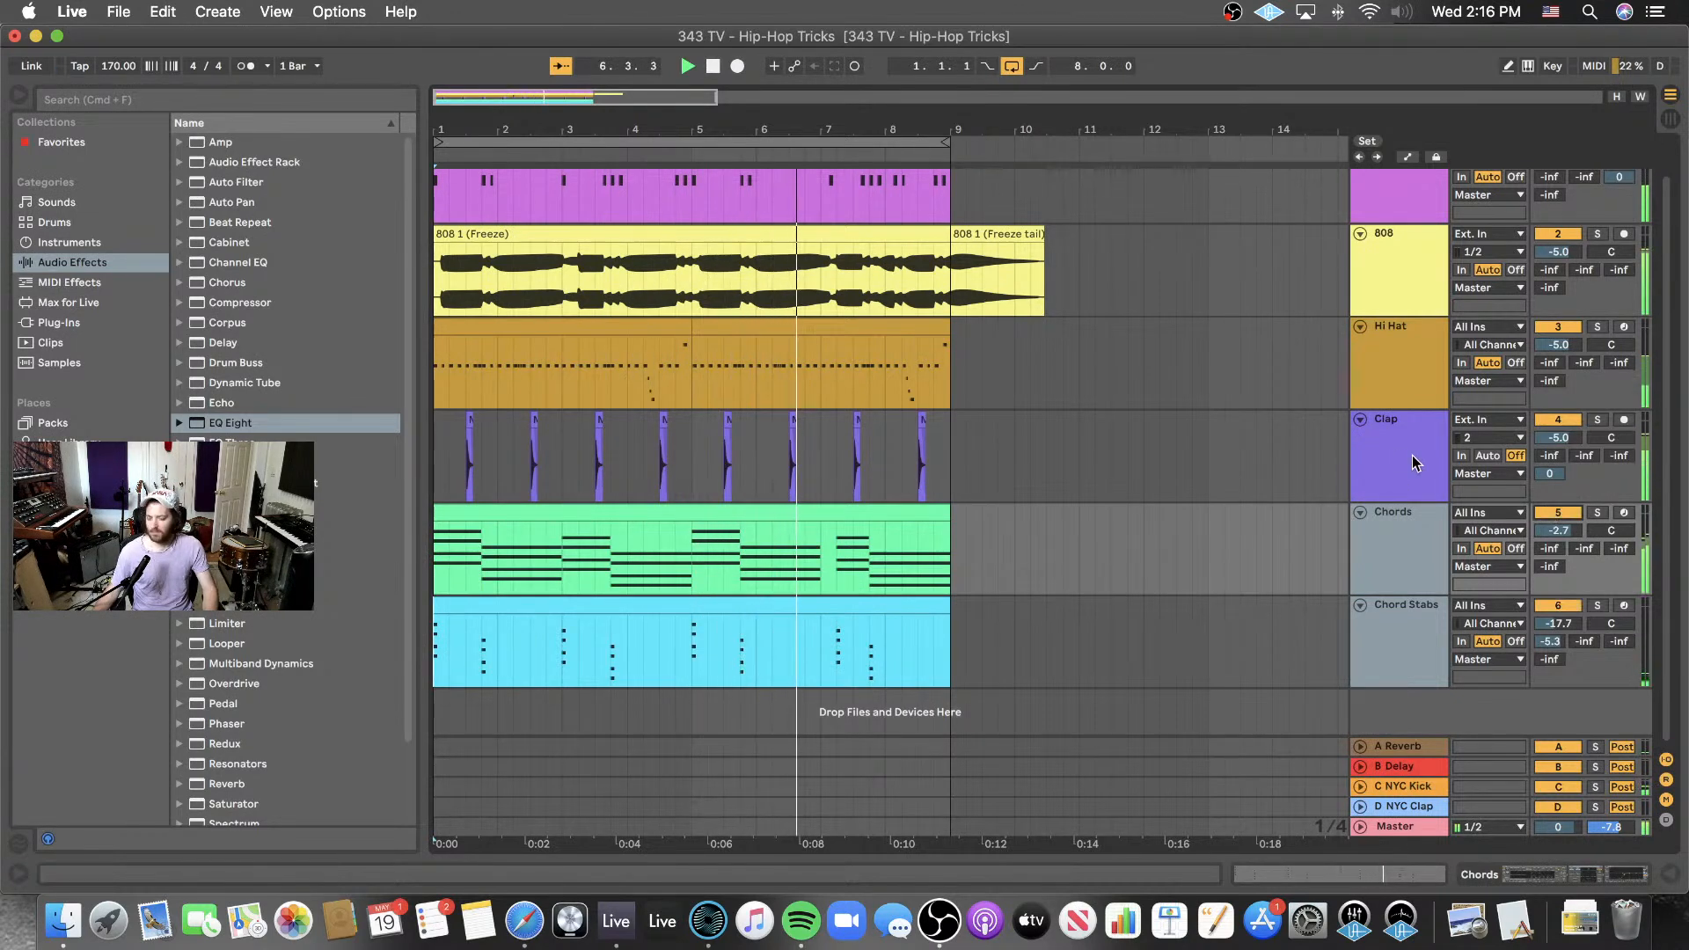
left_click_drag(1558, 530, 1558, 528)
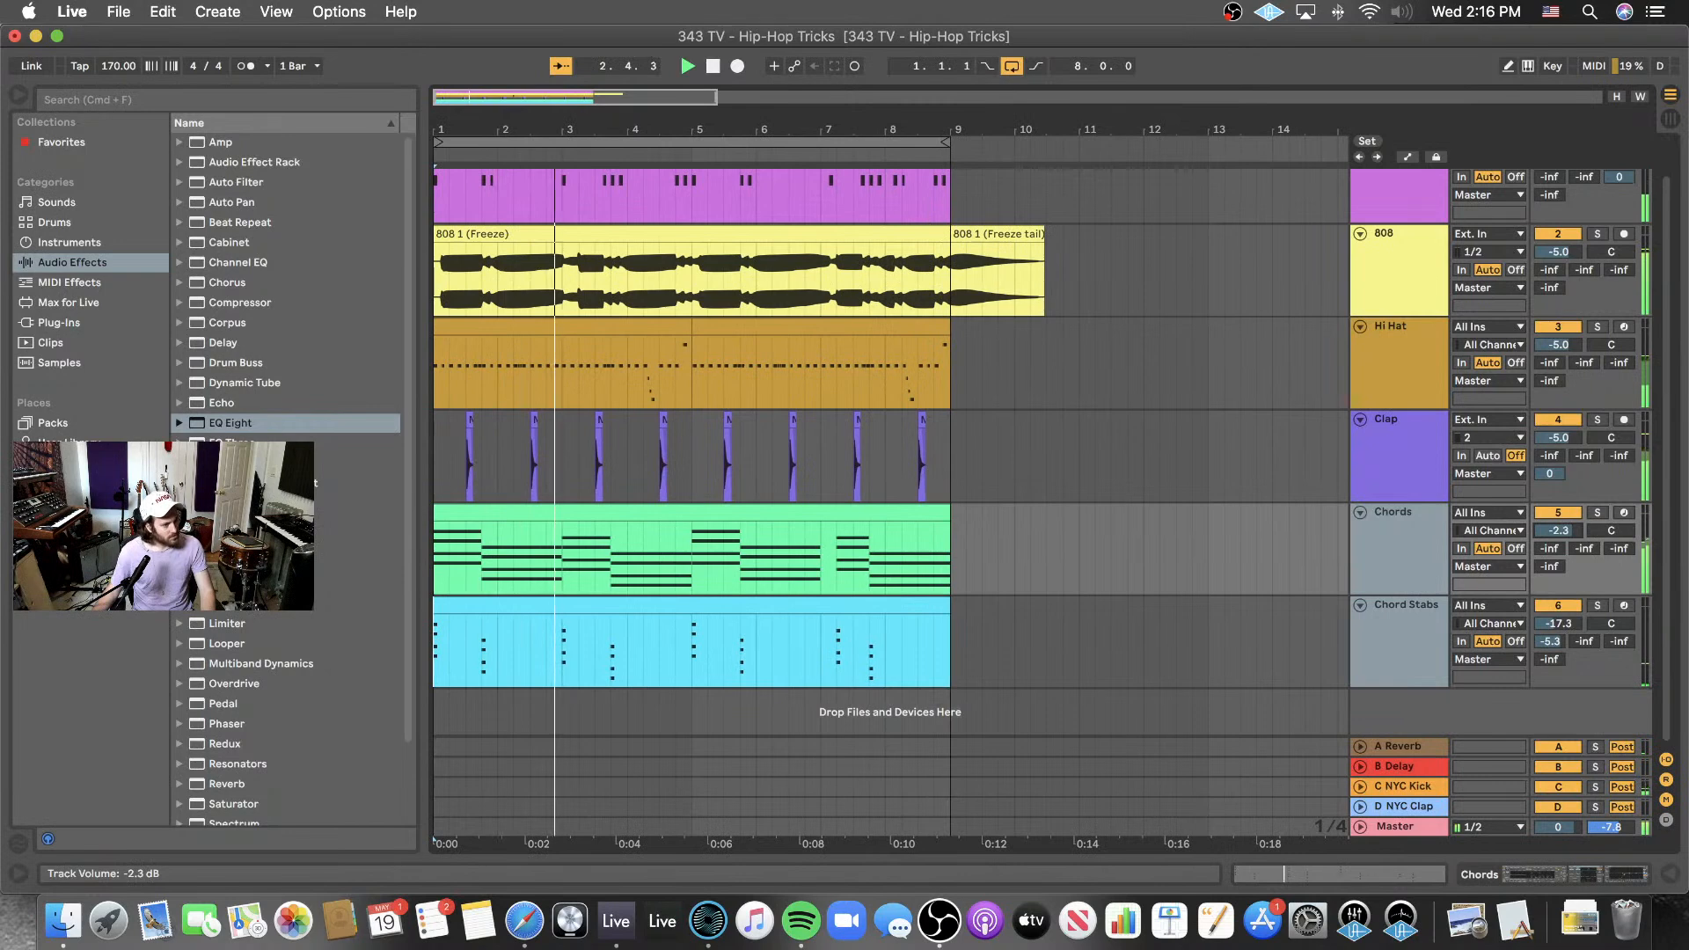
key("space")
left_click(1355, 550)
left_click(1396, 624)
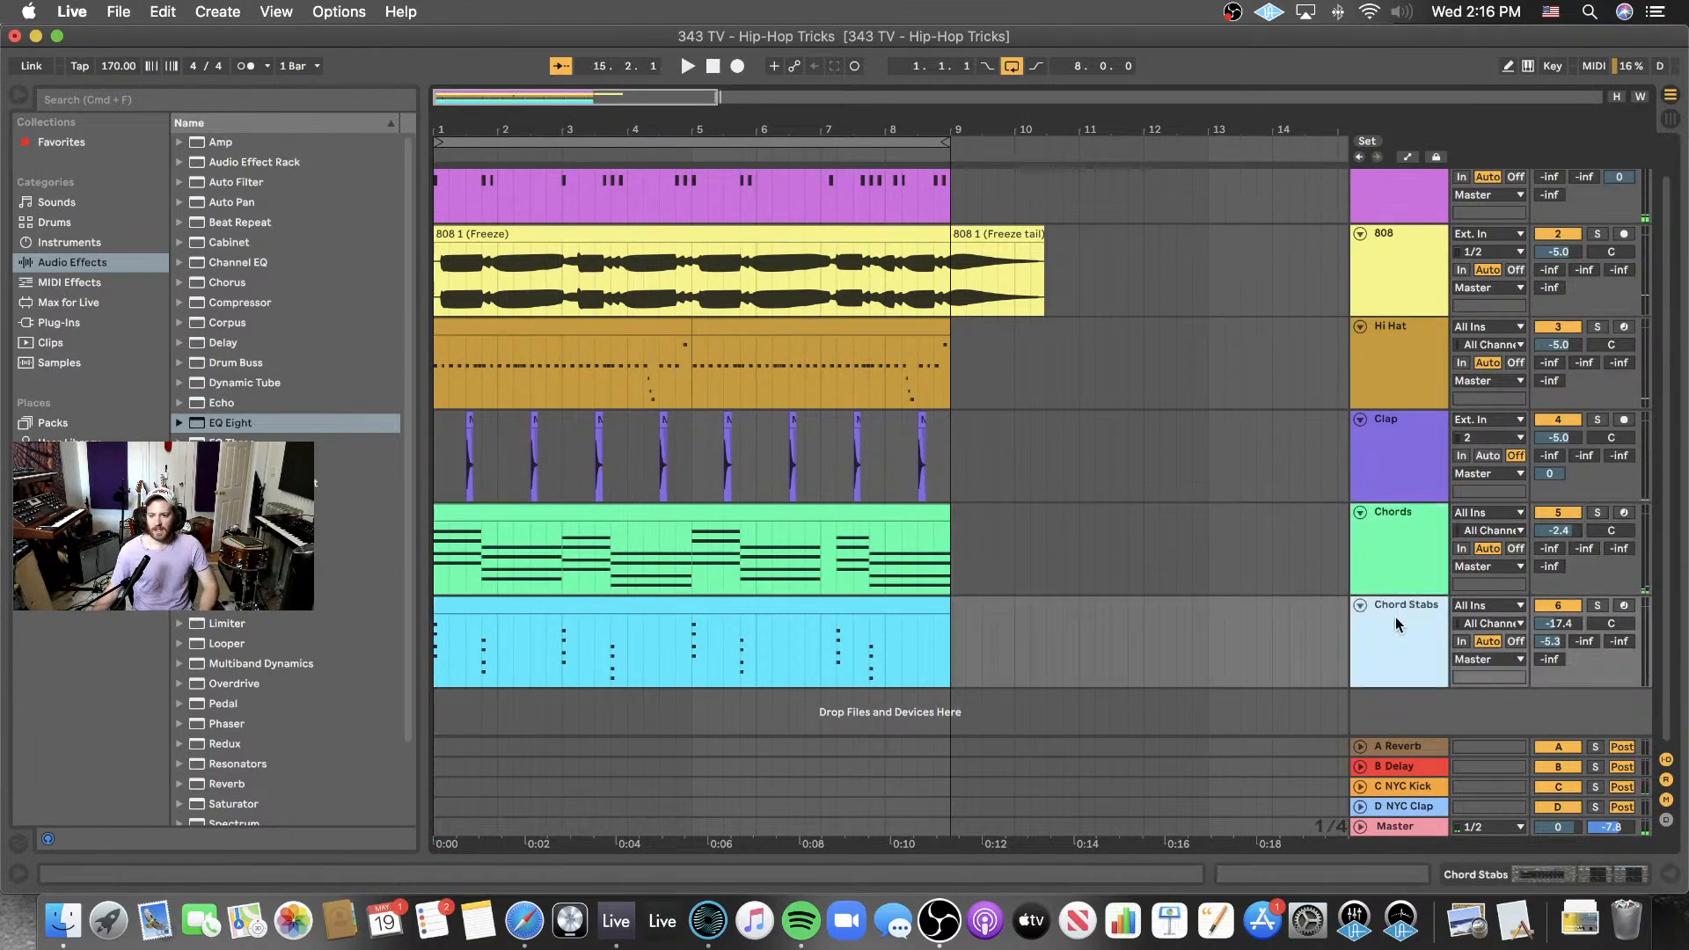
left_click(1365, 218)
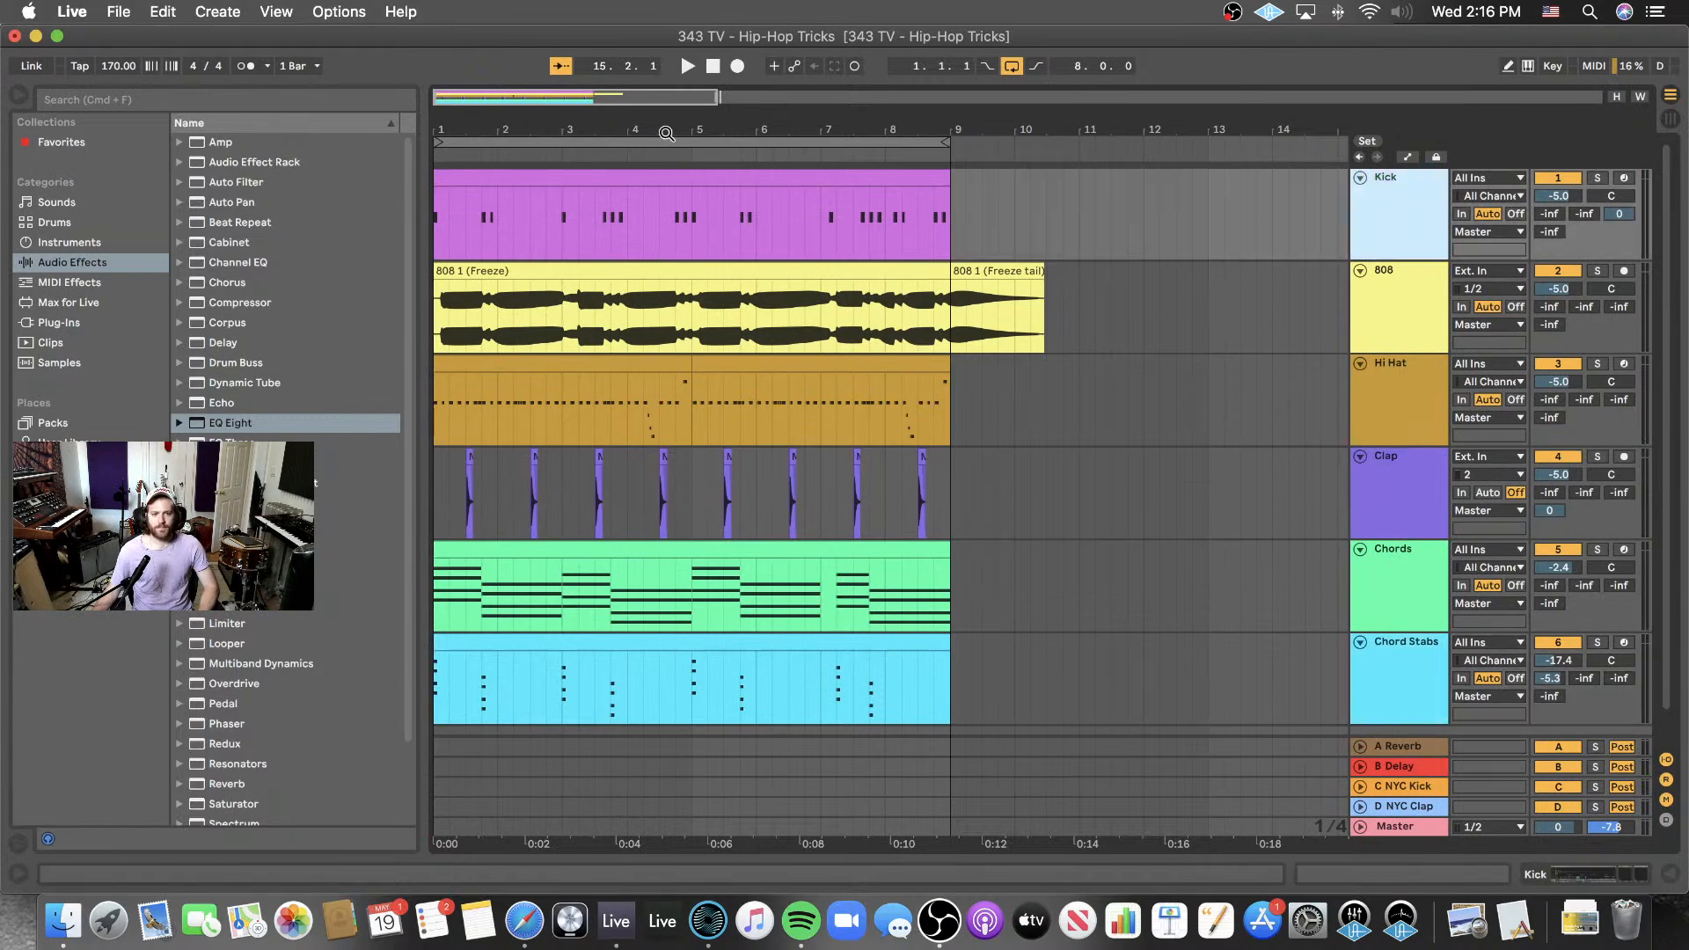
left_click(712, 67)
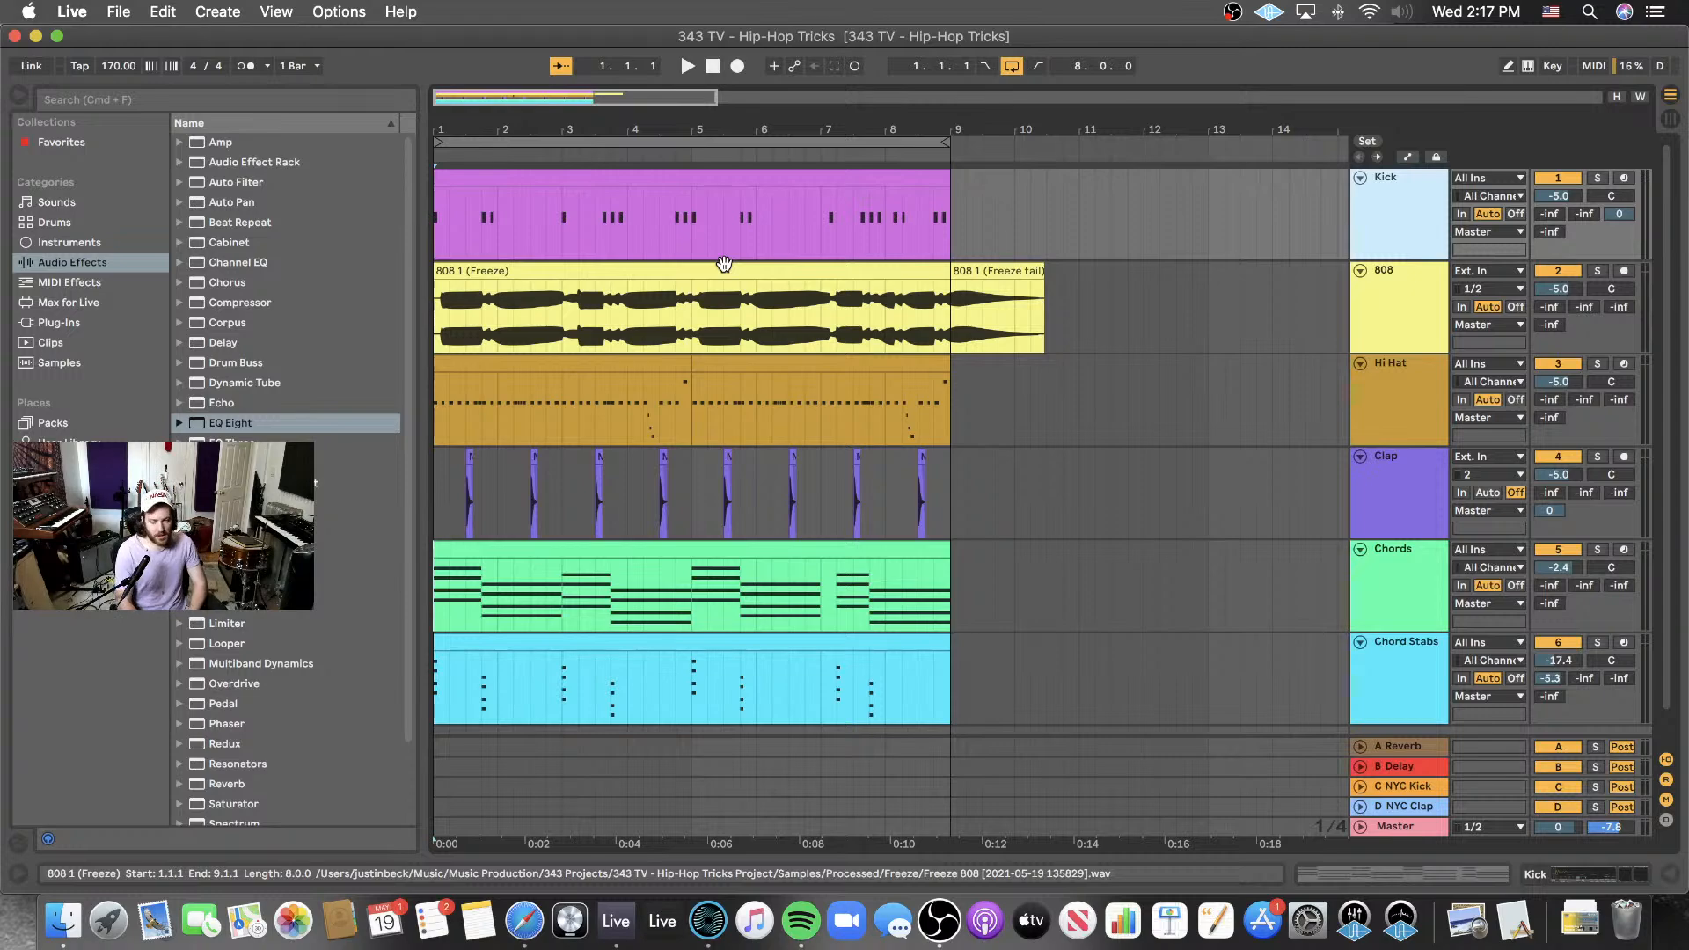
- Switch to OBS and change the live scene to Just Me
left_click(940, 920)
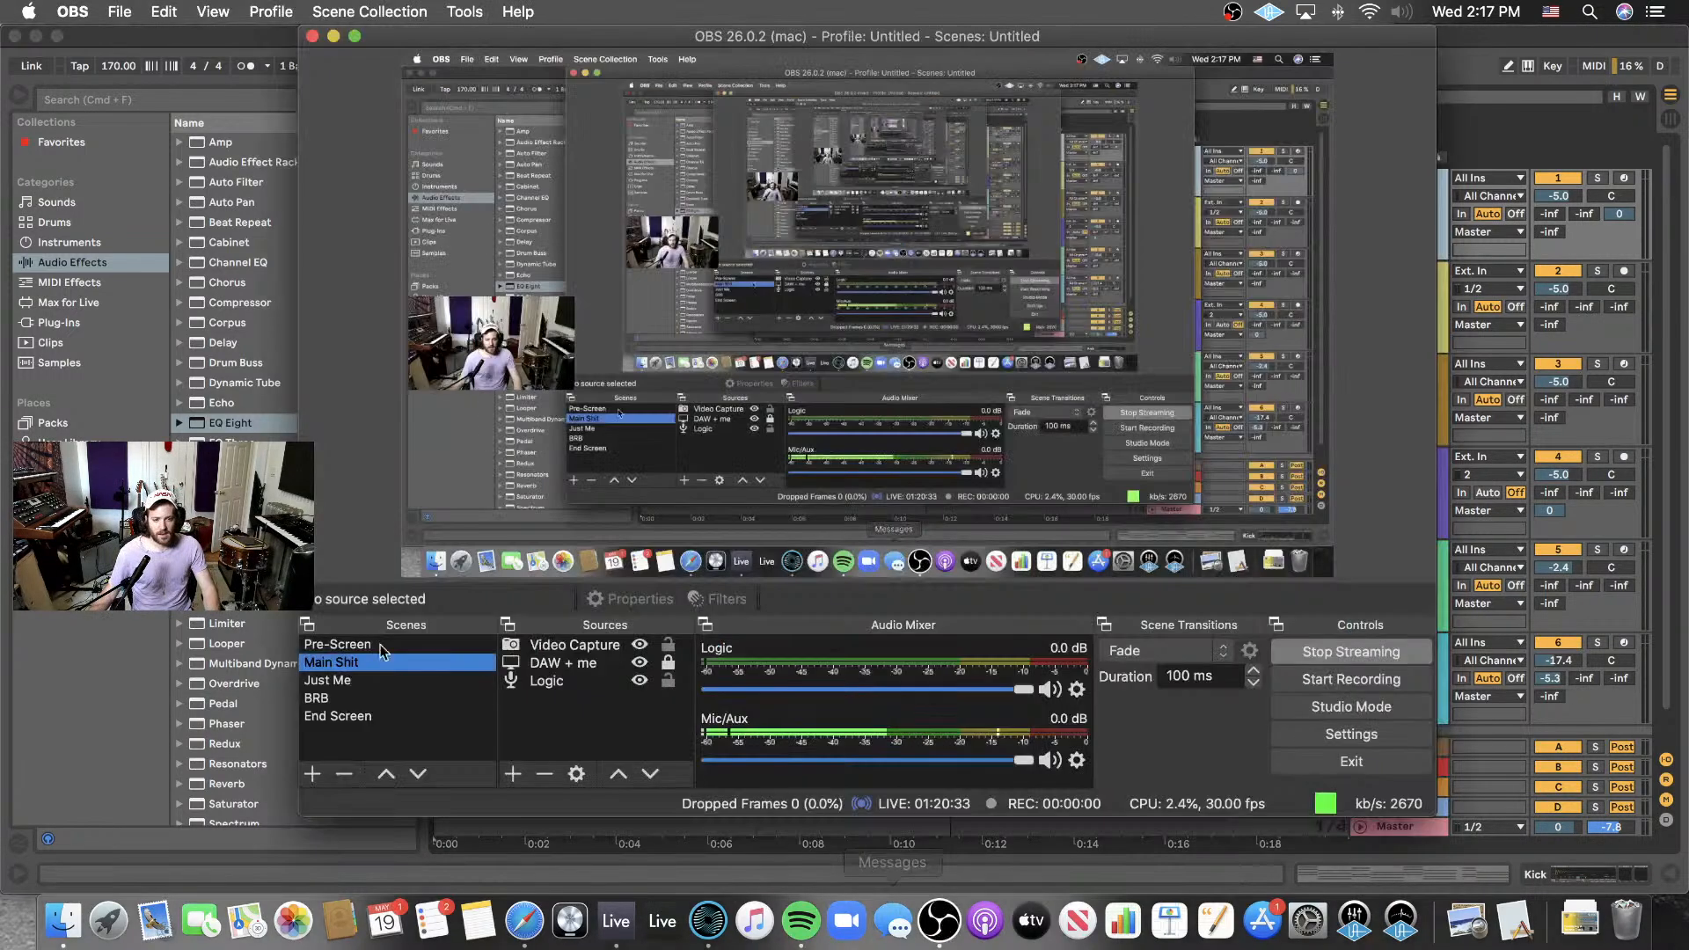
left_click(341, 684)
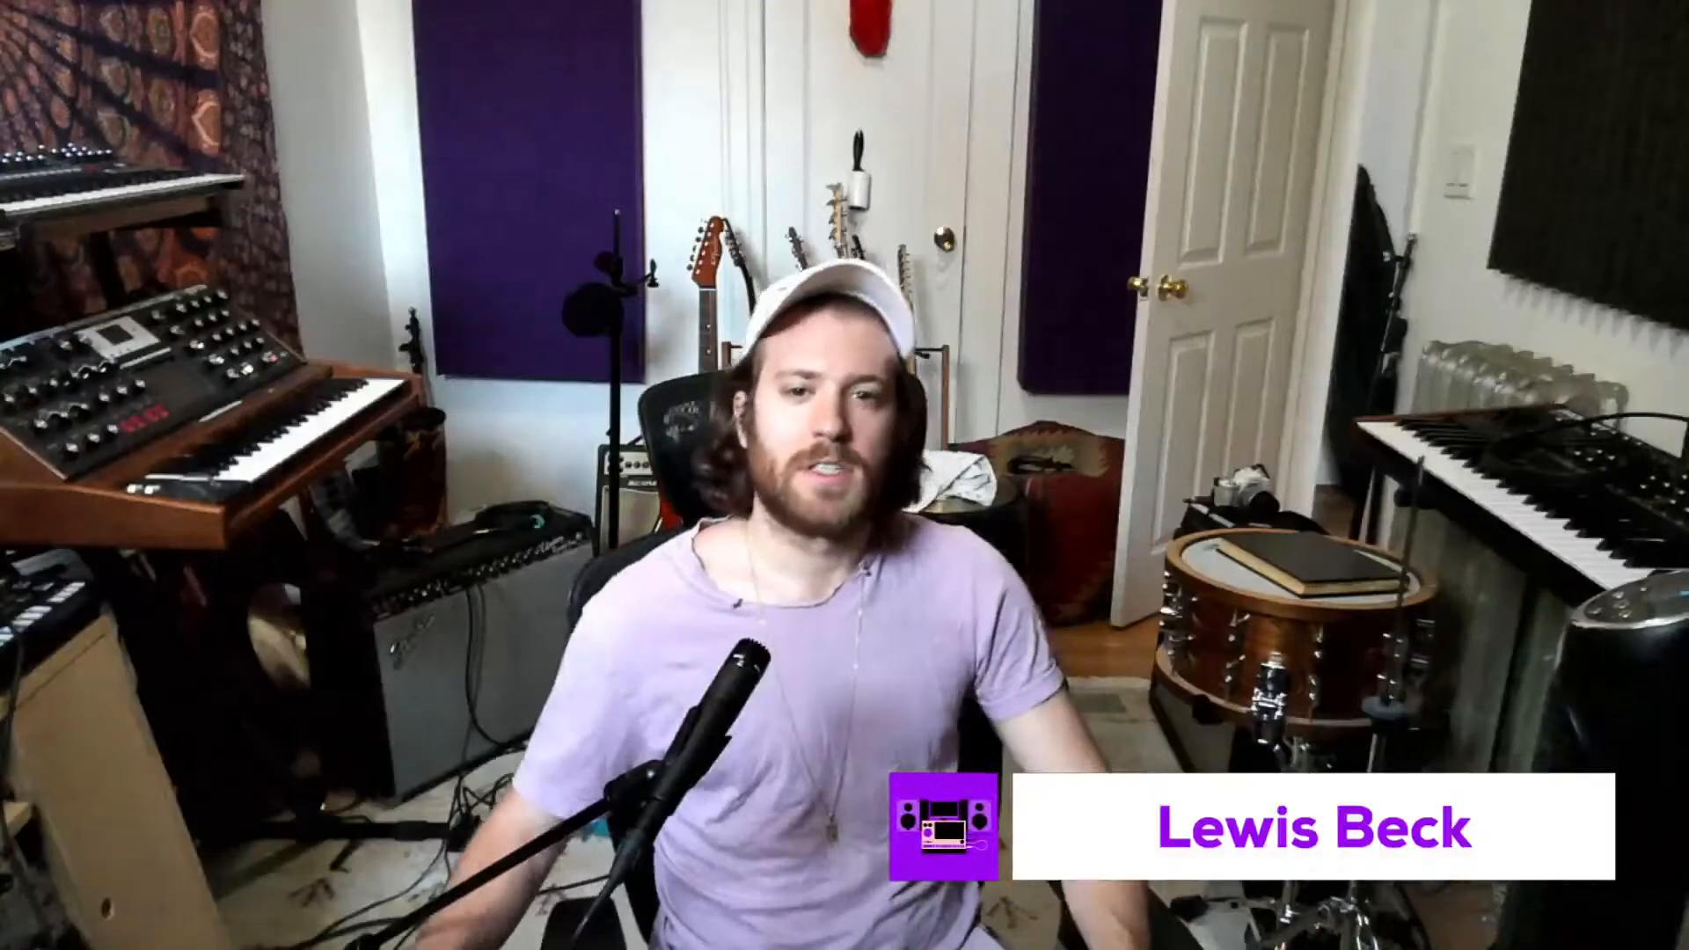